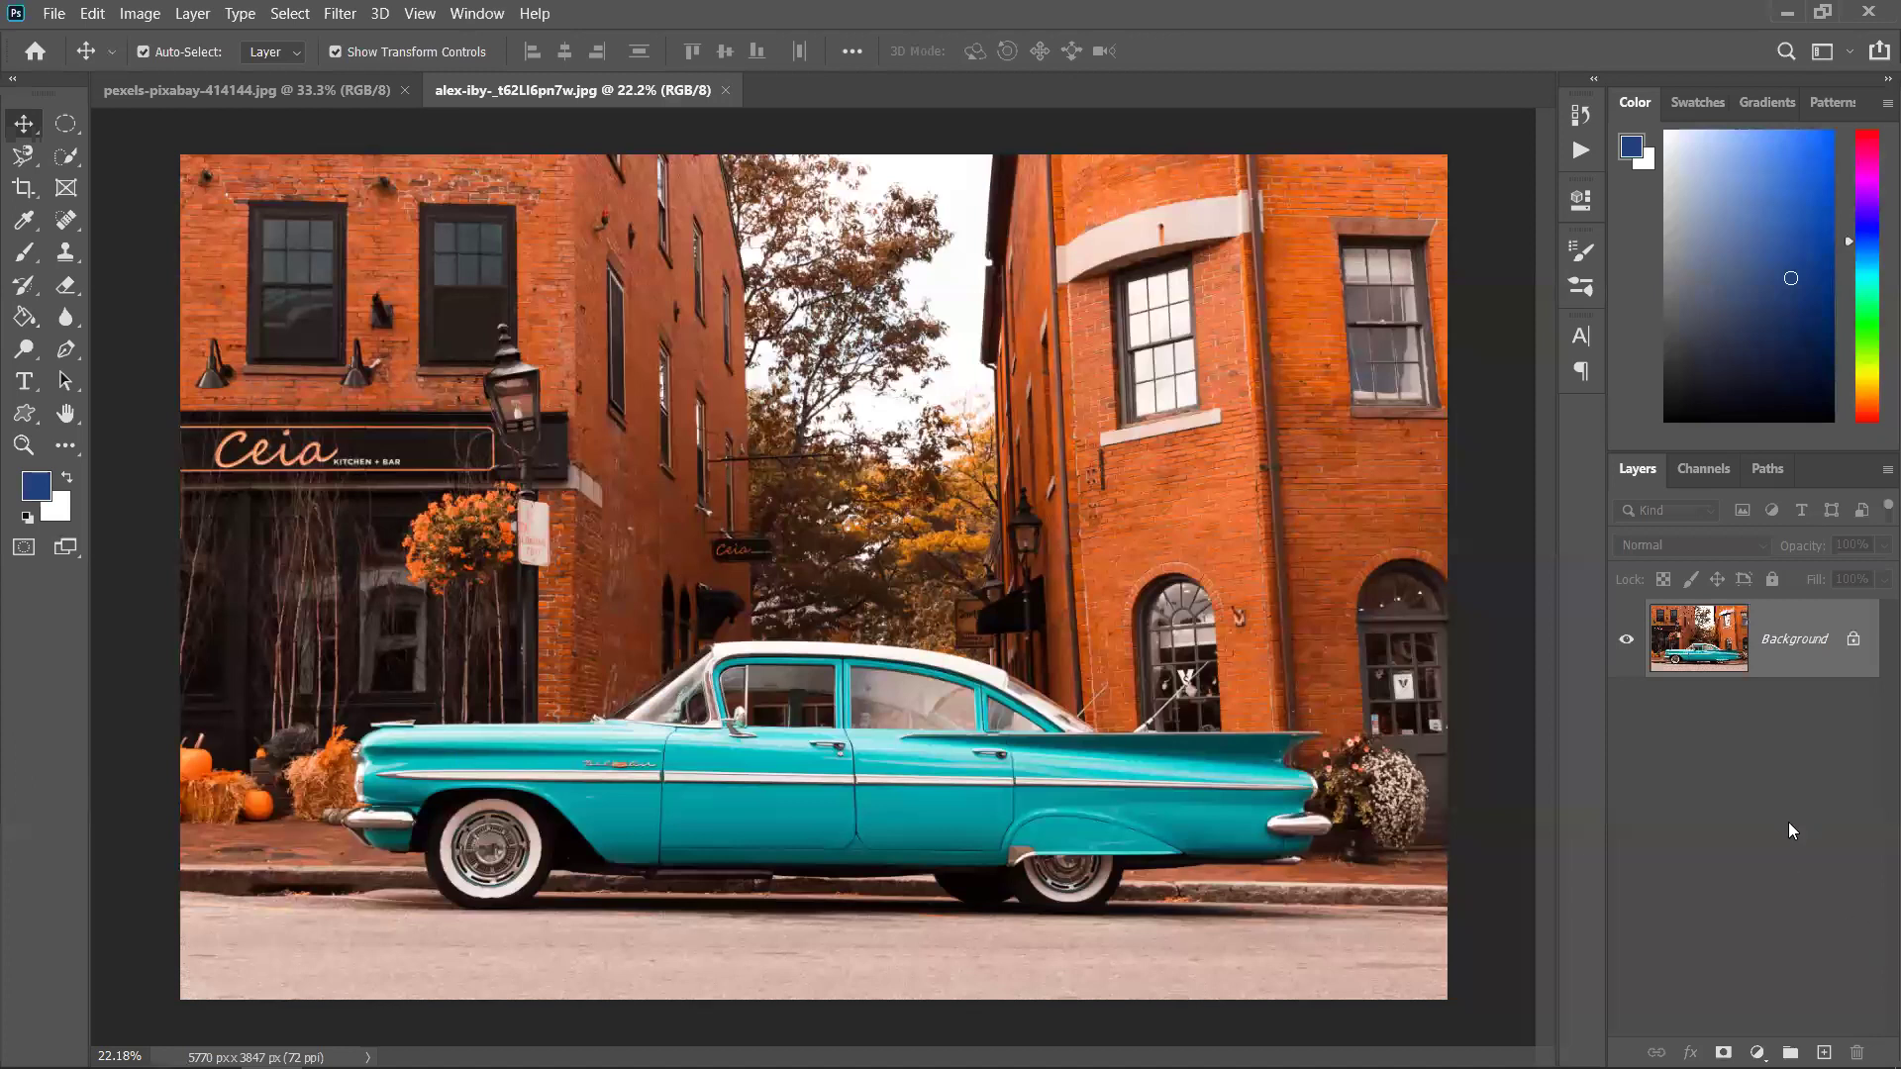
# Duplicate the Background layer and add a Hue/Saturation adjustment layer above the copy
pyautogui.moveTo(1839, 670); pyautogui.dragTo(1824, 1053)
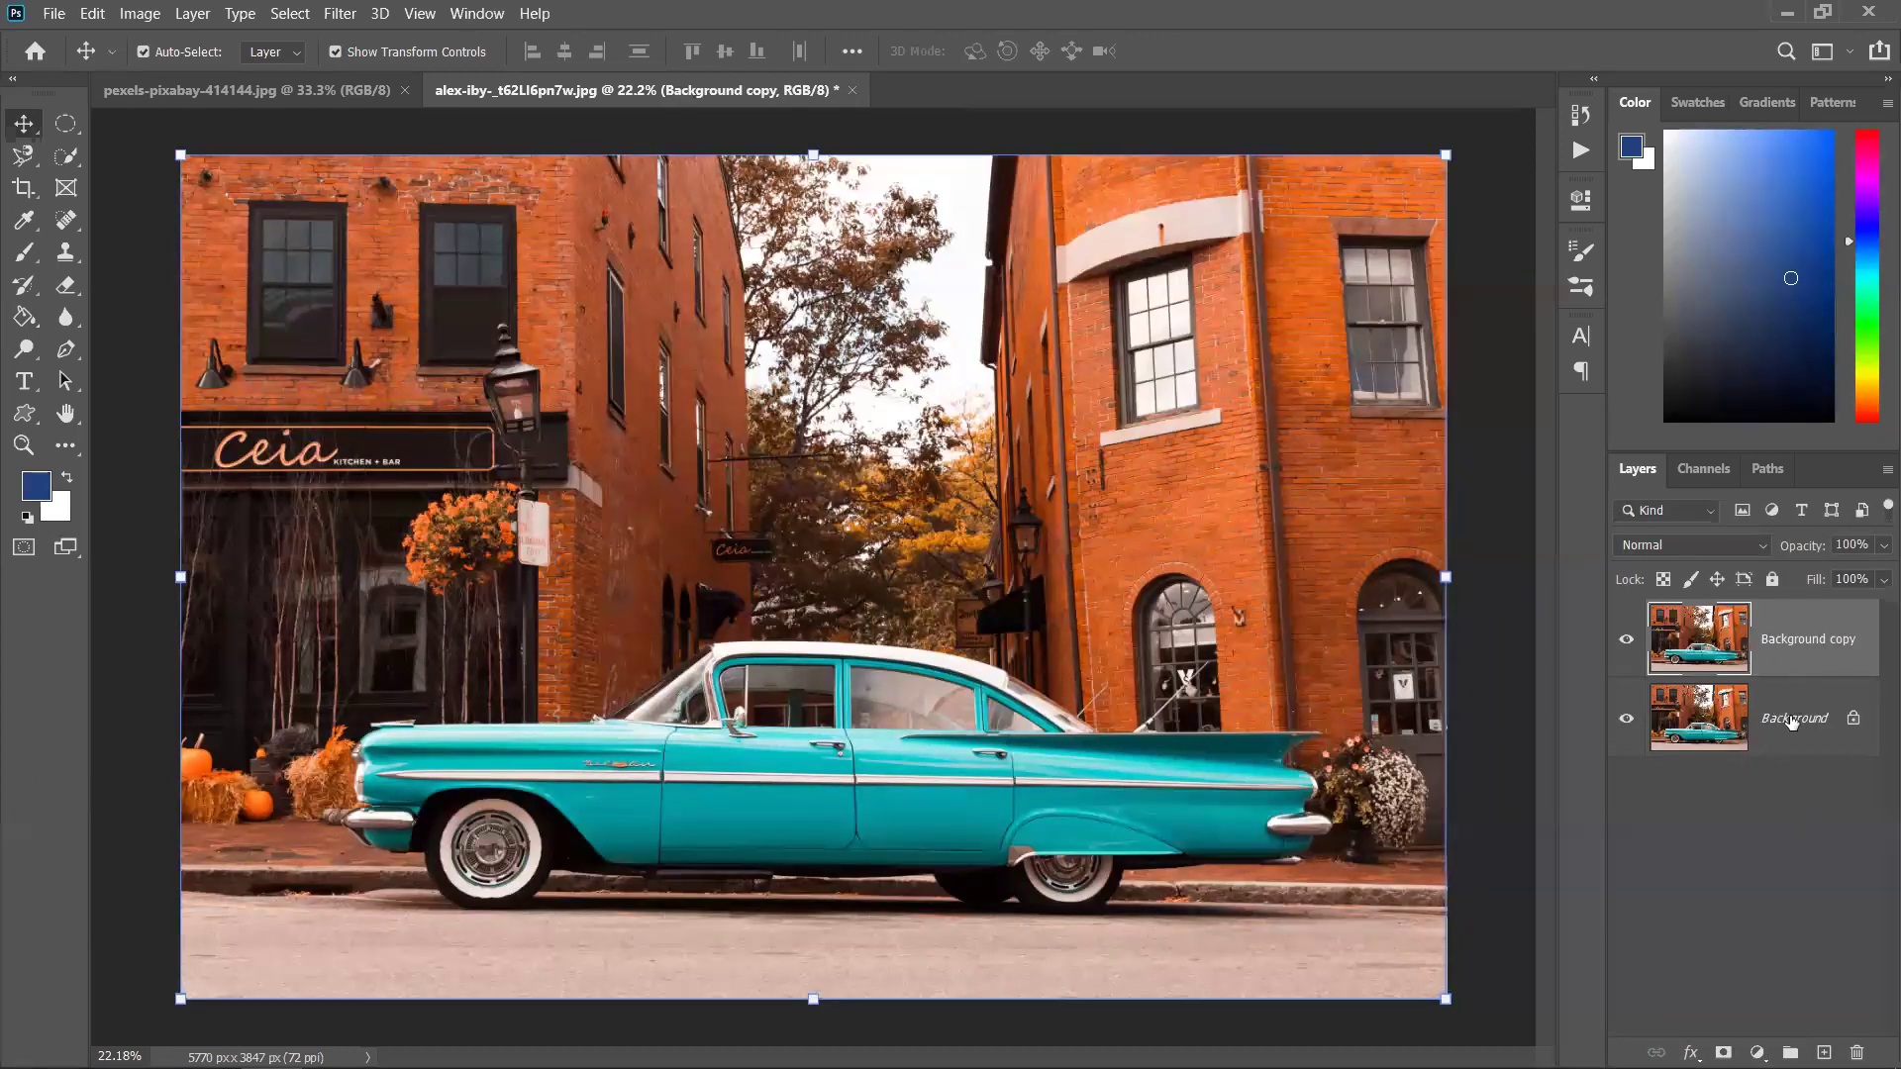
pyautogui.click(1774, 846)
pyautogui.click(1697, 653)
pyautogui.click(1757, 1053)
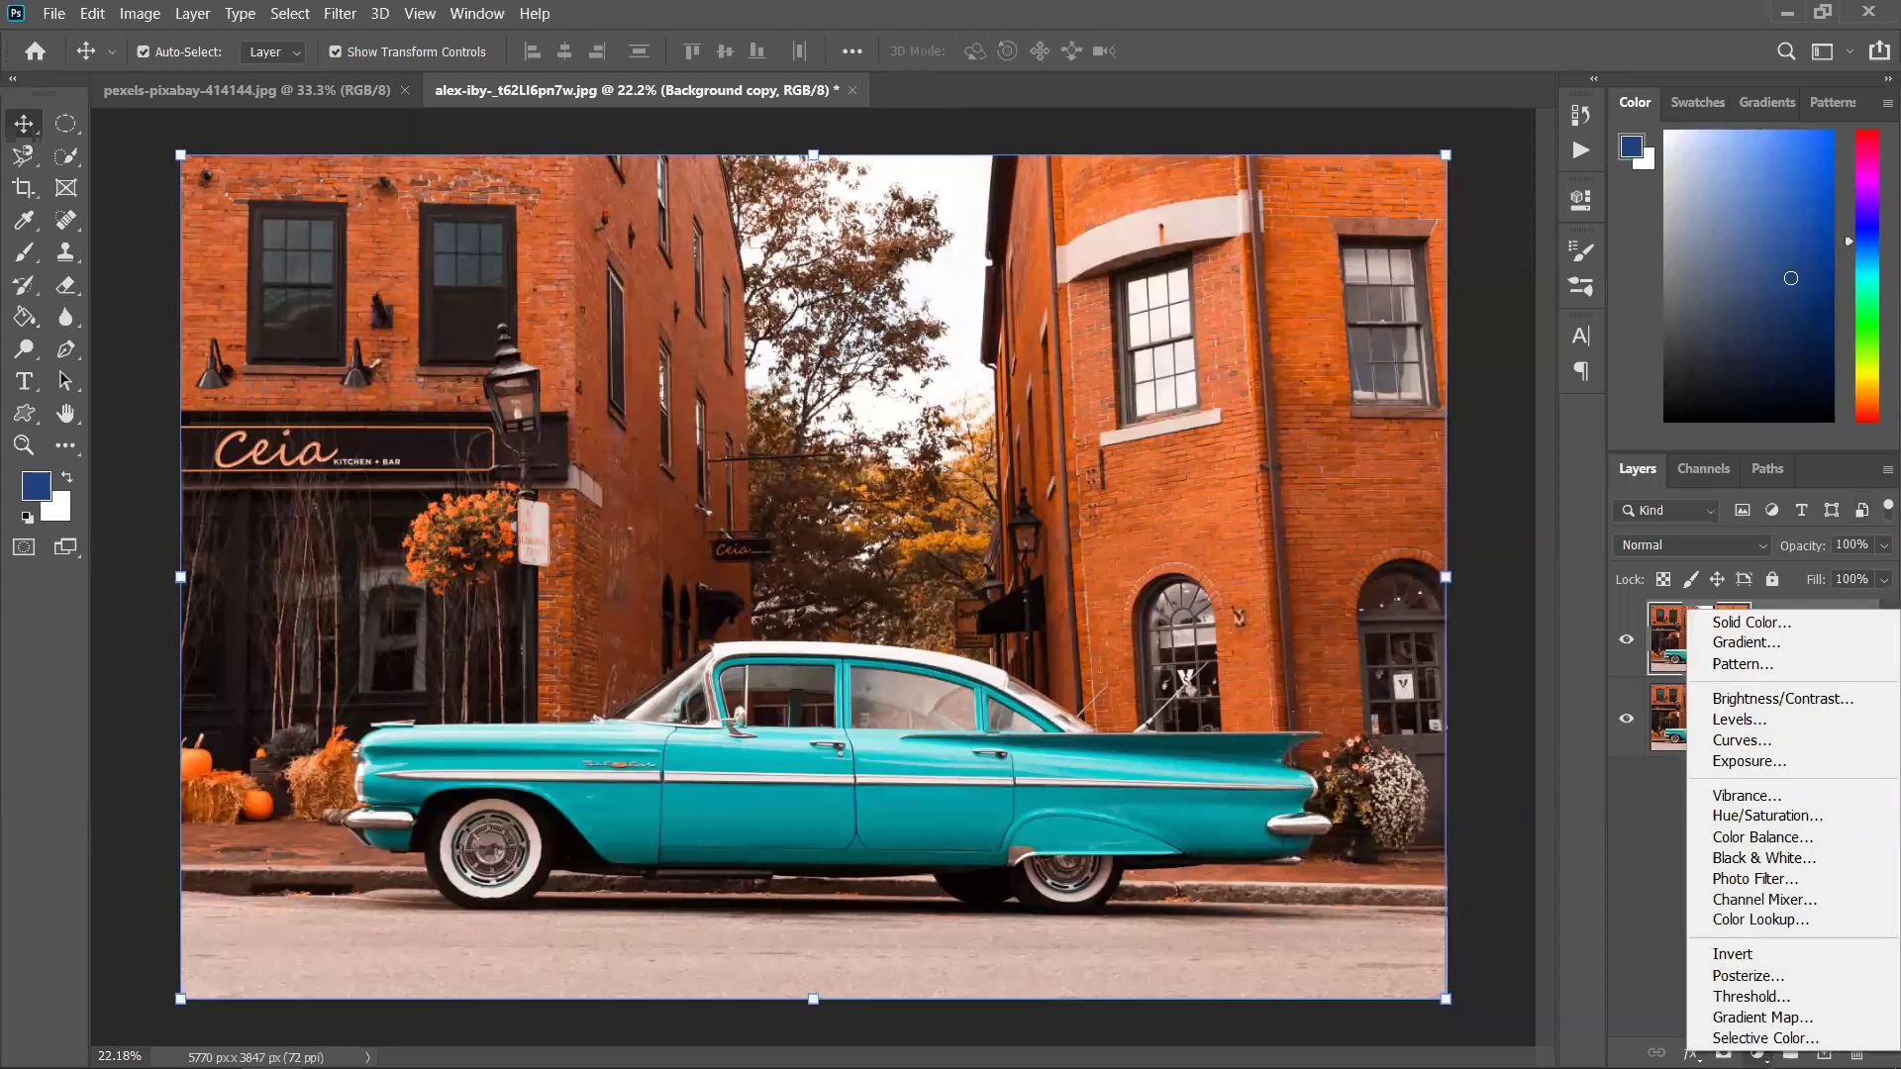
pyautogui.click(1757, 1053)
pyautogui.click(1757, 1052)
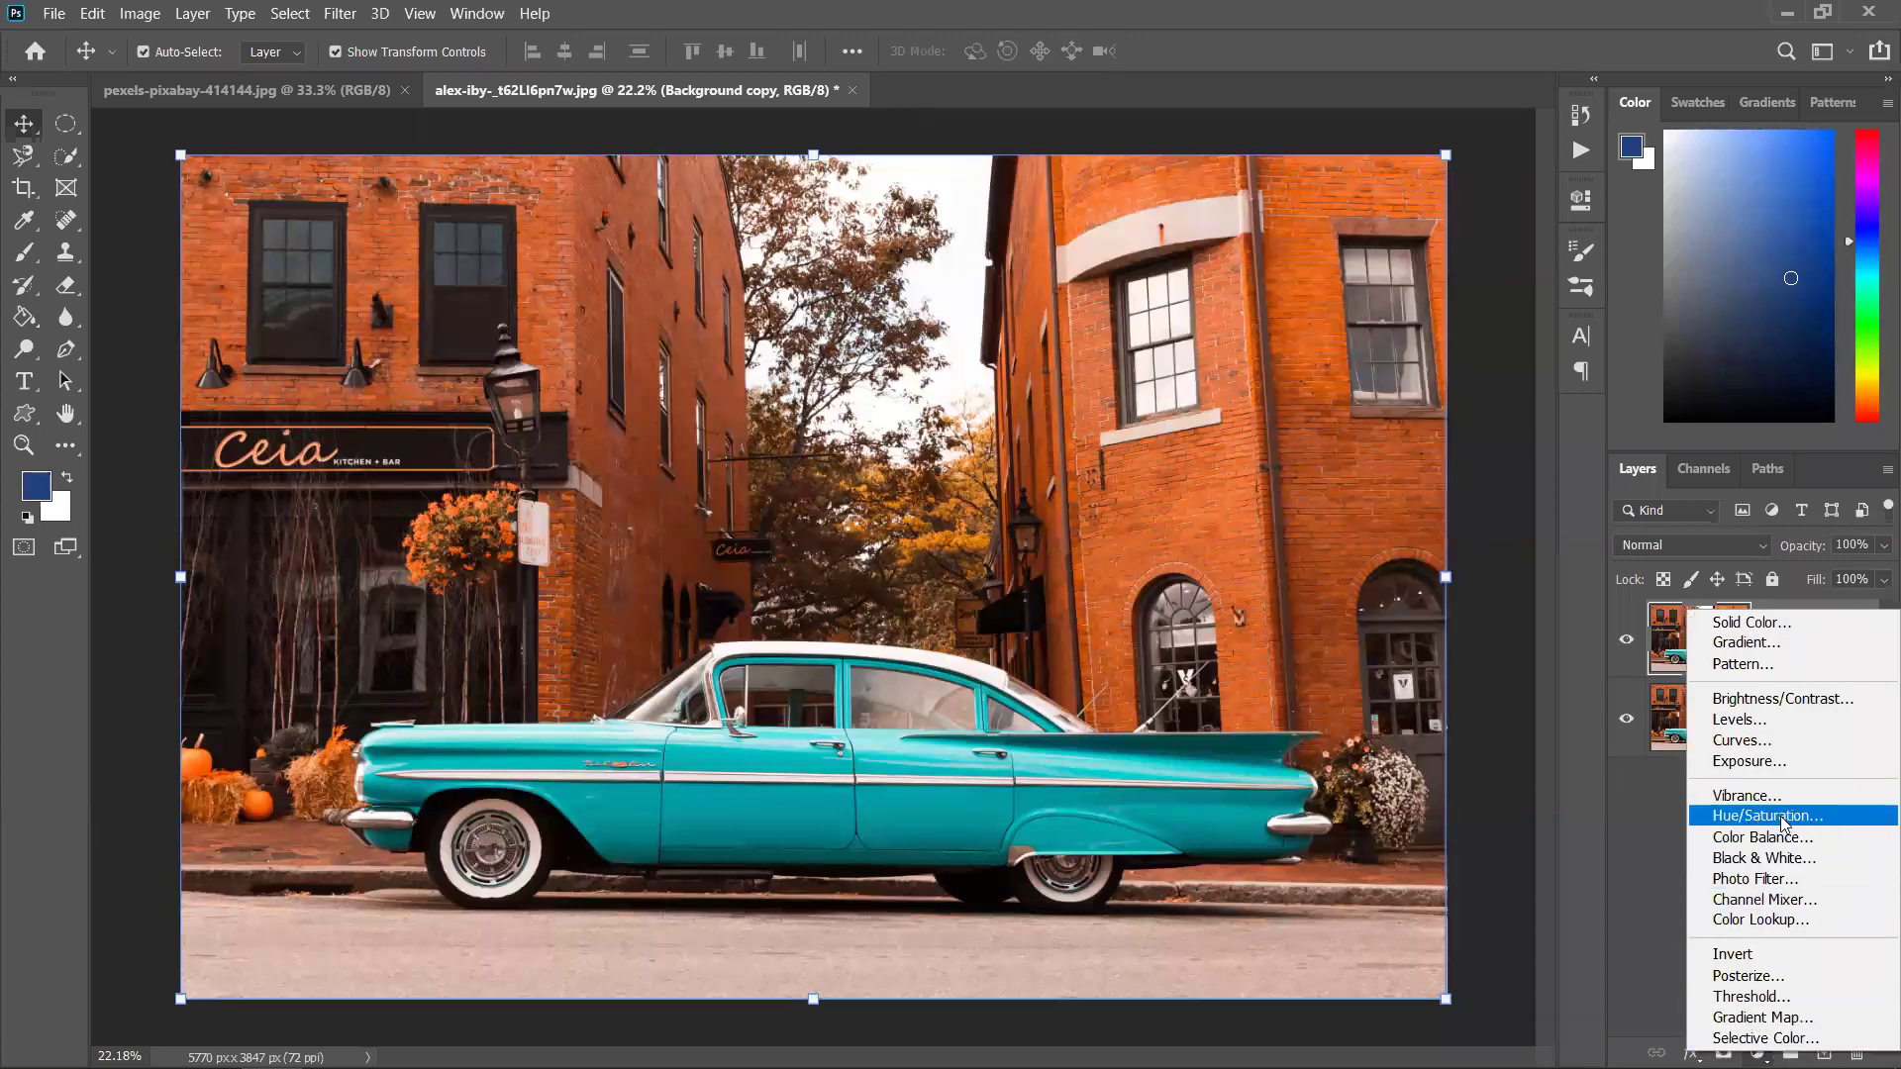
pyautogui.click(1782, 816)
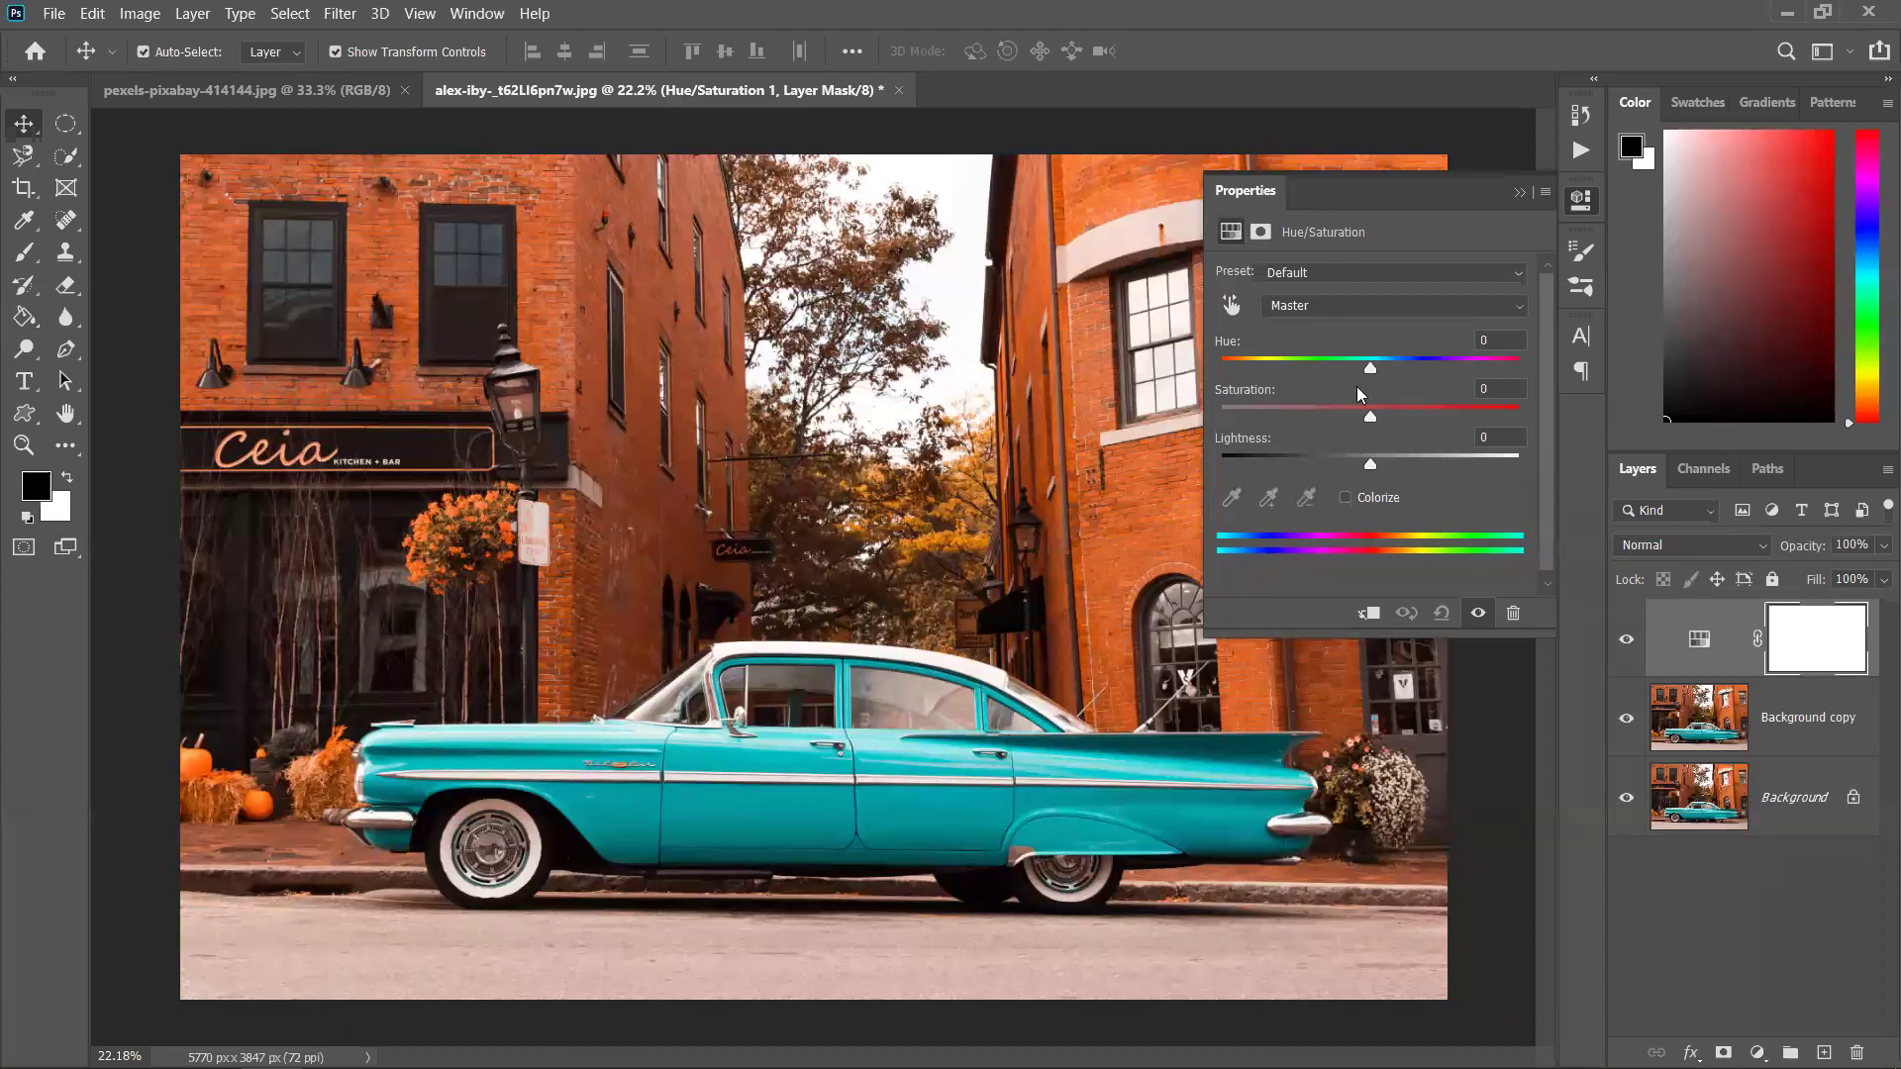
# Try a master Hue shift of -5 on the adjustment layer and reset the Hue to 0
pyautogui.click(1374, 269)
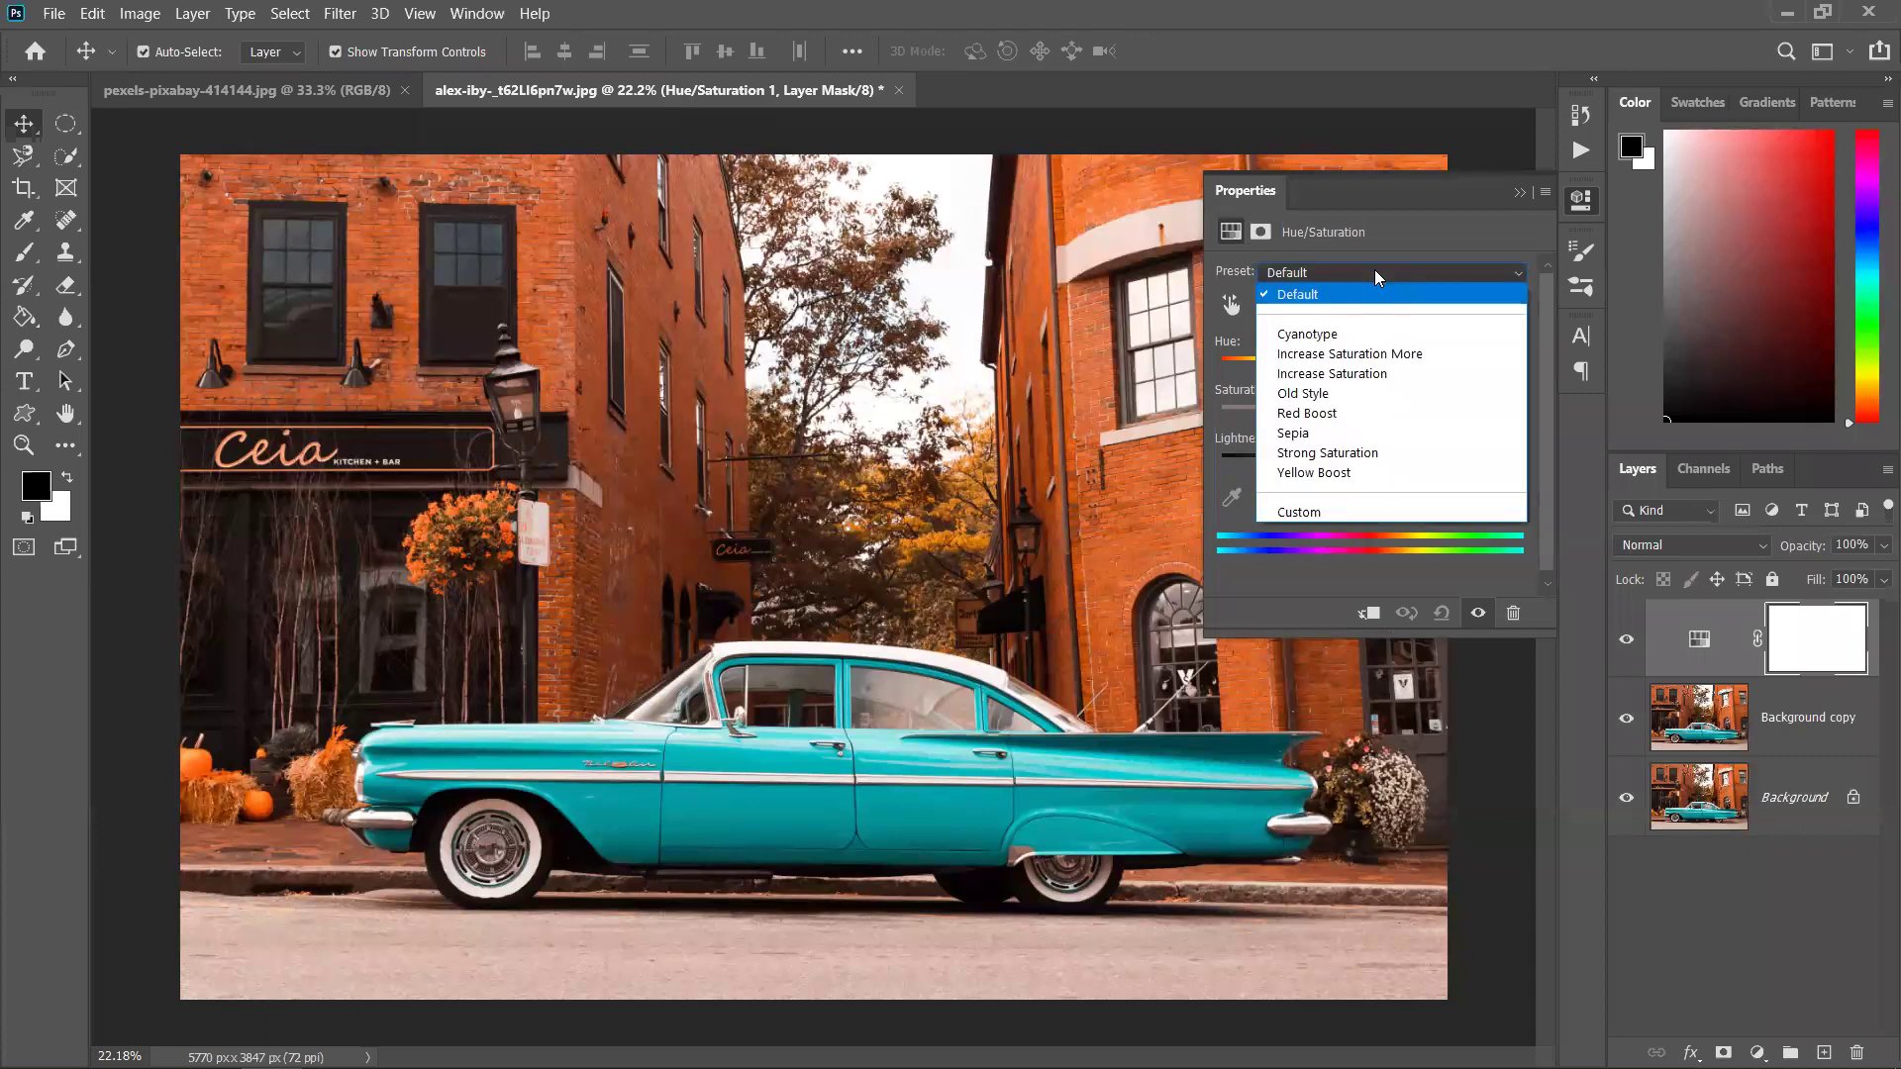
pyautogui.click(1374, 269)
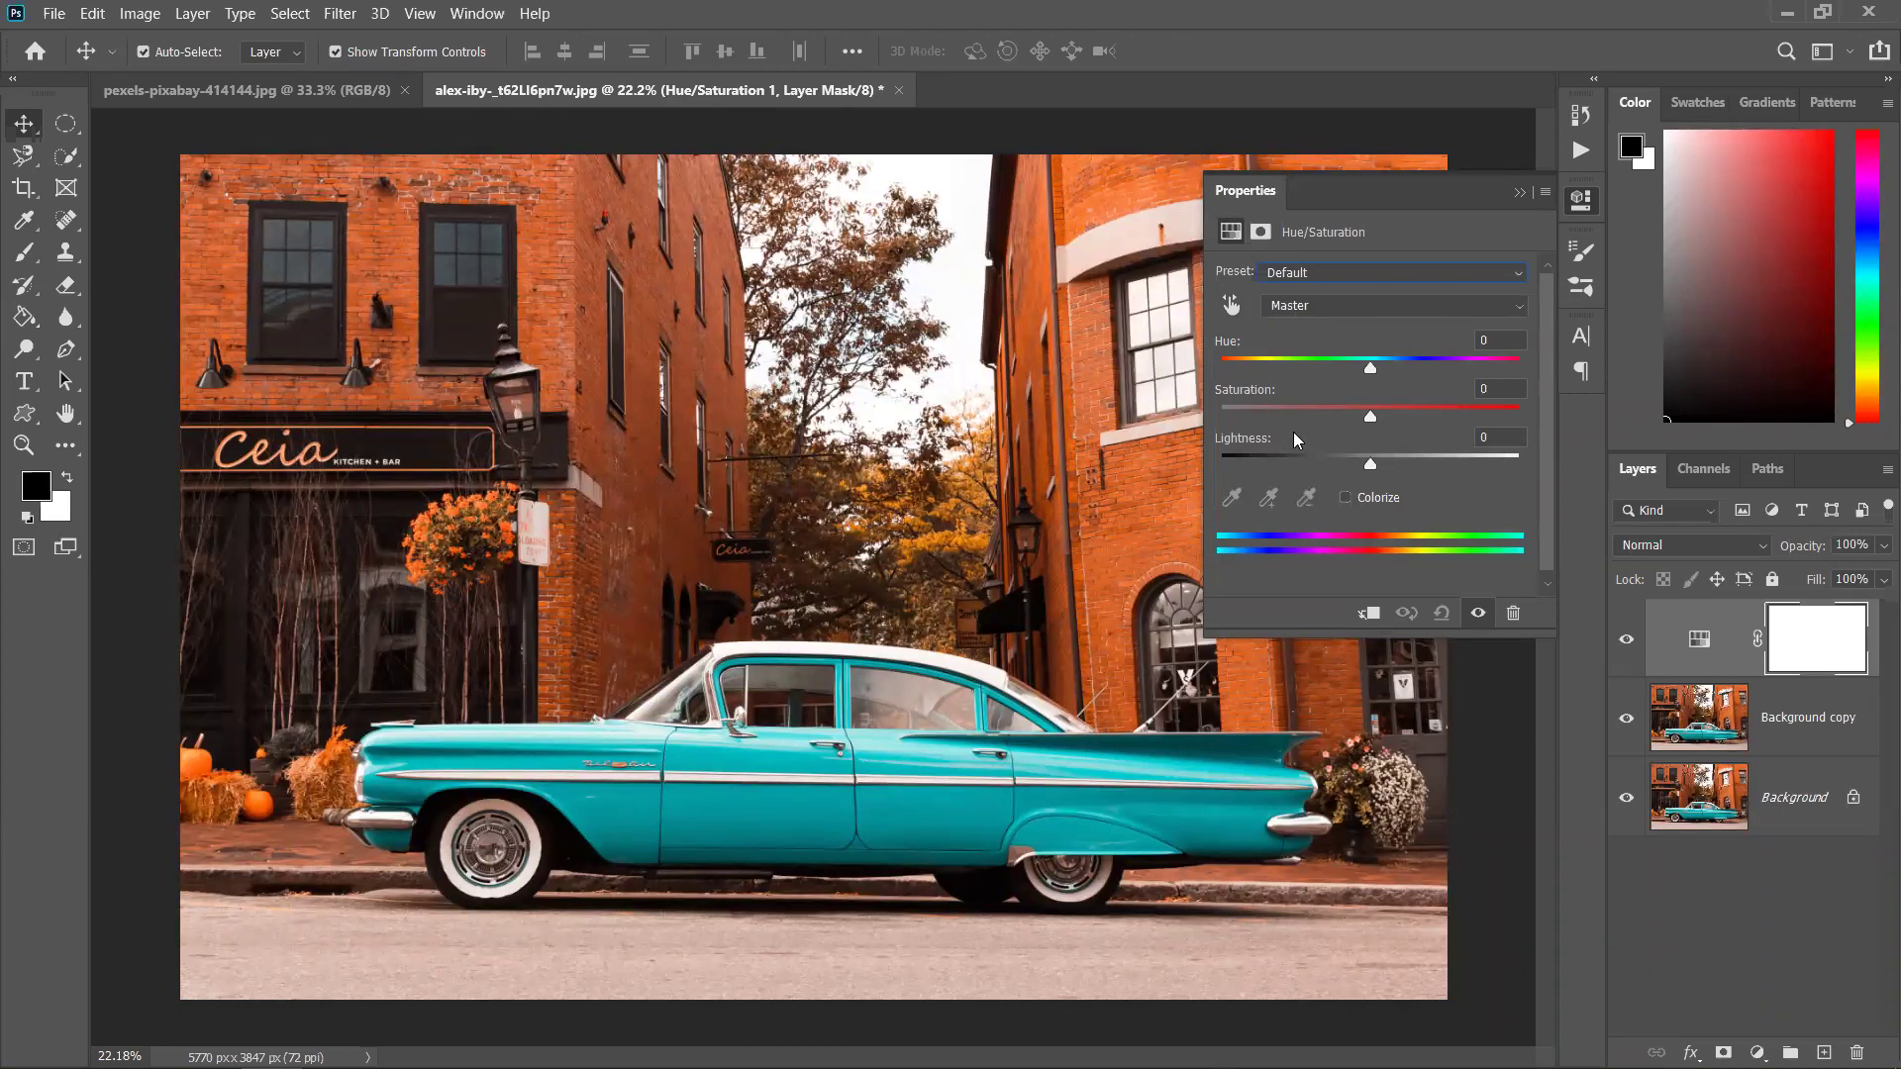
pyautogui.moveTo(1372, 366)
pyautogui.mouseDown()
pyautogui.moveTo(1299, 386)
pyautogui.moveTo(1386, 388)
pyautogui.moveTo(1287, 394)
pyautogui.moveTo(1386, 394)
pyautogui.moveTo(1362, 398)
pyautogui.mouseUp()
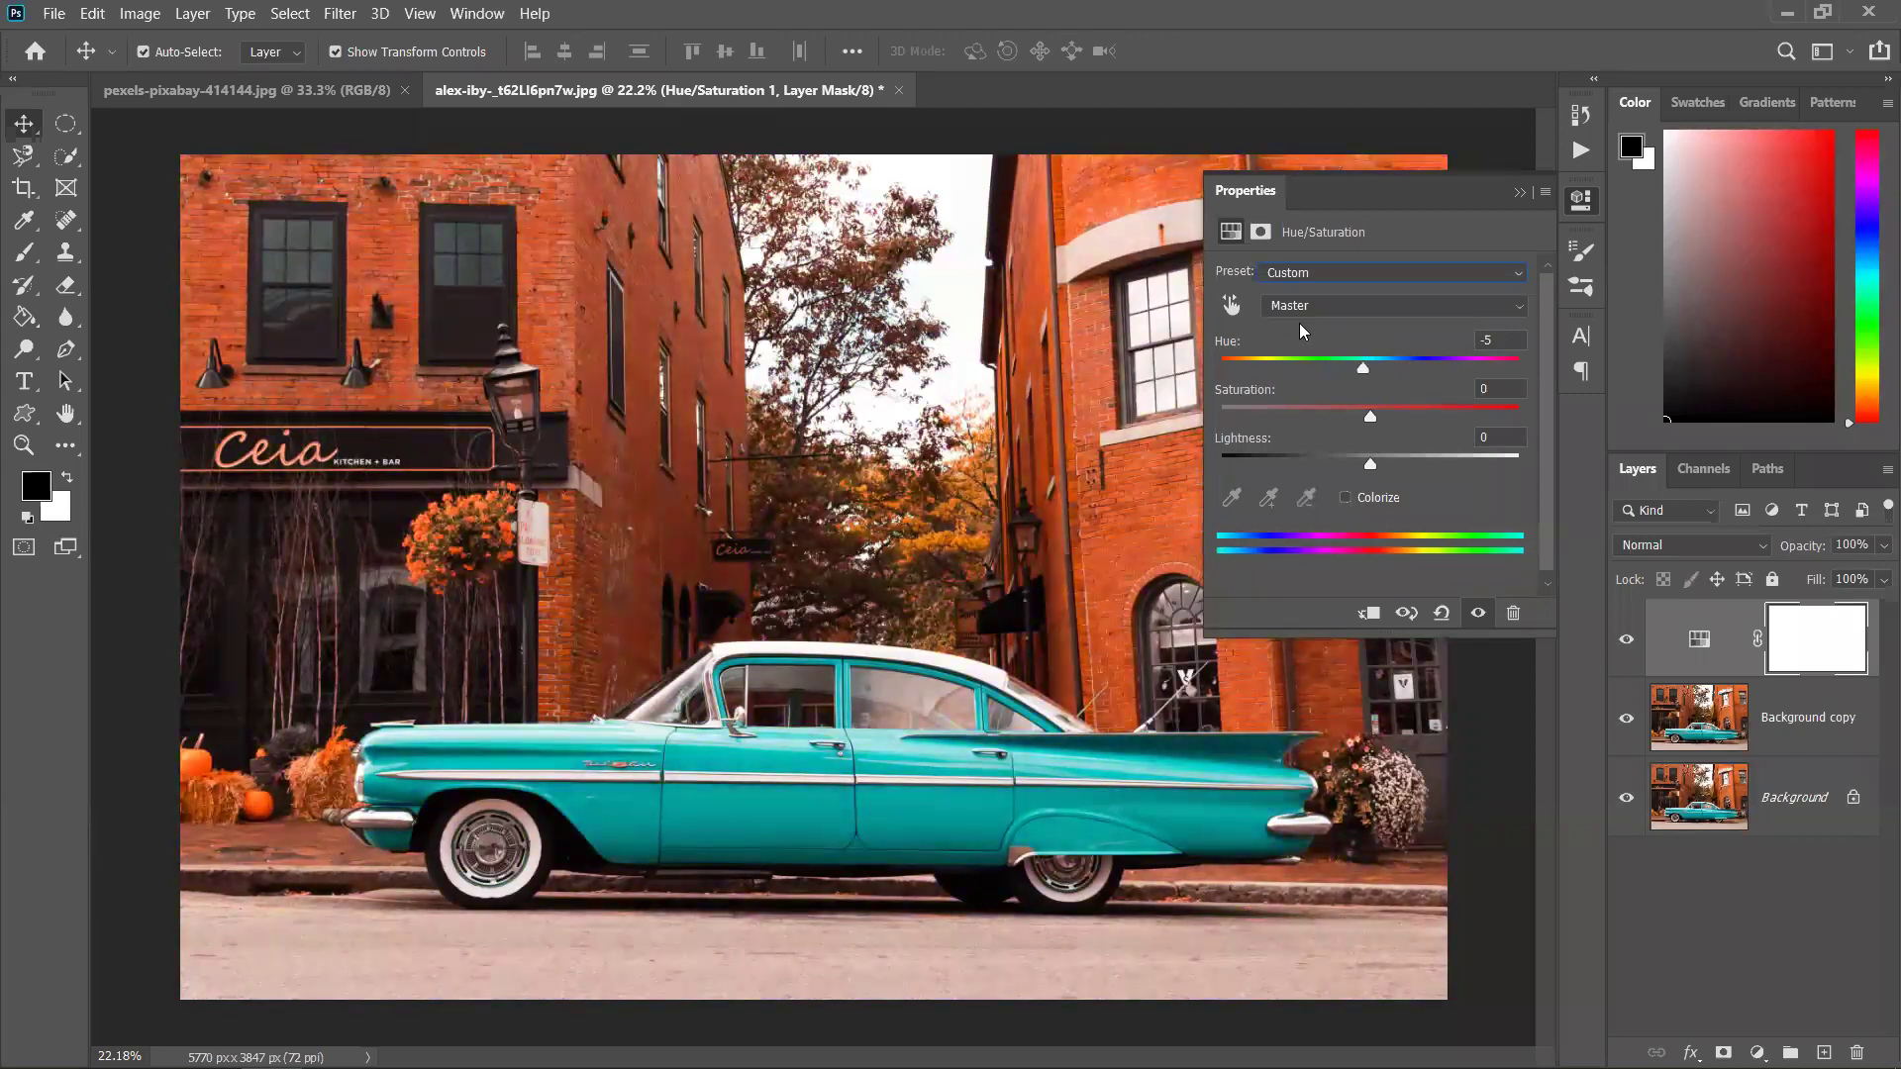
pyautogui.click(1500, 340)
pyautogui.write('0')
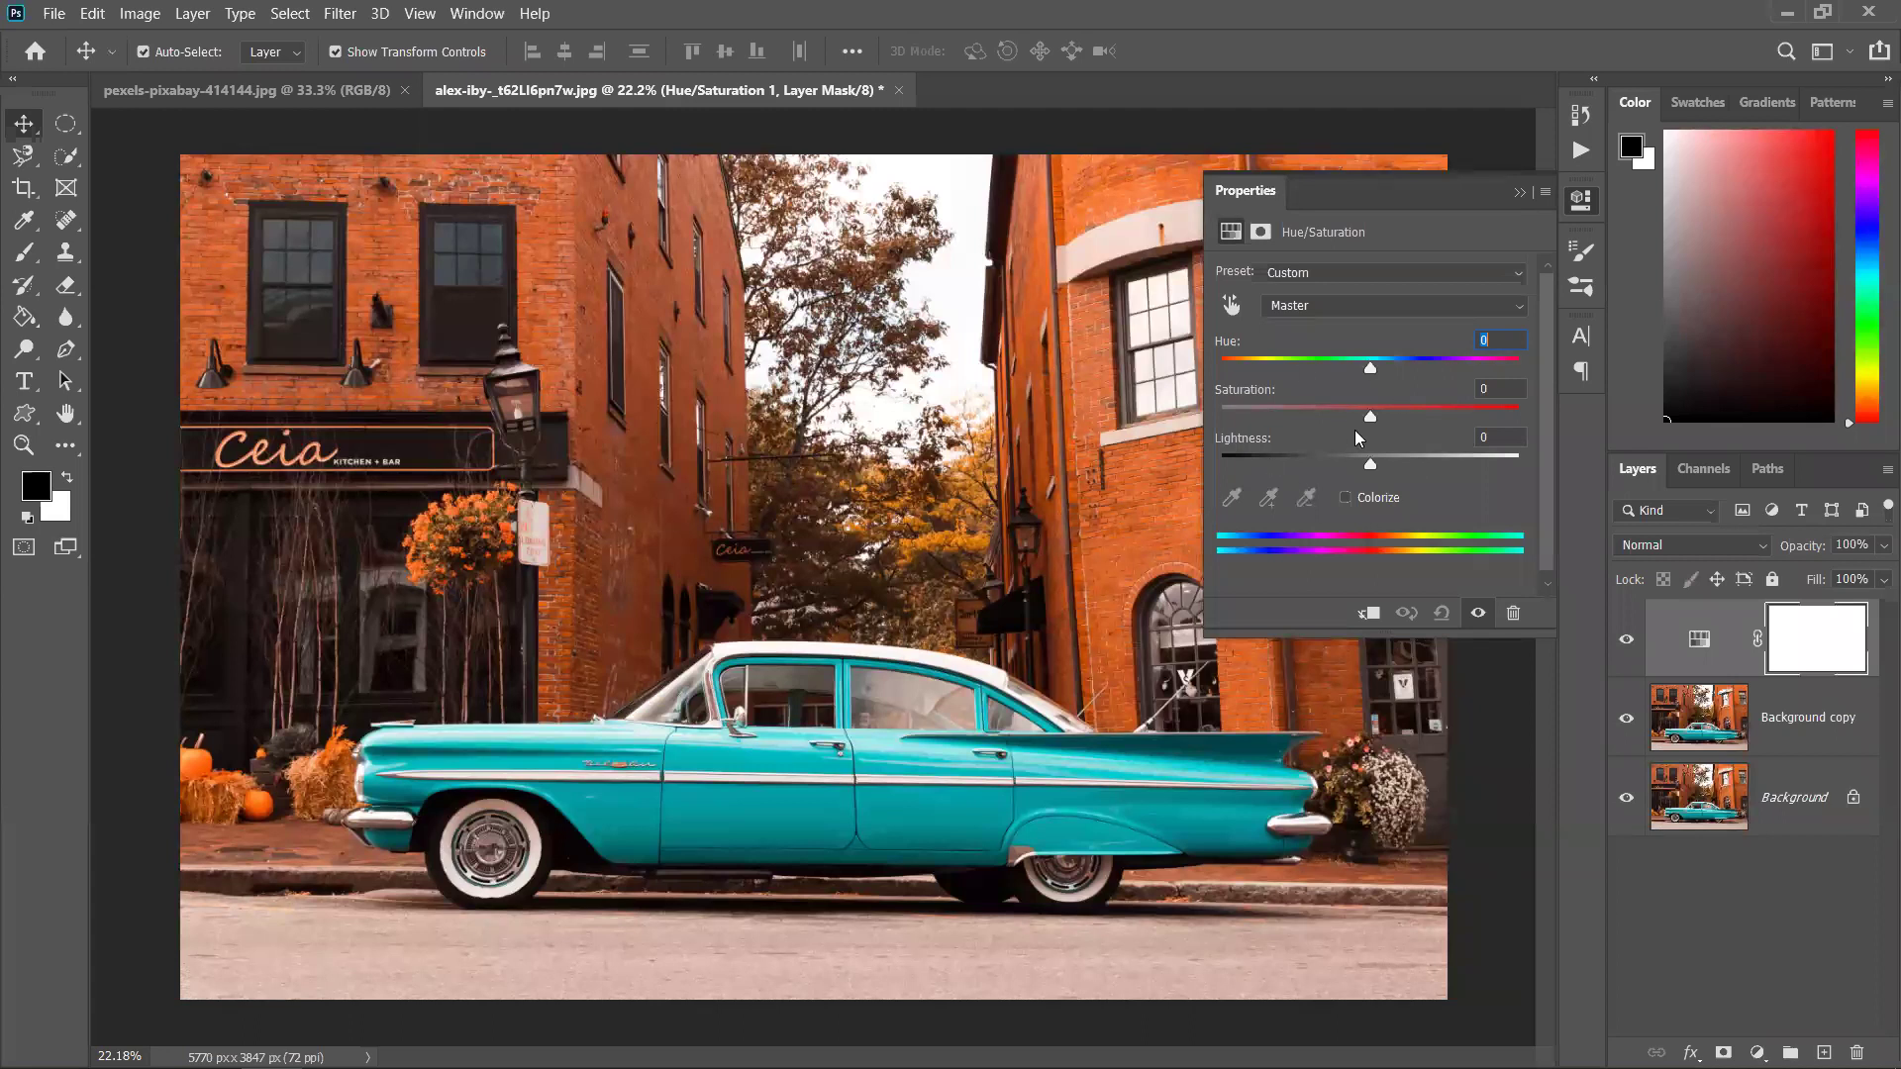
# Try the fully desaturated look with a master Saturation of -100
pyautogui.moveTo(1366, 418); pyautogui.dragTo(1205, 427)
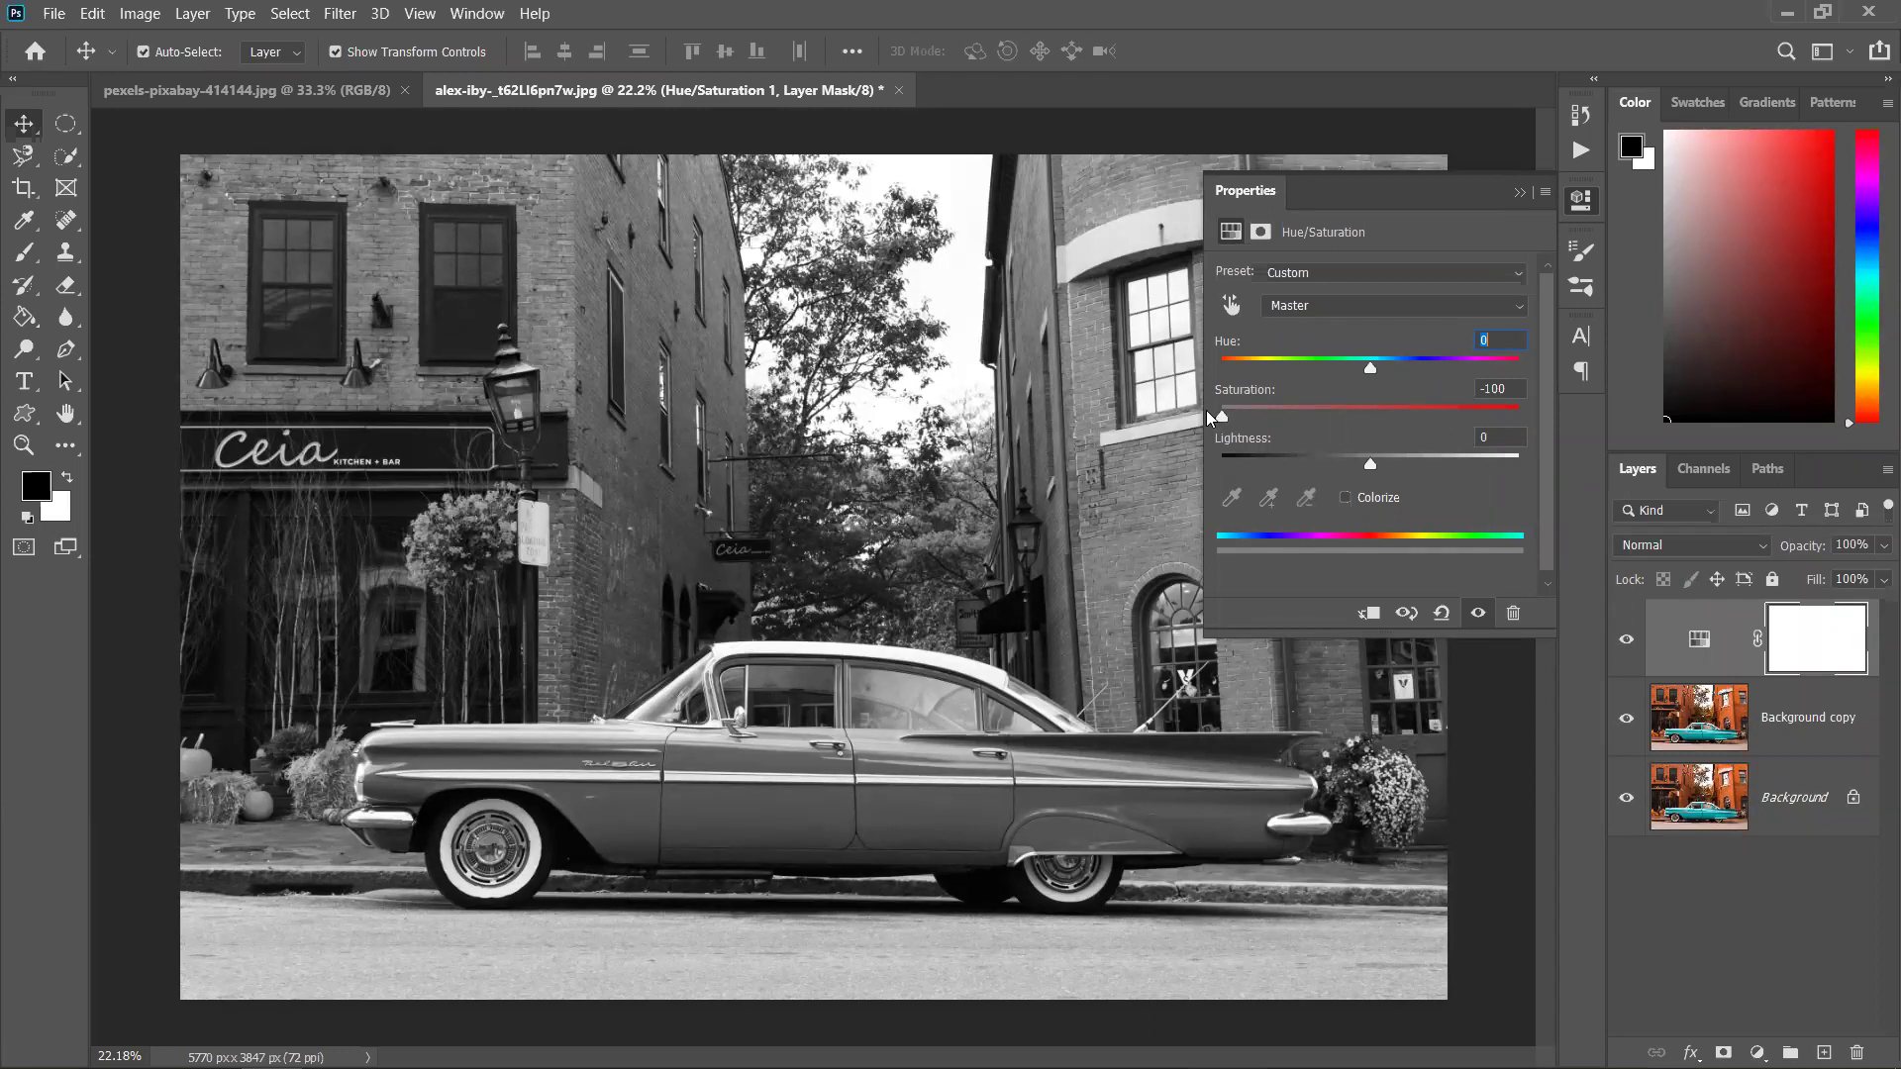
pyautogui.moveTo(1220, 420); pyautogui.dragTo(1370, 422)
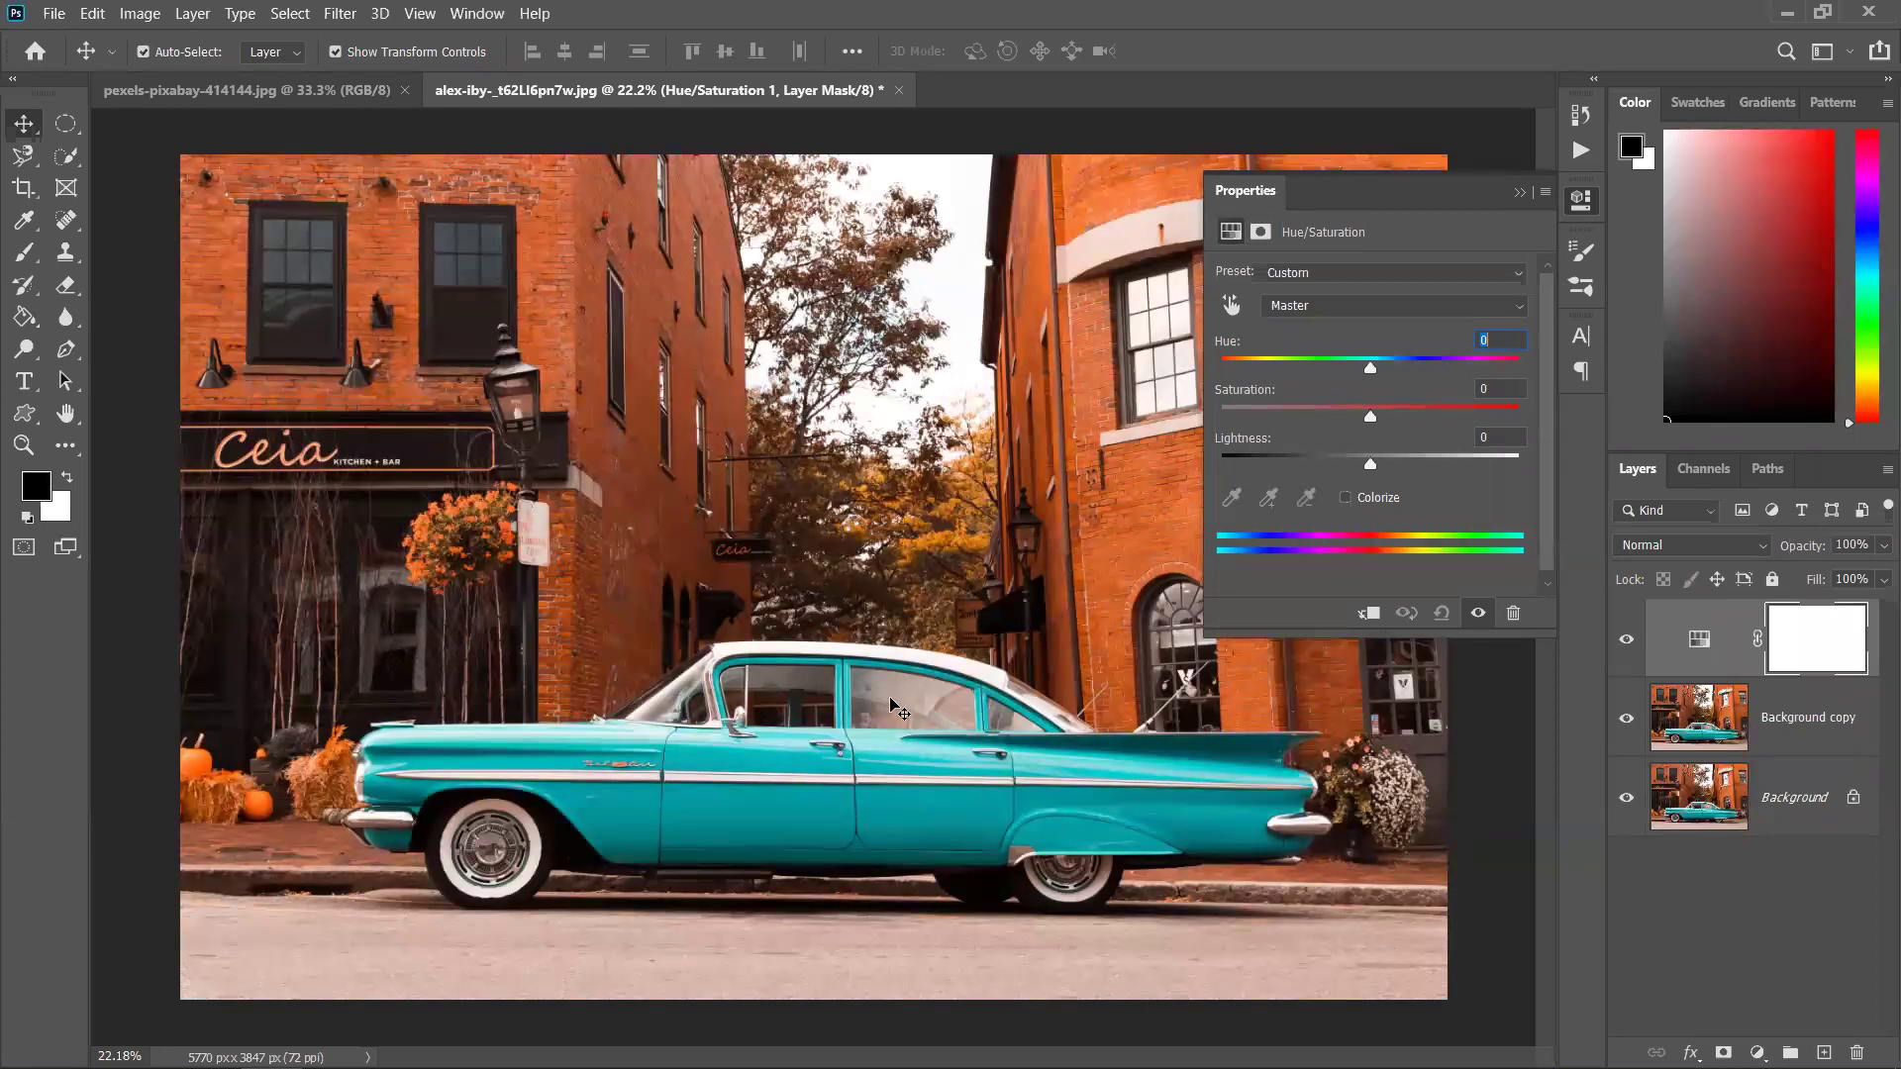
pyautogui.moveTo(1370, 416); pyautogui.dragTo(1116, 442)
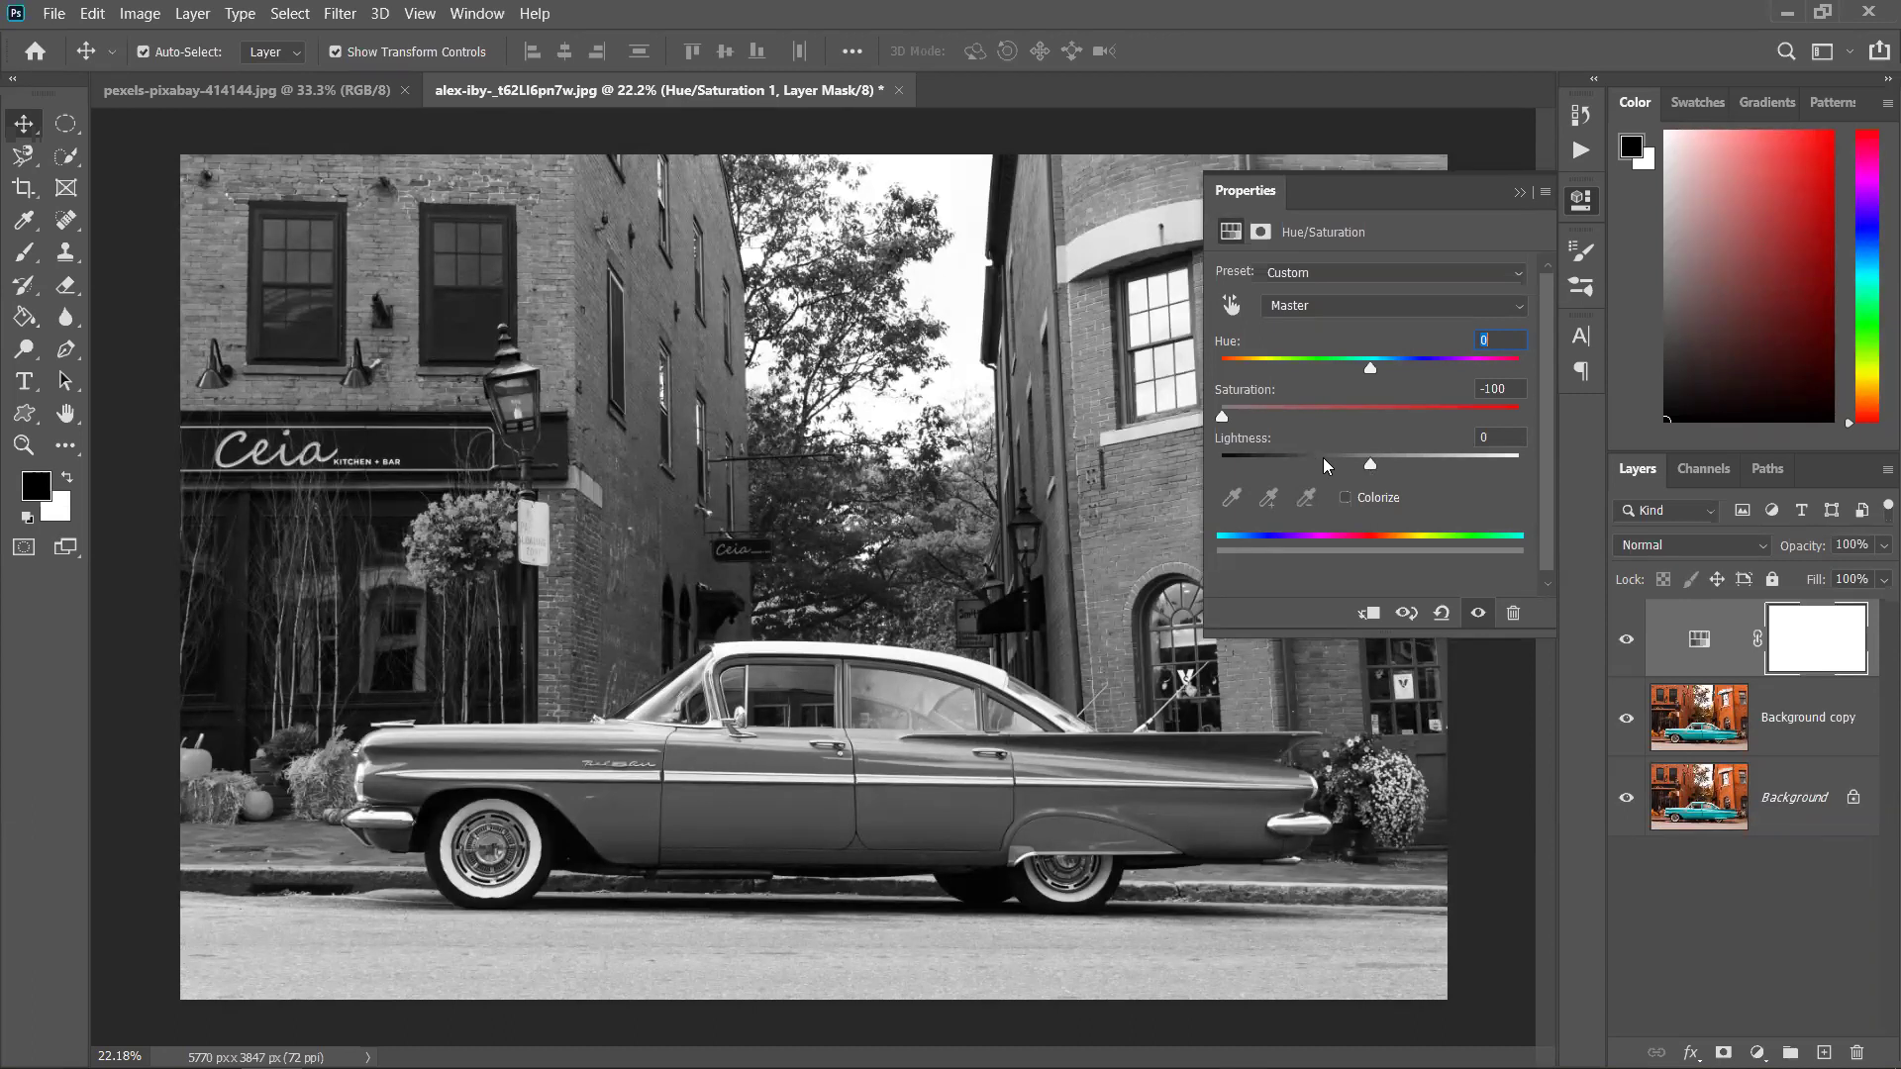
# Try a master Lightness of -25, and reset both Lightness and Saturation to 0
pyautogui.moveTo(1368, 461); pyautogui.dragTo(1337, 483)
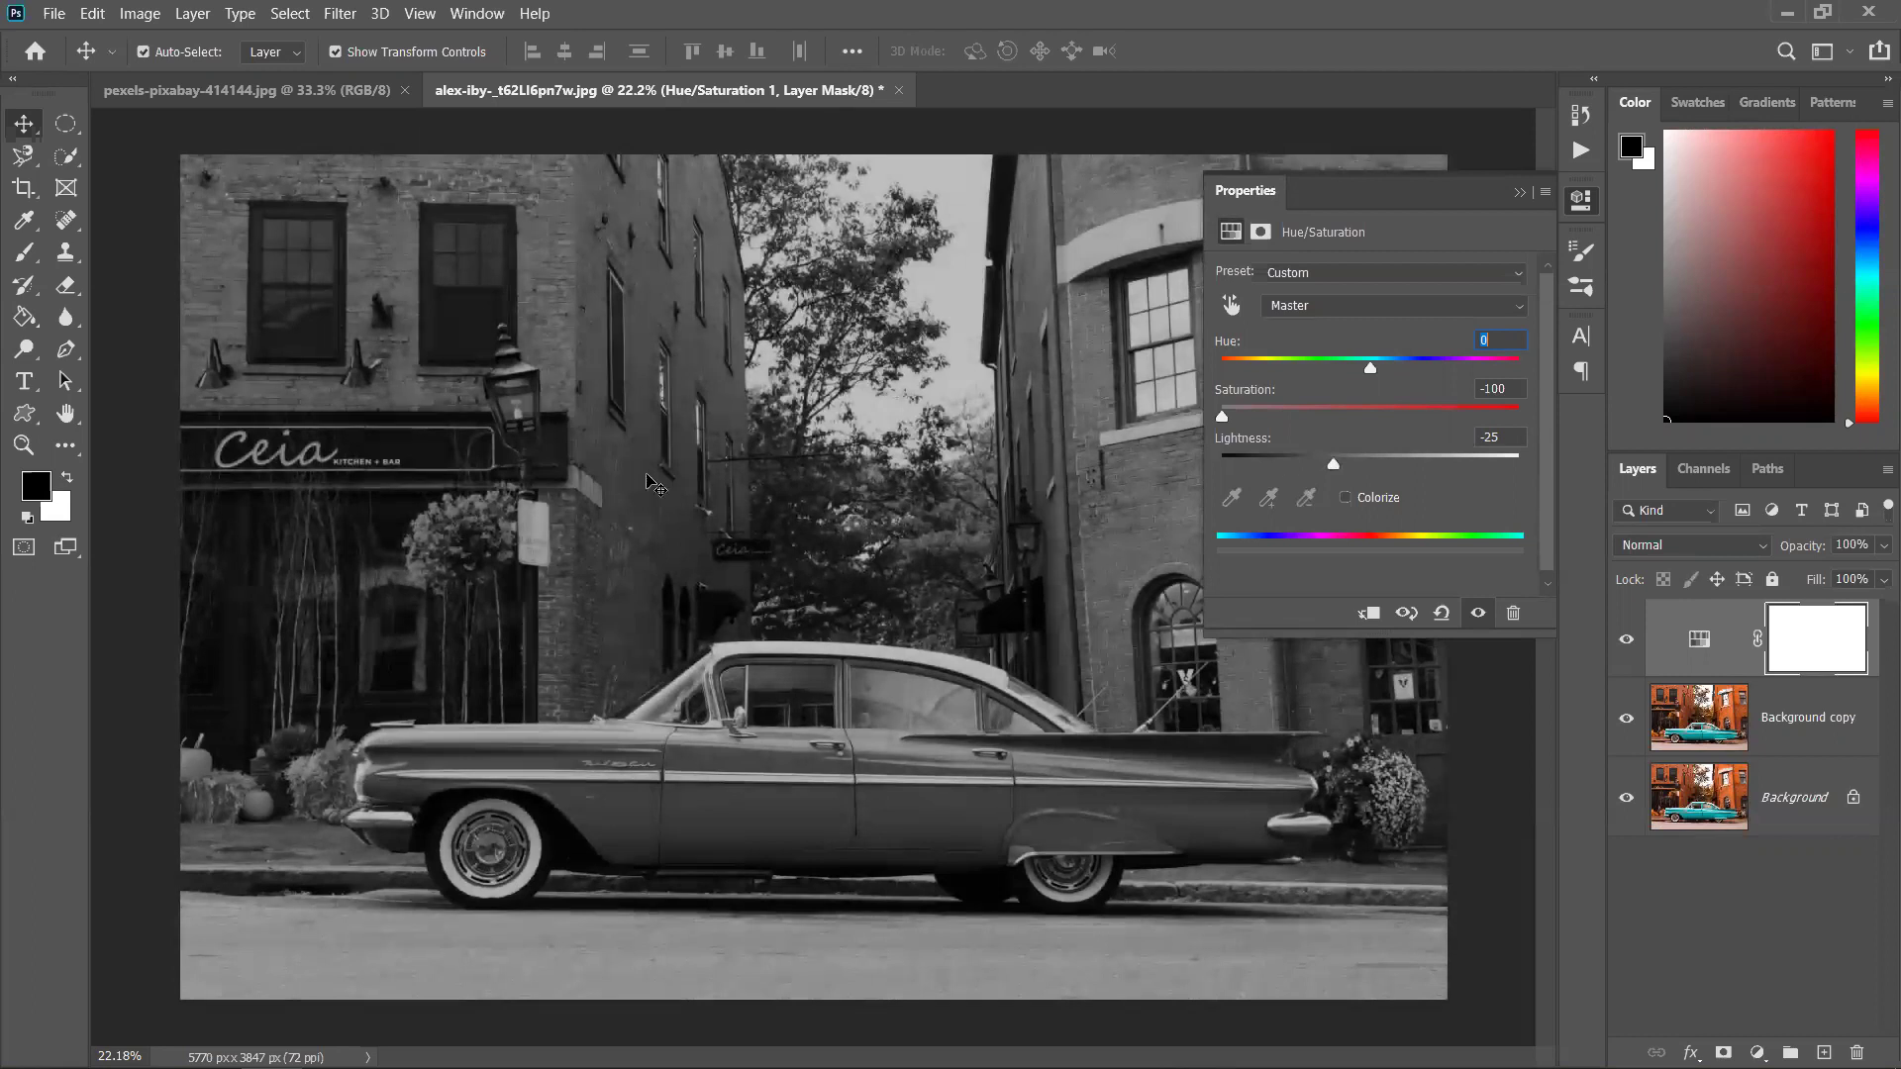
pyautogui.moveTo(1333, 465); pyautogui.dragTo(1370, 463)
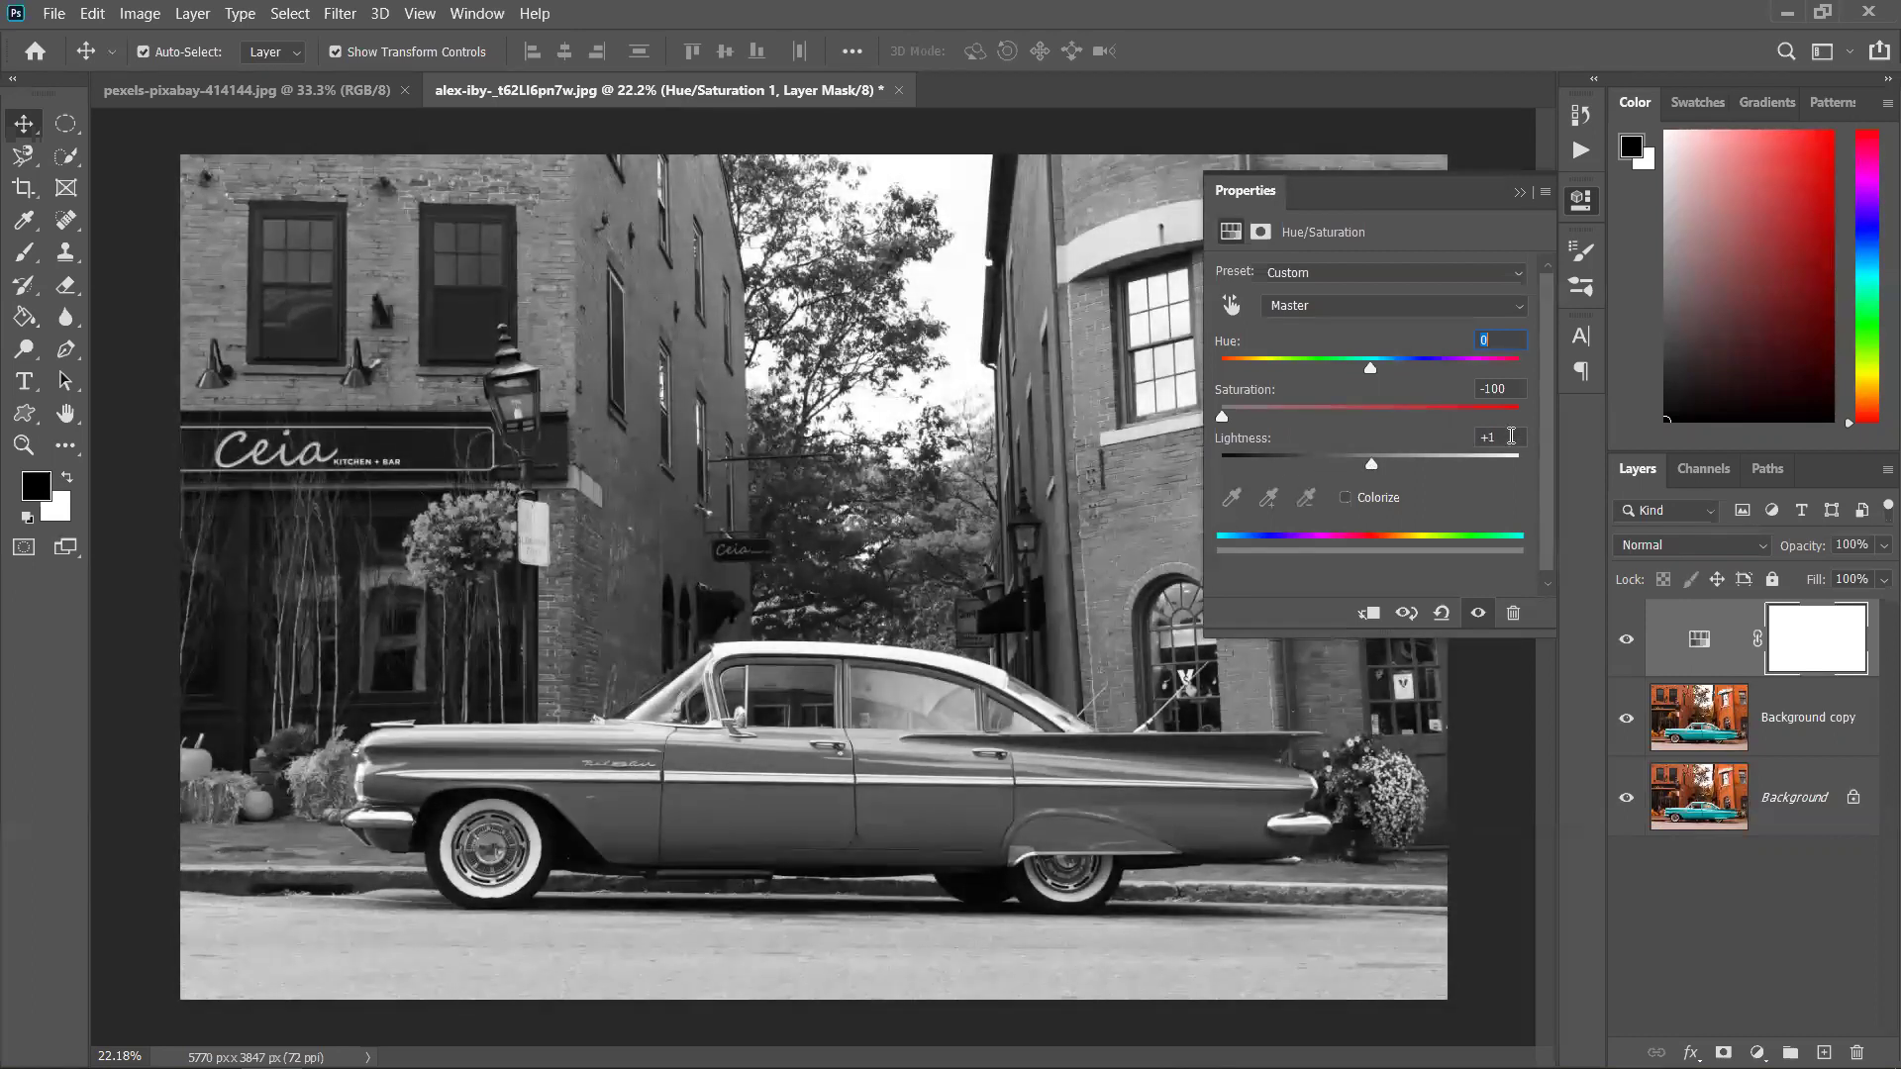
pyautogui.write('0')
pyautogui.moveTo(1222, 416); pyautogui.dragTo(1391, 415)
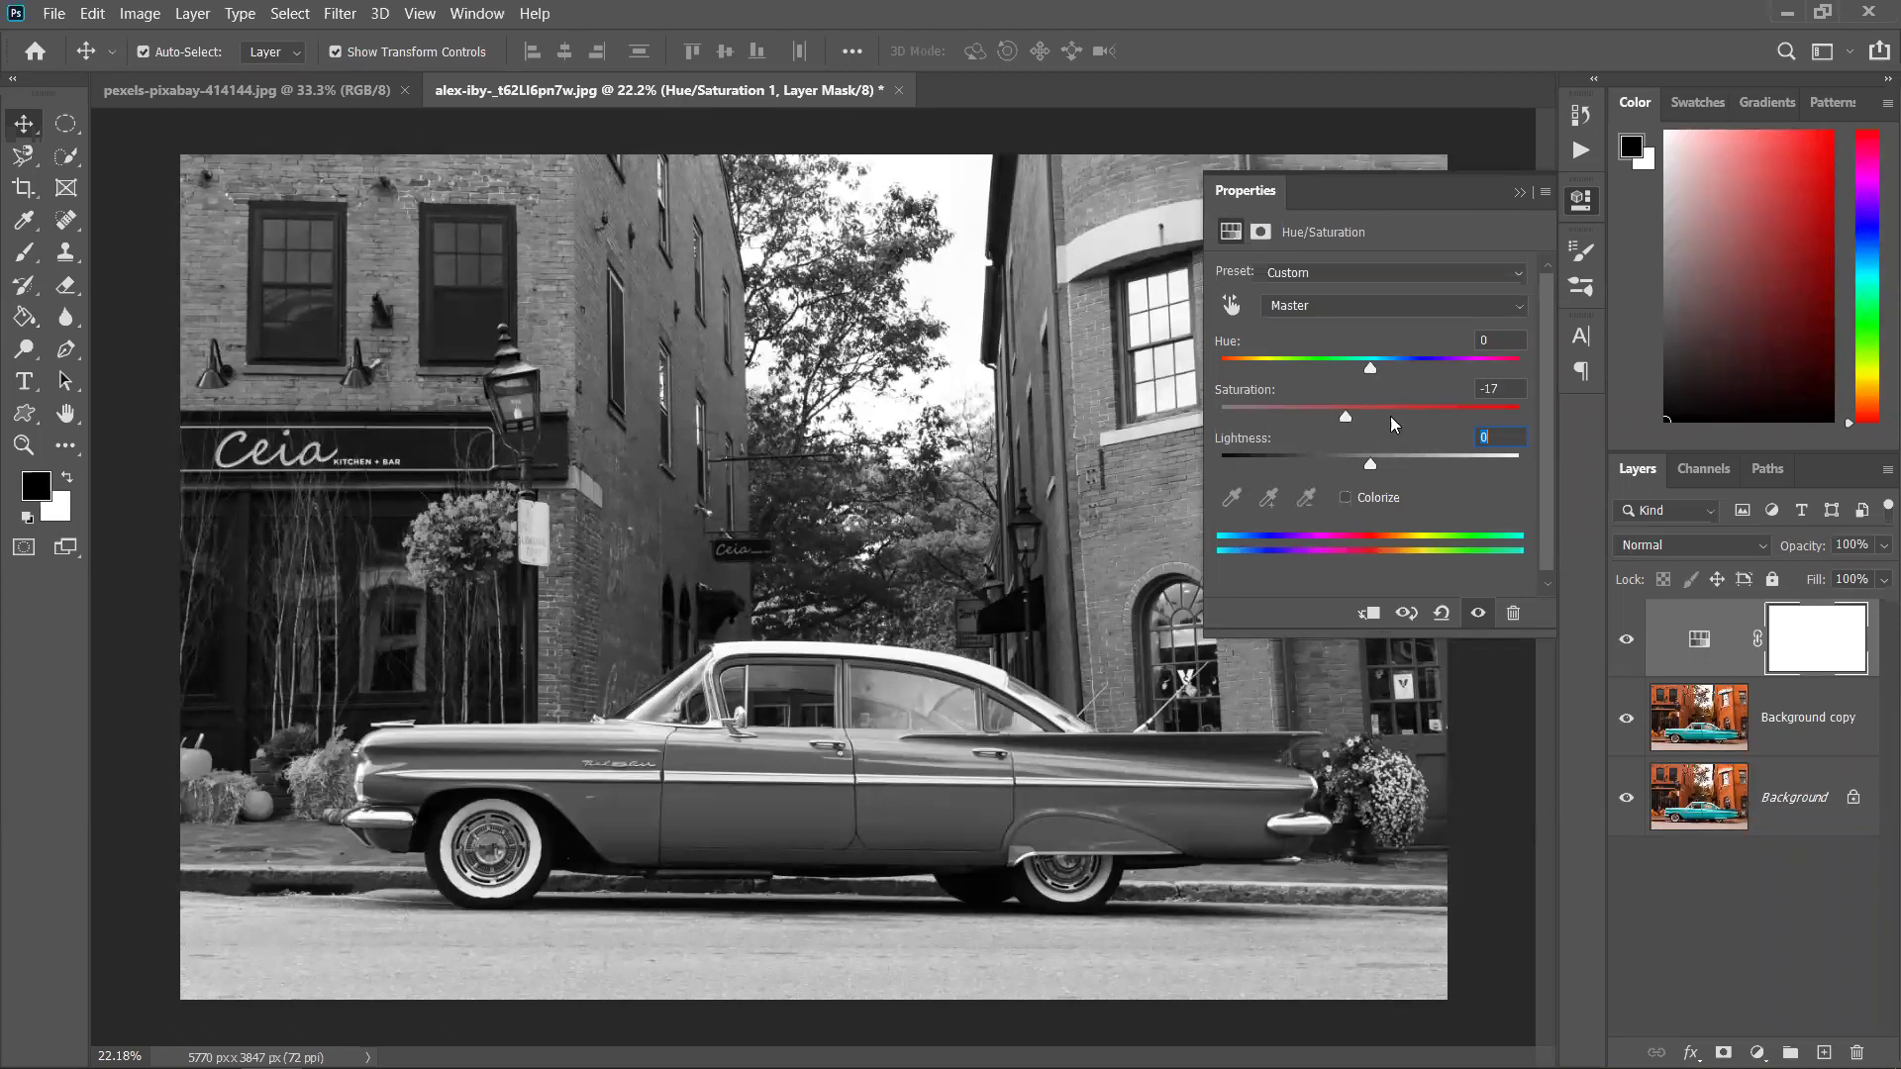
pyautogui.click(1505, 388)
pyautogui.write('0')
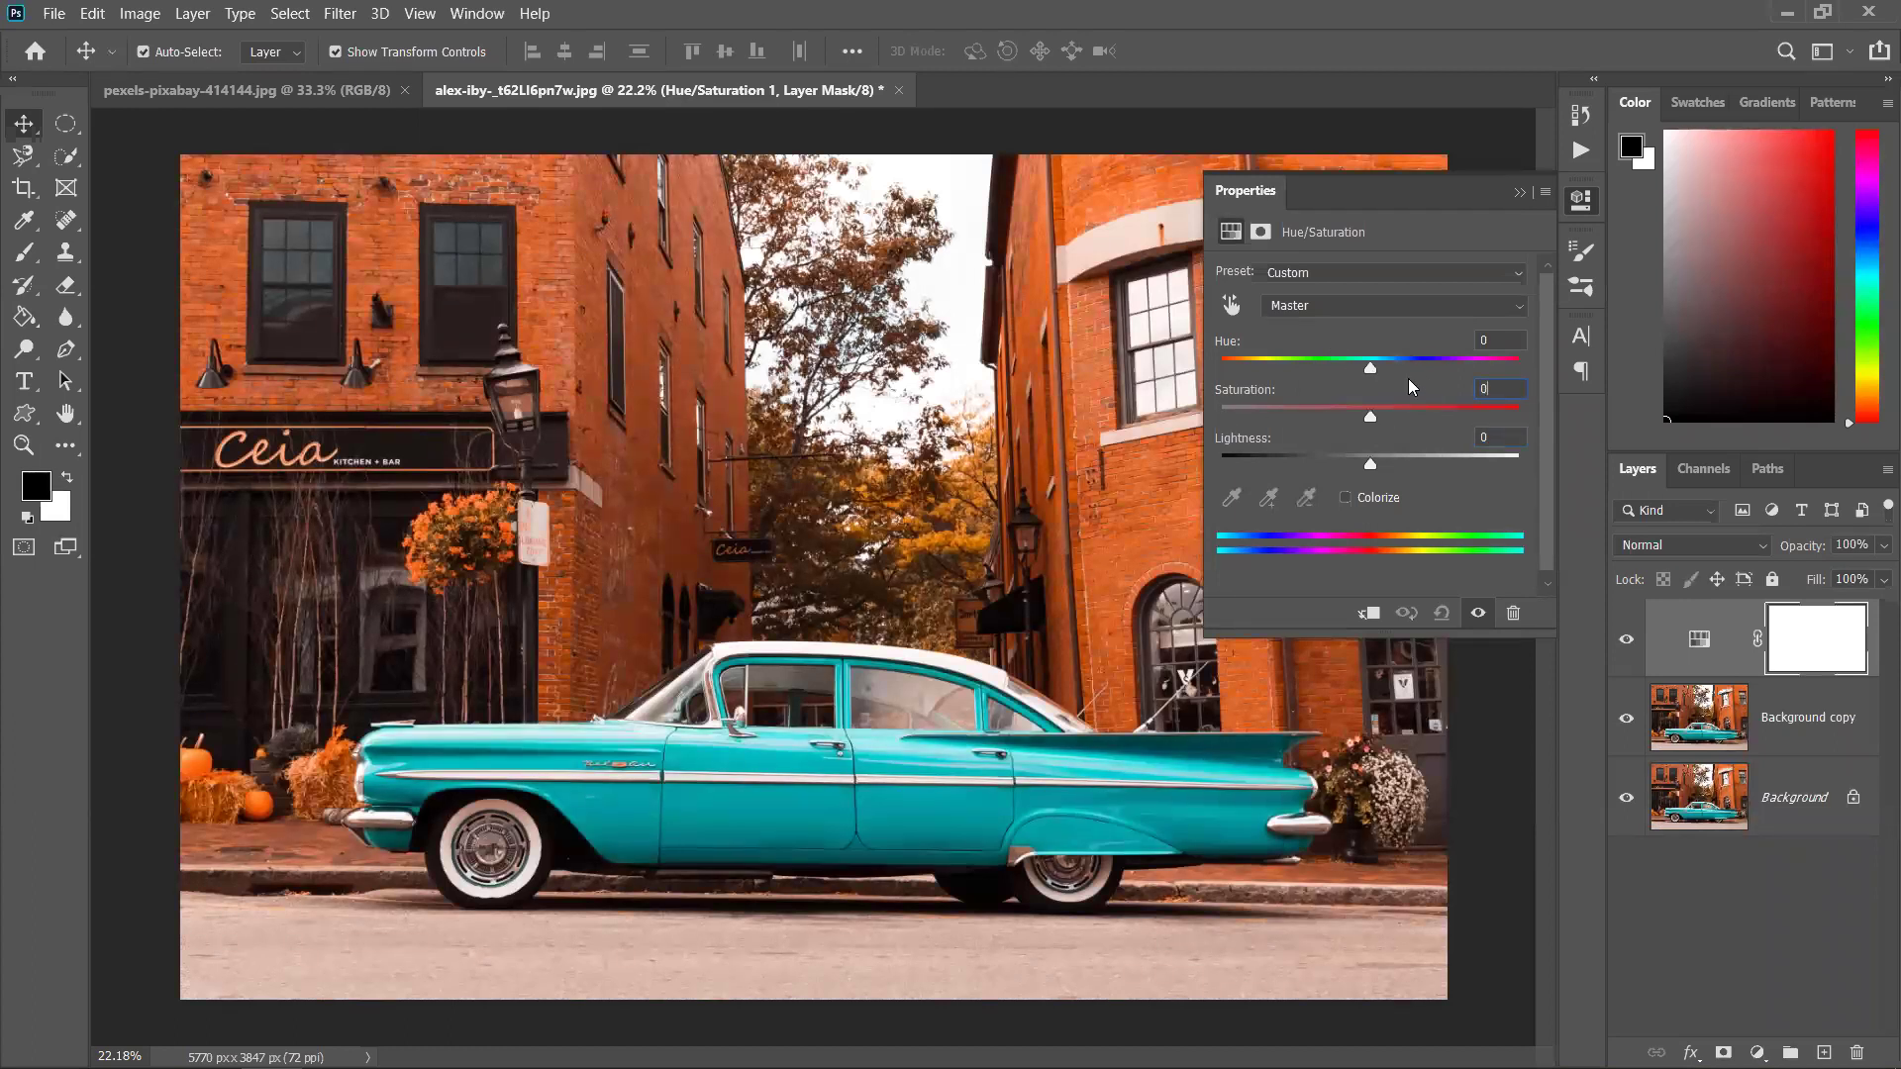
pyautogui.press('Return')
# Try shifting the master Hue to -5 again and return it to 0
pyautogui.moveTo(1369, 367); pyautogui.dragTo(1368, 416)
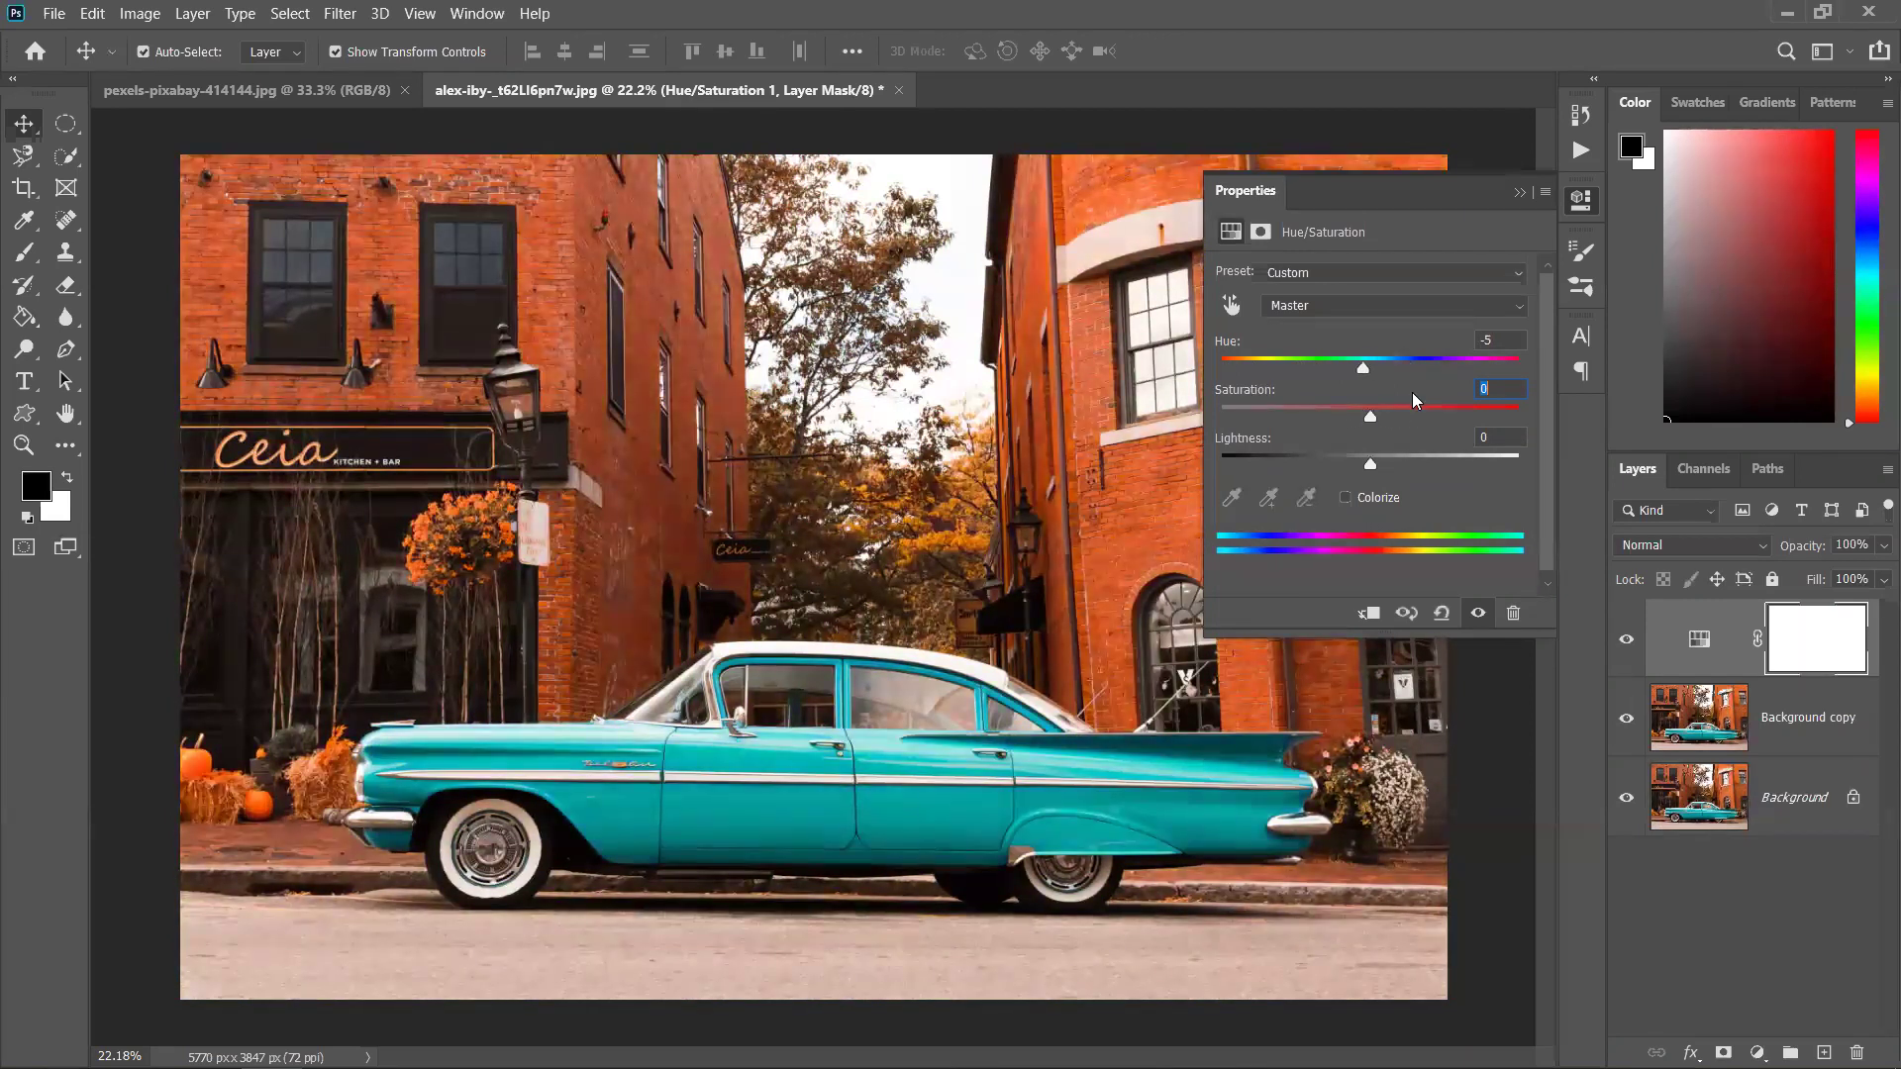
pyautogui.click(1490, 340)
pyautogui.write('0')
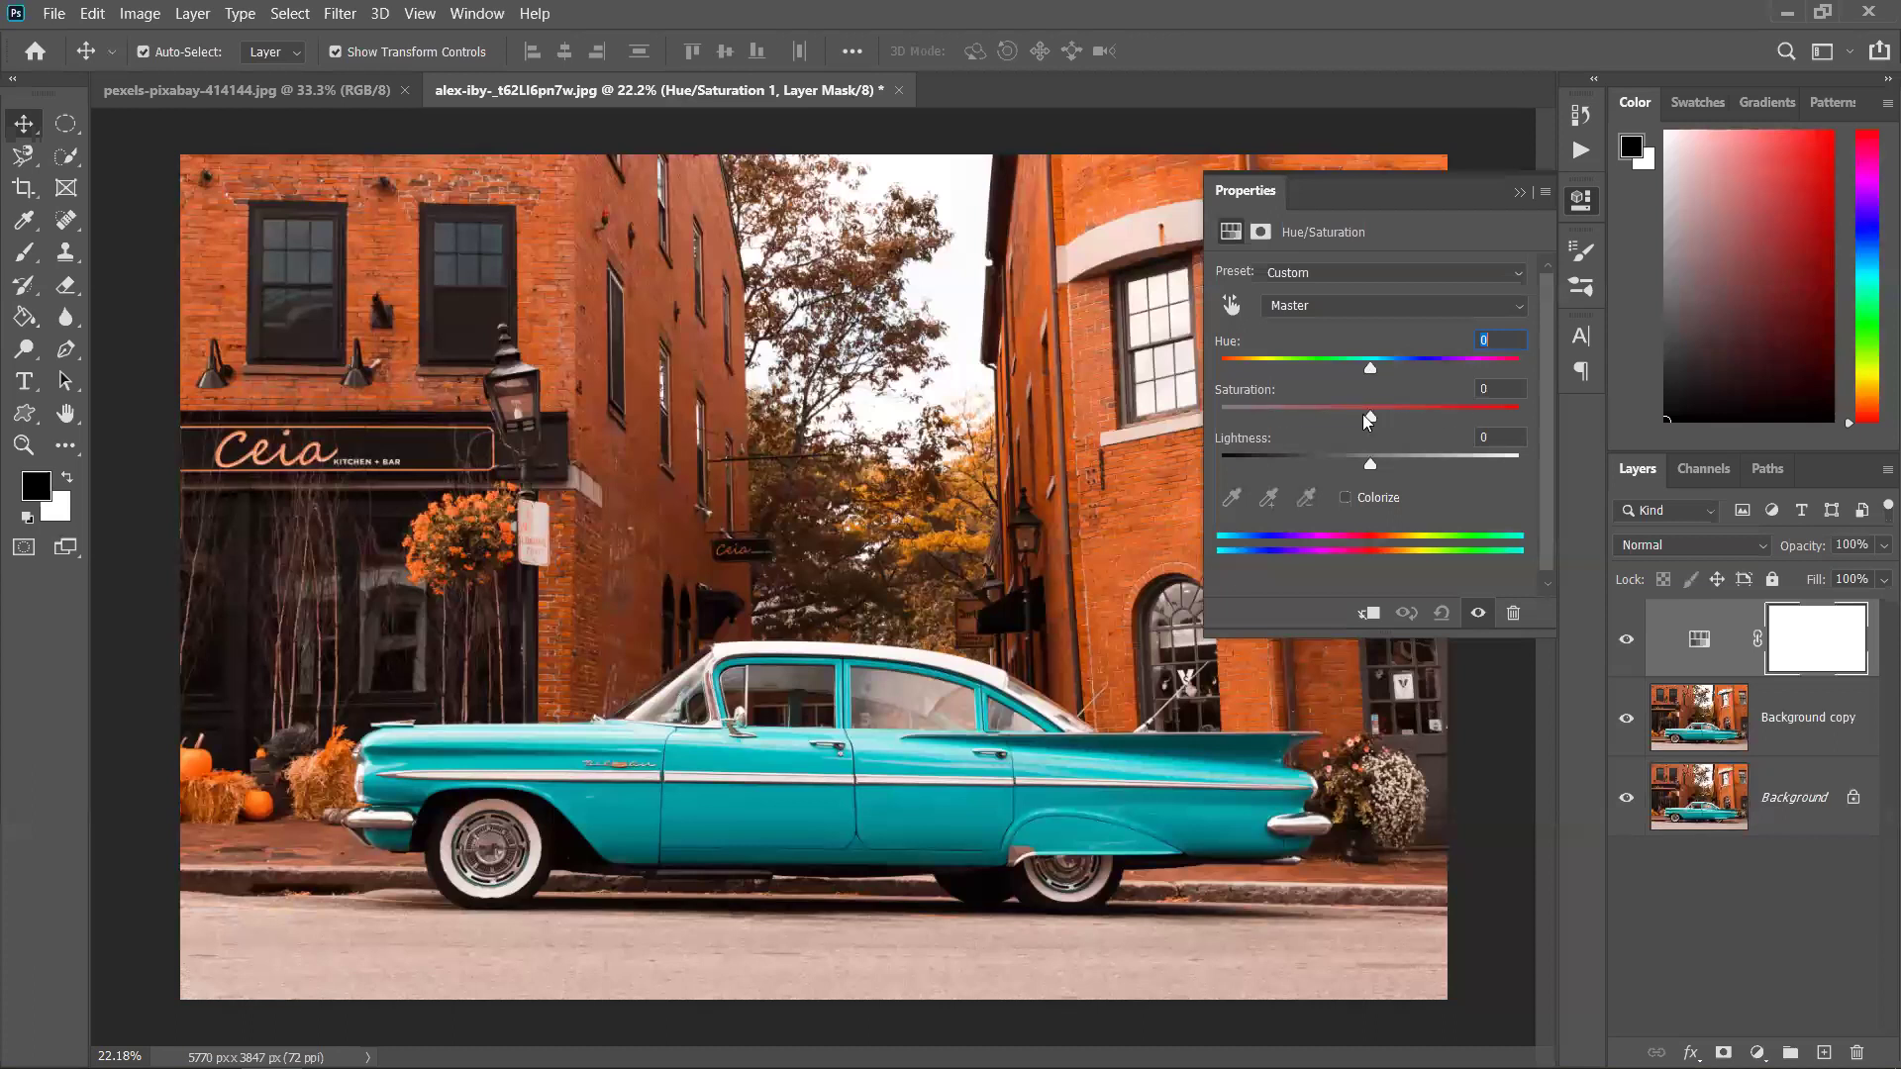
# Try the lowest master Saturation and a Lightness of -100, restoring both to 0
pyautogui.moveTo(1370, 414); pyautogui.dragTo(1210, 421)
pyautogui.moveTo(1206, 419); pyautogui.dragTo(1370, 468)
pyautogui.moveTo(1370, 461)
pyautogui.mouseDown()
pyautogui.moveTo(1569, 468)
pyautogui.moveTo(1334, 464)
pyautogui.mouseUp()
pyautogui.moveTo(1149, 472); pyautogui.dragTo(1025, 465)
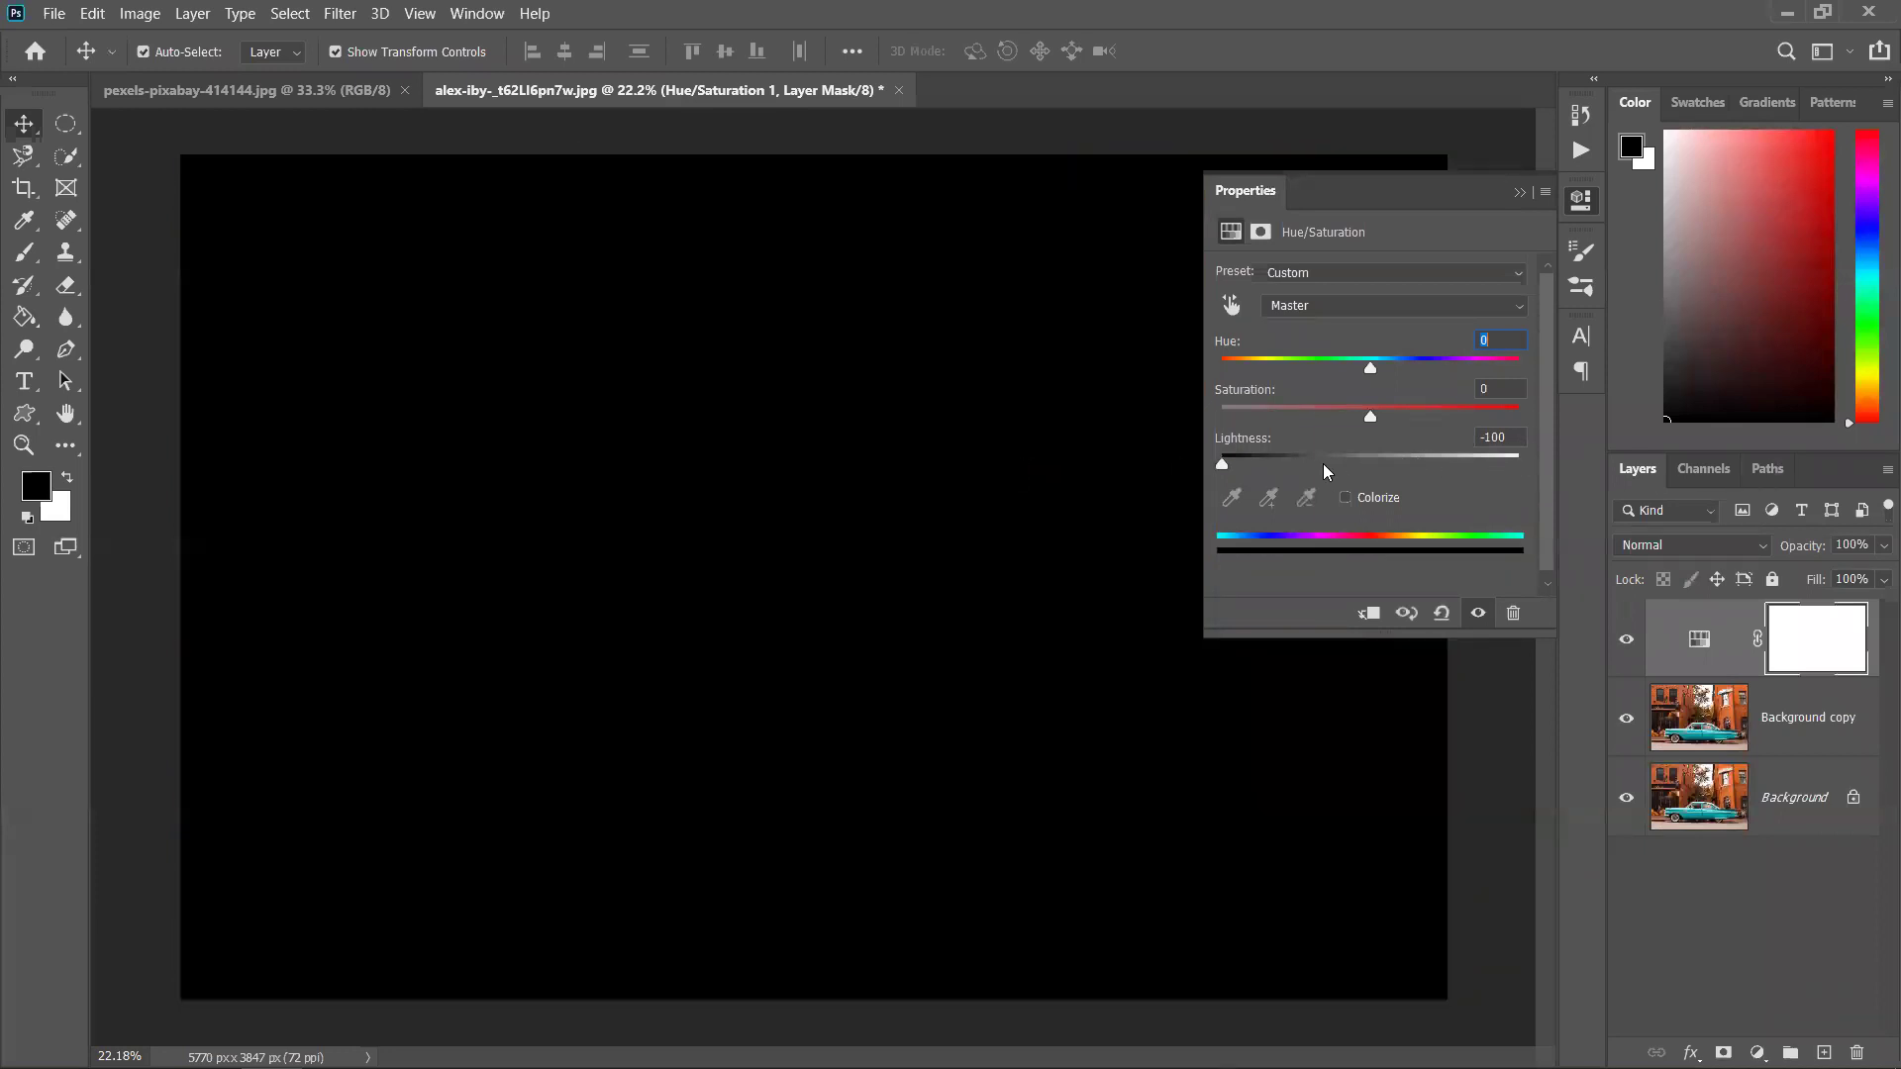
pyautogui.moveTo(1223, 468); pyautogui.dragTo(1370, 532)
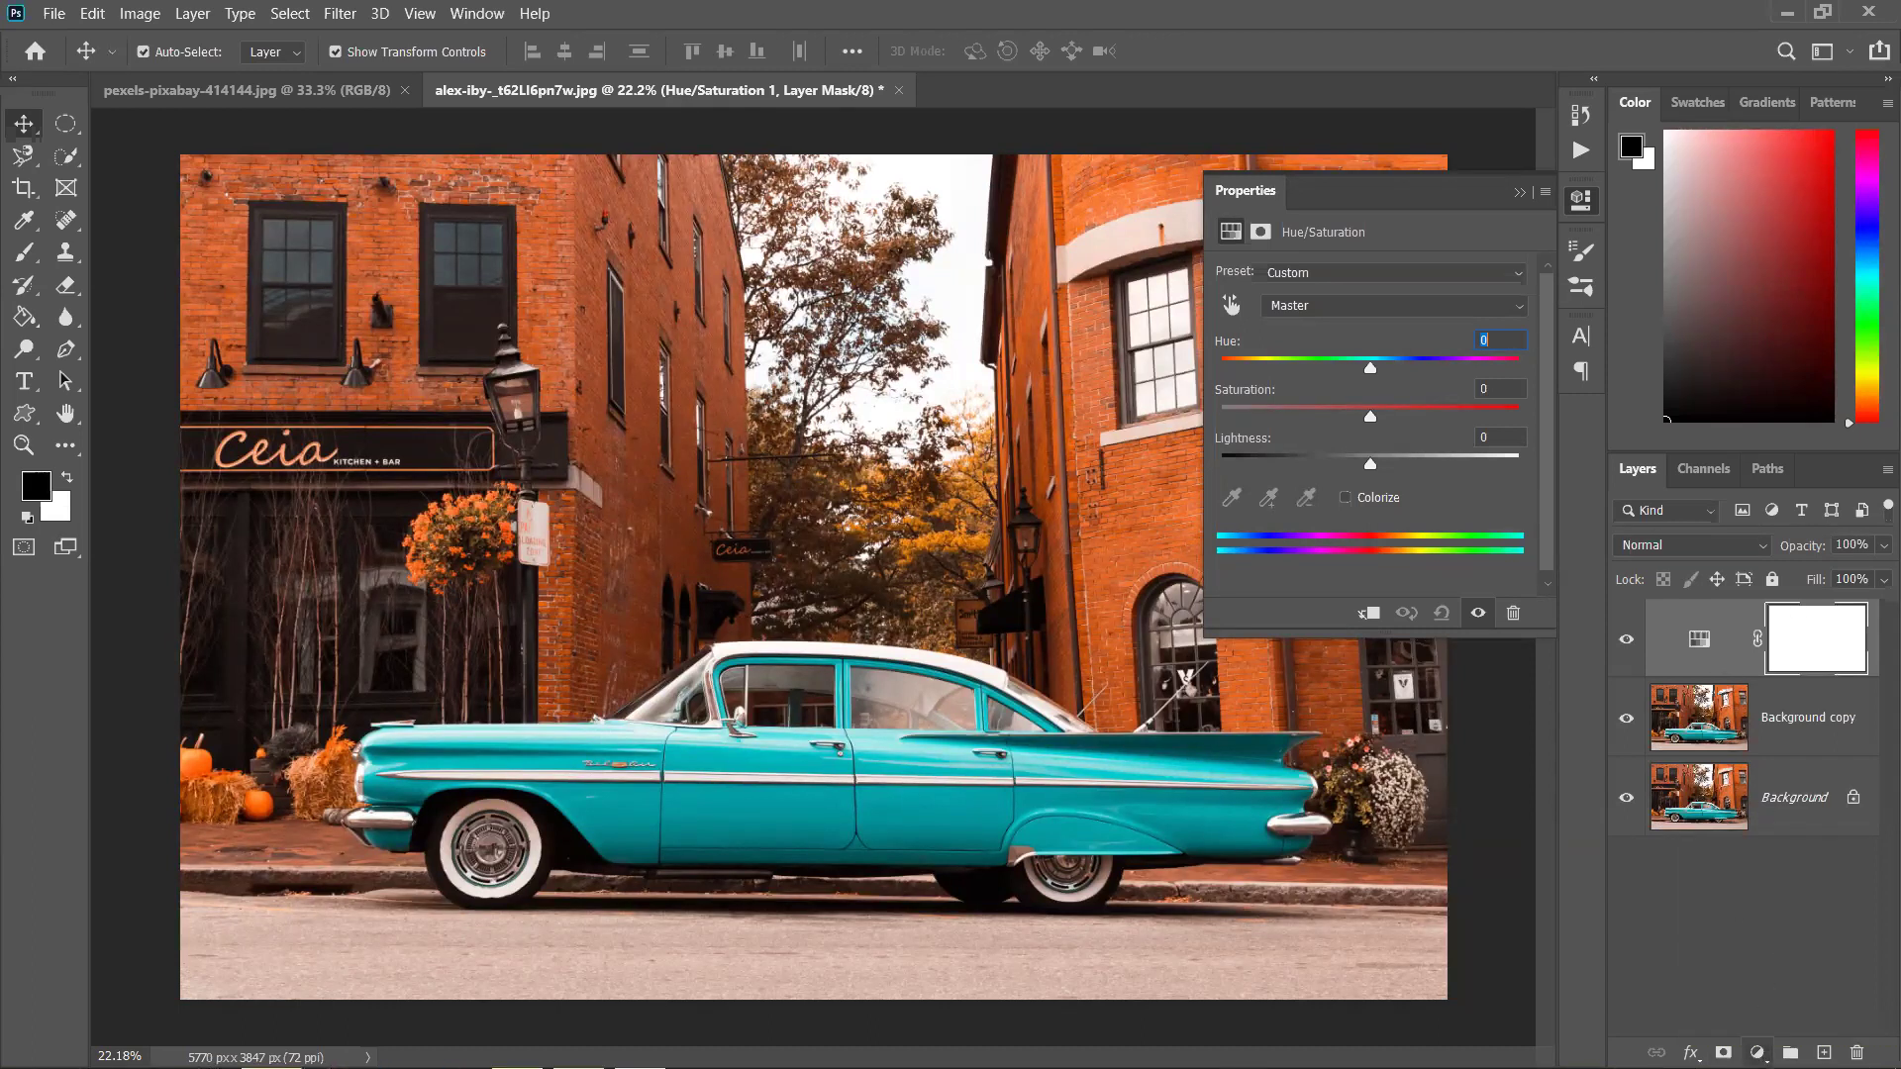
# Sample the car's turquoise paint with the on-image adjustment tool to target the Cyans, raising their Saturation to +7
pyautogui.click(1757, 1053)
pyautogui.click(1653, 865)
pyautogui.click(1230, 305)
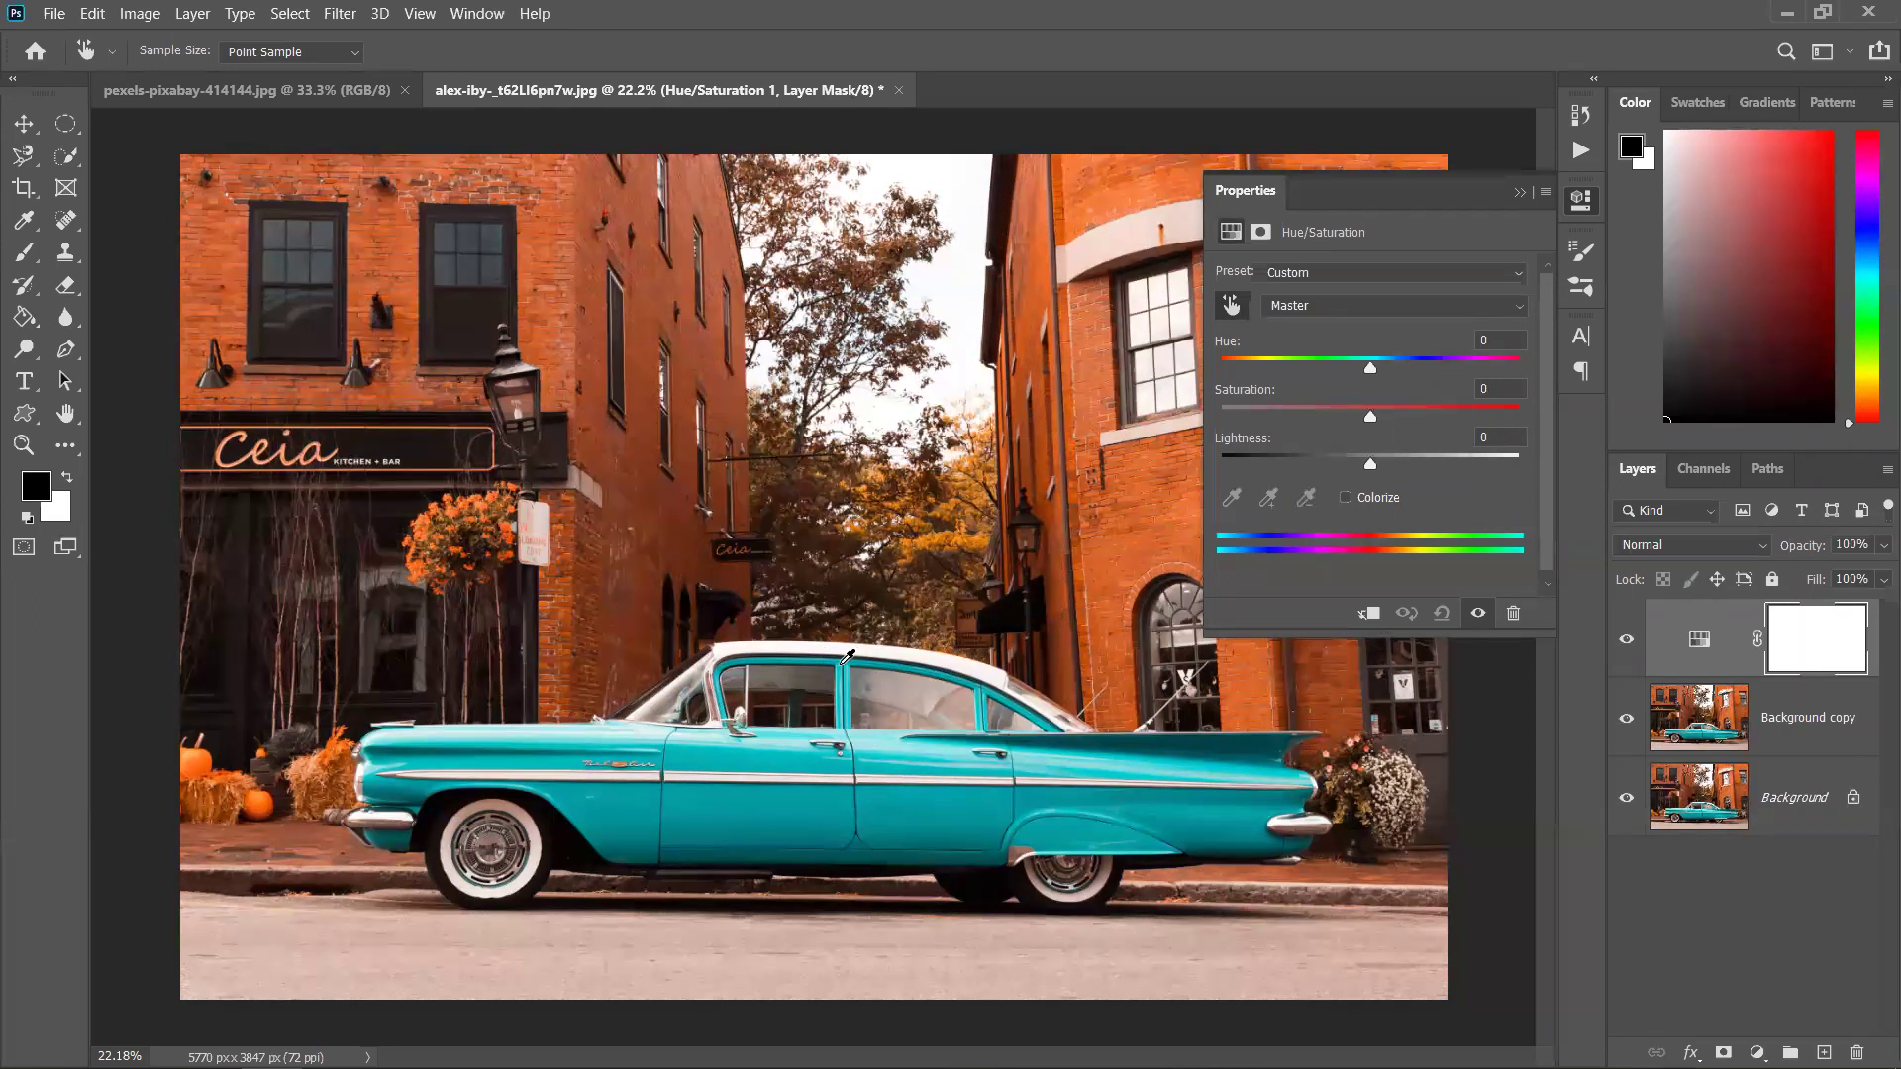
pyautogui.moveTo(816, 655); pyautogui.dragTo(814, 658)
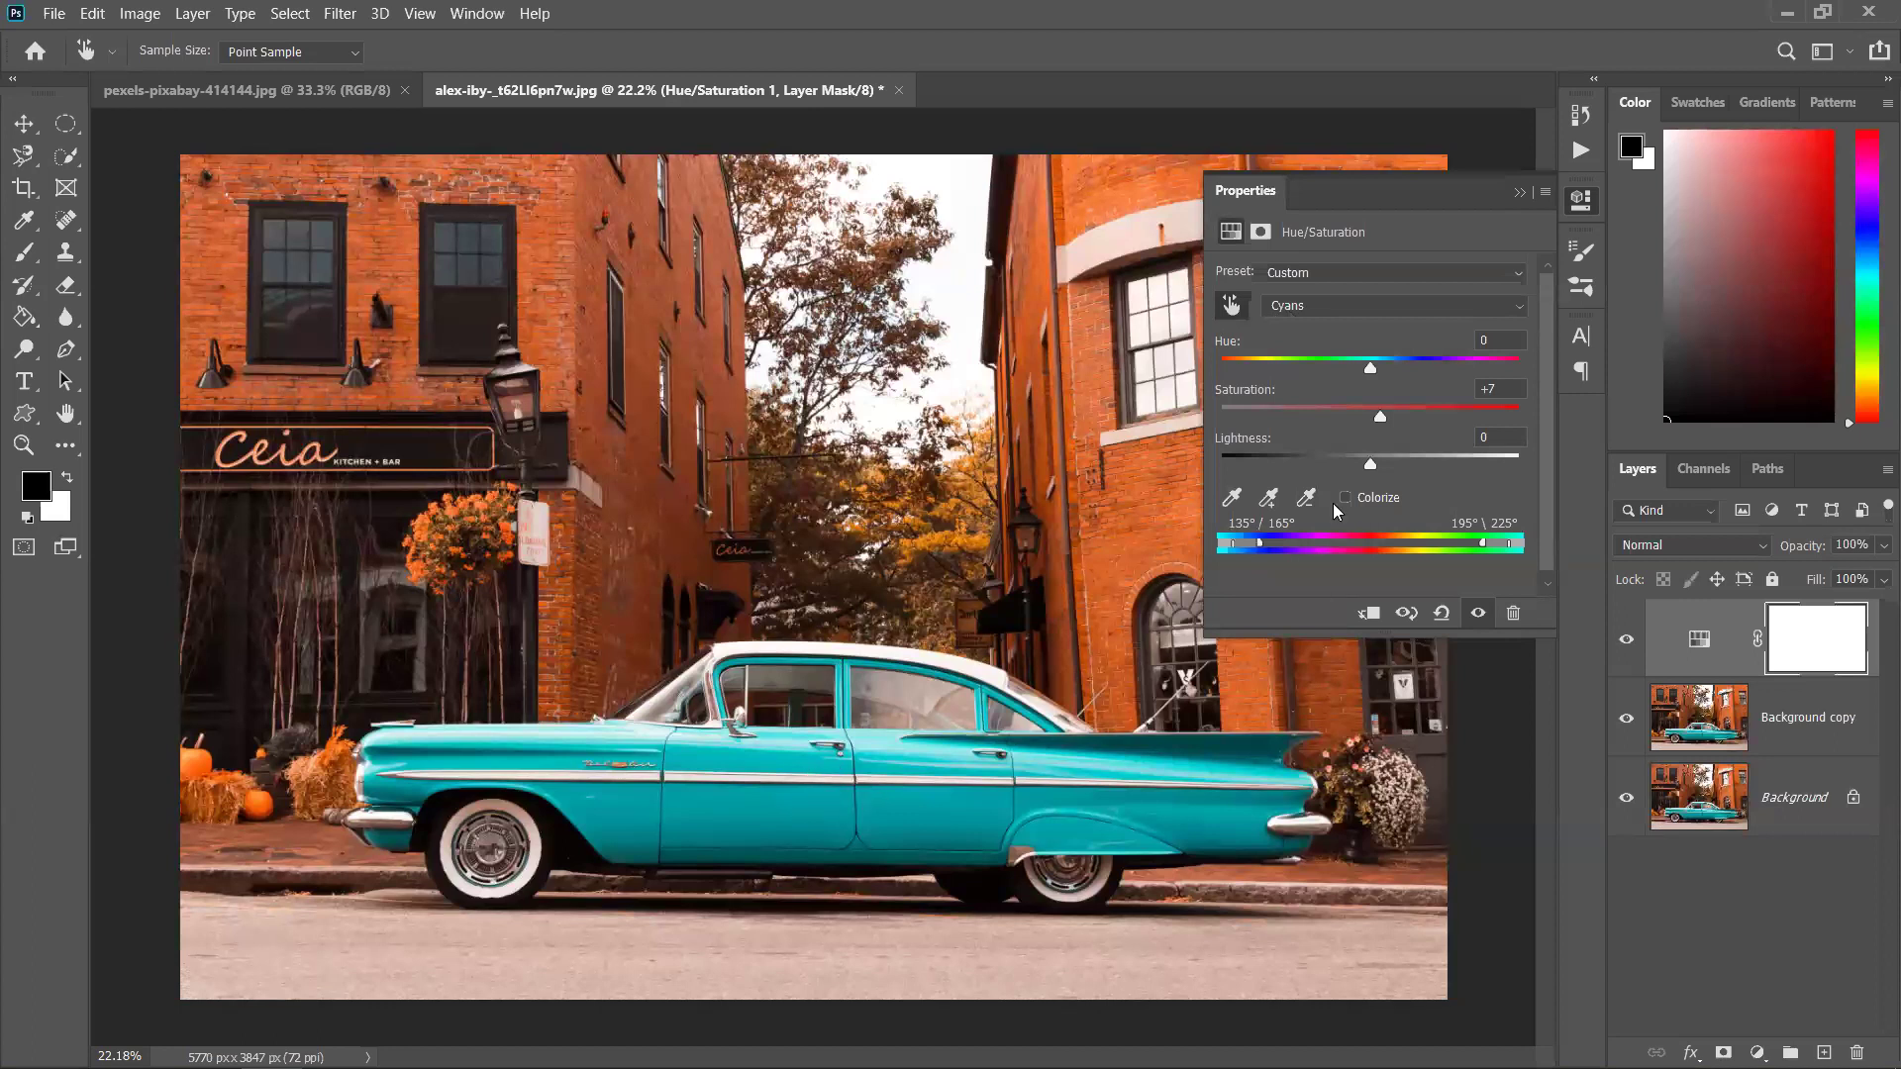
# Shift the Cyans Hue to -180 and adjust the affected color range to 131°/170° and 200°\246°
pyautogui.moveTo(1225, 550)
pyautogui.mouseDown()
pyautogui.moveTo(1243, 549)
pyautogui.moveTo(1221, 551)
pyautogui.mouseUp()
pyautogui.moveTo(1370, 368); pyautogui.dragTo(1188, 373)
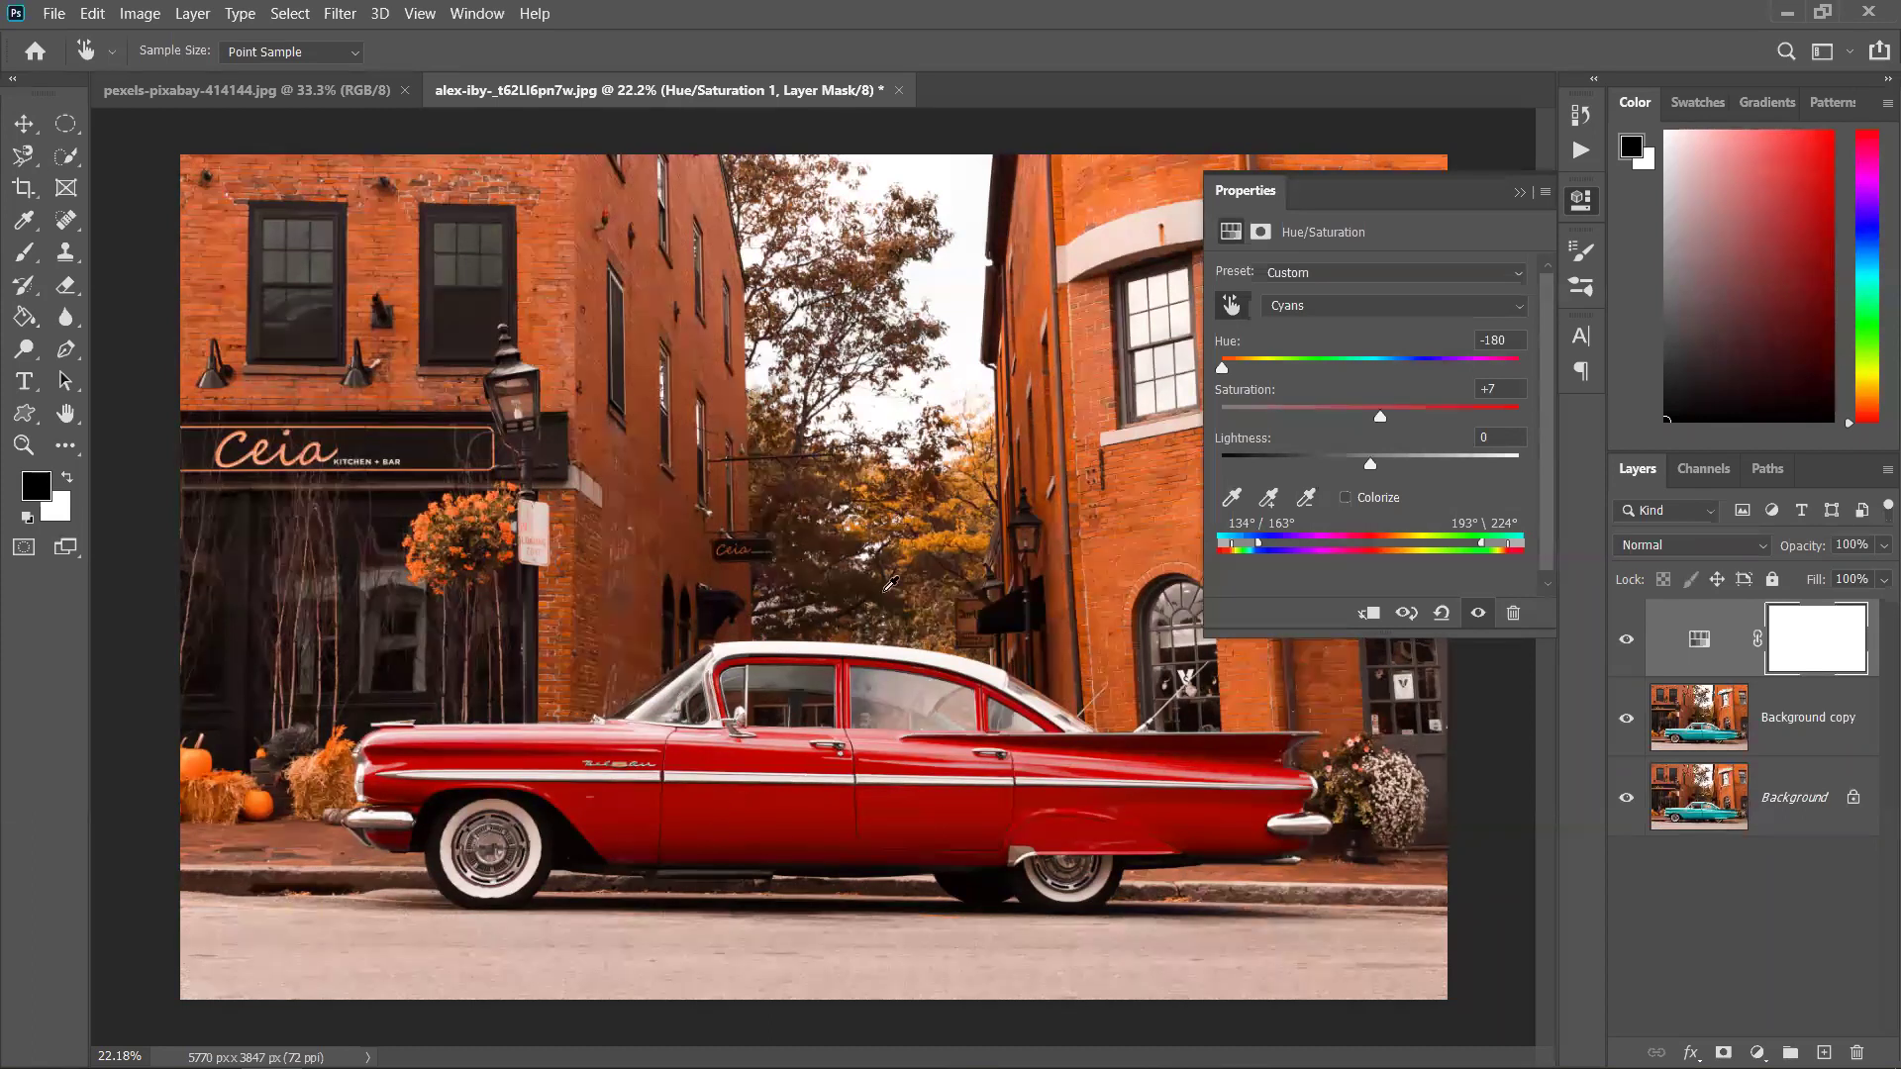
pyautogui.moveTo(1227, 551)
pyautogui.mouseDown()
pyautogui.moveTo(1395, 552)
pyautogui.moveTo(1231, 559)
pyautogui.mouseUp()
pyautogui.moveTo(1264, 551)
pyautogui.mouseDown()
pyautogui.moveTo(1315, 544)
pyautogui.moveTo(1259, 549)
pyautogui.moveTo(1277, 550)
pyautogui.mouseUp()
pyautogui.moveTo(1489, 543); pyautogui.dragTo(1477, 551)
# Try the Cyans at Hue -43 with Saturation +44 and Lightness -100, and with Saturation -100 and Lightness +100
pyautogui.moveTo(1224, 374); pyautogui.dragTo(1264, 375)
pyautogui.moveTo(1291, 369); pyautogui.dragTo(1156, 495)
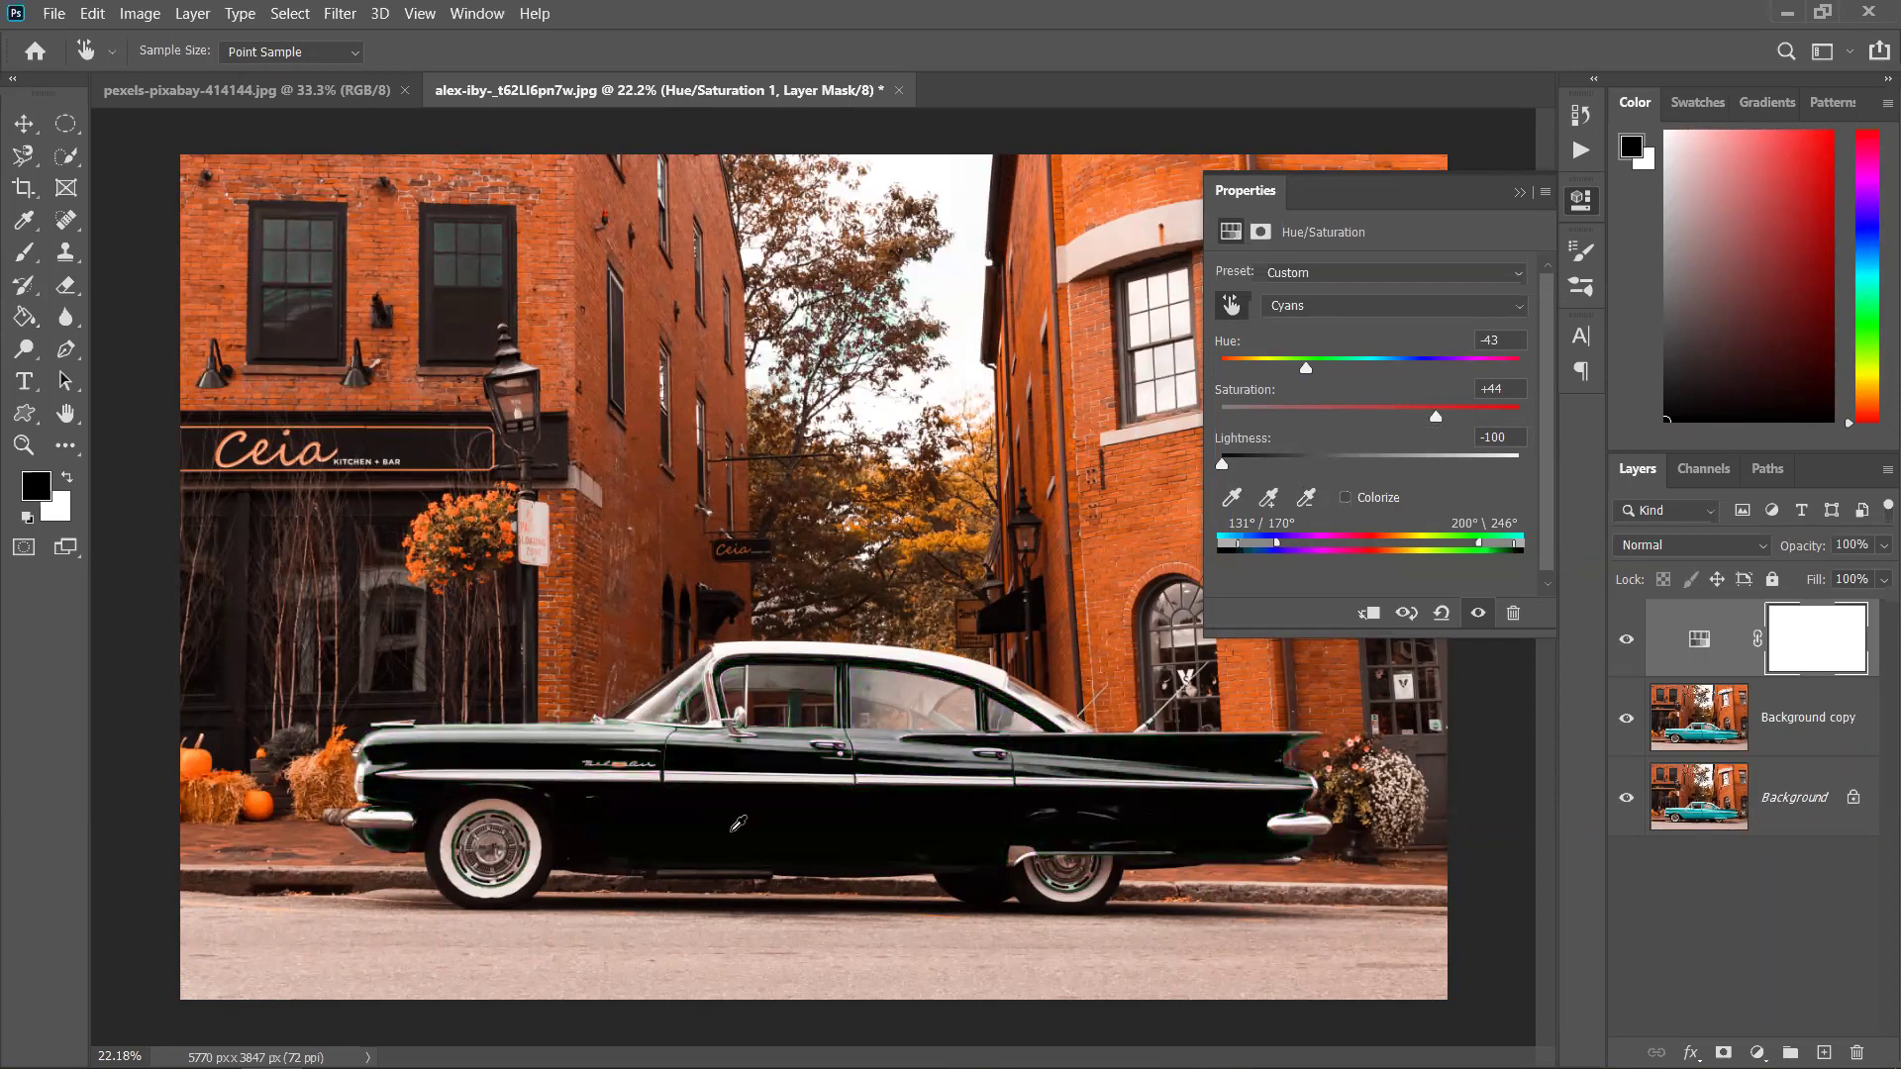
pyautogui.moveTo(1222, 465); pyautogui.dragTo(1574, 472)
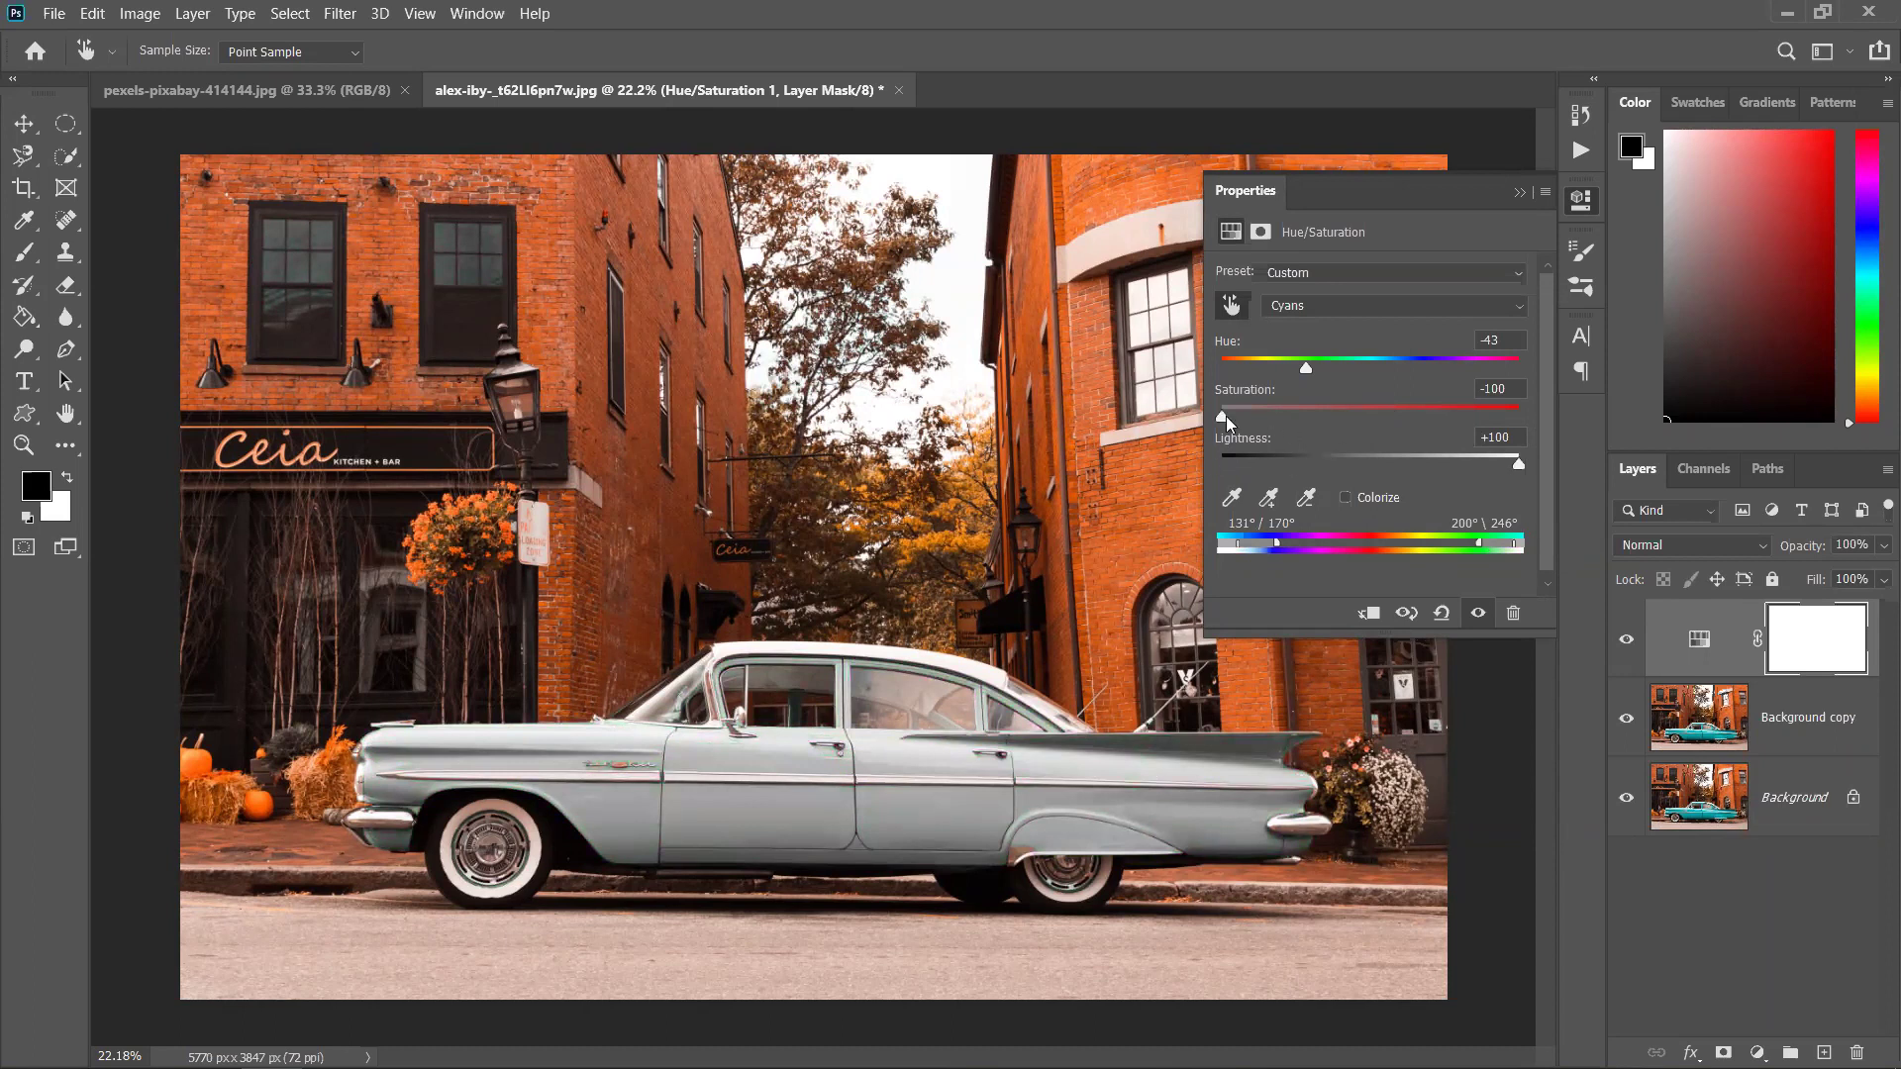
# Recolor the car blue by setting the Cyans to Saturation -5, Lightness -12 and Hue +38, and collapse the adjustment settings
pyautogui.moveTo(1349, 417); pyautogui.dragTo(1362, 417)
pyautogui.moveTo(1520, 464); pyautogui.dragTo(1352, 485)
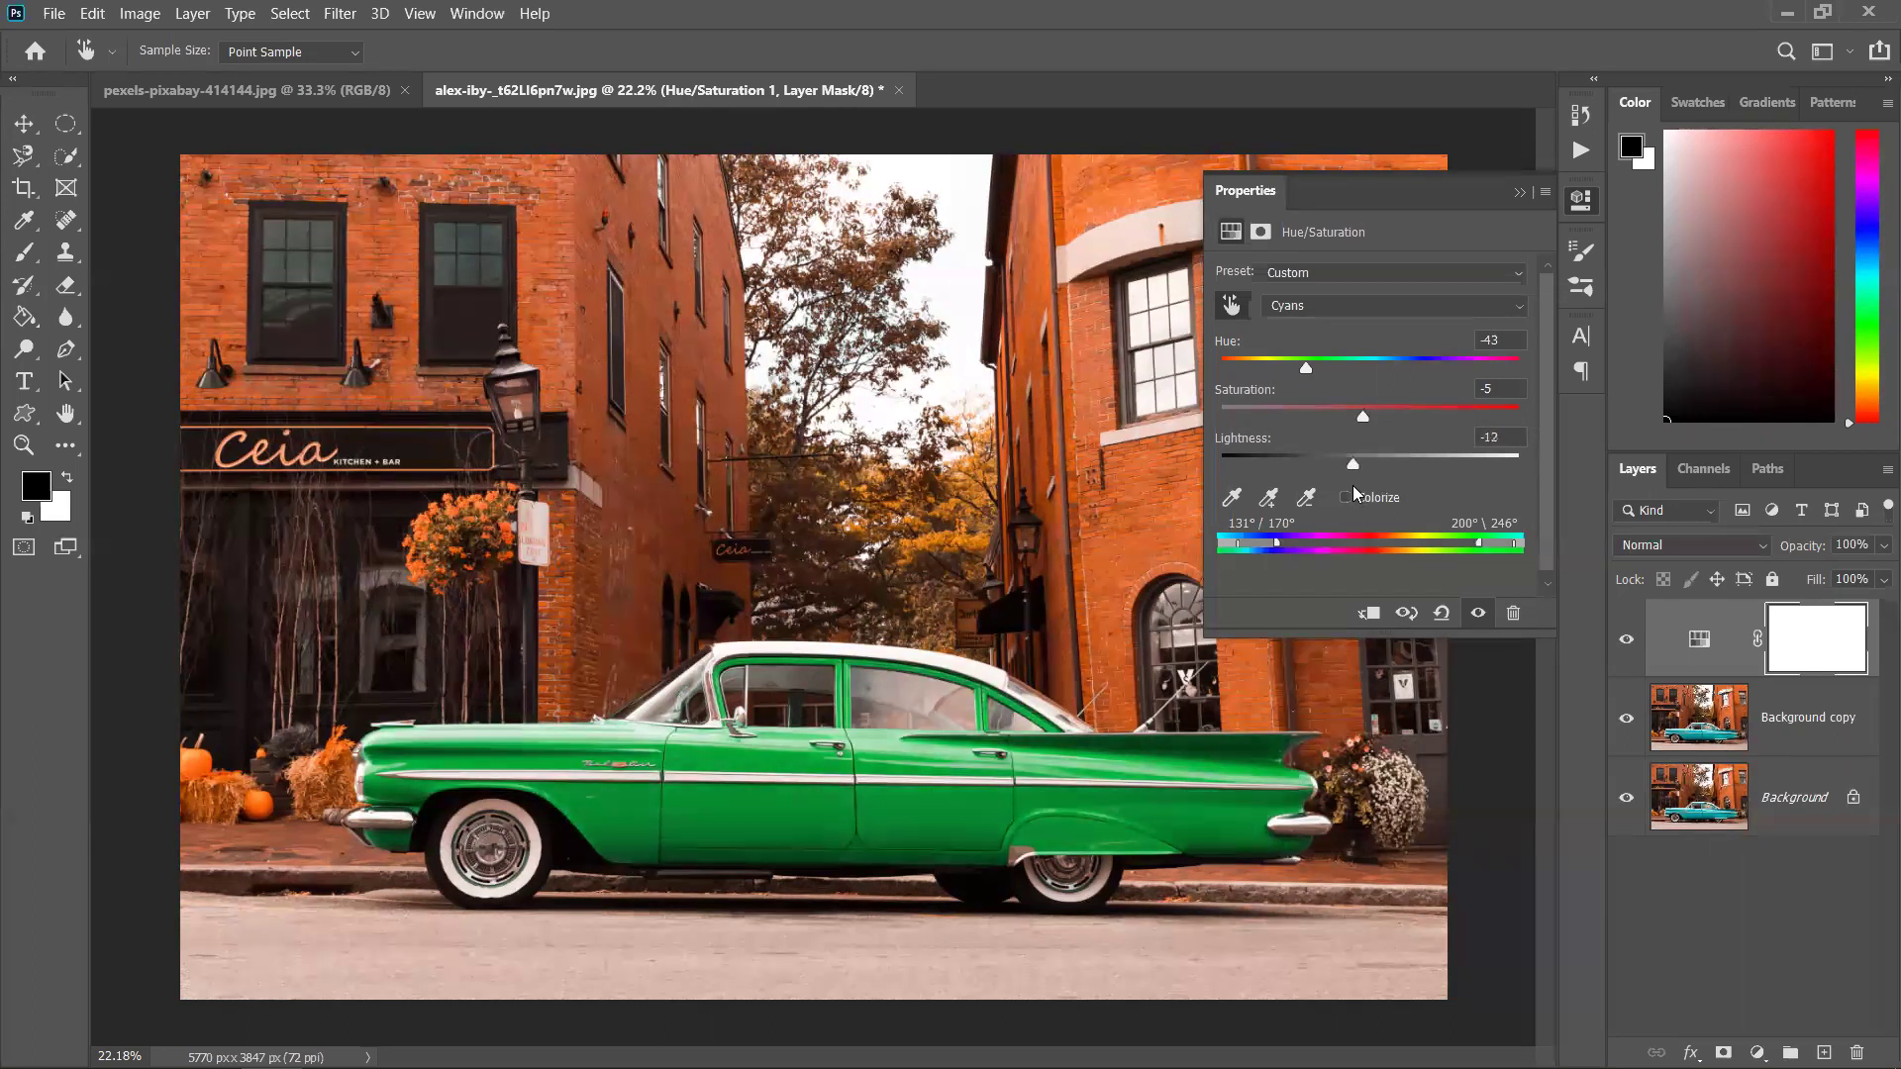
pyautogui.moveTo(1307, 370); pyautogui.dragTo(1425, 380)
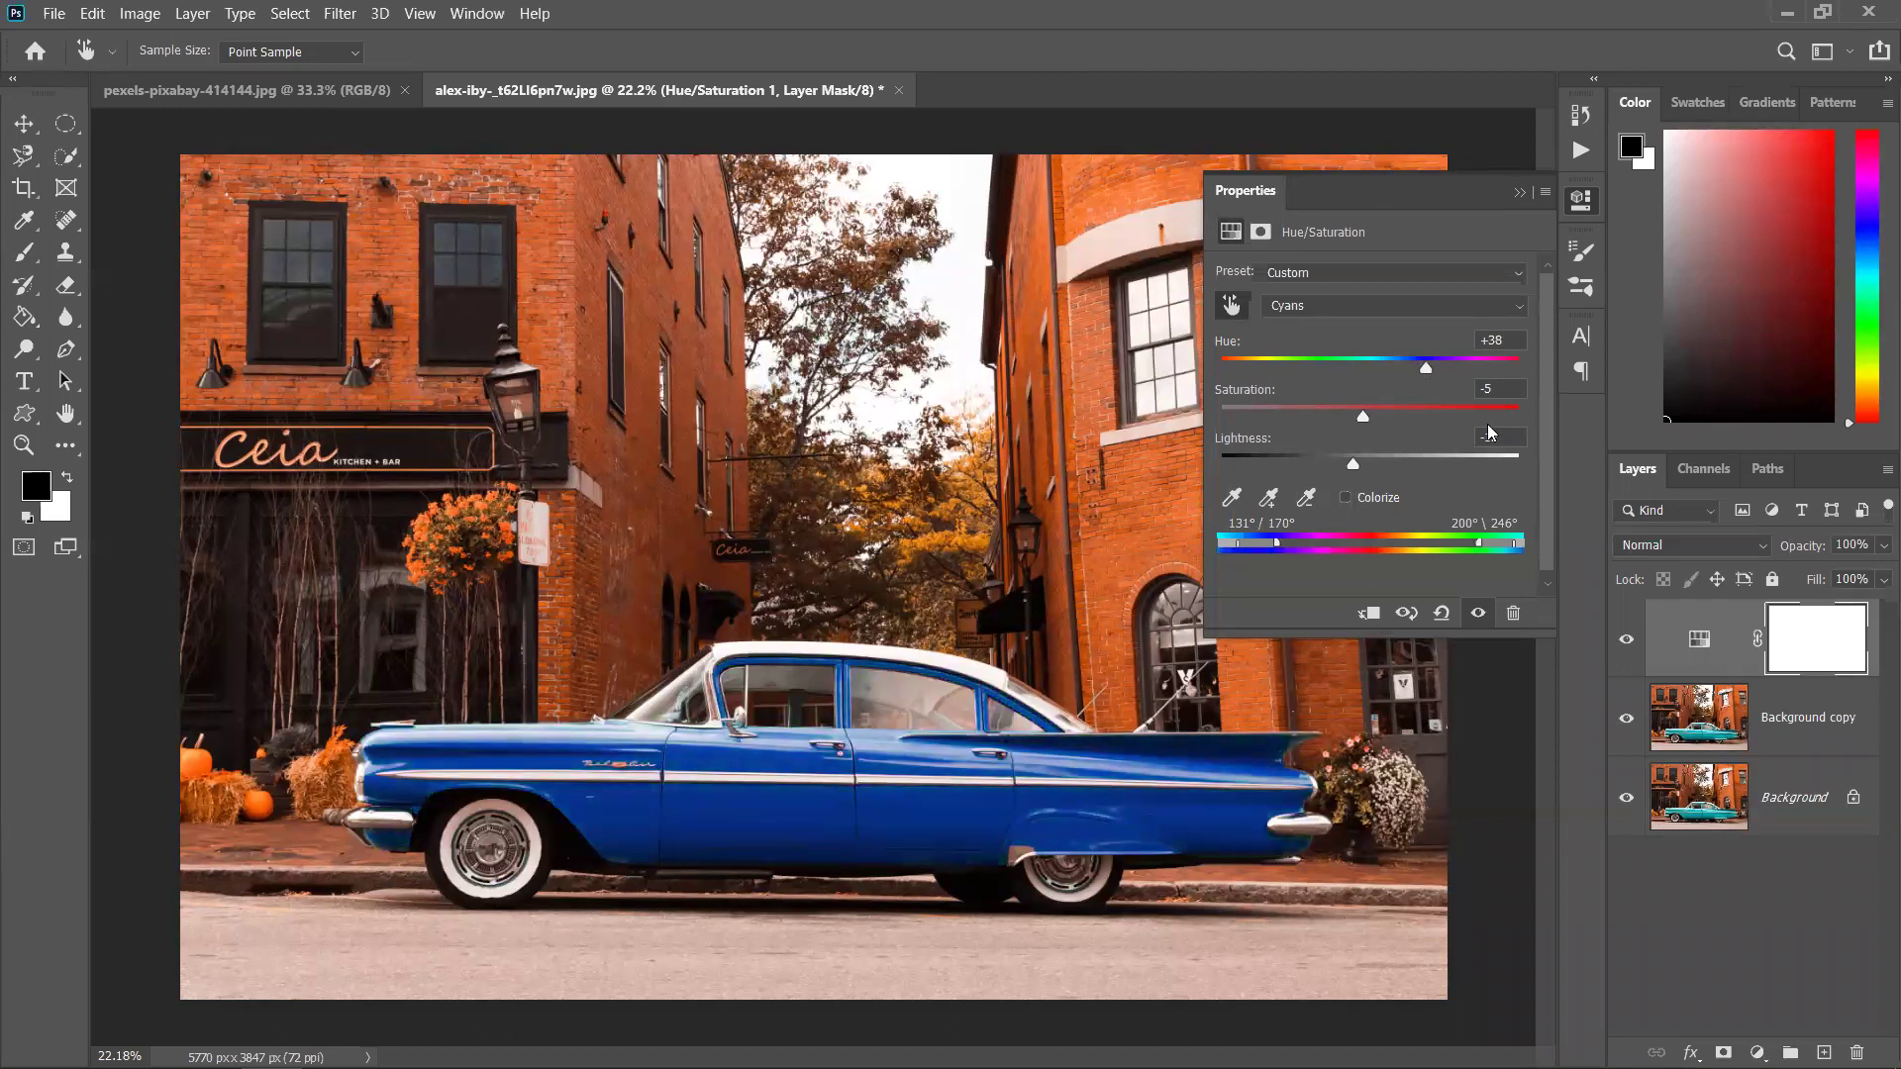
pyautogui.click(1520, 193)
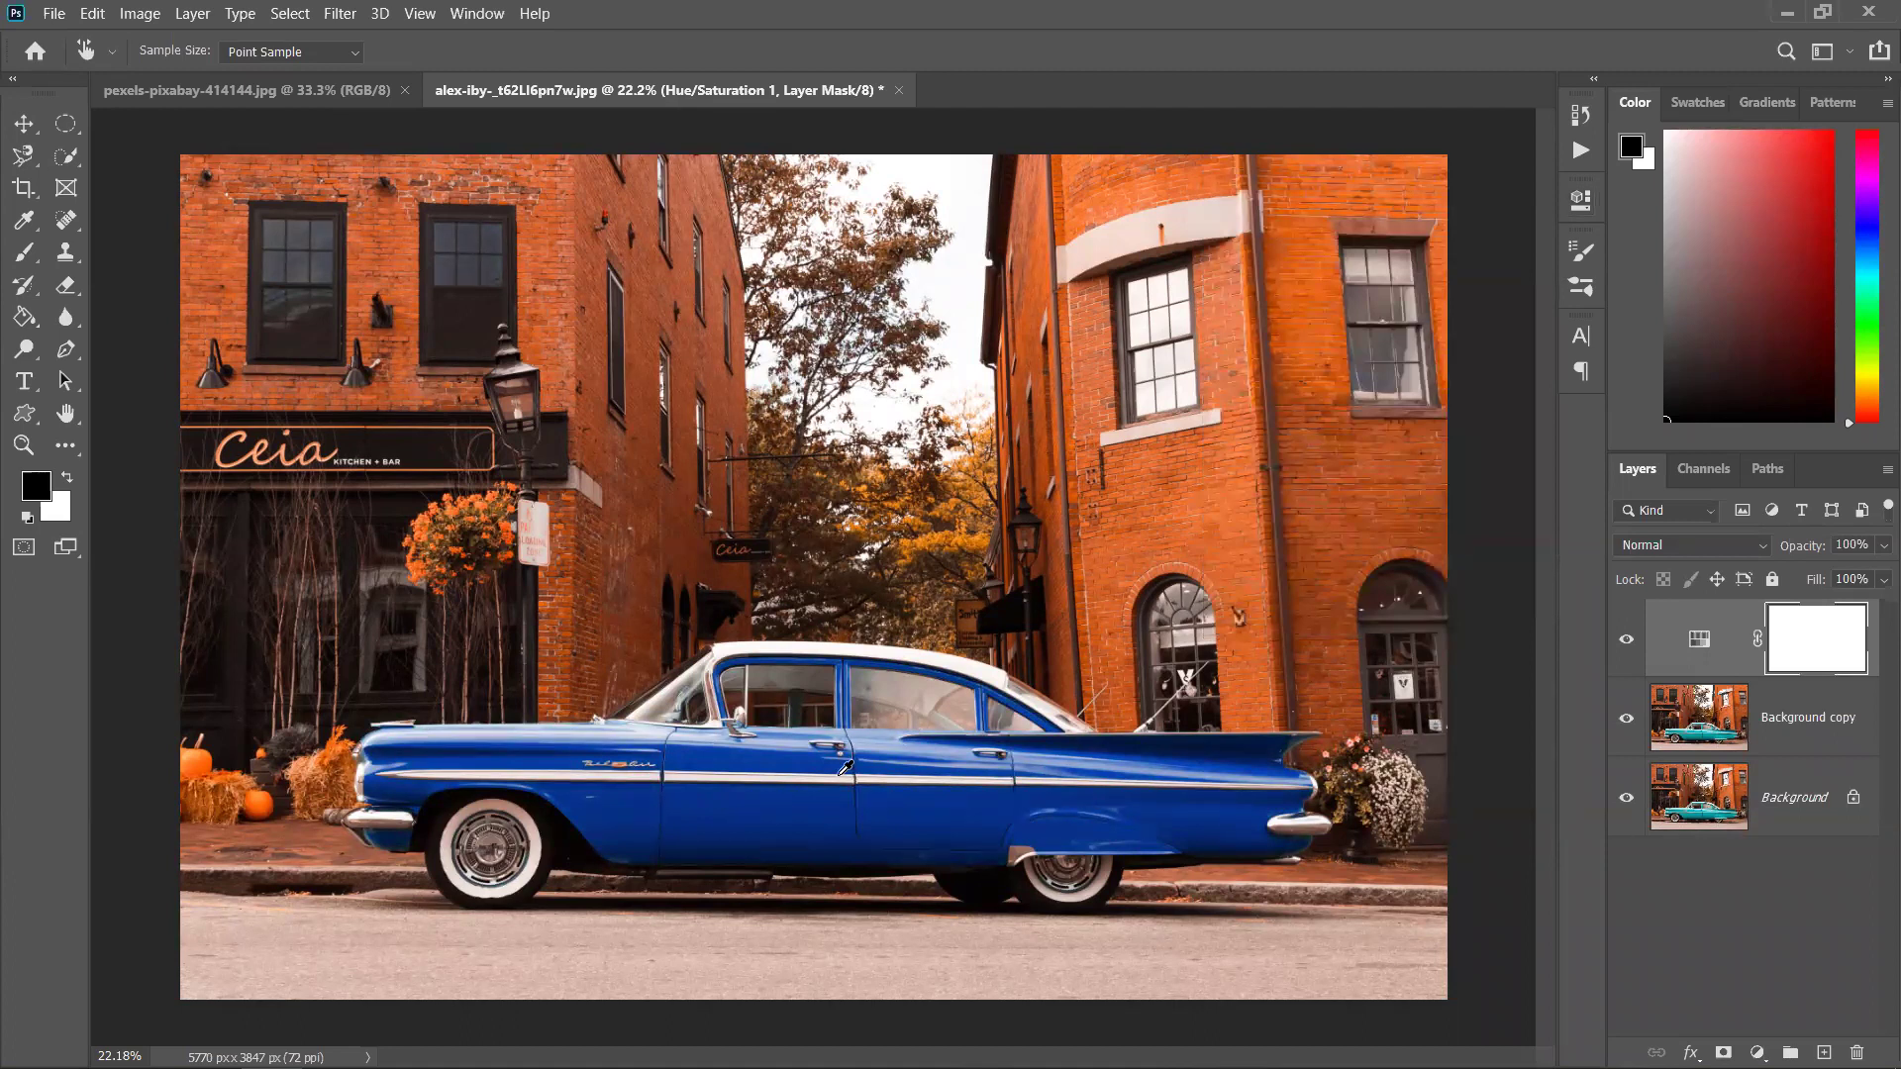
# Examine the recolored car body, window frames and surrounding background up close for color accuracy
pyautogui.scroll(3, 845, 767)
pyautogui.scroll(5, 845, 767)
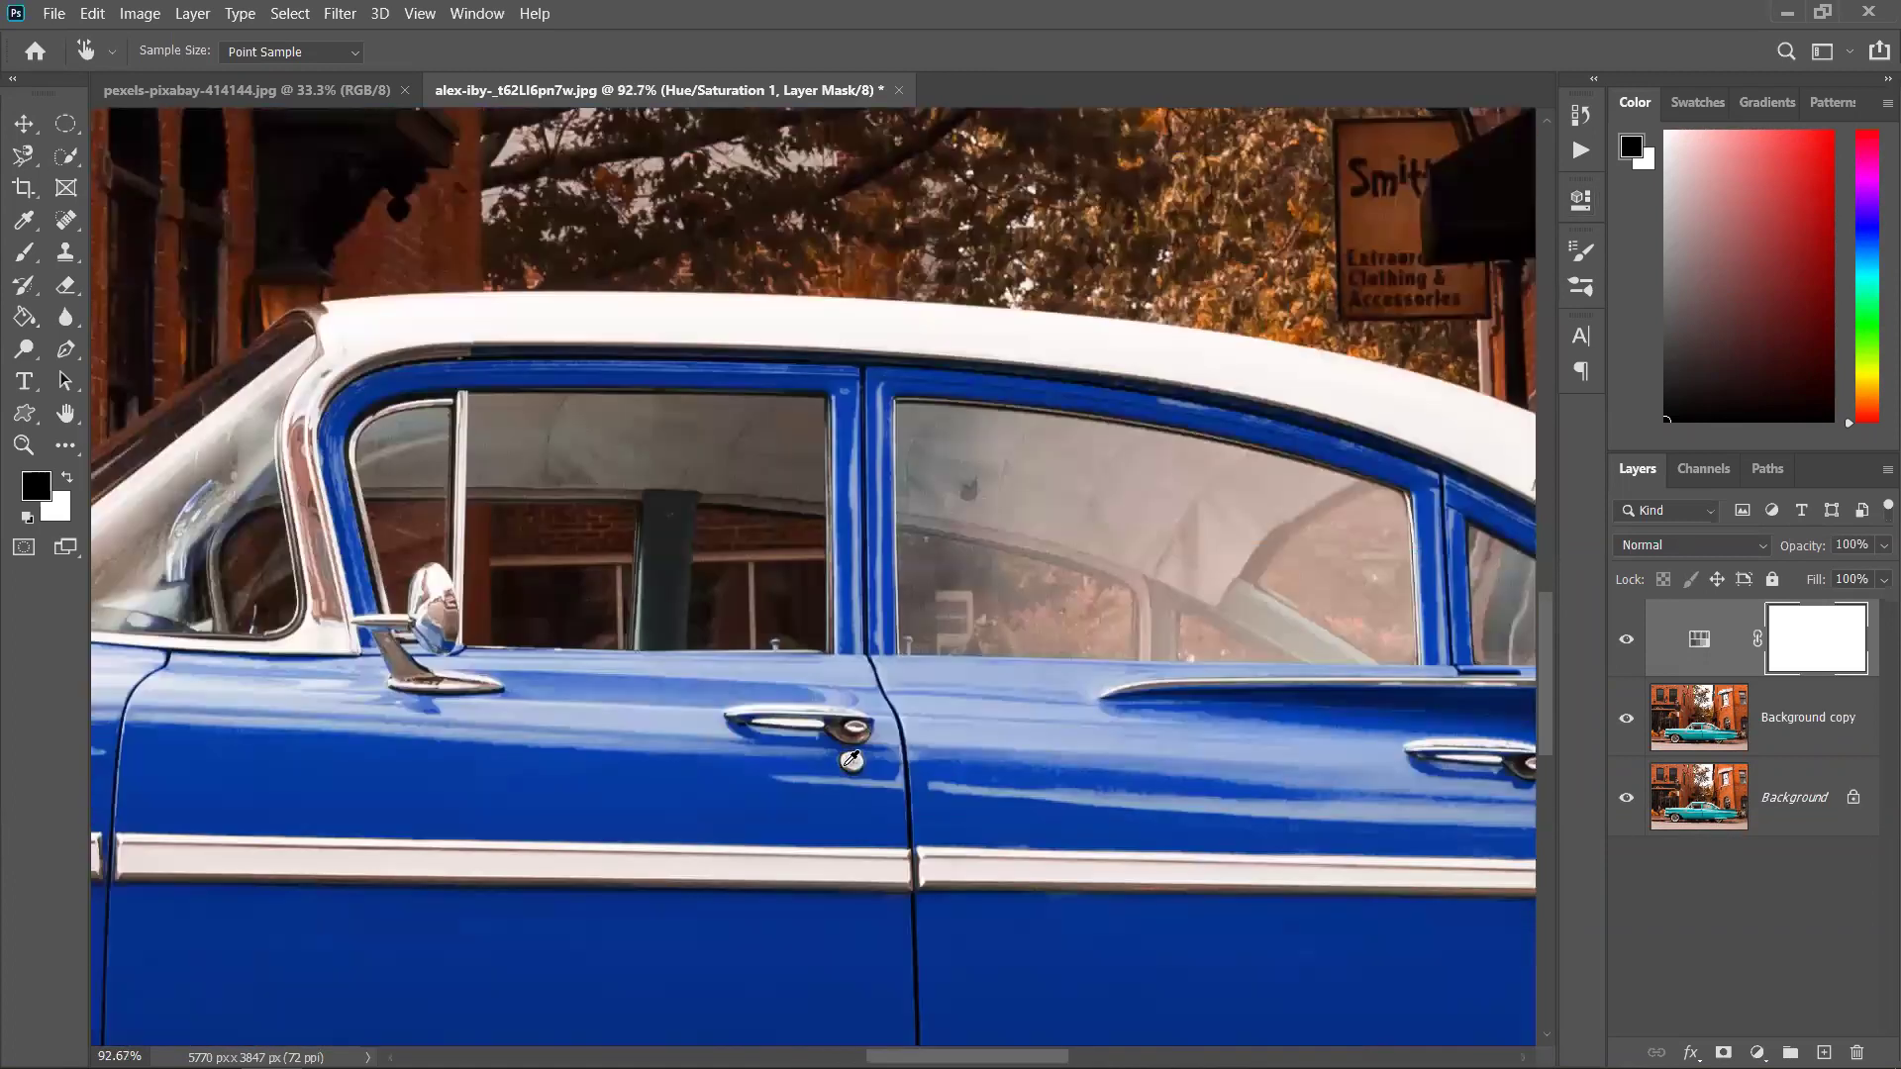
pyautogui.moveTo(315, 771); pyautogui.dragTo(932, 600)
pyautogui.scroll(-5, 932, 600)
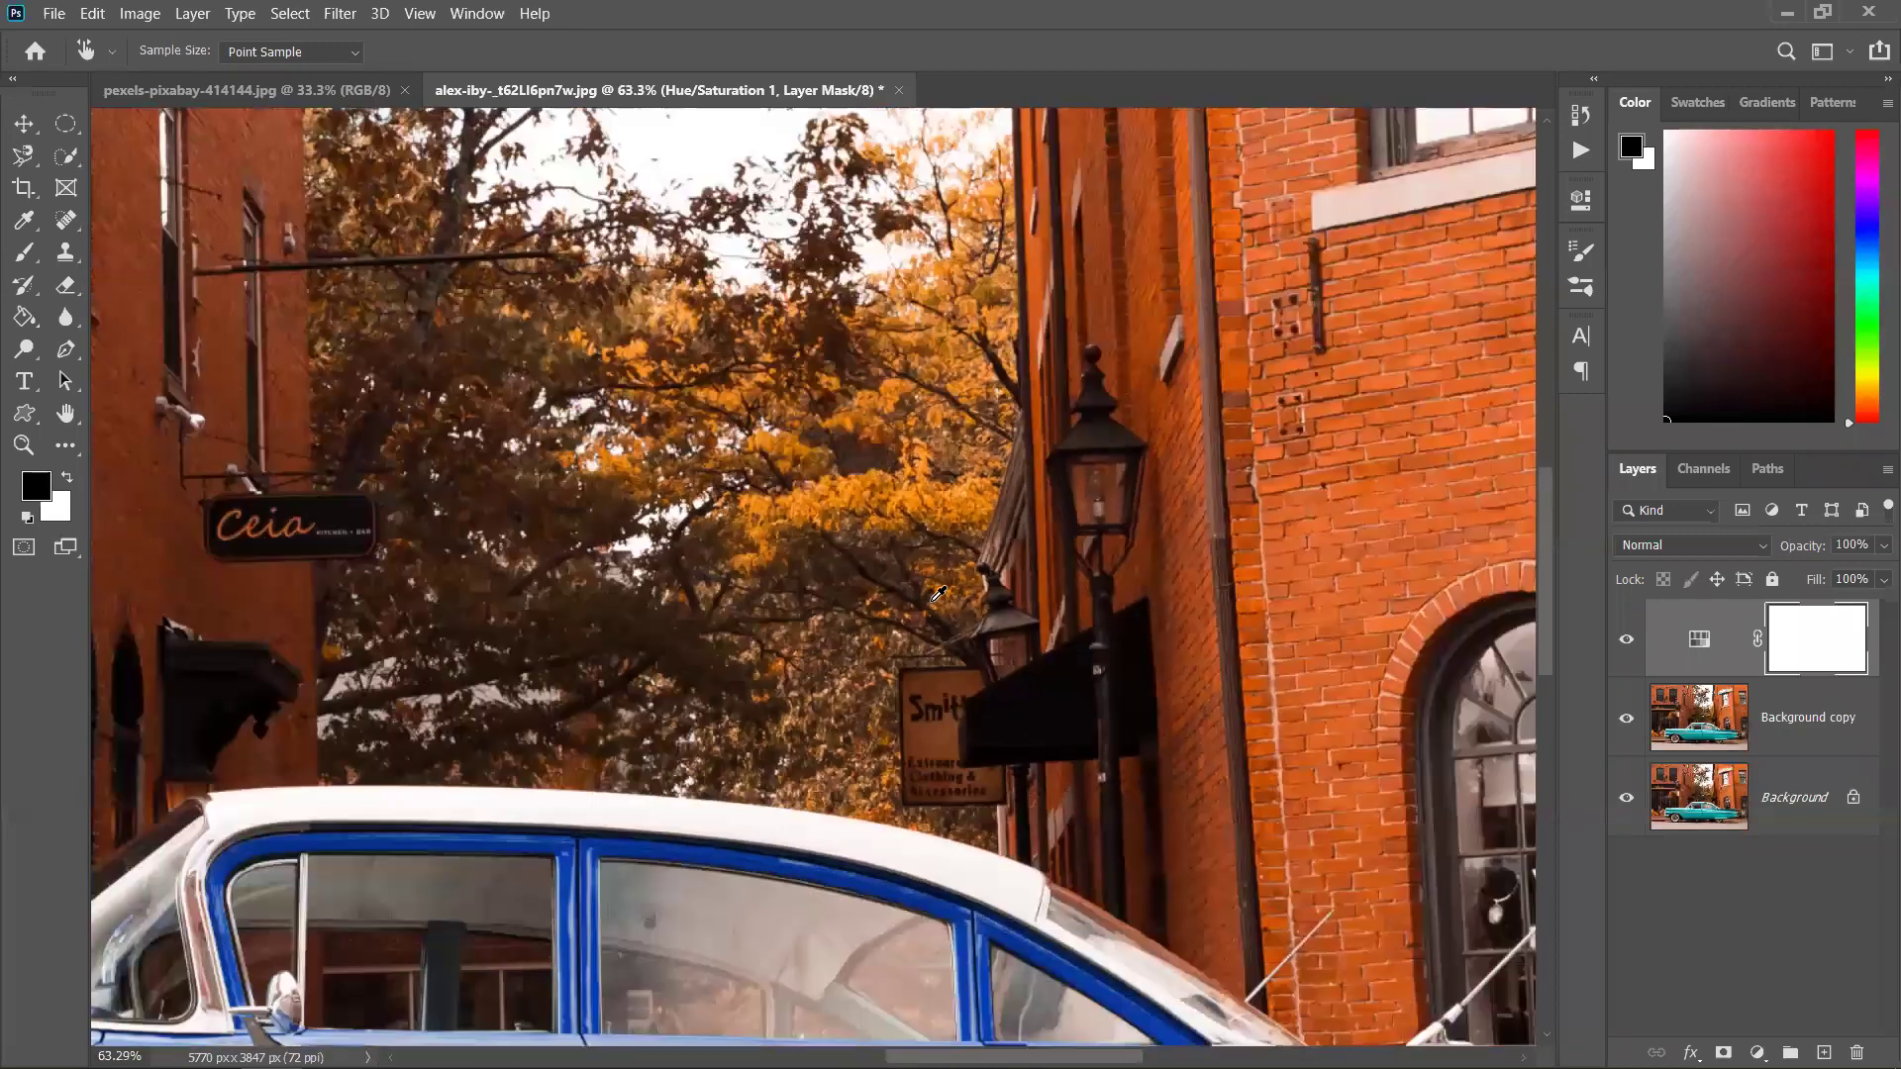
pyautogui.scroll(-3, 938, 594)
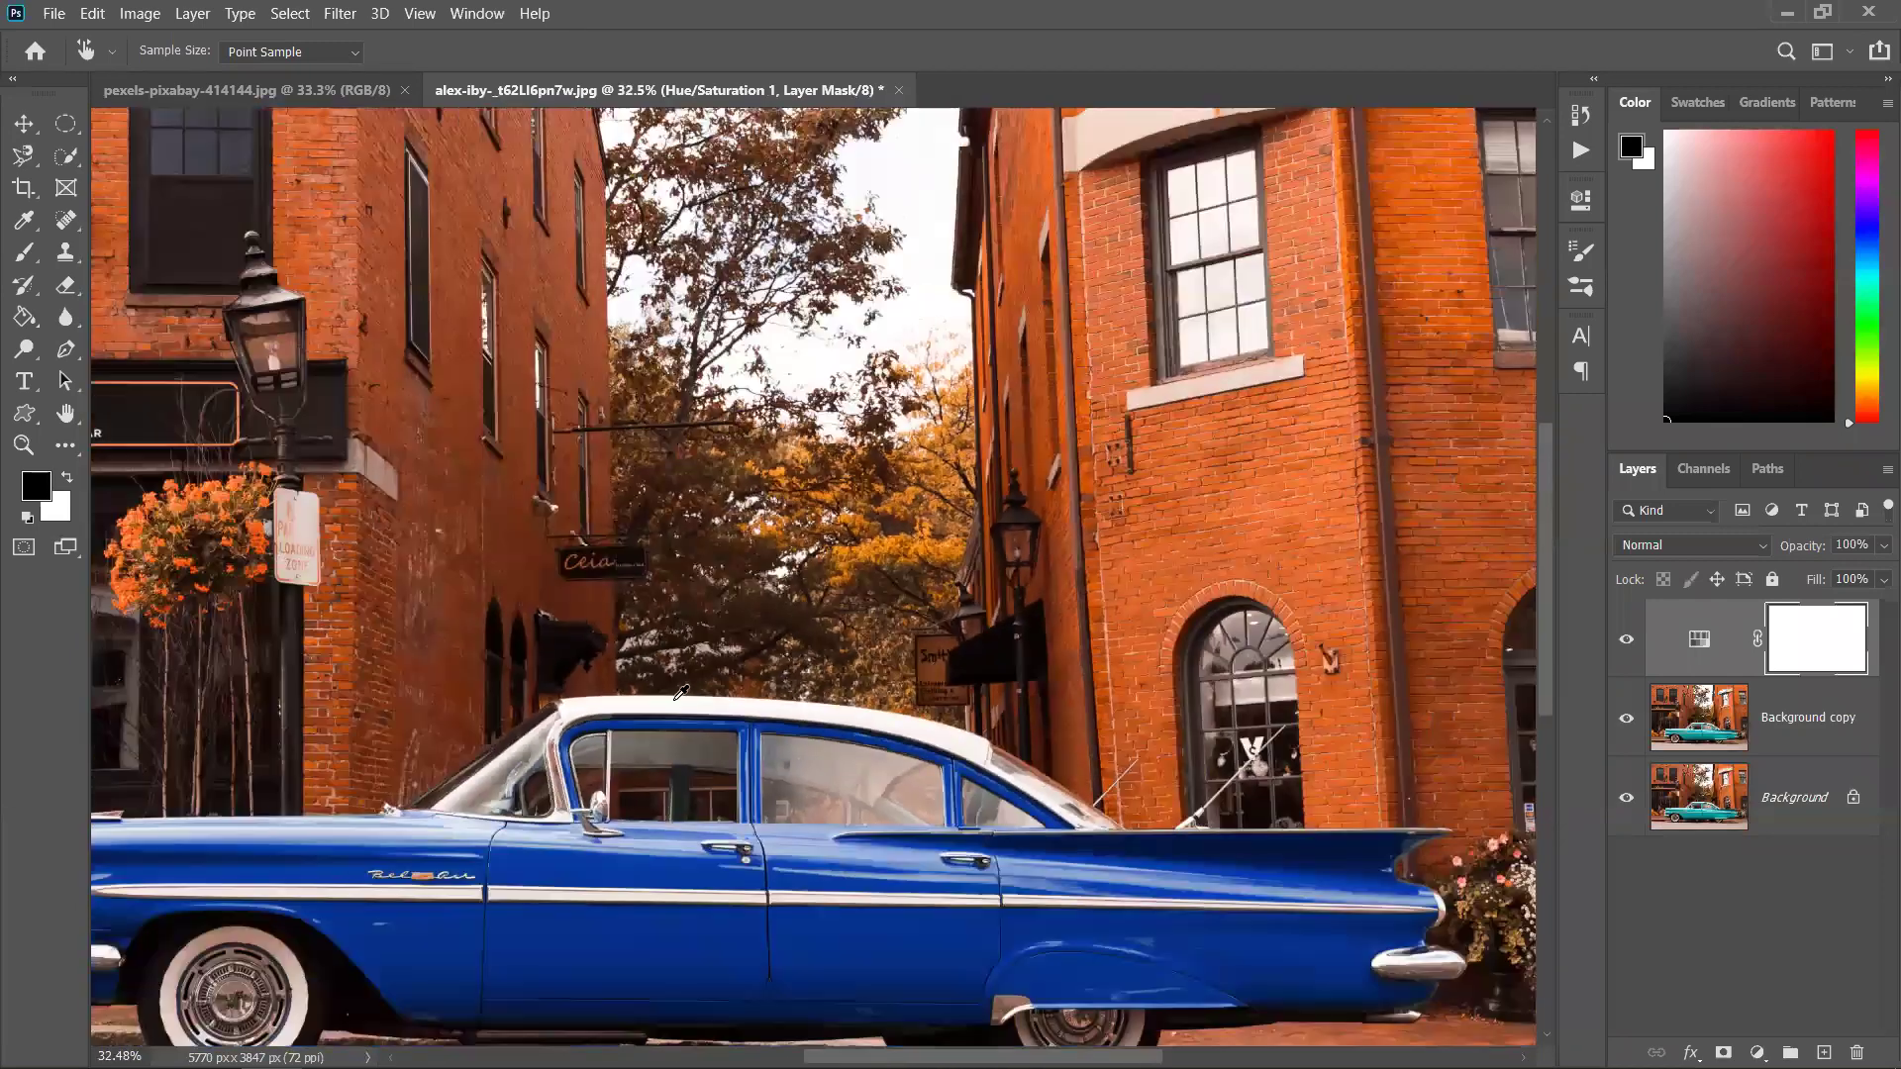
pyautogui.scroll(-2, 681, 691)
pyautogui.moveTo(493, 862); pyautogui.dragTo(1404, 924)
pyautogui.scroll(-1, 709, 636)
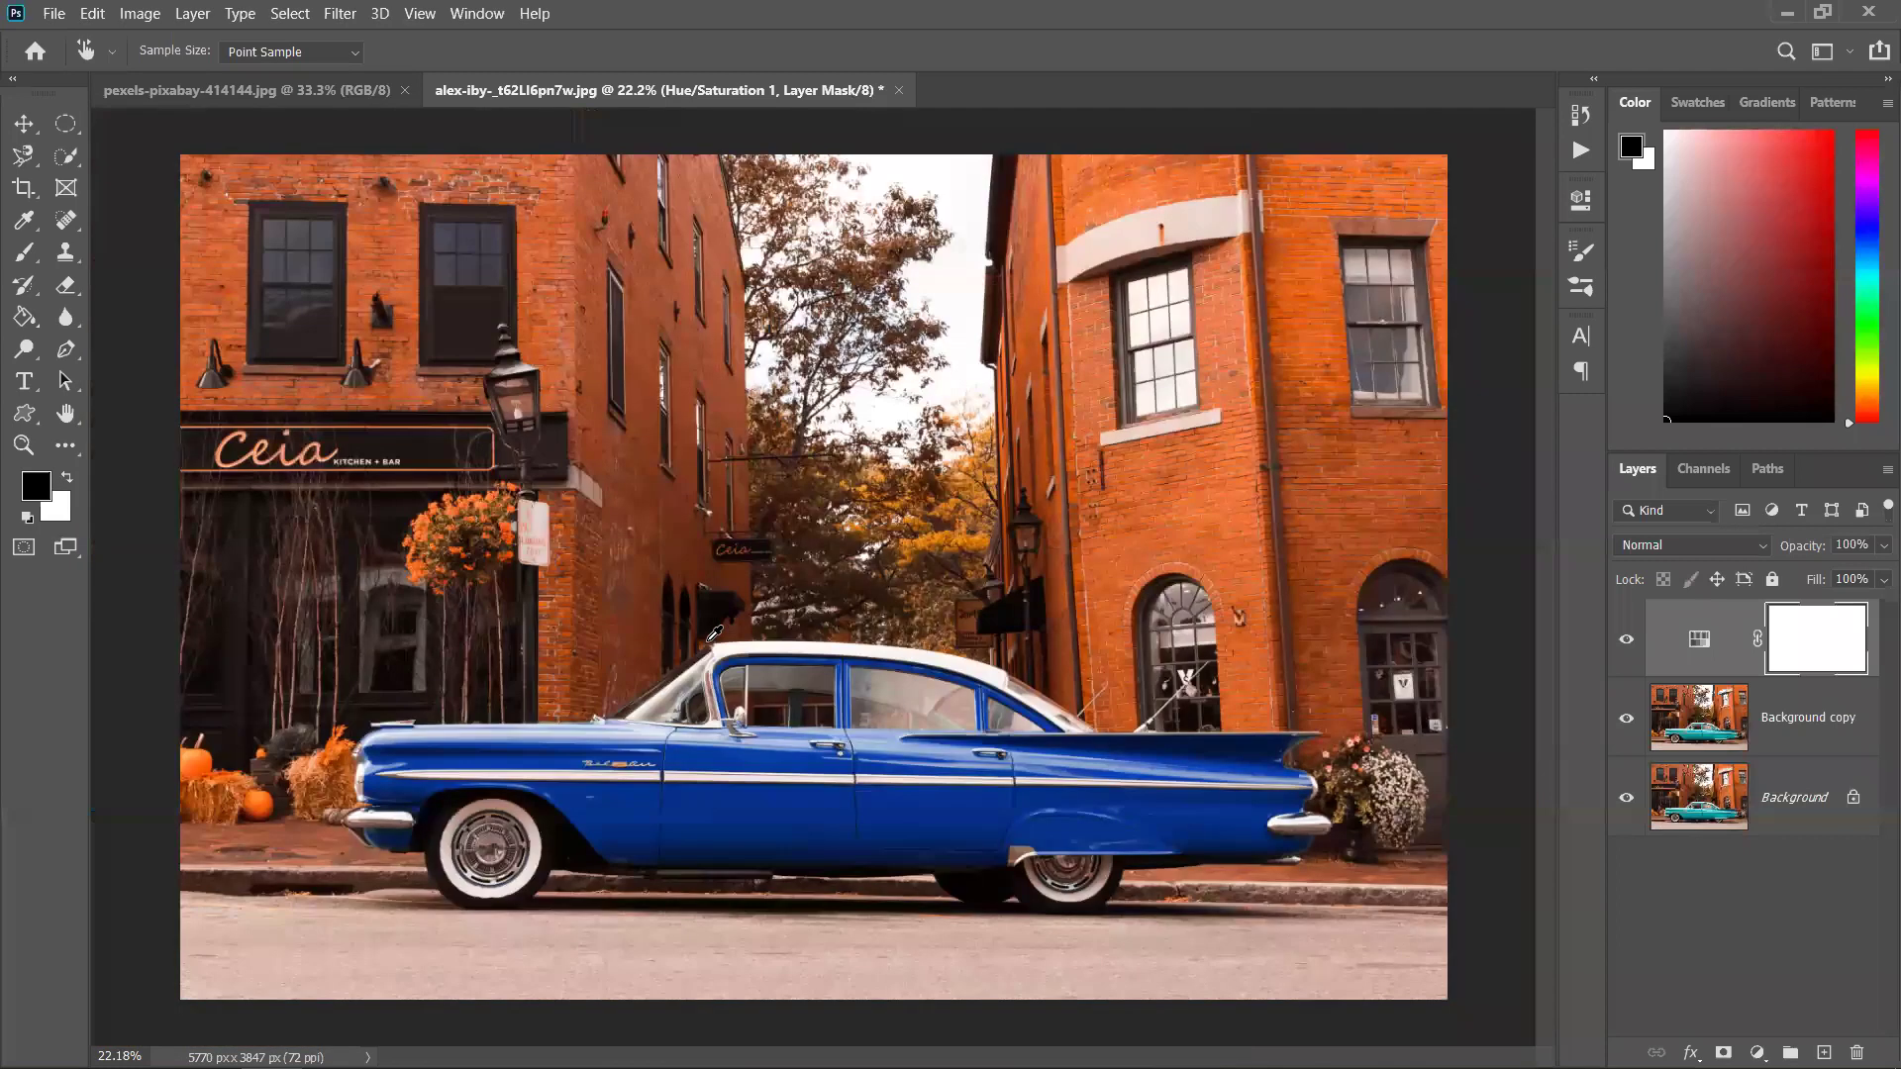
# Add a second Hue/Saturation adjustment layer, sample the brick wall to target the Reds, and shift their Hue to -180
pyautogui.click(23, 123)
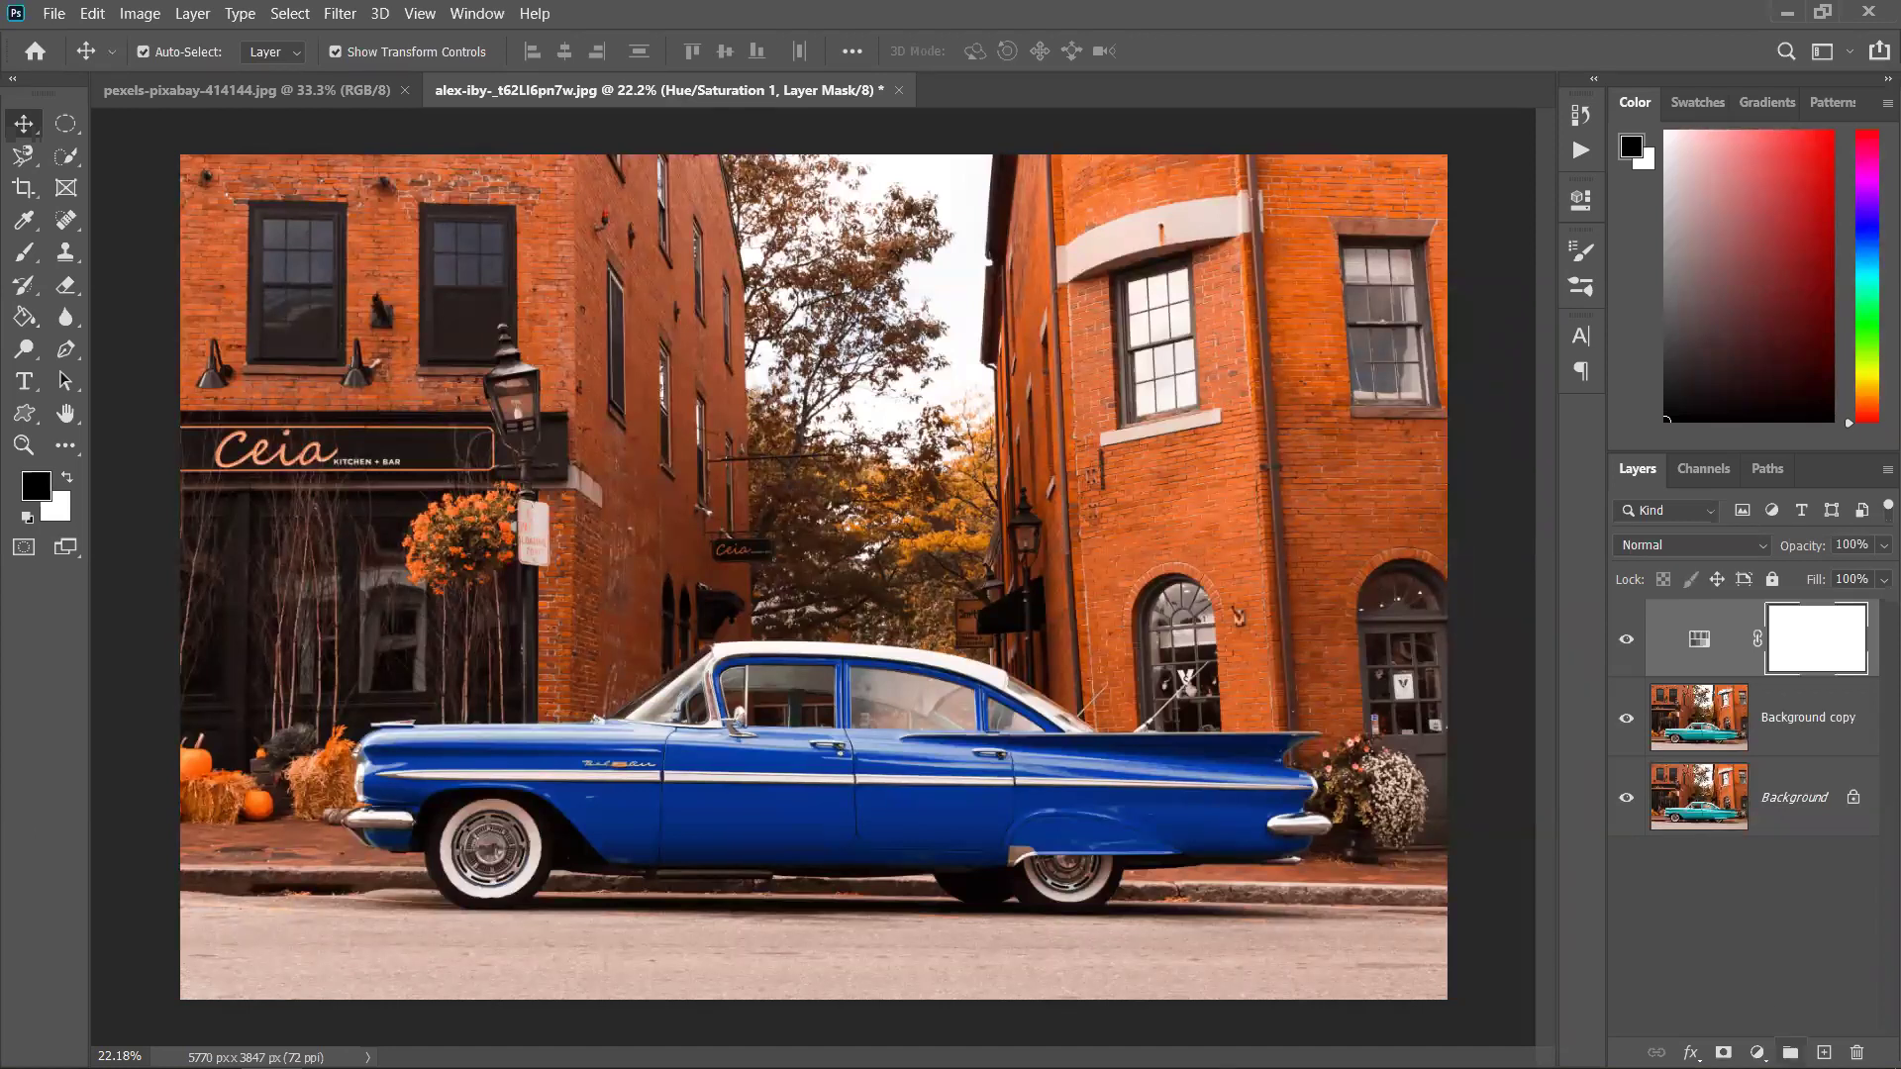
pyautogui.click(1757, 1052)
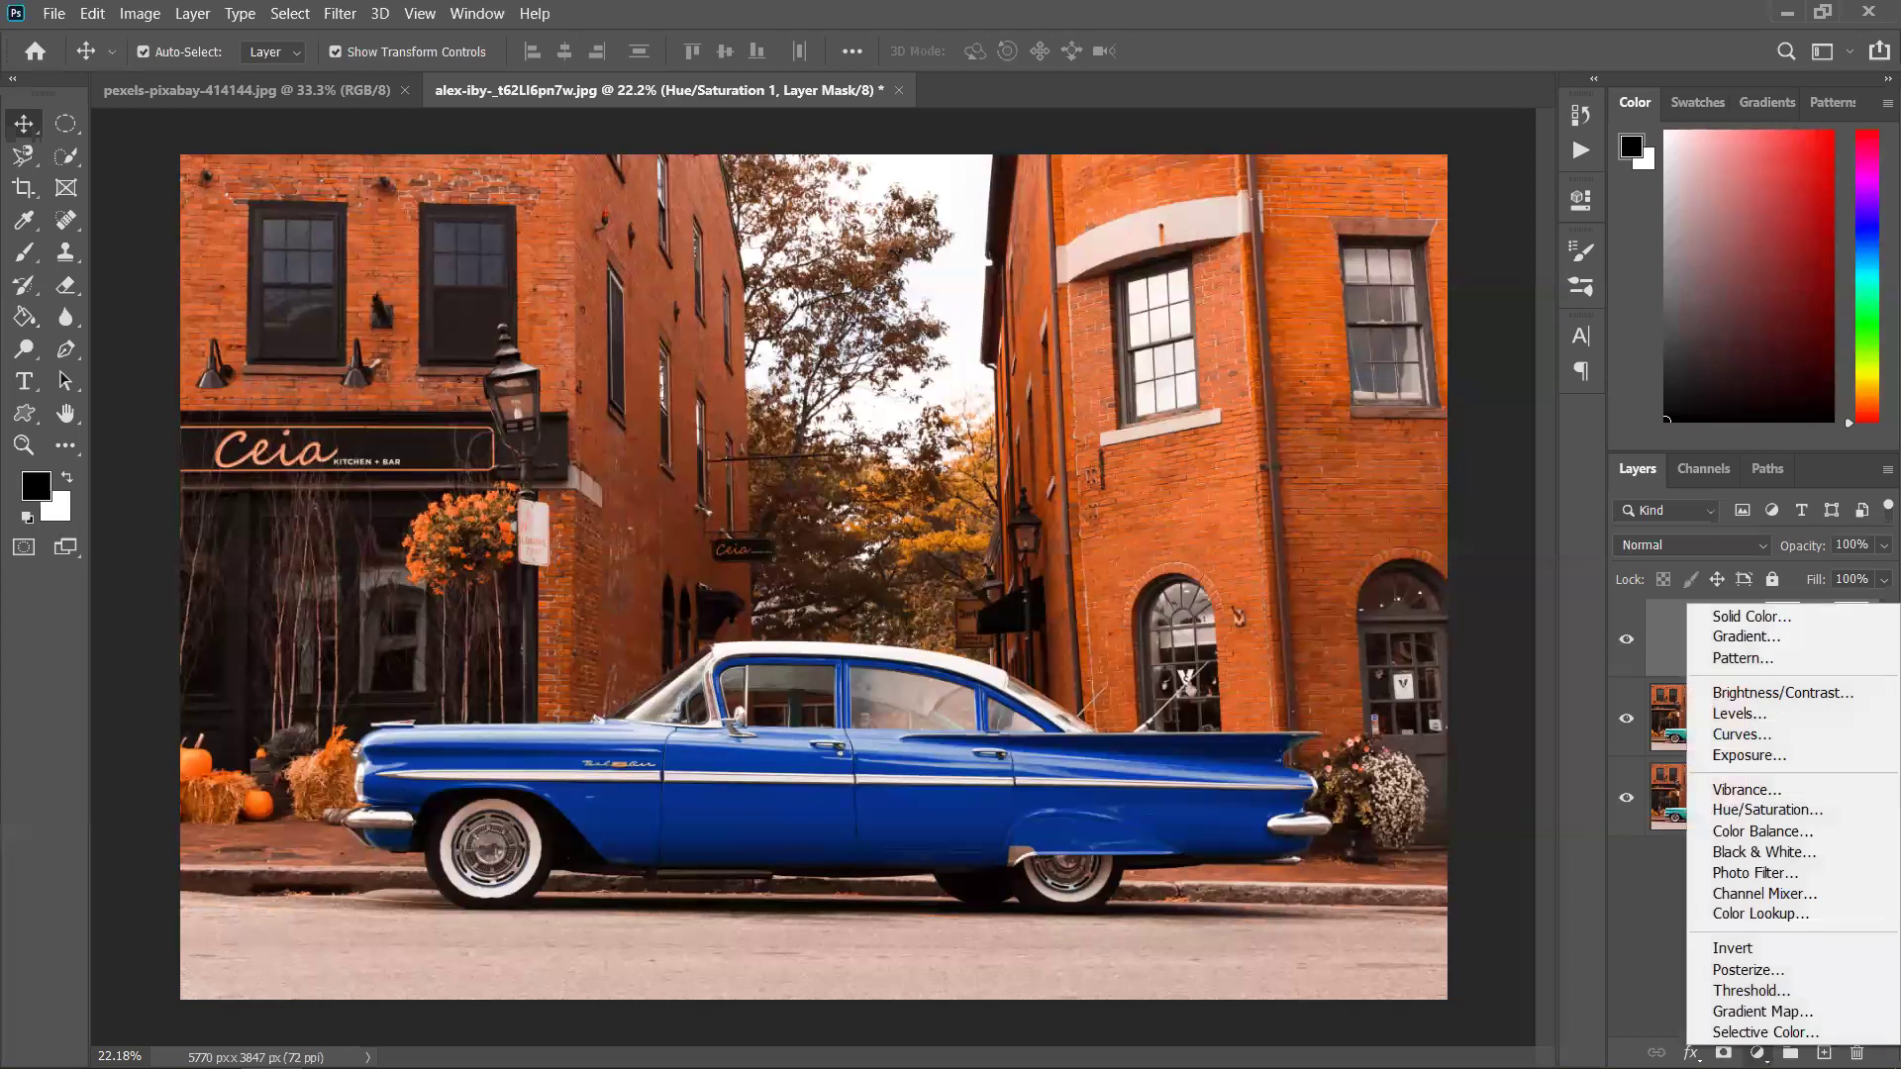
pyautogui.click(1809, 821)
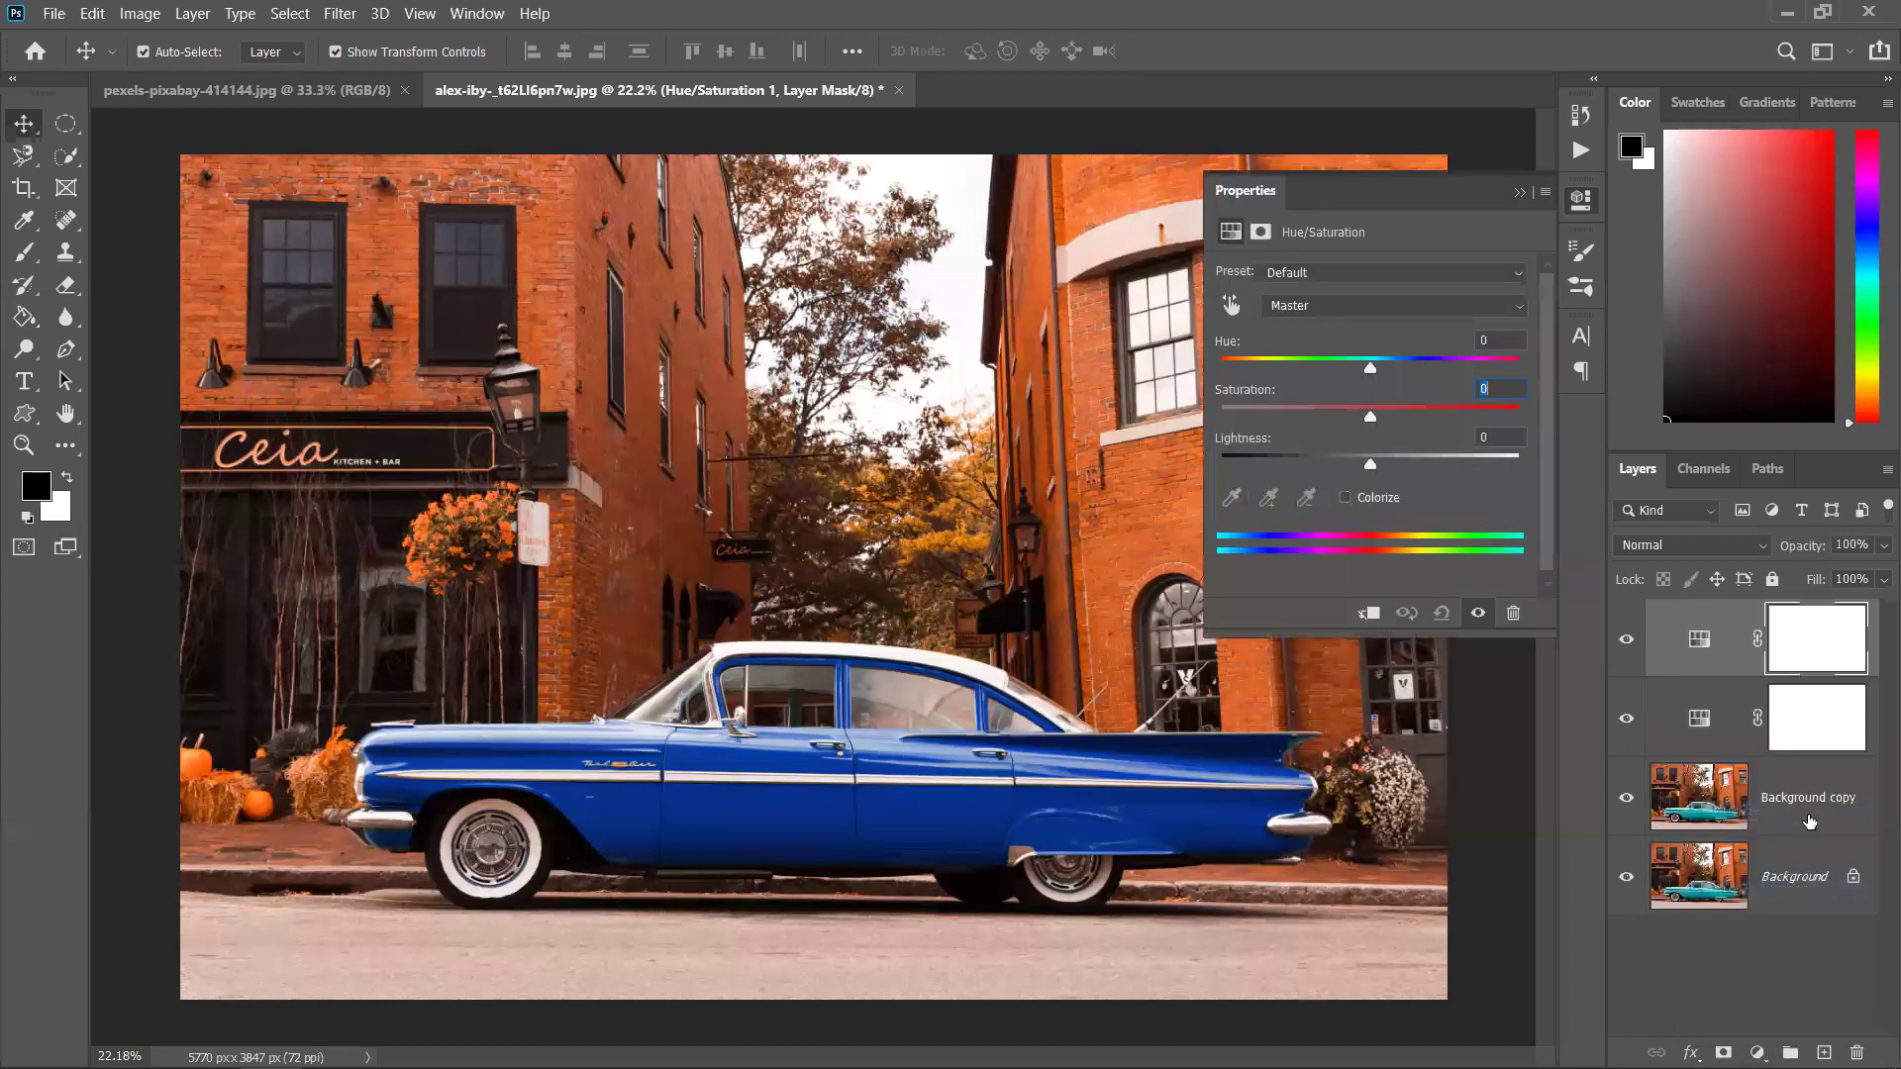
pyautogui.click(1230, 304)
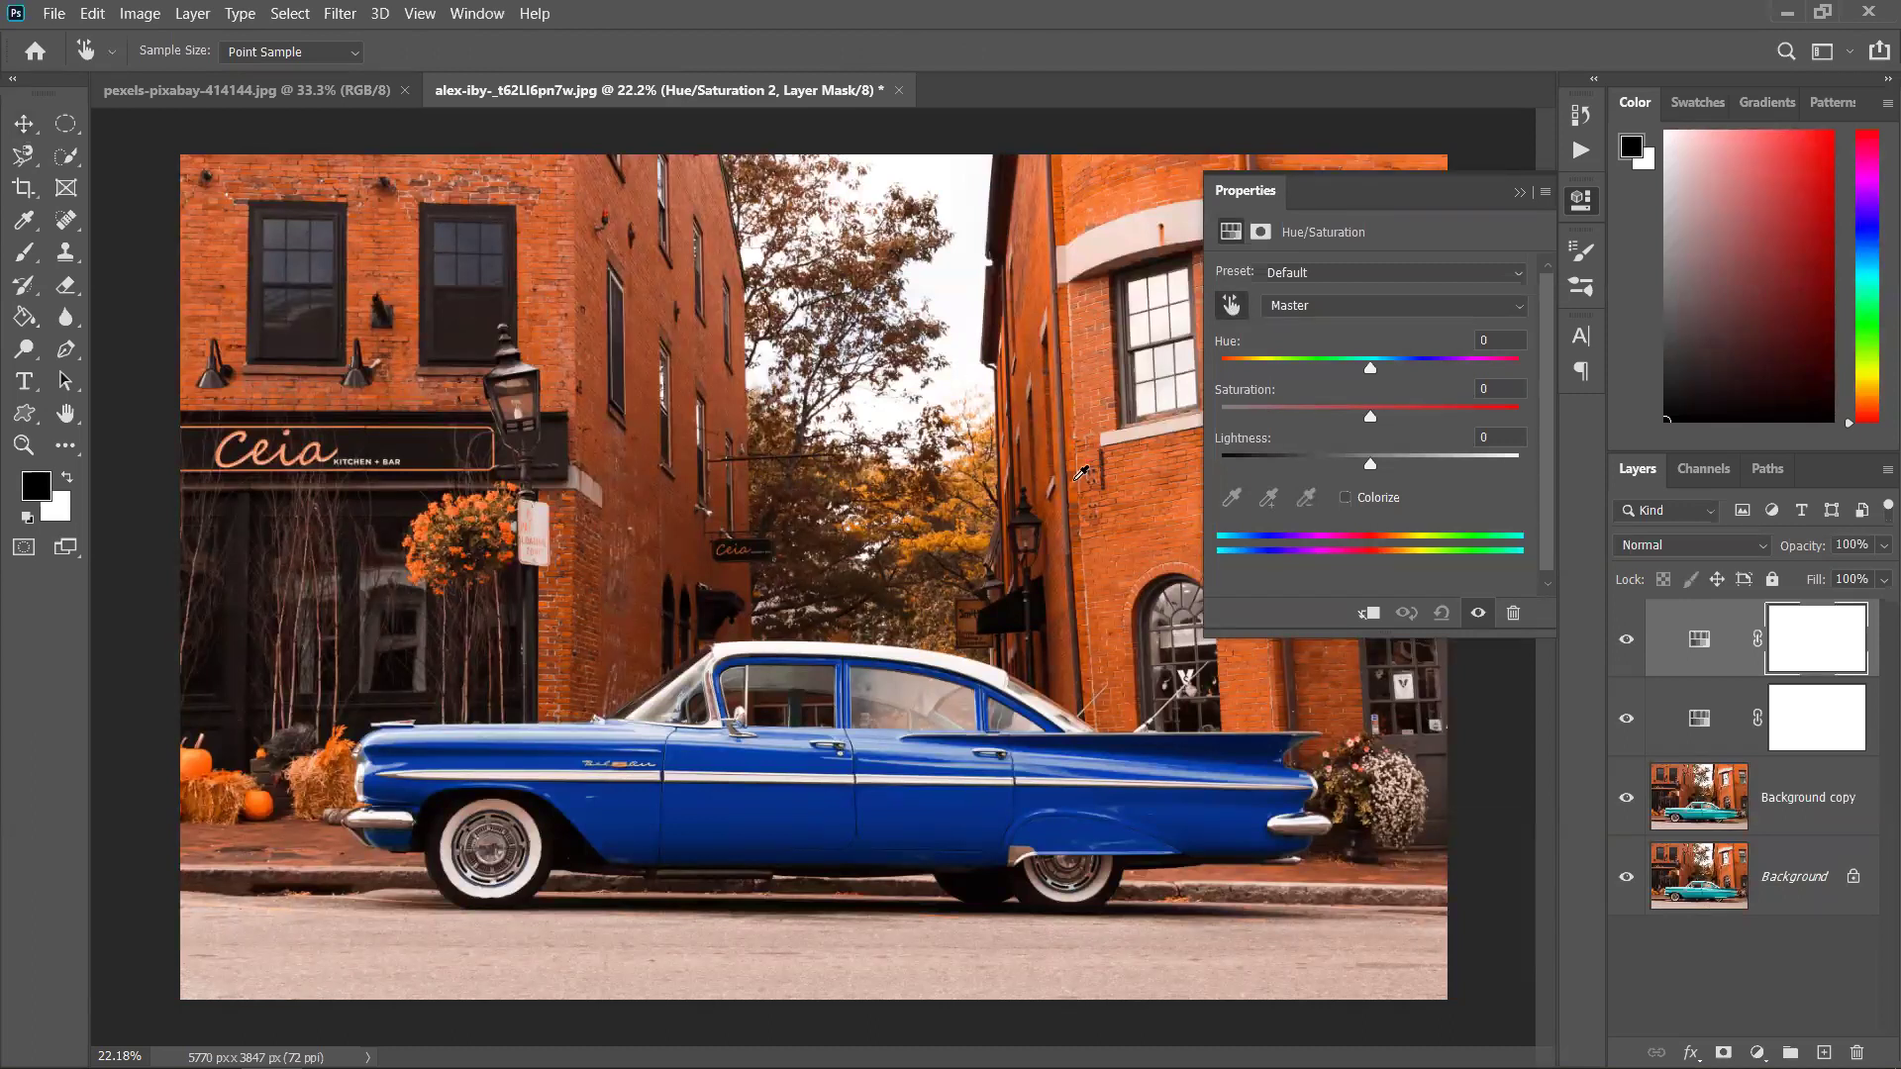
pyautogui.click(392, 233)
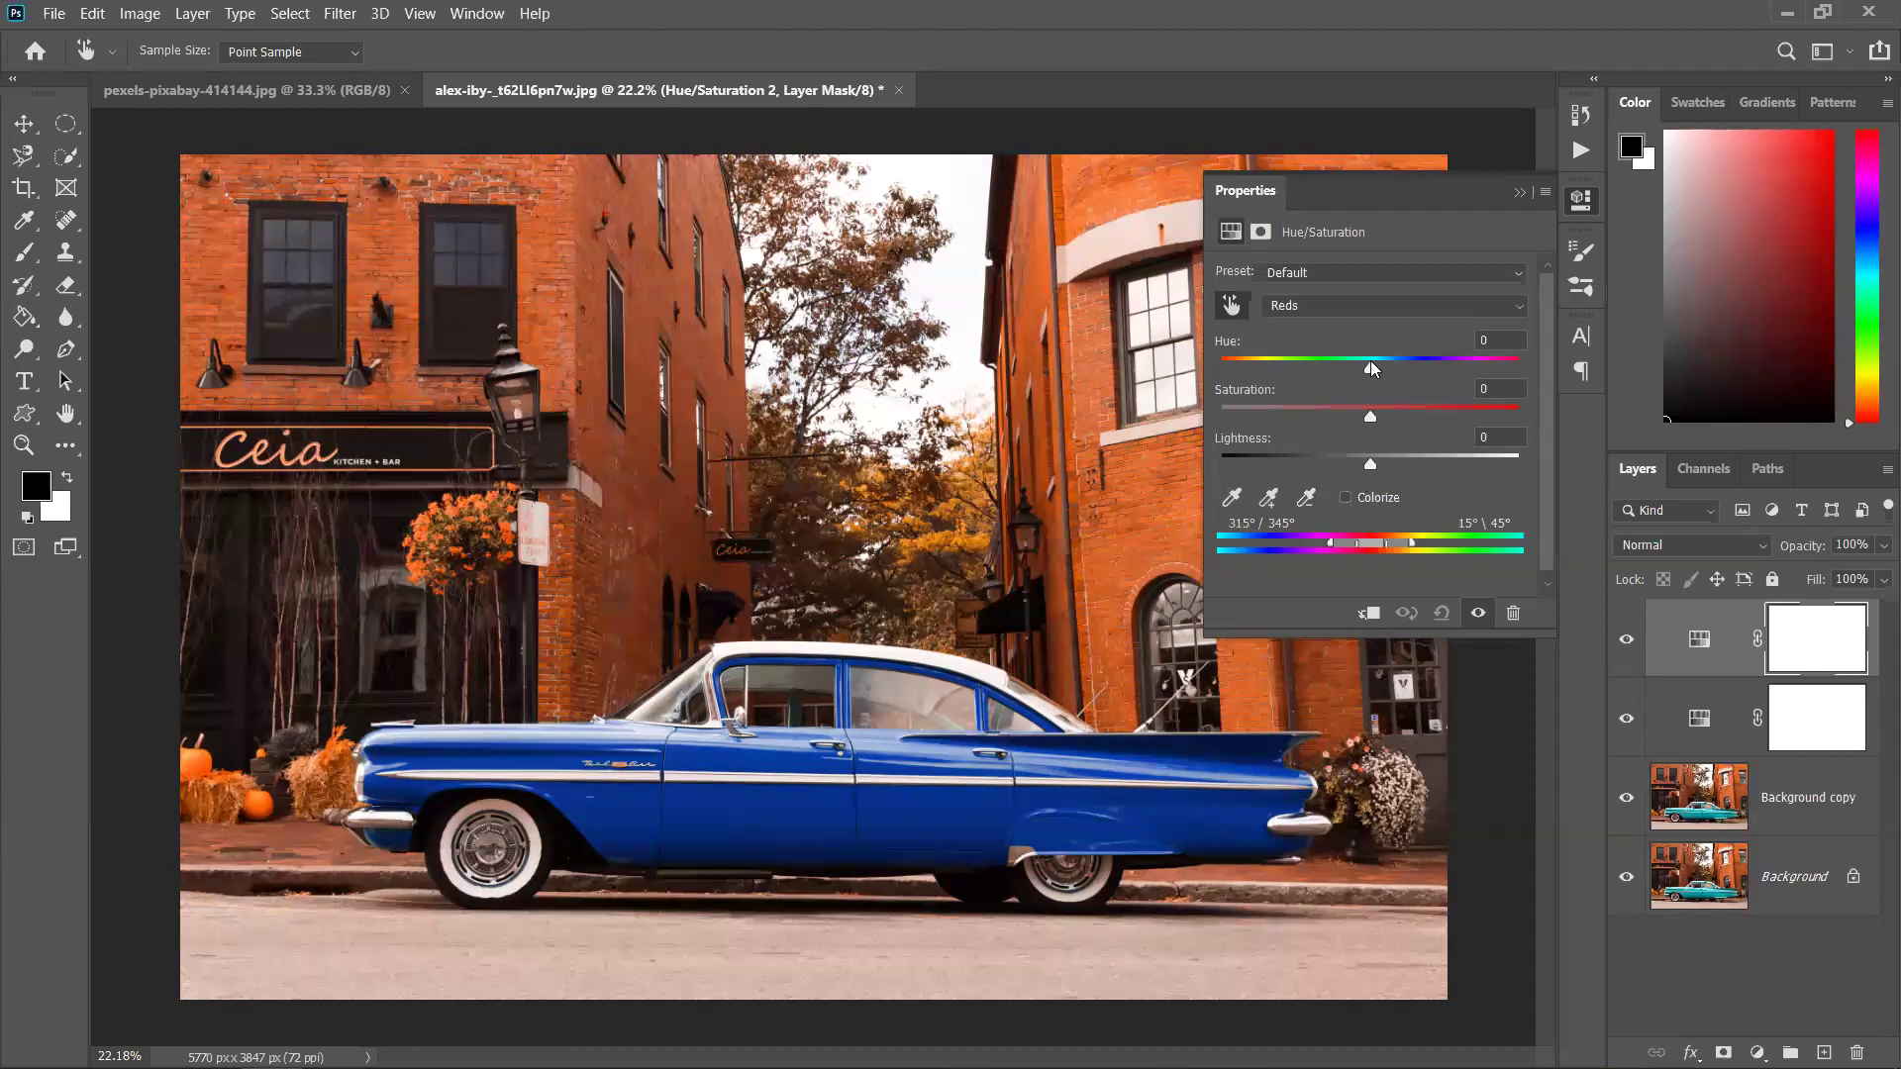
pyautogui.moveTo(1370, 366); pyautogui.dragTo(1205, 366)
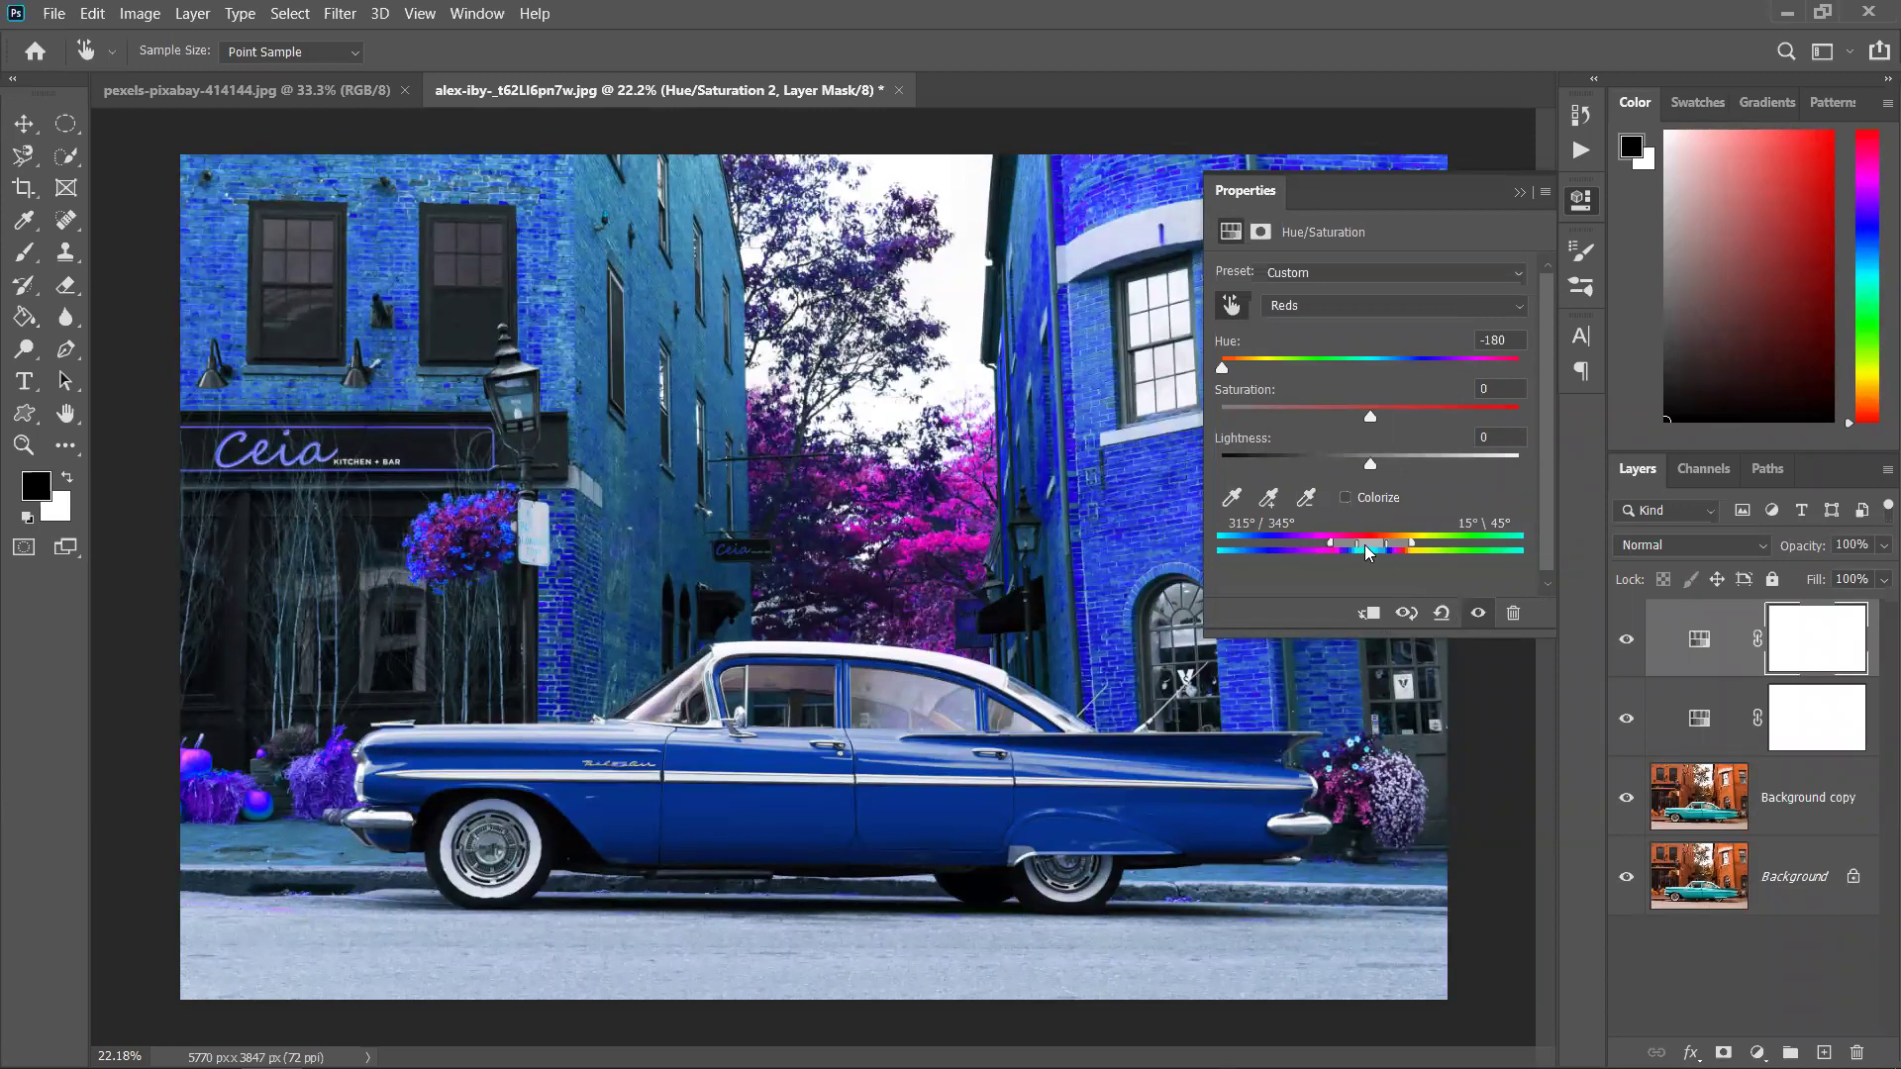
# Adjust the affected color range to 285°/345° and 23°\29° so the shift covers the brick walls but largely spares the yellow foliage
pyautogui.moveTo(1364, 544)
pyautogui.mouseDown()
pyautogui.moveTo(1484, 542)
pyautogui.moveTo(1277, 543)
pyautogui.moveTo(1367, 542)
pyautogui.mouseUp()
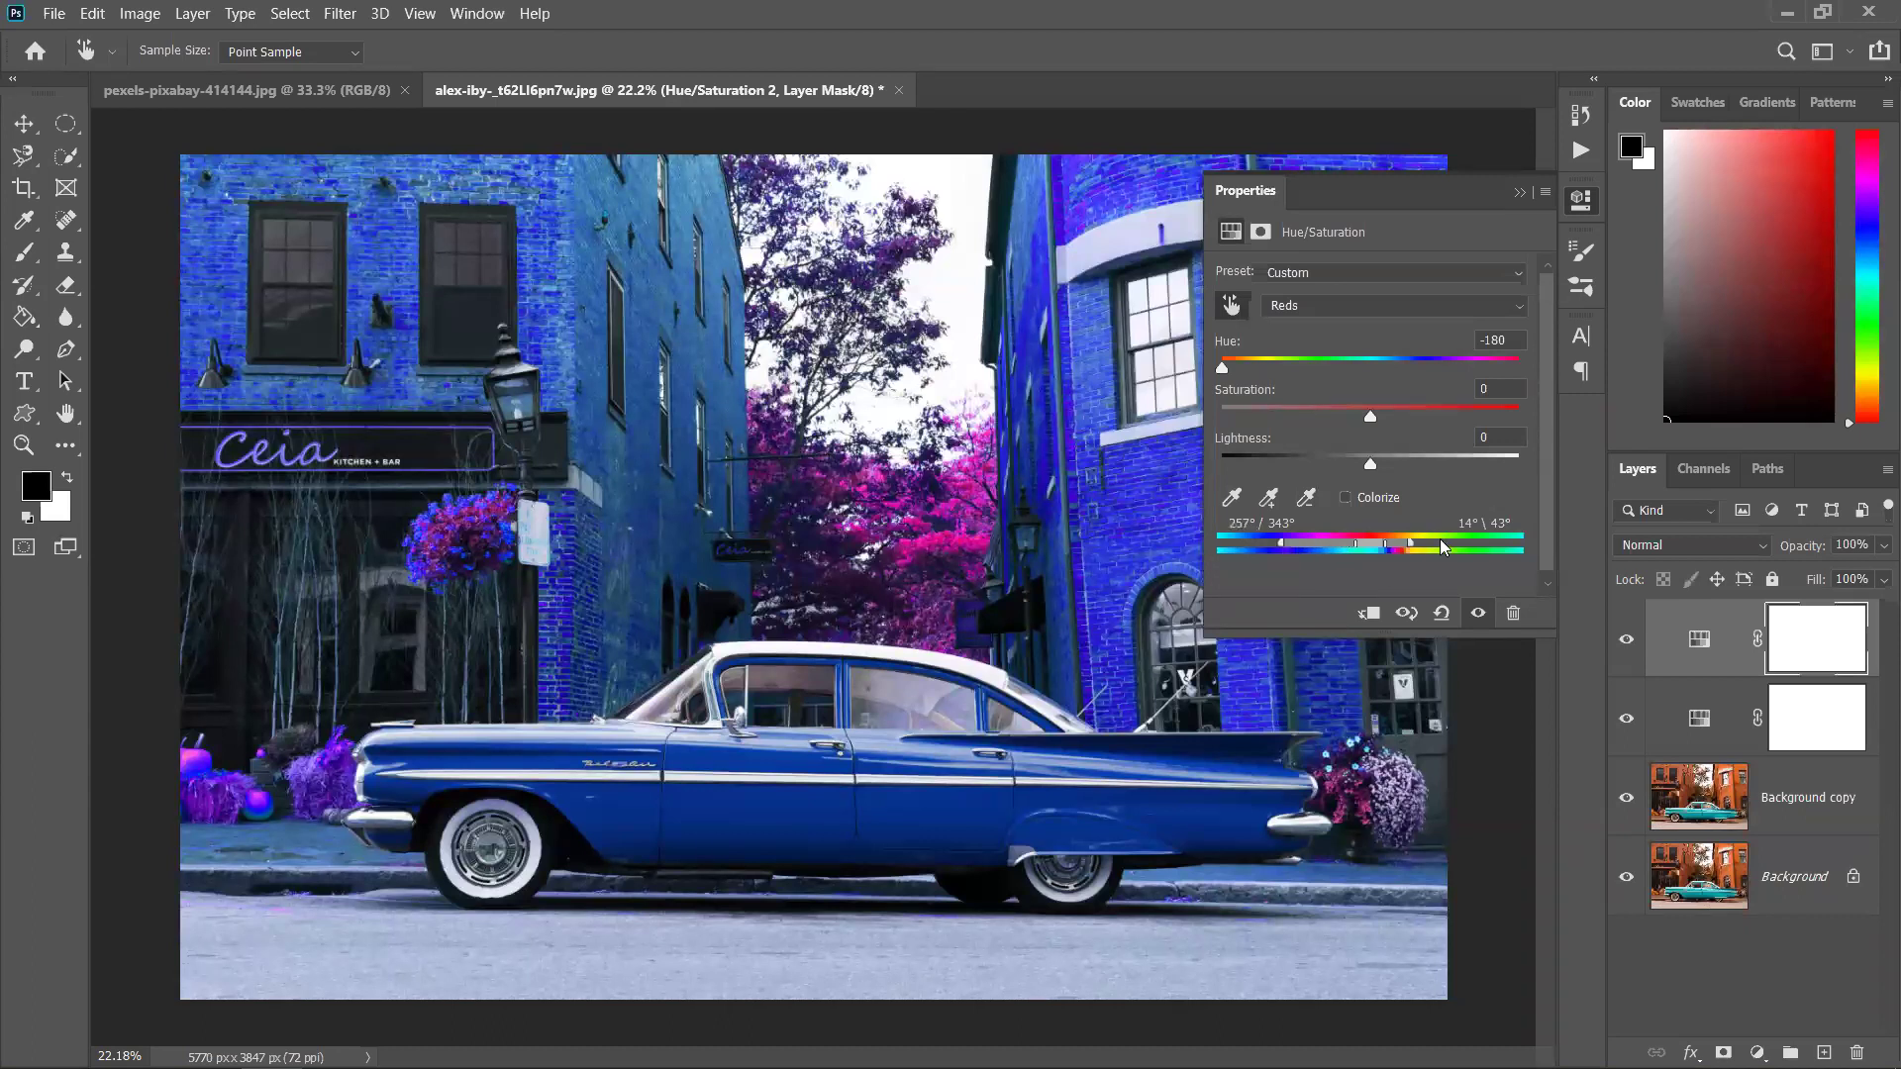
pyautogui.moveTo(1409, 543); pyautogui.dragTo(1506, 547)
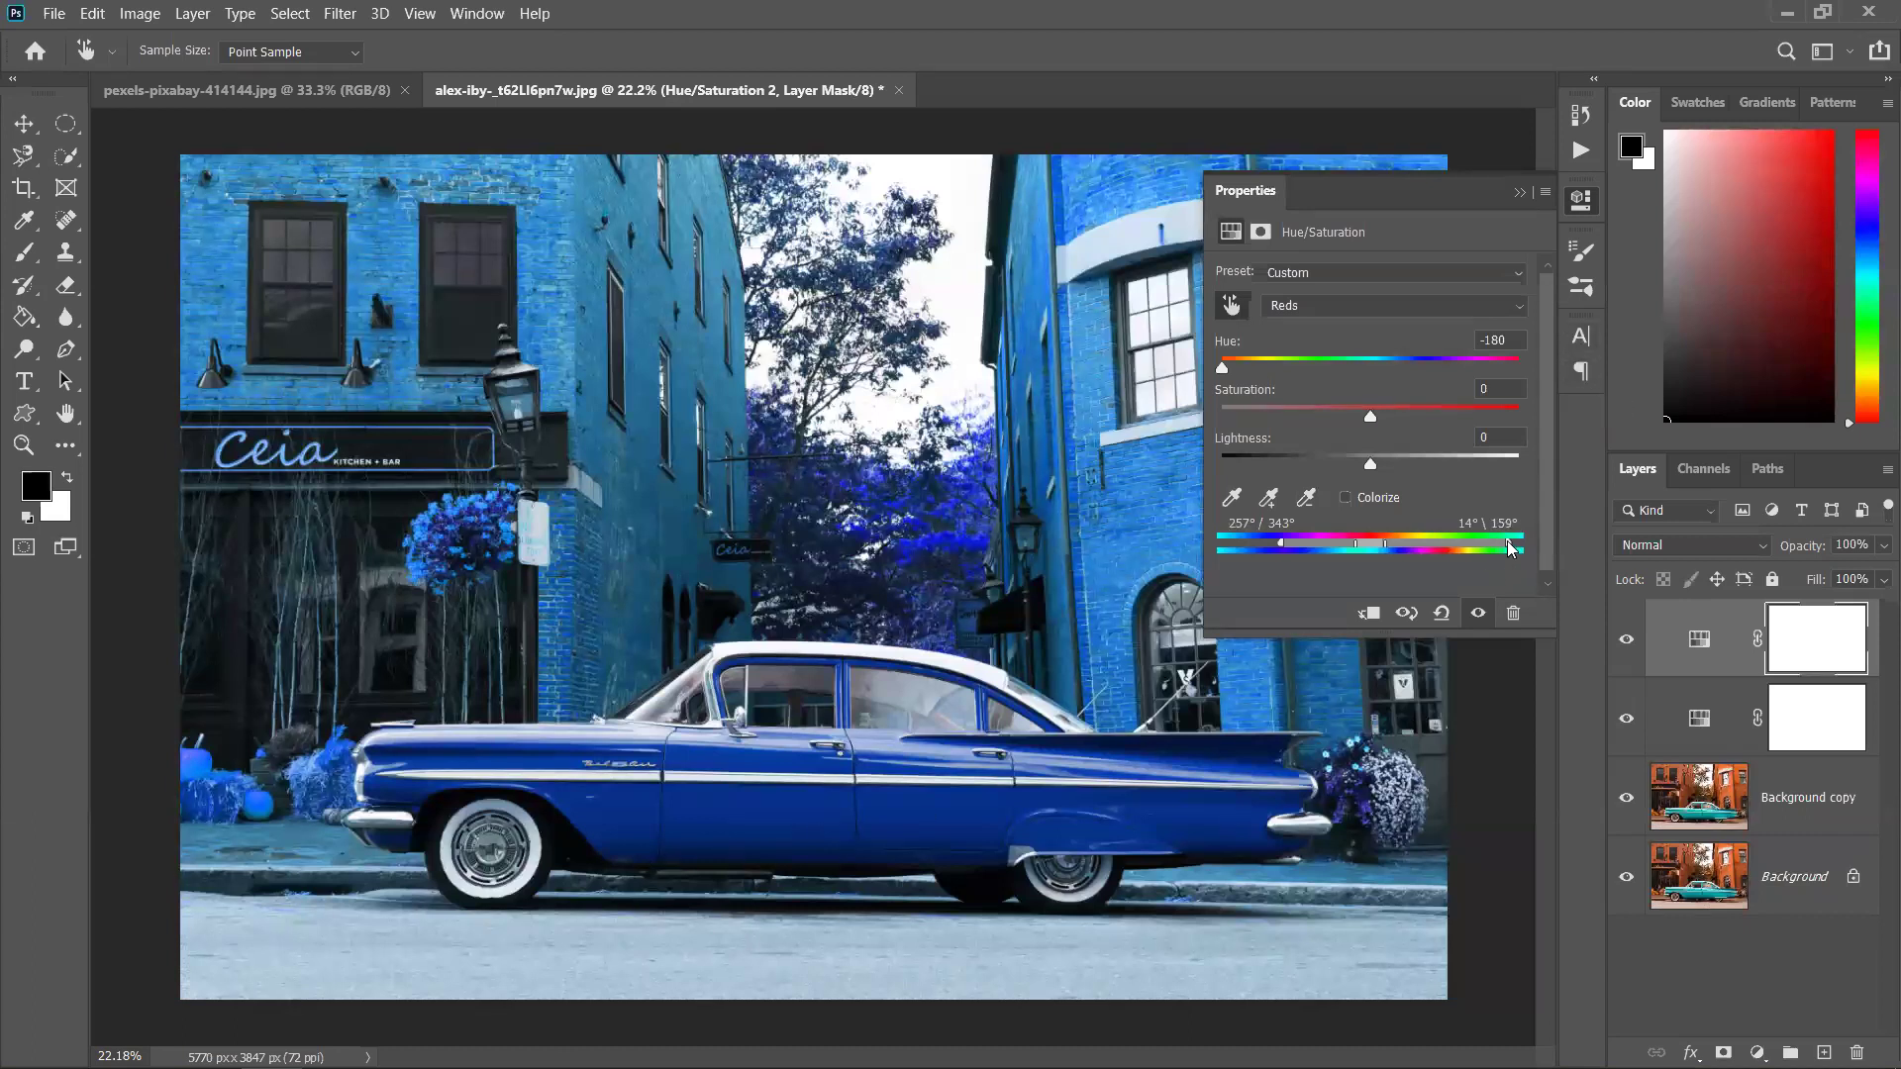
pyautogui.moveTo(1475, 548); pyautogui.dragTo(1394, 556)
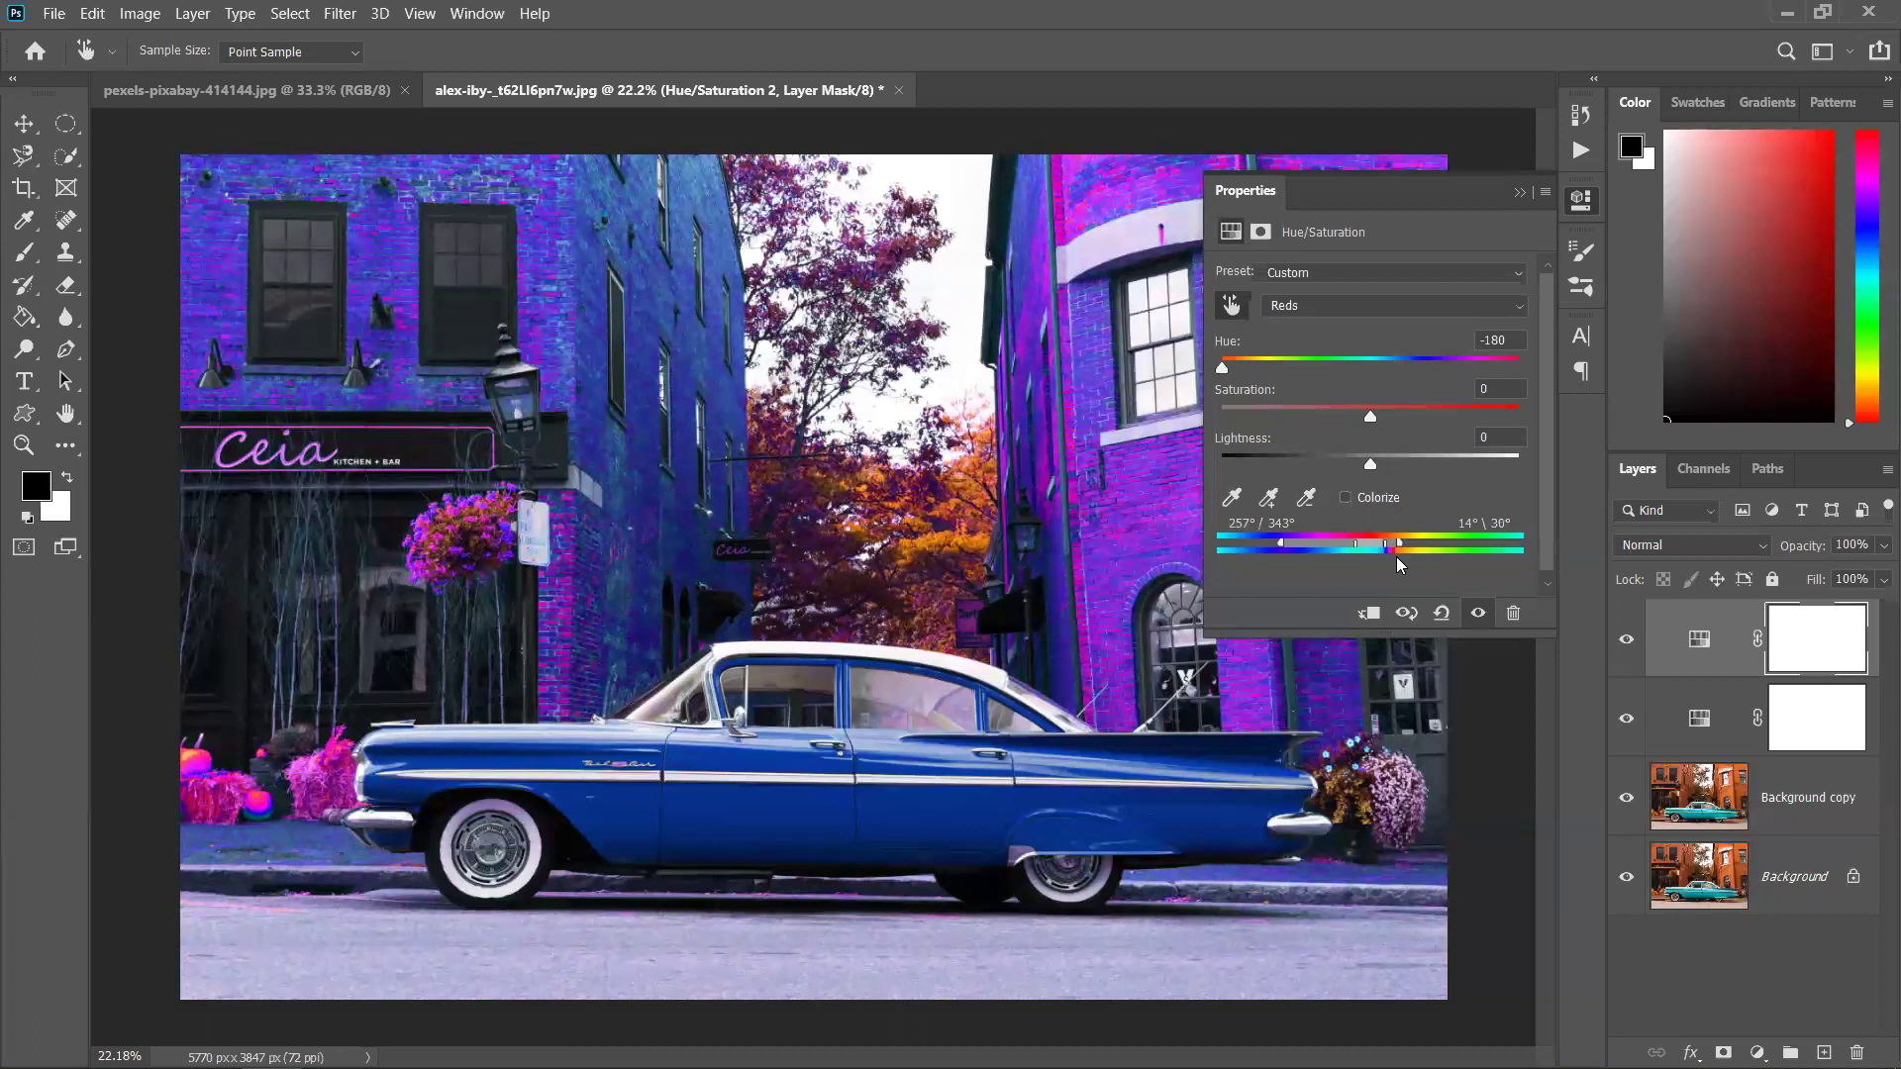
pyautogui.moveTo(1285, 540); pyautogui.dragTo(1390, 553)
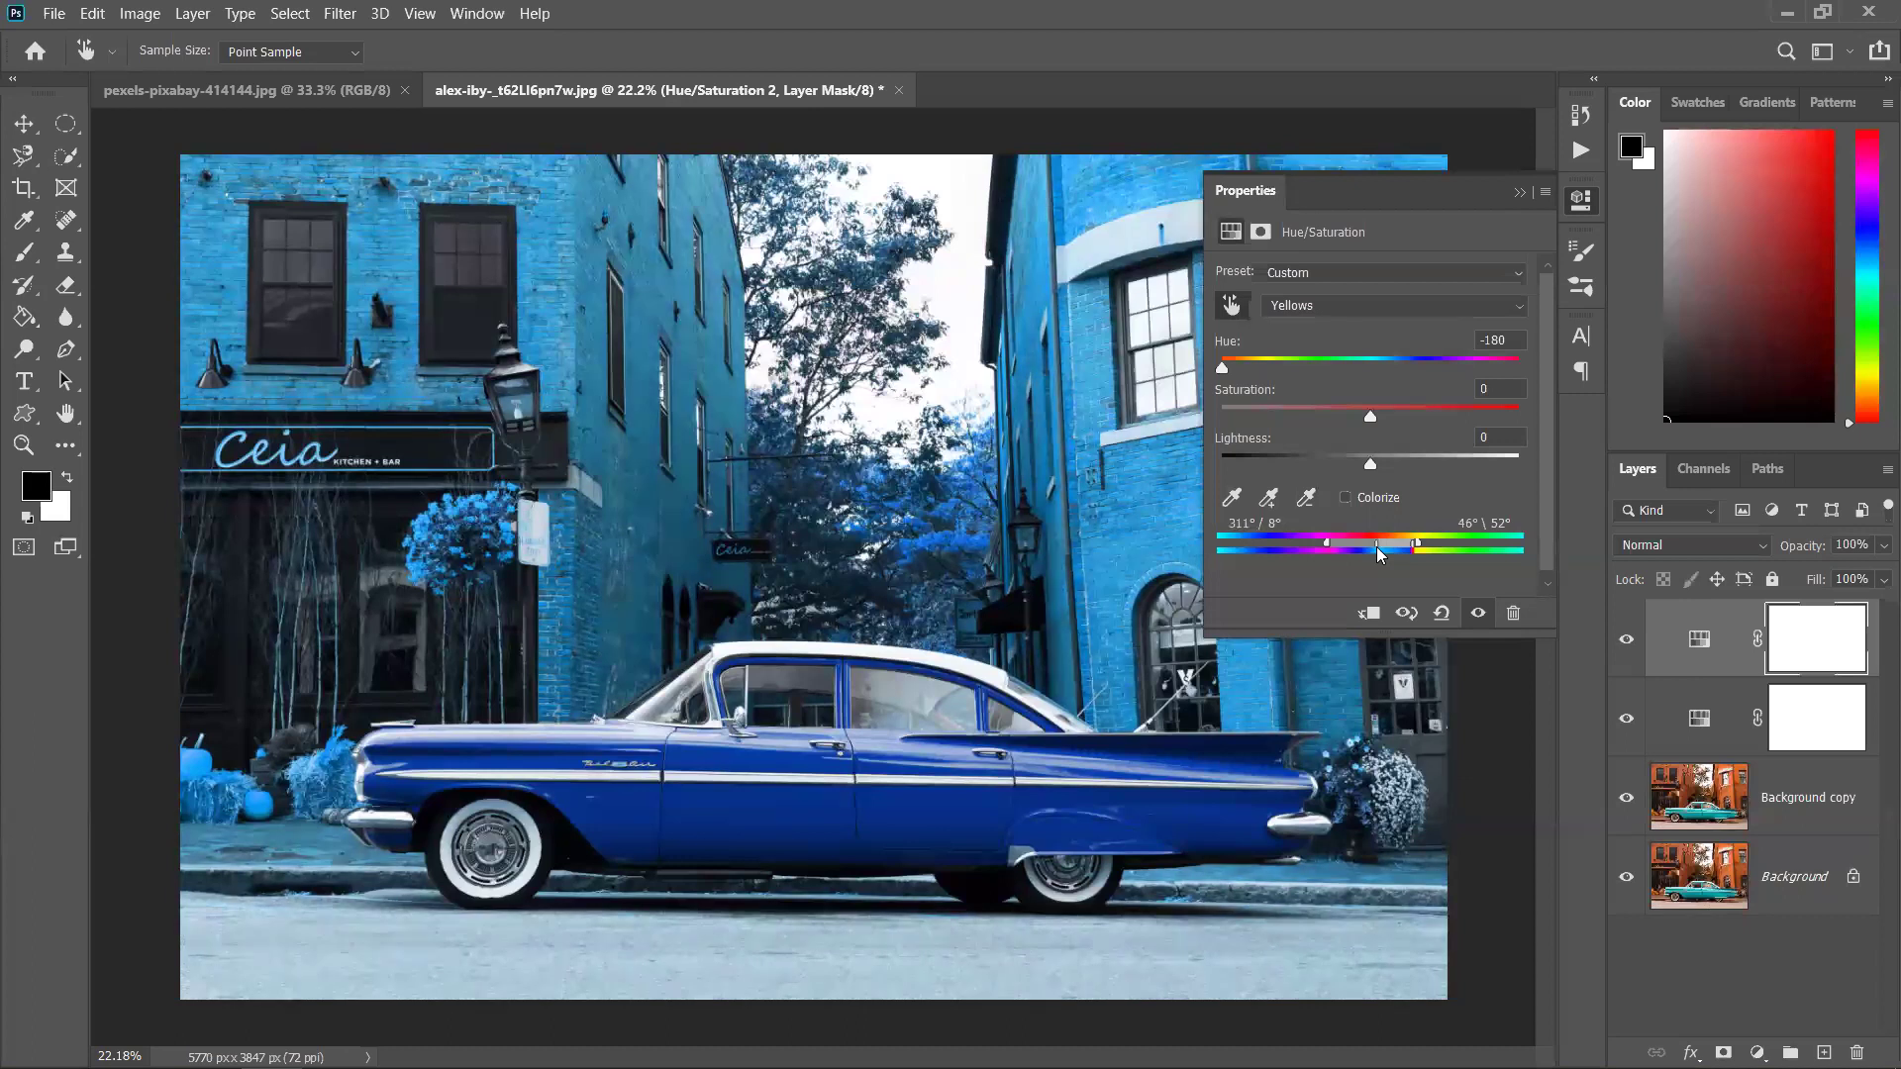
pyautogui.moveTo(1390, 553)
pyautogui.mouseDown()
pyautogui.moveTo(1357, 554)
pyautogui.moveTo(1372, 562)
pyautogui.mouseUp()
pyautogui.moveTo(1326, 542); pyautogui.dragTo(1363, 543)
pyautogui.moveTo(1363, 545)
pyautogui.mouseDown()
pyautogui.moveTo(1327, 547)
pyautogui.moveTo(1376, 553)
pyautogui.mouseUp()
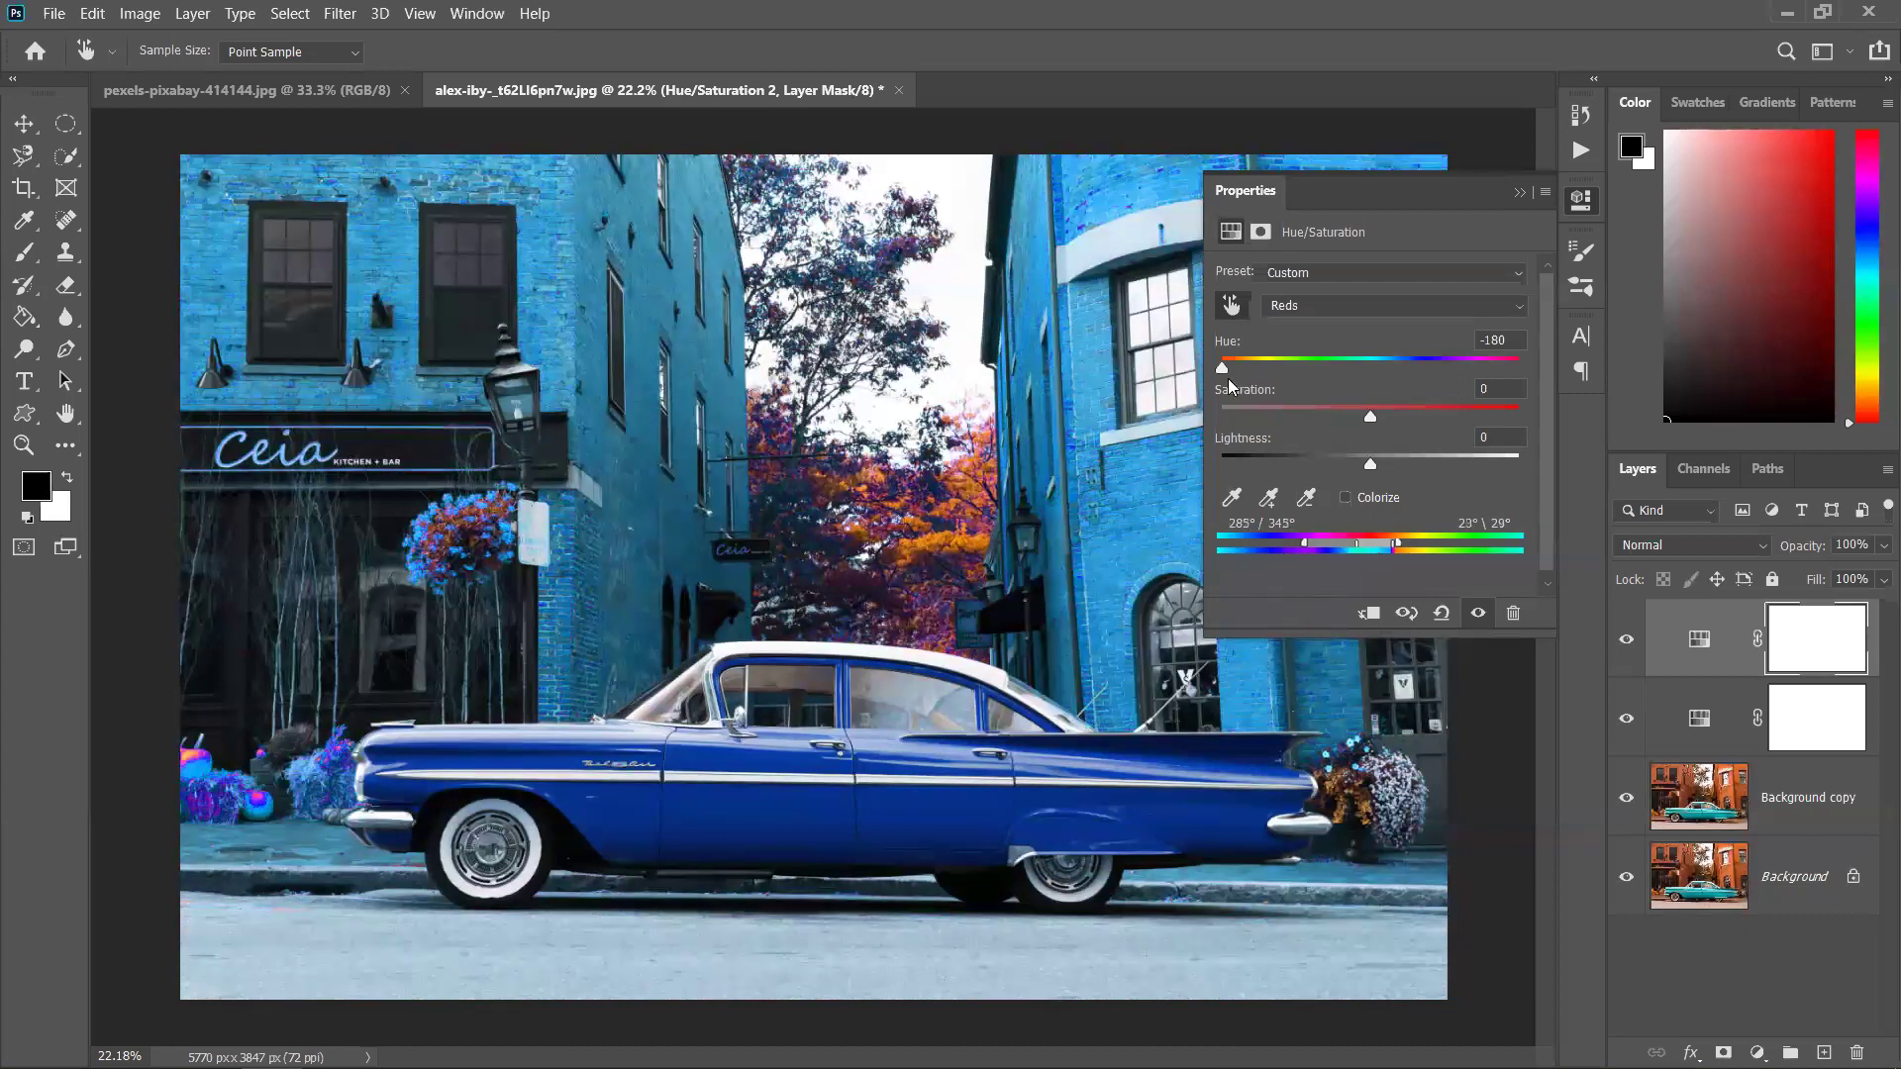
# Recolor the brick walls red by setting the Hue to about -25, then activate the layer's mask and collapse the adjustment settings
pyautogui.moveTo(1267, 371); pyautogui.dragTo(1338, 375)
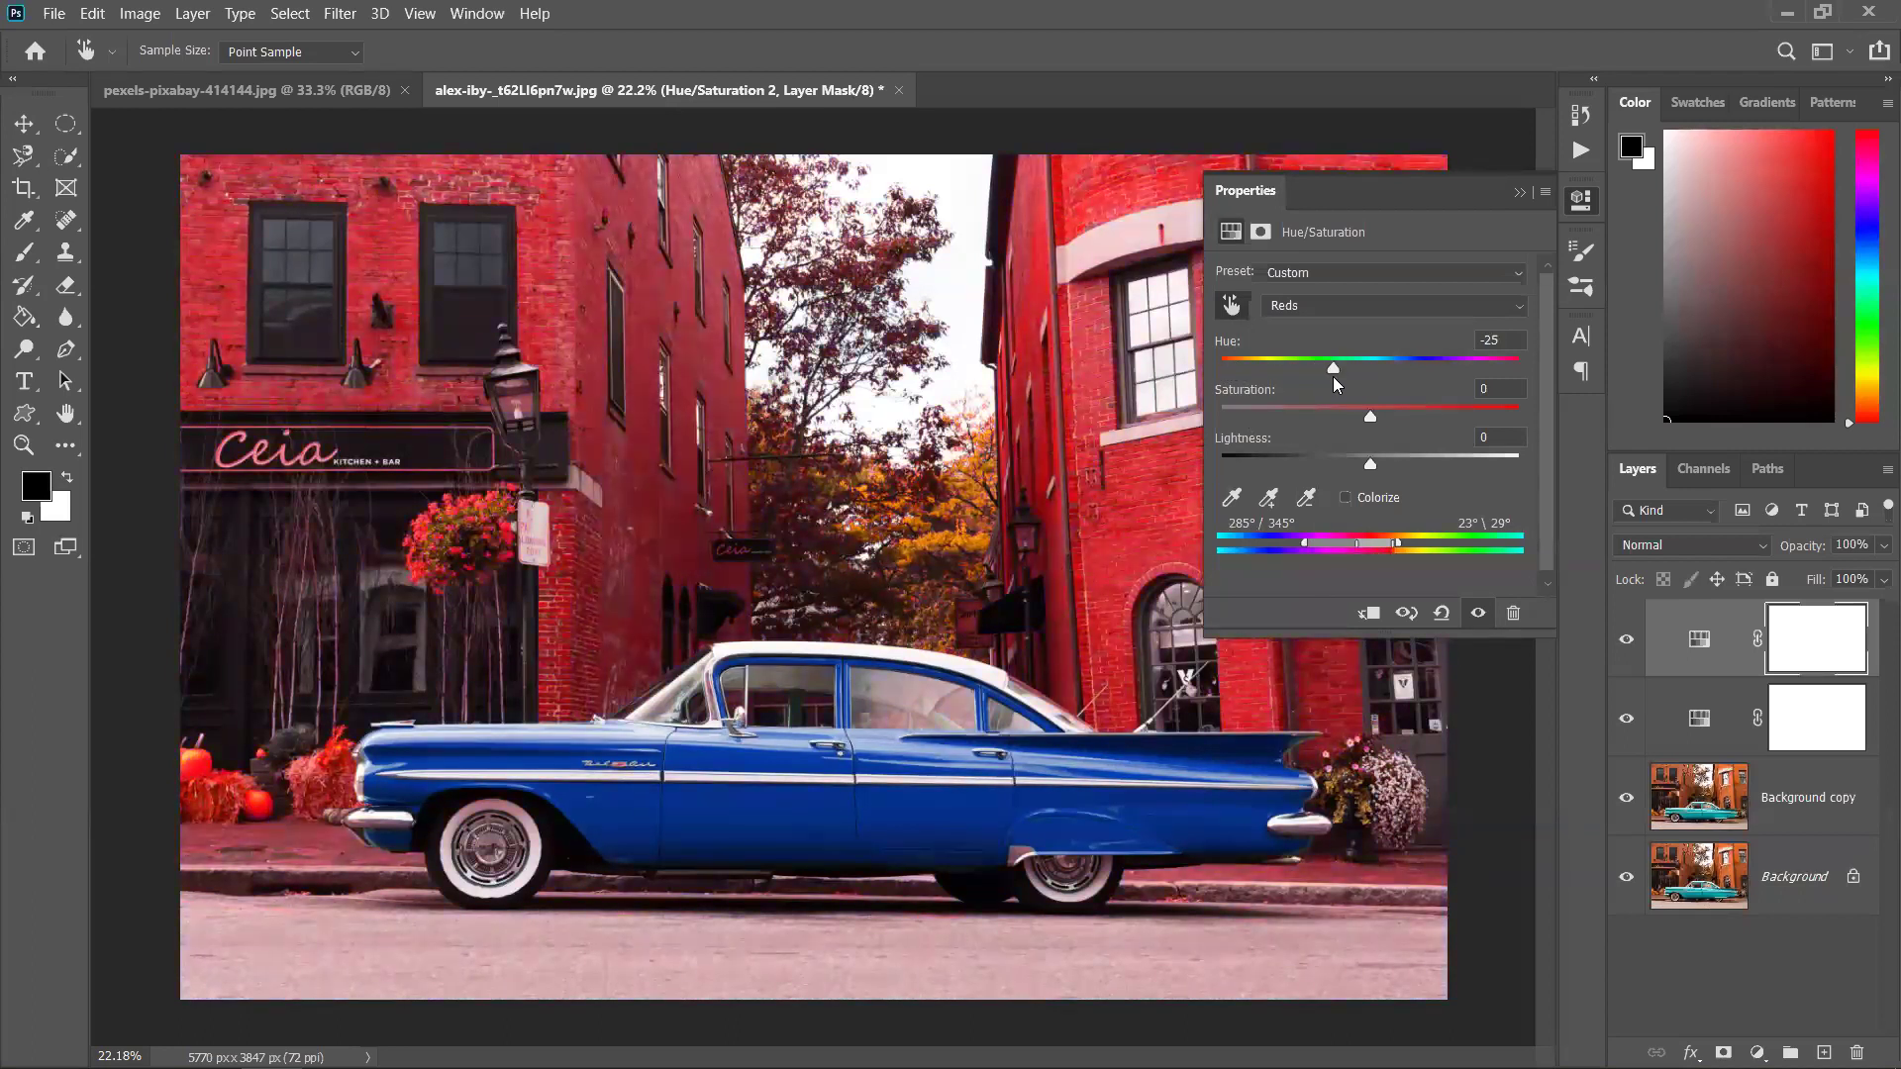
pyautogui.moveTo(1334, 378)
pyautogui.mouseDown()
pyautogui.moveTo(1493, 379)
pyautogui.moveTo(1338, 376)
pyautogui.mouseUp()
pyautogui.click(1806, 631)
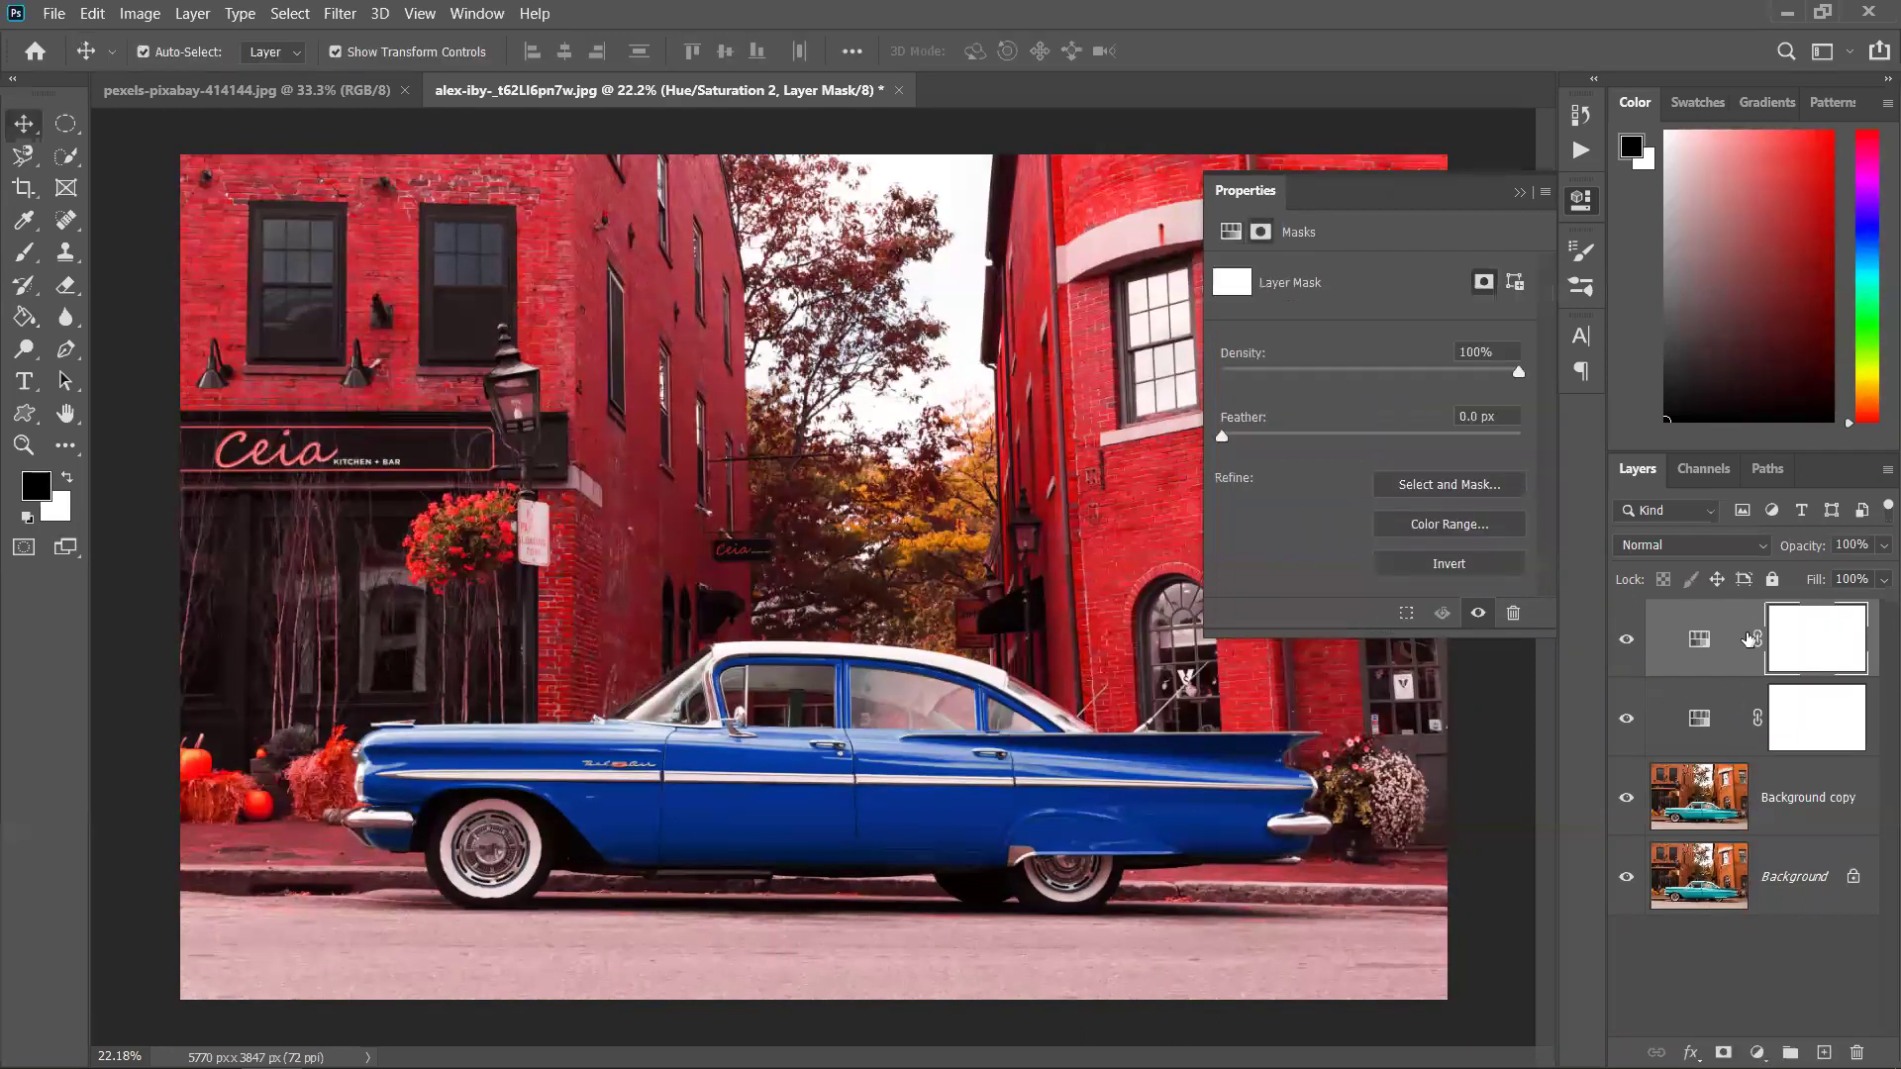
pyautogui.click(1521, 194)
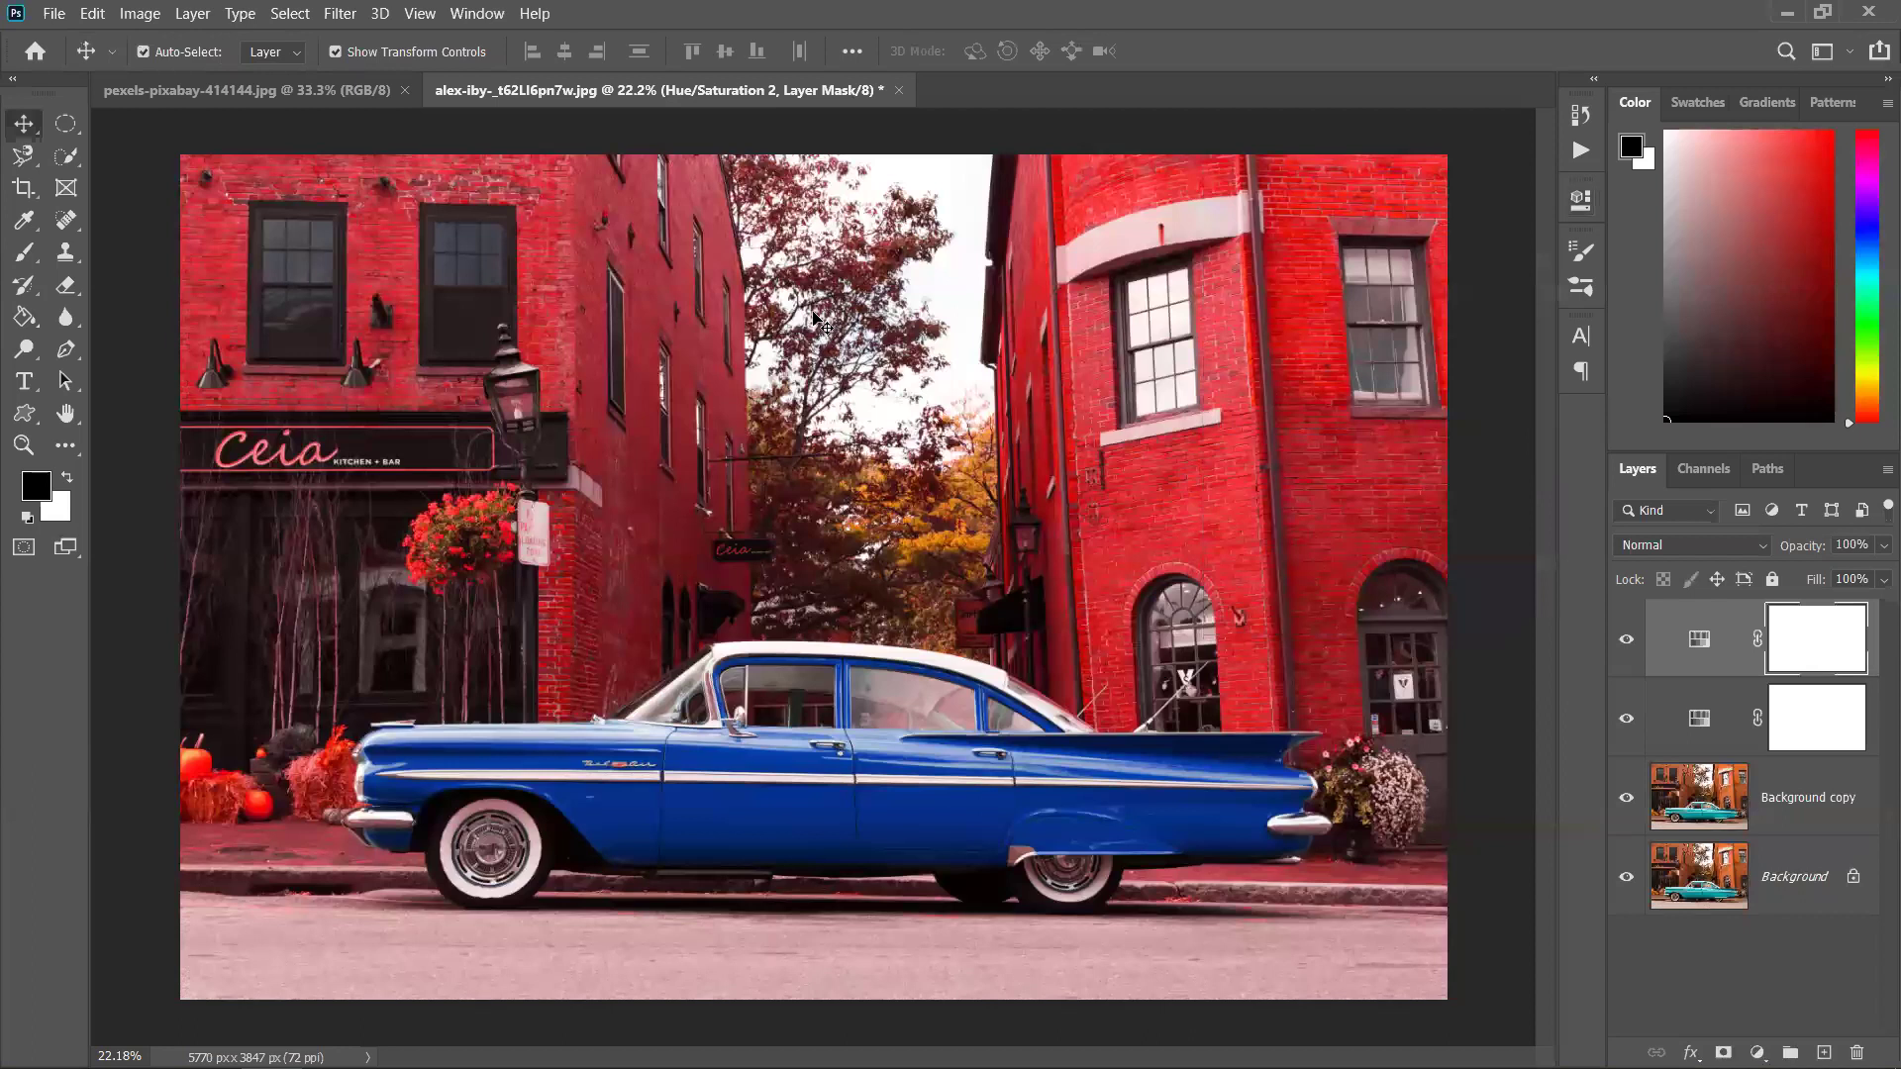
# Paint black on the mask with a size 600 brush over the hay bales and pumpkins in front of the car
pyautogui.click(19, 258)
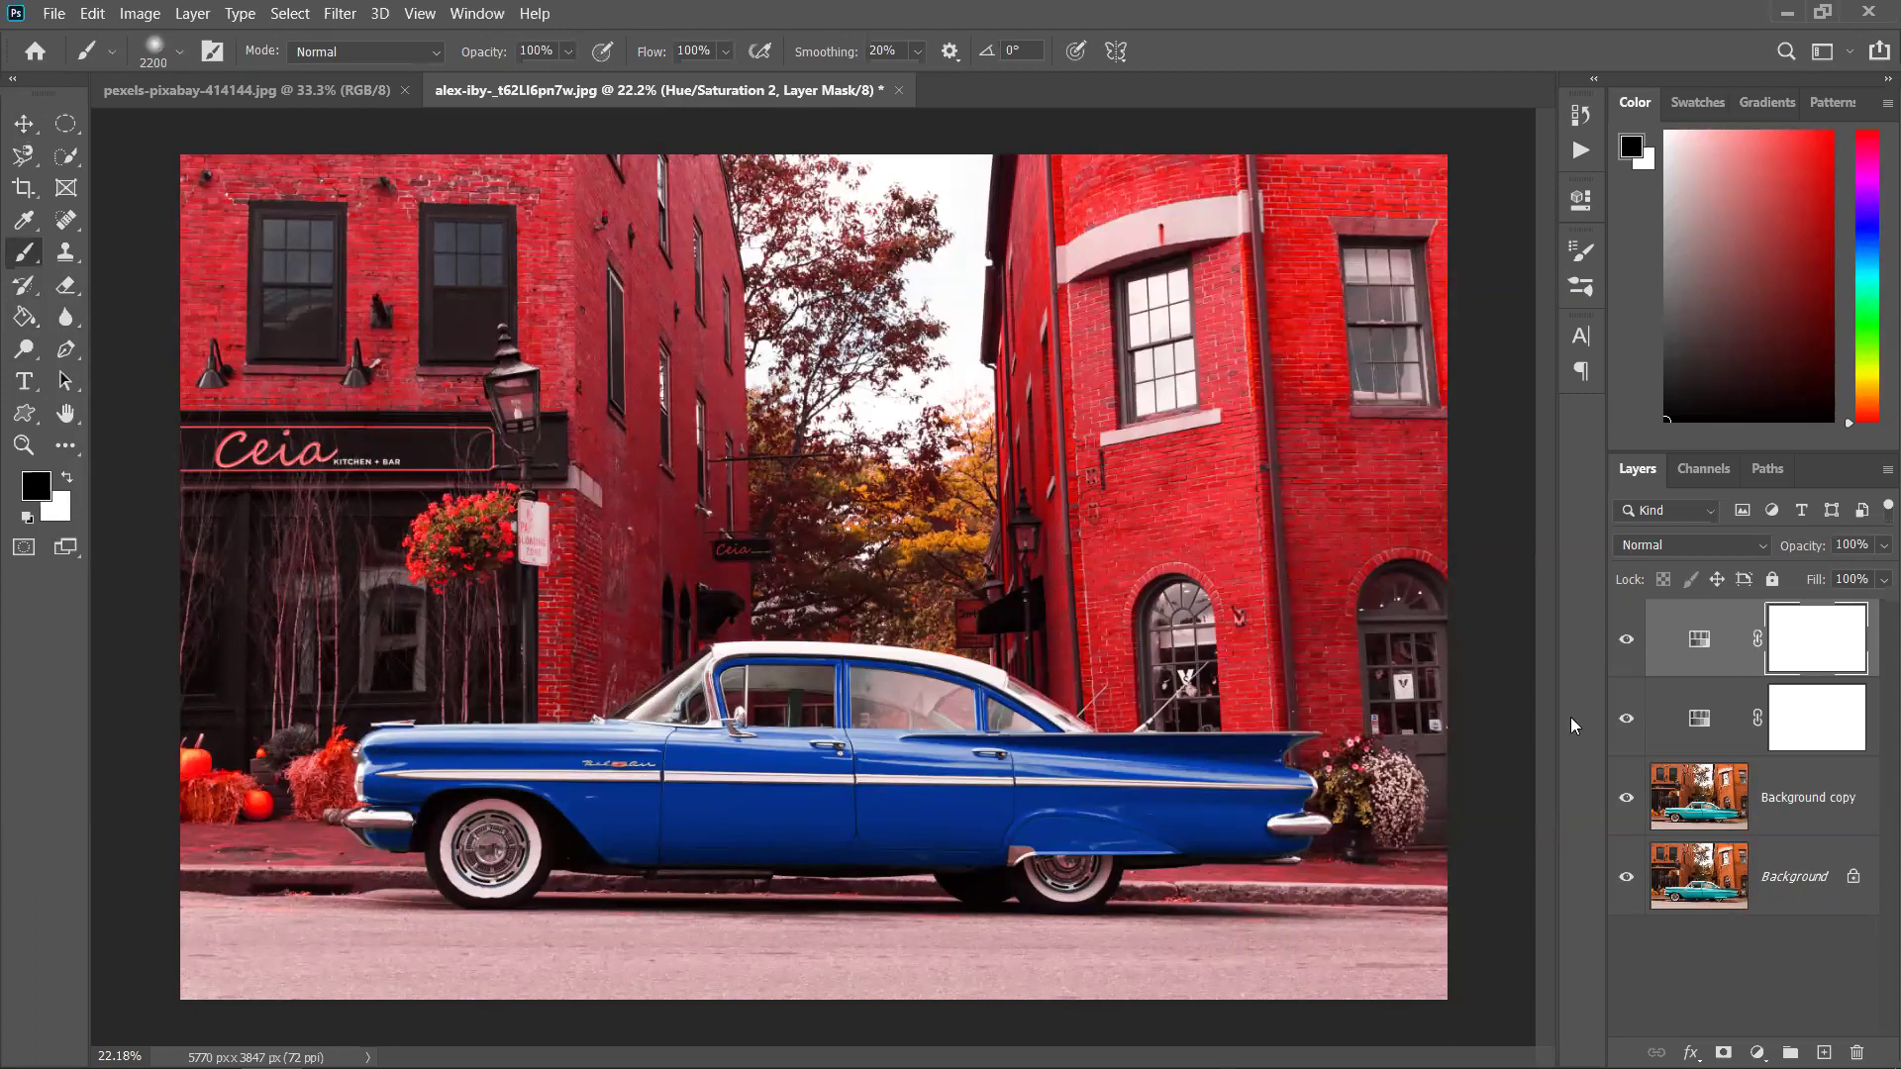
pyautogui.press('[')
pyautogui.press('[')
pyautogui.press('[')
pyautogui.press('[')
pyautogui.press('[')
pyautogui.press('[')
pyautogui.press('[')
pyautogui.press('[')
pyautogui.press('[')
pyautogui.press('[')
pyautogui.moveTo(861, 465)
pyautogui.mouseDown()
pyautogui.moveTo(891, 515)
pyautogui.moveTo(851, 504)
pyautogui.moveTo(874, 503)
pyautogui.mouseUp()
pyautogui.press('[')
pyautogui.scroll(8, 328, 847)
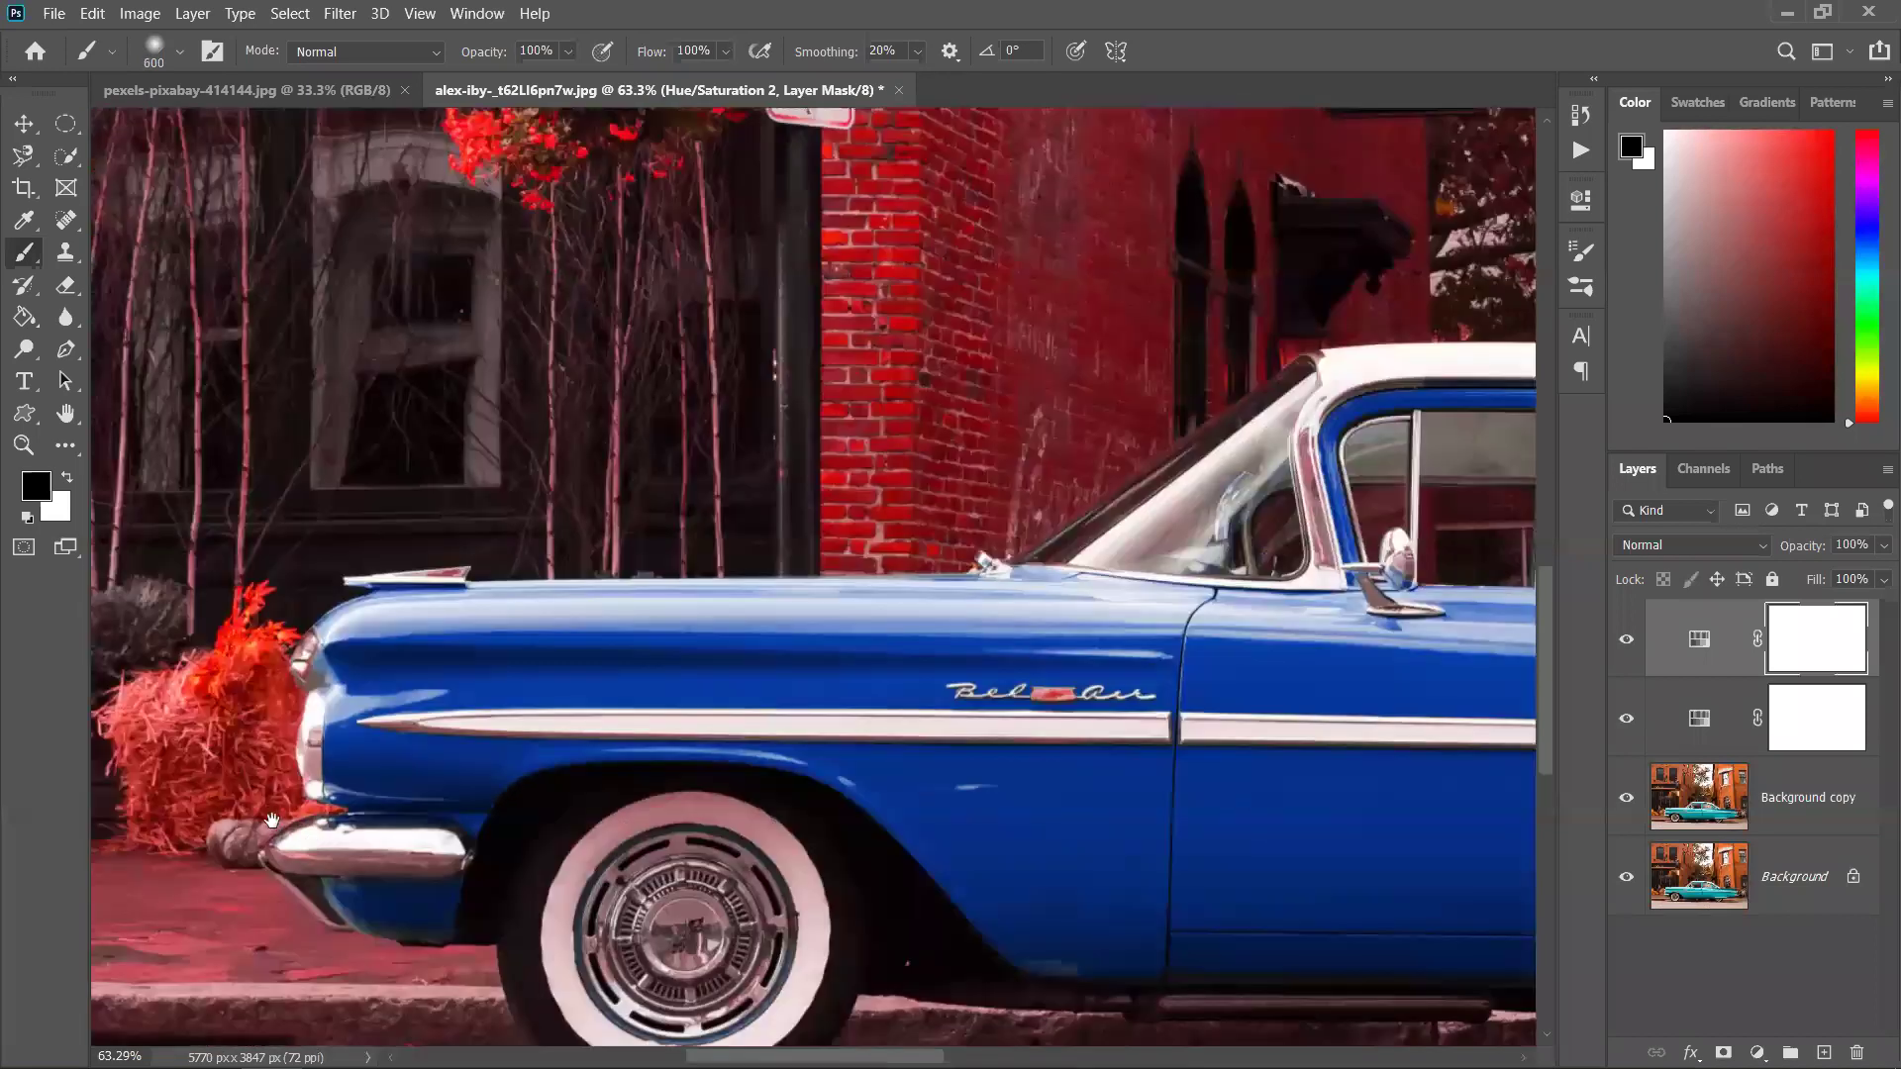
pyautogui.moveTo(271, 819)
pyautogui.mouseDown()
pyautogui.moveTo(574, 792)
pyautogui.moveTo(839, 727)
pyautogui.moveTo(819, 735)
pyautogui.moveTo(792, 693)
pyautogui.mouseUp()
pyautogui.scroll(-1, 828, 735)
pyautogui.moveTo(502, 745)
pyautogui.mouseDown()
pyautogui.moveTo(420, 733)
pyautogui.moveTo(447, 703)
pyautogui.mouseUp()
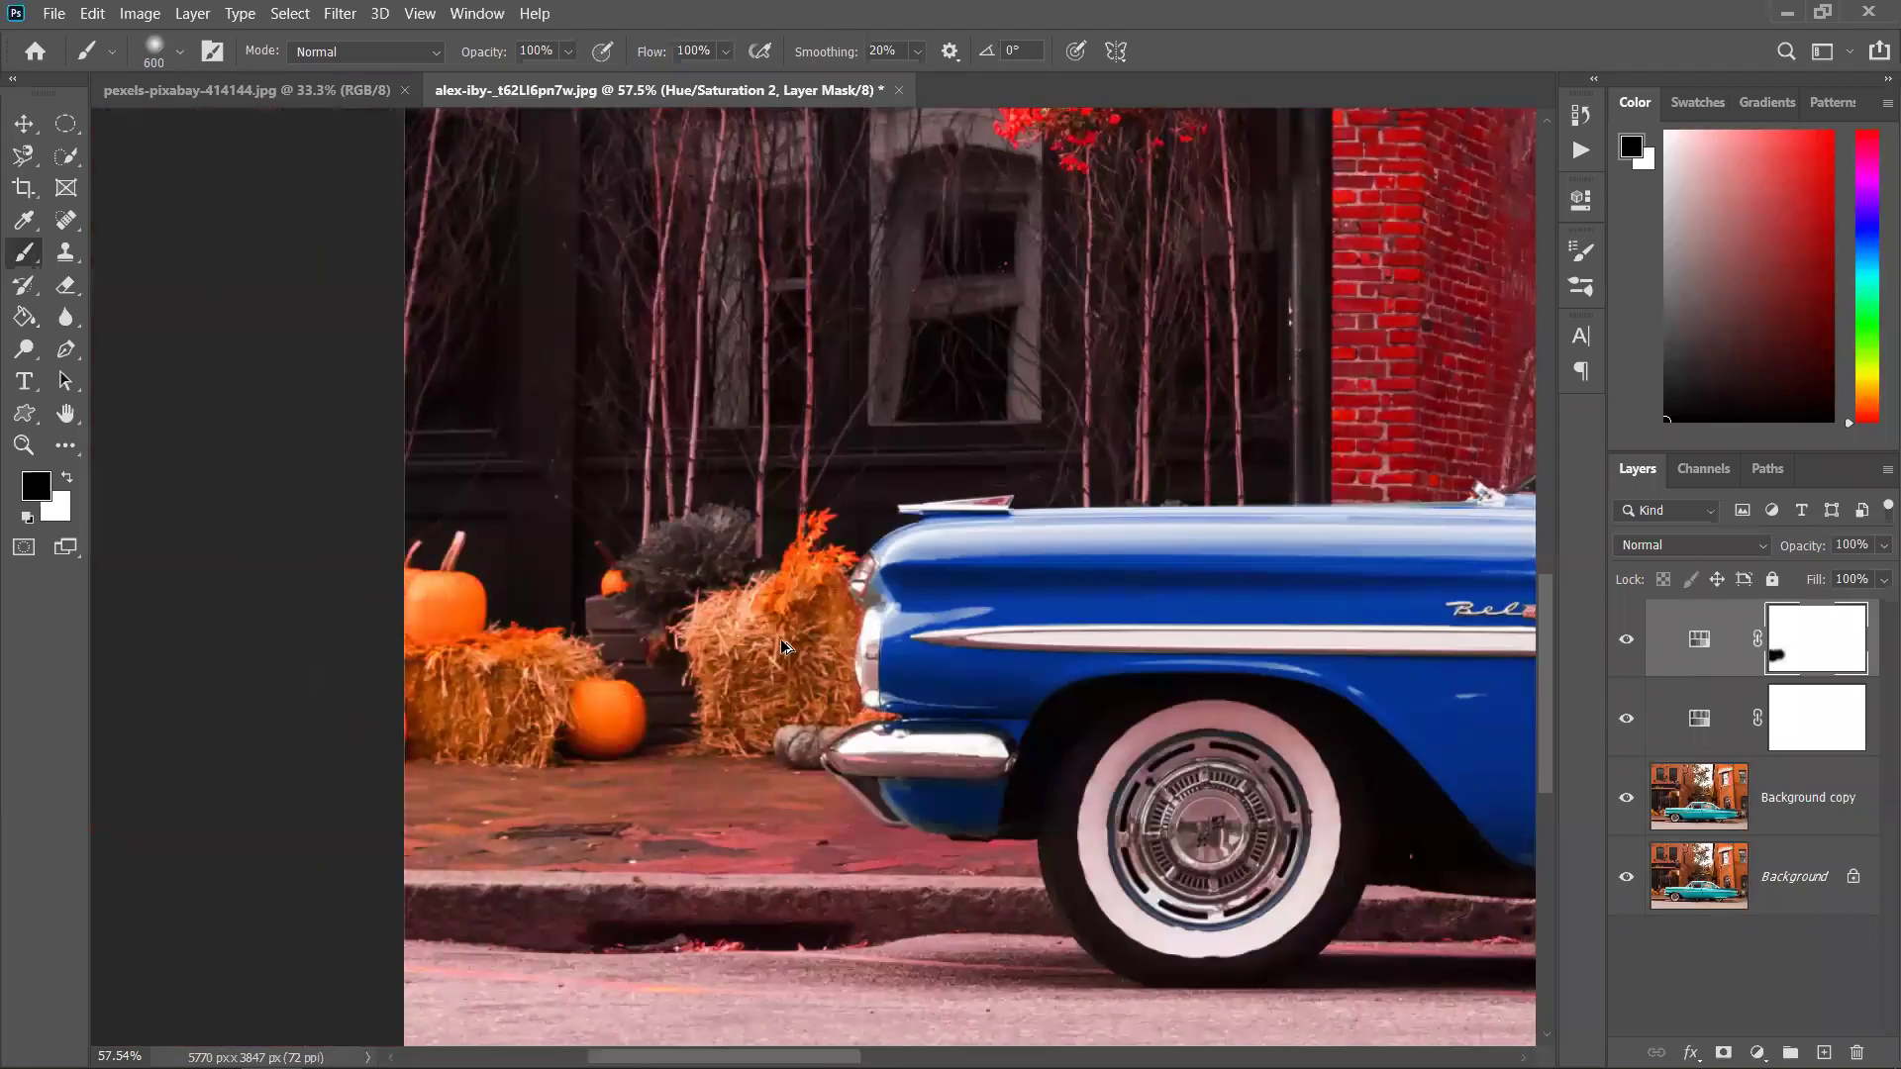
# Mask out the red shift over the trees between the two buildings with the black brush
pyautogui.scroll(-6, 782, 648)
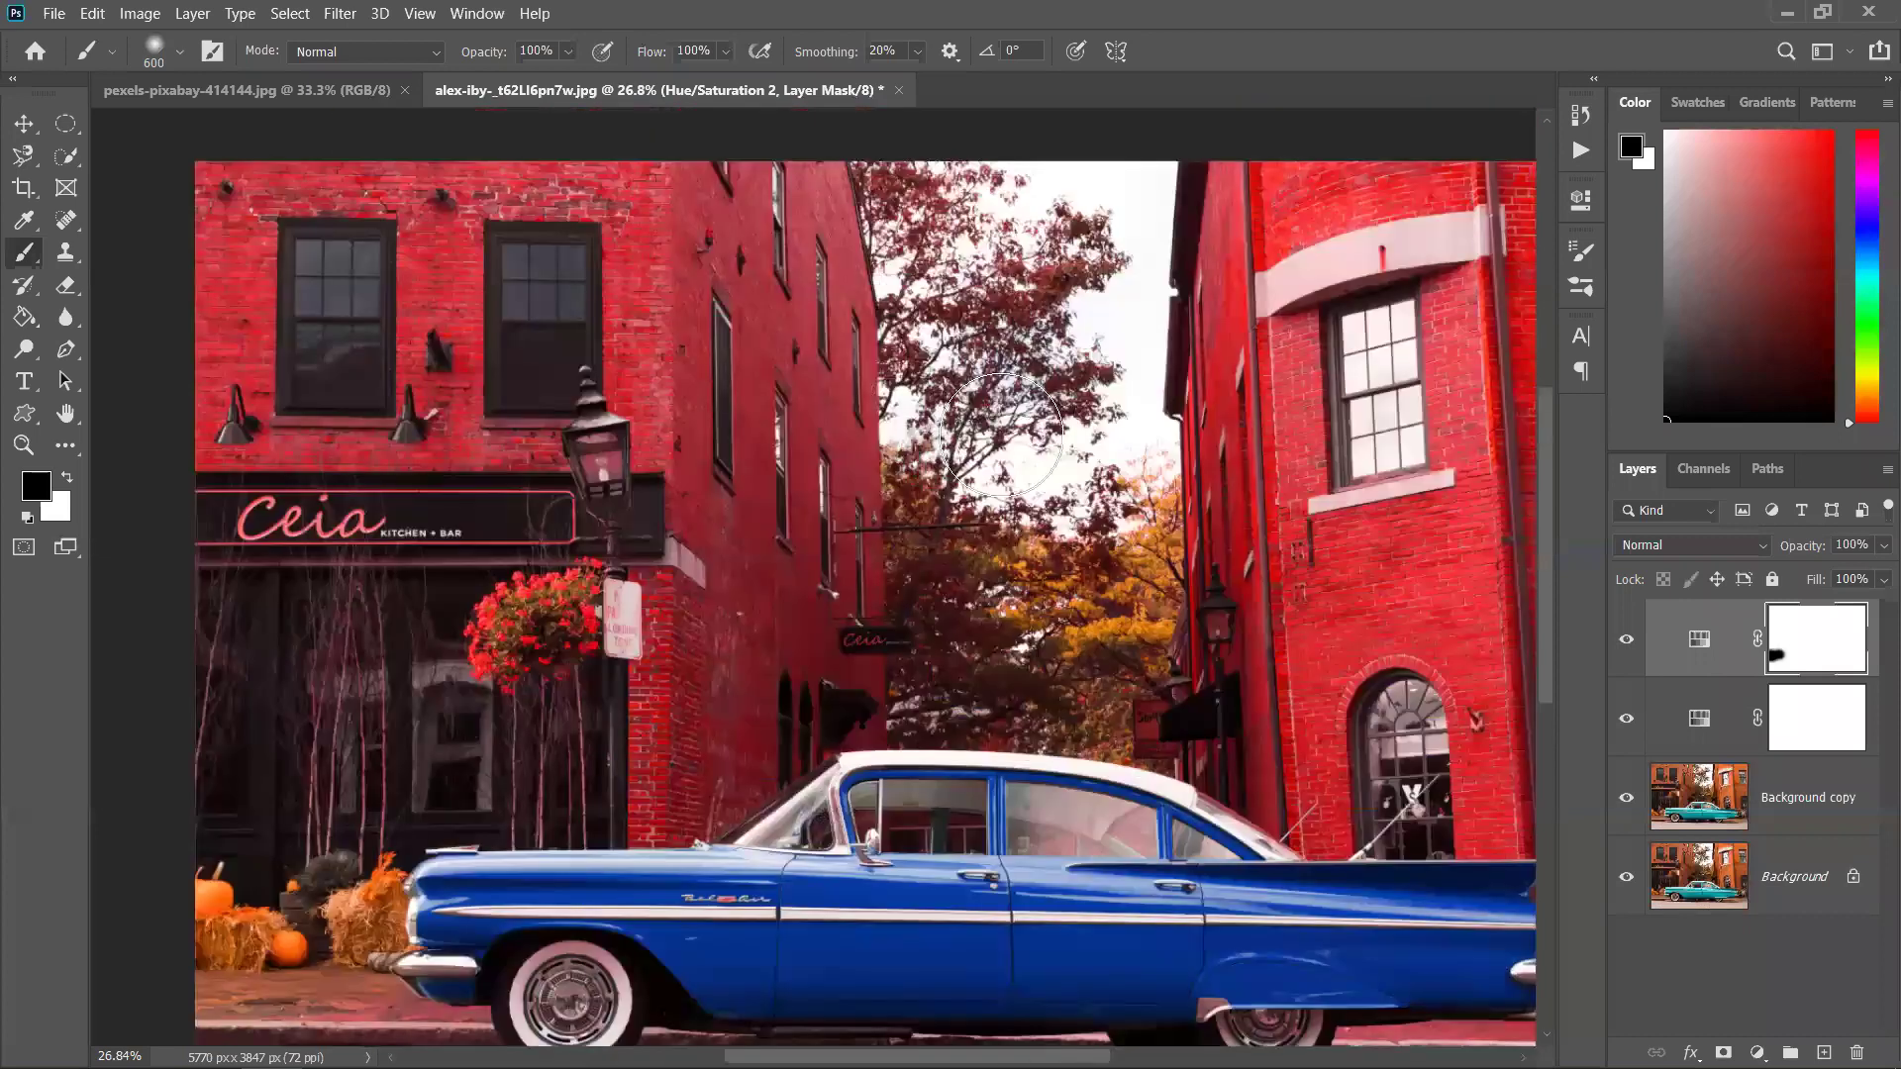
pyautogui.moveTo(941, 198)
pyautogui.mouseDown()
pyautogui.moveTo(1009, 244)
pyautogui.moveTo(937, 227)
pyautogui.moveTo(953, 300)
pyautogui.mouseUp()
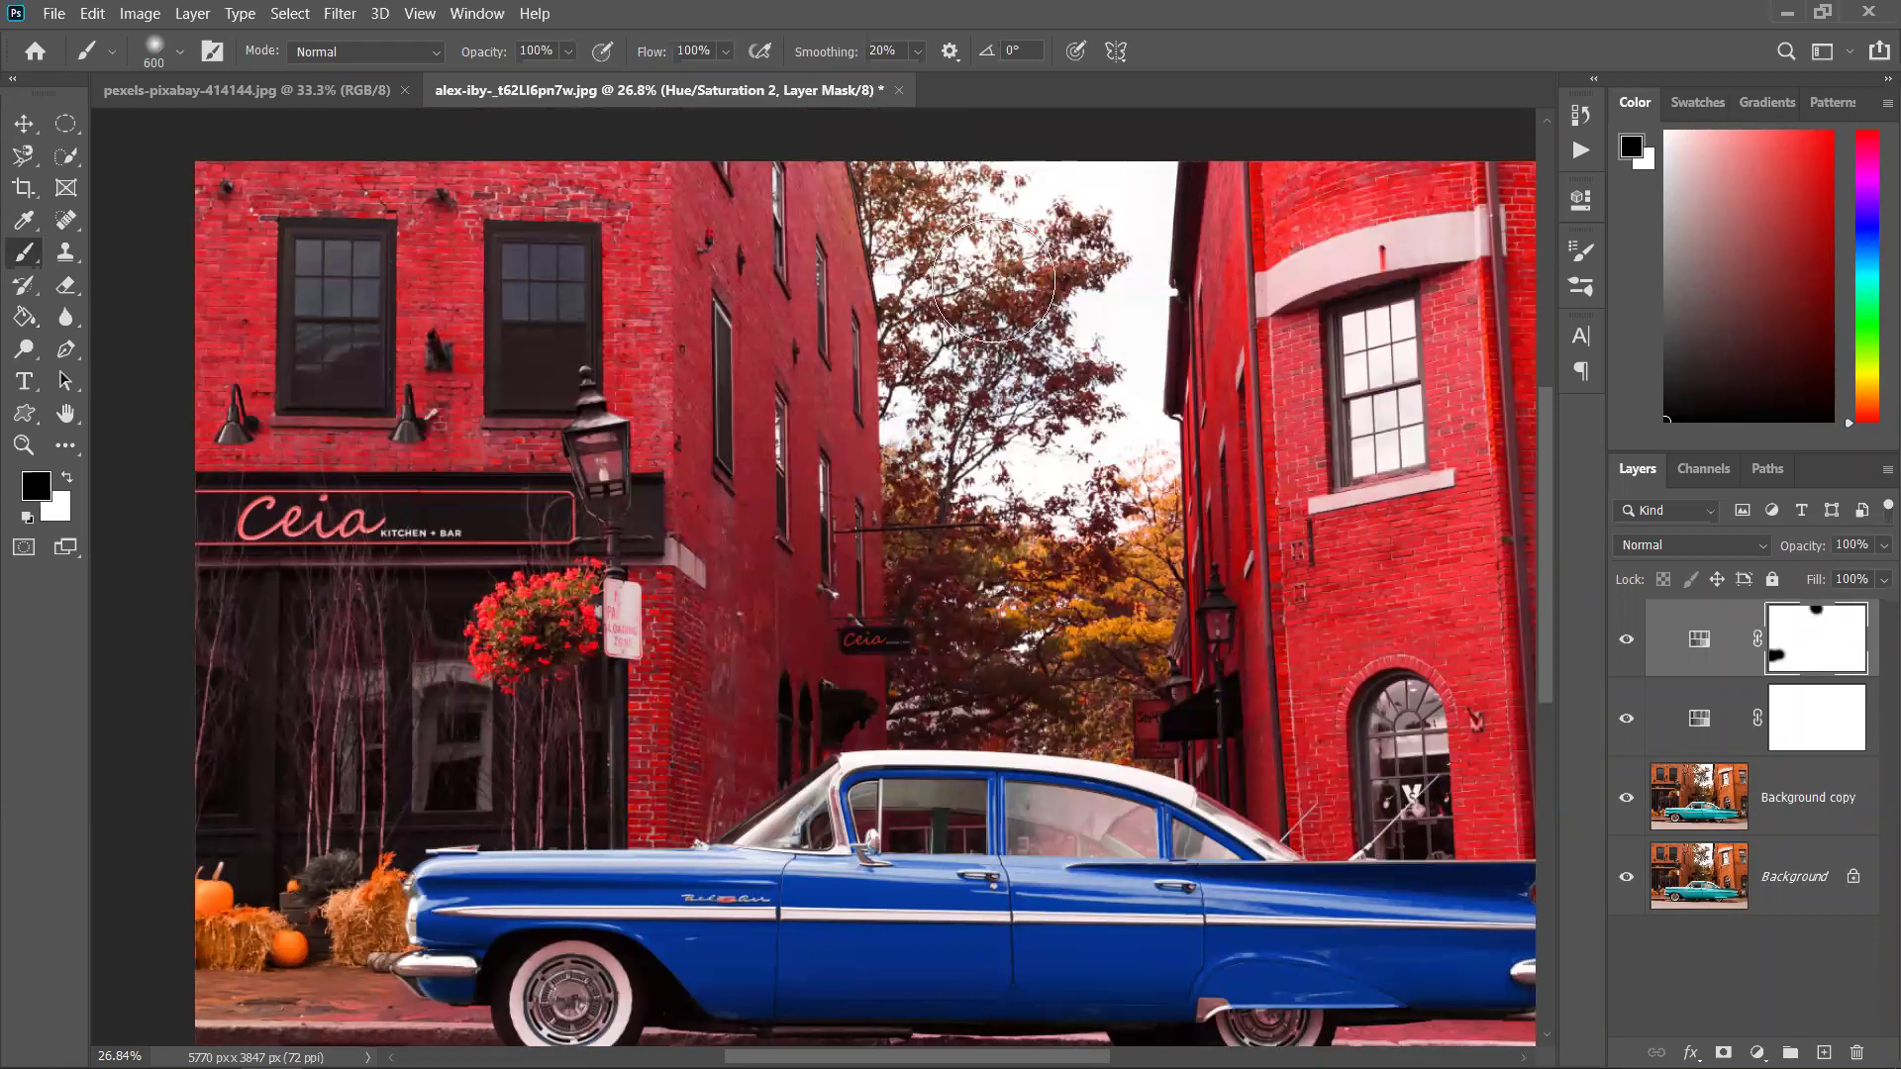
pyautogui.moveTo(1094, 529)
pyautogui.mouseDown()
pyautogui.moveTo(1043, 274)
pyautogui.moveTo(1071, 615)
pyautogui.moveTo(965, 682)
pyautogui.moveTo(981, 585)
pyautogui.mouseUp()
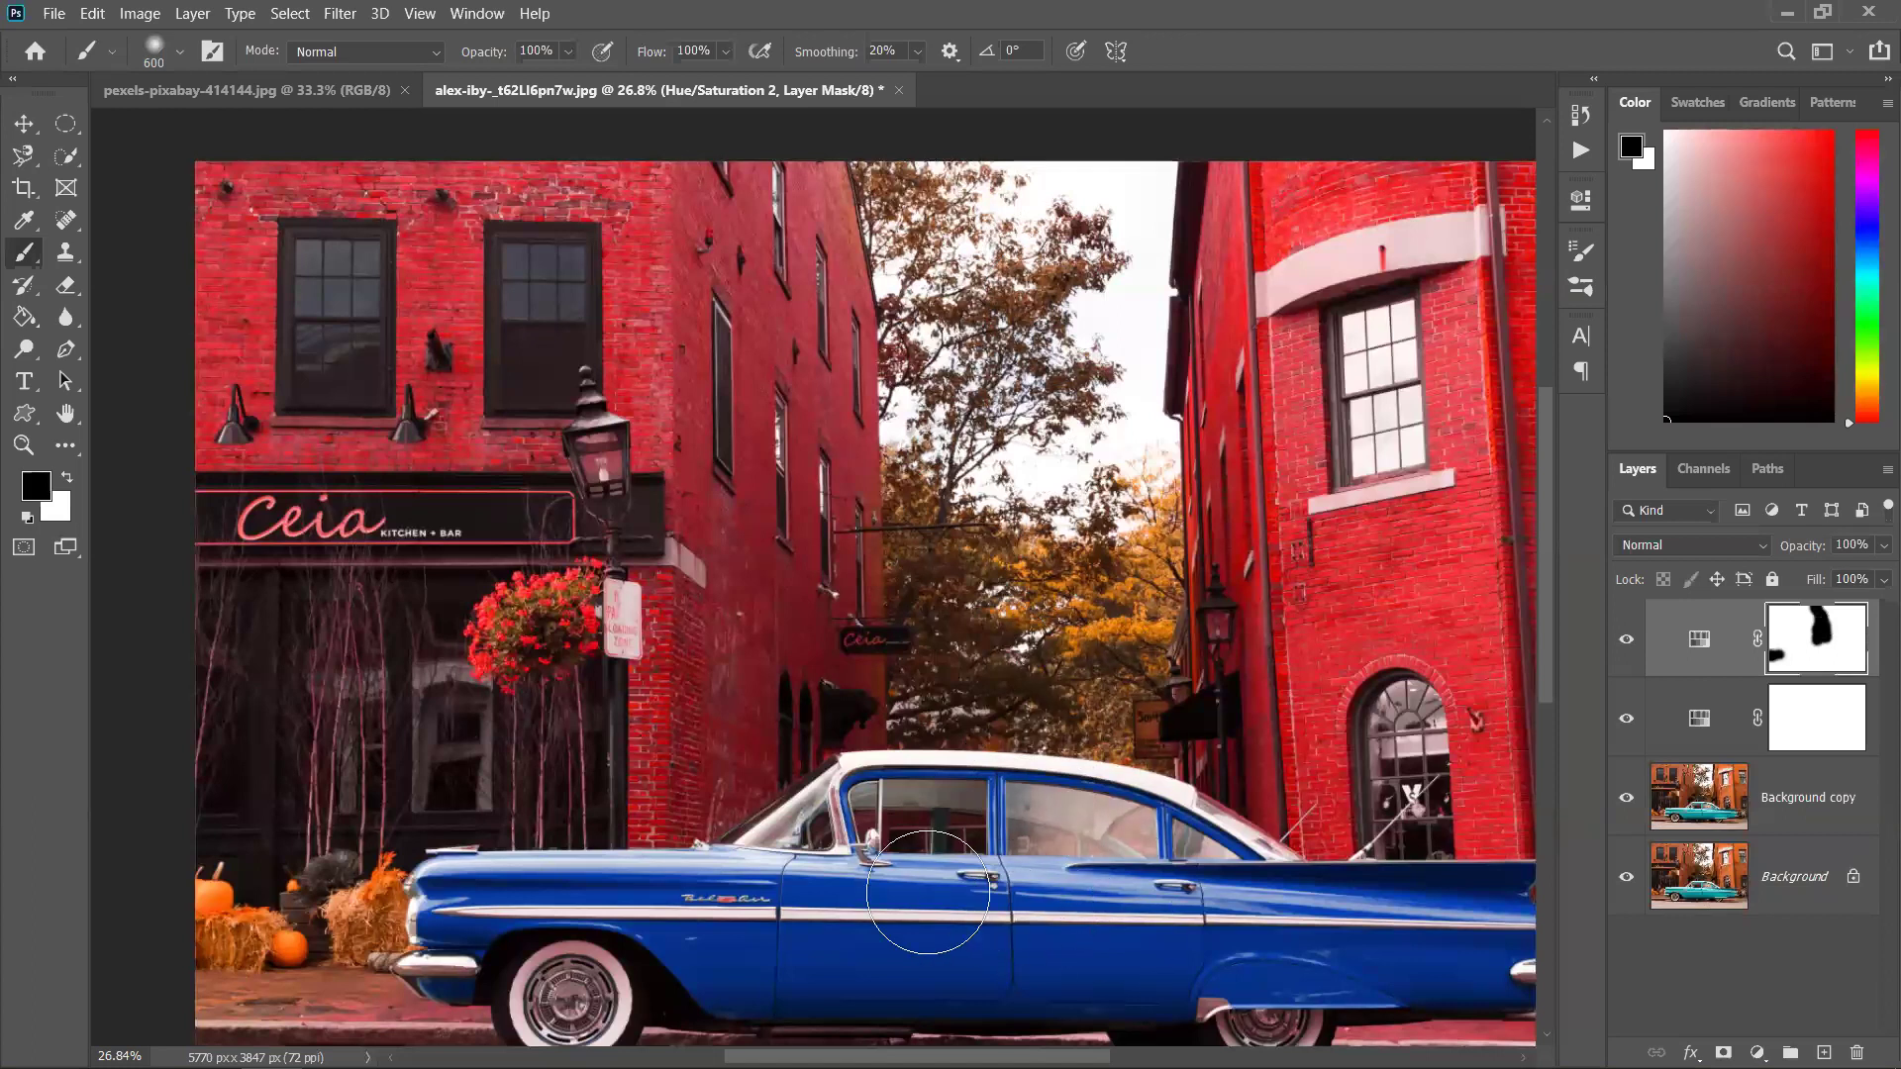
pyautogui.moveTo(990, 719)
pyautogui.mouseDown()
pyautogui.moveTo(871, 693)
pyautogui.moveTo(692, 706)
pyautogui.moveTo(1170, 678)
pyautogui.mouseUp()
# Mask out the red shift on the flower planter behind the car's tail with the black brush at size 150
pyautogui.scroll(3, 965, 627)
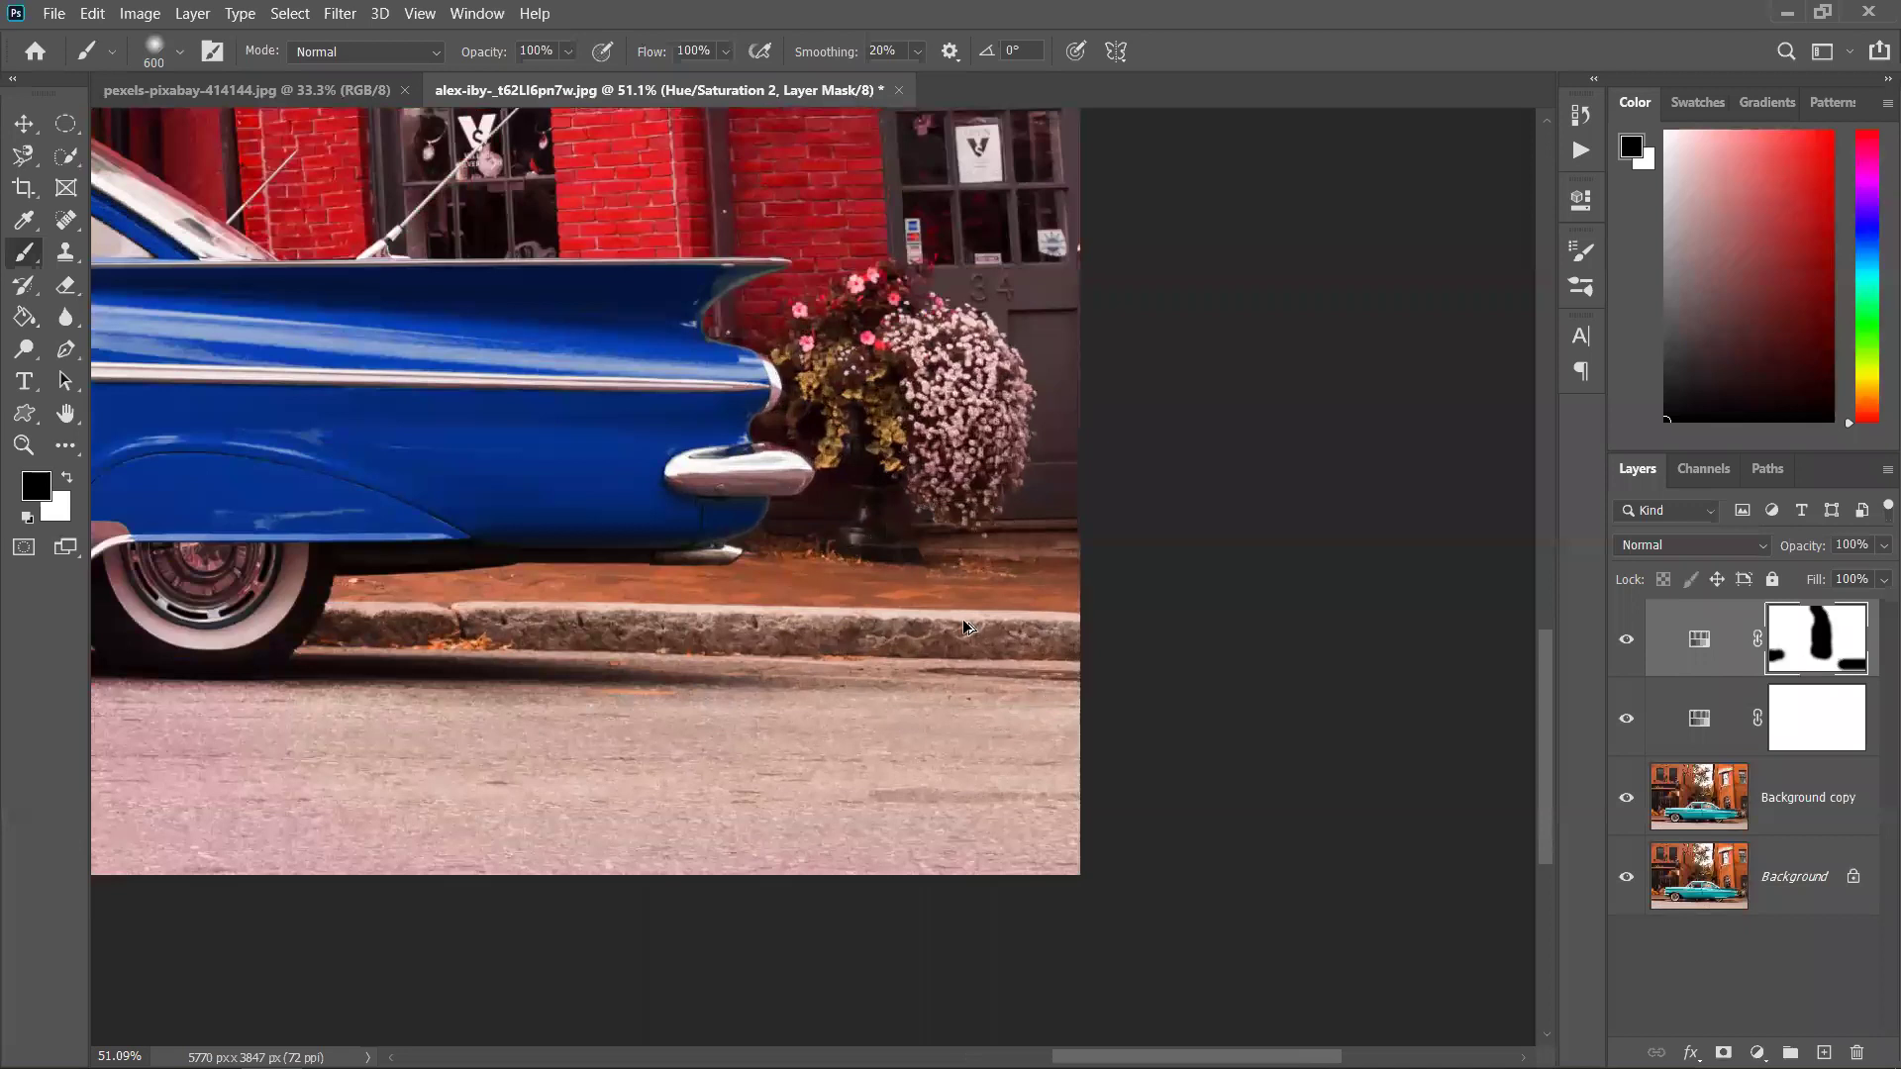
pyautogui.scroll(2, 965, 626)
pyautogui.moveTo(906, 440); pyautogui.dragTo(932, 713)
pyautogui.press('[')
pyautogui.press('[')
pyautogui.press('[')
pyautogui.press('[')
pyautogui.press('[')
pyautogui.press('[')
pyautogui.press('[')
pyautogui.moveTo(854, 477)
pyautogui.mouseDown()
pyautogui.moveTo(780, 491)
pyautogui.moveTo(869, 507)
pyautogui.moveTo(936, 434)
pyautogui.mouseUp()
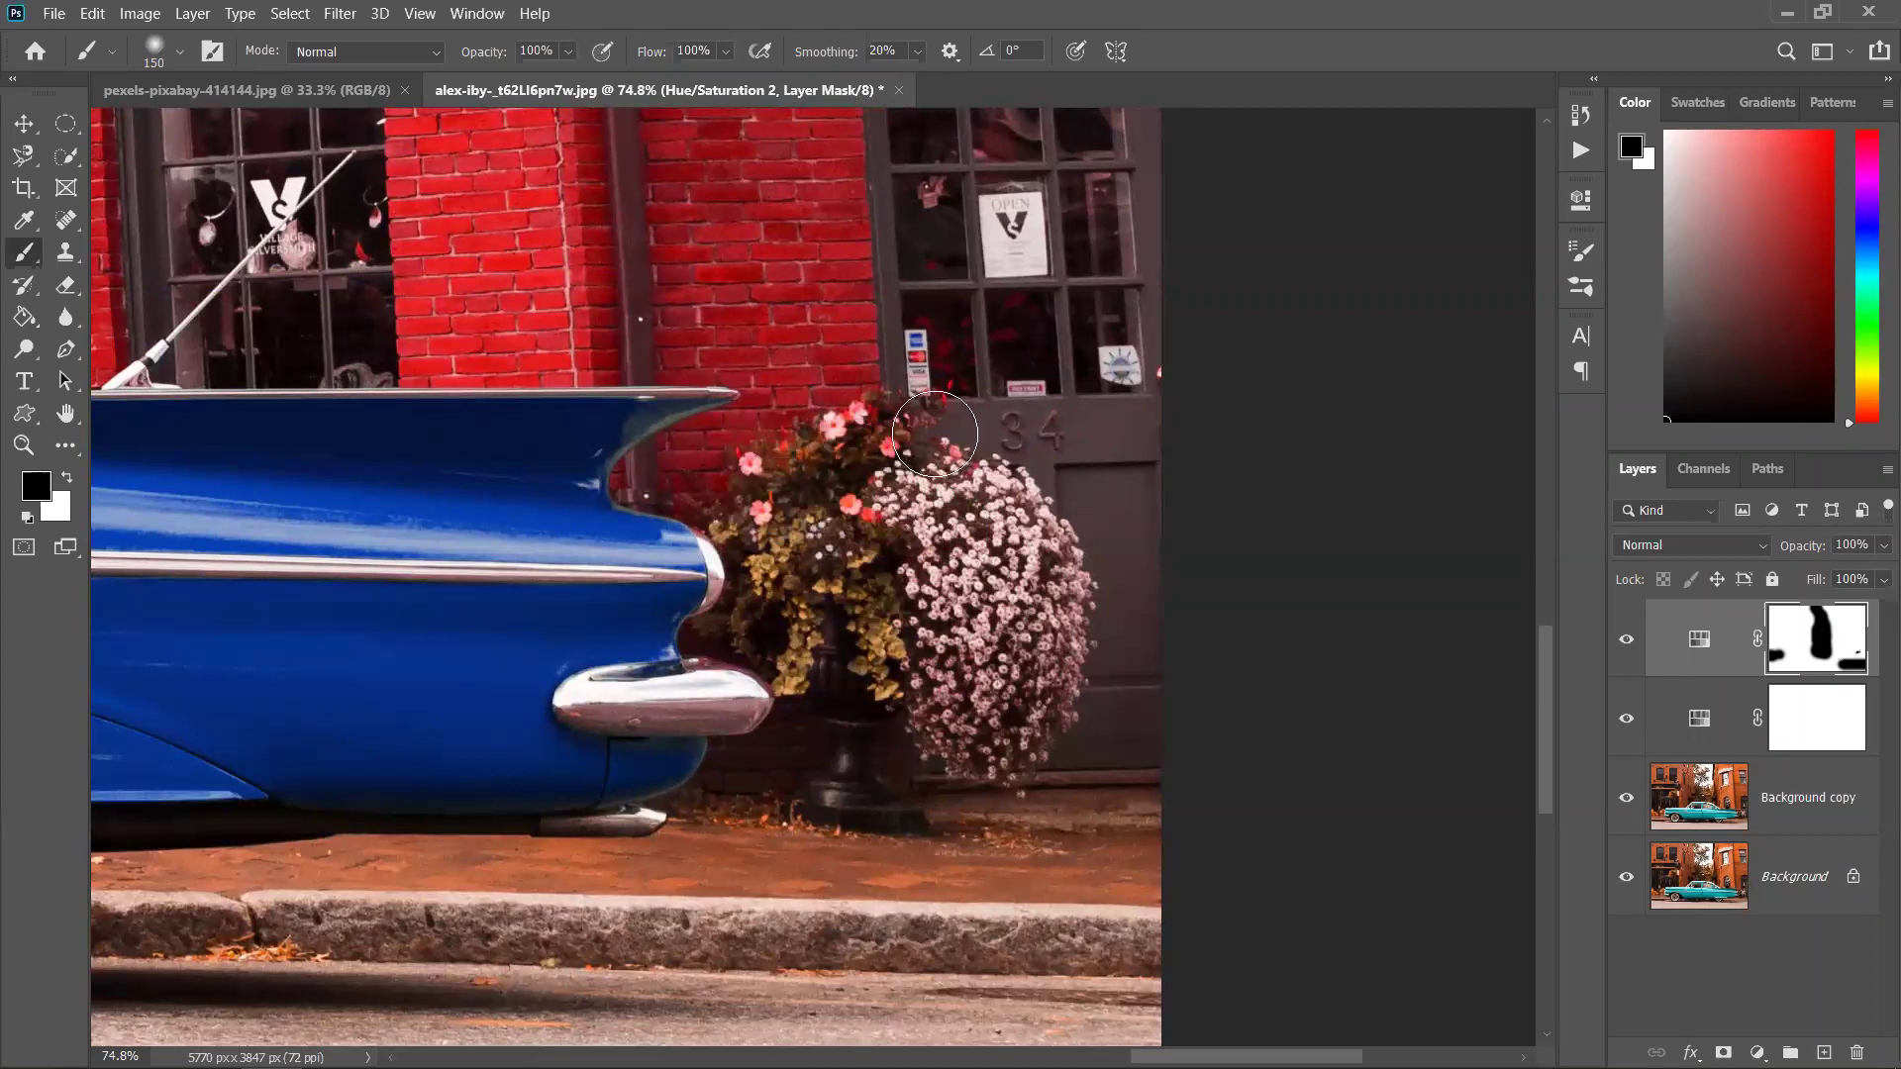
# Restore the original color of the hanging flower basket and the Loading Zone sign beside it by painting black on the mask
pyautogui.press('space')
pyautogui.moveTo(1065, 396); pyautogui.dragTo(1238, 723)
pyautogui.moveTo(297, 594); pyautogui.dragTo(581, 629)
pyautogui.moveTo(527, 565); pyautogui.dragTo(850, 720)
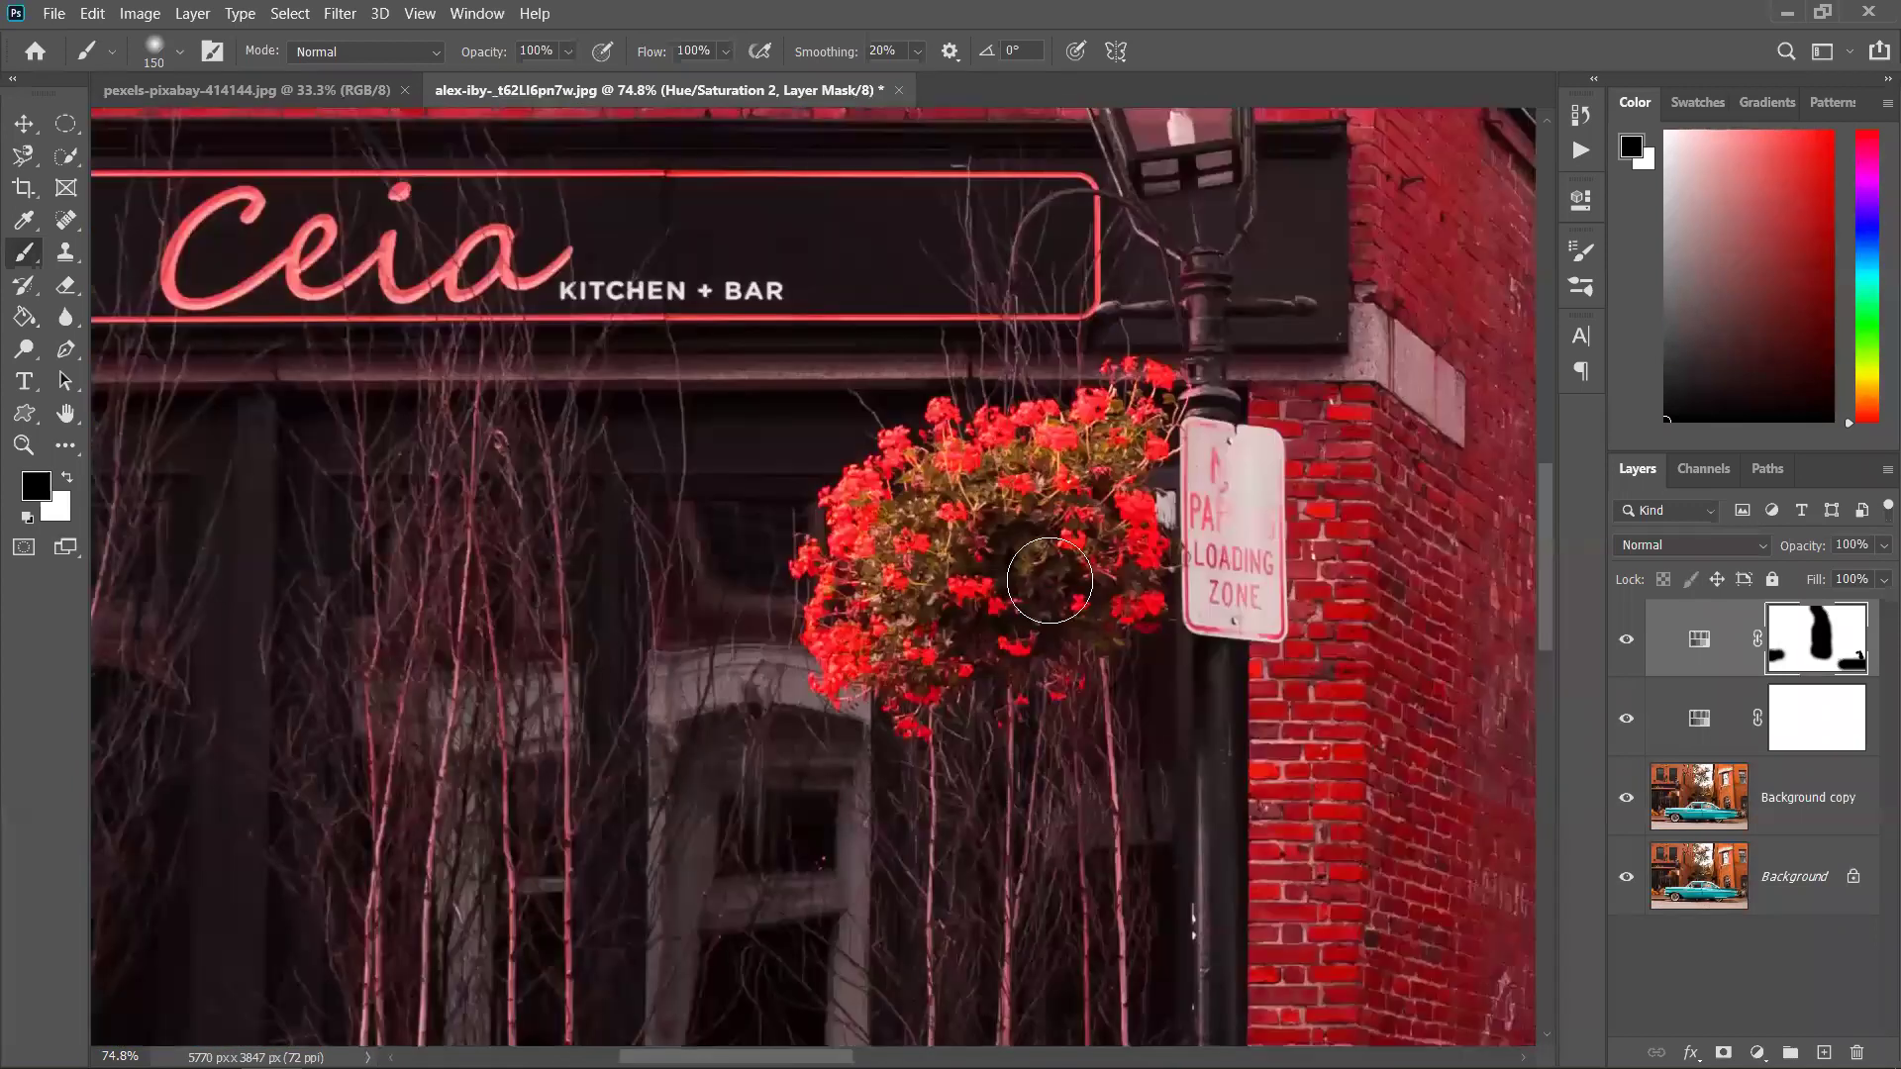
pyautogui.moveTo(924, 583)
pyautogui.mouseDown()
pyautogui.moveTo(909, 527)
pyautogui.moveTo(960, 467)
pyautogui.moveTo(953, 444)
pyautogui.moveTo(848, 531)
pyautogui.moveTo(867, 628)
pyautogui.moveTo(916, 673)
pyautogui.moveTo(1016, 615)
pyautogui.moveTo(1017, 703)
pyautogui.moveTo(1120, 533)
pyautogui.moveTo(1137, 409)
pyautogui.moveTo(1025, 431)
pyautogui.mouseUp()
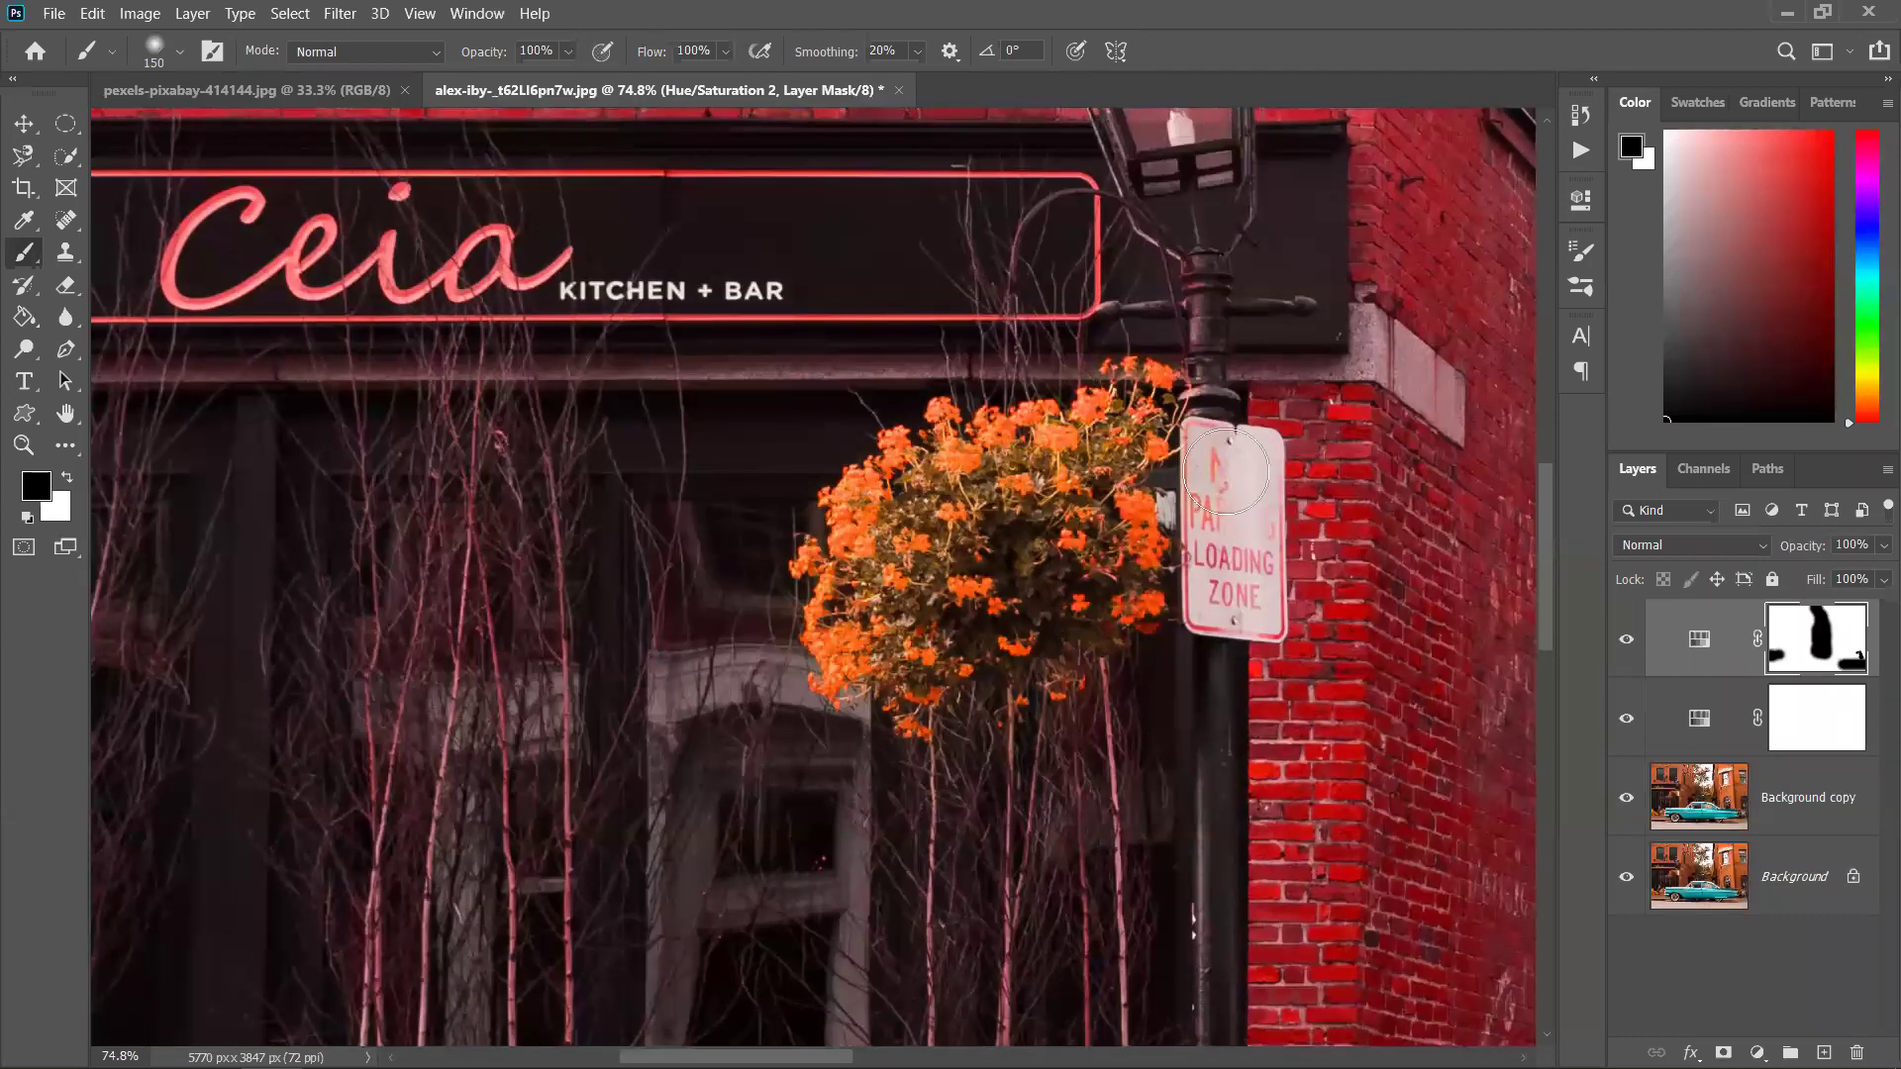
# Paint black on the mask over the large Ceia storefront sign and the bare branches below it, and fit the image to the view
pyautogui.moveTo(867, 497)
pyautogui.mouseDown()
pyautogui.moveTo(1013, 595)
pyautogui.moveTo(1080, 726)
pyautogui.mouseUp()
pyautogui.moveTo(1193, 515)
pyautogui.mouseDown()
pyautogui.moveTo(1280, 431)
pyautogui.moveTo(1280, 487)
pyautogui.moveTo(1152, 507)
pyautogui.moveTo(284, 521)
pyautogui.moveTo(264, 418)
pyautogui.moveTo(1221, 426)
pyautogui.moveTo(1268, 455)
pyautogui.mouseUp()
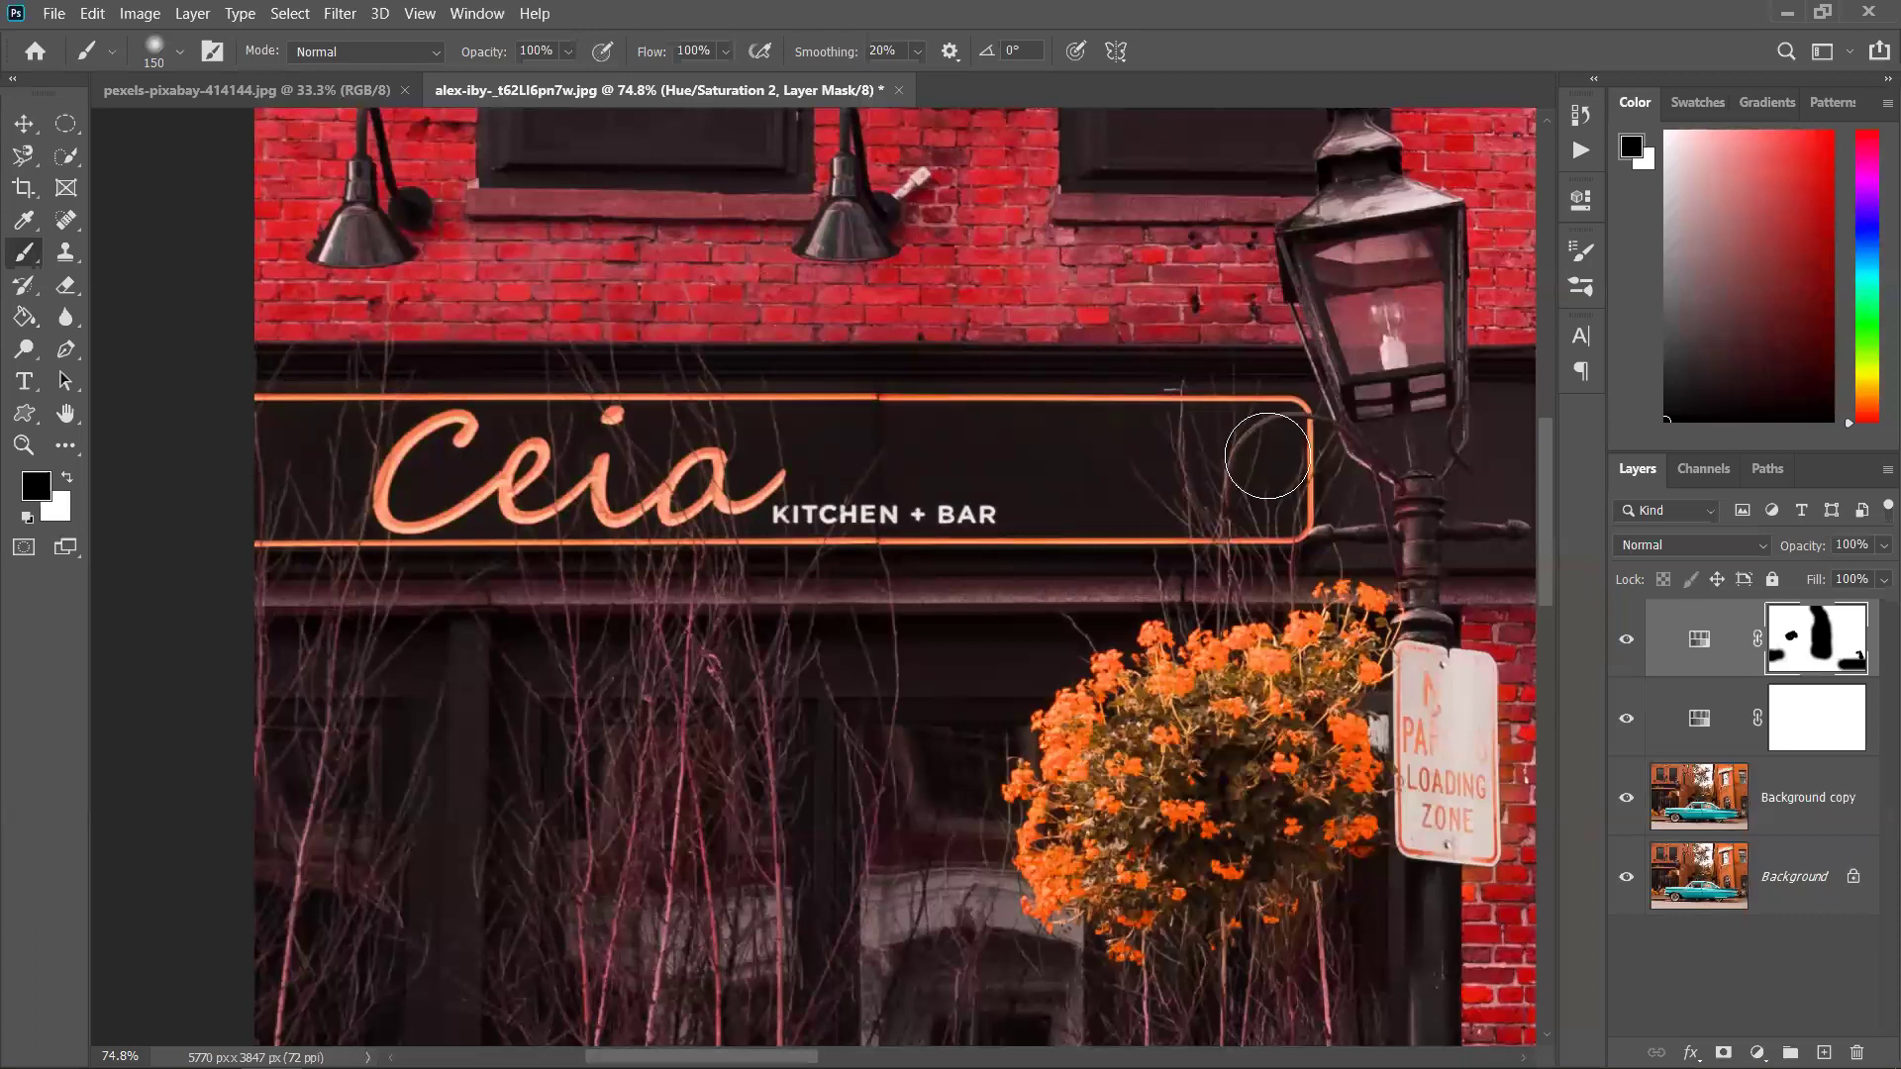
pyautogui.scroll(-3, 780, 637)
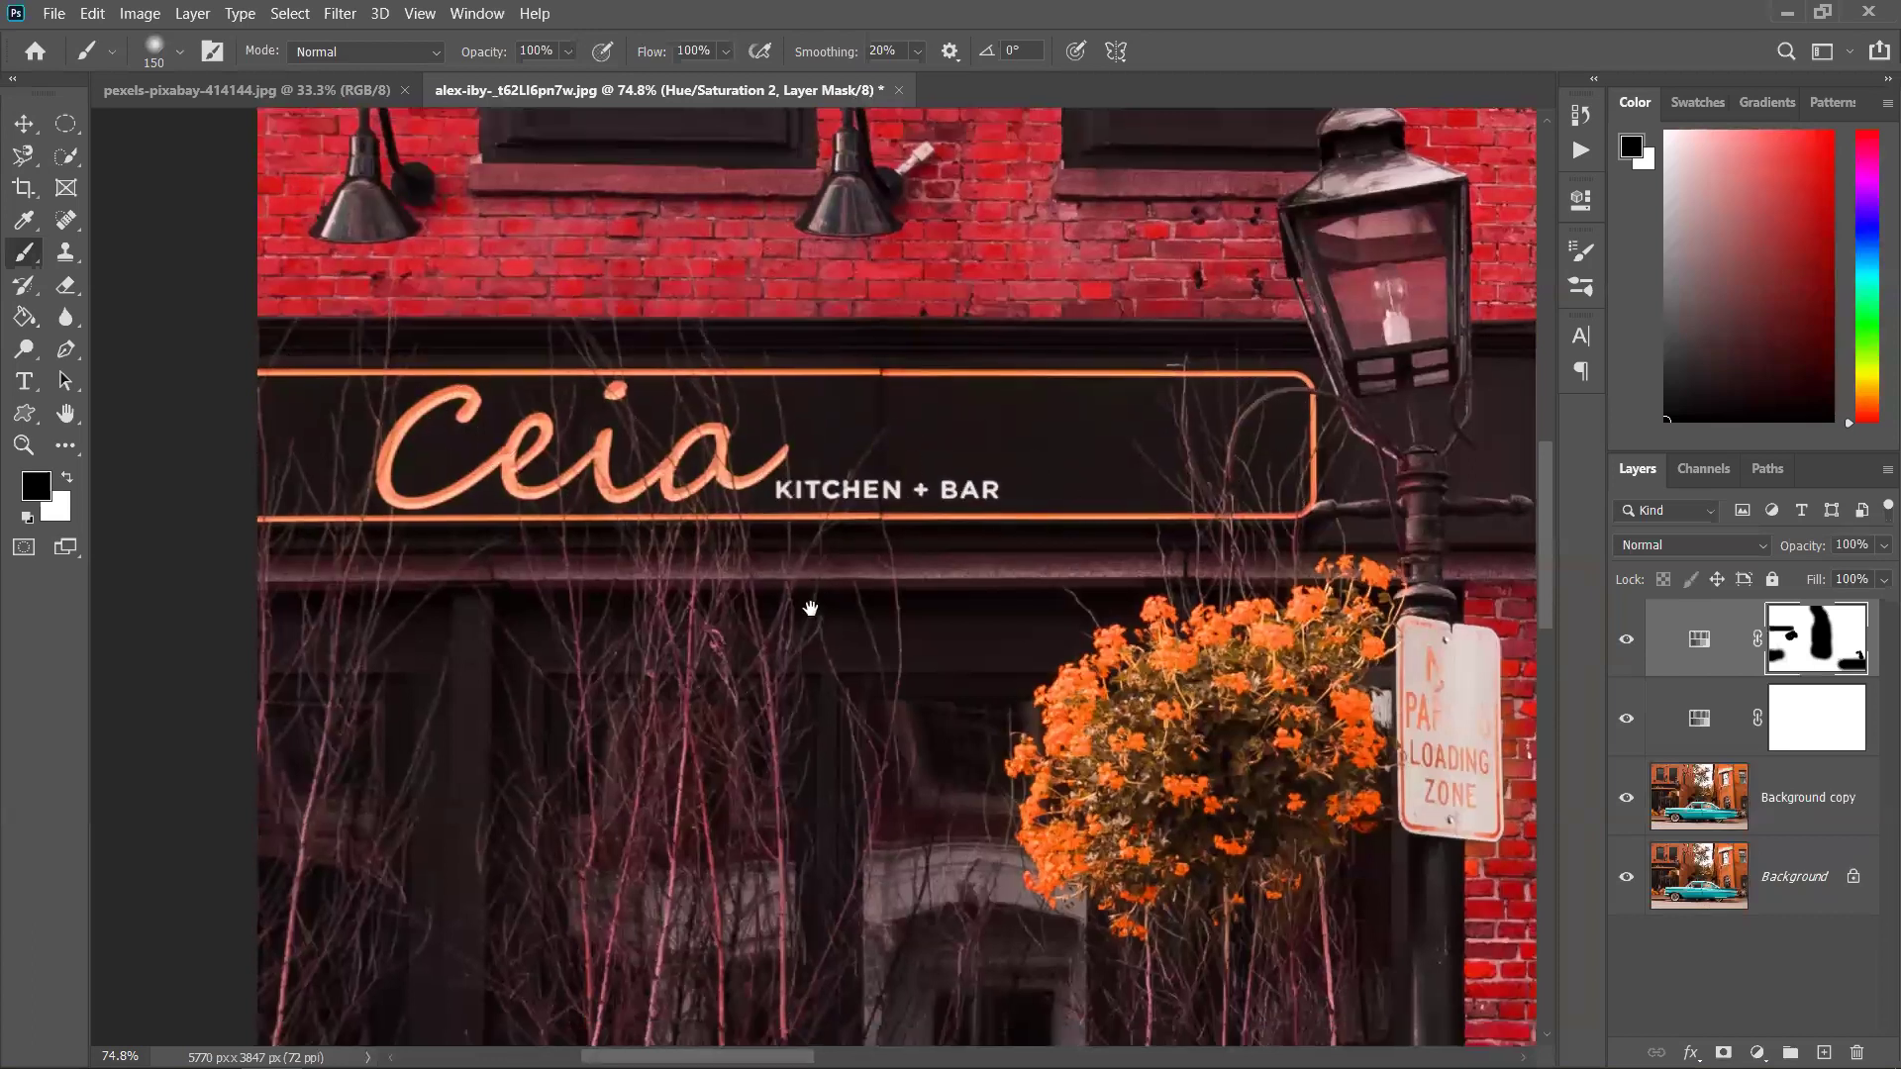
pyautogui.scroll(-3, 792, 624)
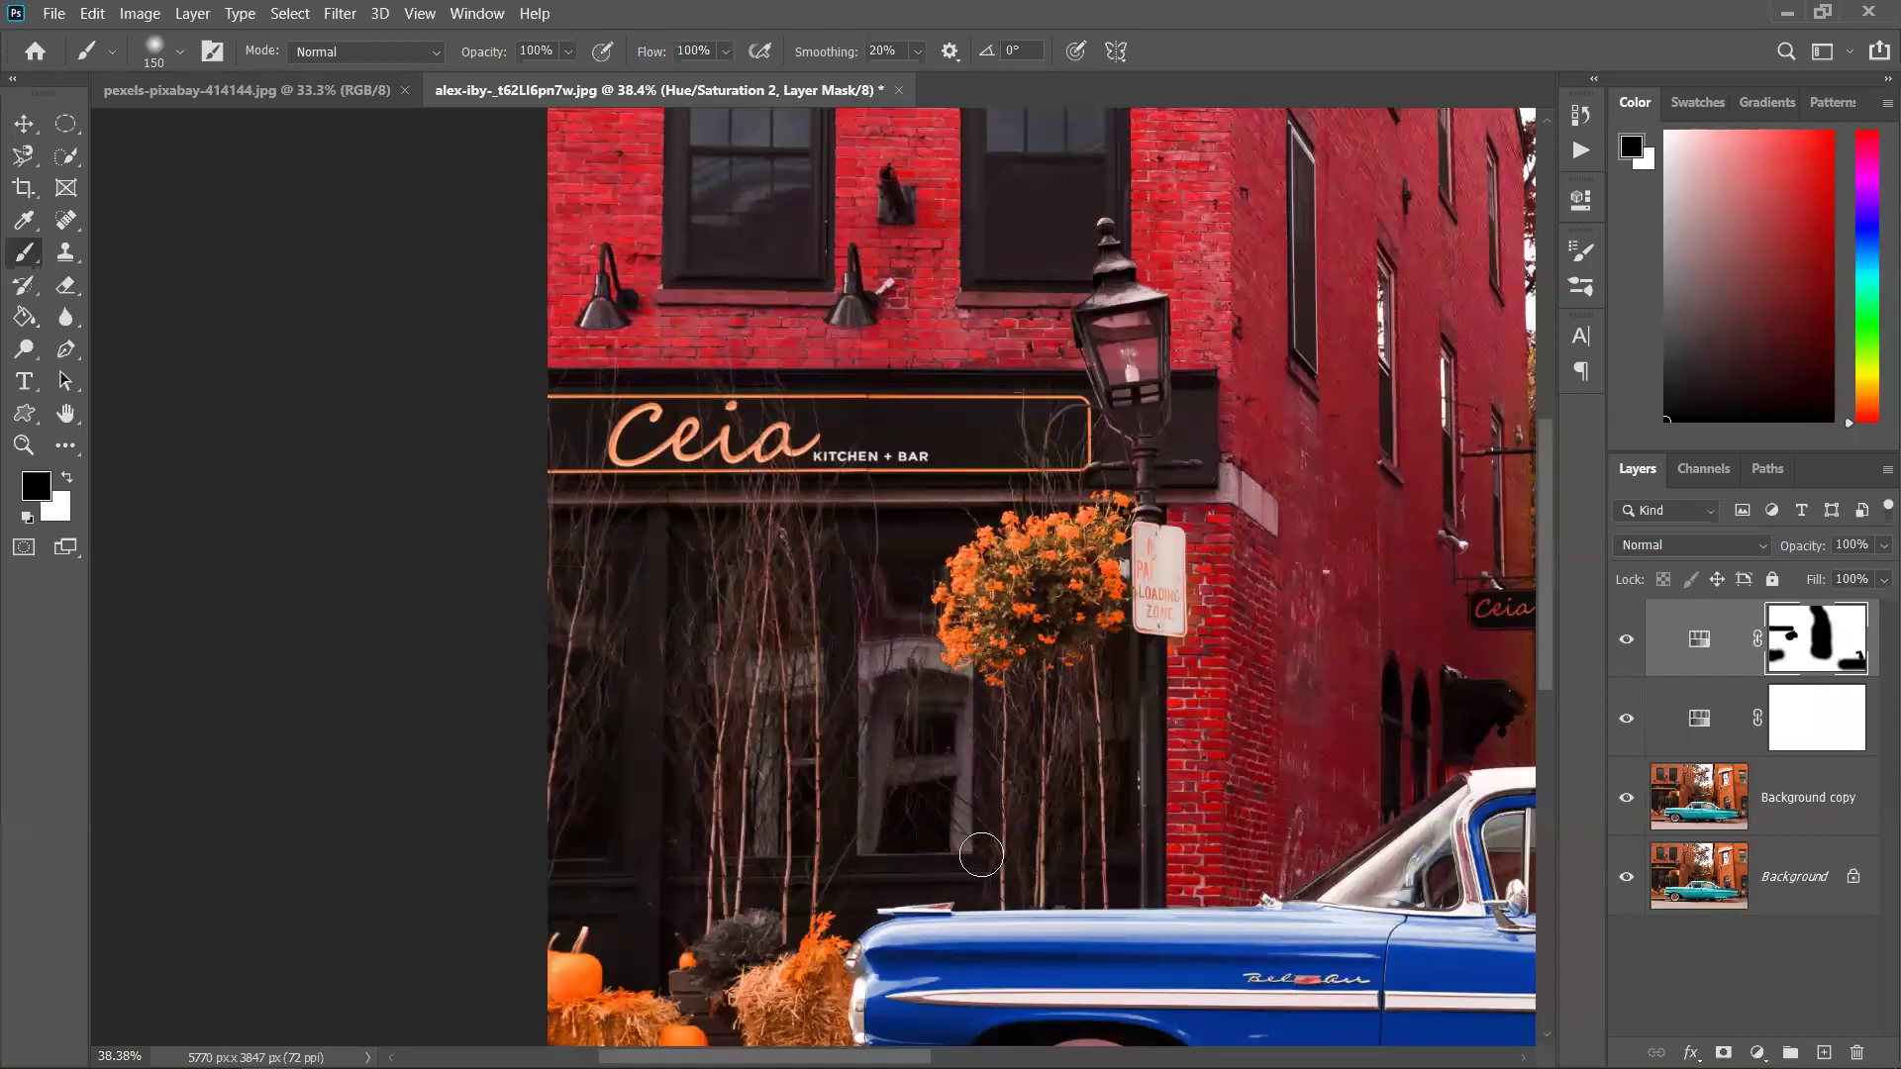
pyautogui.moveTo(565, 727); pyautogui.dragTo(775, 725)
pyautogui.hotkey('ctrl', '0')
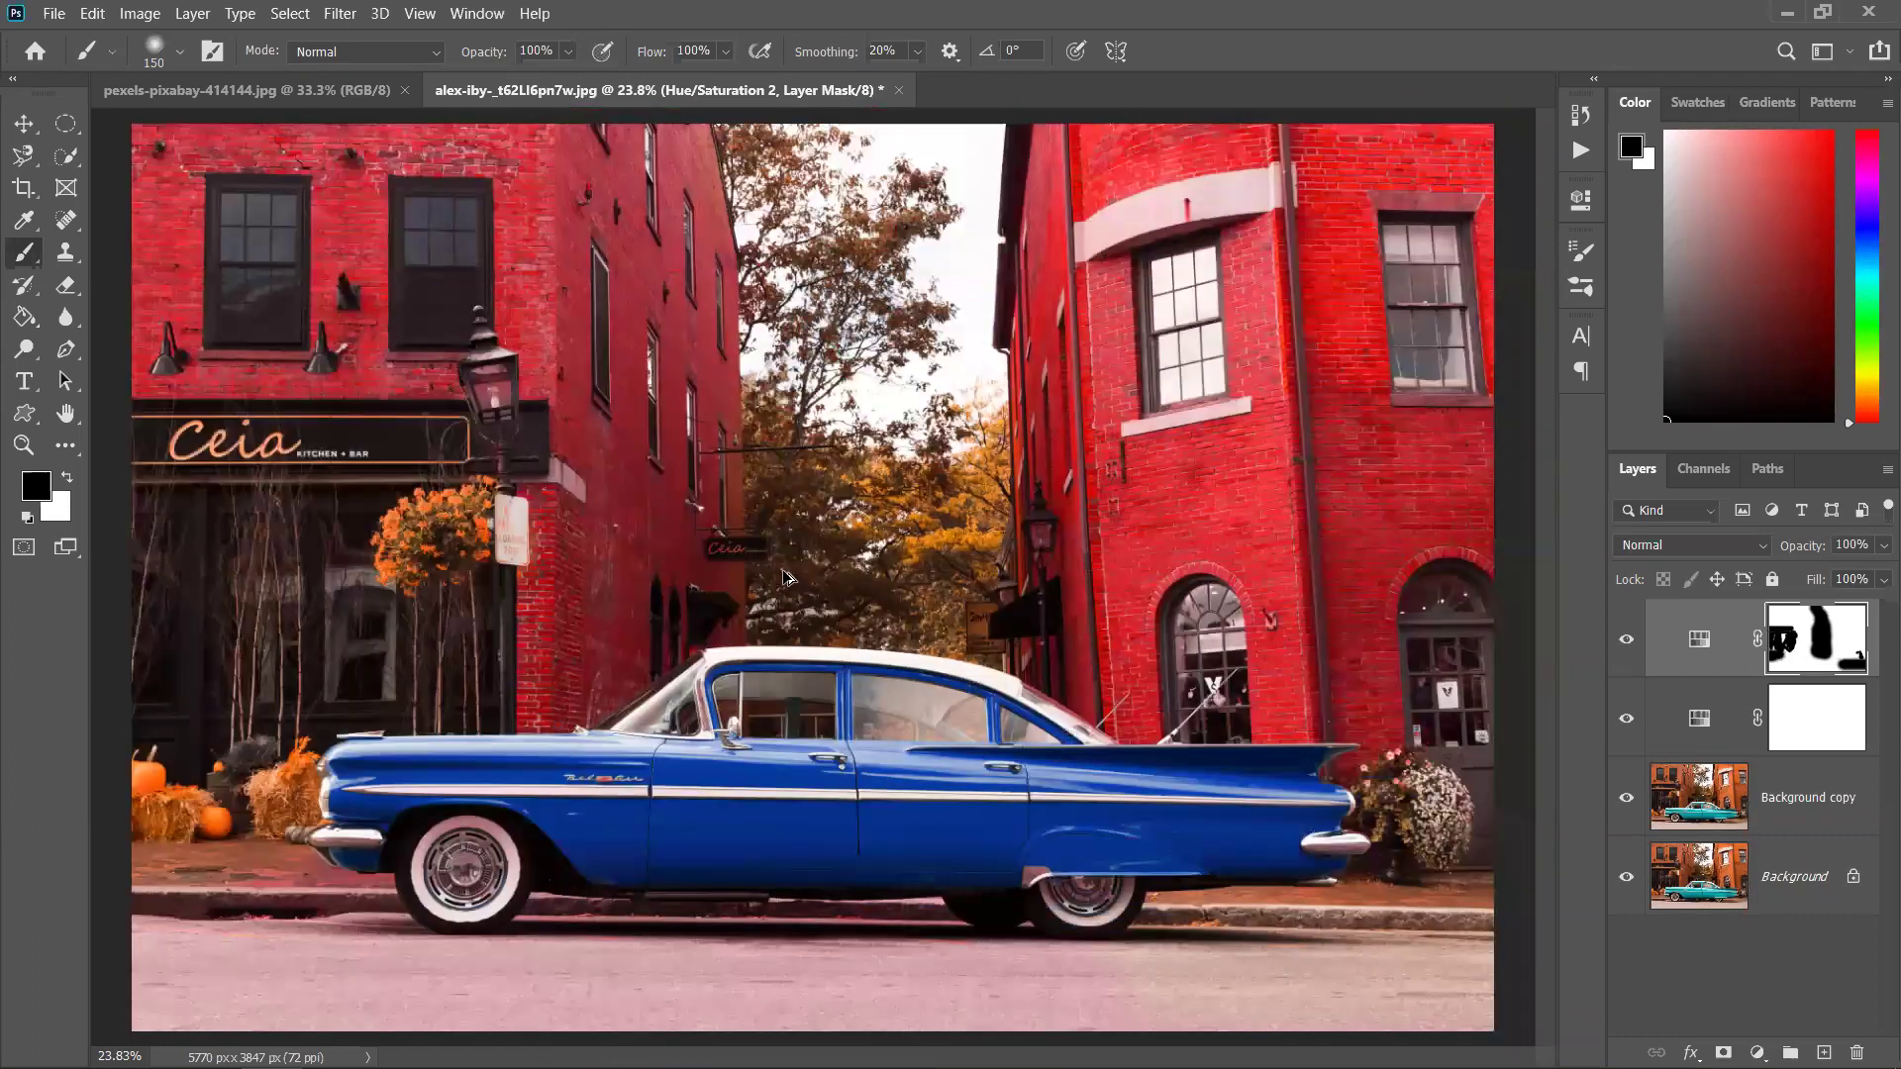
# Mask out the red shift on the small hanging Ceia sign by the trees with the black brush at size 80
pyautogui.scroll(2, 782, 577)
pyautogui.scroll(5, 743, 516)
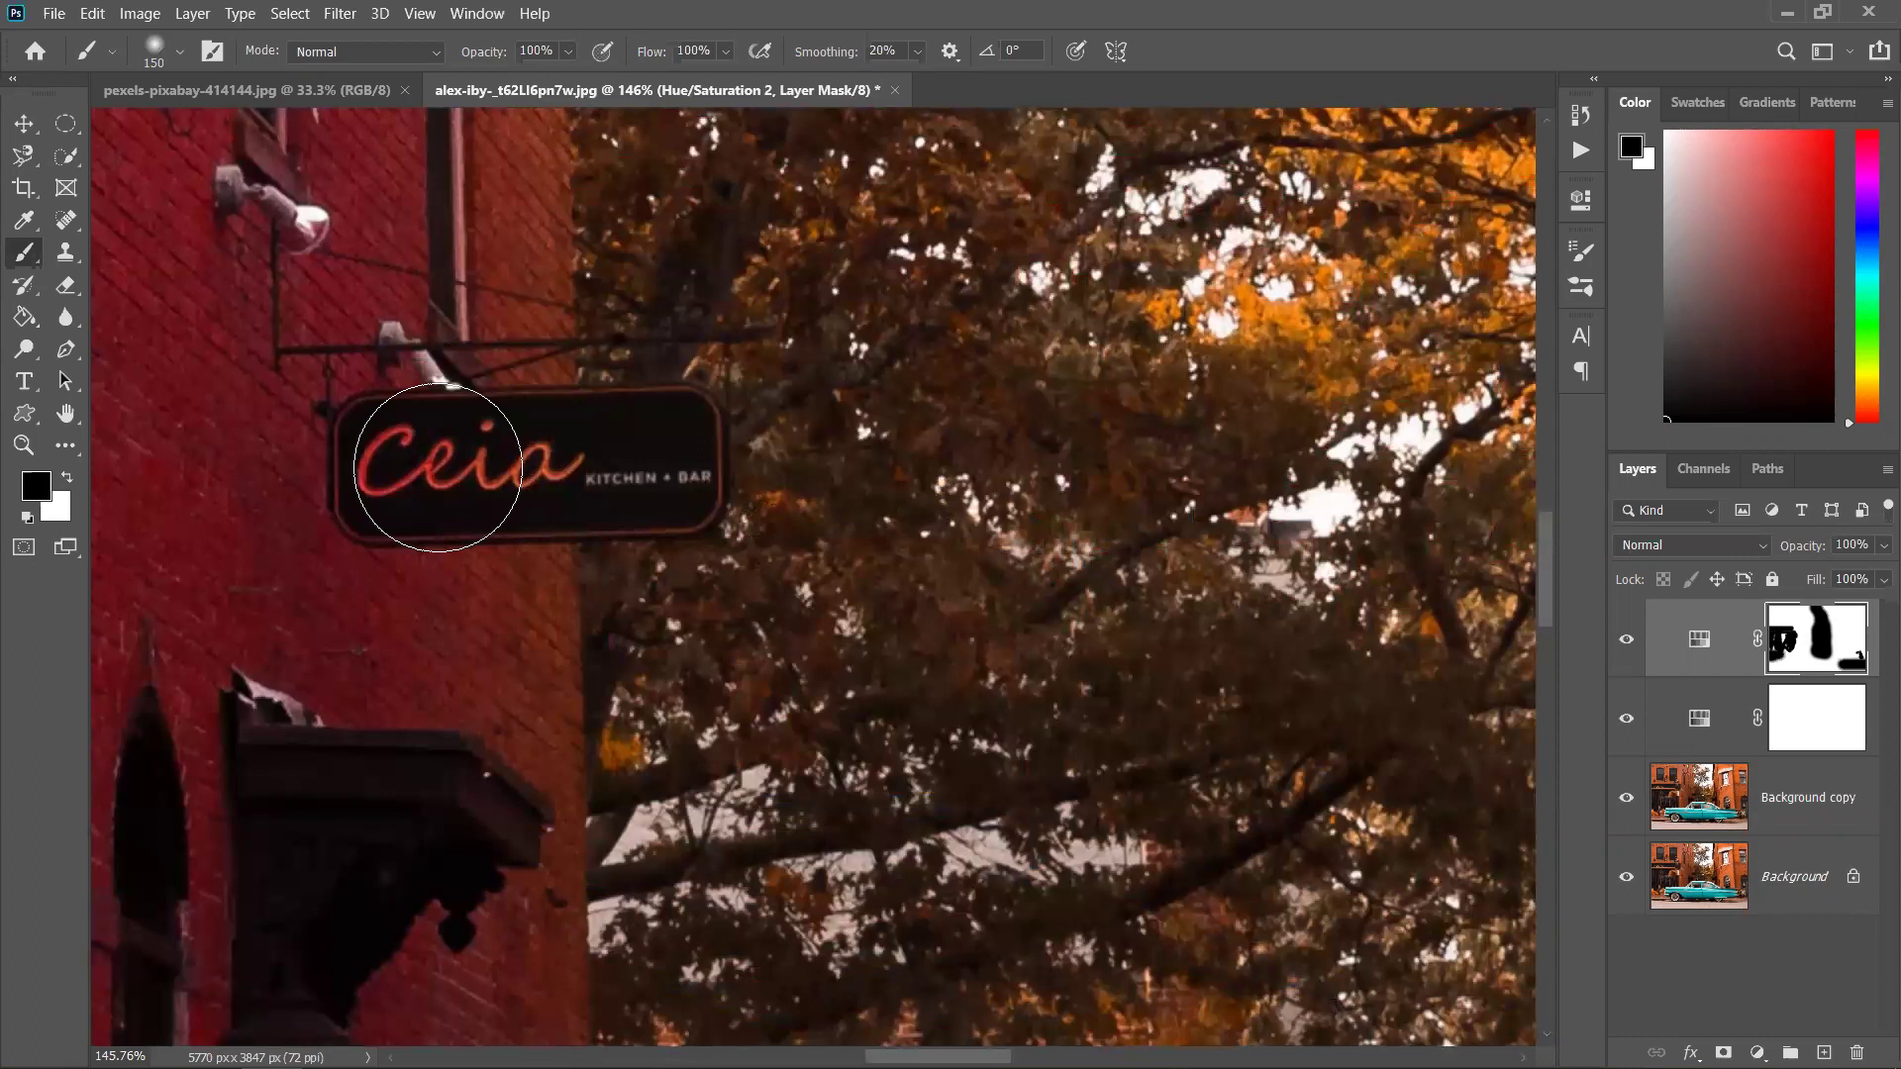
pyautogui.press('[')
pyautogui.press('[')
pyautogui.press('[')
pyautogui.press('[')
pyautogui.moveTo(376, 461)
pyautogui.mouseDown()
pyautogui.moveTo(535, 460)
pyautogui.moveTo(416, 460)
pyautogui.mouseUp()
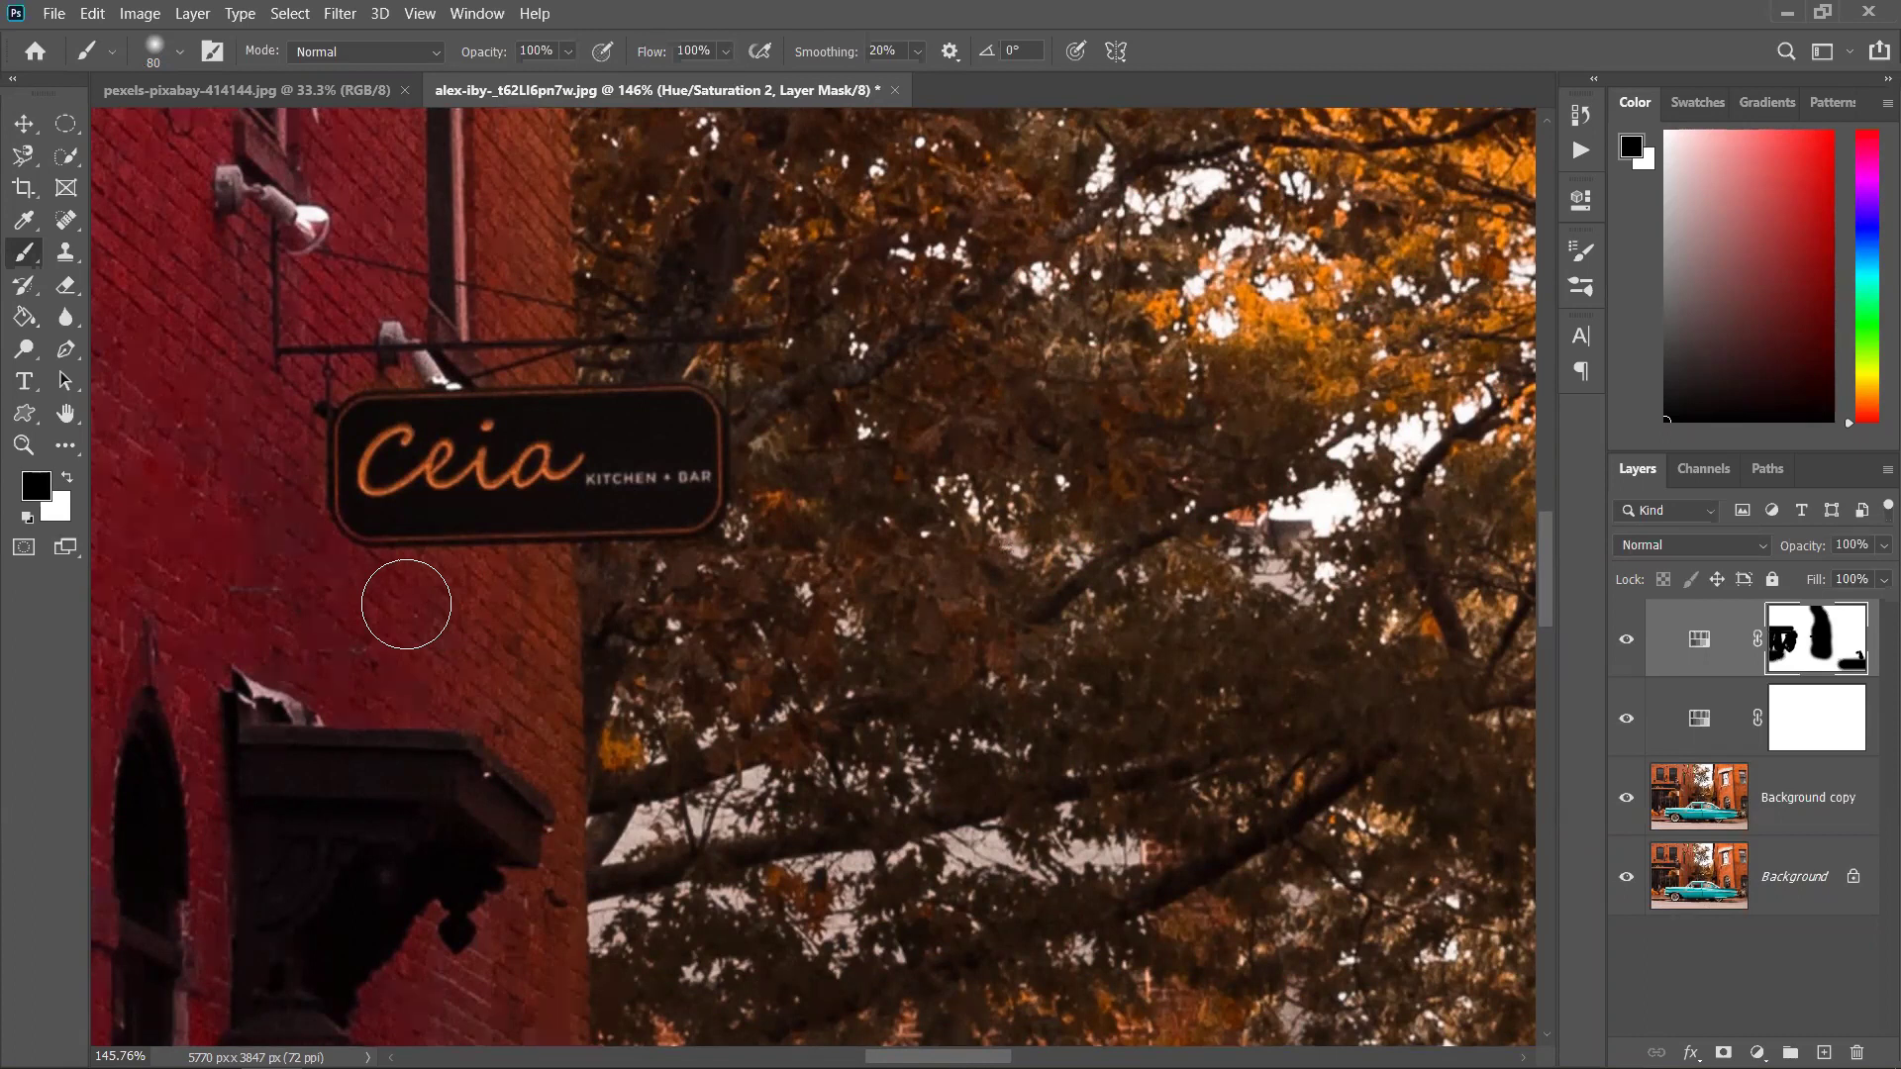
# Paint white on the mask along the brick wall edge around the hanging Ceia sign to bring the red color back
pyautogui.press('x')
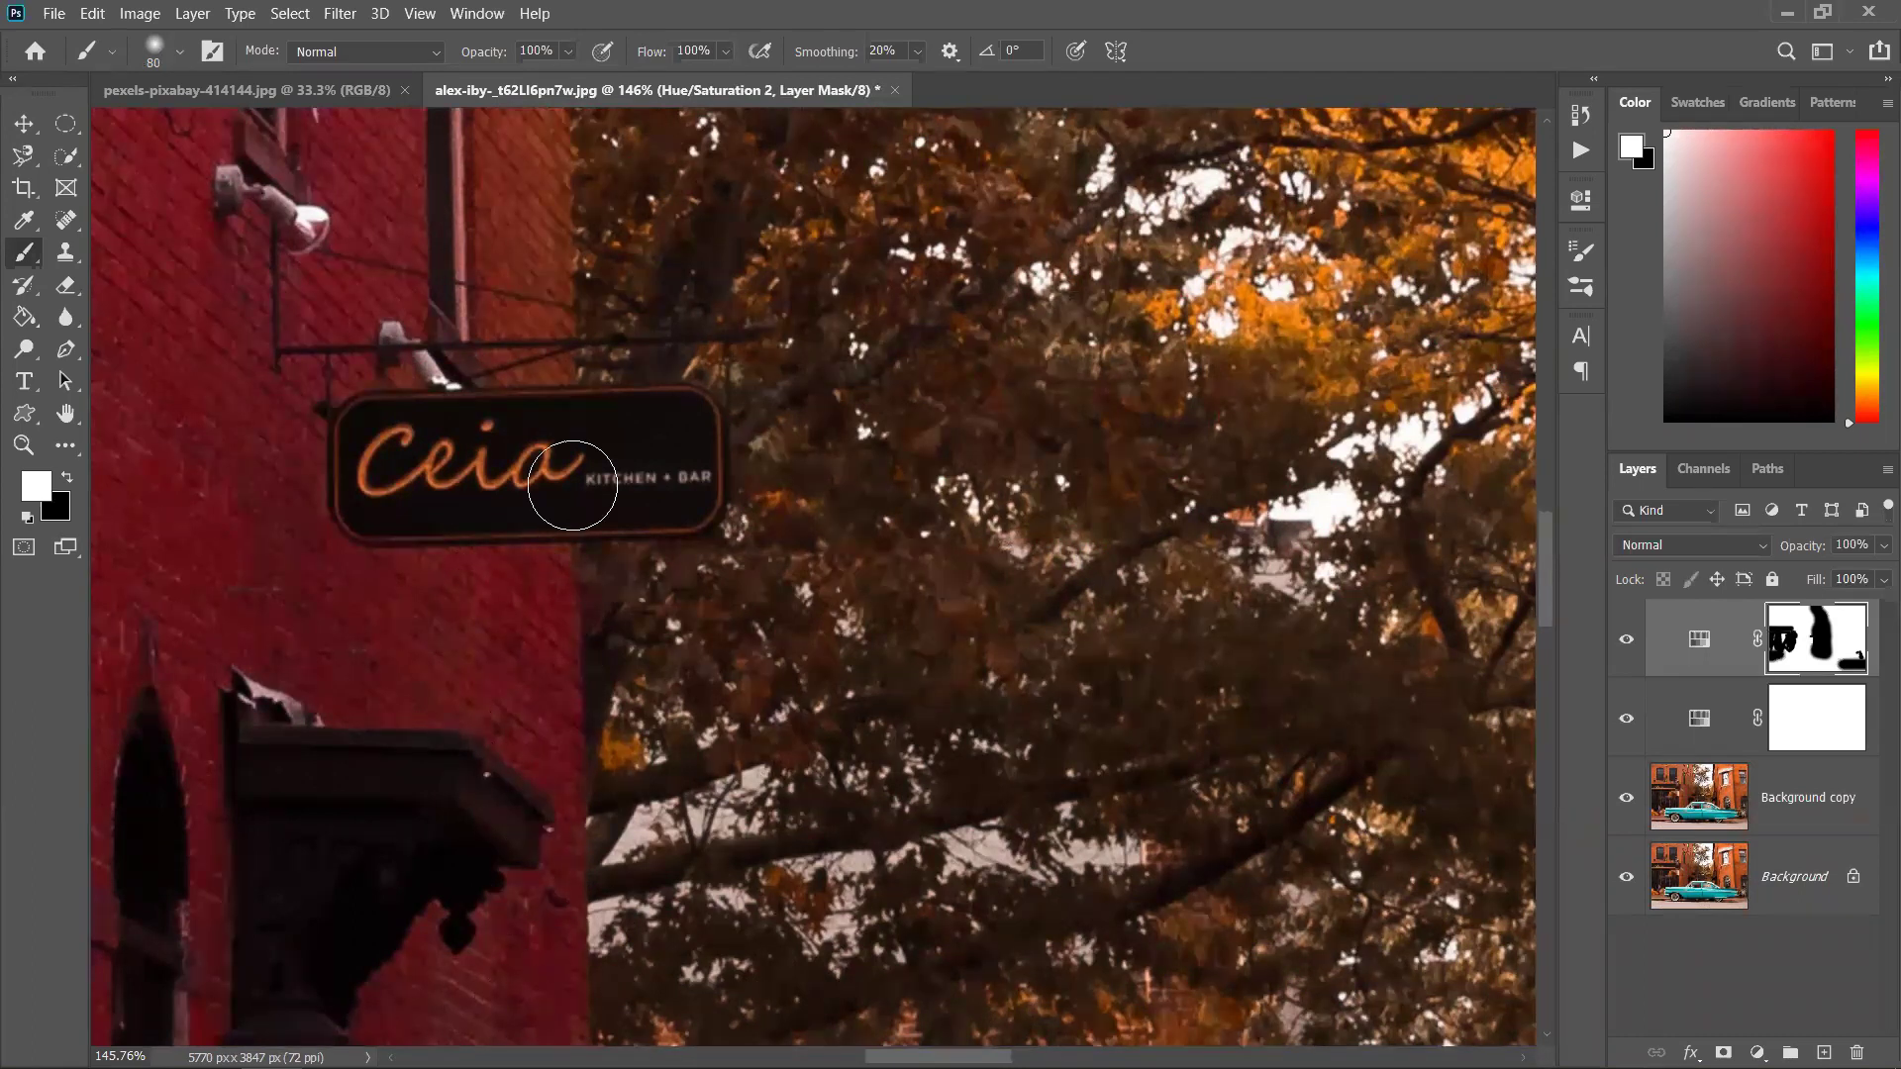
pyautogui.scroll(5, 572, 485)
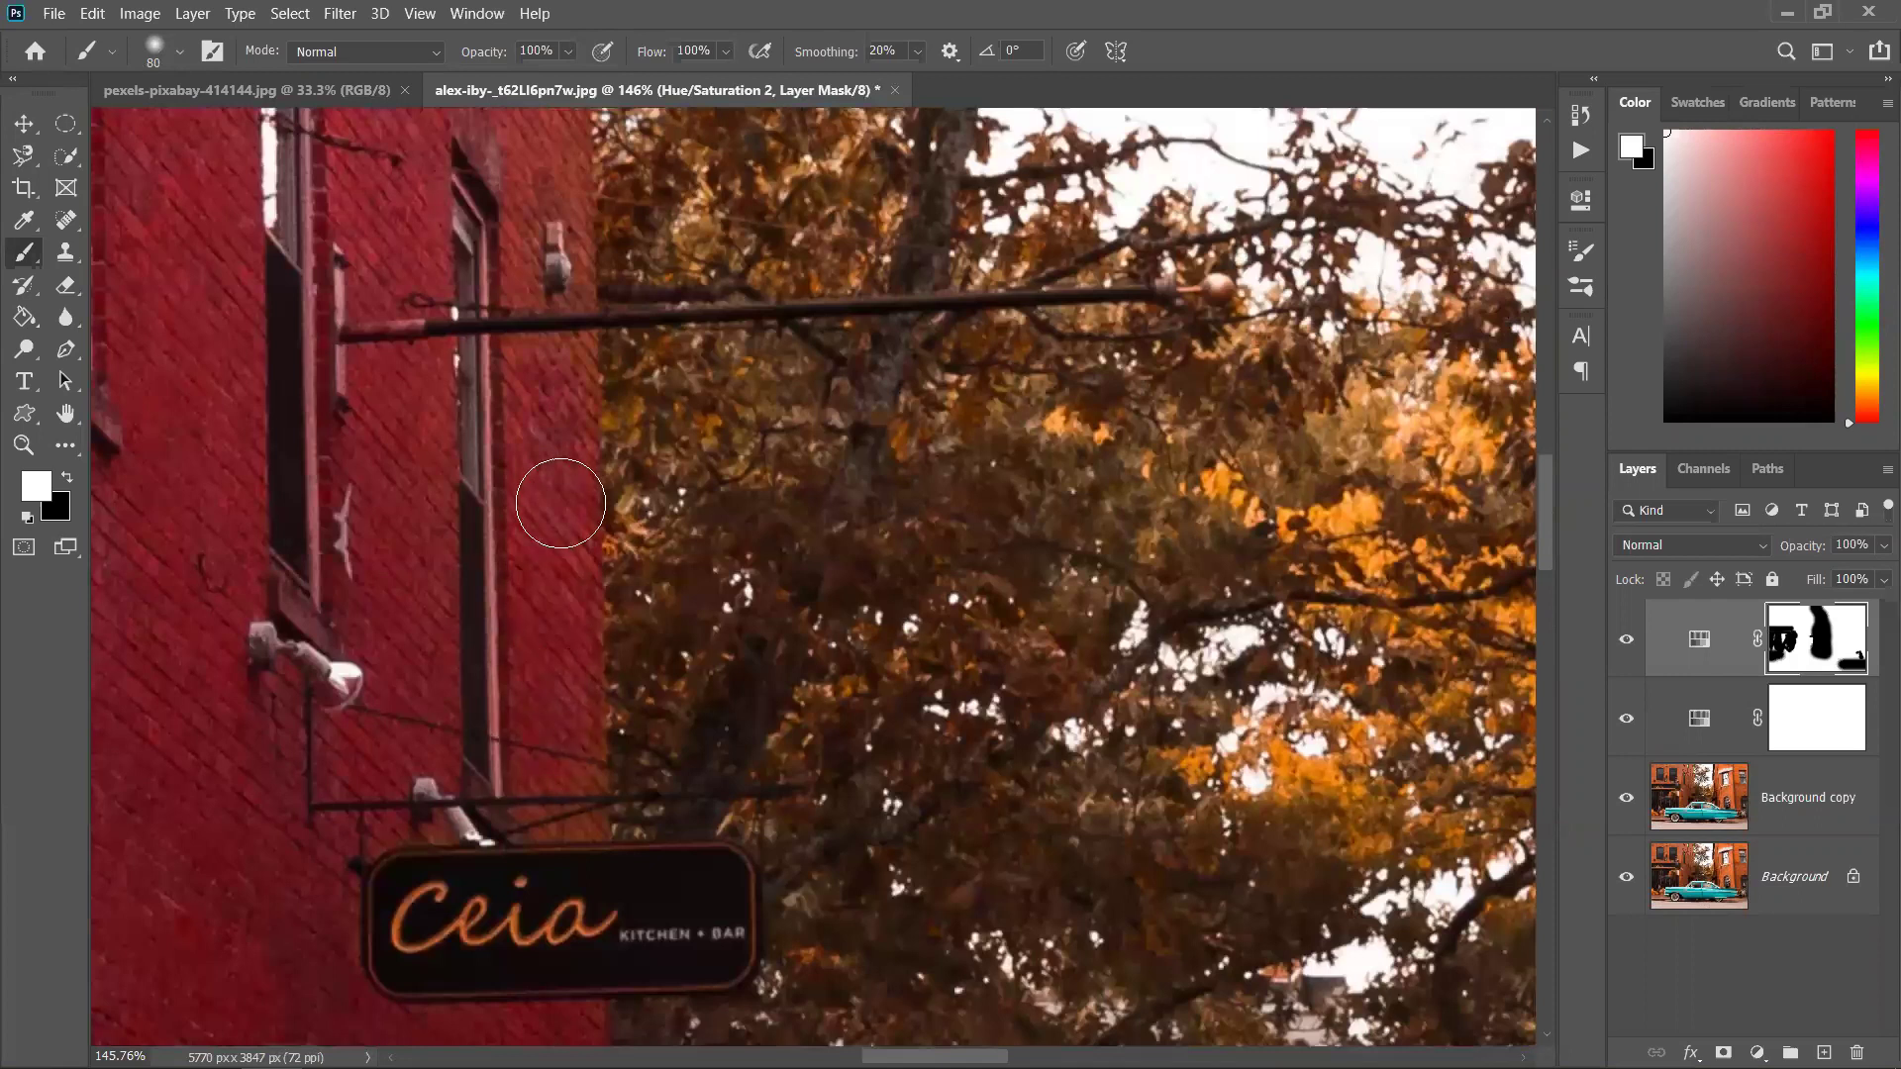
pyautogui.moveTo(551, 317); pyautogui.dragTo(549, 522)
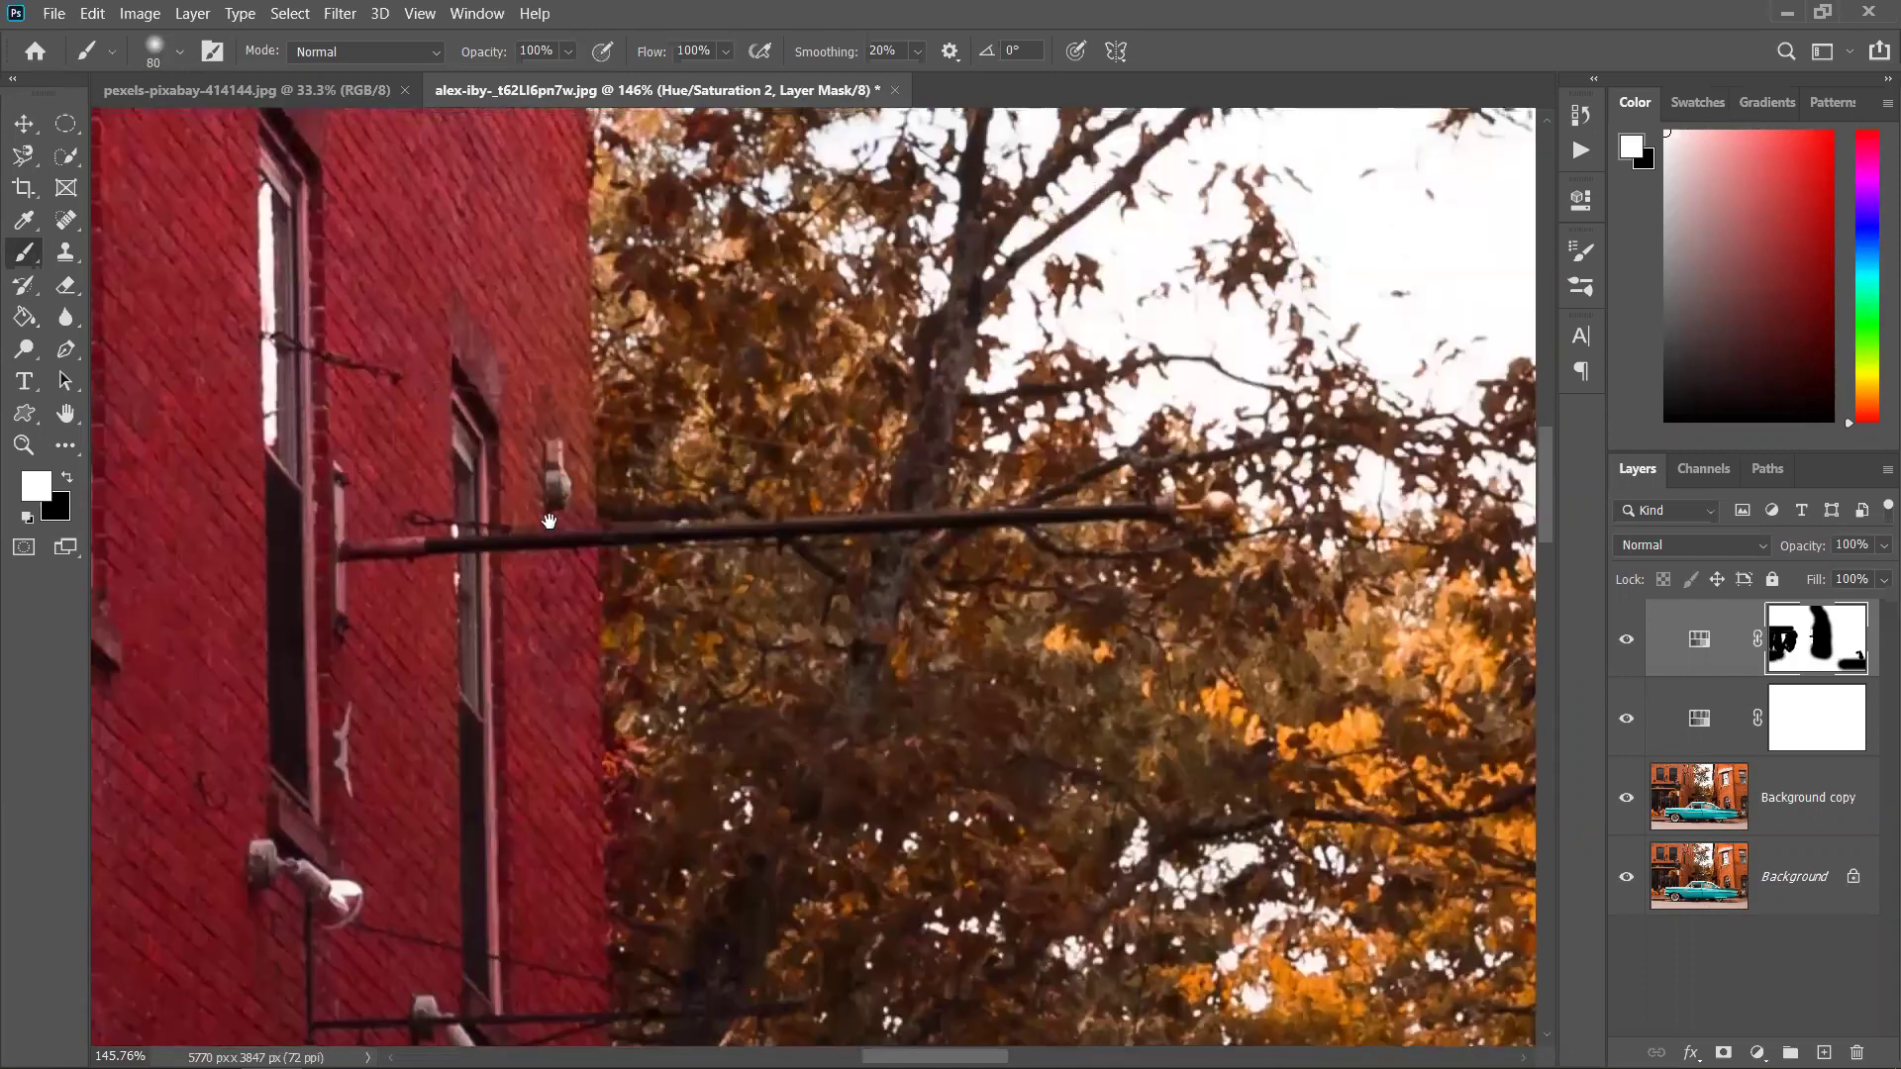
pyautogui.scroll(2, 511, 465)
pyautogui.scroll(-6, 527, 308)
pyautogui.scroll(4, 744, 337)
pyautogui.scroll(2, 896, 553)
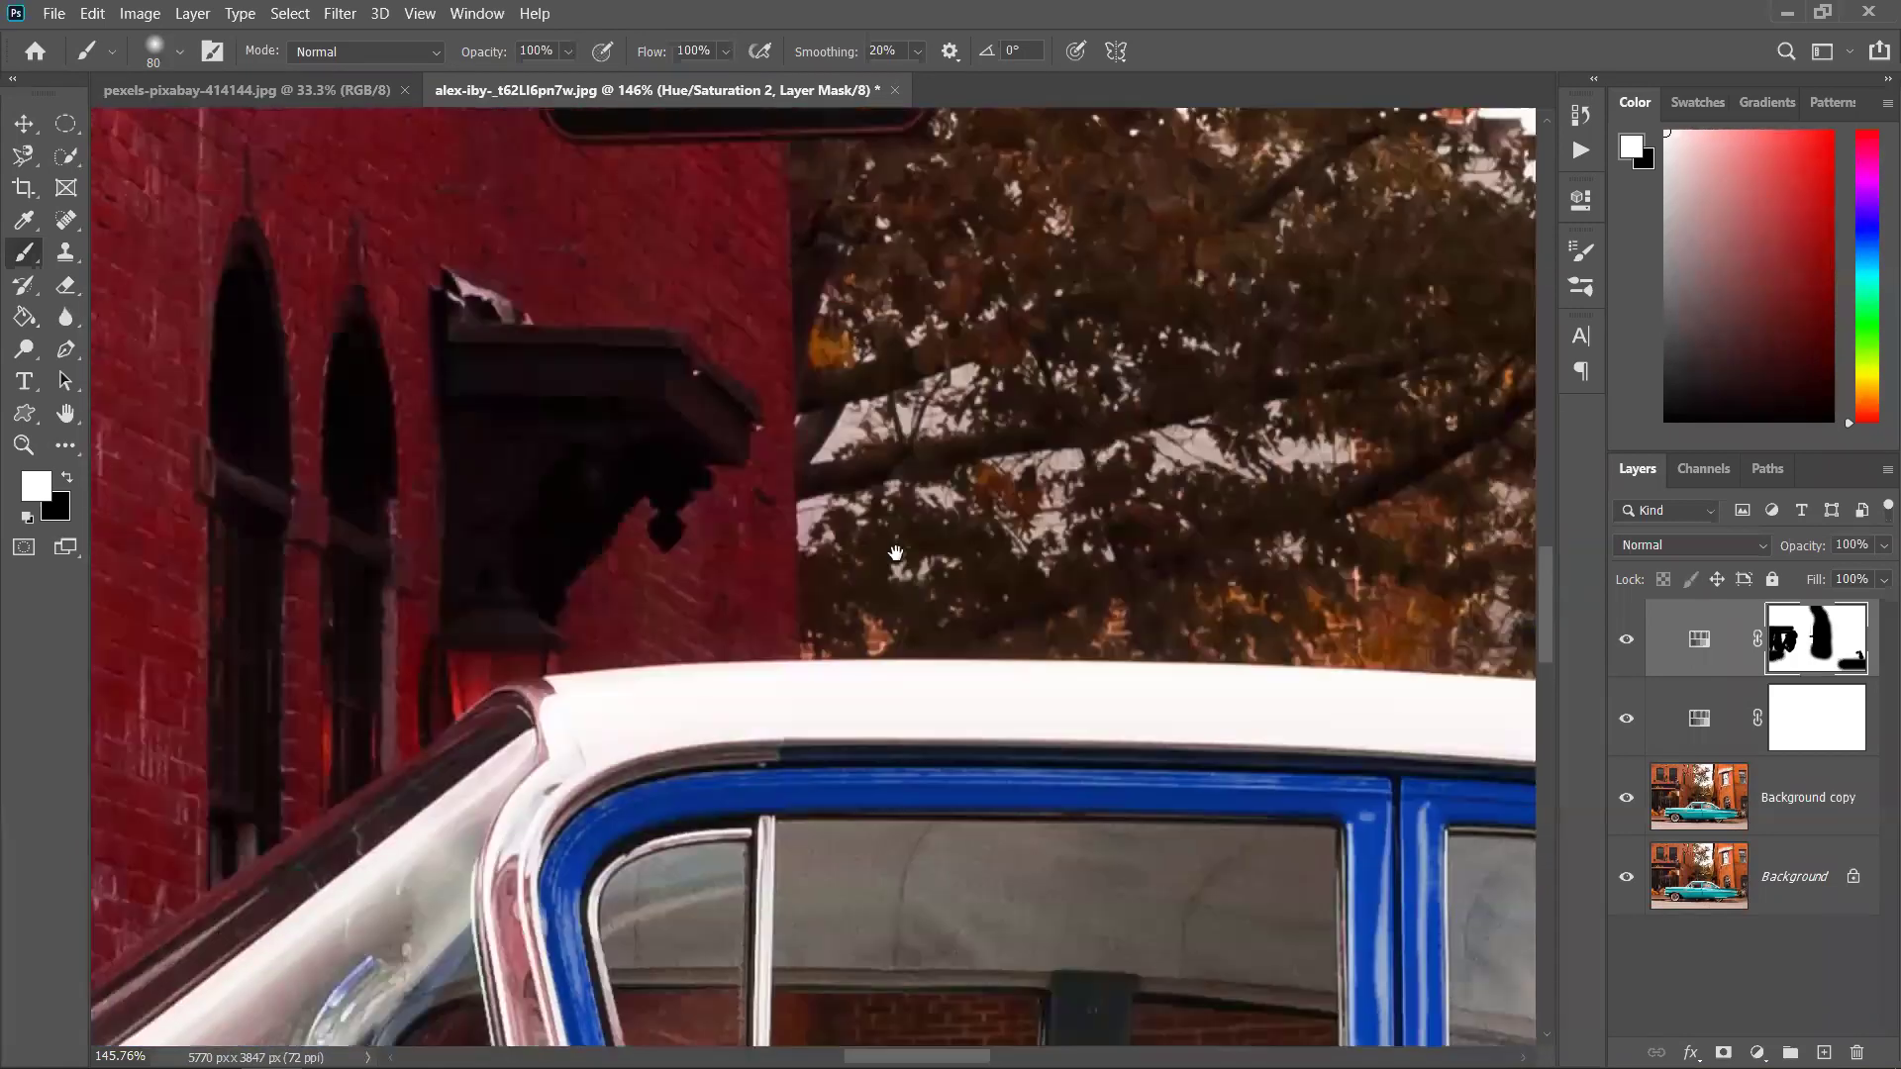
pyautogui.scroll(-4, 797, 401)
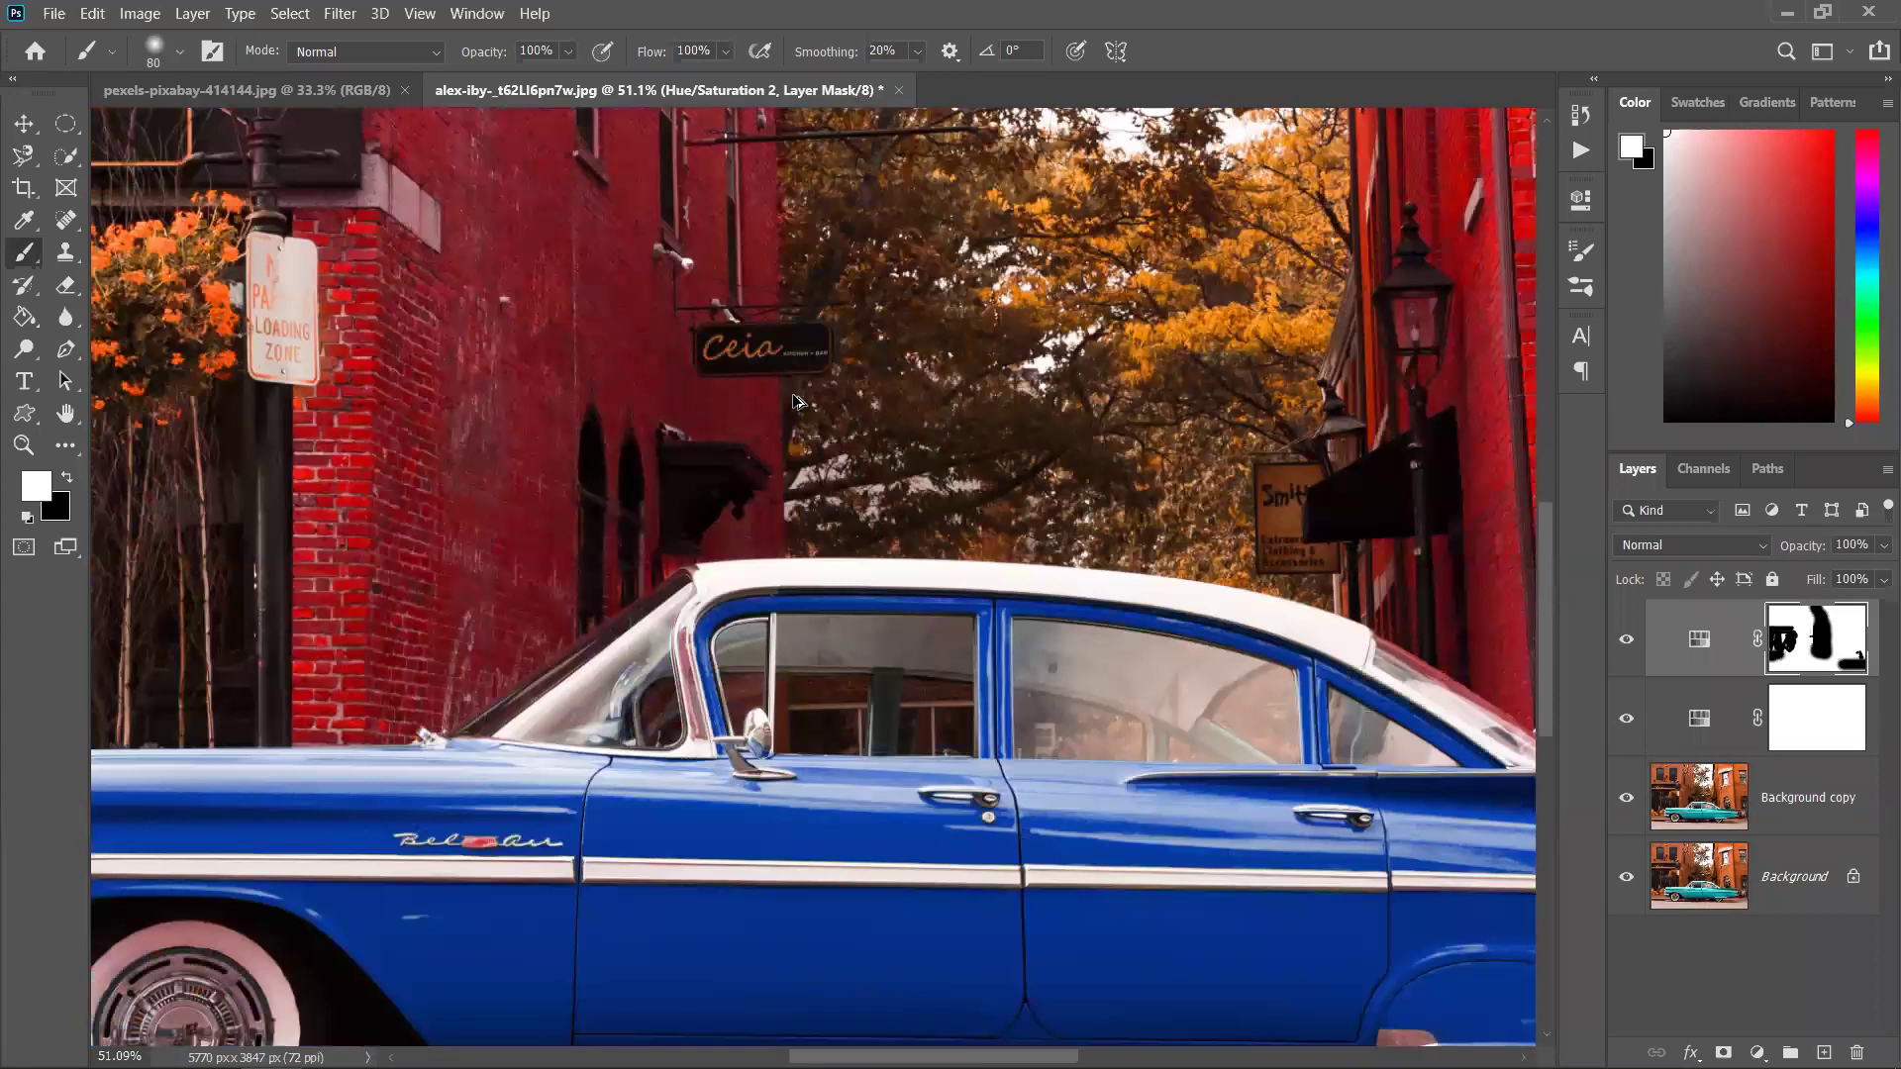
# Compare the recolored car photo with the original by hiding all layers above the Background and showing them again
pyautogui.scroll(-3, 797, 401)
pyautogui.scroll(-1, 575, 268)
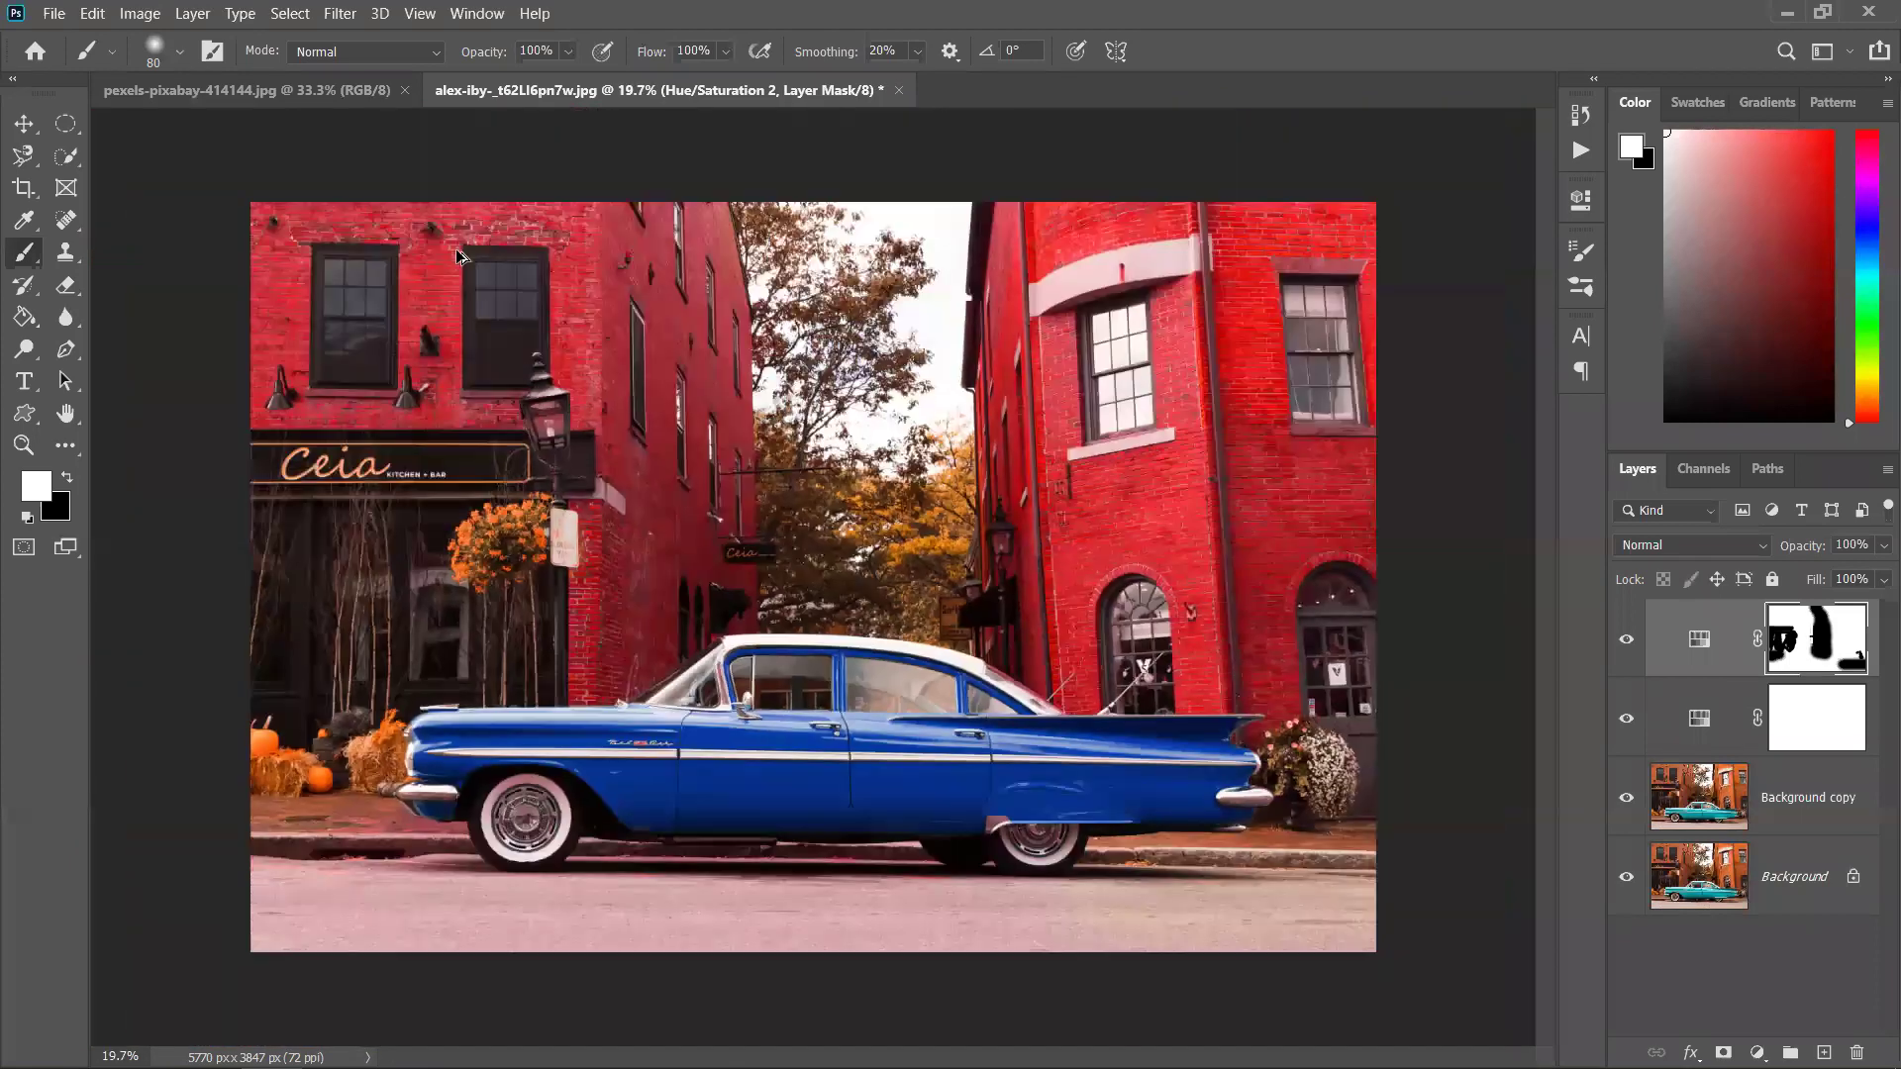
pyautogui.scroll(2, 575, 268)
pyautogui.moveTo(422, 262); pyautogui.dragTo(542, 434)
pyautogui.scroll(-4, 613, 322)
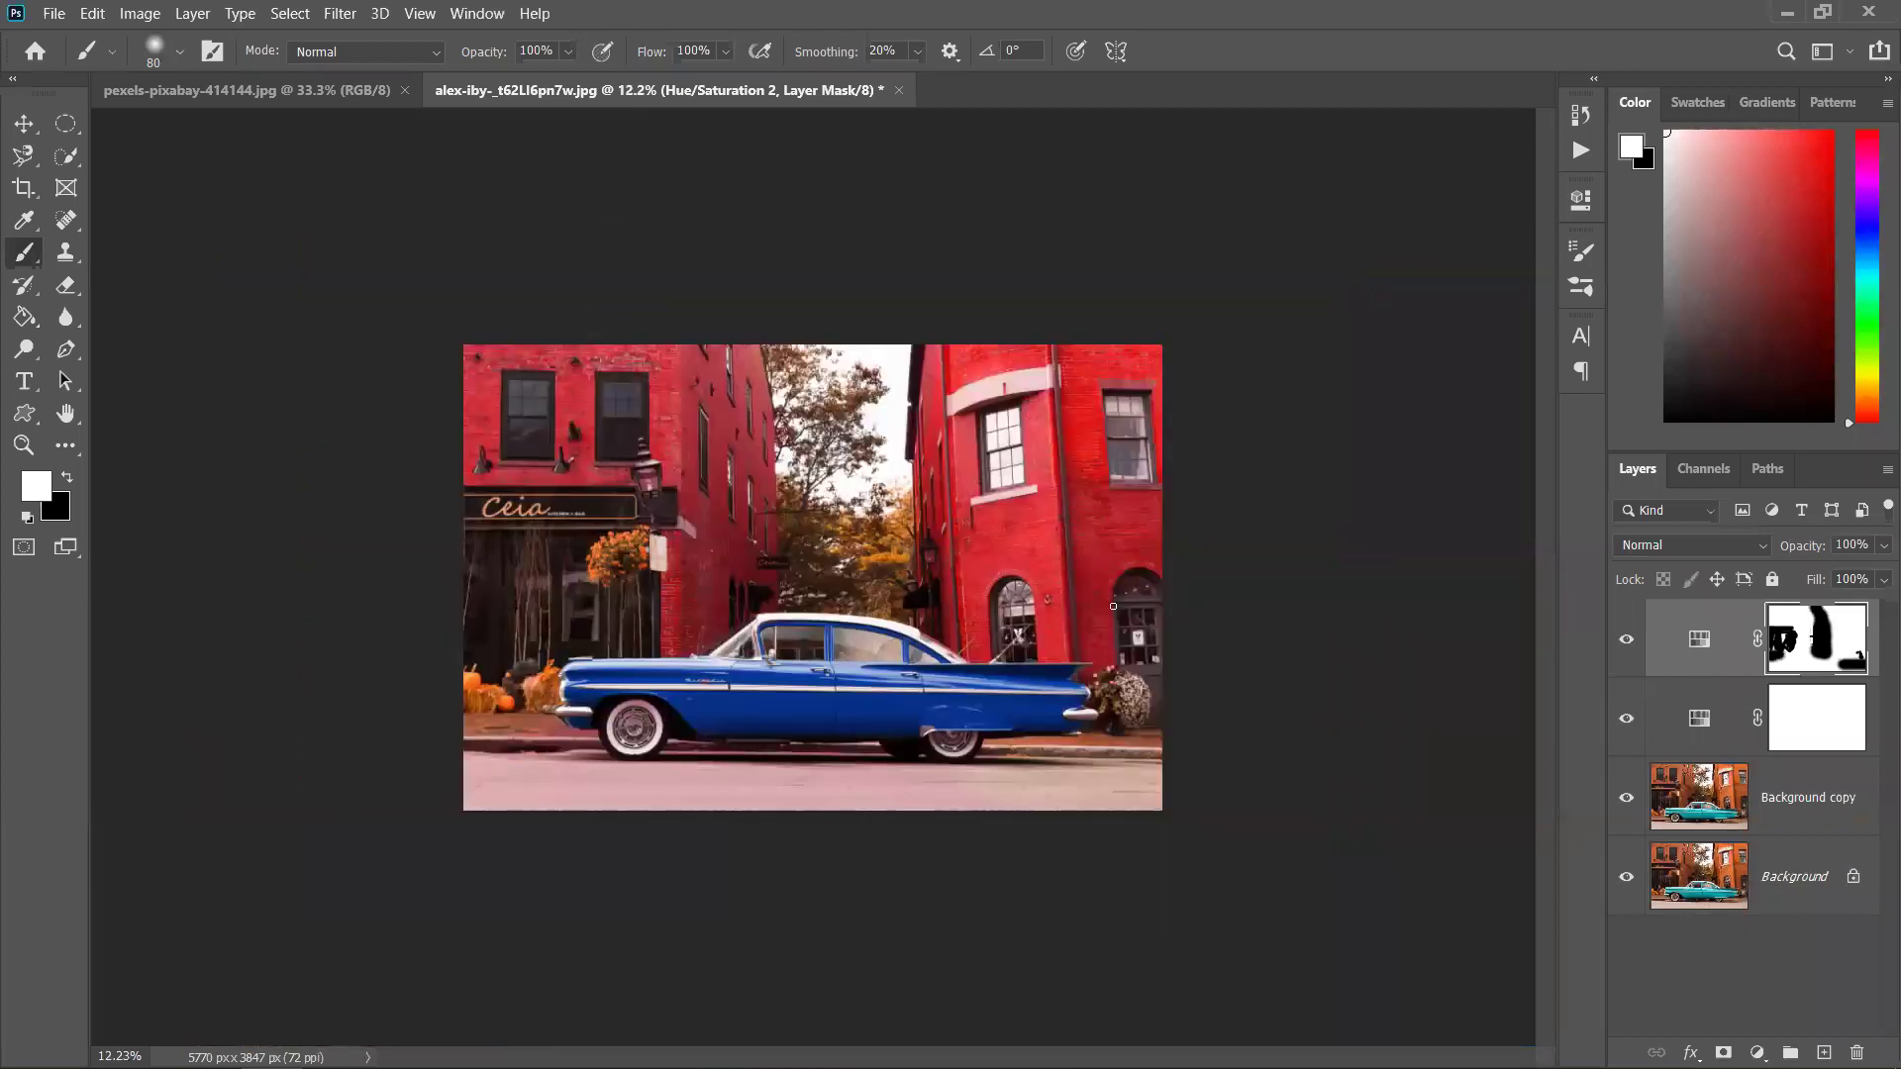
pyautogui.scroll(3, 996, 649)
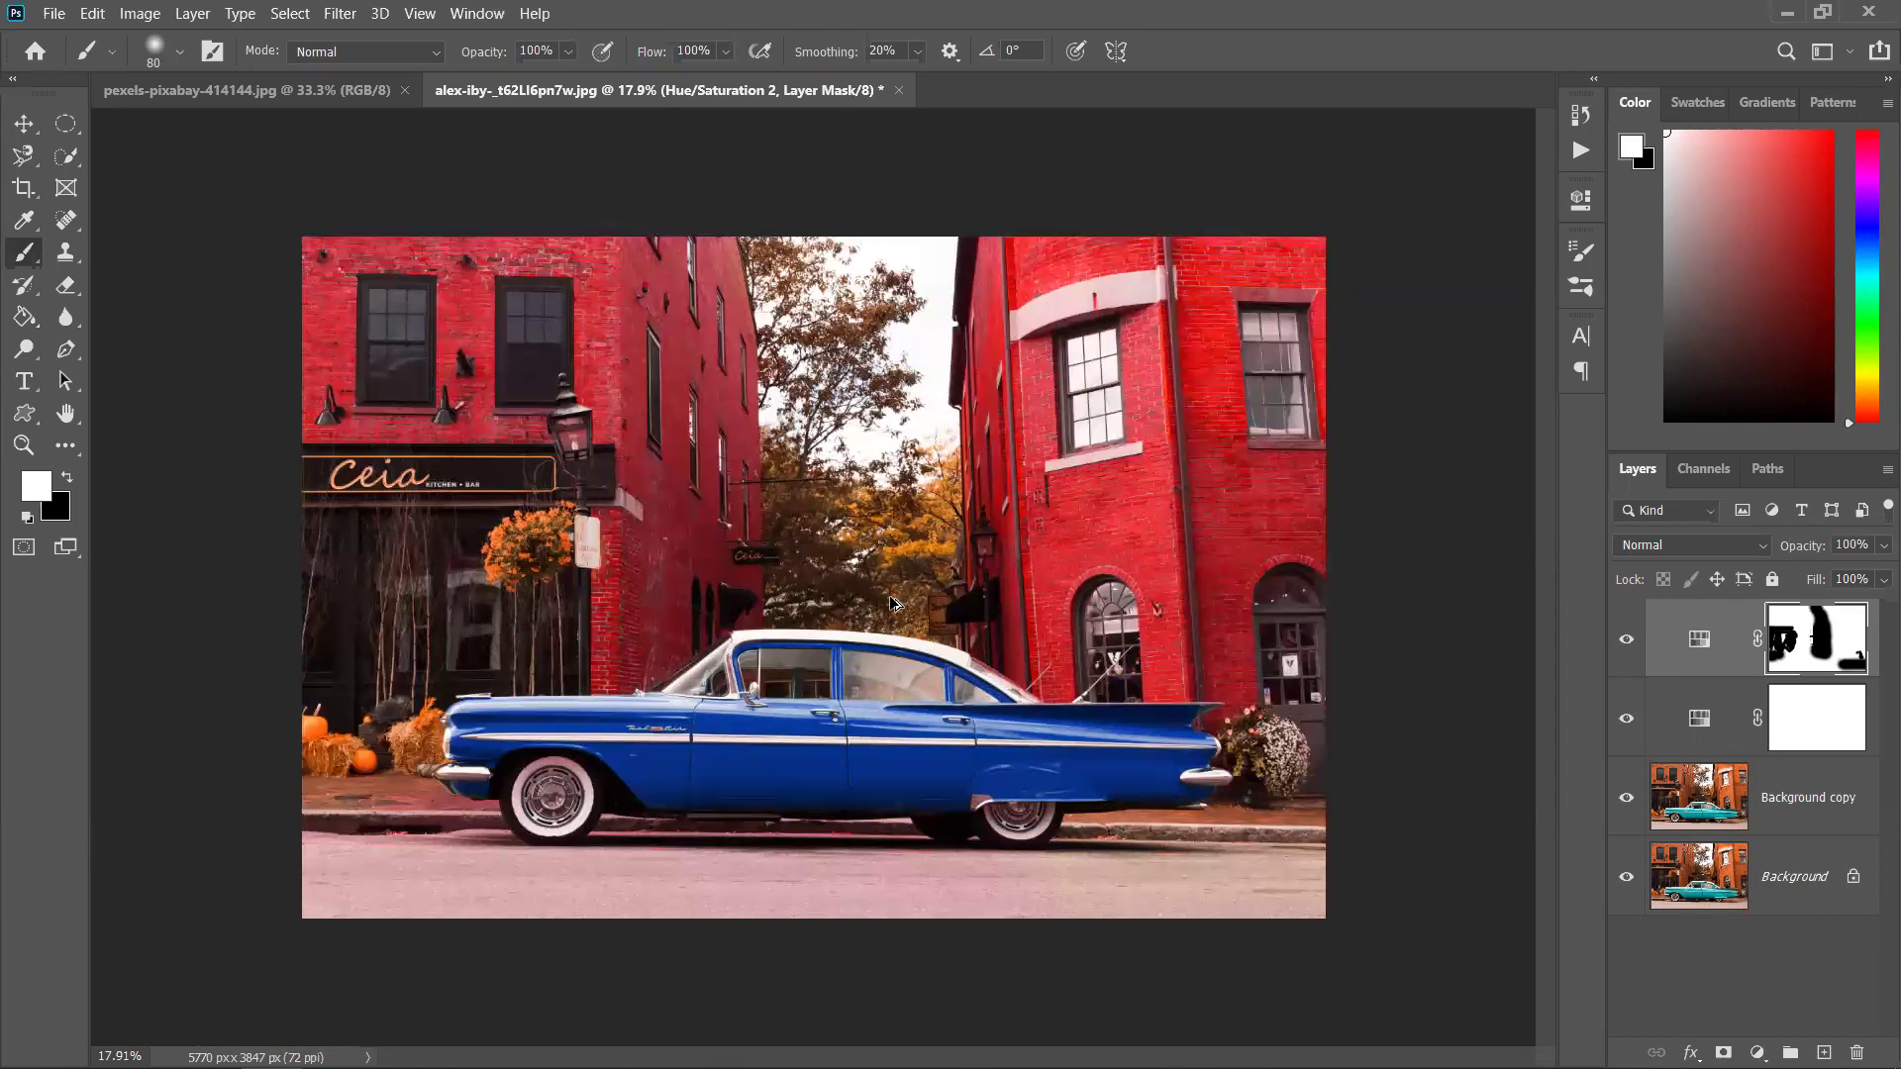
pyautogui.scroll(-1, 888, 597)
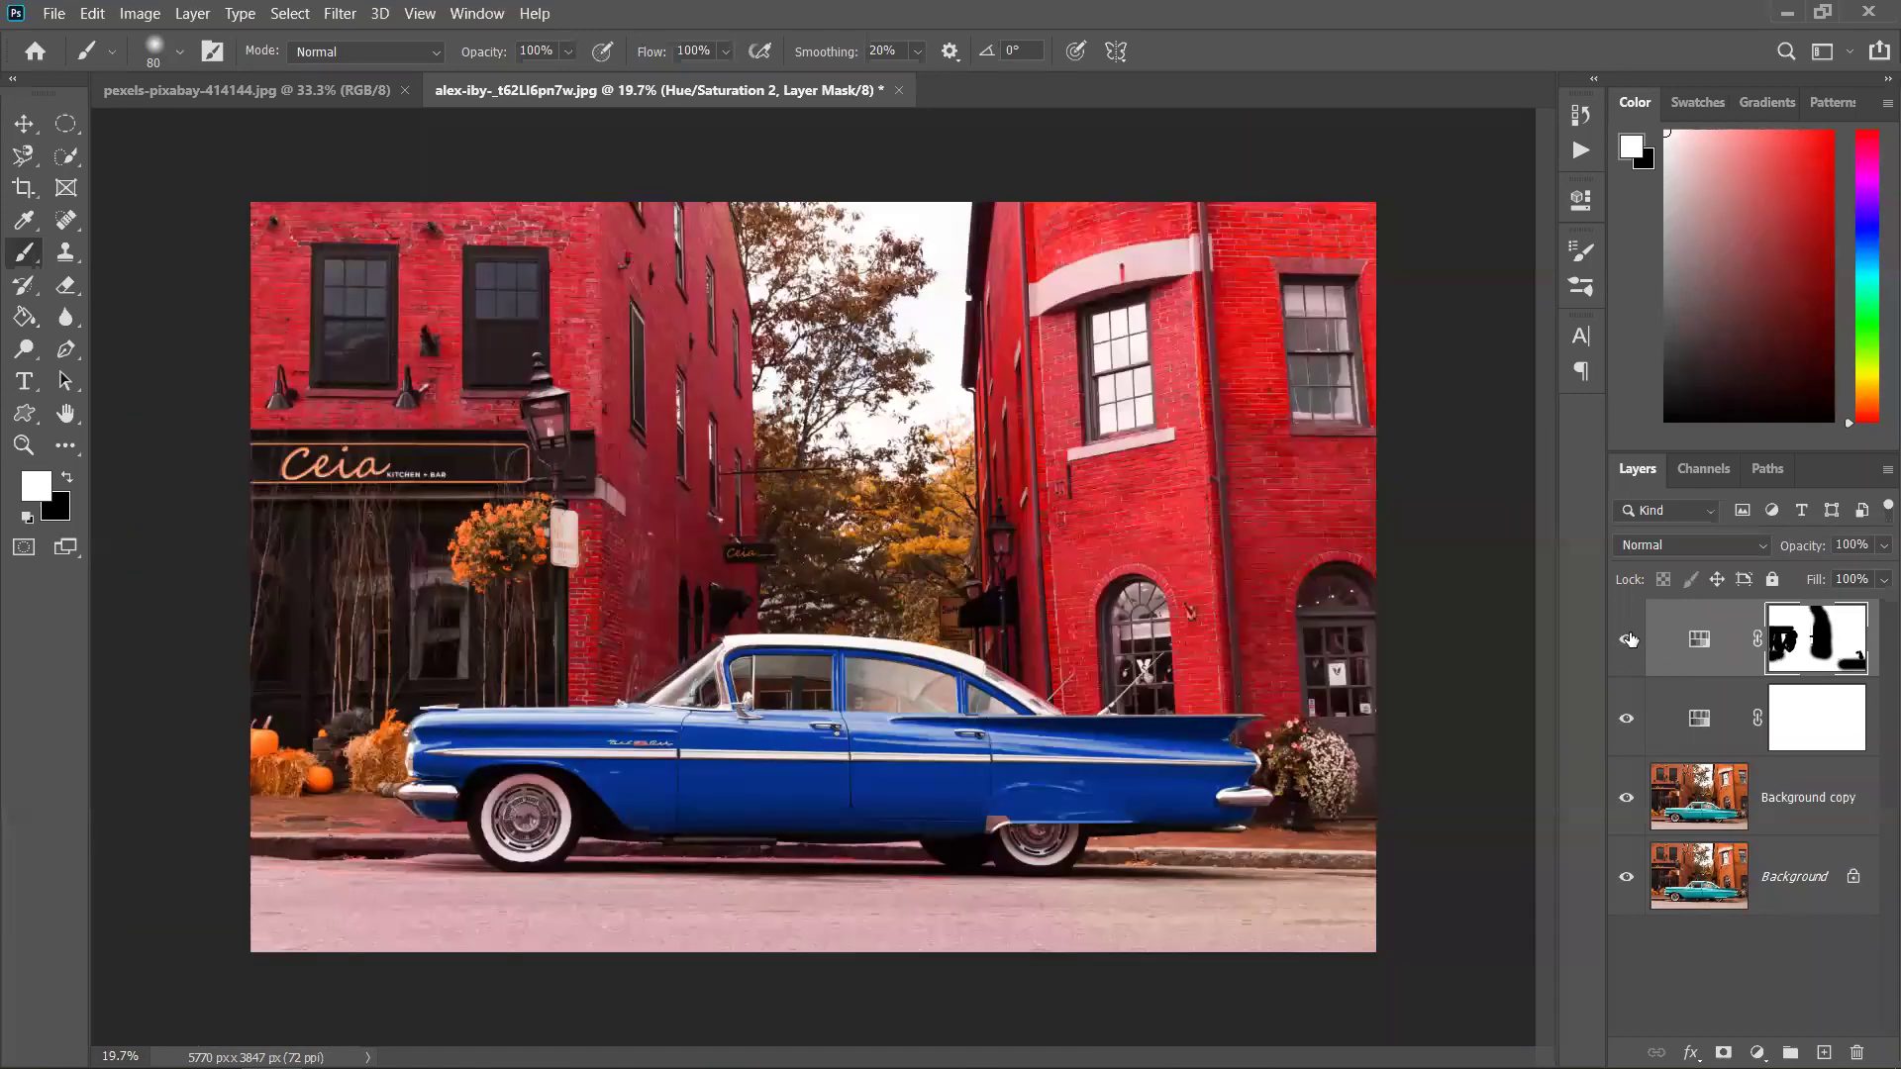
pyautogui.click(1627, 797)
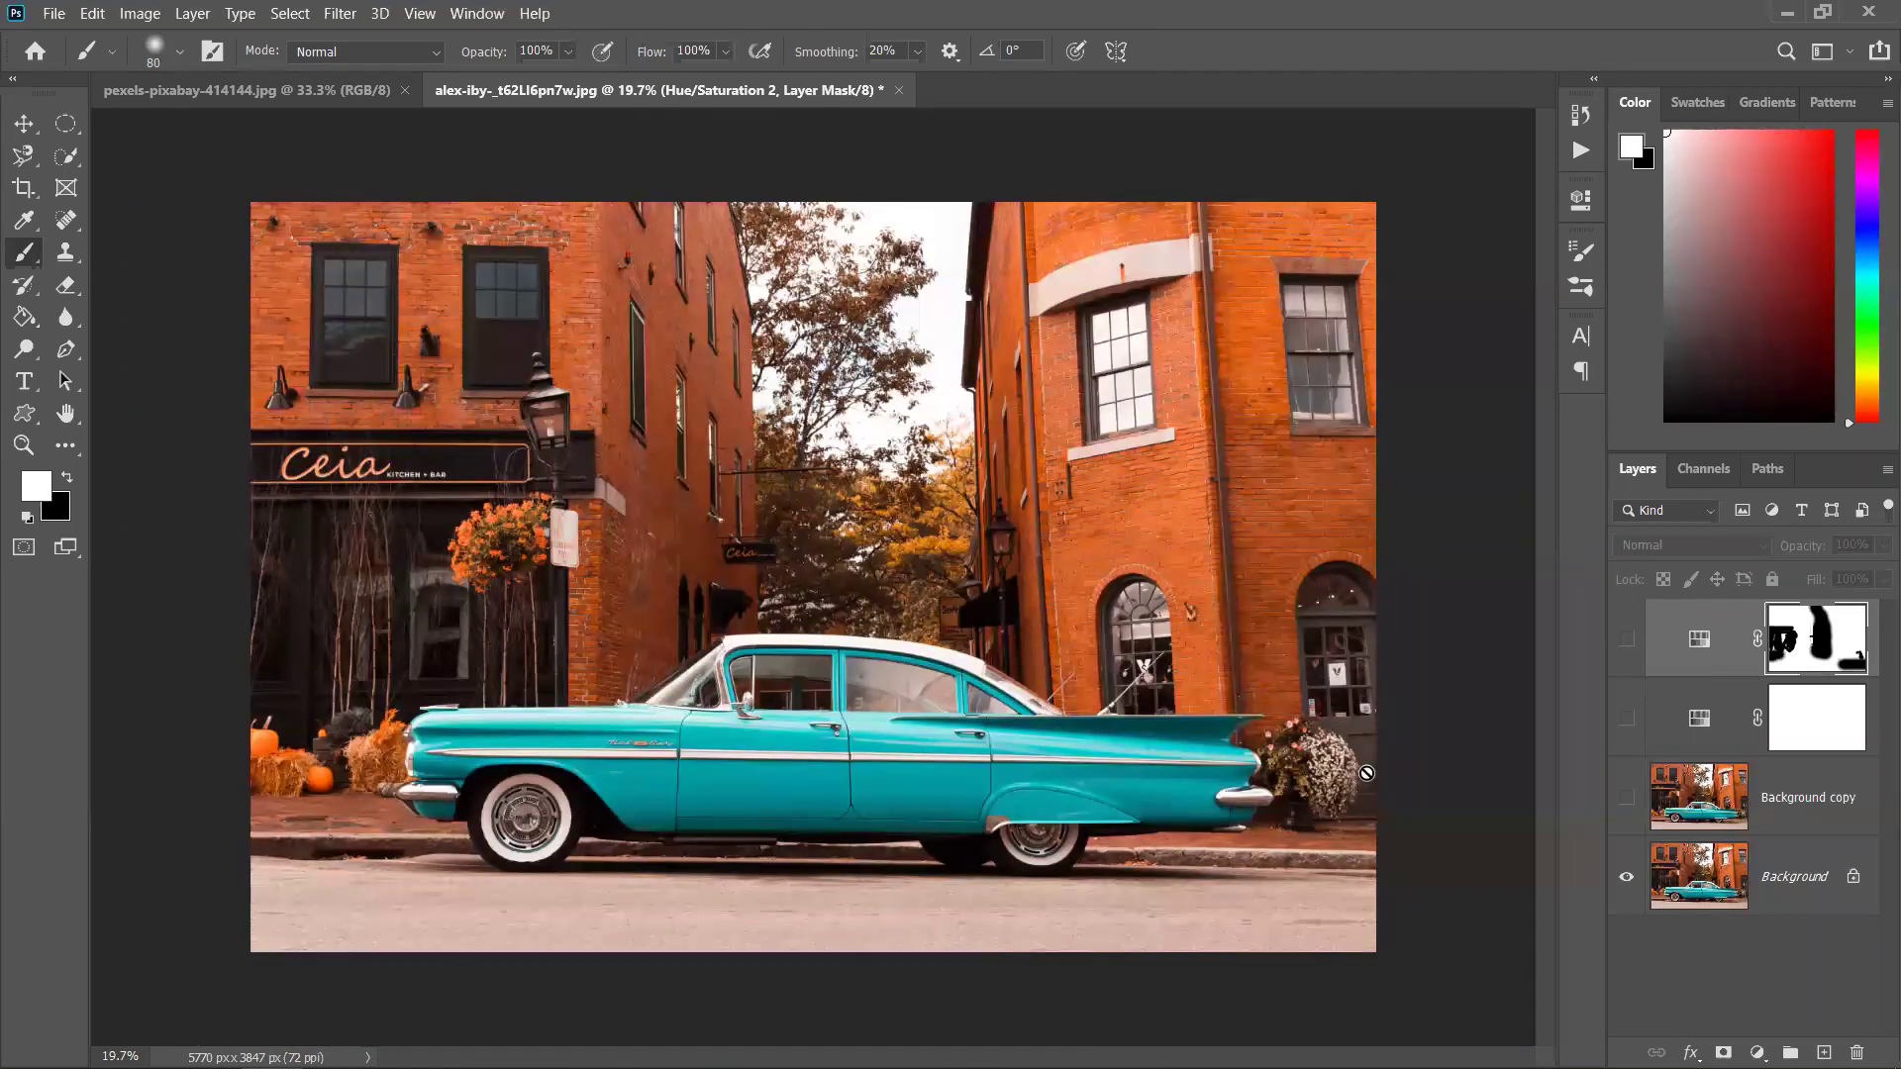
pyautogui.click(1633, 641)
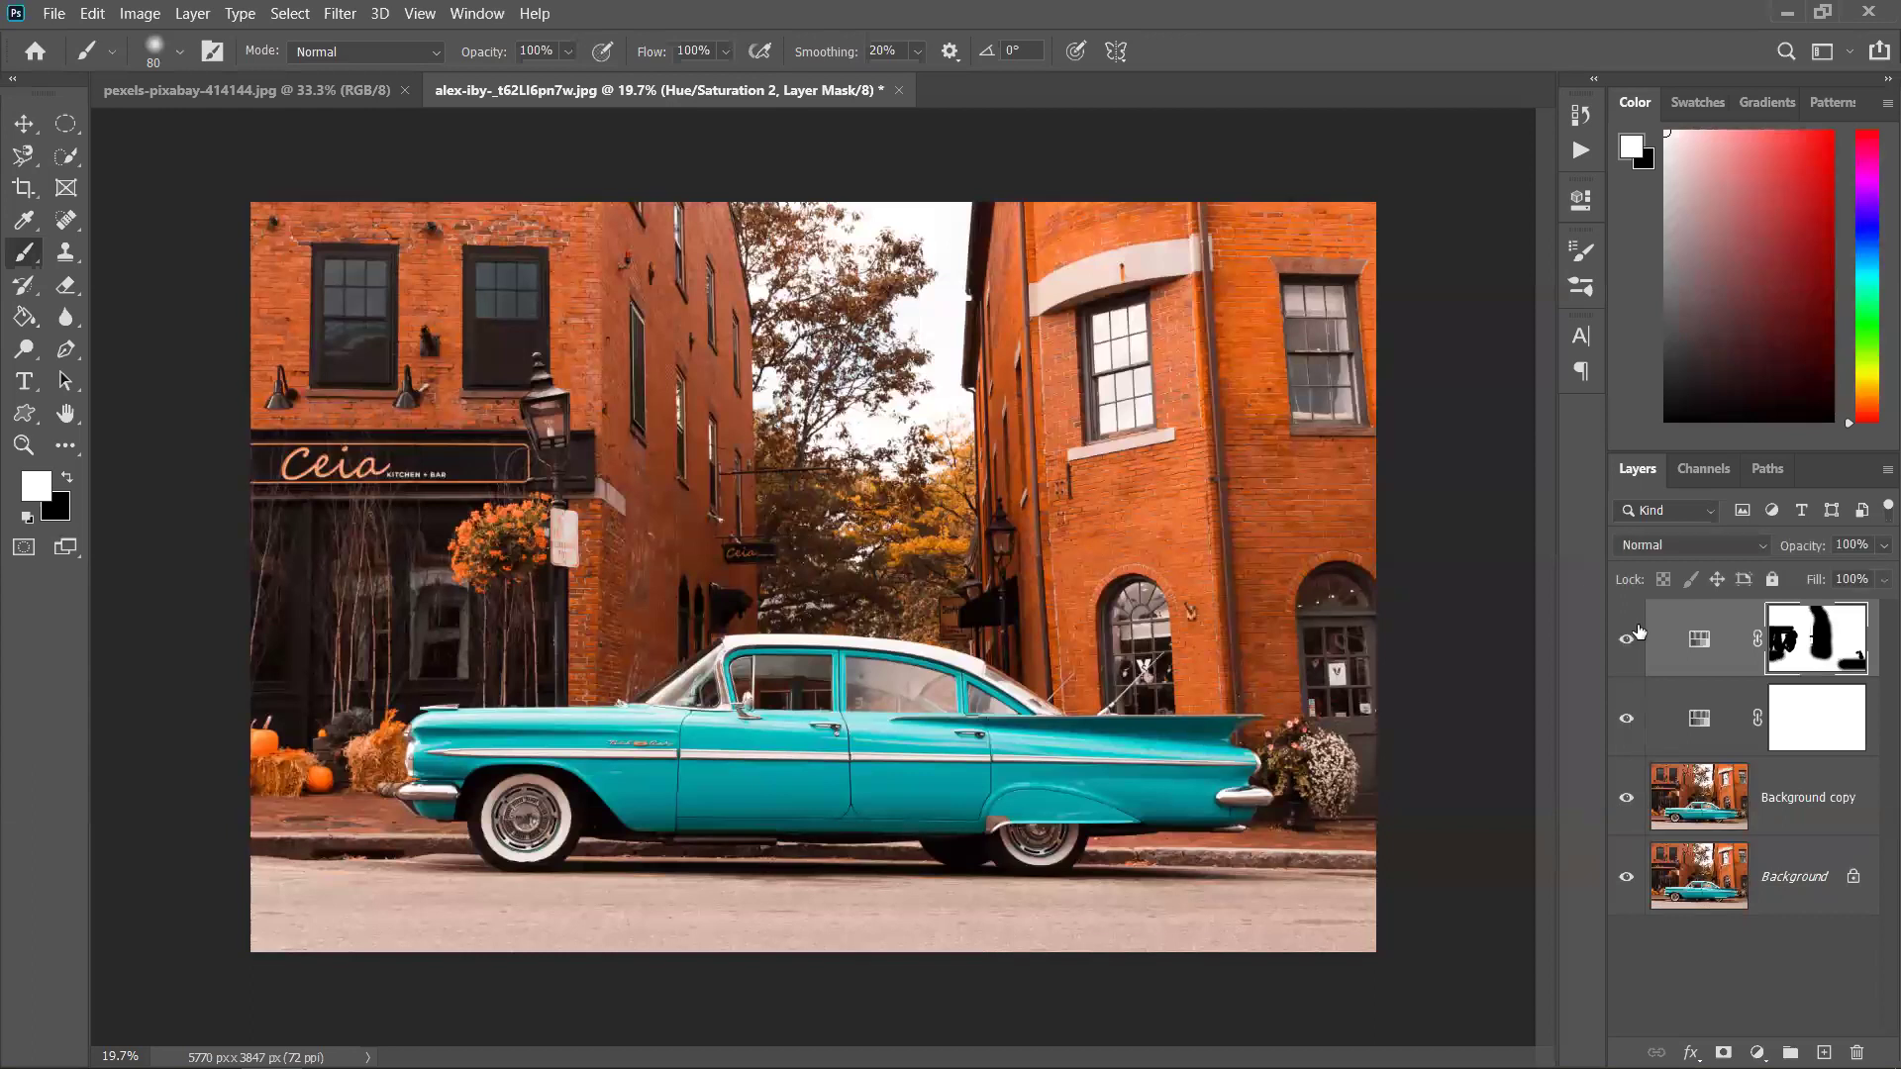
# Switch to the Move tool and deselect all layers to view the whole recolored photo
pyautogui.click(33, 128)
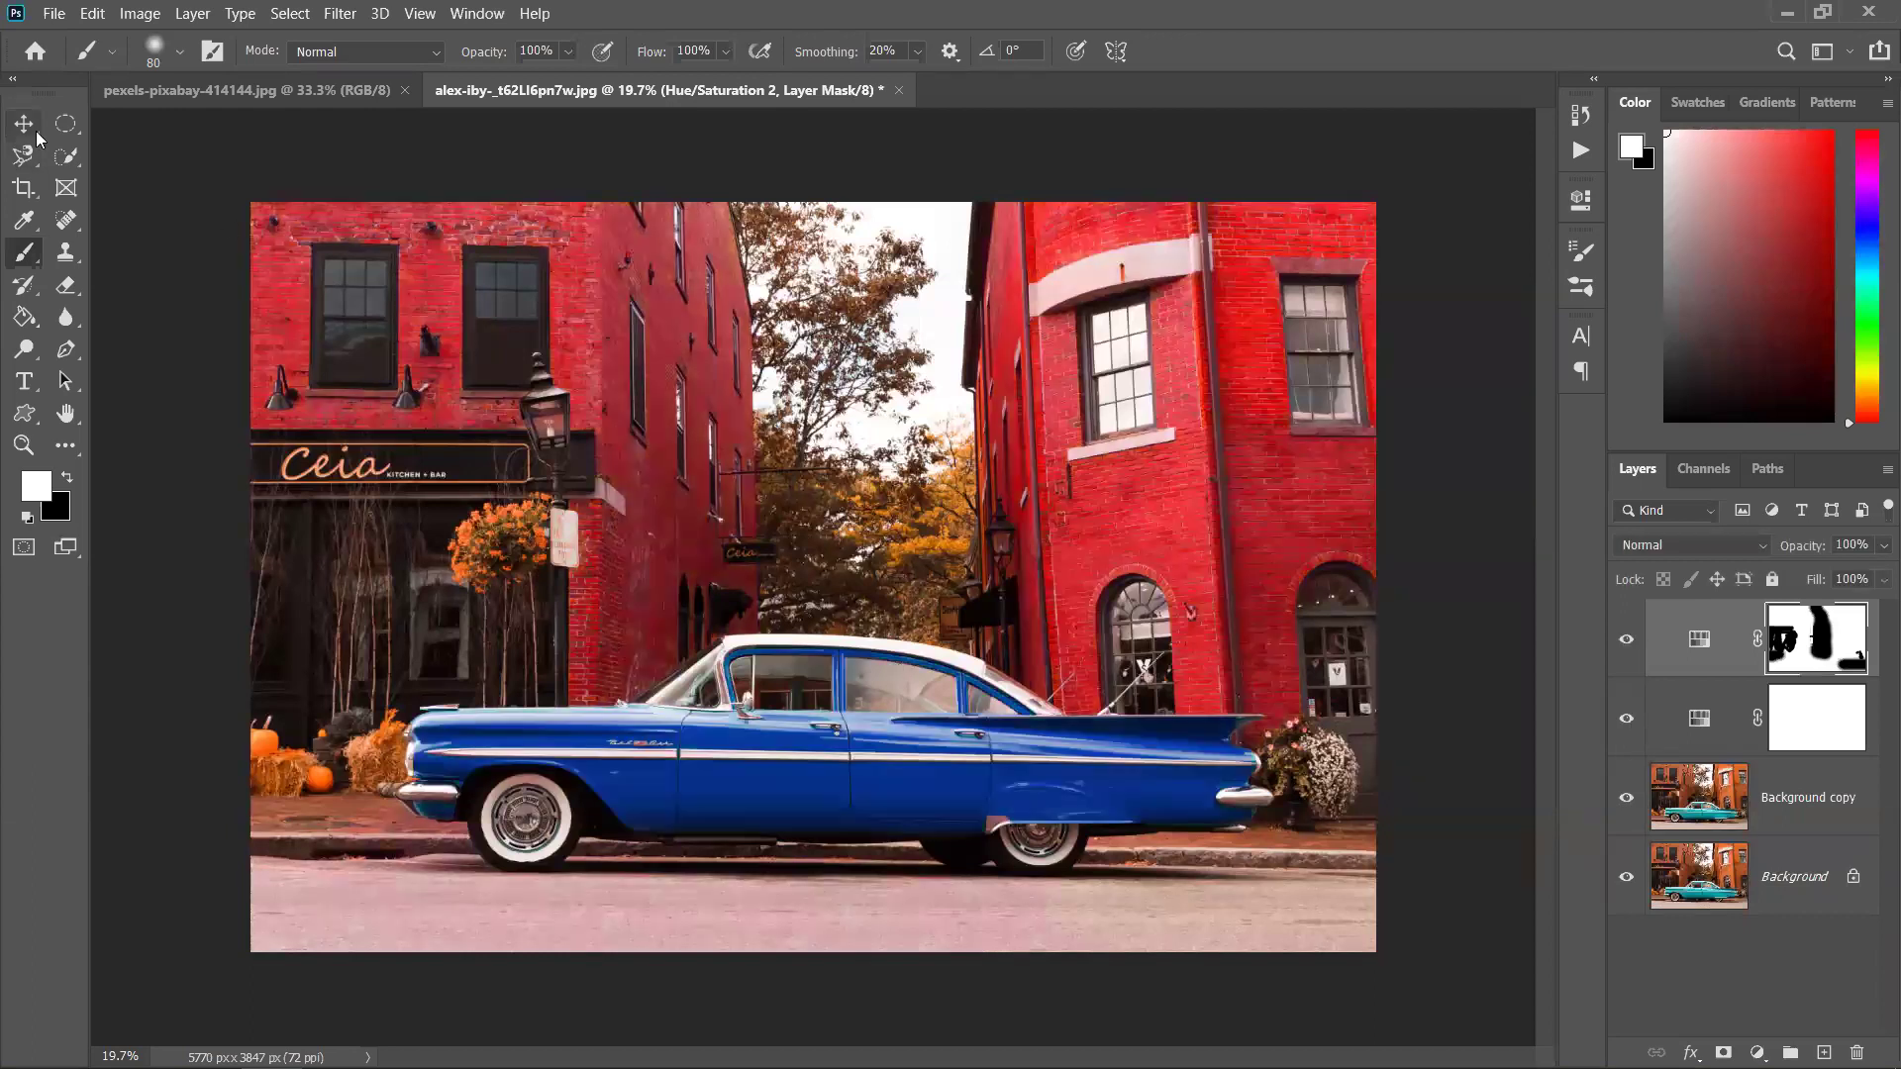
pyautogui.click(1504, 509)
pyautogui.scroll(-3, 1015, 622)
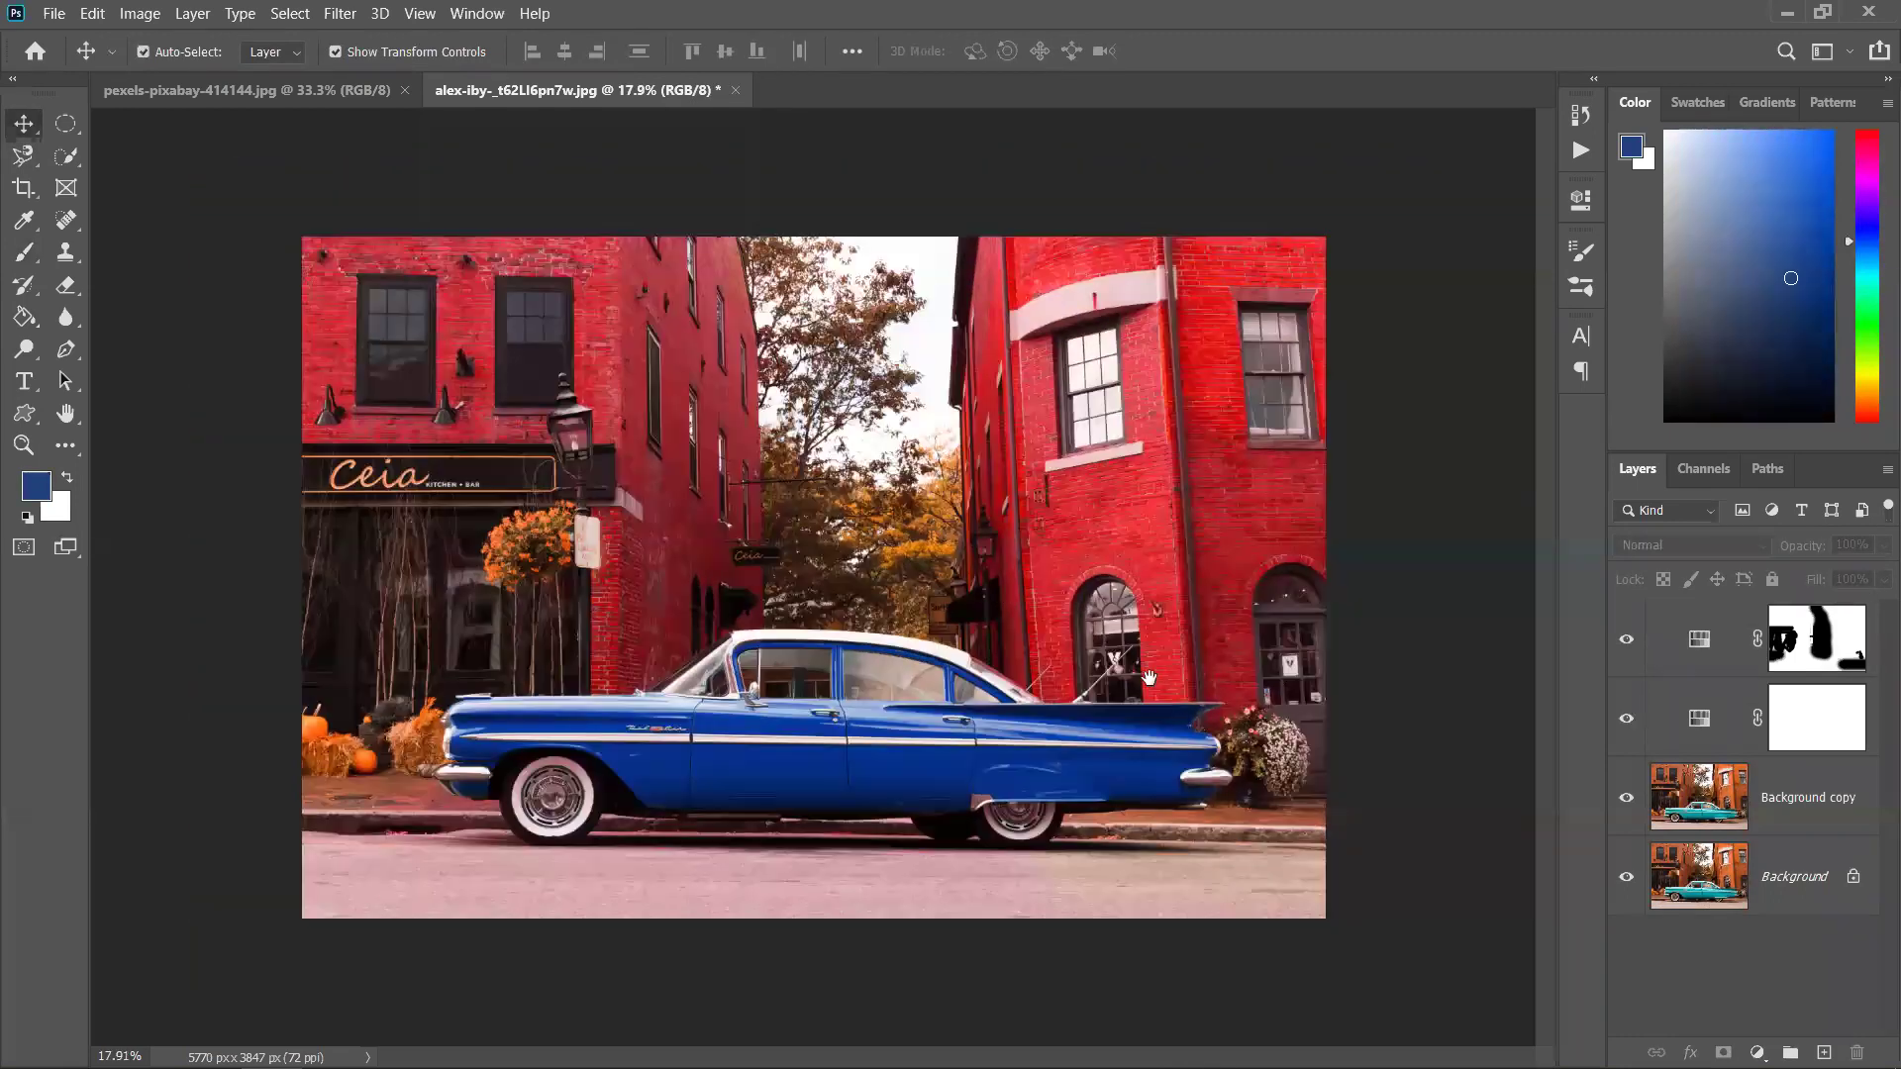
pyautogui.scroll(2, 1231, 686)
pyautogui.scroll(-1, 1230, 686)
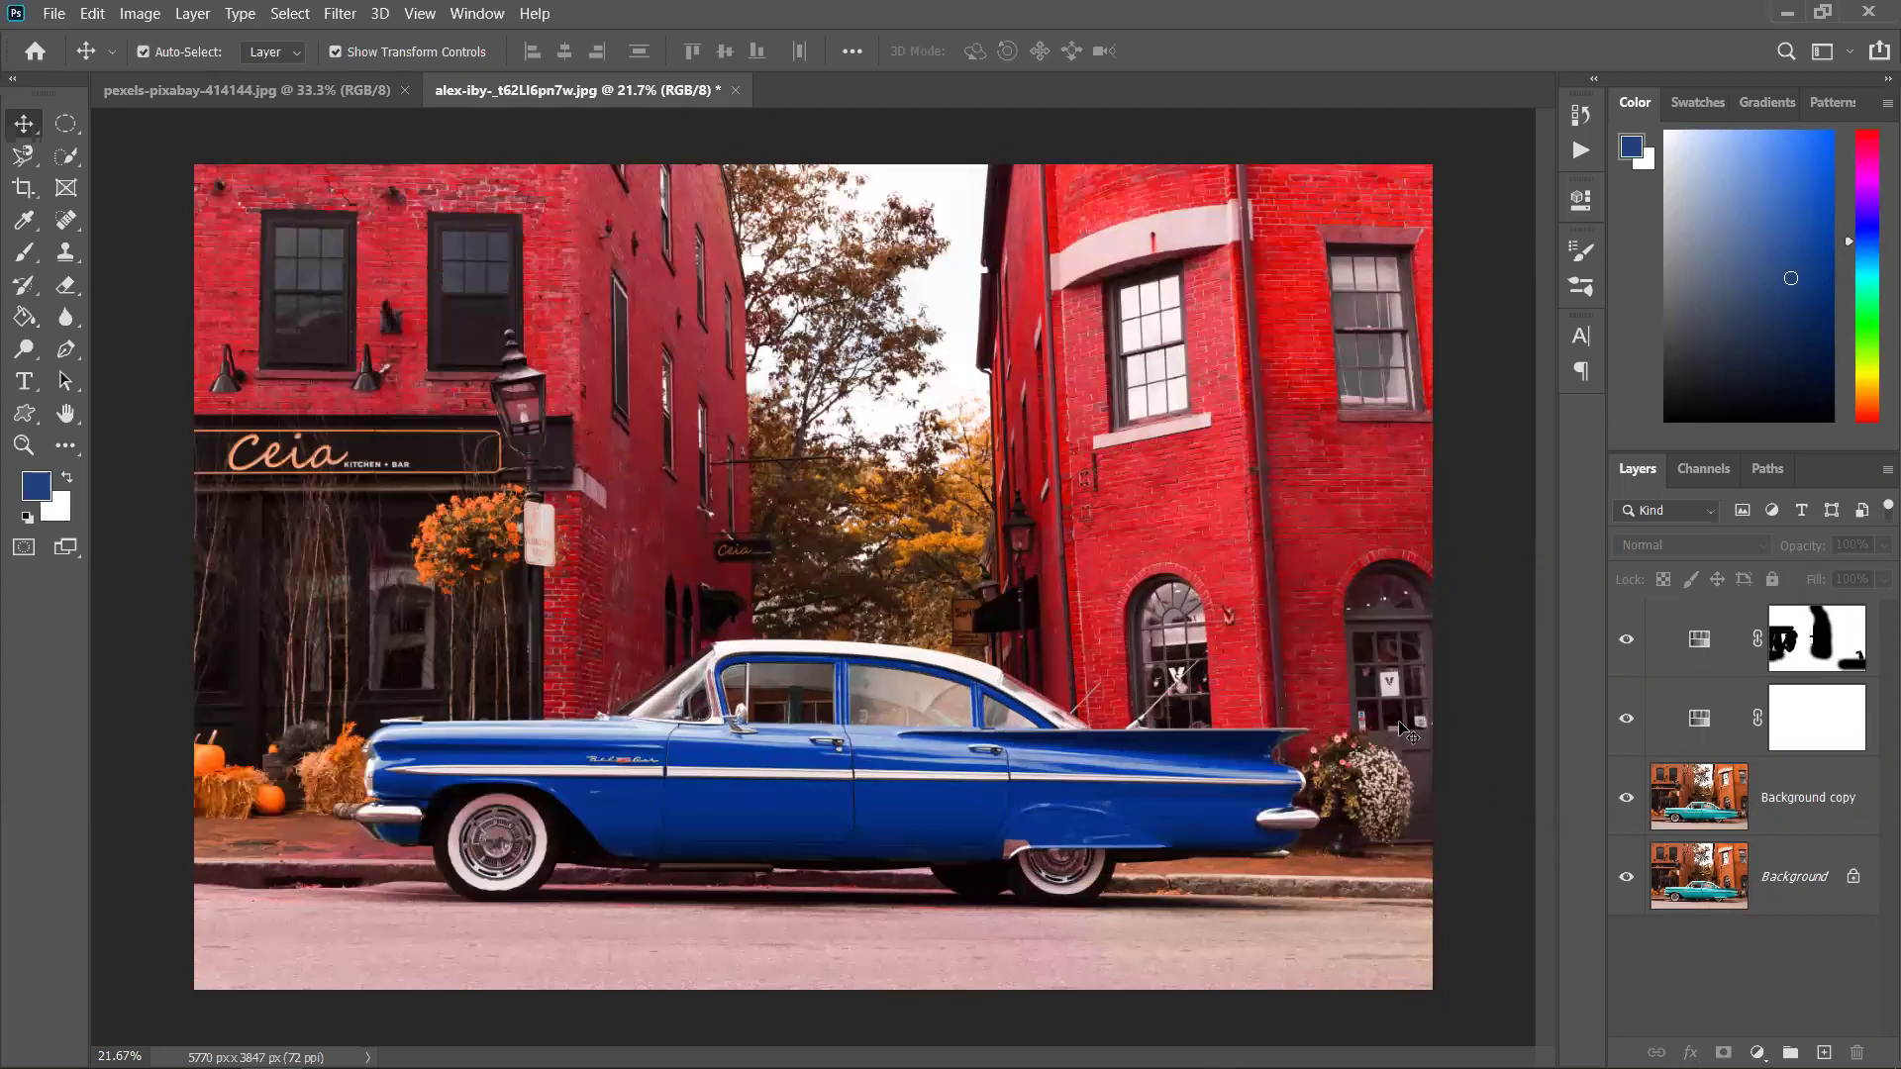
# Reopen the settings of the top Hue/Saturation layer, try shifting its Master hue, and undo the shift
pyautogui.doubleClick(1699, 641)
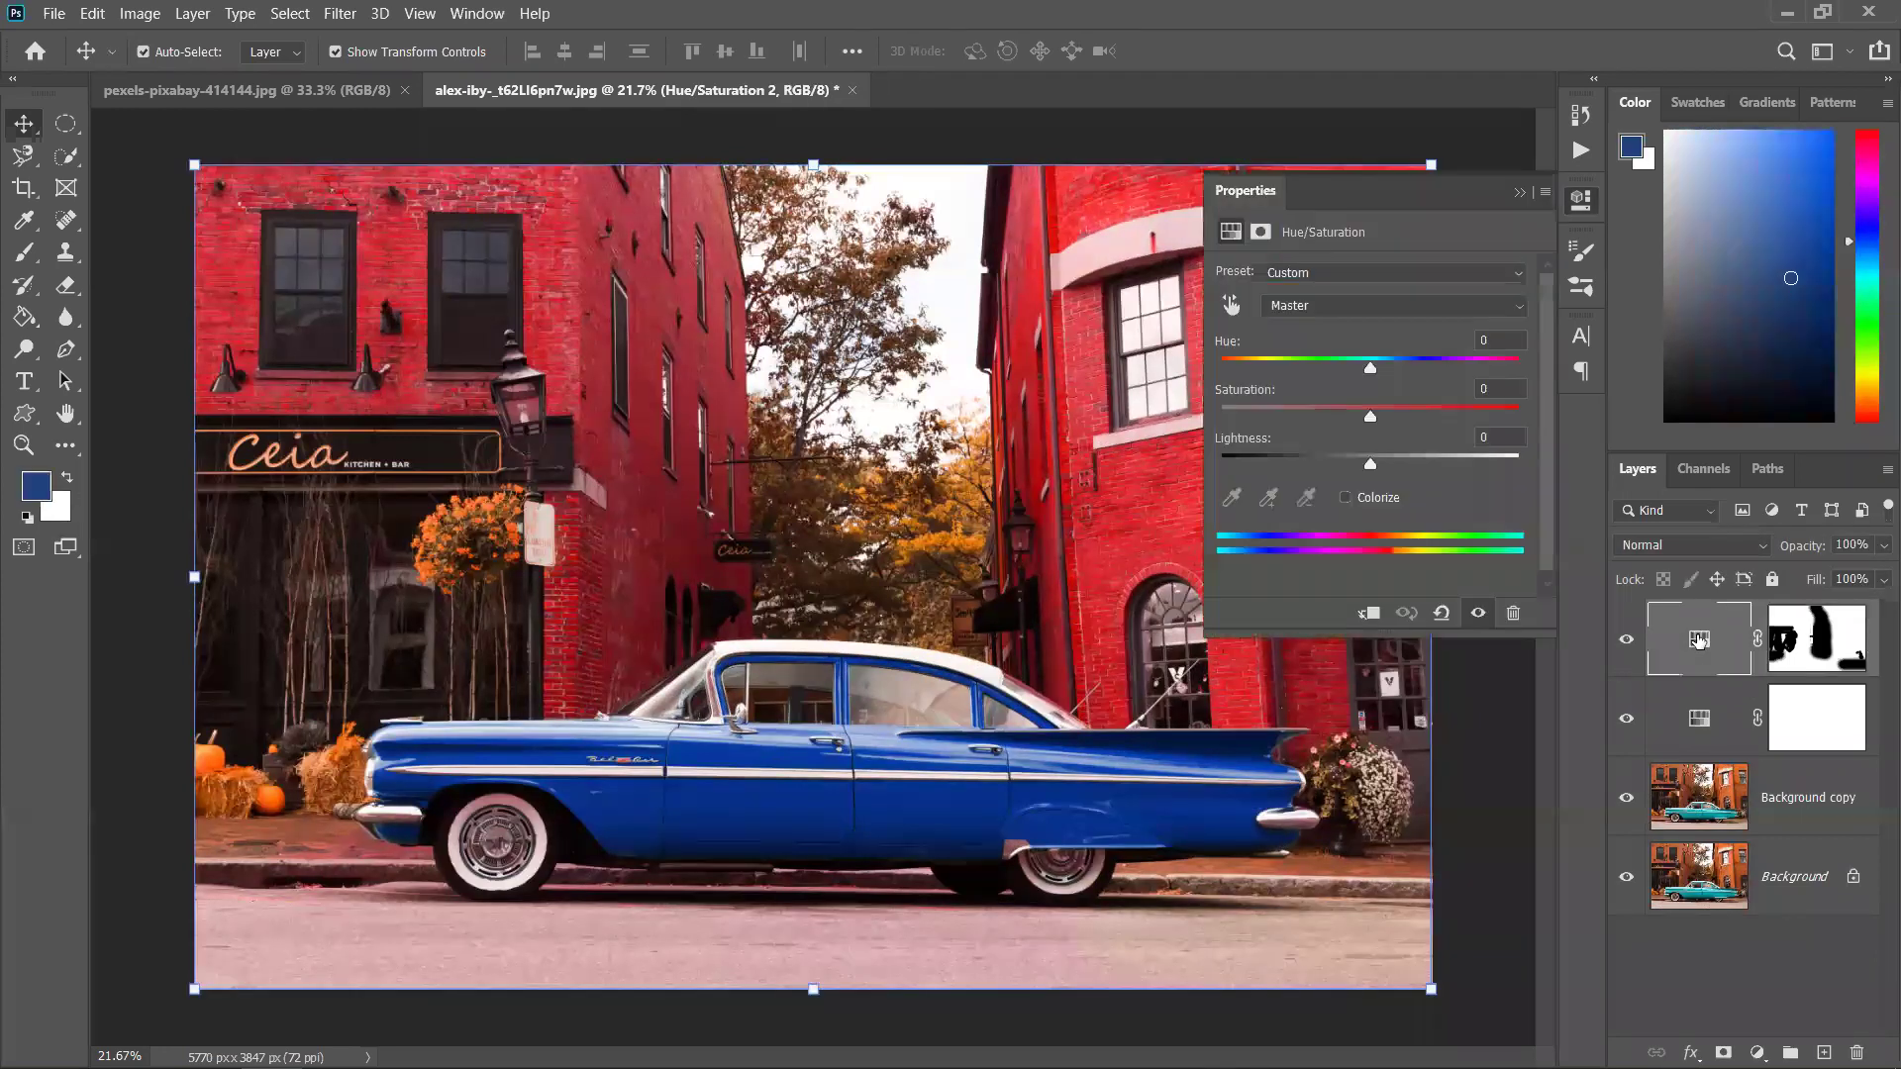
pyautogui.moveTo(1346, 366); pyautogui.dragTo(1360, 388)
pyautogui.hotkey('ctrl', 'z')
pyautogui.click(1520, 193)
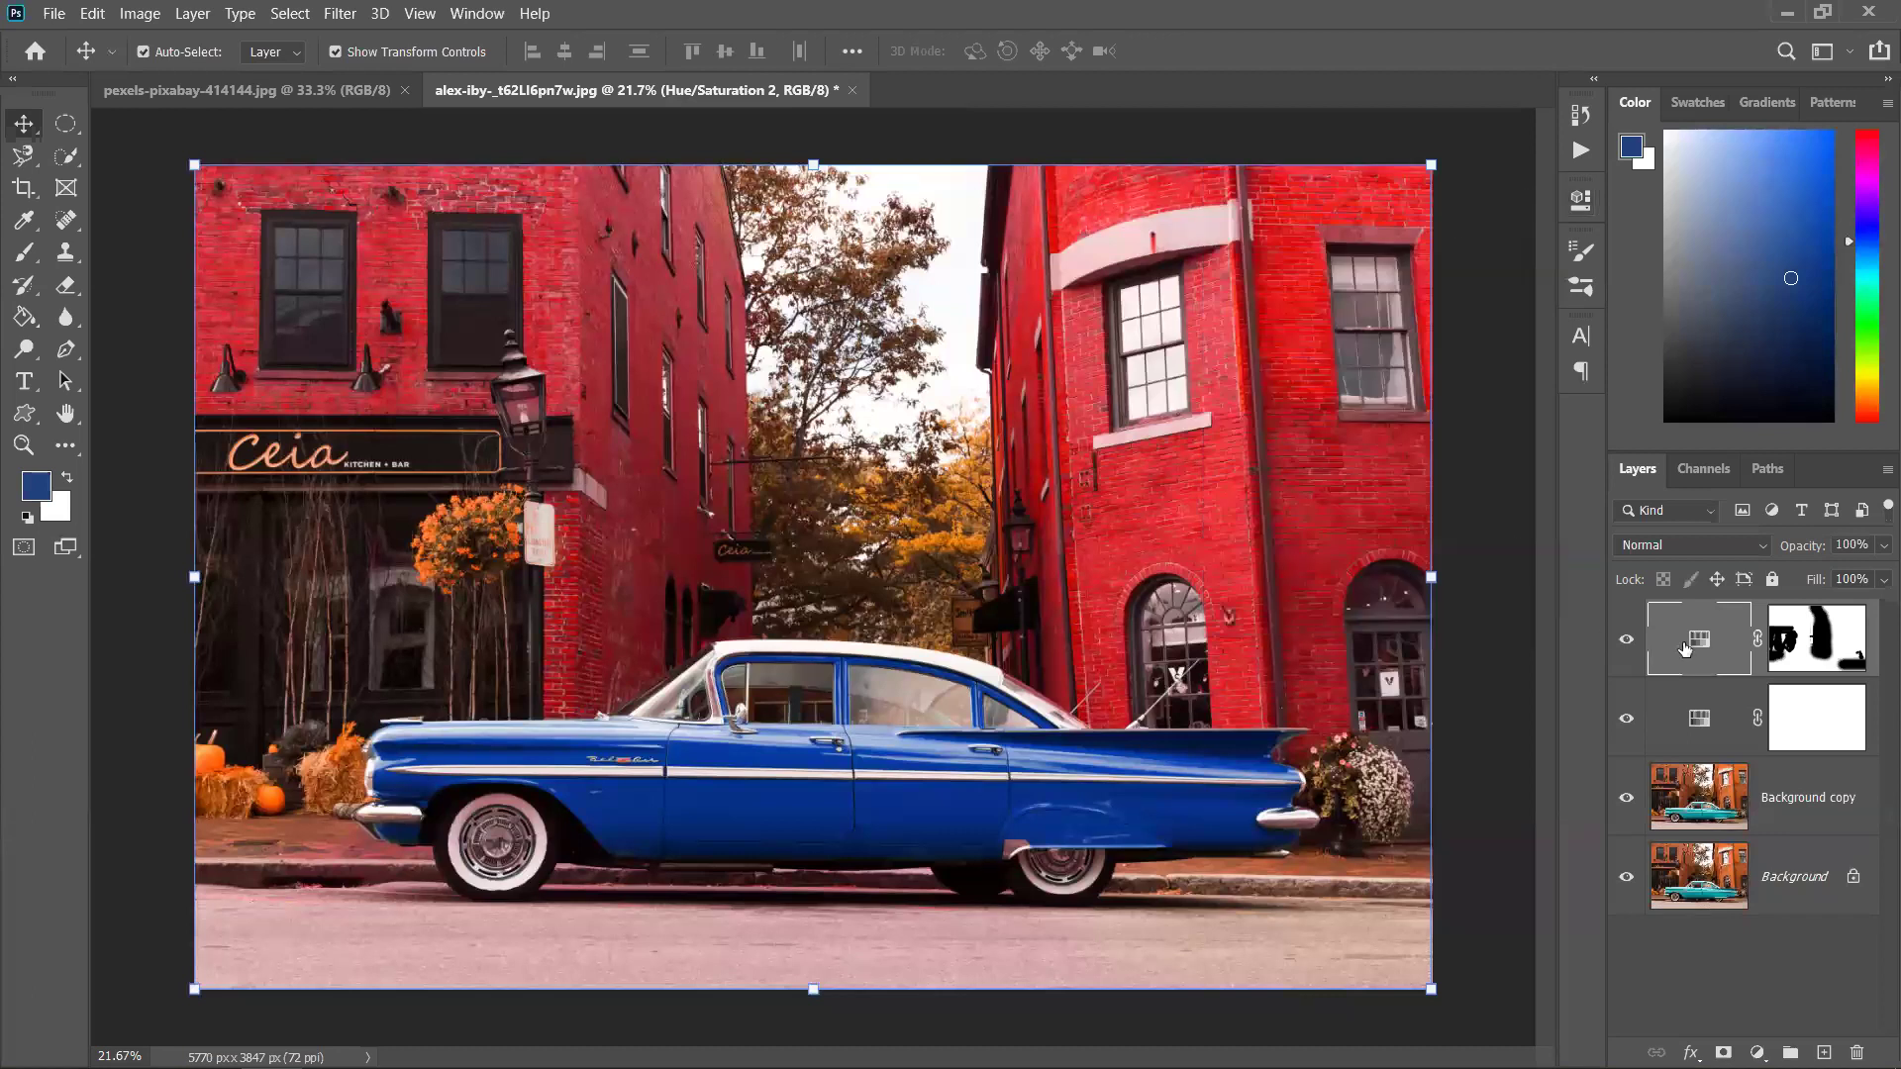
# Deselect the adjustment layer and close the car photo without saving its changes
pyautogui.click(1691, 988)
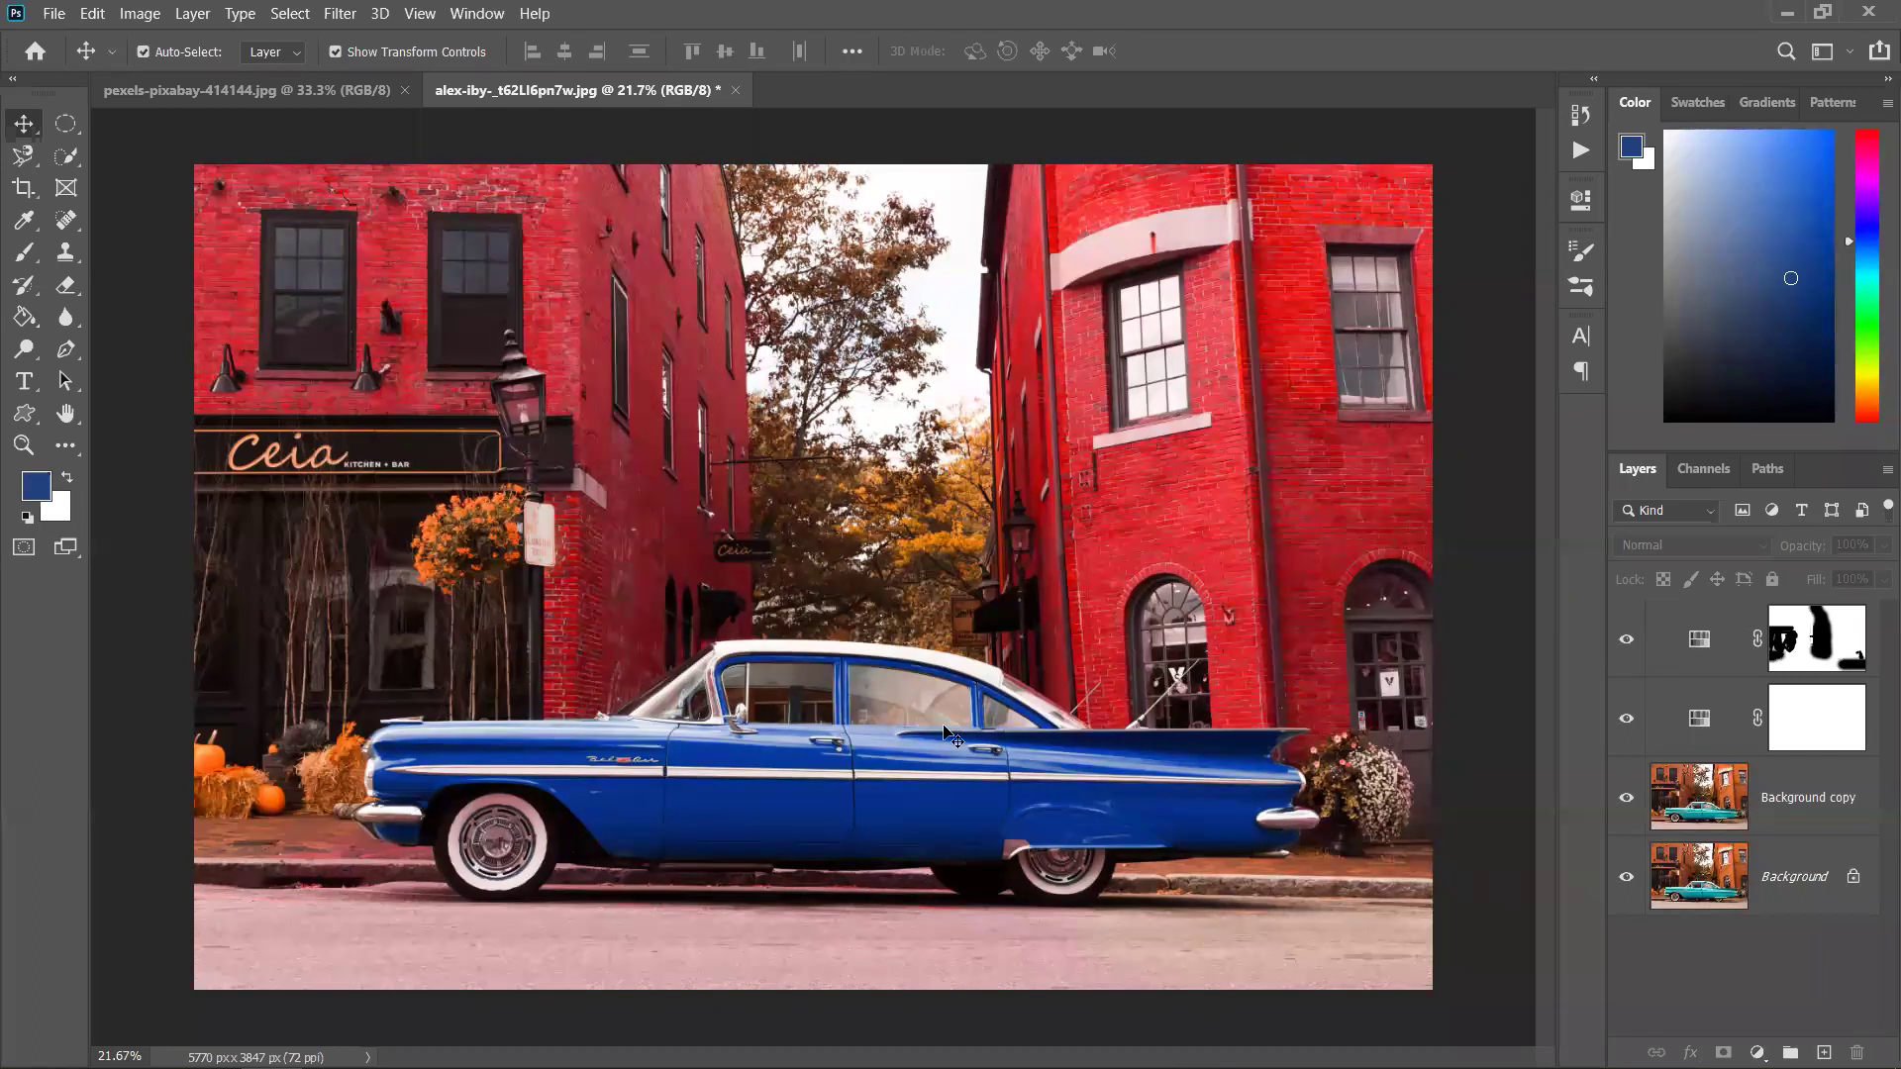
pyautogui.click(738, 90)
pyautogui.click(1008, 426)
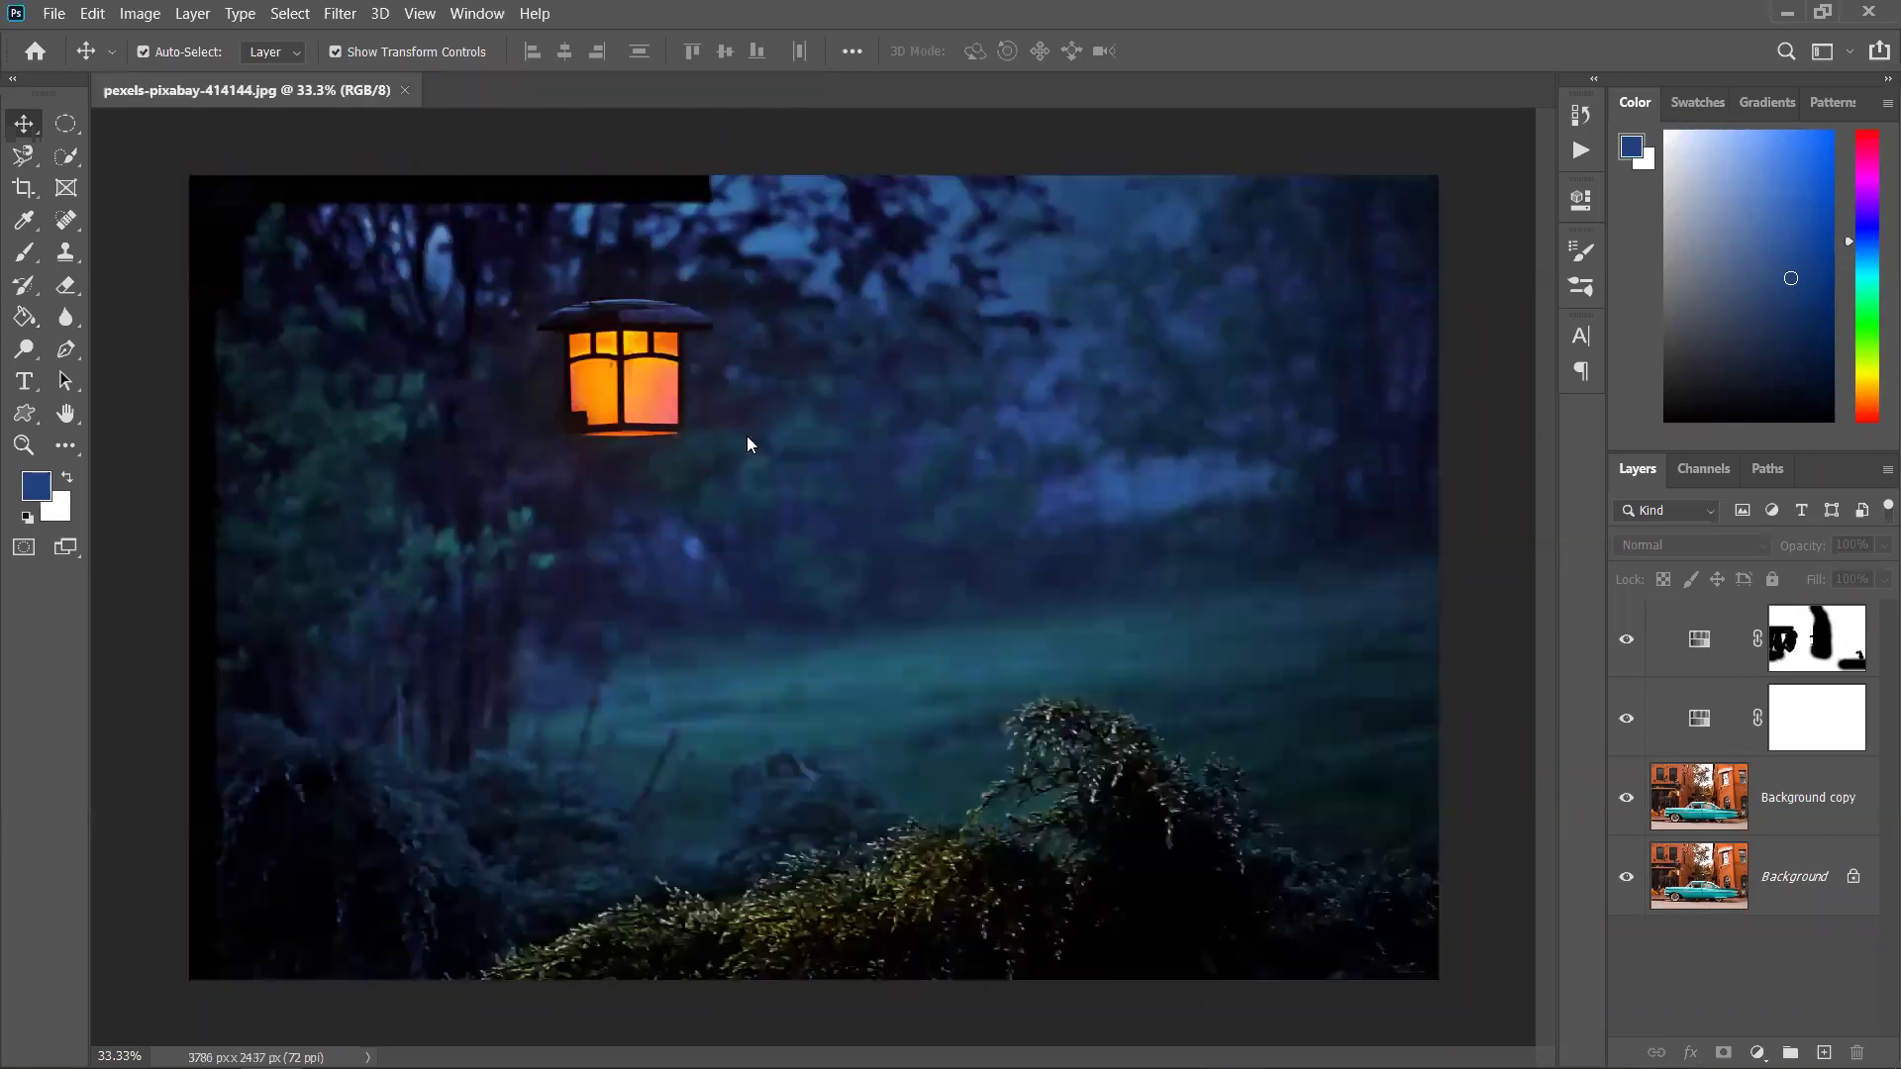
# Open the strawberry photo pexels-pixabay-46174 from the Downloads folder
pyautogui.click(53, 14)
pyautogui.click(77, 59)
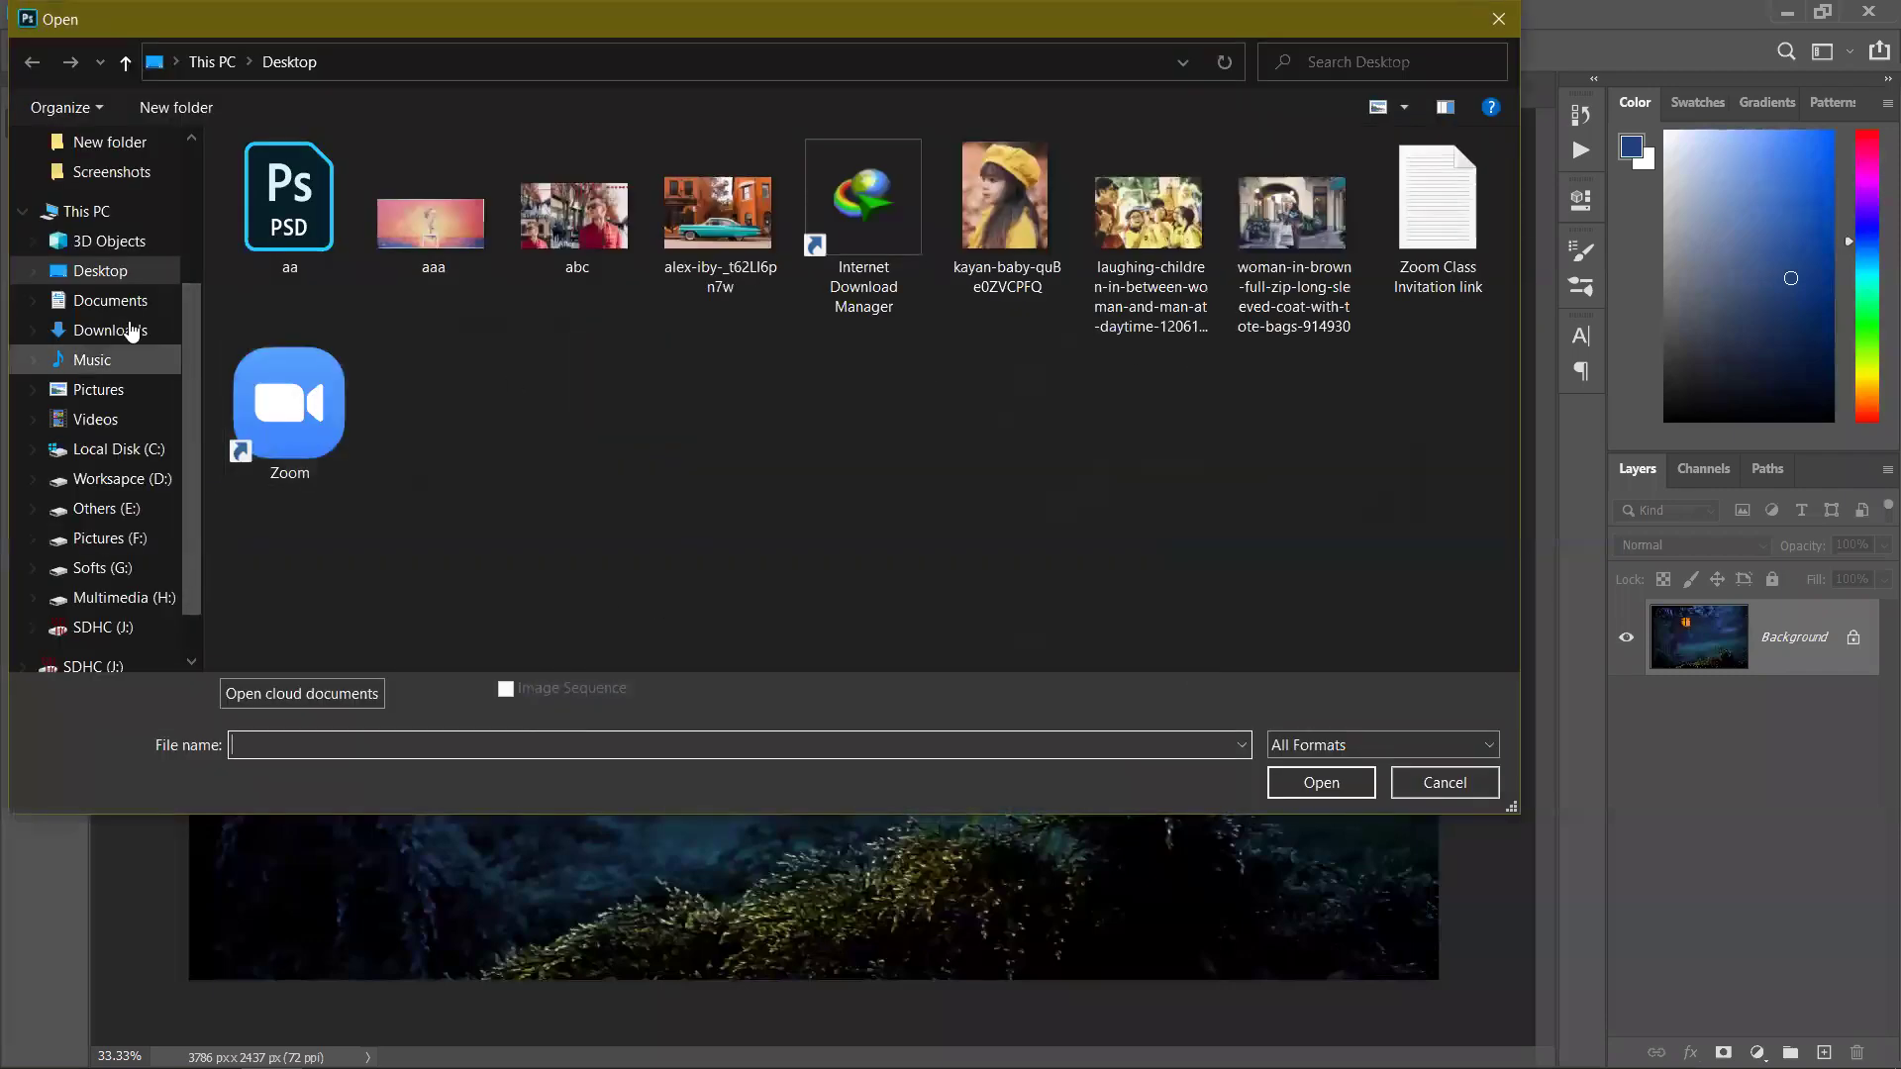
pyautogui.click(105, 334)
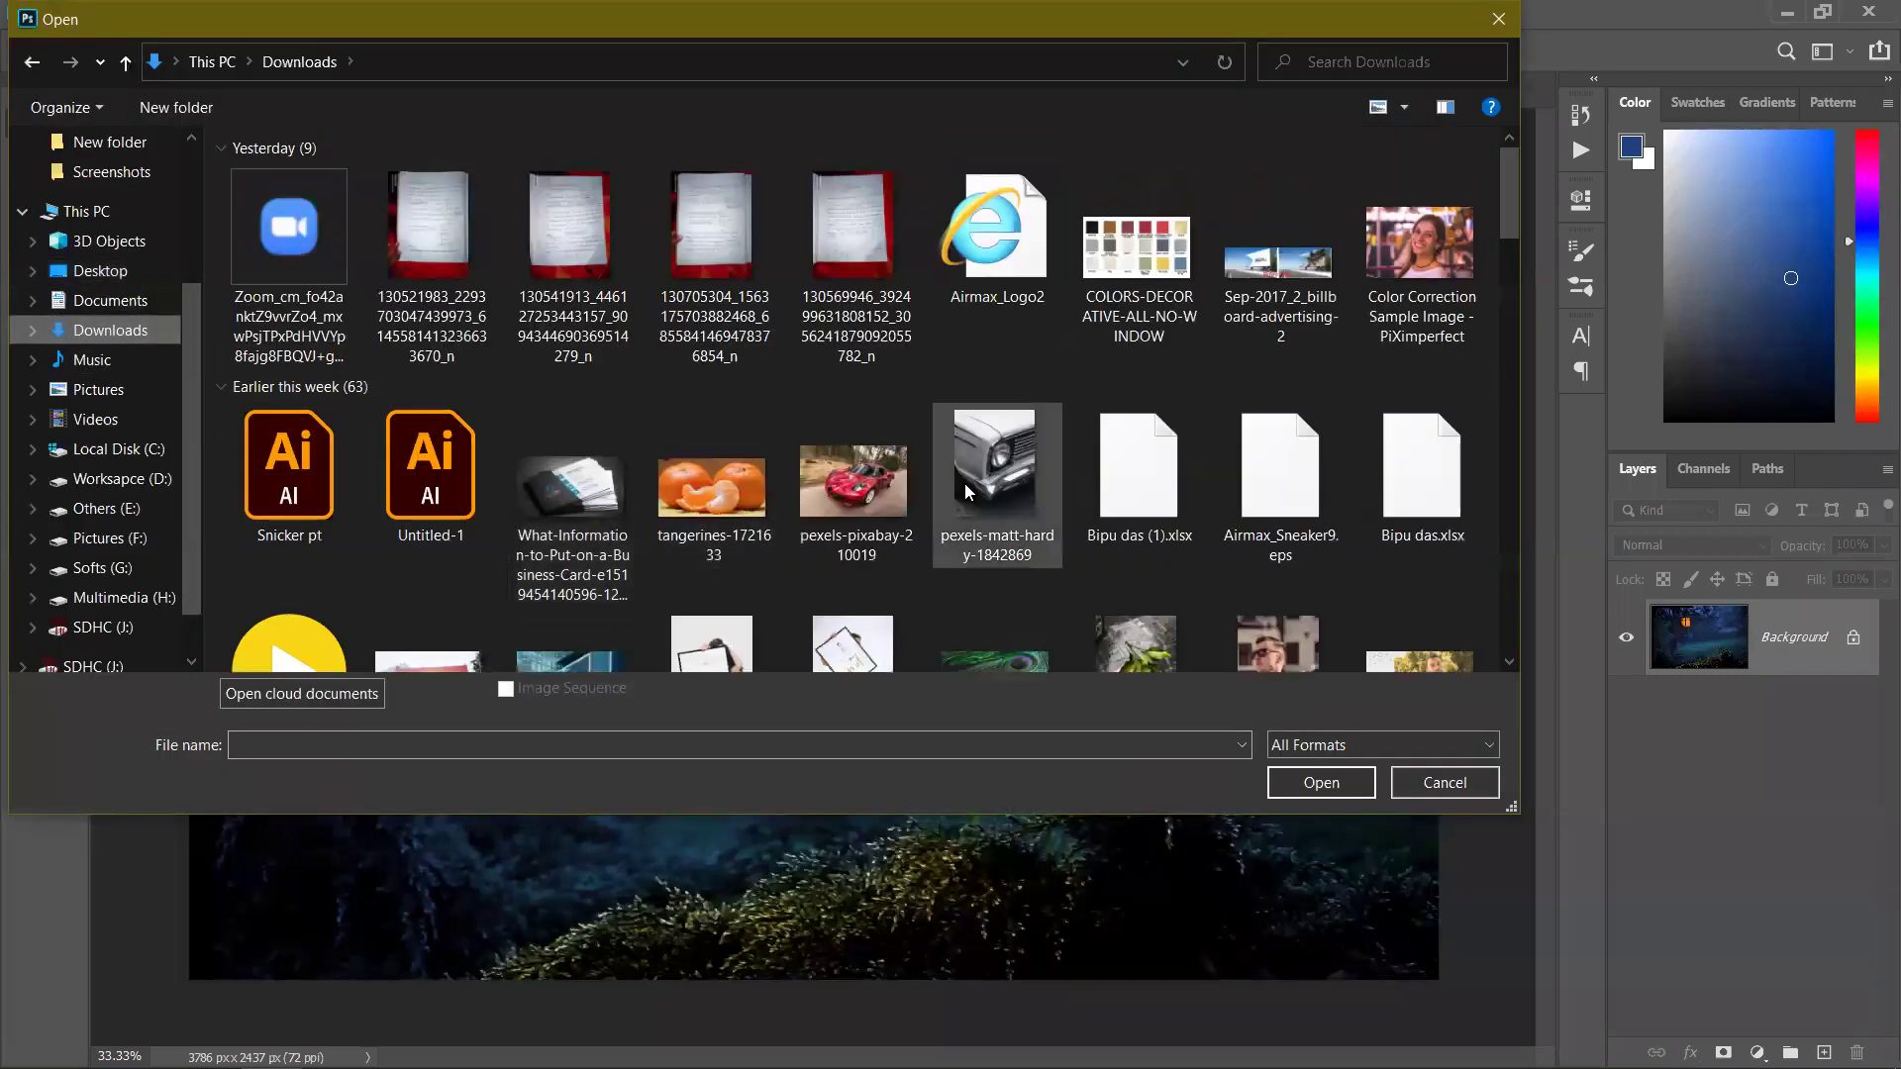
pyautogui.scroll(-5, 990, 476)
pyautogui.scroll(-10, 708, 497)
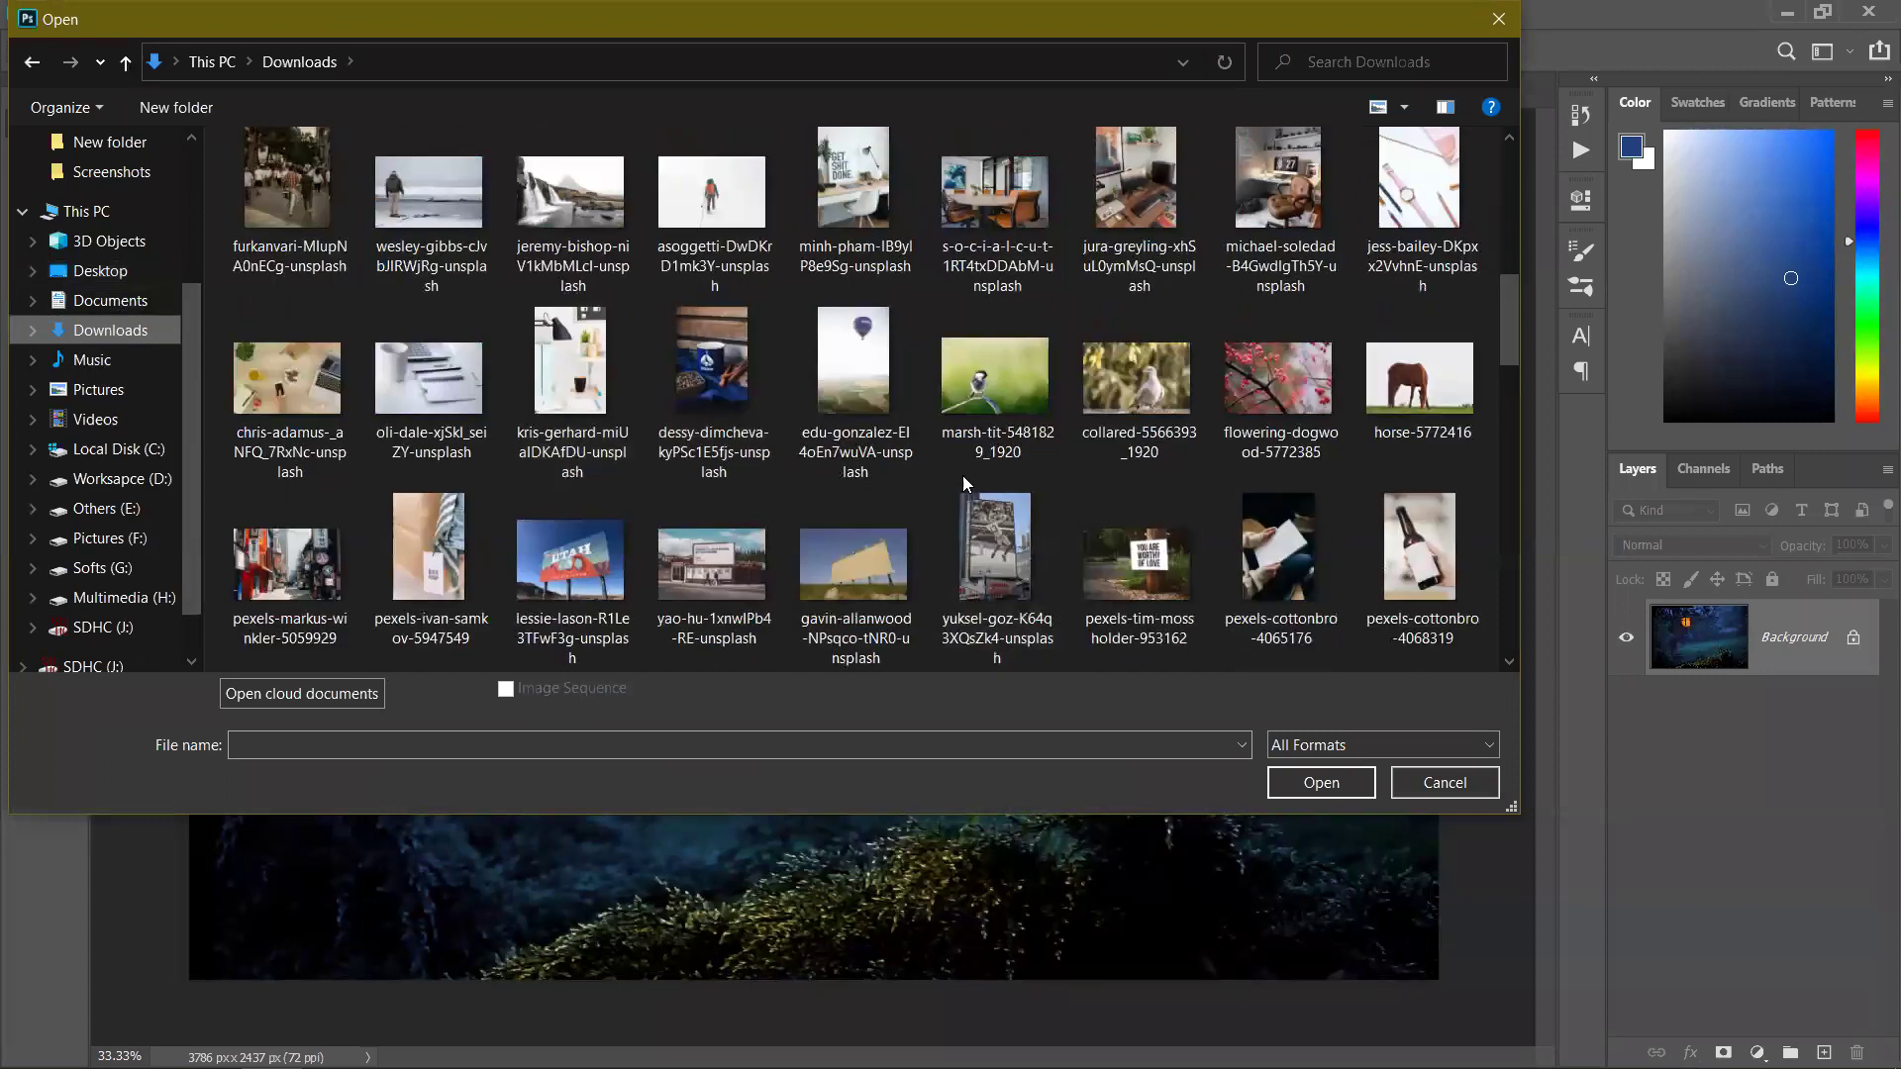
pyautogui.scroll(-5, 960, 453)
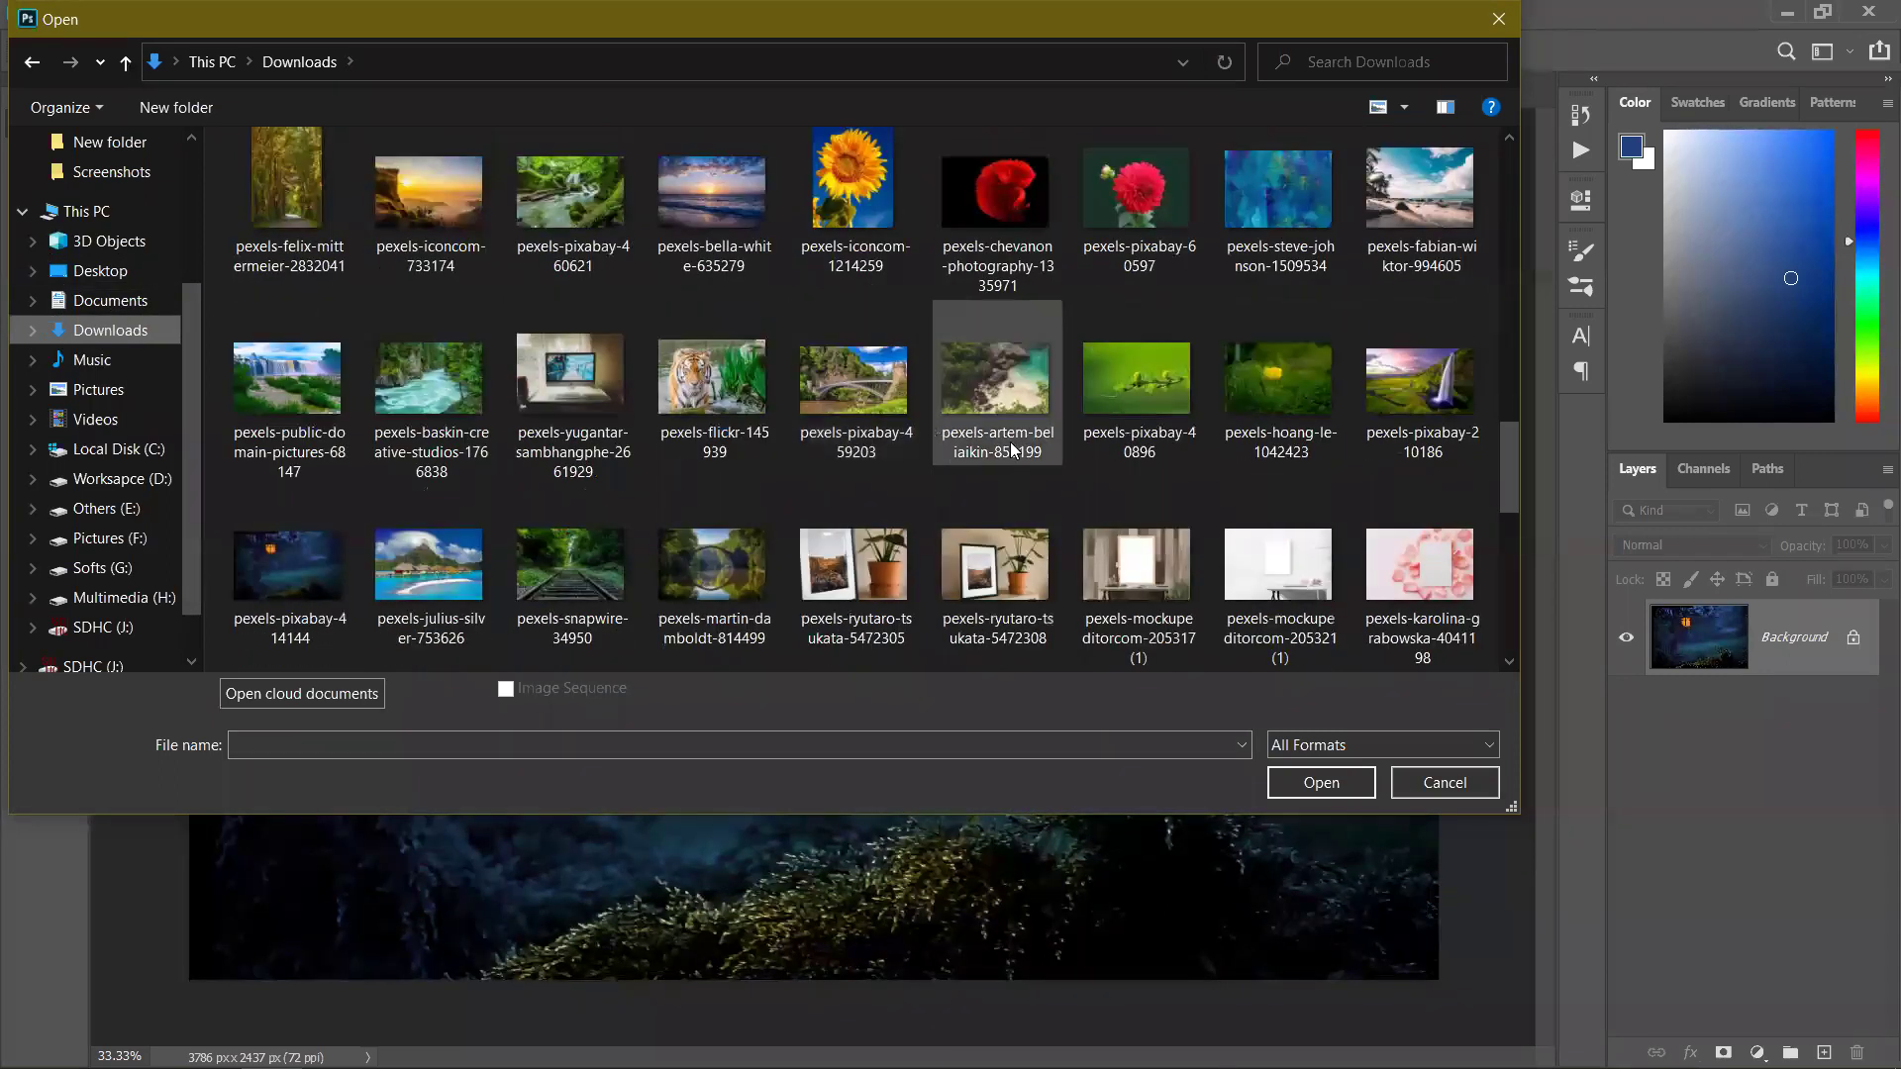
pyautogui.scroll(-10, 1012, 451)
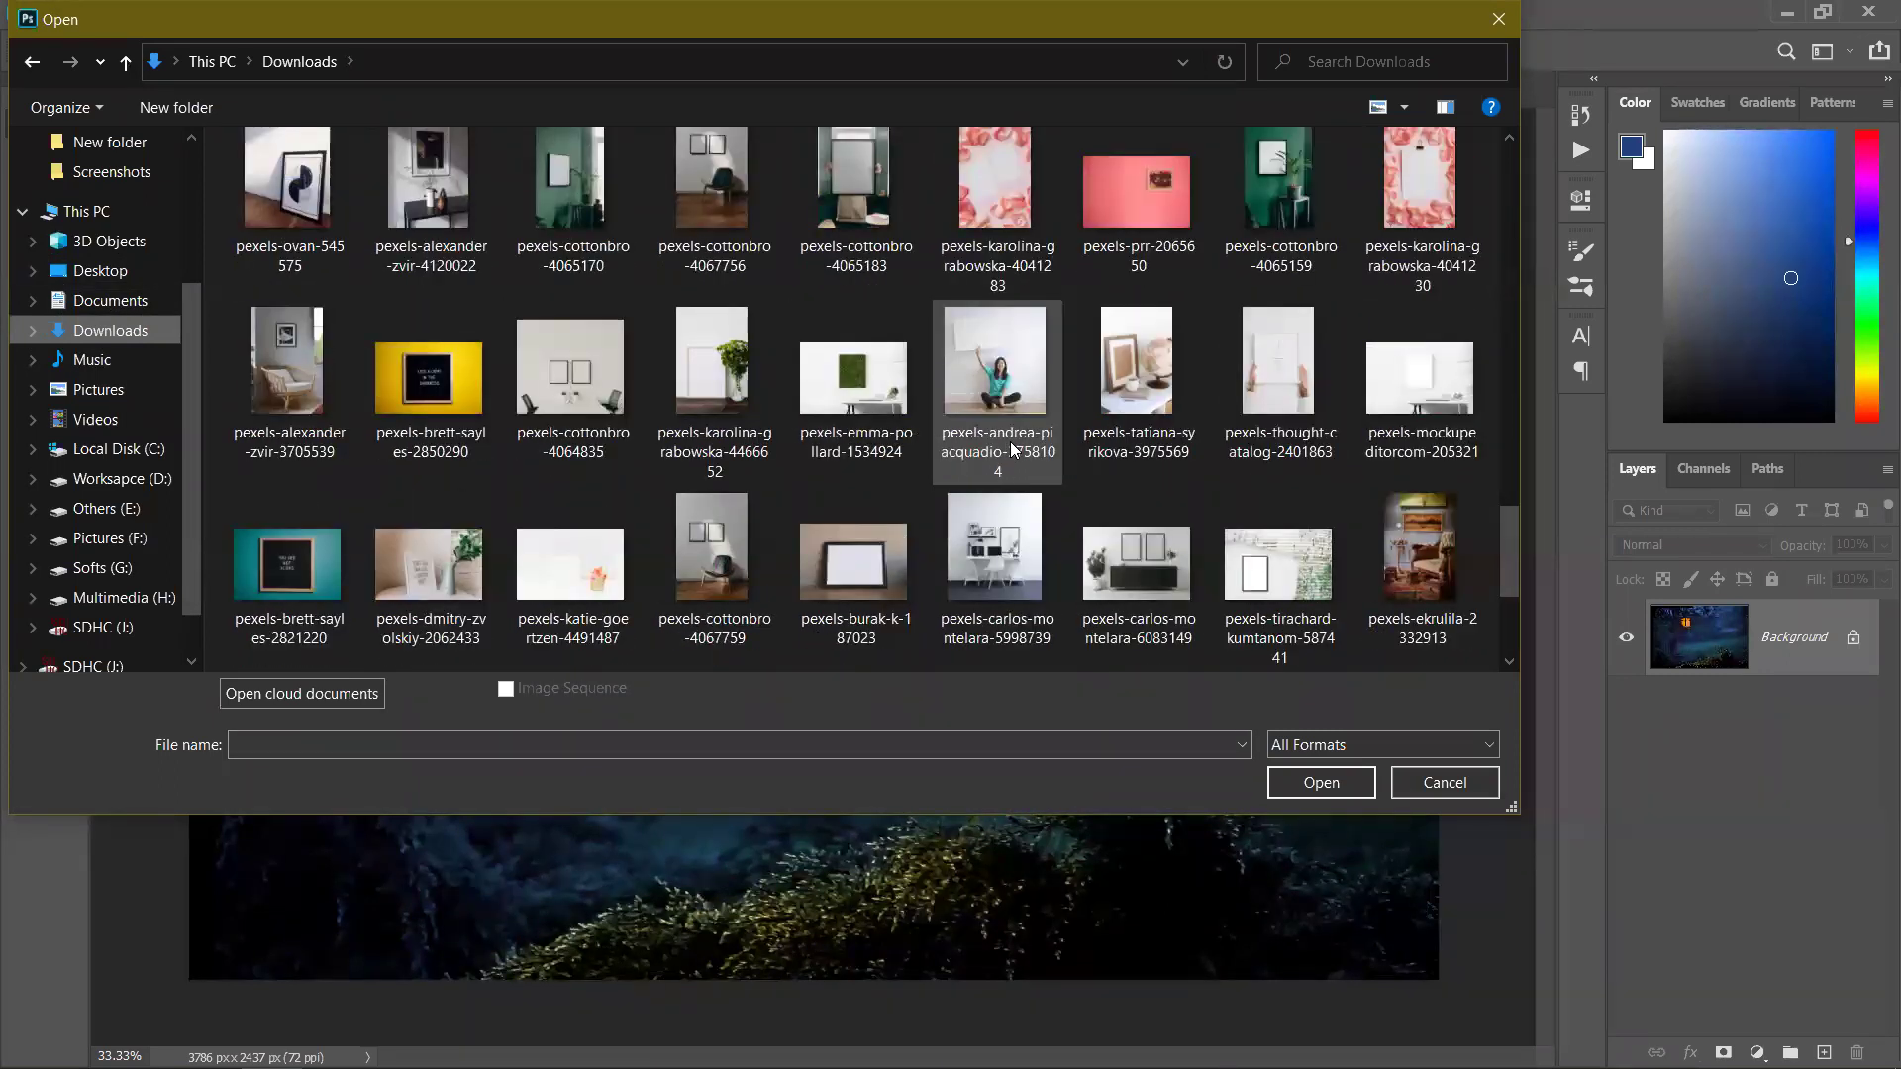
pyautogui.scroll(-5, 1011, 451)
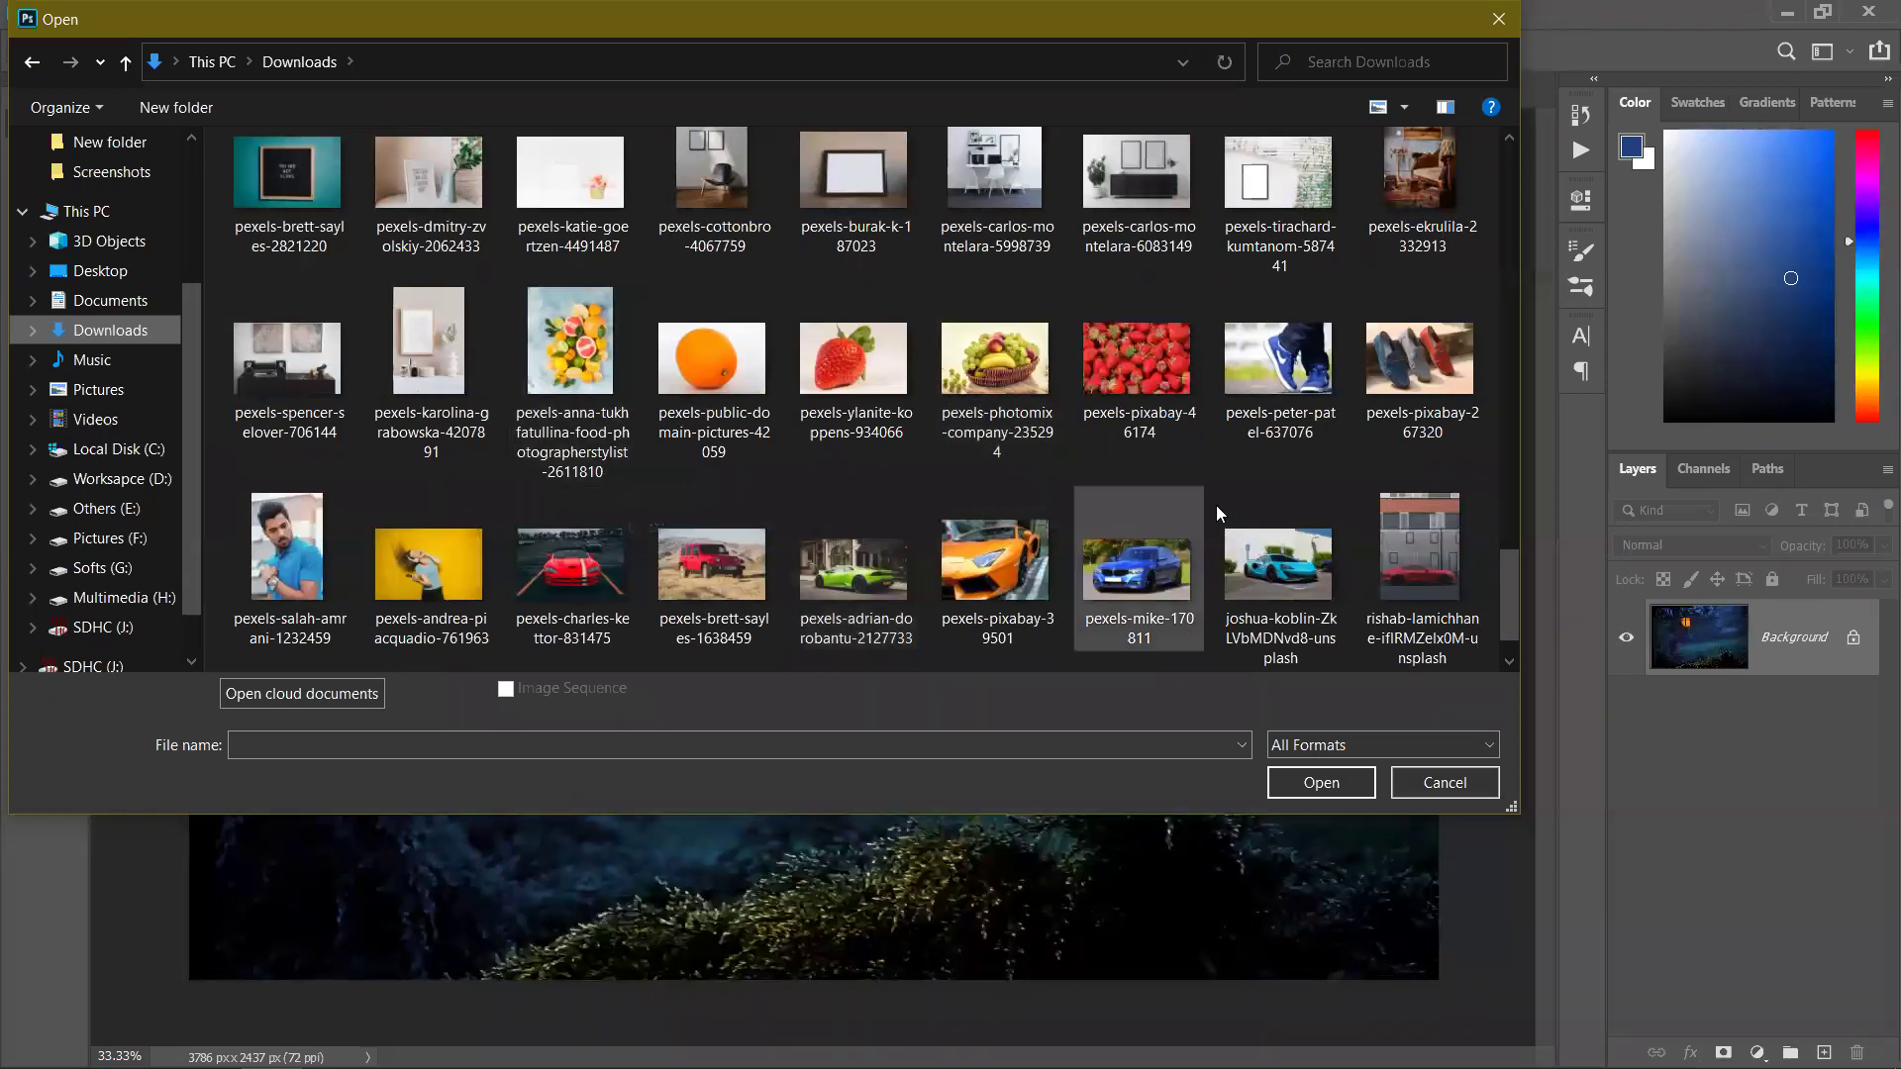
pyautogui.click(1139, 367)
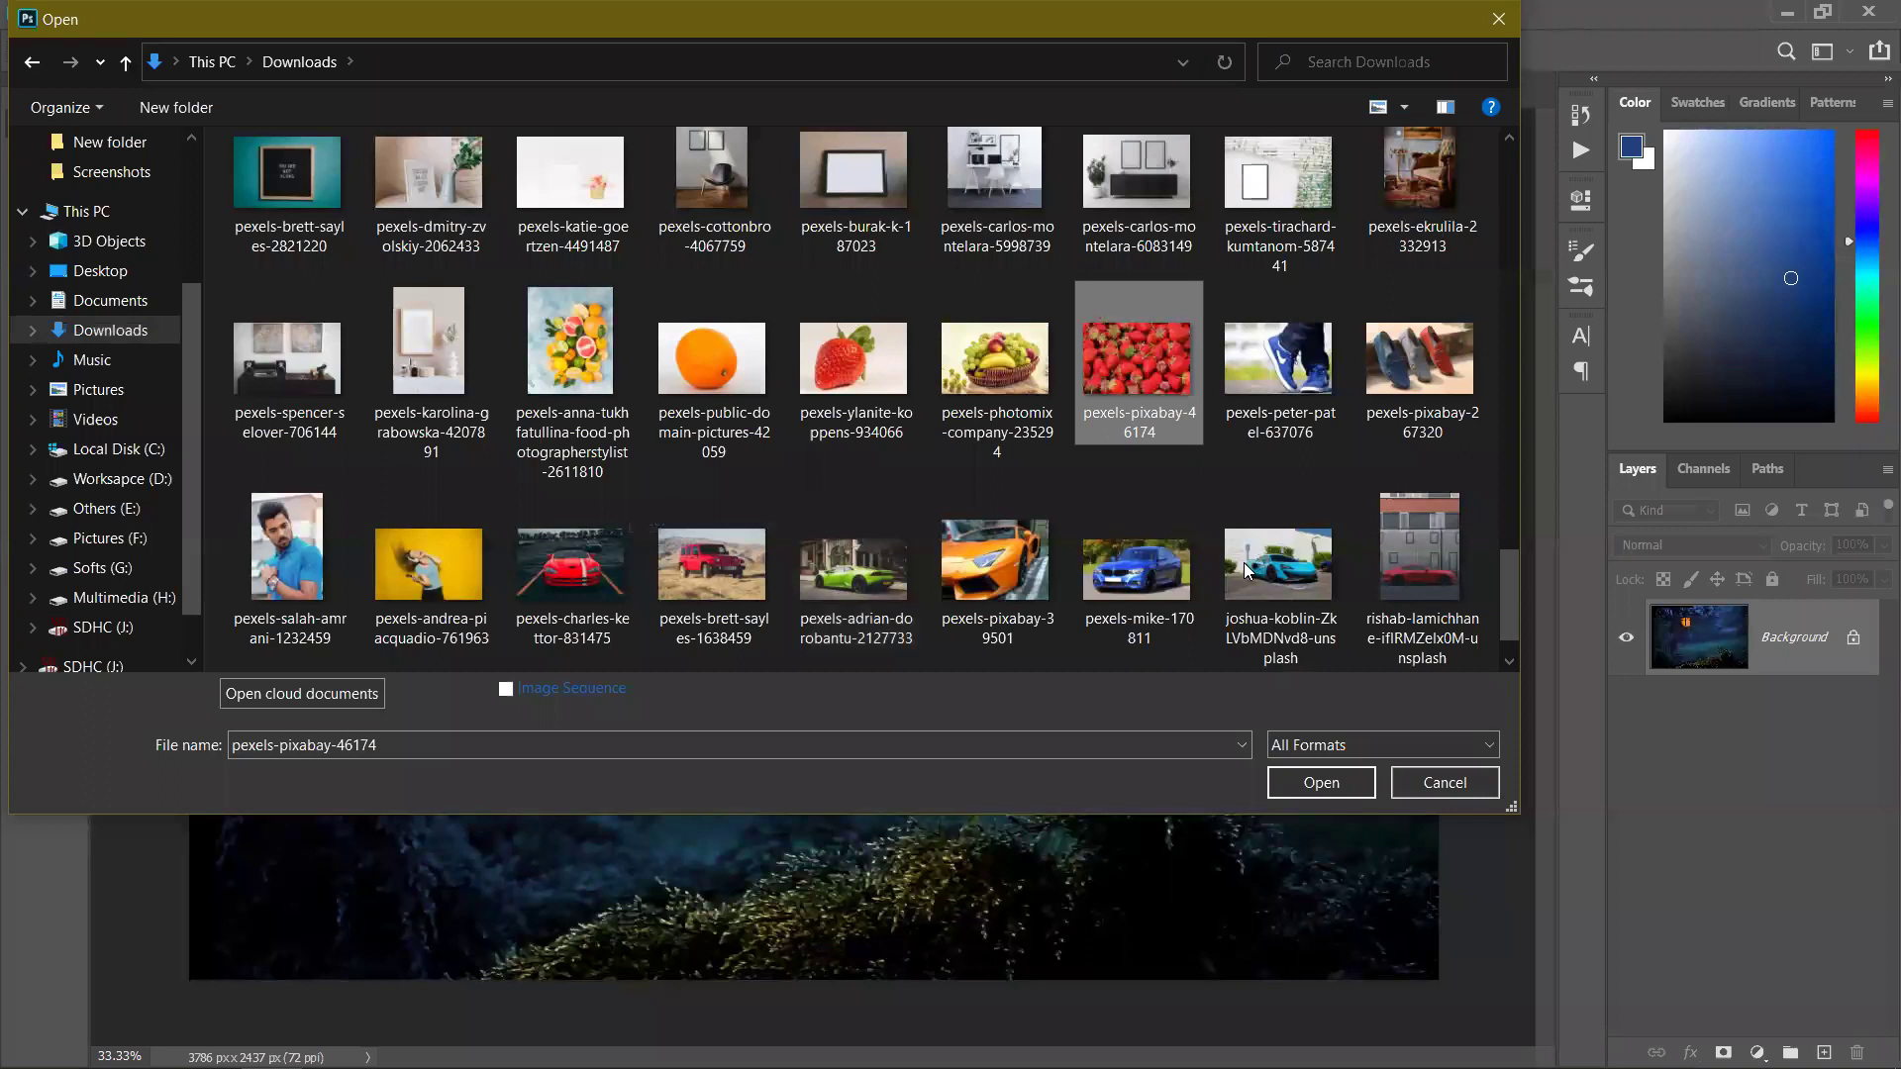
pyautogui.click(1321, 782)
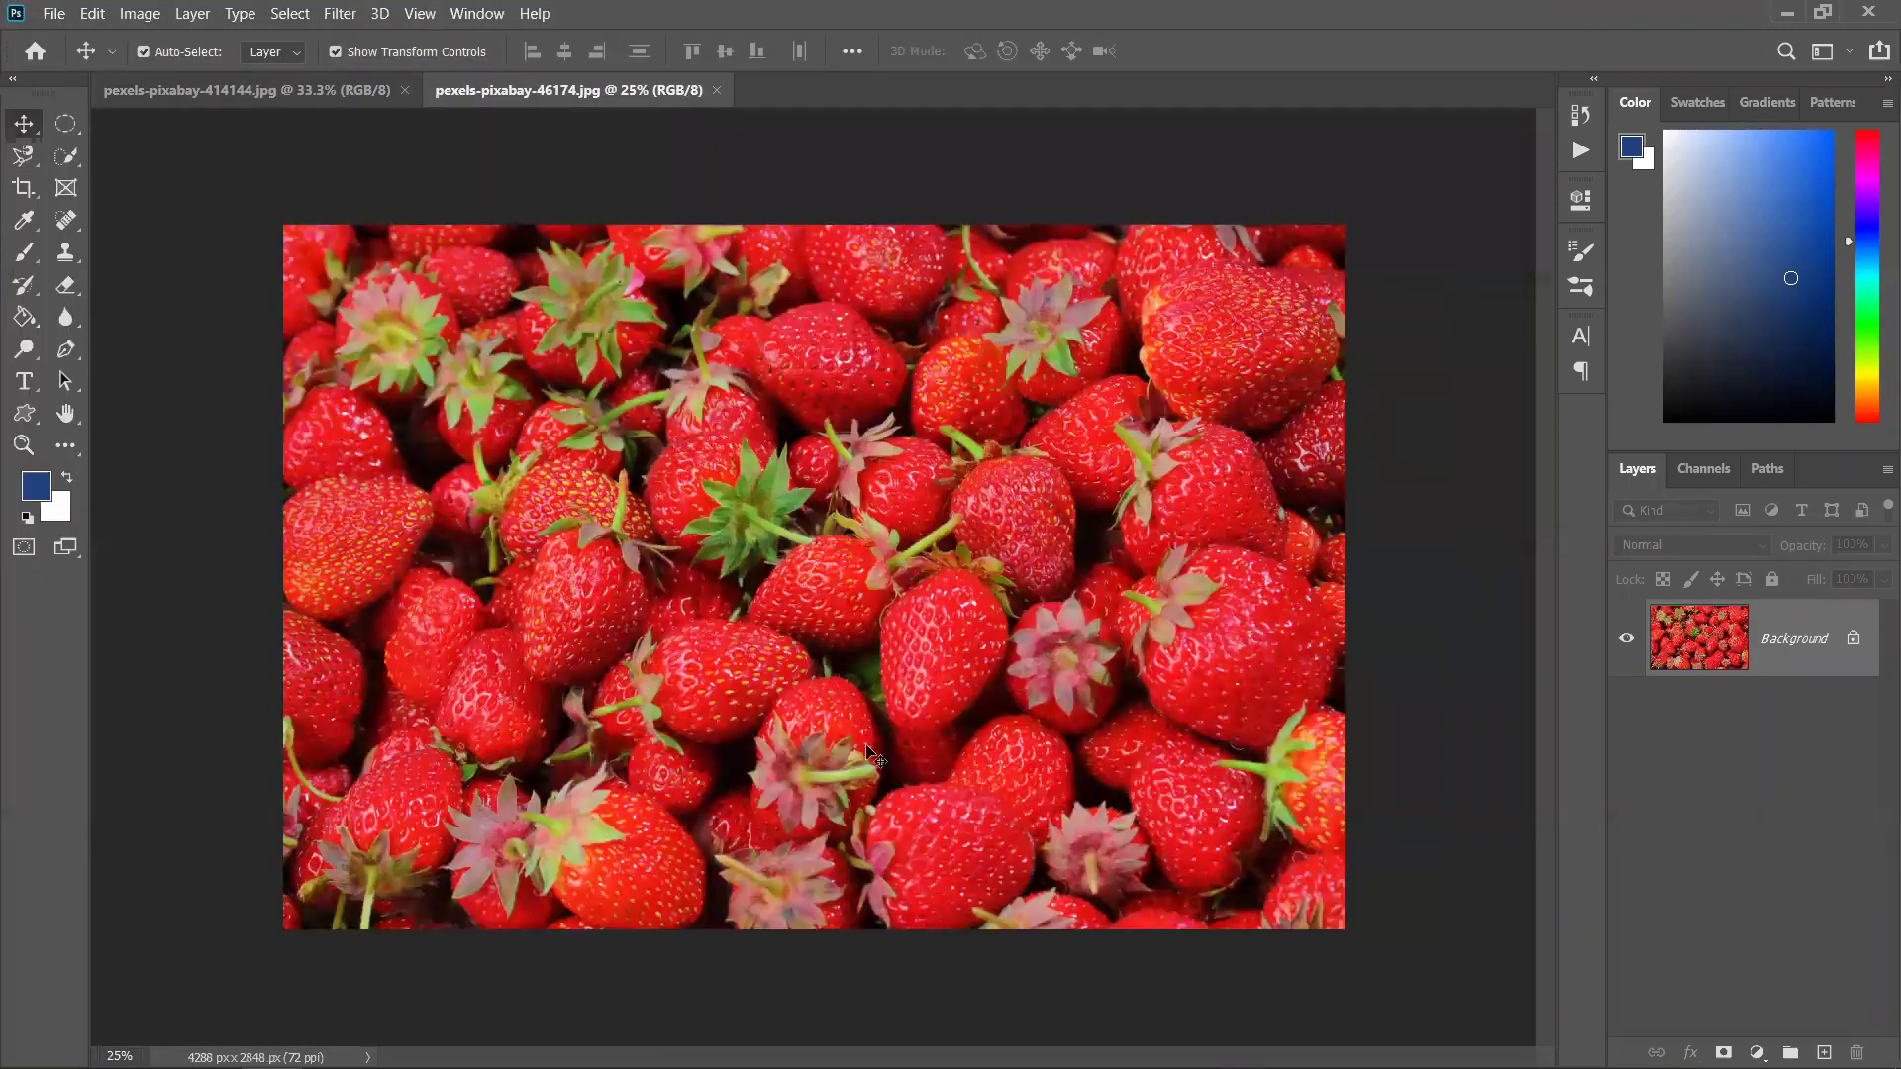
# Duplicate the Background layer of the strawberry photo
pyautogui.moveTo(1045, 621); pyautogui.dragTo(1086, 587)
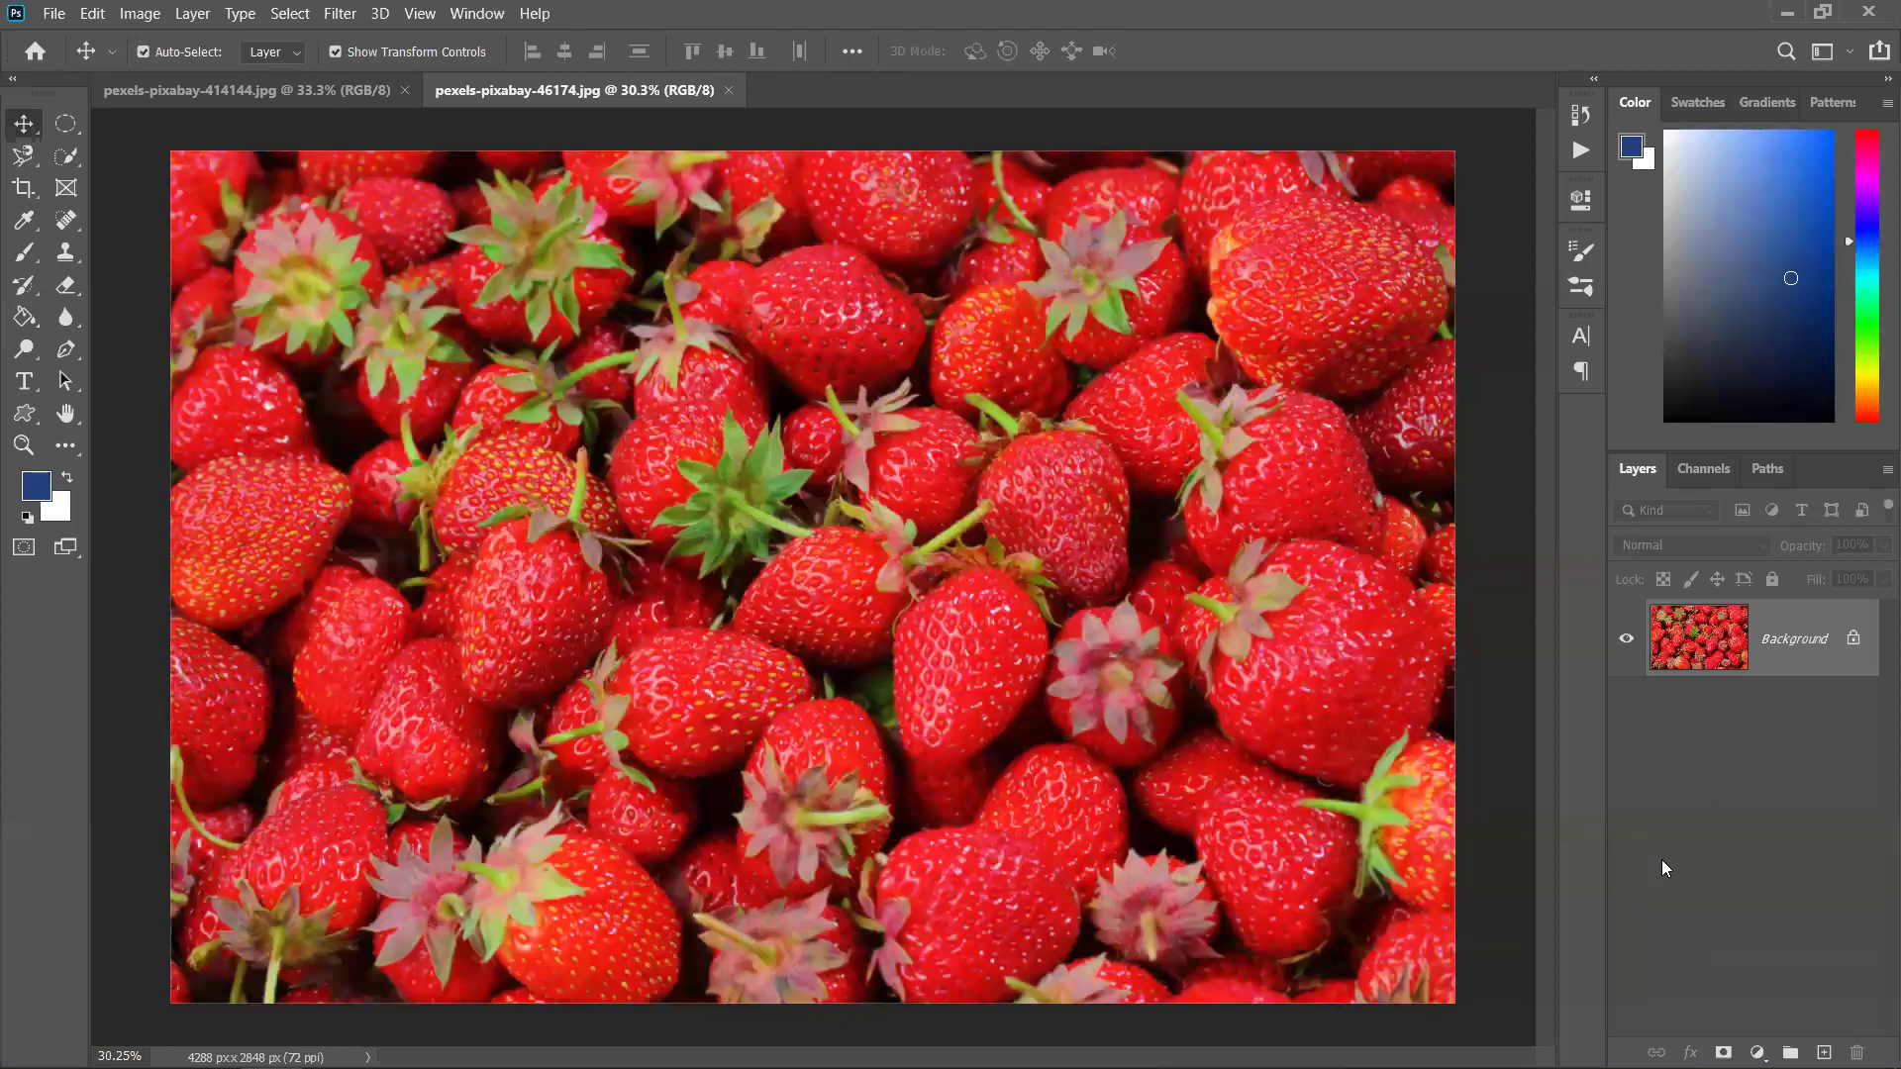
pyautogui.hotkey('ctrl', '-')
pyautogui.hotkey('ctrl', '+')
pyautogui.moveTo(1819, 659); pyautogui.dragTo(1824, 1049)
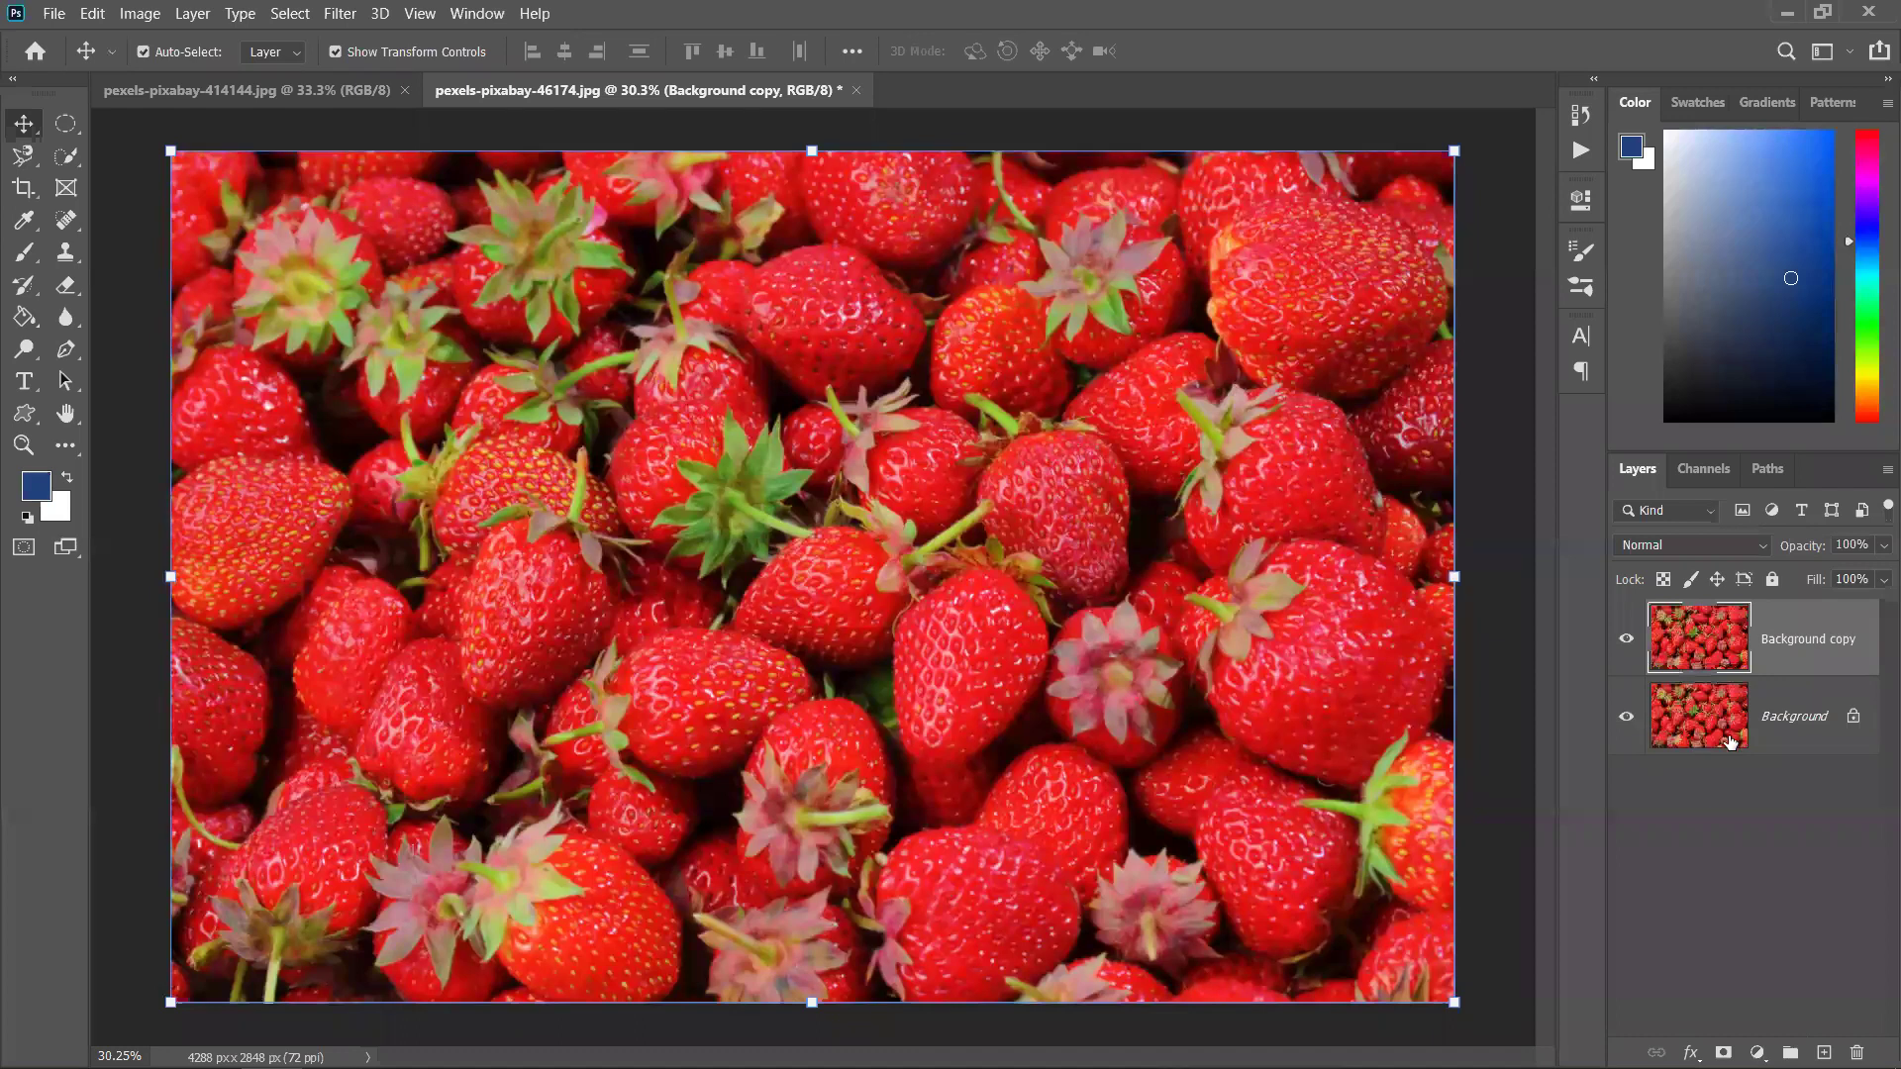
# Add a Hue/Saturation adjustment layer above the copy and target the Reds by sampling a strawberry in the image
pyautogui.click(1757, 1052)
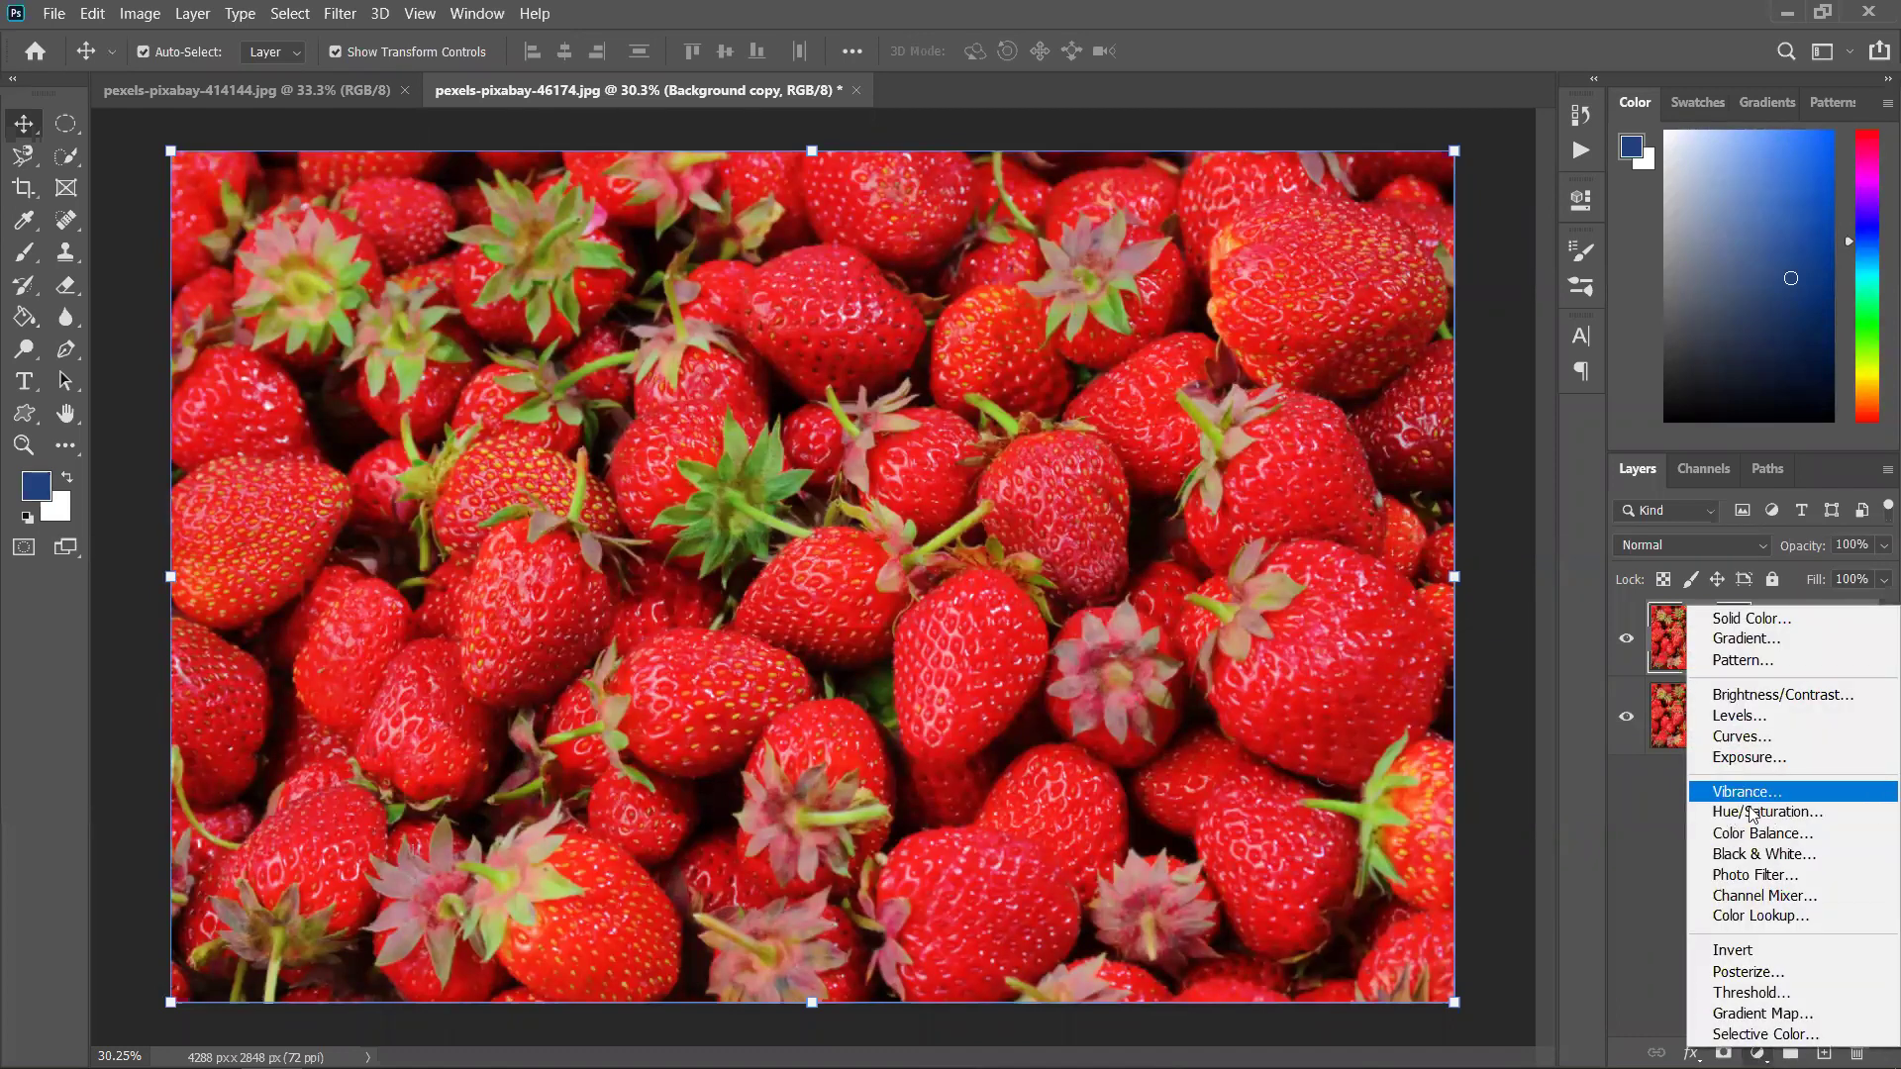
pyautogui.click(1828, 820)
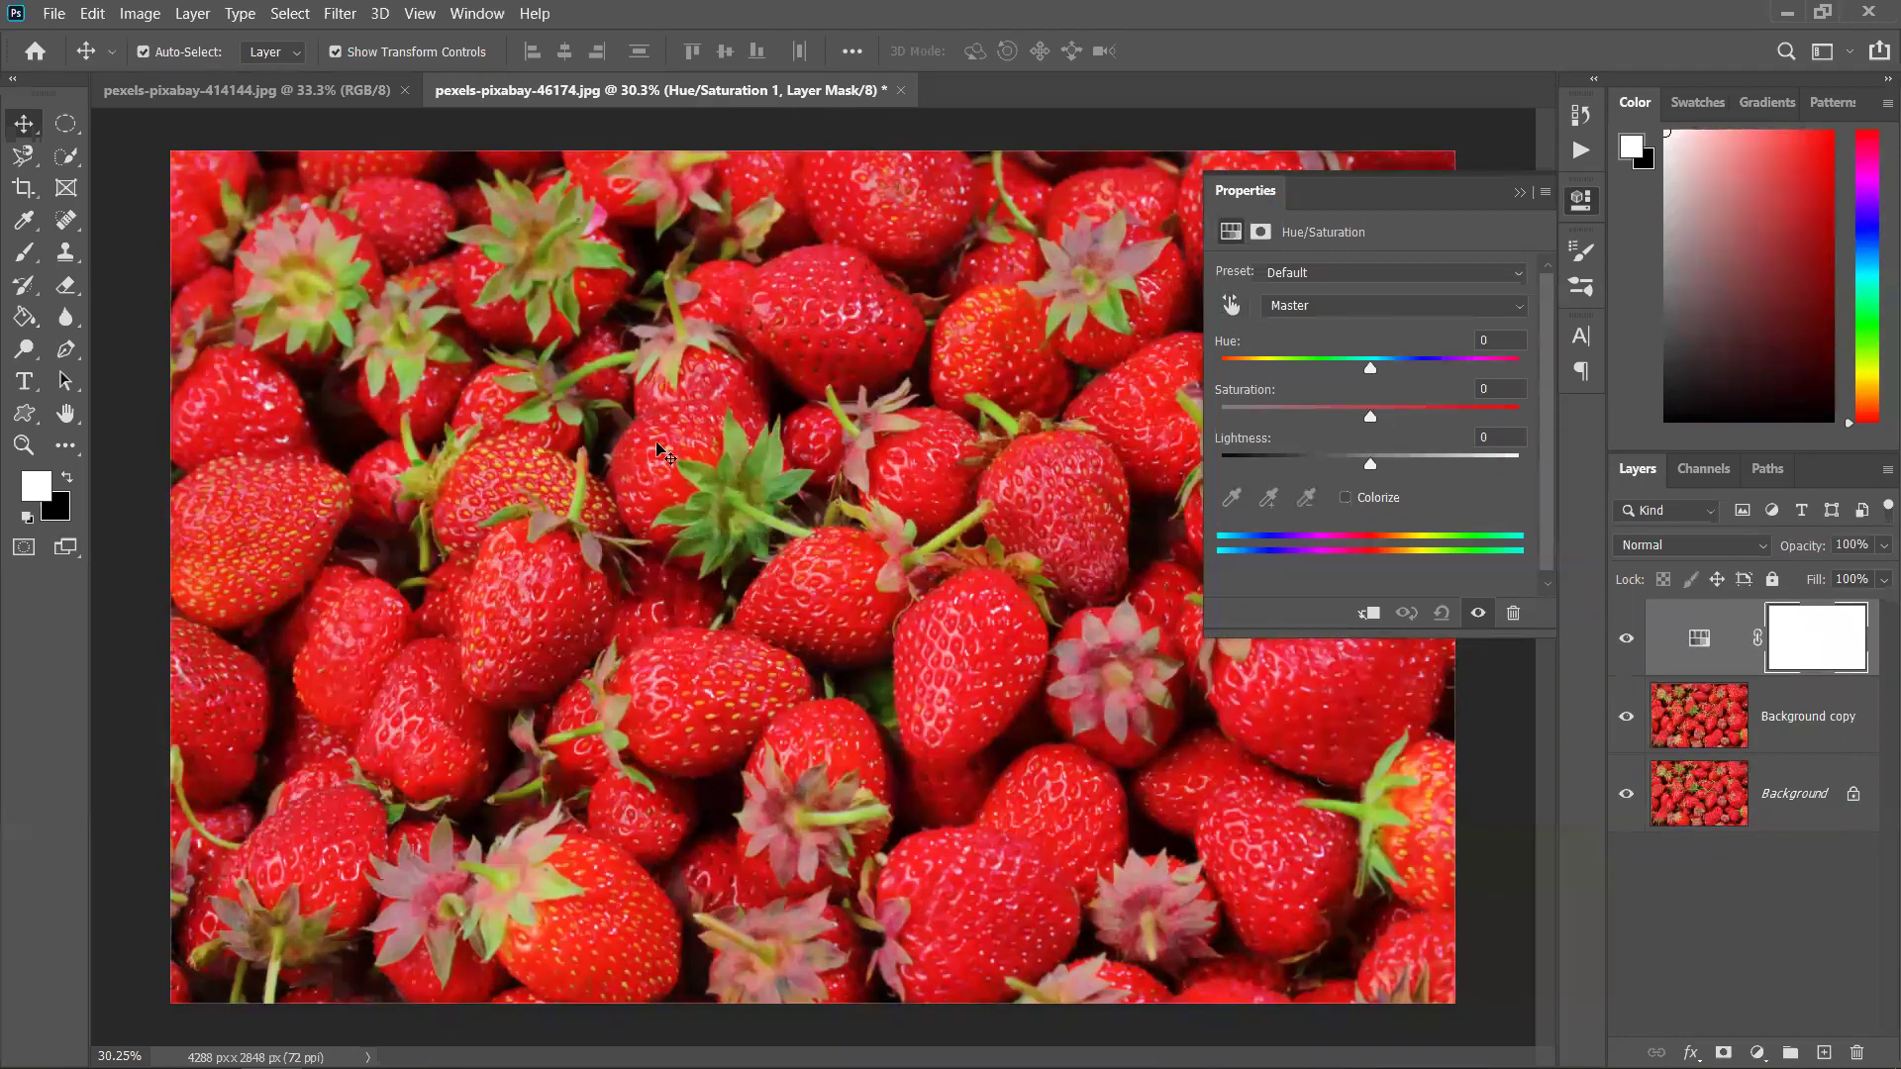
pyautogui.click(1232, 313)
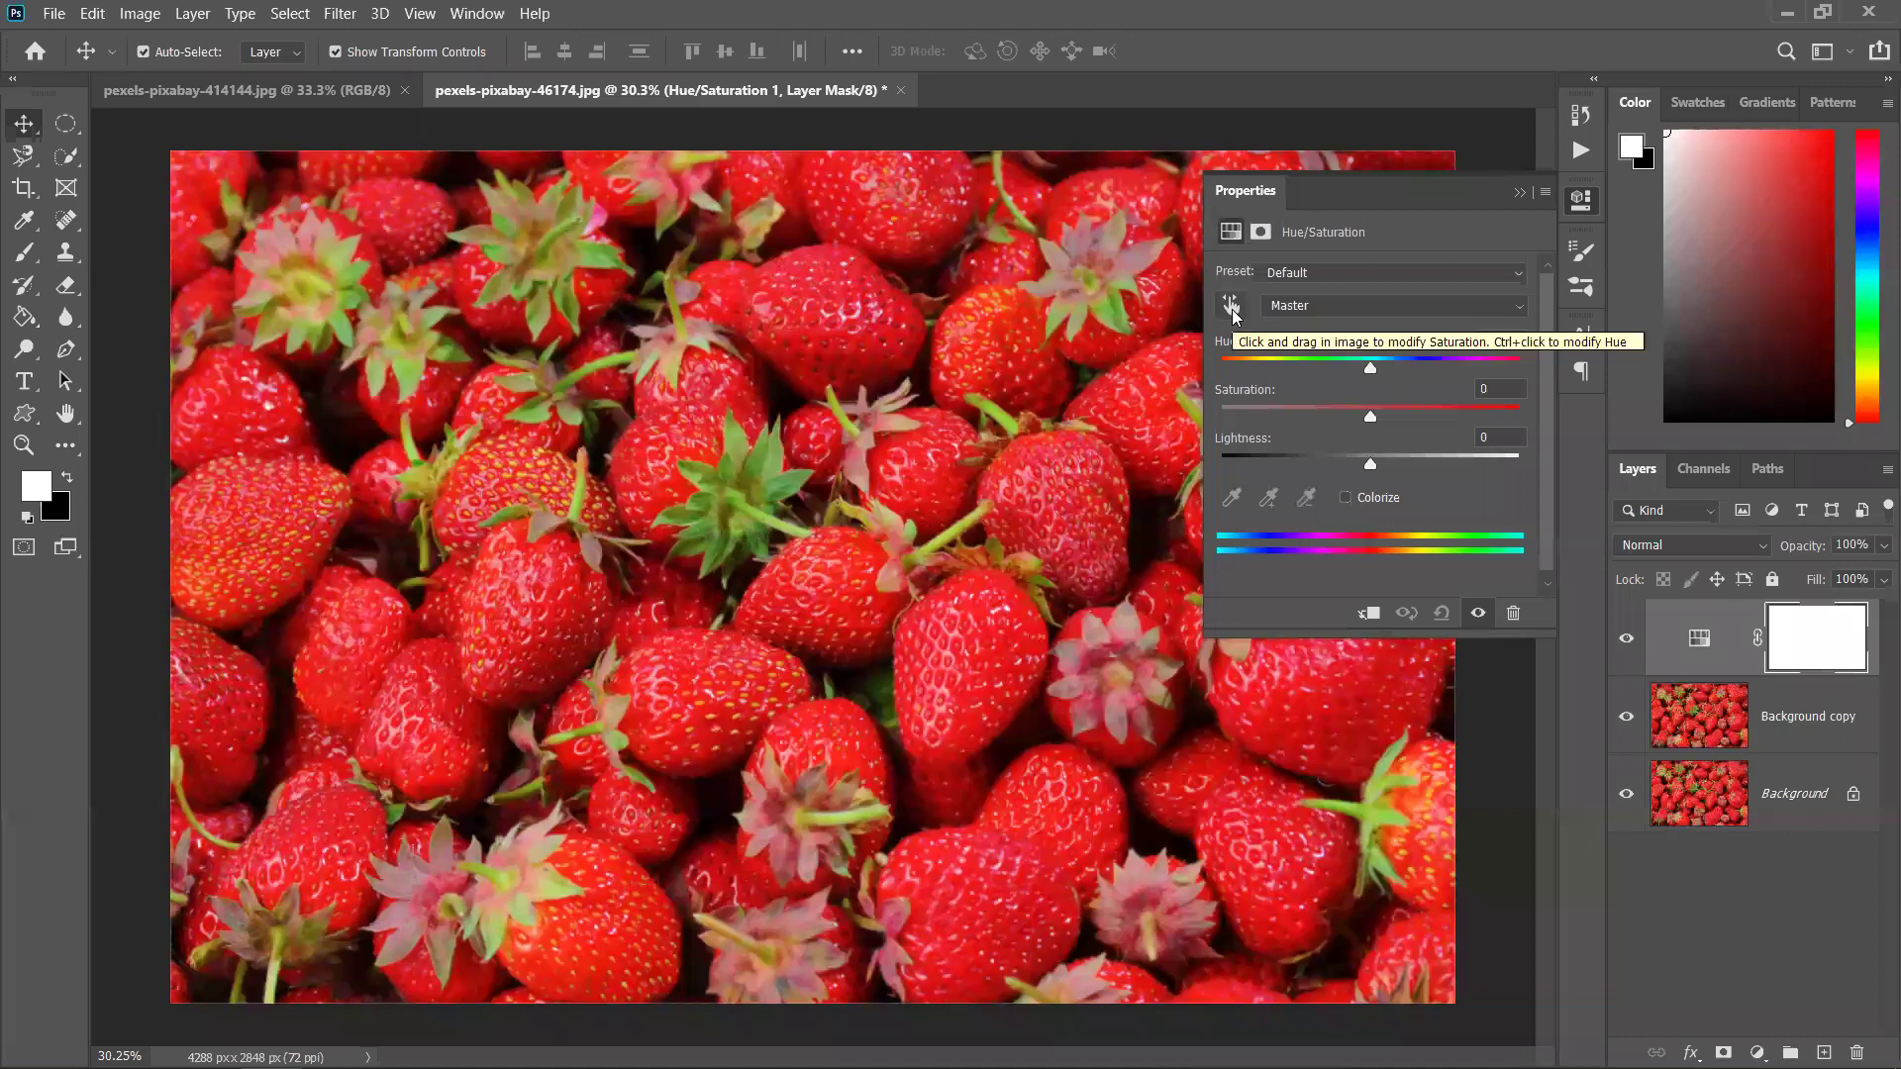
pyautogui.click(1233, 311)
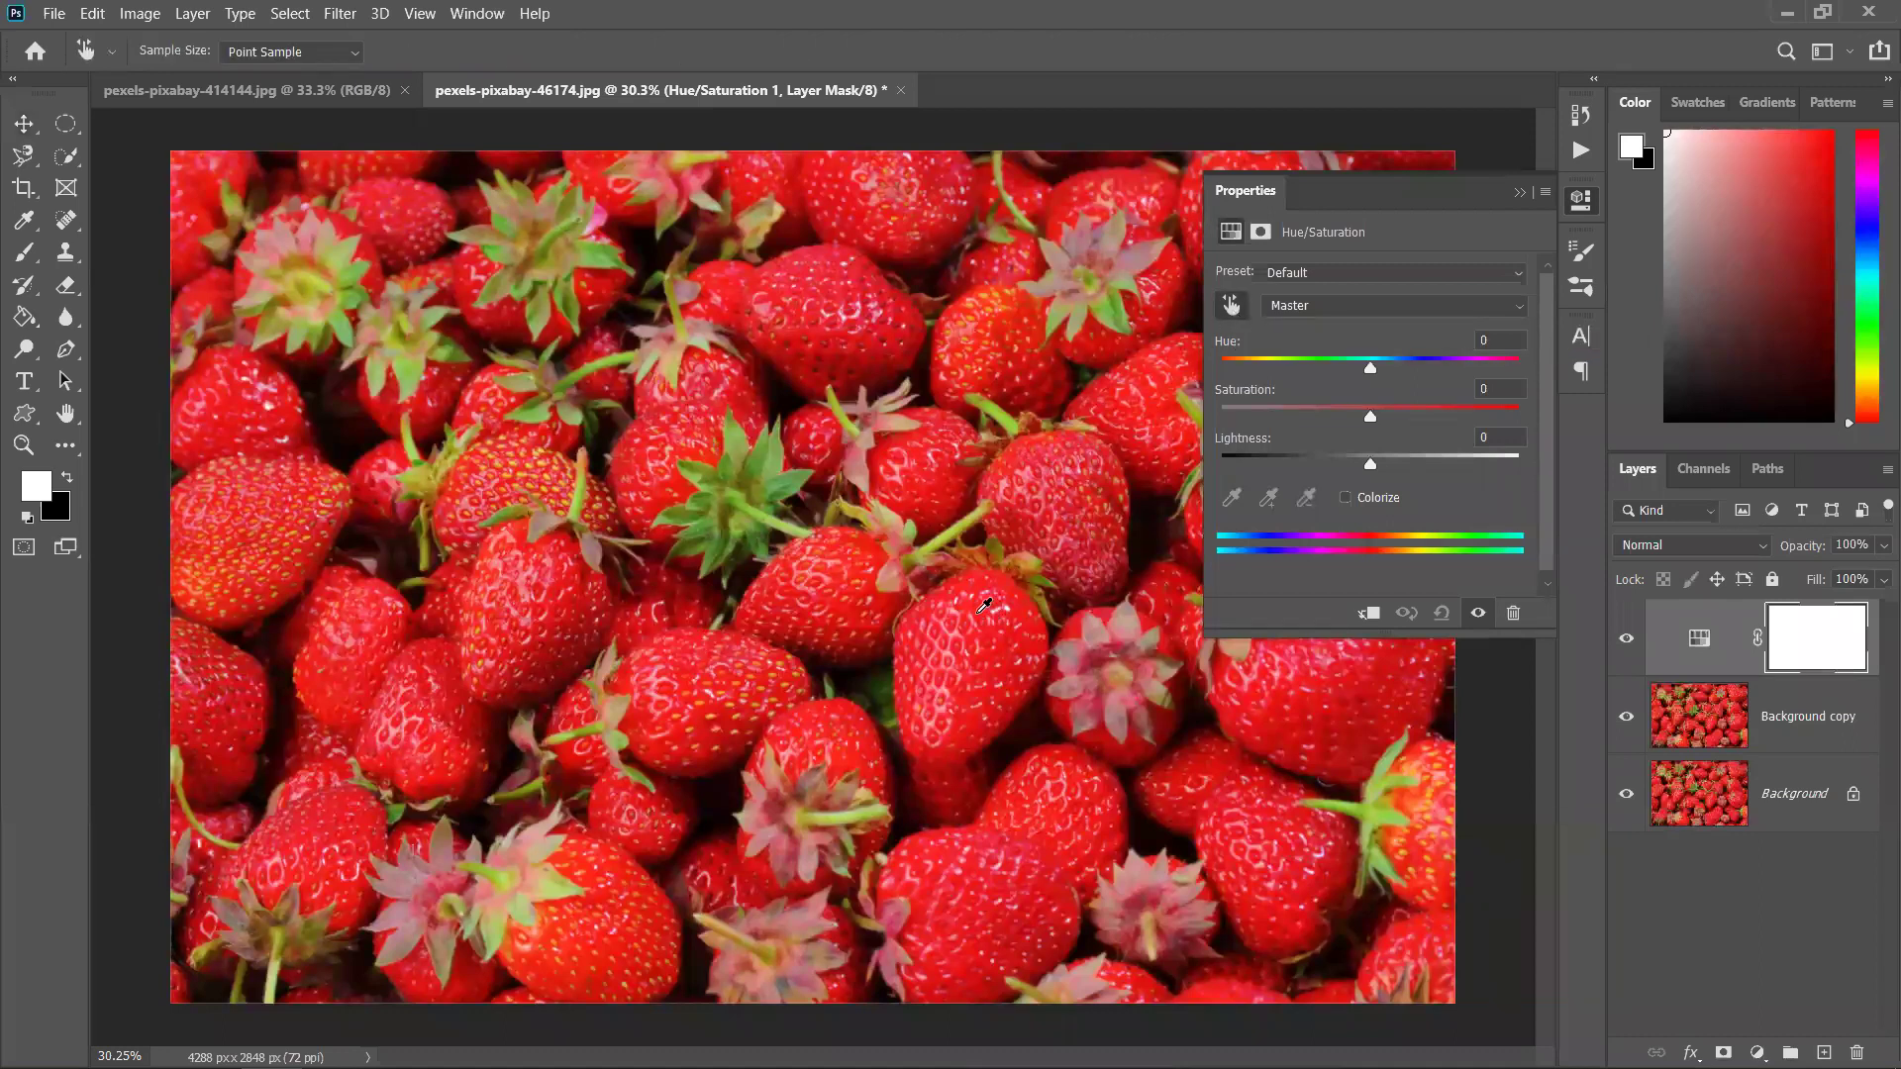
pyautogui.click(982, 606)
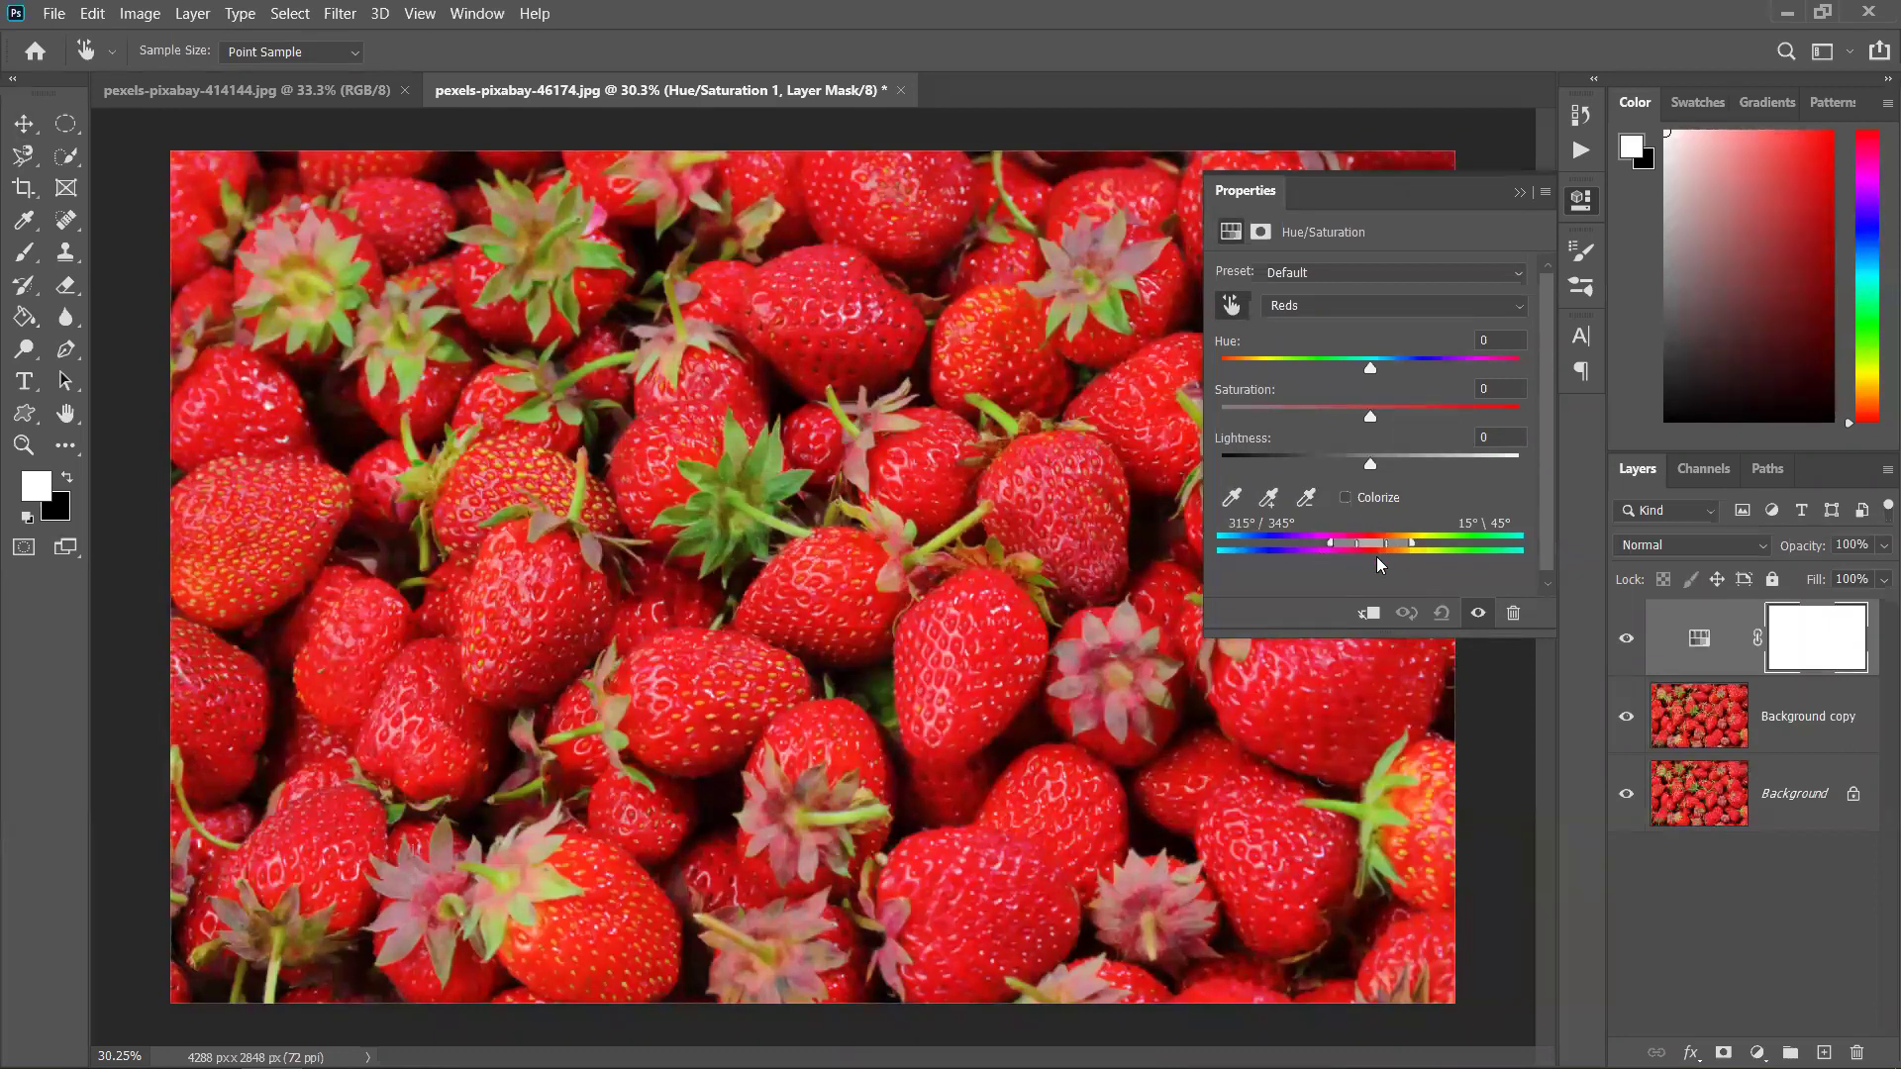
# Set the Reds hue to -180 and adjust the affected color range to 259°/322° and 352°\24°
pyautogui.moveTo(1370, 368); pyautogui.dragTo(1188, 386)
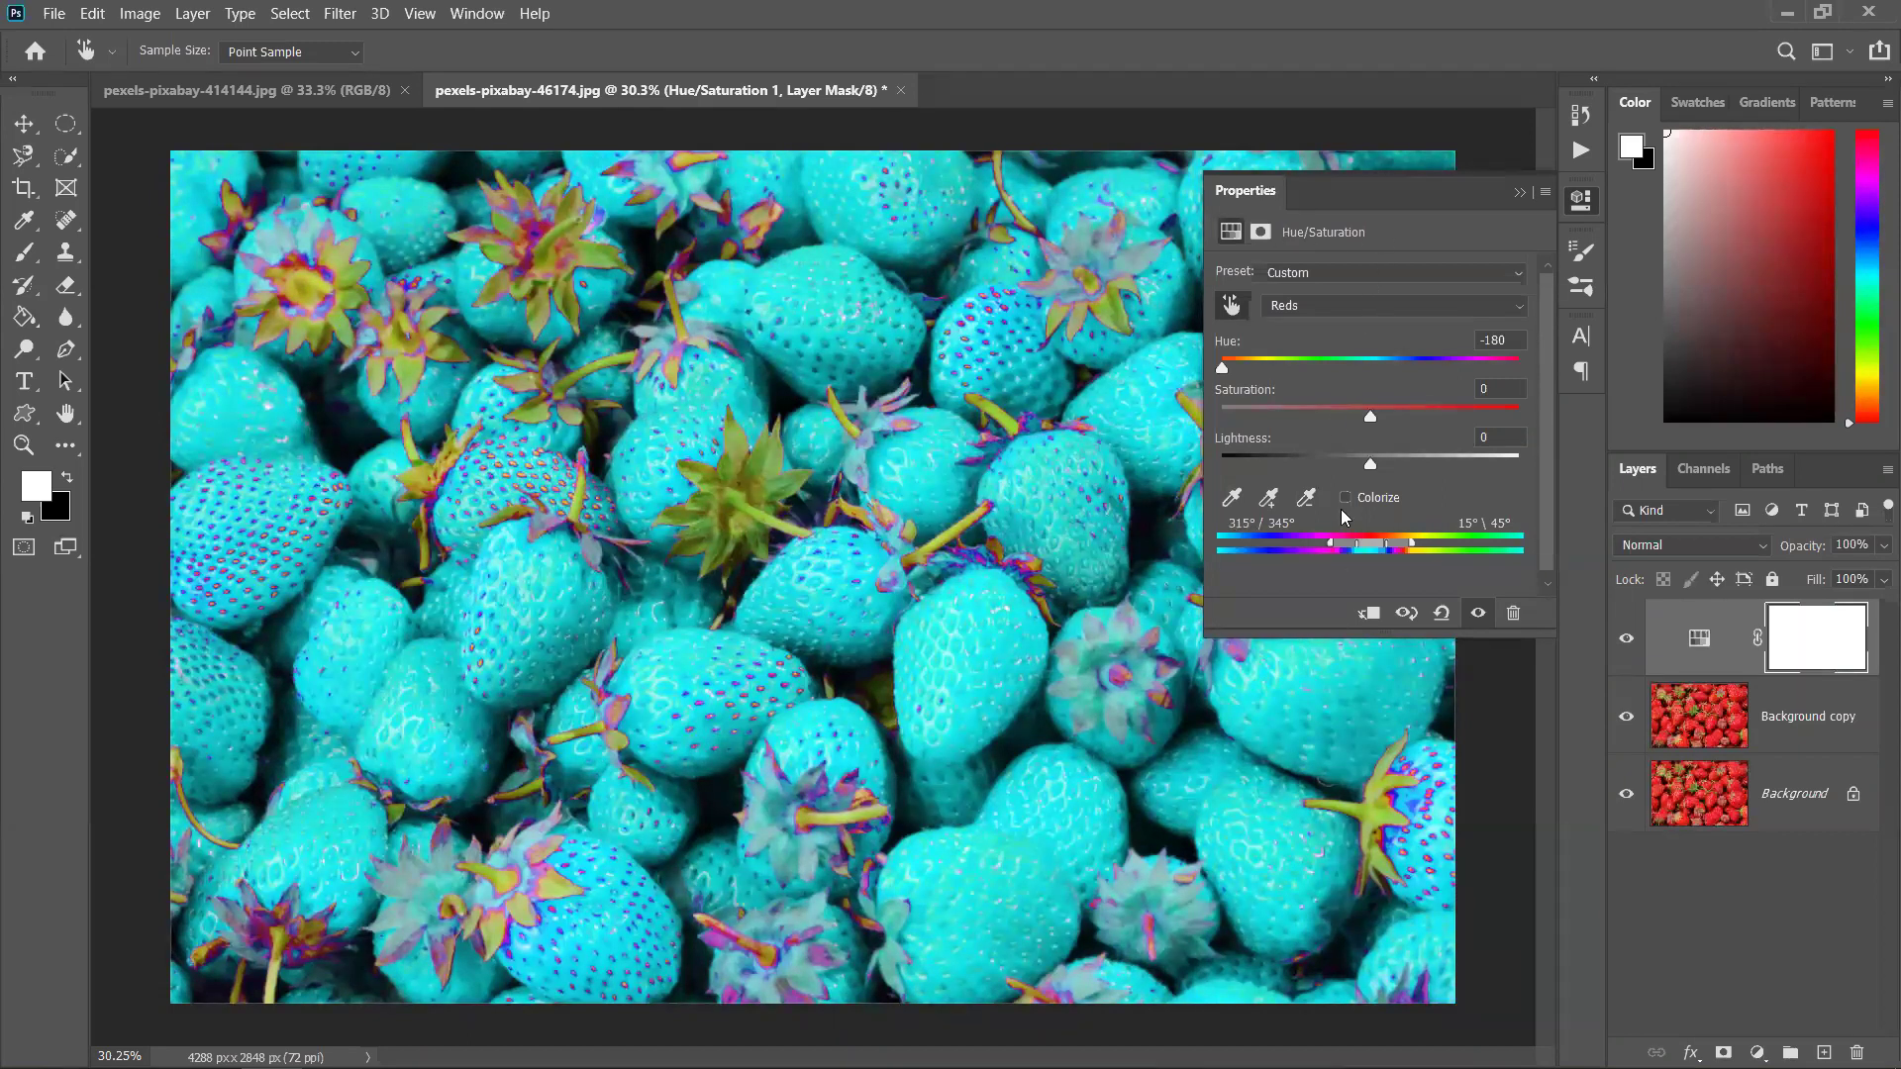
pyautogui.moveTo(1374, 552)
pyautogui.mouseDown()
pyautogui.moveTo(1337, 555)
pyautogui.moveTo(1496, 553)
pyautogui.moveTo(1354, 563)
pyautogui.mouseUp()
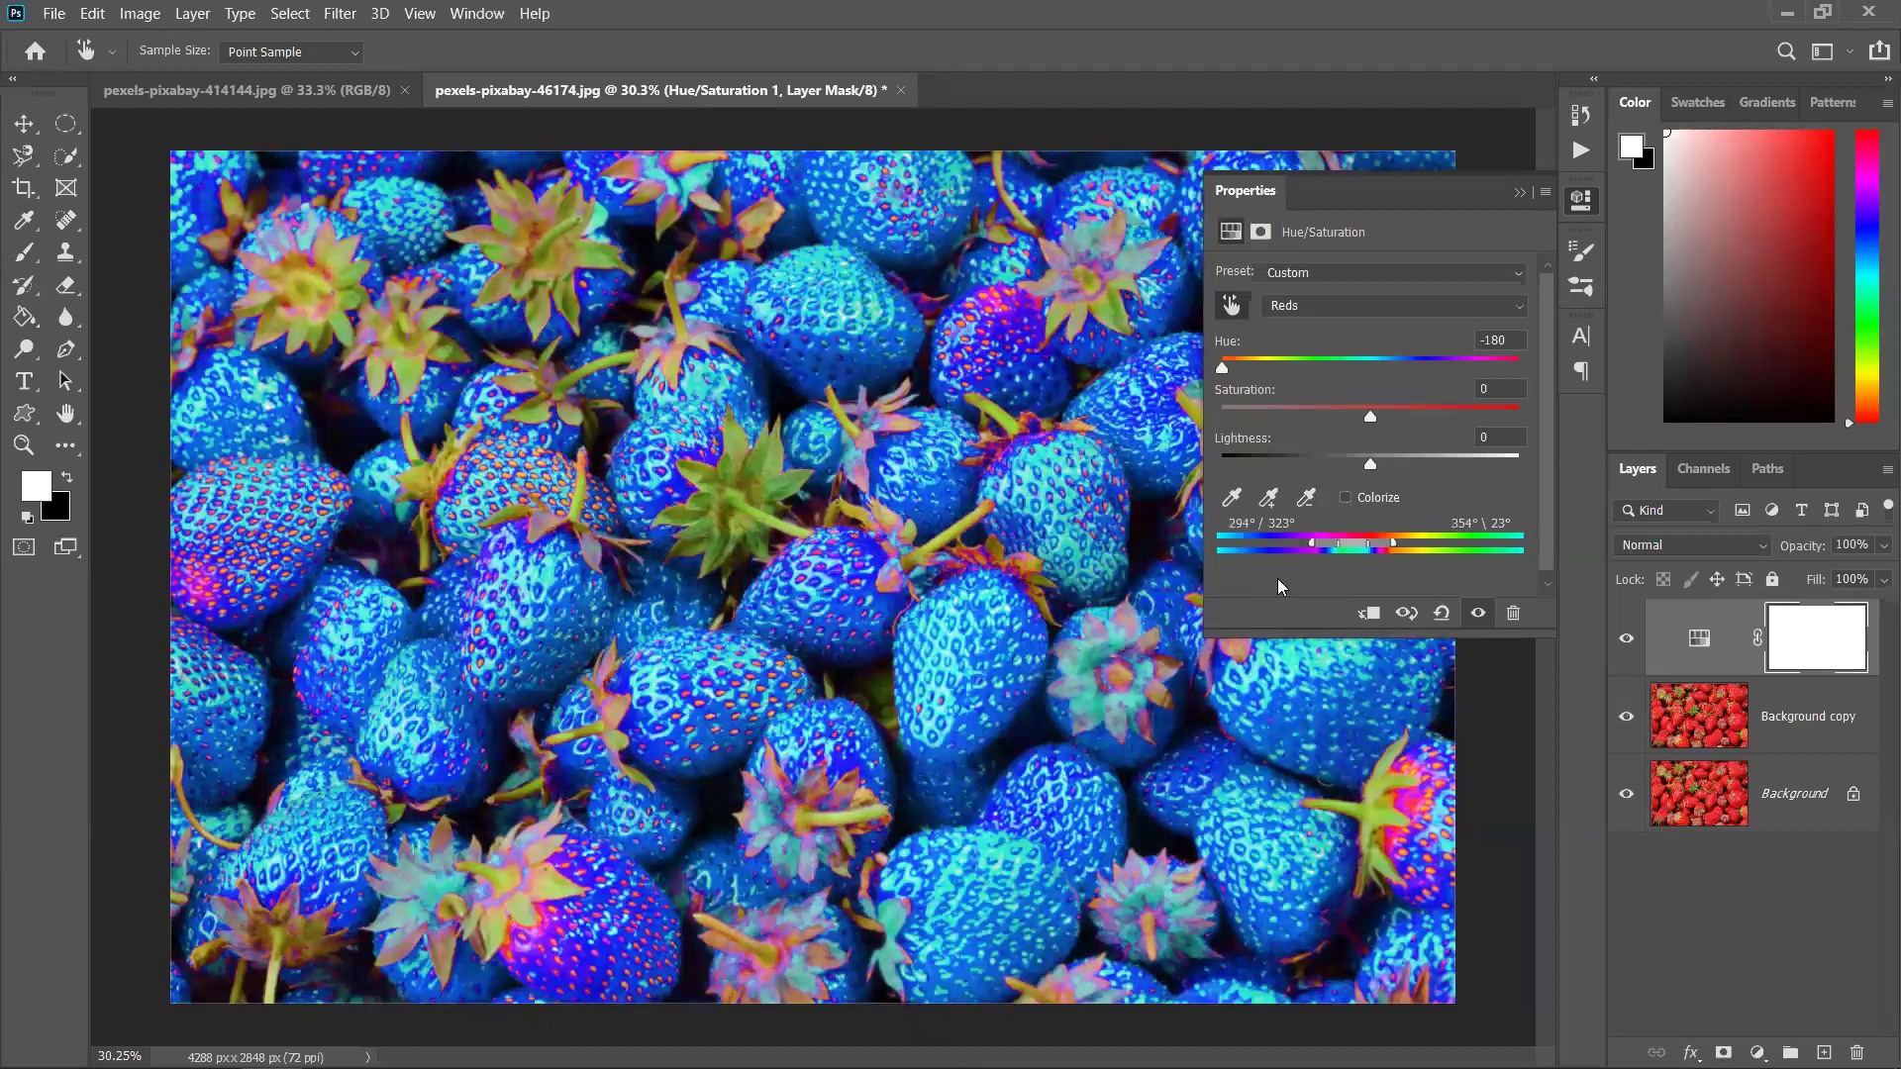
pyautogui.moveTo(1311, 549); pyautogui.dragTo(1386, 545)
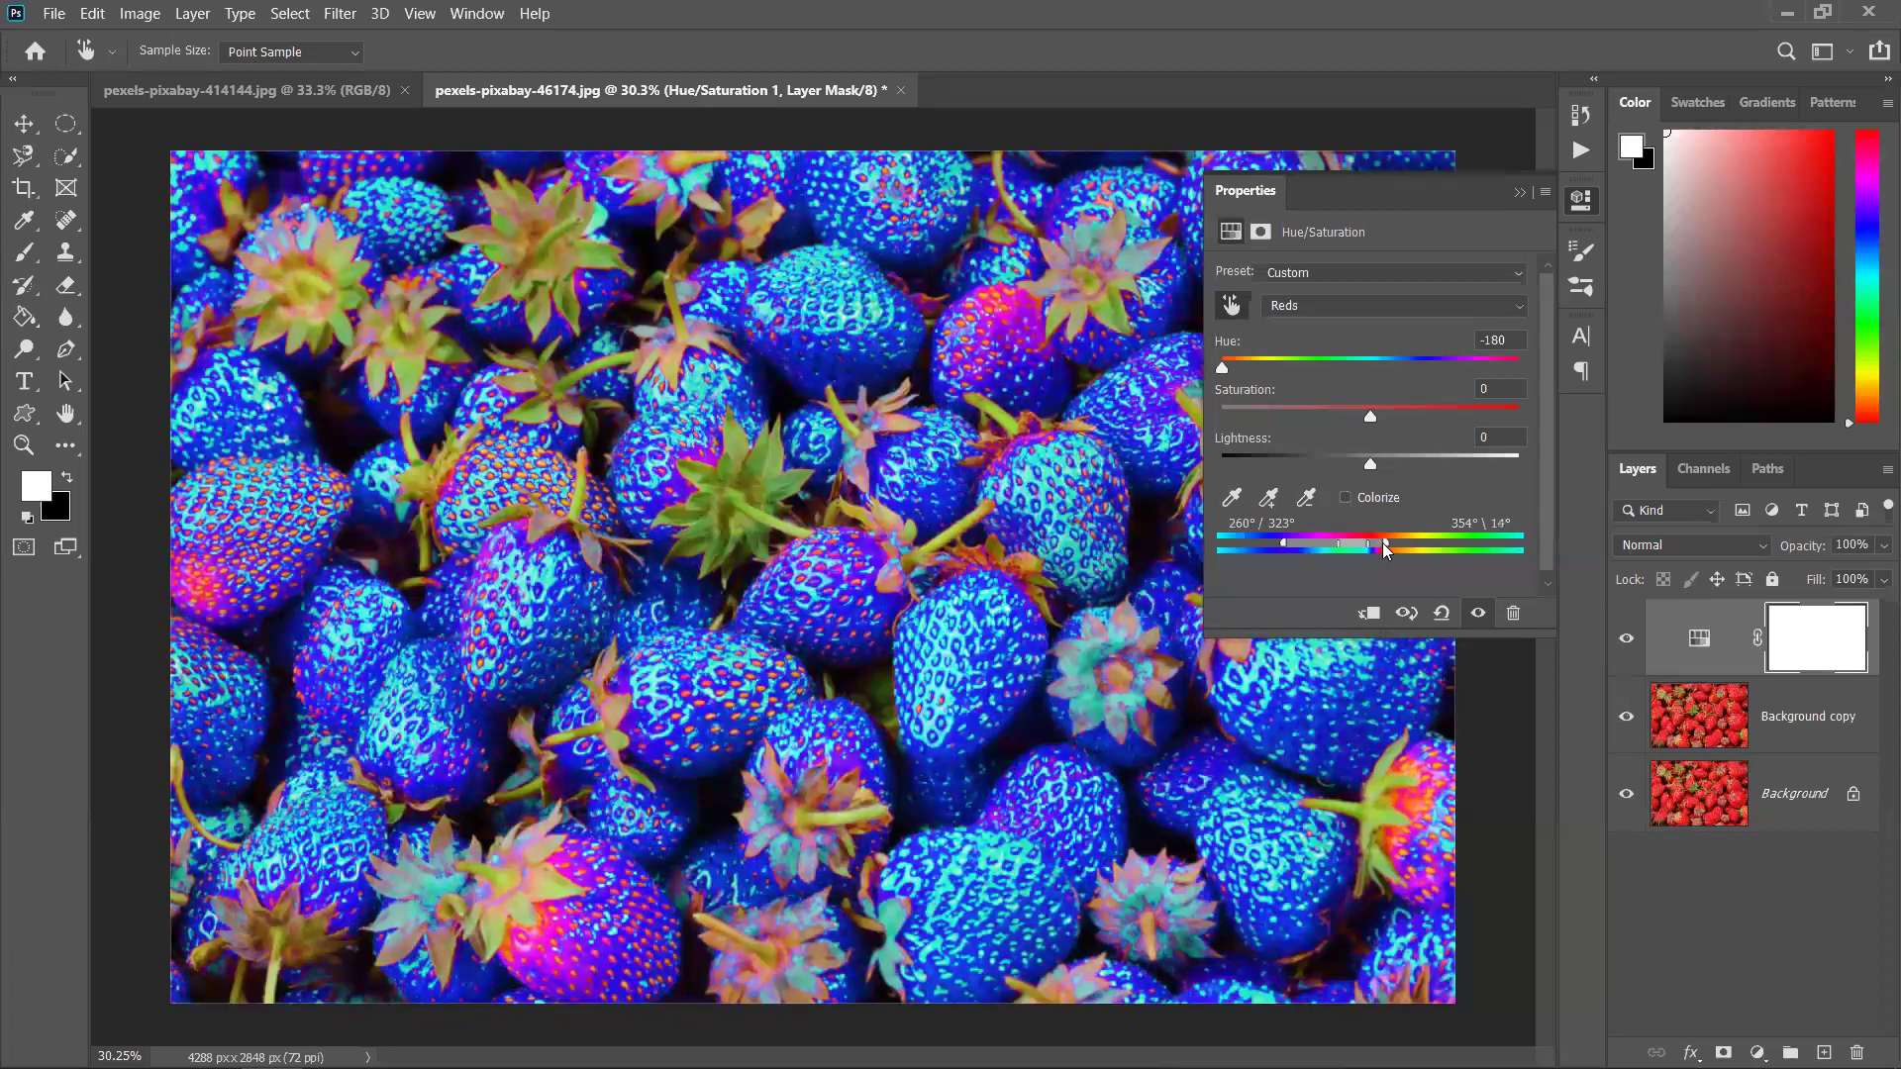
pyautogui.moveTo(1358, 550); pyautogui.dragTo(1348, 552)
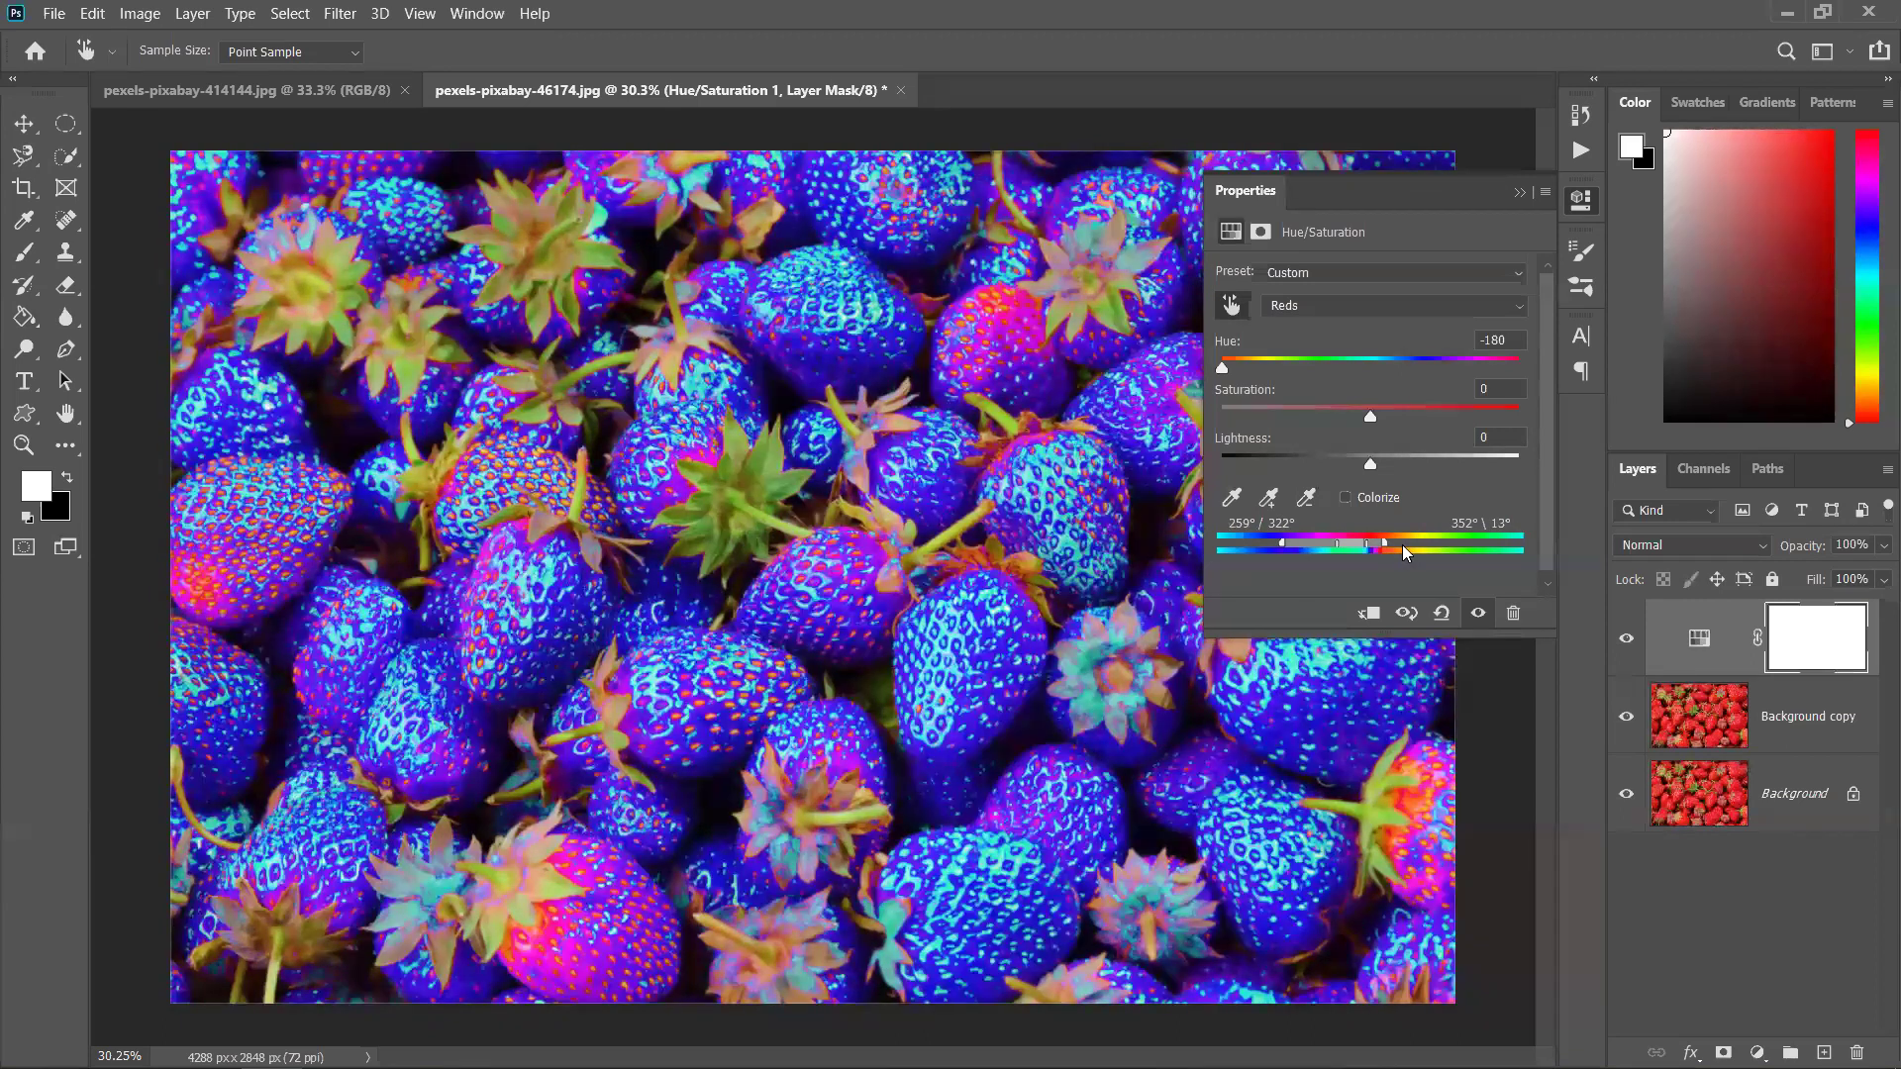
pyautogui.moveTo(1376, 545); pyautogui.dragTo(1390, 542)
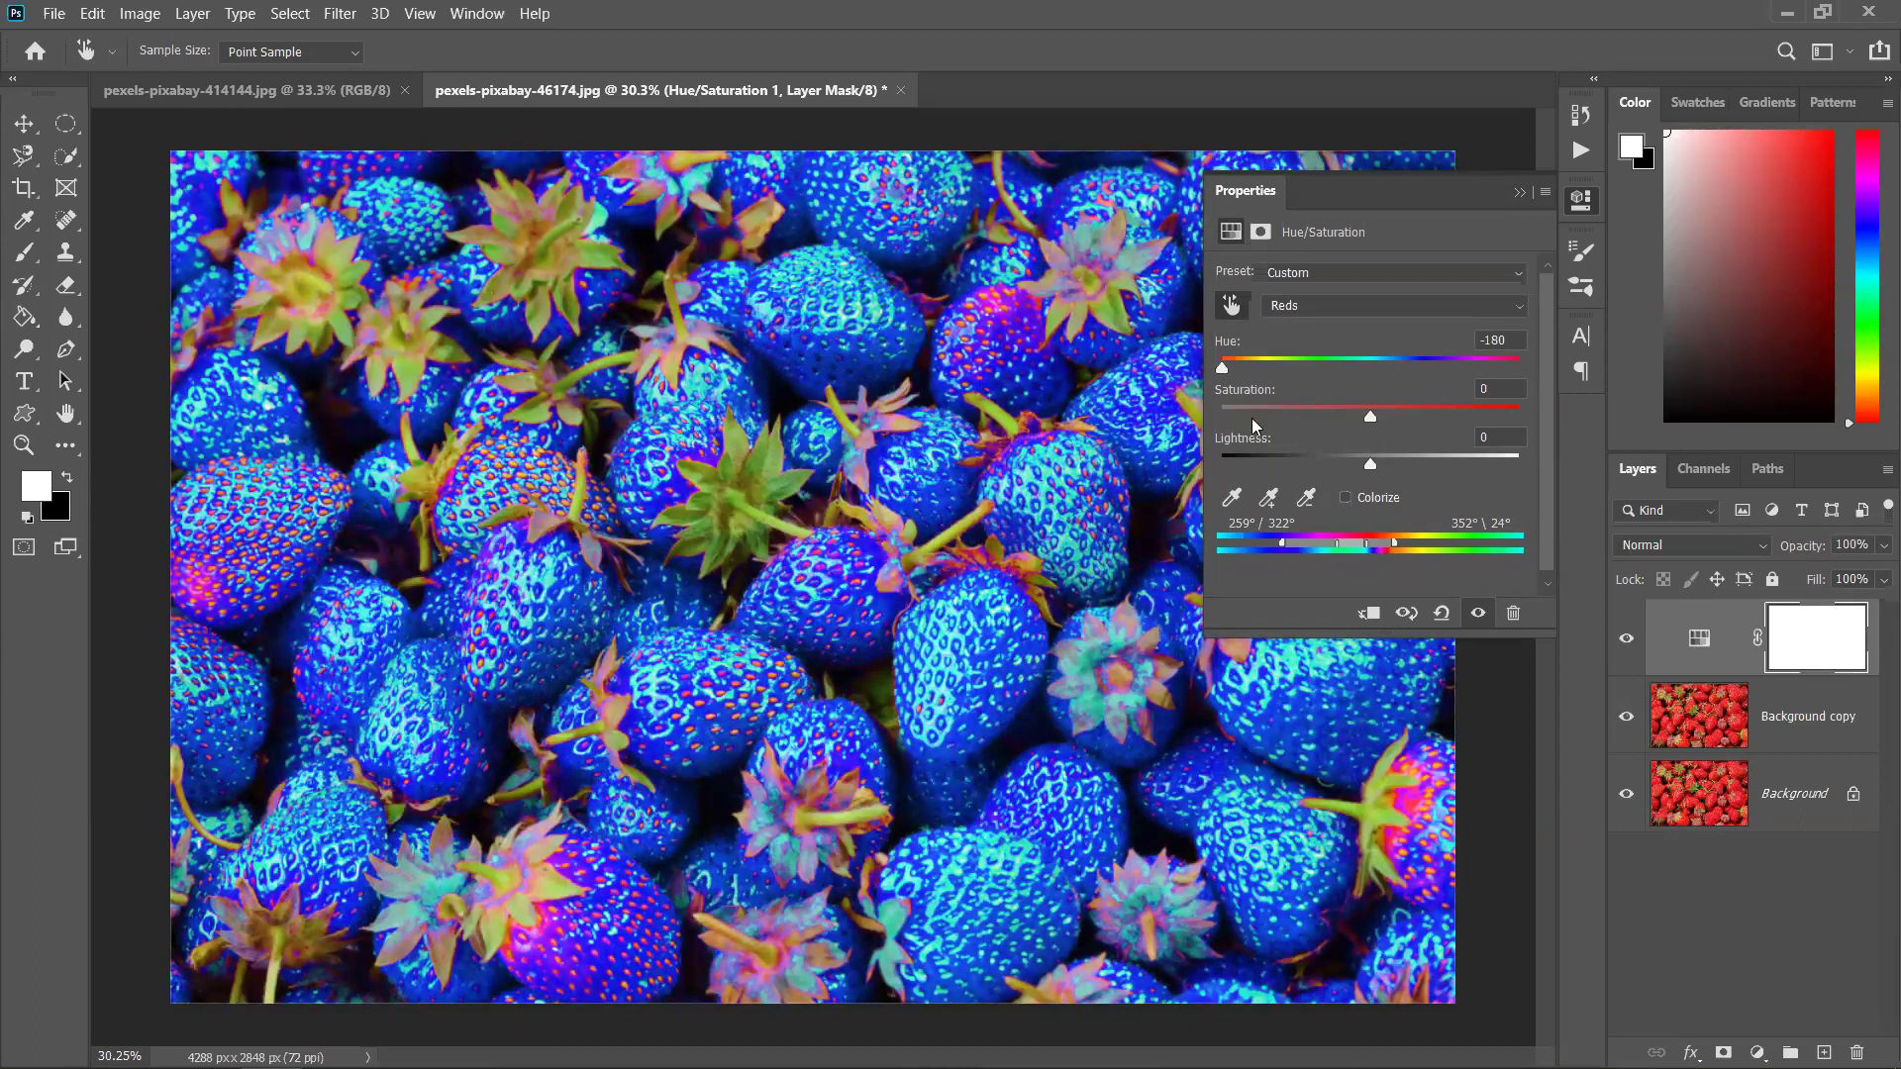
# Turn the strawberries yellow-green by setting the Reds hue to +80, saturation to -19 and lightness to -12
pyautogui.moveTo(1223, 371); pyautogui.dragTo(1457, 398)
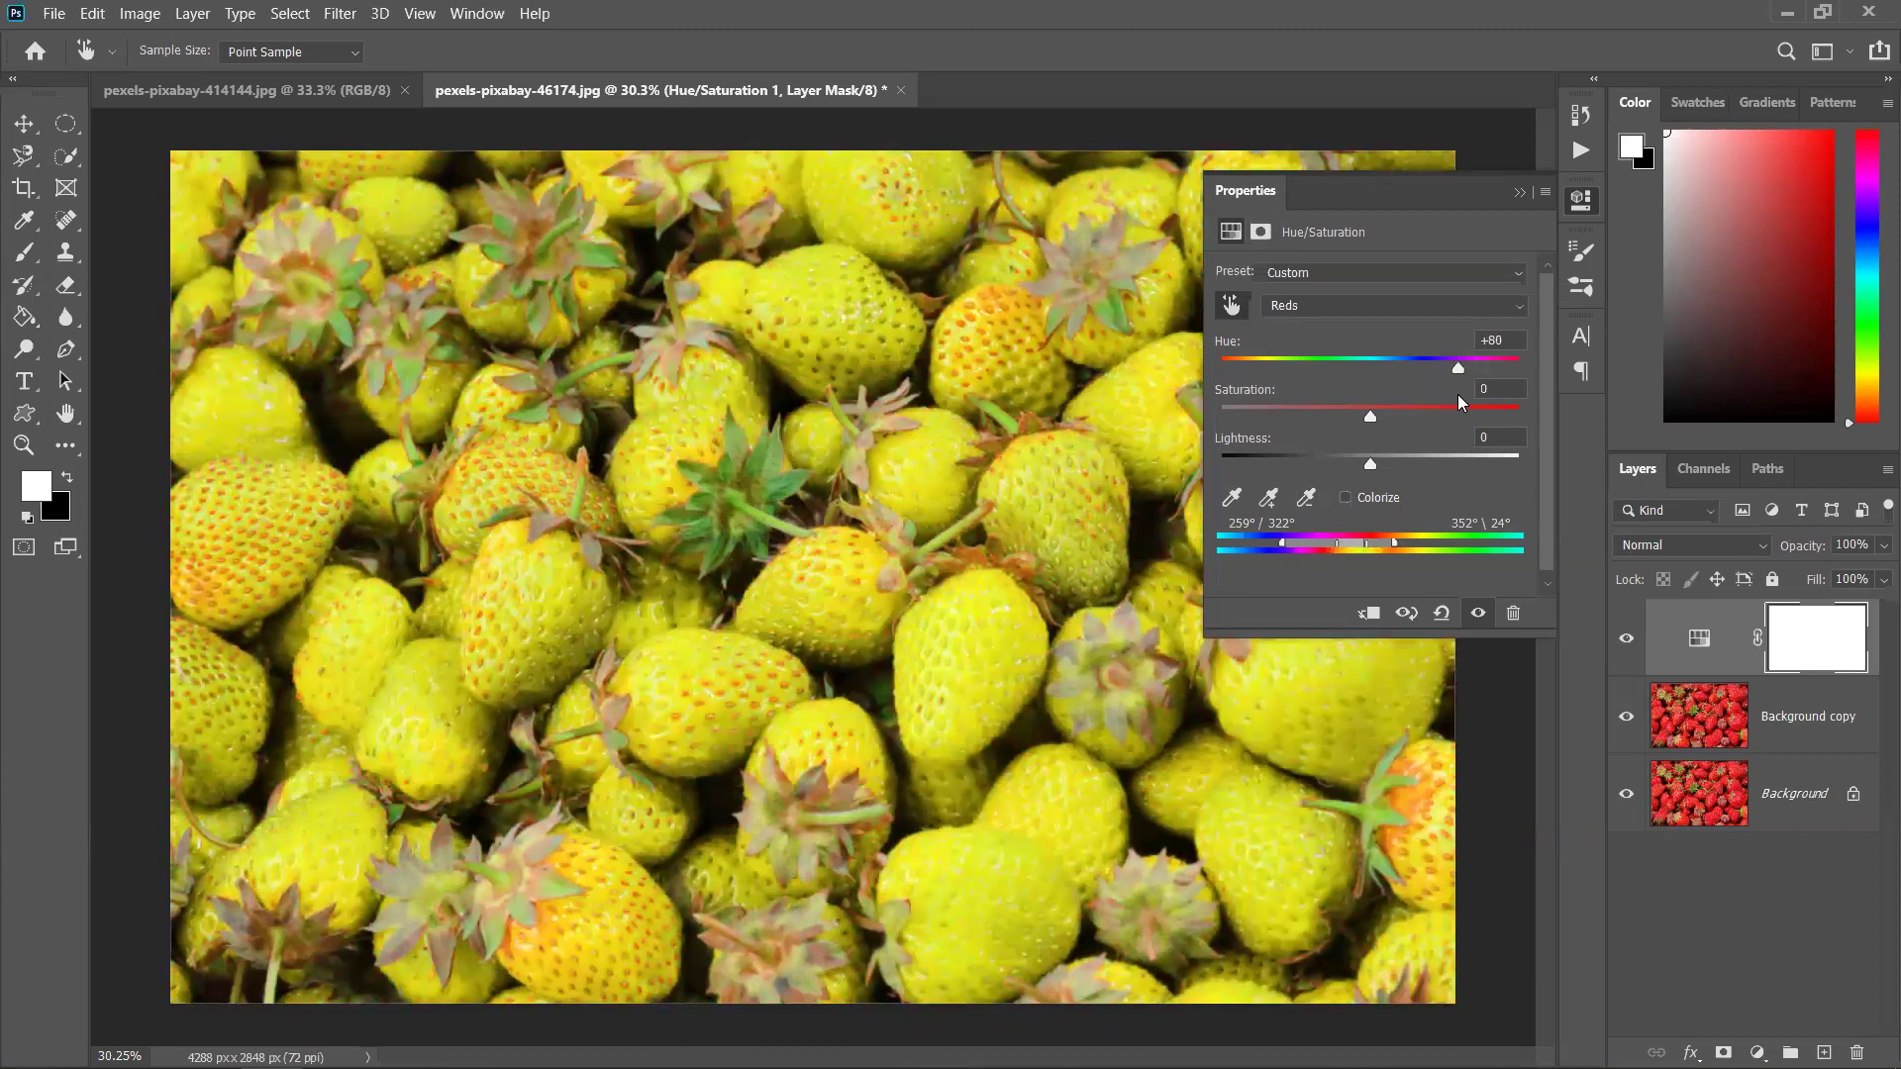
pyautogui.moveTo(1370, 464); pyautogui.dragTo(1342, 416)
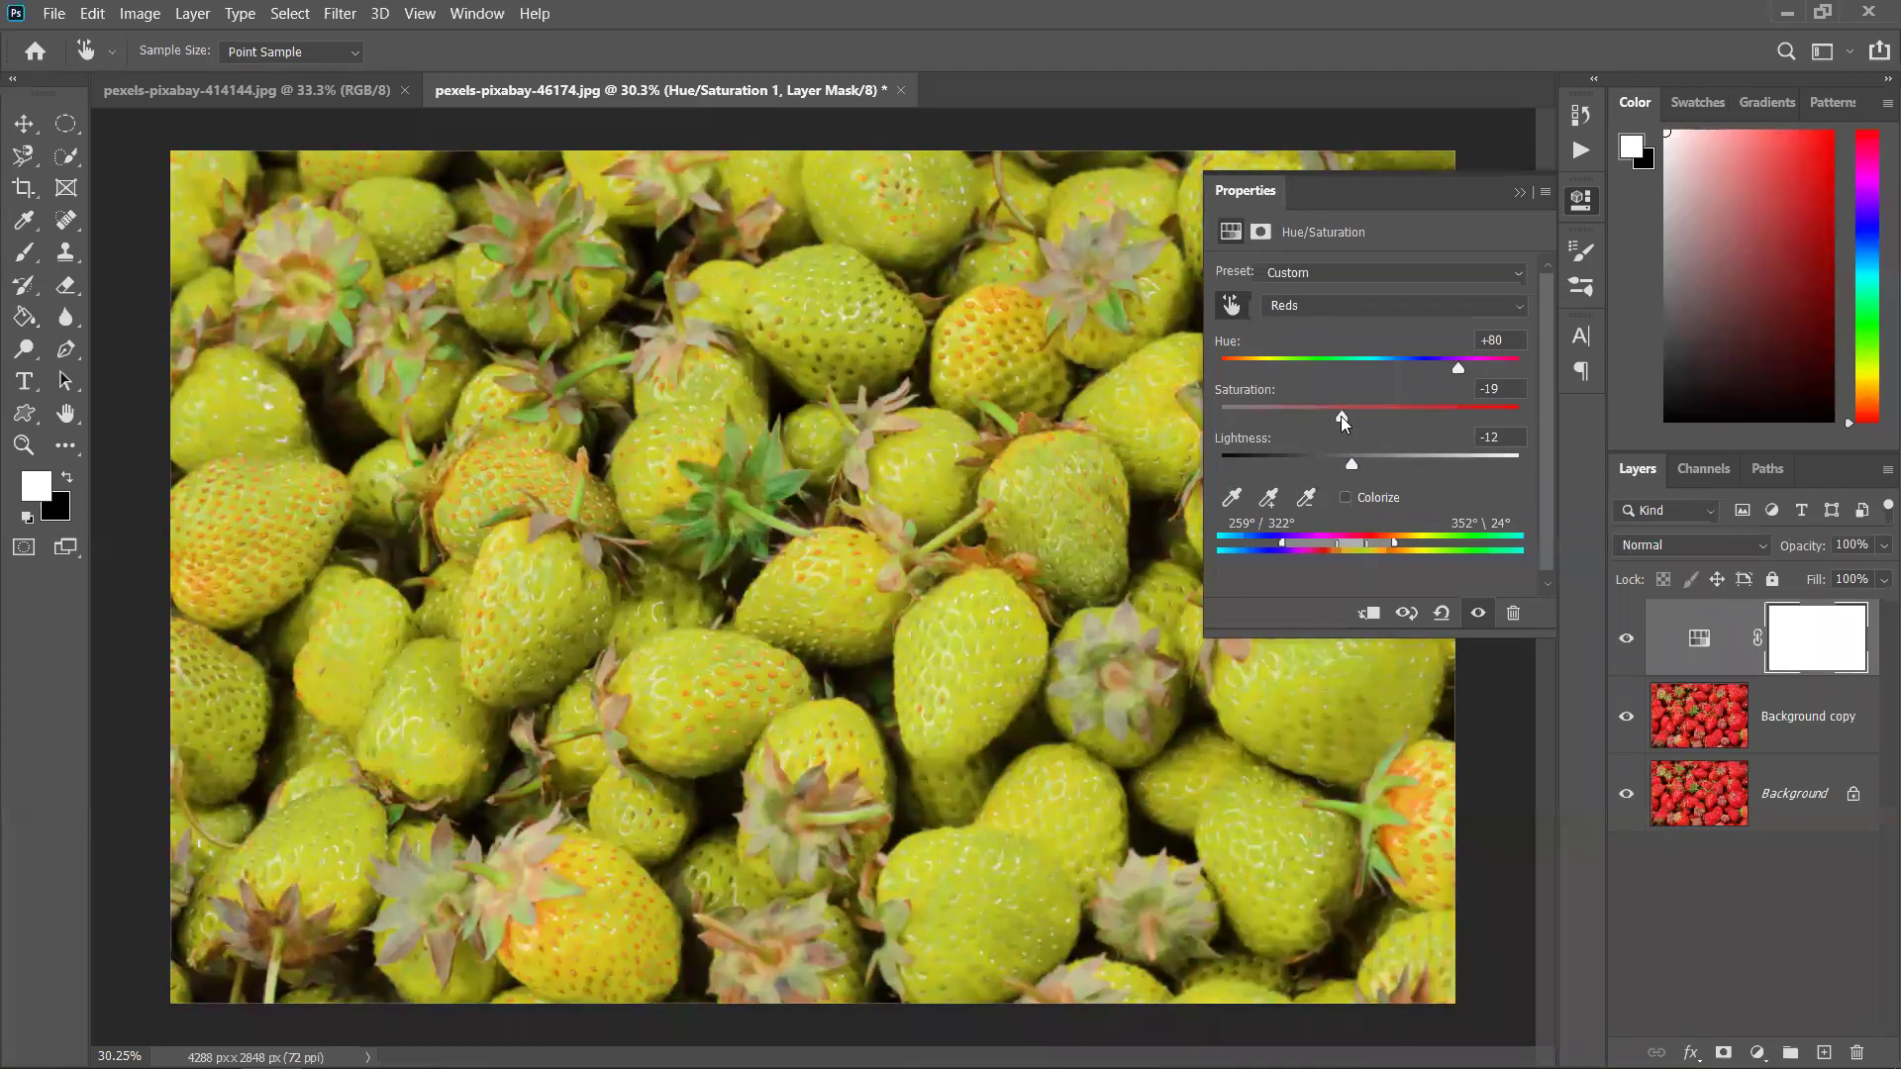
# Turn the strawberries deep green by setting the Reds hue to +147, saturation to -22 and lightness to -32
pyautogui.moveTo(1447, 377); pyautogui.dragTo(1500, 398)
pyautogui.moveTo(1344, 415)
pyautogui.mouseDown()
pyautogui.moveTo(1380, 416)
pyautogui.moveTo(1320, 416)
pyautogui.moveTo(1509, 416)
pyautogui.moveTo(1277, 442)
pyautogui.moveTo(1335, 435)
pyautogui.moveTo(1288, 465)
pyautogui.moveTo(1326, 468)
pyautogui.moveTo(1337, 418)
pyautogui.mouseUp()
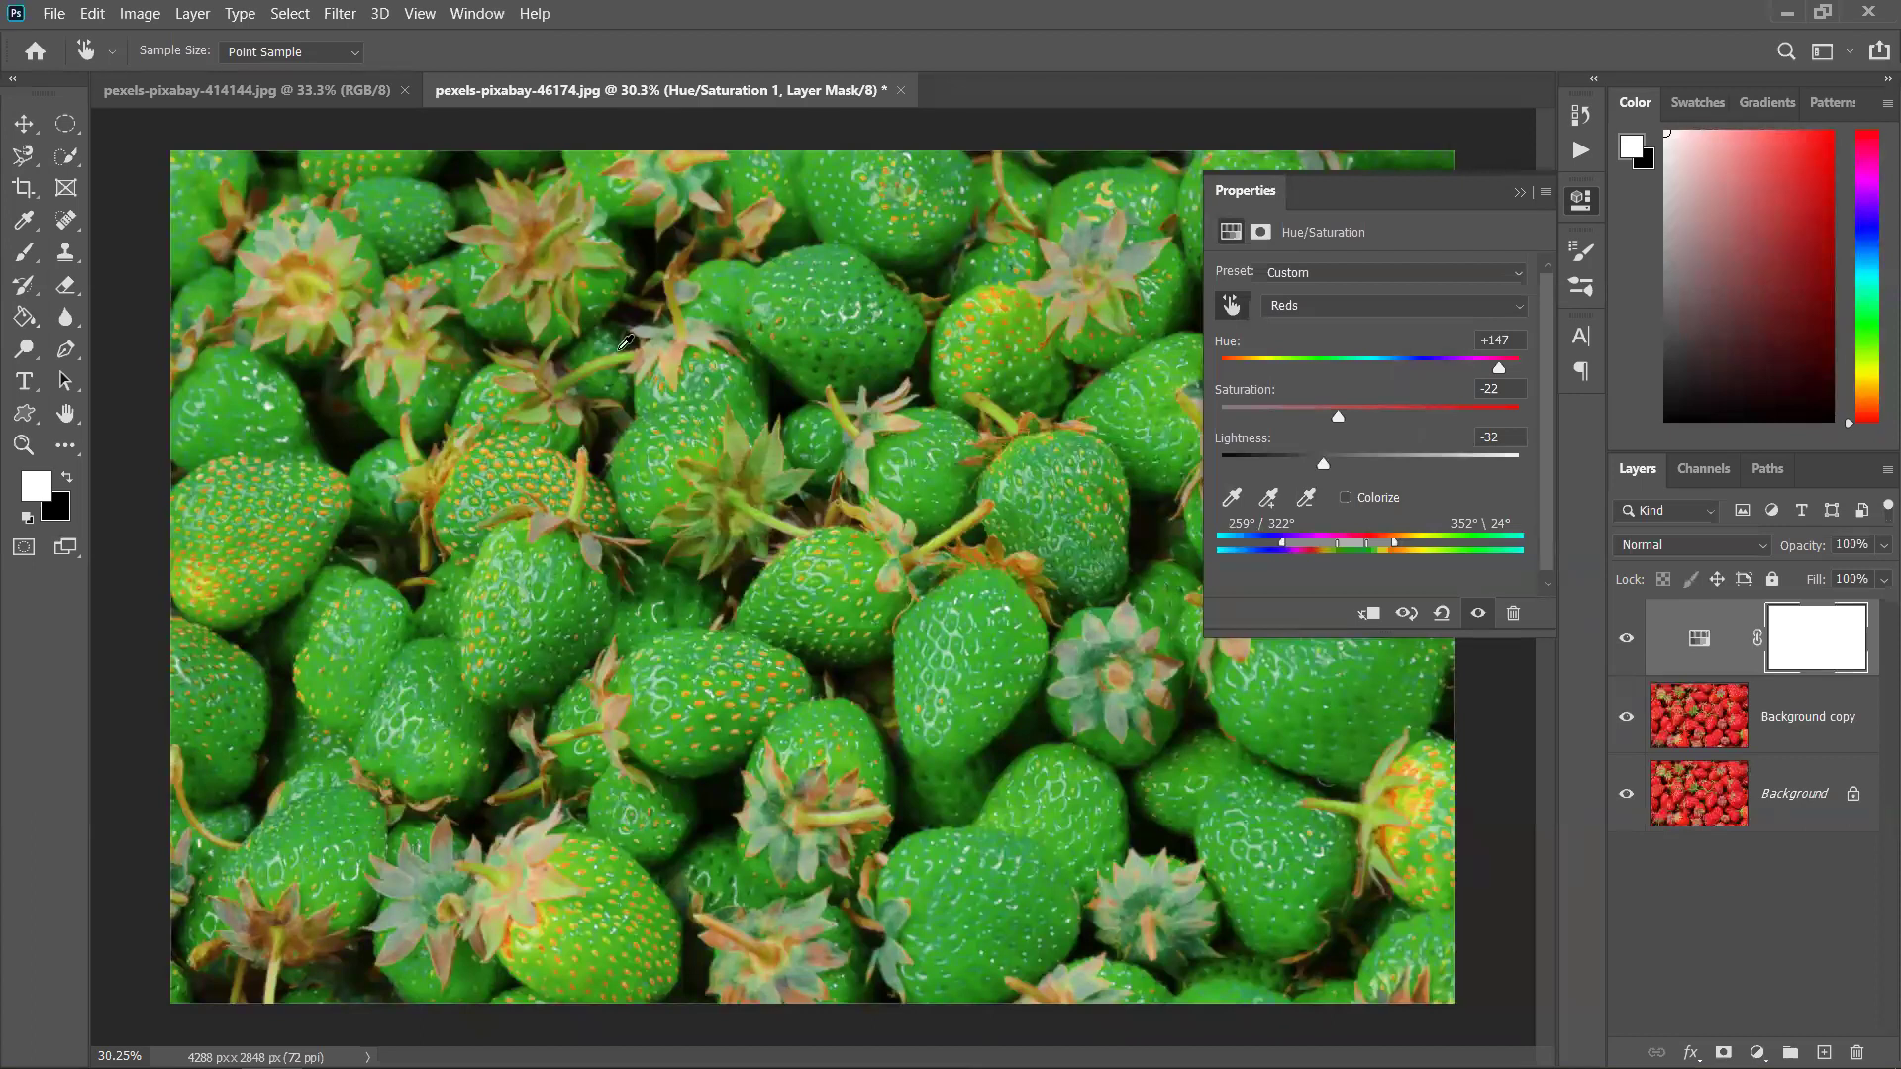
pyautogui.click(1520, 194)
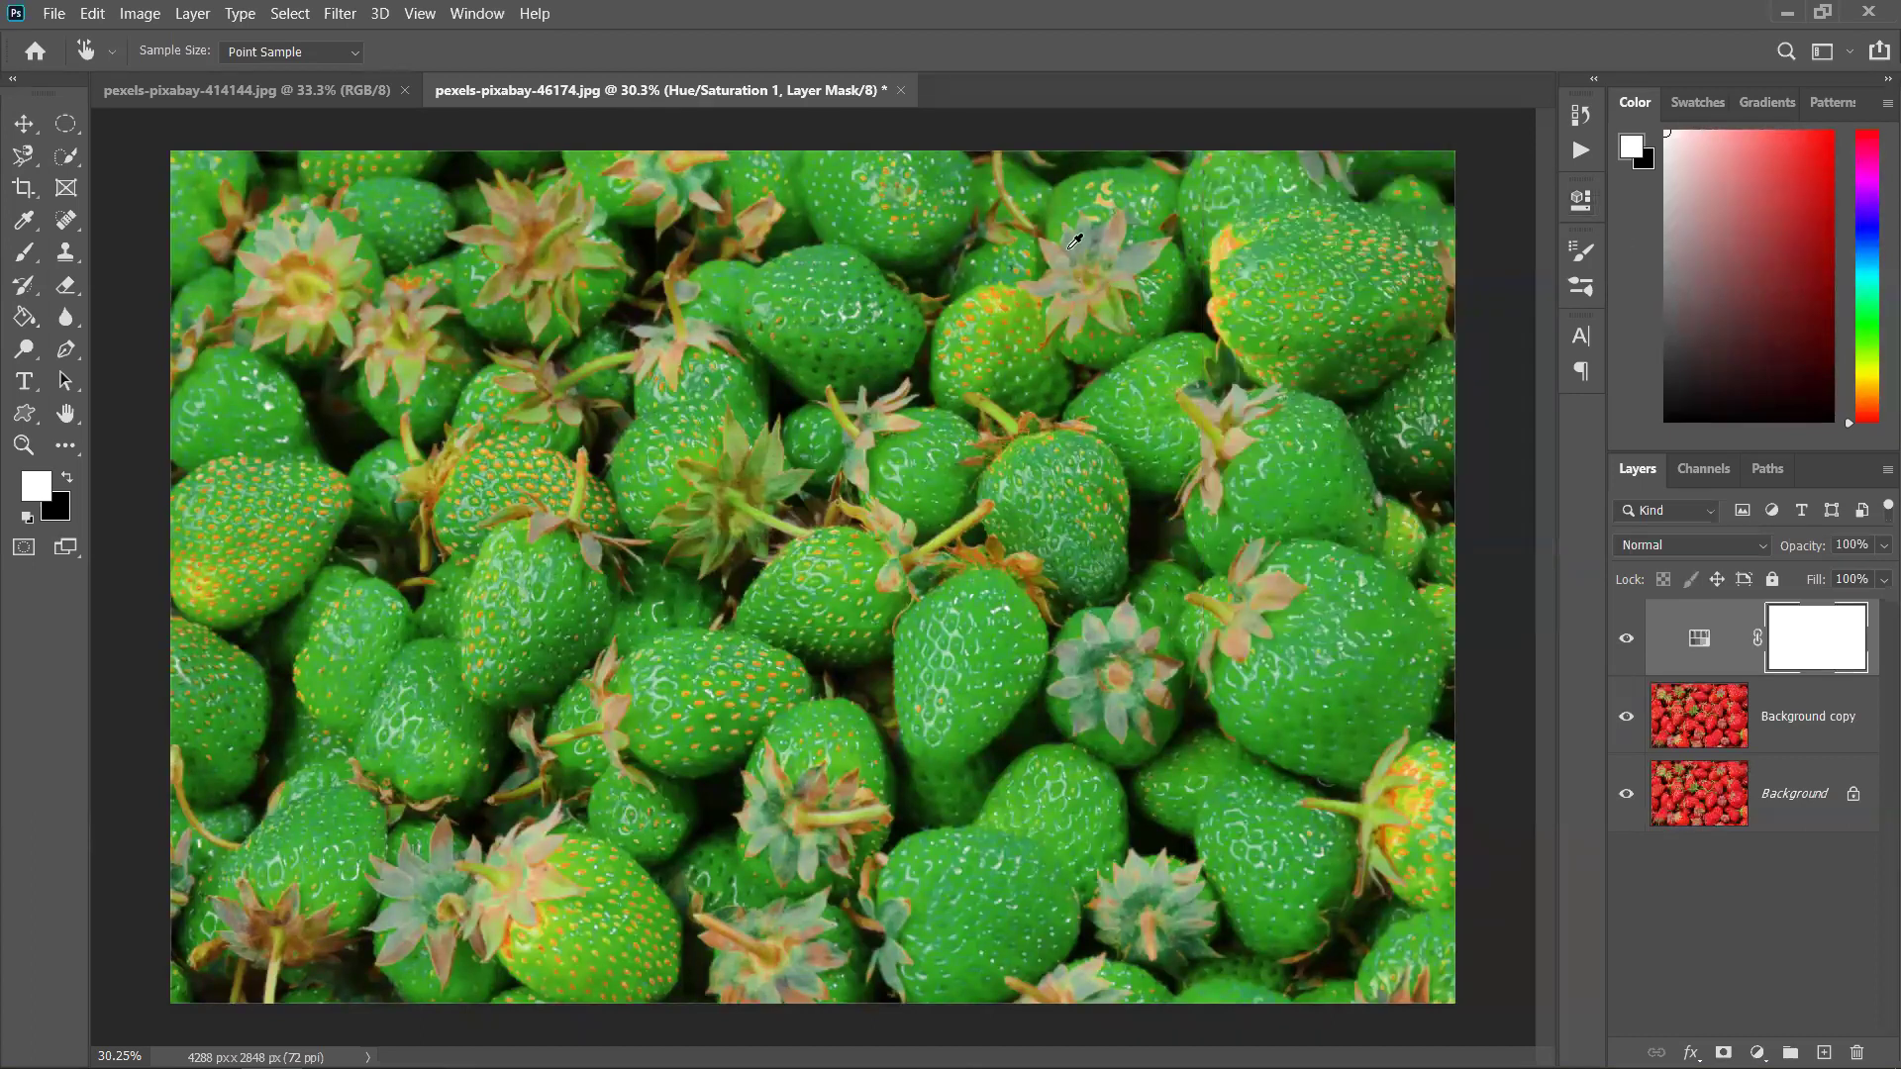
# Close the strawberry photo document and return to the lantern photo
pyautogui.click(901, 90)
pyautogui.click(1000, 425)
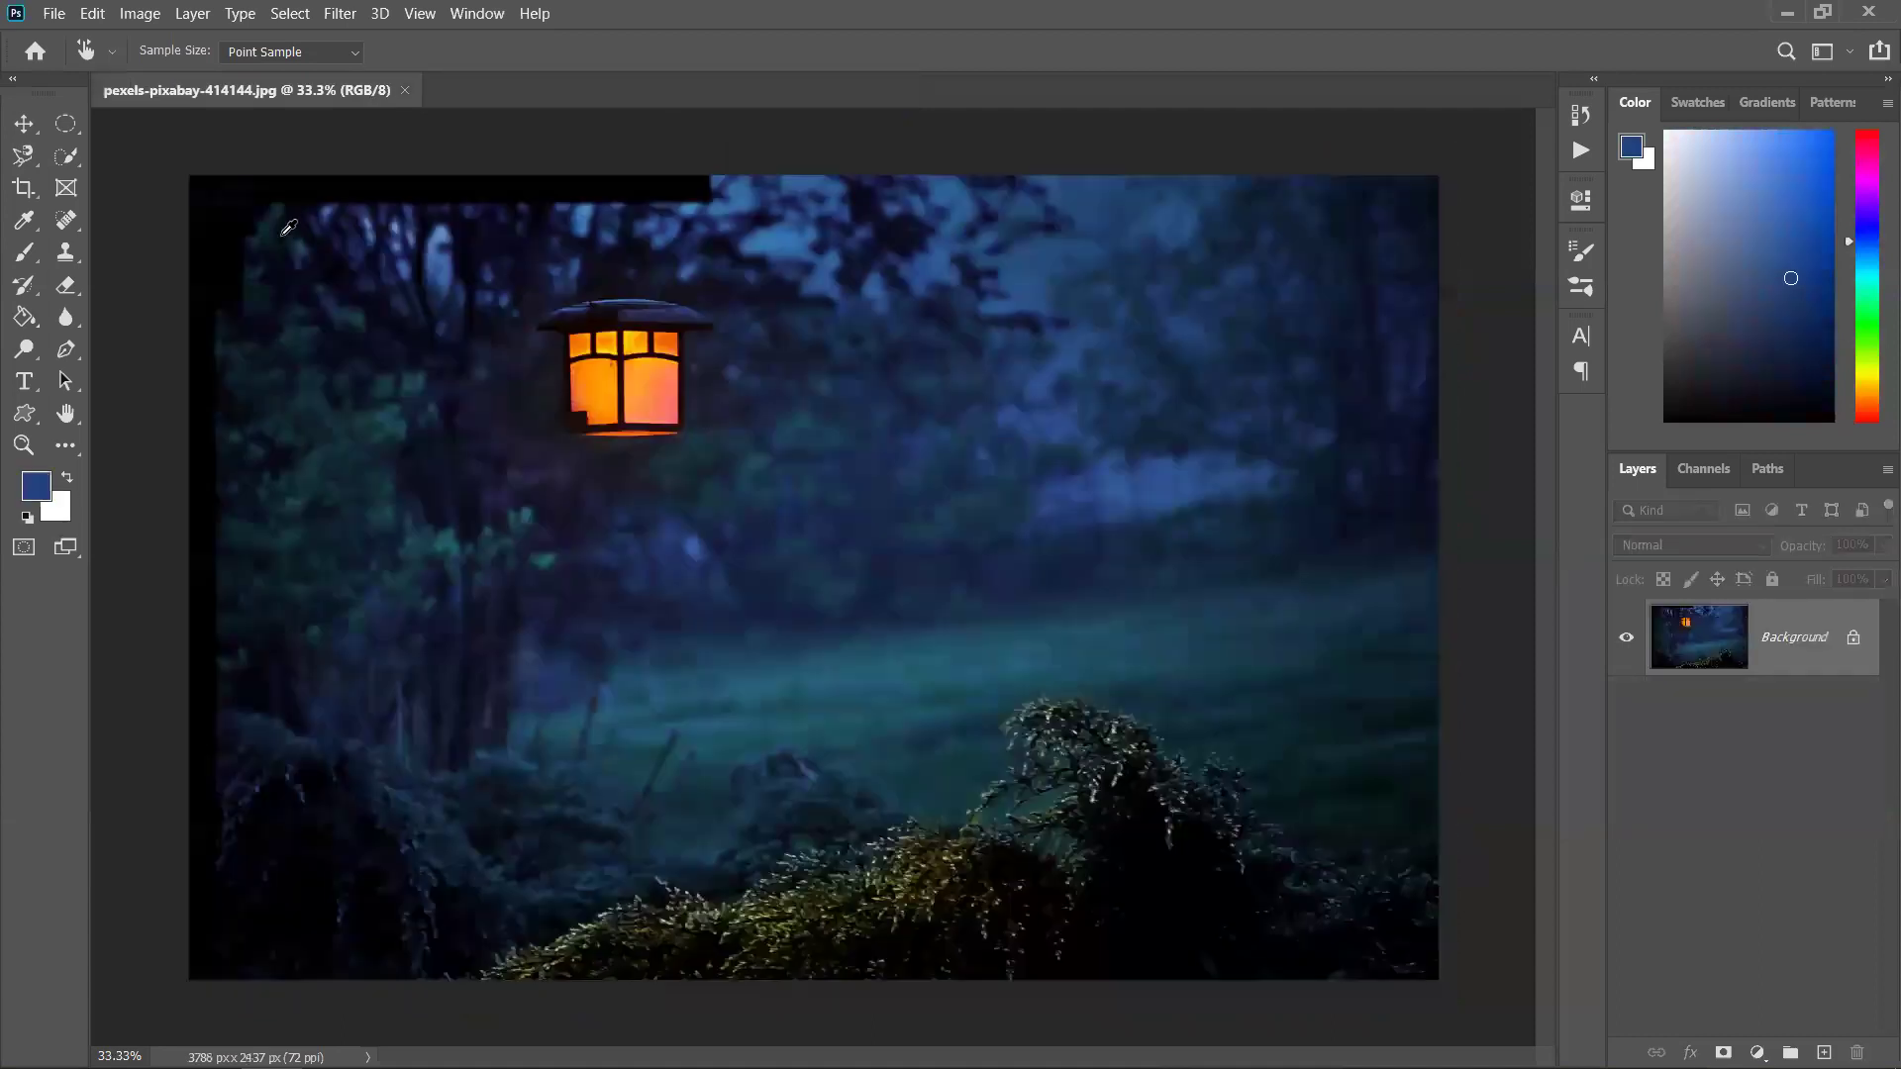
# Activate the Move tool and unlock the Background layer of the lantern photo
pyautogui.click(25, 123)
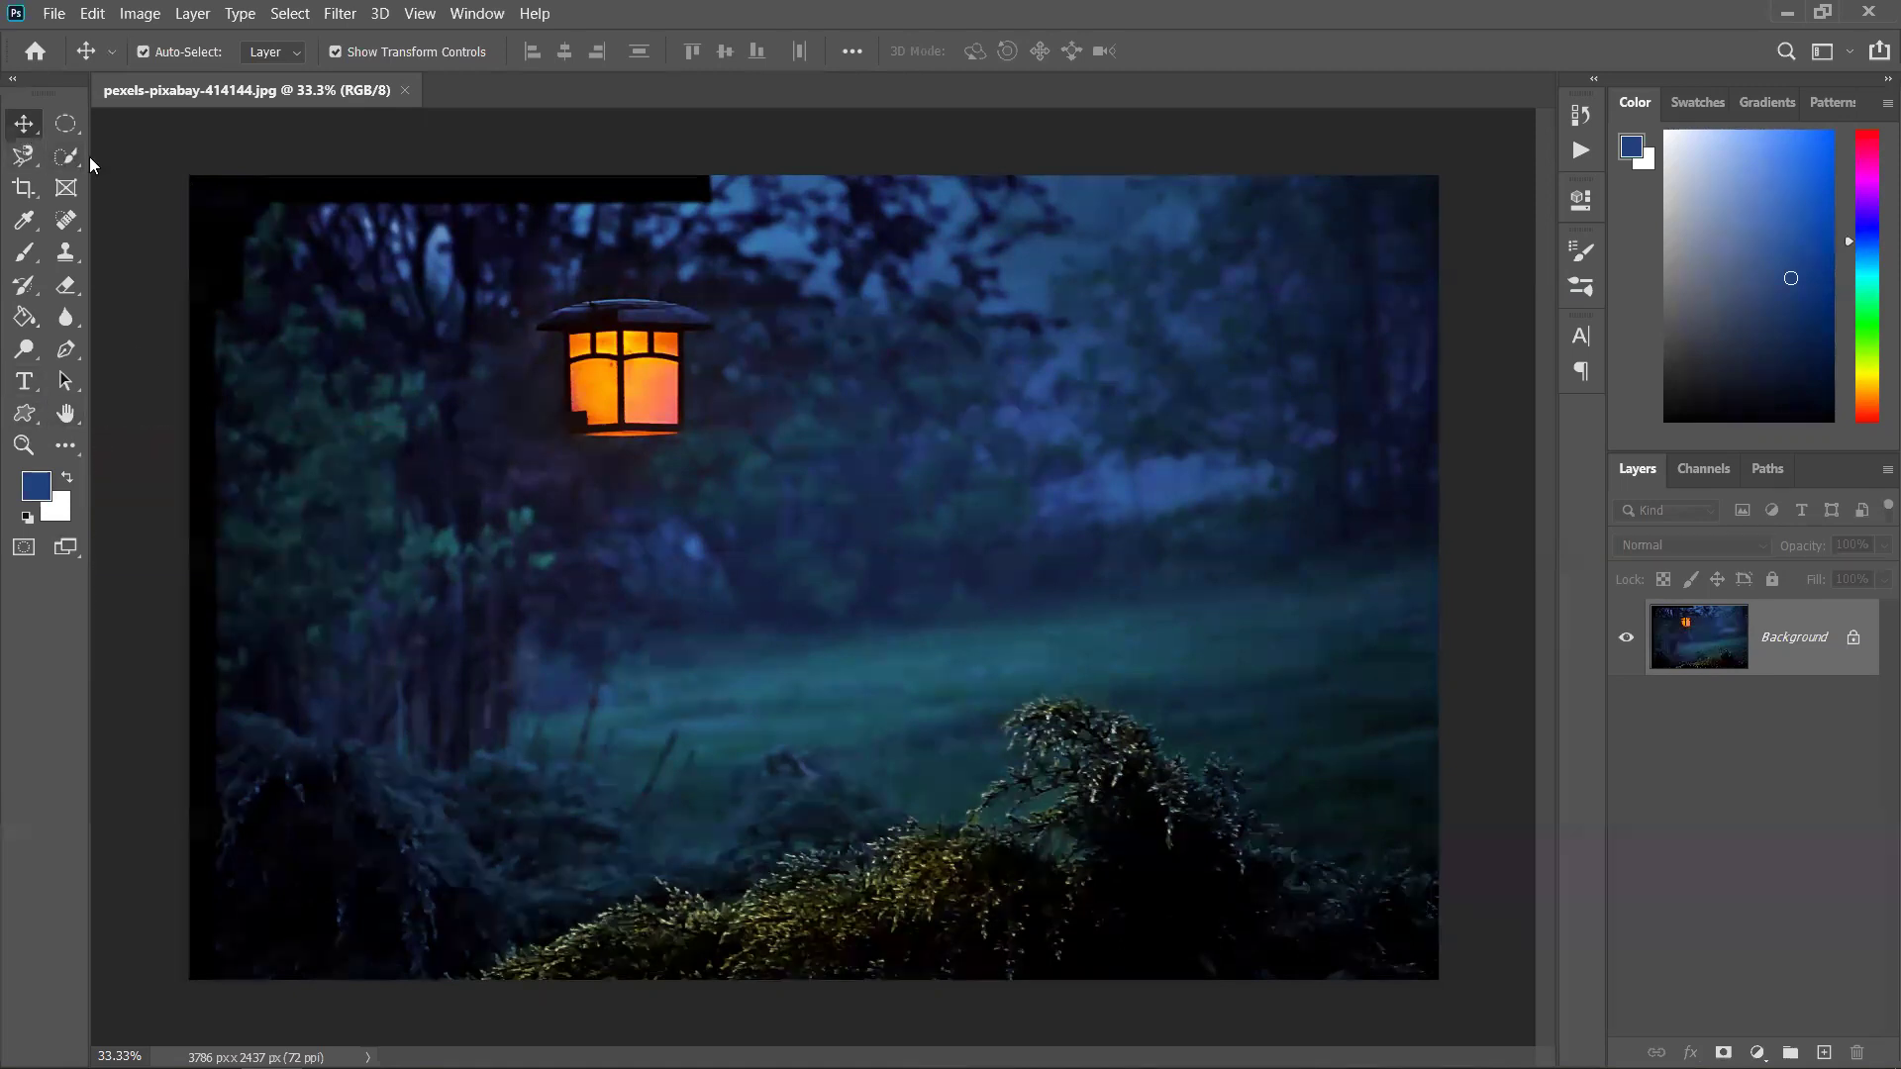
pyautogui.click(1836, 641)
# Try shifting the lantern photo layer sideways on the canvas, return it to its original position and commit the transform
pyautogui.moveTo(727, 490)
pyautogui.mouseDown()
pyautogui.moveTo(690, 466)
pyautogui.moveTo(719, 481)
pyautogui.mouseUp()
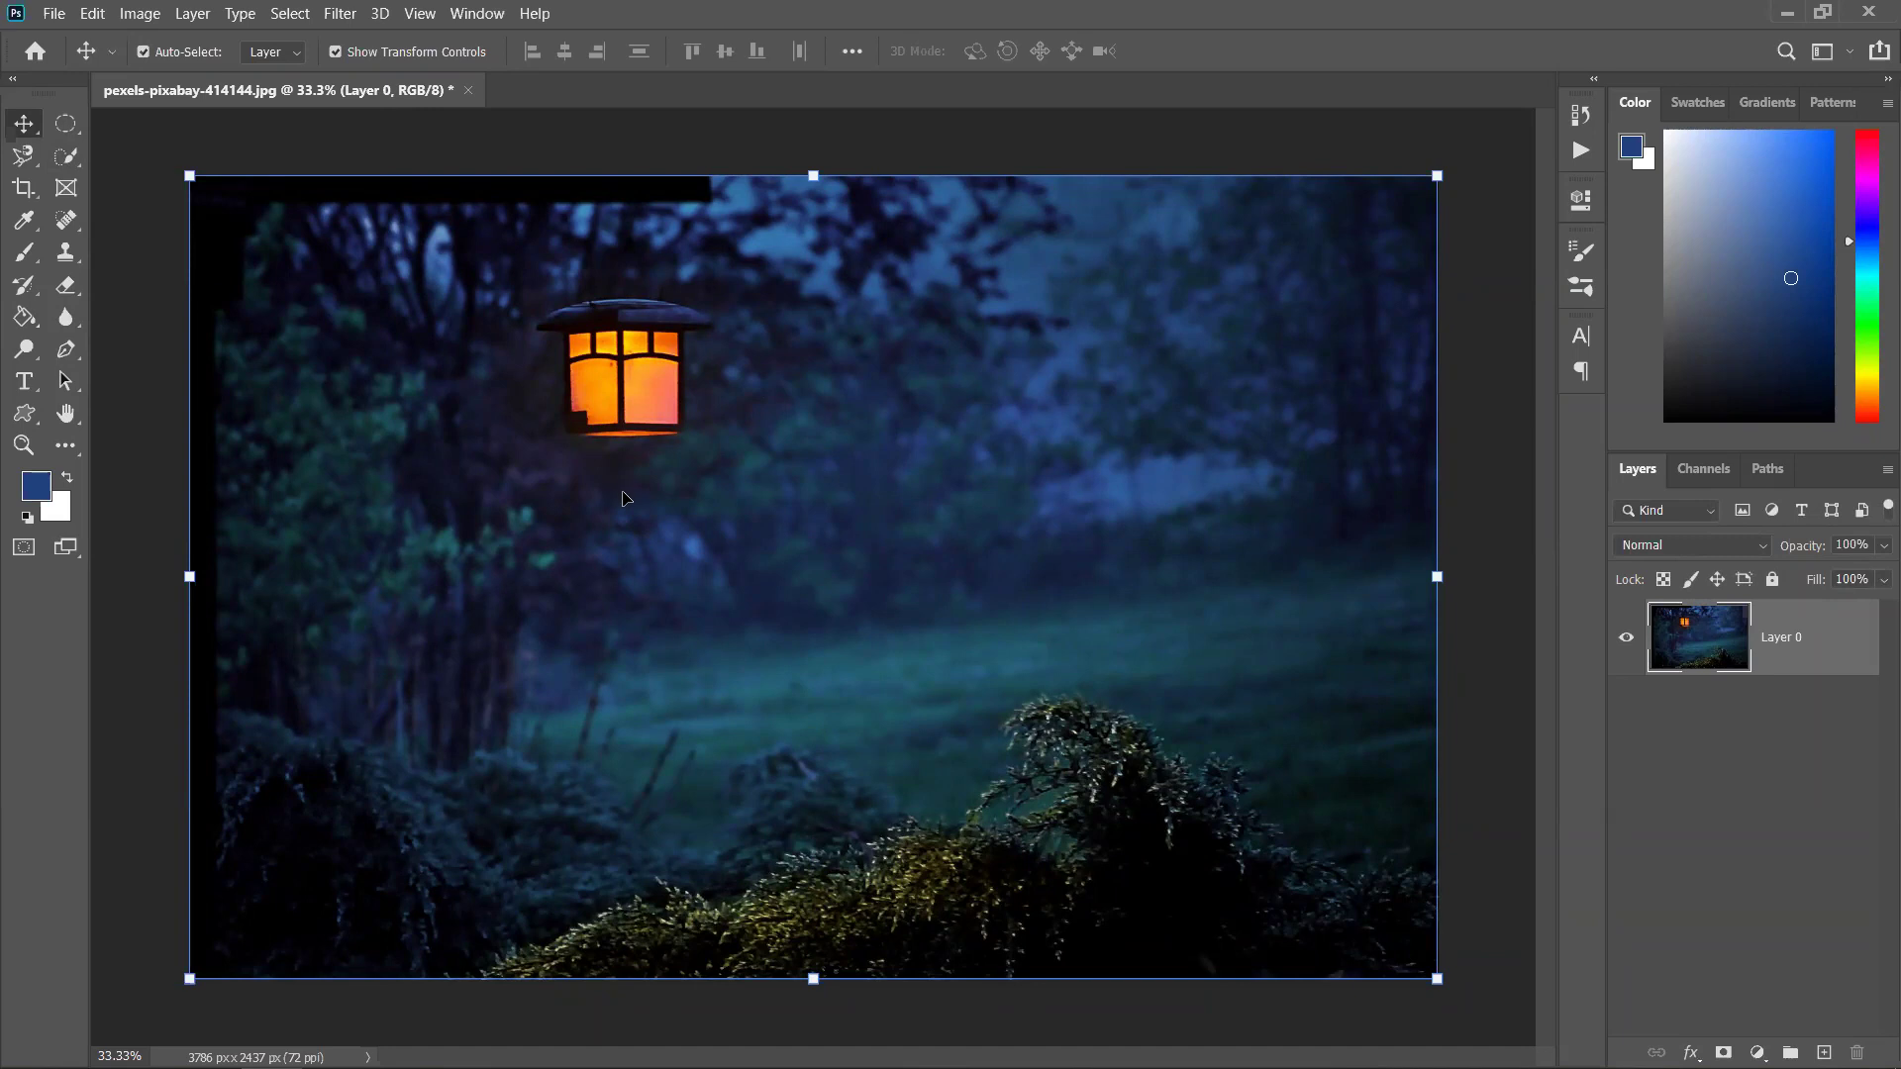
pyautogui.moveTo(622, 485); pyautogui.dragTo(692, 507)
pyautogui.moveTo(828, 515); pyautogui.dragTo(800, 487)
pyautogui.moveTo(222, 177); pyautogui.dragTo(274, 252)
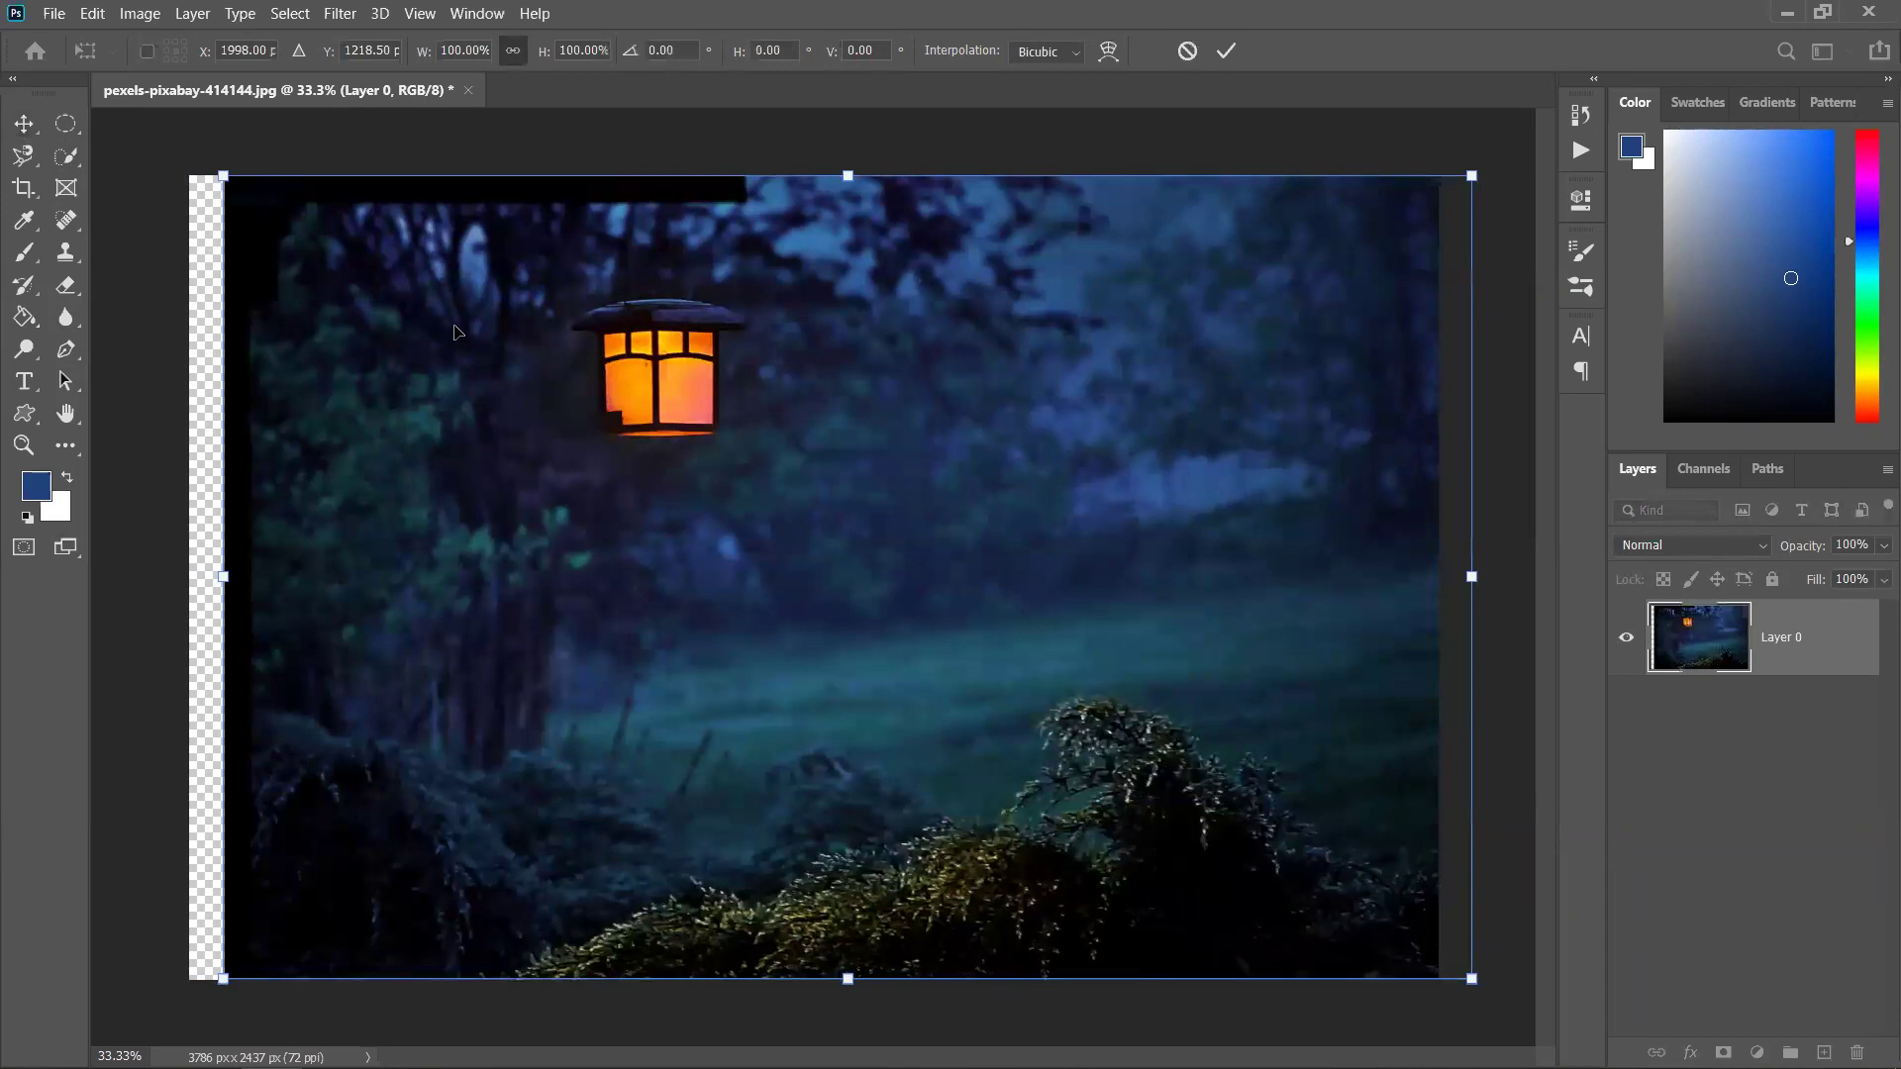
pyautogui.moveTo(595, 397); pyautogui.dragTo(717, 403)
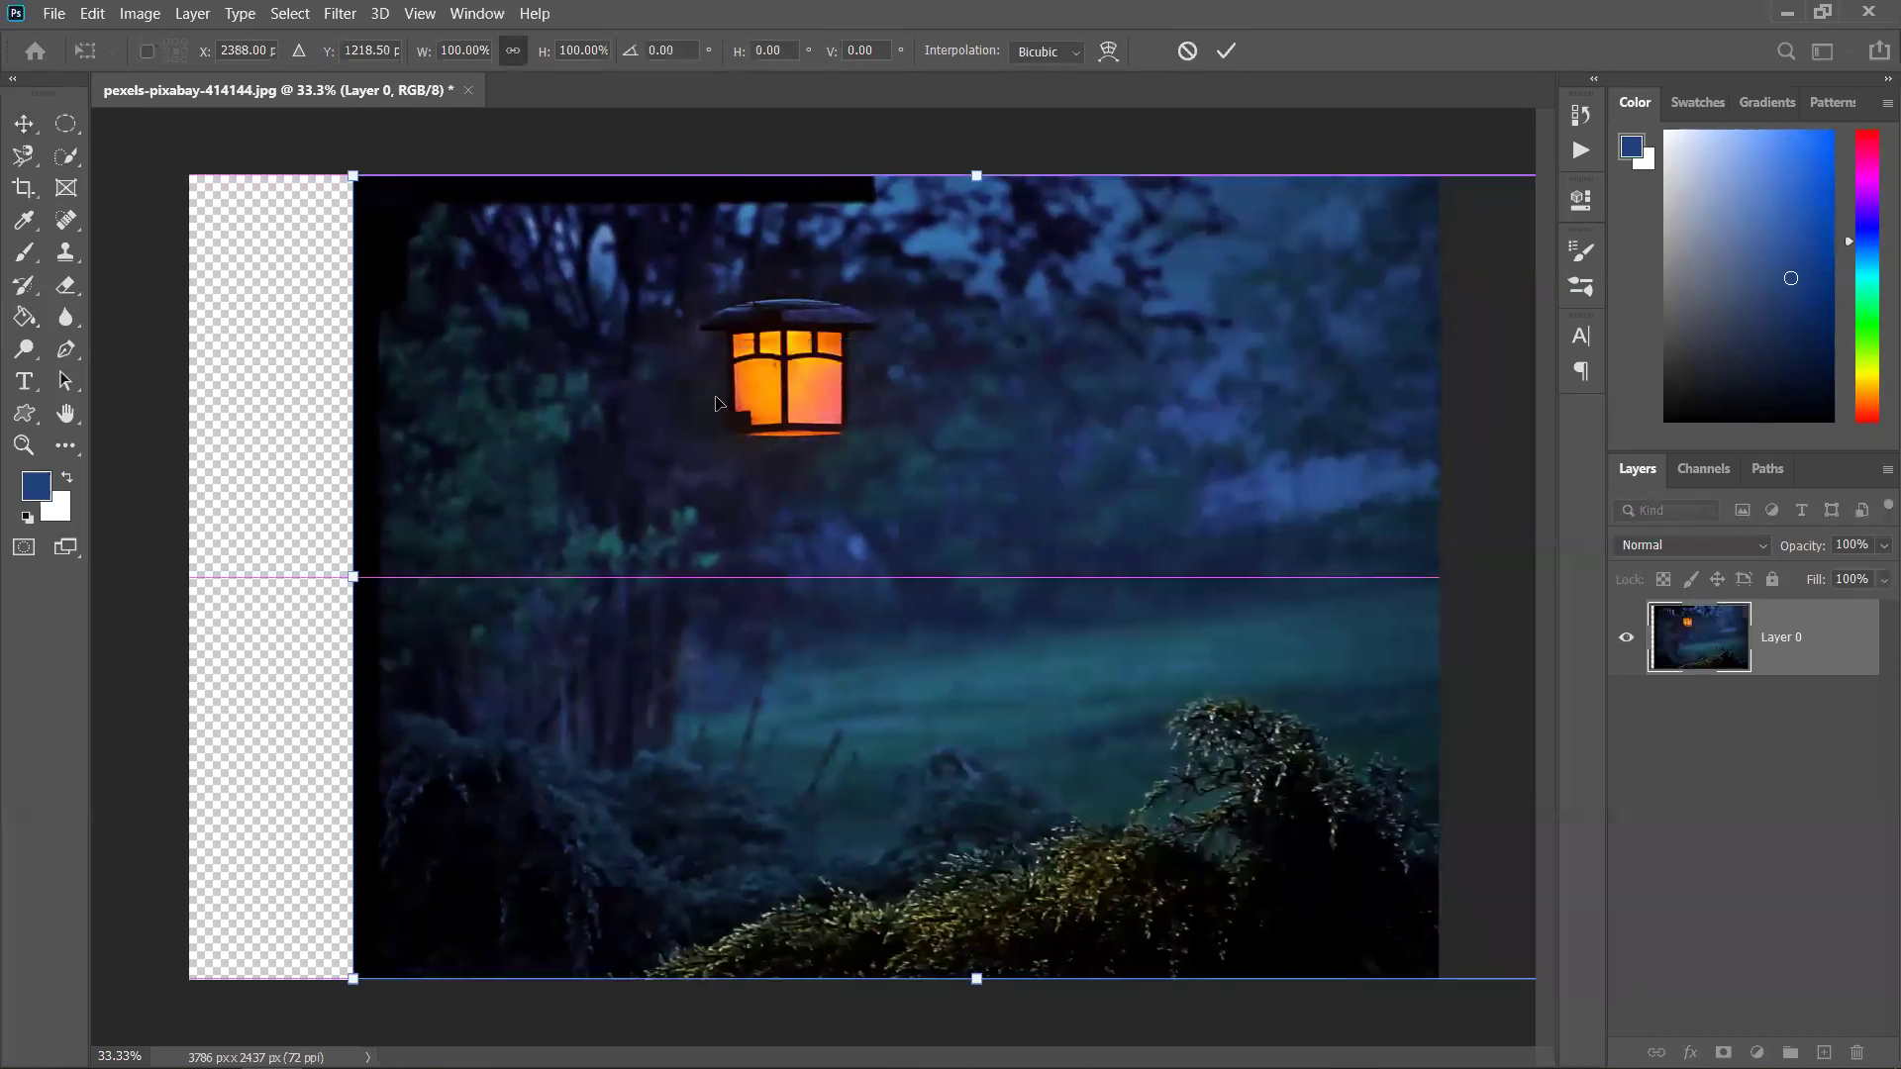
pyautogui.scroll(-1, 718, 402)
pyautogui.moveTo(1142, 526); pyautogui.dragTo(997, 514)
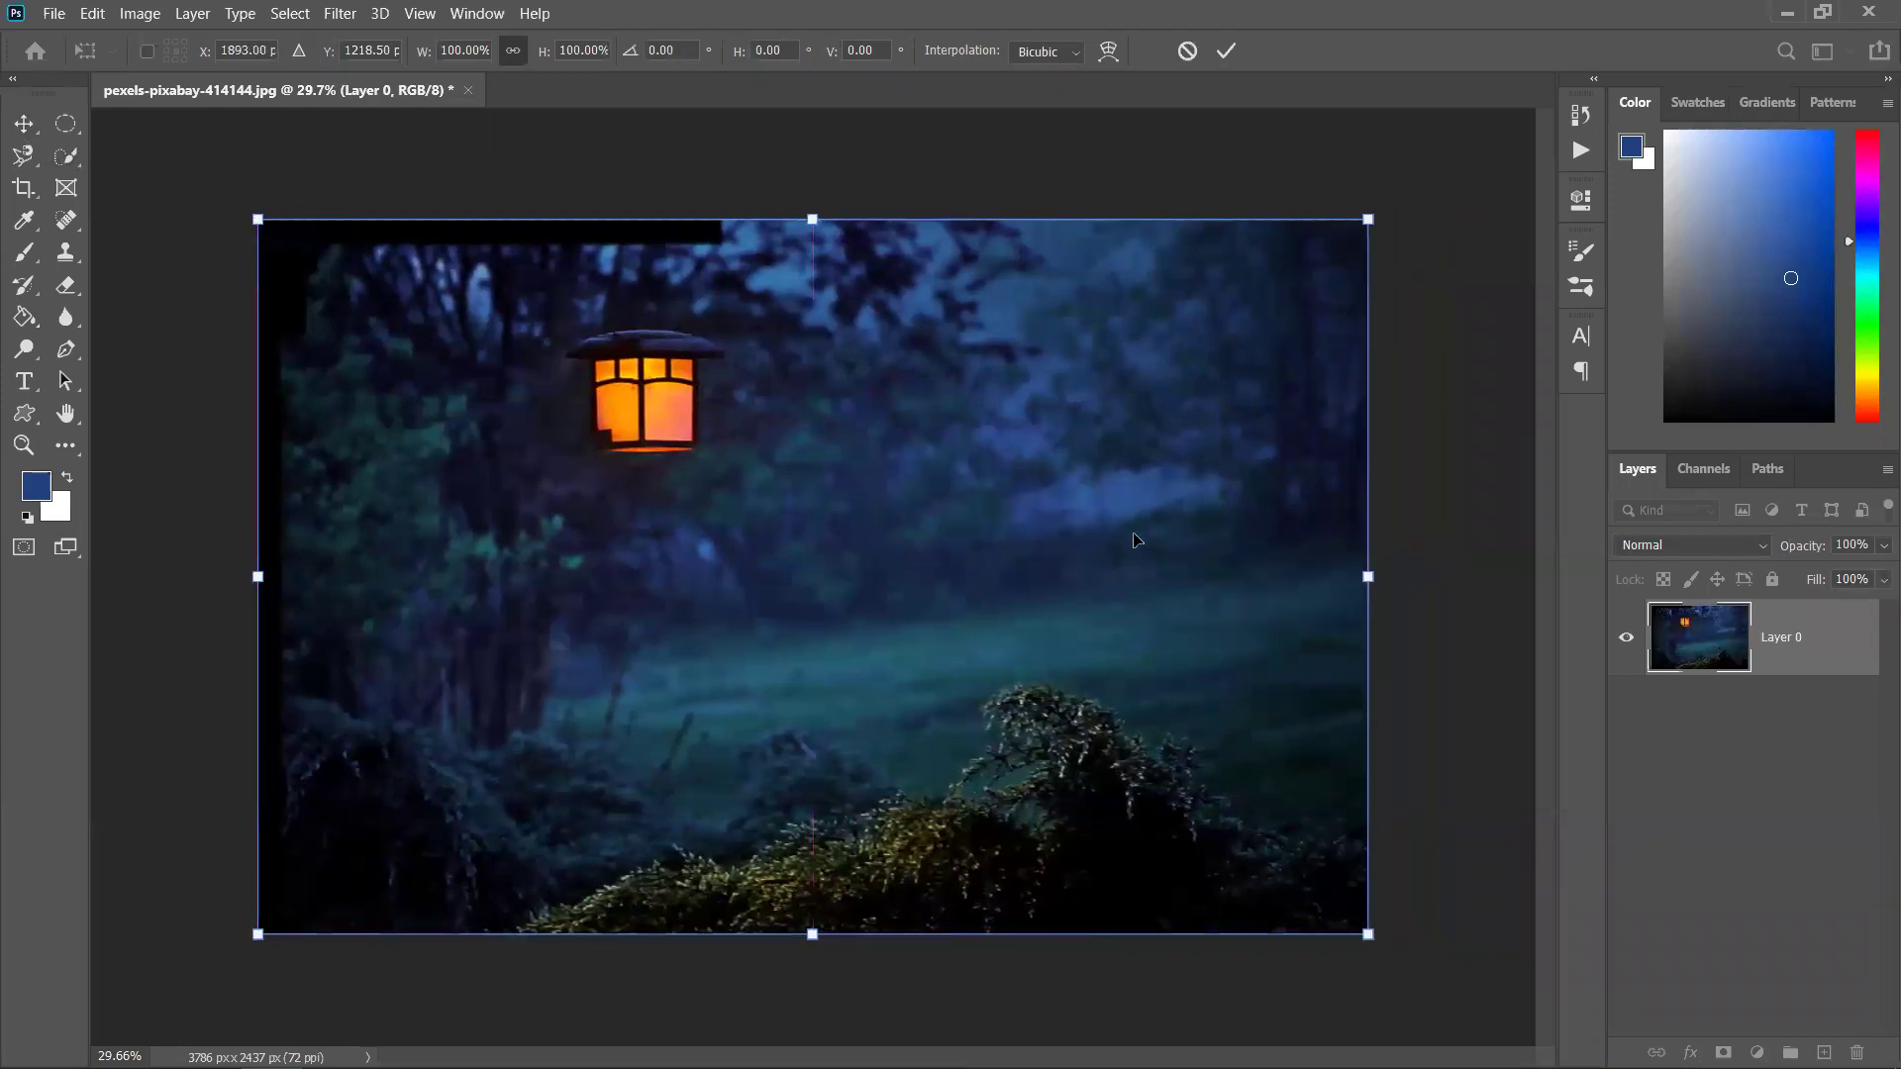
pyautogui.click(1230, 51)
pyautogui.hotkey('ctrl', 't')
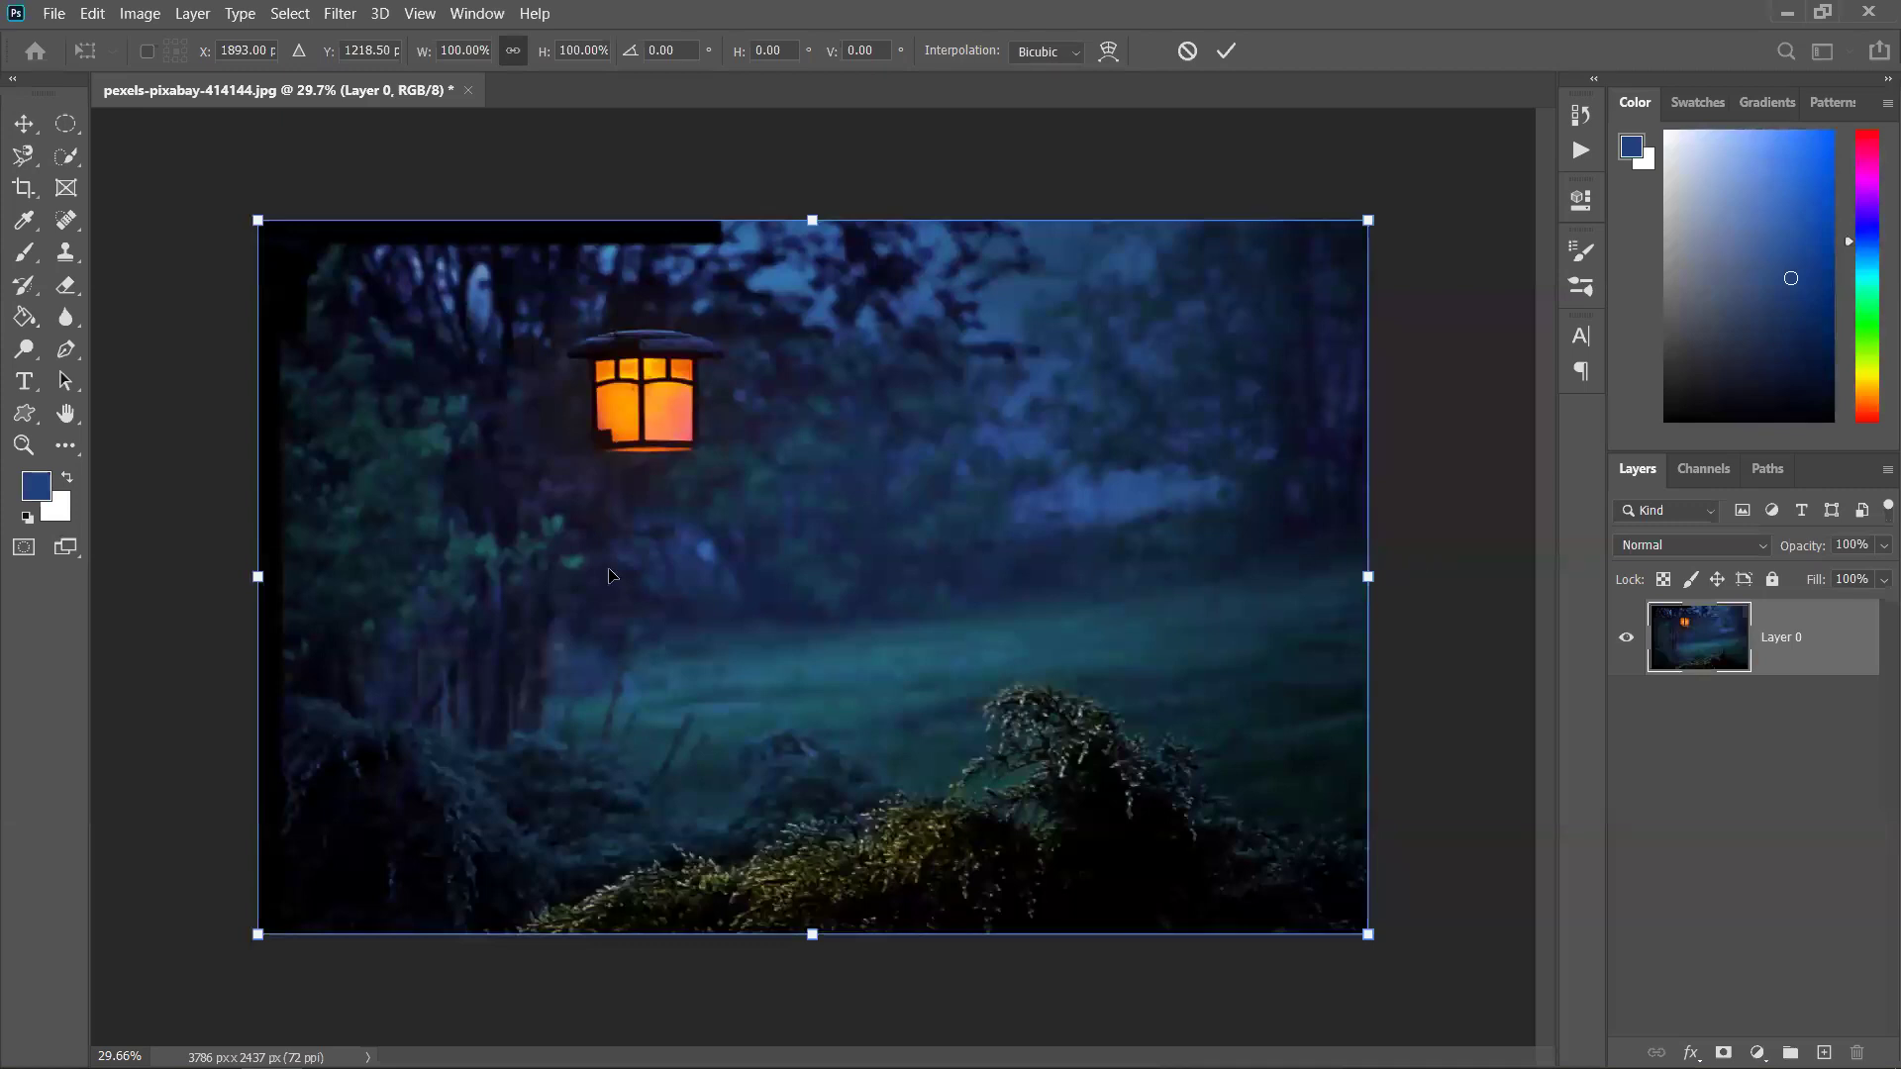
pyautogui.click(1224, 55)
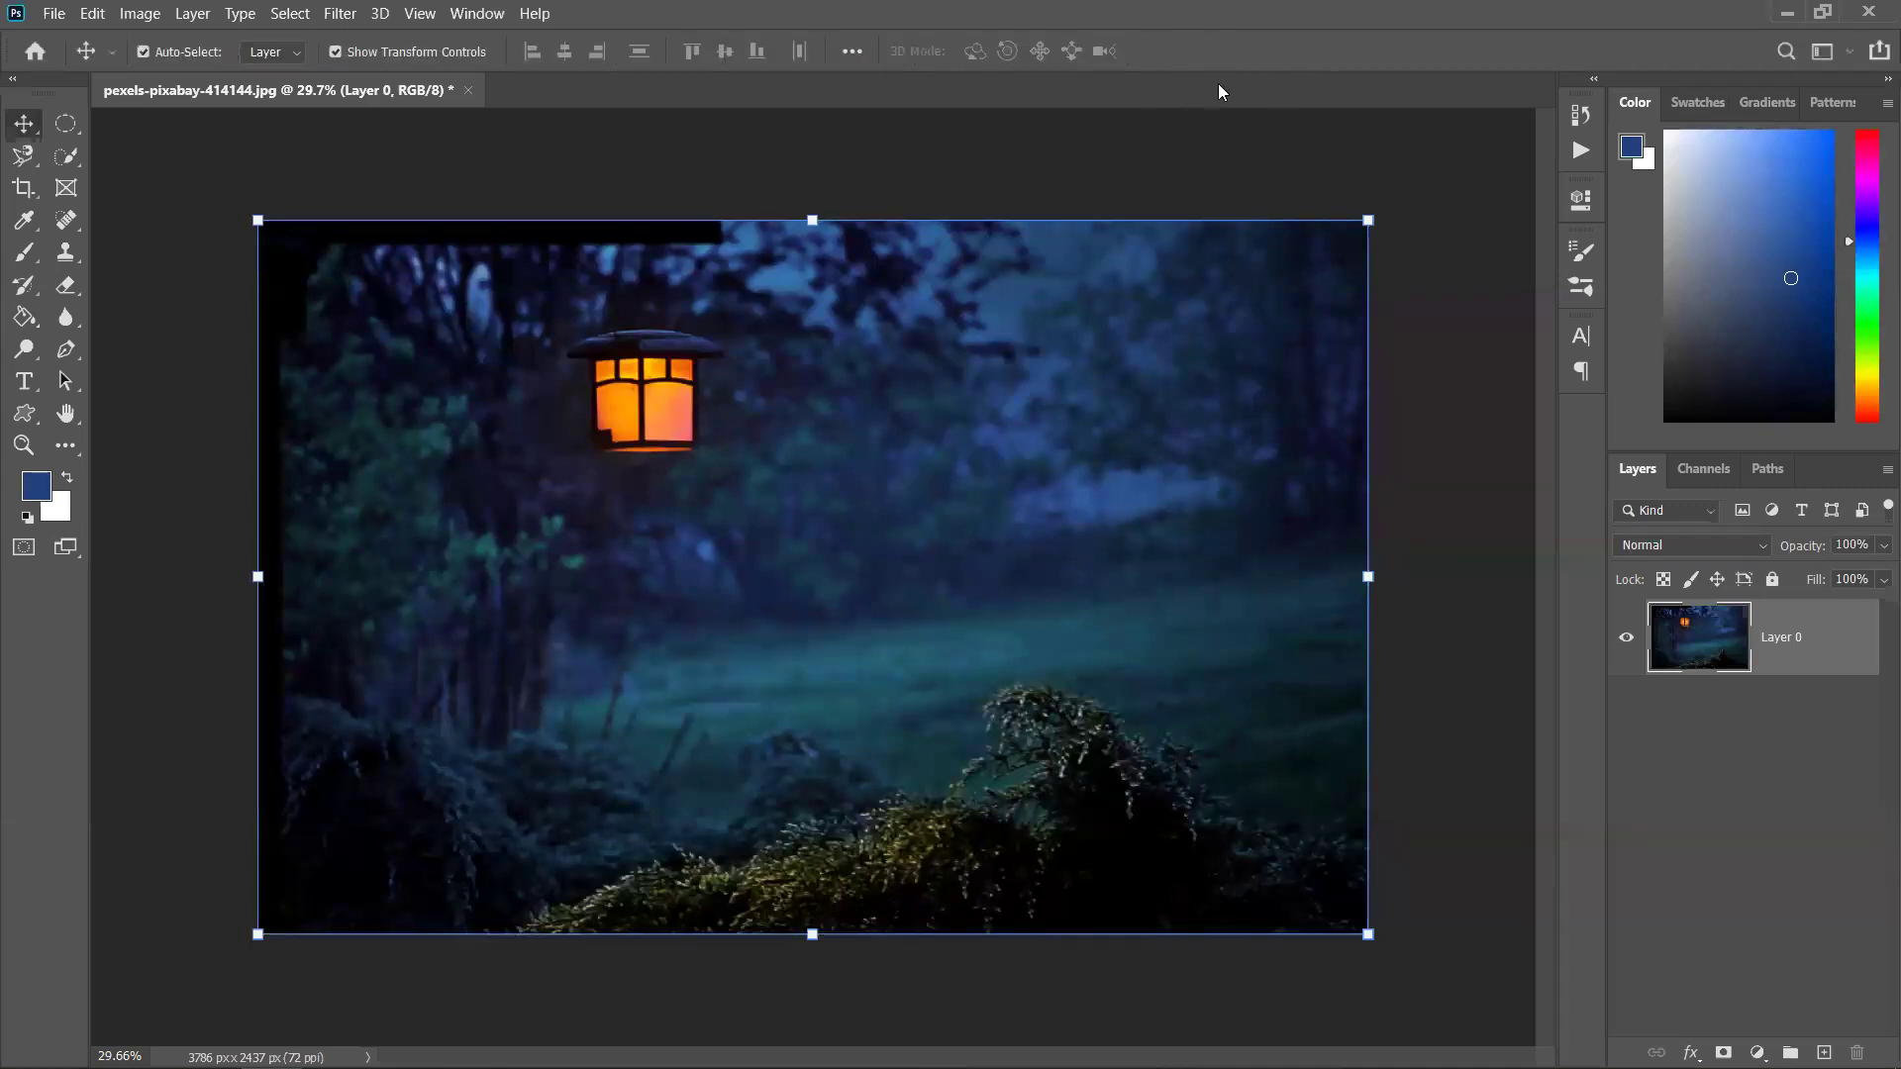
# Draw a rectangular marquee selection across the lower part of the lantern and the trees, and deselect it
pyautogui.click(63, 125)
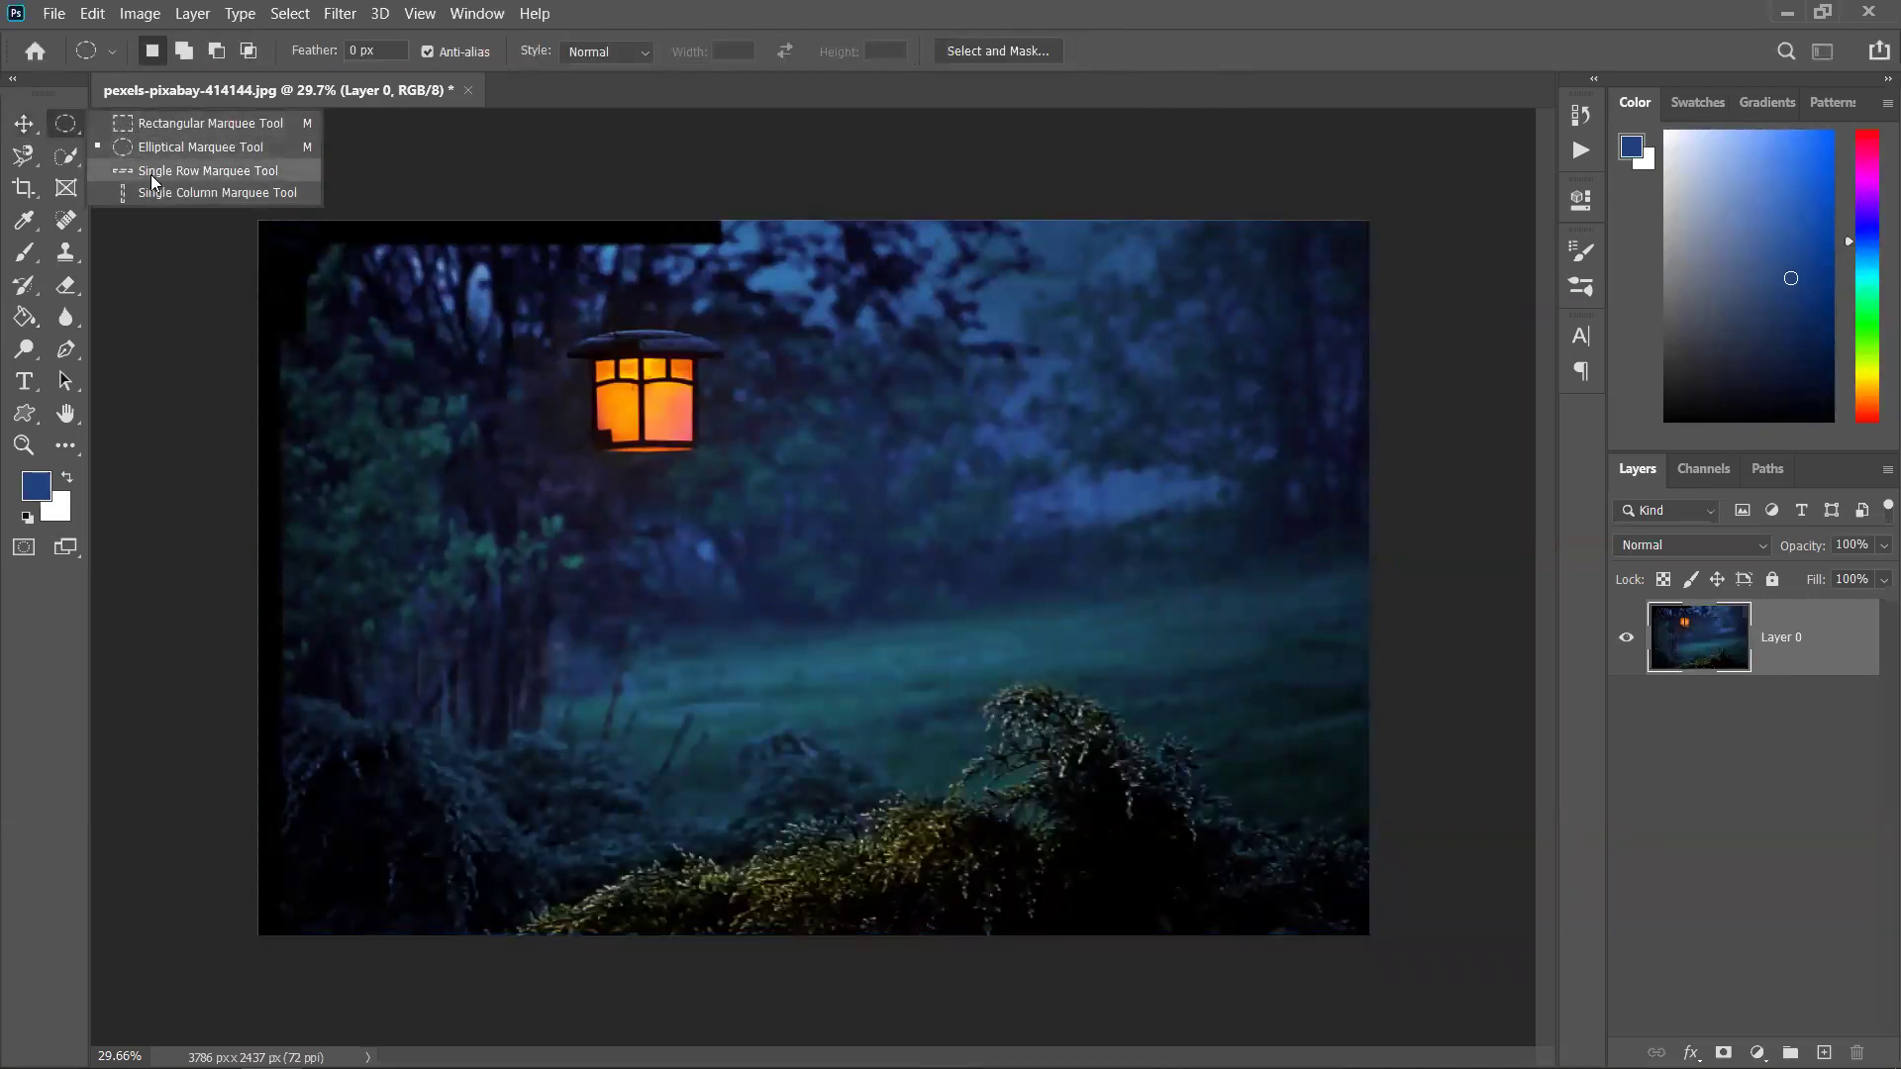
pyautogui.click(135, 127)
pyautogui.moveTo(535, 409); pyautogui.dragTo(898, 668)
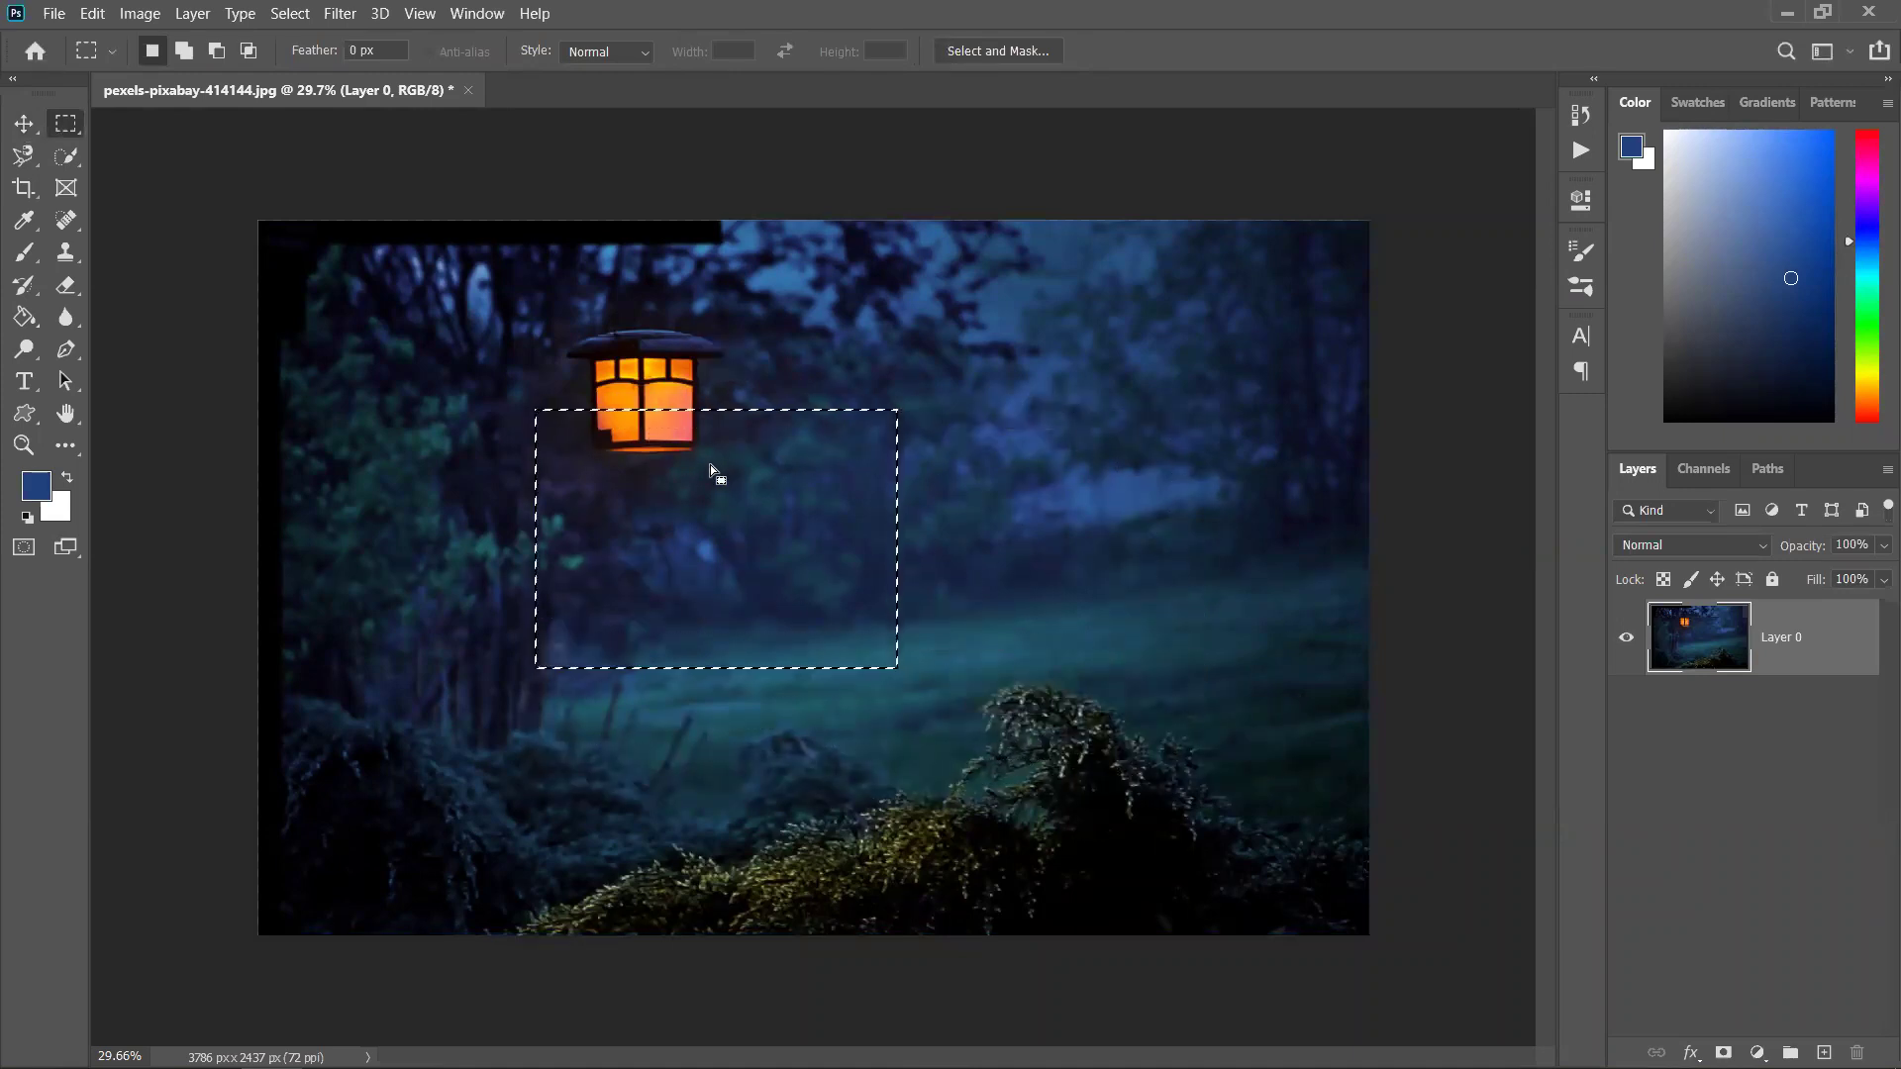
pyautogui.click(1047, 405)
# Select a square around the lantern and add a wide rectangle over the trees on its right, and clear both selections
pyautogui.moveTo(652, 409); pyautogui.dragTo(767, 524)
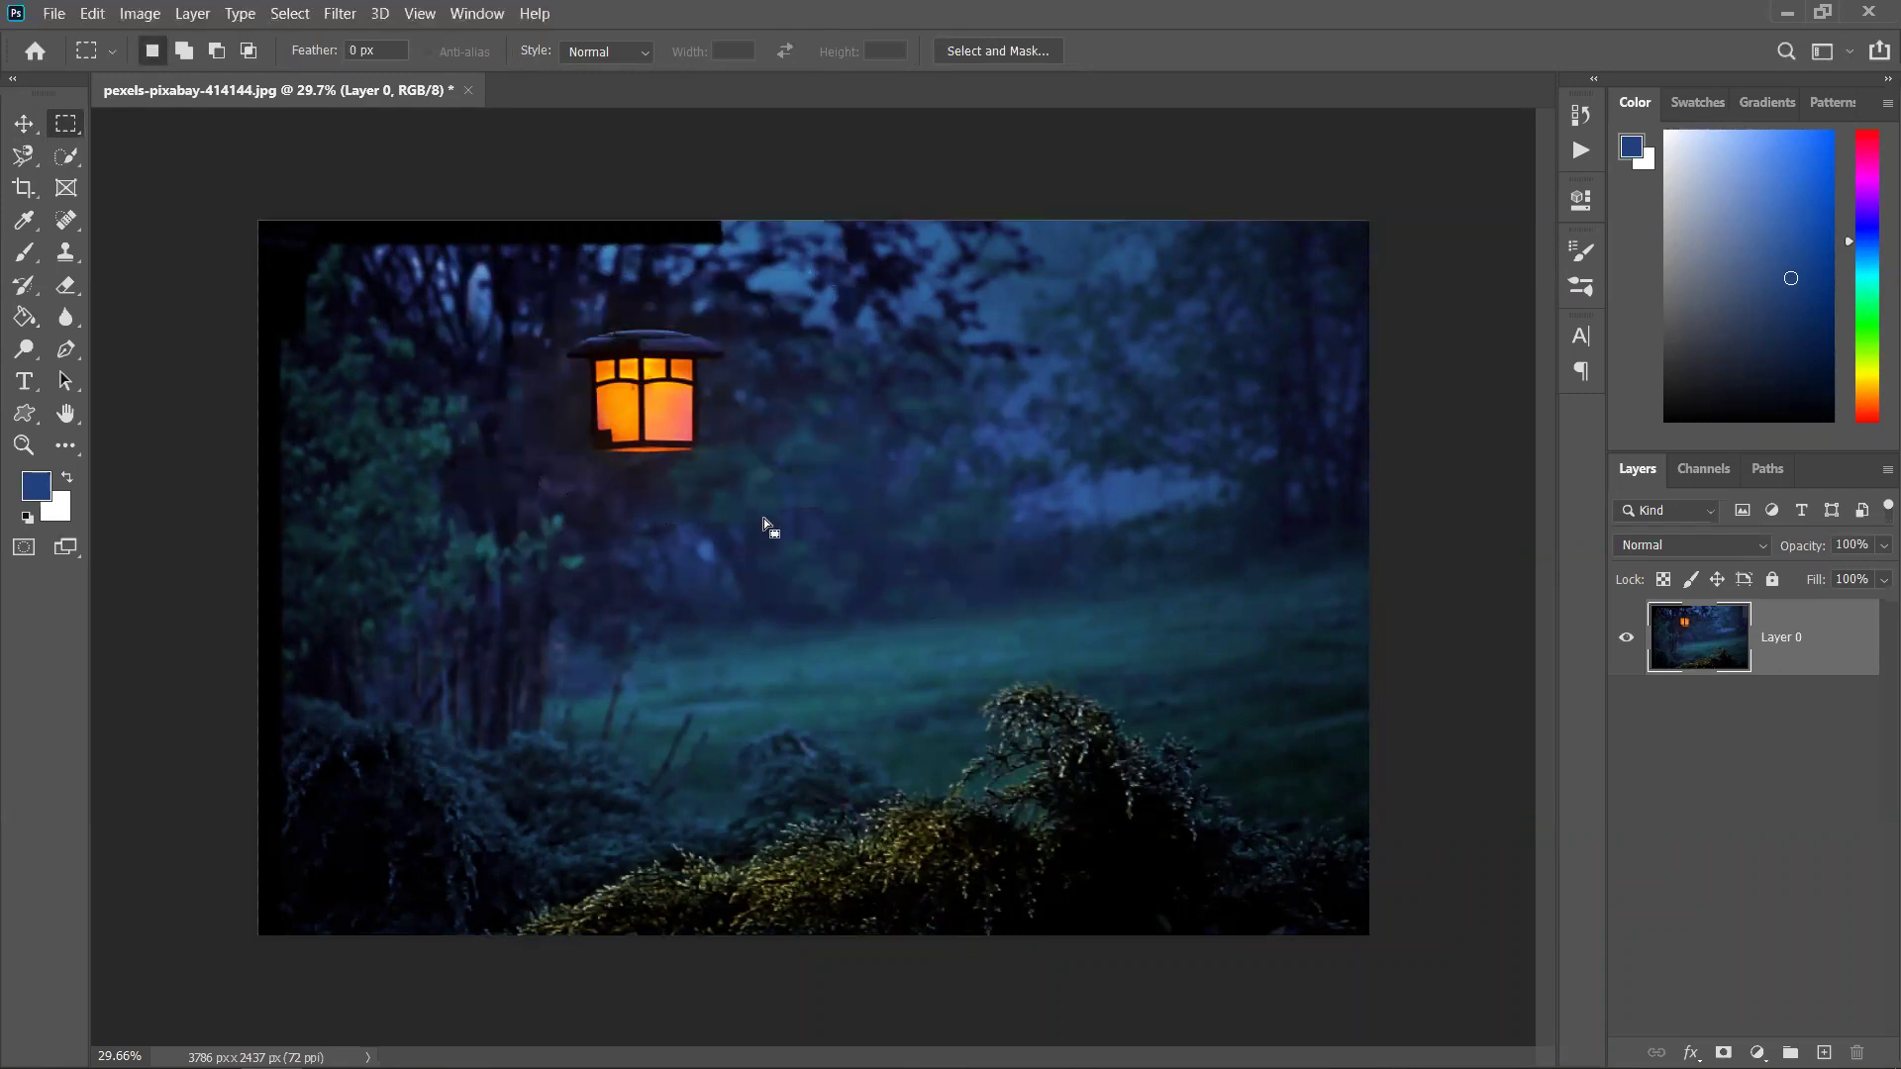
pyautogui.moveTo(881, 406); pyautogui.dragTo(1314, 521)
pyautogui.moveTo(805, 698); pyautogui.dragTo(693, 697)
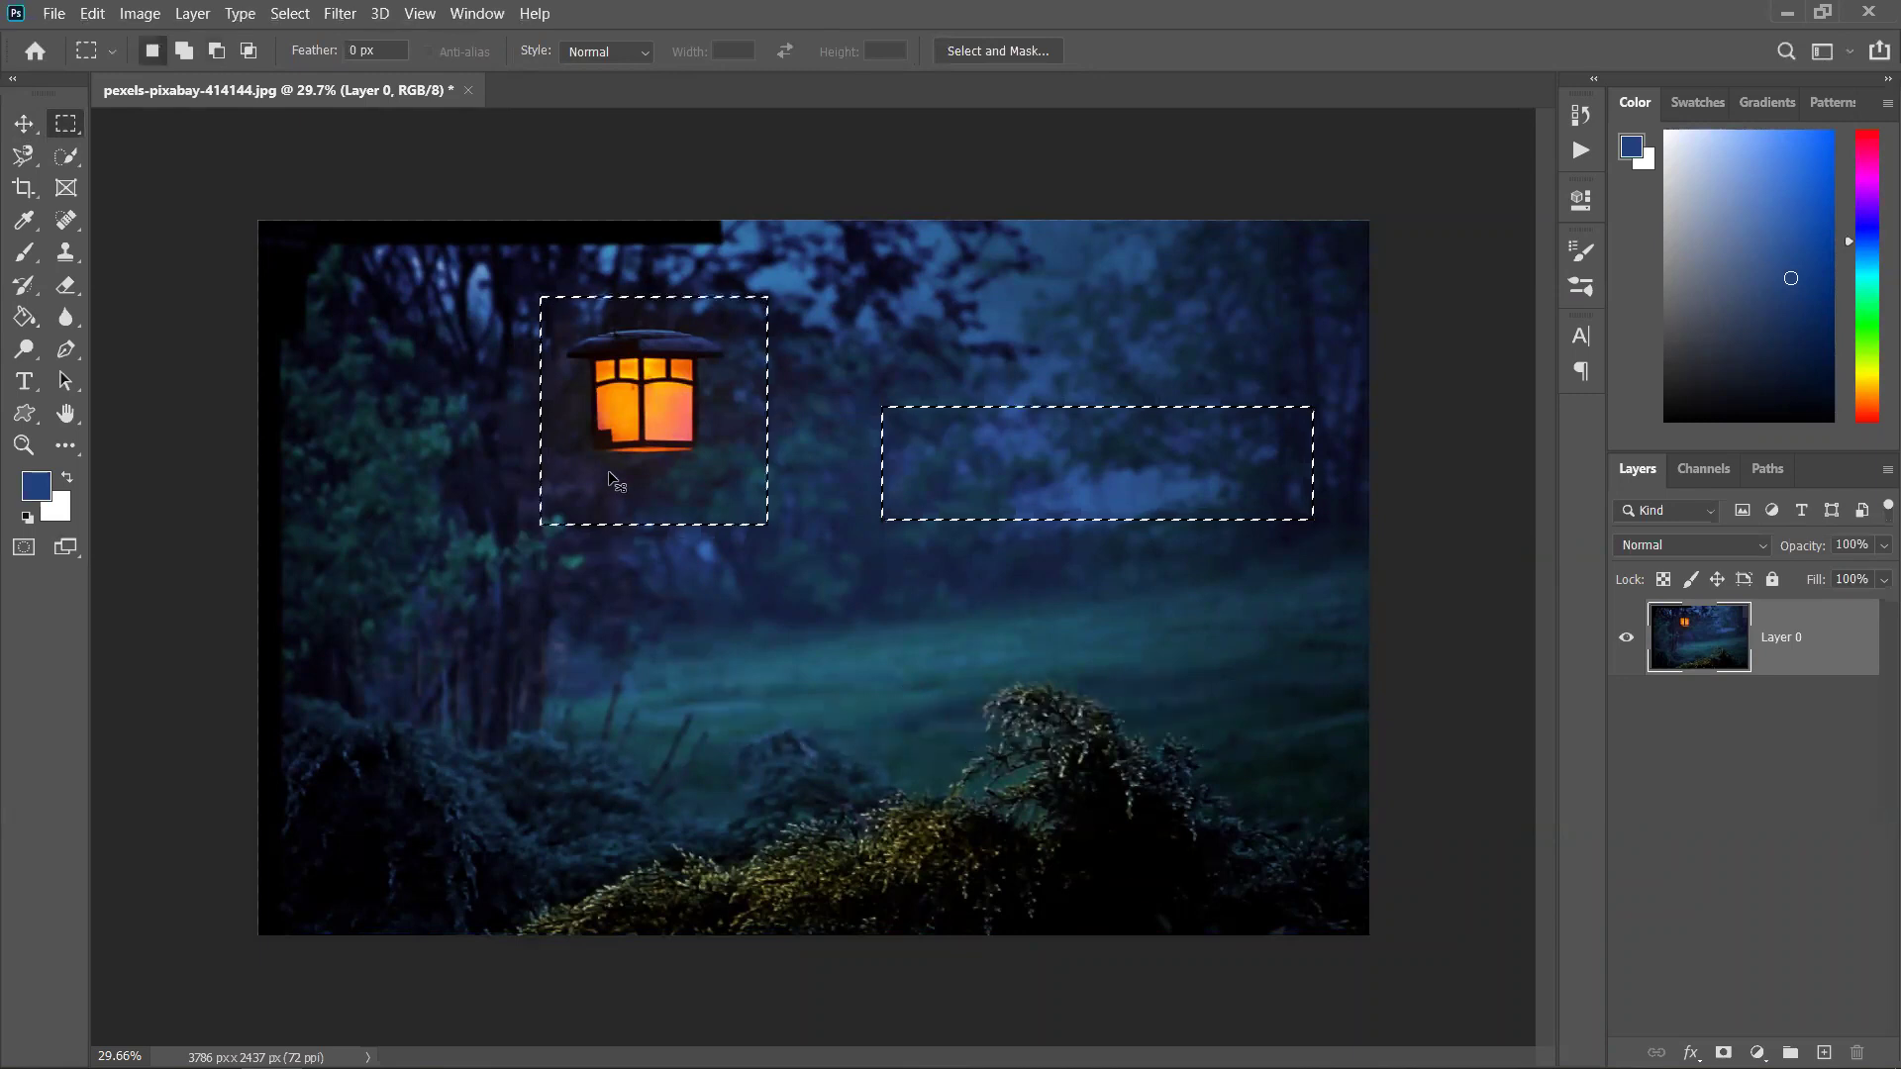
pyautogui.rightClick(67, 126)
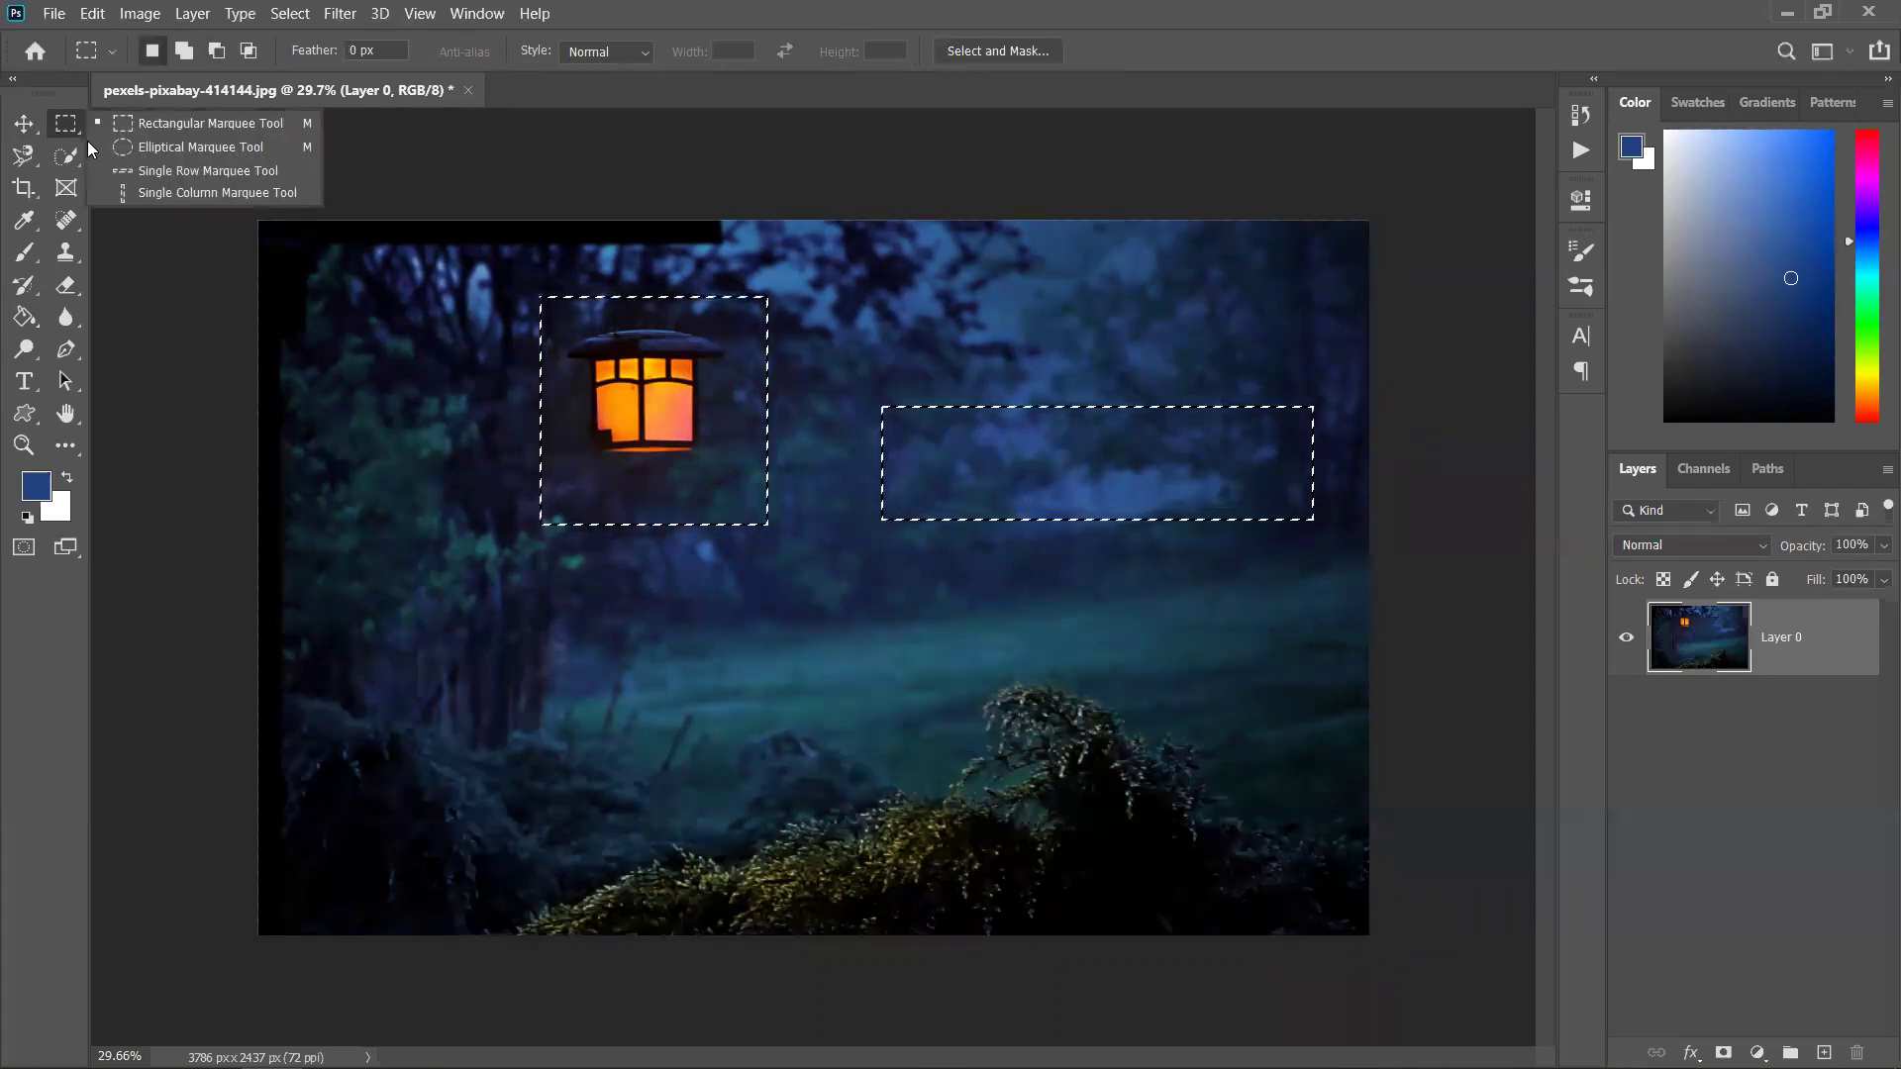
pyautogui.click(440, 465)
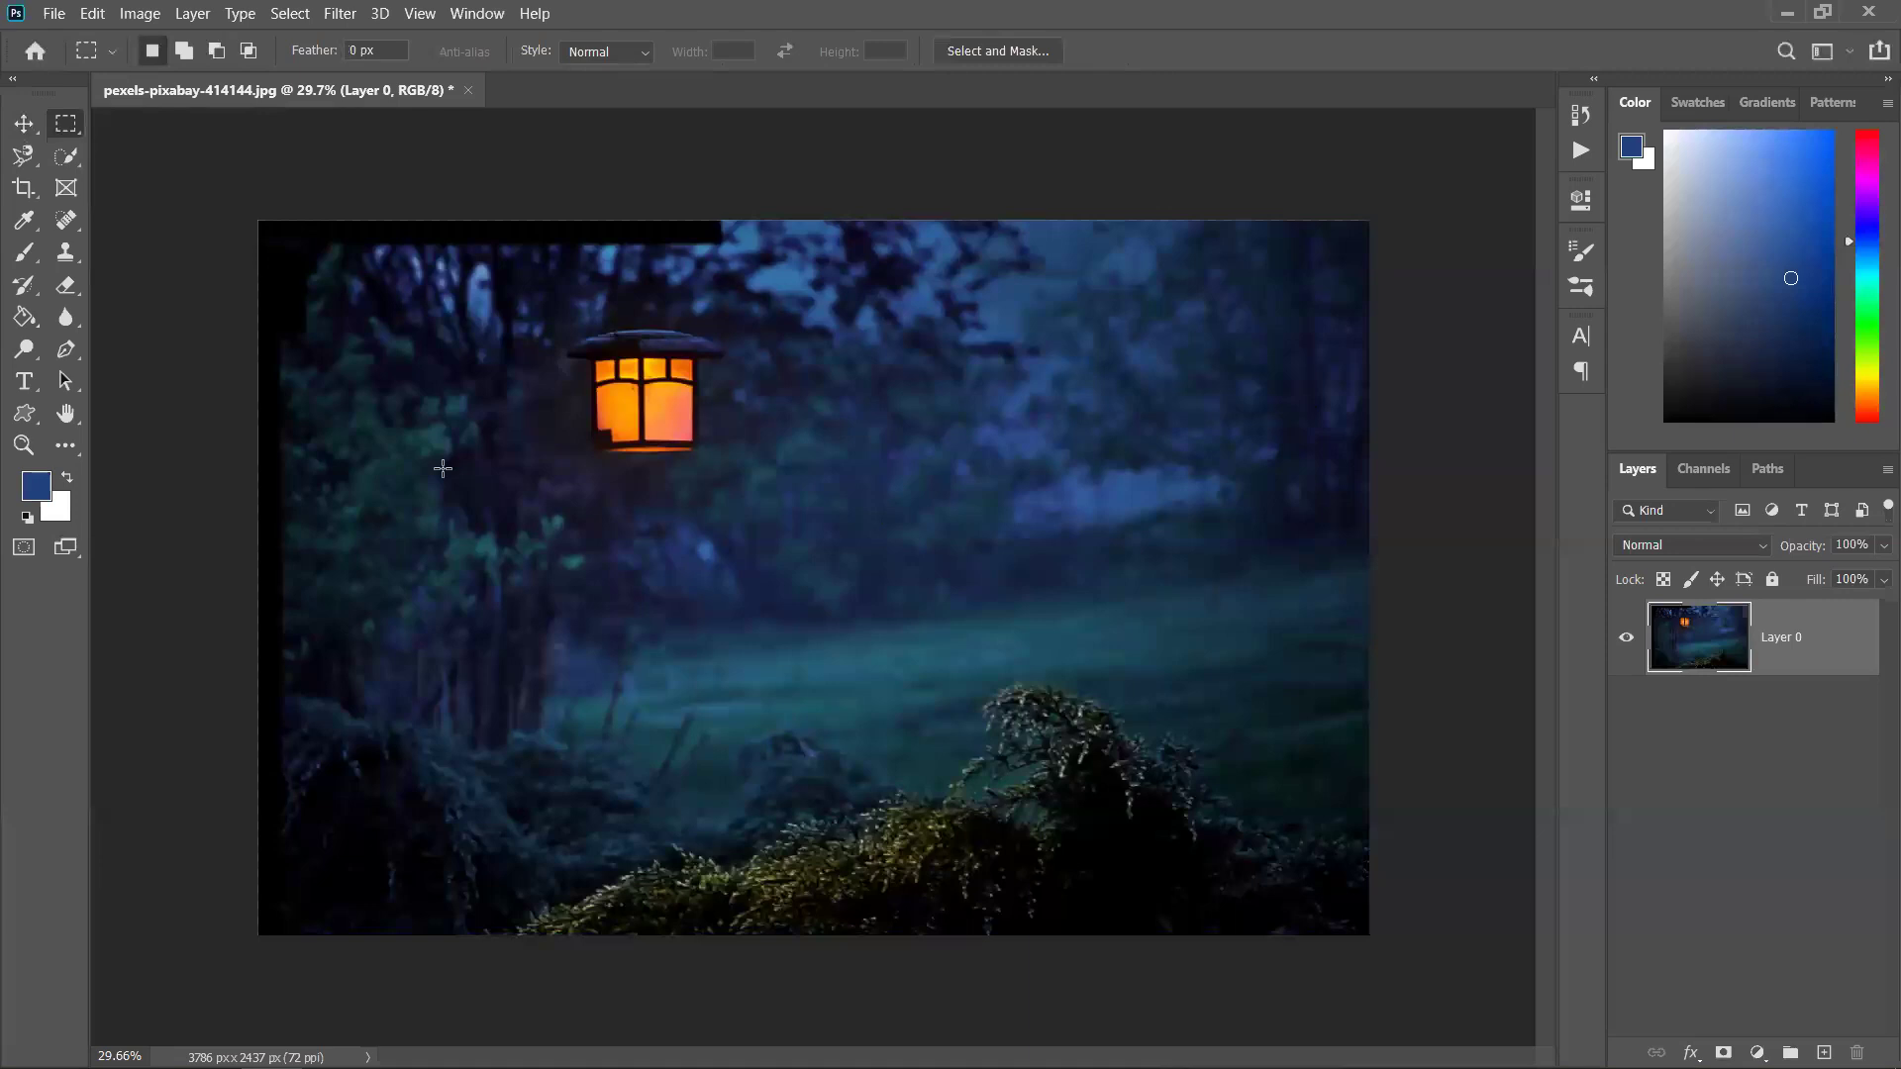
# Practise drawing rectangular selections of different sizes, ending with one from the lantern's top edge to the meadow
pyautogui.moveTo(527, 389); pyautogui.dragTo(1228, 822)
pyautogui.moveTo(483, 321); pyautogui.dragTo(734, 436)
pyautogui.click(937, 624)
pyautogui.moveTo(938, 624); pyautogui.dragTo(571, 360)
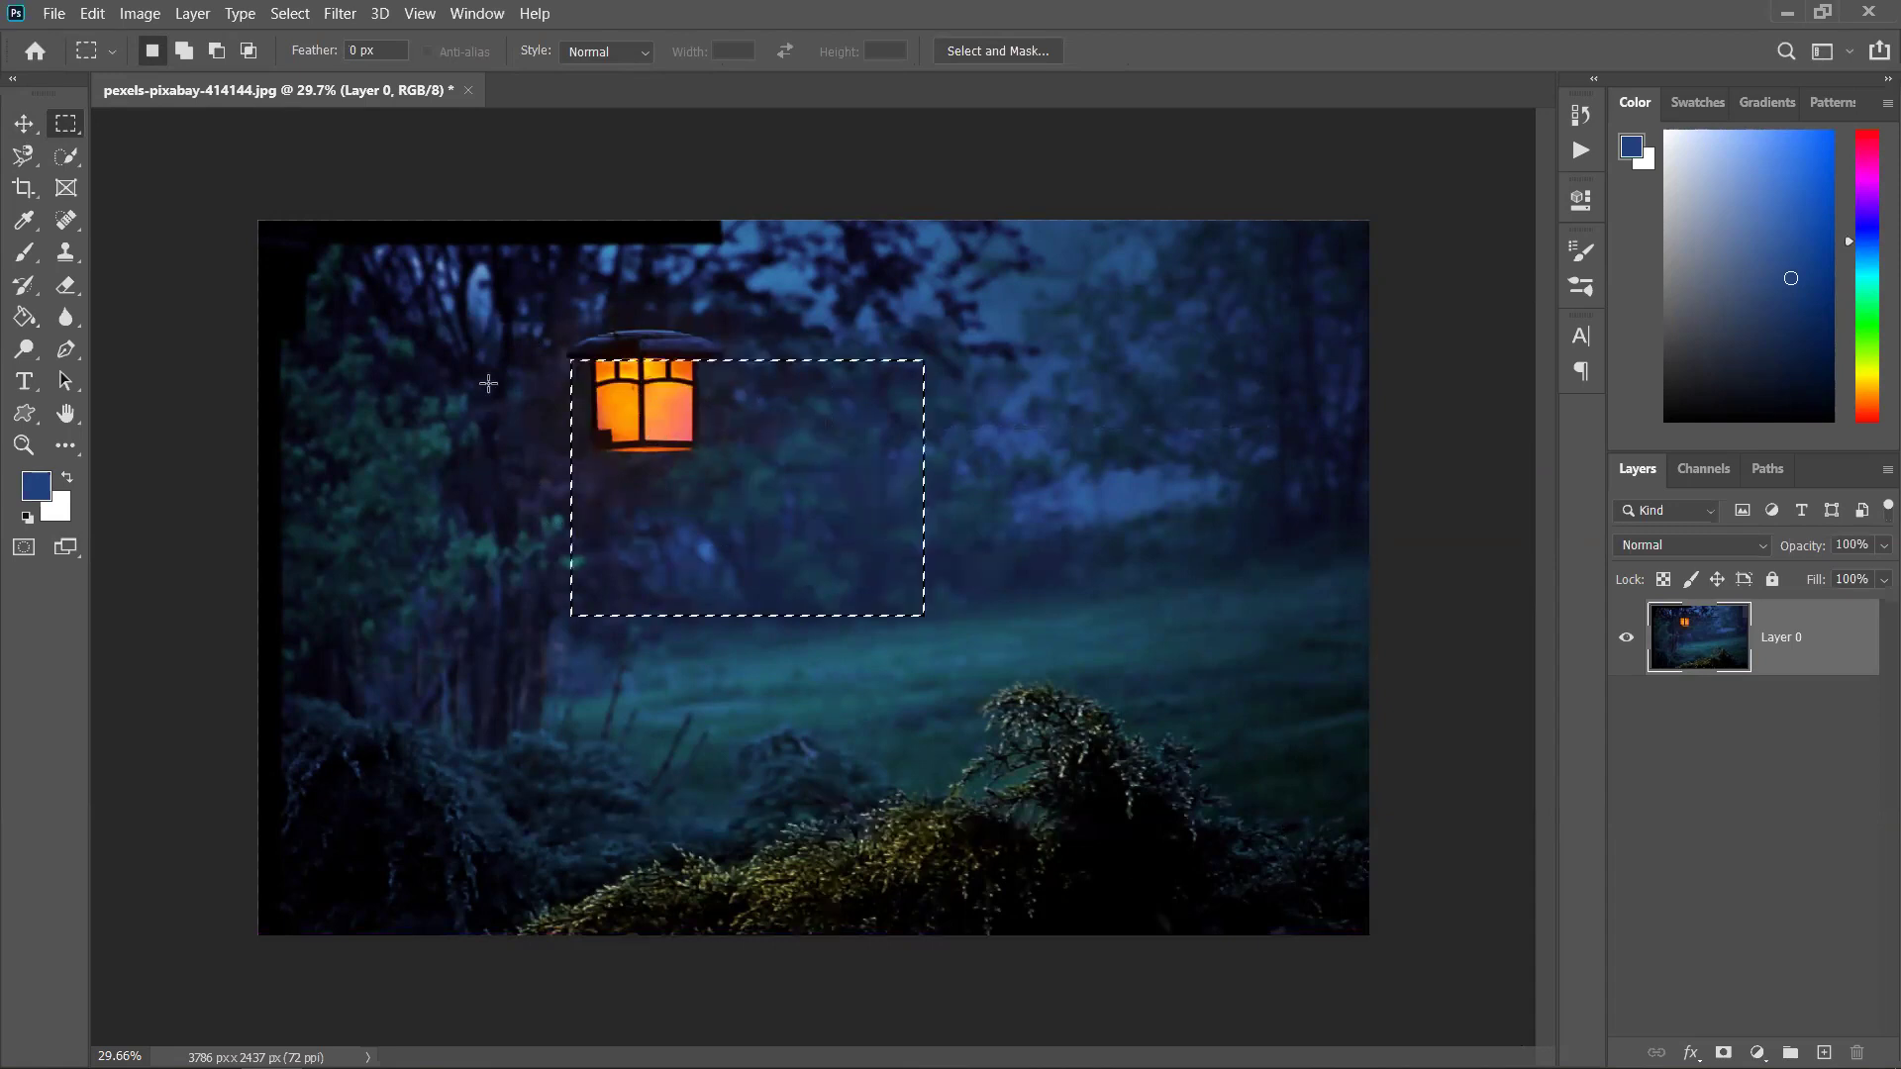
# Select a rectangle over the meadow and subtract an overlapping rectangle from its upper-left part, leaving an L-shaped selection
pyautogui.press('alt')
pyautogui.moveTo(484, 412); pyautogui.dragTo(901, 713)
pyautogui.moveTo(780, 459); pyautogui.dragTo(1119, 734)
pyautogui.moveTo(743, 313); pyautogui.dragTo(906, 532)
pyautogui.moveTo(808, 434); pyautogui.dragTo(1116, 773)
pyautogui.press('alt')
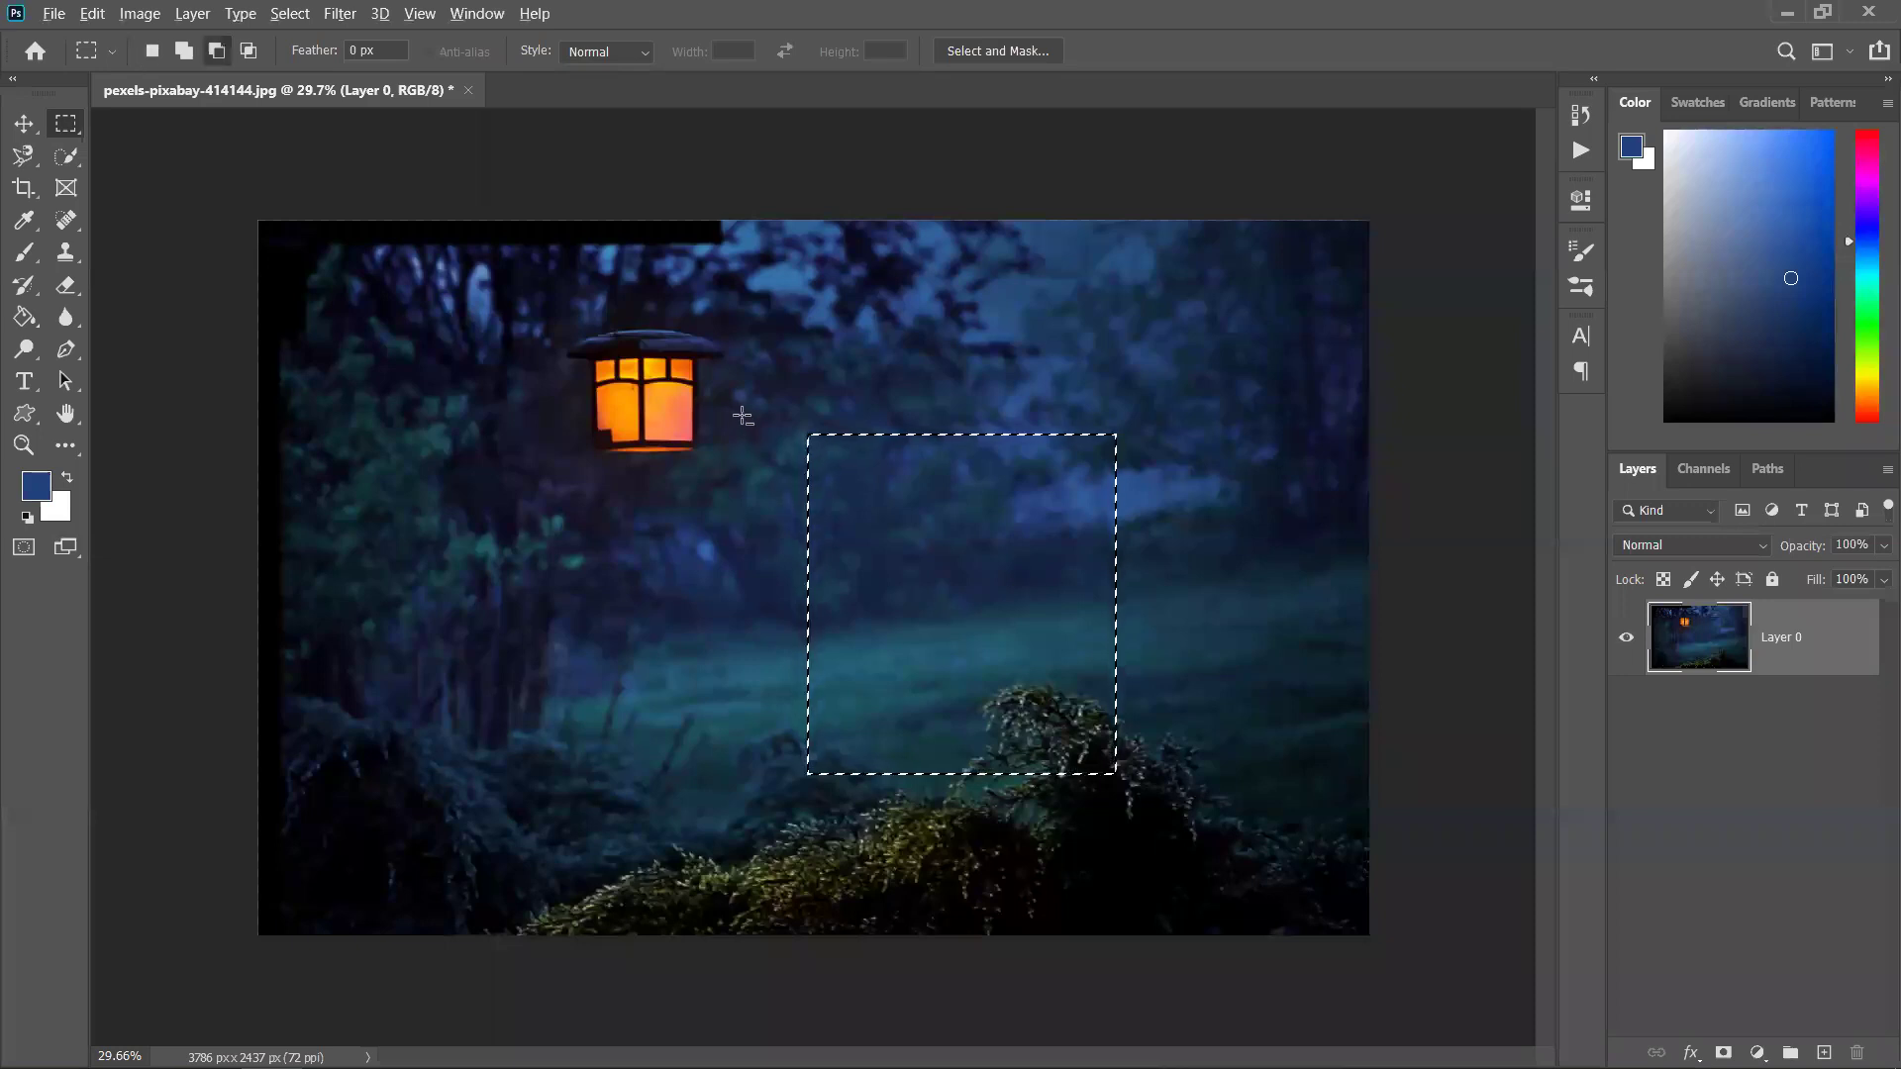
pyautogui.moveTo(745, 396); pyautogui.dragTo(1052, 682)
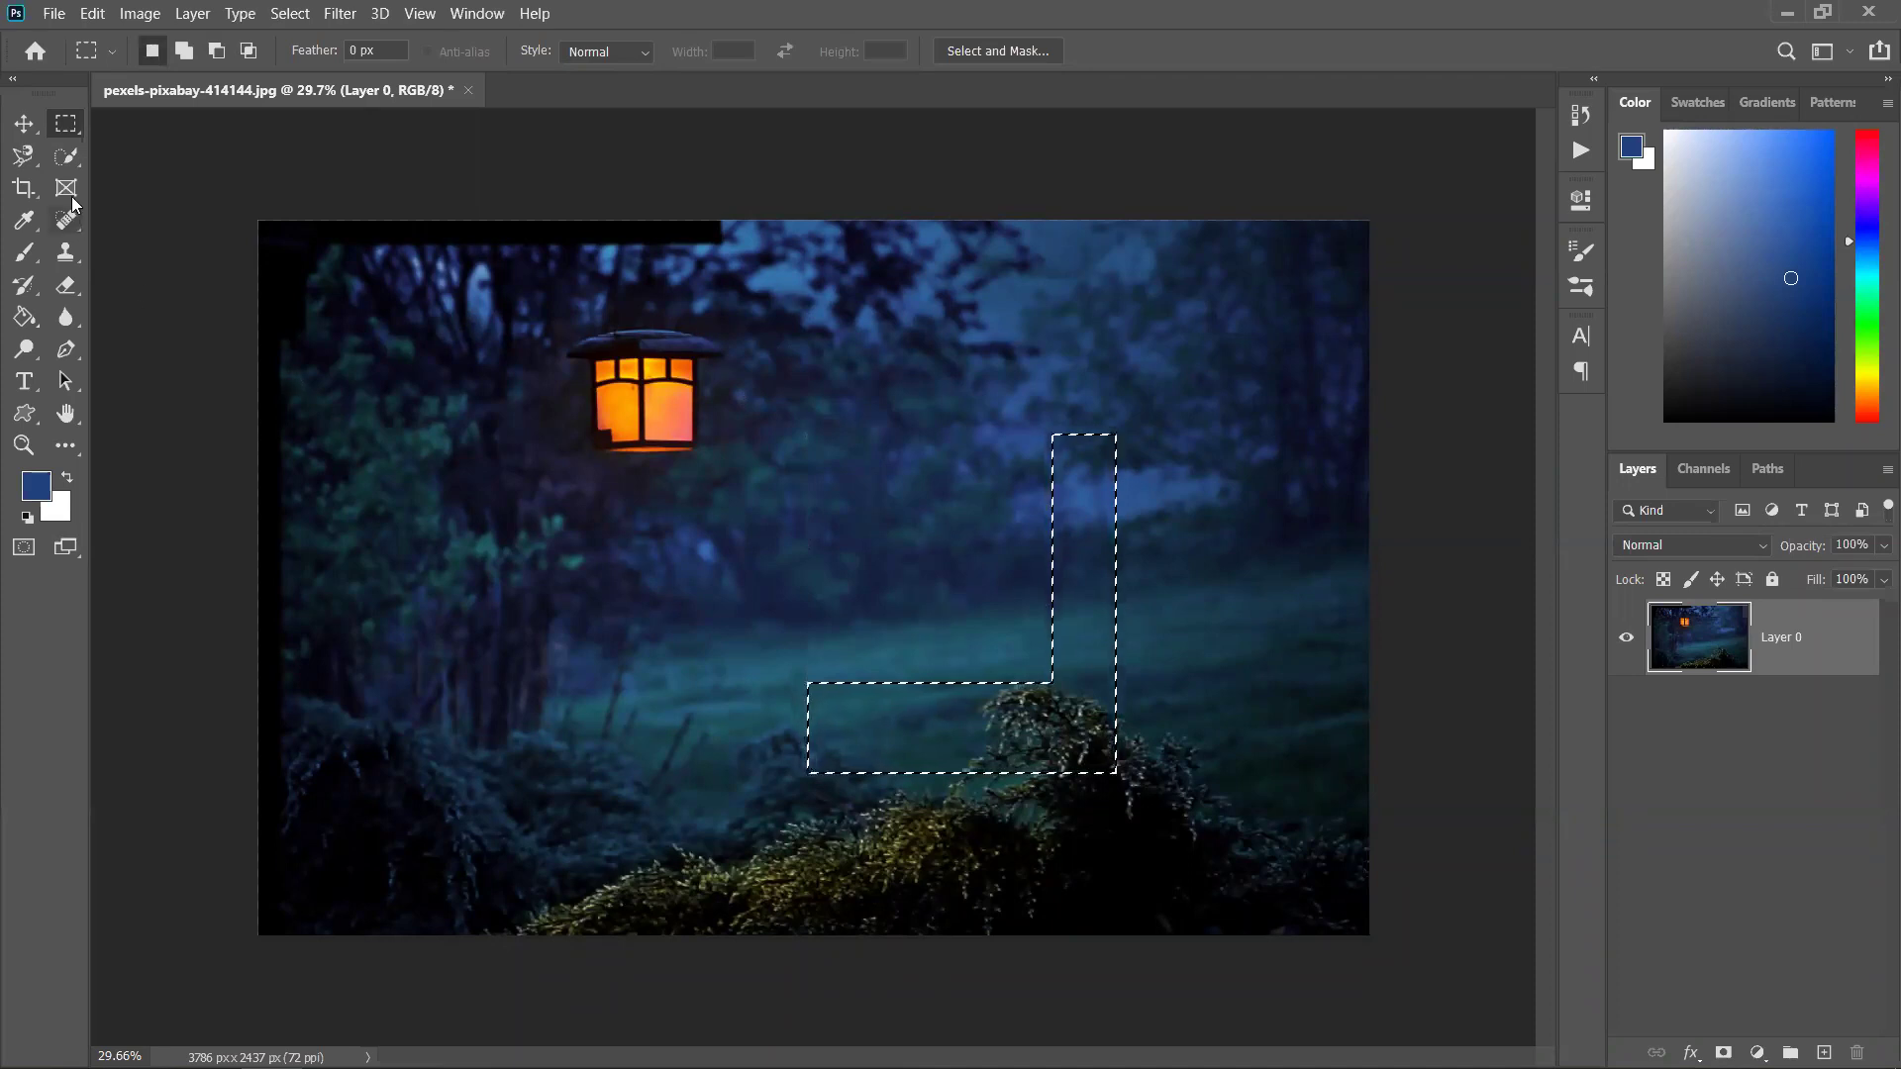
# Try out several circular selections over the lantern and meadow with the Elliptical Marquee tool
pyautogui.rightClick(62, 131)
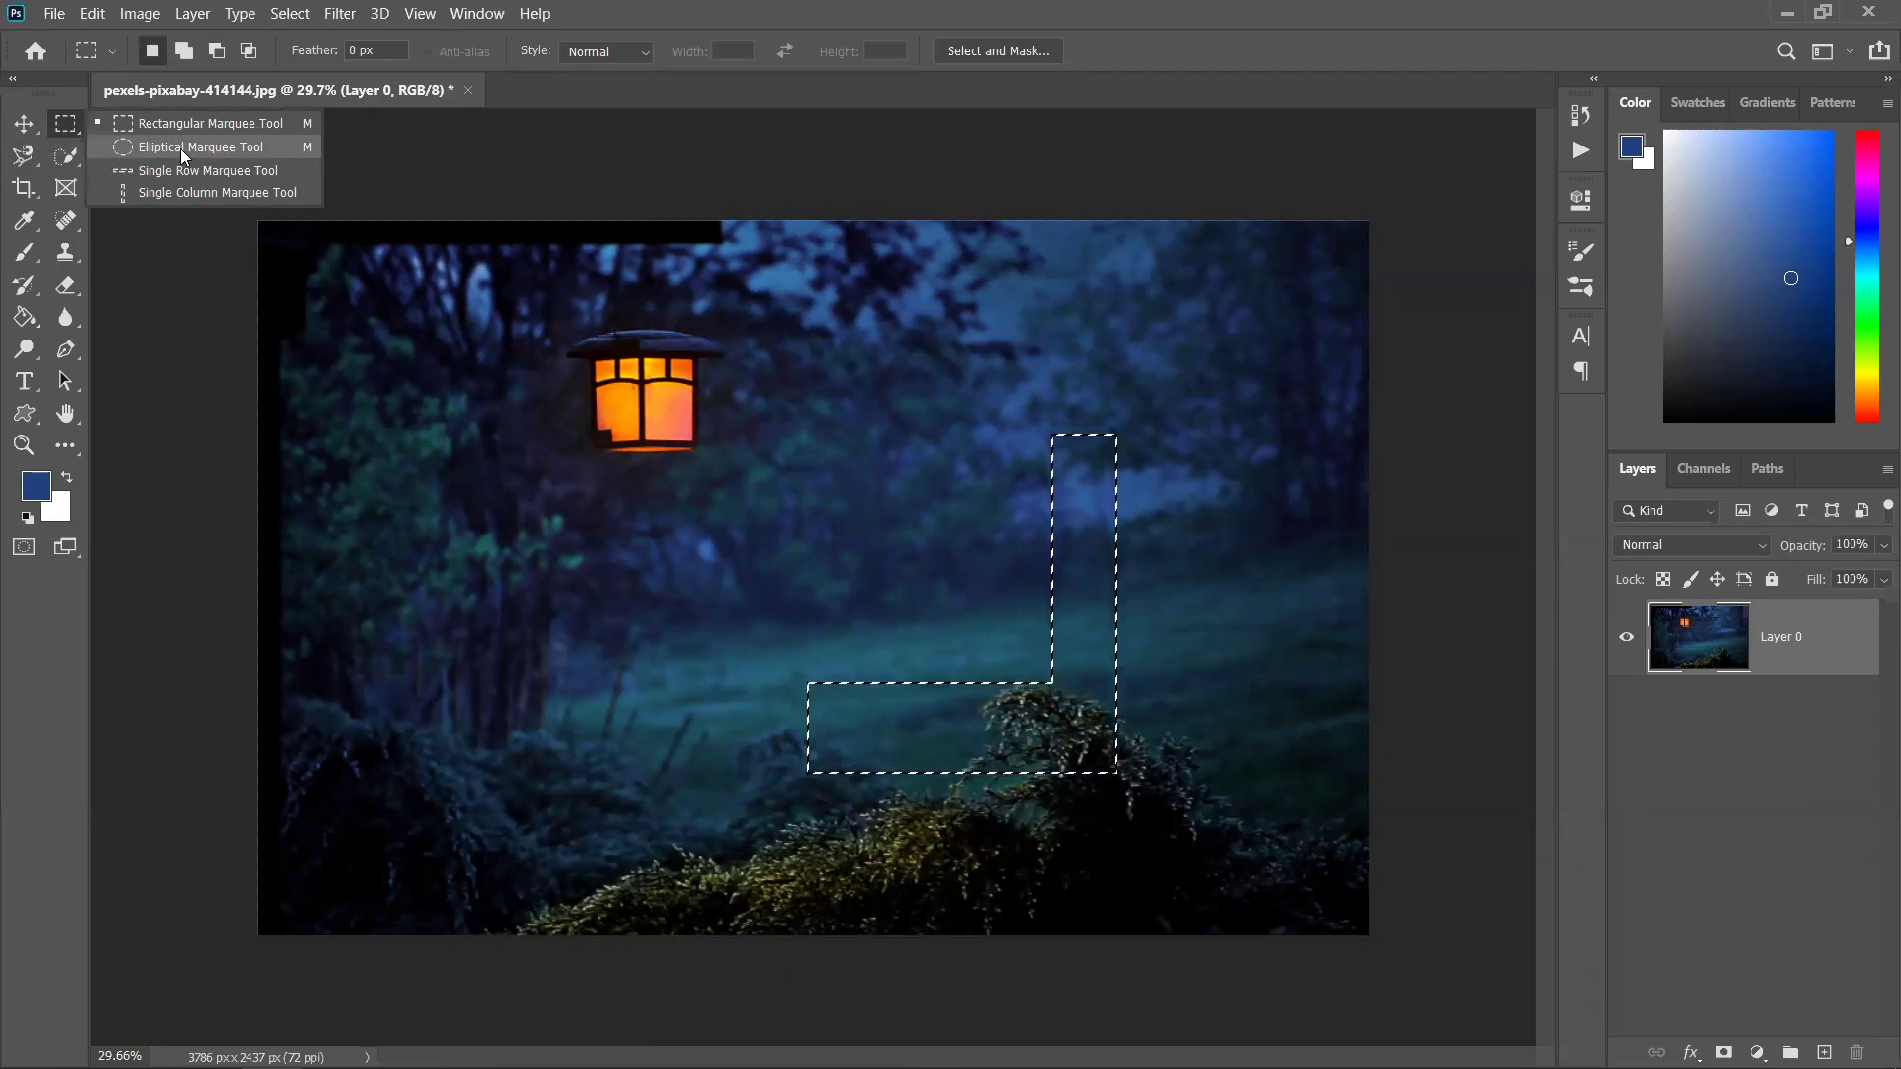
pyautogui.moveTo(631, 481); pyautogui.dragTo(559, 388)
pyautogui.rightClick(65, 129)
pyautogui.click(178, 145)
pyautogui.moveTo(792, 406); pyautogui.dragTo(1155, 700)
pyautogui.moveTo(474, 341); pyautogui.dragTo(858, 730)
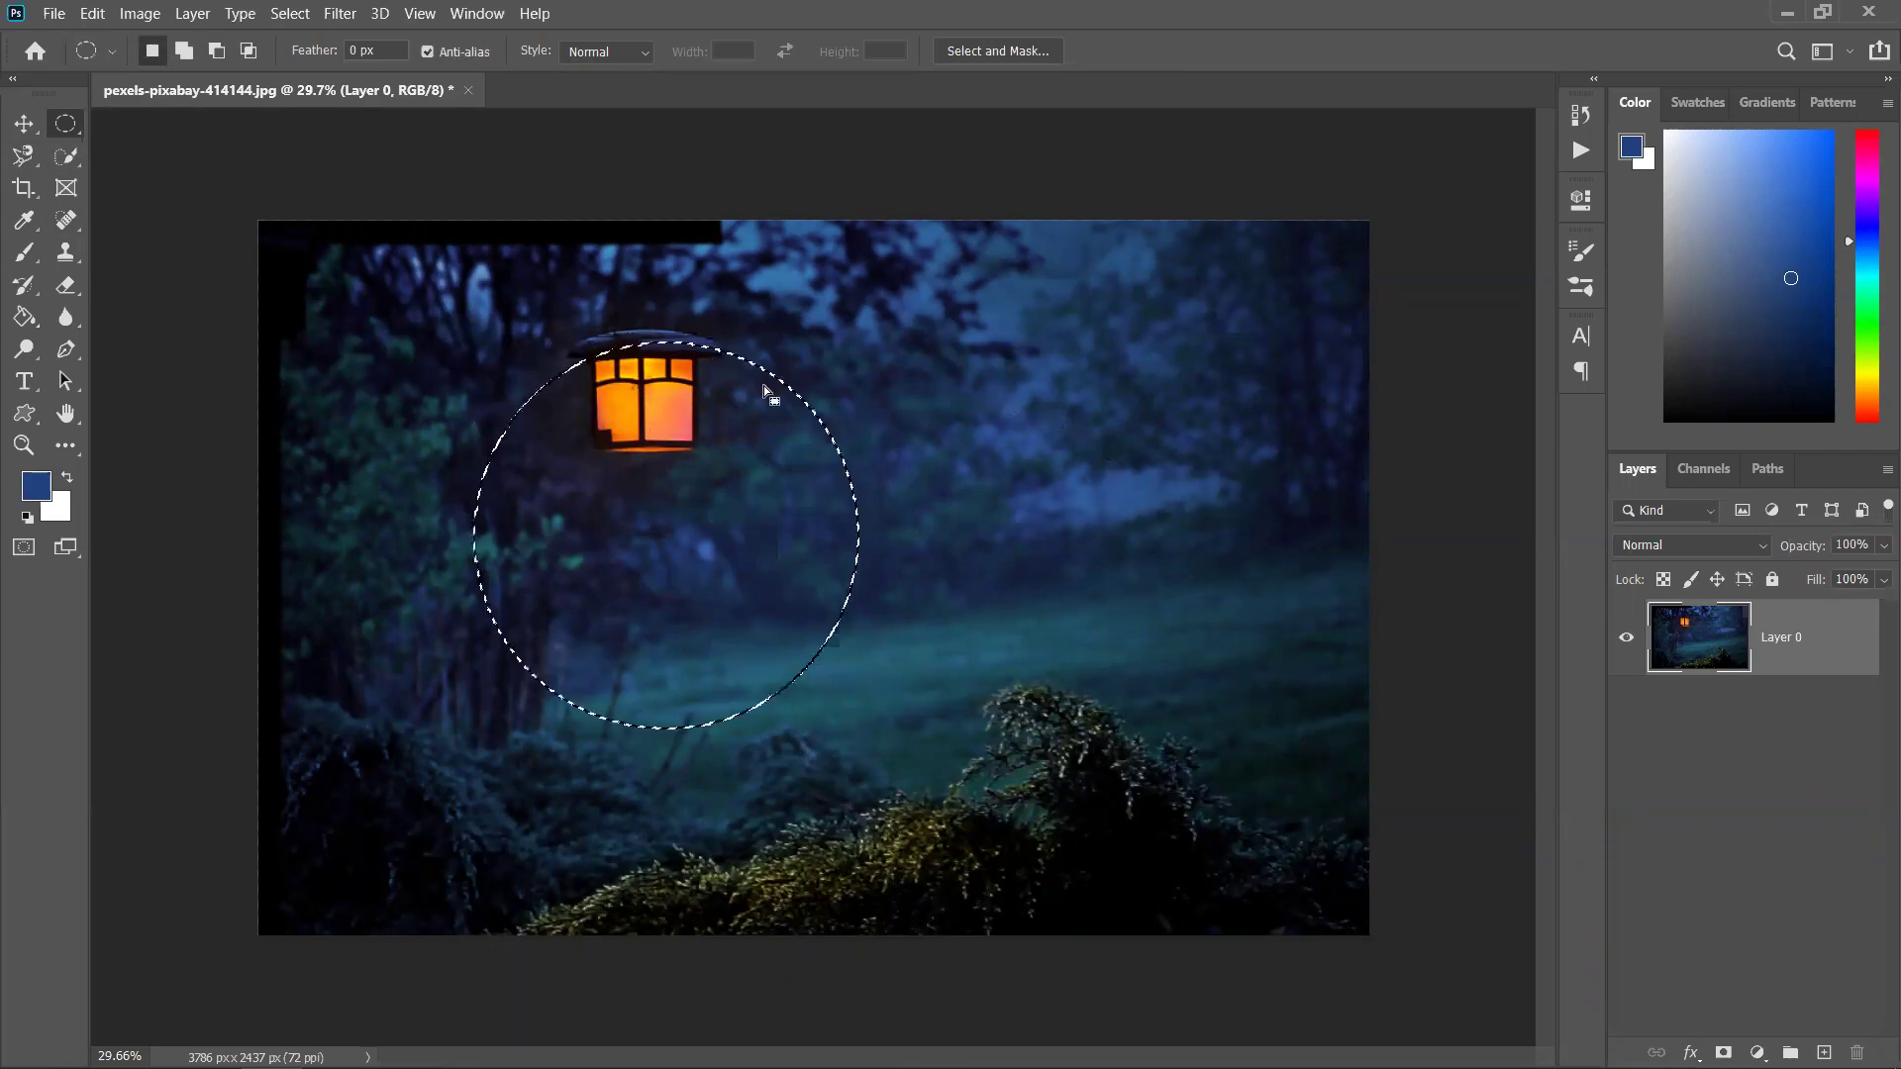
pyautogui.moveTo(921, 365)
pyautogui.mouseDown()
pyautogui.moveTo(934, 598)
pyautogui.moveTo(508, 637)
pyautogui.moveTo(587, 683)
pyautogui.mouseUp()
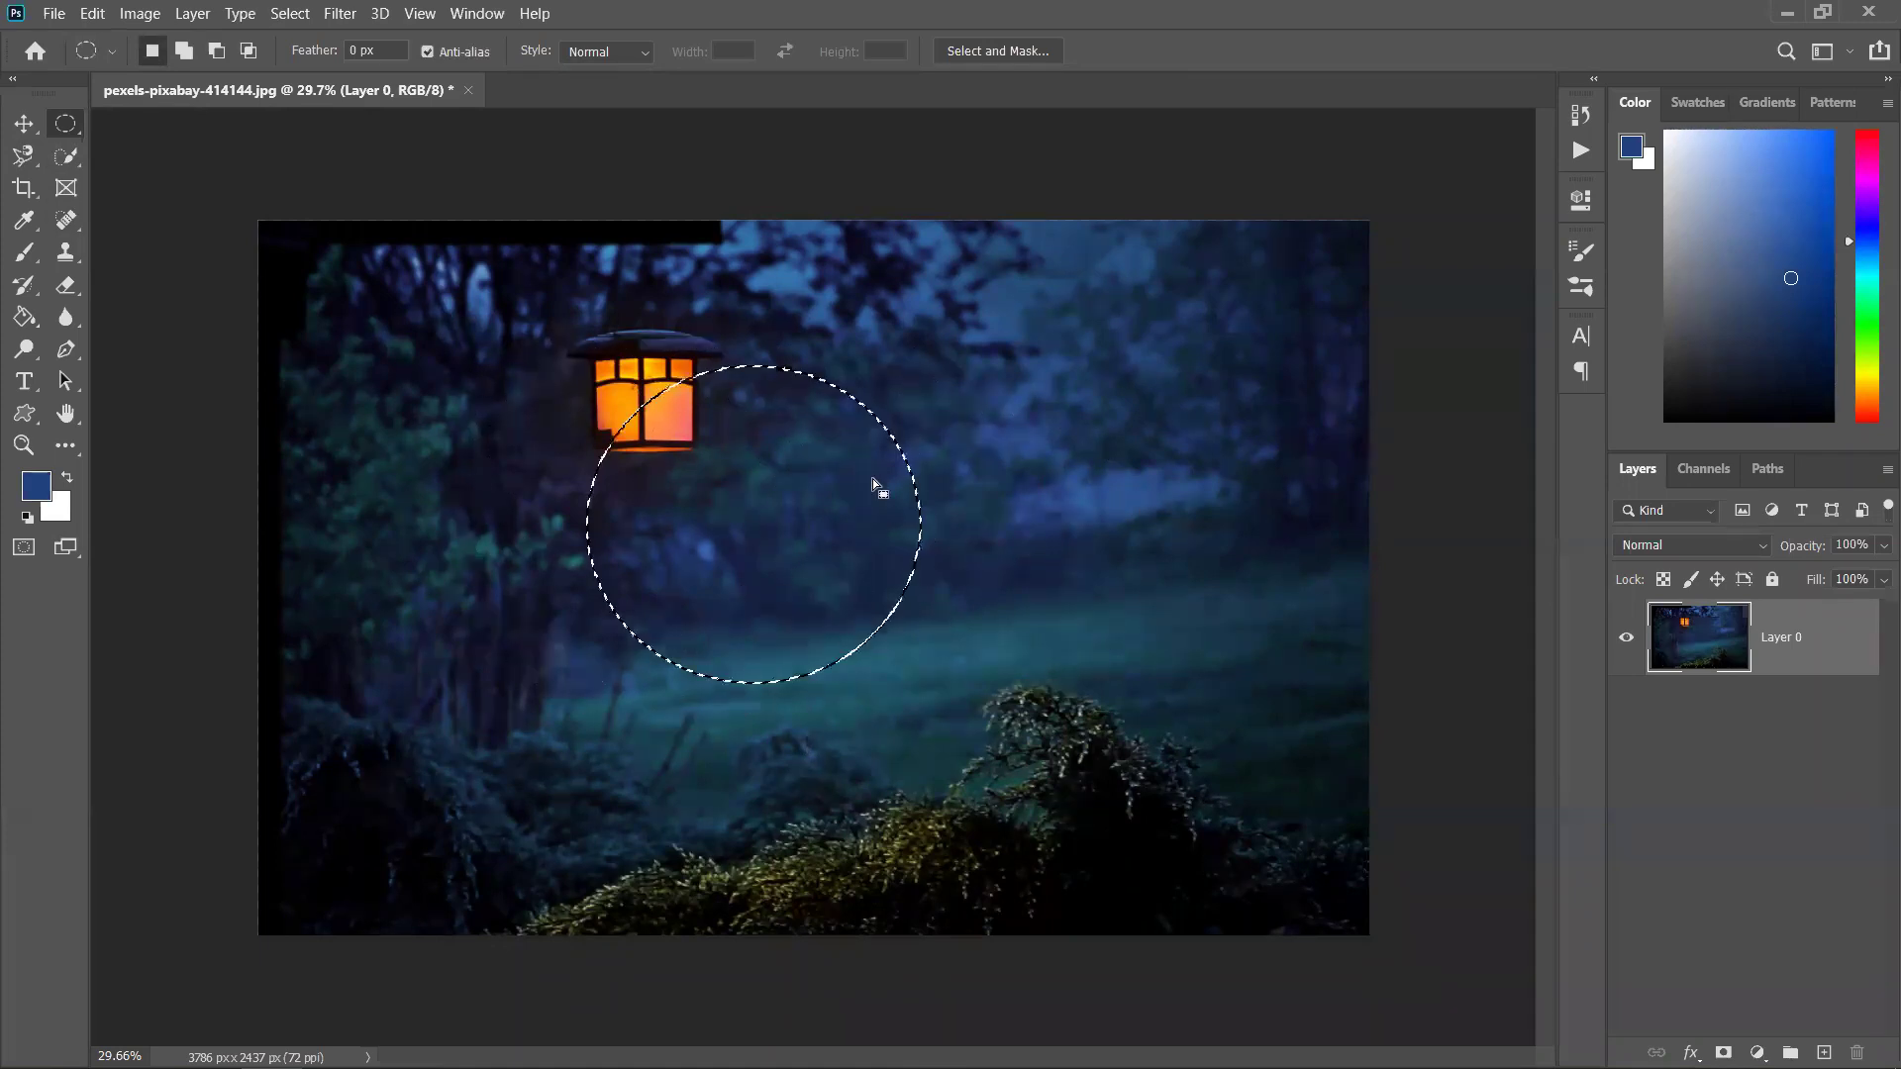
# Draw a large, nearly circular selection enclosing the whole lantern and the trees beside it, and activate the Move tool
pyautogui.rightClick(65, 125)
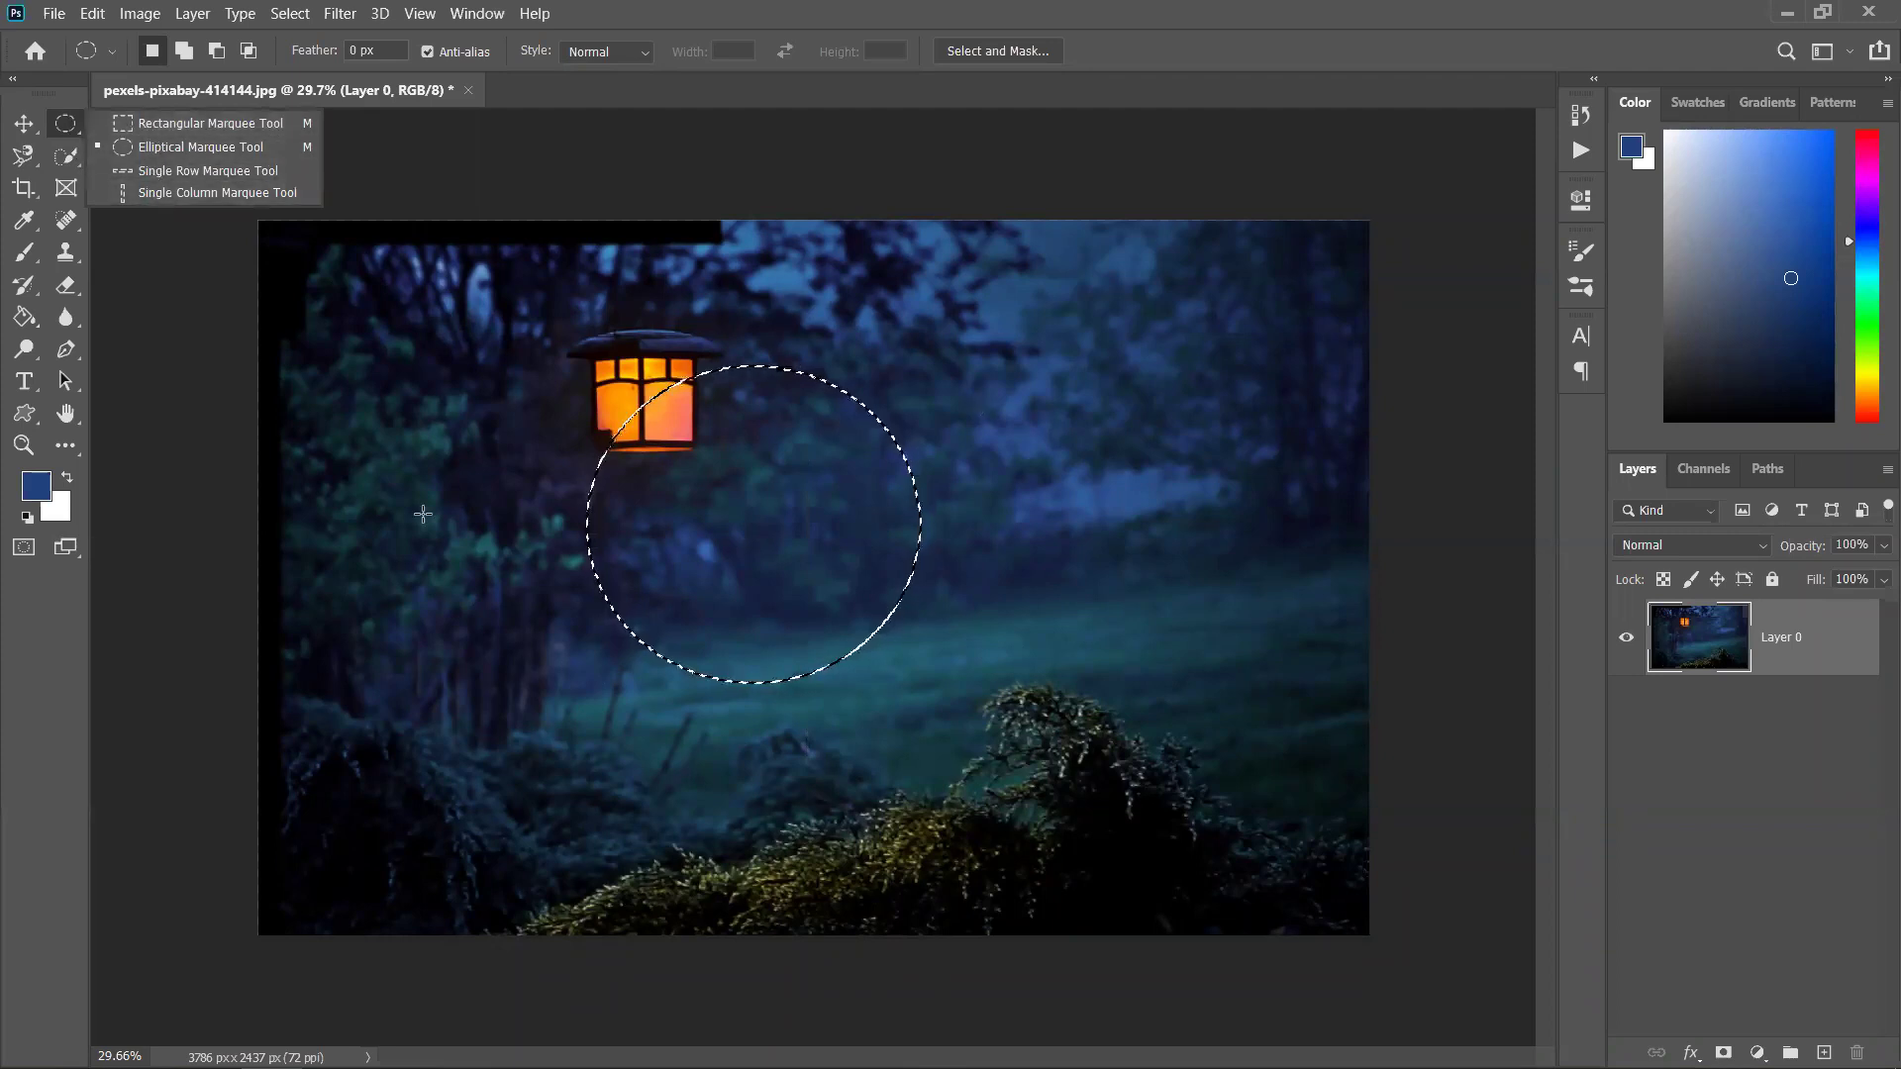
pyautogui.moveTo(500, 285); pyautogui.dragTo(938, 702)
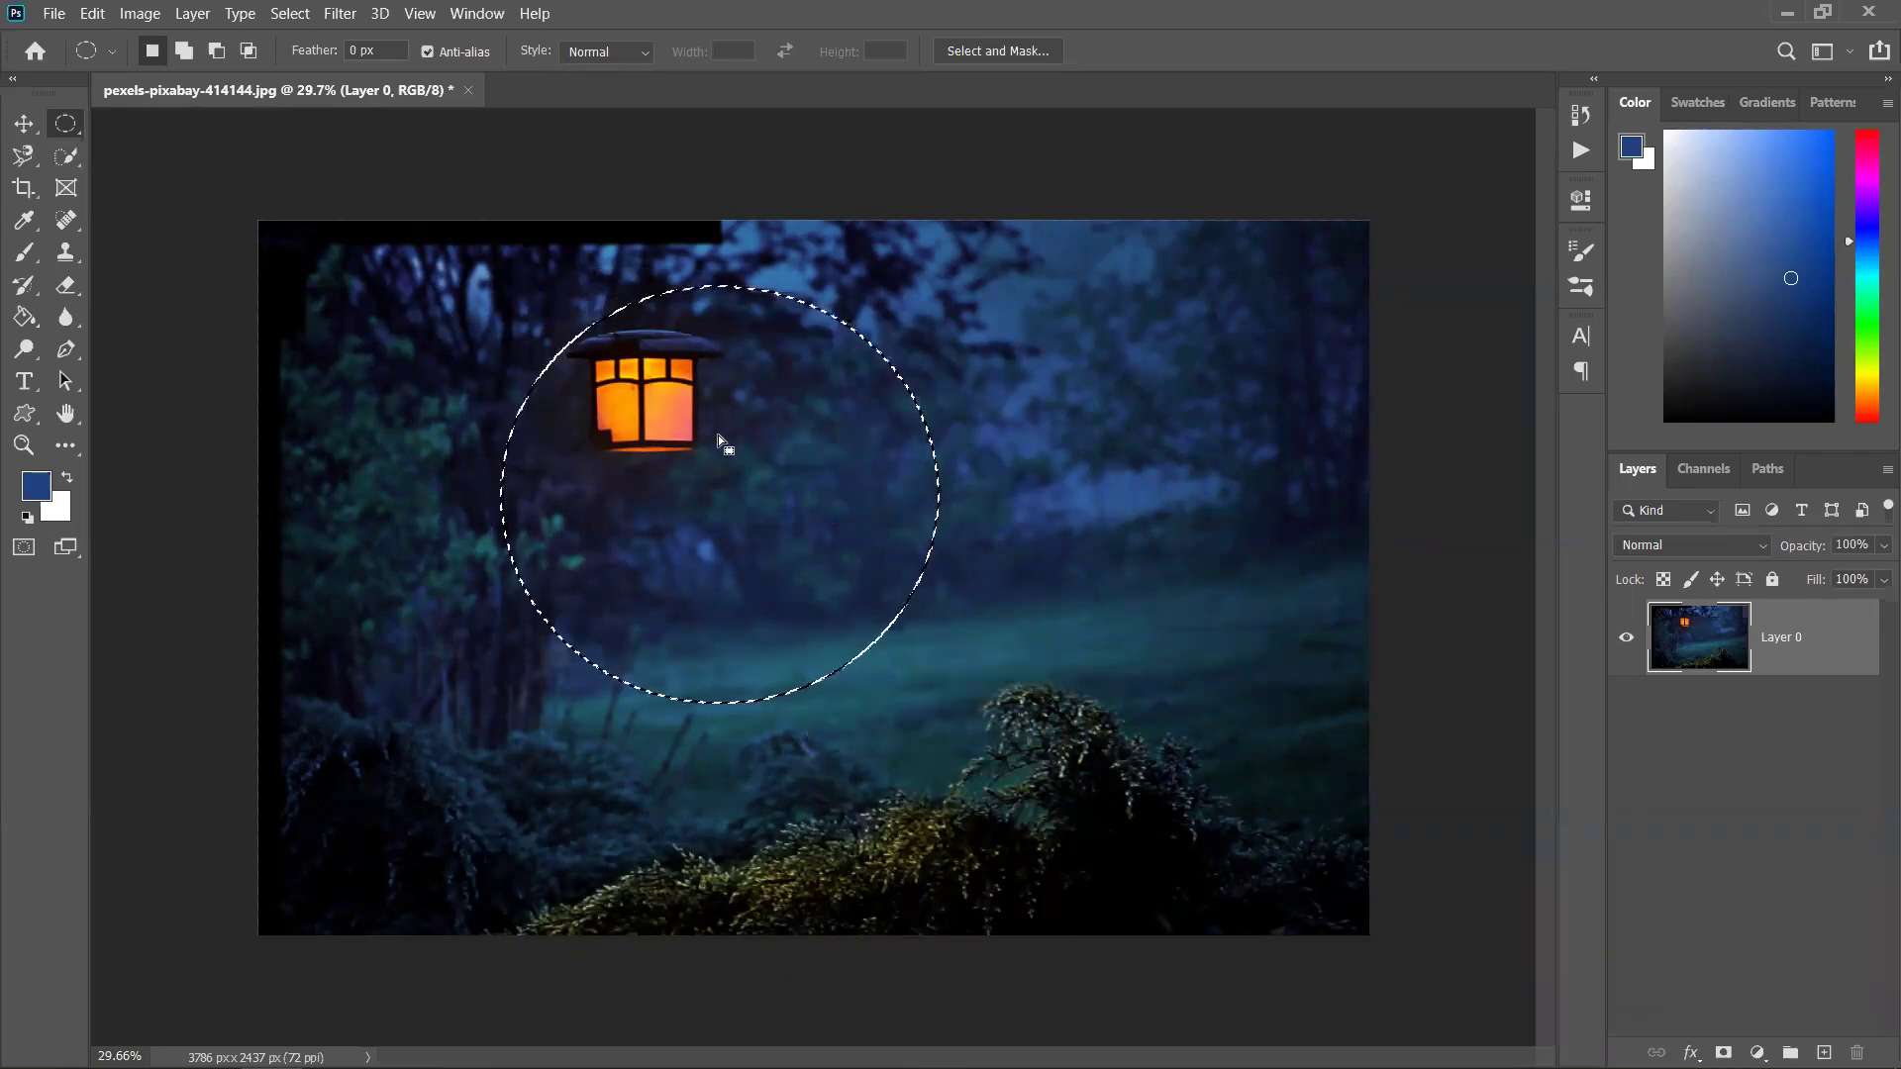
pyautogui.press('v')
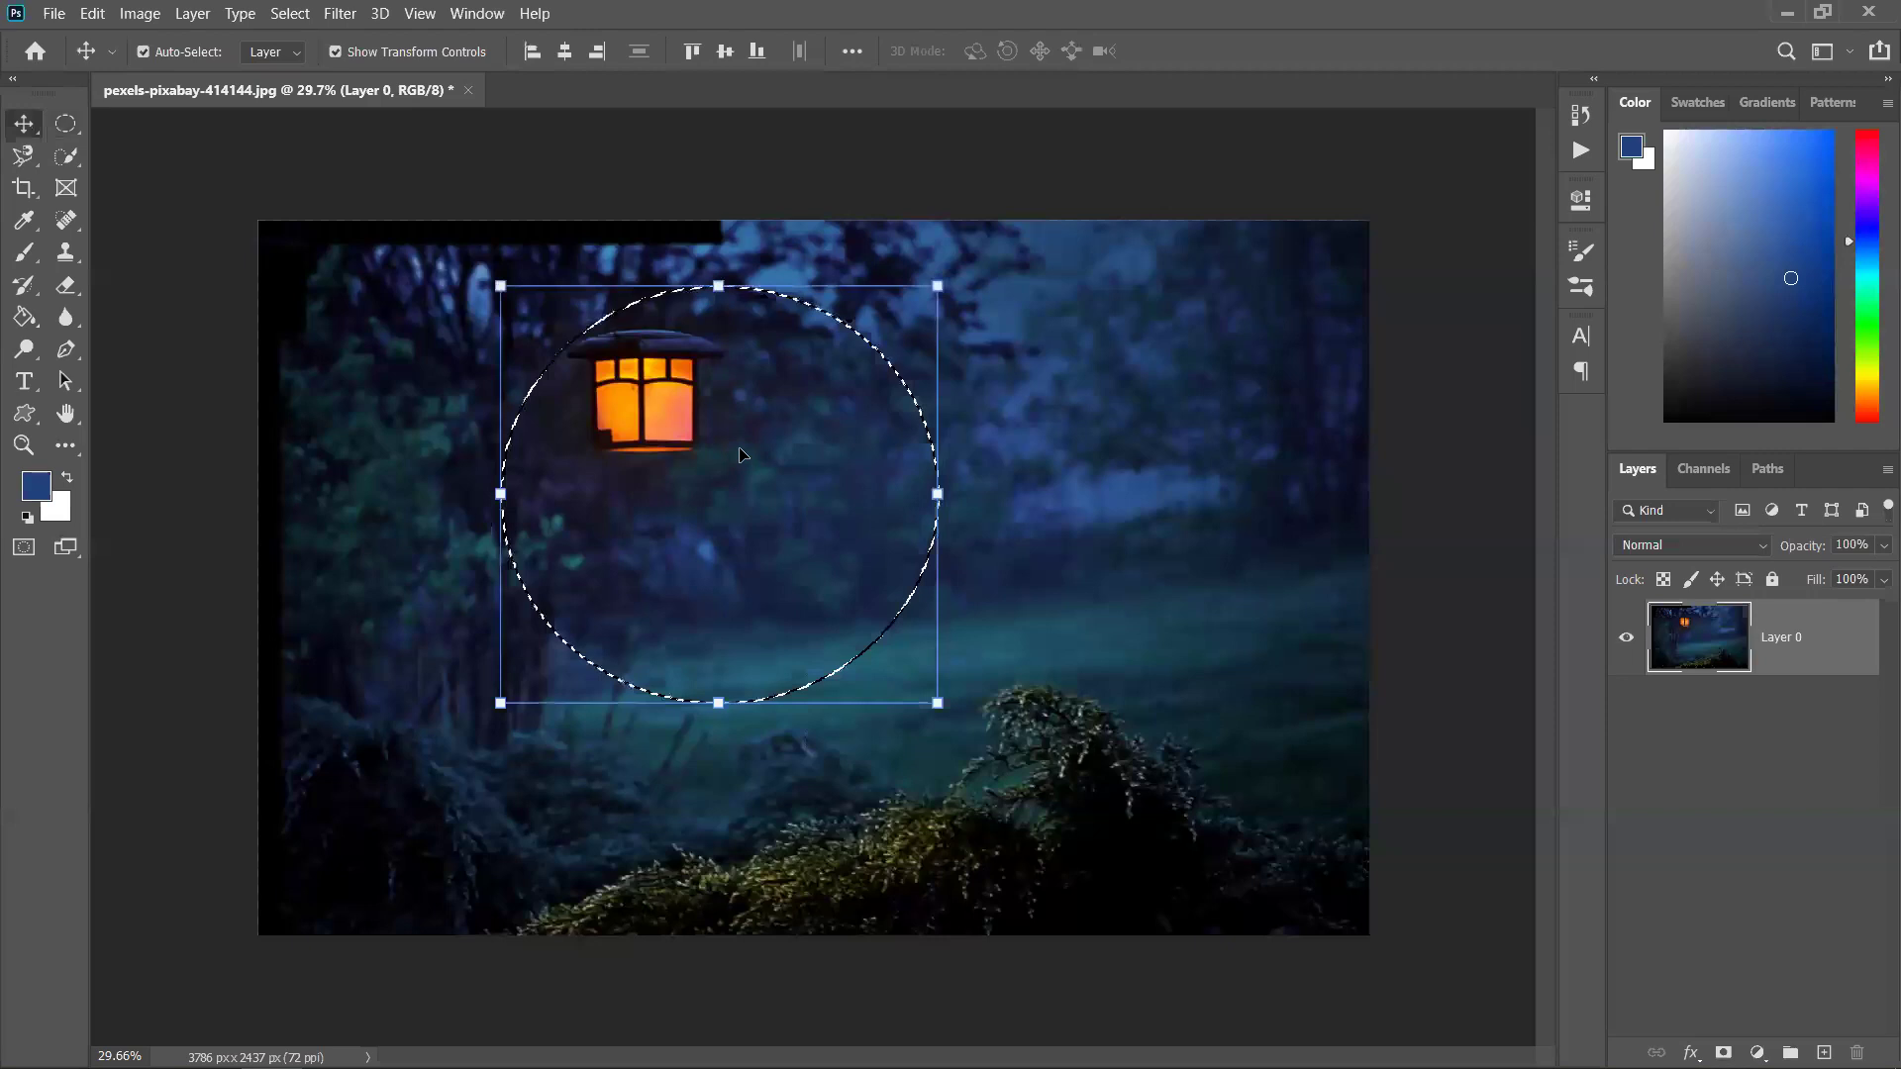
# Copy the circular selection to a new layer, hide Layer 0 and move the cut-out circle to the right
pyautogui.press('ctrl')
pyautogui.hotkey('ctrl', 'j')
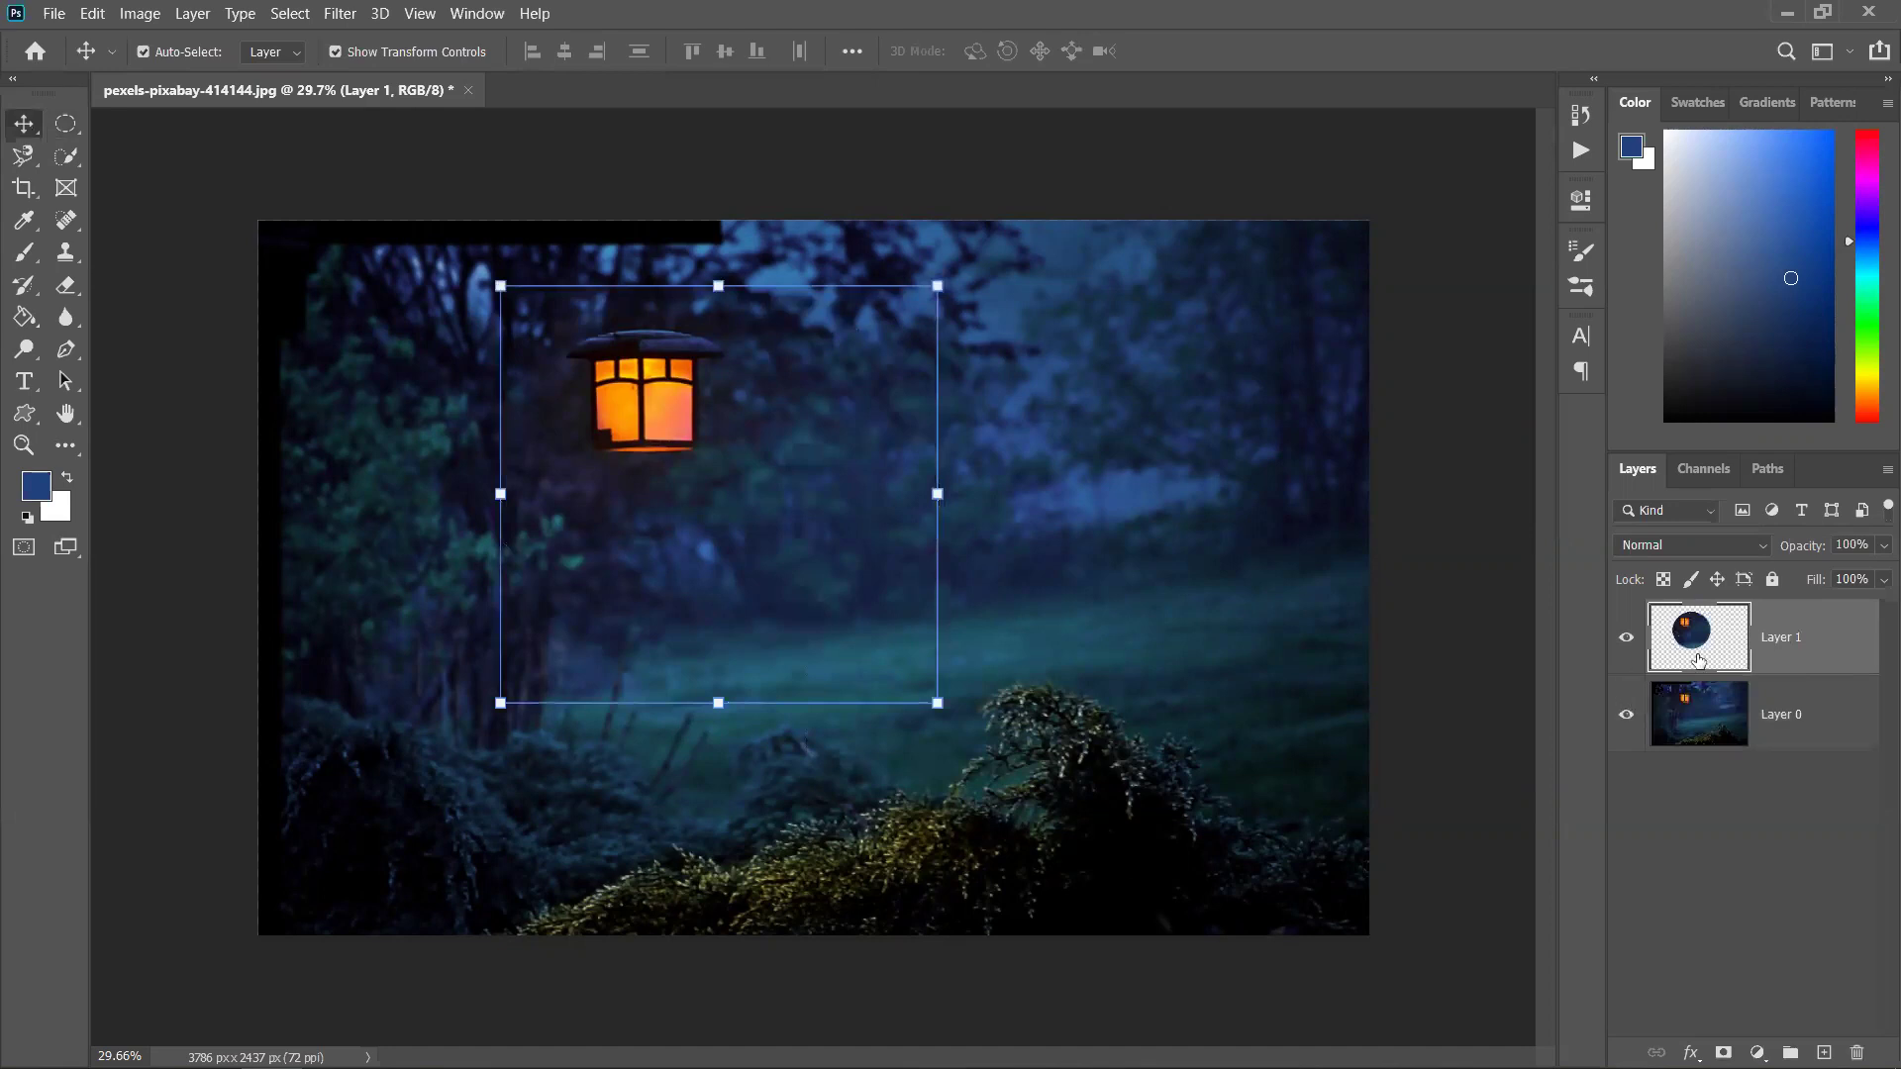
pyautogui.click(1624, 716)
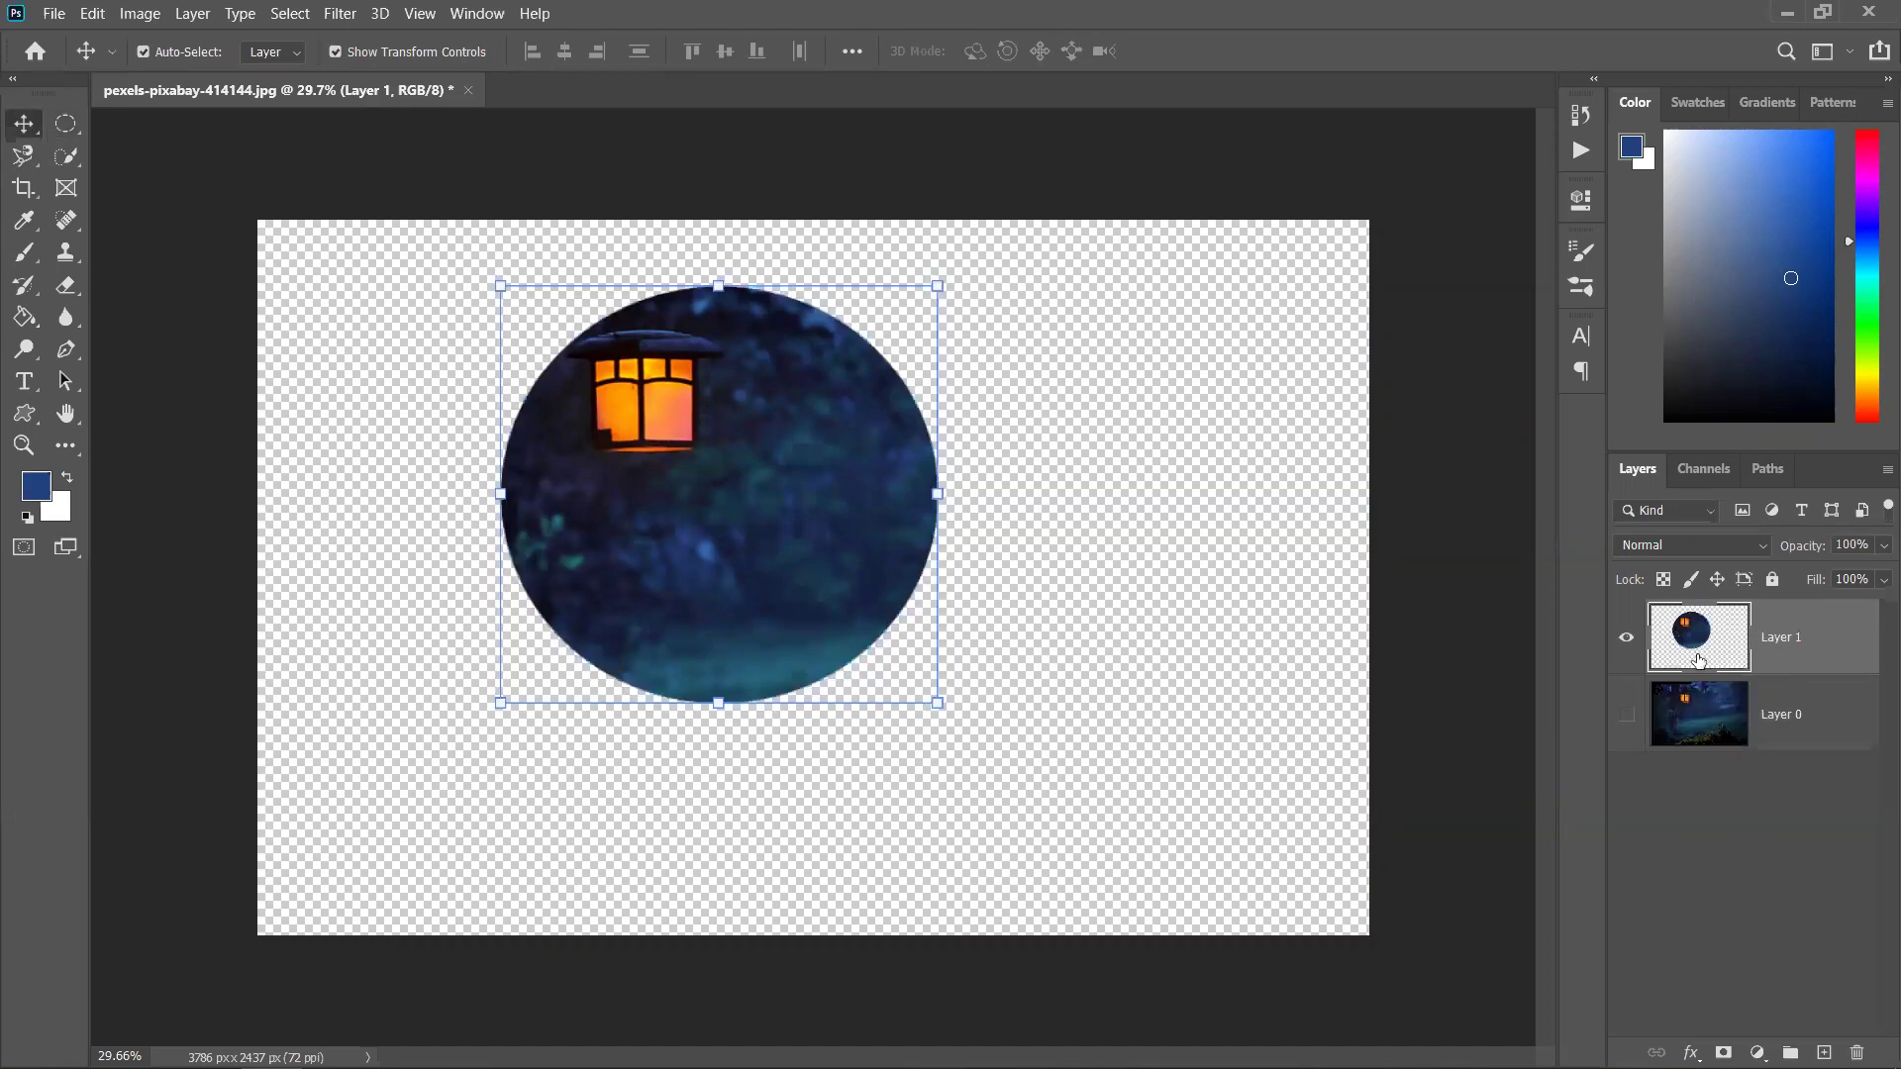
pyautogui.moveTo(699, 492); pyautogui.dragTo(765, 418)
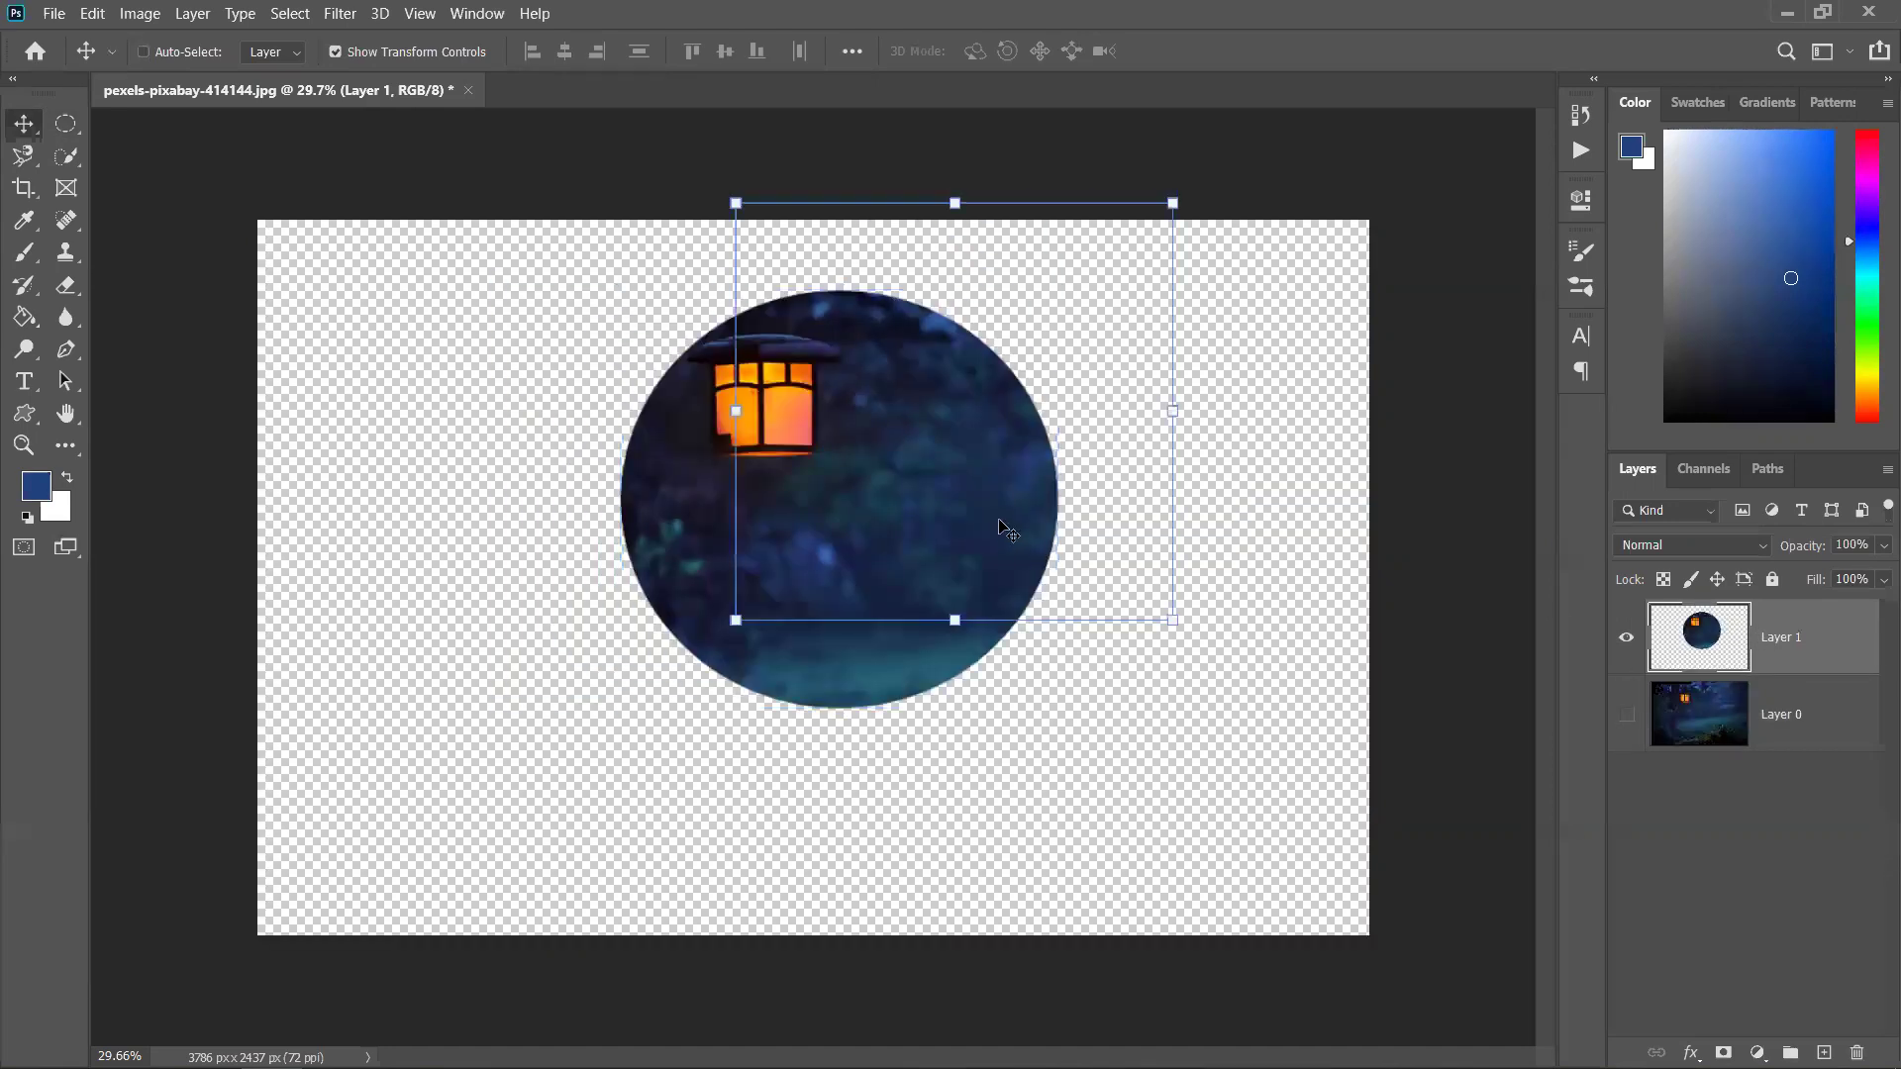
# Undo the circle's move, the hiding of Layer 0 and the creation of the circle layer
pyautogui.hotkey('ctrl', 'z')
pyautogui.hotkey('ctrl', 'z')
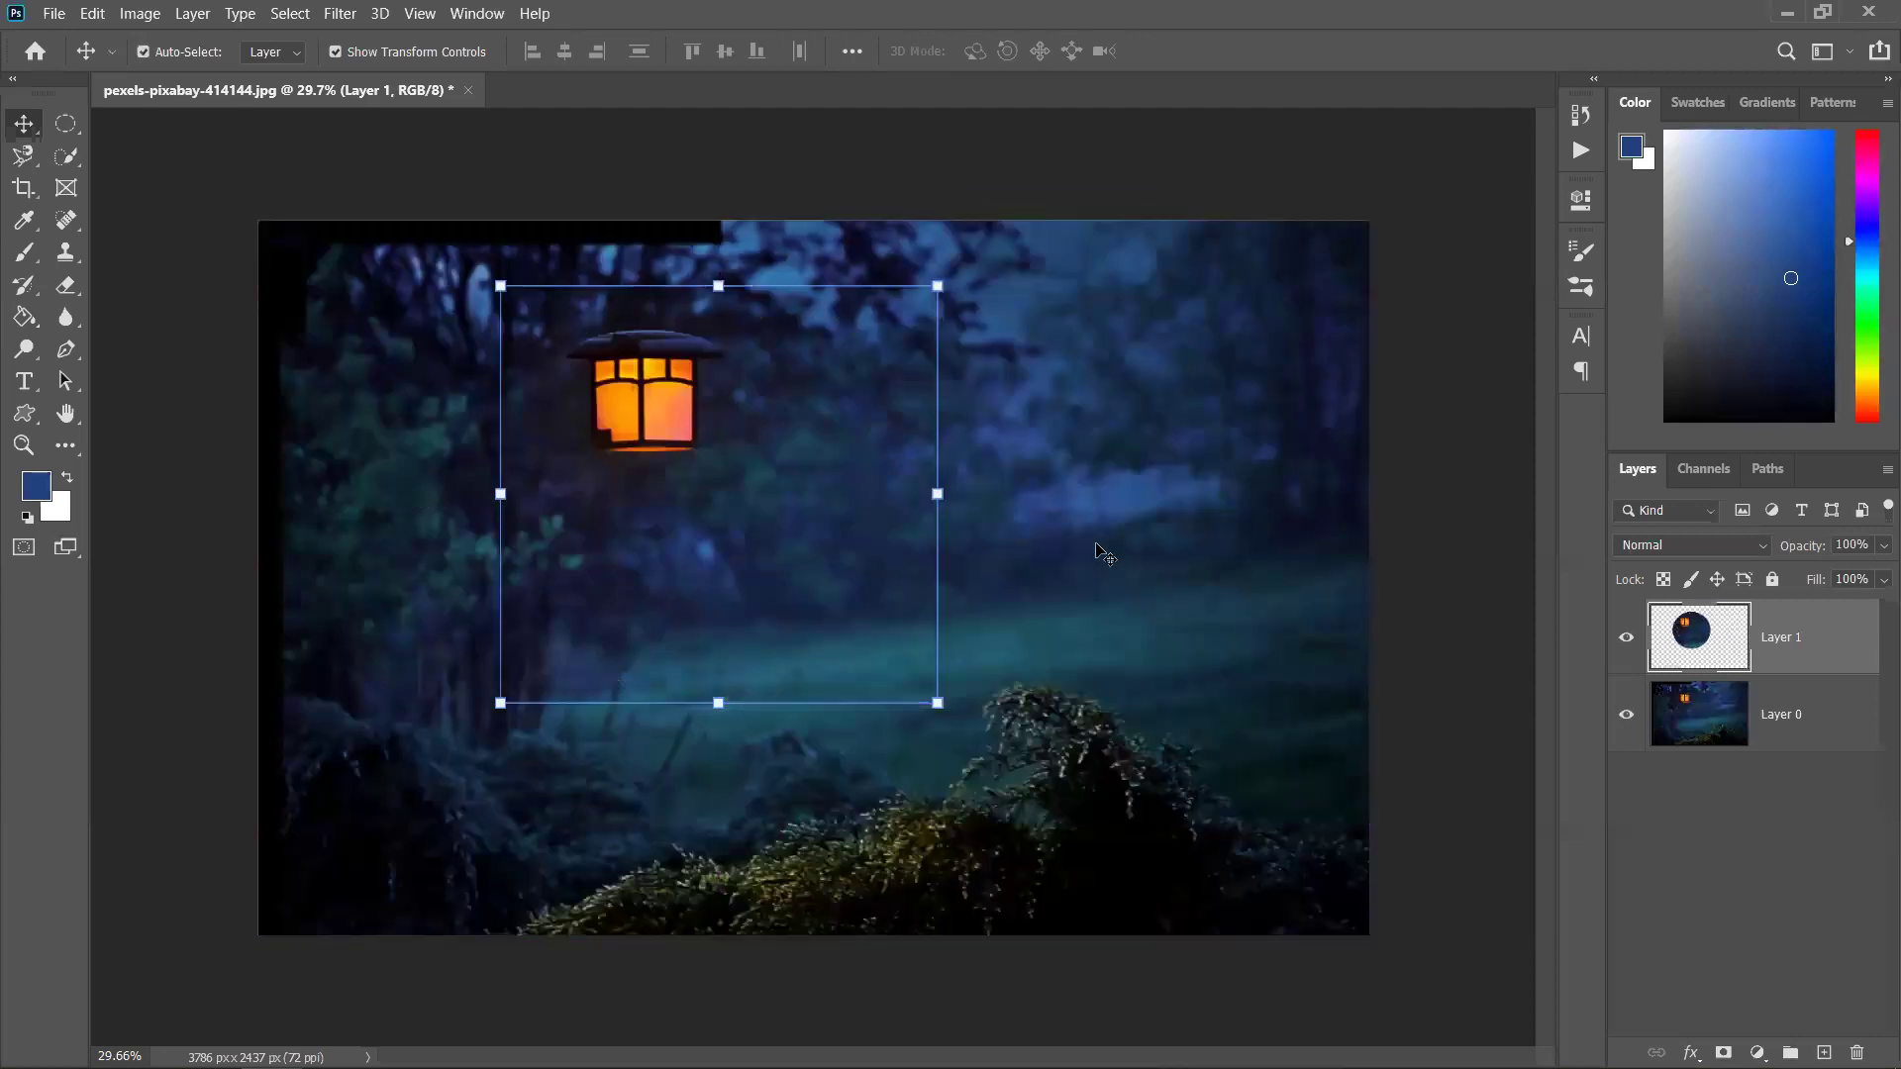
pyautogui.hotkey('ctrl', 'z')
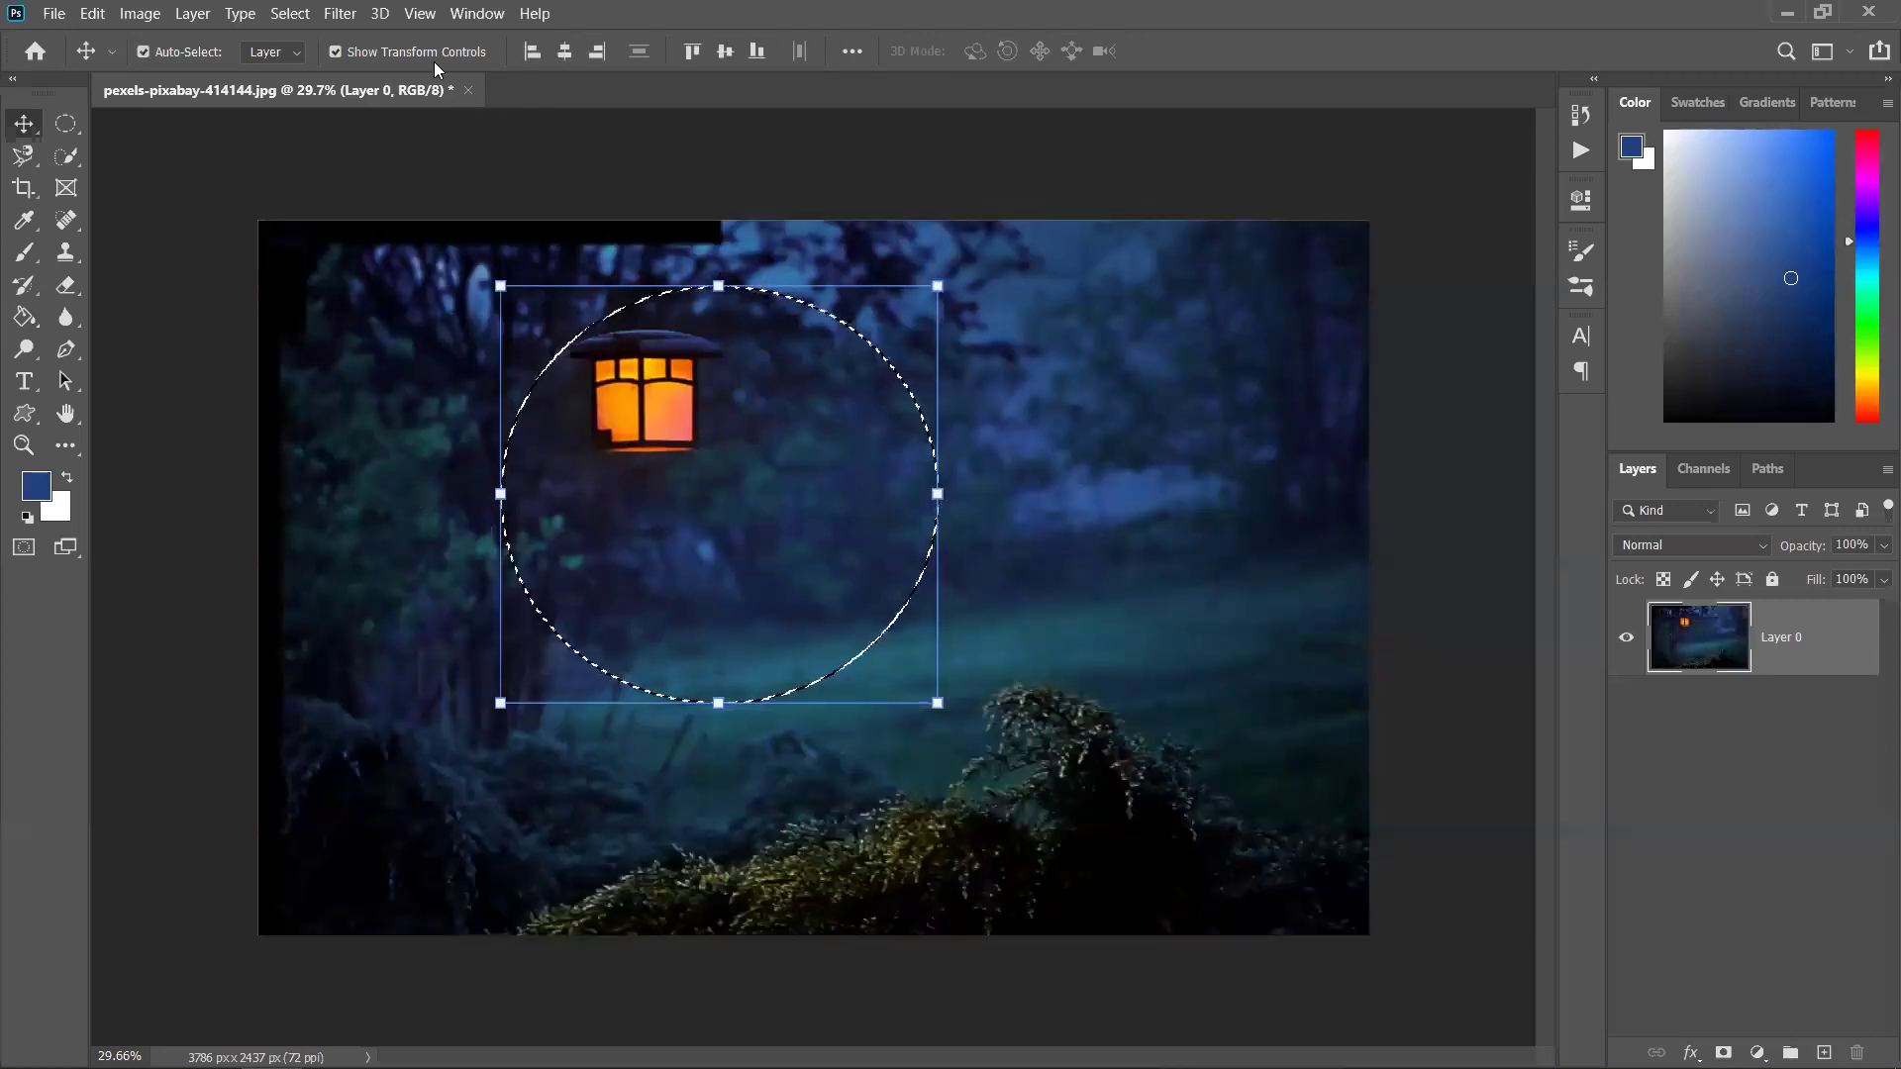
# Open the image tangerines-1721633 from the Downloads folder
pyautogui.click(54, 13)
pyautogui.press('Escape')
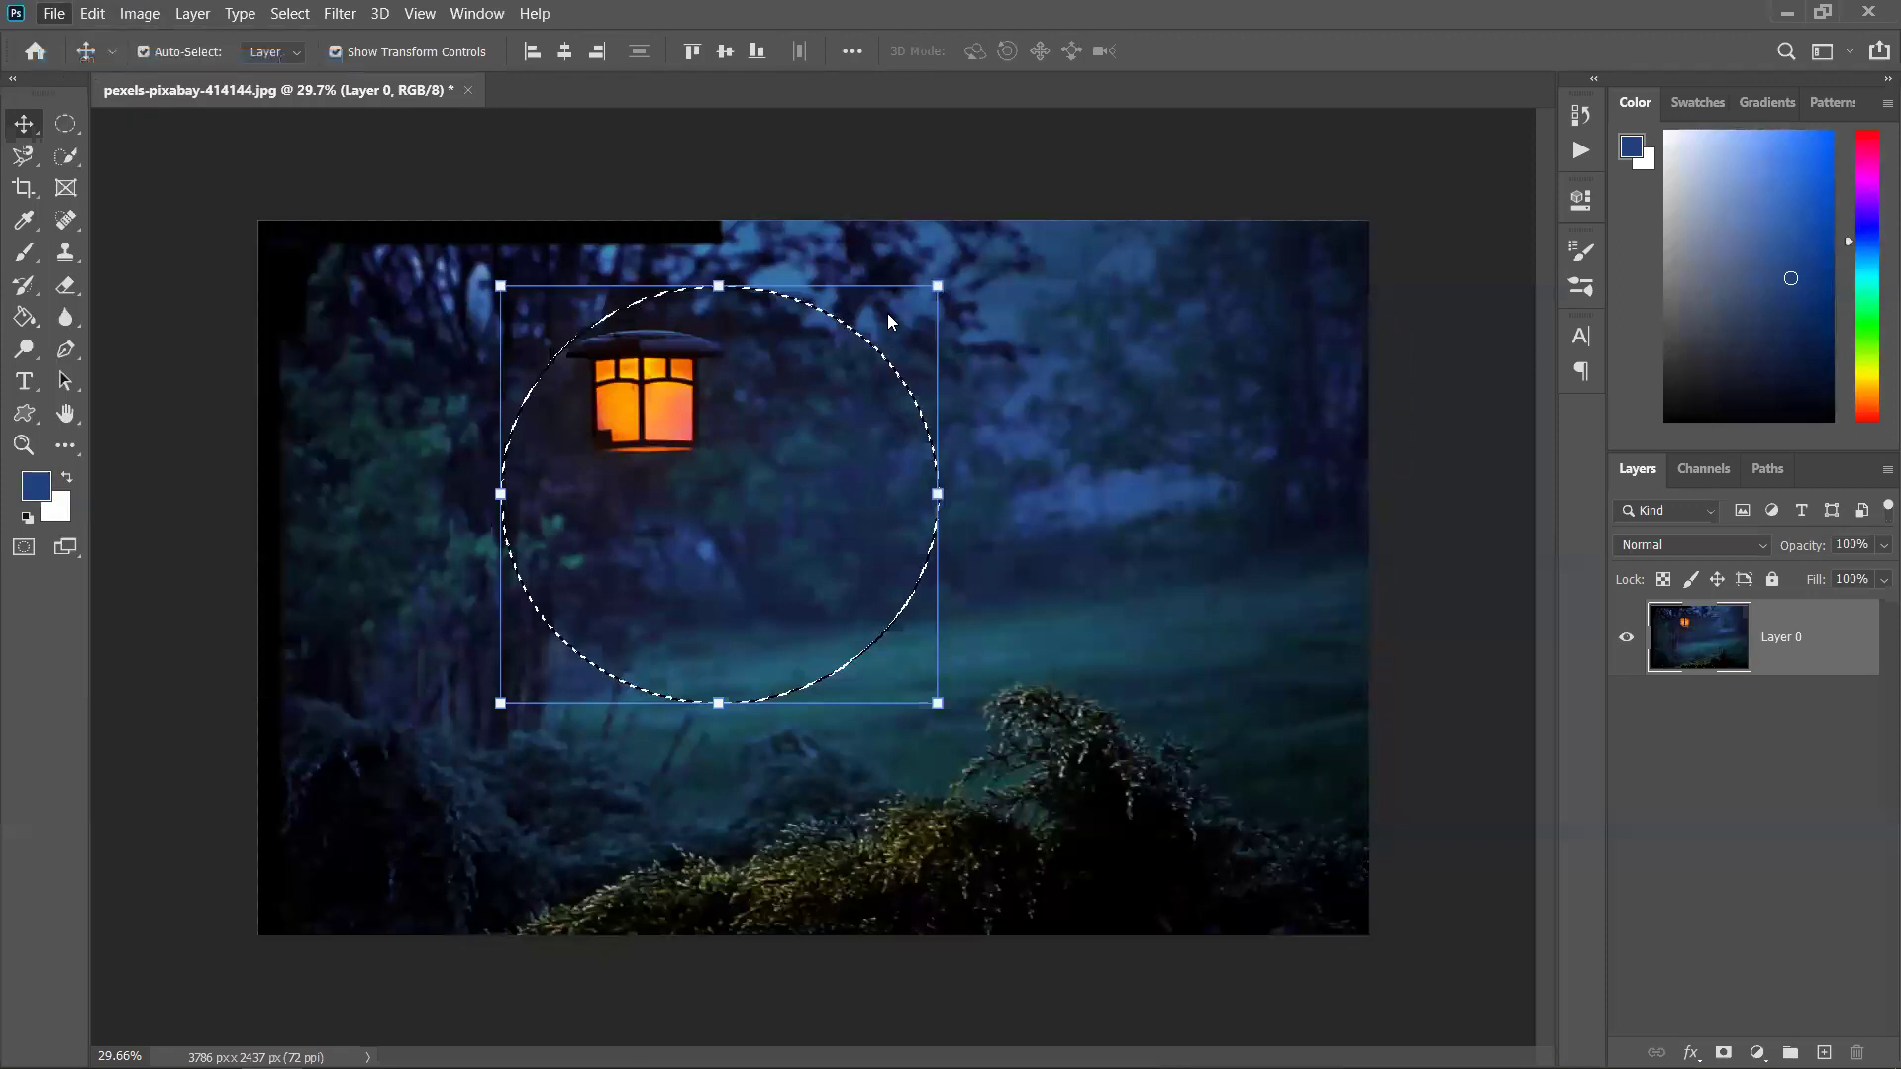
pyautogui.hotkey('ctrl', 'o')
pyautogui.click(701, 503)
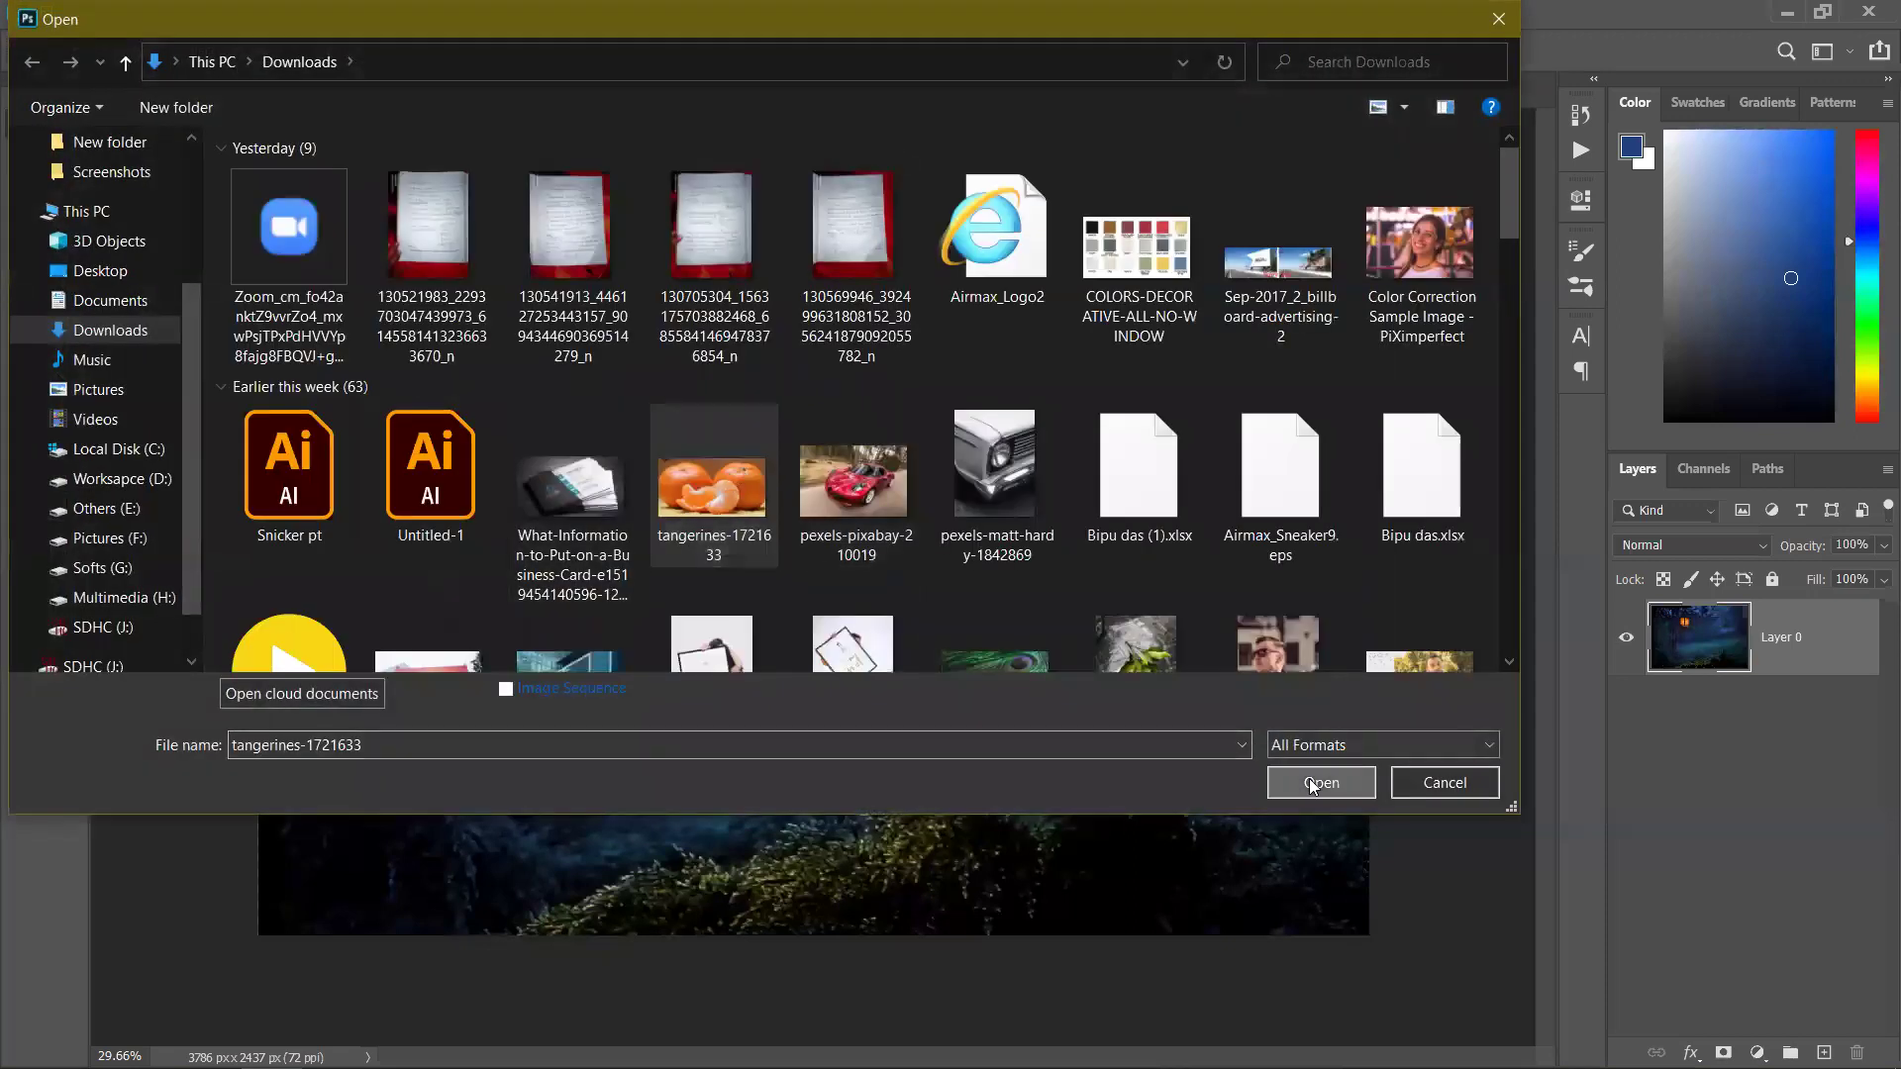
pyautogui.click(1309, 778)
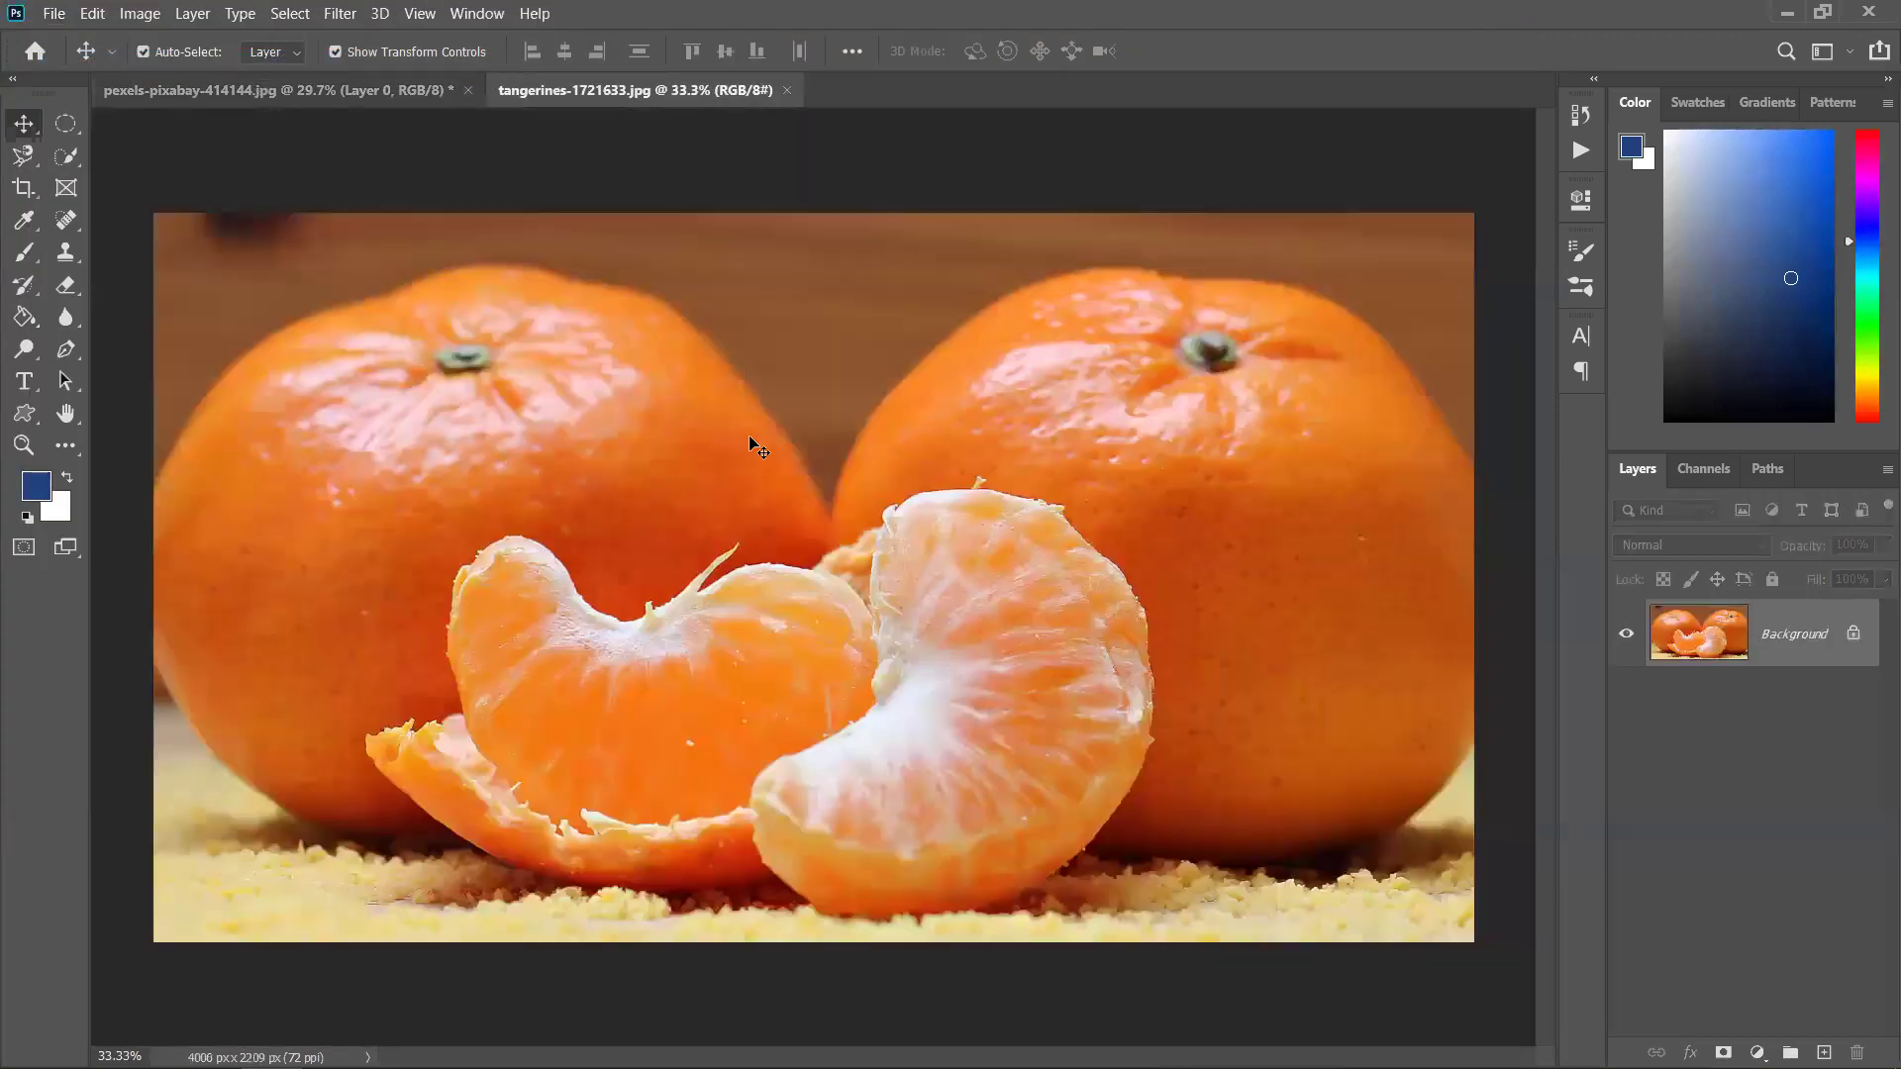
# Paste the copied lantern circle into the tangerine photo and shift it slightly left of centre
pyautogui.hotkey('ctrl', 'v')
pyautogui.moveTo(816, 639)
pyautogui.mouseDown()
pyautogui.moveTo(814, 515)
pyautogui.moveTo(700, 666)
pyautogui.moveTo(844, 636)
pyautogui.mouseUp()
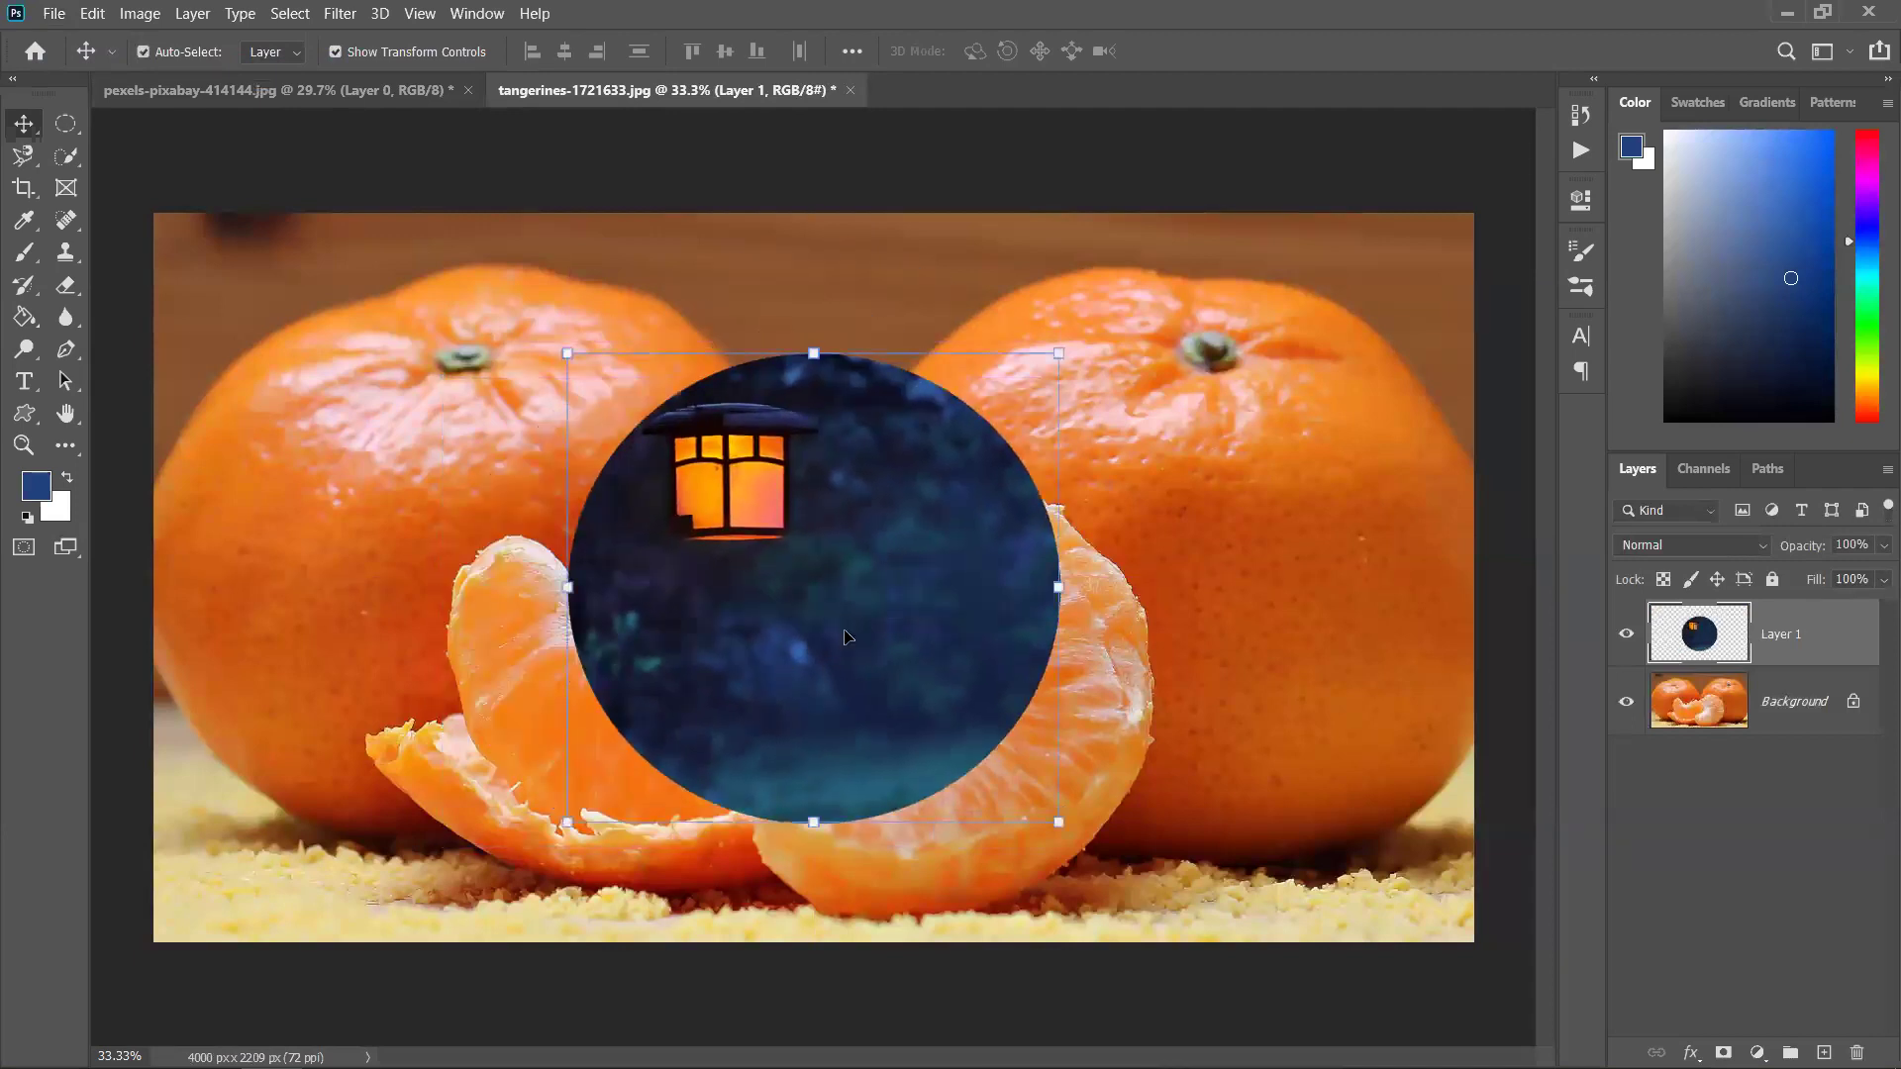
pyautogui.moveTo(851, 569); pyautogui.dragTo(762, 570)
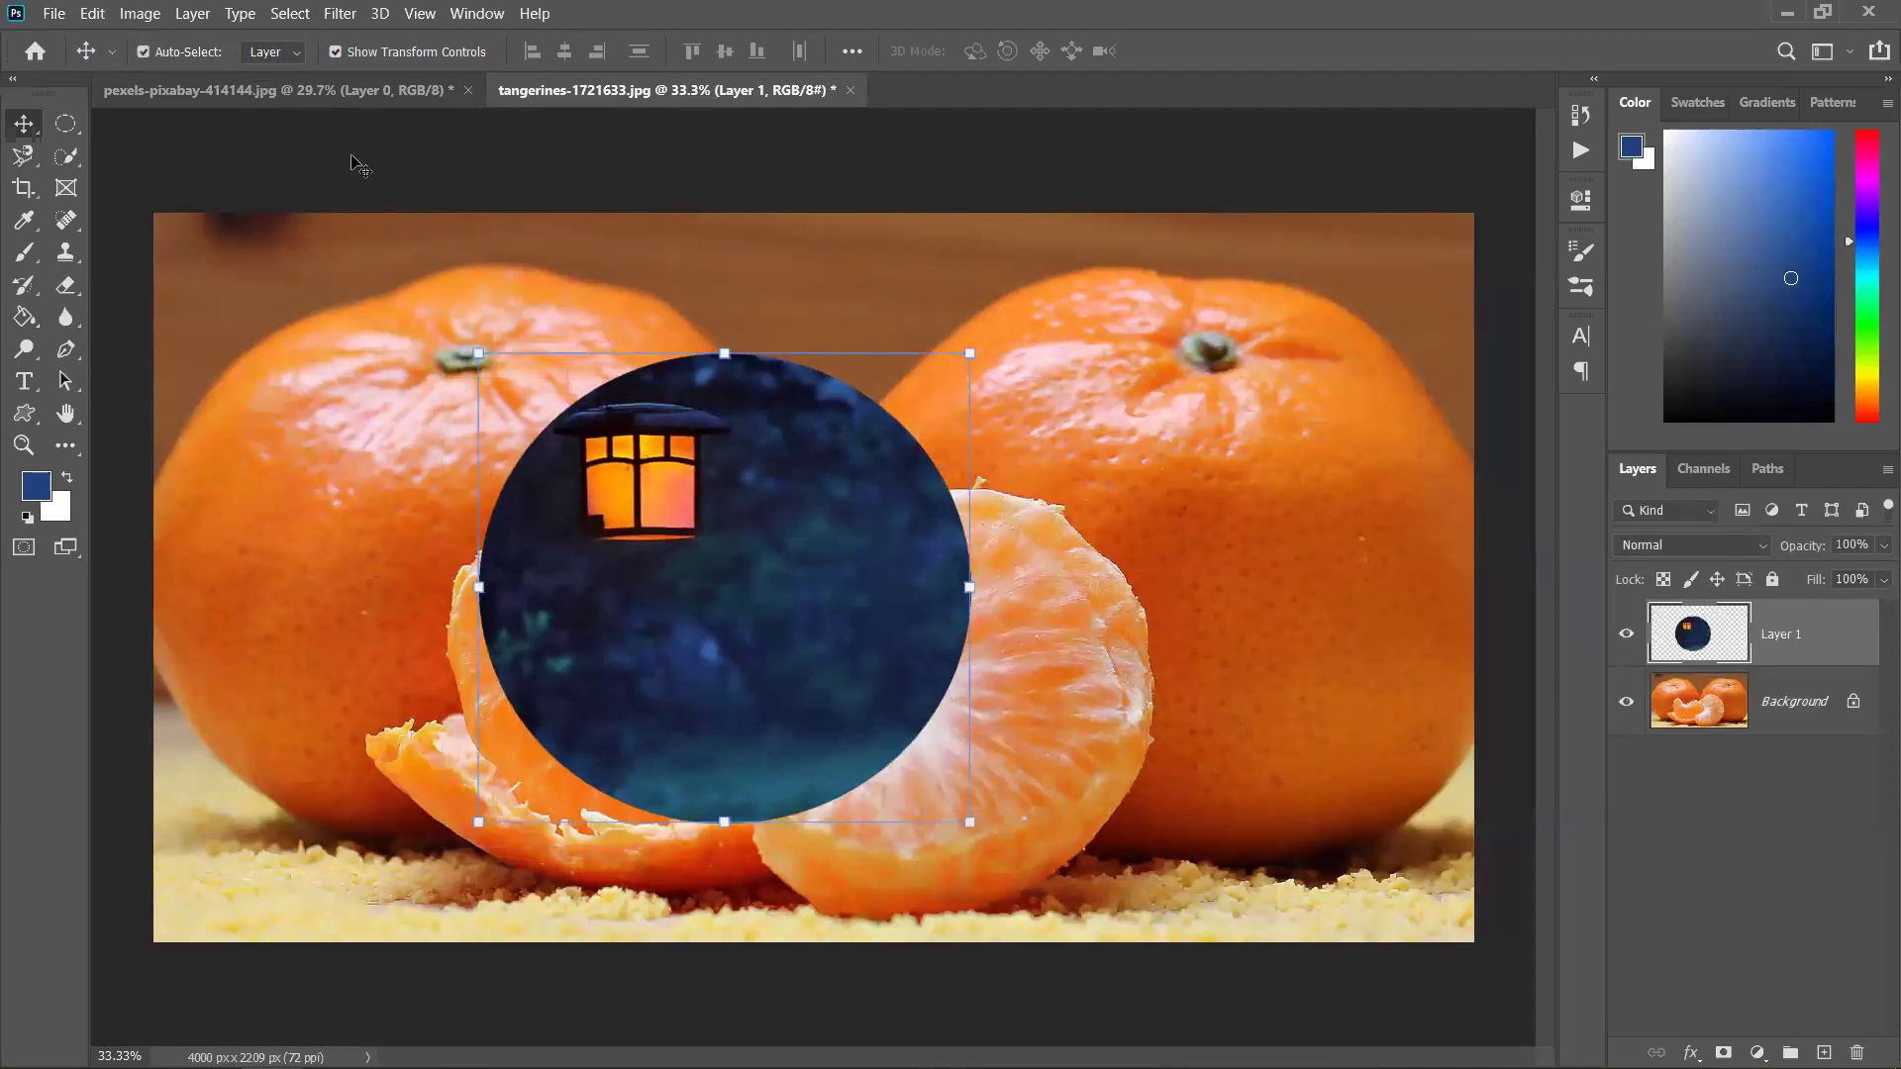
# Return to the pexels-pixabay-414144 photo, turn off Auto-Select for the Move tool and clear the selection
pyautogui.click(297, 96)
pyautogui.click(143, 52)
pyautogui.hotkey('ctrl', 'd')
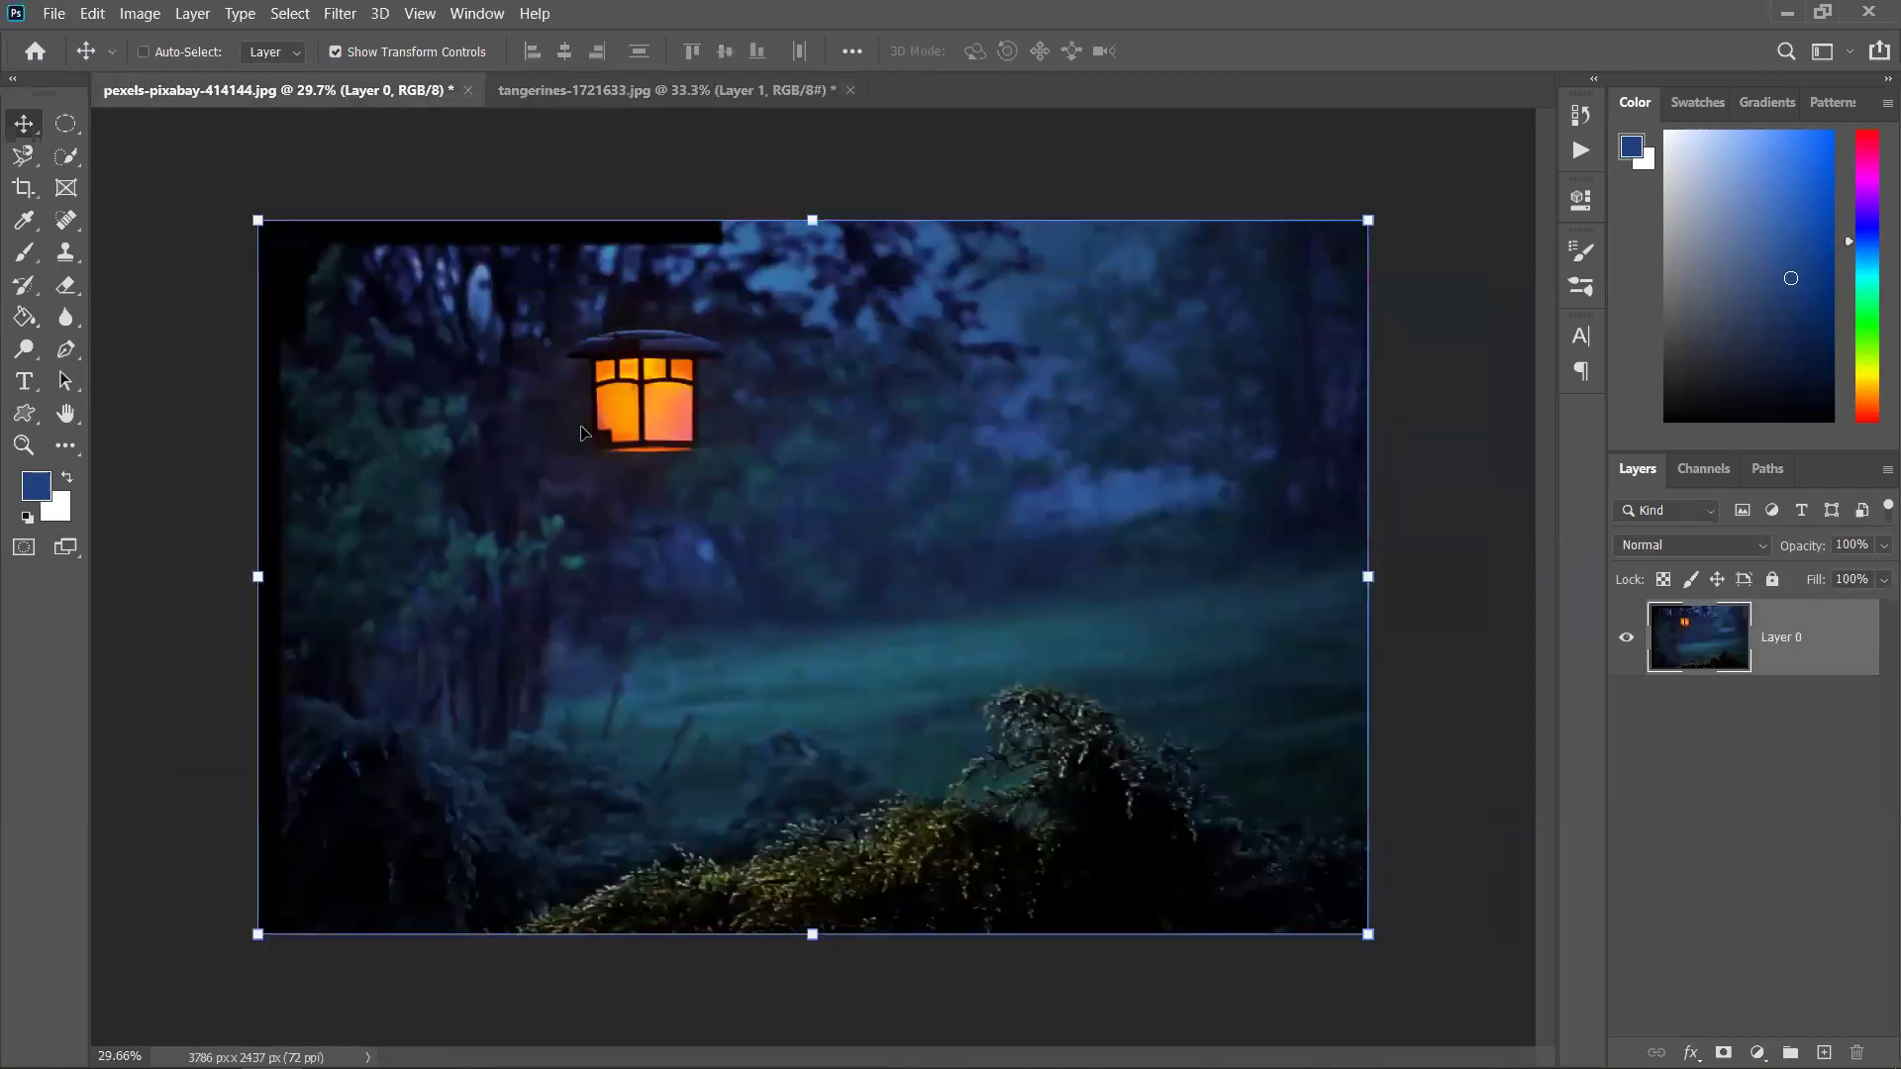
# Draw a freehand Lasso selection loosely around the lantern and part of the trees beside it
pyautogui.click(23, 156)
pyautogui.click(111, 156)
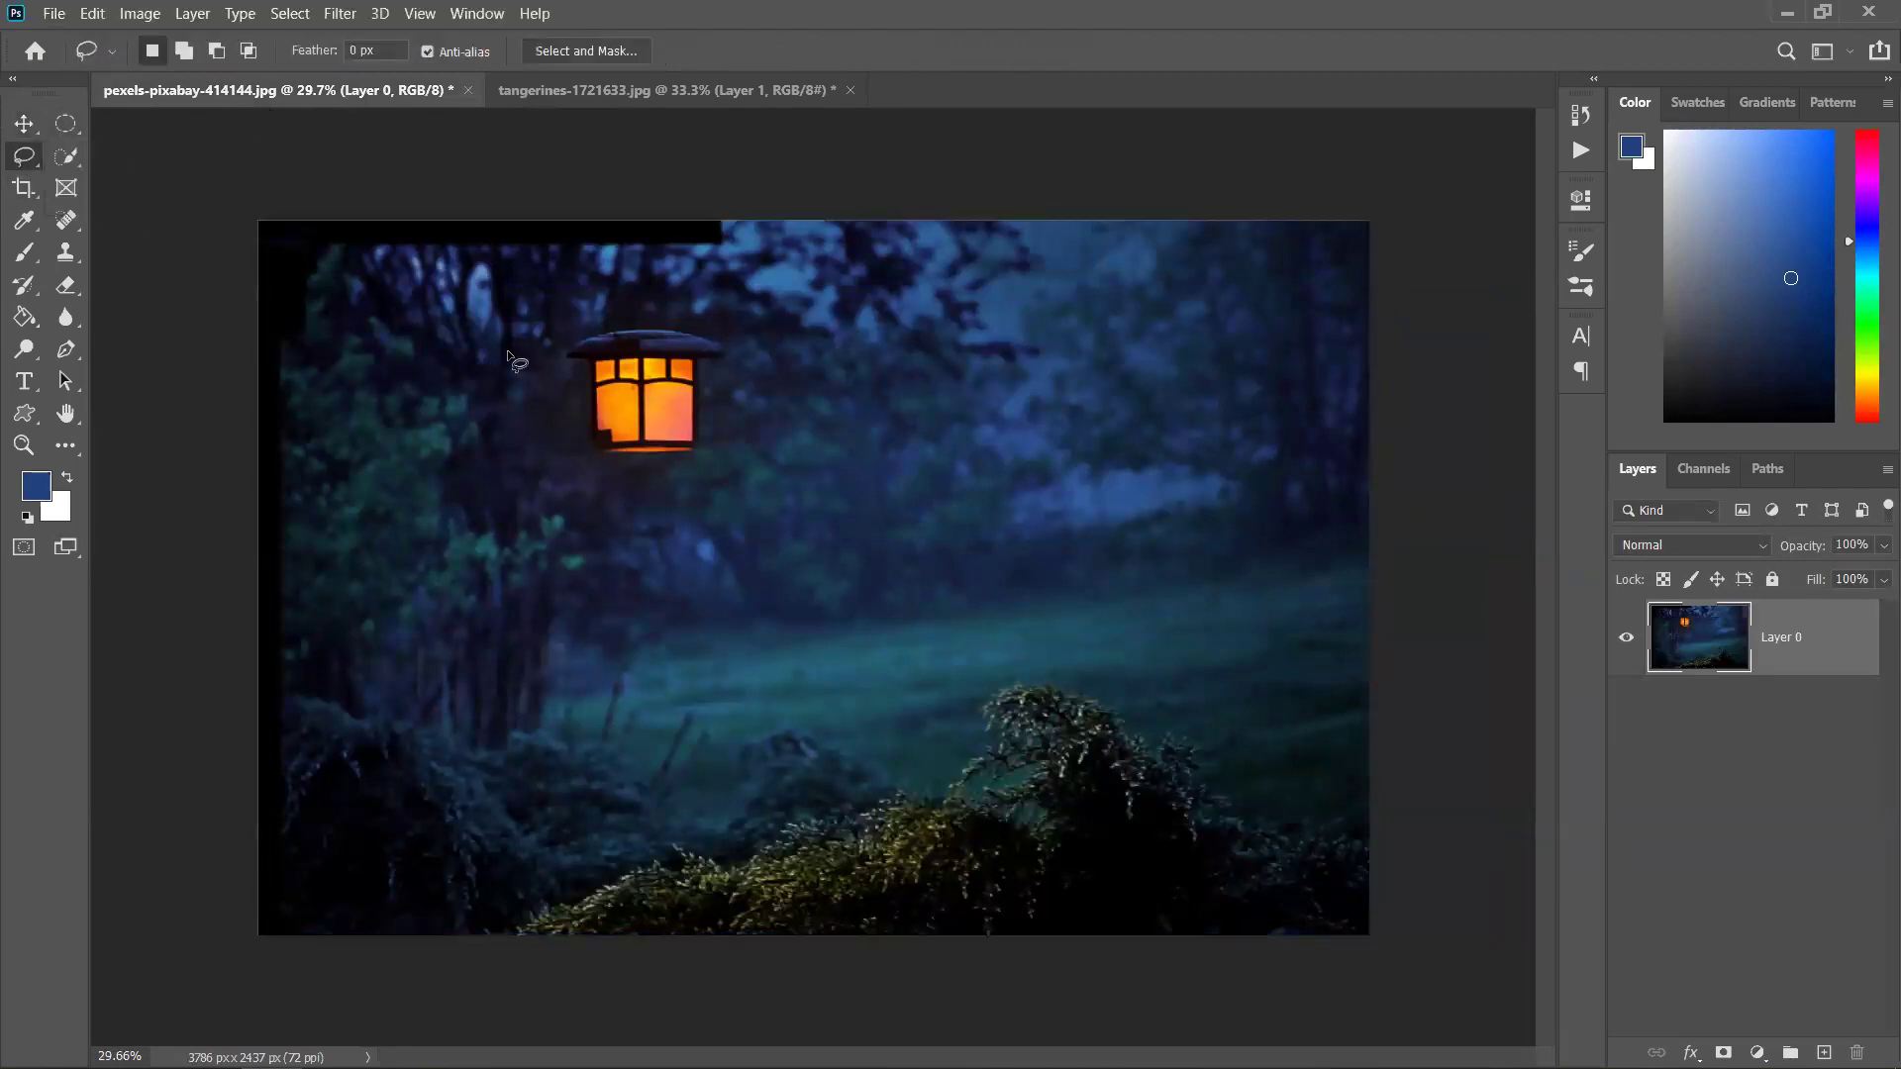
pyautogui.moveTo(625, 307); pyautogui.dragTo(930, 401)
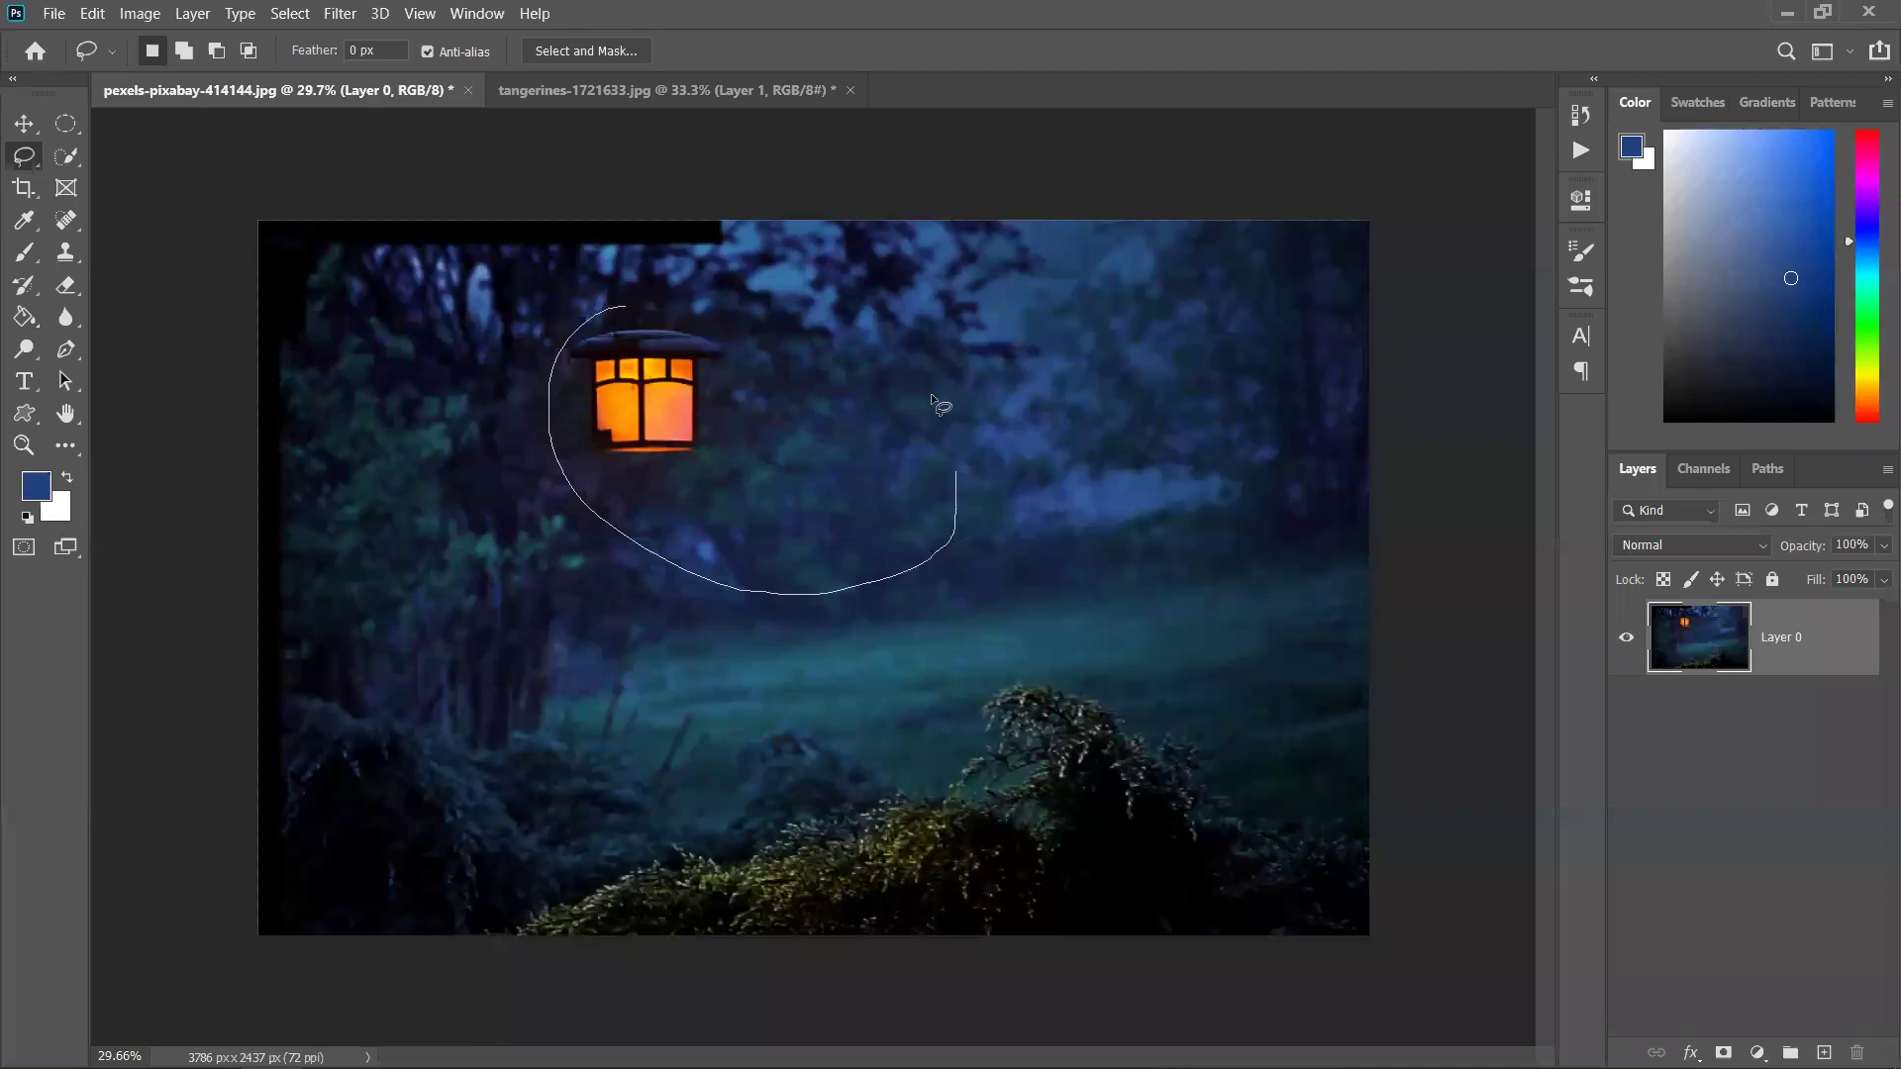
pyautogui.moveTo(625, 299); pyautogui.dragTo(626, 299)
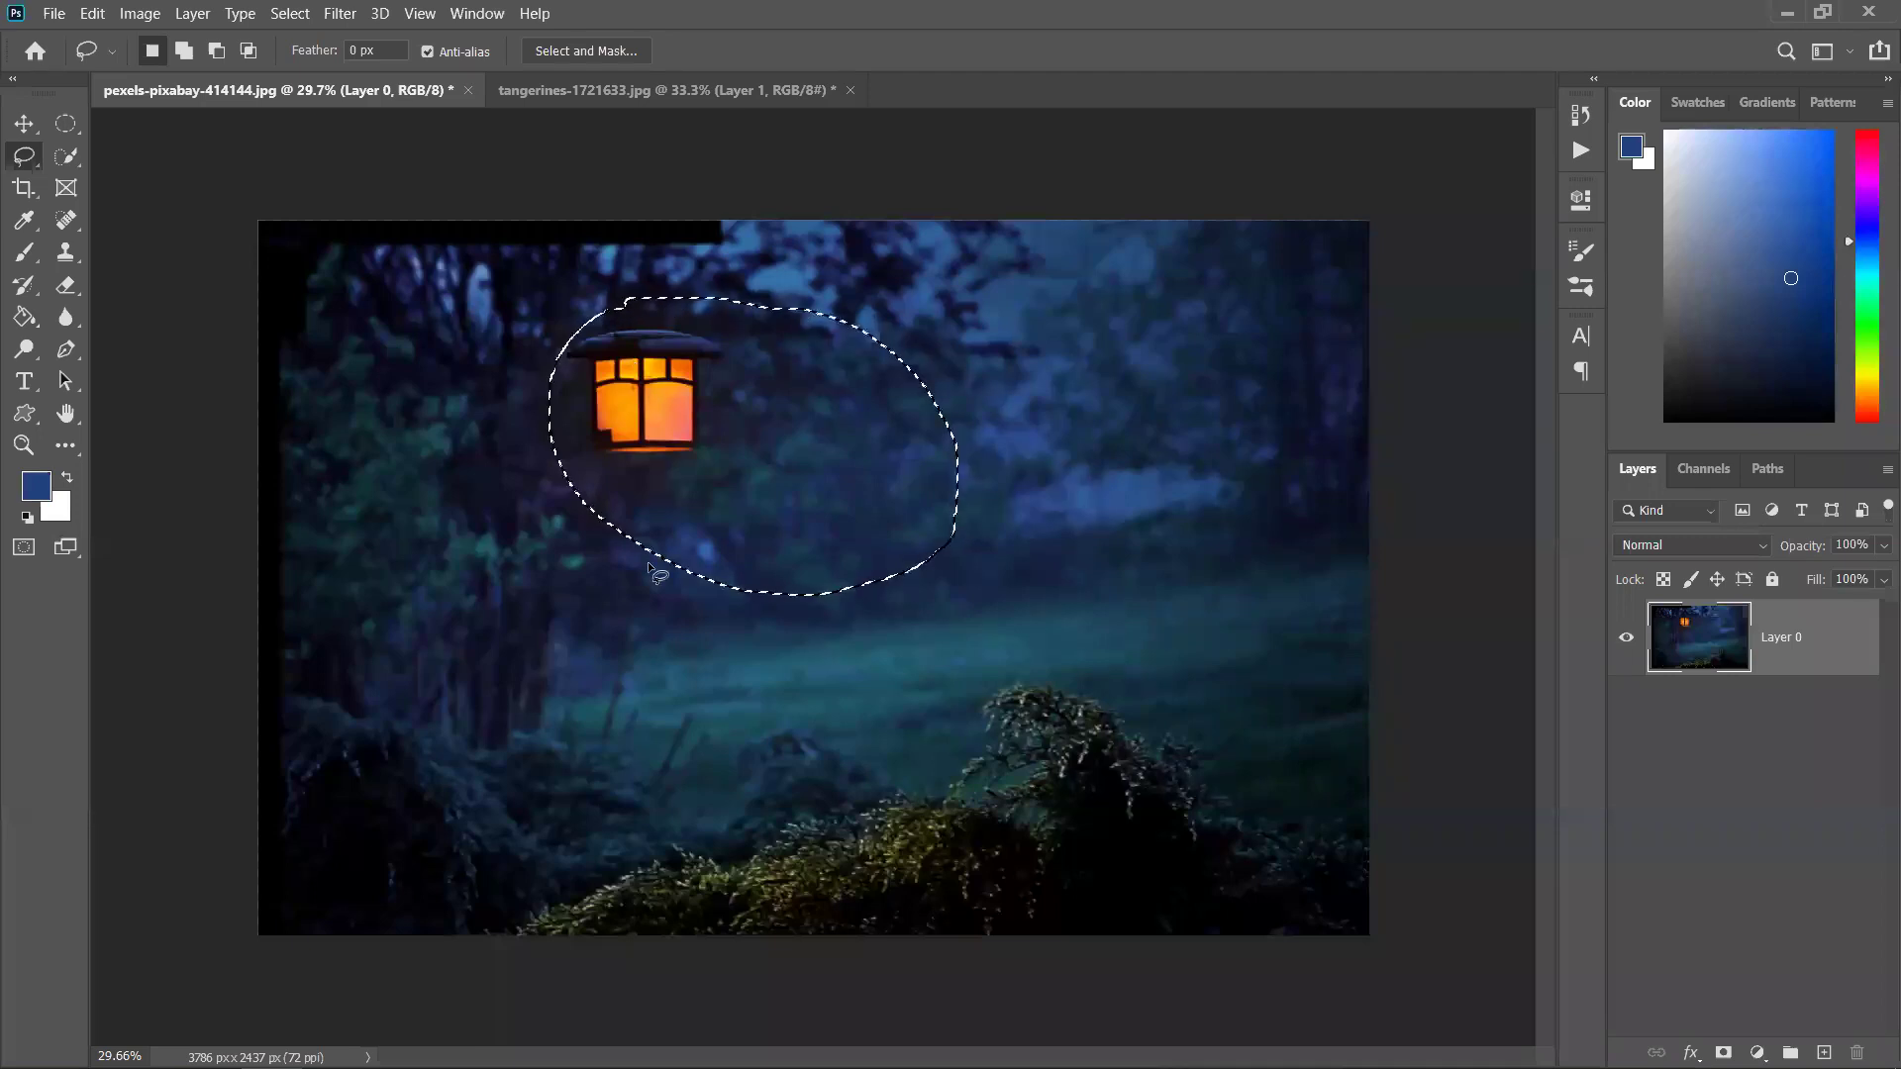
# Draw a freehand Lasso selection around the bushes along the photo's lower edge, extending to its lower-right corner
pyautogui.moveTo(473, 919)
pyautogui.mouseDown()
pyautogui.moveTo(599, 832)
pyautogui.moveTo(772, 775)
pyautogui.mouseUp()
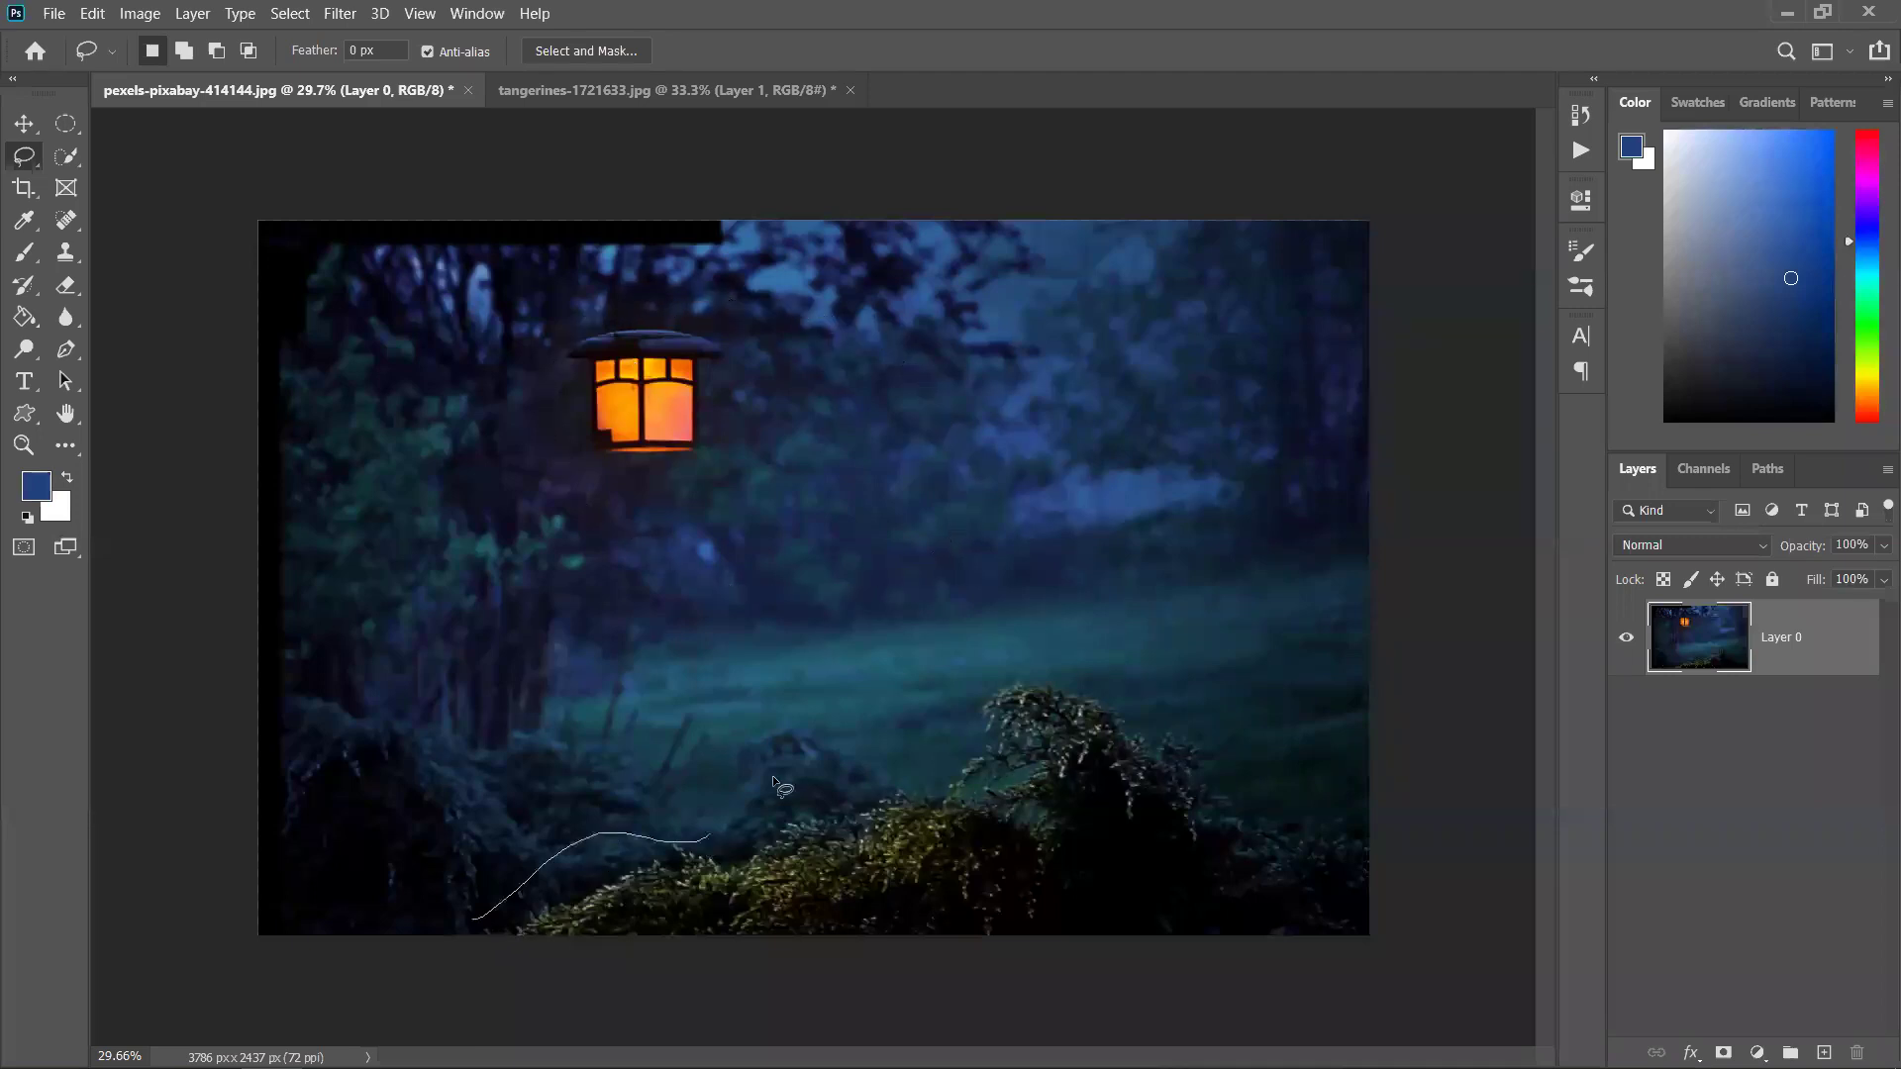
pyautogui.moveTo(1175, 1035); pyautogui.dragTo(634, 1003)
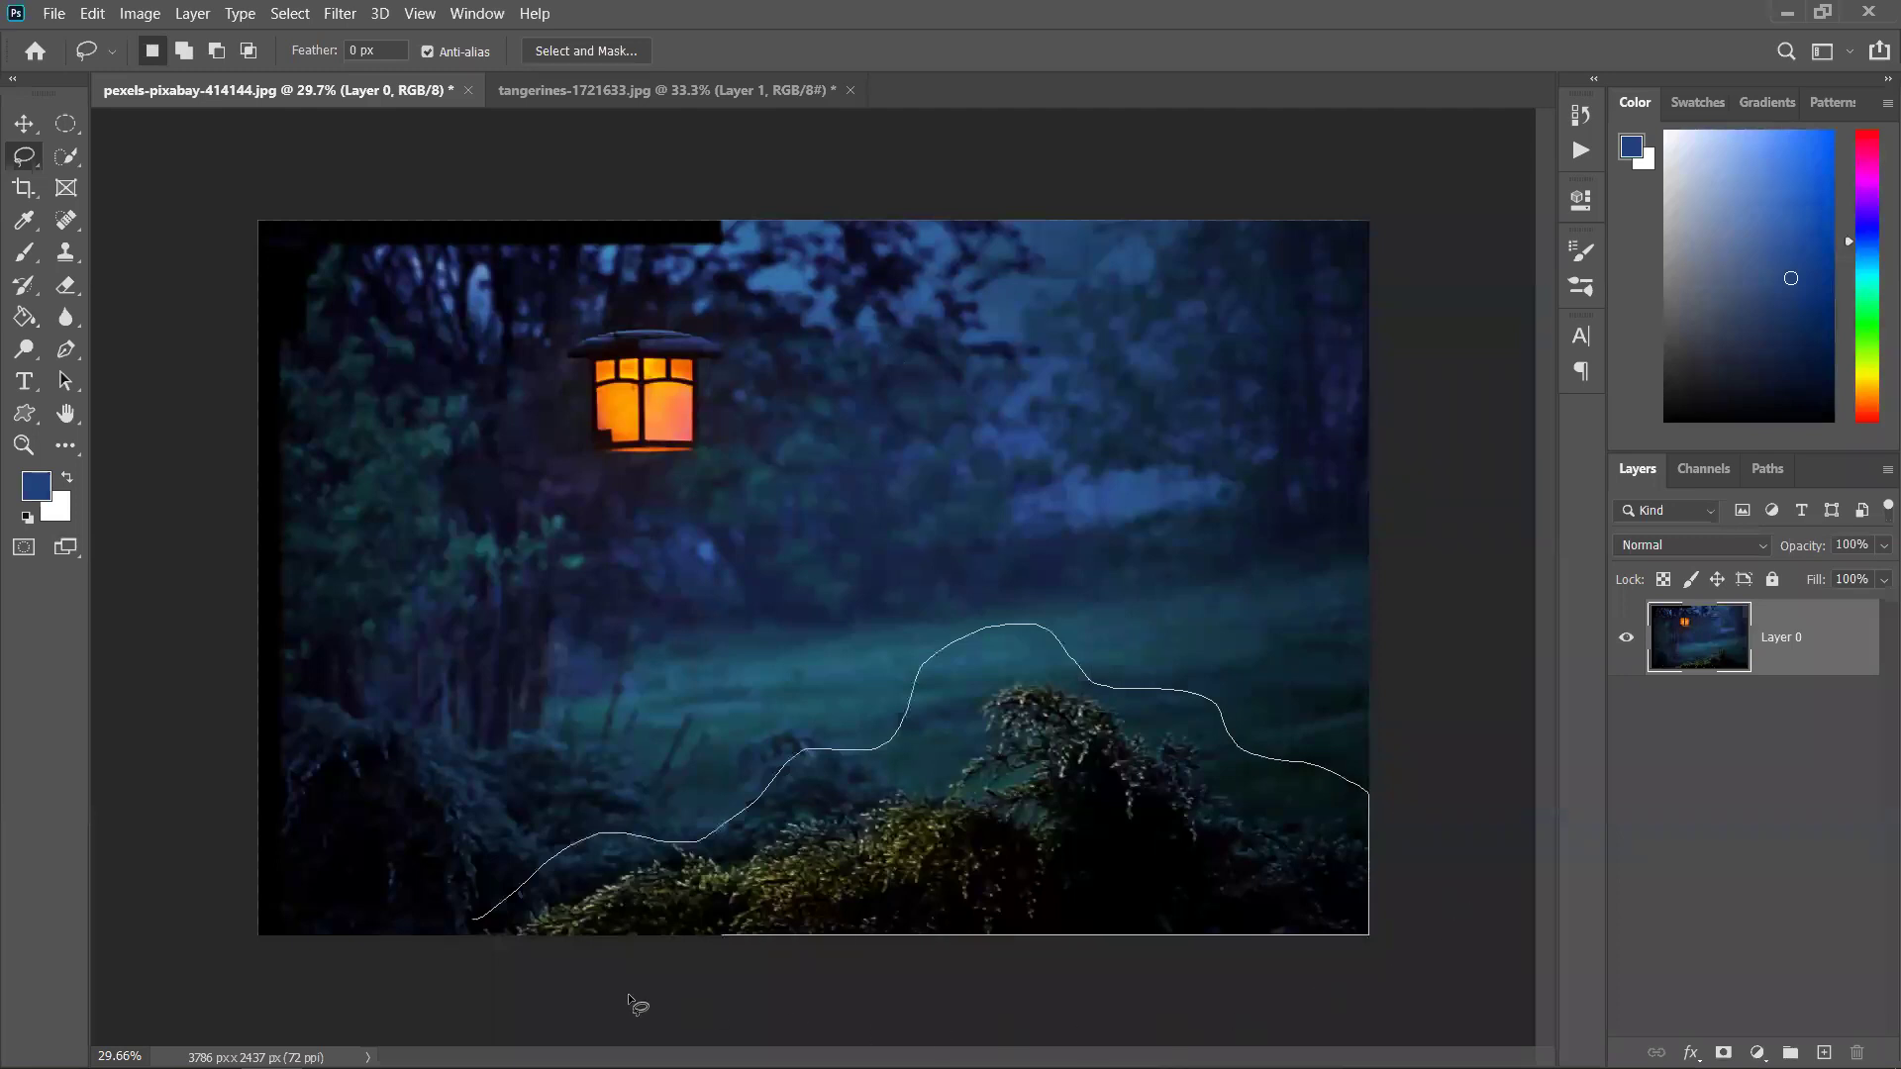
pyautogui.moveTo(466, 912); pyautogui.dragTo(468, 914)
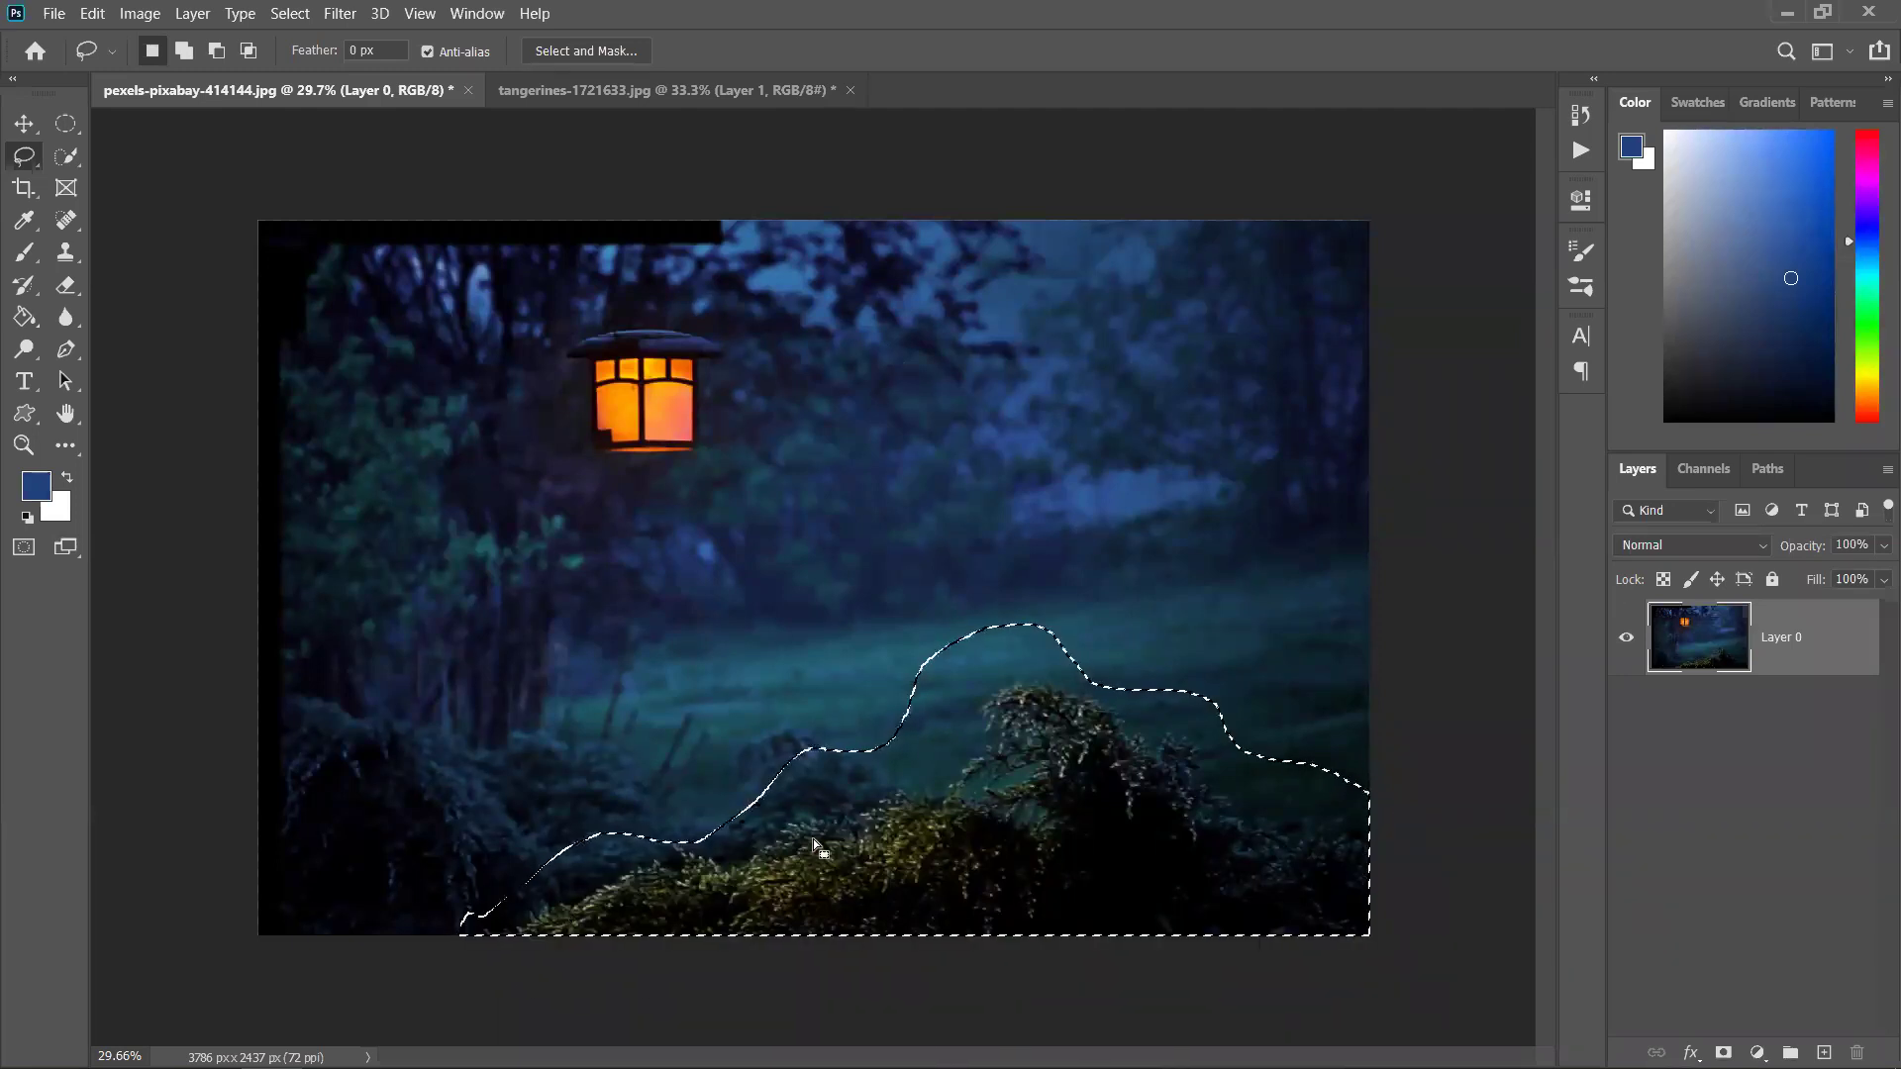
# Copy the selected bushes and paste them into the tangerines-1721633 image
pyautogui.moveTo(1059, 787)
pyautogui.mouseDown()
pyautogui.moveTo(1013, 776)
pyautogui.moveTo(1138, 653)
pyautogui.moveTo(905, 590)
pyautogui.mouseUp()
pyautogui.hotkey('ctrl', 'z')
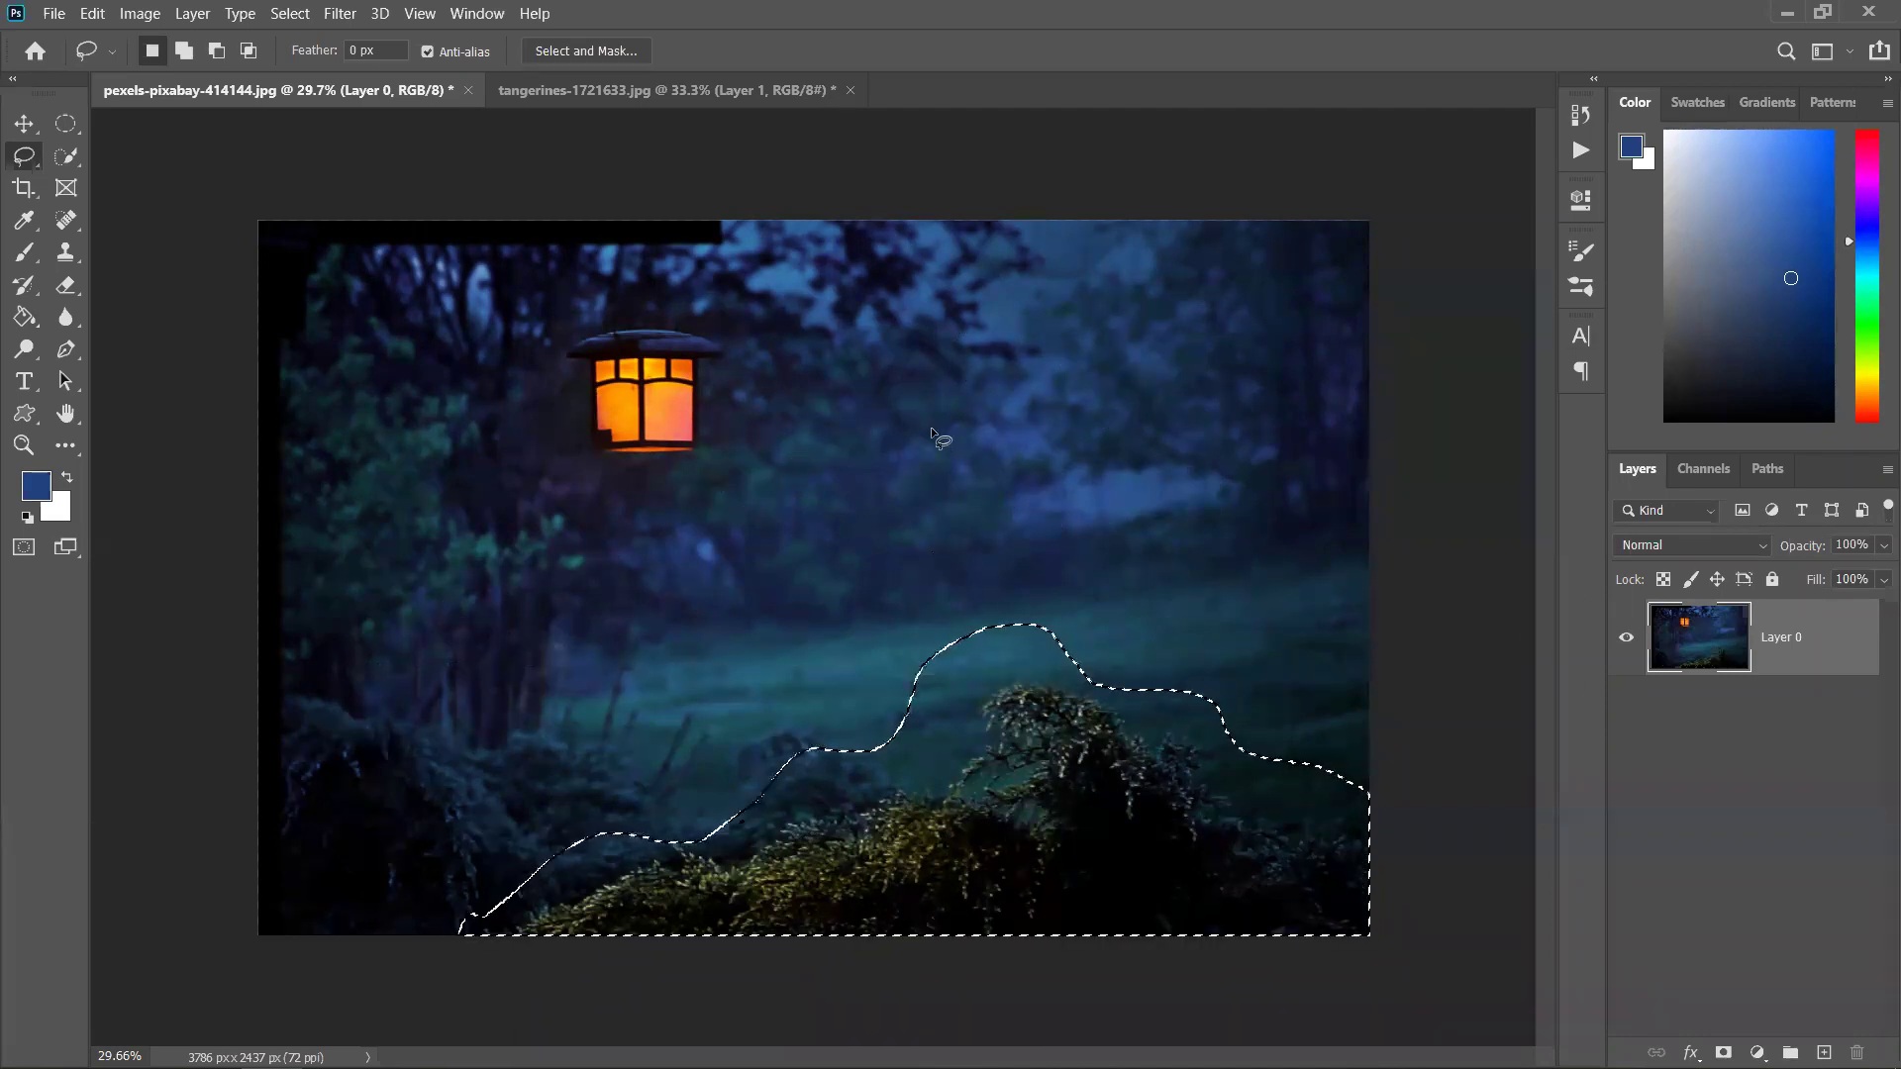
pyautogui.click(608, 87)
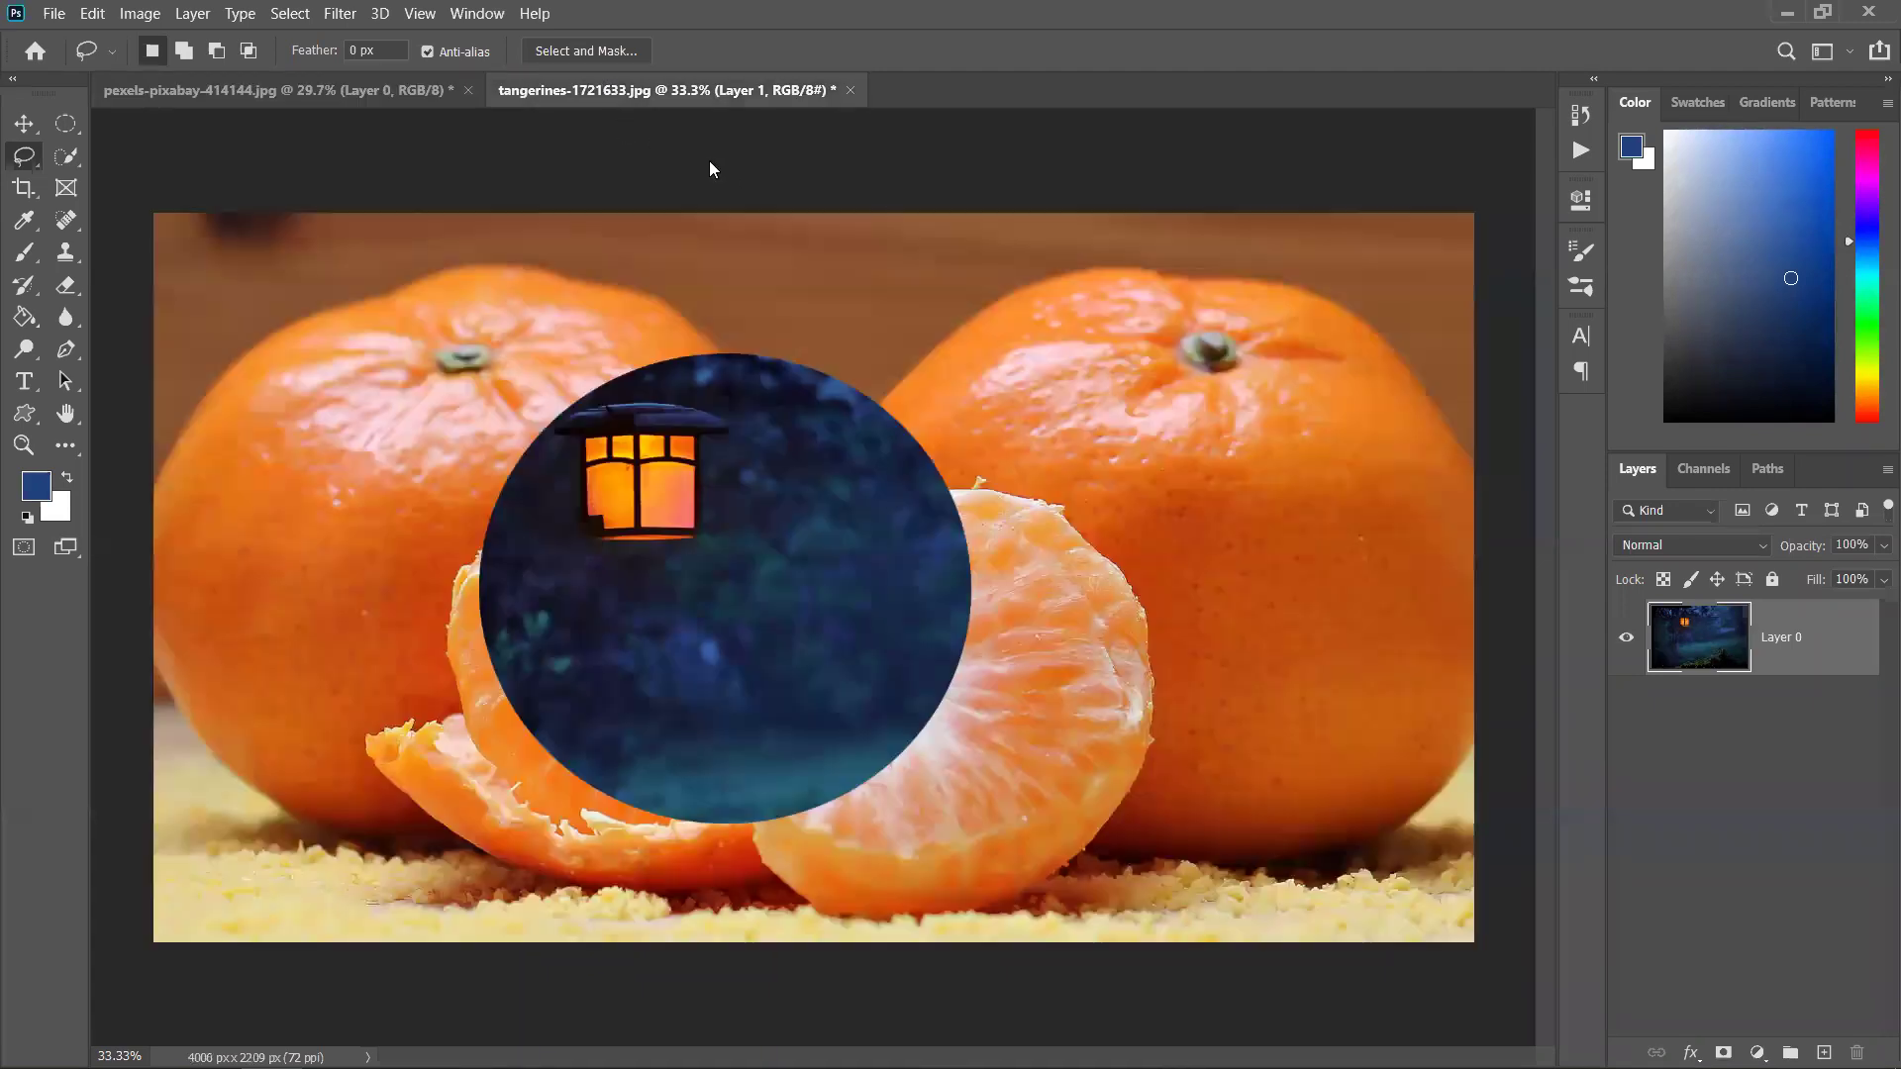
pyautogui.hotkey('ctrl', 'v')
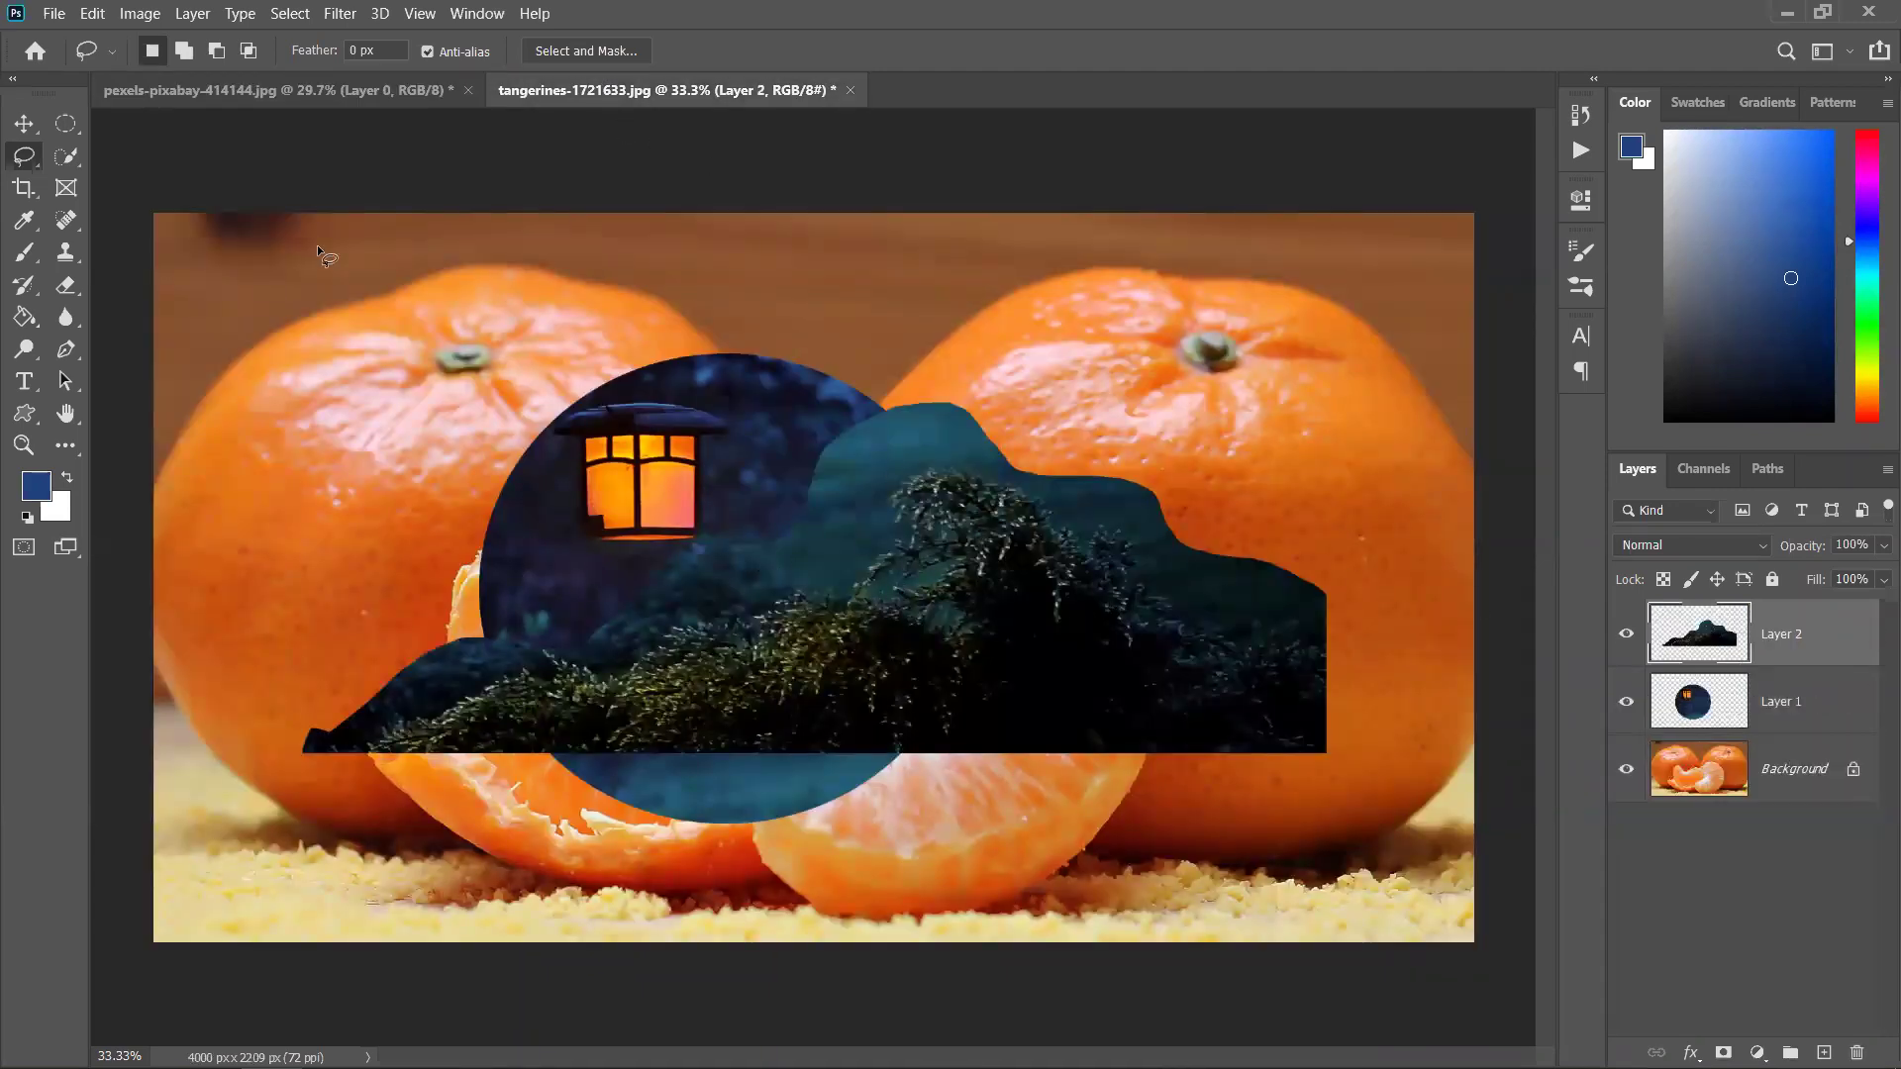
# Draw a closed five-sided Polygonal Lasso selection across the middle of the pexels-pixabay-414144 photo, below the lantern
pyautogui.click(244, 95)
pyautogui.rightClick(20, 155)
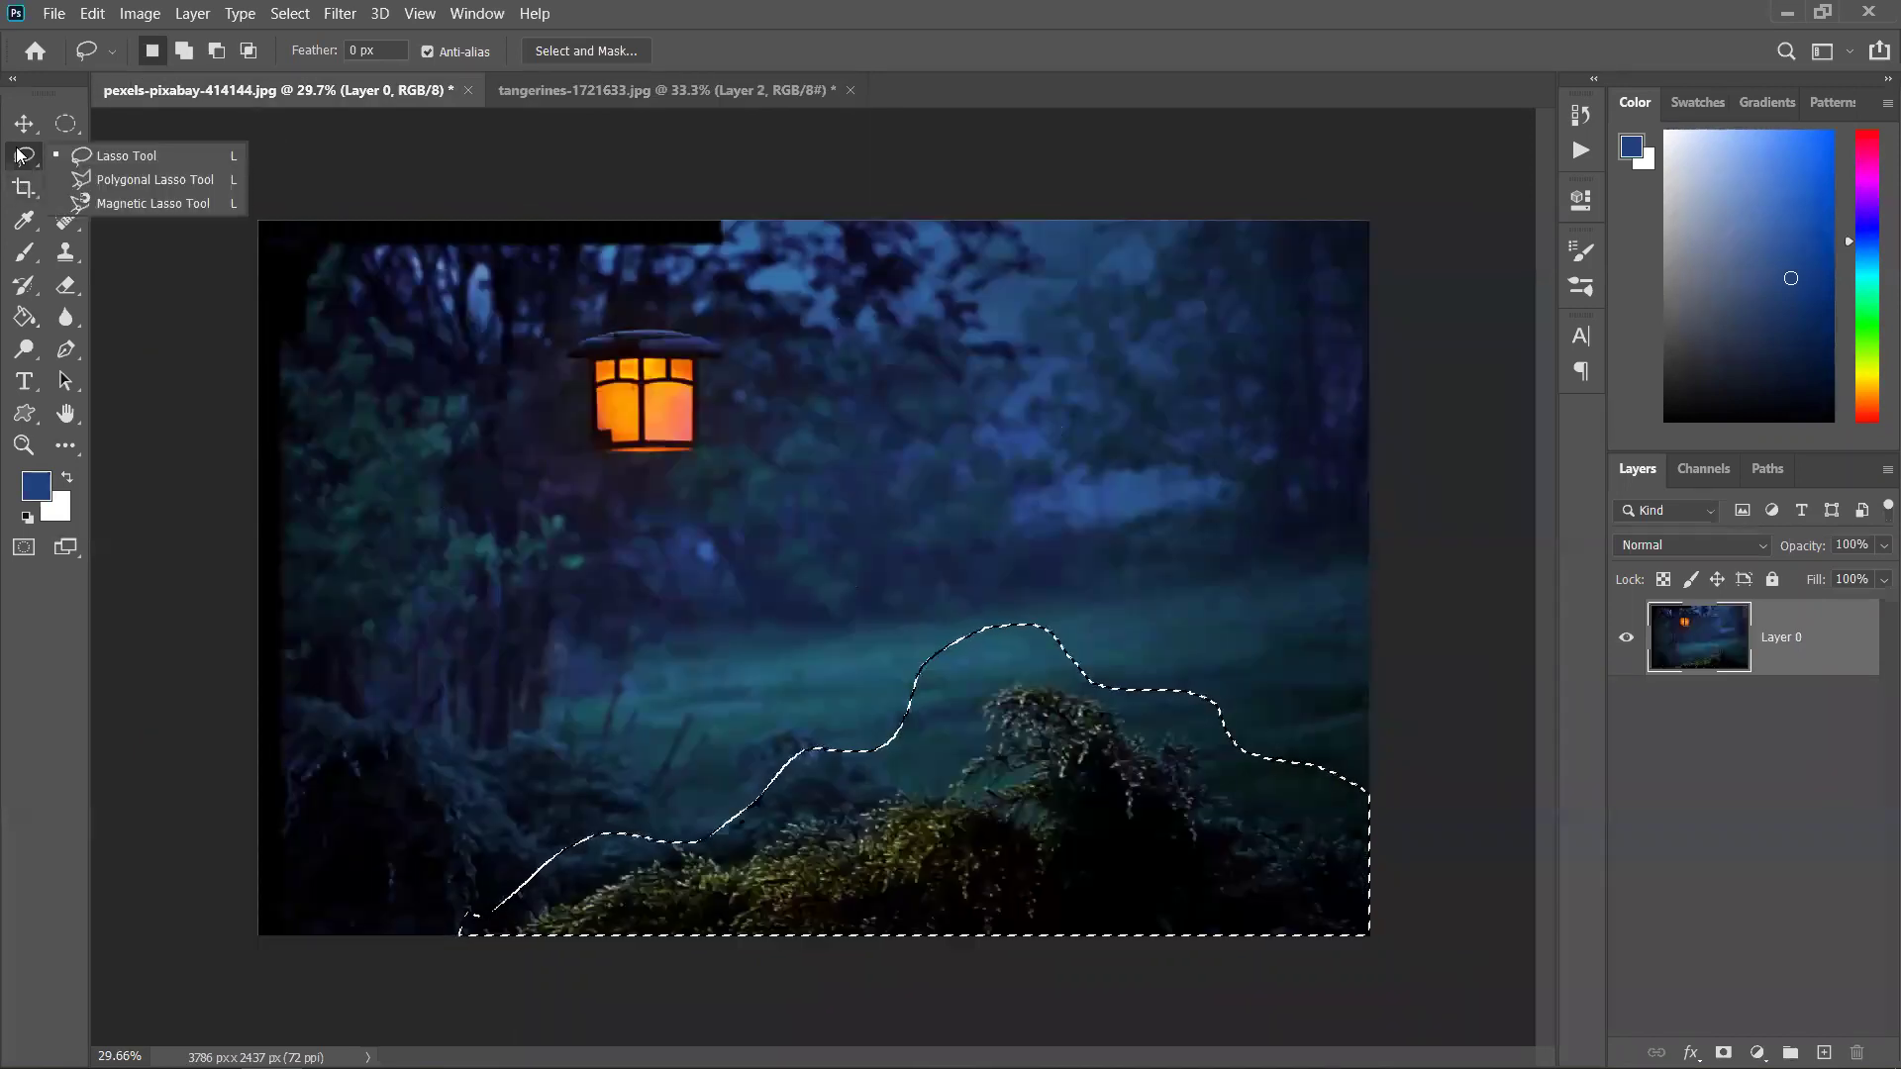
pyautogui.click(138, 179)
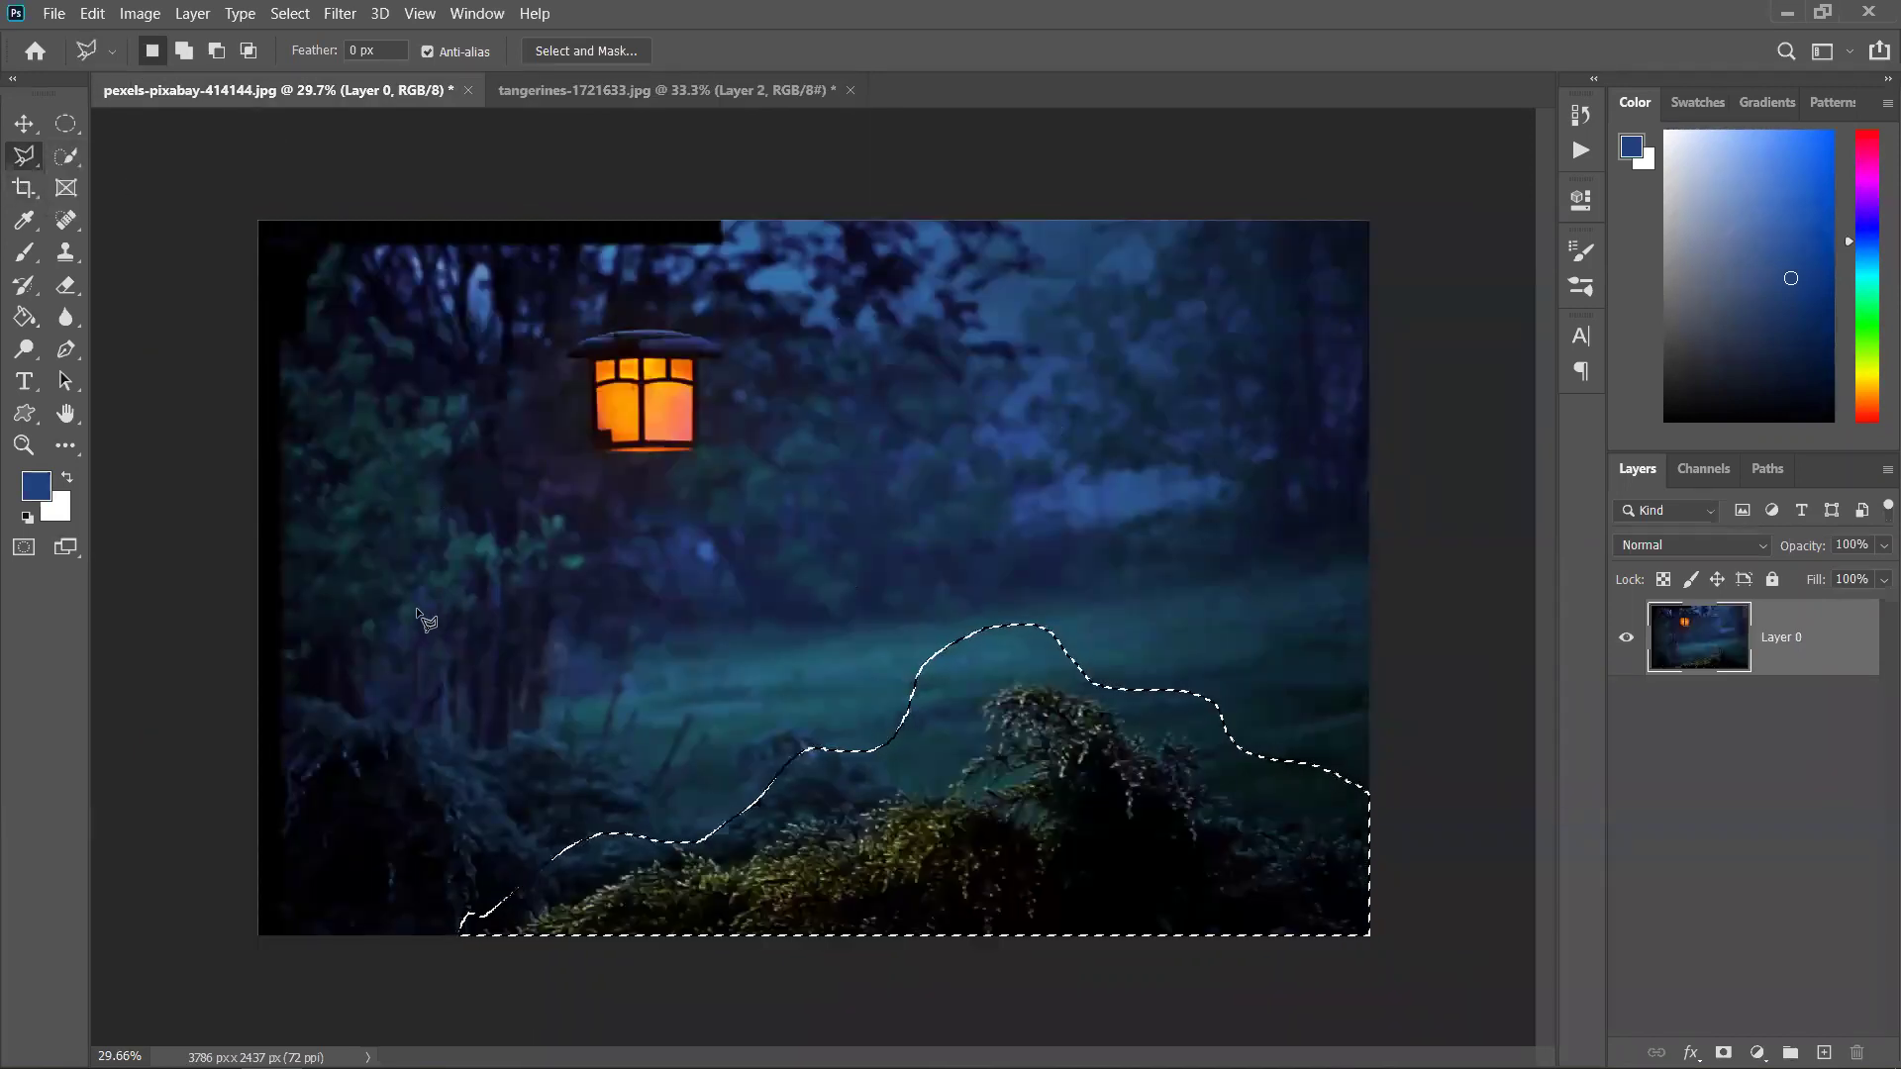
pyautogui.click(389, 621)
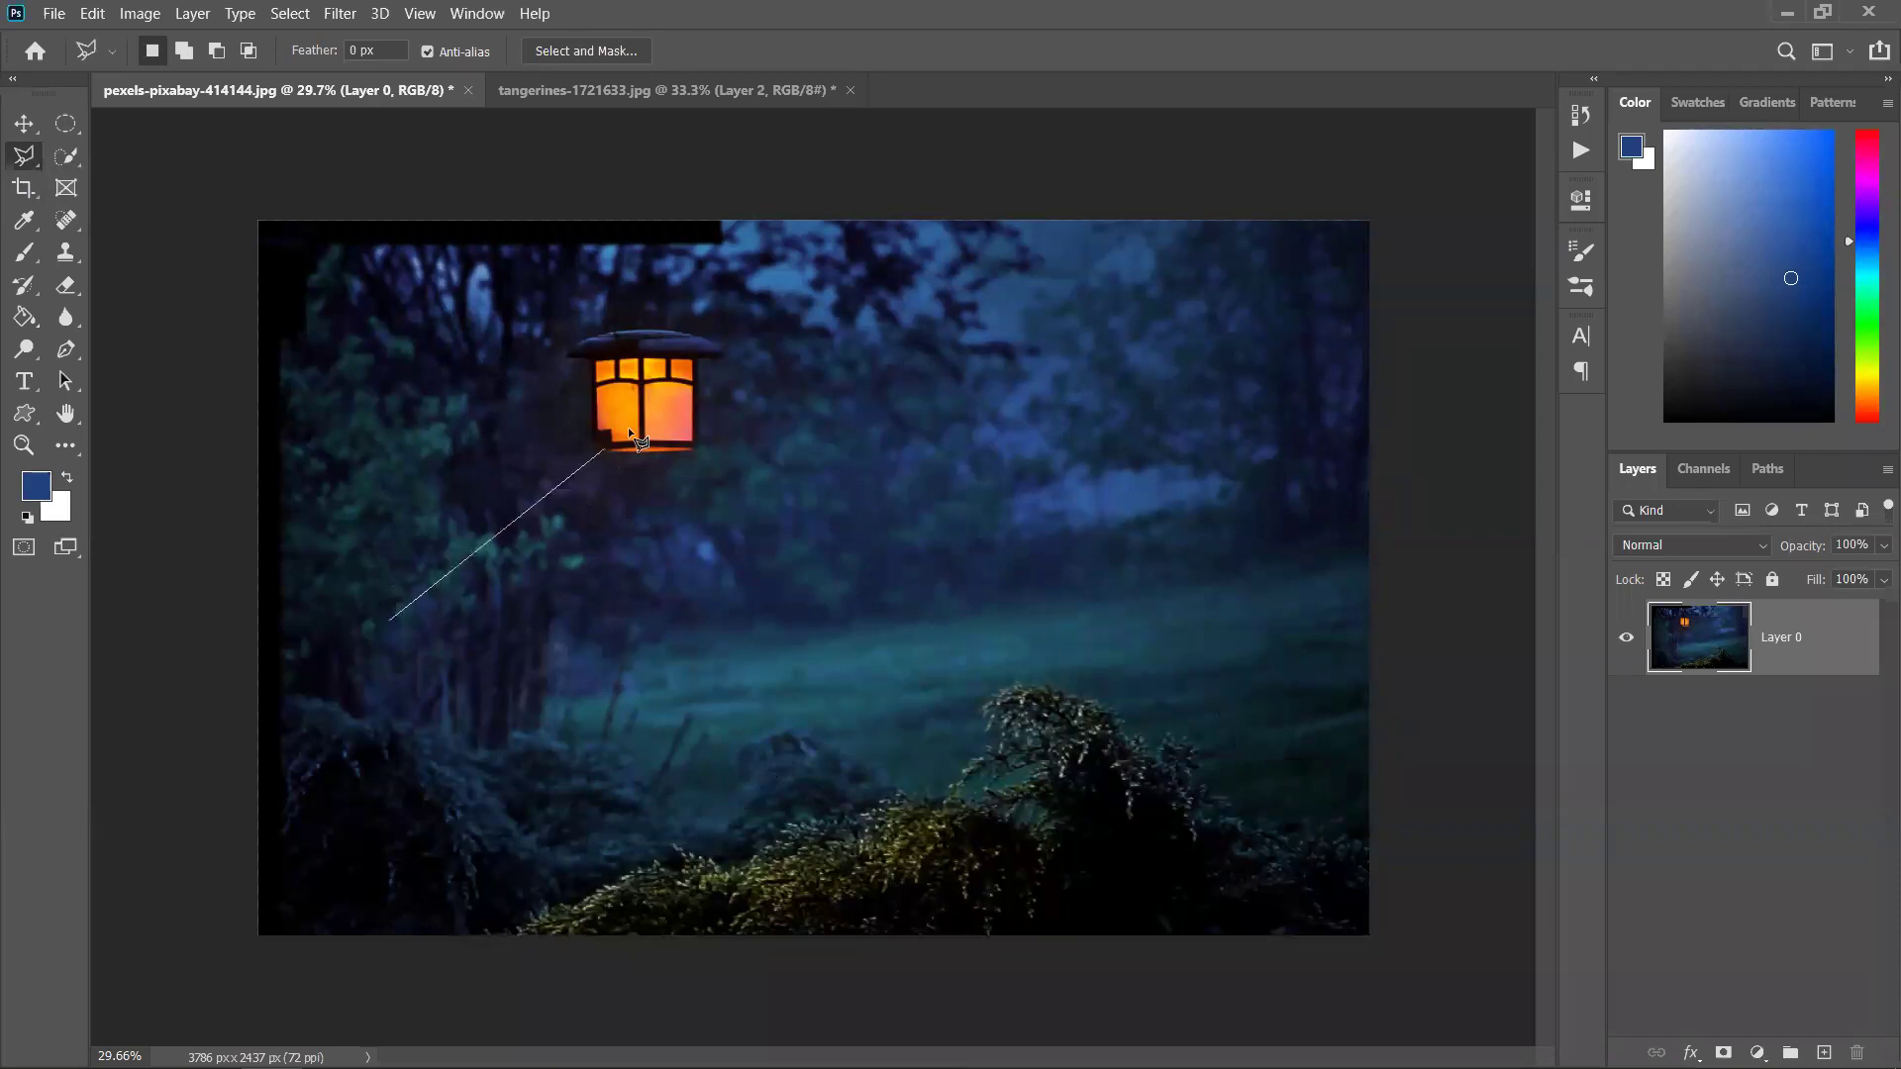
pyautogui.click(1171, 640)
pyautogui.click(659, 804)
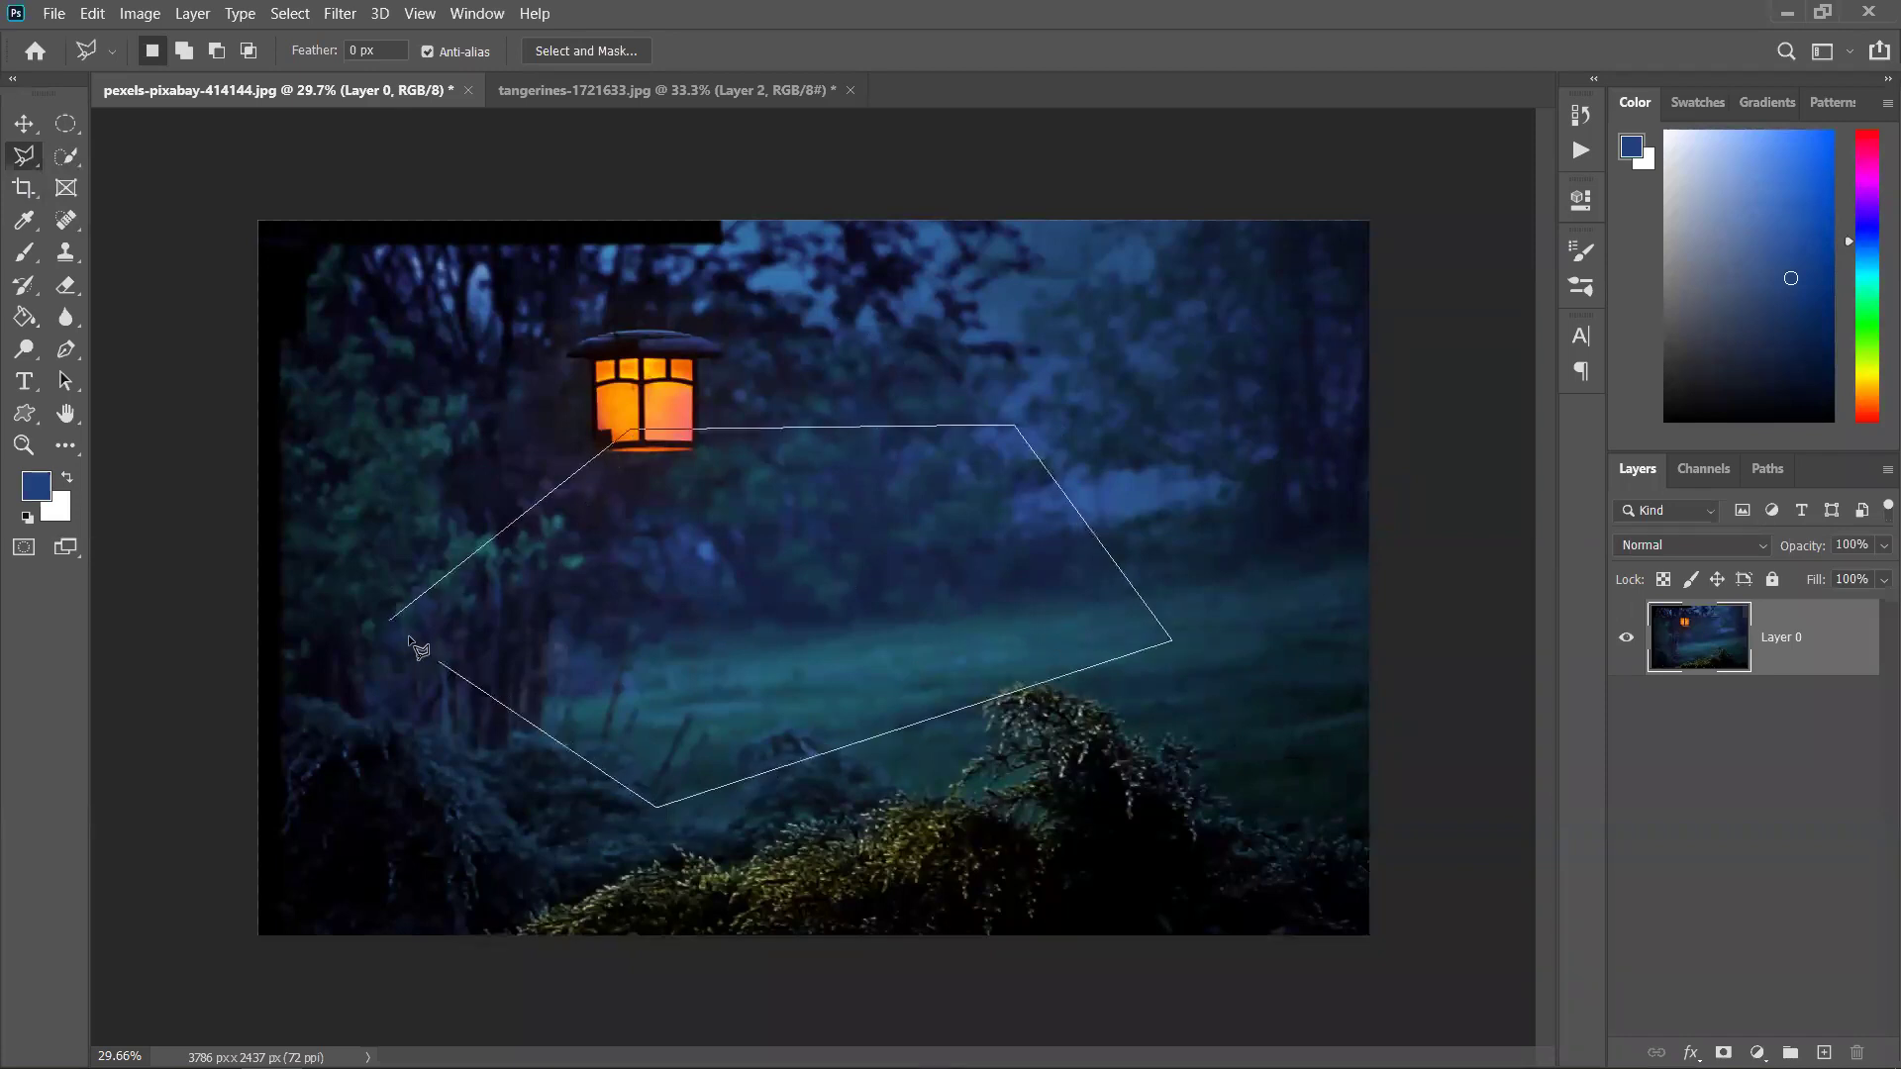
pyautogui.click(391, 620)
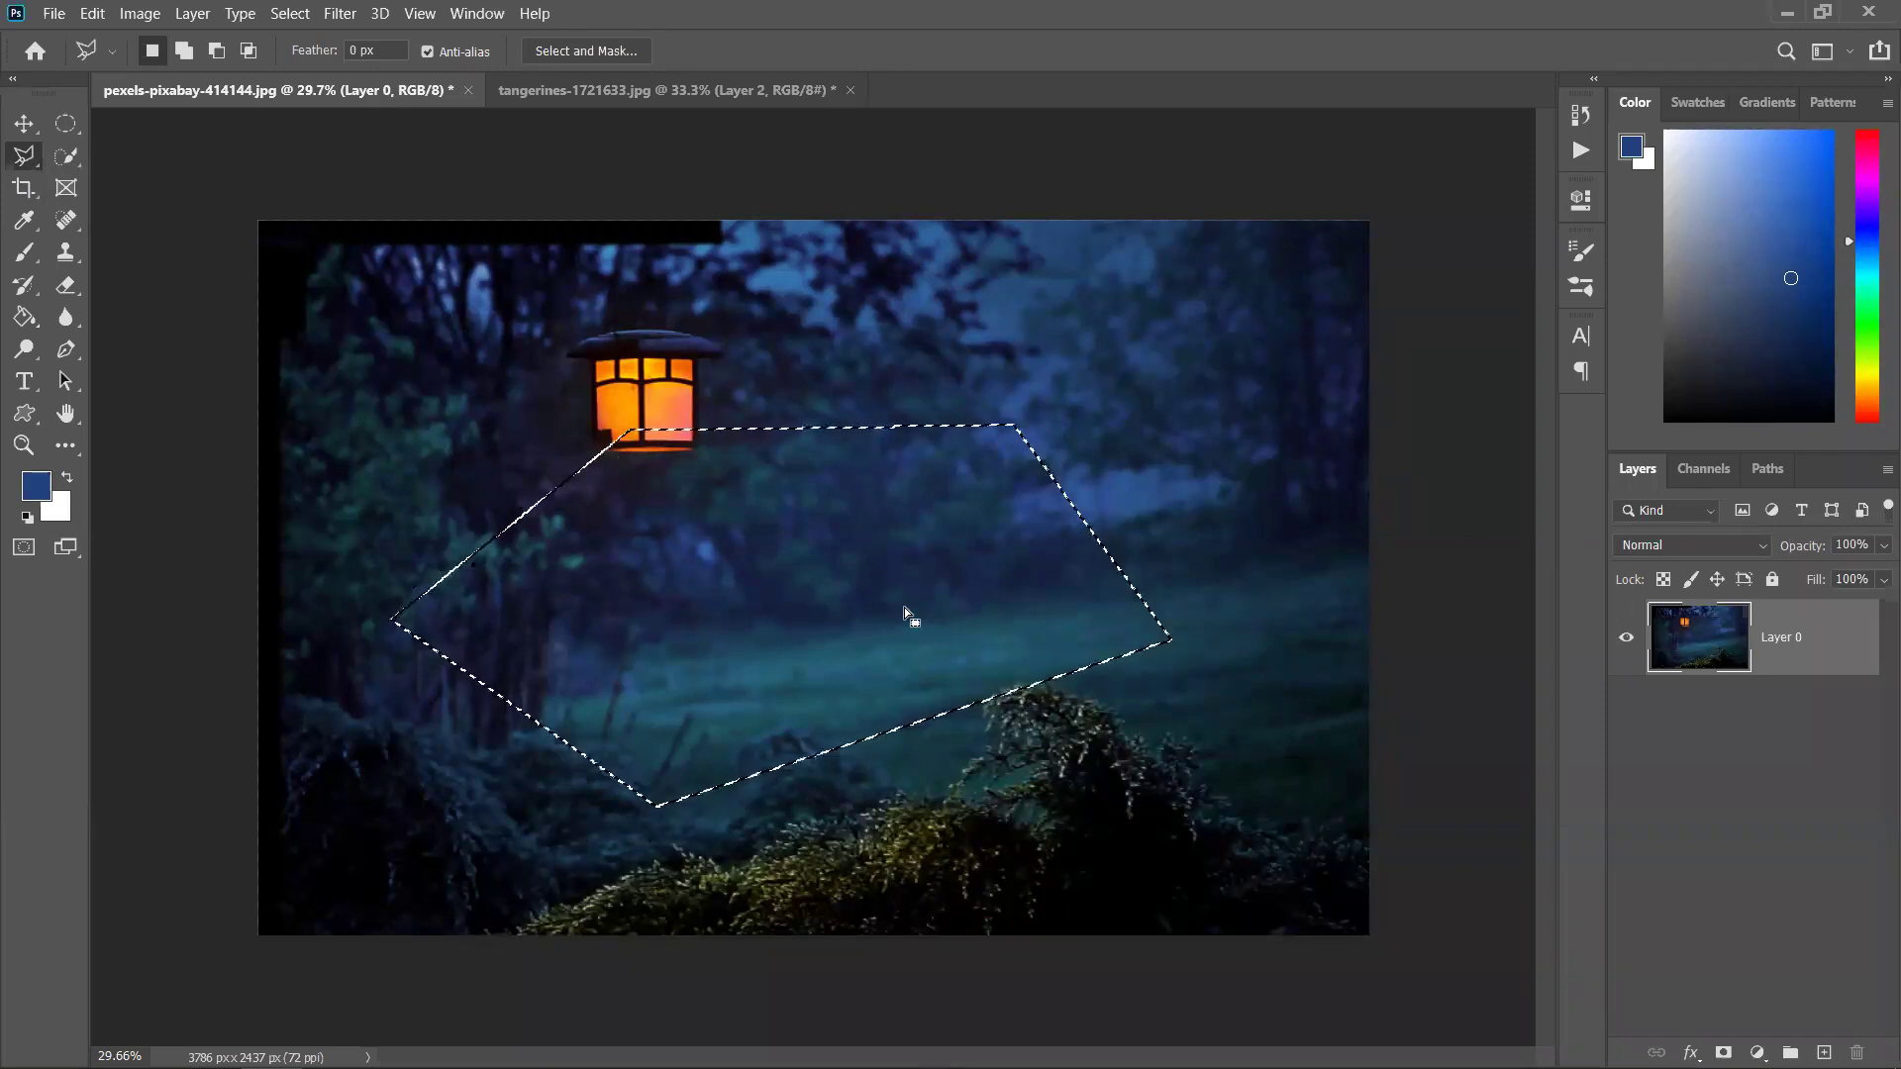
# Try the Magnetic Lasso on the trees beside the lantern, remove several of its anchor points and cancel the path
pyautogui.rightClick(24, 155)
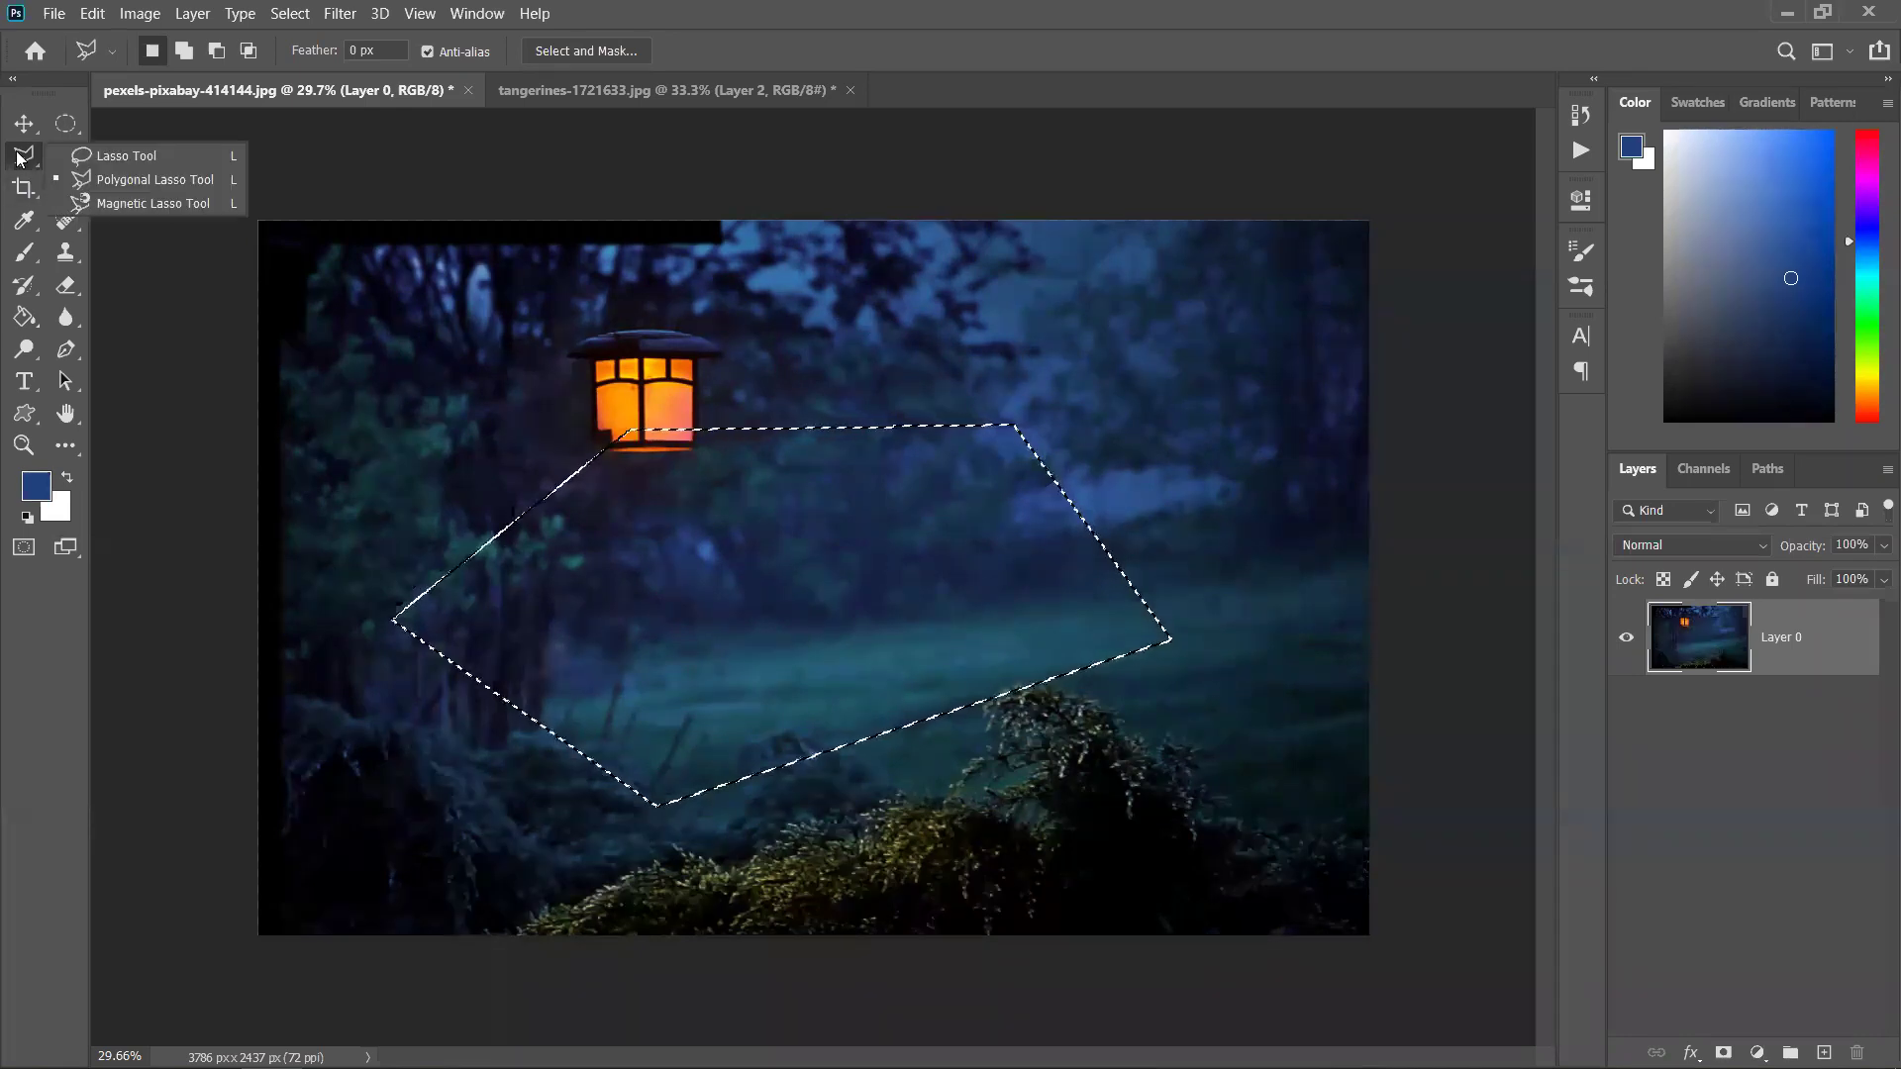
pyautogui.click(116, 202)
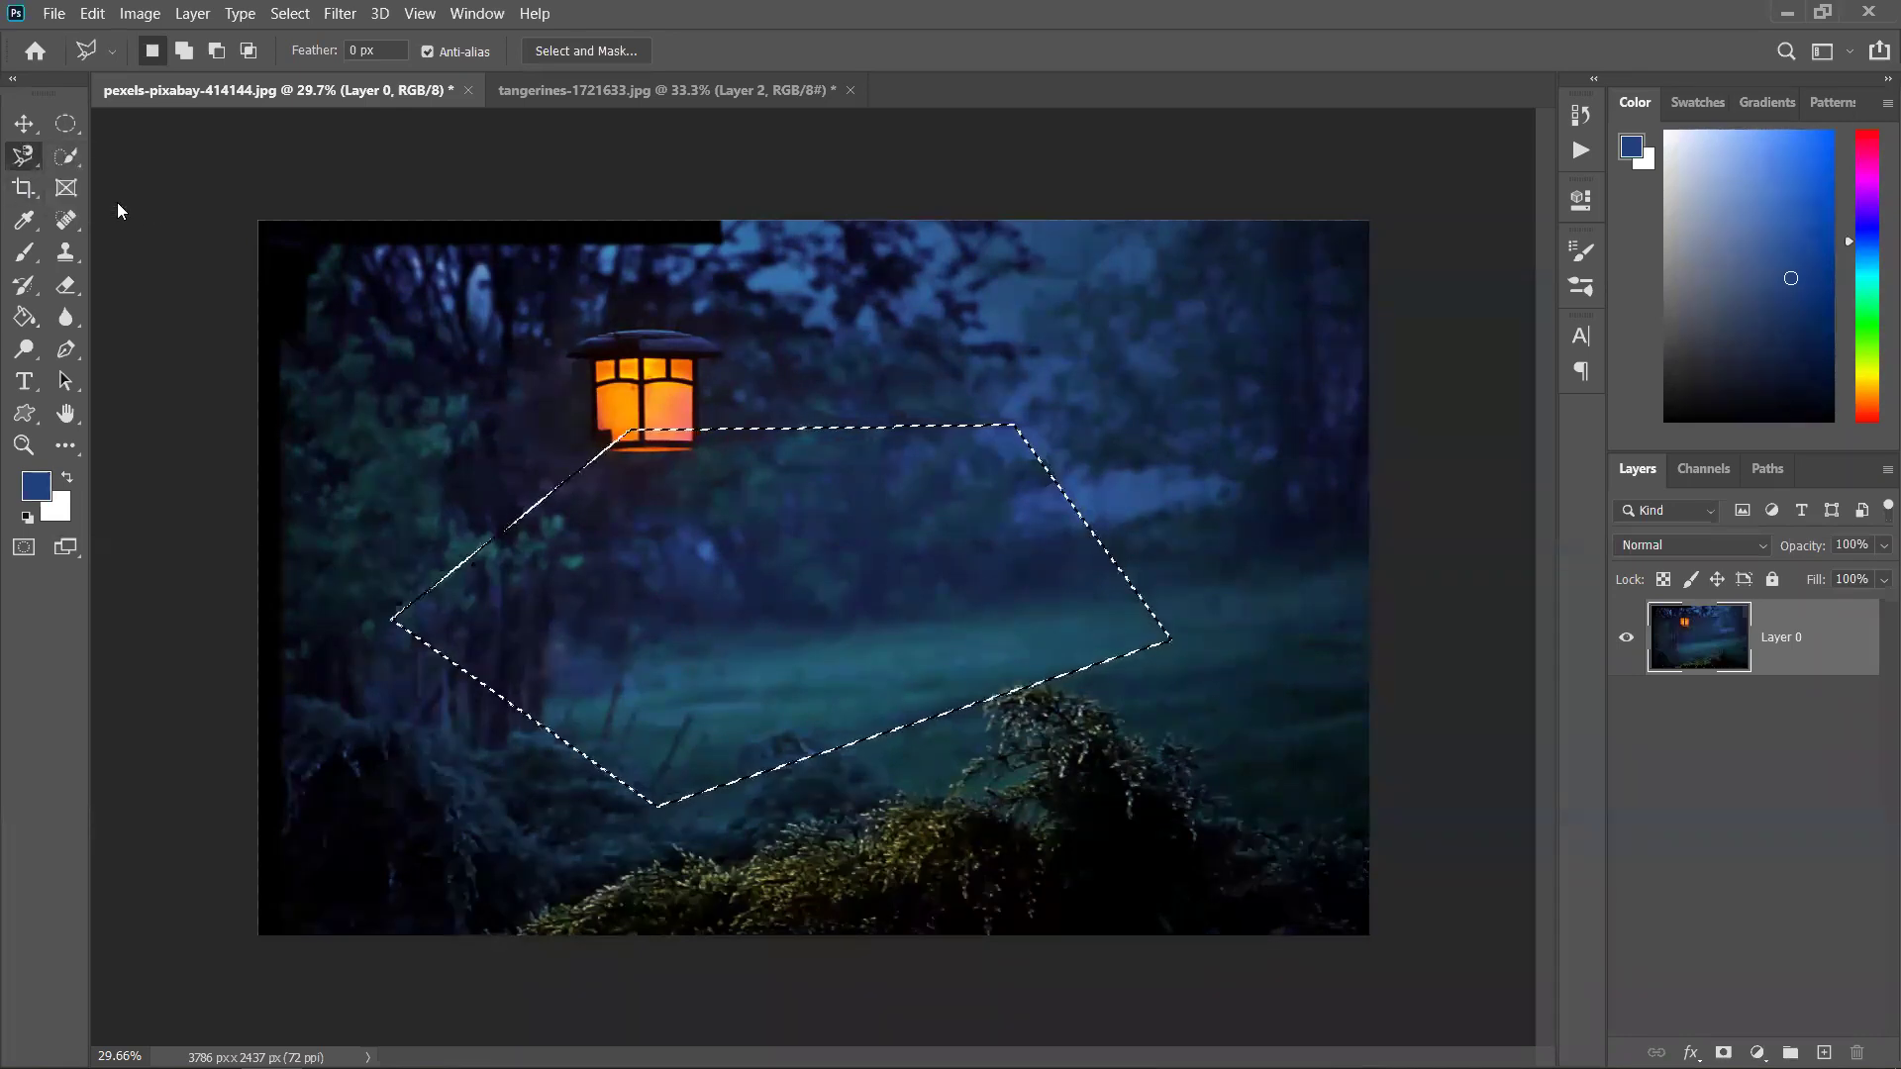
pyautogui.hotkey('ctrl', 'd')
pyautogui.click(744, 274)
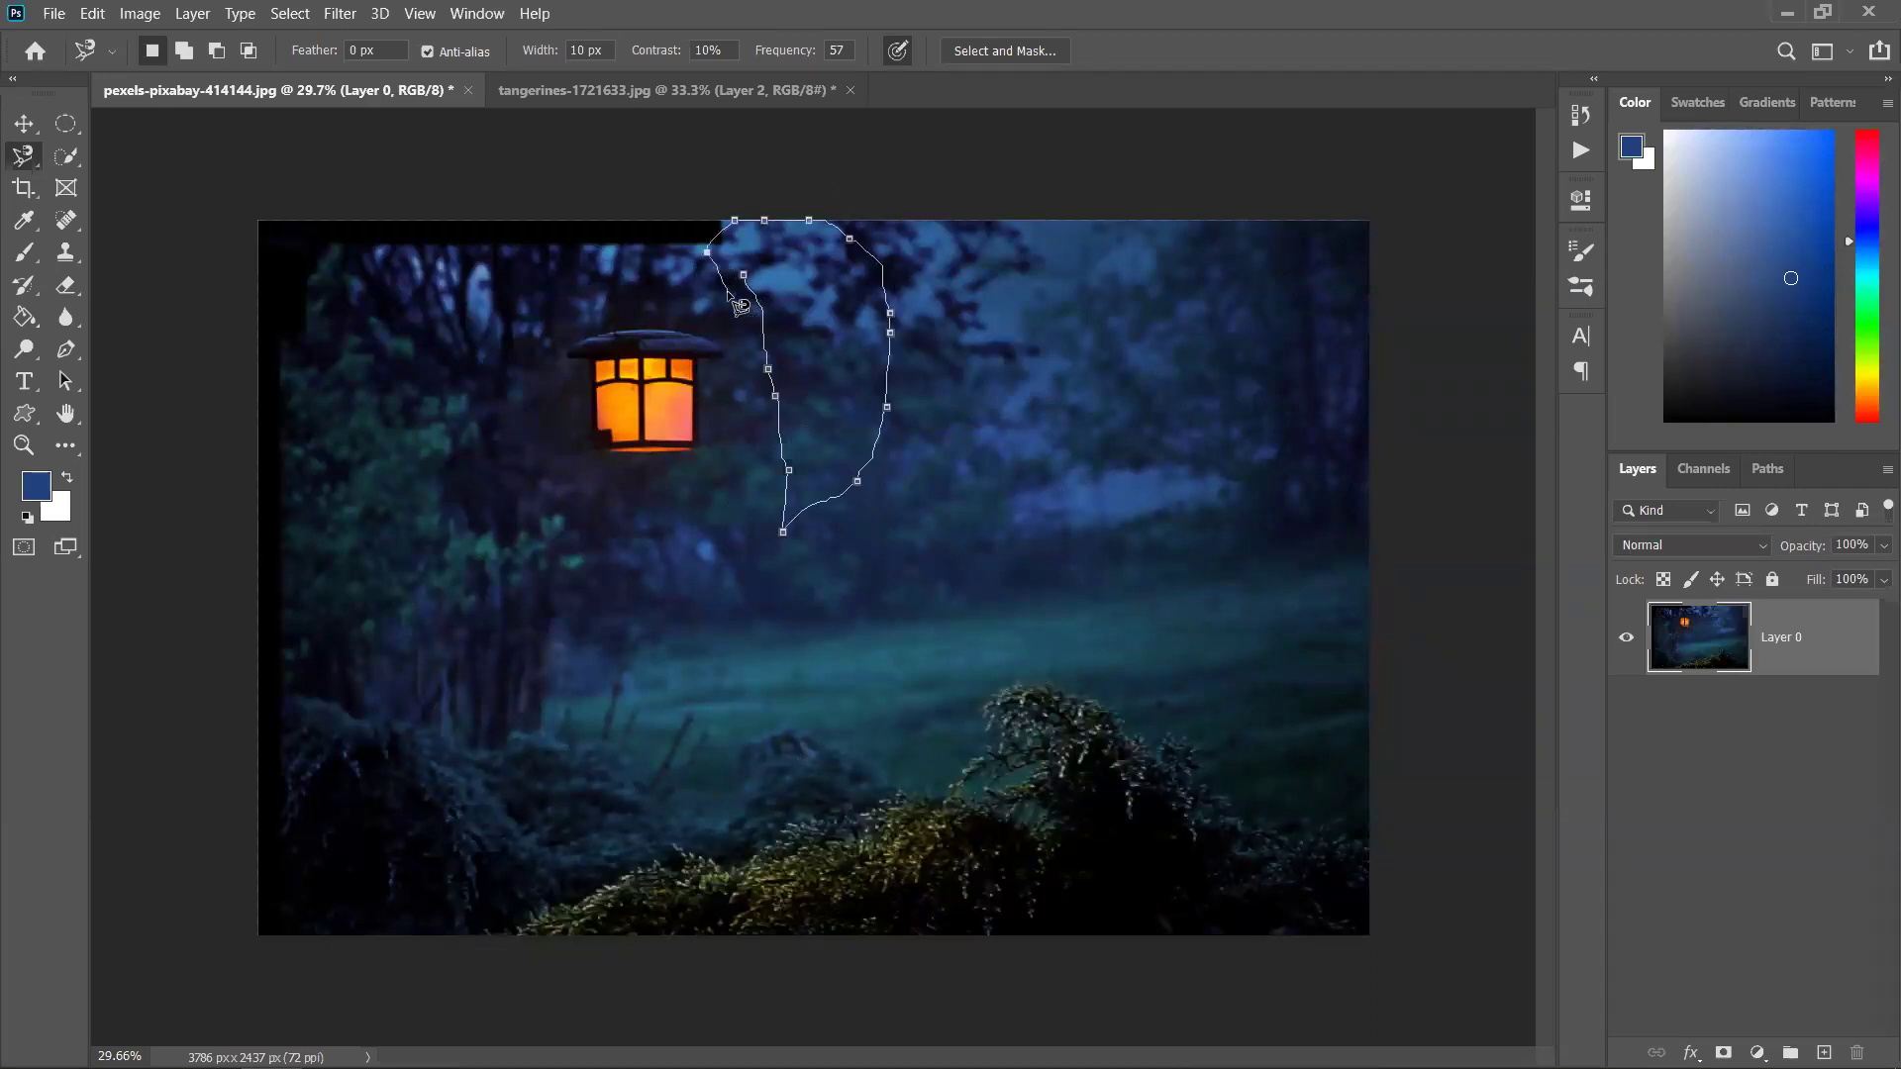
pyautogui.press('BackSpace')
pyautogui.press('BackSpace')
pyautogui.press('BackSpace')
pyautogui.press('BackSpace')
pyautogui.press('BackSpace')
pyautogui.press('BackSpace')
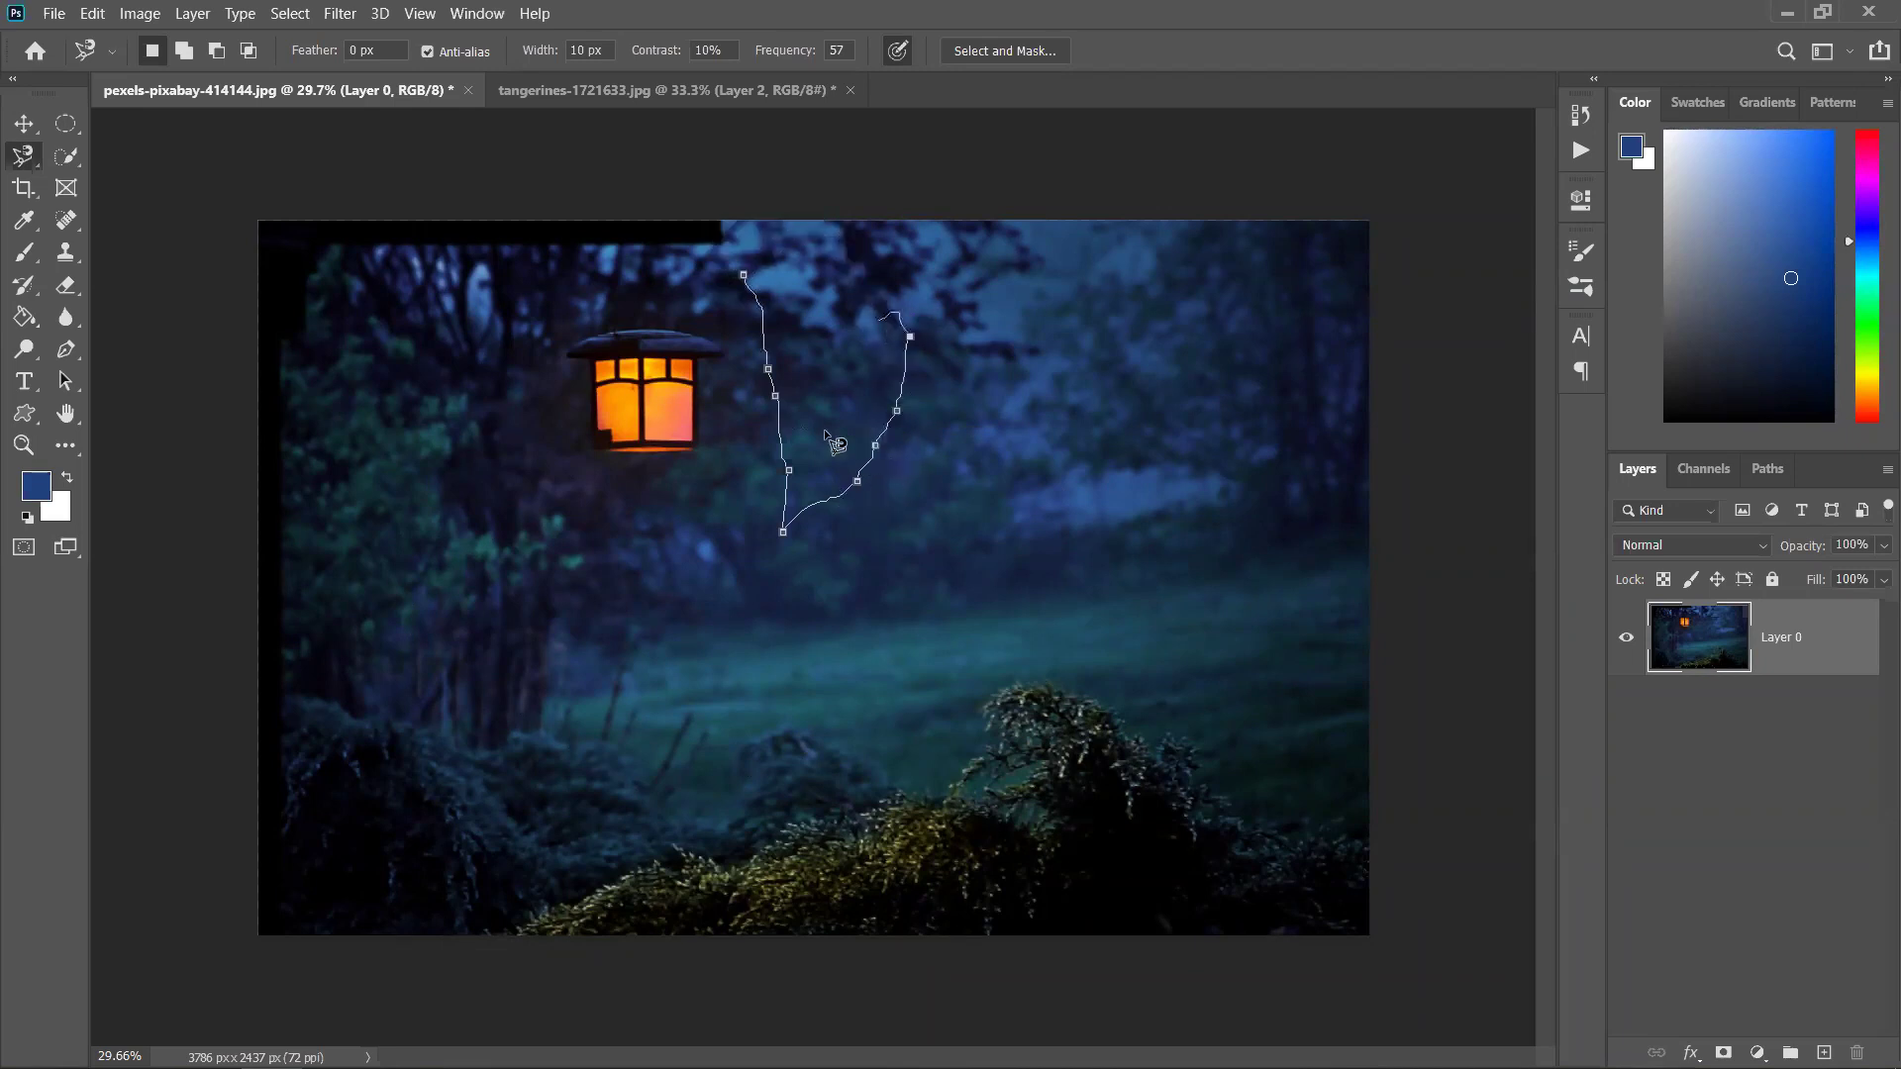
pyautogui.press('BackSpace')
pyautogui.press('Escape')
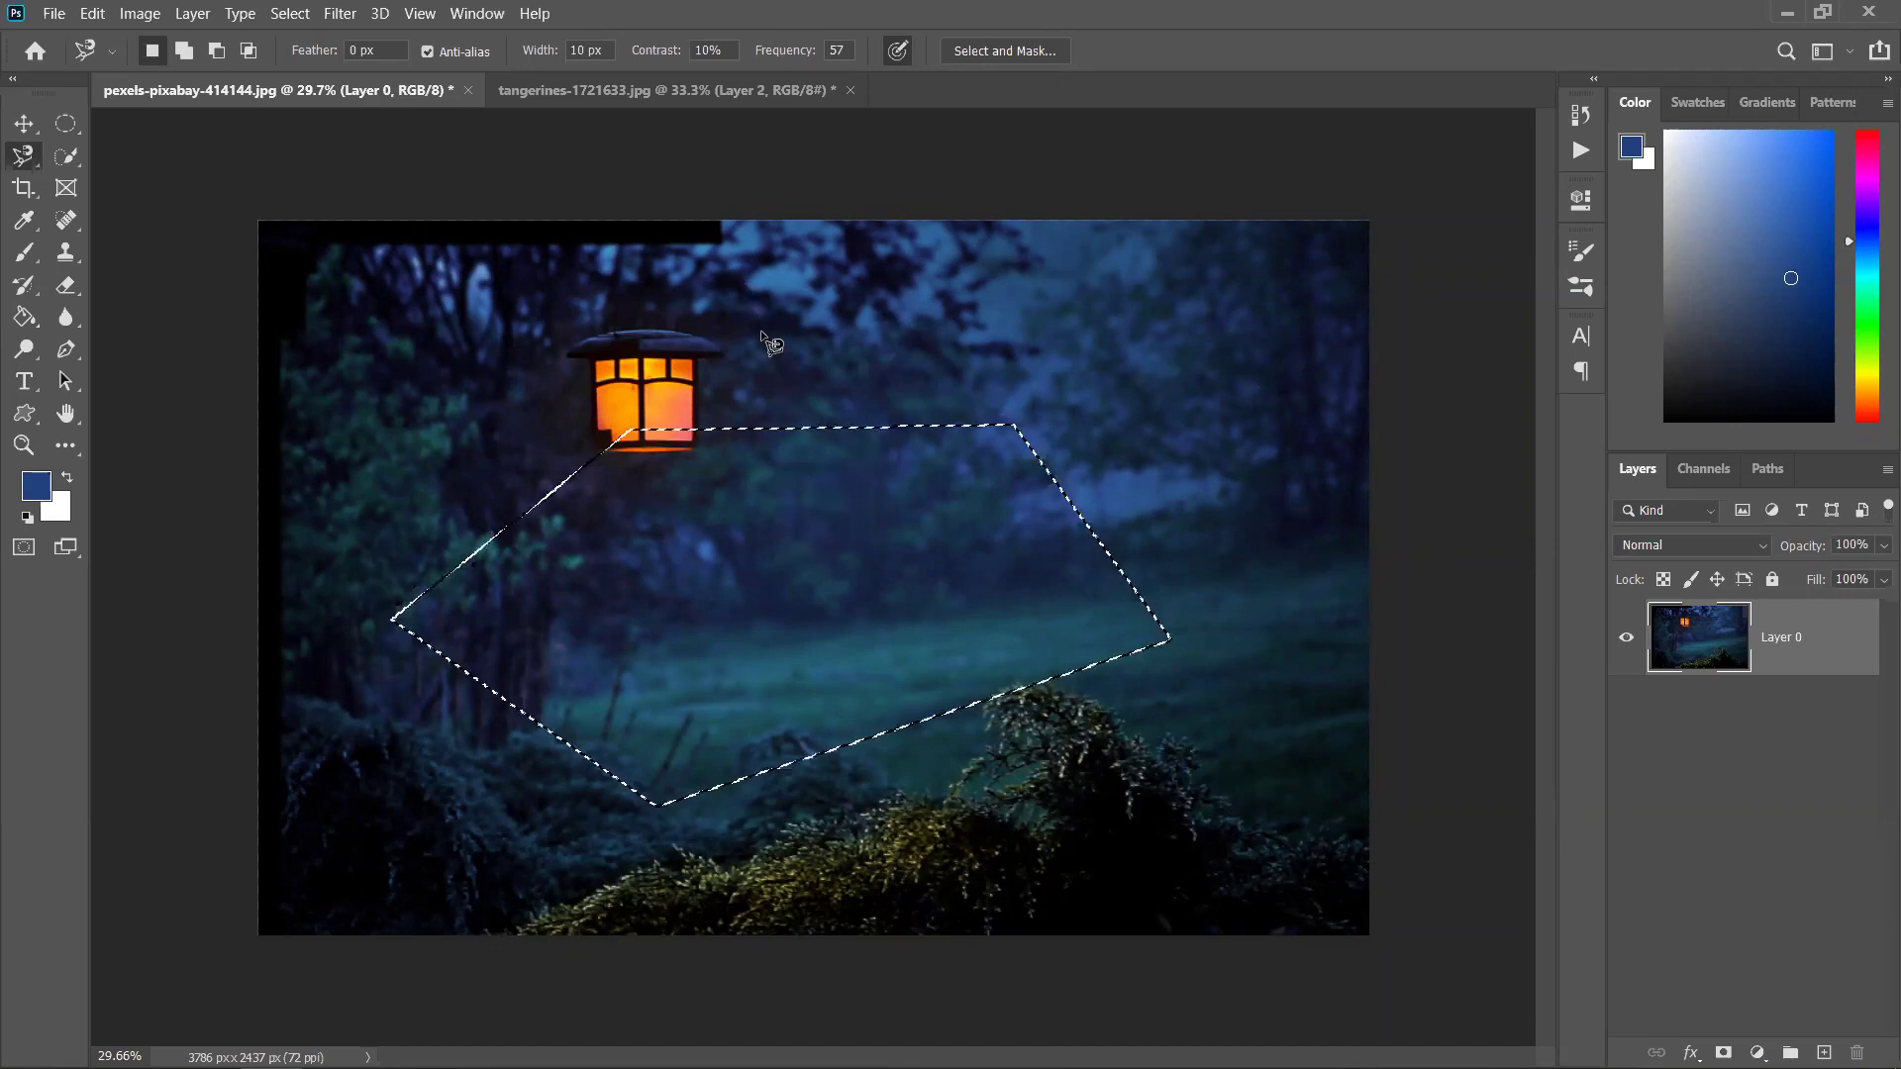
# Undo the polygonal selection and the freehand selection of the bushes
pyautogui.hotkey('ctrl', 'z')
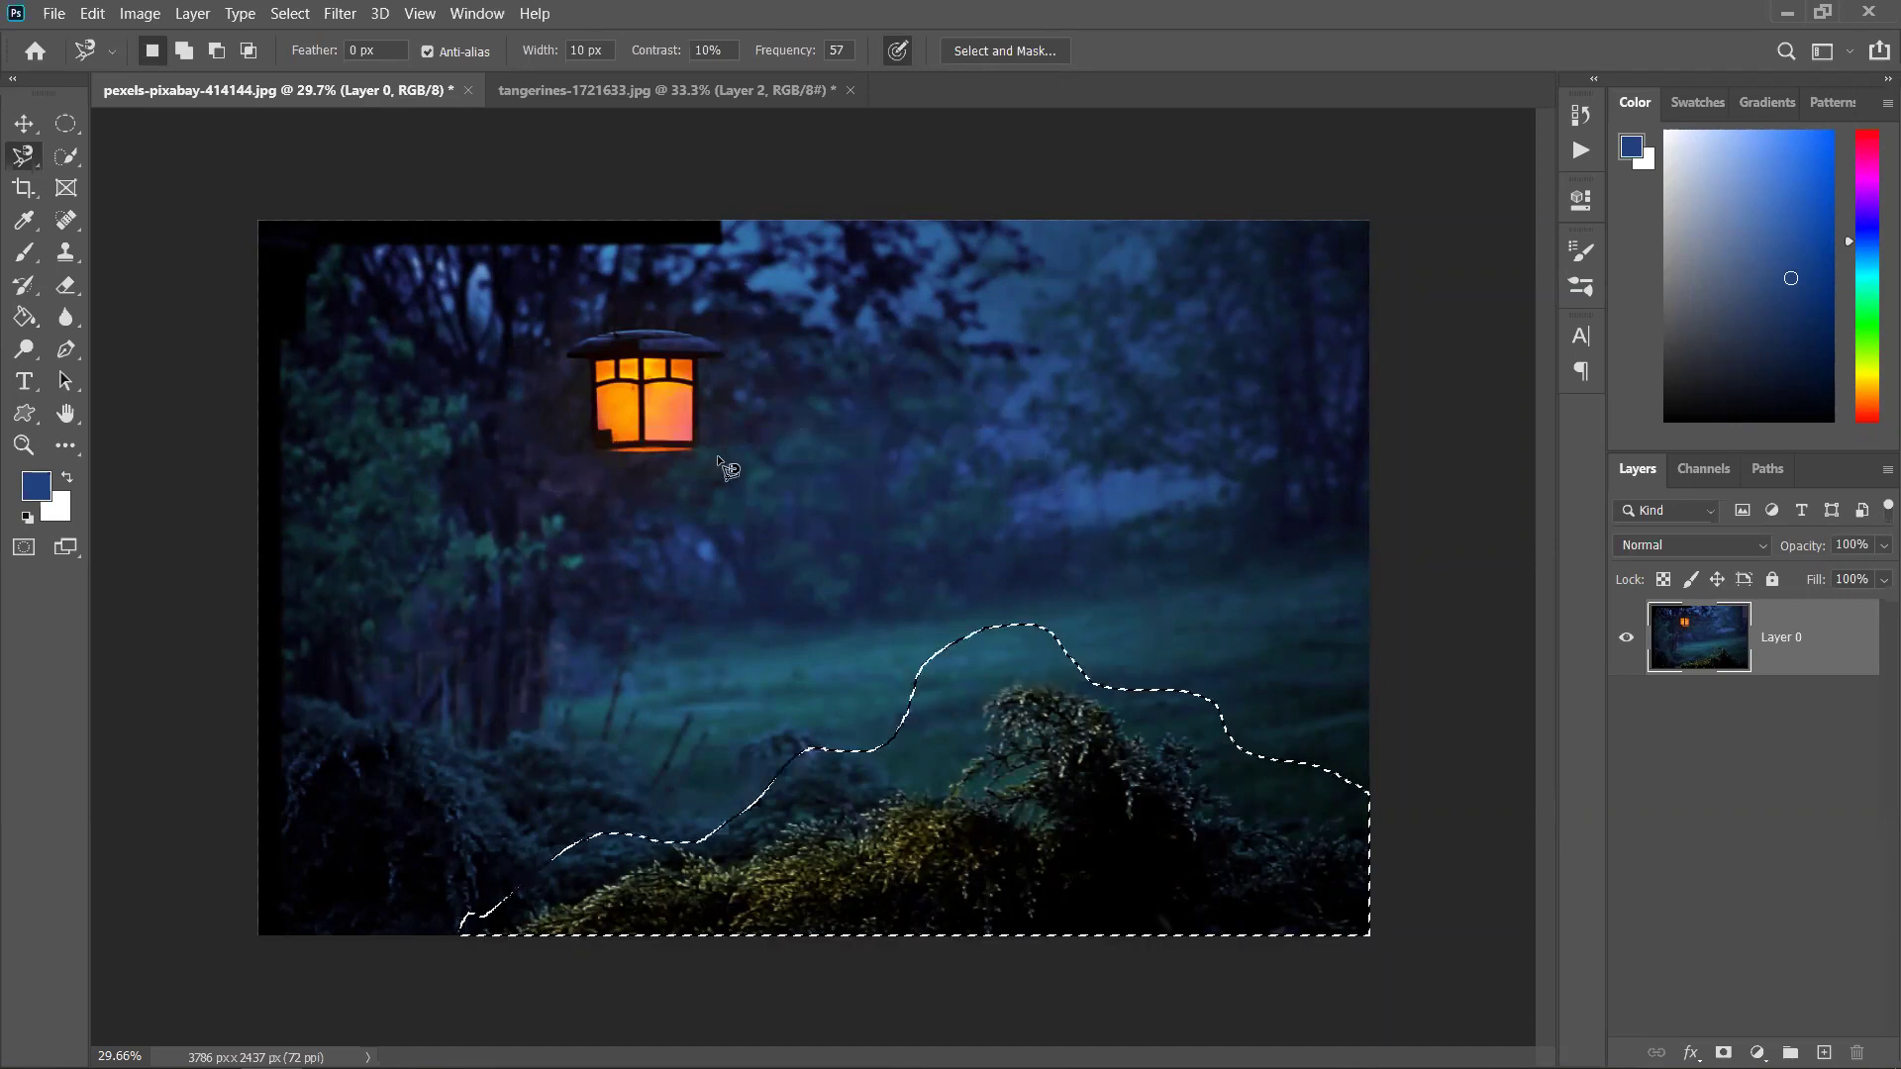
pyautogui.hotkey('ctrl', 'z')
# Trace the lantern's outline with the Magnetic Lasso from the roof's left tip, removing misplaced anchor points along the way
pyautogui.scroll(6, 649, 418)
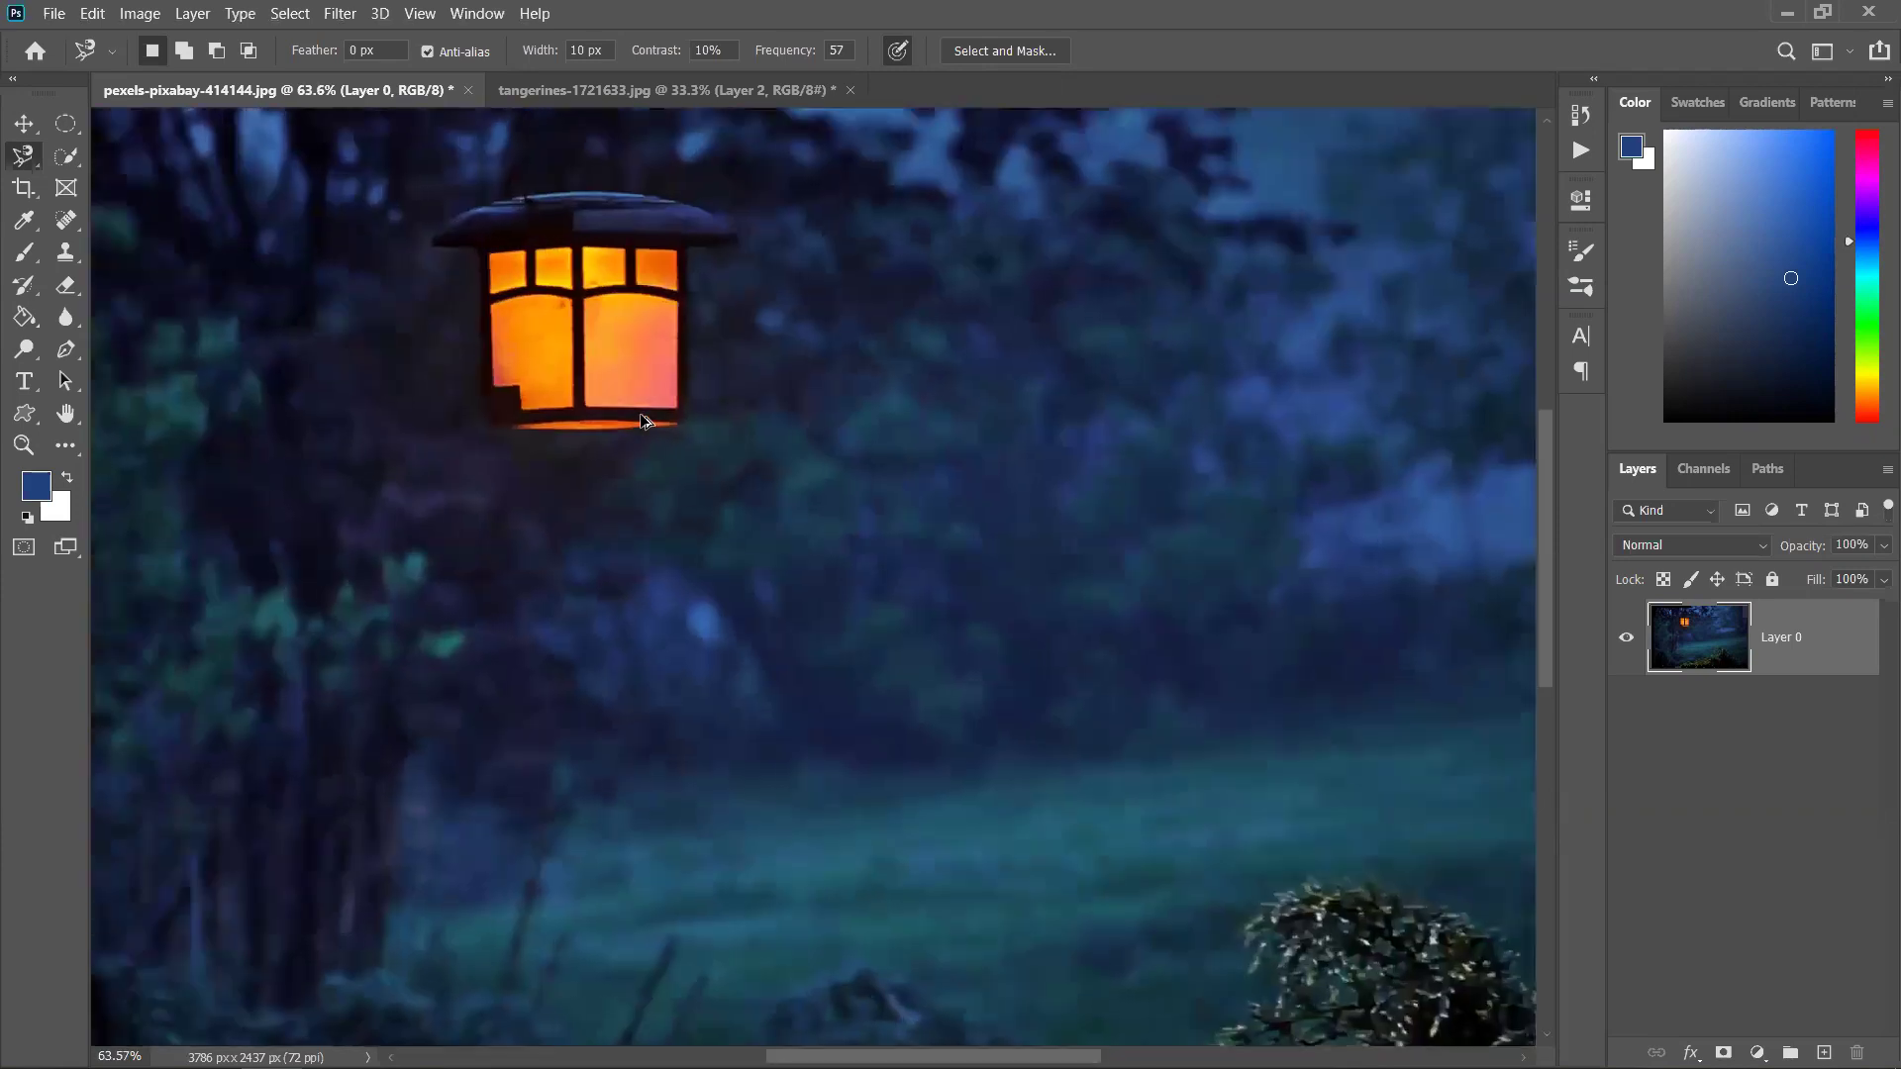
pyautogui.moveTo(600, 423); pyautogui.dragTo(680, 572)
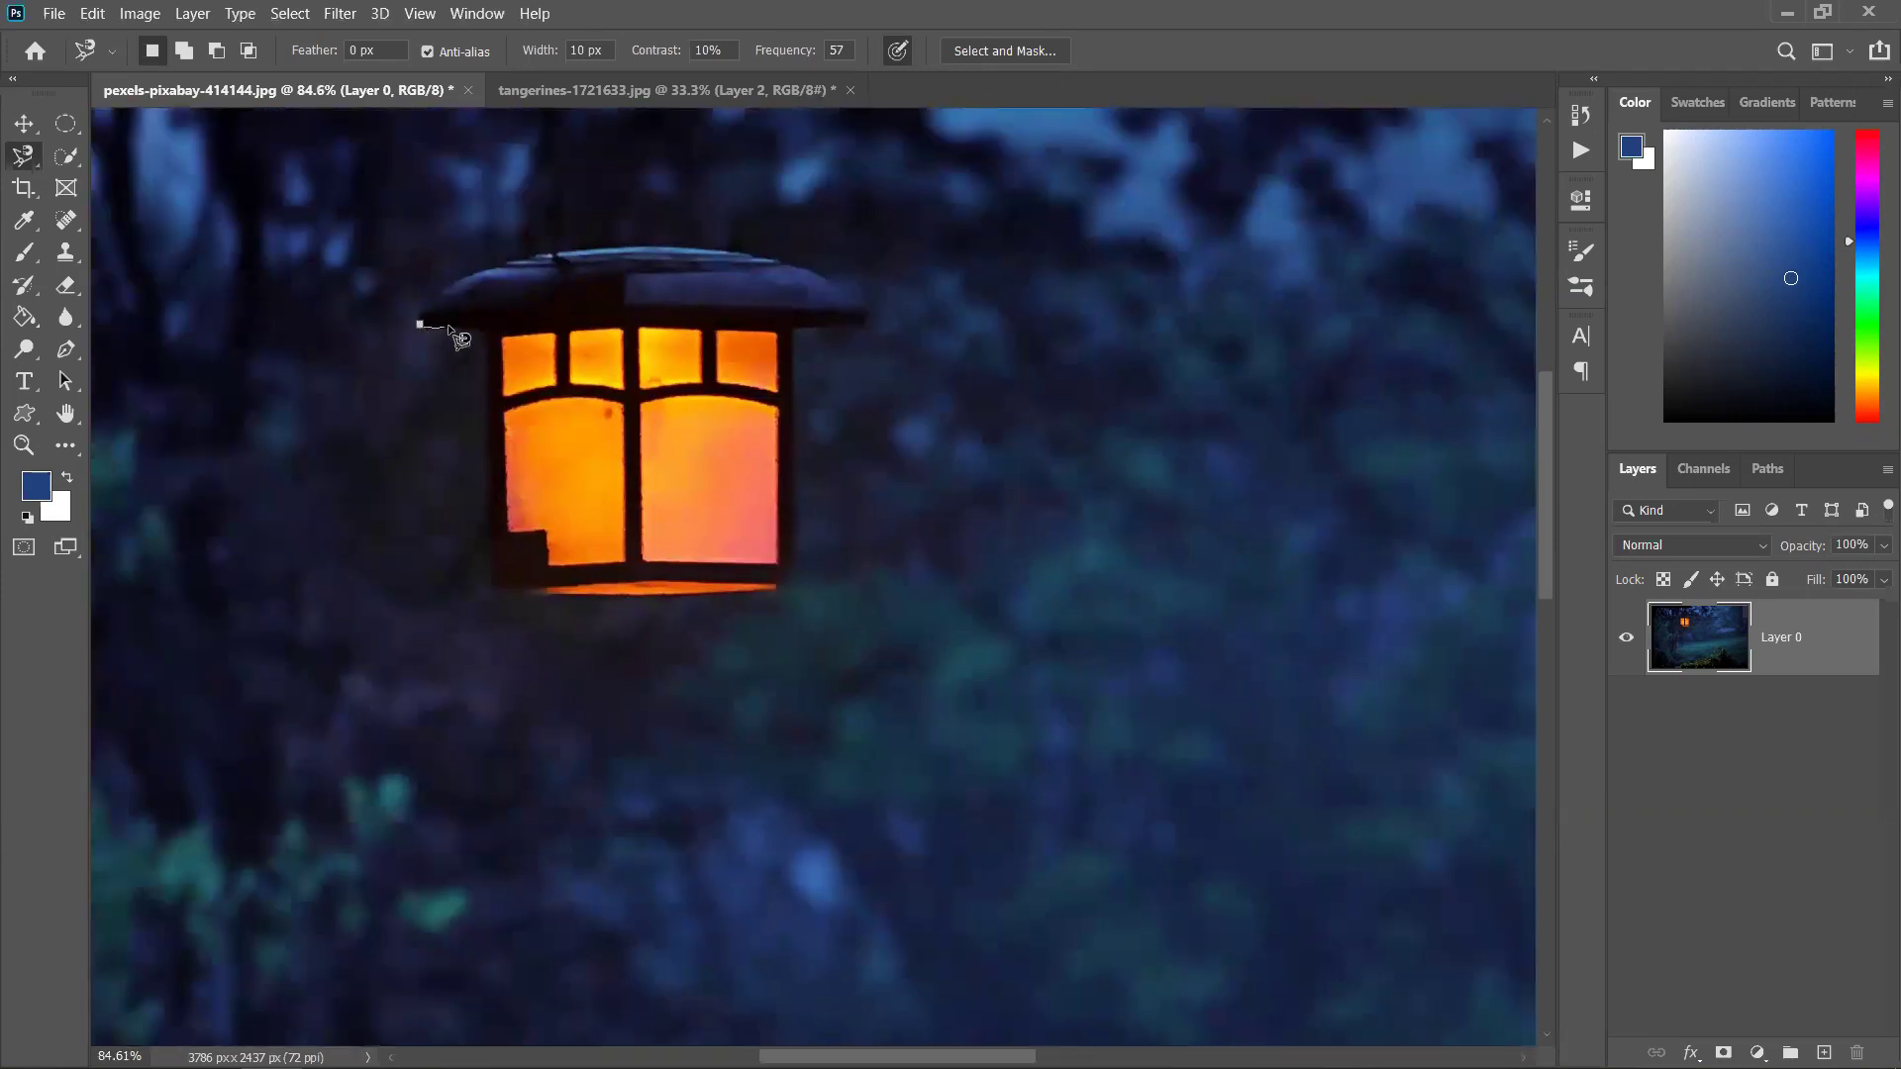
pyautogui.moveTo(490, 349); pyautogui.dragTo(495, 423)
pyautogui.moveTo(509, 579); pyautogui.dragTo(572, 579)
pyautogui.moveTo(790, 517); pyautogui.dragTo(785, 443)
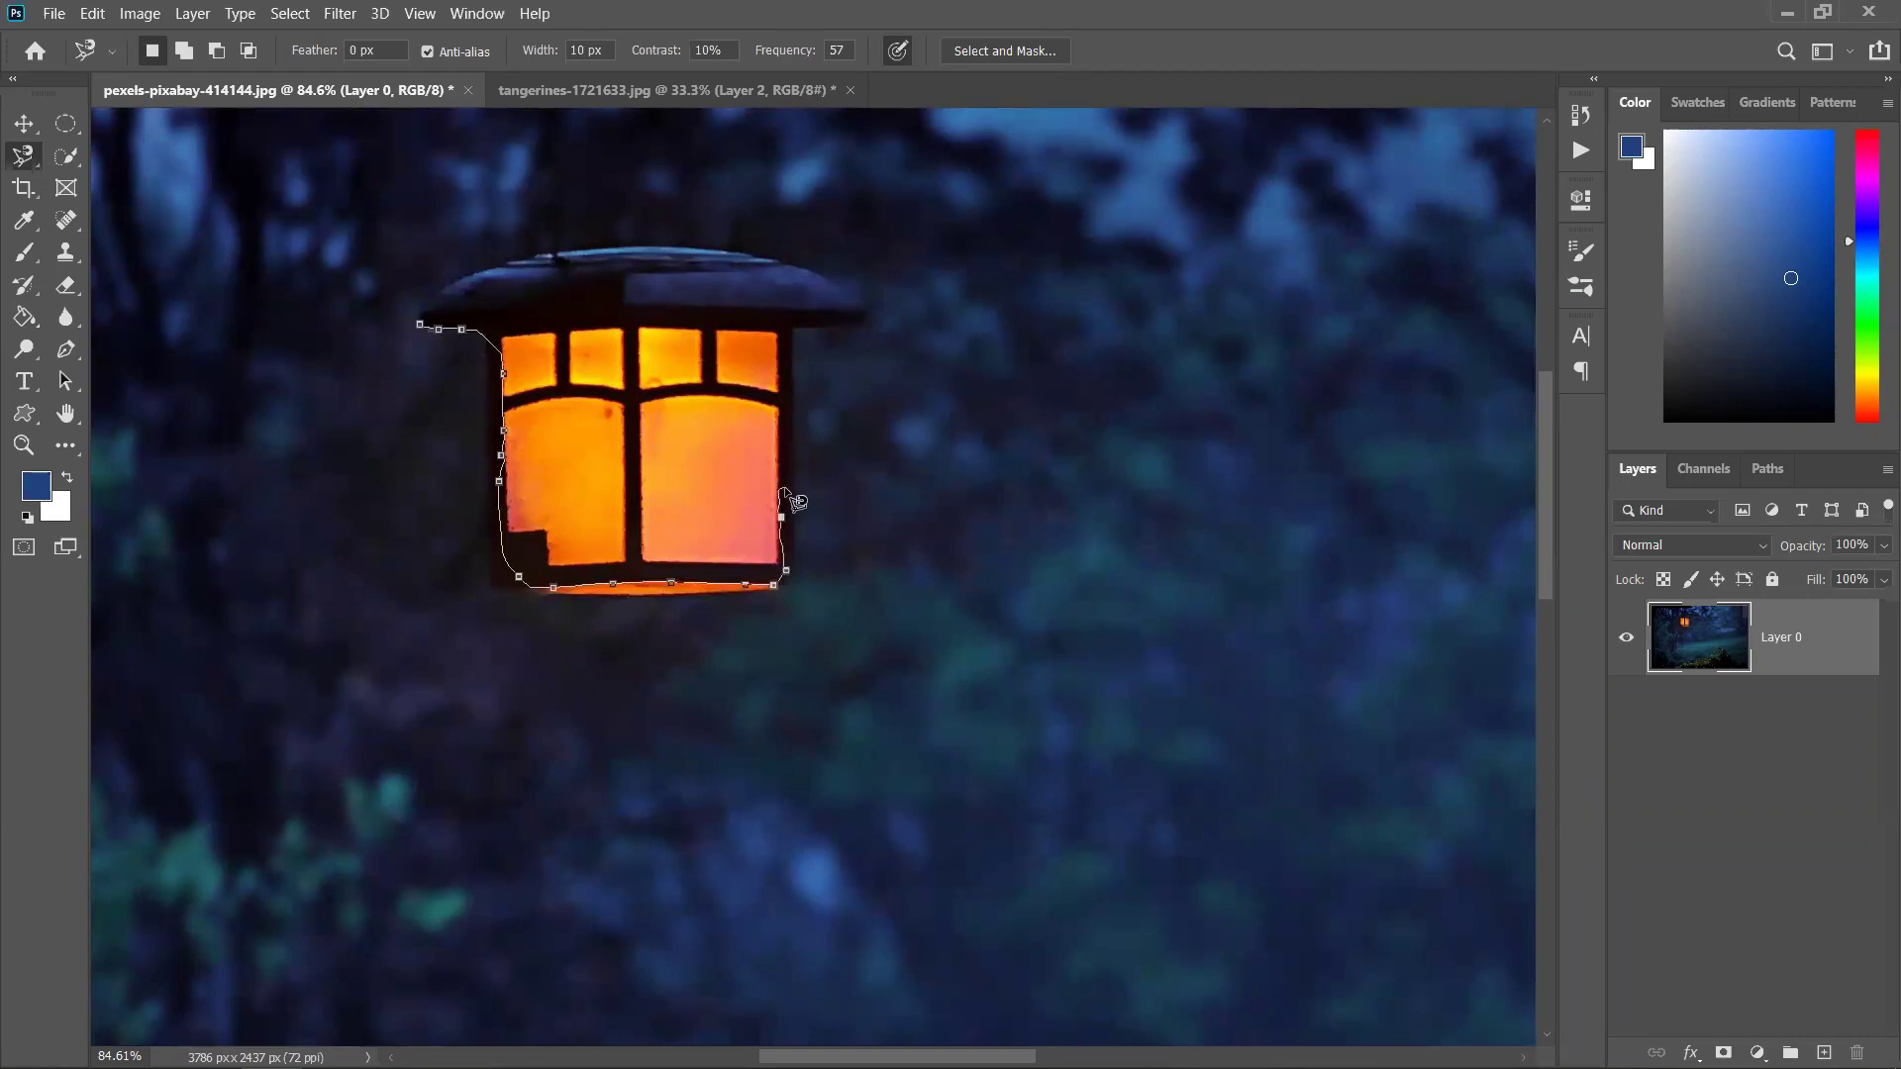
pyautogui.press('BackSpace')
pyautogui.press('BackSpace')
pyautogui.press('BackSpace')
pyautogui.press('BackSpace')
pyautogui.press('BackSpace')
pyautogui.press('BackSpace')
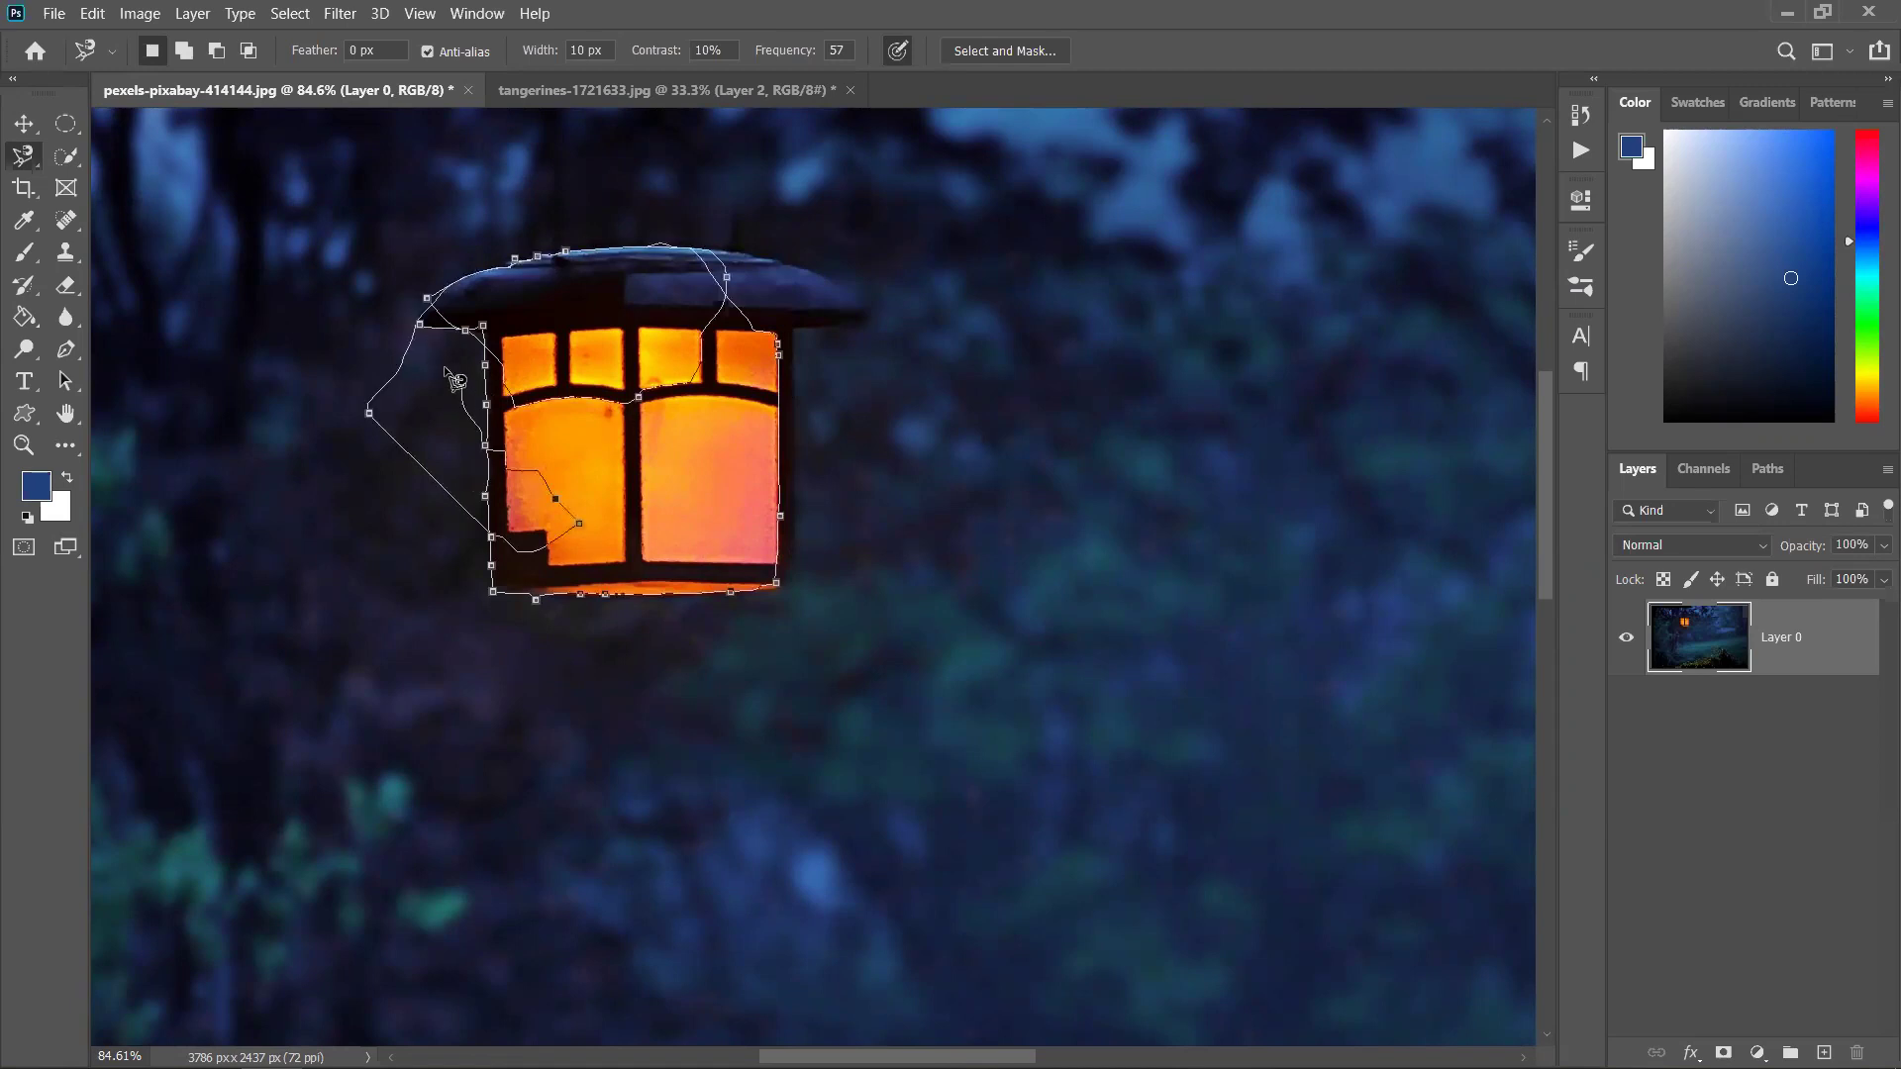
# Remove the Magnetic Lasso anchor points back to the start at the roof's left tip and abandon the path
pyautogui.press('BackSpace')
pyautogui.press('BackSpace')
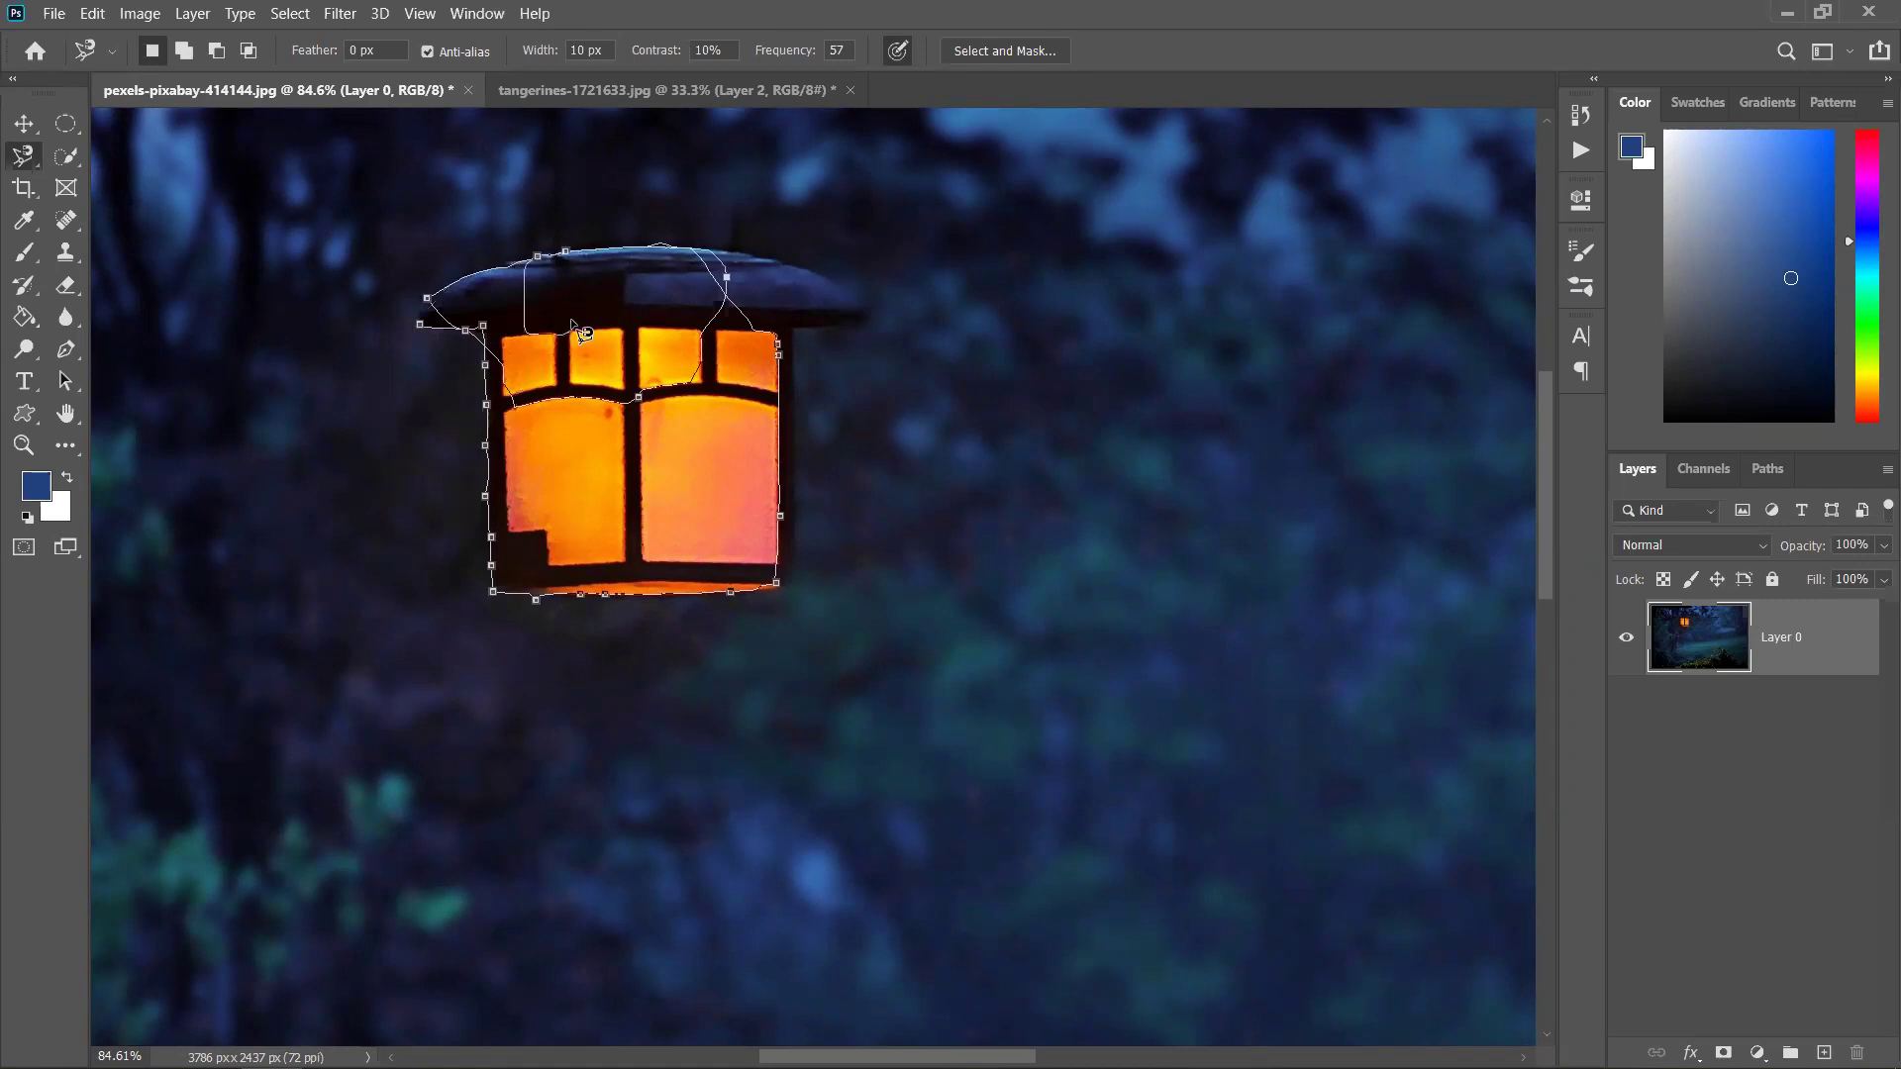
pyautogui.press('BackSpace')
pyautogui.press('BackSpace')
pyautogui.press('BackSpace')
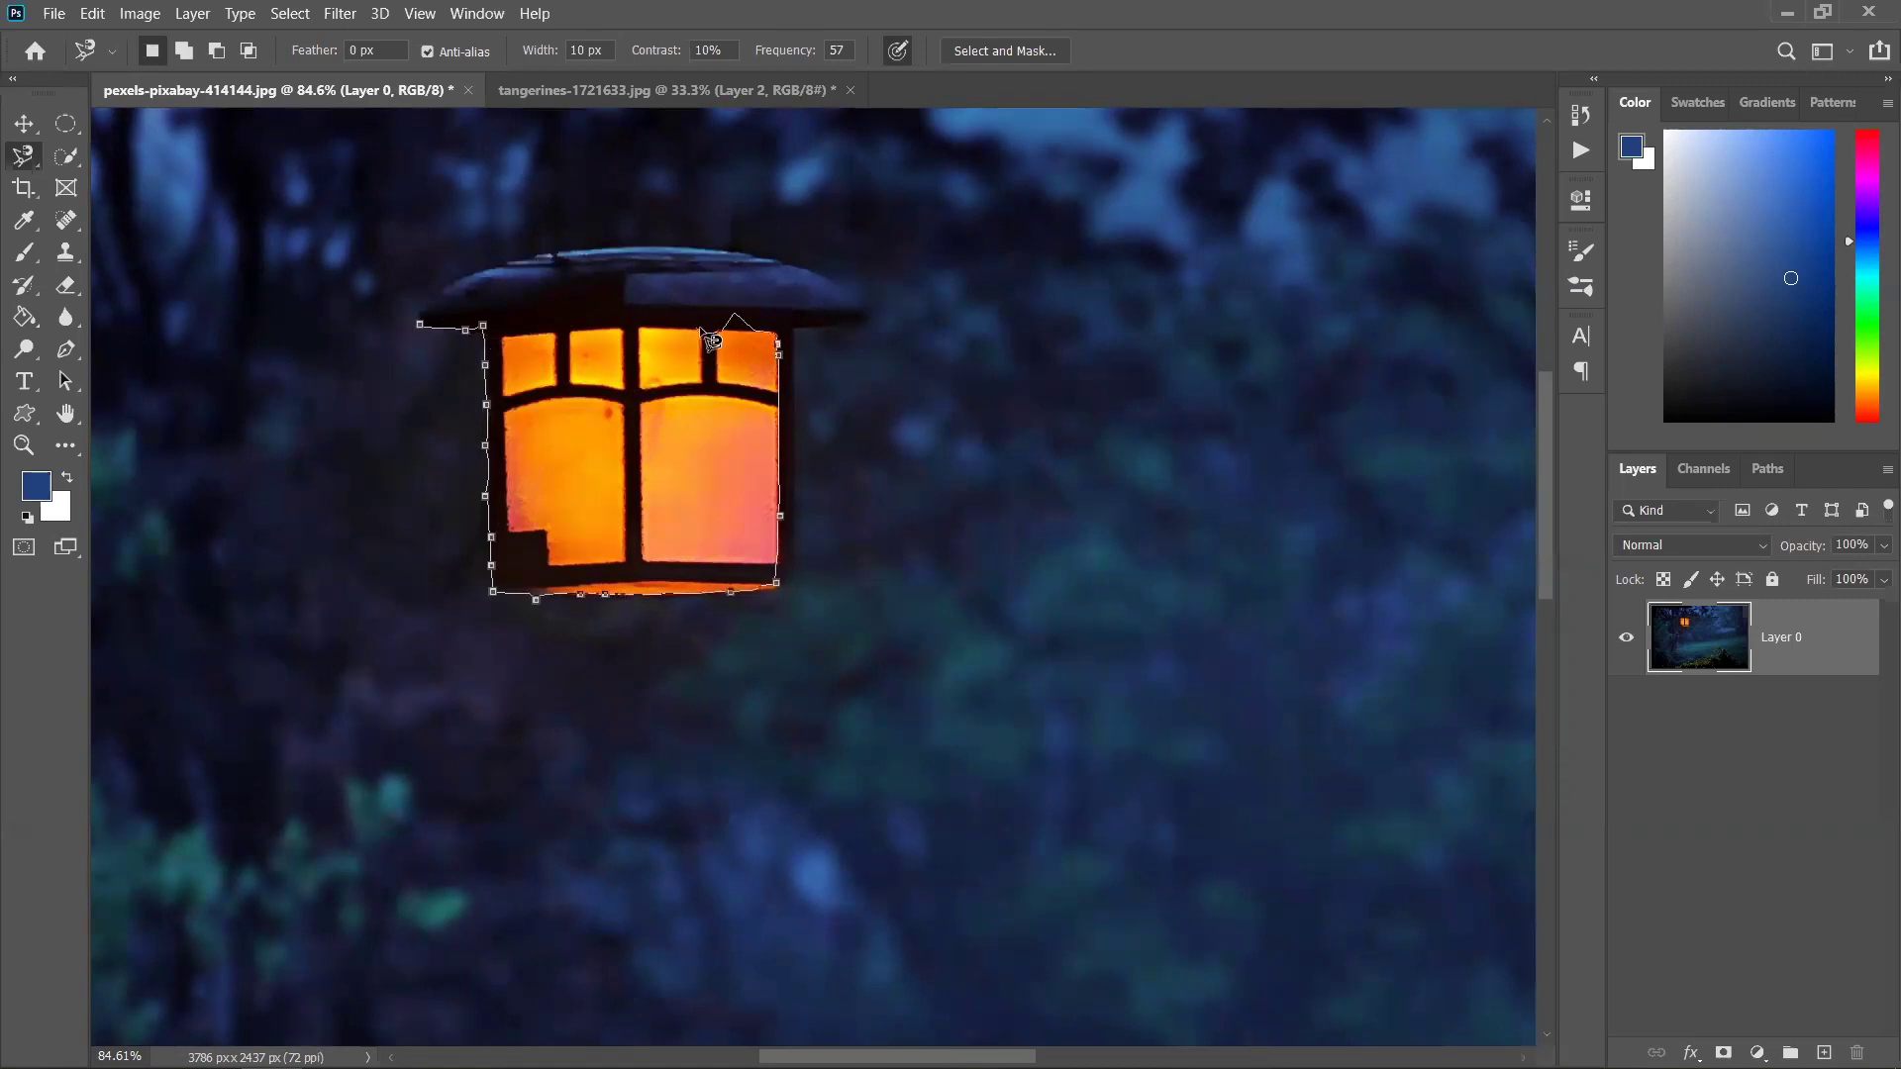
pyautogui.press('BackSpace')
pyautogui.press('BackSpace')
pyautogui.press('BackSpace')
pyautogui.press('BackSpace')
pyautogui.press('BackSpace')
pyautogui.press('BackSpace')
pyautogui.press('BackSpace')
pyautogui.press('BackSpace')
pyautogui.press('BackSpace')
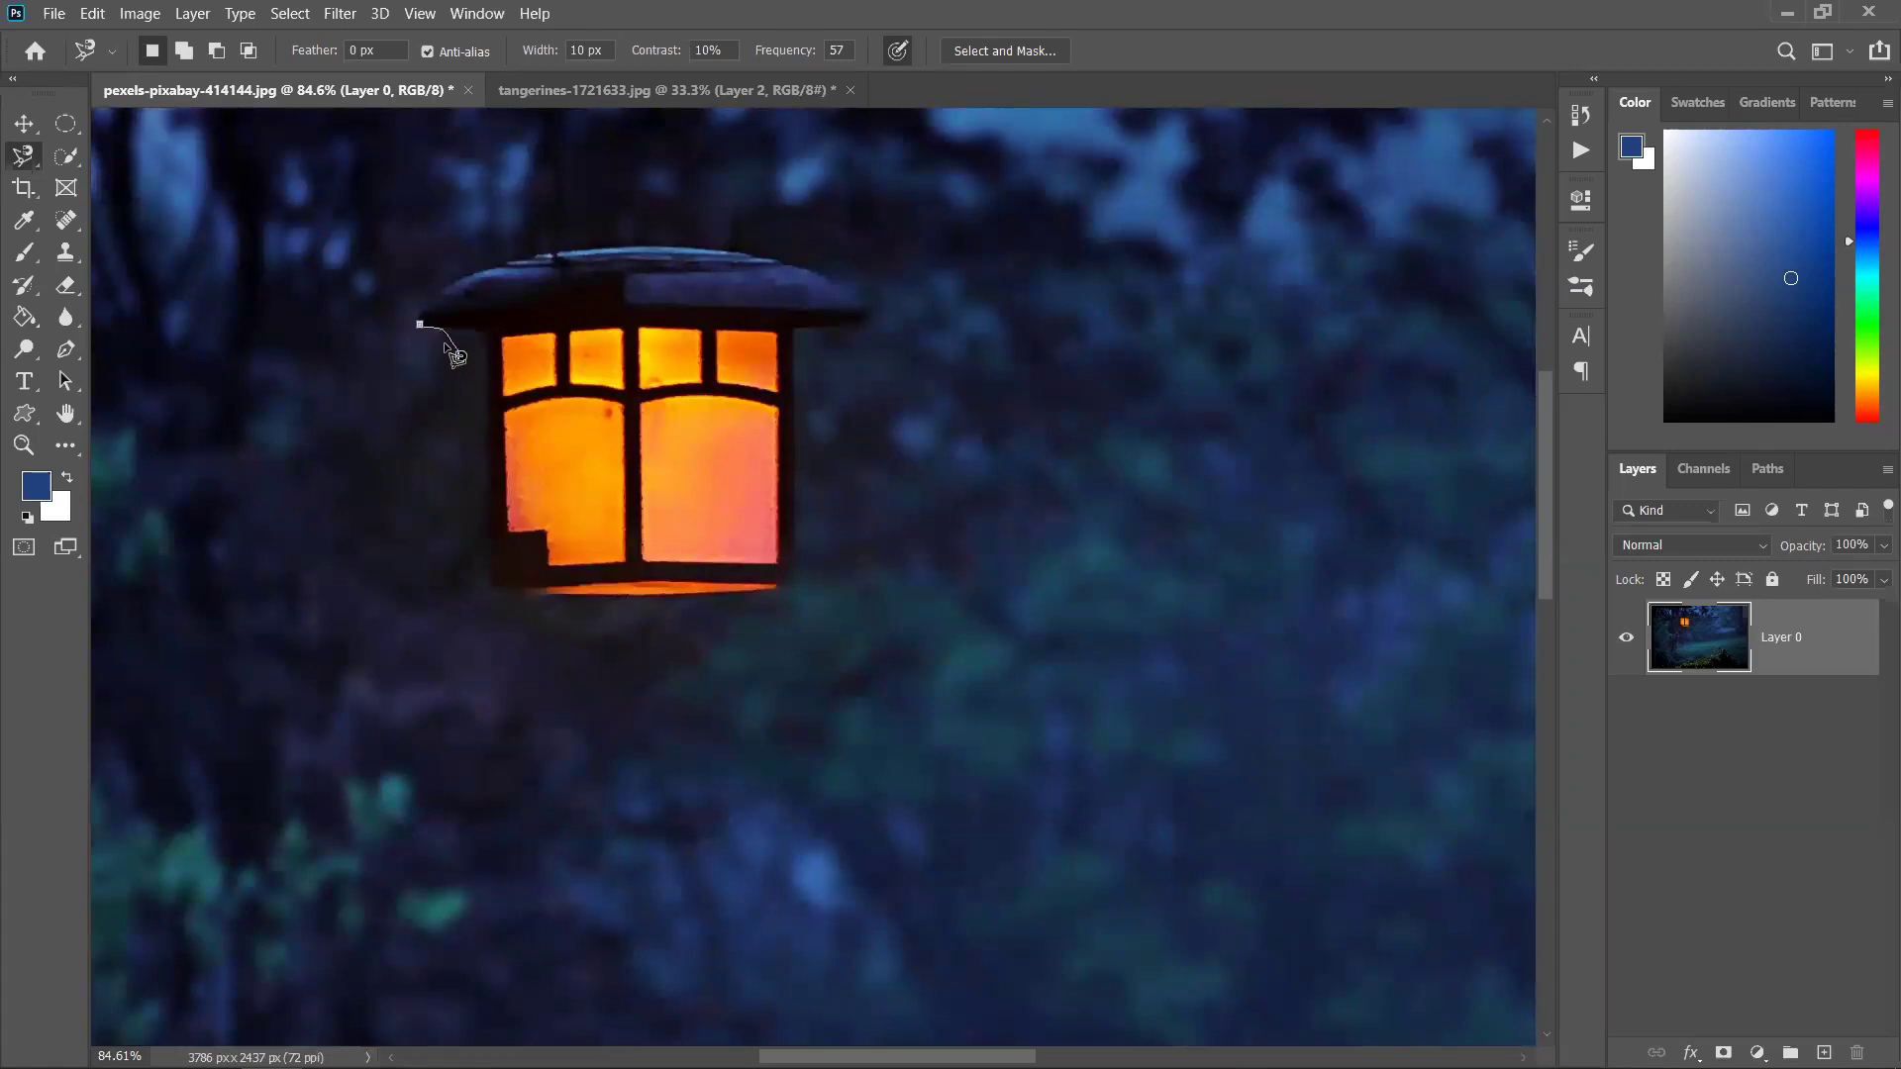
pyautogui.rightClick(18, 155)
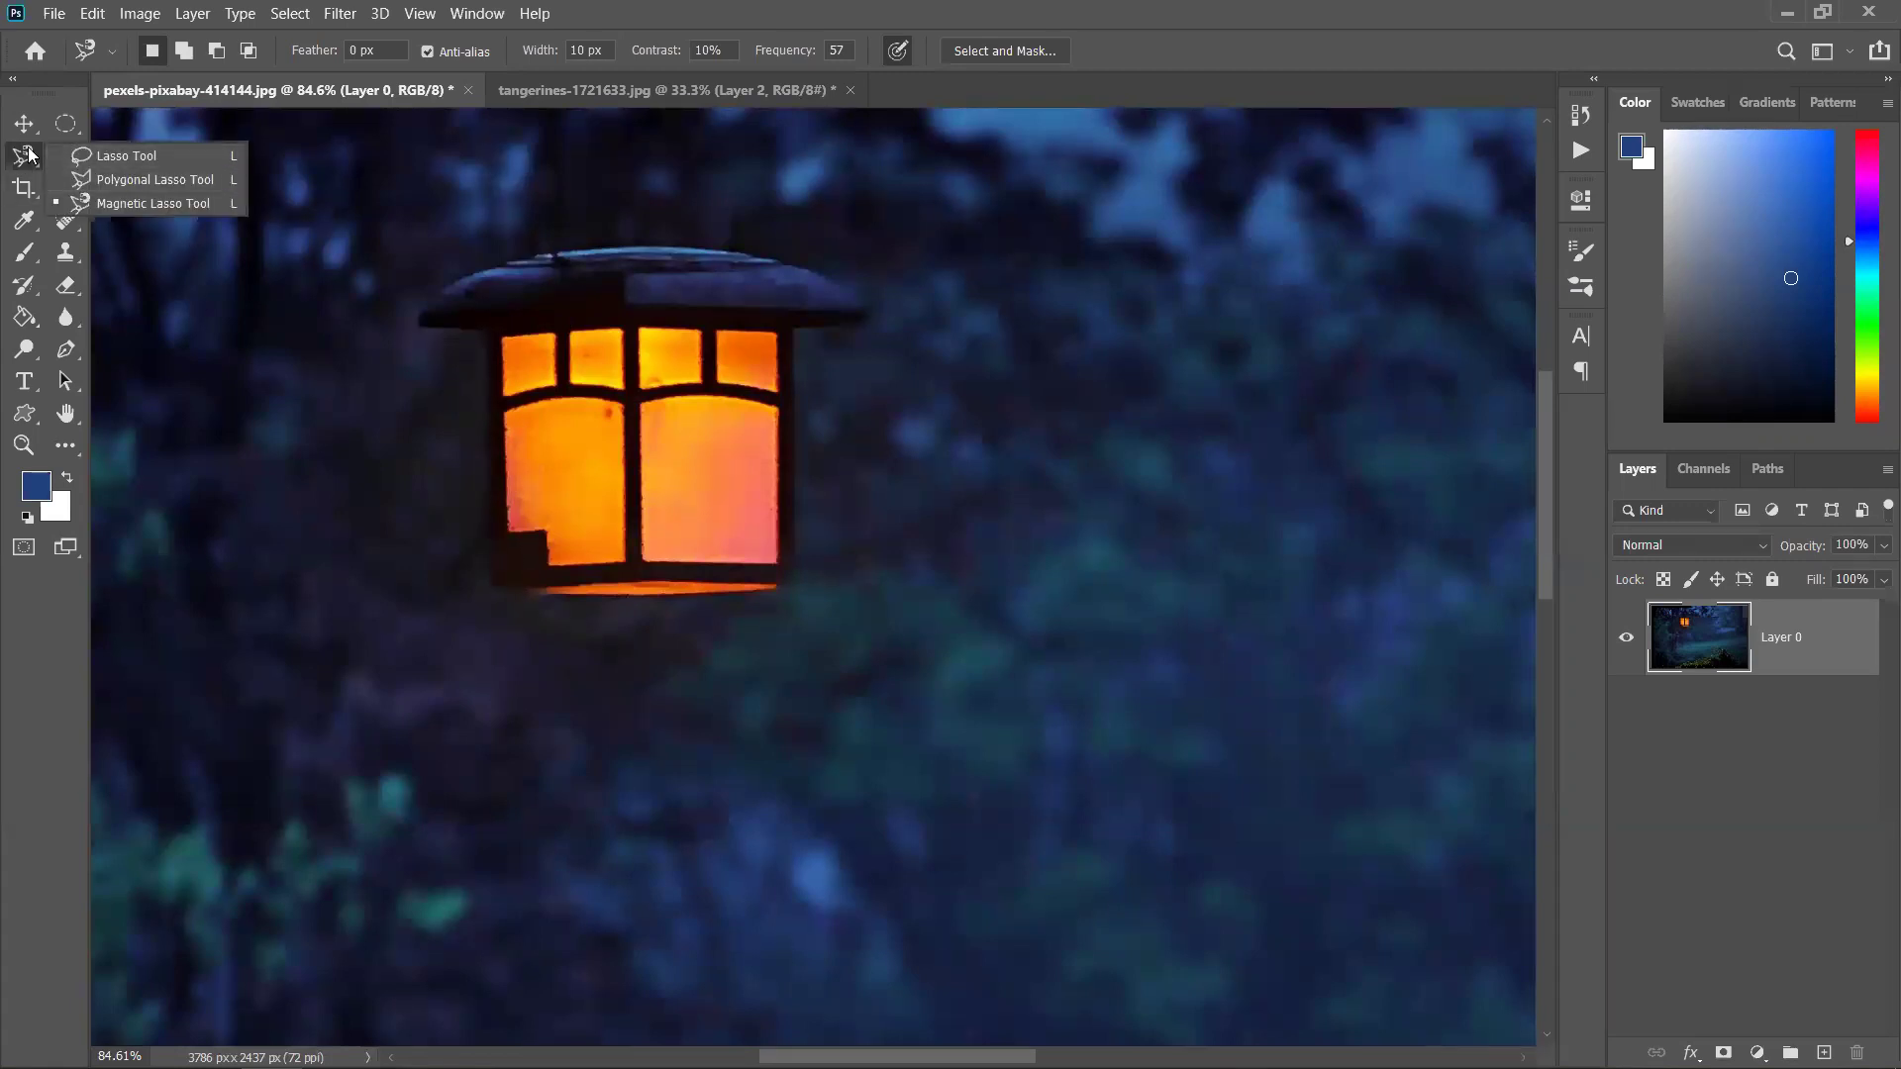
pyautogui.click(24, 127)
# Select the lantern's roof, glass panes and frame with the Quick Selection tool
pyautogui.click(65, 156)
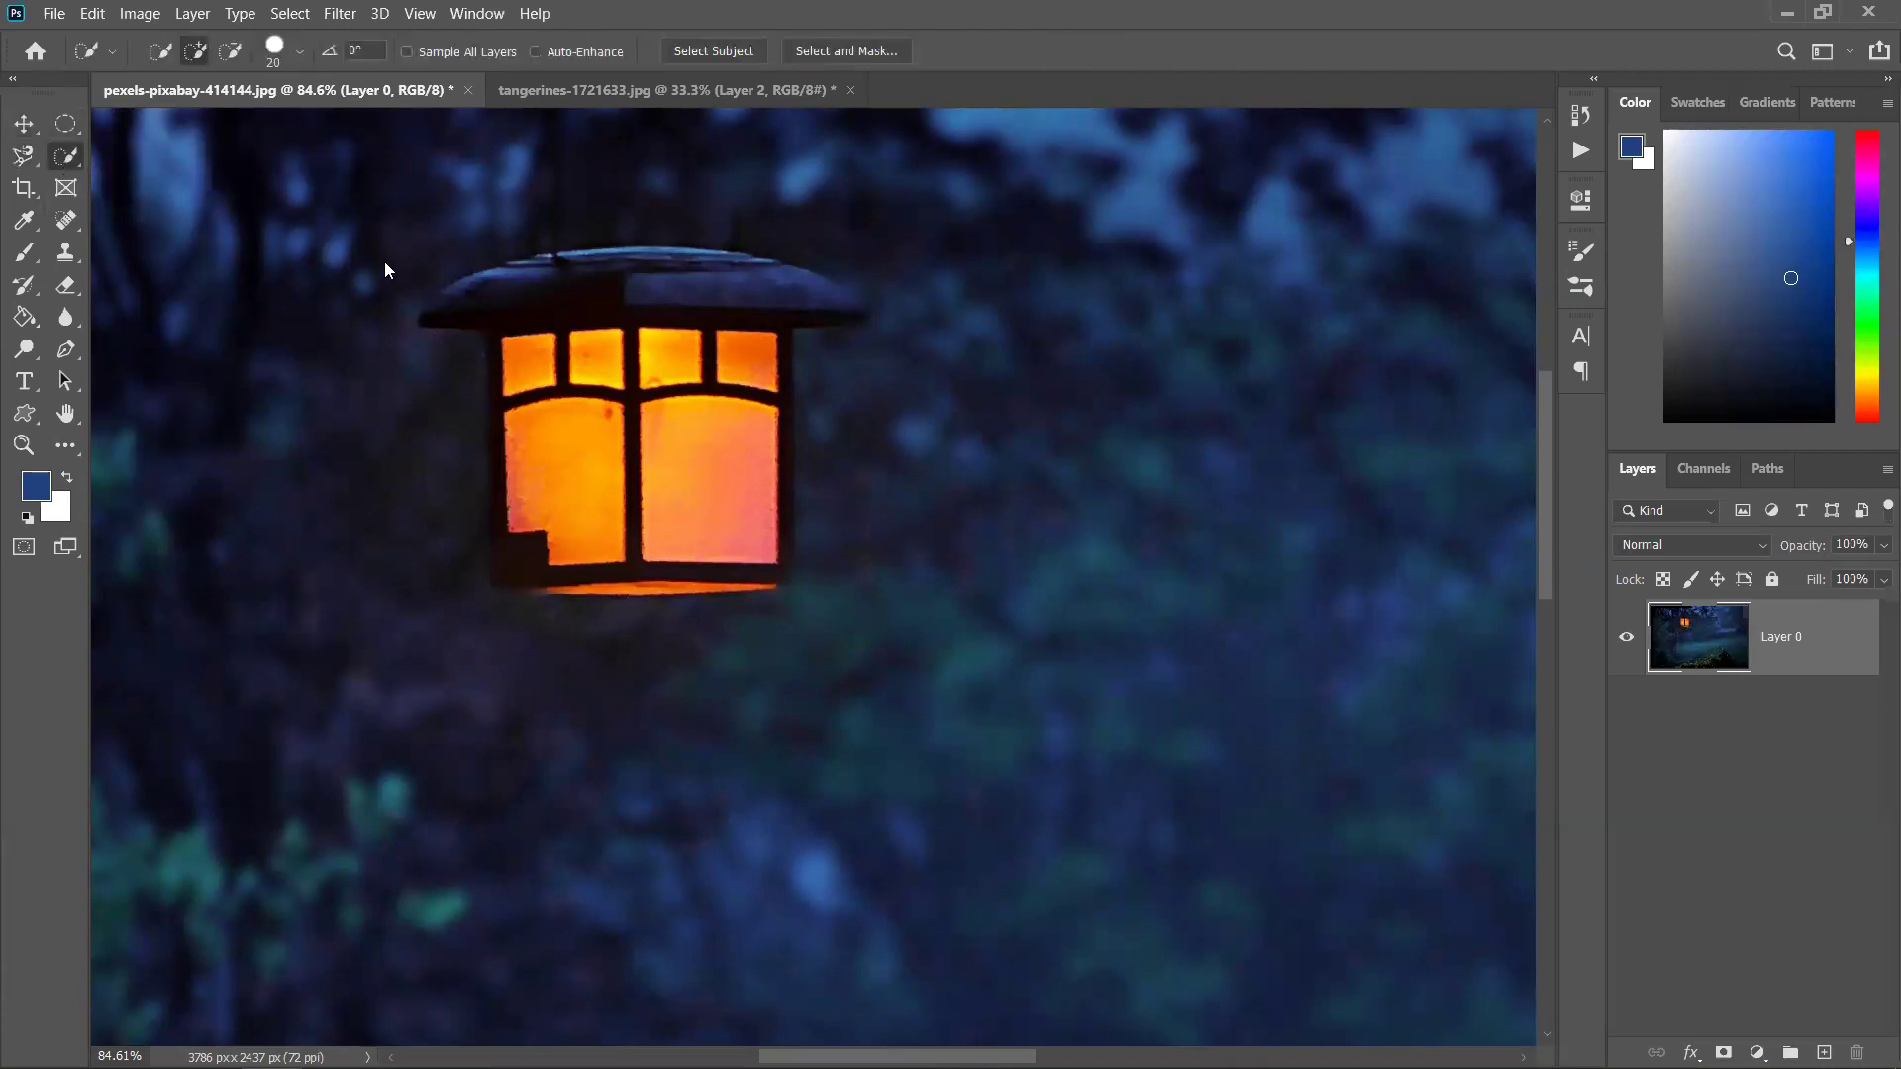
pyautogui.moveTo(530, 288)
pyautogui.mouseDown()
pyautogui.moveTo(729, 299)
pyautogui.moveTo(743, 320)
pyautogui.moveTo(631, 331)
pyautogui.moveTo(632, 411)
pyautogui.moveTo(576, 372)
pyautogui.mouseUp()
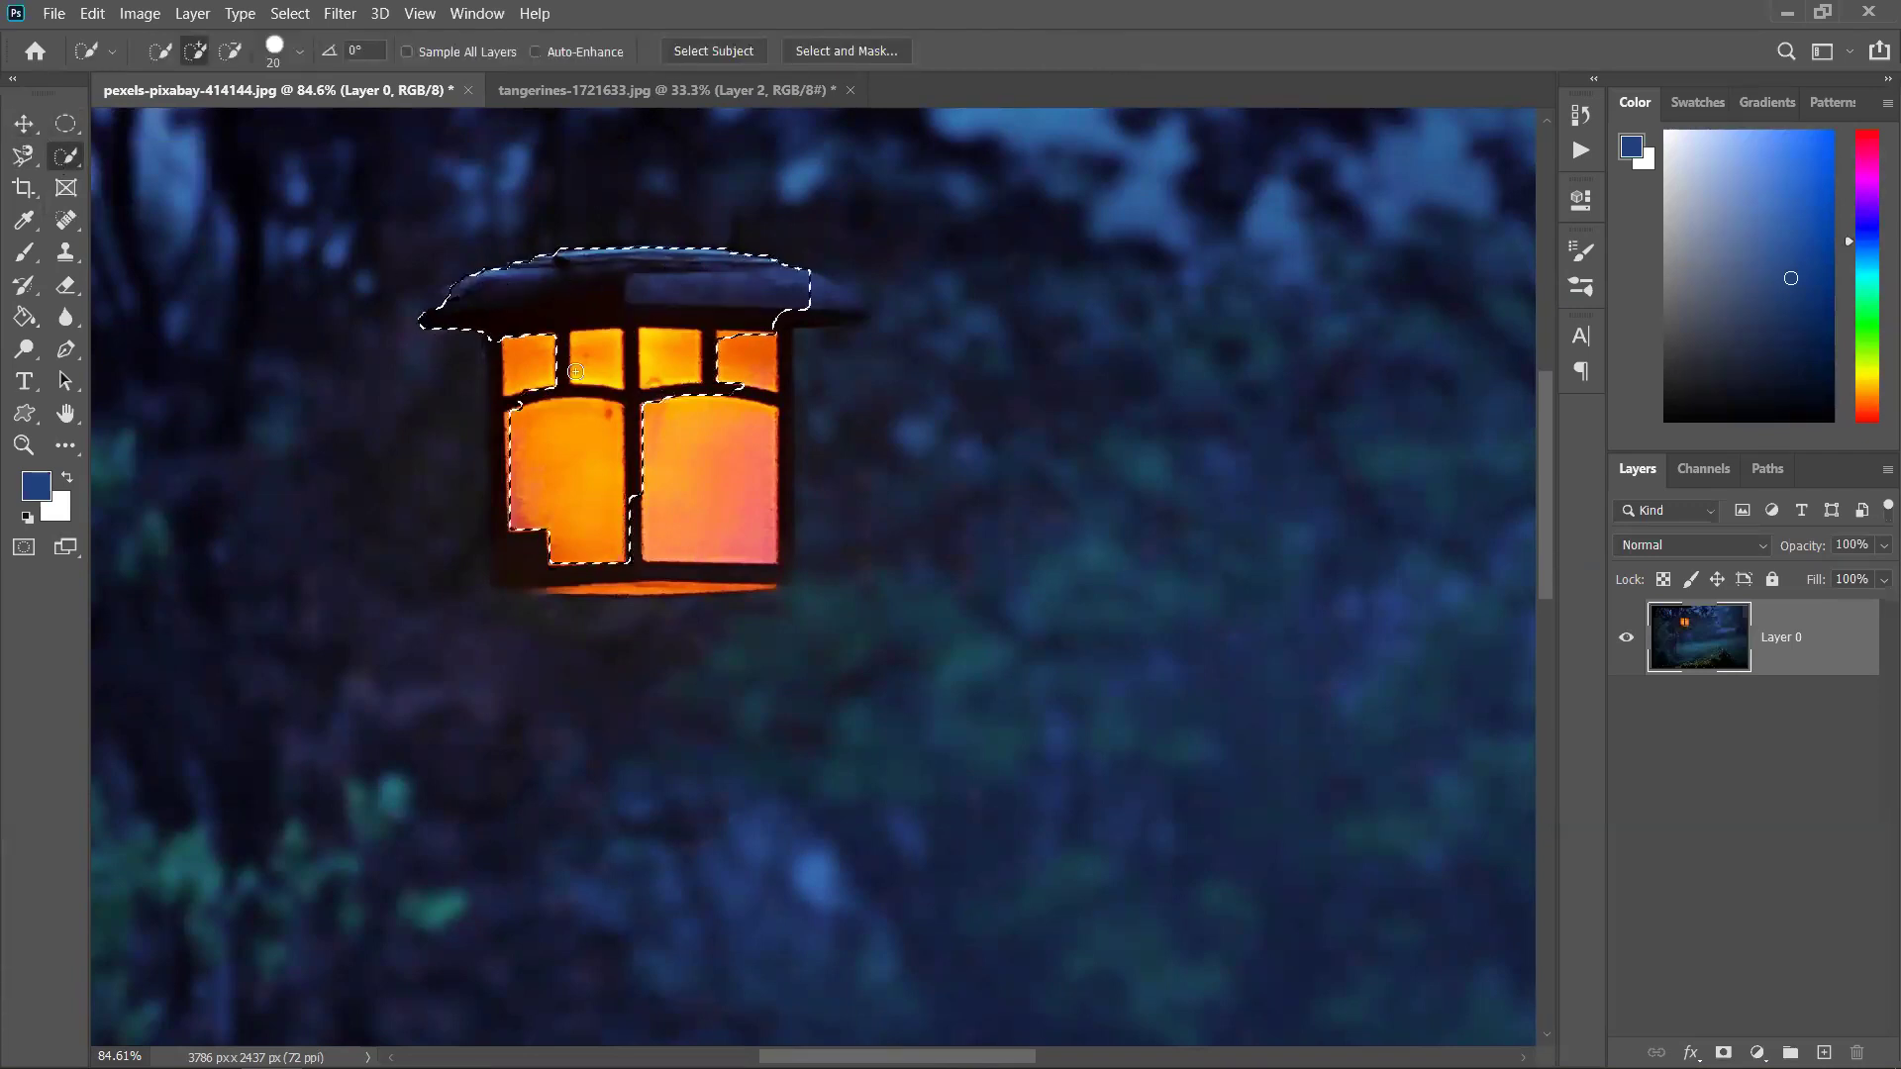
pyautogui.moveTo(518, 515)
pyautogui.mouseDown()
pyautogui.moveTo(682, 577)
pyautogui.moveTo(739, 572)
pyautogui.moveTo(761, 510)
pyautogui.mouseUp()
pyautogui.moveTo(747, 306)
pyautogui.mouseDown()
pyautogui.moveTo(839, 308)
pyautogui.moveTo(789, 332)
pyautogui.moveTo(777, 520)
pyautogui.mouseUp()
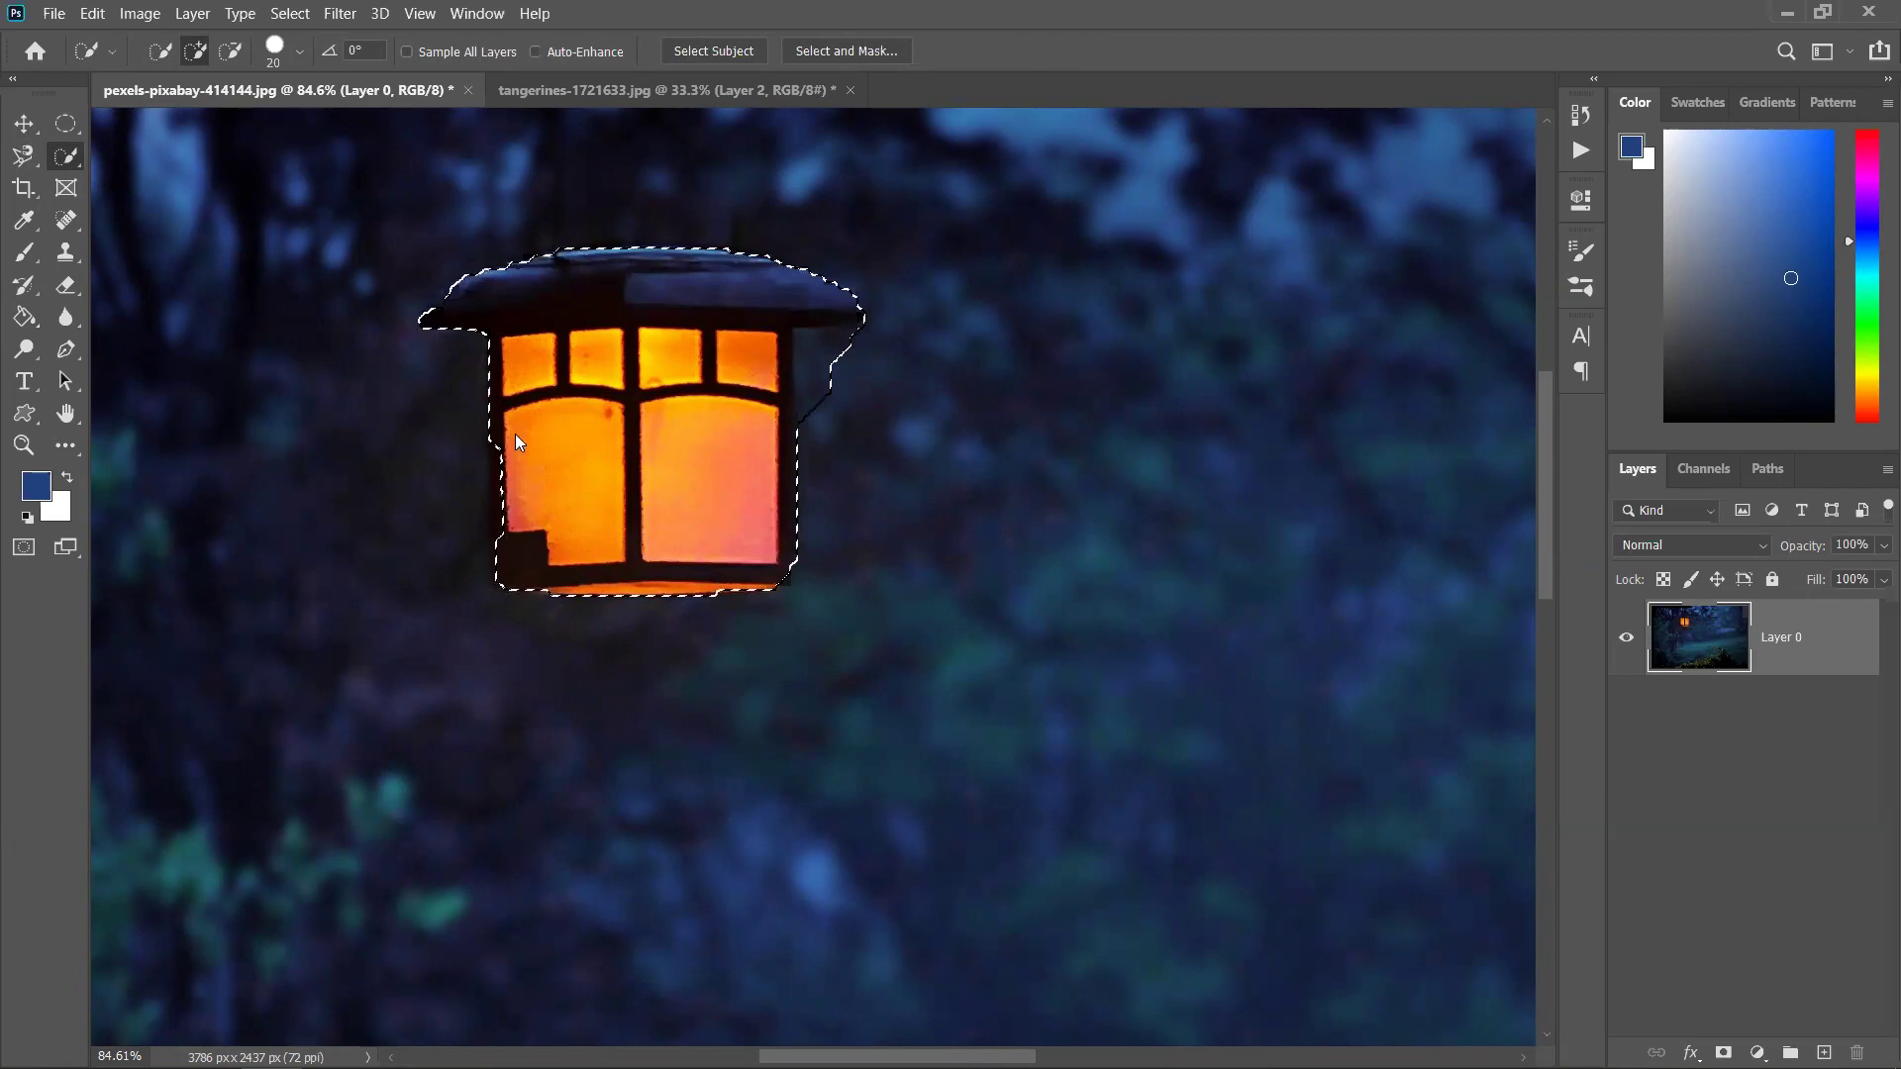
# Refine the lantern's quick selection by subtracting the background under the roof's right side and adding the missing left frame edge
pyautogui.keyDown('alt'); pyautogui.click(826, 413); pyautogui.keyUp('alt')
pyautogui.moveTo(826, 412)
pyautogui.mouseDown()
pyautogui.moveTo(812, 344)
pyautogui.moveTo(807, 403)
pyautogui.mouseUp()
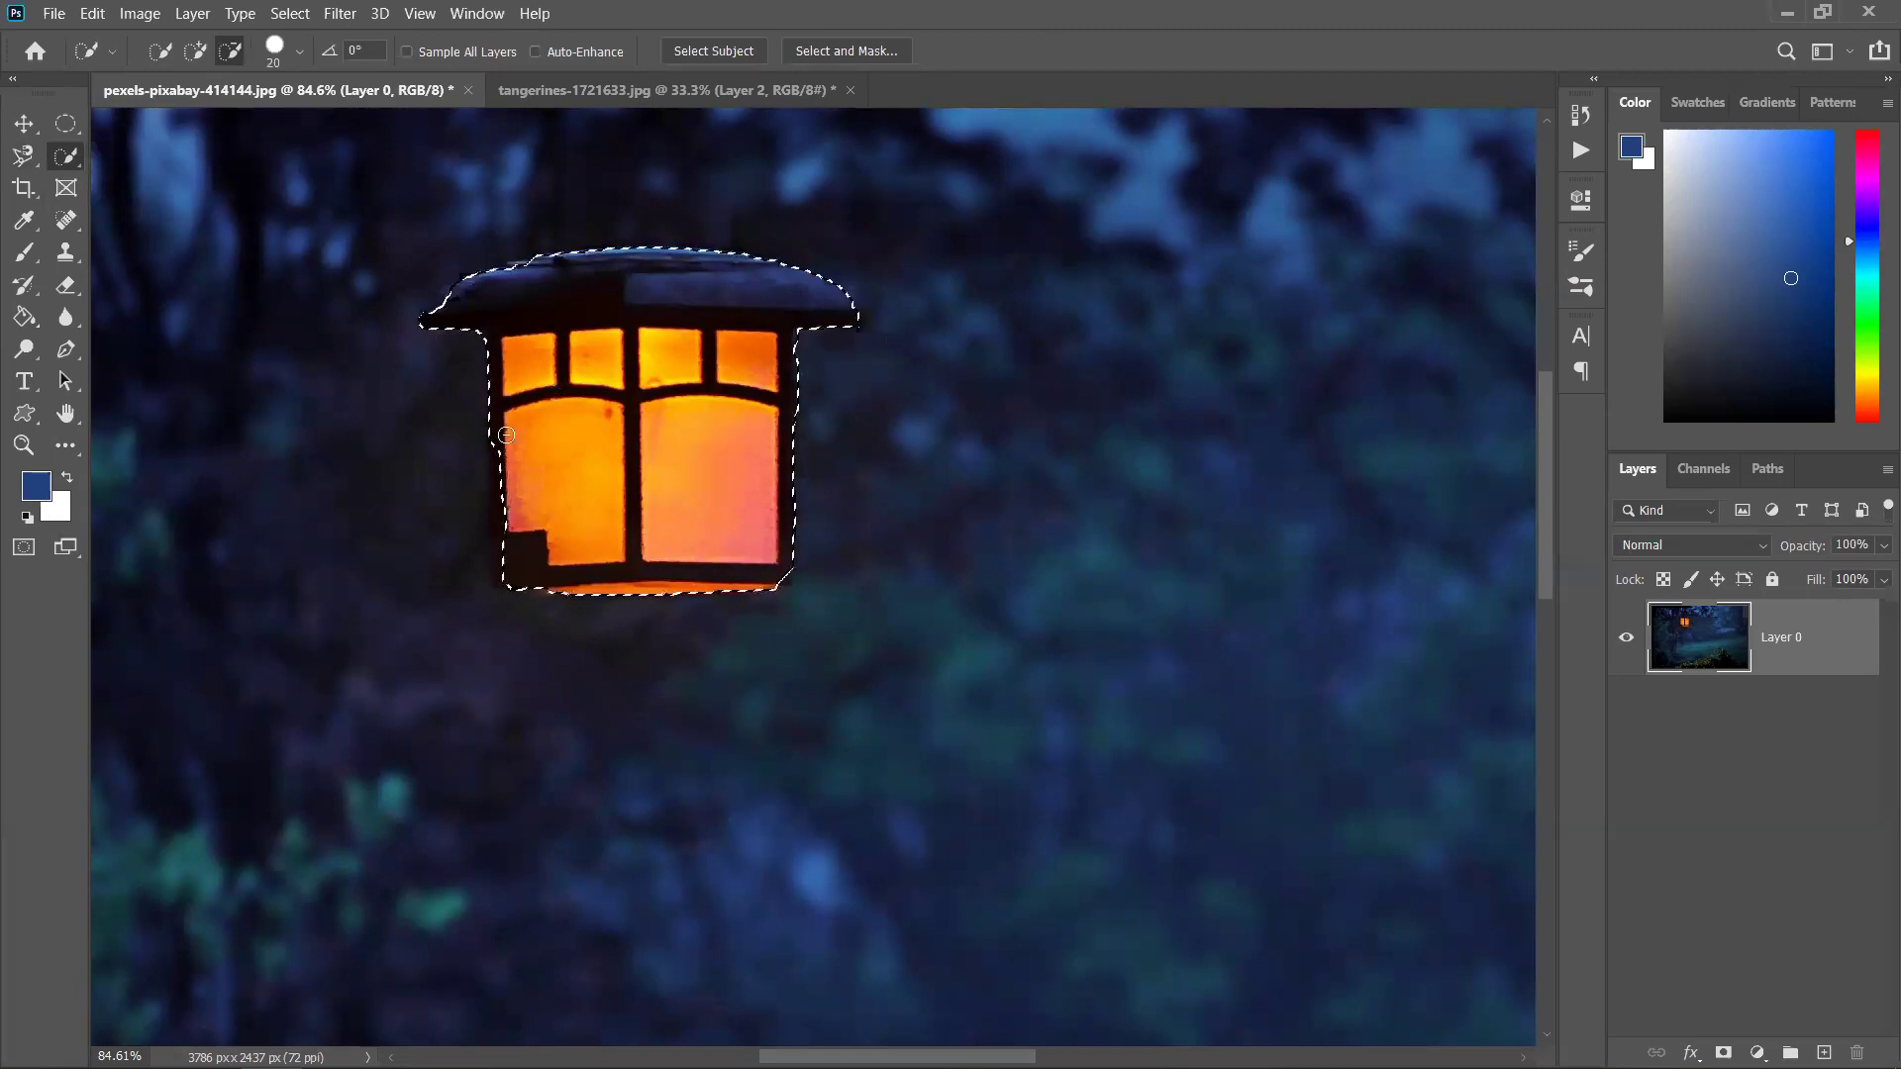
pyautogui.moveTo(478, 489); pyautogui.dragTo(505, 443)
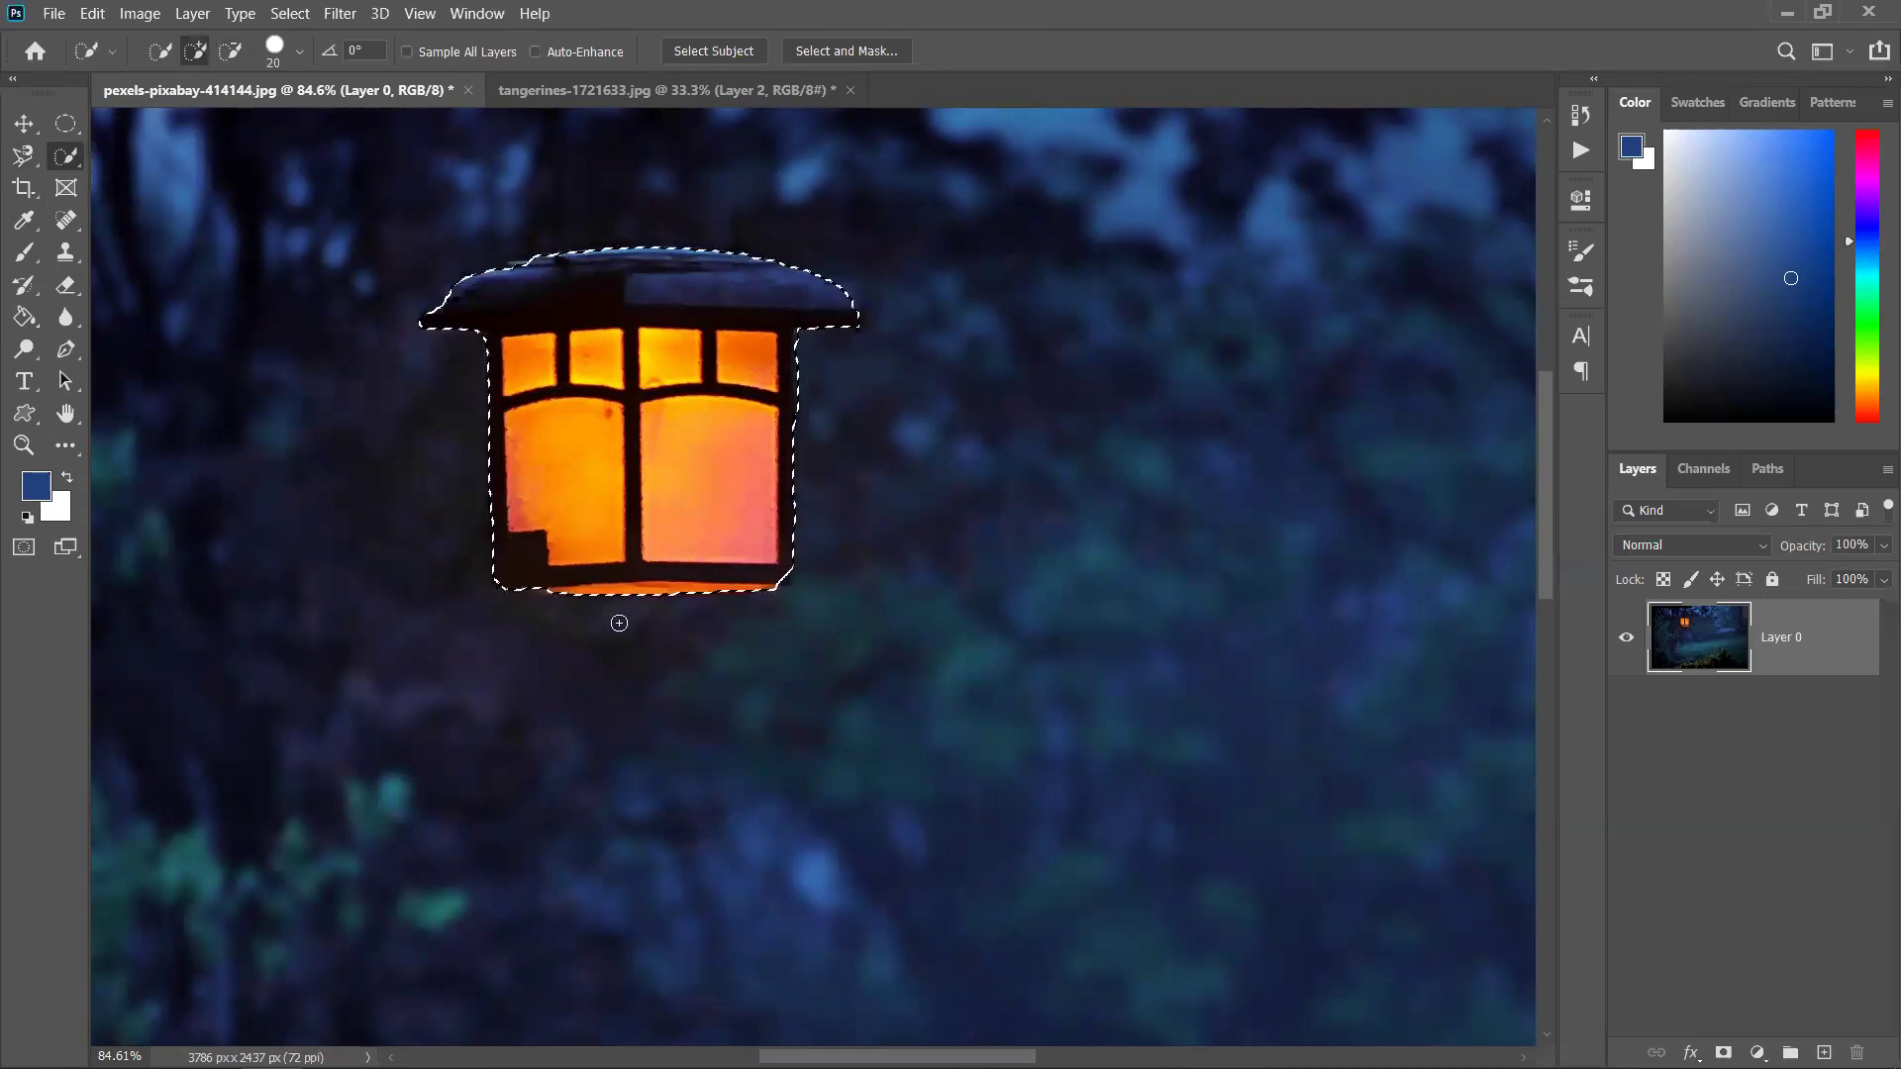
pyautogui.click(779, 565)
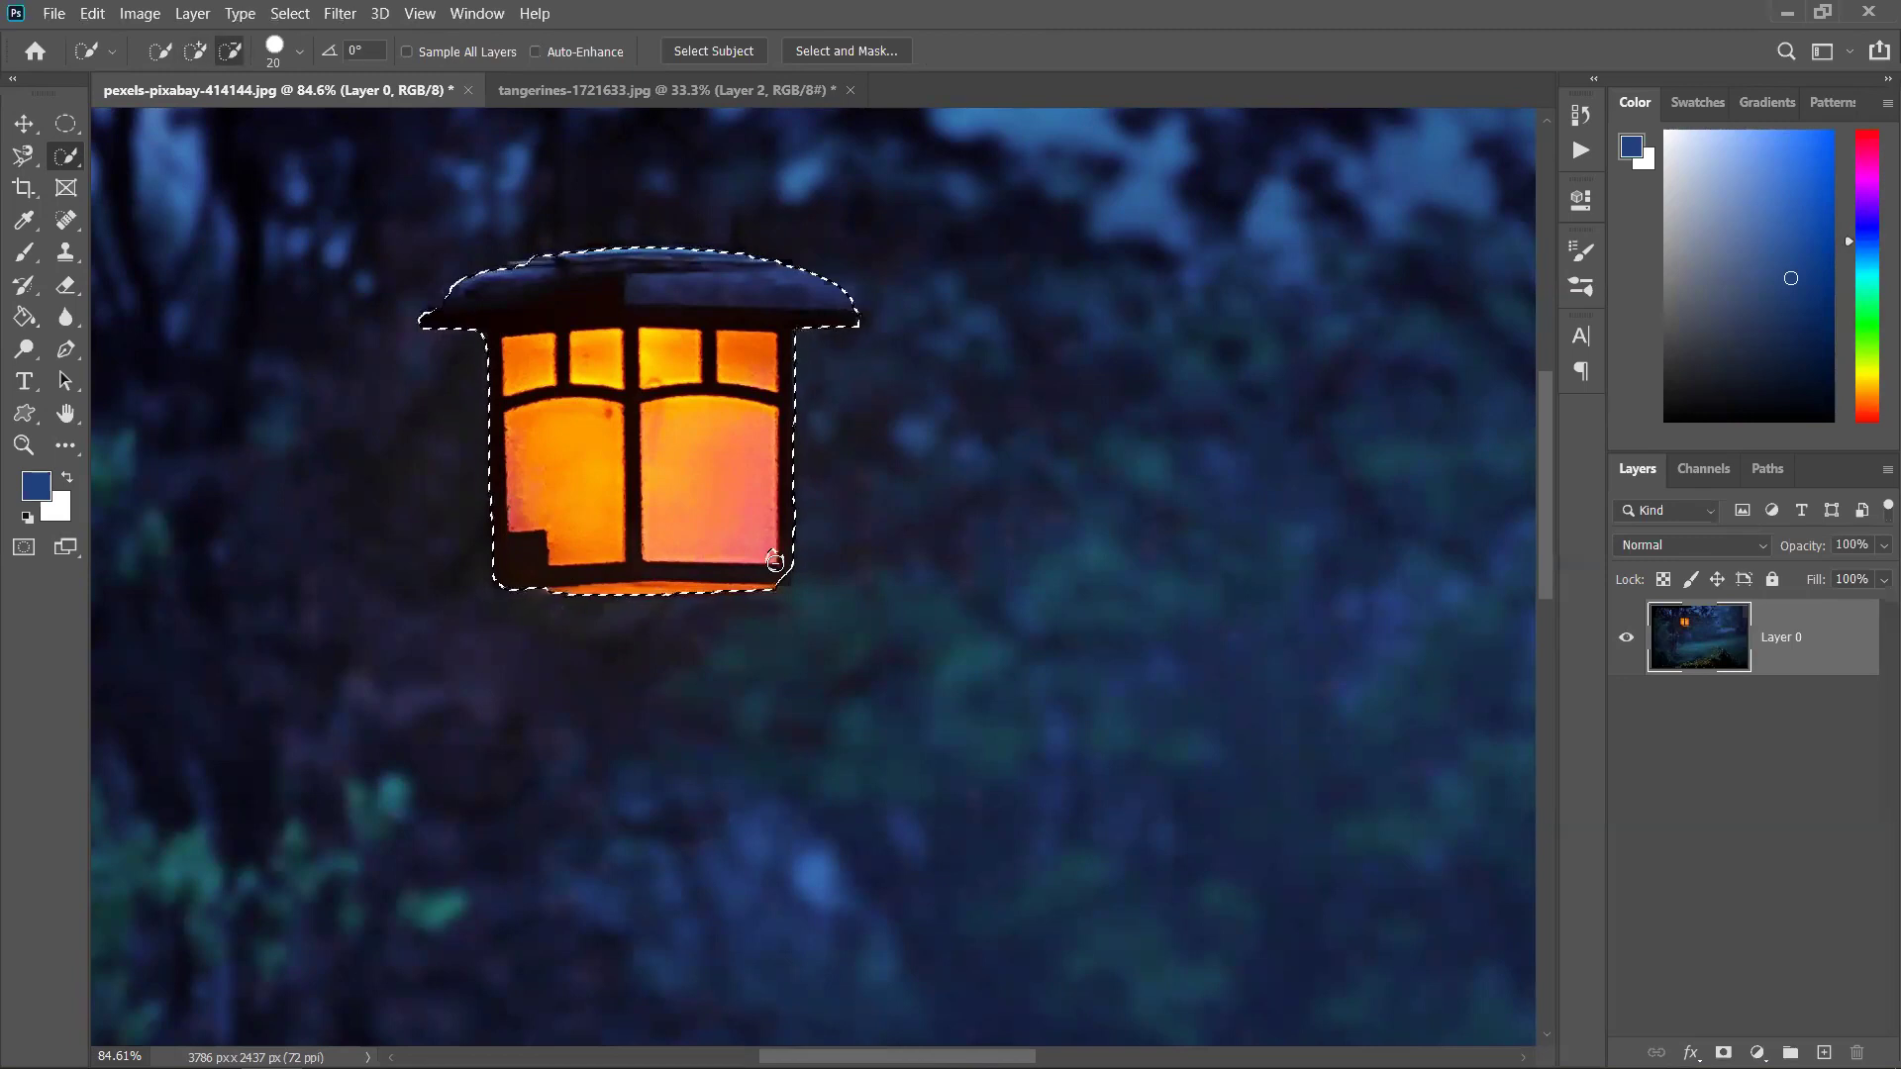
# Try to subtract the large right-hand glass pane from the lantern's quick selection, and undo that subtraction
pyautogui.keyDown('alt'); pyautogui.click(774, 561); pyautogui.keyUp('alt')
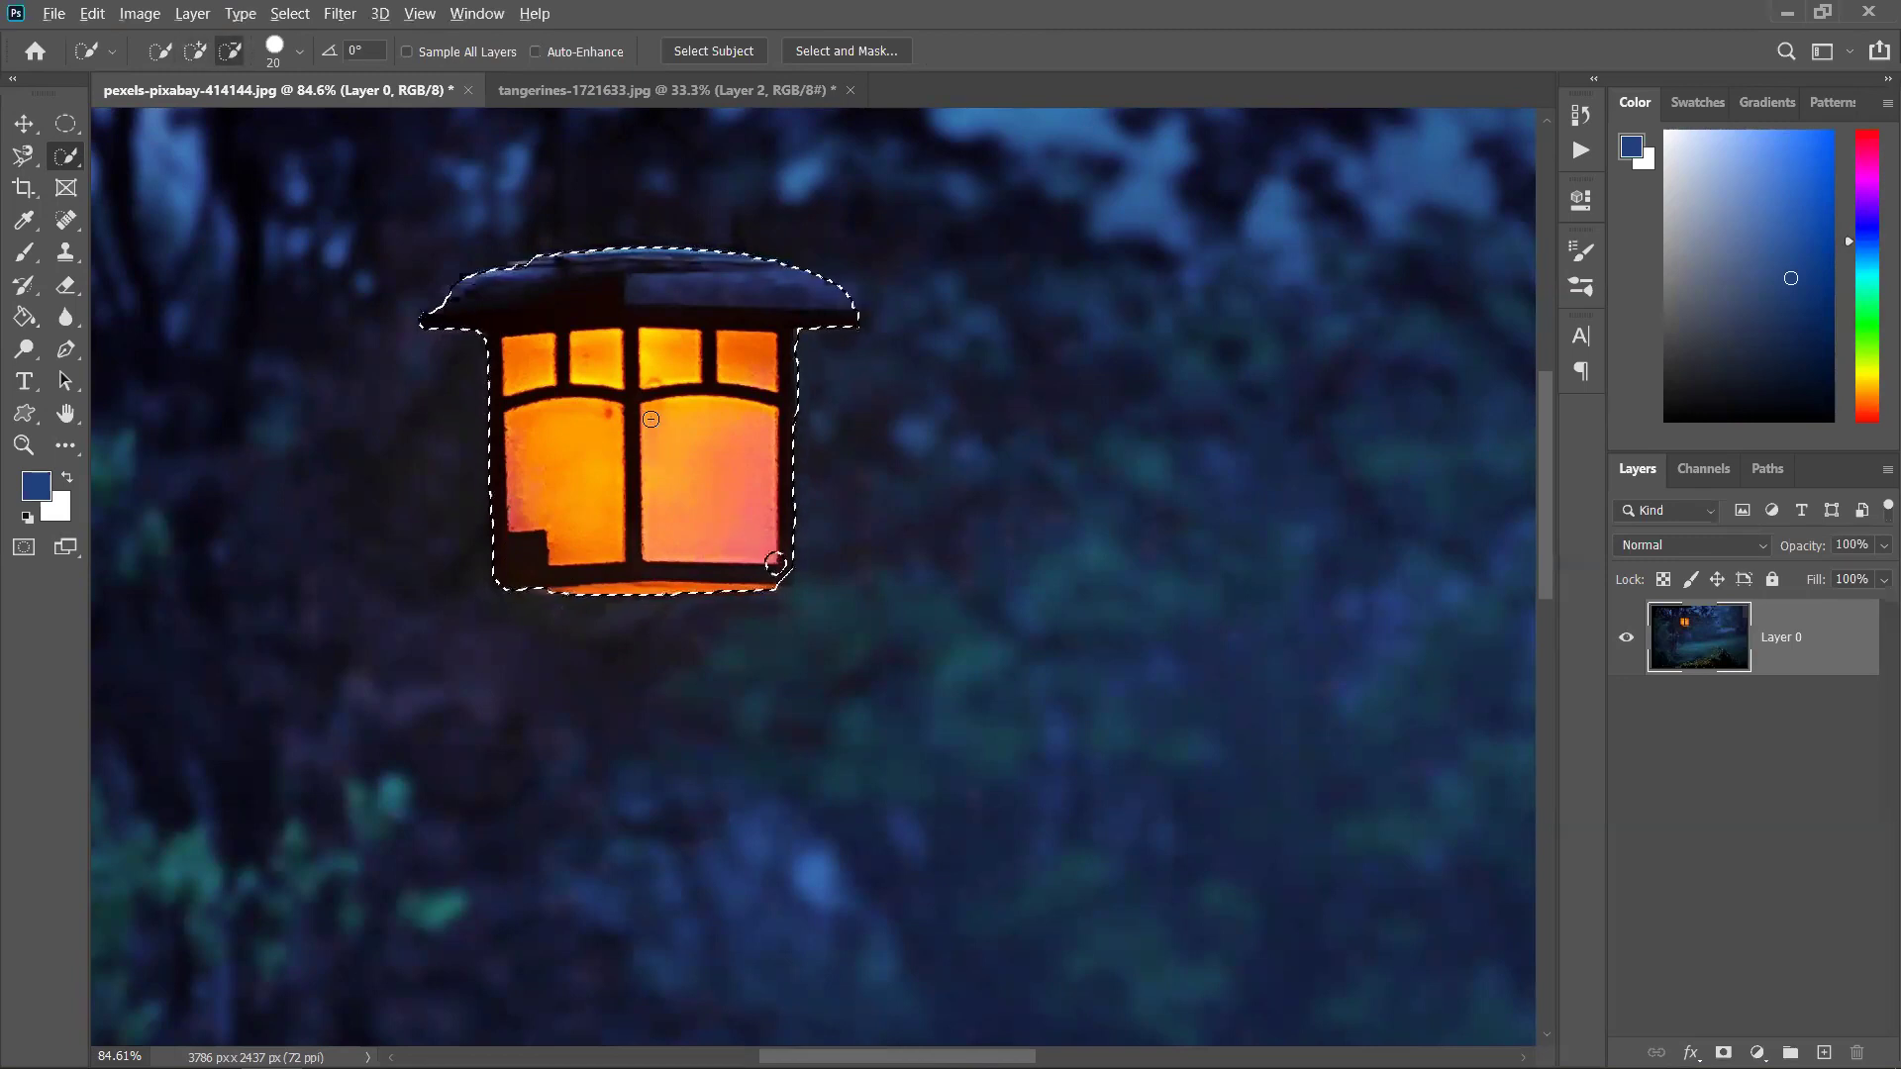
pyautogui.moveTo(661, 431); pyautogui.dragTo(700, 537)
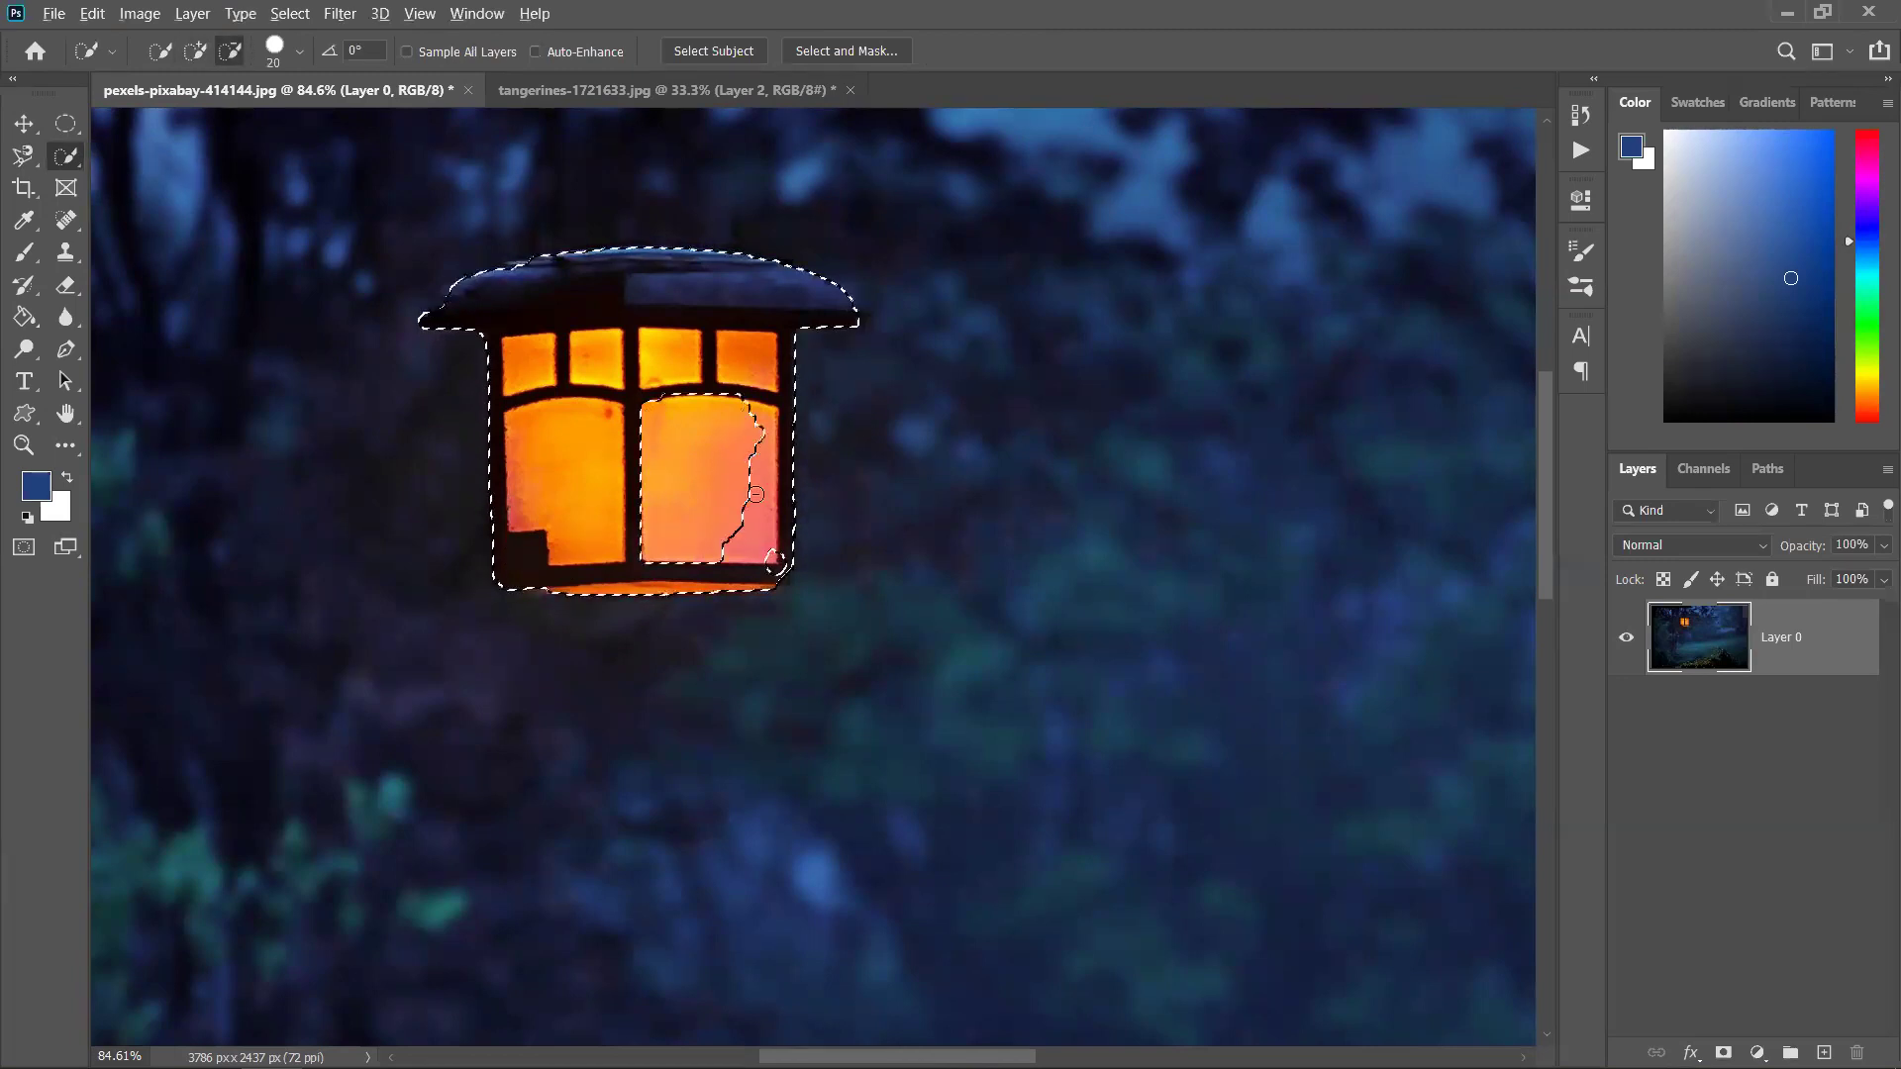
pyautogui.hotkey('ctrl', 'z')
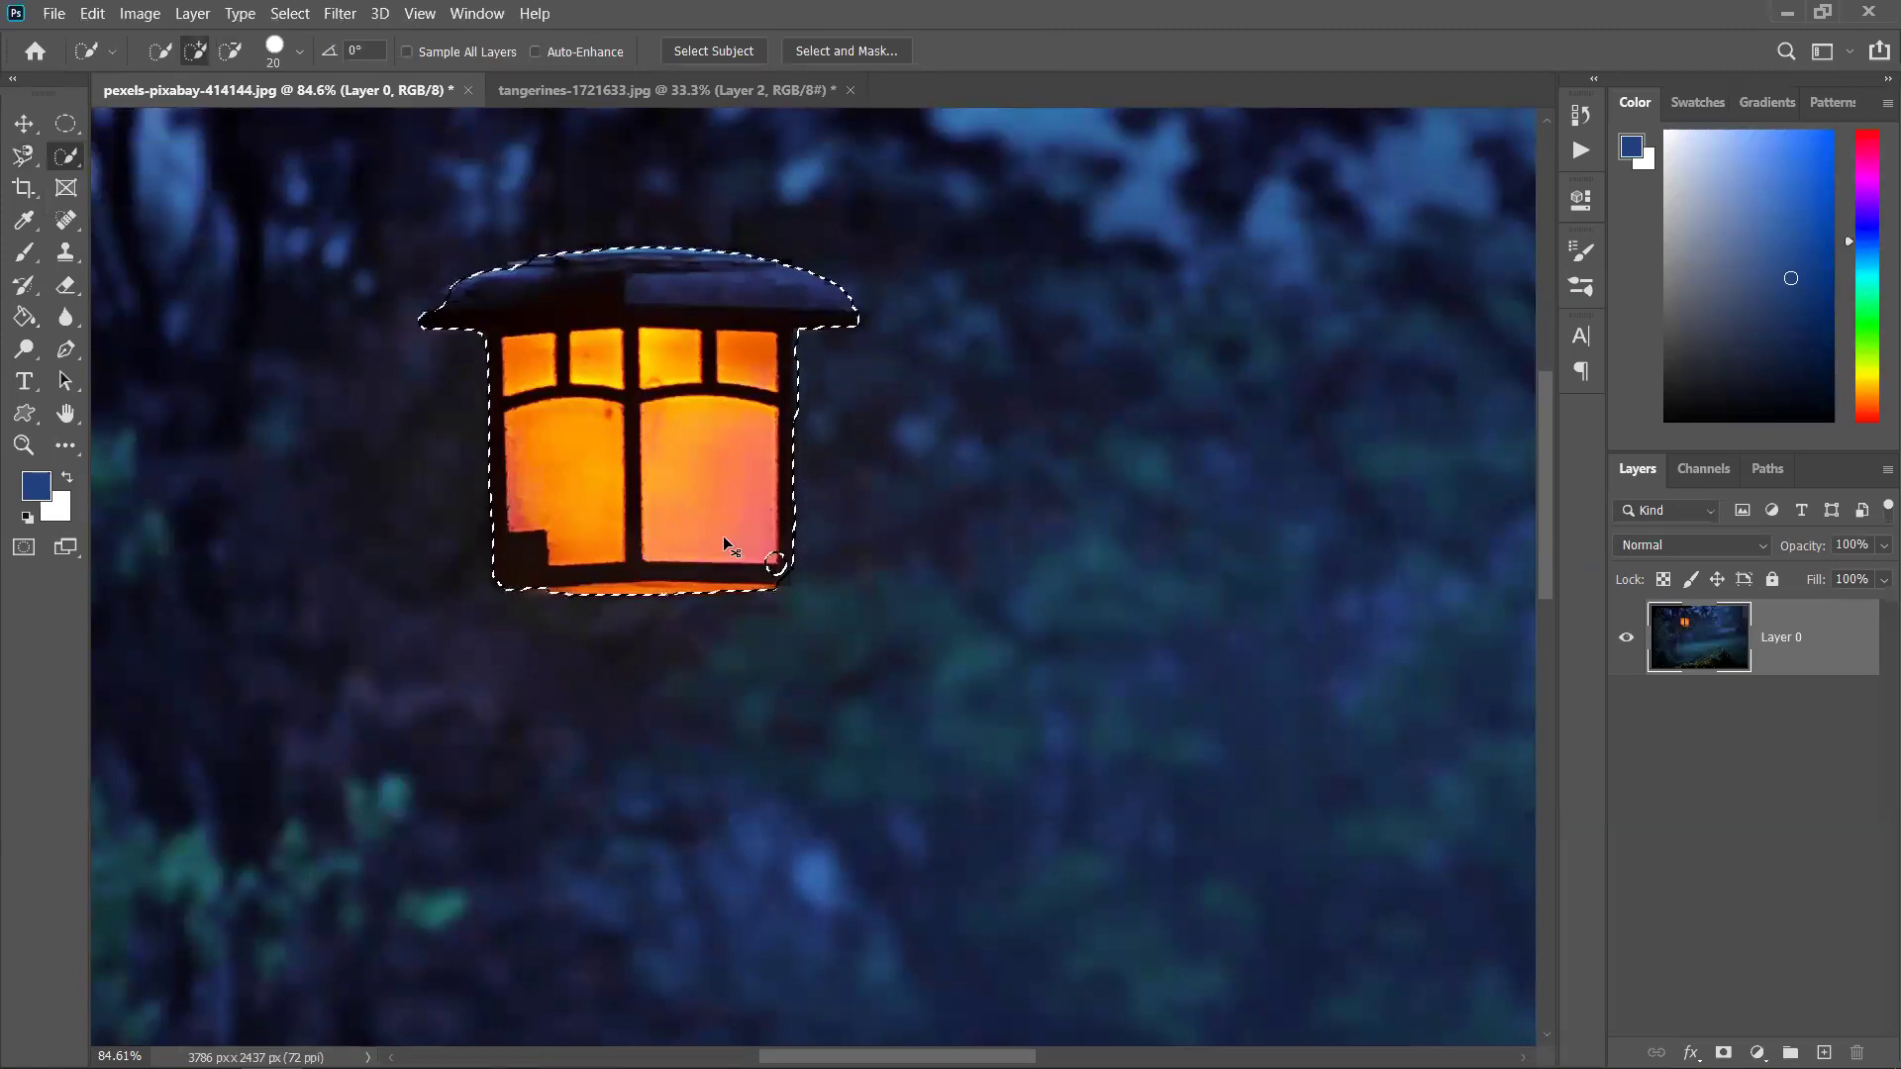
# Trim the lower left edge of the lantern selection and invert it to select the background
pyautogui.keyDown('alt'); pyautogui.click(501, 476); pyautogui.keyUp('alt')
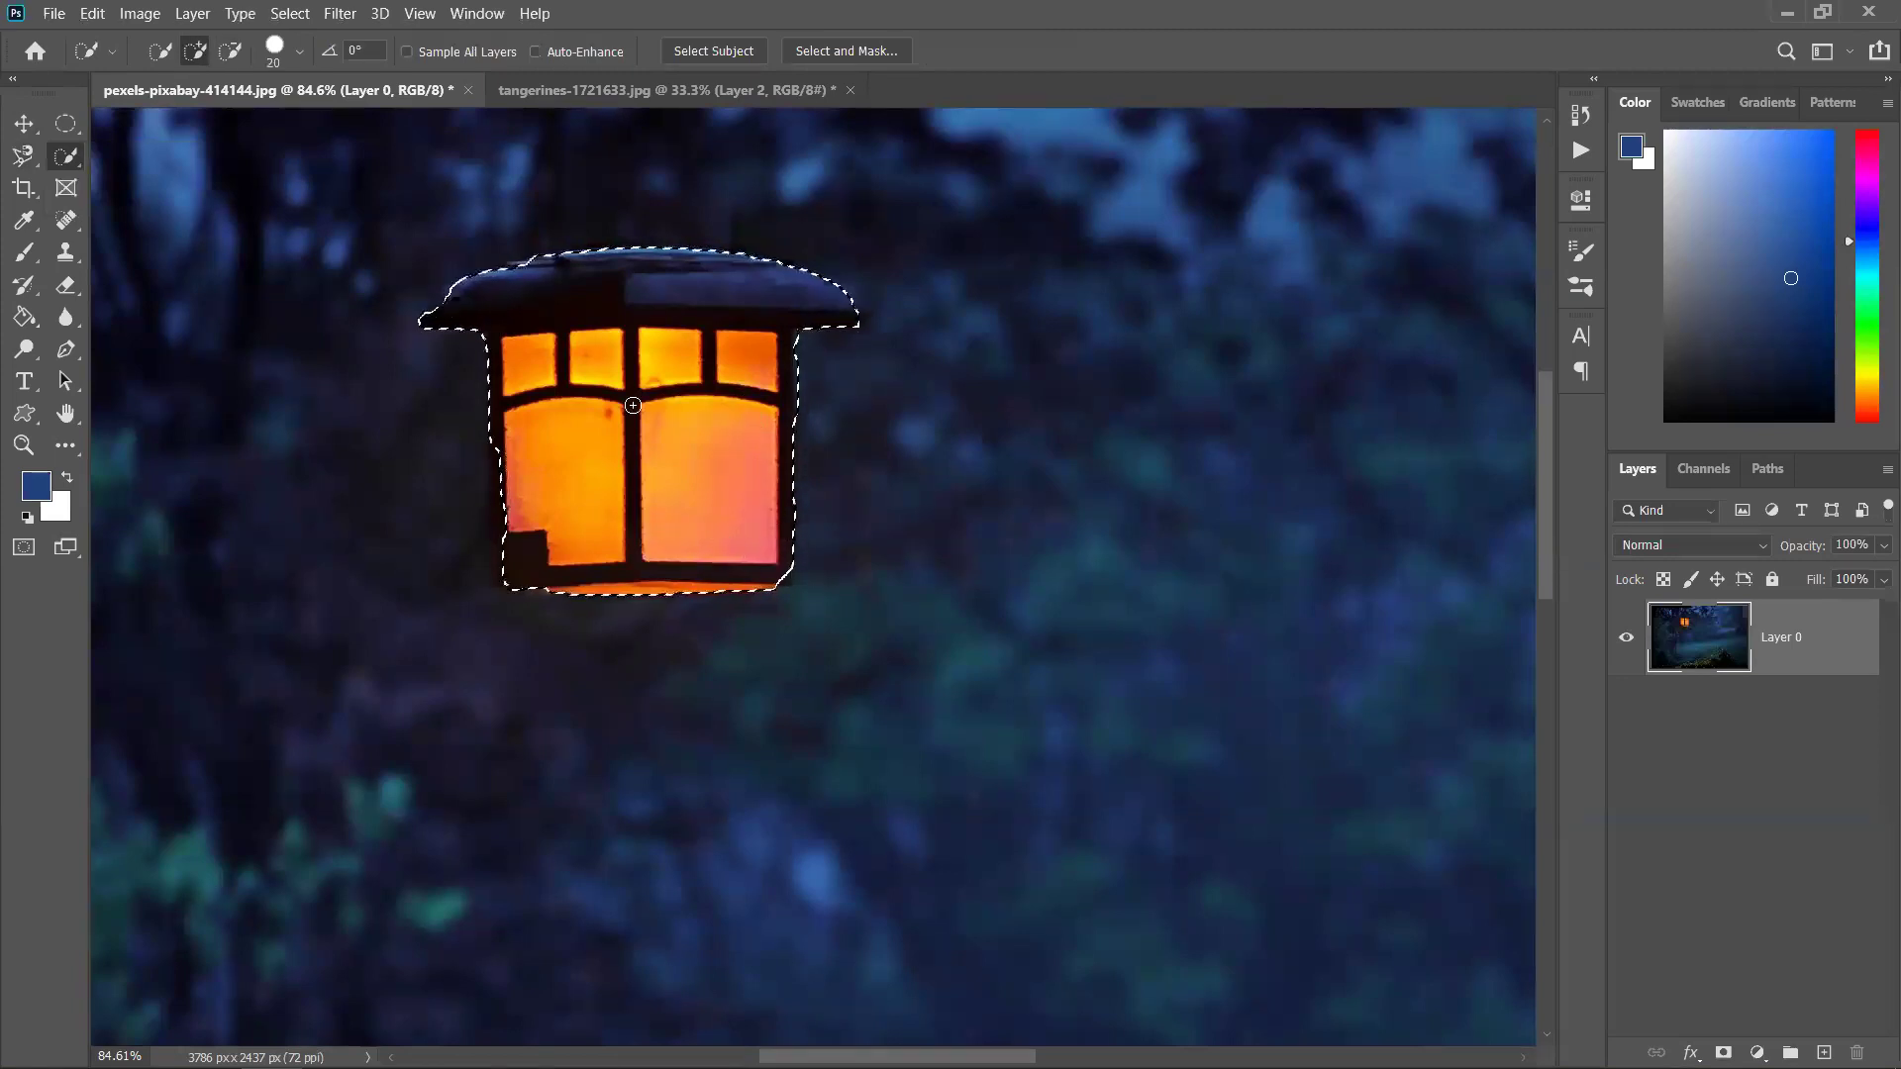
pyautogui.scroll(-5, 542, 355)
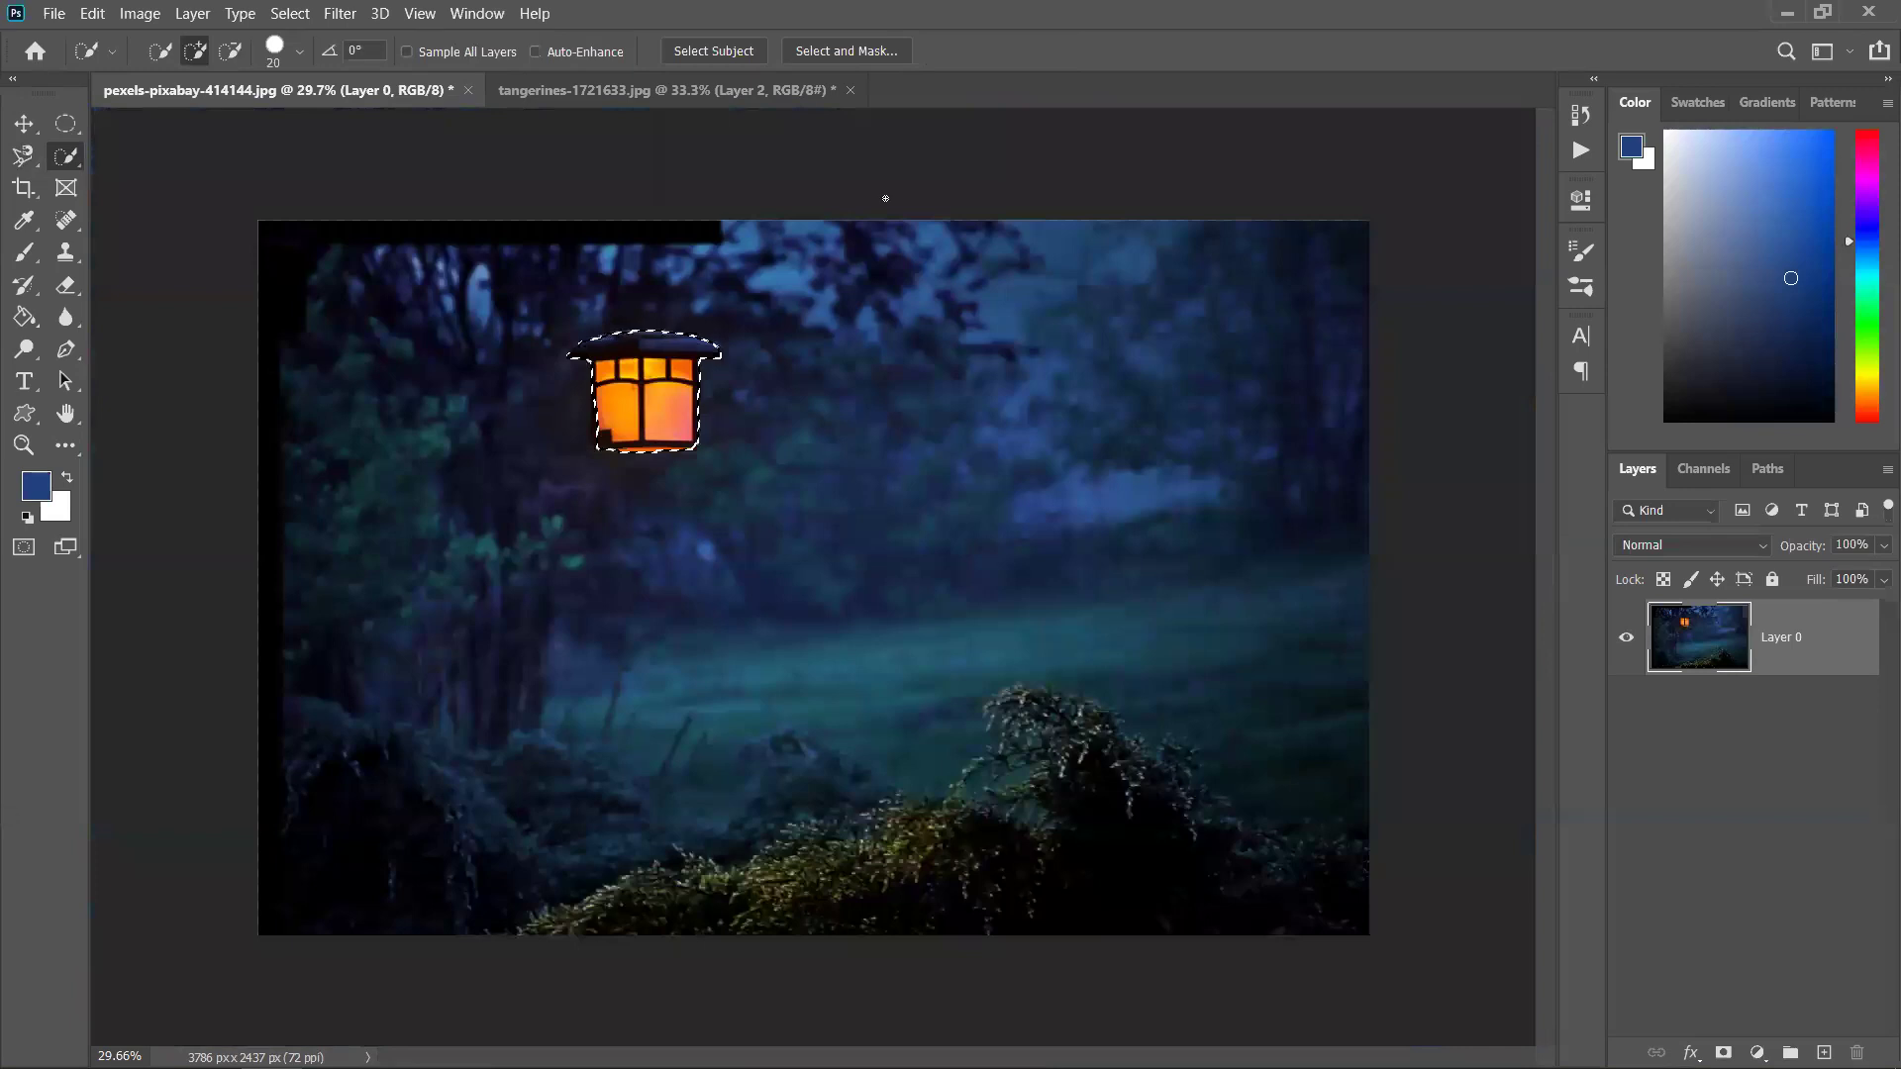
pyautogui.click(24, 123)
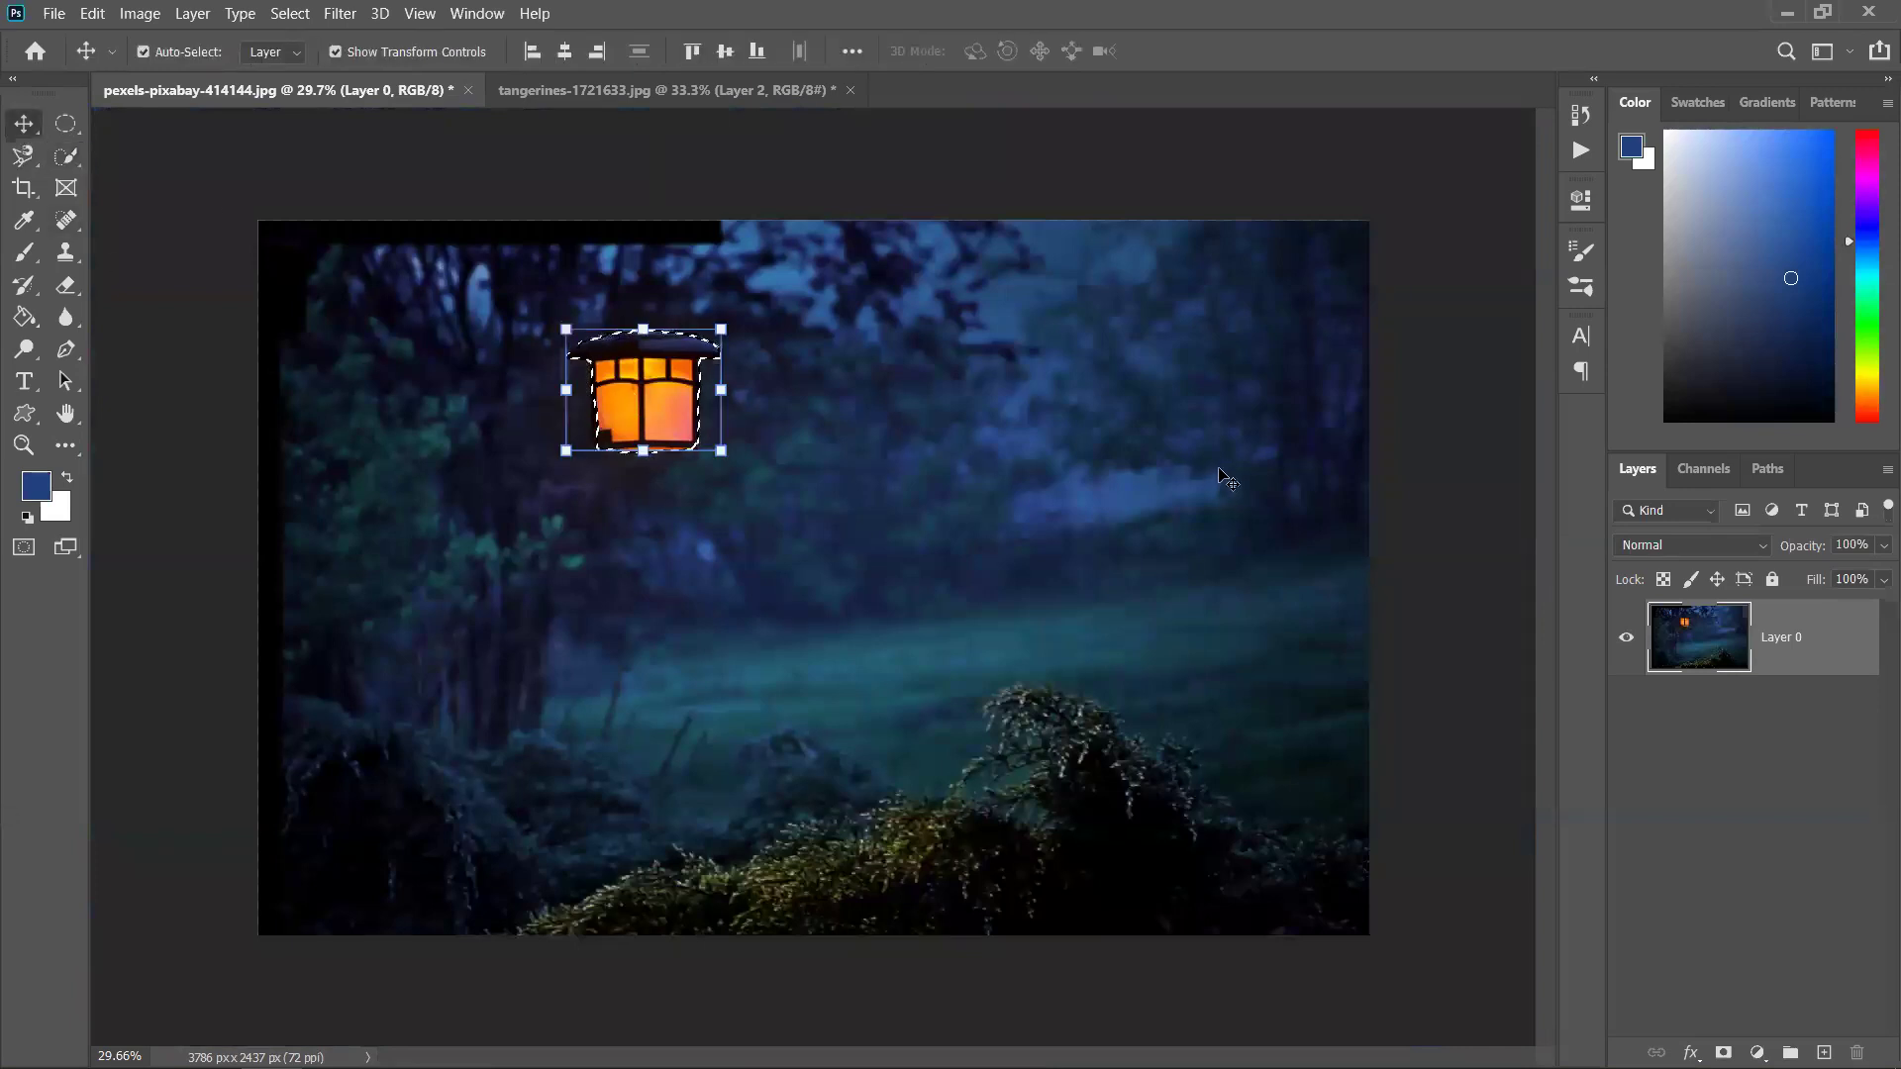
pyautogui.press('ctrl')
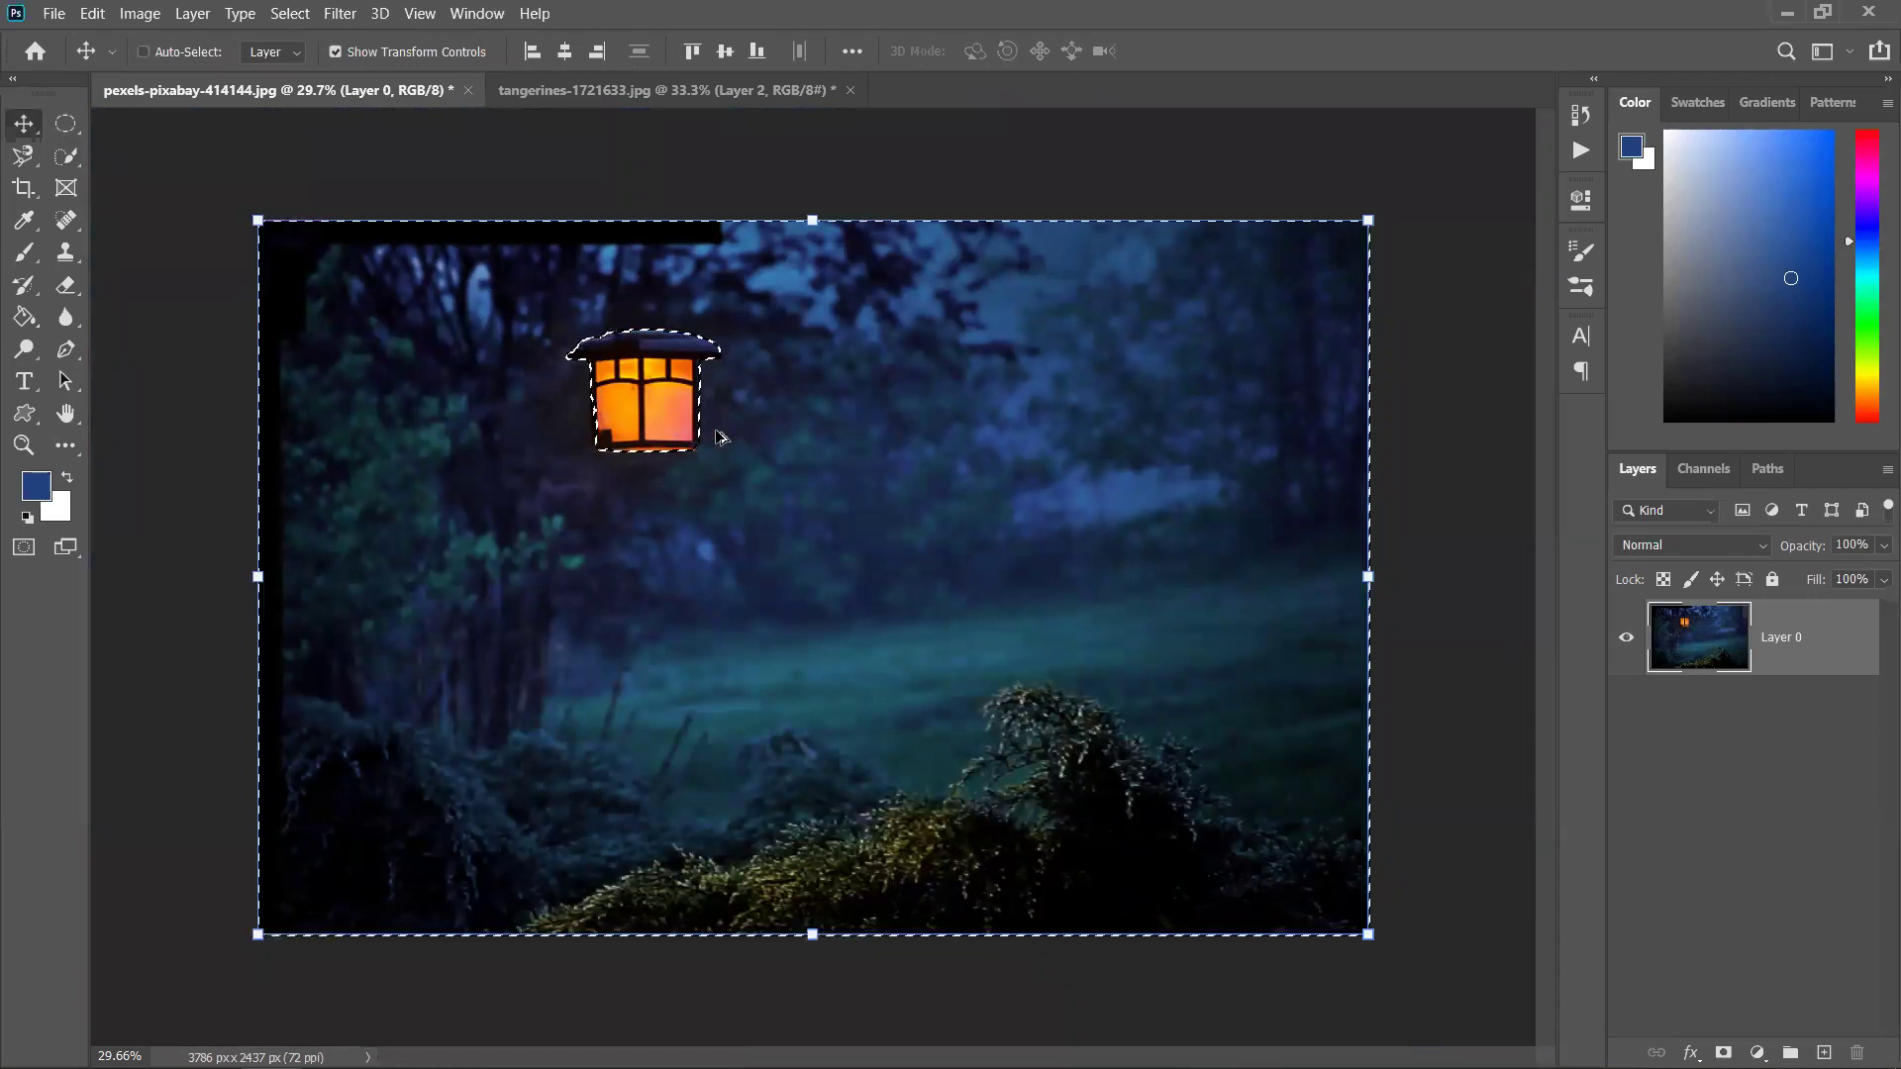
pyautogui.scroll(2, 720, 436)
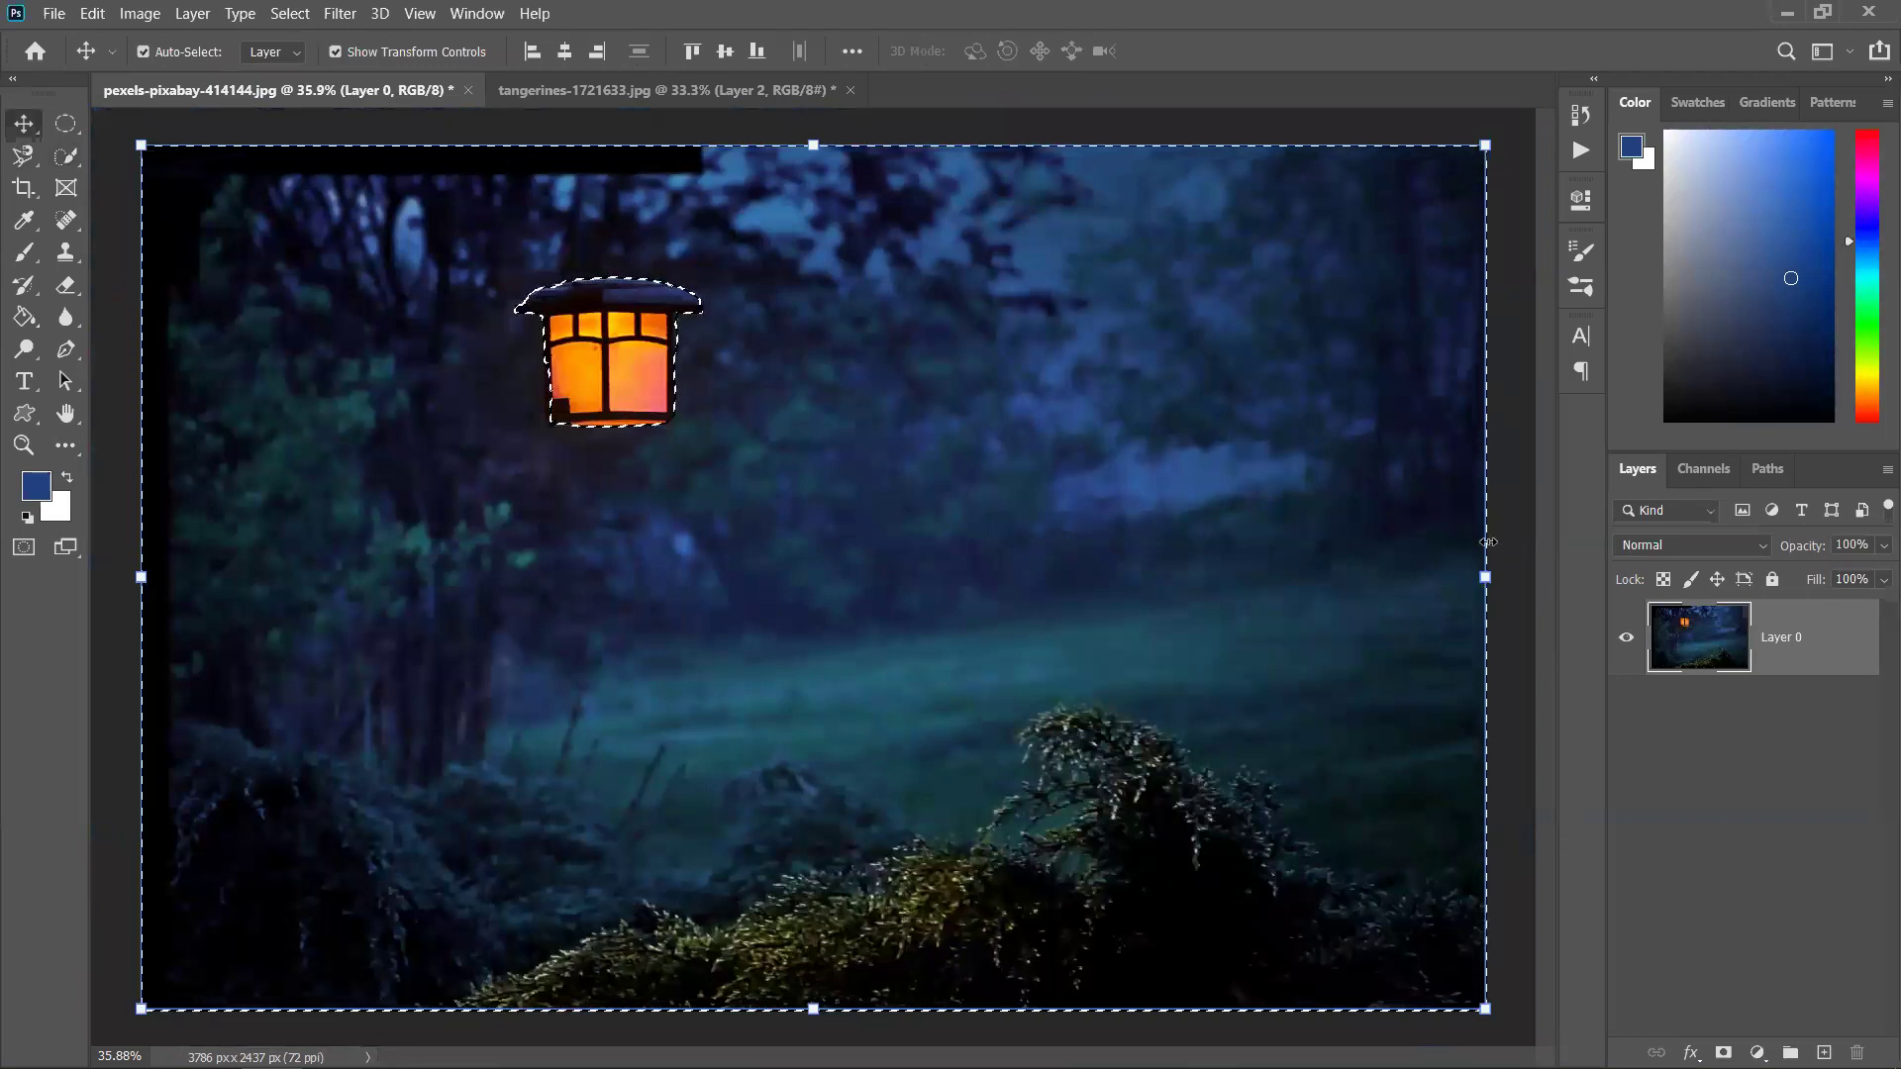
# Feather the inverted background selection with a radius of 50 pixels
pyautogui.rightClick(717, 382)
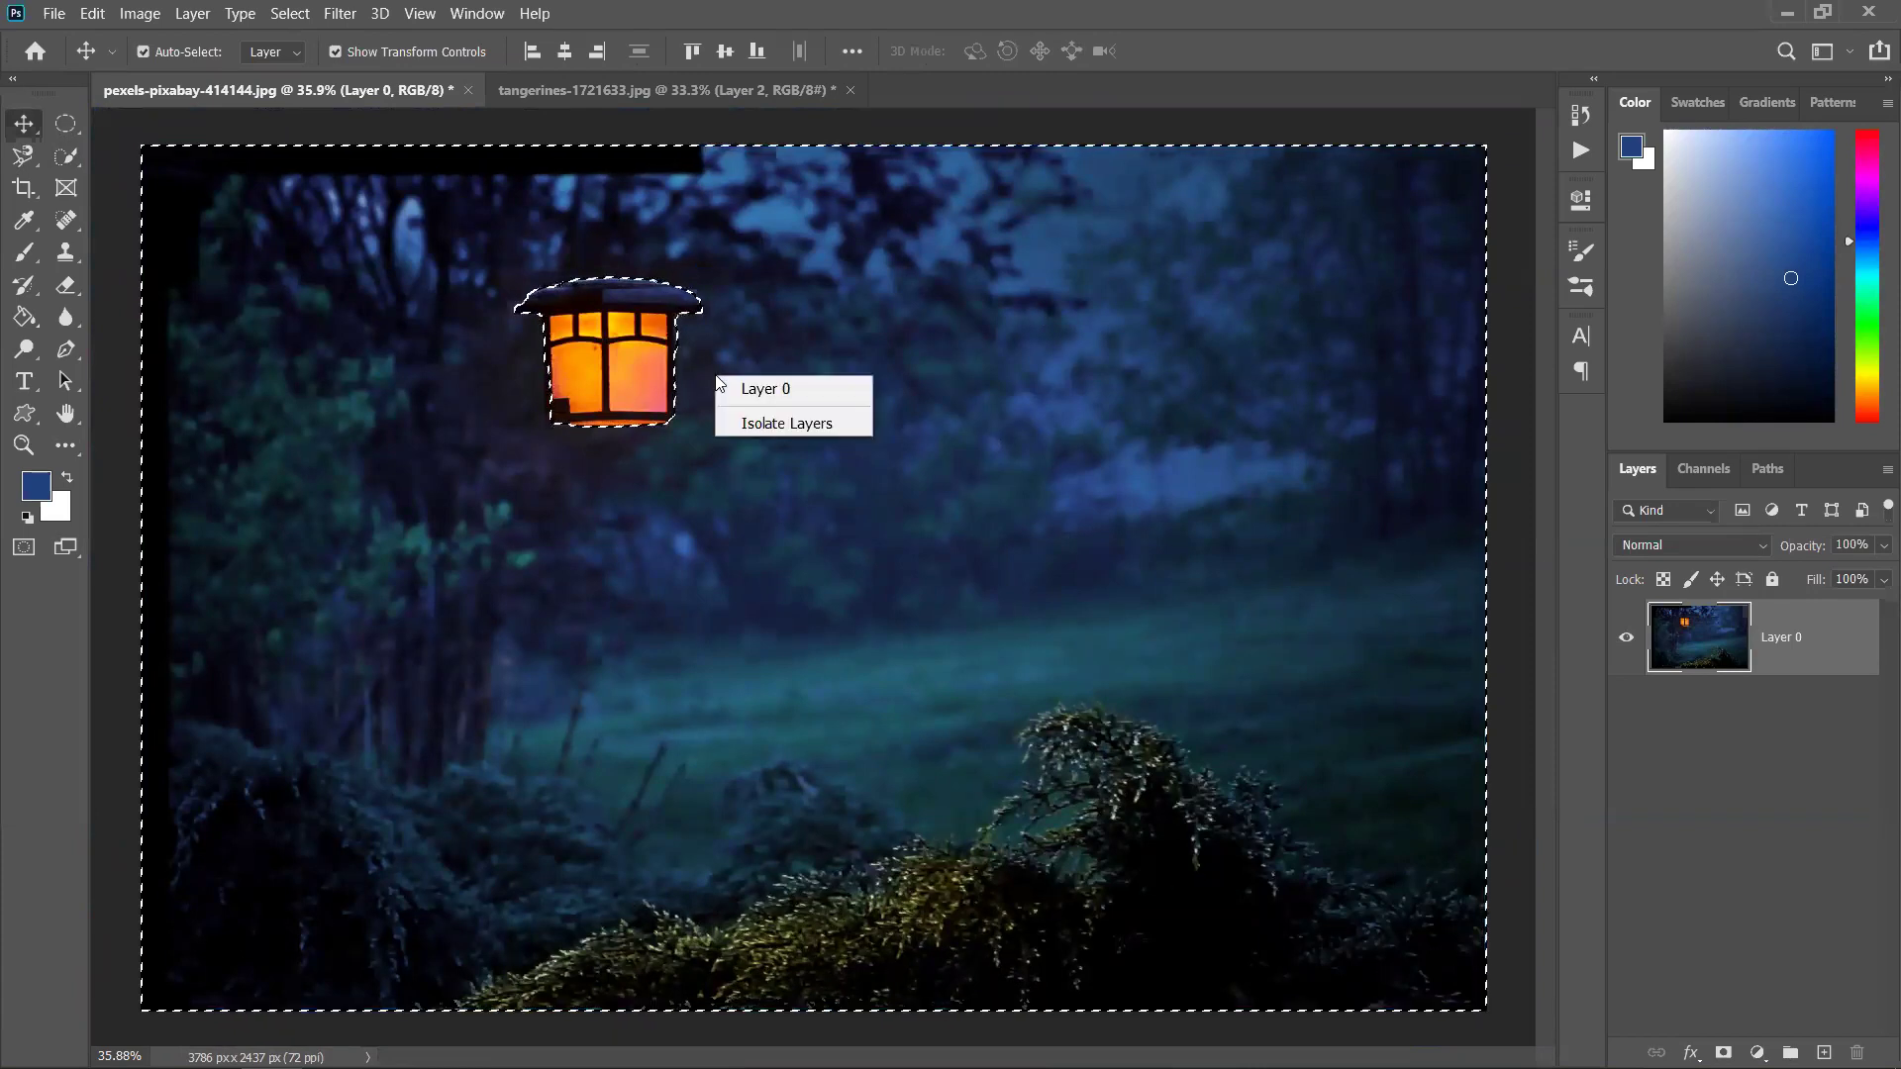
pyautogui.click(66, 124)
pyautogui.click(67, 163)
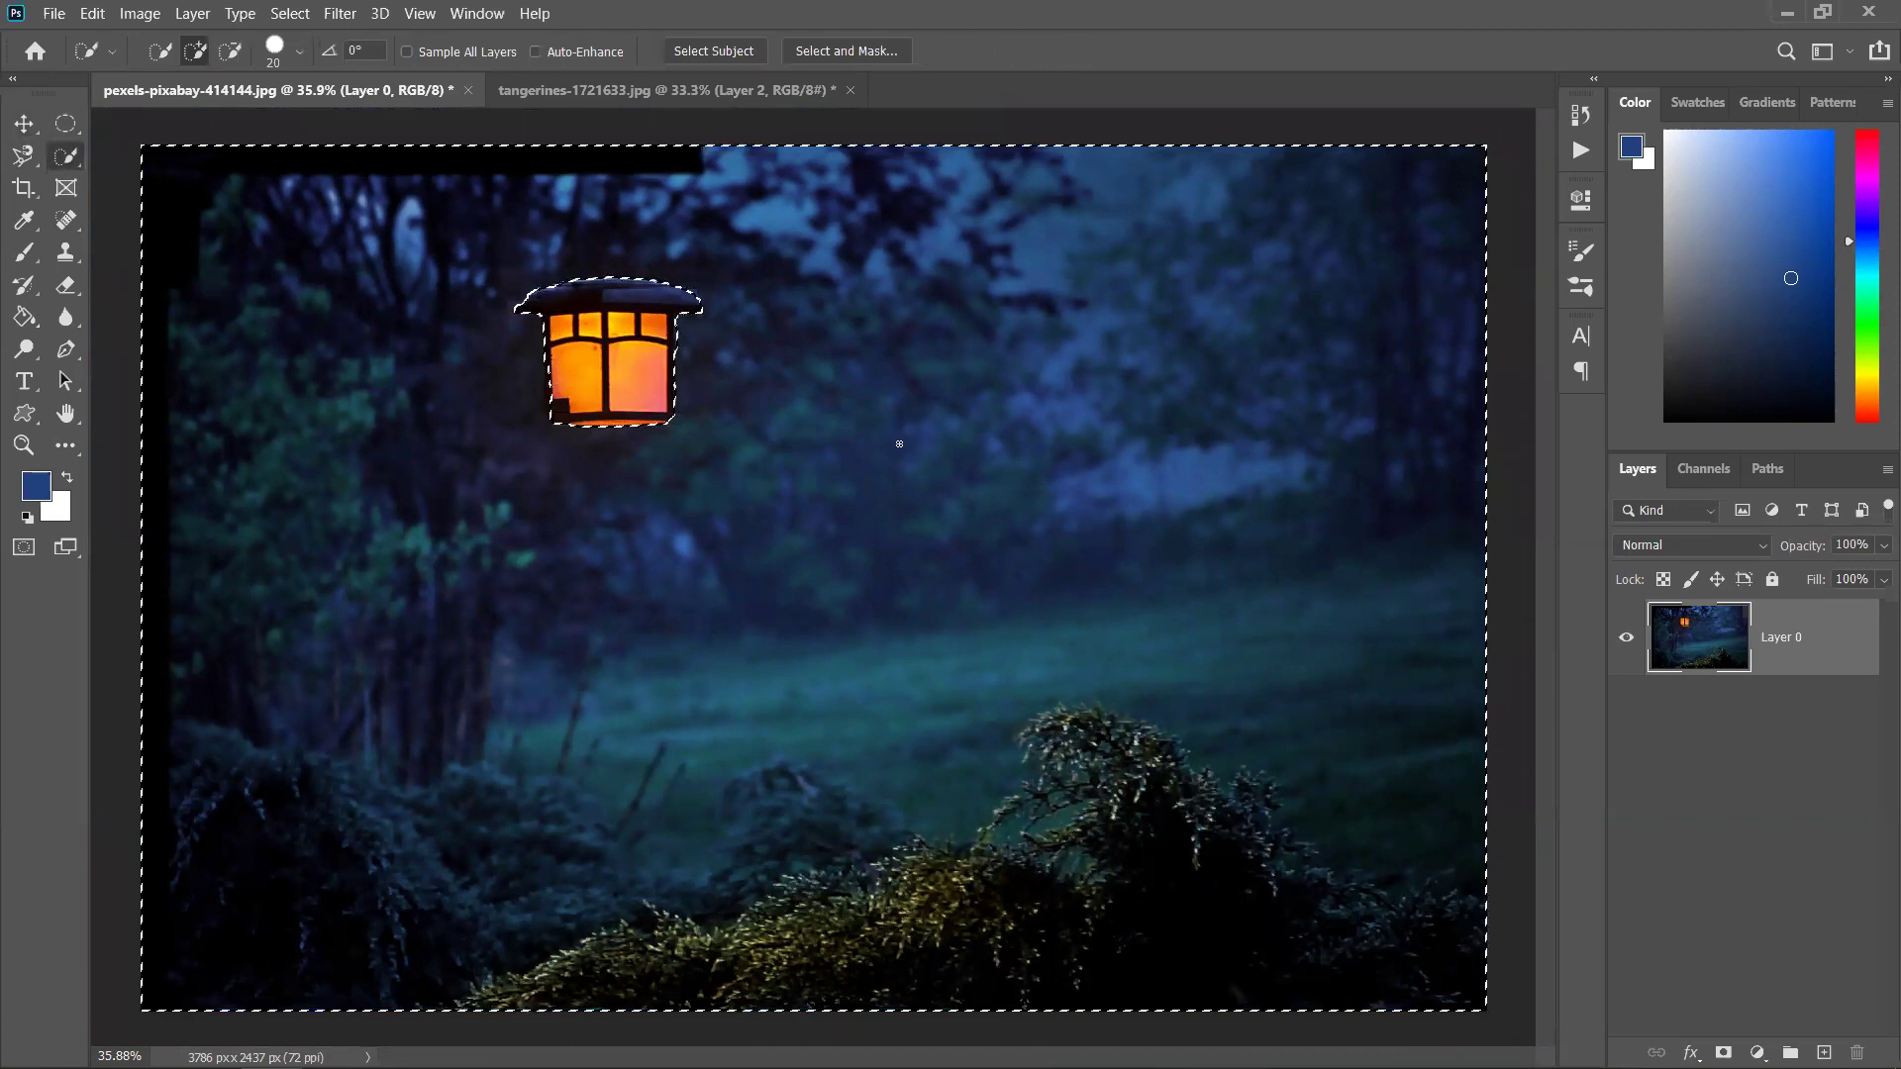
pyautogui.rightClick(795, 392)
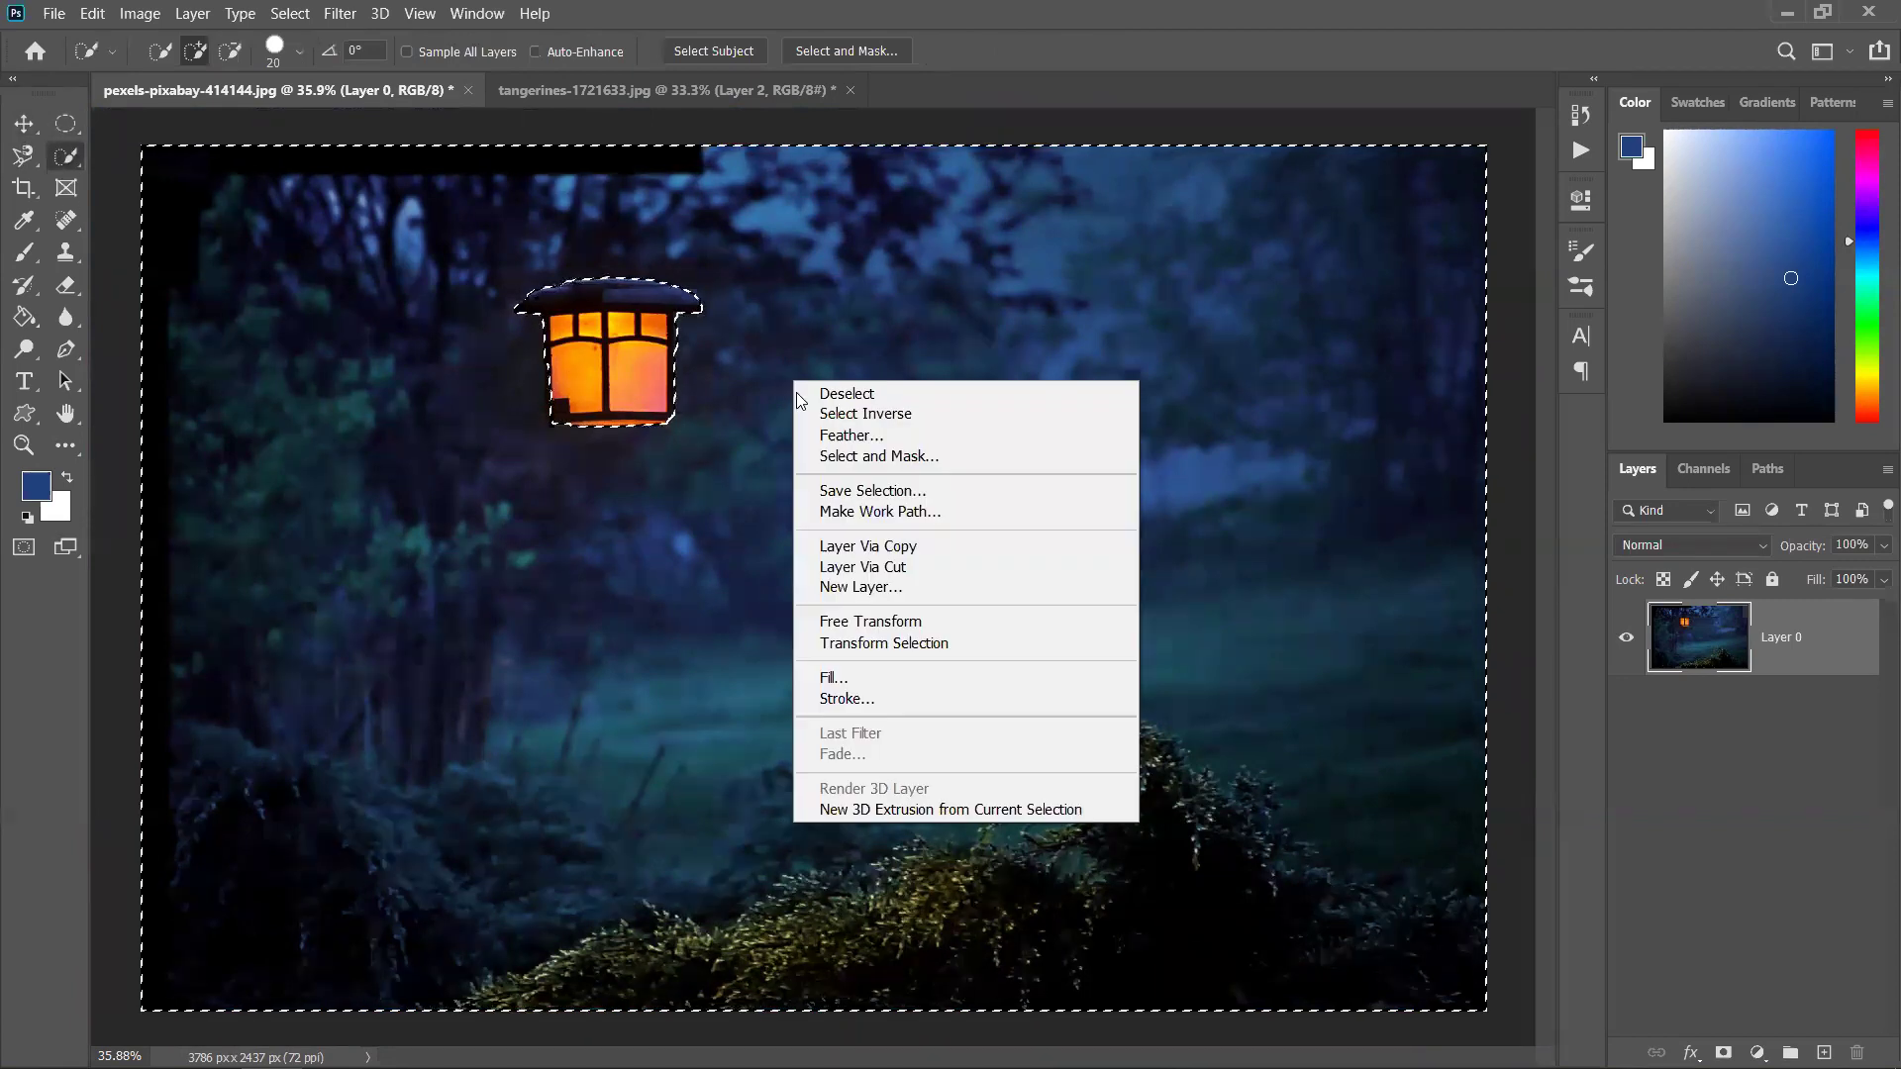
pyautogui.click(868, 438)
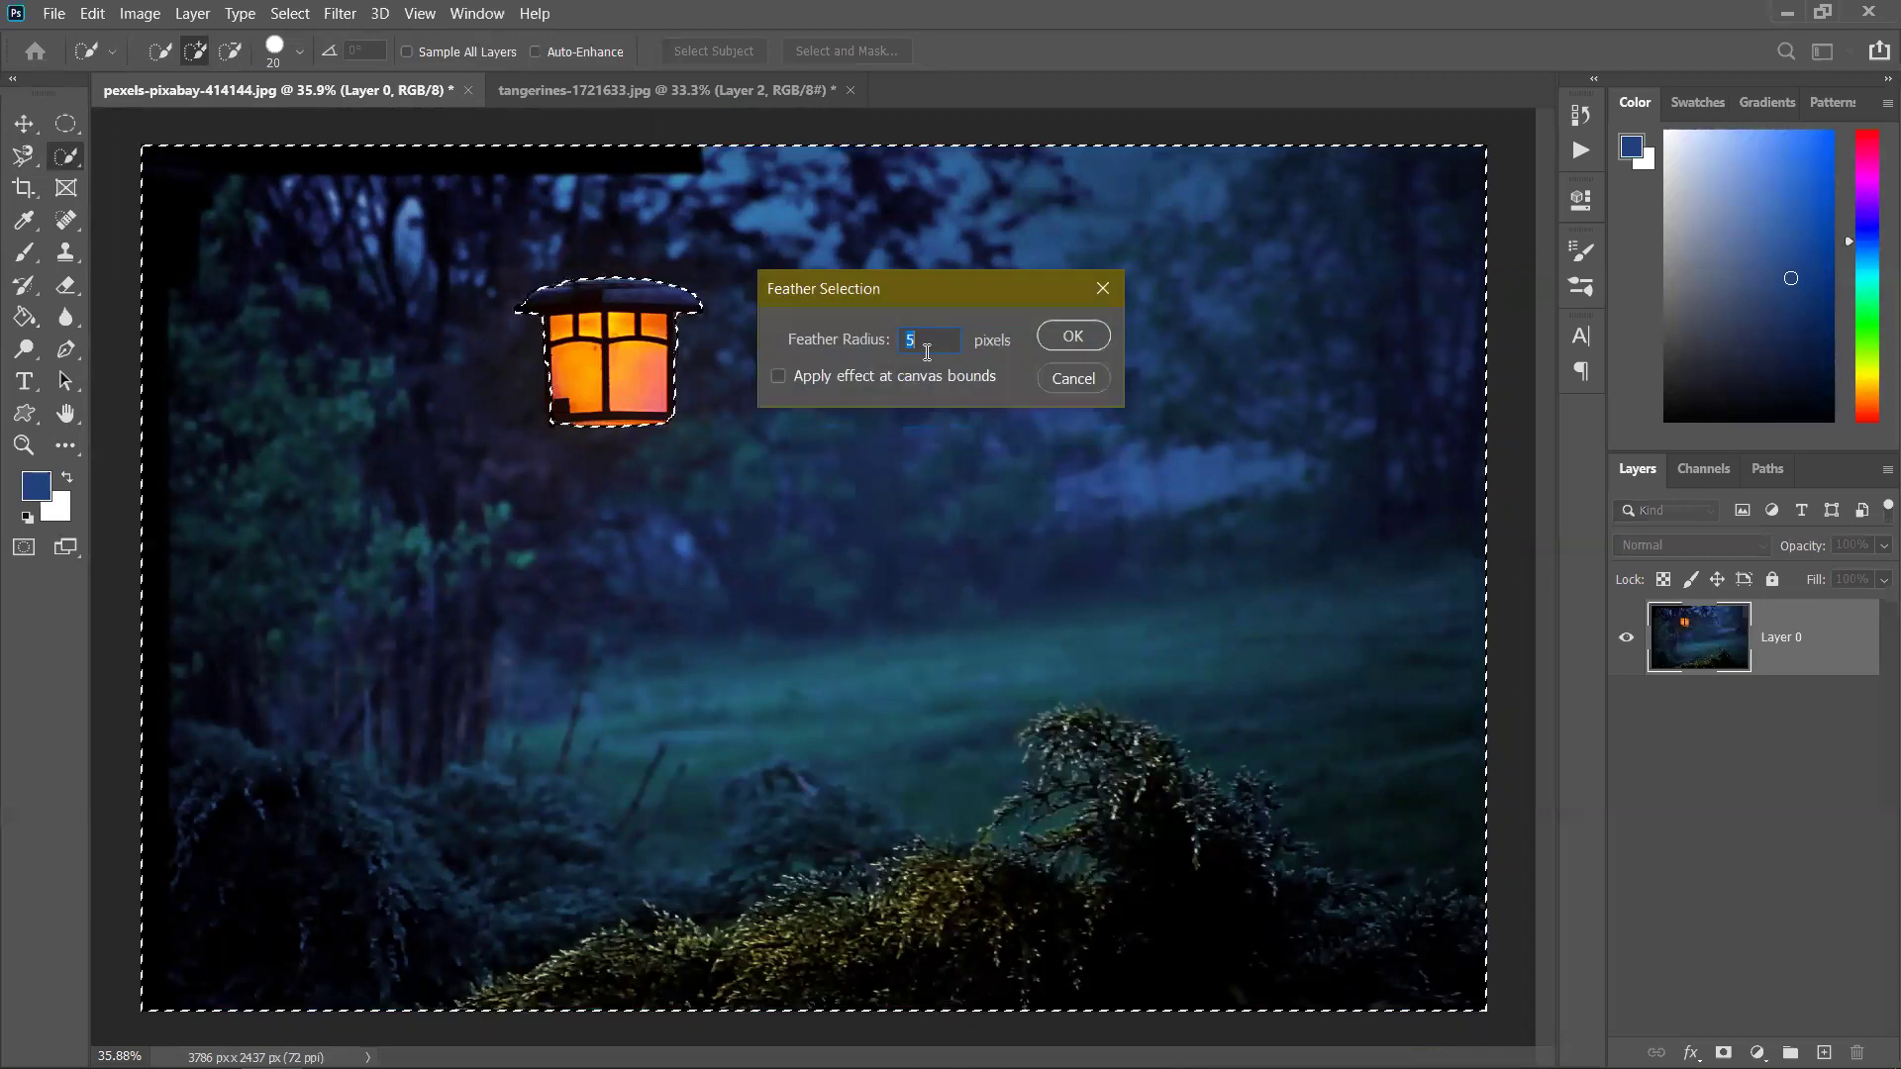
pyautogui.press('Left')
pyautogui.write('0')
pyautogui.press('BackSpace')
pyautogui.press('Right')
pyautogui.write('0')
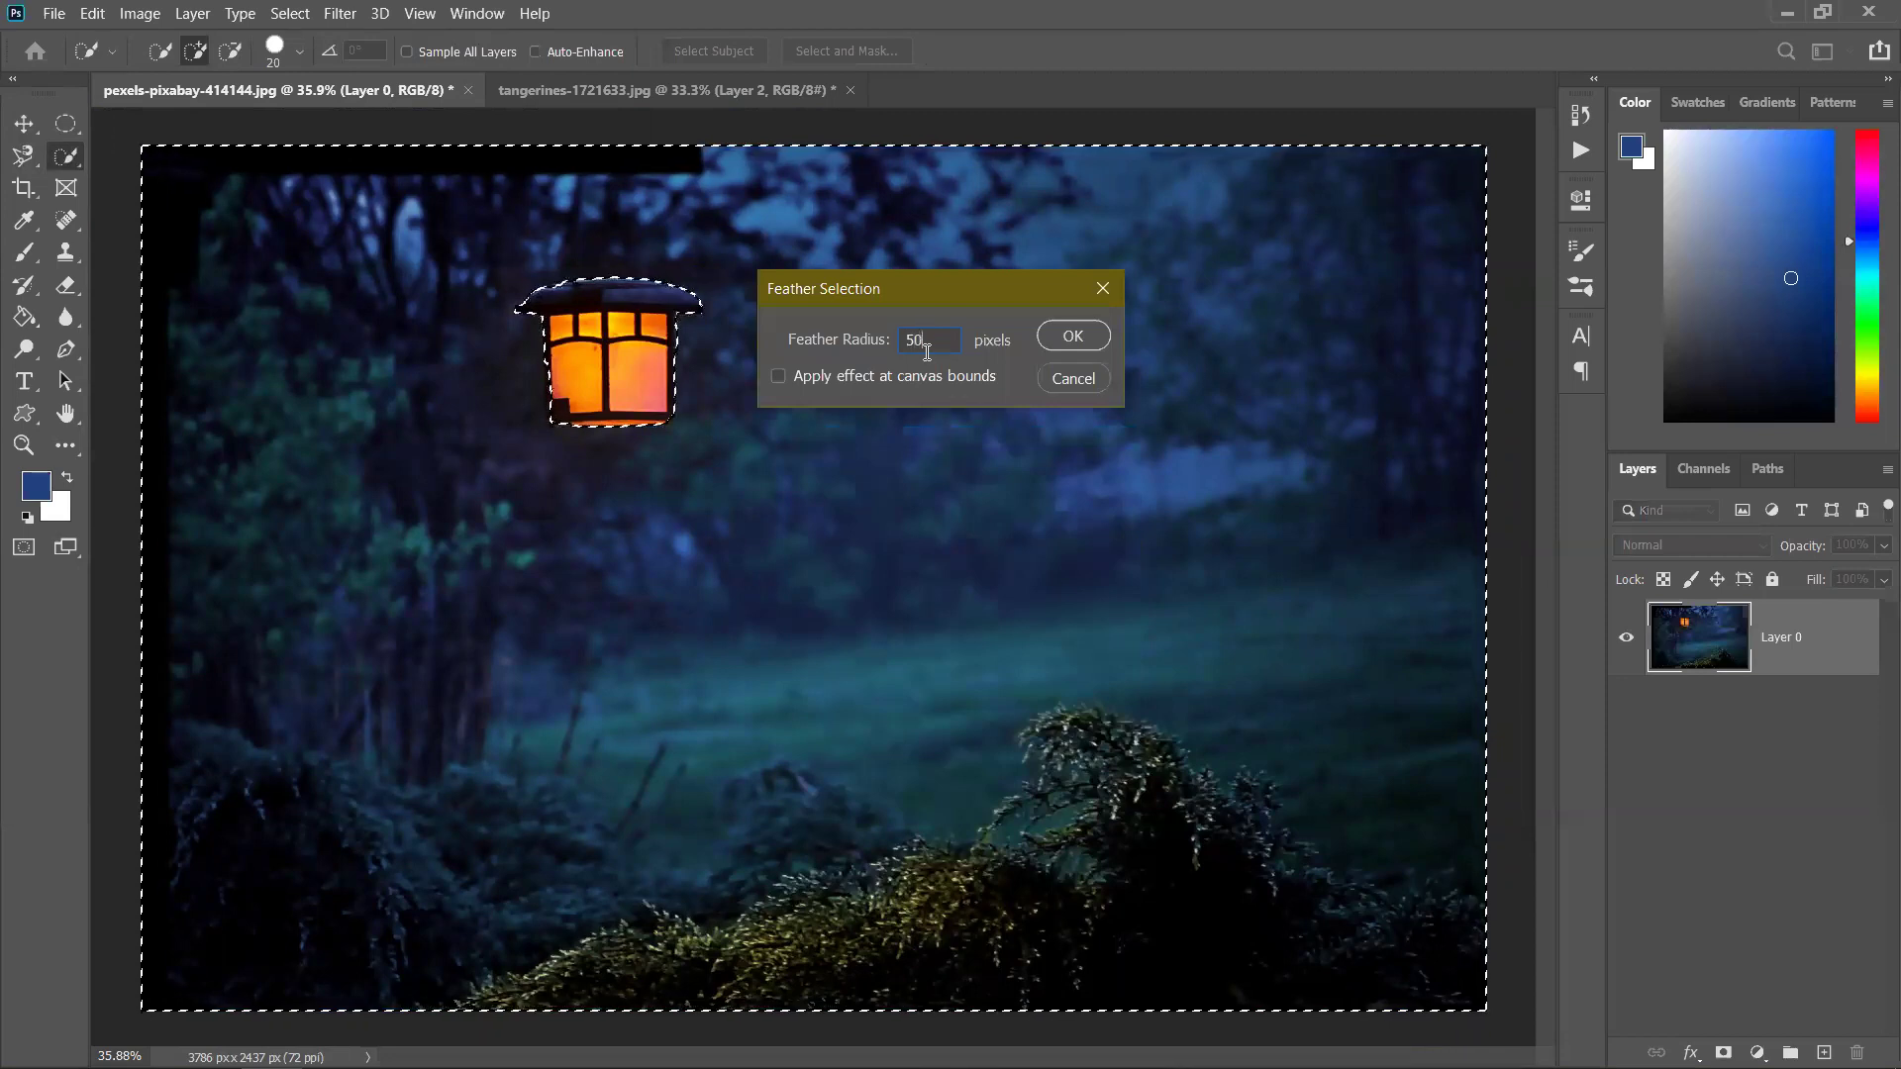
pyautogui.click(1067, 341)
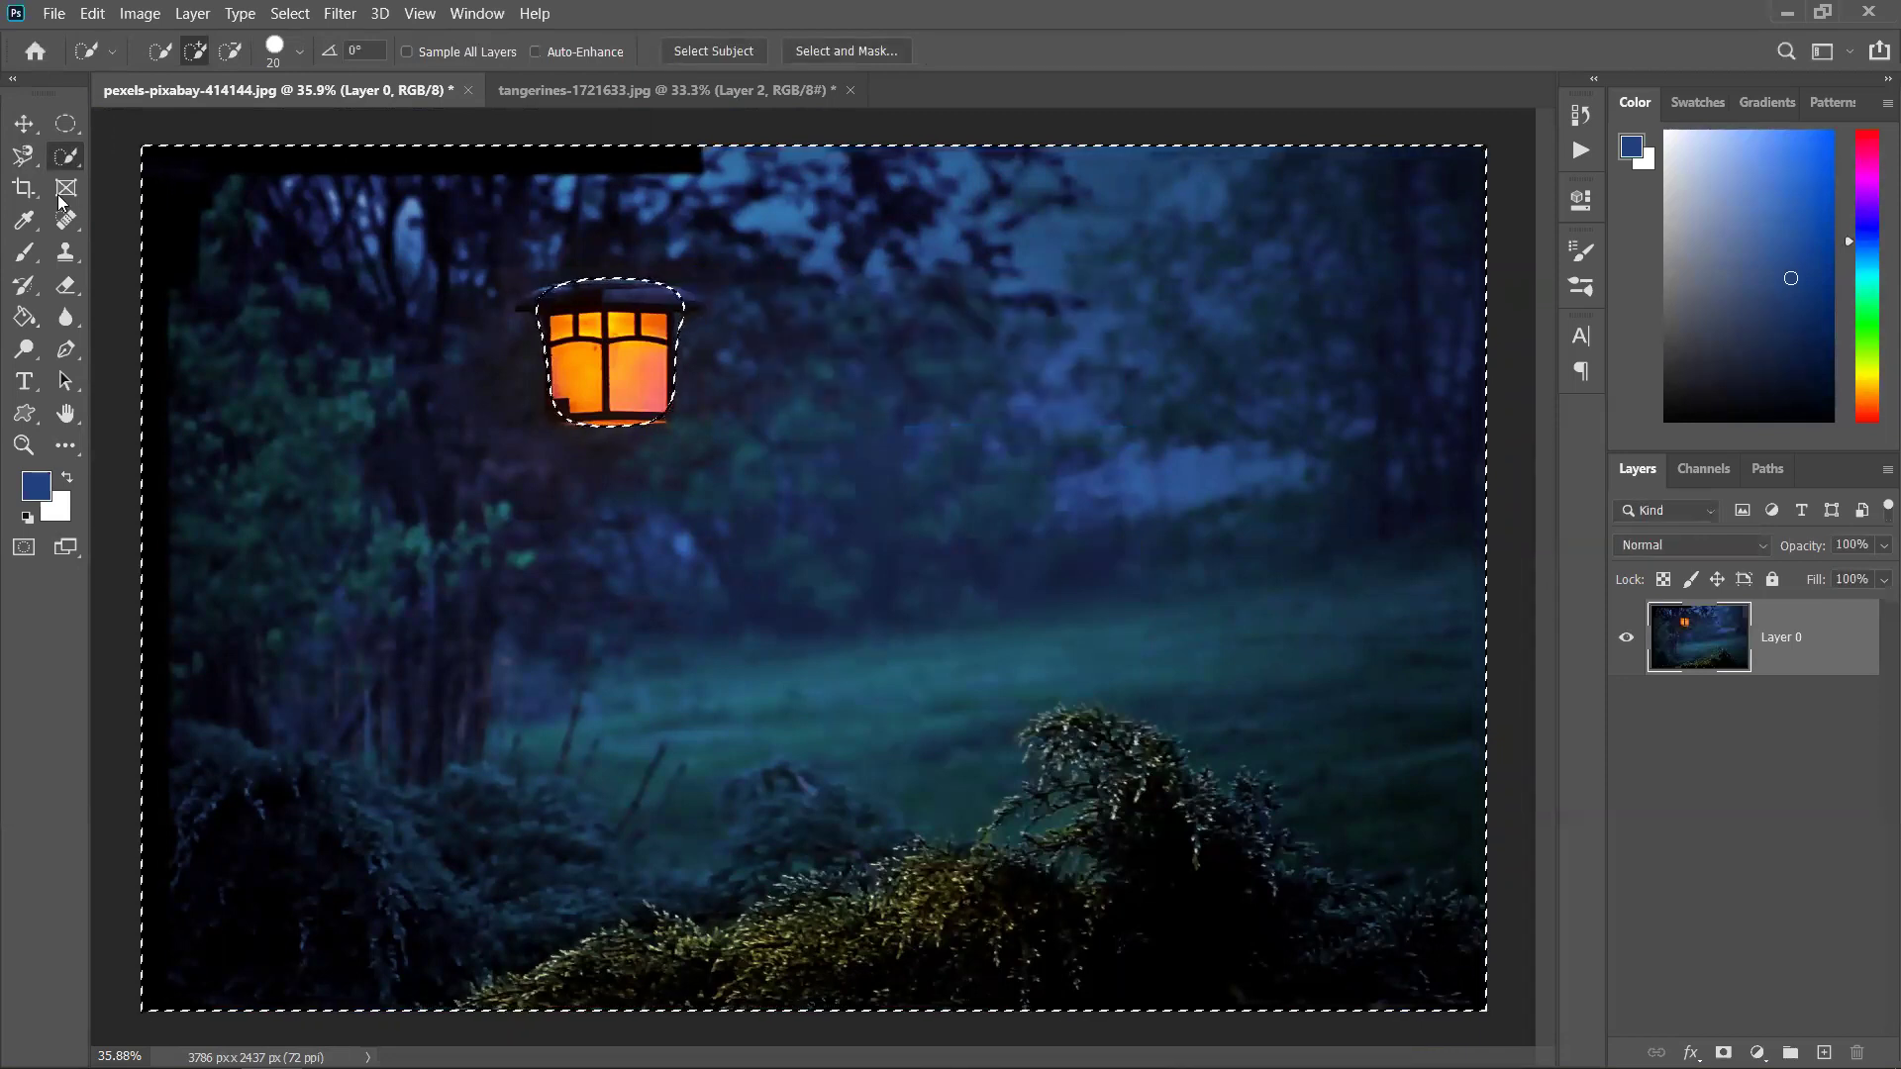
# Copy the feathered background into tangerines-1721633.jpg and scale it to 78.70% width and 72.84% height
pyautogui.press('v')
pyautogui.moveTo(831, 324); pyautogui.dragTo(752, 462)
pyautogui.hotkey('ctrl', '-')
pyautogui.moveTo(1284, 908); pyautogui.dragTo(1179, 835)
pyautogui.moveTo(877, 613); pyautogui.dragTo(1152, 589)
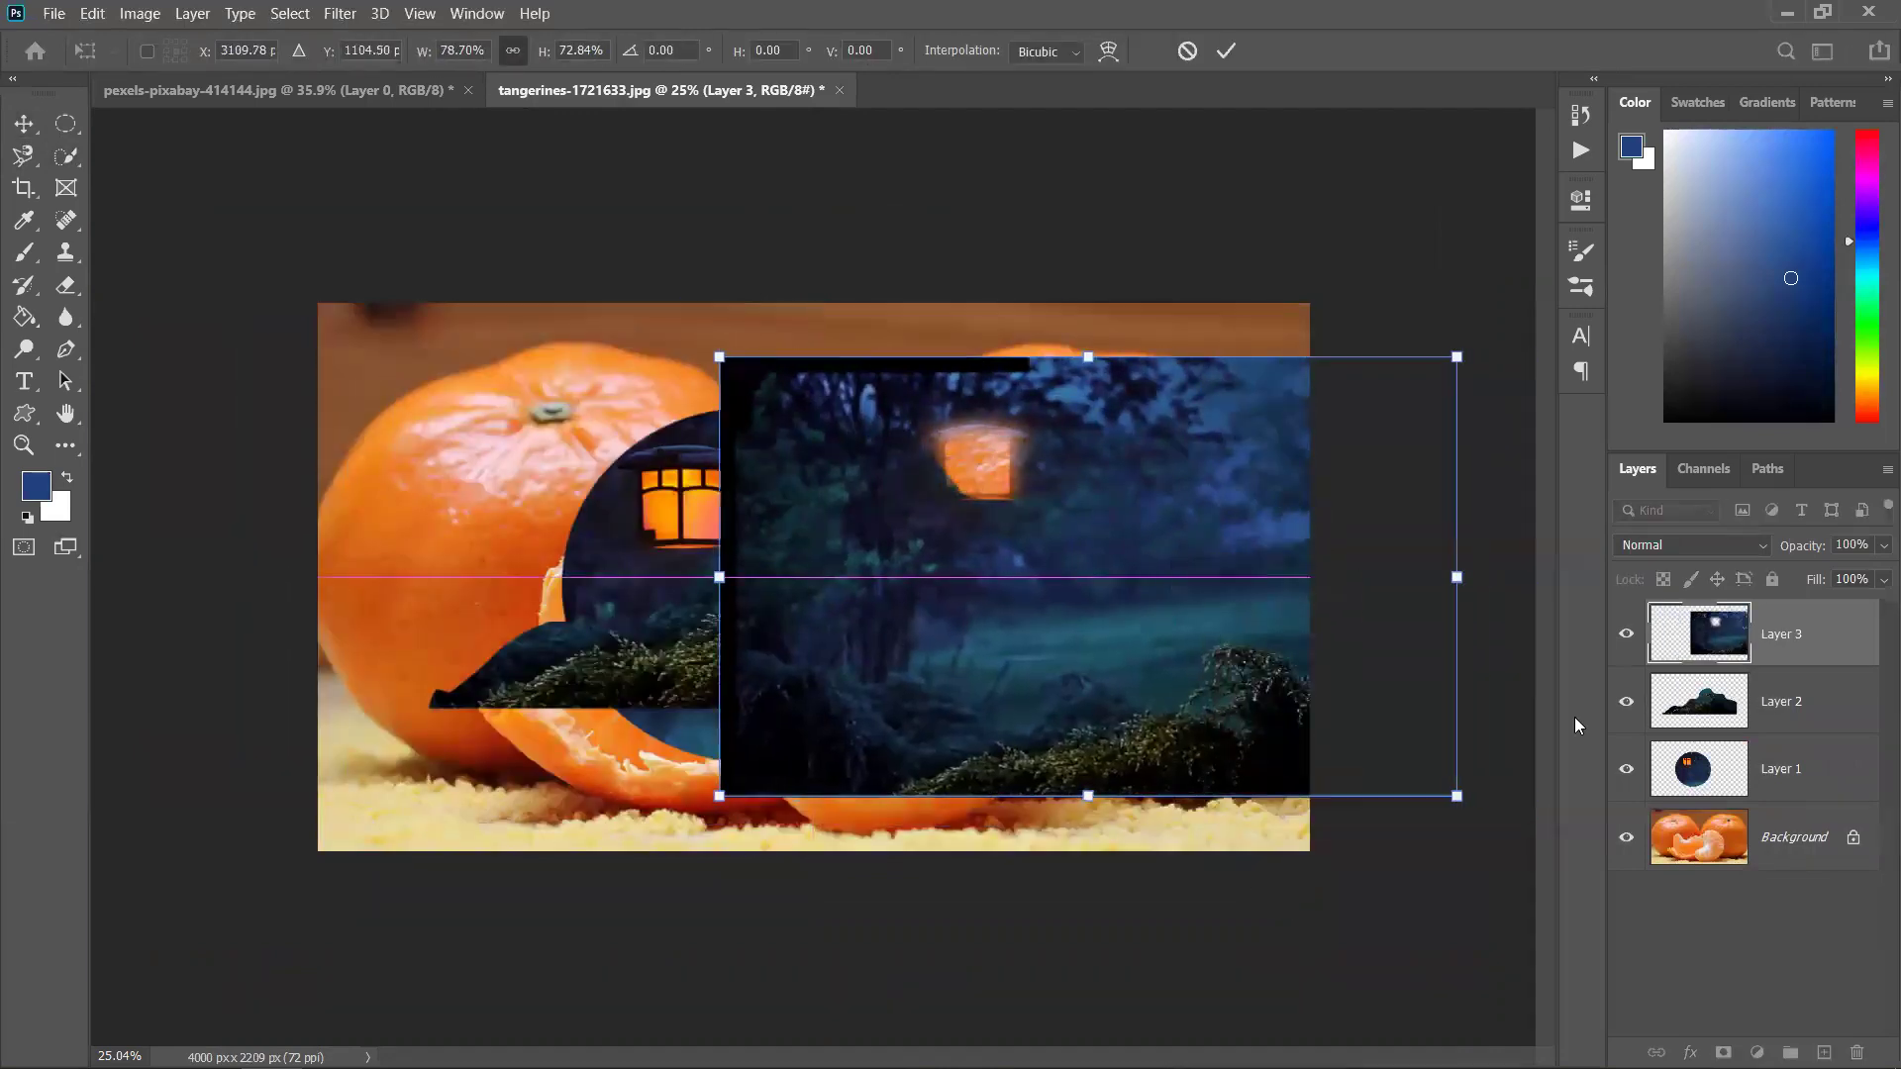
# Hide Layer 1 and Layer 2, and center the copied night background over the tangerines
pyautogui.click(1627, 769)
pyautogui.click(1627, 701)
pyautogui.moveTo(1143, 661); pyautogui.dragTo(871, 656)
pyautogui.scroll(5, 636, 443)
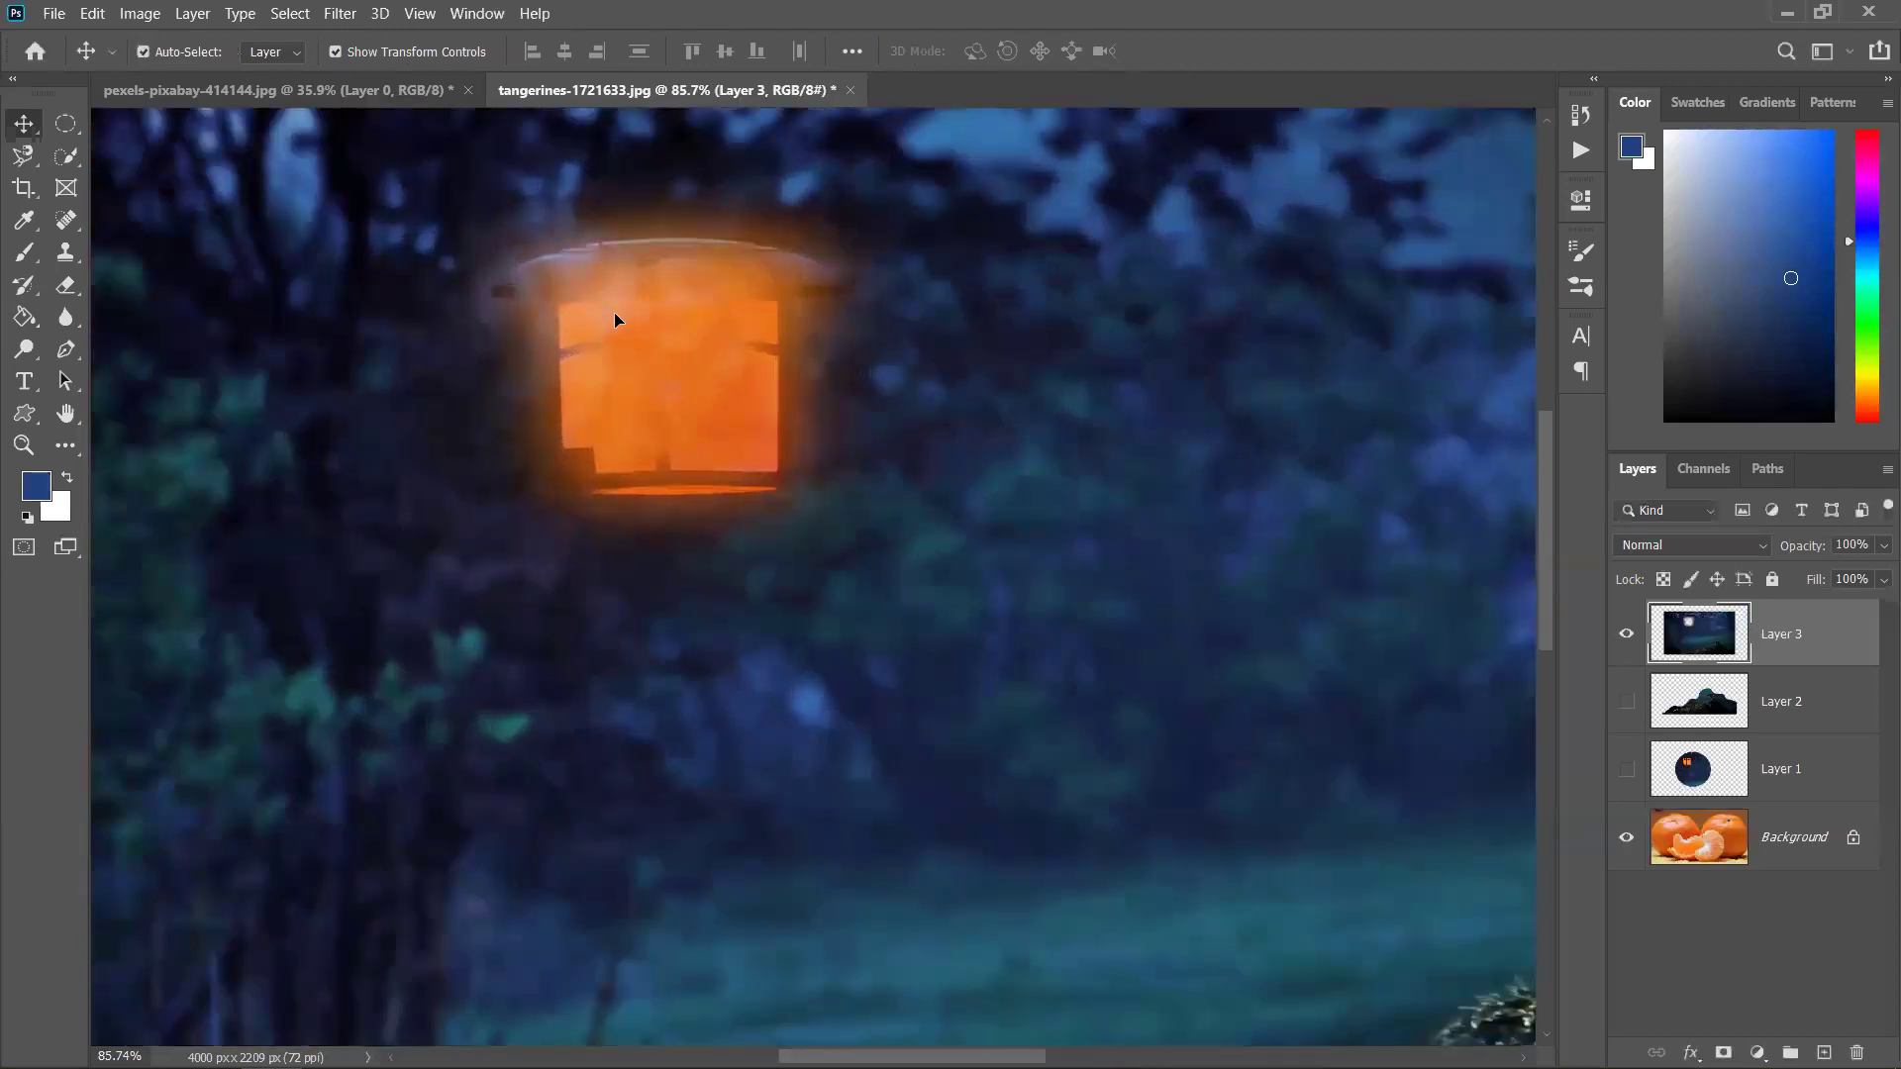
# In pexels-pixabay-414144.jpg, invert the feathered selection so that only the lantern is selected
pyautogui.click(346, 91)
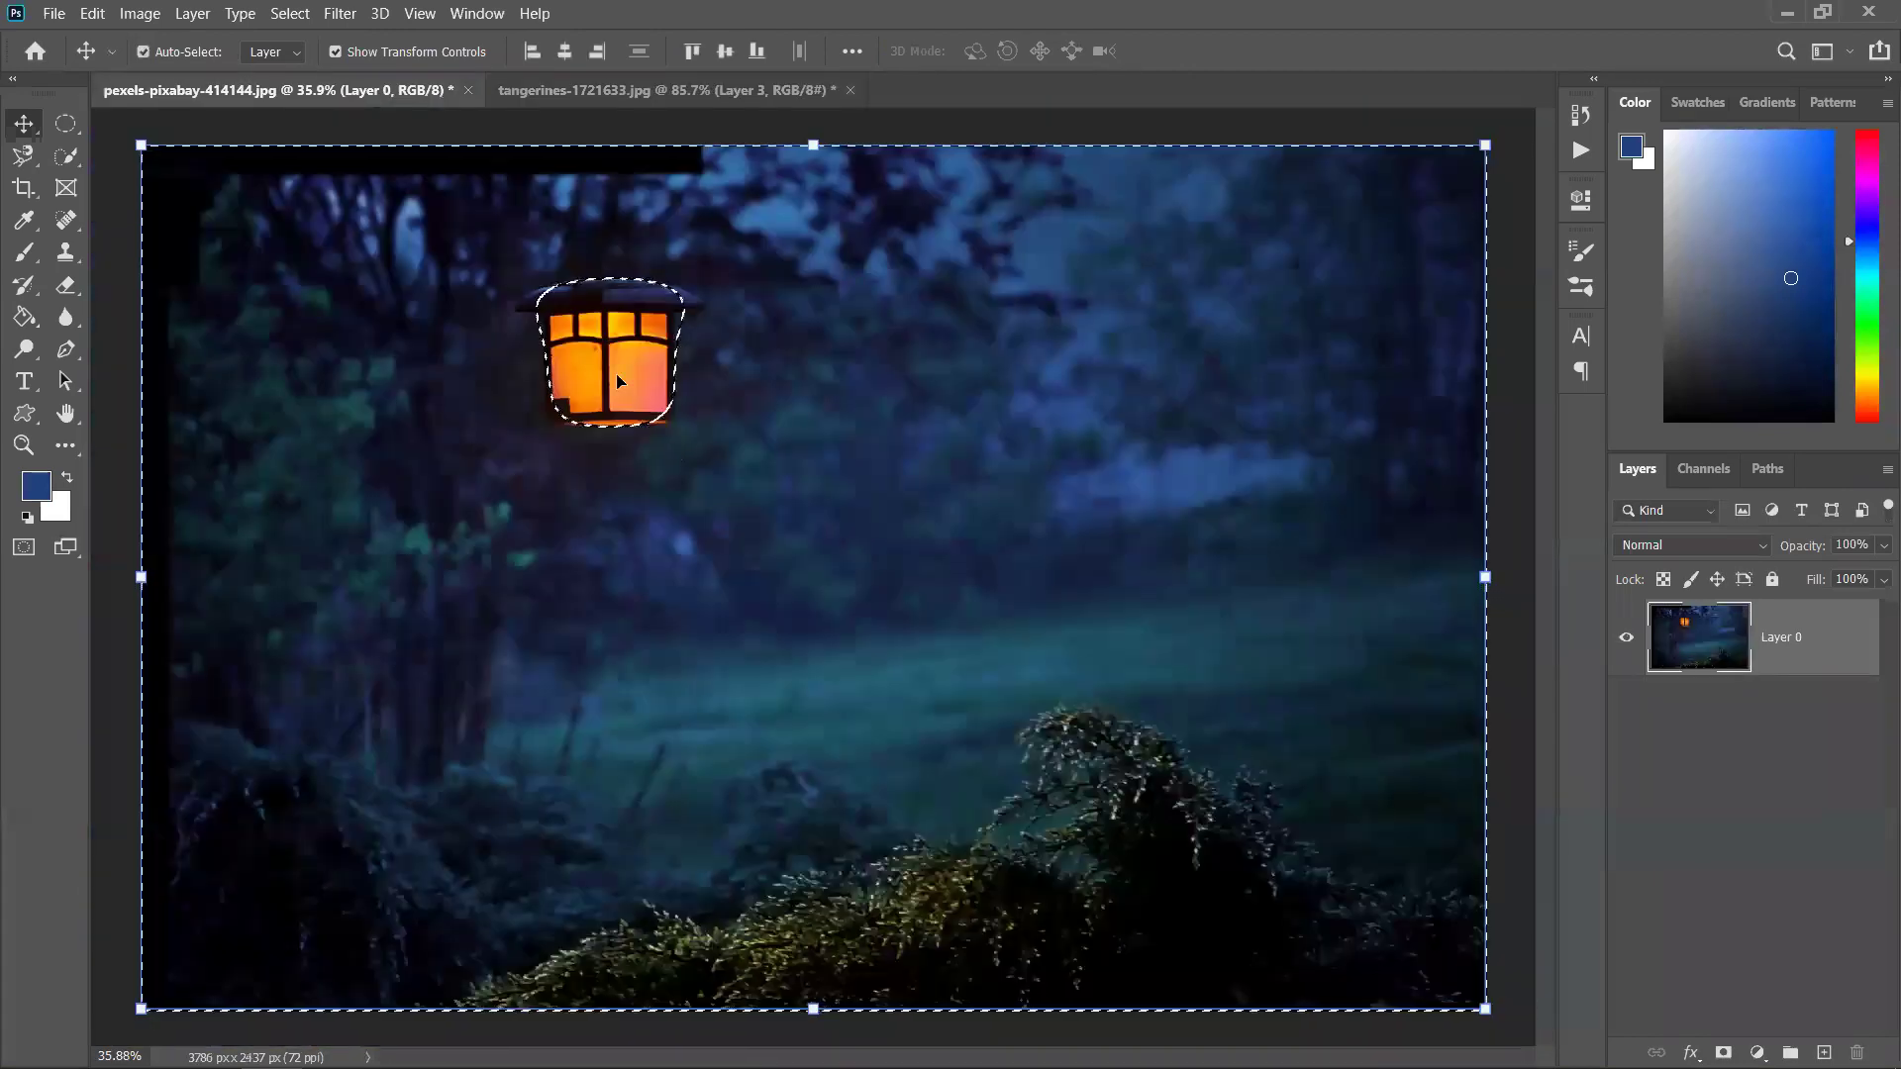
pyautogui.rightClick(702, 340)
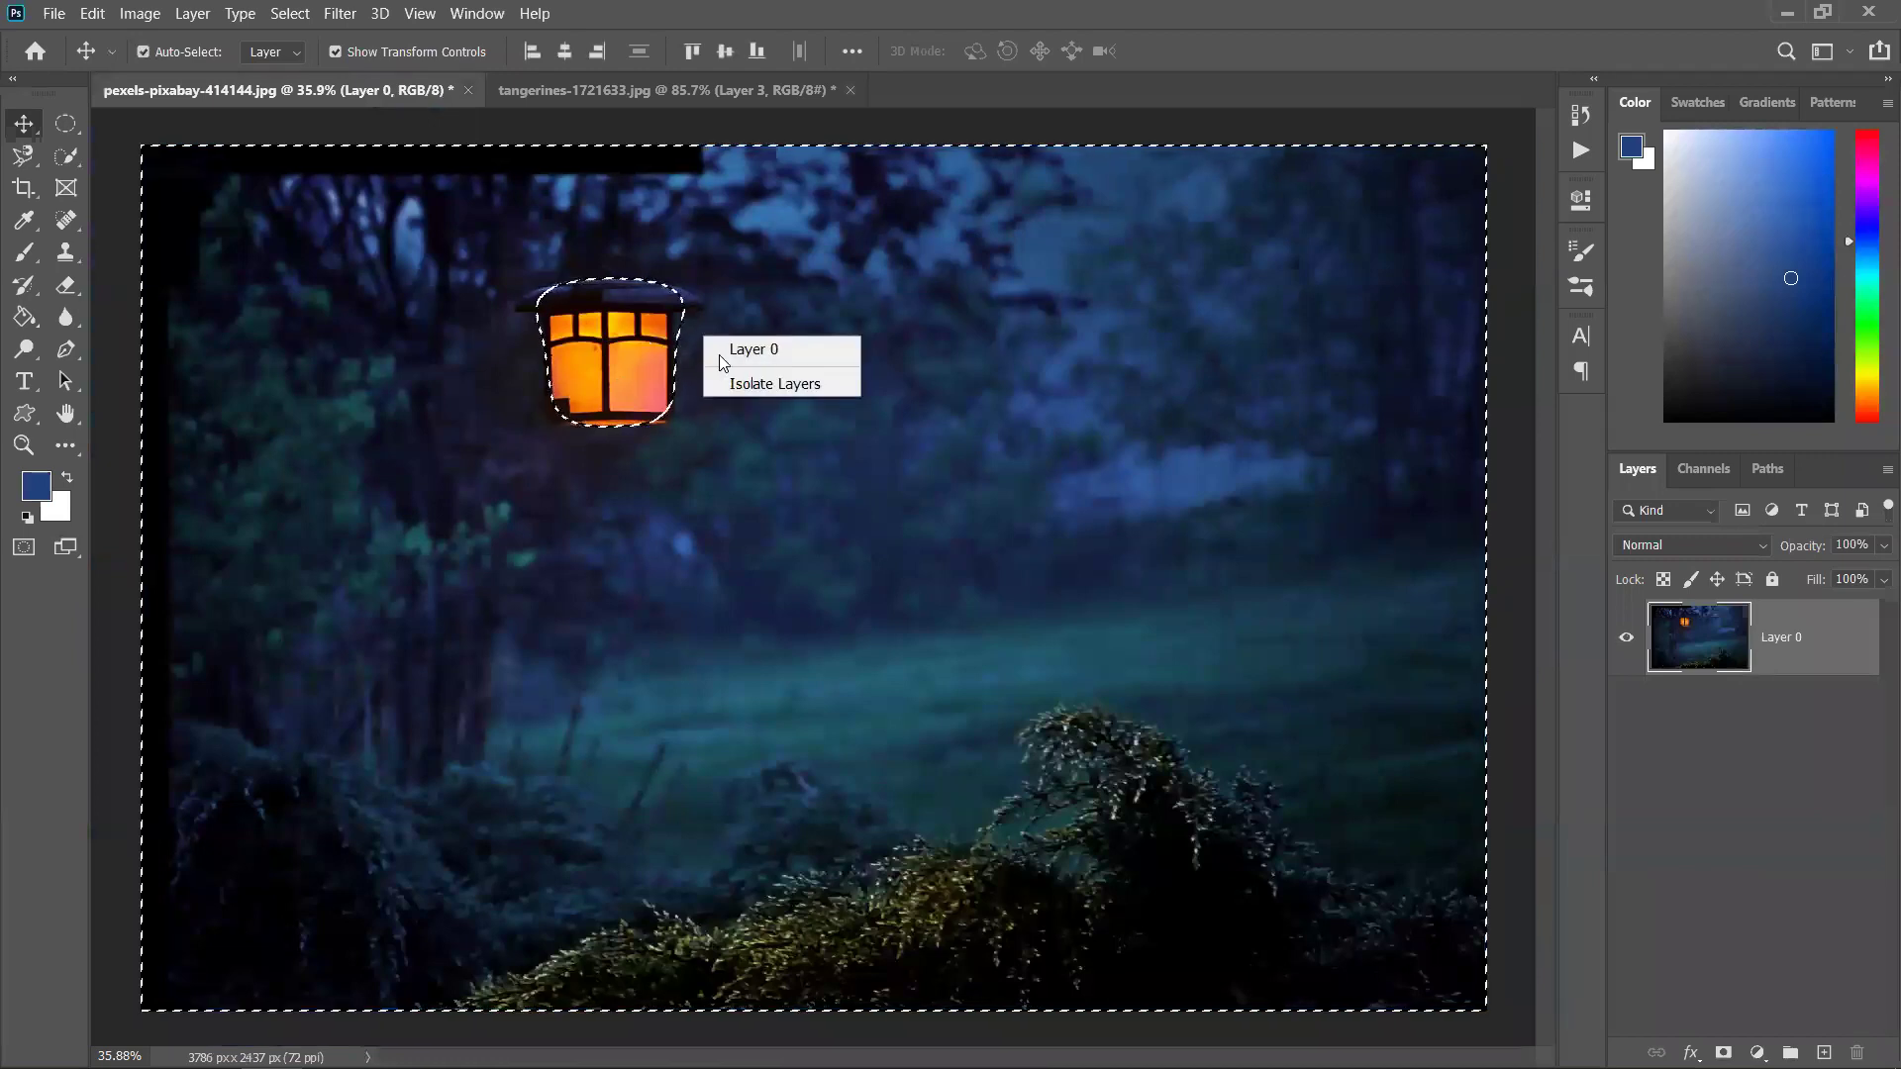
pyautogui.click(70, 155)
pyautogui.rightClick(919, 398)
pyautogui.click(774, 334)
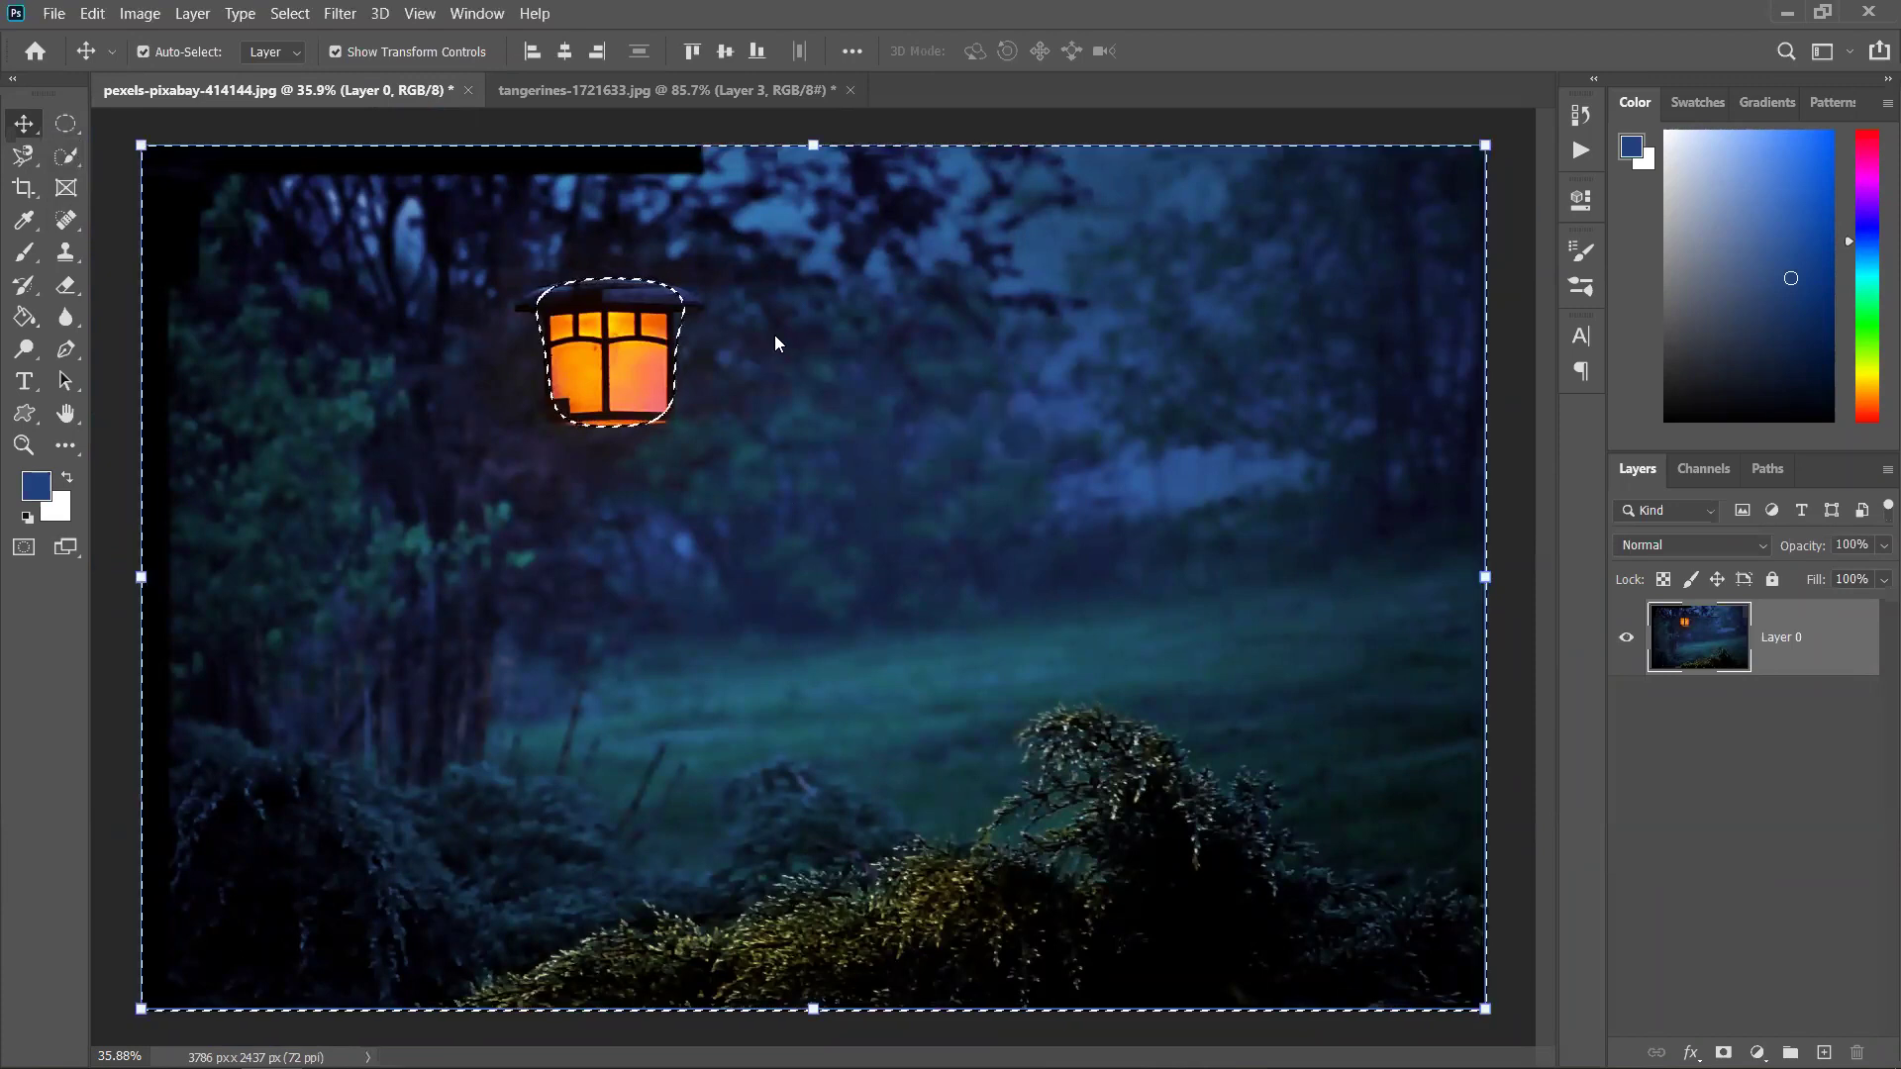
pyautogui.press('Escape')
pyautogui.click(63, 158)
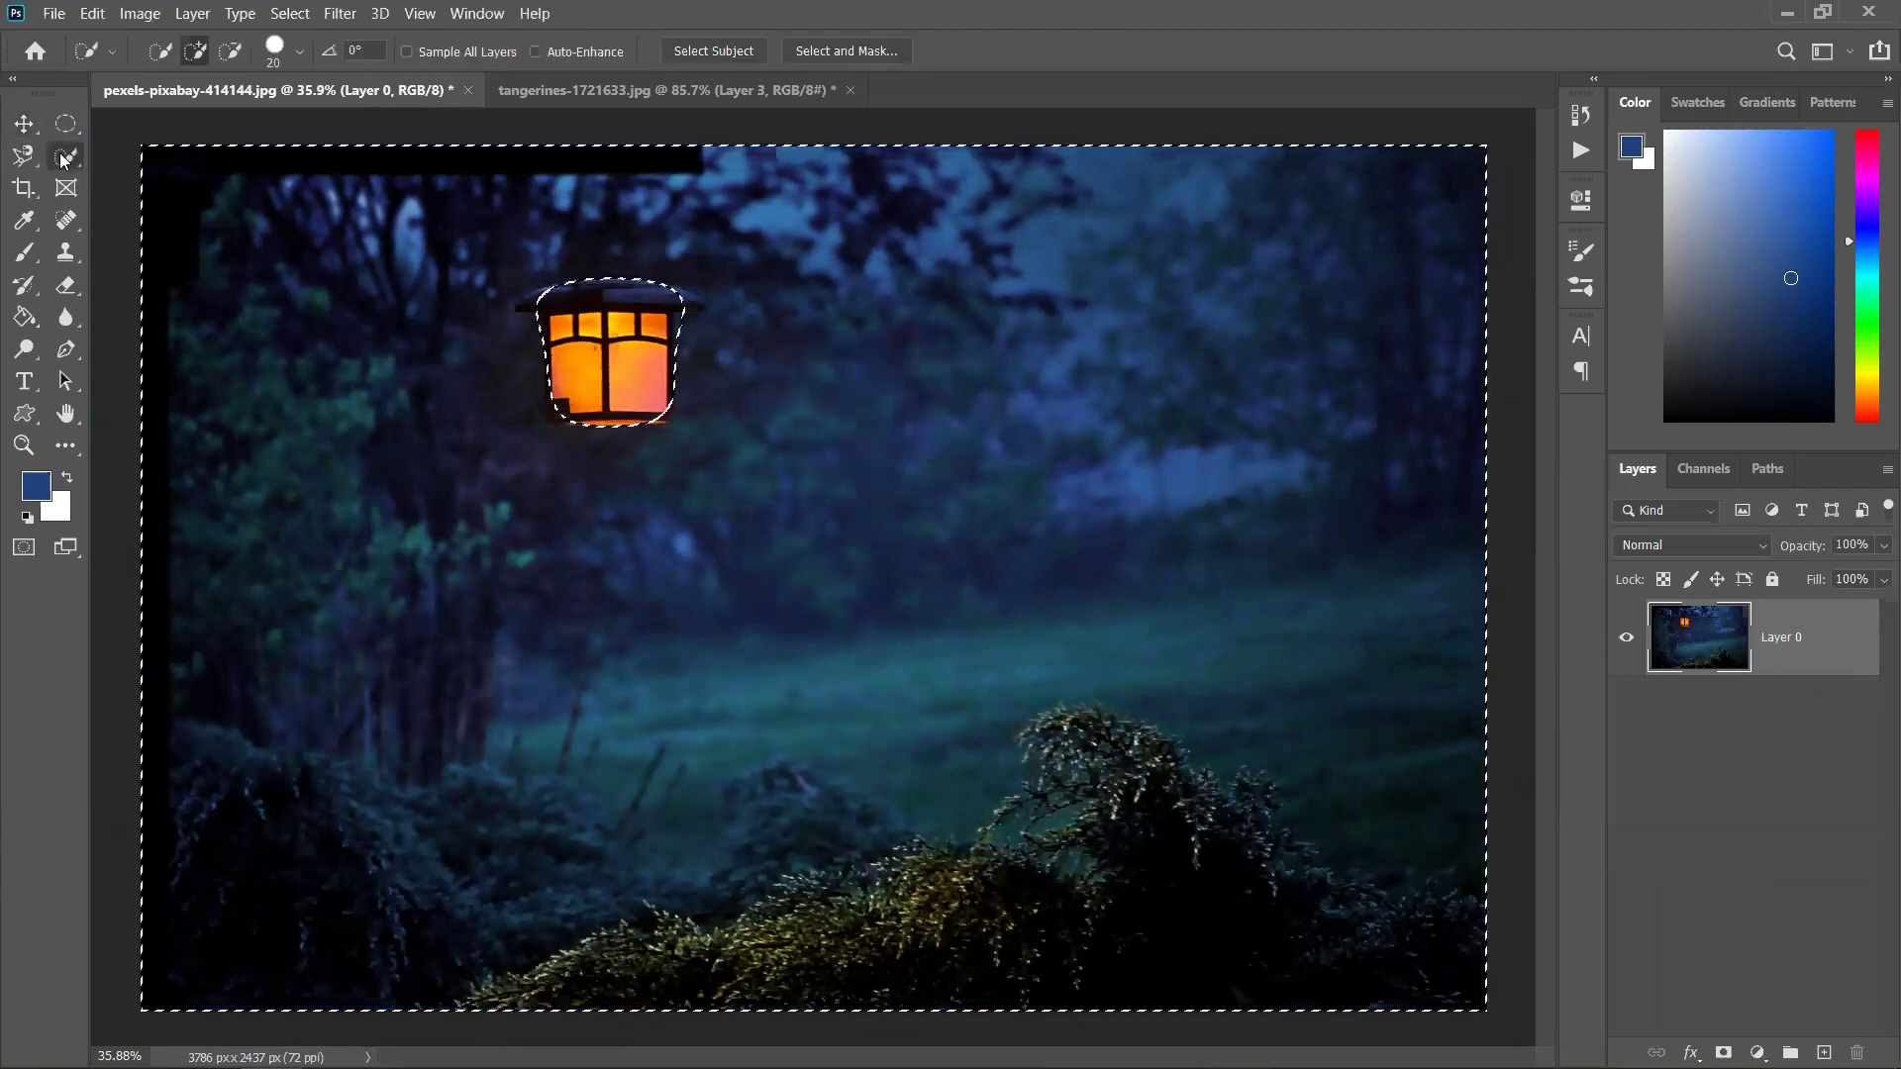
pyautogui.rightClick(761, 343)
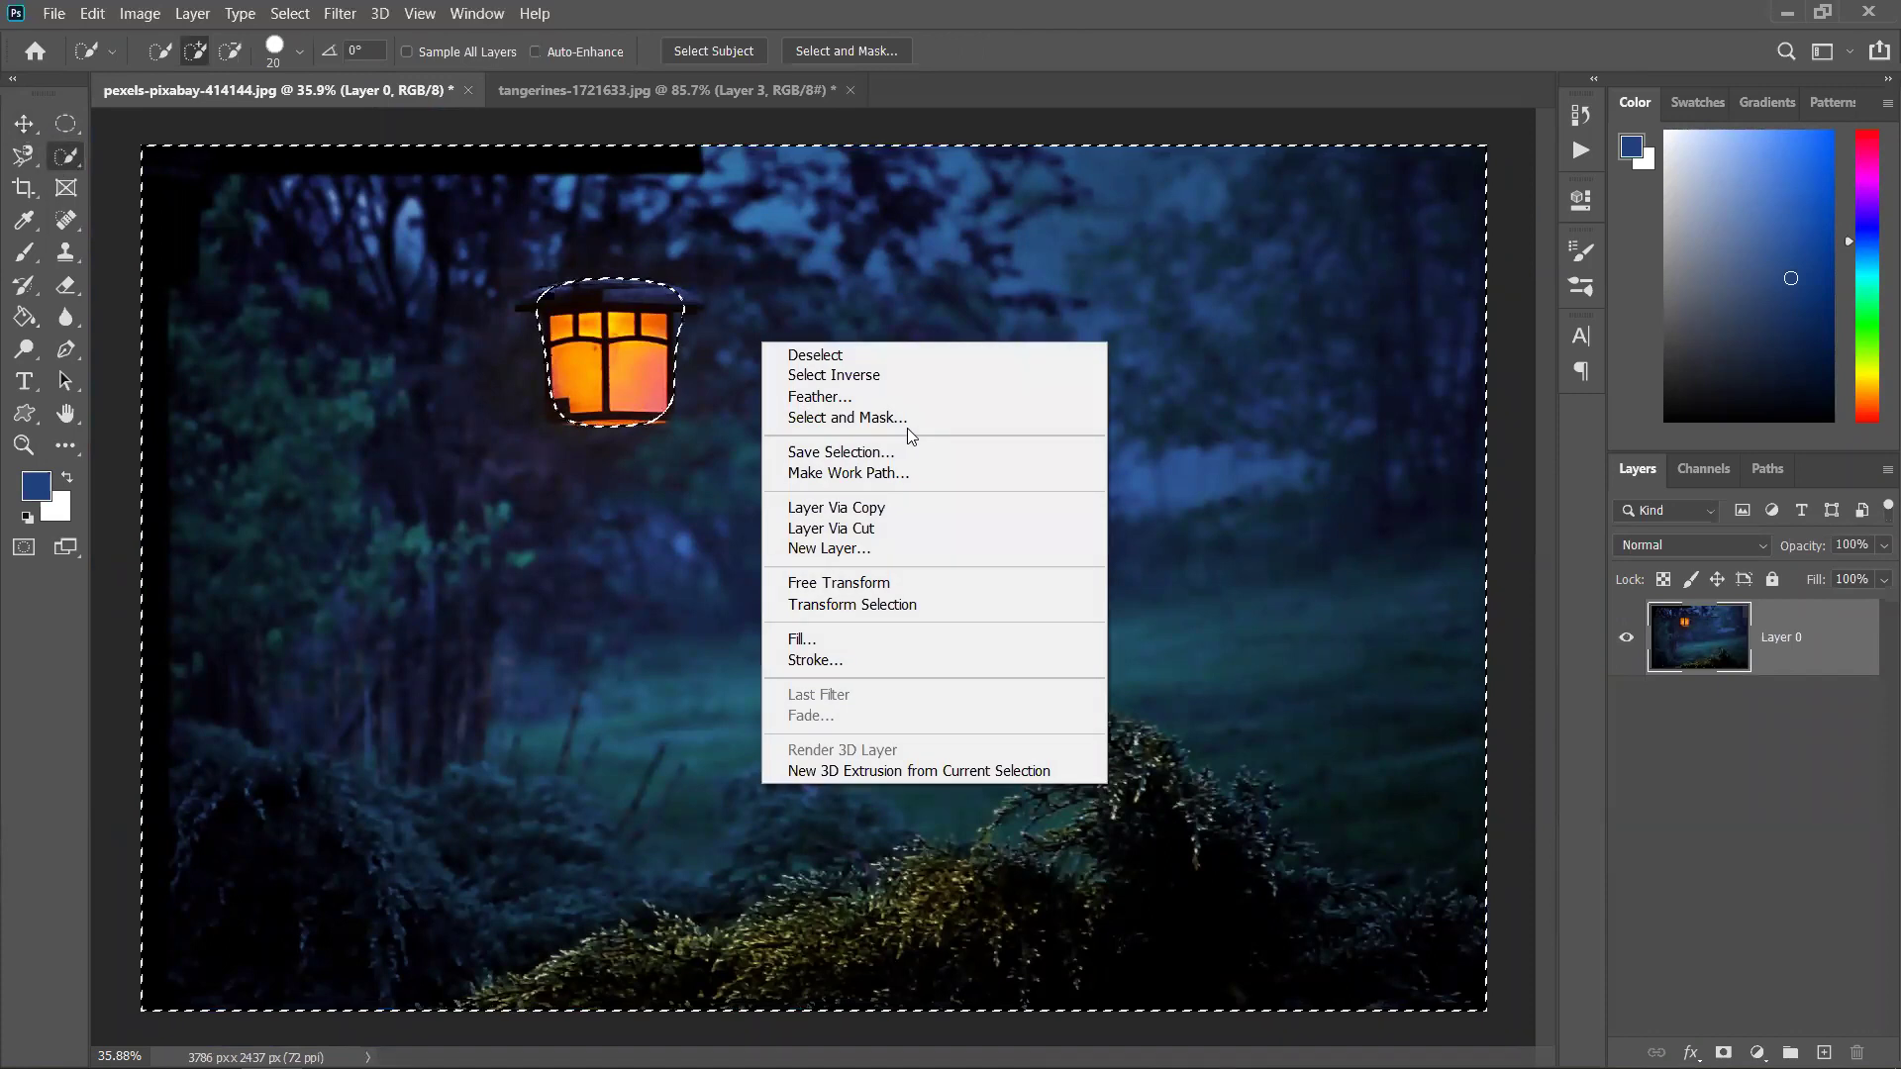
pyautogui.click(830, 378)
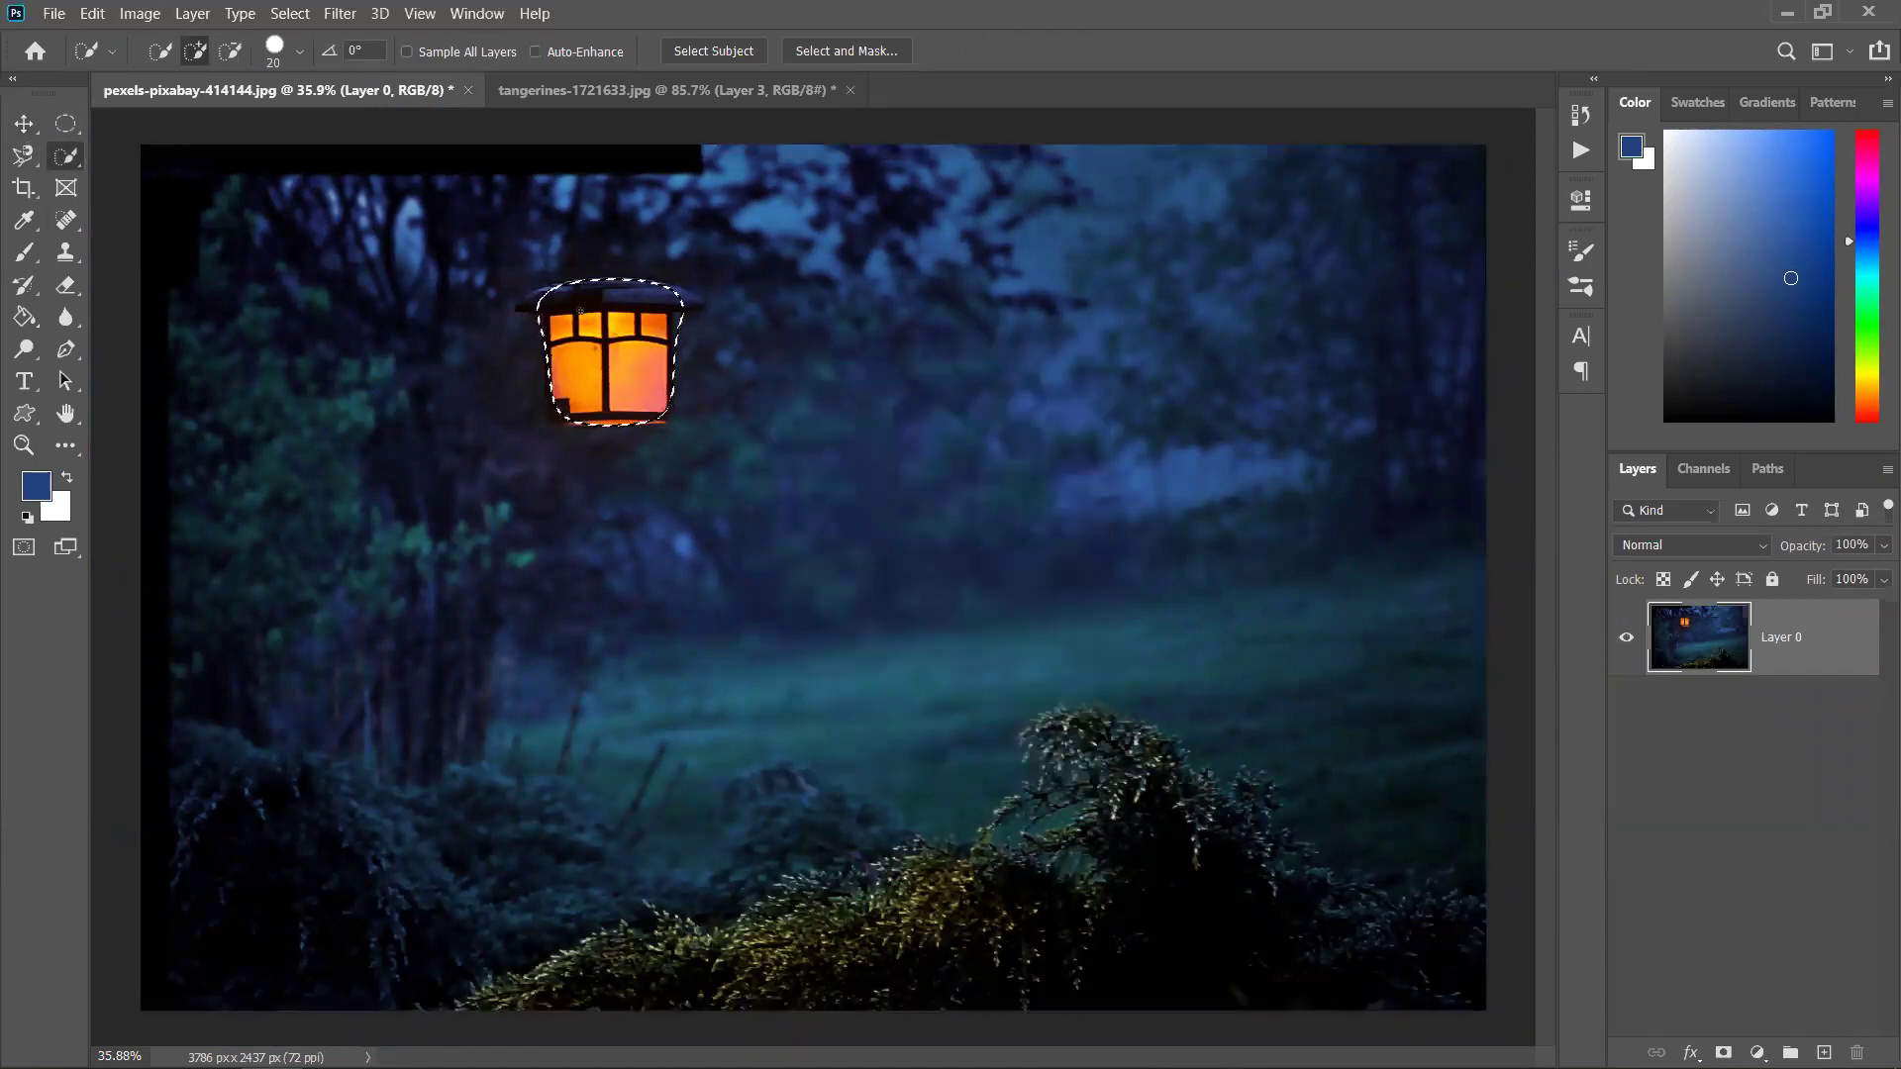
# Copy the feathered lantern into tangerines-1721633.jpg and place it below and to the right of the background's blurred cutout
pyautogui.moveTo(607, 355); pyautogui.dragTo(809, 498)
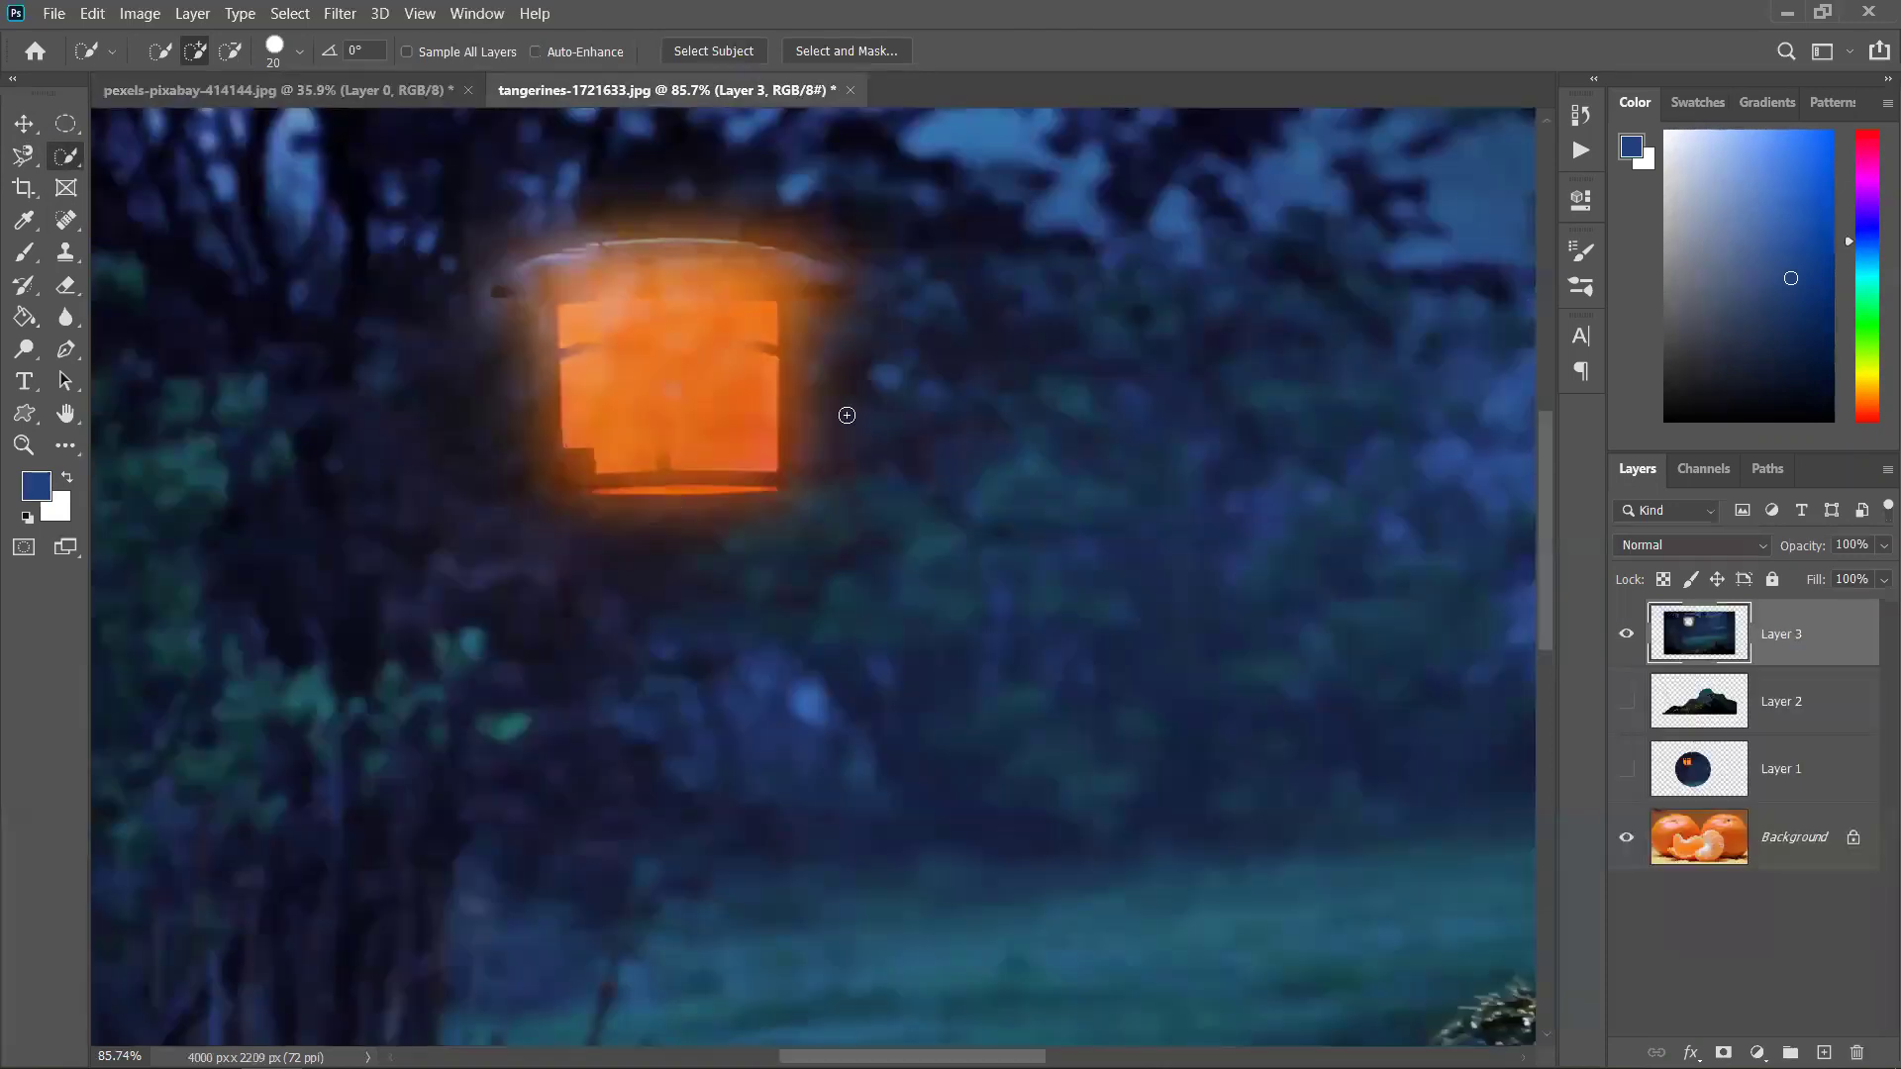
pyautogui.moveTo(846, 416); pyautogui.dragTo(847, 417)
pyautogui.click(25, 118)
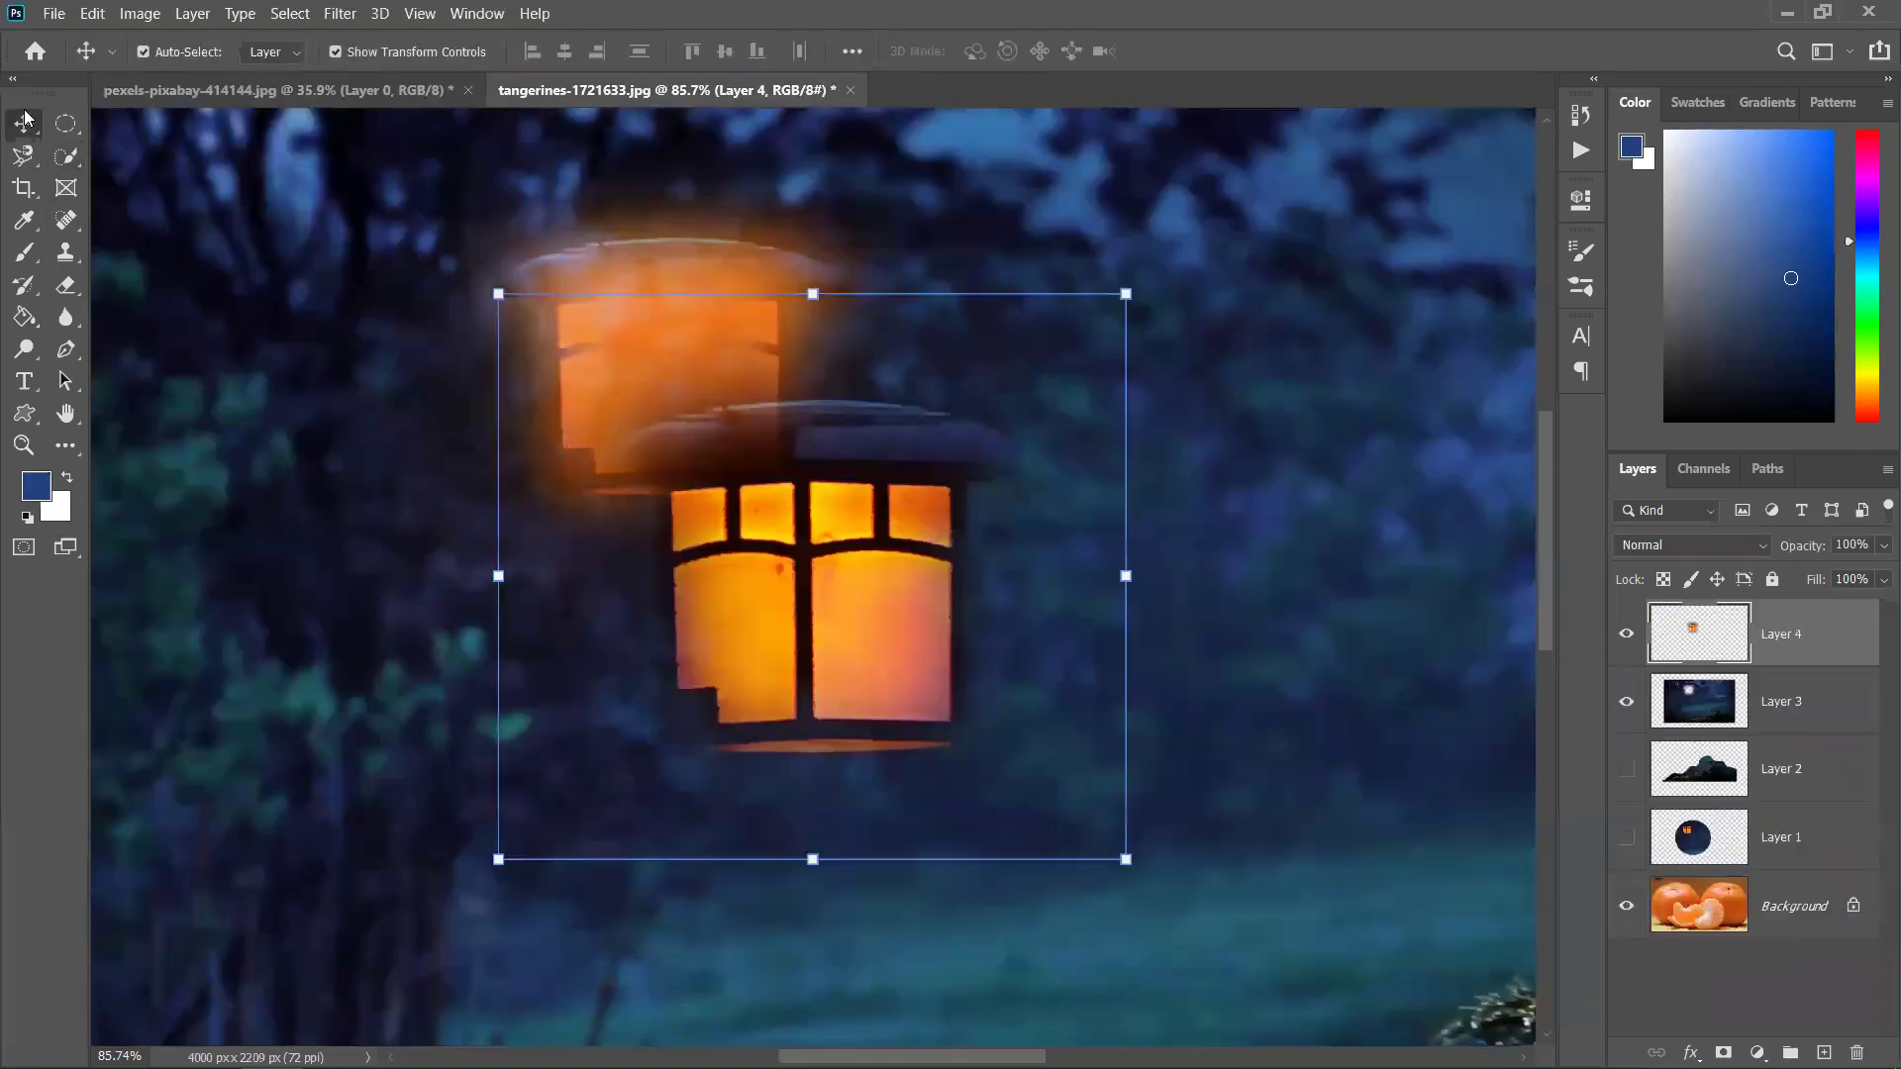
pyautogui.moveTo(858, 573); pyautogui.dragTo(1247, 537)
pyautogui.moveTo(1150, 579); pyautogui.dragTo(1203, 674)
pyautogui.scroll(-5, 1212, 666)
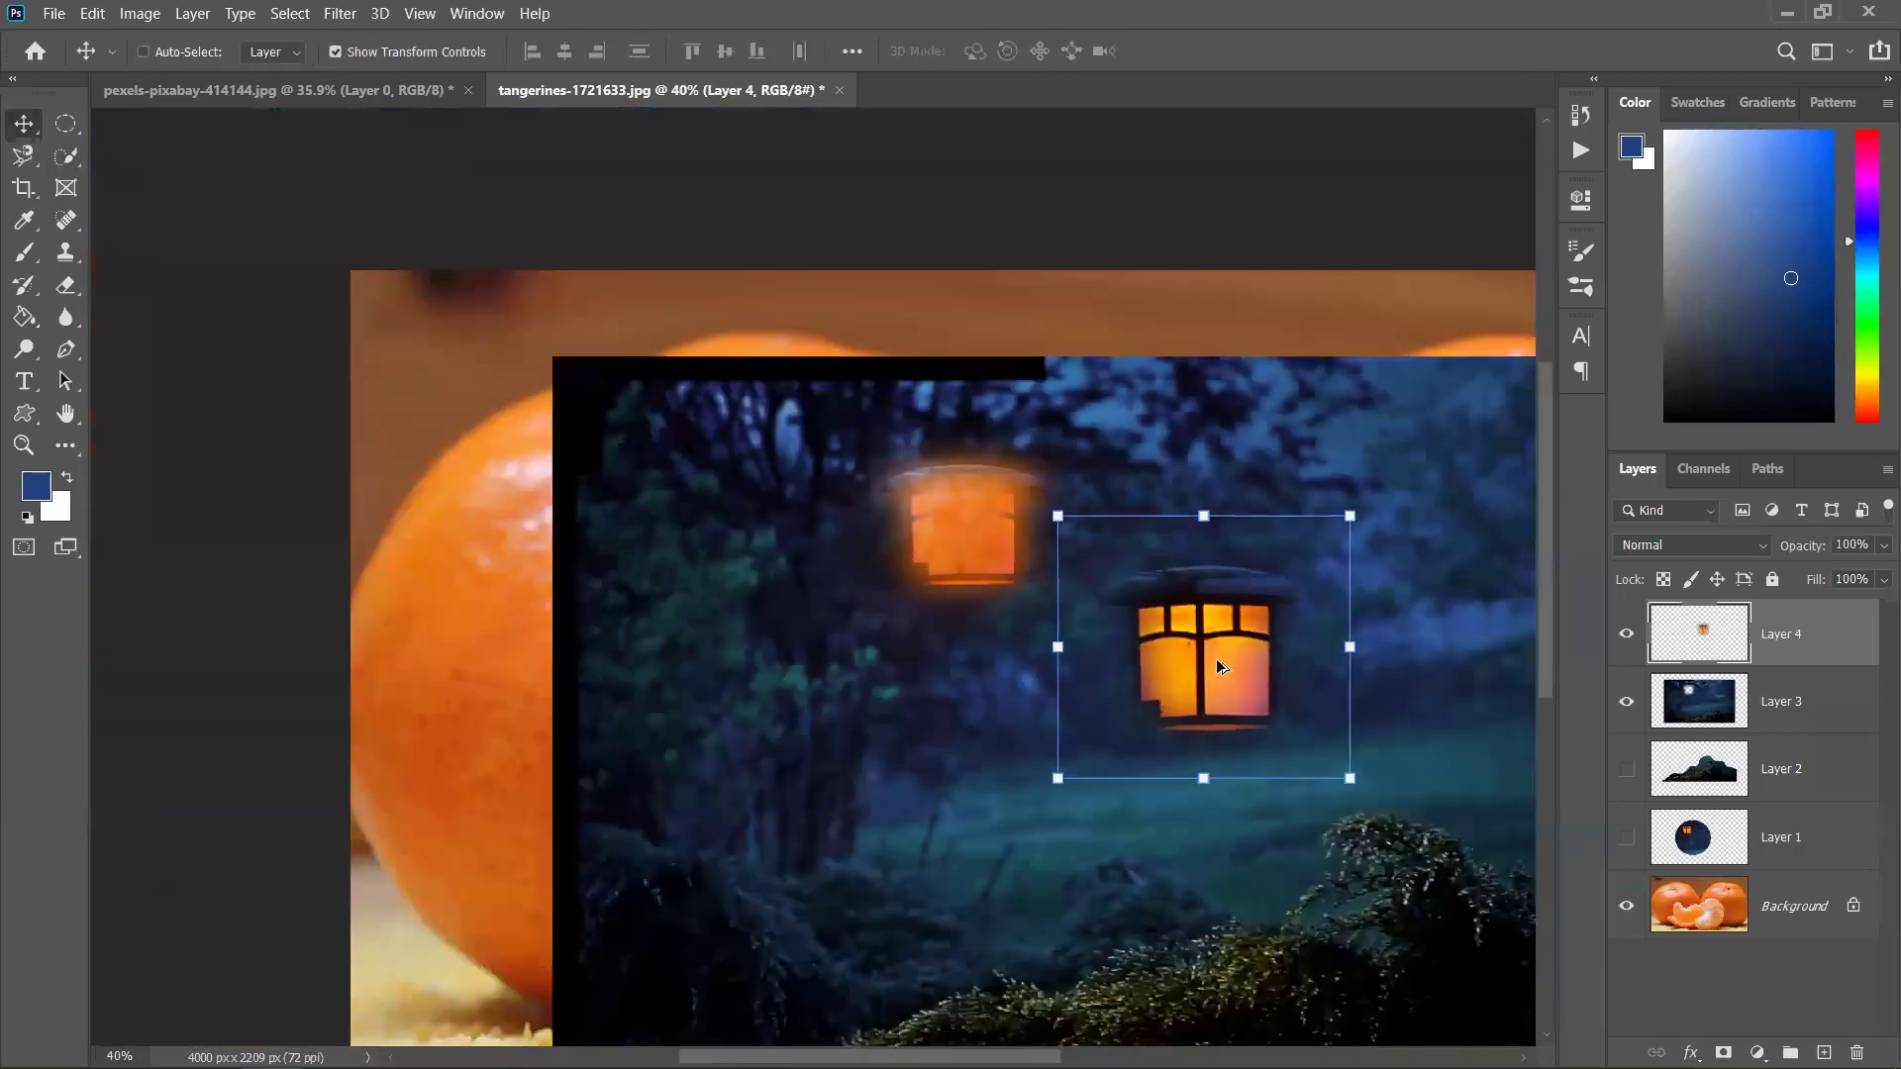
pyautogui.scroll(-2, 1221, 665)
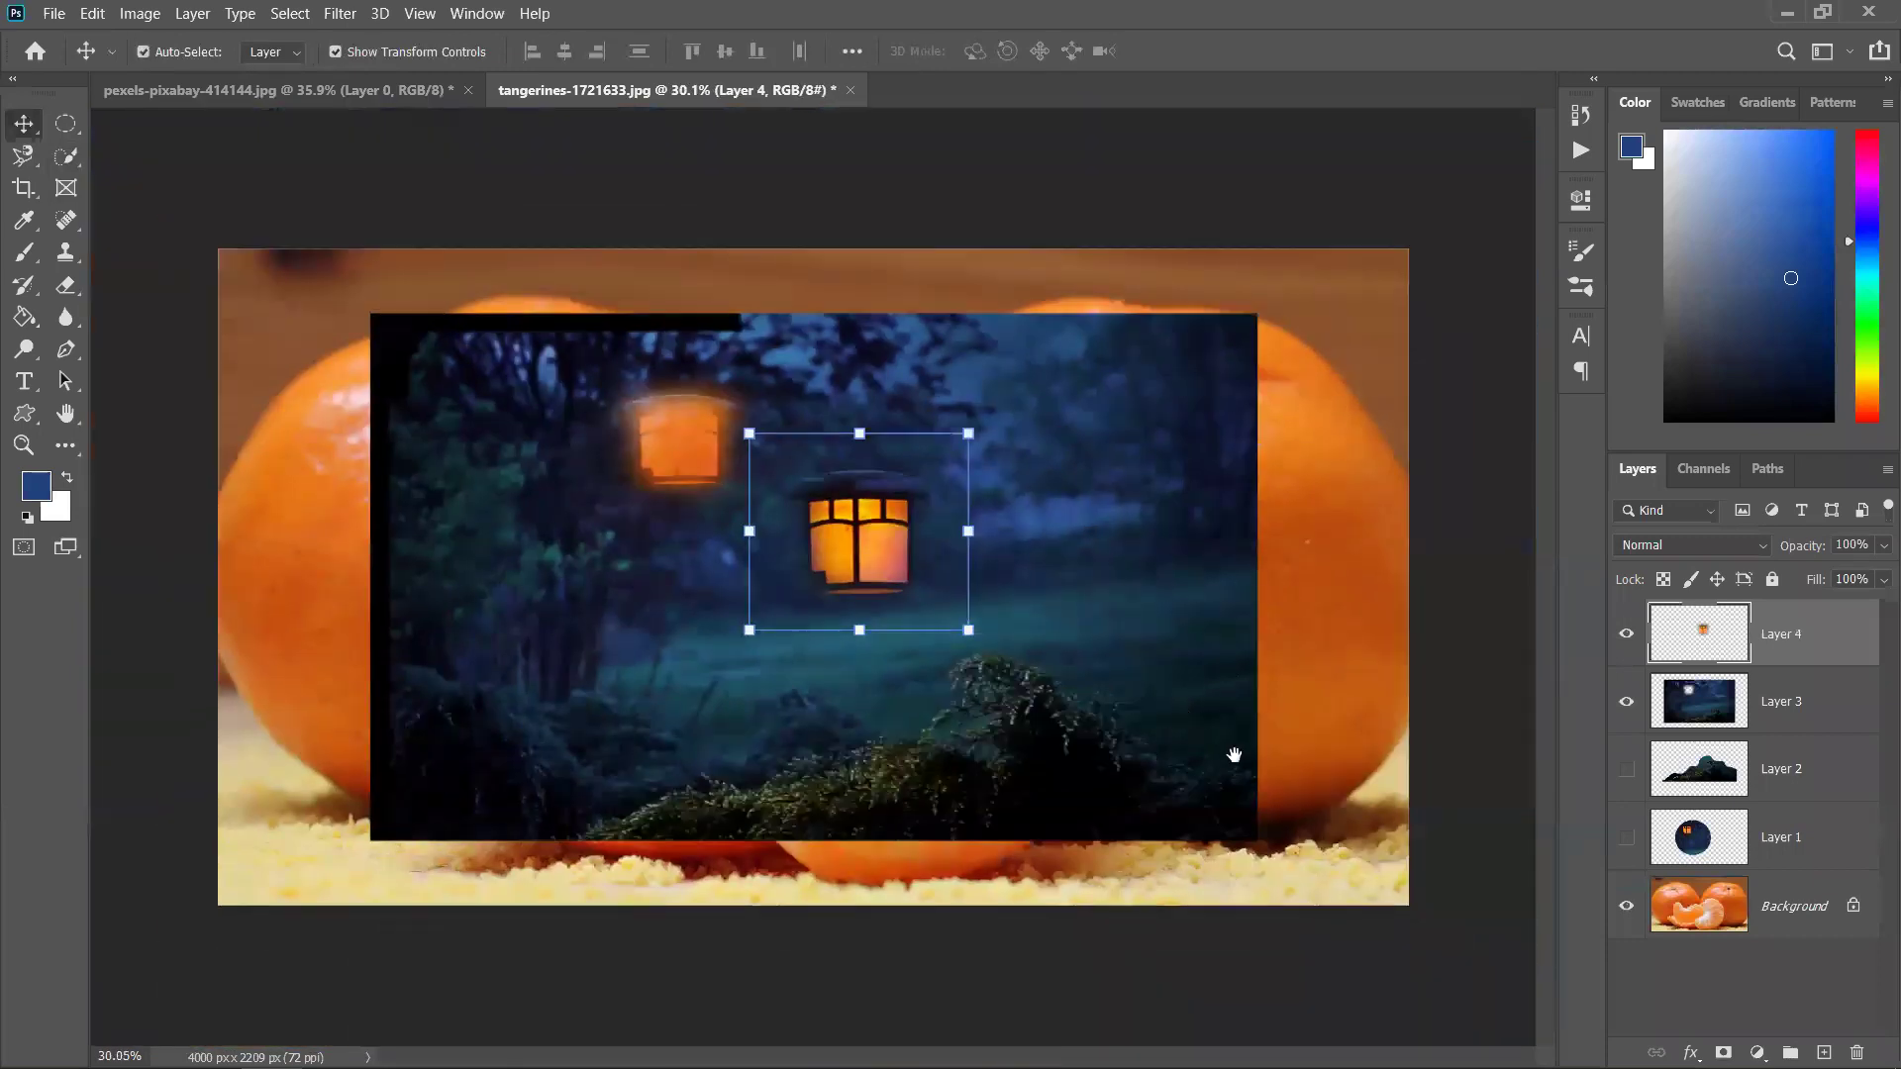
# Replace visible Layer 3 with Layer 1, placing the soft-edged lantern between the tangerines and the circular cutout over the right one
pyautogui.click(1625, 702)
pyautogui.moveTo(871, 542); pyautogui.dragTo(752, 508)
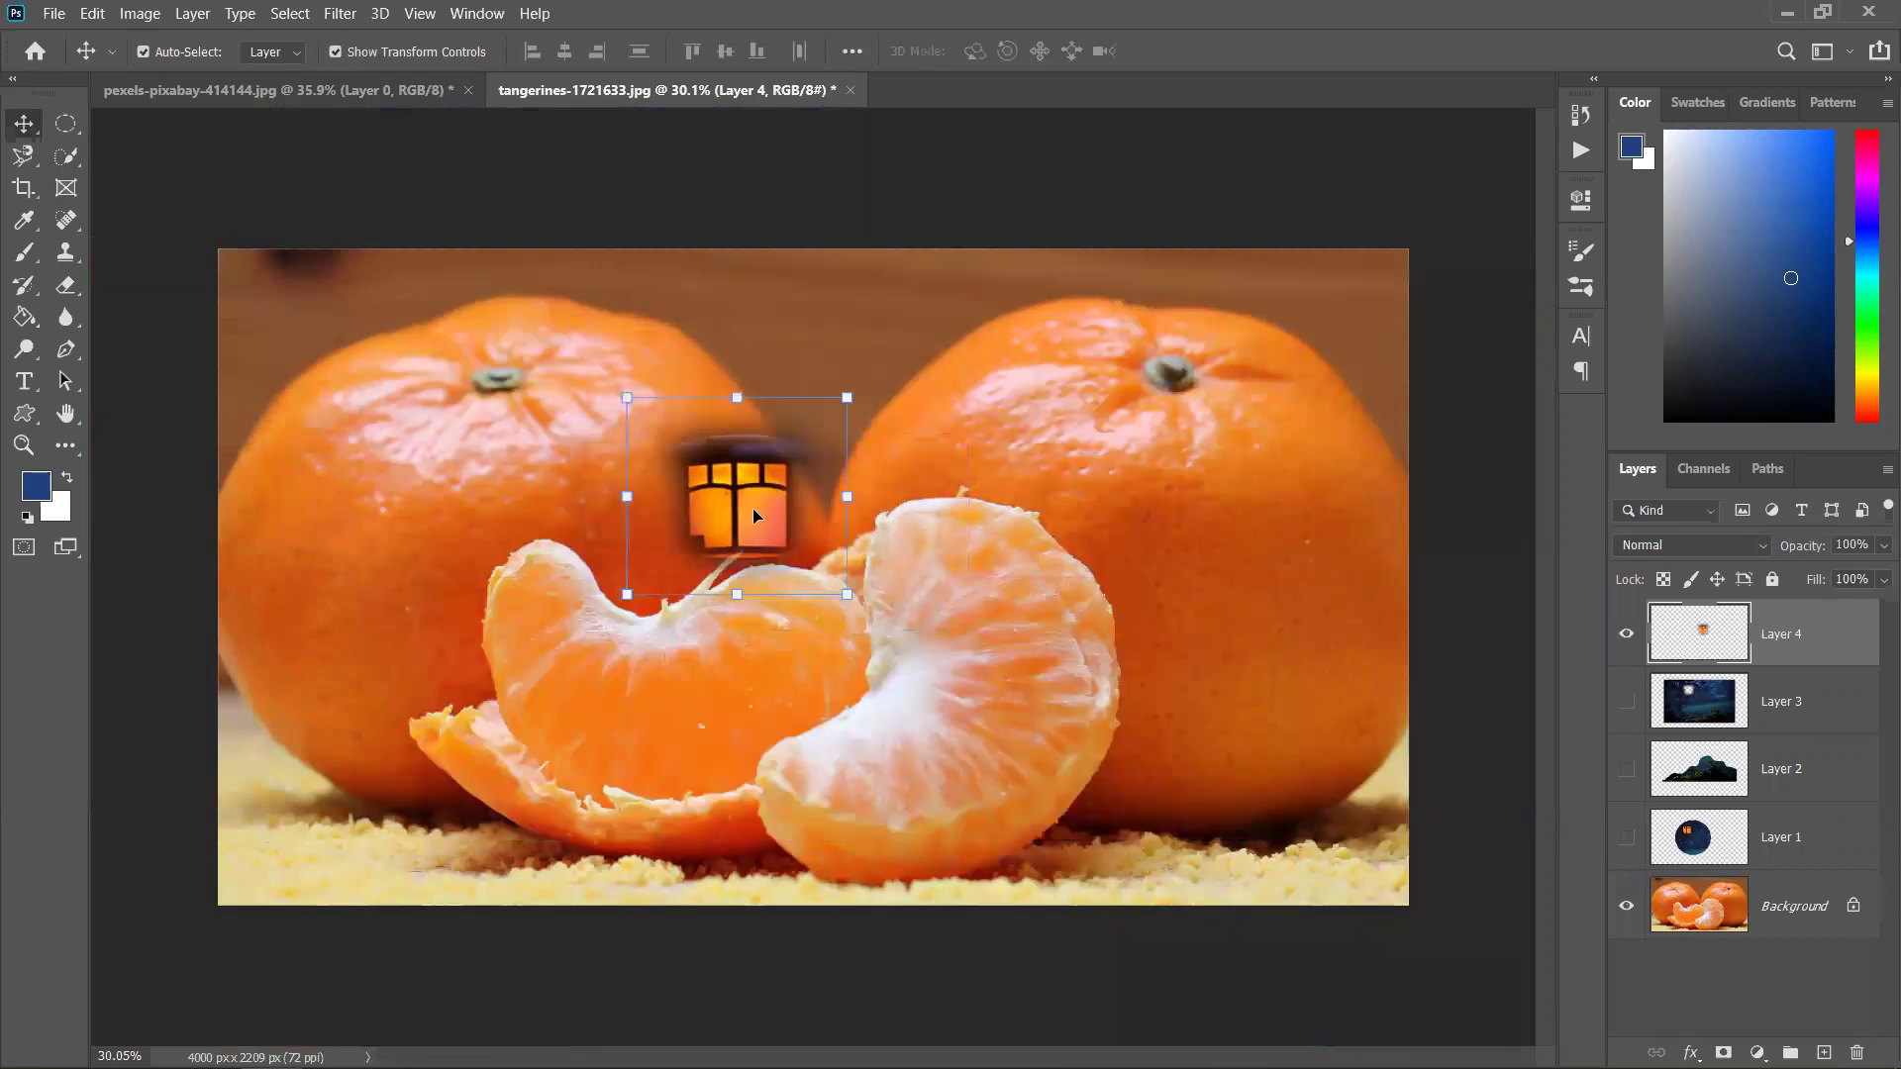
pyautogui.click(1625, 836)
pyautogui.click(1782, 837)
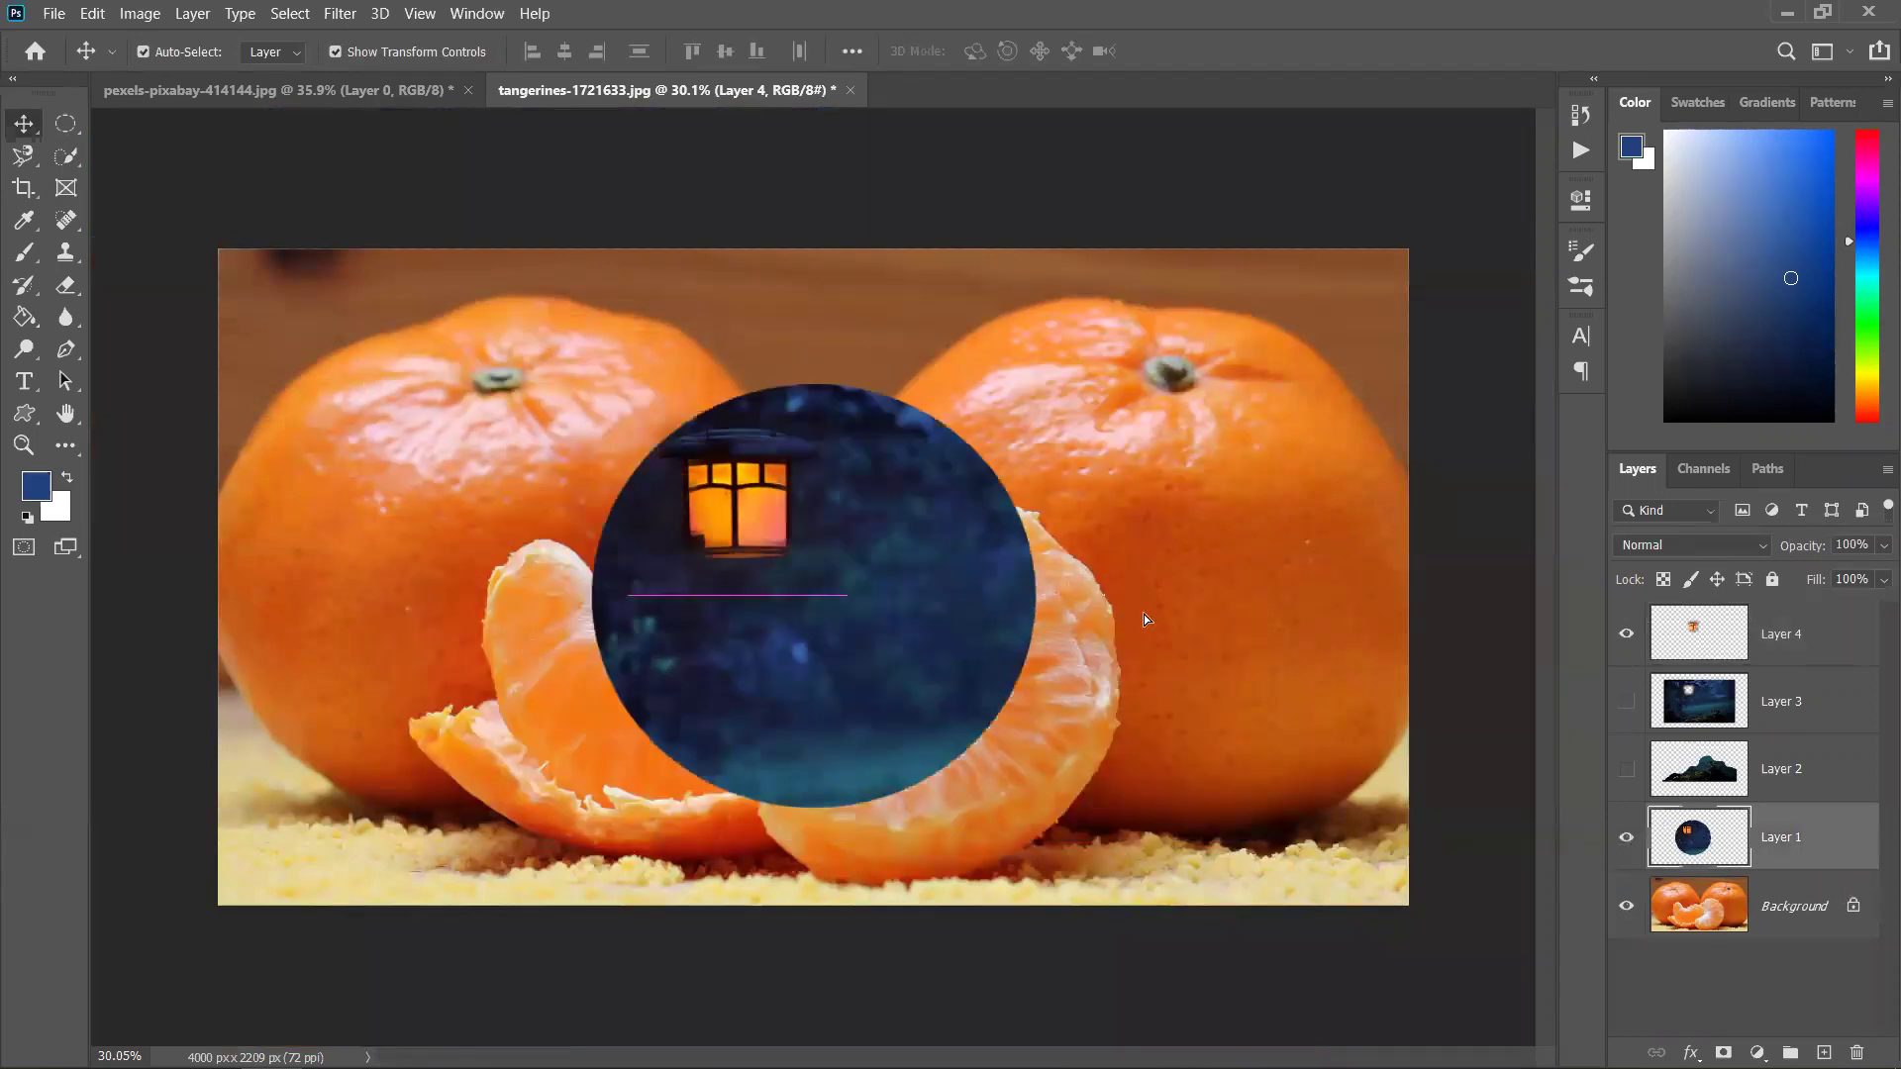
pyautogui.moveTo(811, 634); pyautogui.dragTo(1089, 492)
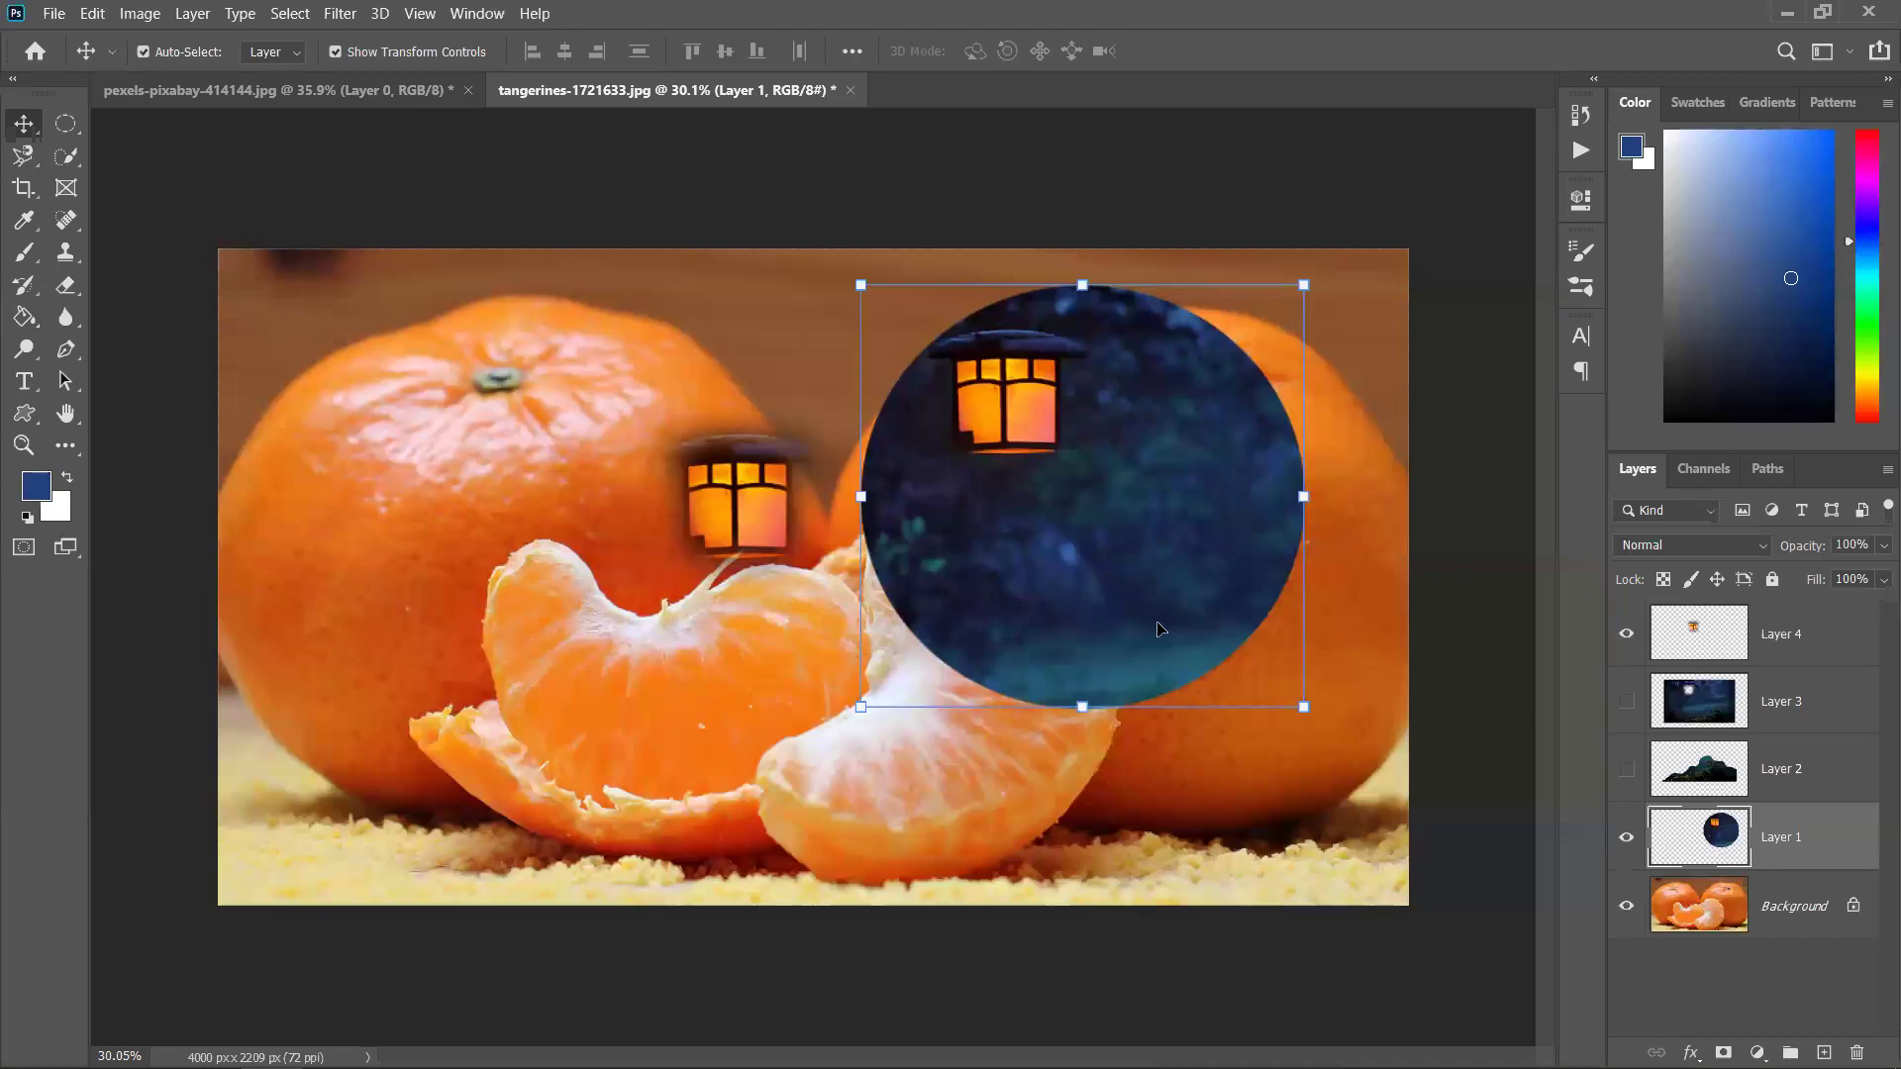
# Clear the selection in pexels-pixabay-414144.jpg and crop its canvas to about 6146 × 2437 px, extending left and keeping only the photo's left edge
pyautogui.click(269, 90)
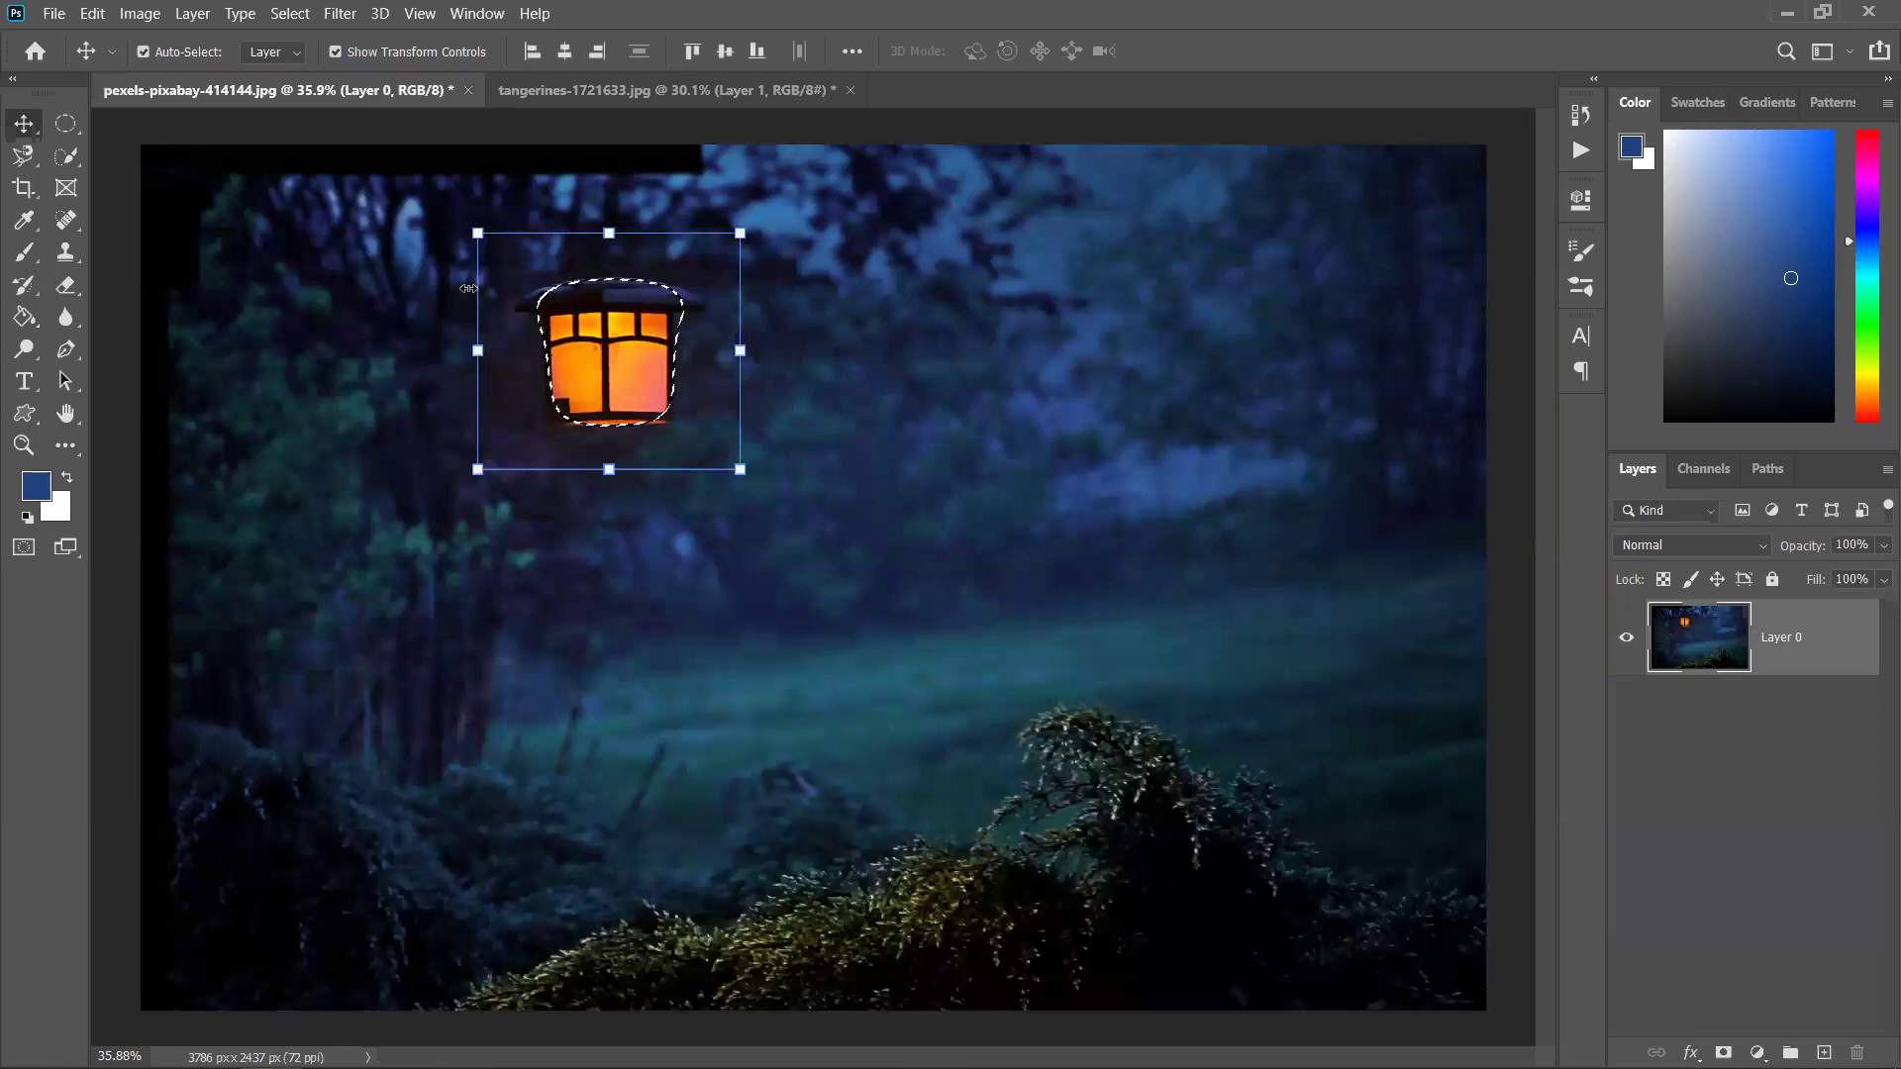
pyautogui.hotkey('ctrl', 'd')
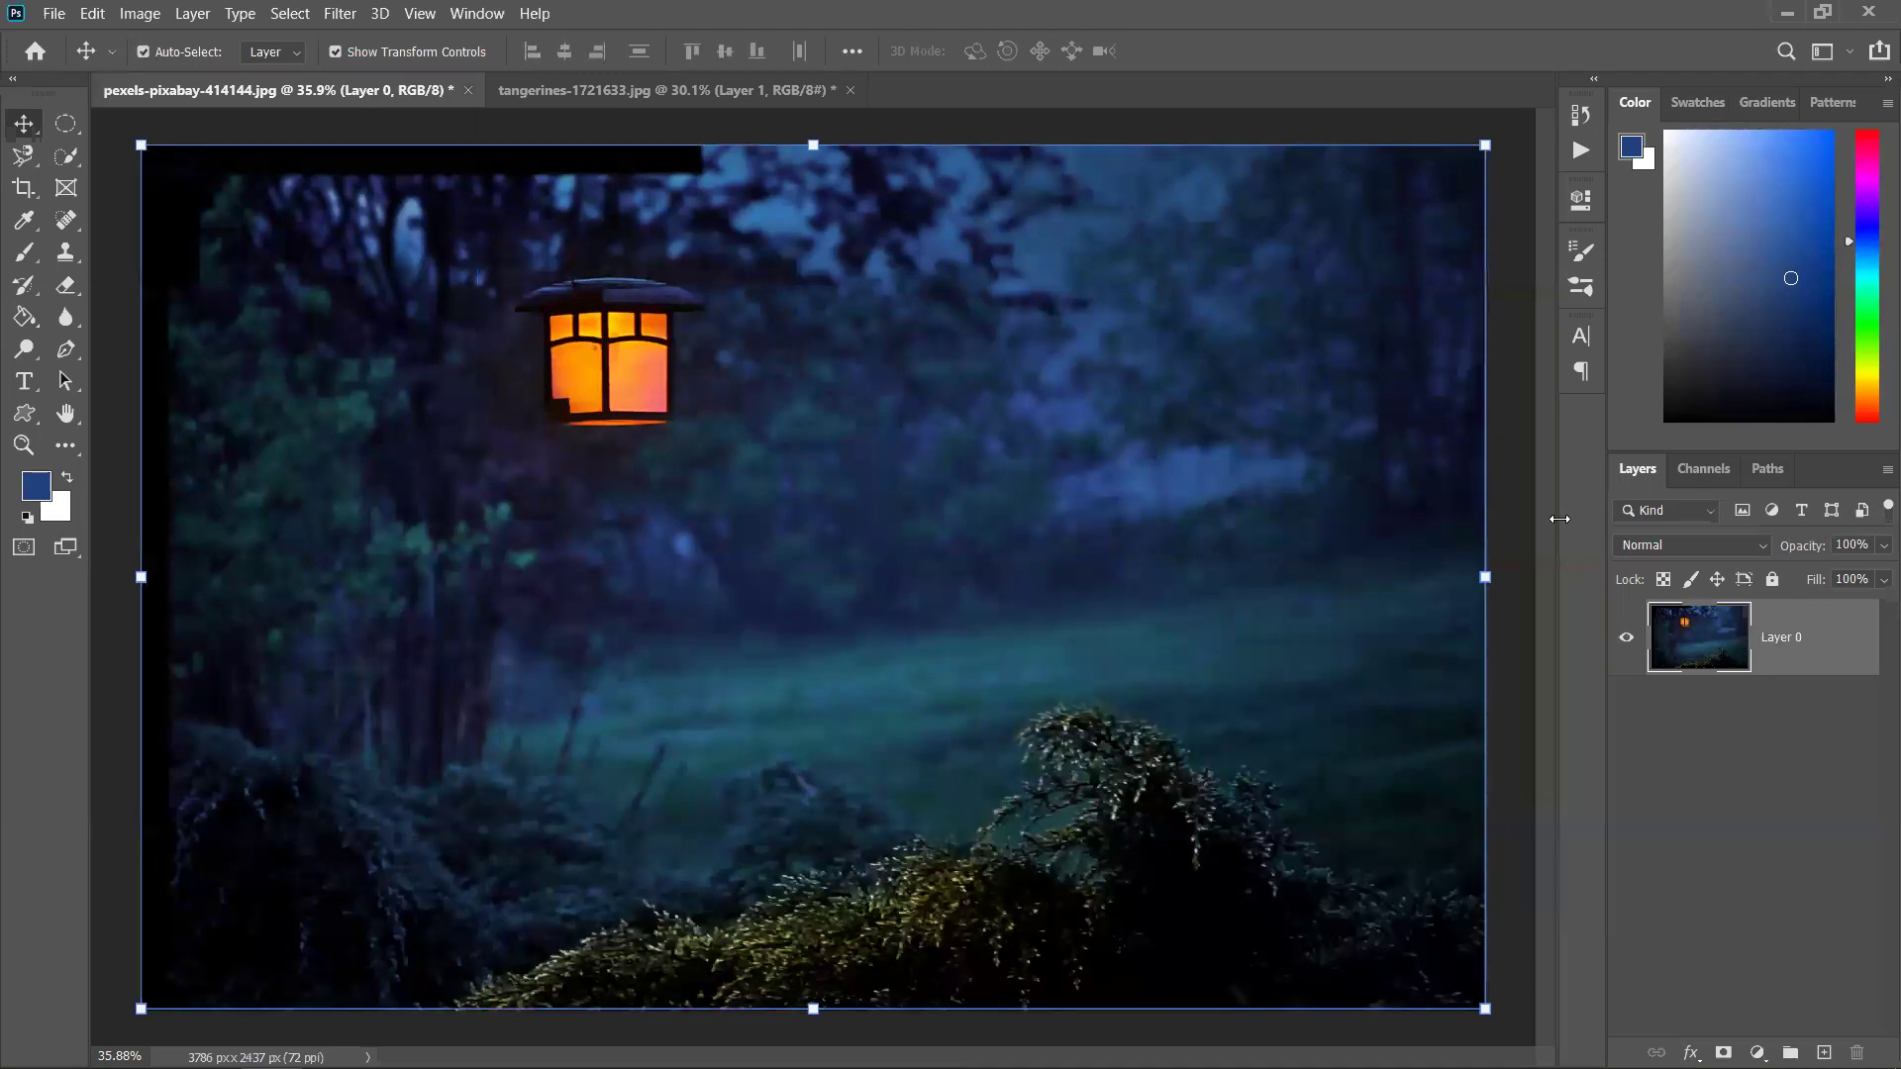
pyautogui.click(24, 188)
pyautogui.scroll(-1, 580, 368)
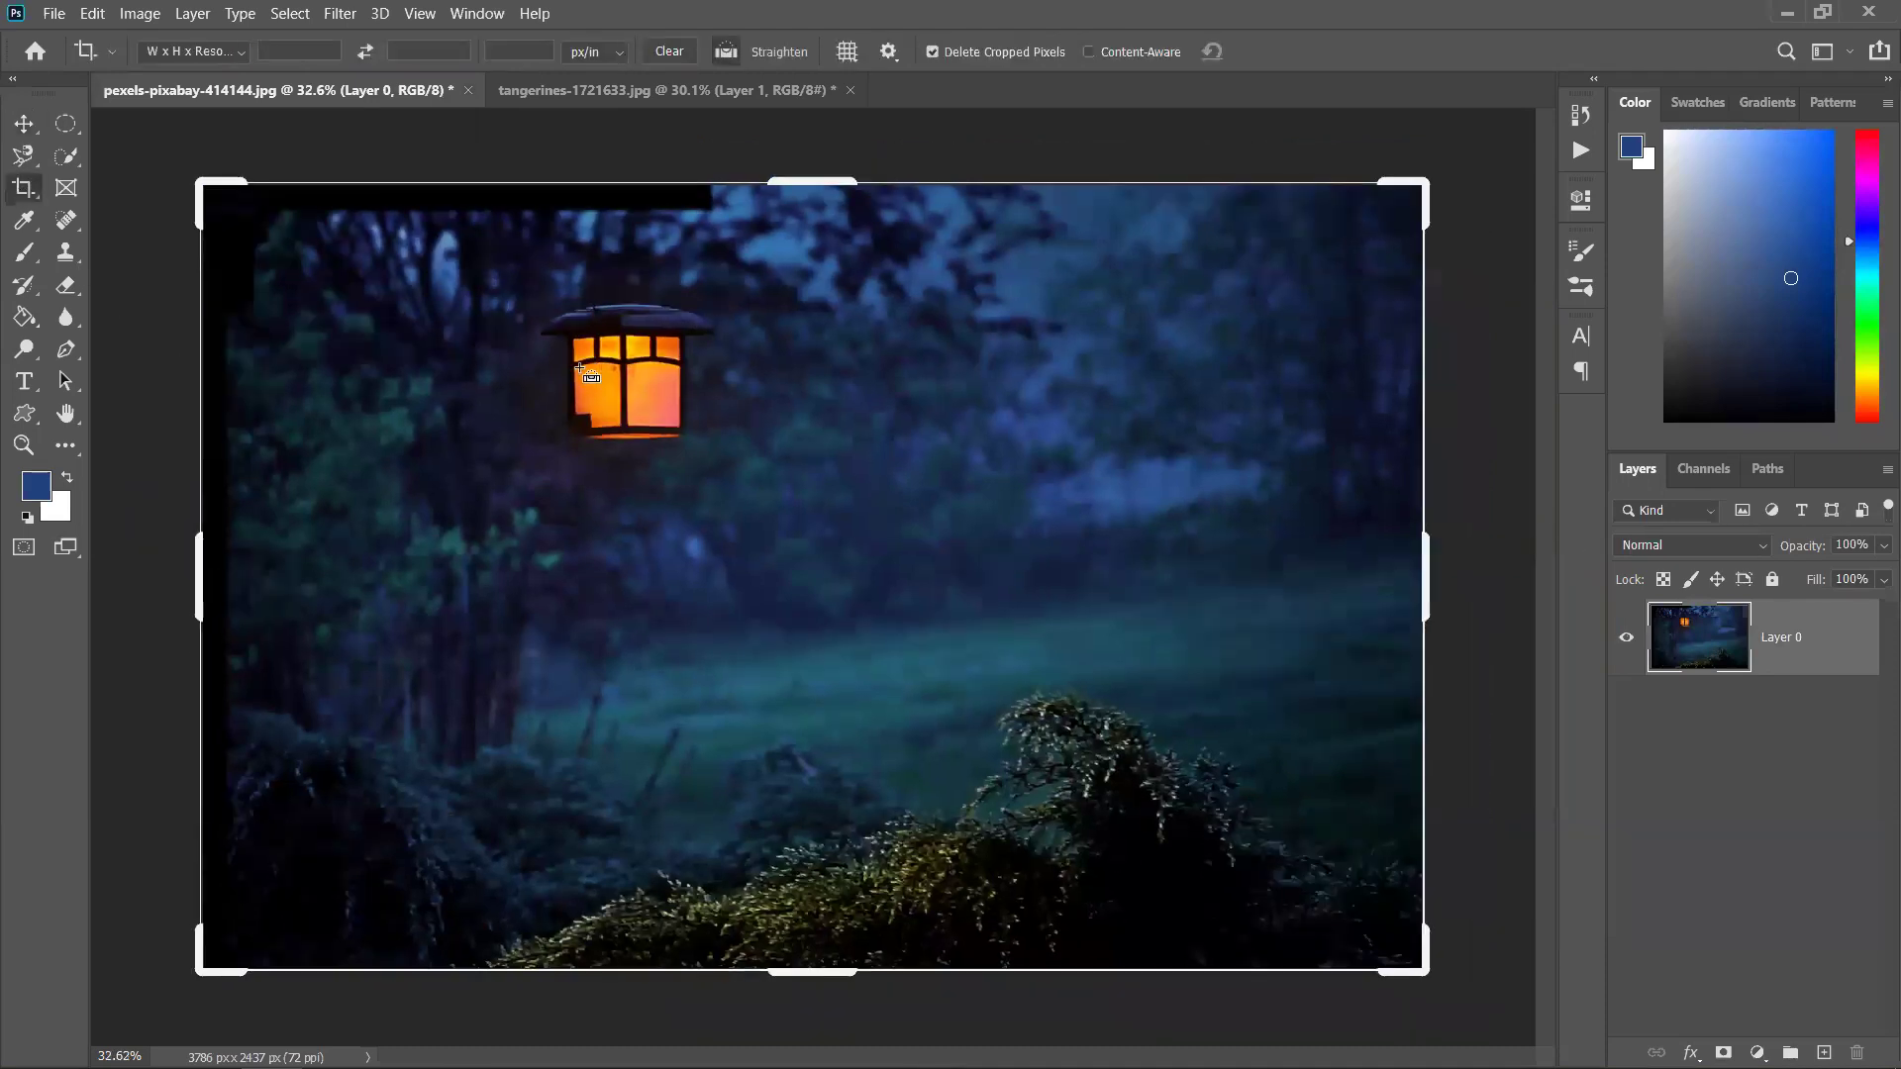
pyautogui.moveTo(192, 556); pyautogui.dragTo(597, 602)
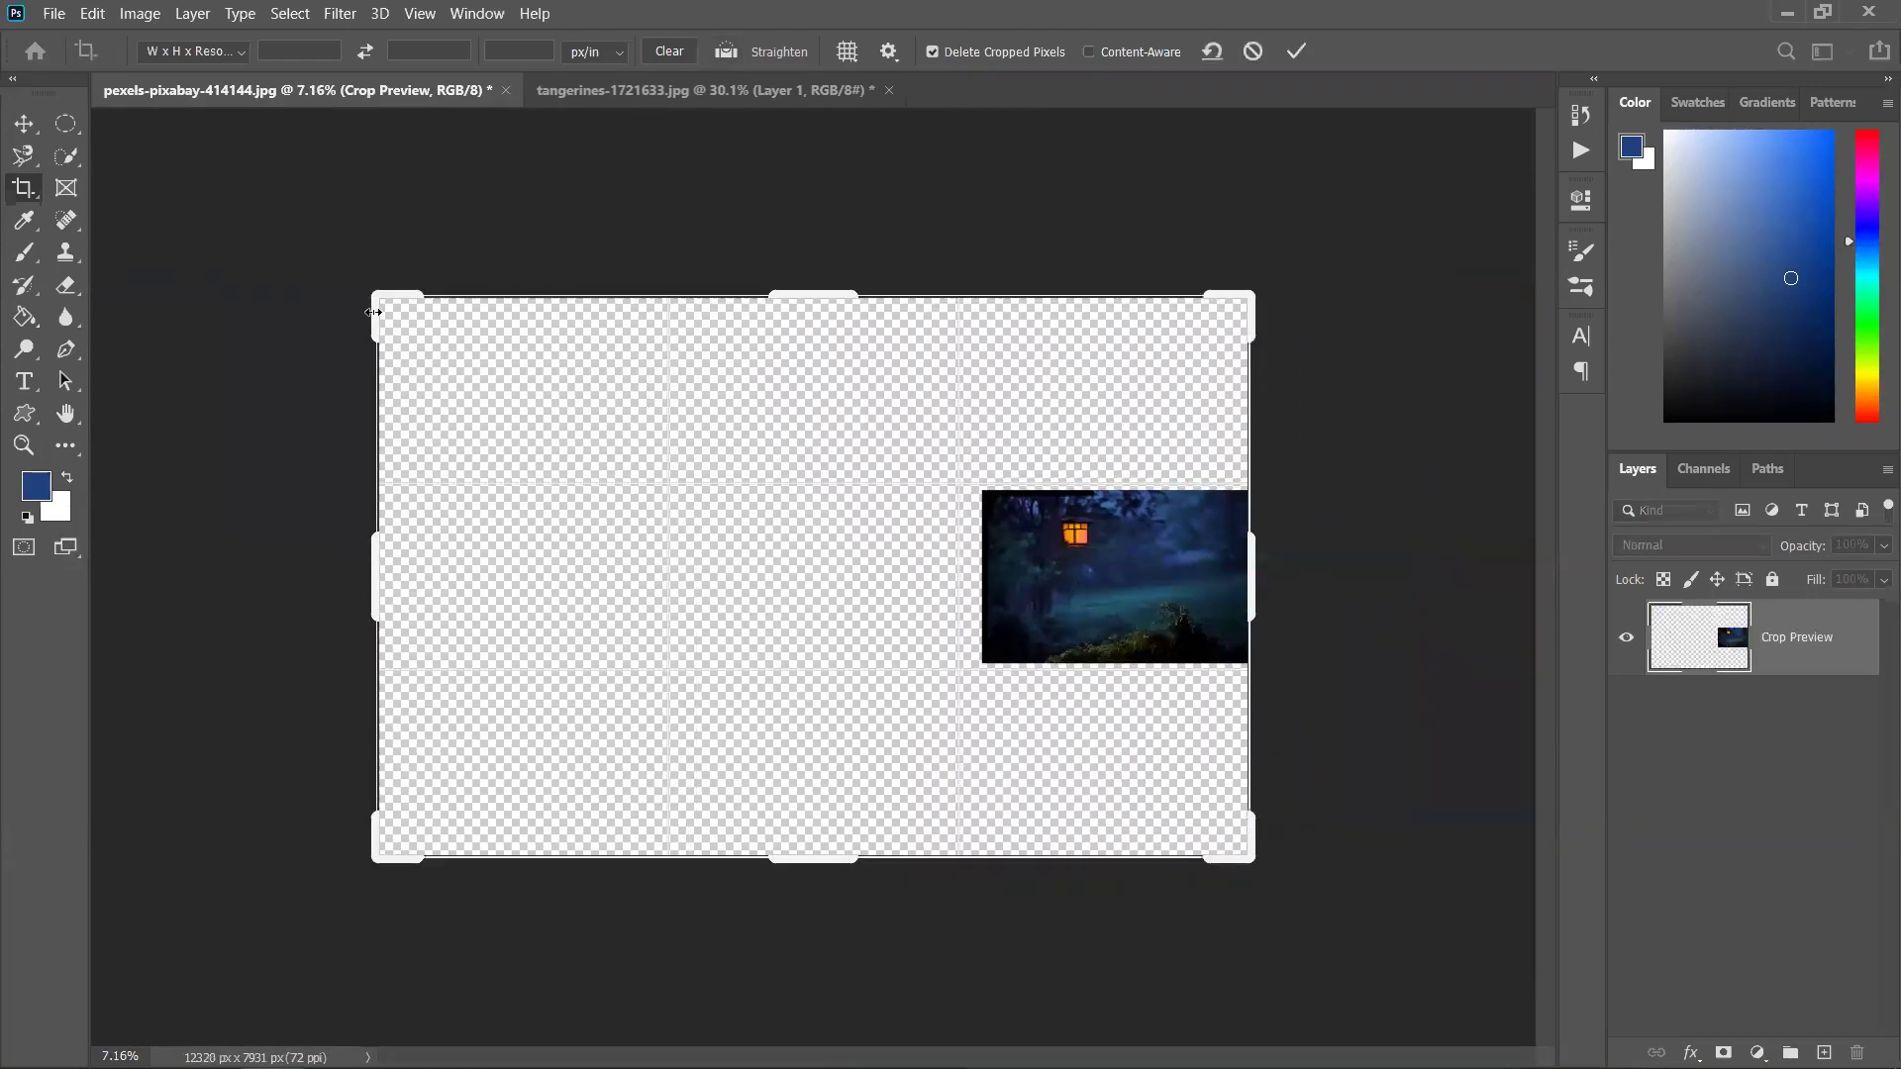
pyautogui.moveTo(366, 296); pyautogui.dragTo(591, 488)
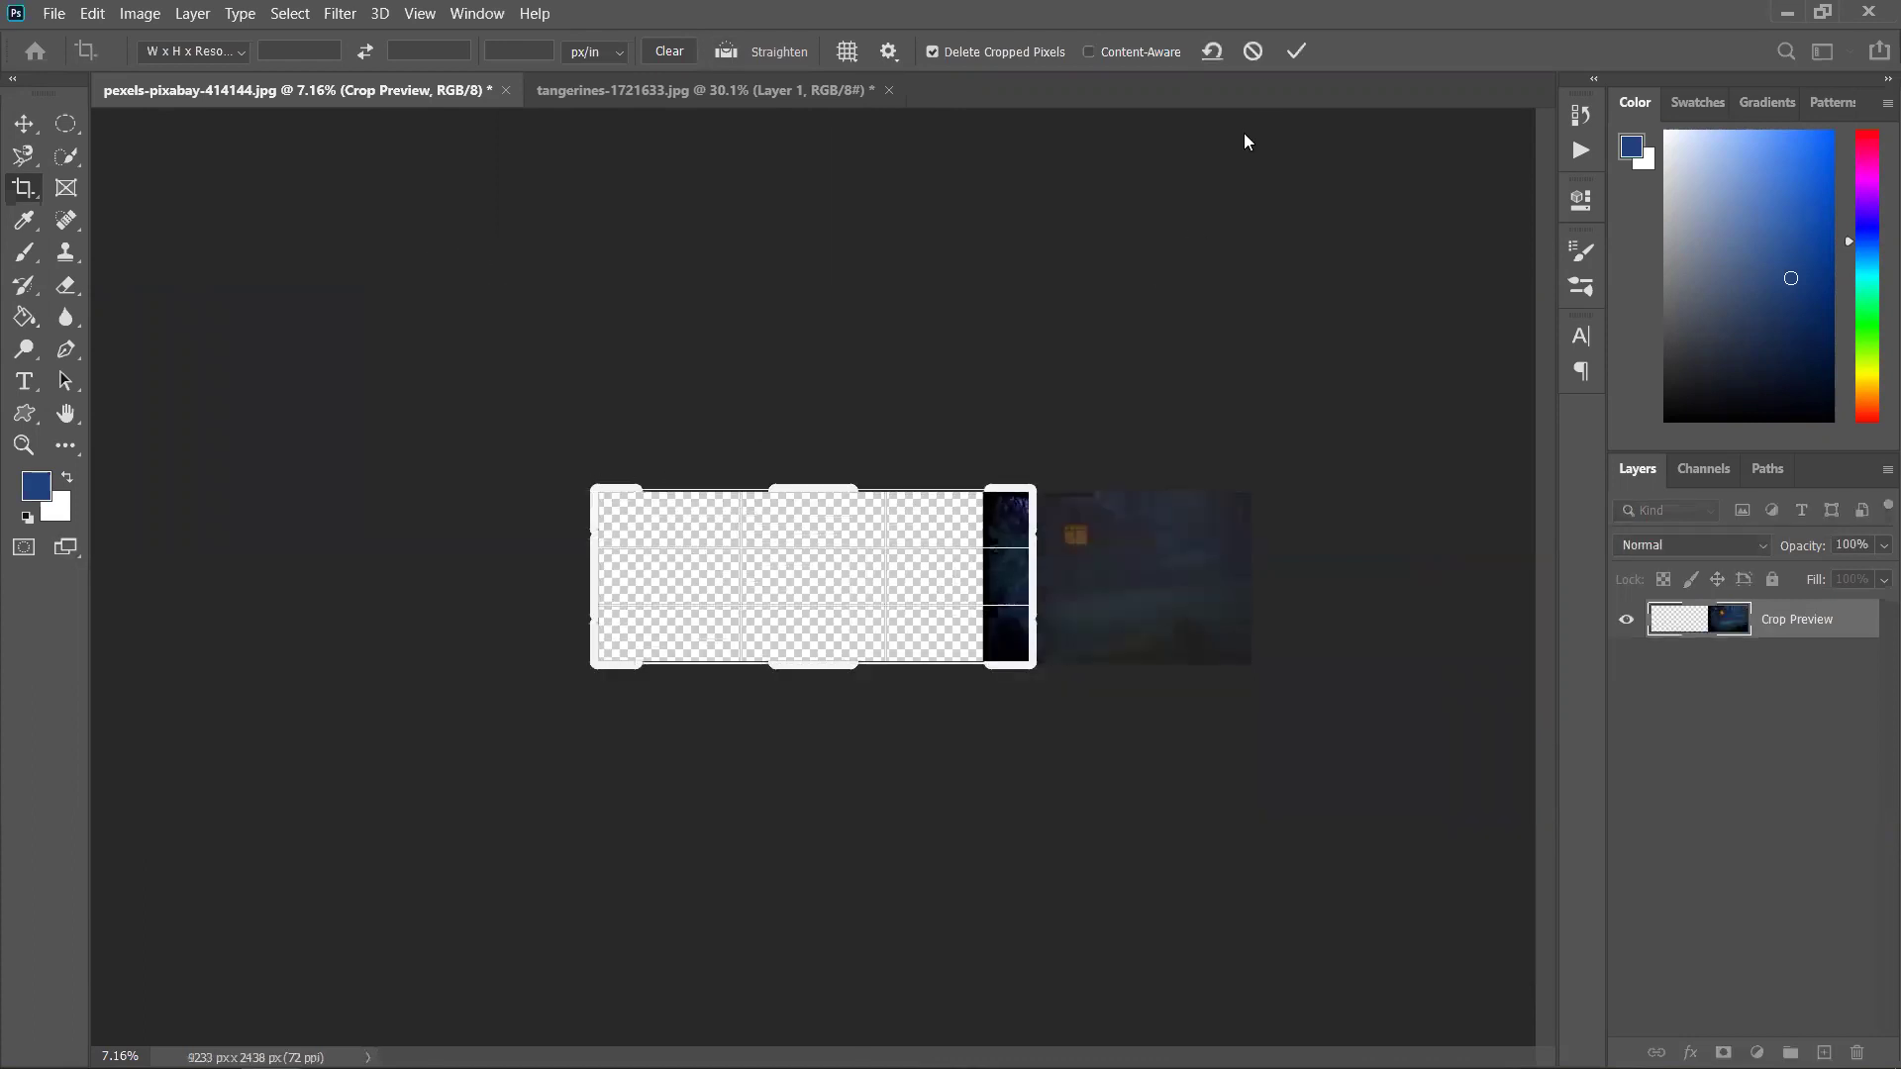
pyautogui.click(1293, 52)
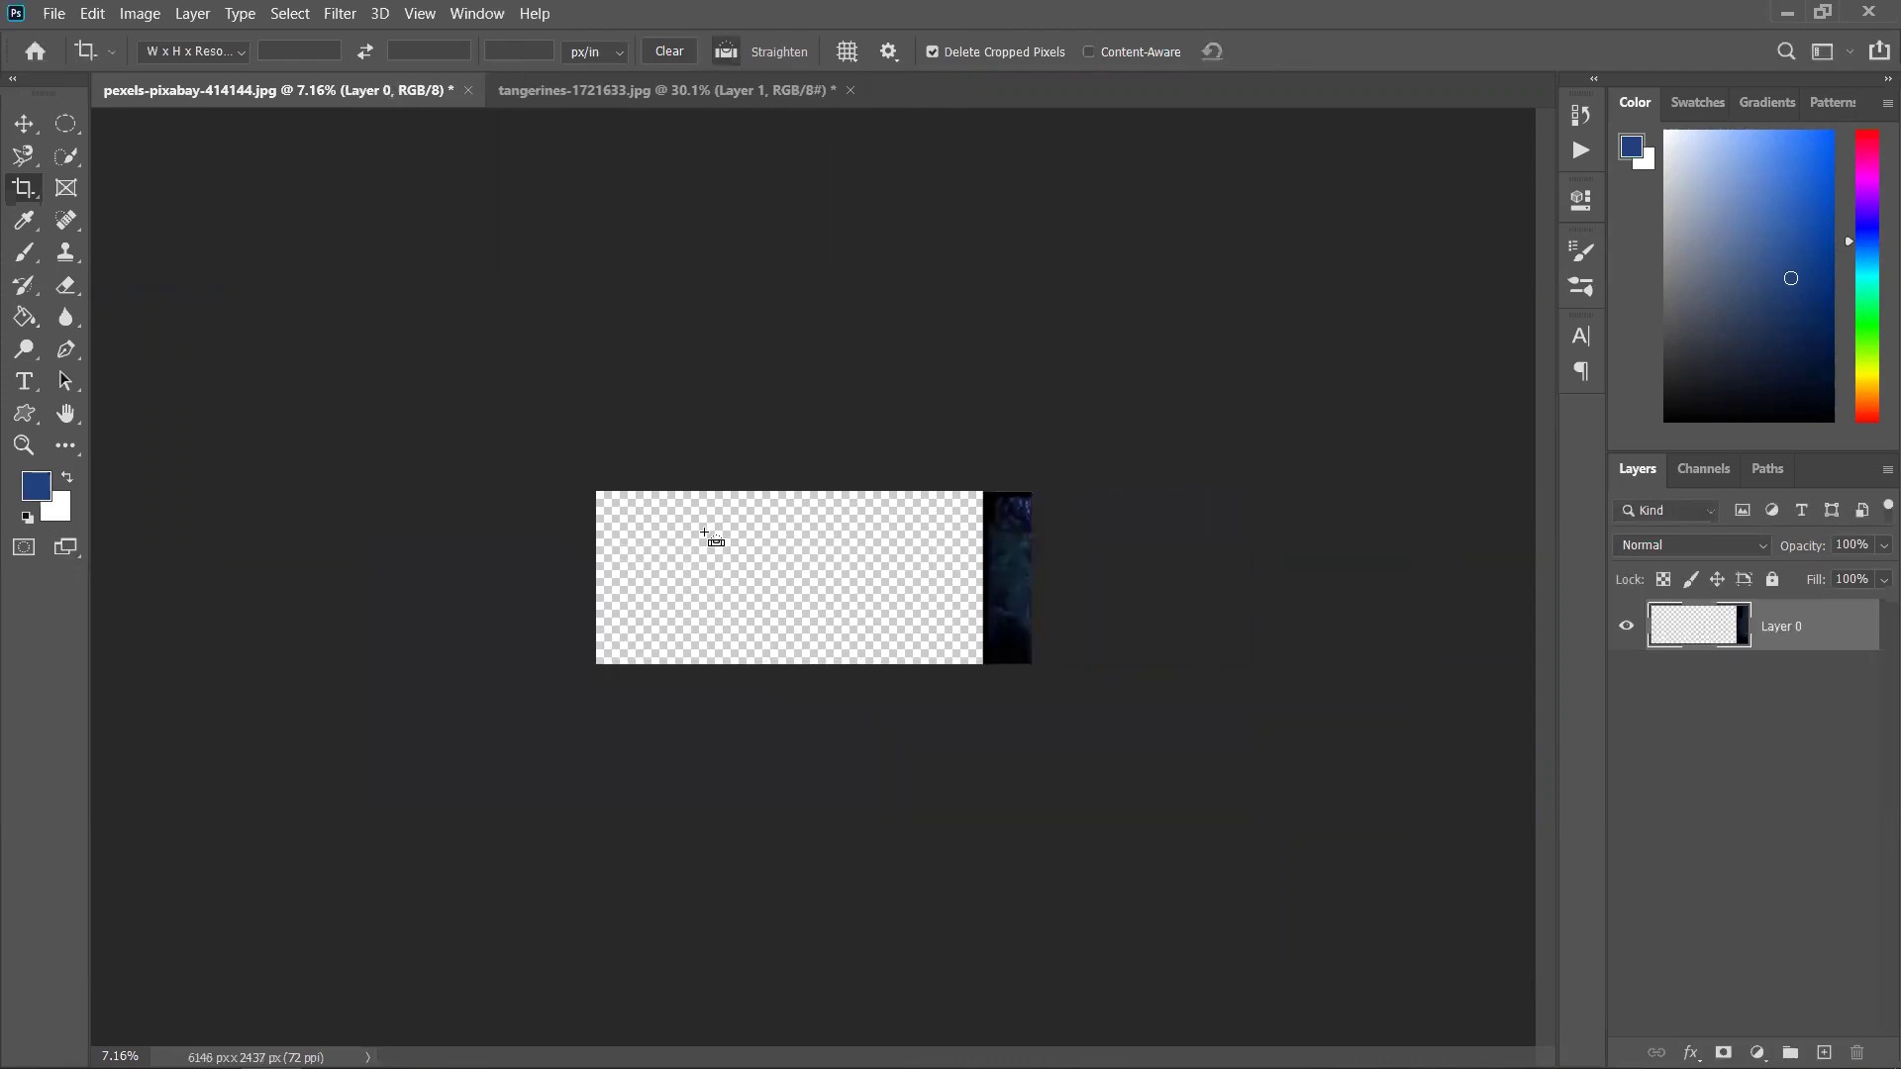
# Undo the wide crop of pexels-pixabay-414144.jpg so the canvas covers the full lantern photo again
pyautogui.hotkey('ctrl', 'z')
pyautogui.scroll(3, 859, 624)
pyautogui.scroll(4, 855, 616)
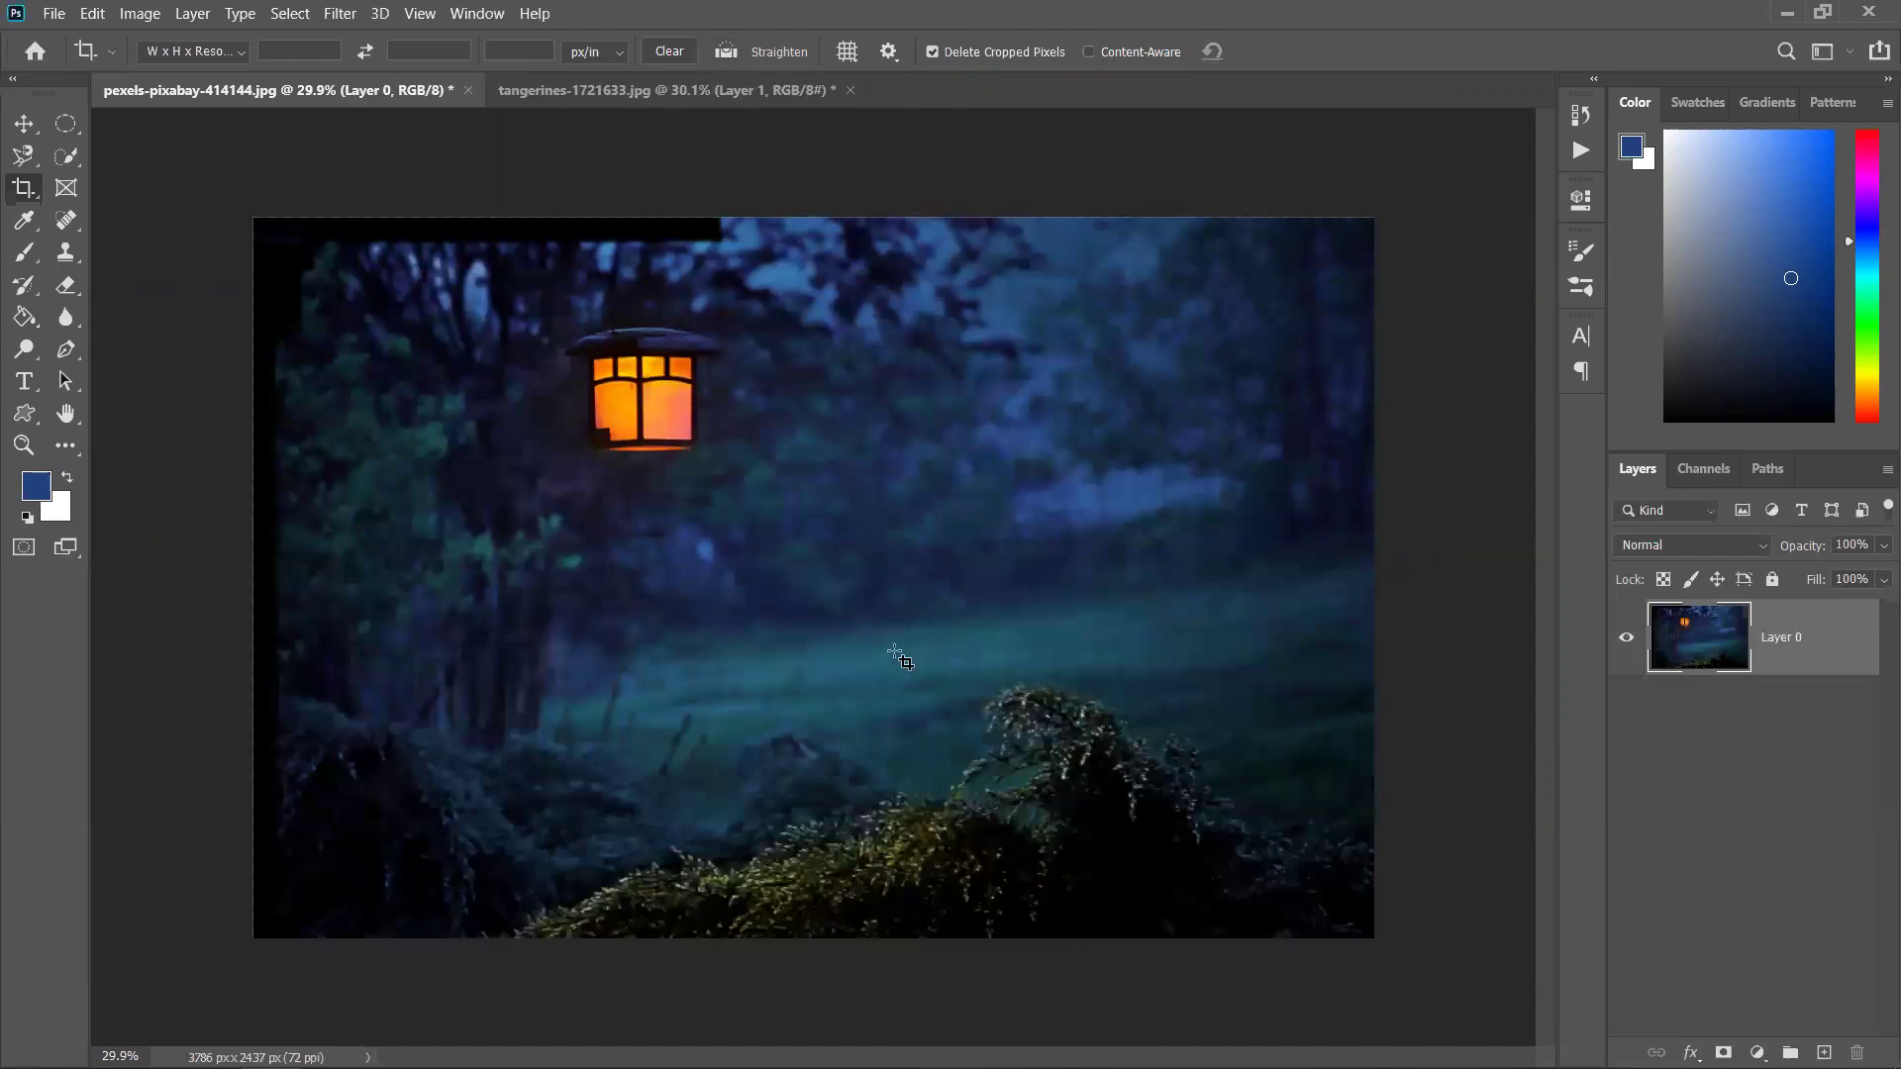
pyautogui.hotkey('ctrl', 'shift', 'z')
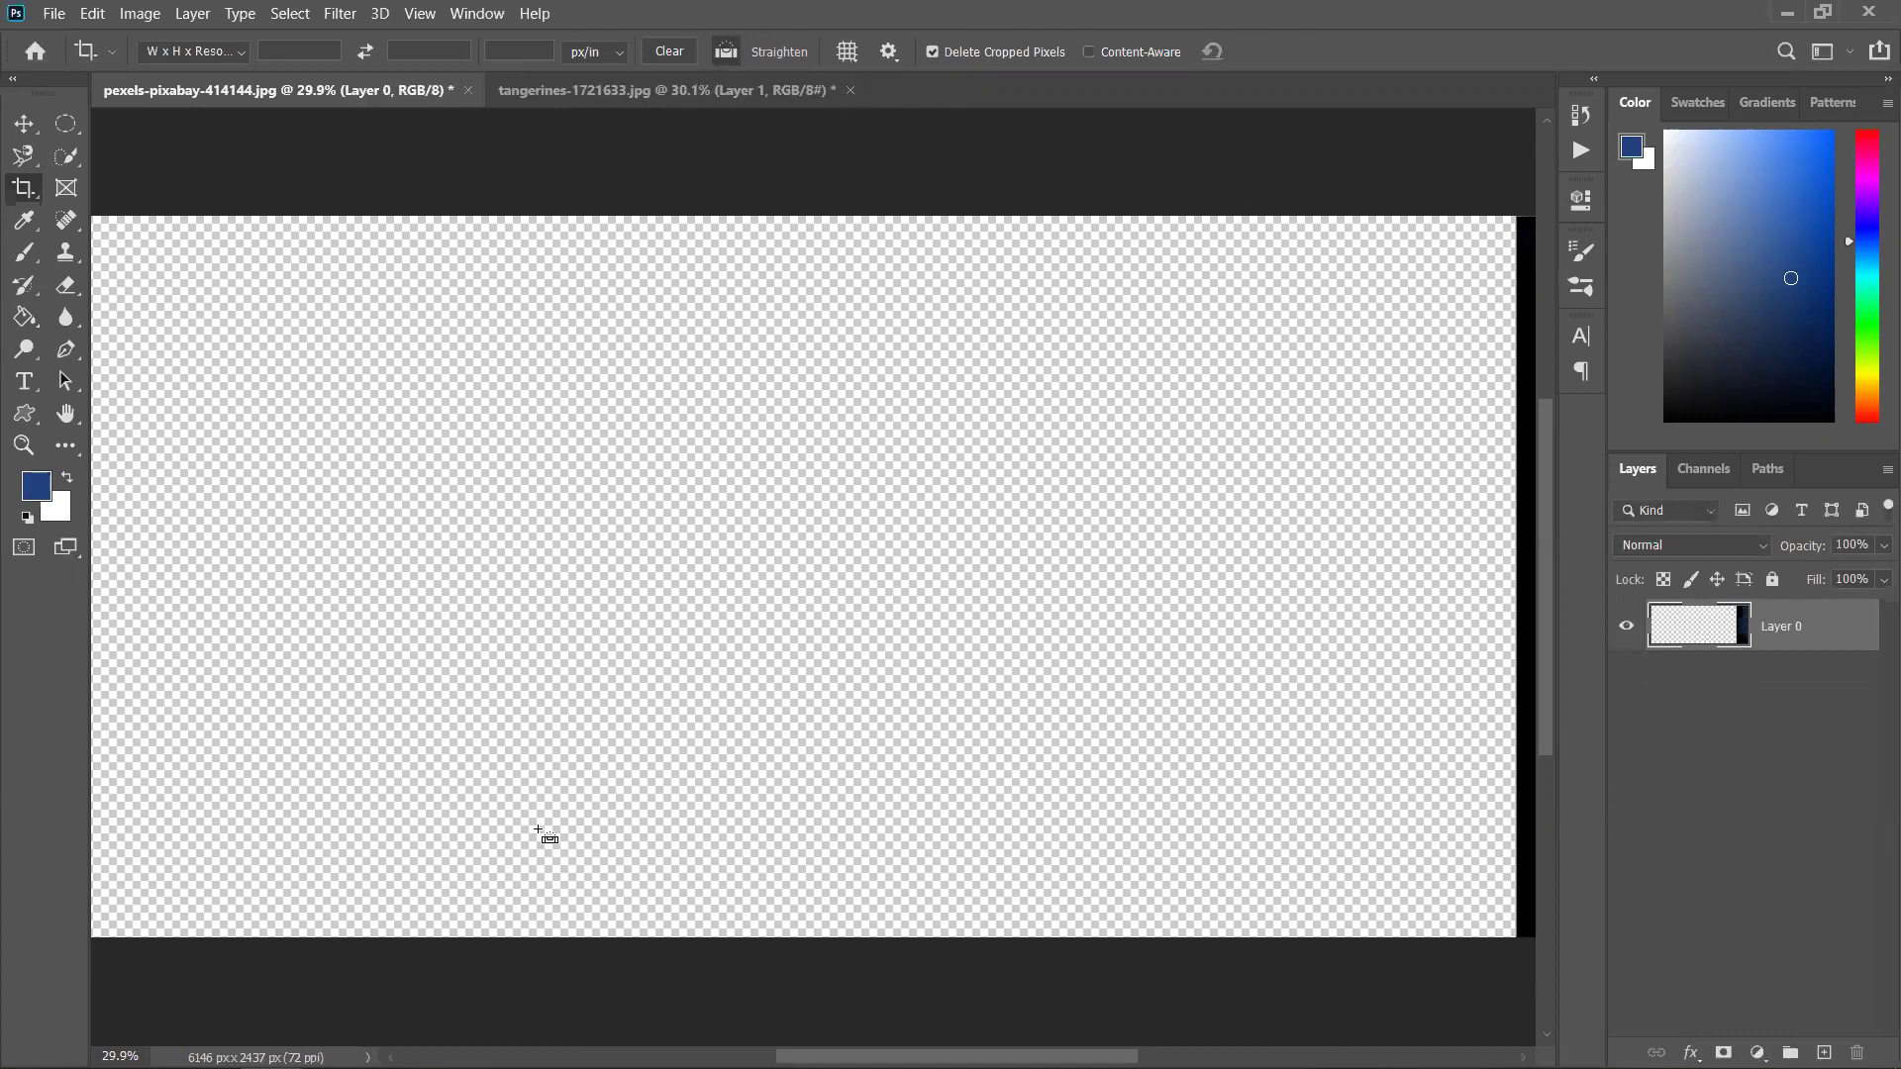
pyautogui.hotkey('ctrl', 'z')
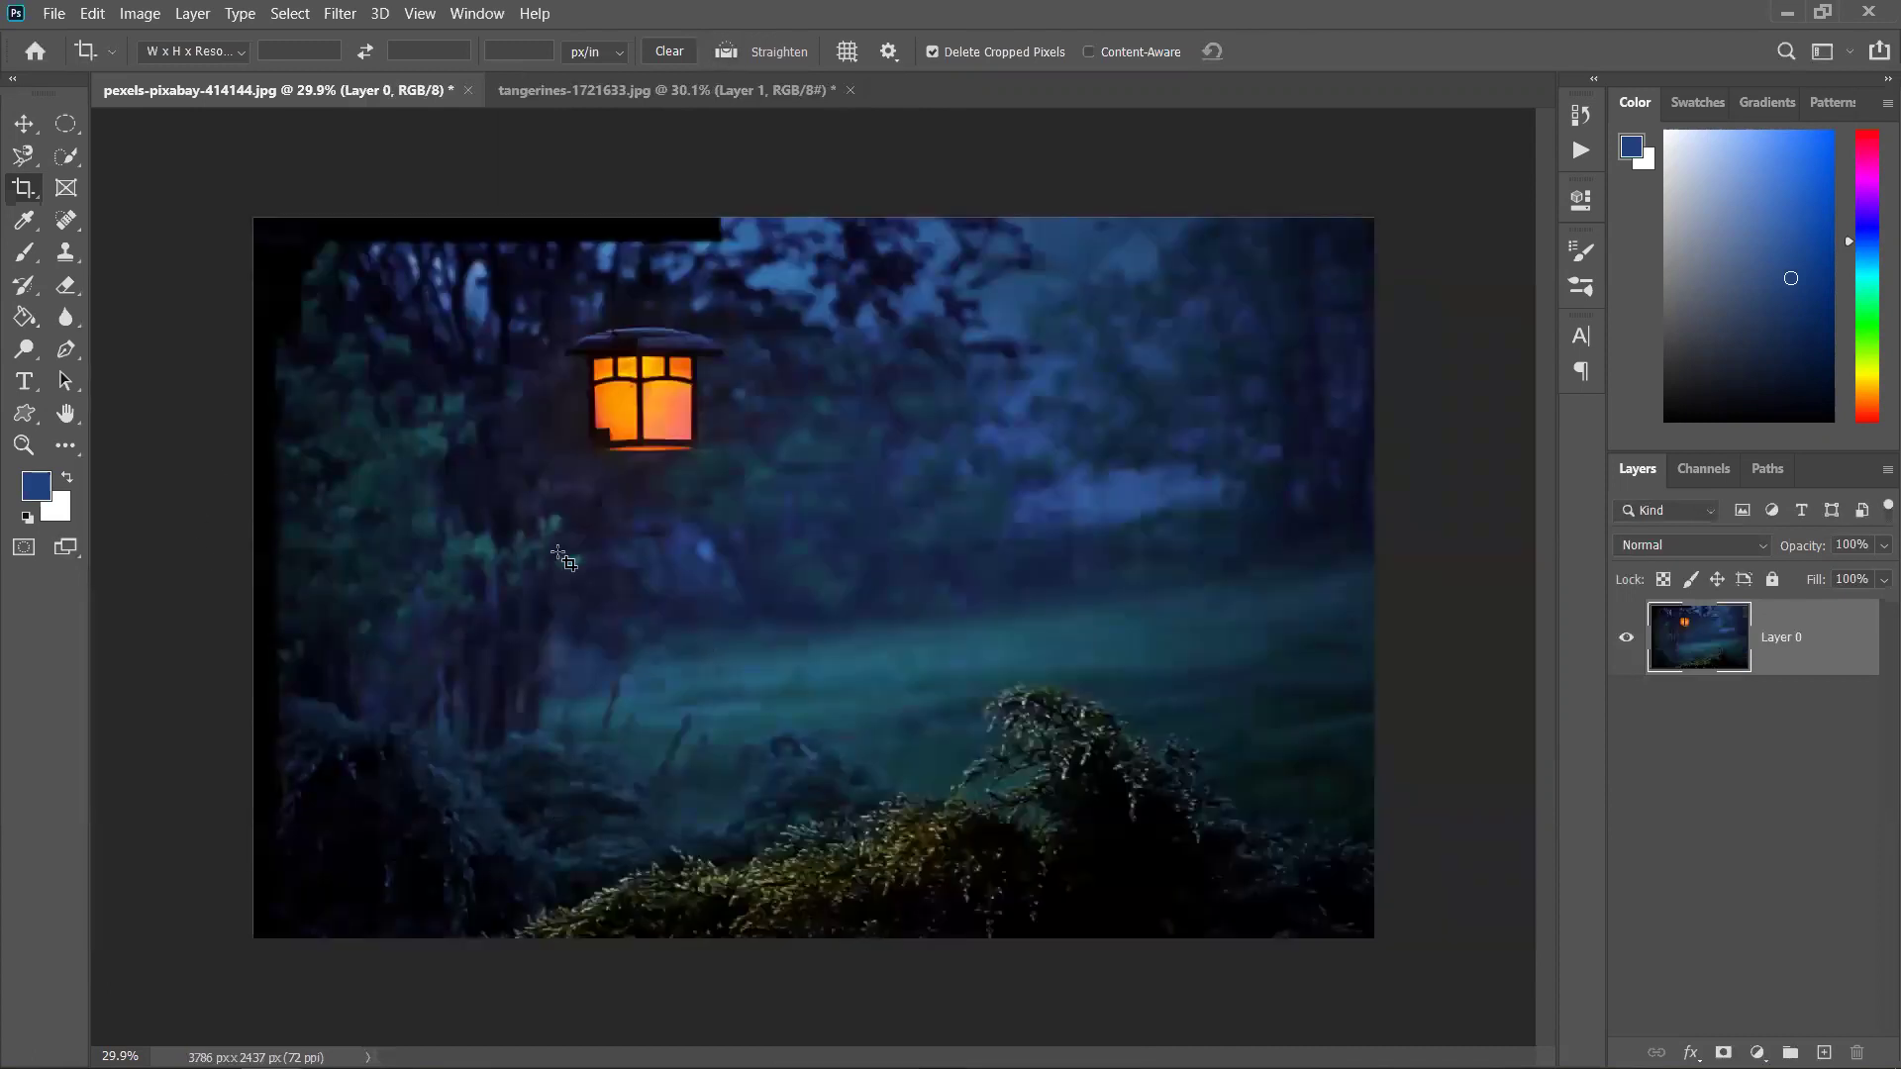
# Examine the lantern photo at varying magnifications by zooming in and out in fine increments with the Move tool
pyautogui.click(24, 124)
pyautogui.scroll(8, 917, 601)
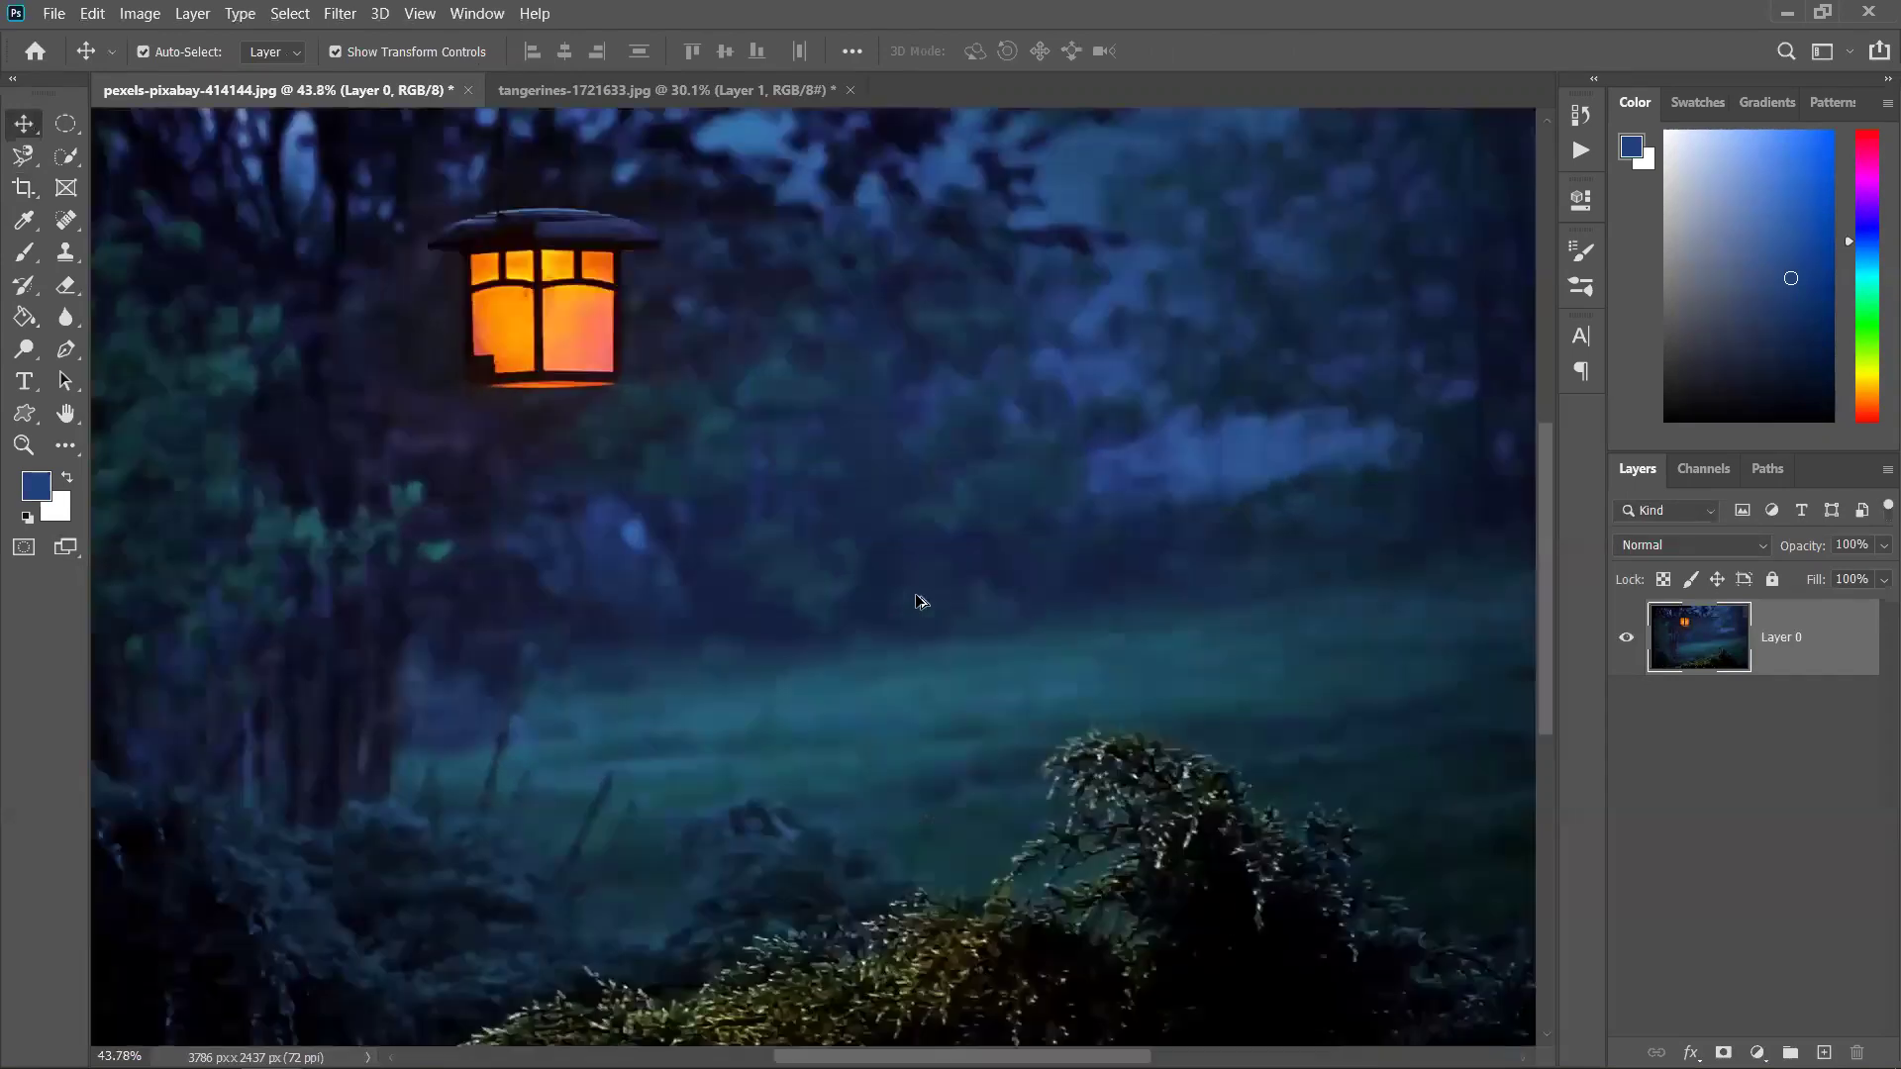
pyautogui.scroll(-8, 916, 601)
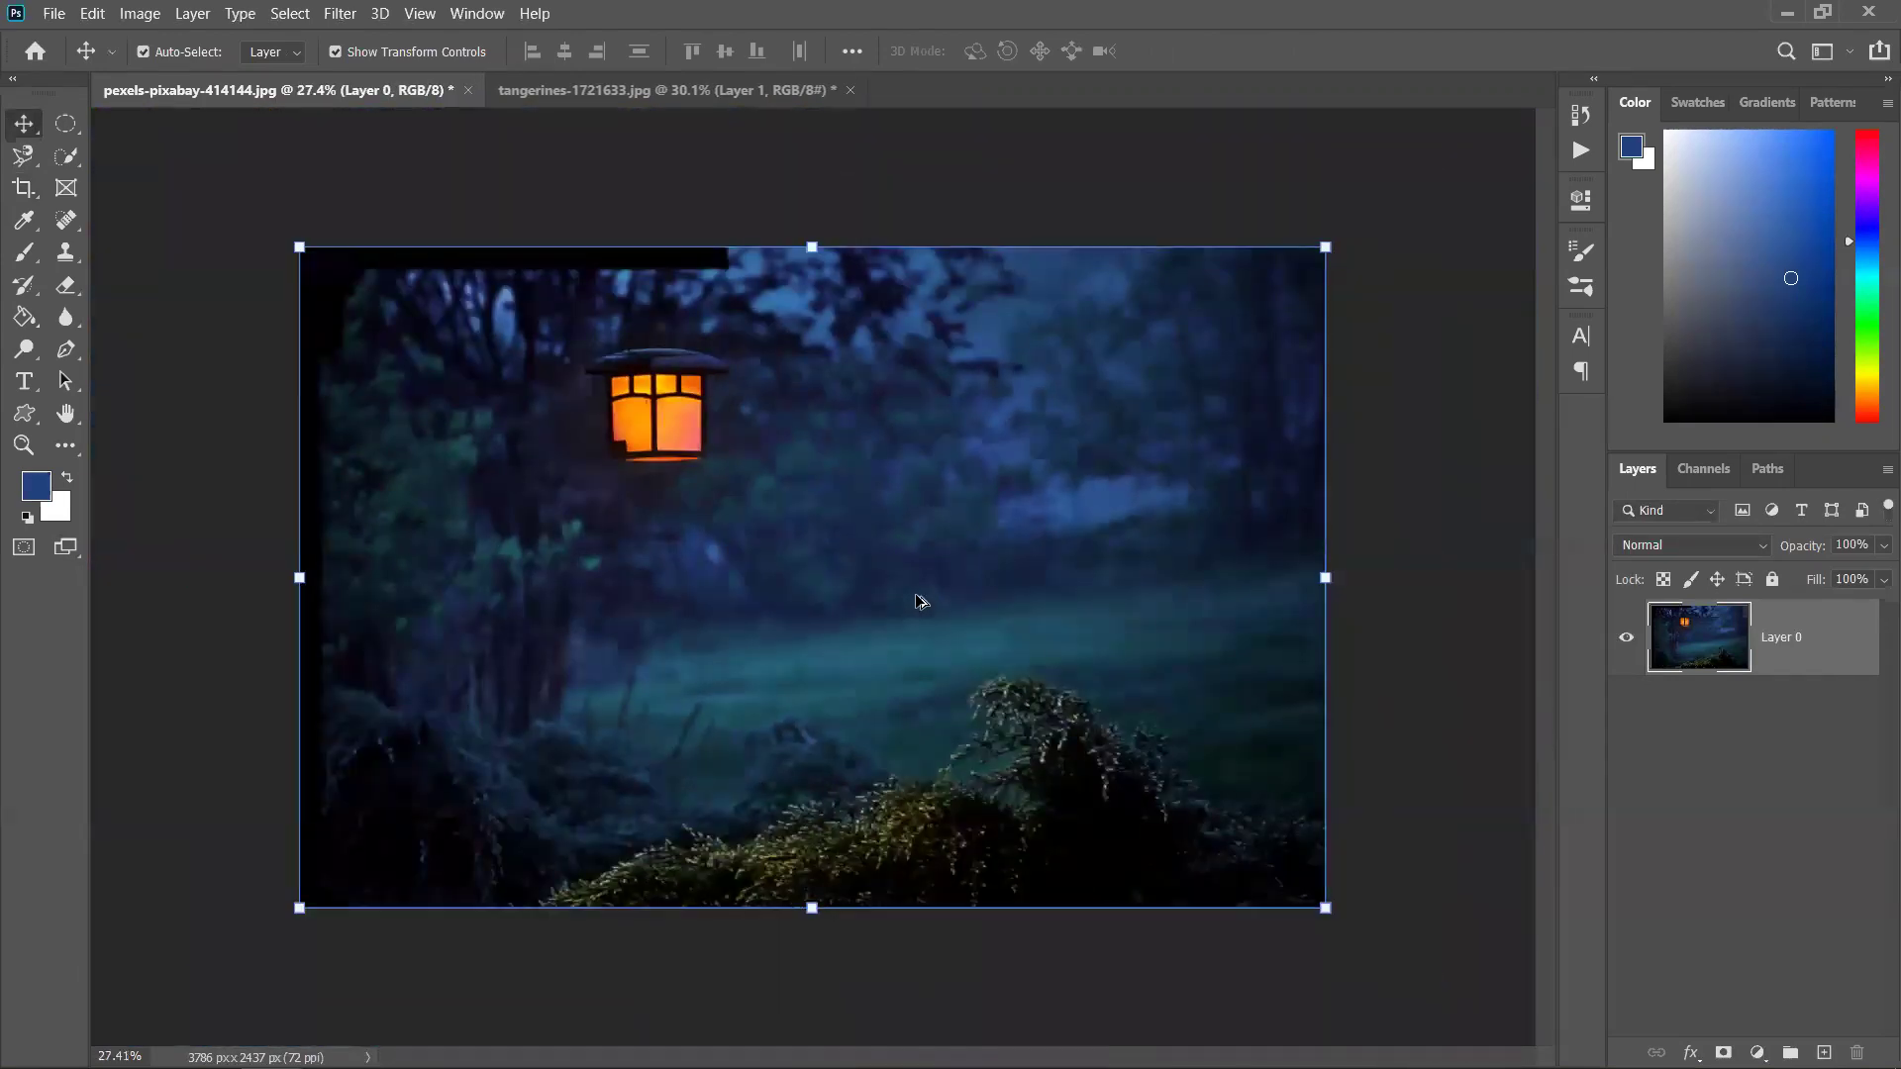
pyautogui.scroll(-3, 918, 600)
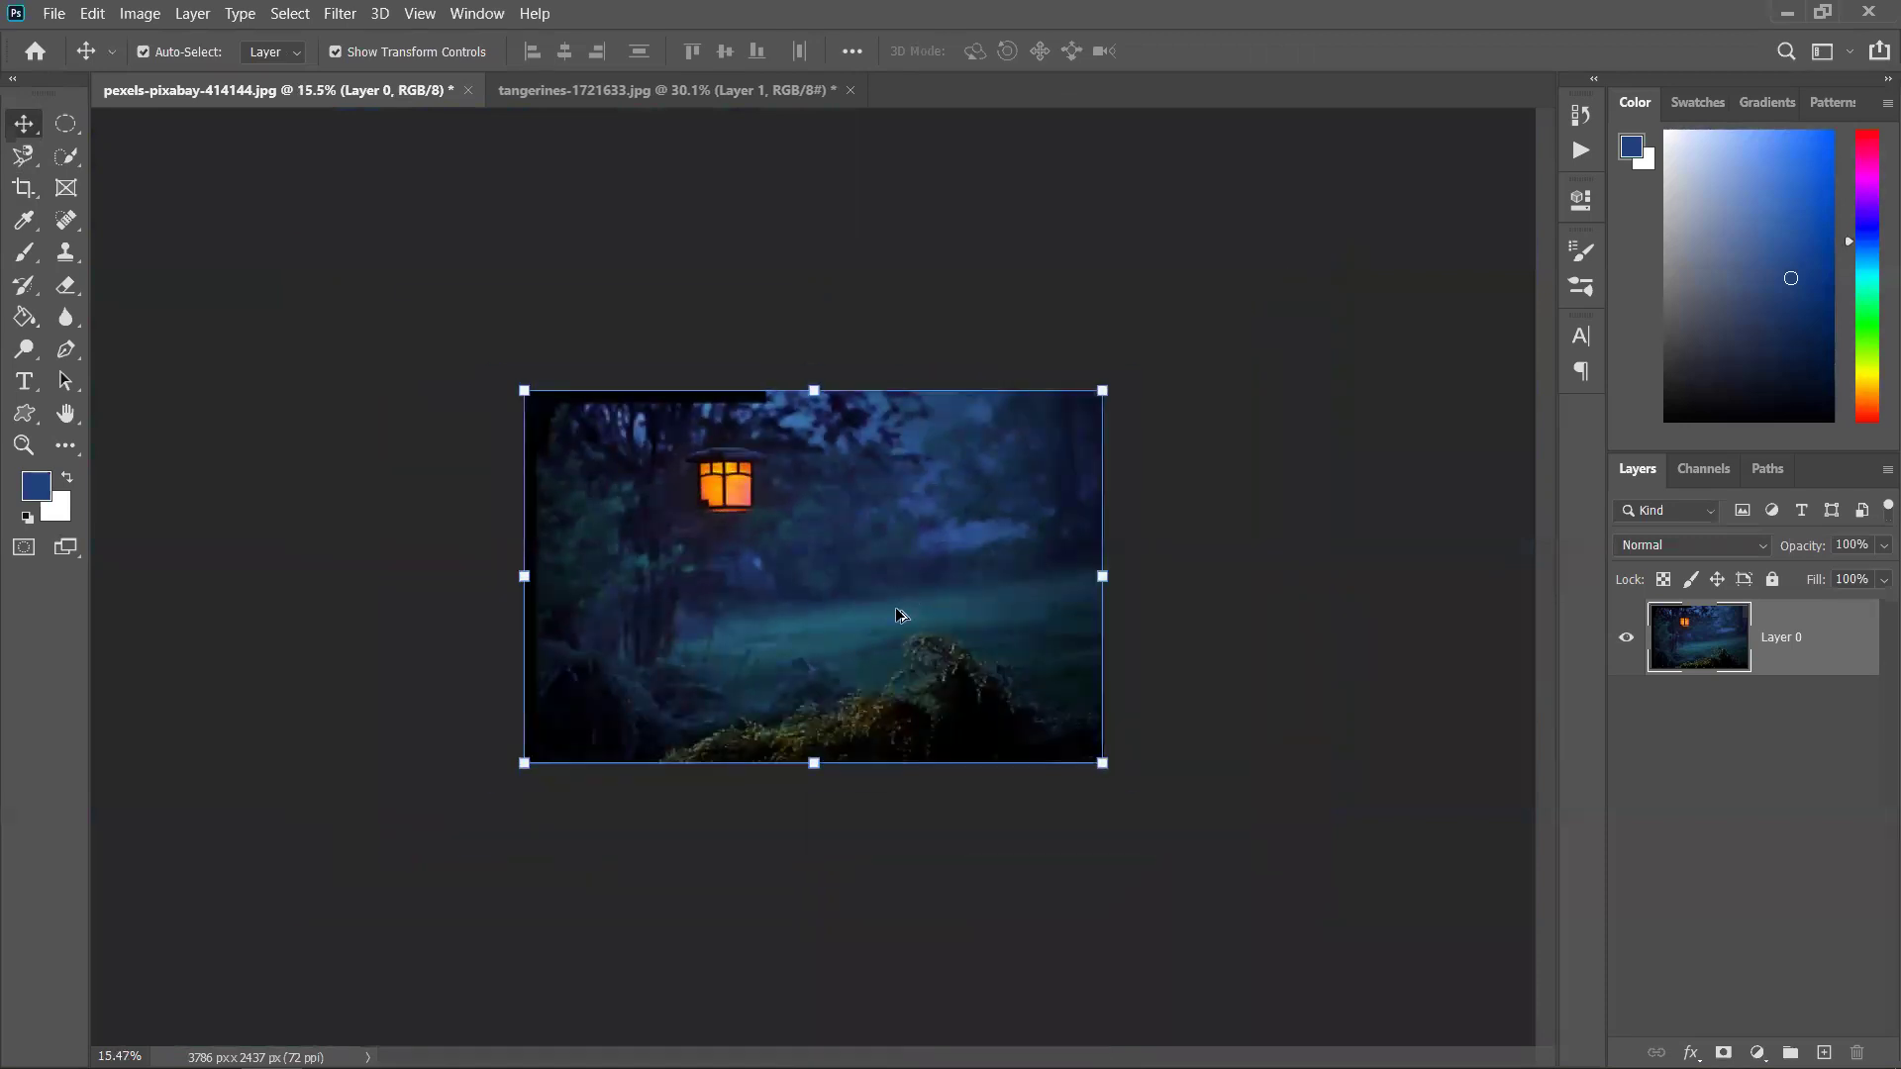
pyautogui.scroll(-3, 899, 614)
pyautogui.scroll(6, 899, 629)
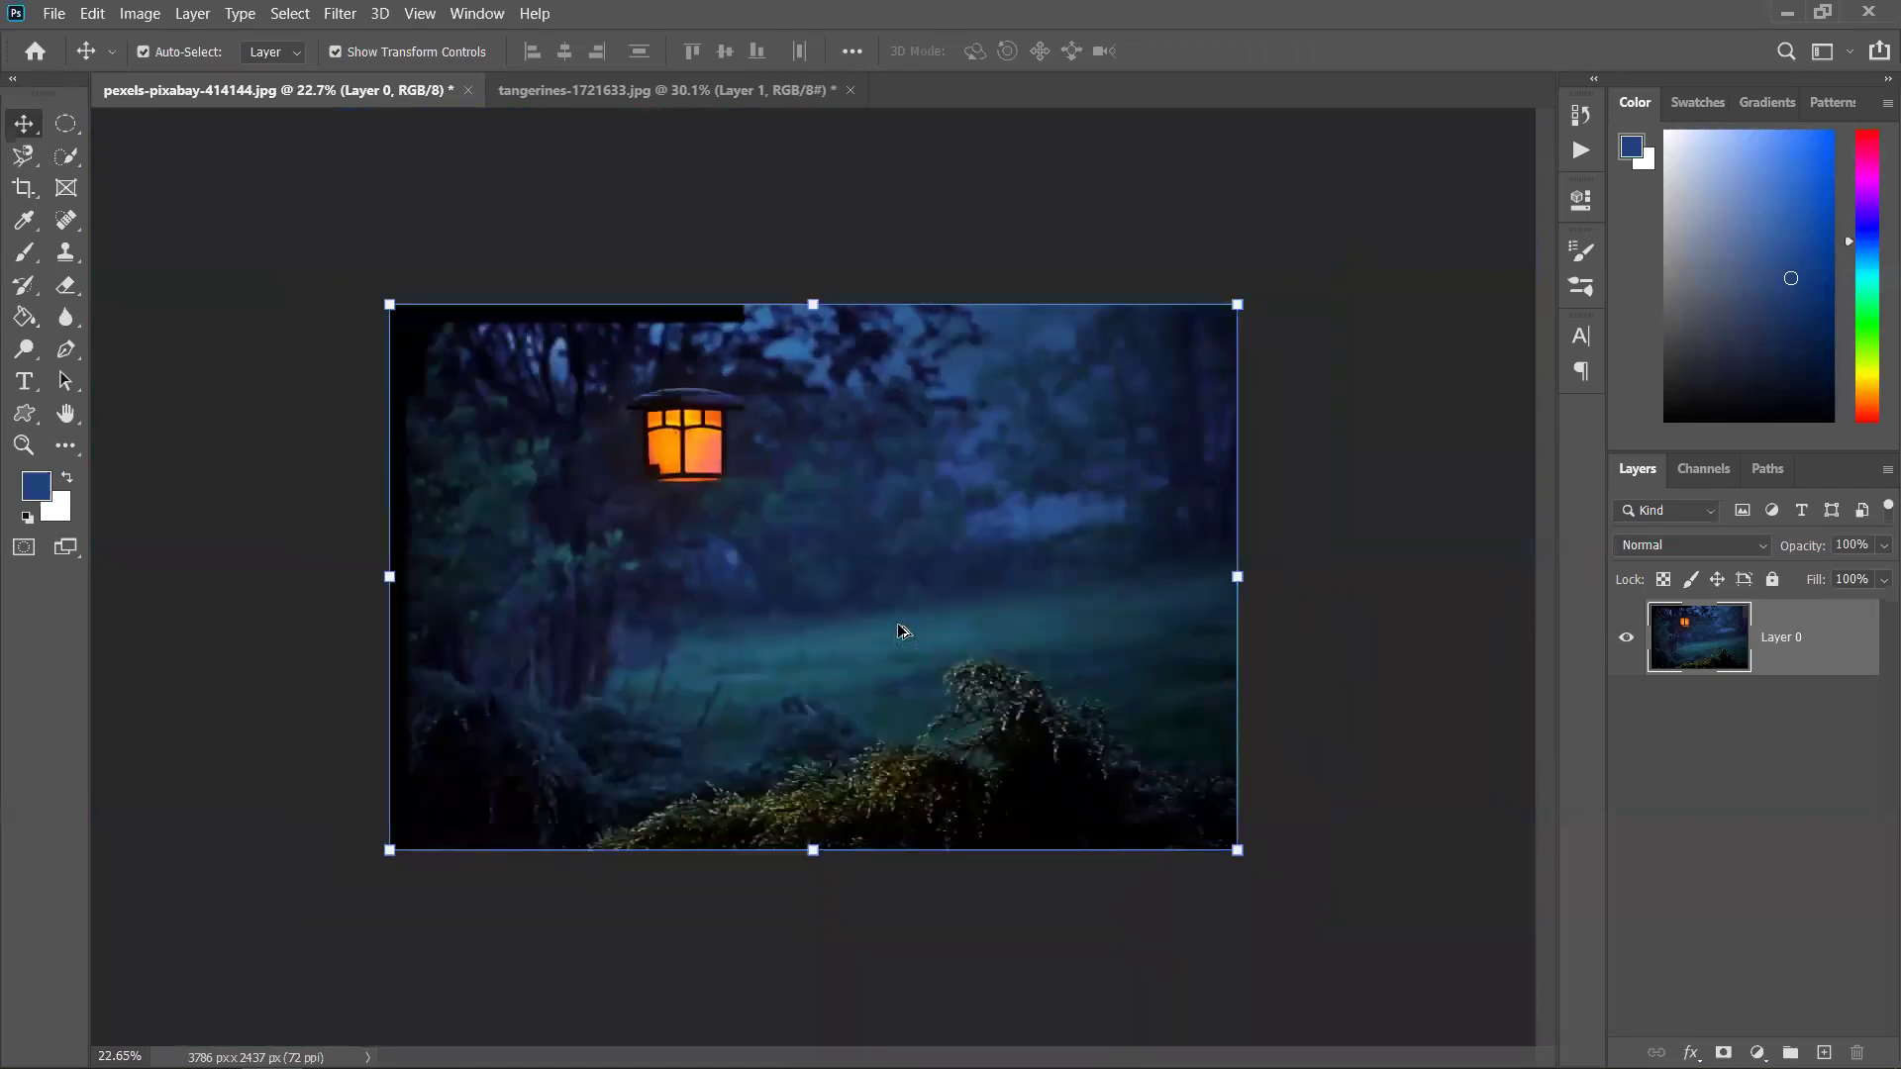
pyautogui.scroll(-2, 900, 629)
pyautogui.scroll(-3, 900, 631)
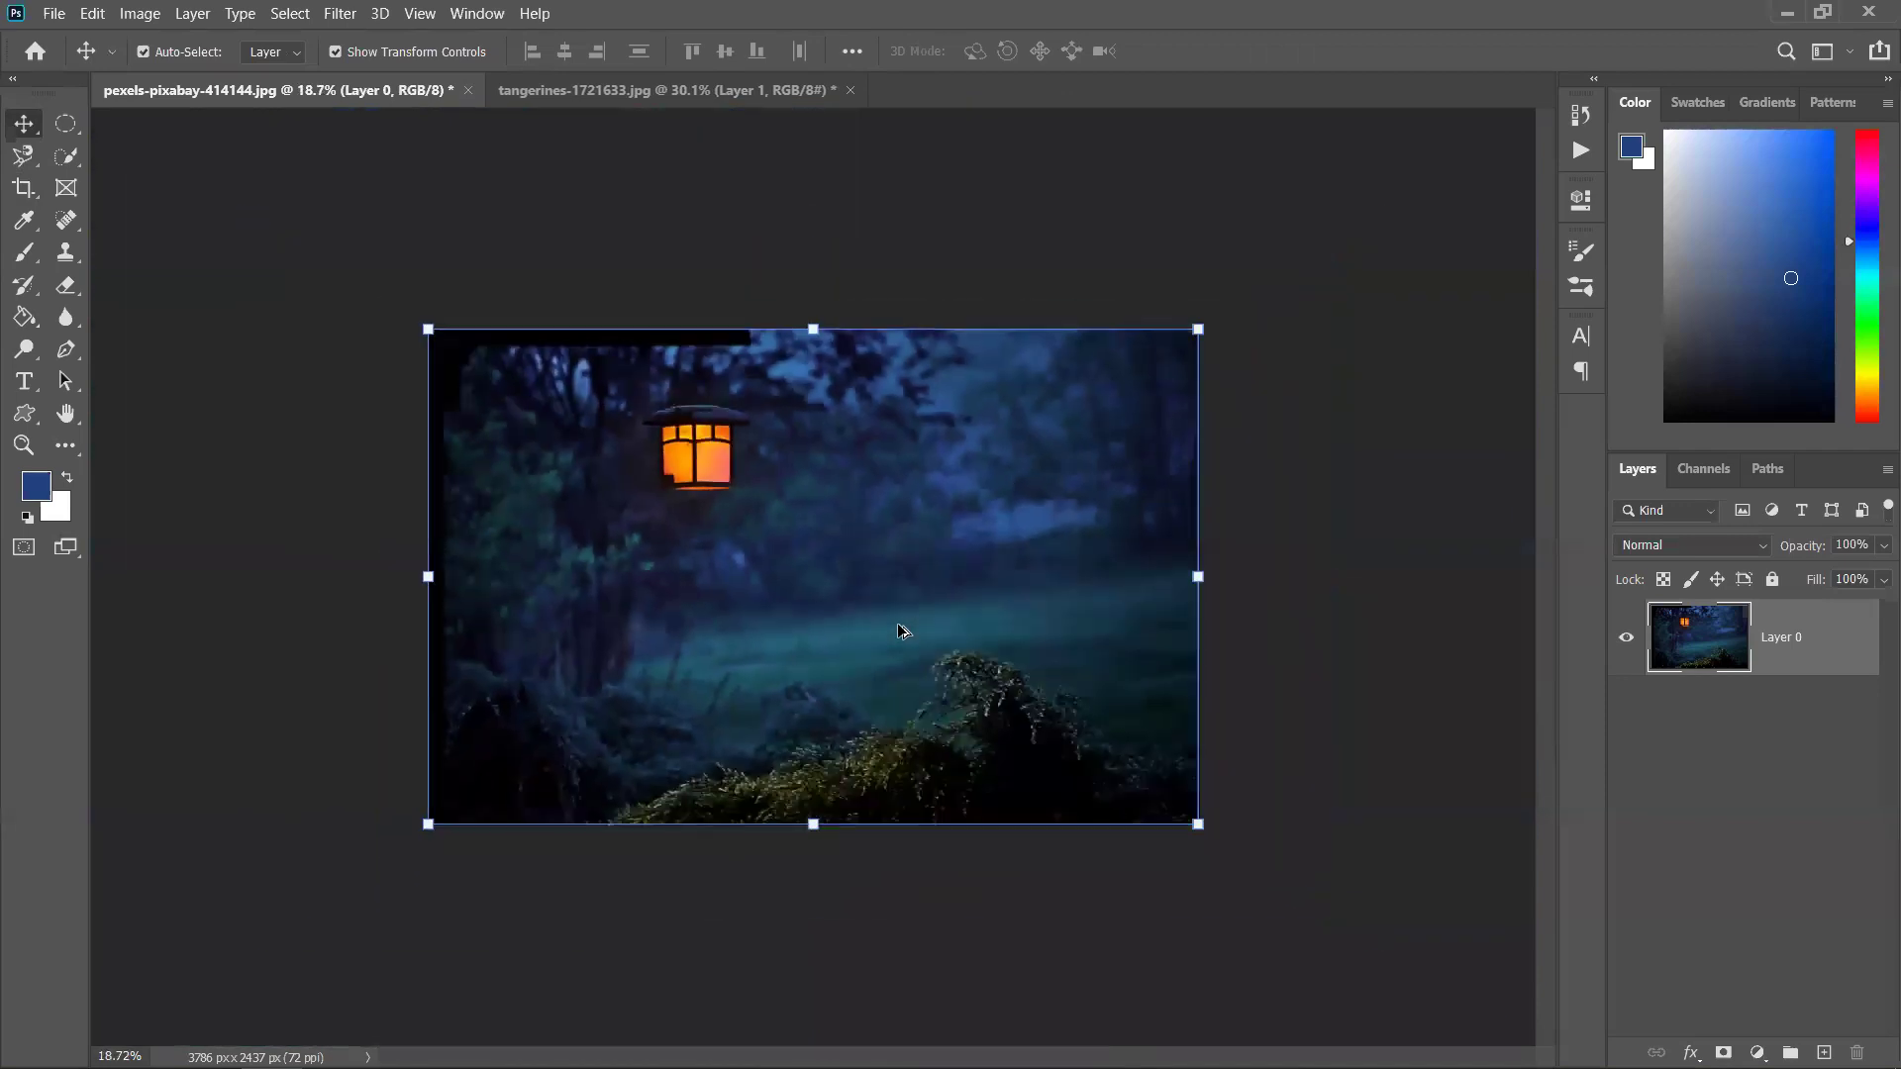
pyautogui.scroll(3, 900, 631)
pyautogui.scroll(-3, 900, 631)
pyautogui.scroll(3, 899, 631)
pyautogui.scroll(-3, 900, 631)
pyautogui.scroll(3, 900, 631)
pyautogui.scroll(1, 900, 631)
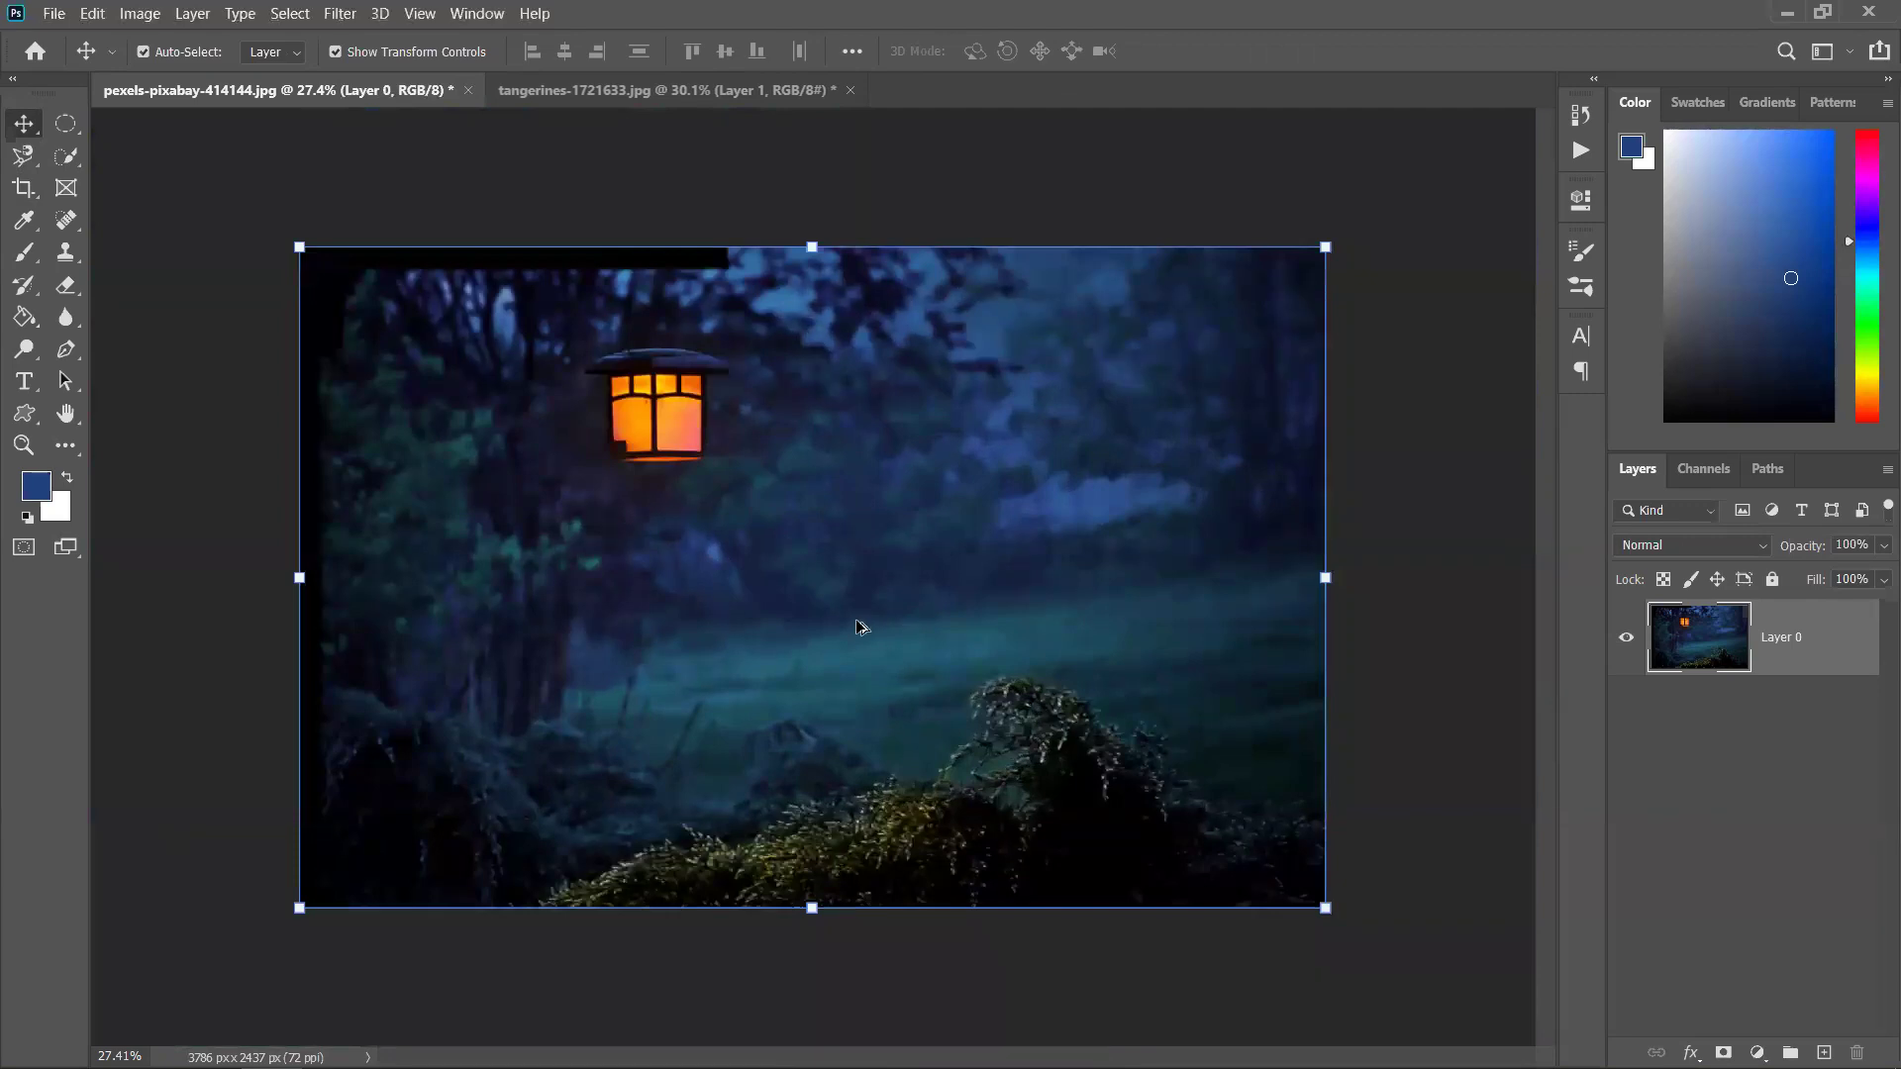
# View the photo at preset zoom levels, going in to 300% and back out to 8.33%
pyautogui.scroll(3, 858, 626)
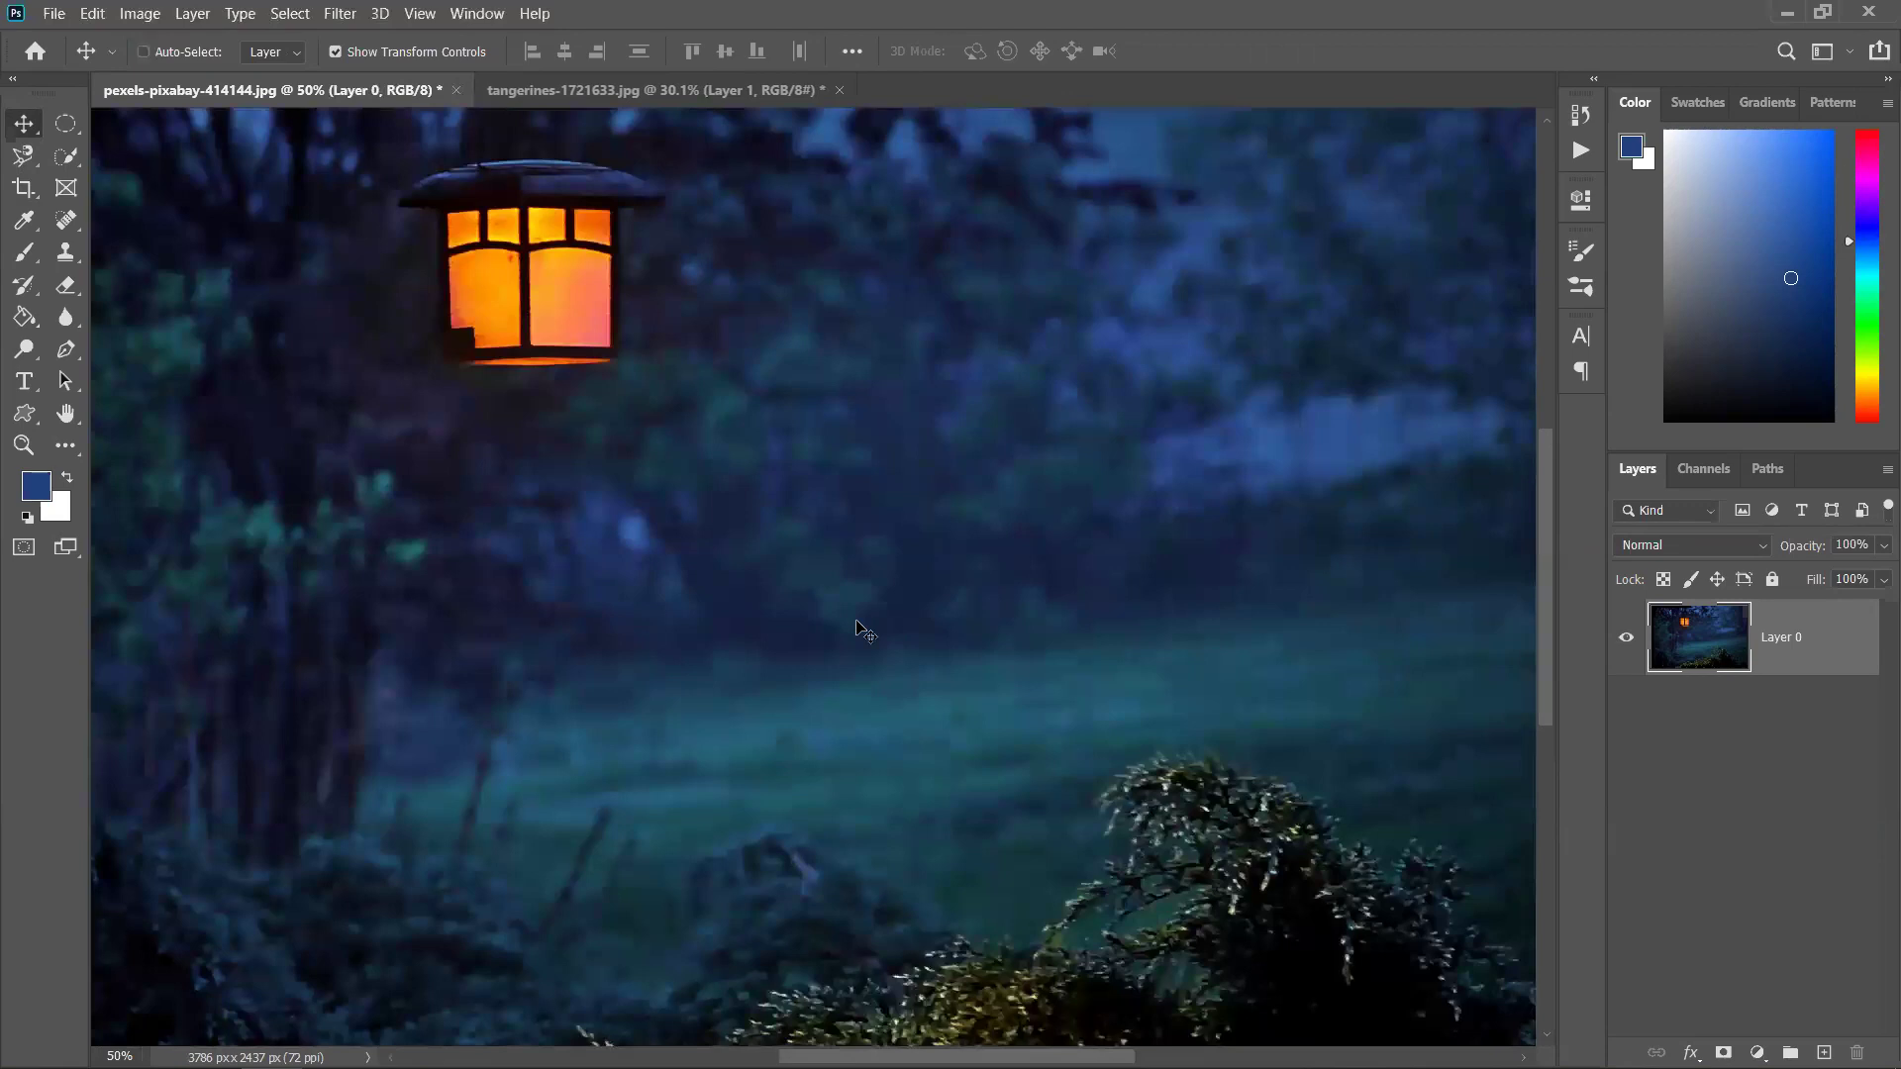
pyautogui.scroll(5, 857, 626)
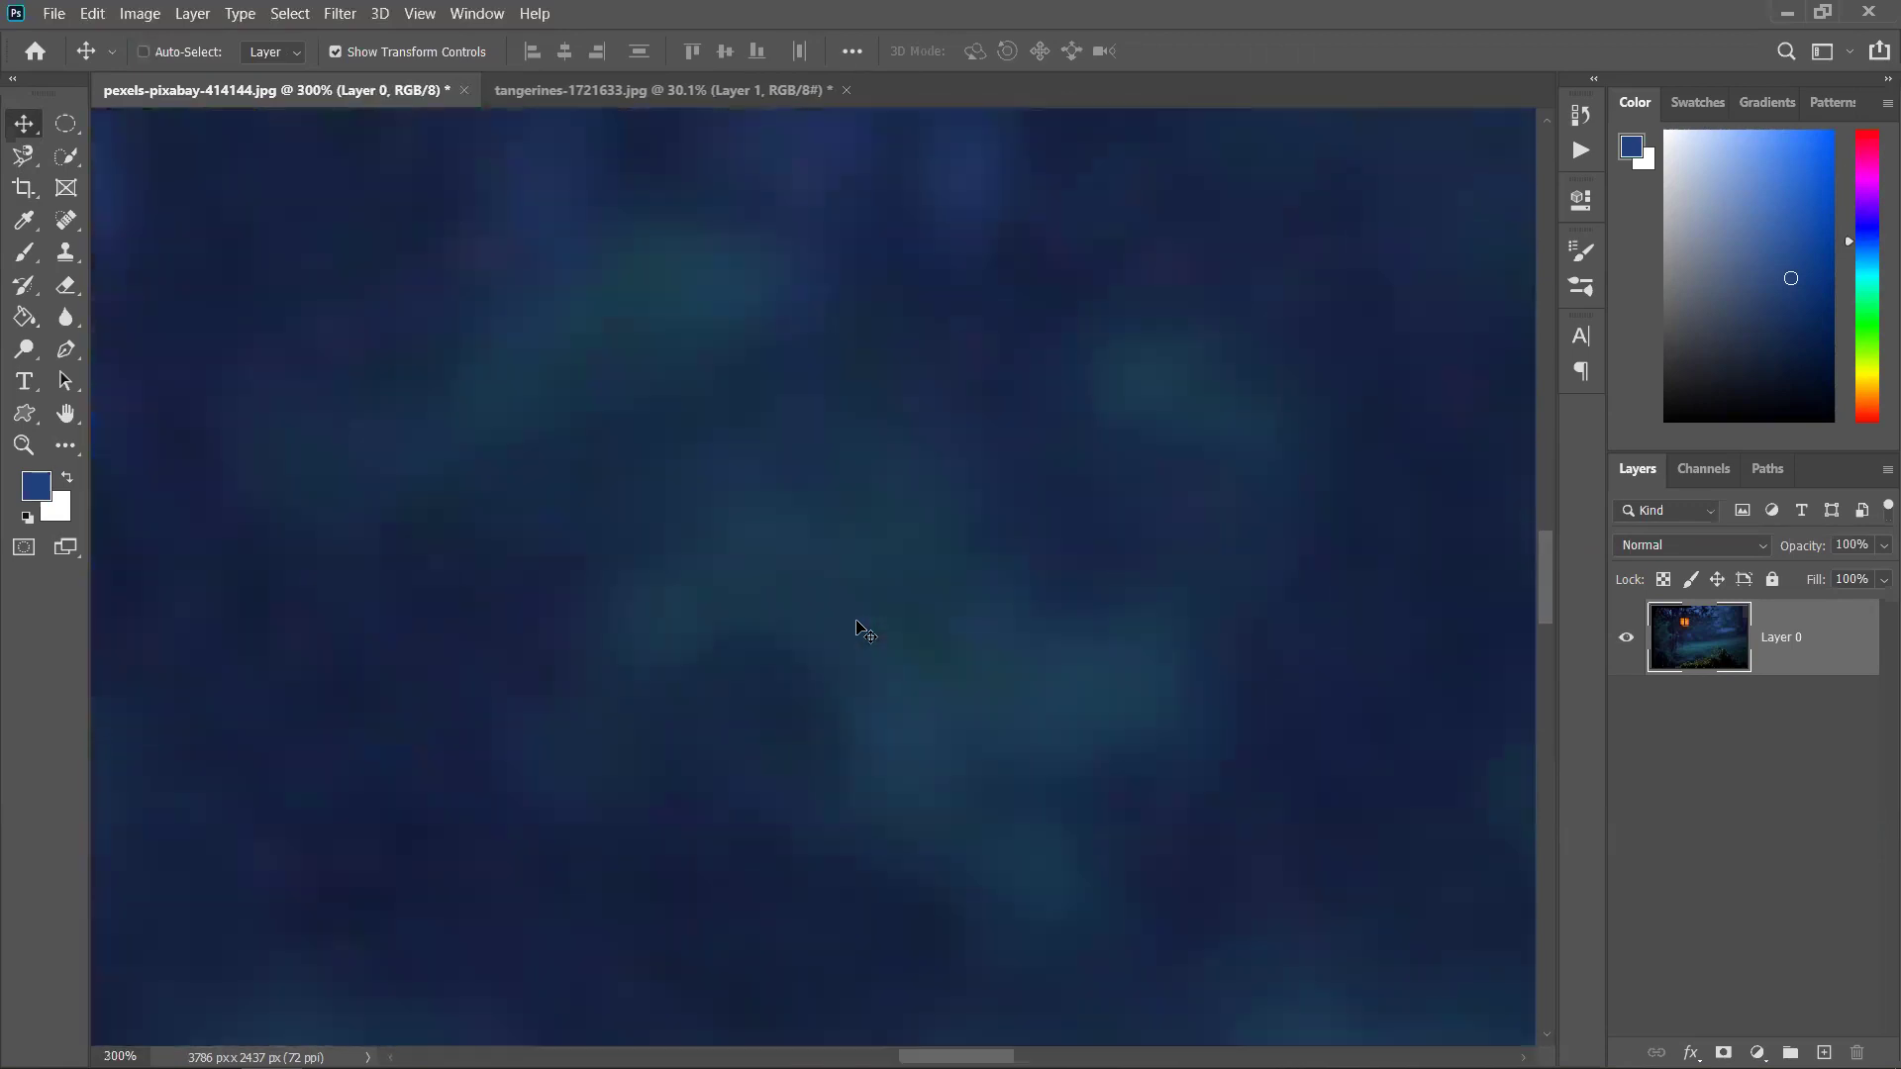
pyautogui.scroll(-8, 857, 625)
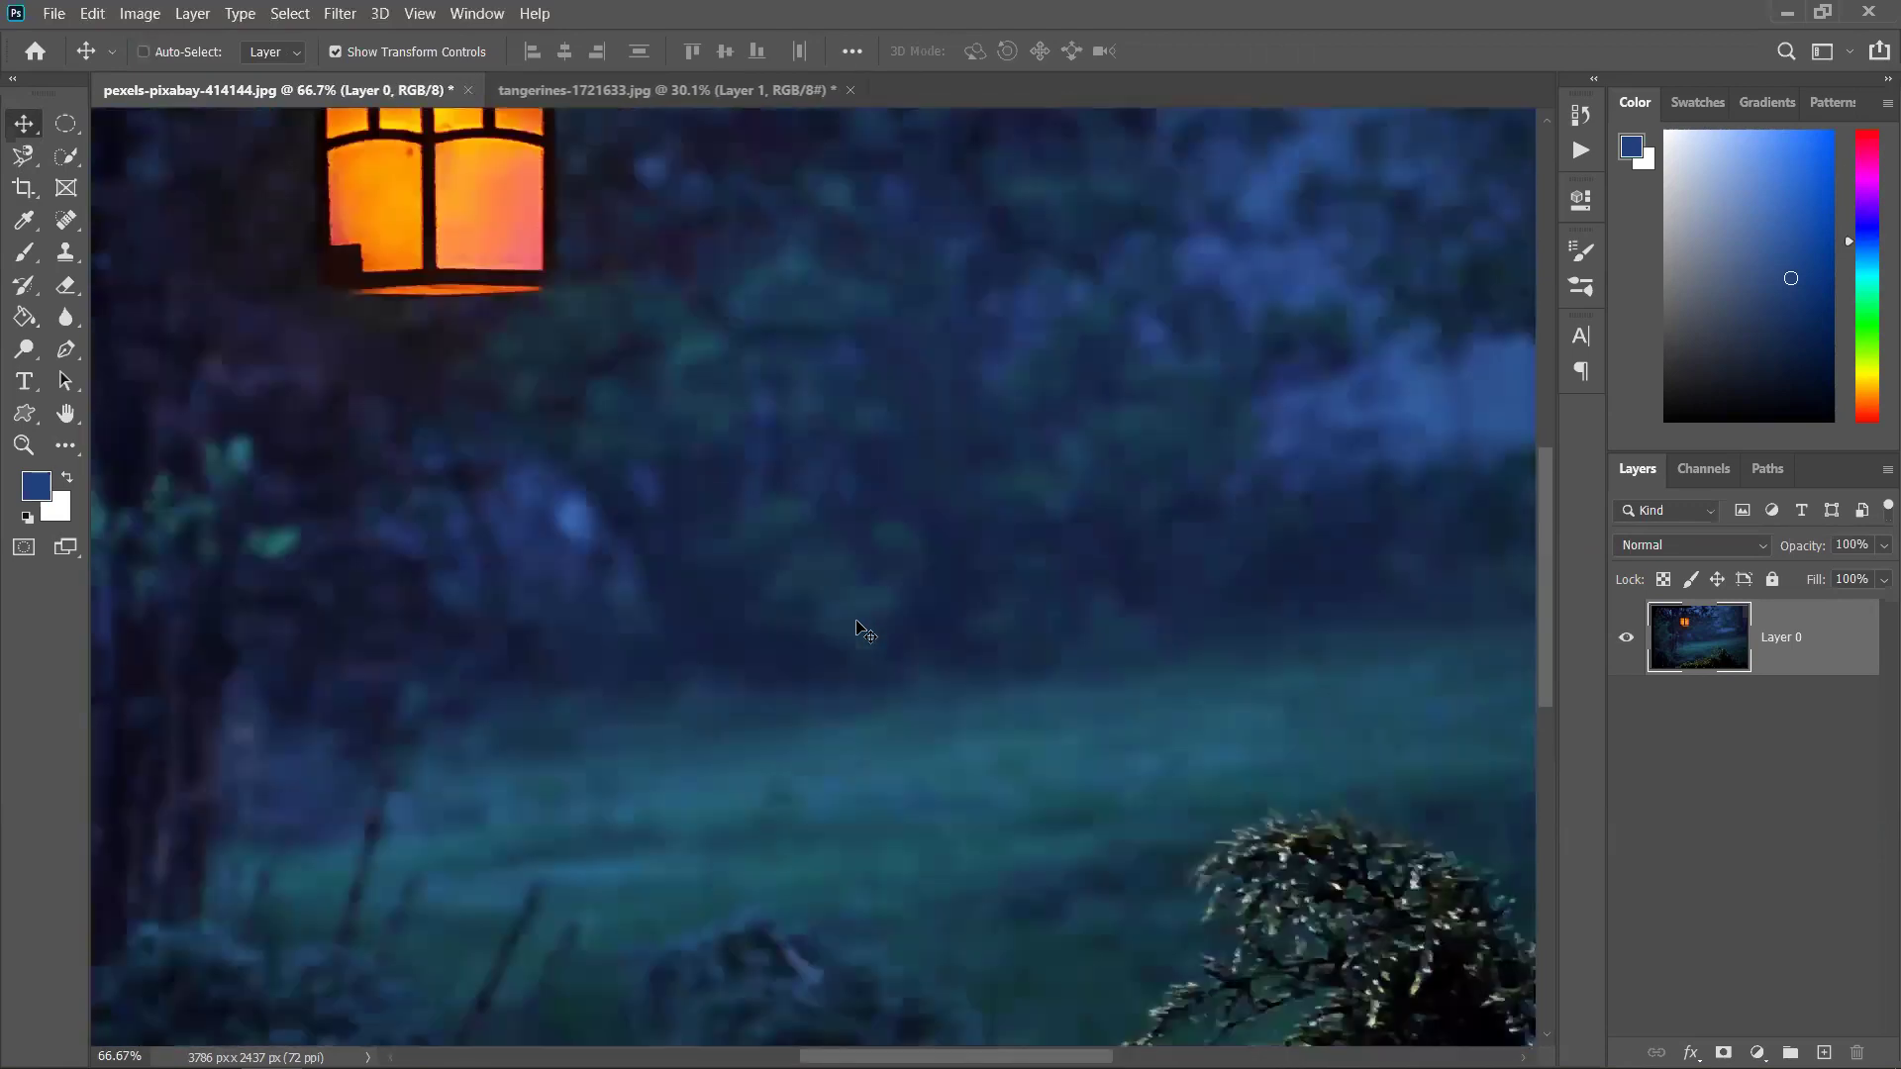
pyautogui.scroll(2, 857, 626)
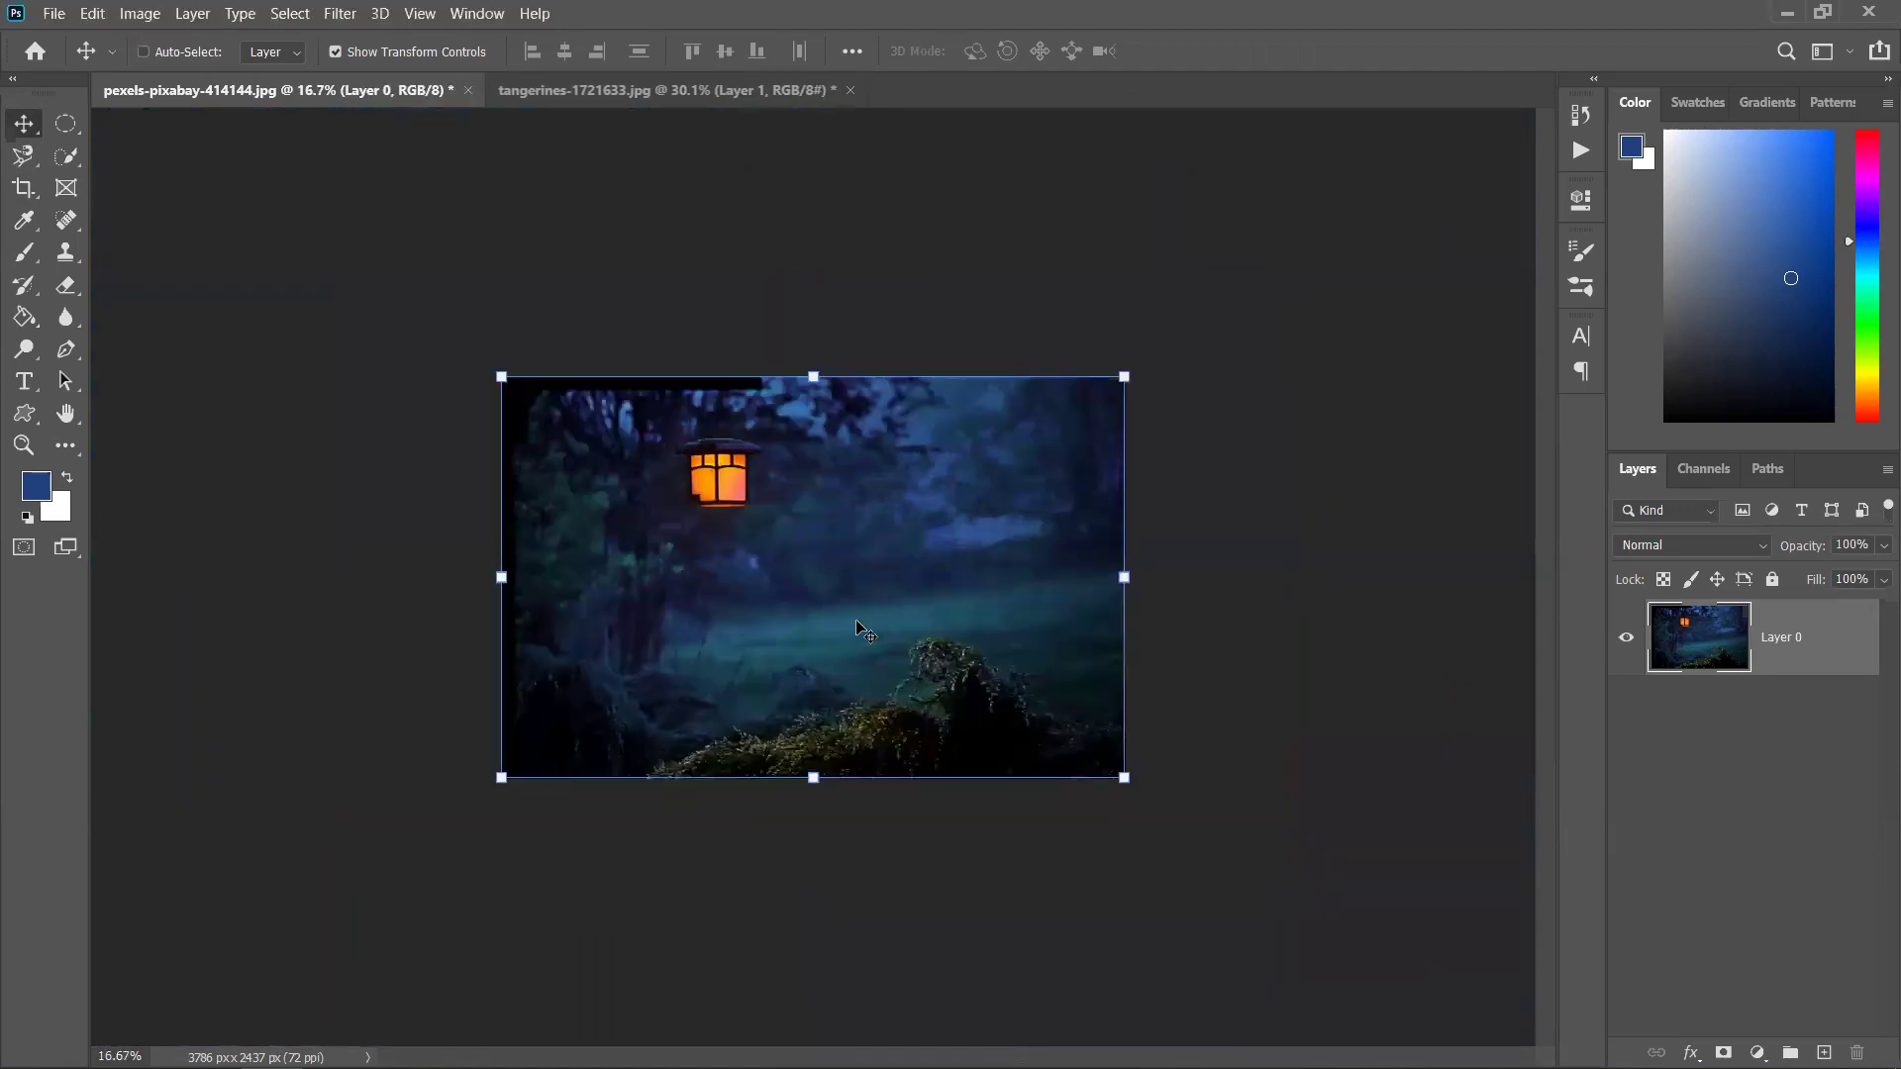
pyautogui.scroll(-3, 858, 625)
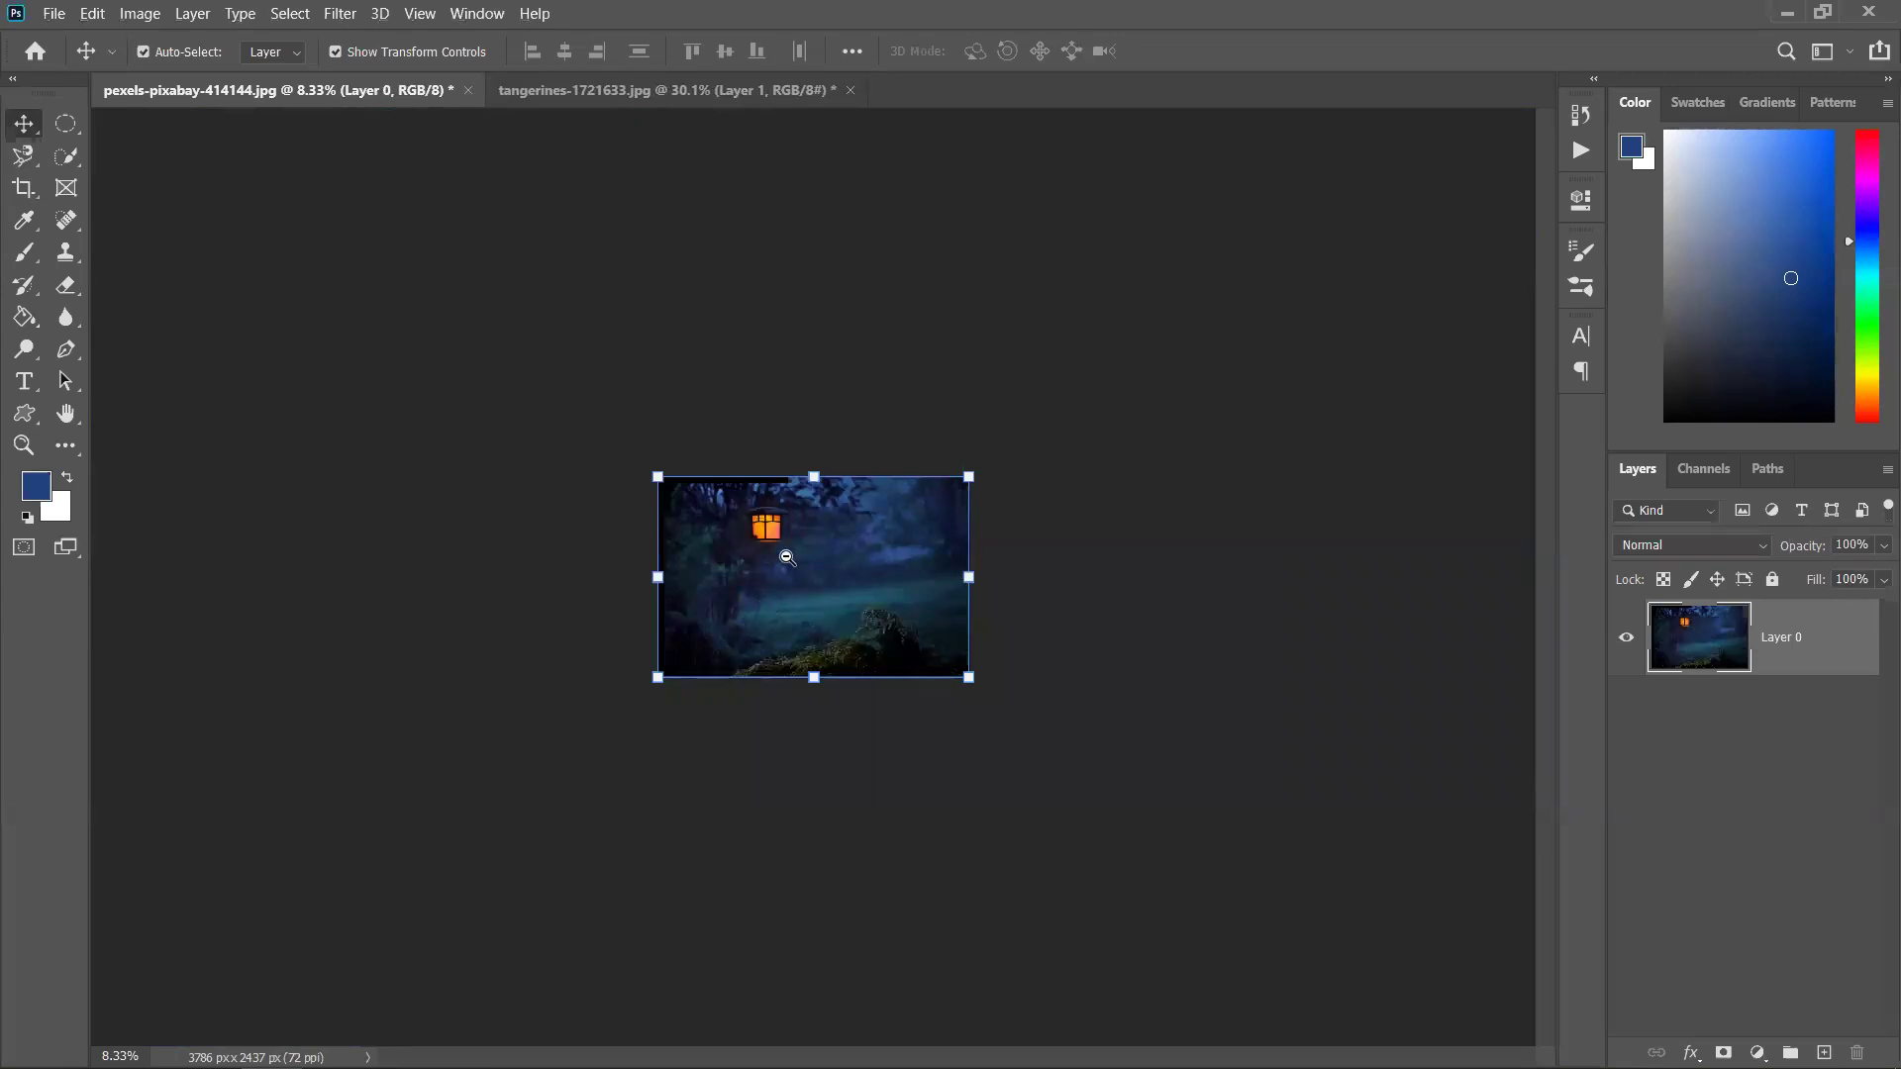
# Zoom repeatedly between the whole photo and the lantern area, finishing with the full photo fitted to the window
pyautogui.scroll(3, 819, 557)
pyautogui.scroll(-2, 819, 557)
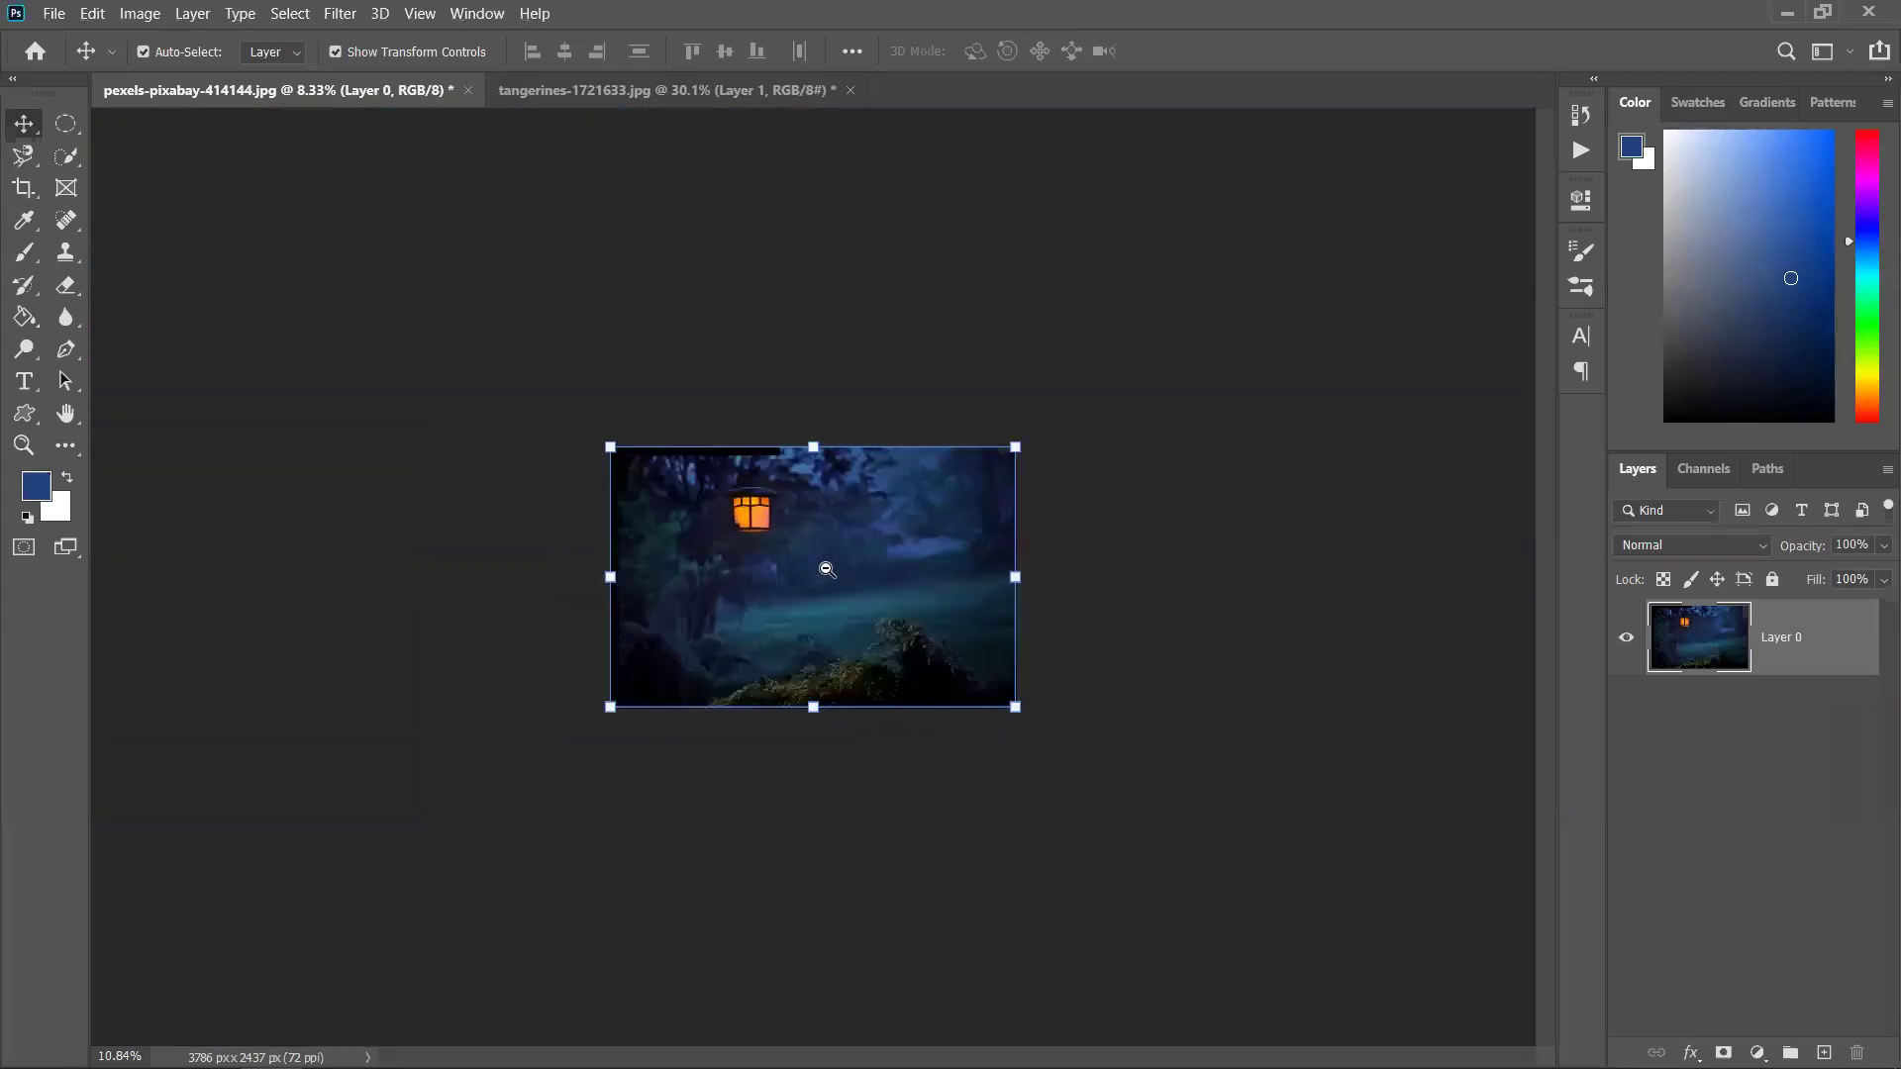
pyautogui.scroll(5, 850, 591)
pyautogui.scroll(-5, 850, 591)
pyautogui.scroll(5, 891, 614)
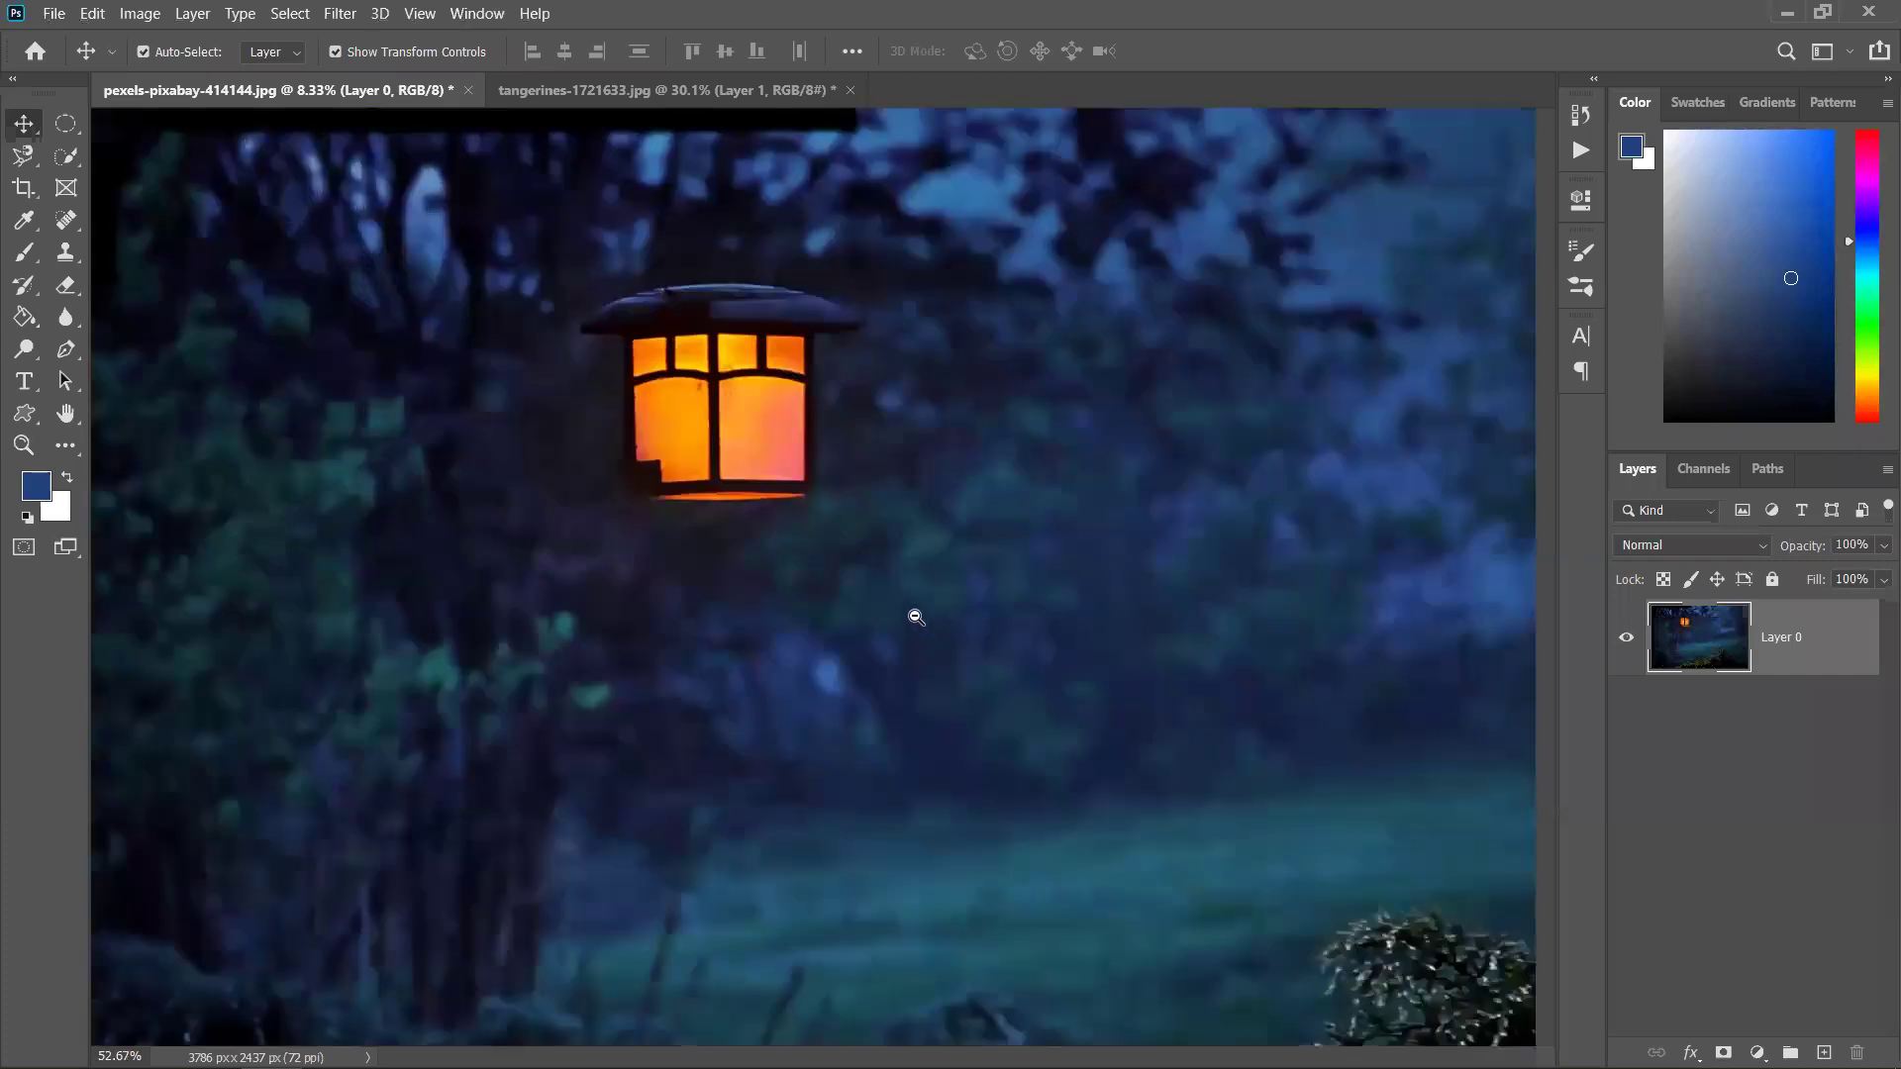
pyautogui.scroll(-2, 860, 544)
pyautogui.scroll(-3, 861, 544)
pyautogui.scroll(5, 891, 593)
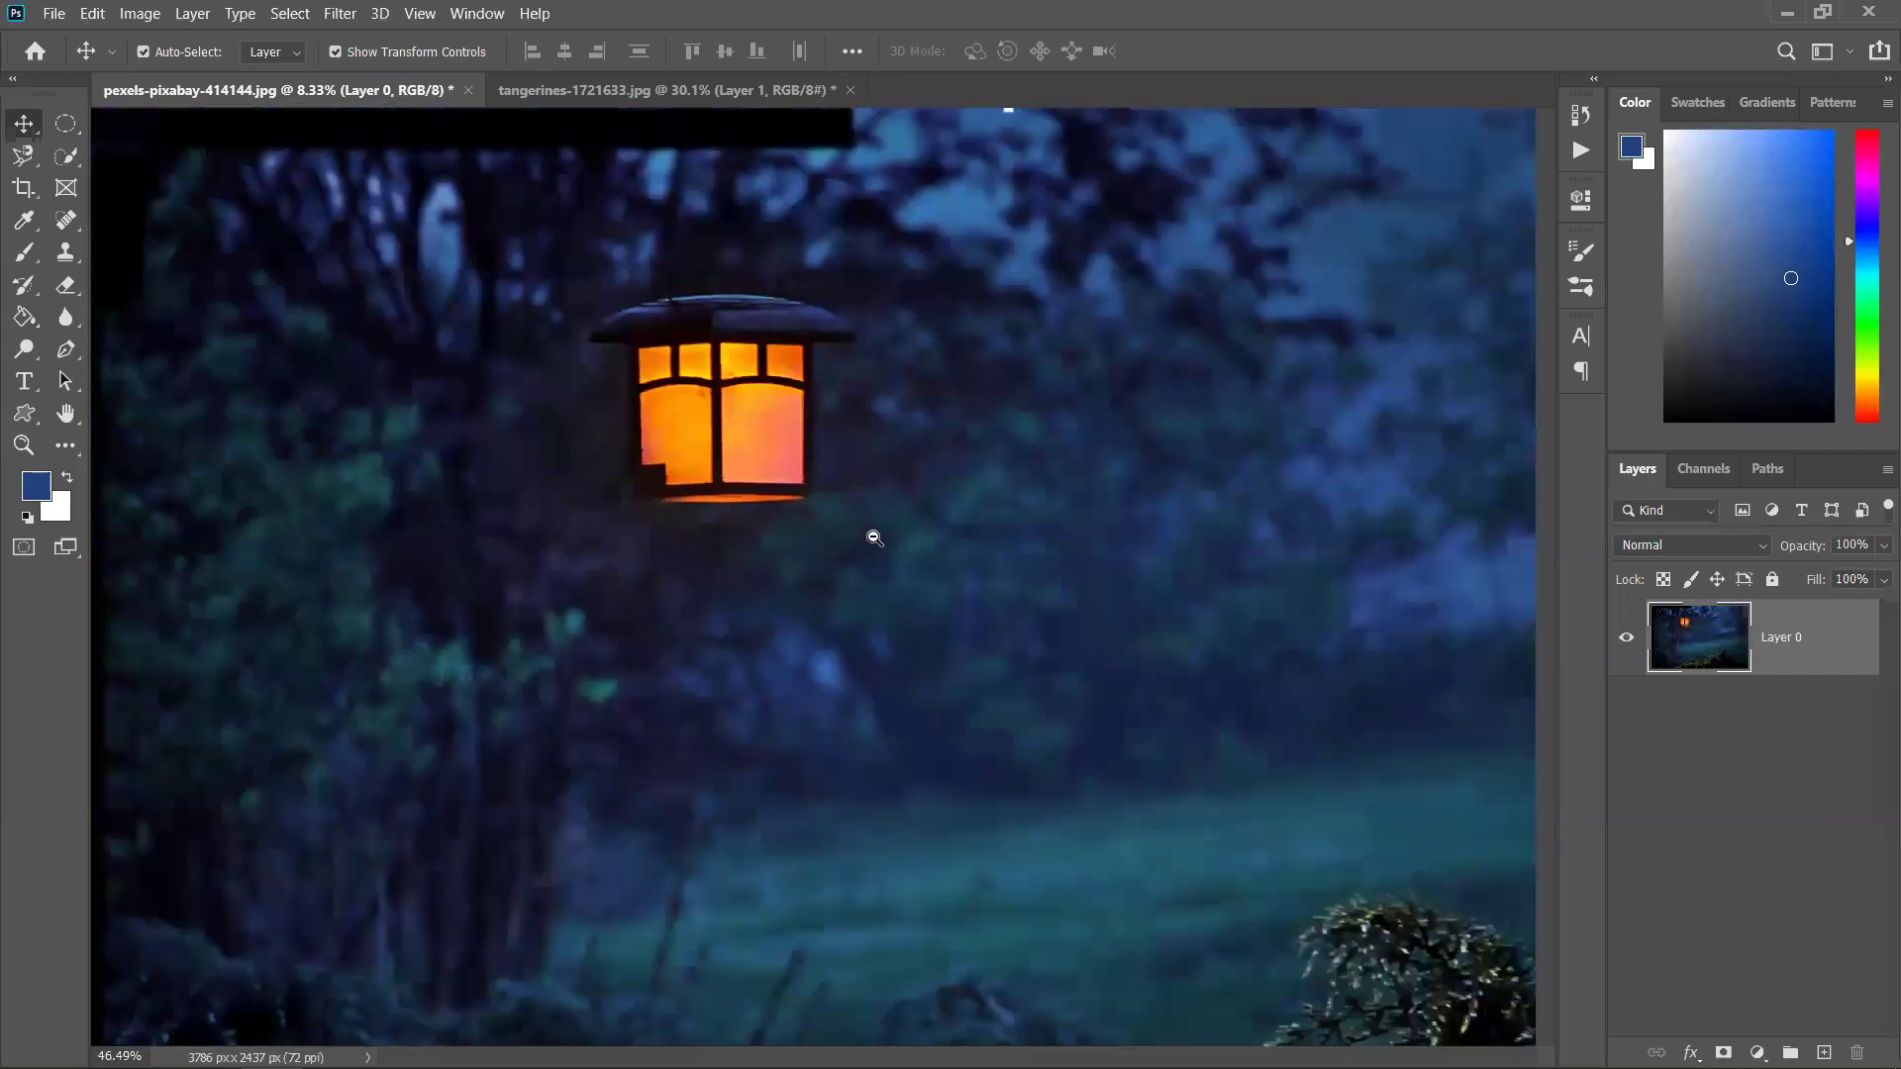
pyautogui.scroll(-4, 870, 530)
pyautogui.scroll(2, 874, 538)
pyautogui.scroll(1, 899, 566)
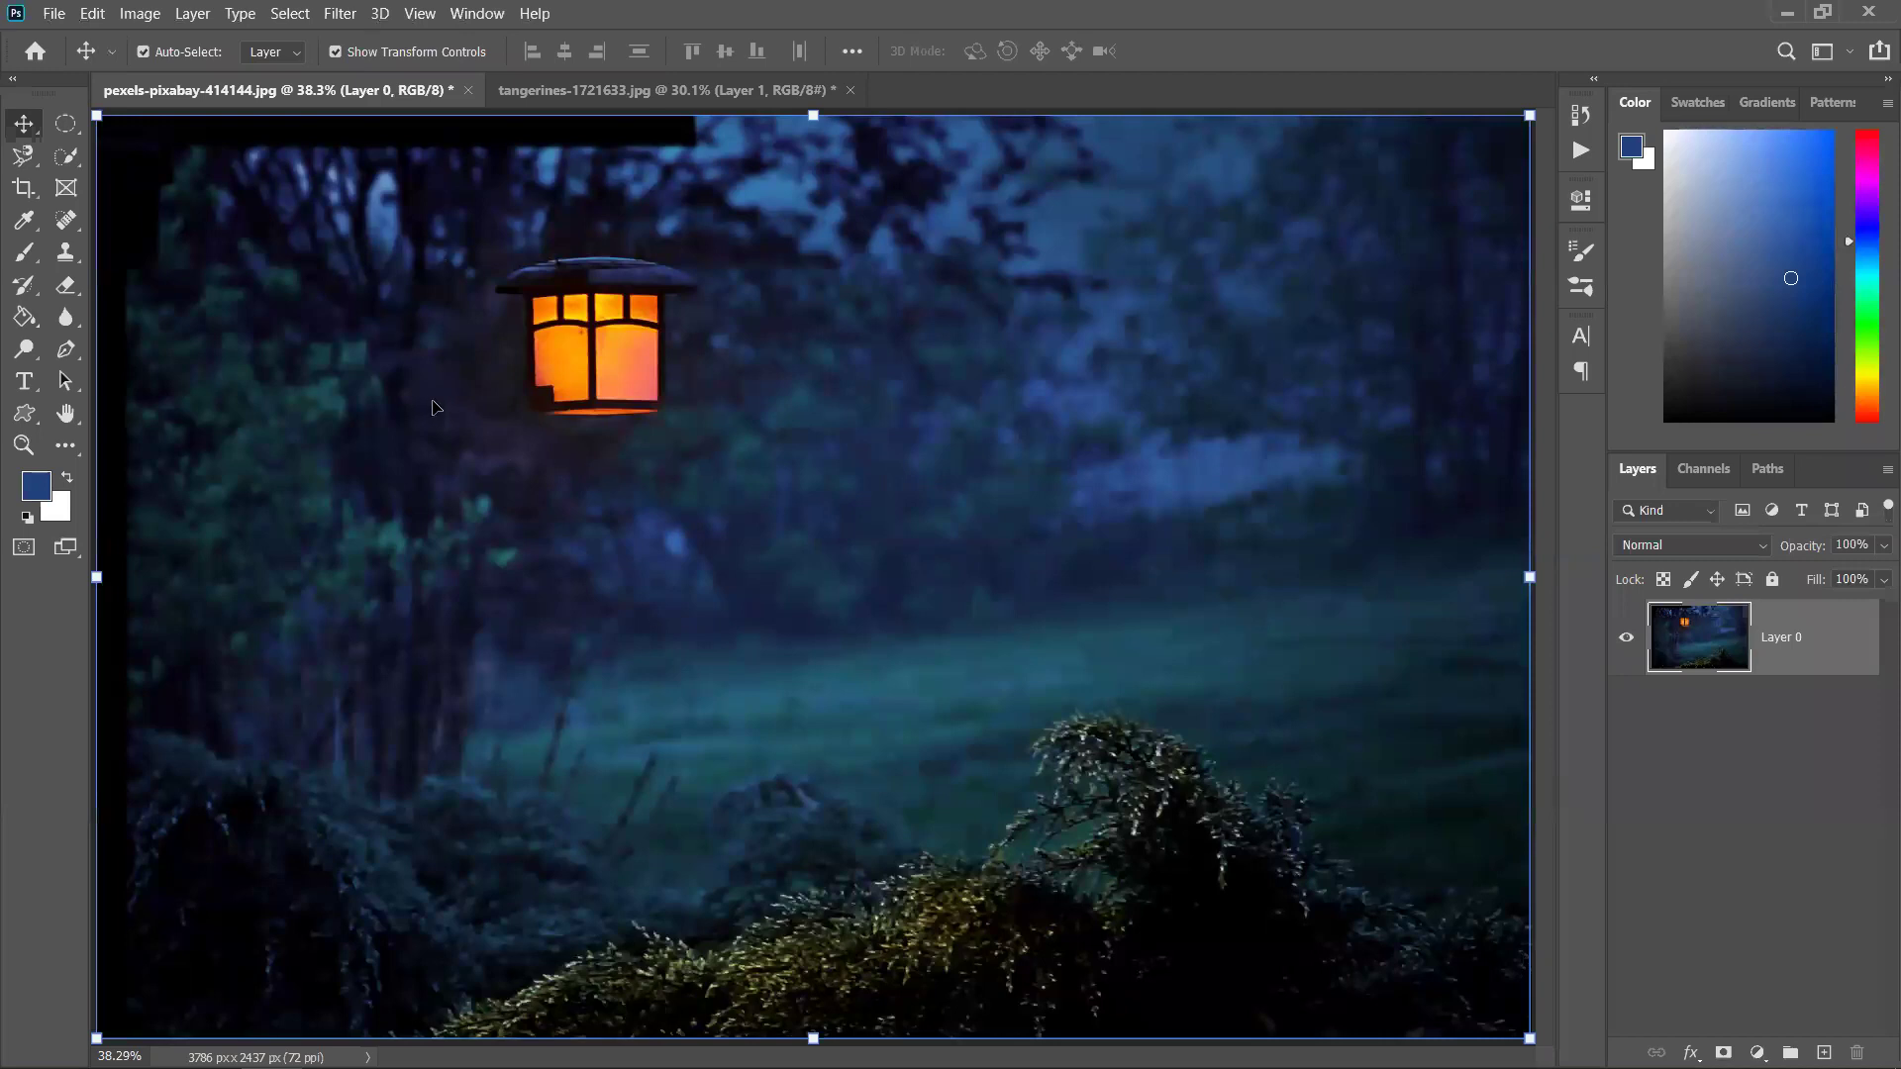
pyautogui.scroll(-1, 436, 406)
pyautogui.scroll(4, 436, 407)
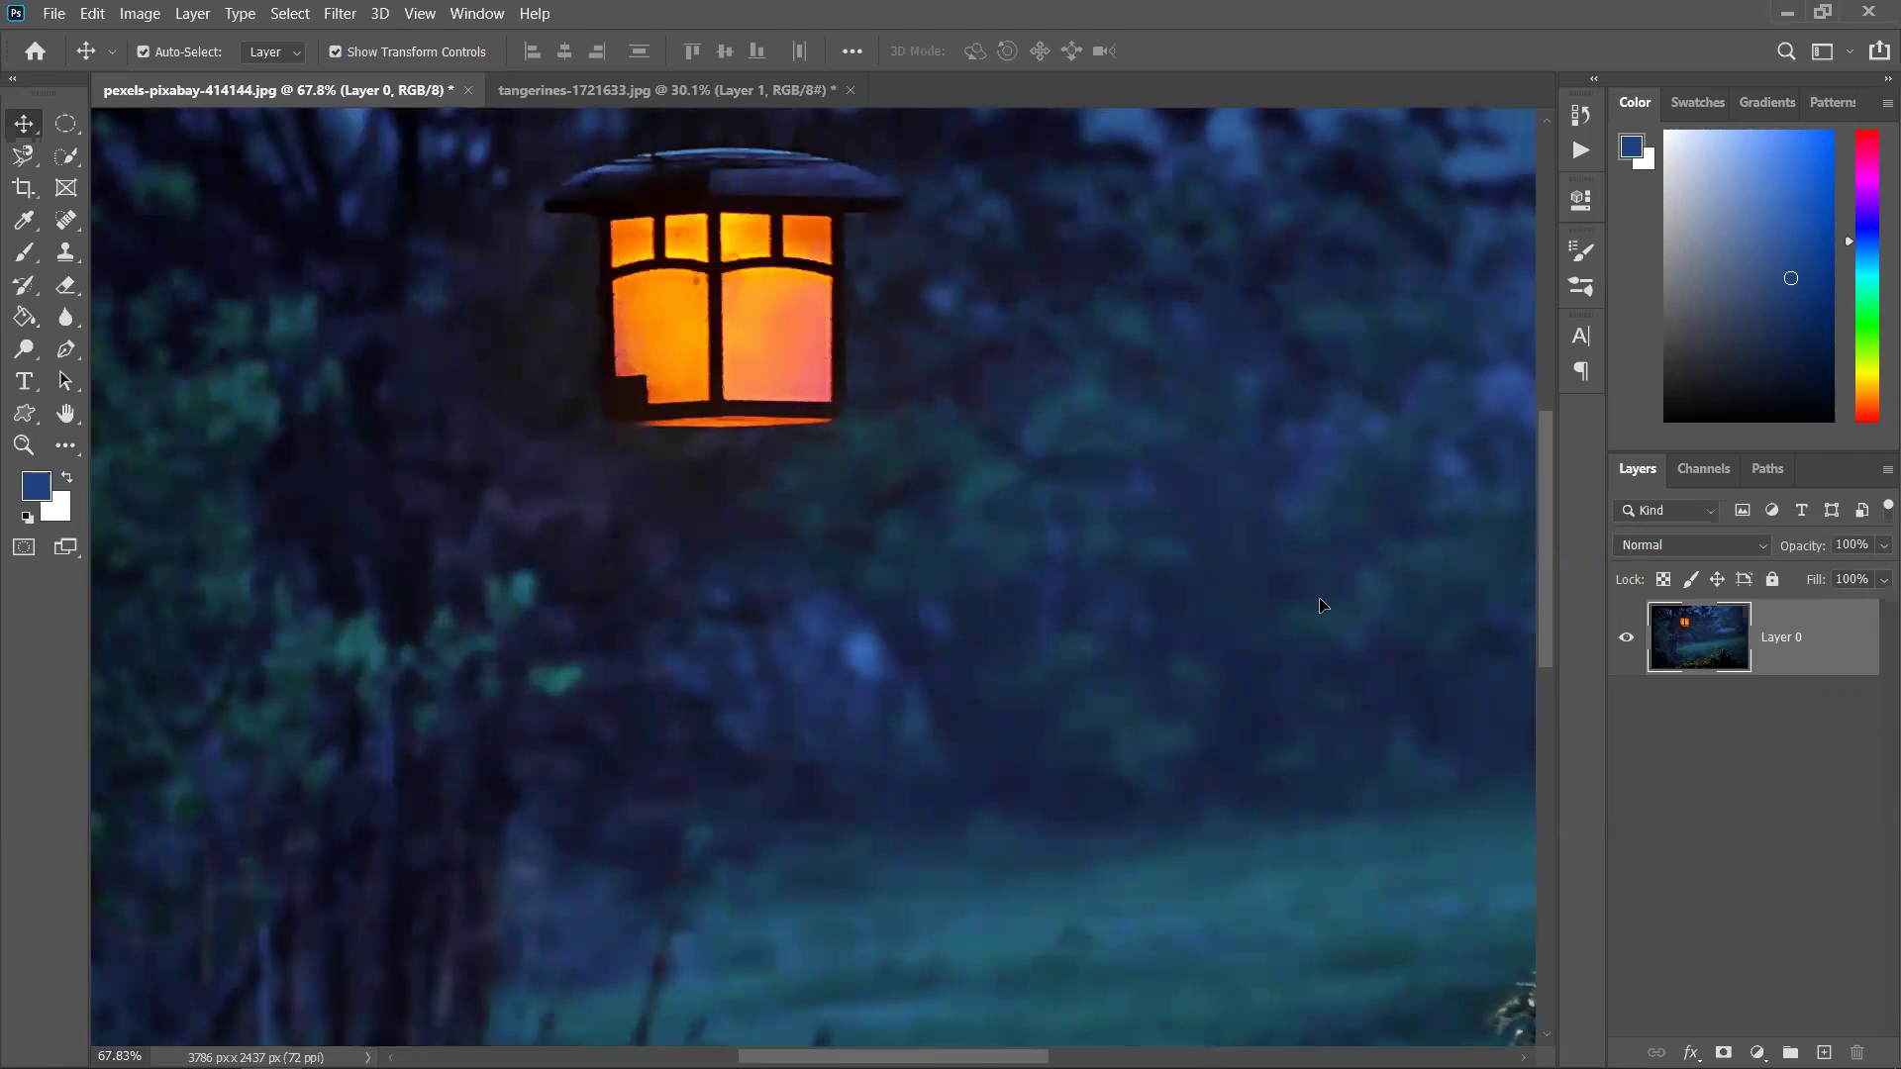
pyautogui.hotkey('ctrl', '0')
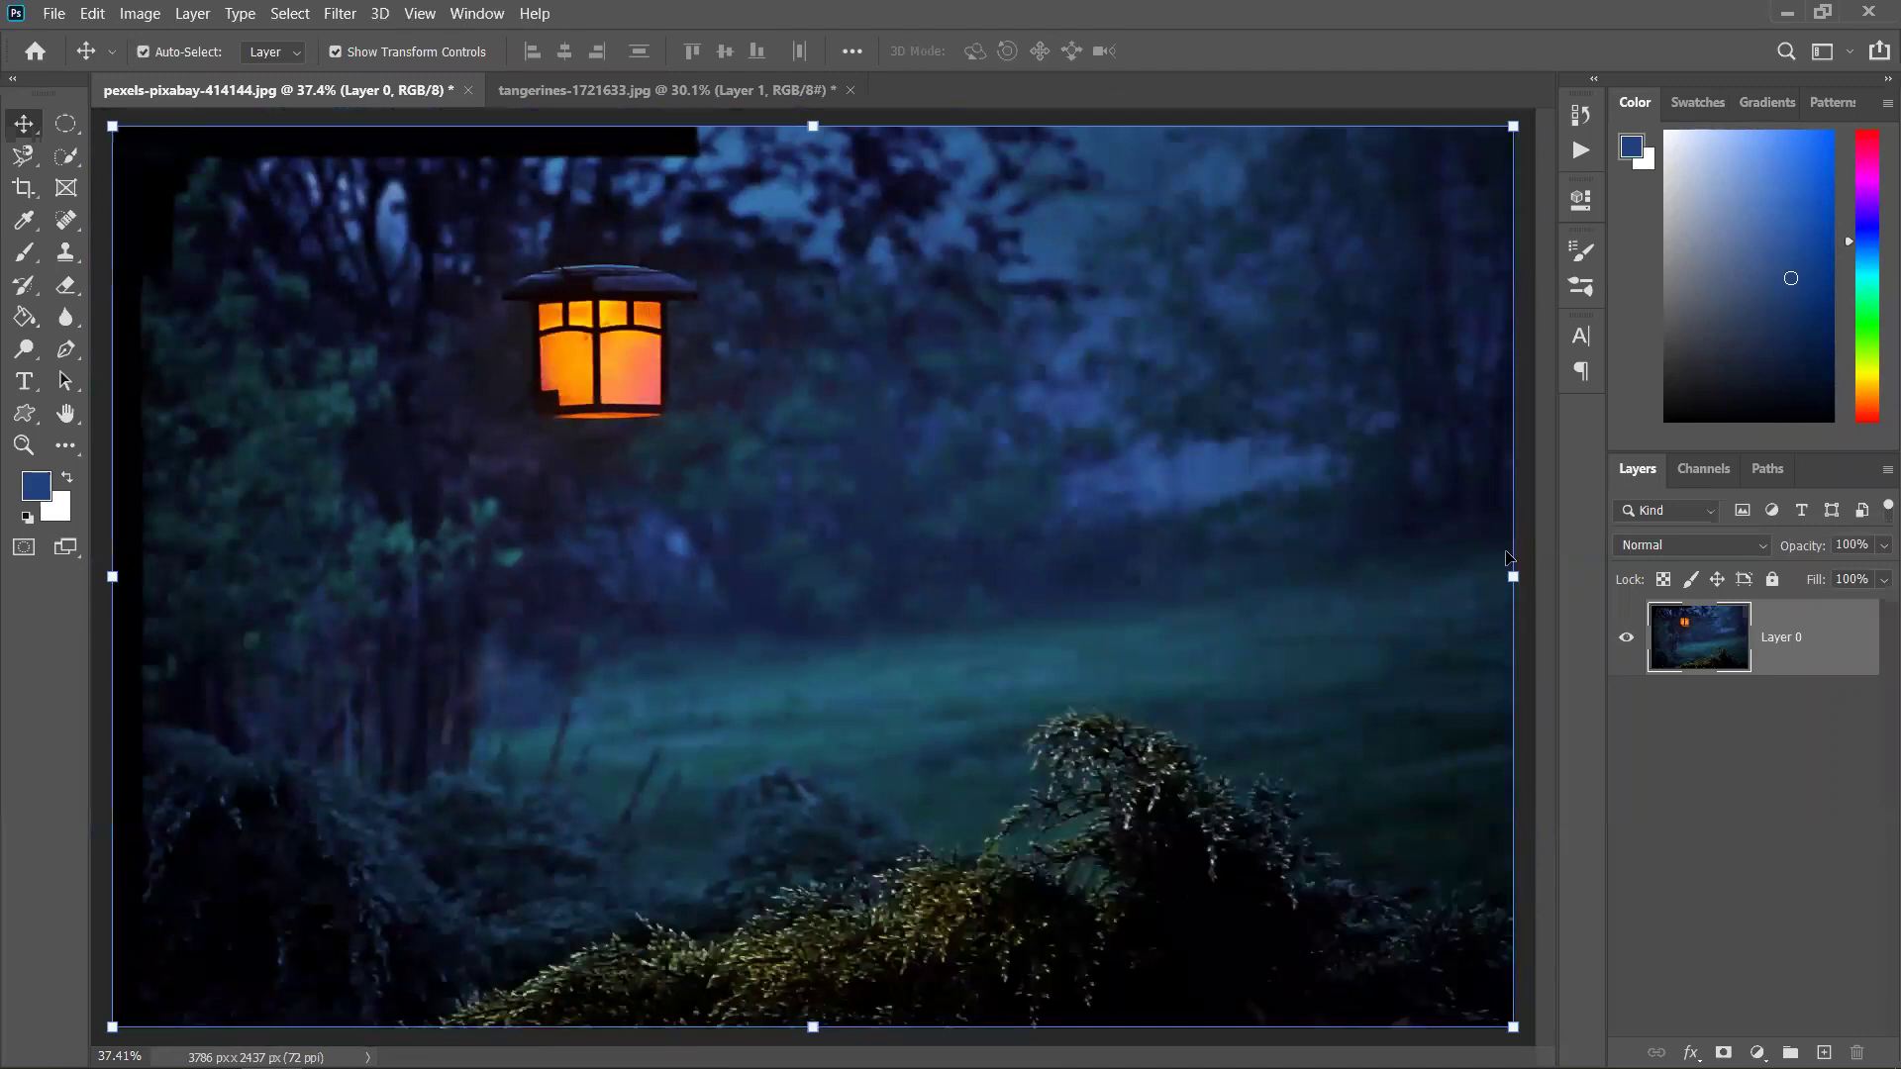
# Deselect Layer 0 and sample several foreground colors from the lantern, trees and meadow with the Eyedropper
pyautogui.click(1676, 807)
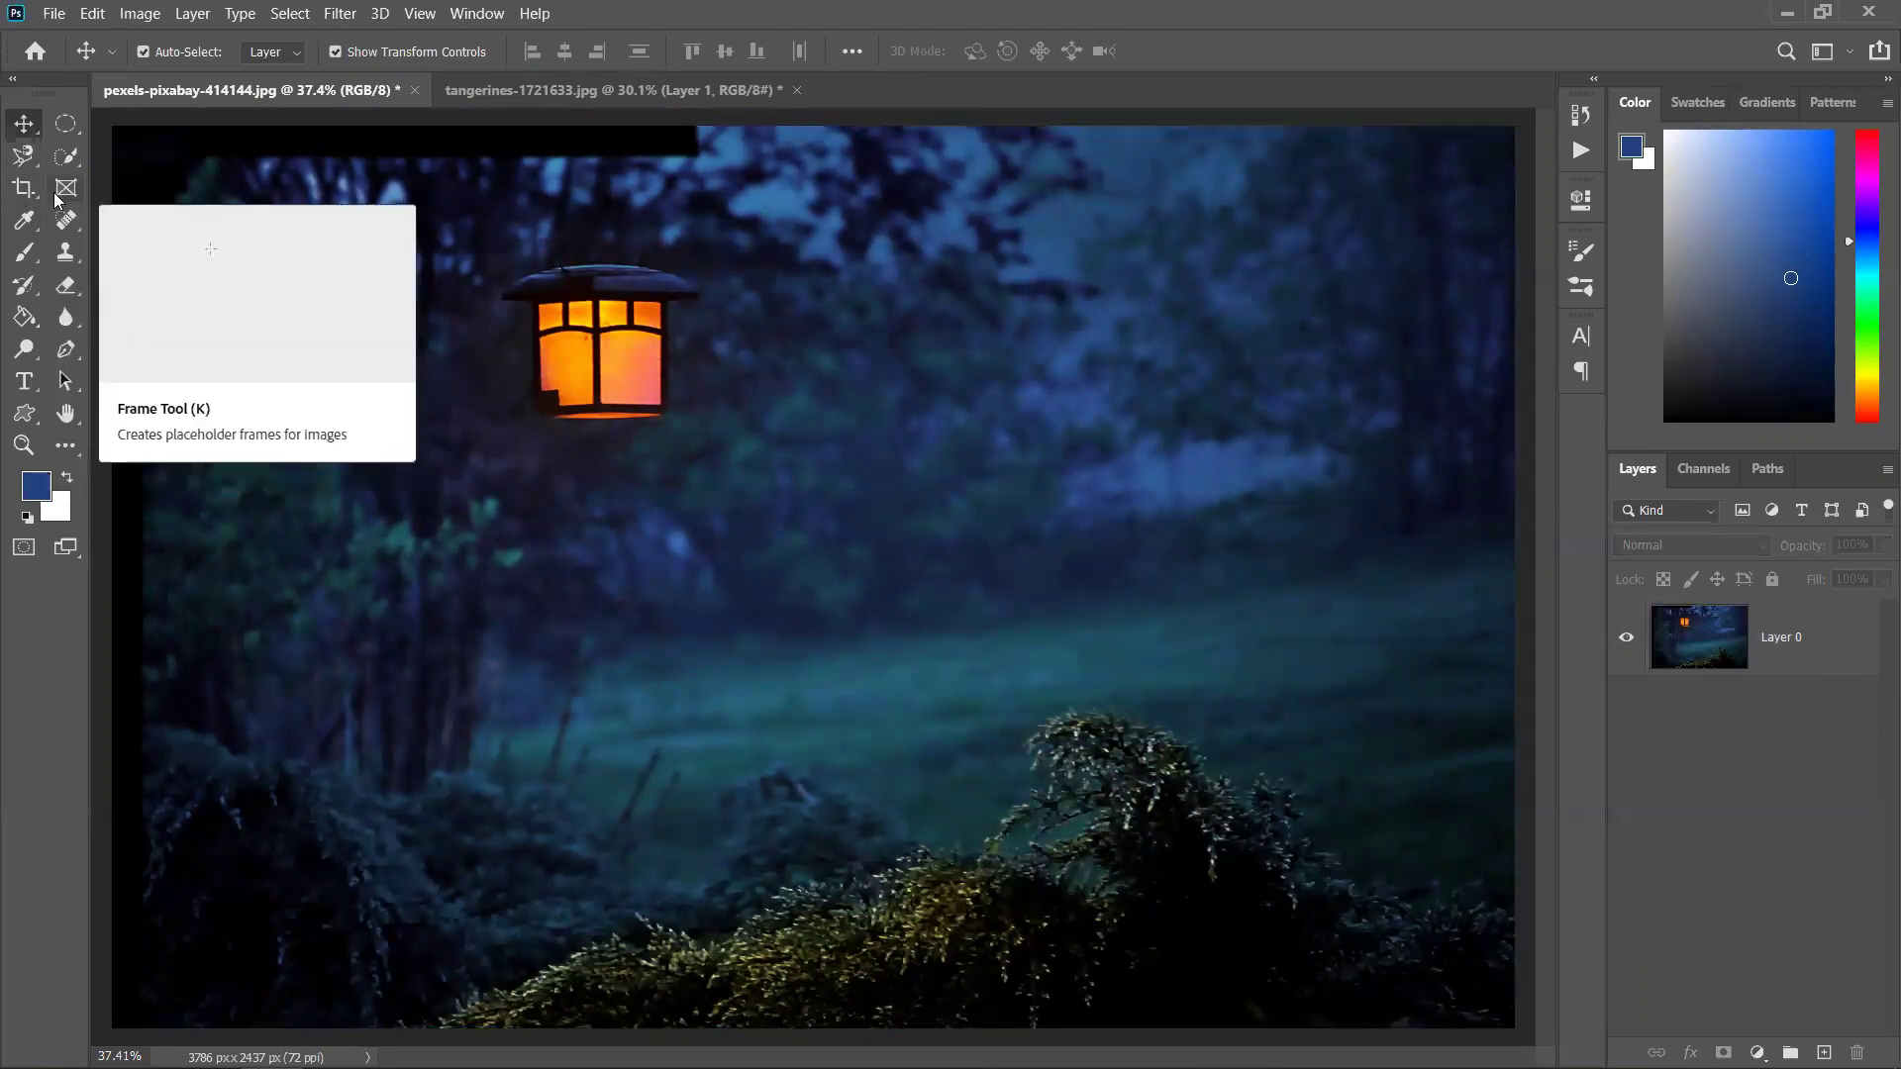
pyautogui.click(24, 224)
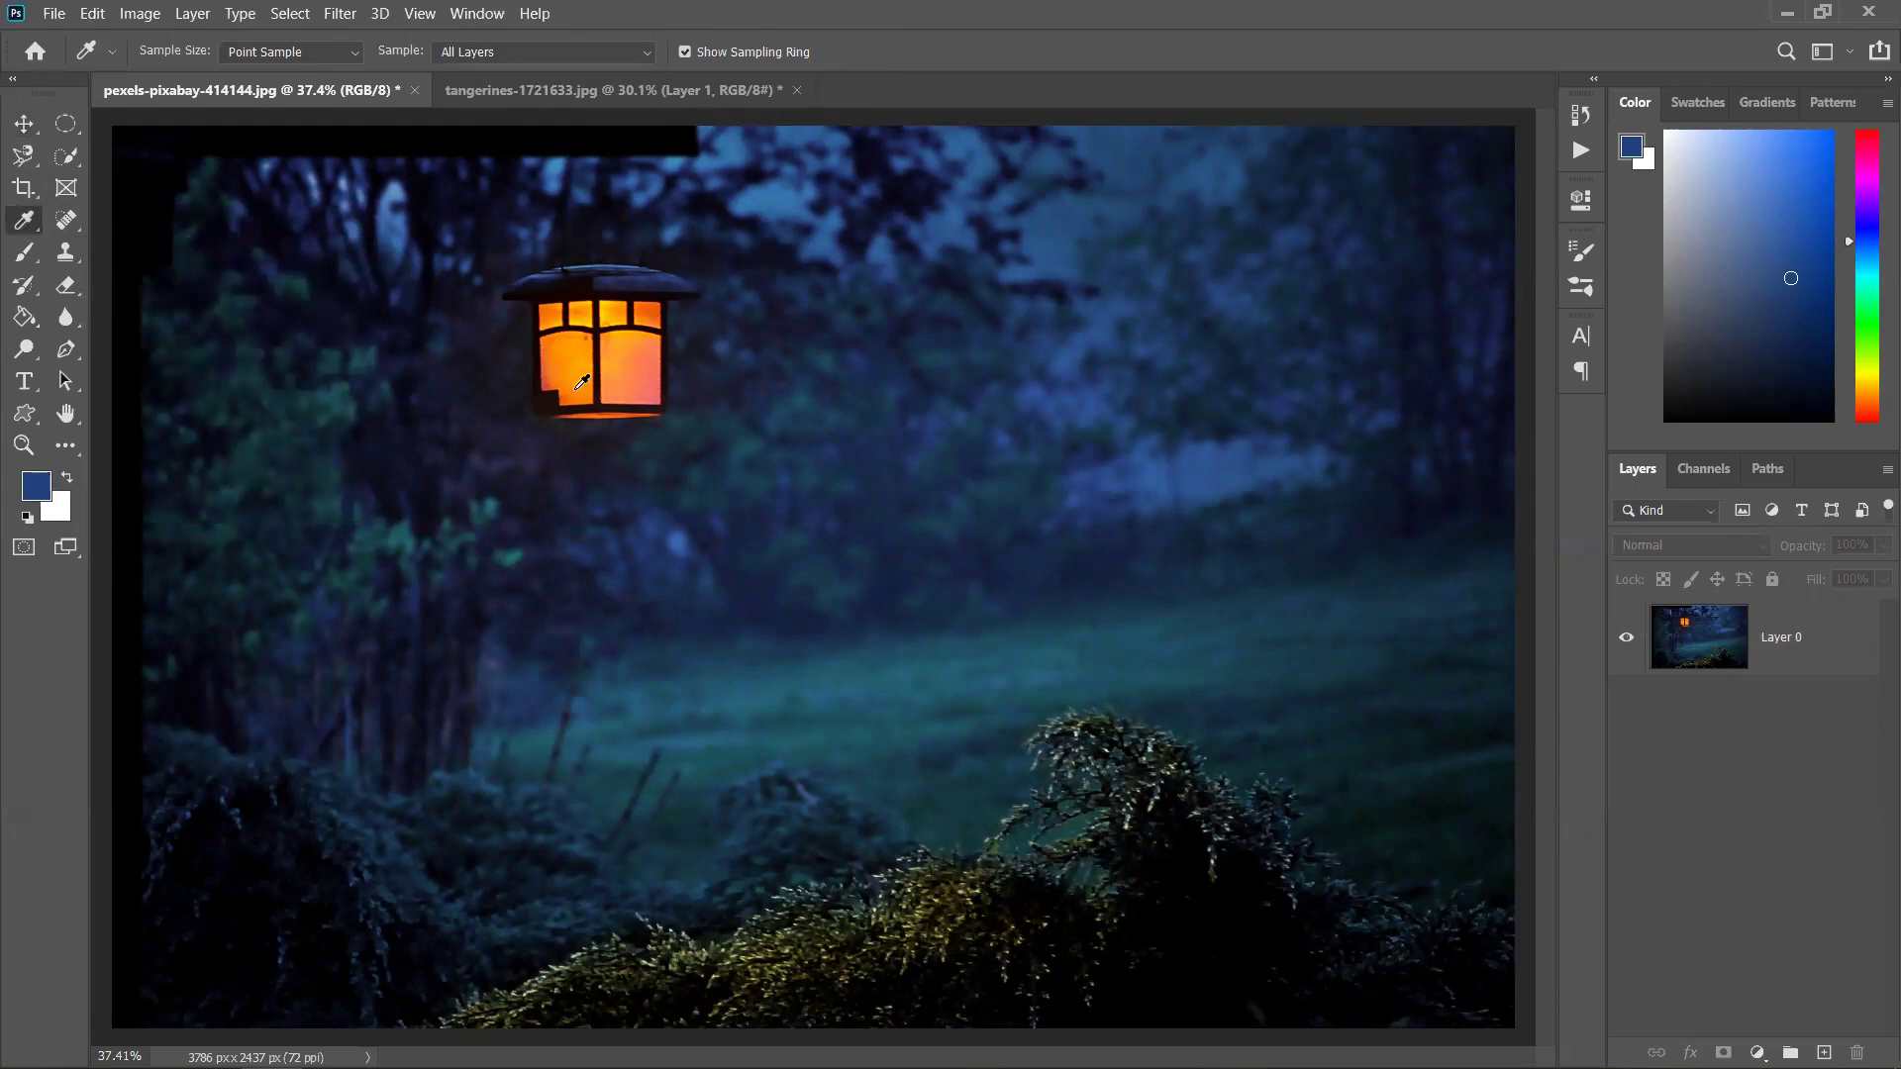
pyautogui.click(637, 349)
pyautogui.click(868, 368)
pyautogui.moveTo(776, 652); pyautogui.dragTo(559, 360)
pyautogui.moveTo(785, 352); pyautogui.dragTo(785, 352)
pyautogui.moveTo(1004, 446); pyautogui.dragTo(891, 666)
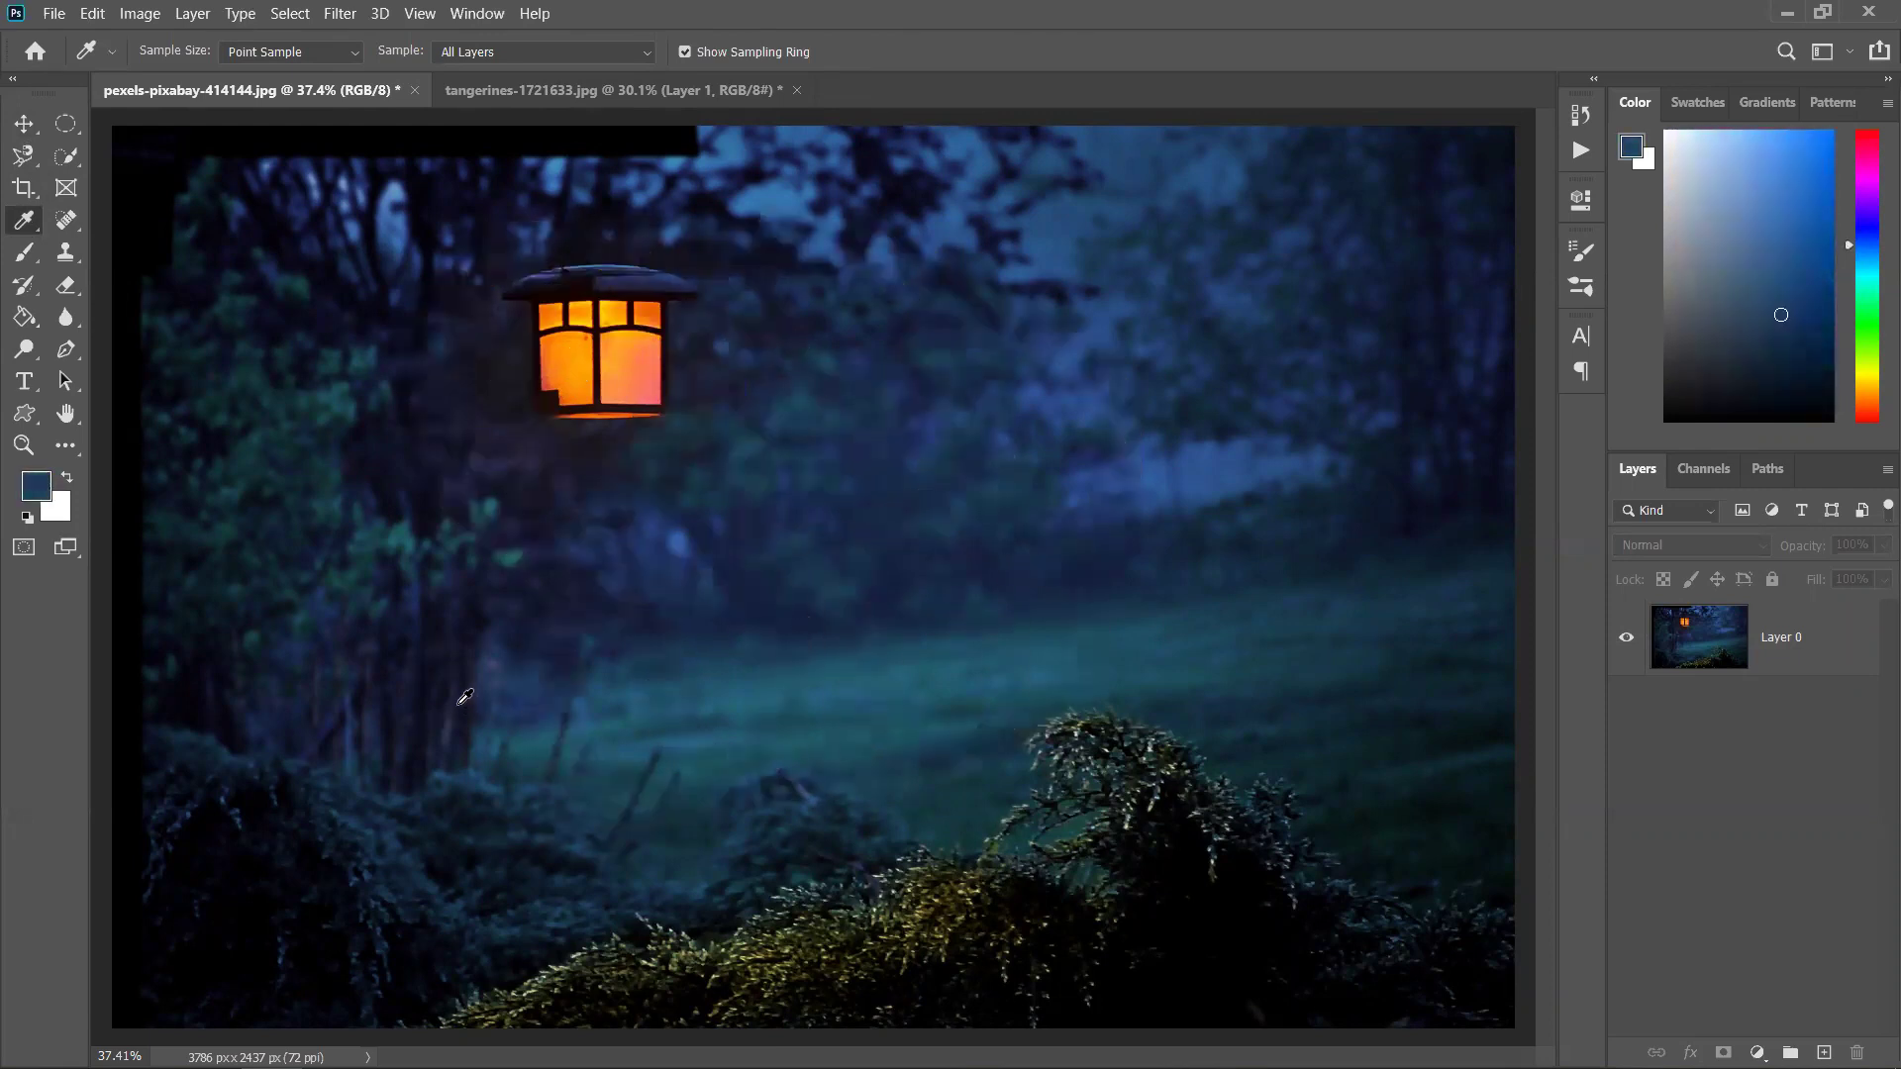
# Compare Eyedropper samples of the lantern's glow and the dark background, ending on the glowing orange as foreground color
pyautogui.click(633, 345)
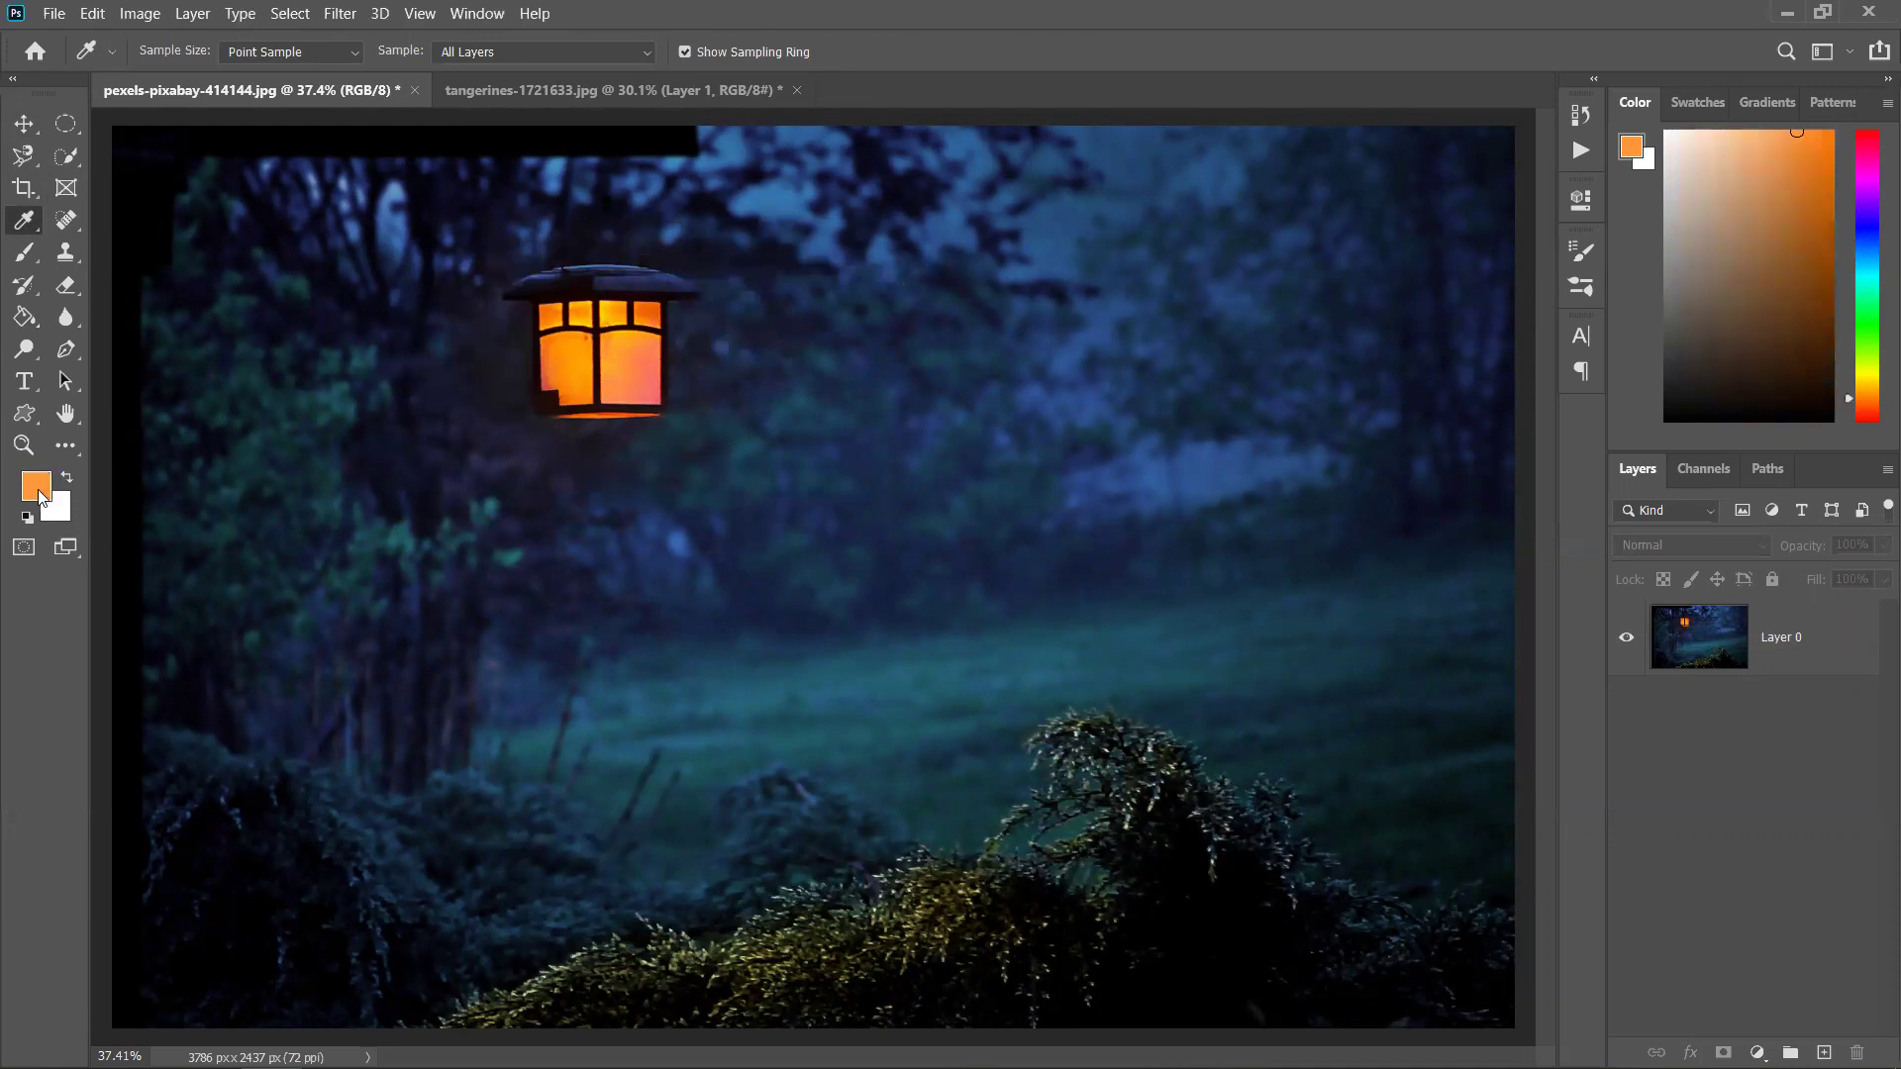
pyautogui.moveTo(1018, 307)
pyautogui.mouseDown()
pyautogui.moveTo(1006, 437)
pyautogui.moveTo(976, 496)
pyautogui.moveTo(952, 457)
pyautogui.moveTo(956, 426)
pyautogui.moveTo(960, 465)
pyautogui.moveTo(973, 451)
pyautogui.moveTo(1029, 493)
pyautogui.moveTo(1011, 595)
pyautogui.moveTo(1035, 693)
pyautogui.moveTo(1099, 666)
pyautogui.moveTo(917, 639)
pyautogui.moveTo(991, 690)
pyautogui.moveTo(1137, 607)
pyautogui.moveTo(725, 730)
pyautogui.moveTo(788, 792)
pyautogui.moveTo(747, 789)
pyautogui.moveTo(802, 565)
pyautogui.moveTo(984, 695)
pyautogui.moveTo(959, 706)
pyautogui.mouseUp()
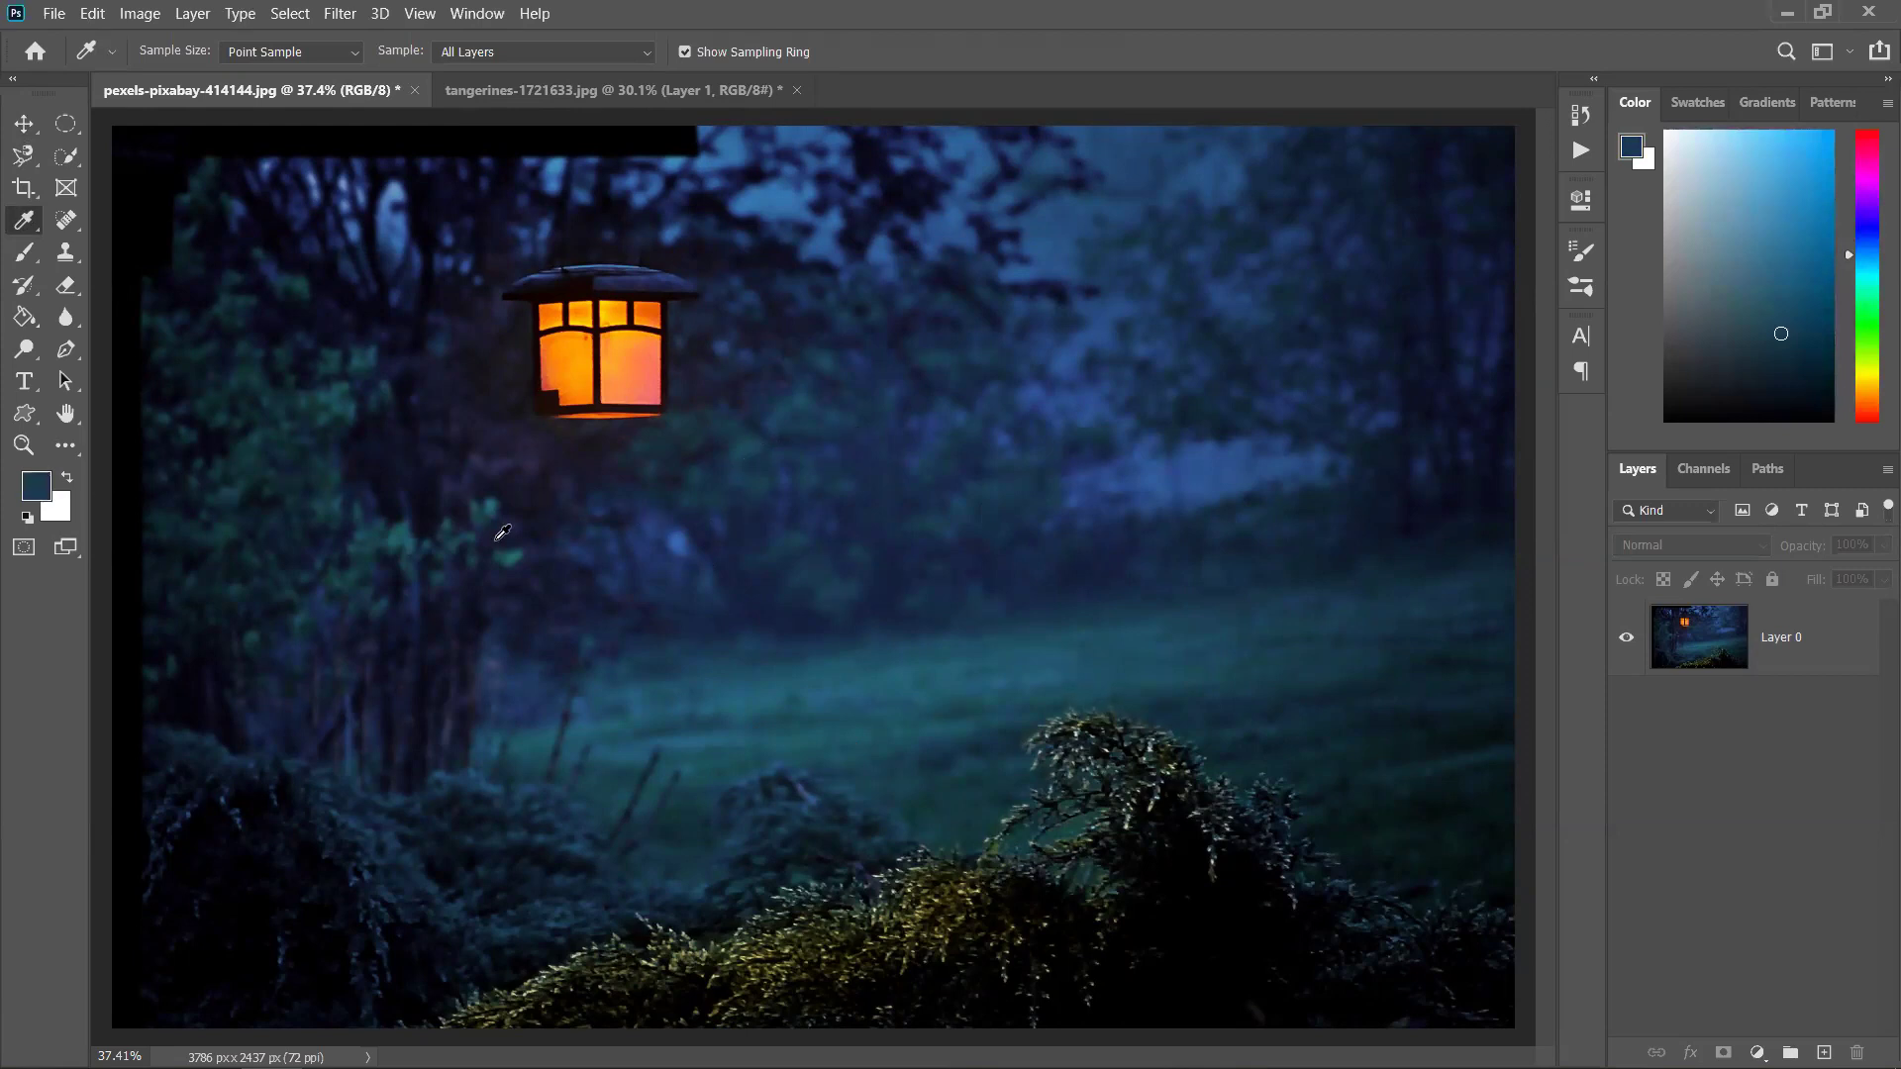
pyautogui.moveTo(890, 392); pyautogui.dragTo(619, 376)
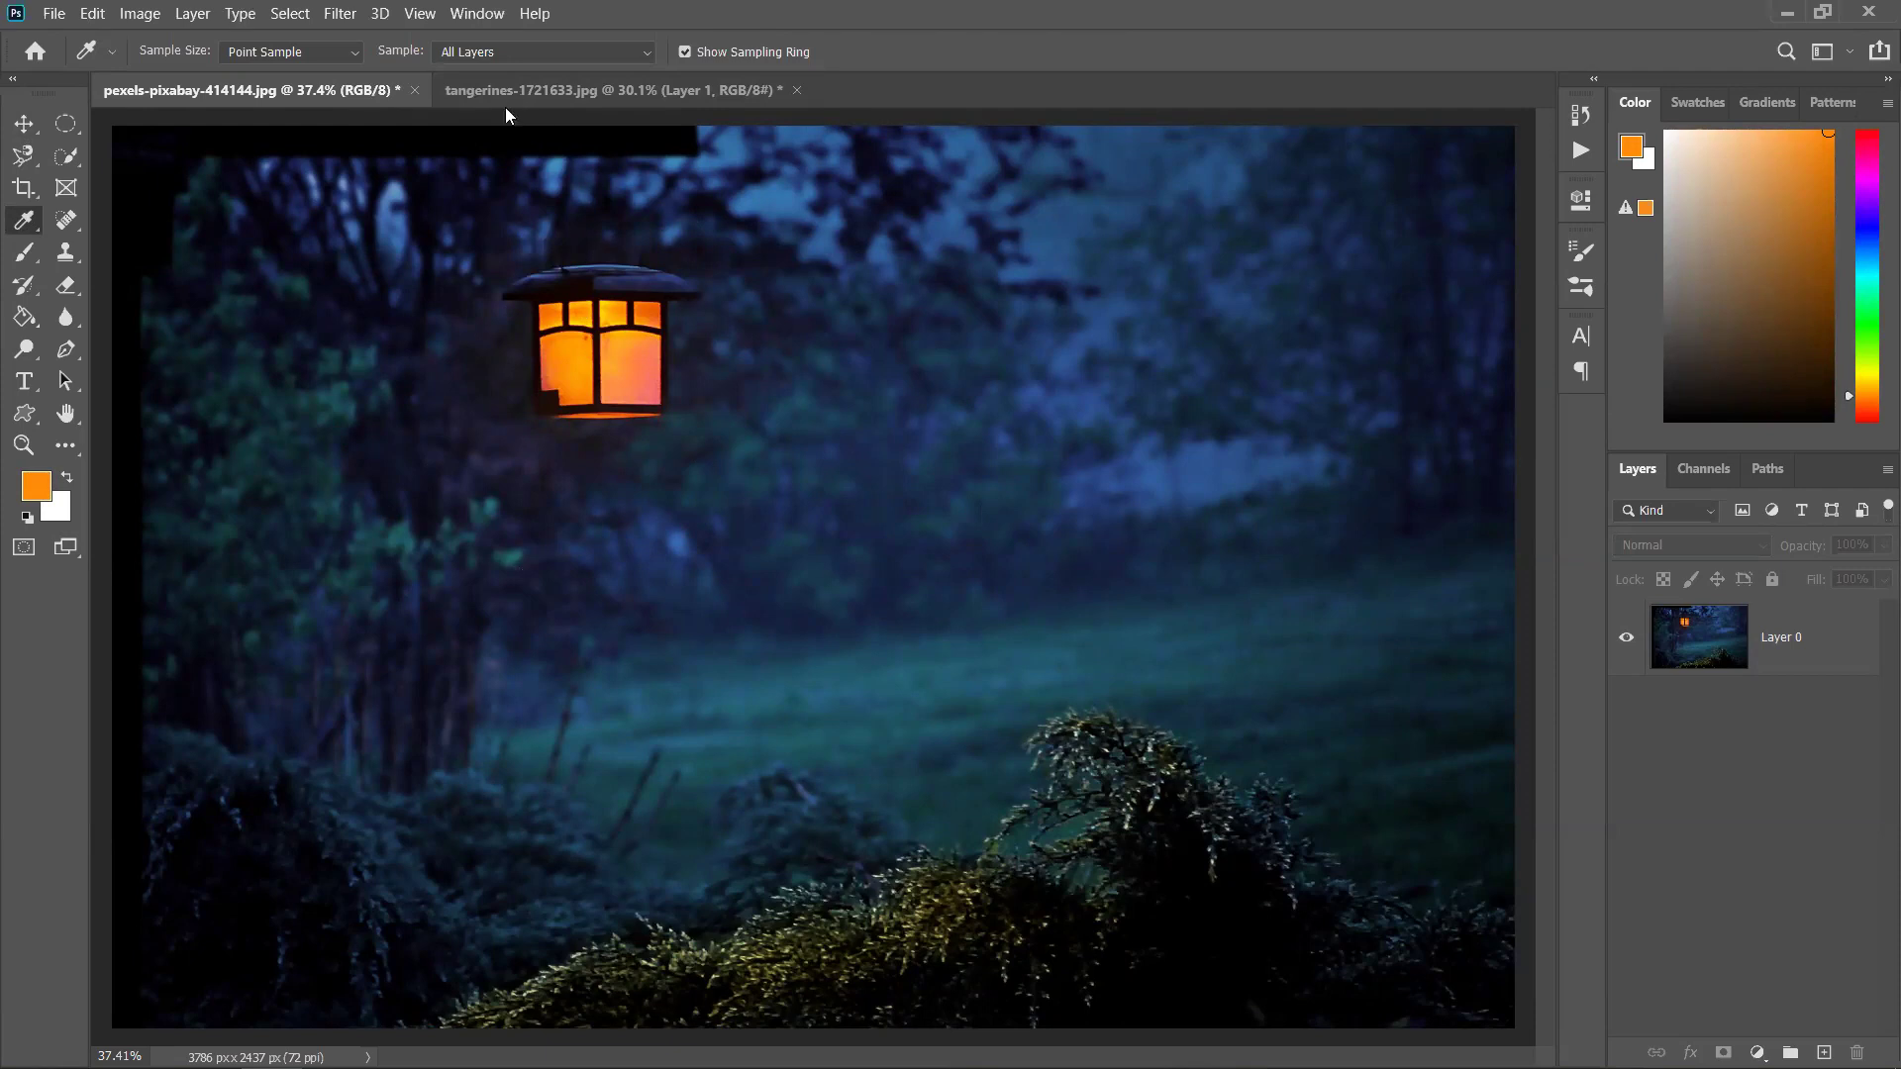
# Sample the orange of the front tangerine segment in tangerines-1721633.jpg and copy its hex code f47a13
pyautogui.click(487, 89)
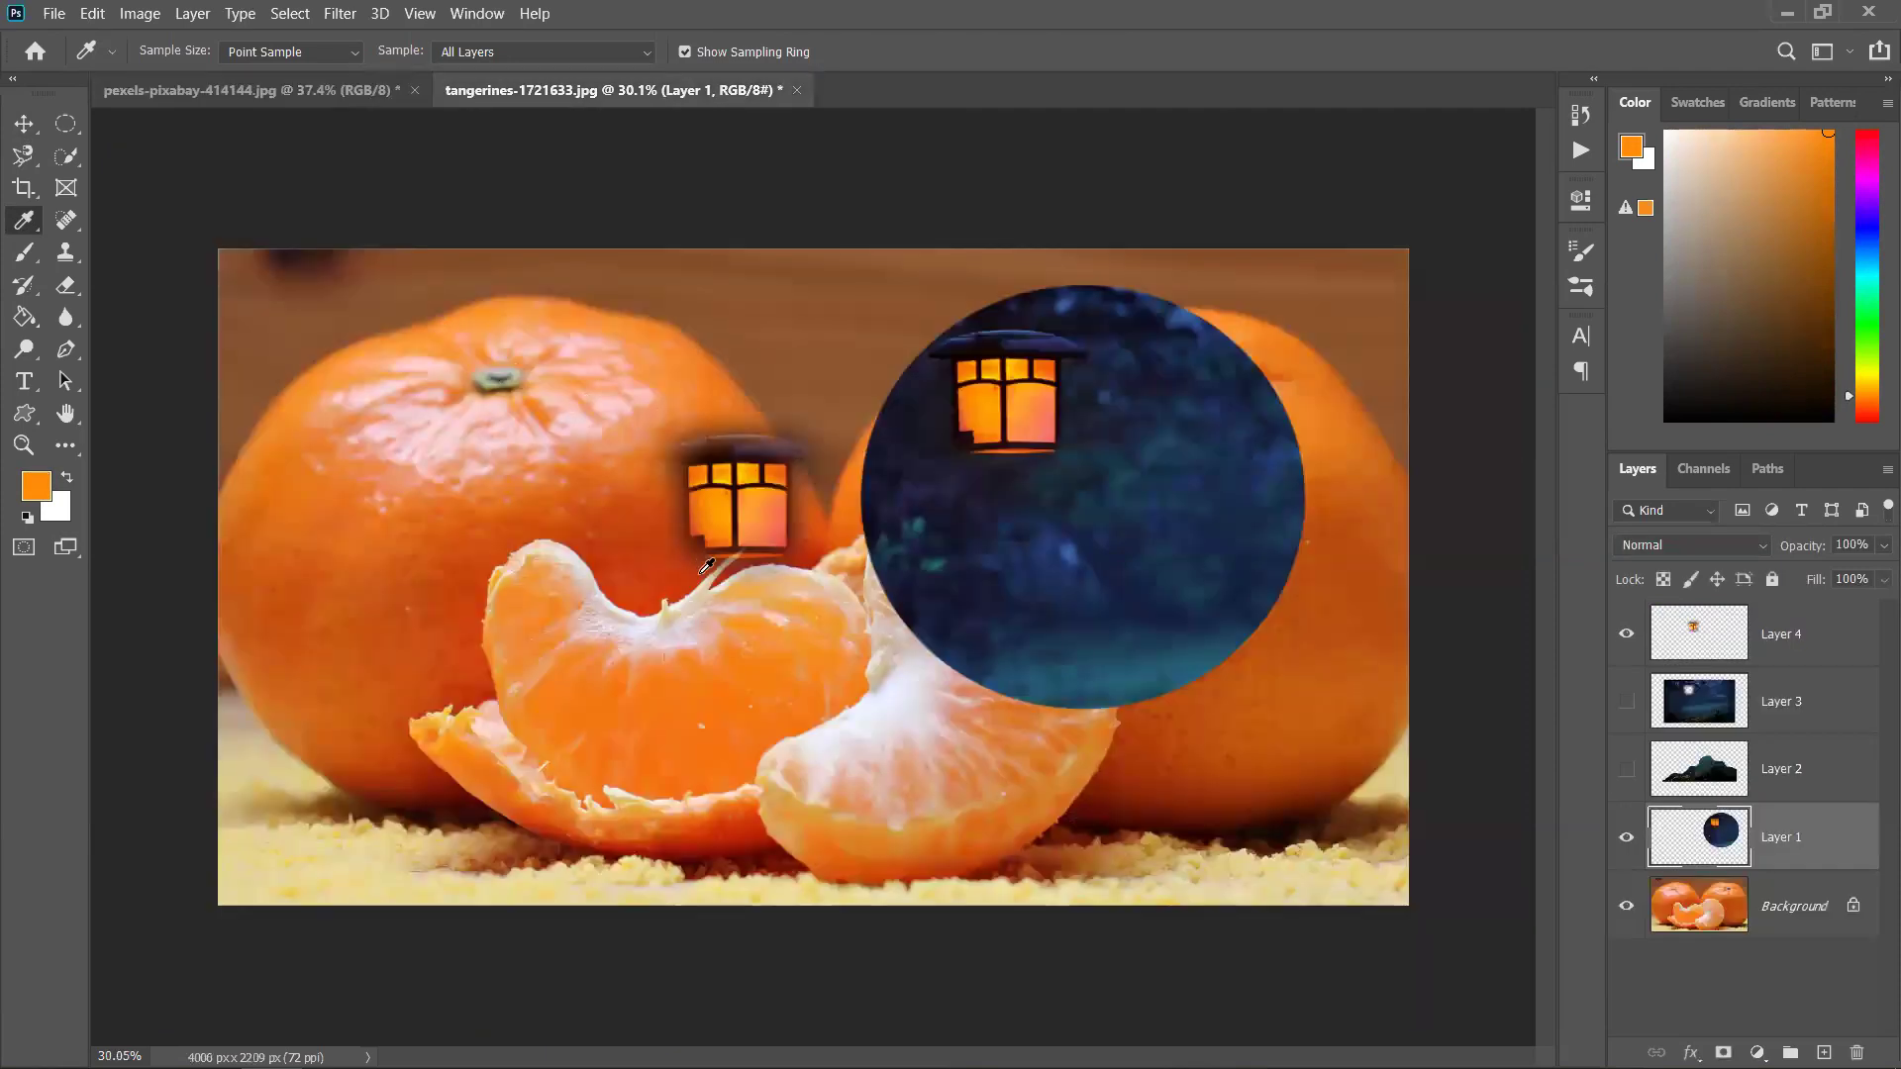
pyautogui.click(657, 680)
pyautogui.click(35, 489)
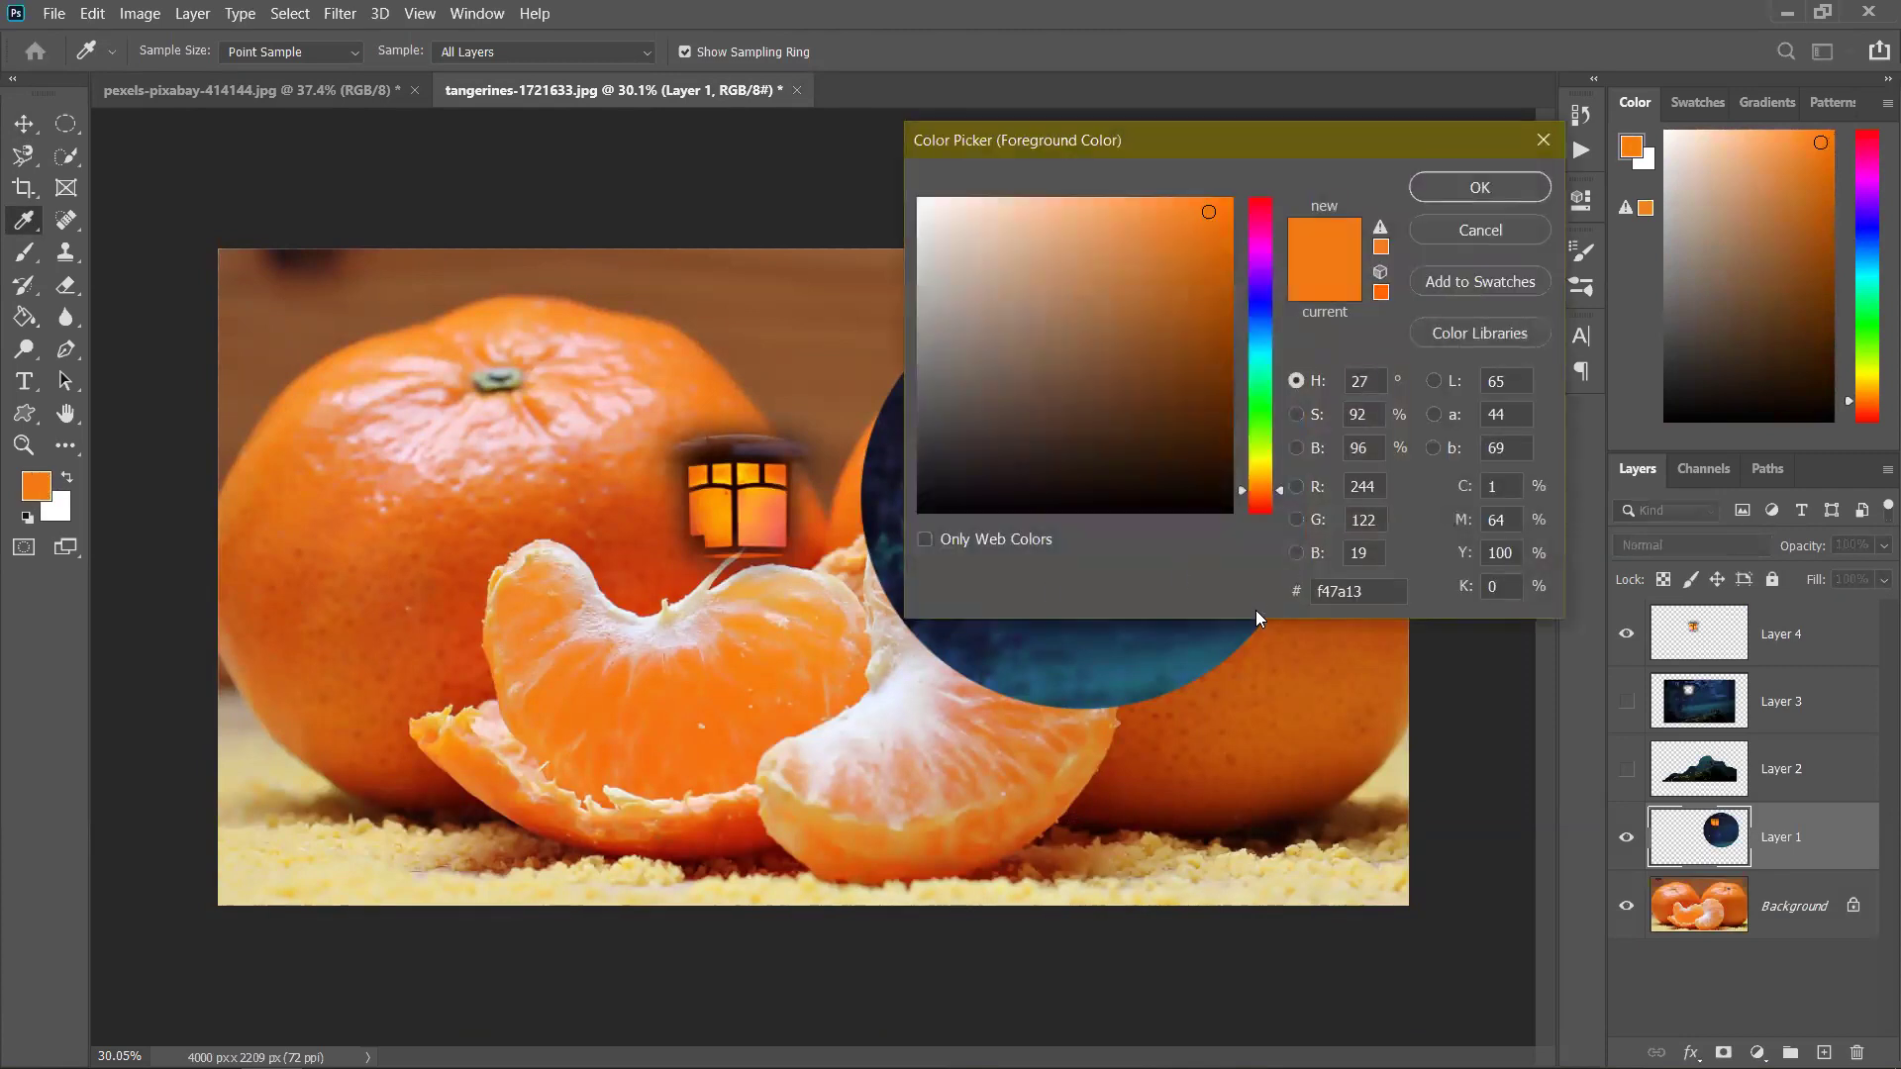
pyautogui.click(1374, 594)
pyautogui.hotkey('ctrl', 'c')
pyautogui.click(1479, 188)
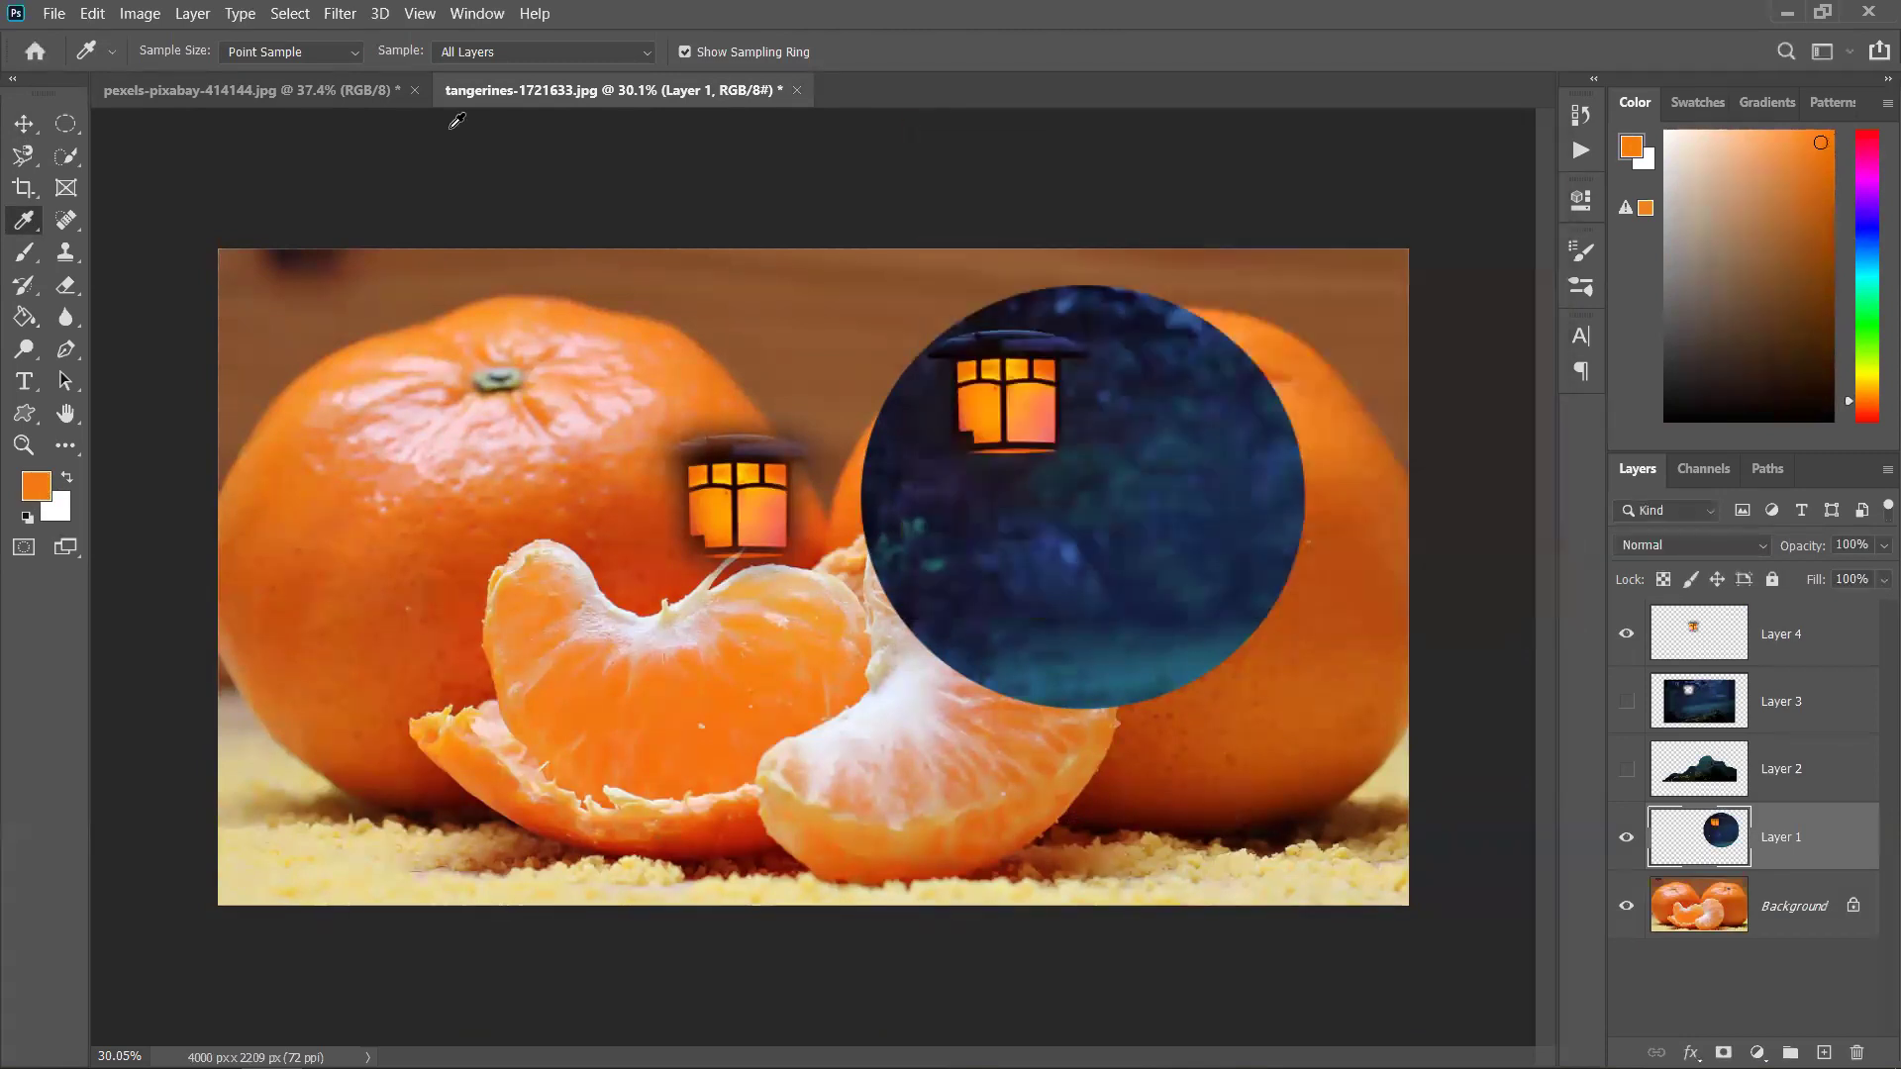
# In pexels-pixabay-414144.jpg, draw an orange-filled rectangle of about 600 × 535 px right of the lantern
pyautogui.click(292, 91)
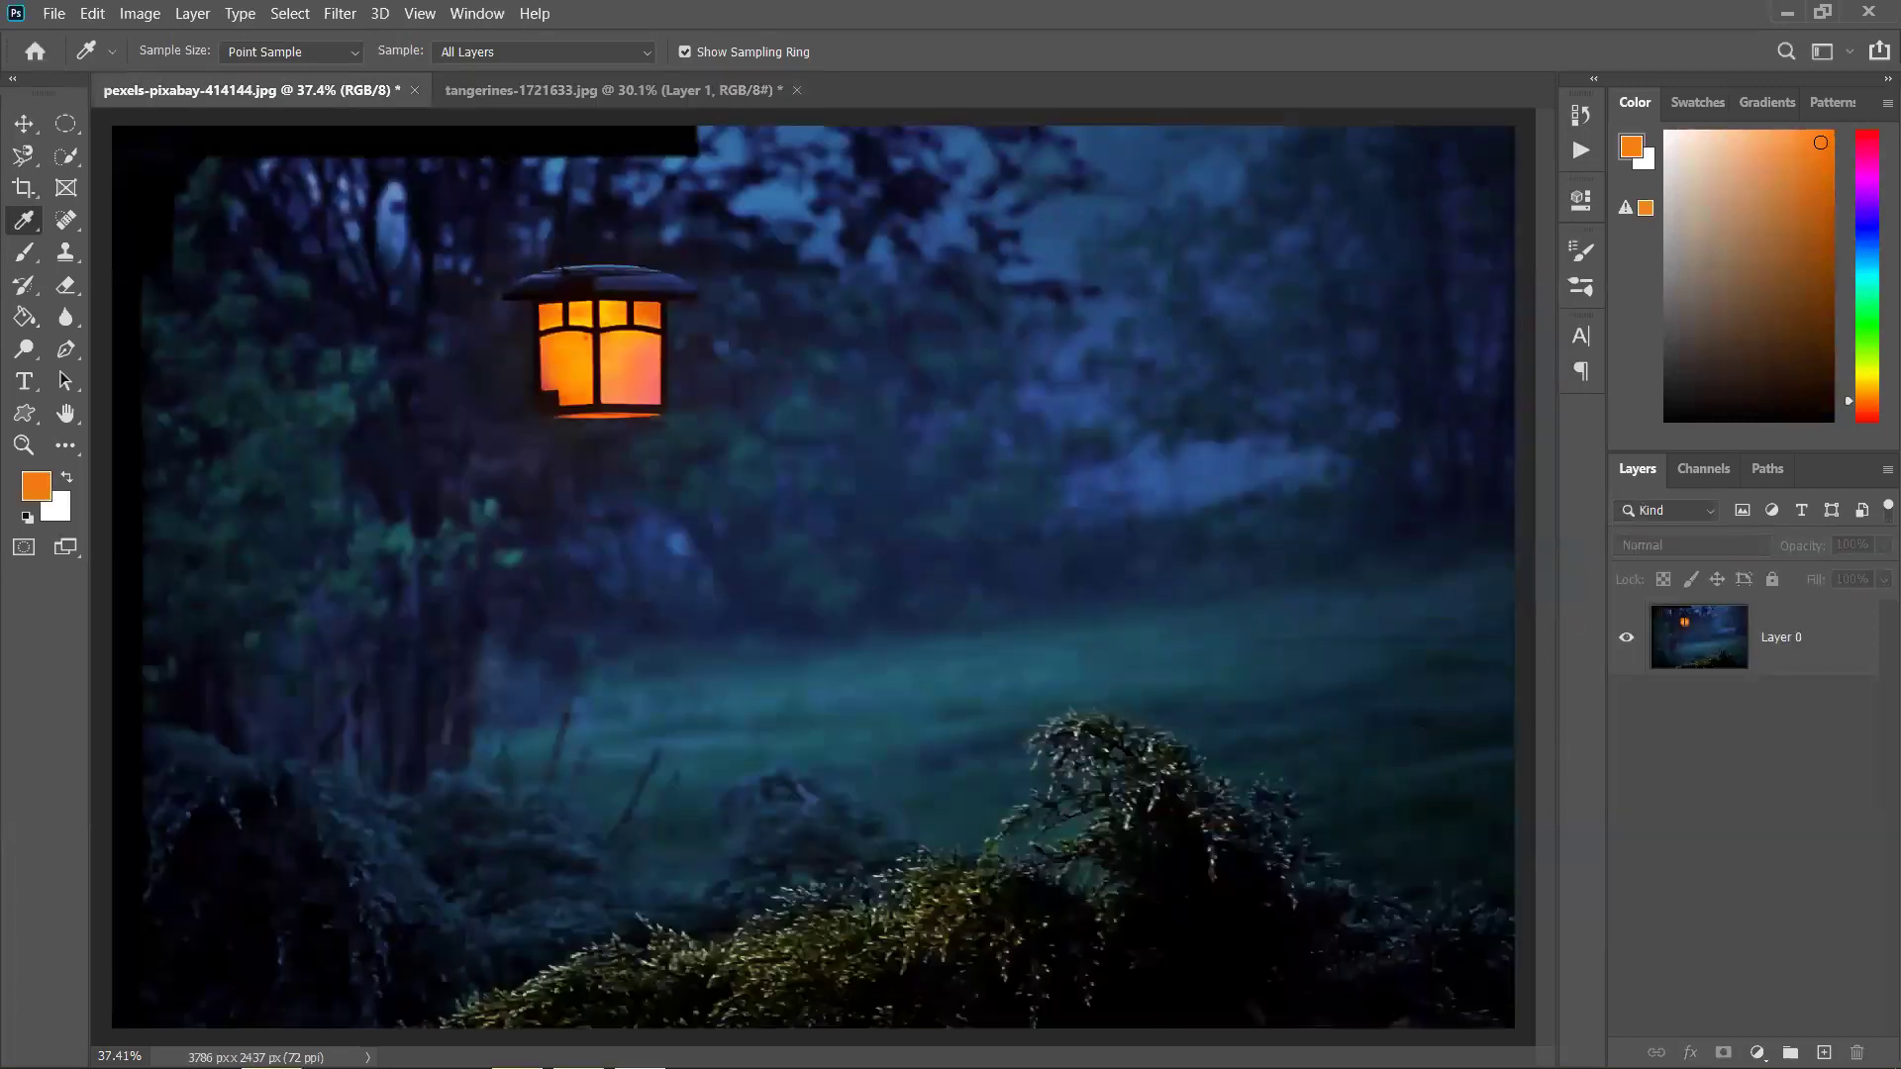
pyautogui.moveTo(24, 412); pyautogui.dragTo(147, 414)
pyautogui.click(343, 474)
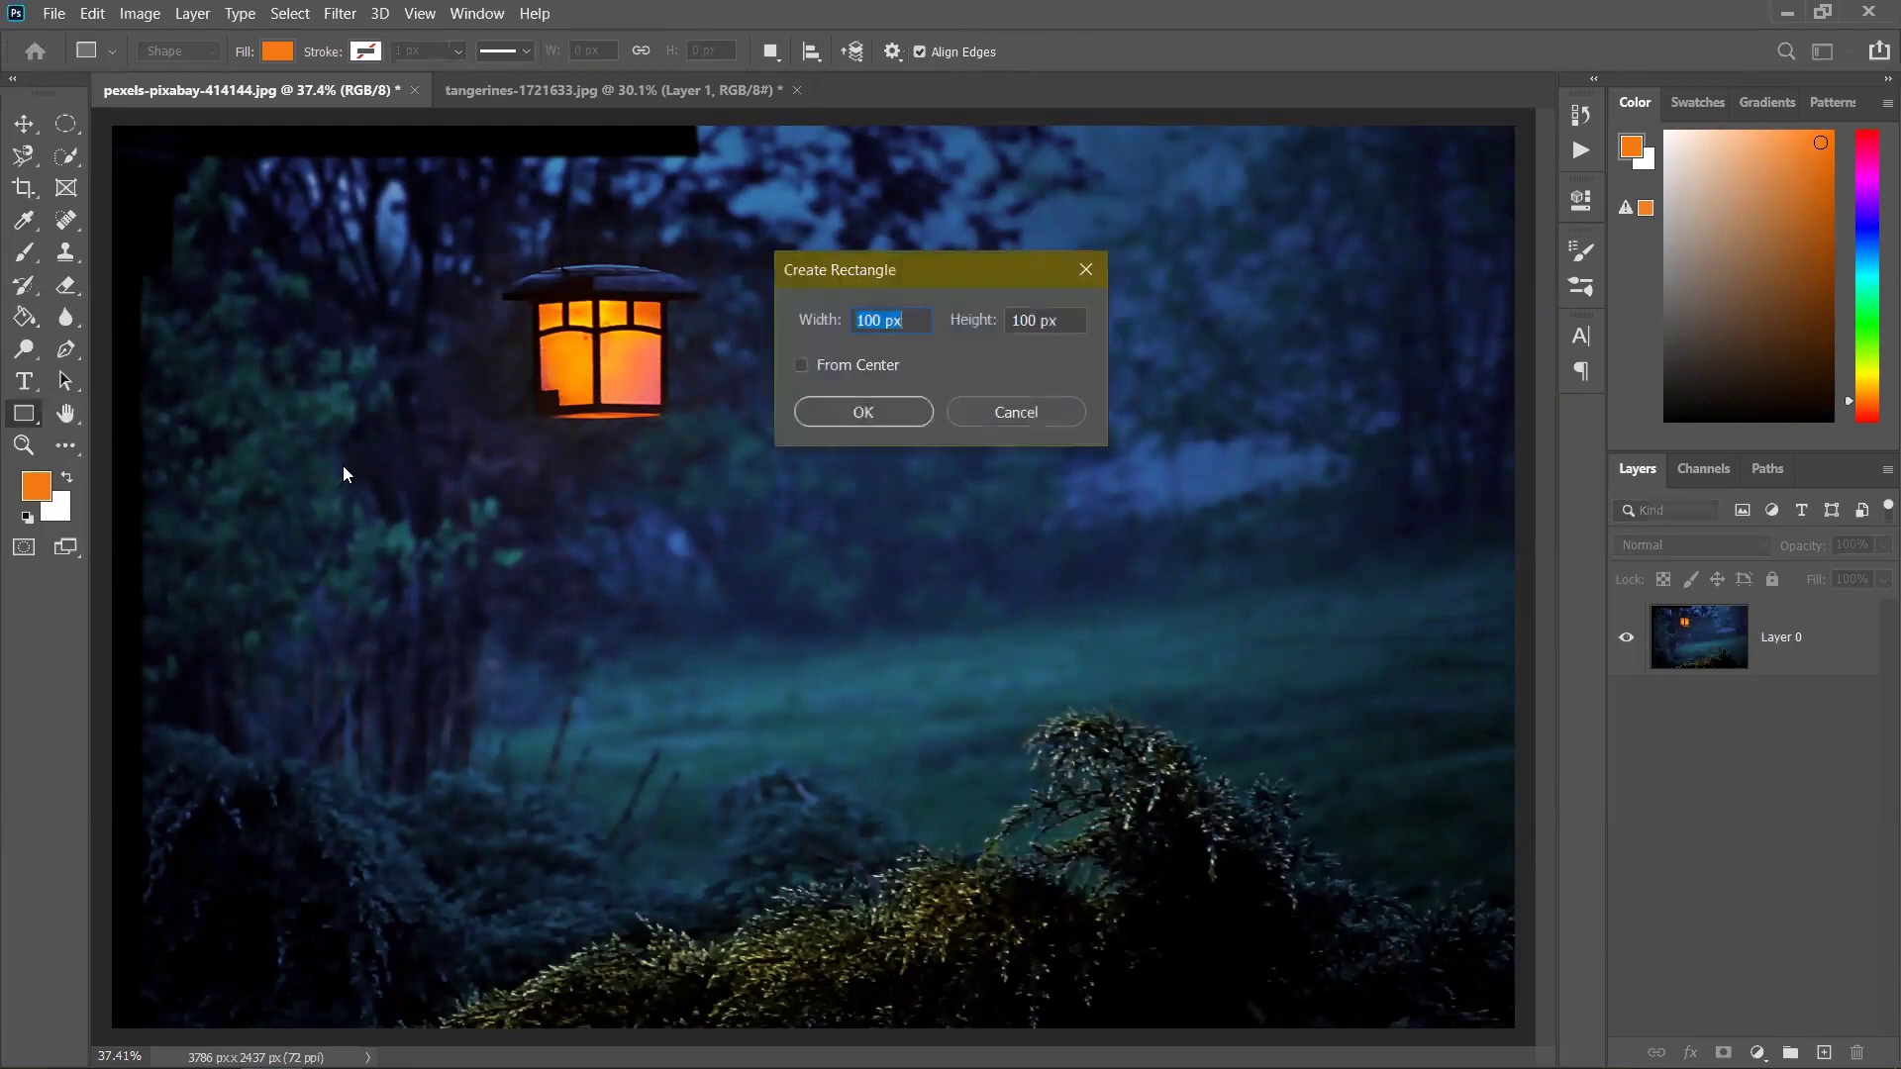
pyautogui.click(1030, 414)
pyautogui.moveTo(1134, 616); pyautogui.dragTo(1134, 617)
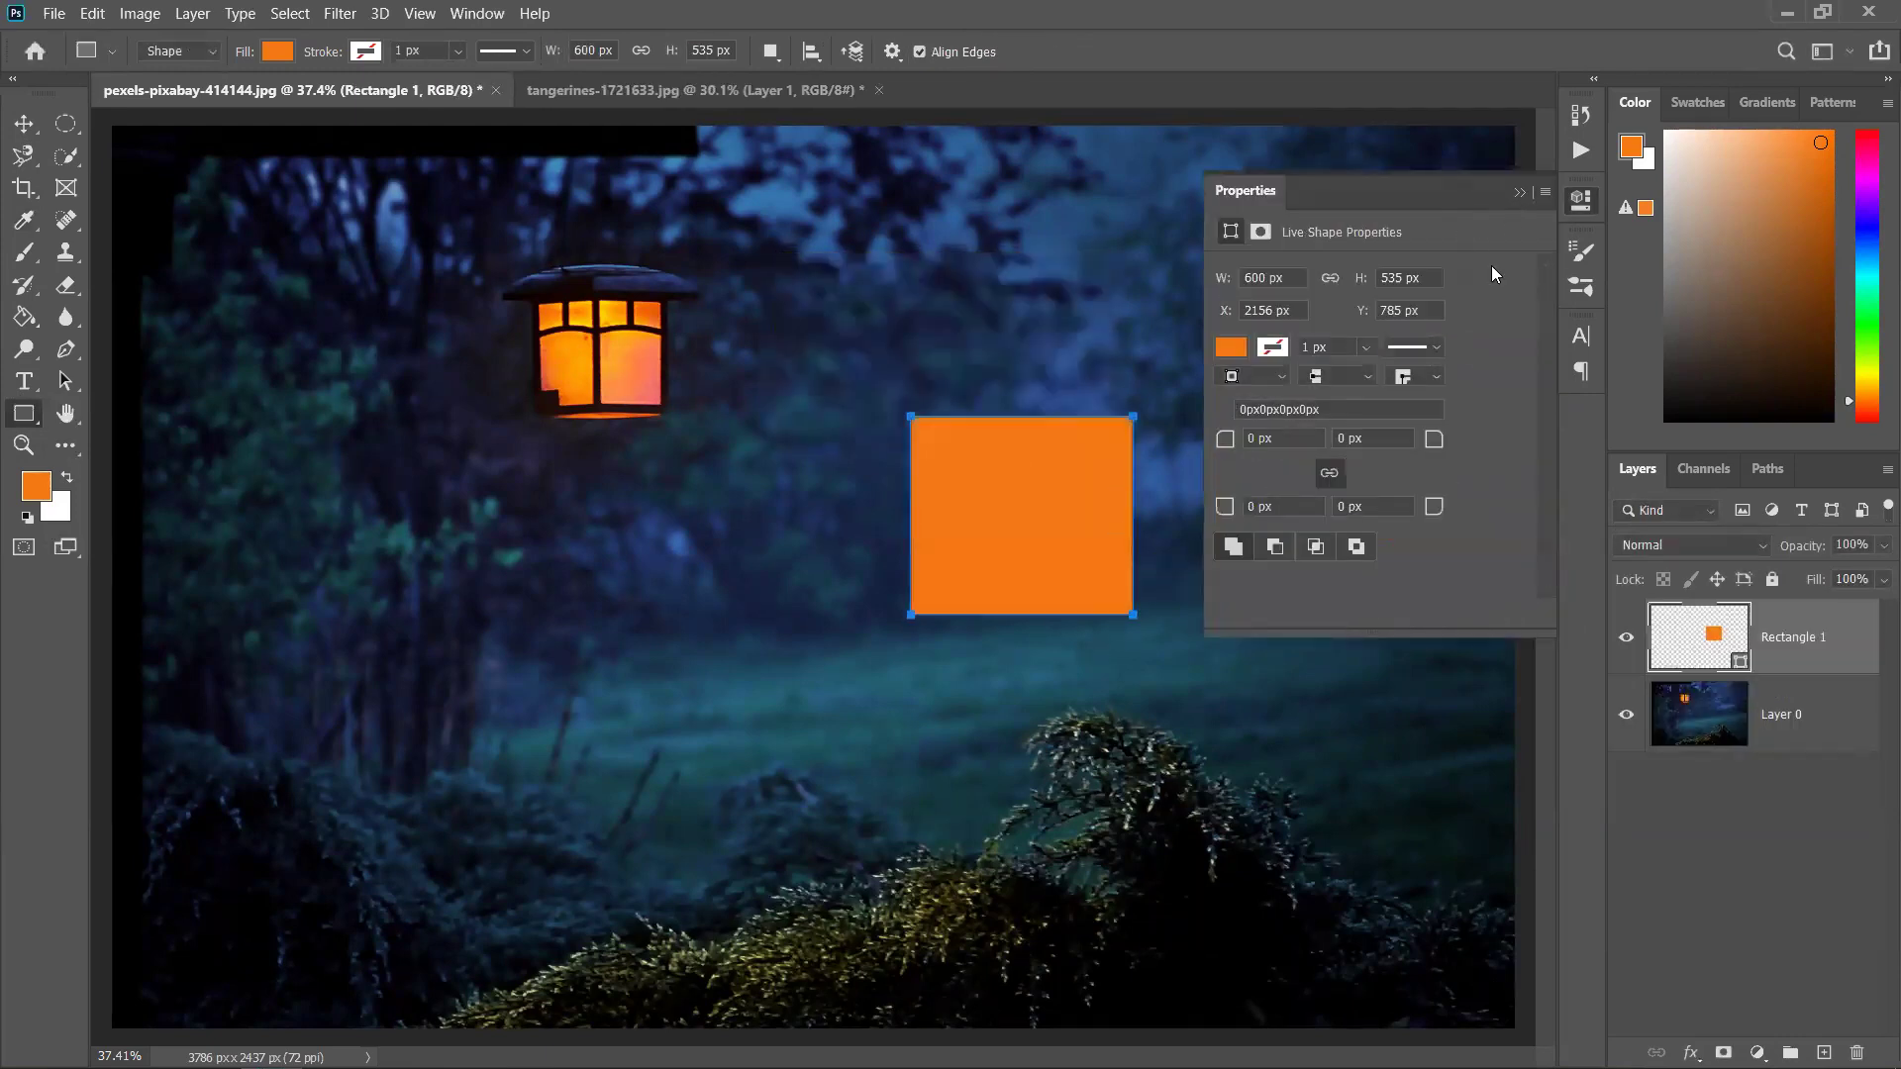
pyautogui.click(1518, 194)
# Set the foreground color to a very dark brown in the Color Picker
pyautogui.click(39, 482)
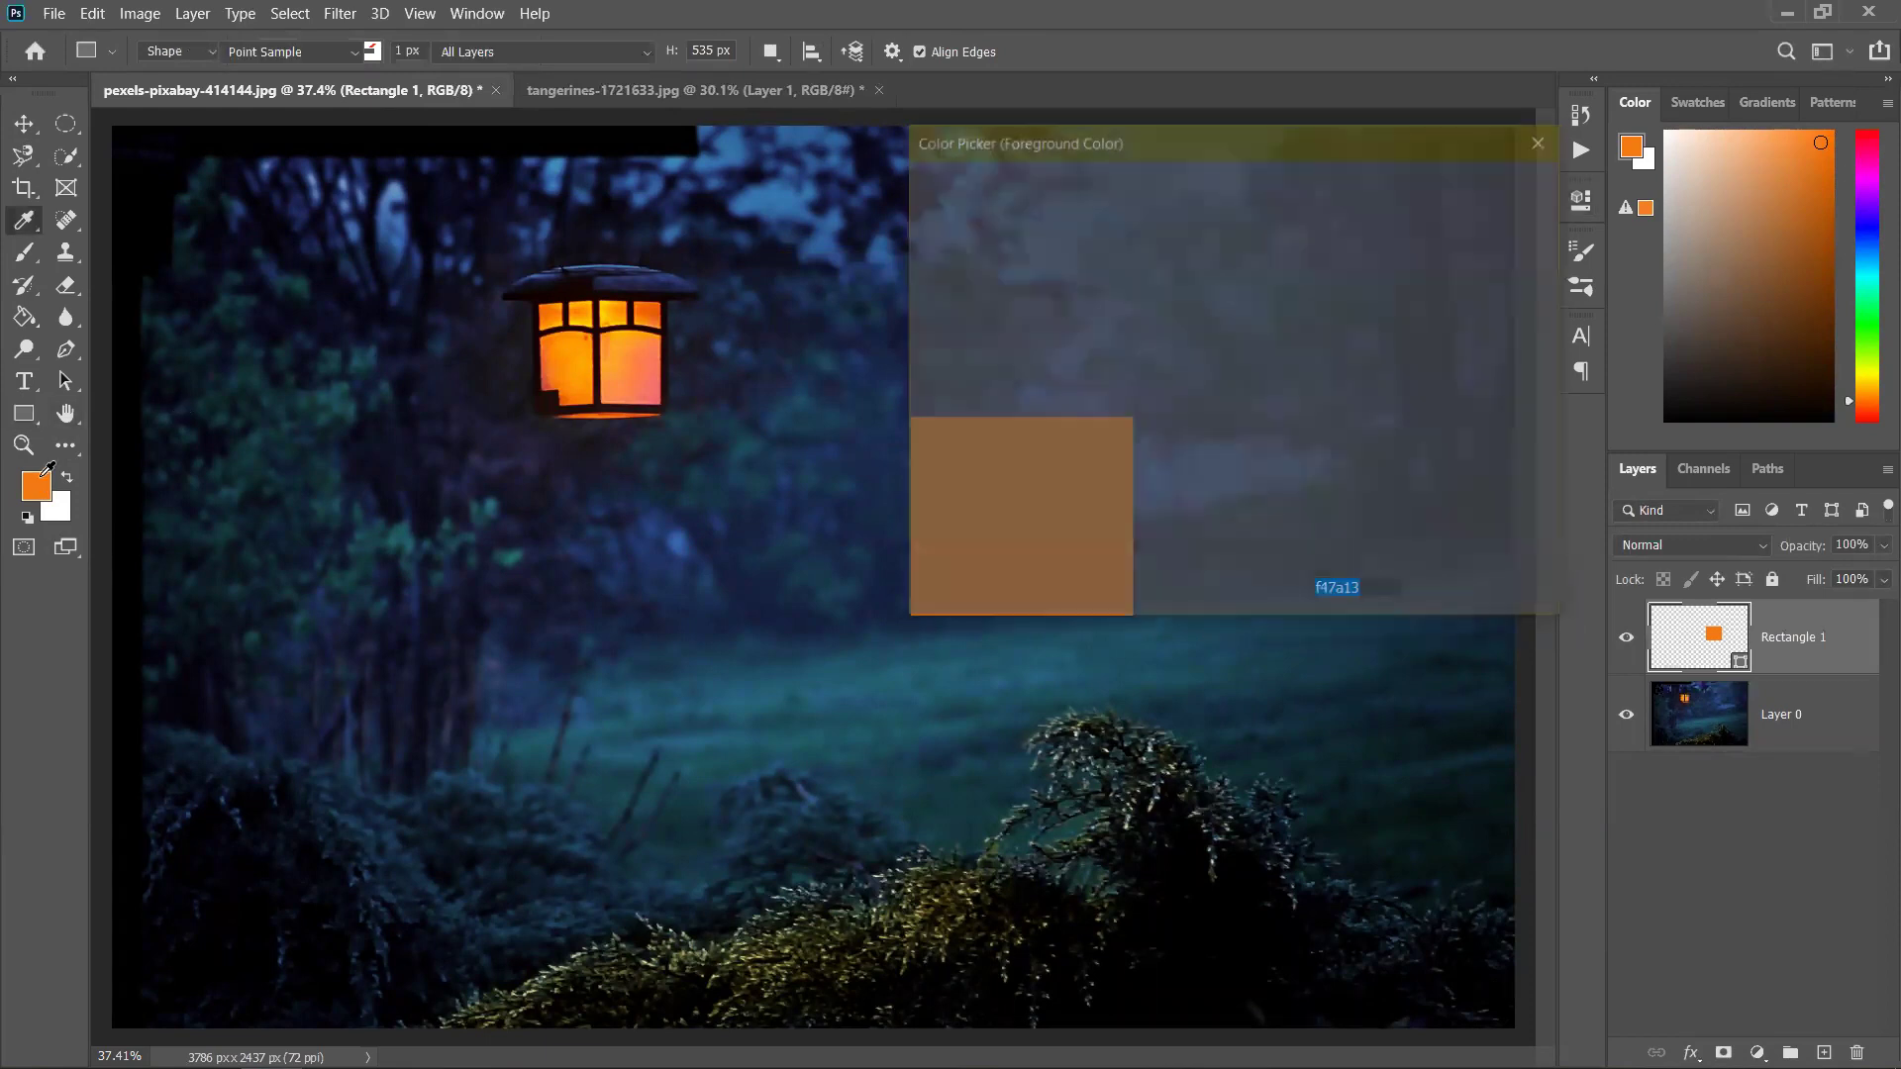
pyautogui.click(1061, 450)
pyautogui.click(1502, 192)
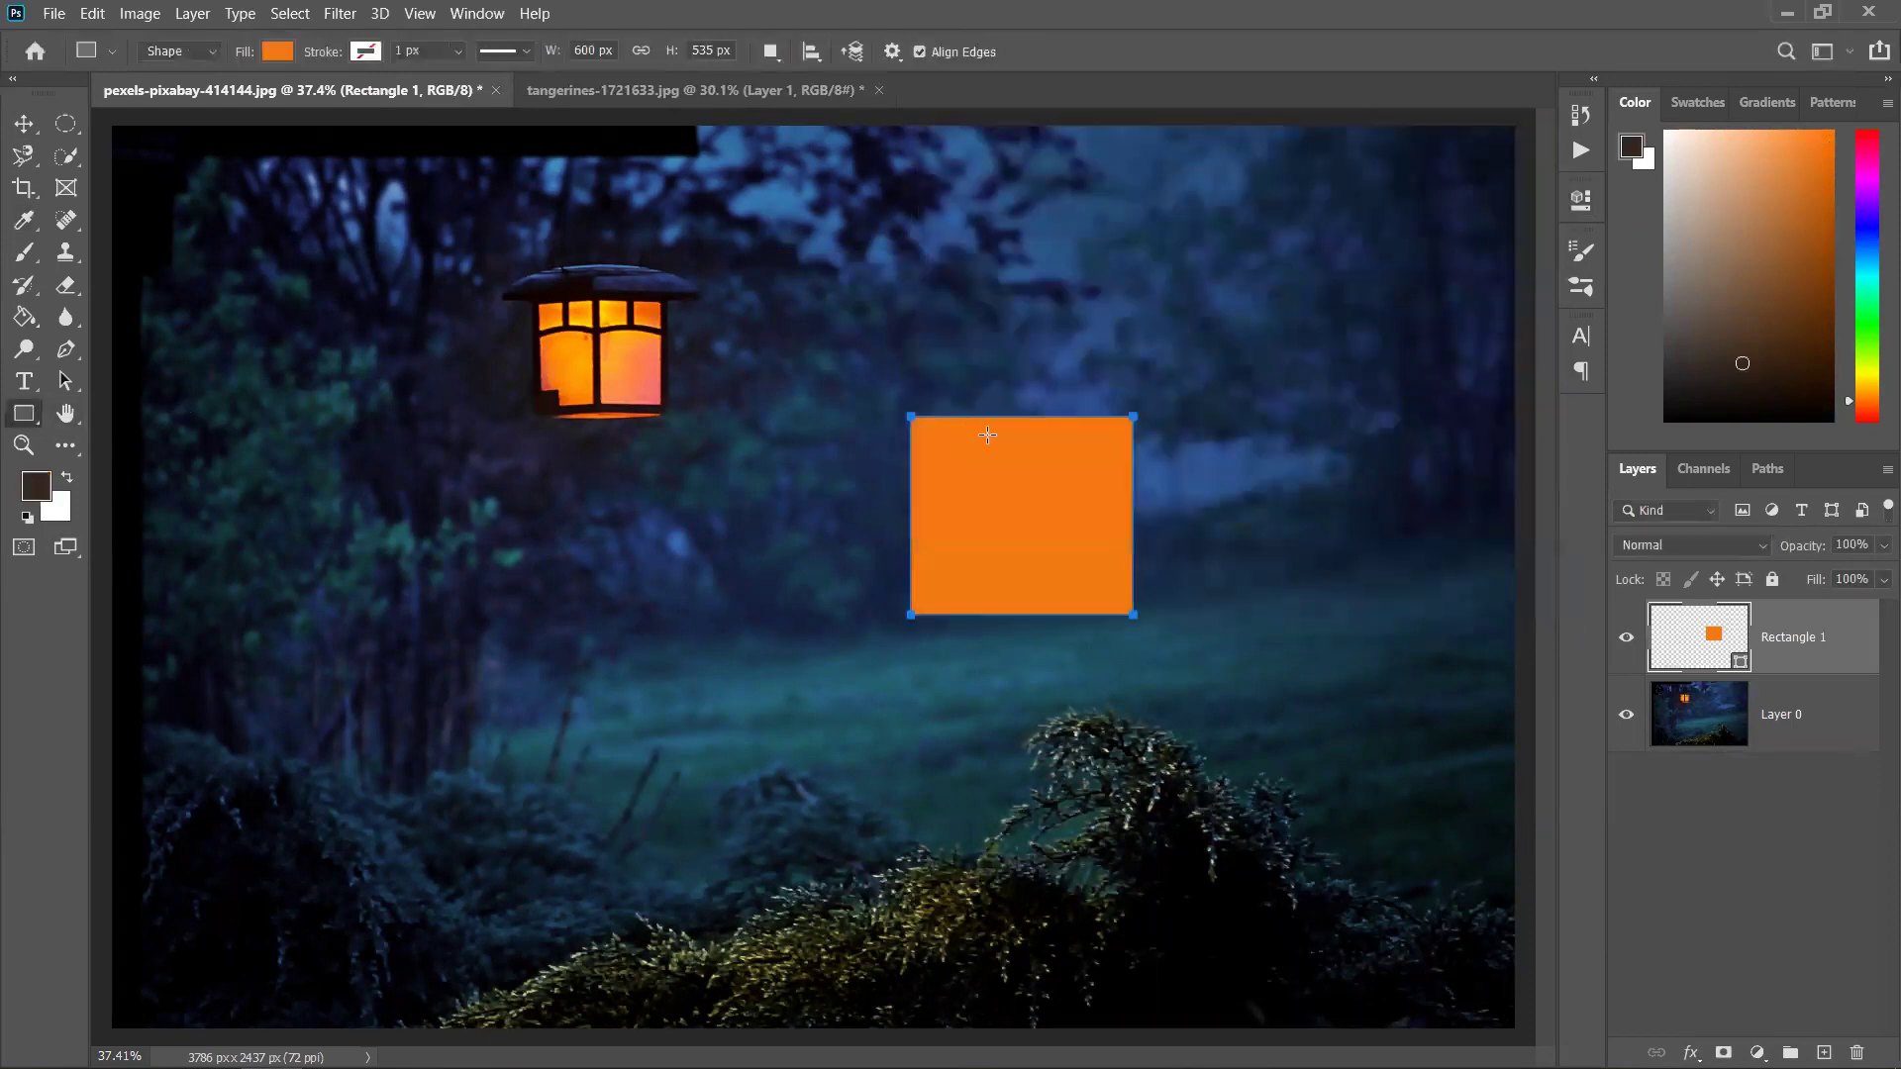
# Change the fill color of the Rectangle 1 shape to black
pyautogui.doubleClick(1744, 661)
pyautogui.click(1191, 511)
pyautogui.click(1515, 194)
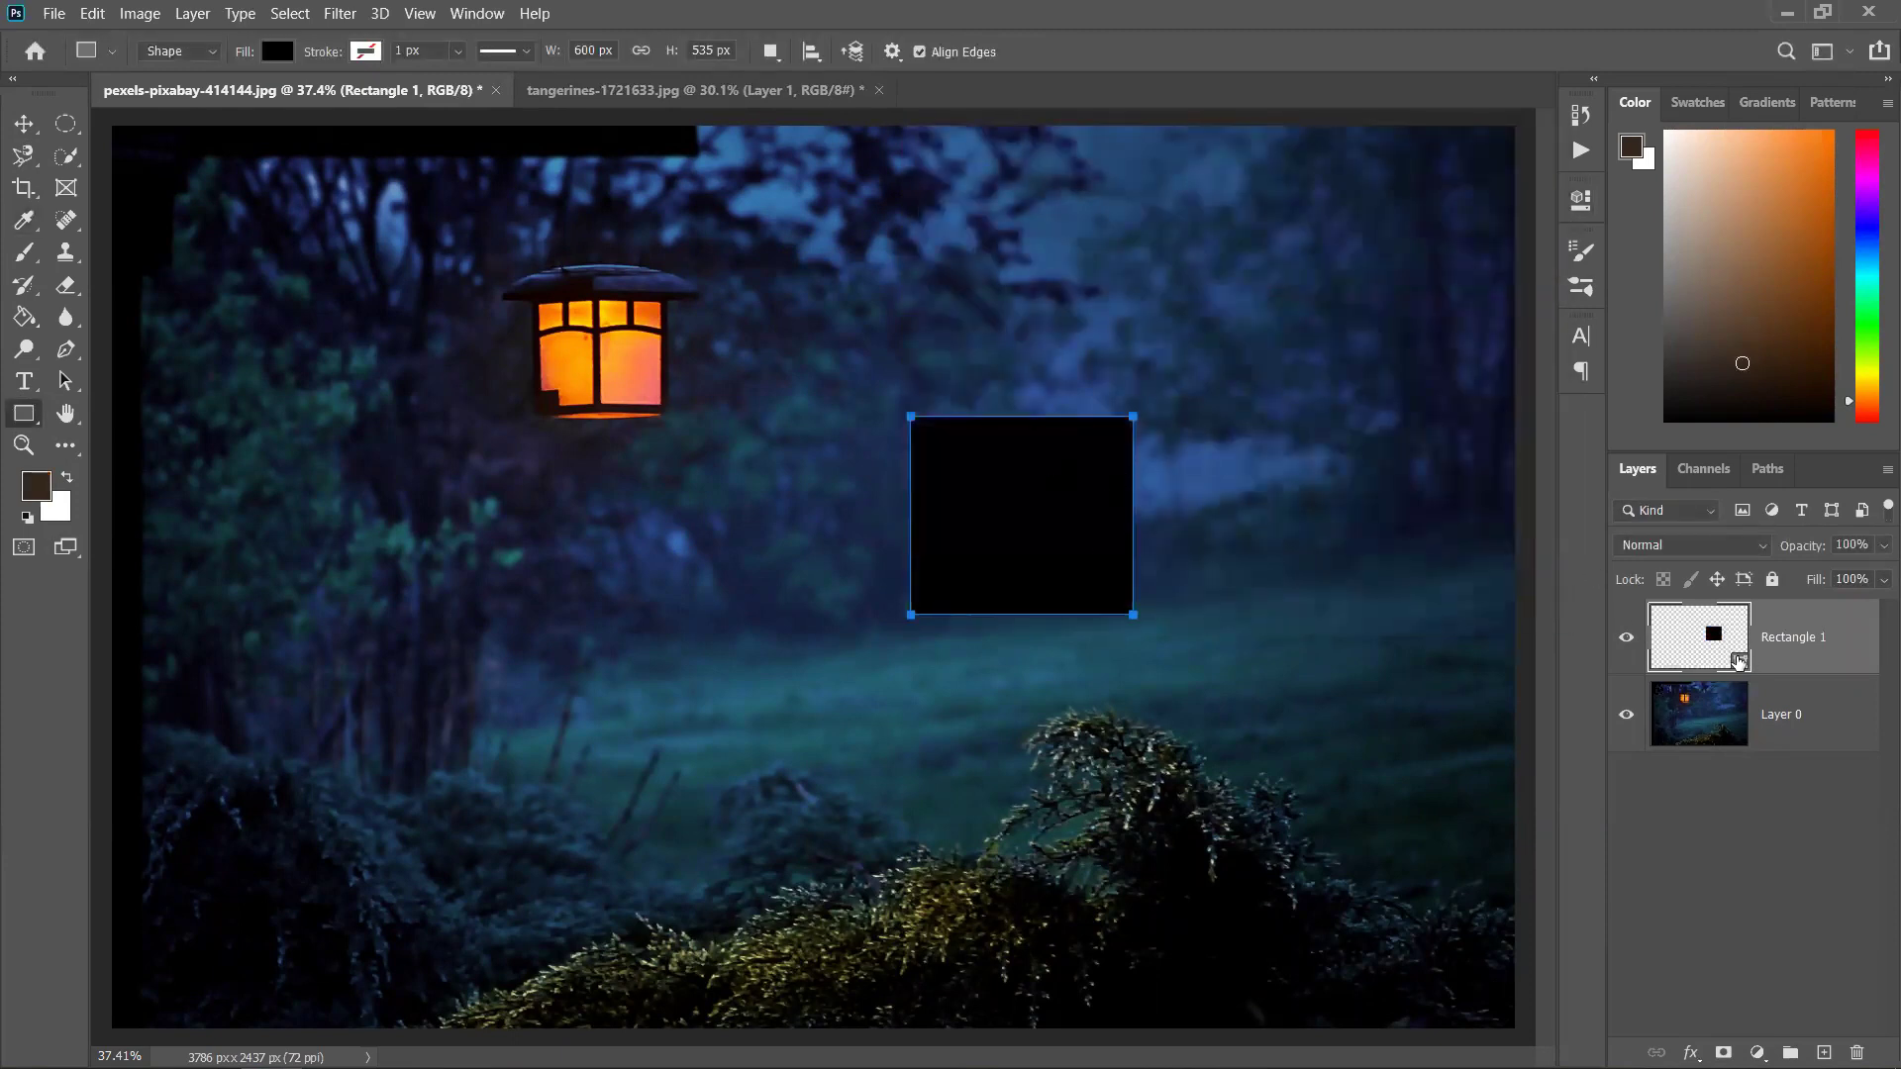
# Fill the Rectangle 1 shape with the copied orange f47a13 and move it directly beside the lantern
pyautogui.doubleClick(1740, 661)
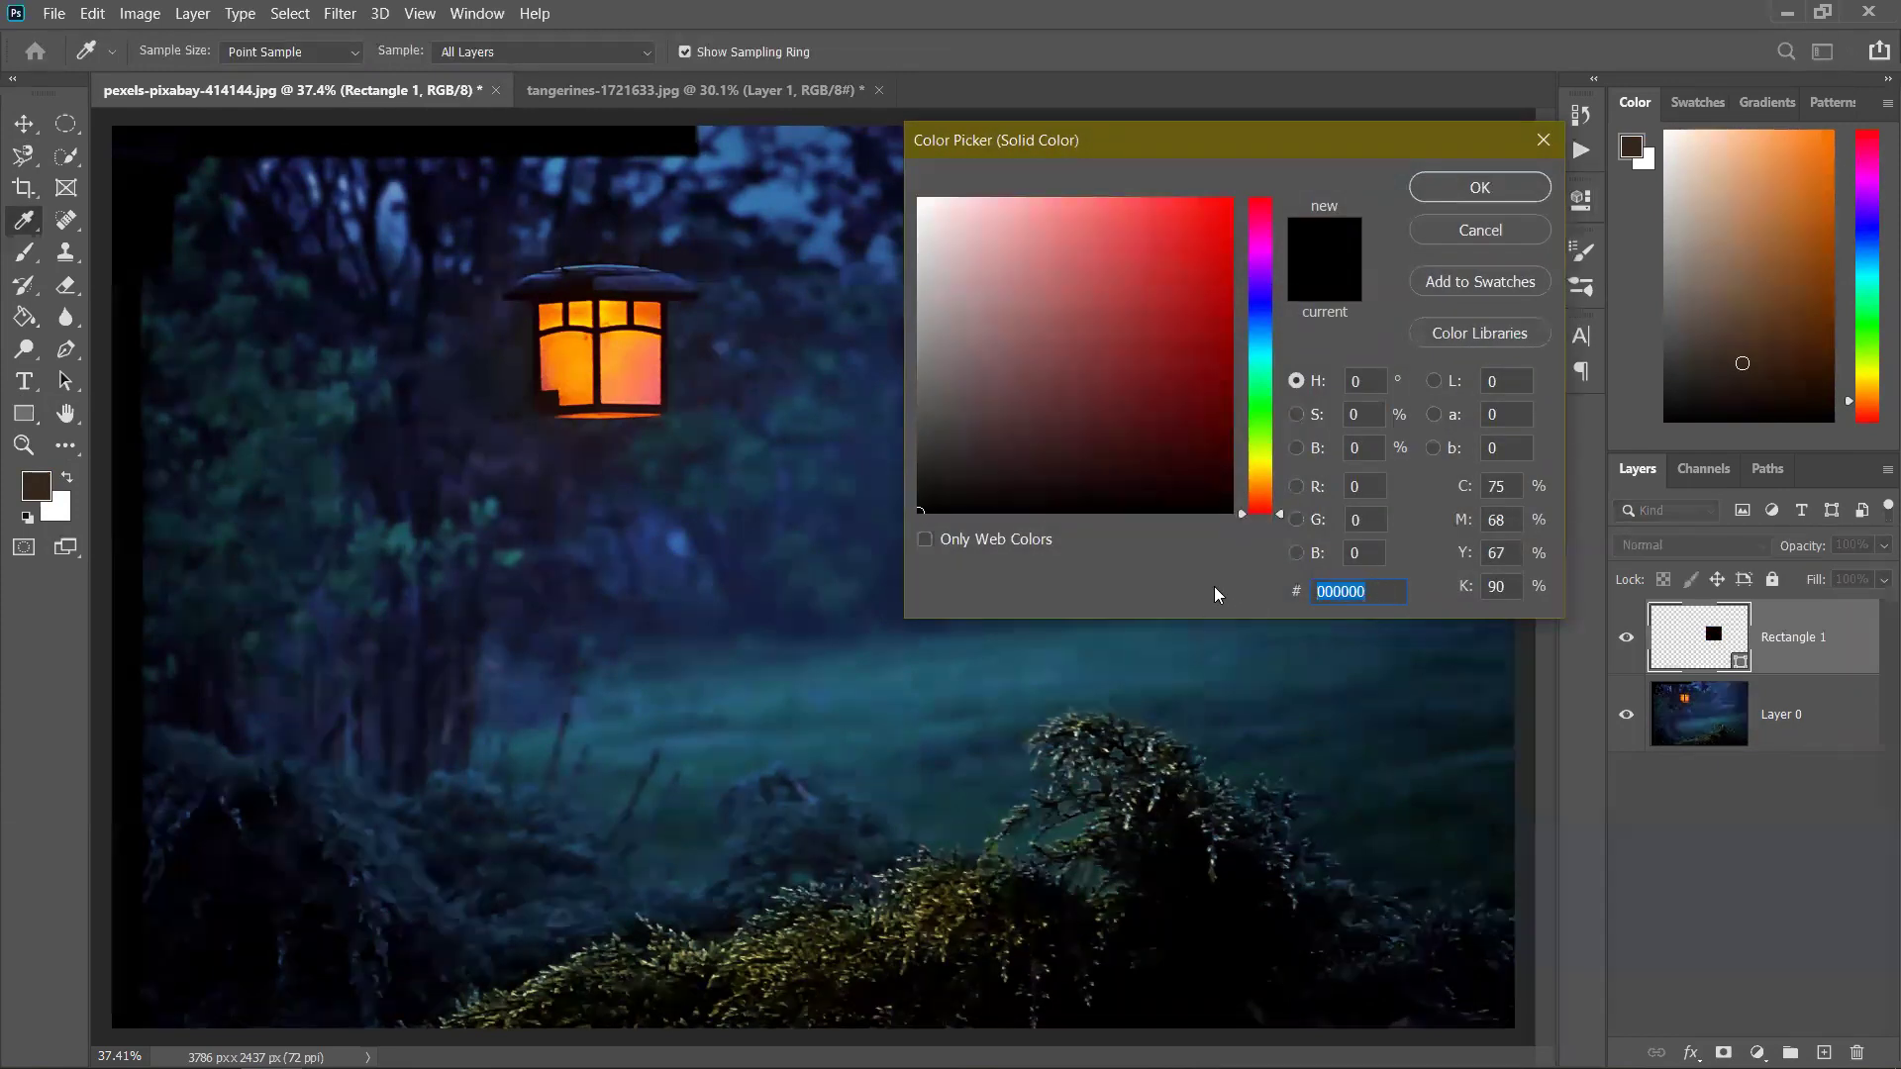
pyautogui.hotkey('ctrl', 'v')
pyautogui.click(1501, 187)
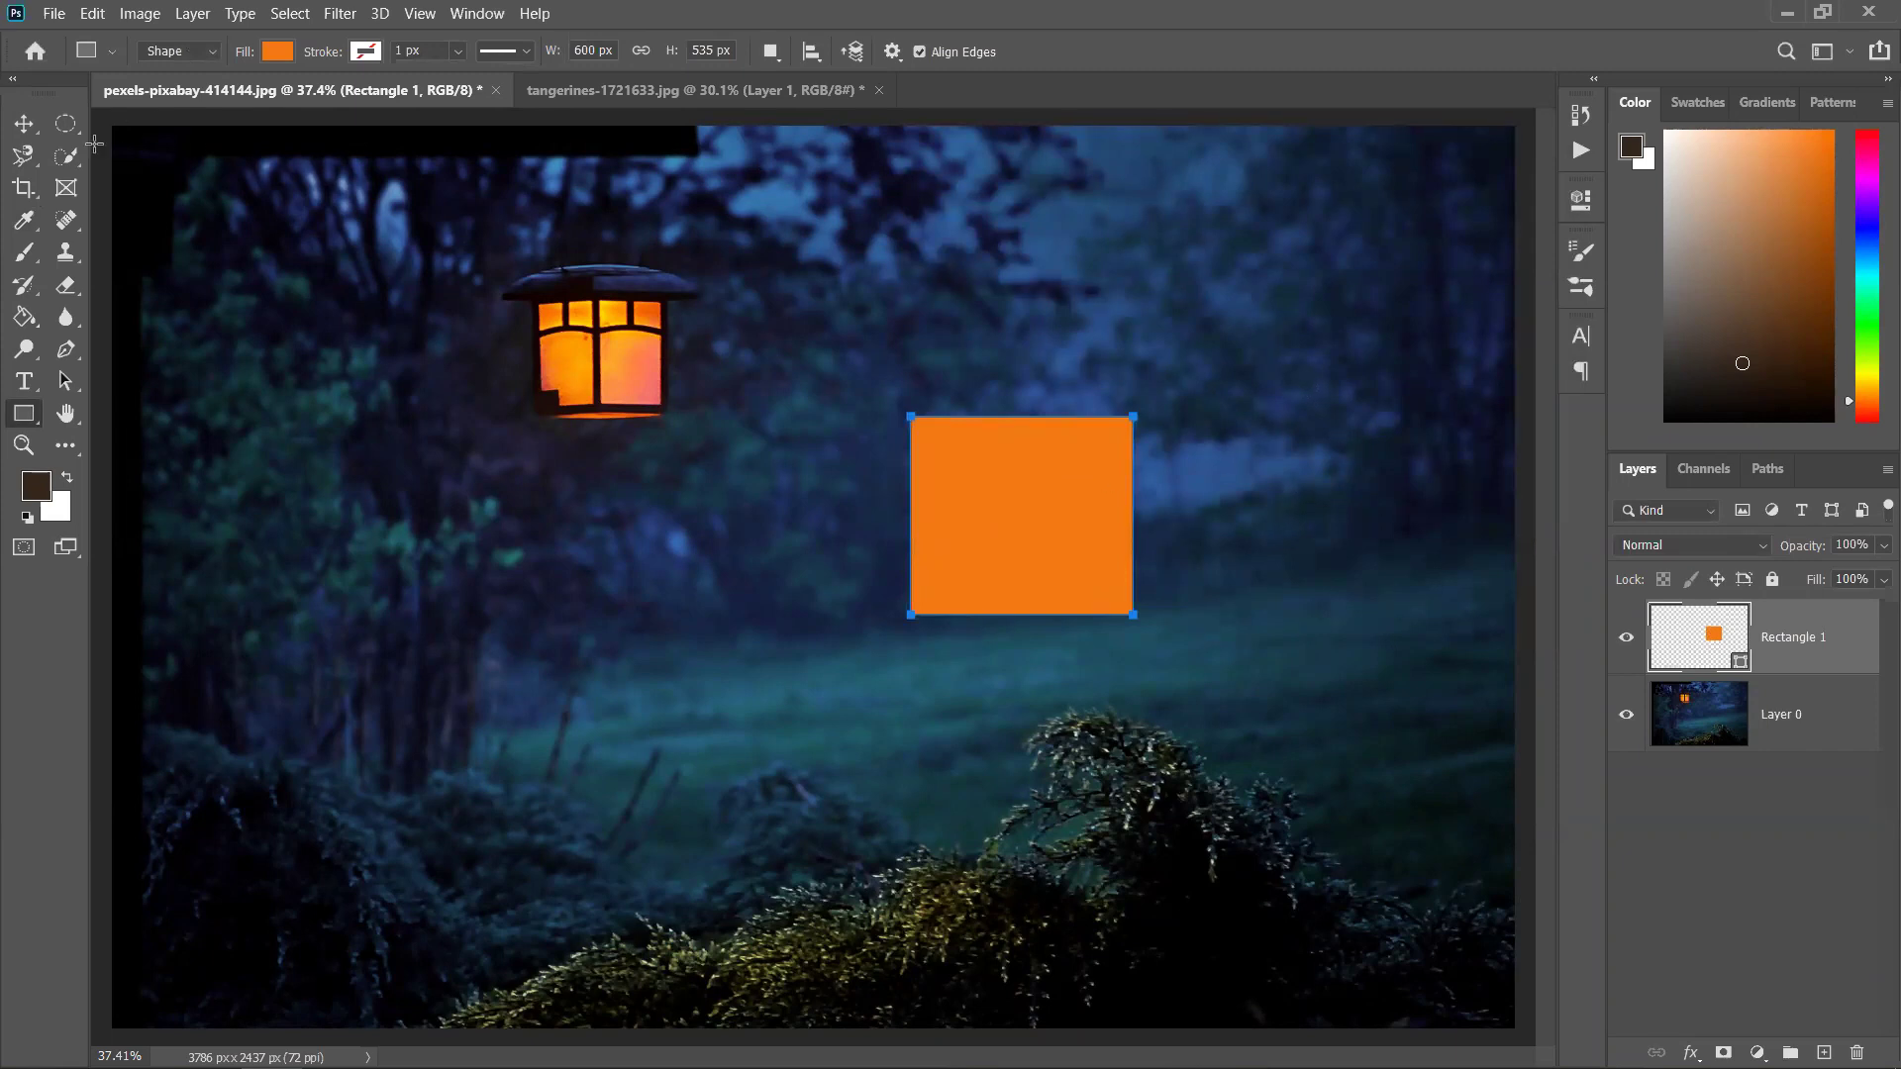
pyautogui.click(23, 123)
pyautogui.moveTo(1018, 539); pyautogui.dragTo(826, 349)
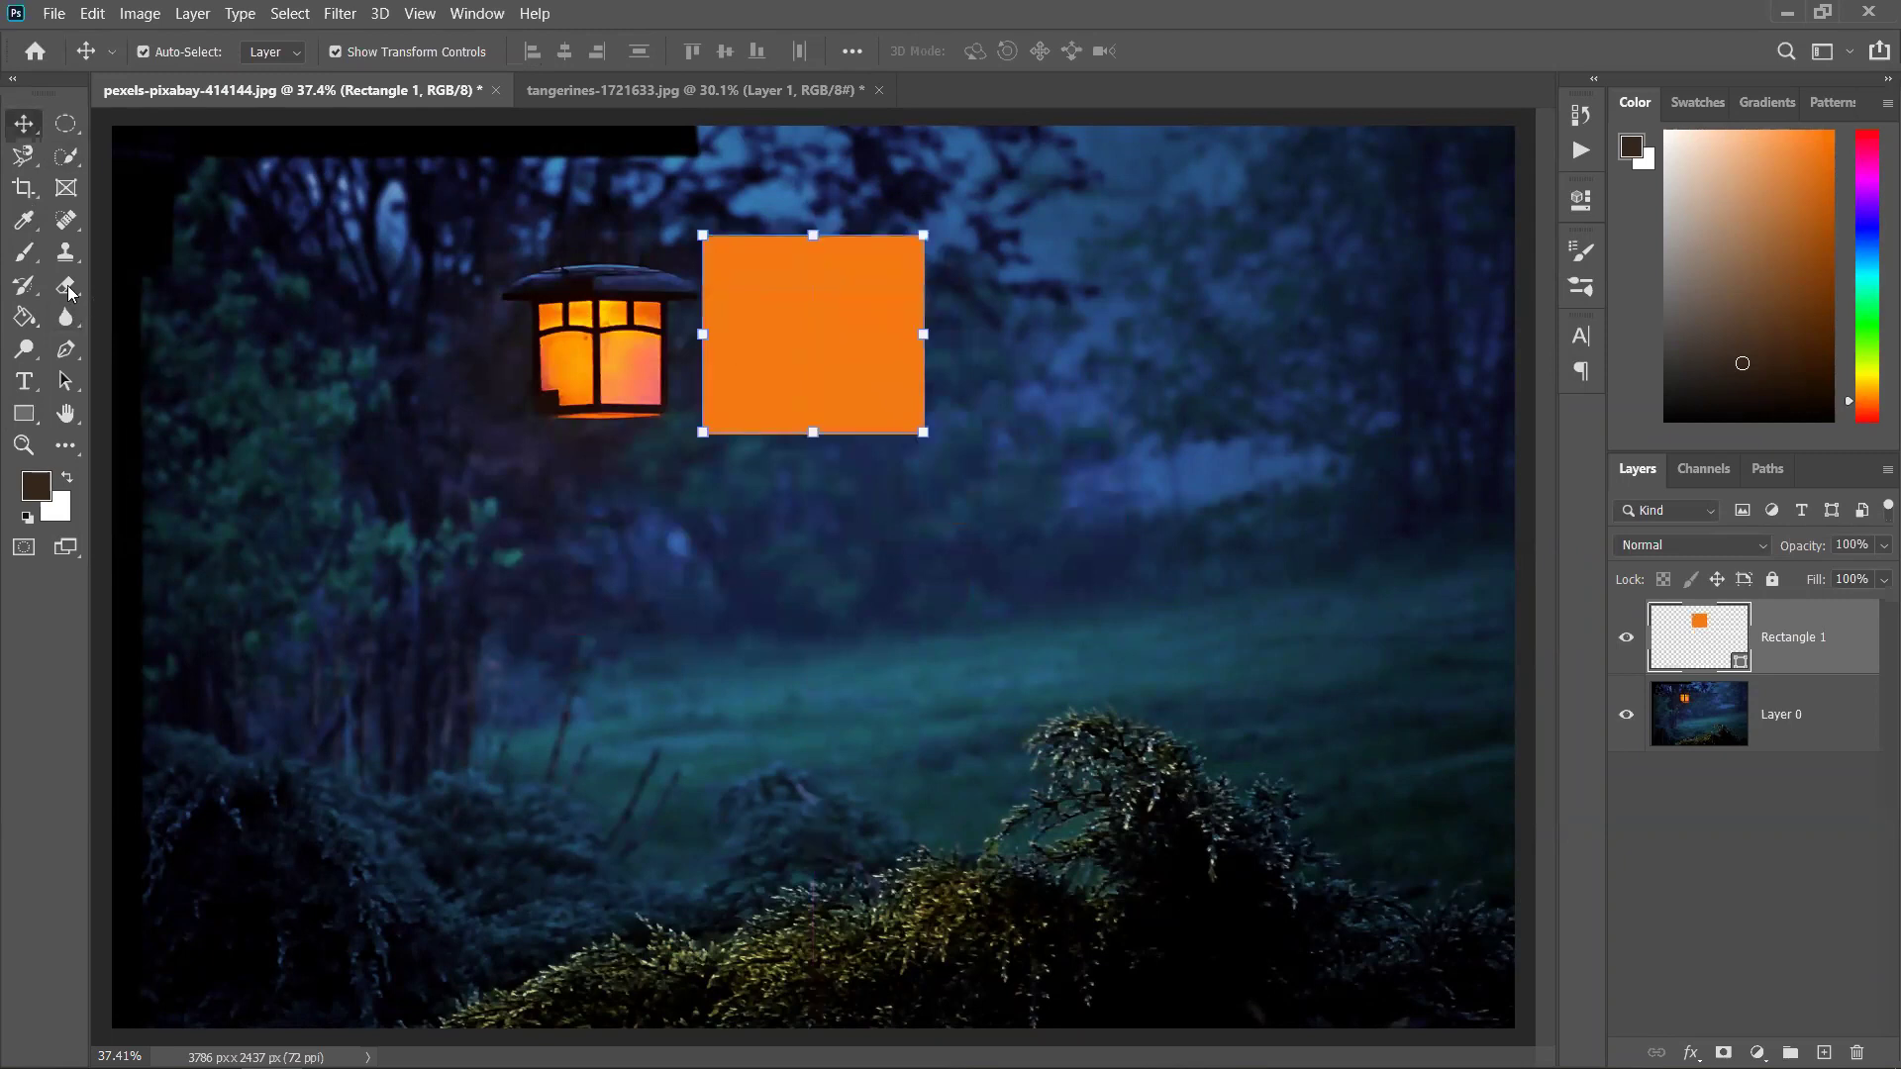
# Switch to the Brush tool and add a new empty layer above Rectangle 1
pyautogui.click(25, 258)
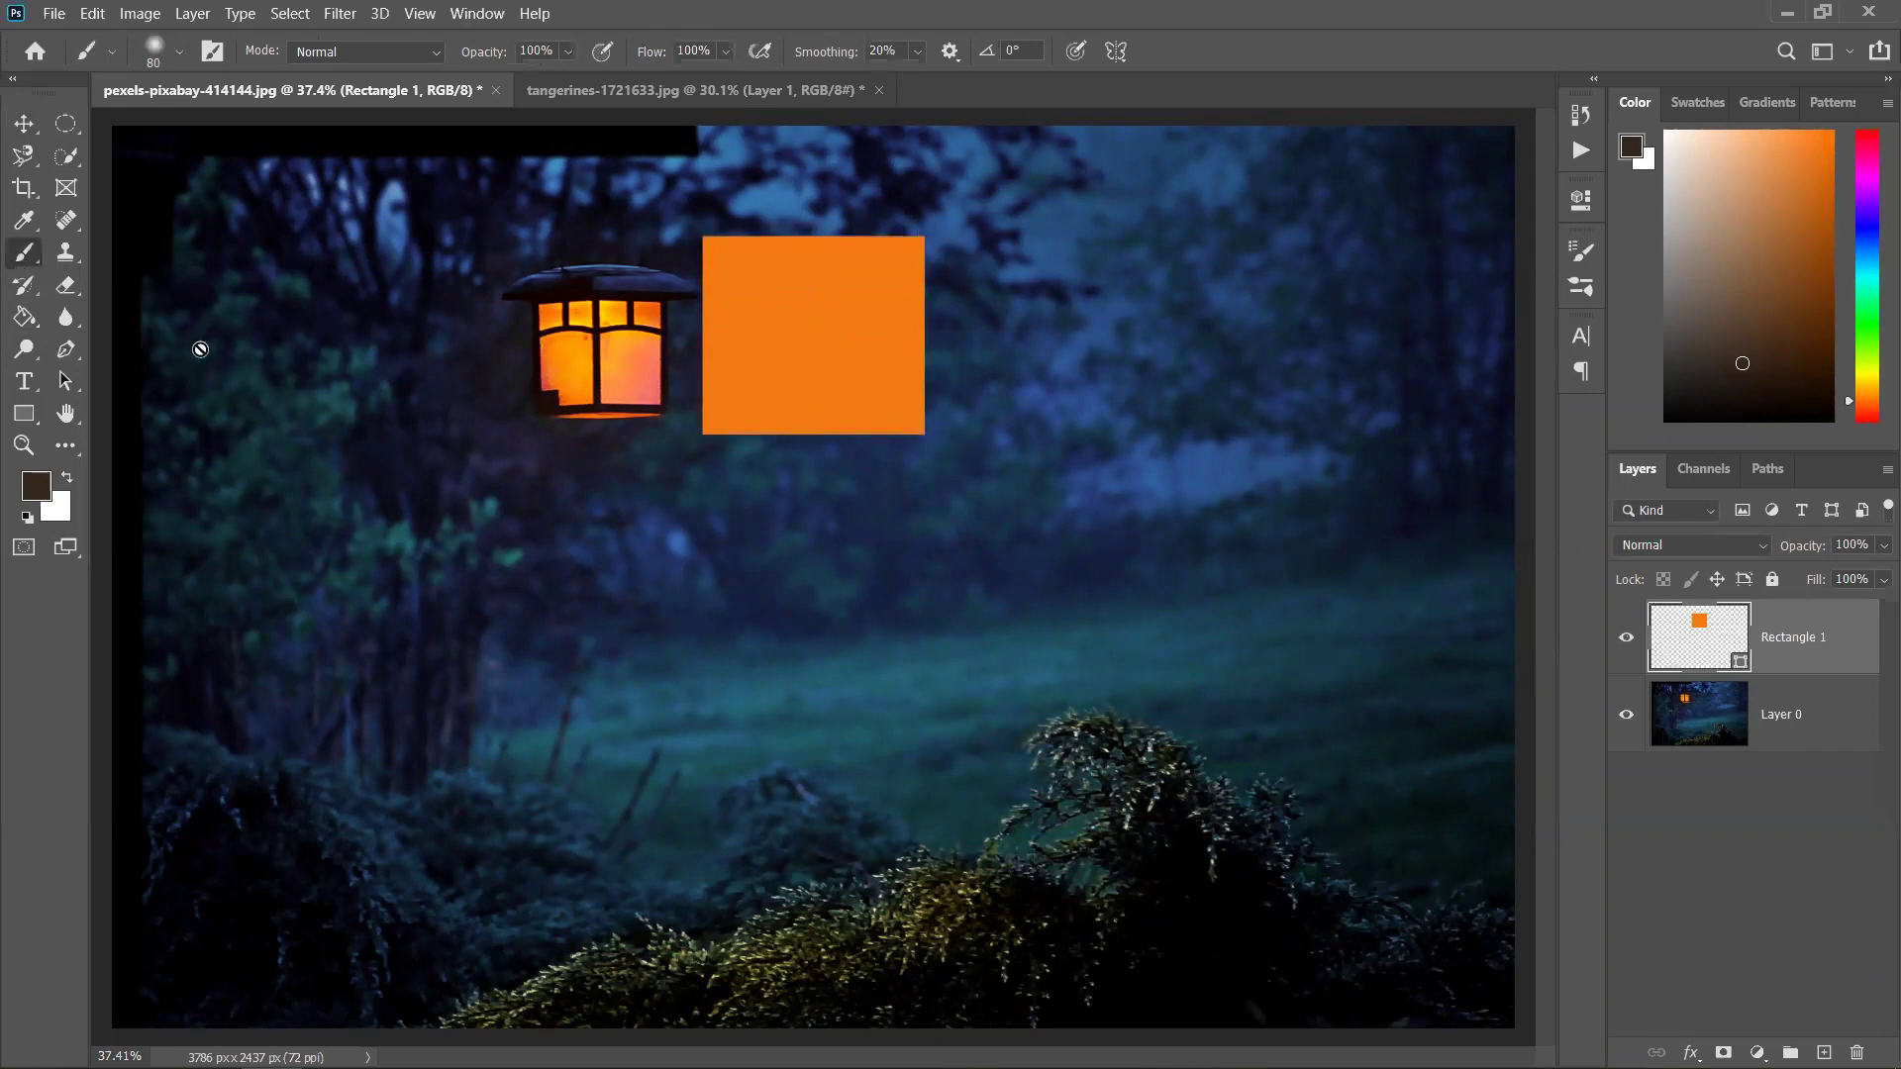
pyautogui.click(1824, 1052)
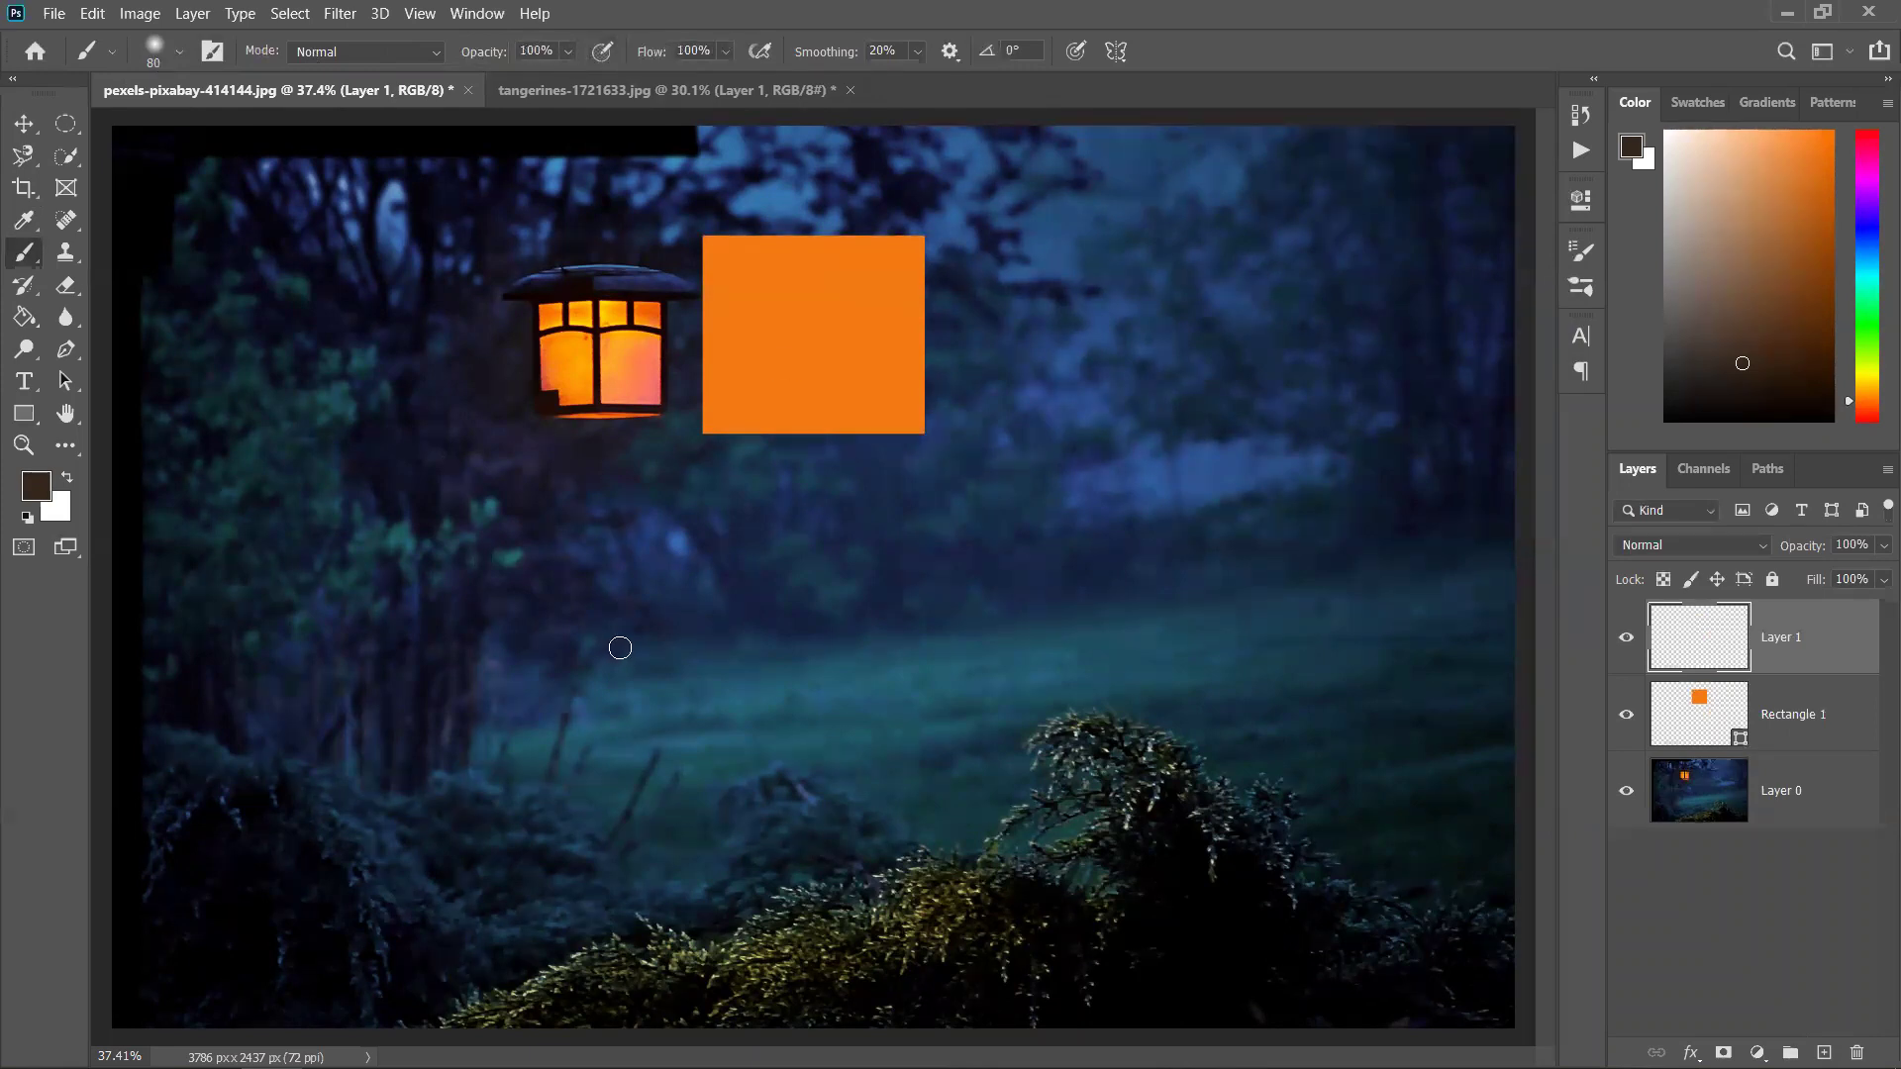
# Try painting a looping dark brown brush stroke on Layer 1 across the meadow, and undo it
pyautogui.moveTo(455, 620); pyautogui.dragTo(649, 706)
pyautogui.moveTo(727, 646)
pyautogui.mouseDown()
pyautogui.moveTo(1107, 707)
pyautogui.moveTo(1206, 551)
pyautogui.moveTo(1012, 660)
pyautogui.moveTo(839, 862)
pyautogui.moveTo(618, 865)
pyautogui.moveTo(495, 693)
pyautogui.mouseUp()
pyautogui.moveTo(942, 743); pyautogui.dragTo(782, 648)
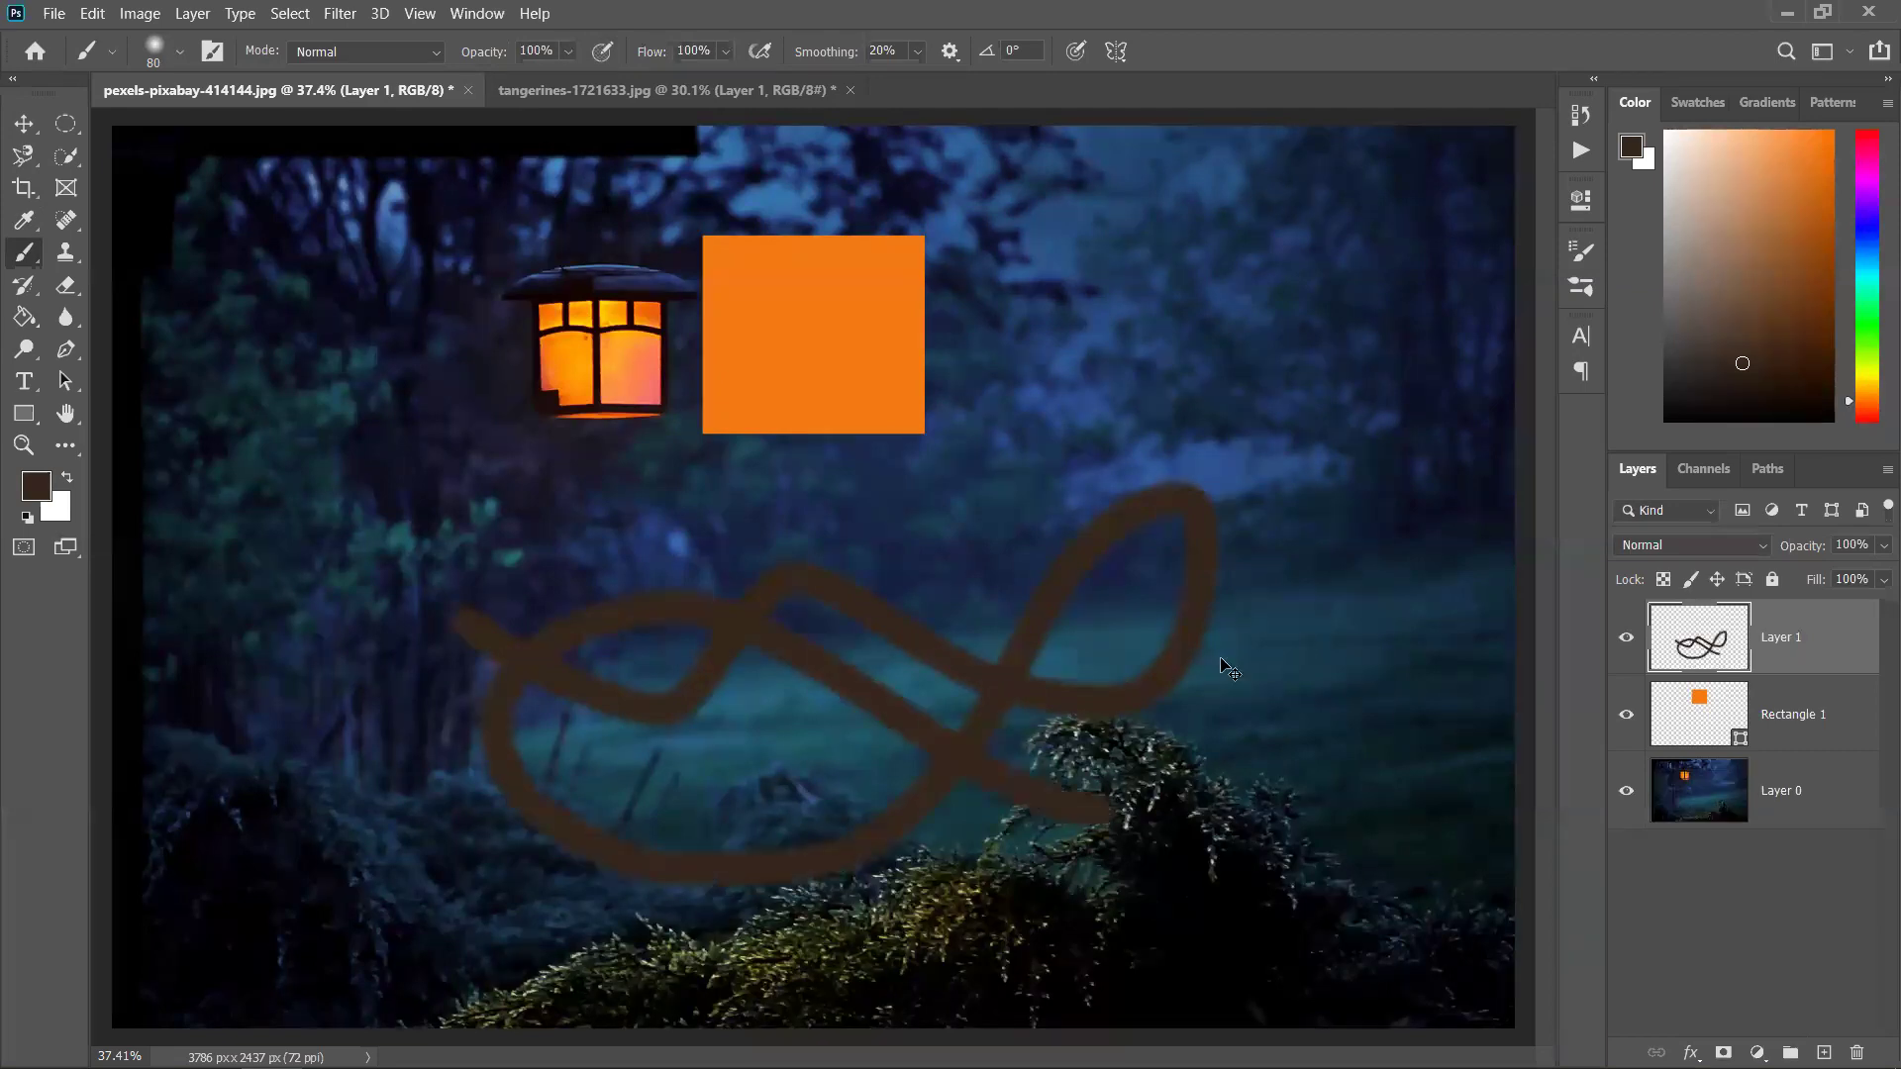
pyautogui.hotkey('ctrl', 'z')
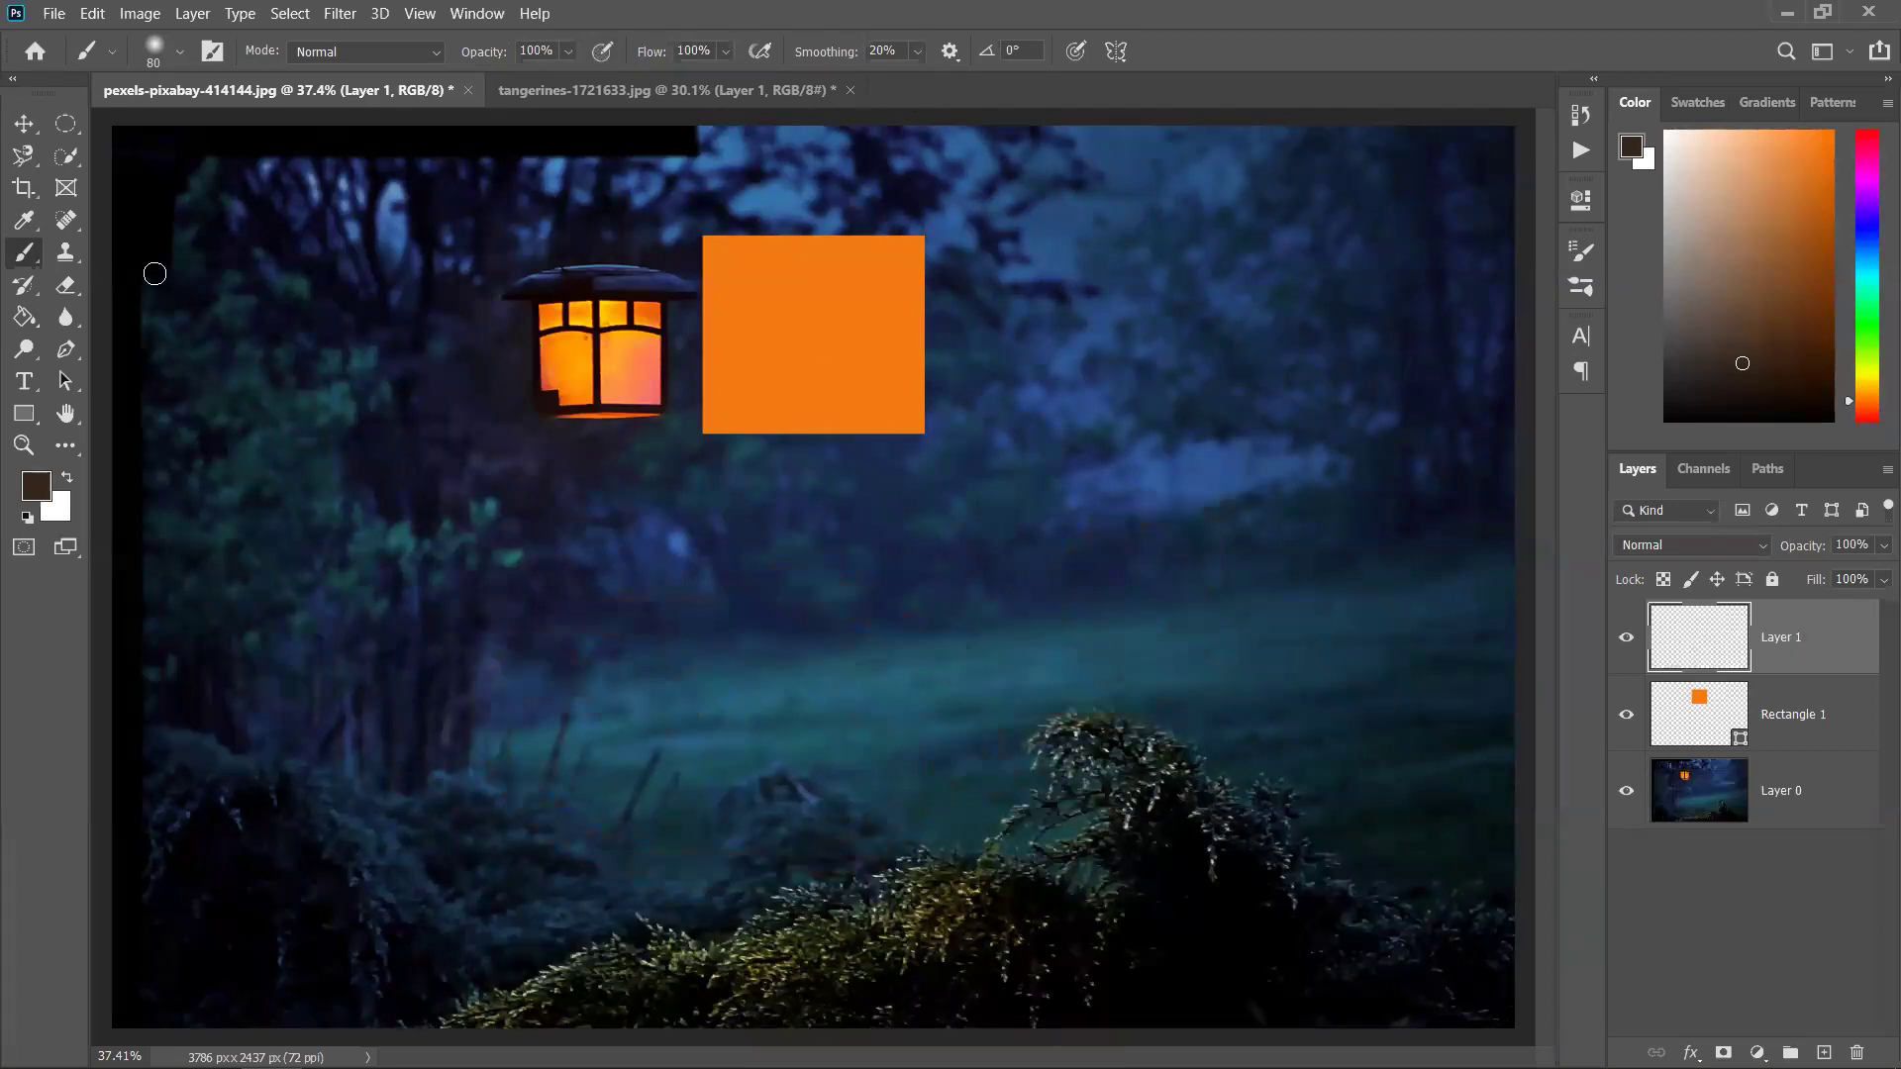
# Try to erase part of the Rectangle 1 shape with the Eraser tool, declining to rasterize it
pyautogui.click(65, 285)
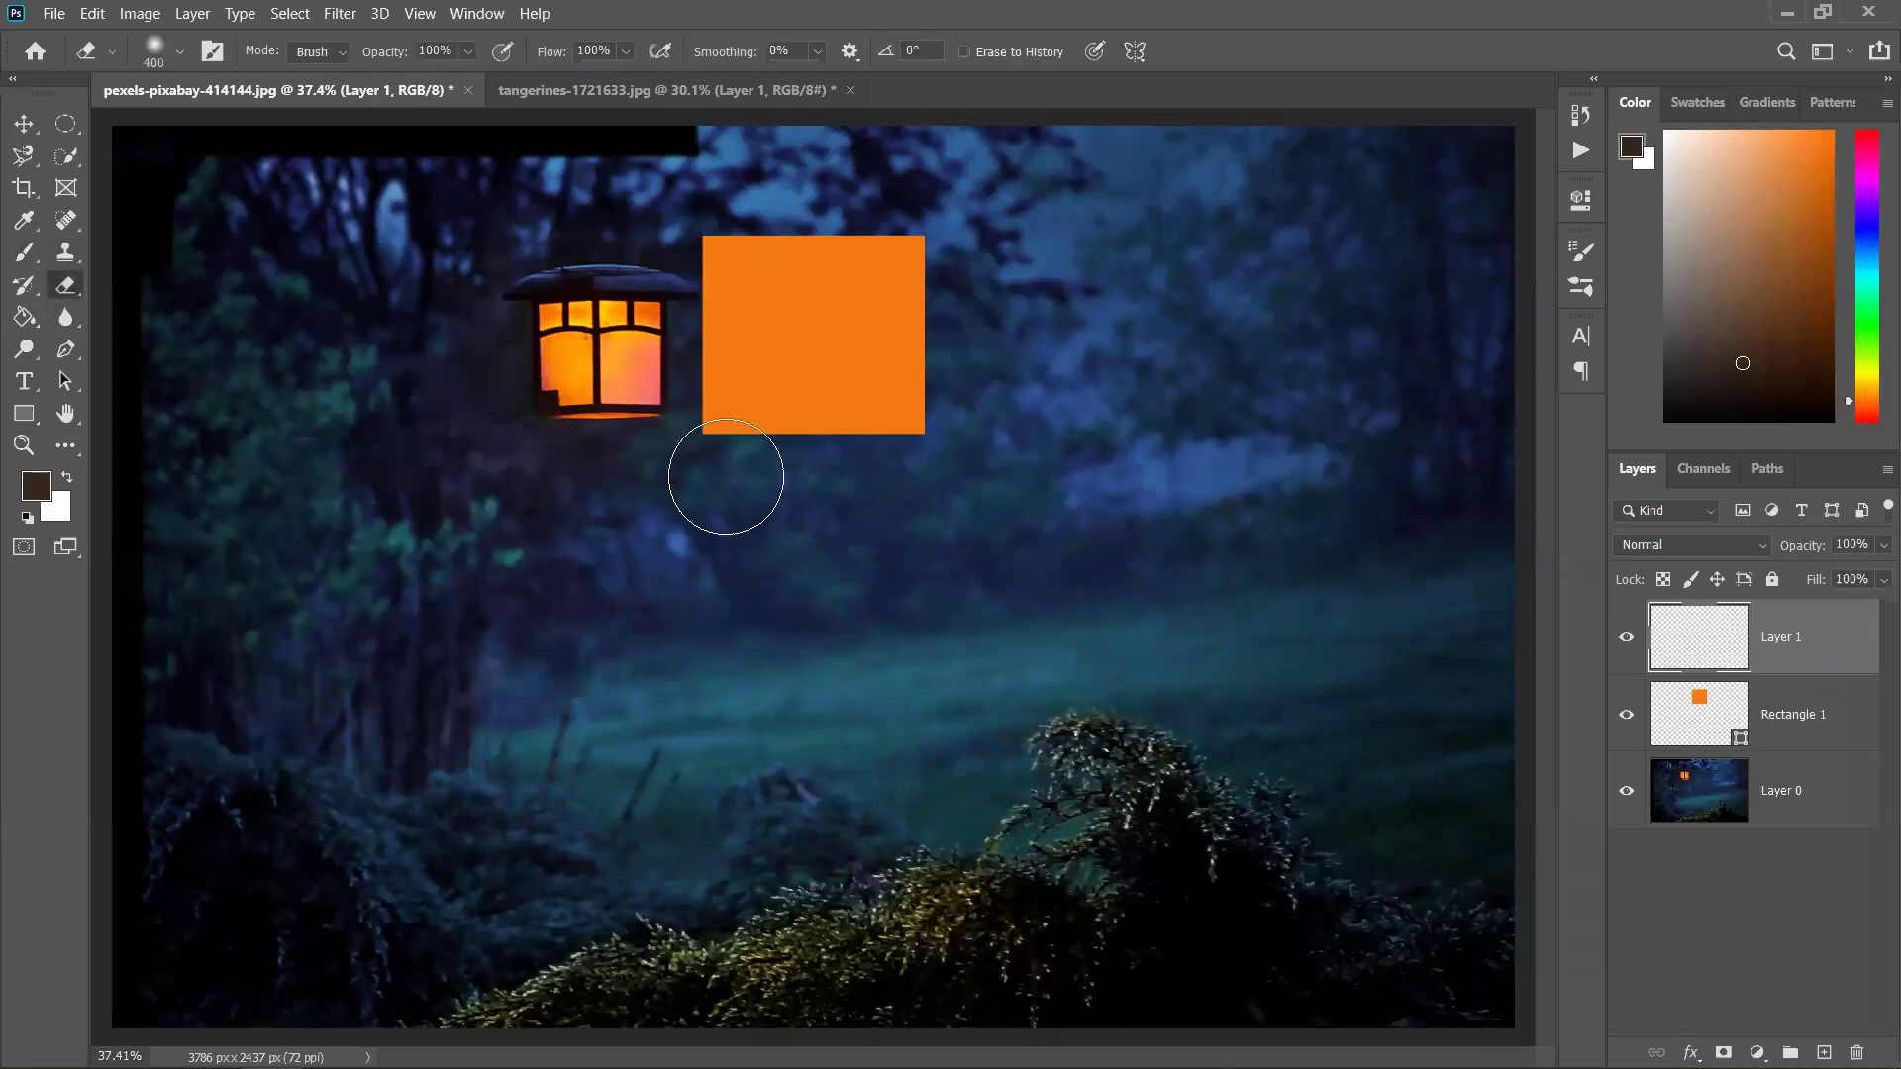
pyautogui.click(1817, 726)
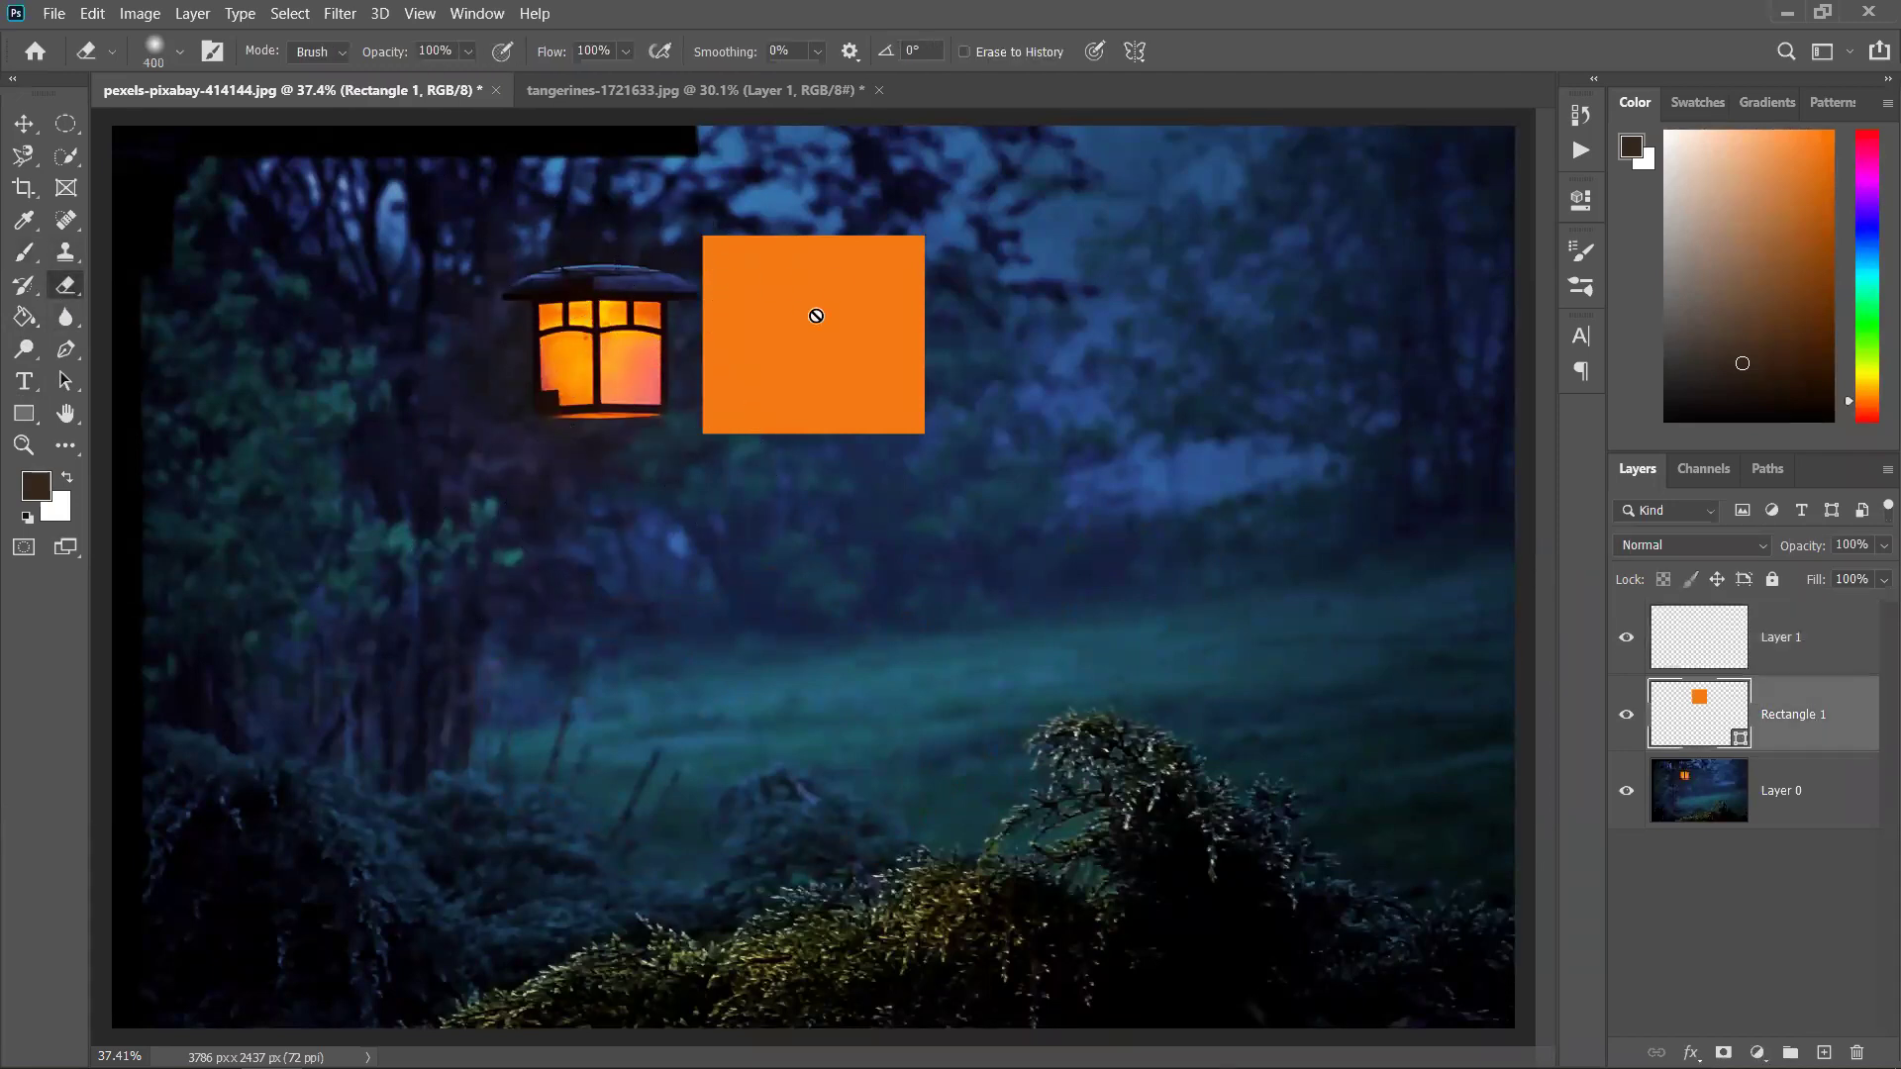
pyautogui.click(816, 316)
pyautogui.click(965, 428)
pyautogui.click(907, 446)
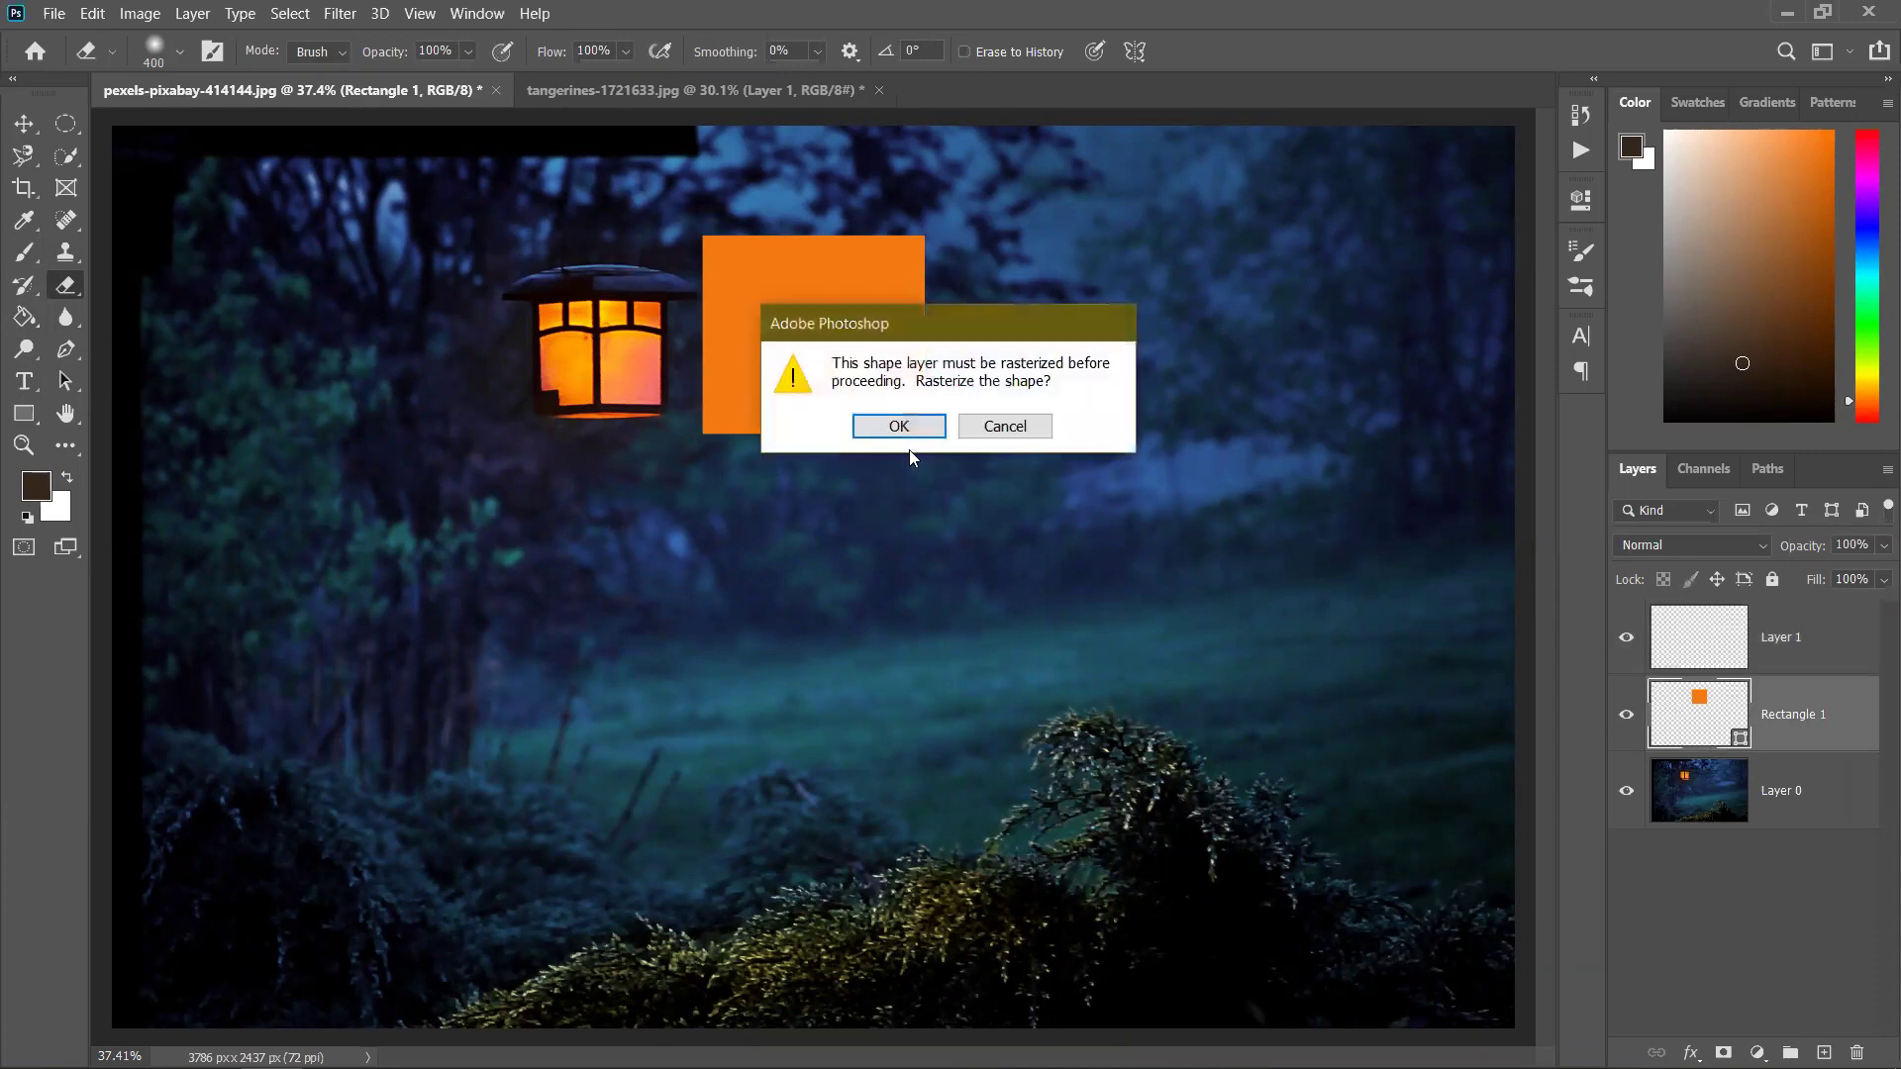
pyautogui.click(1026, 436)
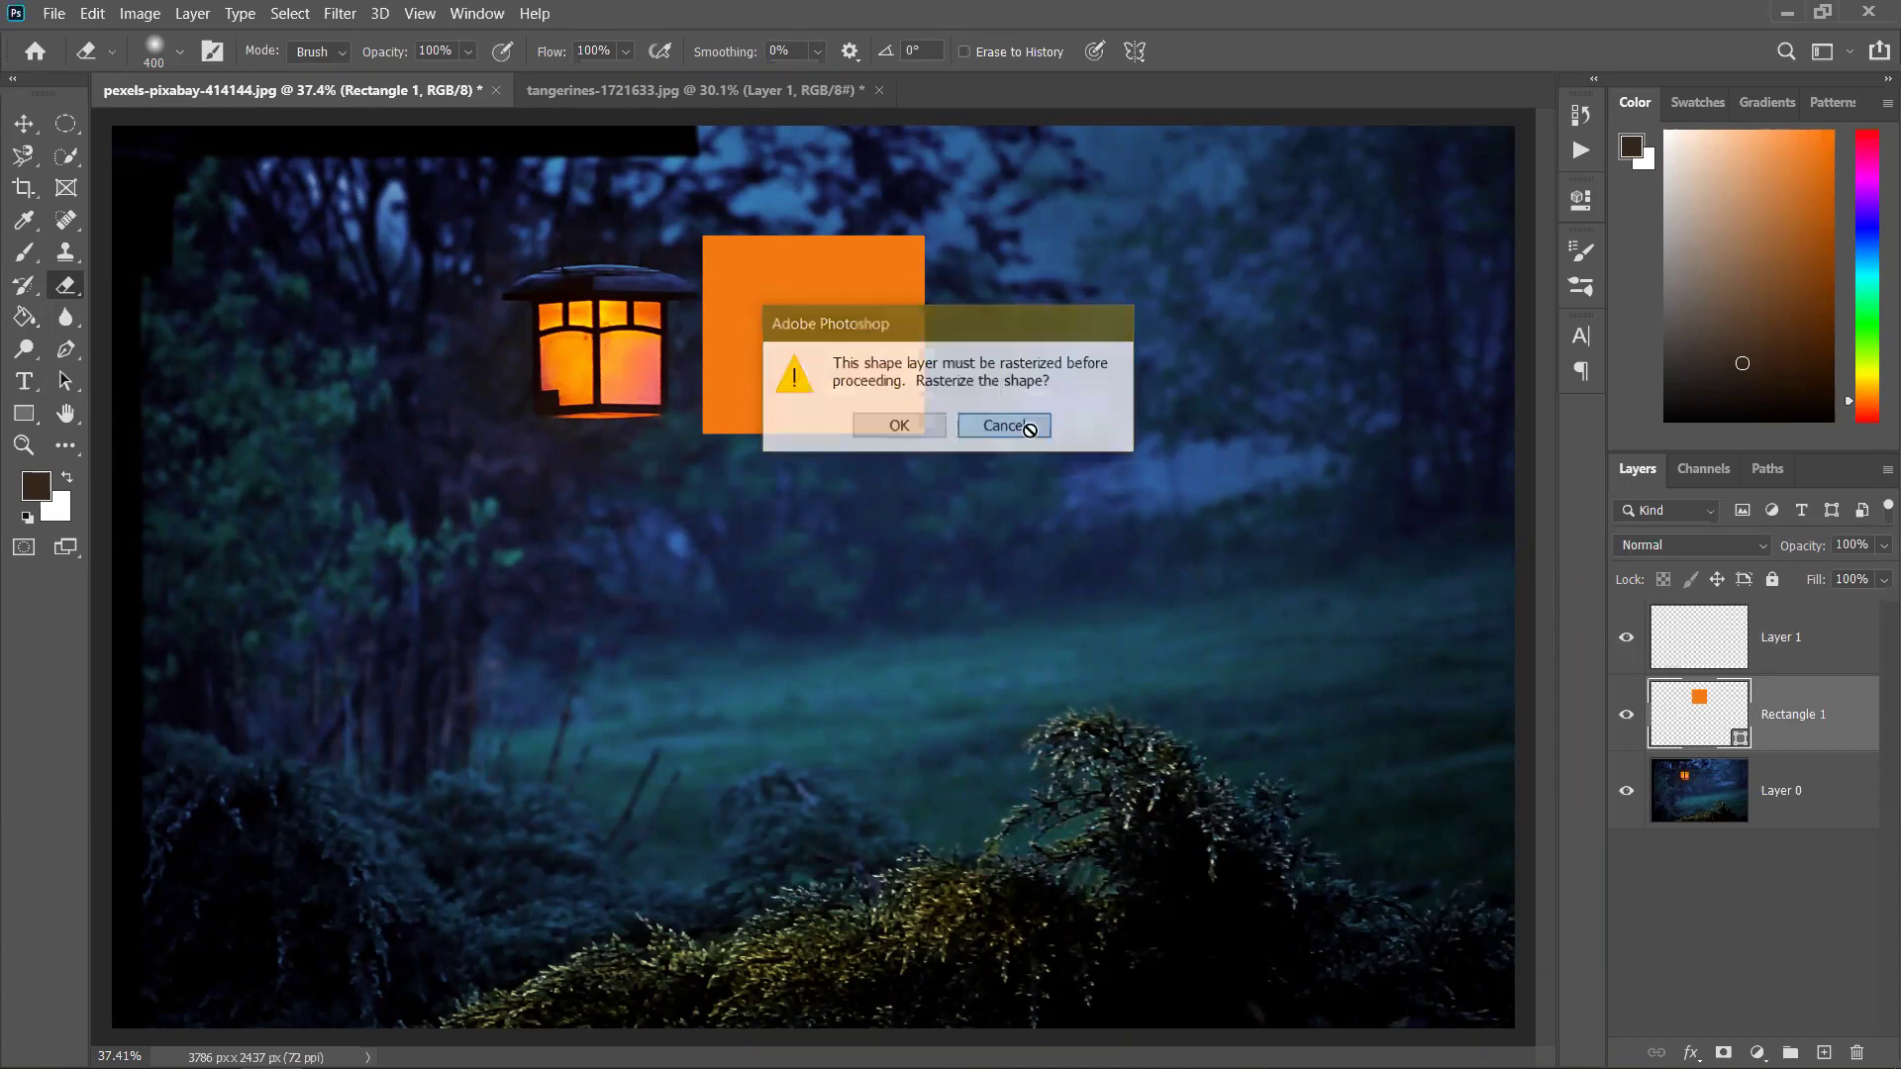
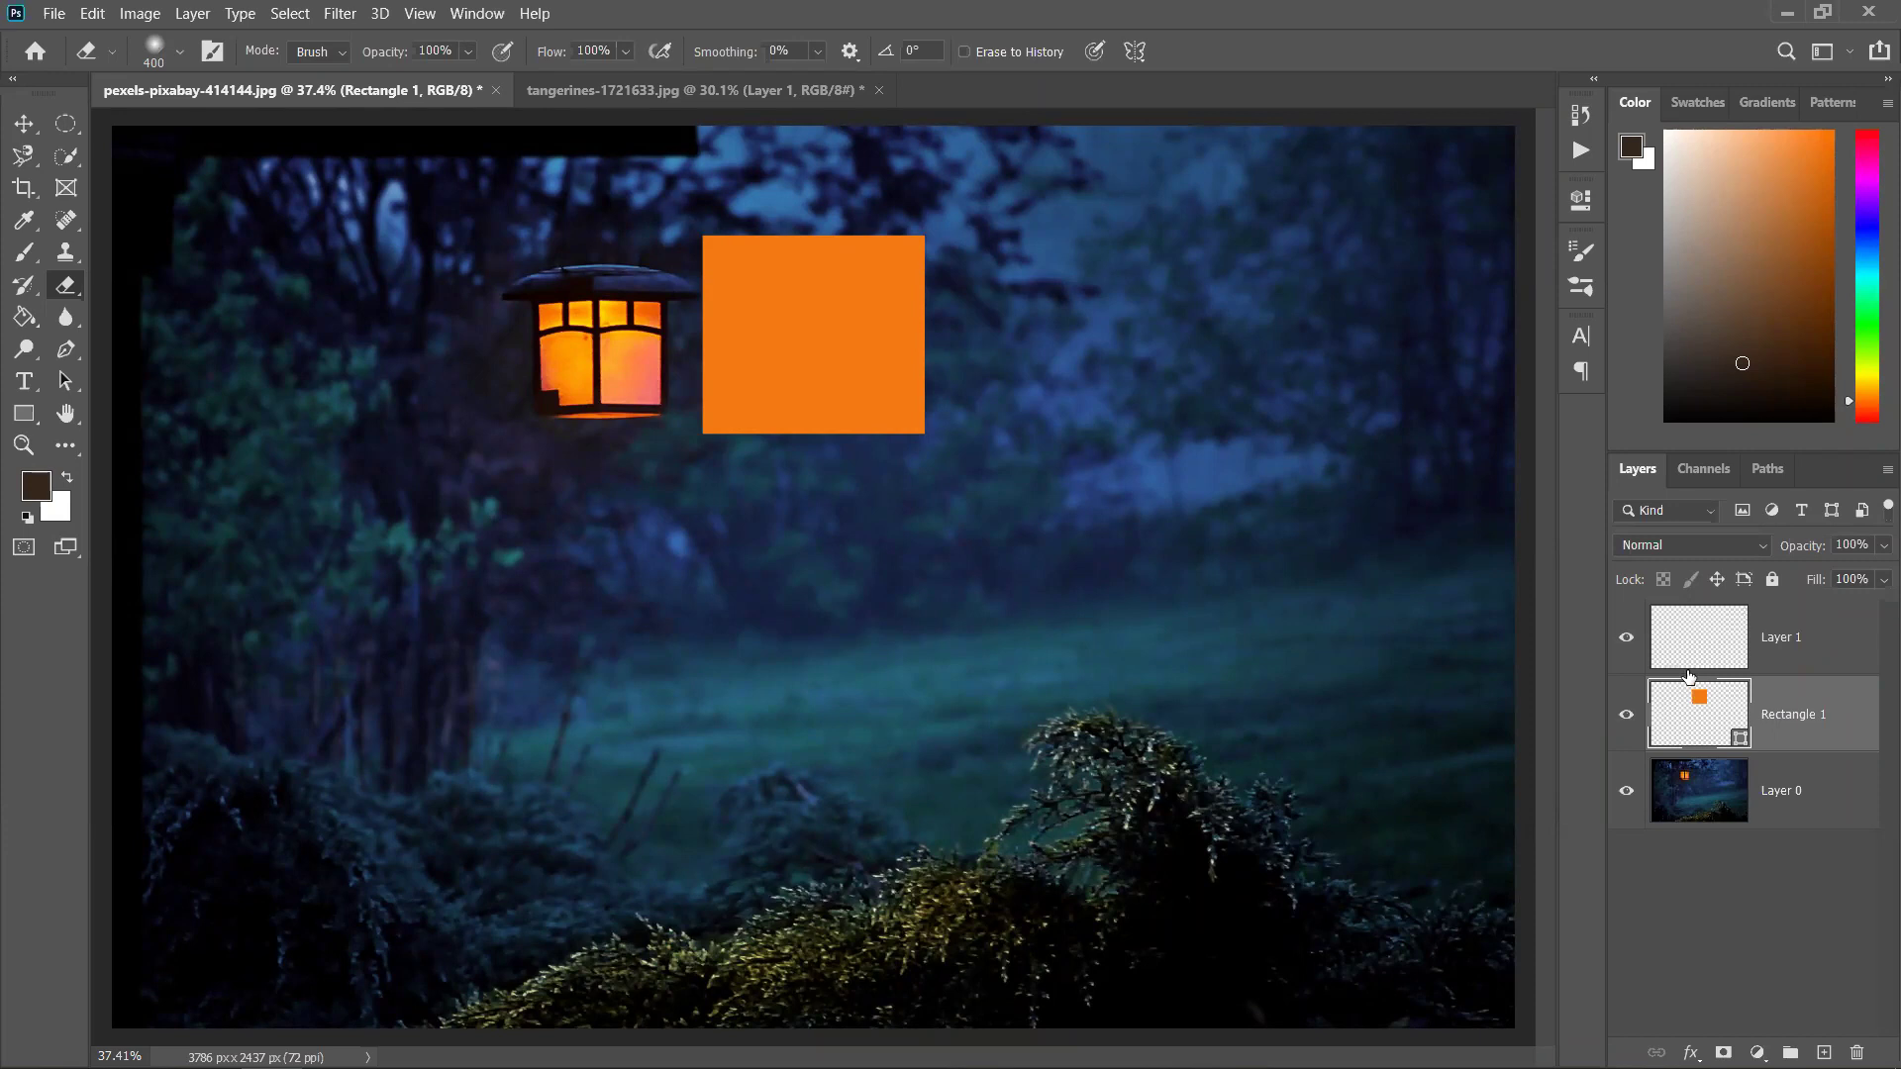
# Try erasing a large area in the middle of the Layer 0 photo with the 400 px Eraser, and undo it
pyautogui.click(1764, 633)
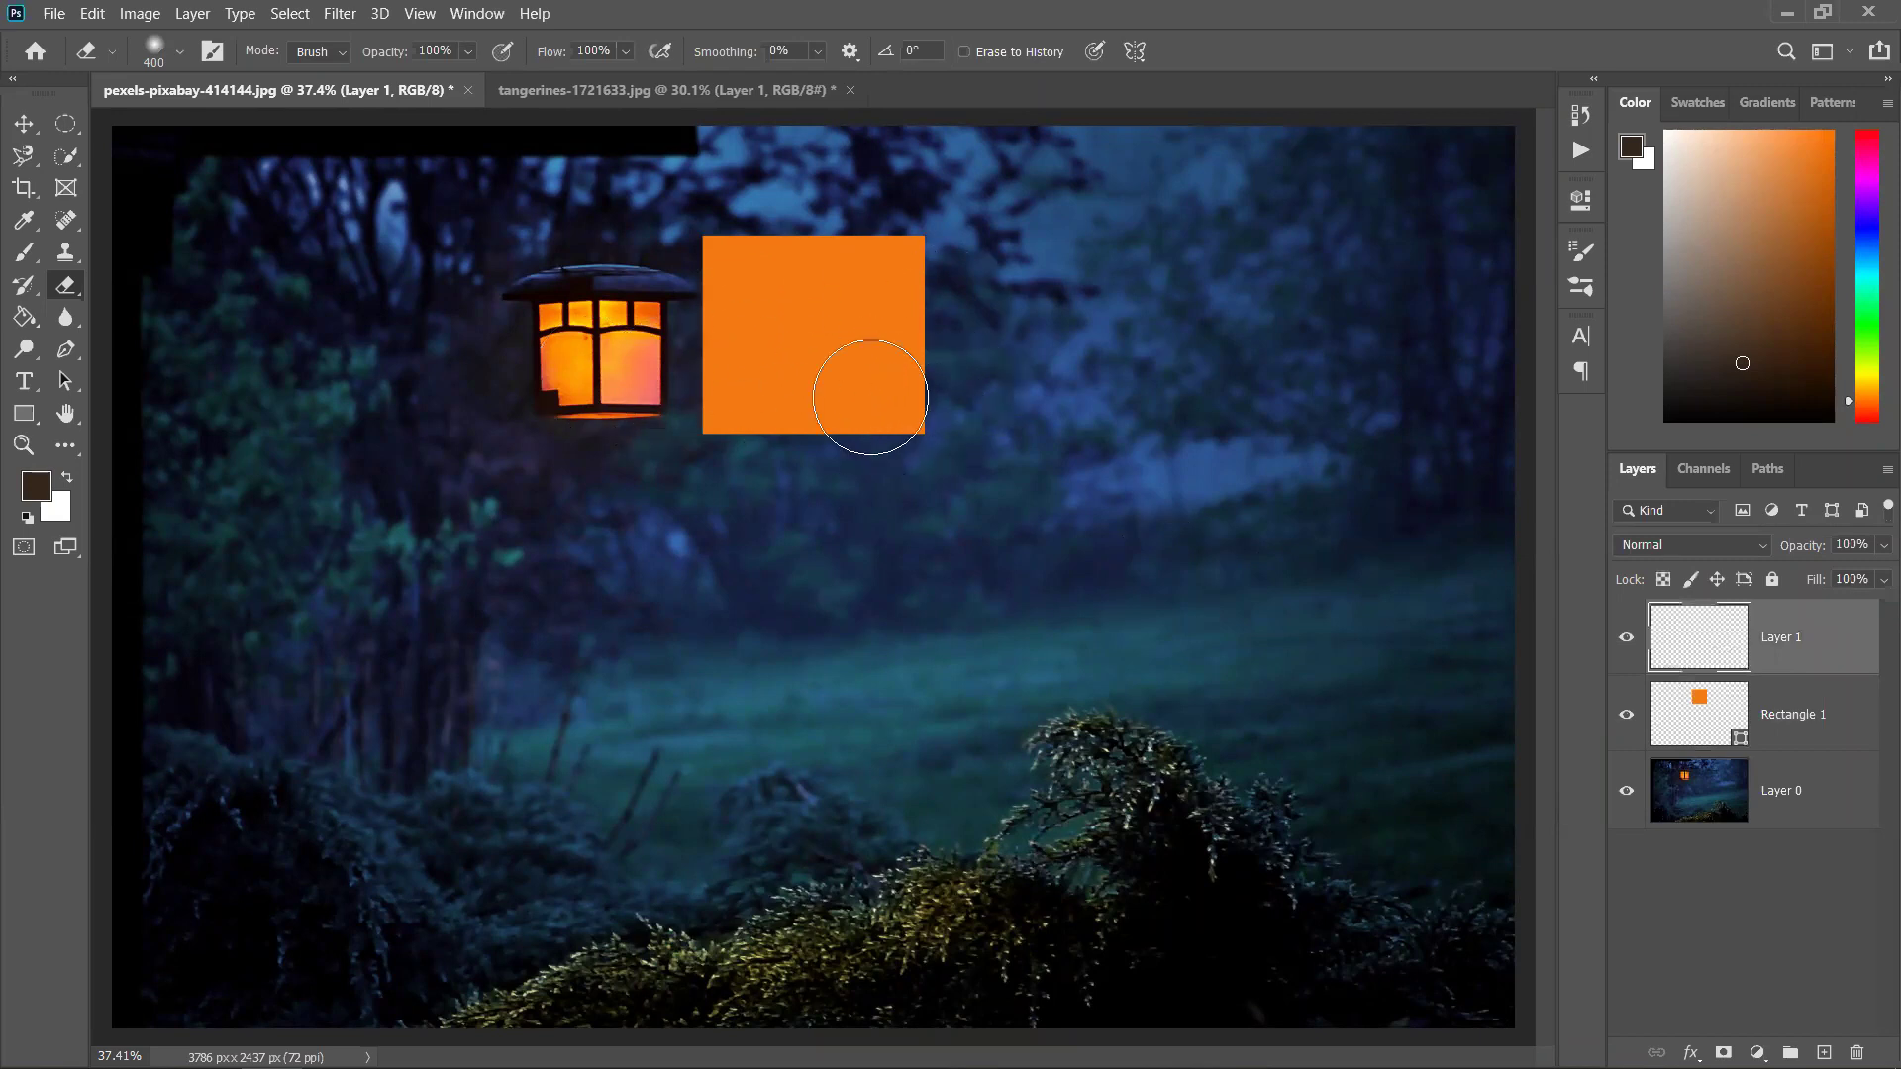
pyautogui.click(1820, 784)
pyautogui.moveTo(693, 535); pyautogui.dragTo(678, 683)
pyautogui.moveTo(807, 753)
pyautogui.mouseDown()
pyautogui.moveTo(1089, 594)
pyautogui.moveTo(465, 712)
pyautogui.moveTo(614, 732)
pyautogui.moveTo(616, 591)
pyautogui.moveTo(1073, 403)
pyautogui.moveTo(1230, 466)
pyautogui.moveTo(955, 729)
pyautogui.mouseUp()
pyautogui.moveTo(1089, 597)
pyautogui.mouseDown()
pyautogui.moveTo(835, 603)
pyautogui.moveTo(857, 624)
pyautogui.mouseUp()
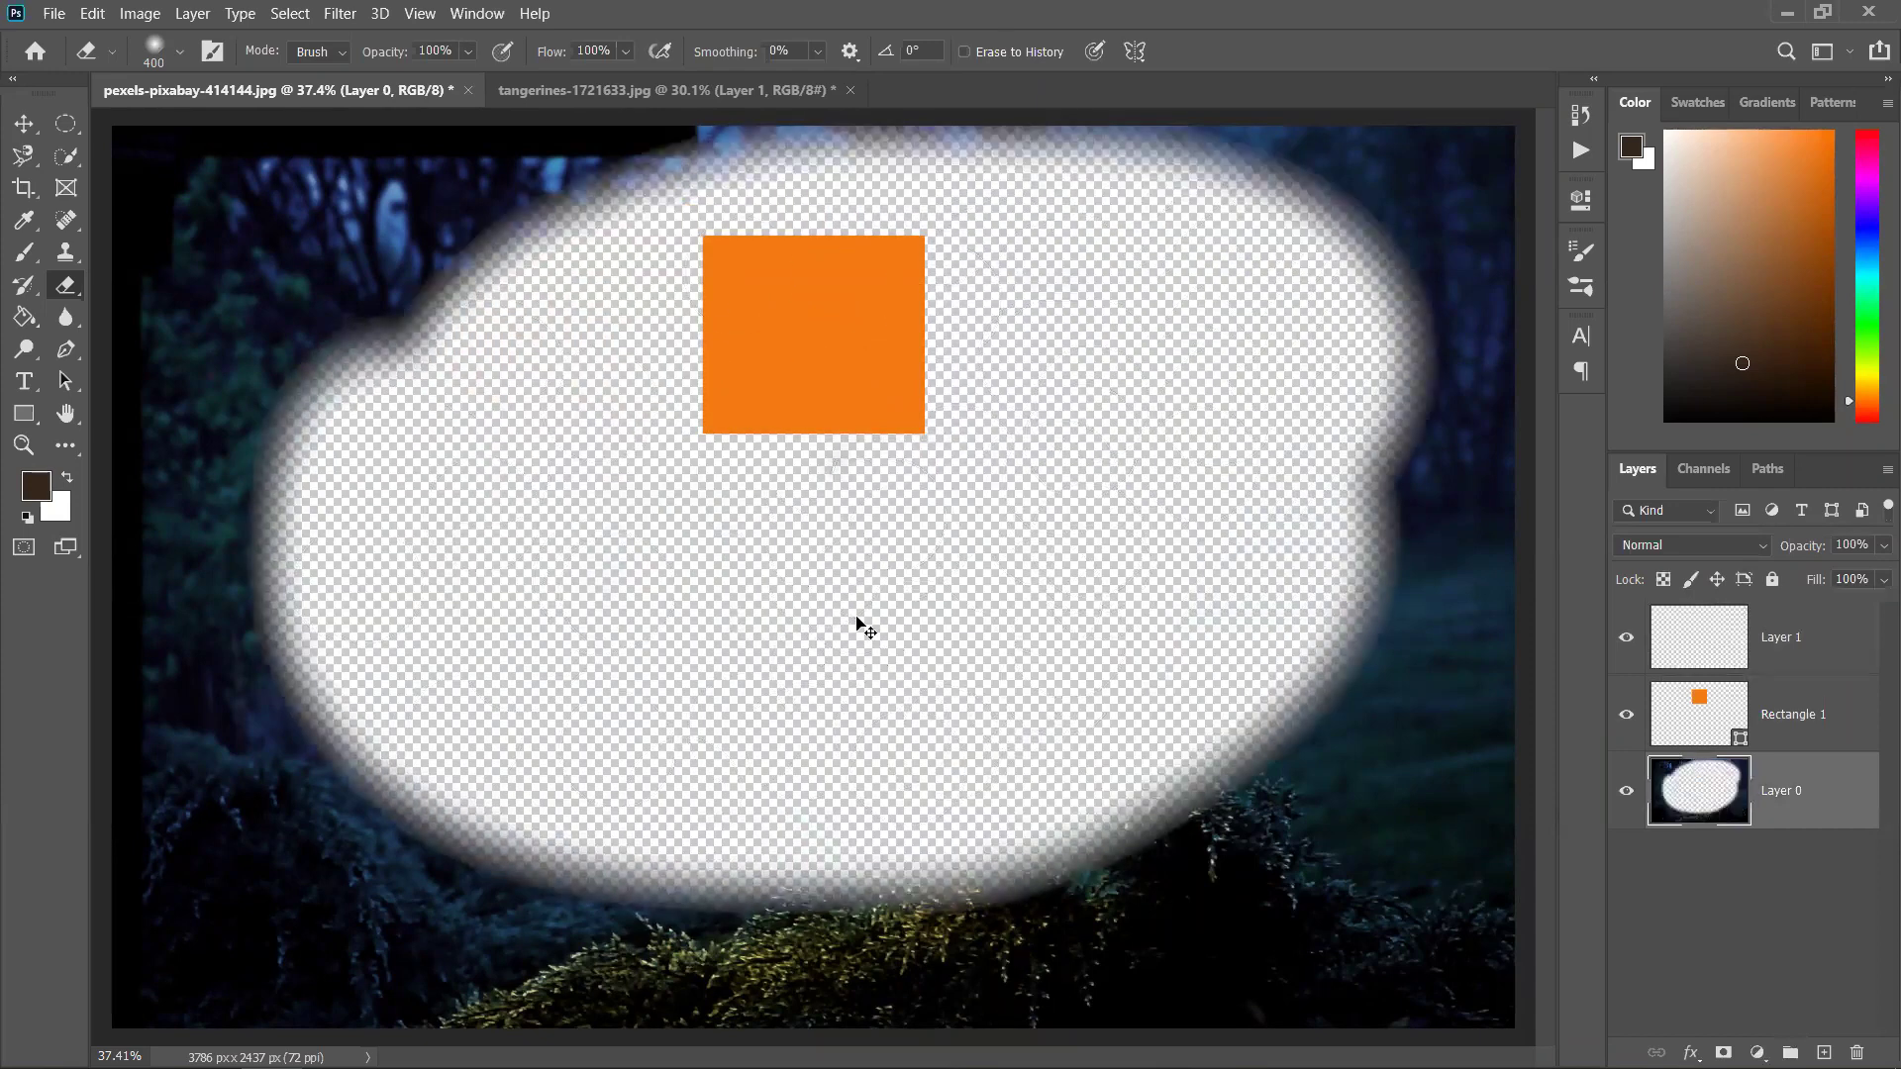
pyautogui.hotkey('ctrl', 'z')
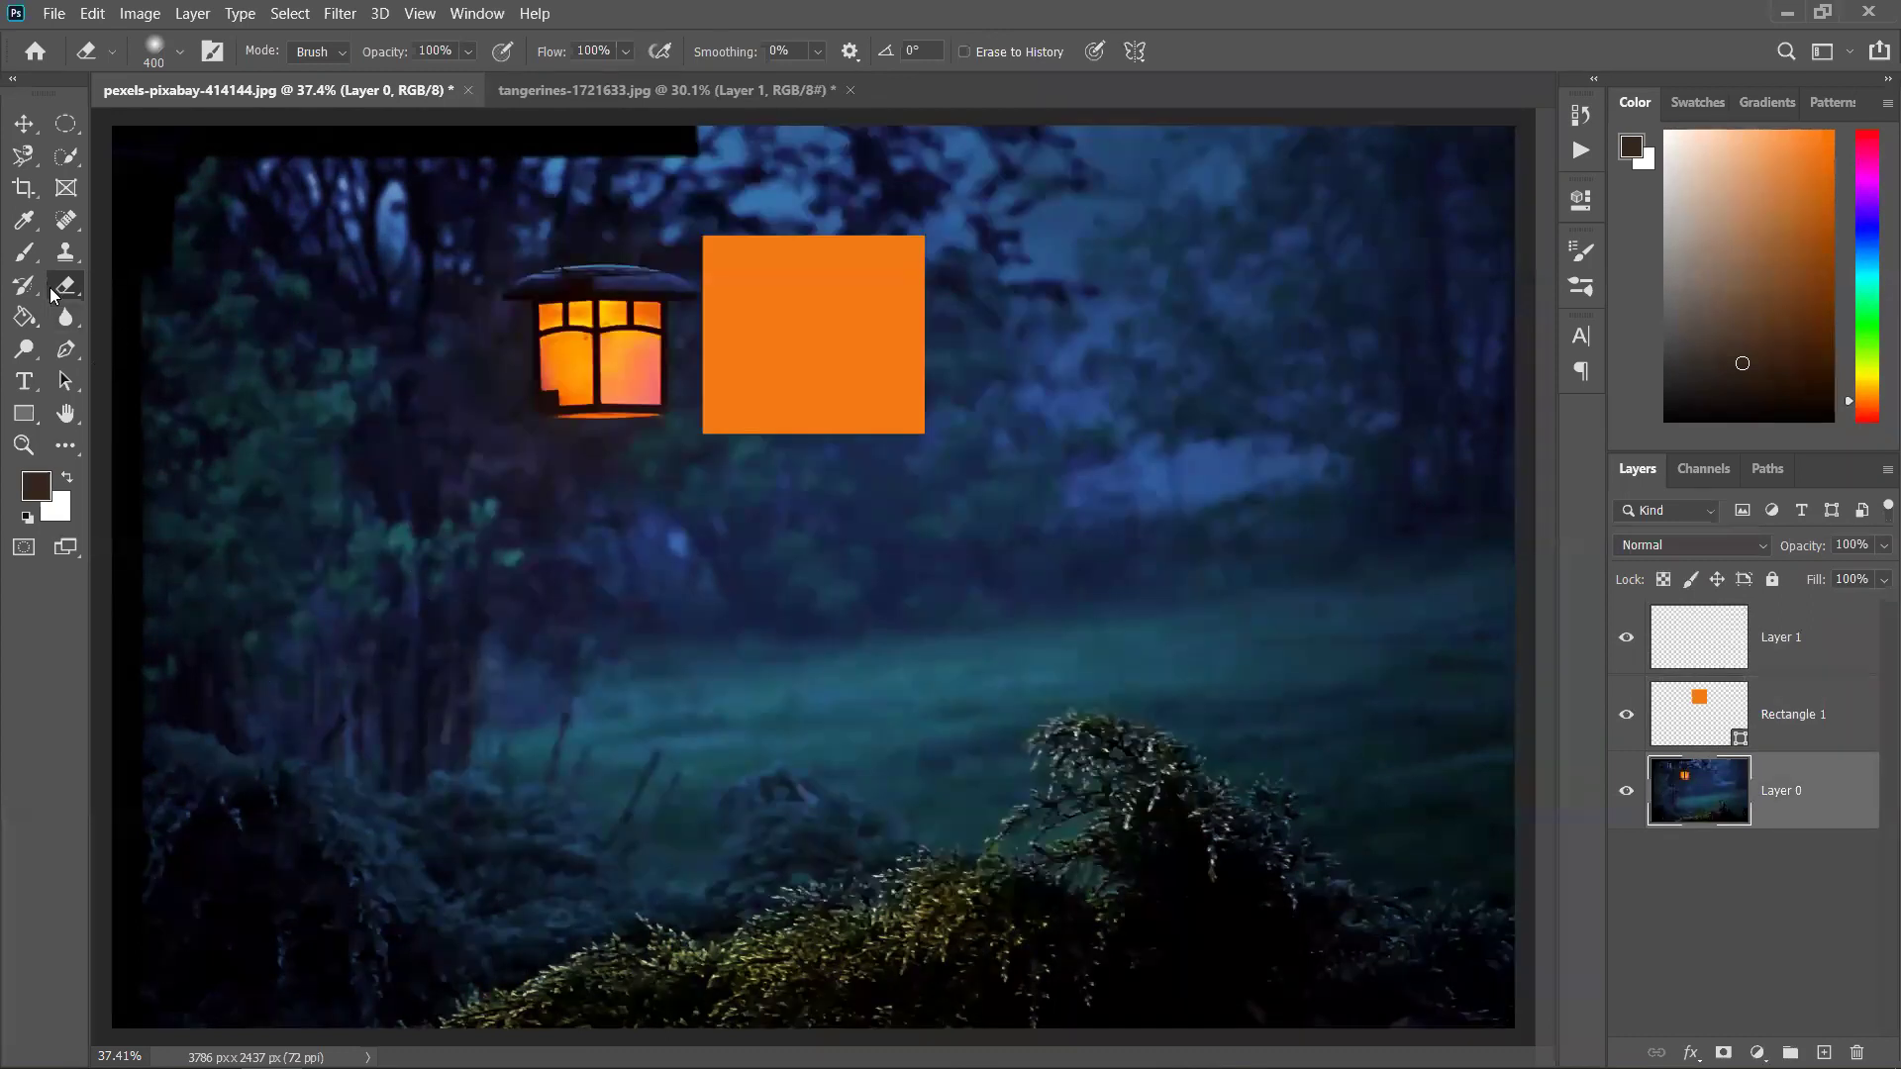
# Try dark brown Paint Bucket fills on Layer 0, in the background and the lantern's glass, and undo each fill
pyautogui.click(21, 318)
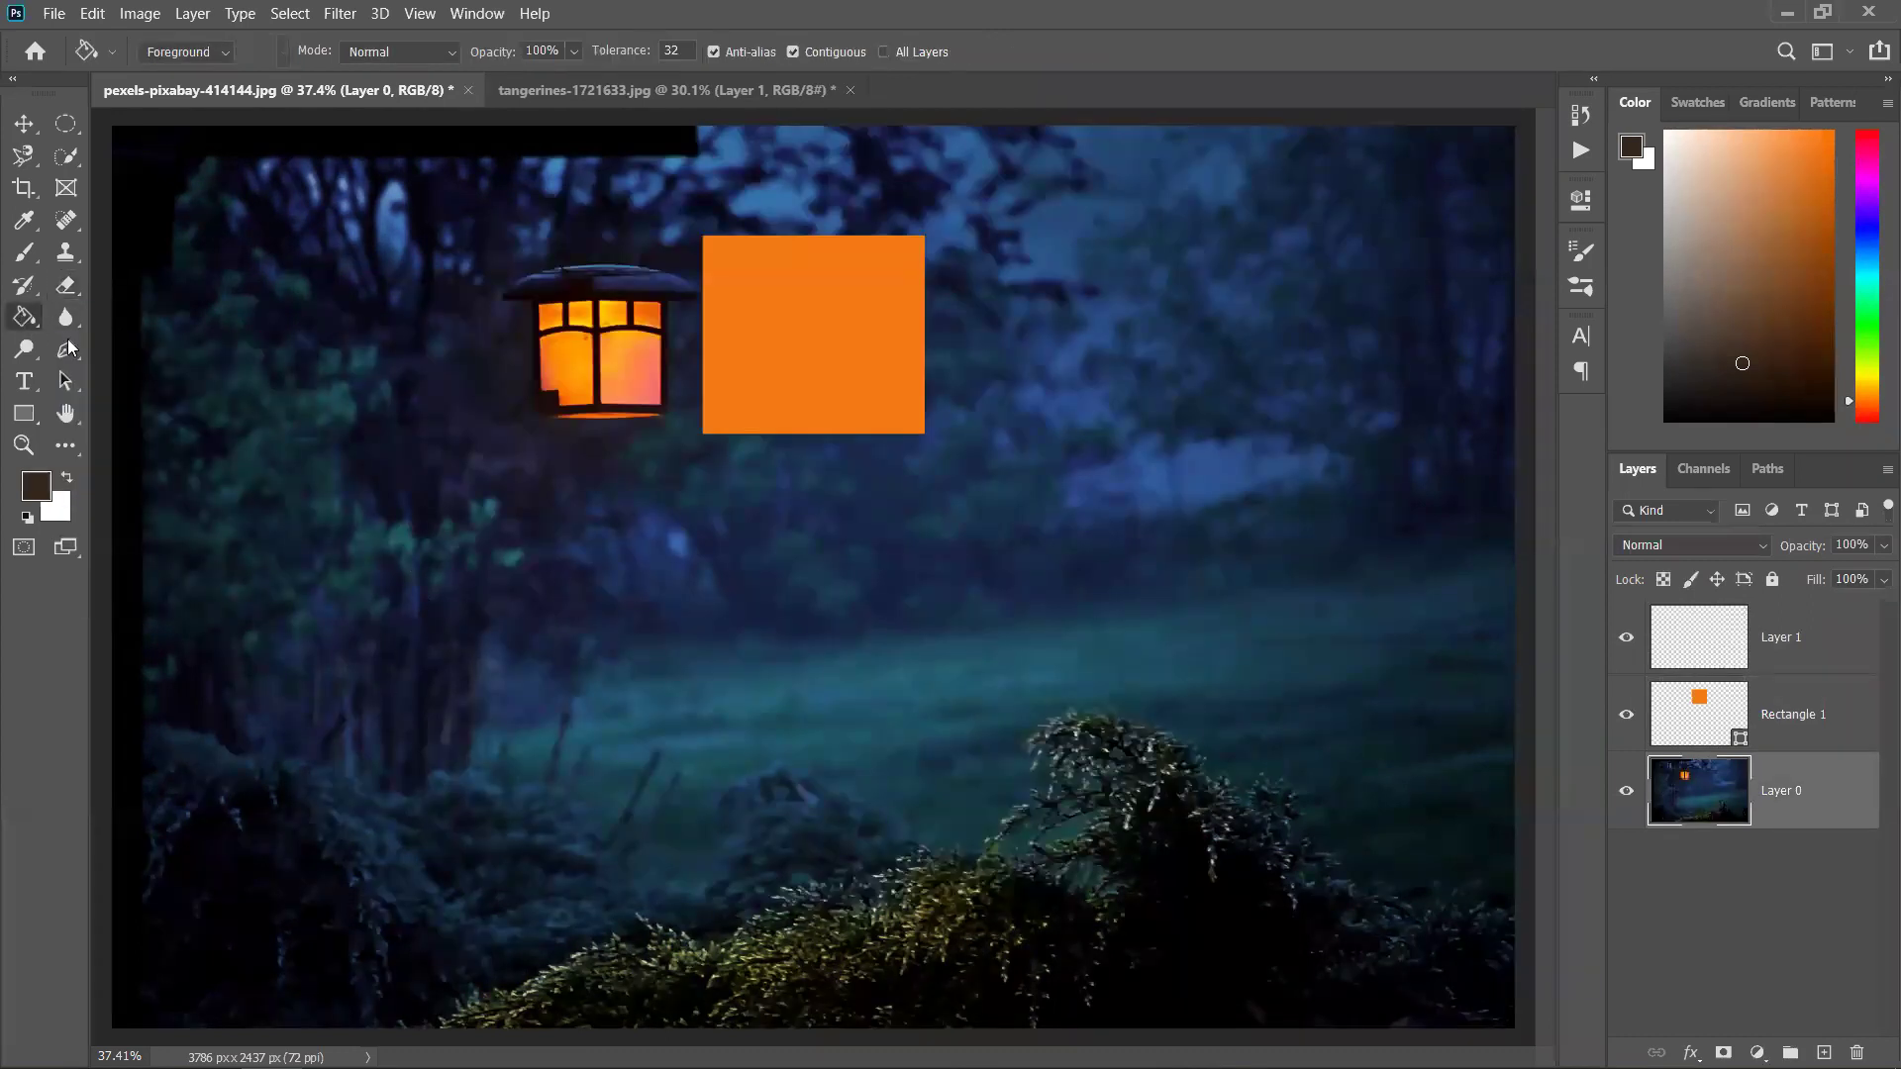
pyautogui.click(1511, 458)
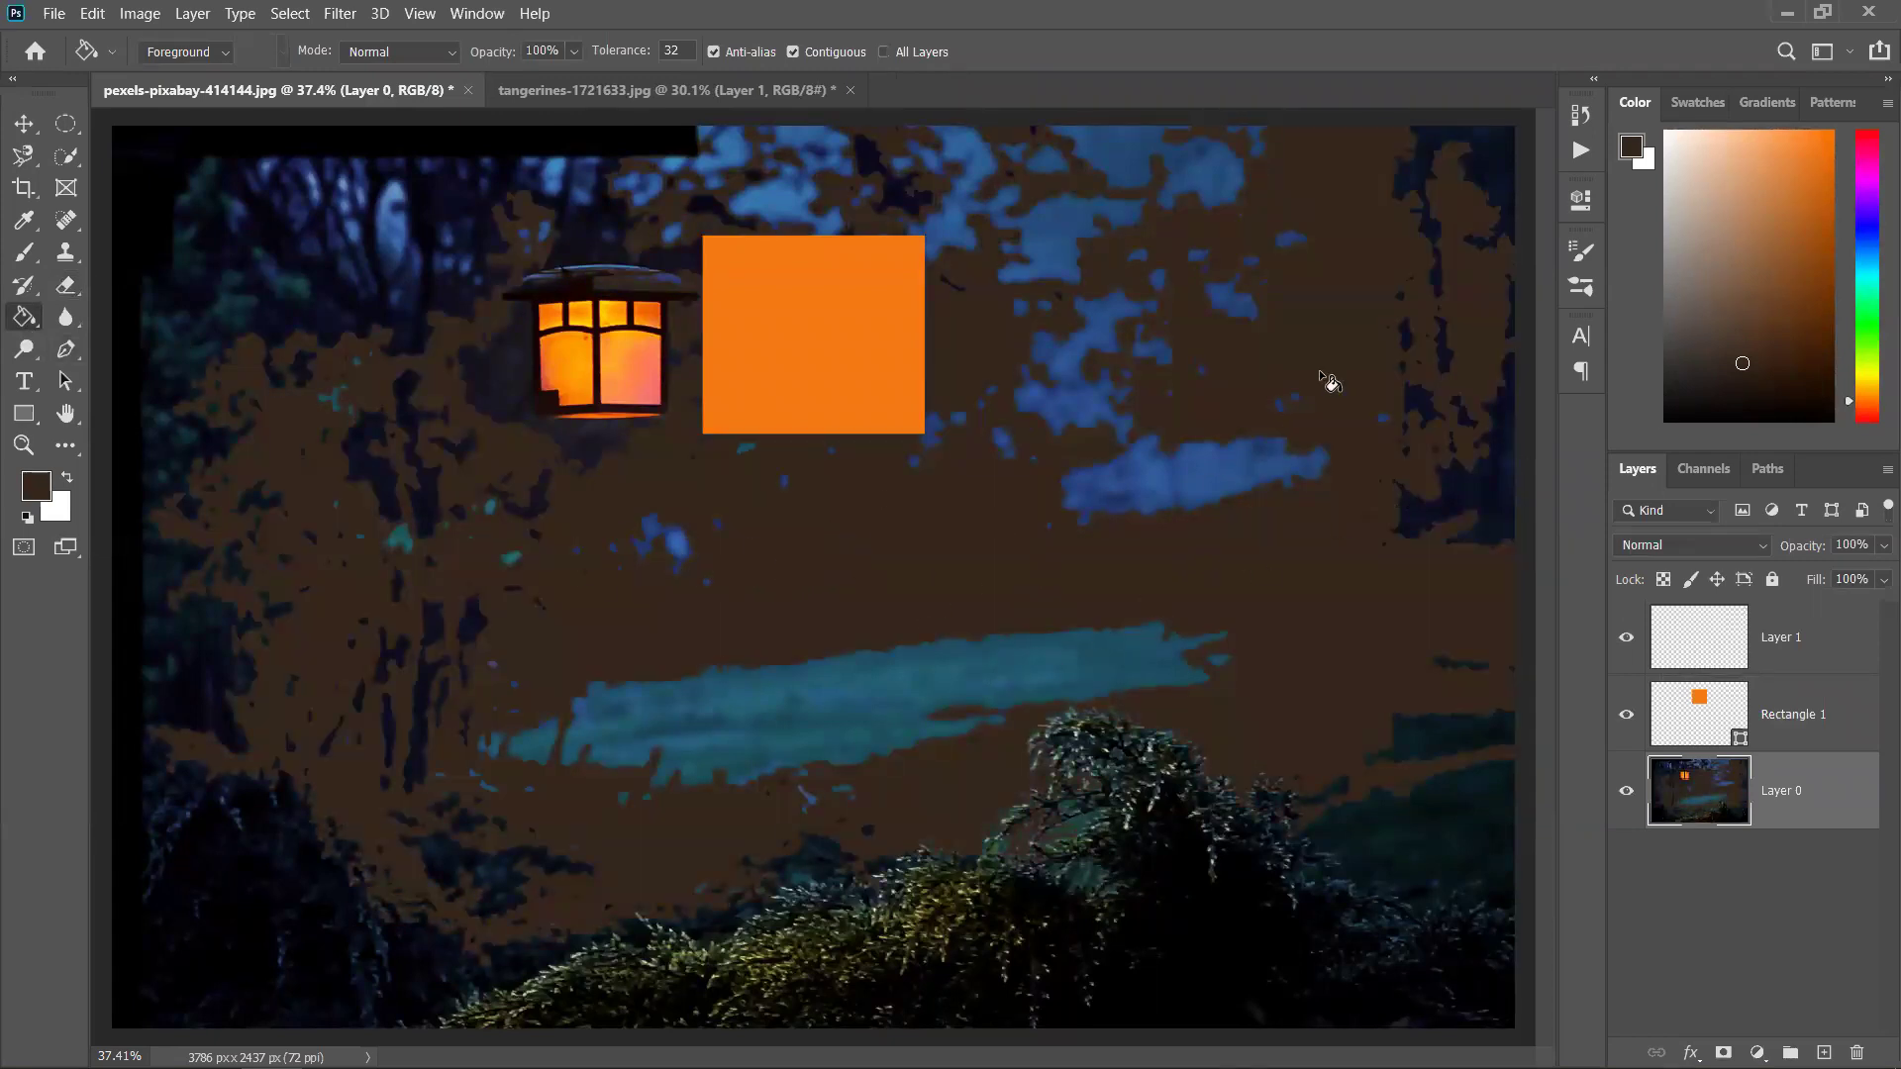
pyautogui.hotkey('ctrl', 'z')
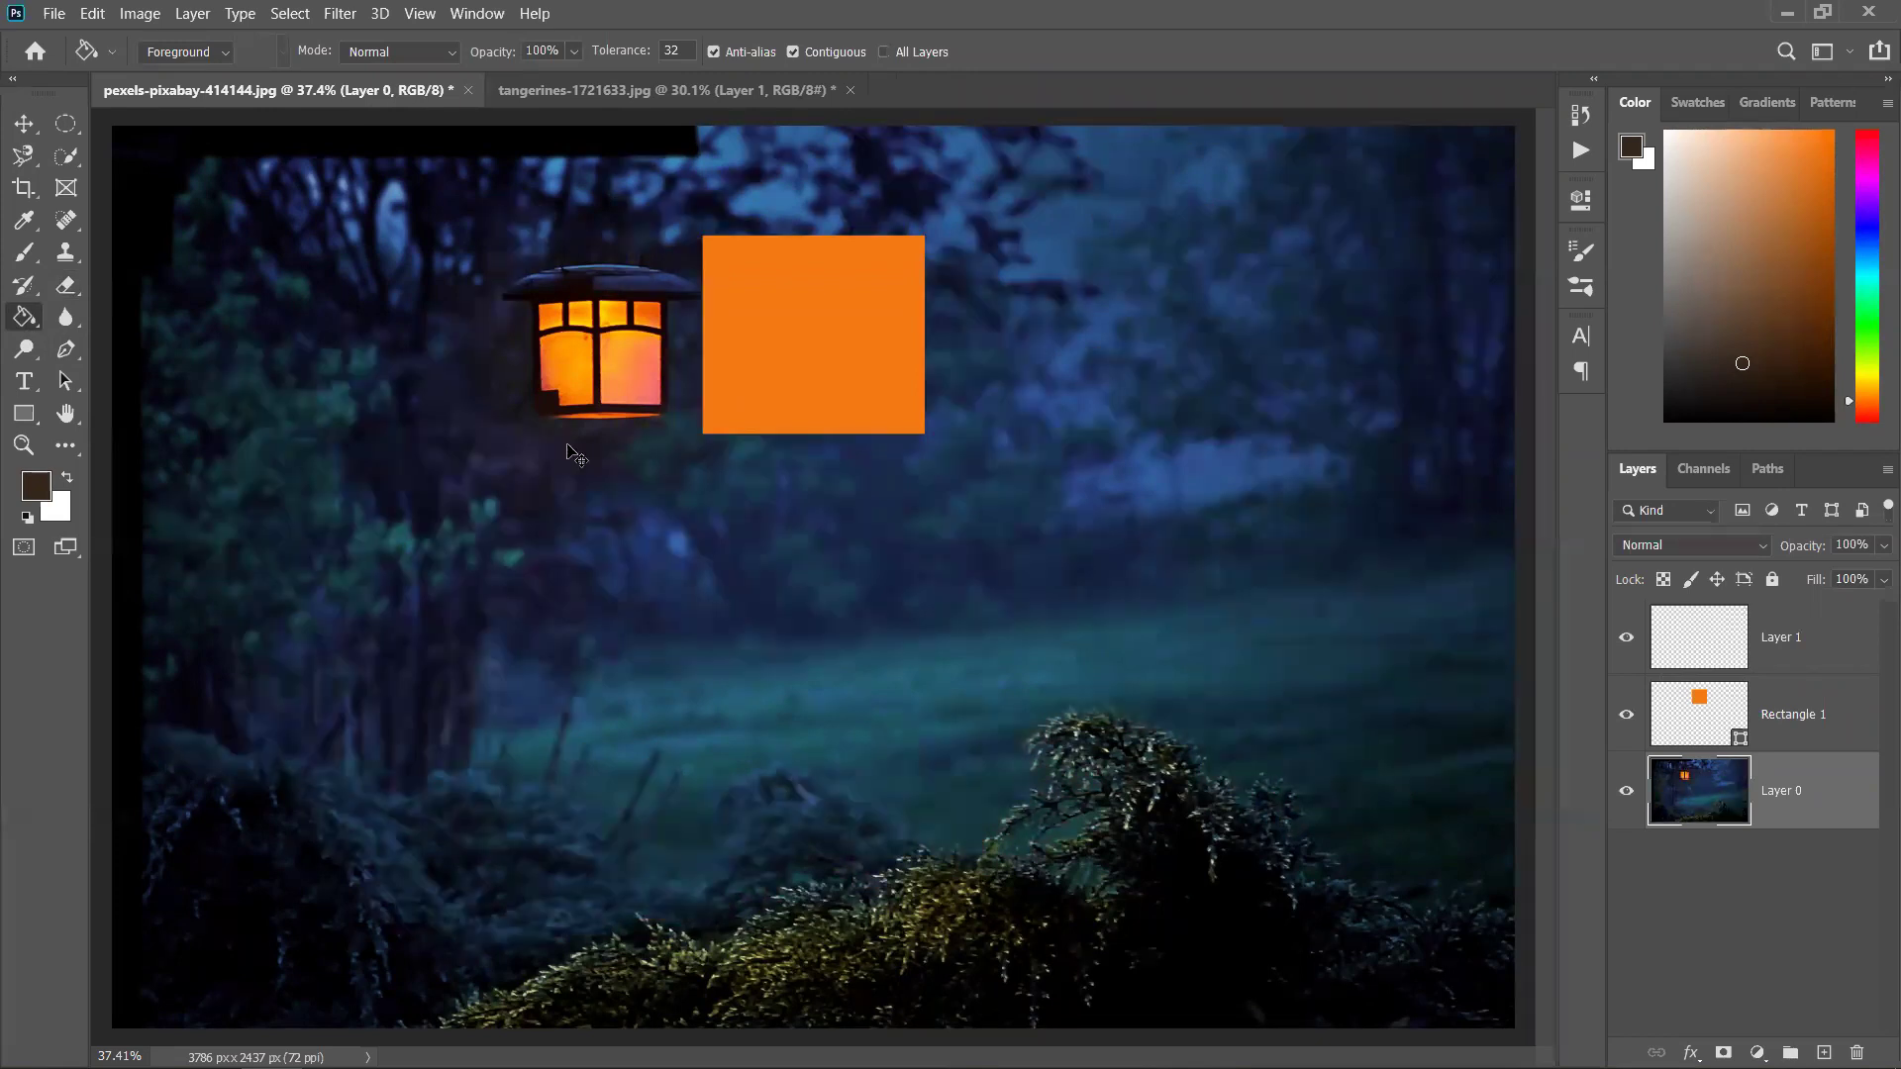
pyautogui.hotkey('ctrl', 'z')
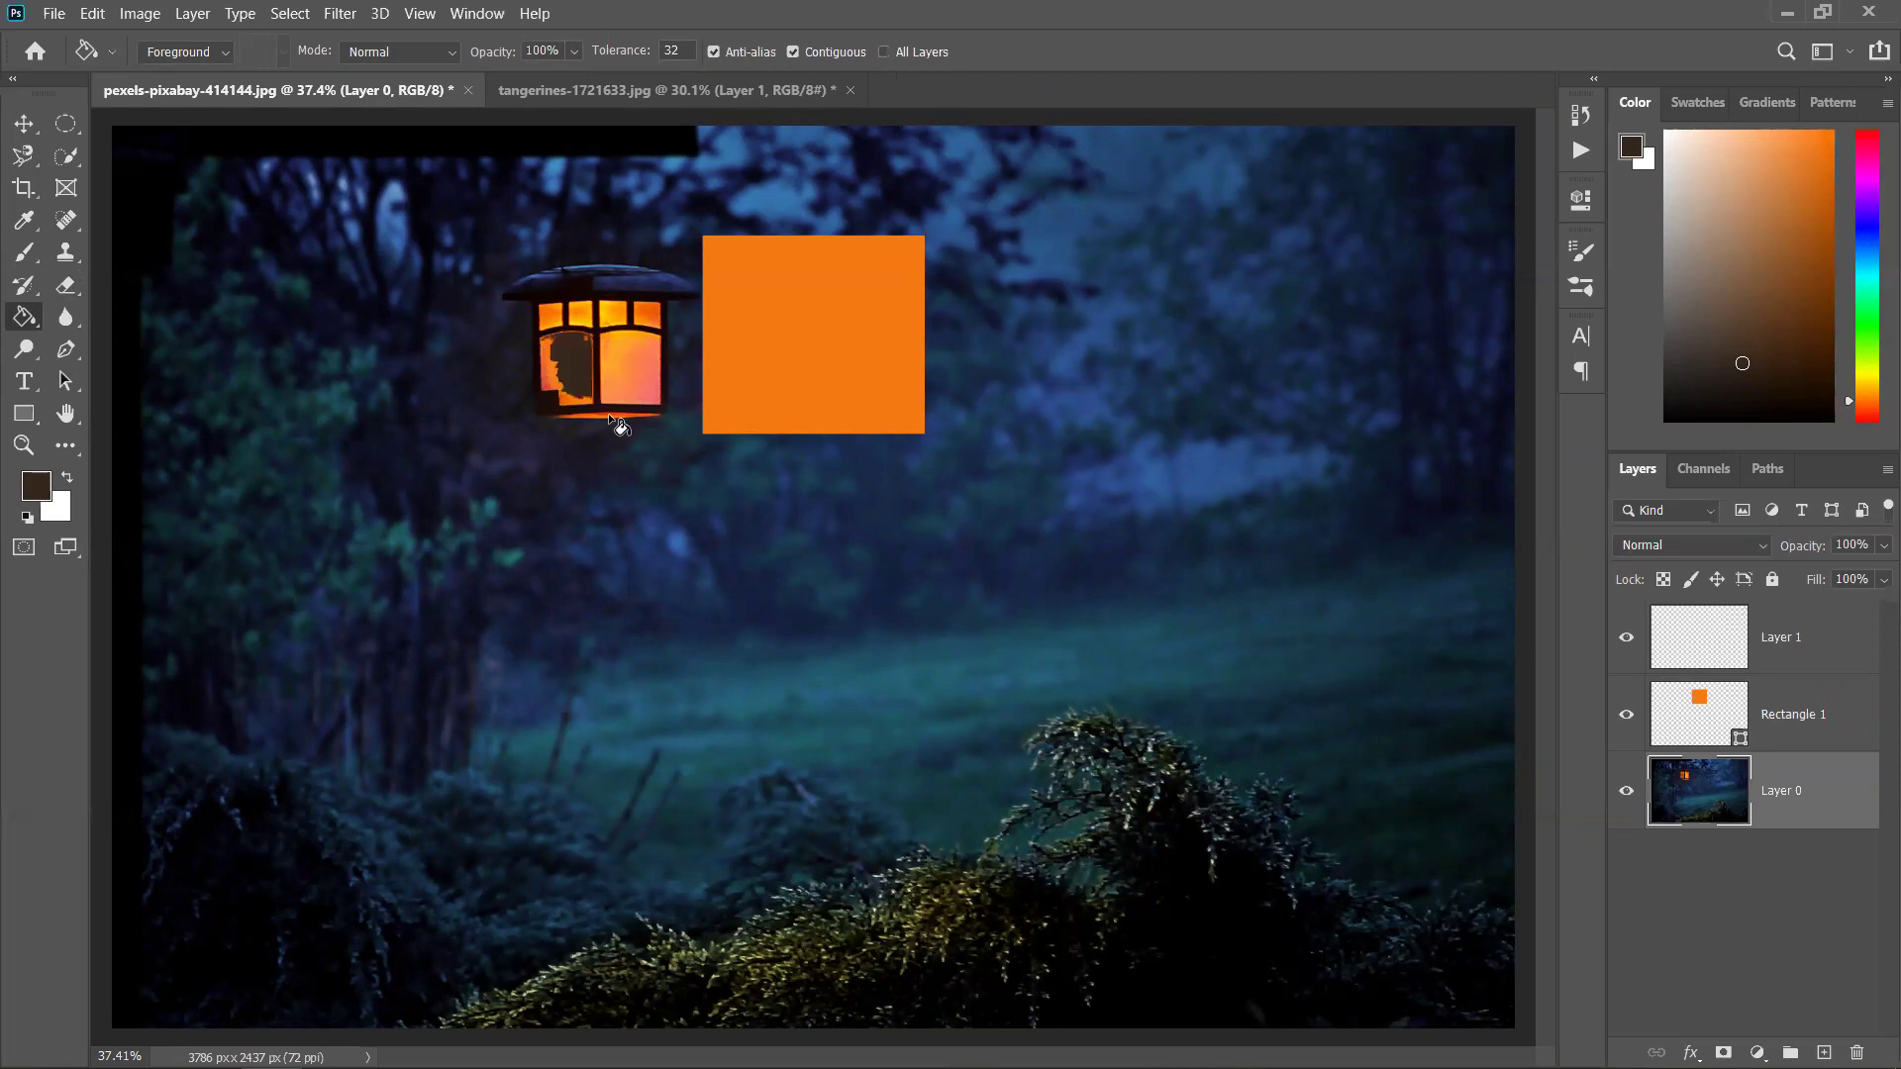
pyautogui.hotkey('ctrl', 'z')
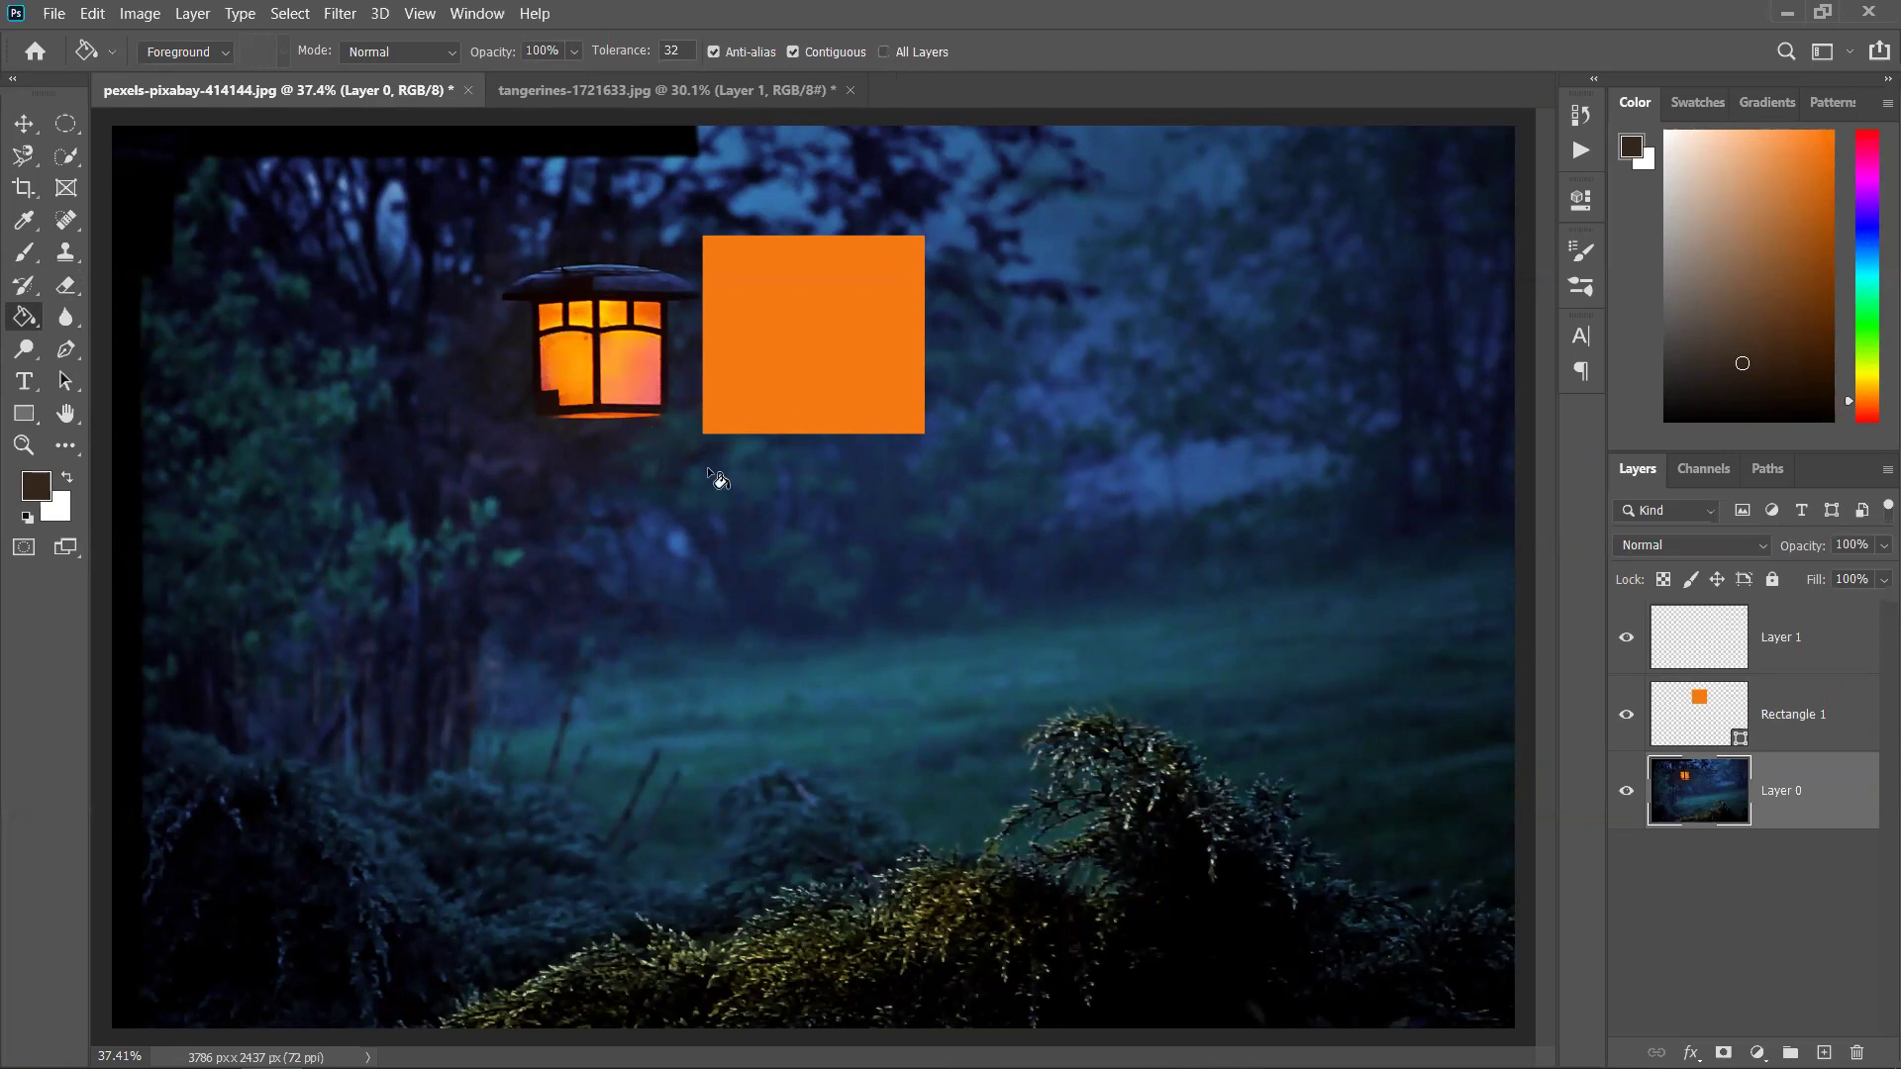
pyautogui.click(857, 461)
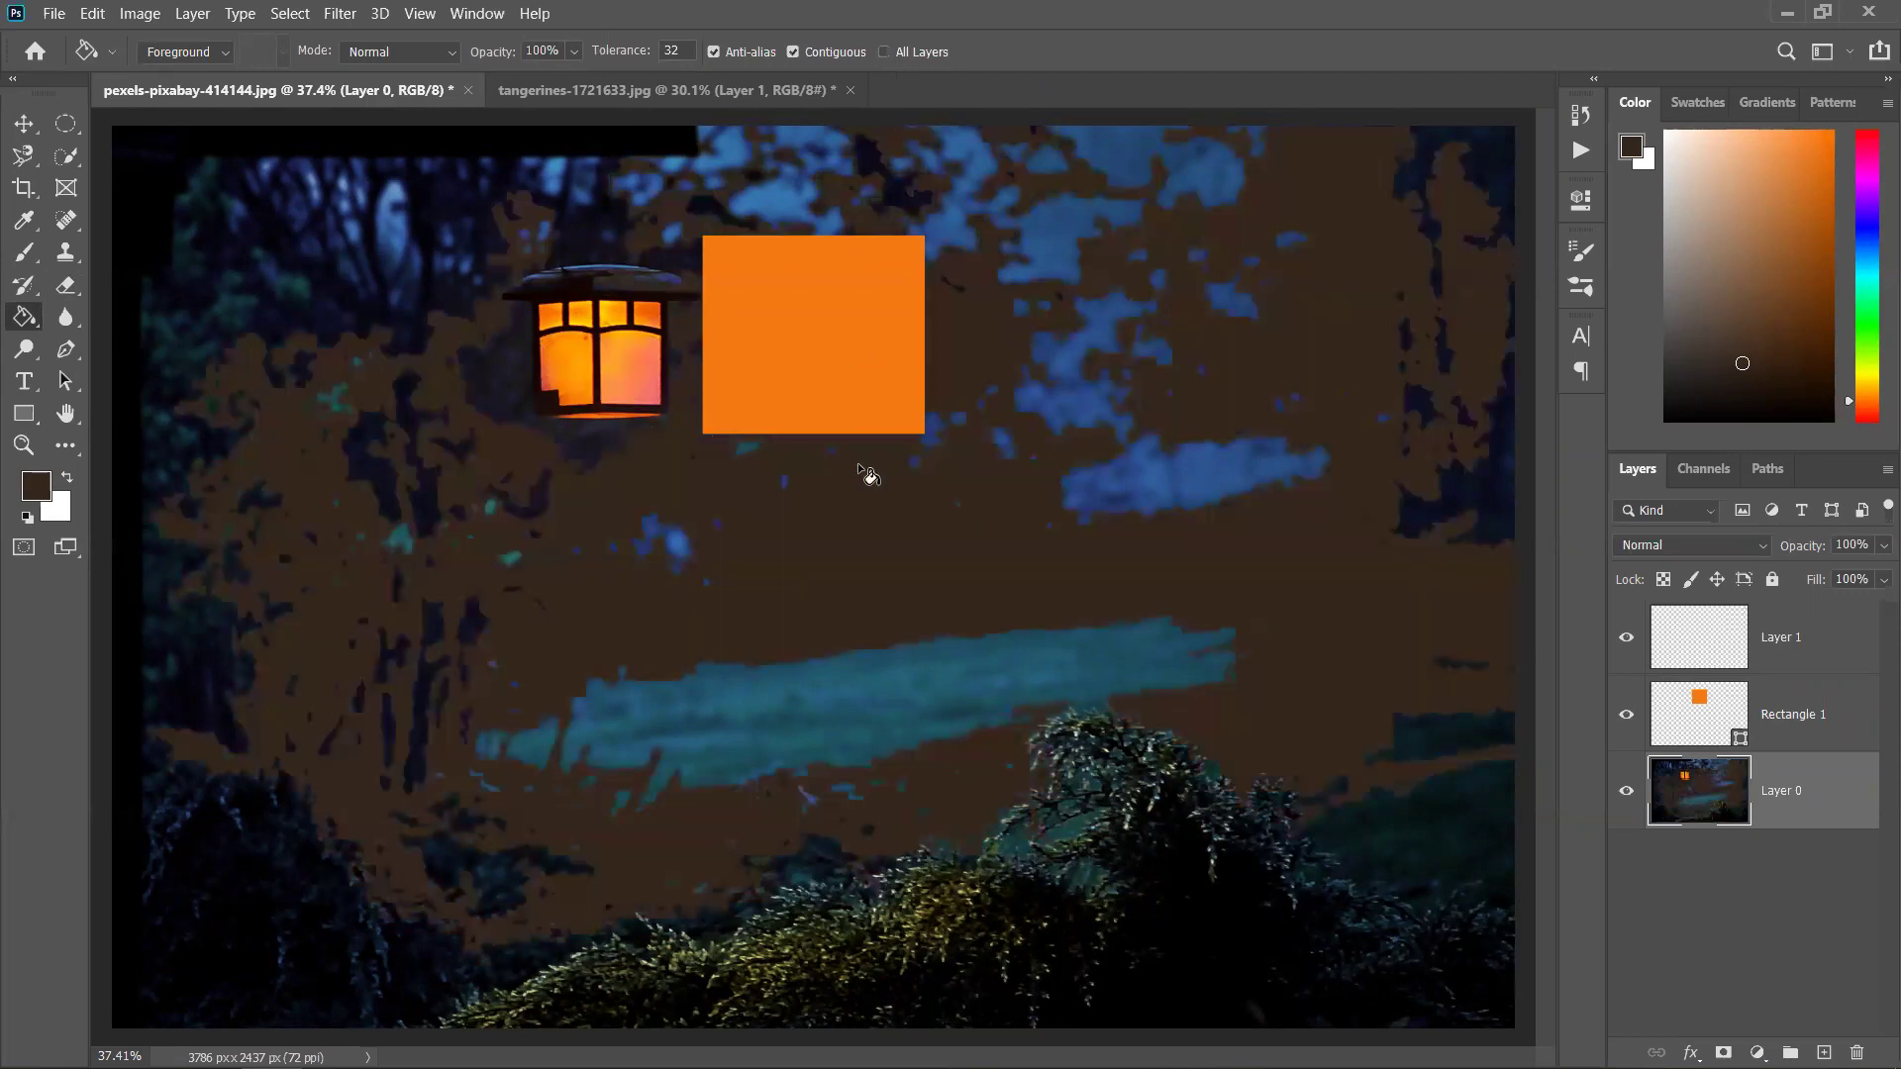
pyautogui.hotkey('ctrl', 'z')
# Try to fill the Rectangle 1 shape with the Paint Bucket, declining to rasterize it
pyautogui.click(1794, 710)
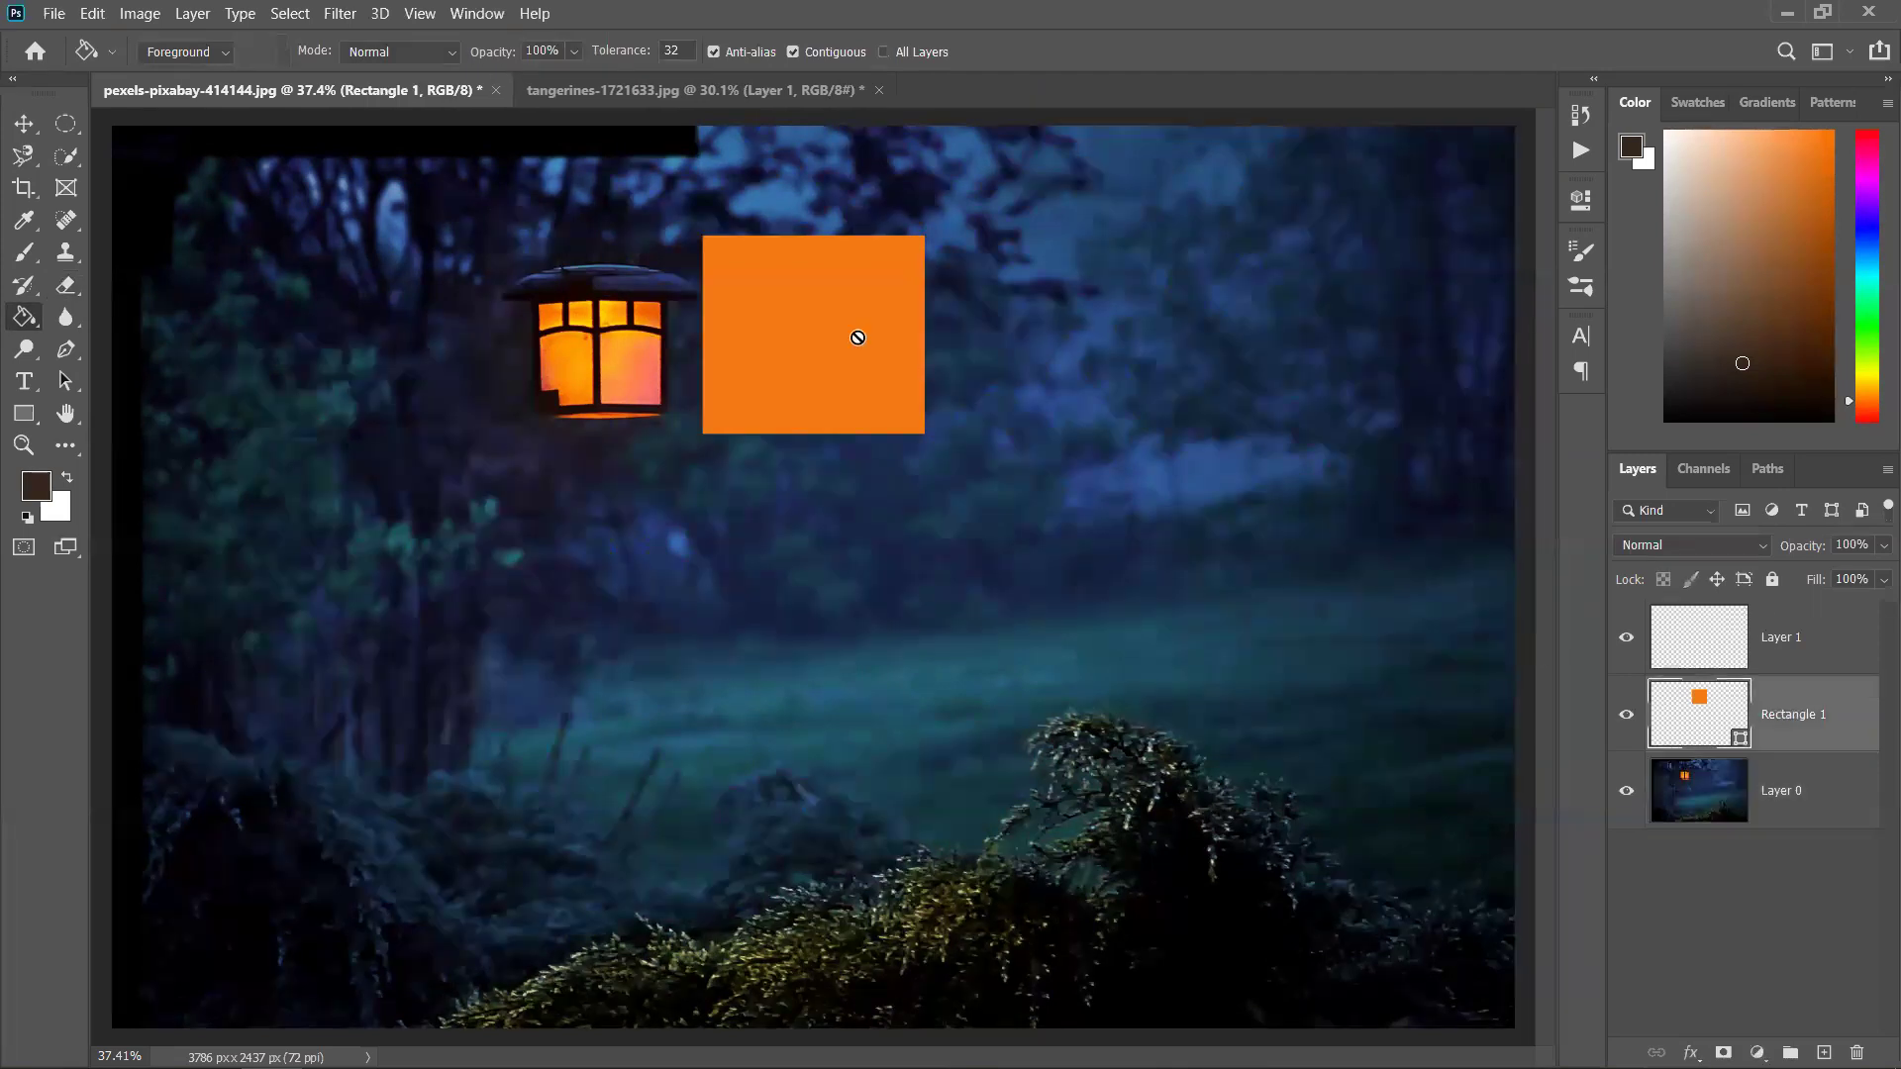
pyautogui.click(792, 297)
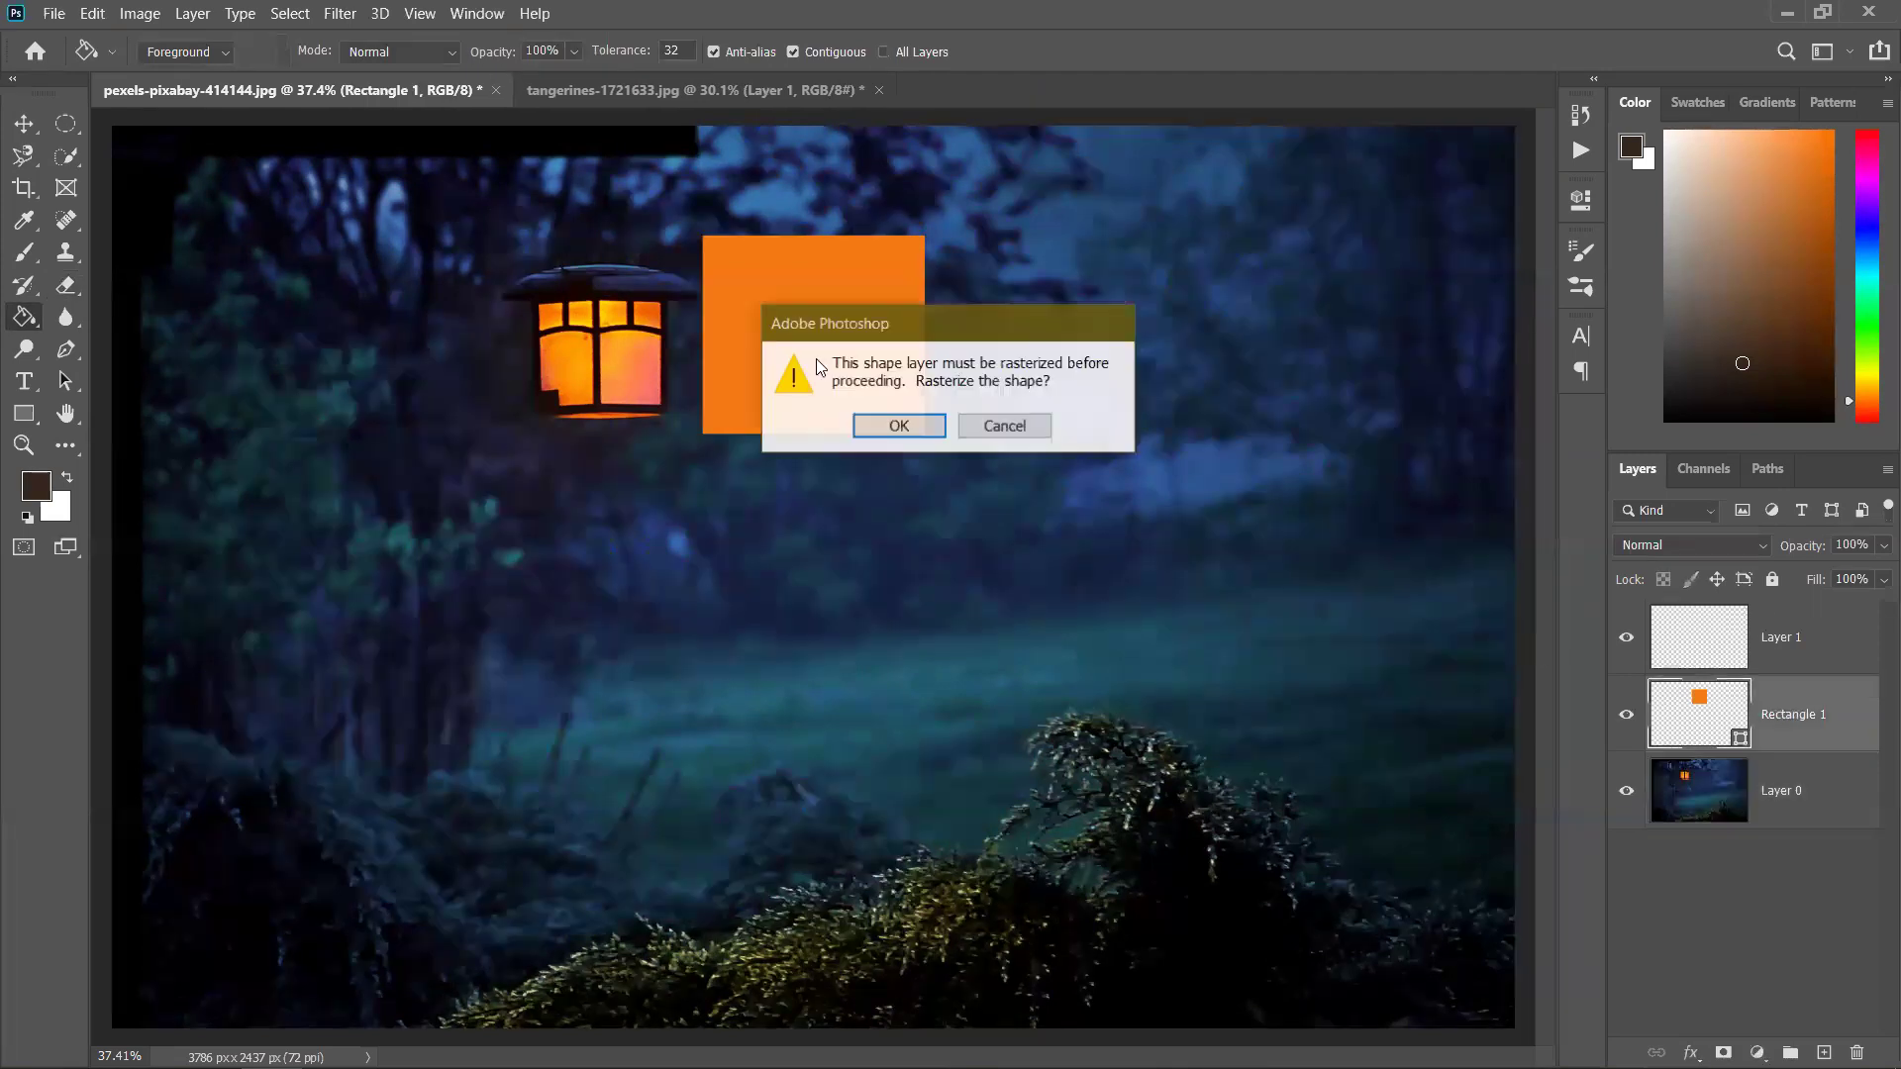
pyautogui.click(1005, 426)
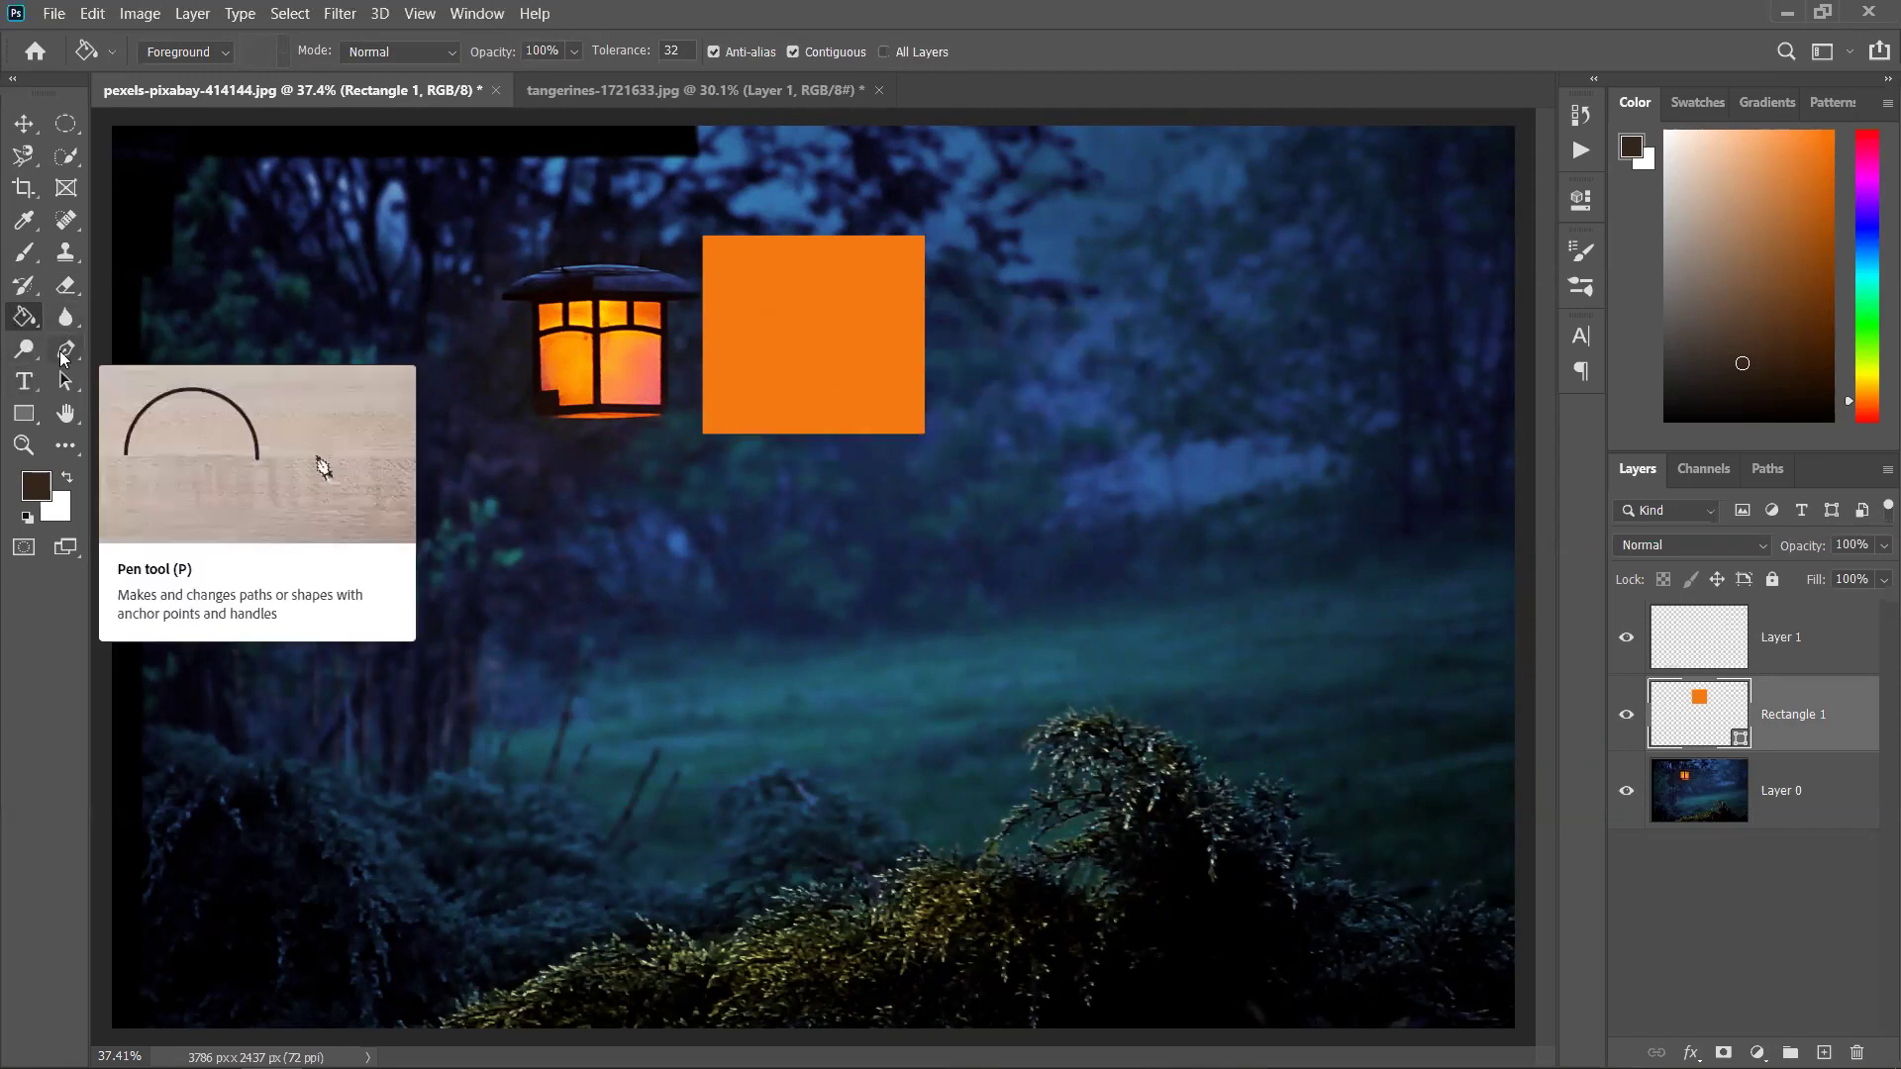
# Add an 11 pt Impact text line with the placeholder "Lorem Ipsum" below the lantern
pyautogui.click(20, 386)
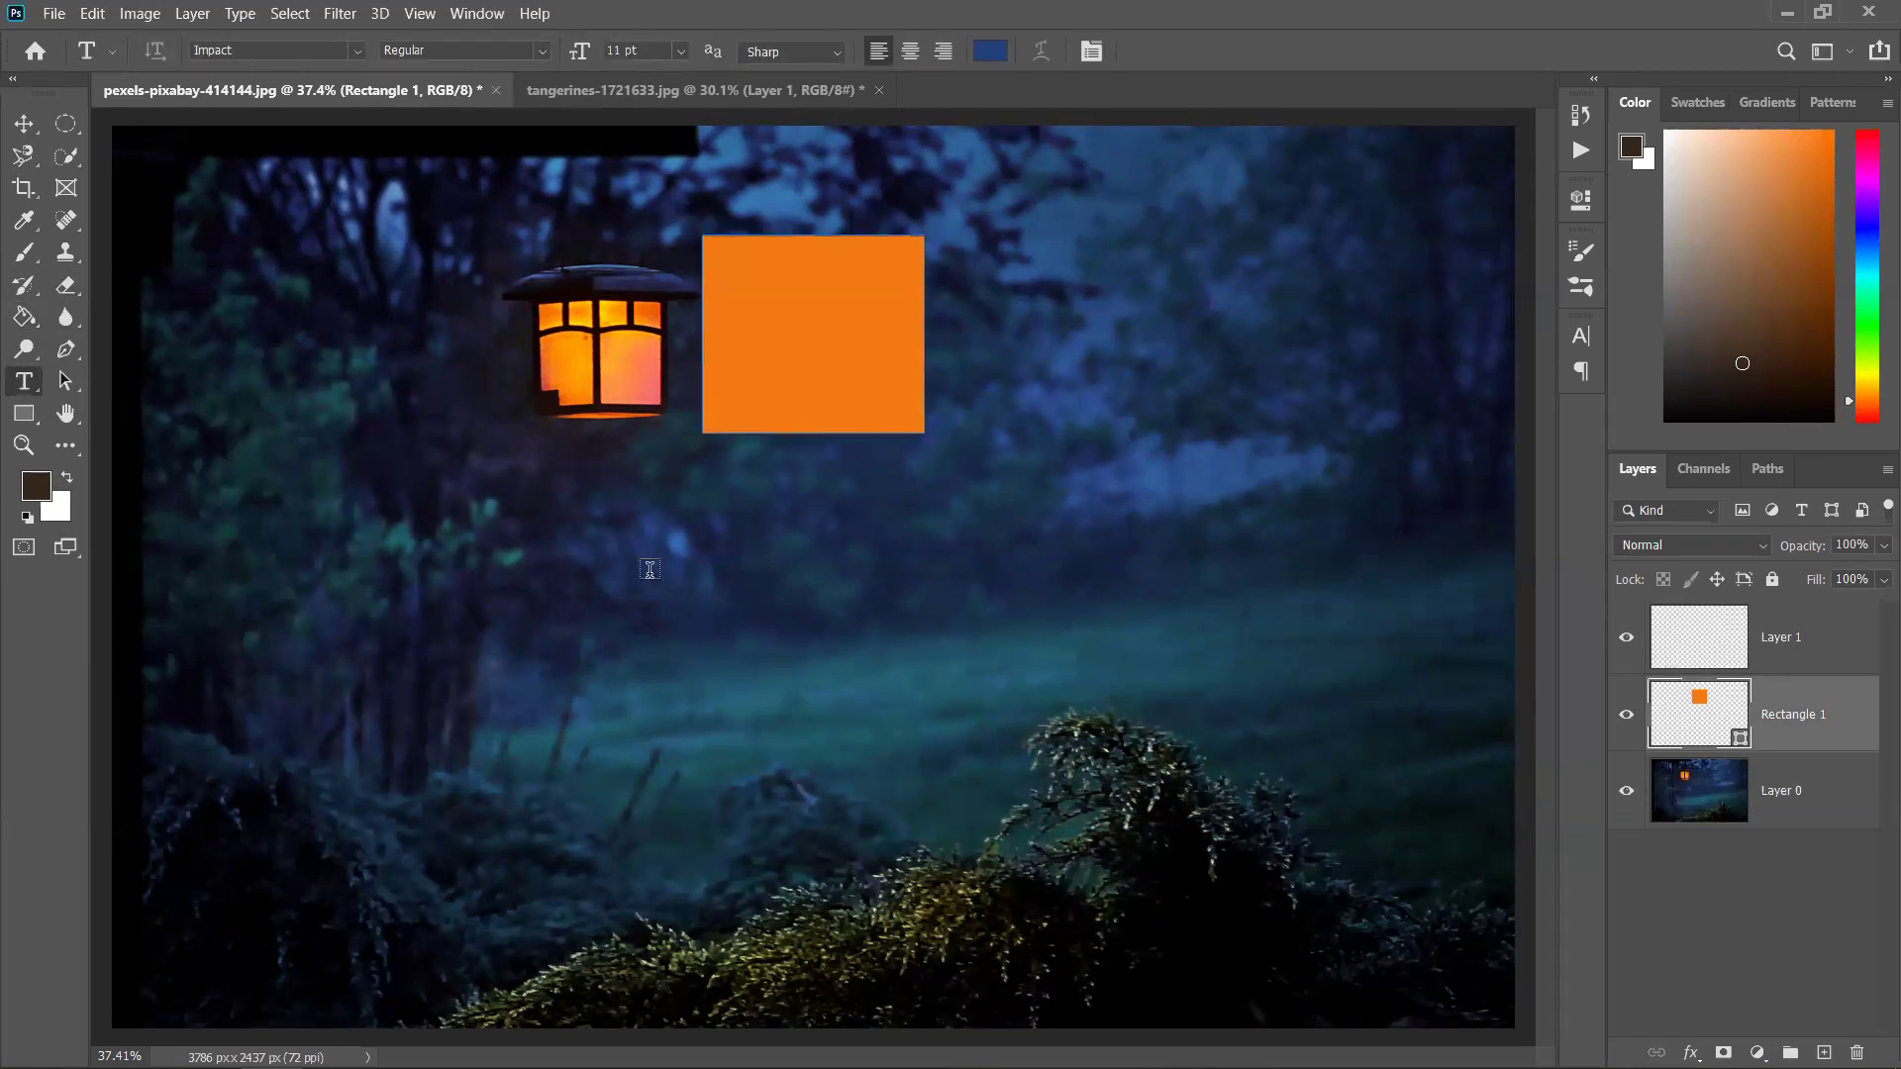
pyautogui.click(651, 628)
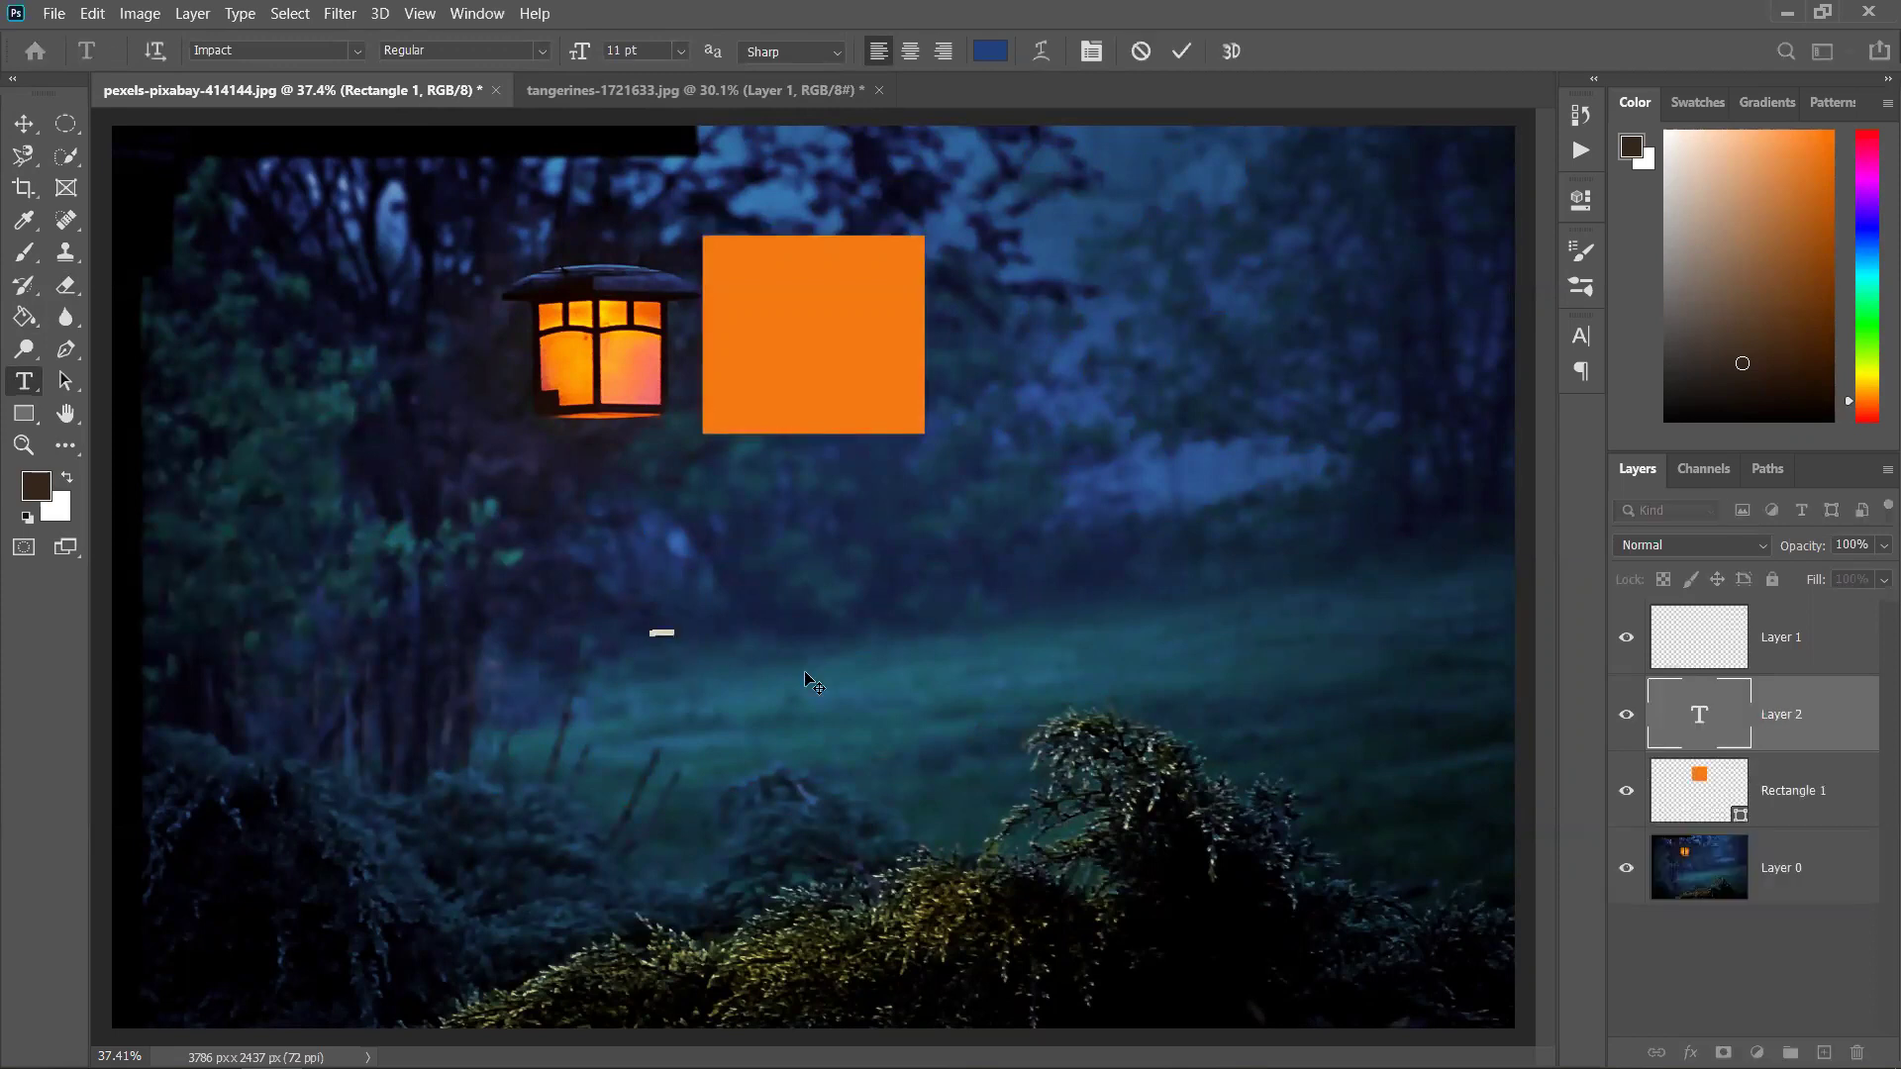
pyautogui.click(24, 124)
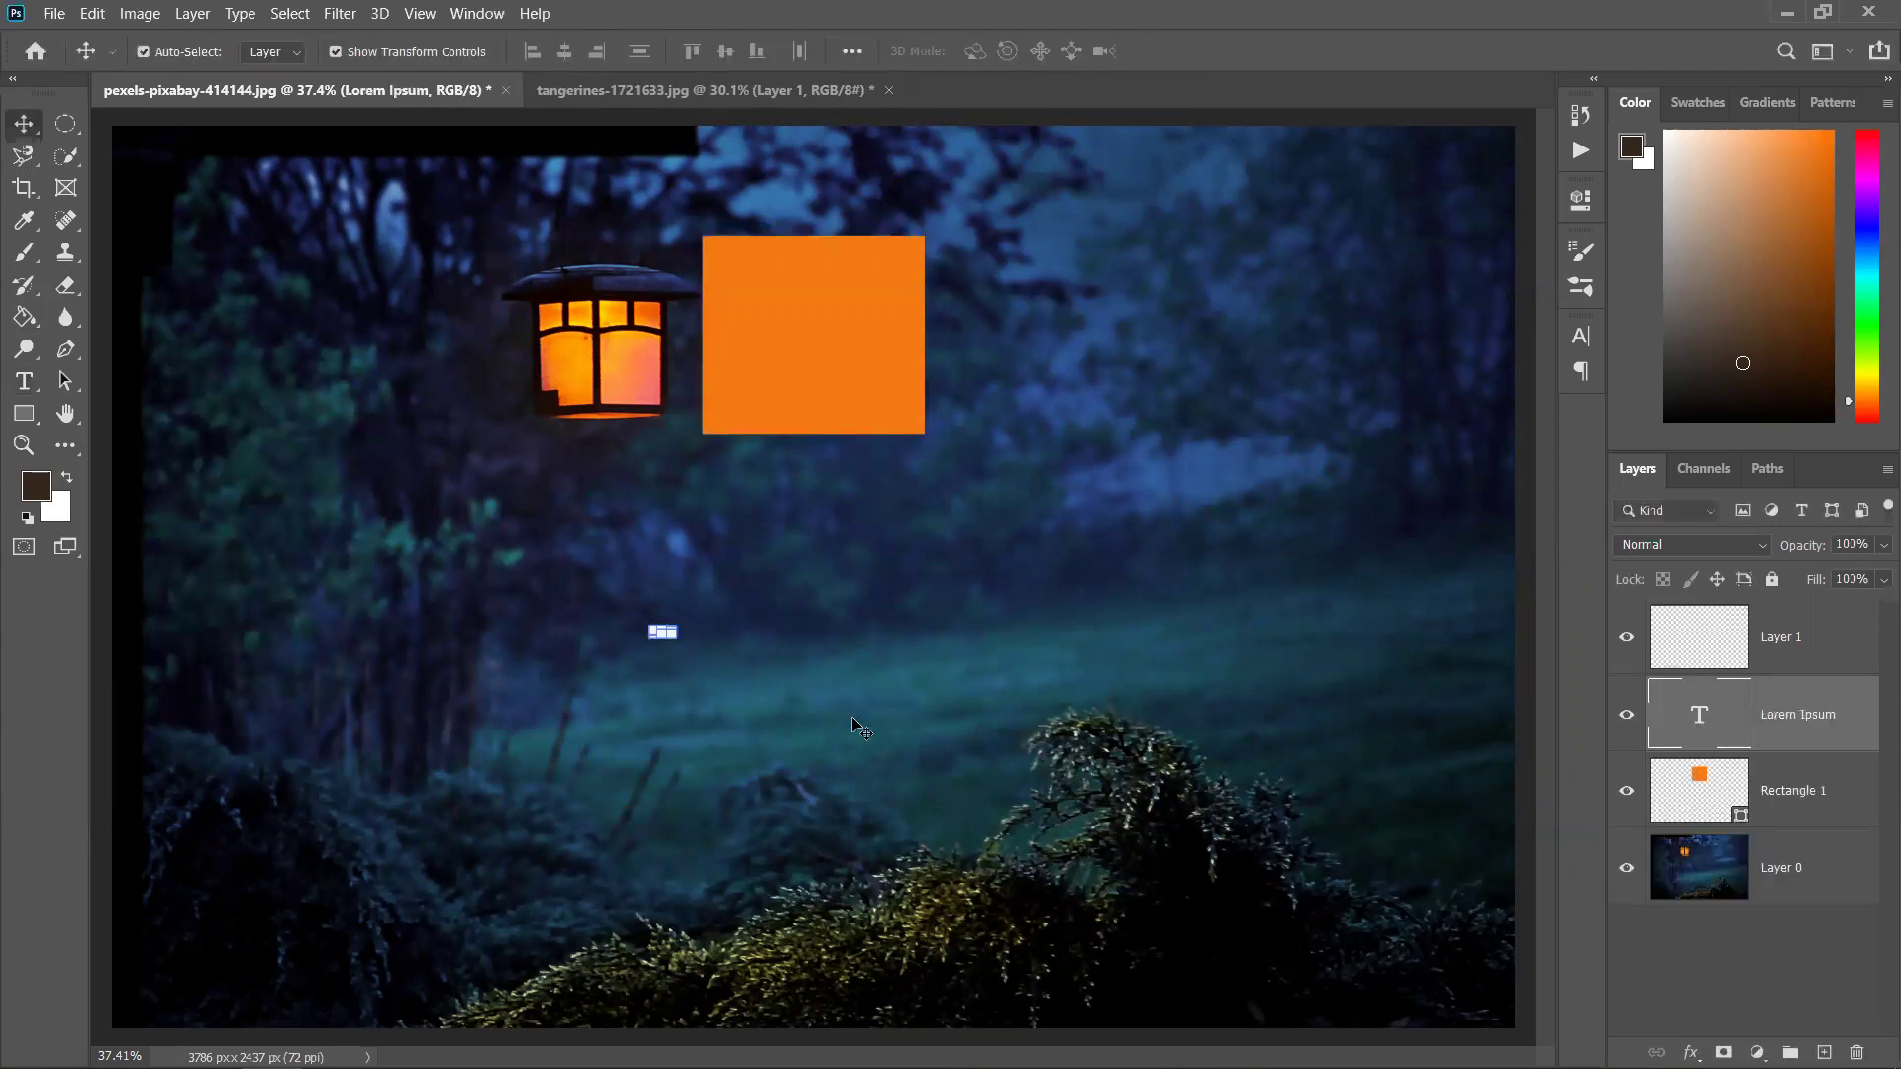
# Scale the Lorem Ipsum text up to about 283 pt and position it beneath the lantern and orange rectangle
pyautogui.hotkey('ctrl', 't')
pyautogui.moveTo(678, 639); pyautogui.dragTo(1204, 757)
pyautogui.moveTo(1057, 665); pyautogui.dragTo(1017, 549)
pyautogui.click(1228, 52)
pyautogui.moveTo(865, 564); pyautogui.dragTo(711, 535)
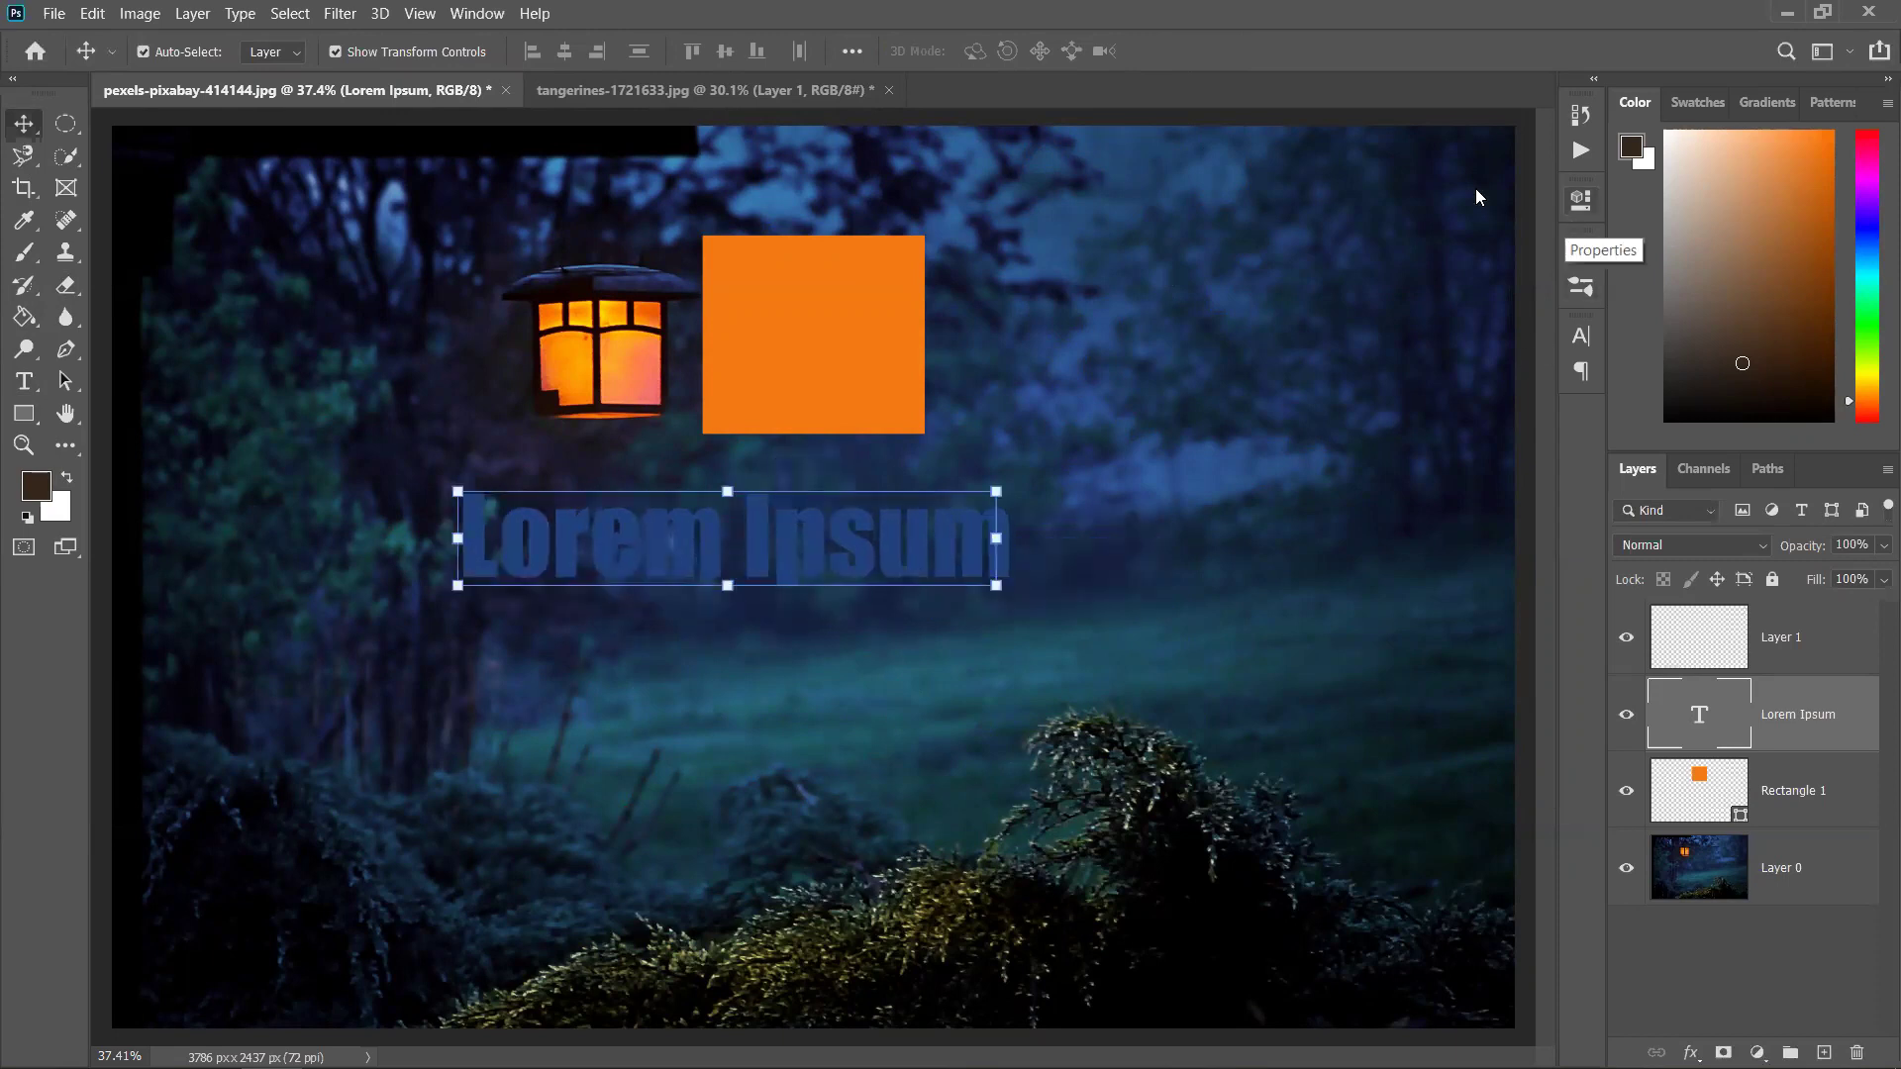
# Change the Lorem Ipsum text's font to Sacramento and its color to a very pale blue
pyautogui.click(1581, 335)
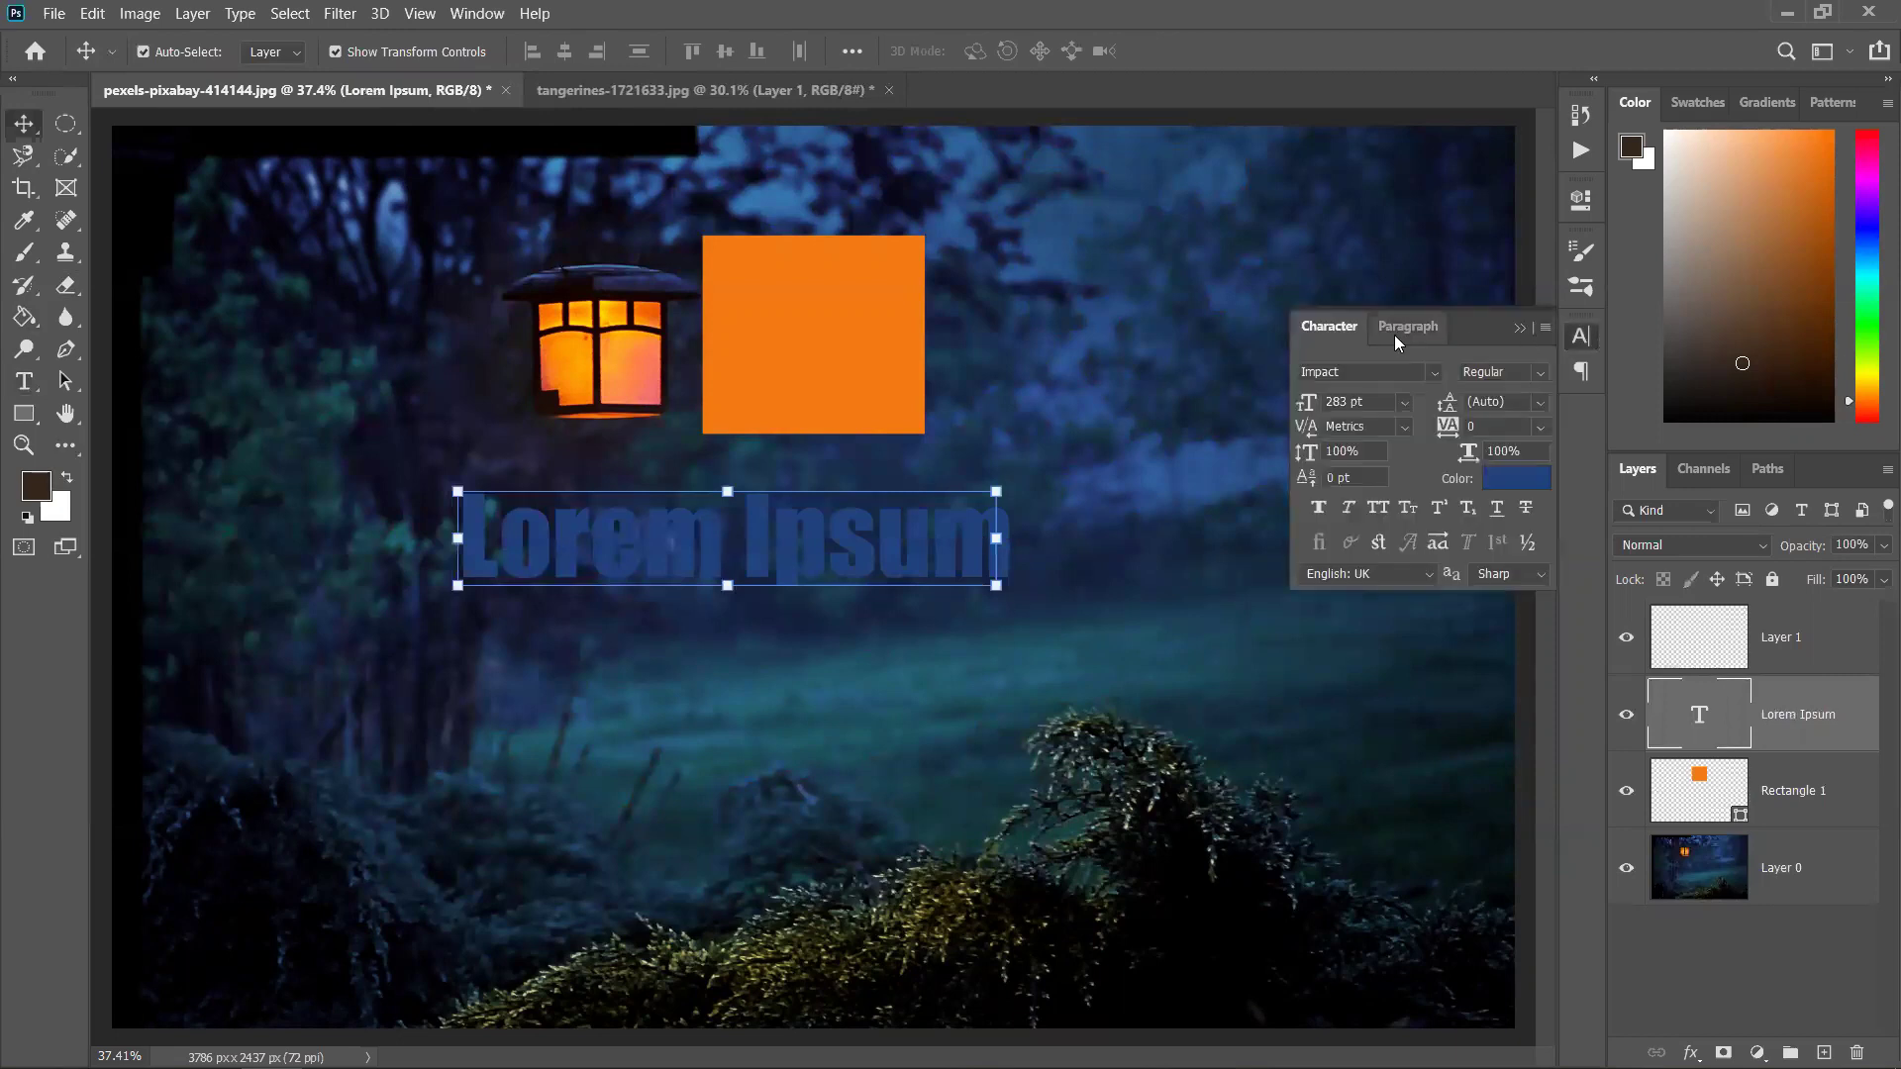
pyautogui.click(1433, 371)
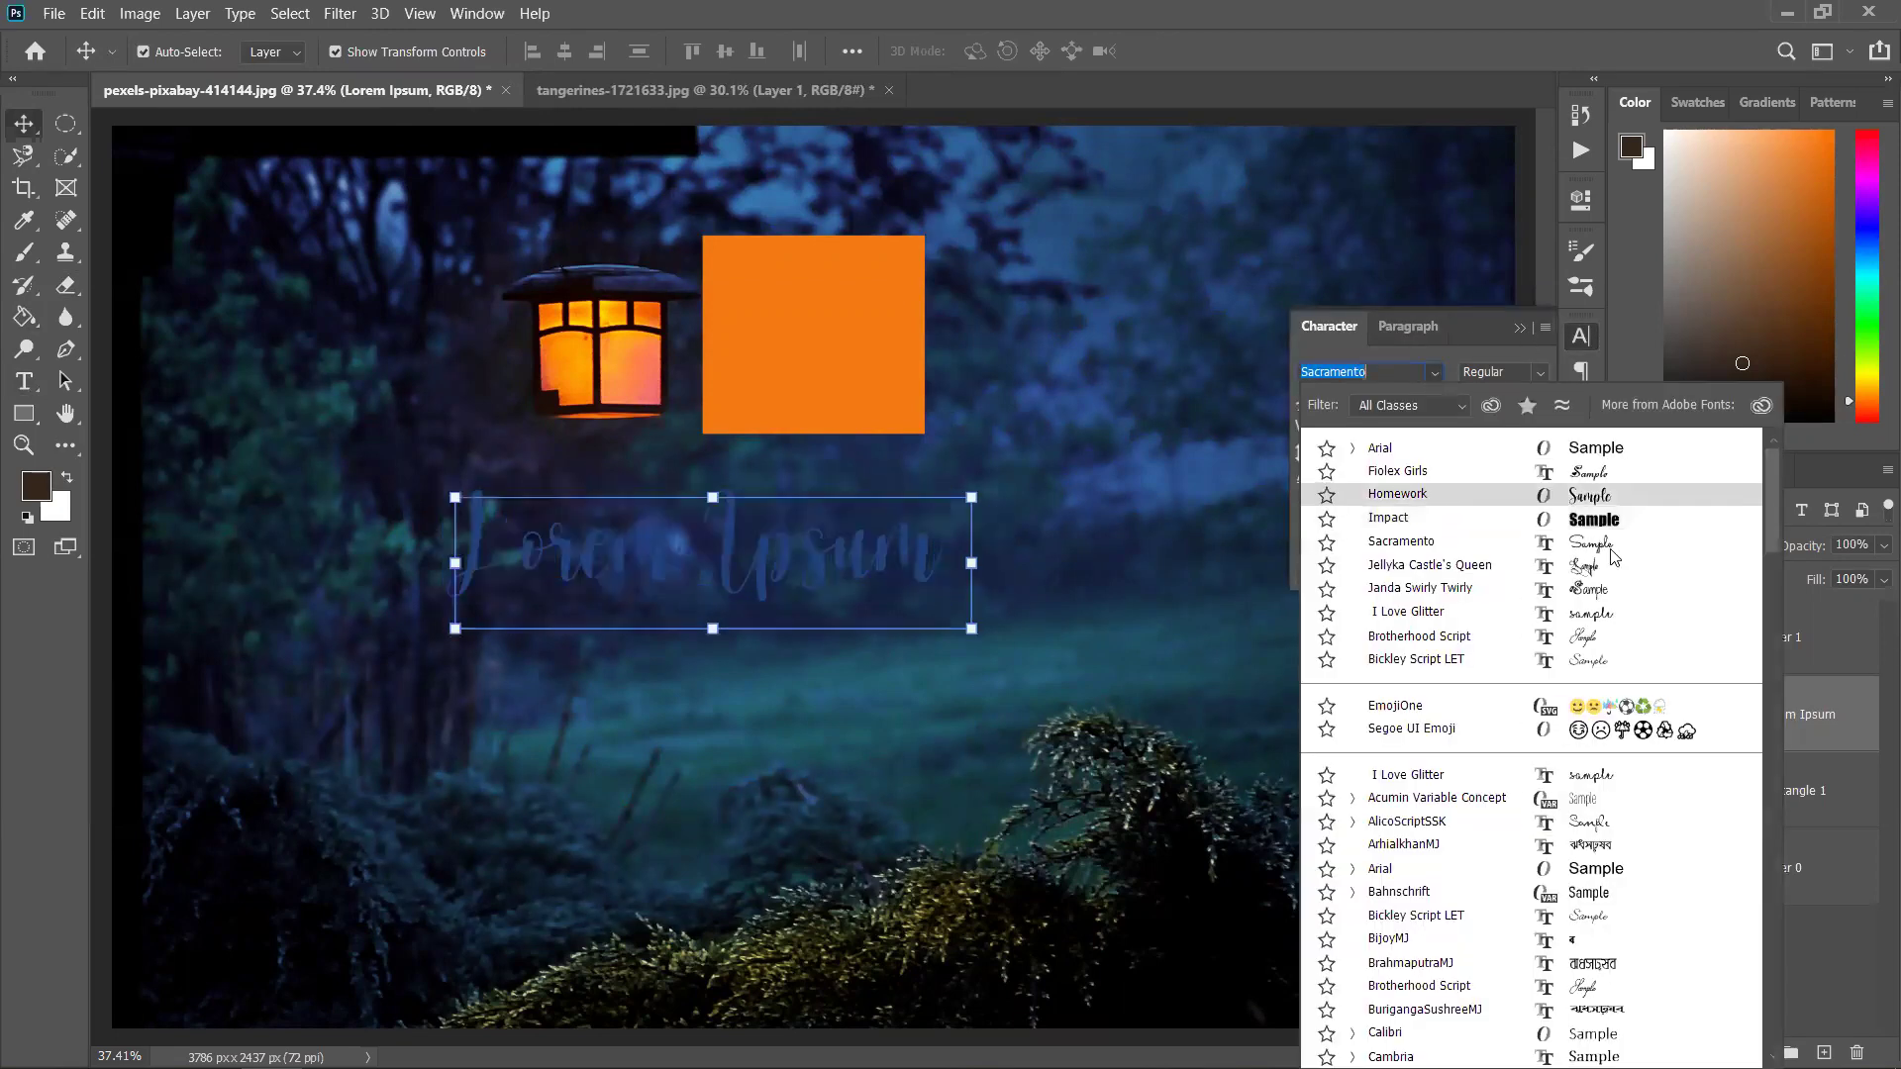
pyautogui.click(1549, 543)
pyautogui.click(1504, 466)
pyautogui.moveTo(1230, 417); pyautogui.dragTo(957, 199)
pyautogui.click(1477, 187)
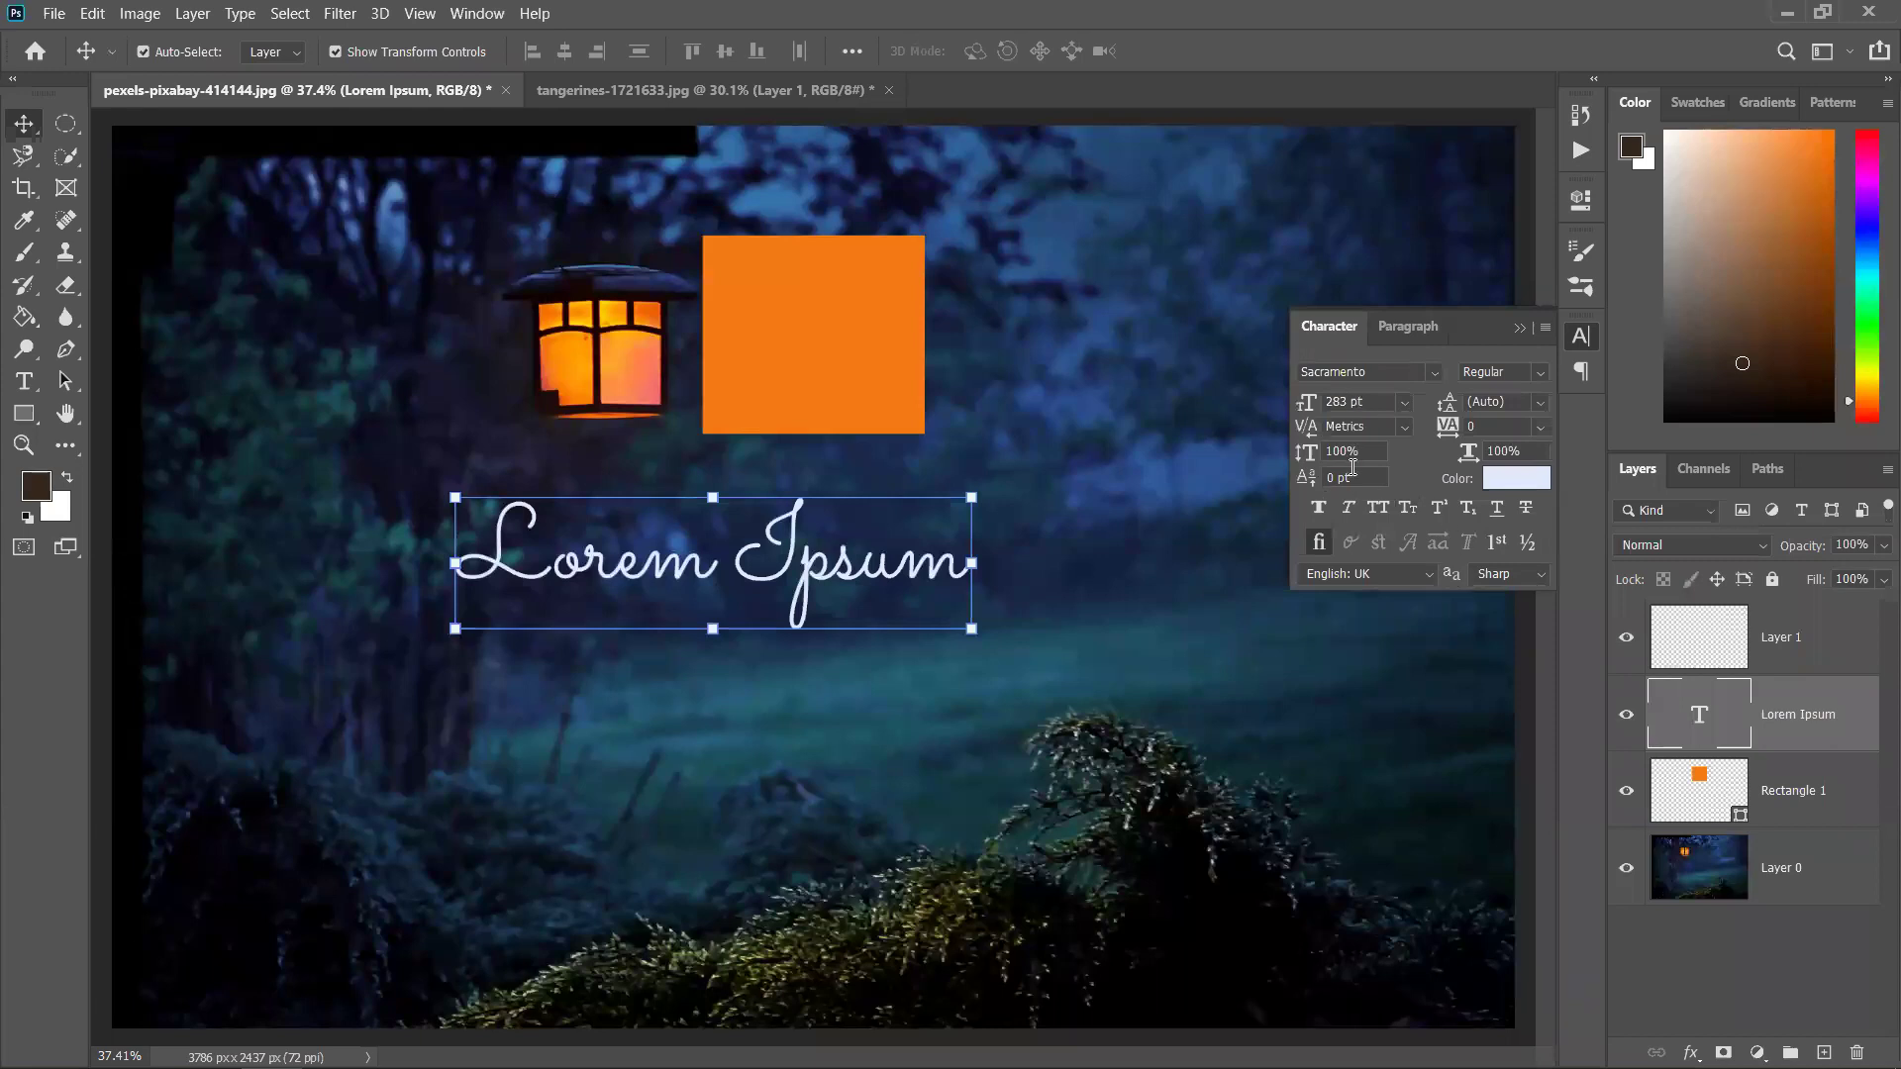
# Enlarge the Lorem Ipsum text to about 112%, roughly 318 pt, and deselect it
pyautogui.moveTo(967, 637); pyautogui.dragTo(1048, 605)
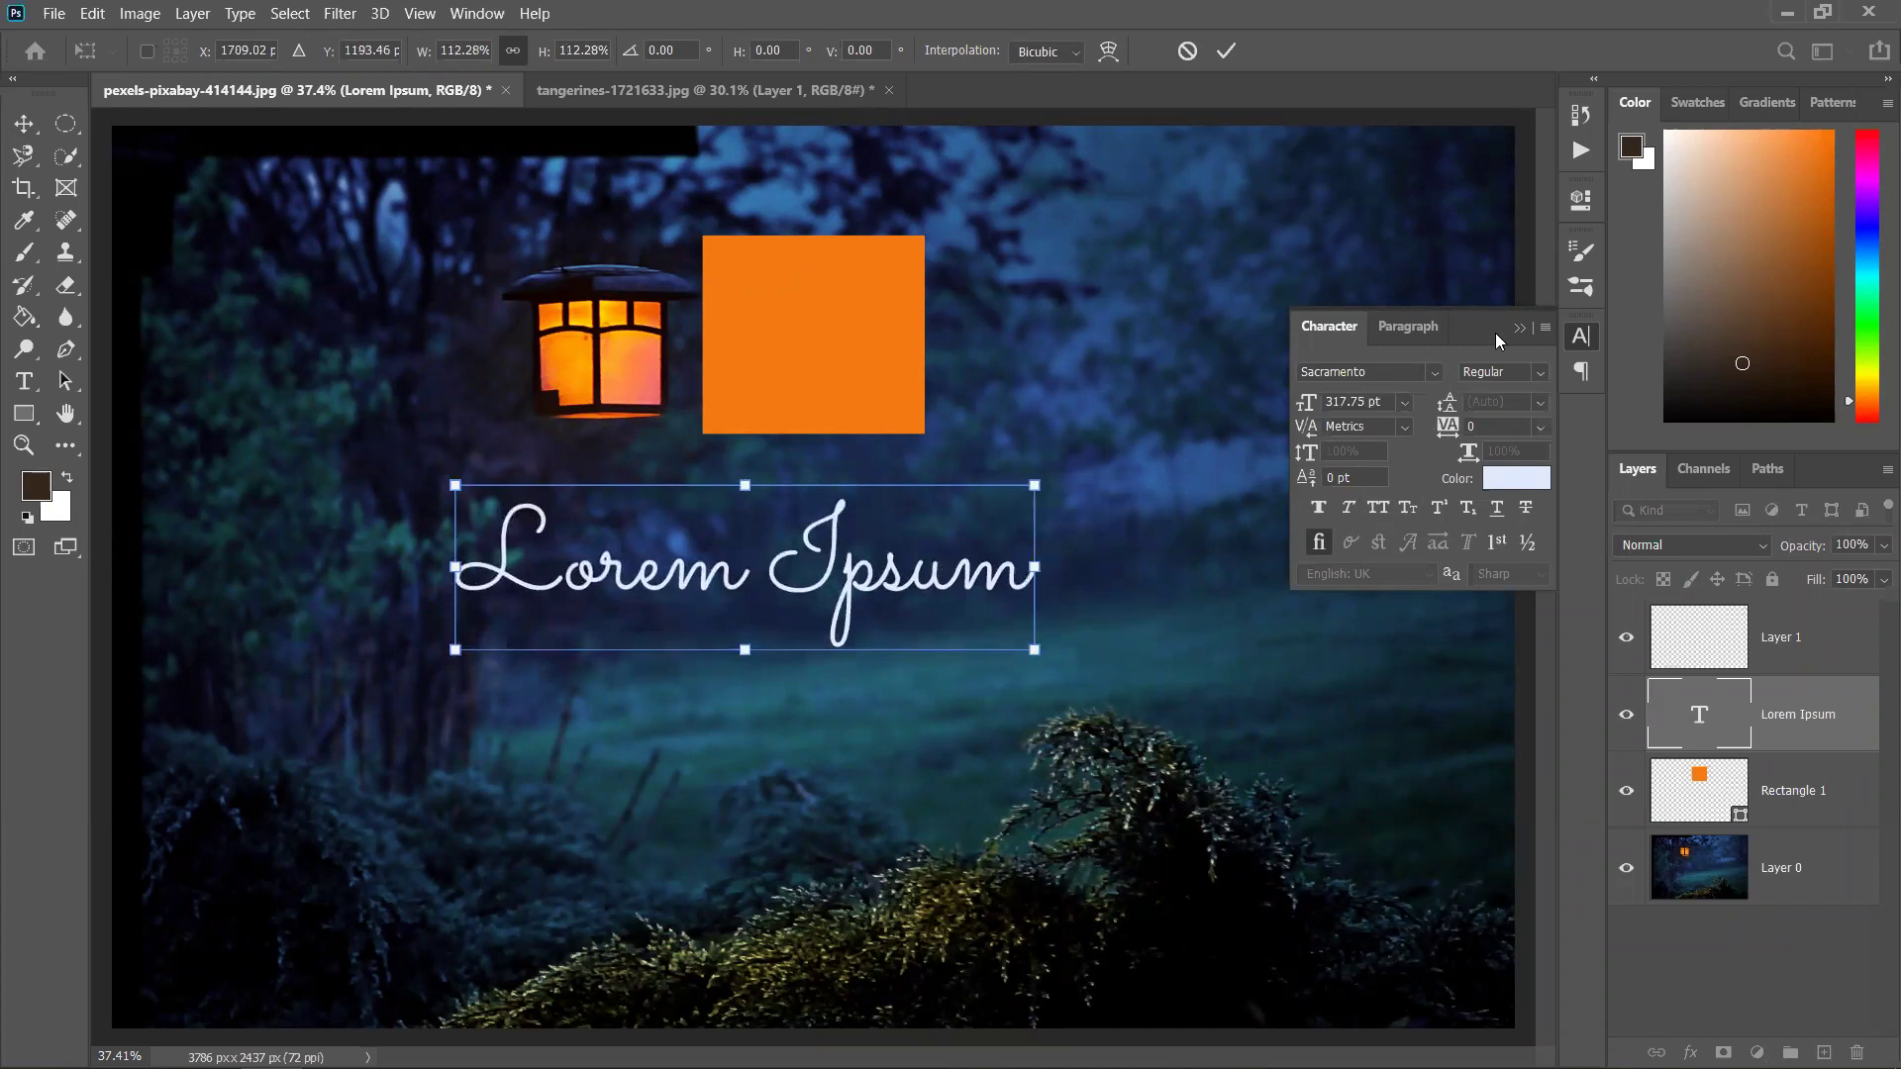
pyautogui.click(1225, 51)
pyautogui.click(1111, 554)
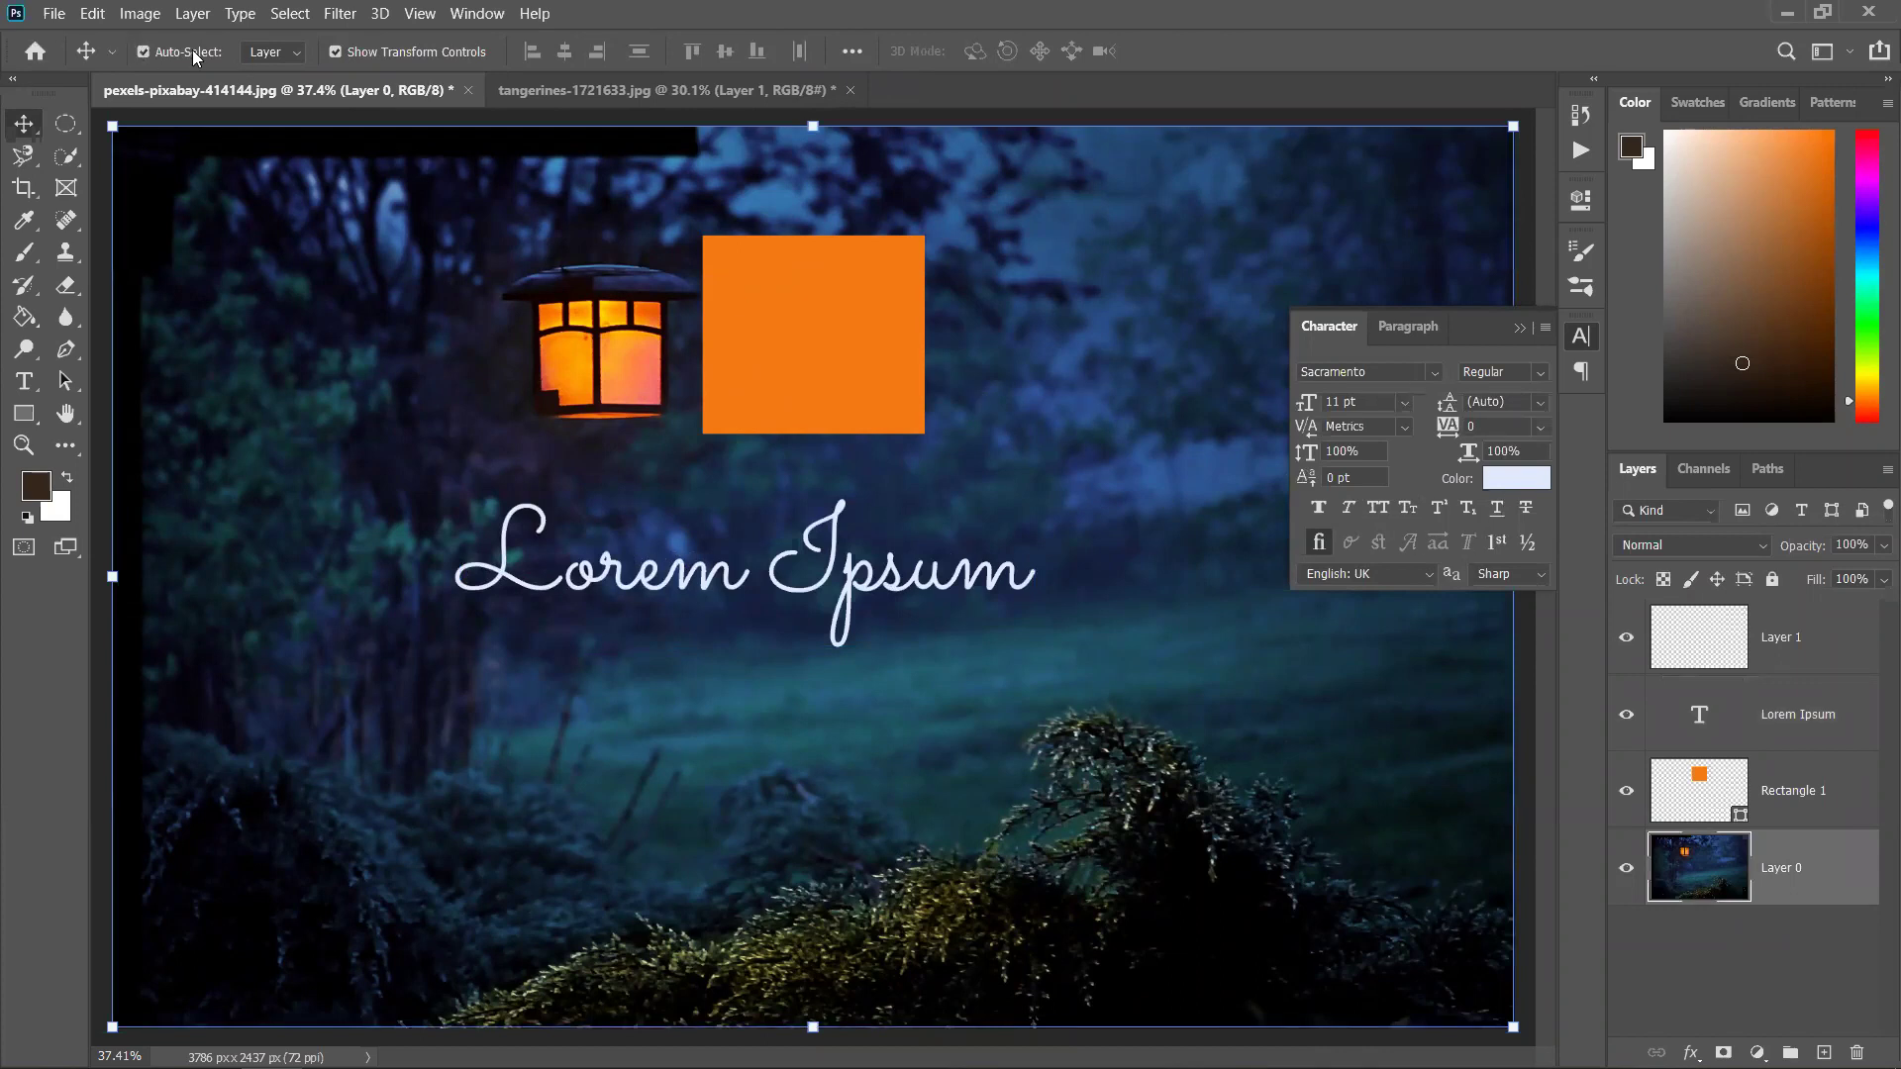
# Add a paragraph text box with Lorem ipsum placeholder text beside the orange rectangle and set its font size to 78 pt
pyautogui.click(24, 381)
pyautogui.moveTo(994, 236); pyautogui.dragTo(1351, 499)
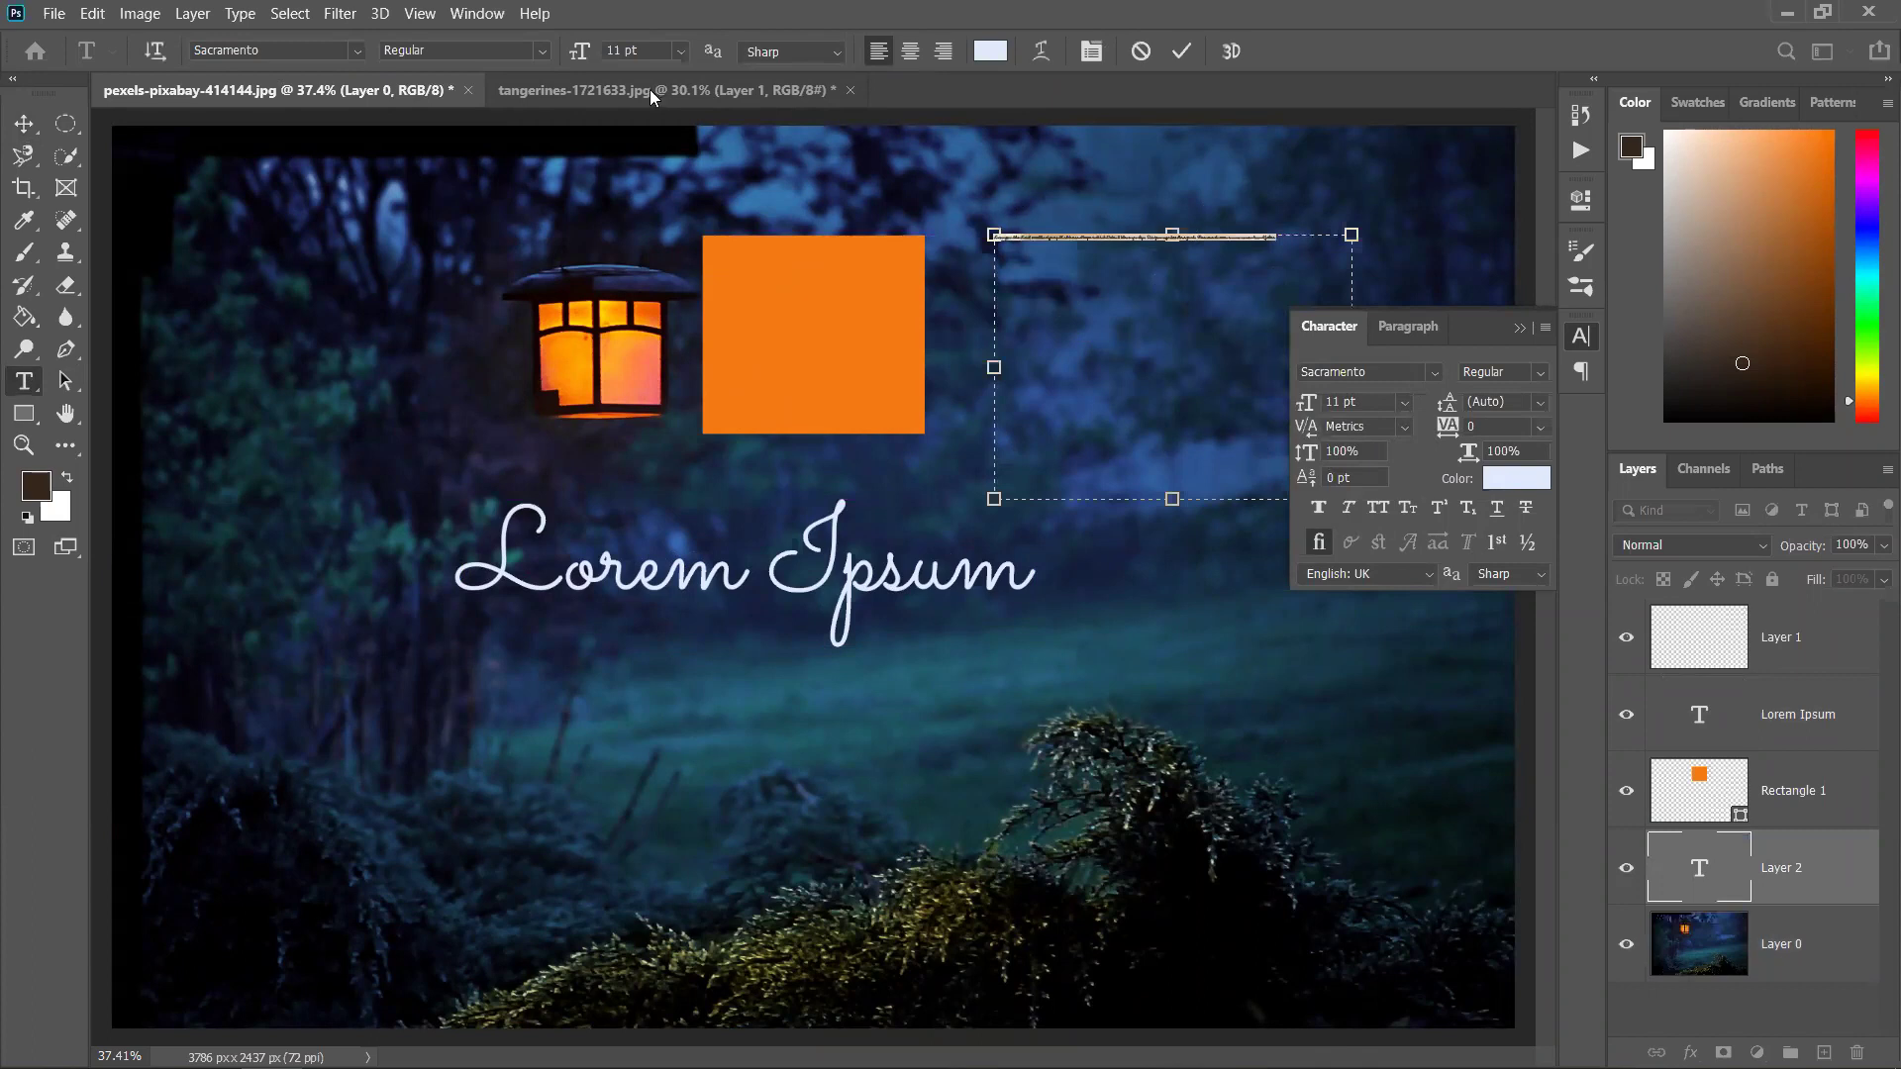
pyautogui.click(683, 52)
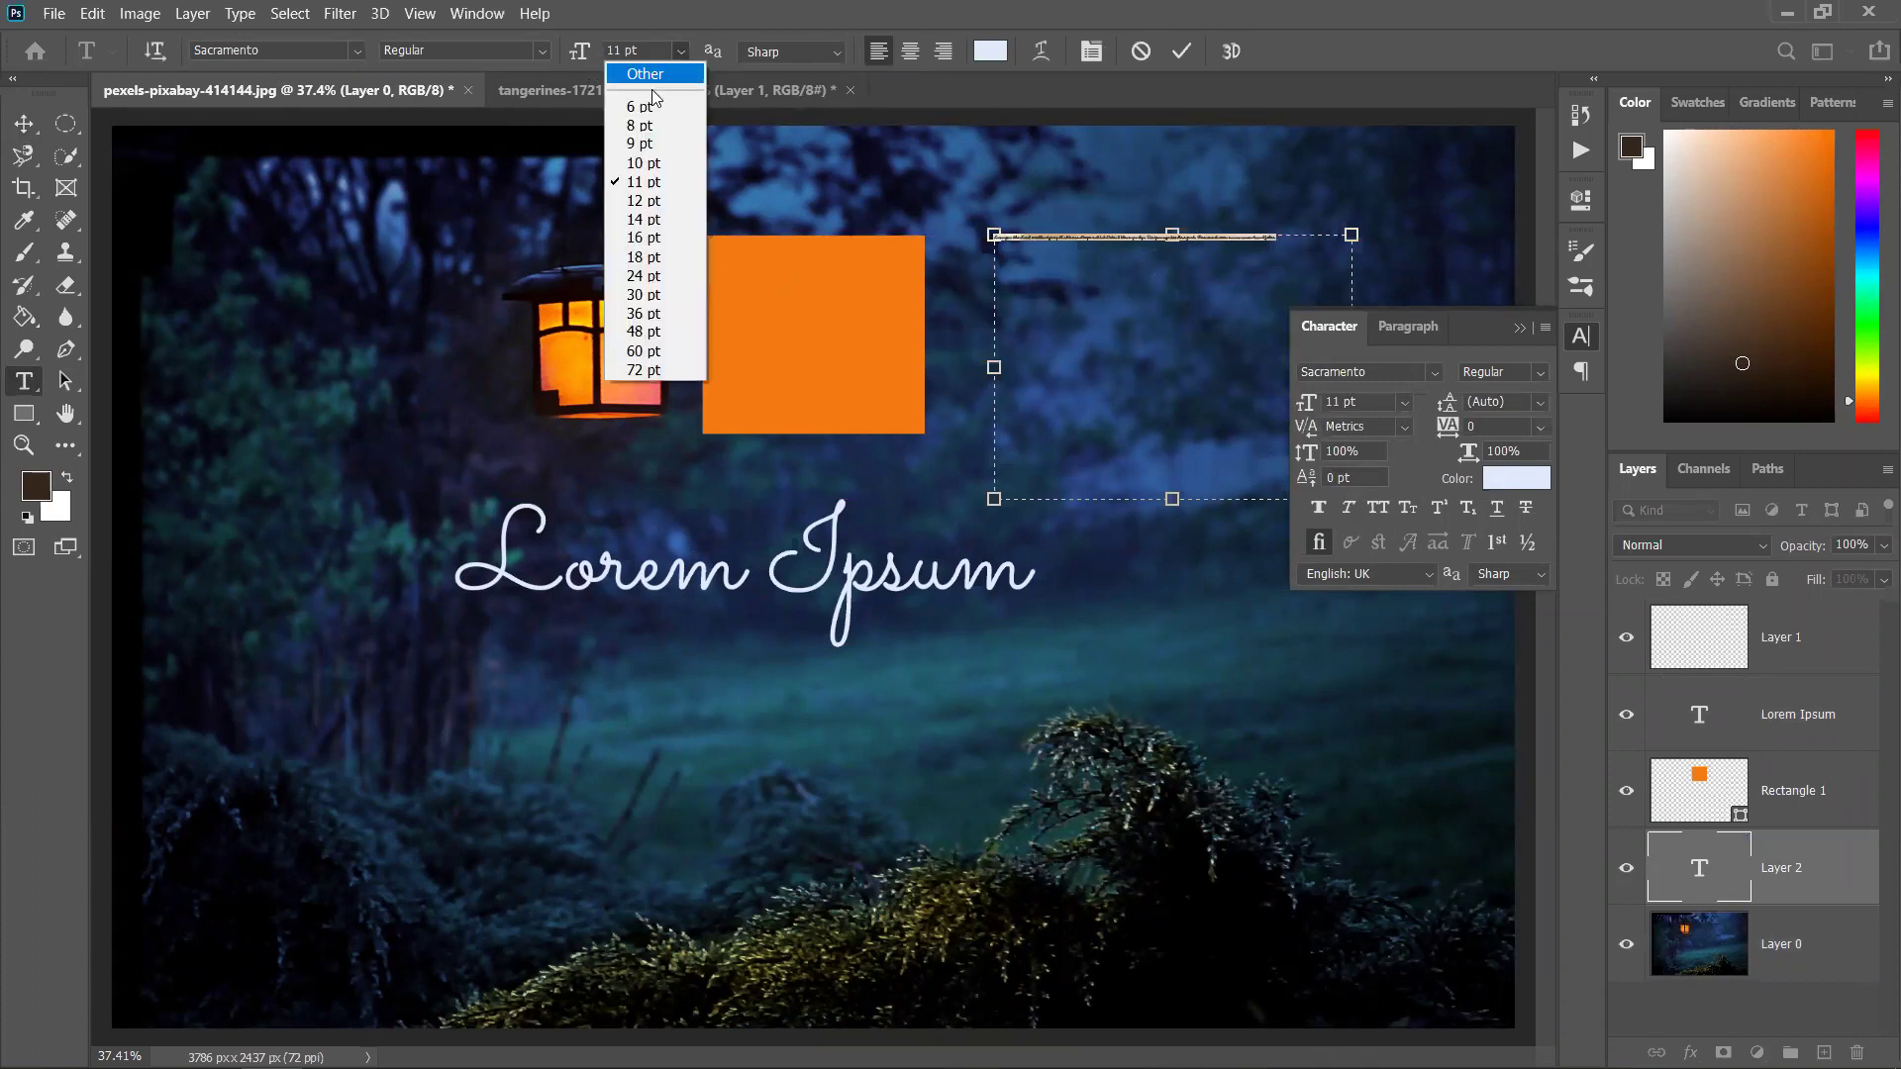
pyautogui.click(680, 373)
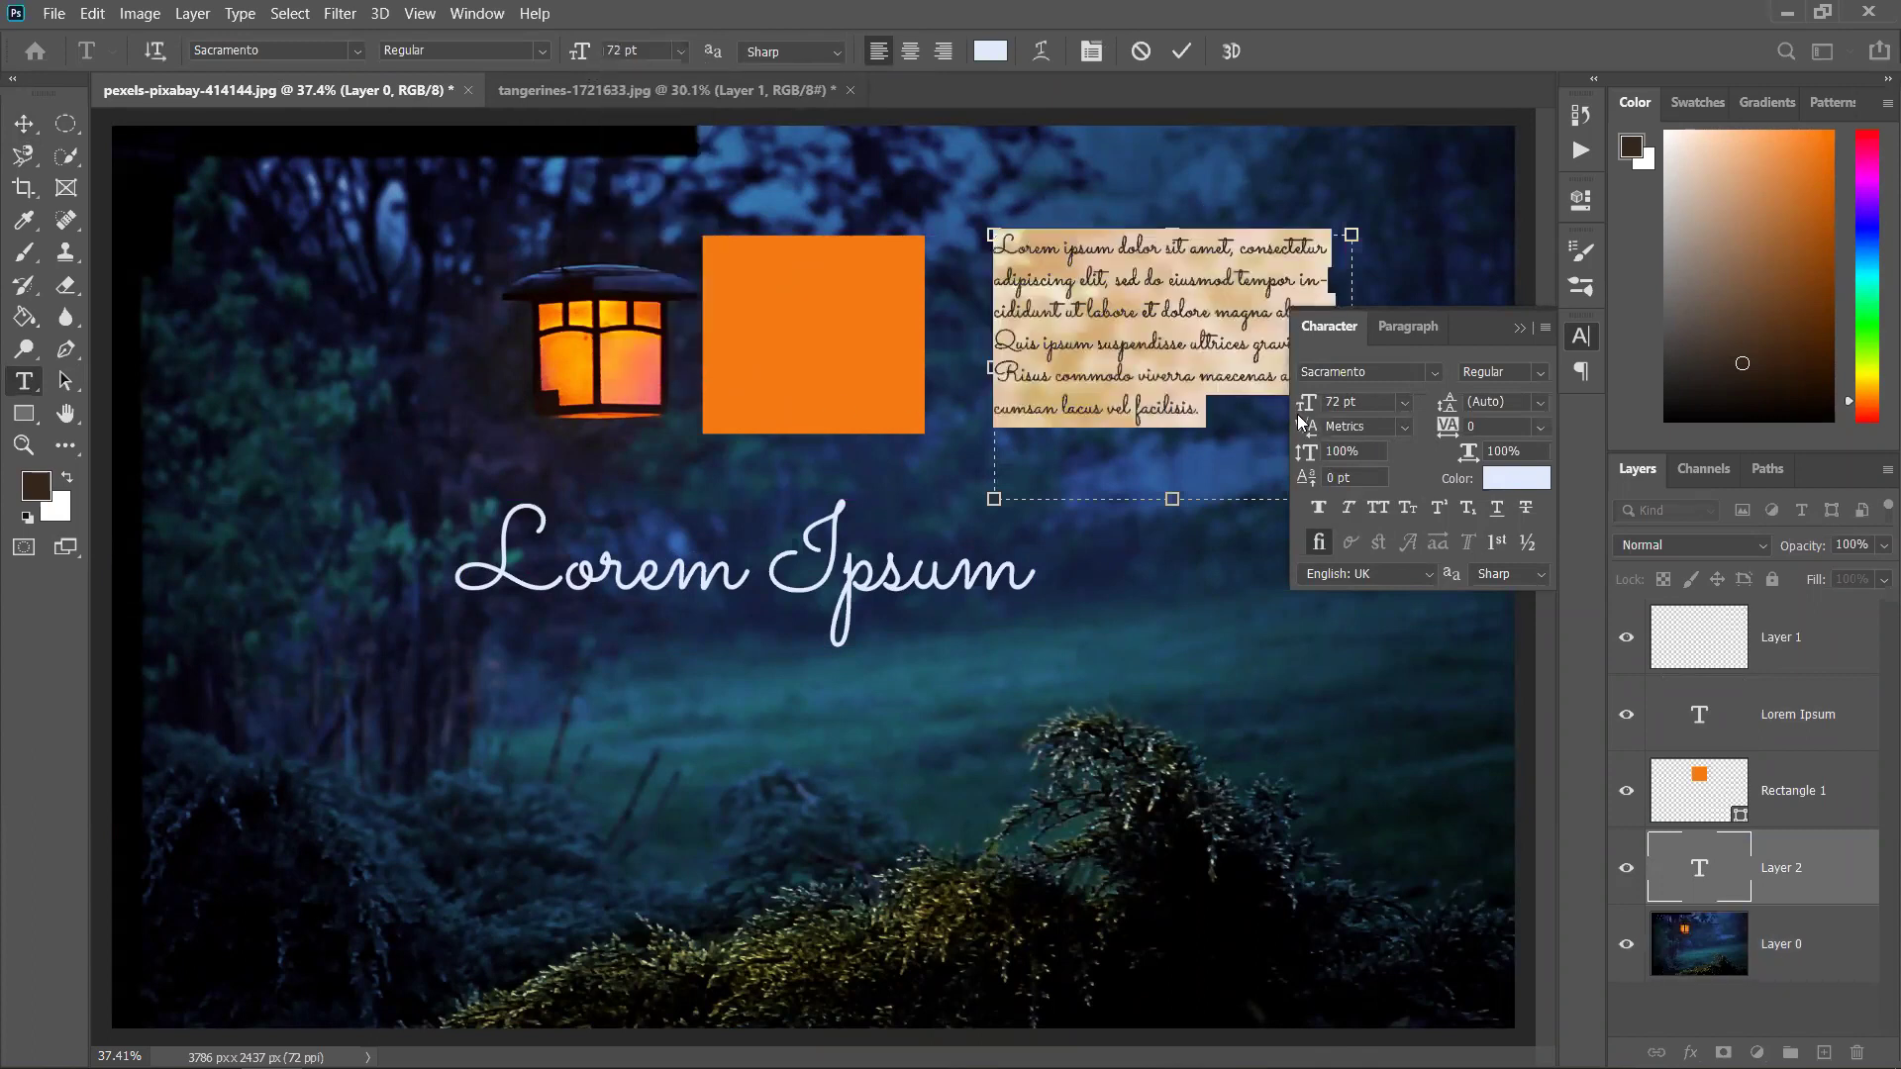
pyautogui.moveTo(1314, 406); pyautogui.dragTo(1301, 409)
pyautogui.scroll(1, 1324, 410)
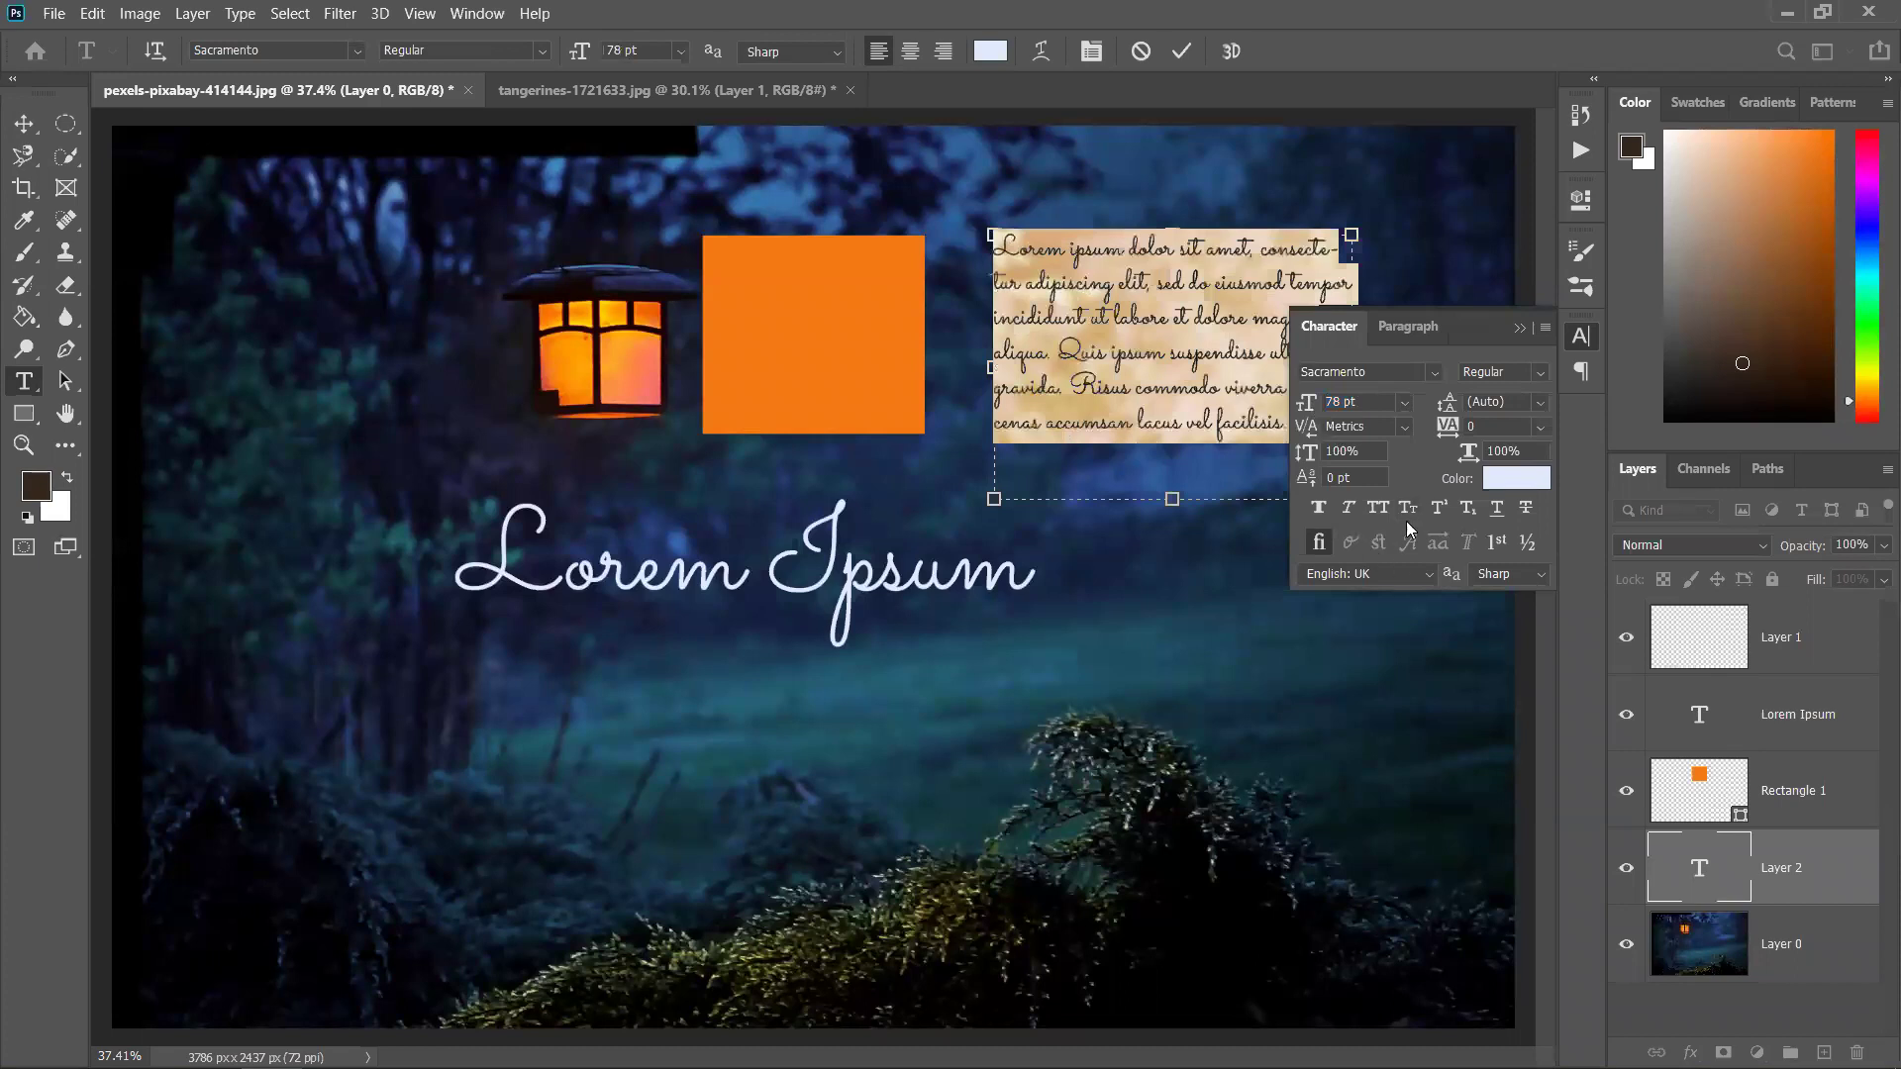
pyautogui.click(1519, 329)
pyautogui.click(1218, 335)
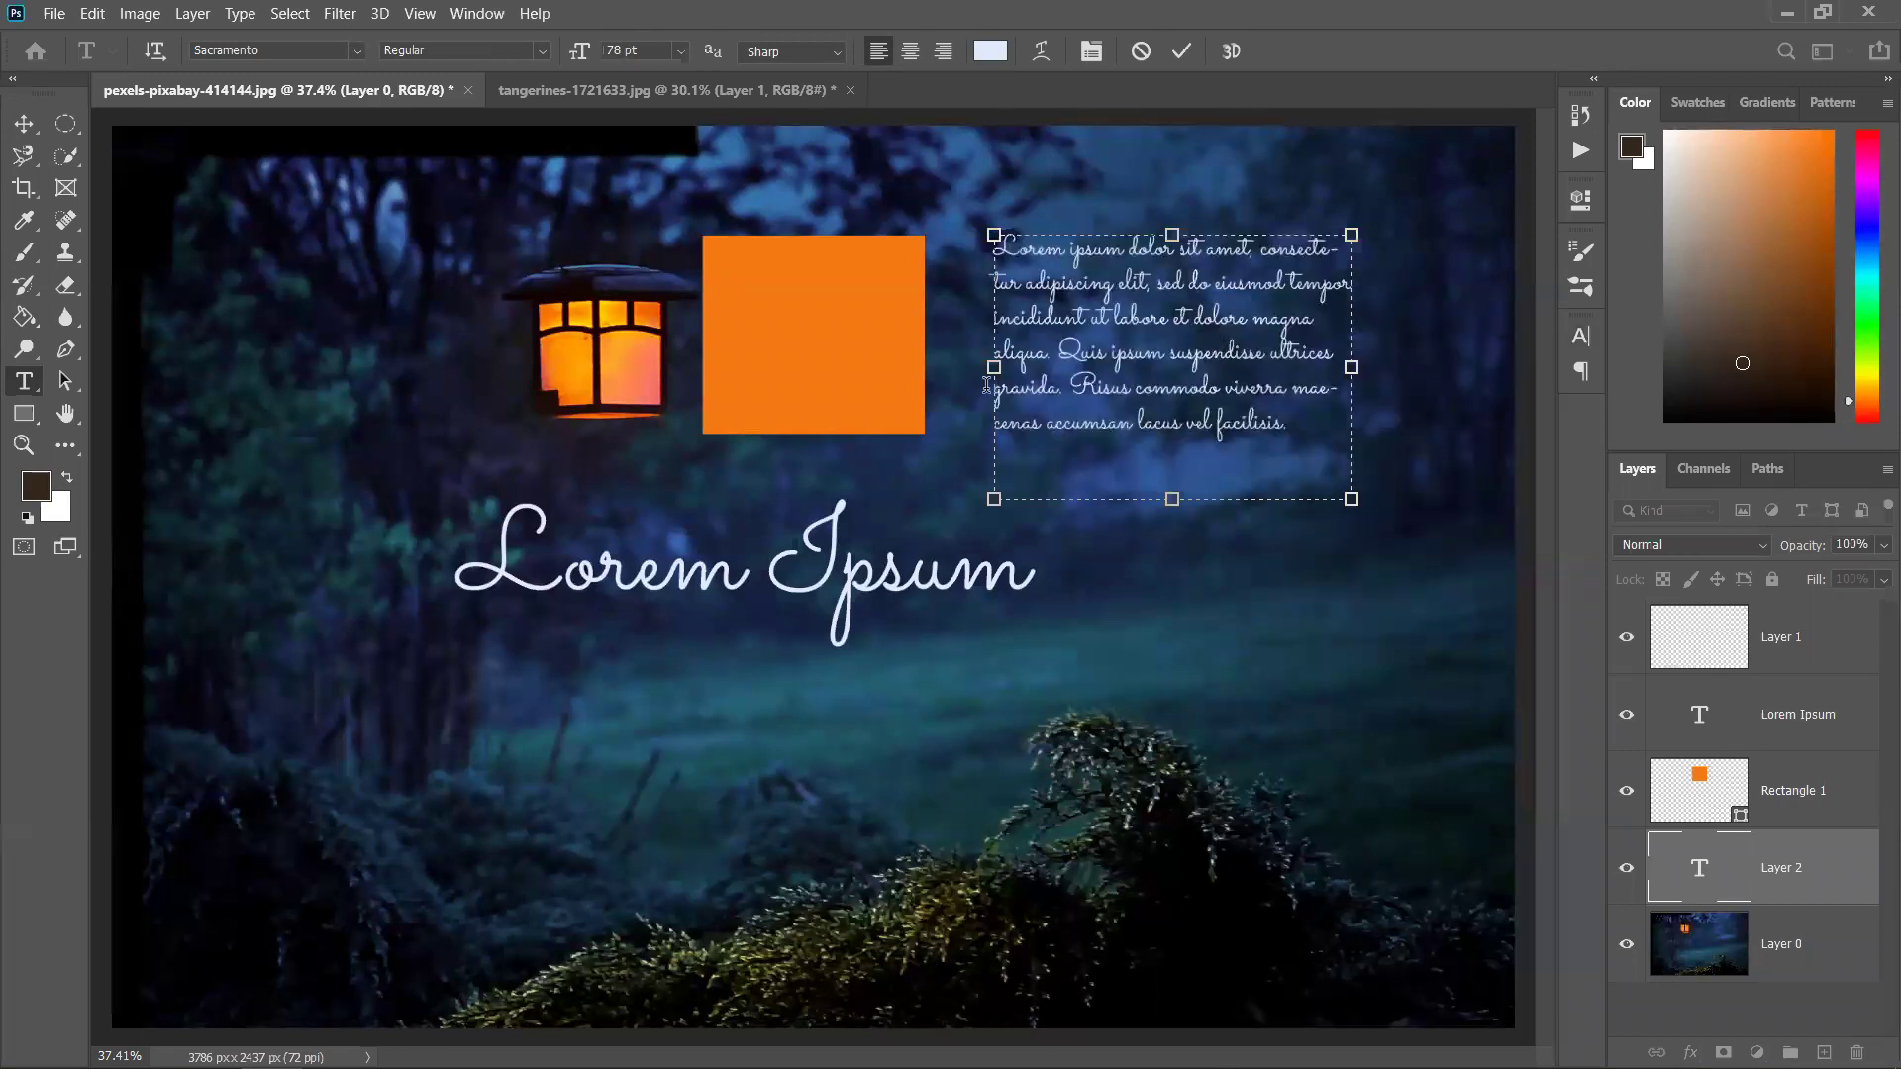
# Move the placeholder paragraph to the photo's lower-left corner and the Lorem Ipsum title down beside it
pyautogui.click(31, 128)
pyautogui.moveTo(1119, 476); pyautogui.dragTo(397, 901)
pyautogui.moveTo(732, 584); pyautogui.dragTo(909, 974)
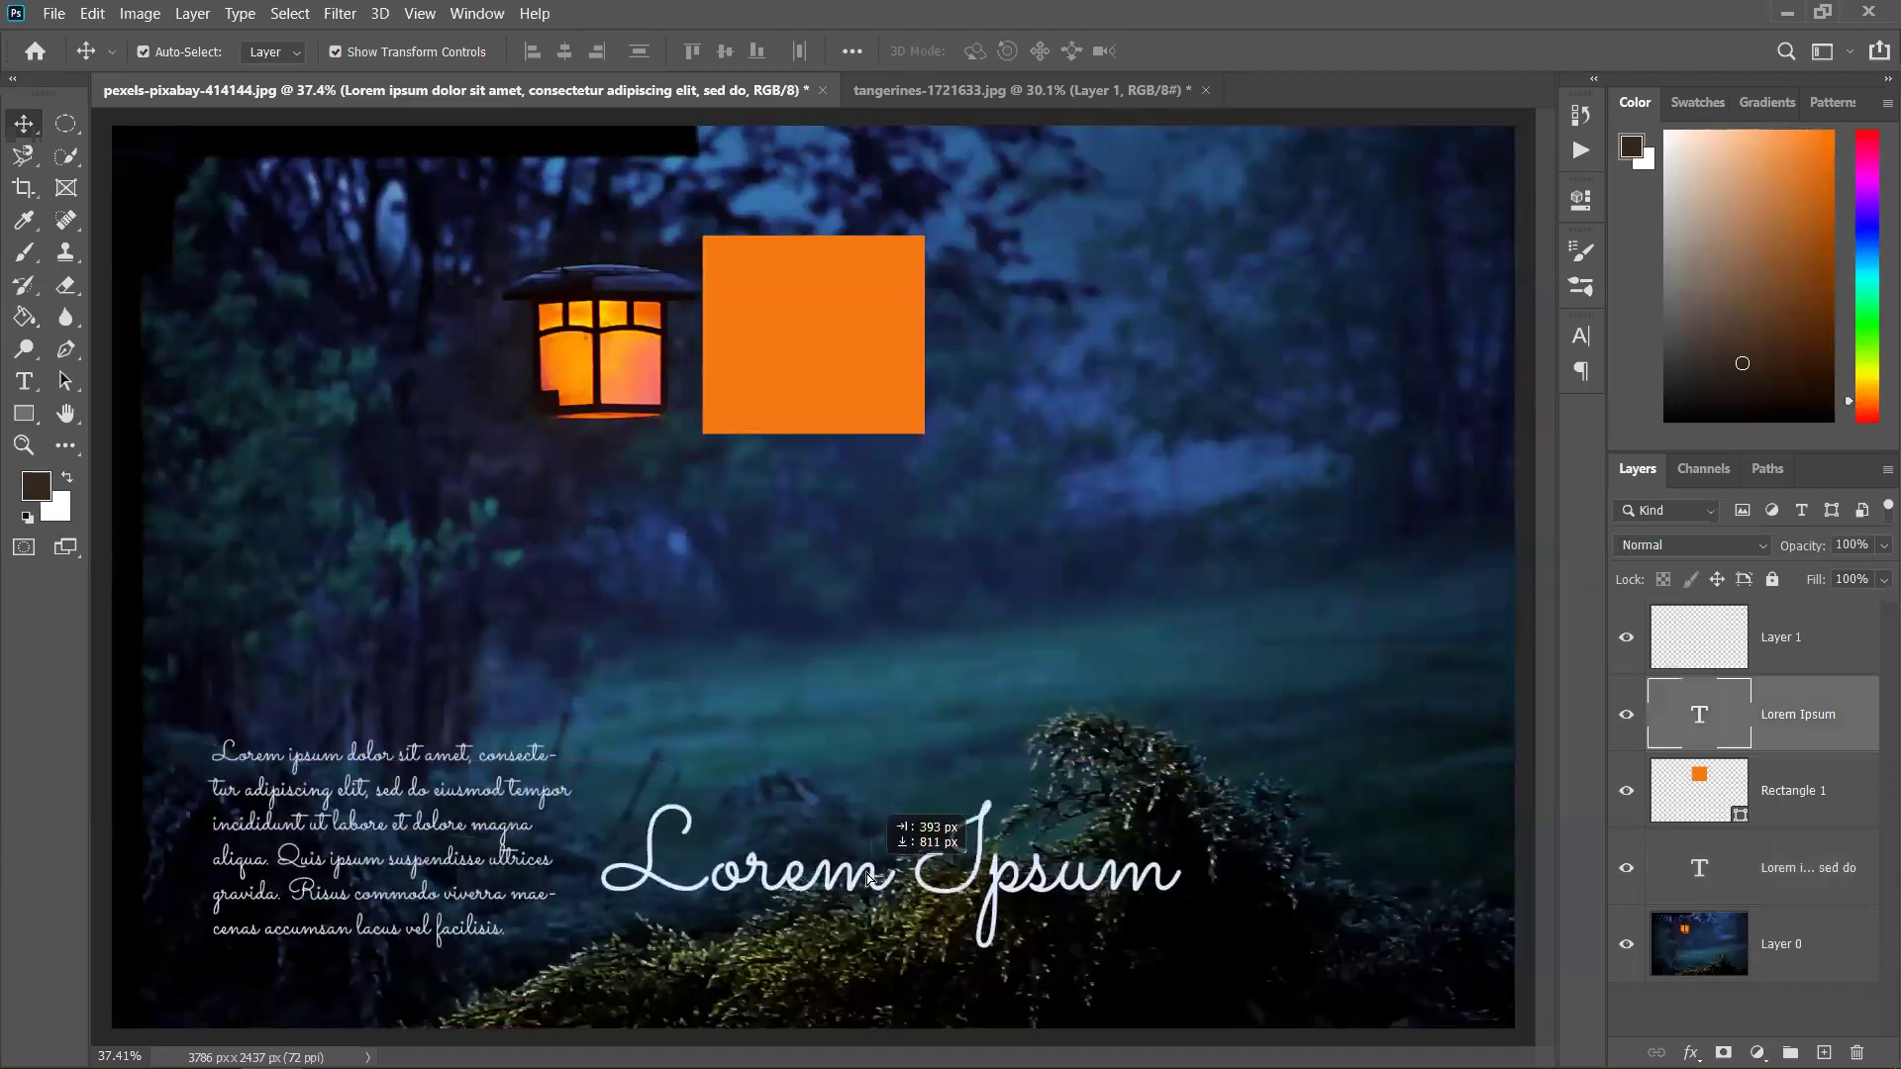
# Delete the orange rectangle and move the Lorem Ipsum title up to the right of the photo's center
pyautogui.click(842, 292)
pyautogui.press('Delete')
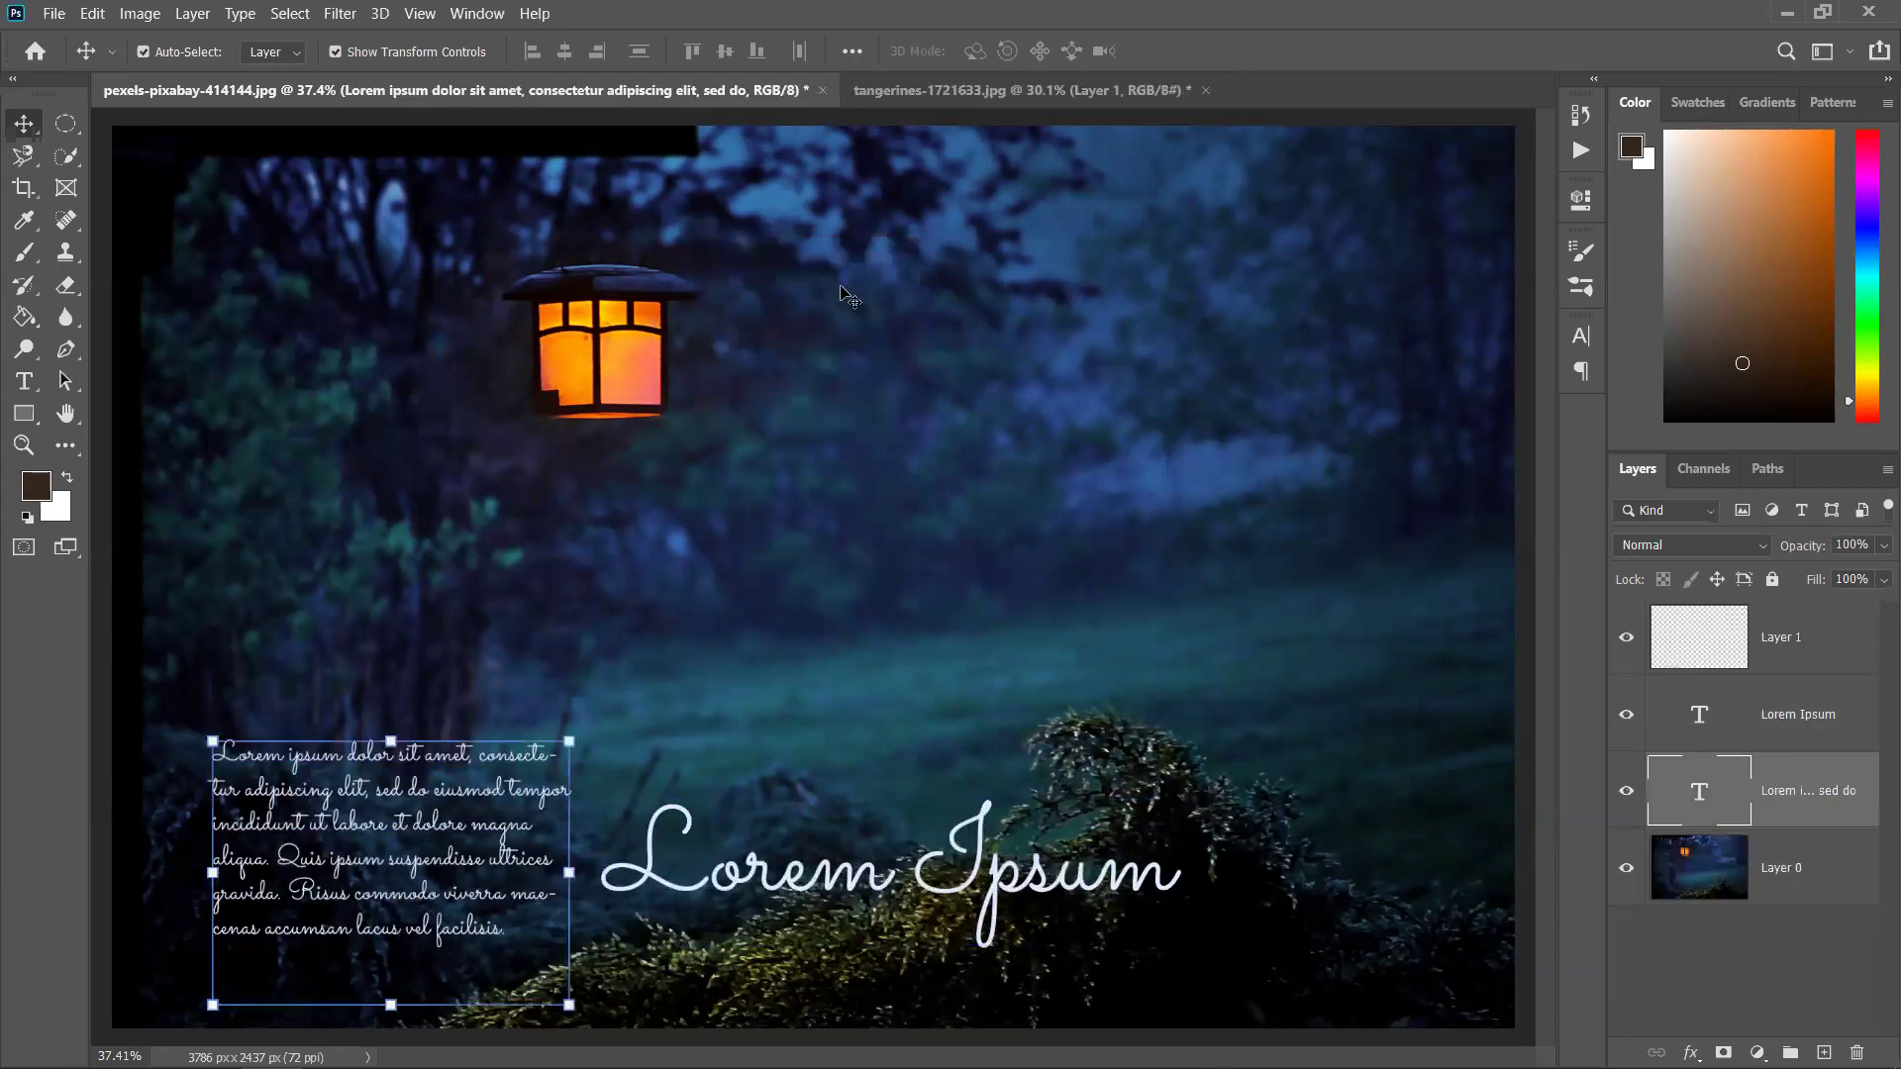
pyautogui.moveTo(1049, 891); pyautogui.dragTo(1253, 582)
pyautogui.click(847, 746)
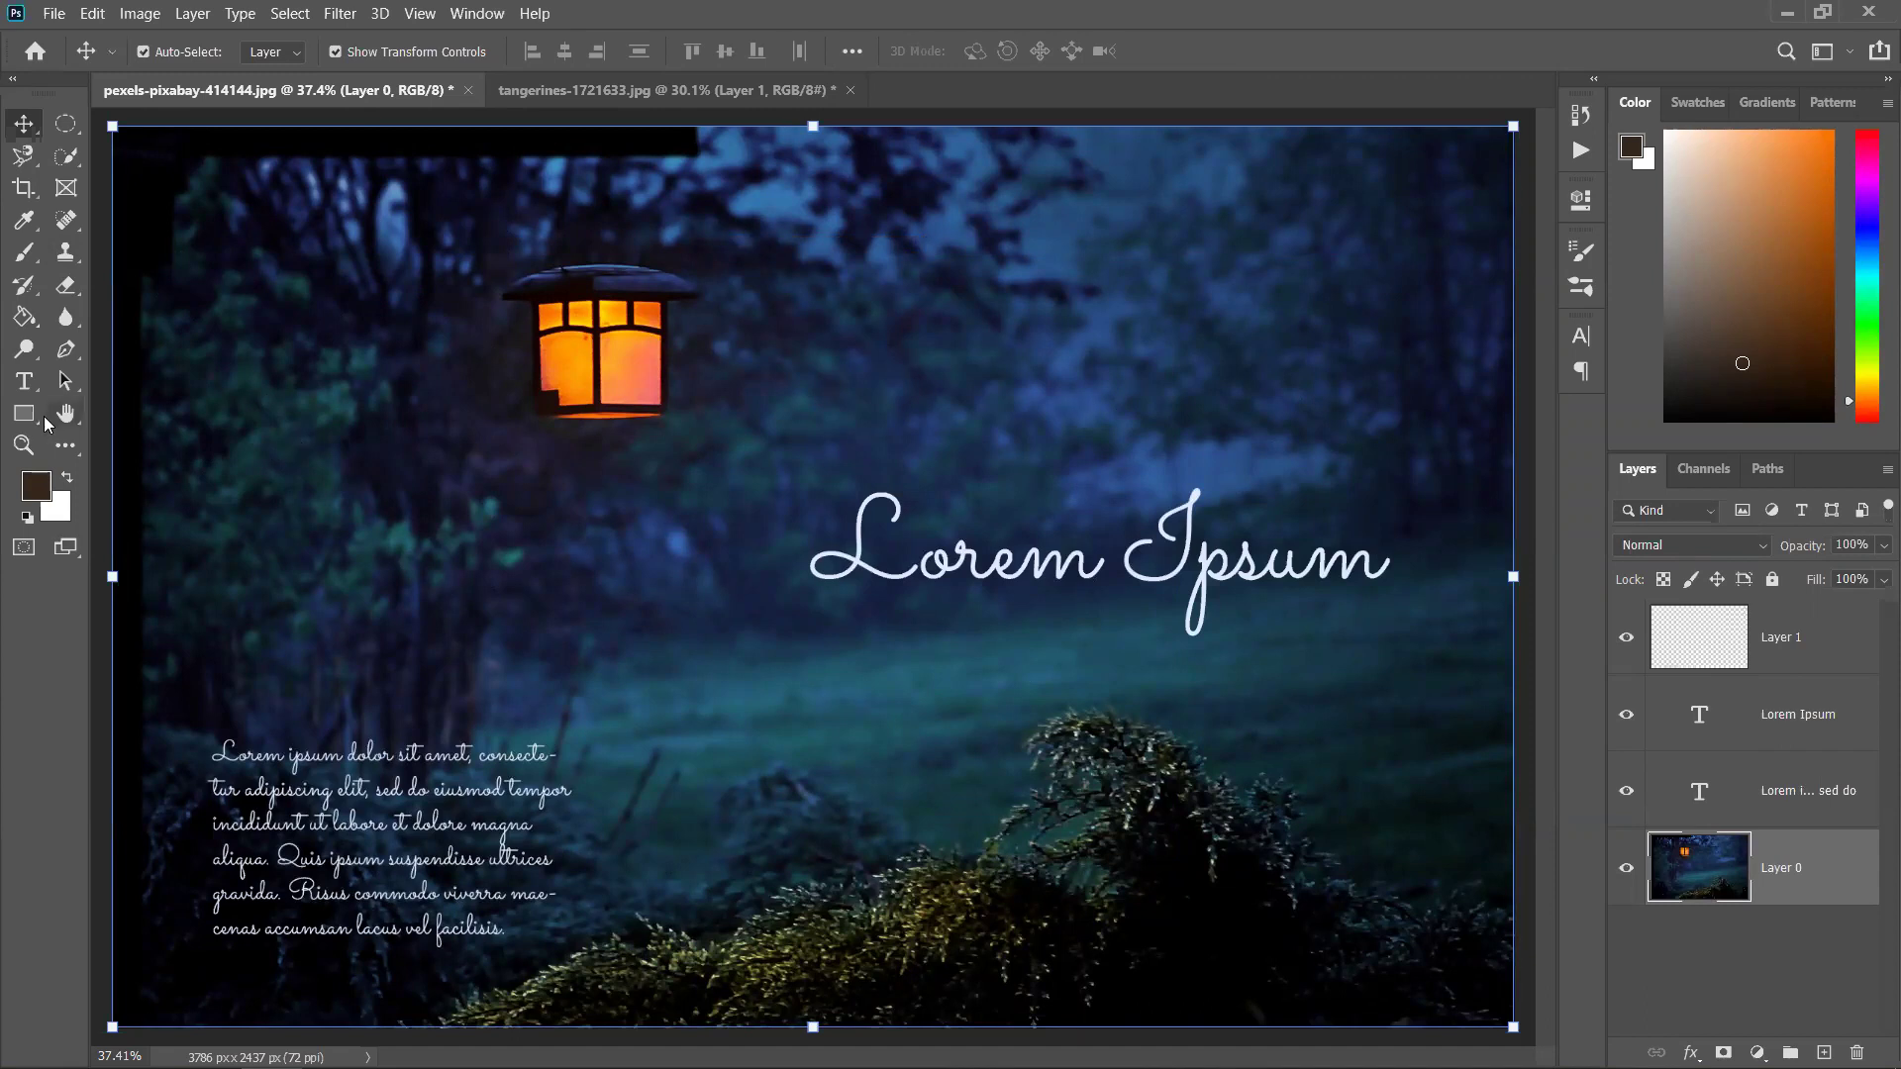
# Draw a wide, shallow placeholder text box just below the lantern
pyautogui.click(23, 381)
pyautogui.moveTo(309, 464); pyautogui.dragTo(774, 518)
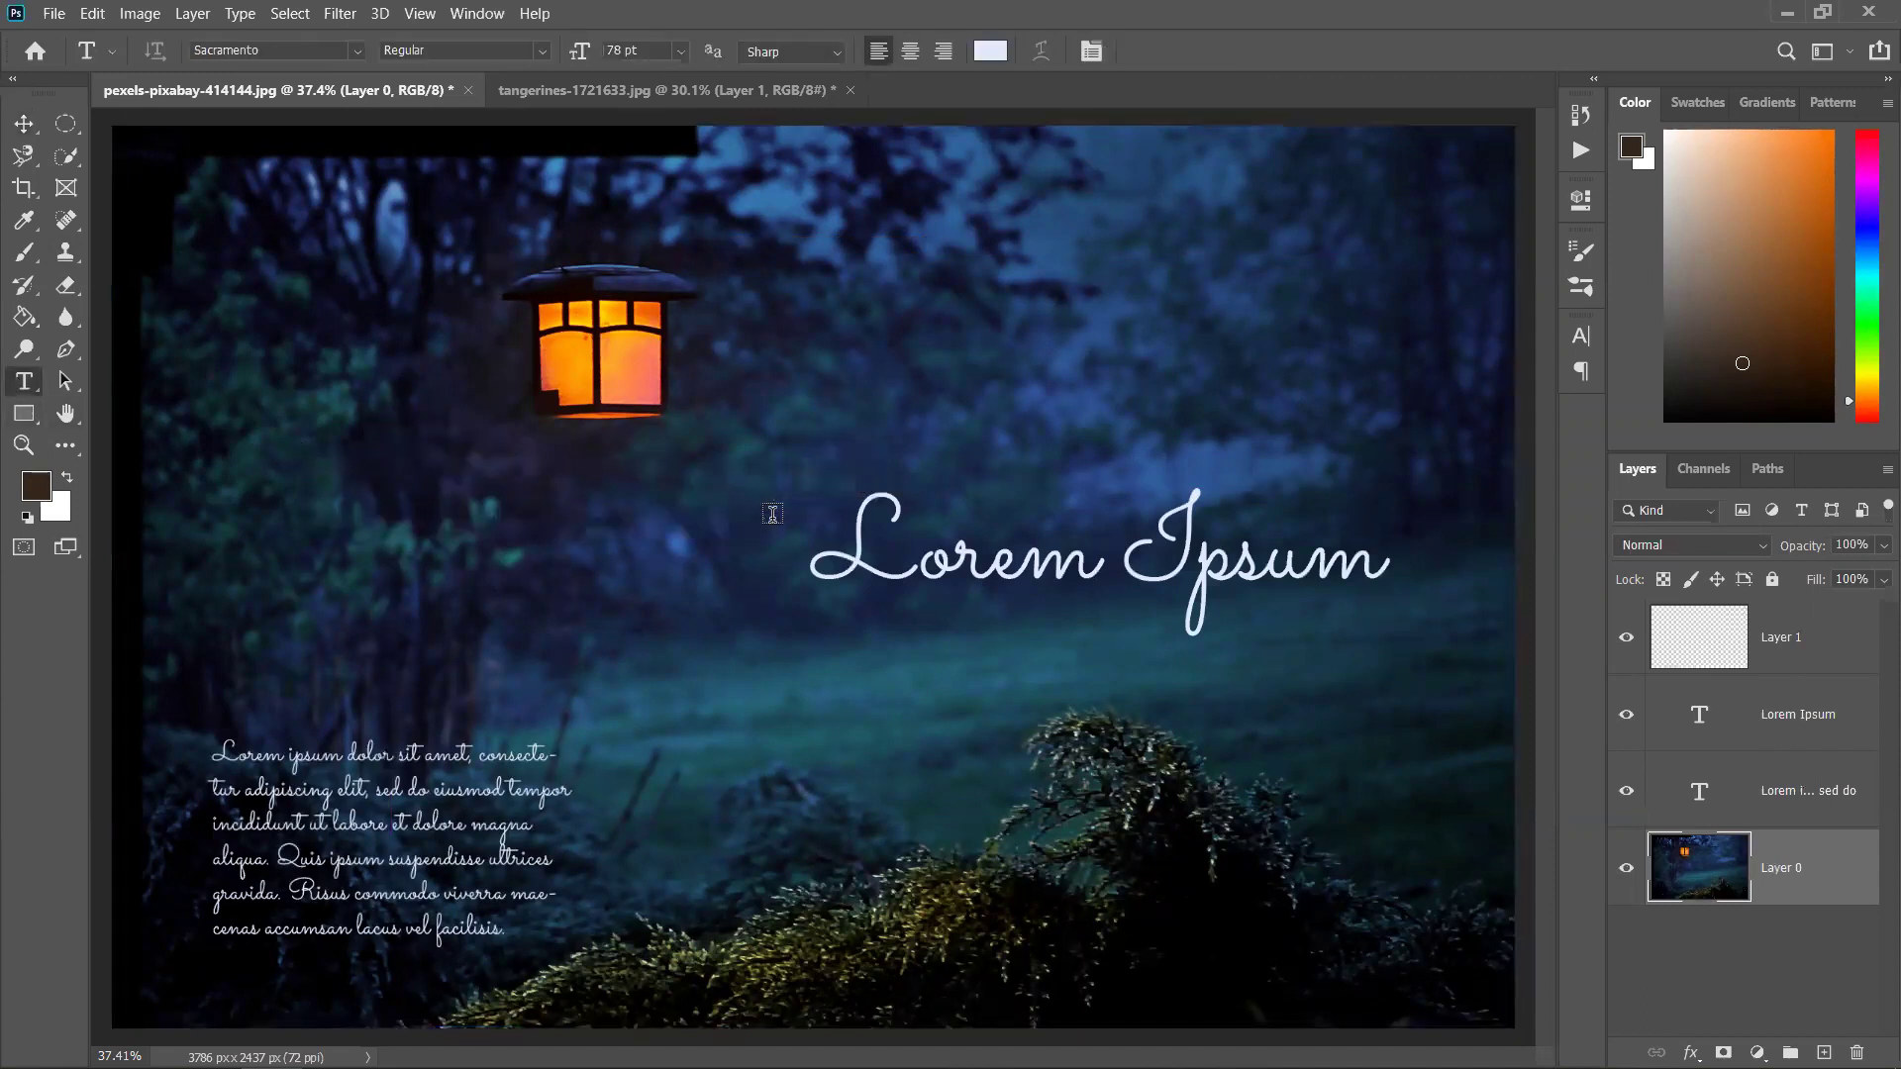
# Try to scale the new text box below the lantern to about 138% with a transform
pyautogui.click(23, 122)
pyautogui.moveTo(774, 517); pyautogui.dragTo(926, 746)
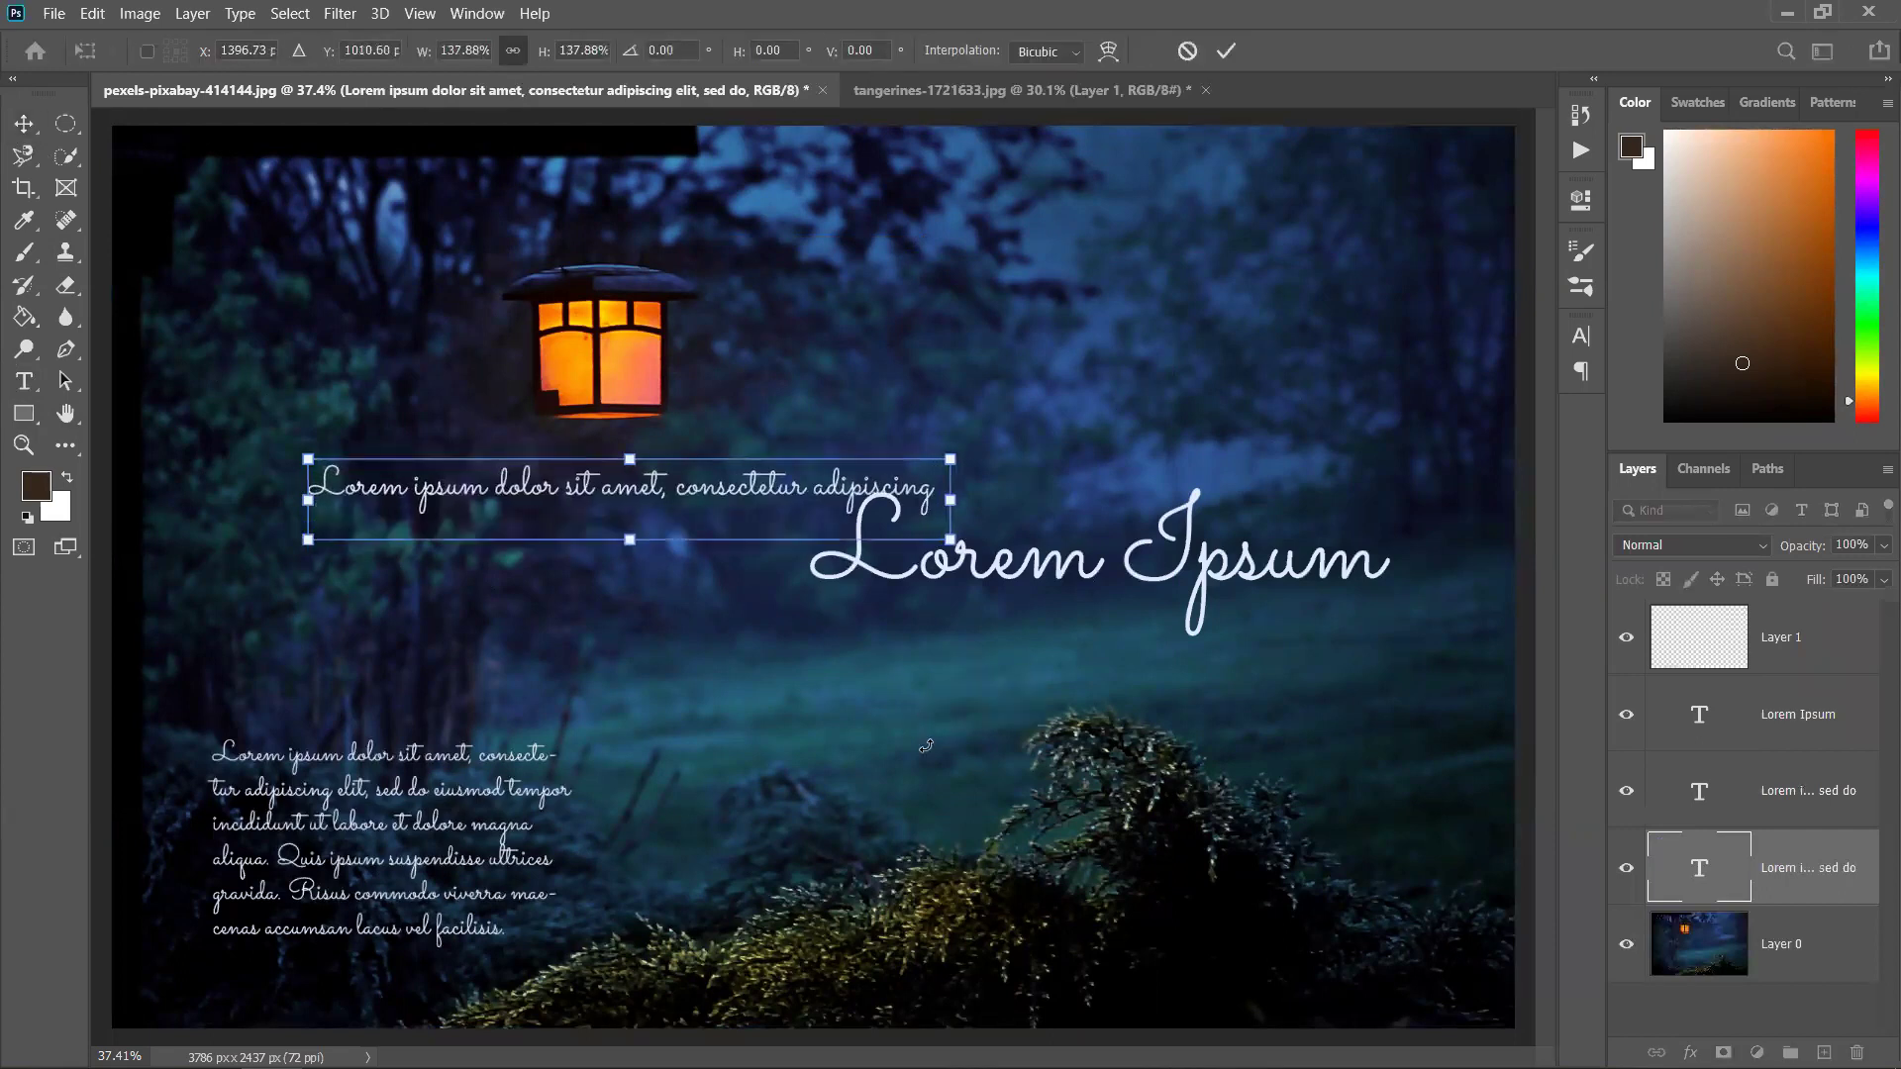
pyautogui.hotkey('ctrl', 'z')
pyautogui.press('Escape')
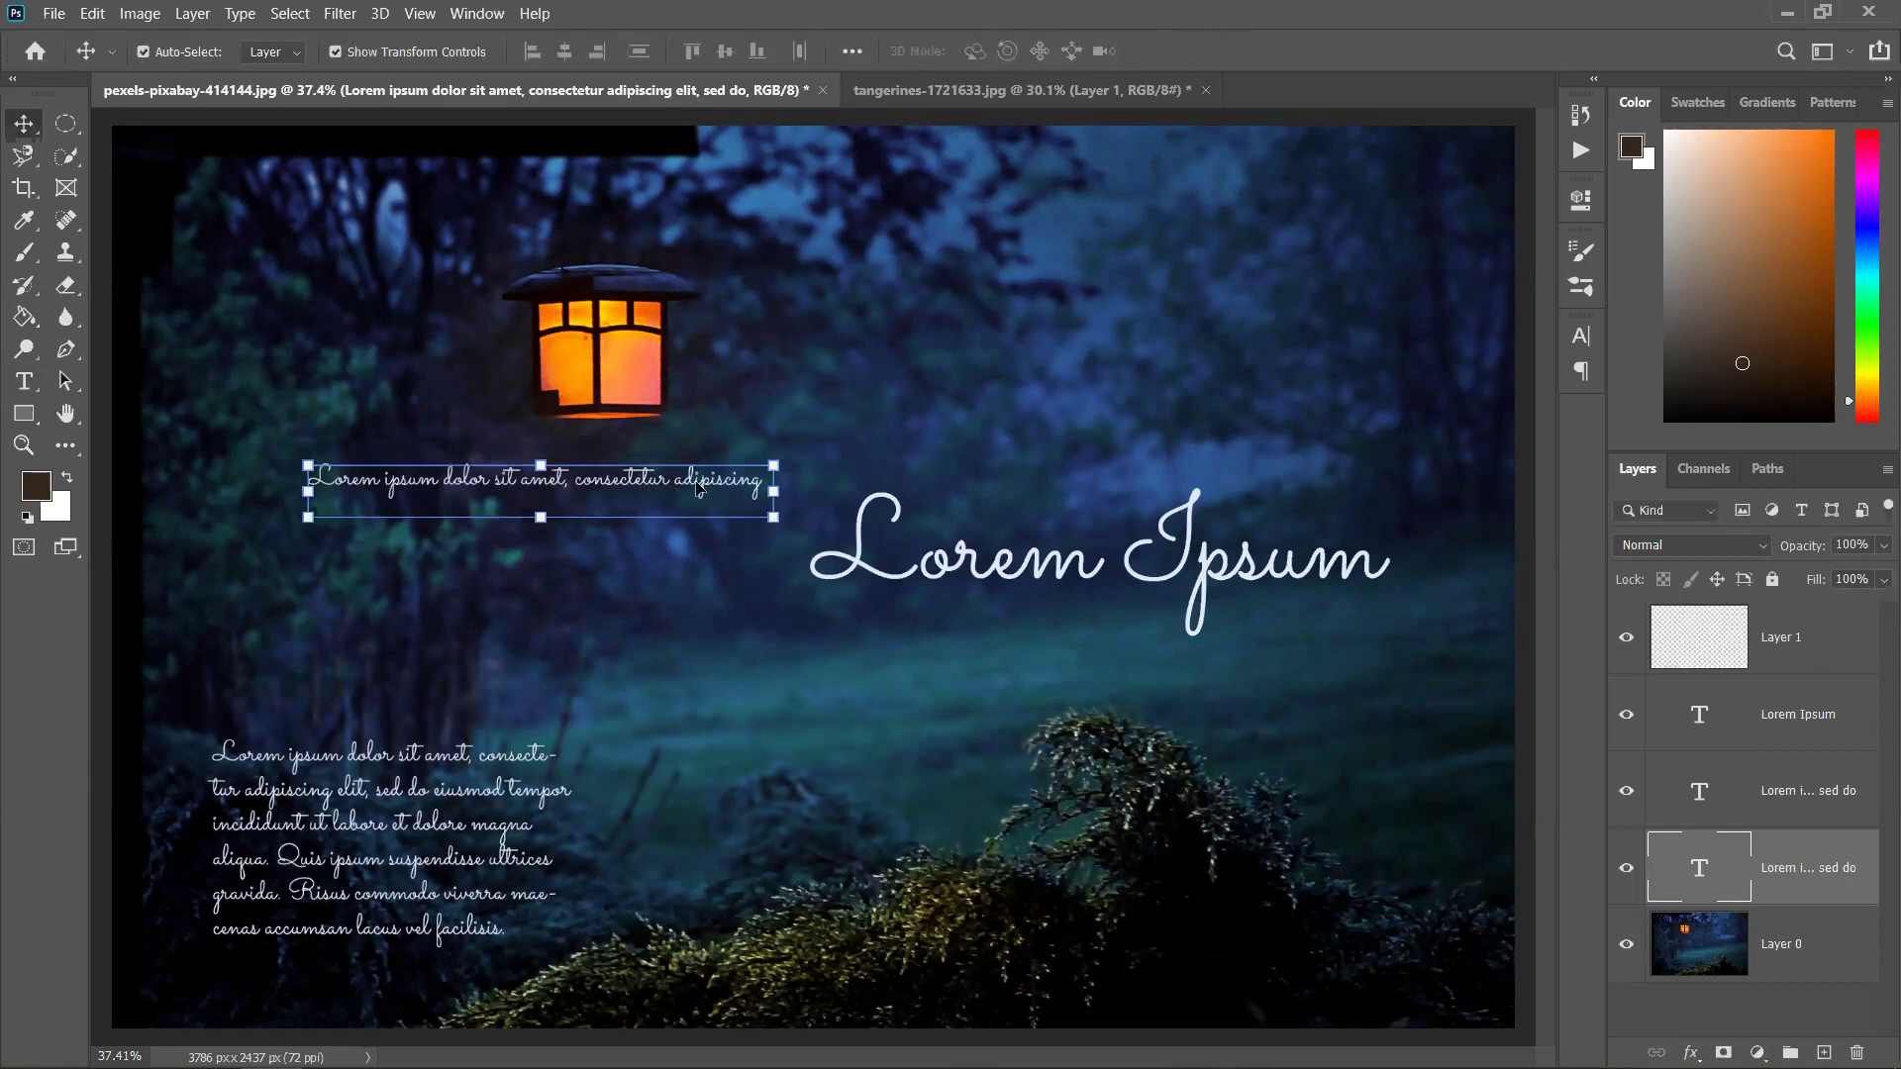
# Widen the text box below the lantern into one long line and move it beneath the lower-left paragraph
pyautogui.doubleClick(698, 487)
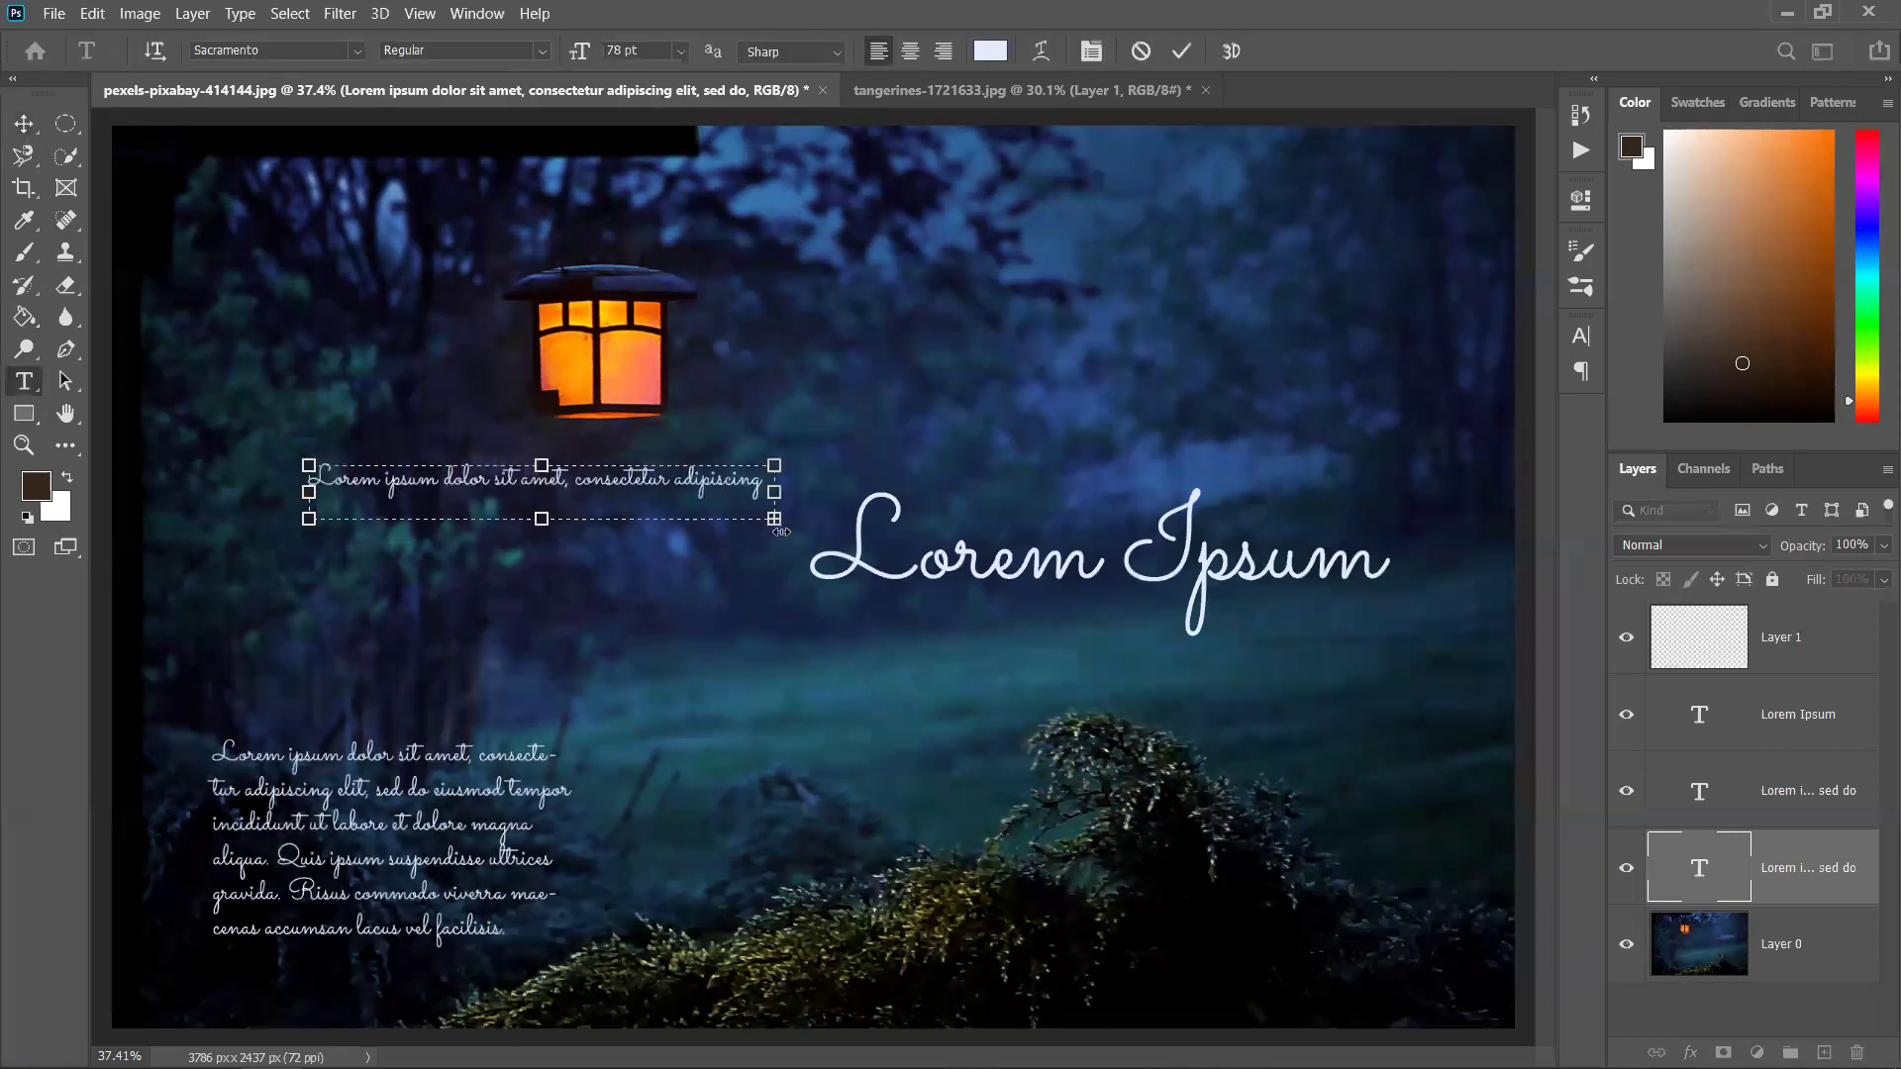
pyautogui.moveTo(778, 524); pyautogui.dragTo(1417, 494)
pyautogui.click(24, 122)
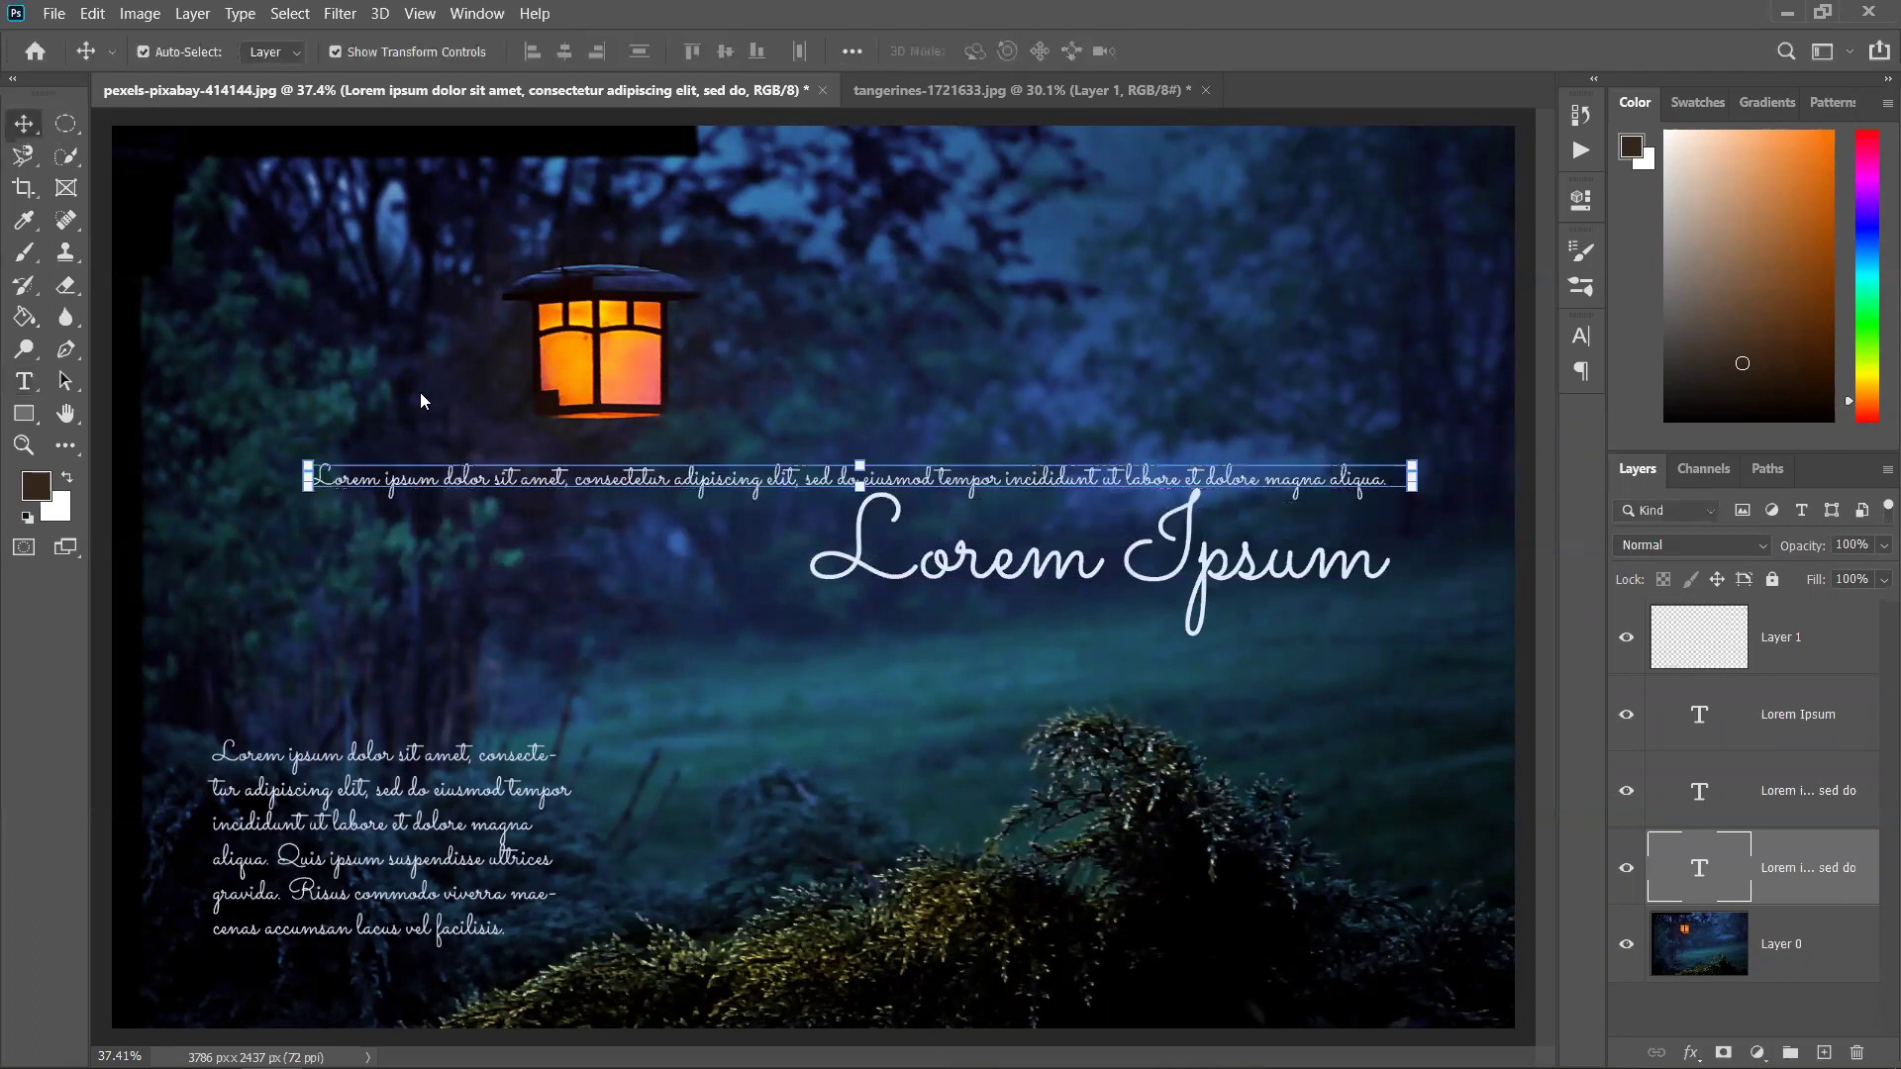
pyautogui.moveTo(763, 478); pyautogui.dragTo(655, 963)
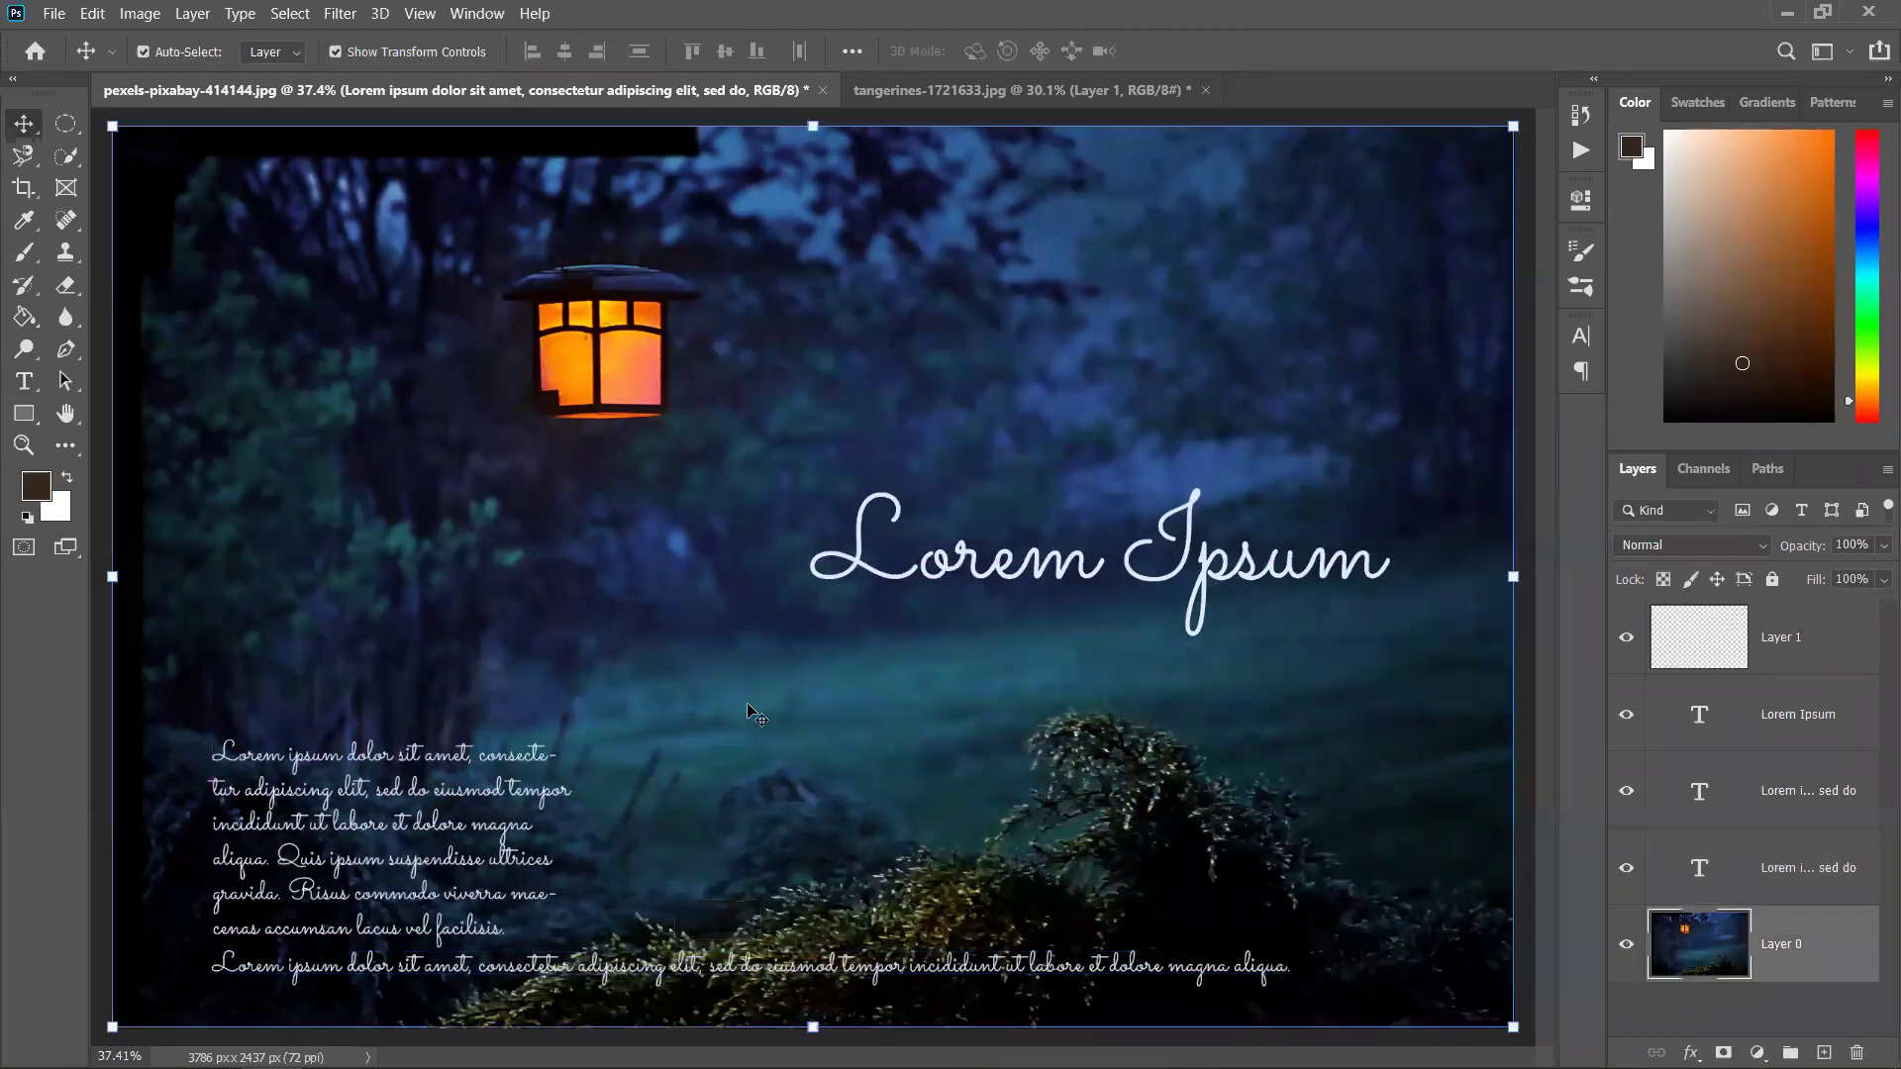
pyautogui.click(752, 747)
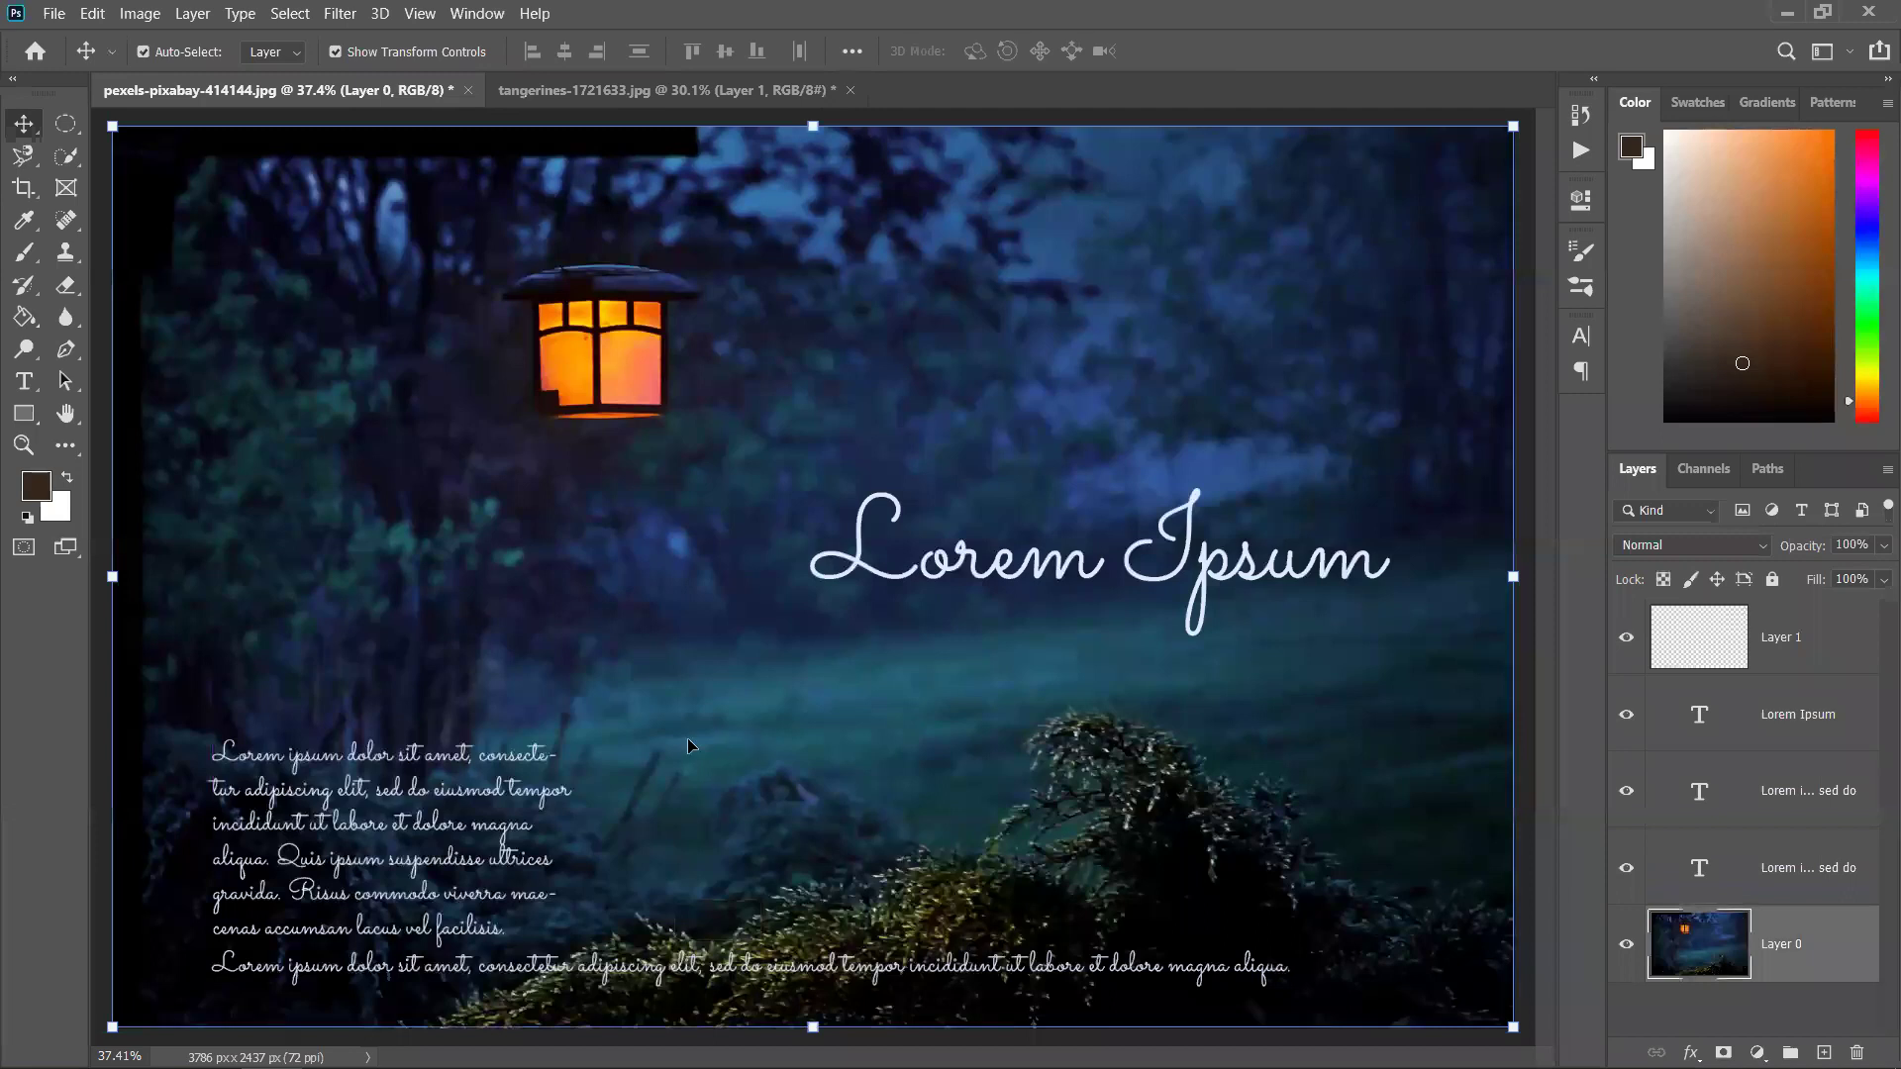
# Select all text in the lower-left paragraph and justify it with the last line aligned left
pyautogui.click(391, 797)
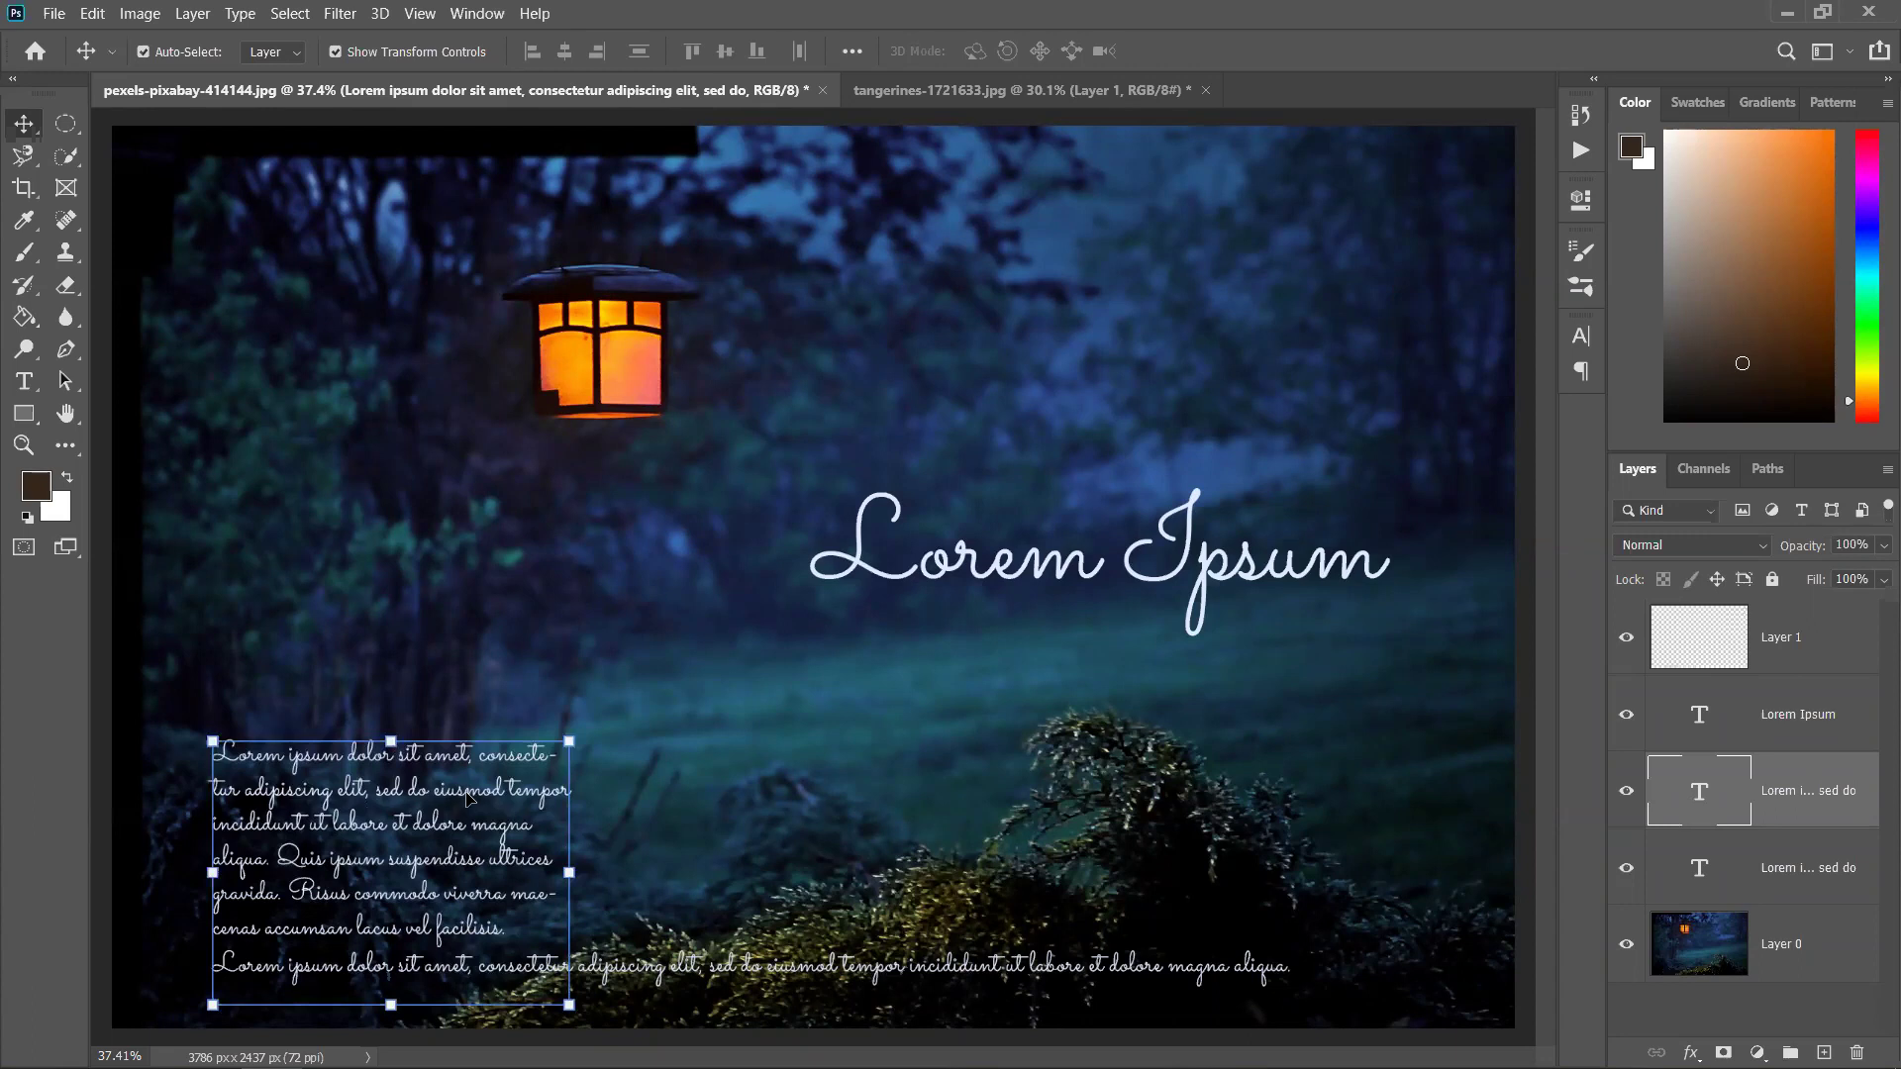
pyautogui.doubleClick(469, 795)
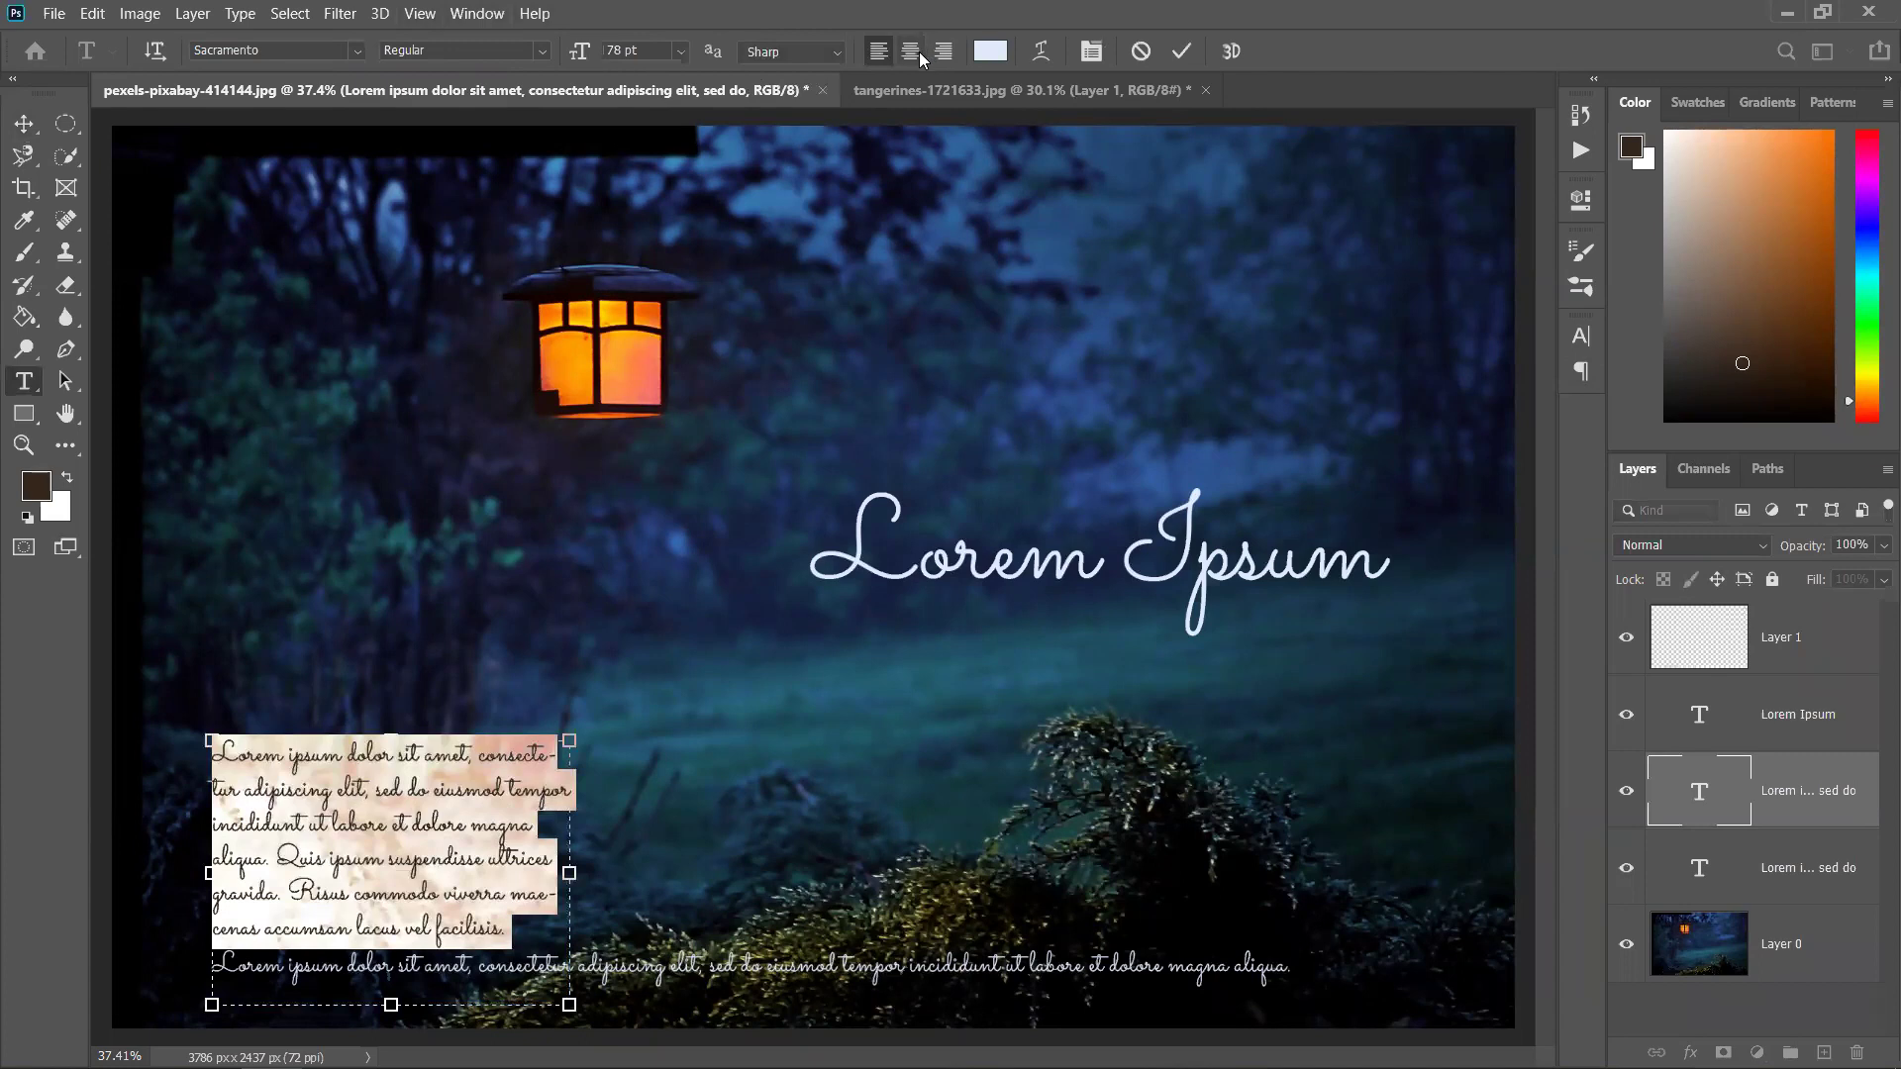
pyautogui.click(1582, 370)
pyautogui.click(478, 13)
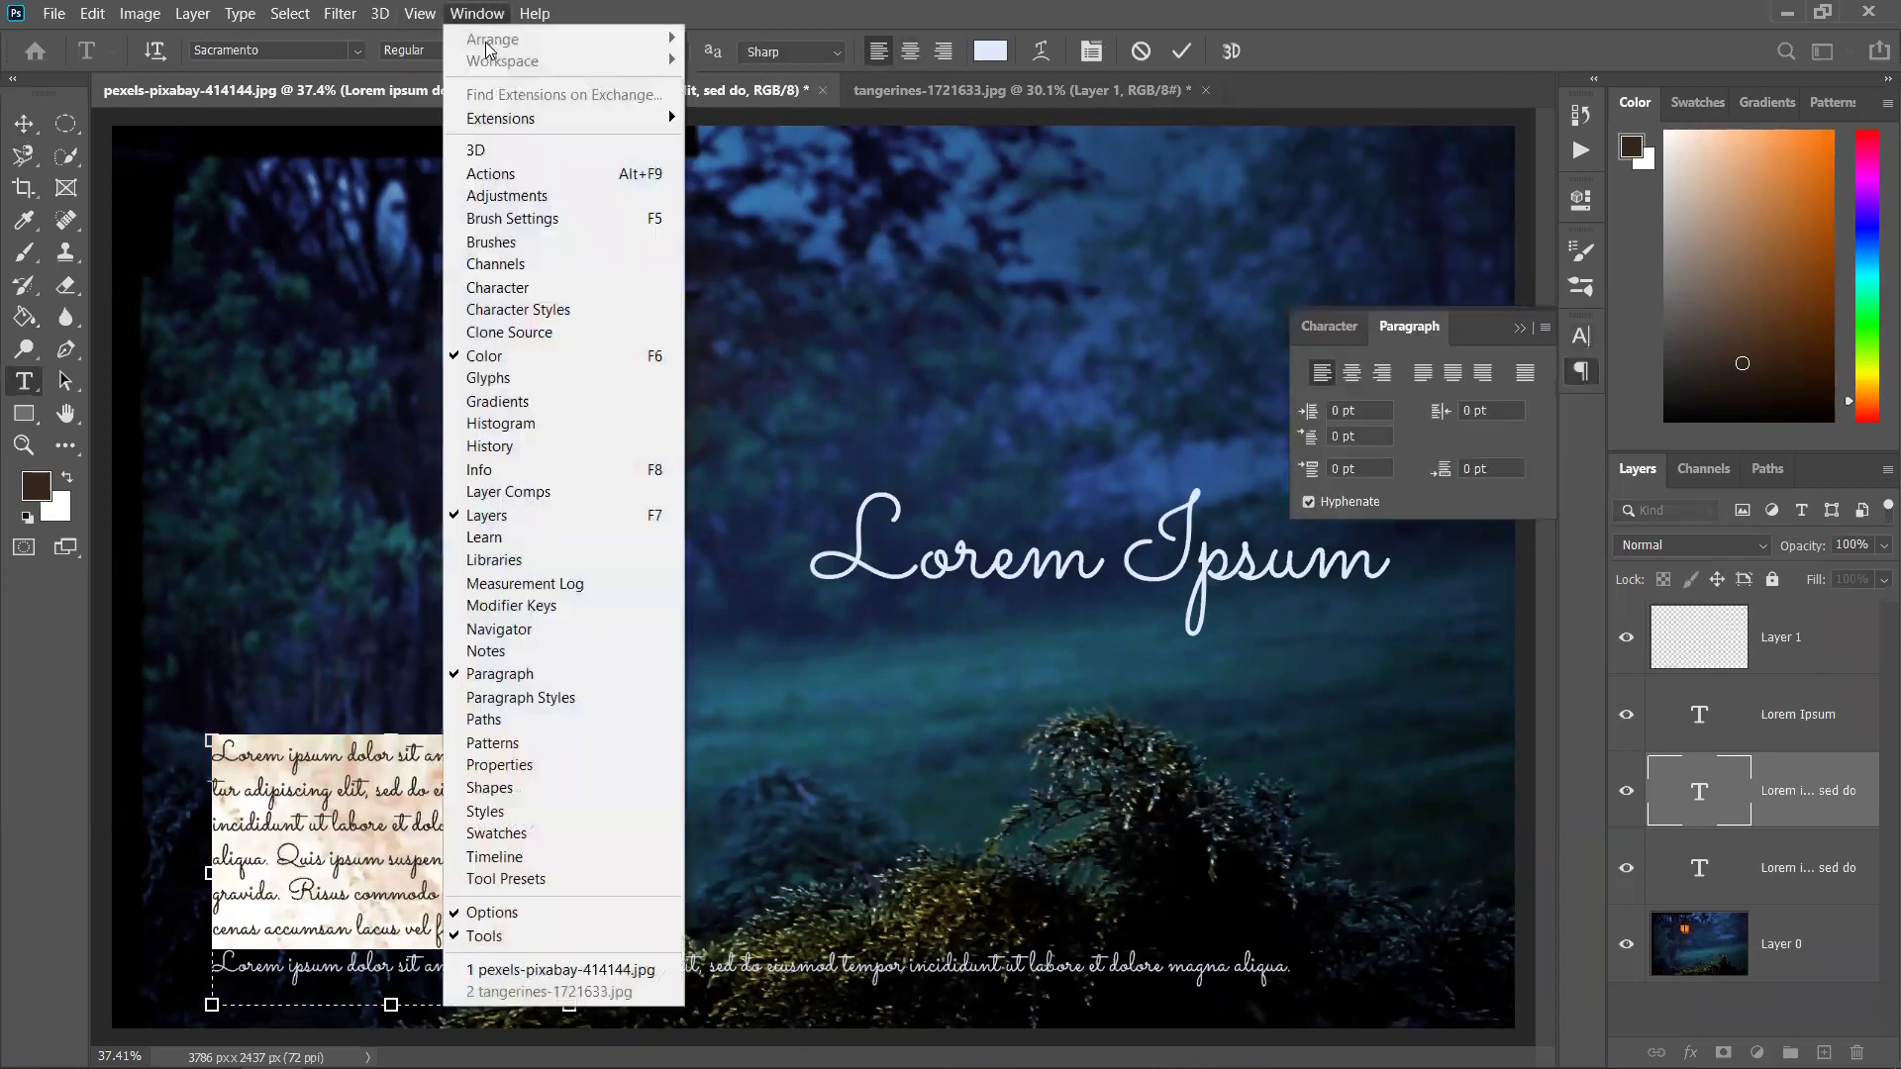
pyautogui.click(1422, 384)
pyautogui.click(1430, 374)
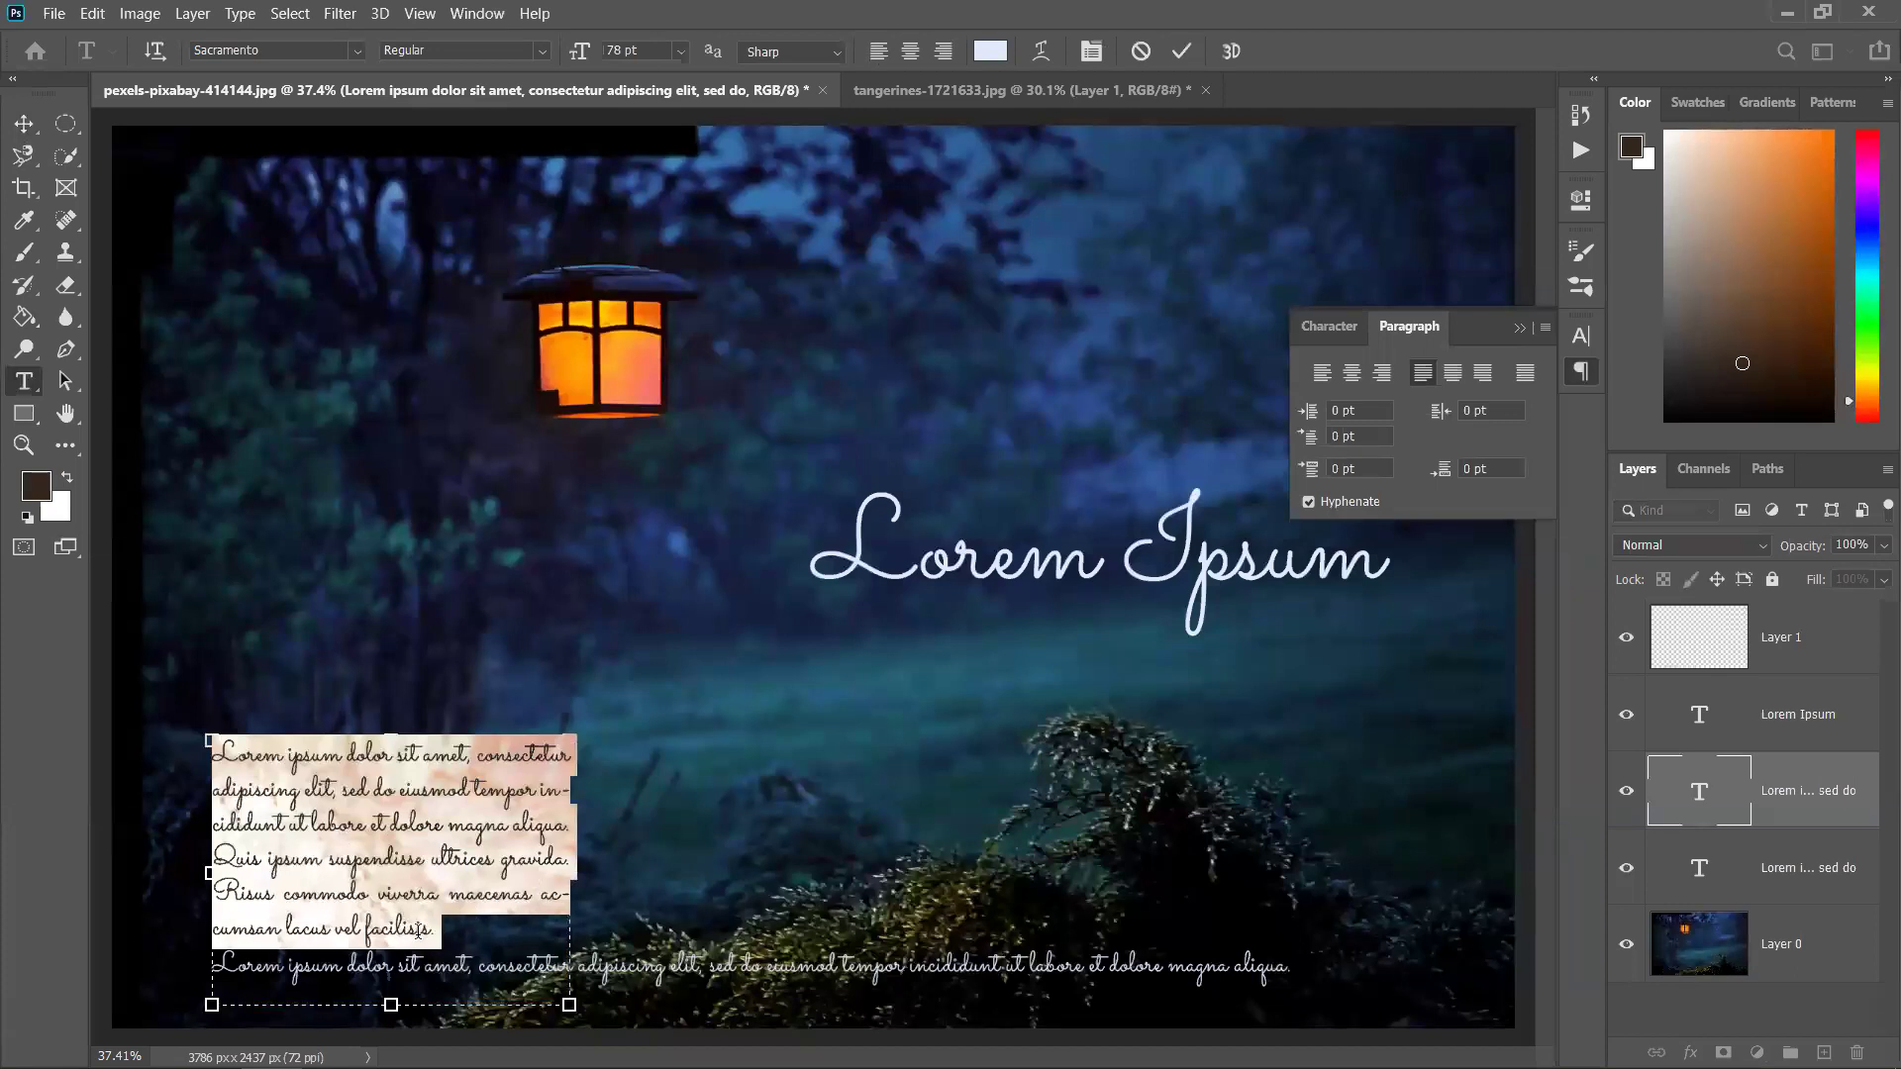
# Try justifying the paragraph with its last line centered and right-aligned, ending with all lines fully justified
pyautogui.click(1454, 377)
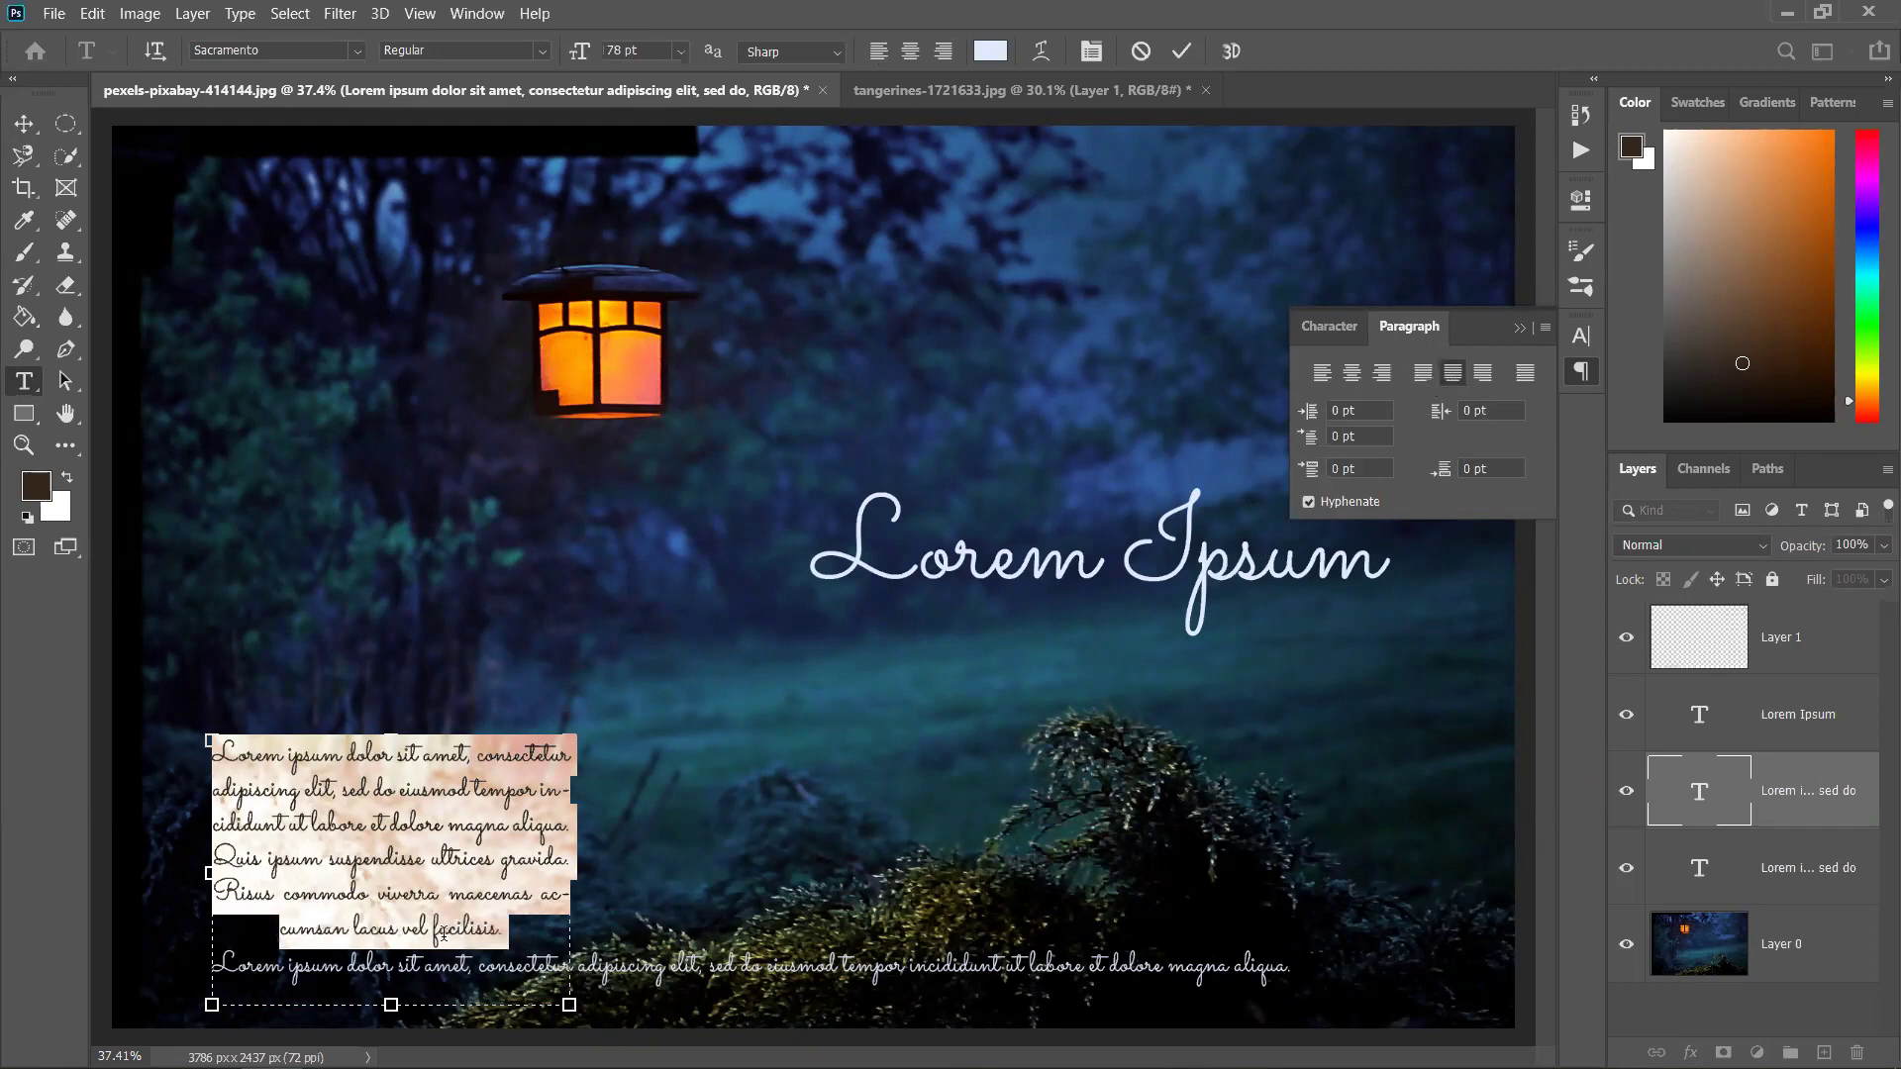
pyautogui.click(1493, 374)
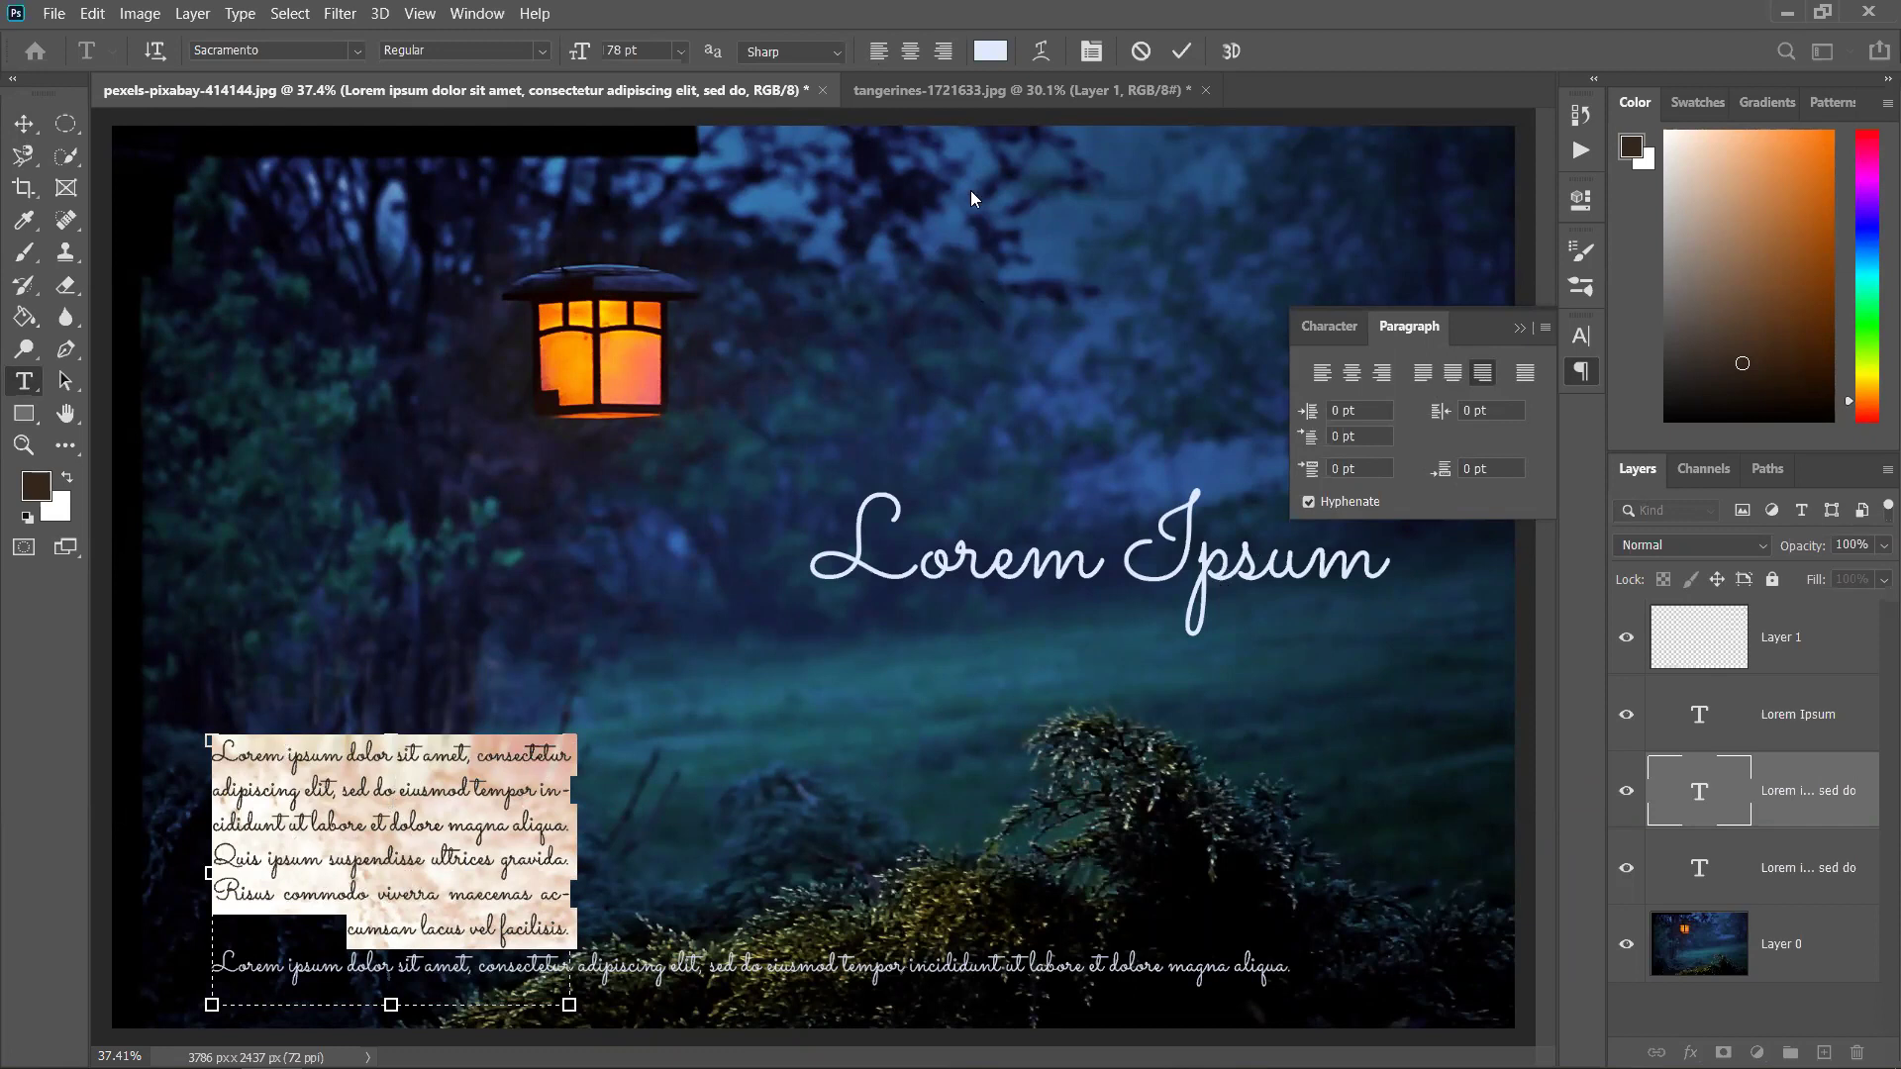
pyautogui.click(1525, 374)
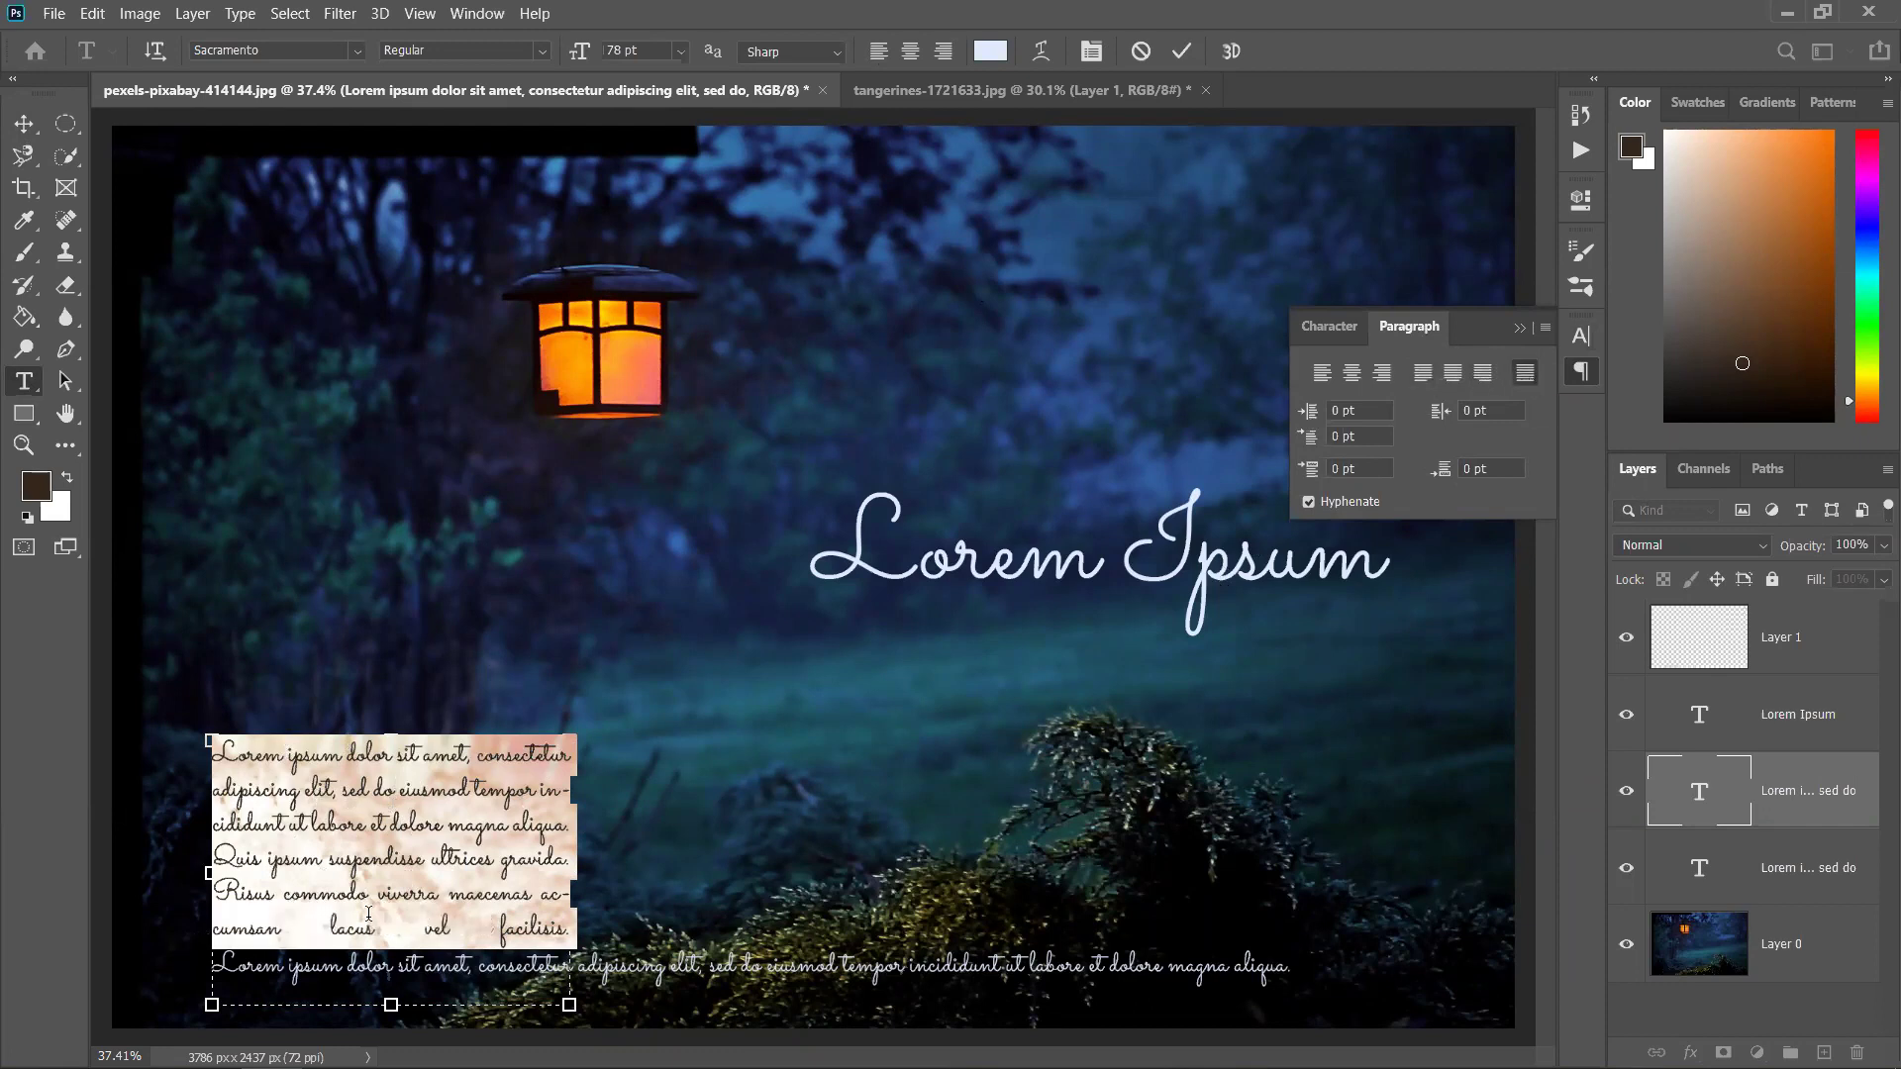
pyautogui.click(433, 929)
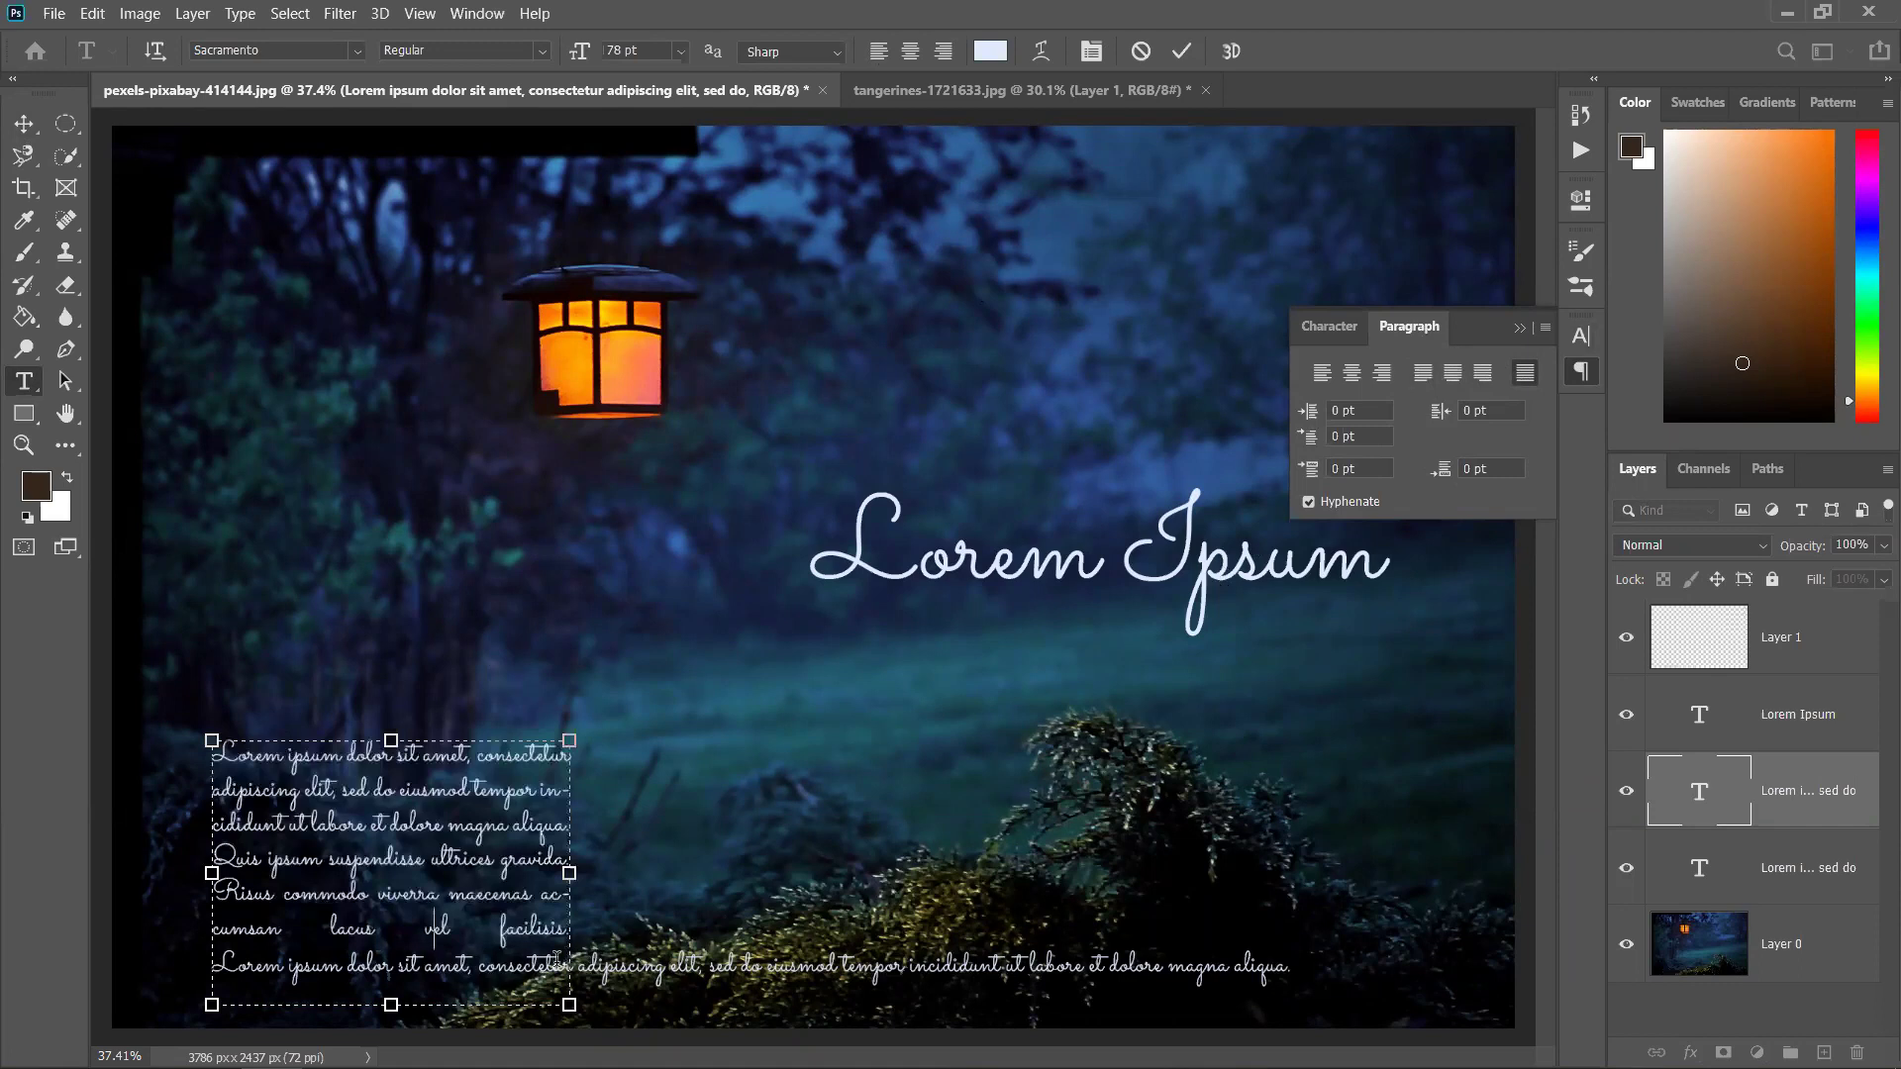
# Try Faux Bold on all of the lower-left paragraph's text and turn it off again
pyautogui.click(1581, 336)
pyautogui.moveTo(289, 821); pyautogui.dragTo(300, 821)
pyautogui.doubleClick(269, 792)
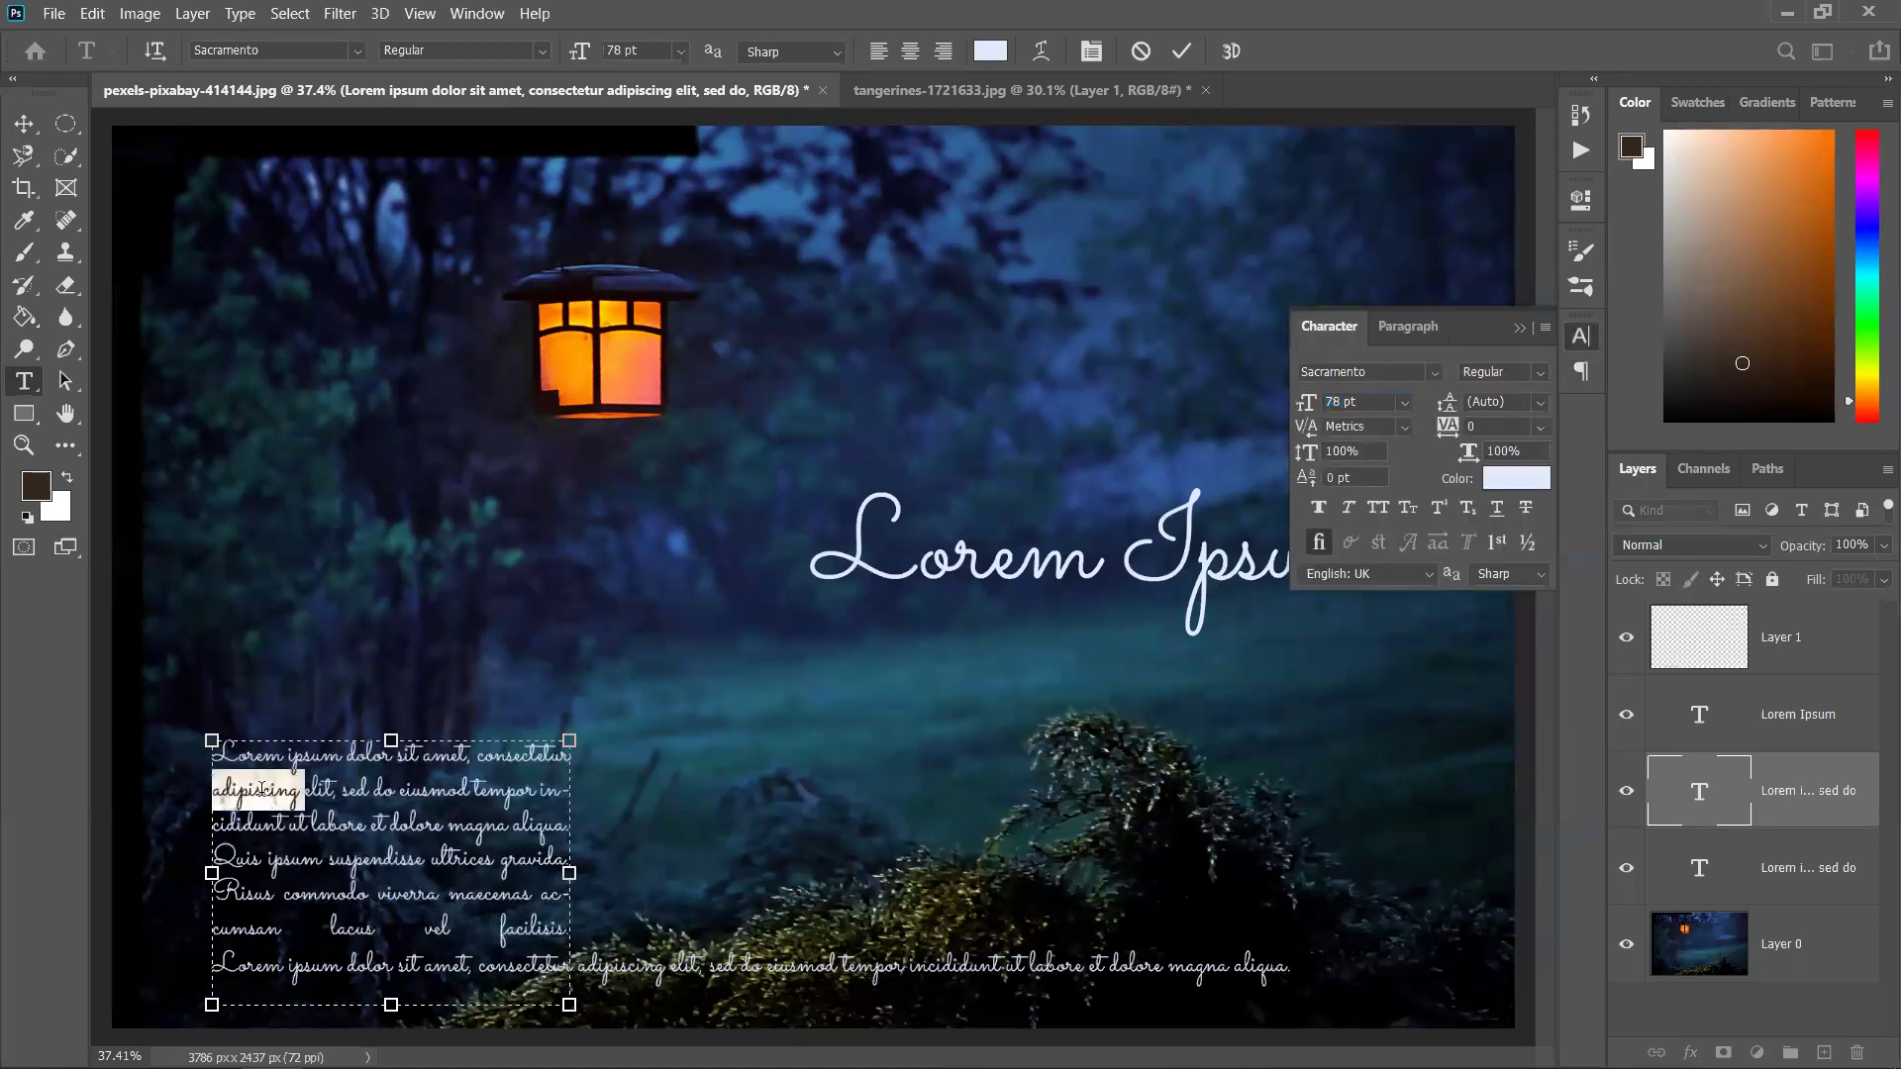
pyautogui.doubleClick(357, 789)
pyautogui.tripleClick(315, 903)
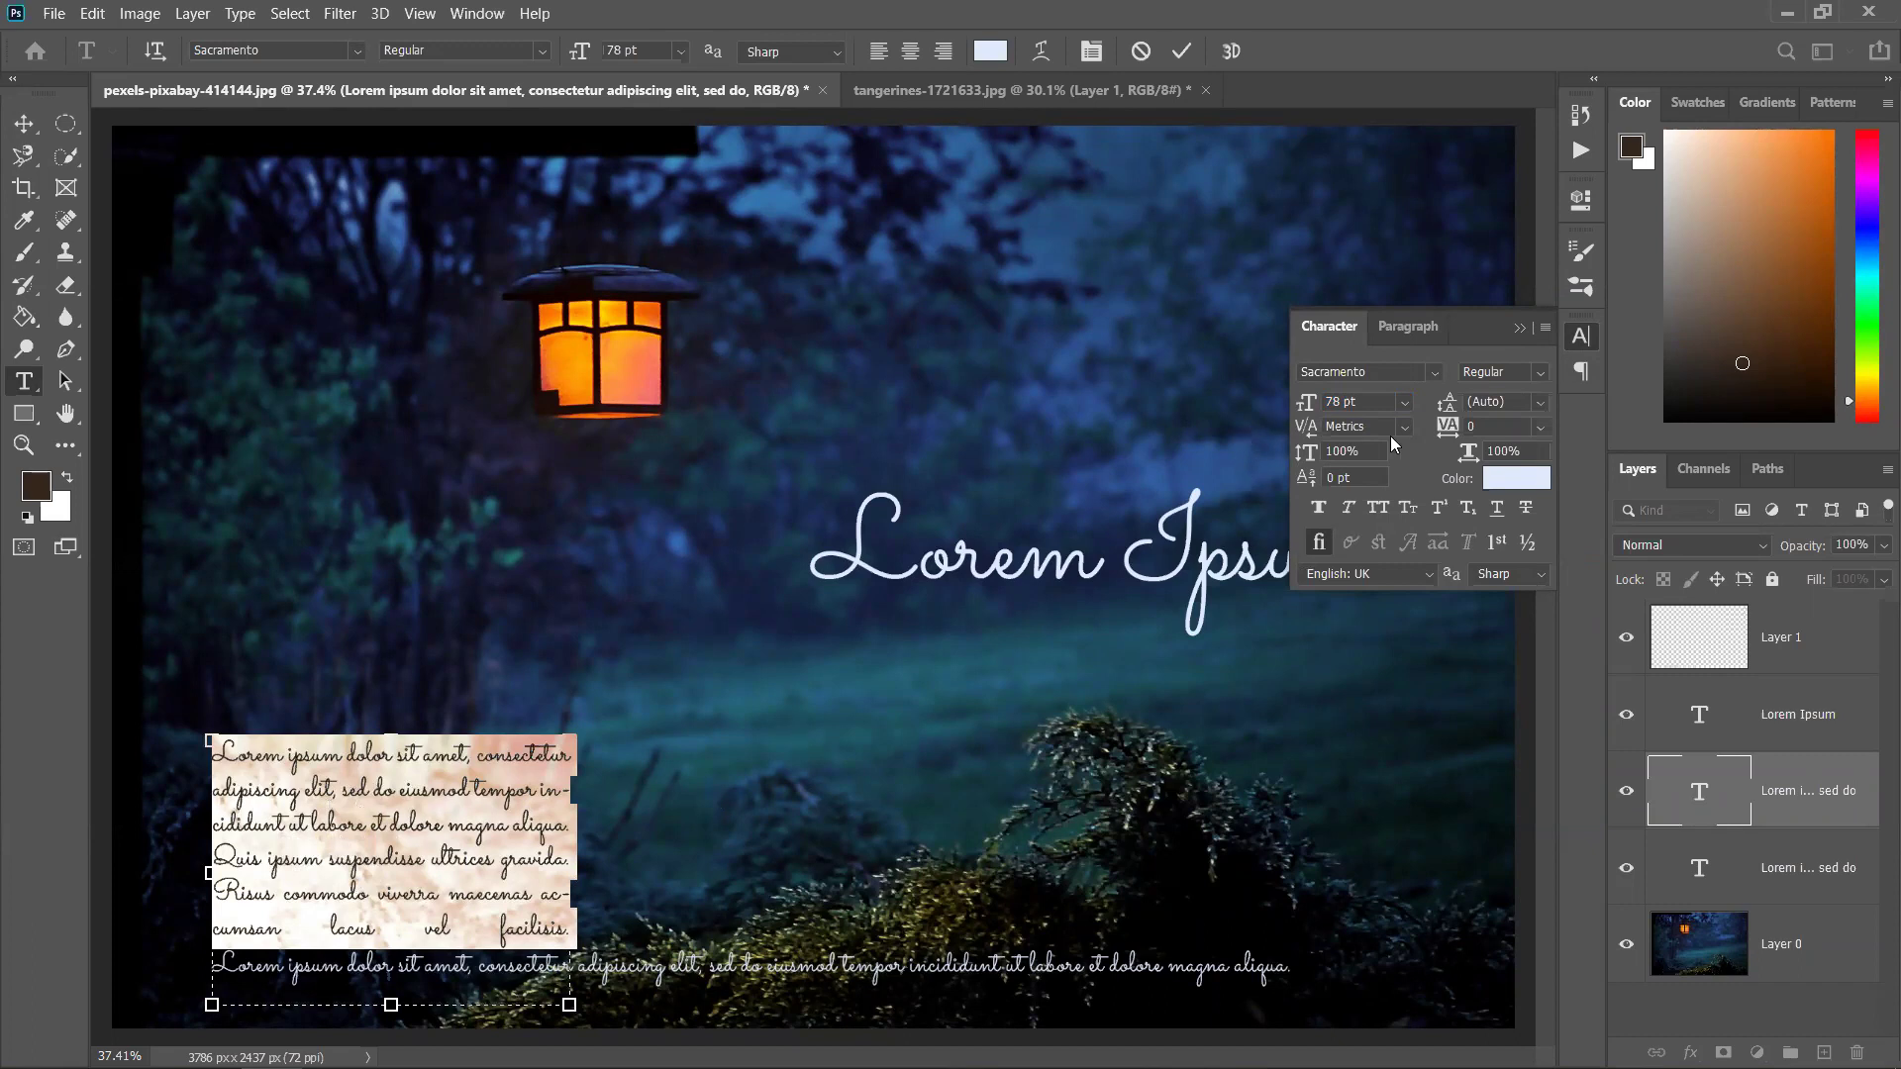
pyautogui.click(1318, 511)
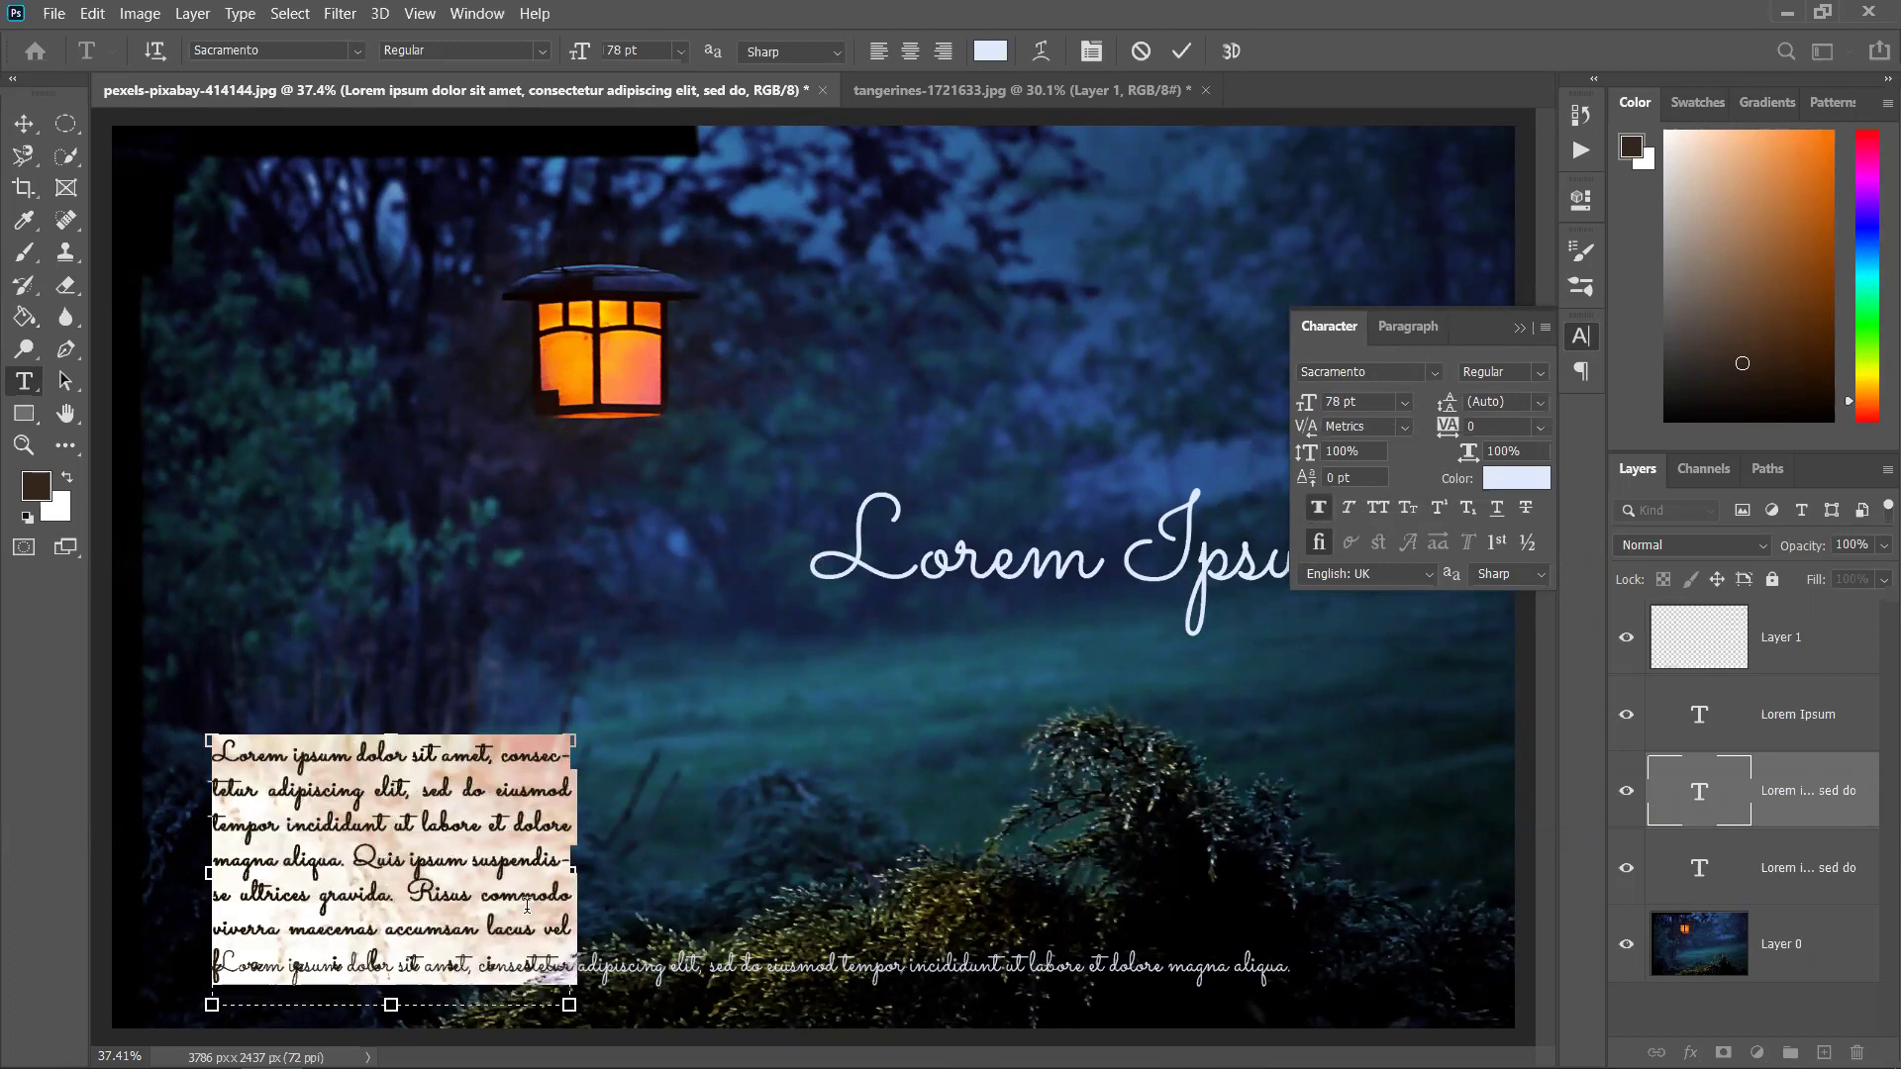
pyautogui.click(1318, 511)
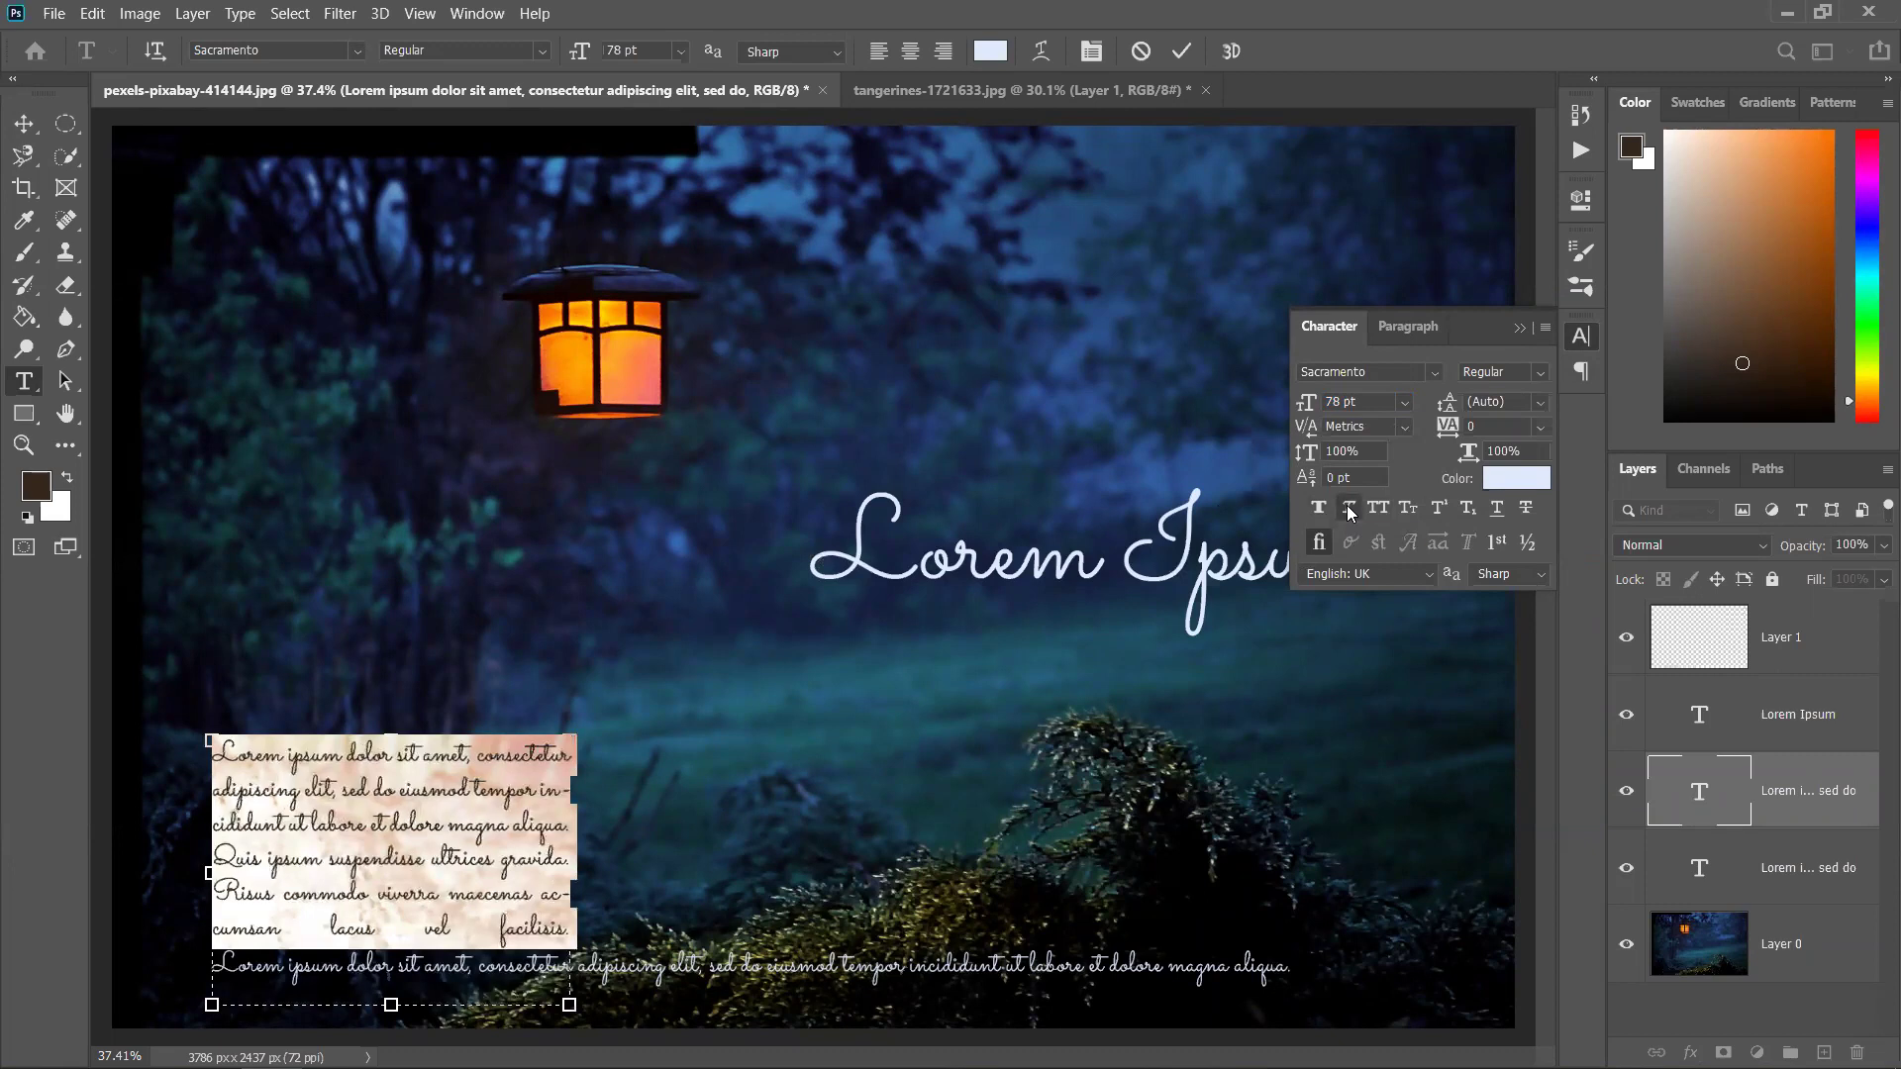
pyautogui.click(1581, 336)
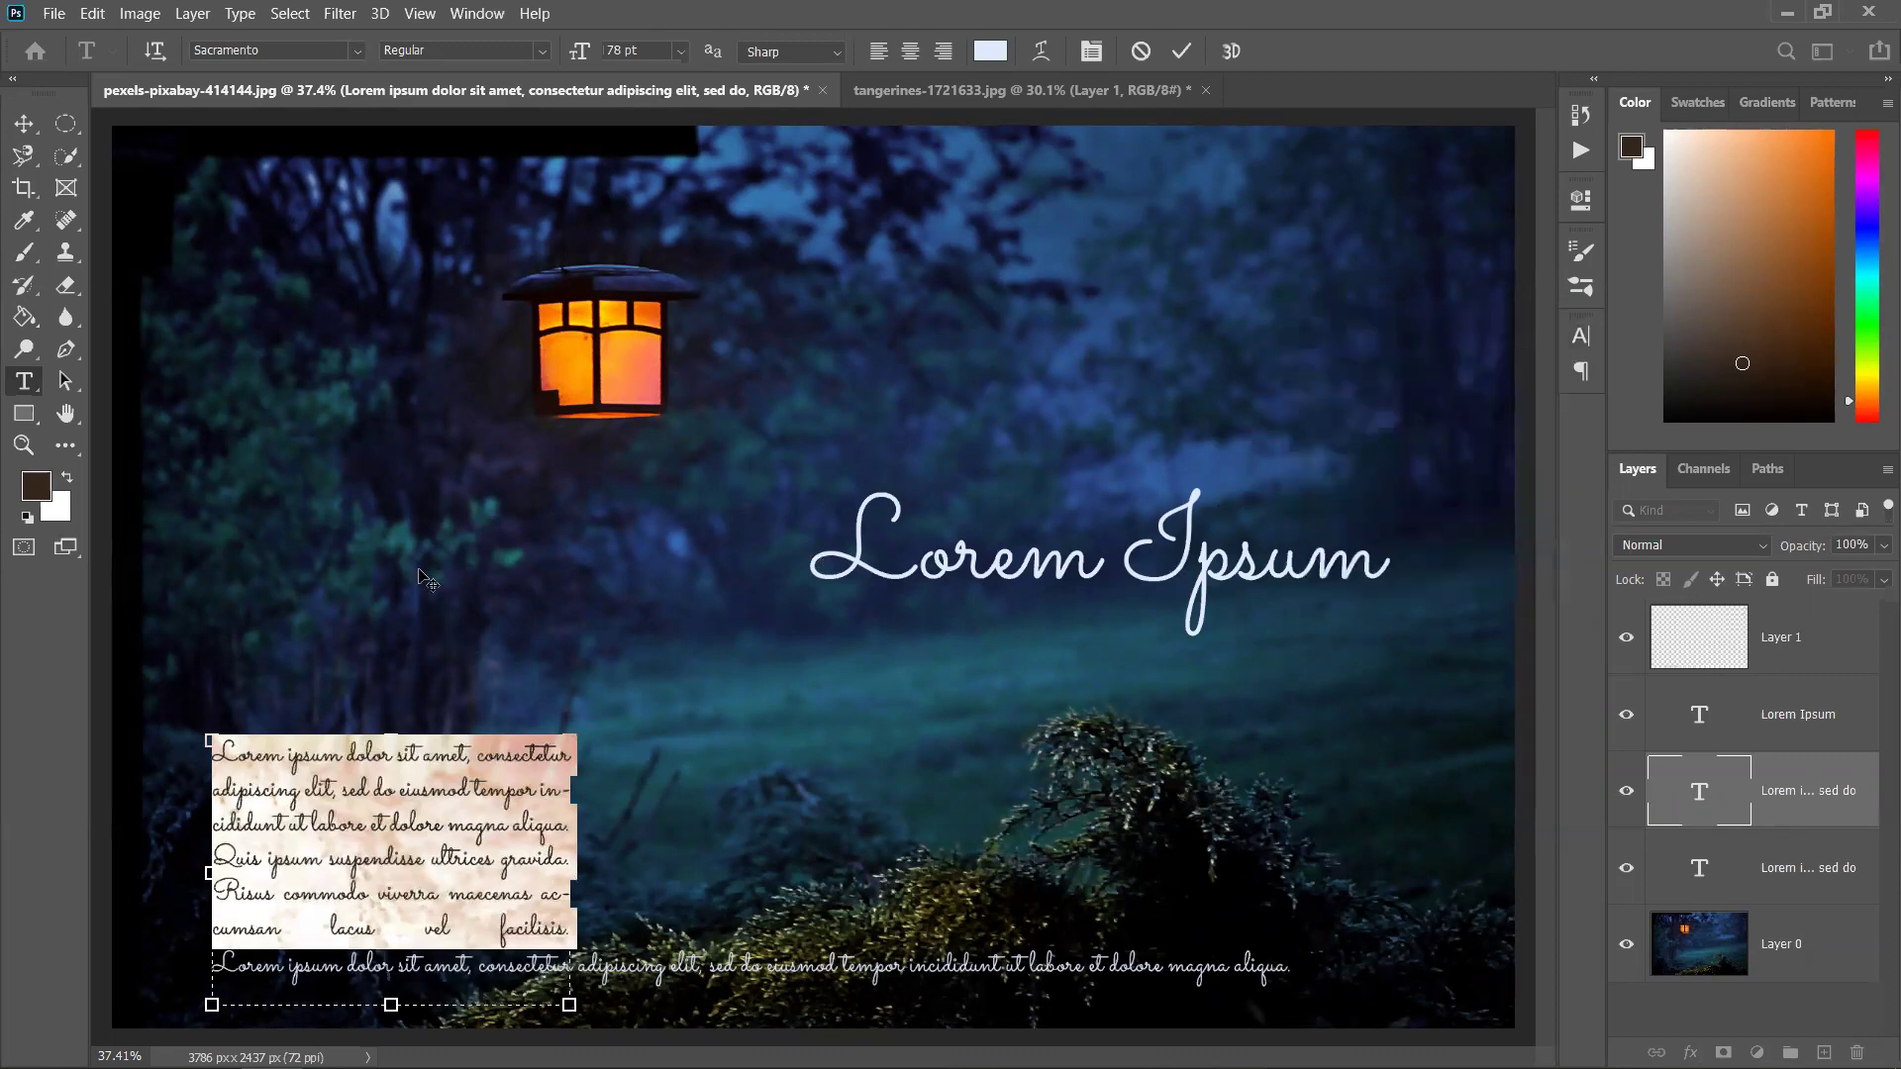
# Move the lower-left paragraph horizontally to the right by about 174 px
pyautogui.click(24, 122)
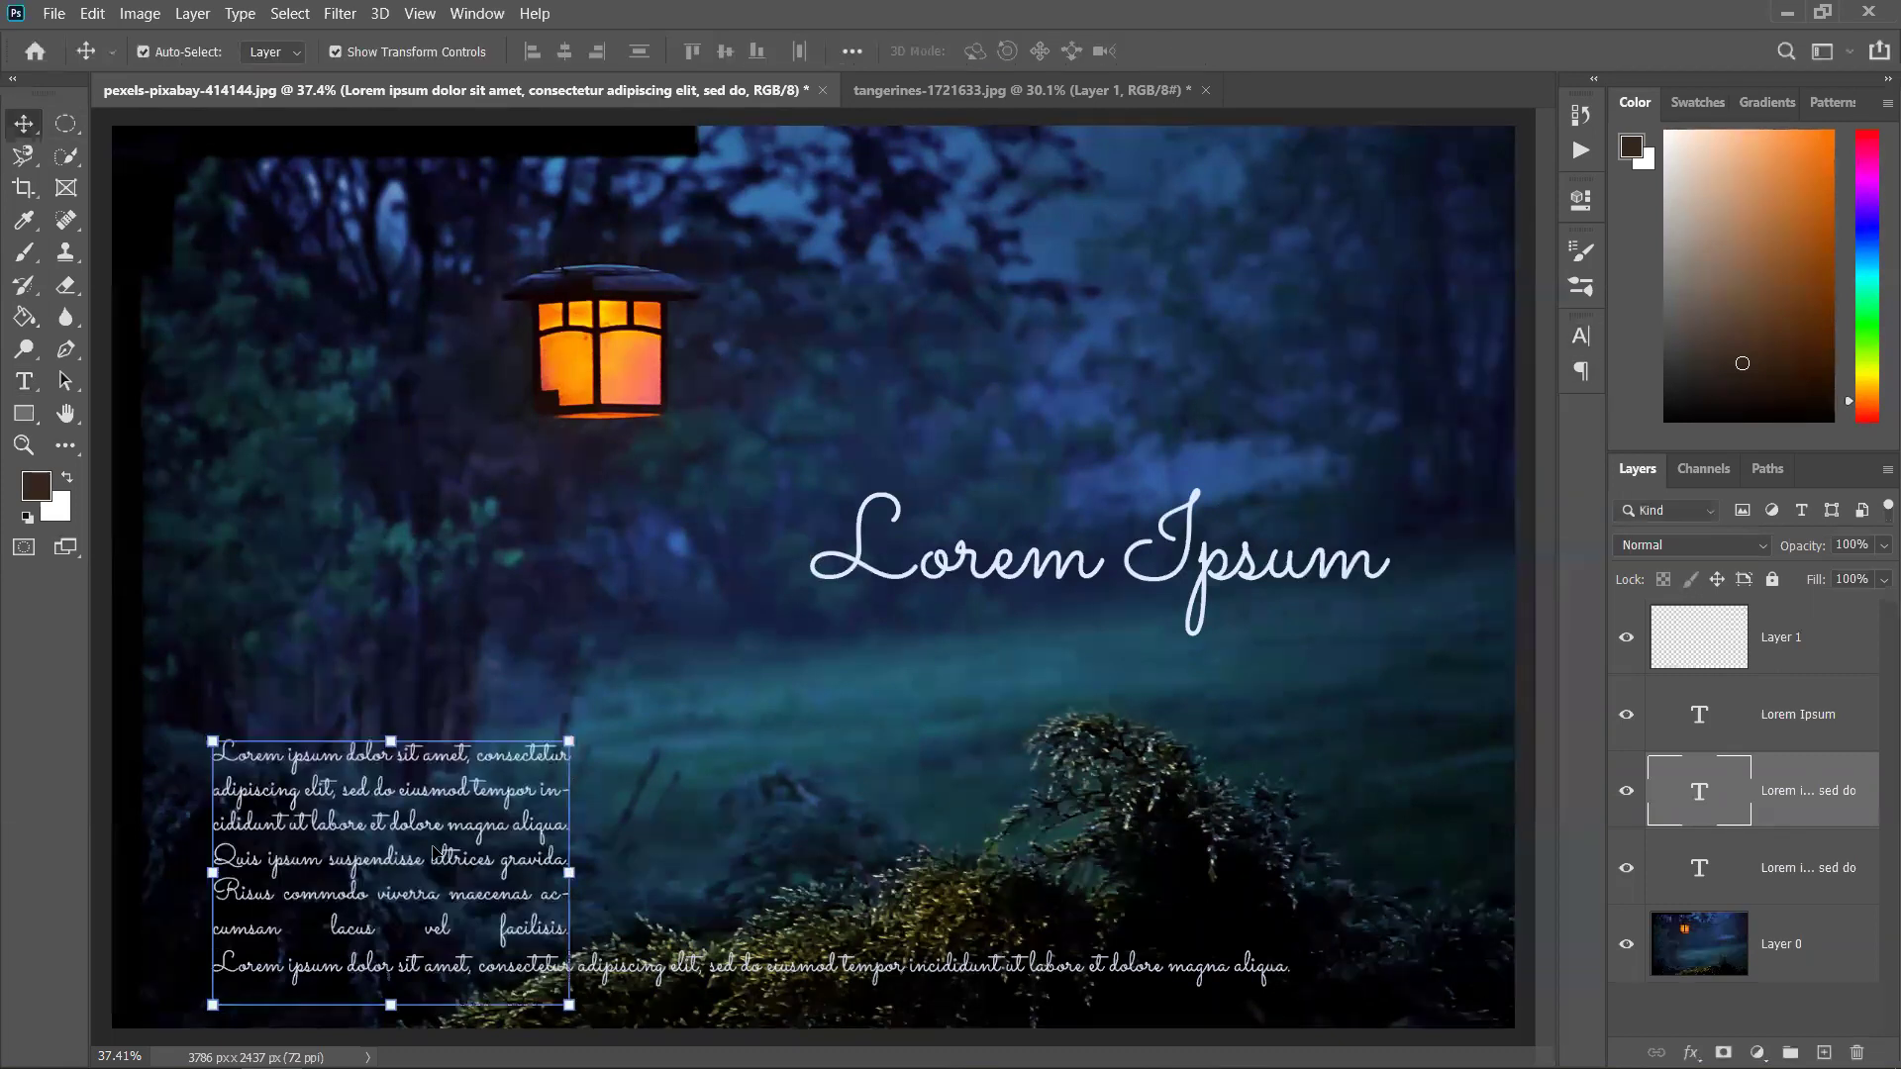
pyautogui.moveTo(445, 831); pyautogui.dragTo(512, 833)
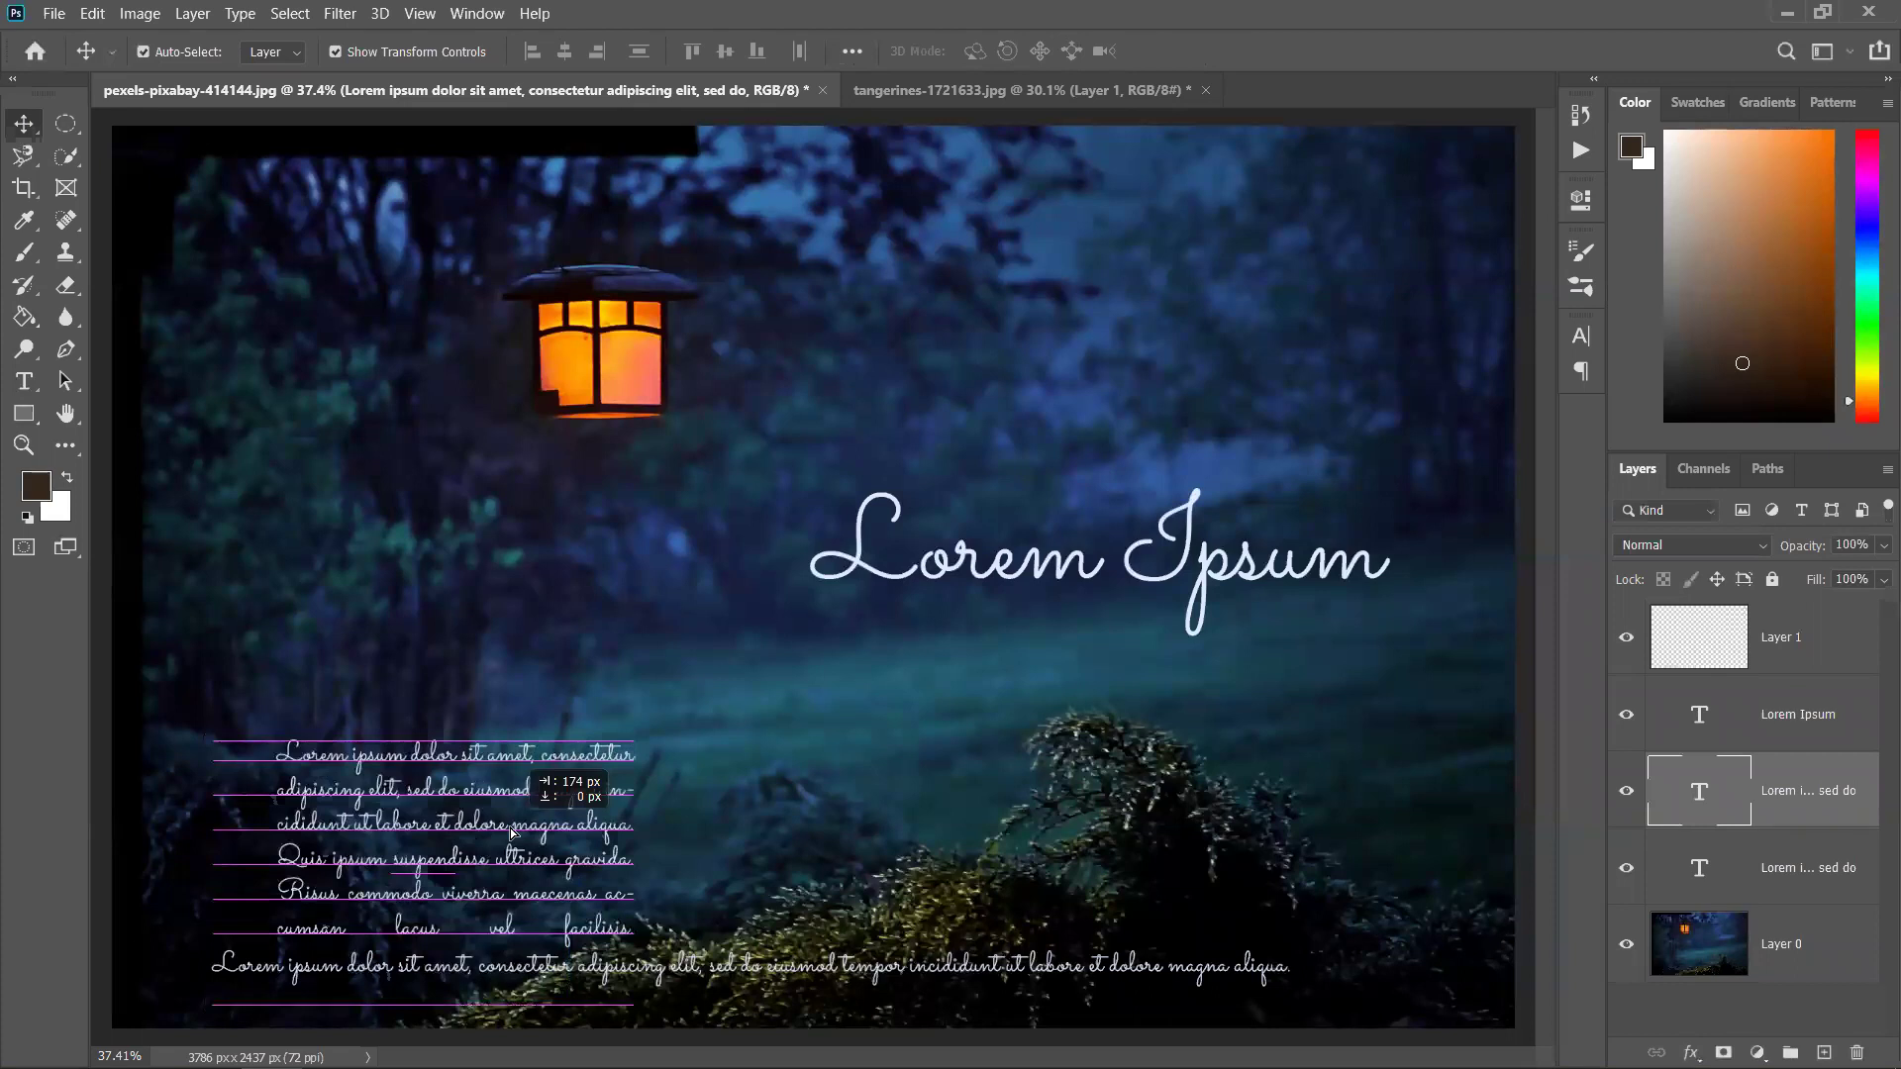
# Move the paragraph block so its left edge aligns with the text line below it, and shift the Lorem Ipsum title slightly down and right
pyautogui.moveTo(512, 832); pyautogui.dragTo(502, 871)
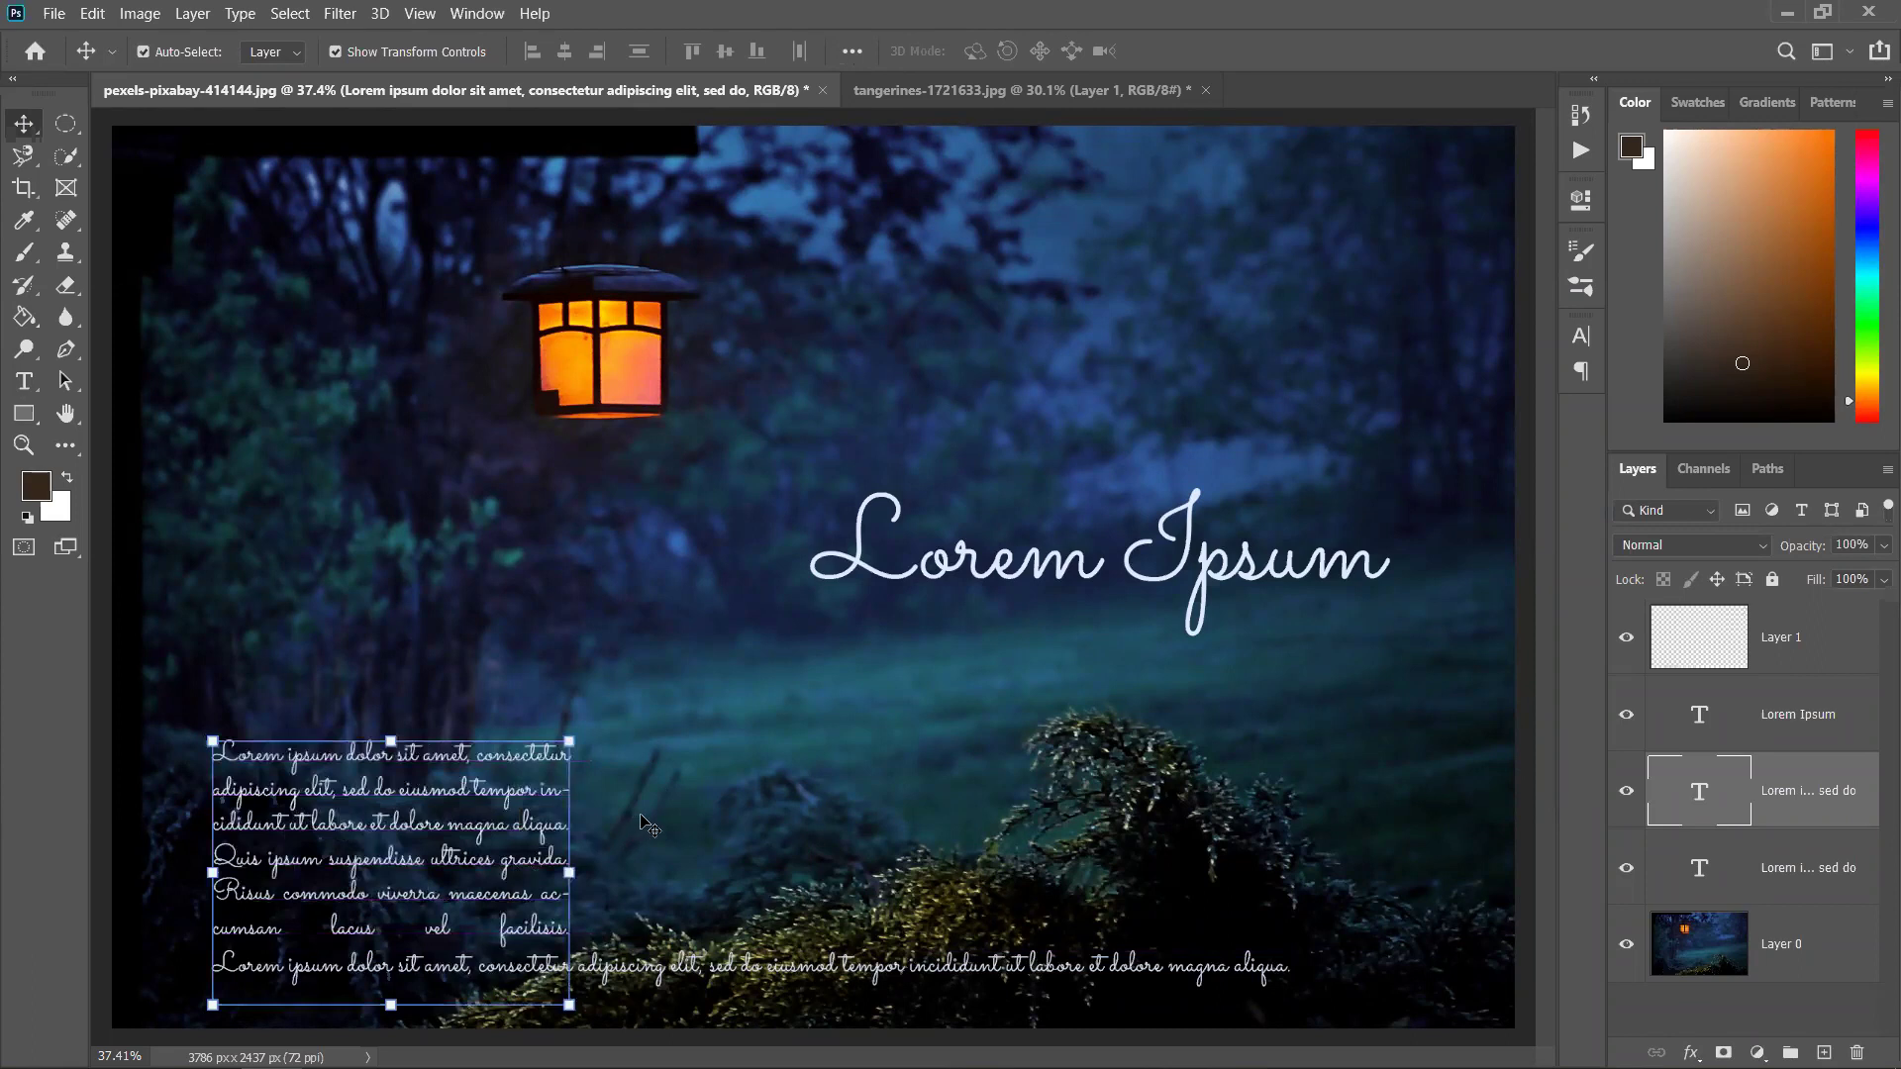
pyautogui.moveTo(423, 897); pyautogui.dragTo(397, 862)
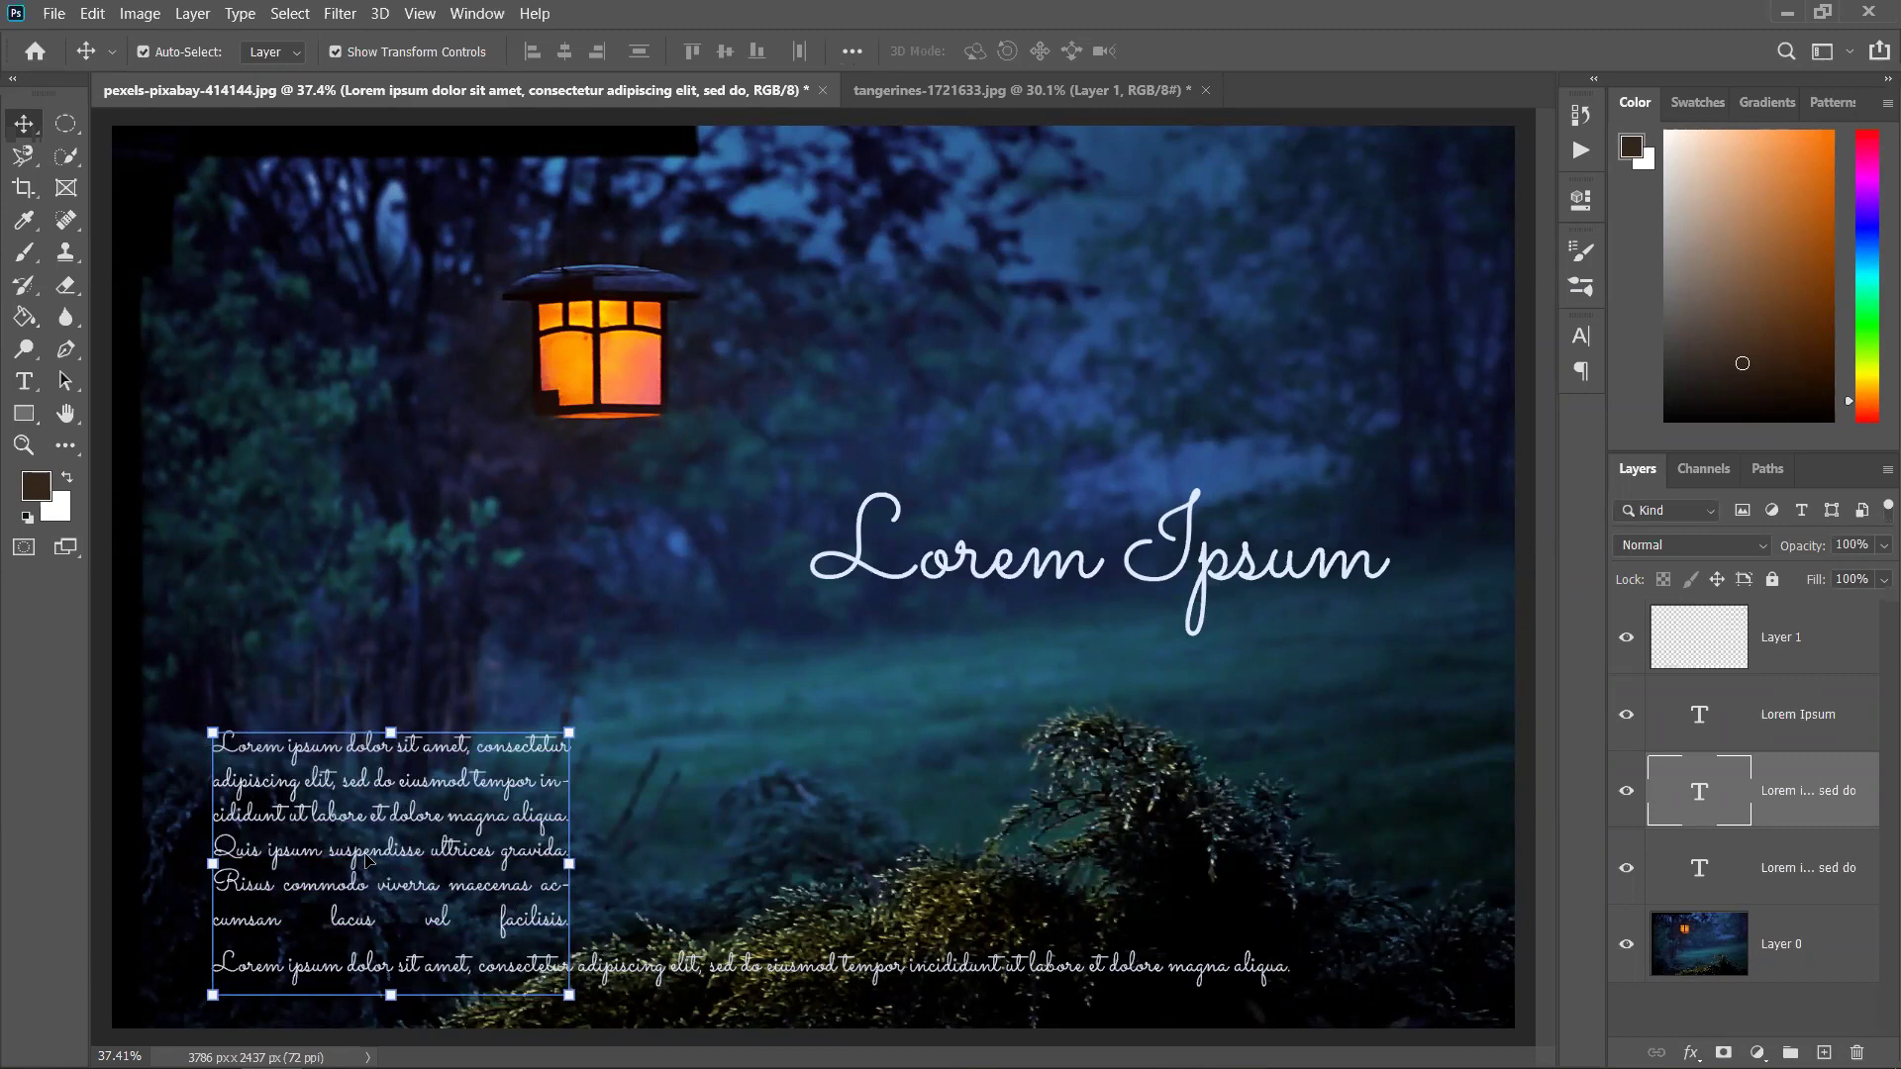
pyautogui.moveTo(376, 859); pyautogui.dragTo(1156, 857)
pyautogui.moveTo(1303, 857); pyautogui.dragTo(328, 835)
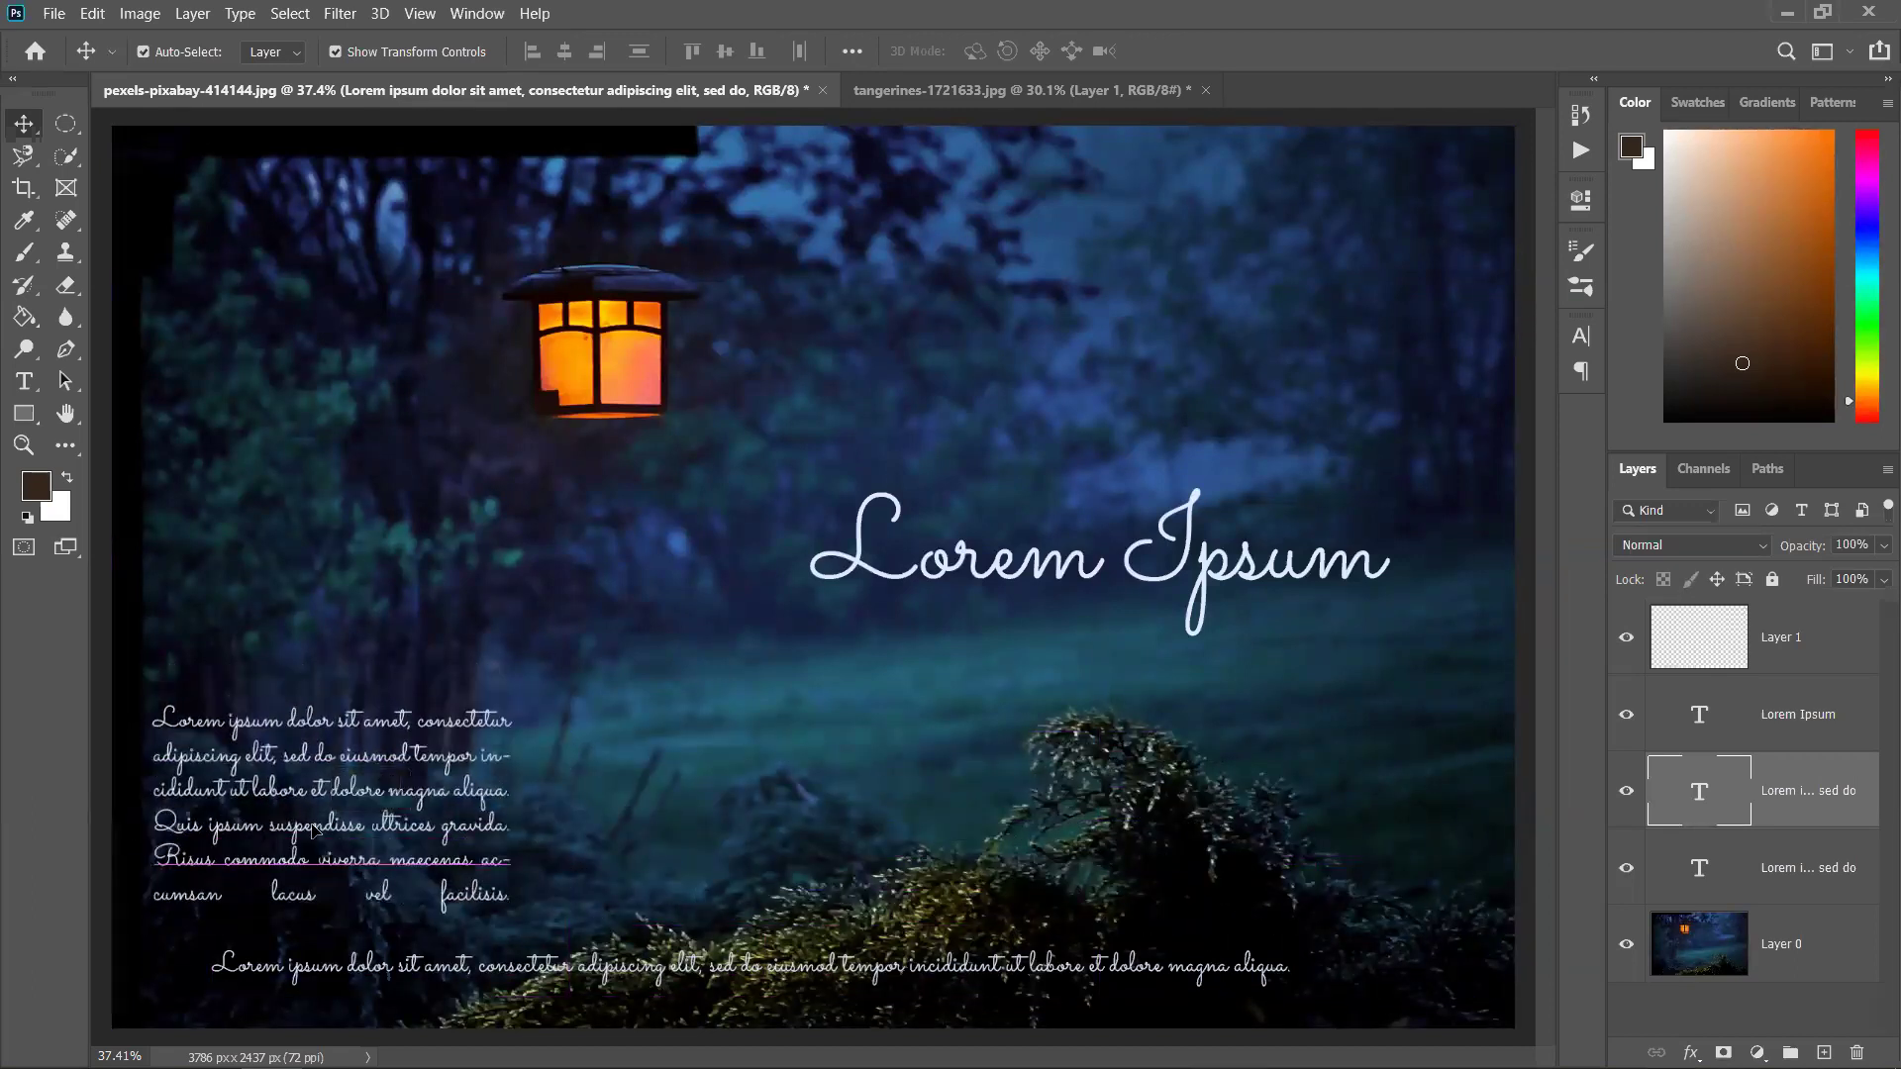
pyautogui.click(204, 897)
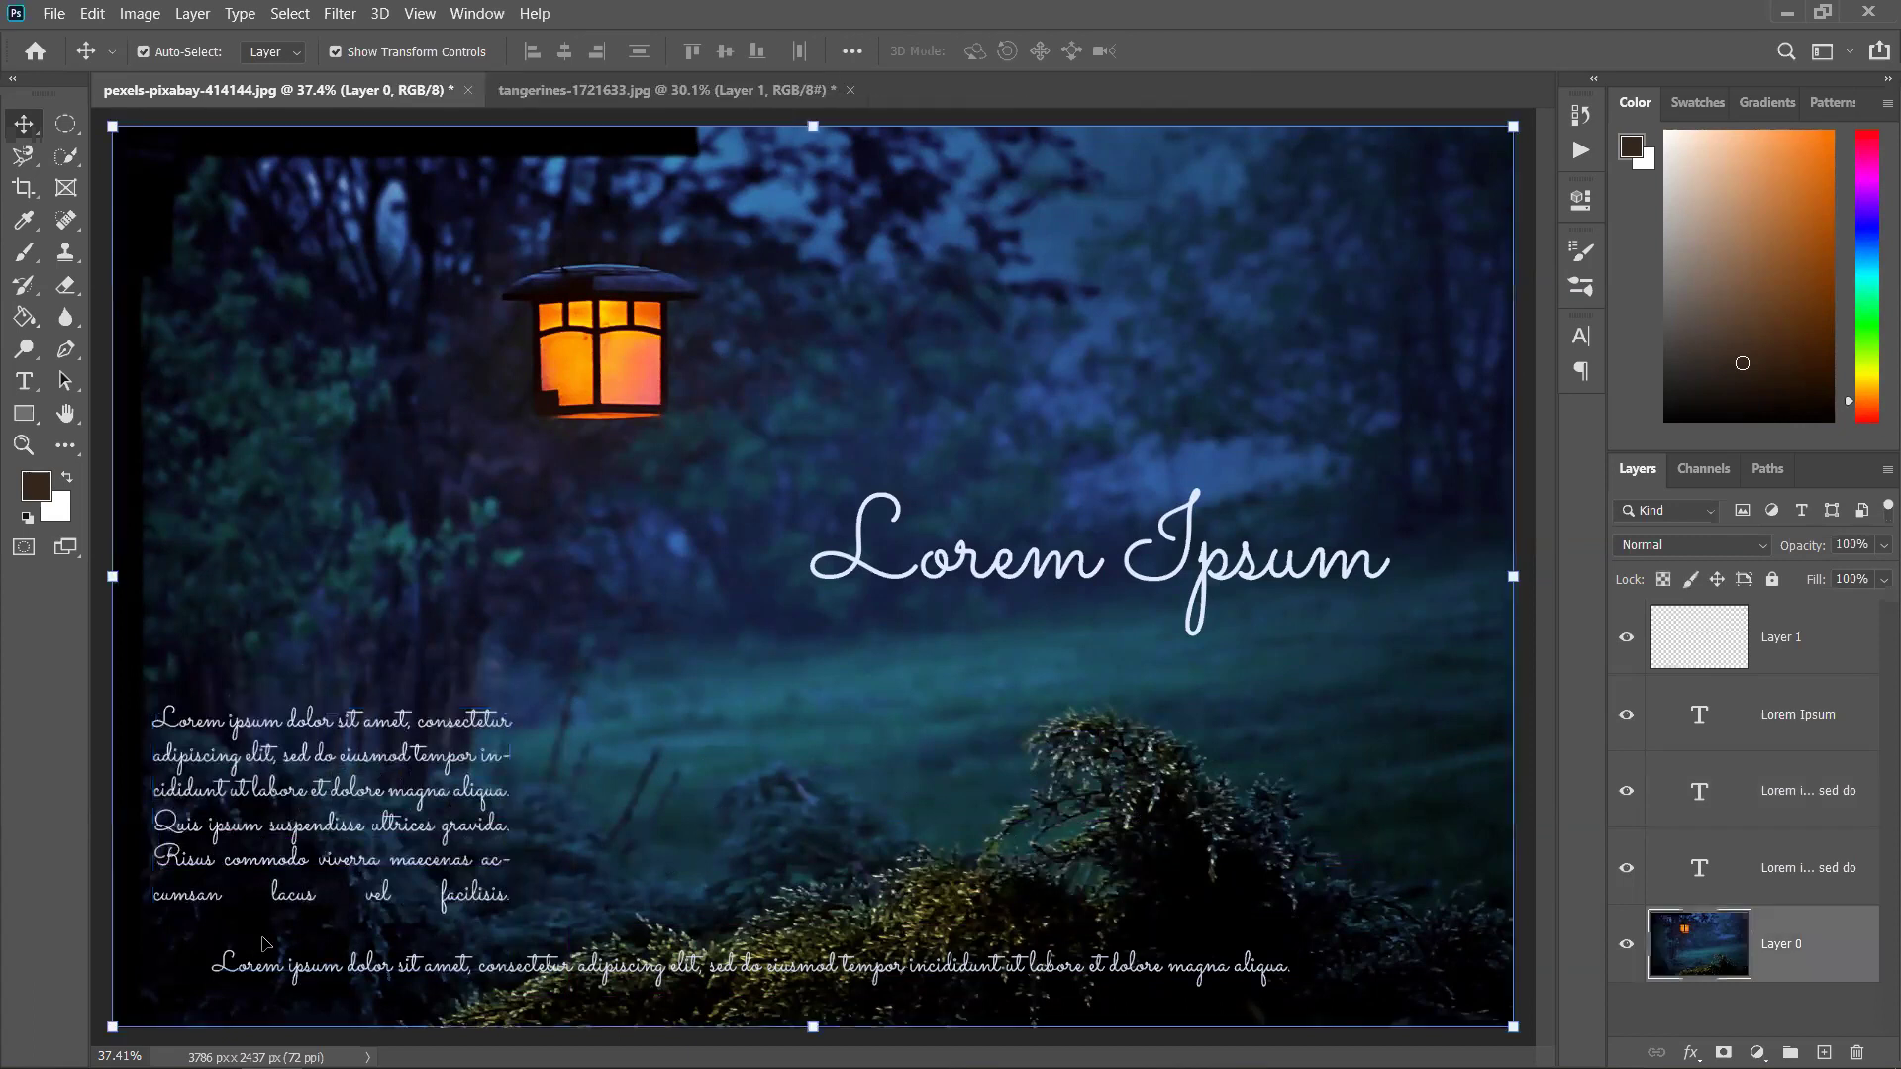
pyautogui.moveTo(287, 804); pyautogui.dragTo(340, 825)
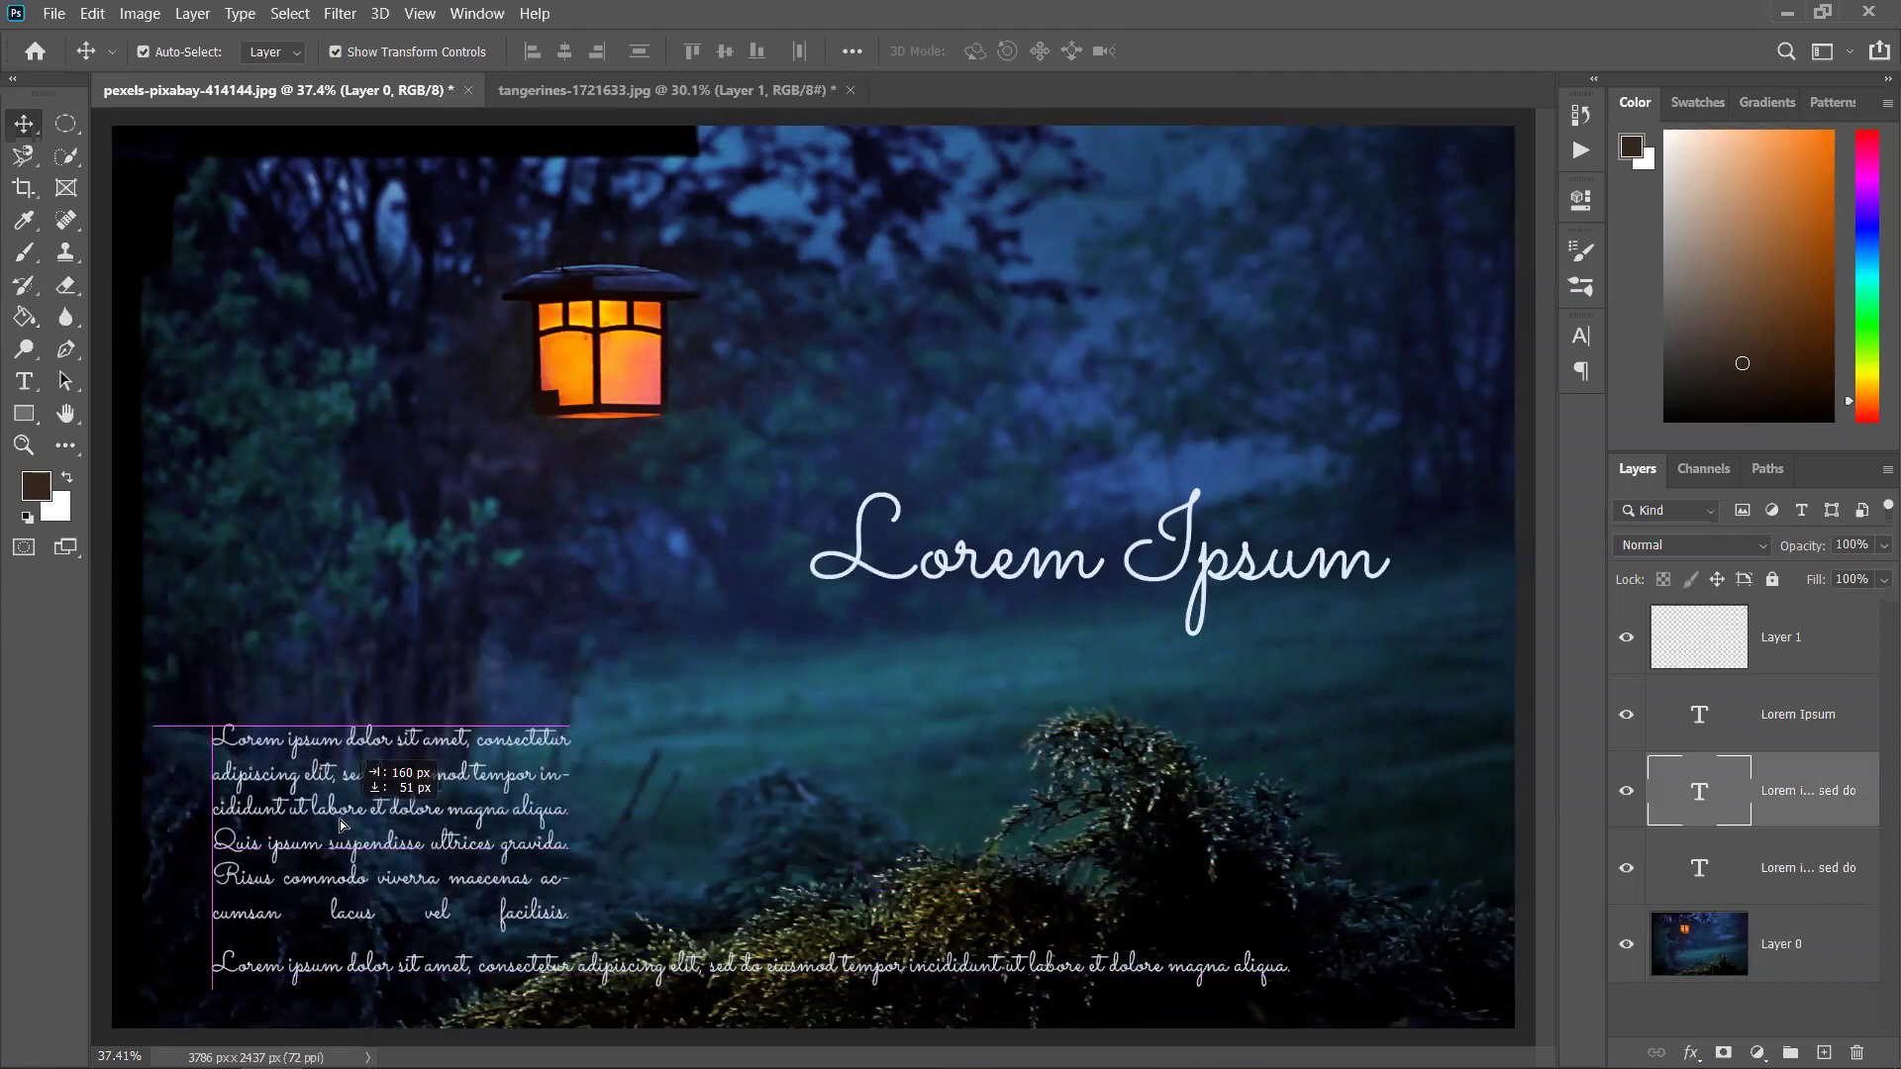
pyautogui.moveTo(341, 825); pyautogui.dragTo(341, 825)
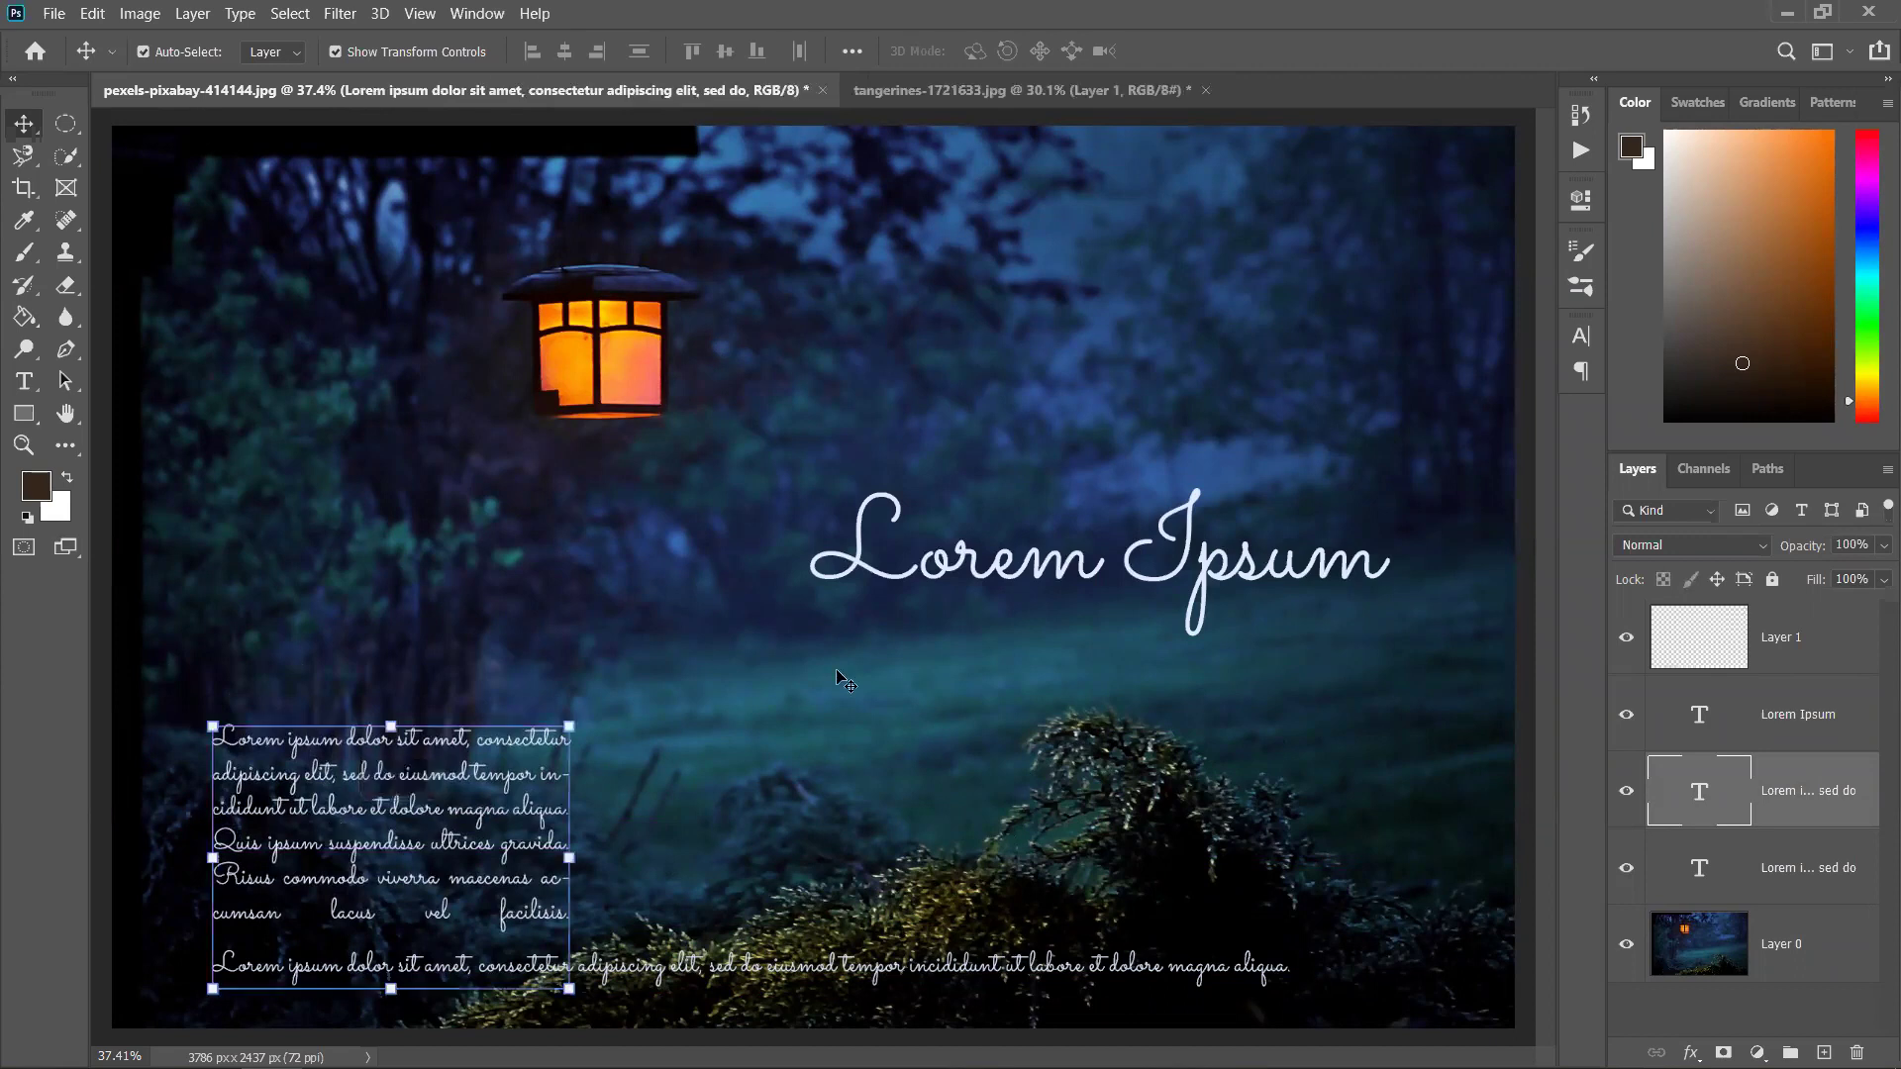
pyautogui.moveTo(953, 580)
pyautogui.mouseDown()
pyautogui.moveTo(340, 590)
pyautogui.moveTo(974, 580)
pyautogui.moveTo(173, 578)
pyautogui.moveTo(961, 582)
pyautogui.mouseUp()
pyautogui.click(767, 723)
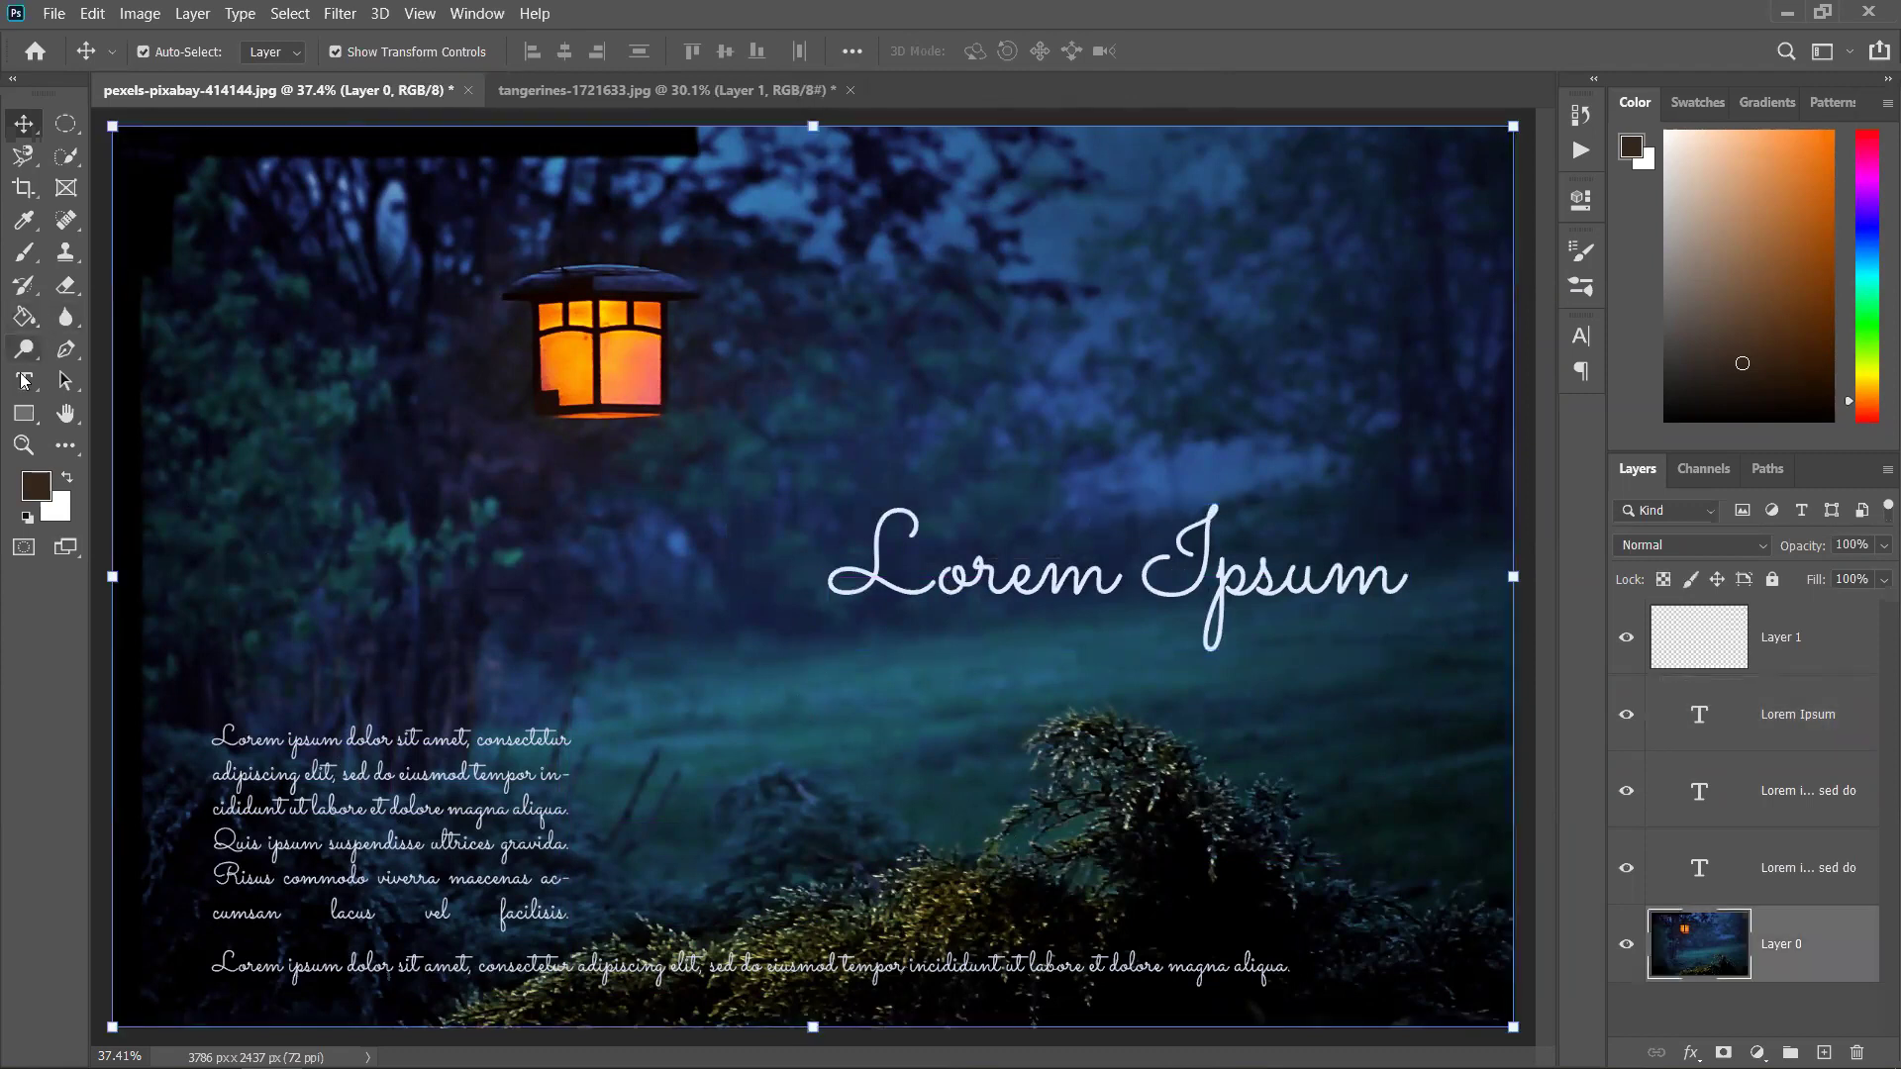
# Draw two 10 px horizontal lines above the title with the Line tool, one about 1302 px long, and move that one below the other
pyautogui.click(20, 415)
pyautogui.rightClick(20, 416)
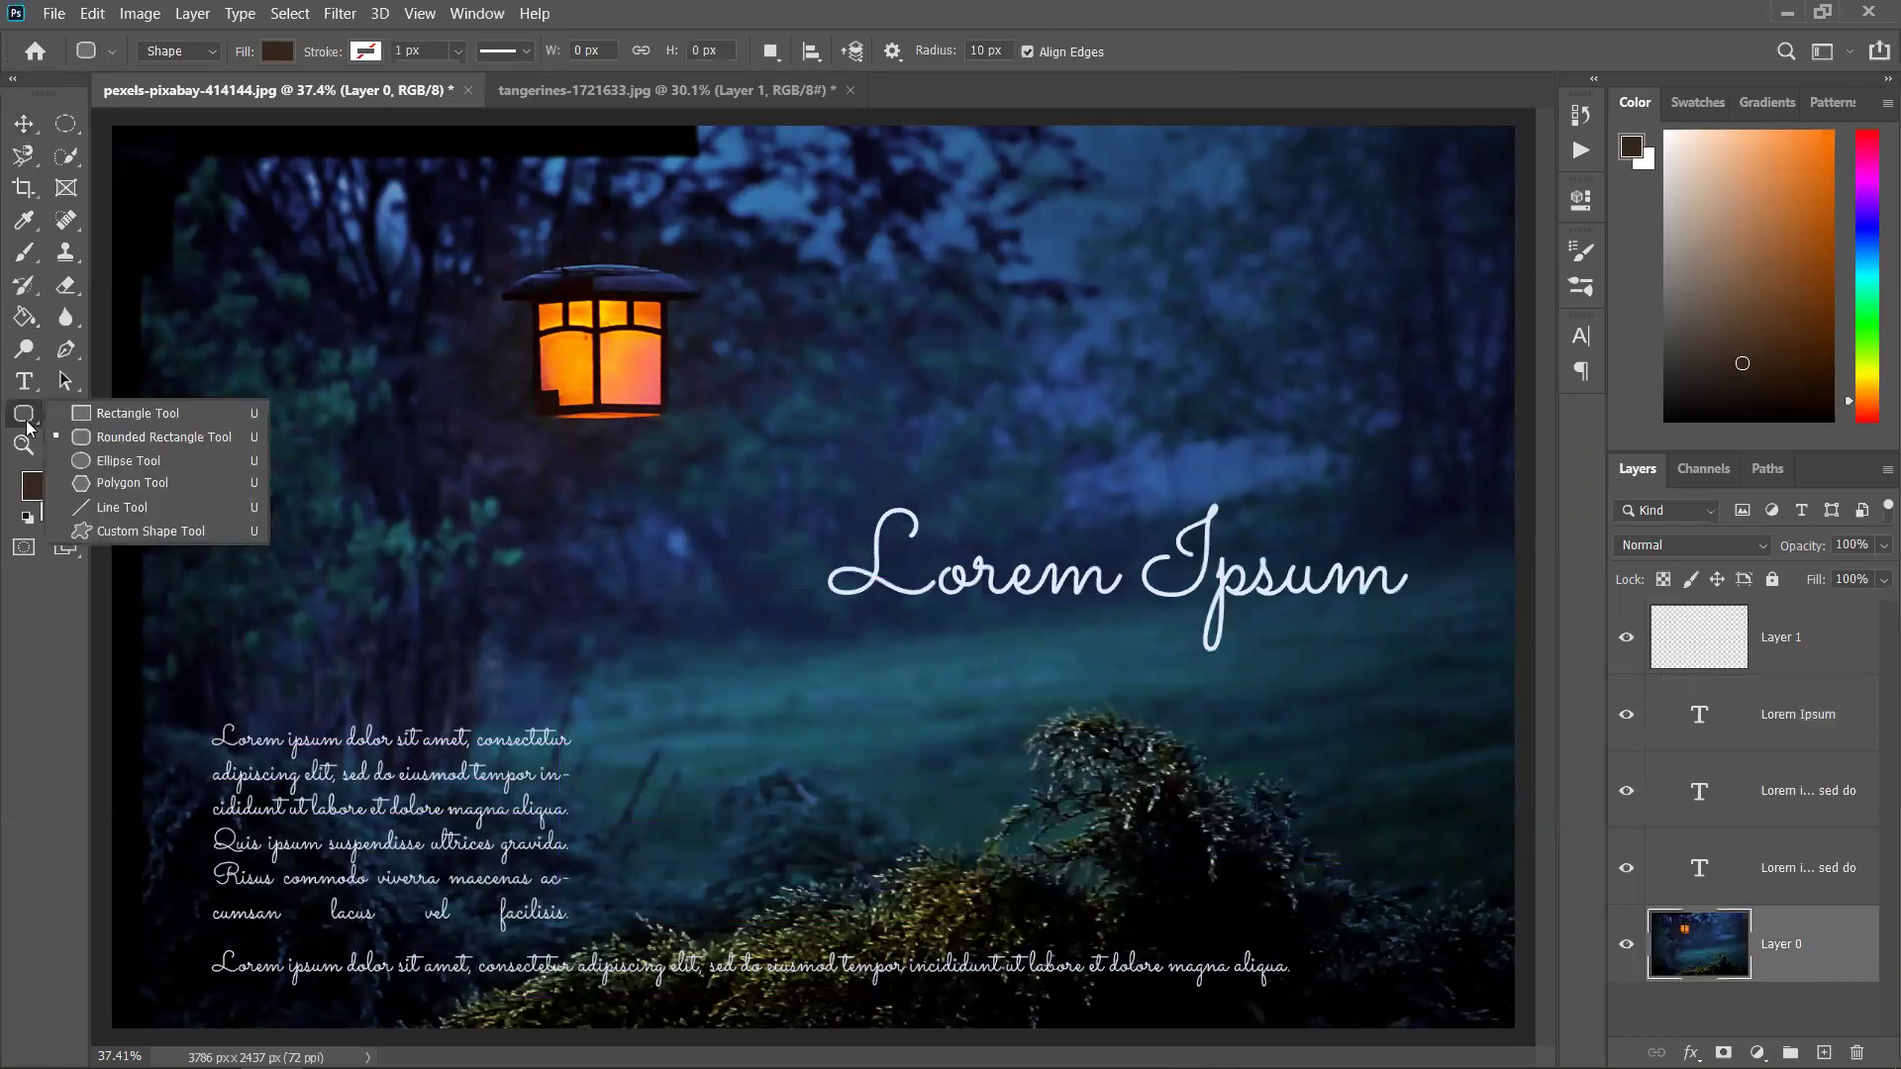
pyautogui.click(122, 507)
pyautogui.moveTo(769, 362); pyautogui.dragTo(1372, 386)
pyautogui.moveTo(894, 253); pyautogui.dragTo(1035, 707)
pyautogui.moveTo(786, 694); pyautogui.dragTo(1373, 380)
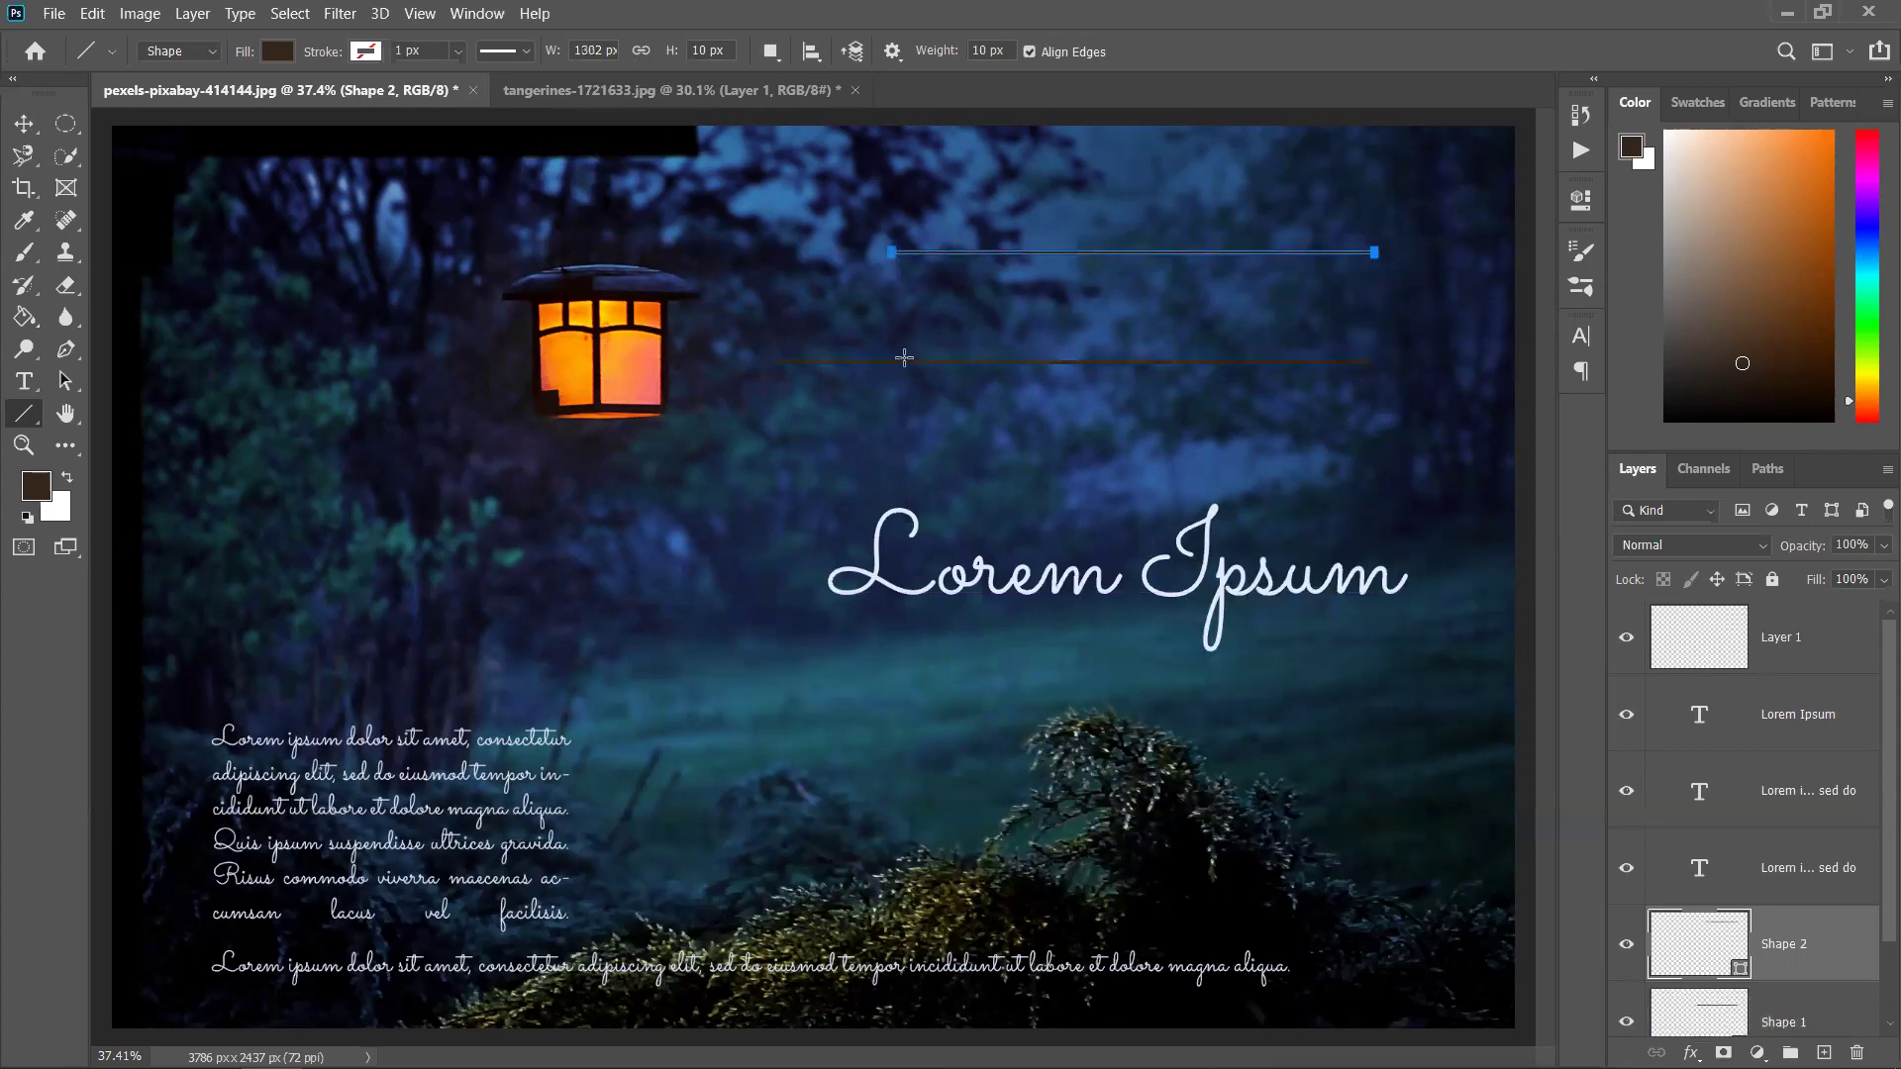
pyautogui.click(23, 124)
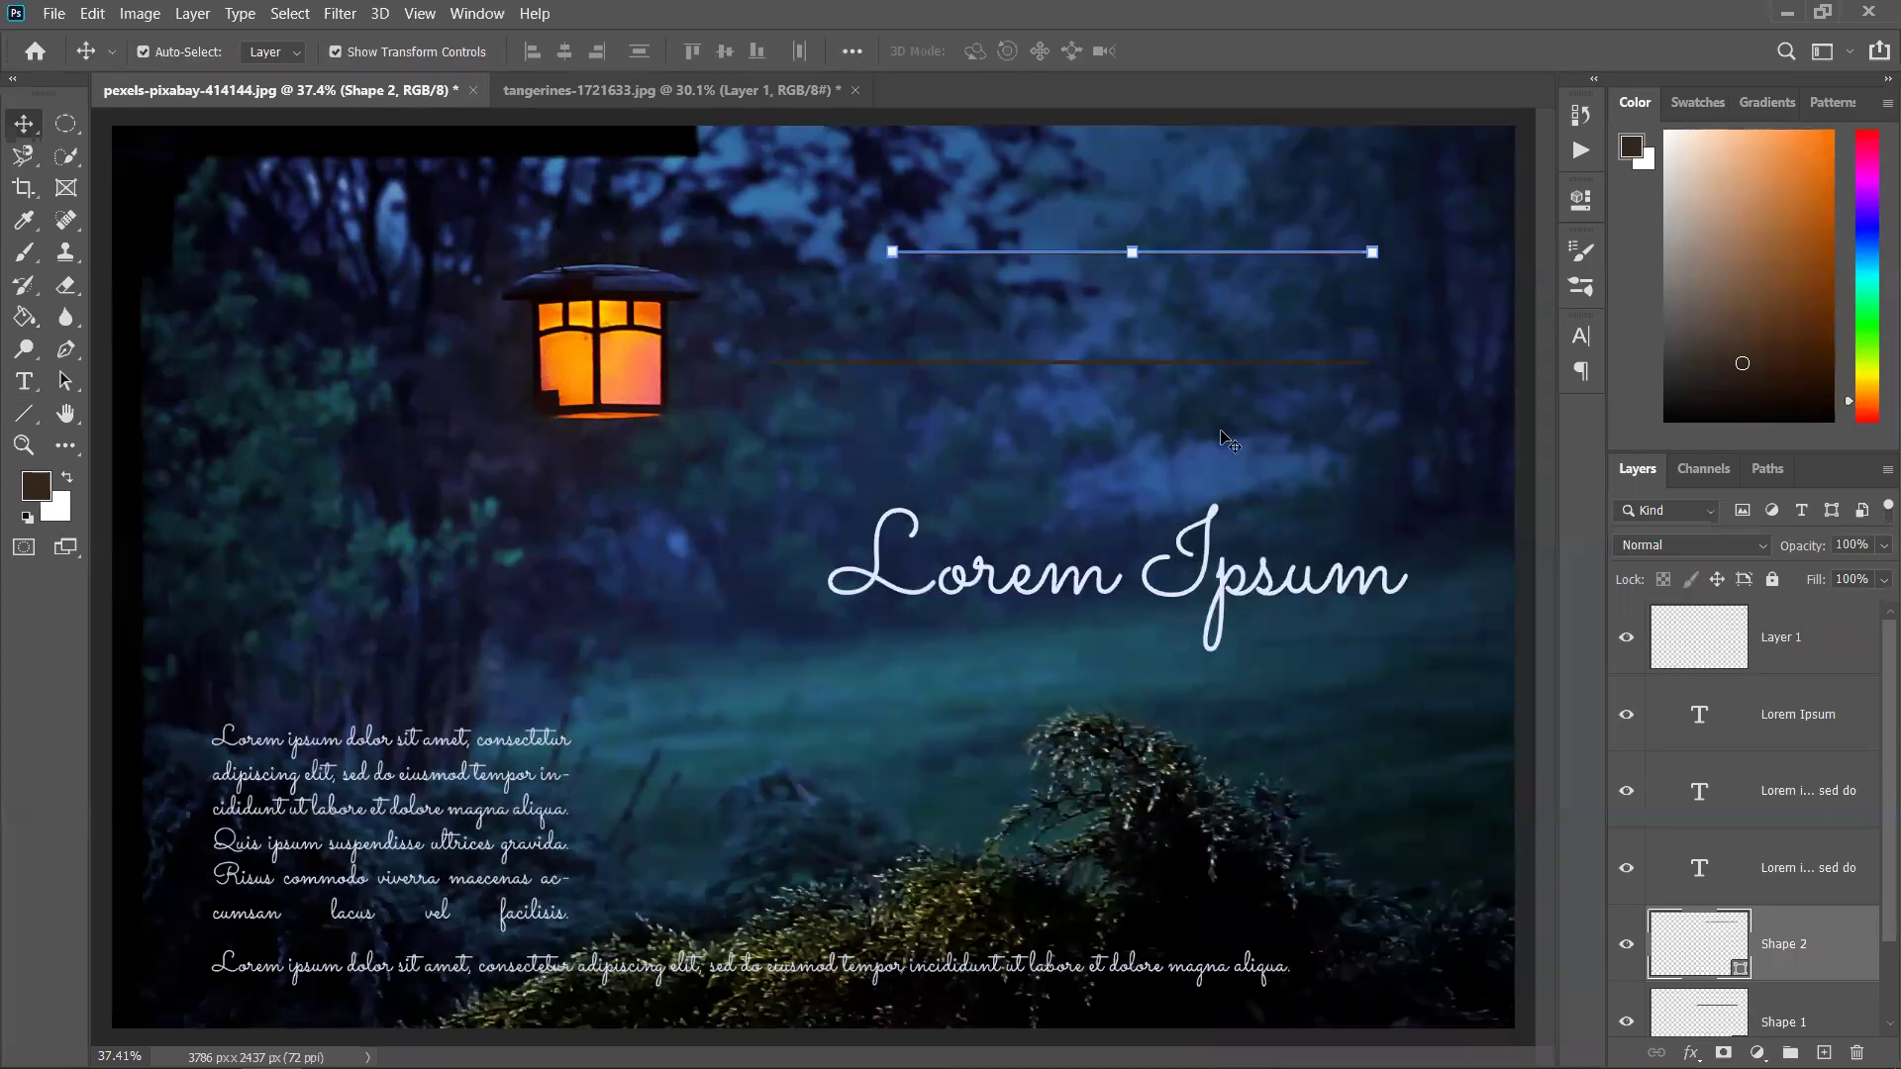
pyautogui.moveTo(1041, 256); pyautogui.dragTo(998, 436)
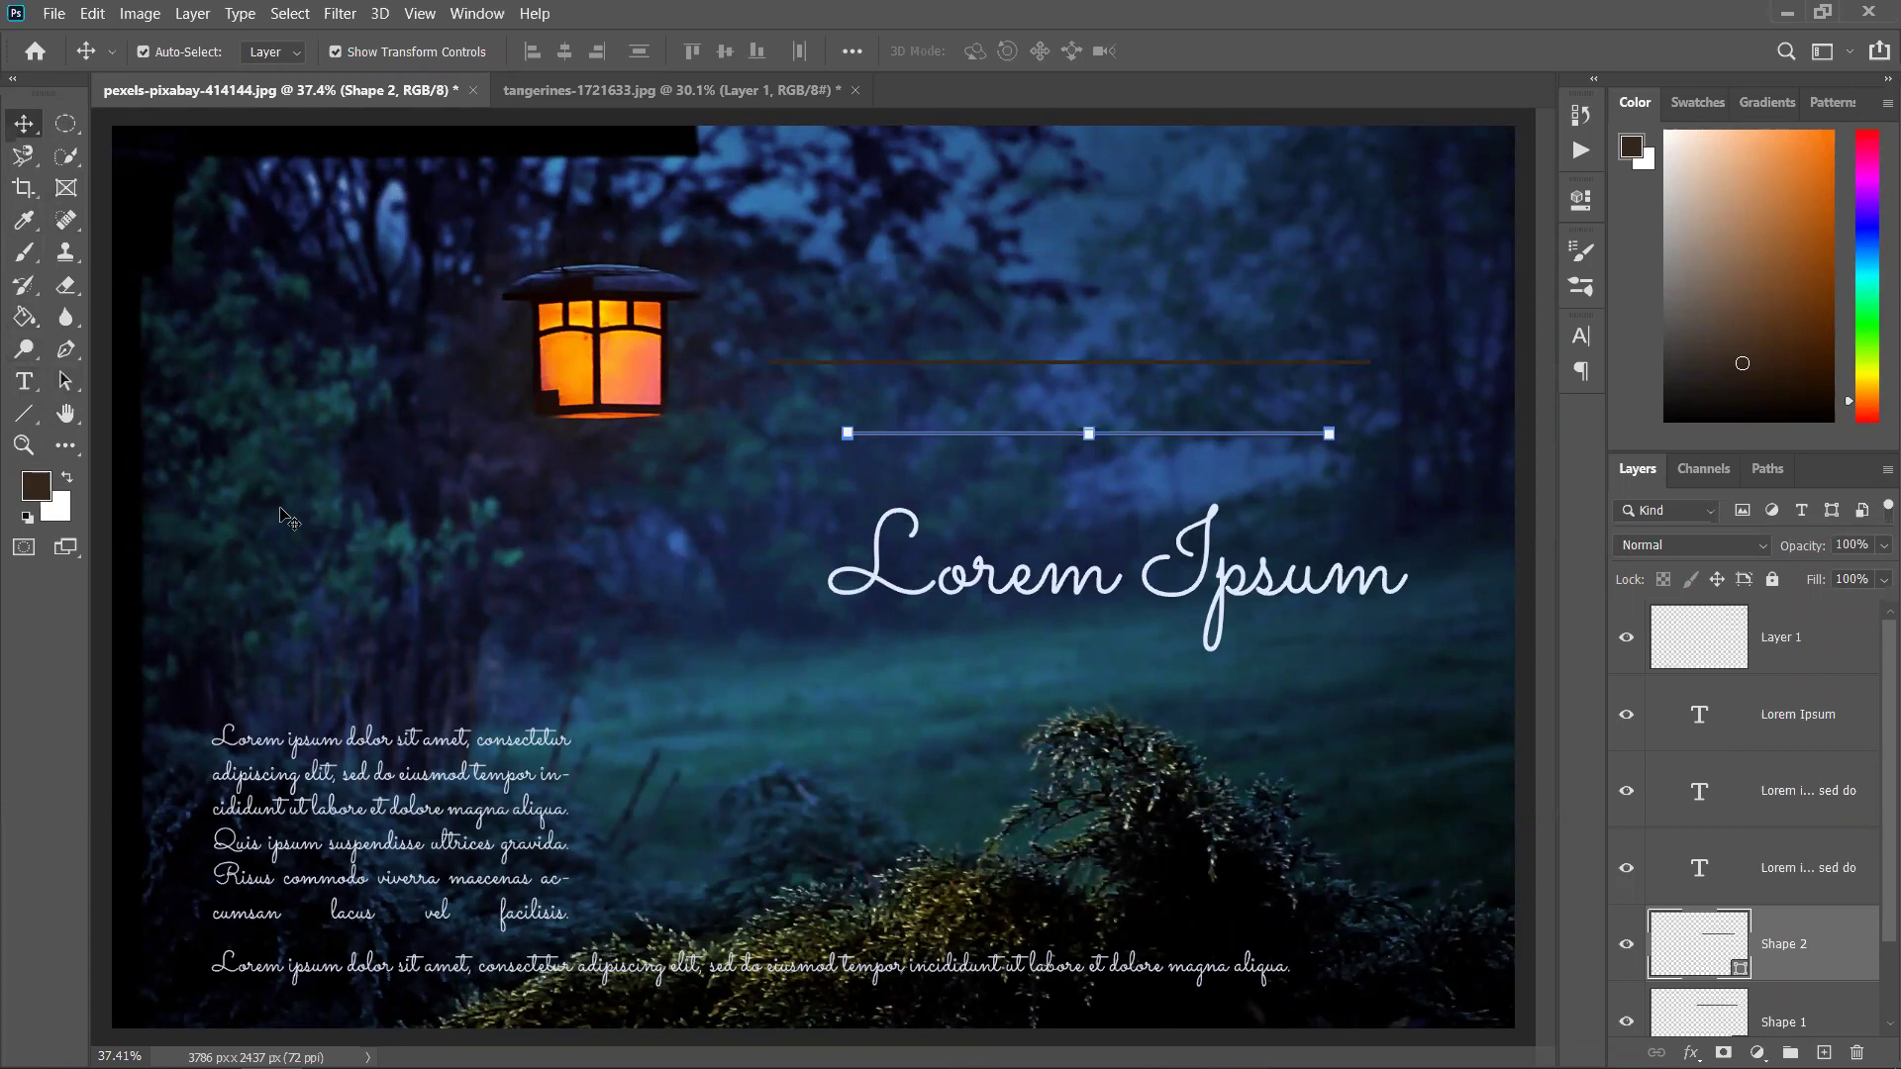
# Delete both line shapes, the three text layers and the empty layer, keeping only the photo layer
pyautogui.hotkey('alt', '[')
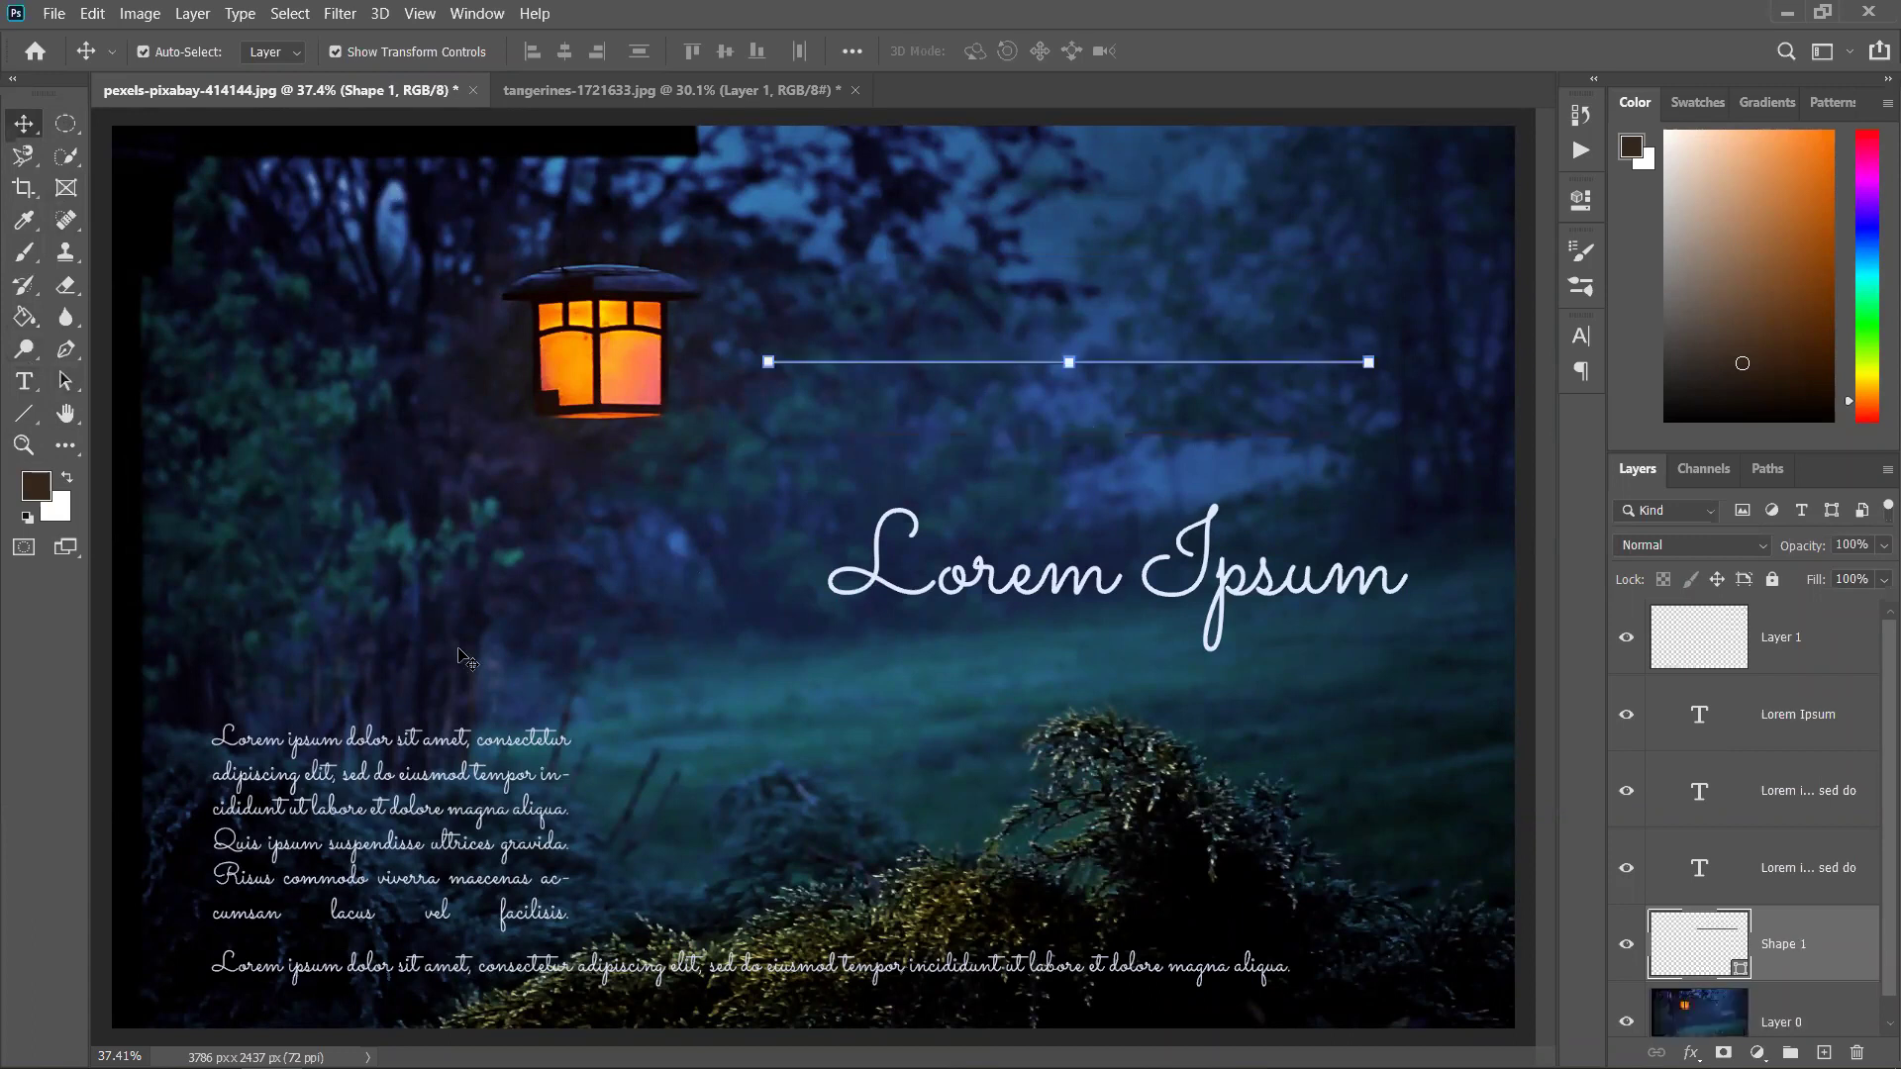
pyautogui.press('Delete')
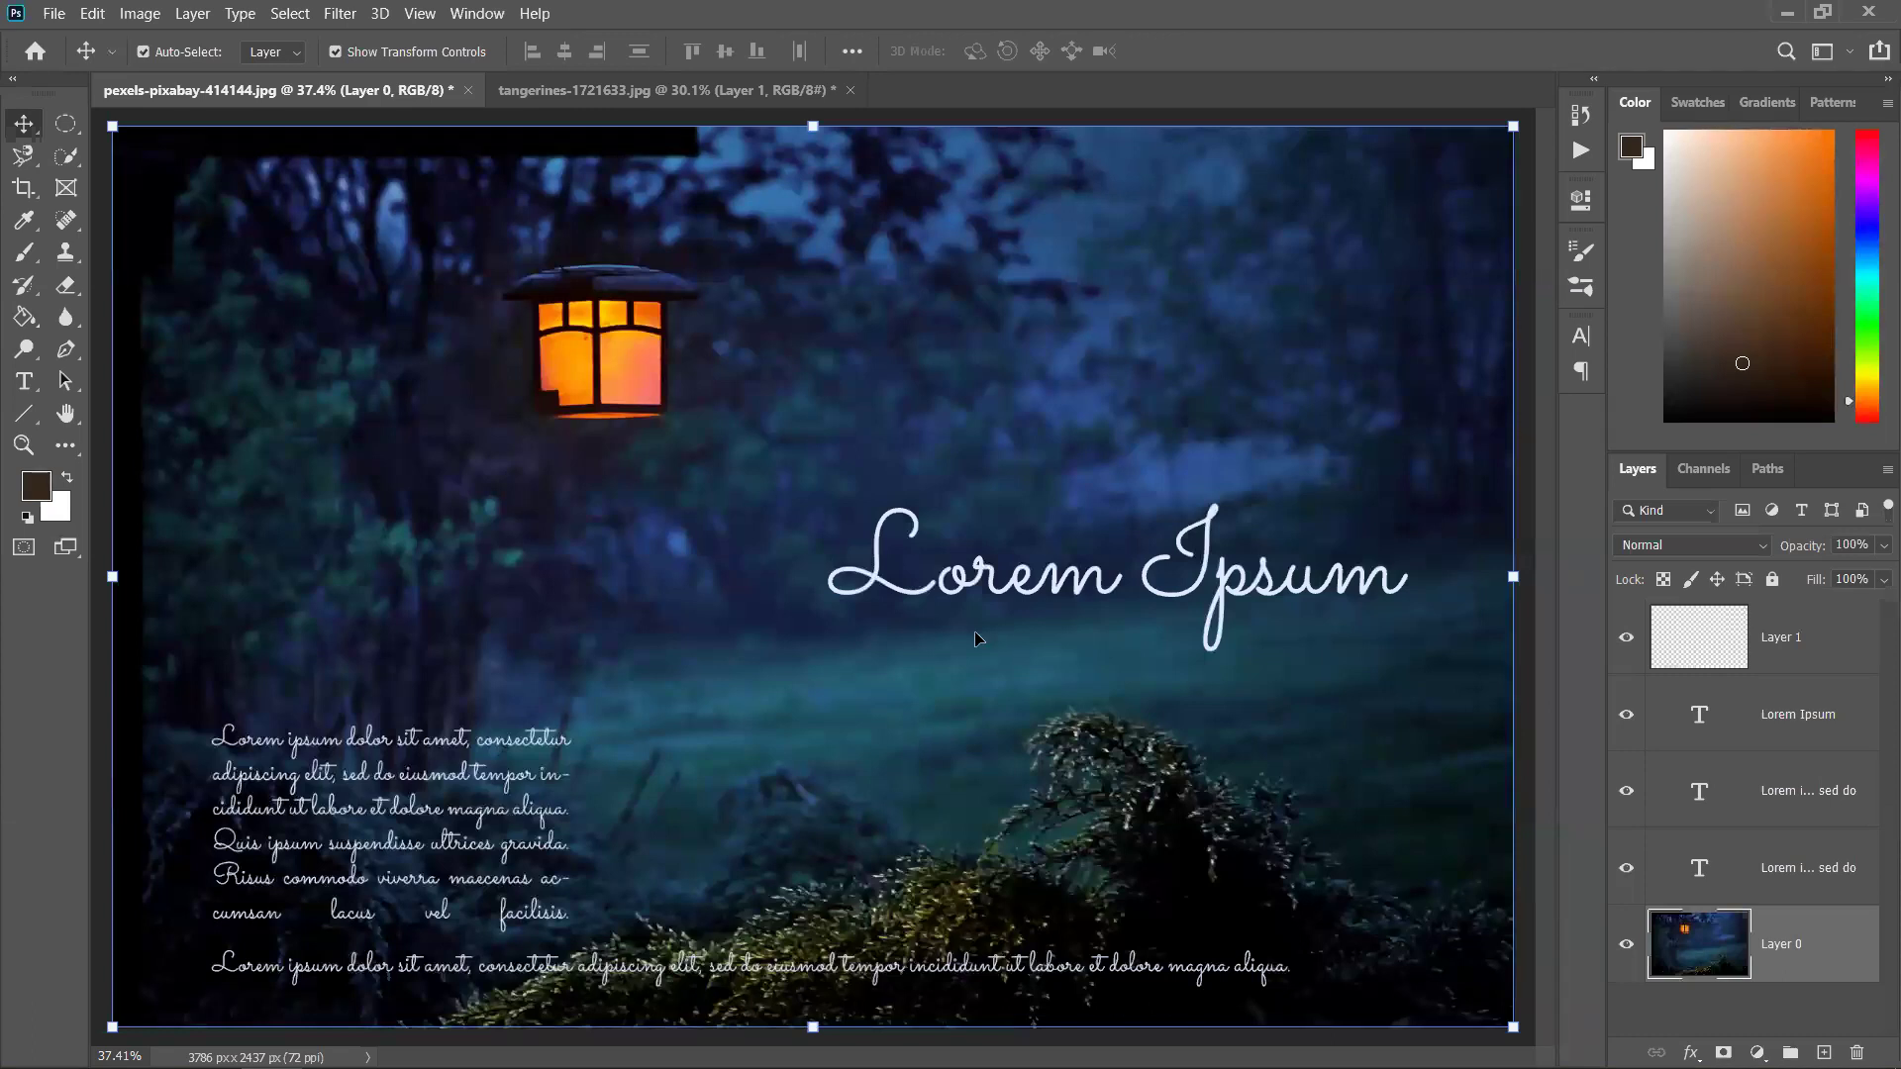
pyautogui.click(422, 750)
pyautogui.press('Delete')
pyautogui.press('Delete')
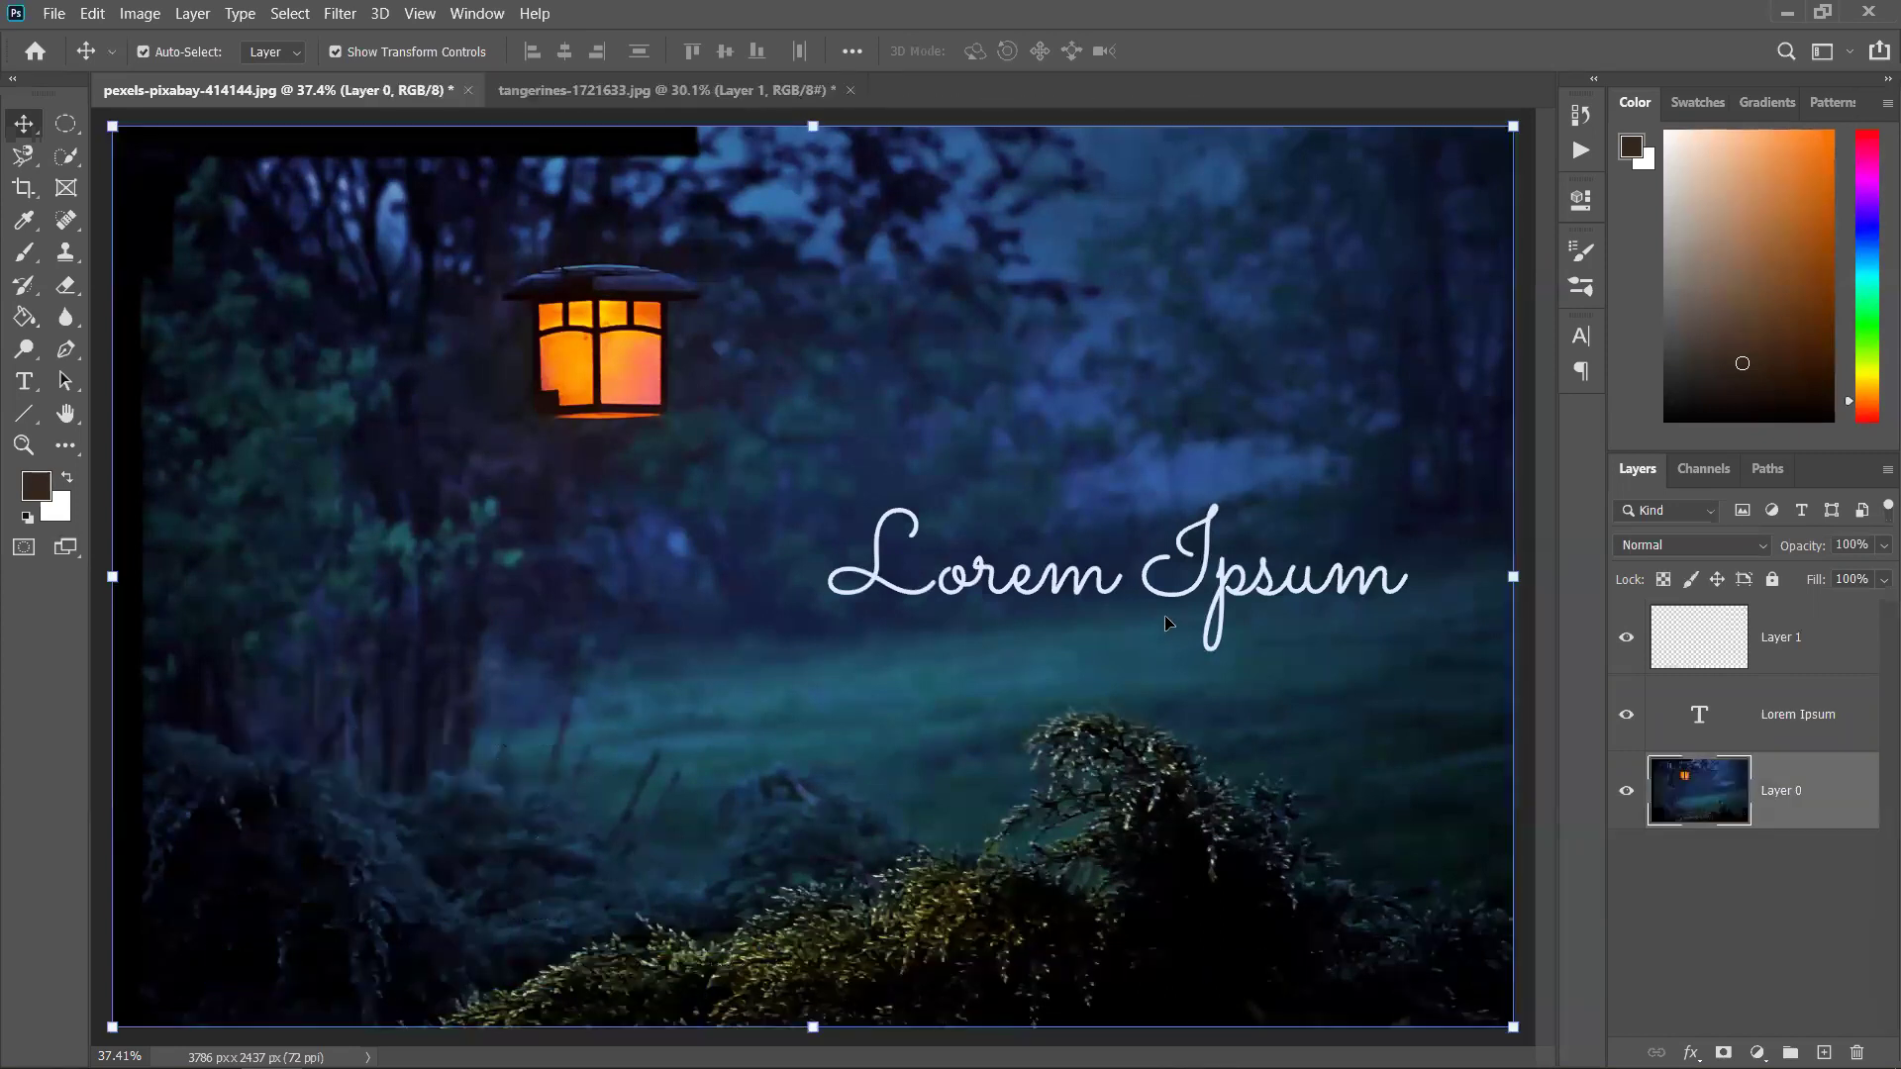
pyautogui.click(1082, 579)
pyautogui.press('Delete')
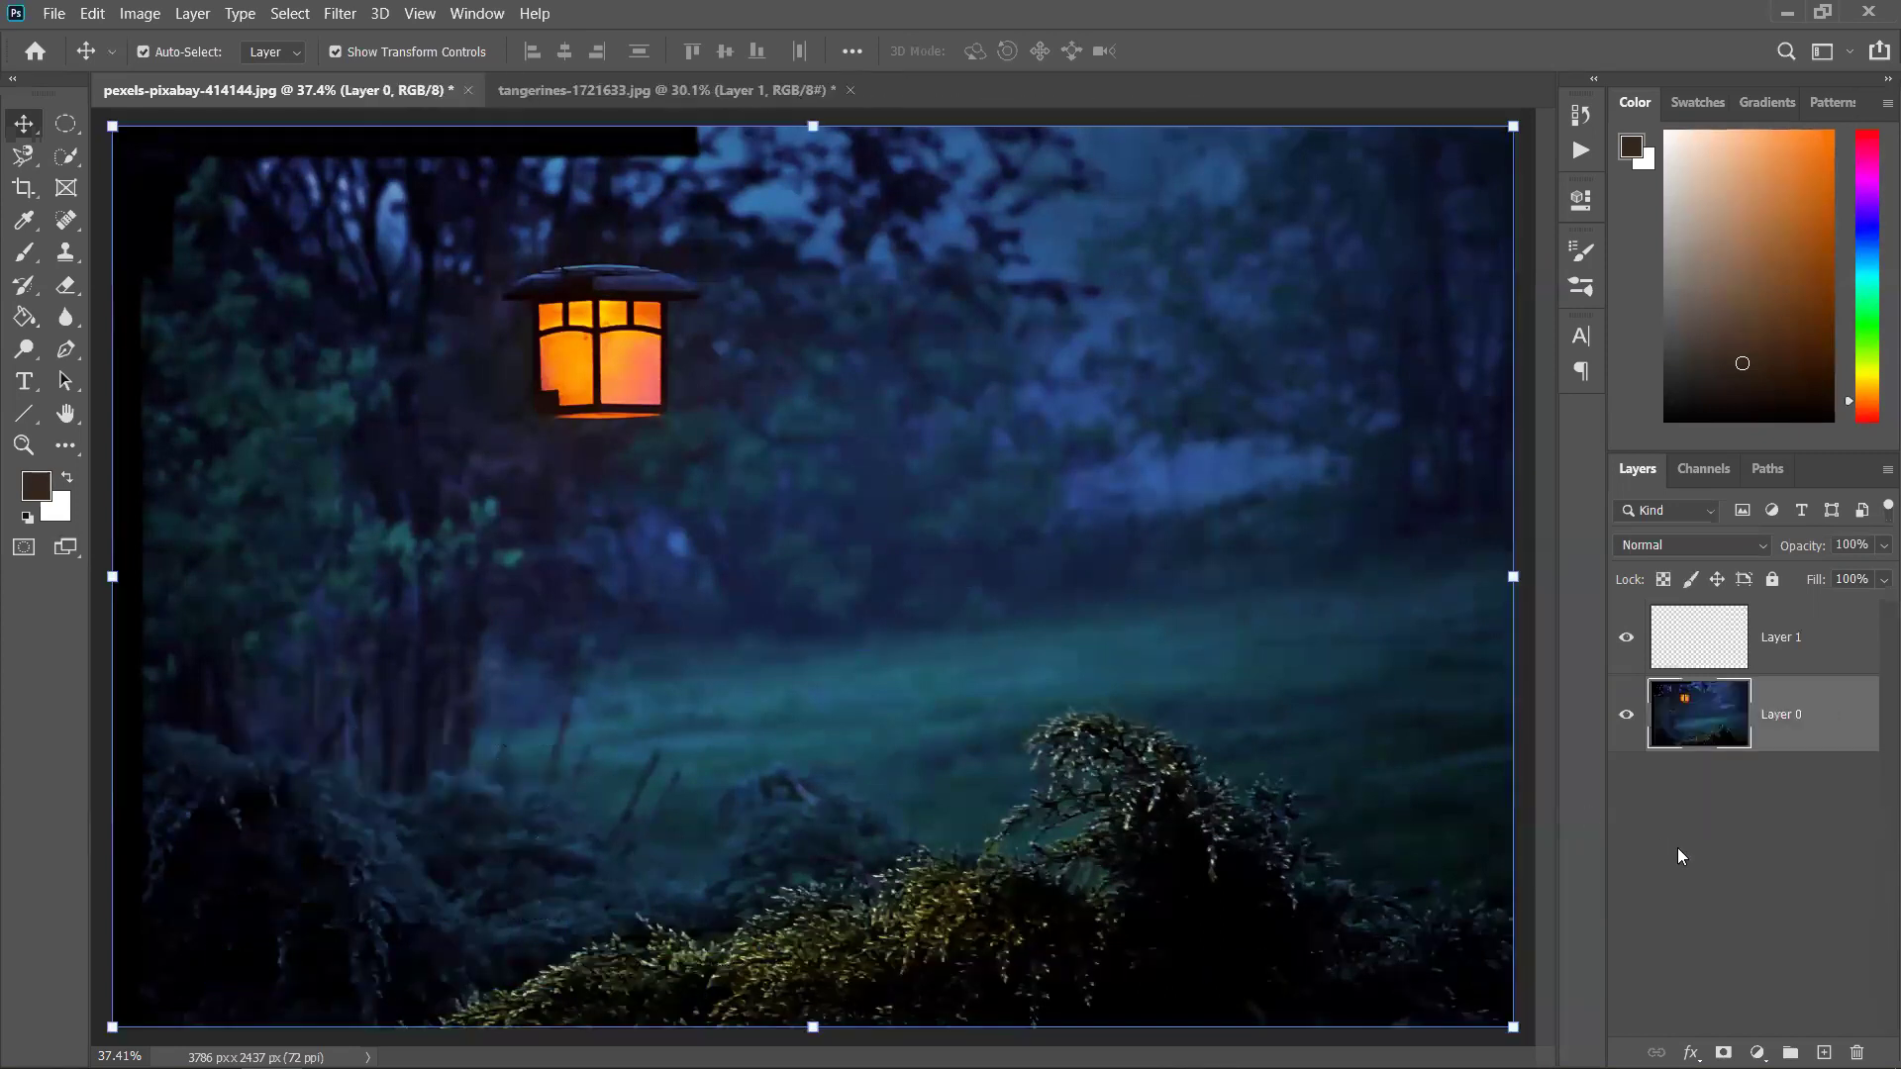
pyautogui.click(1857, 658)
pyautogui.press('Delete')
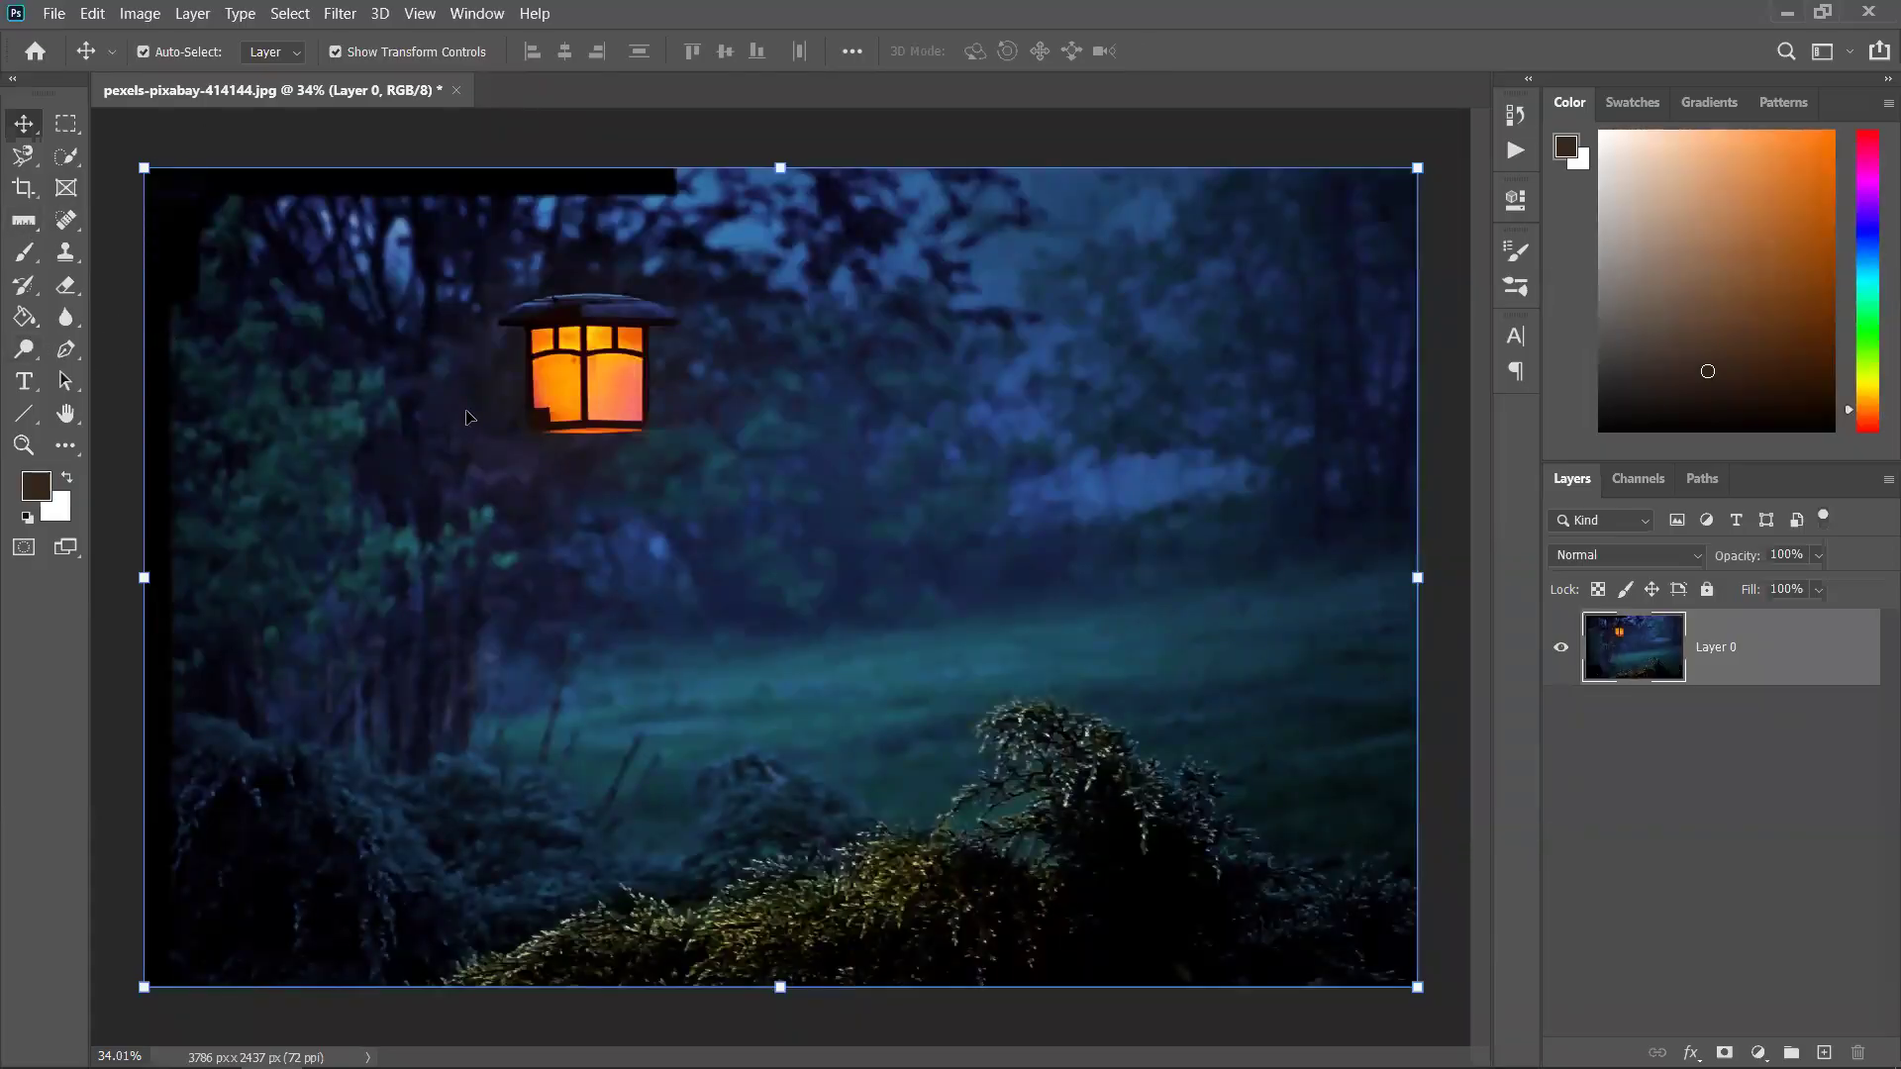
# Select the photo layer and activate the Clone Stamp tool
pyautogui.click(102, 267)
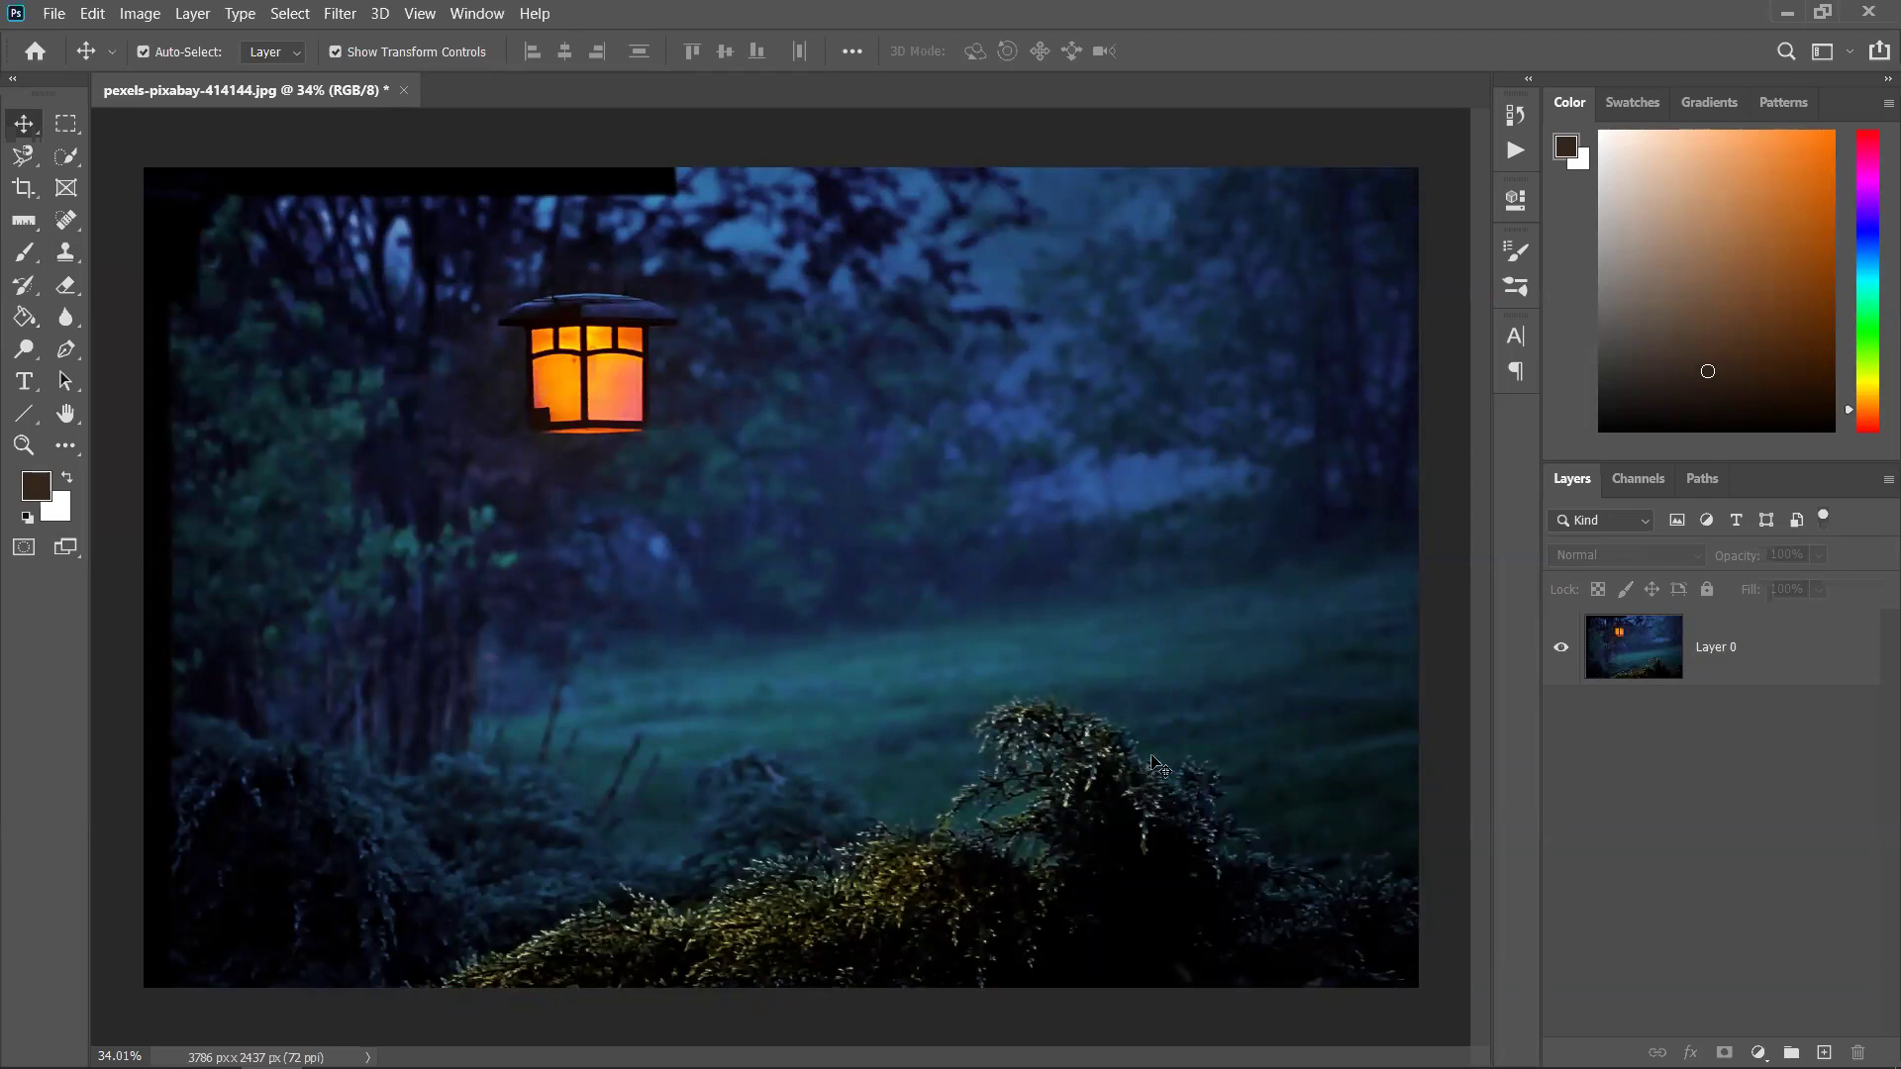
pyautogui.click(1773, 648)
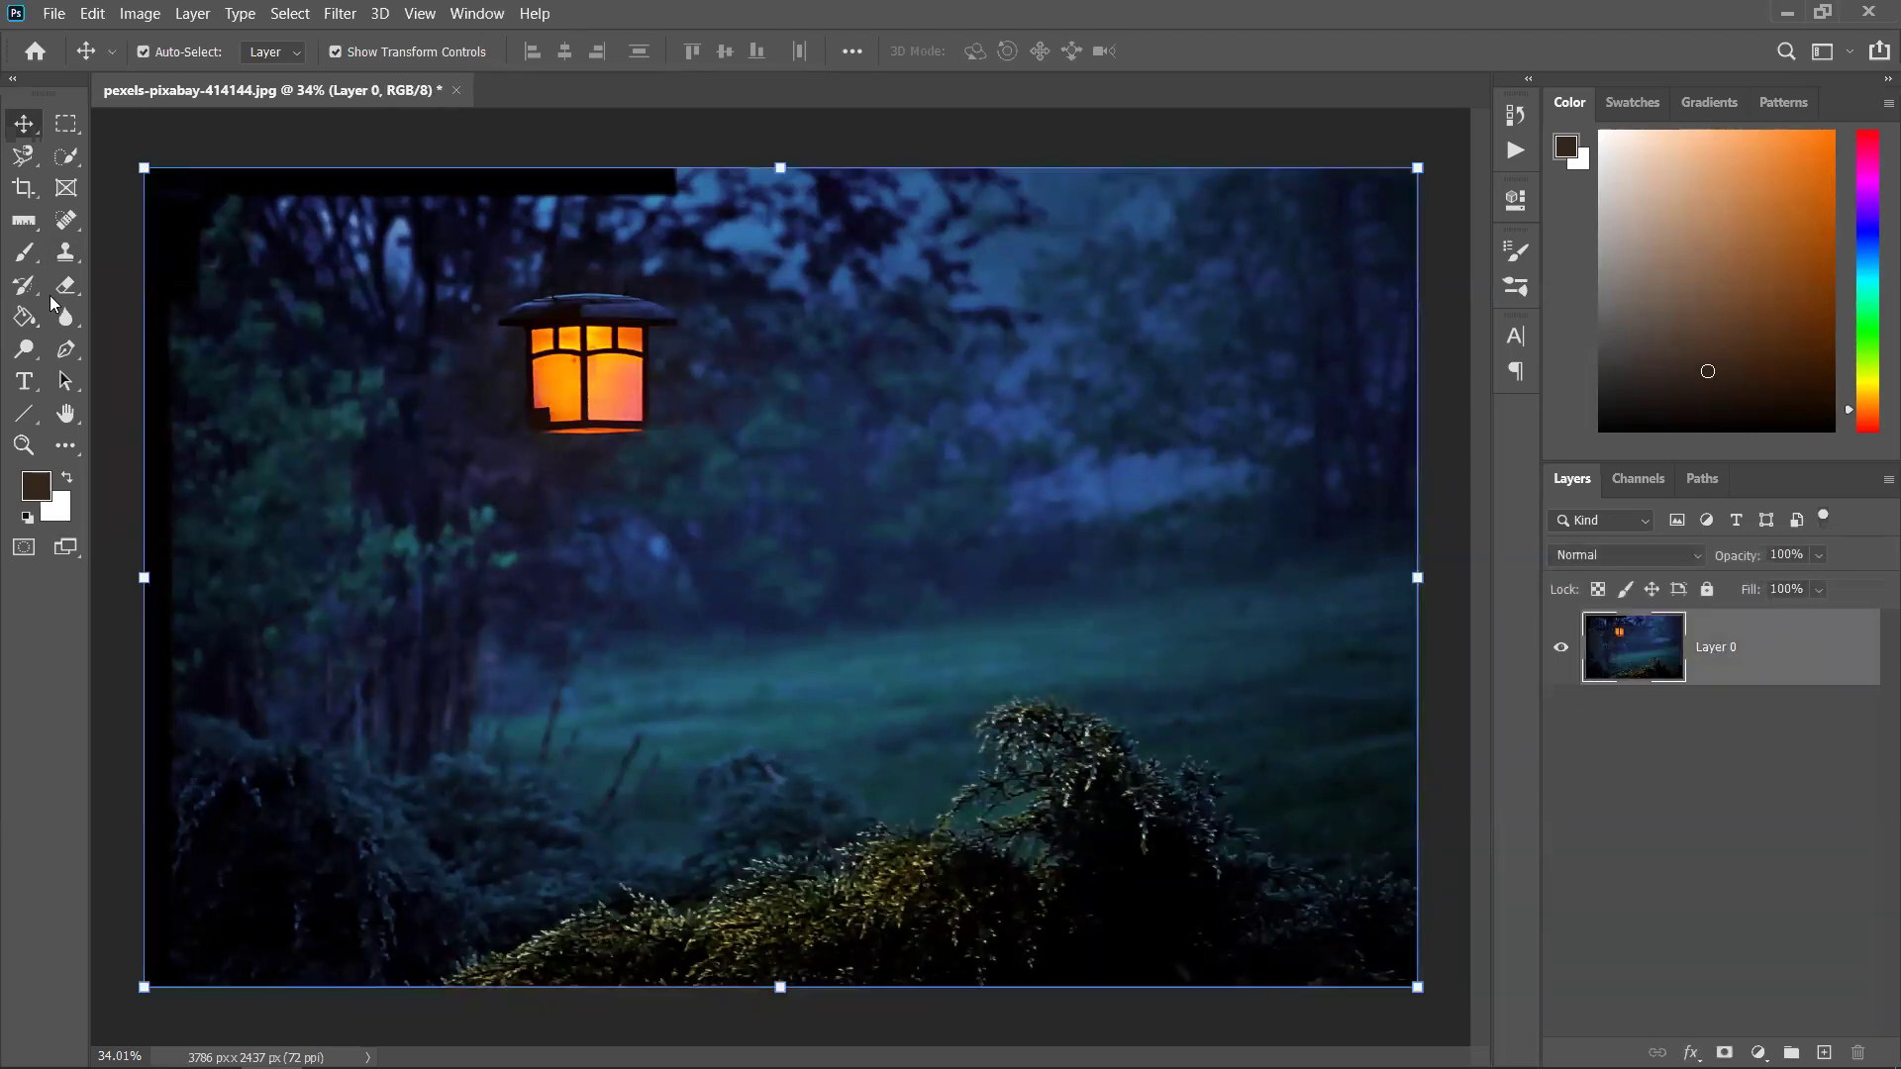
pyautogui.click(65, 252)
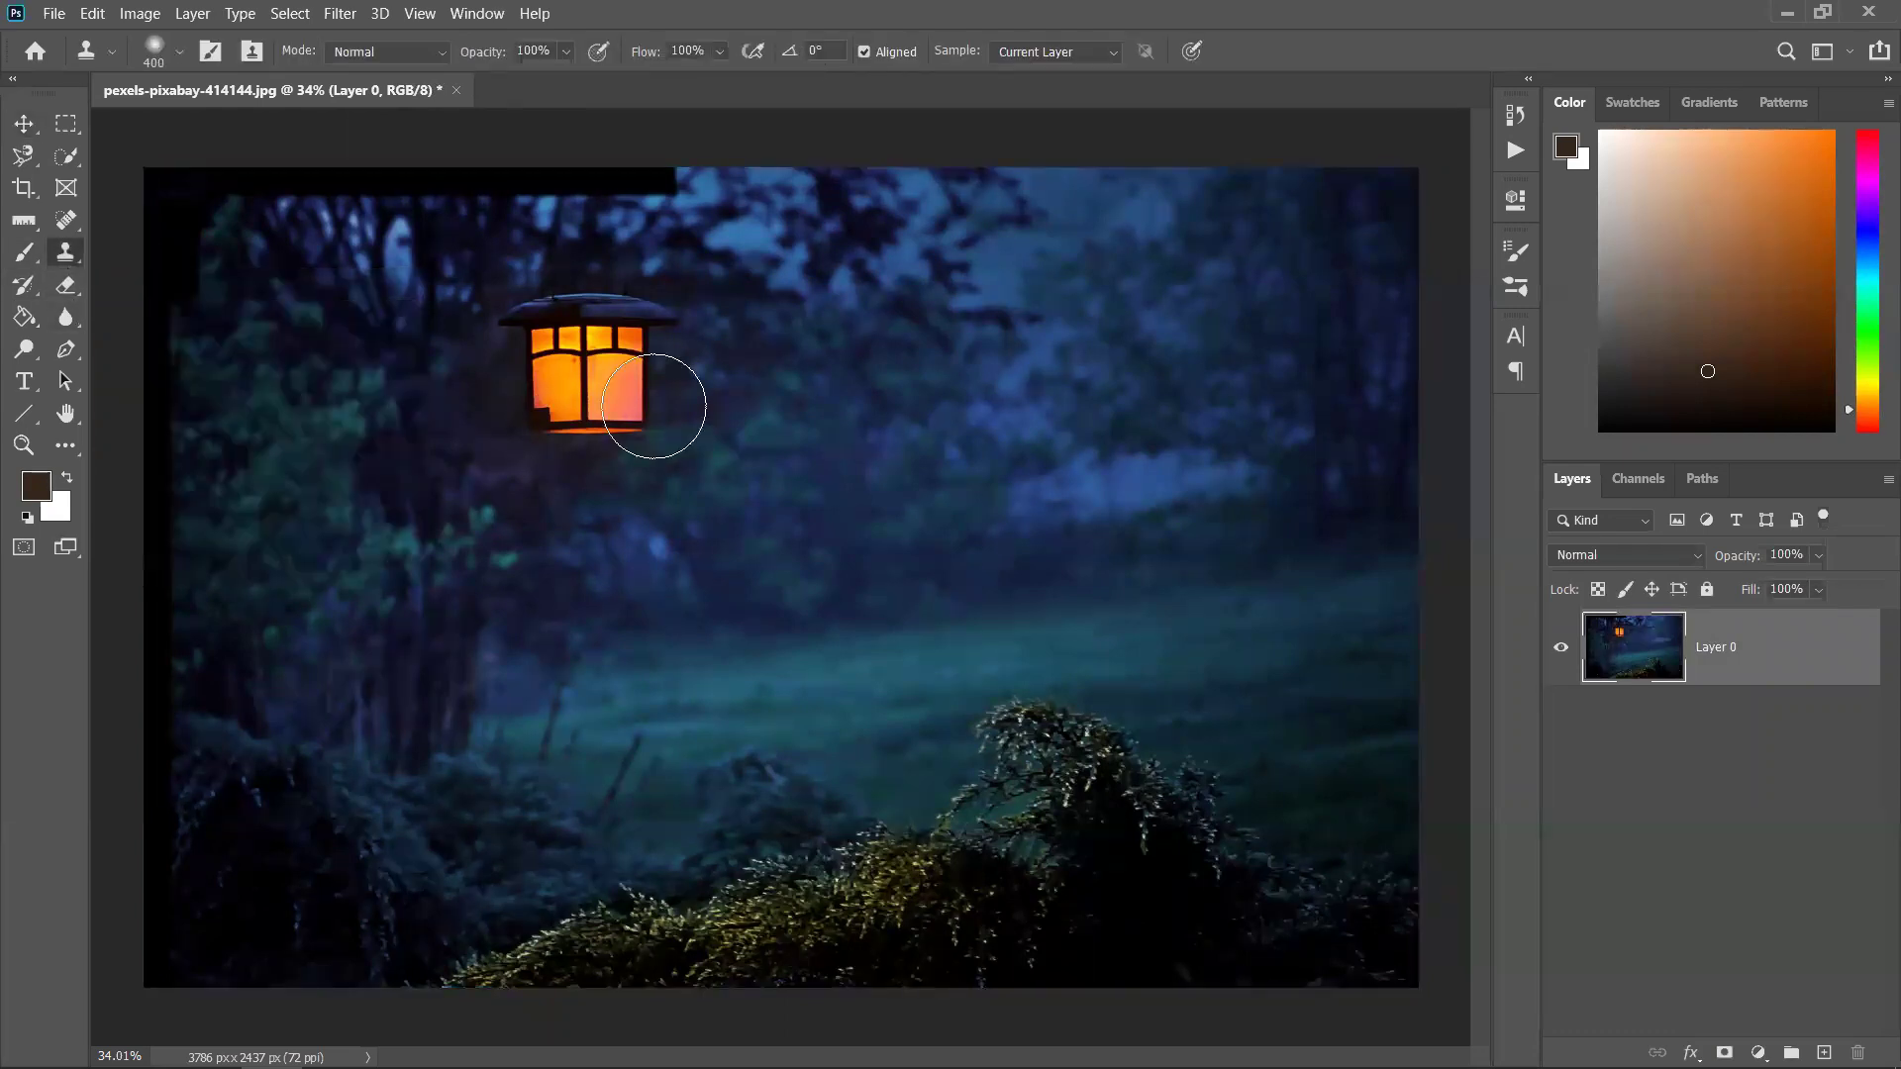
# Try to paint on the photo with the Clone Stamp without defining a source point
pyautogui.click(795, 447)
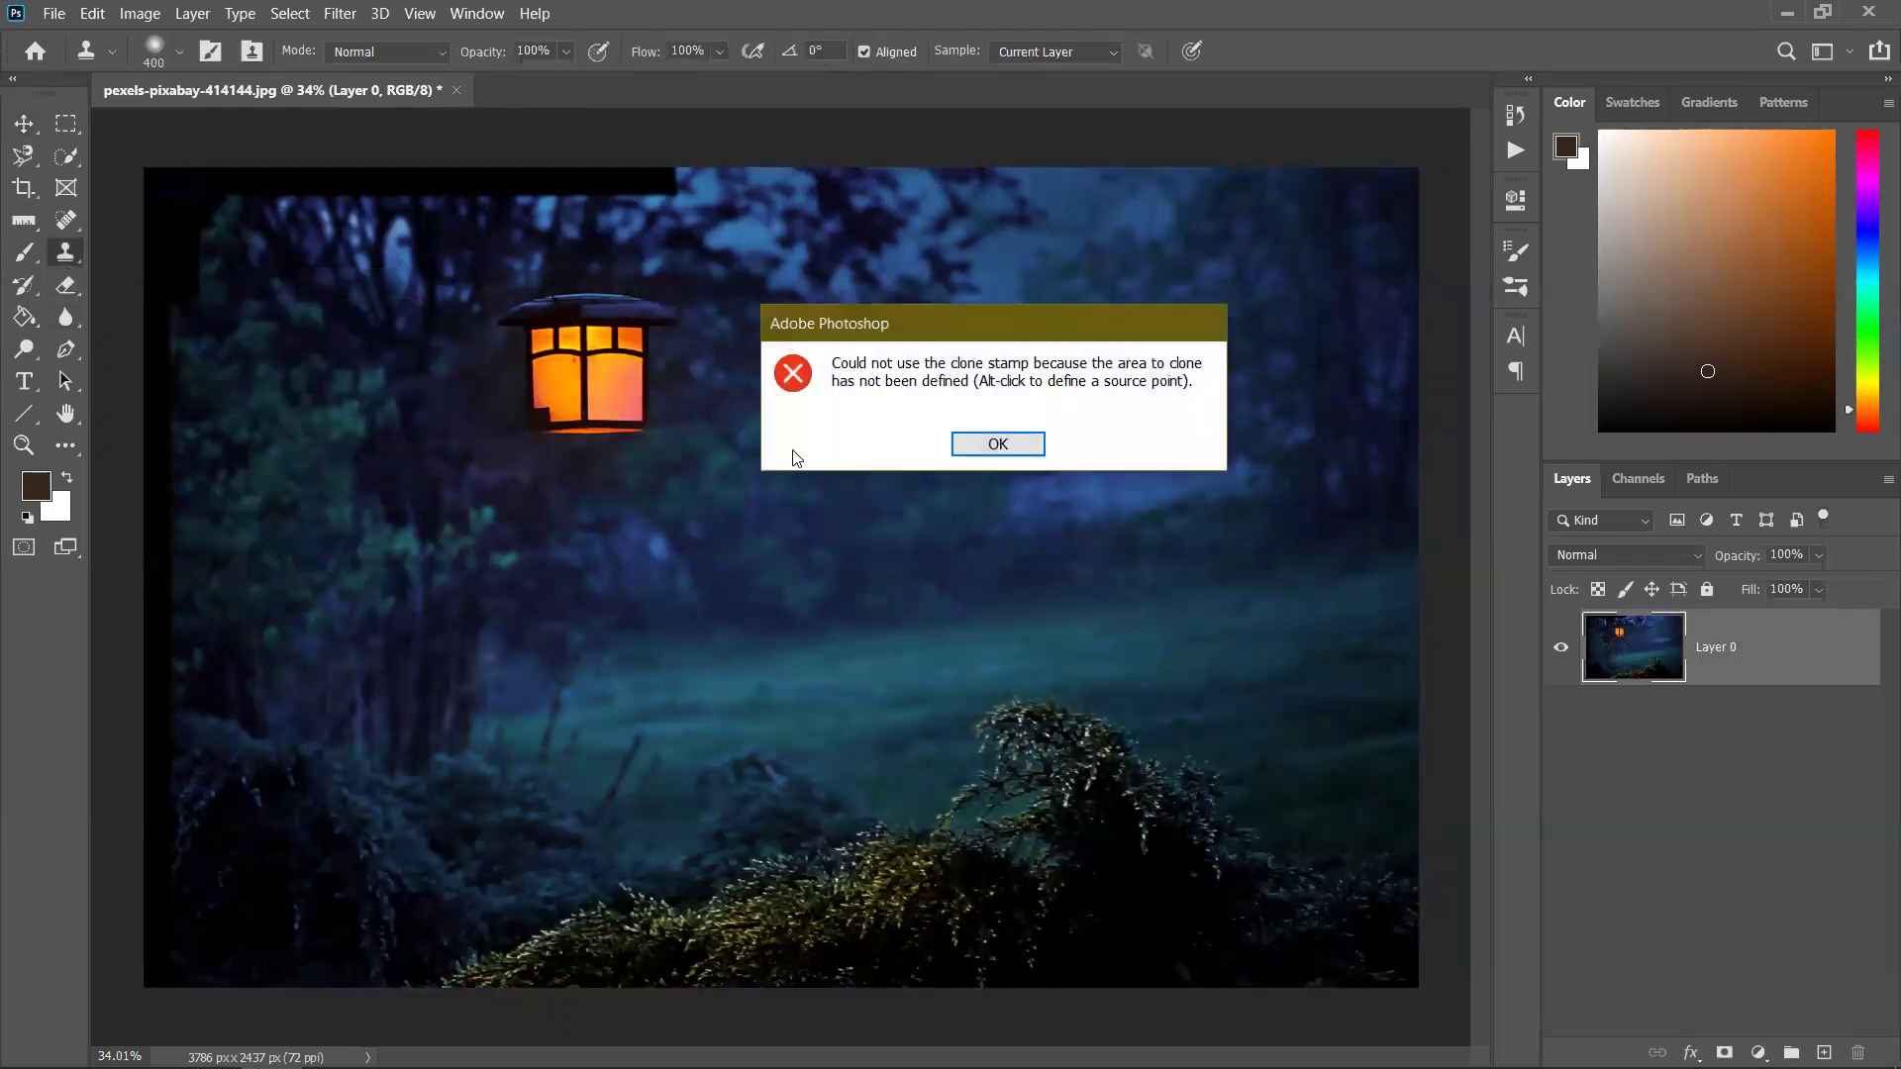
pyautogui.click(998, 443)
pyautogui.click(691, 662)
pyautogui.click(998, 443)
pyautogui.click(958, 600)
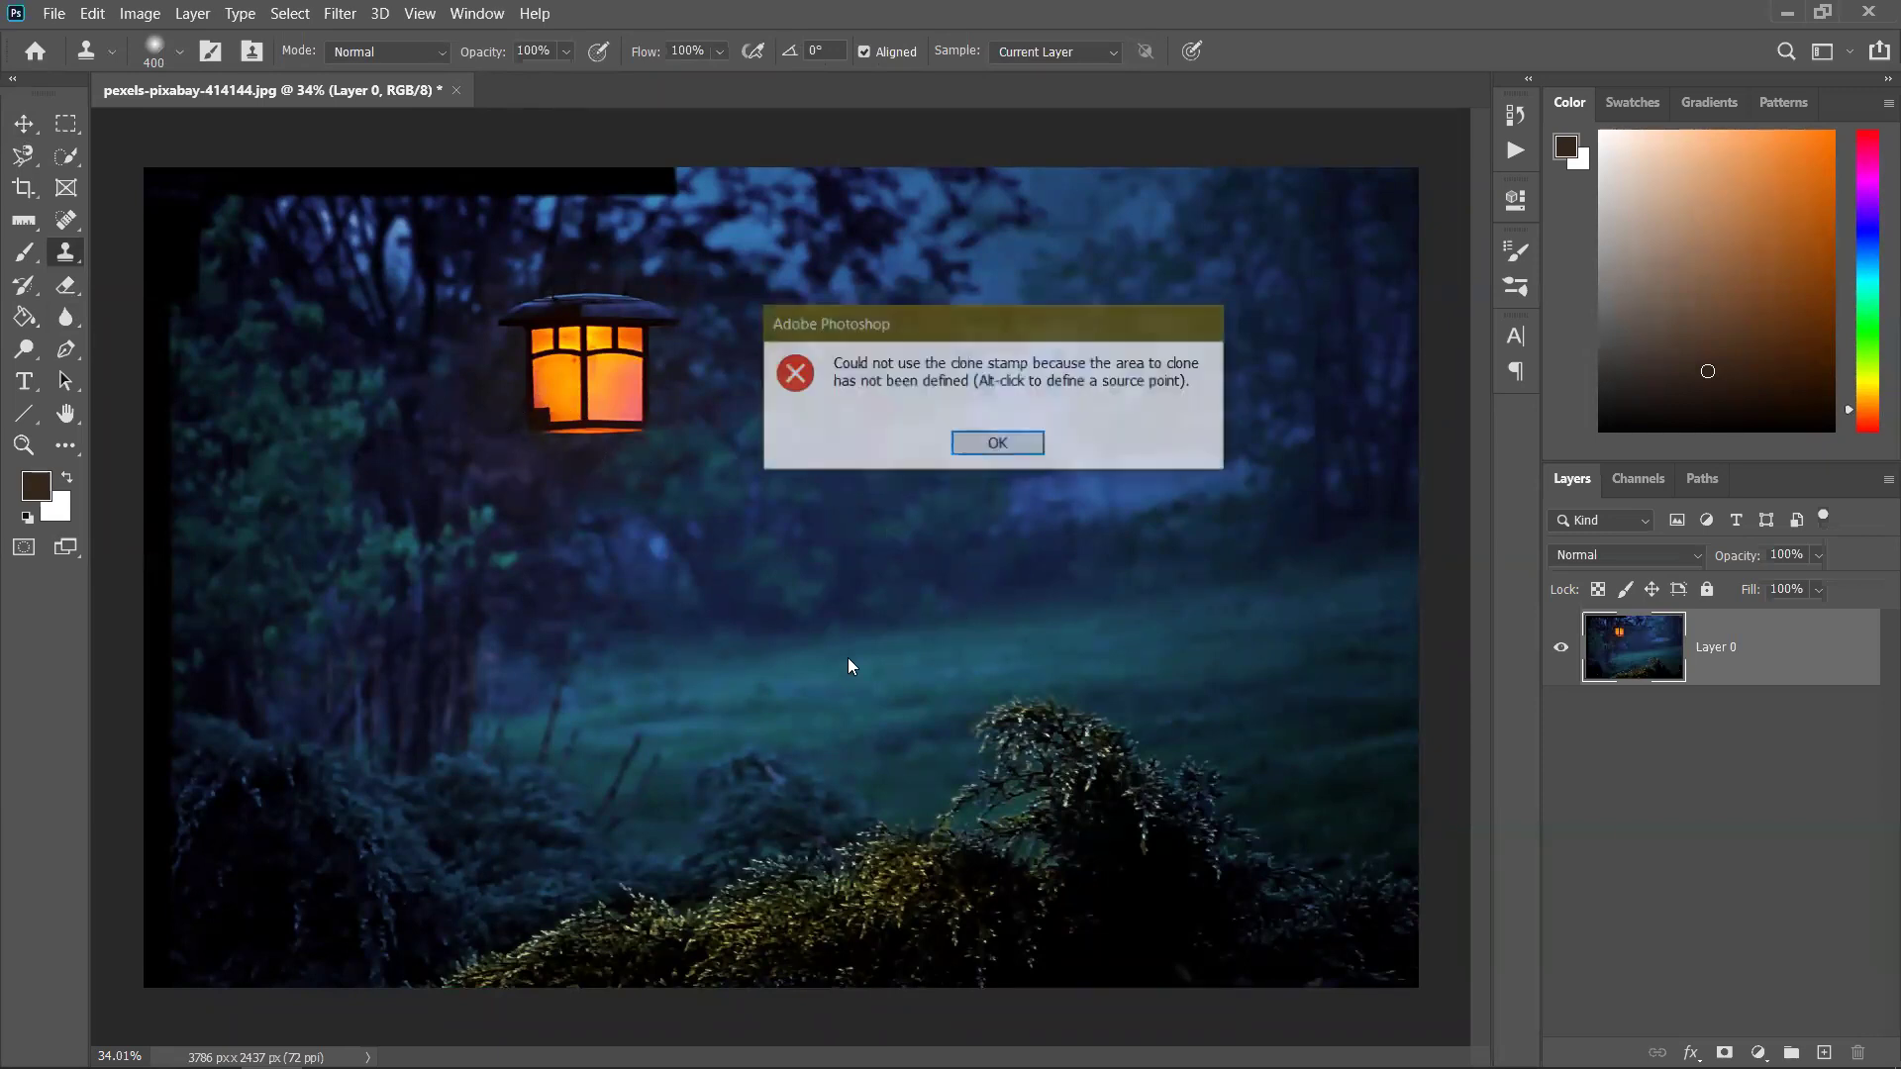
pyautogui.click(993, 442)
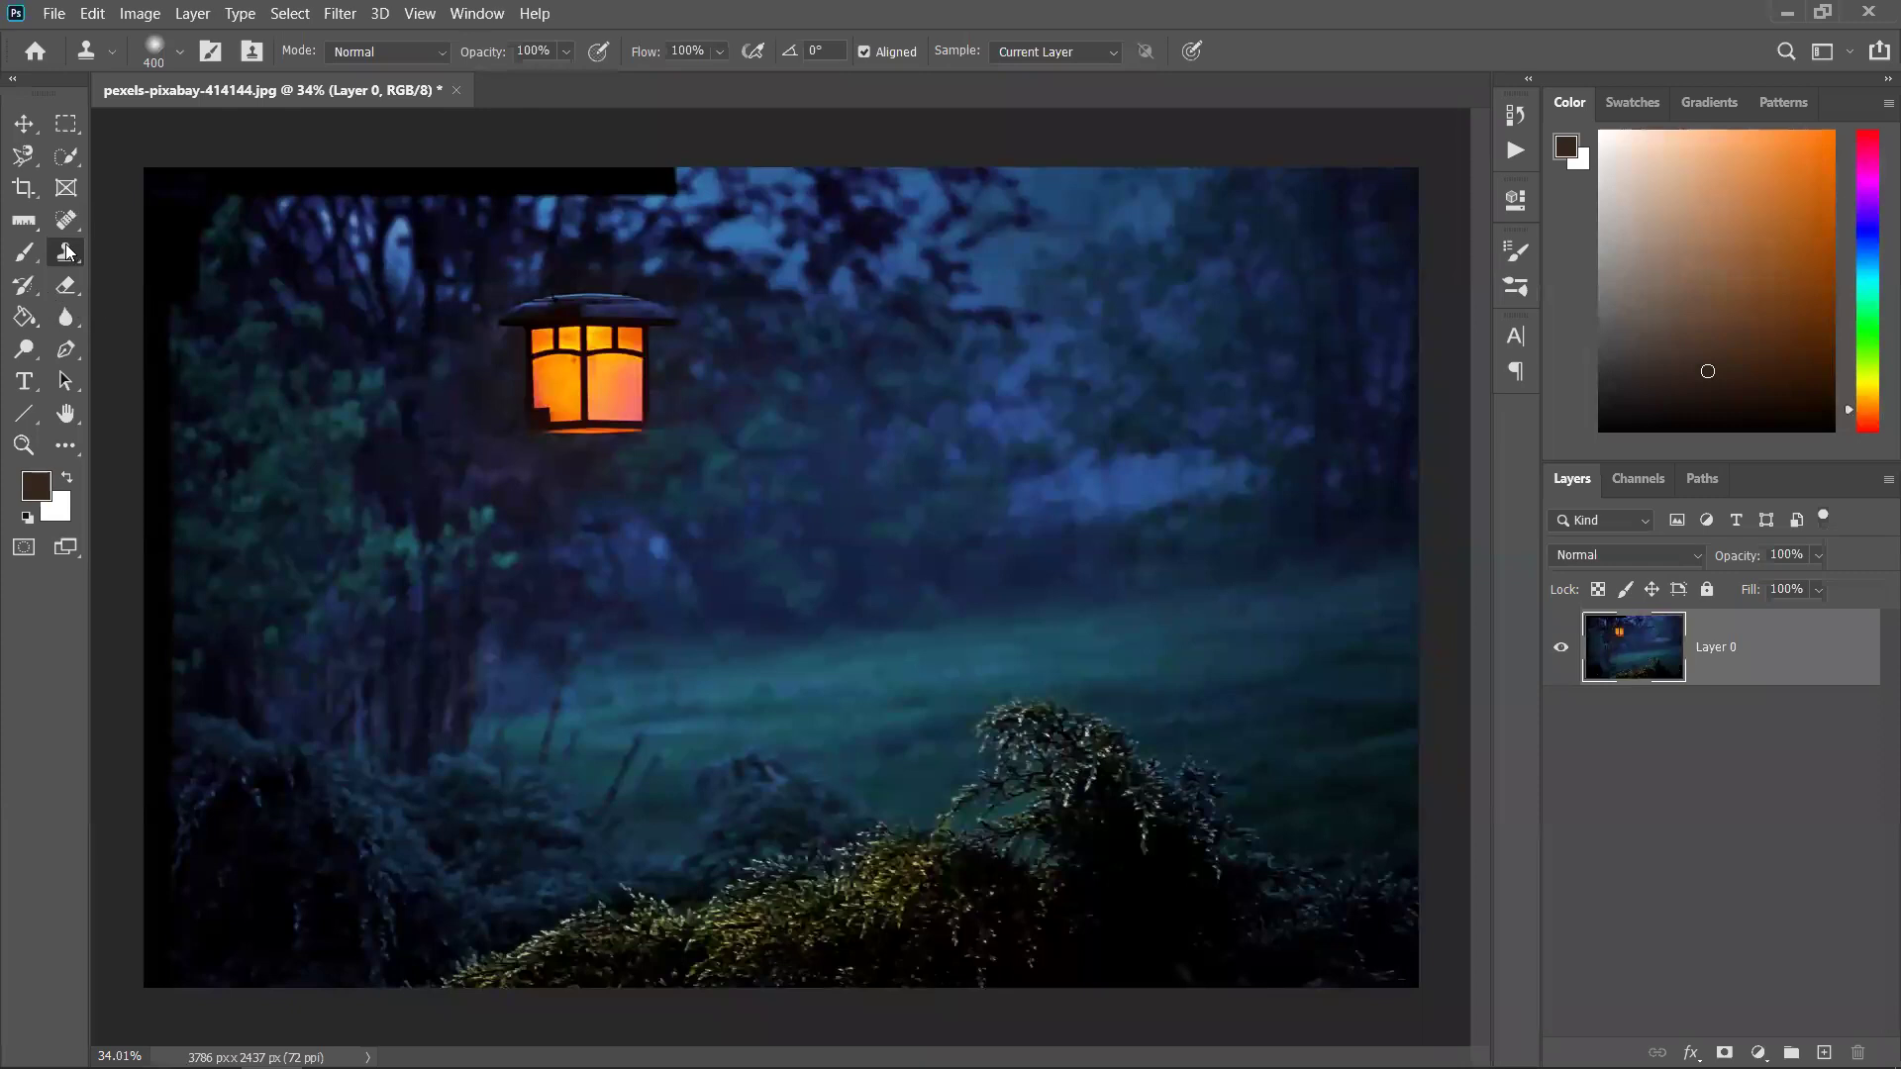
pyautogui.click(606, 371)
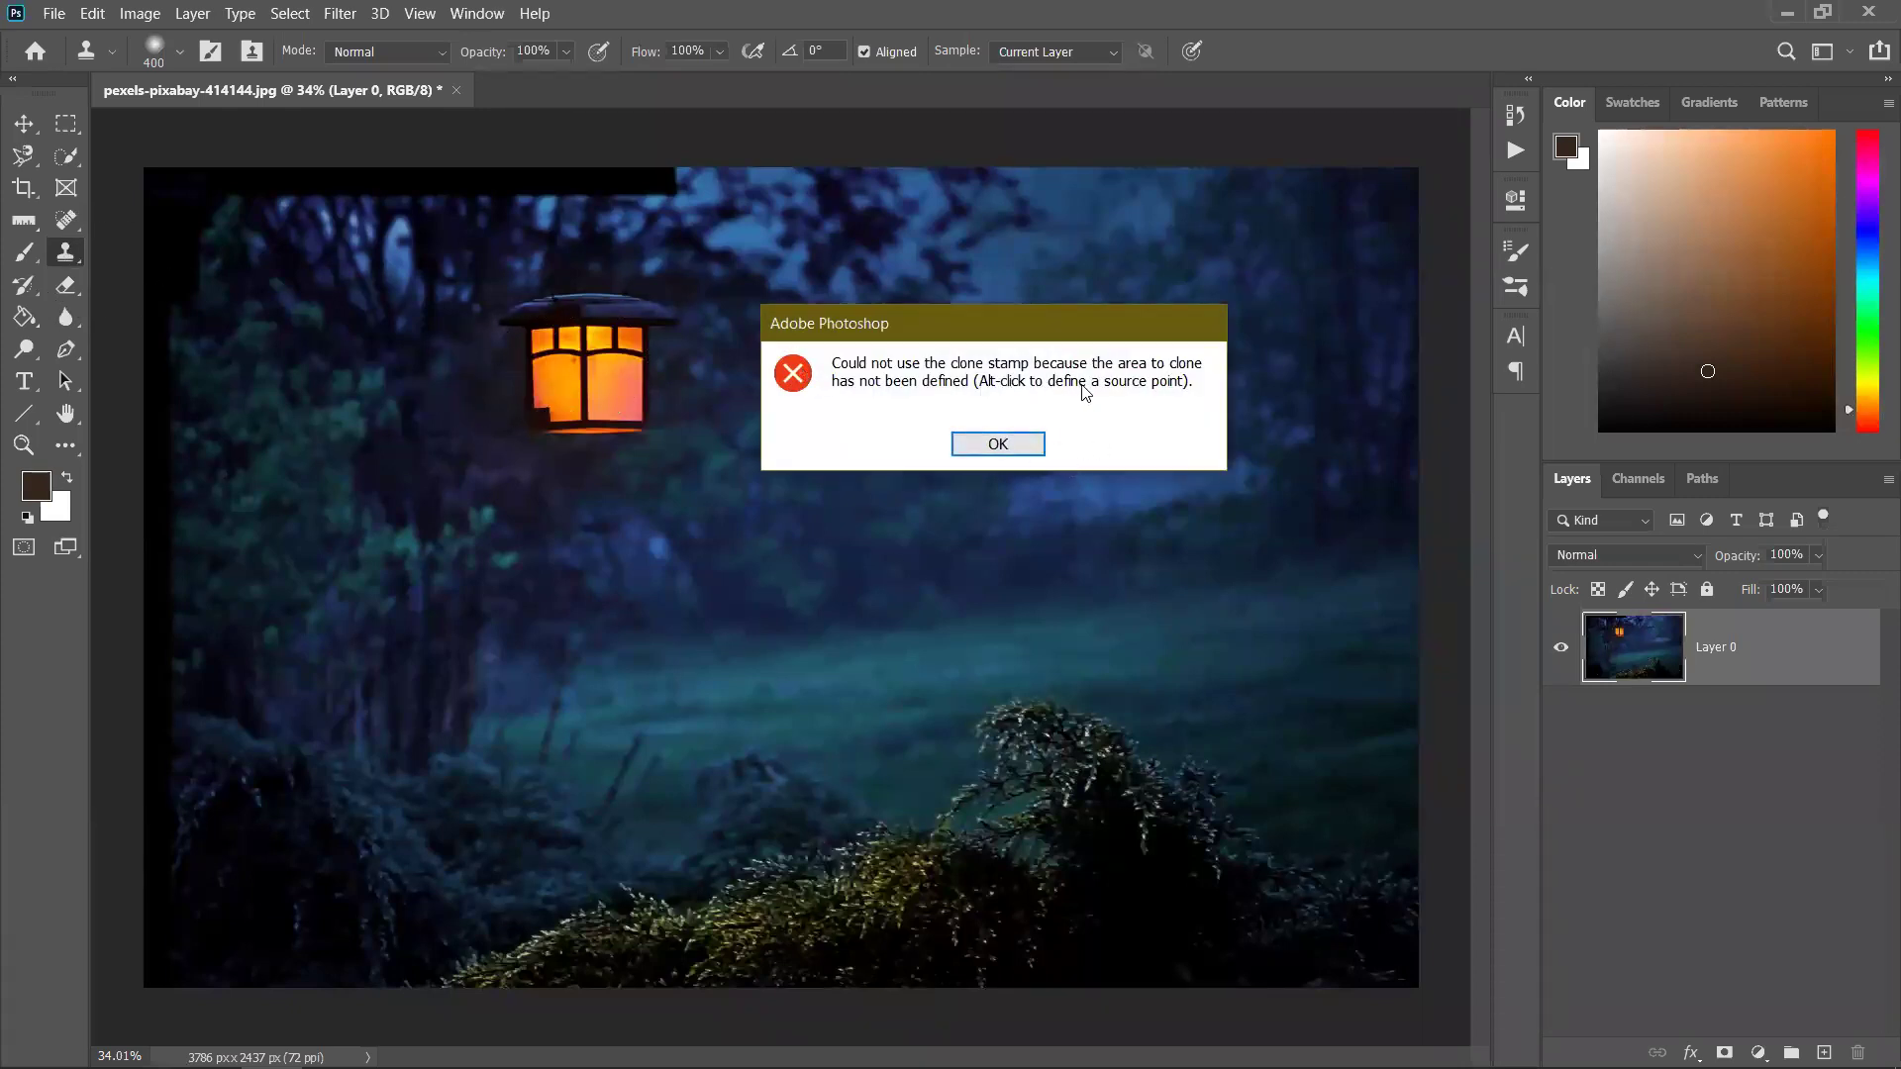
pyautogui.click(1016, 453)
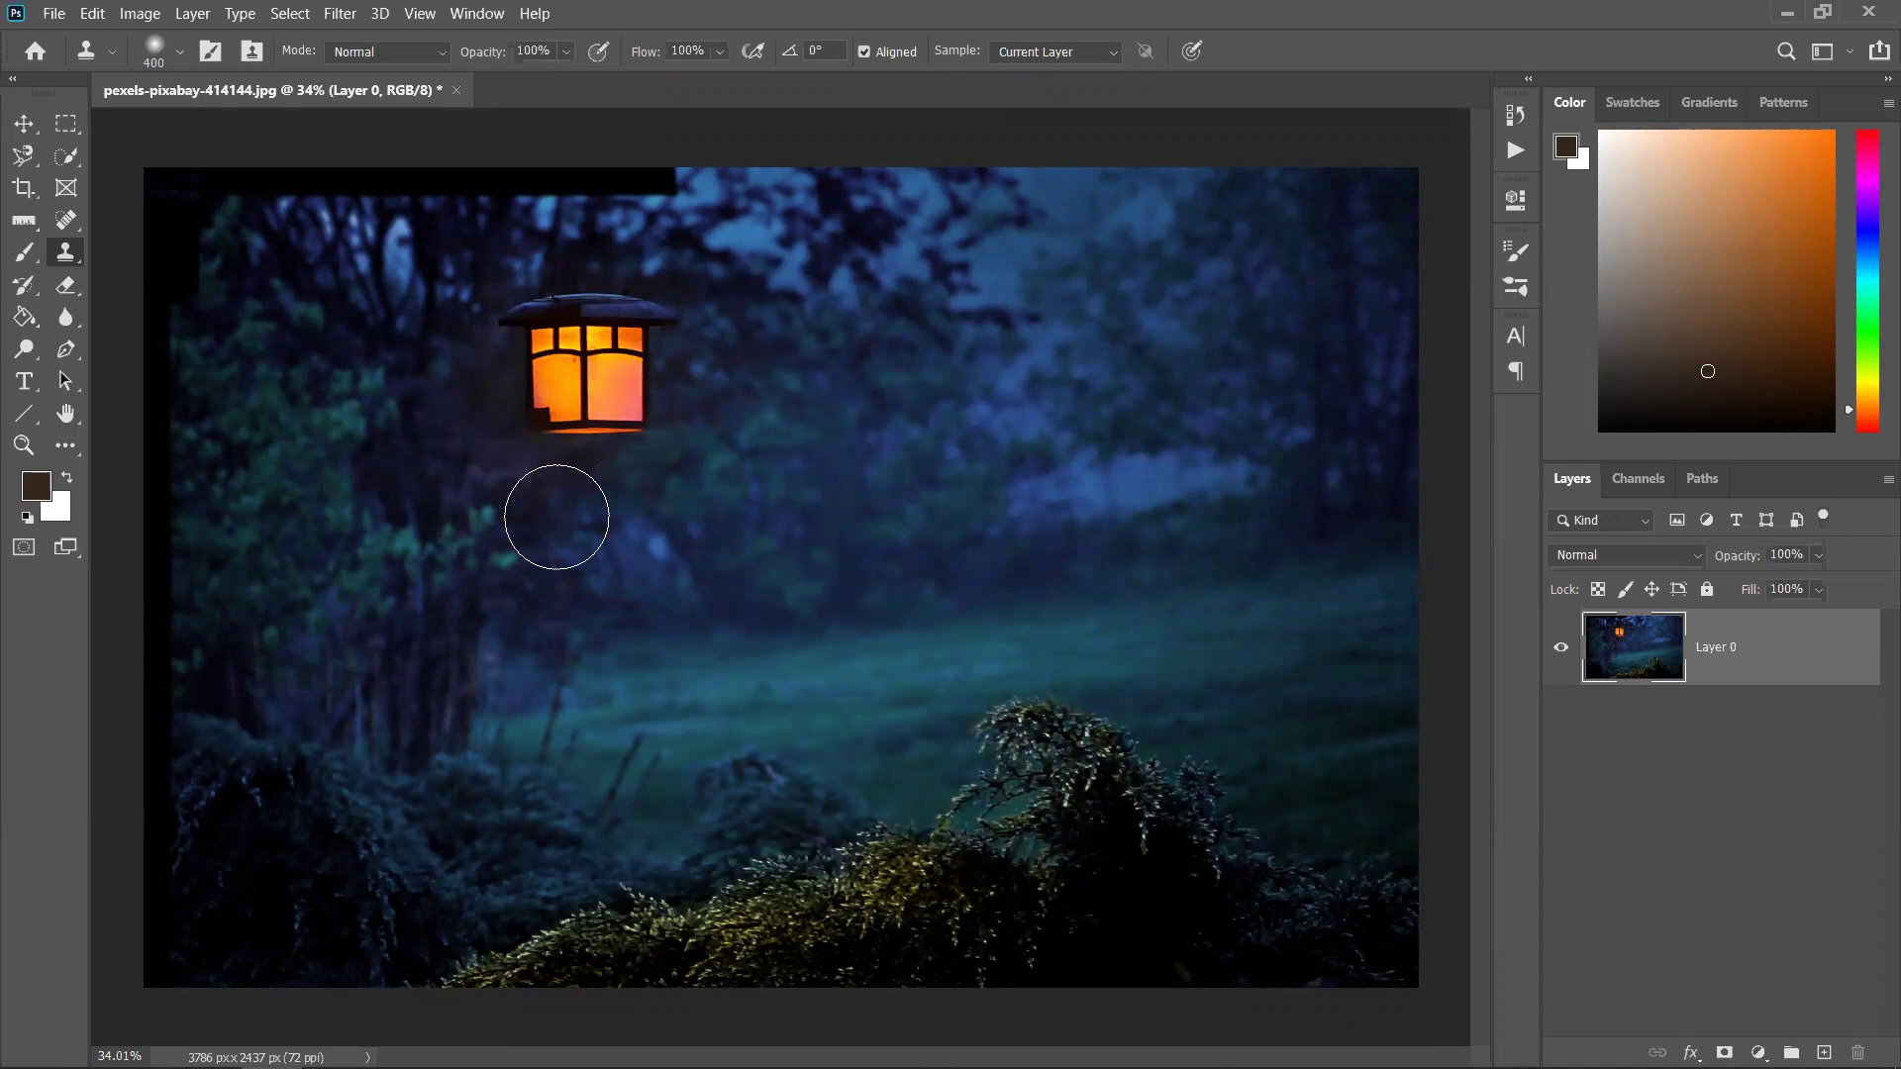
# Sample the lantern as clone source and paint a second complete lantern, including its roof, among the trees on the photo's right side
pyautogui.keyDown('alt'); pyautogui.click(605, 415); pyautogui.keyUp('alt')
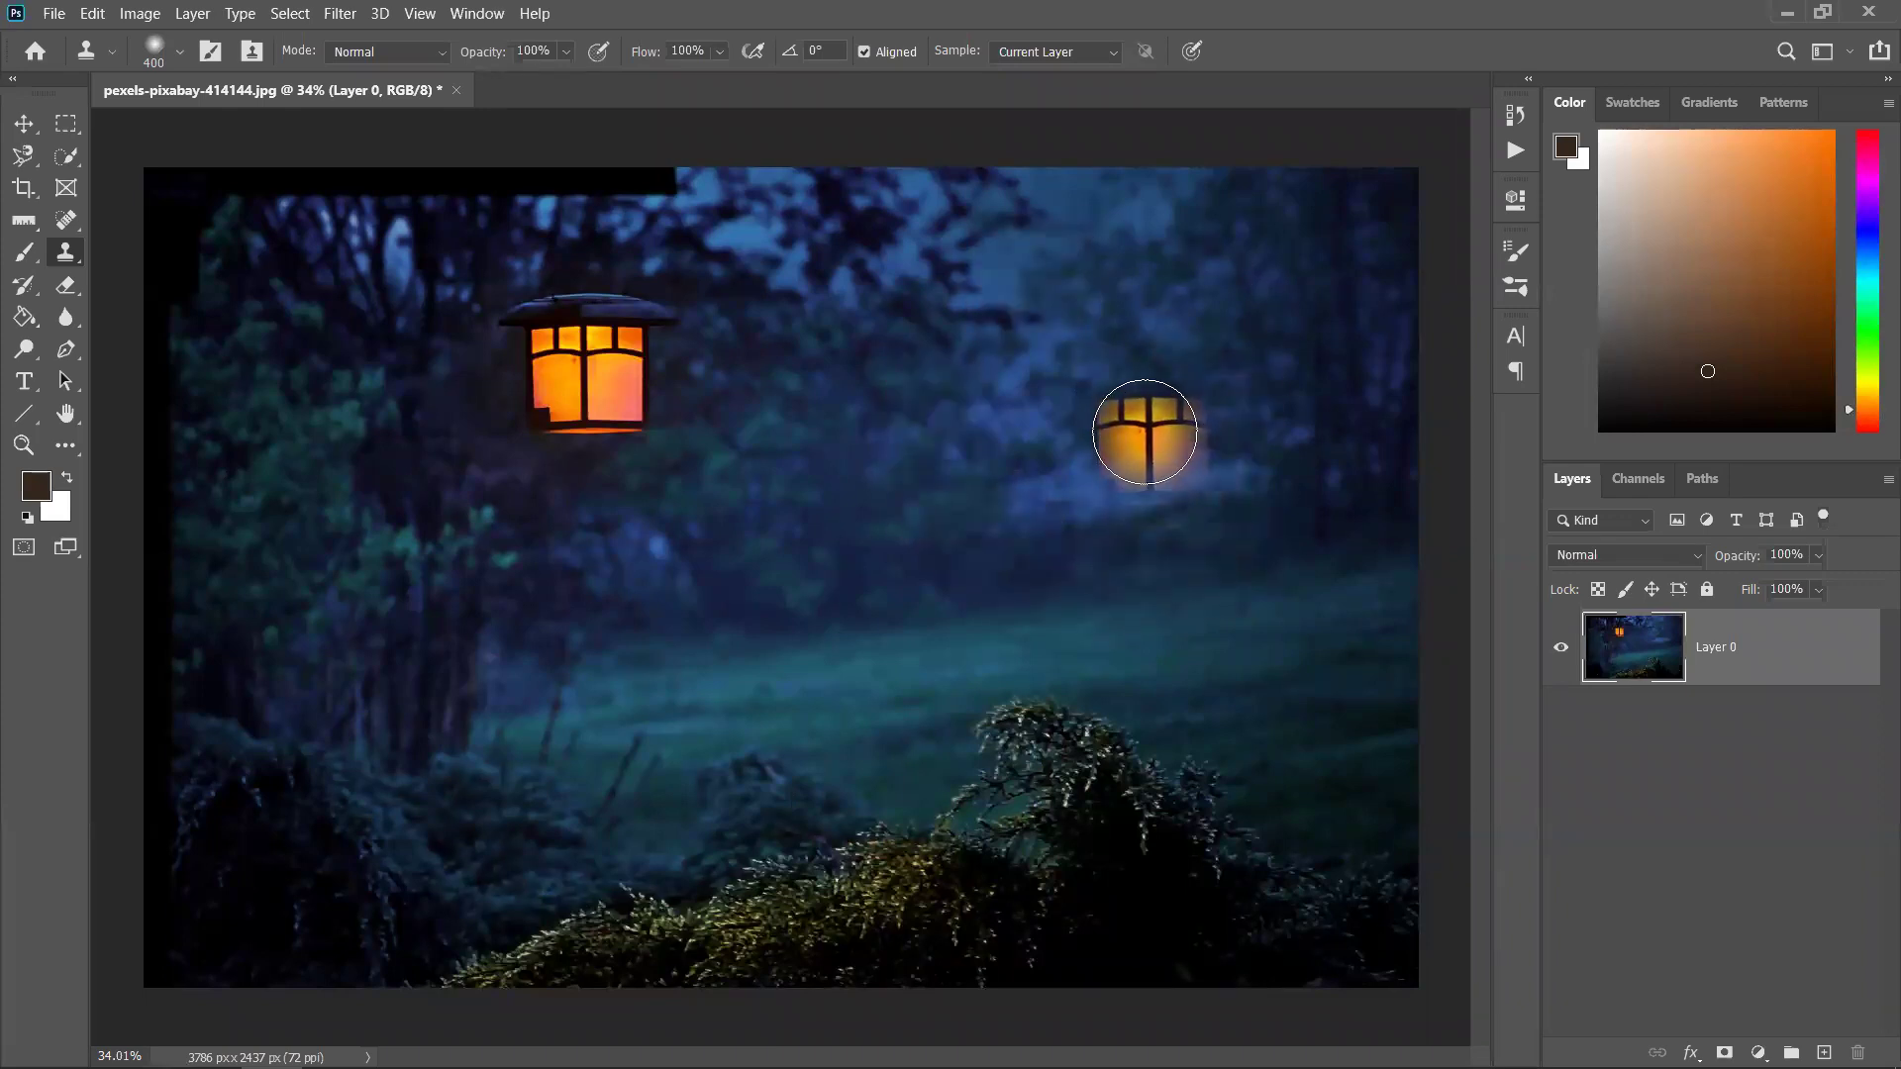
pyautogui.moveTo(1148, 430); pyautogui.dragTo(1156, 432)
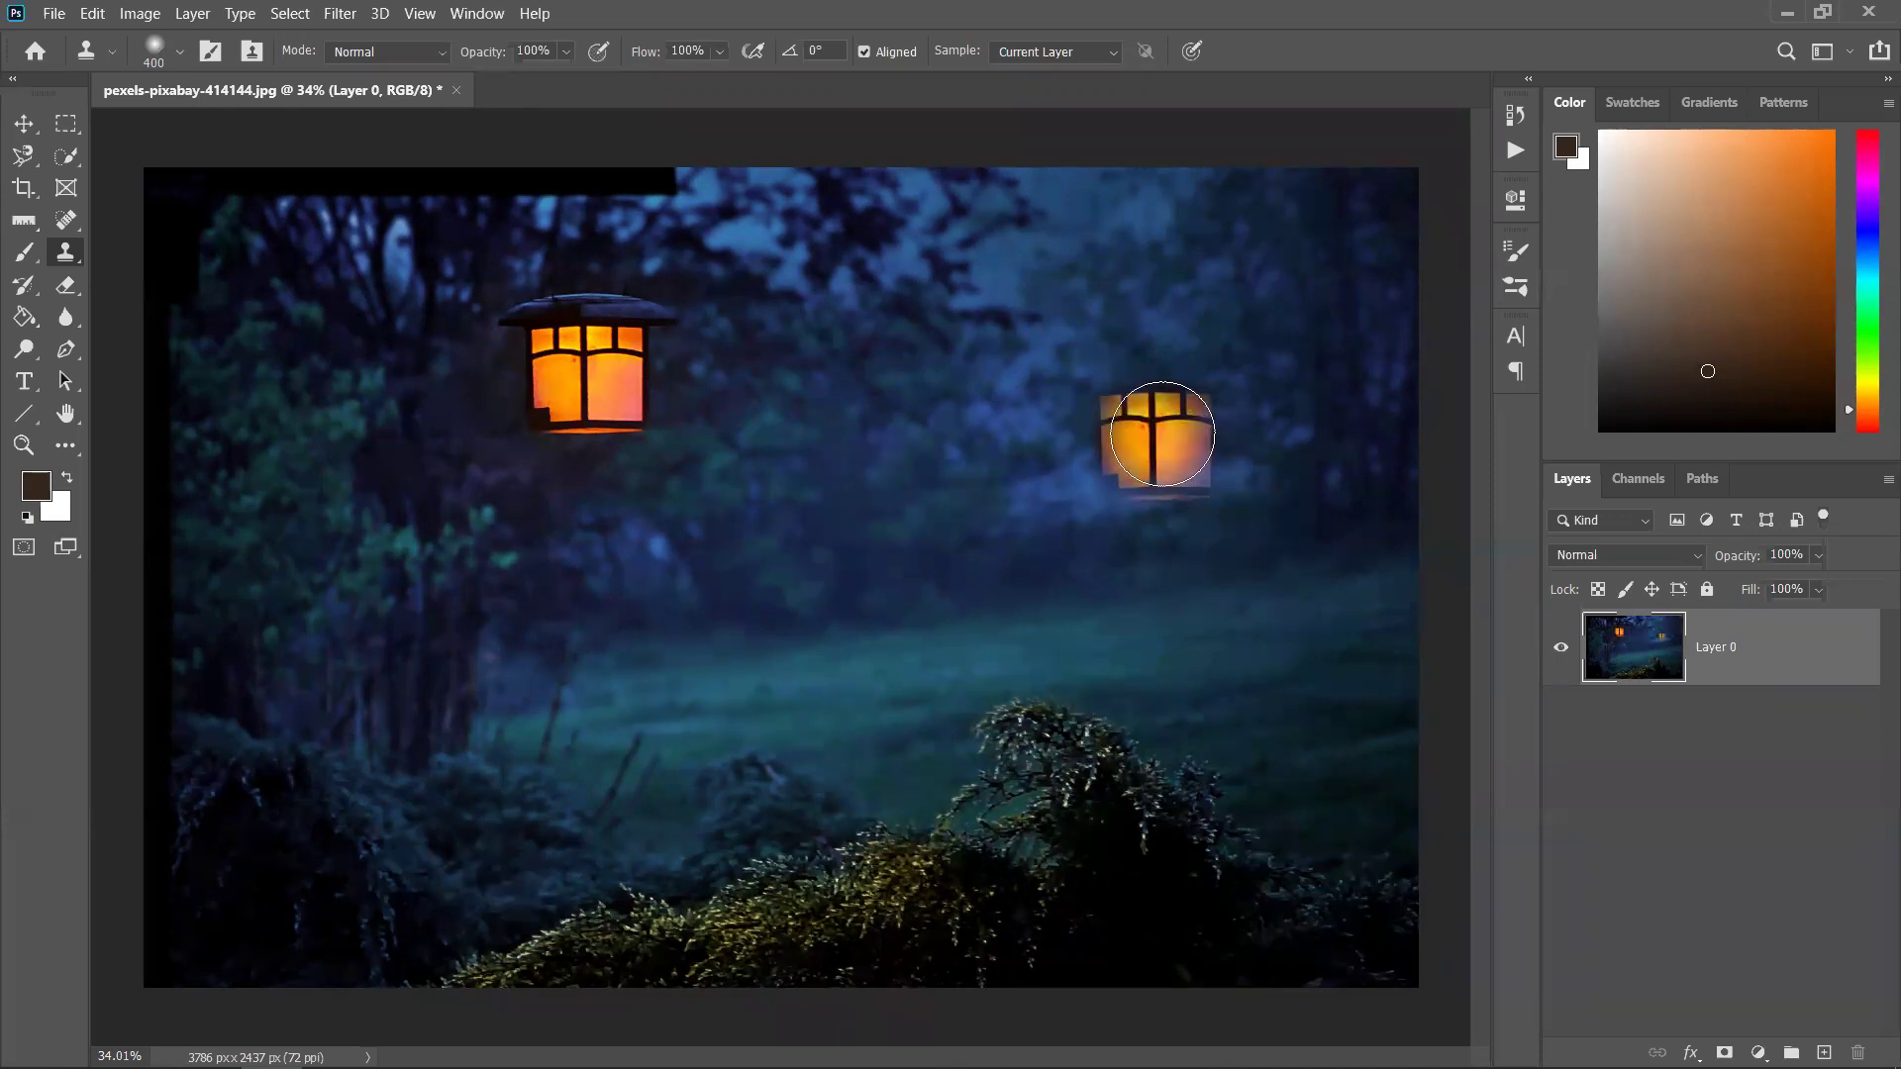
pyautogui.moveTo(1108, 447)
pyautogui.mouseDown()
pyautogui.moveTo(1178, 457)
pyautogui.moveTo(1166, 440)
pyautogui.moveTo(1119, 485)
pyautogui.mouseUp()
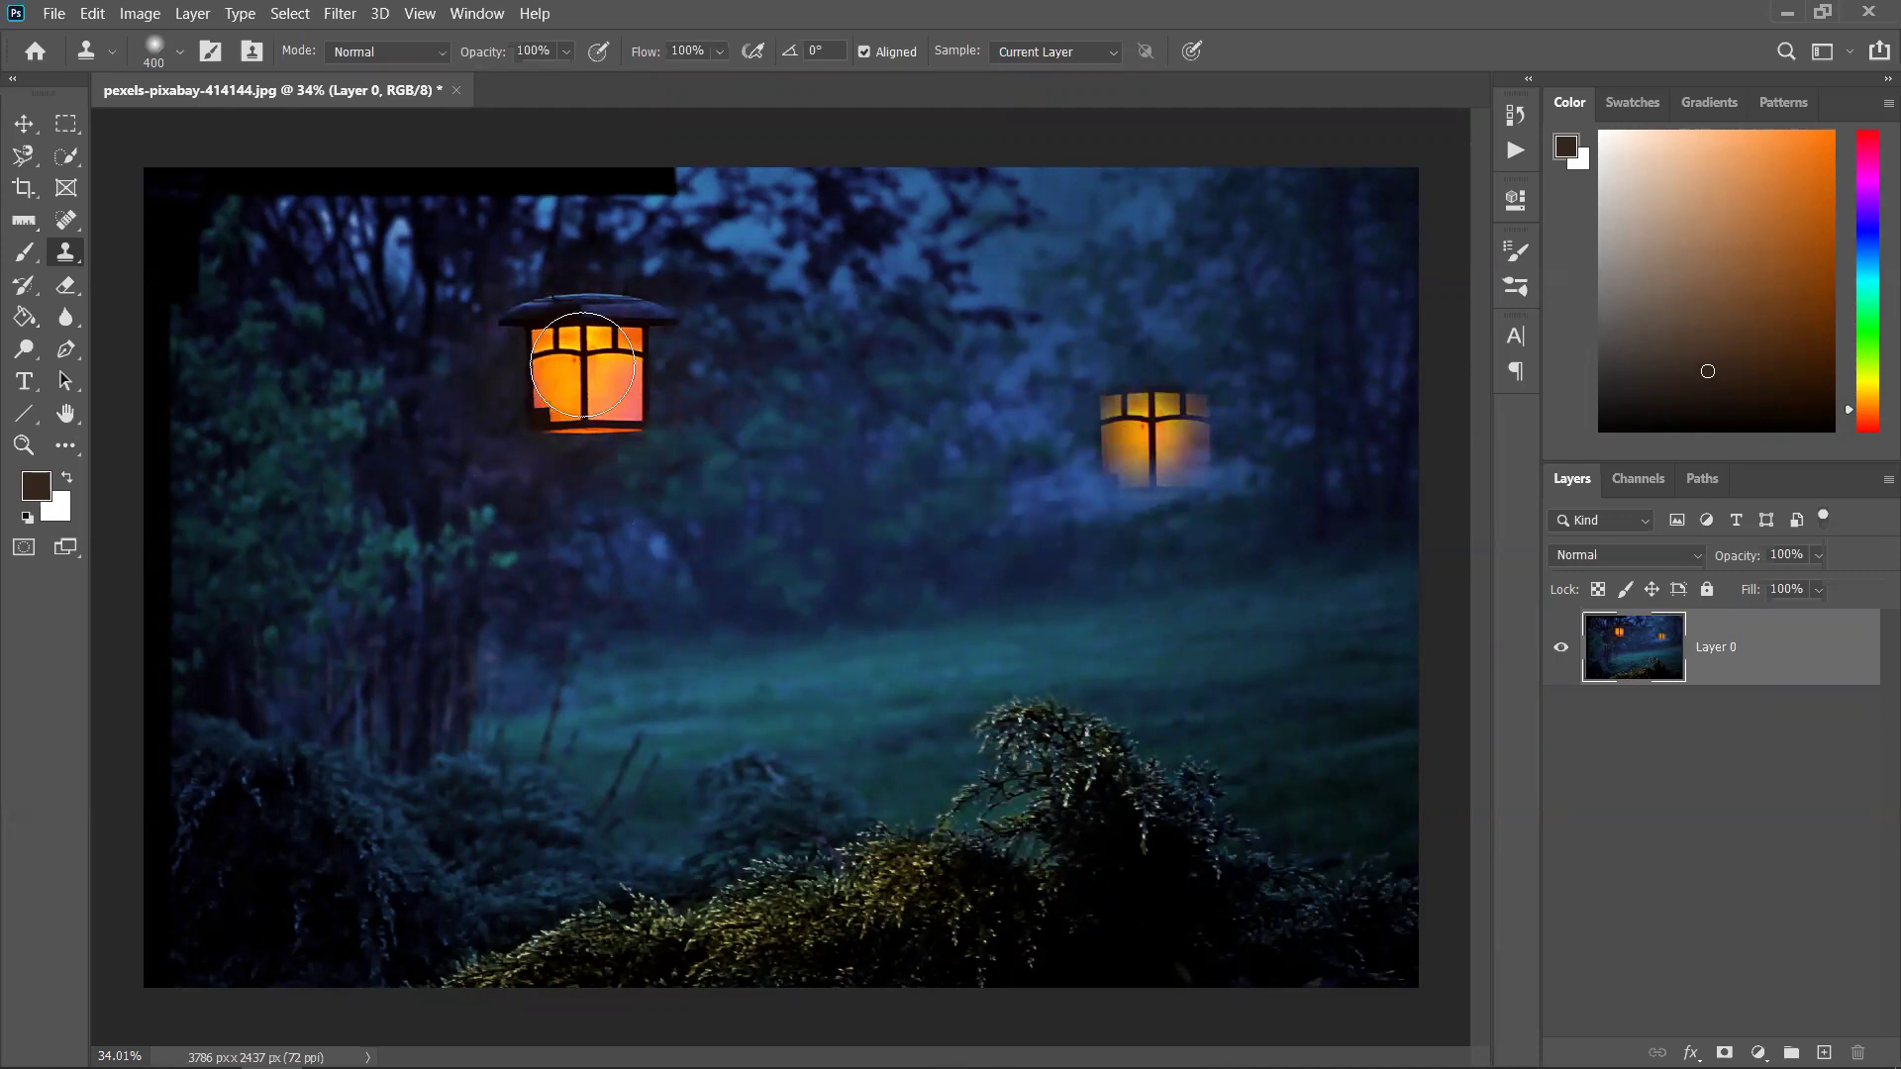
pyautogui.moveTo(1168, 415); pyautogui.dragTo(1198, 412)
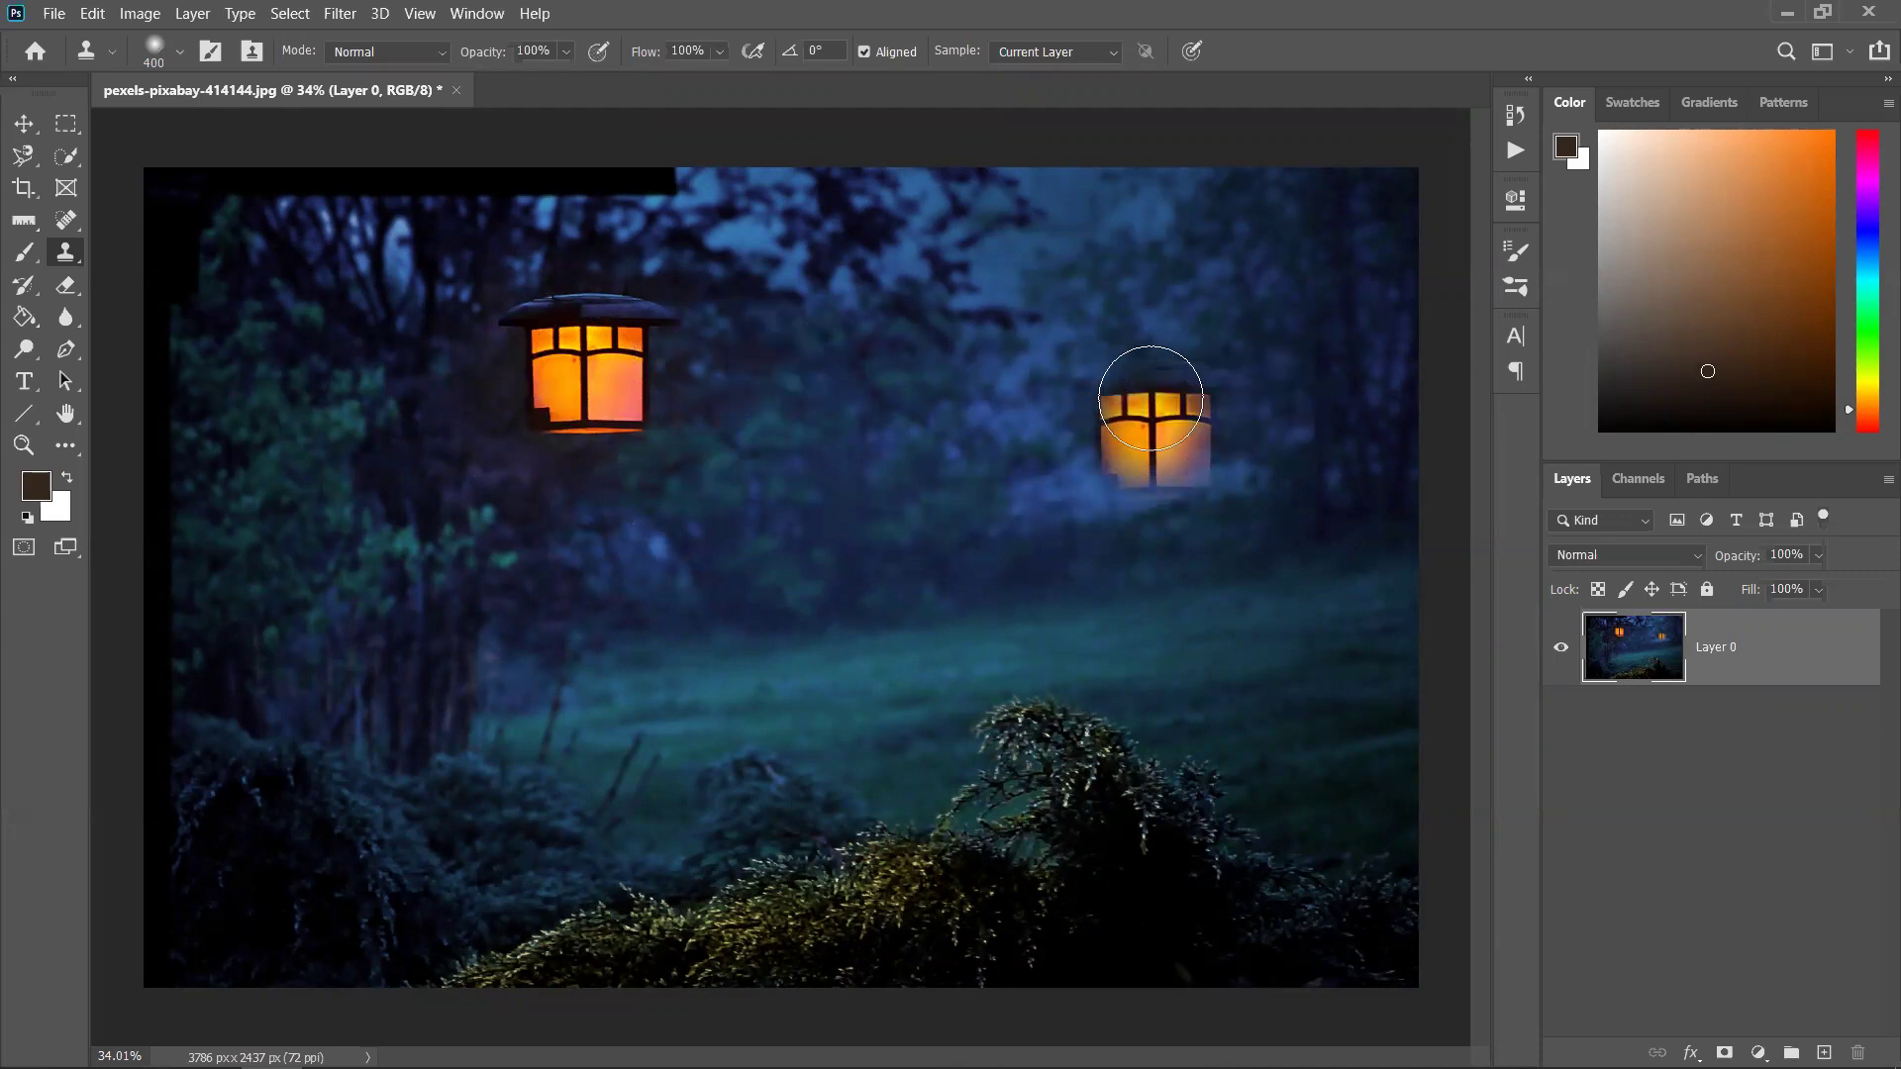
pyautogui.click(1213, 408)
pyautogui.moveTo(1103, 348)
pyautogui.mouseDown()
pyautogui.moveTo(1113, 414)
pyautogui.moveTo(1145, 407)
pyautogui.moveTo(1186, 436)
pyautogui.moveTo(1127, 449)
pyautogui.moveTo(1120, 391)
pyautogui.moveTo(1103, 497)
pyautogui.moveTo(1188, 443)
pyautogui.moveTo(1134, 414)
pyautogui.moveTo(1148, 371)
pyautogui.moveTo(1132, 355)
pyautogui.moveTo(1086, 409)
pyautogui.moveTo(1087, 458)
pyautogui.moveTo(1164, 517)
pyautogui.moveTo(1236, 456)
pyautogui.moveTo(1214, 370)
pyautogui.moveTo(1119, 362)
pyautogui.moveTo(1097, 499)
pyautogui.moveTo(1199, 530)
pyautogui.moveTo(1271, 437)
pyautogui.moveTo(1229, 355)
pyautogui.moveTo(1110, 339)
pyautogui.moveTo(1042, 410)
pyautogui.moveTo(1041, 485)
pyautogui.moveTo(1212, 476)
pyautogui.mouseUp()
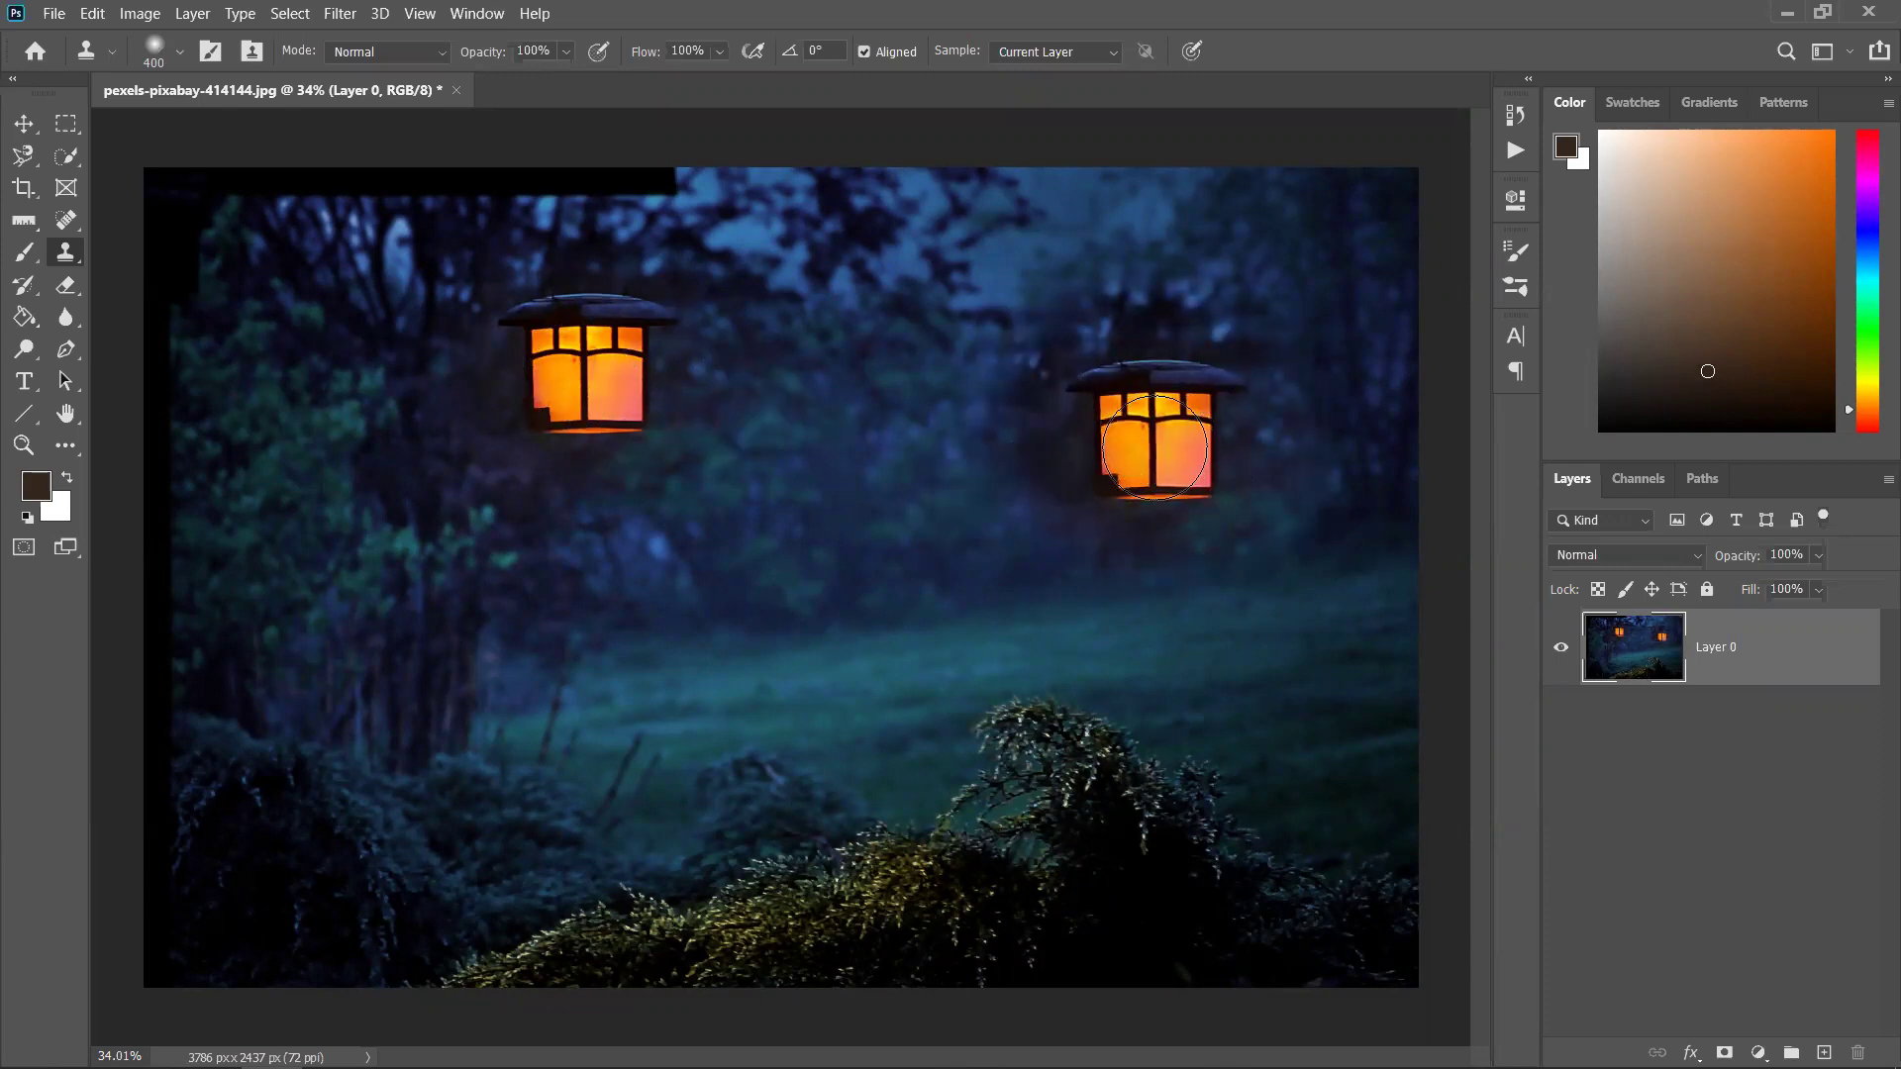
# Extend the cloning across the photo's whole right half, and undo all the clone strokes
pyautogui.moveTo(1224, 333)
pyautogui.mouseDown()
pyautogui.moveTo(1021, 398)
pyautogui.moveTo(1051, 521)
pyautogui.moveTo(1185, 526)
pyautogui.moveTo(1273, 418)
pyautogui.moveTo(1239, 313)
pyautogui.moveTo(1134, 300)
pyautogui.moveTo(1069, 379)
pyautogui.moveTo(1084, 422)
pyautogui.moveTo(1136, 434)
pyautogui.moveTo(1158, 418)
pyautogui.moveTo(1150, 384)
pyautogui.moveTo(1117, 387)
pyautogui.moveTo(1108, 415)
pyautogui.moveTo(1154, 412)
pyautogui.moveTo(1129, 375)
pyautogui.moveTo(1090, 379)
pyautogui.moveTo(1075, 409)
pyautogui.moveTo(1070, 370)
pyautogui.moveTo(1041, 356)
pyautogui.moveTo(1012, 381)
pyautogui.moveTo(1005, 349)
pyautogui.moveTo(931, 366)
pyautogui.moveTo(948, 352)
pyautogui.moveTo(919, 332)
pyautogui.moveTo(911, 350)
pyautogui.moveTo(875, 298)
pyautogui.moveTo(845, 317)
pyautogui.moveTo(949, 310)
pyautogui.moveTo(787, 303)
pyautogui.moveTo(803, 373)
pyautogui.moveTo(795, 287)
pyautogui.moveTo(755, 464)
pyautogui.moveTo(740, 228)
pyautogui.moveTo(731, 444)
pyautogui.moveTo(728, 413)
pyautogui.moveTo(767, 175)
pyautogui.moveTo(1429, 186)
pyautogui.moveTo(865, 245)
pyautogui.moveTo(1362, 270)
pyautogui.moveTo(970, 359)
pyautogui.moveTo(1203, 458)
pyautogui.moveTo(1215, 599)
pyautogui.moveTo(876, 676)
pyautogui.moveTo(794, 728)
pyautogui.moveTo(897, 740)
pyautogui.moveTo(960, 618)
pyautogui.moveTo(857, 853)
pyautogui.moveTo(681, 978)
pyautogui.moveTo(741, 603)
pyautogui.moveTo(988, 665)
pyautogui.moveTo(1095, 607)
pyautogui.moveTo(1139, 940)
pyautogui.moveTo(1356, 951)
pyautogui.moveTo(1196, 976)
pyautogui.moveTo(1386, 446)
pyautogui.moveTo(1327, 683)
pyautogui.moveTo(1705, 549)
pyautogui.mouseUp()
pyautogui.moveTo(1457, 438)
pyautogui.mouseDown()
pyautogui.moveTo(1323, 412)
pyautogui.moveTo(1366, 360)
pyautogui.moveTo(1287, 277)
pyautogui.moveTo(1370, 245)
pyautogui.moveTo(1429, 825)
pyautogui.moveTo(1401, 936)
pyautogui.moveTo(1407, 220)
pyautogui.moveTo(697, 265)
pyautogui.mouseUp()
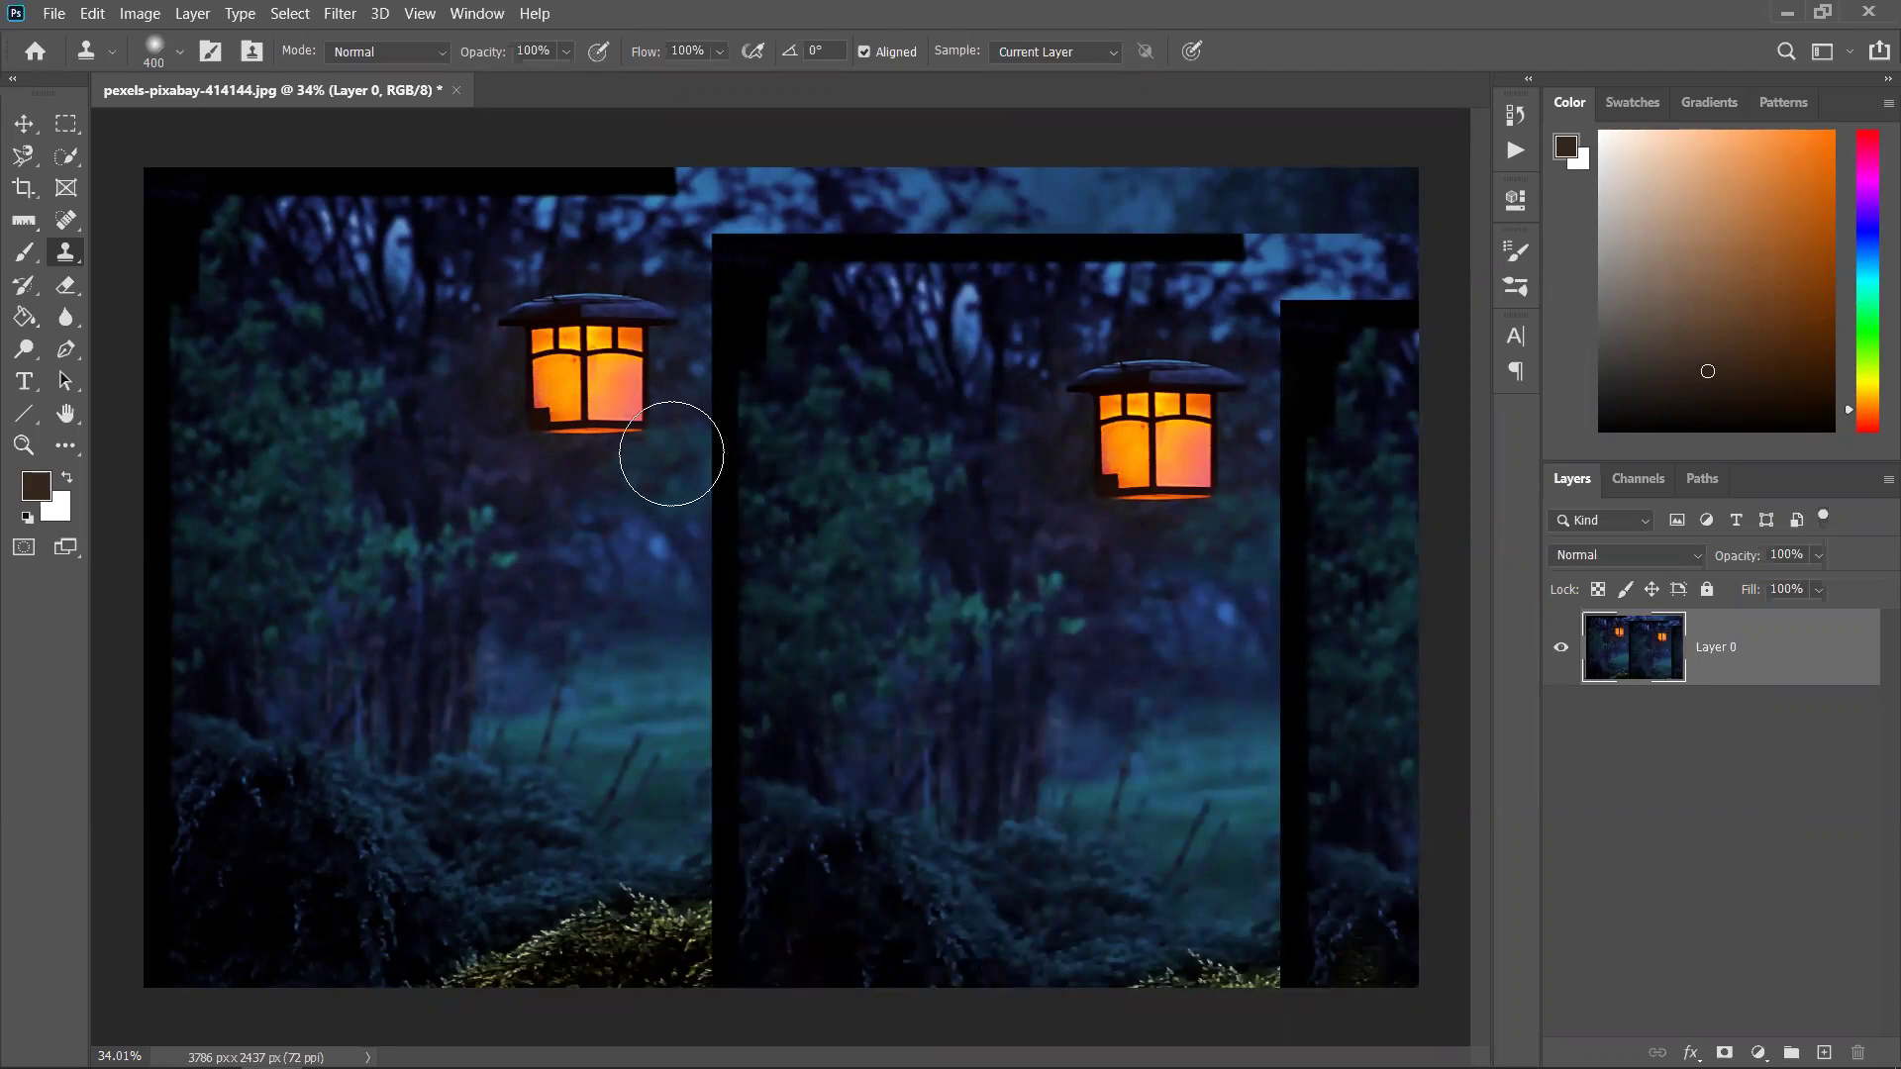
pyautogui.hotkey('ctrl', 'z')
pyautogui.hotkey('ctrl', 'z')
pyautogui.hotkey('ctrl', 'z')
pyautogui.hotkey('ctrl', 'z')
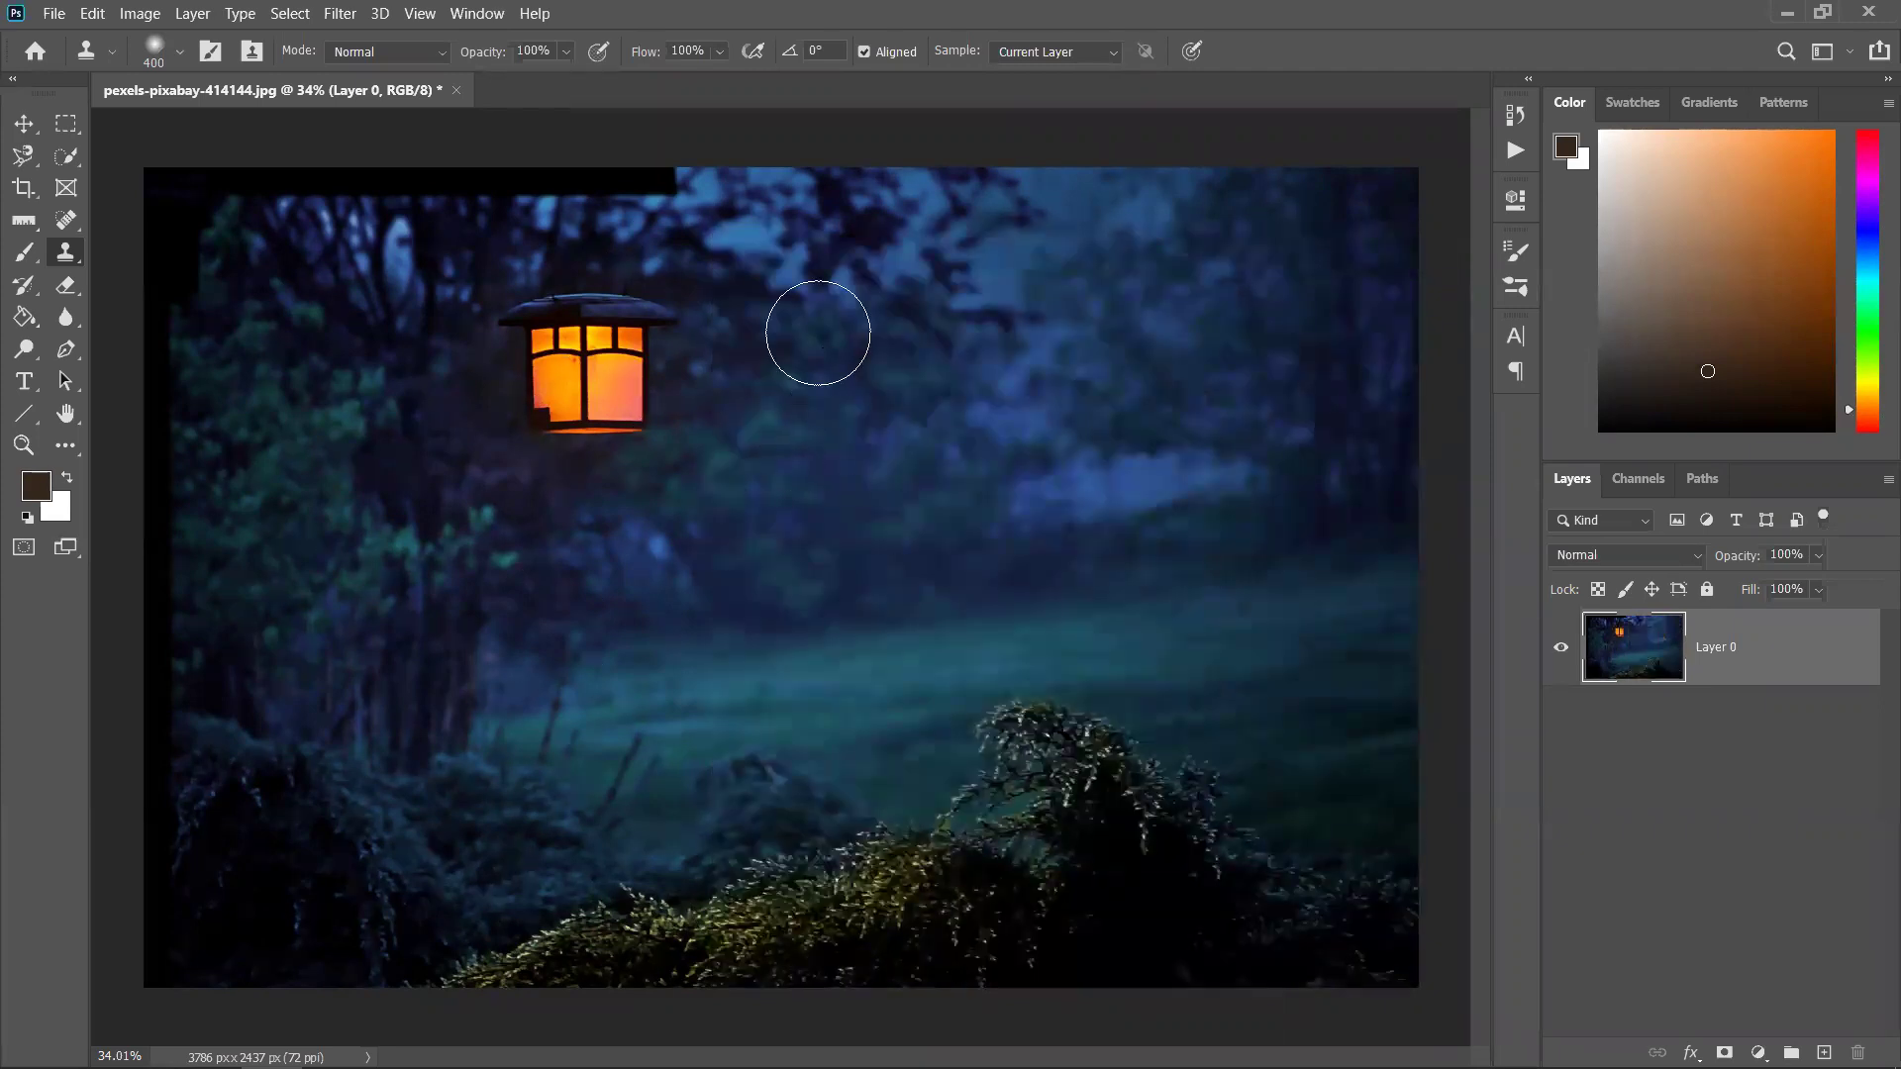
# Sample the lantern's centre again, clone it onto the trees in the photo's upper right, and undo the strokes
pyautogui.keyDown('alt'); pyautogui.click(589, 367); pyautogui.keyUp('alt')
pyautogui.moveTo(1218, 356)
pyautogui.mouseDown()
pyautogui.moveTo(1166, 350)
pyautogui.moveTo(1280, 414)
pyautogui.moveTo(1120, 388)
pyautogui.moveTo(1317, 392)
pyautogui.moveTo(1117, 451)
pyautogui.moveTo(1358, 356)
pyautogui.moveTo(1192, 234)
pyautogui.moveTo(1063, 457)
pyautogui.moveTo(1396, 437)
pyautogui.moveTo(1279, 252)
pyautogui.moveTo(1047, 376)
pyautogui.moveTo(1216, 537)
pyautogui.moveTo(1234, 254)
pyautogui.mouseUp()
pyautogui.hotkey('ctrl', 'z')
pyautogui.hotkey('ctrl', 'z')
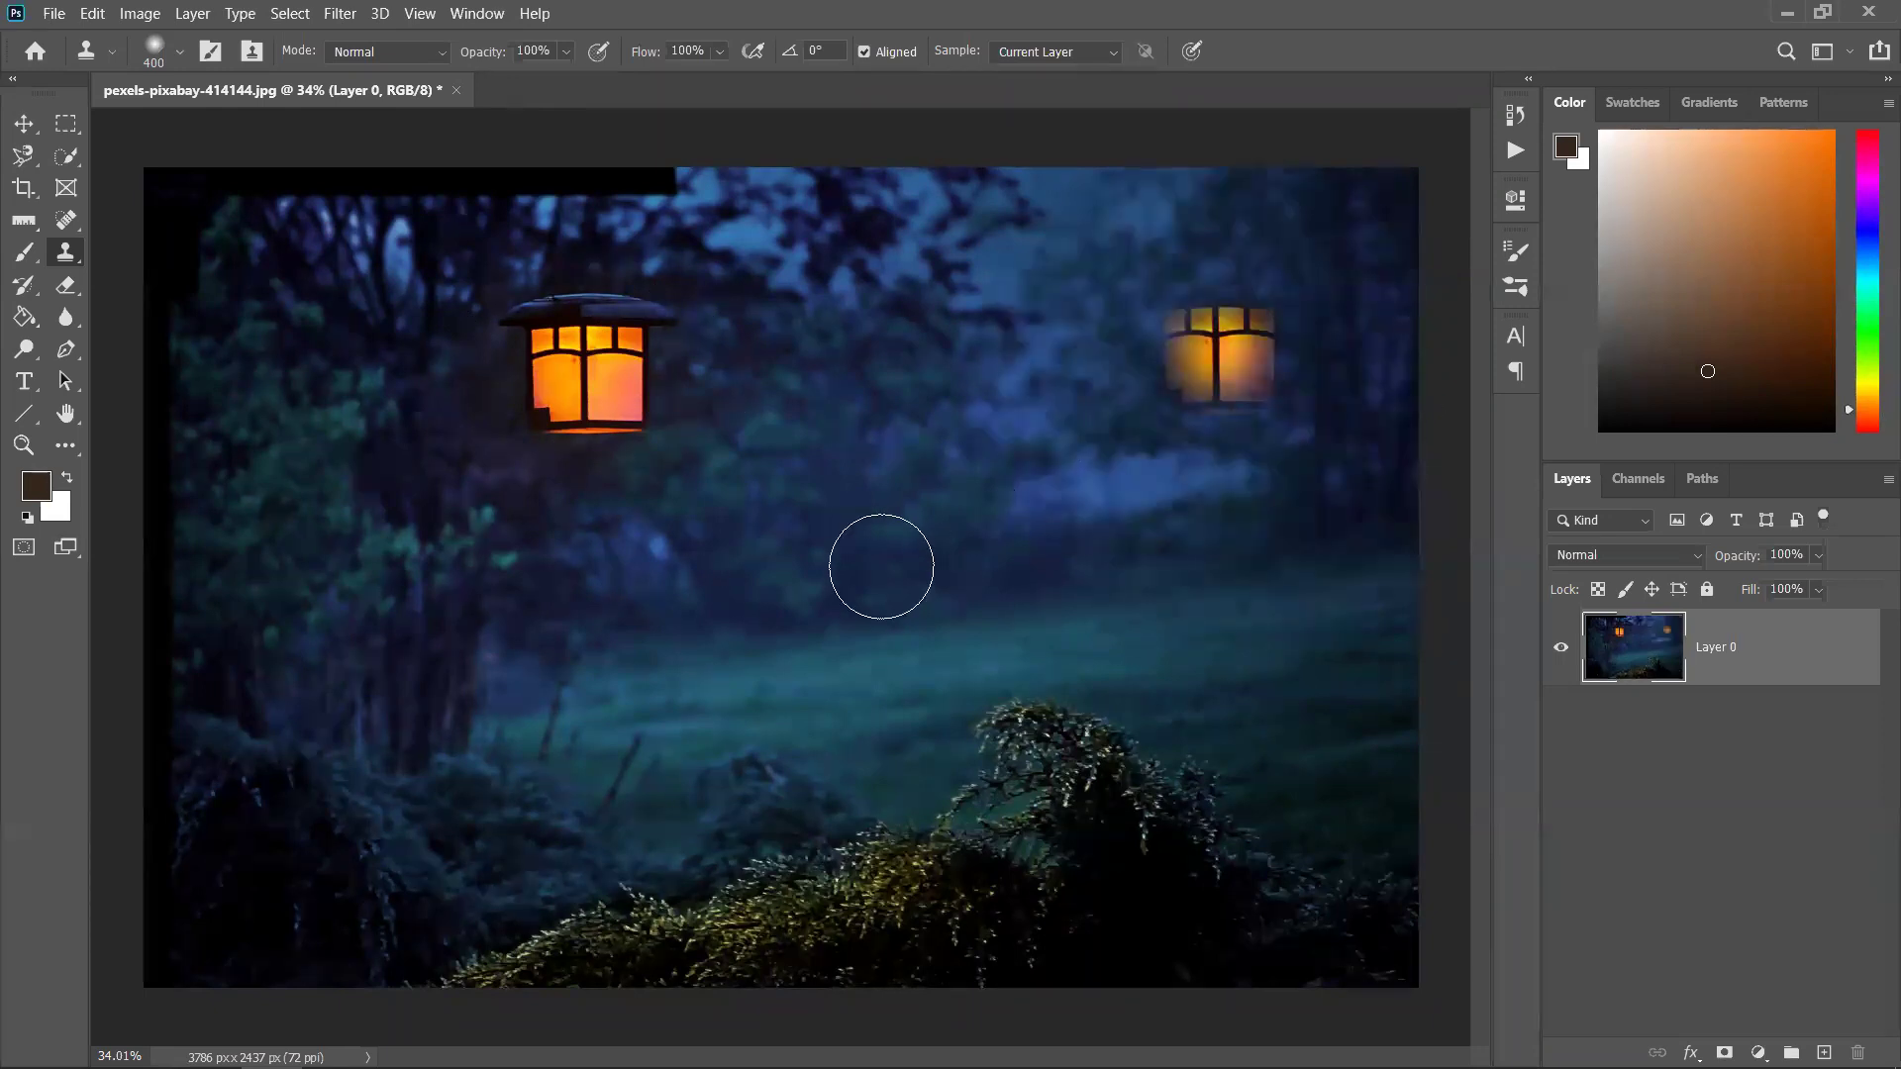
# Sample the dark bush in the photo's lower left, stamp it onto the trees right of the lantern, and undo it
pyautogui.keyDown('alt'); pyautogui.click(310, 803); pyautogui.keyUp('alt')
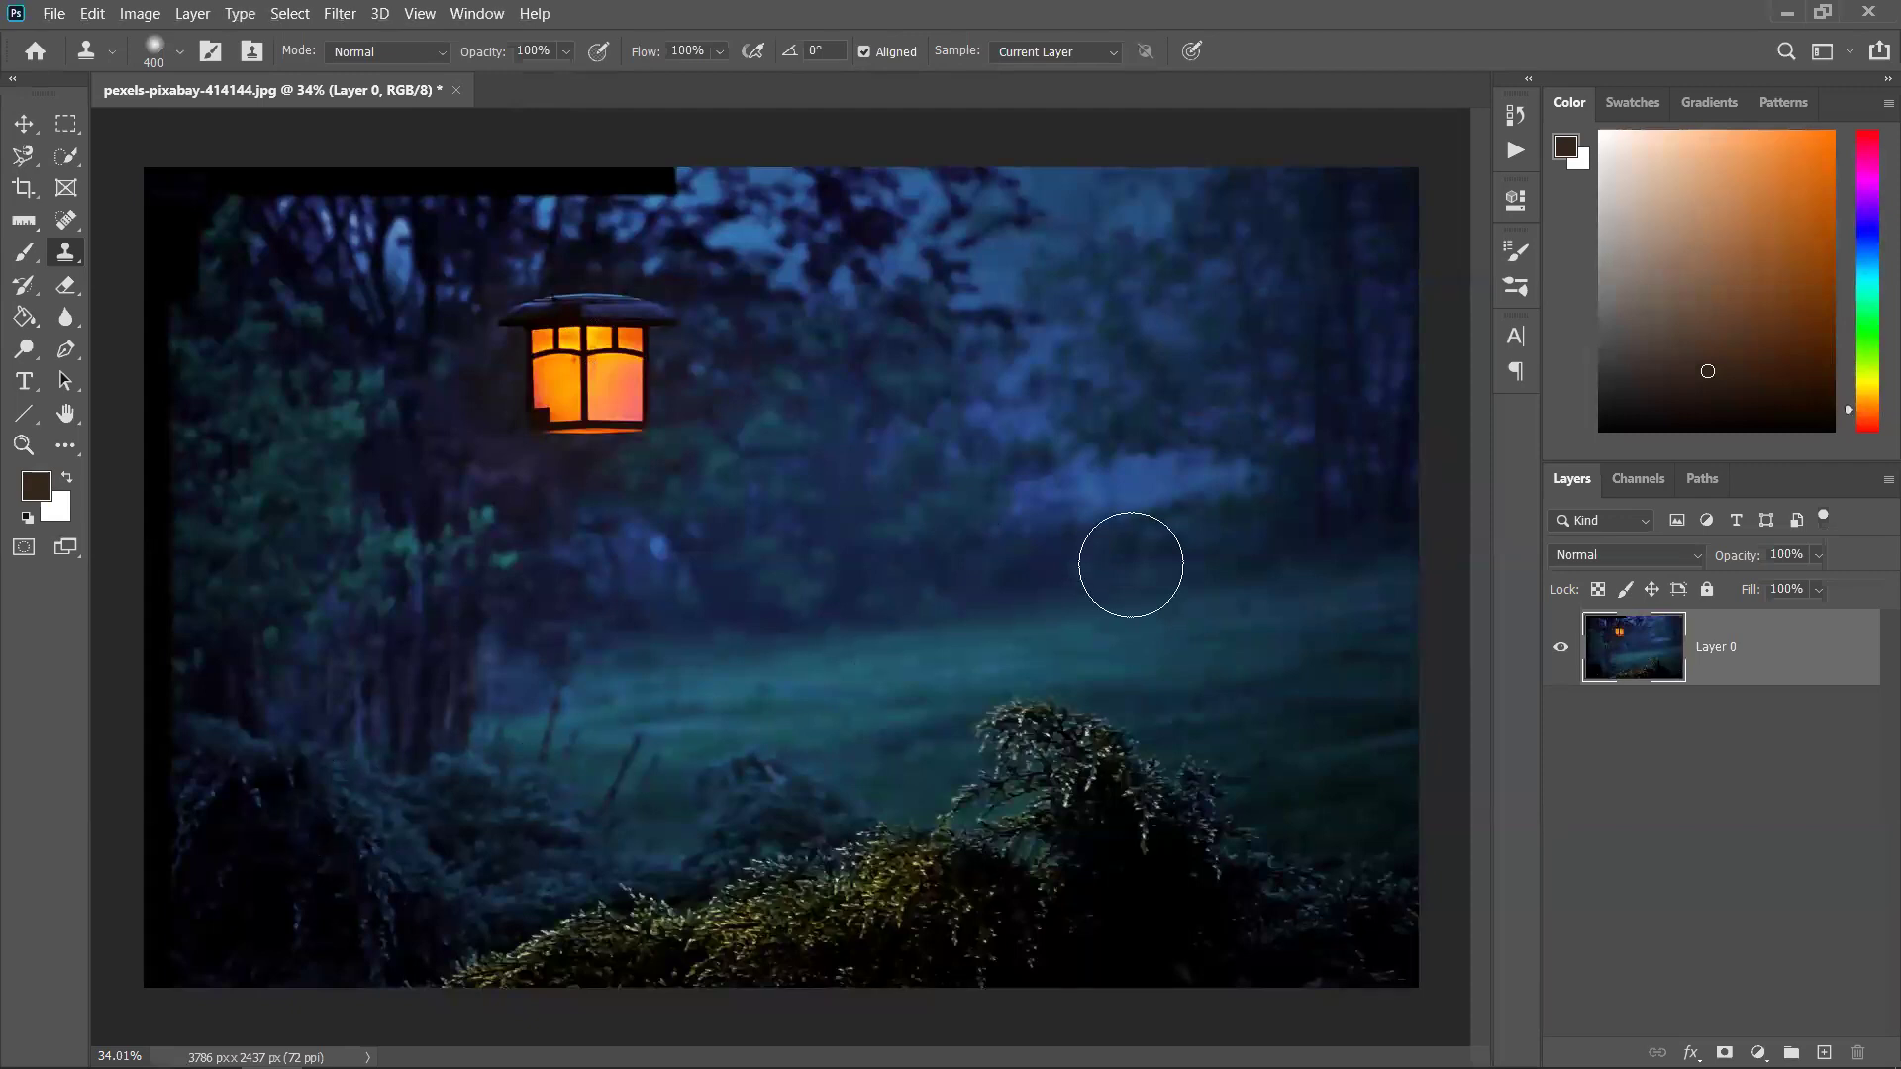
pyautogui.click(1026, 431)
pyautogui.moveTo(1026, 432); pyautogui.dragTo(1028, 432)
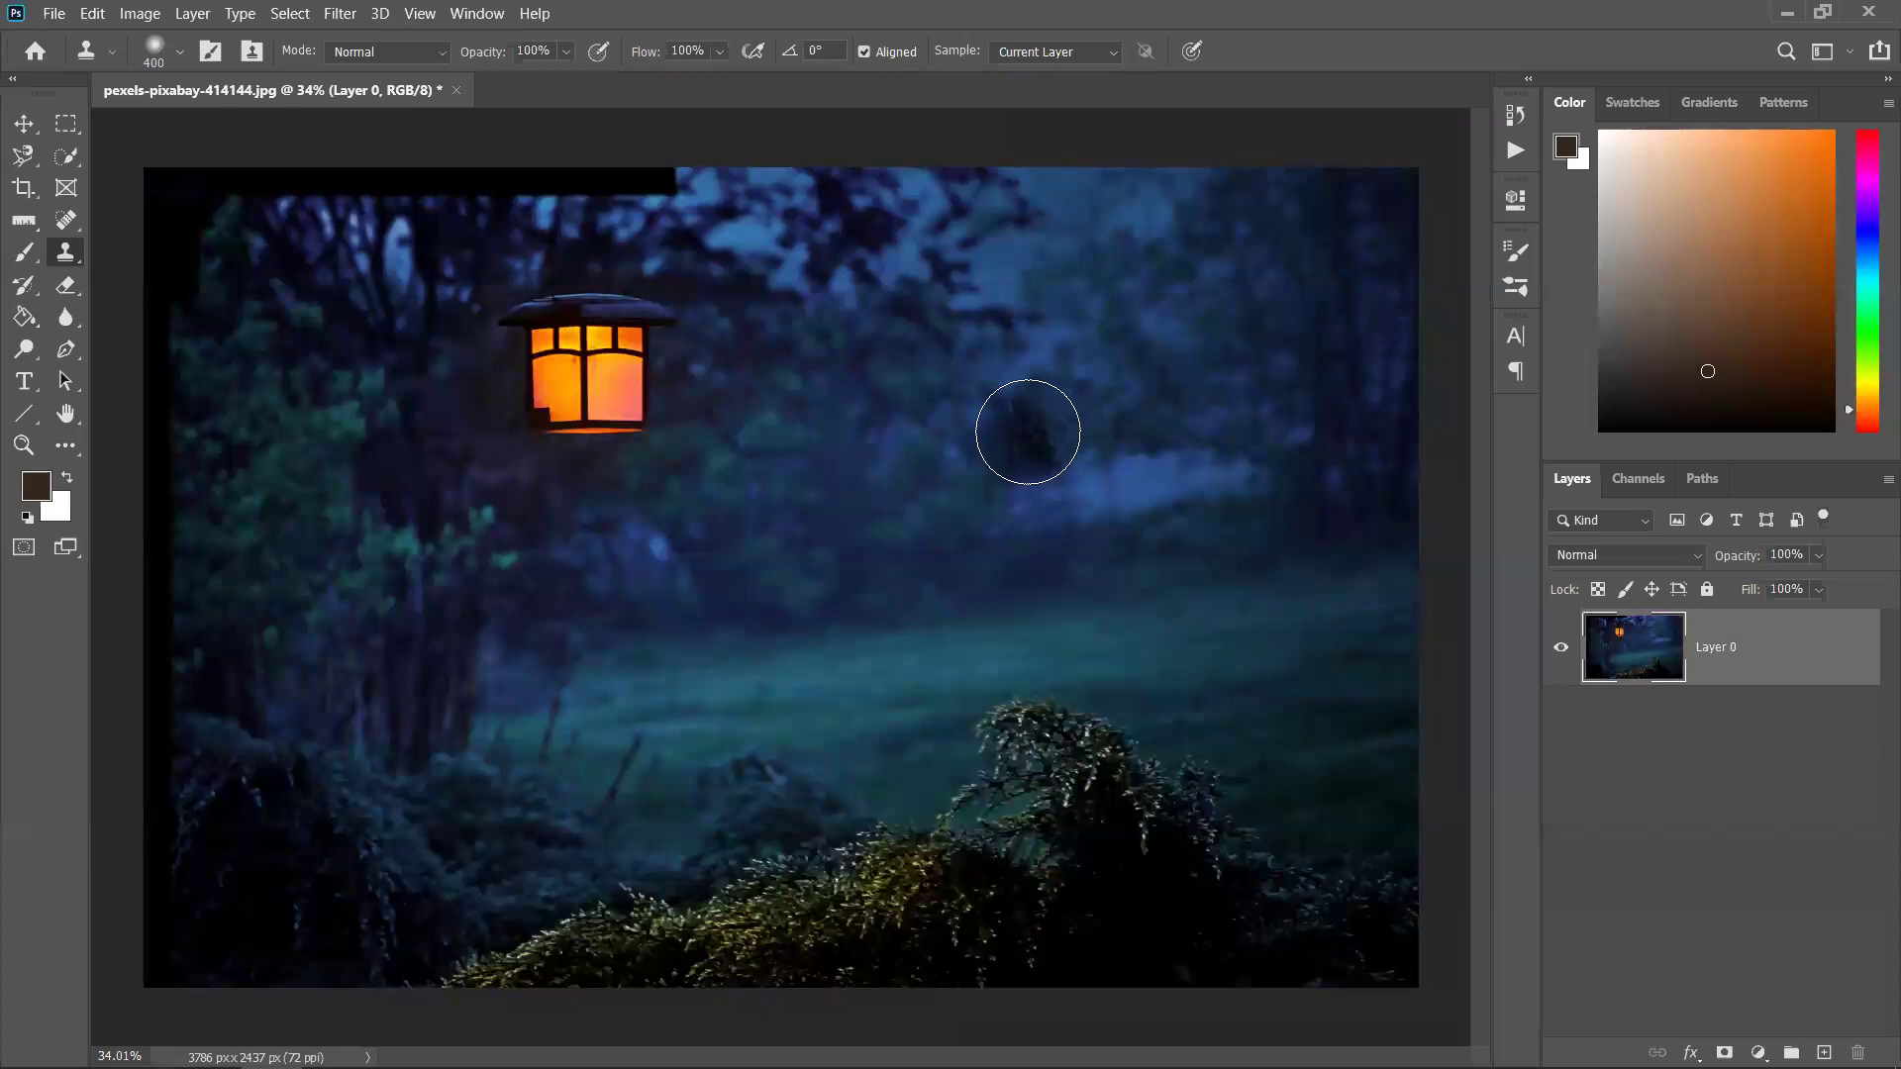
pyautogui.hotkey('ctrl', 'z')
# Add a new empty layer above the photo and reduce the Clone Stamp brush size to 149 px
pyautogui.hotkey('ctrl', 'shift', 'alt', 'n')
pyautogui.moveTo(709, 382); pyautogui.dragTo(600, 364)
pyautogui.rightClick(600, 364)
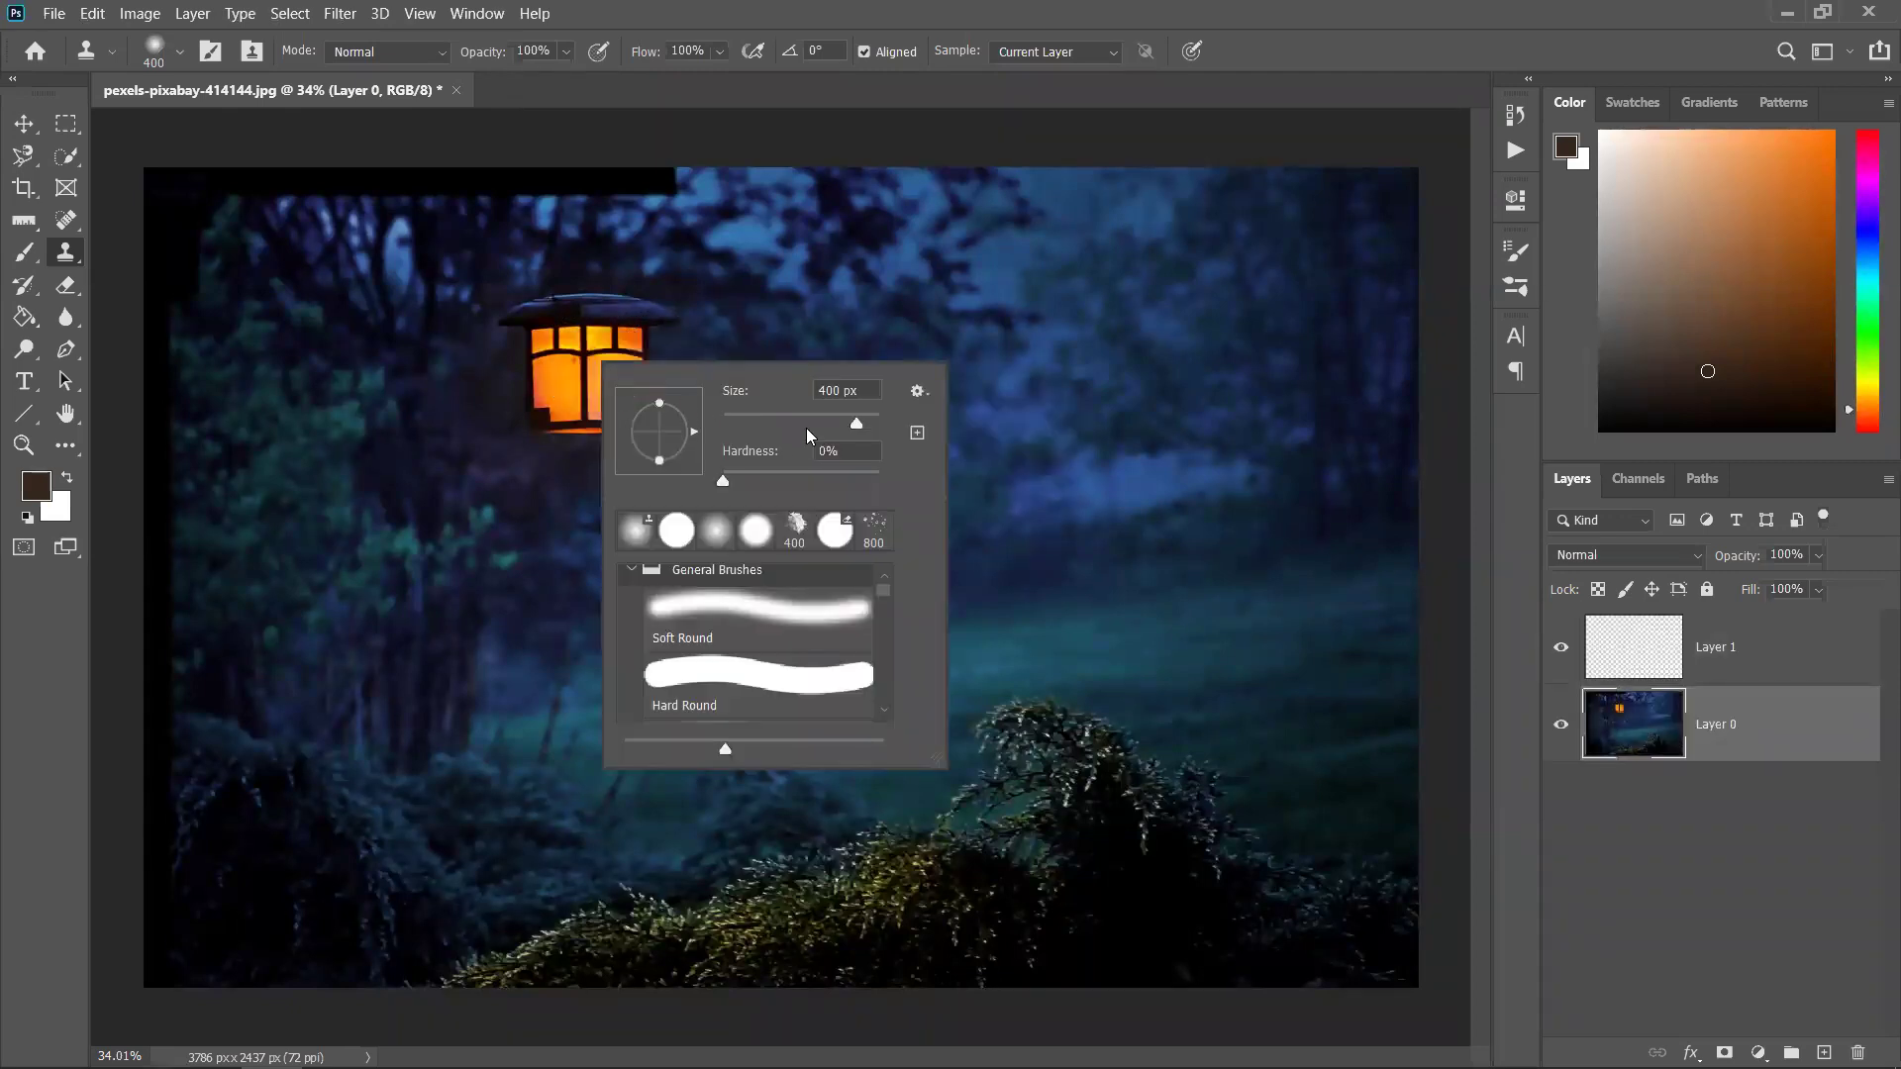
pyautogui.moveTo(820, 424); pyautogui.dragTo(784, 424)
pyautogui.press('Return')
# Clone the lantern onto the trees at the photo's right directly on Layer 0, and undo the strokes
pyautogui.moveTo(1107, 394)
pyautogui.mouseDown()
pyautogui.moveTo(1081, 357)
pyautogui.moveTo(1079, 439)
pyautogui.moveTo(1146, 436)
pyautogui.moveTo(1164, 384)
pyautogui.moveTo(1137, 346)
pyautogui.moveTo(1156, 375)
pyautogui.moveTo(1141, 433)
pyautogui.moveTo(1168, 426)
pyautogui.moveTo(1157, 342)
pyautogui.moveTo(1079, 341)
pyautogui.moveTo(1118, 320)
pyautogui.moveTo(1207, 334)
pyautogui.moveTo(1055, 335)
pyautogui.moveTo(1134, 325)
pyautogui.moveTo(1107, 406)
pyautogui.moveTo(1073, 429)
pyautogui.mouseUp()
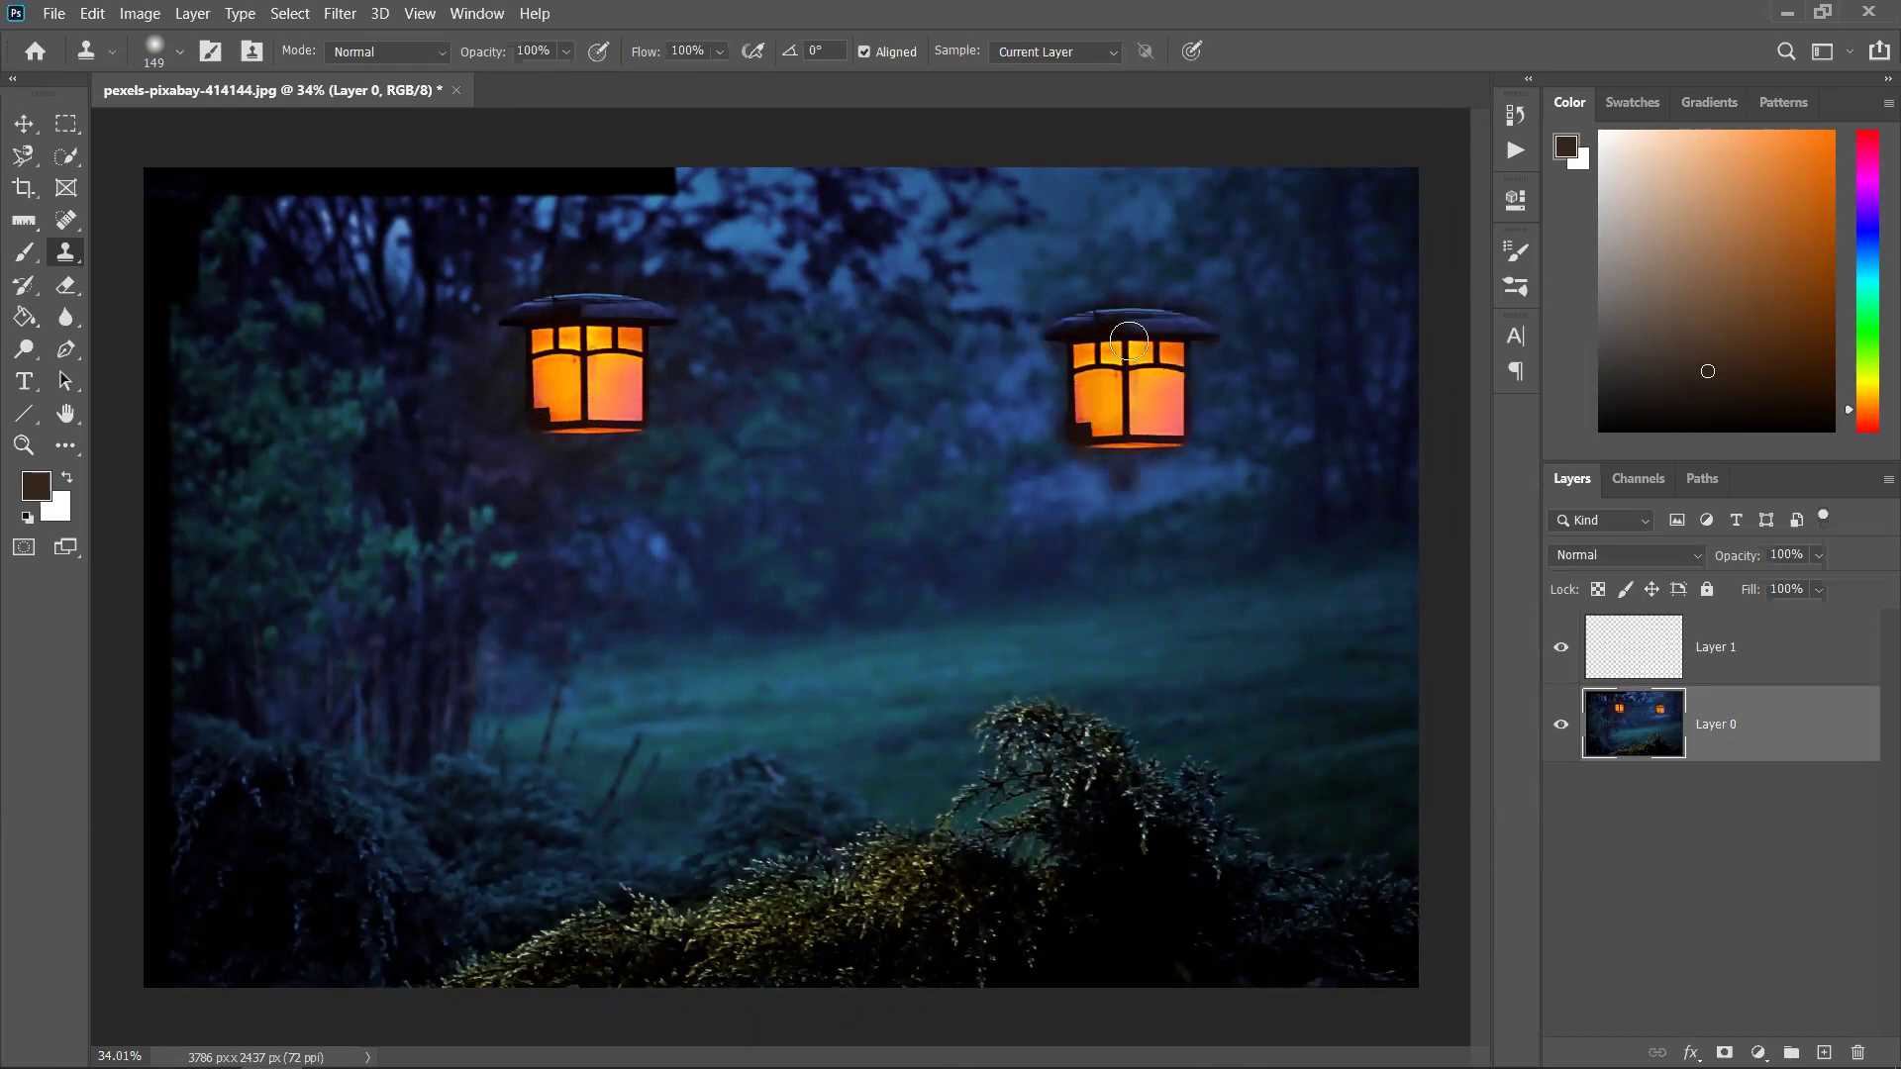
pyautogui.moveTo(1131, 677)
pyautogui.mouseDown()
pyautogui.moveTo(1133, 802)
pyautogui.moveTo(1113, 481)
pyautogui.moveTo(1113, 755)
pyautogui.moveTo(1111, 448)
pyautogui.moveTo(1071, 809)
pyautogui.moveTo(1071, 357)
pyautogui.mouseUp()
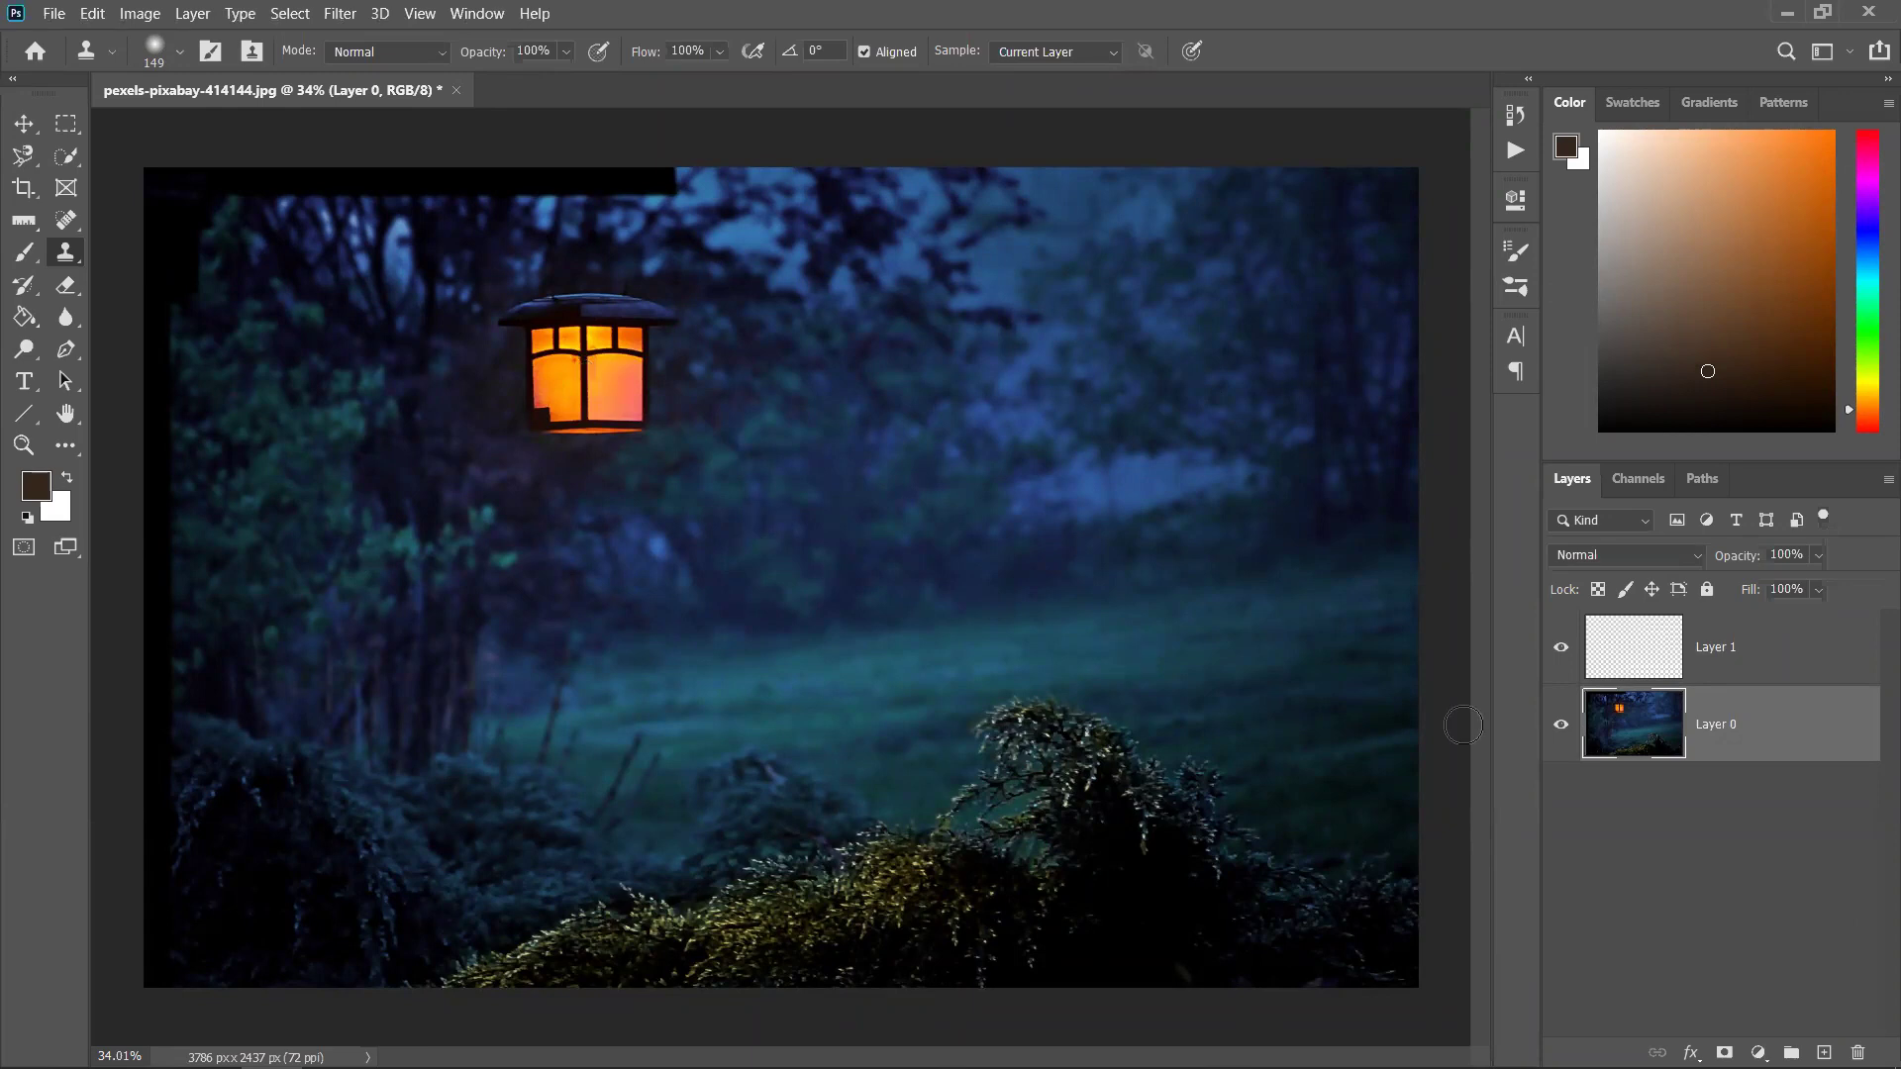
# Clone the complete lantern, including its roof, onto Layer 1 over the trees to the right of the original
pyautogui.click(1762, 649)
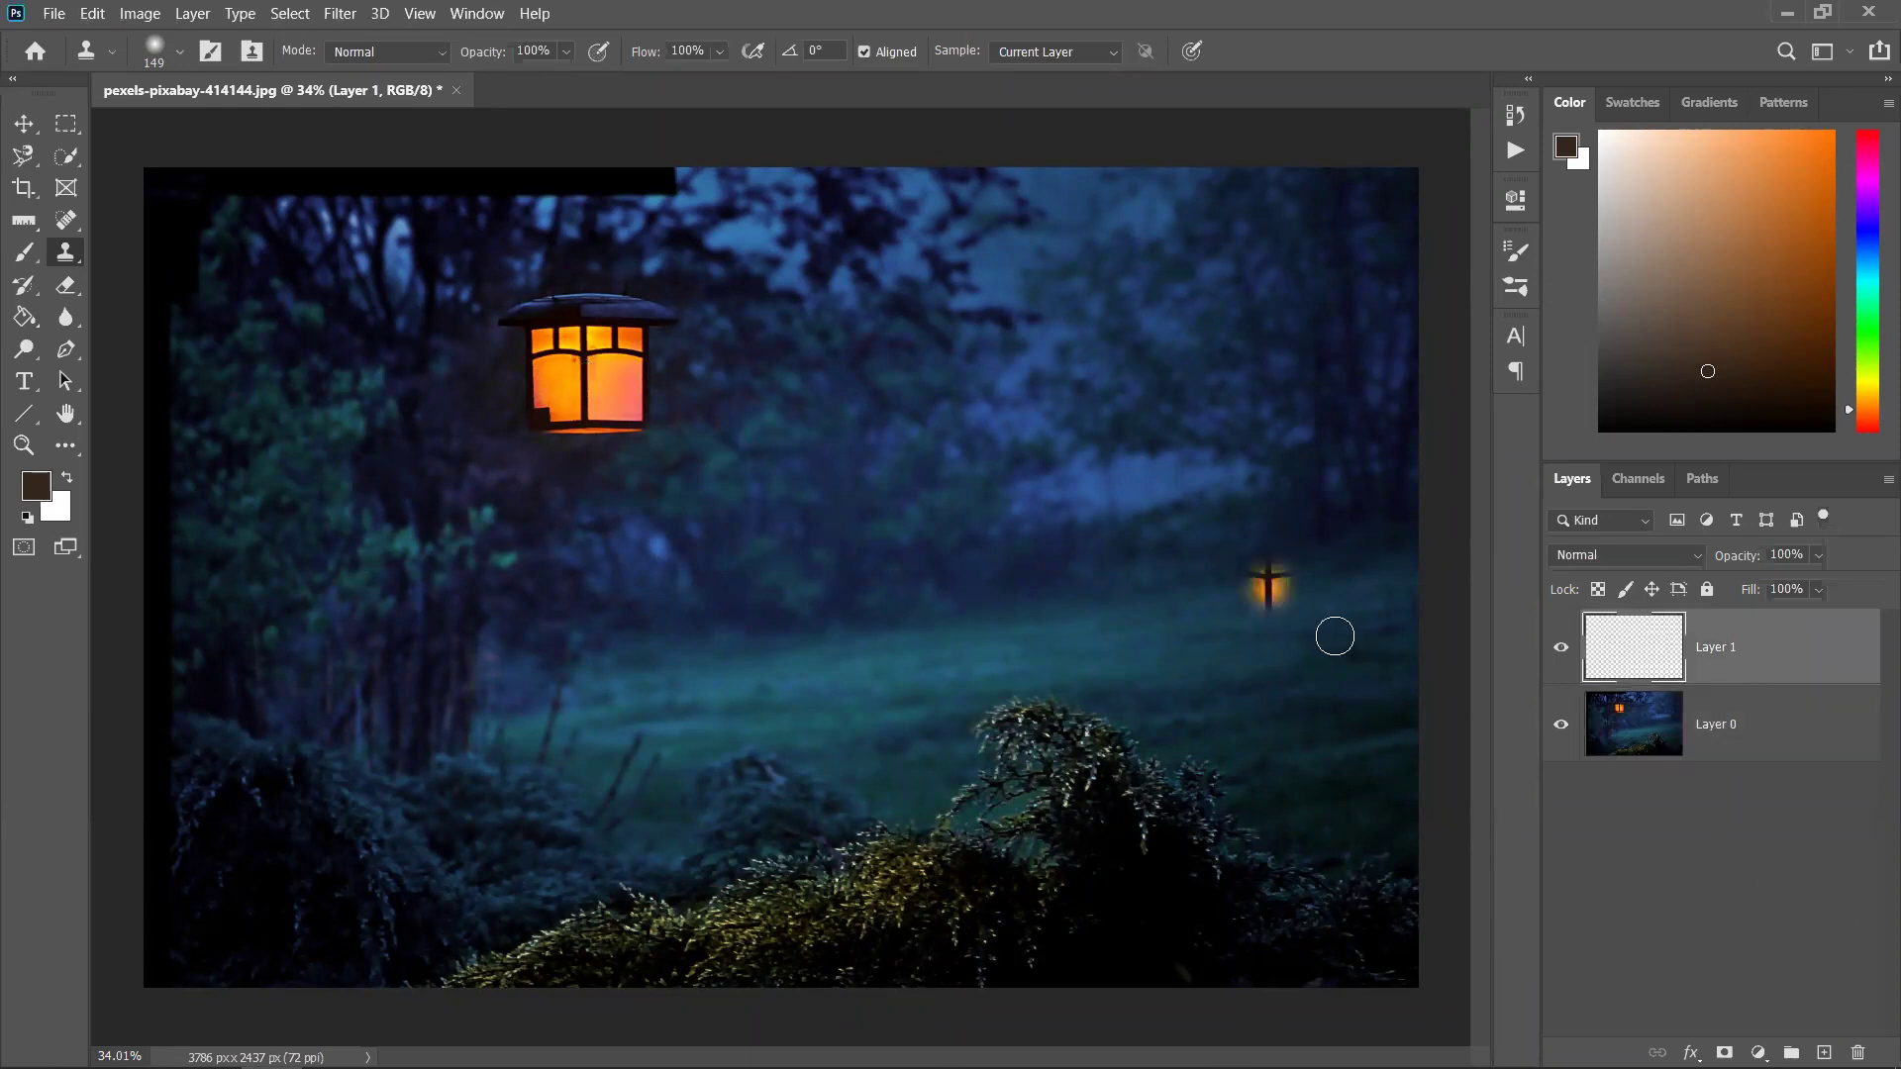
pyautogui.moveTo(1081, 354)
pyautogui.mouseDown()
pyautogui.moveTo(1052, 397)
pyautogui.moveTo(1050, 326)
pyautogui.moveTo(1033, 326)
pyautogui.moveTo(1087, 299)
pyautogui.moveTo(1130, 323)
pyautogui.moveTo(1117, 295)
pyautogui.moveTo(1008, 299)
pyautogui.moveTo(1144, 305)
pyautogui.moveTo(1027, 292)
pyautogui.moveTo(1126, 300)
pyautogui.moveTo(1136, 338)
pyautogui.moveTo(1135, 399)
pyautogui.moveTo(1121, 335)
pyautogui.moveTo(1099, 411)
pyautogui.moveTo(1083, 347)
pyautogui.moveTo(1046, 395)
pyautogui.moveTo(1052, 363)
pyautogui.moveTo(1046, 421)
pyautogui.moveTo(1106, 431)
pyautogui.moveTo(1143, 374)
pyautogui.mouseUp()
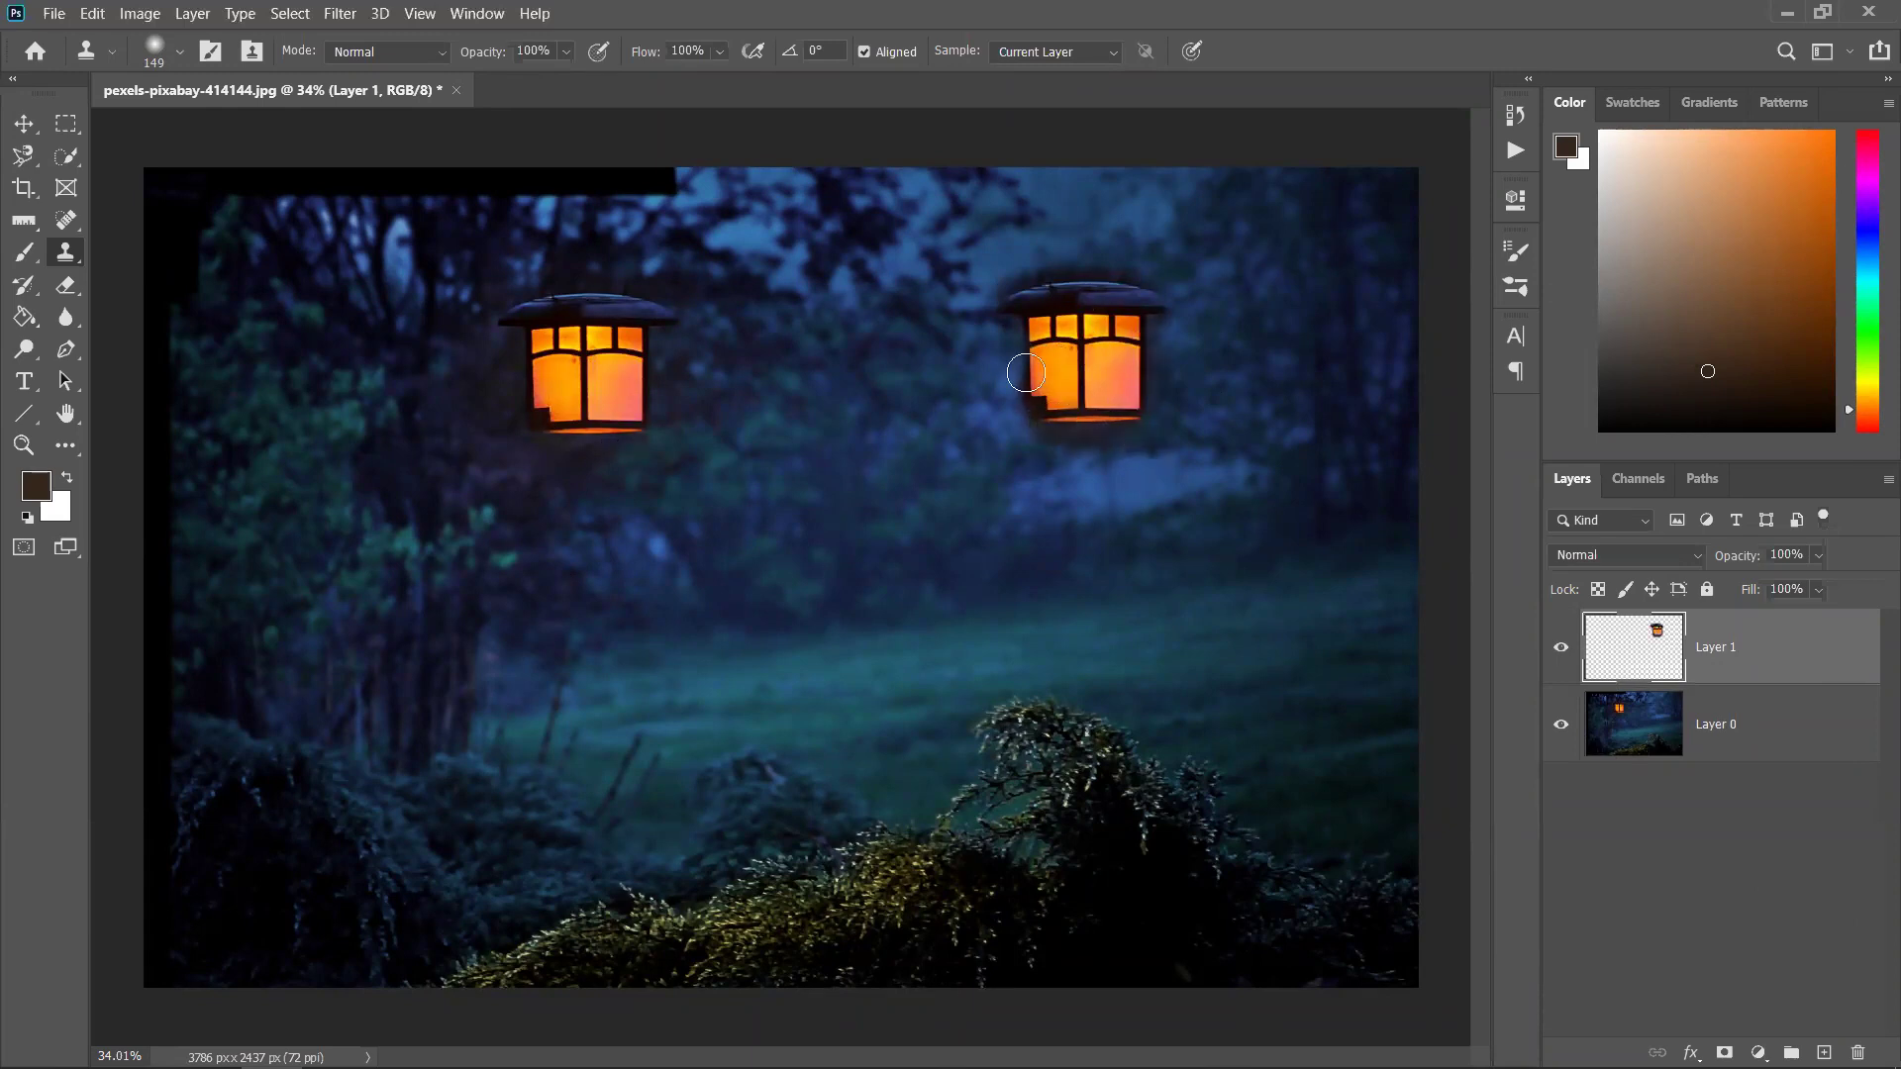
# Toggle Layer 1's visibility repeatedly, and try moving the cloned lantern independently of the photo
pyautogui.click(1561, 648)
pyautogui.click(1561, 649)
pyautogui.click(1561, 648)
pyautogui.click(1562, 648)
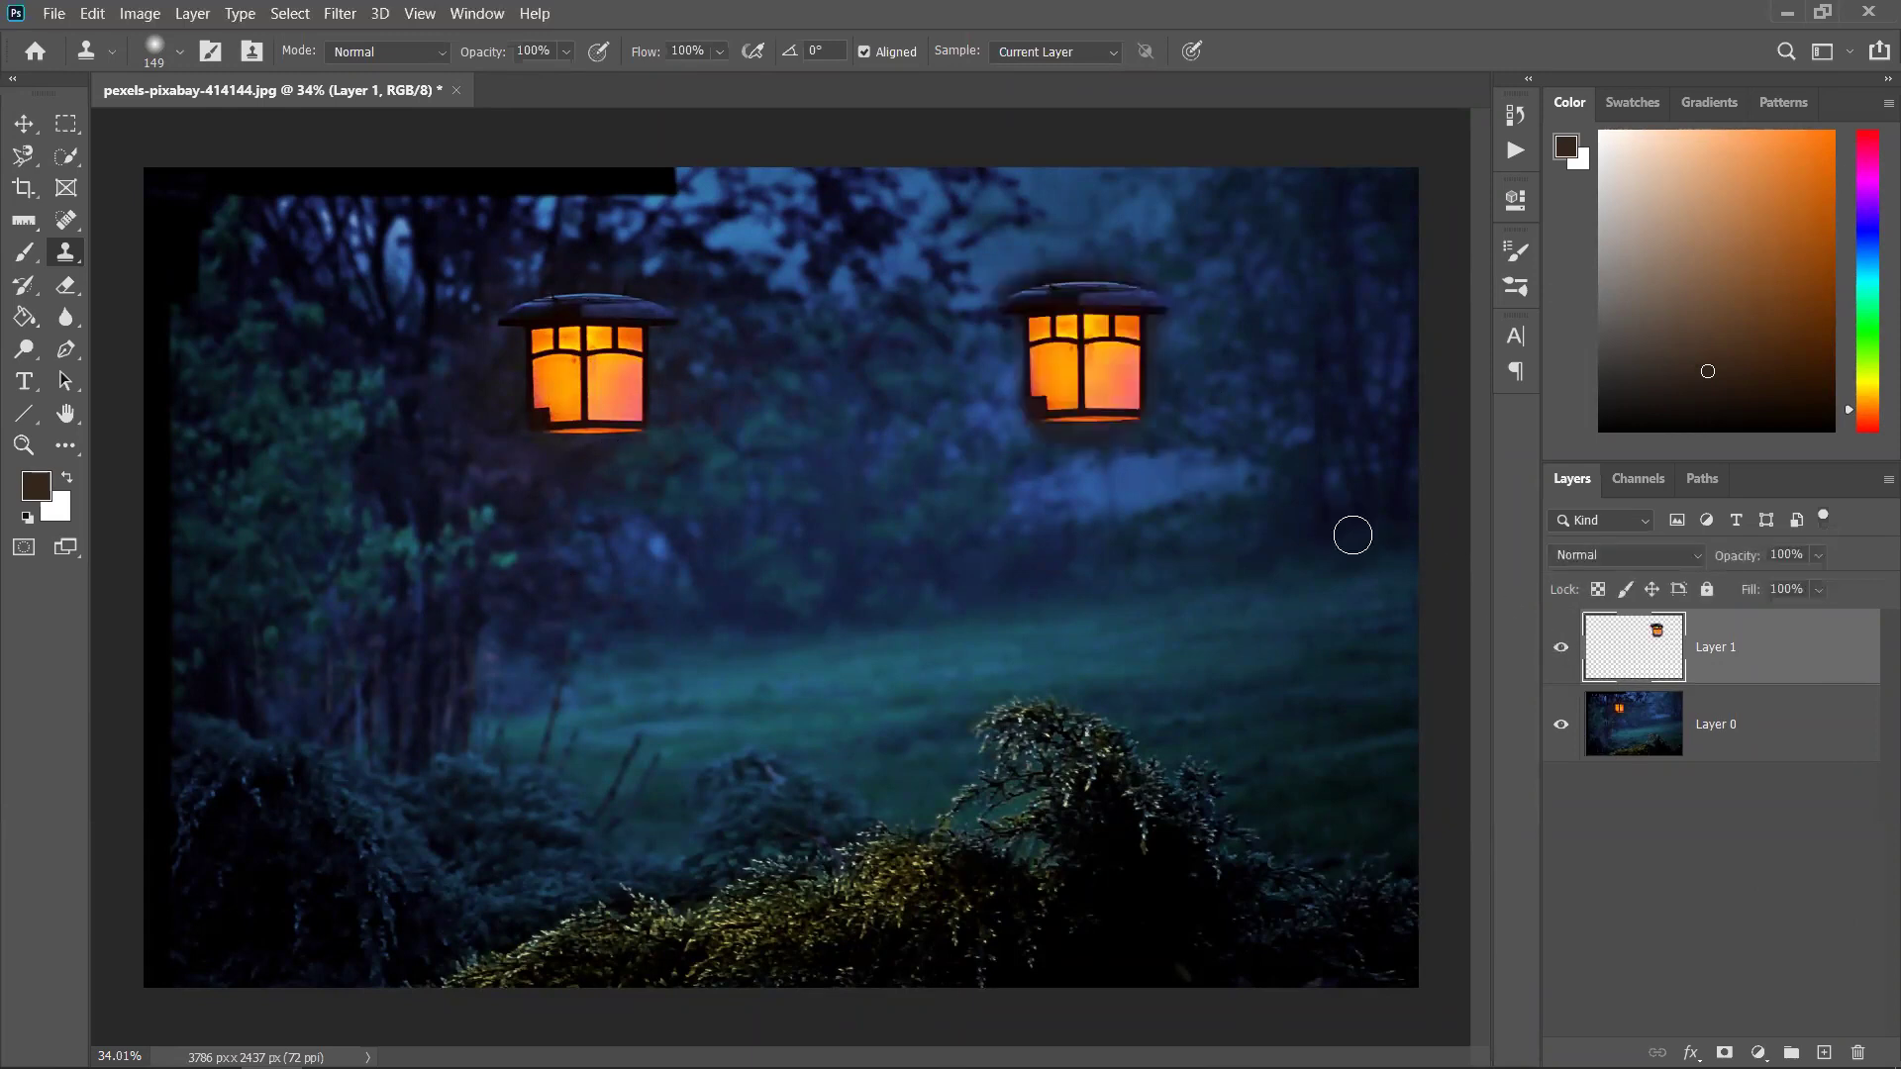
pyautogui.click(18, 121)
pyautogui.moveTo(1087, 373)
pyautogui.mouseDown()
pyautogui.moveTo(1249, 528)
pyautogui.moveTo(864, 467)
pyautogui.moveTo(1115, 406)
pyautogui.moveTo(1099, 358)
pyautogui.mouseUp()
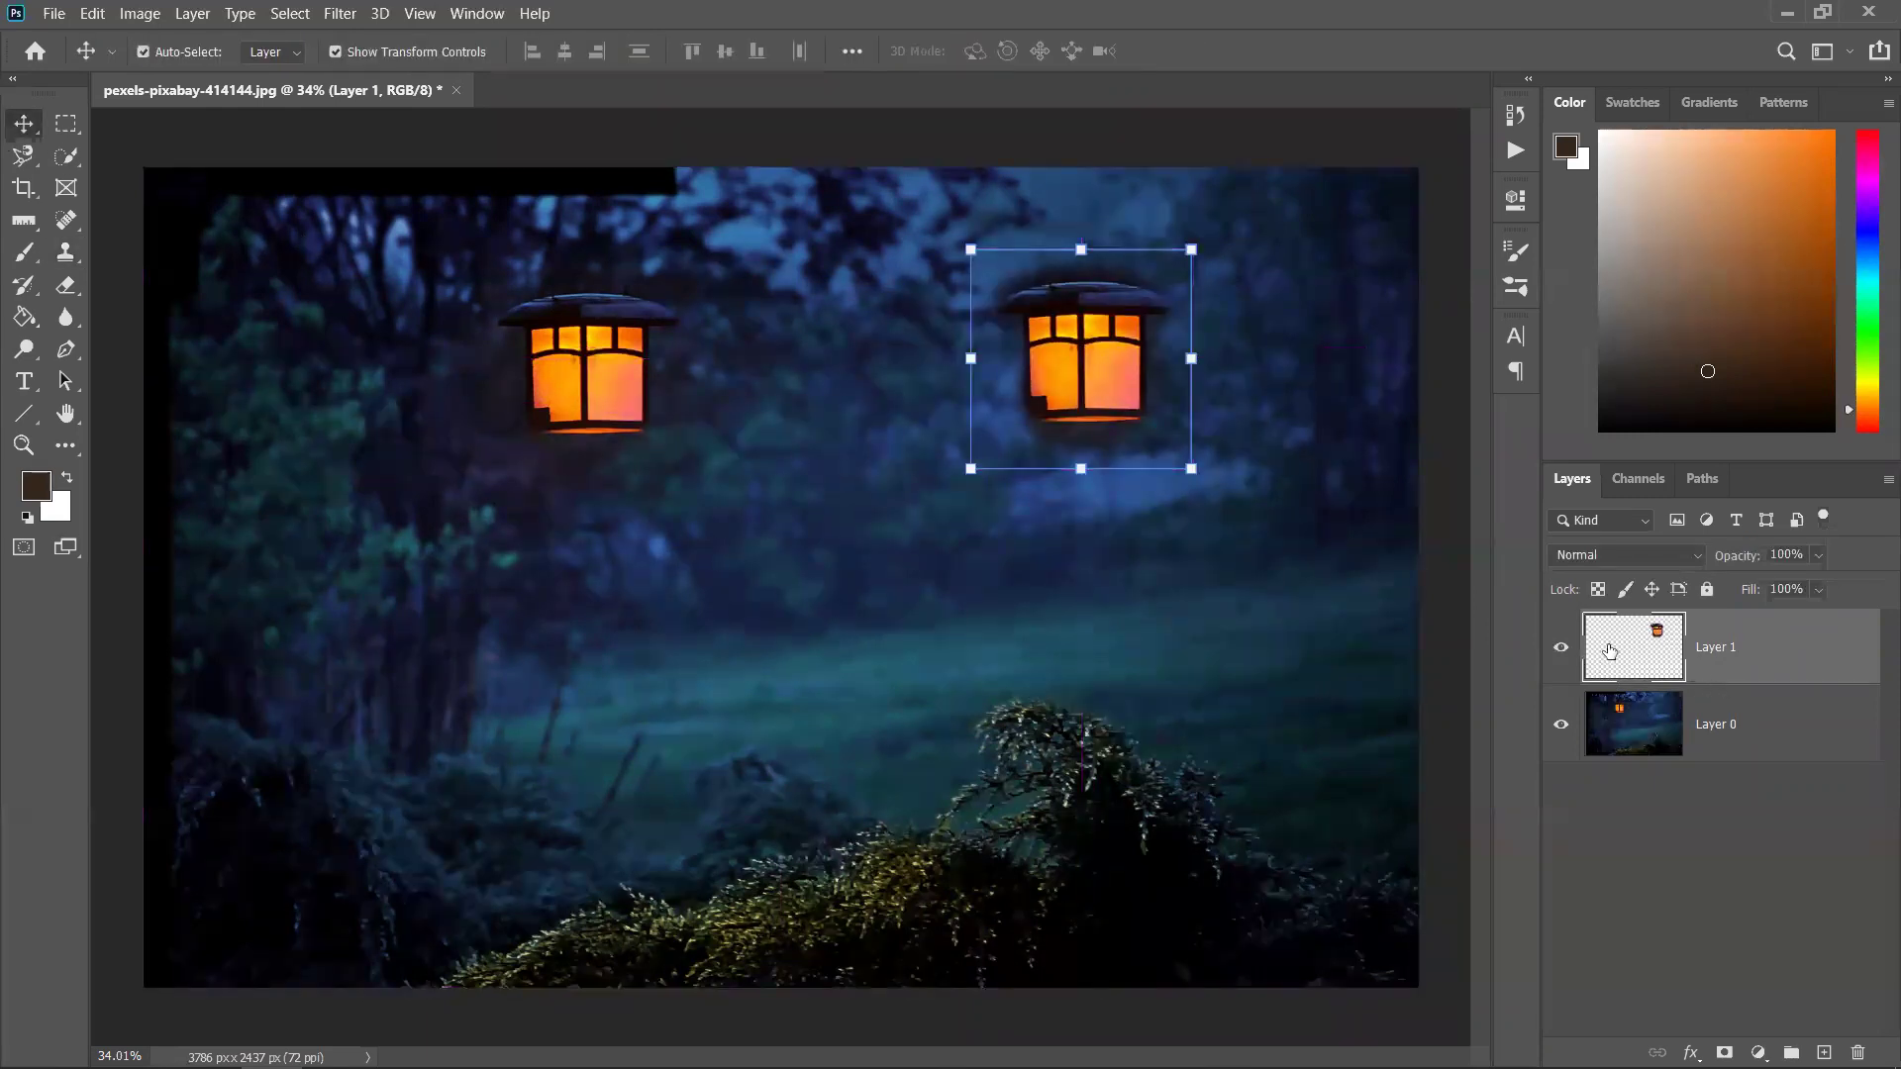
# Hide Layer 1 and clone the lantern directly onto Layer 0 among the trees to the right of the original
pyautogui.click(1561, 649)
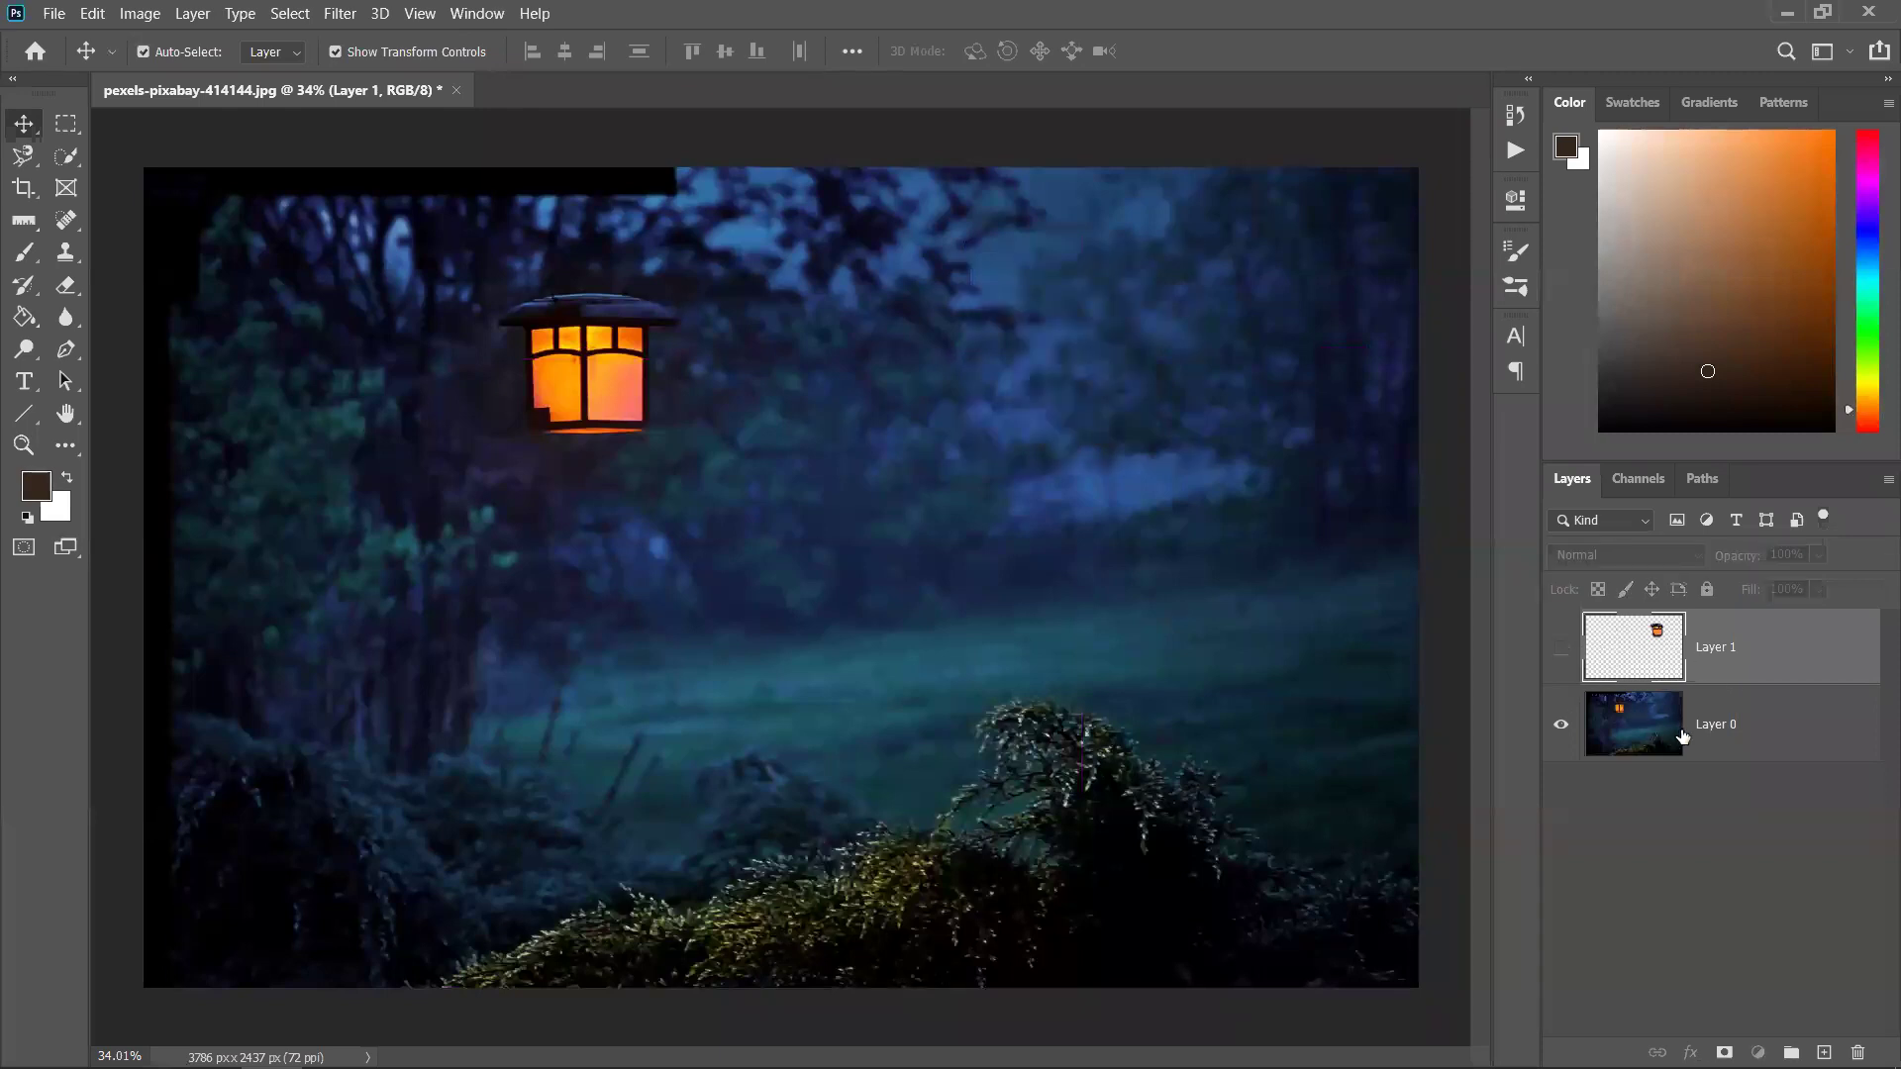
pyautogui.click(1682, 738)
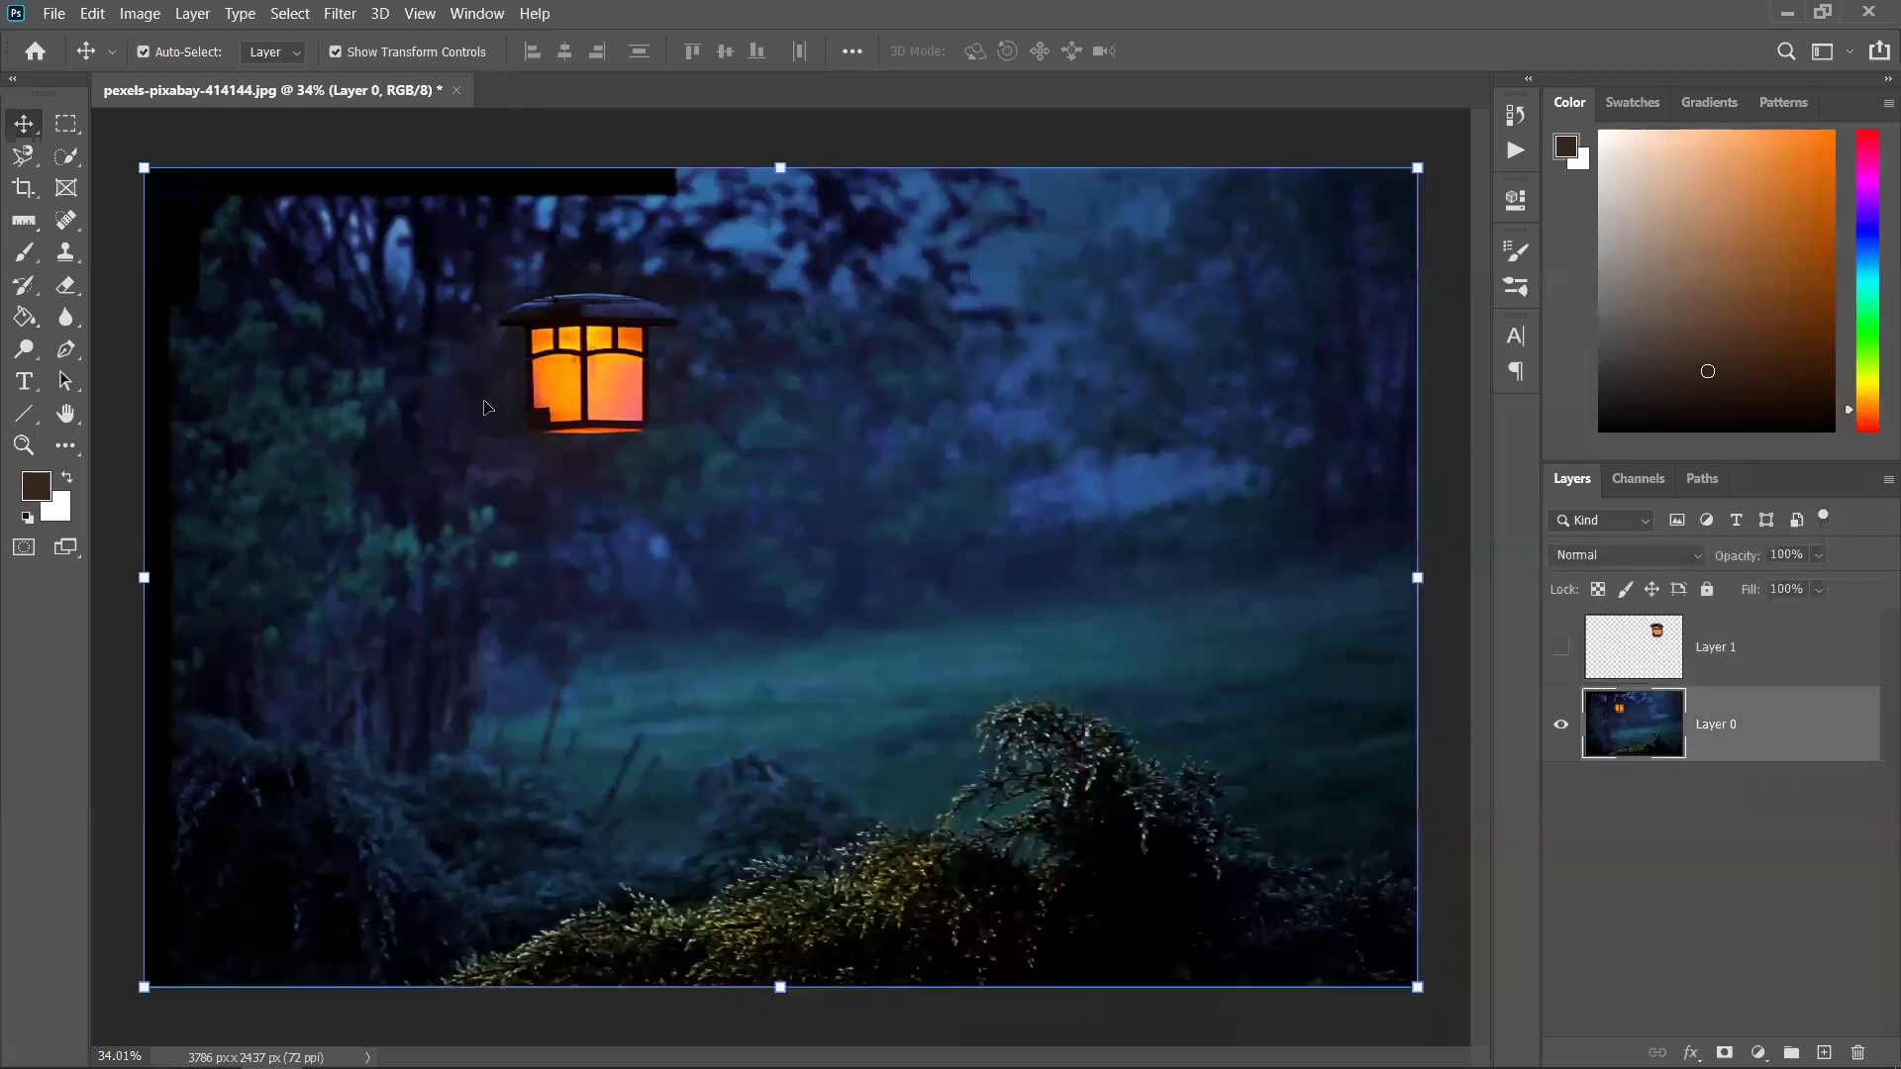
pyautogui.click(65, 252)
pyautogui.moveTo(582, 380)
pyautogui.mouseDown()
pyautogui.moveTo(572, 323)
pyautogui.moveTo(593, 366)
pyautogui.mouseUp()
pyautogui.hotkey('ctrl', 'z')
pyautogui.click(556, 371)
pyautogui.moveTo(1077, 465)
pyautogui.mouseDown()
pyautogui.moveTo(1103, 382)
pyautogui.moveTo(1043, 410)
pyautogui.moveTo(1049, 363)
pyautogui.moveTo(1096, 437)
pyautogui.moveTo(1030, 448)
pyautogui.mouseUp()
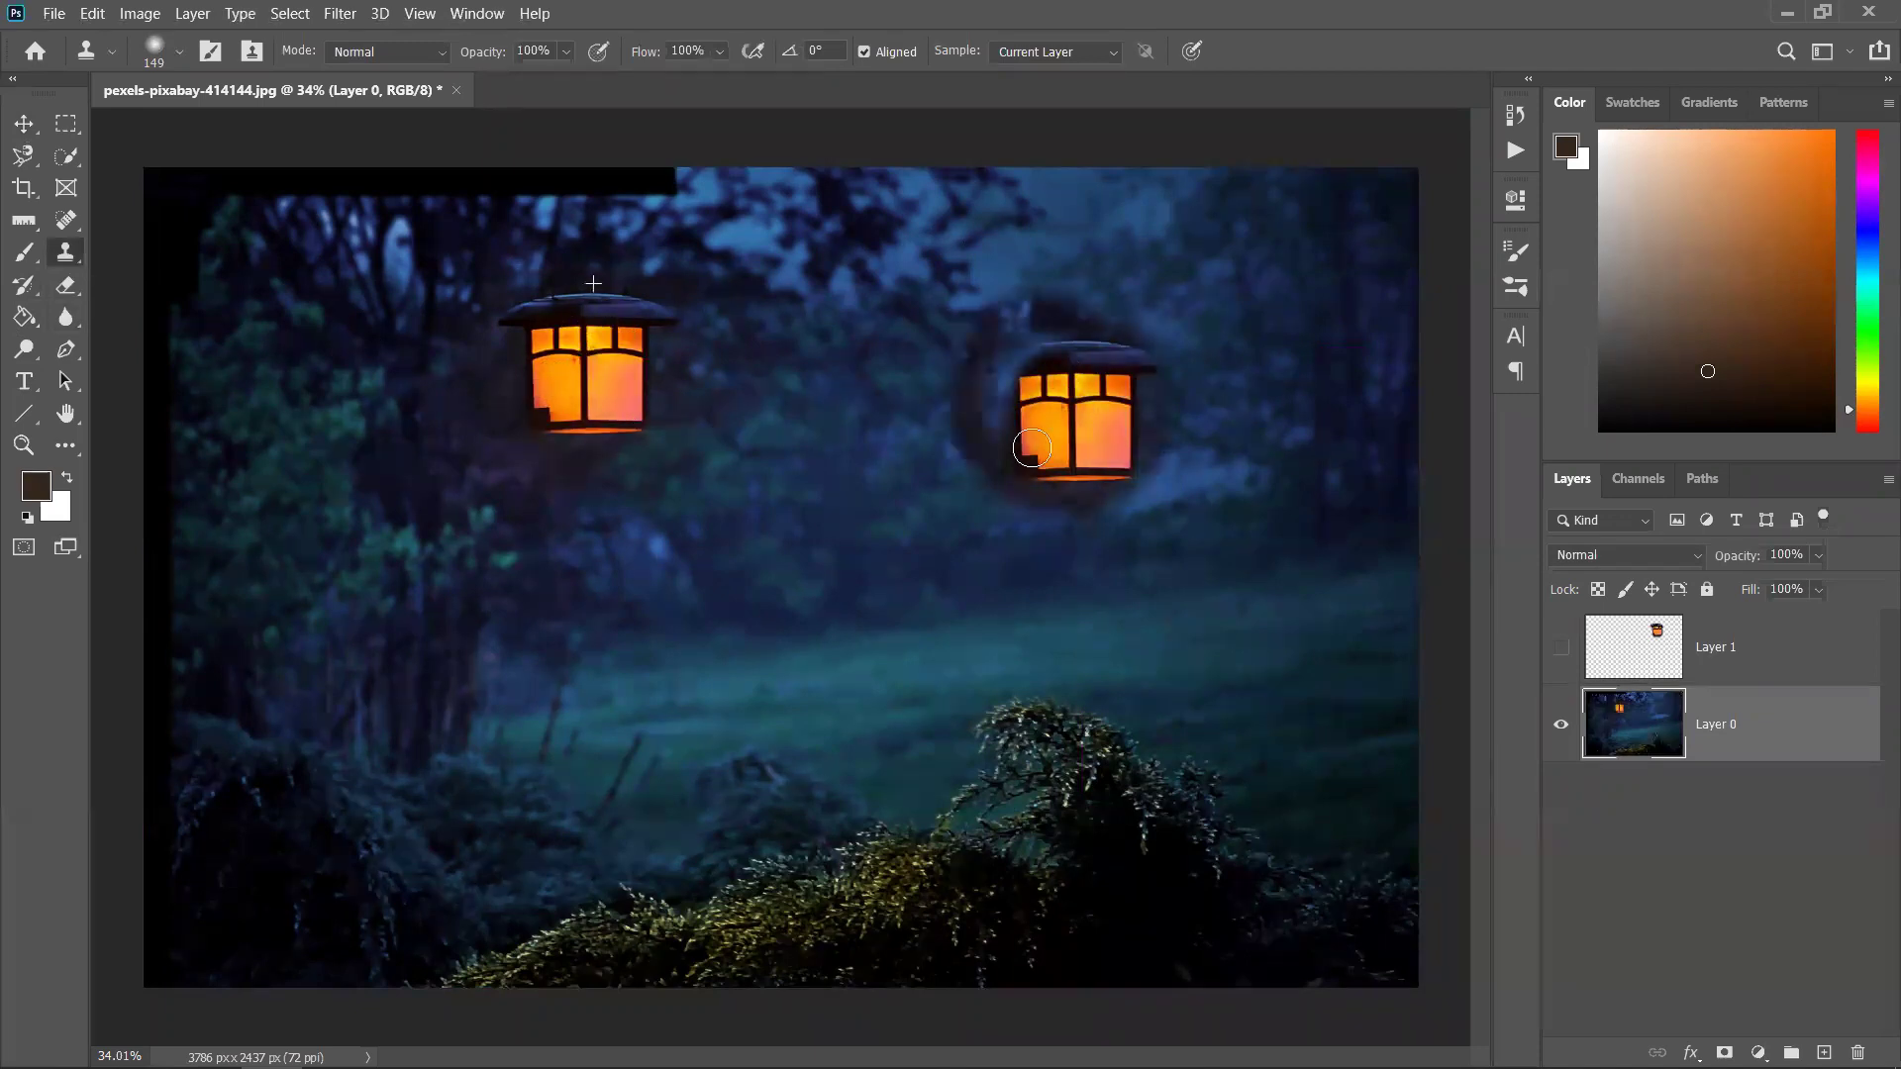
# Try to move the lantern cloned on Layer 0, undo the move and the cloning, and show Layer 1 again
pyautogui.click(14, 129)
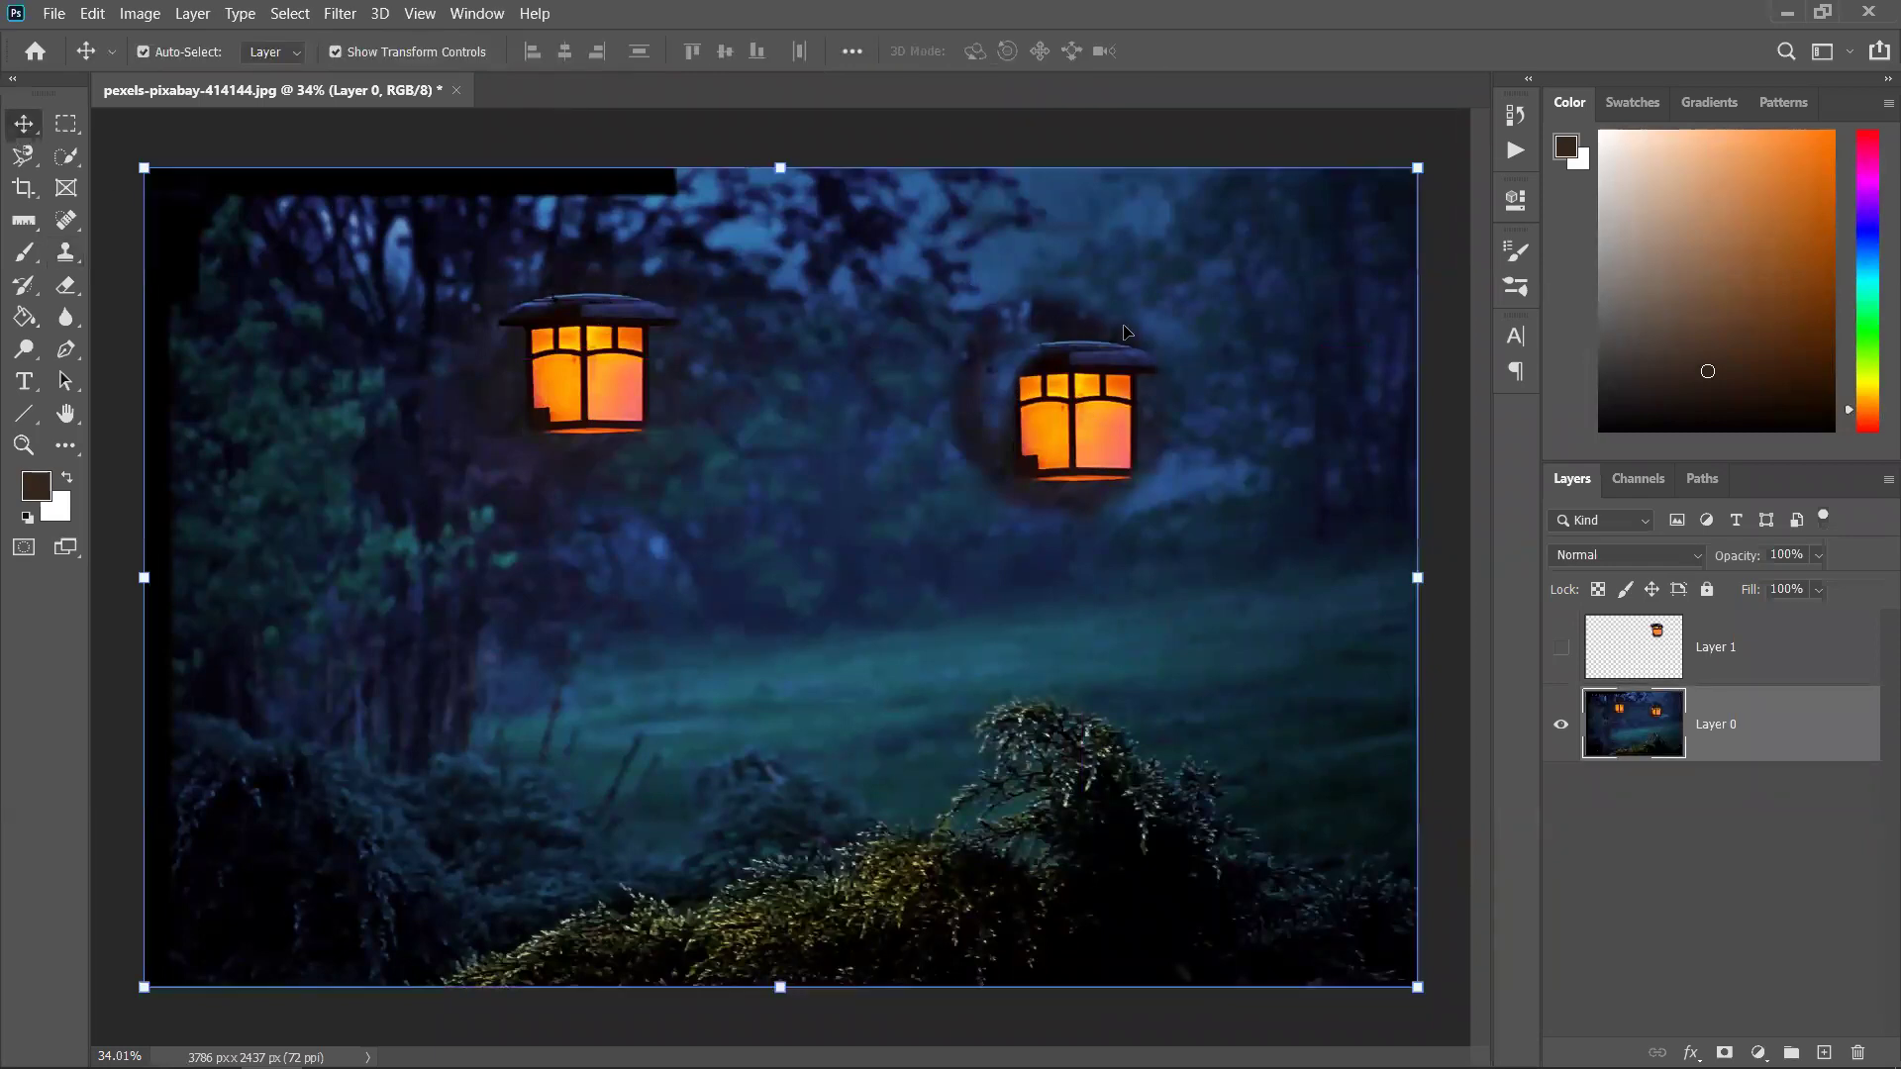
pyautogui.moveTo(1081, 432)
pyautogui.mouseDown()
pyautogui.moveTo(1078, 408)
pyautogui.moveTo(1080, 437)
pyautogui.mouseUp()
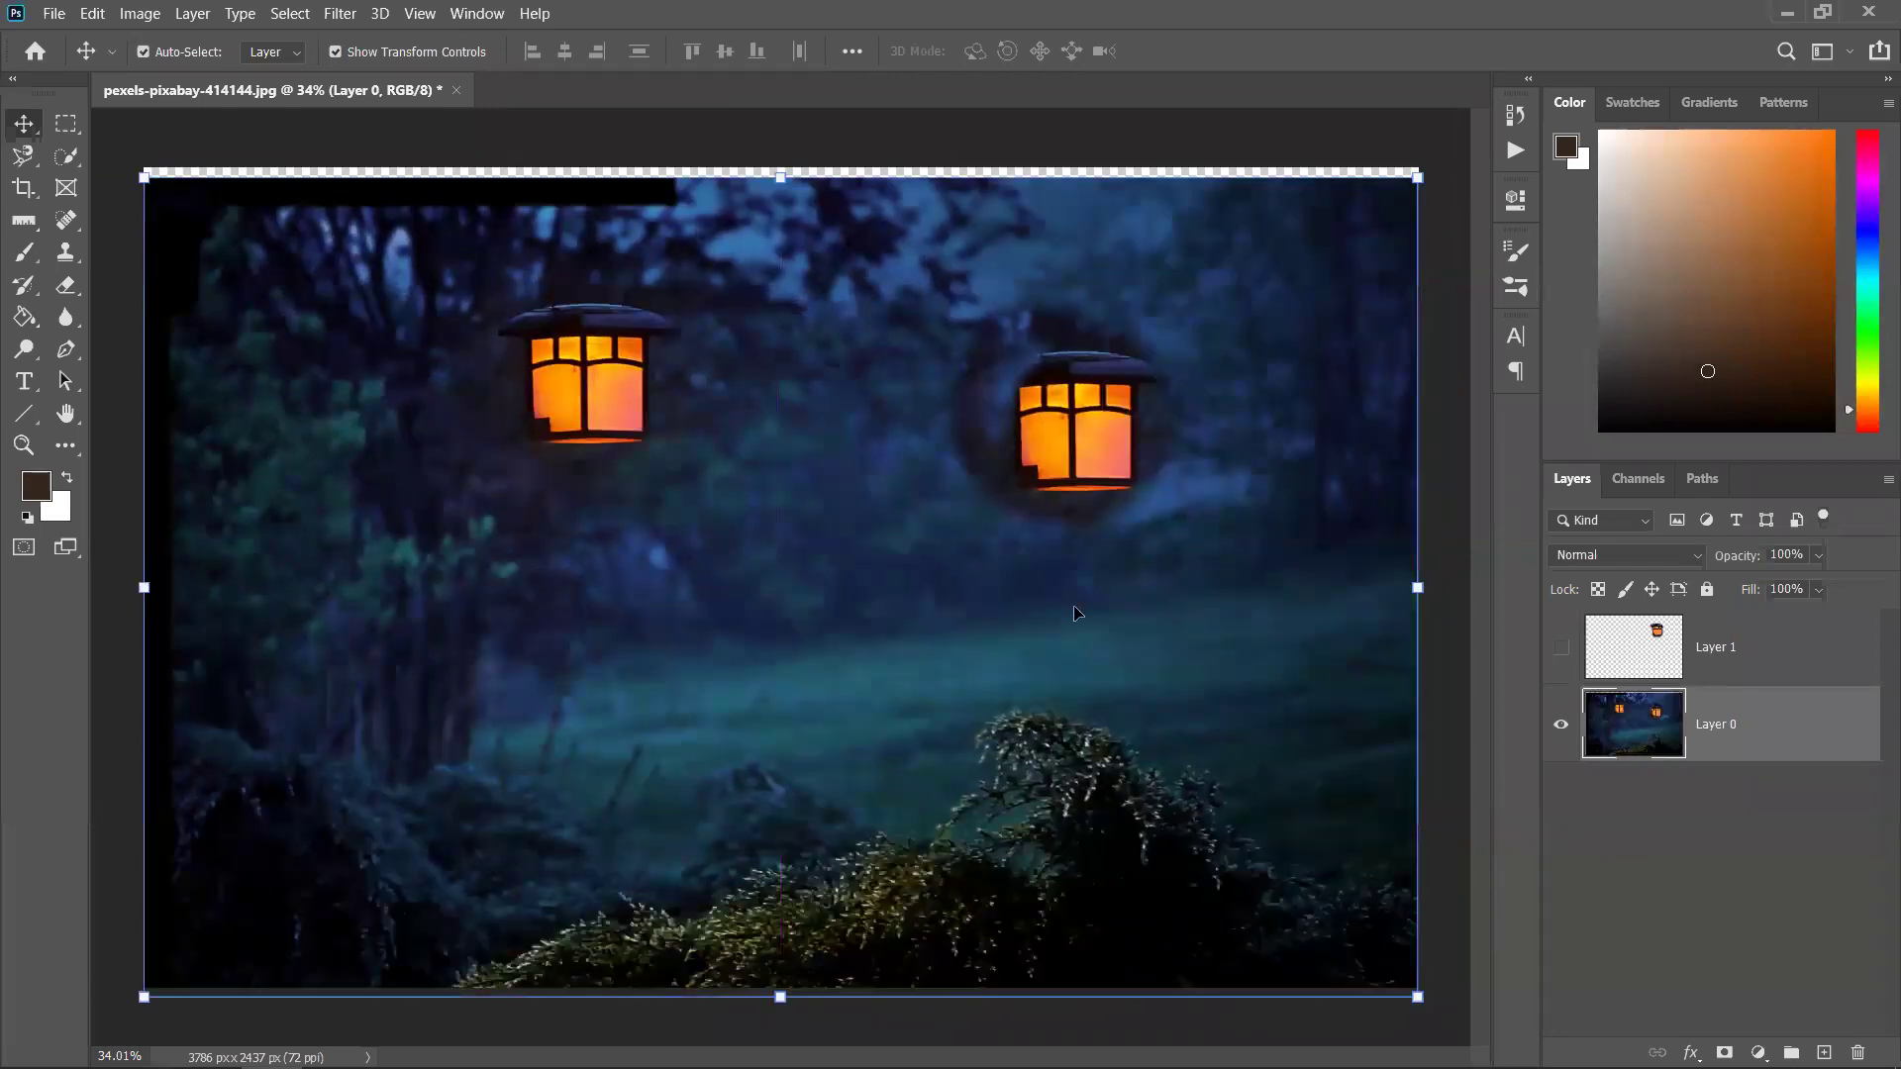
pyautogui.hotkey('ctrl', 'z')
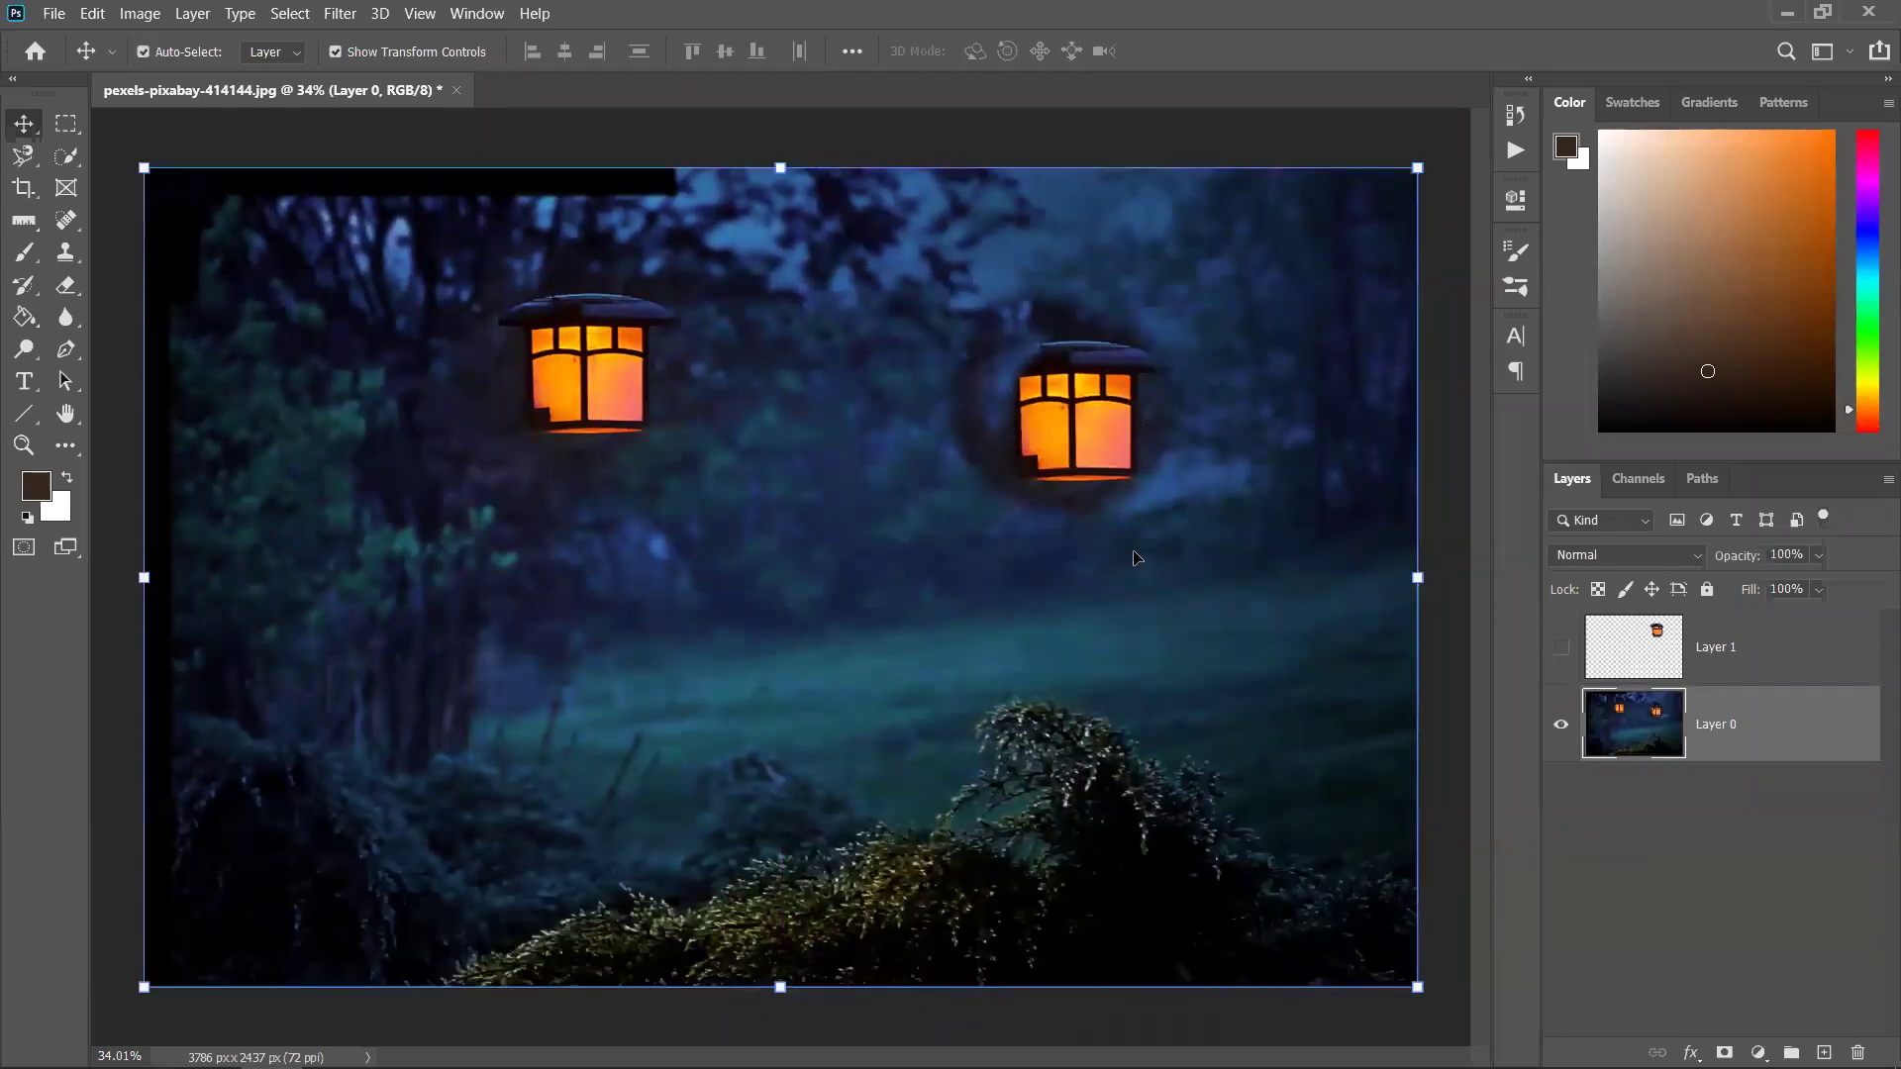
pyautogui.click(1443, 508)
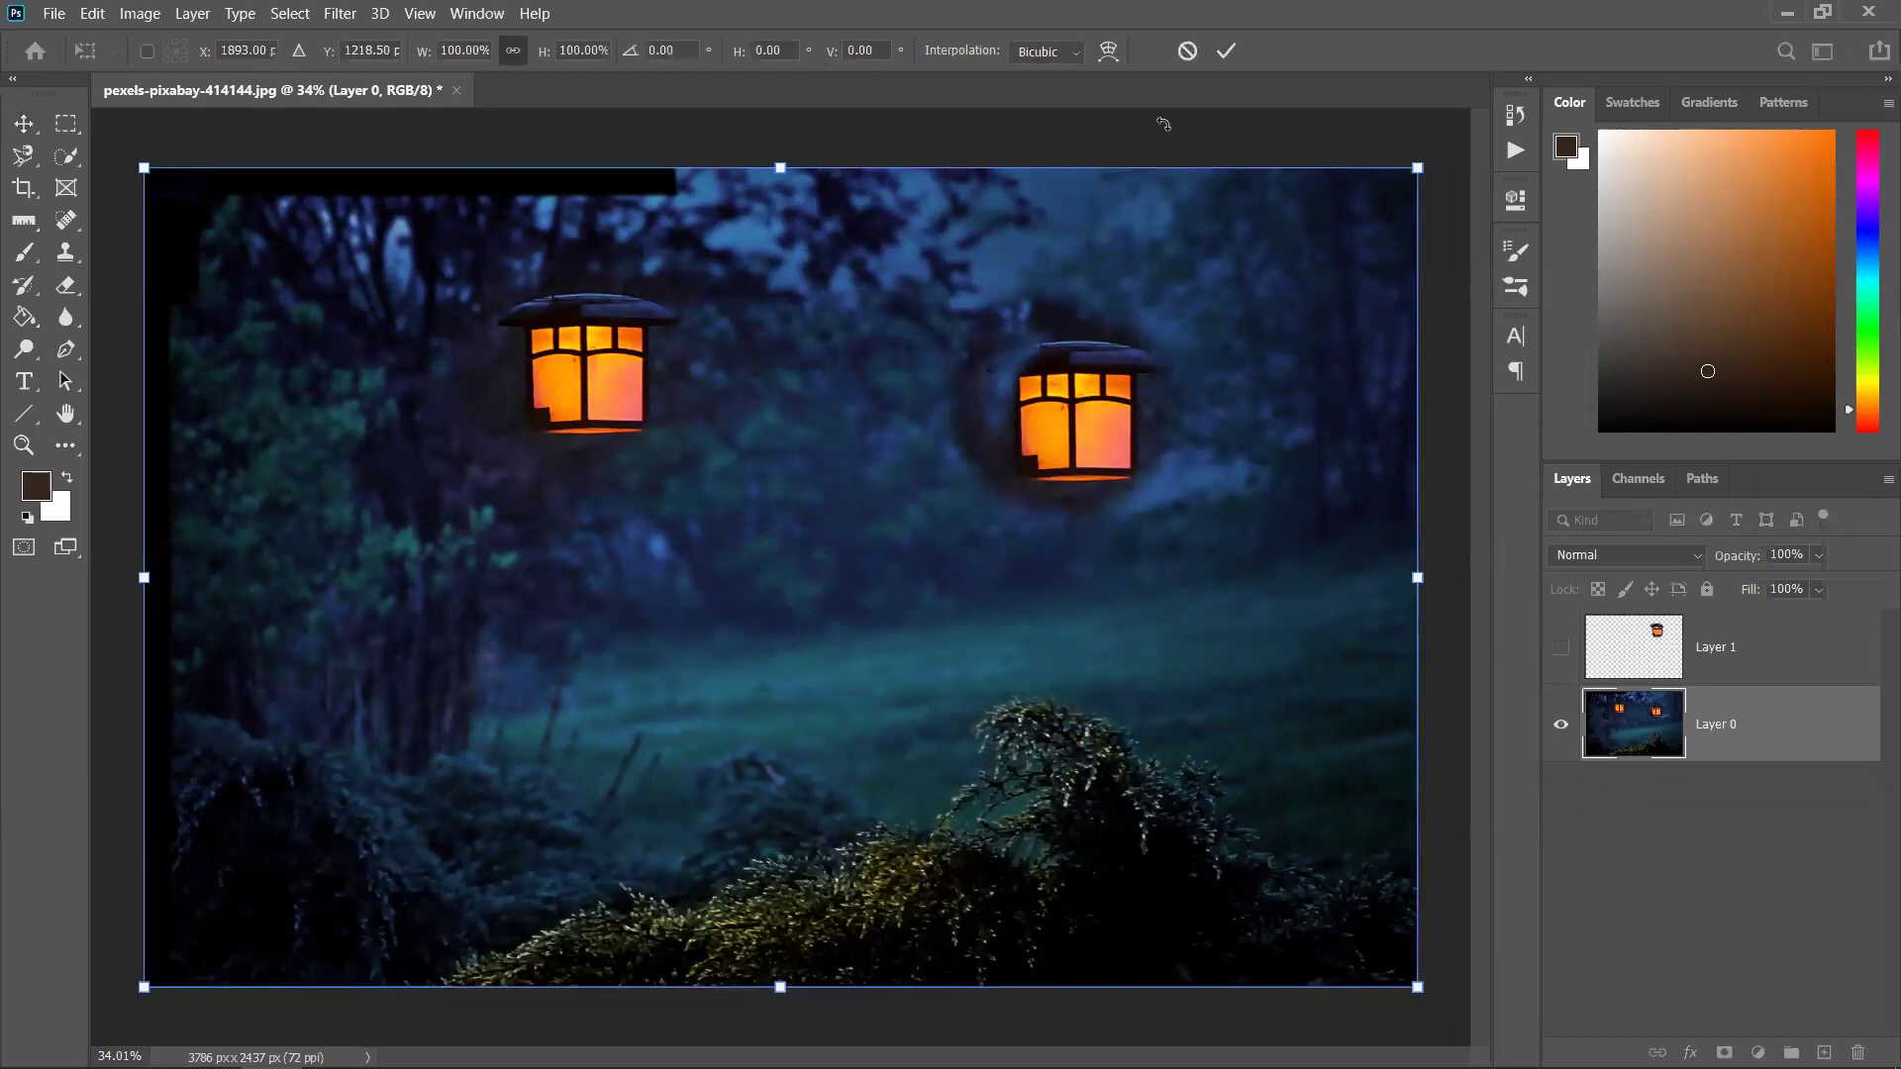
pyautogui.click(1225, 52)
pyautogui.click(1561, 646)
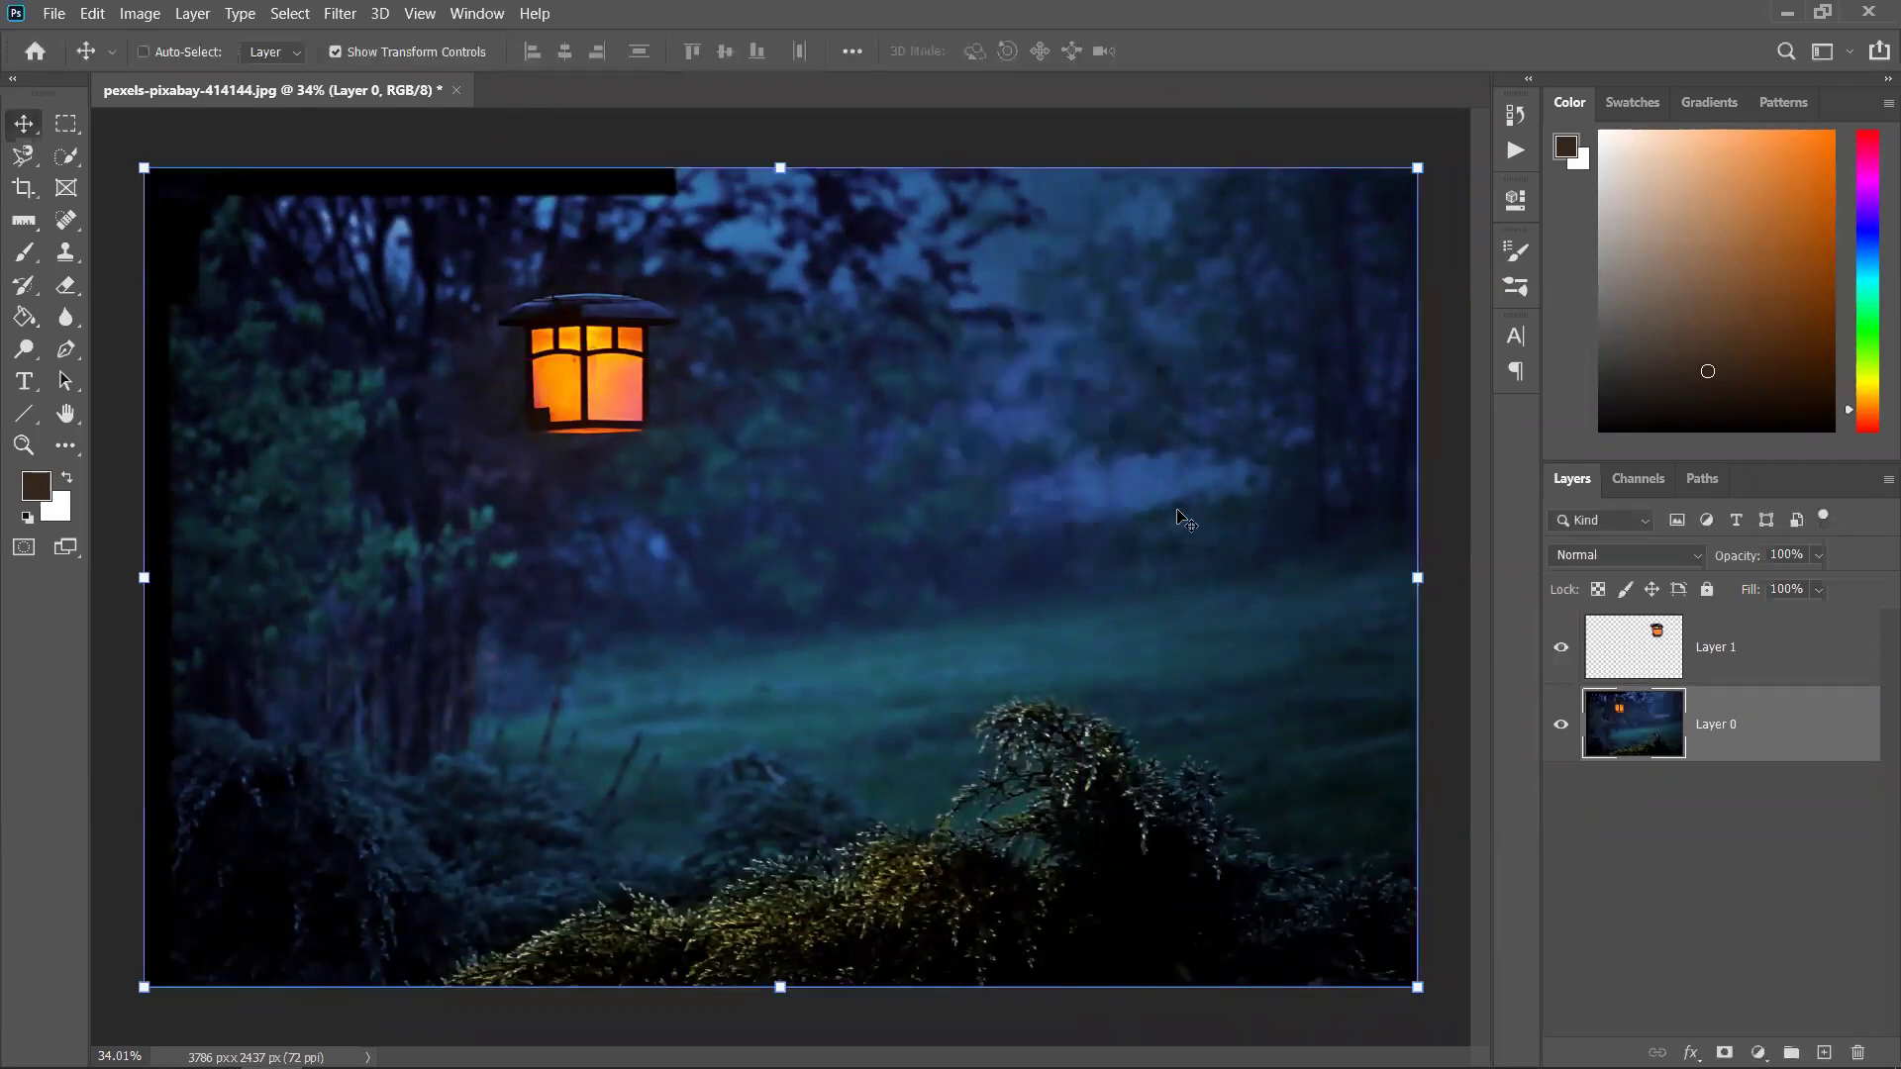
# Add a white layer mask to Layer 1, which holds the cloned lantern
pyautogui.click(1620, 640)
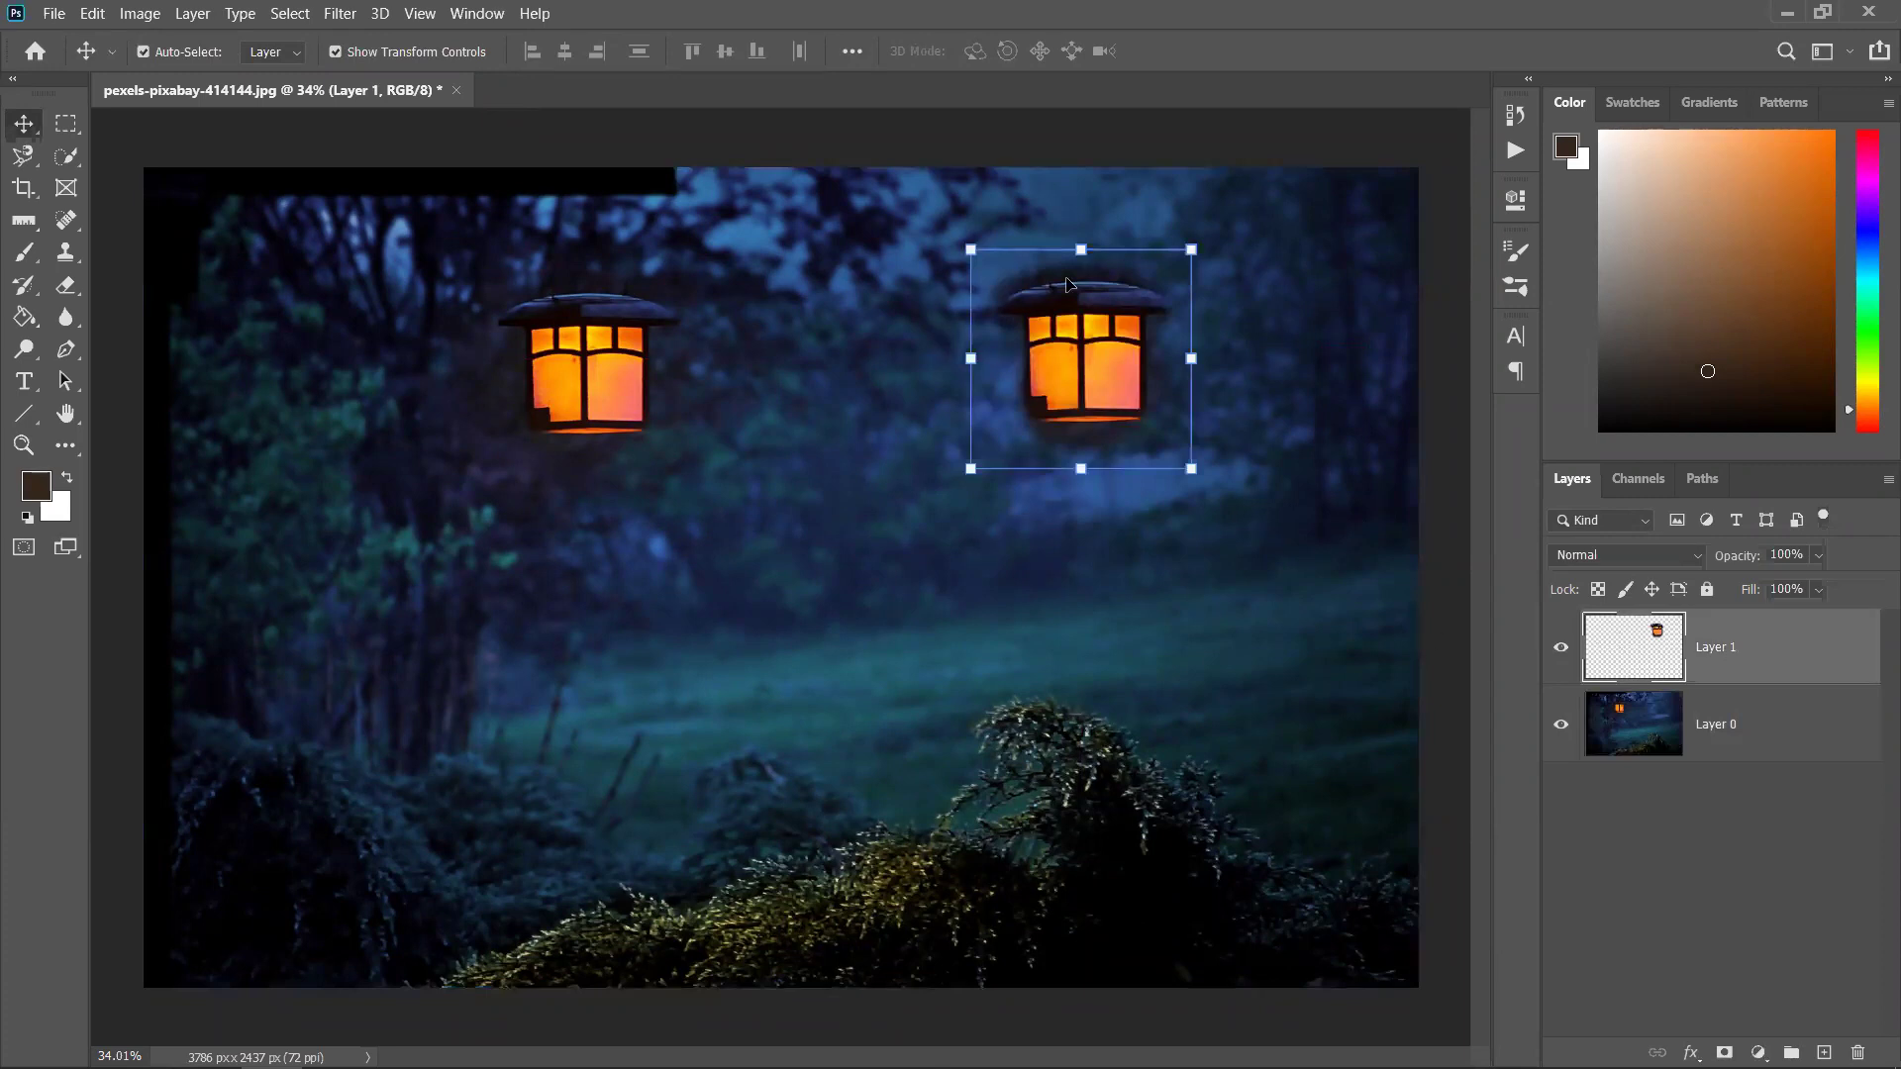
pyautogui.click(1731, 837)
pyautogui.click(1742, 672)
pyautogui.click(1724, 1052)
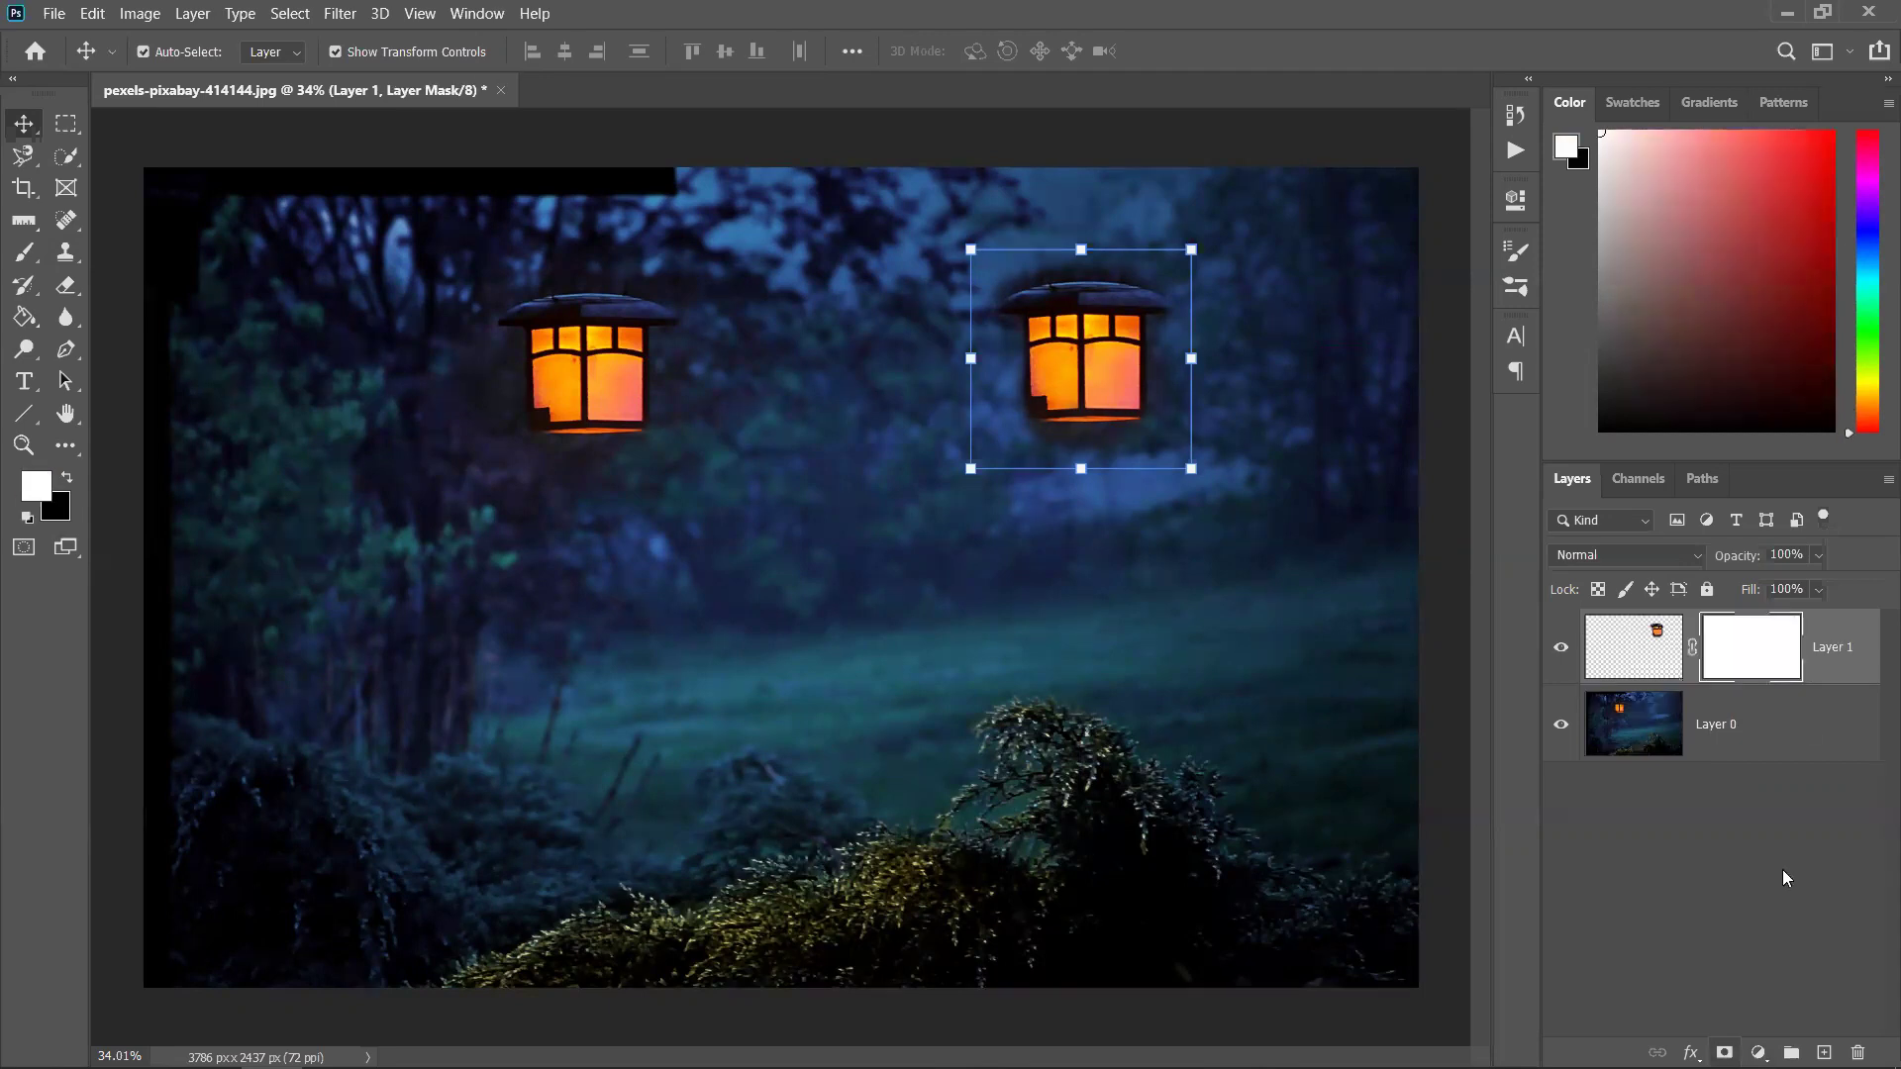
# Paint black on Layer 1's mask with the Brush to hide the dark halo below and beside the cloned lantern
pyautogui.scroll(6, 1159, 407)
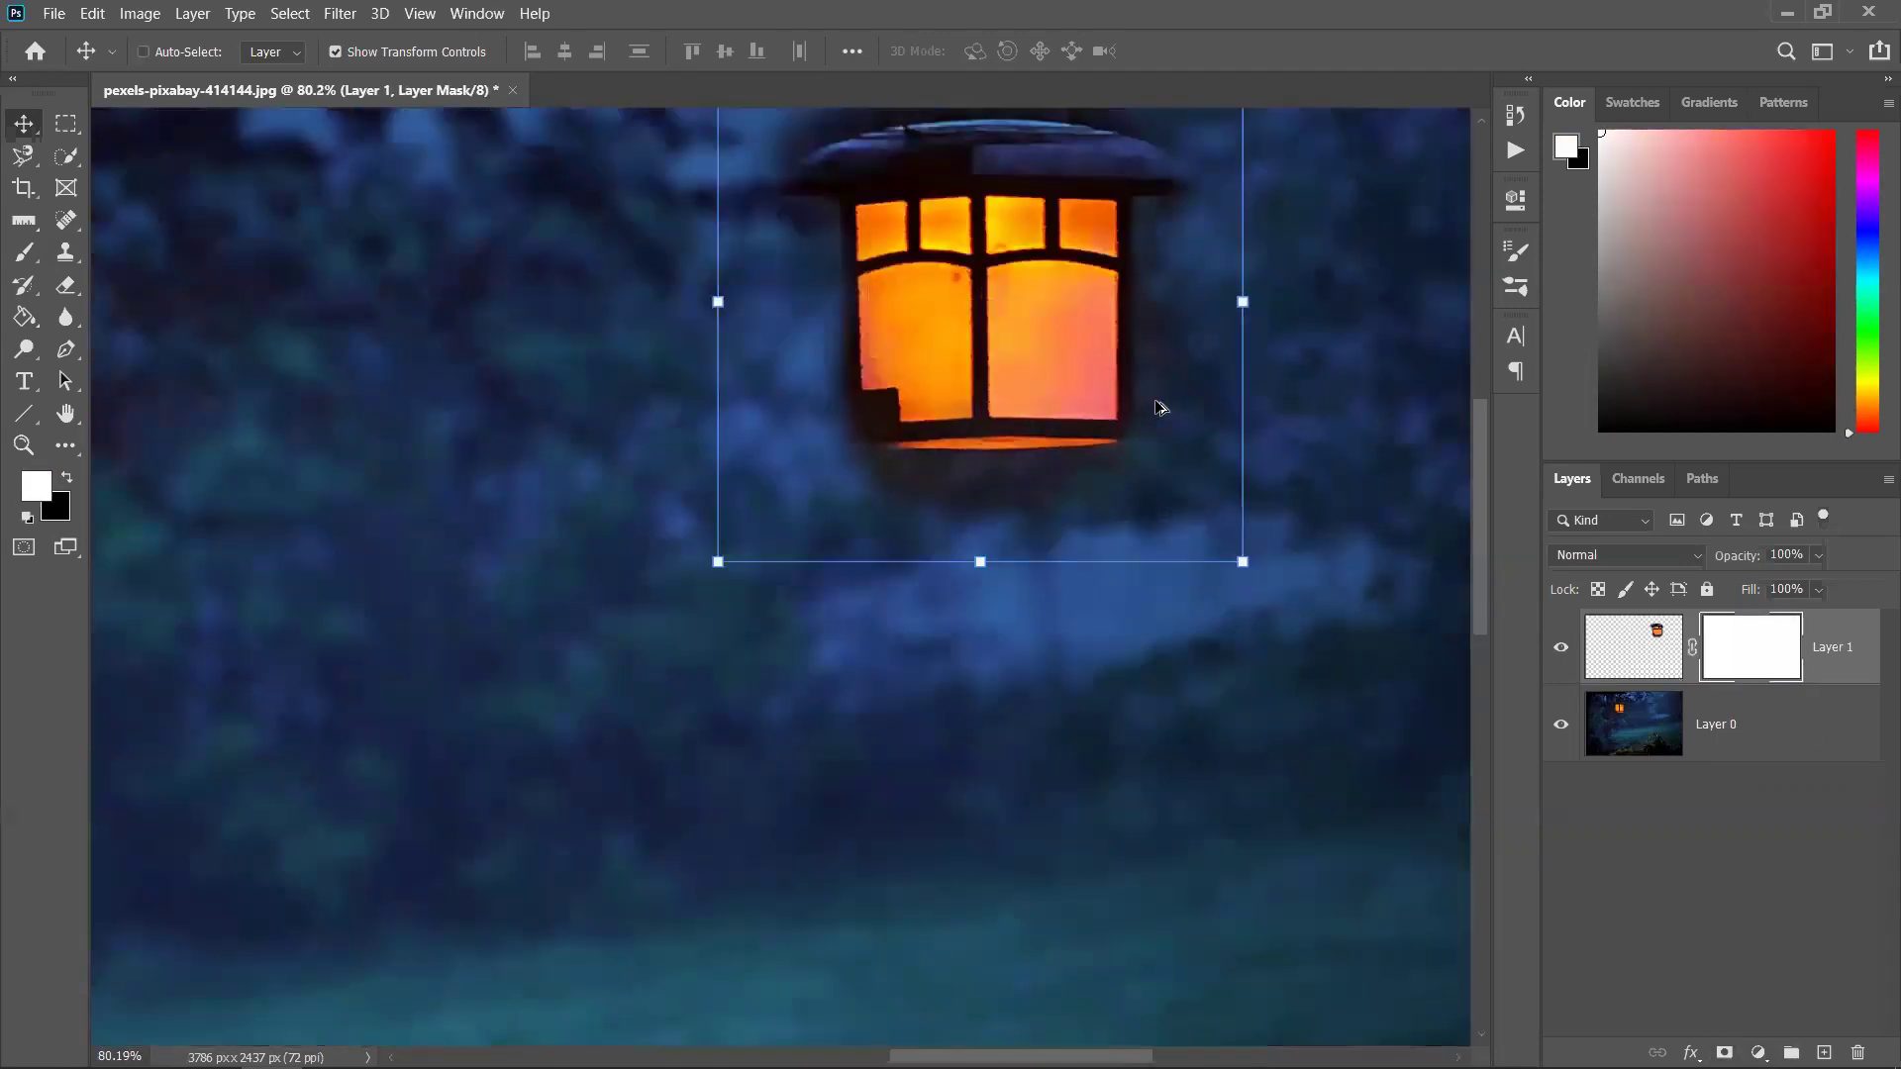
pyautogui.click(20, 254)
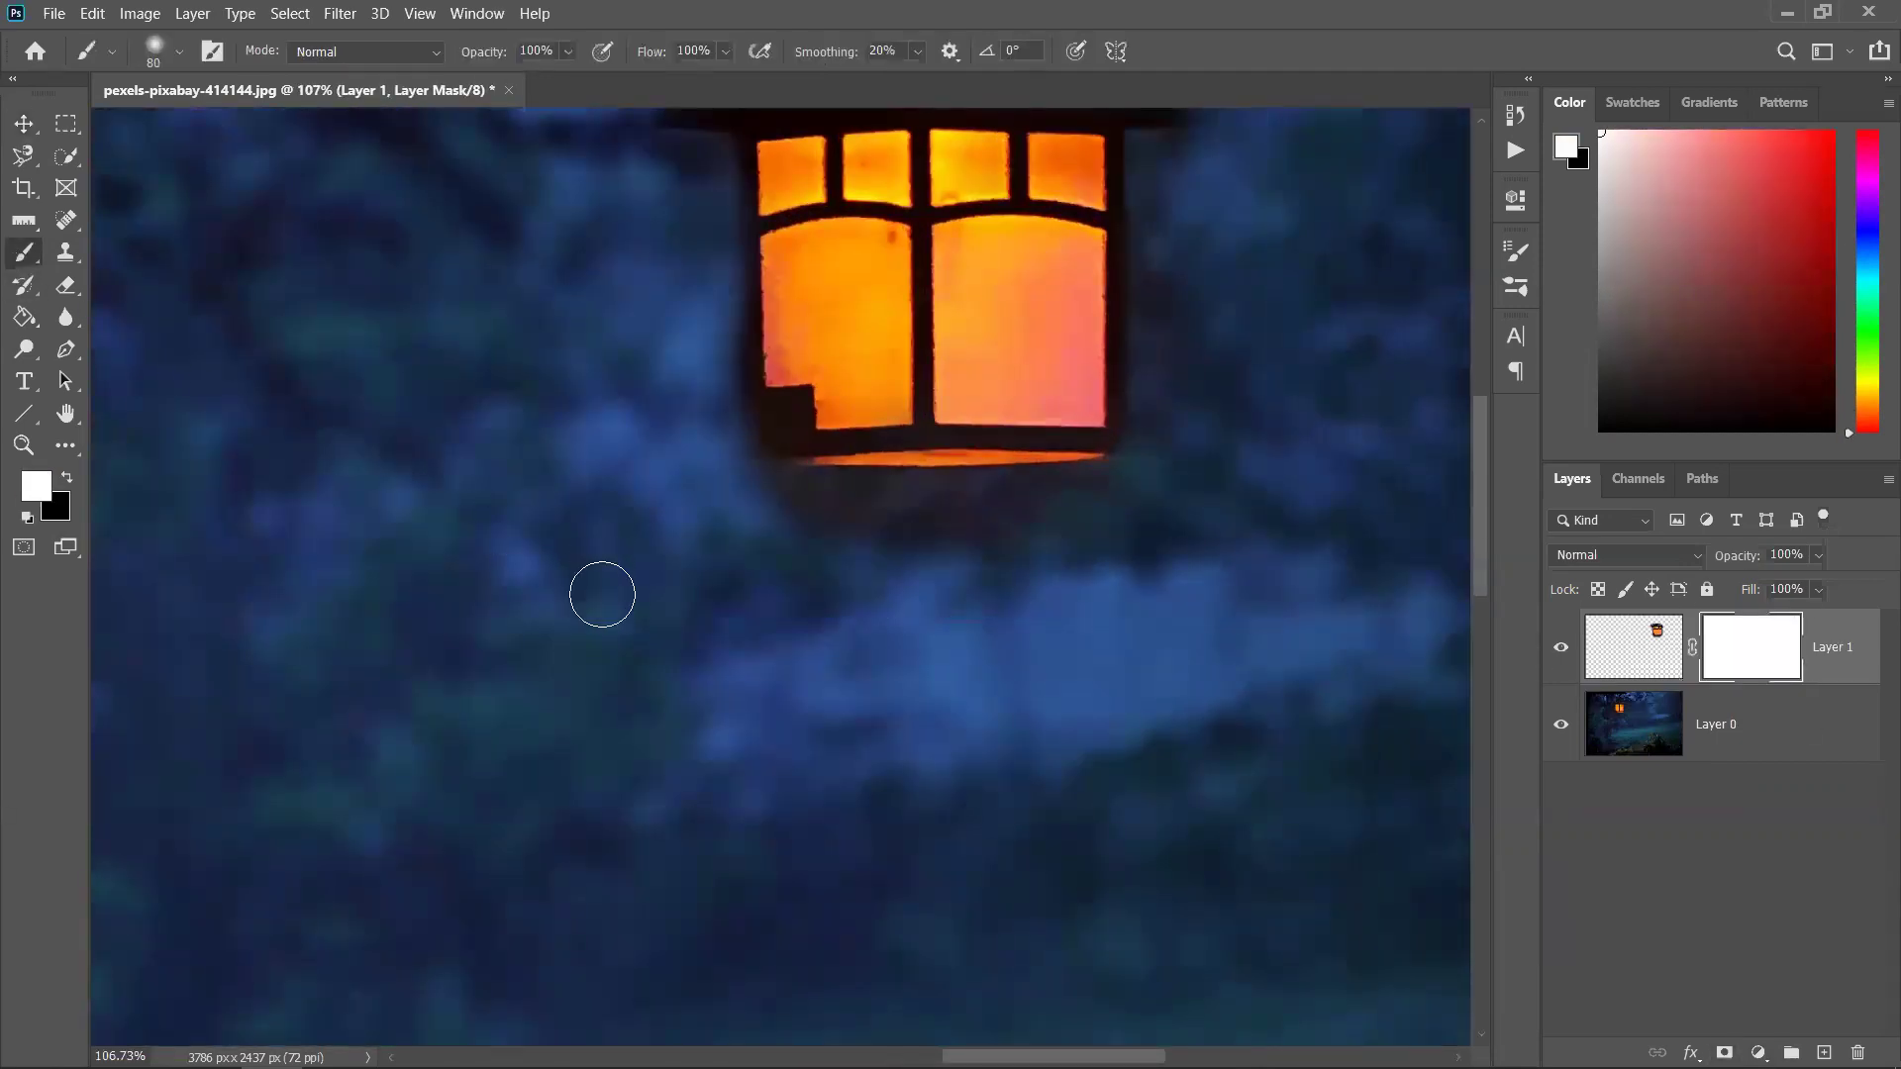
pyautogui.click(70, 481)
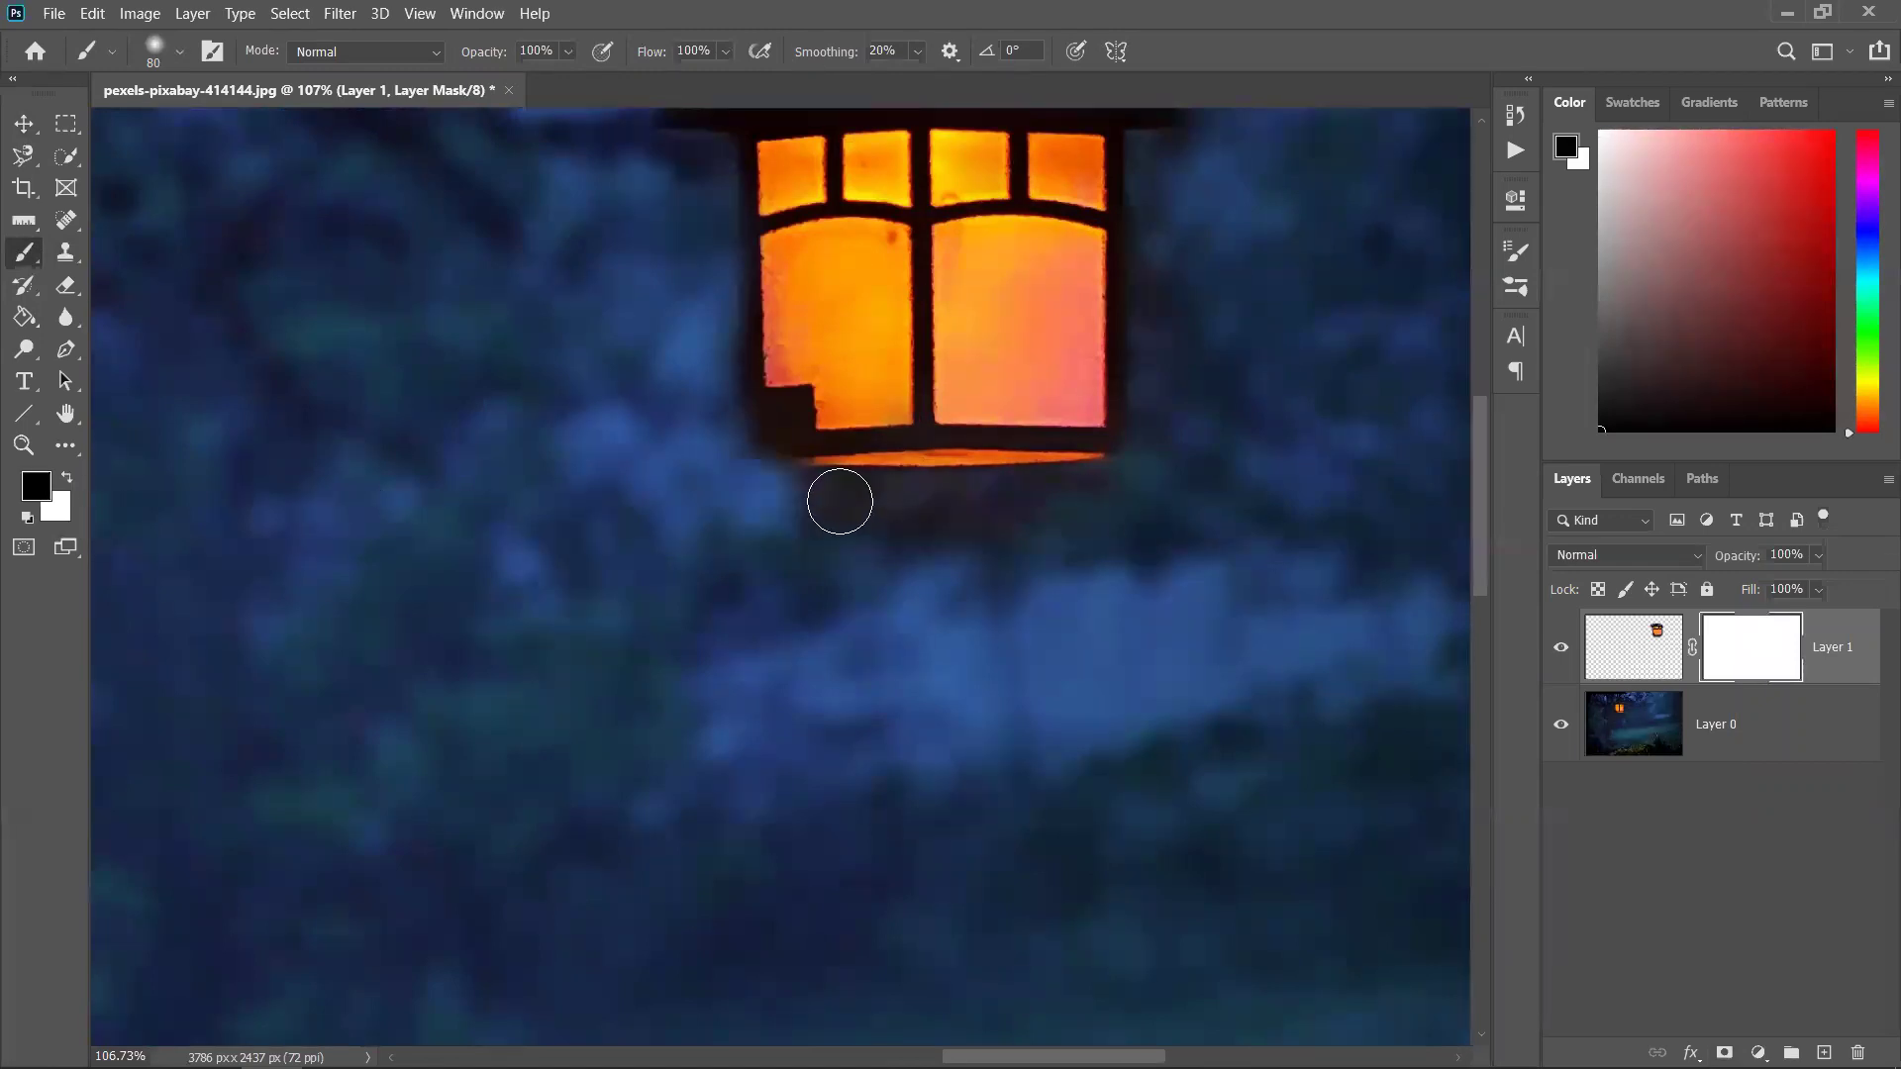
pyautogui.moveTo(840, 501); pyautogui.dragTo(1269, 496)
pyautogui.moveTo(1086, 492)
pyautogui.mouseDown()
pyautogui.moveTo(1037, 636)
pyautogui.moveTo(1022, 312)
pyautogui.mouseUp()
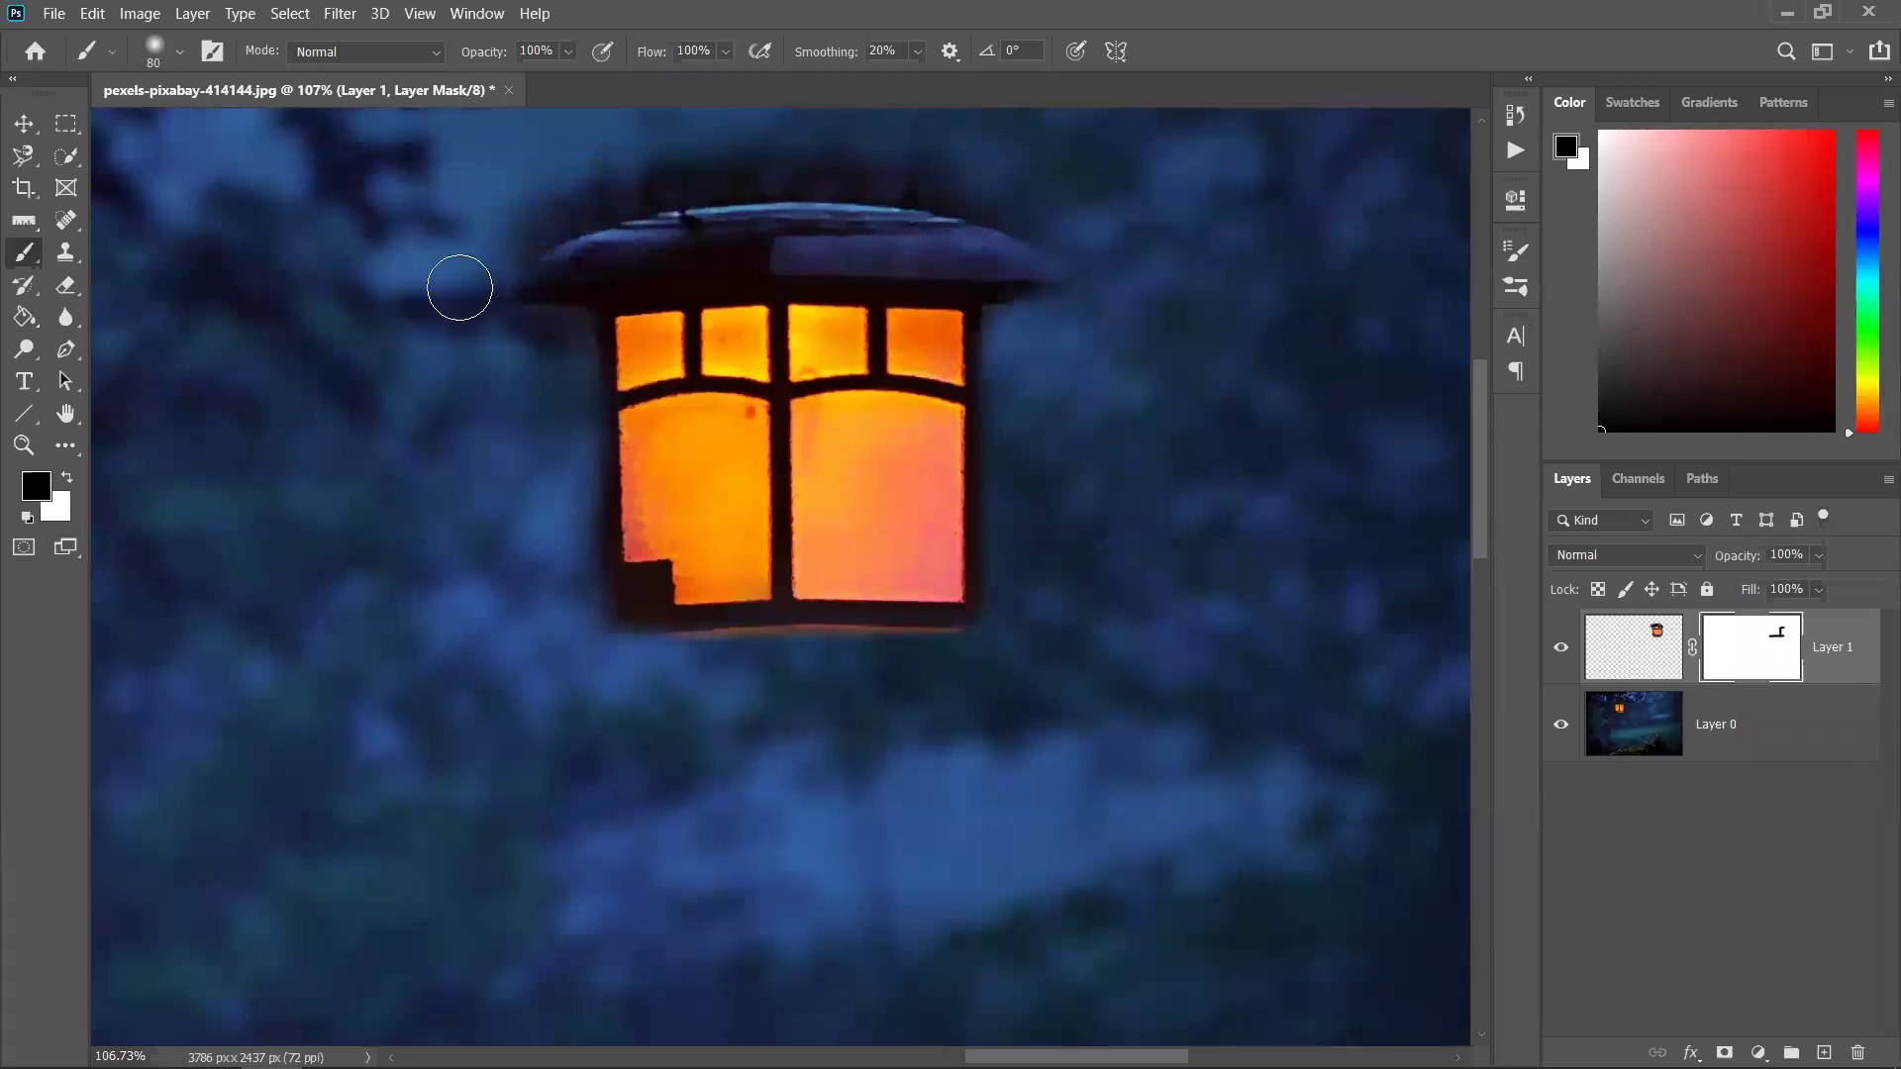
pyautogui.moveTo(543, 348)
pyautogui.mouseDown()
pyautogui.moveTo(501, 386)
pyautogui.moveTo(544, 339)
pyautogui.moveTo(560, 643)
pyautogui.mouseUp()
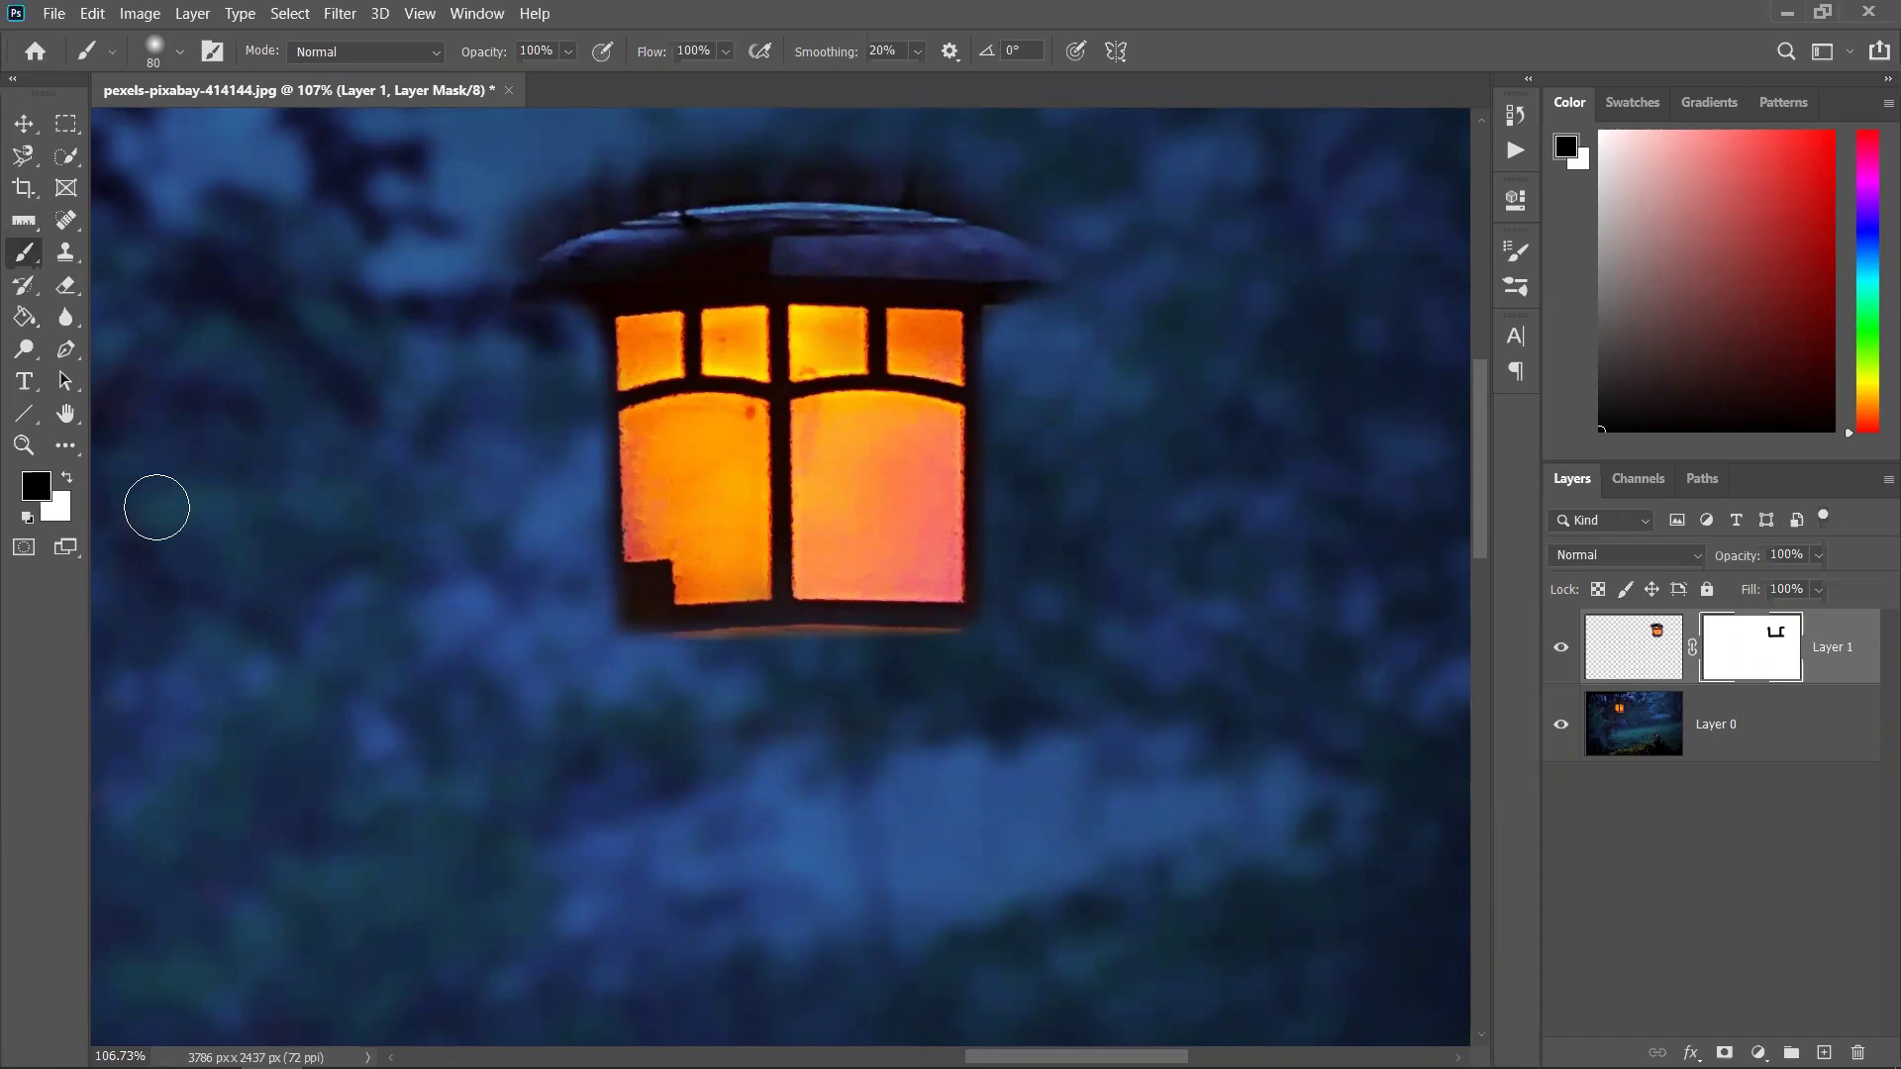
# Paint white on the mask to restore the cloned lantern's bottom edge and roof ends, reducing the brush to 40 px
pyautogui.click(69, 479)
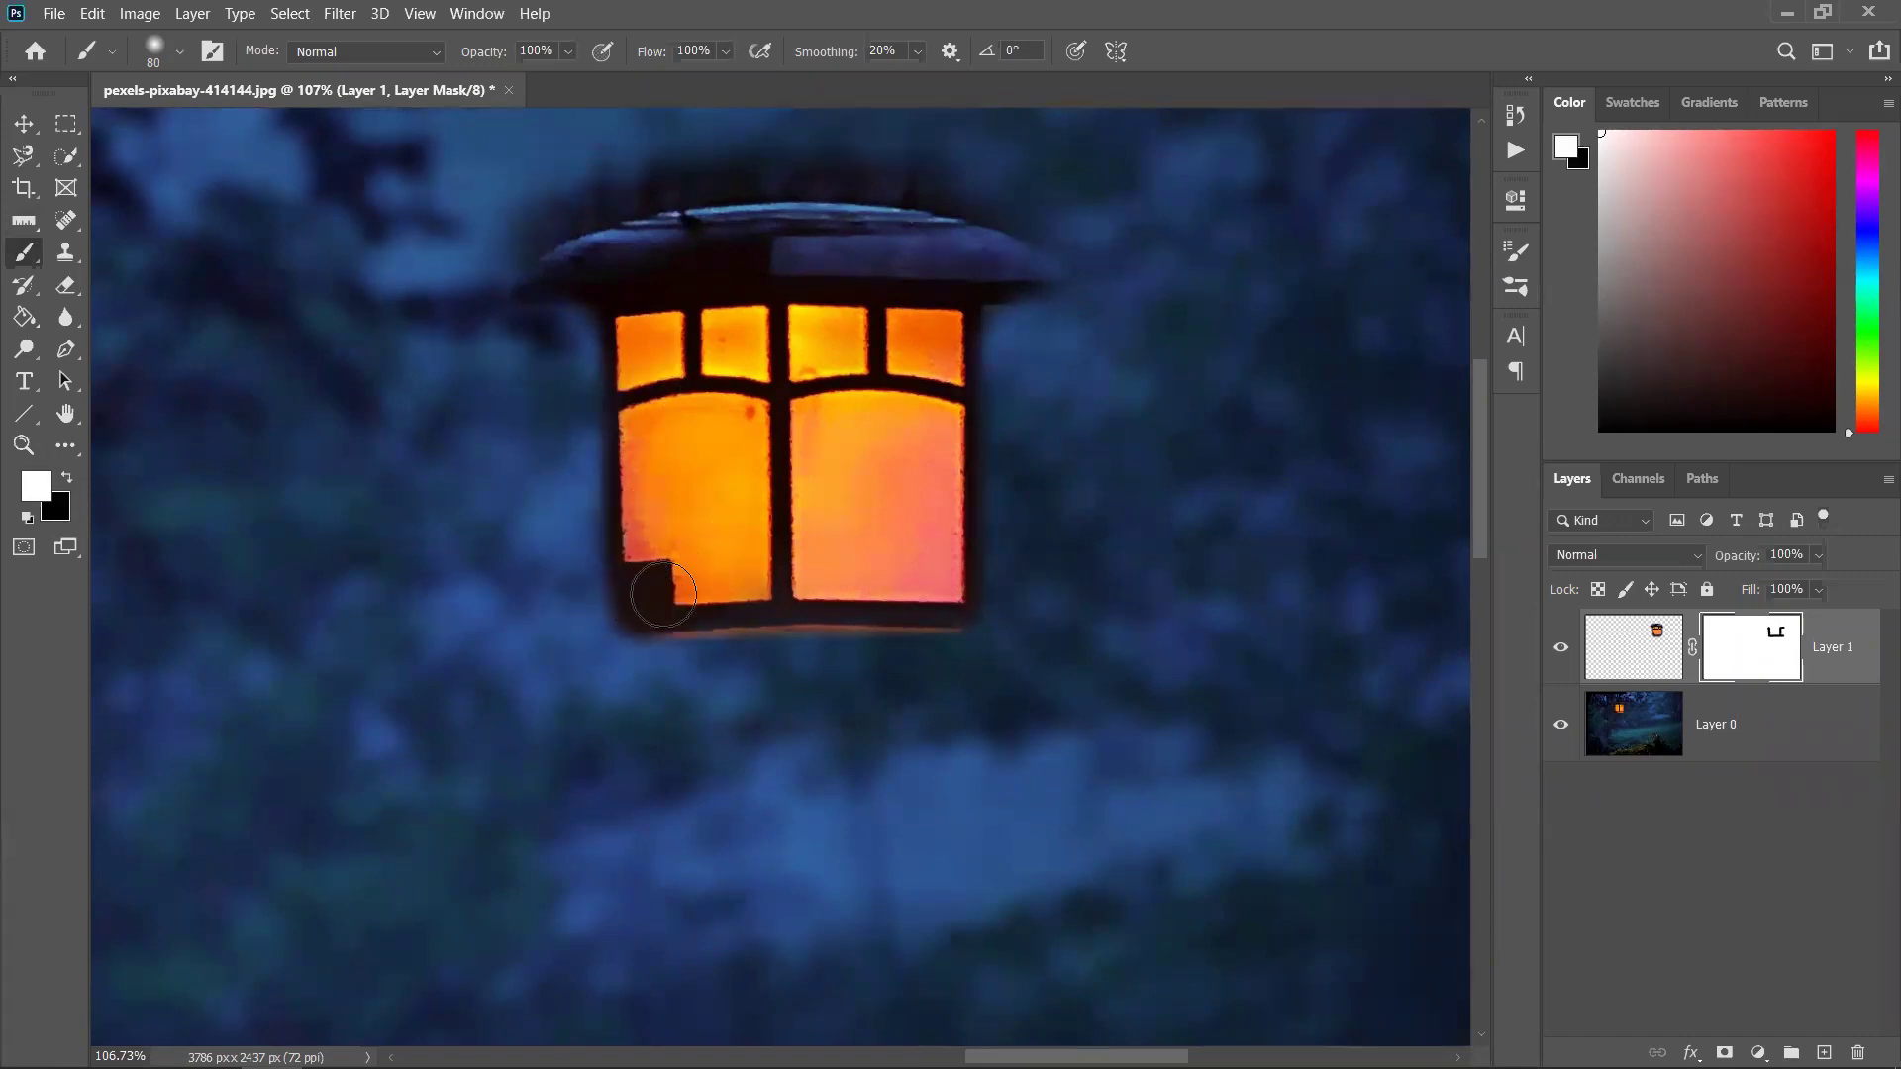
pyautogui.moveTo(873, 584)
pyautogui.mouseDown()
pyautogui.moveTo(792, 593)
pyautogui.moveTo(935, 591)
pyautogui.mouseUp()
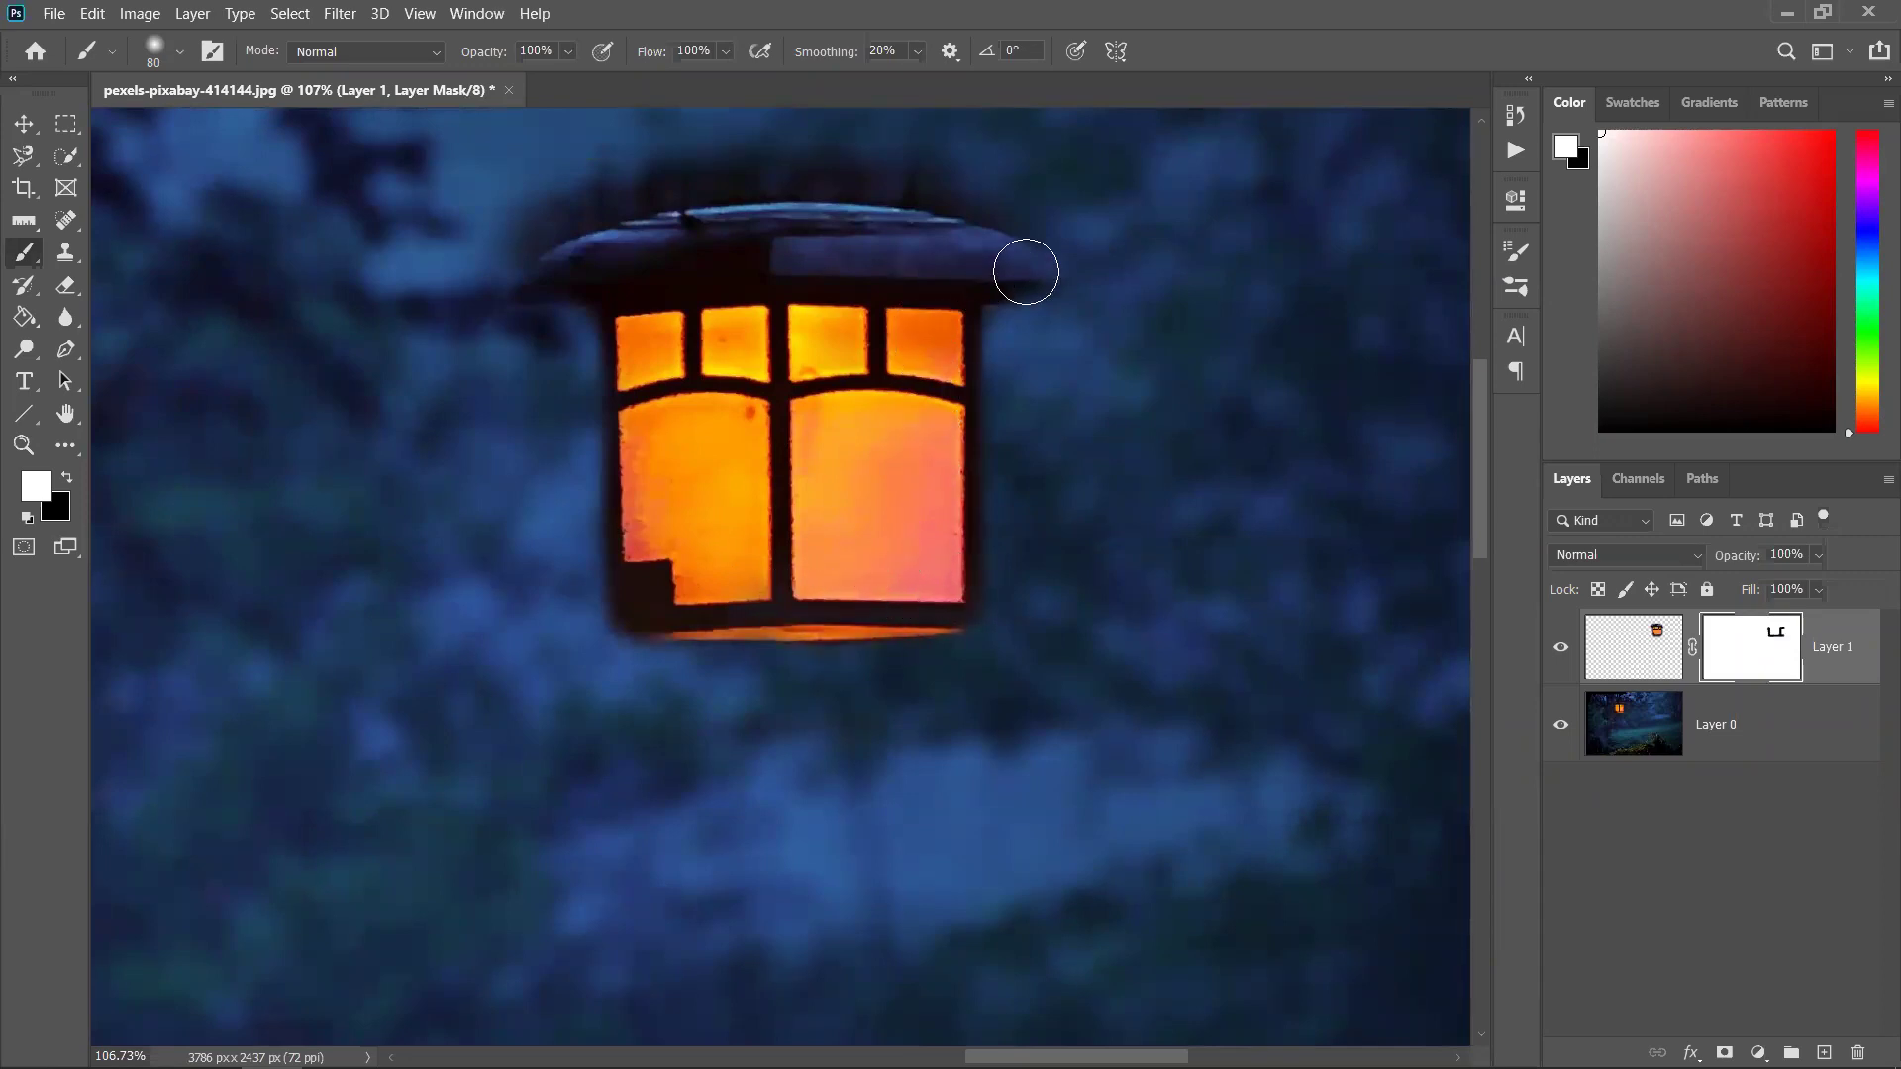
pyautogui.press('[')
pyautogui.press('[')
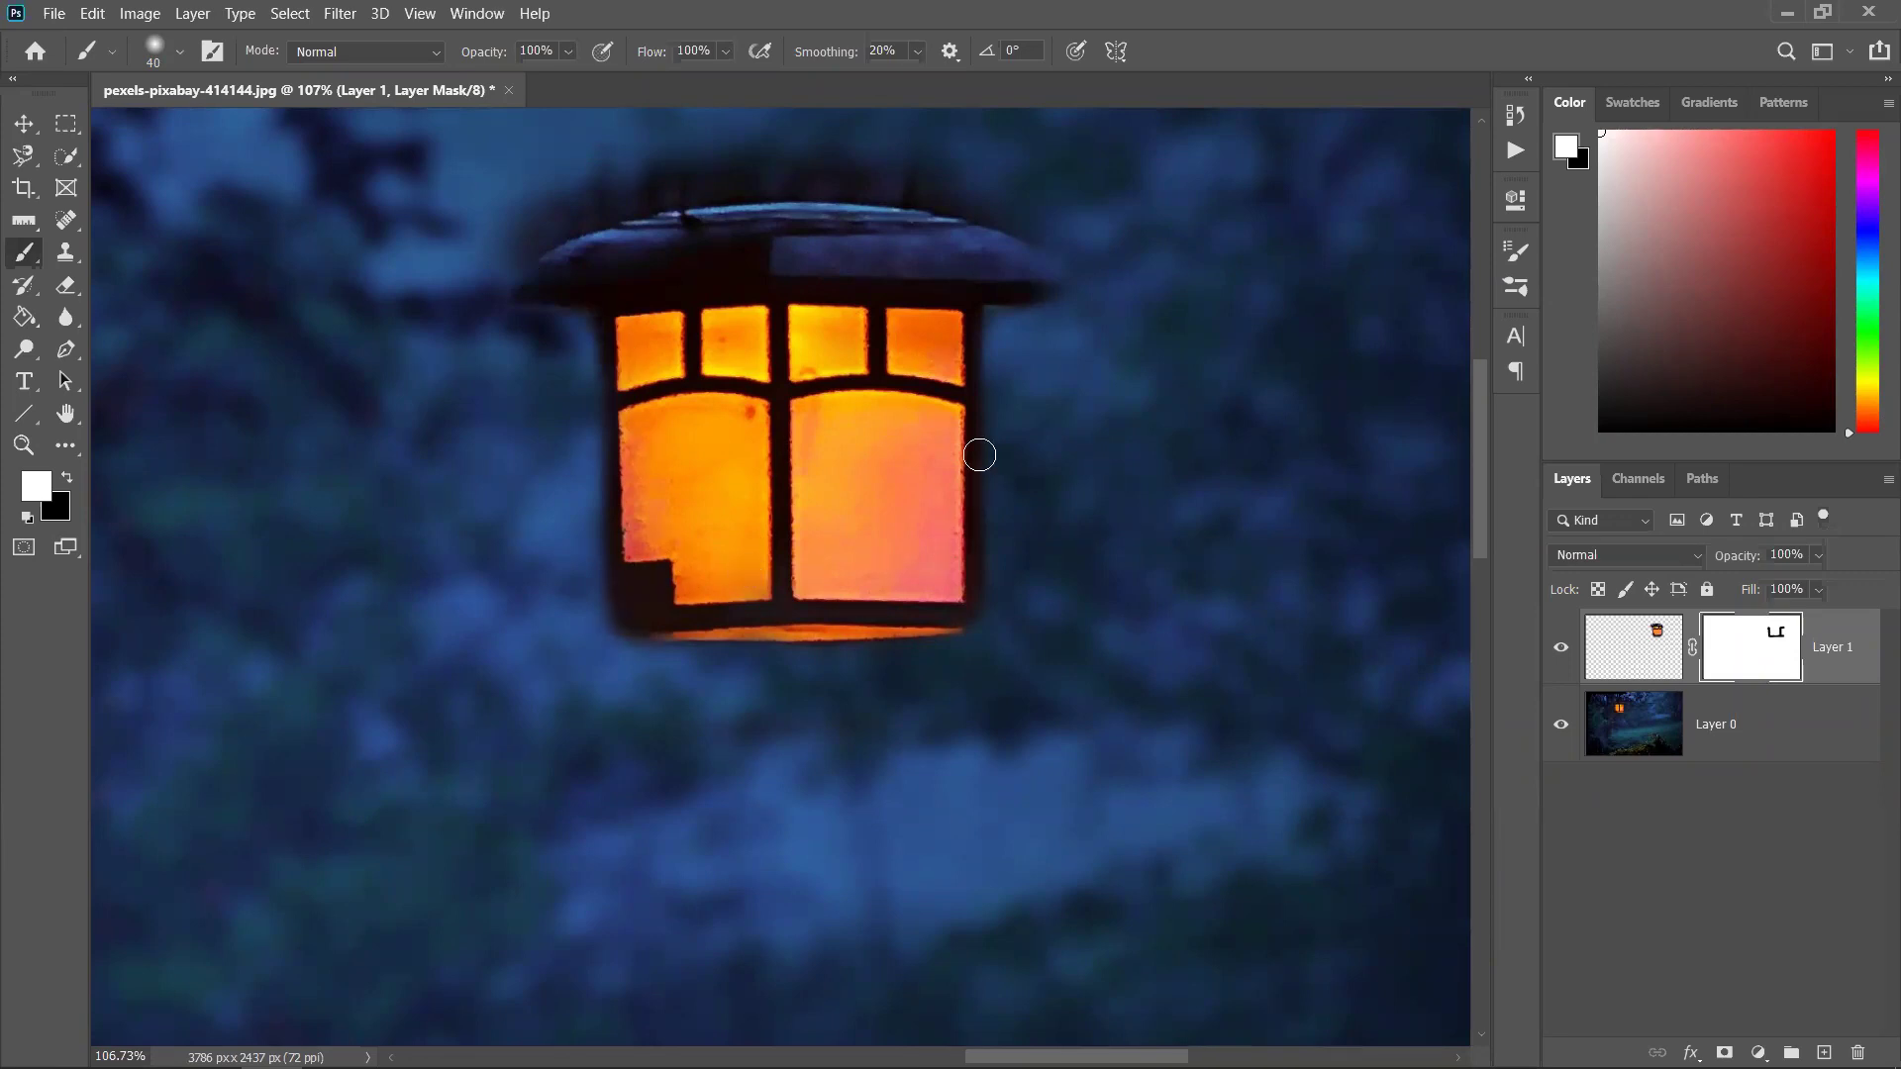
pyautogui.hotkey('ctrl', '0')
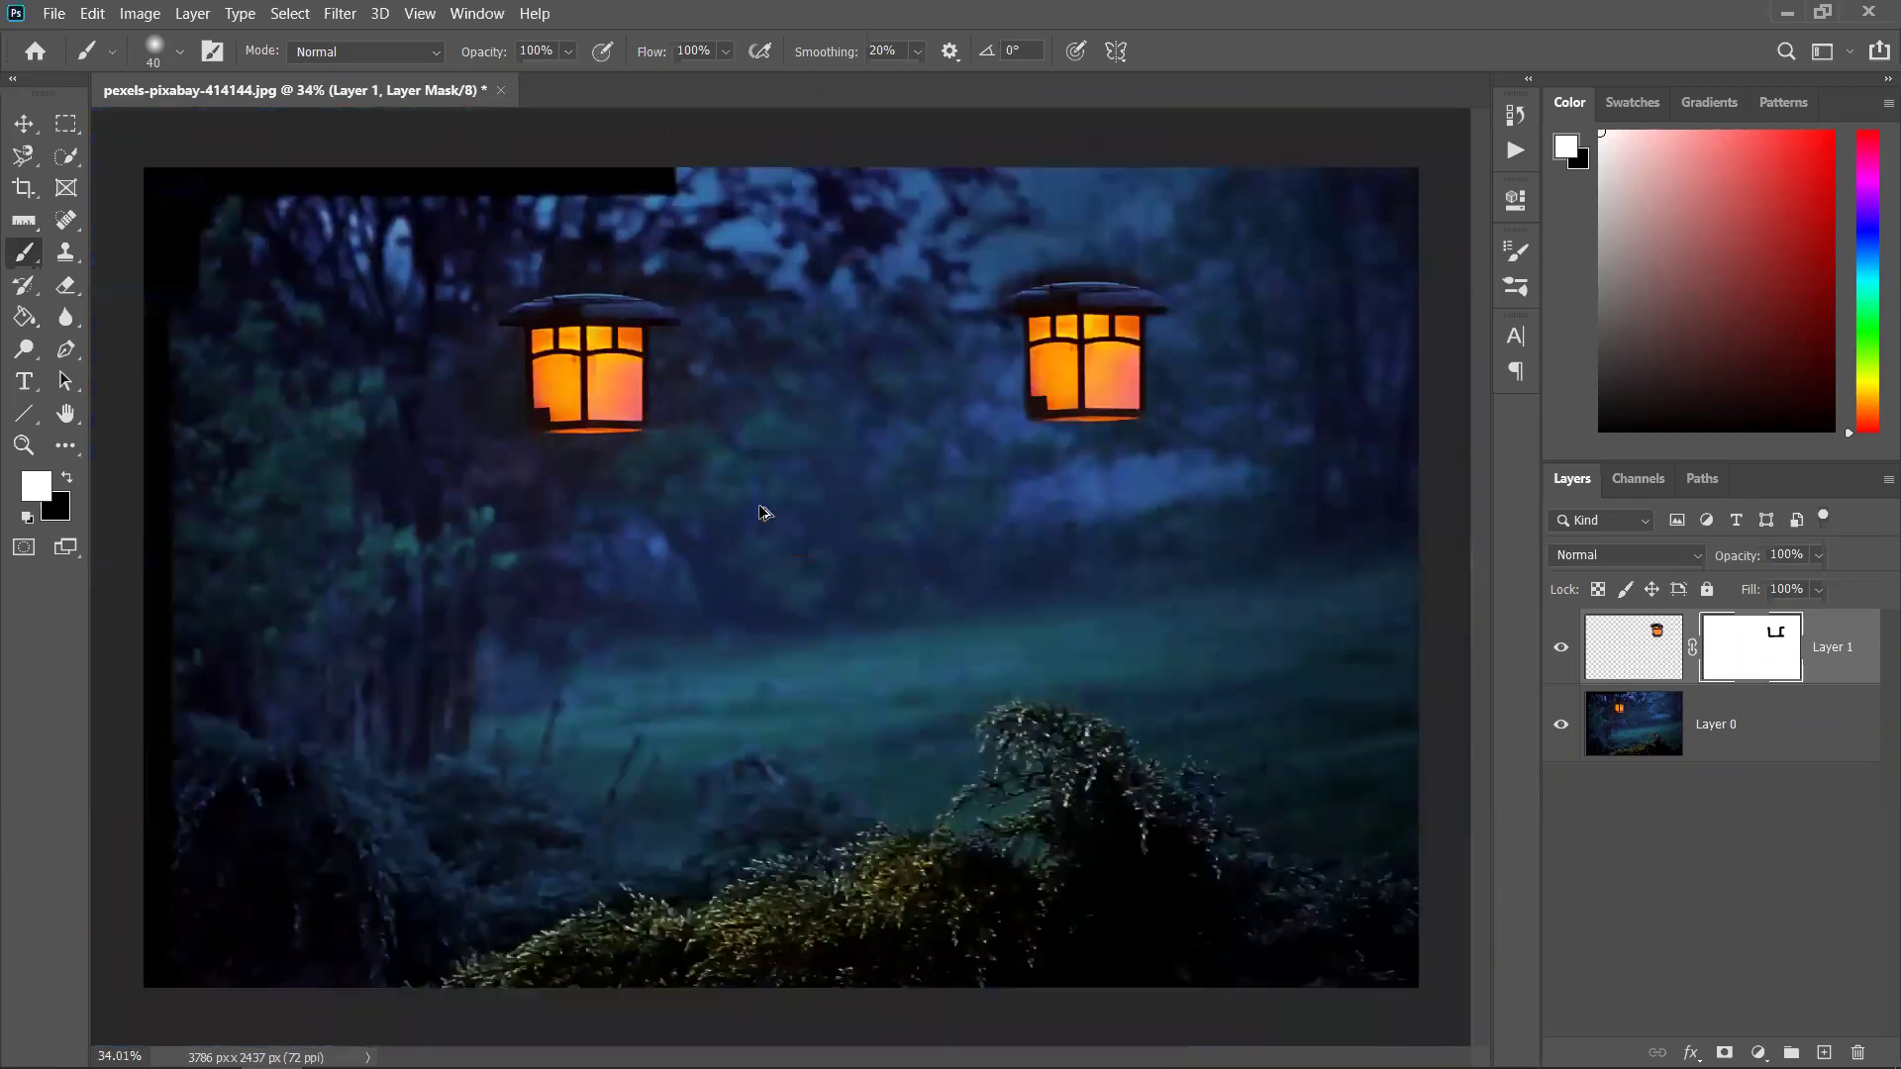
# Move the masked lantern slightly down and to the left within the photo
pyautogui.press('v')
pyautogui.moveTo(999, 484); pyautogui.dragTo(928, 527)
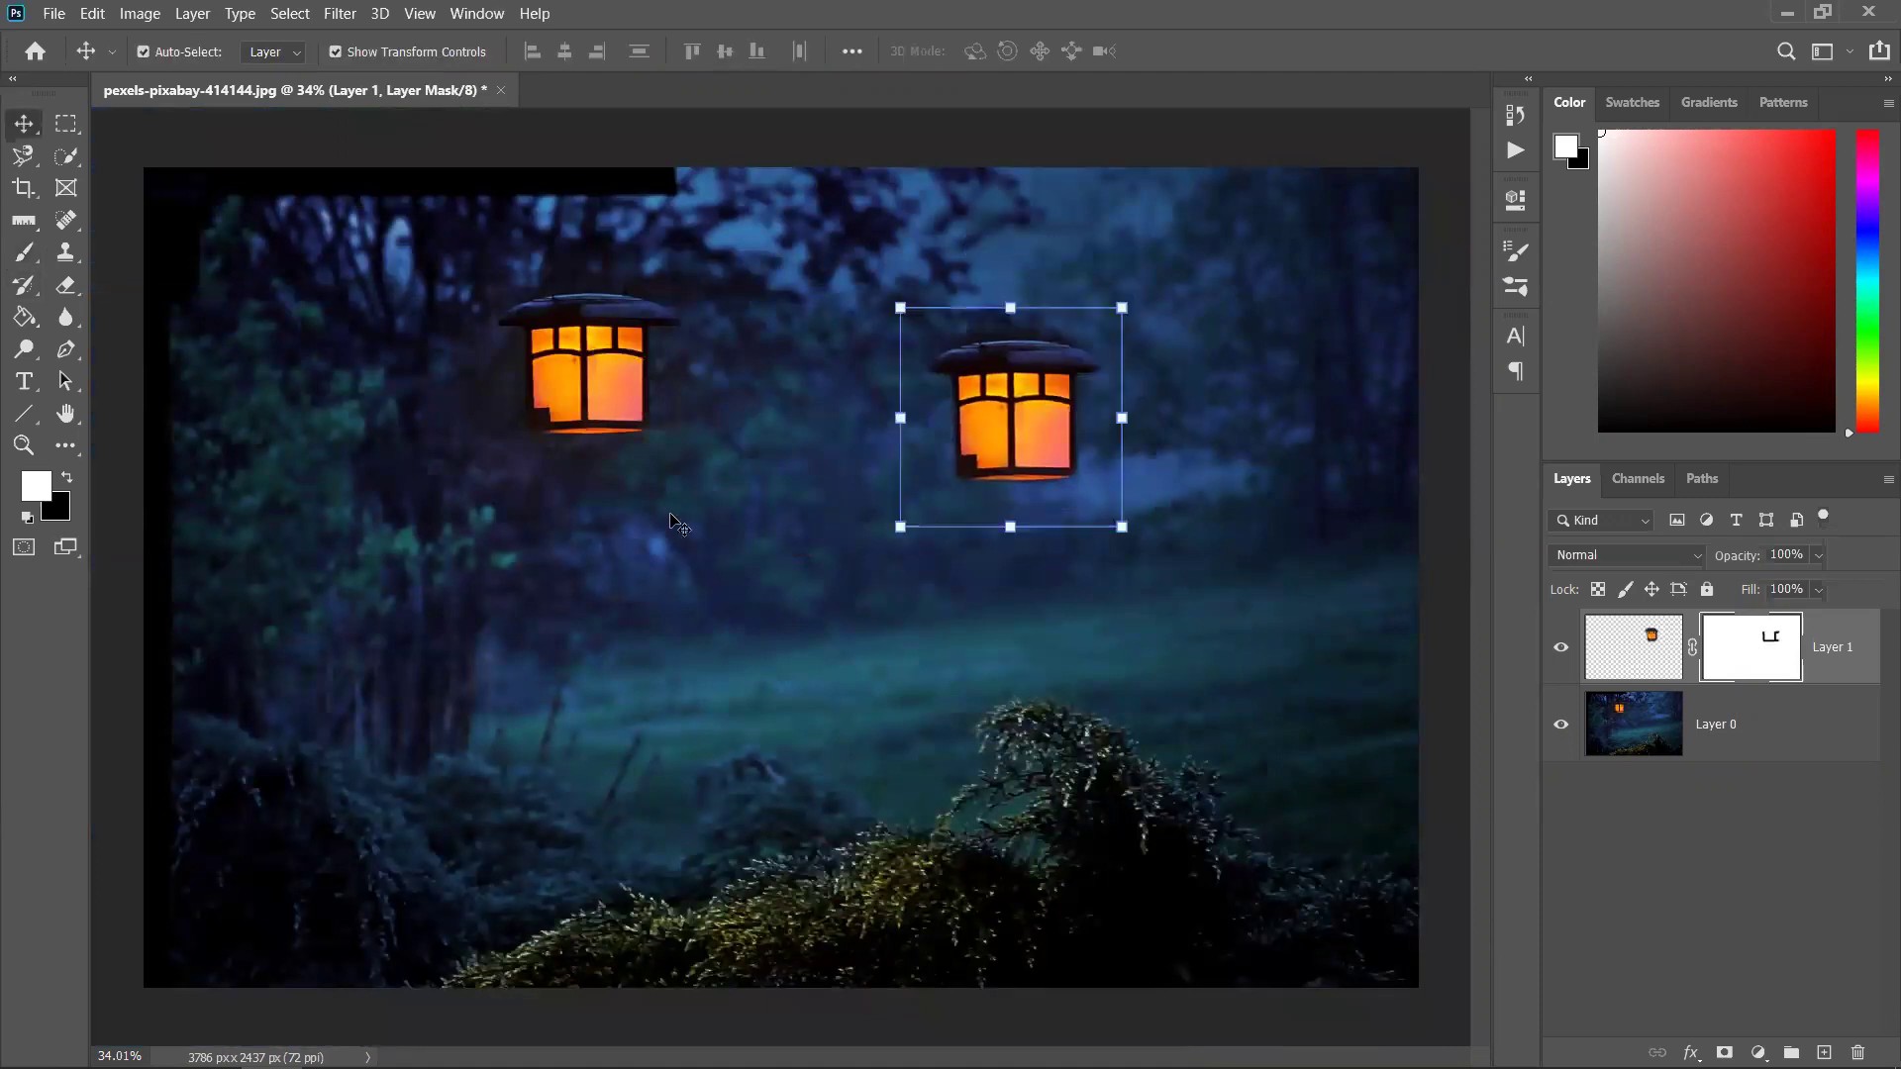
pyautogui.click(871, 574)
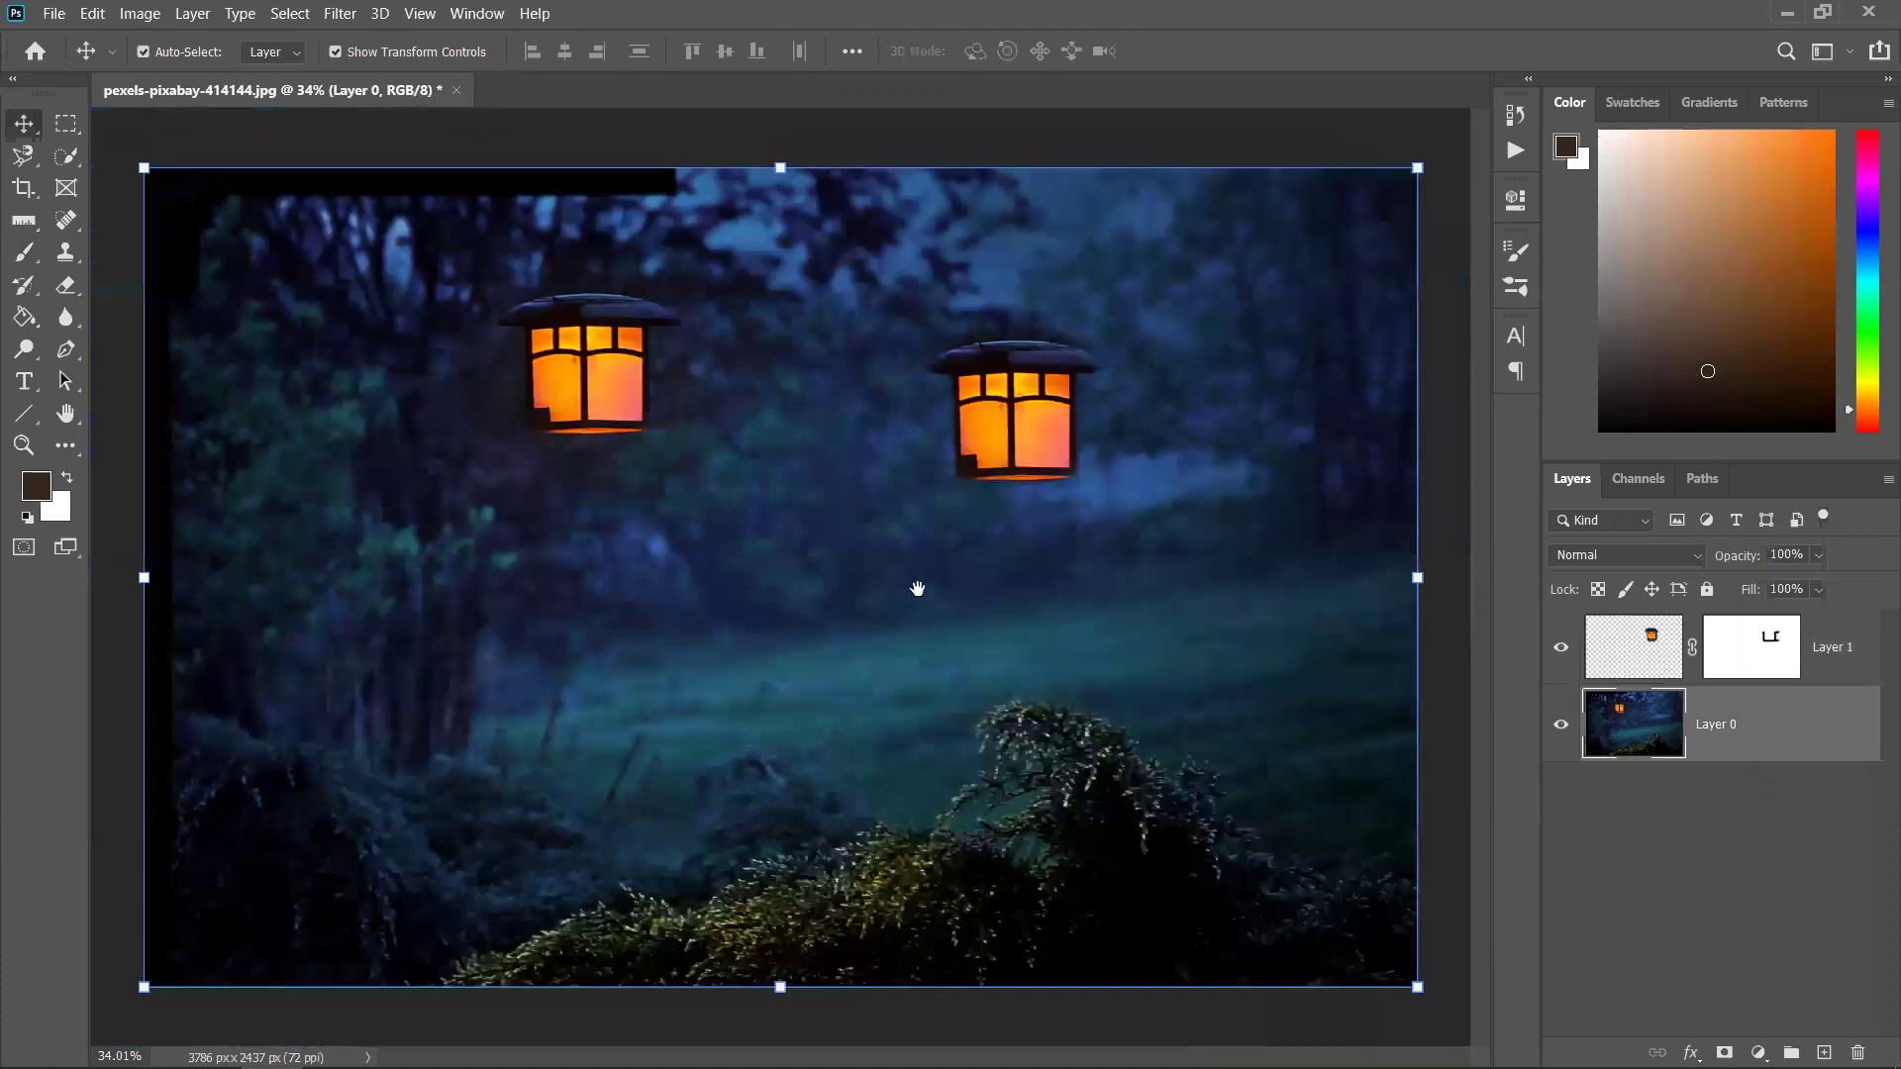
pyautogui.scroll(2, 881, 609)
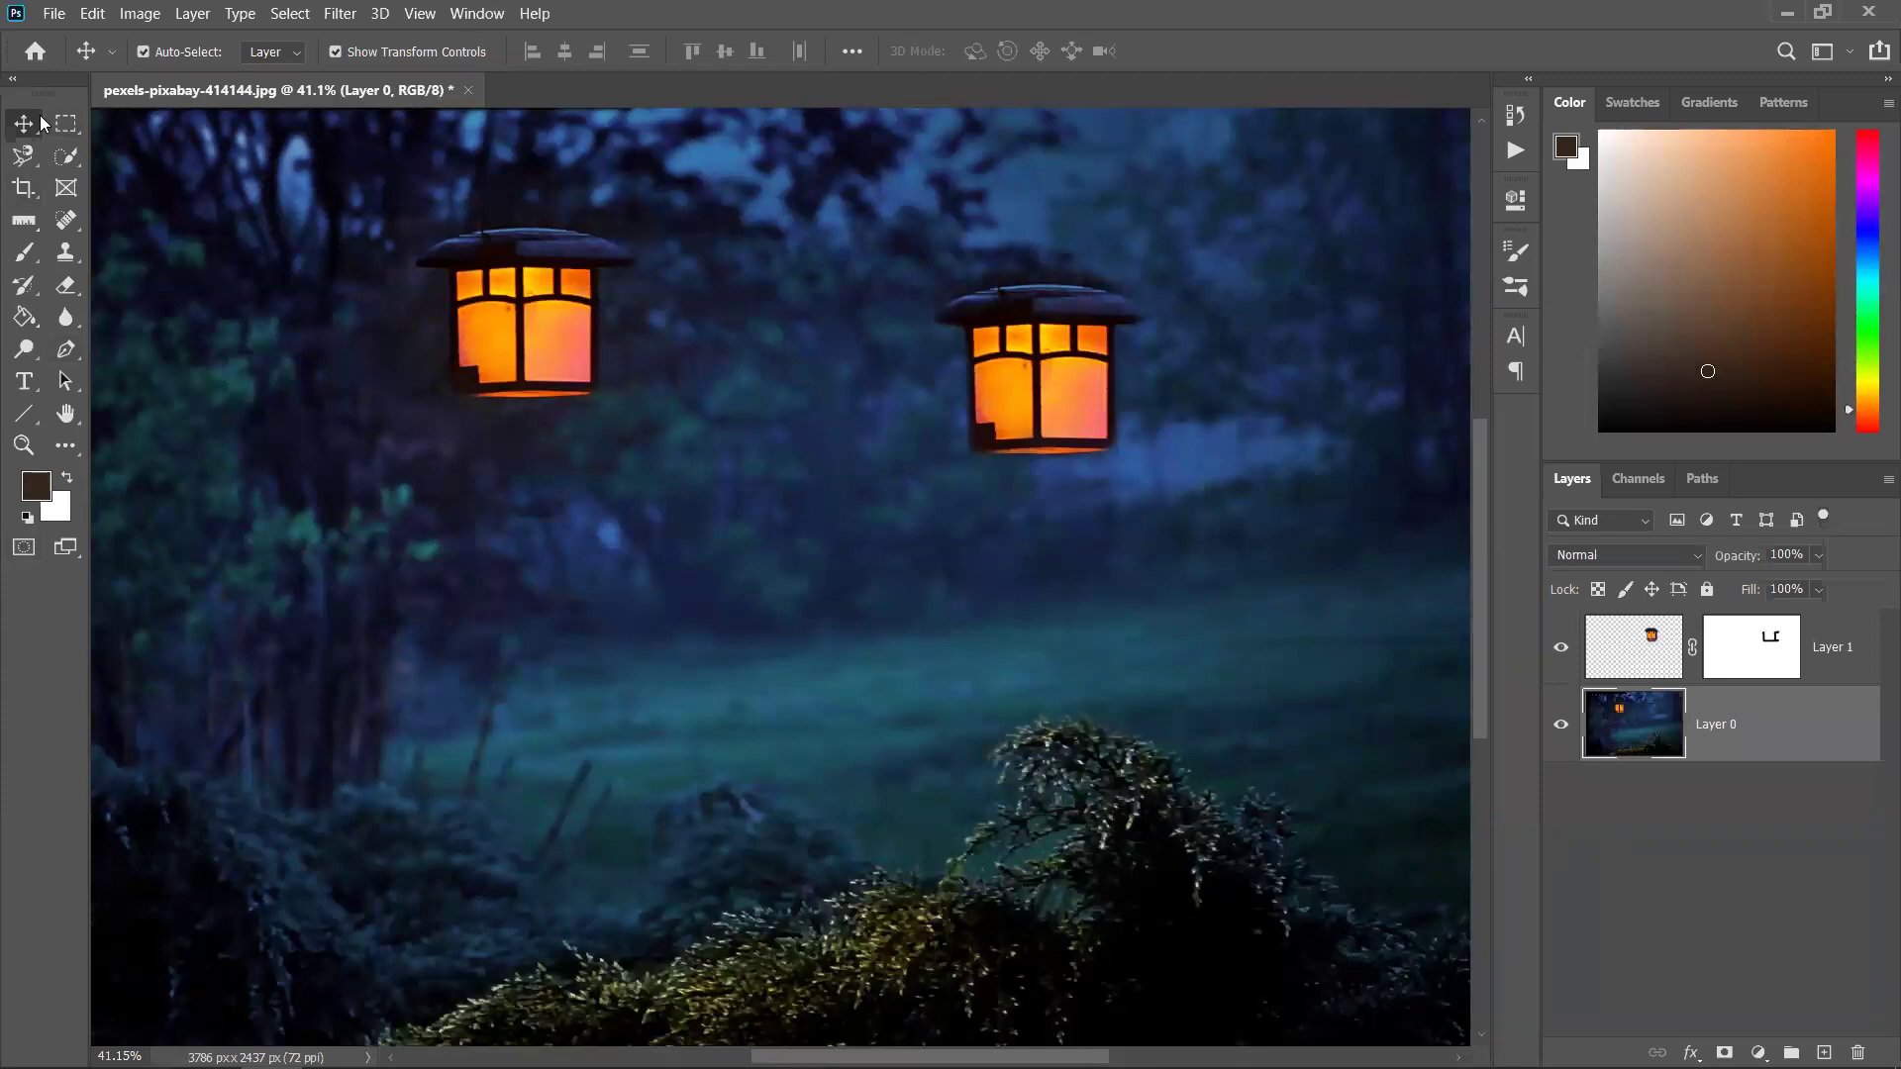
pyautogui.moveTo(1004, 403); pyautogui.dragTo(1081, 286)
# Open the strawberry photo pexels-ylanite-koppens-934066 from the Downloads folder
pyautogui.click(55, 14)
pyautogui.click(89, 61)
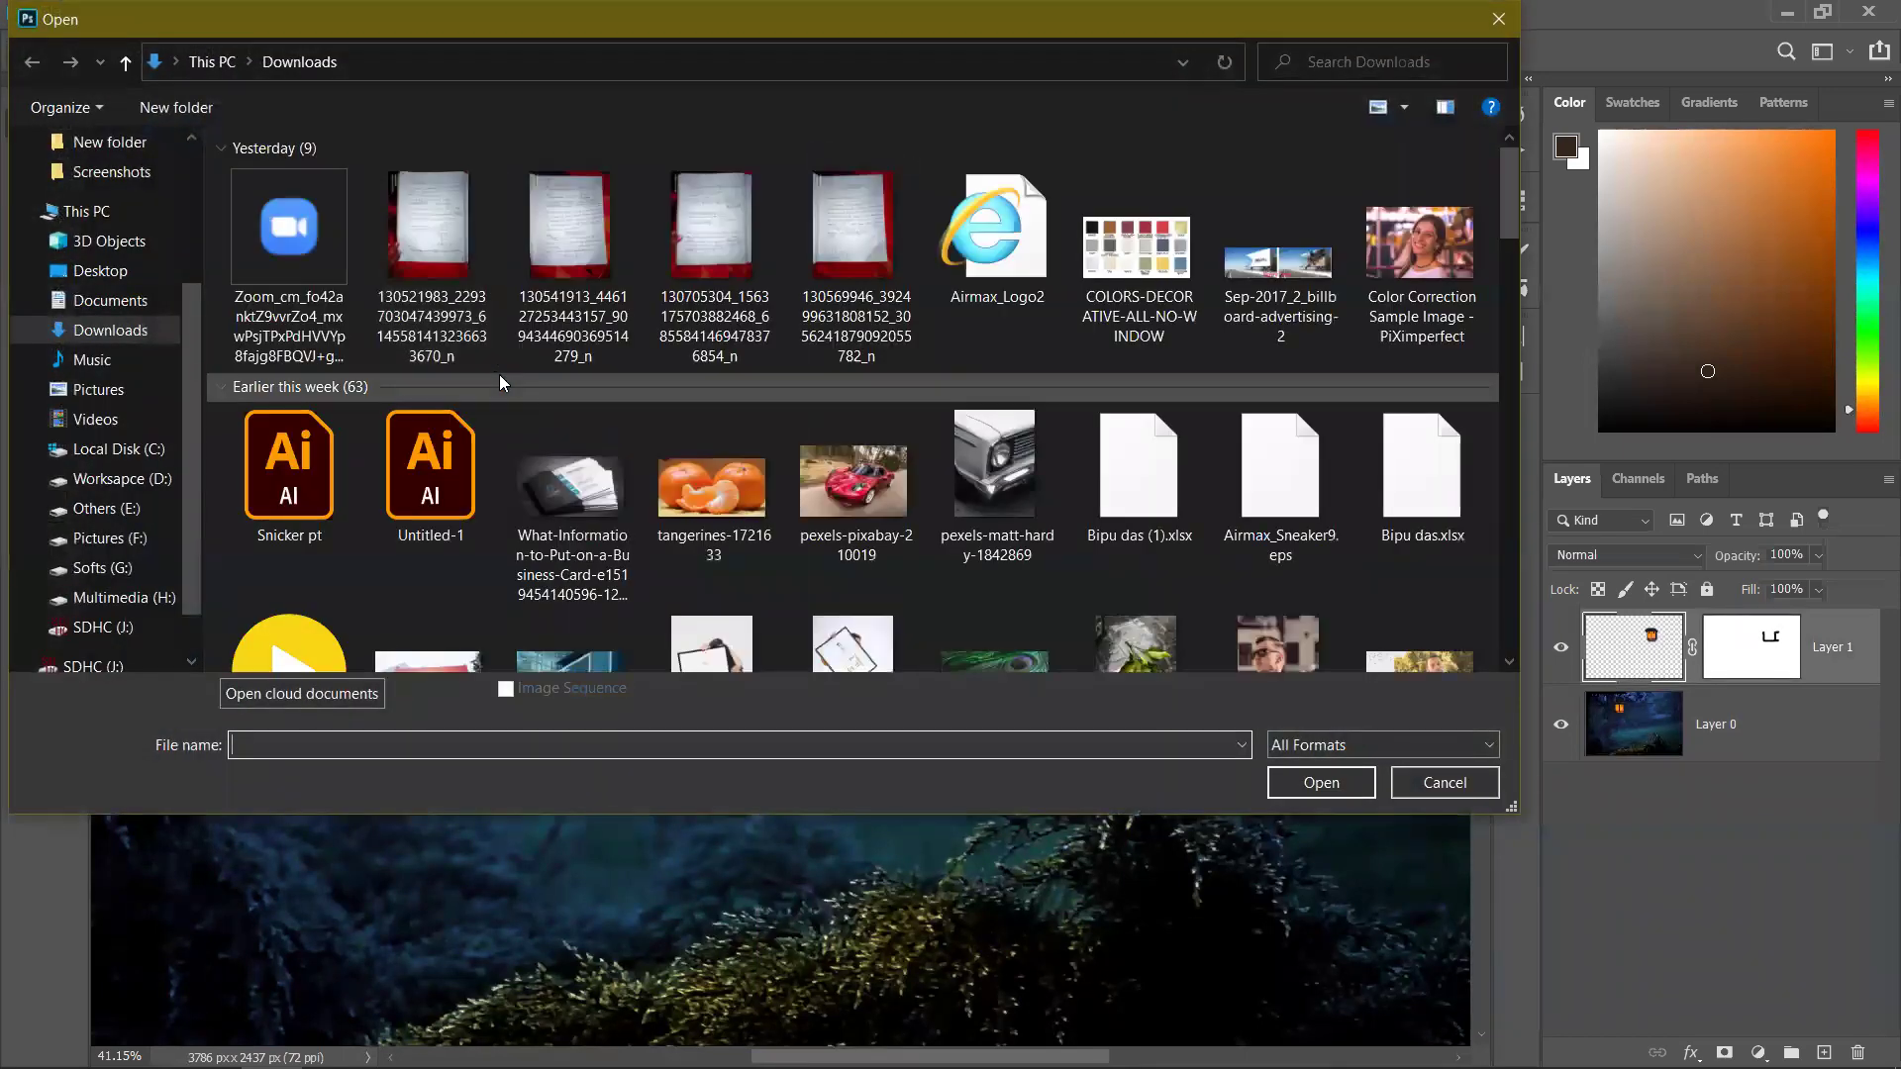
pyautogui.scroll(-5, 846, 540)
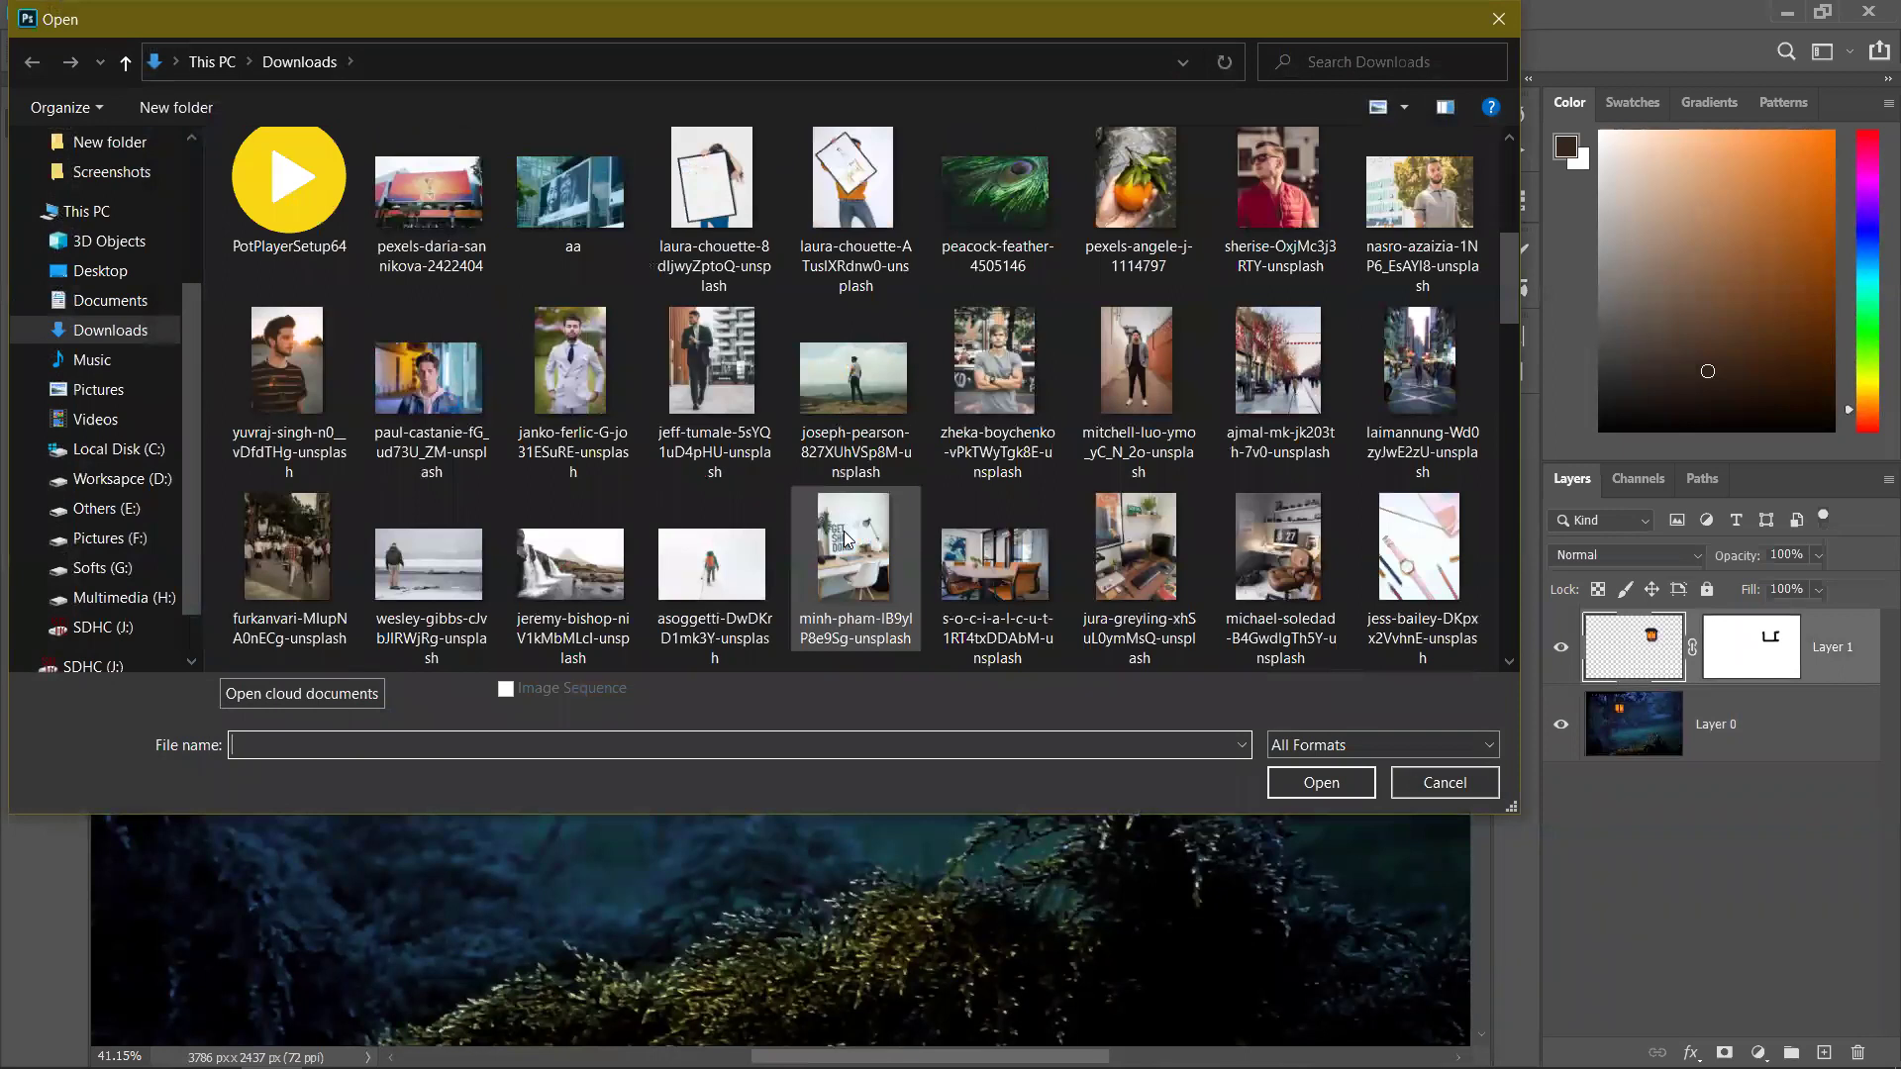
pyautogui.scroll(-8, 844, 534)
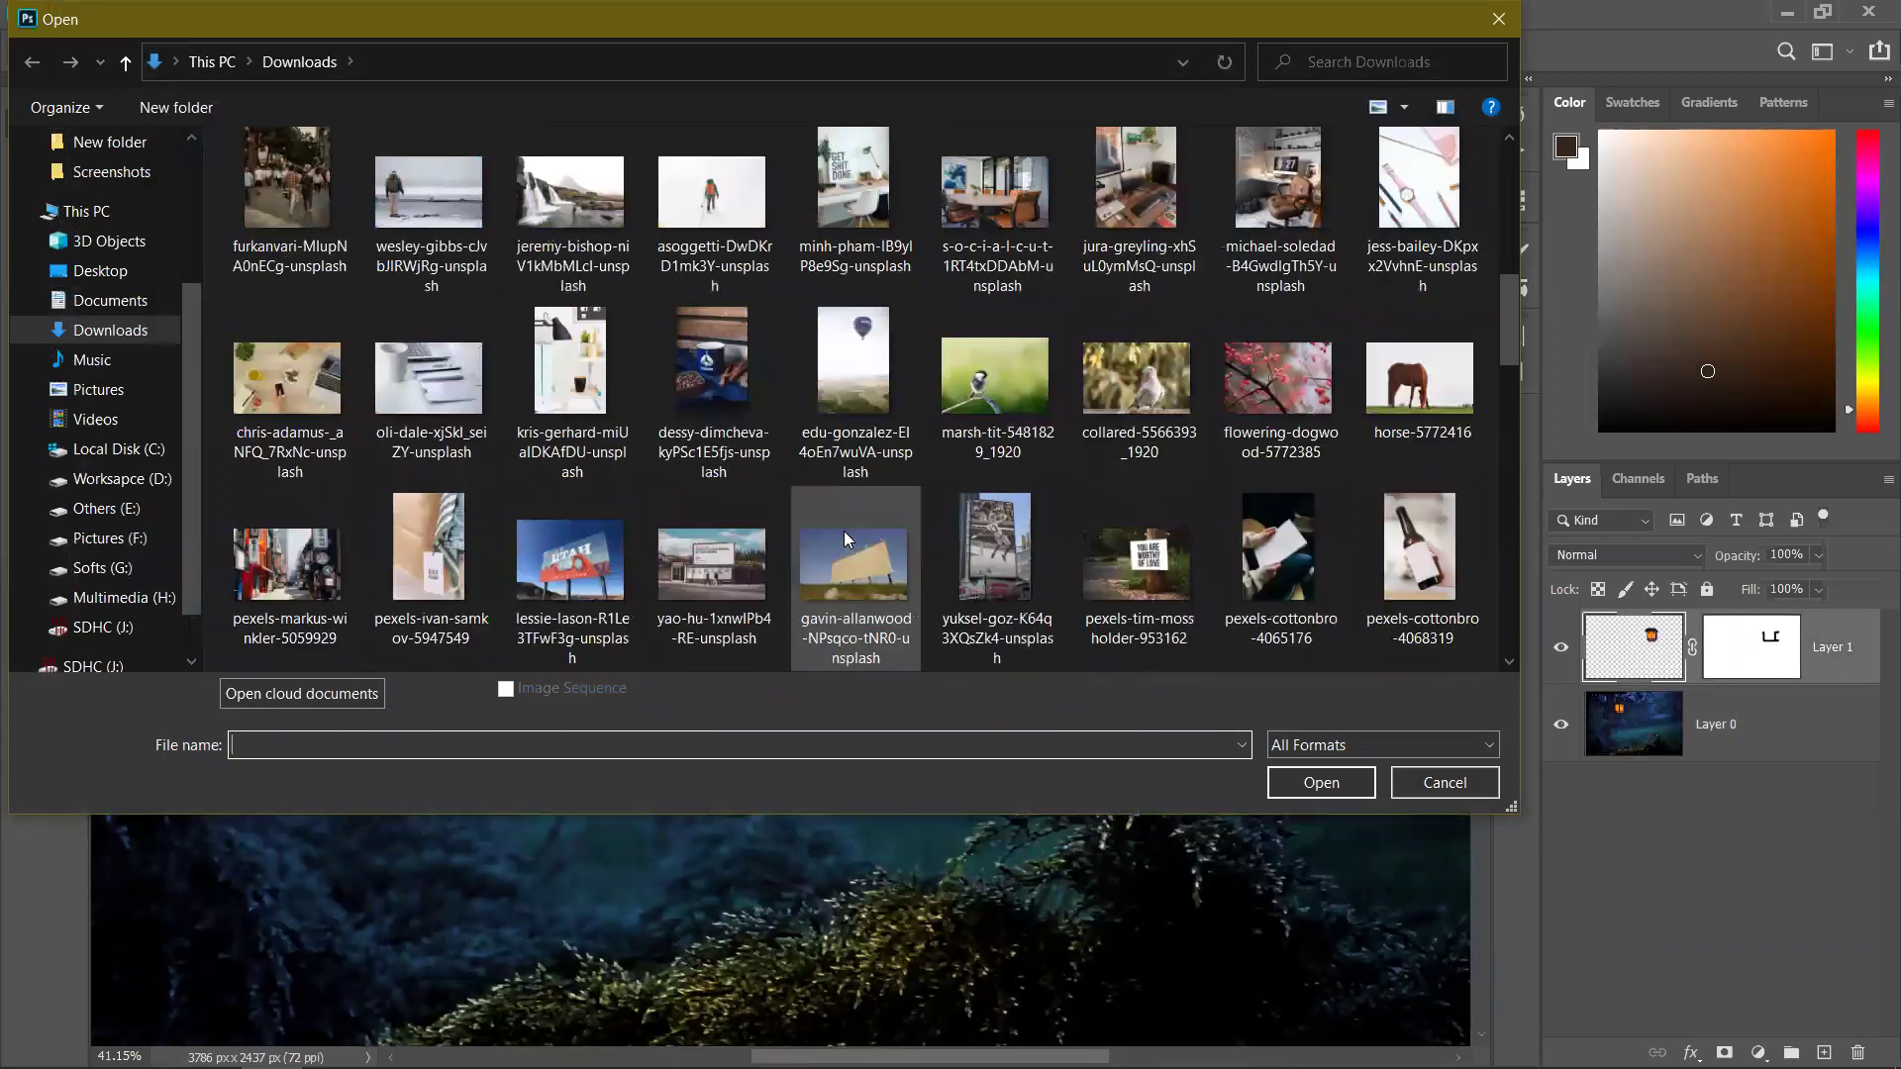
pyautogui.scroll(-5, 843, 531)
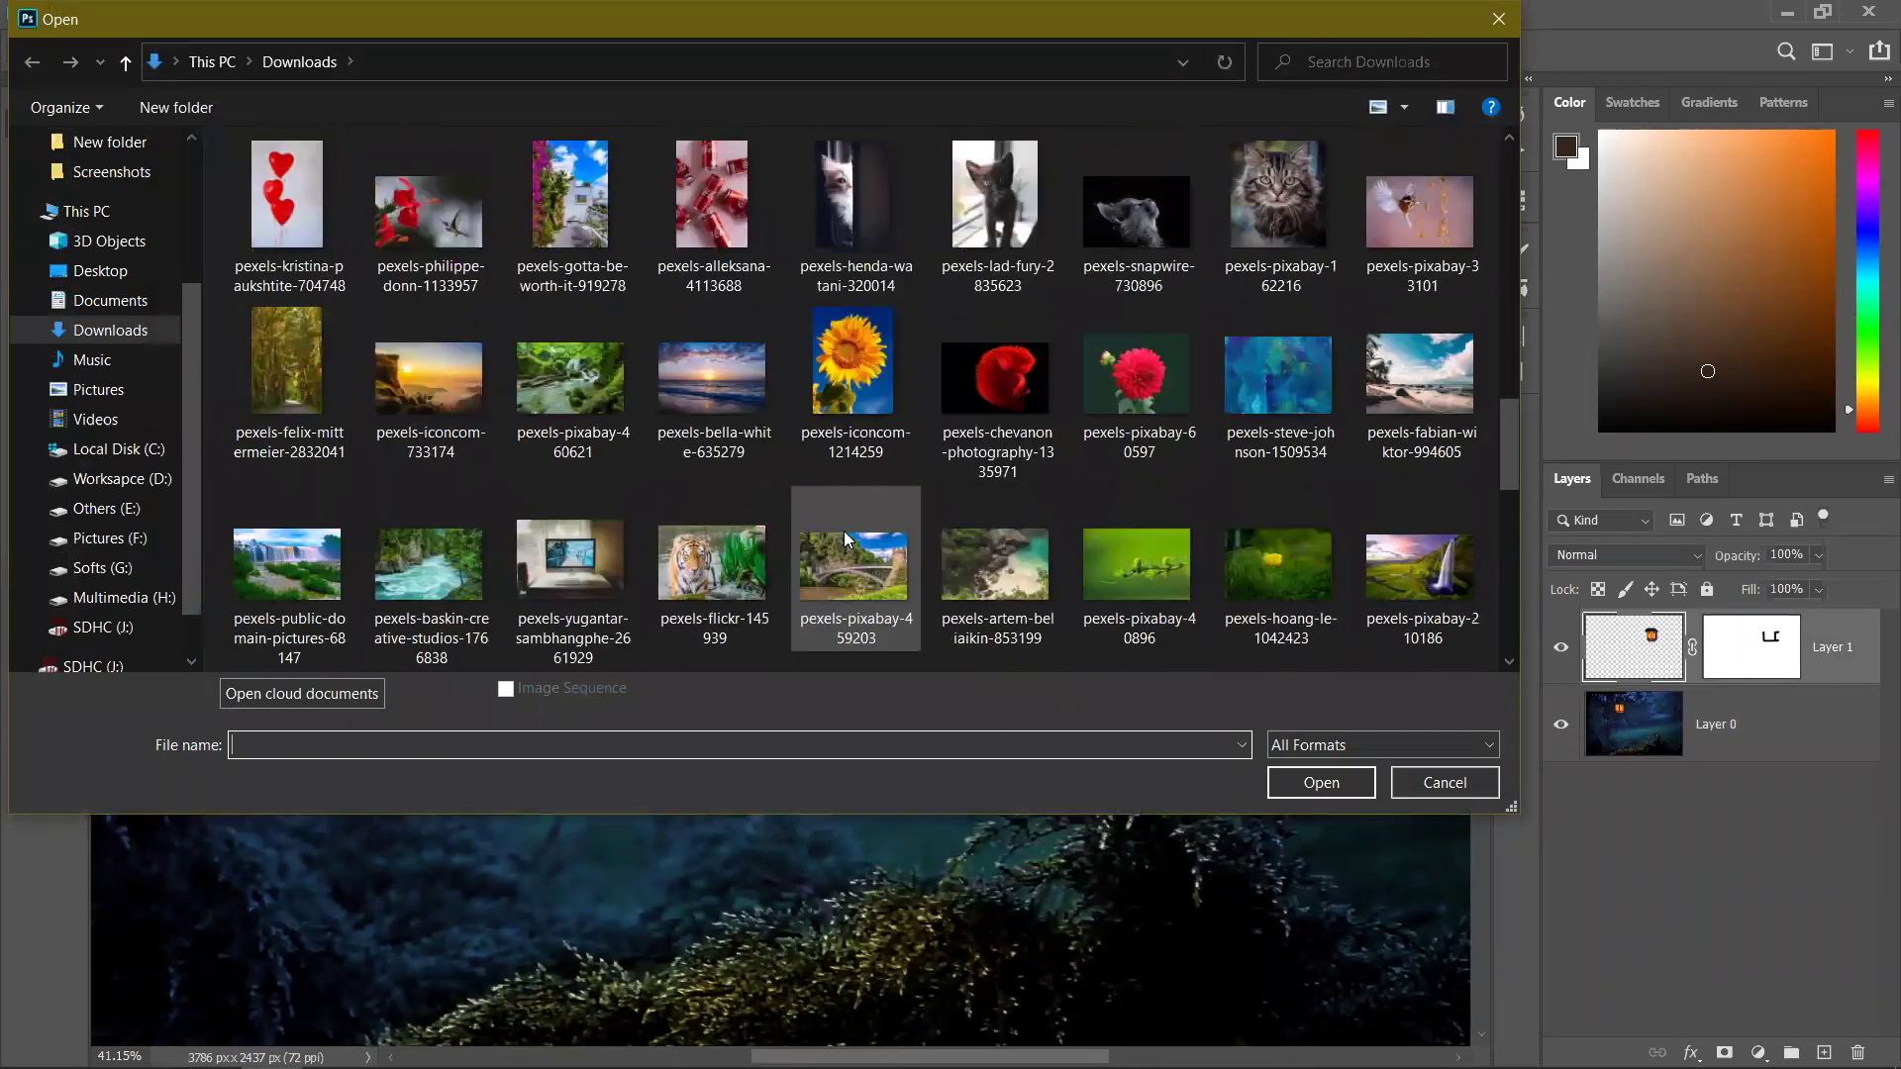
pyautogui.scroll(-2, 843, 531)
pyautogui.scroll(-4, 843, 531)
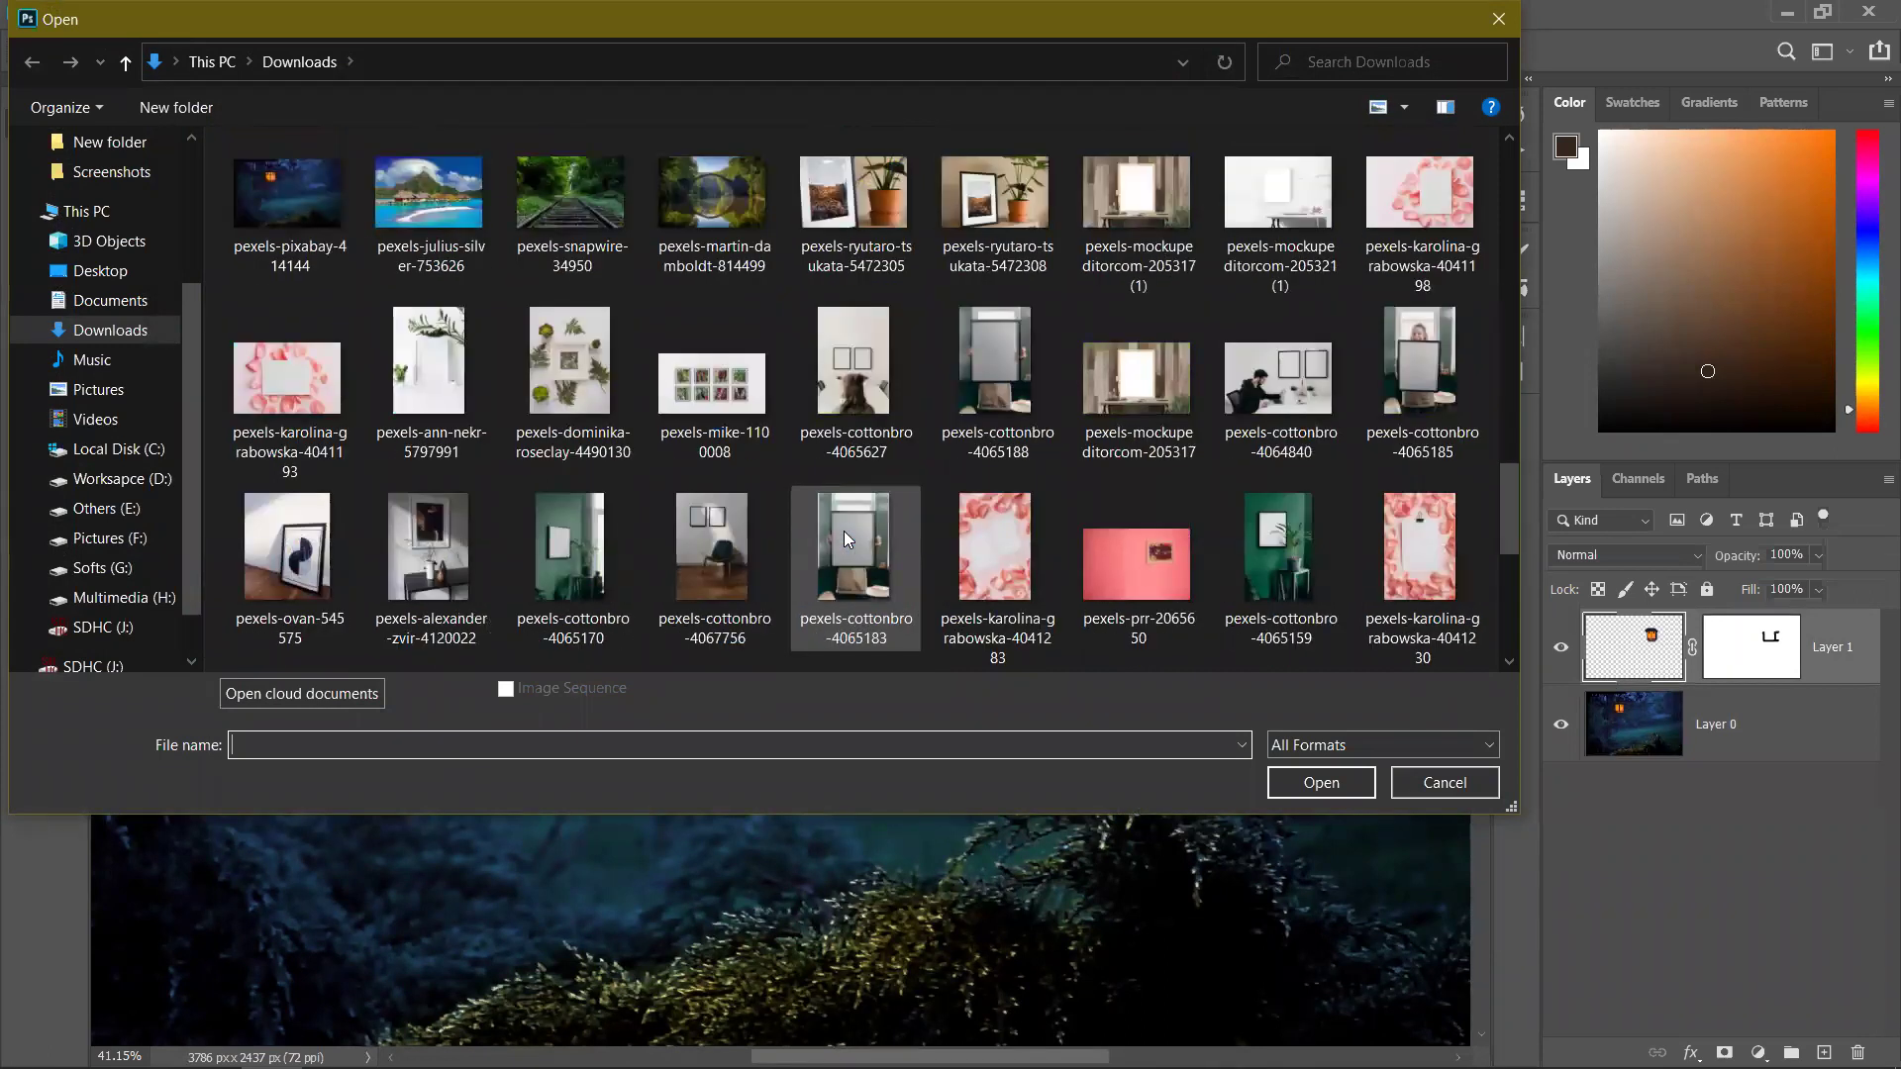
pyautogui.scroll(-2, 844, 537)
pyautogui.scroll(-4, 843, 537)
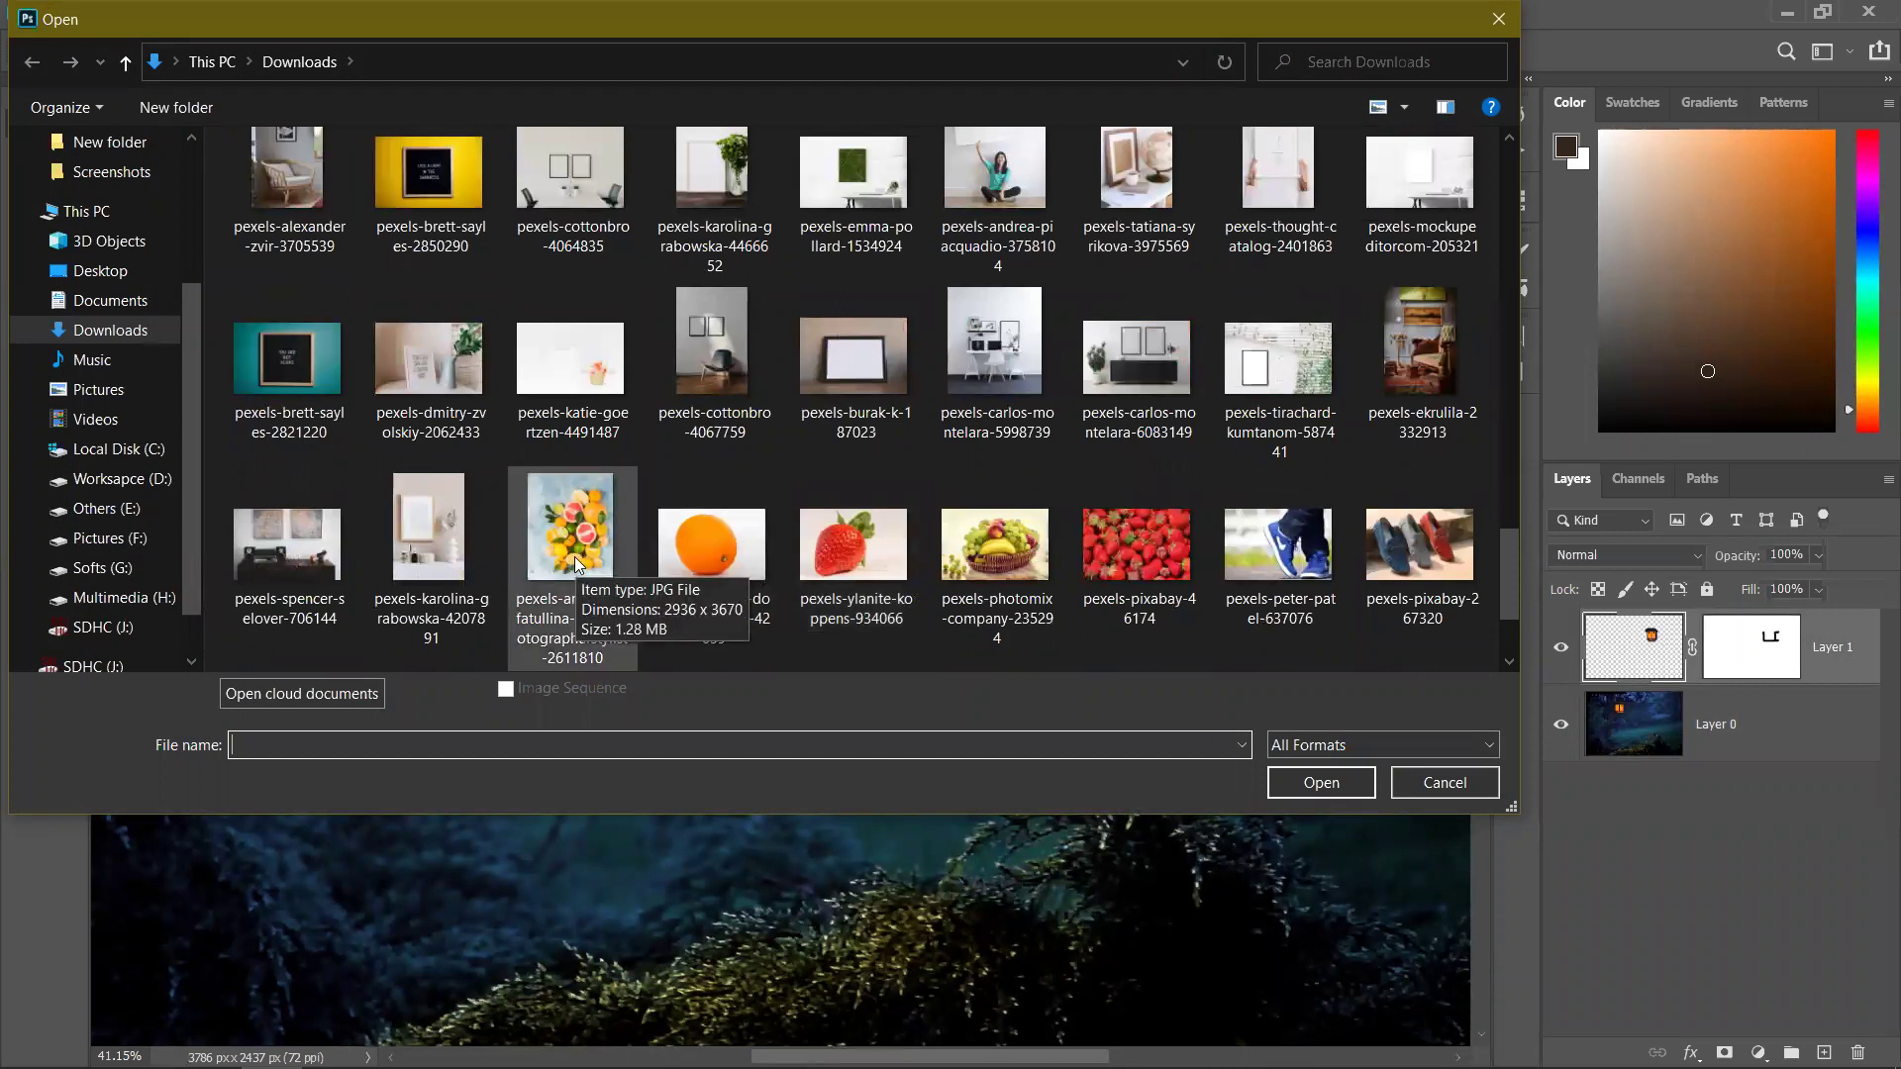
pyautogui.click(853, 544)
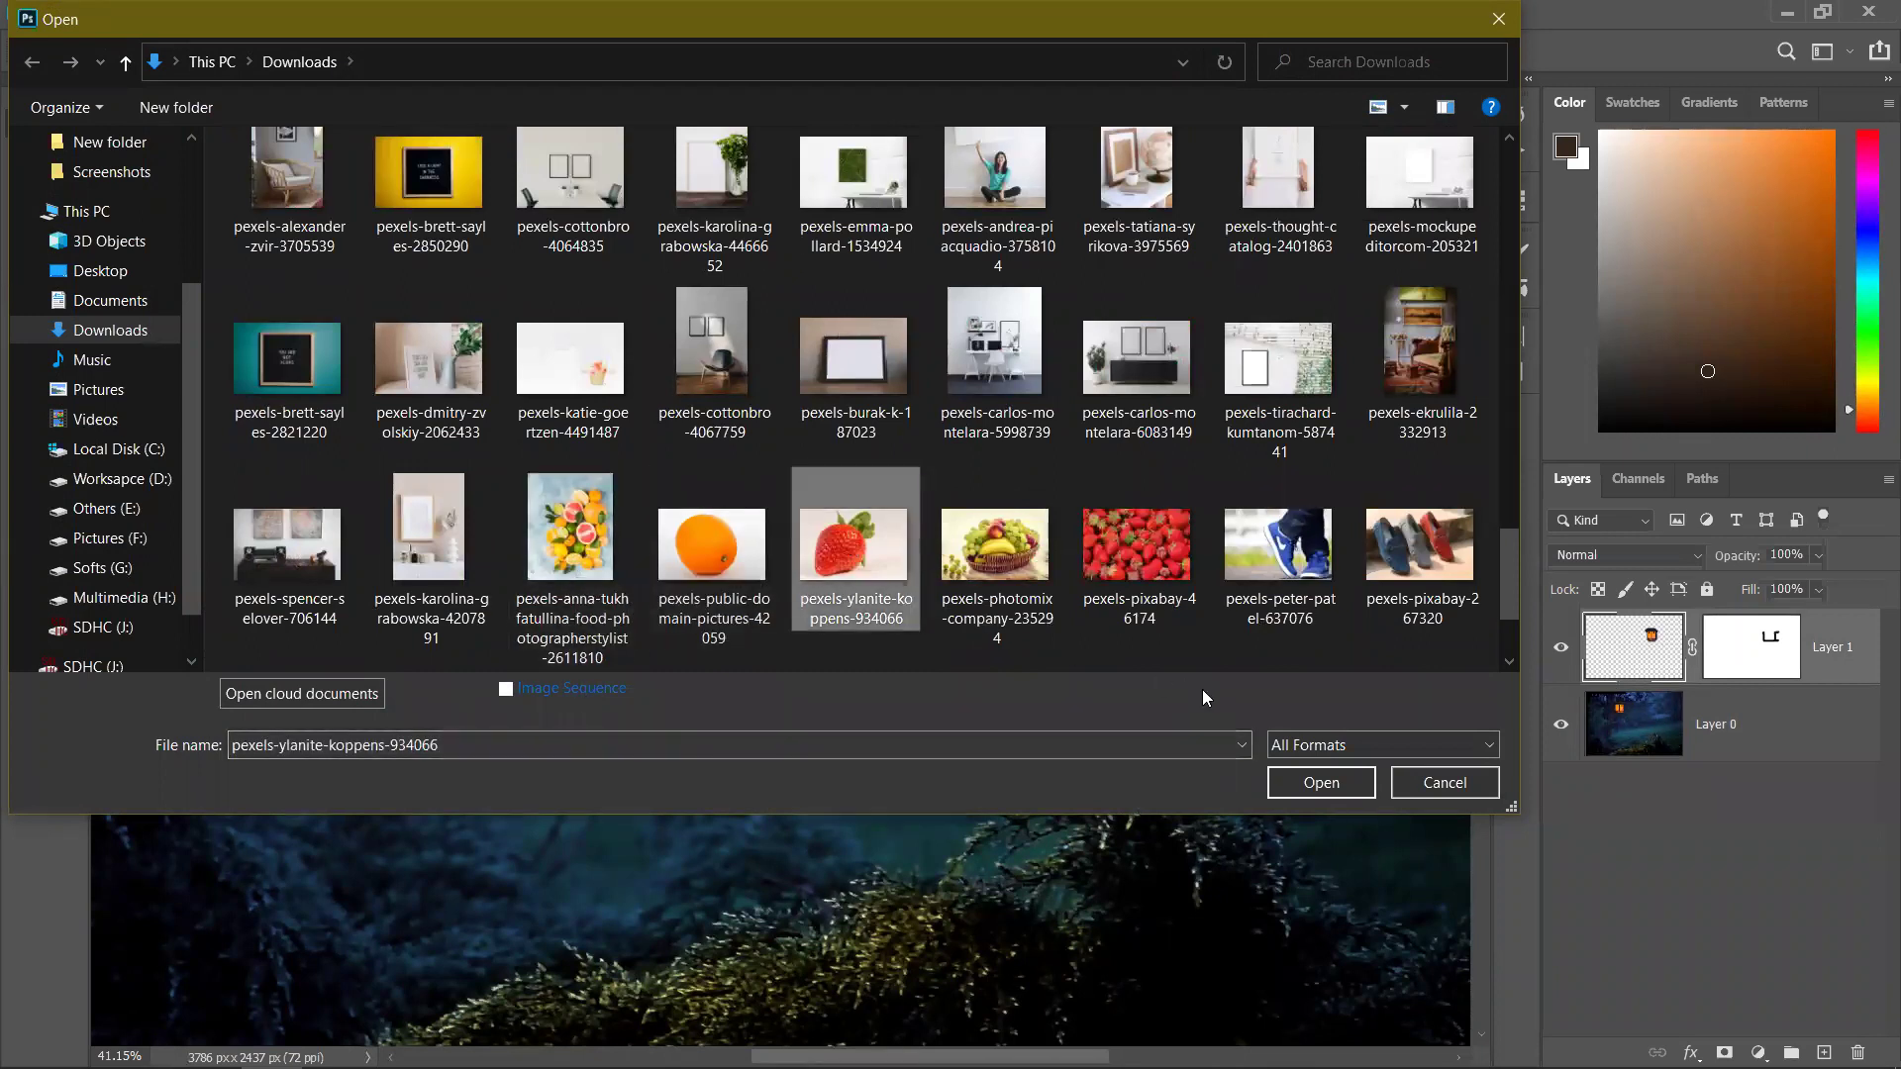
pyautogui.click(1299, 784)
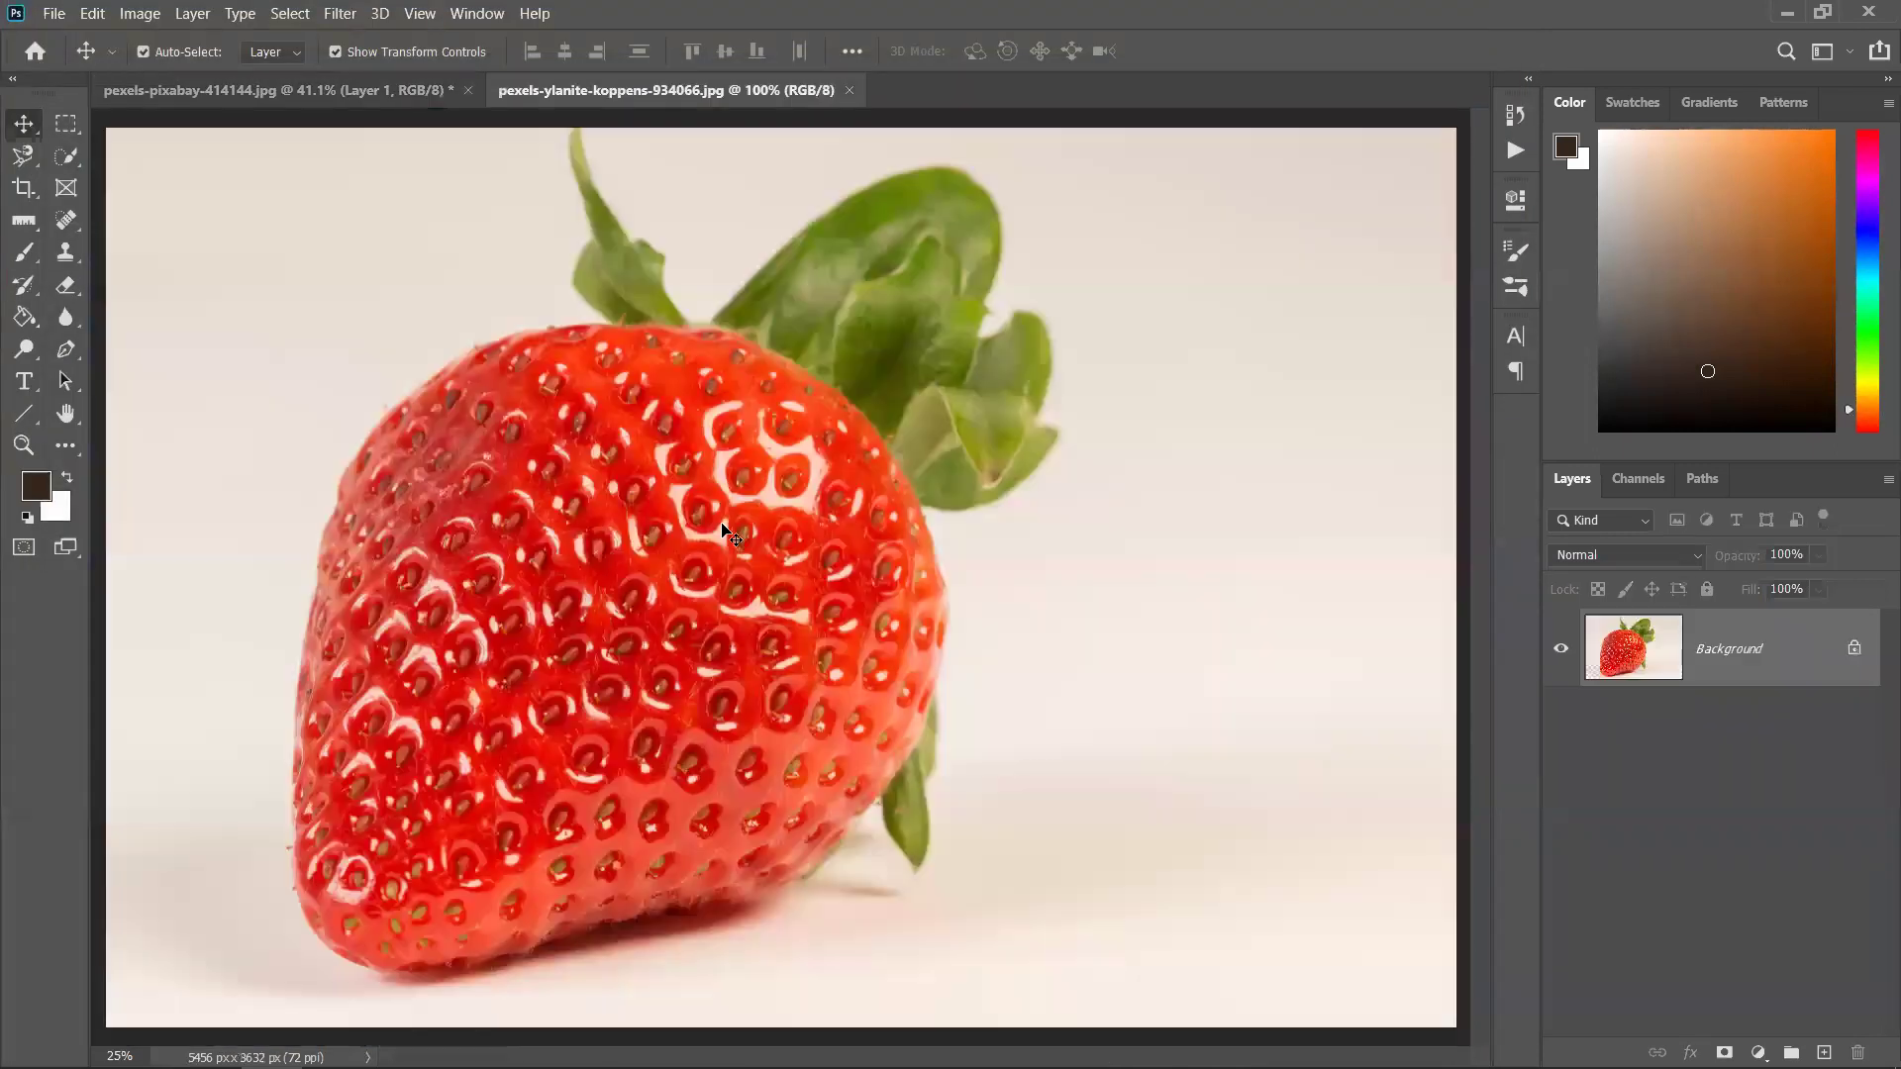
pyautogui.scroll(-2, 733, 534)
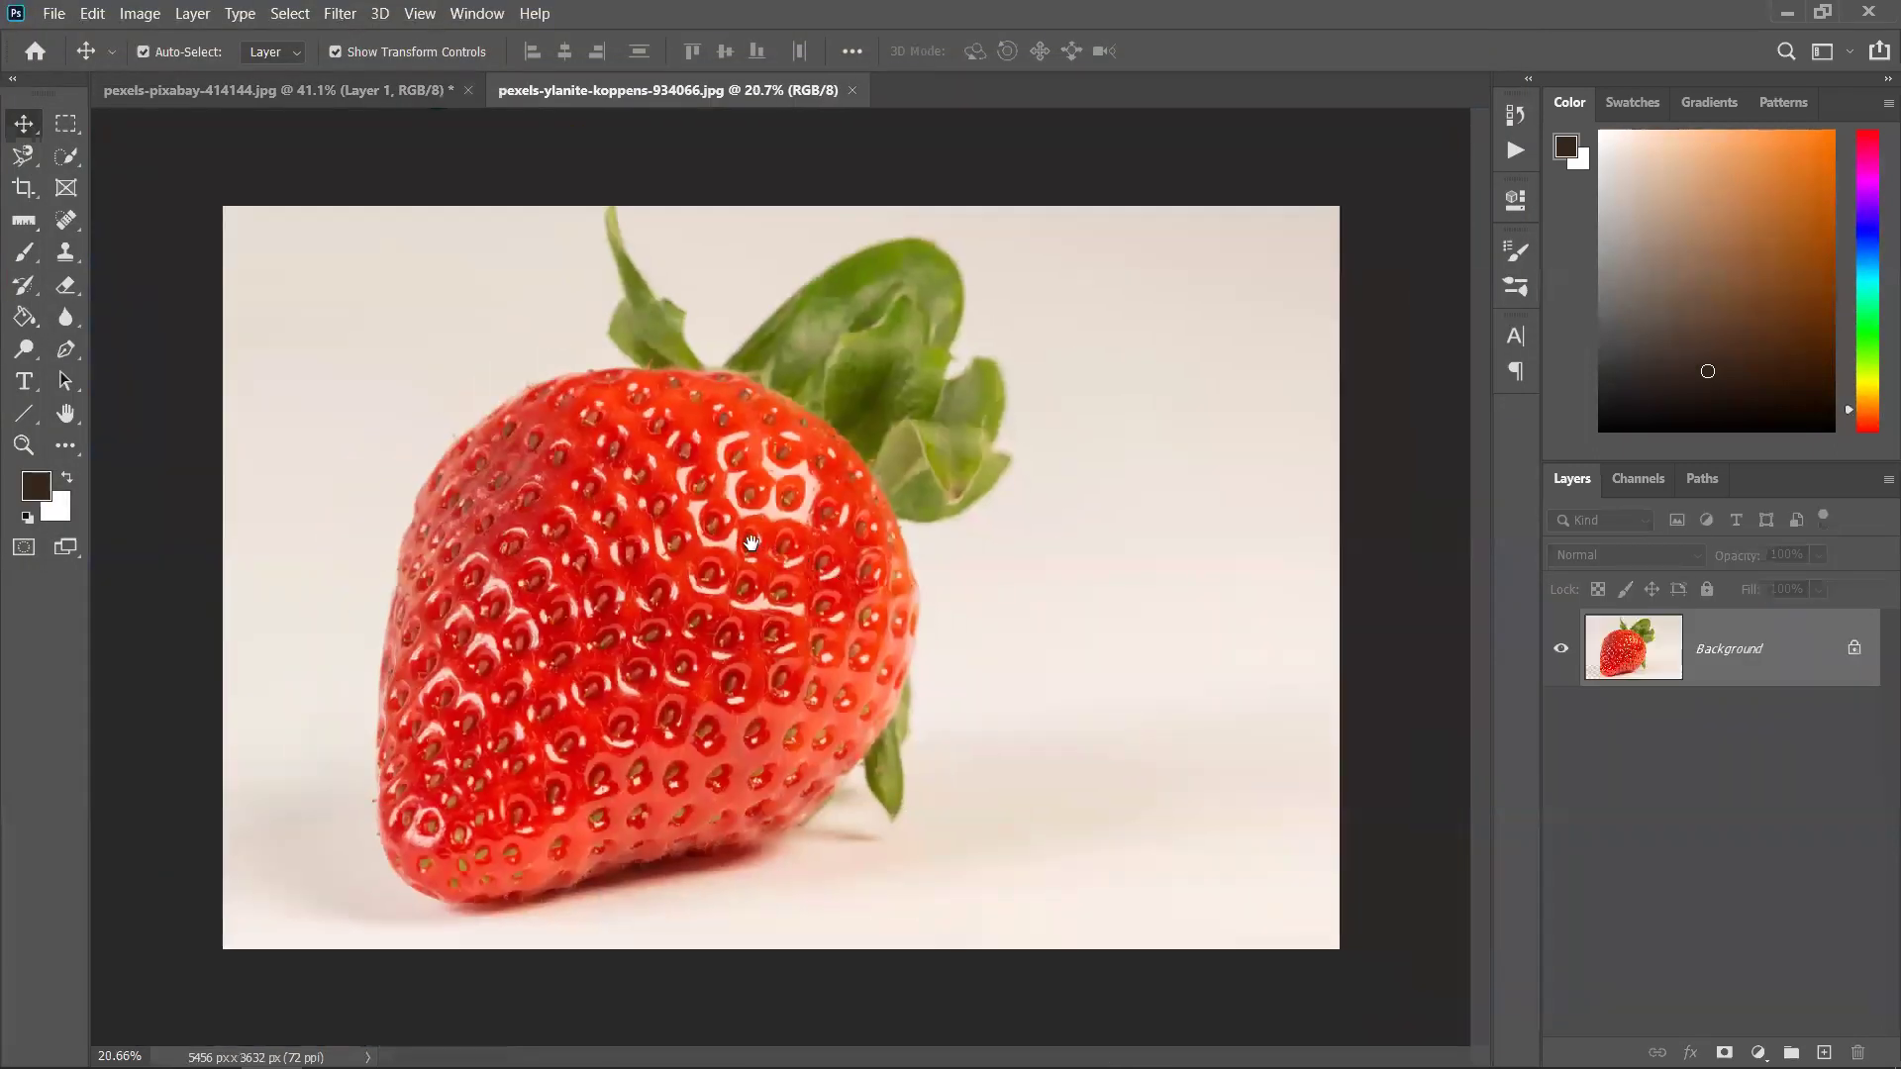
pyautogui.scroll(-2, 747, 546)
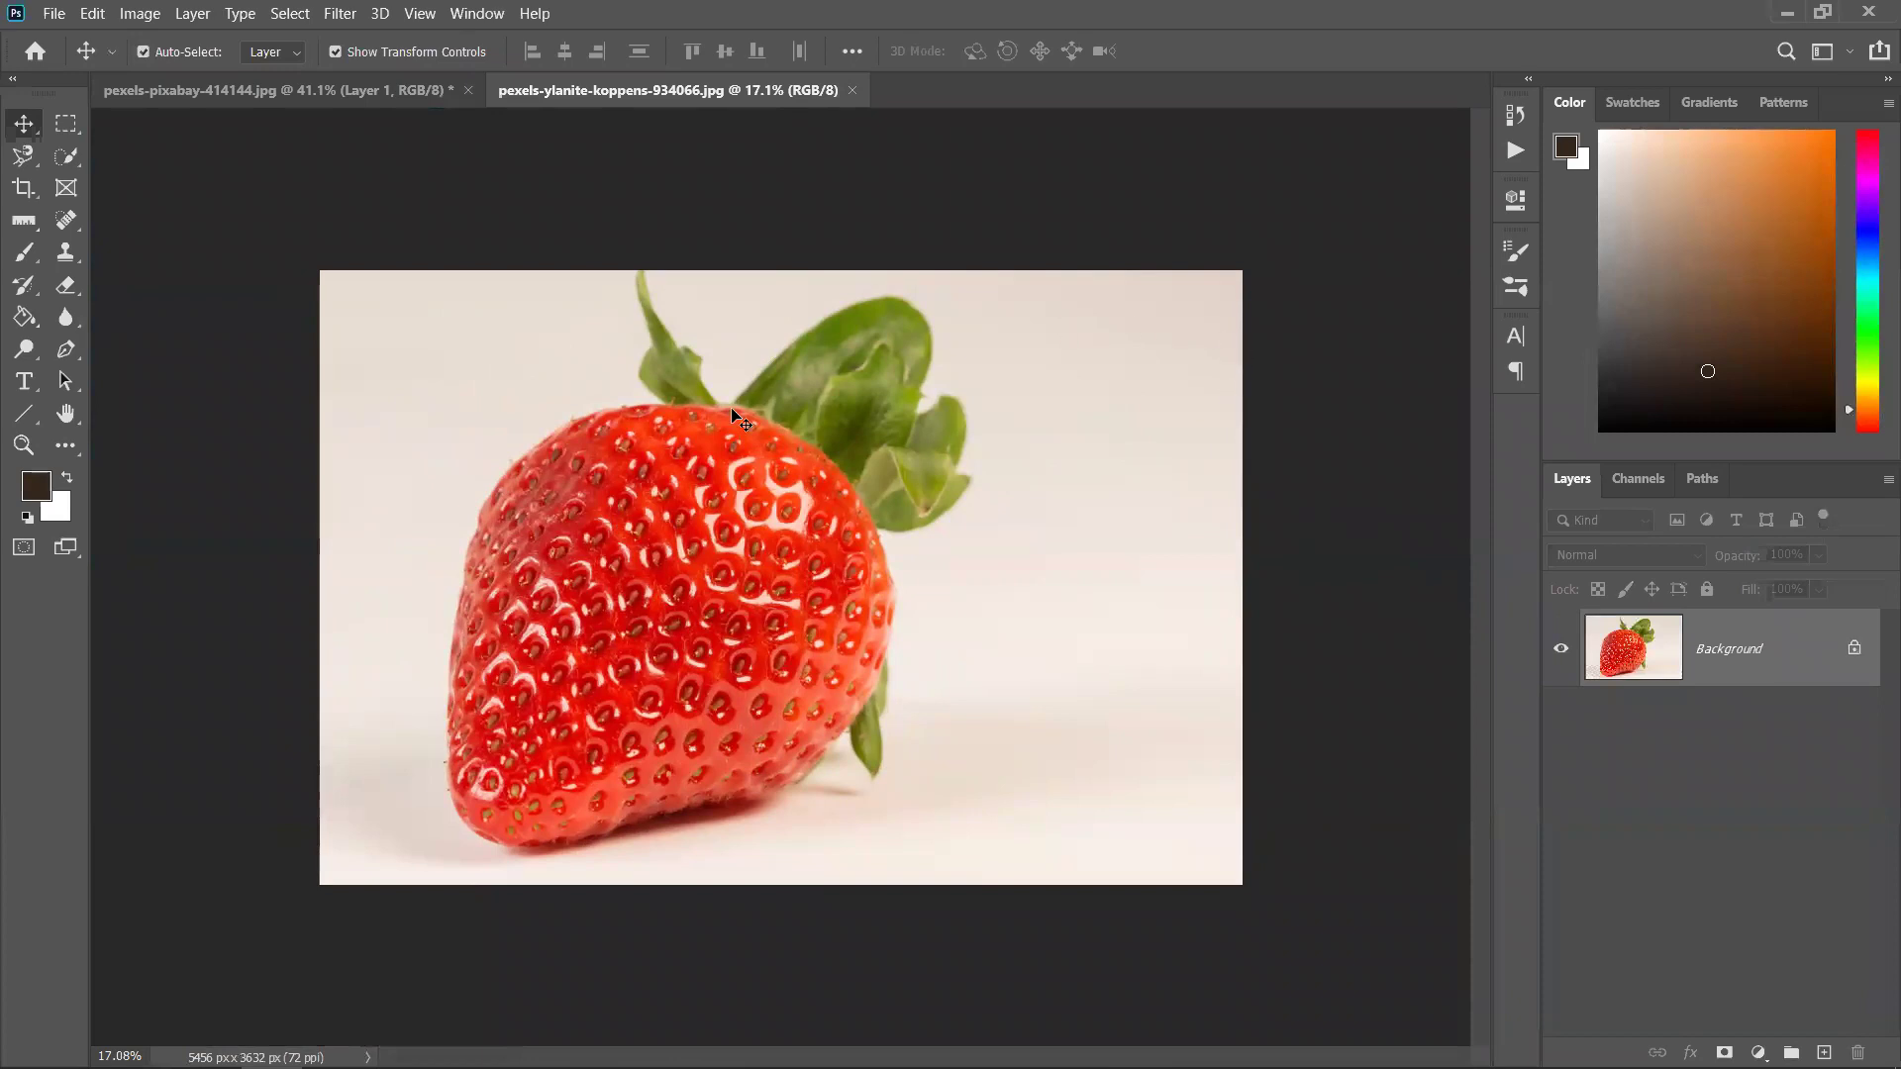
# Activate the Rectangle Tool and examine the strawberry photo's individual pixels at high magnification
pyautogui.click(20, 420)
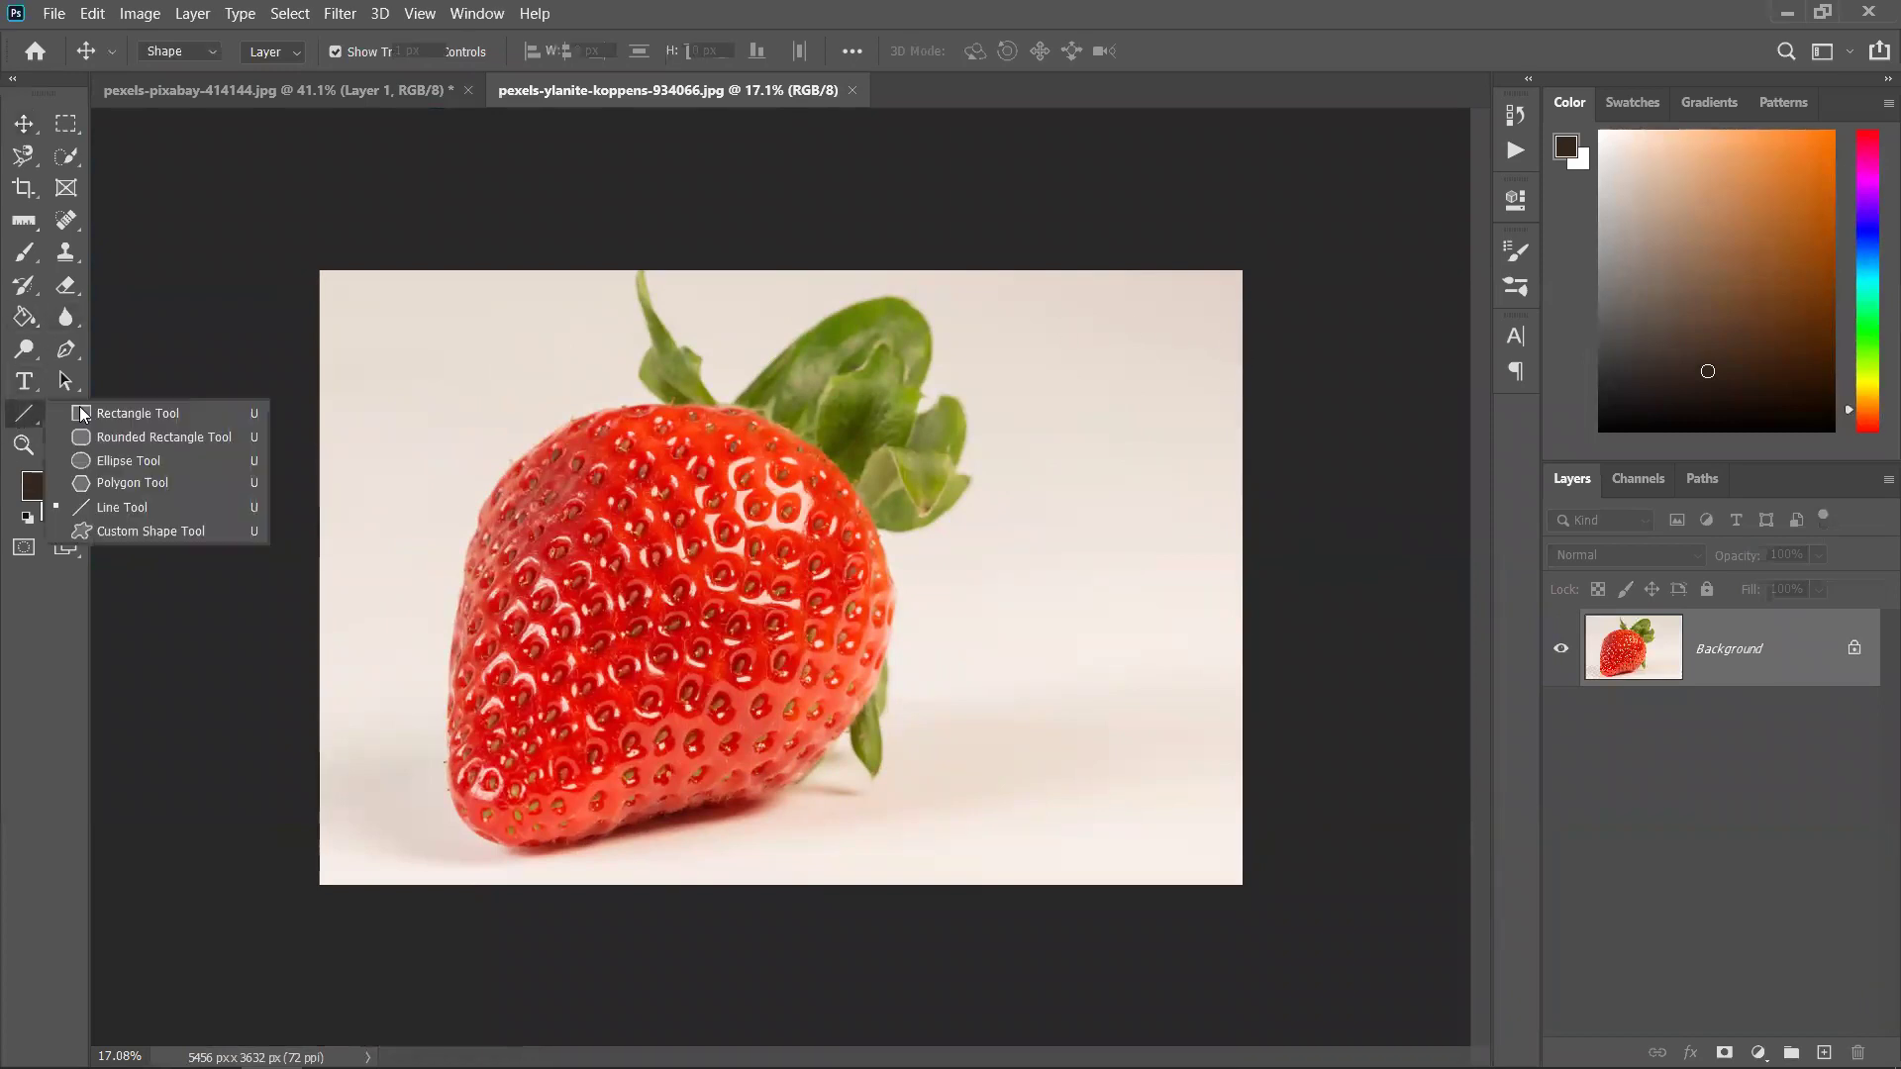
pyautogui.click(109, 408)
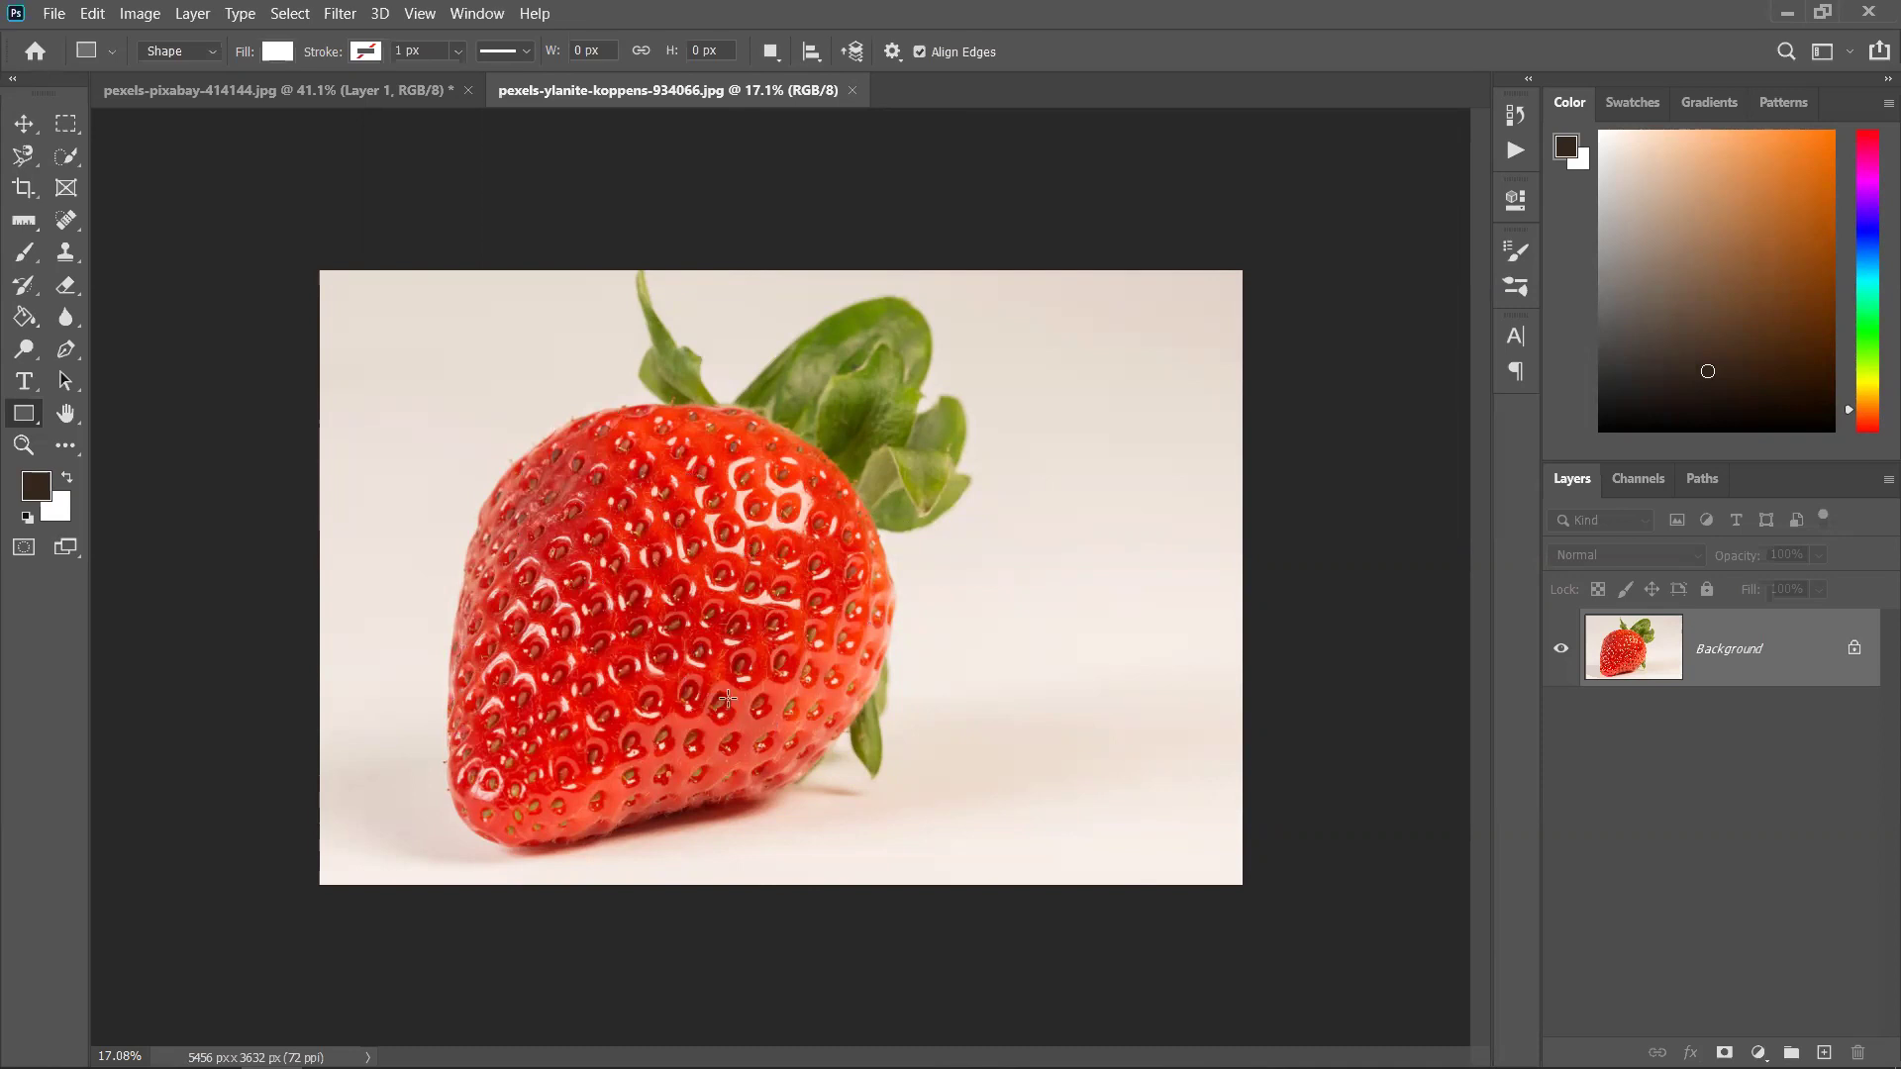
pyautogui.scroll(10, 753, 537)
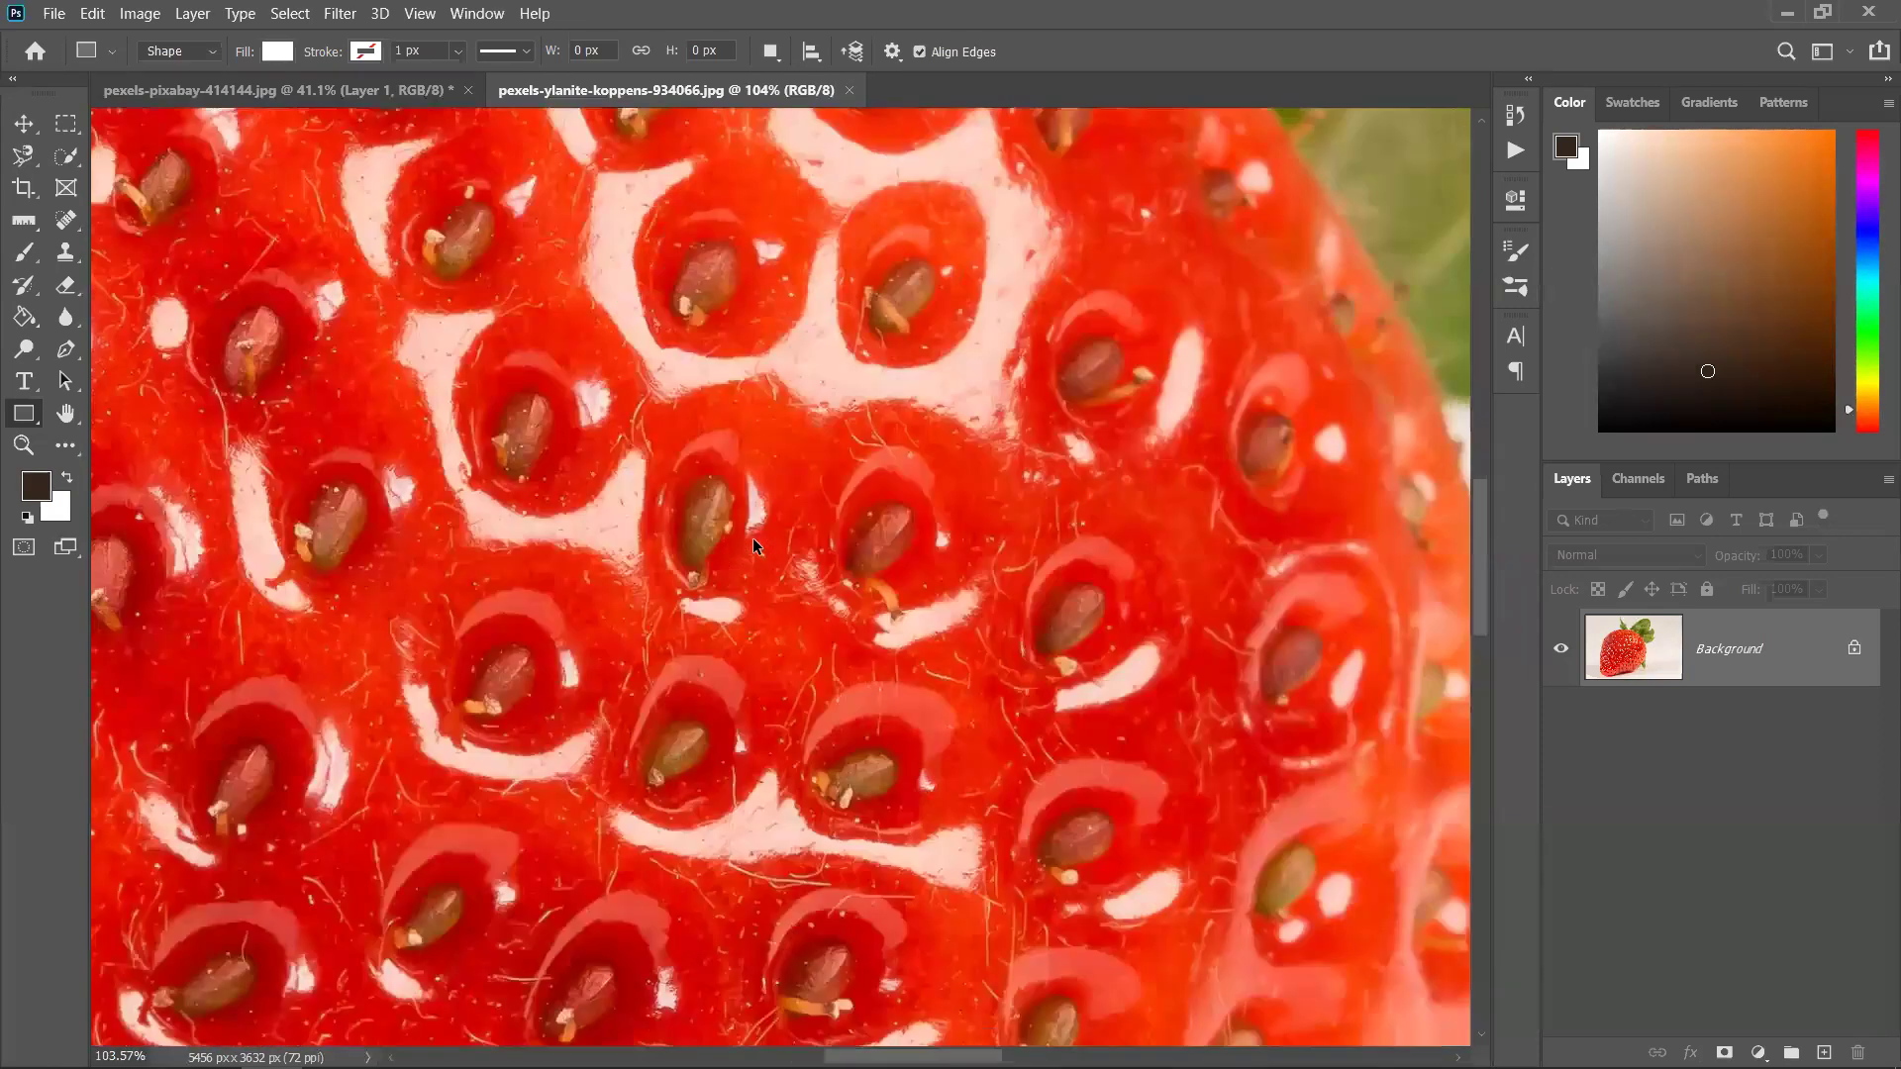
pyautogui.scroll(10, 752, 538)
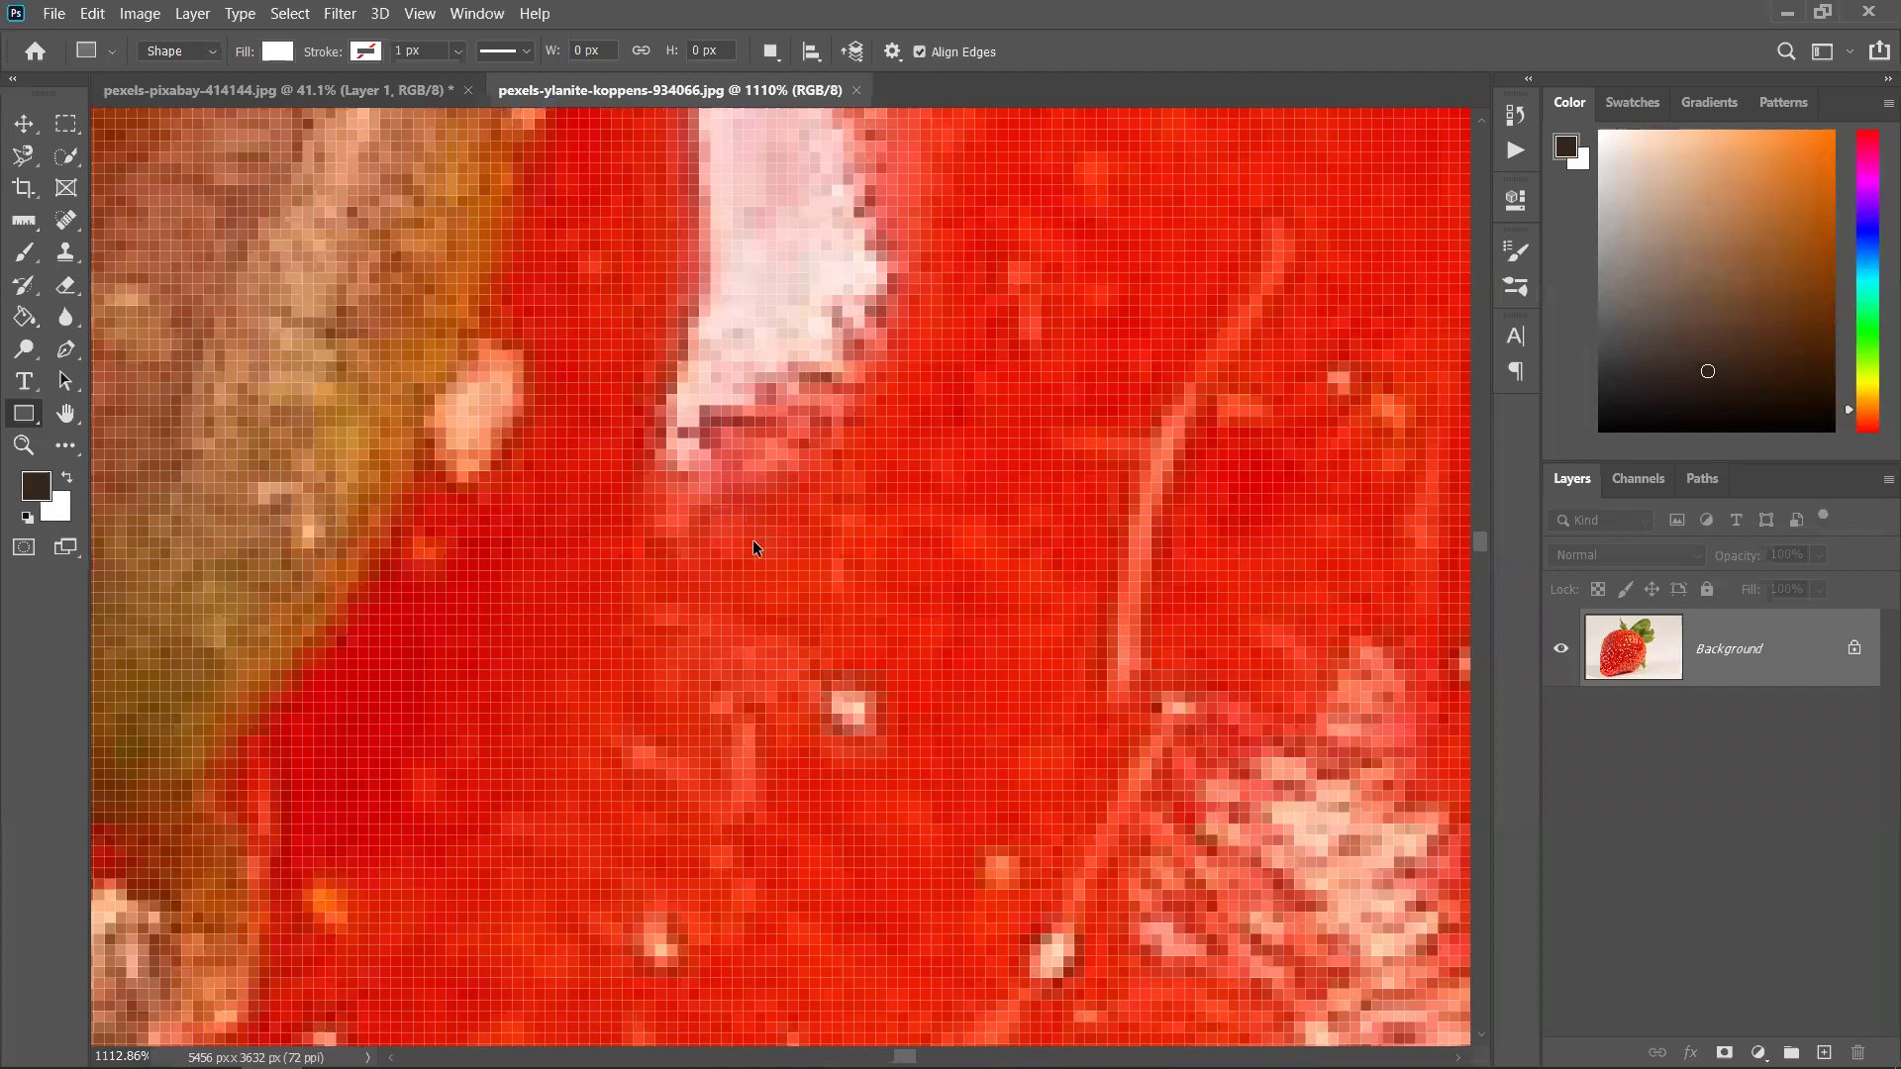
pyautogui.scroll(3, 752, 543)
pyautogui.scroll(-6, 753, 543)
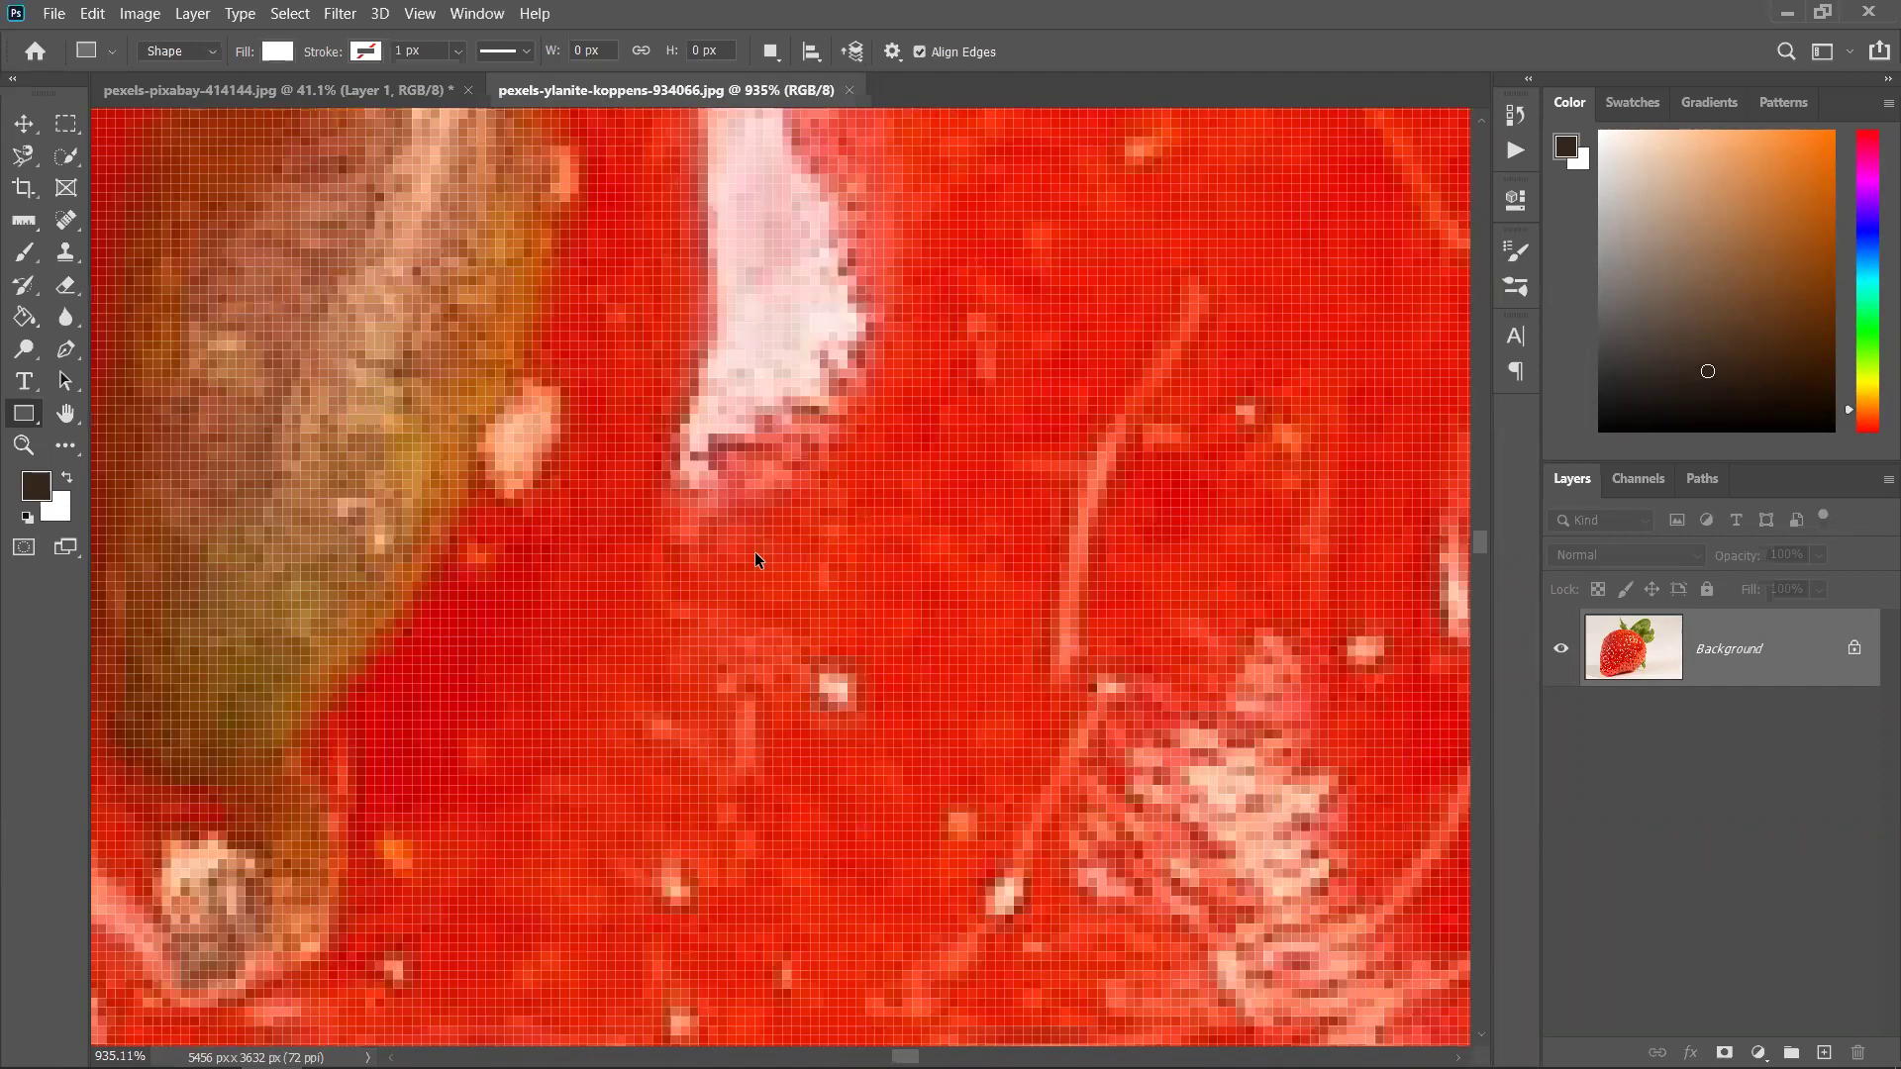
pyautogui.scroll(-8, 754, 560)
pyautogui.scroll(-8, 754, 559)
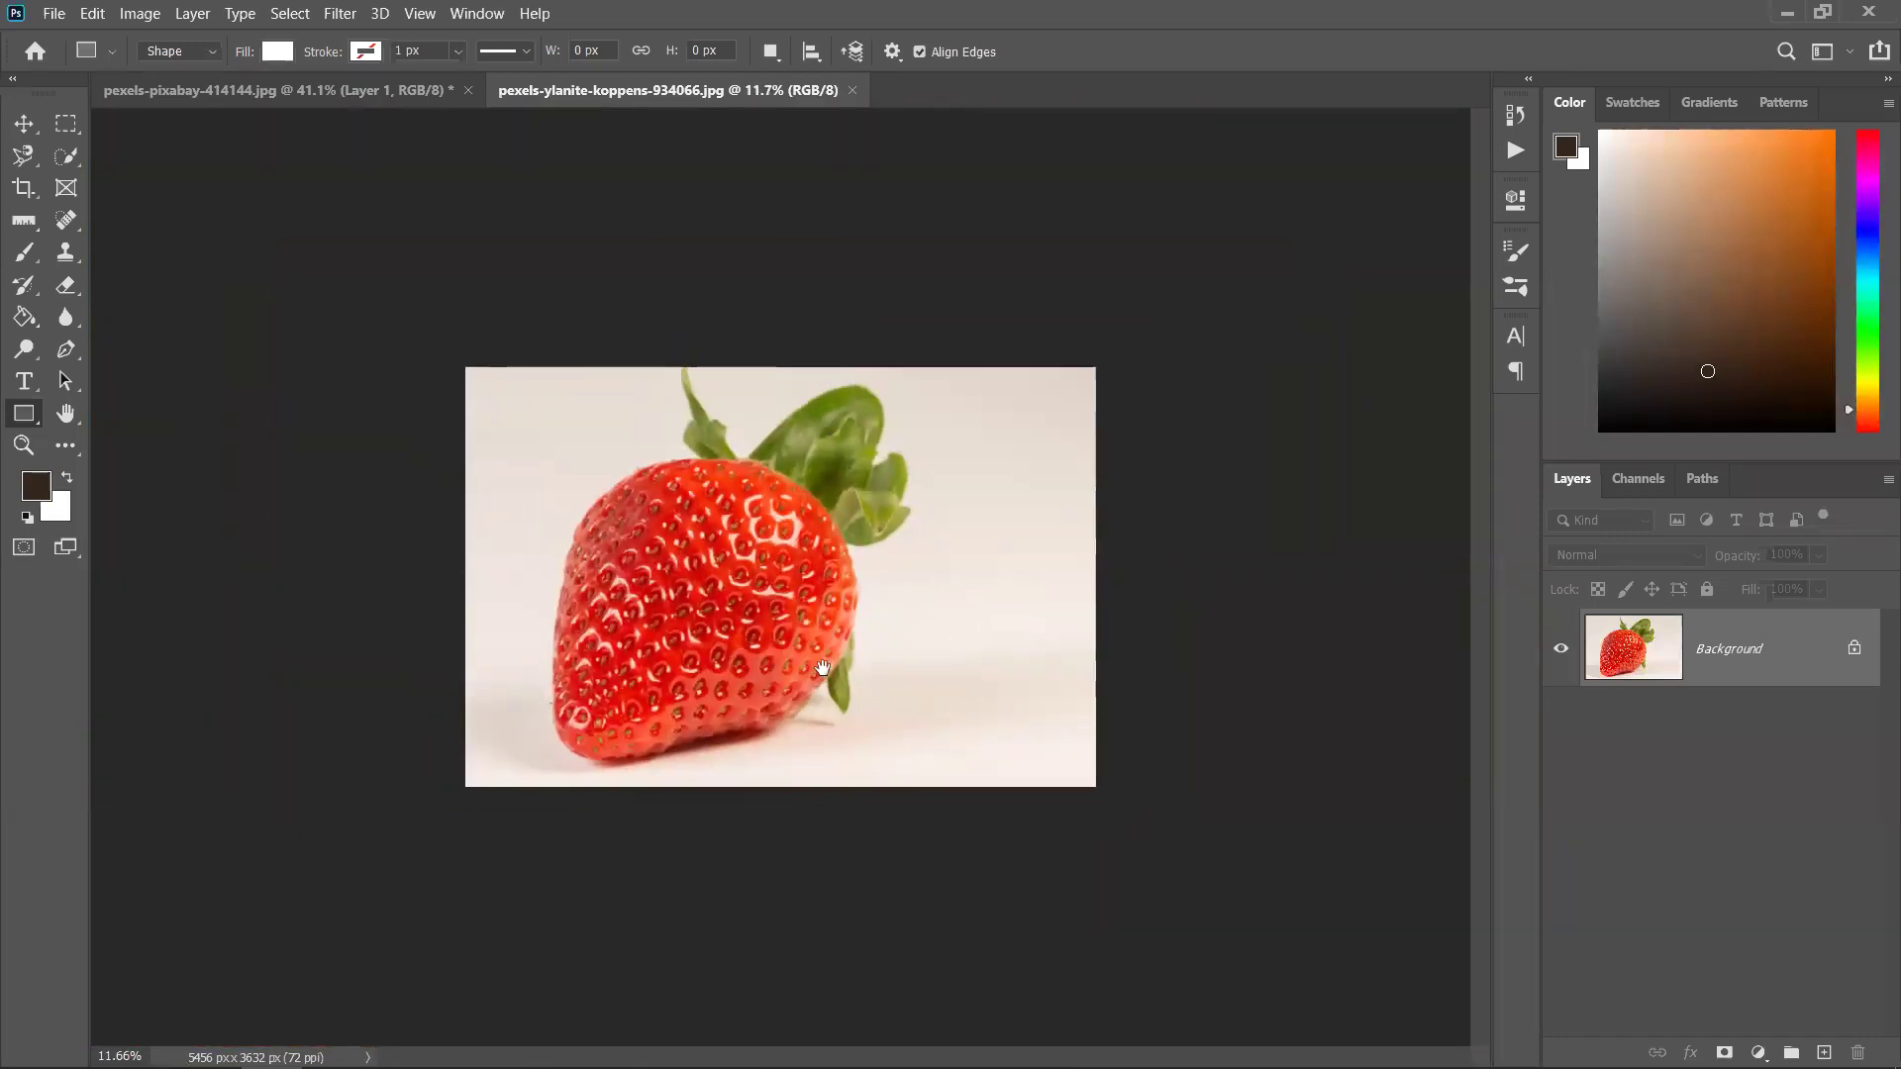
pyautogui.scroll(1, 792, 623)
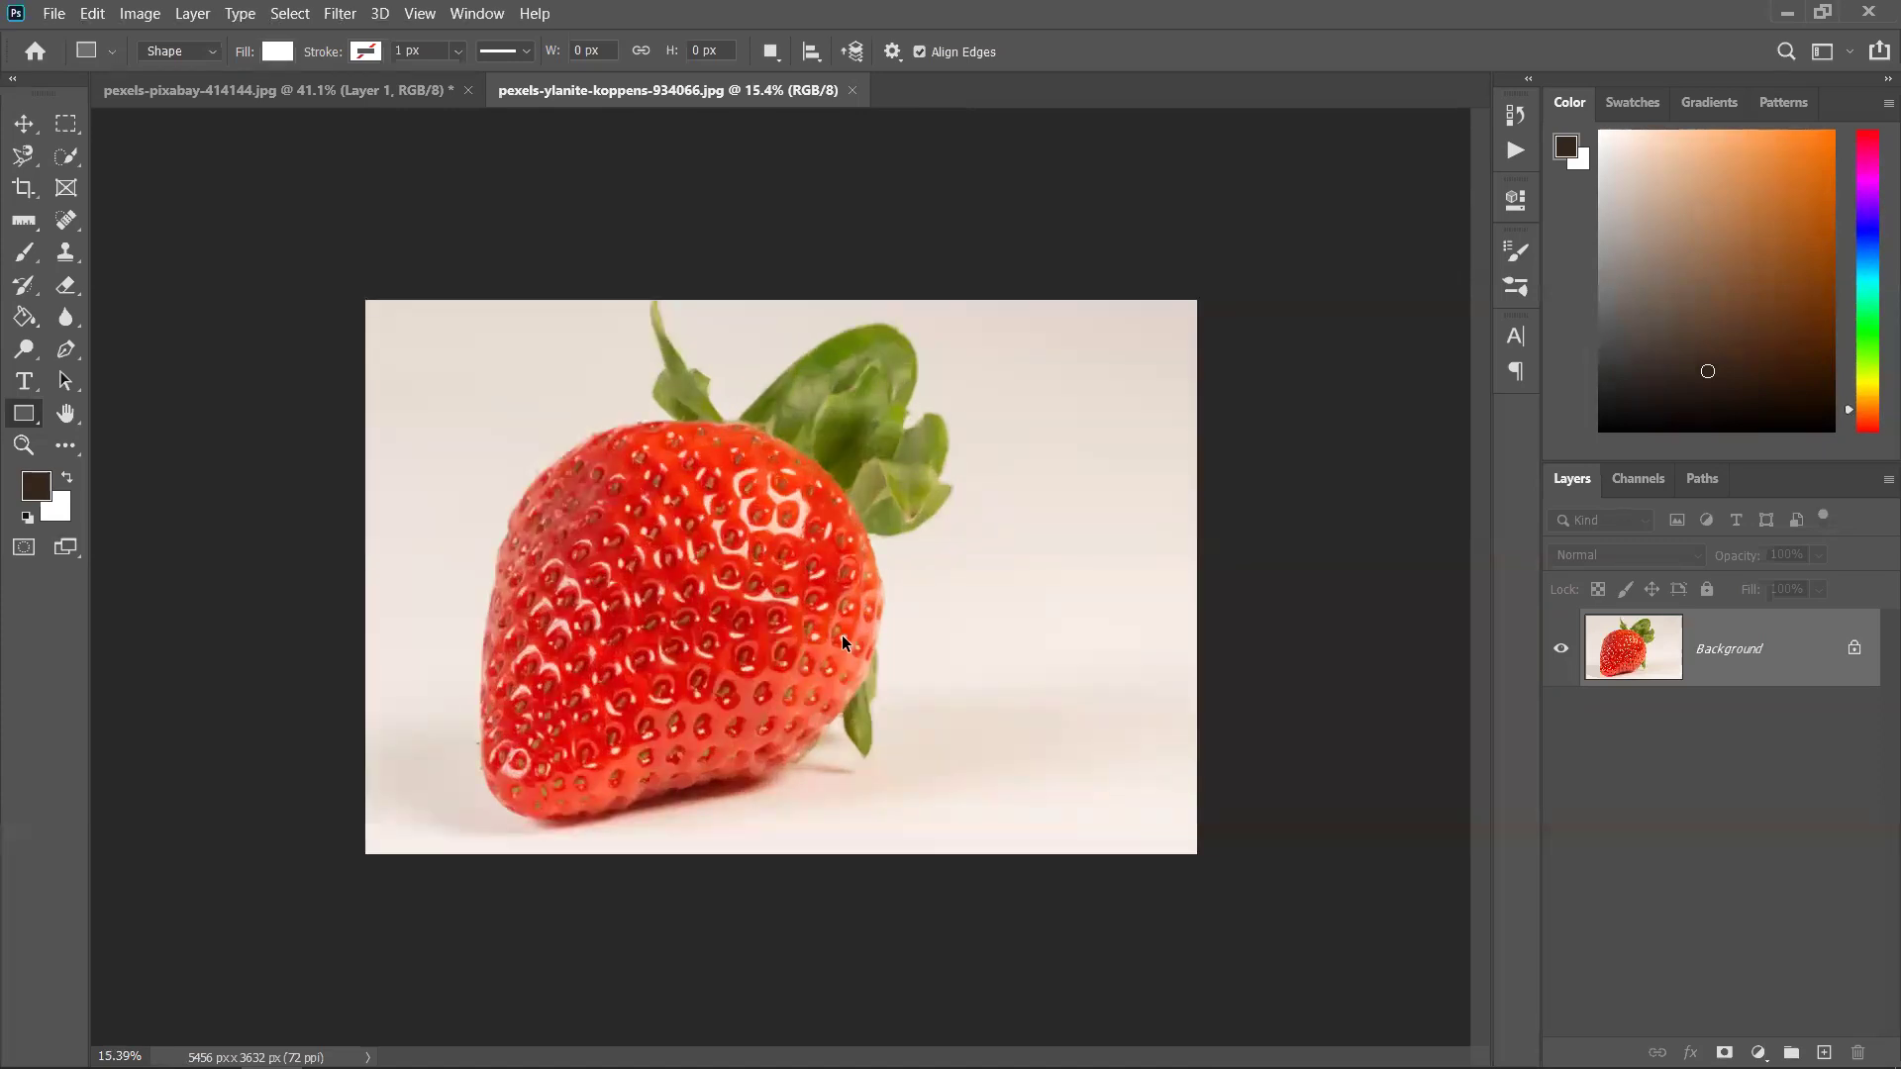
pyautogui.scroll(-1, 842, 634)
# Try to extend the locked Background's canvas on its right side to about 10308 px wide with the Crop tool
pyautogui.click(23, 190)
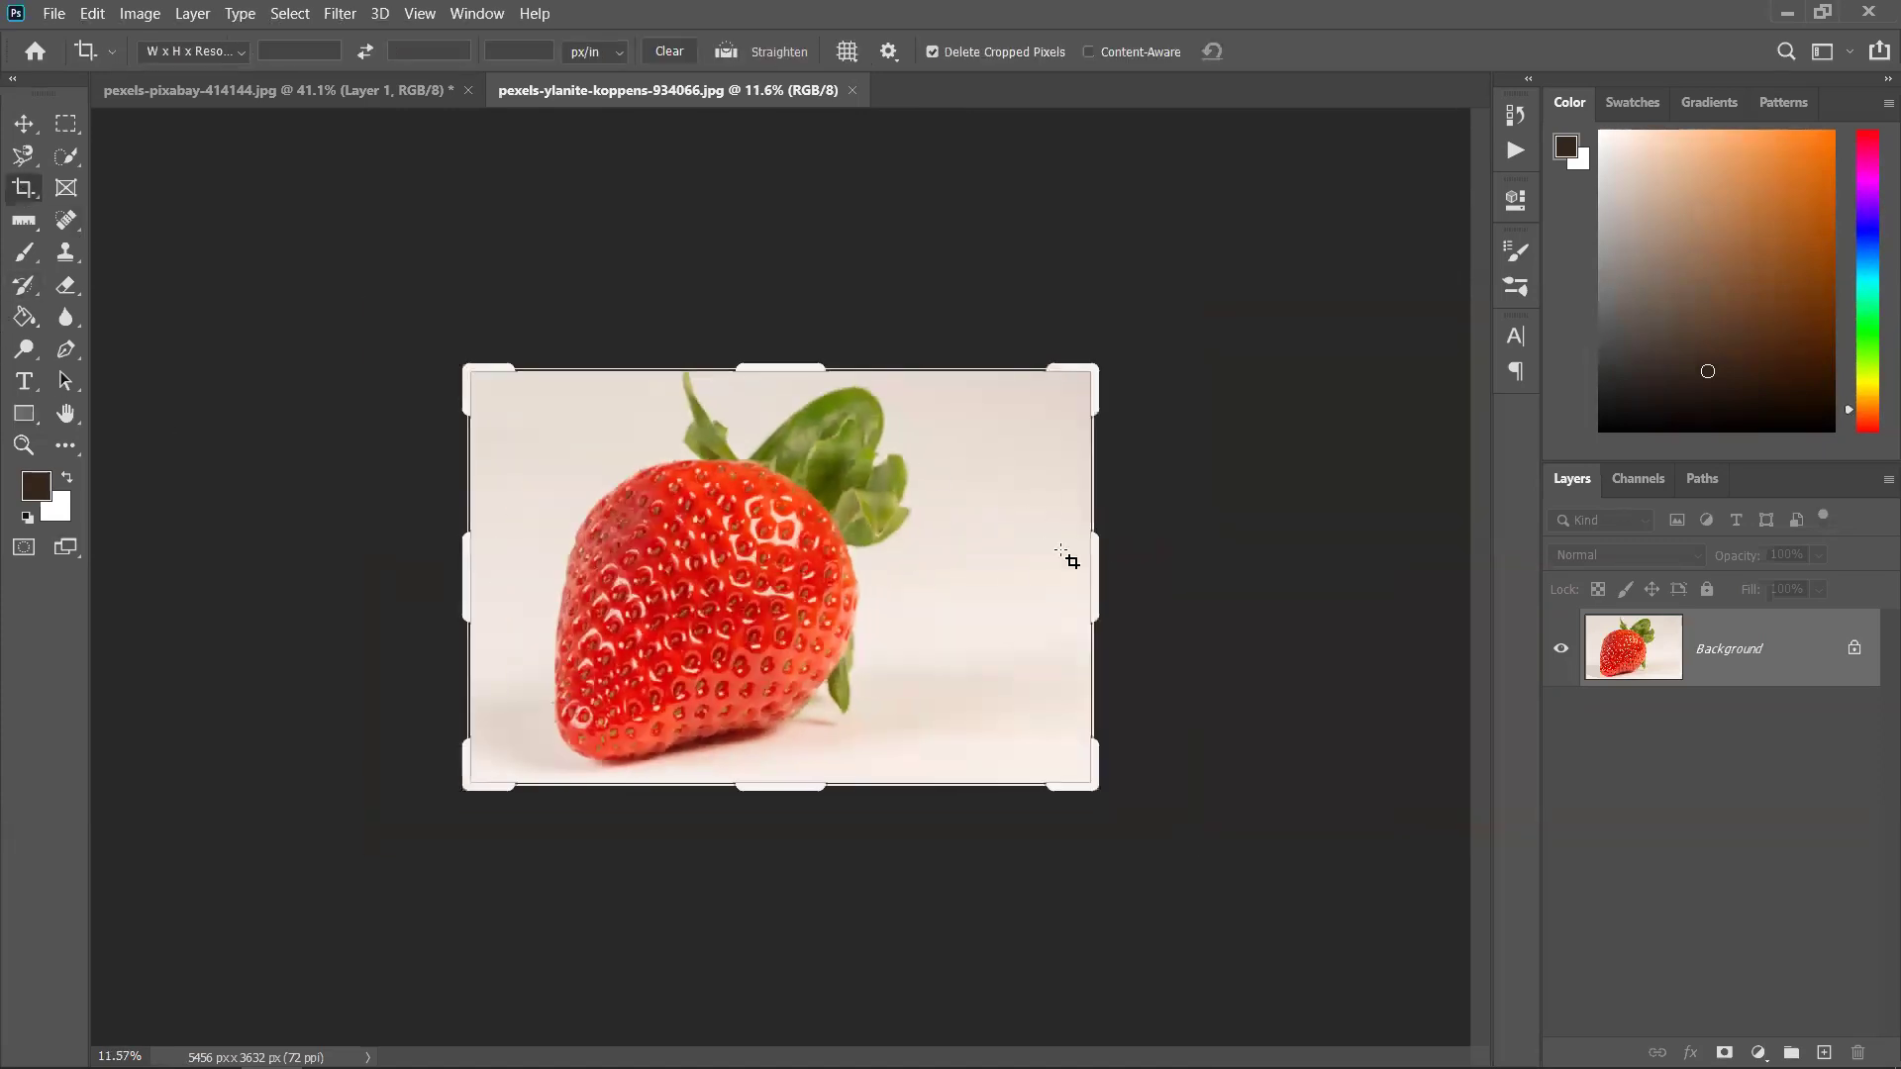
pyautogui.moveTo(1097, 566); pyautogui.dragTo(1426, 585)
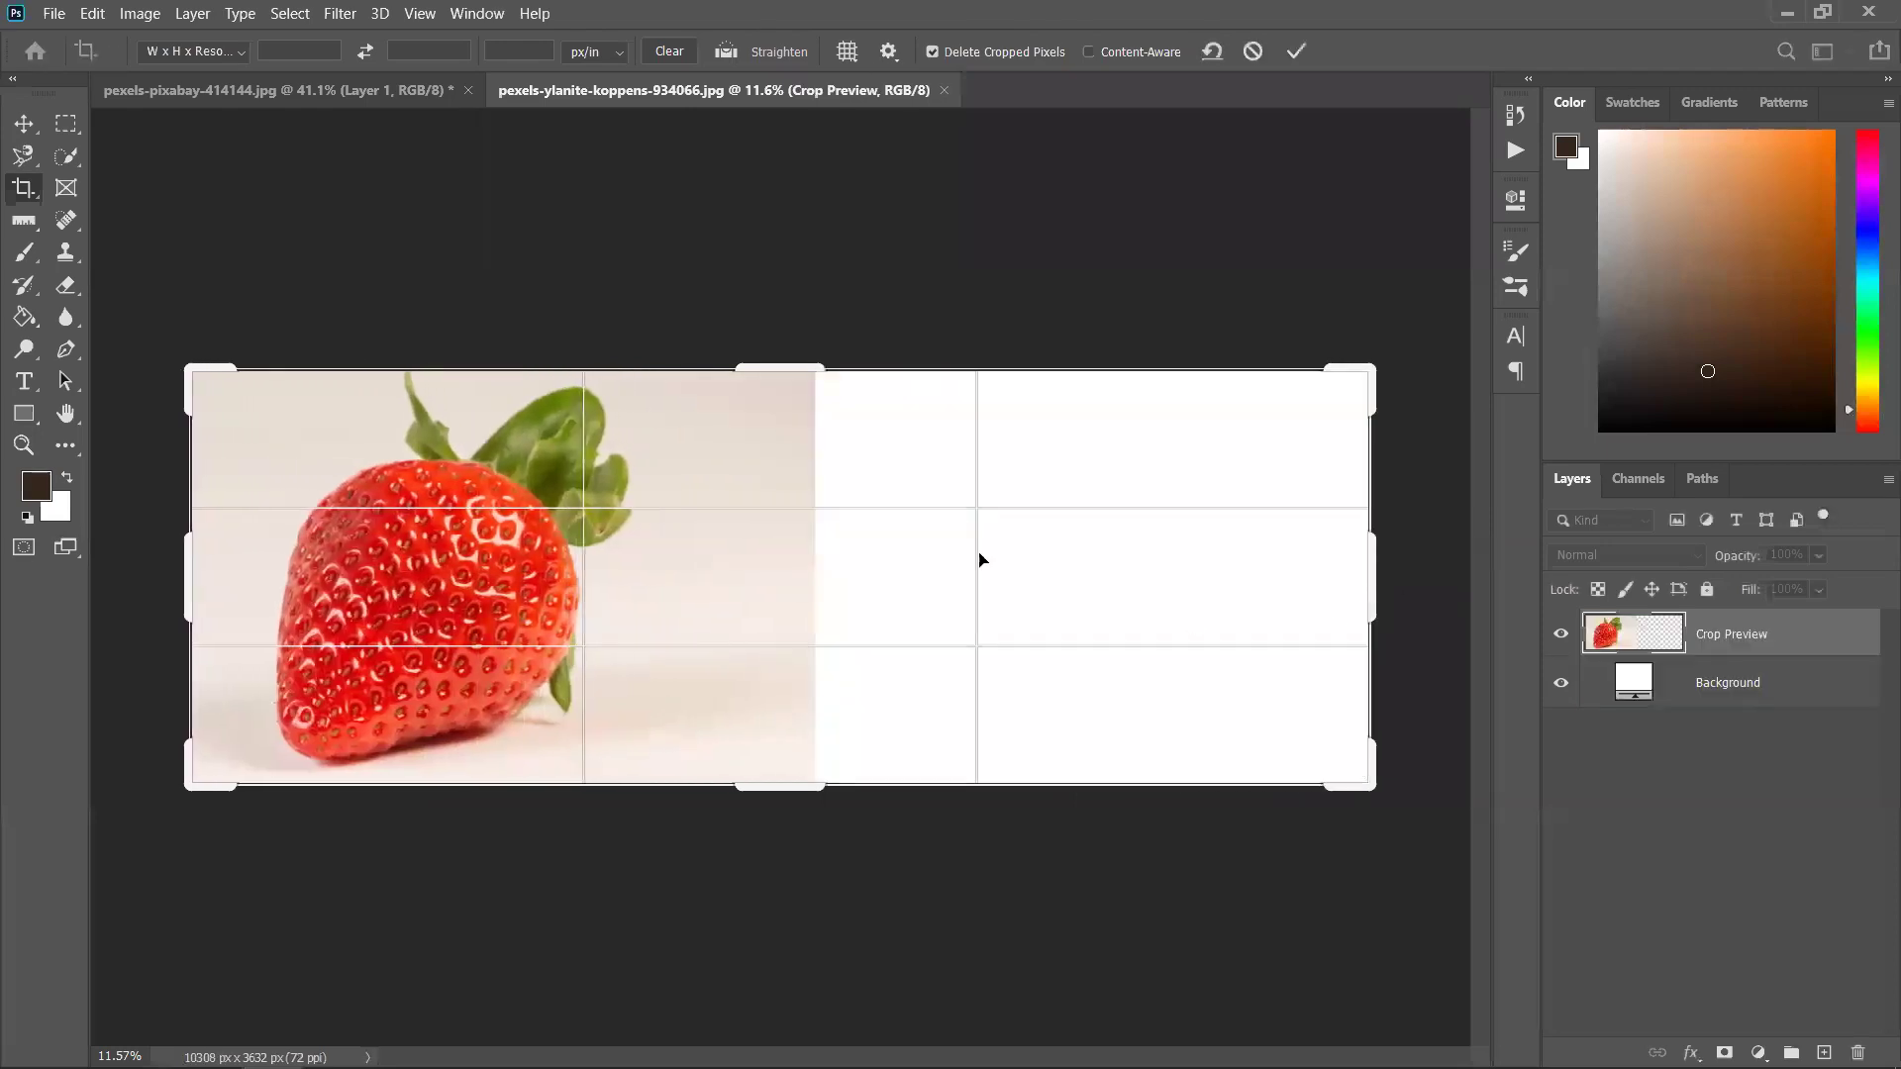
pyautogui.click(1297, 52)
pyautogui.click(25, 125)
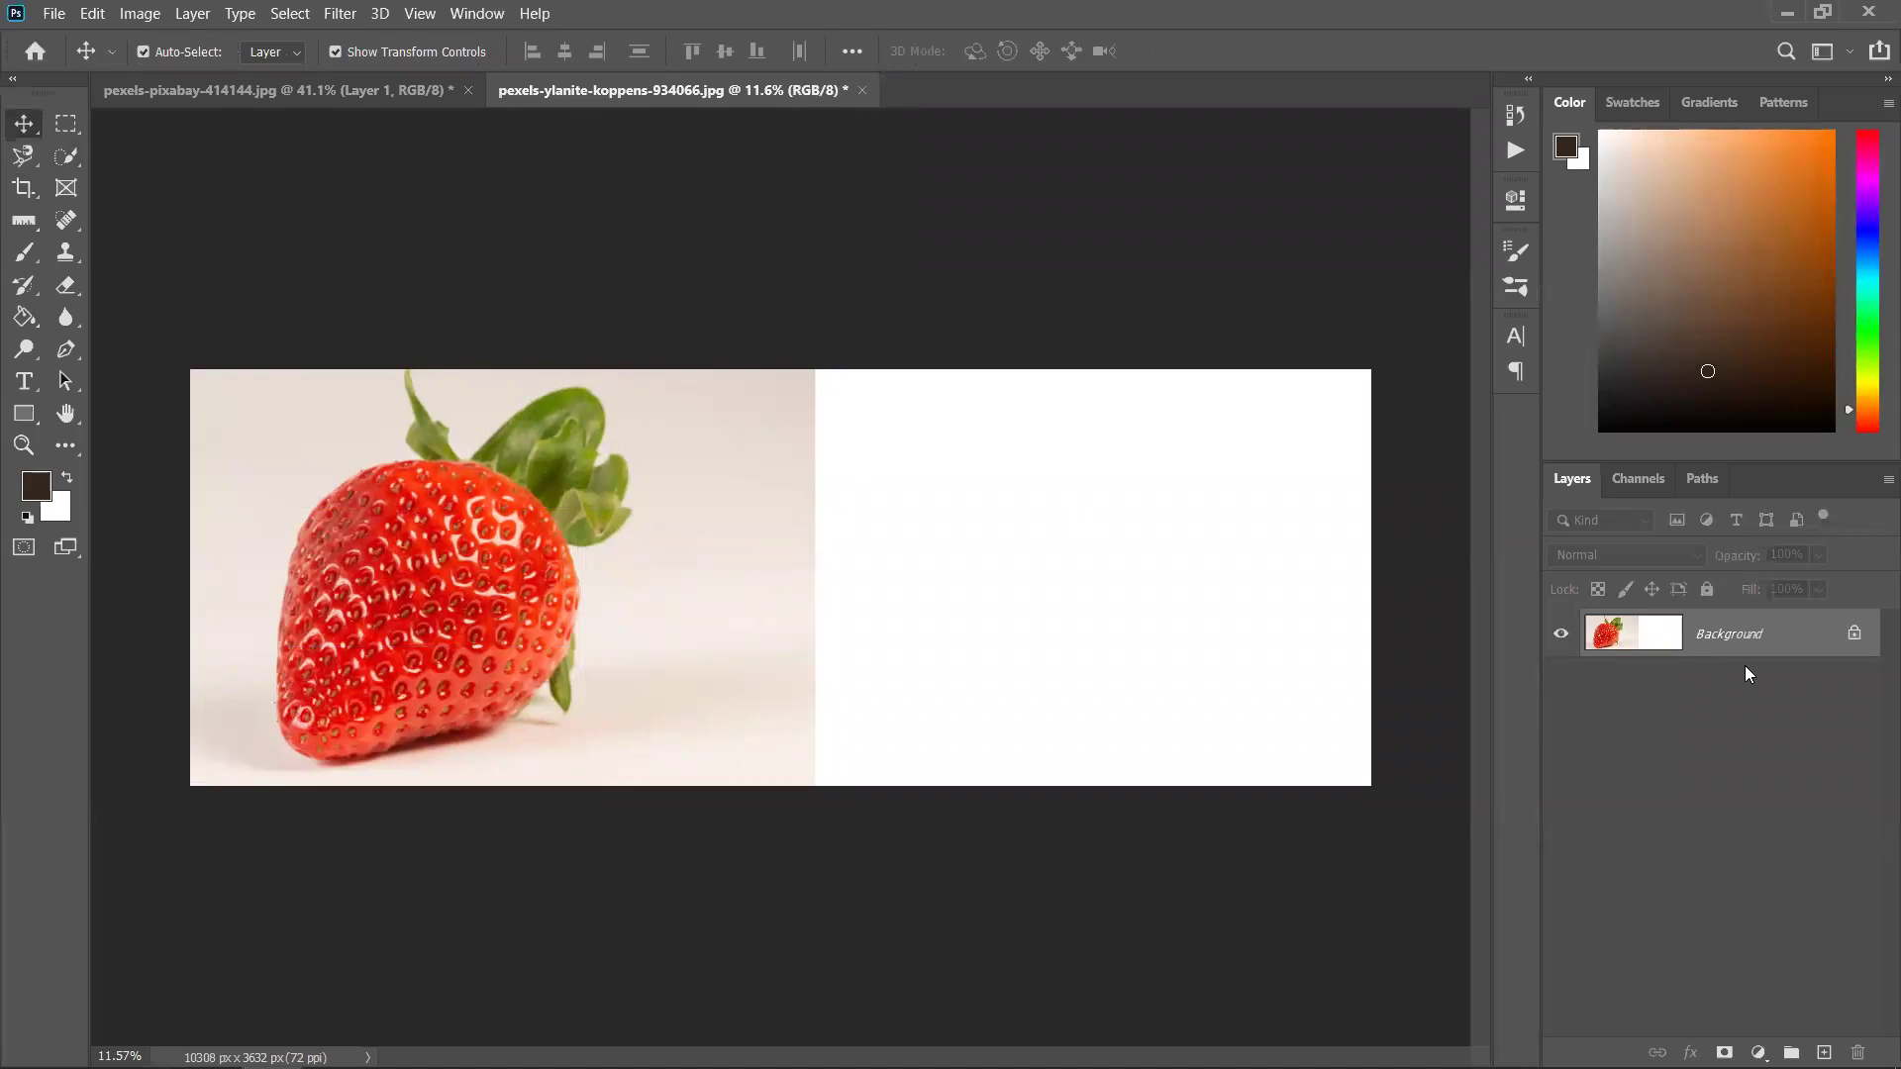
pyautogui.hotkey('ctrl', 'z')
# Add an empty layer, unlock the Background, and place the empty layer beneath the strawberry layer
pyautogui.click(1823, 1052)
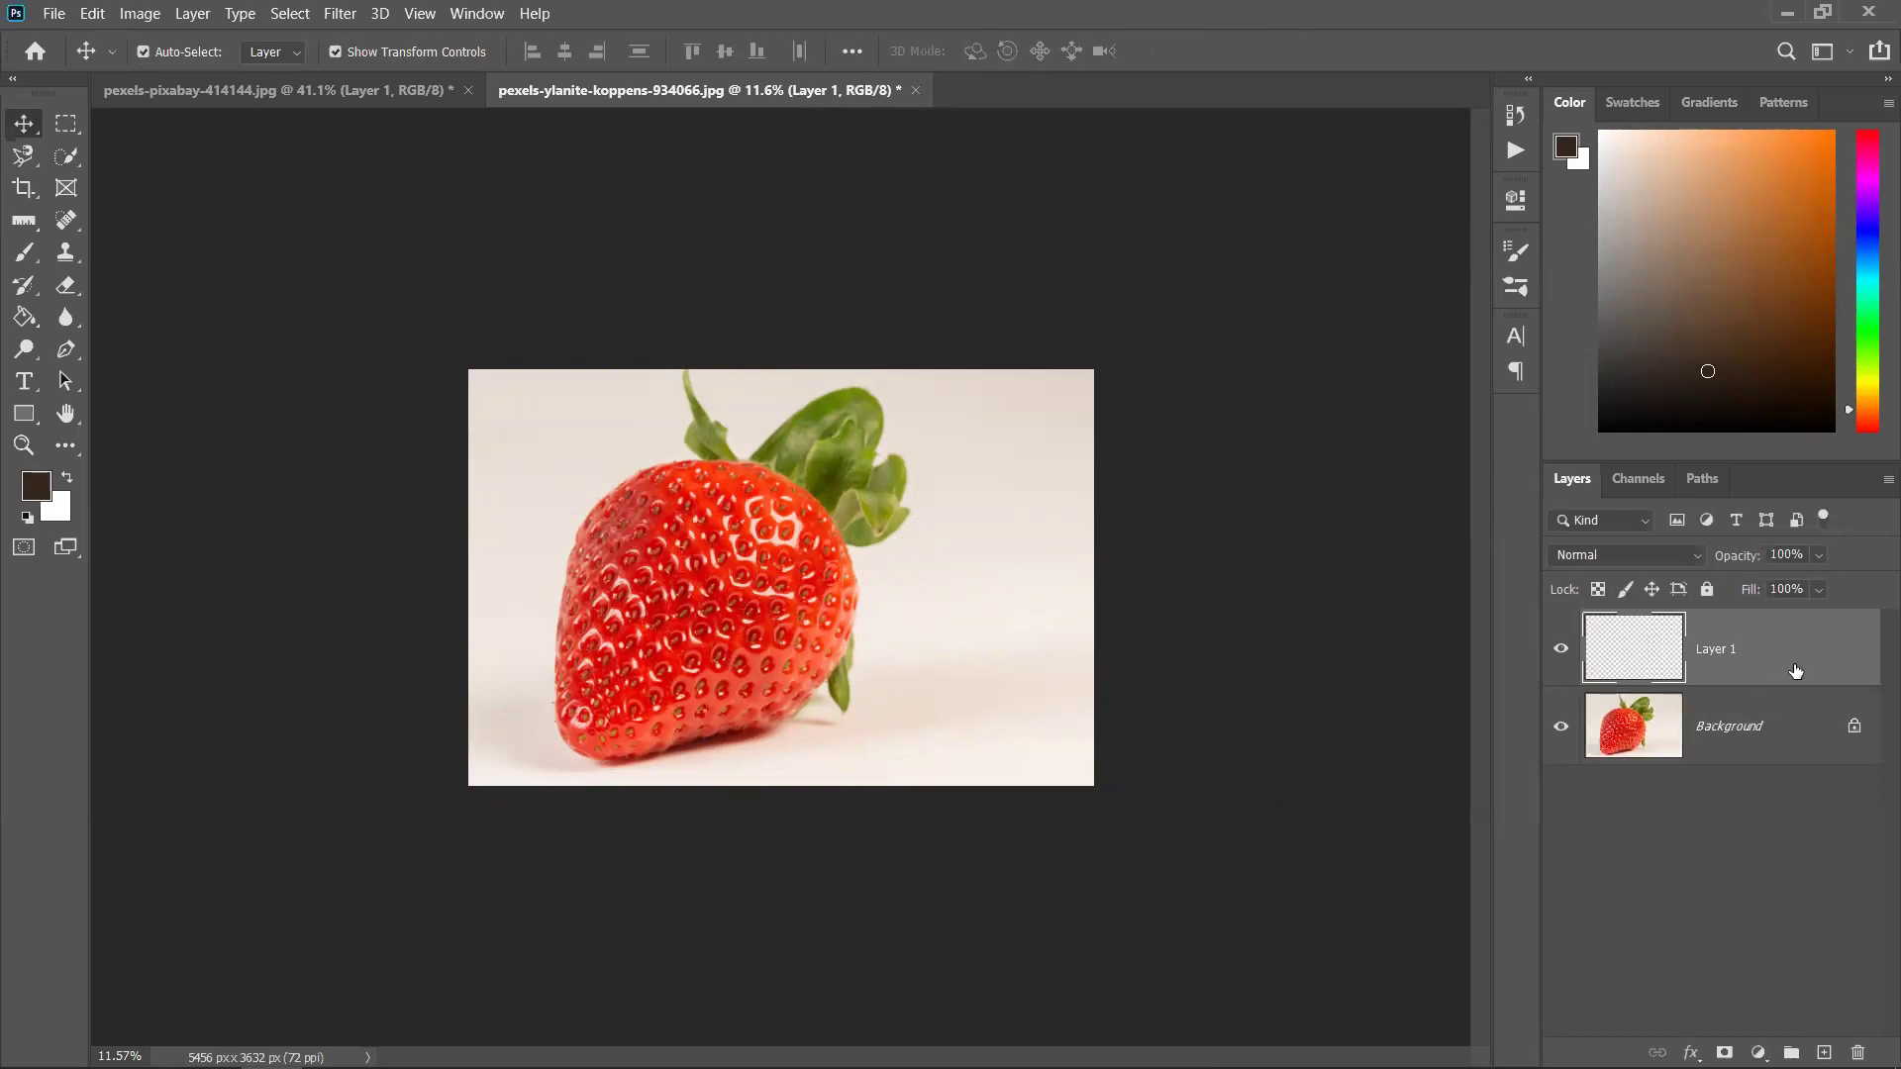
pyautogui.click(1854, 729)
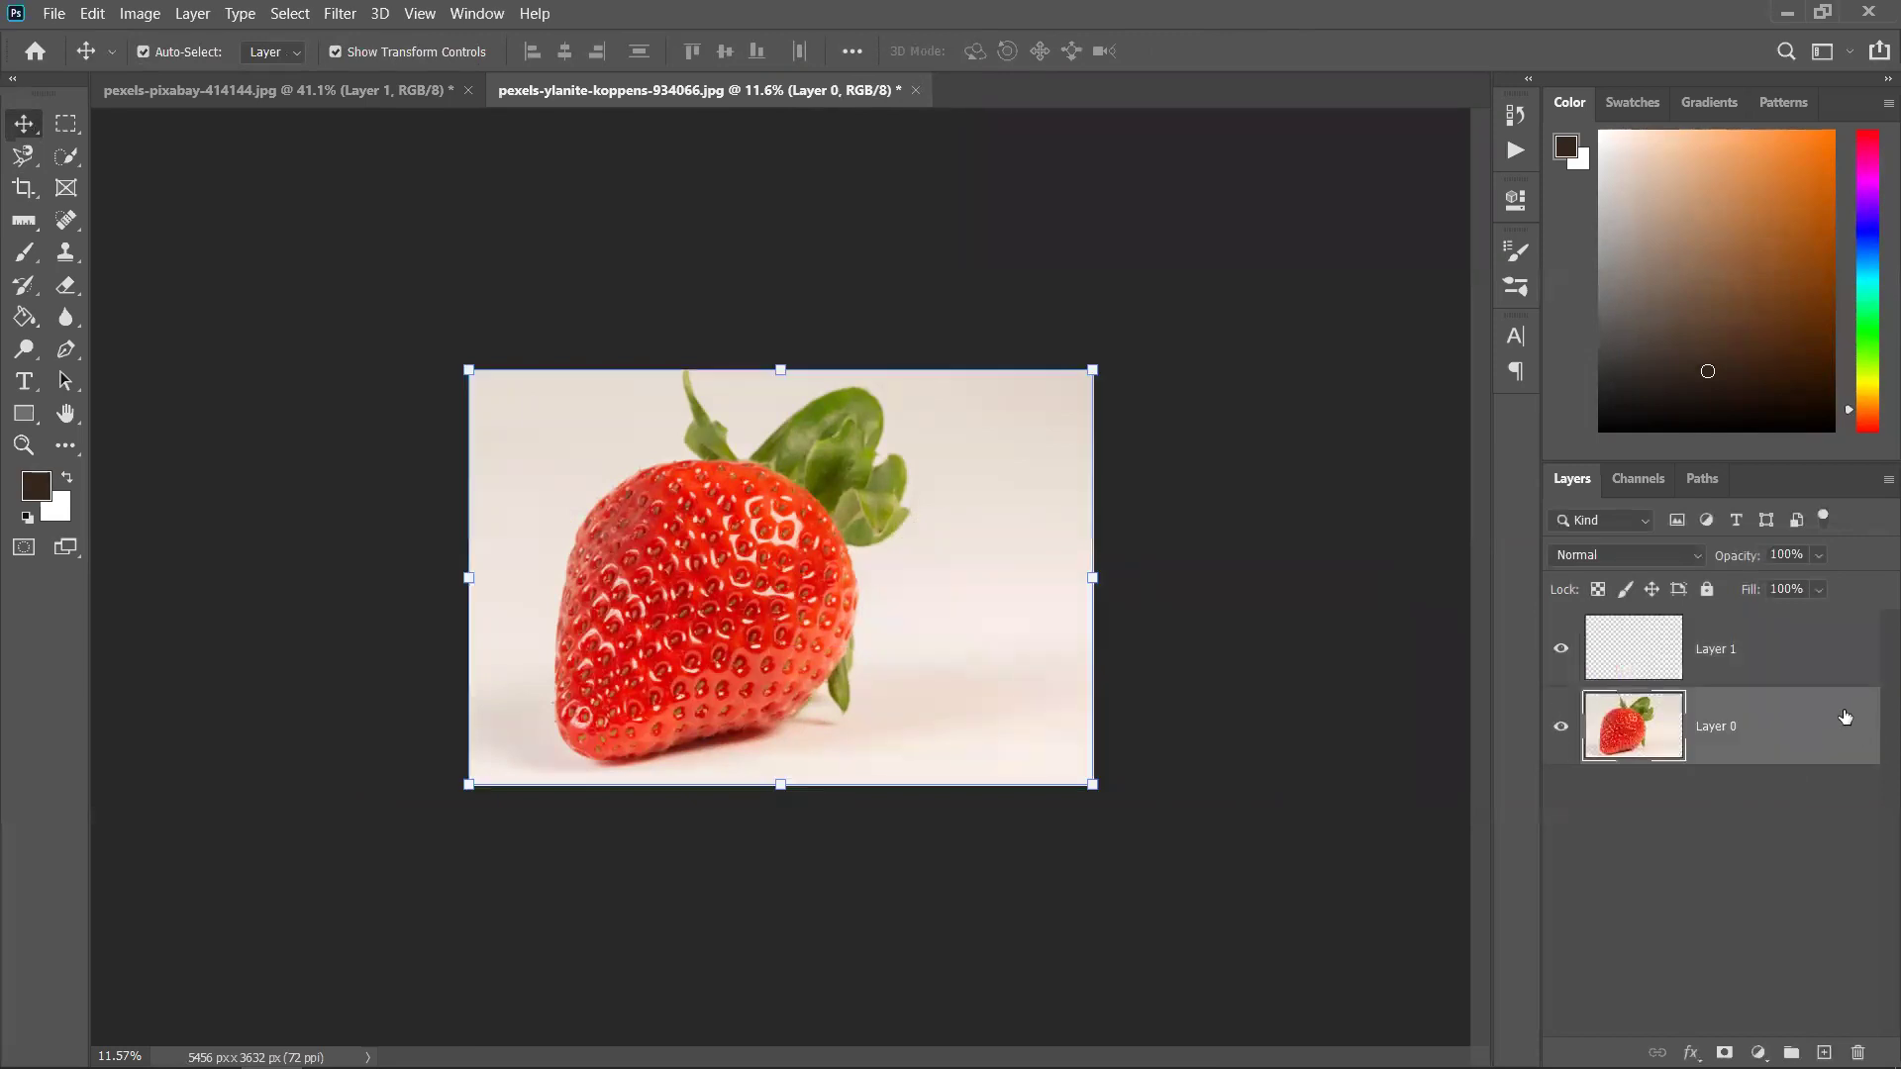
pyautogui.moveTo(1761, 748); pyautogui.dragTo(1767, 750)
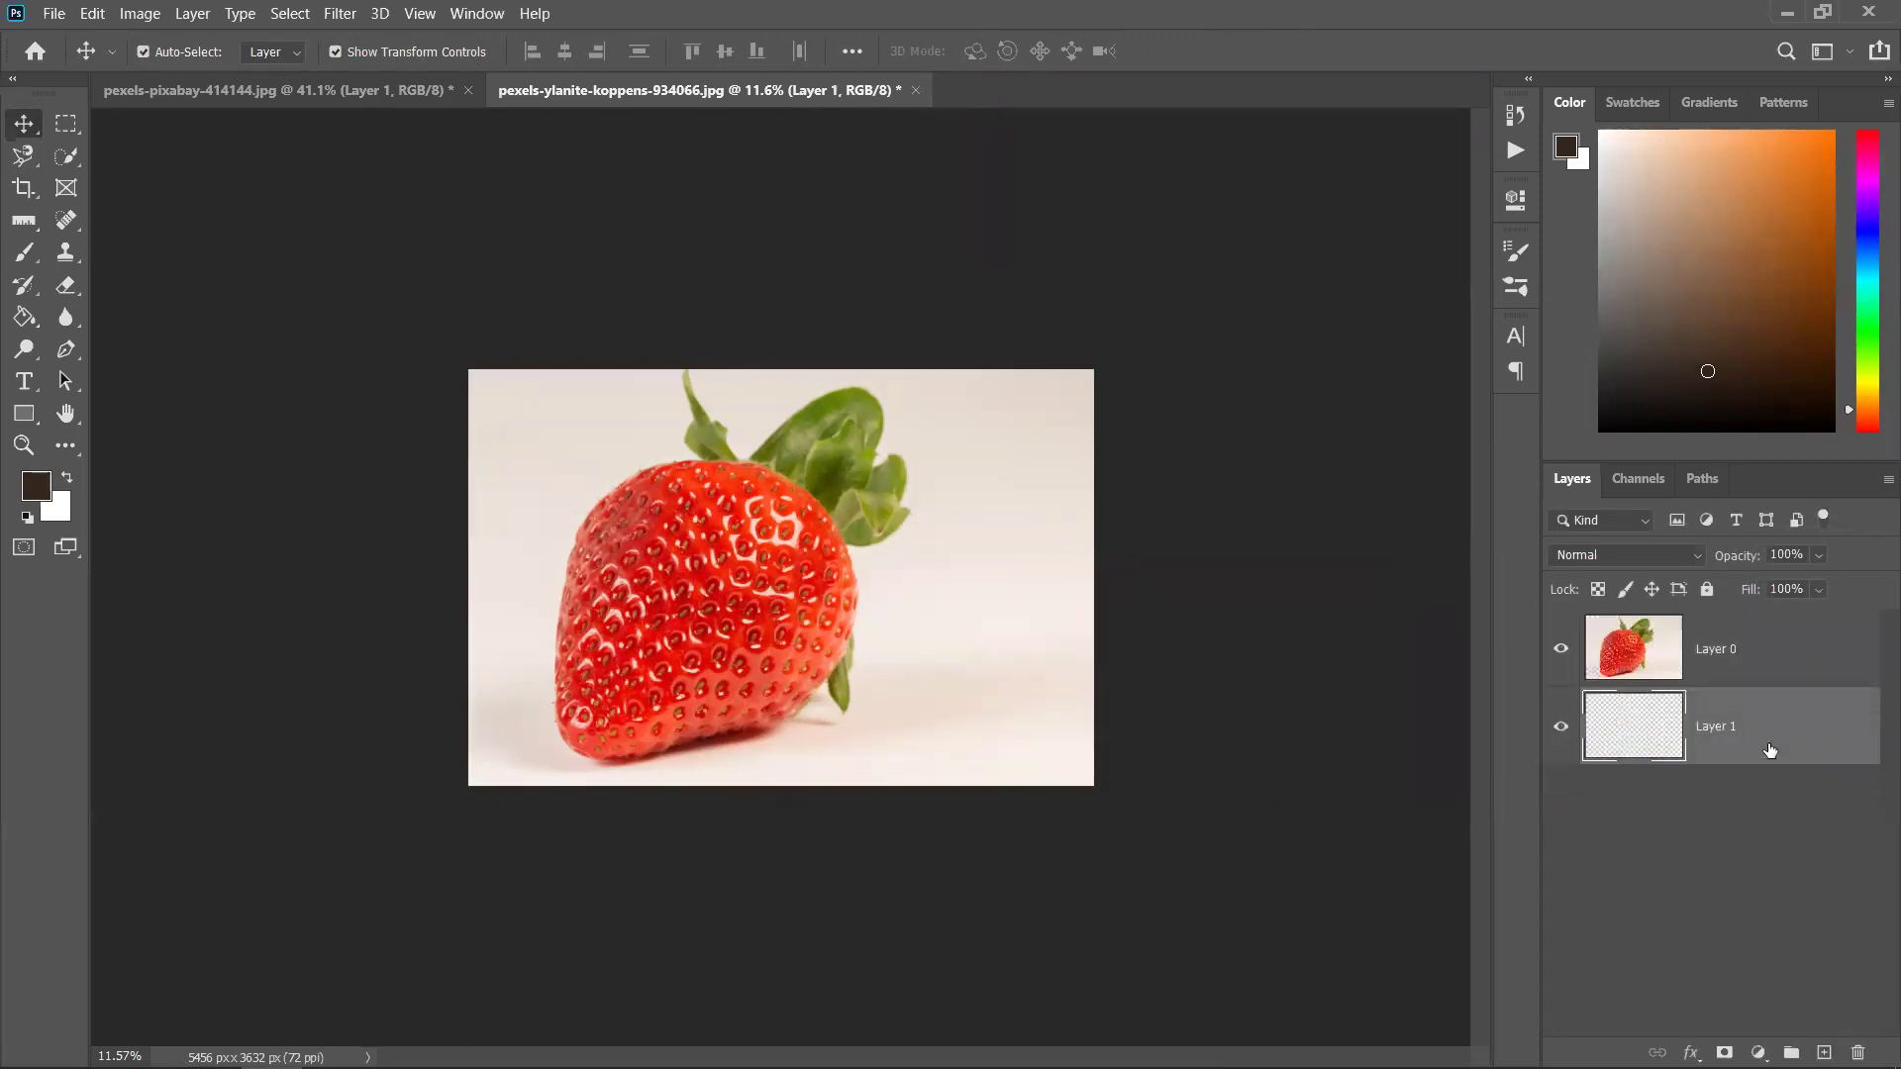
# Extend the canvas on its right side with the Crop tool to about 11067 px wide
pyautogui.click(35, 198)
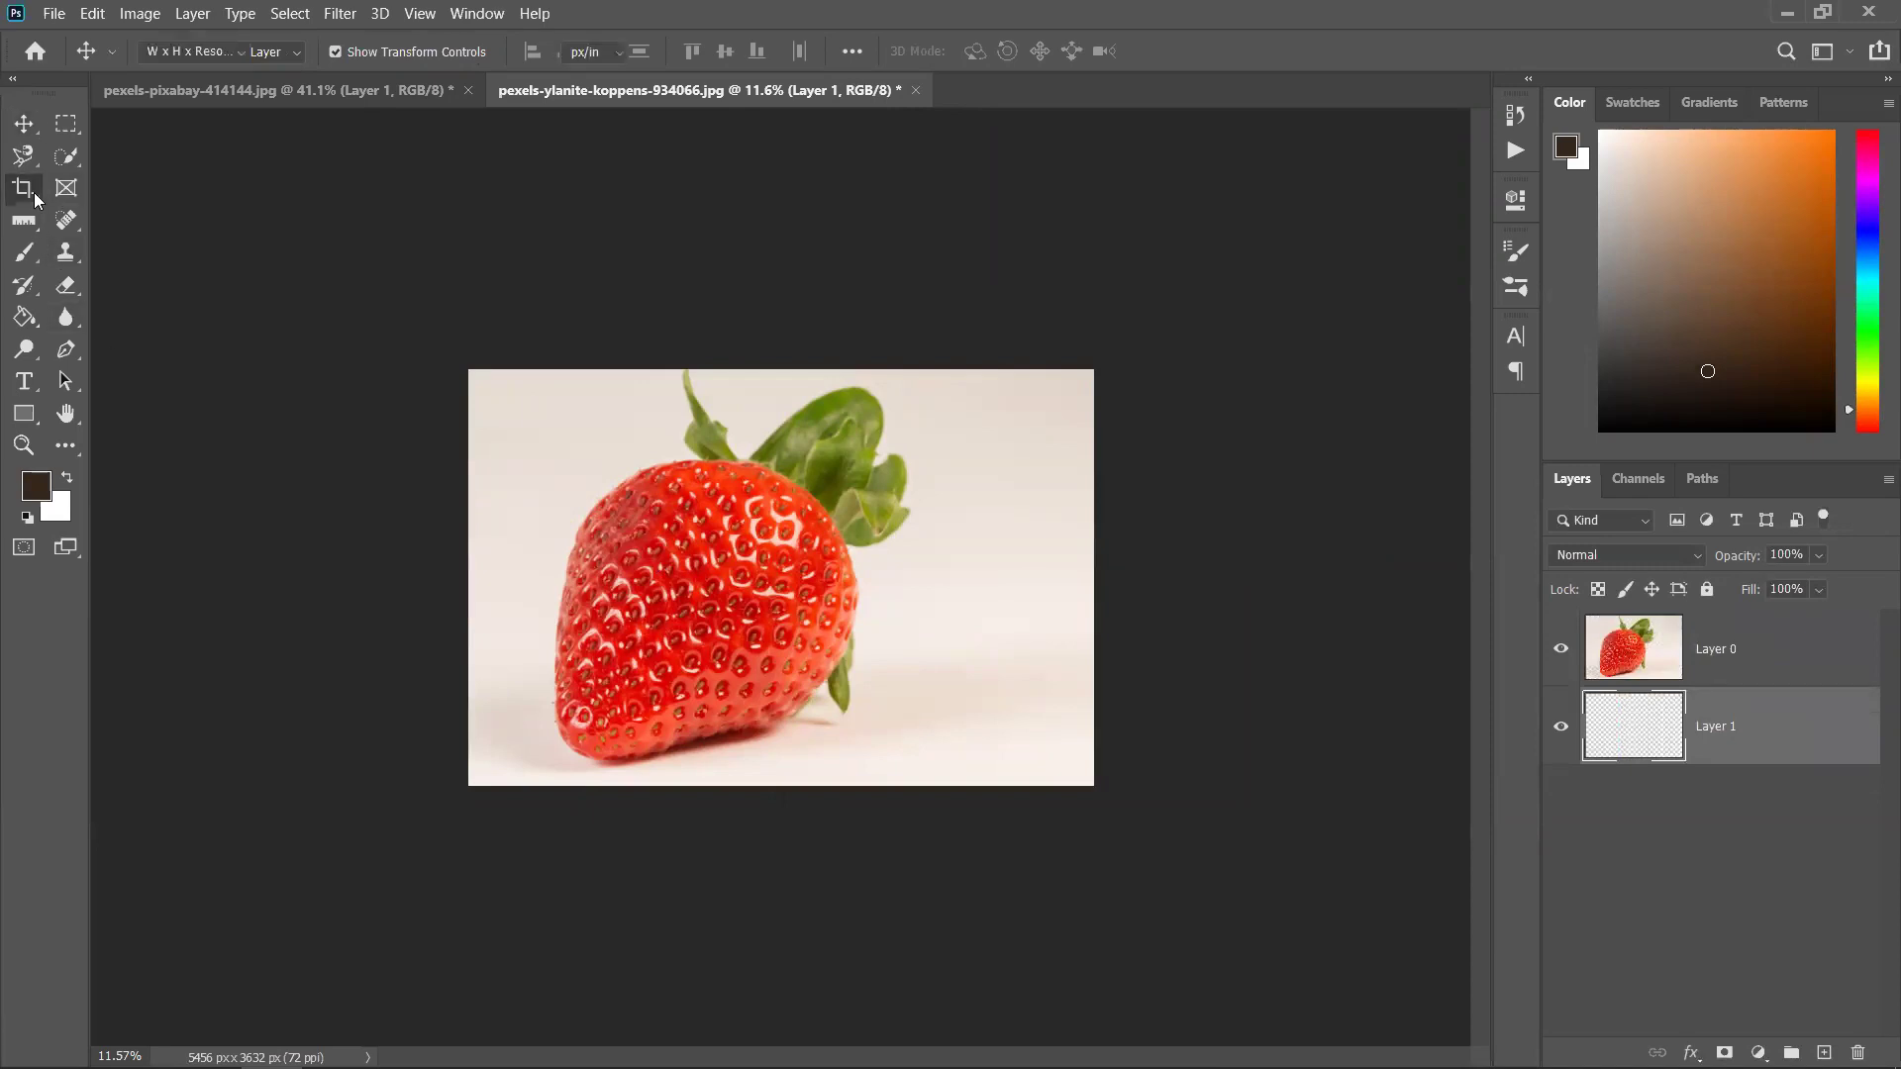
pyautogui.moveTo(1095, 555); pyautogui.dragTo(1451, 555)
pyautogui.click(27, 119)
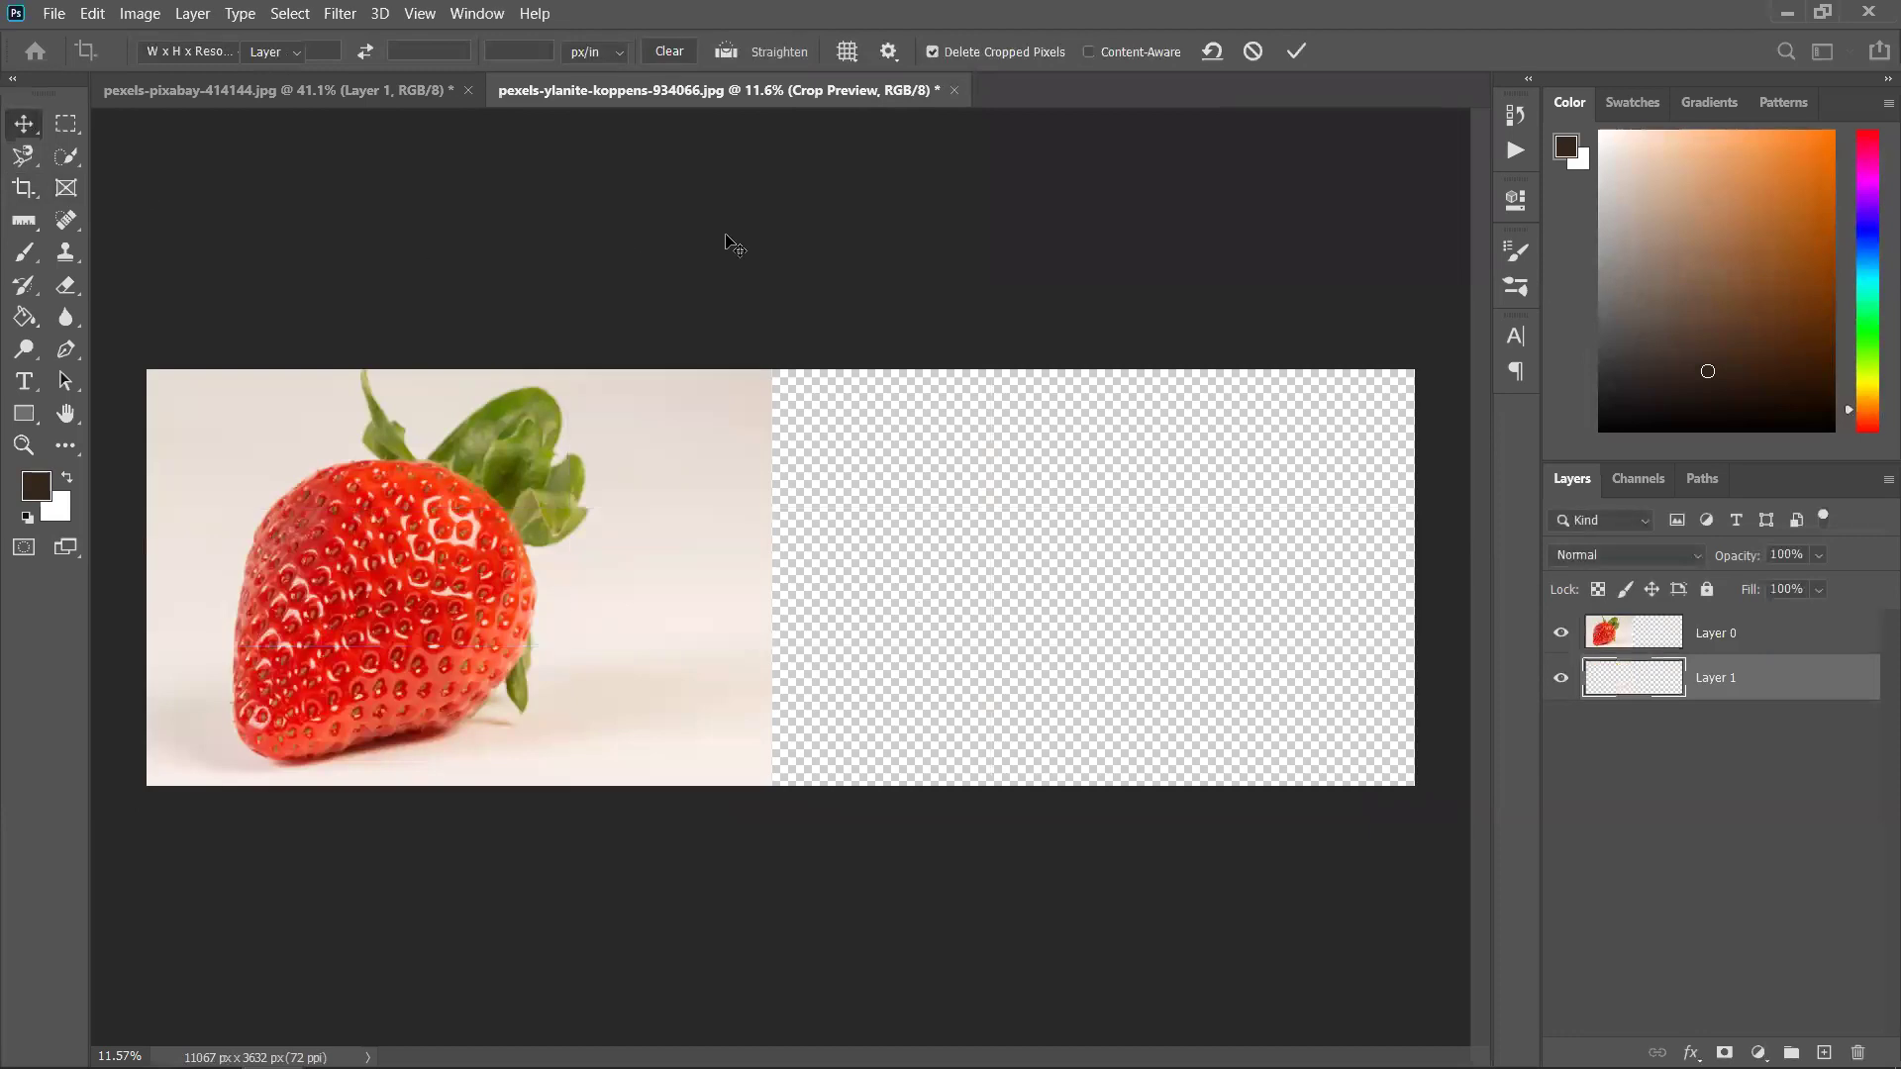
# Try to duplicate Layer 0 and hide the original strawberry layer
pyautogui.click(1770, 639)
pyautogui.moveTo(1770, 638); pyautogui.dragTo(1824, 1053)
pyautogui.click(1561, 679)
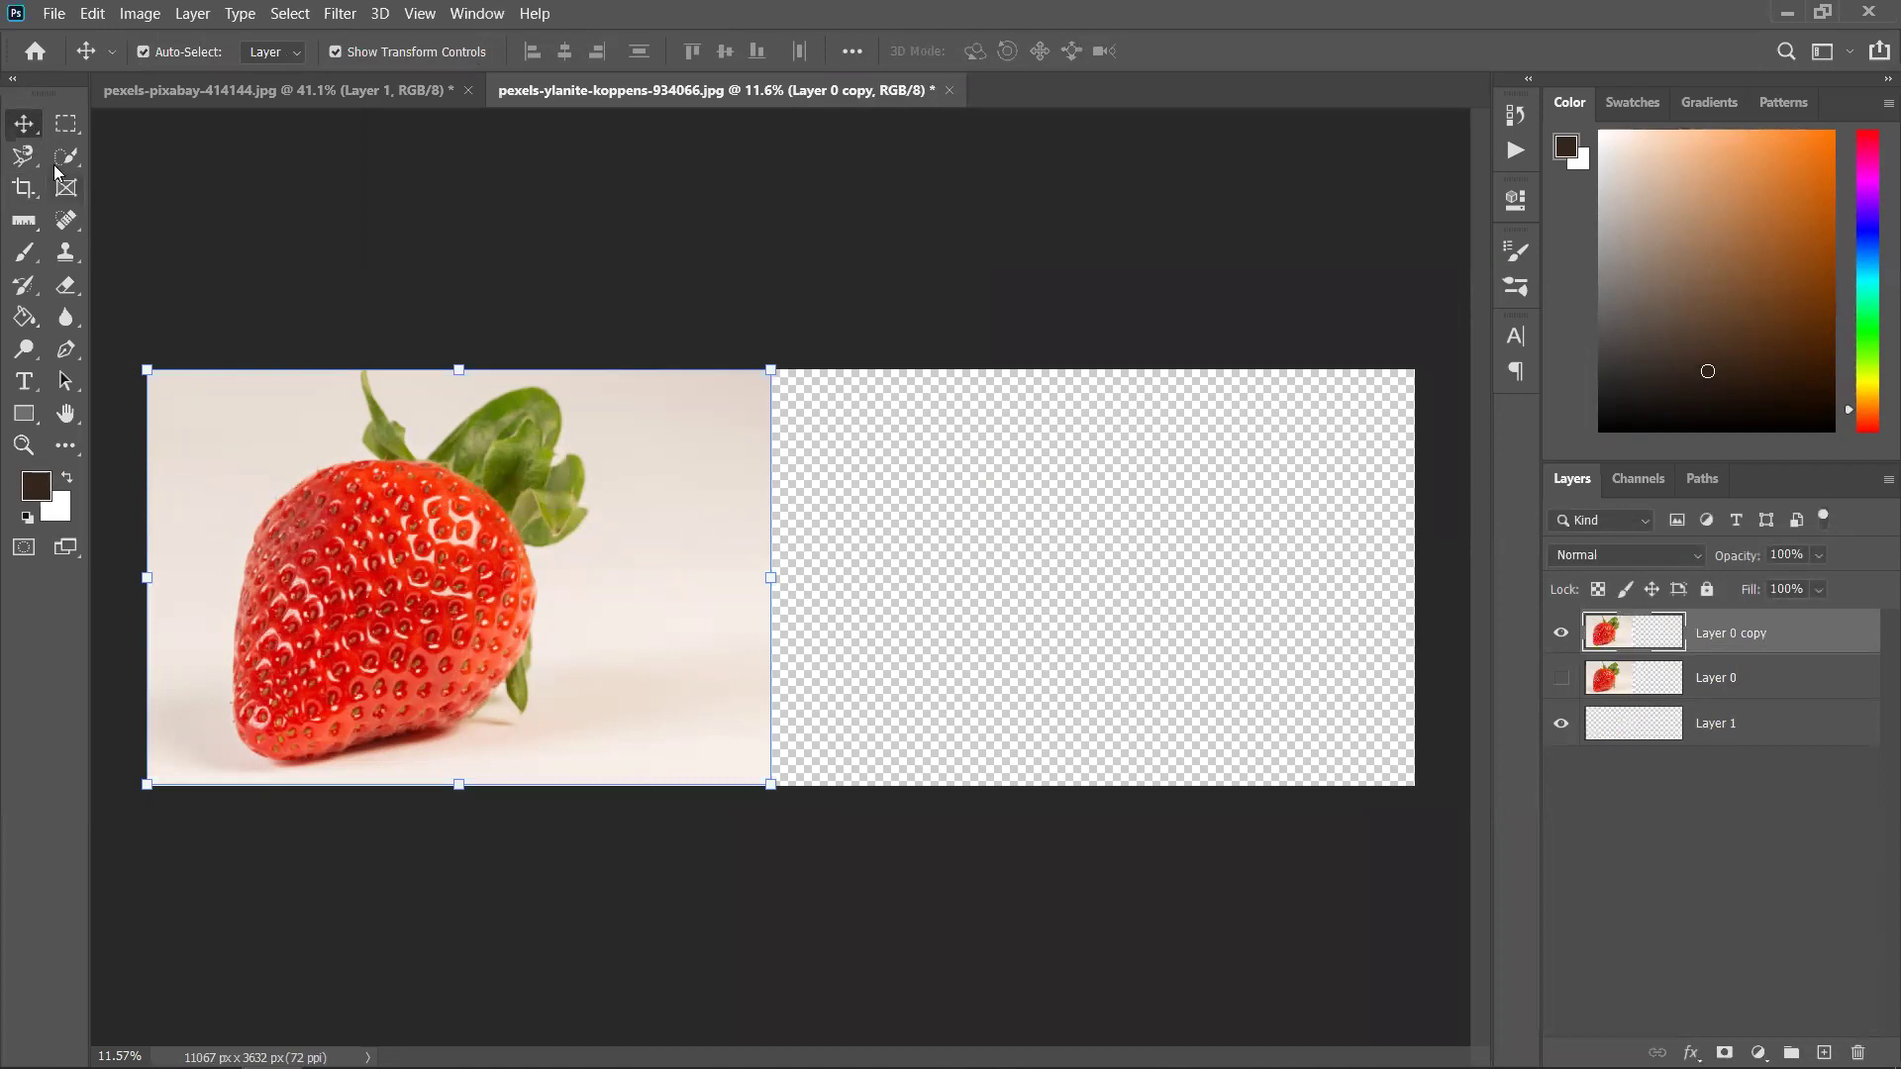
pyautogui.click(65, 123)
pyautogui.hotkey('ctrl', 'z')
pyautogui.click(23, 122)
pyautogui.hotkey('ctrl', 'z')
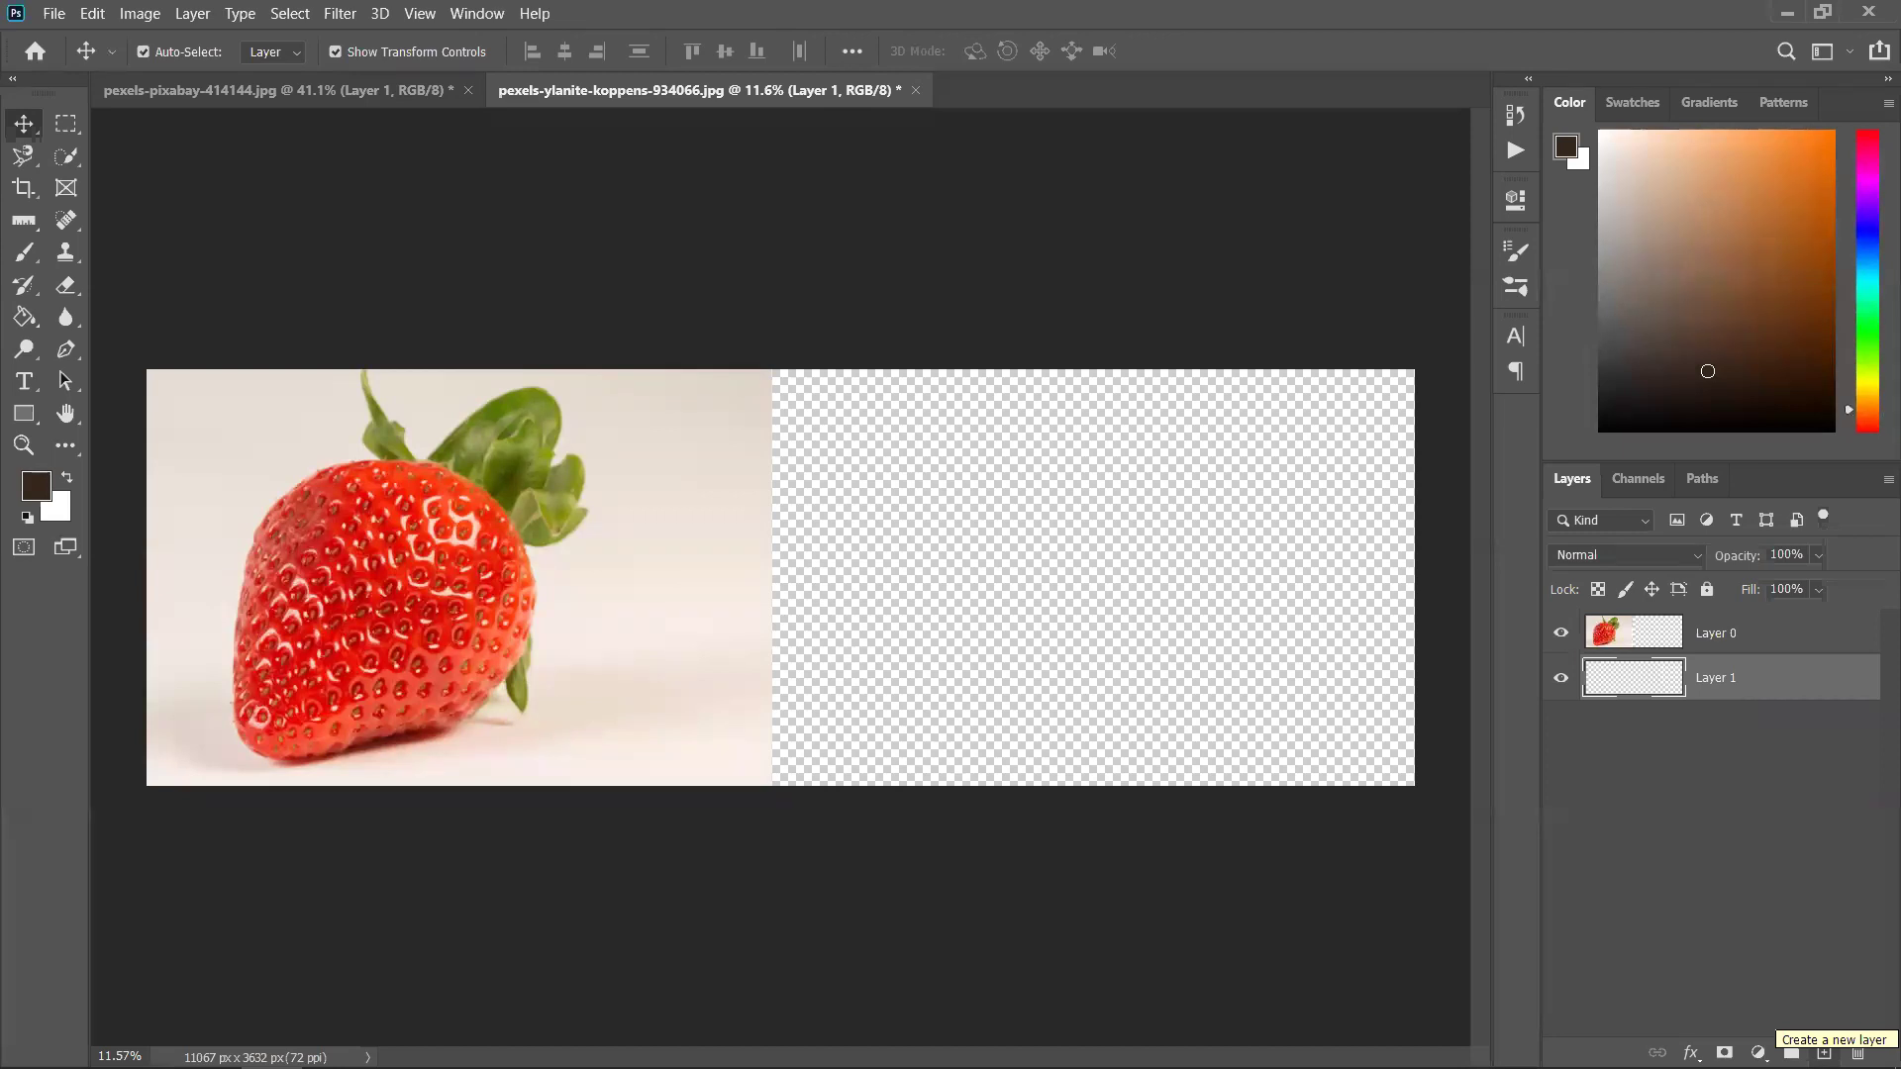
# Add another empty layer and place it directly beneath Layer 0
pyautogui.click(1824, 1053)
pyautogui.moveTo(1790, 683); pyautogui.dragTo(1797, 631)
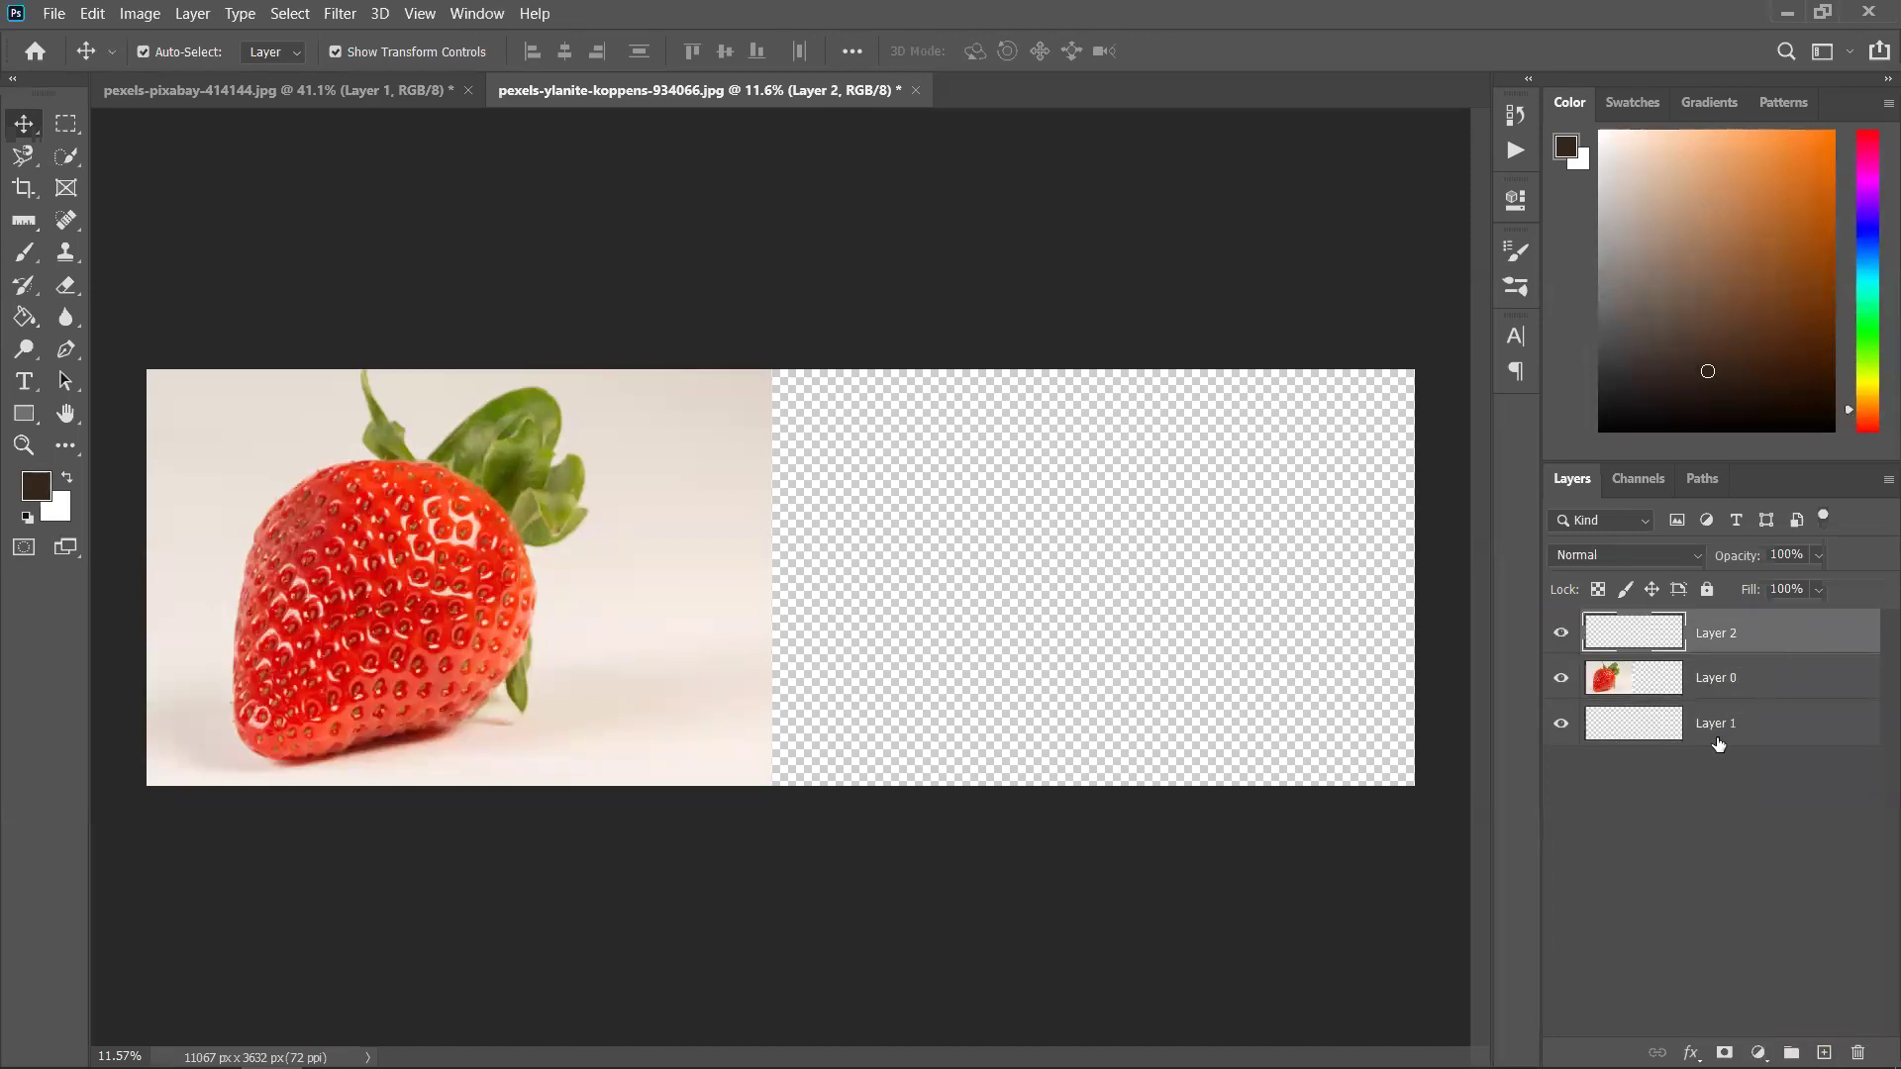
pyautogui.hotkey('ctrl', '[')
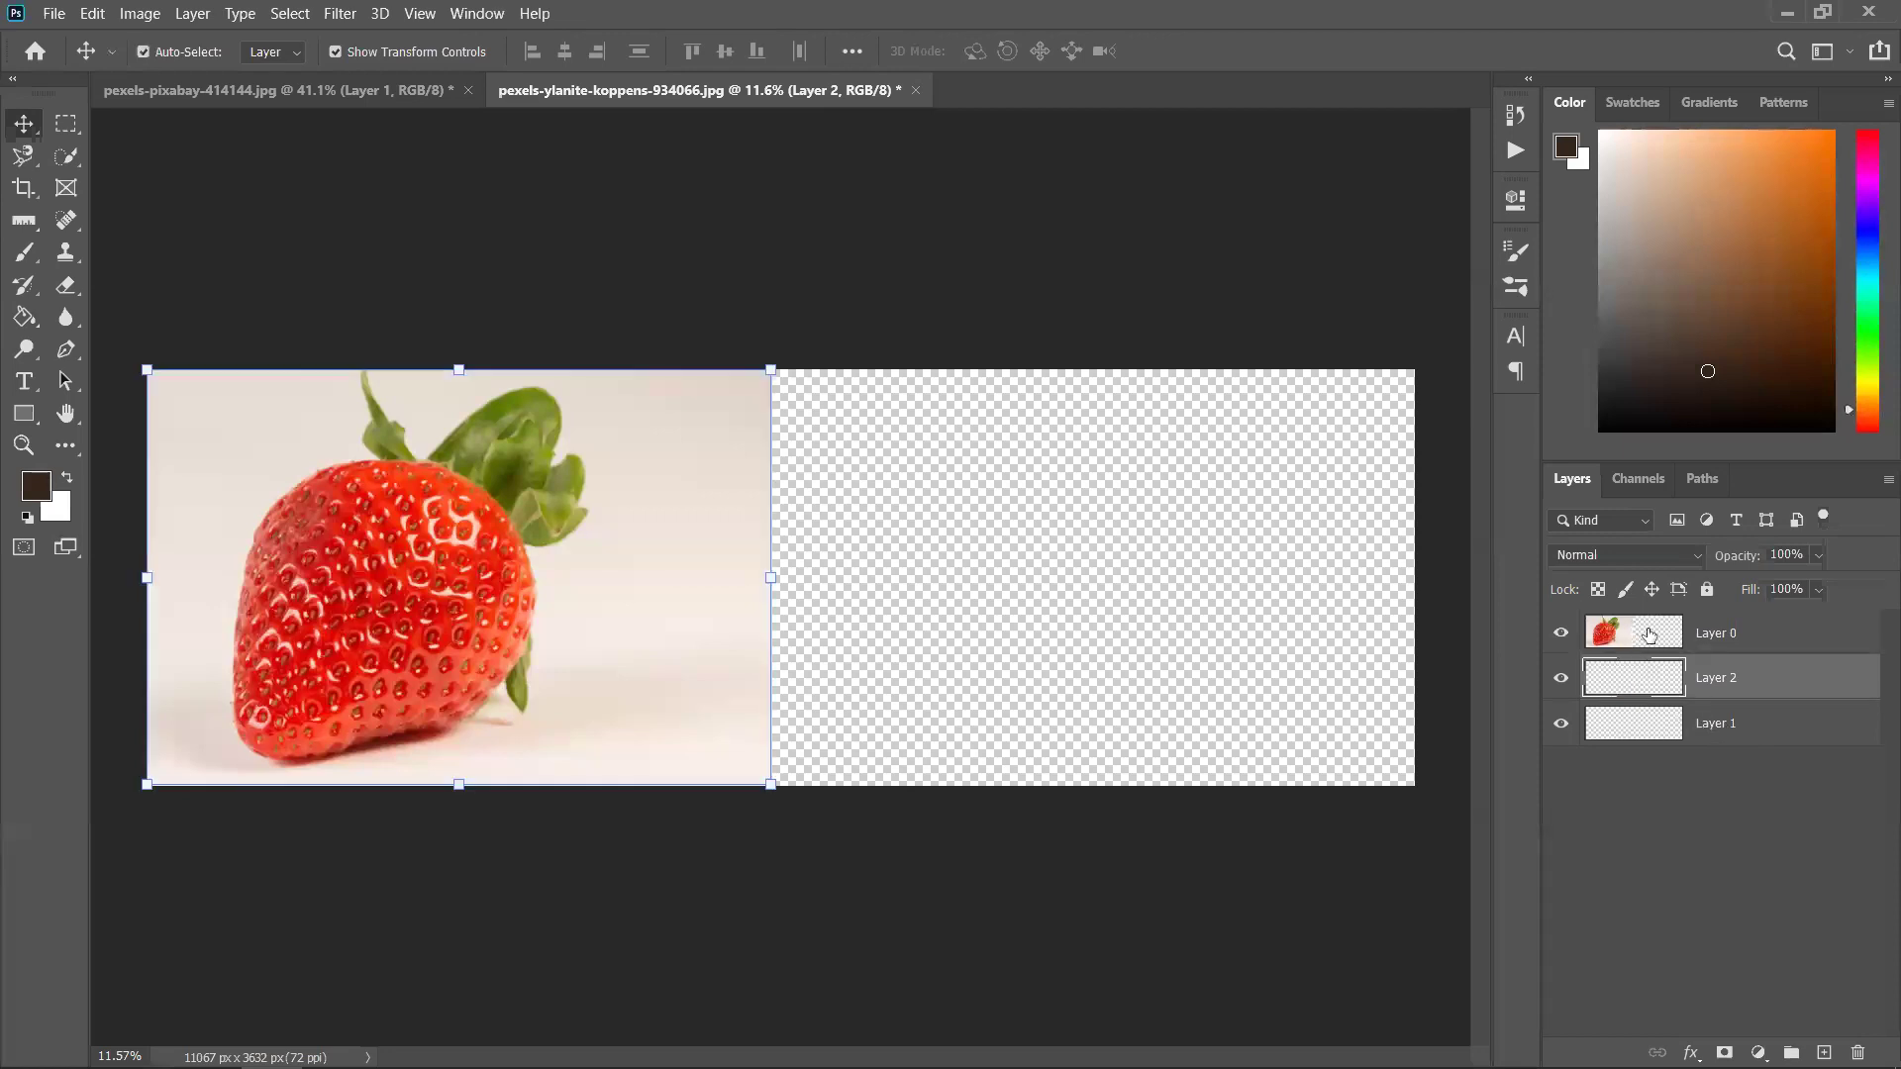
# Duplicate the strawberry's Layer 0 and delete the duplicate
pyautogui.click(1648, 635)
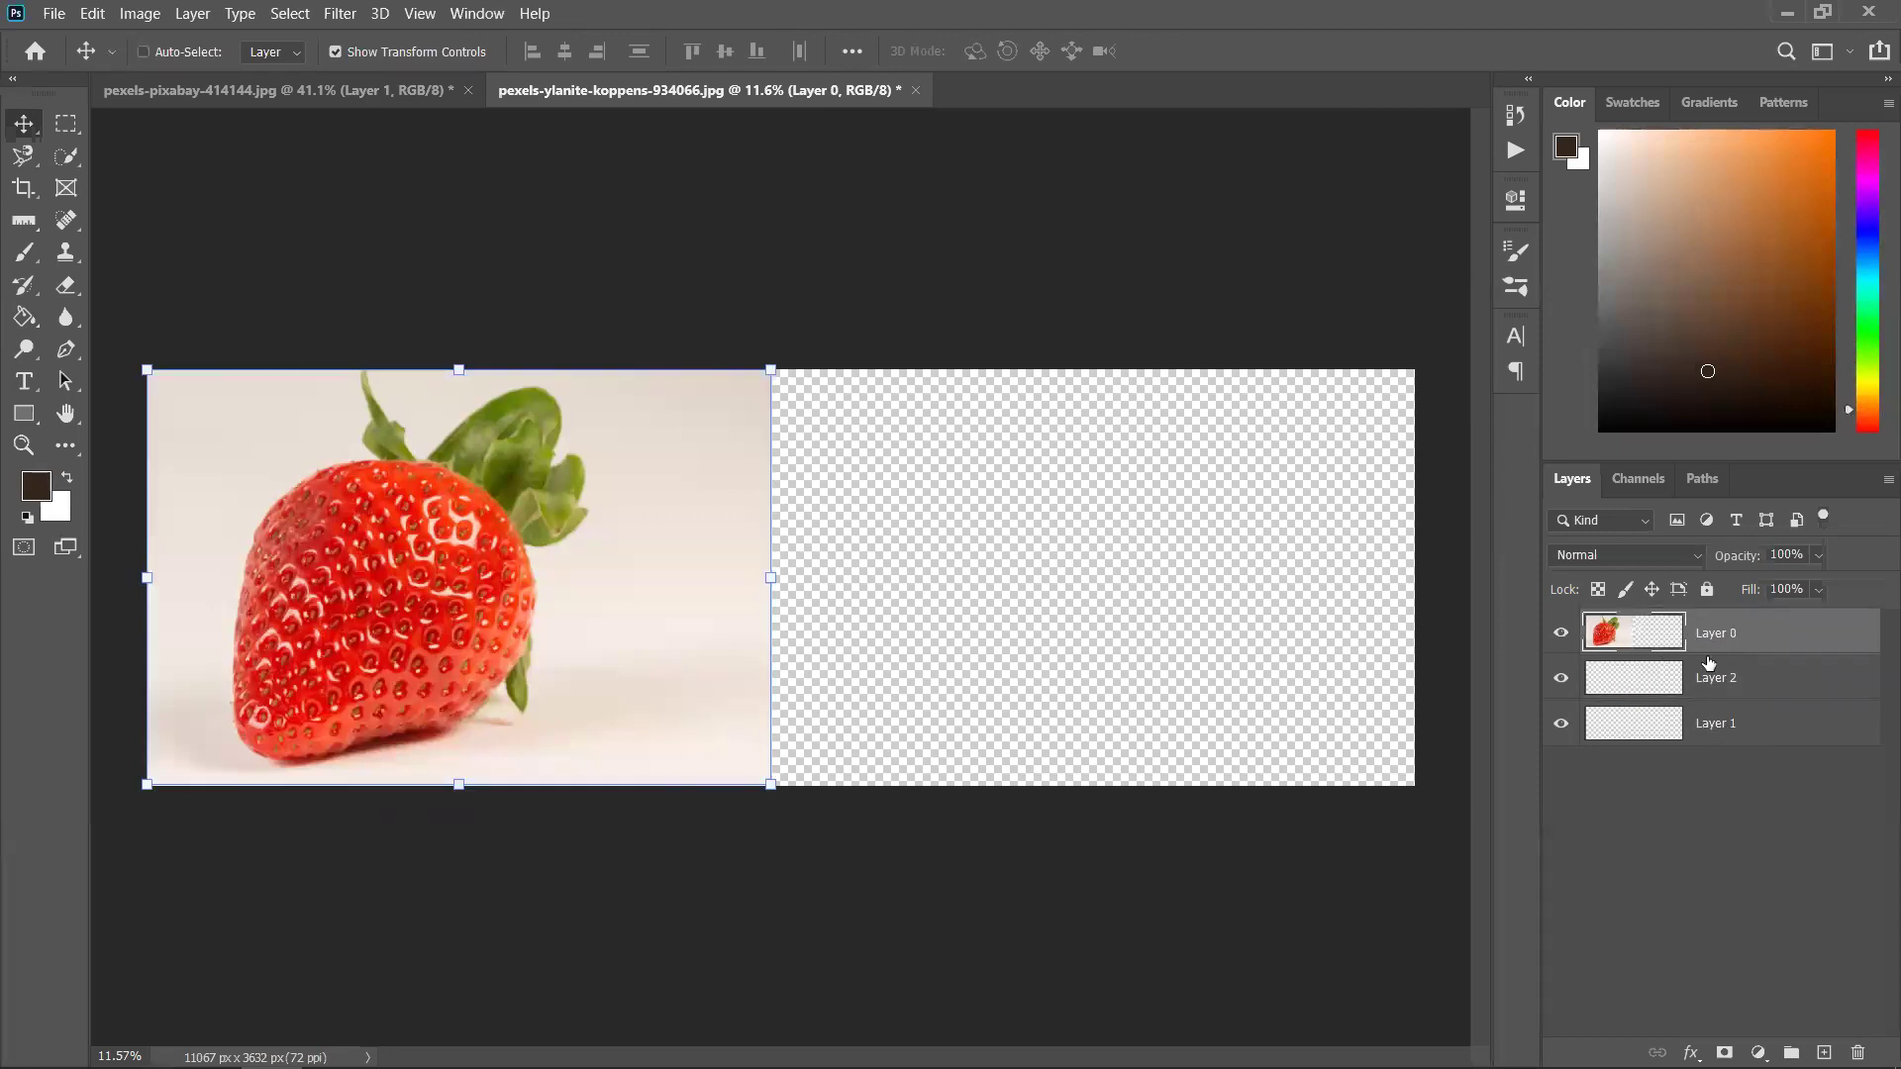
pyautogui.hotkey('ctrl', 'j')
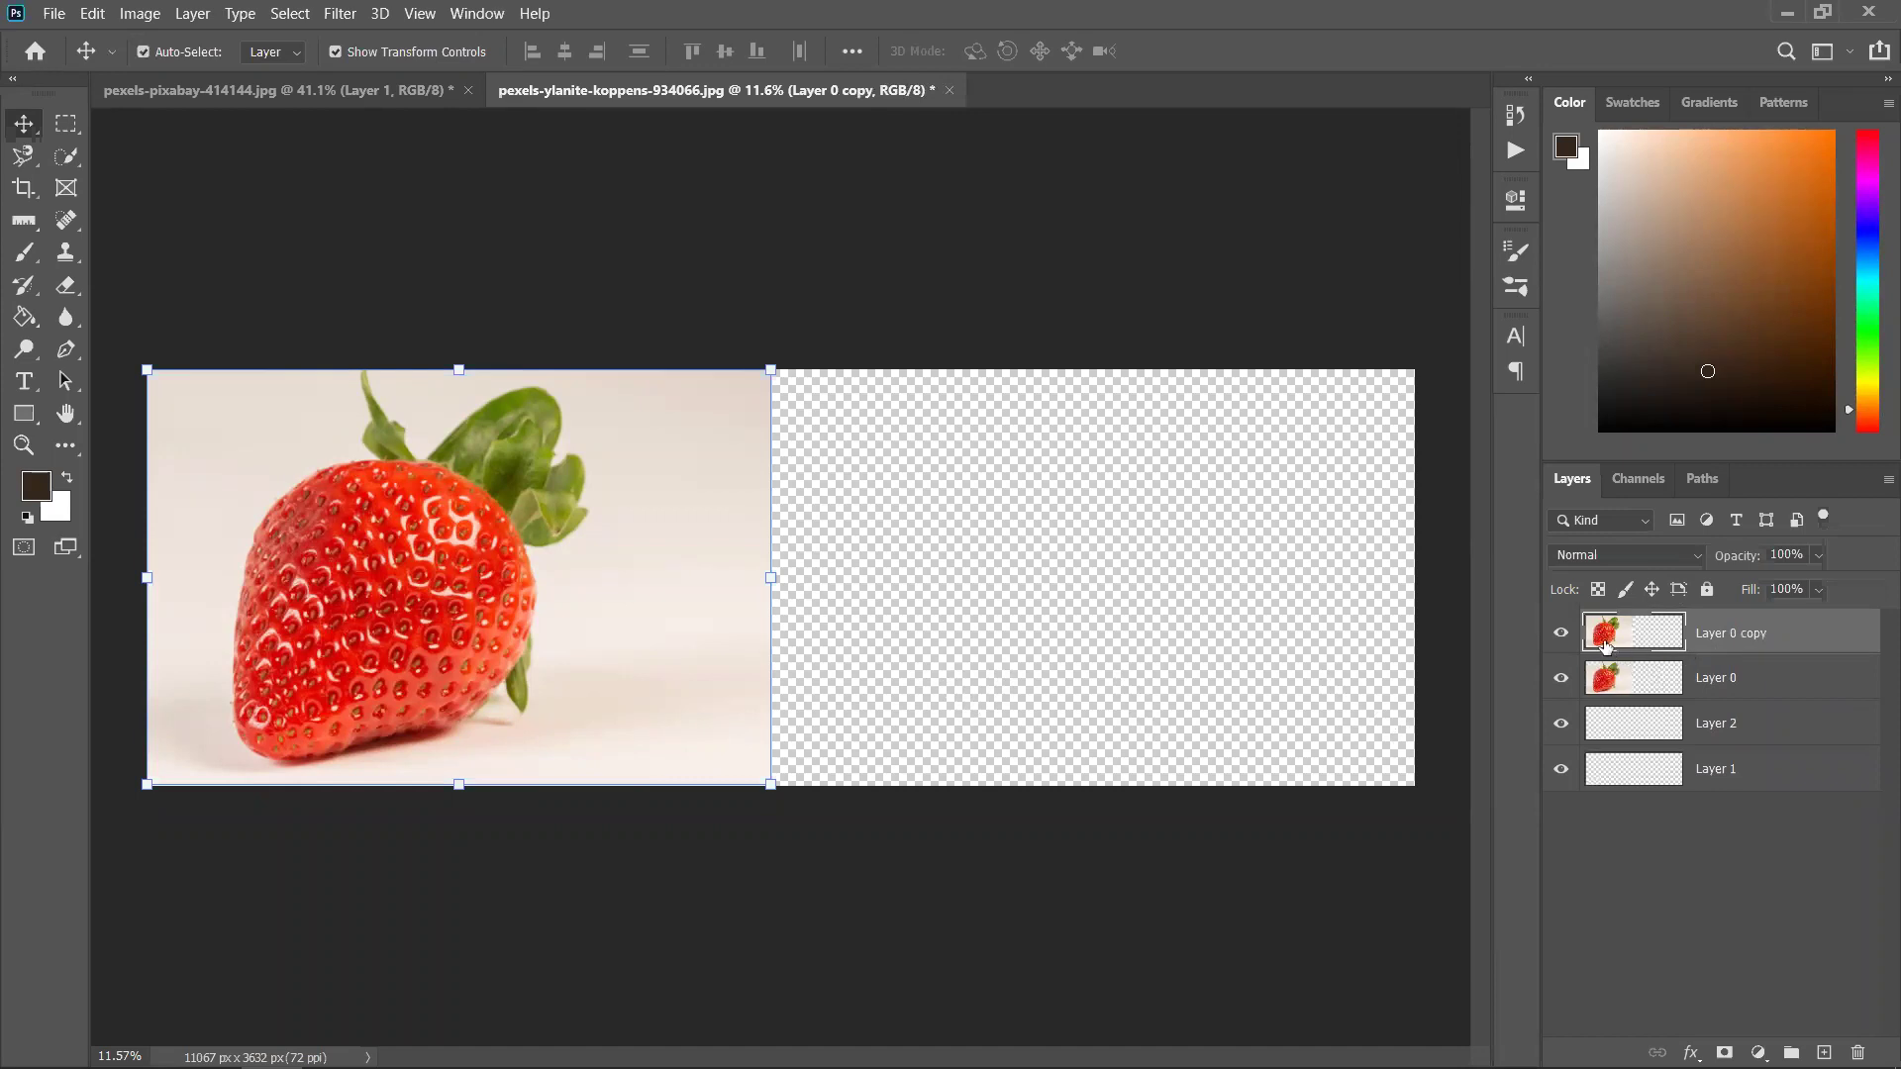
pyautogui.press('Delete')
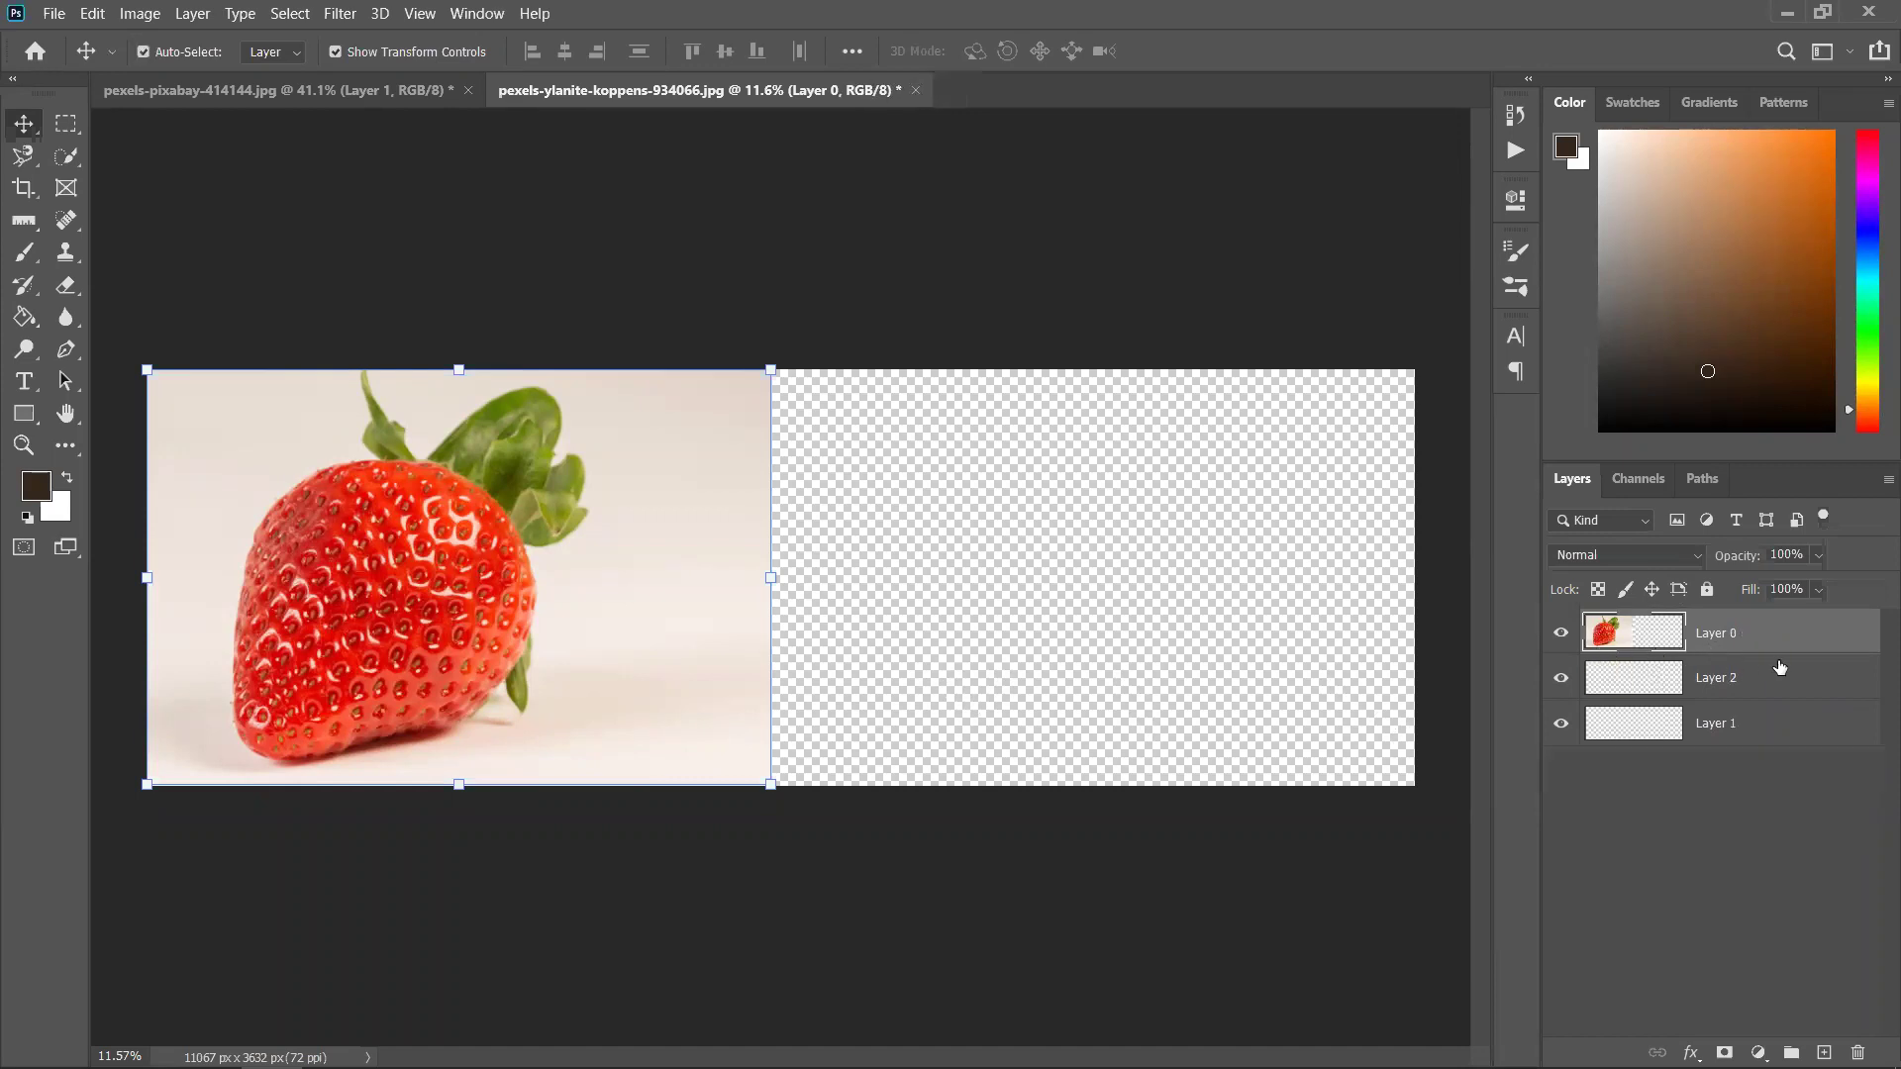
# Duplicate Layer 0, delete the empty Layer 2, and select the strawberry duplicate
pyautogui.moveTo(1804, 644); pyautogui.dragTo(1824, 1053)
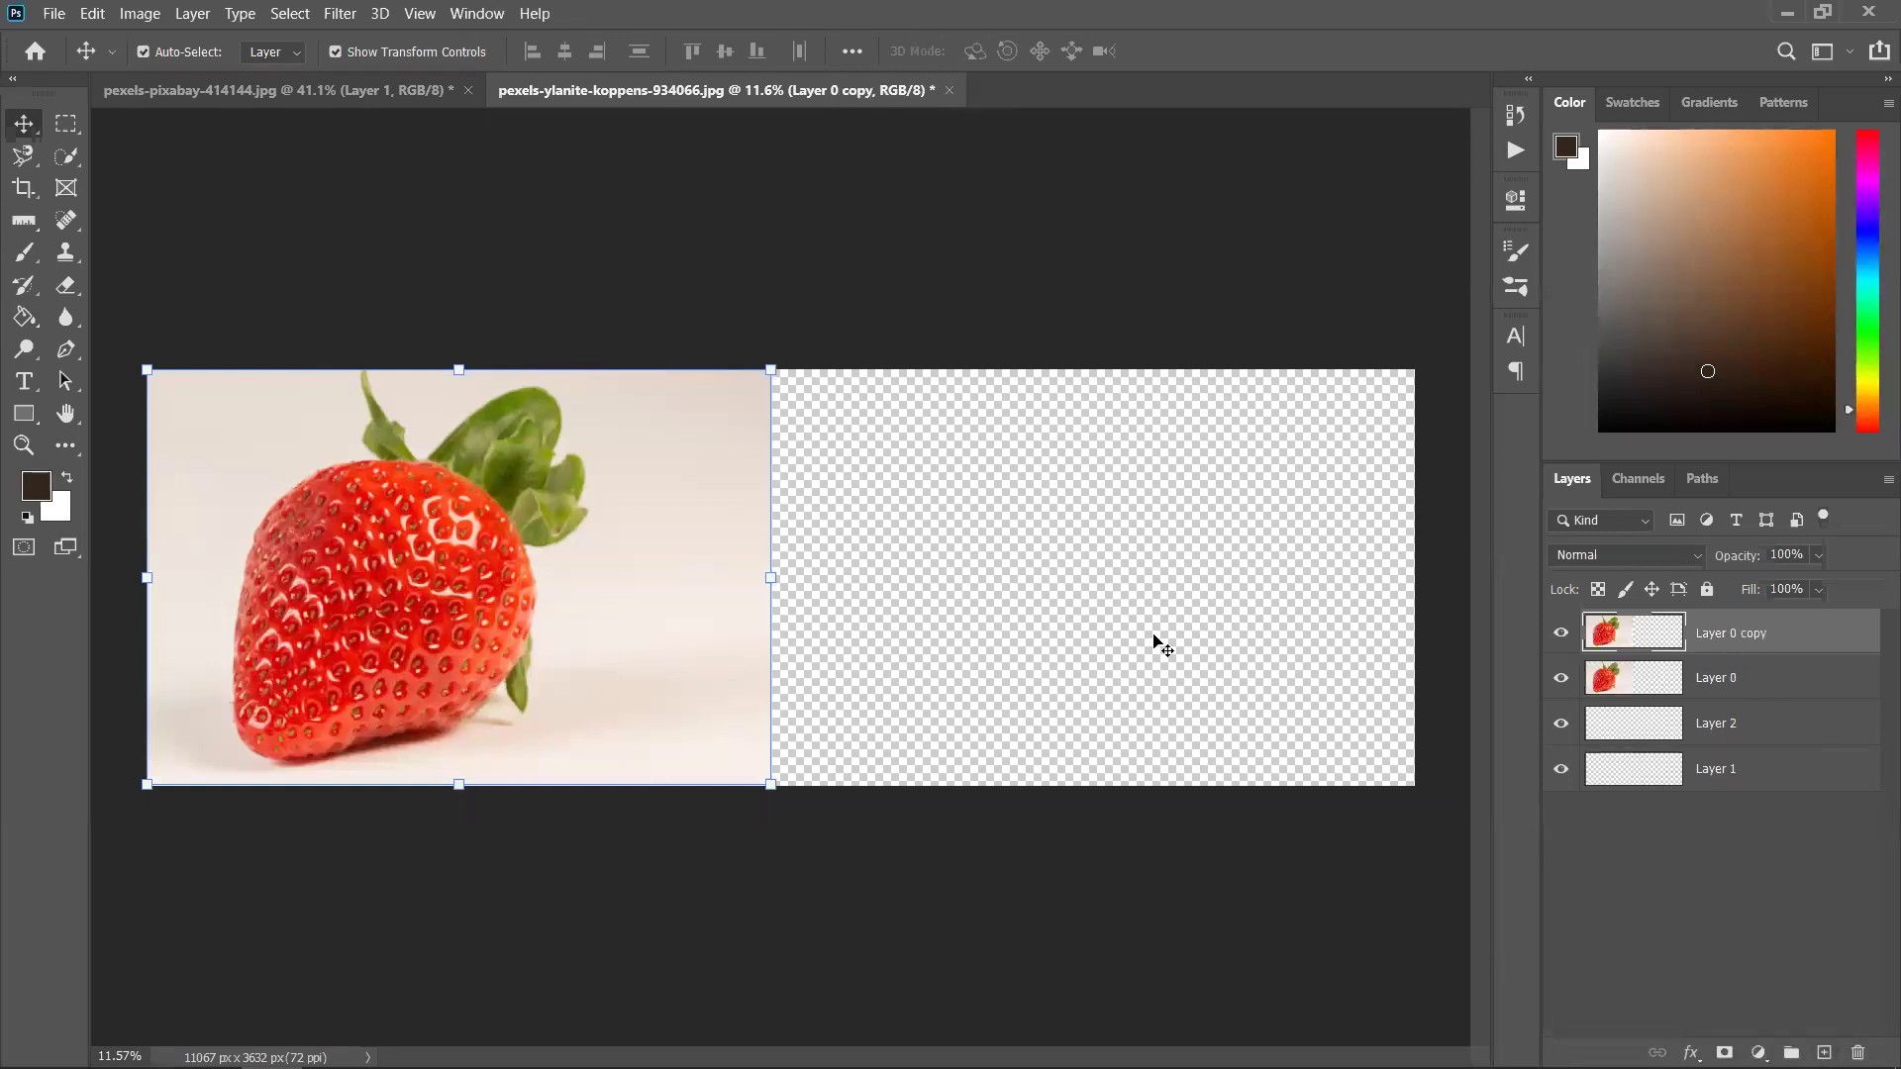
pyautogui.click(1809, 733)
pyautogui.press('Delete')
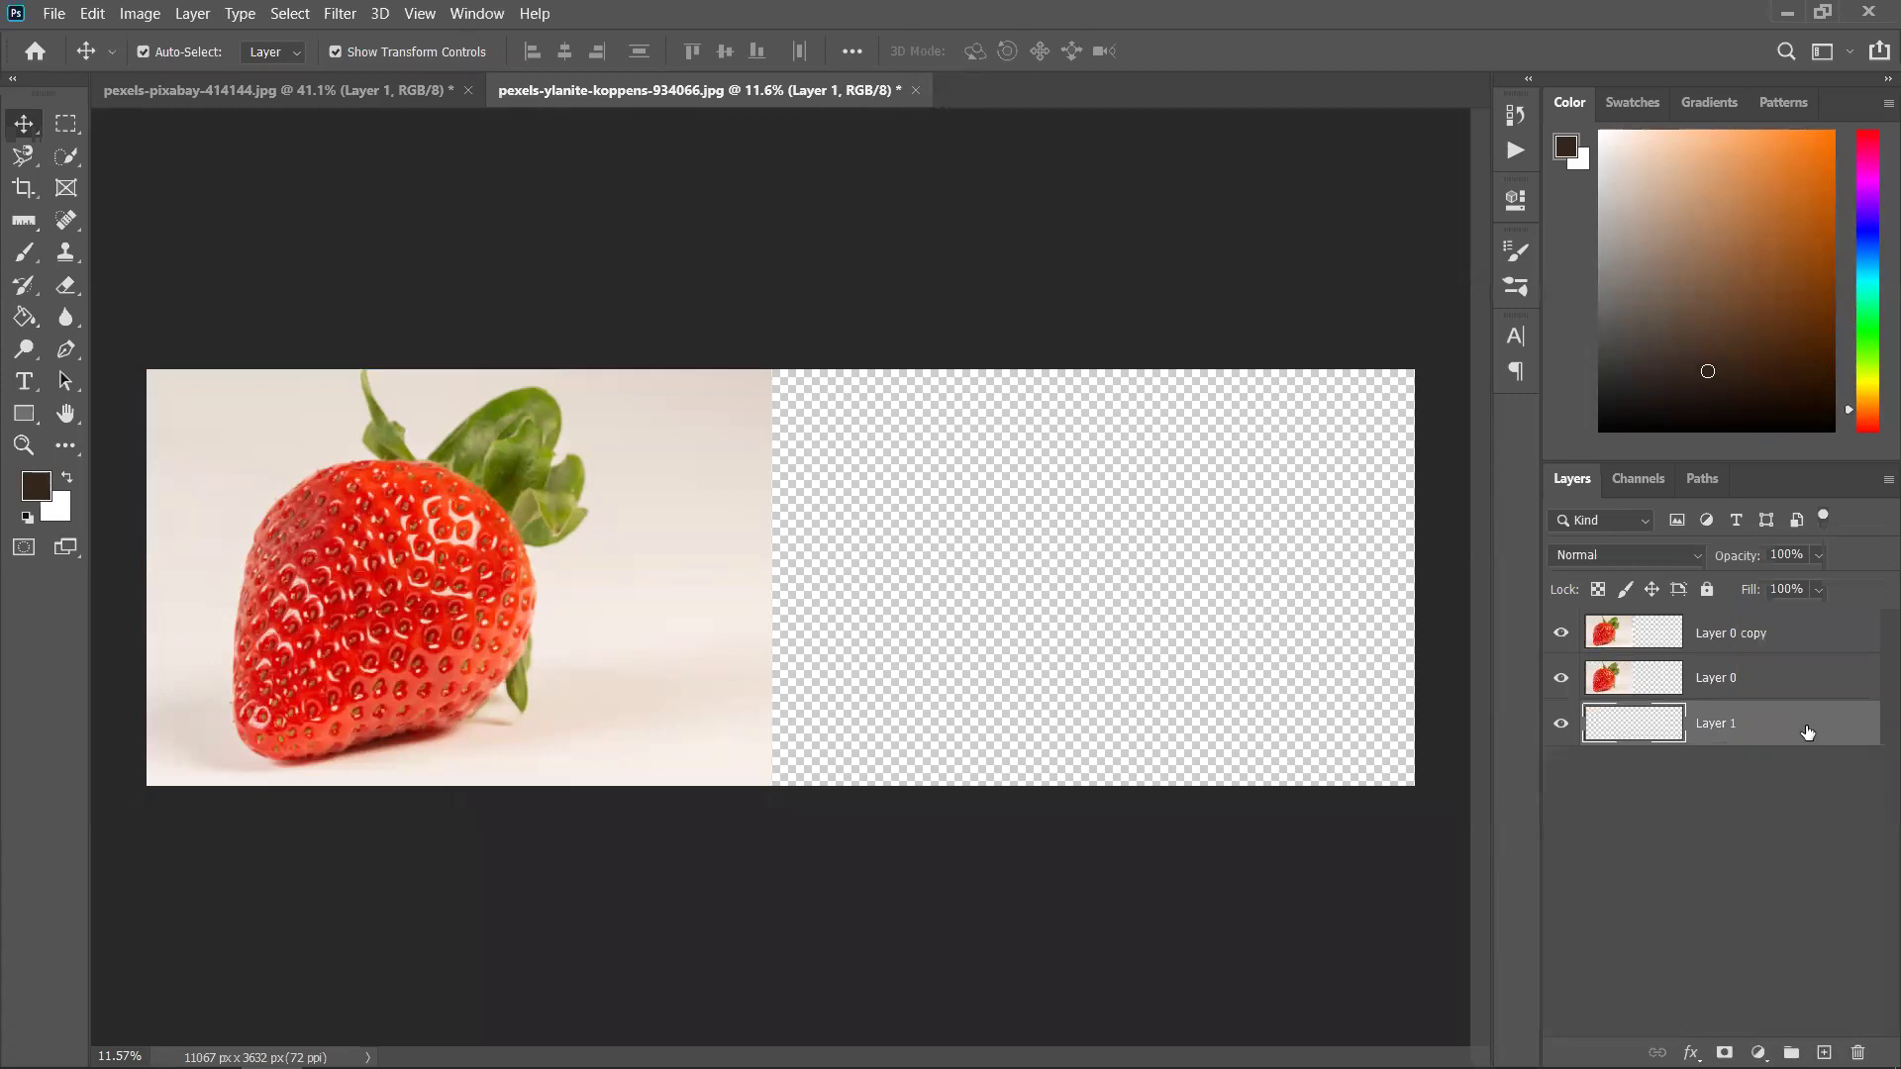
pyautogui.click(1763, 643)
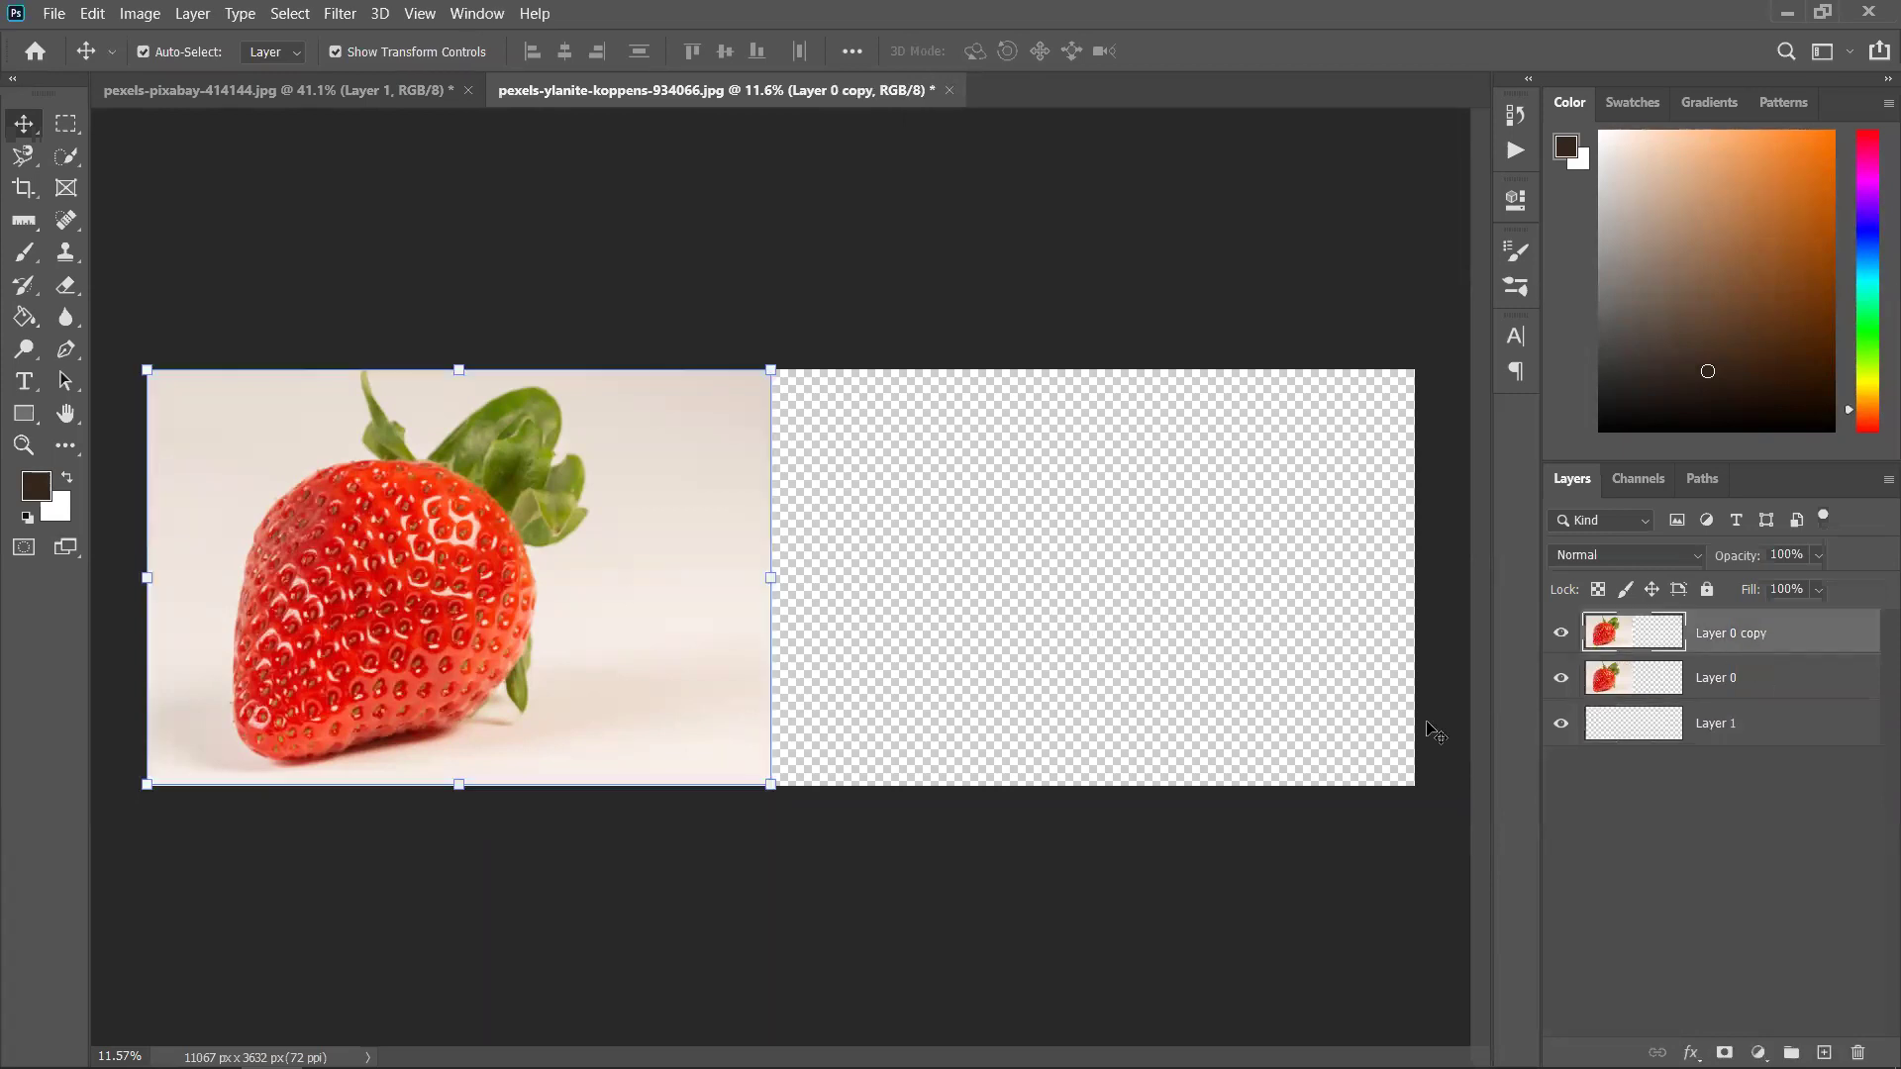
# Select a full-height strip of plain background beside the strawberry, stretch it across the empty half of the canvas, and deselect
pyautogui.click(65, 124)
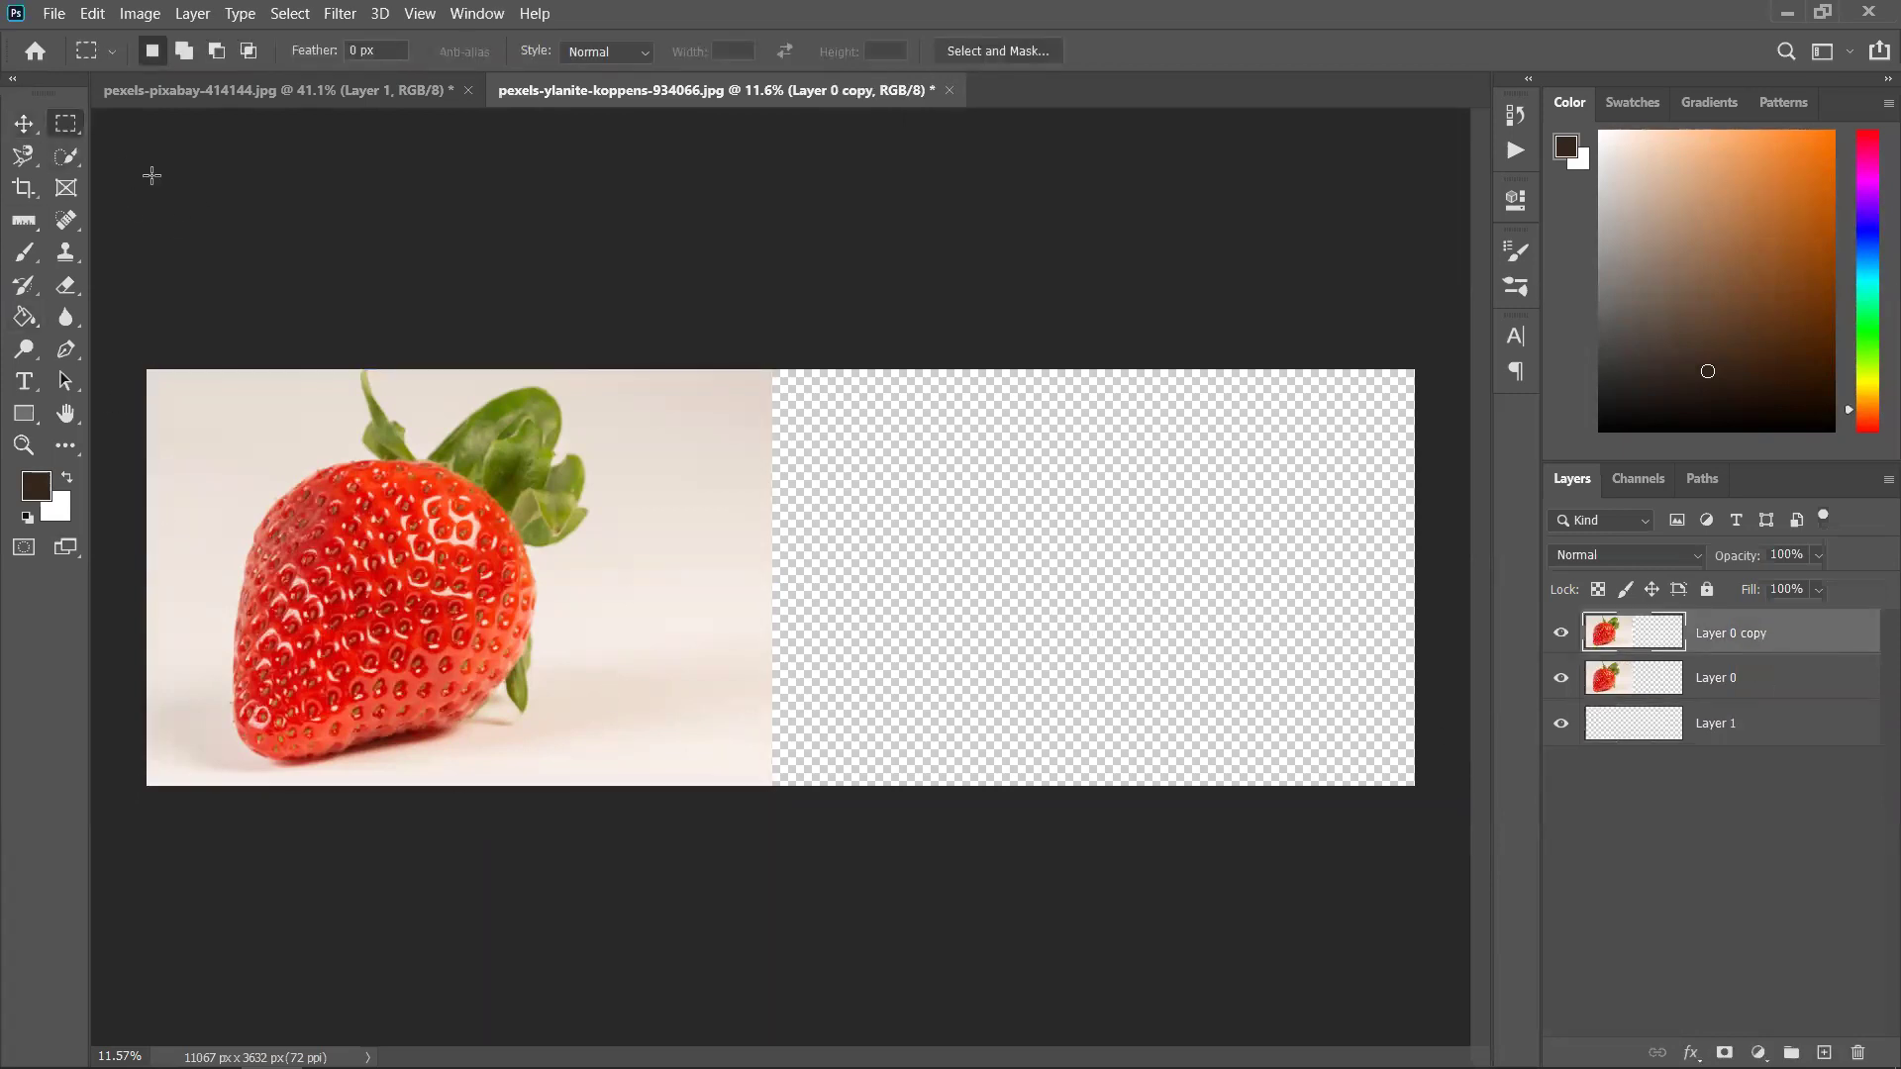
pyautogui.moveTo(657, 366); pyautogui.dragTo(830, 842)
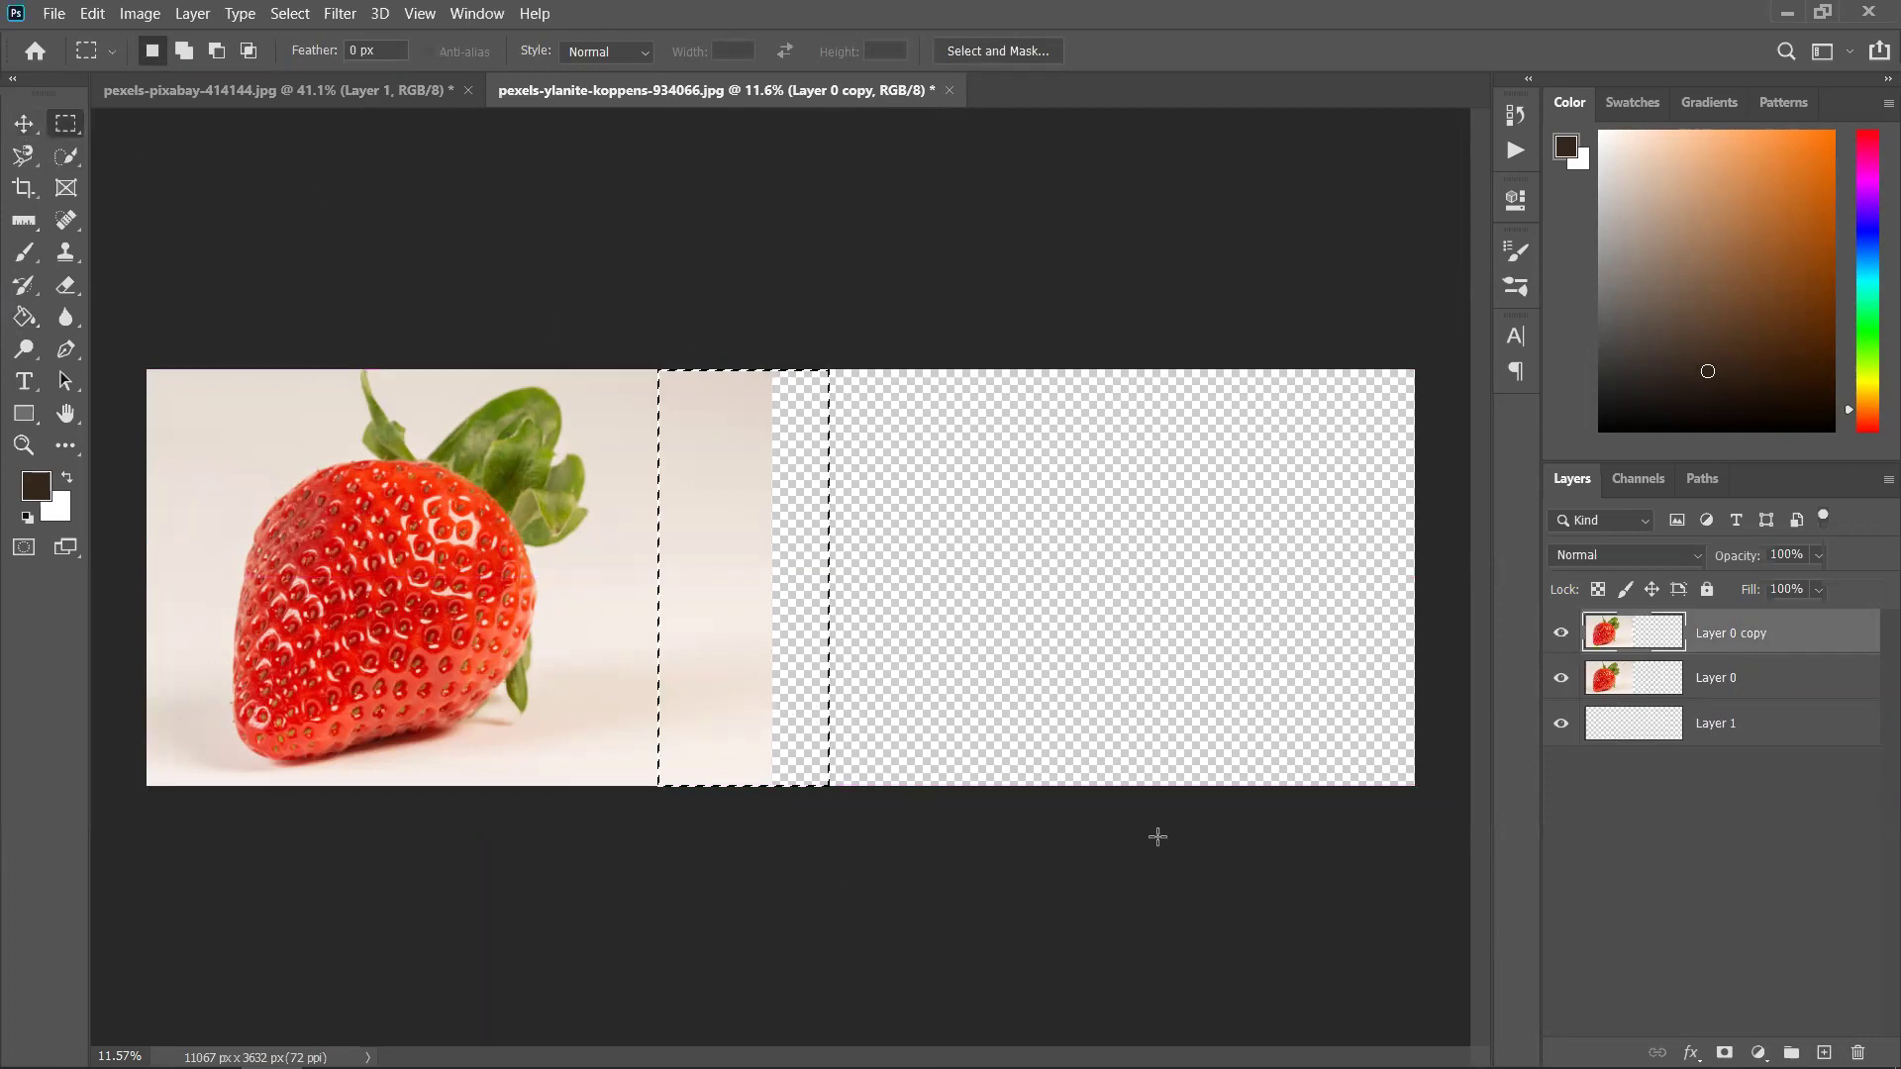
pyautogui.click(25, 123)
pyautogui.moveTo(987, 575); pyautogui.dragTo(1706, 662)
pyautogui.click(1225, 51)
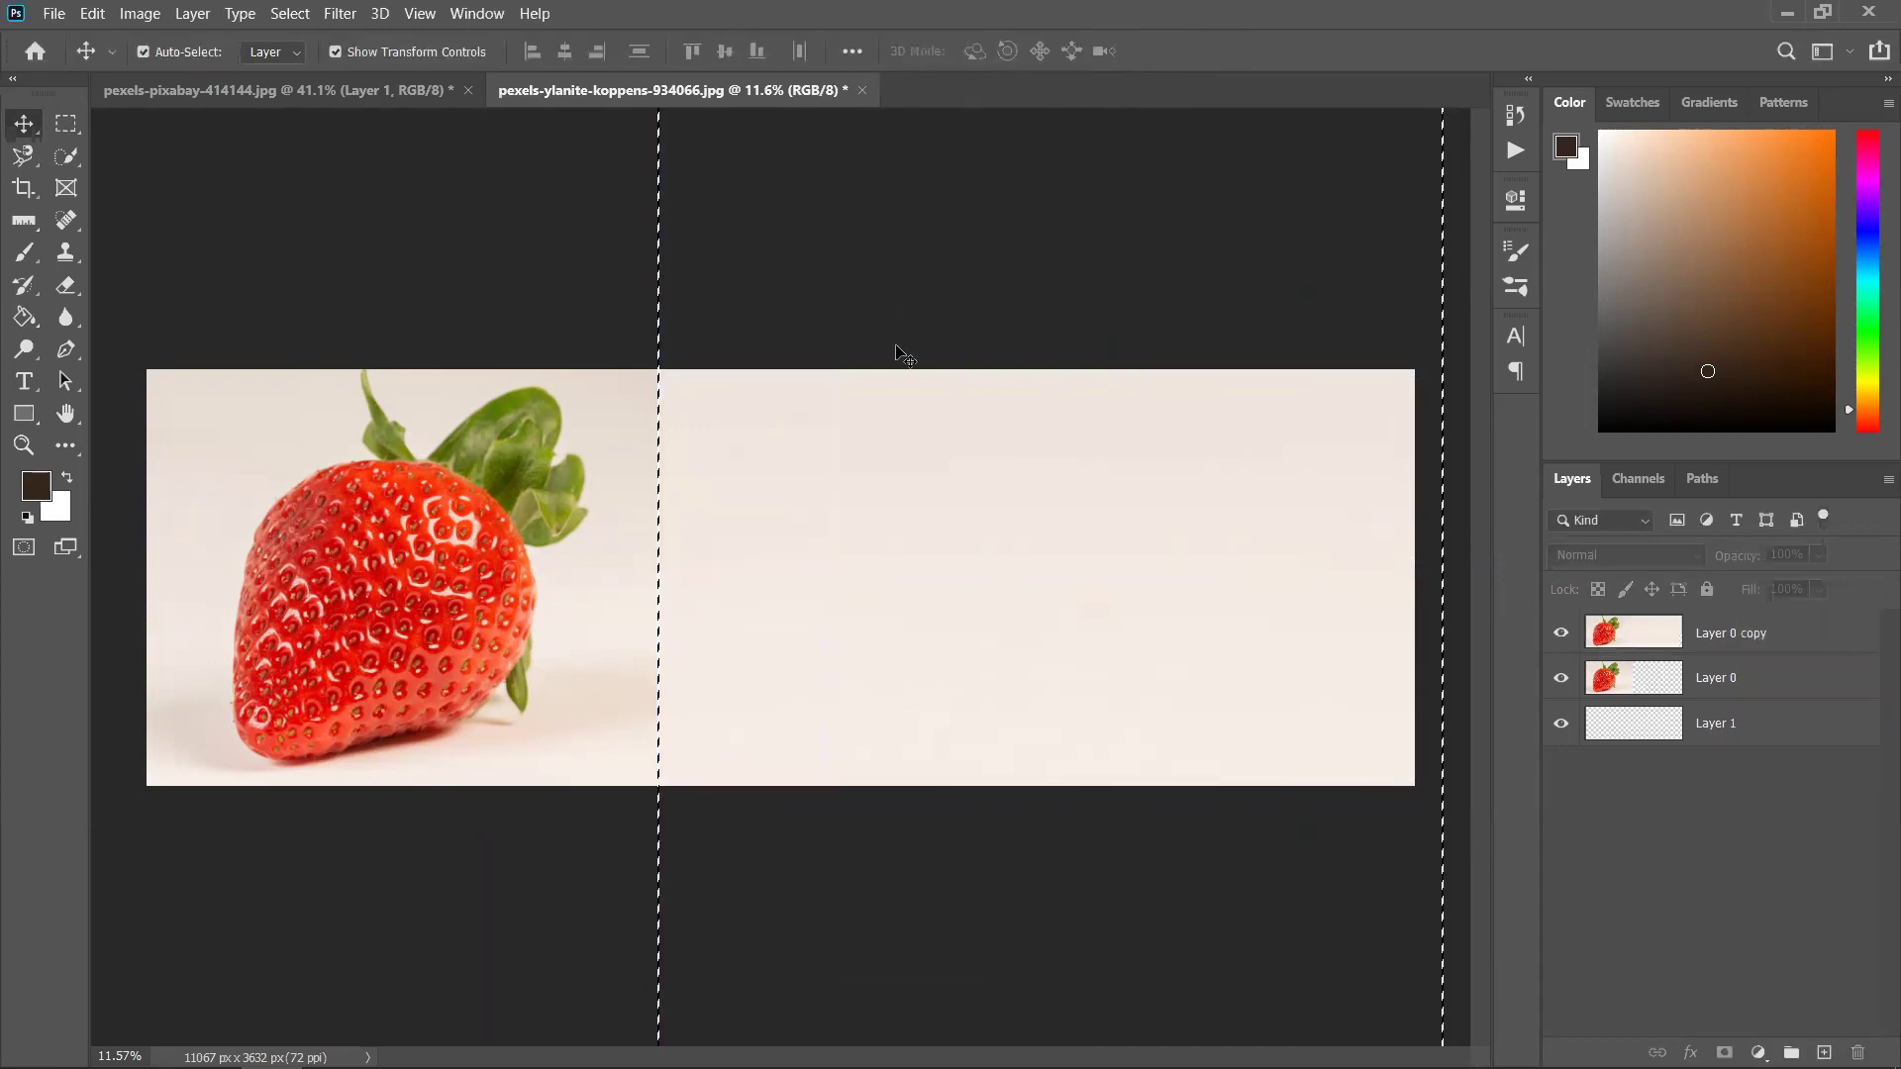
pyautogui.hotkey('ctrl', 'd')
pyautogui.hotkey('ctrl', '-')
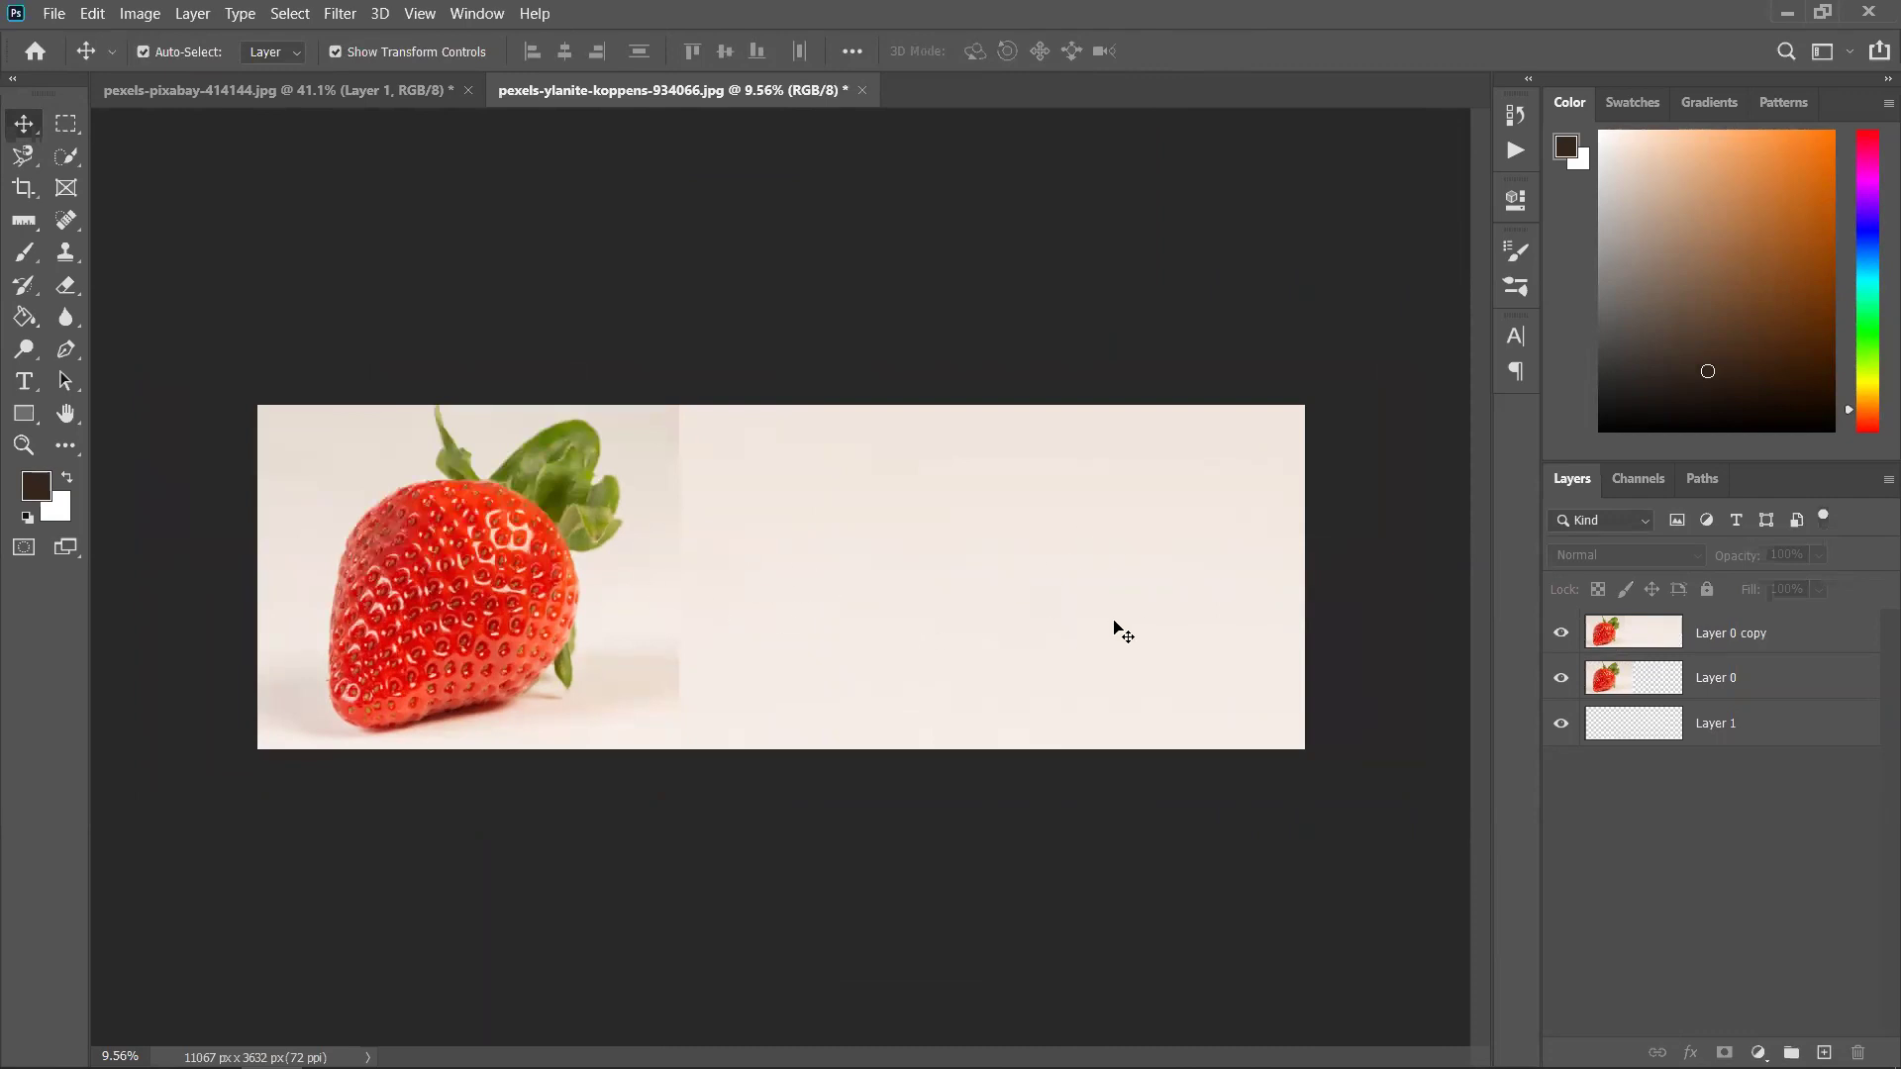
# Hide Layer 0 and add an empty layer above Layer 0 copy
pyautogui.click(458, 584)
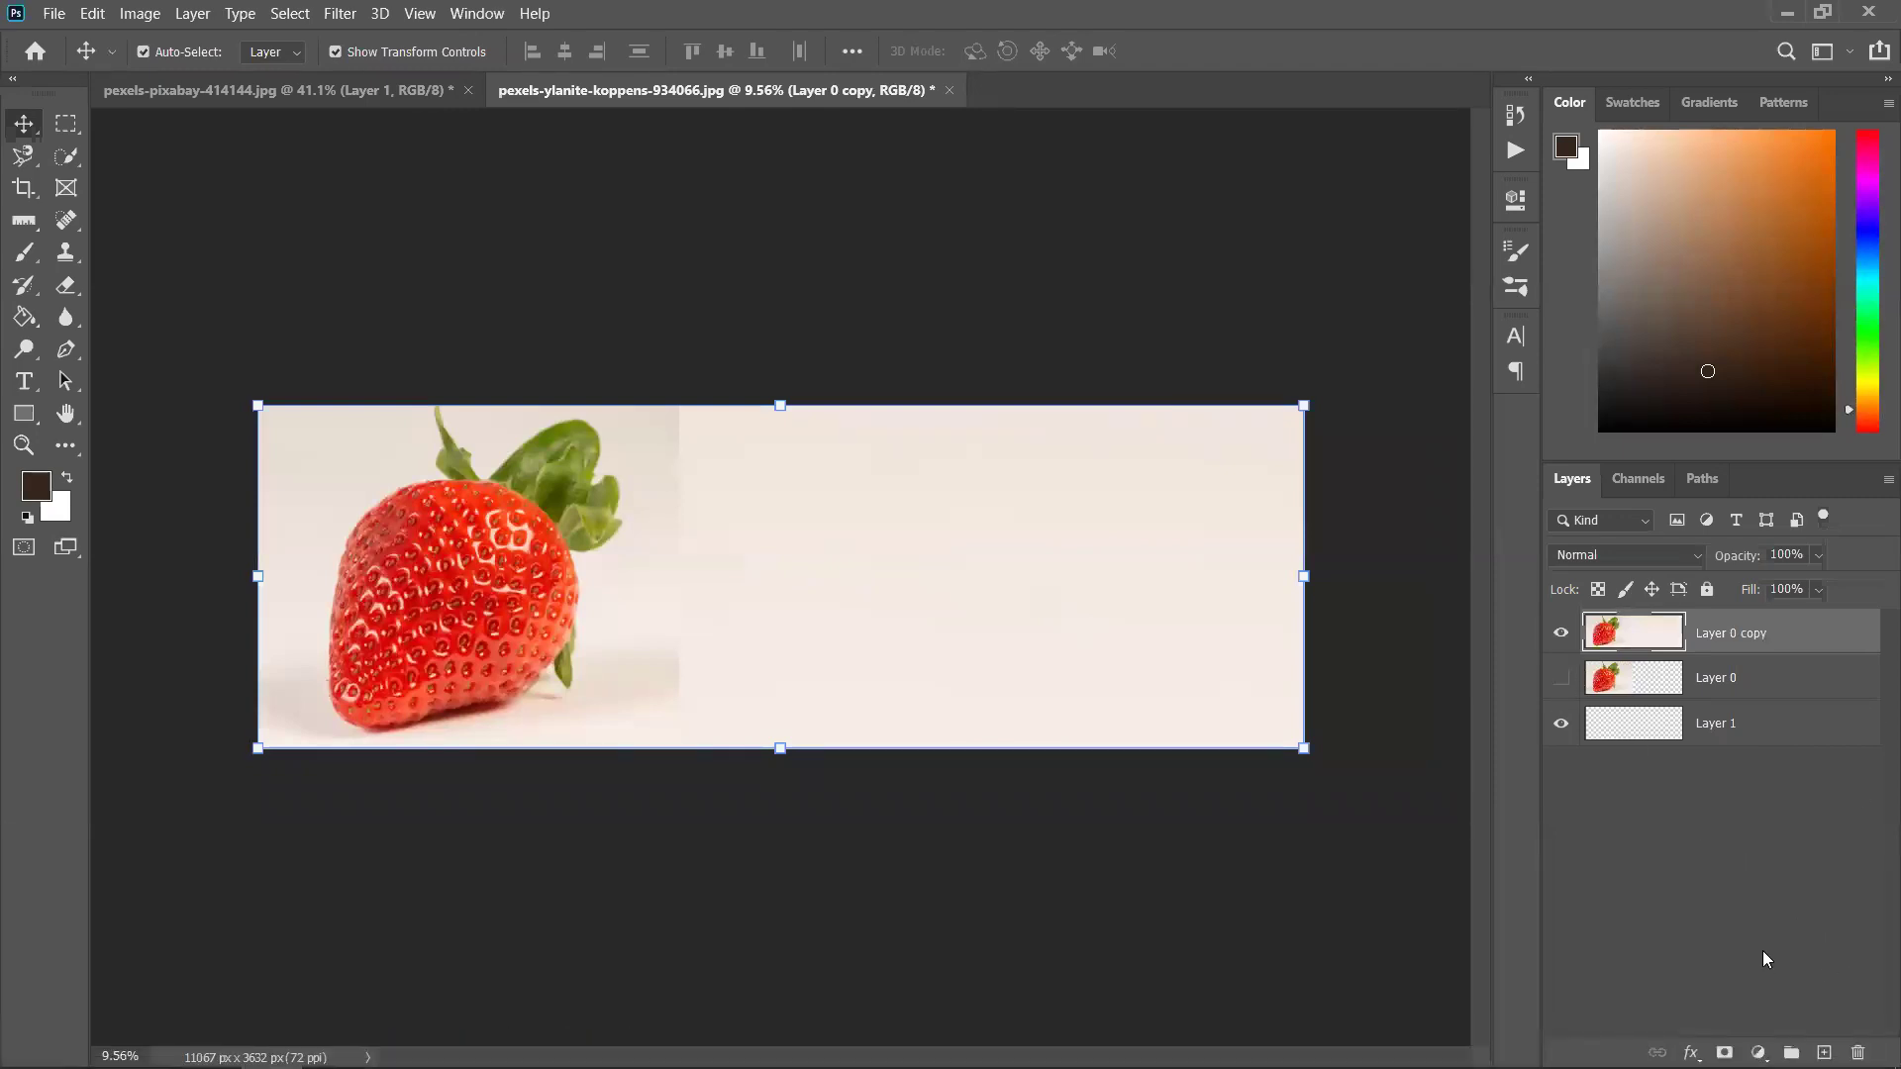
pyautogui.click(1823, 1053)
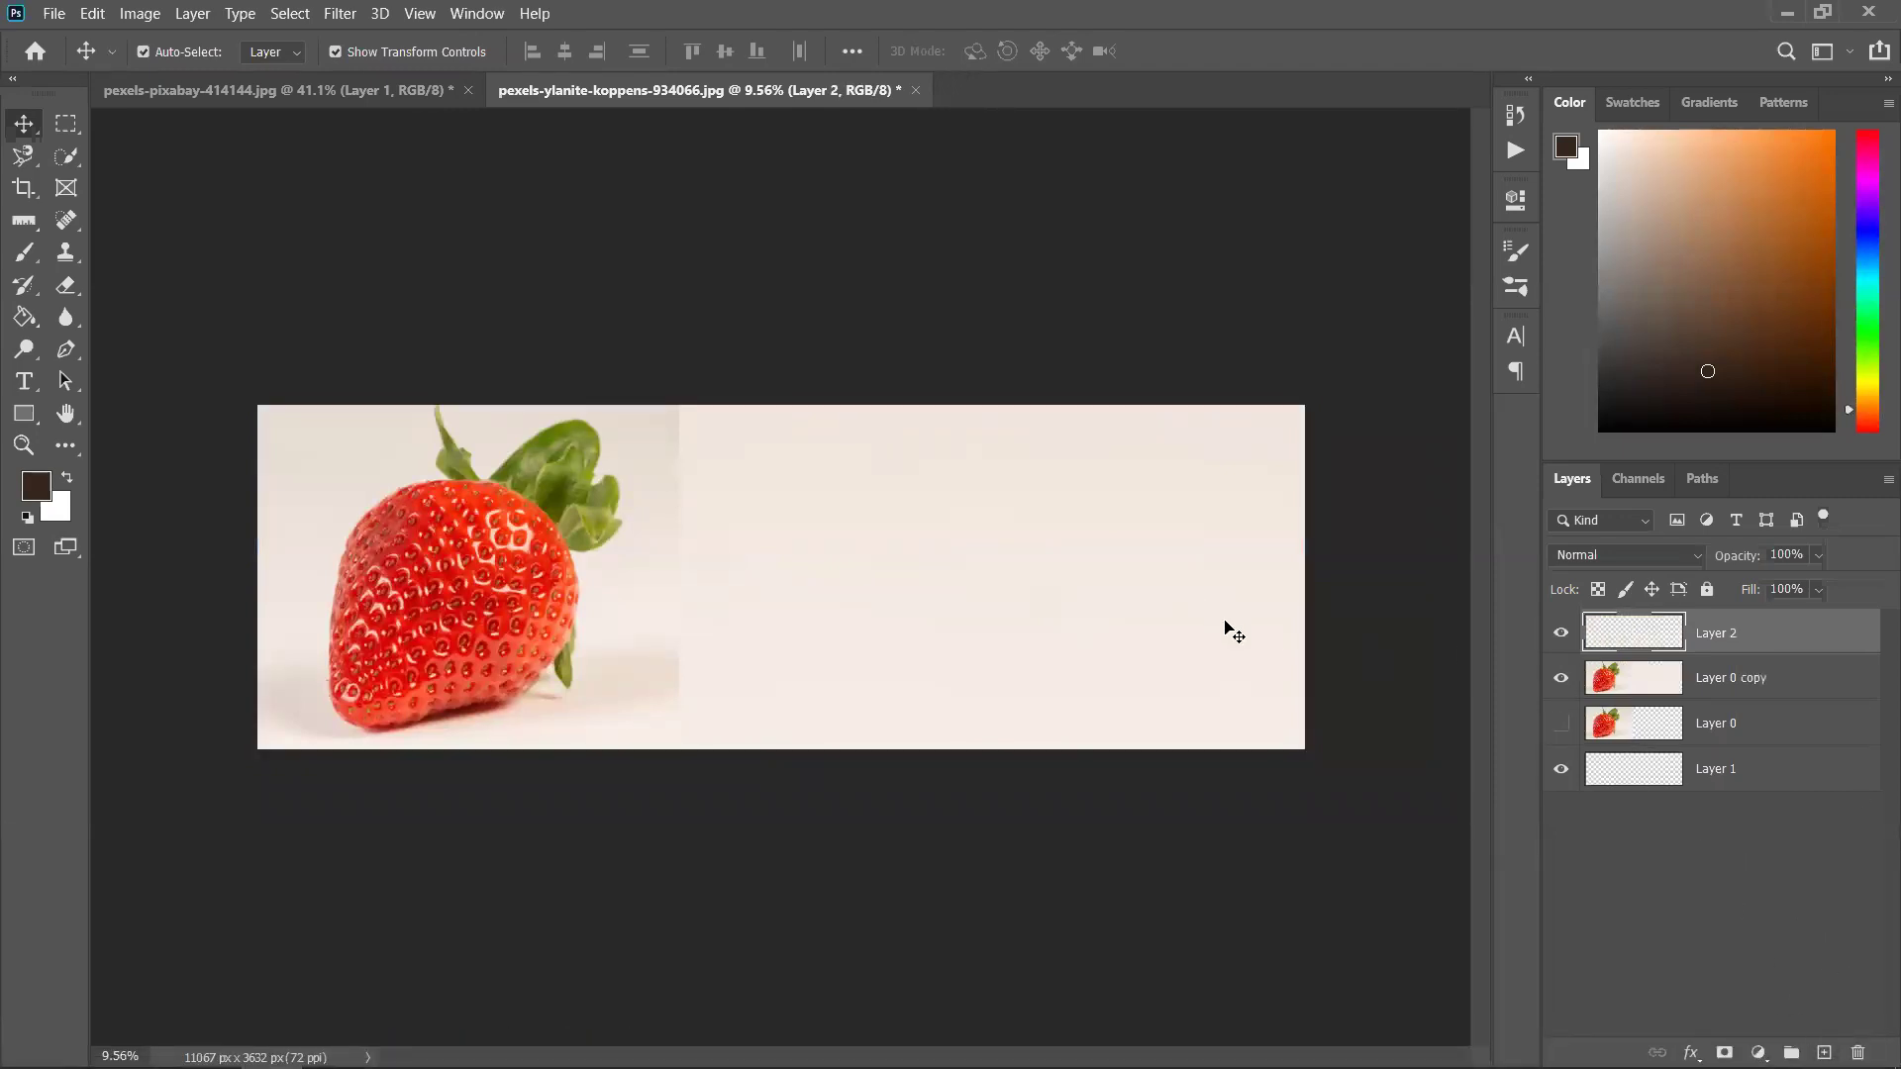
# Sample the strawberry on Layer 0 copy and clone it onto Layer 2 over the blank background with a 480 px Clone Stamp brush
pyautogui.click(1718, 683)
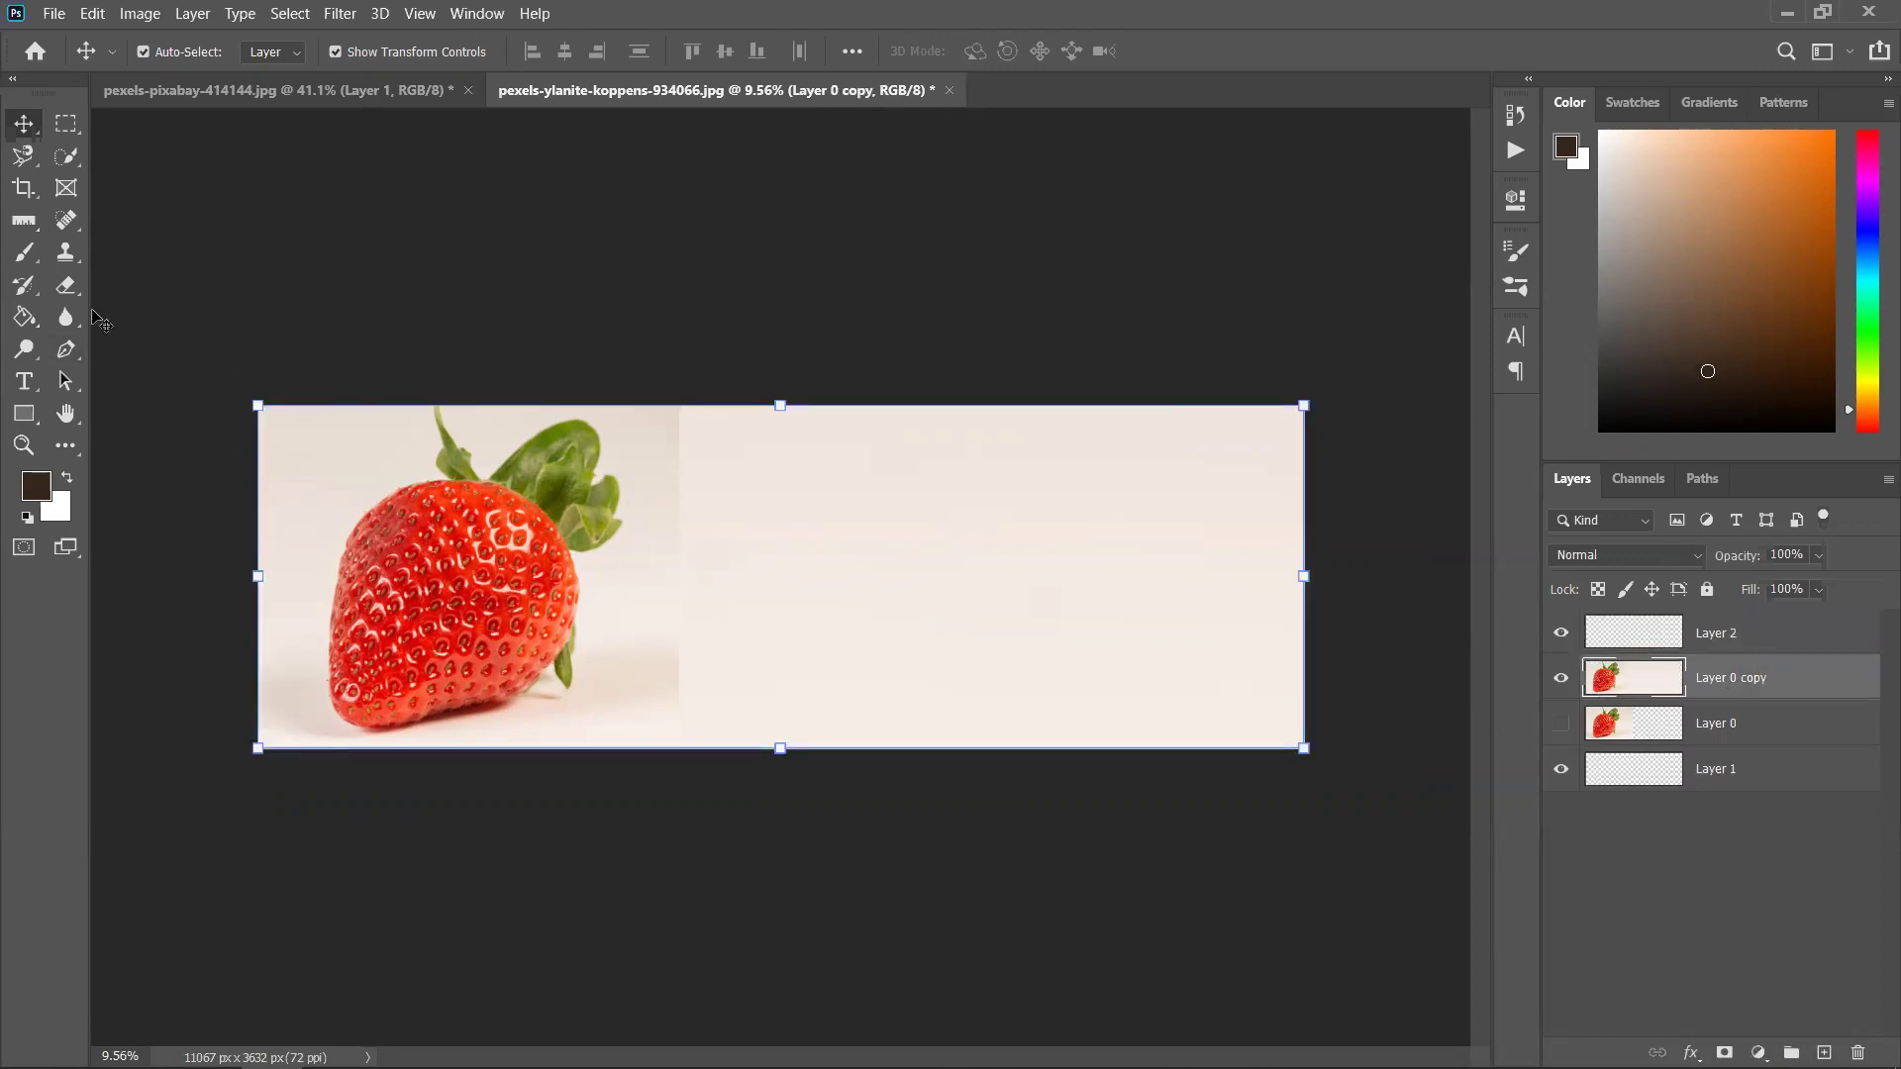
pyautogui.click(70, 254)
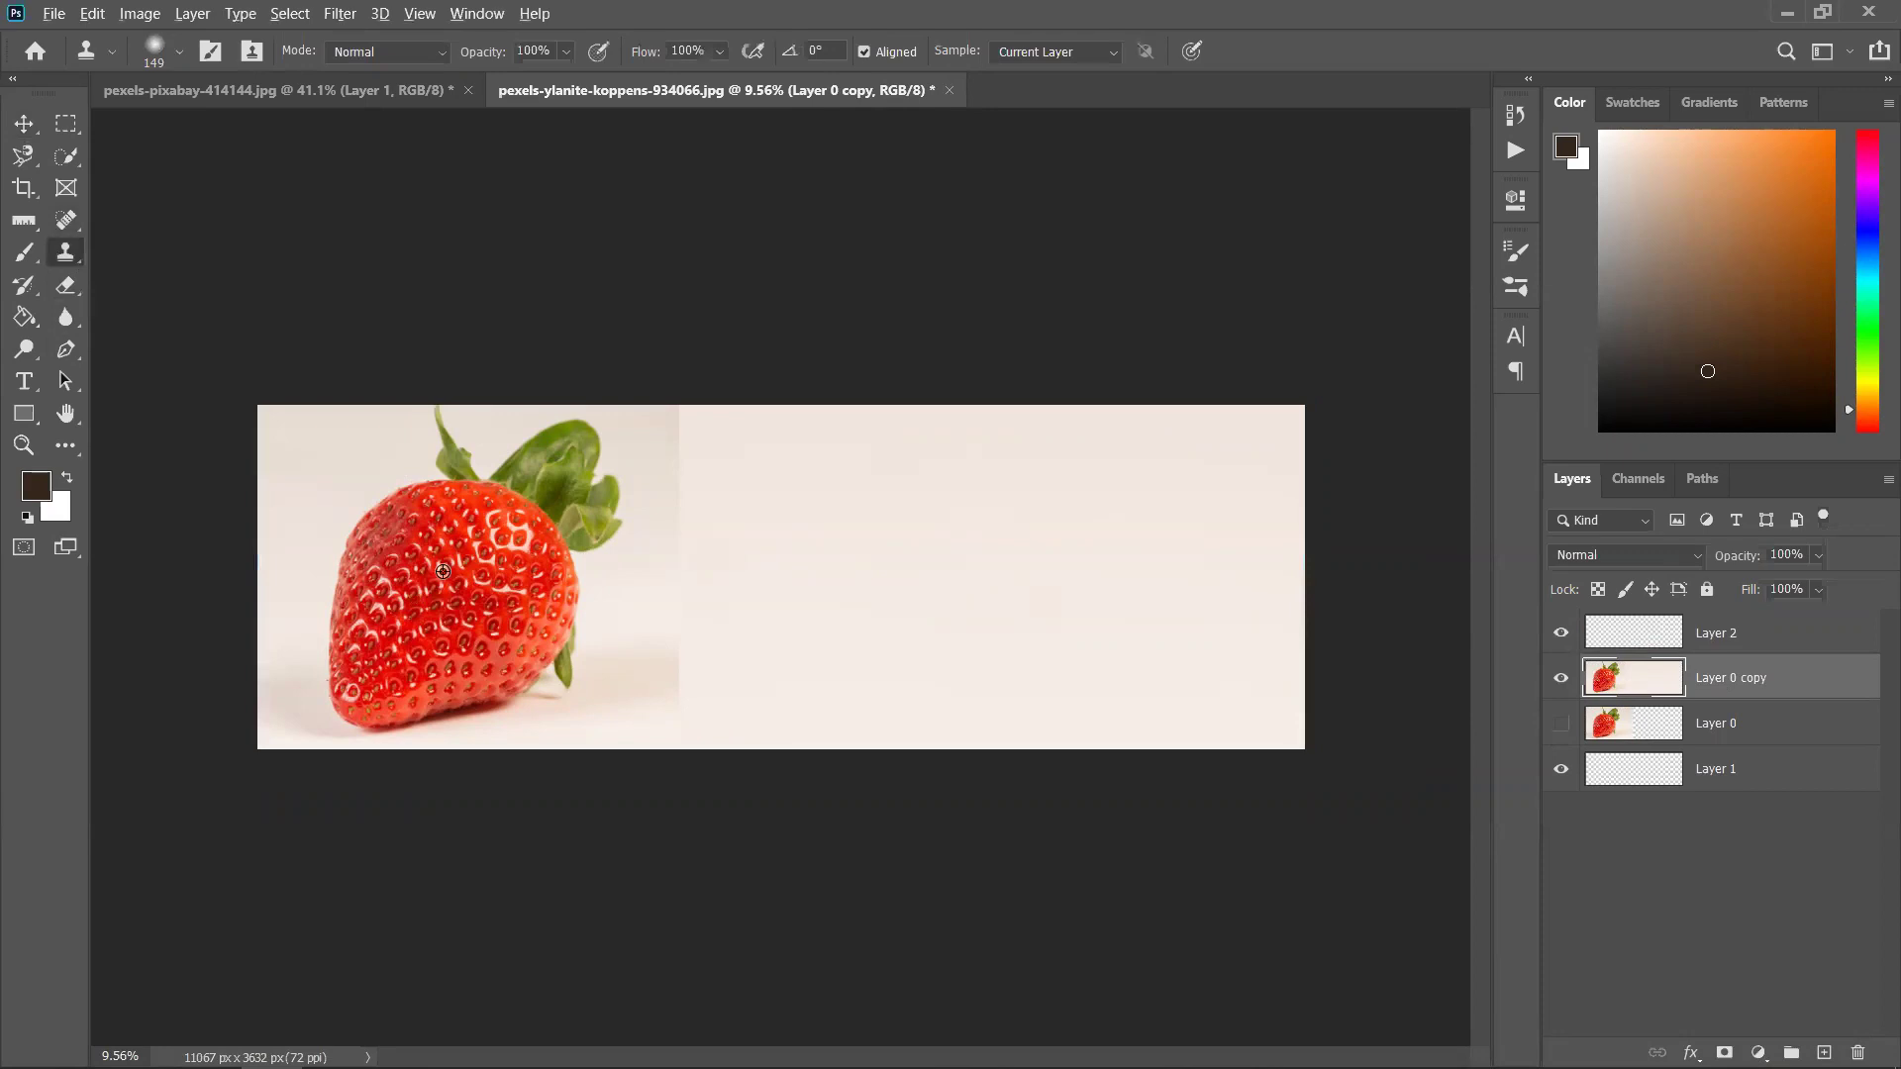
pyautogui.click(1792, 633)
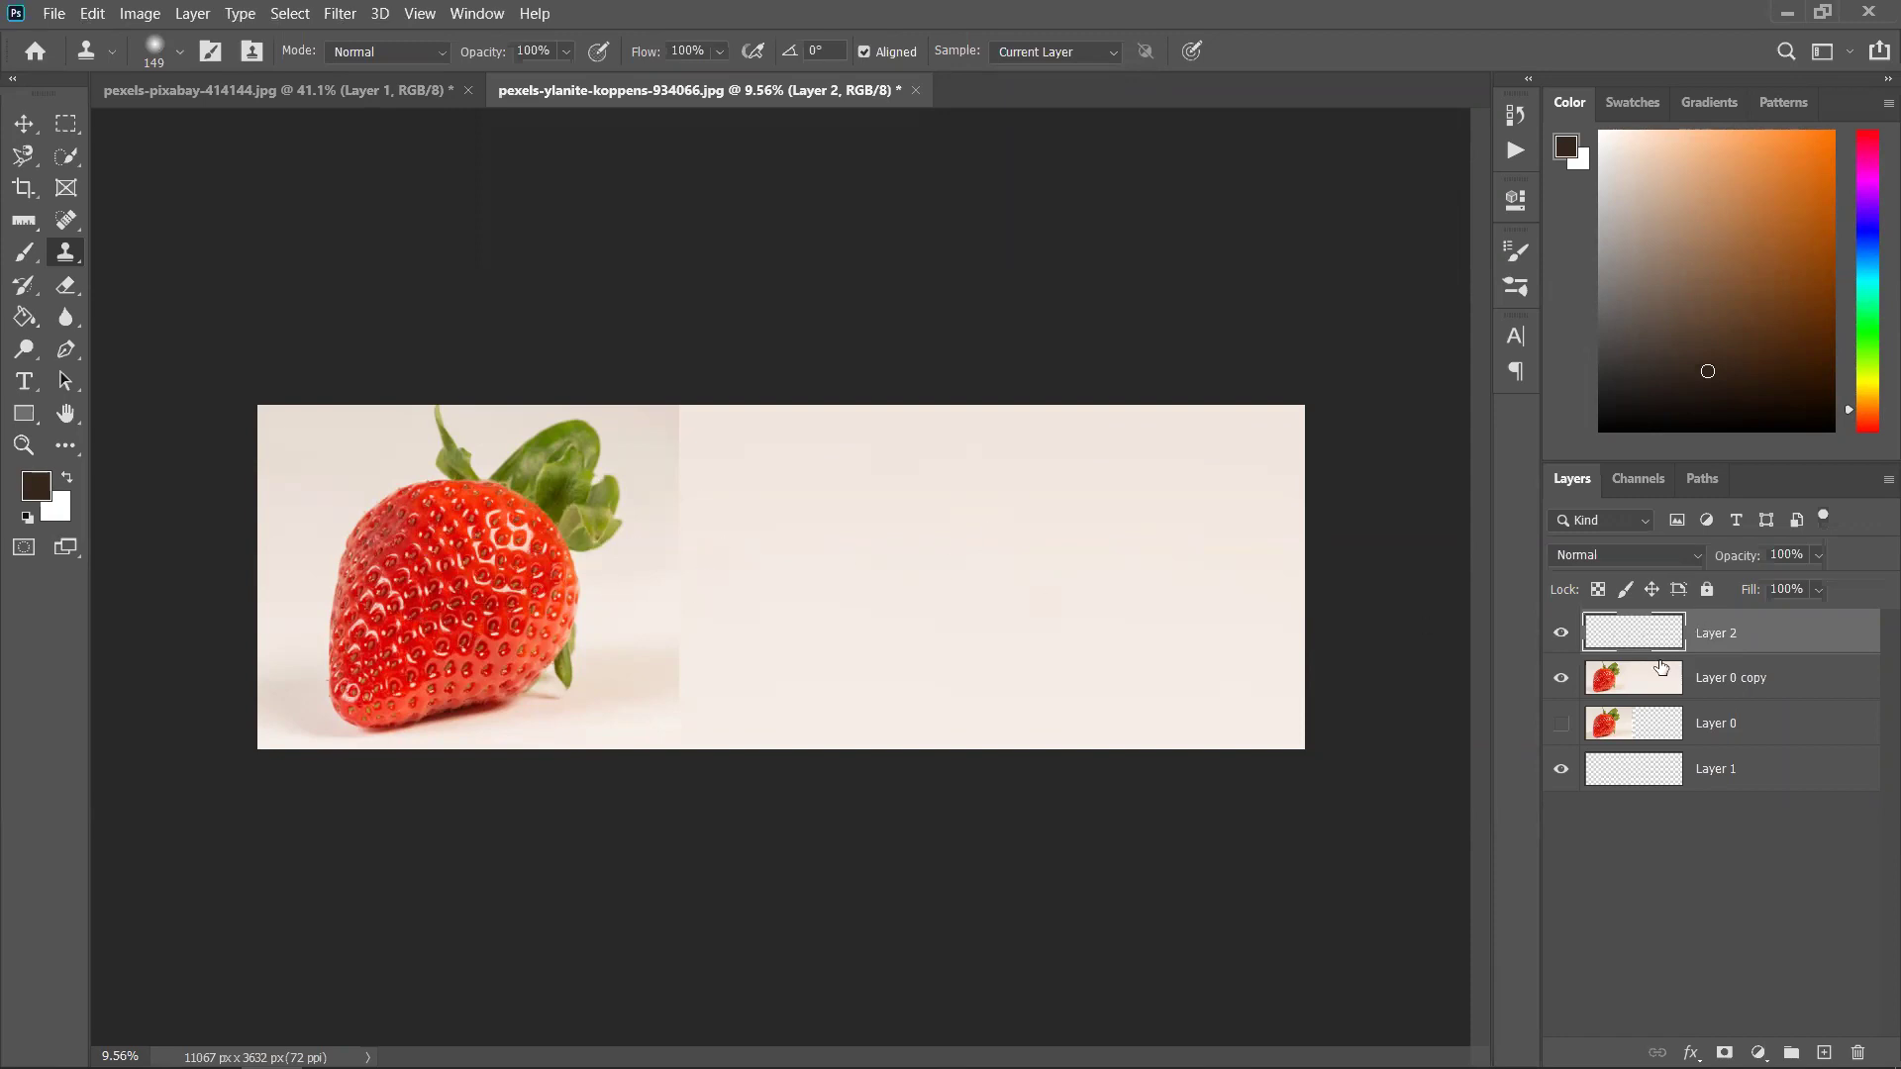
pyautogui.click(1621, 690)
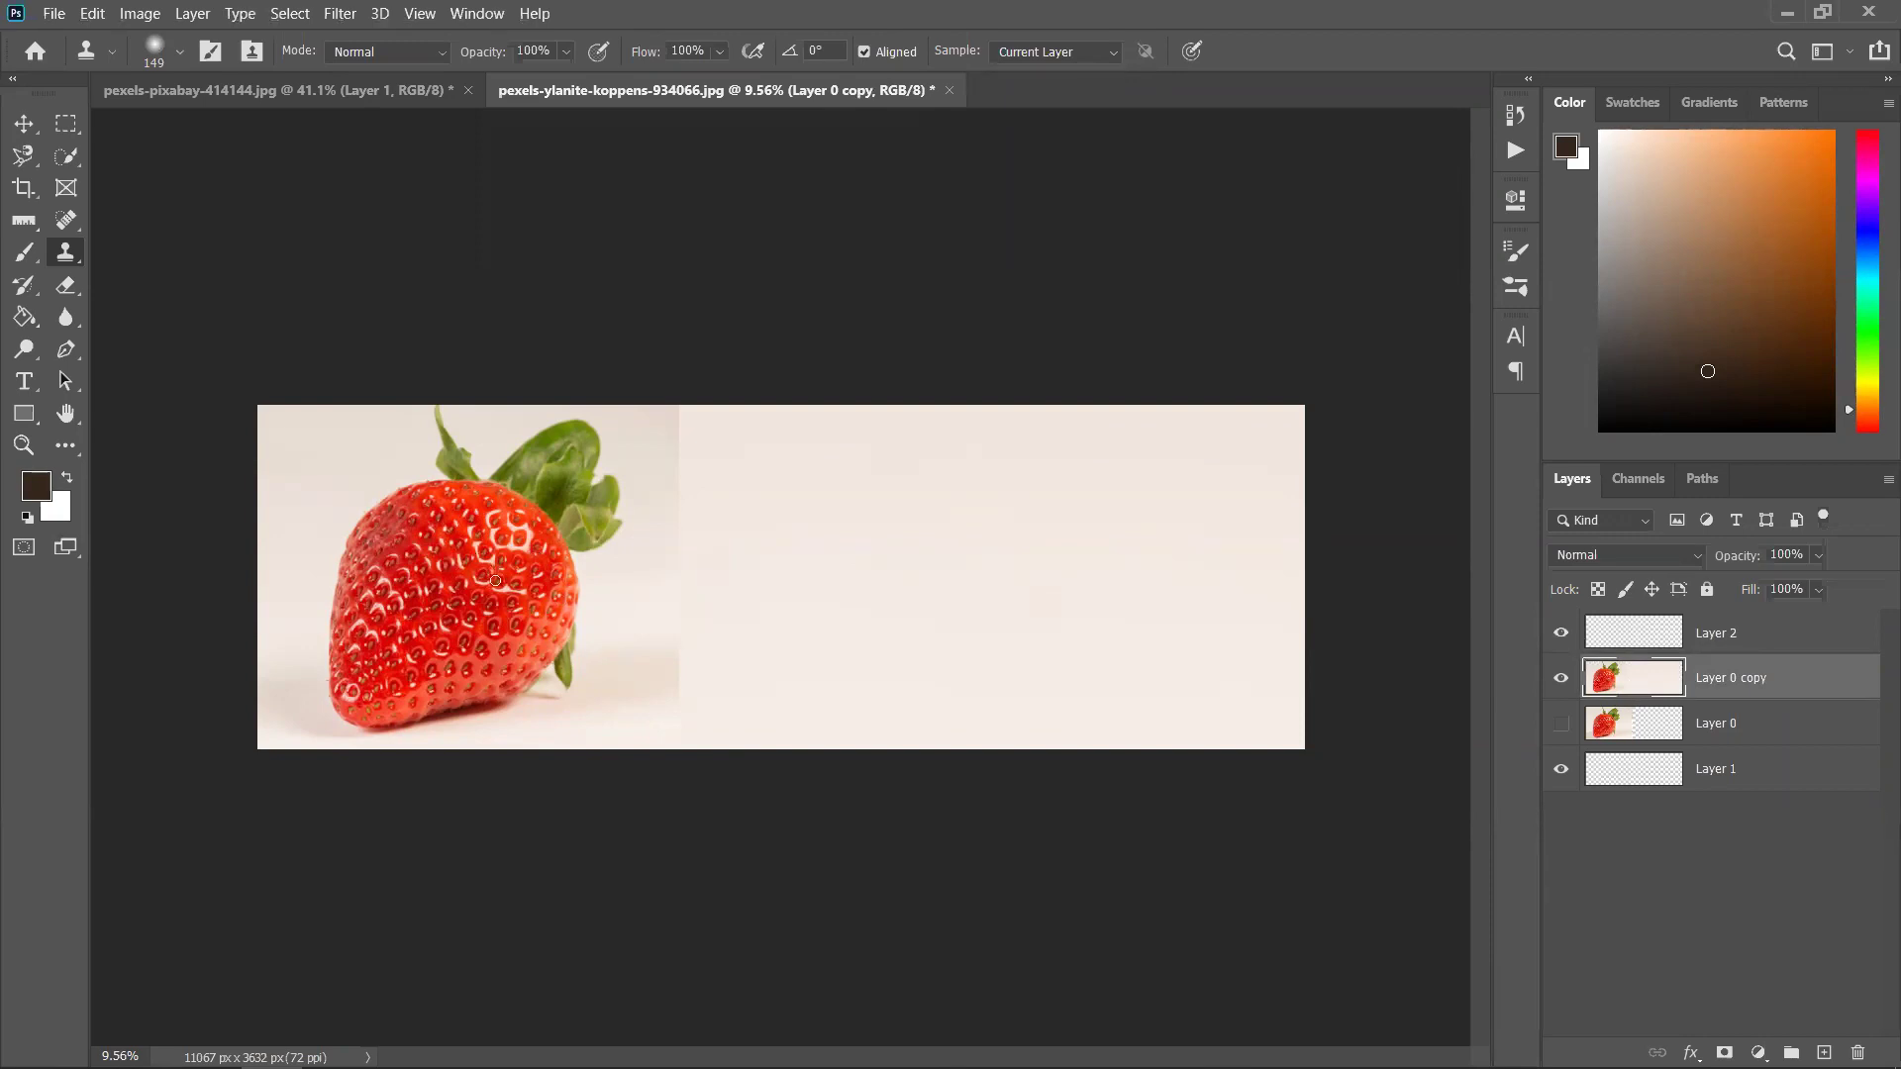
pyautogui.click(1624, 643)
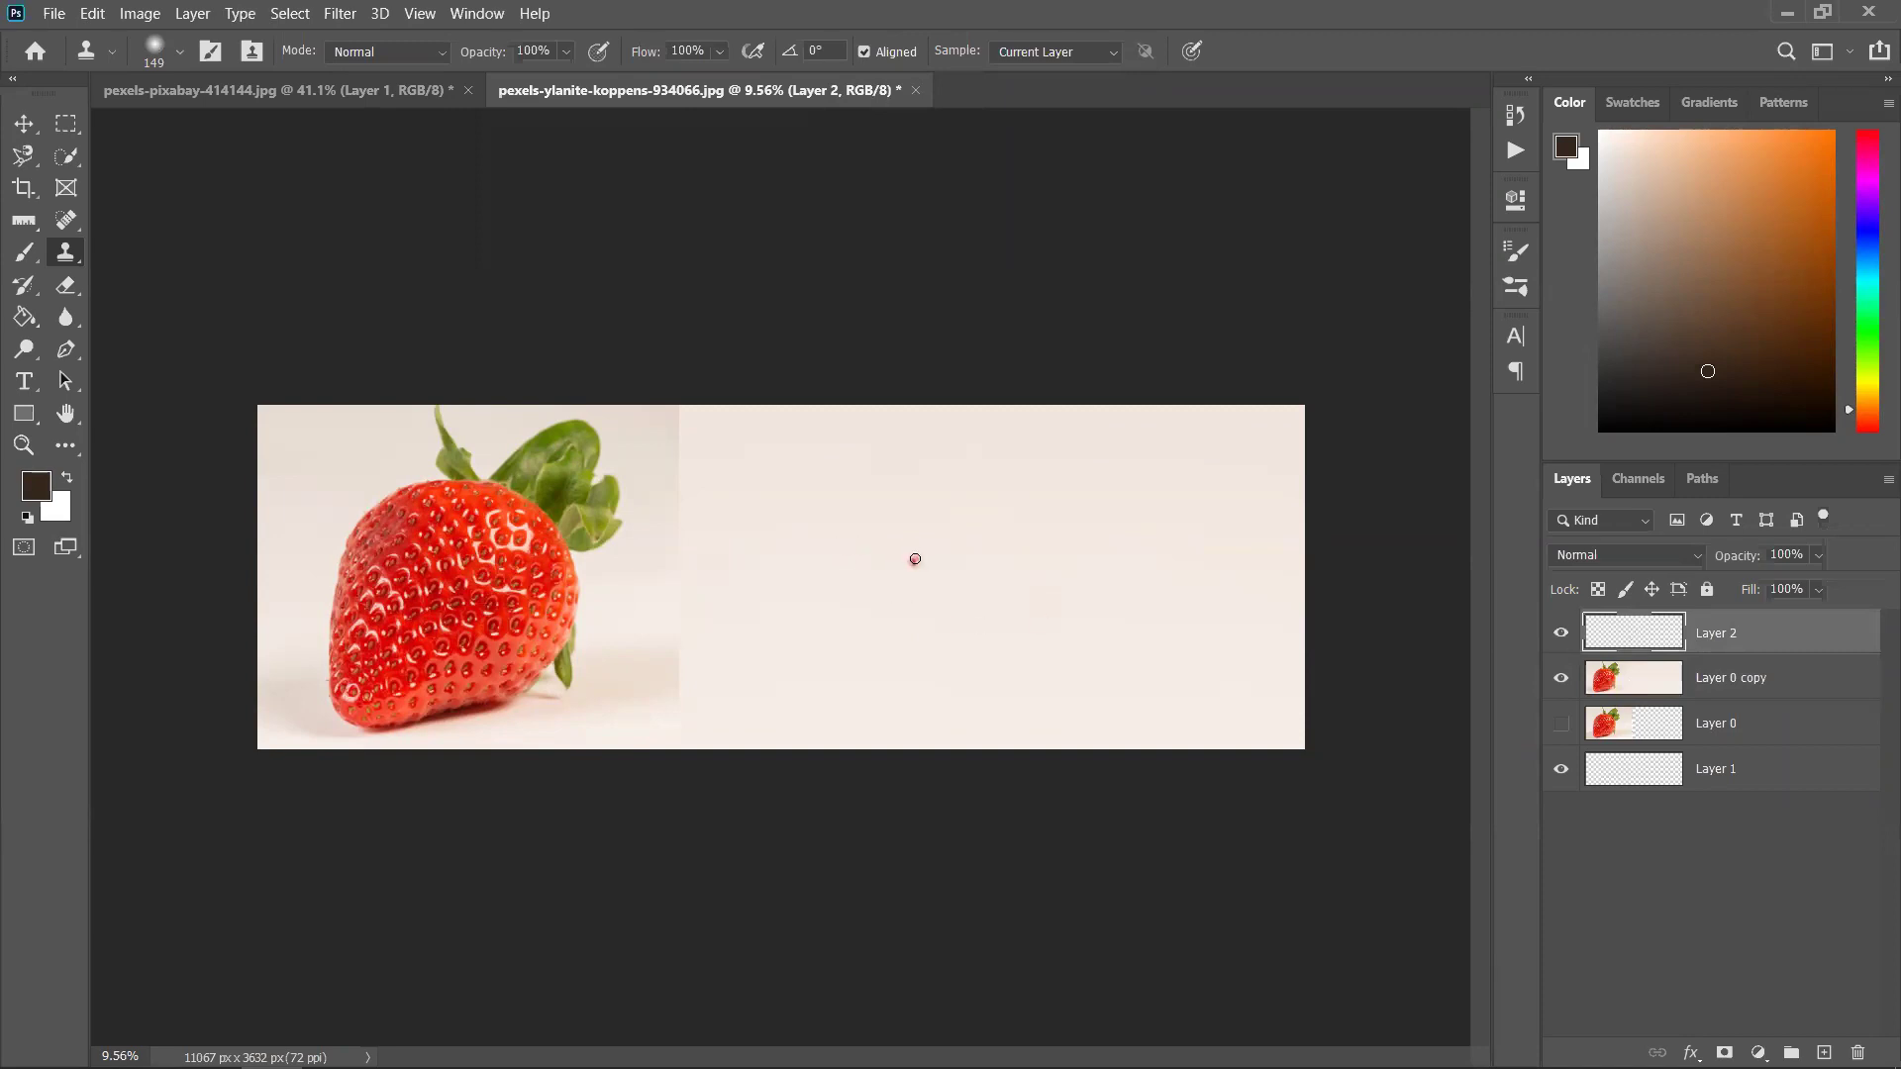
pyautogui.moveTo(911, 567)
pyautogui.mouseDown()
pyautogui.moveTo(879, 598)
pyautogui.moveTo(913, 531)
pyautogui.moveTo(982, 537)
pyautogui.moveTo(978, 570)
pyautogui.moveTo(862, 589)
pyautogui.mouseUp()
pyautogui.rightClick(934, 562)
pyautogui.moveTo(1067, 625); pyautogui.dragTo(1193, 624)
pyautogui.moveTo(1011, 509)
pyautogui.mouseDown()
pyautogui.moveTo(978, 557)
pyautogui.moveTo(974, 504)
pyautogui.moveTo(947, 506)
pyautogui.moveTo(862, 632)
pyautogui.moveTo(913, 638)
pyautogui.moveTo(949, 611)
pyautogui.moveTo(889, 569)
pyautogui.moveTo(850, 627)
pyautogui.moveTo(816, 609)
pyautogui.moveTo(852, 618)
pyautogui.moveTo(798, 646)
pyautogui.moveTo(873, 624)
pyautogui.moveTo(806, 691)
pyautogui.moveTo(889, 569)
pyautogui.moveTo(1009, 614)
pyautogui.moveTo(780, 689)
pyautogui.moveTo(887, 548)
pyautogui.moveTo(803, 572)
pyautogui.moveTo(810, 602)
pyautogui.moveTo(868, 520)
pyautogui.moveTo(853, 496)
pyautogui.moveTo(956, 495)
pyautogui.moveTo(918, 436)
pyautogui.moveTo(930, 414)
pyautogui.moveTo(901, 422)
pyautogui.moveTo(1049, 470)
pyautogui.moveTo(1057, 410)
pyautogui.moveTo(1090, 420)
pyautogui.moveTo(1067, 513)
pyautogui.moveTo(1116, 510)
pyautogui.moveTo(1097, 566)
pyautogui.moveTo(1061, 552)
pyautogui.moveTo(948, 693)
pyautogui.moveTo(1057, 653)
pyautogui.moveTo(796, 721)
pyautogui.moveTo(1043, 723)
pyautogui.moveTo(982, 708)
pyautogui.moveTo(1069, 554)
pyautogui.moveTo(1026, 667)
pyautogui.moveTo(891, 498)
pyautogui.moveTo(853, 681)
pyautogui.moveTo(821, 483)
pyautogui.moveTo(784, 602)
pyautogui.moveTo(763, 434)
pyautogui.moveTo(774, 736)
pyautogui.moveTo(717, 449)
pyautogui.mouseUp()
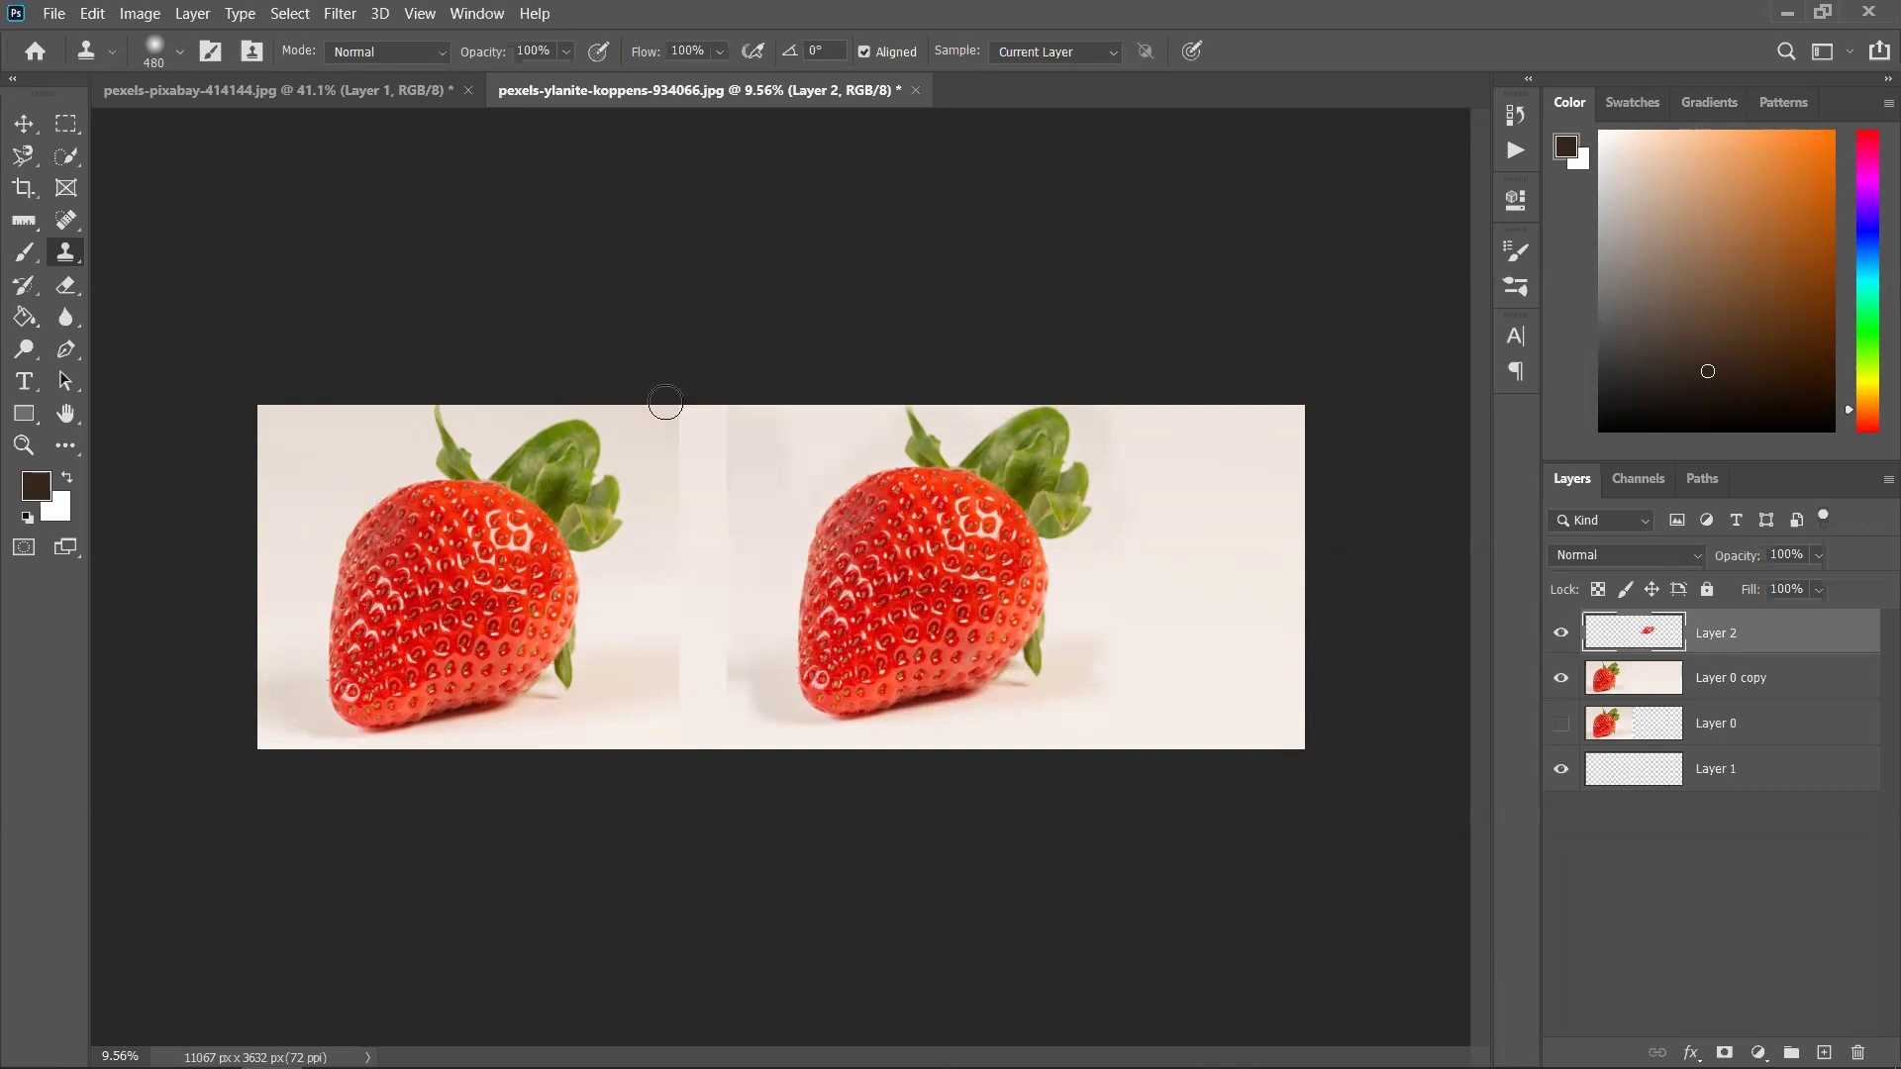
pyautogui.moveTo(1113, 407)
pyautogui.mouseDown()
pyautogui.moveTo(1113, 460)
pyautogui.moveTo(1330, 410)
pyautogui.moveTo(1202, 441)
pyautogui.moveTo(1117, 594)
pyautogui.moveTo(1087, 610)
pyautogui.moveTo(1109, 467)
pyautogui.moveTo(1150, 711)
pyautogui.mouseUp()
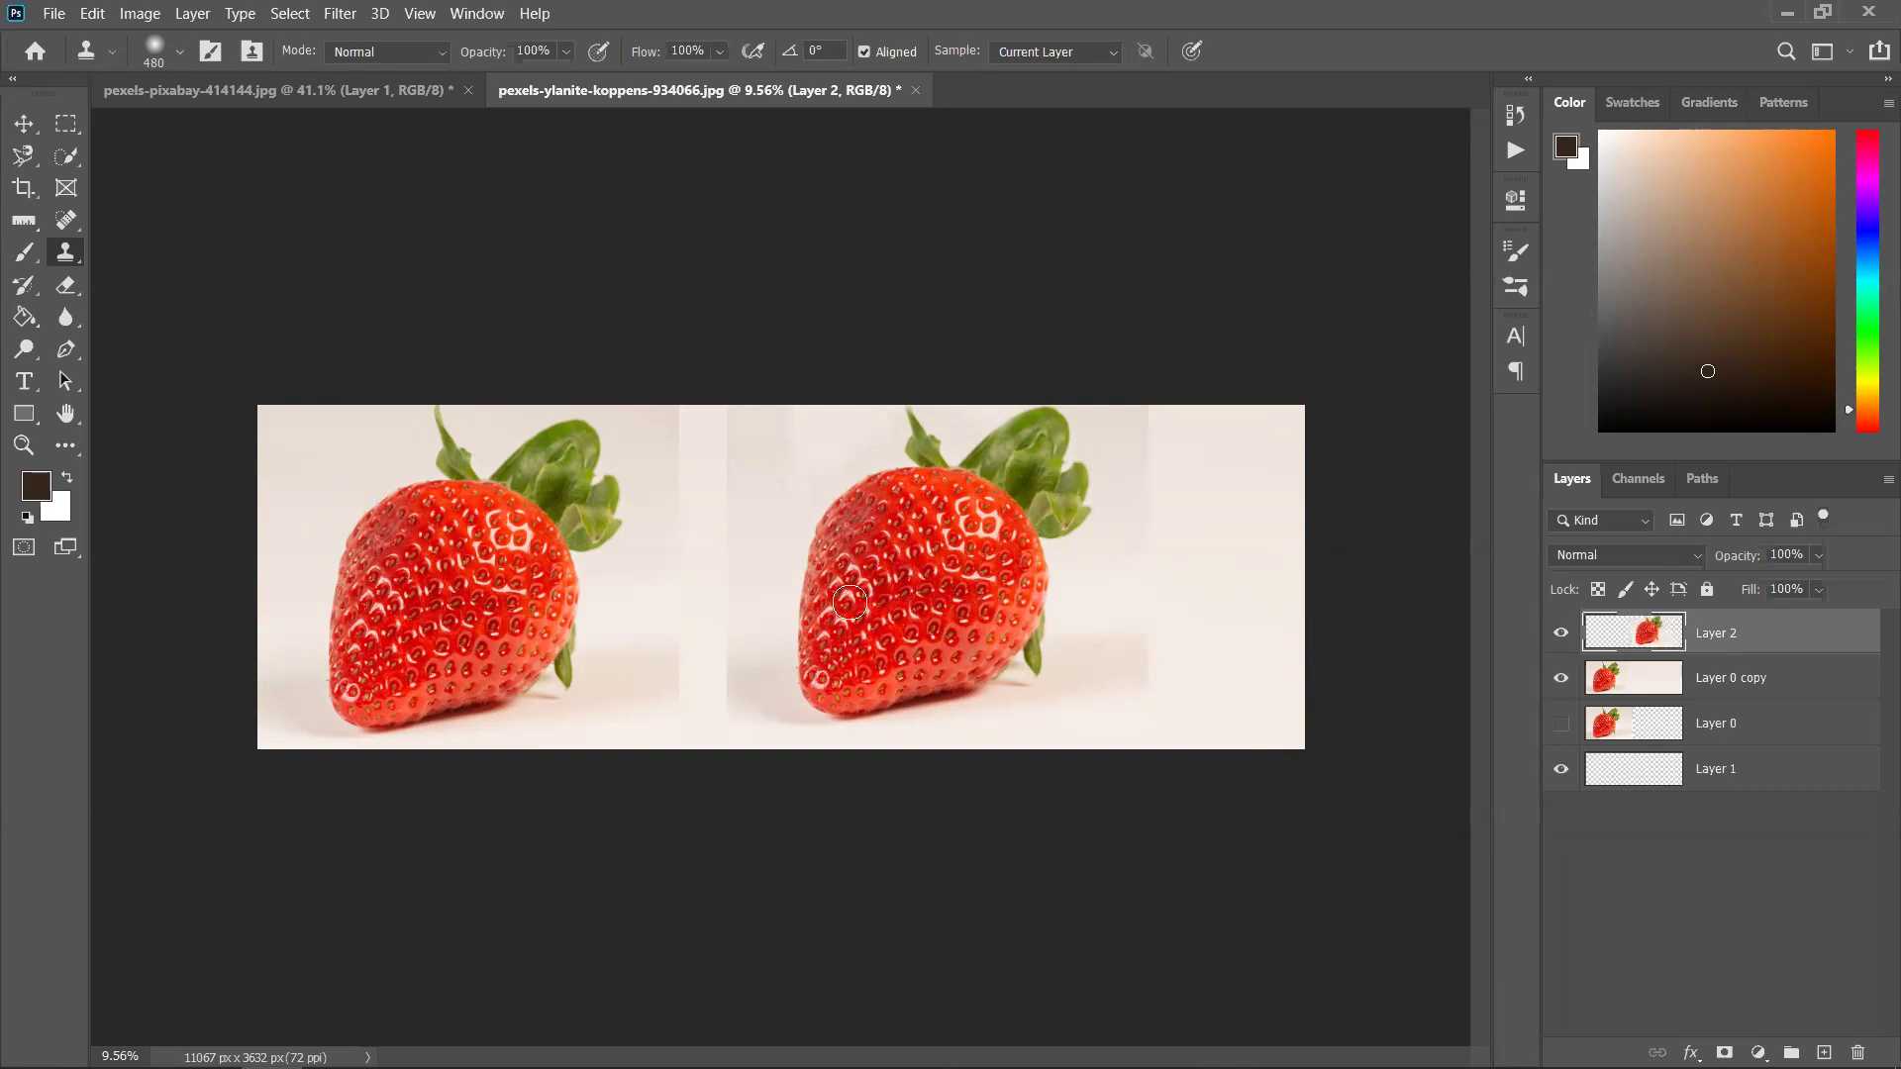
# Try to hide Layer 2 and make four shifted duplicates of the strawberry layer across the canvas with the Move tool
pyautogui.scroll(-3, 850, 602)
pyautogui.press('v')
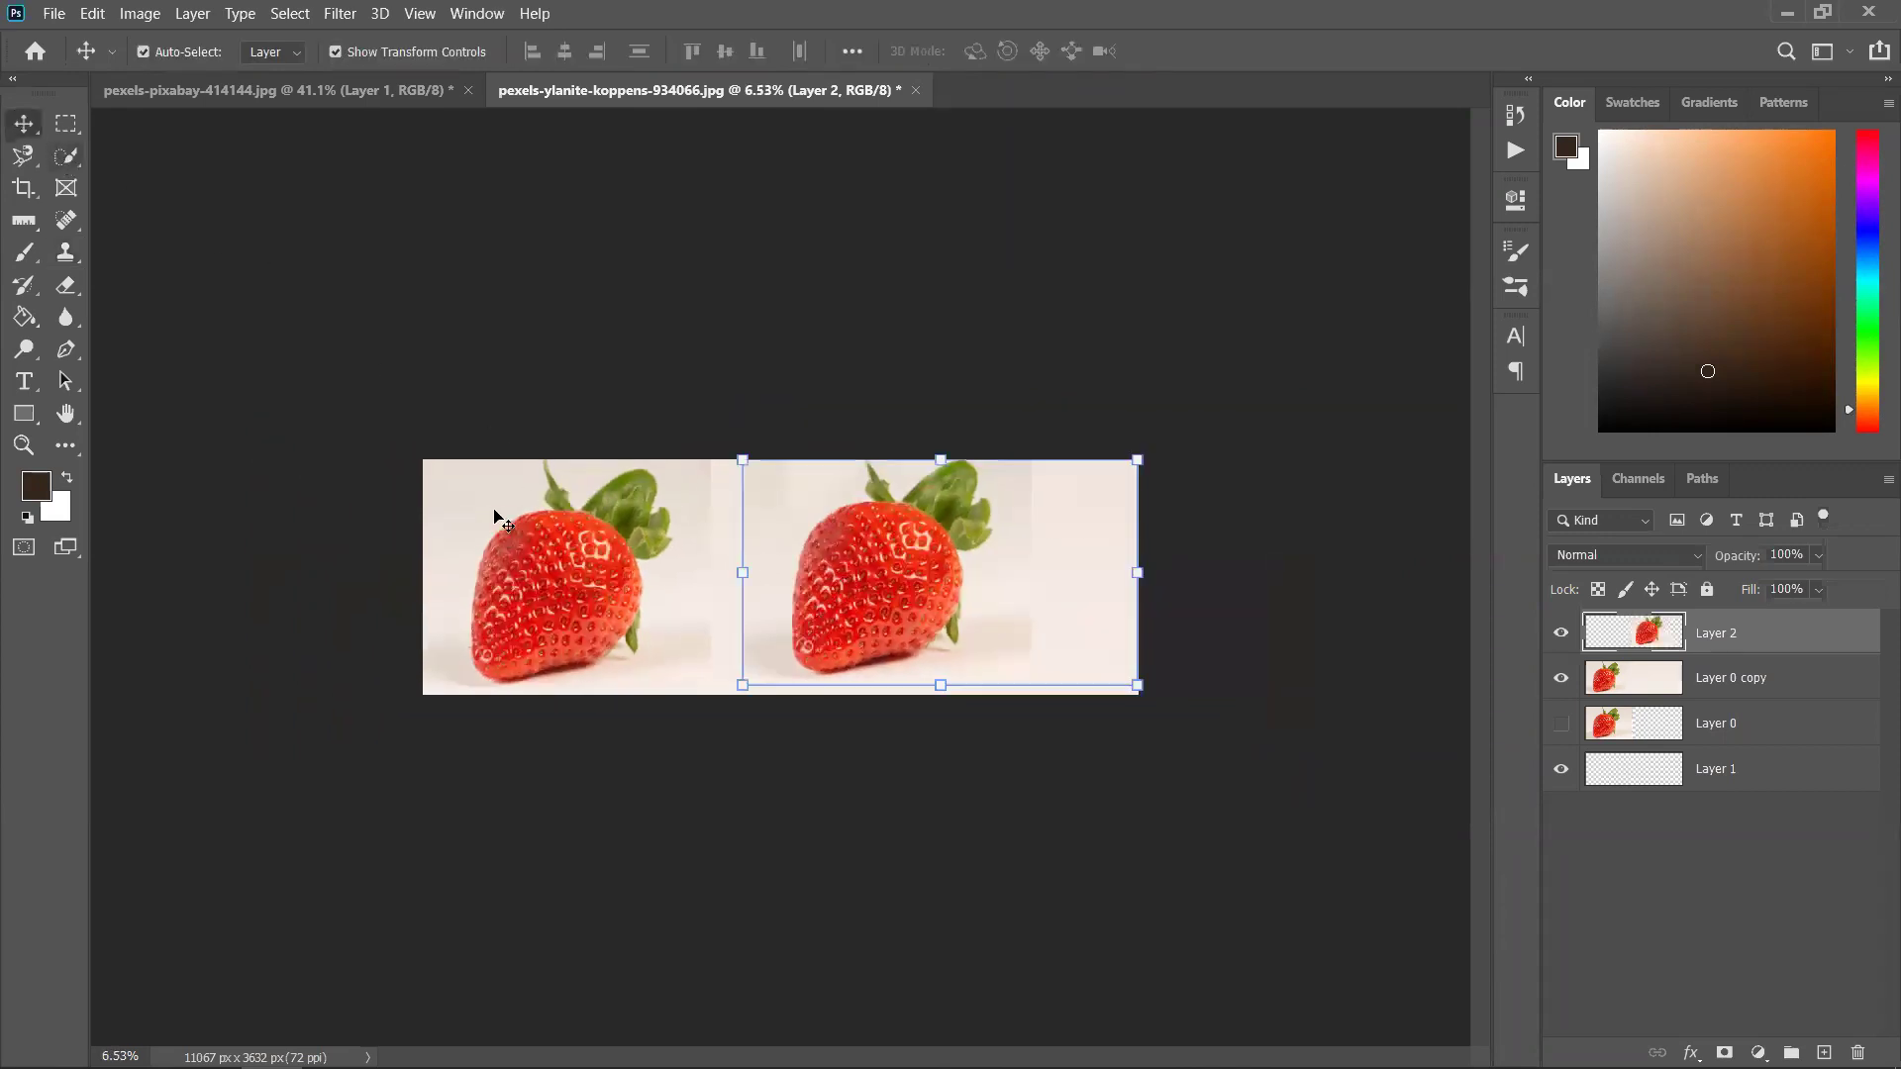
pyautogui.click(599, 594)
pyautogui.moveTo(547, 594); pyautogui.dragTo(866, 605)
pyautogui.press('Delete')
pyautogui.click(1743, 651)
pyautogui.click(1560, 634)
pyautogui.moveTo(566, 590); pyautogui.dragTo(994, 614)
pyautogui.moveTo(830, 614); pyautogui.dragTo(683, 609)
pyautogui.moveTo(693, 609)
pyautogui.mouseDown()
pyautogui.moveTo(739, 607)
pyautogui.moveTo(720, 615)
pyautogui.mouseUp()
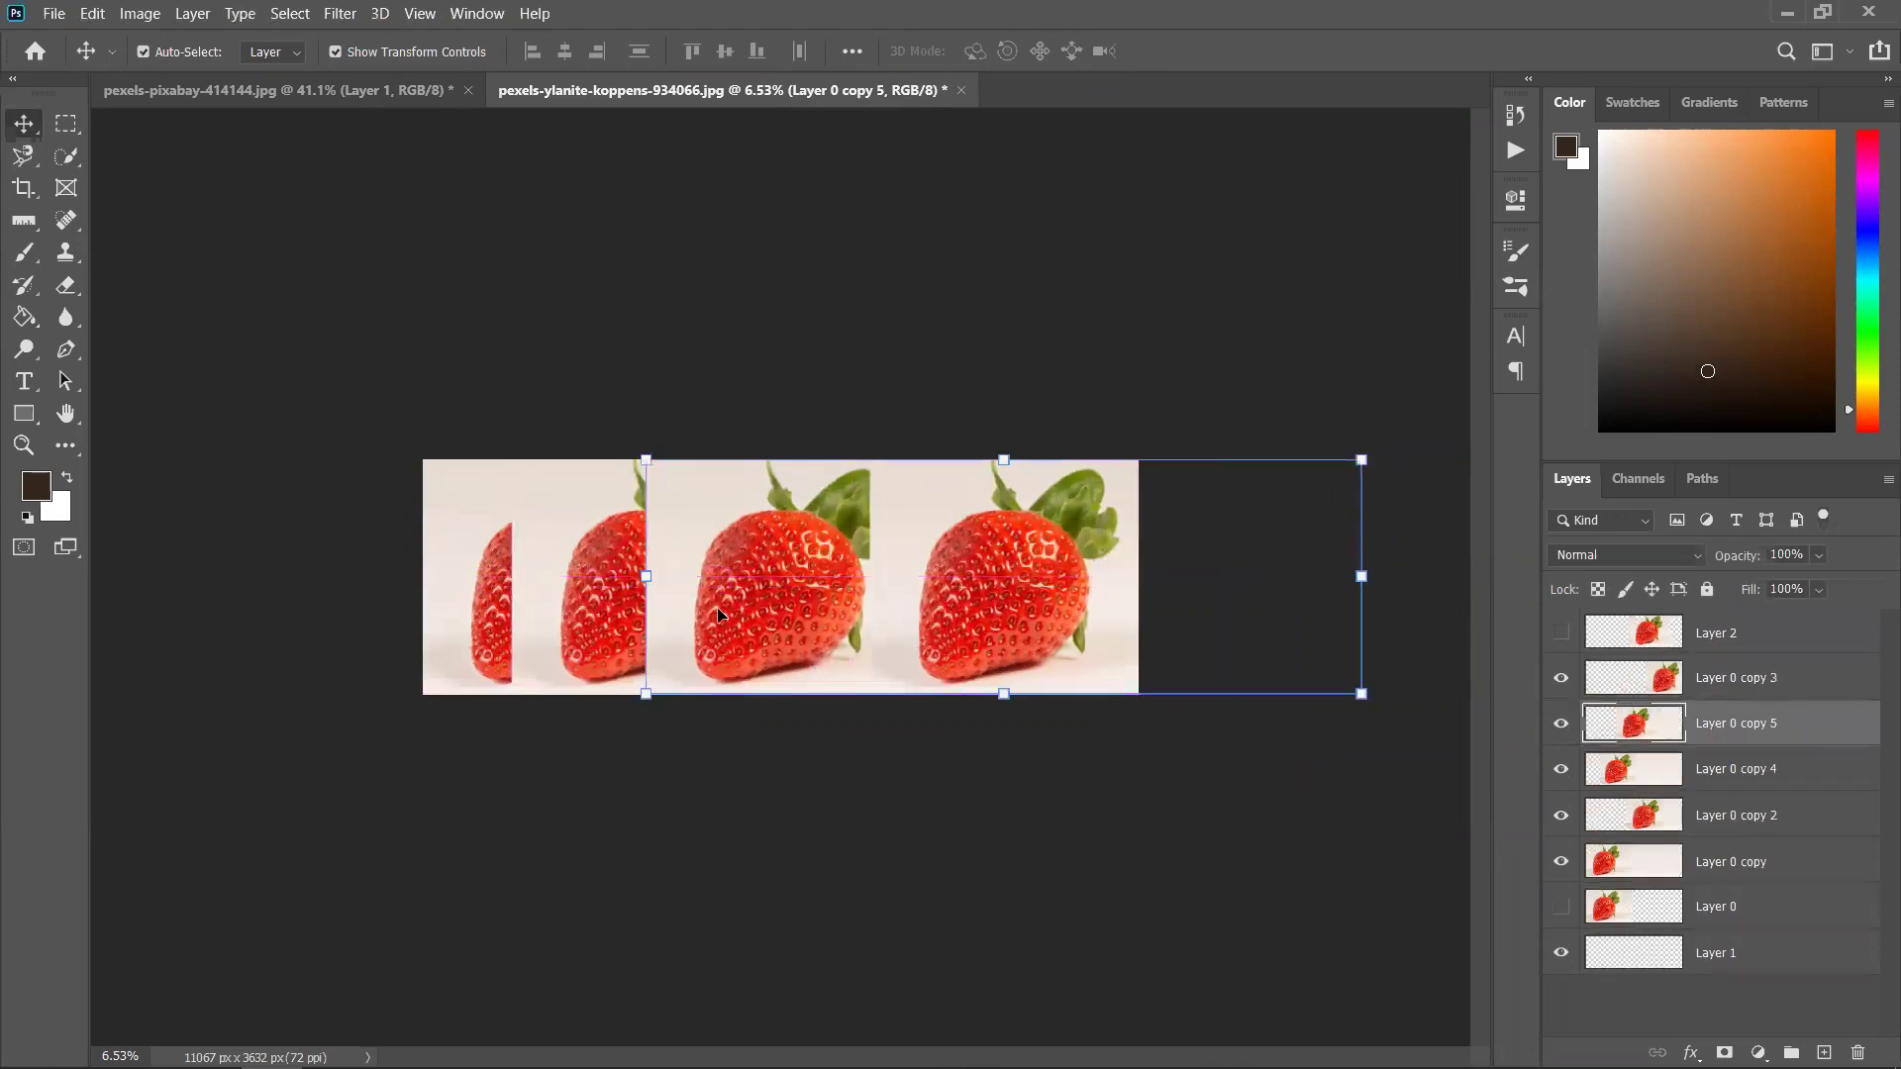
# Undo the shifted strawberry duplicates and the hiding of Layer 2, leaving no layer selected
pyautogui.hotkey('ctrl', 'z')
pyautogui.hotkey('ctrl', 'z')
pyautogui.hotkey('ctrl', 'z')
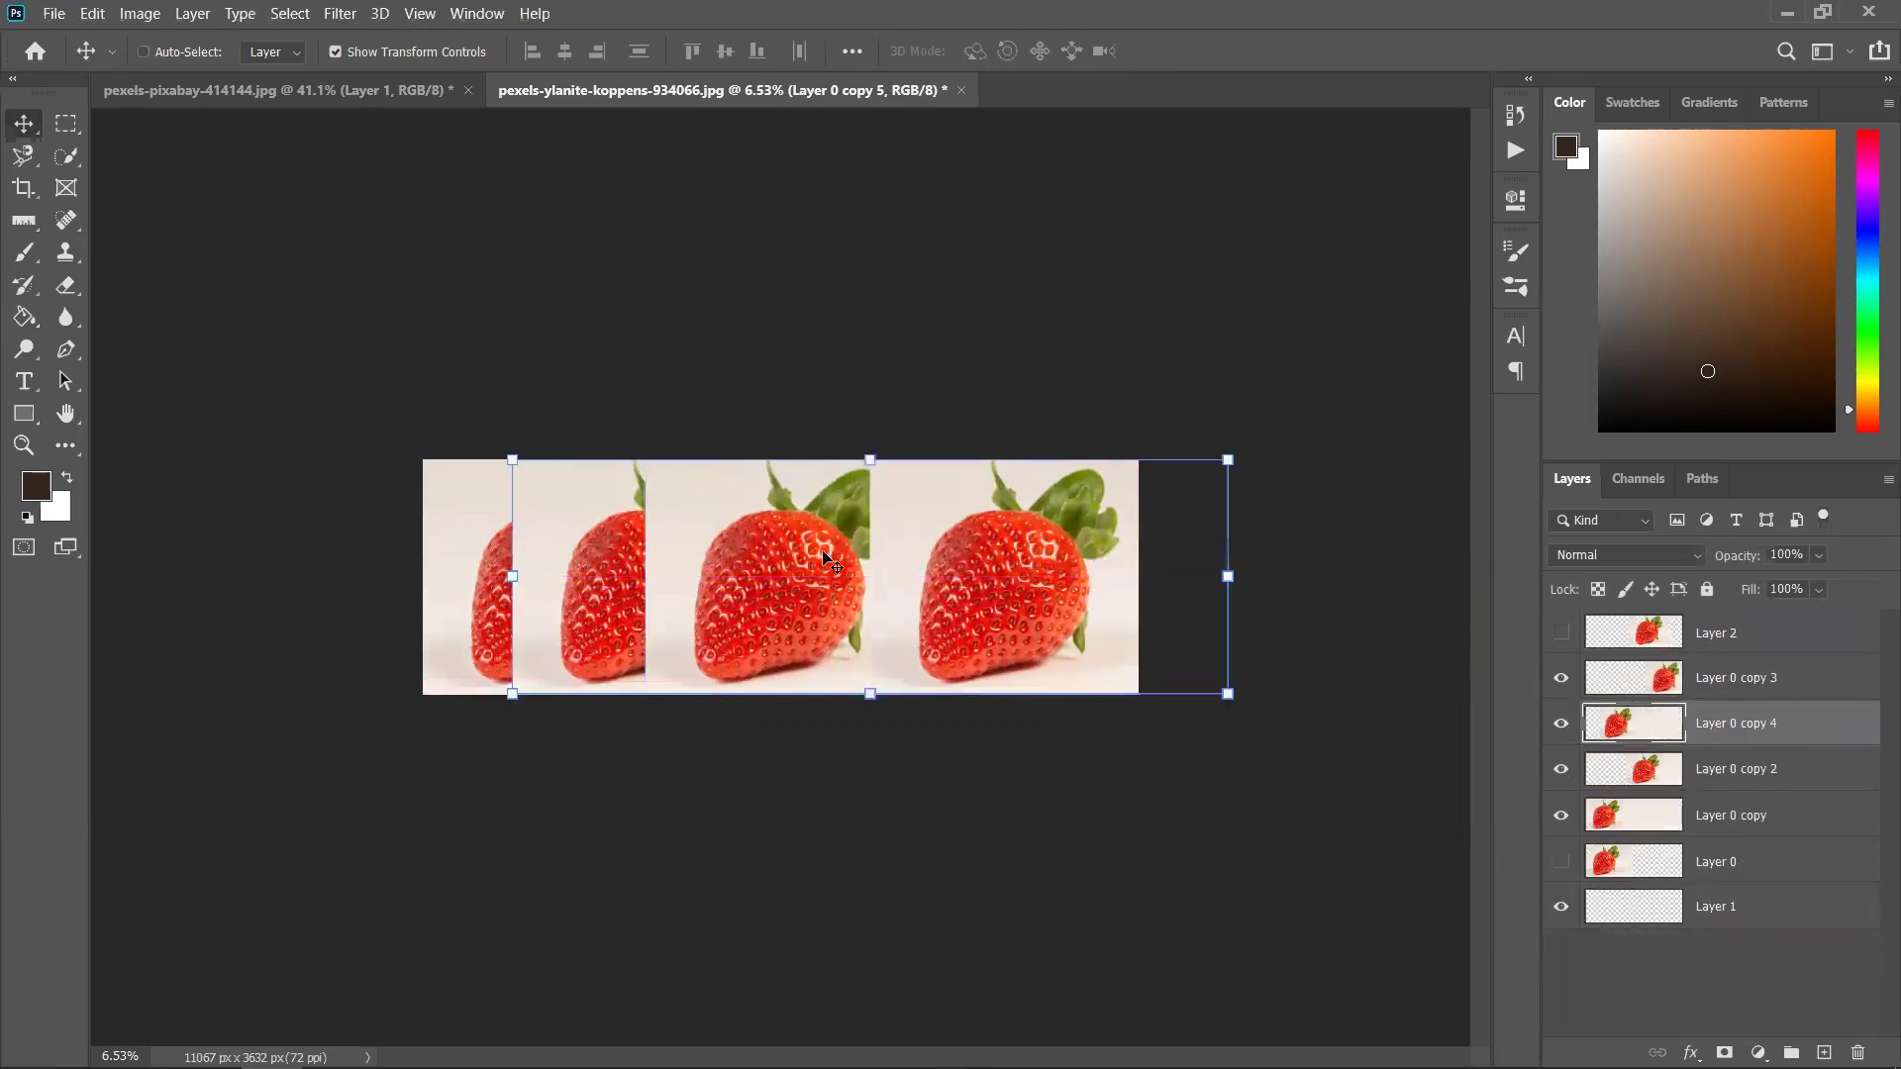
pyautogui.hotkey('ctrl', 'z')
pyautogui.hotkey('ctrl', 'z')
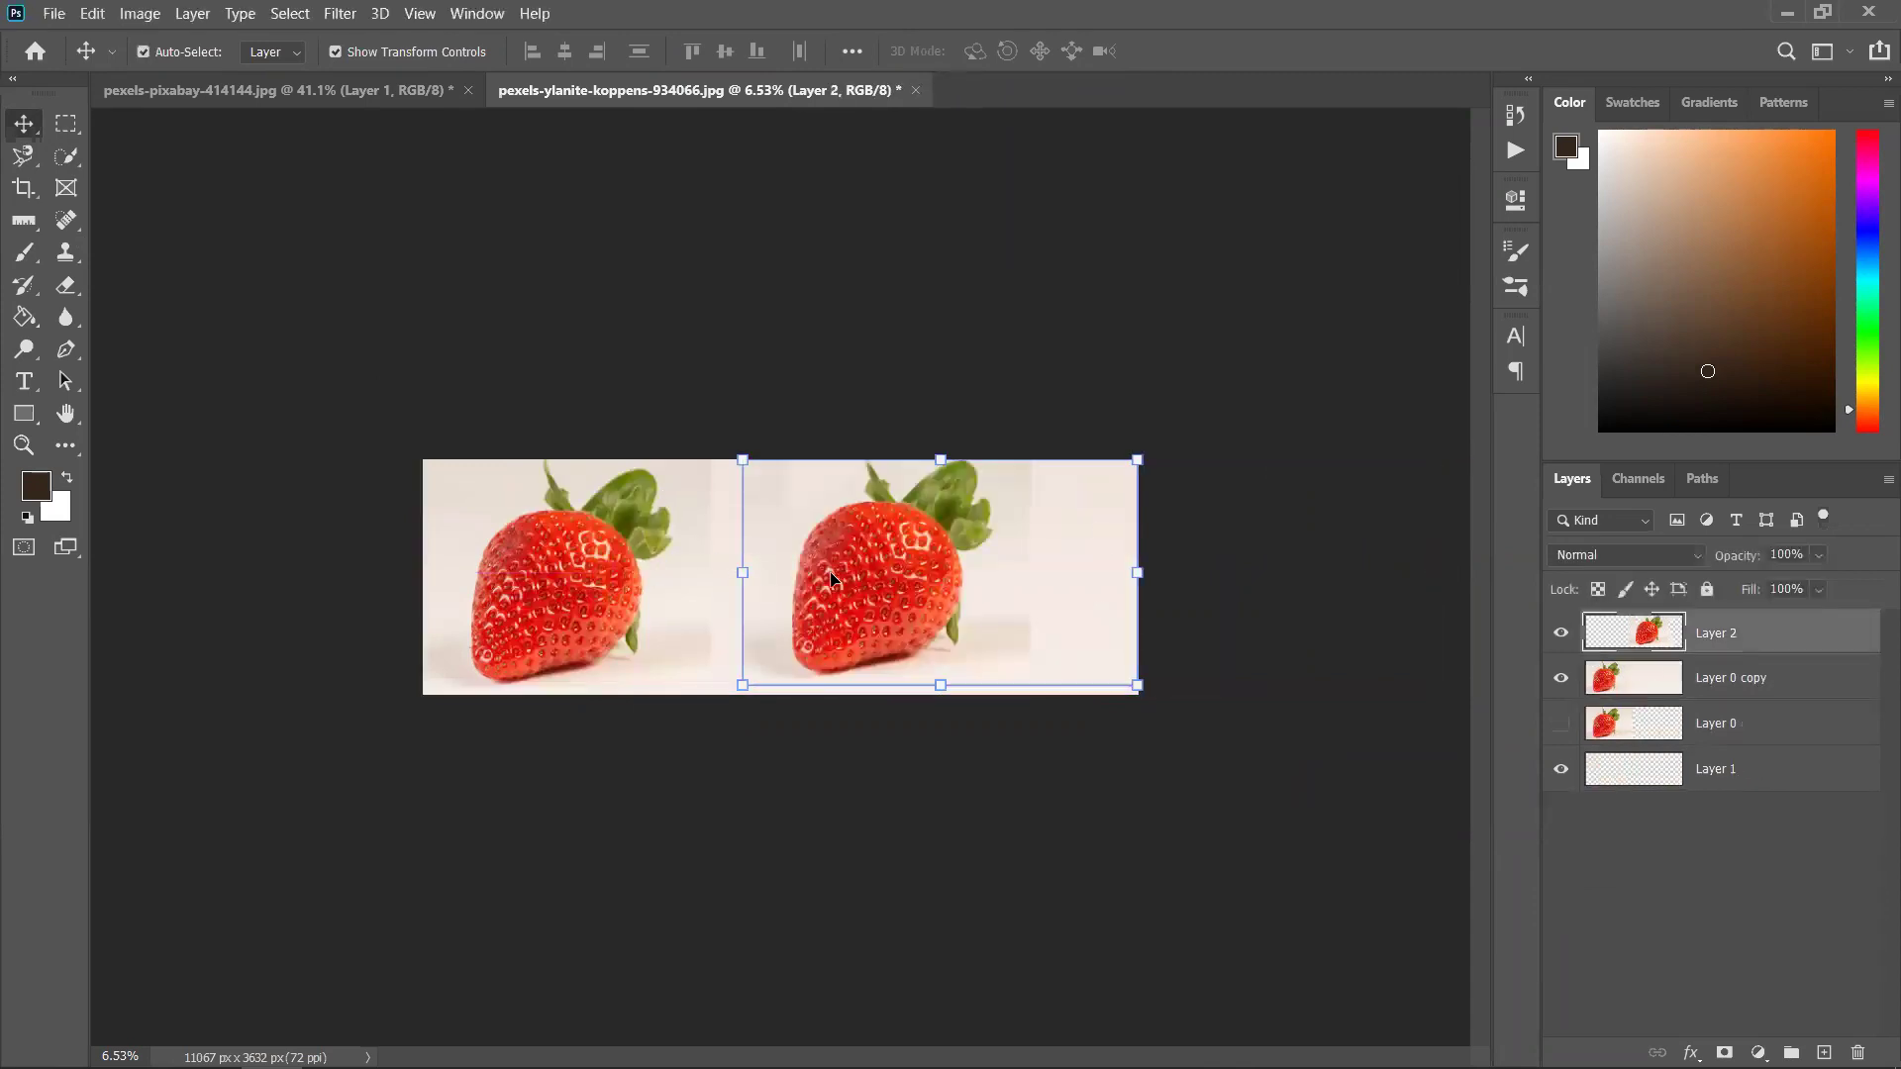
pyautogui.click(825, 408)
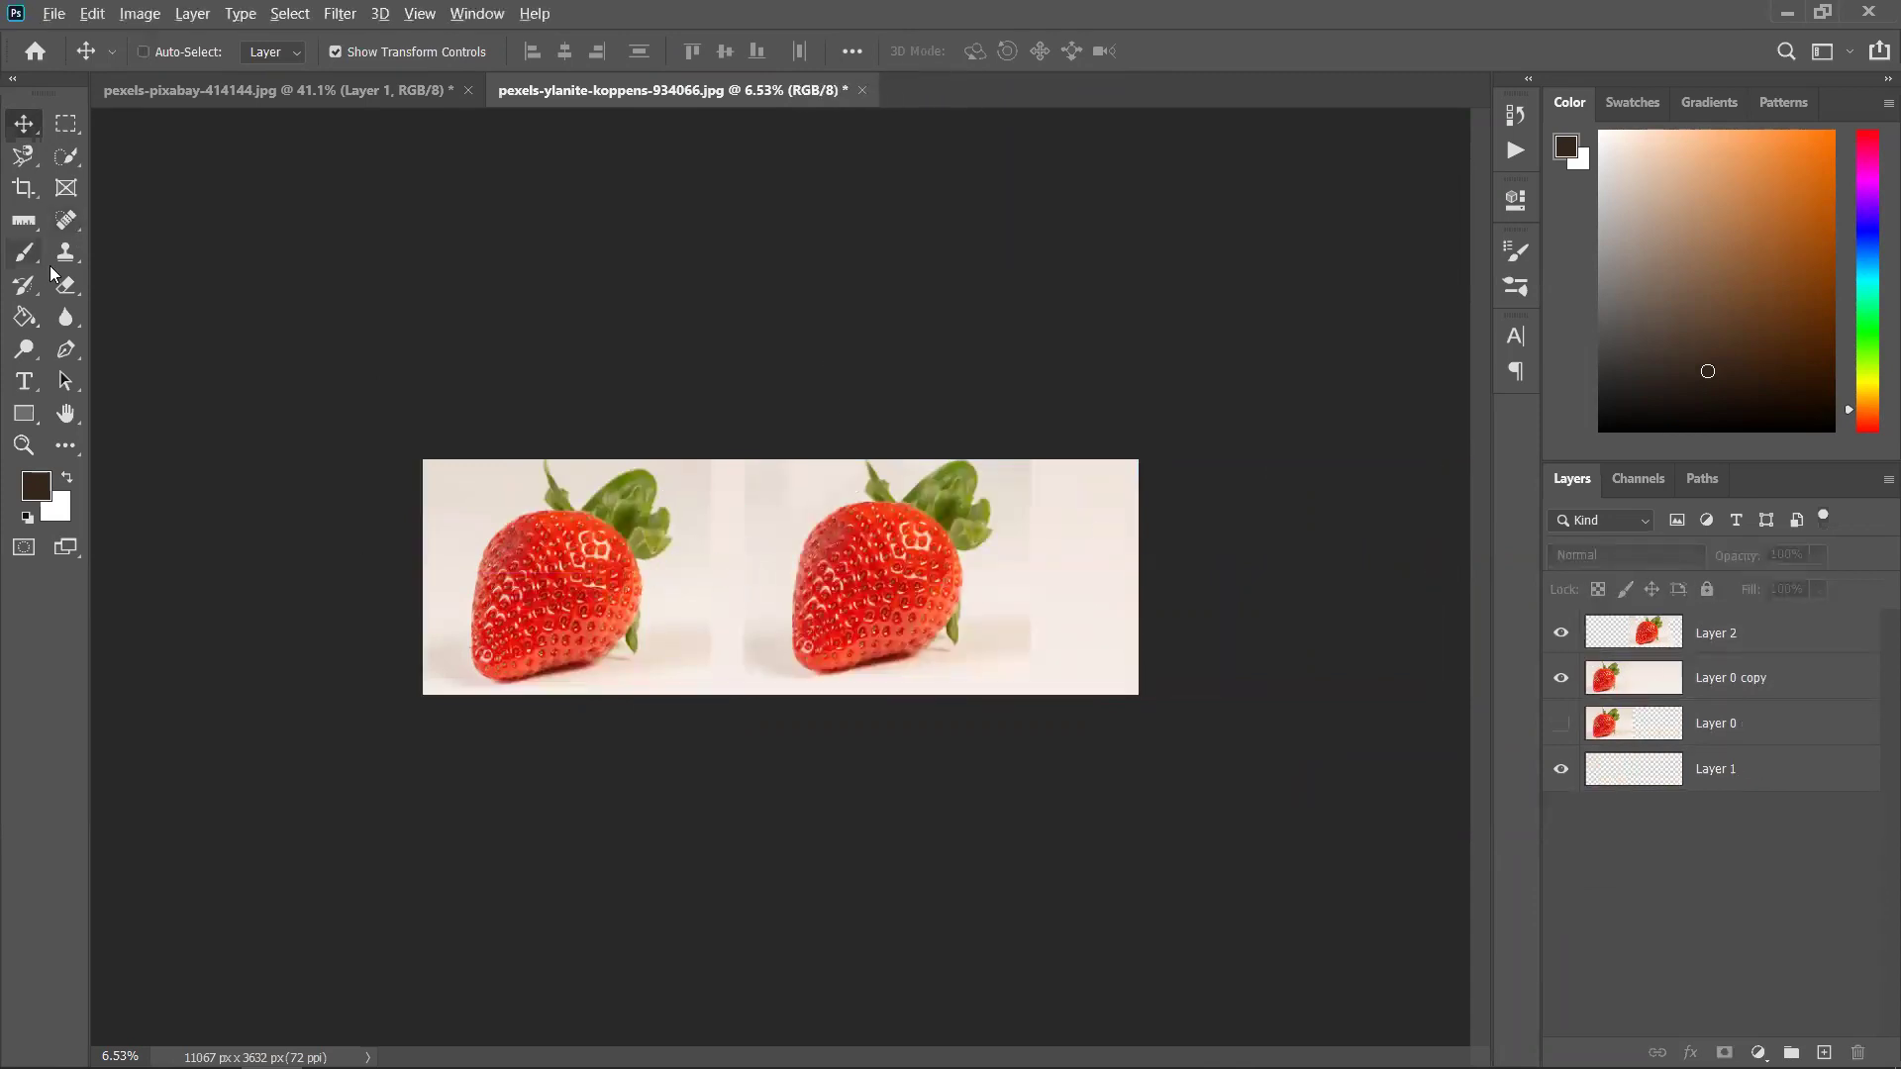
# Close the strawberry document without saving and return to the lantern photo
pyautogui.hotkey('ctrl', '0')
pyautogui.scroll(1, 58, 270)
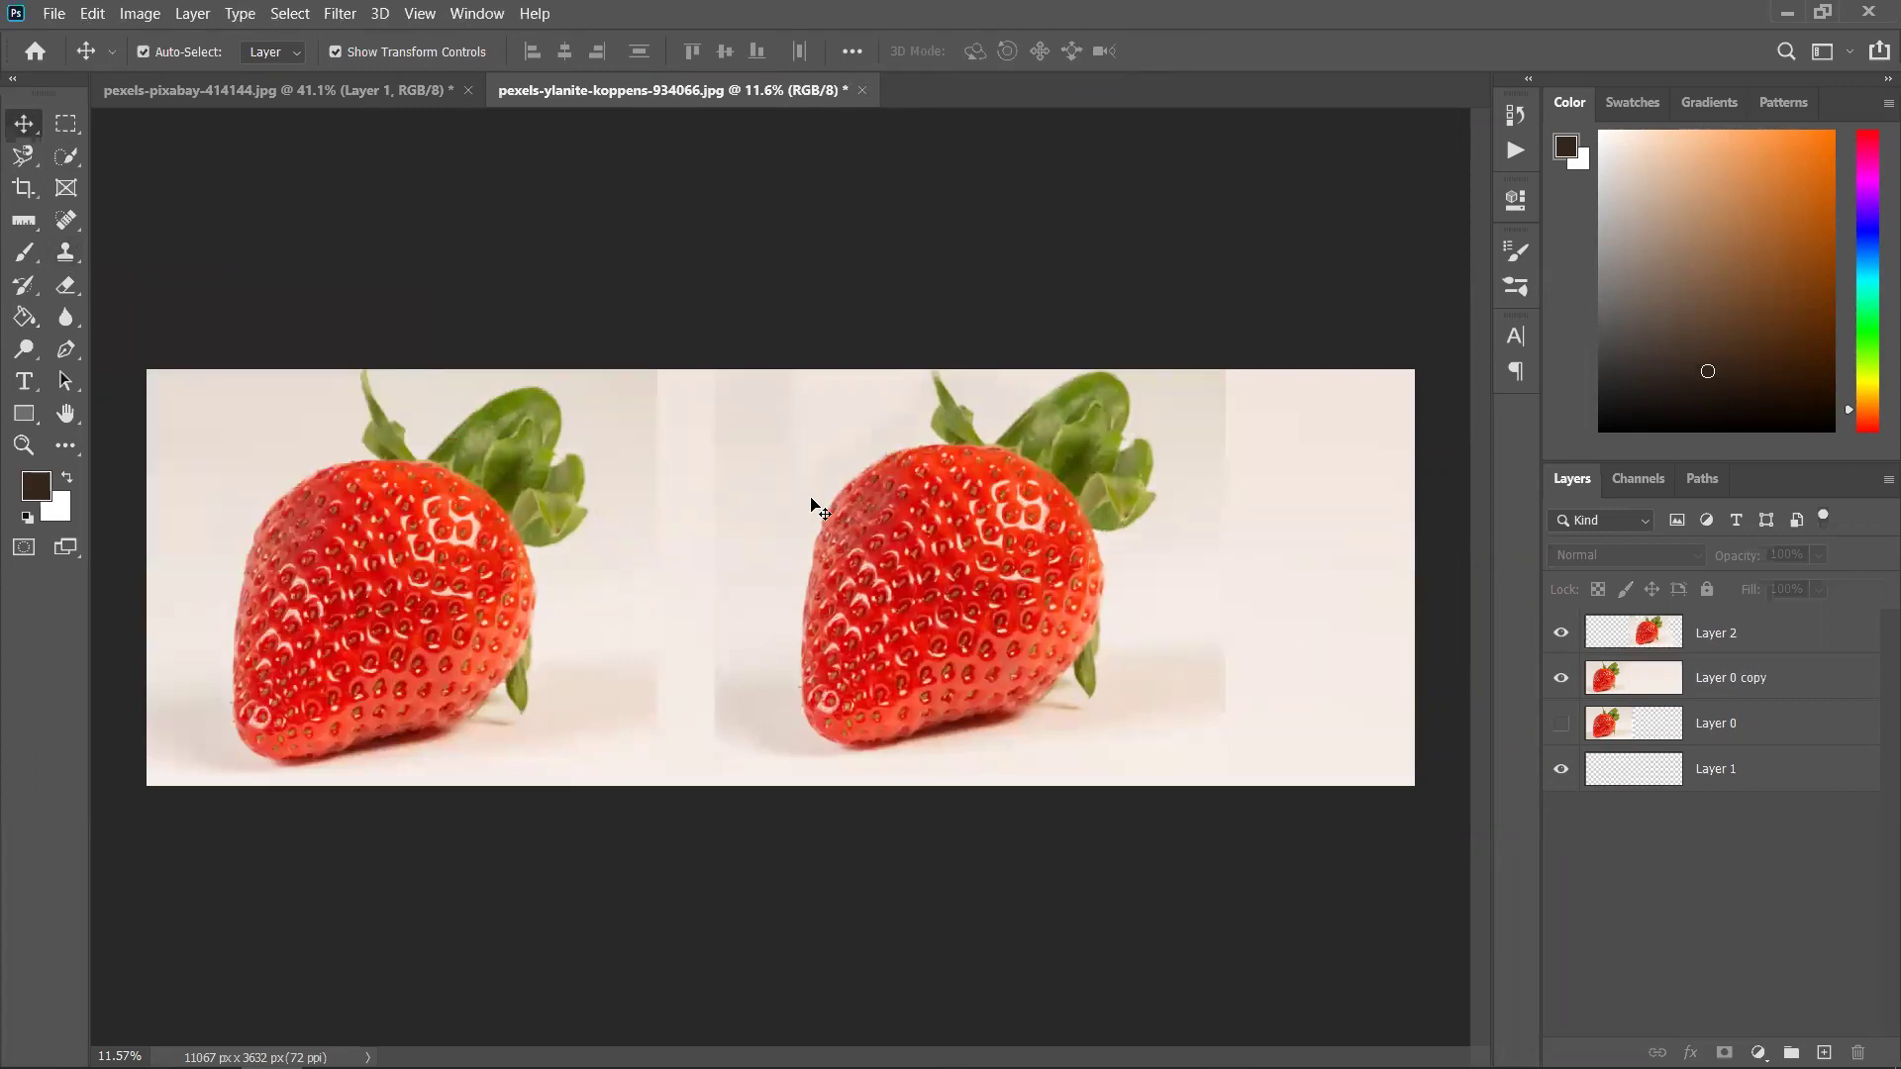
pyautogui.scroll(-2, 722, 614)
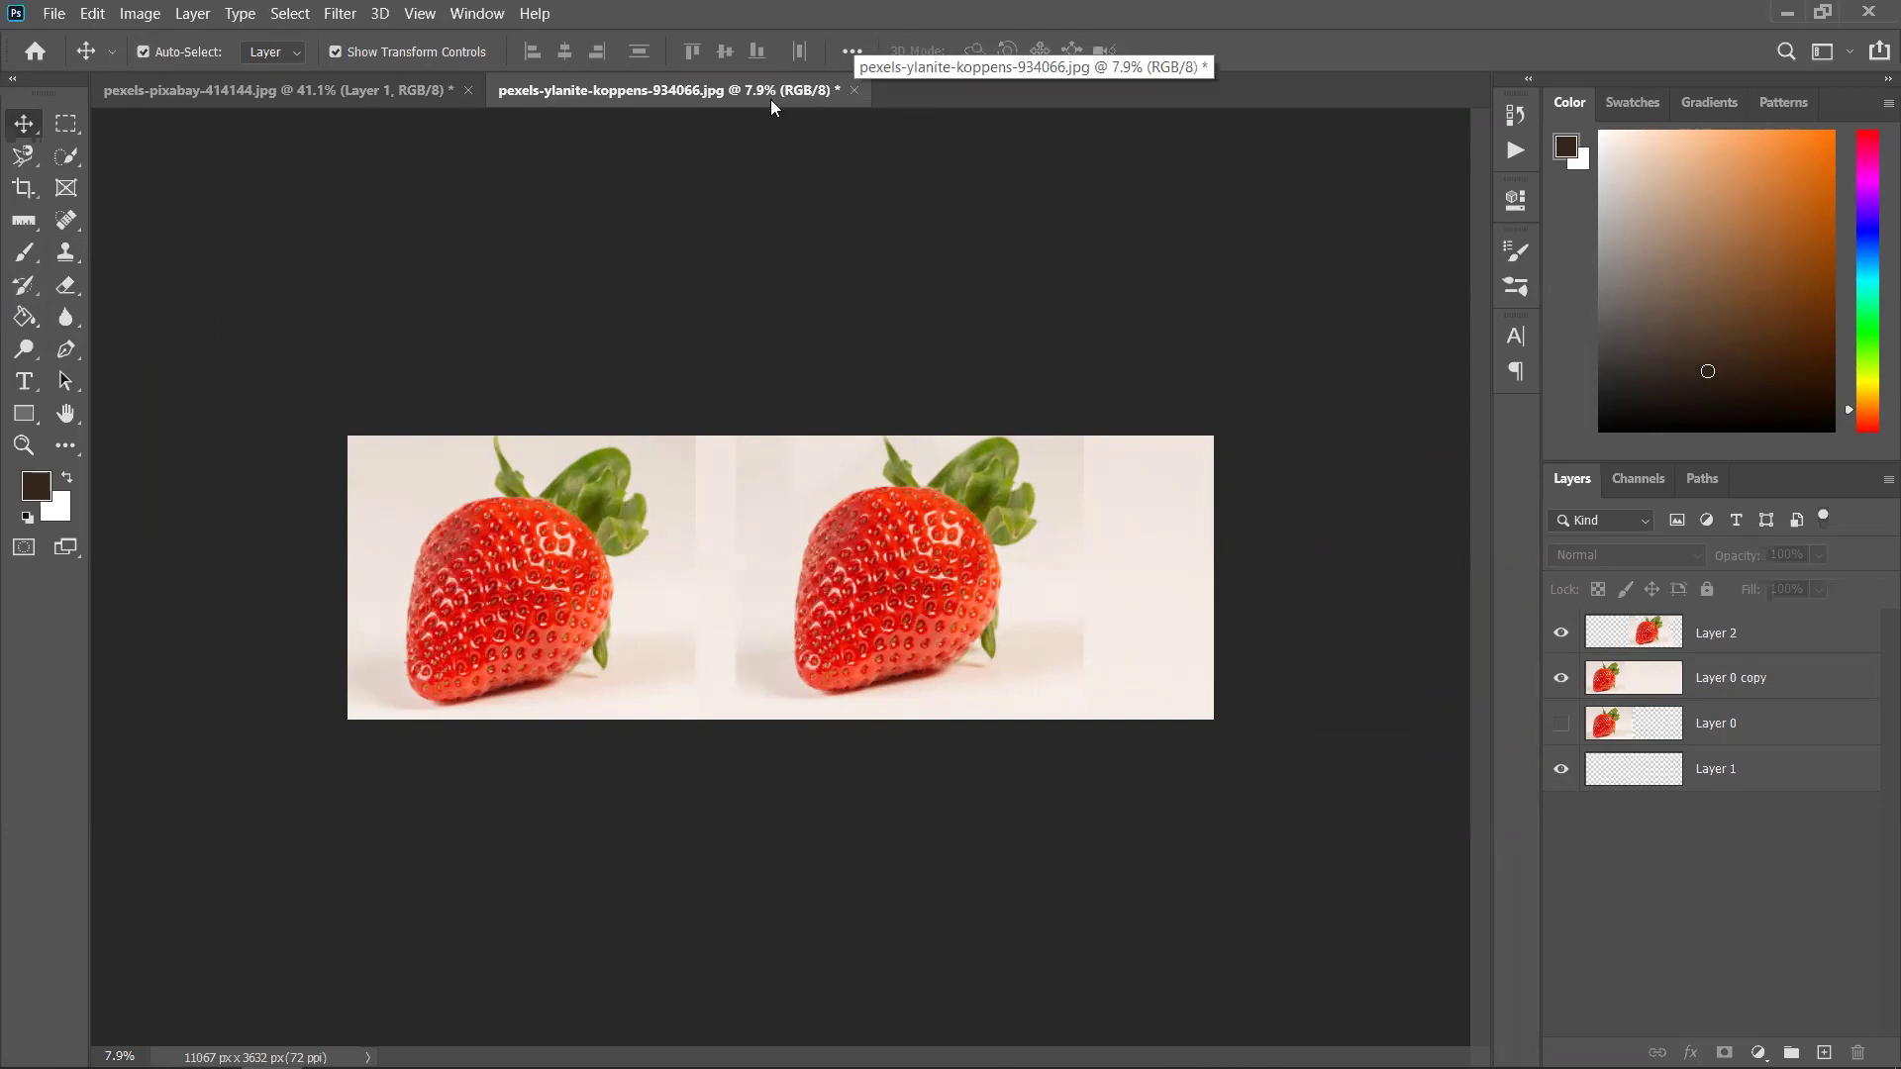
pyautogui.click(400, 91)
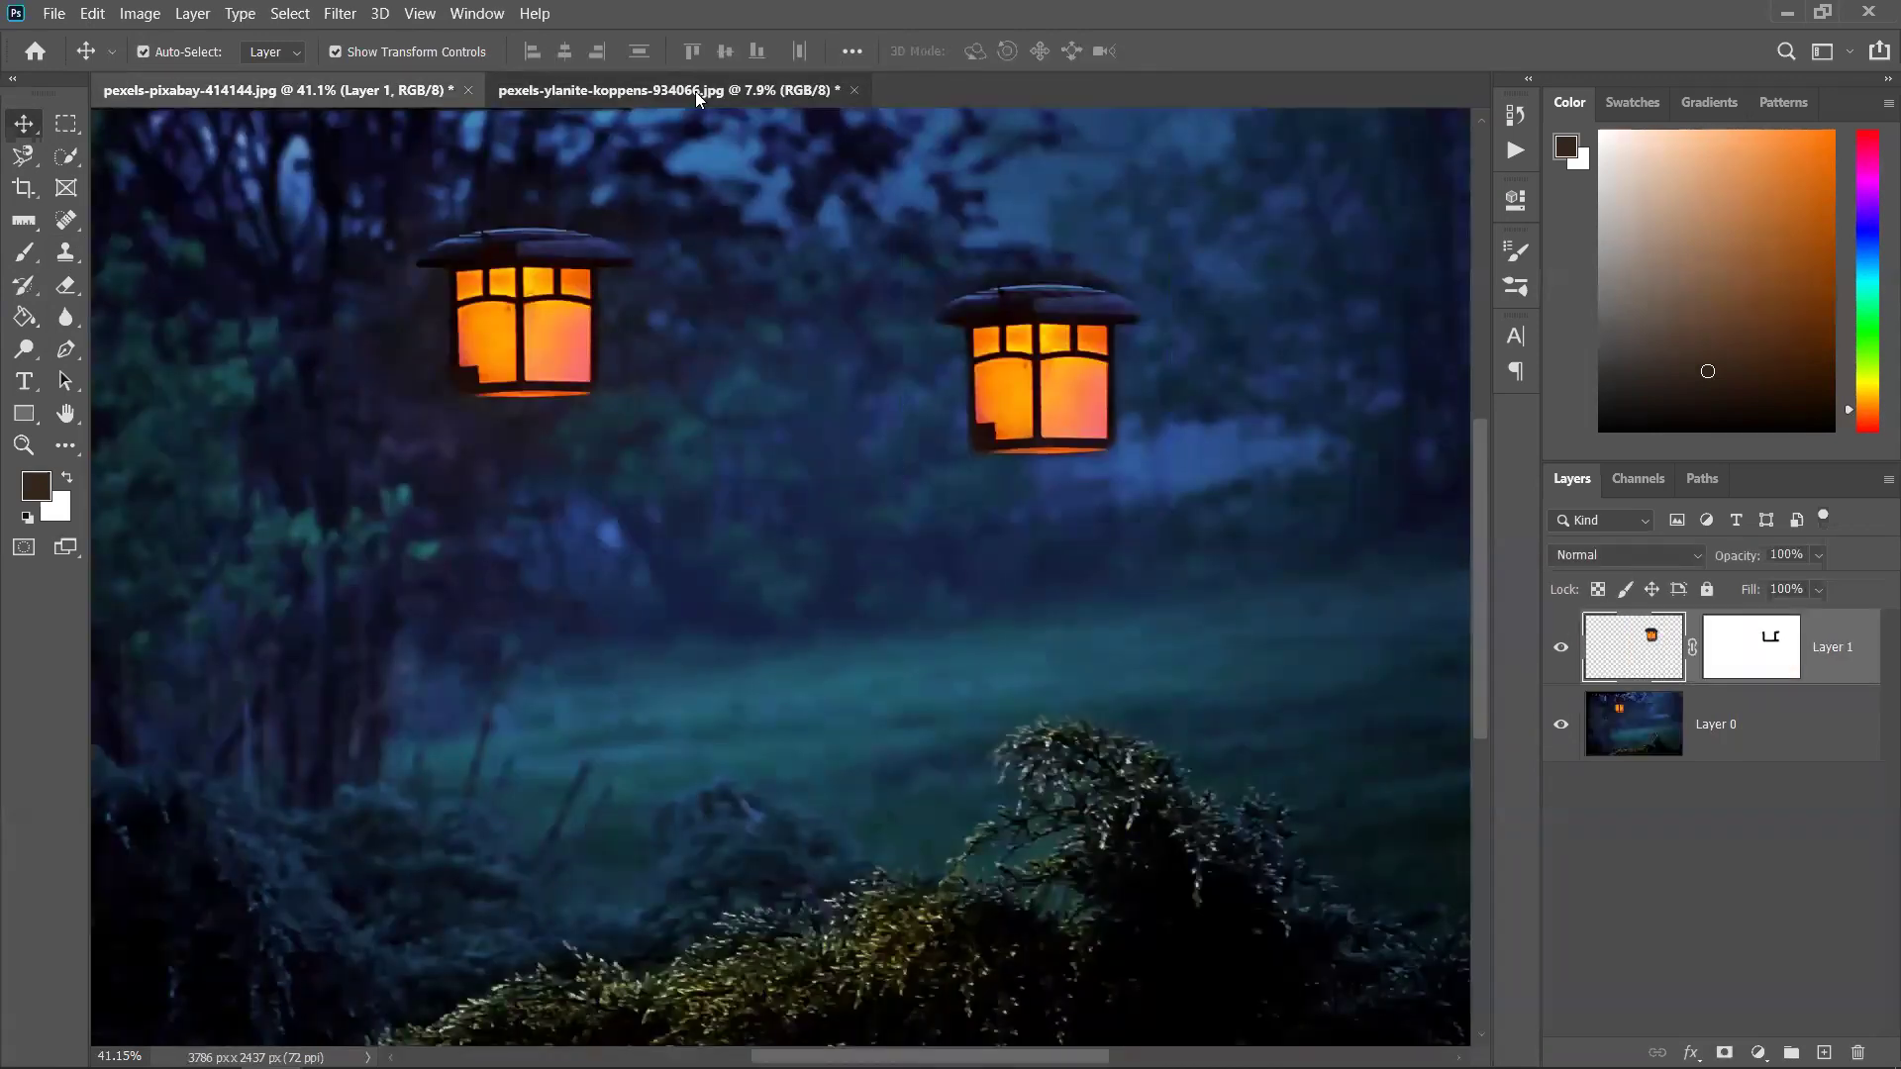
pyautogui.click(695, 91)
pyautogui.click(853, 90)
pyautogui.click(990, 427)
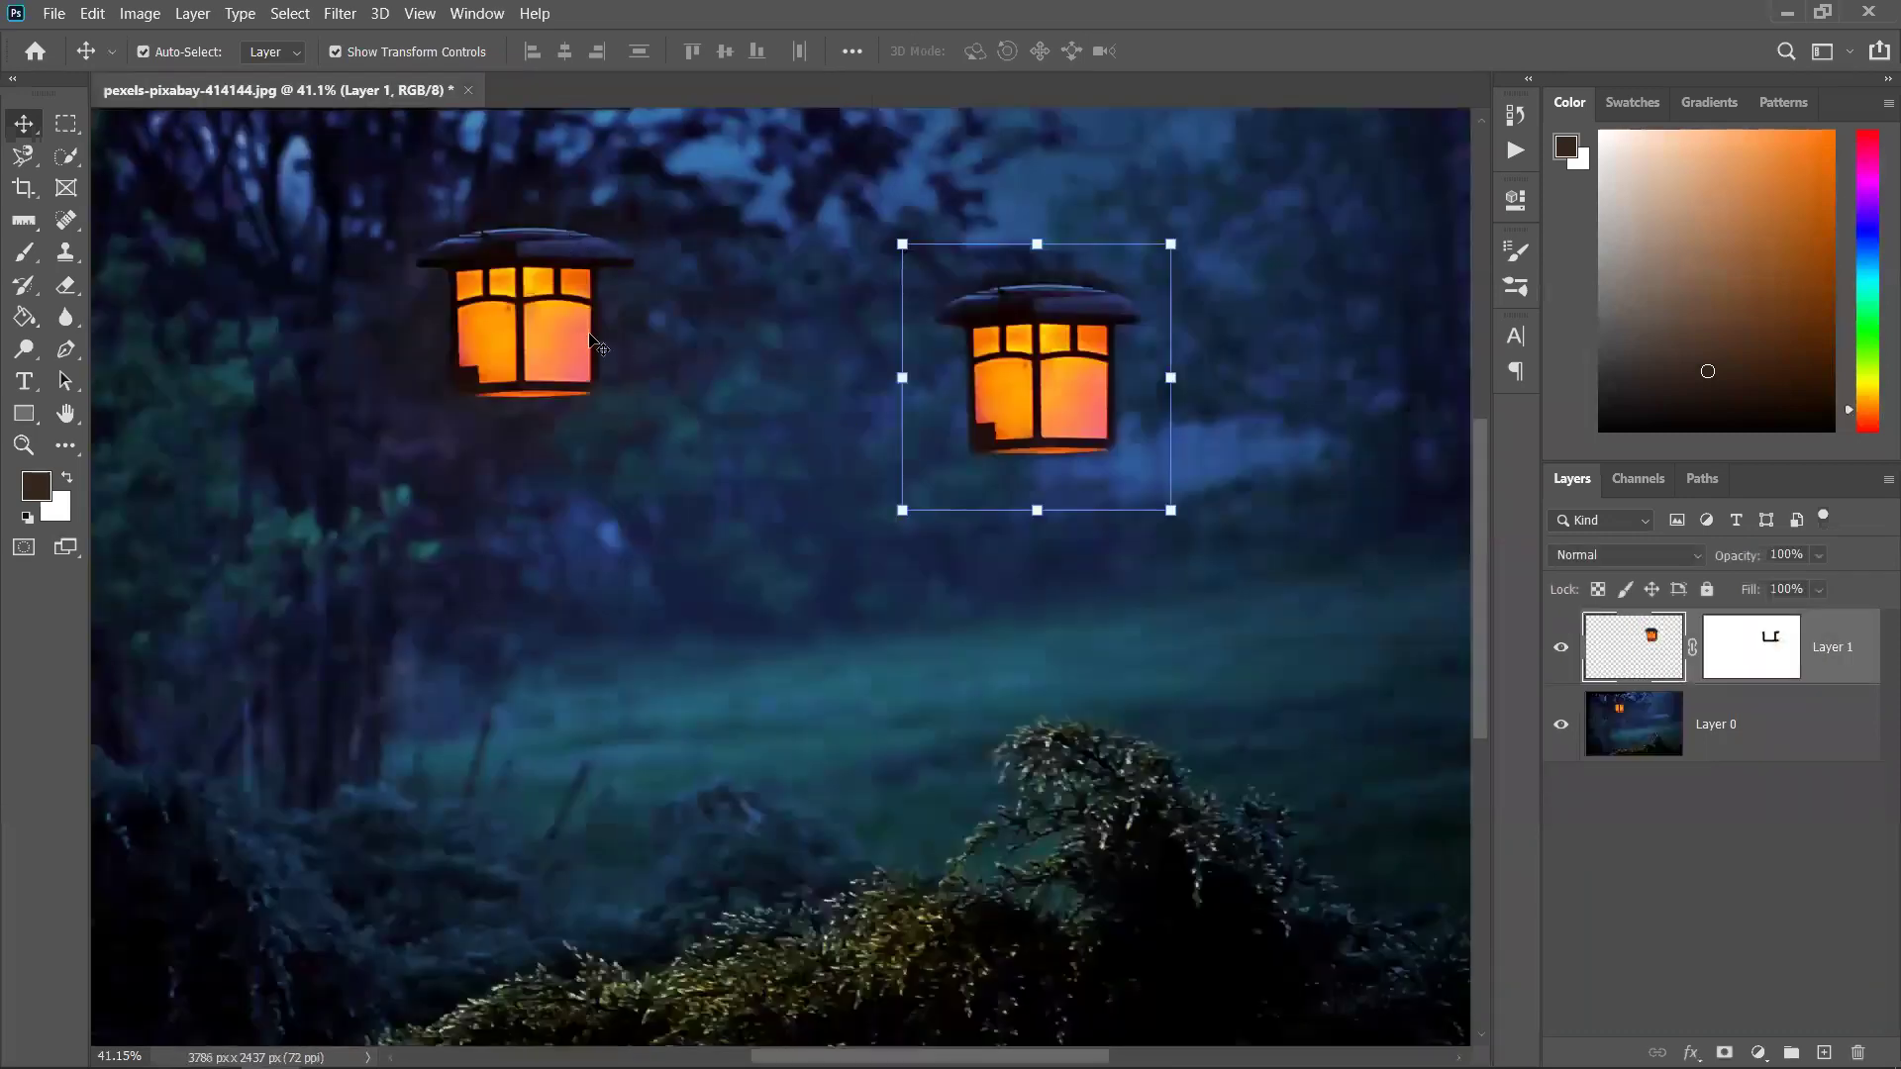
# Set the Clone Stamp brush to 168 px and sample the trees left of the meadow on Layer 0
pyautogui.click(753, 346)
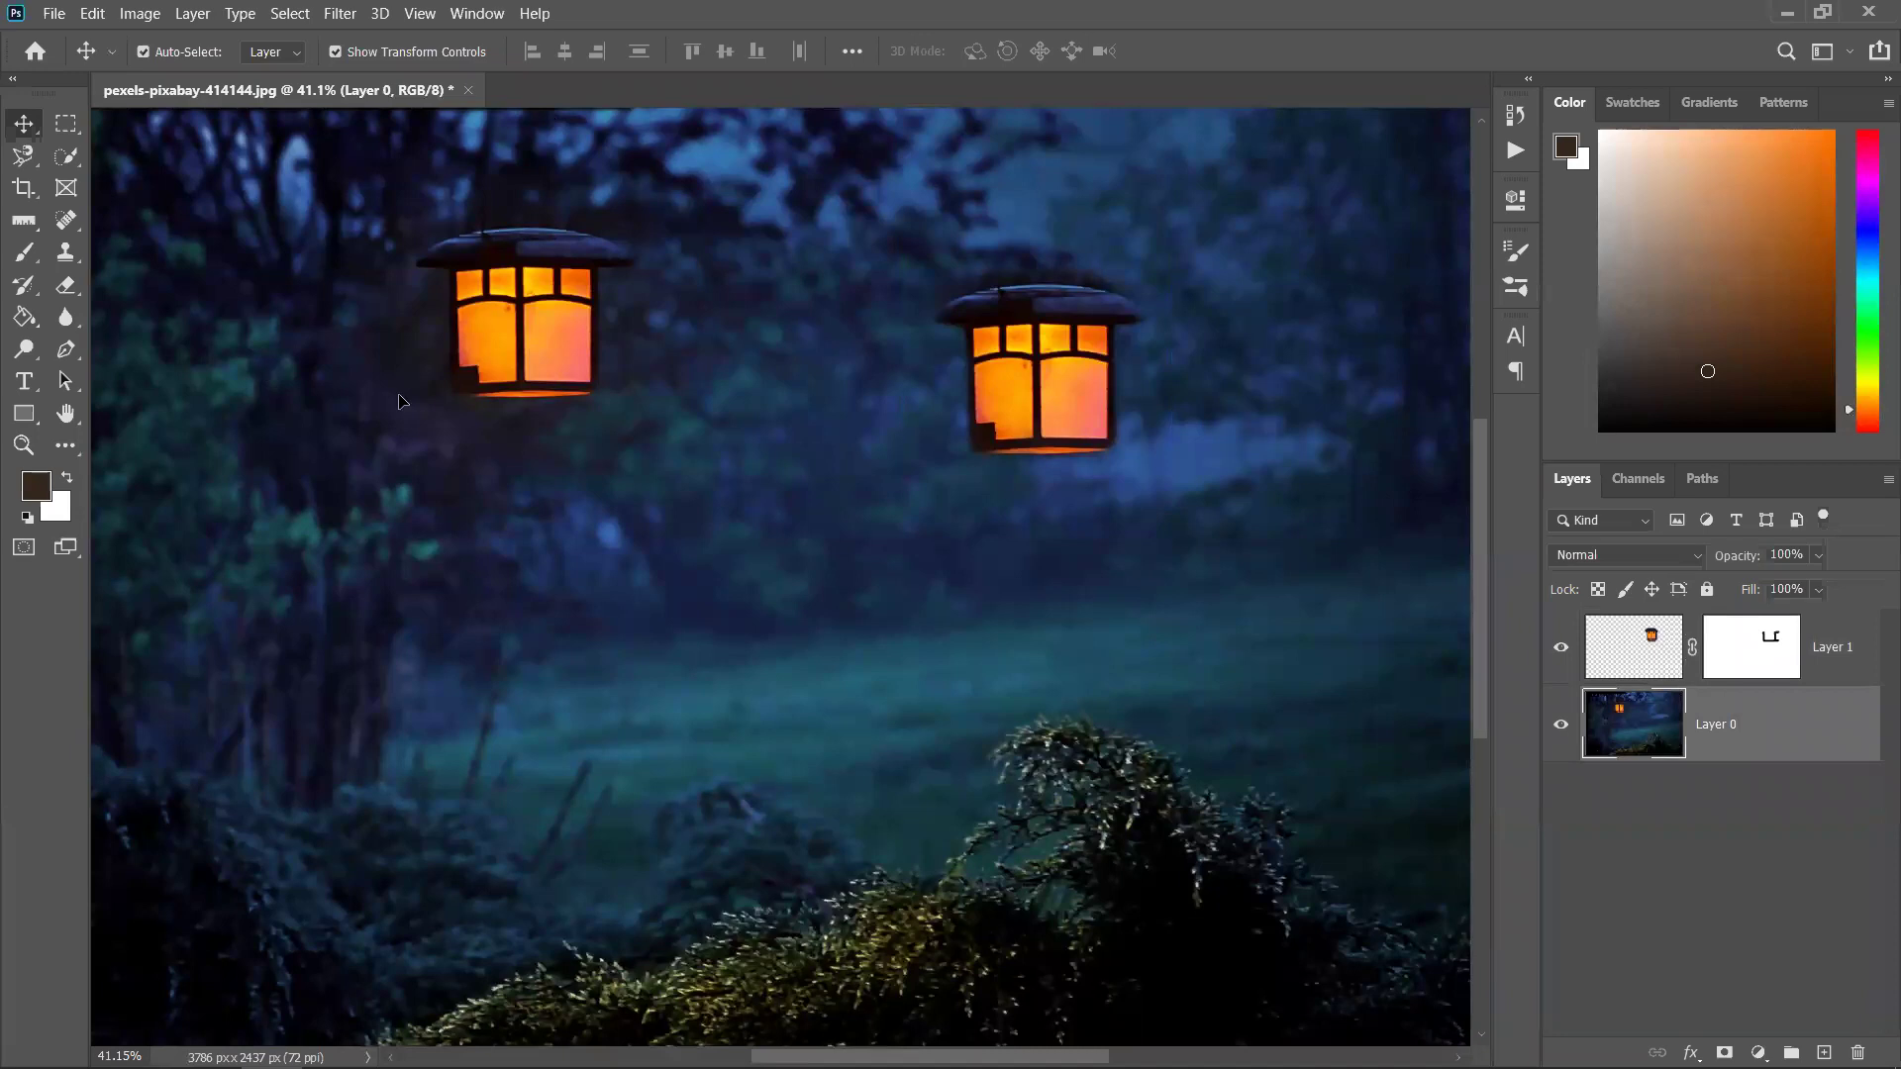
pyautogui.scroll(-1, 505, 358)
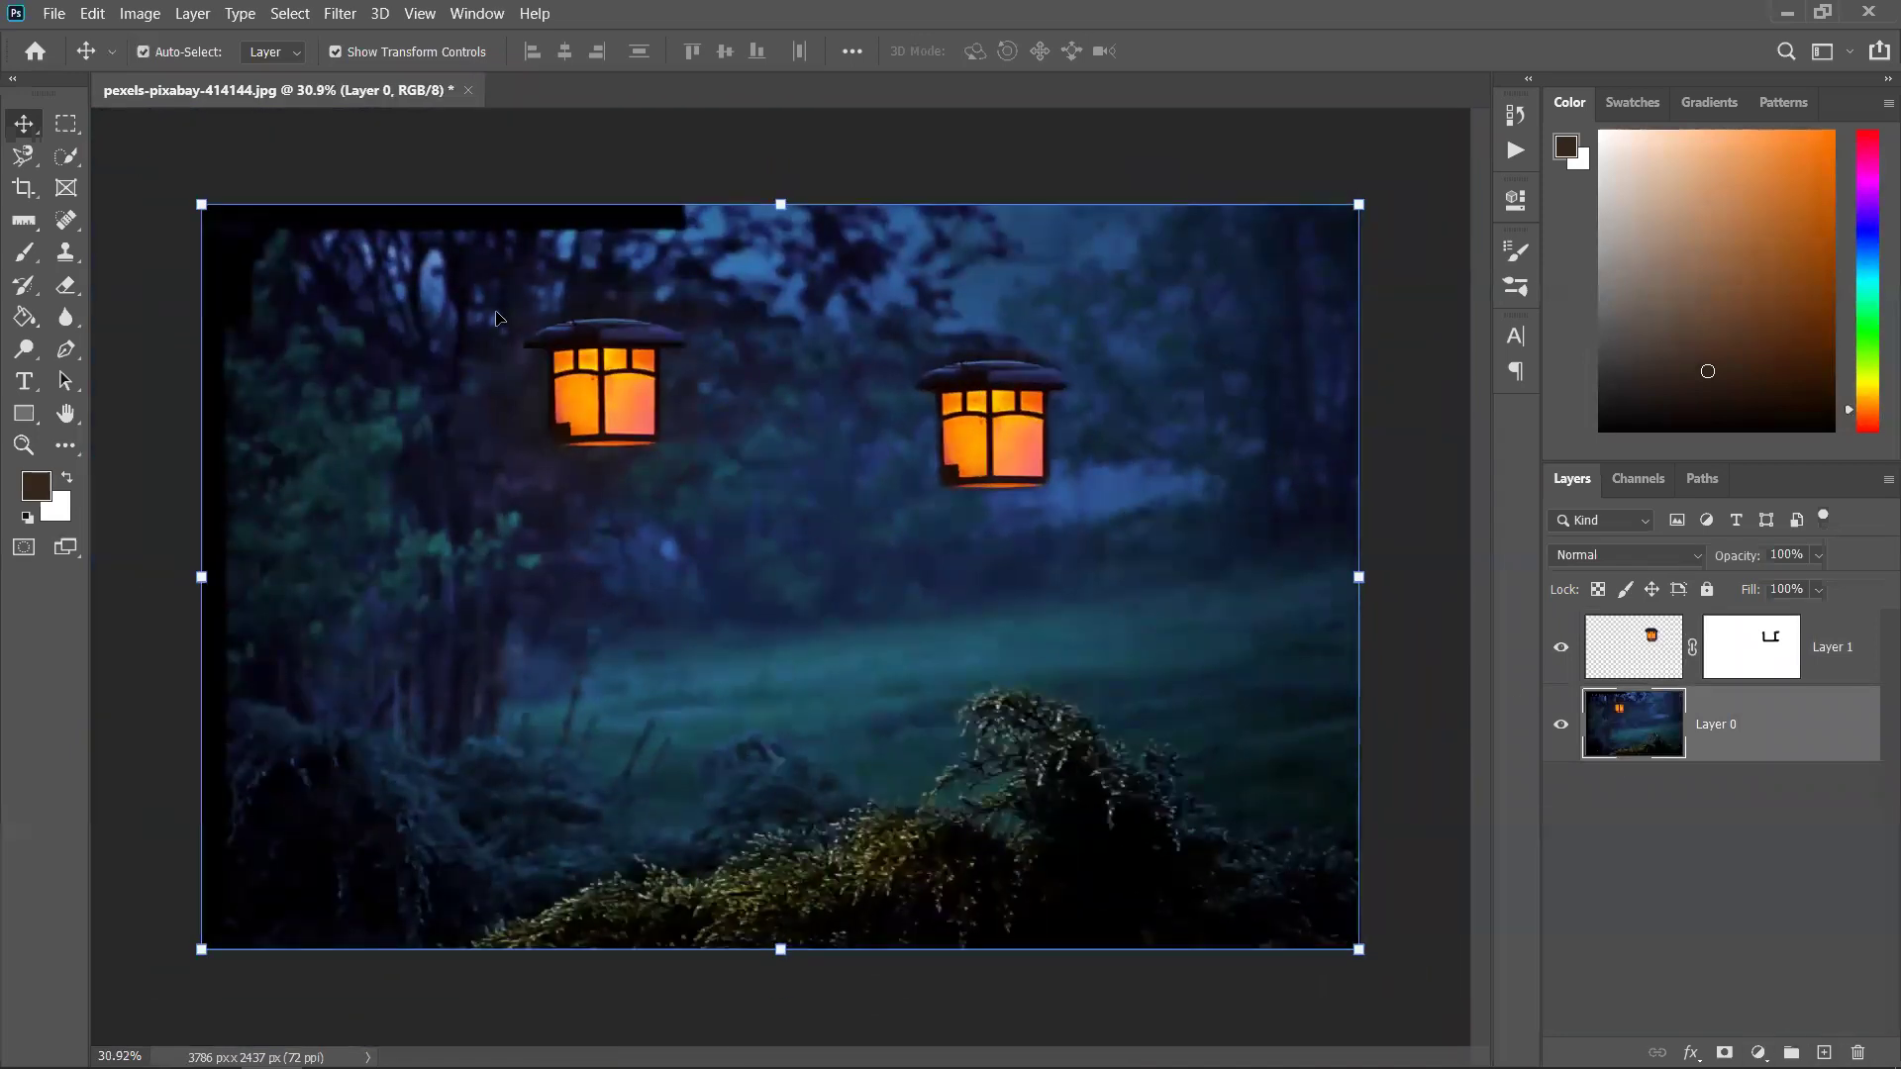
pyautogui.click(63, 259)
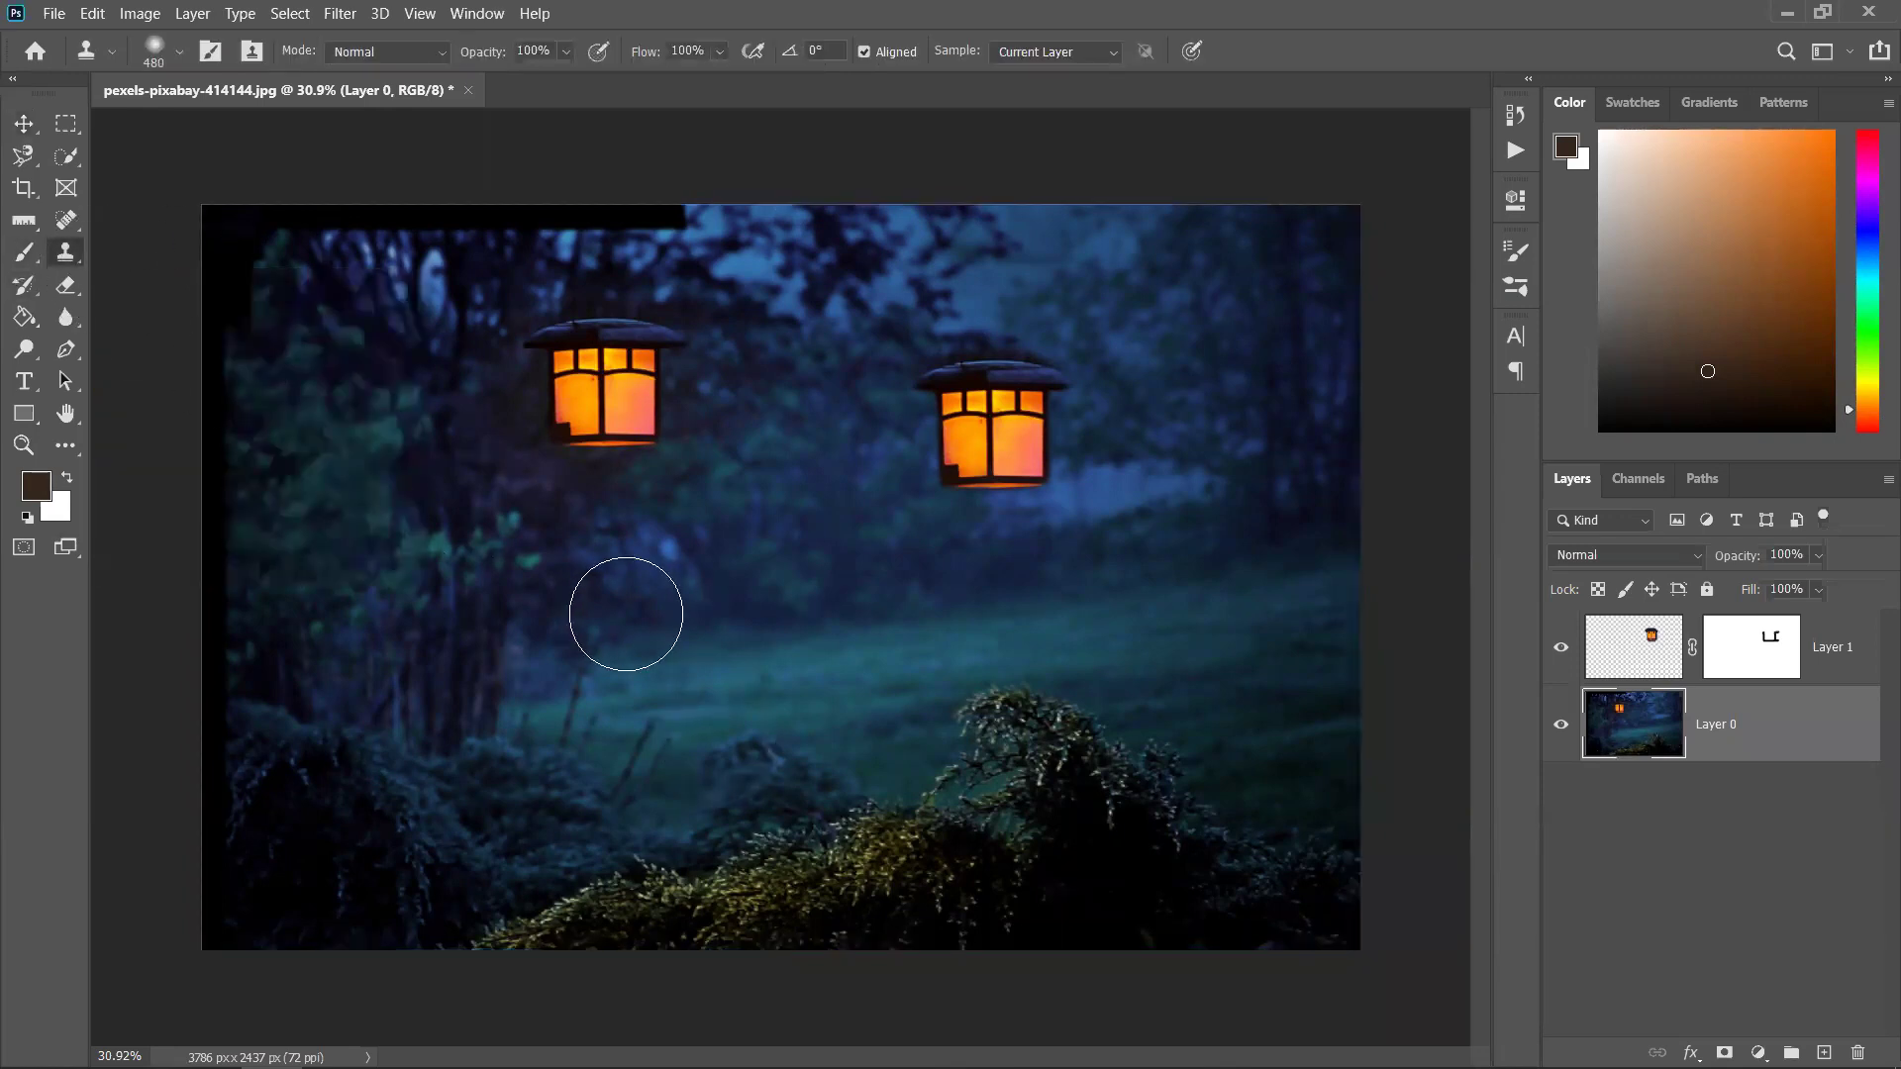
pyautogui.rightClick(569, 574)
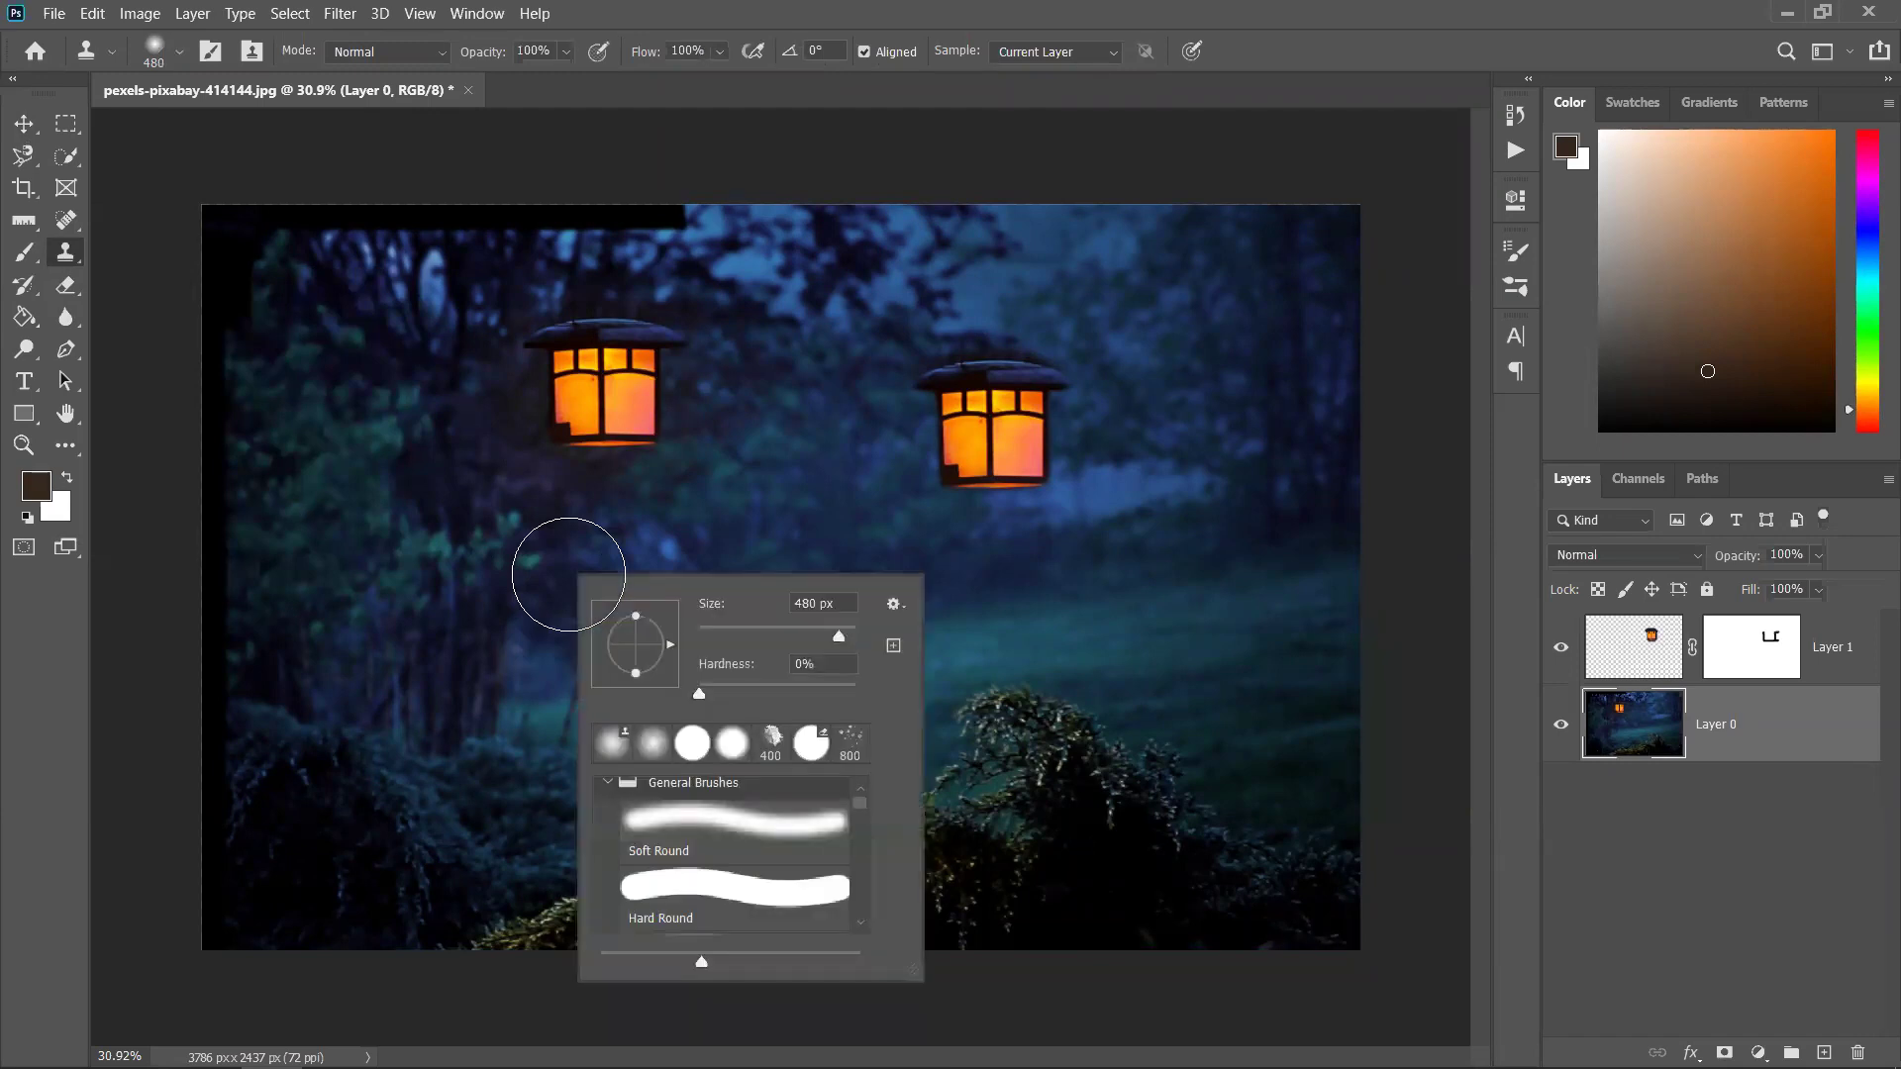
pyautogui.click(706, 634)
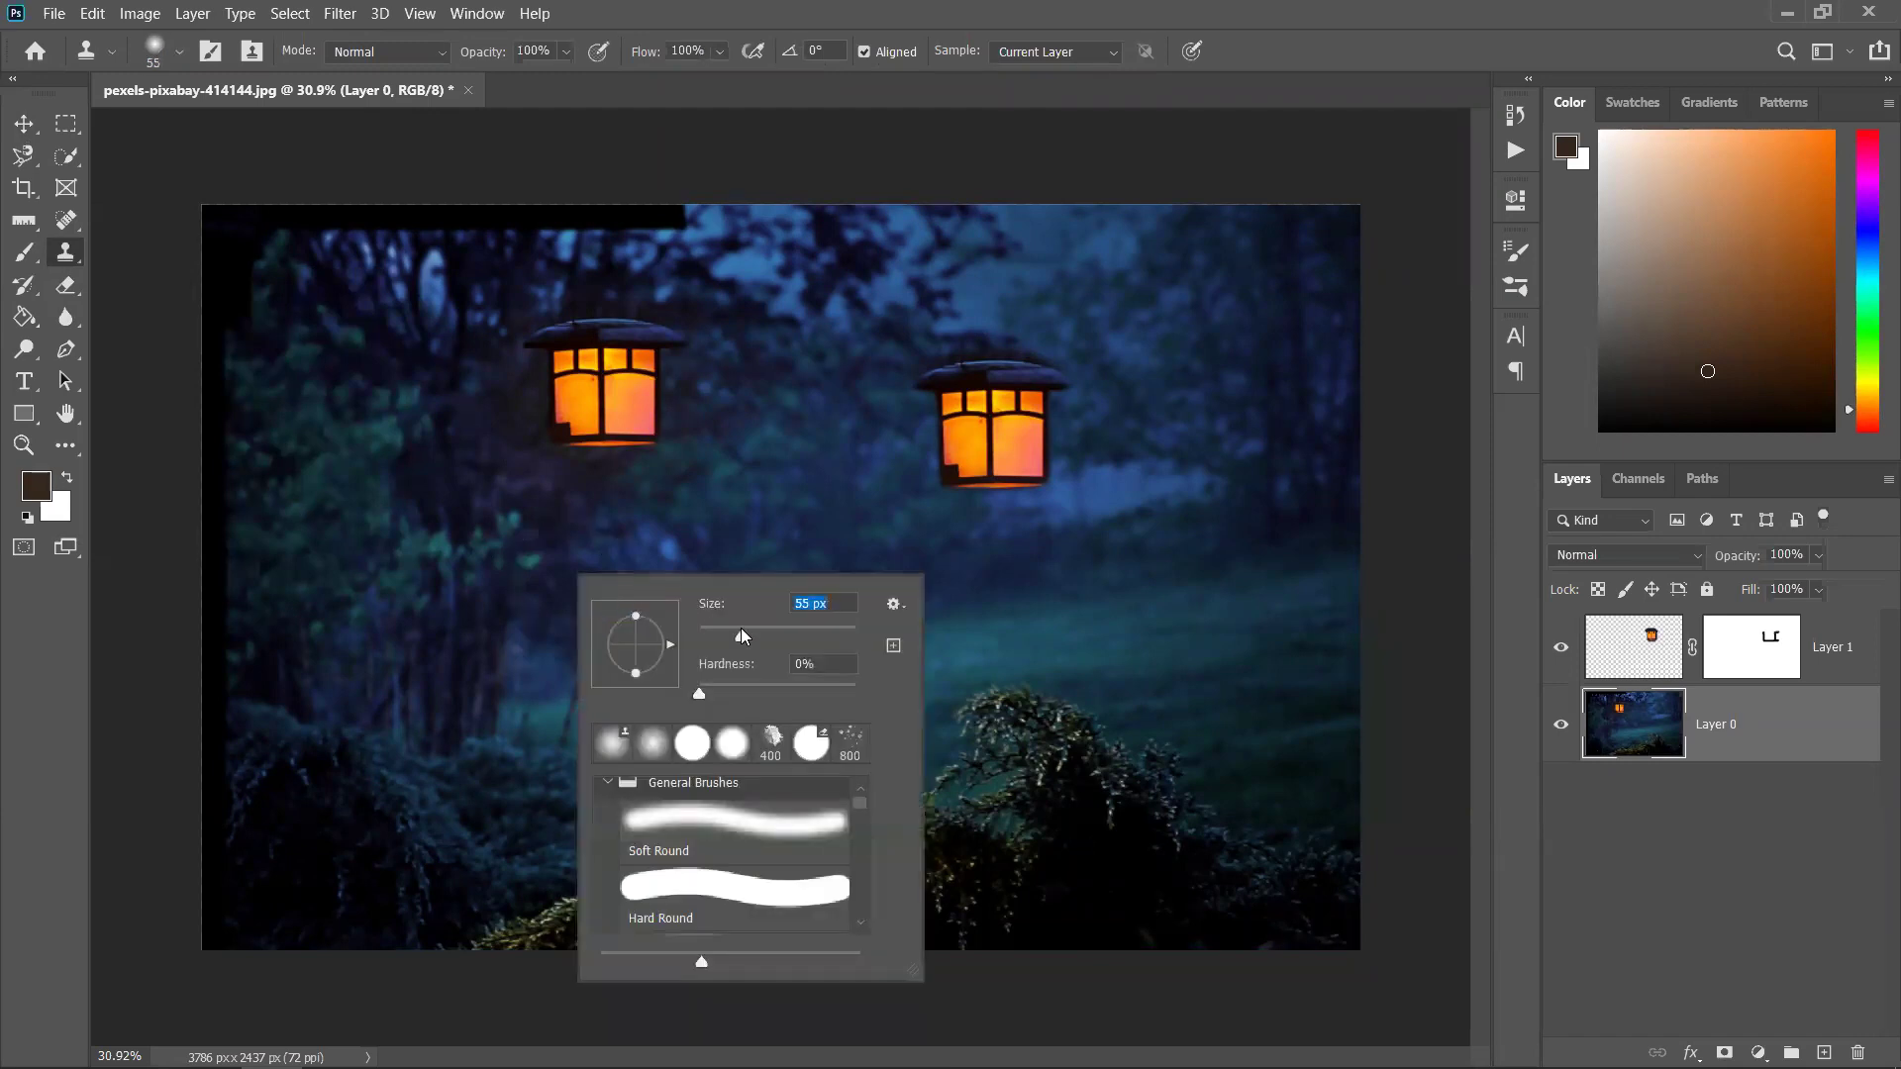
pyautogui.click(793, 634)
pyautogui.moveTo(794, 641); pyautogui.dragTo(804, 639)
pyautogui.keyDown('alt'); pyautogui.click(415, 553); pyautogui.keyUp('alt')
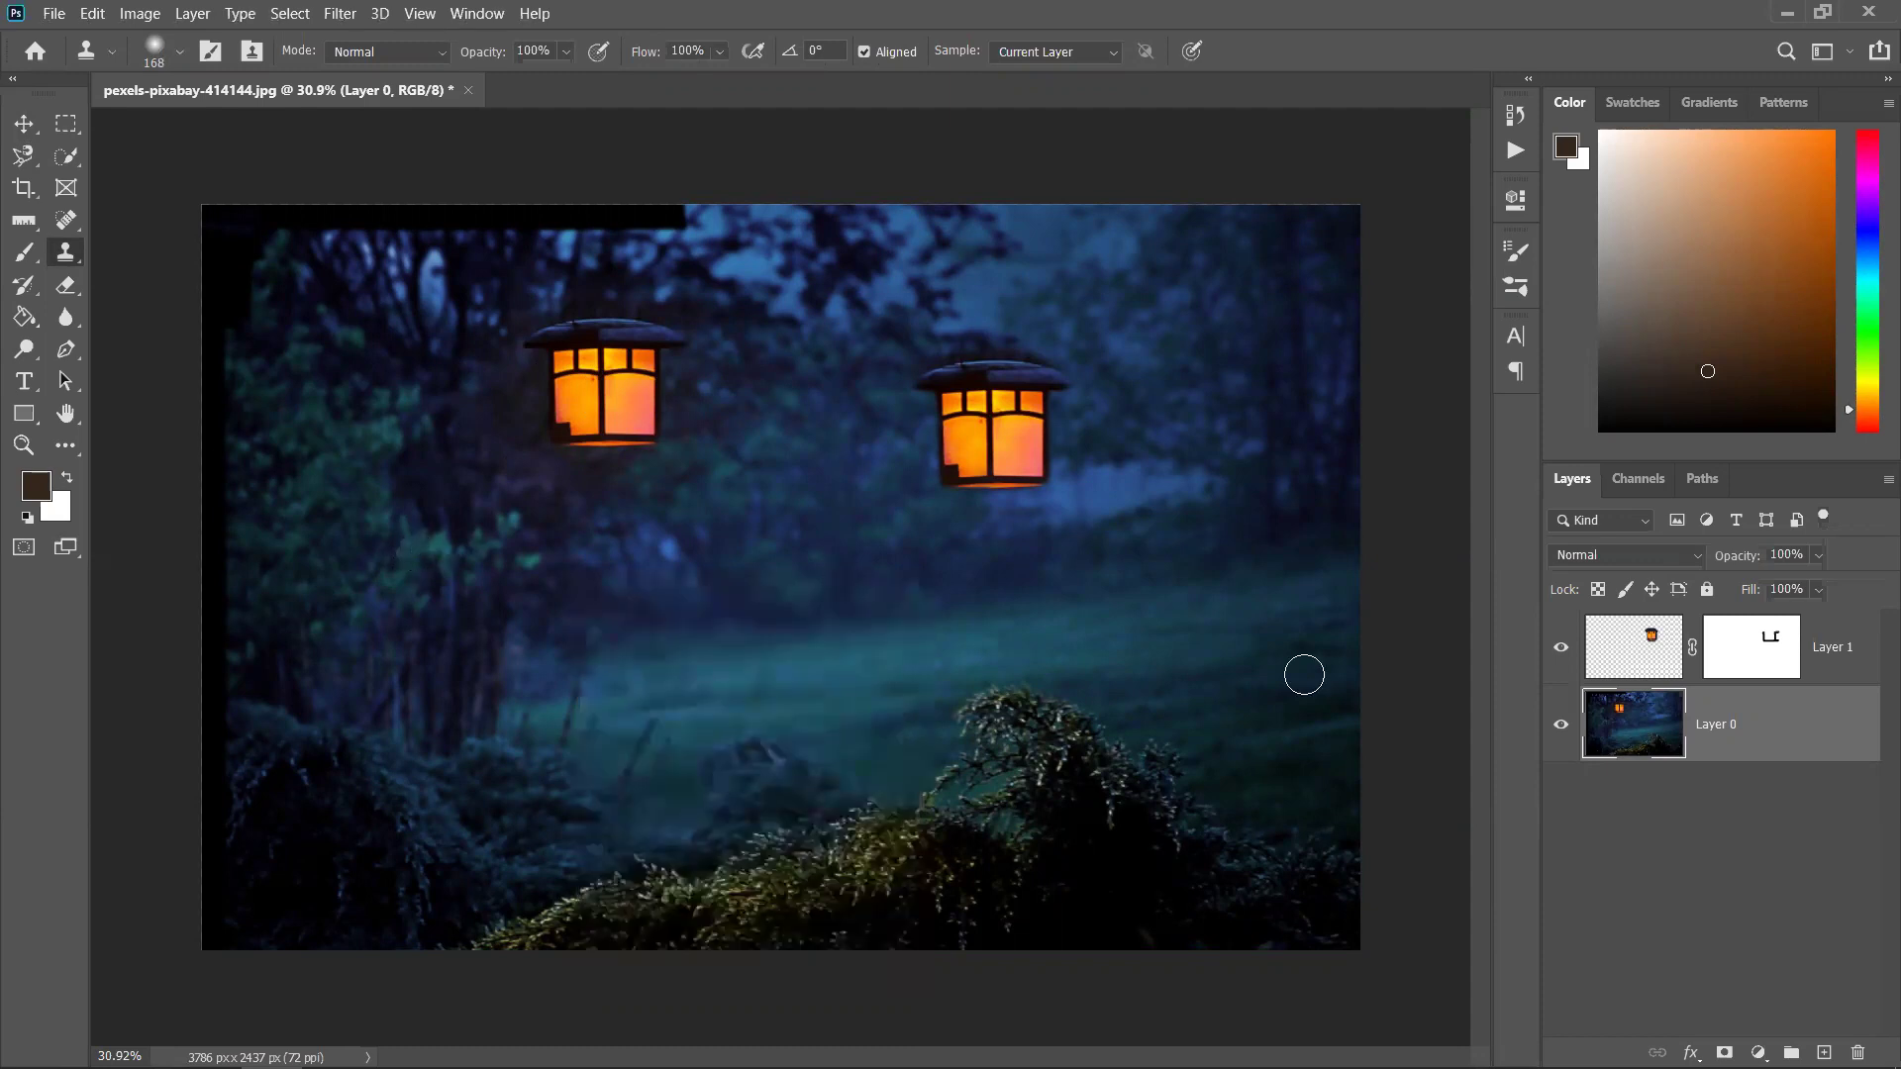
# Add an empty layer above Layer 0 and clone the sampled trees and bushes onto the photo's lower right side
pyautogui.click(1823, 1052)
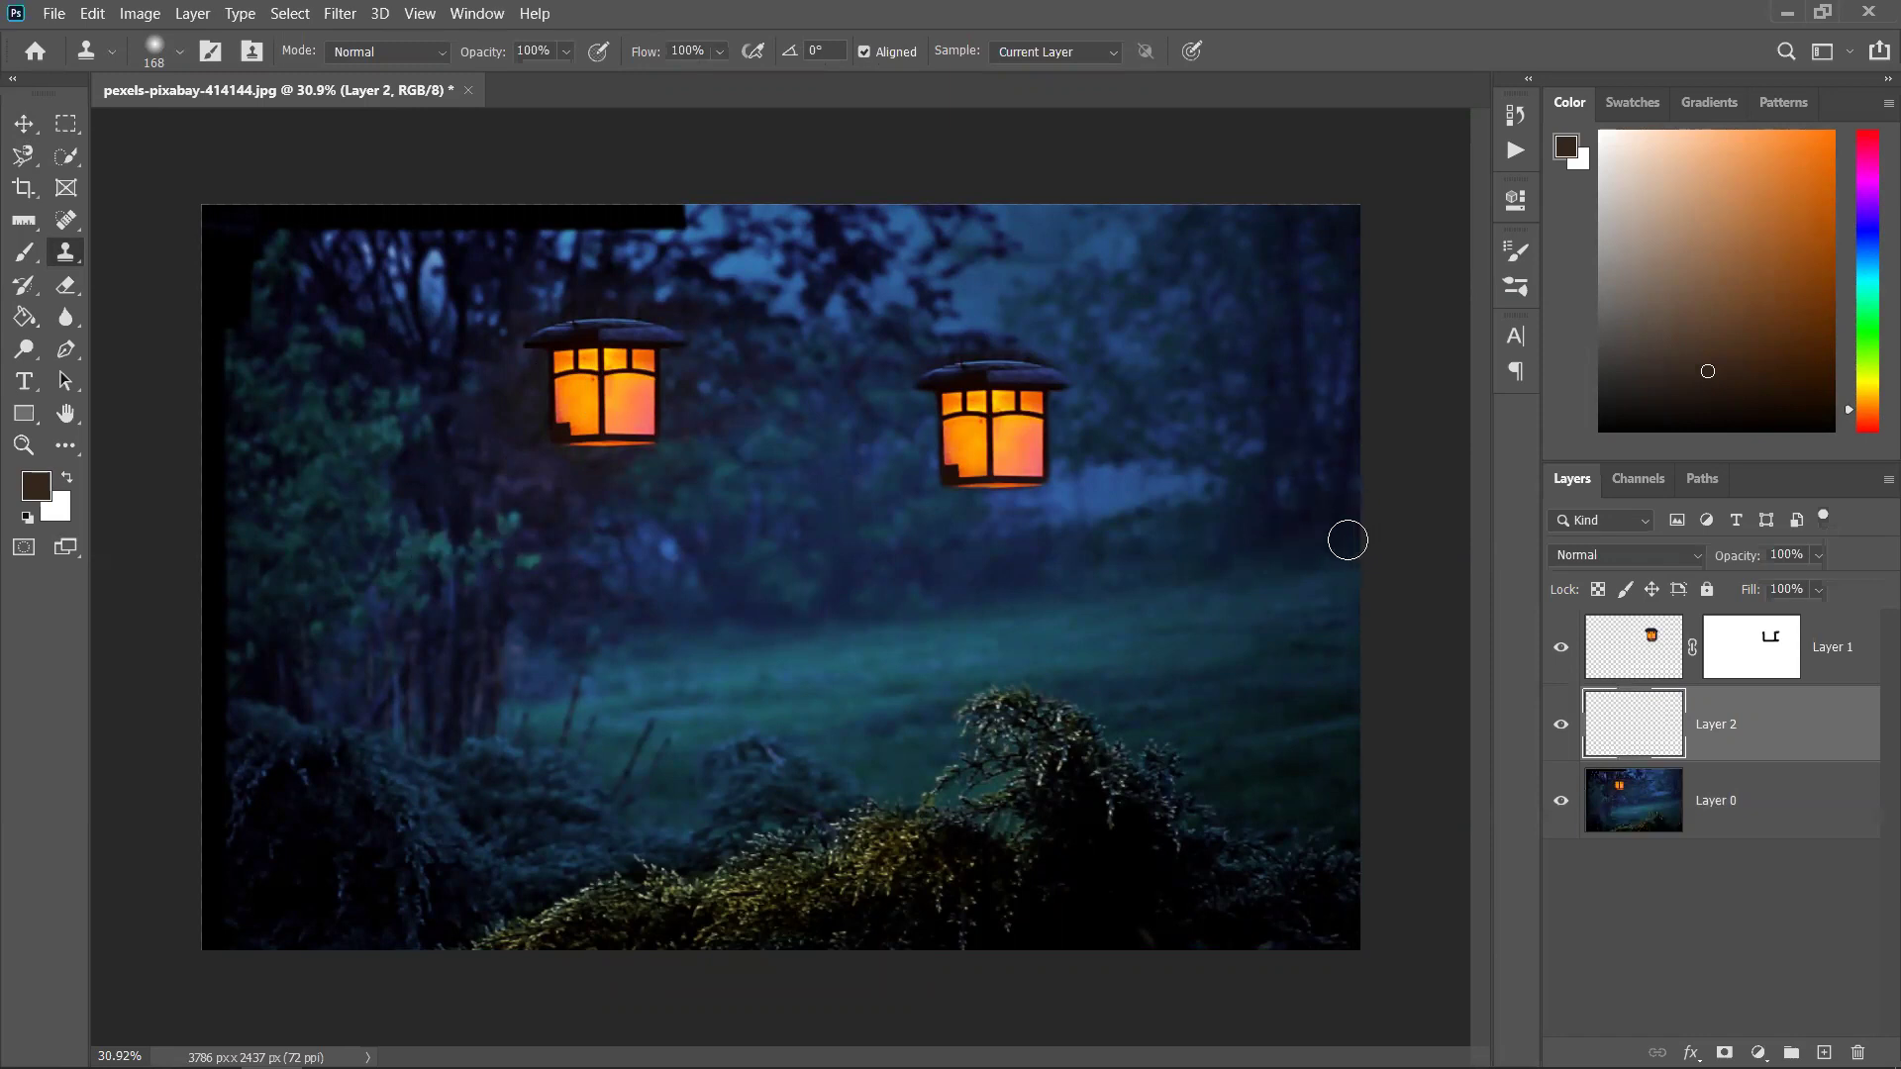
pyautogui.moveTo(1197, 571)
pyautogui.mouseDown()
pyautogui.moveTo(1311, 565)
pyautogui.moveTo(1193, 615)
pyautogui.moveTo(1311, 609)
pyautogui.moveTo(1183, 672)
pyautogui.moveTo(1266, 676)
pyautogui.moveTo(1266, 660)
pyautogui.moveTo(1211, 722)
pyautogui.moveTo(1215, 772)
pyautogui.moveTo(1290, 700)
pyautogui.moveTo(1299, 740)
pyautogui.moveTo(1235, 819)
pyautogui.moveTo(1219, 809)
pyautogui.moveTo(1306, 819)
pyautogui.moveTo(1274, 783)
pyautogui.moveTo(1332, 832)
pyautogui.moveTo(1314, 698)
pyautogui.moveTo(1325, 829)
pyautogui.moveTo(1358, 680)
pyautogui.moveTo(1327, 597)
pyautogui.moveTo(1361, 866)
pyautogui.moveTo(1247, 875)
pyautogui.moveTo(1201, 742)
pyautogui.moveTo(1201, 935)
pyautogui.moveTo(1346, 942)
pyautogui.moveTo(1331, 911)
pyautogui.moveTo(1369, 938)
pyautogui.moveTo(1343, 870)
pyautogui.moveTo(1409, 855)
pyautogui.moveTo(1291, 819)
pyautogui.moveTo(1199, 662)
pyautogui.moveTo(1161, 747)
pyautogui.moveTo(1173, 695)
pyautogui.mouseUp()
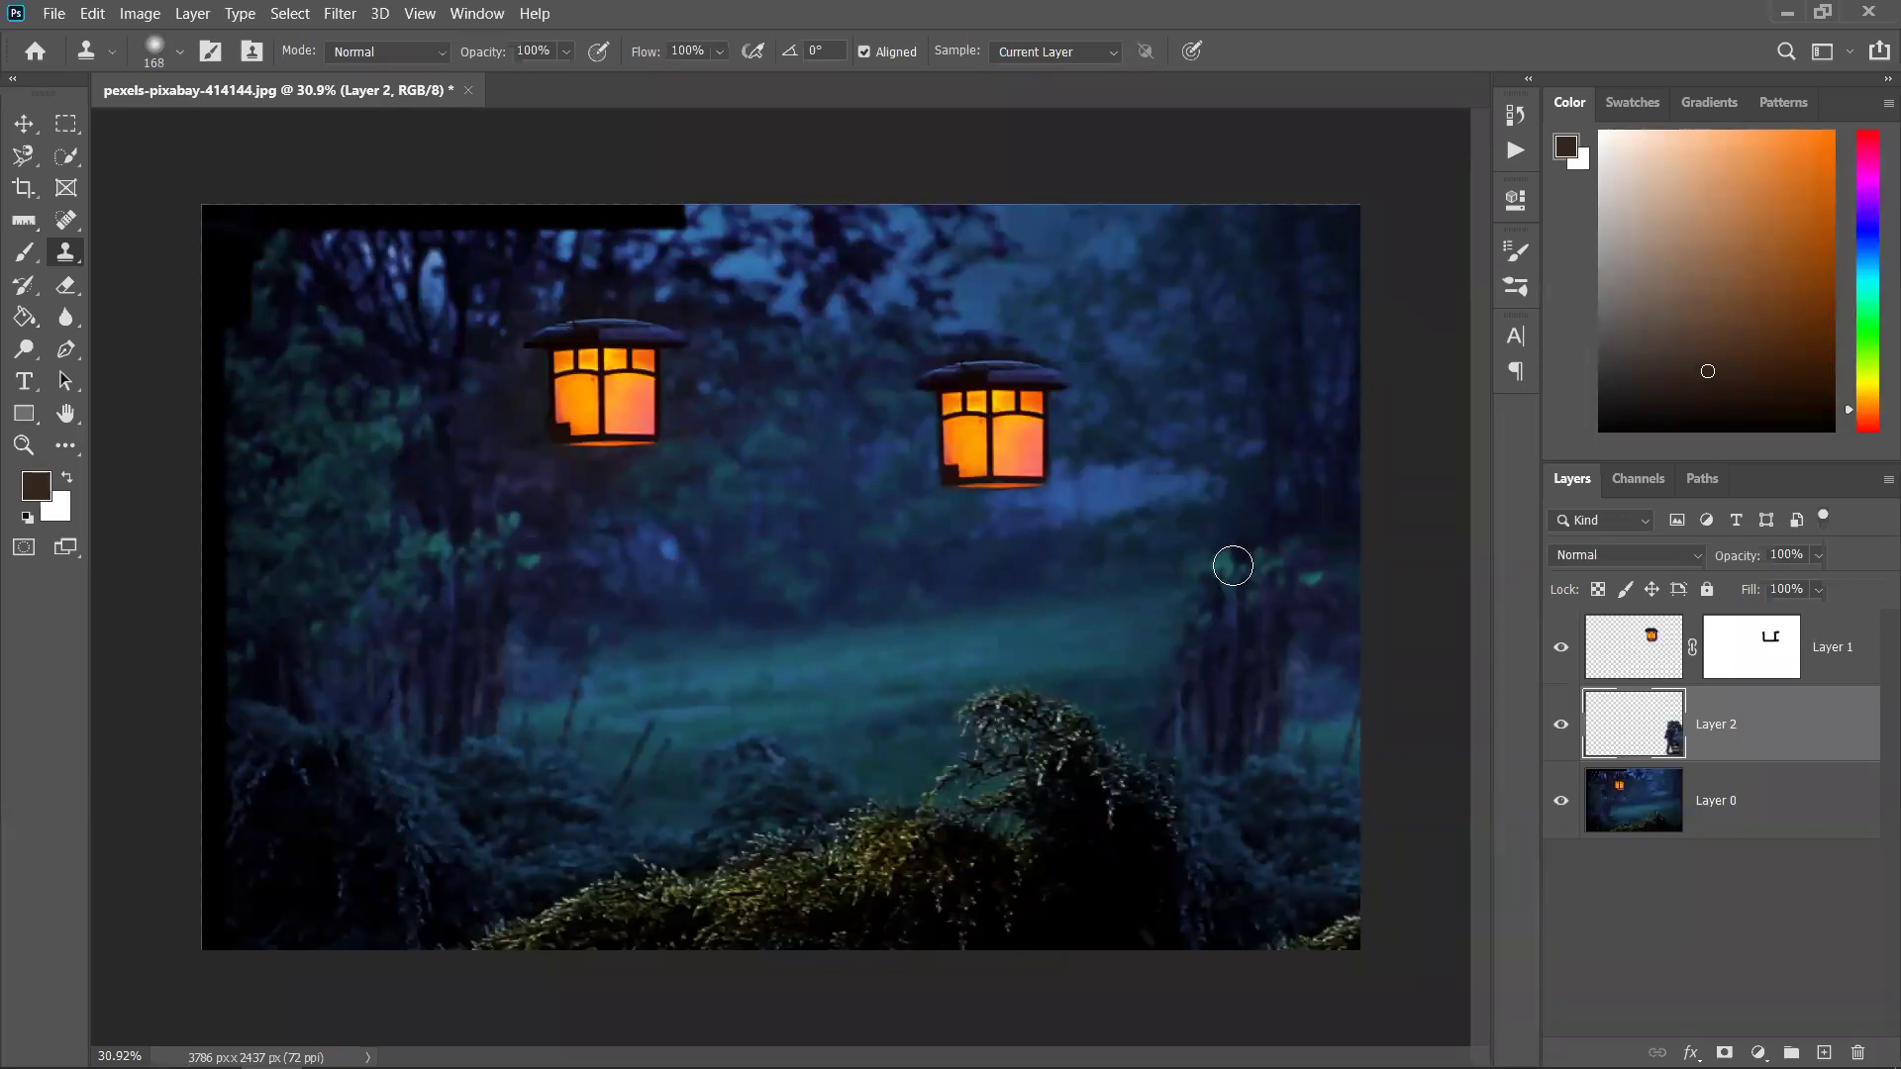
pyautogui.moveTo(1150, 634)
pyautogui.mouseDown()
pyautogui.moveTo(1149, 731)
pyautogui.moveTo(1143, 656)
pyautogui.moveTo(1169, 573)
pyautogui.moveTo(1207, 537)
pyautogui.moveTo(1262, 543)
pyautogui.moveTo(1319, 603)
pyautogui.mouseUp()
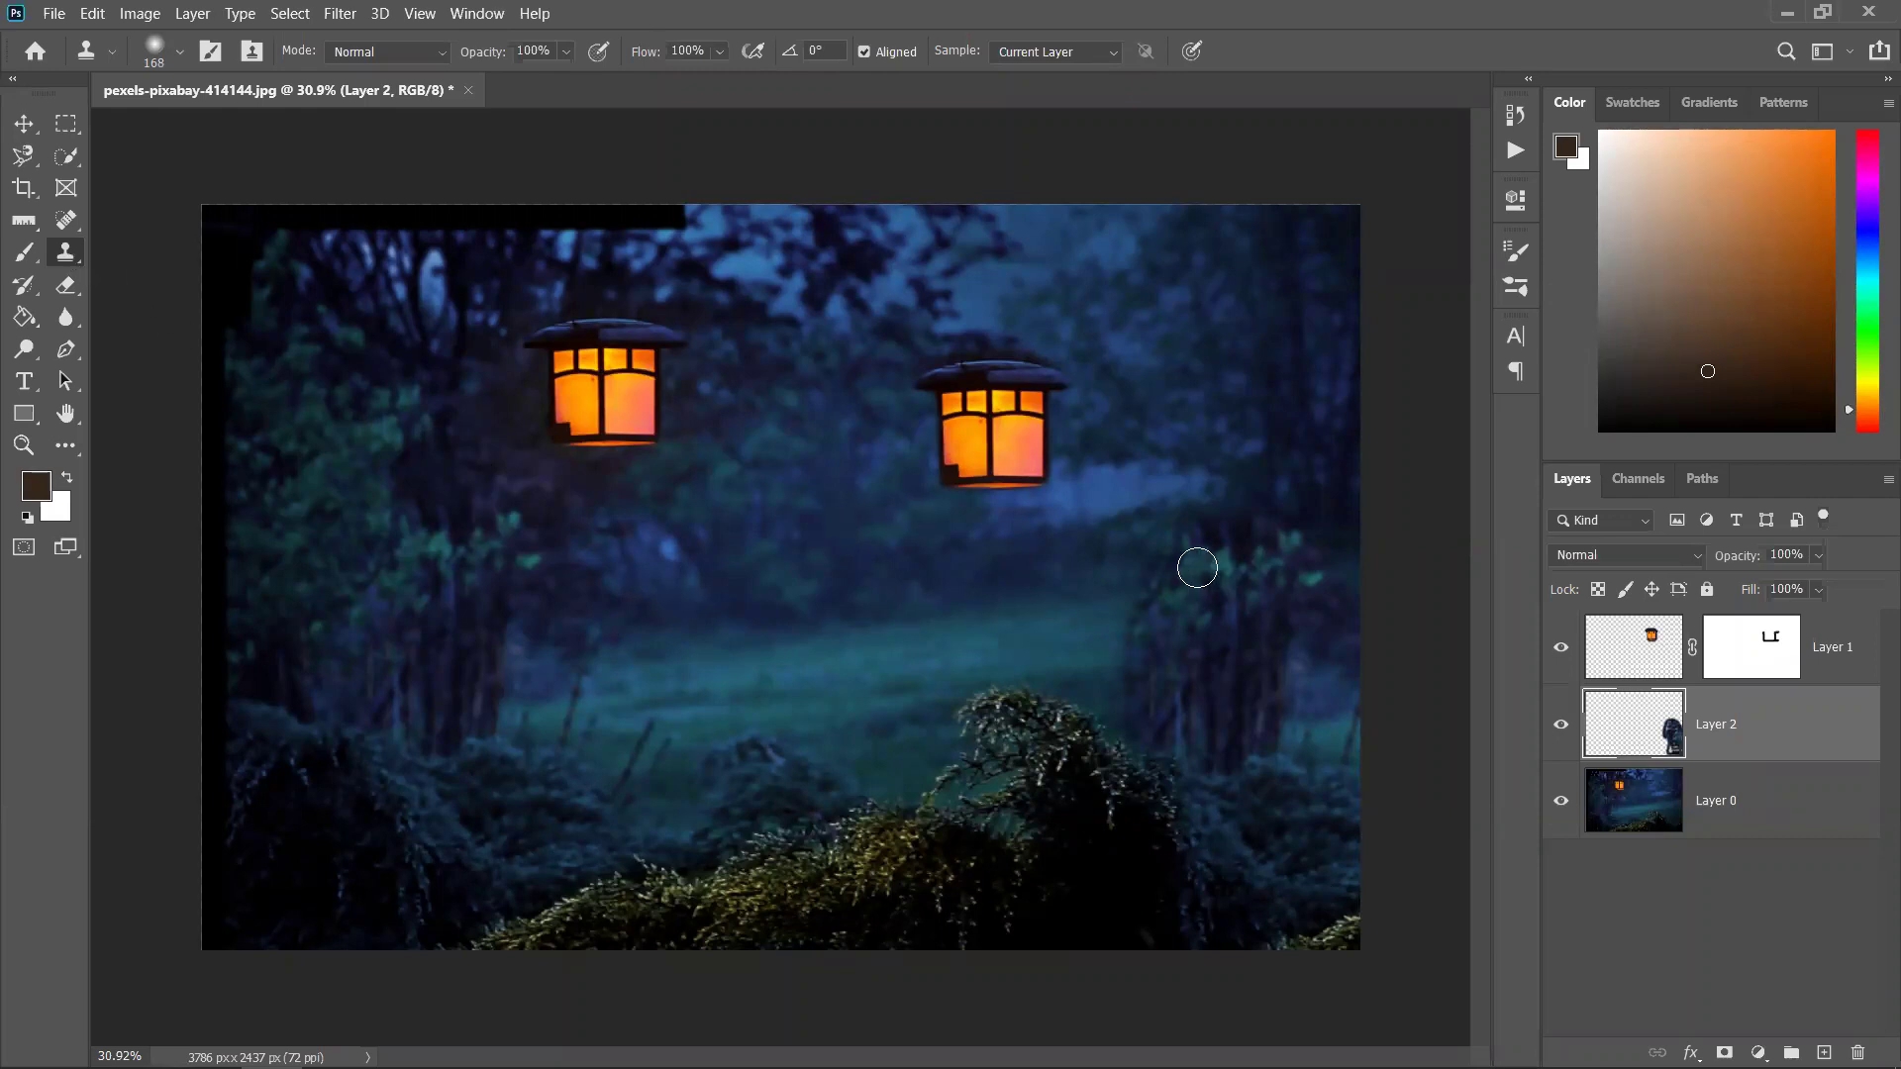
pyautogui.moveTo(1111, 619)
pyautogui.mouseDown()
pyautogui.moveTo(1229, 510)
pyautogui.moveTo(1336, 551)
pyautogui.mouseUp()
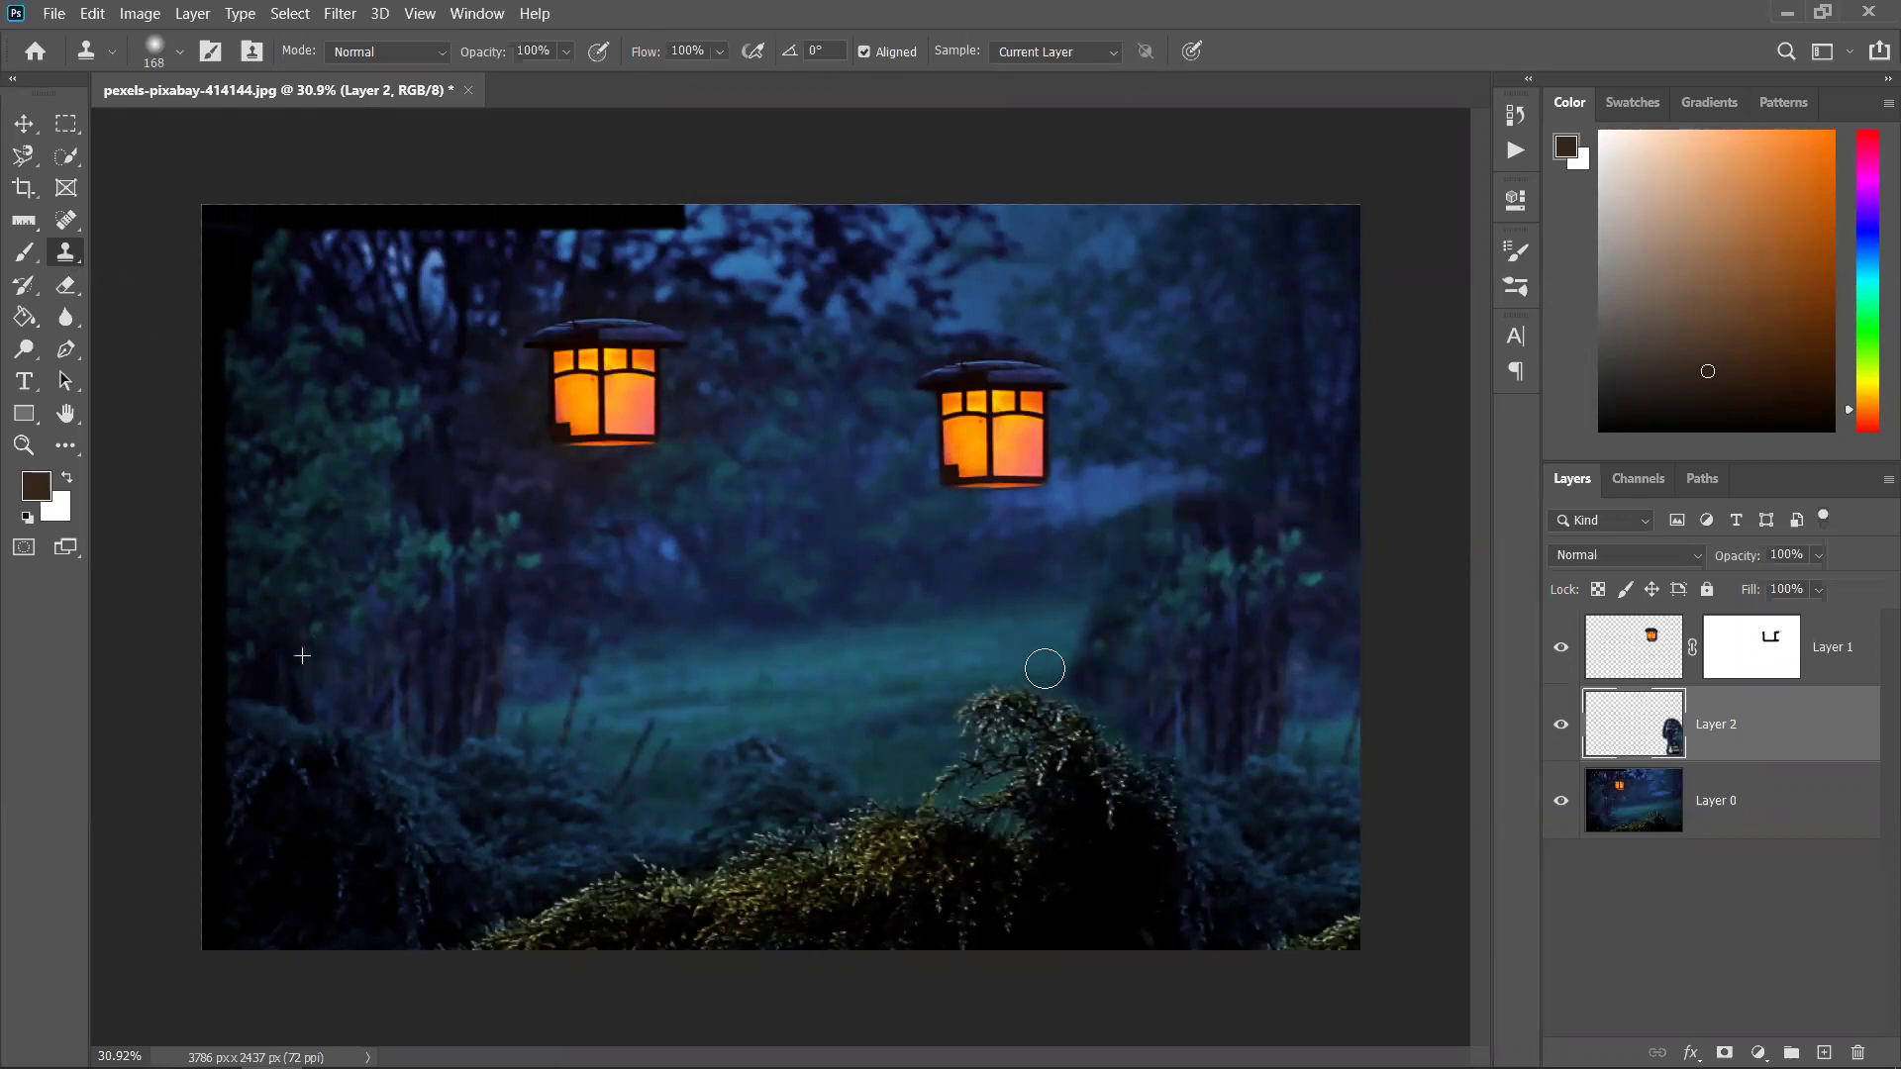
# Open the portrait photo of the young man in a denim jacket from the Downloads folder and focus on his forehead
pyautogui.click(52, 14)
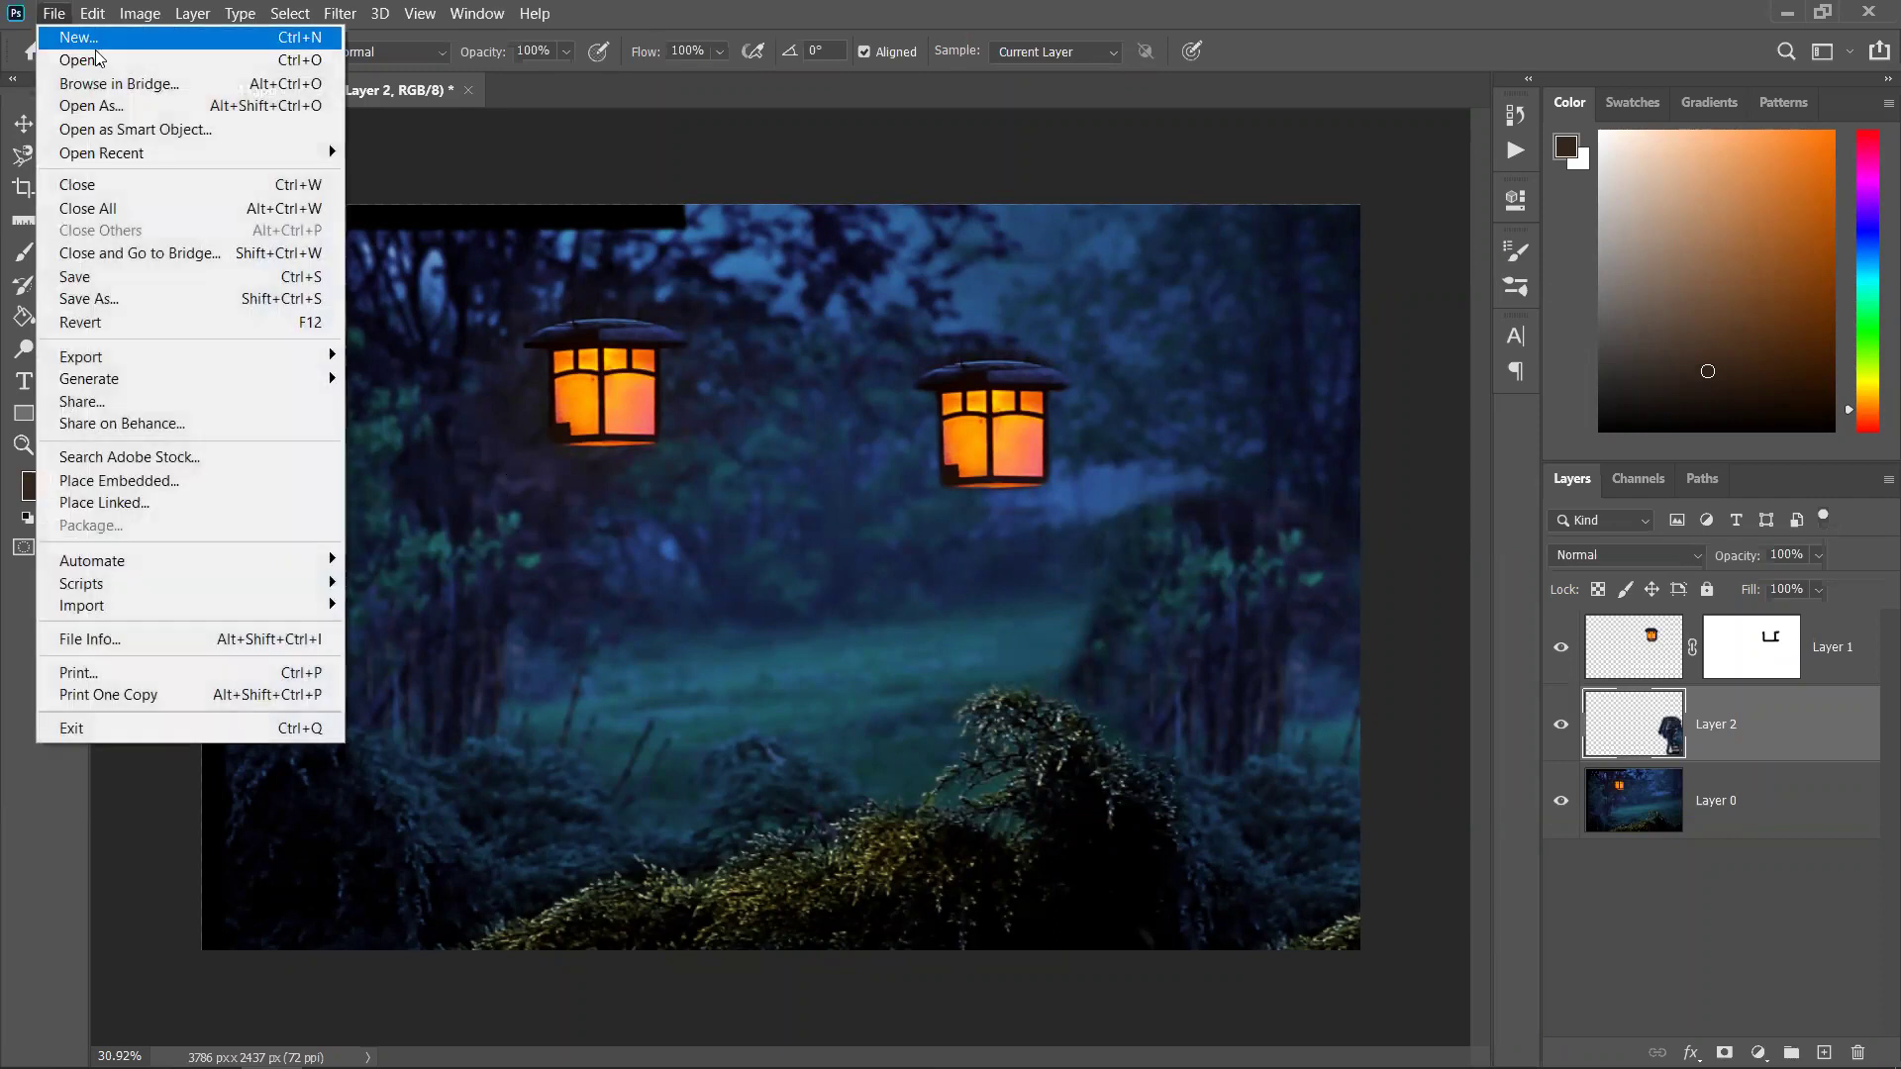
pyautogui.click(69, 60)
pyautogui.scroll(-5, 715, 487)
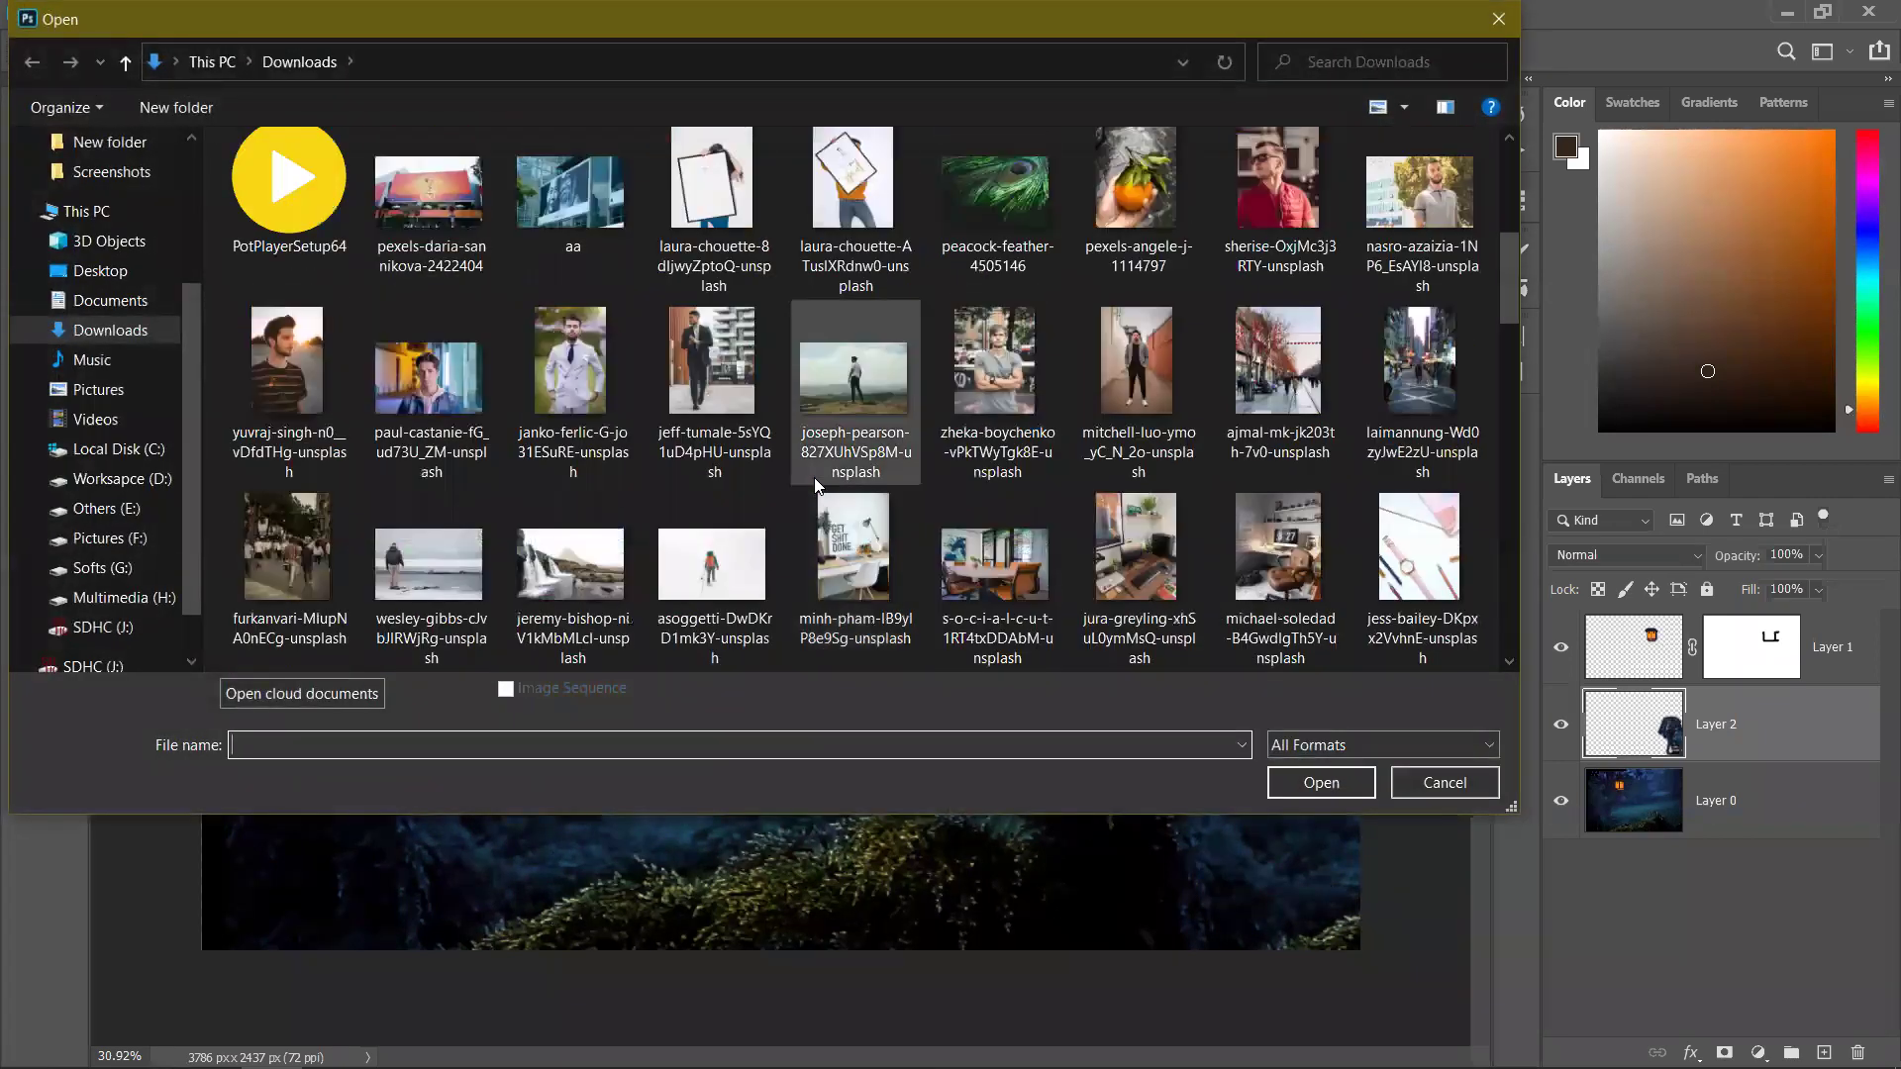
pyautogui.click(404, 402)
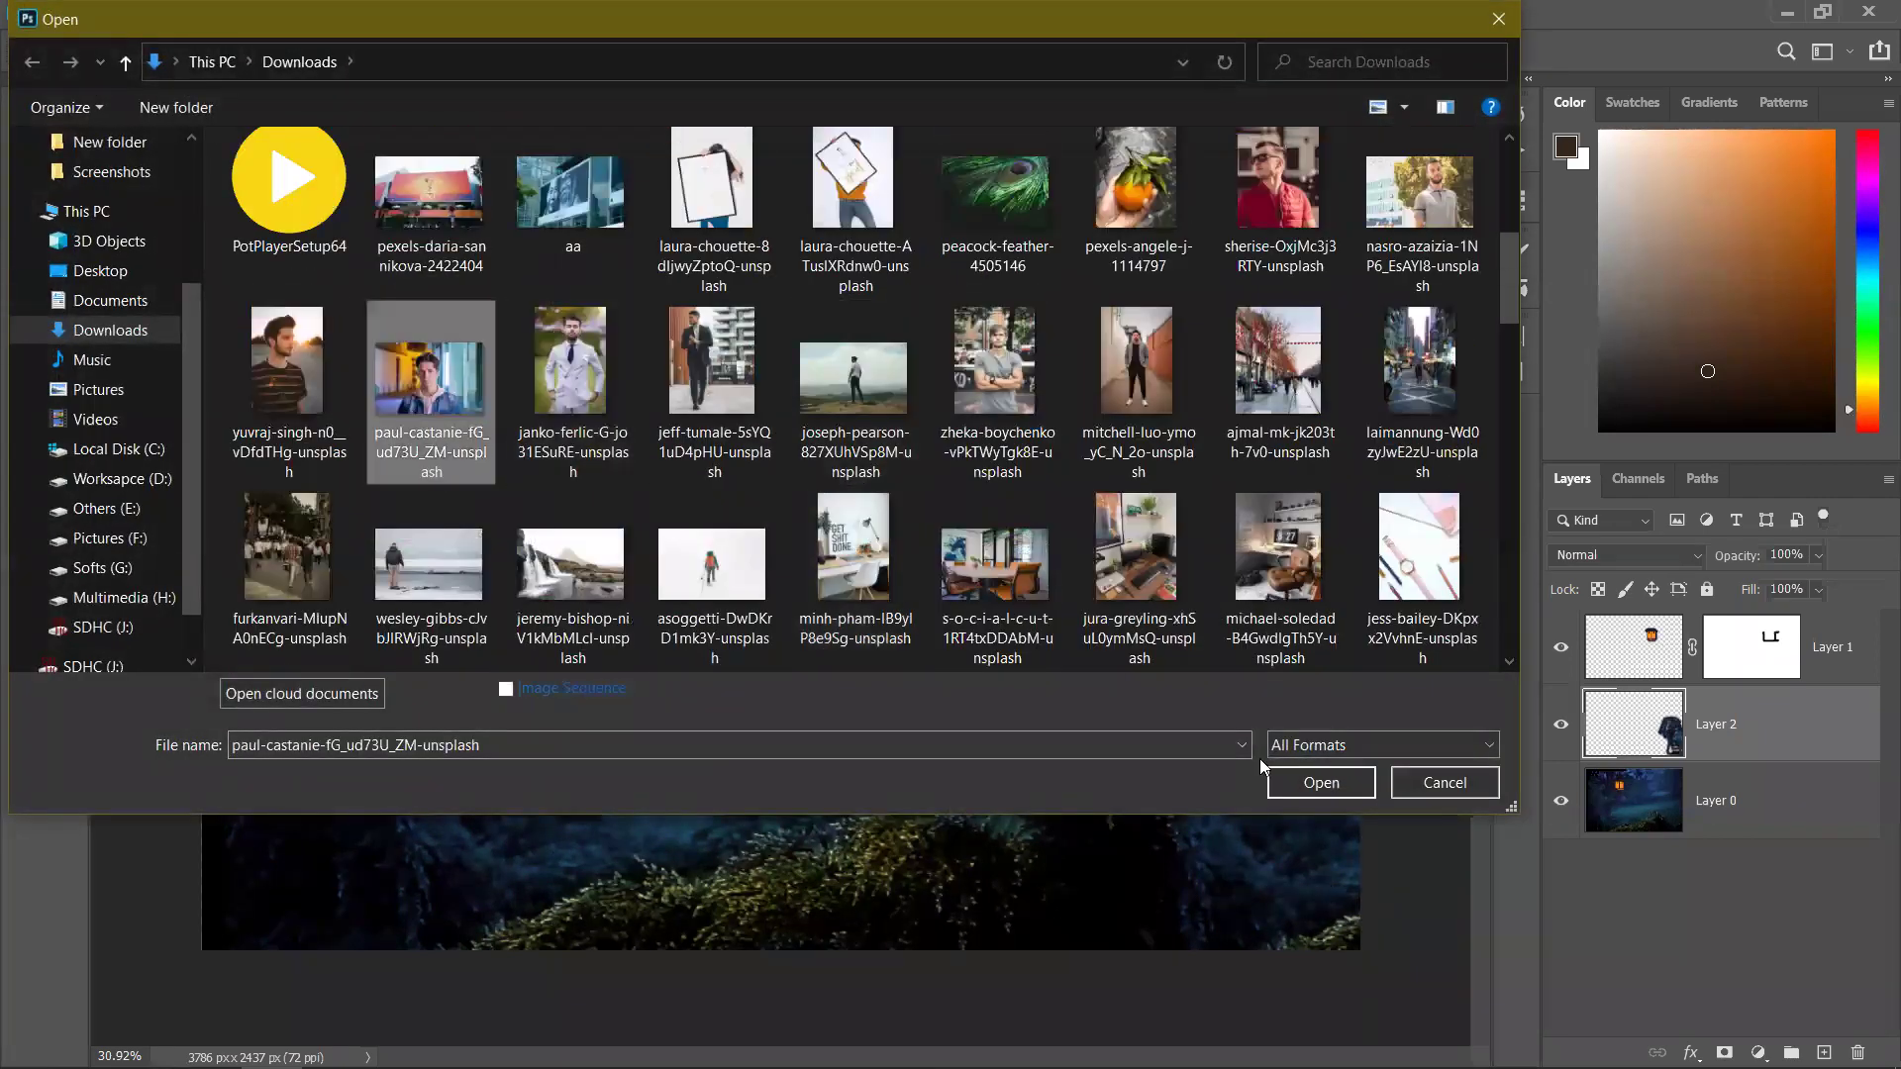
pyautogui.click(1300, 784)
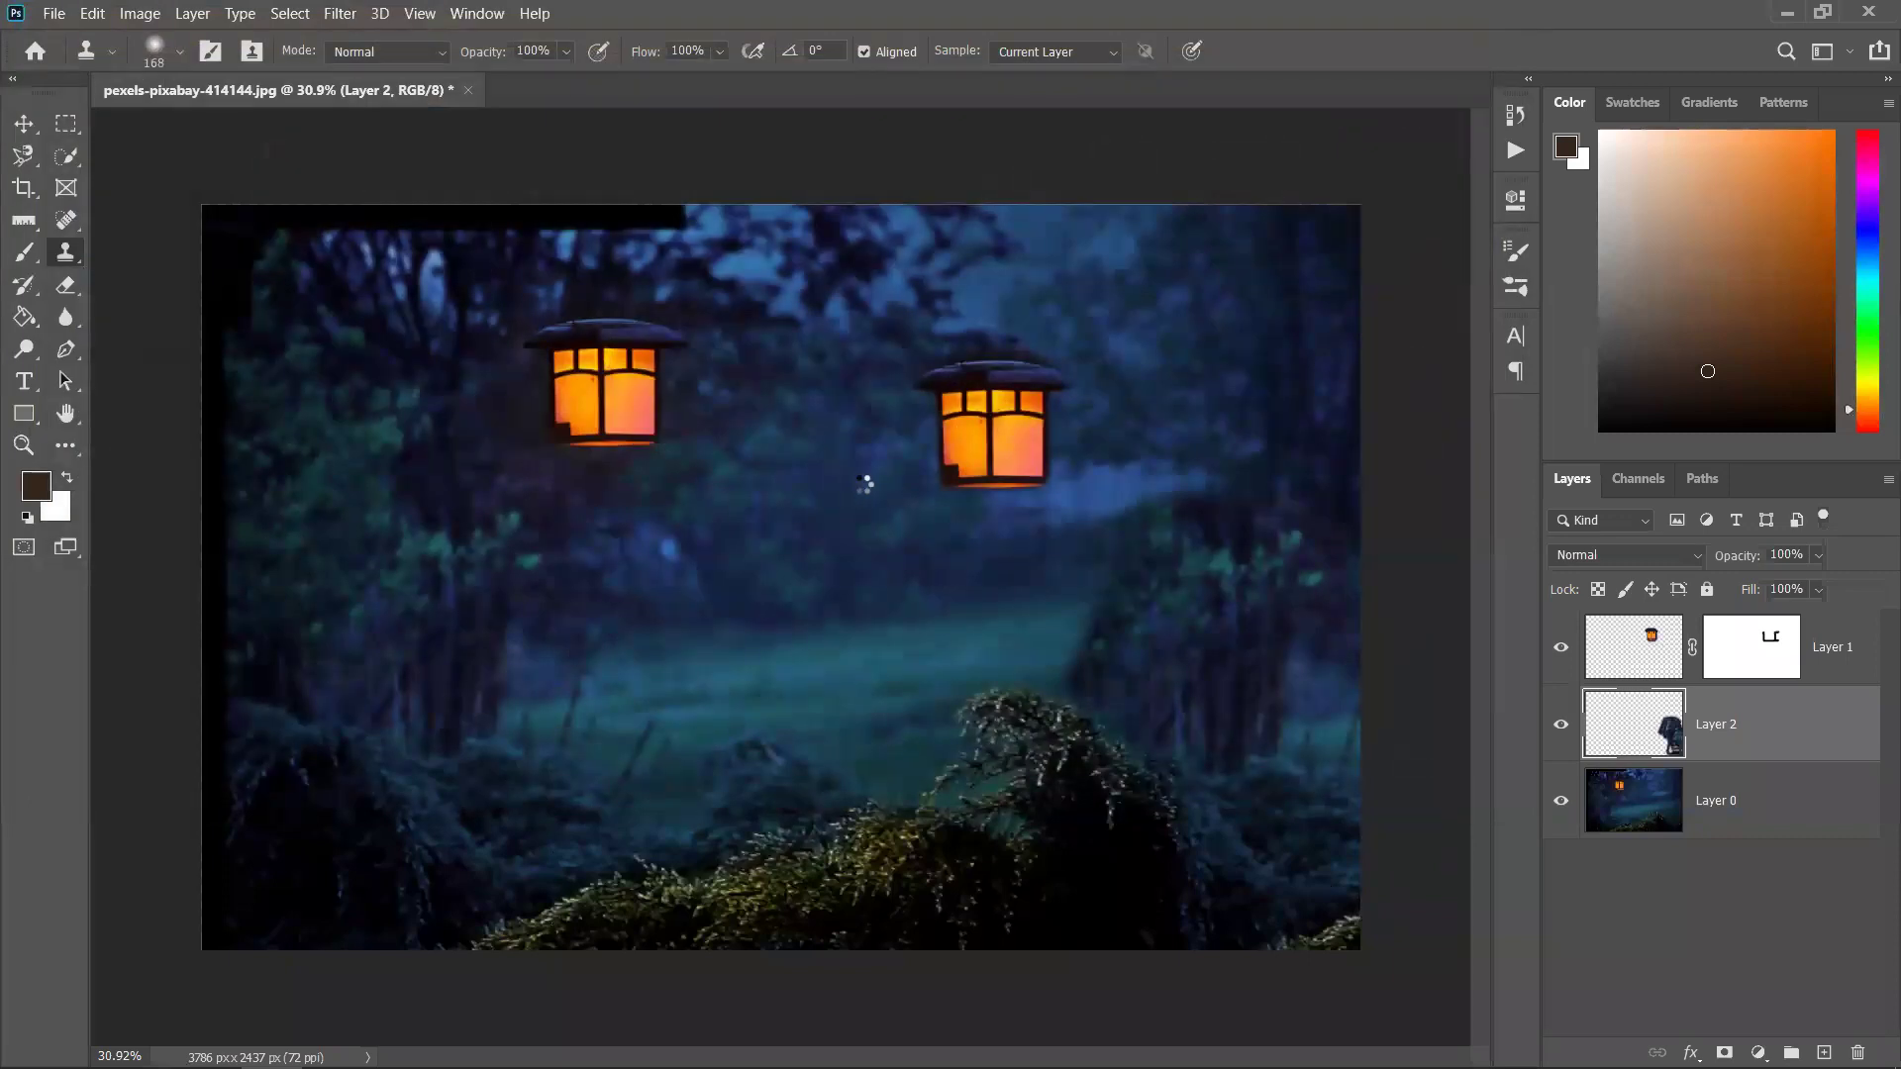
pyautogui.scroll(5, 814, 453)
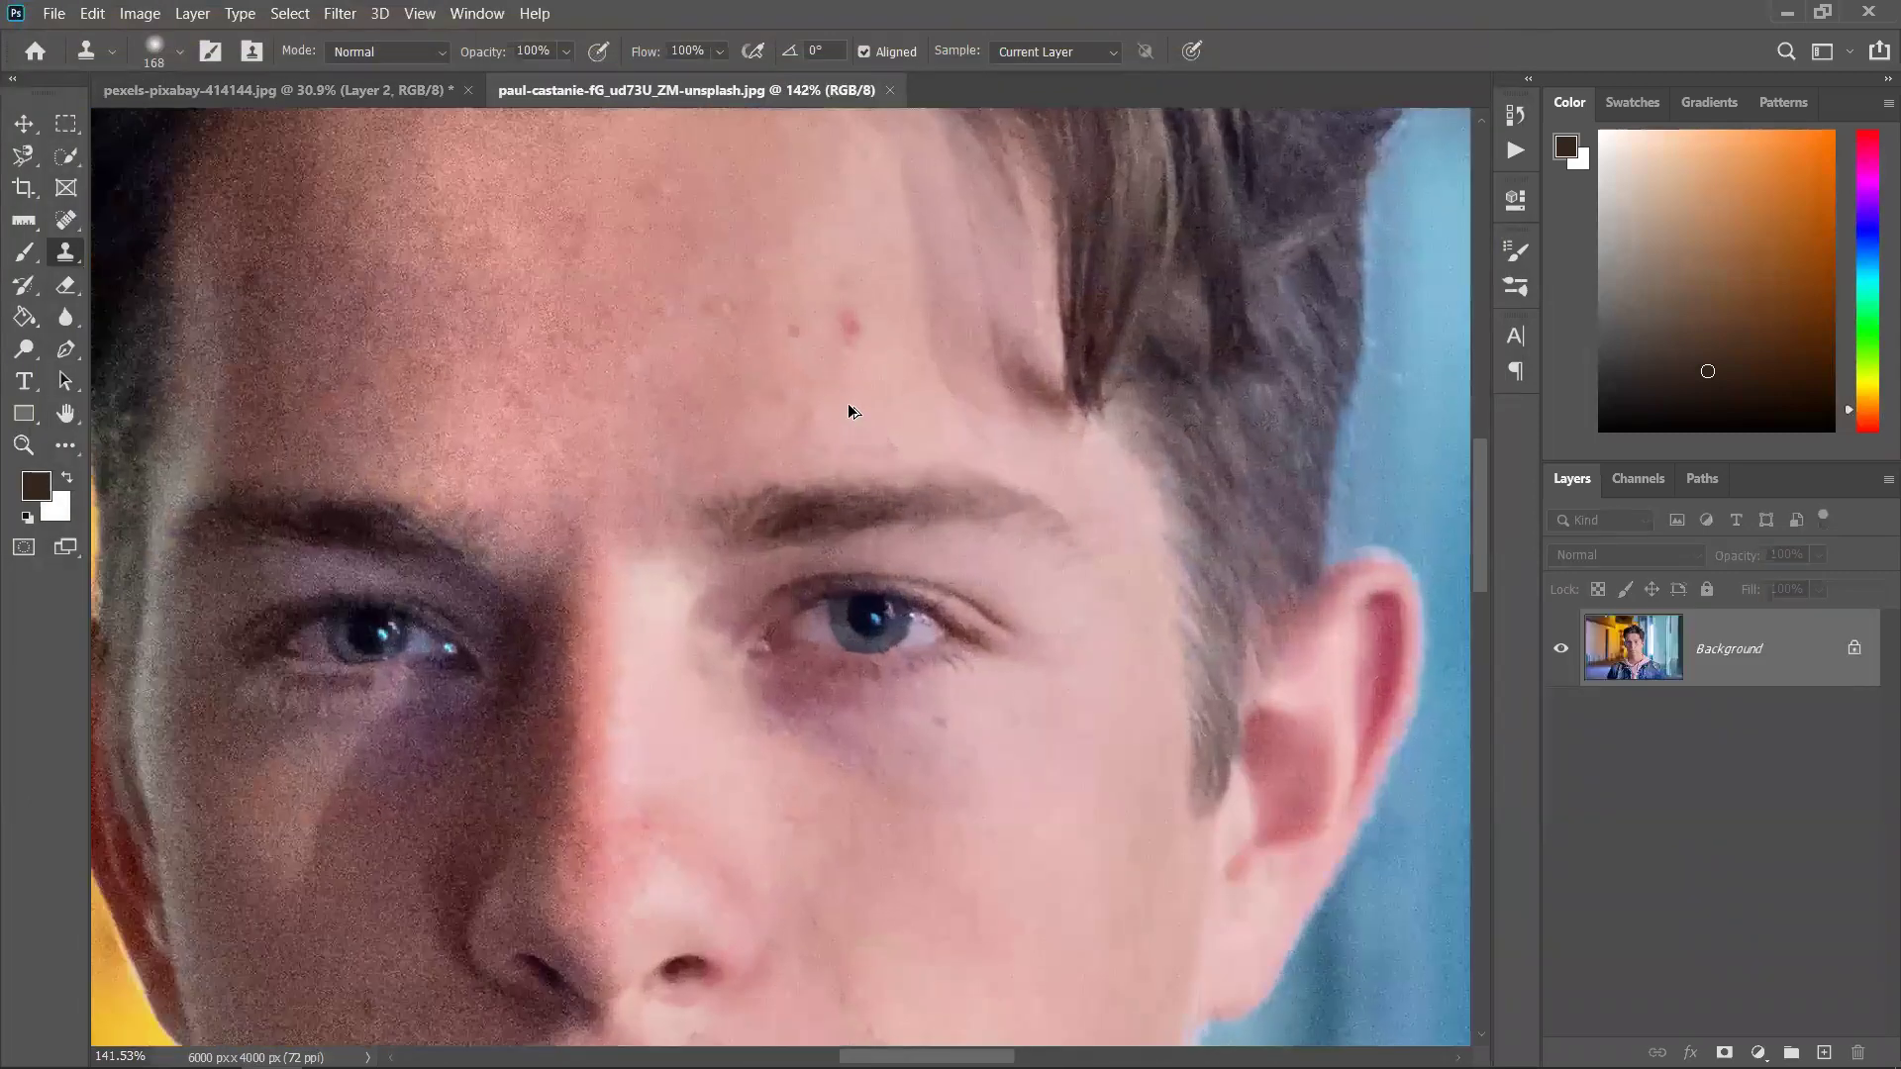
pyautogui.scroll(3, 847, 402)
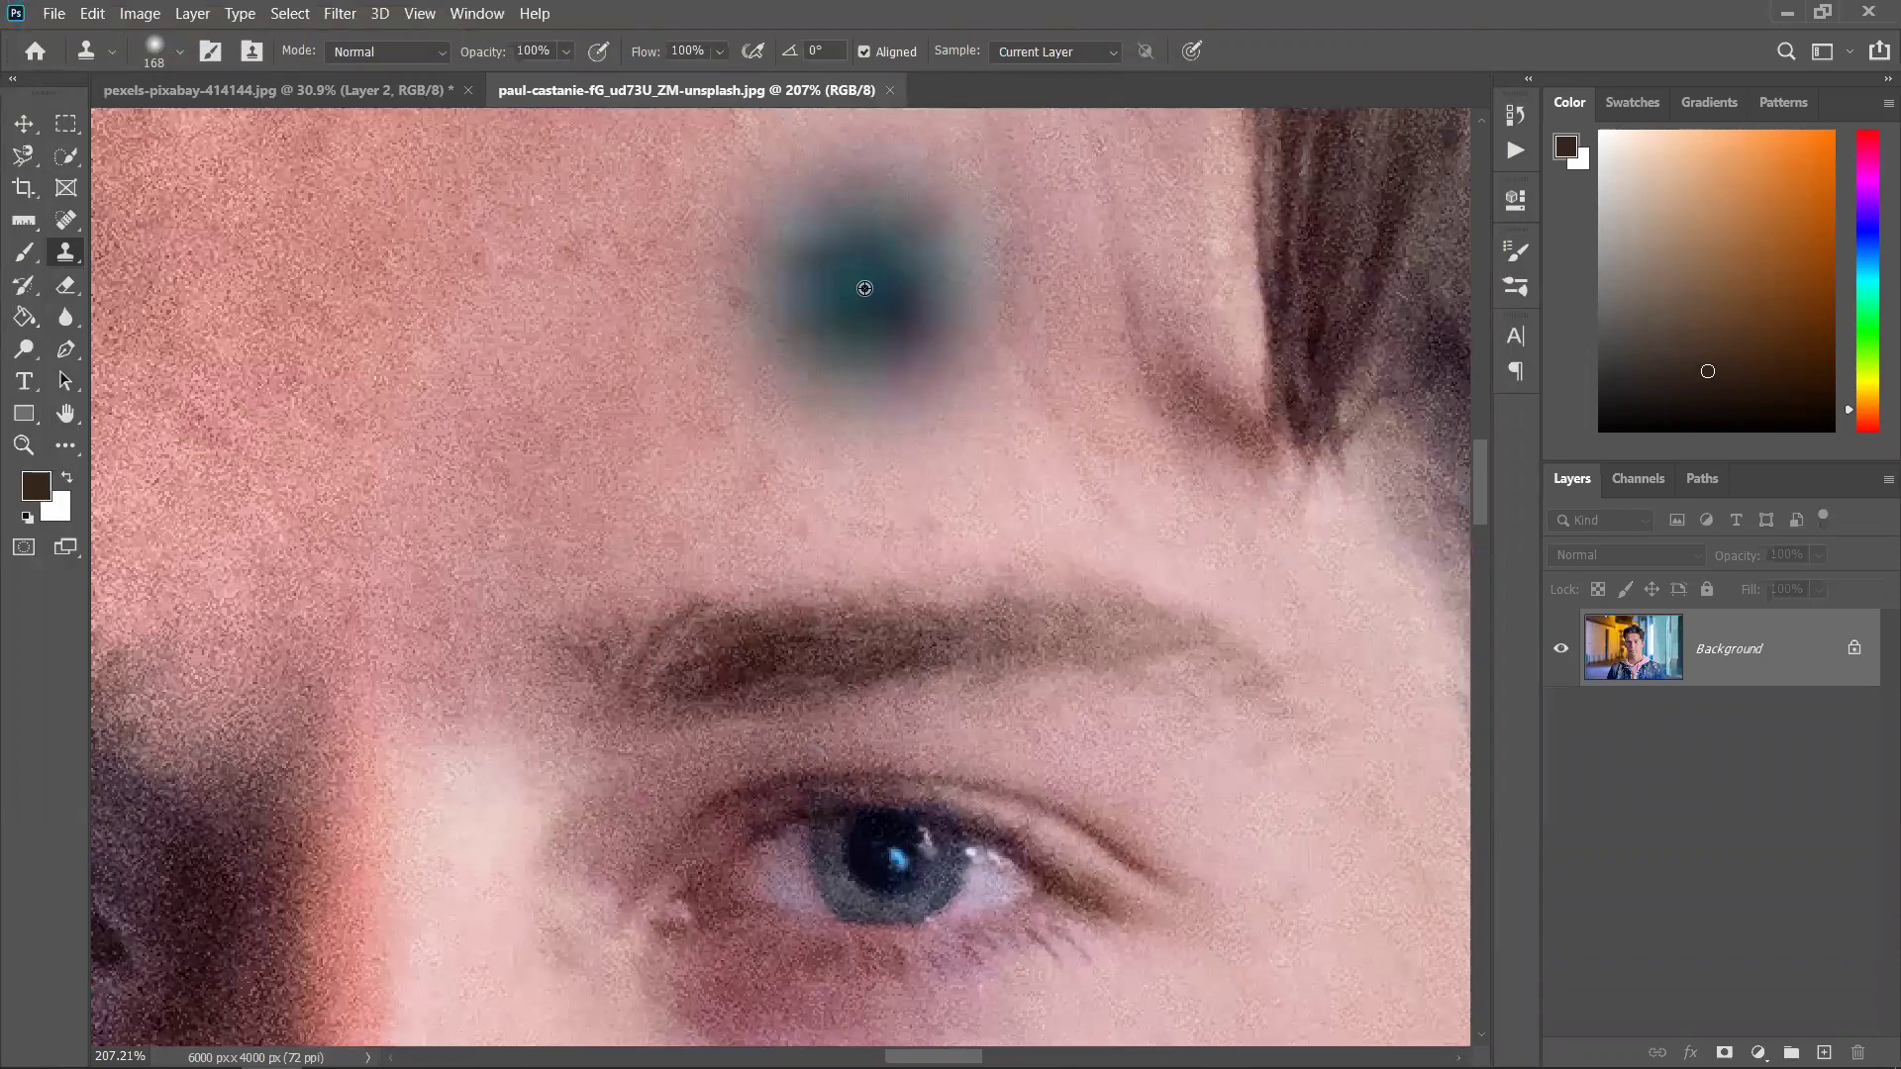
# Try covering the red forehead blemish with nearby sampled skin using a 31 px Clone Stamp brush, and undo the result
pyautogui.hotkey('ctrl', 'z')
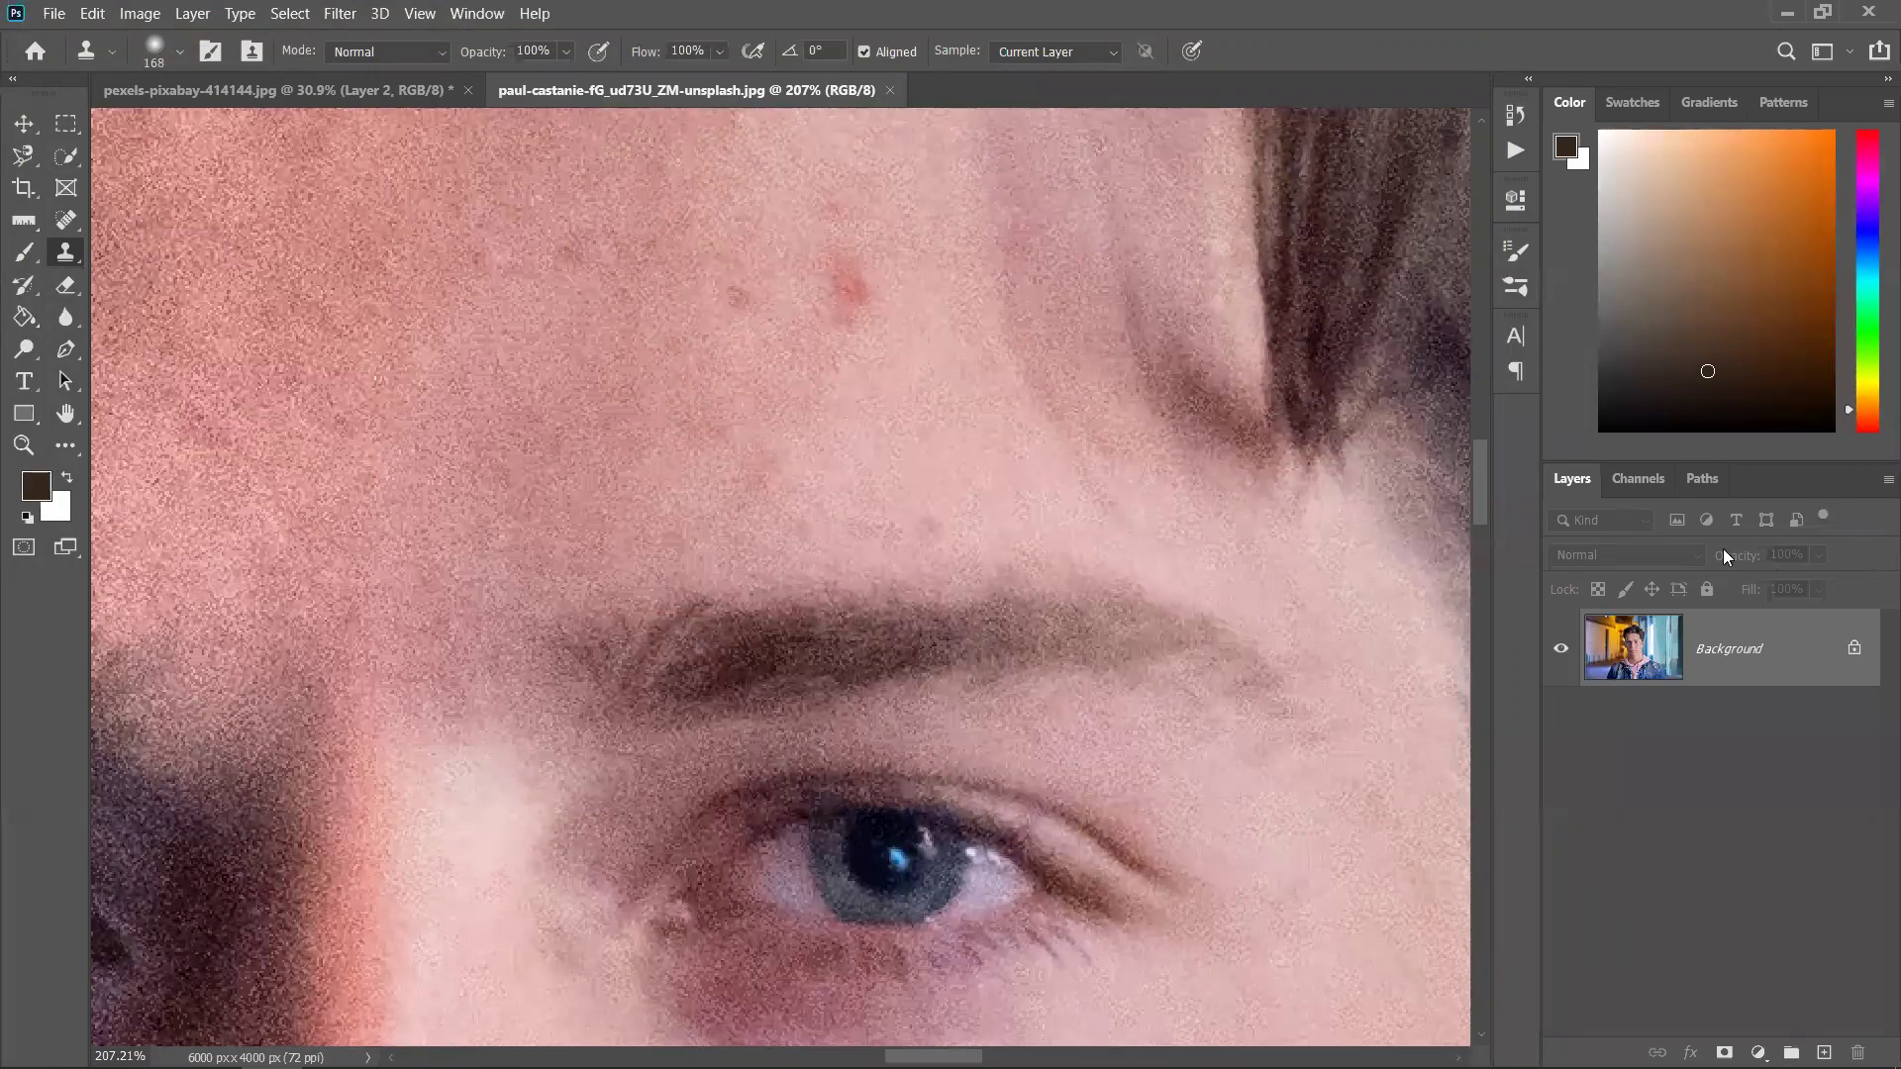
pyautogui.rightClick(922, 354)
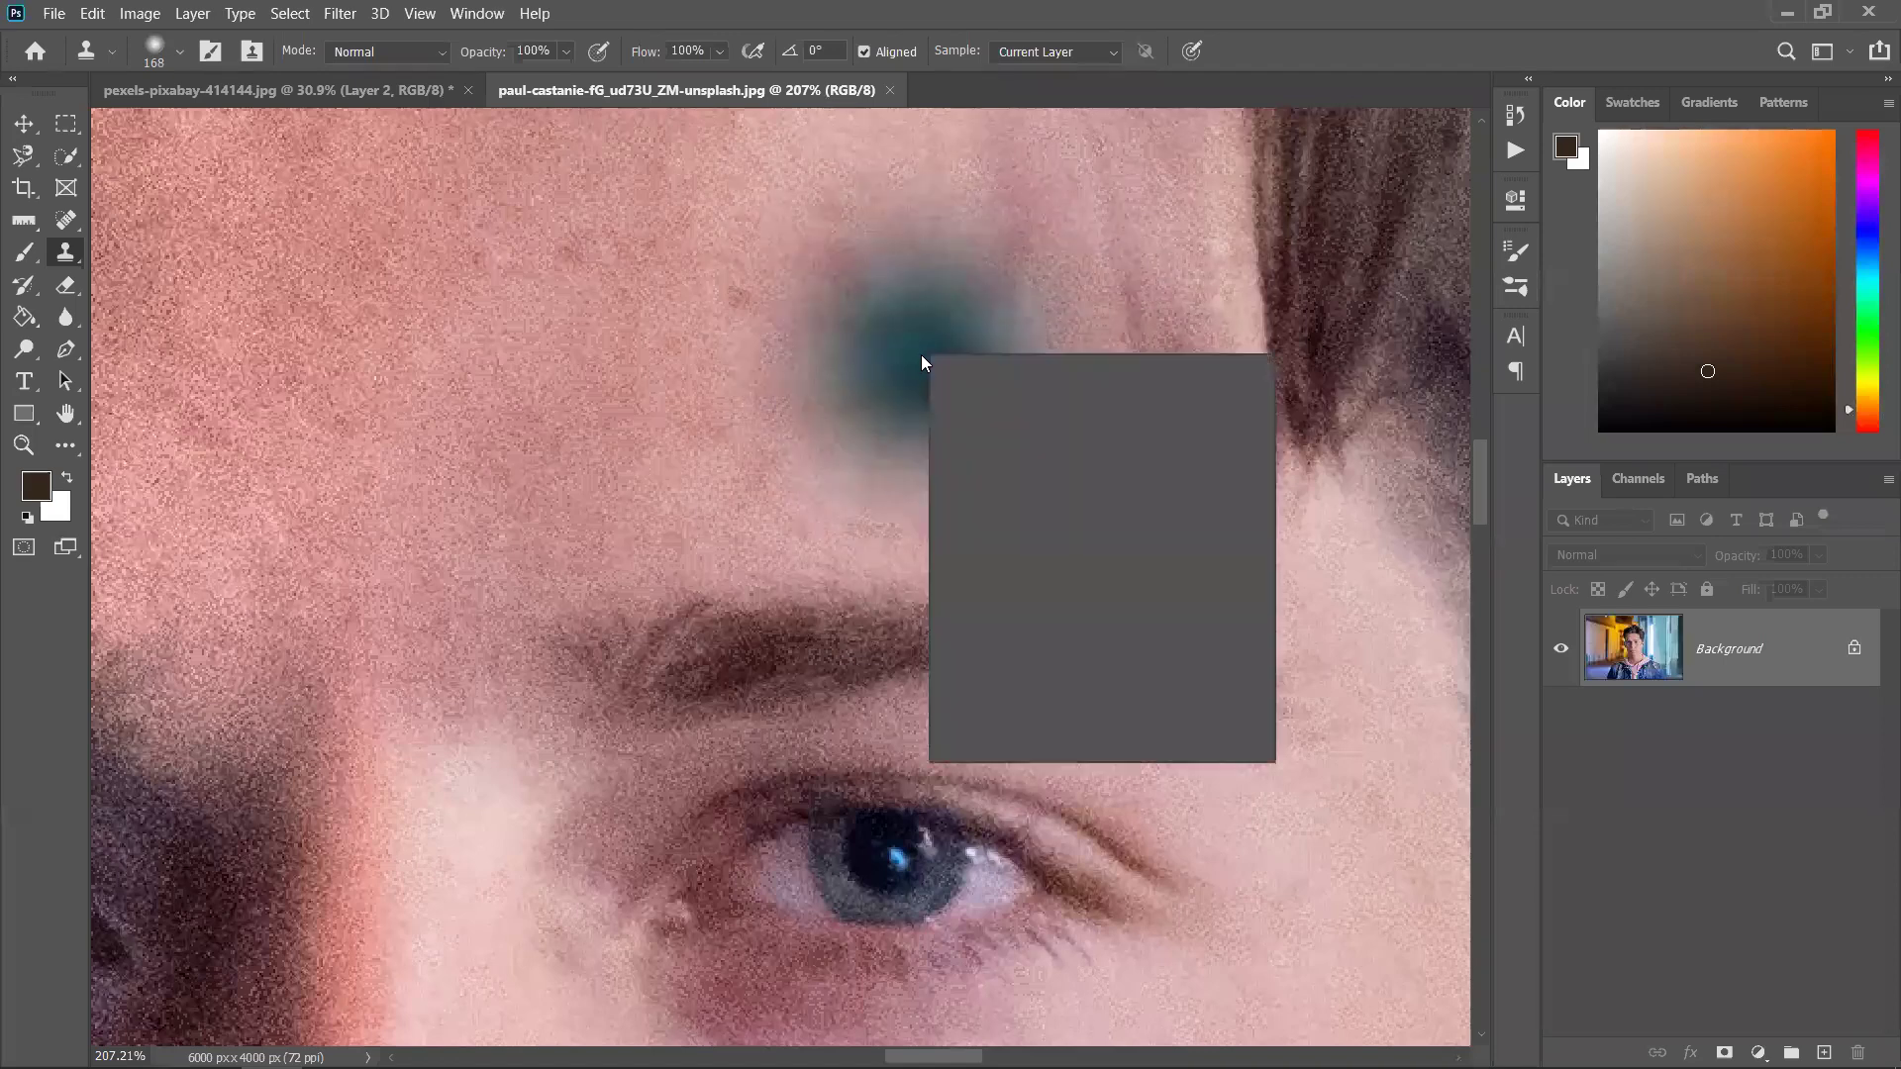
pyautogui.moveTo(1114, 423); pyautogui.dragTo(1076, 420)
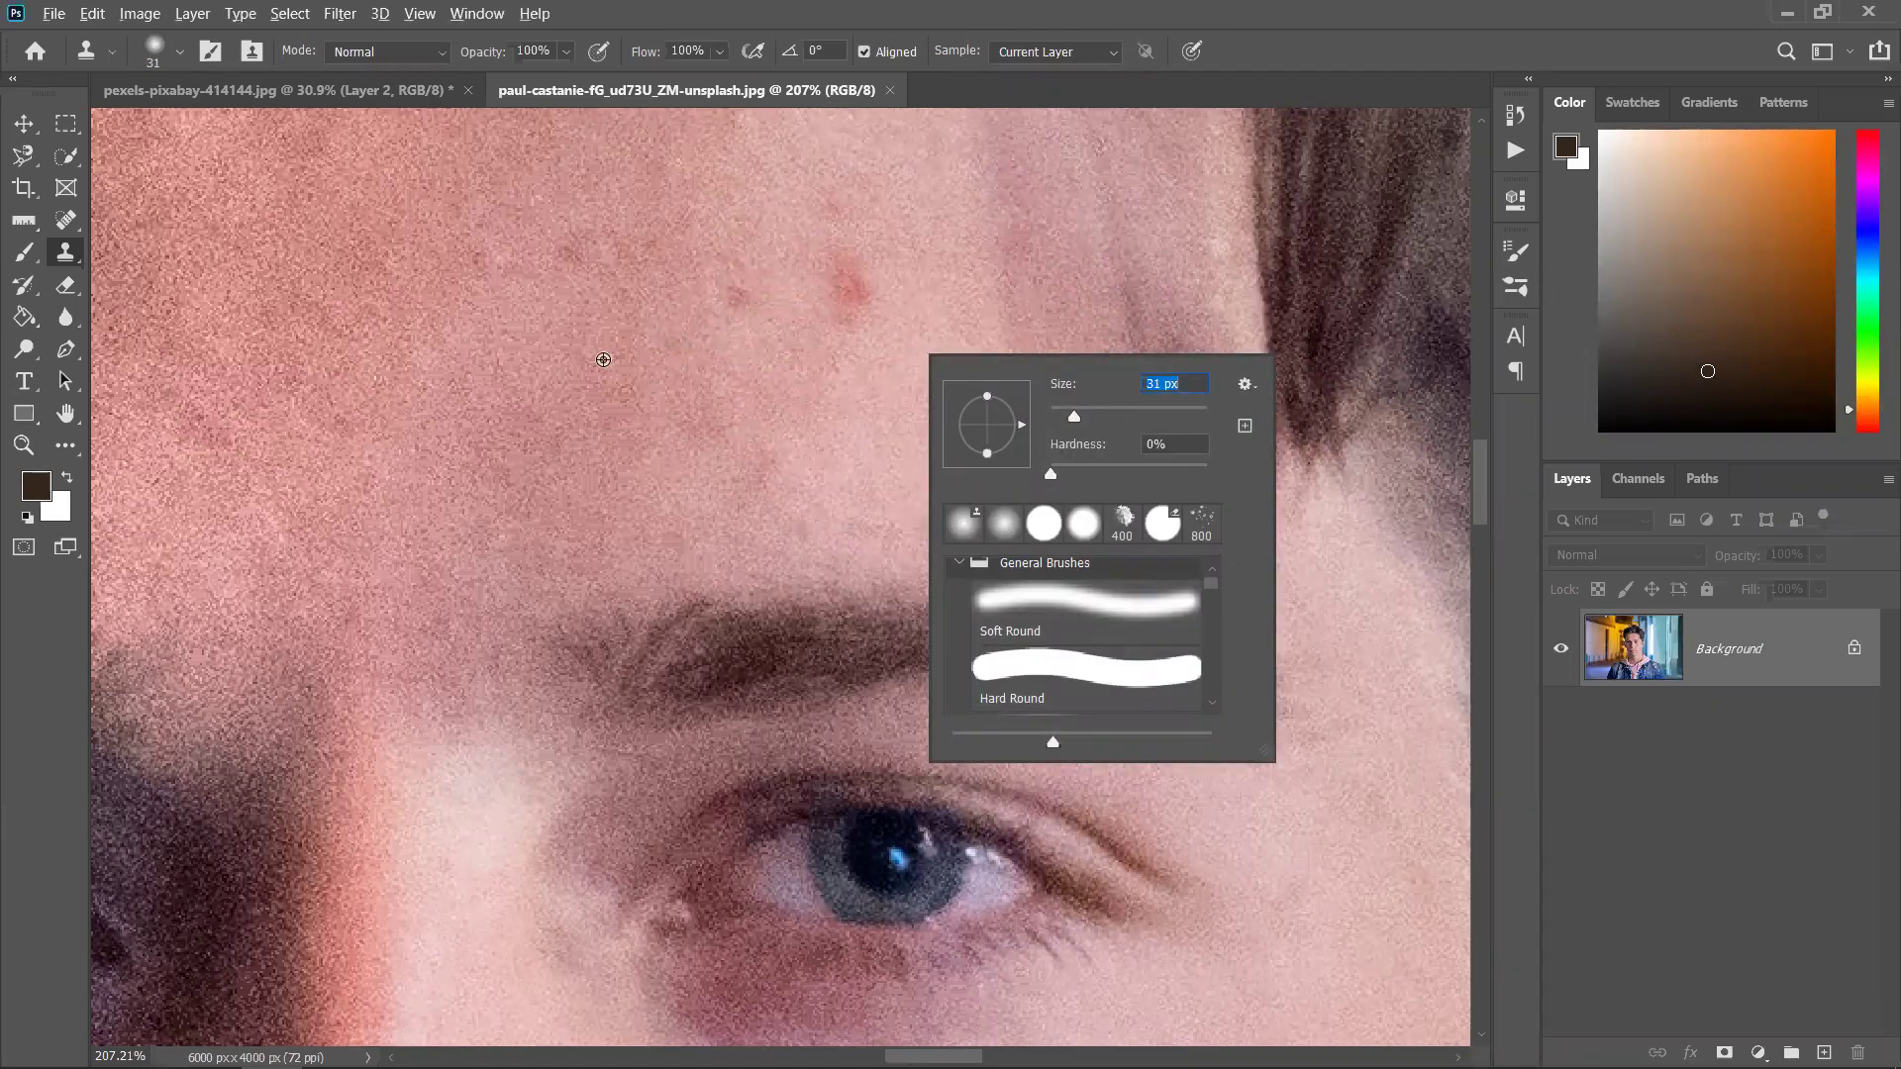
pyautogui.keyDown('alt'); pyautogui.click(591, 330); pyautogui.keyUp('alt')
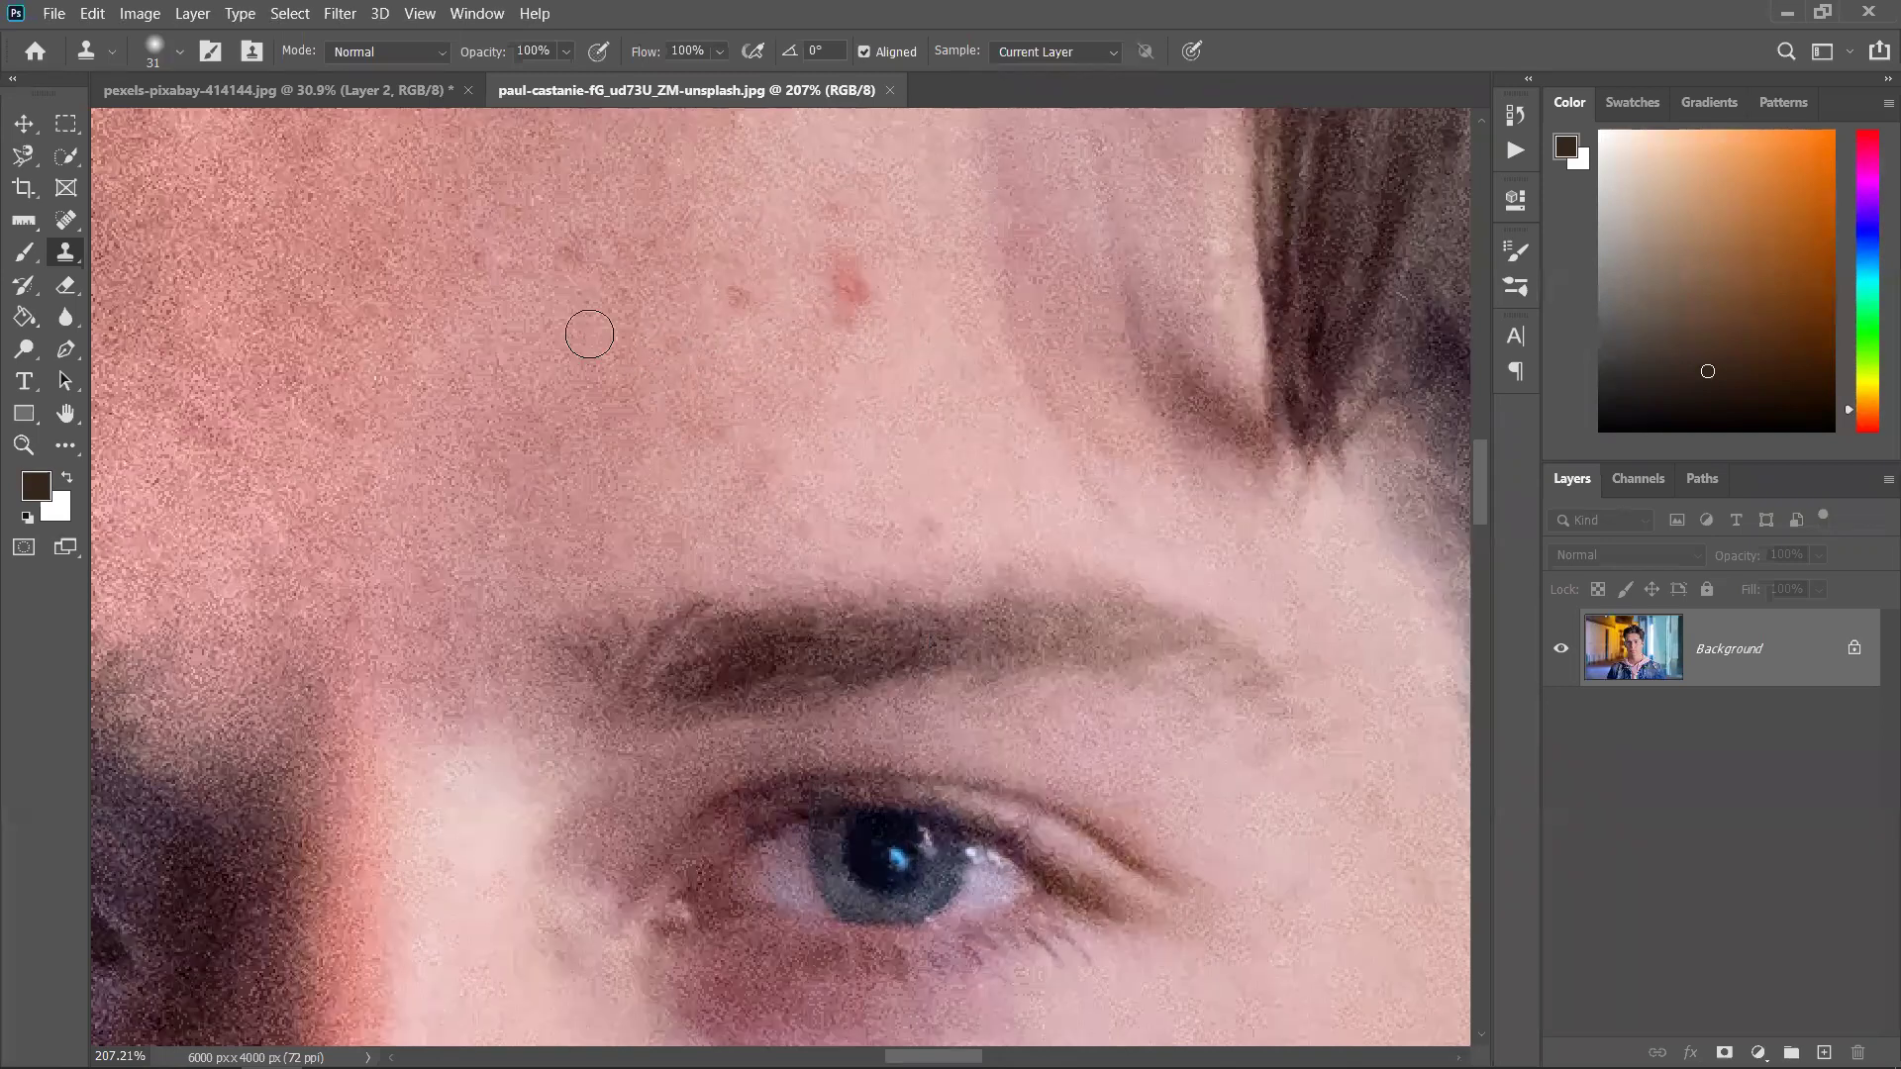
pyautogui.moveTo(836, 285); pyautogui.dragTo(857, 307)
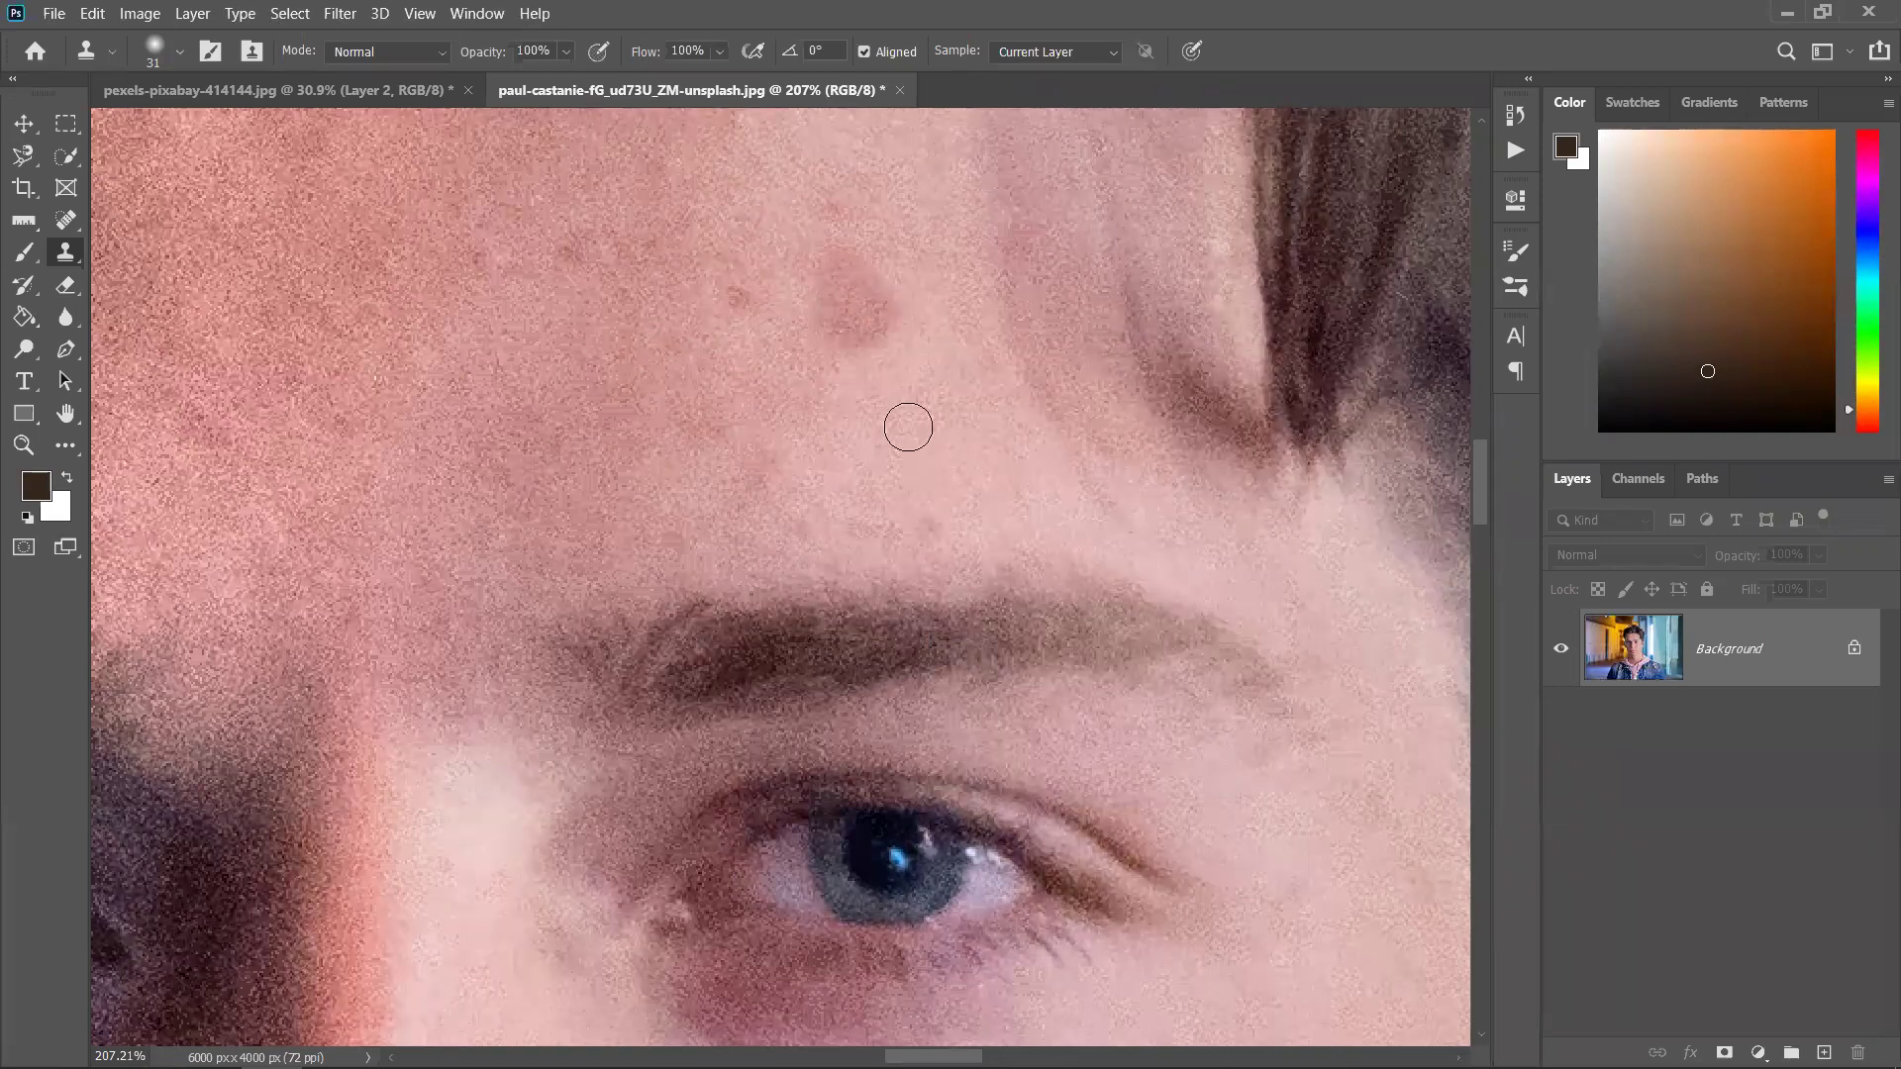
pyautogui.hotkey('ctrl', 'z')
# Try cloning skin sampled above the eyebrow's outer end onto the forehead with a 75 px Clone Stamp brush
pyautogui.rightClick(768, 336)
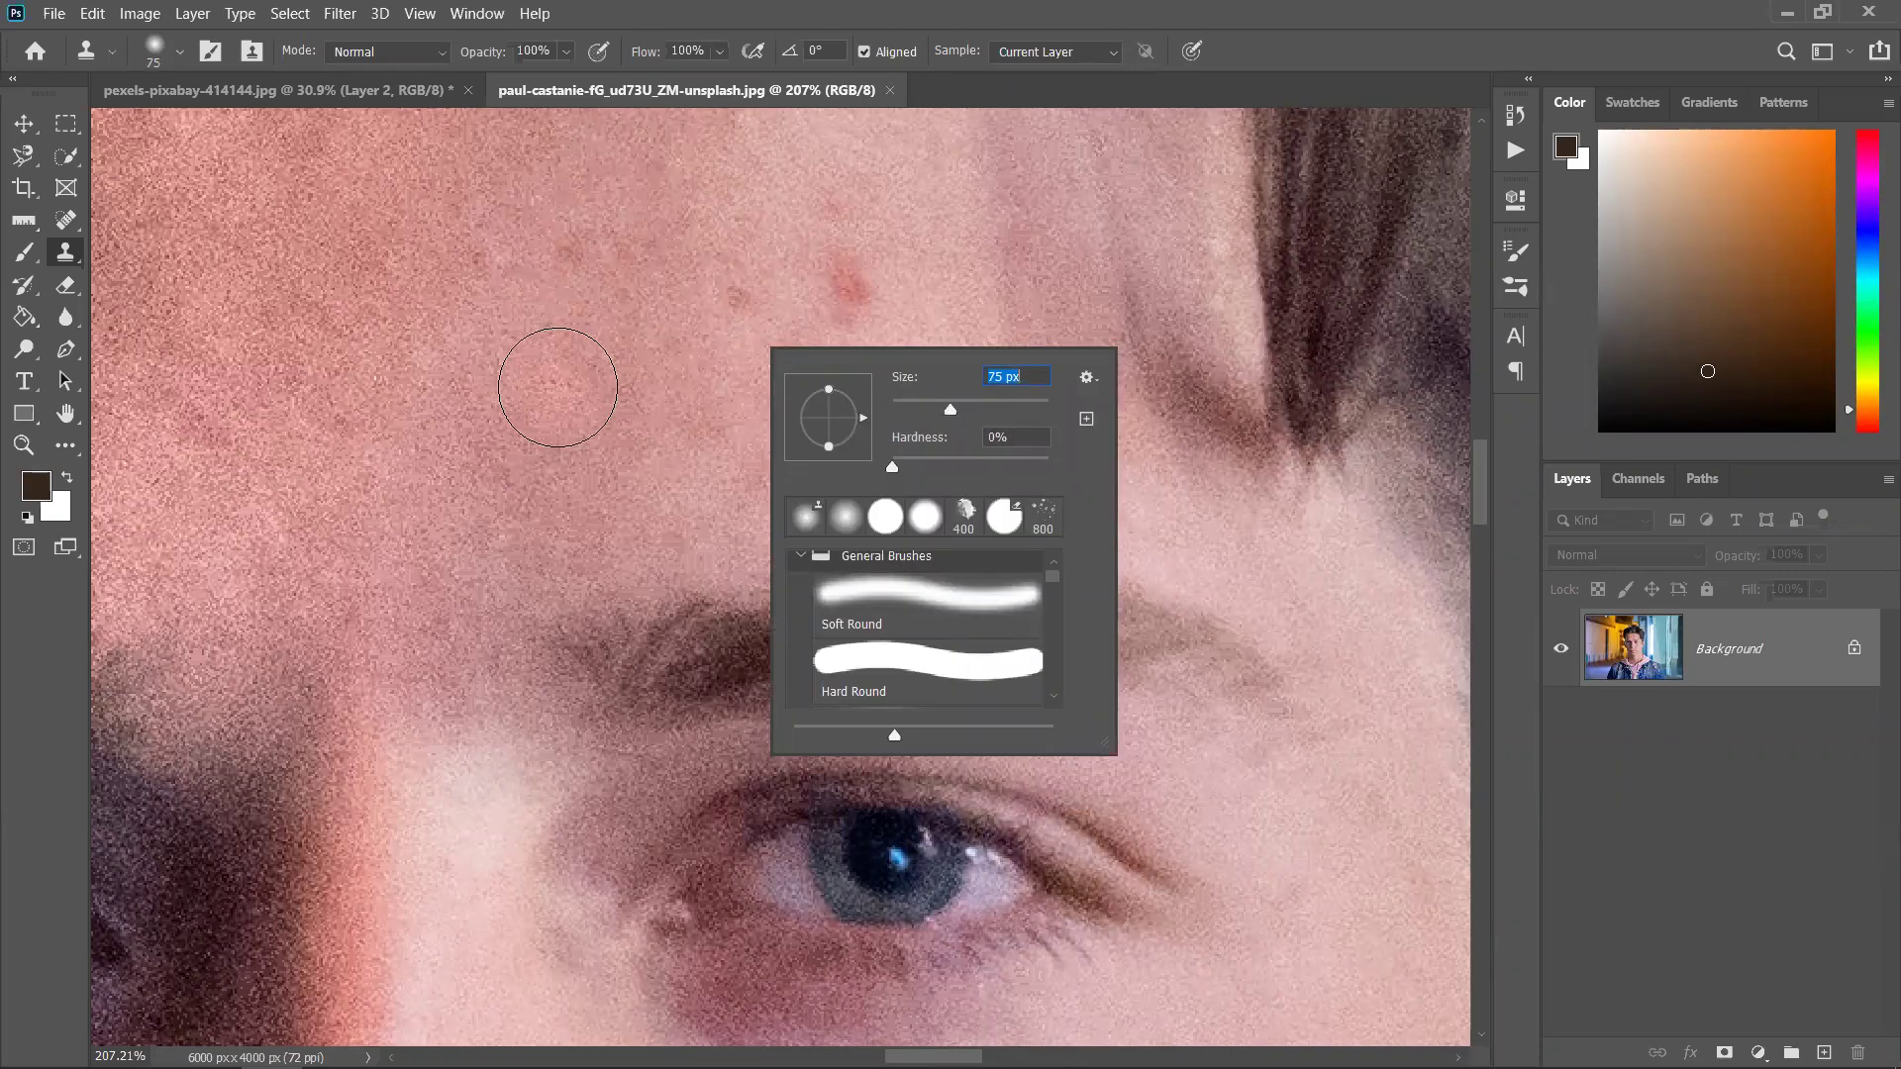
pyautogui.click(517, 460)
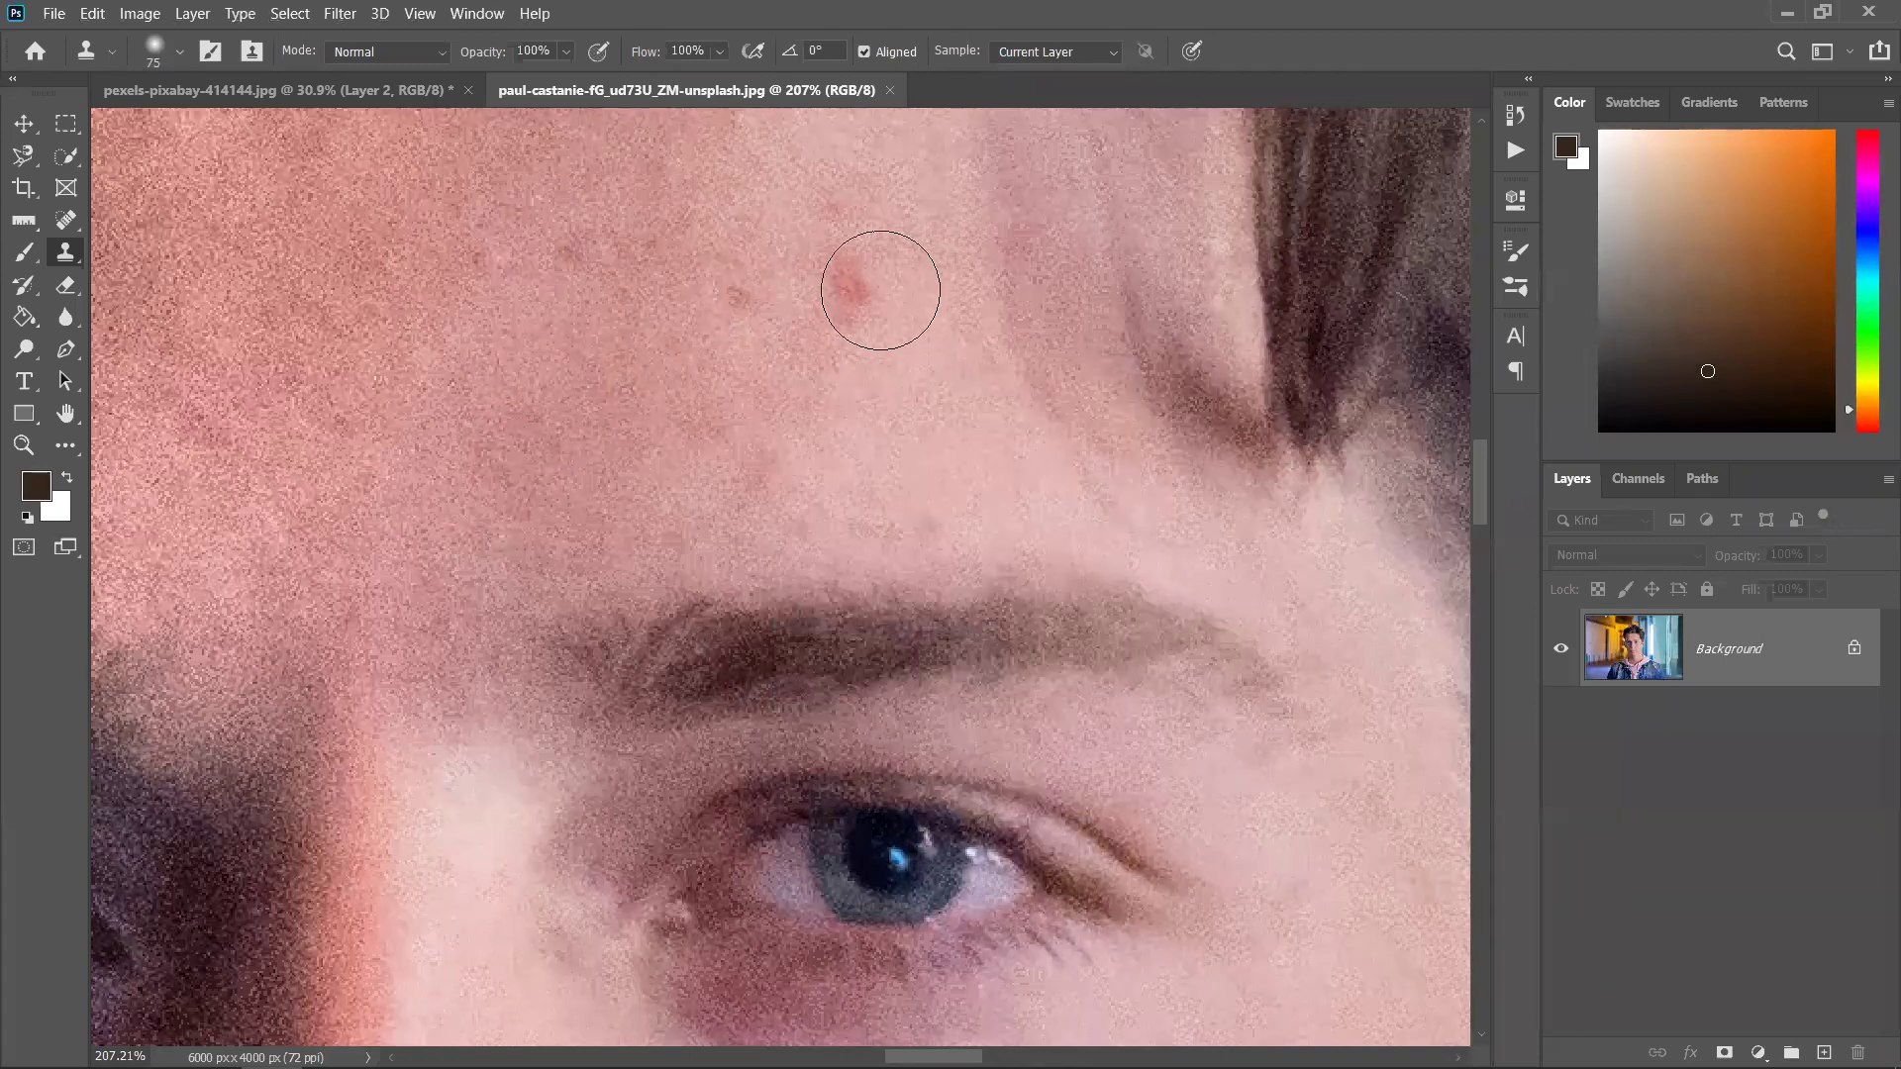
pyautogui.keyDown('alt'); pyautogui.click(1155, 534); pyautogui.keyUp('alt')
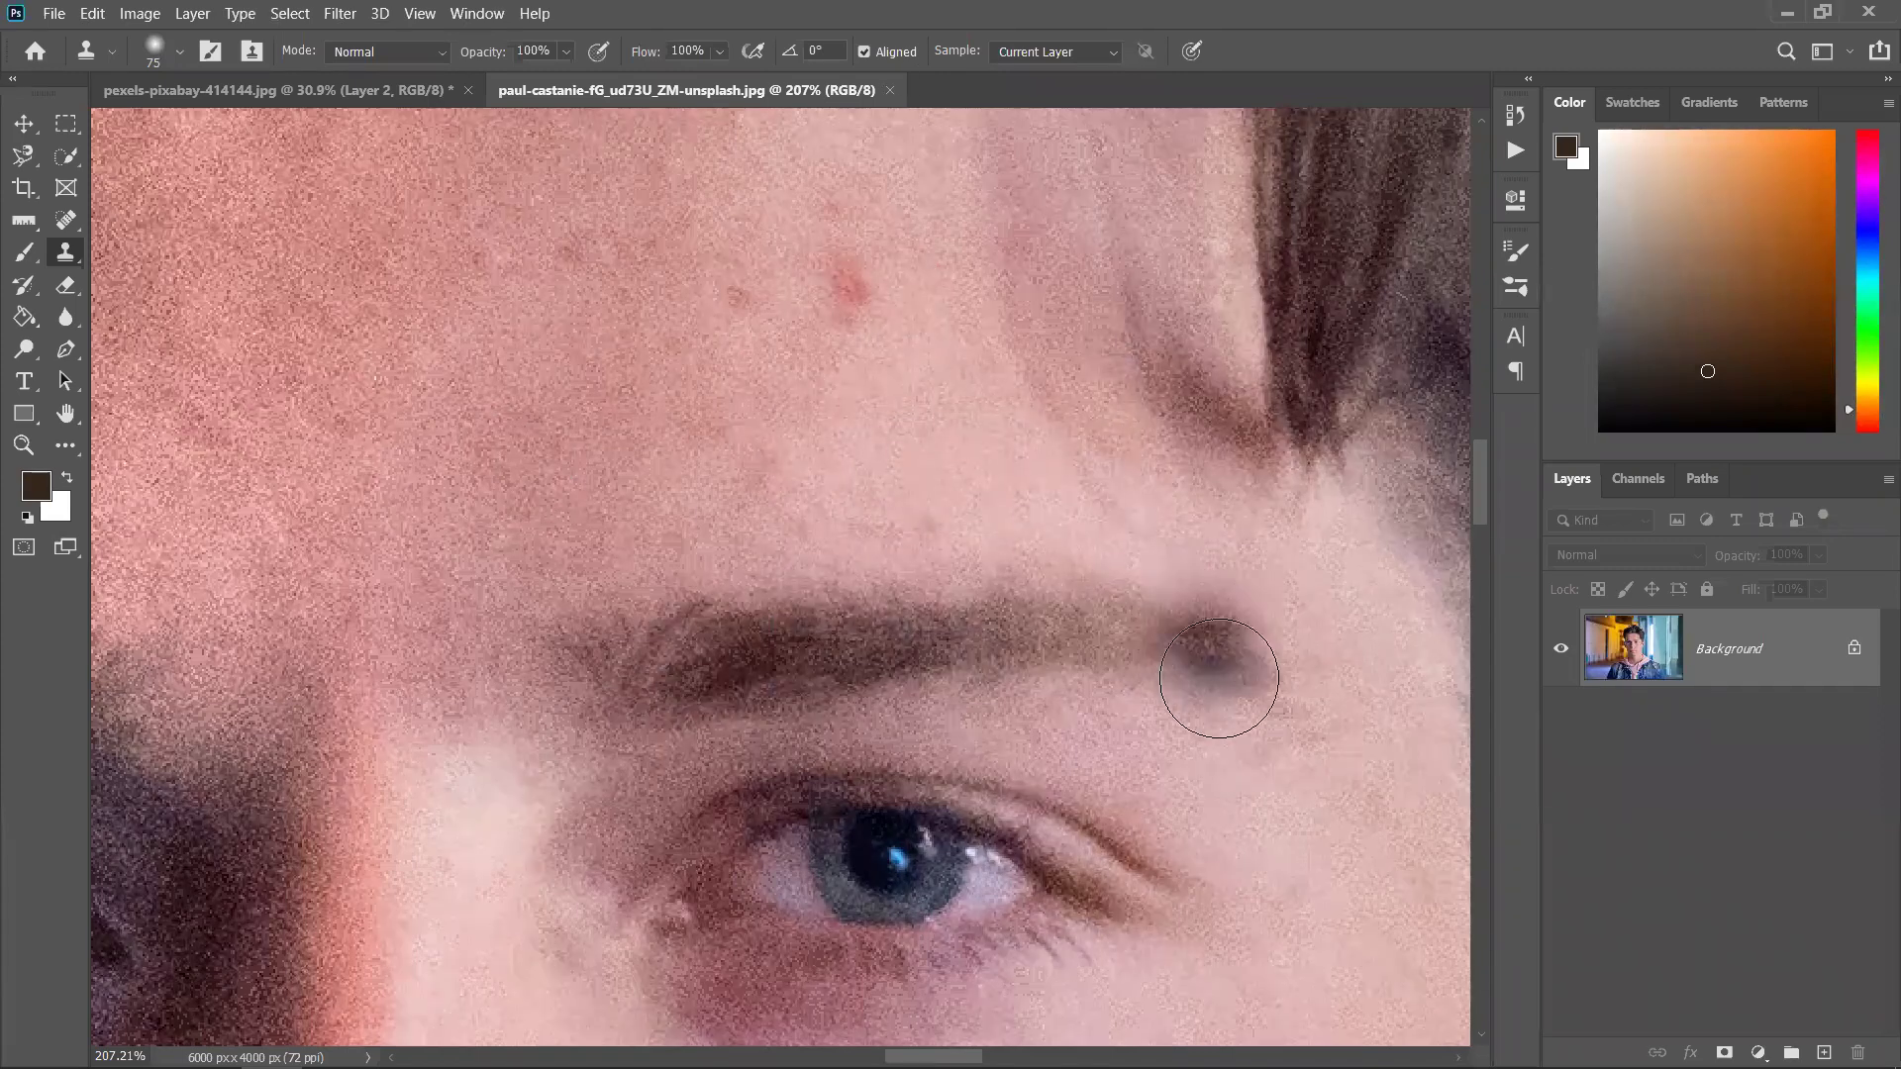
pyautogui.moveTo(1316, 613); pyautogui.dragTo(1315, 585)
pyautogui.moveTo(769, 305); pyautogui.dragTo(831, 306)
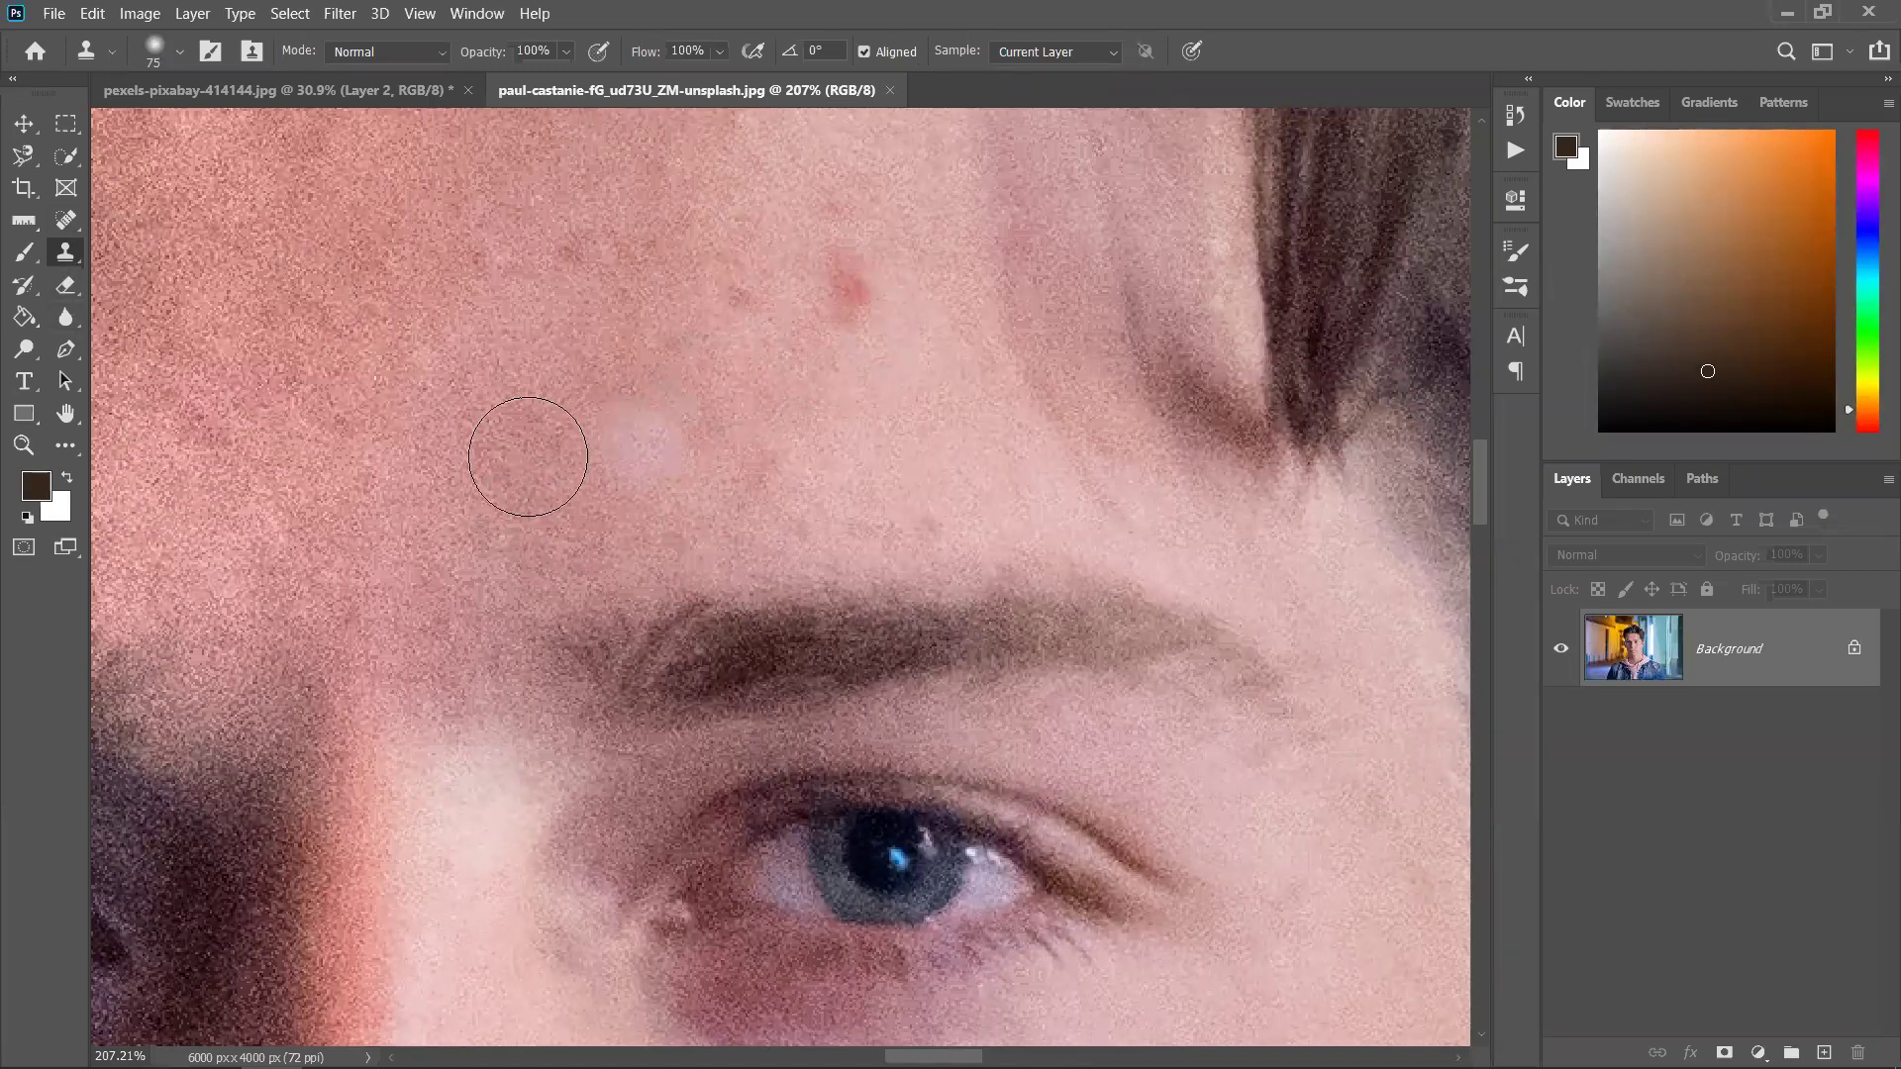
# Remove the red blemishes and small spots above the eyebrow with the Spot Healing Brush in Content-Aware mode
pyautogui.click(66, 220)
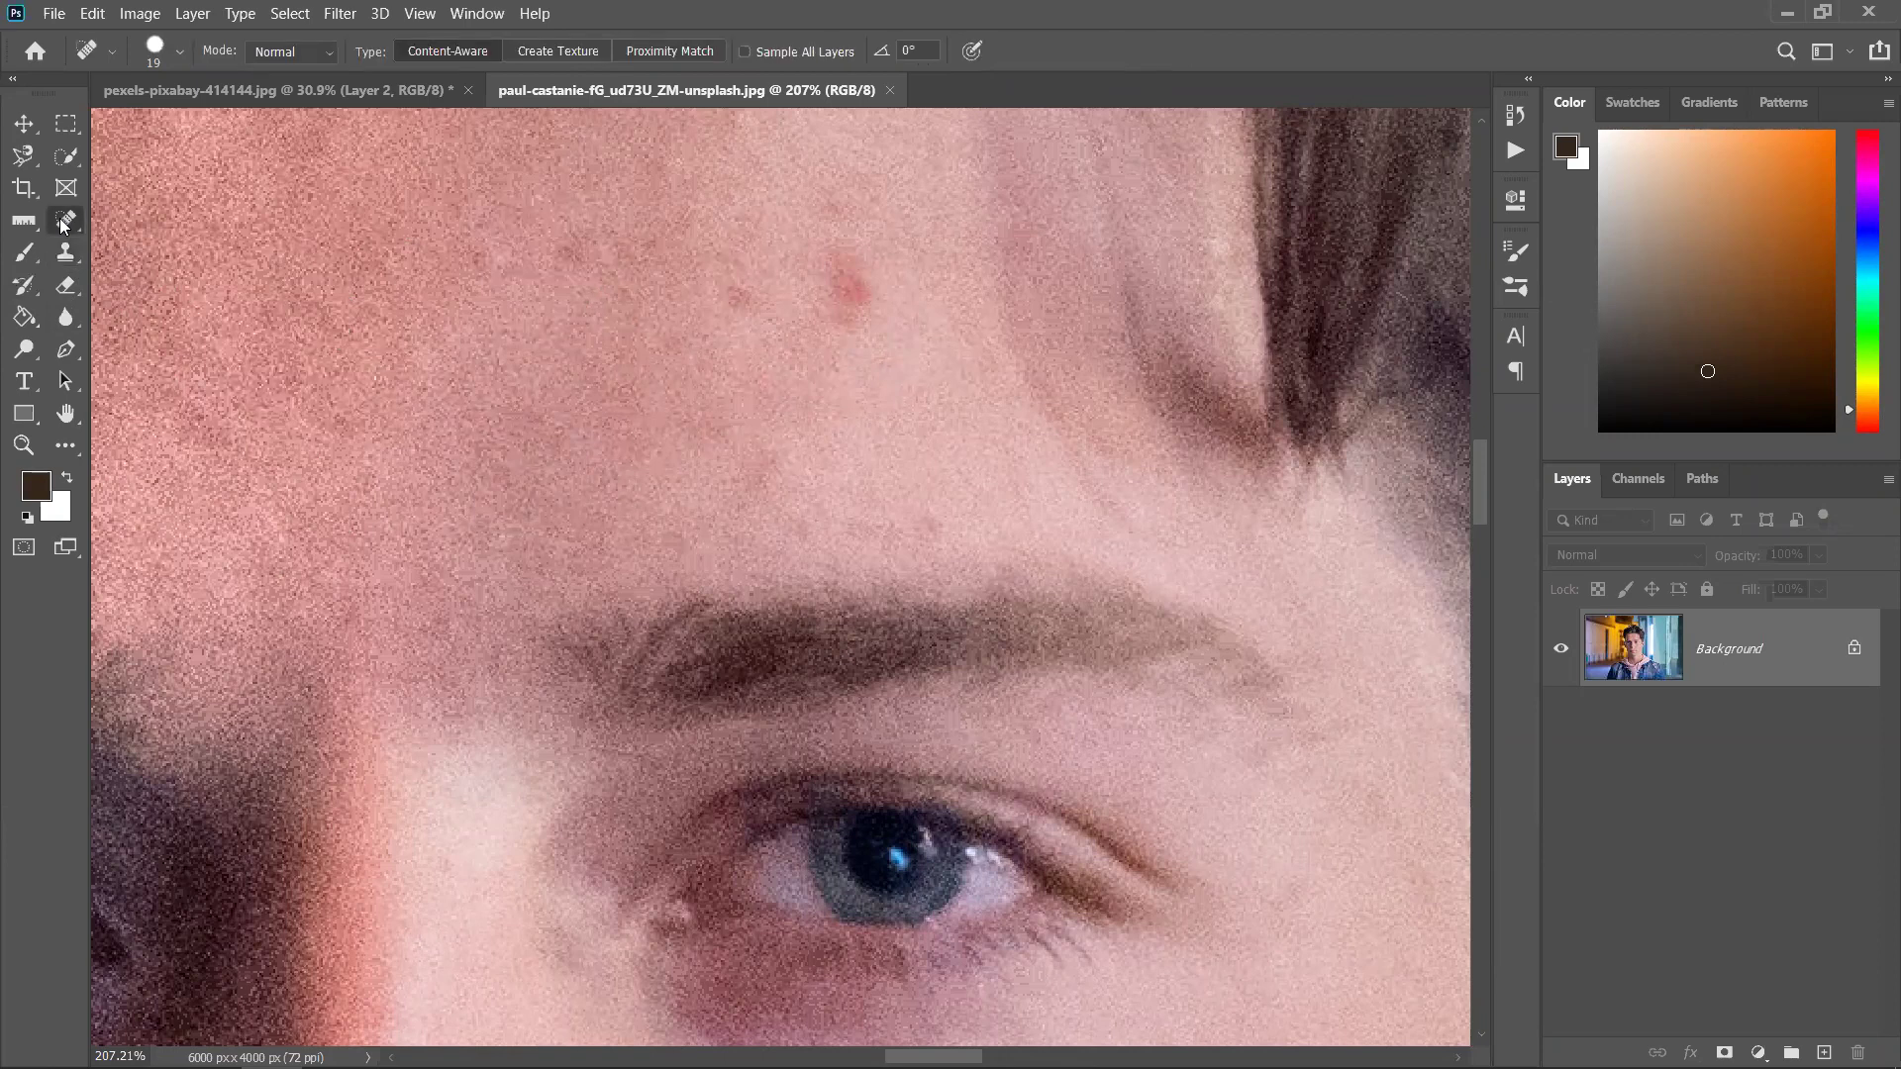
pyautogui.moveTo(717, 284); pyautogui.dragTo(750, 310)
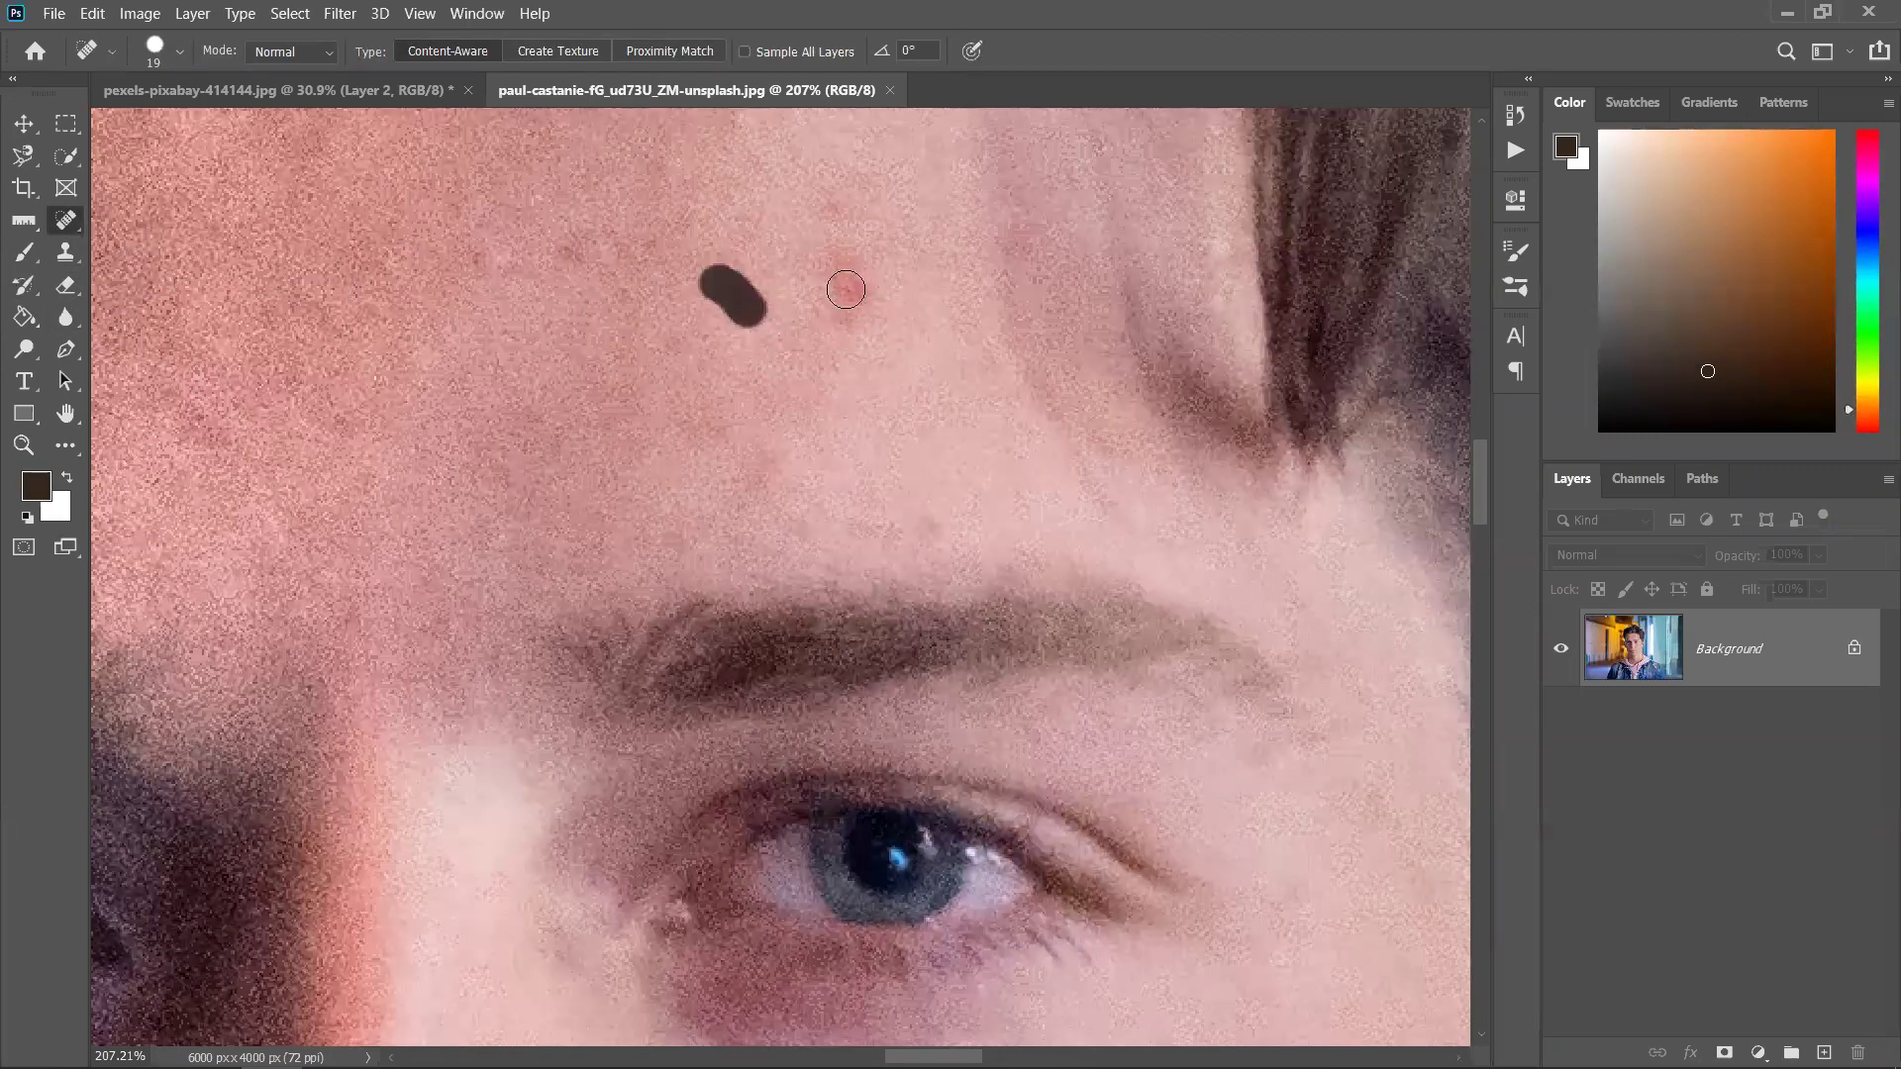
pyautogui.moveTo(947, 517); pyautogui.dragTo(923, 491)
pyautogui.moveTo(839, 270)
pyautogui.mouseDown()
pyautogui.moveTo(853, 327)
pyautogui.moveTo(903, 349)
pyautogui.mouseUp()
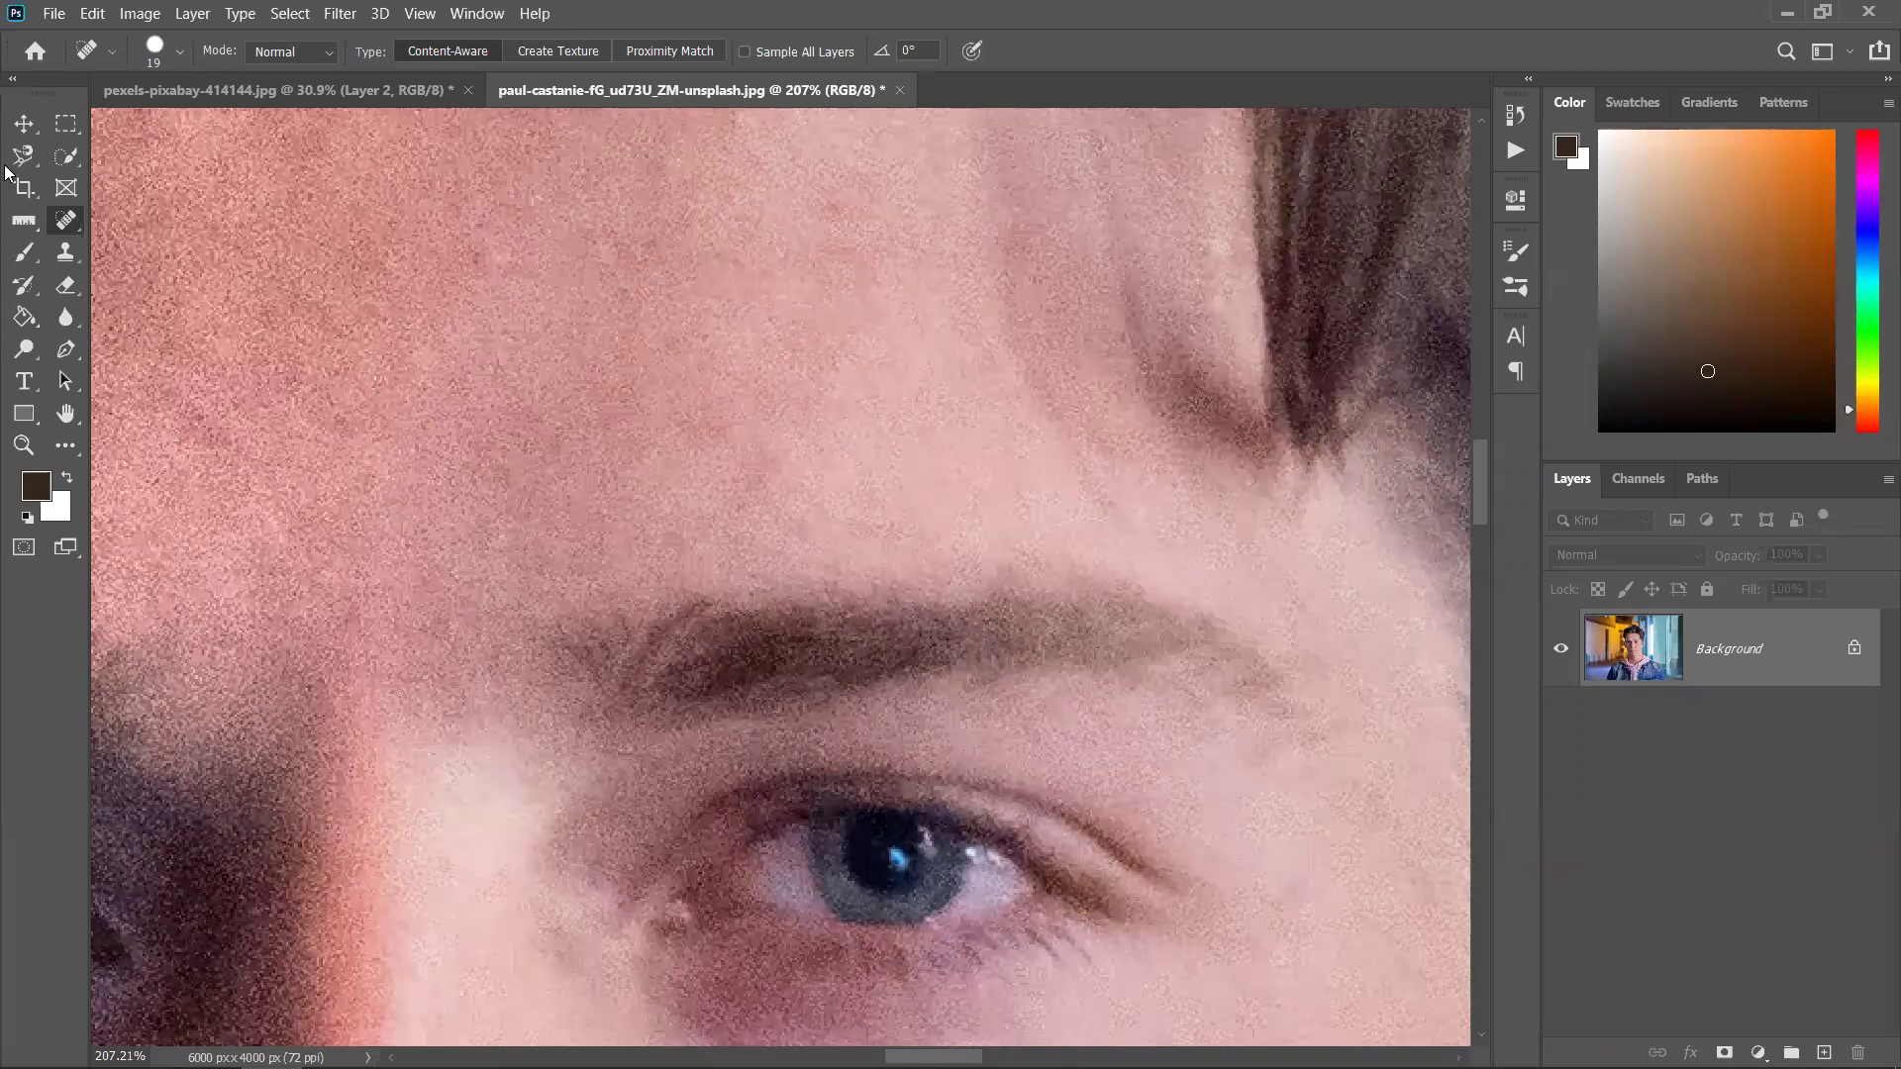
pyautogui.click(24, 124)
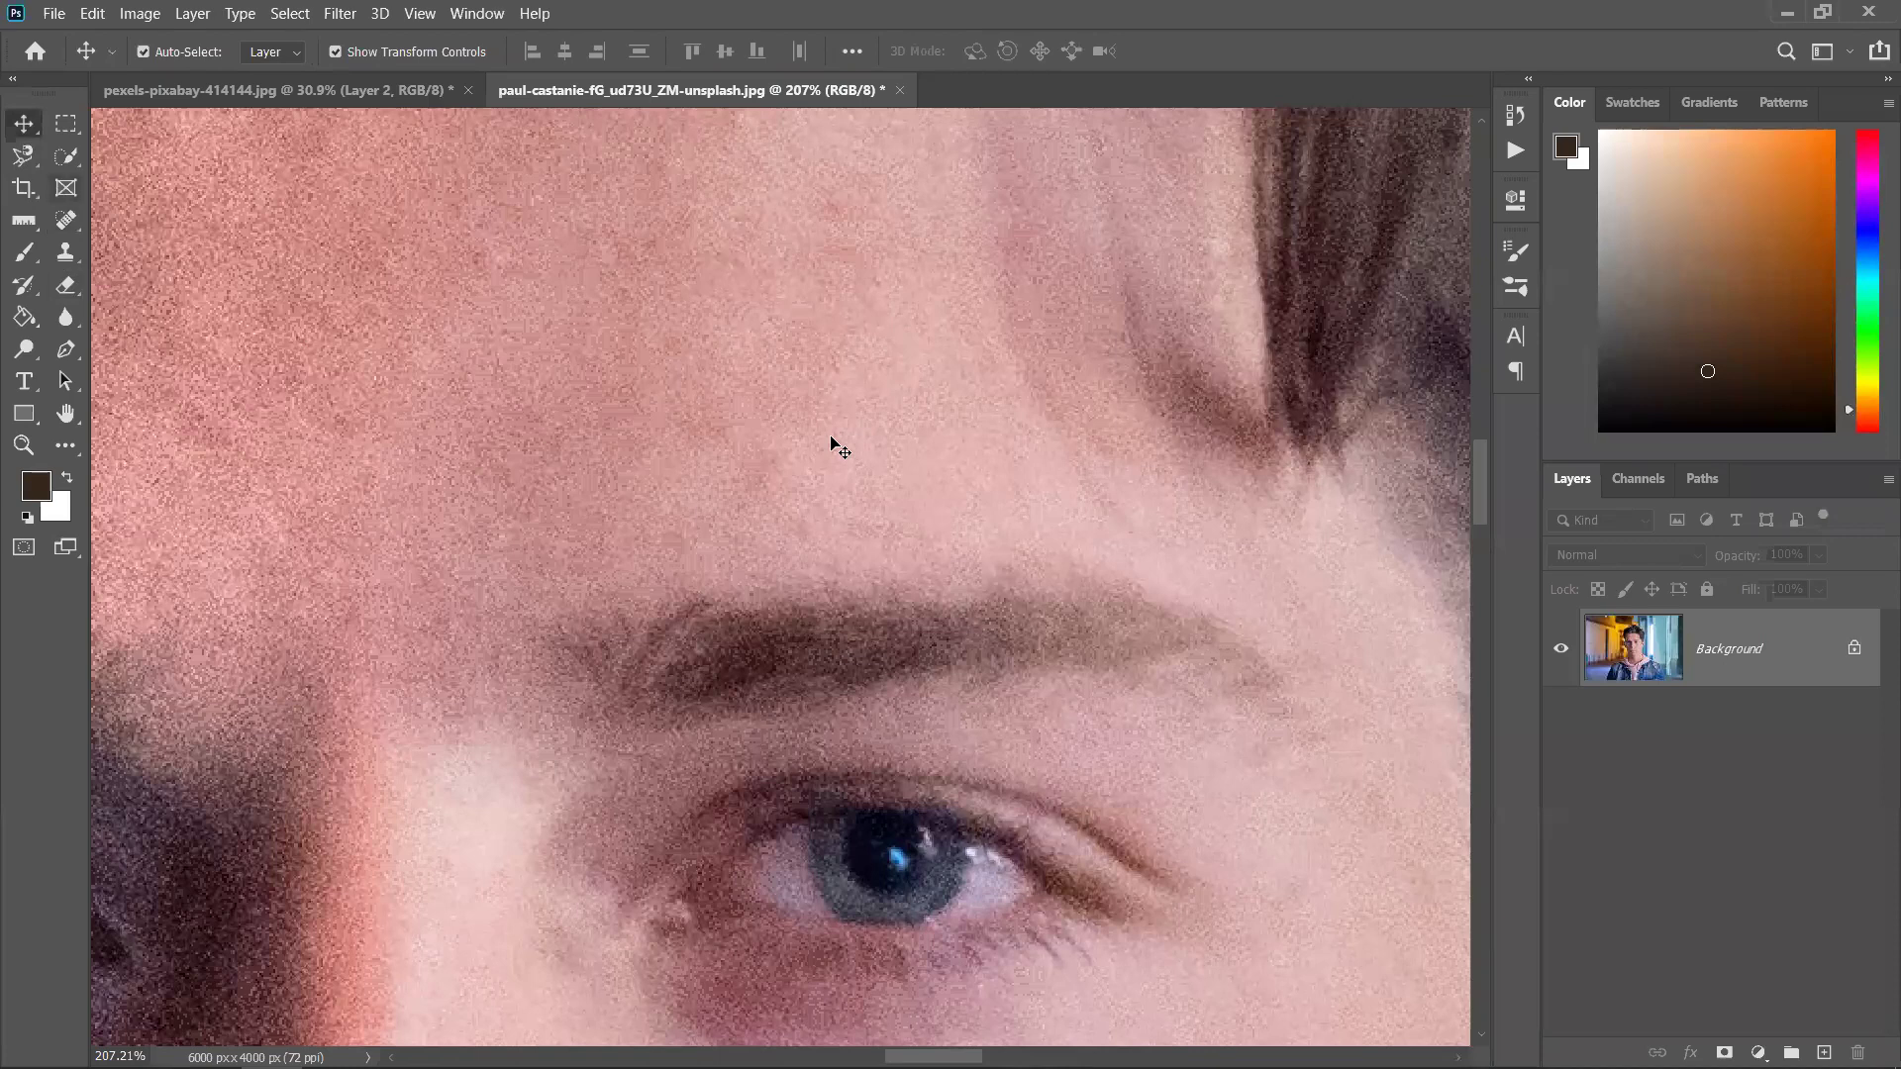
pyautogui.scroll(-6, 830, 442)
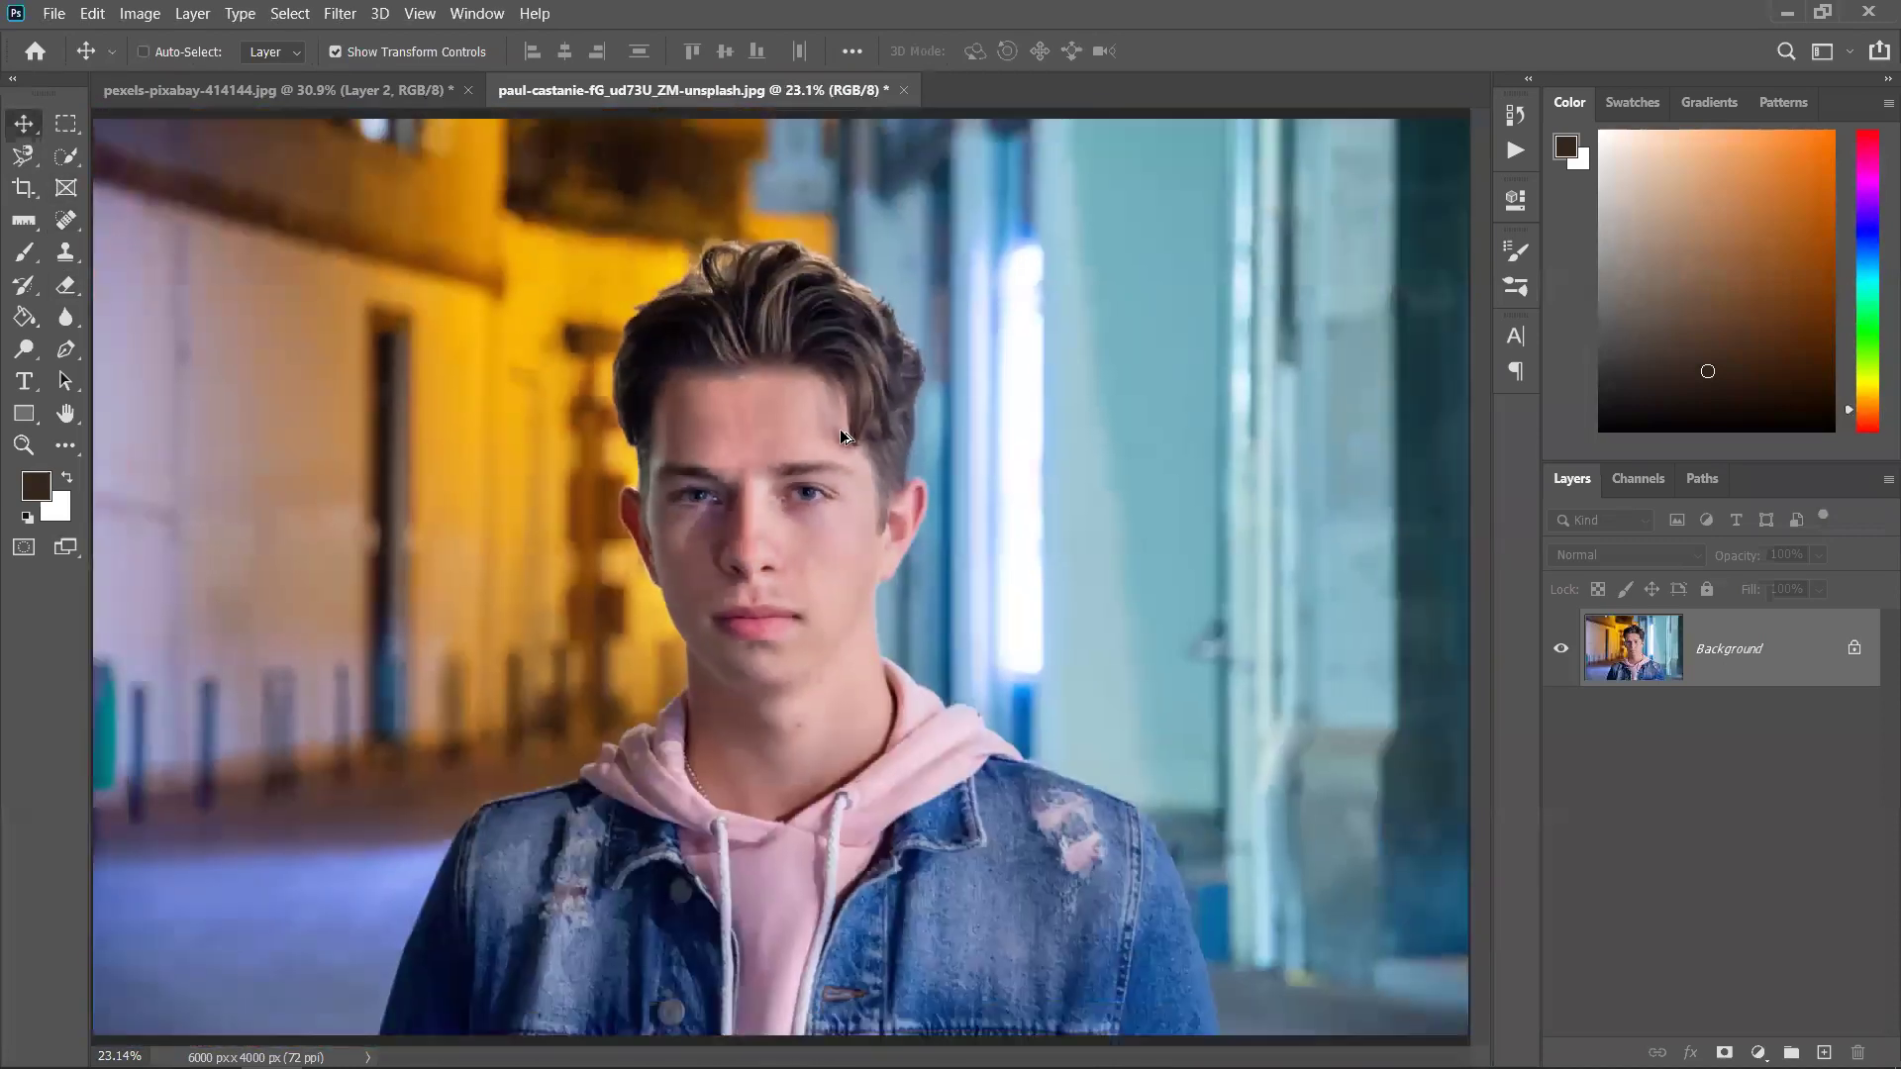
# Return to the lantern photo and delete Layer 1 and Layer 2, keeping only Layer 0
pyautogui.click(253, 98)
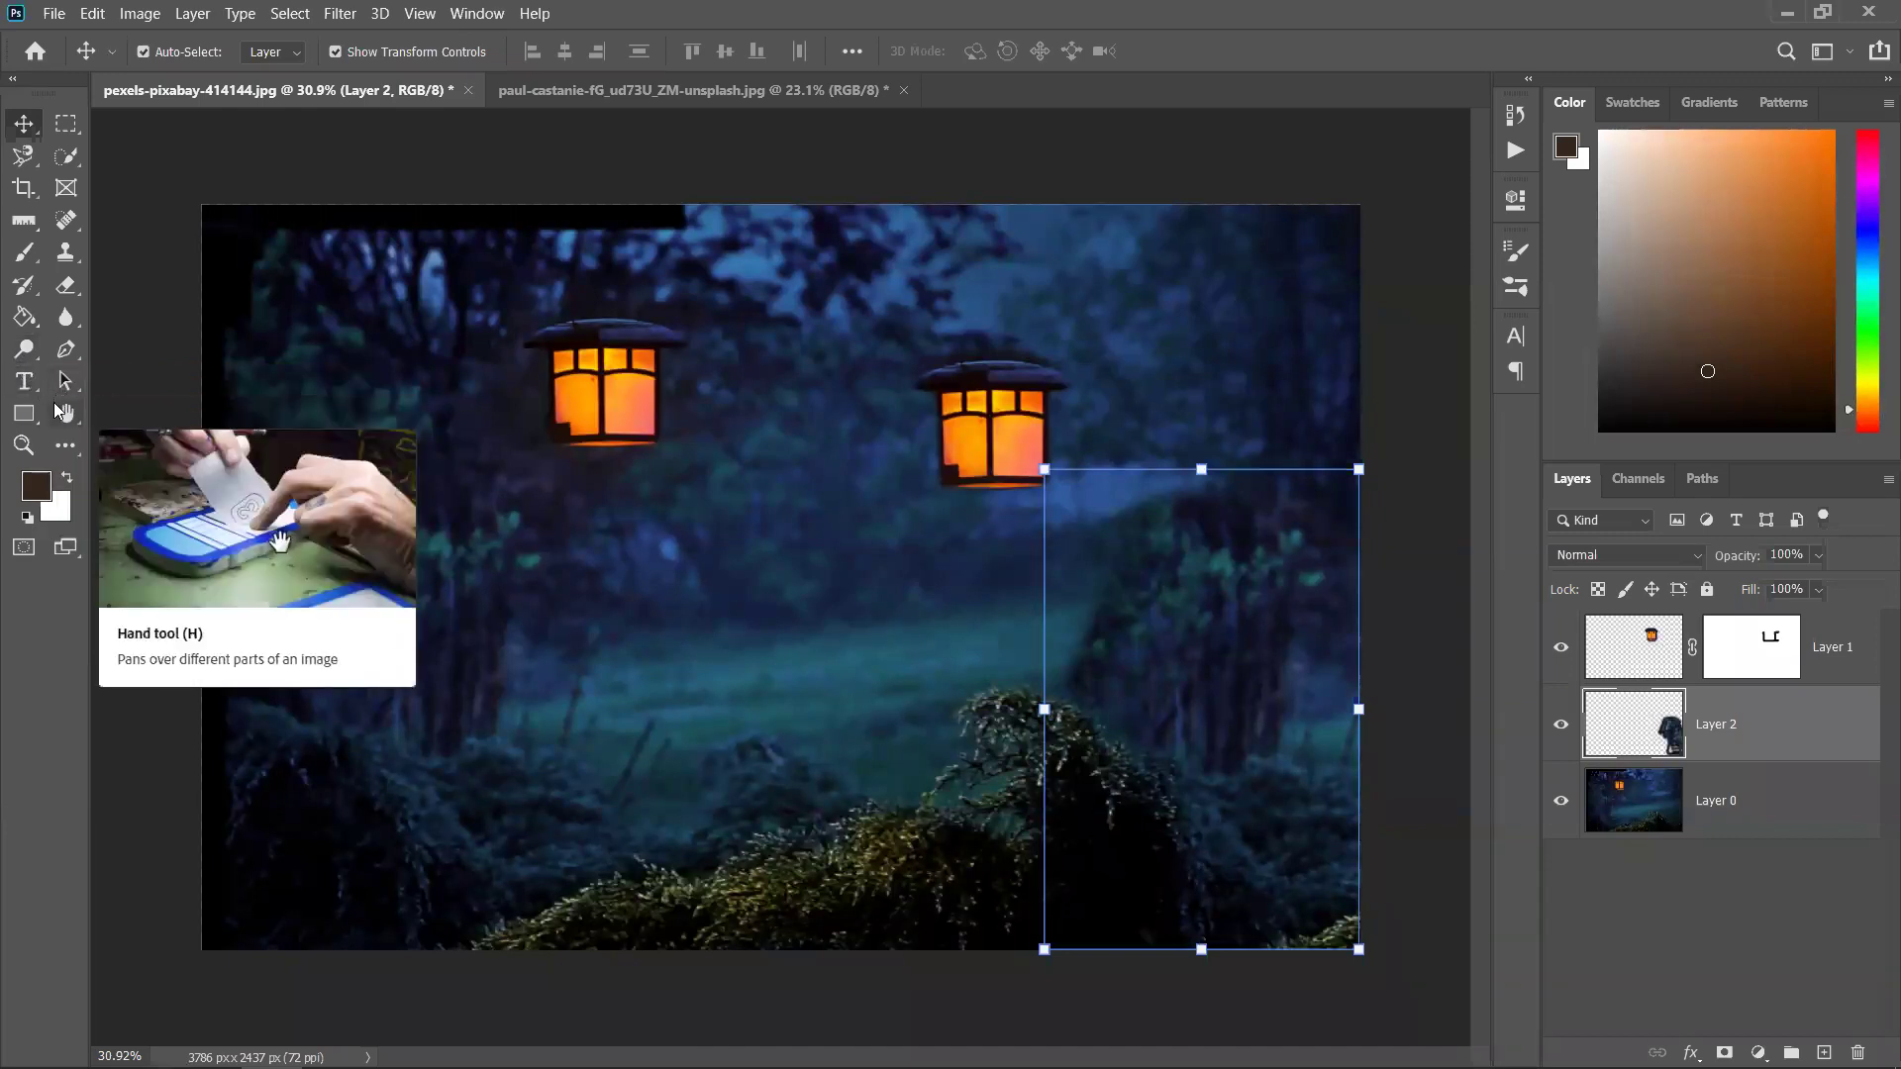
pyautogui.click(25, 420)
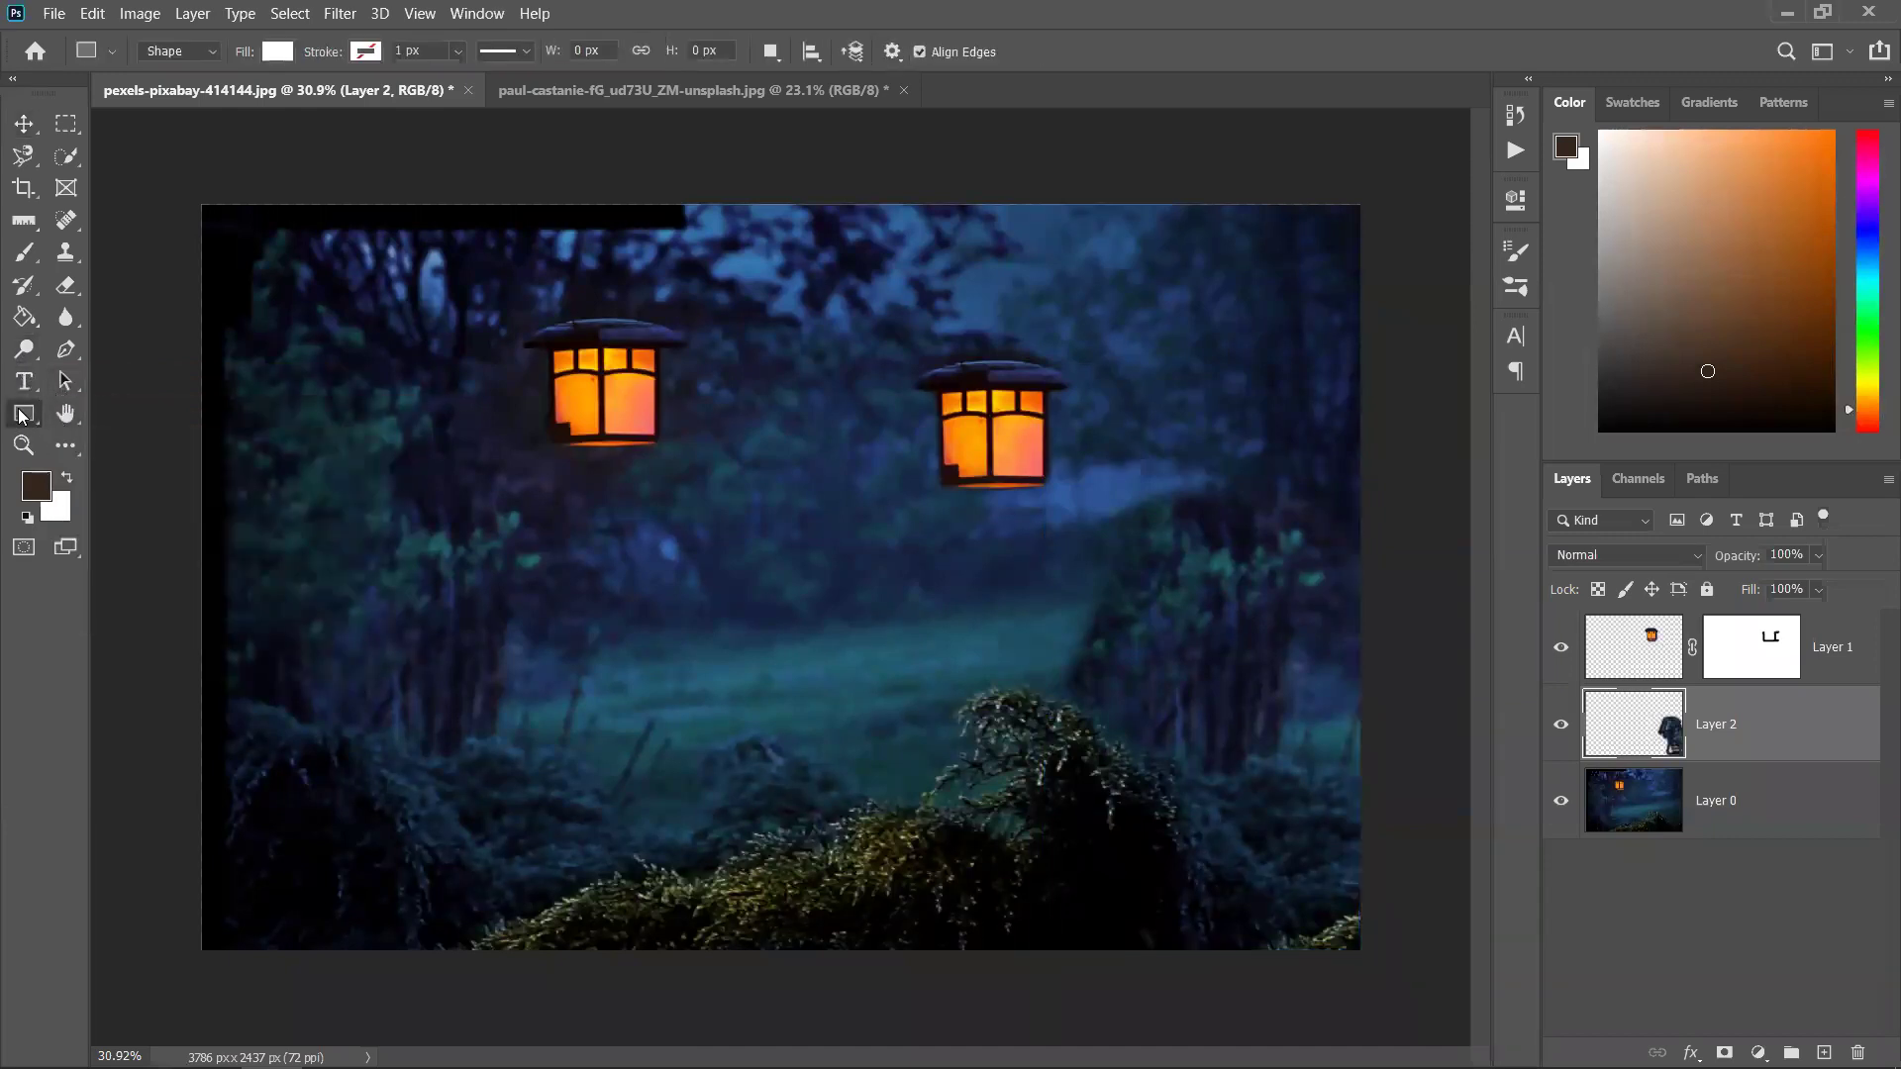
pyautogui.click(1832, 671)
pyautogui.press('Delete')
pyautogui.press('Delete')
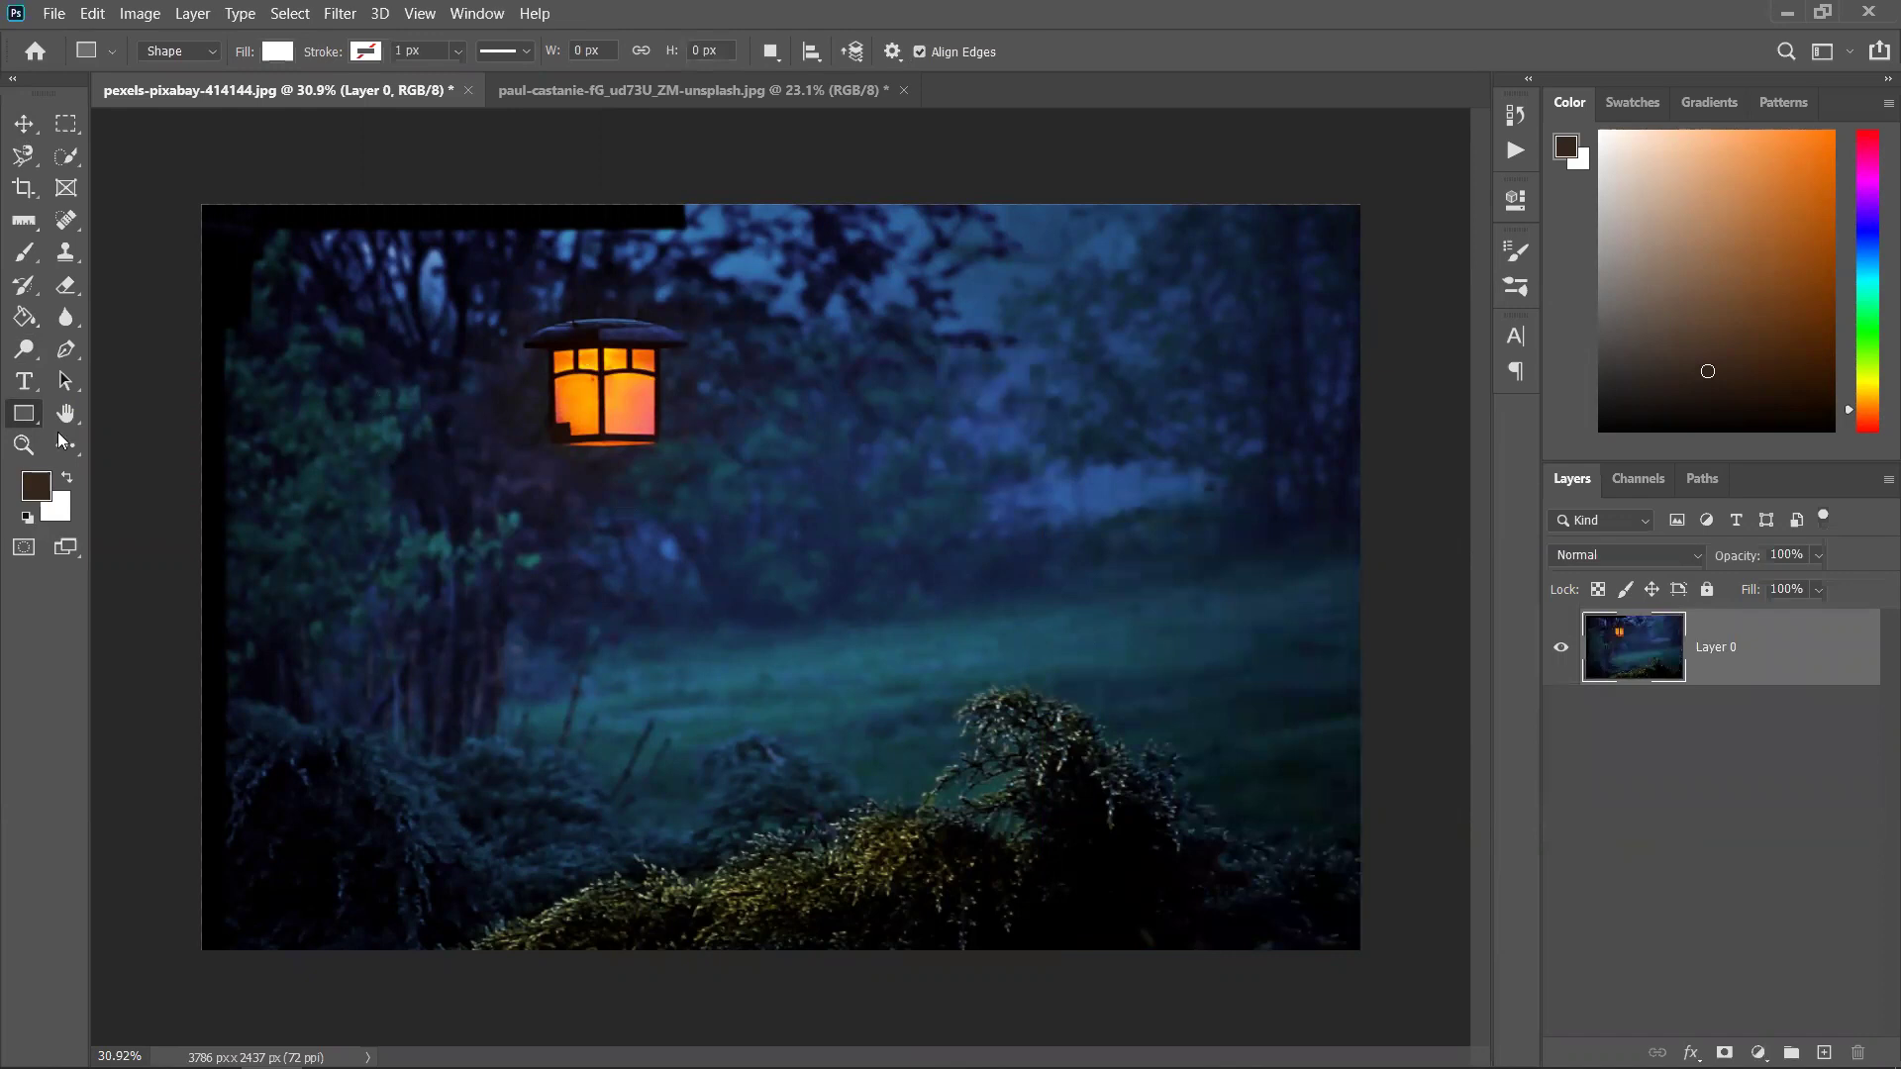
# Try the Rectangle Tool by drawing a white rectangle about 2194 × 1088 px below the lantern's roof, and undo it
pyautogui.rightClick(22, 418)
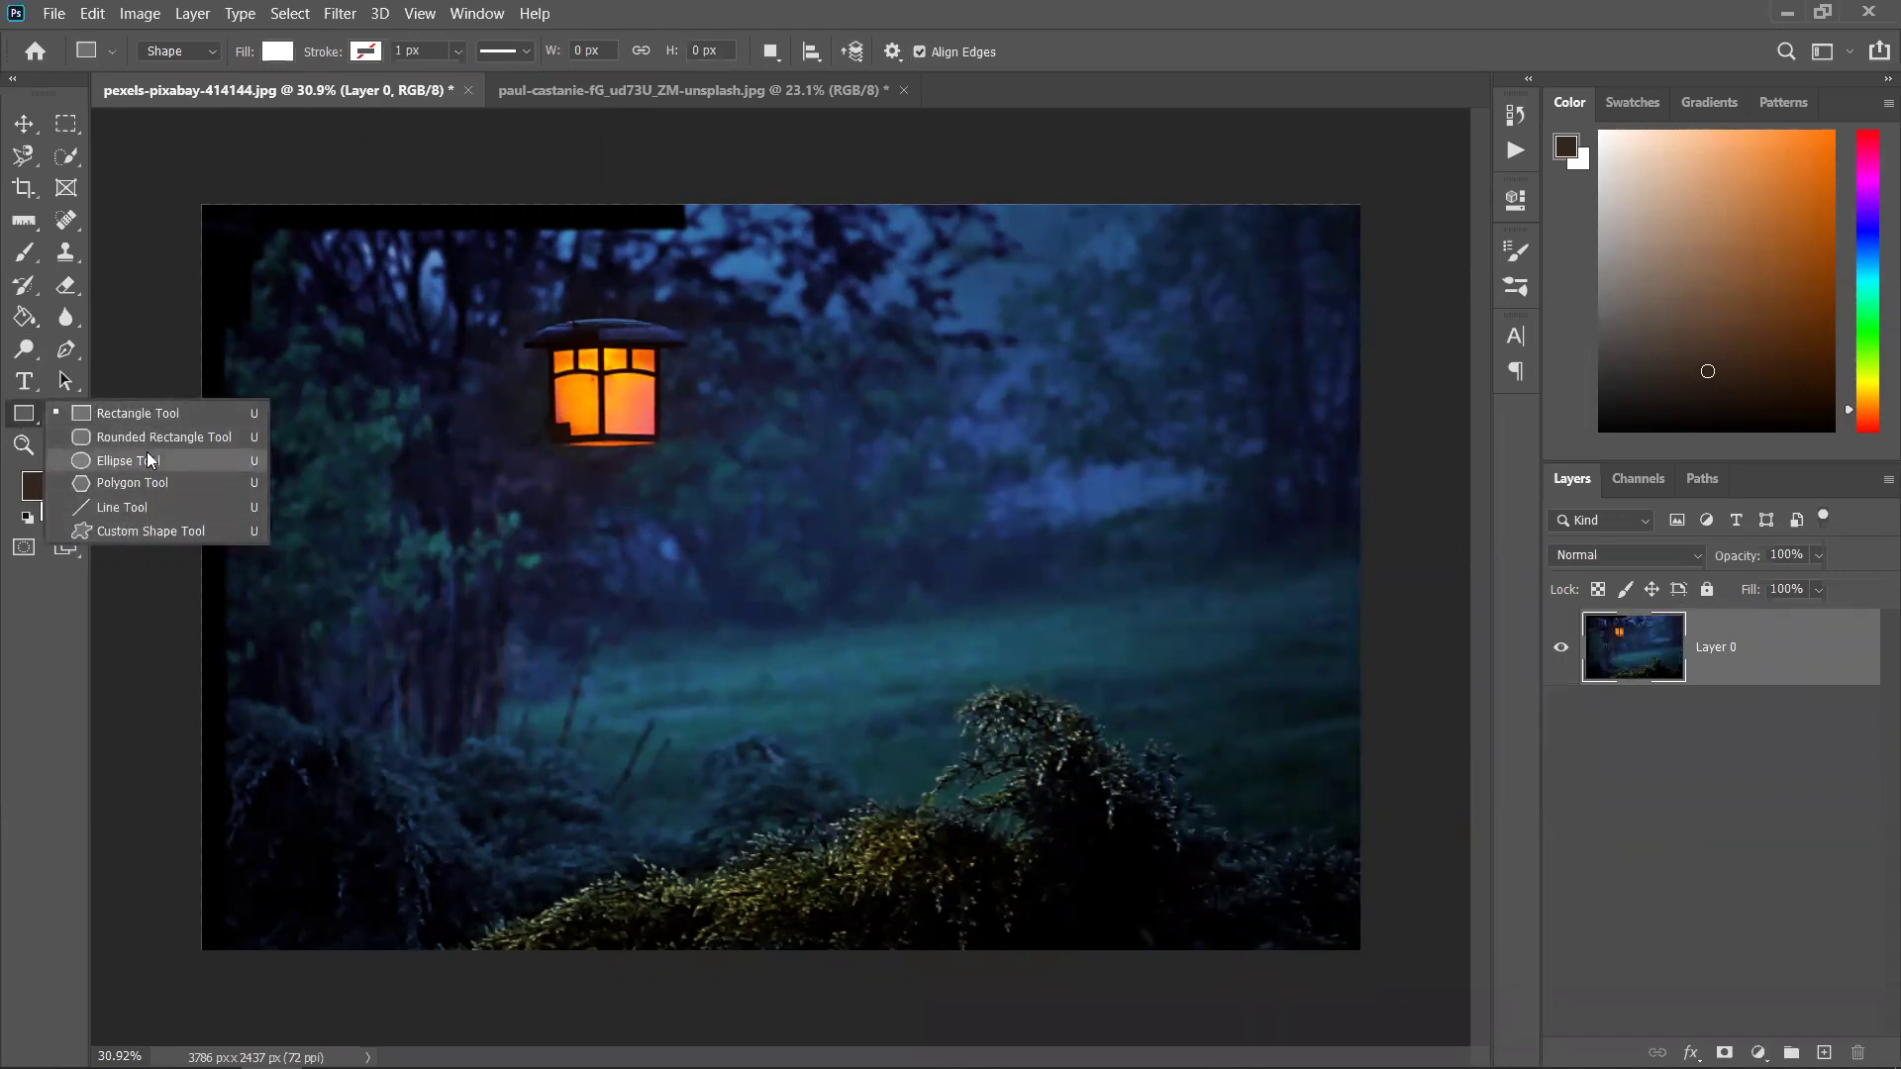
pyautogui.click(19, 419)
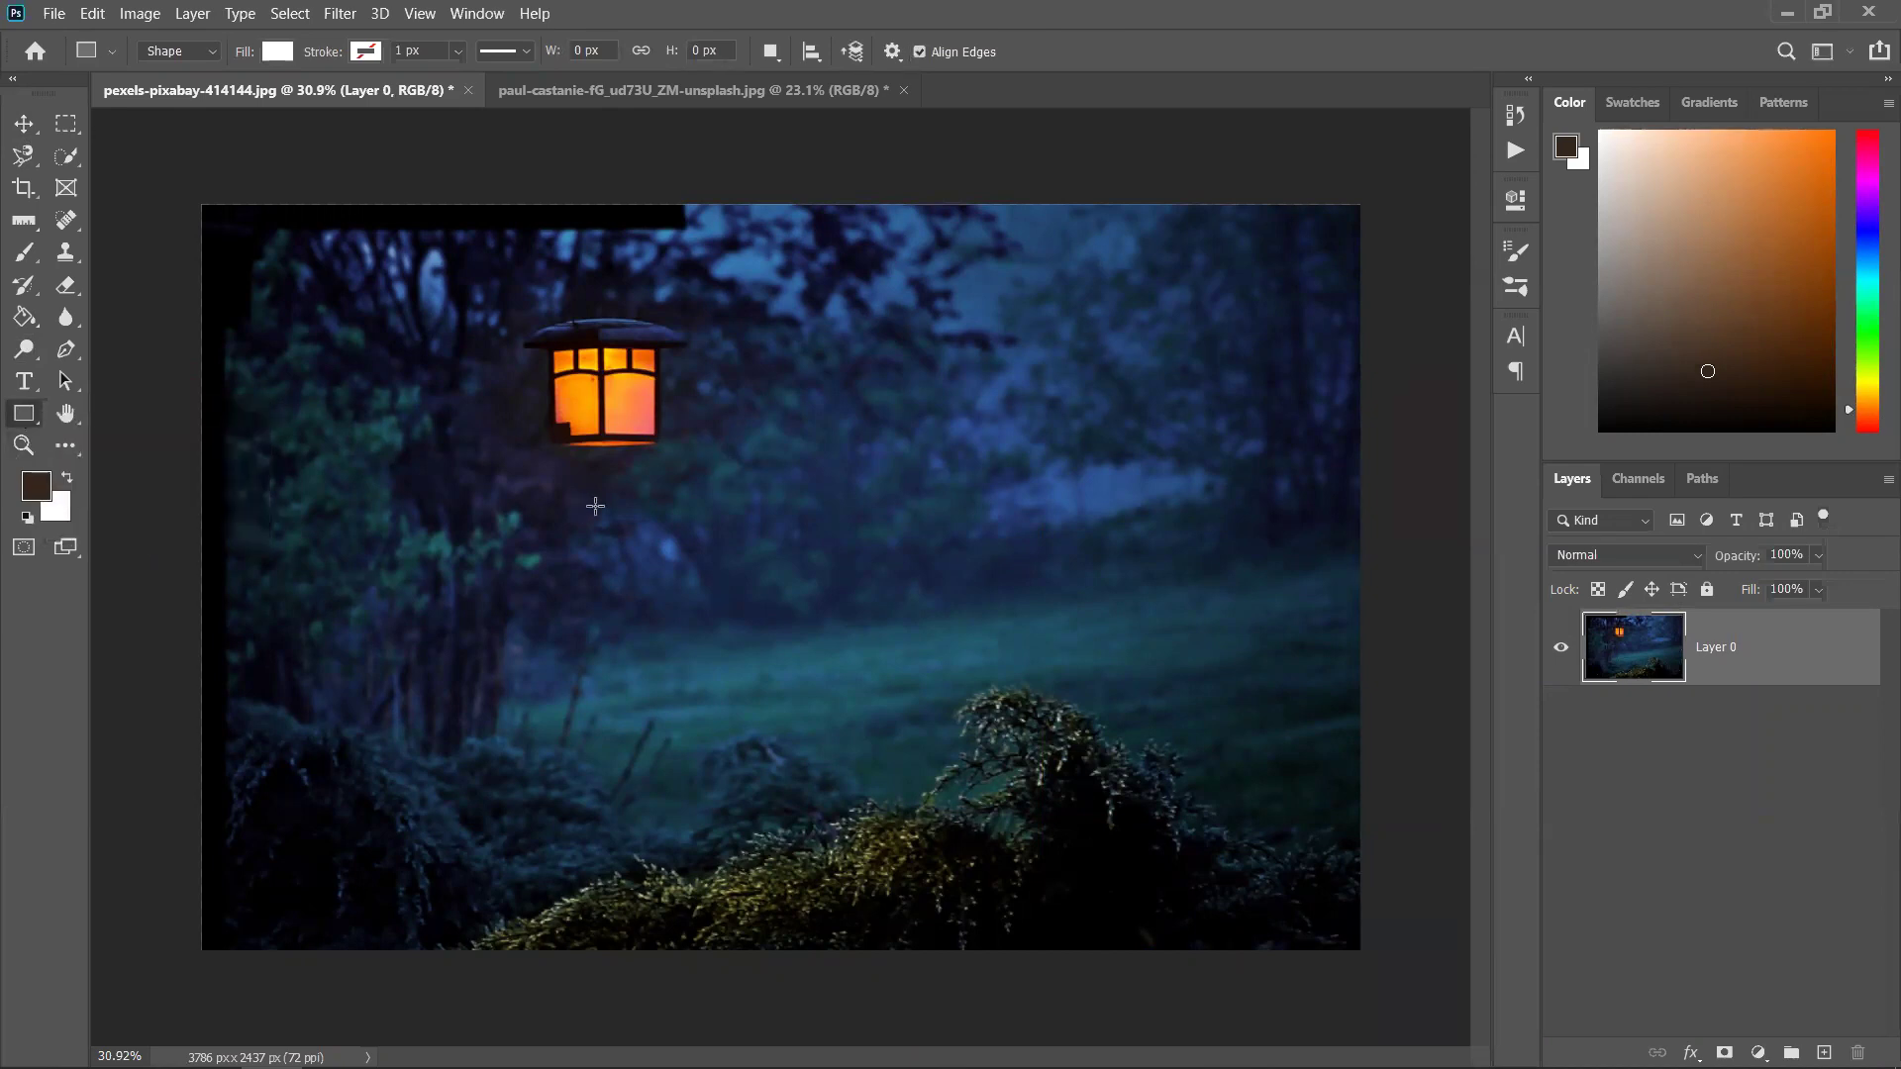
pyautogui.click(26, 418)
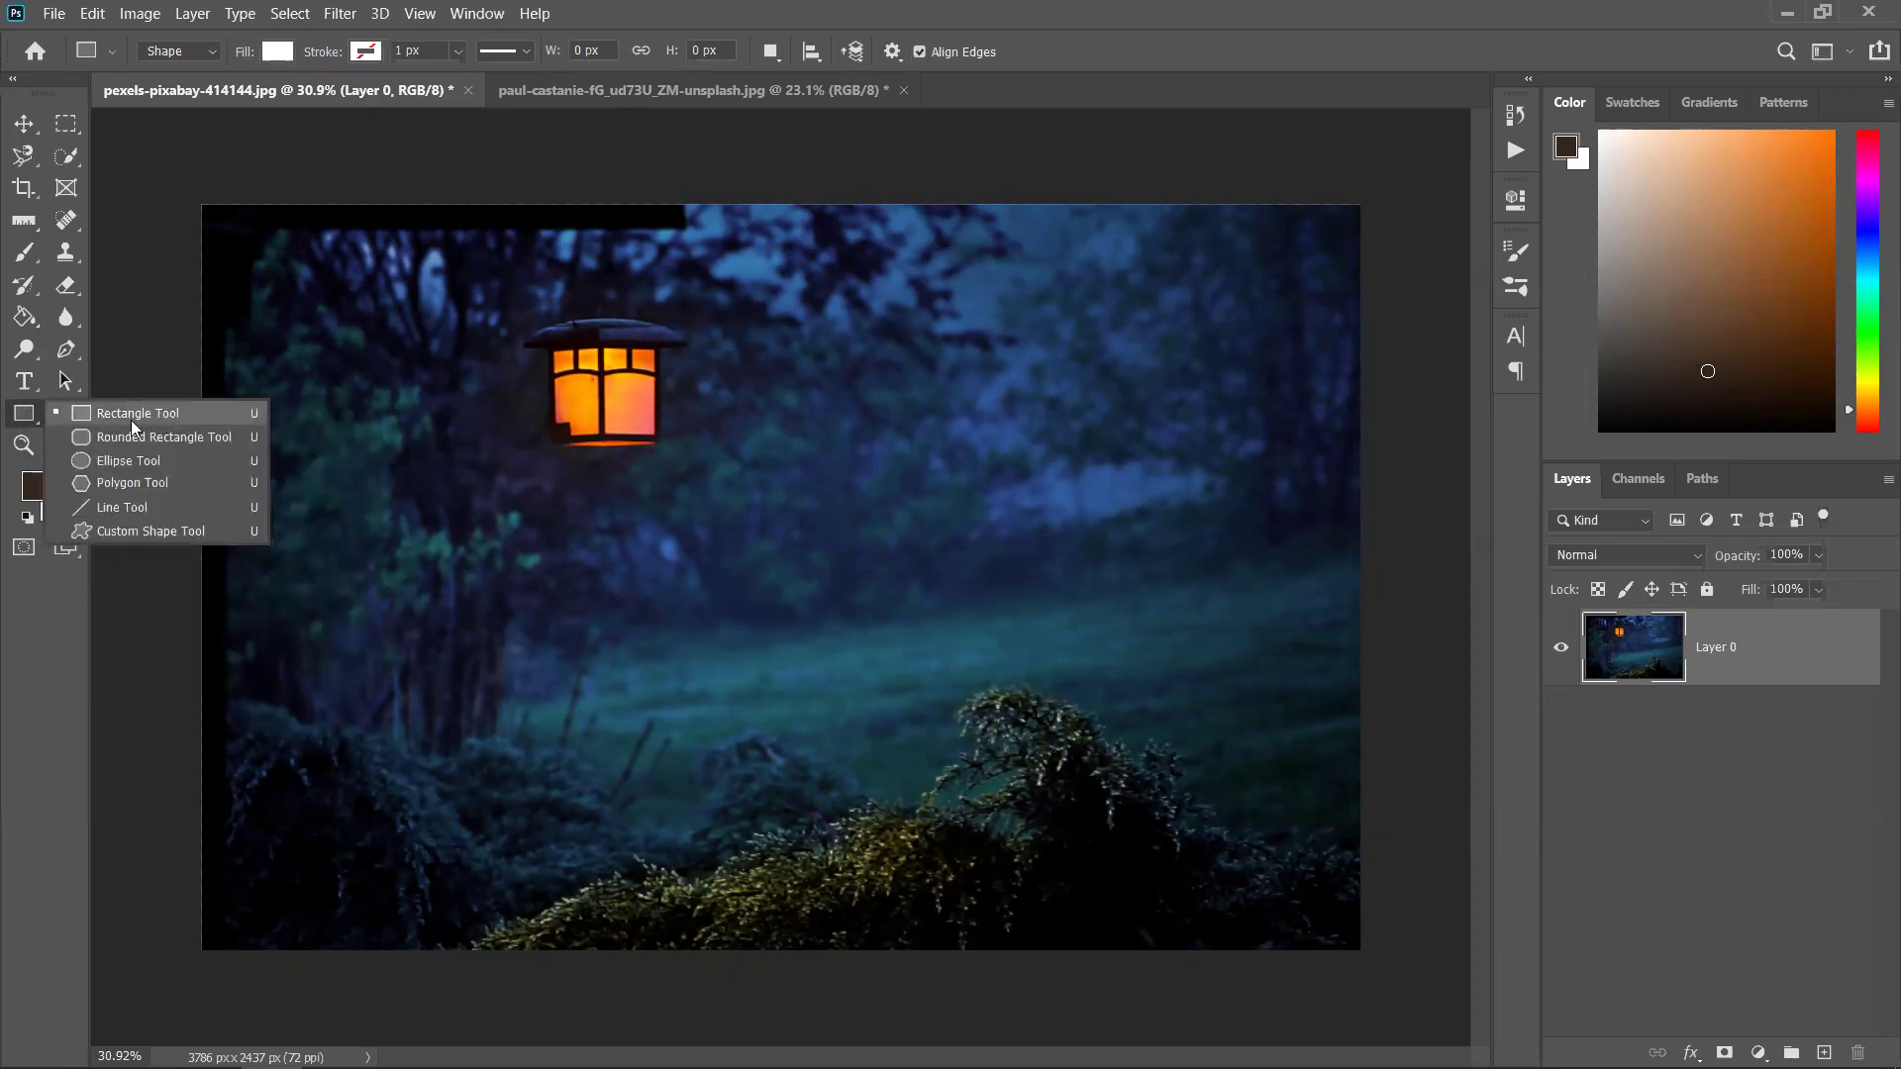
pyautogui.moveTo(451, 397); pyautogui.dragTo(1123, 729)
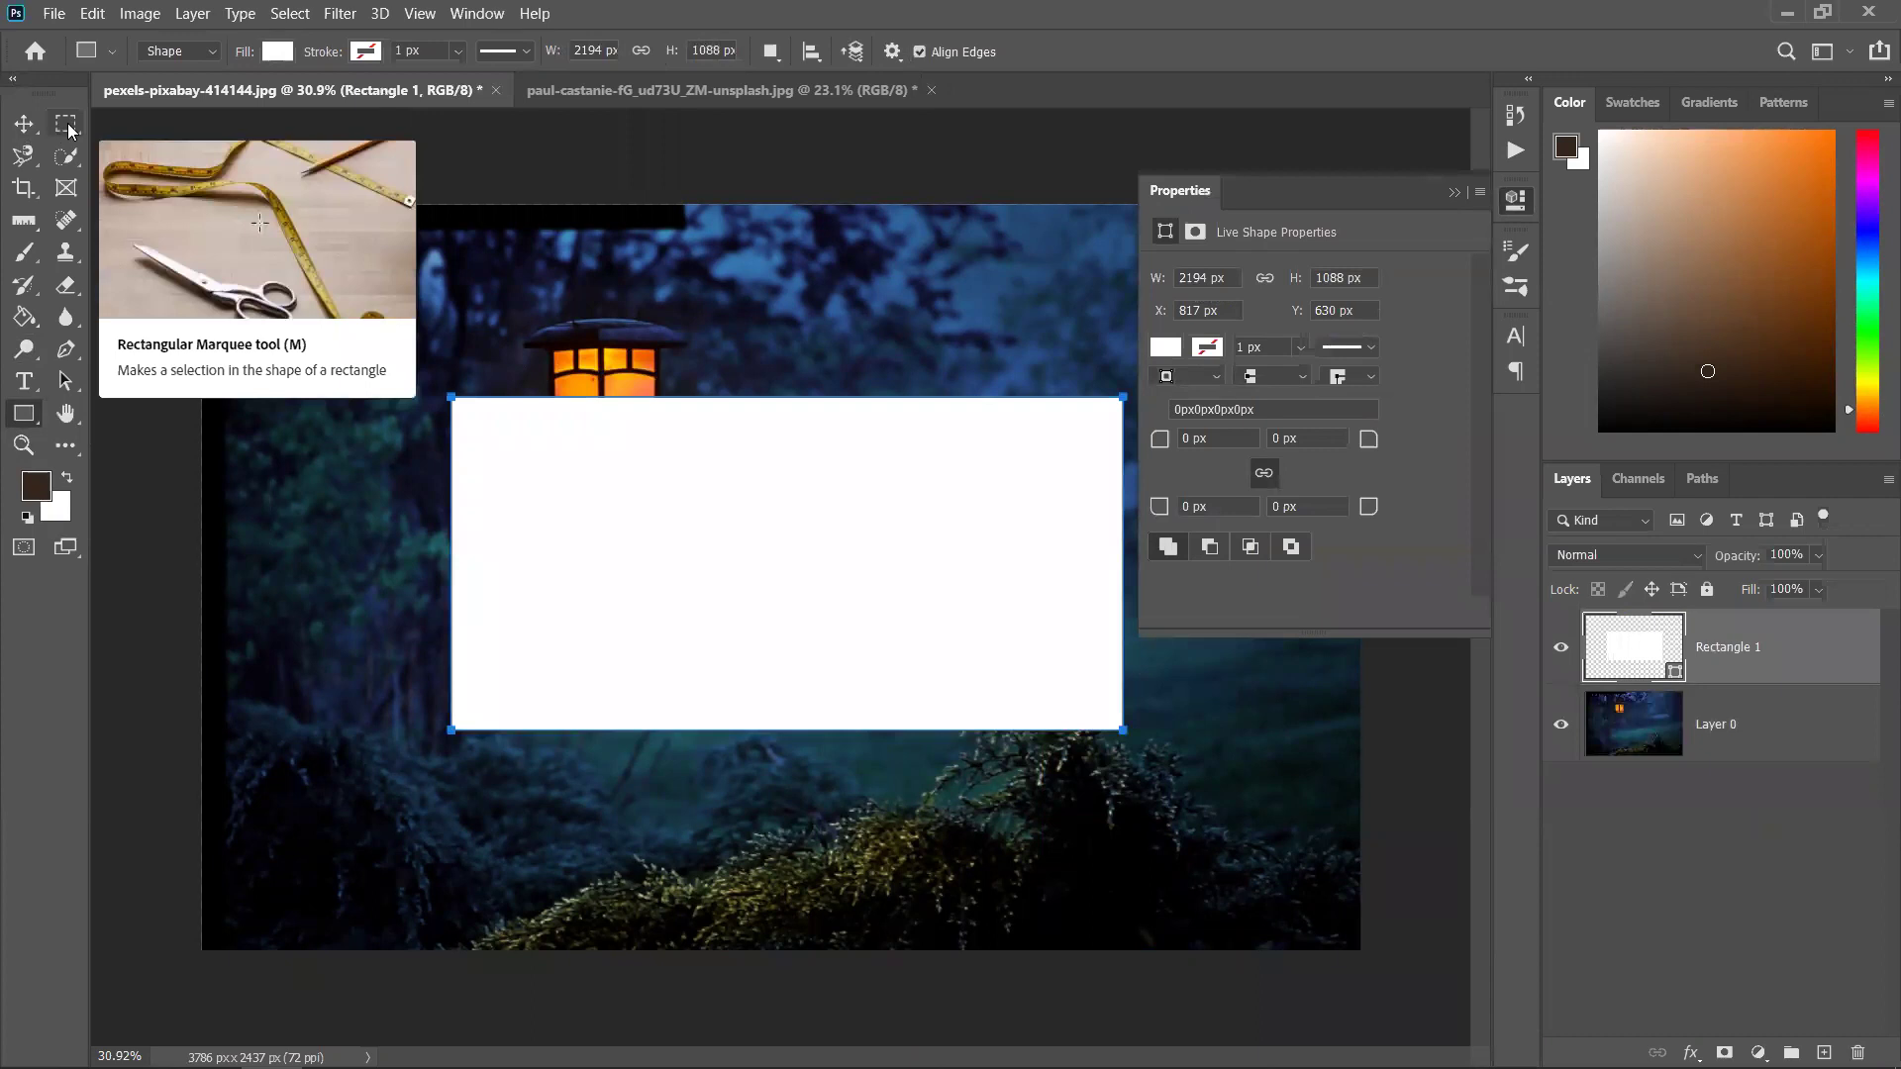
pyautogui.click(1454, 192)
pyautogui.hotkey('ctrl', 'z')
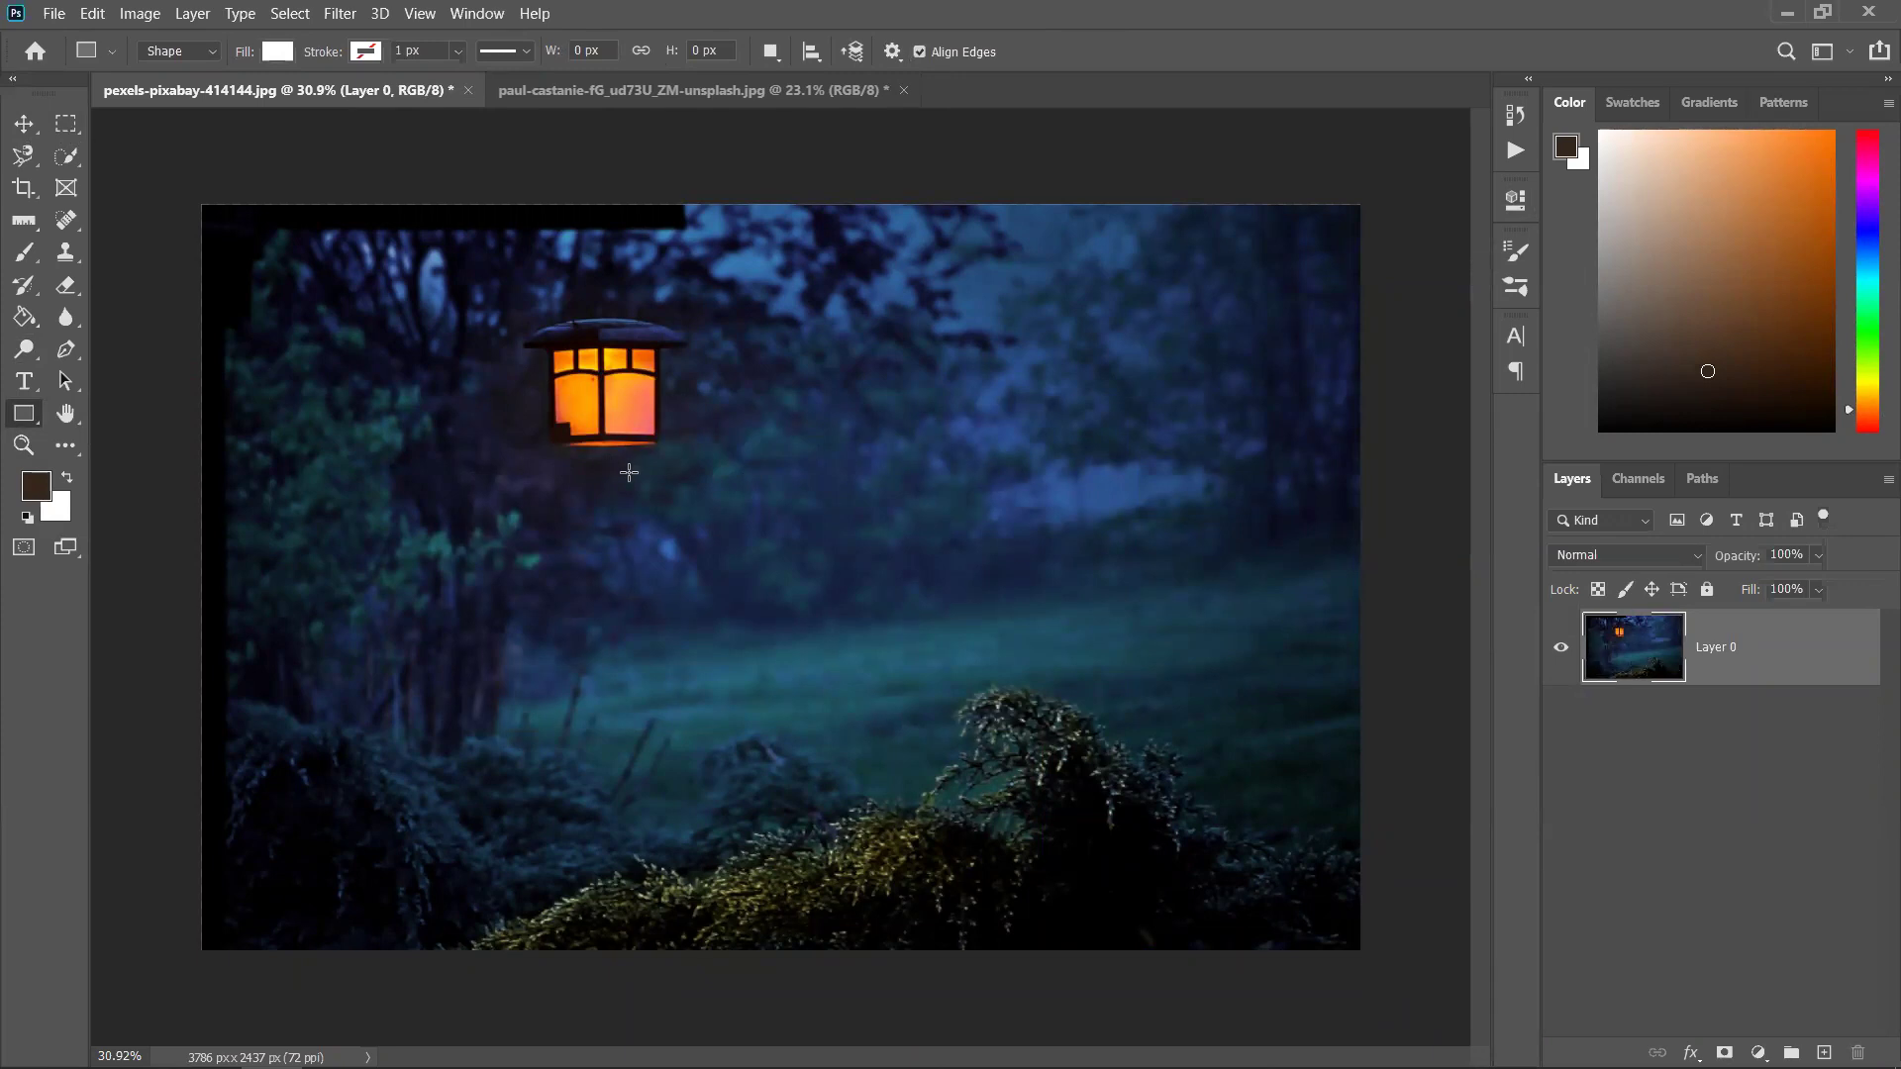
# Try drawing squares outward from a centre point near the lantern, one about 1158 × 1158 px, and undo them
pyautogui.moveTo(551, 476); pyautogui.dragTo(993, 596)
pyautogui.hotkey('ctrl', 'z')
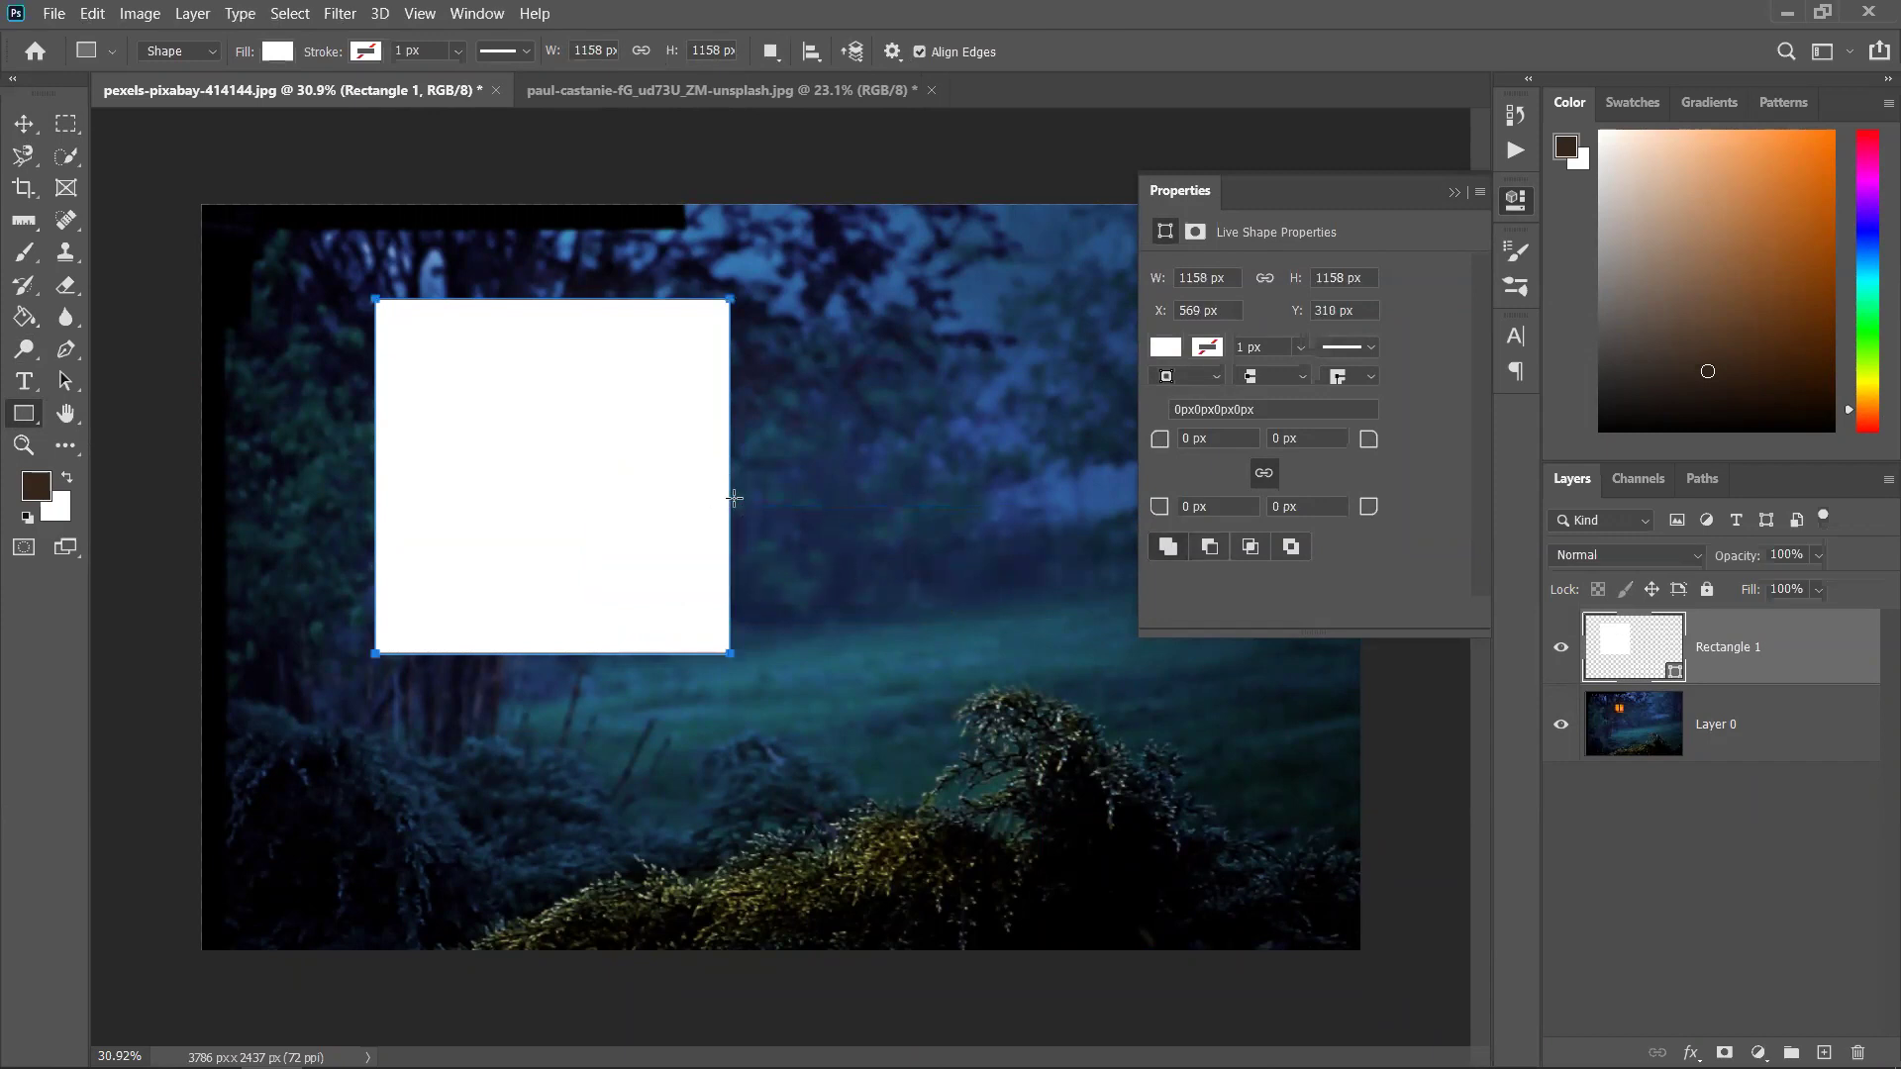
pyautogui.hotkey('ctrl', 'z')
pyautogui.moveTo(482, 451)
pyautogui.mouseDown()
pyautogui.moveTo(798, 666)
pyautogui.moveTo(985, 685)
pyautogui.moveTo(564, 551)
pyautogui.moveTo(551, 528)
pyautogui.moveTo(777, 693)
pyautogui.moveTo(594, 535)
pyautogui.moveTo(683, 604)
pyautogui.moveTo(594, 563)
pyautogui.mouseUp()
pyautogui.hotkey('ctrl', 'z')
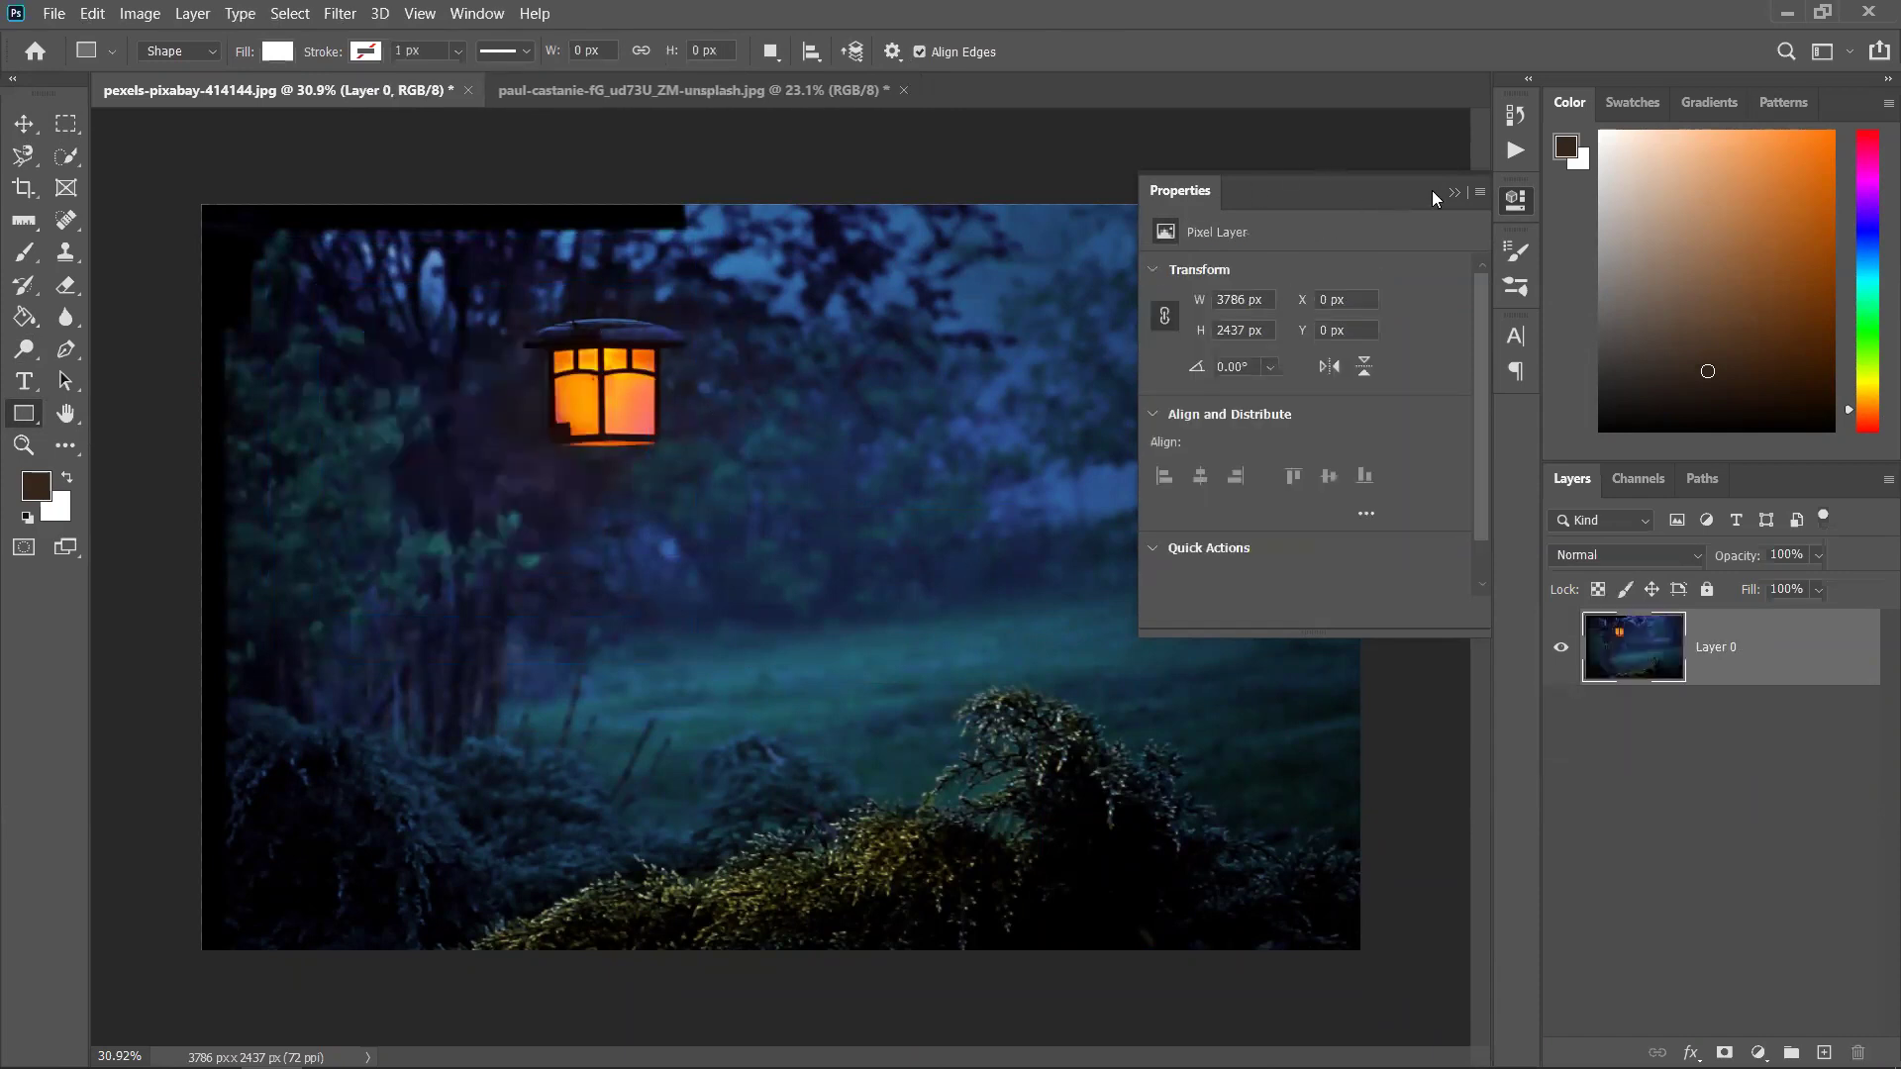
pyautogui.click(1454, 192)
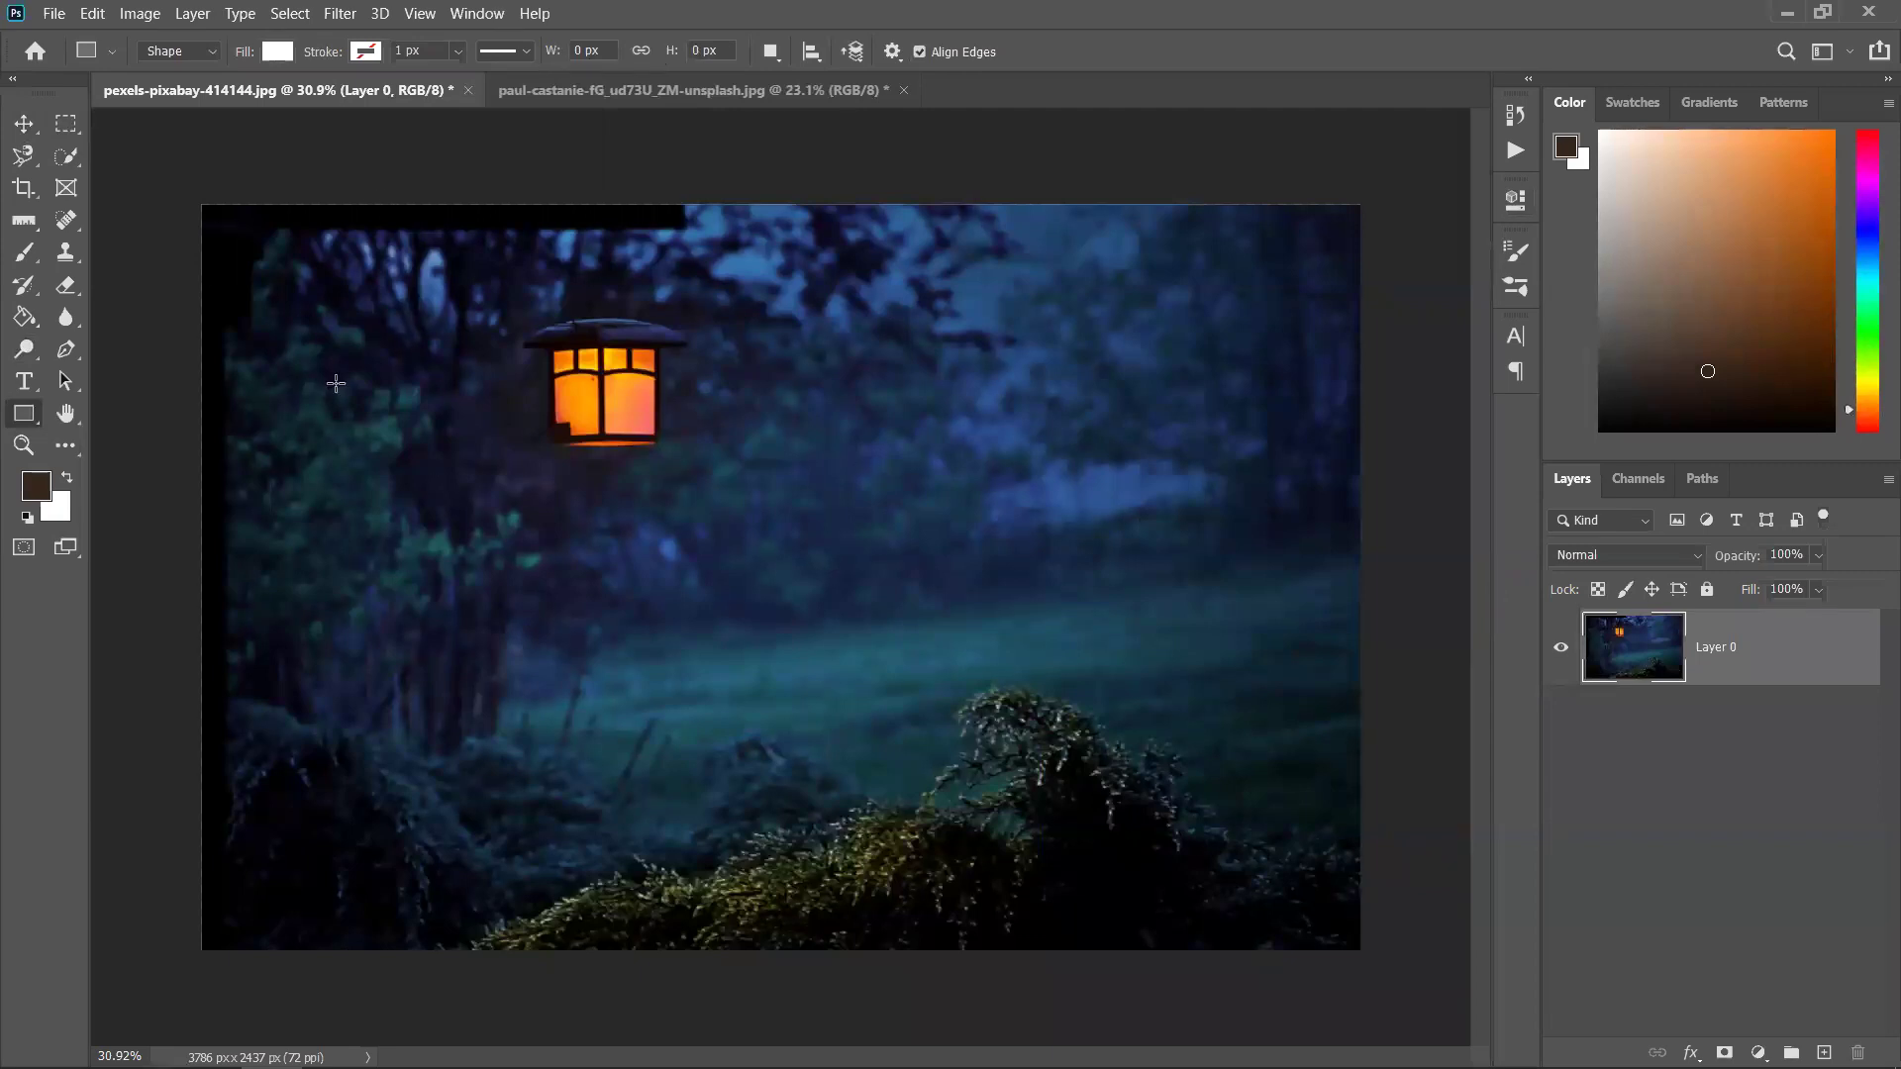
# Draw a white rectangle about 2381 × 1153 px just below the lantern and give it an orange stroke
pyautogui.moveTo(423, 446); pyautogui.dragTo(1152, 799)
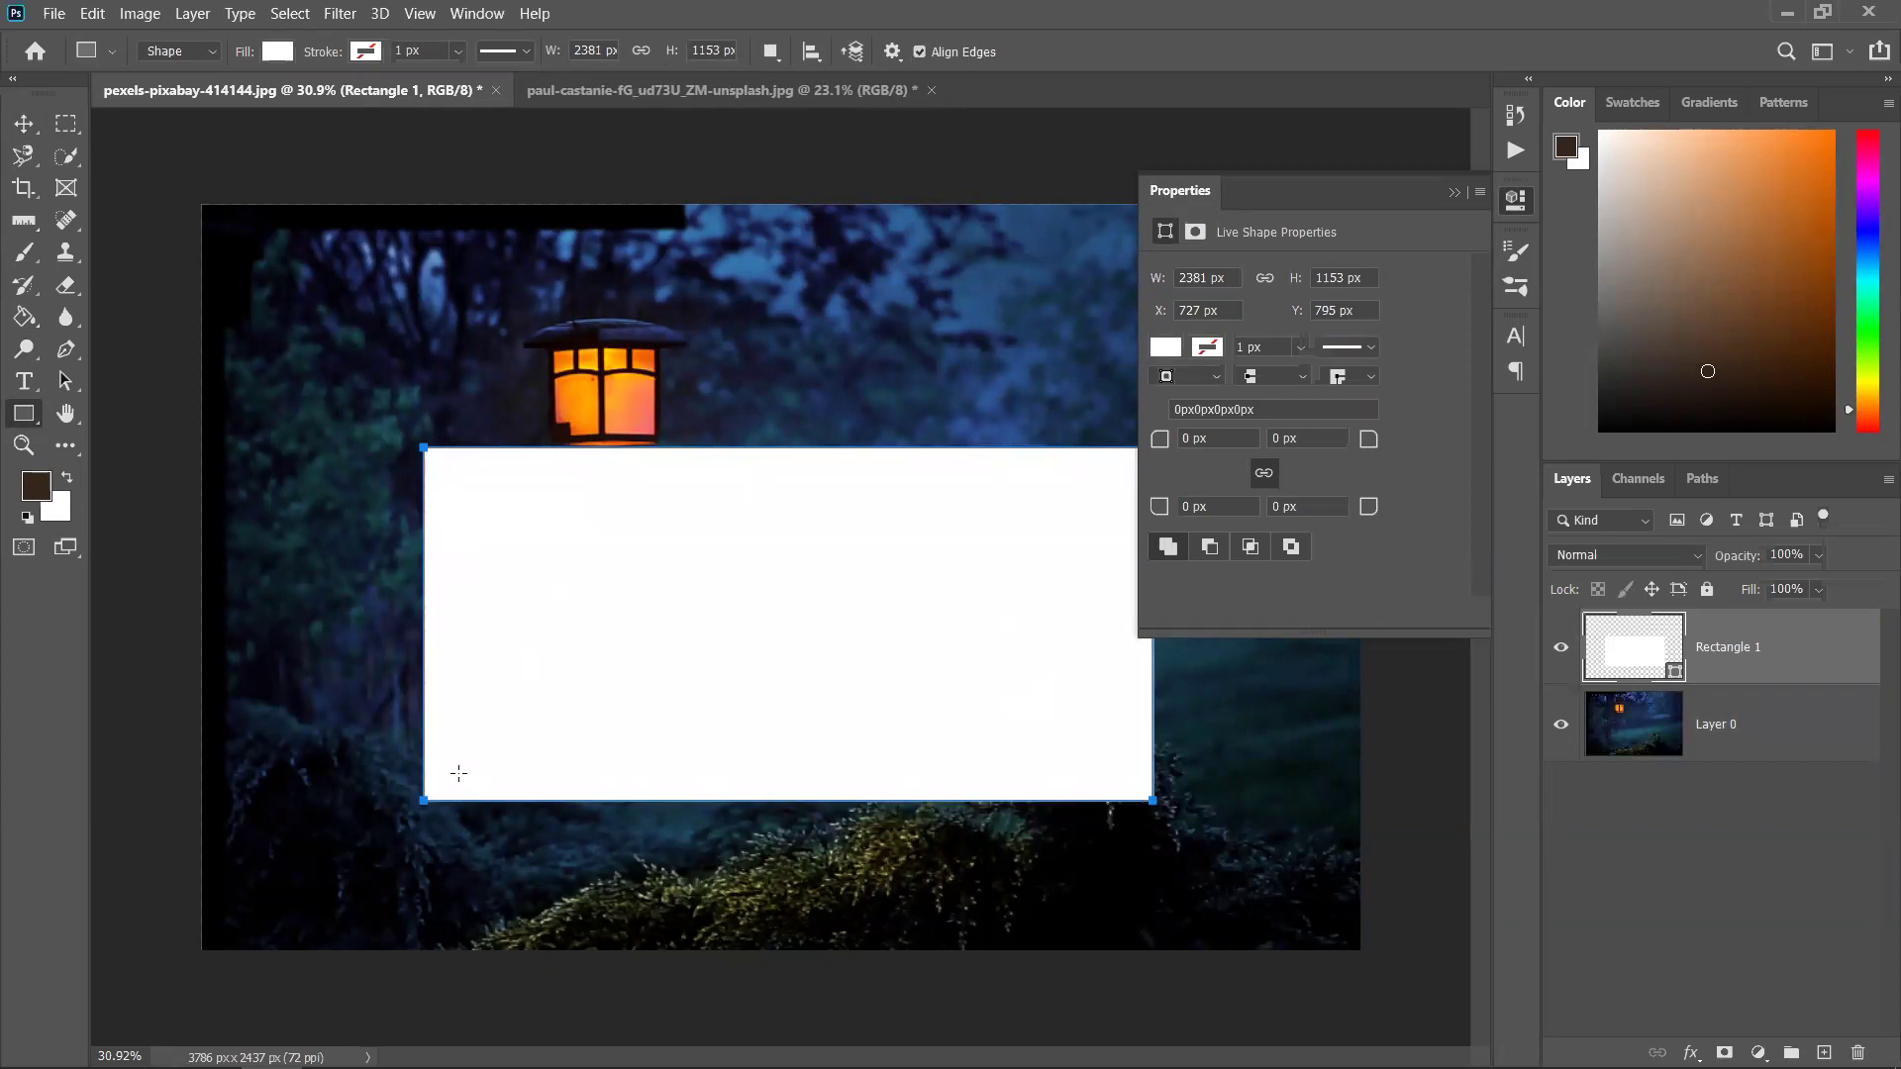
pyautogui.click(1454, 193)
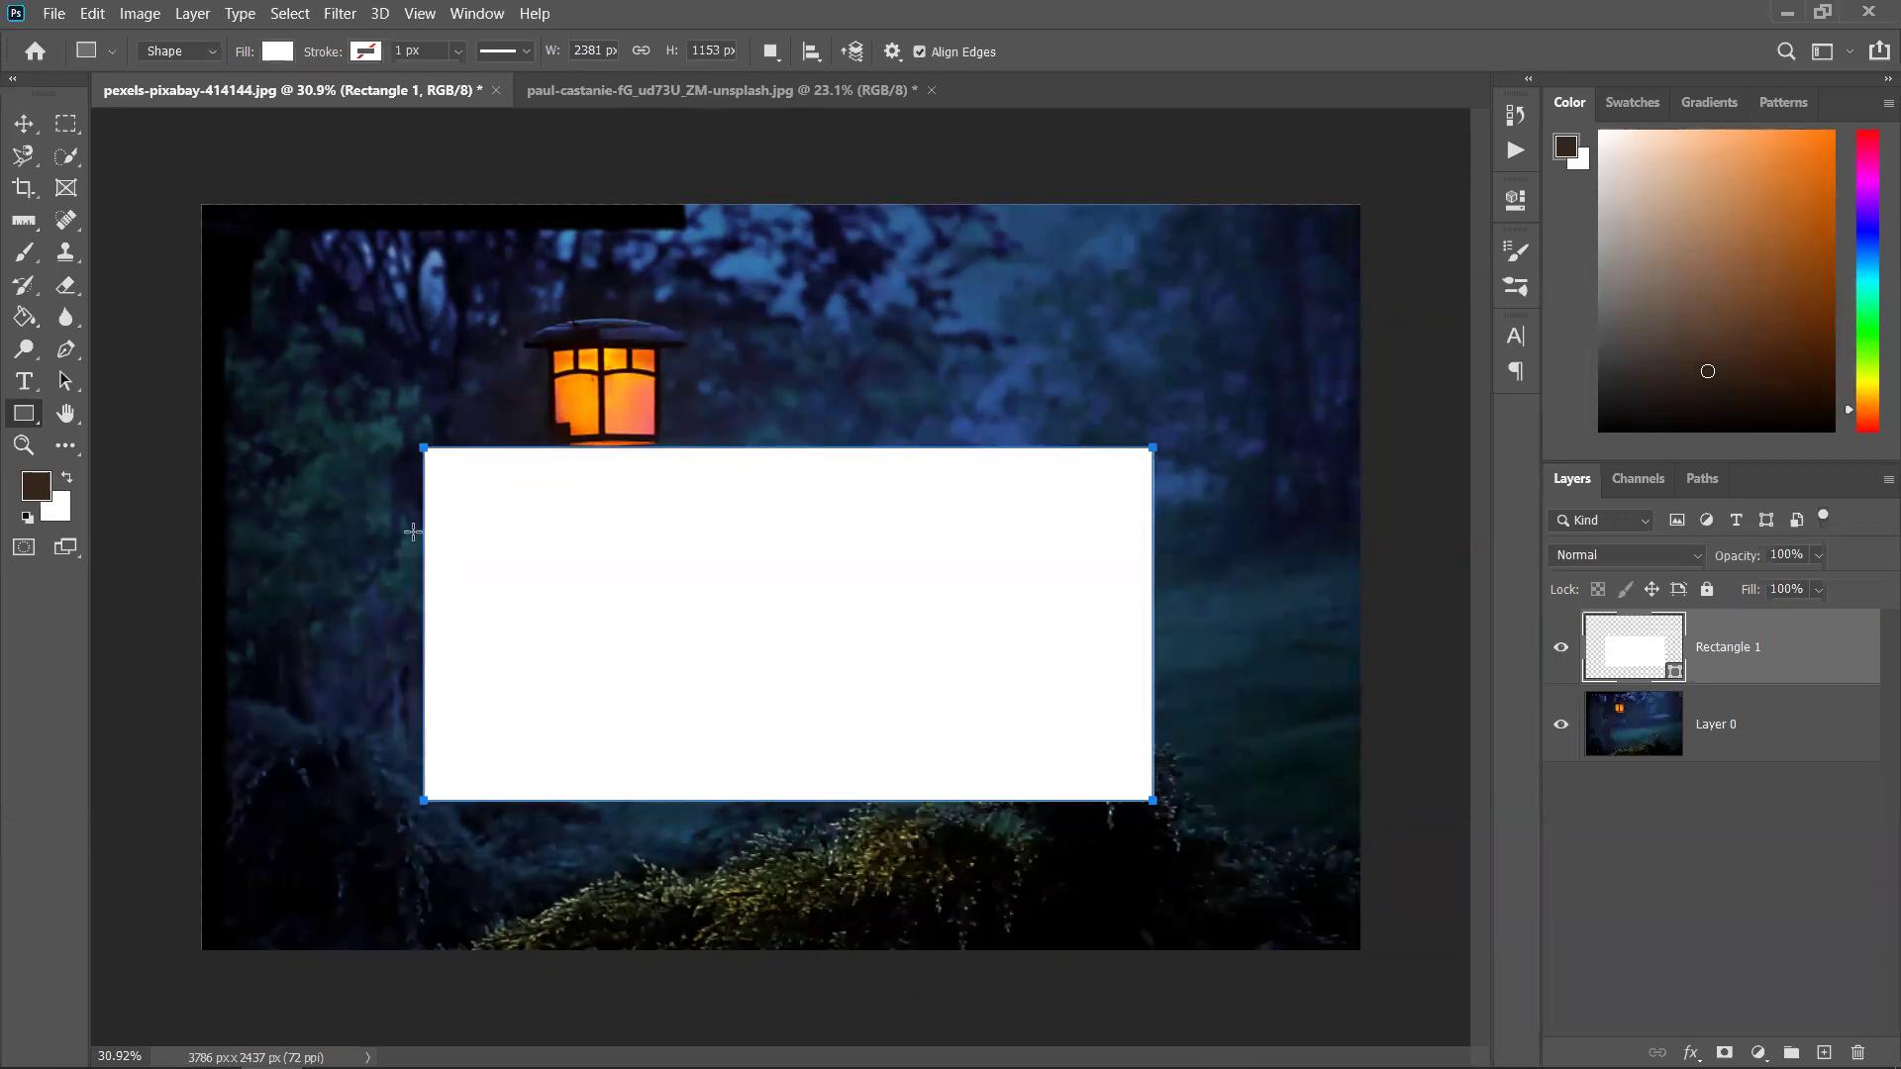
pyautogui.click(368, 53)
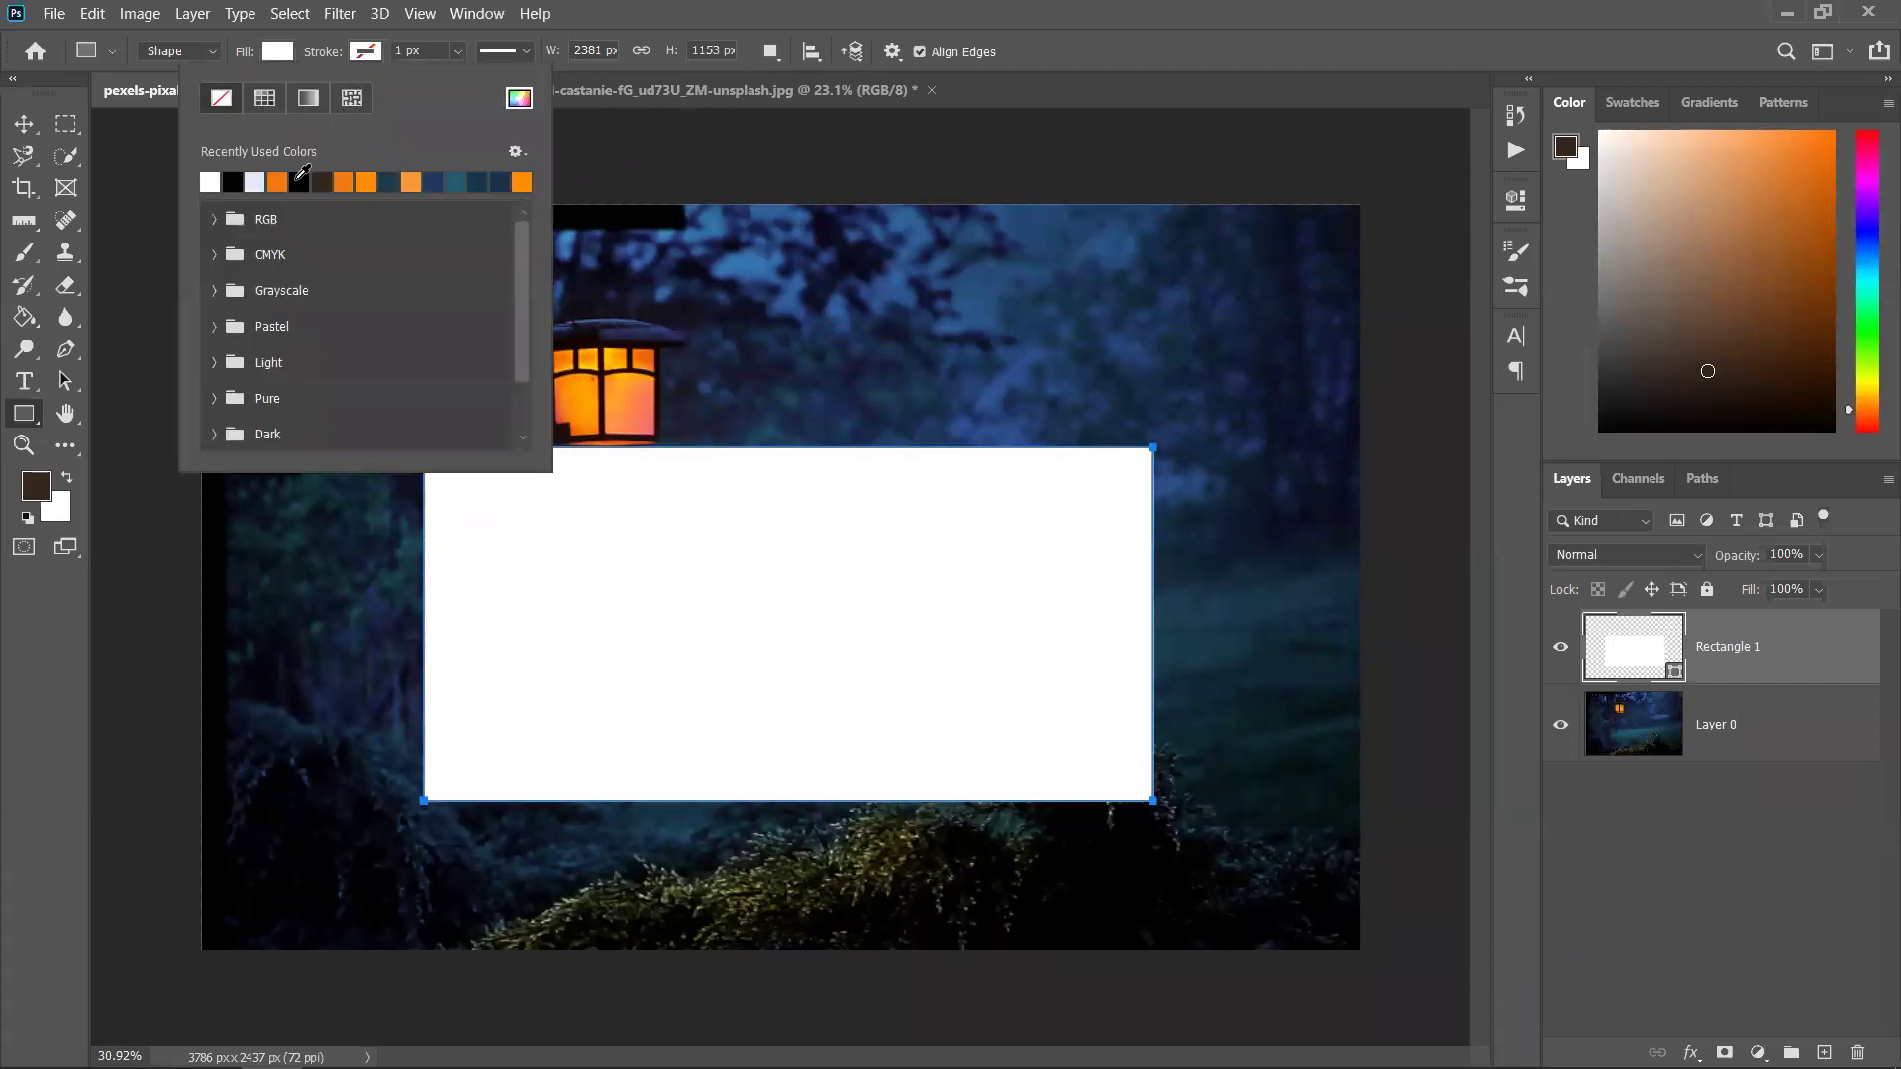
pyautogui.click(279, 181)
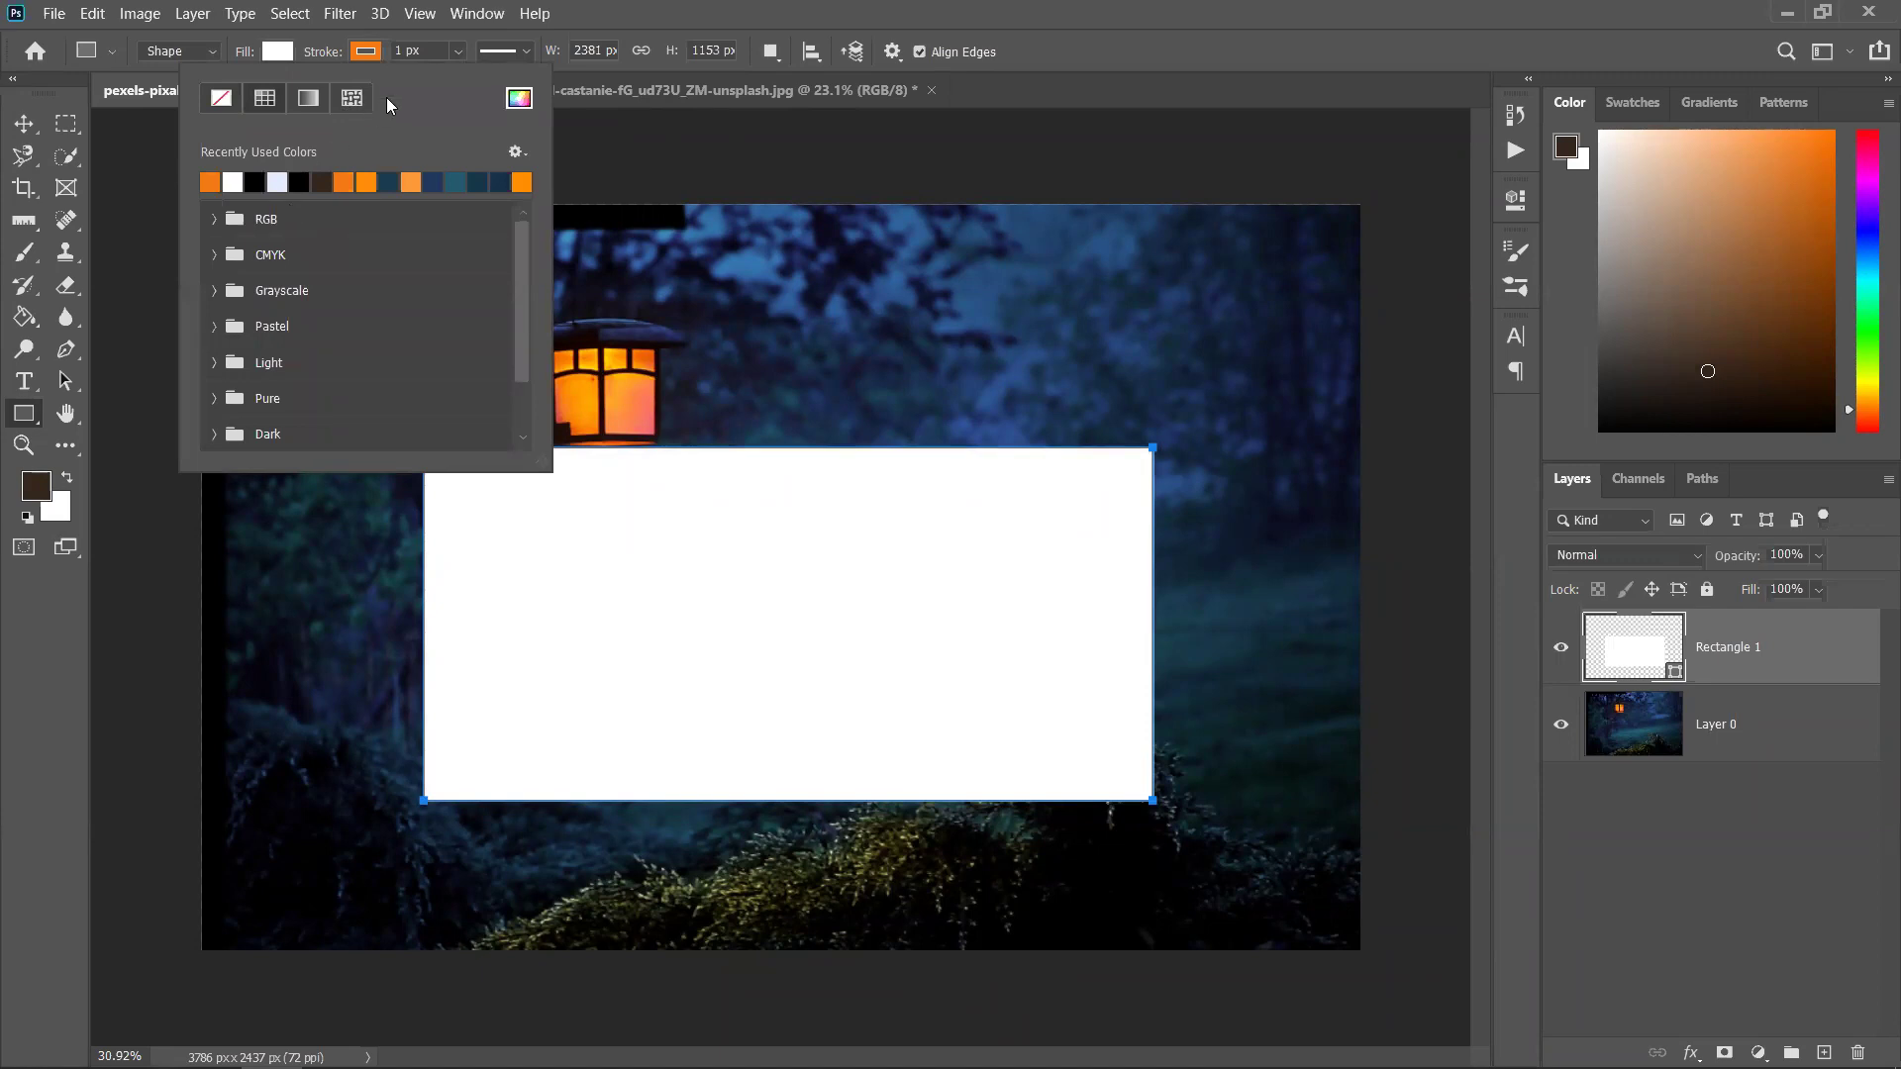
# Increase the white rectangle's orange stroke width to about 21.74 px
pyautogui.click(367, 39)
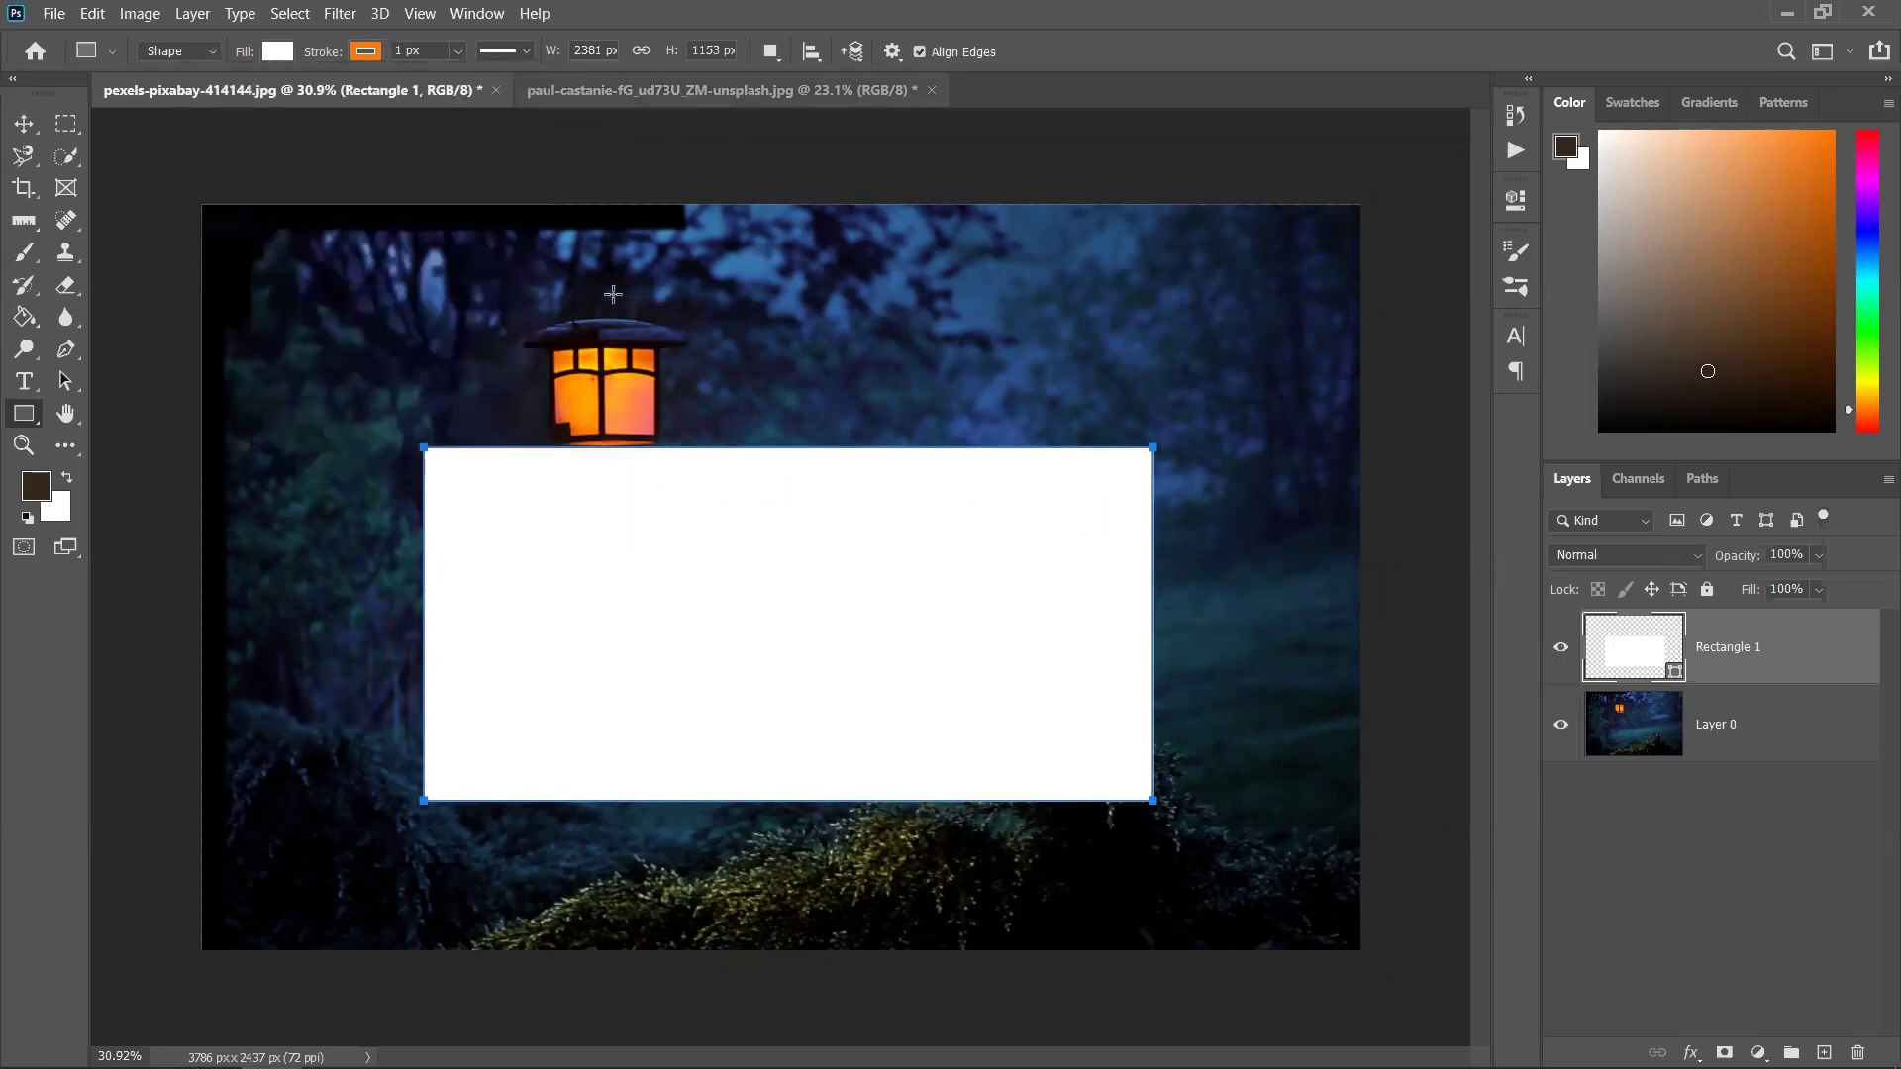
pyautogui.click(458, 52)
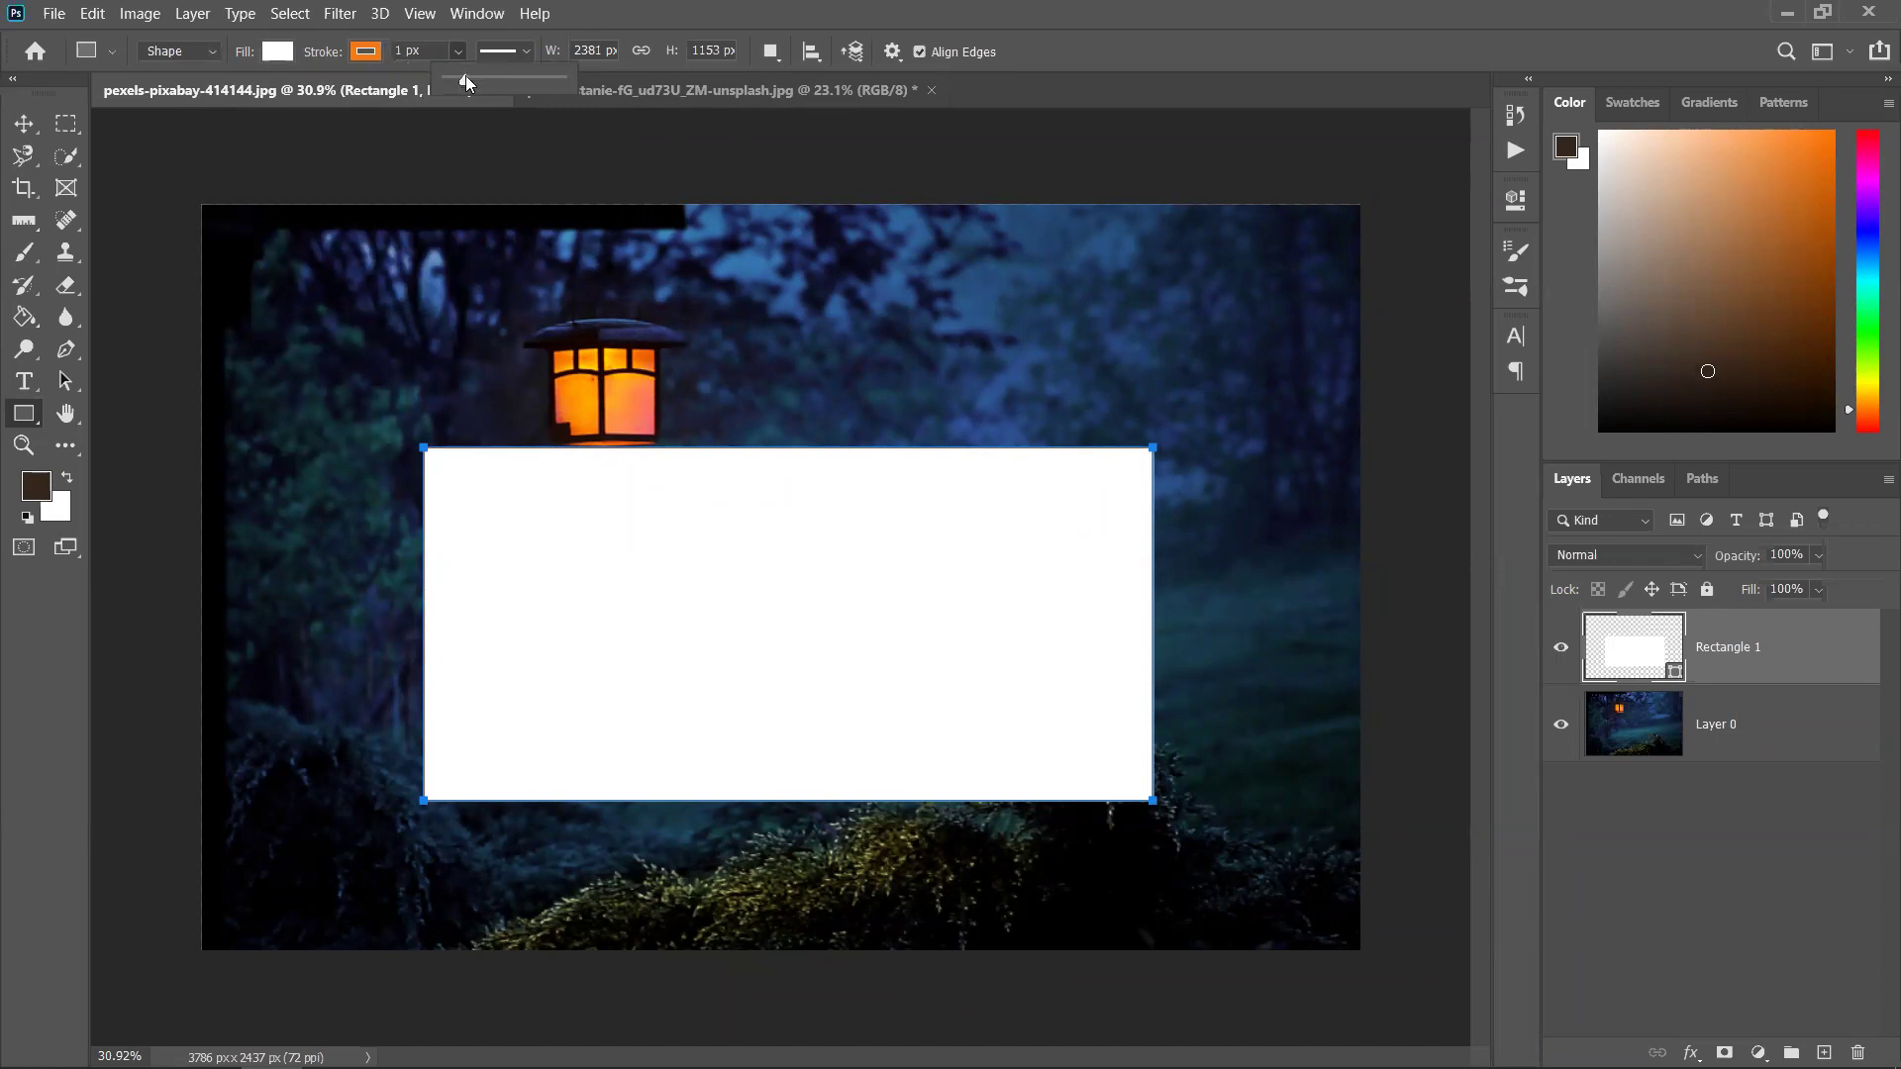
pyautogui.moveTo(485, 84); pyautogui.dragTo(505, 84)
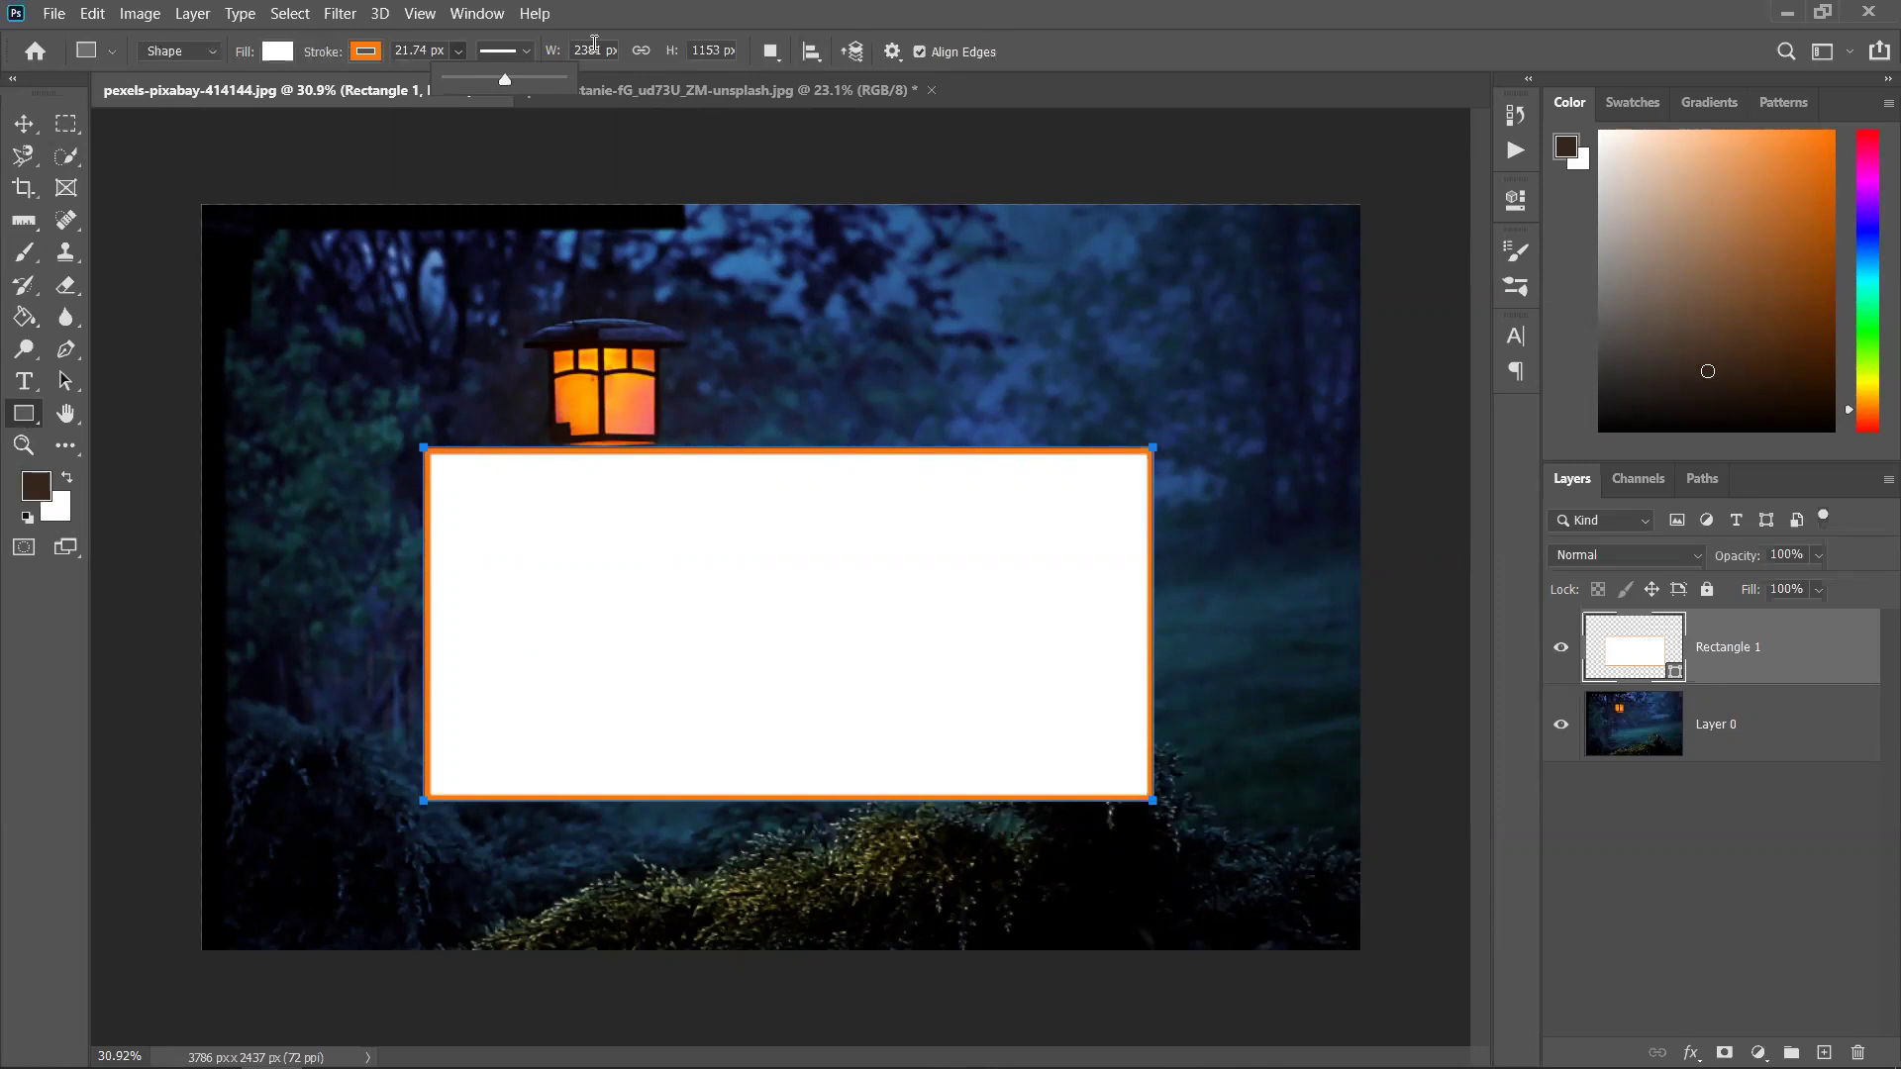
# Keep the Rectangle Tool in Shape mode and draw four smaller rectangles around the lantern, the last about 290 × 595 px
pyautogui.click(196, 50)
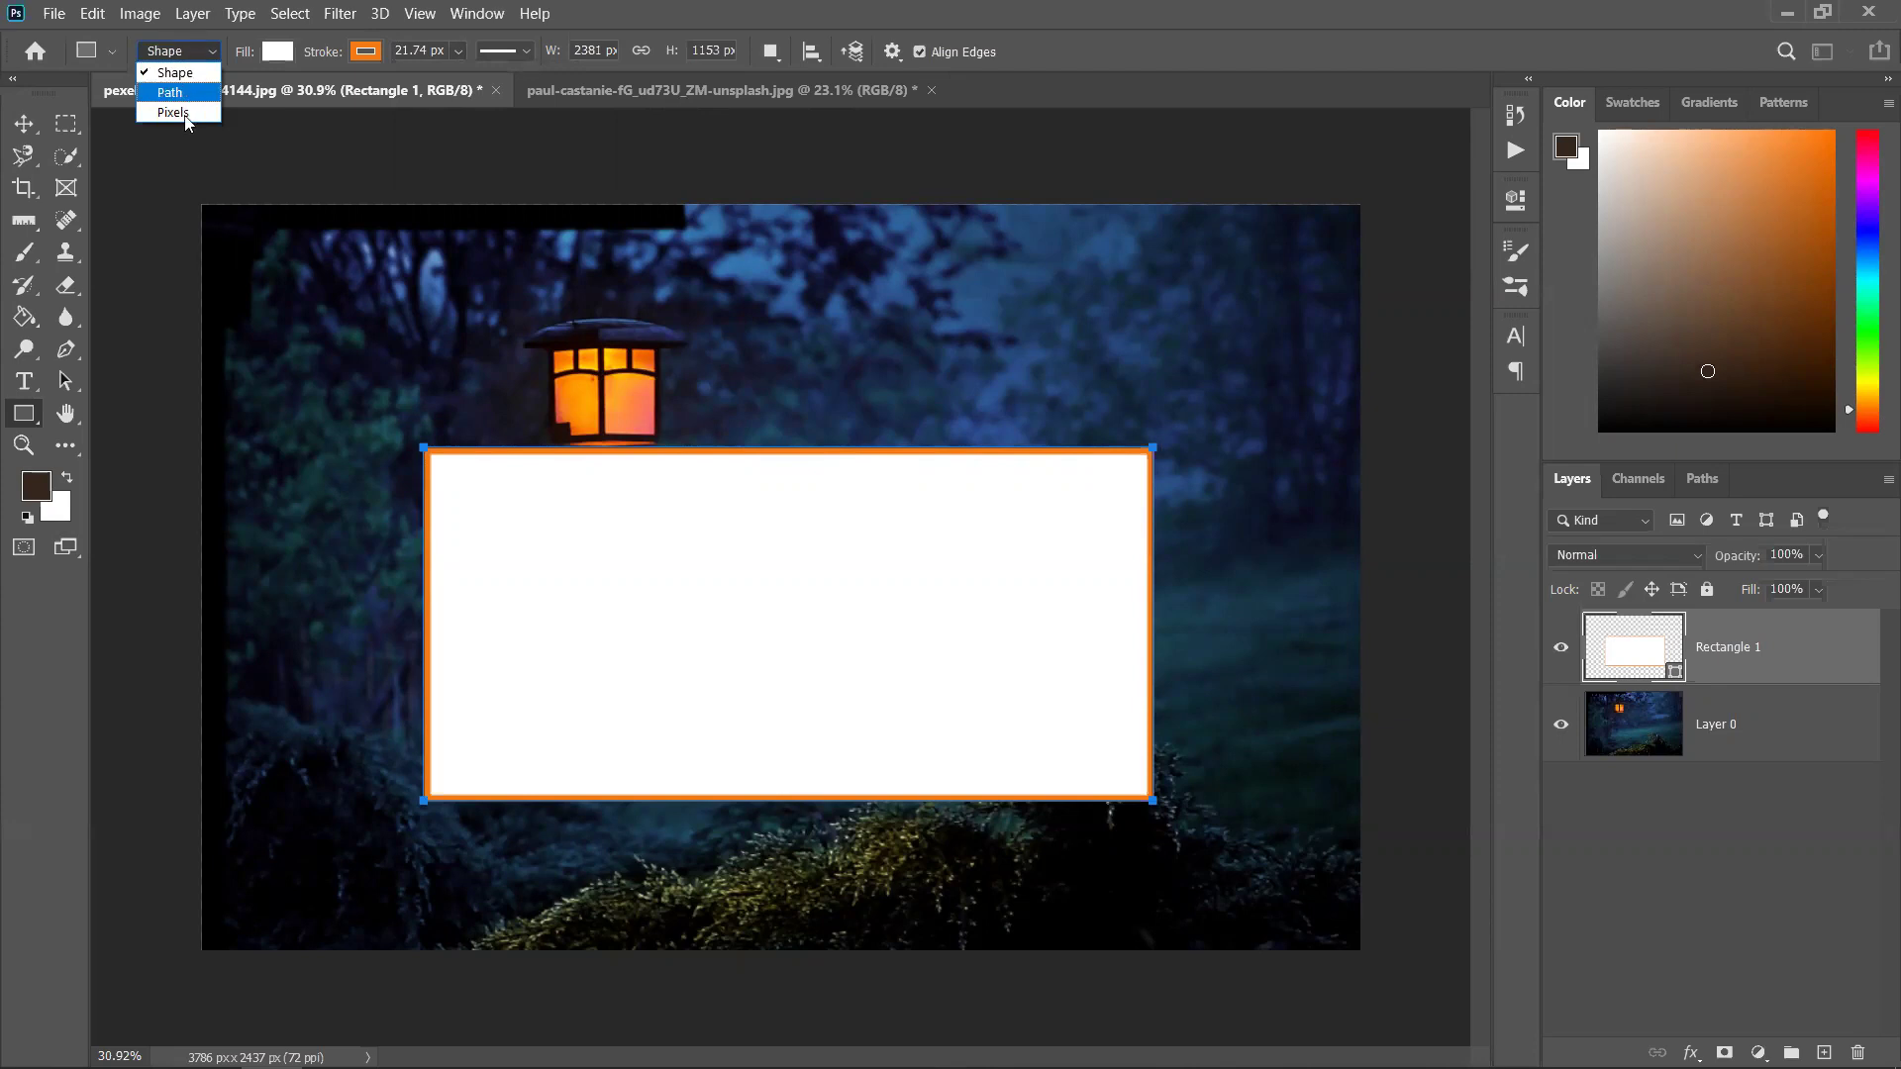
pyautogui.click(192, 76)
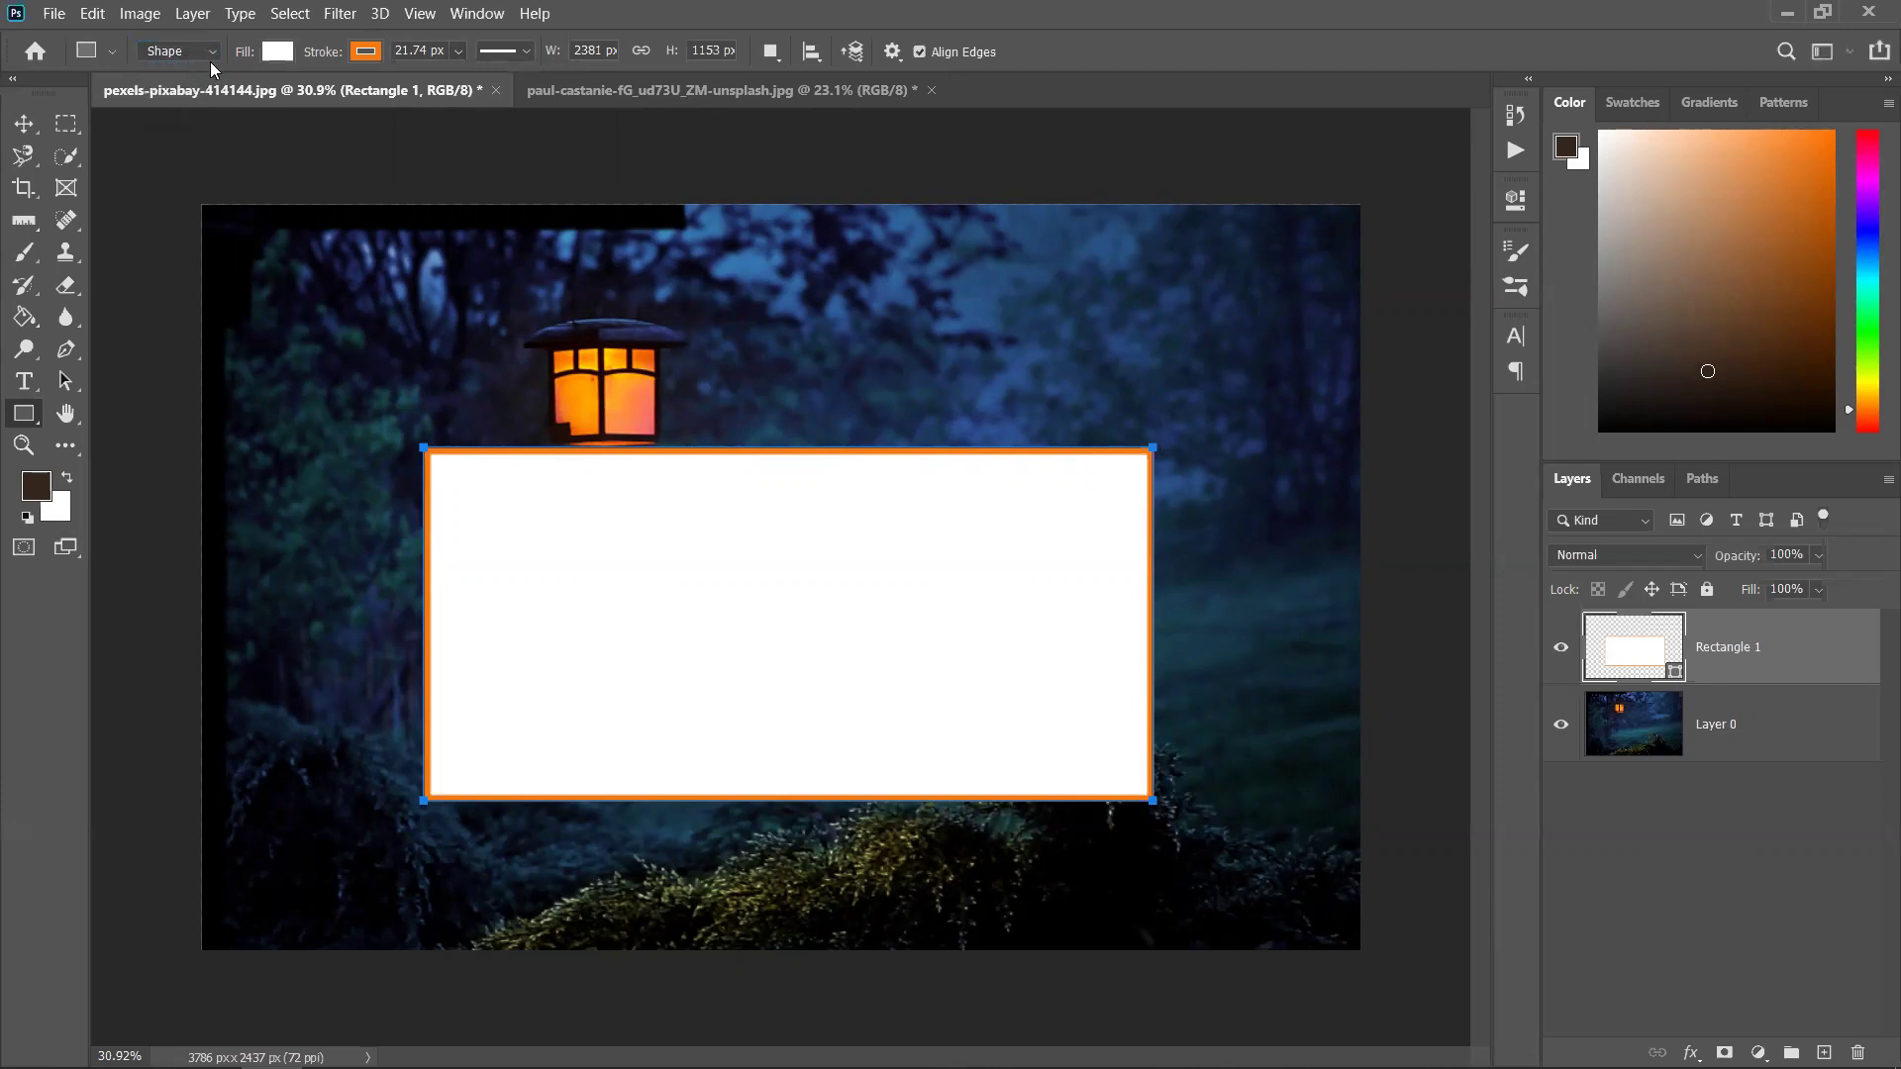
pyautogui.moveTo(706, 297); pyautogui.dragTo(939, 447)
pyautogui.moveTo(376, 347); pyautogui.dragTo(642, 516)
pyautogui.moveTo(781, 407); pyautogui.dragTo(922, 592)
pyautogui.moveTo(965, 397); pyautogui.dragTo(1055, 579)
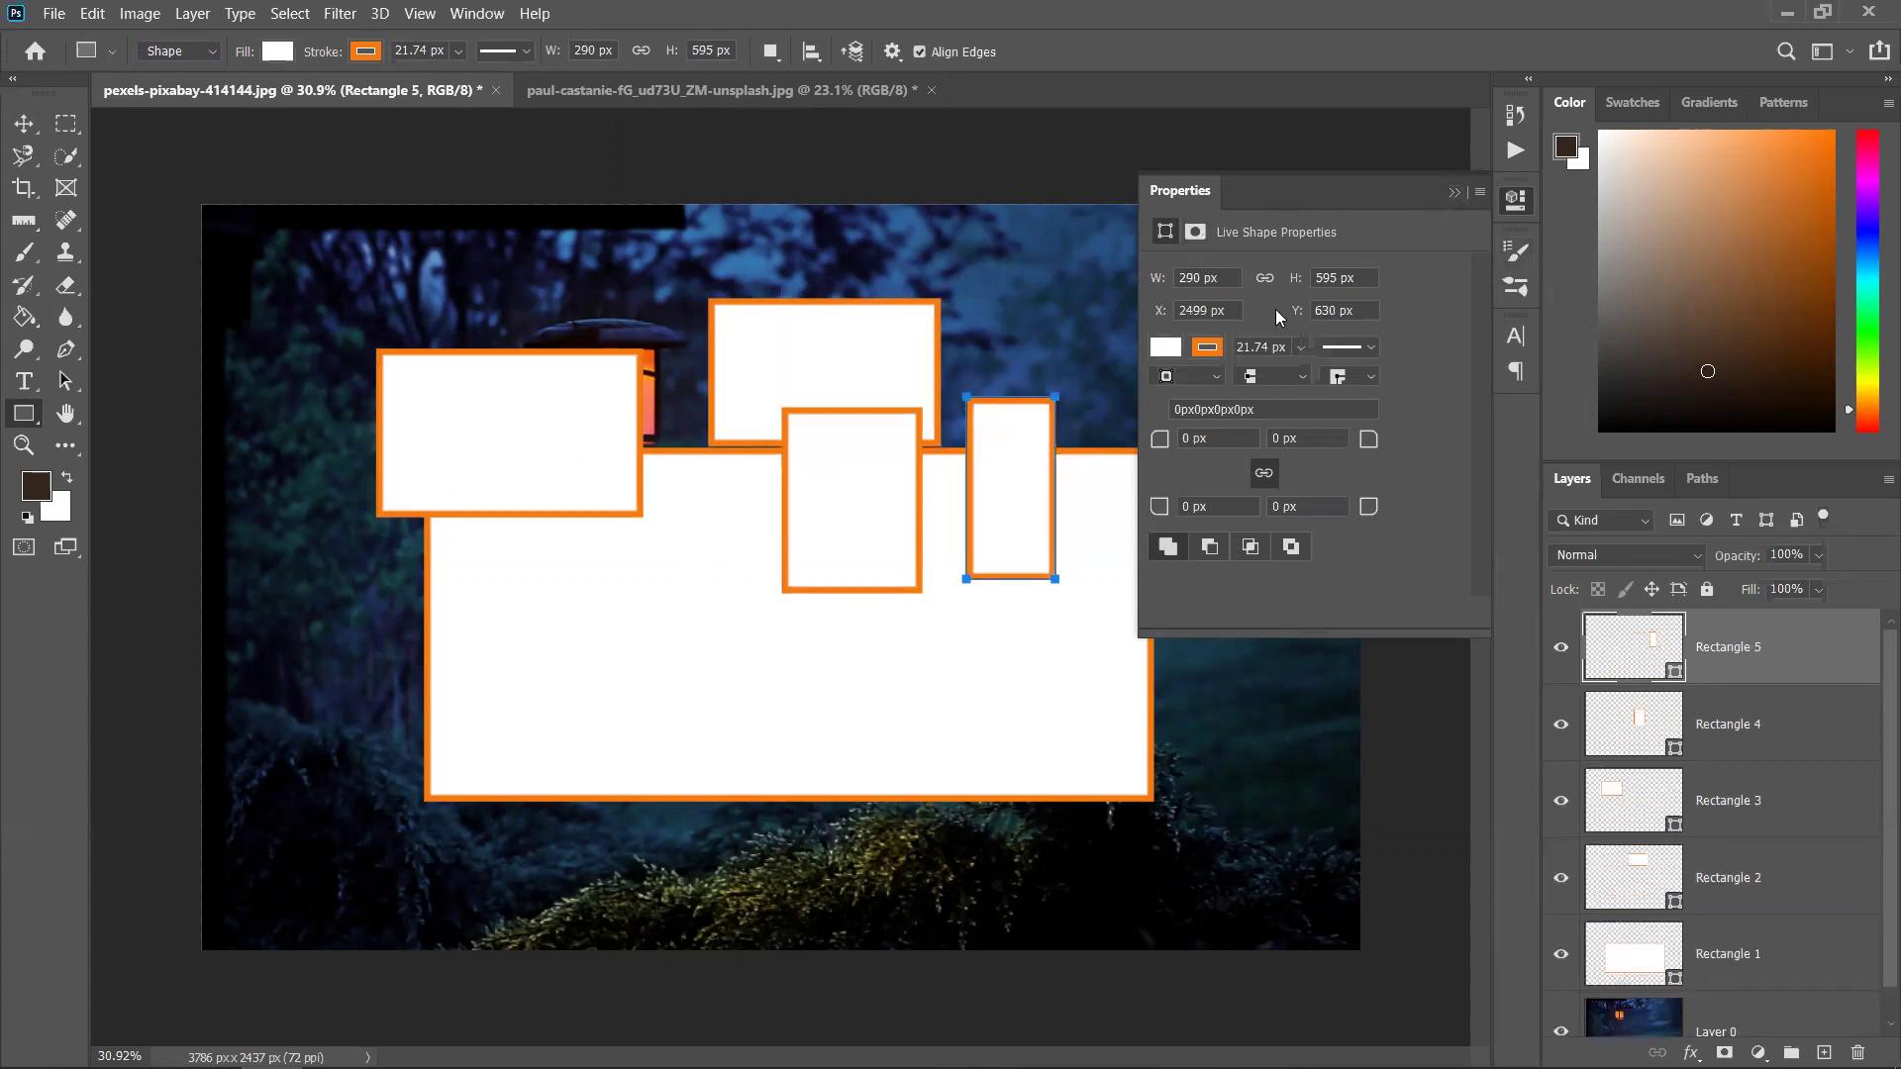
# Undo the four small rectangles and the large white rectangle, keeping only Layer 0
pyautogui.click(1452, 191)
pyautogui.hotkey('ctrl', 'z')
pyautogui.hotkey('ctrl', 'z')
pyautogui.hotkey('ctrl', 'z')
pyautogui.hotkey('ctrl', 'z')
pyautogui.hotkey('ctrl', 'z')
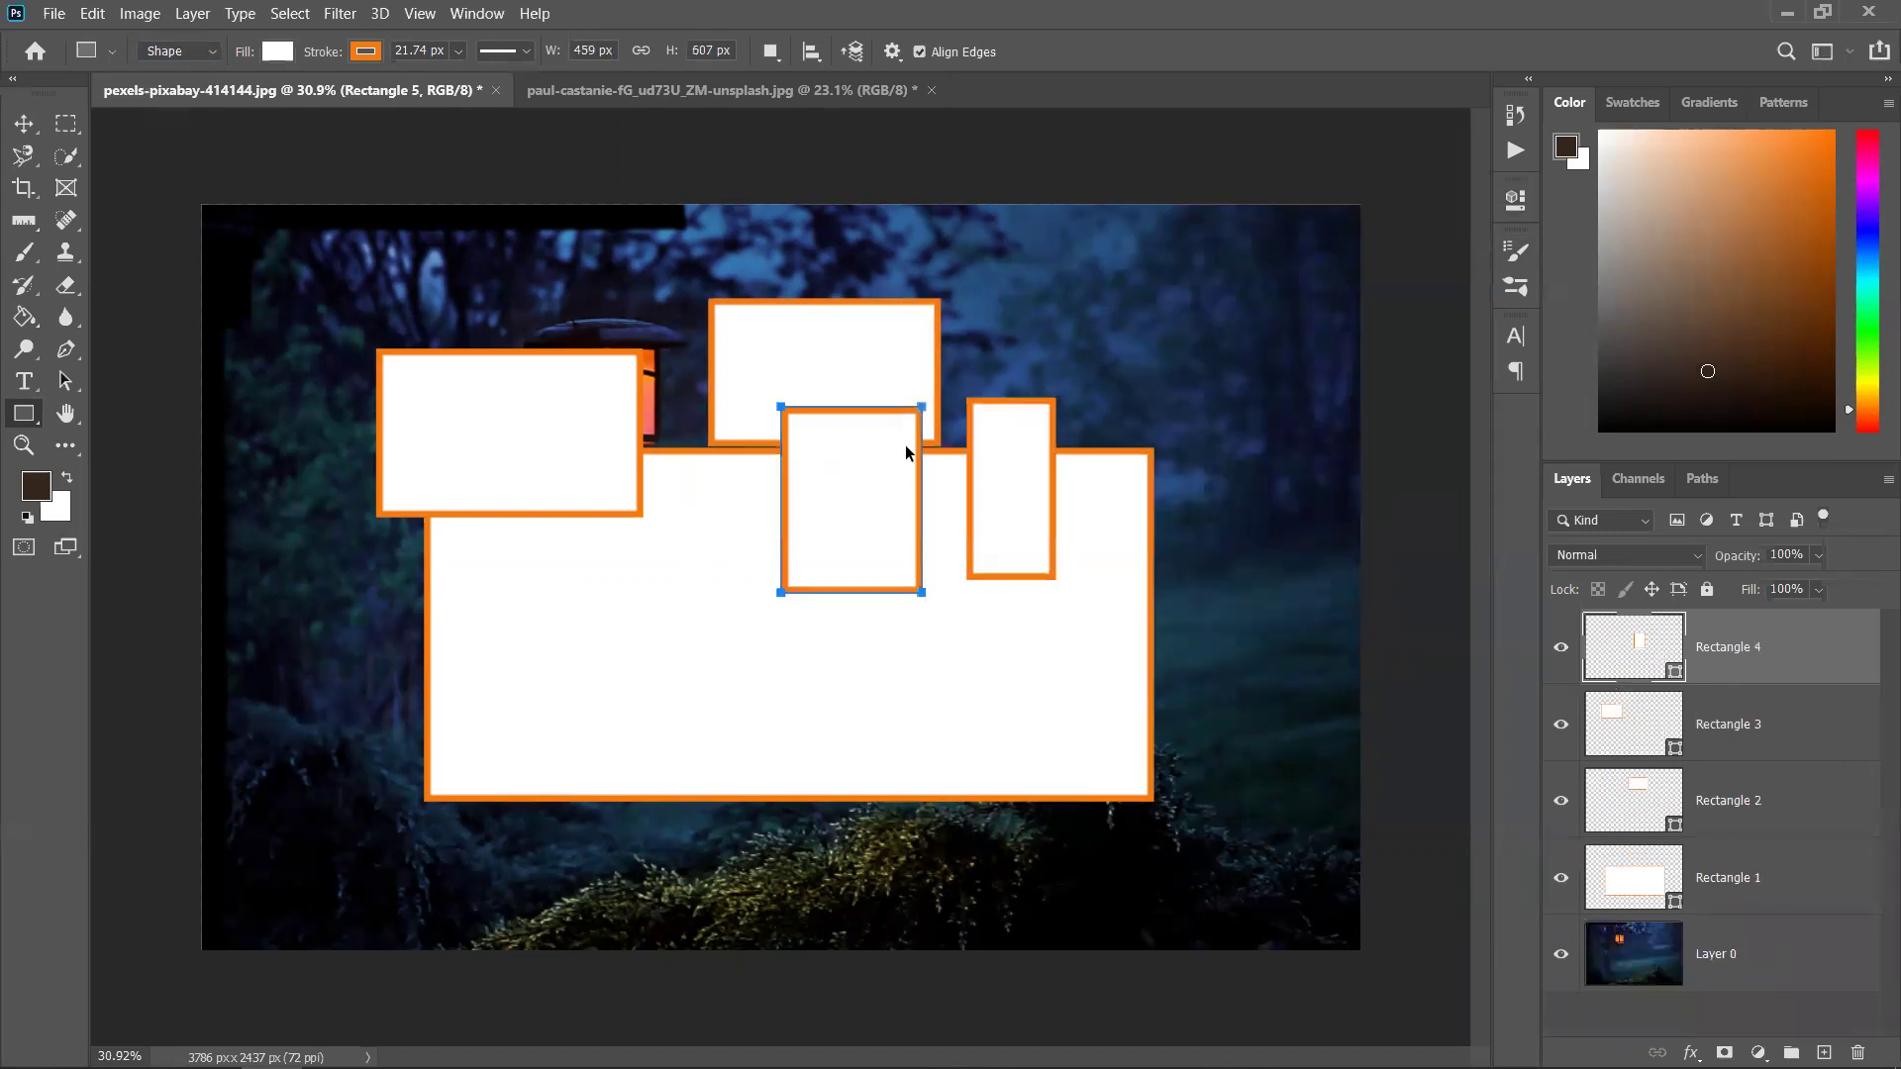
pyautogui.hotkey('ctrl', 'z')
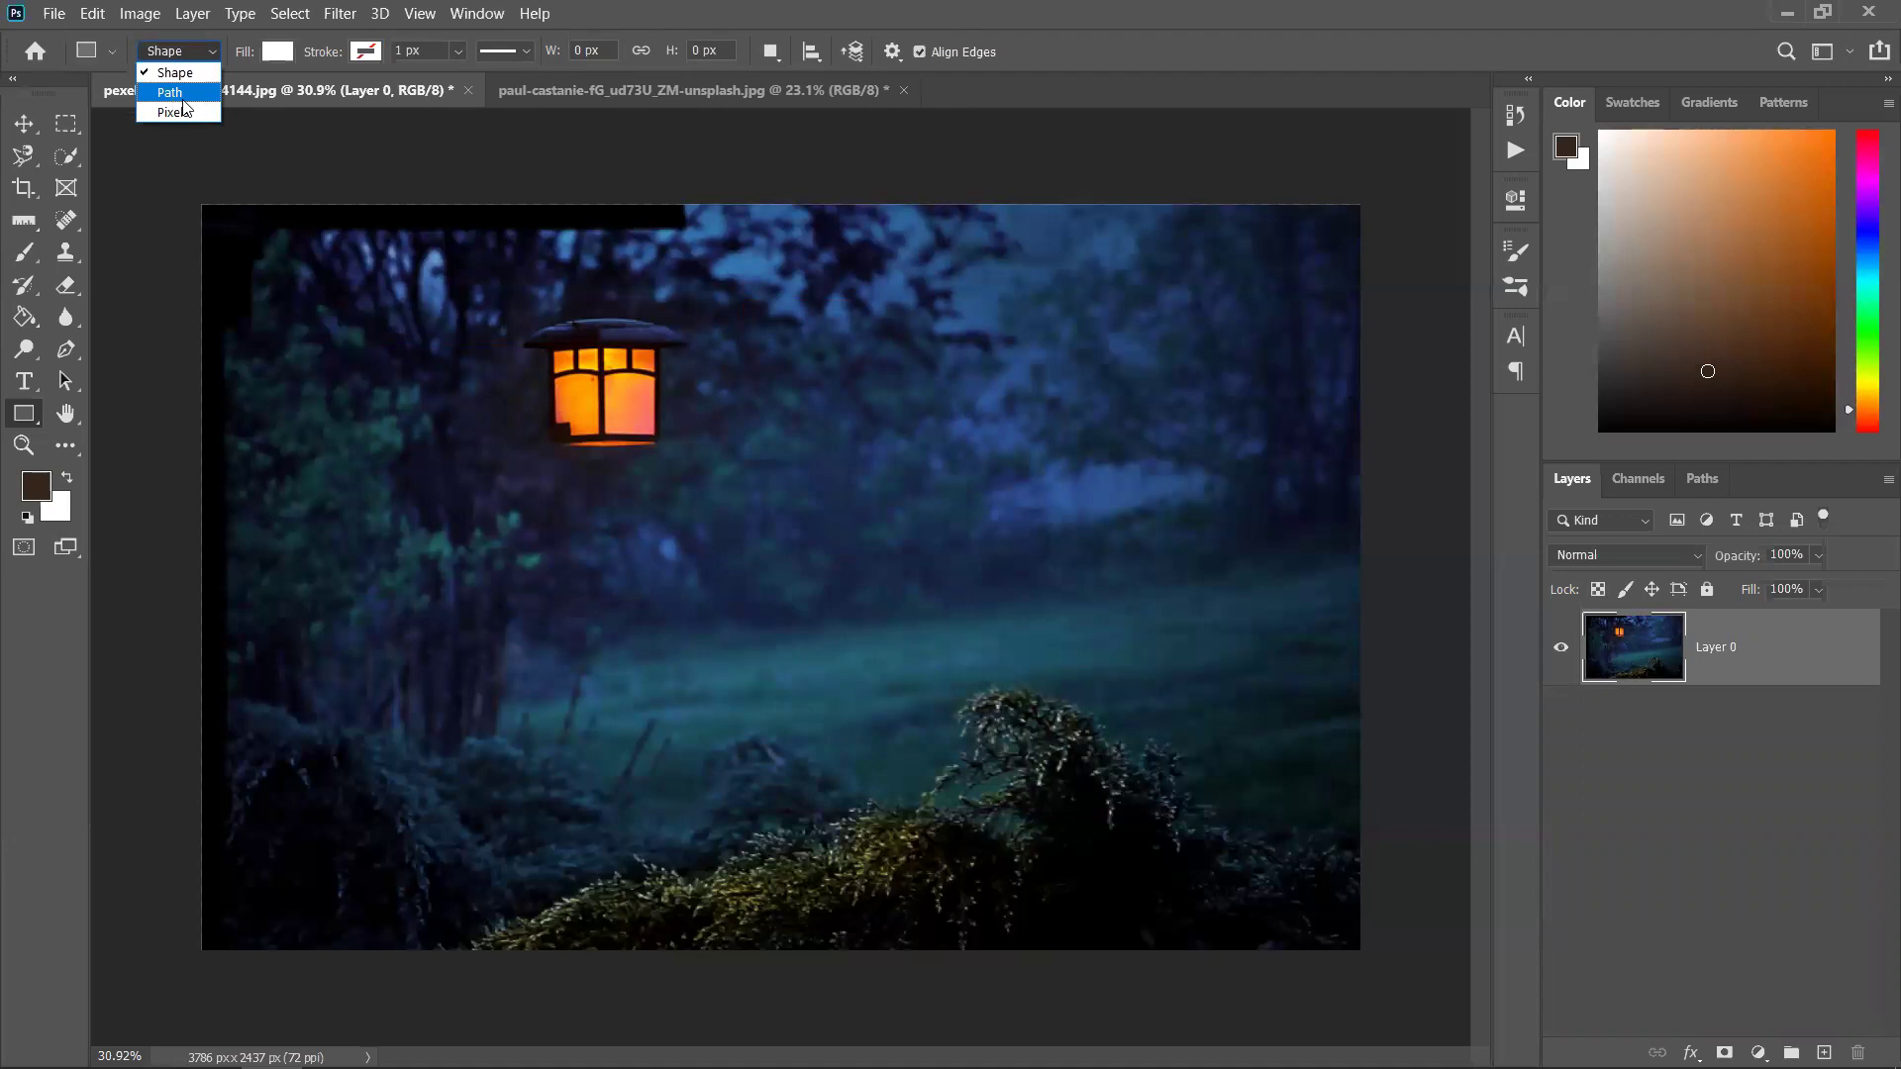
# Draw a rectangle about 1374 × 1328 px below the lantern's roof in Path mode and activate the Move Tool
pyautogui.moveTo(480, 404); pyautogui.dragTo(901, 812)
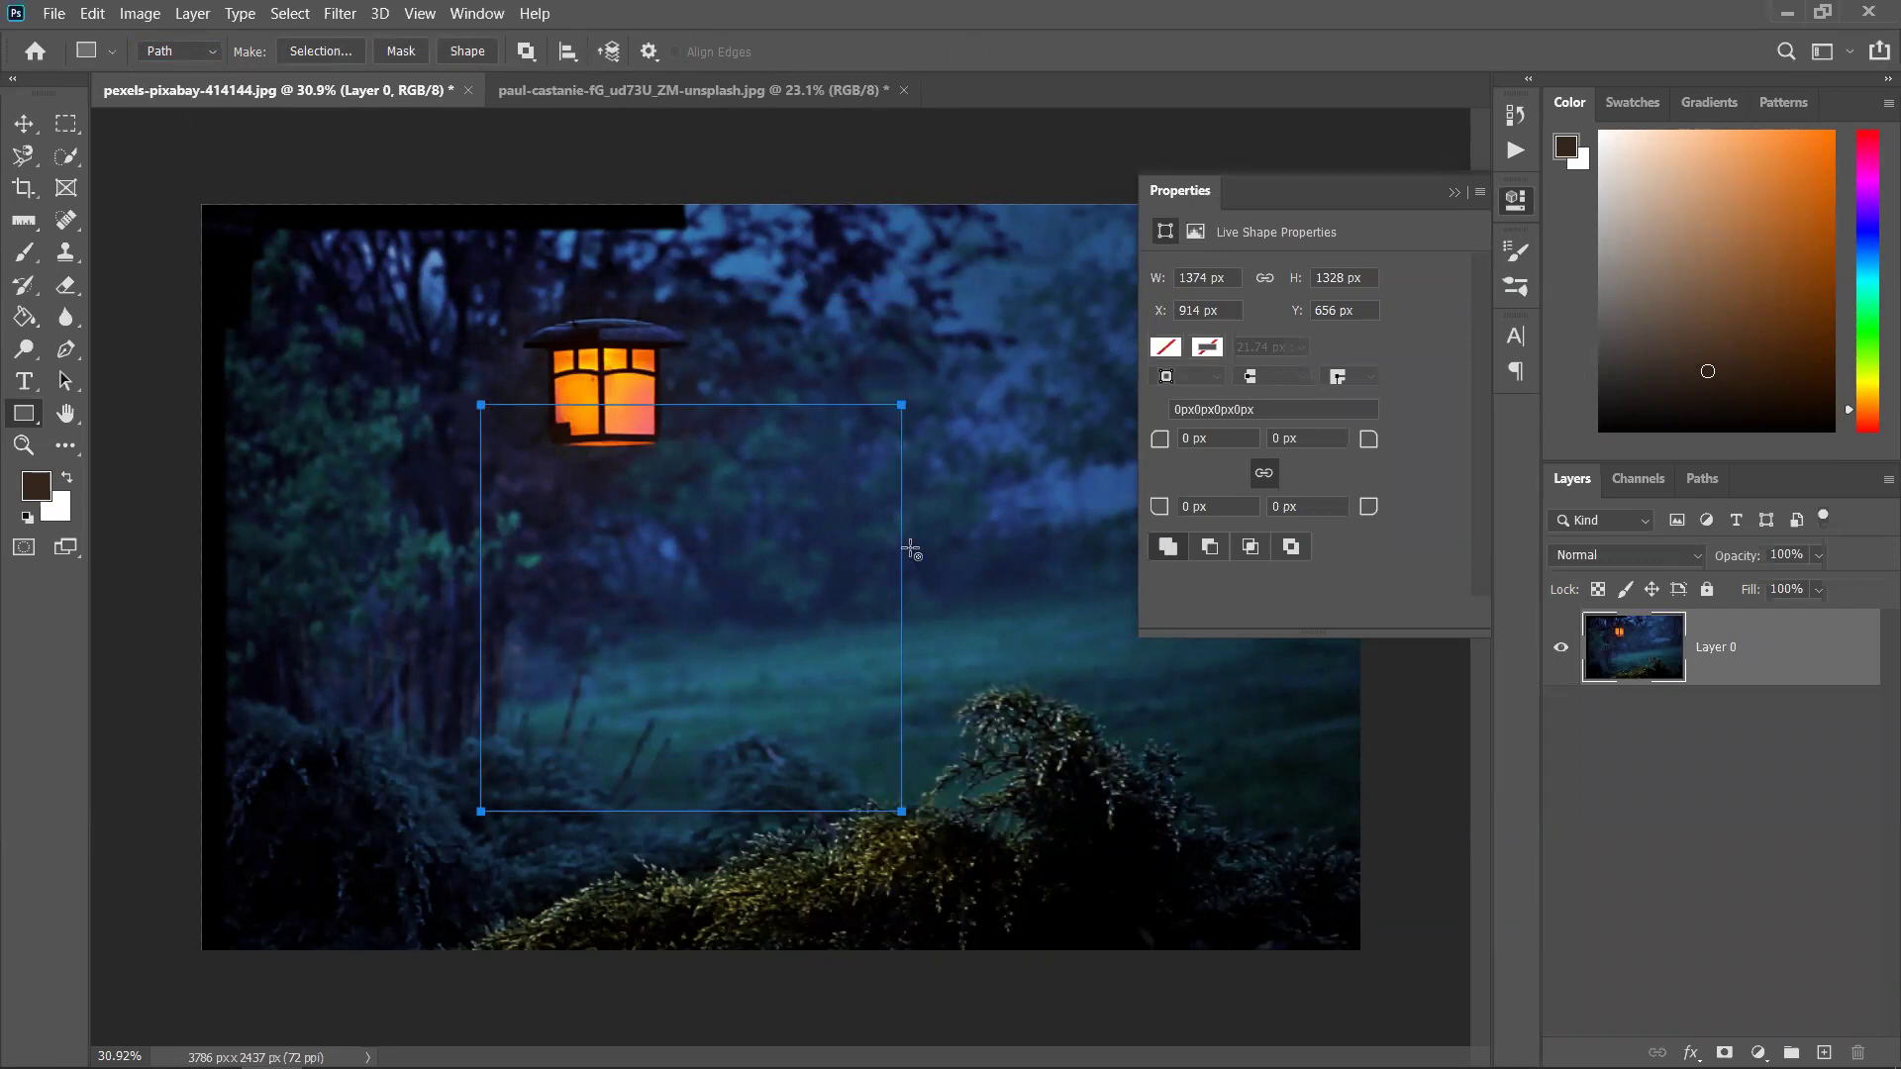
pyautogui.click(24, 124)
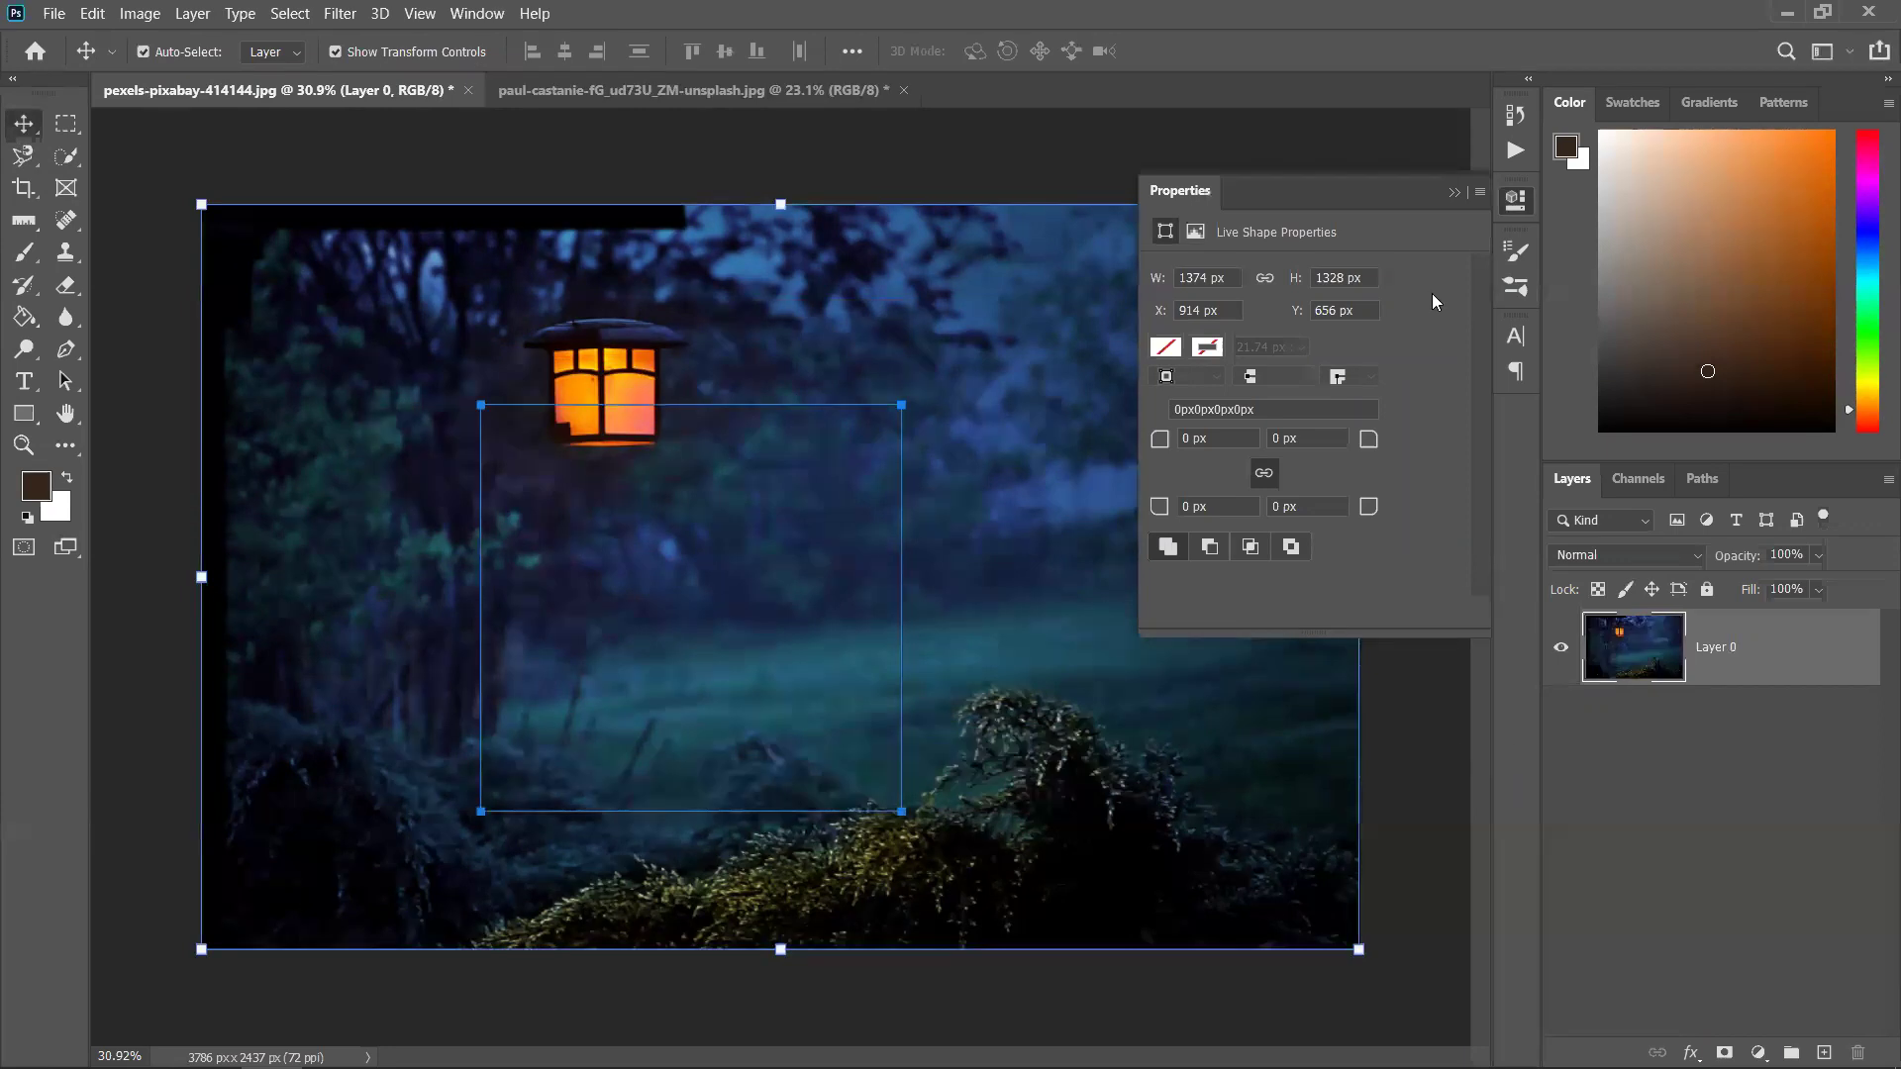
pyautogui.click(1454, 194)
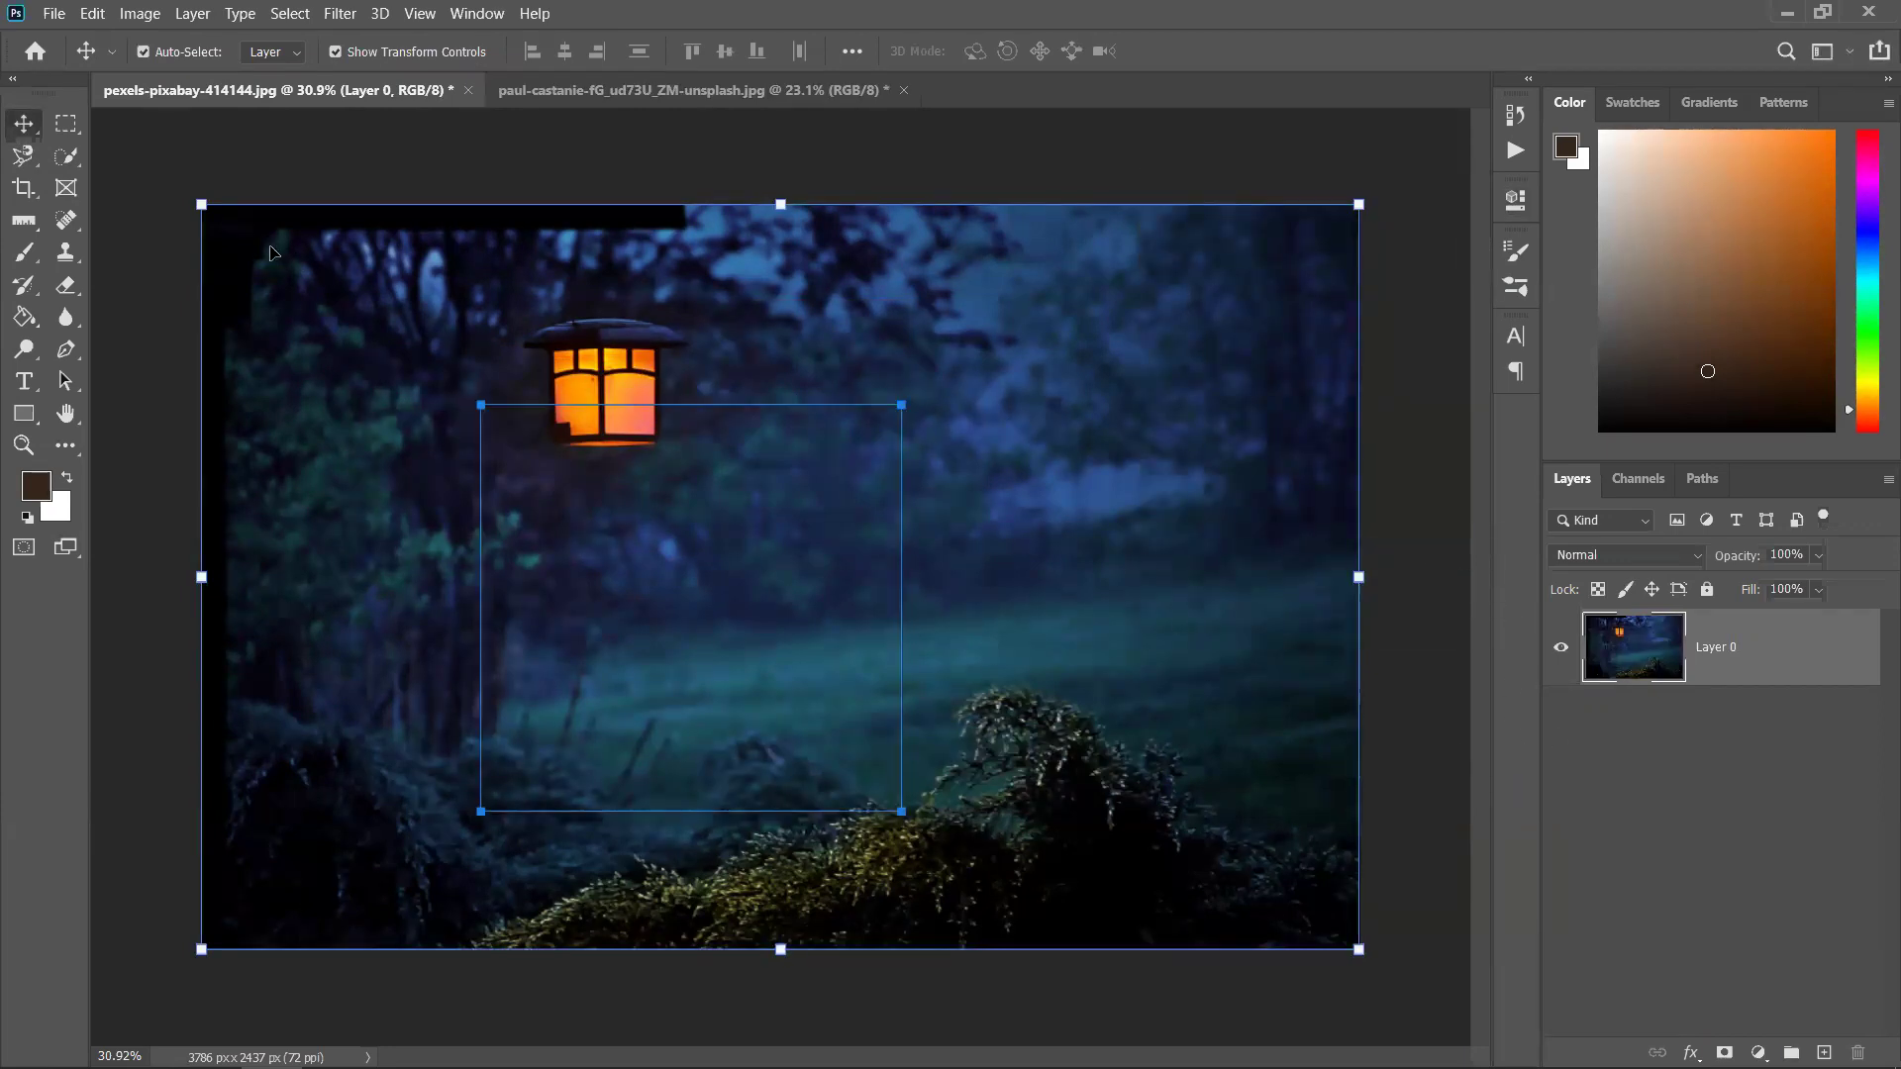
# Try a thin rectangular marquee selection just above the lantern, and deselect it
pyautogui.click(23, 156)
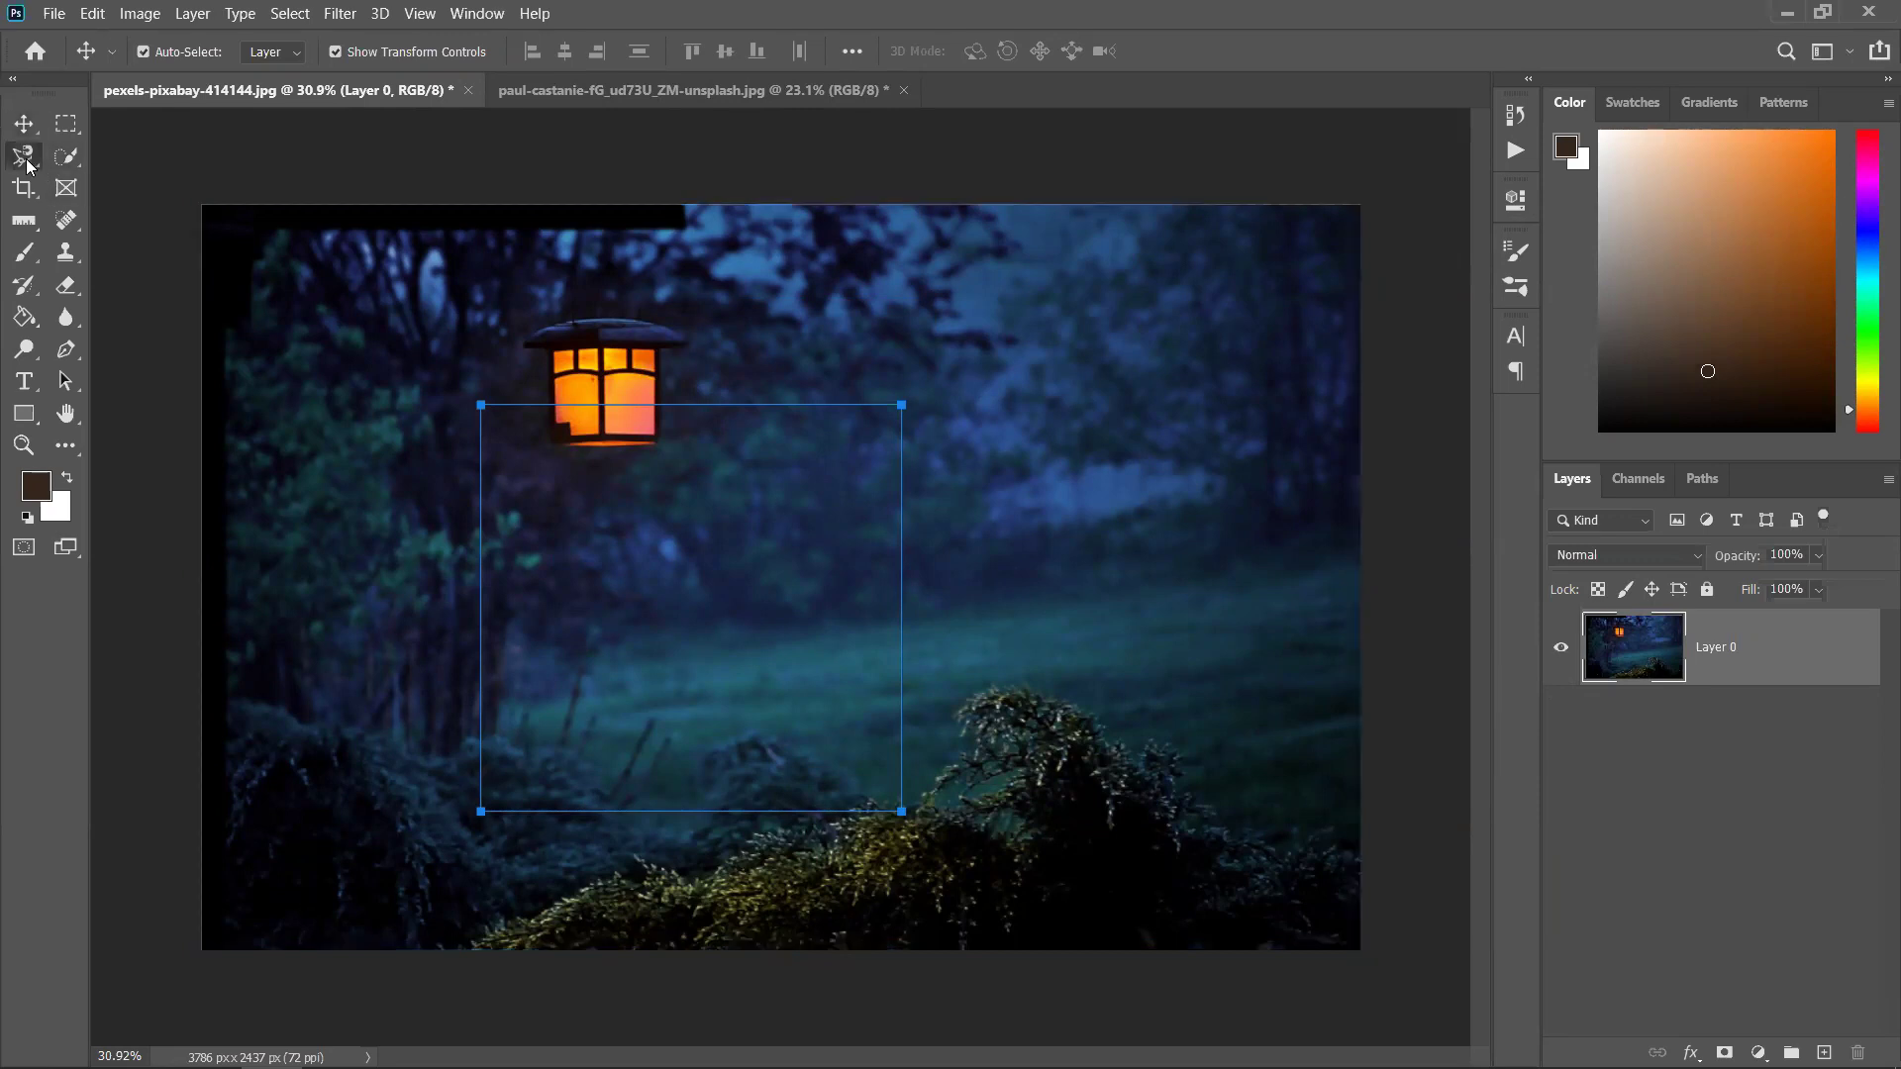
pyautogui.click(65, 125)
pyautogui.moveTo(462, 315); pyautogui.dragTo(983, 310)
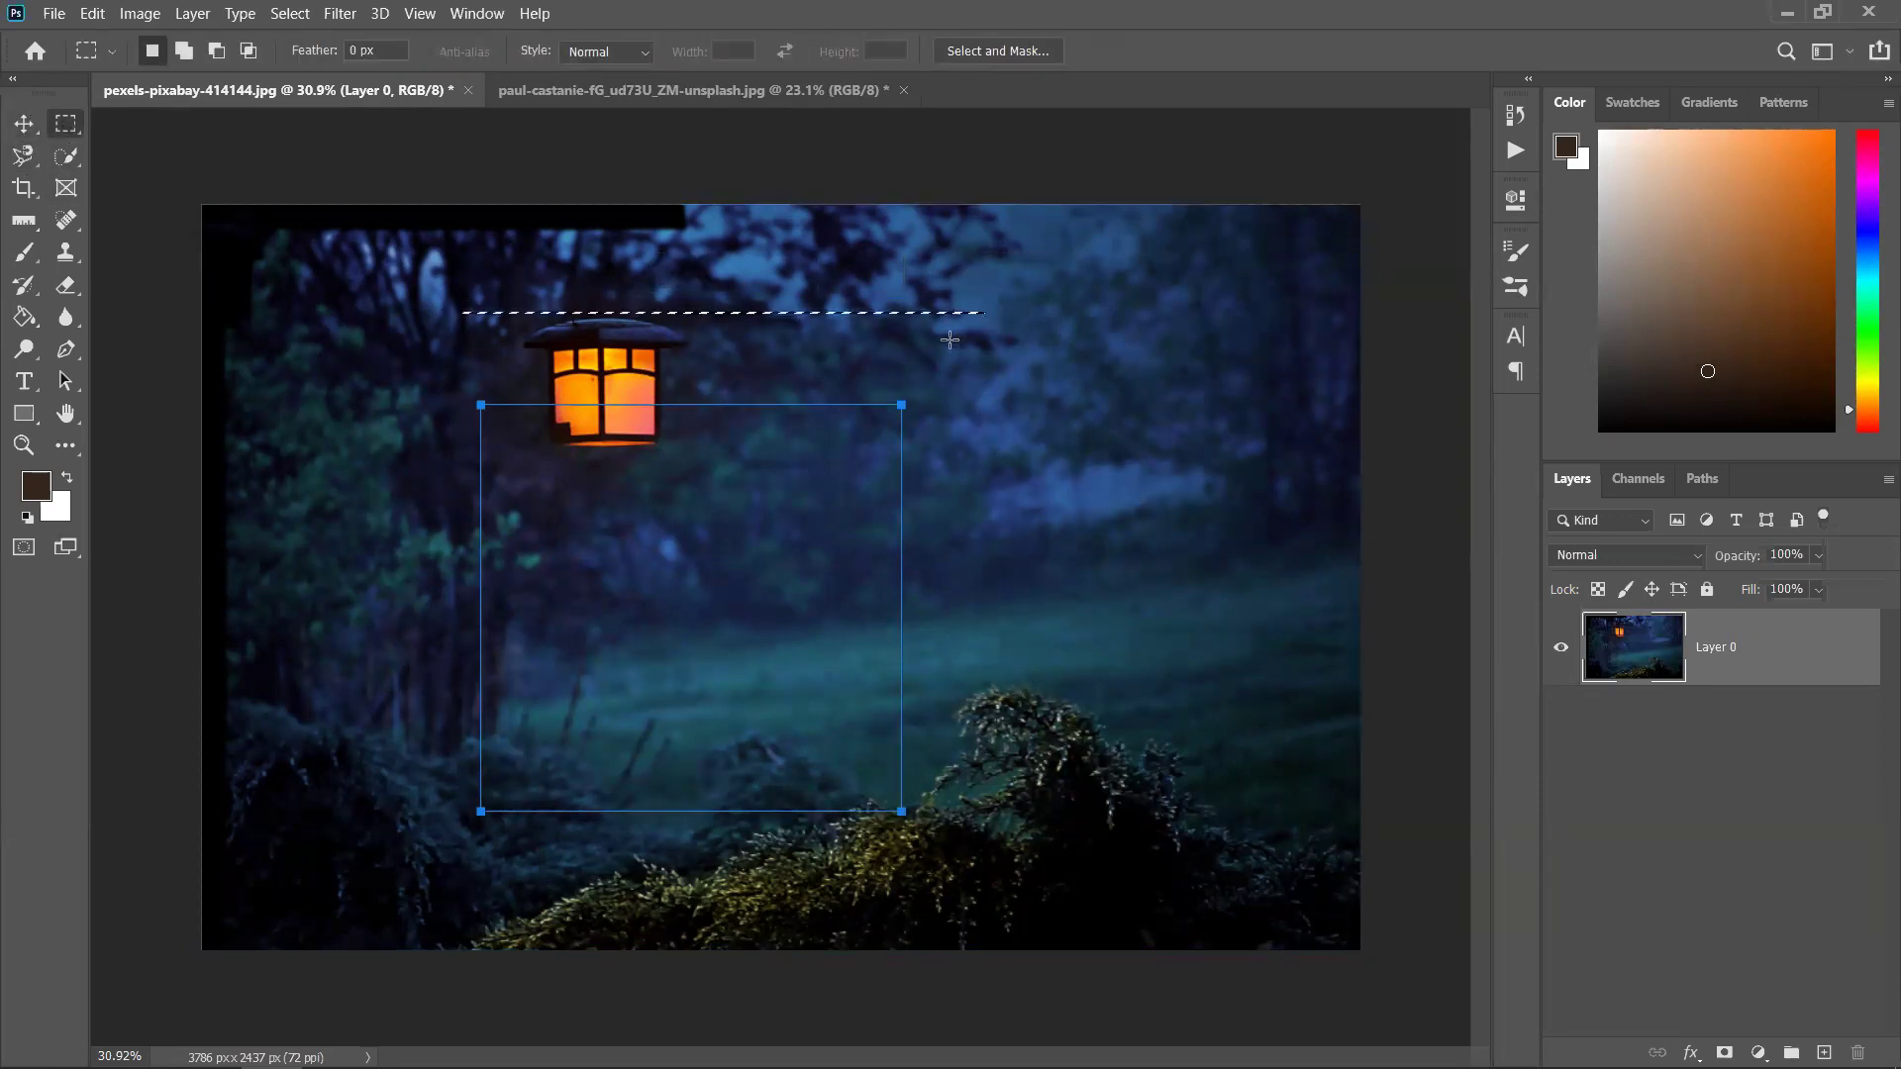
pyautogui.click(24, 124)
pyautogui.hotkey('ctrl', 'd')
# Paste the copied trees as a new layer and draw rectangular paths of about 1661 × 826 px and 2125 × 1014 px
pyautogui.click(23, 381)
pyautogui.click(24, 414)
pyautogui.hotkey('ctrl', 'v')
pyautogui.moveTo(500, 409); pyautogui.dragTo(1008, 656)
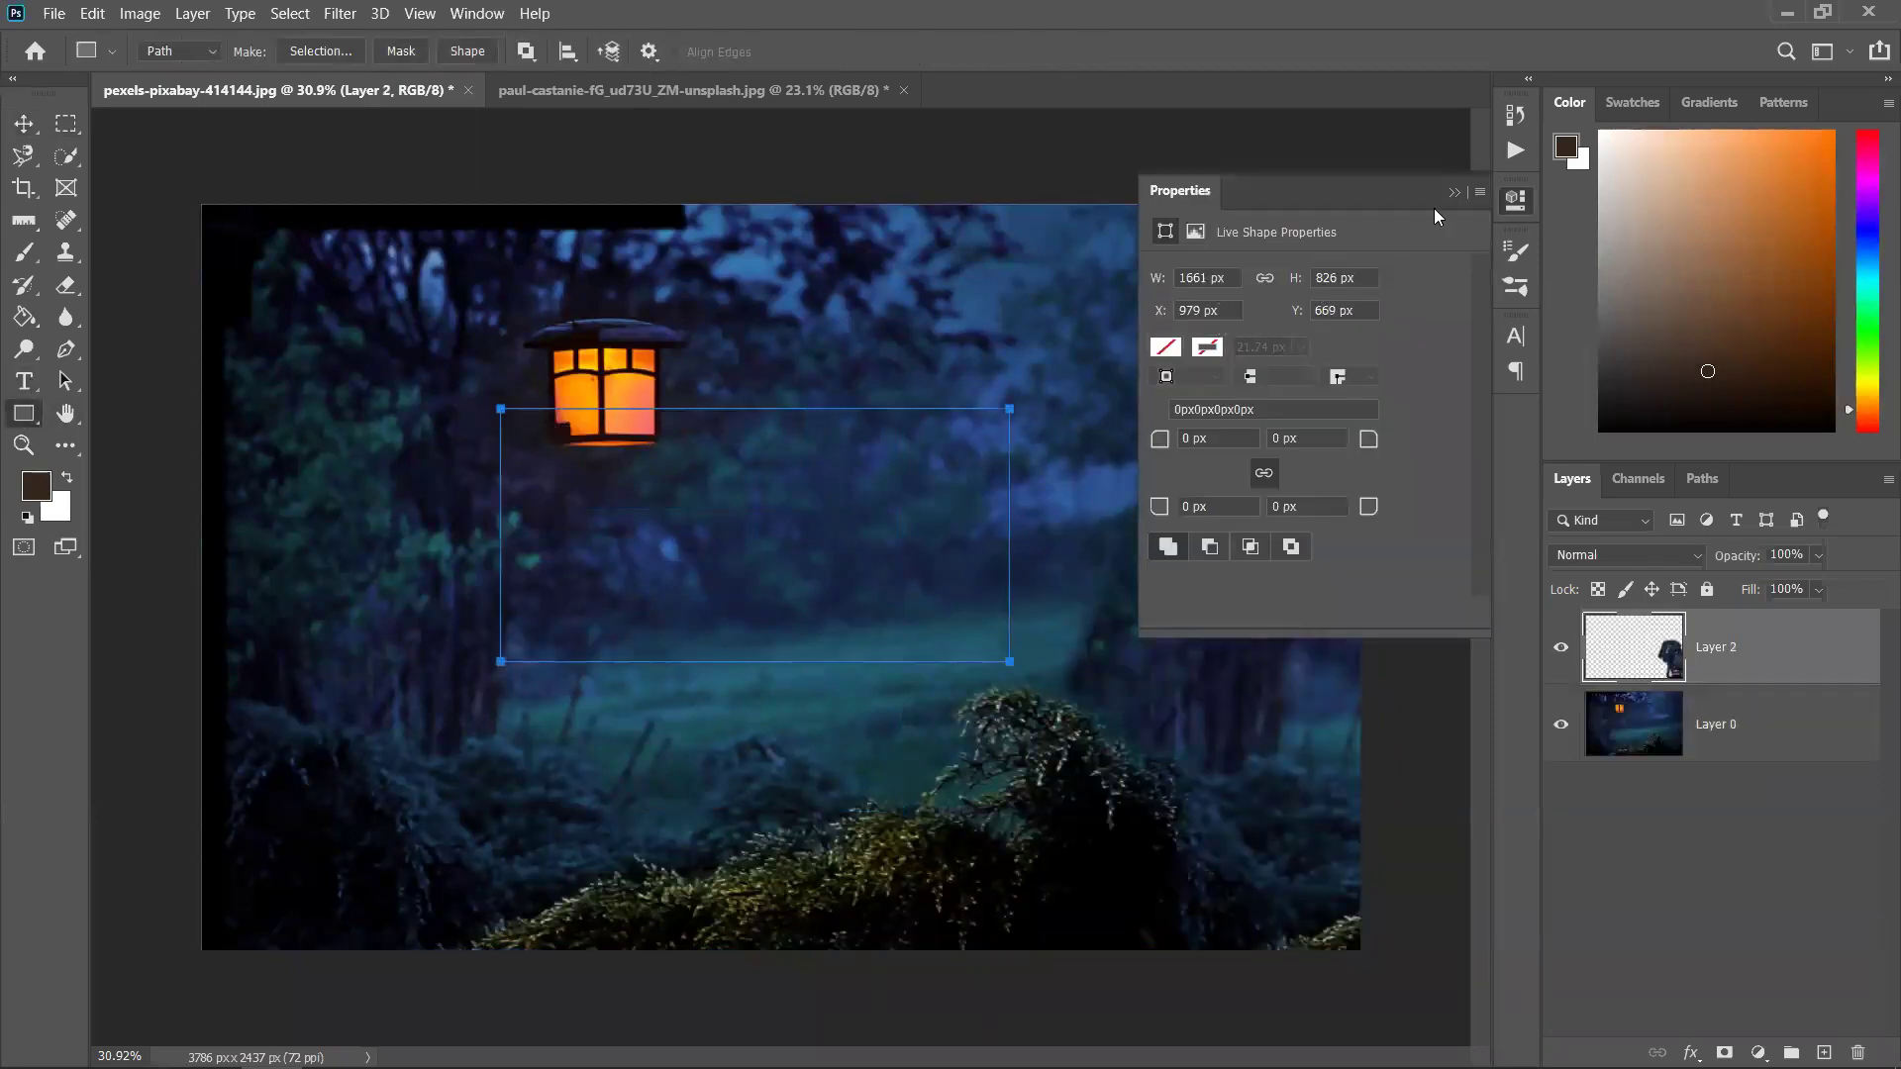
pyautogui.click(1454, 192)
pyautogui.press('Escape')
pyautogui.moveTo(490, 423); pyautogui.dragTo(1141, 735)
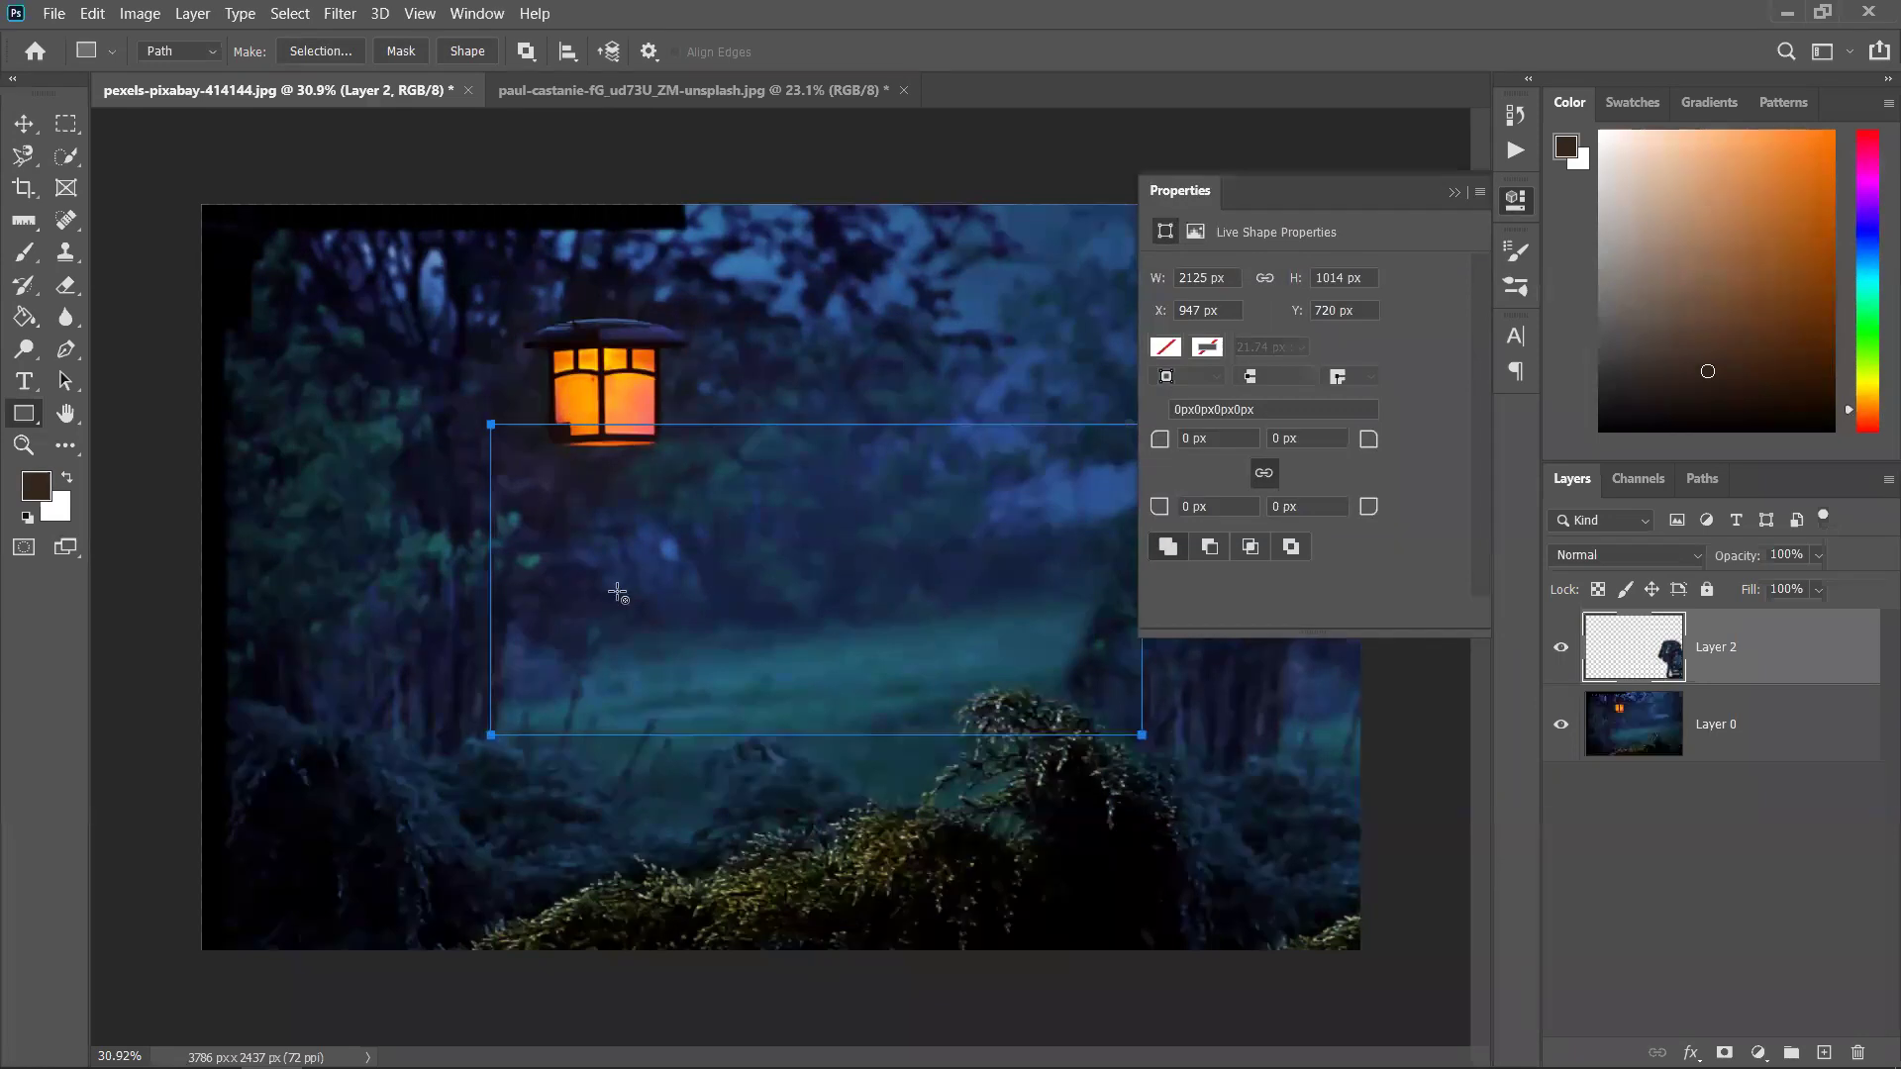
# Try a tall path overlapping the wide one, undo both, and draw a path about 893 × 1569 px below the lantern's roof
pyautogui.click(1459, 191)
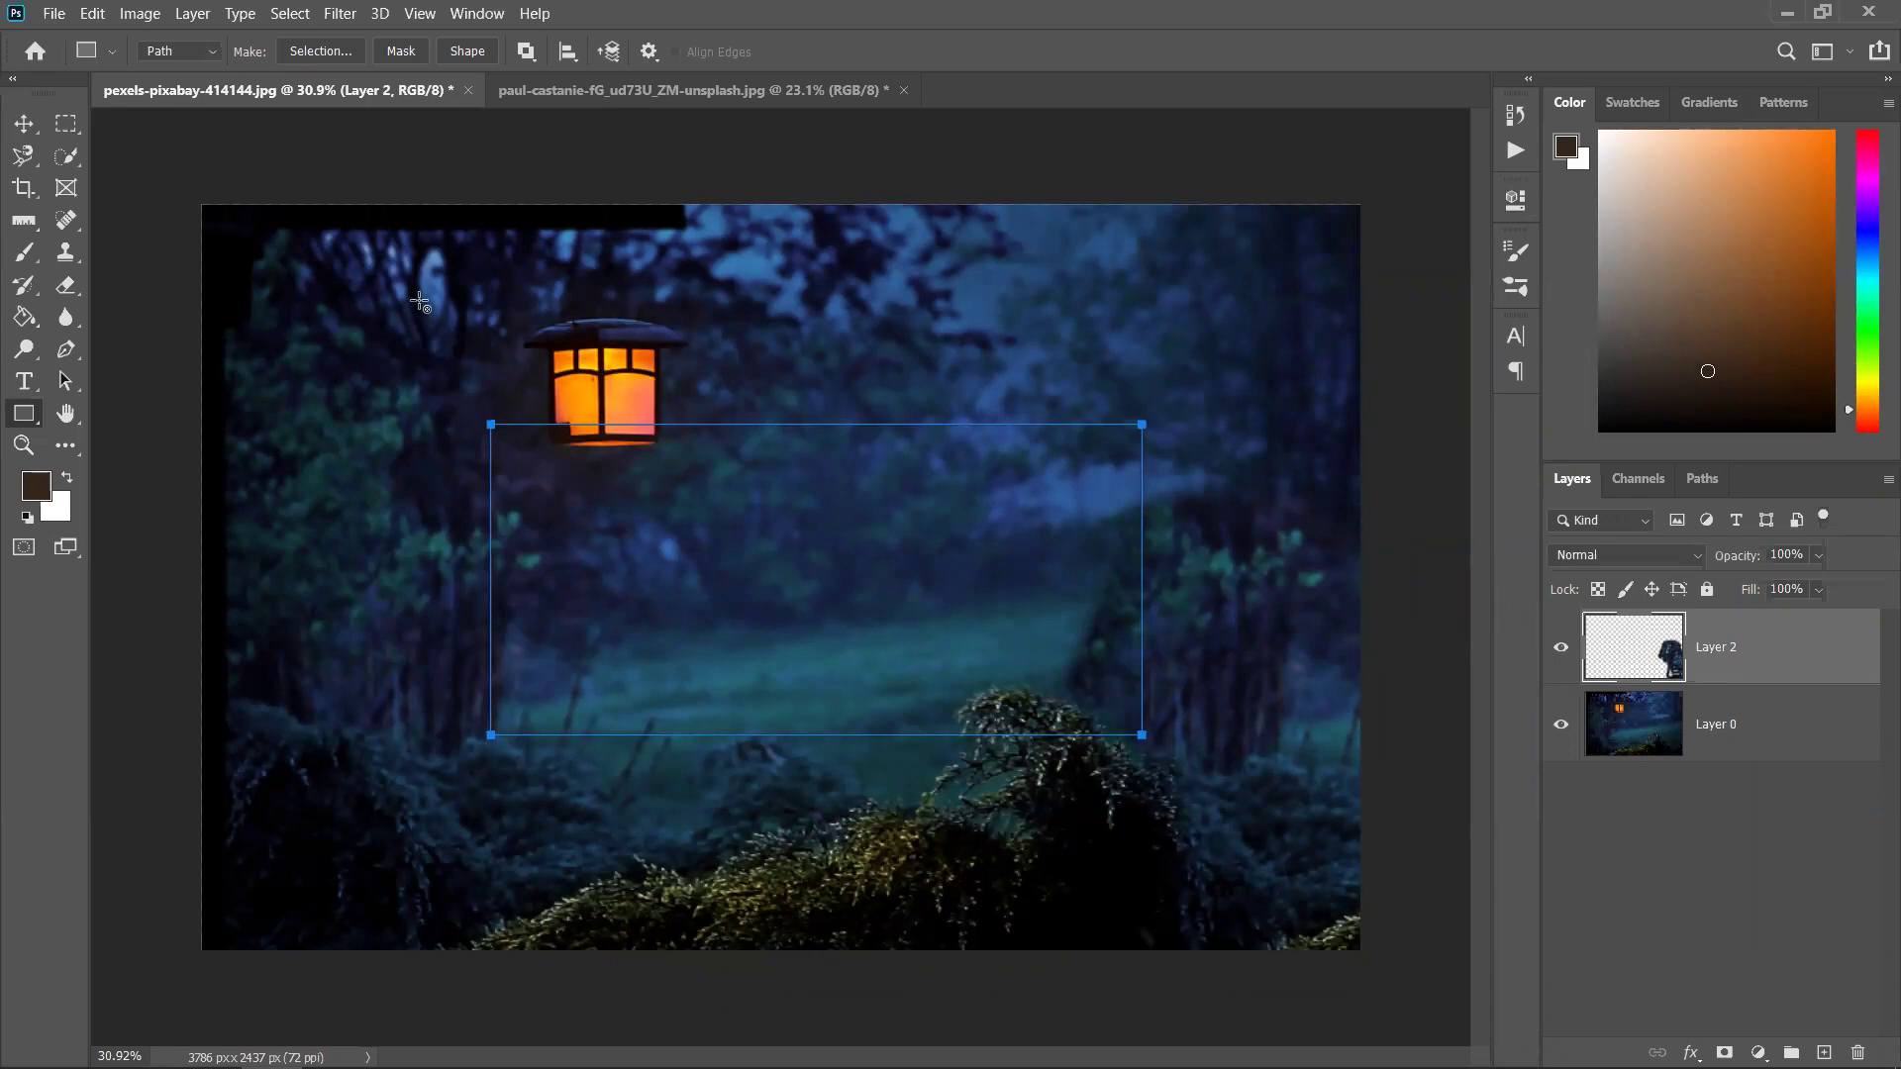
pyautogui.moveTo(436, 283); pyautogui.dragTo(765, 828)
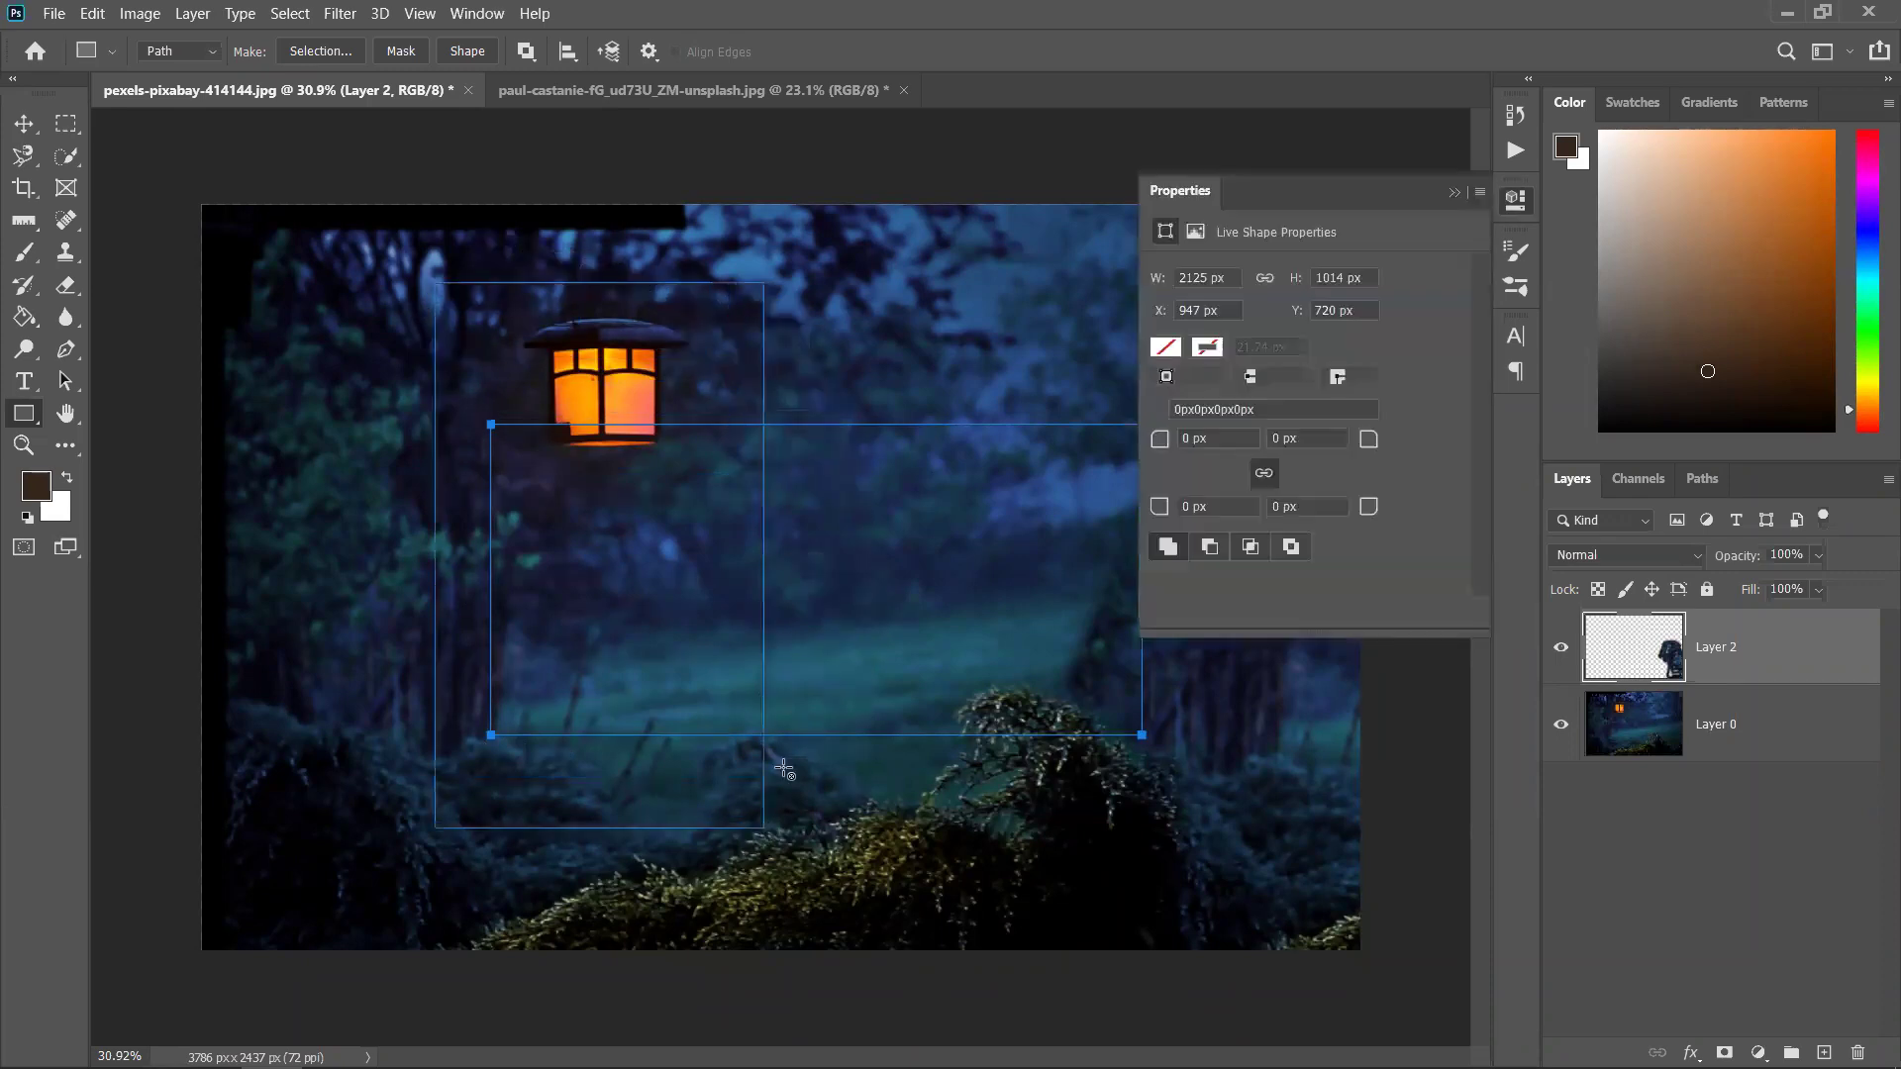
pyautogui.hotkey('ctrl', 'z')
pyautogui.hotkey('ctrl', 'z')
pyautogui.moveTo(466, 358); pyautogui.dragTo(739, 838)
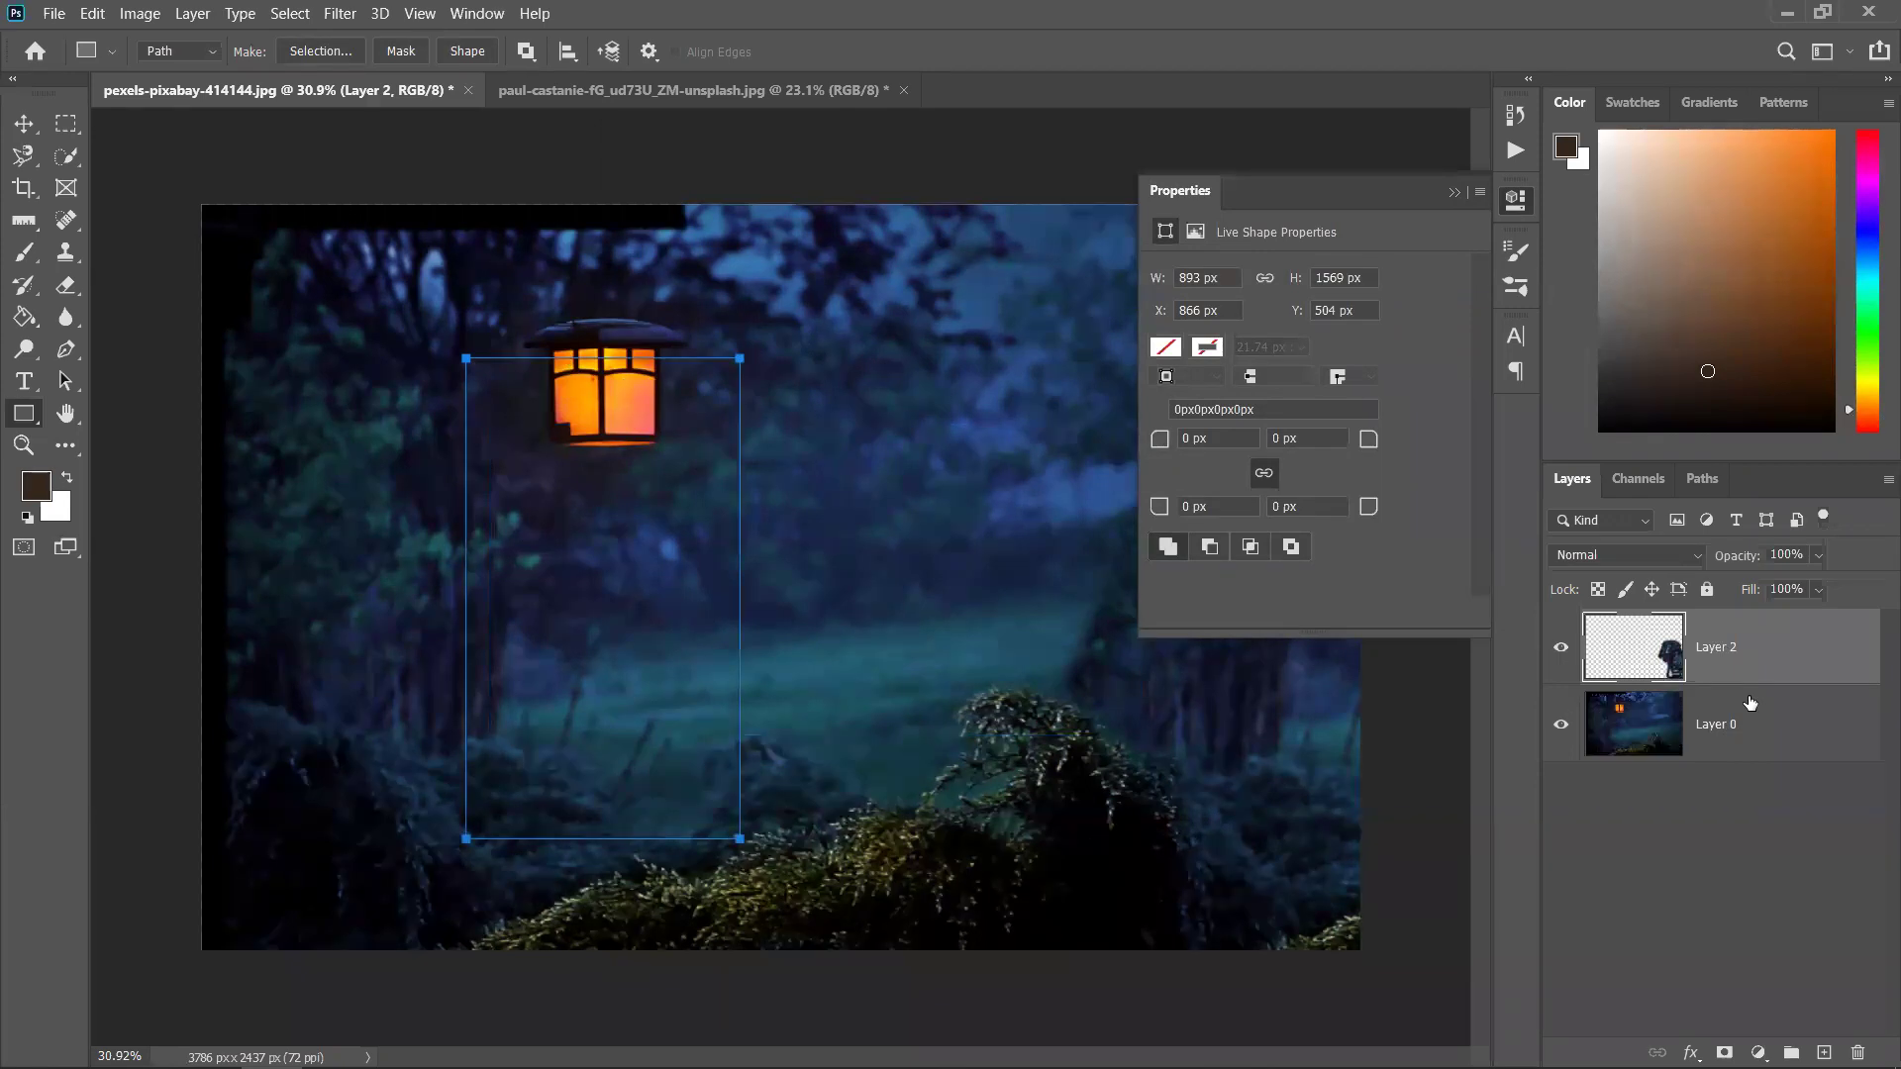
# Decline converting the live shape to a regular path, and delete the path and Layer 2
pyautogui.hotkey('ctrl', 't')
pyautogui.click(1025, 427)
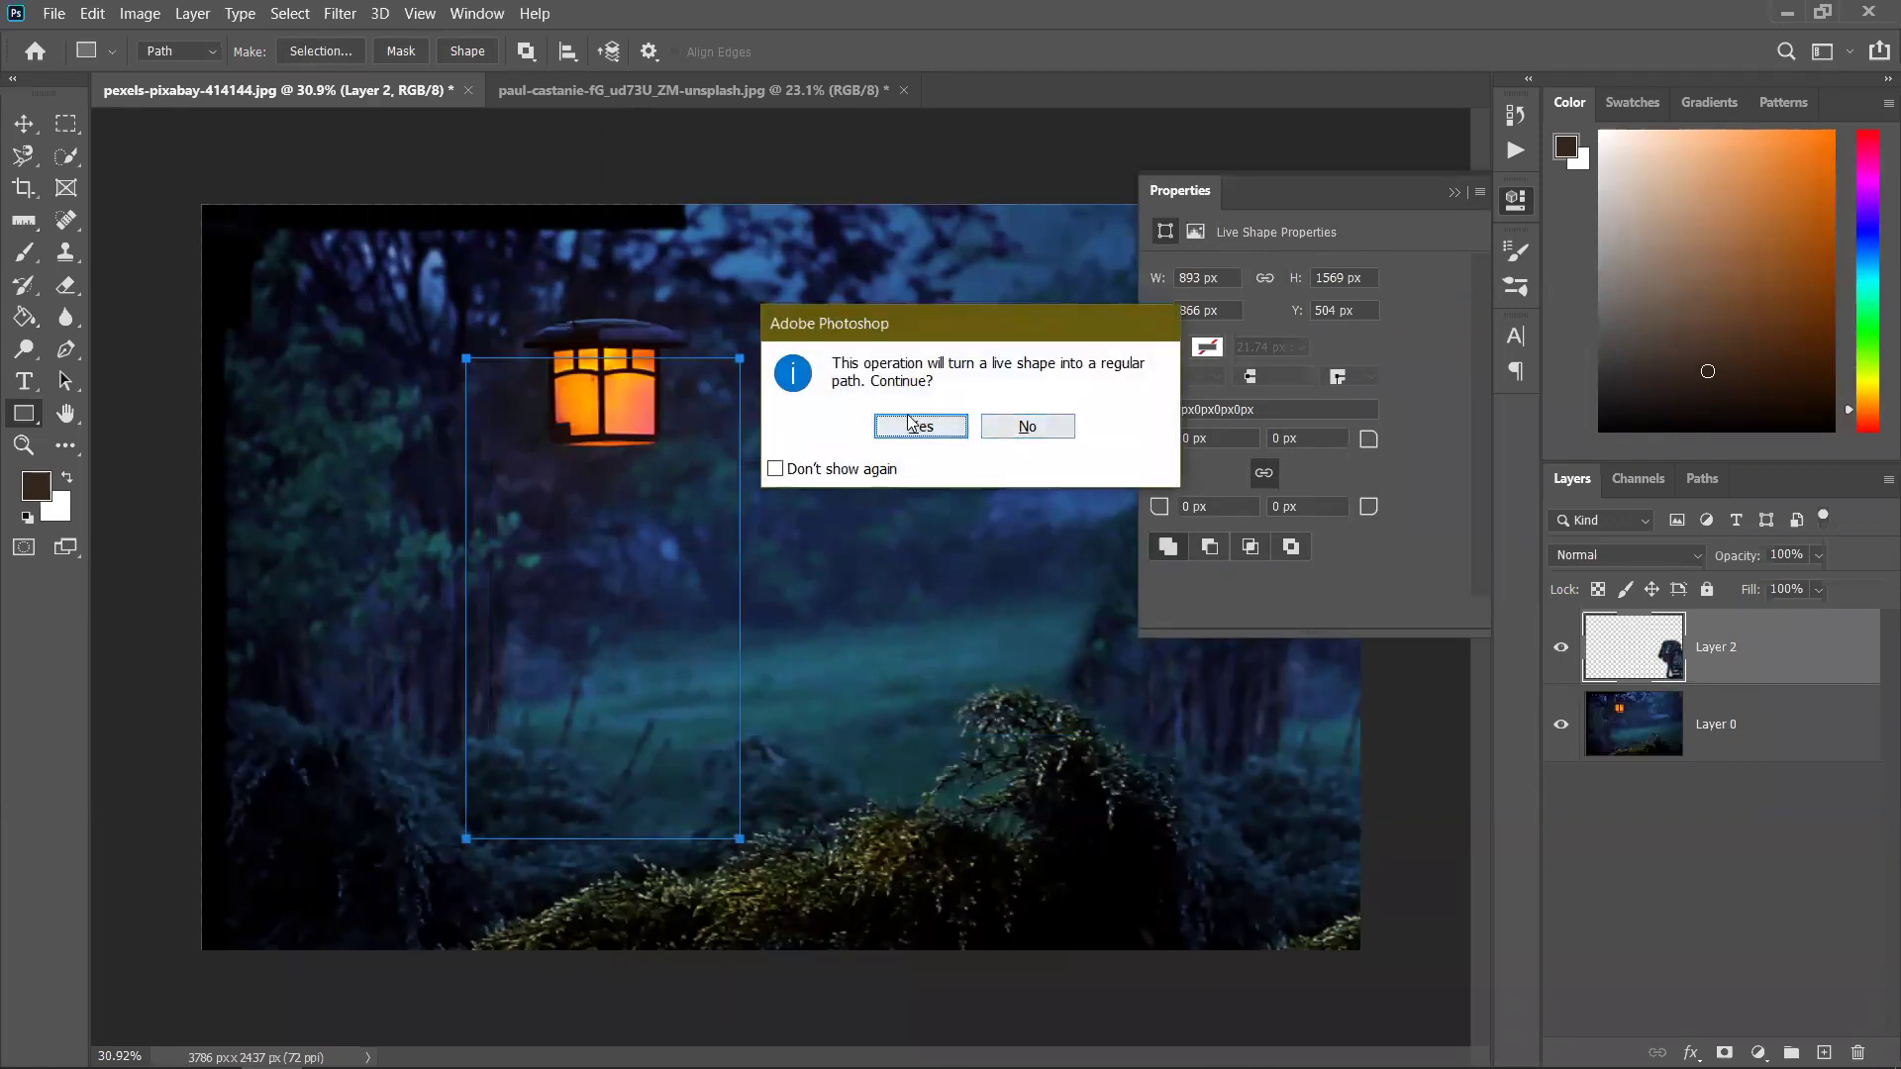
pyautogui.press('Delete')
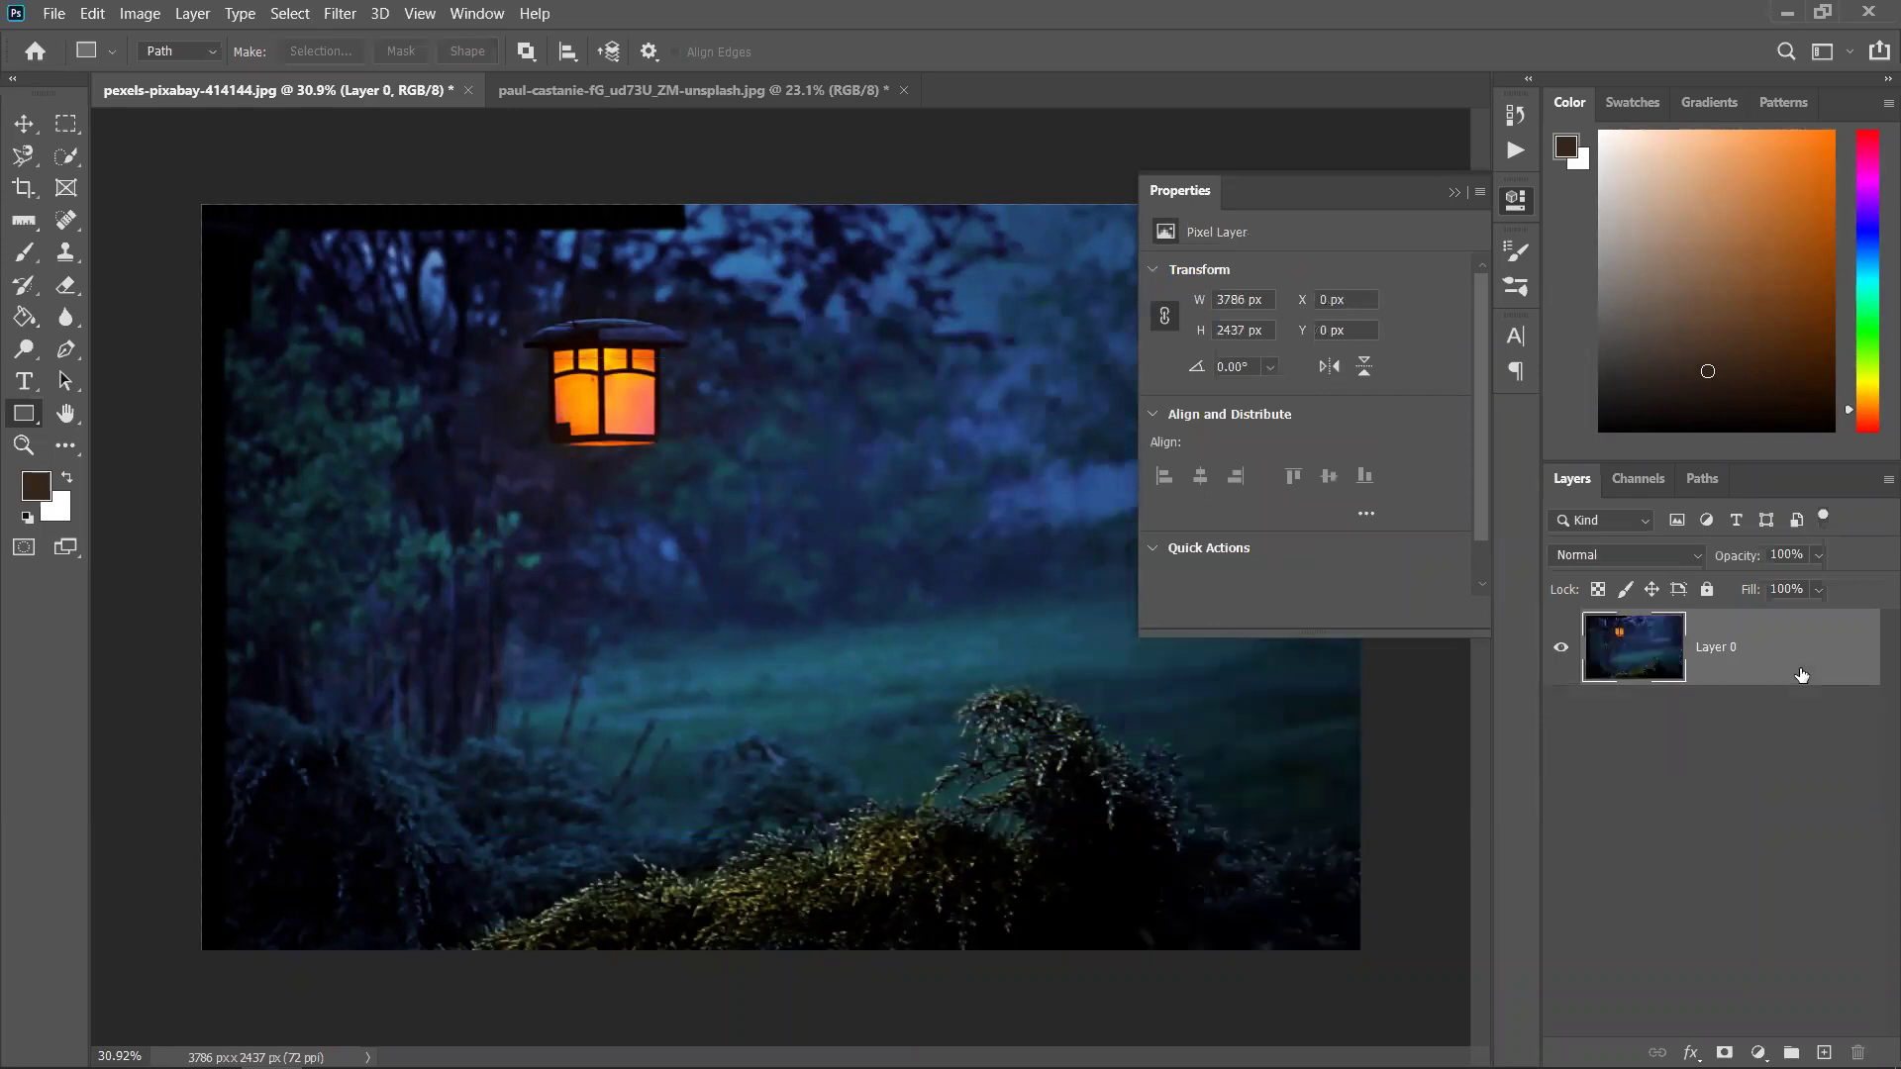
# Draw a rectangular path about 1276 × 1422 px below the lantern's roof and load the work path as a selection
pyautogui.moveTo(505, 367); pyautogui.dragTo(895, 801)
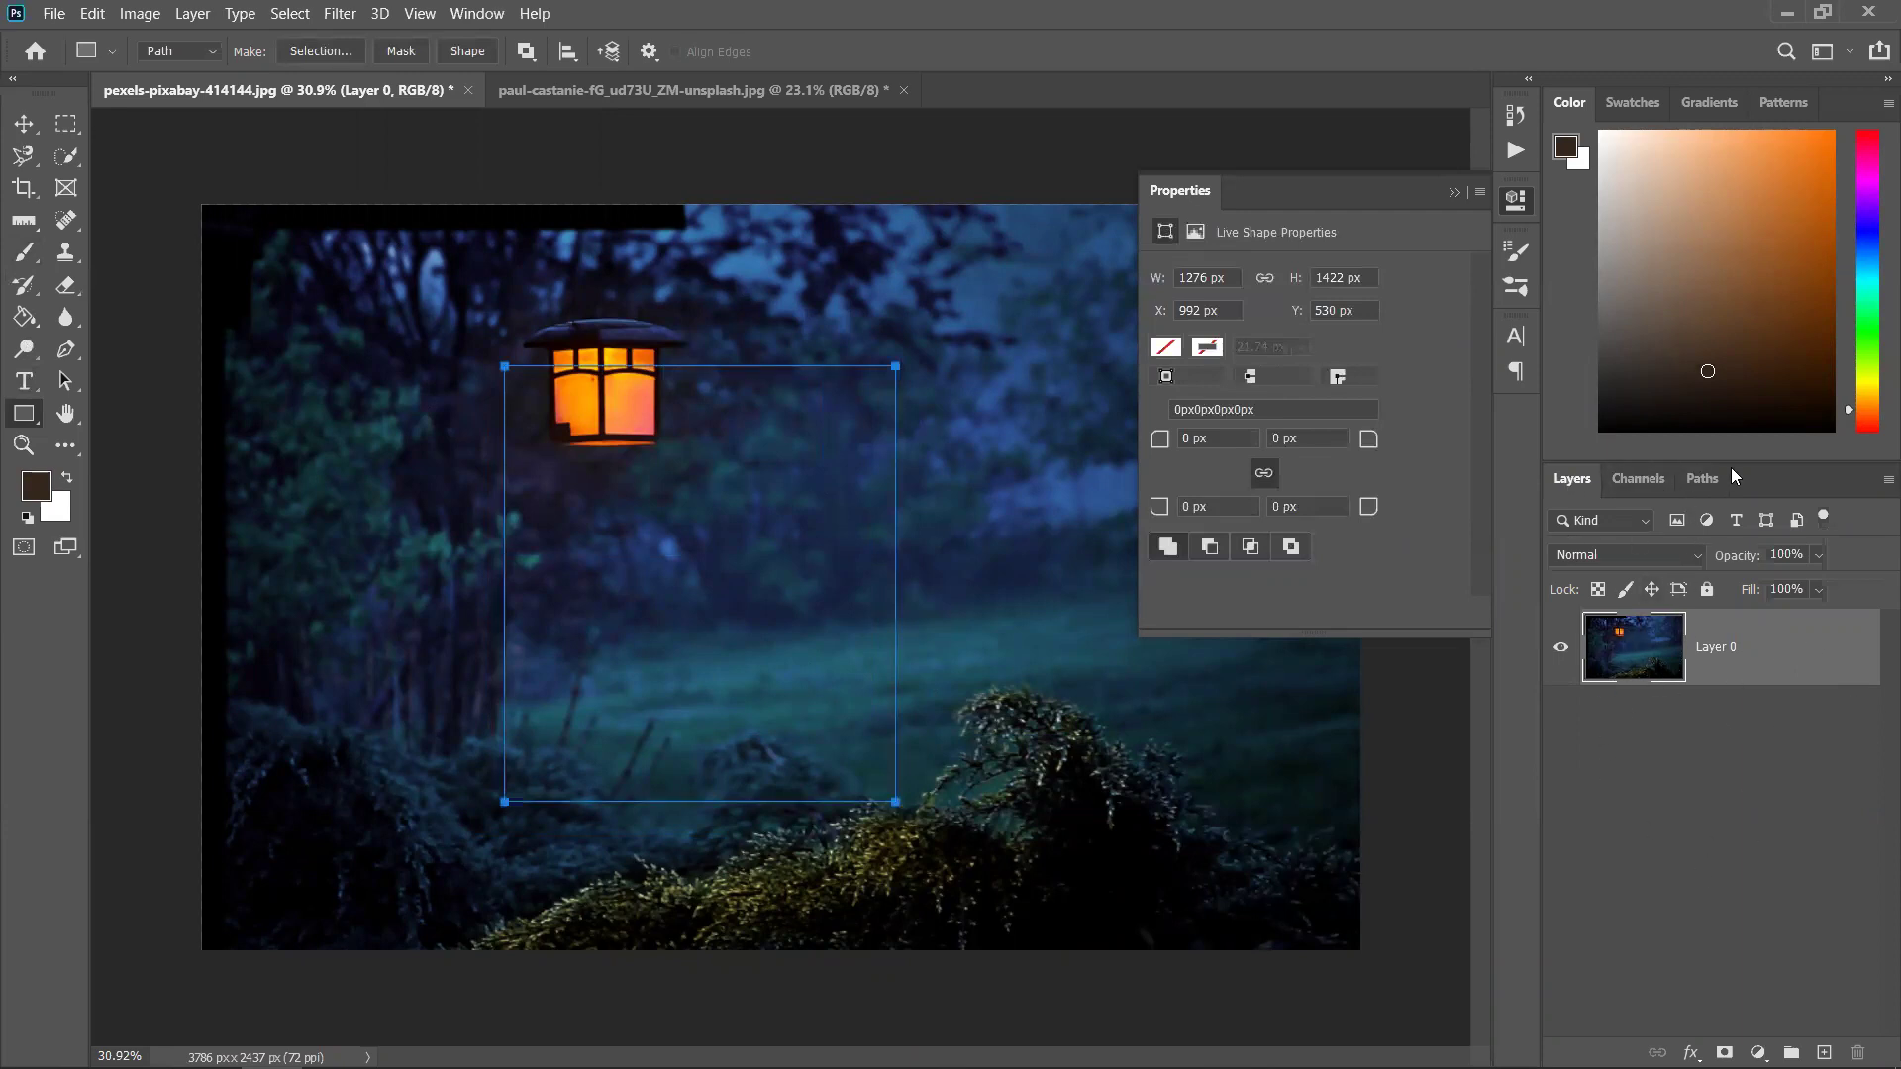
pyautogui.click(1702, 480)
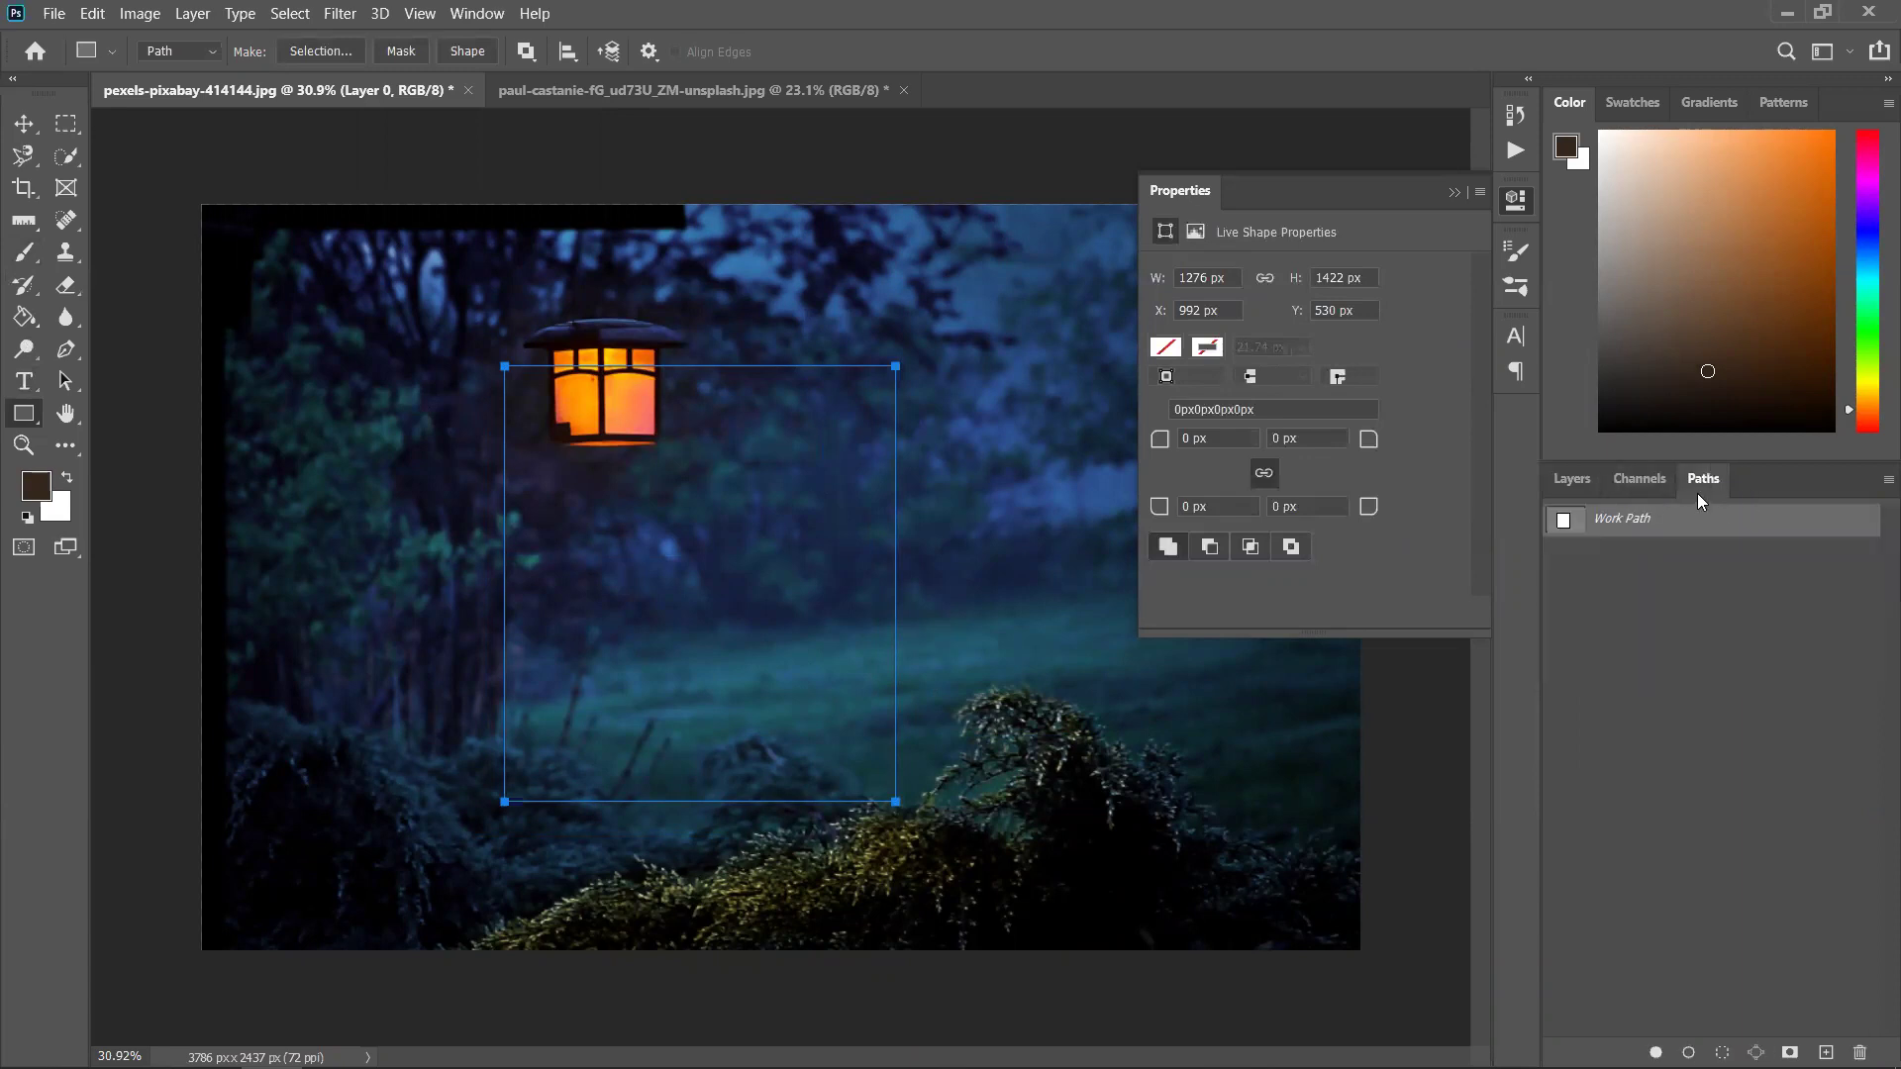
pyautogui.keyDown('ctrl'); pyautogui.click(1565, 523); pyautogui.keyUp('ctrl')
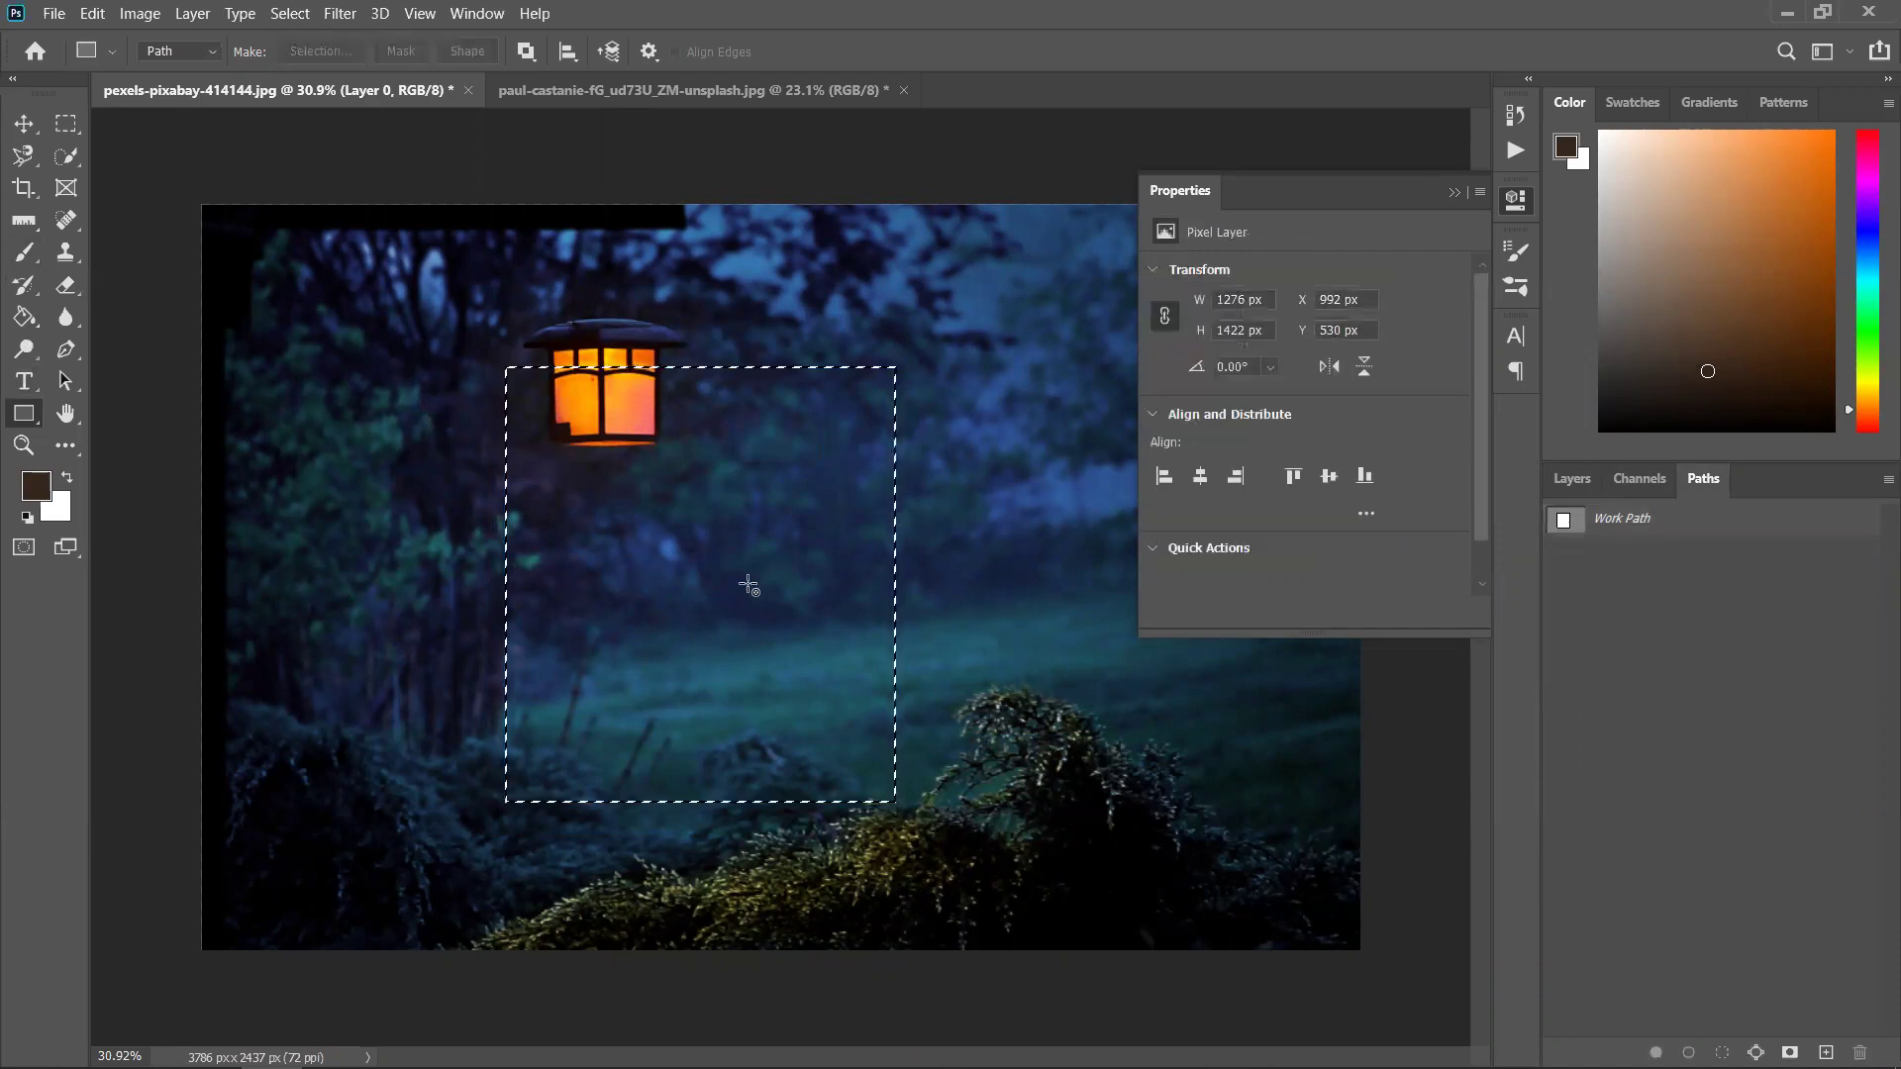
# Try moving the selected part of the photo to the left, and undo both the move and the selection
pyautogui.rightClick(689, 493)
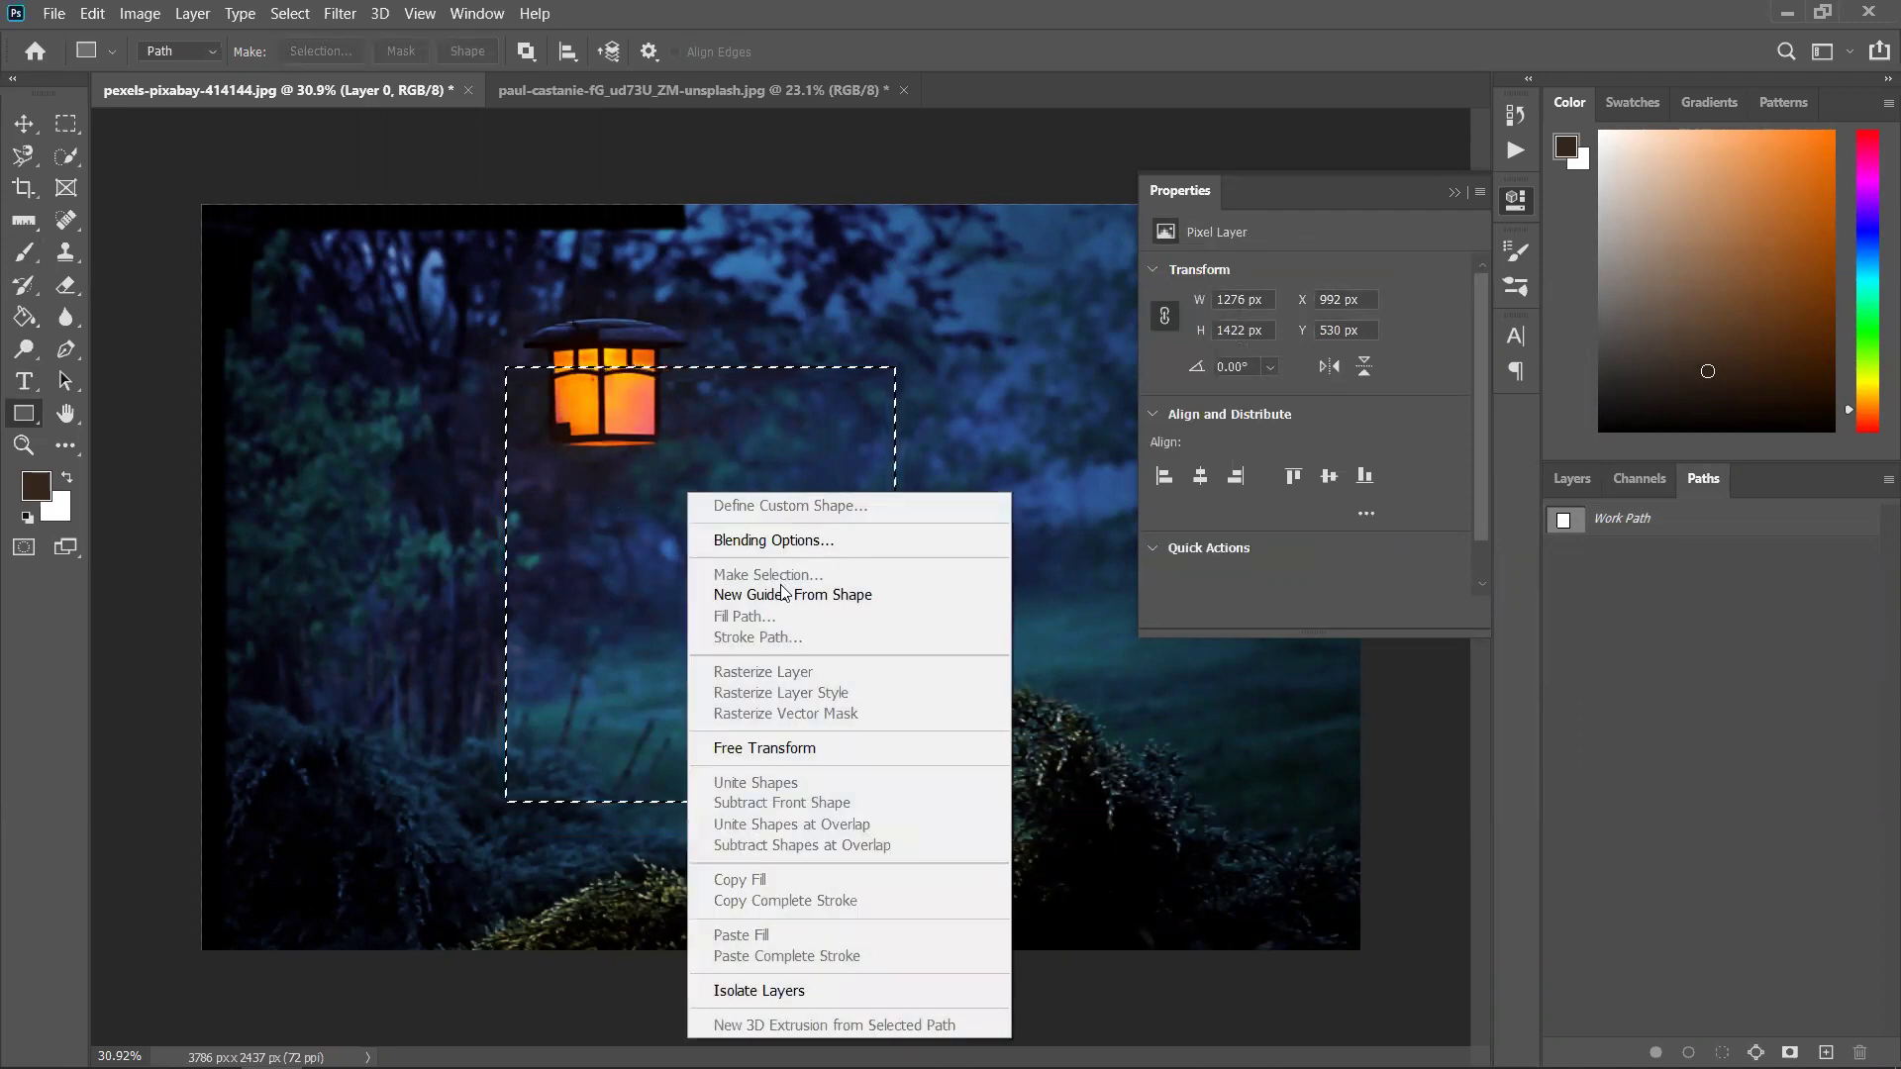
pyautogui.press('Escape')
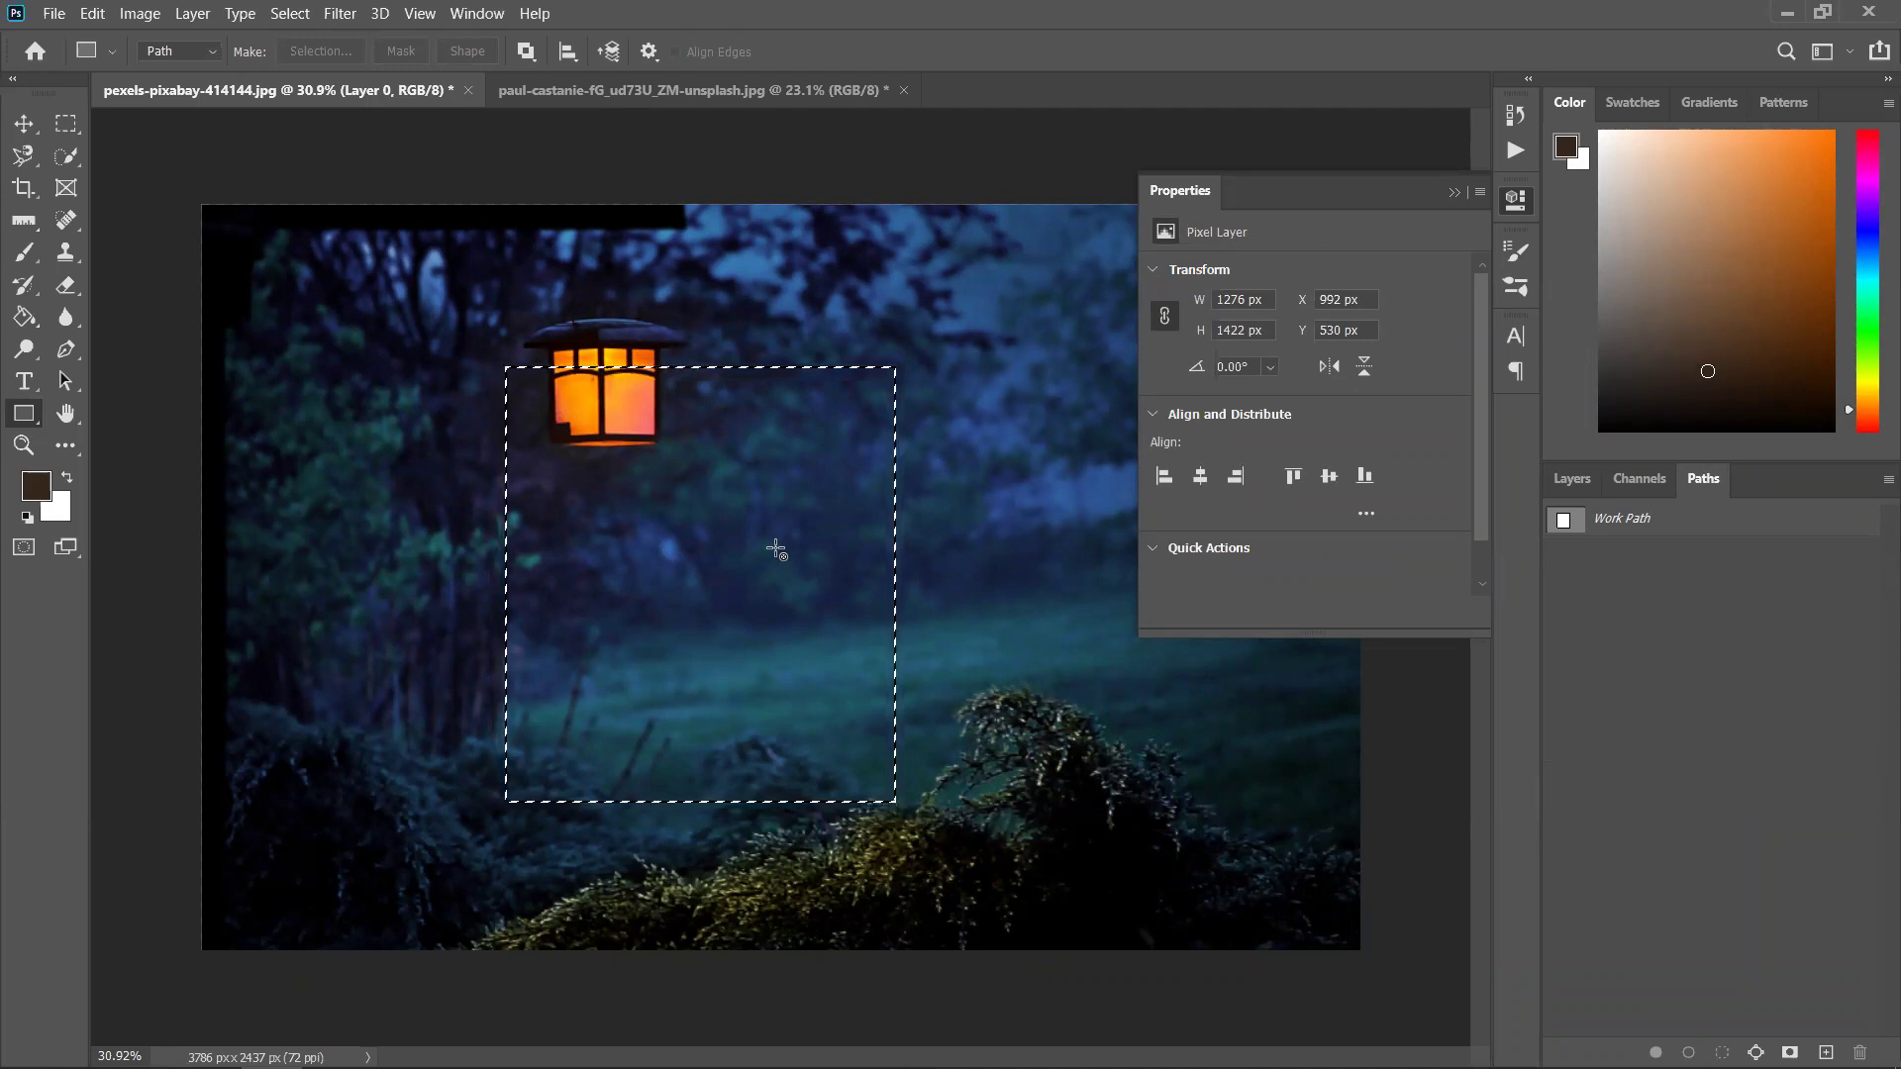
pyautogui.click(22, 123)
pyautogui.moveTo(808, 562); pyautogui.dragTo(586, 541)
pyautogui.hotkey('ctrl', 'z')
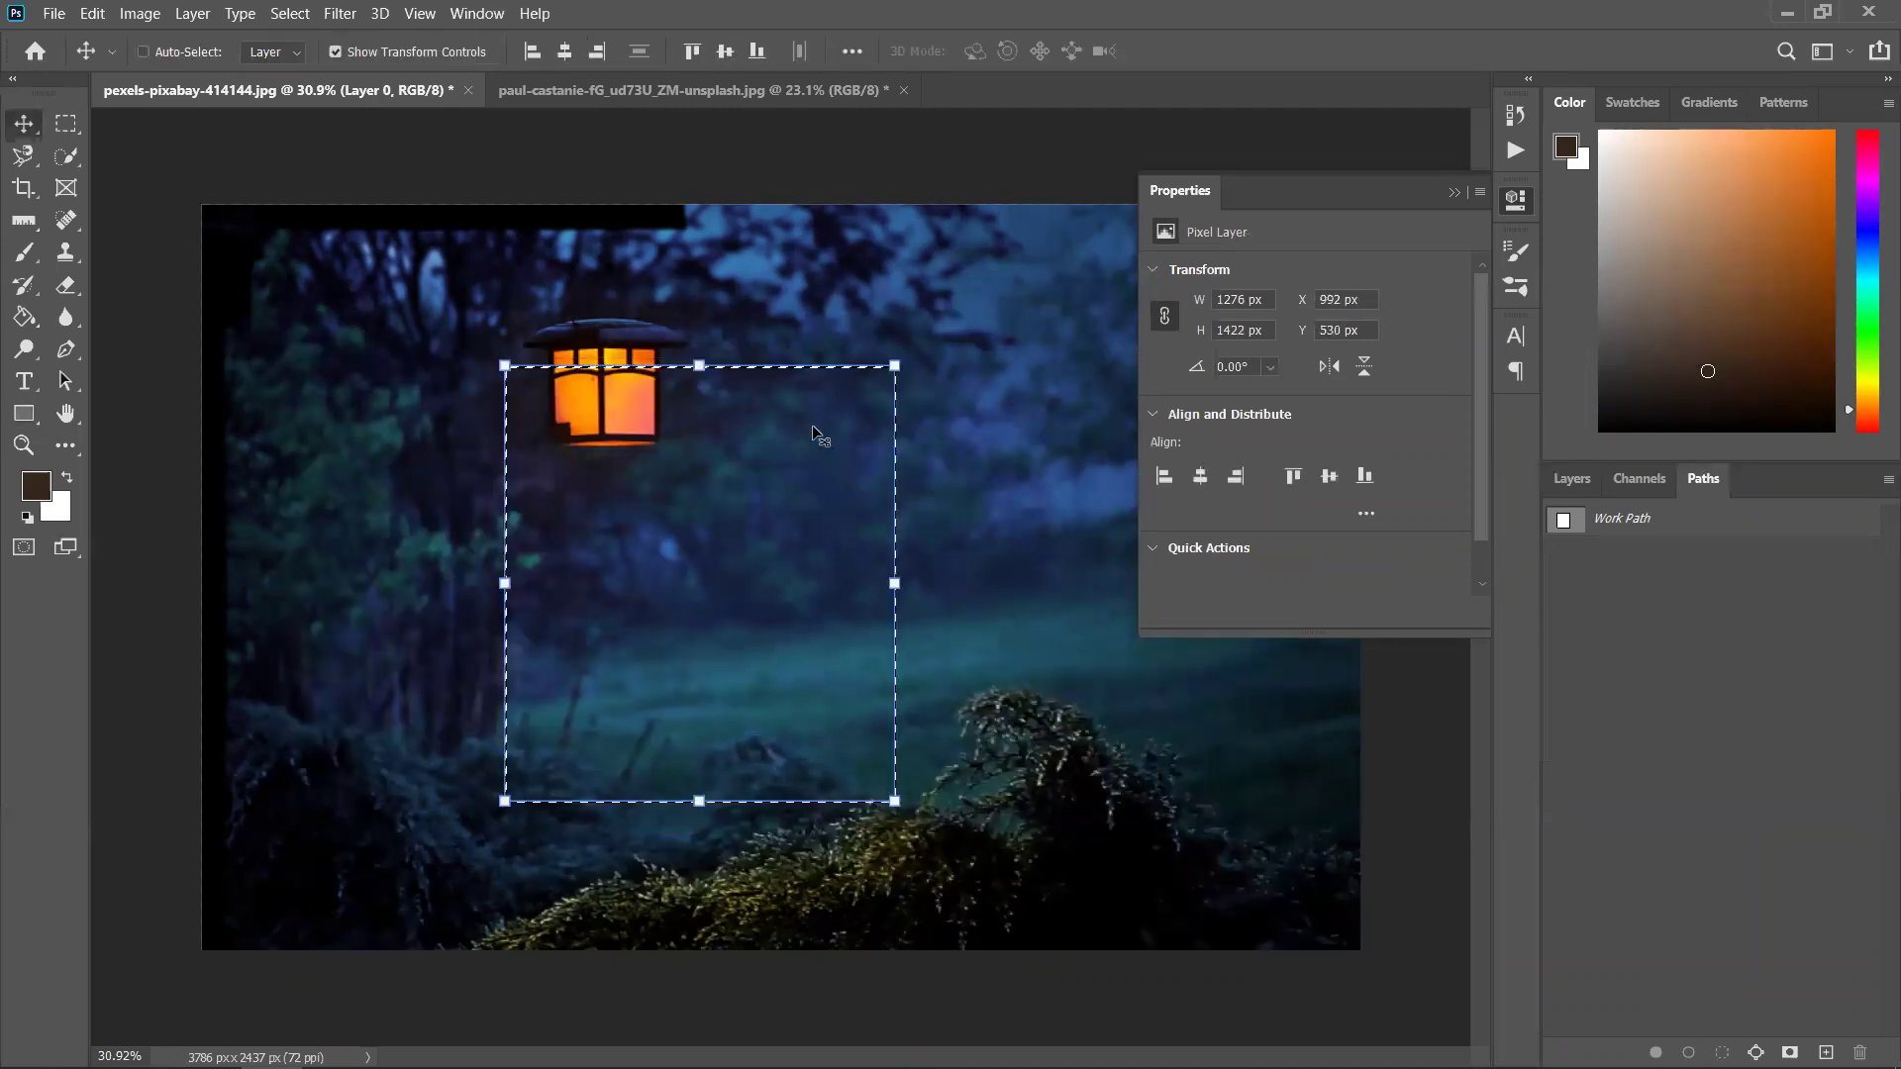
pyautogui.hotkey('ctrl', 'z')
# Try a tall rectangular marquee selection over the trees beside the path, and deselect it
pyautogui.click(65, 122)
pyautogui.moveTo(317, 404); pyautogui.dragTo(447, 713)
pyautogui.click(614, 515)
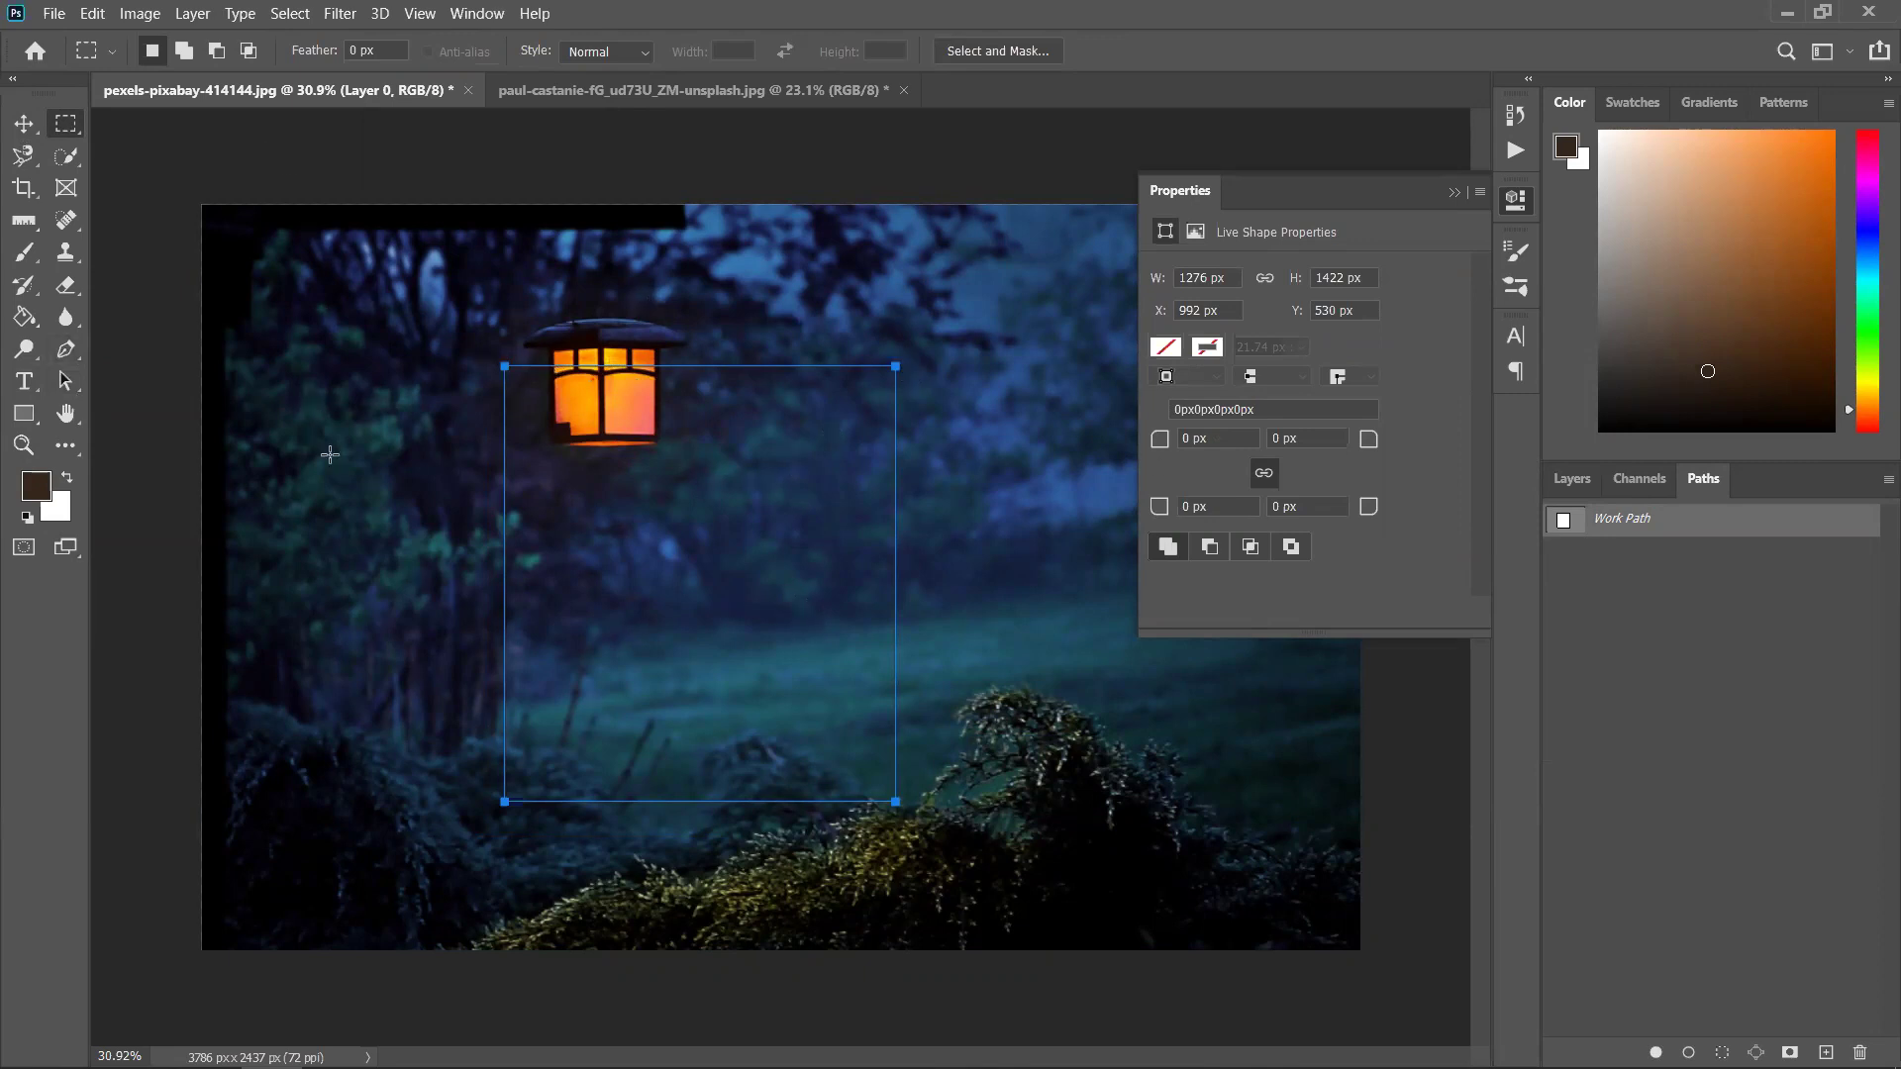
# Return to the Rectangle Tool and the layer list, and set the tool mode to Pixels
pyautogui.click(24, 413)
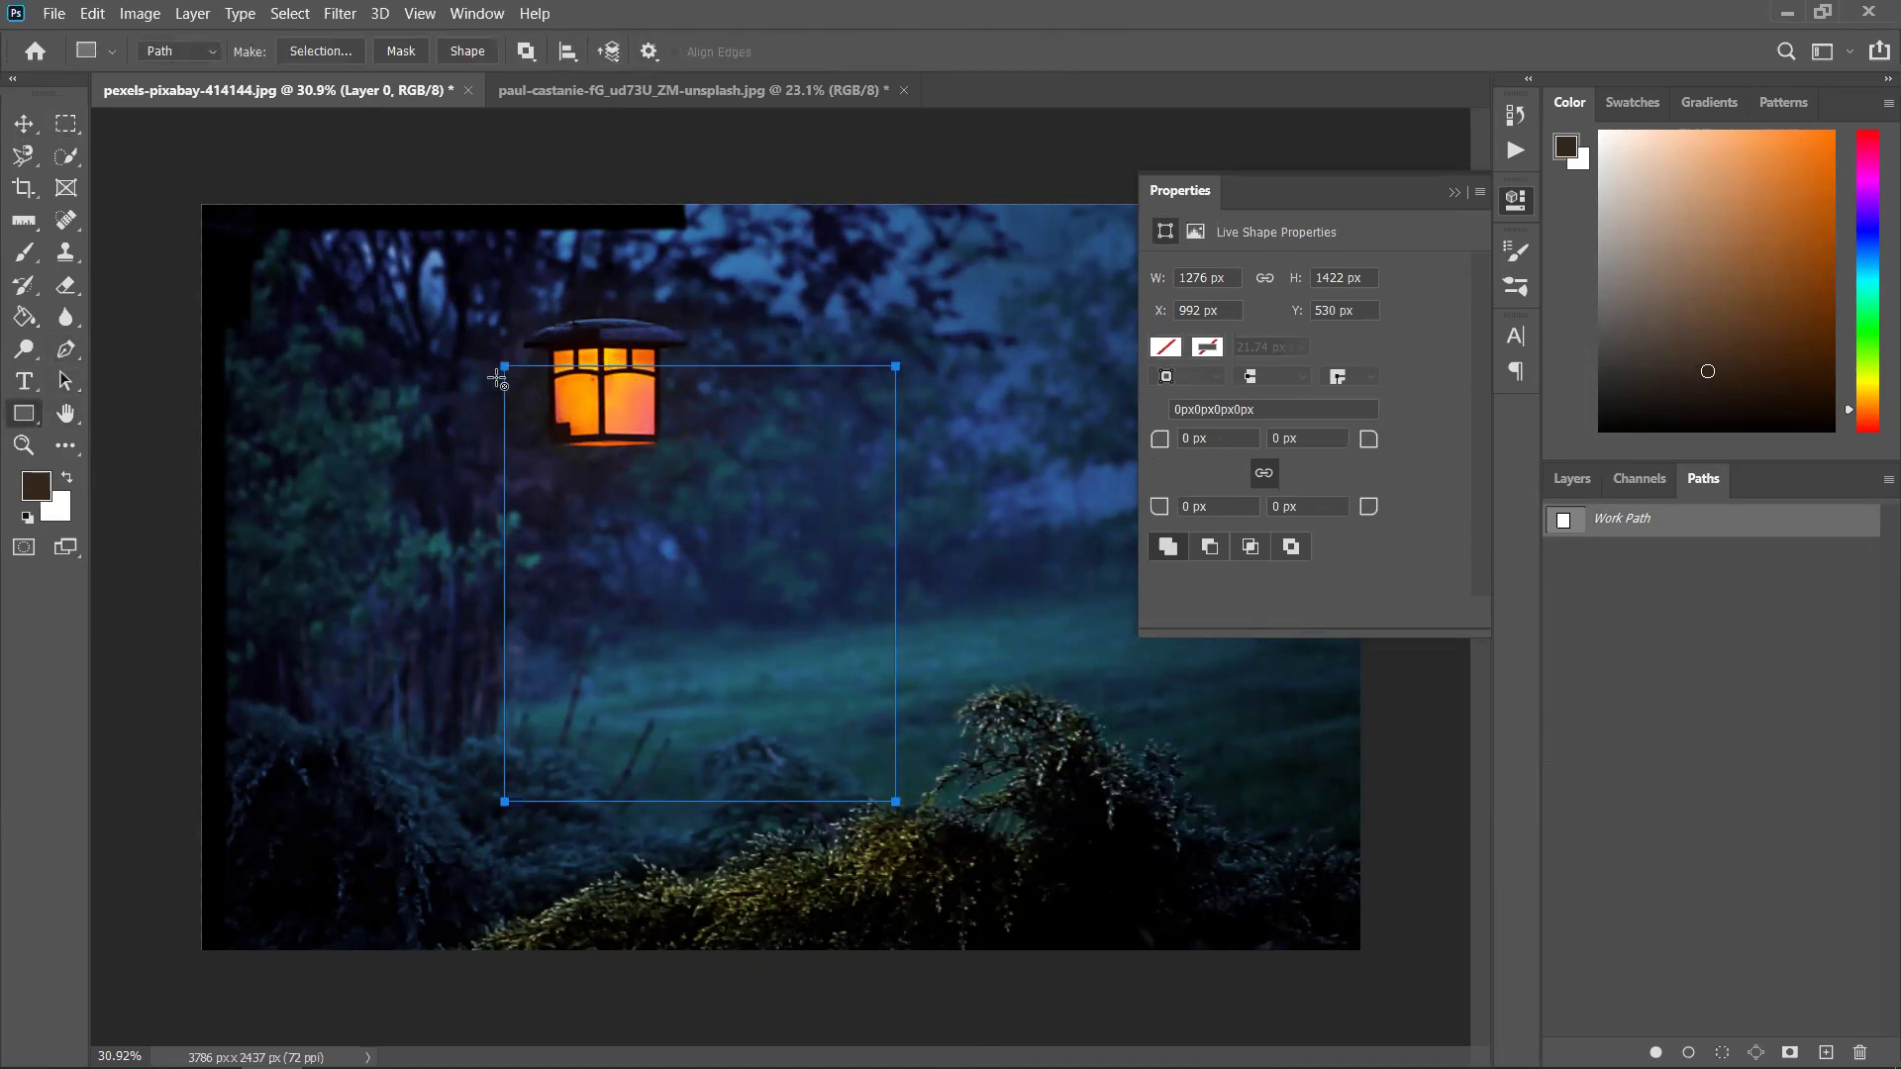
pyautogui.click(1582, 479)
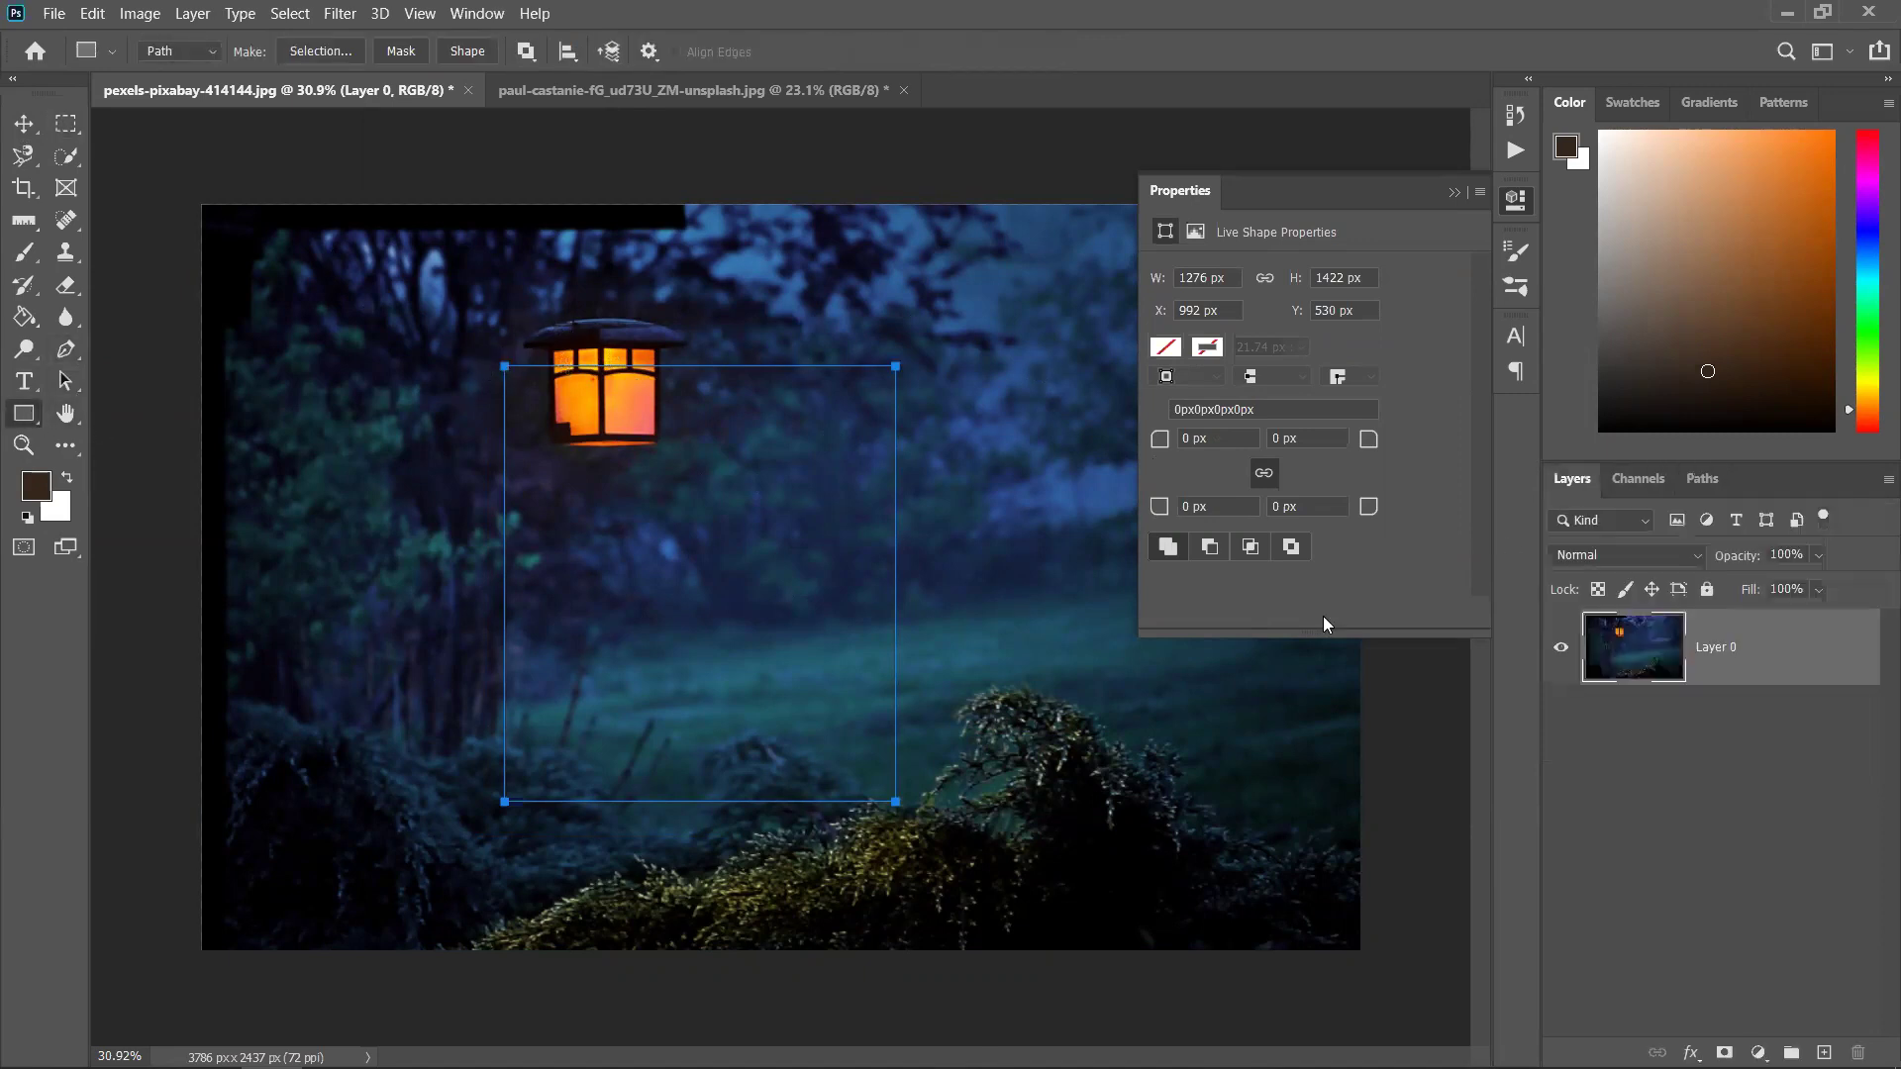
pyautogui.click(176, 51)
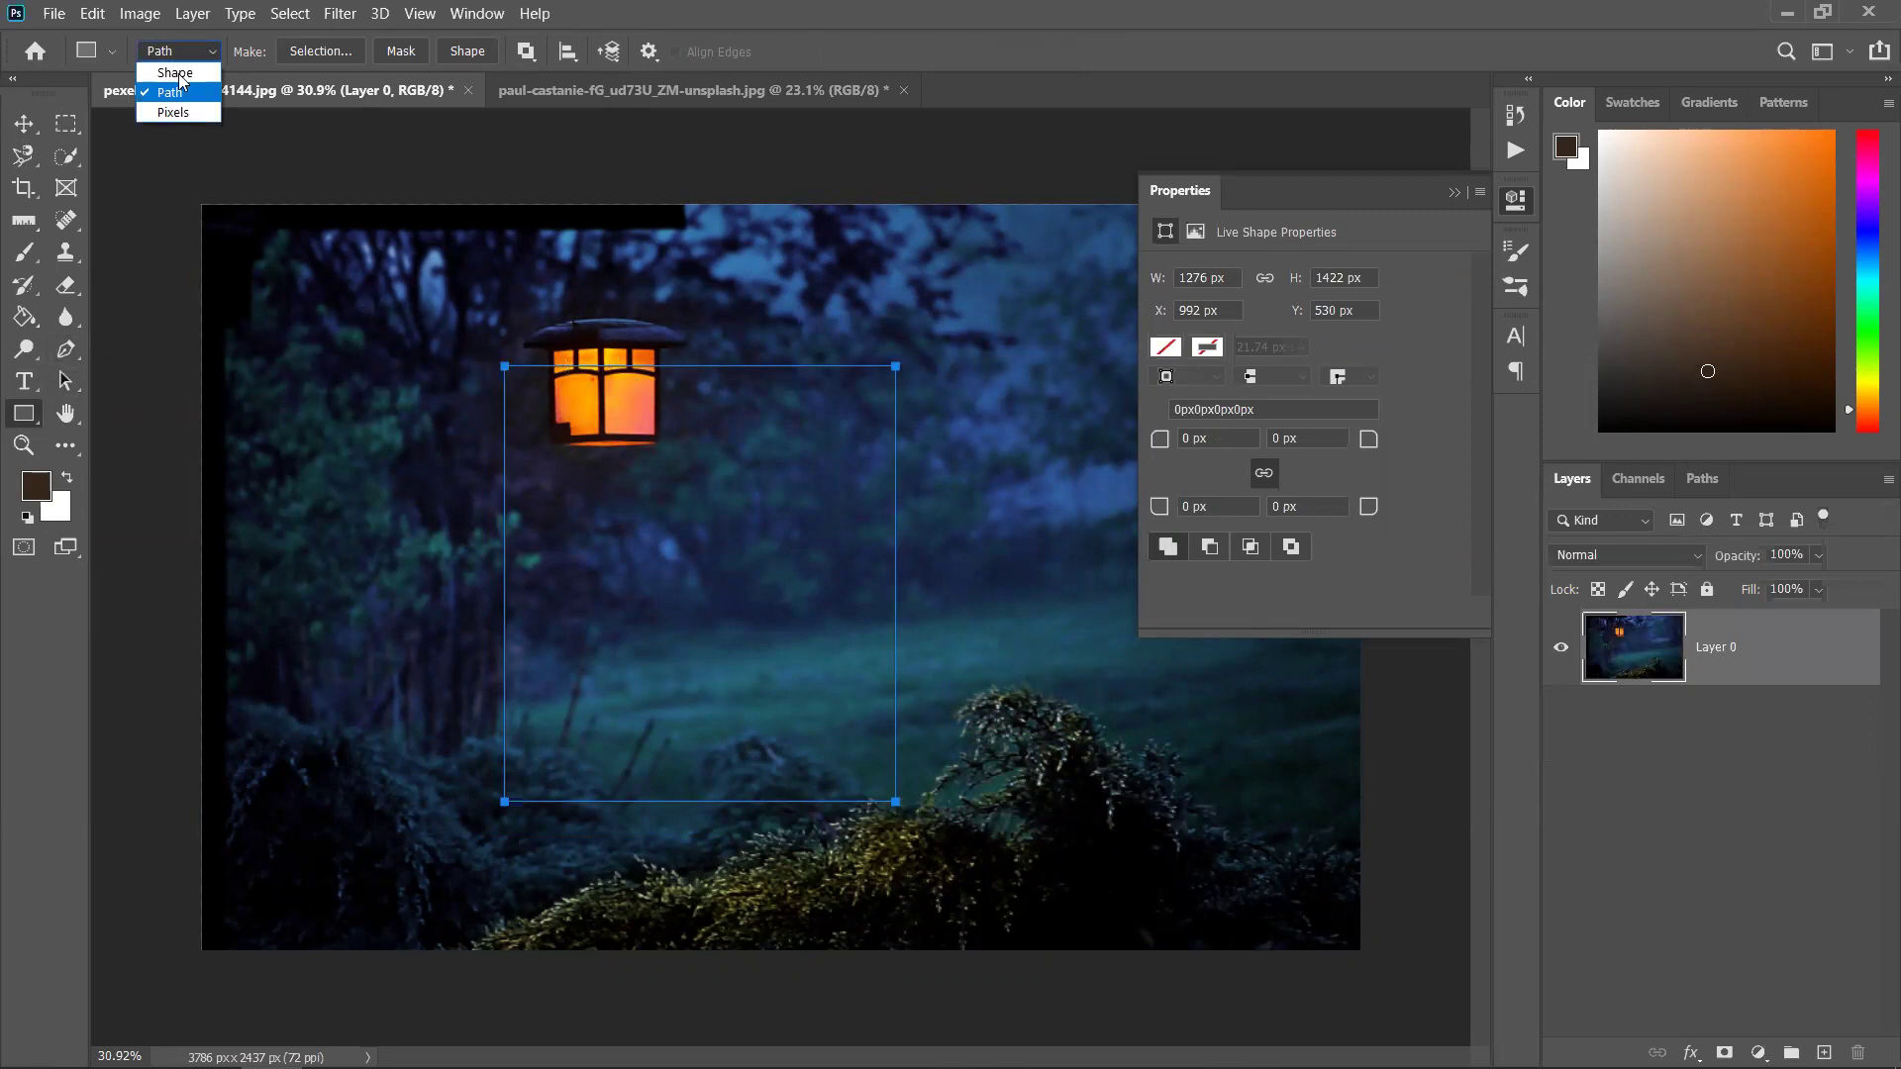
pyautogui.click(181, 113)
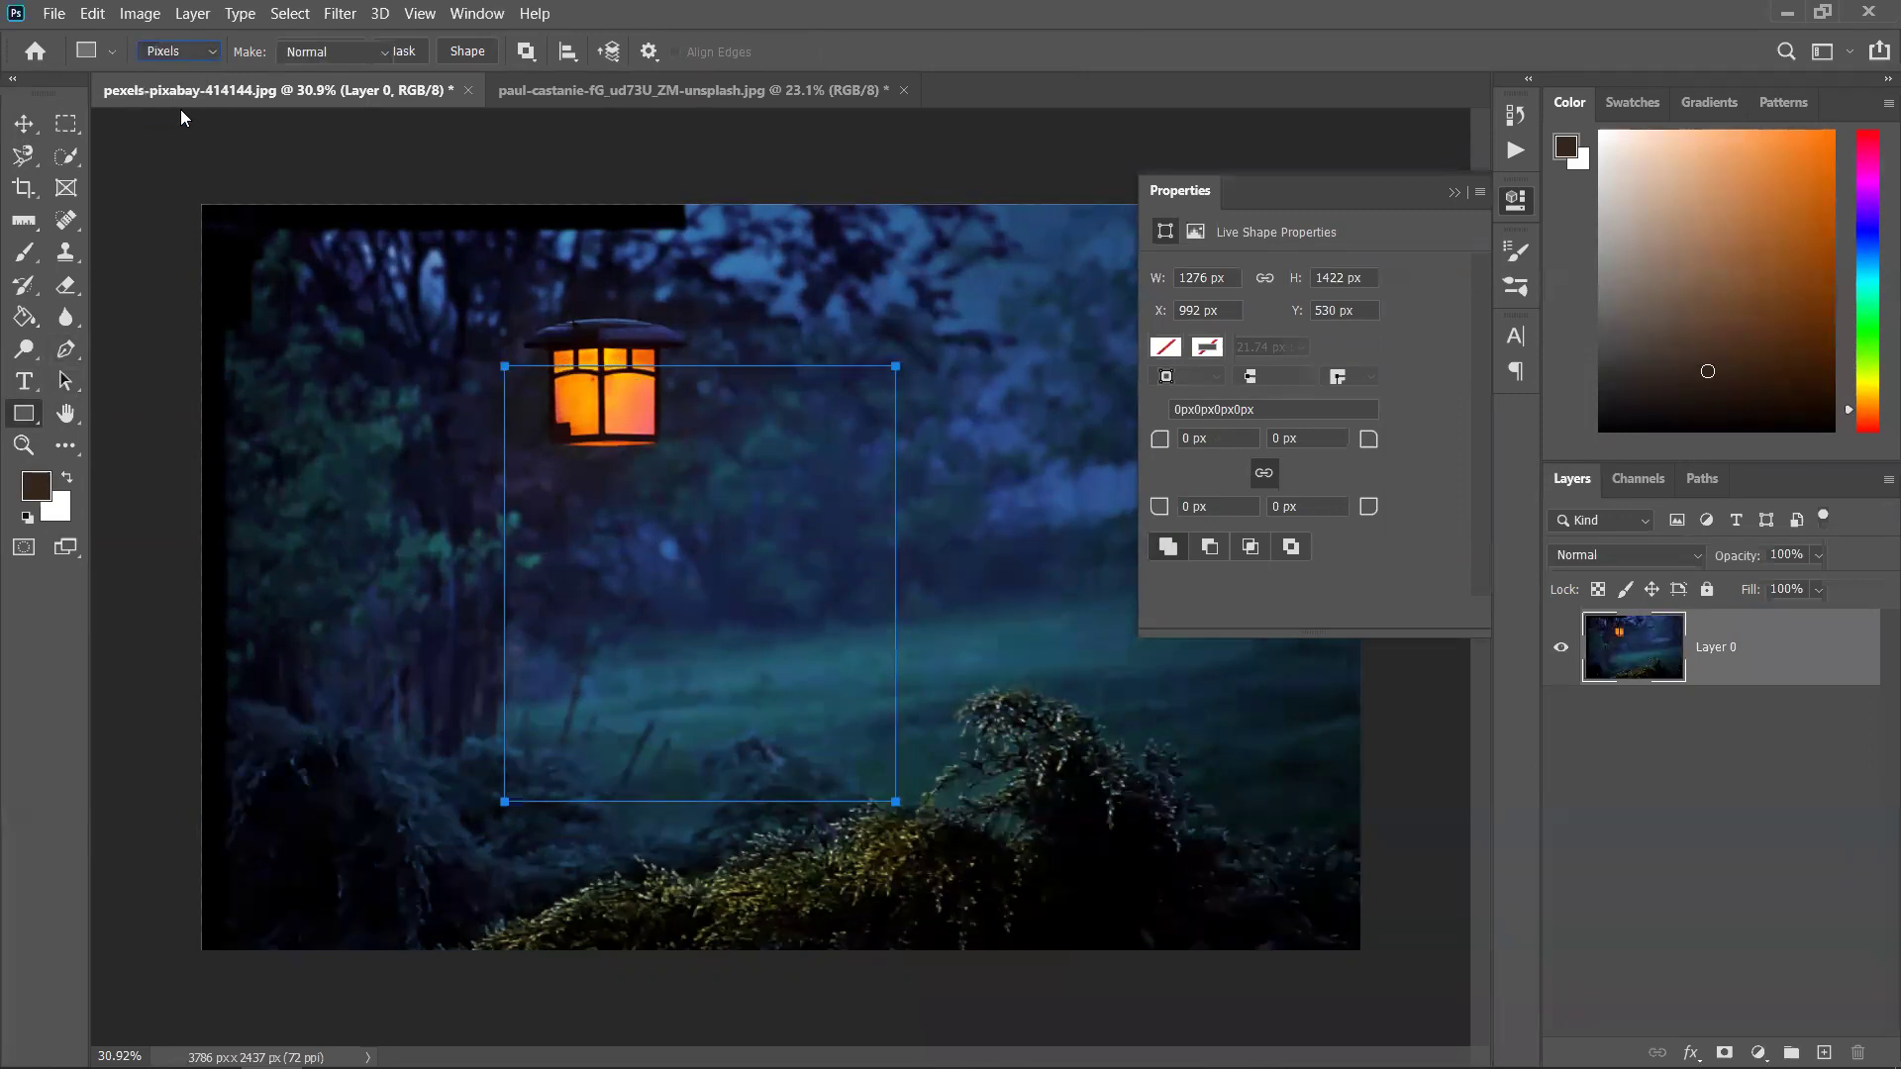
# Try drawing a dark brown pixel rectangle over the lantern's lower part directly on Layer 0, and undo it
pyautogui.moveTo(429, 385); pyautogui.dragTo(945, 730)
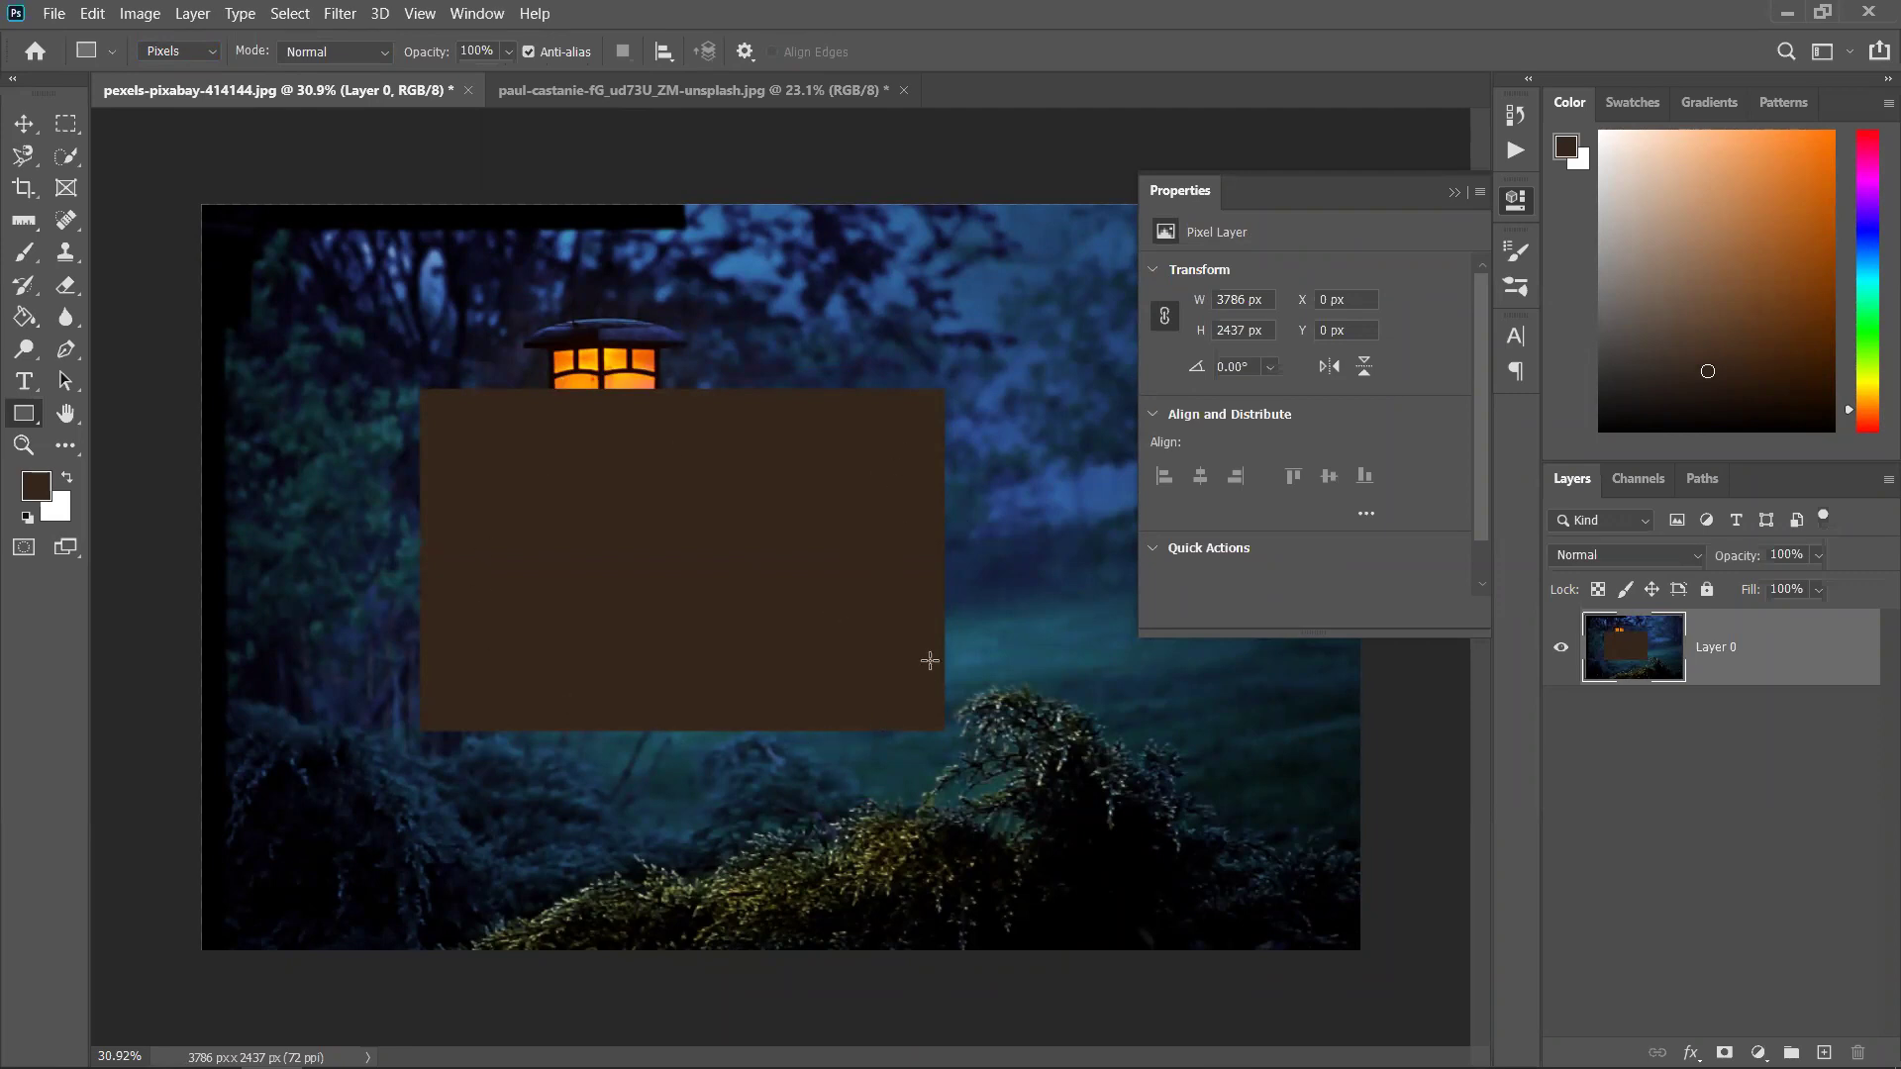
pyautogui.click(1513, 199)
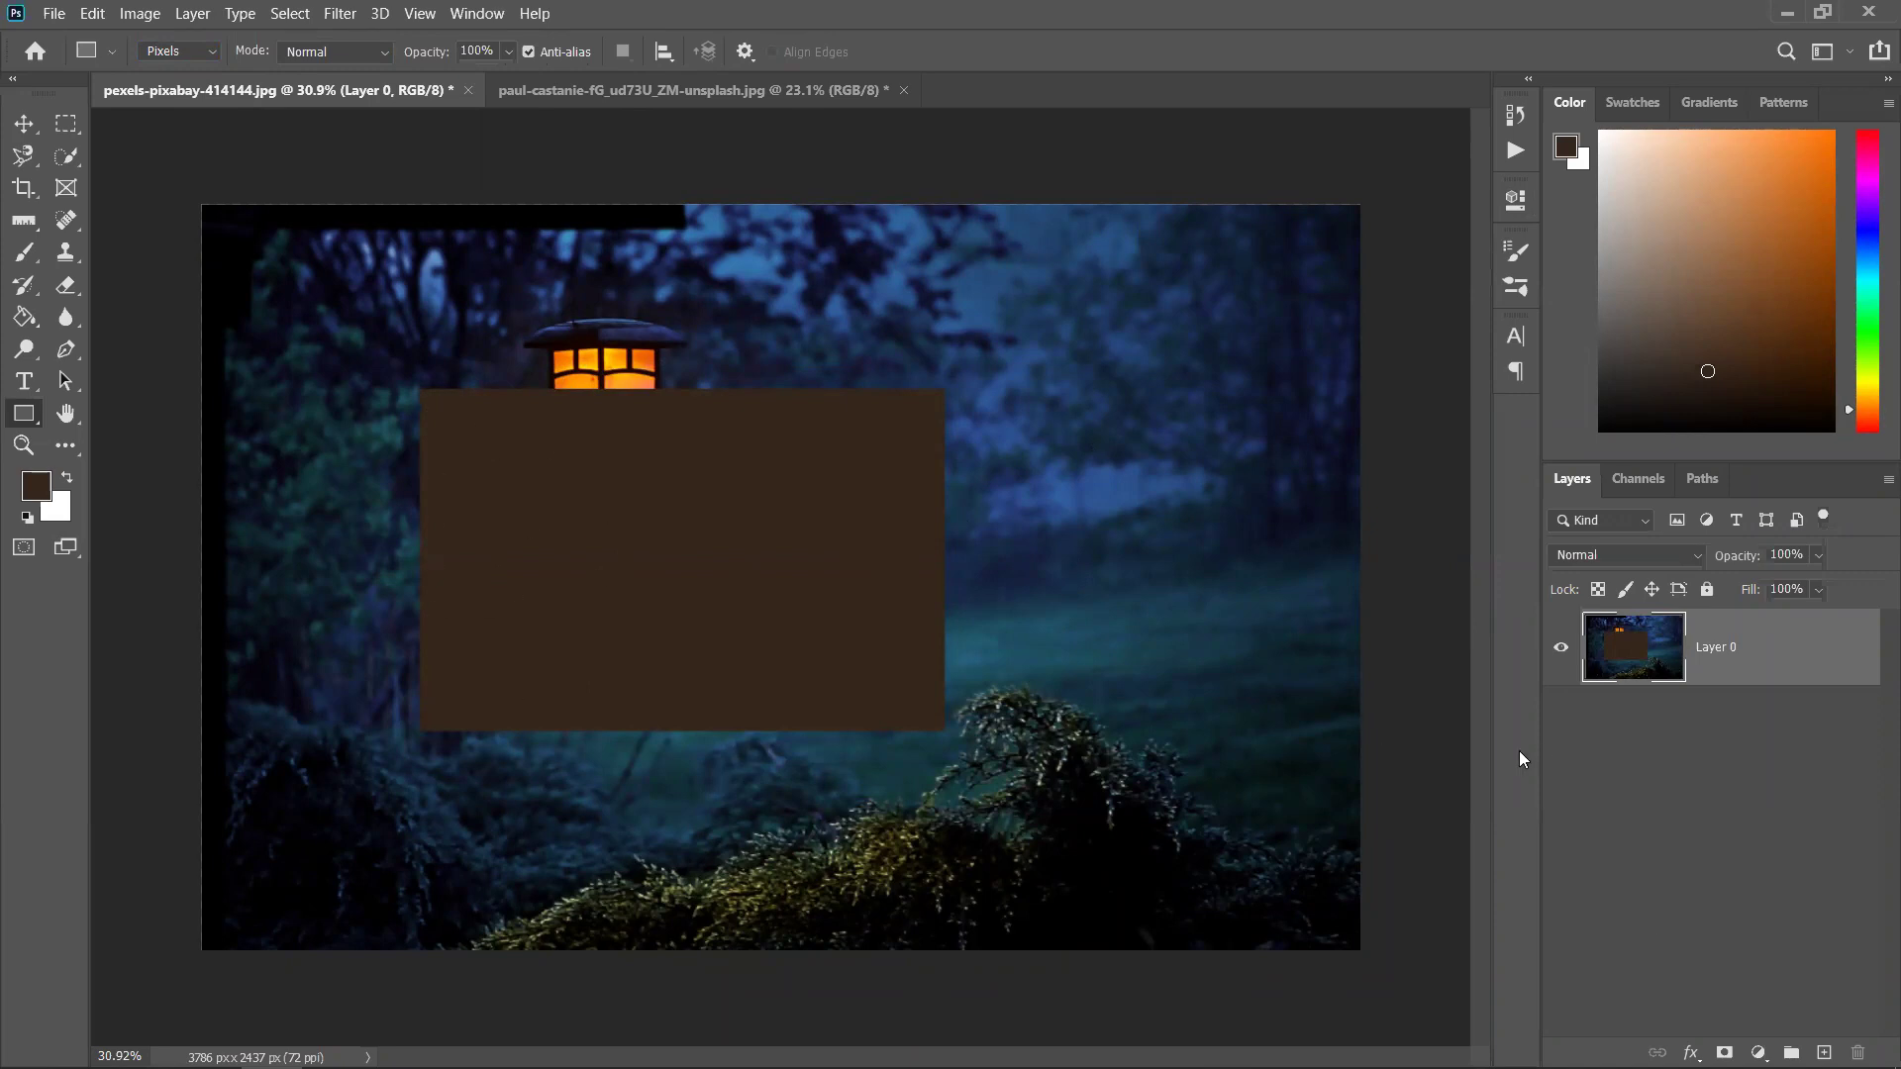
pyautogui.hotkey('ctrl', 'z')
# Add a new layer and draw a dark brown pixel rectangle on it, just below the lantern and extending left
pyautogui.click(1824, 1052)
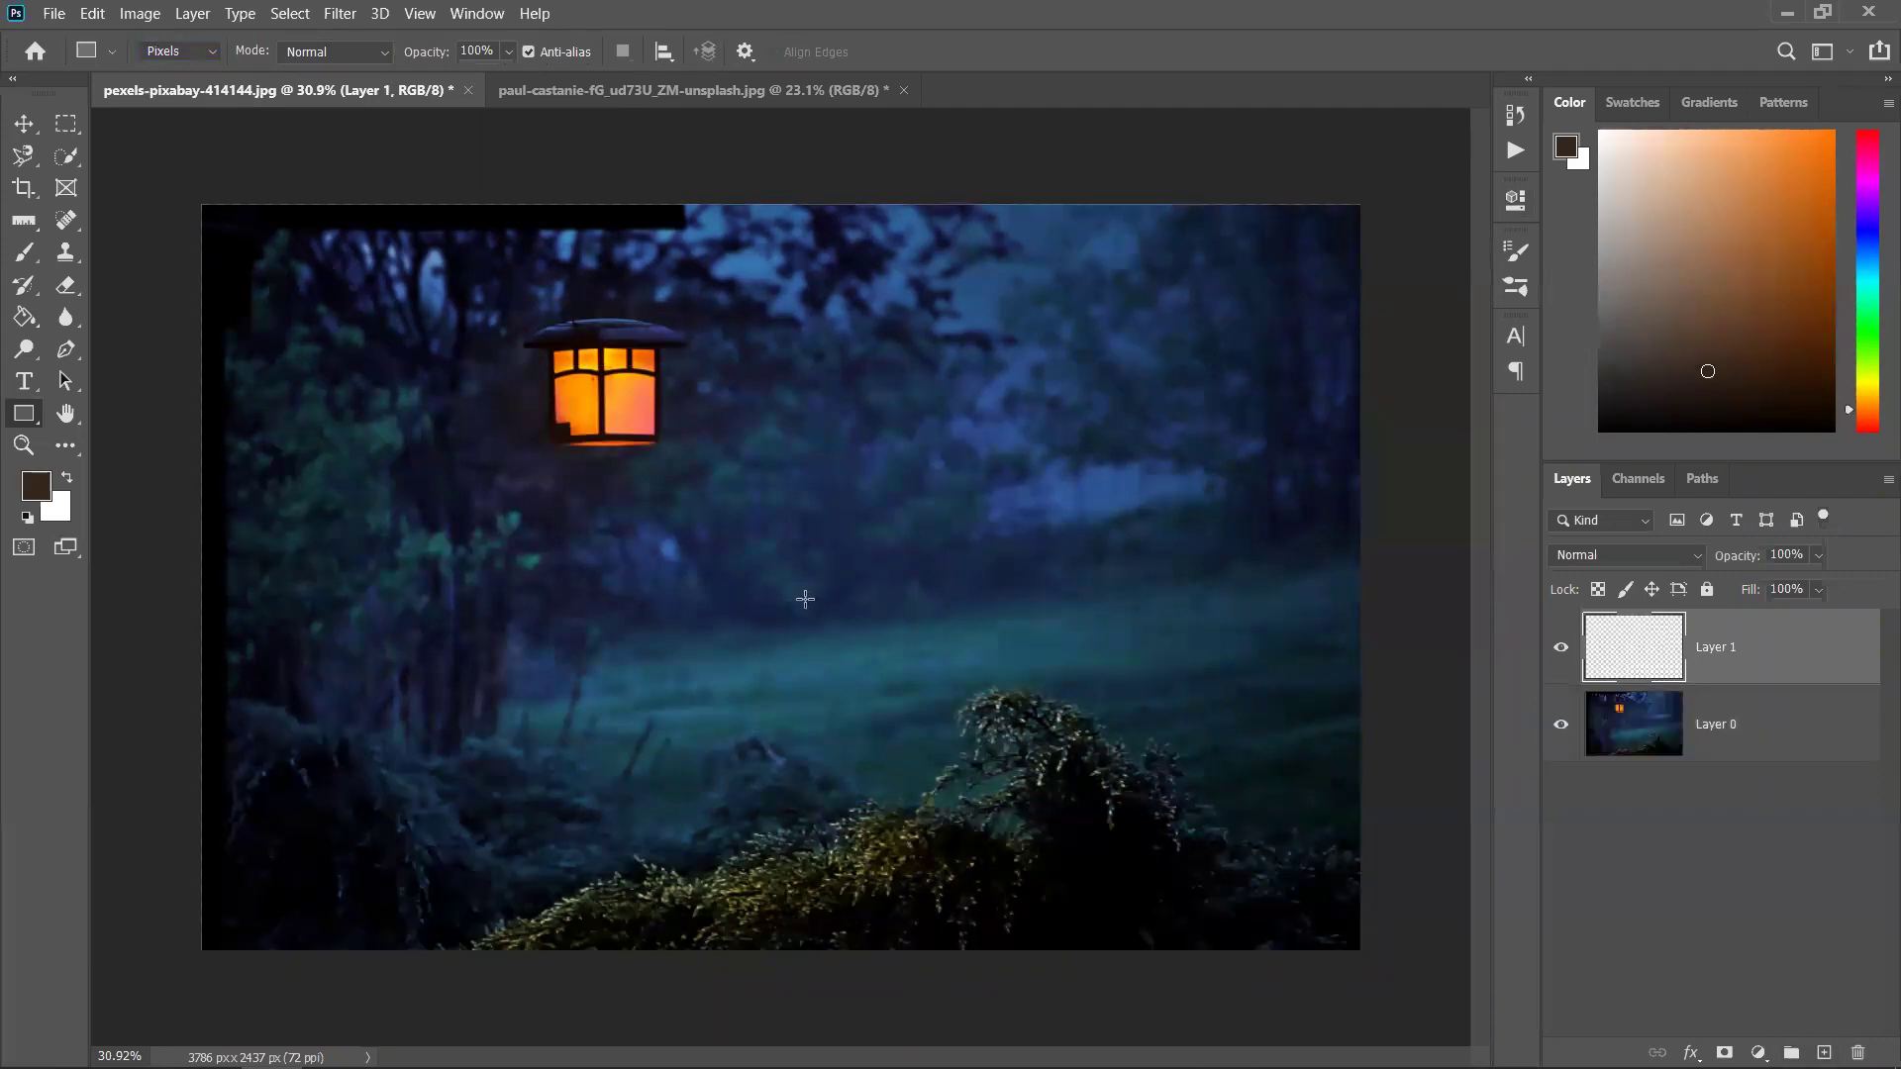
pyautogui.moveTo(302, 425)
pyautogui.mouseDown()
pyautogui.moveTo(657, 475)
pyautogui.moveTo(702, 703)
pyautogui.mouseUp()
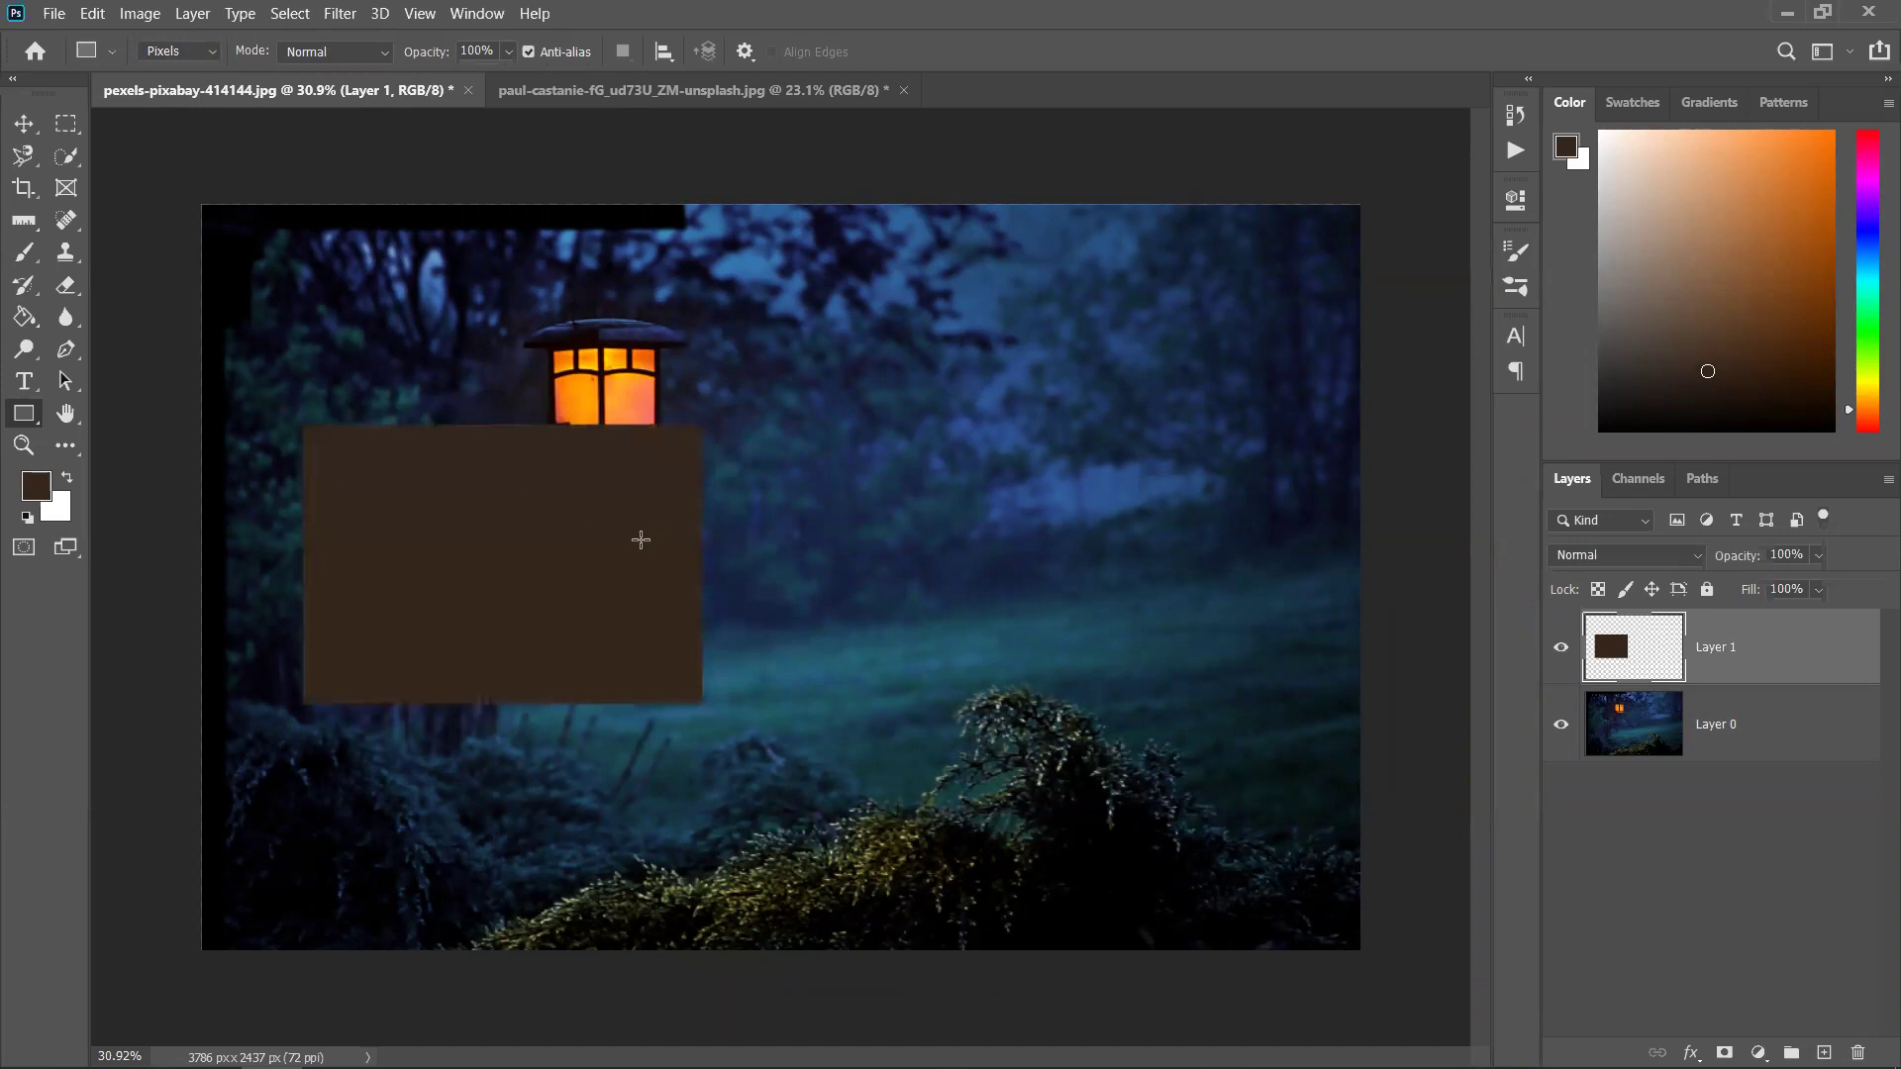
# Redraw the brown pixel rectangle larger on Layer 1, and shrink it to about half size over the lantern
pyautogui.hotkey('ctrl', 'z')
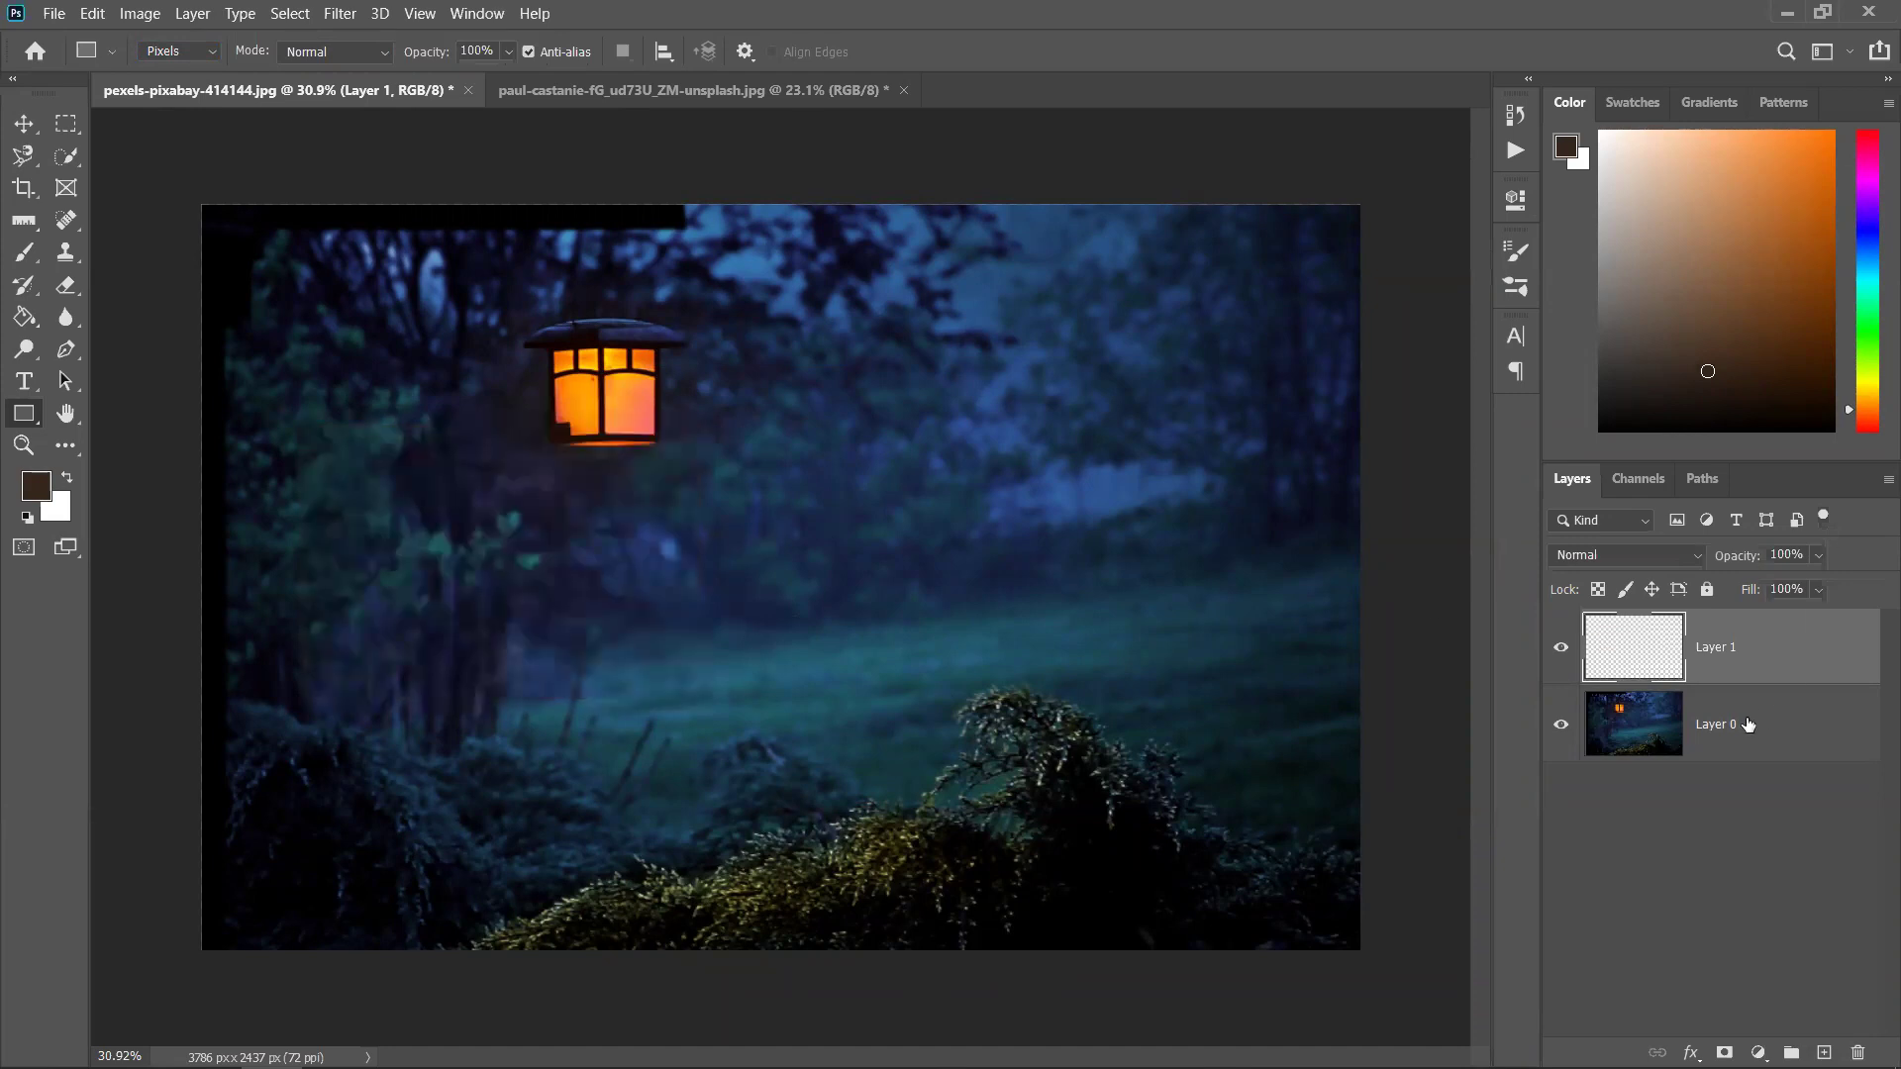
pyautogui.moveTo(453, 370); pyautogui.dragTo(1145, 749)
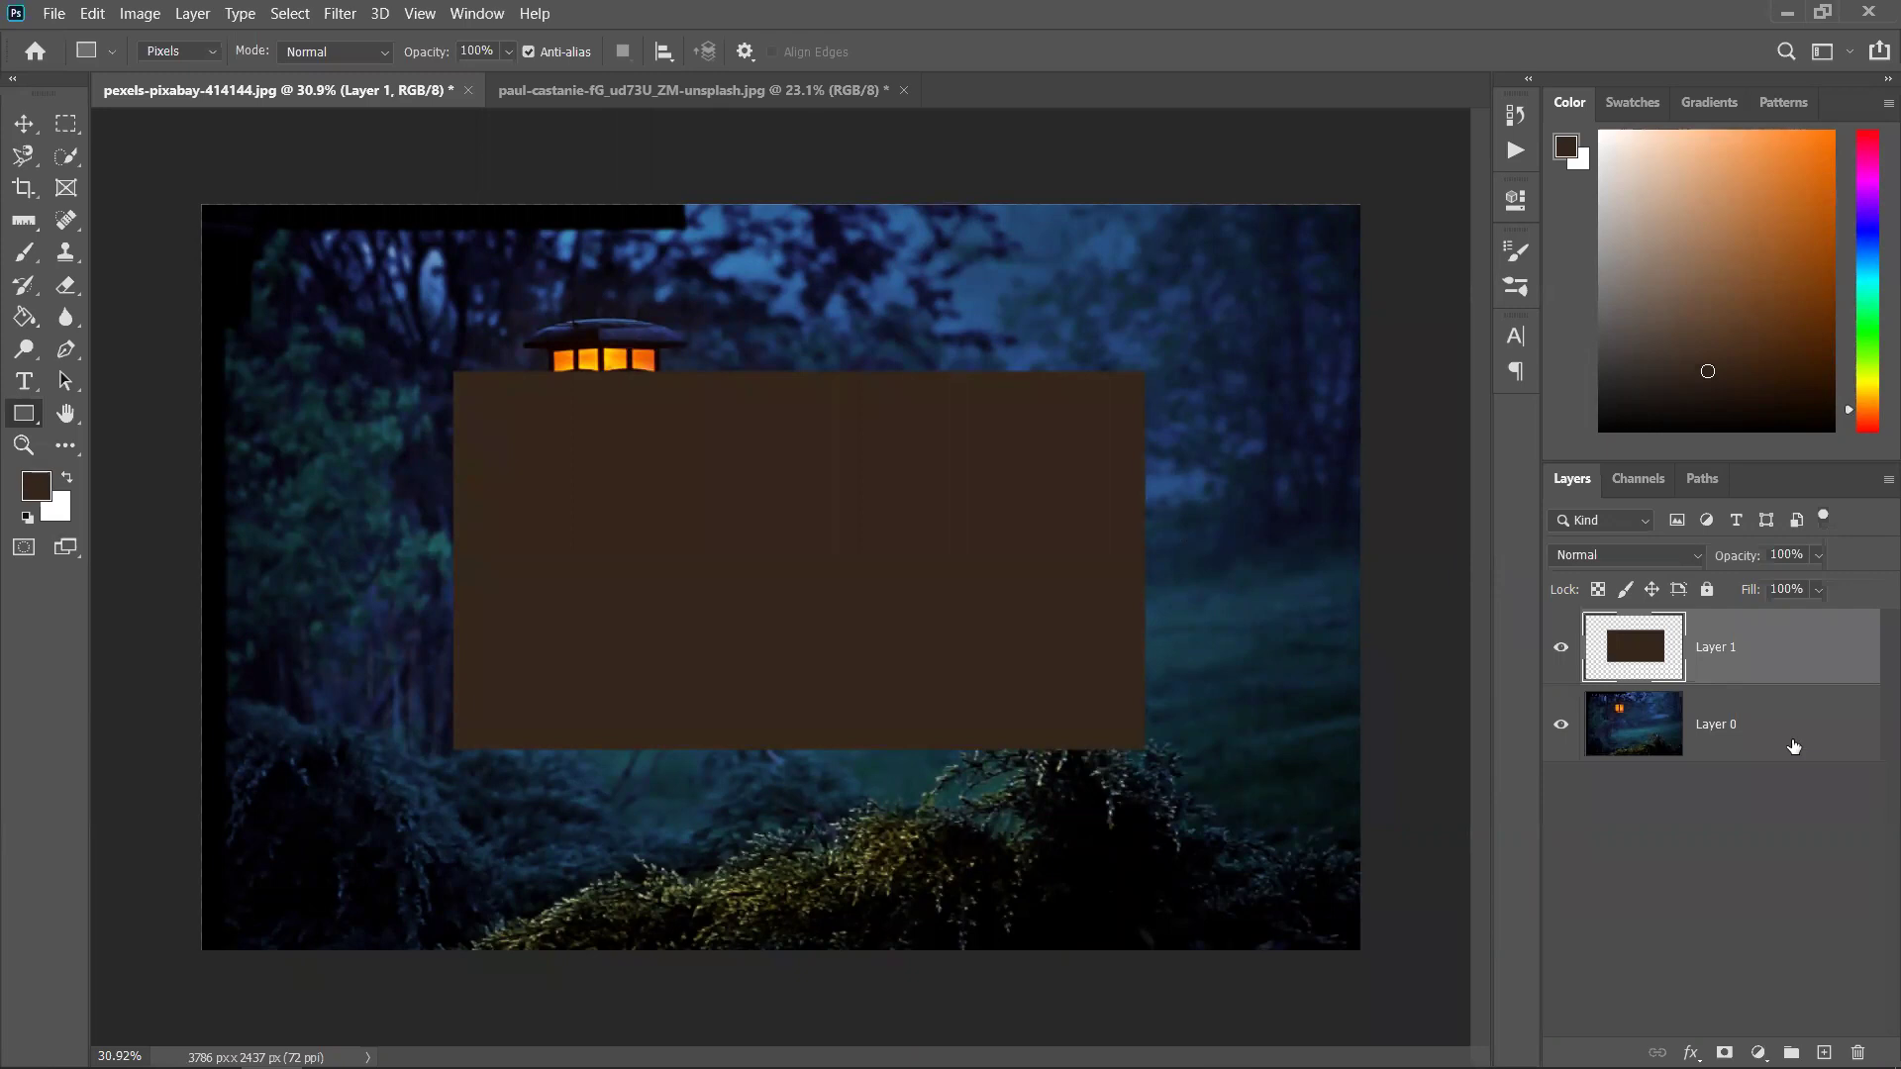
pyautogui.click(24, 123)
pyautogui.moveTo(948, 584); pyautogui.dragTo(765, 519)
pyautogui.moveTo(960, 682); pyautogui.dragTo(806, 614)
pyautogui.moveTo(733, 531); pyautogui.dragTo(594, 435)
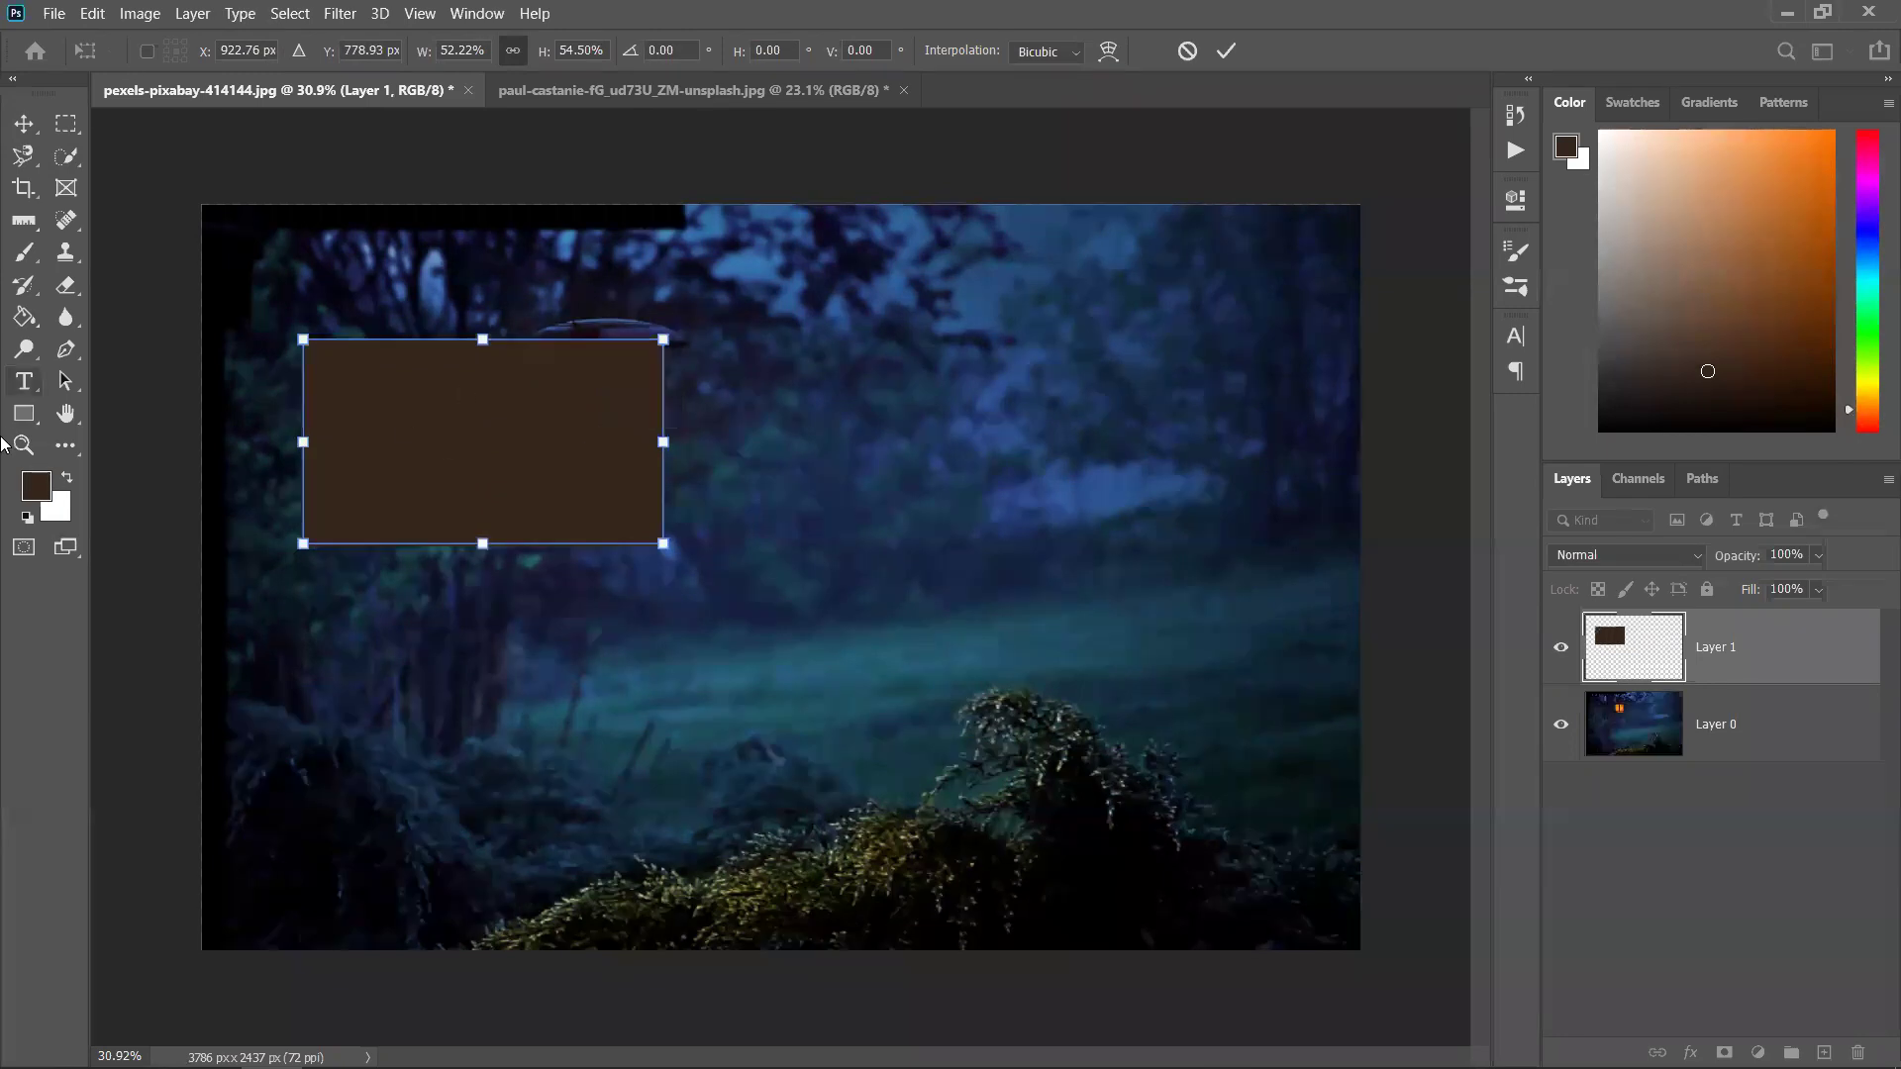
# Draw a white rectangle about 1292 × 852 px in Shape mode beside the brown one, and level their upper edges
pyautogui.click(24, 414)
pyautogui.click(164, 56)
pyautogui.click(161, 72)
pyautogui.moveTo(771, 394); pyautogui.dragTo(1167, 656)
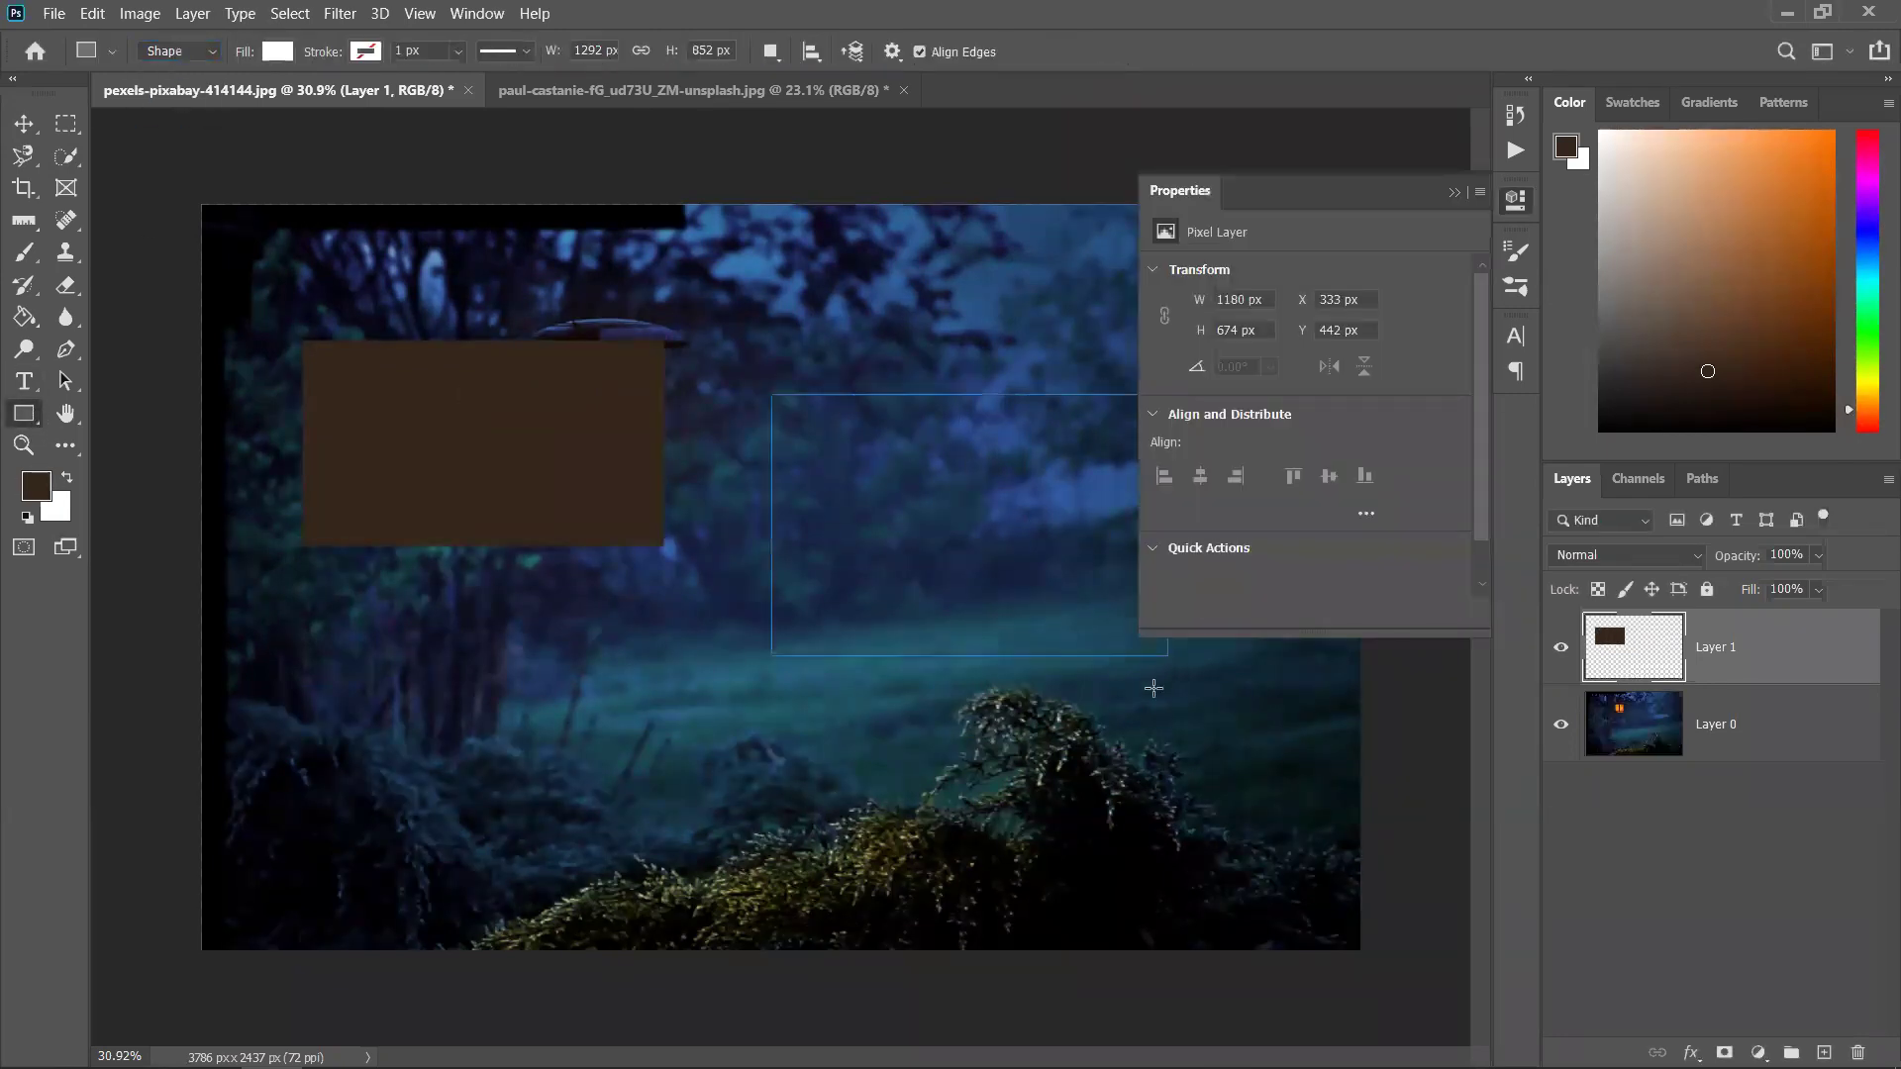
pyautogui.click(1452, 193)
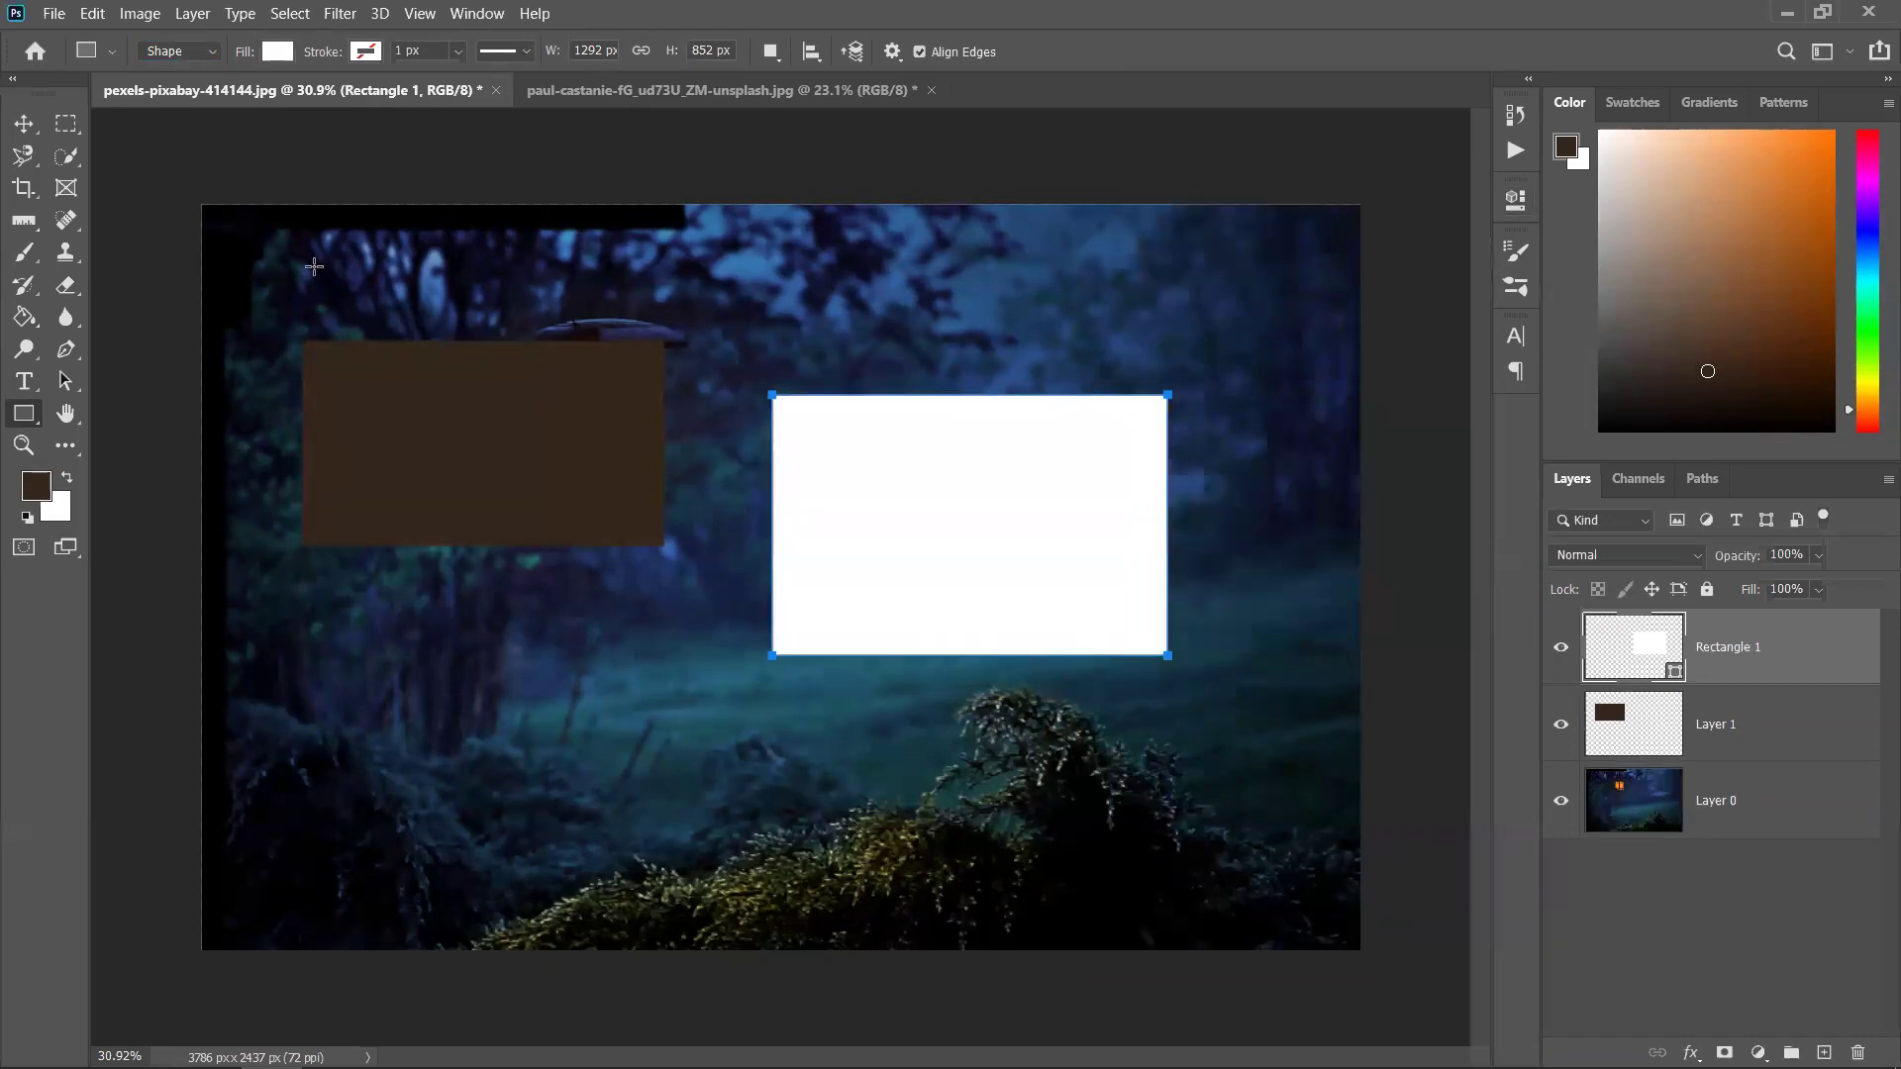
pyautogui.click(25, 123)
pyautogui.moveTo(953, 611); pyautogui.dragTo(980, 514)
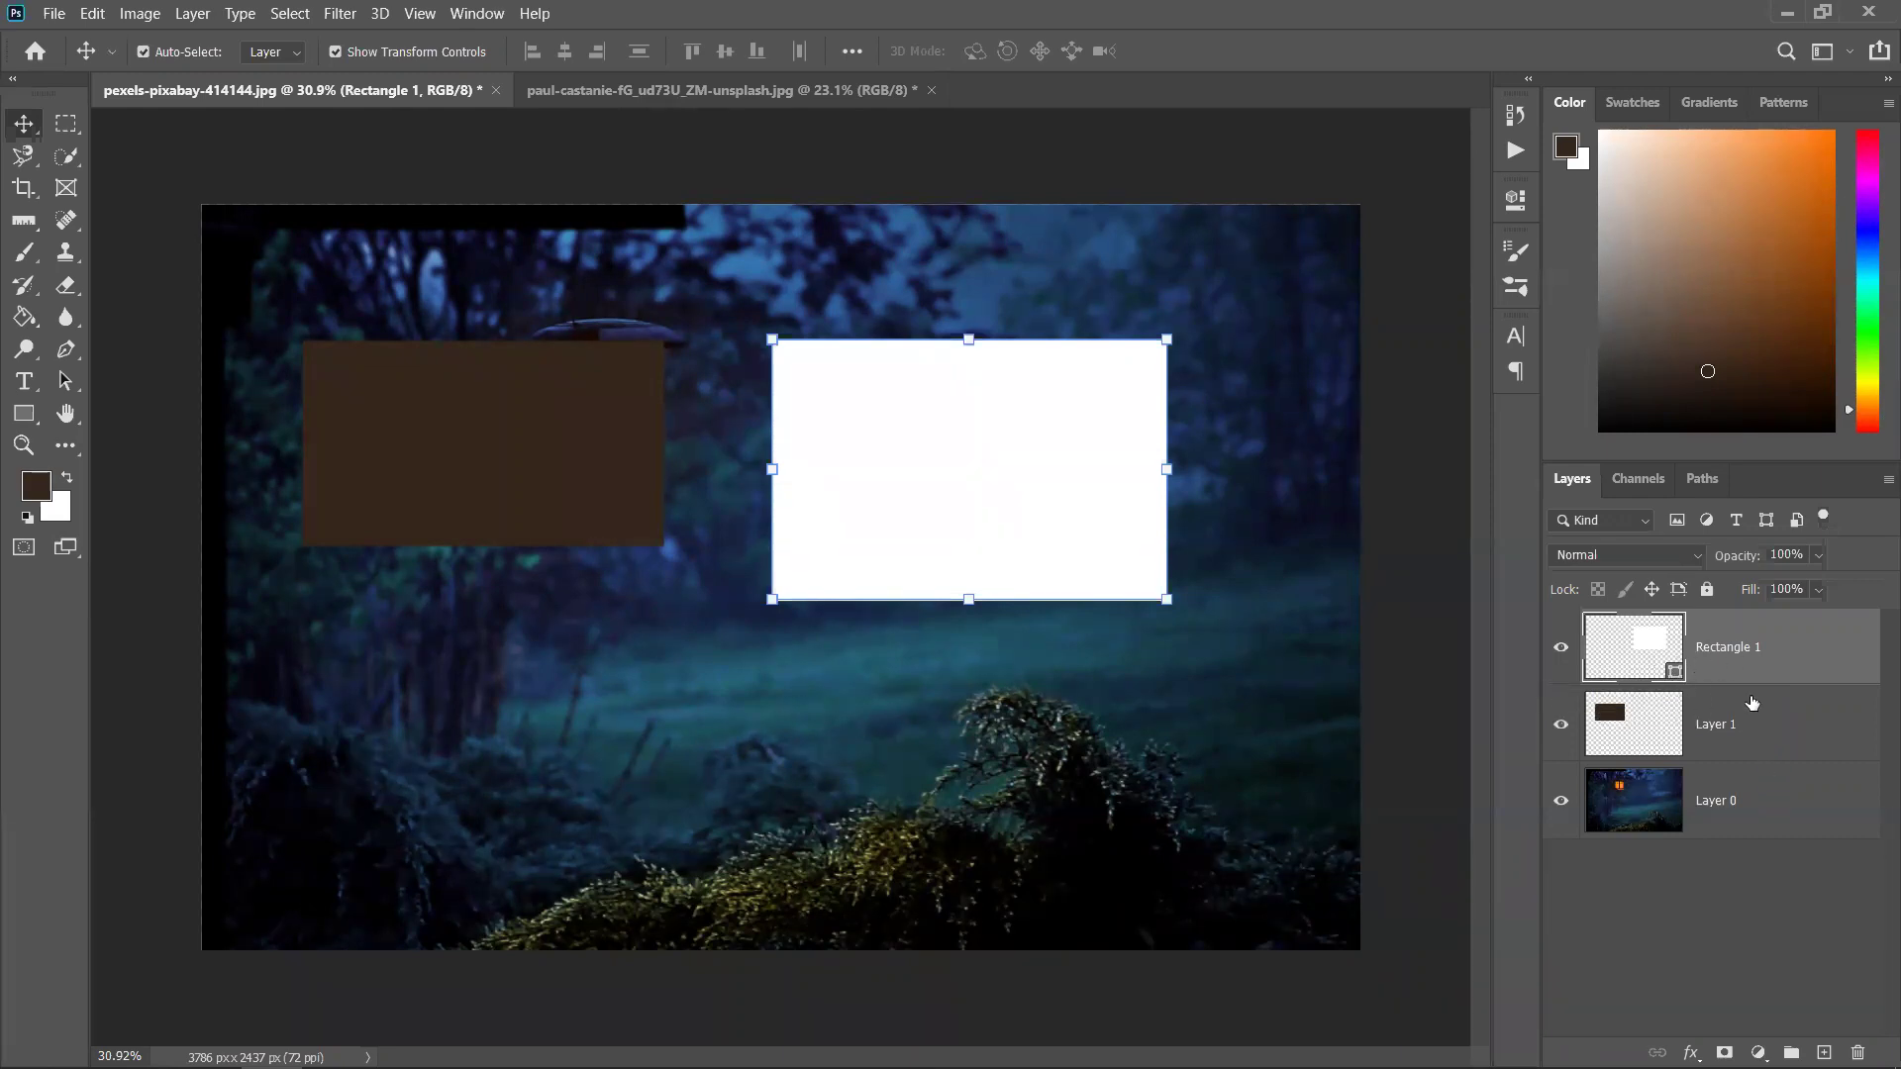
# Select the three layers in turn, and nudge the white rectangle slightly right and the brown one slightly down and right
pyautogui.click(1772, 724)
pyautogui.click(1790, 808)
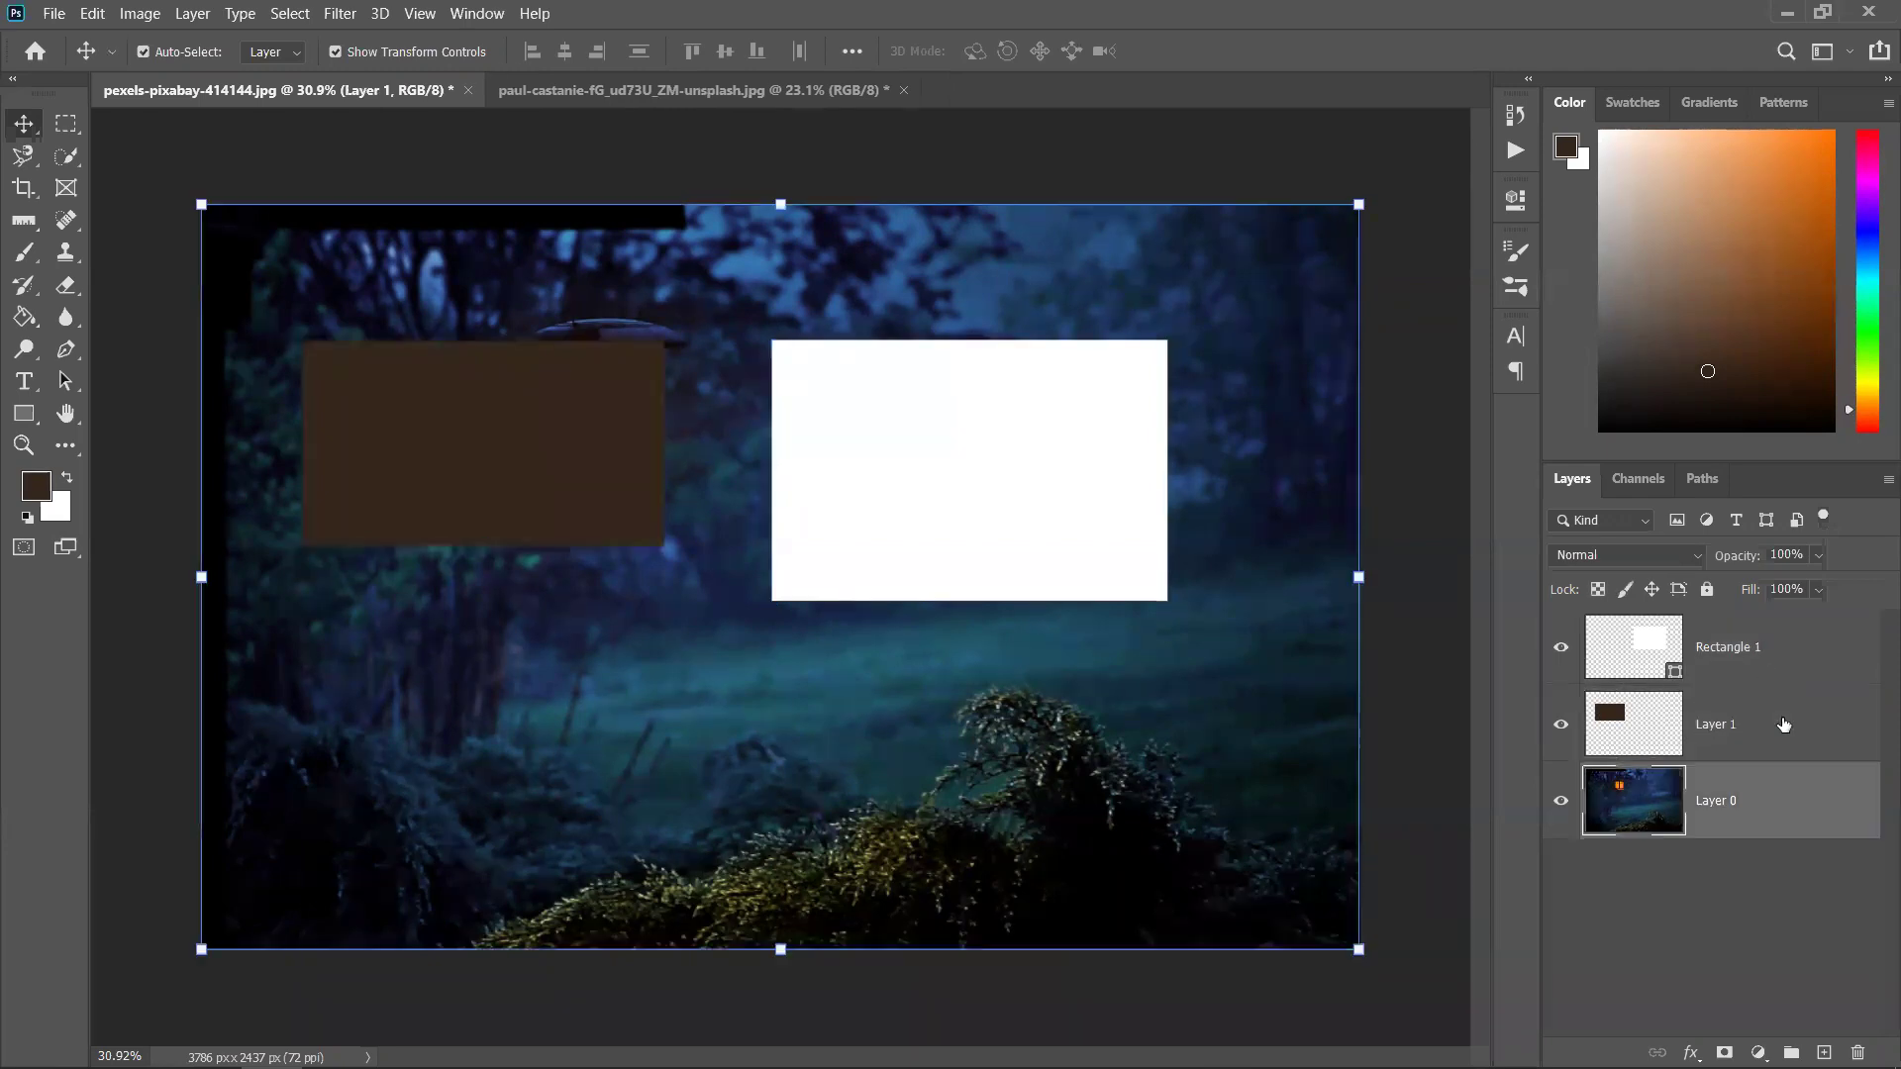
pyautogui.click(1777, 679)
pyautogui.click(1785, 740)
pyautogui.click(1787, 807)
pyautogui.click(1759, 644)
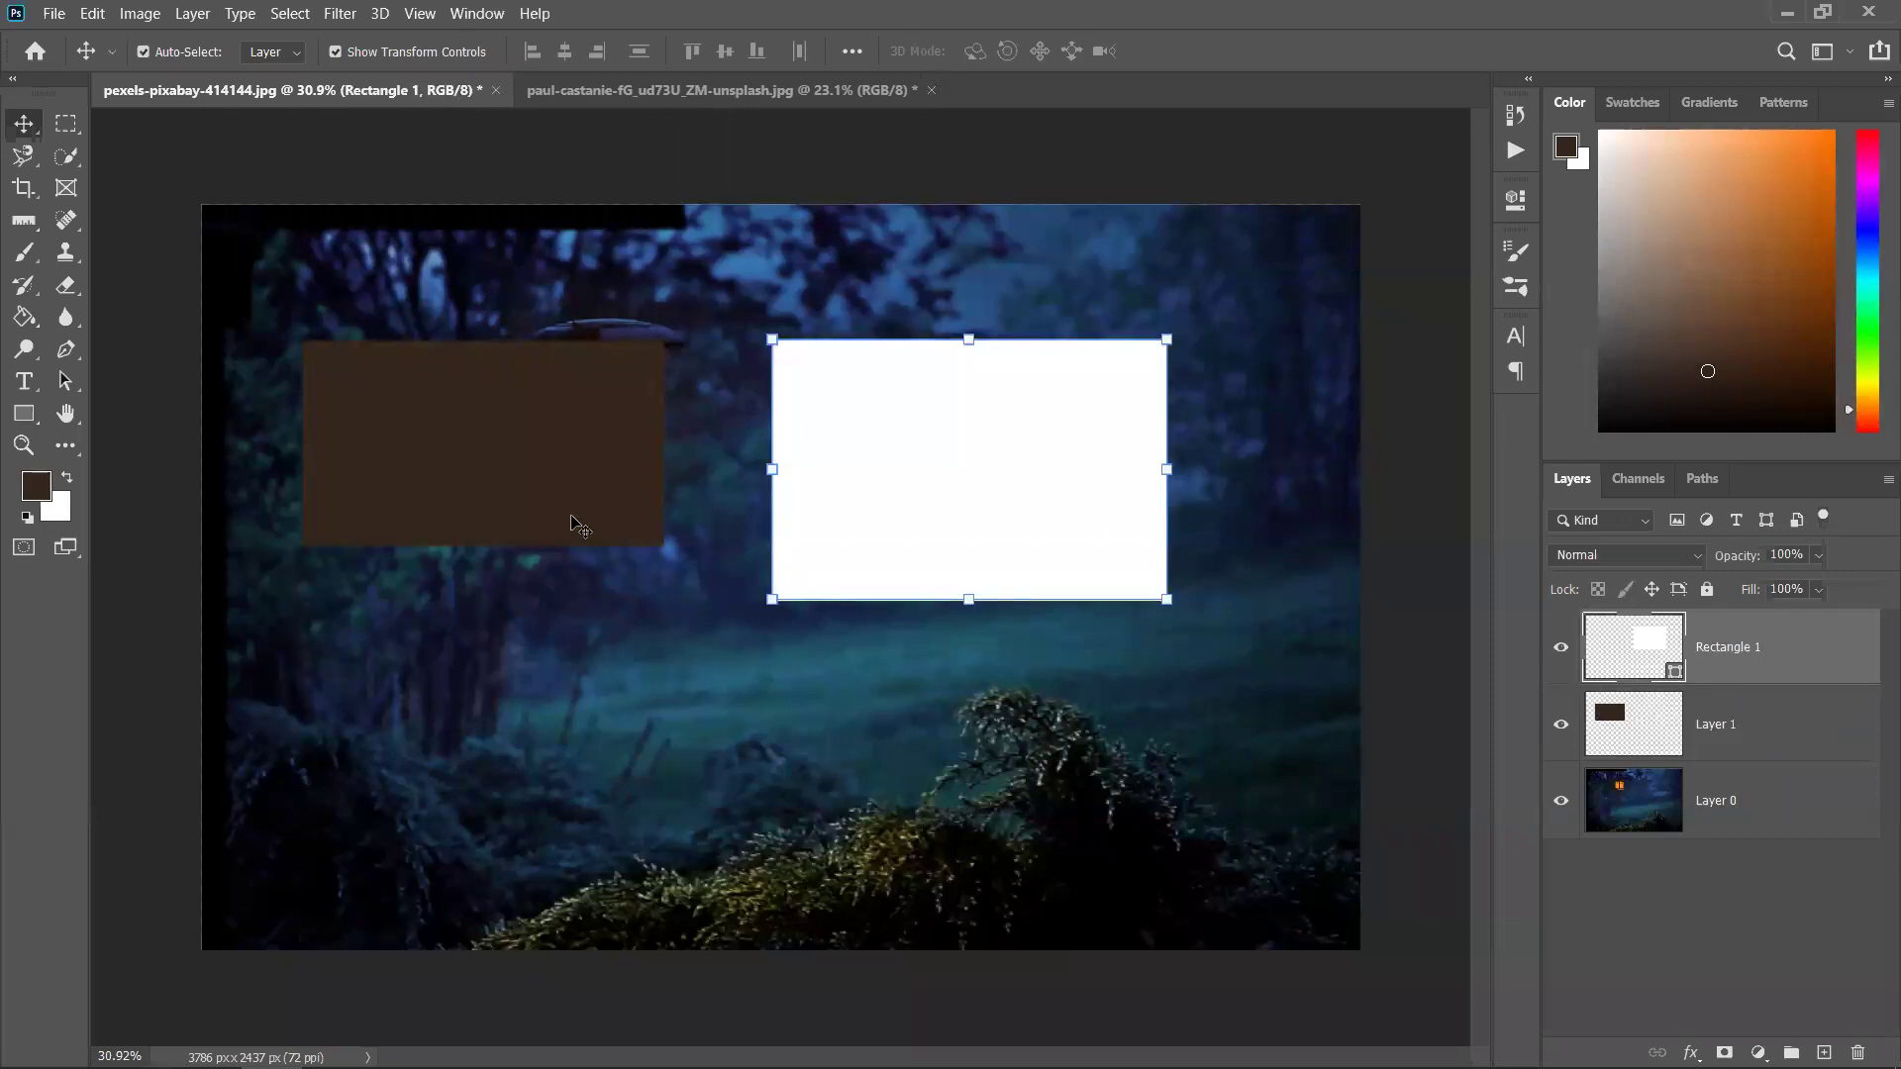
pyautogui.moveTo(957, 493)
pyautogui.mouseDown()
pyautogui.moveTo(1006, 534)
pyautogui.moveTo(988, 479)
pyautogui.moveTo(921, 490)
pyautogui.mouseUp()
pyautogui.click(621, 466)
pyautogui.moveTo(620, 466); pyautogui.dragTo(647, 497)
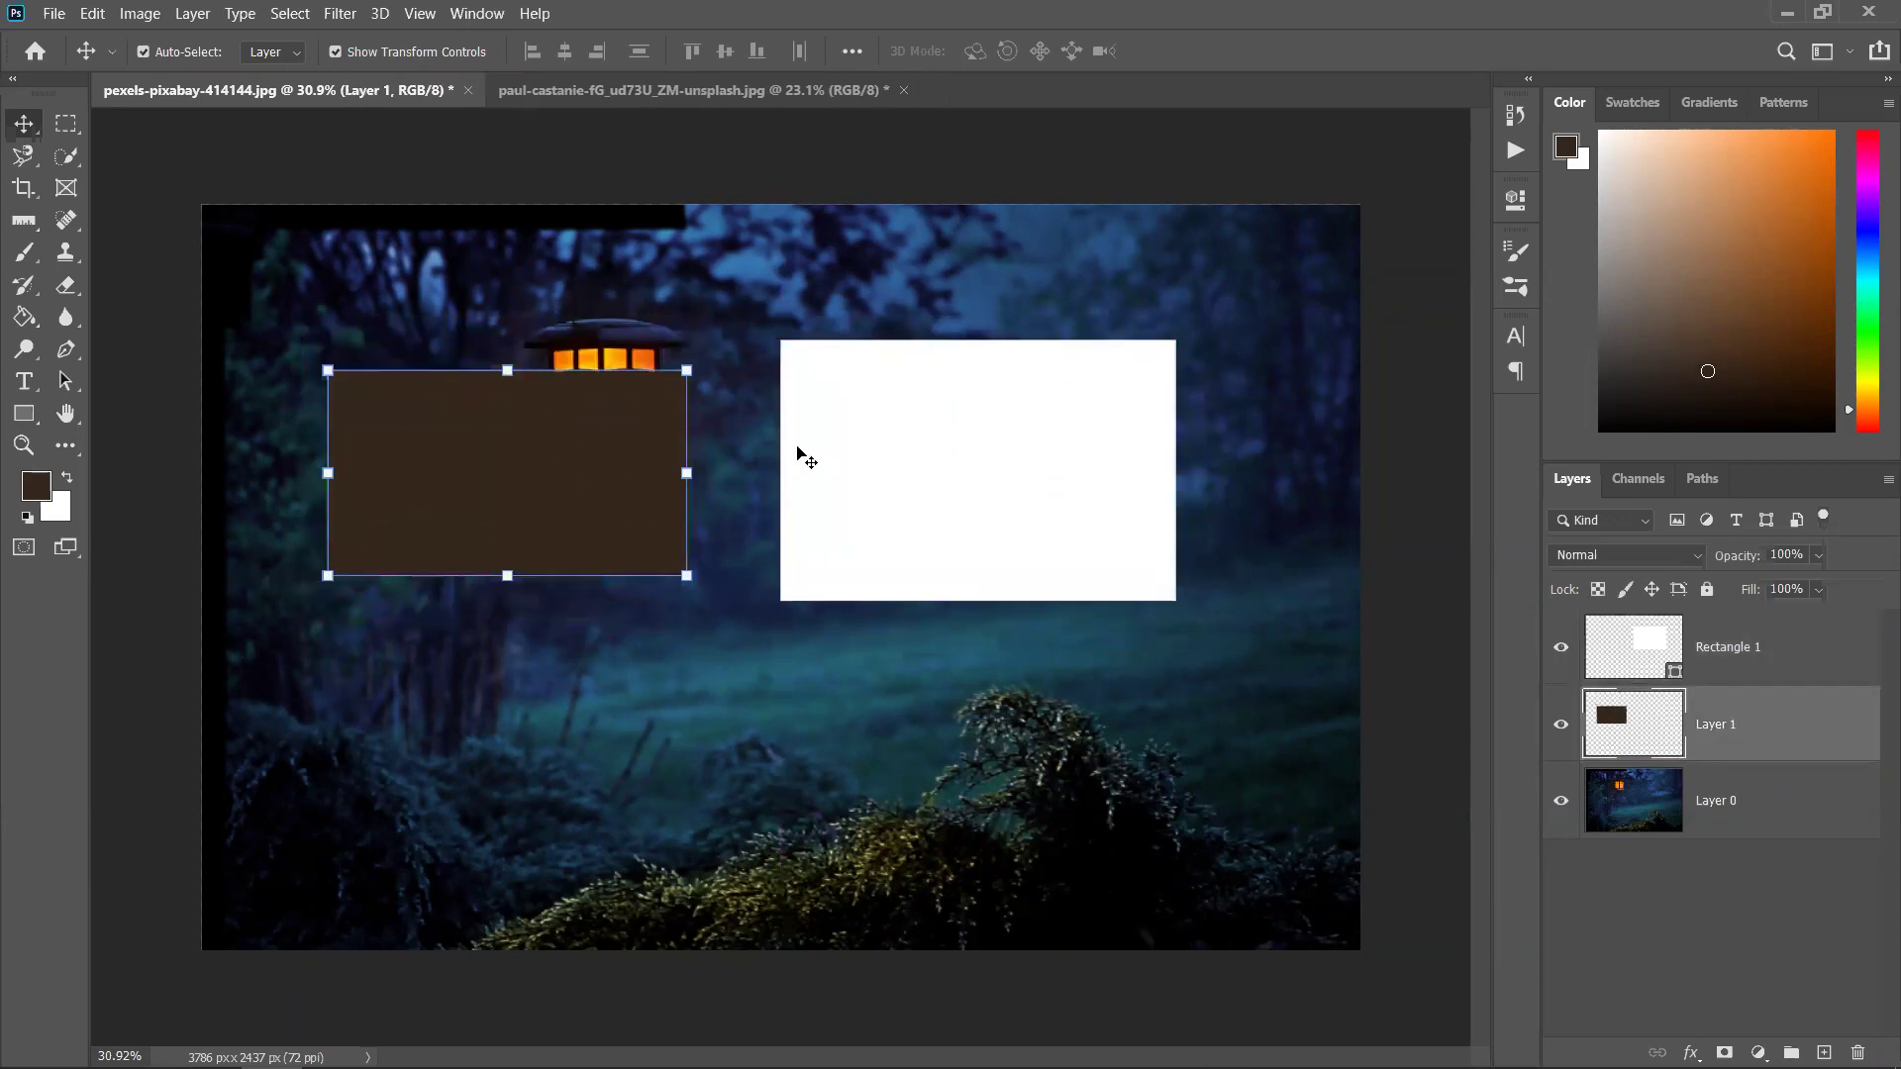
# Fill Layer 0 with white, and set the Rectangle 1 shape's fill colour to red ef0000
pyautogui.click(1803, 797)
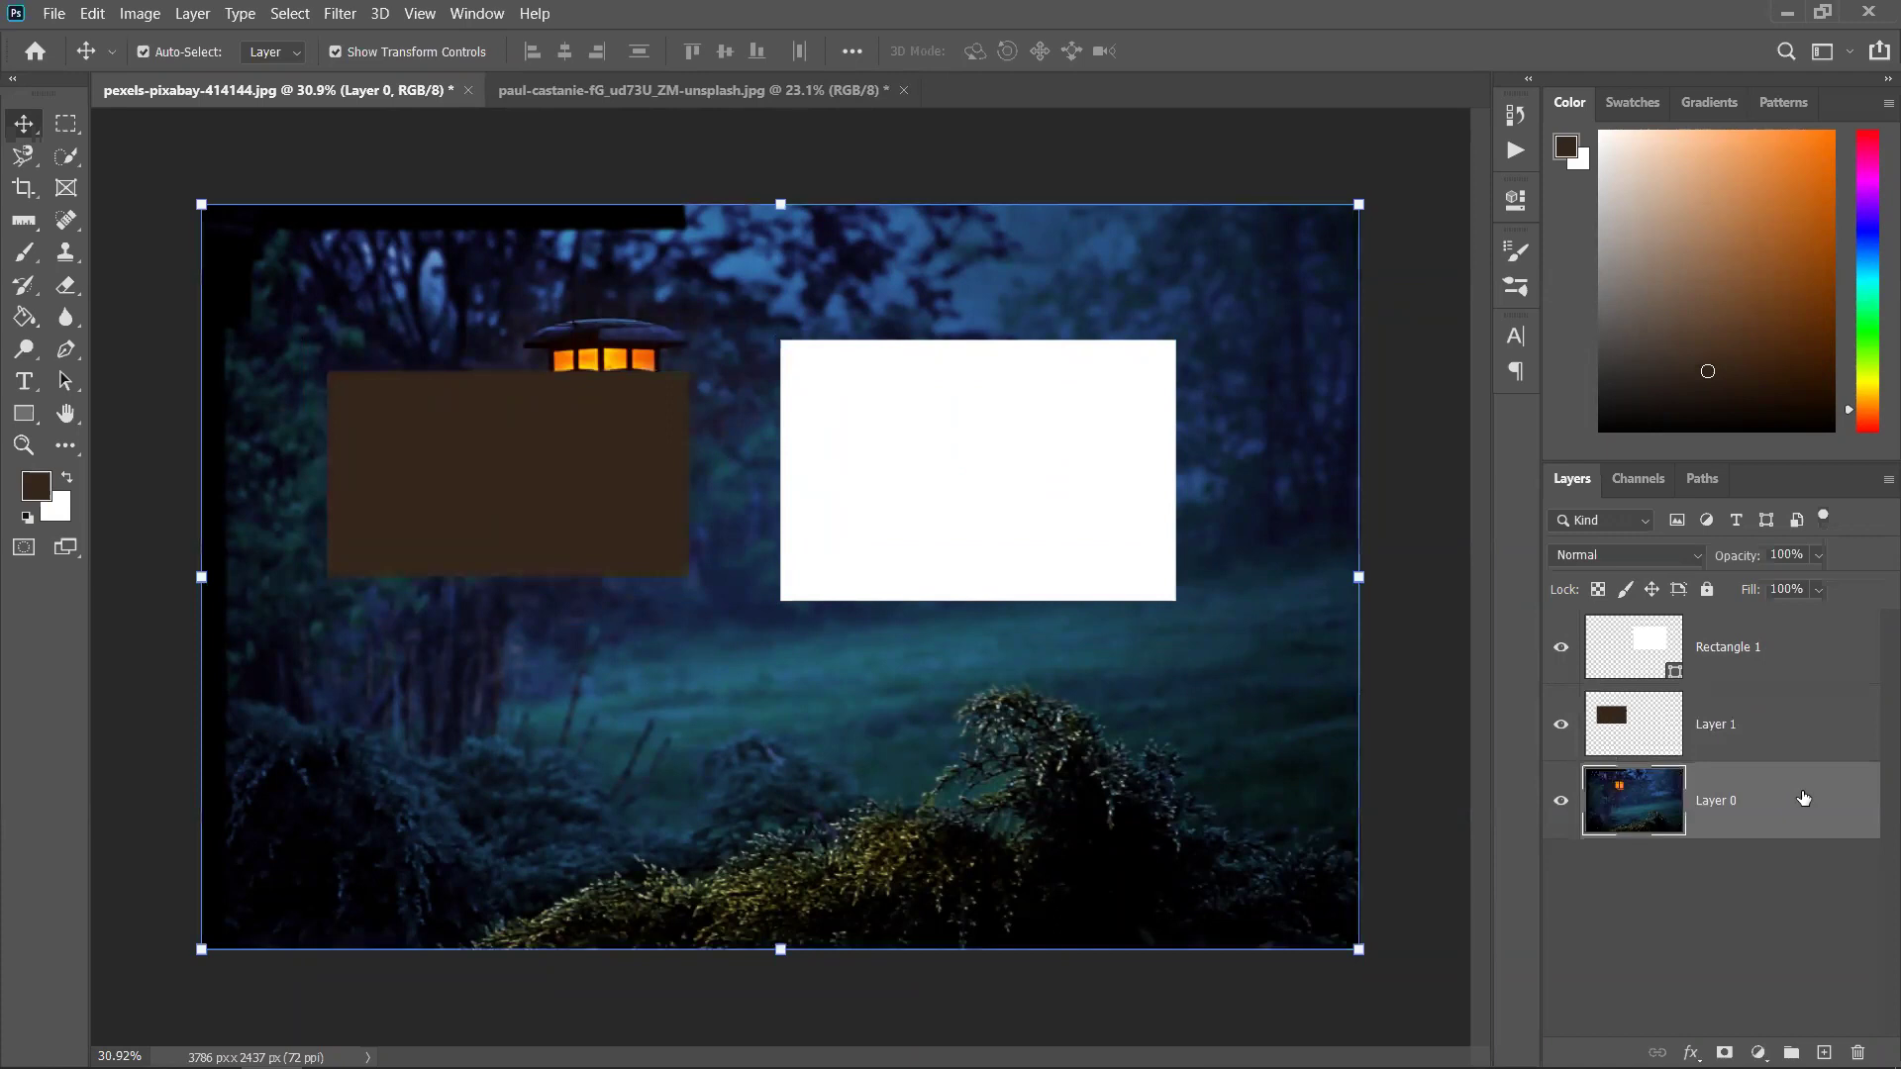
pyautogui.hotkey('ctrl', 'BackSpace')
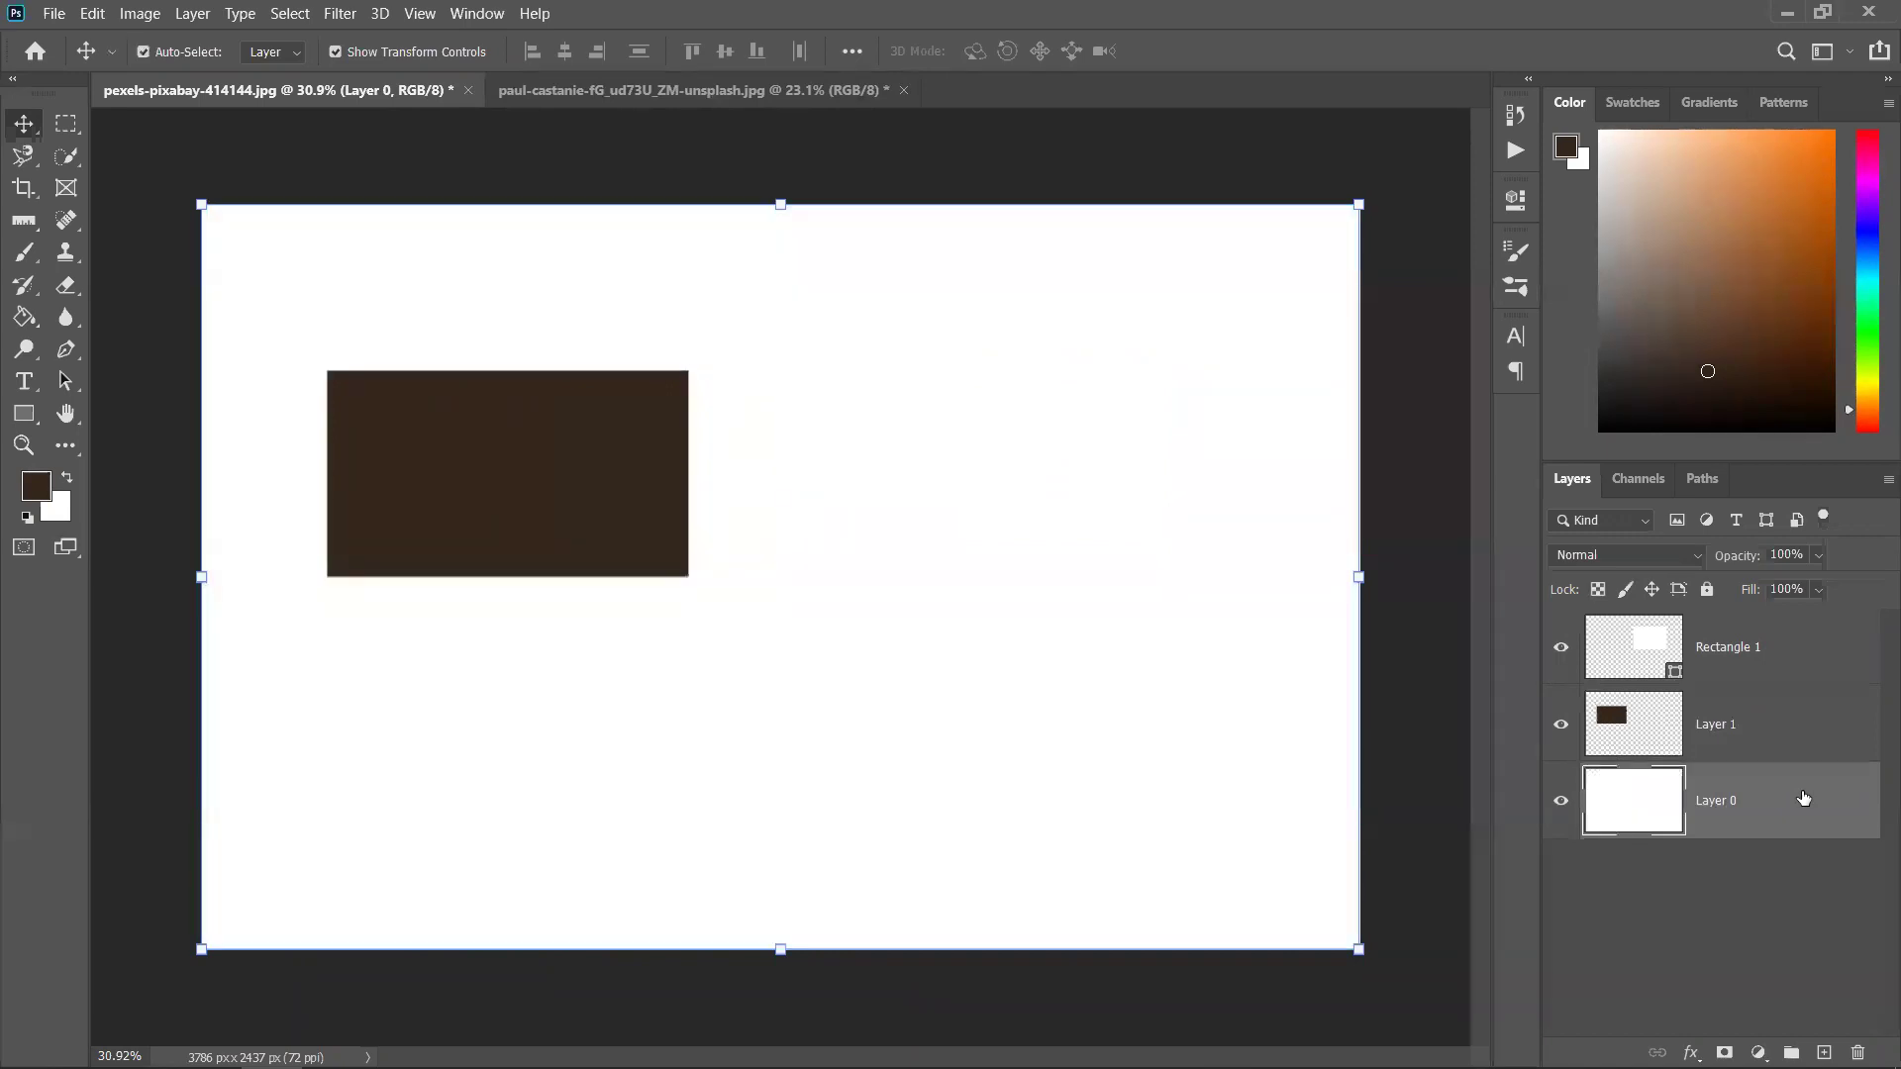
pyautogui.click(1680, 674)
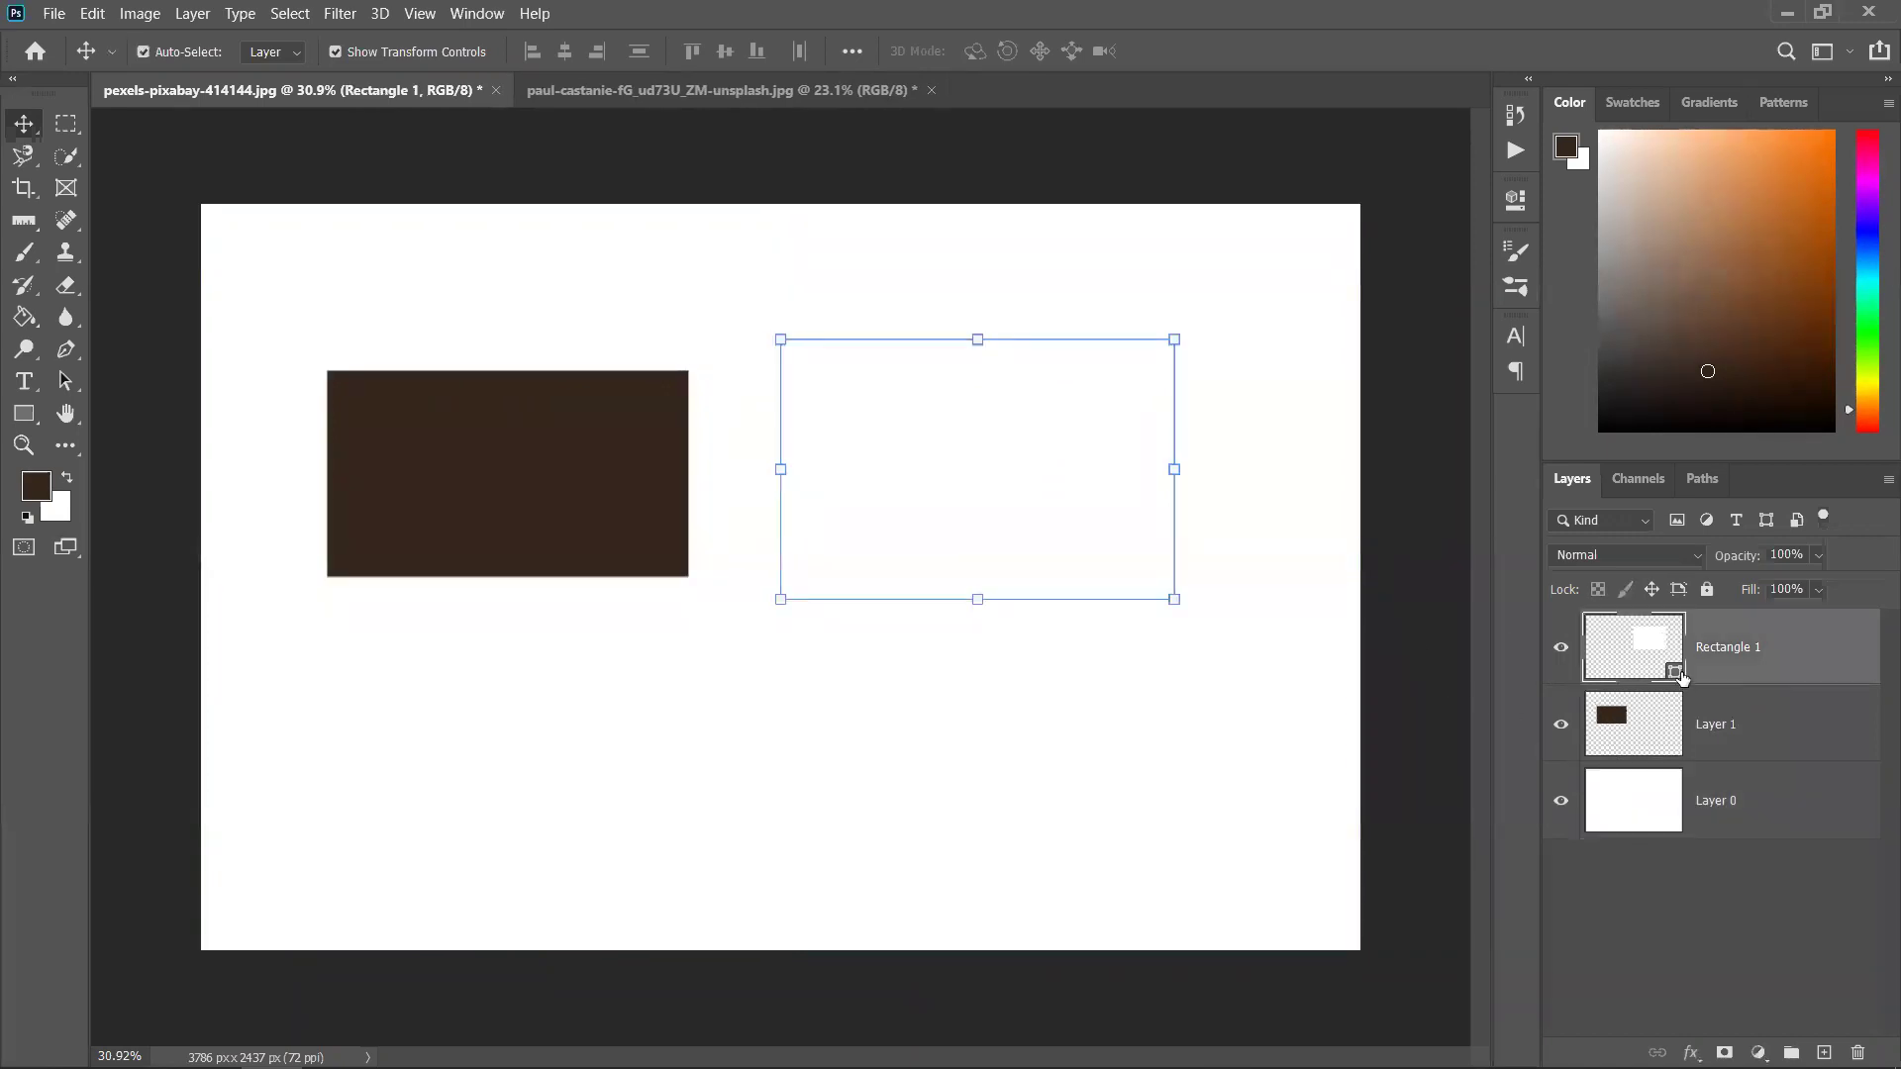
pyautogui.doubleClick(1680, 673)
pyautogui.write('ff0000')
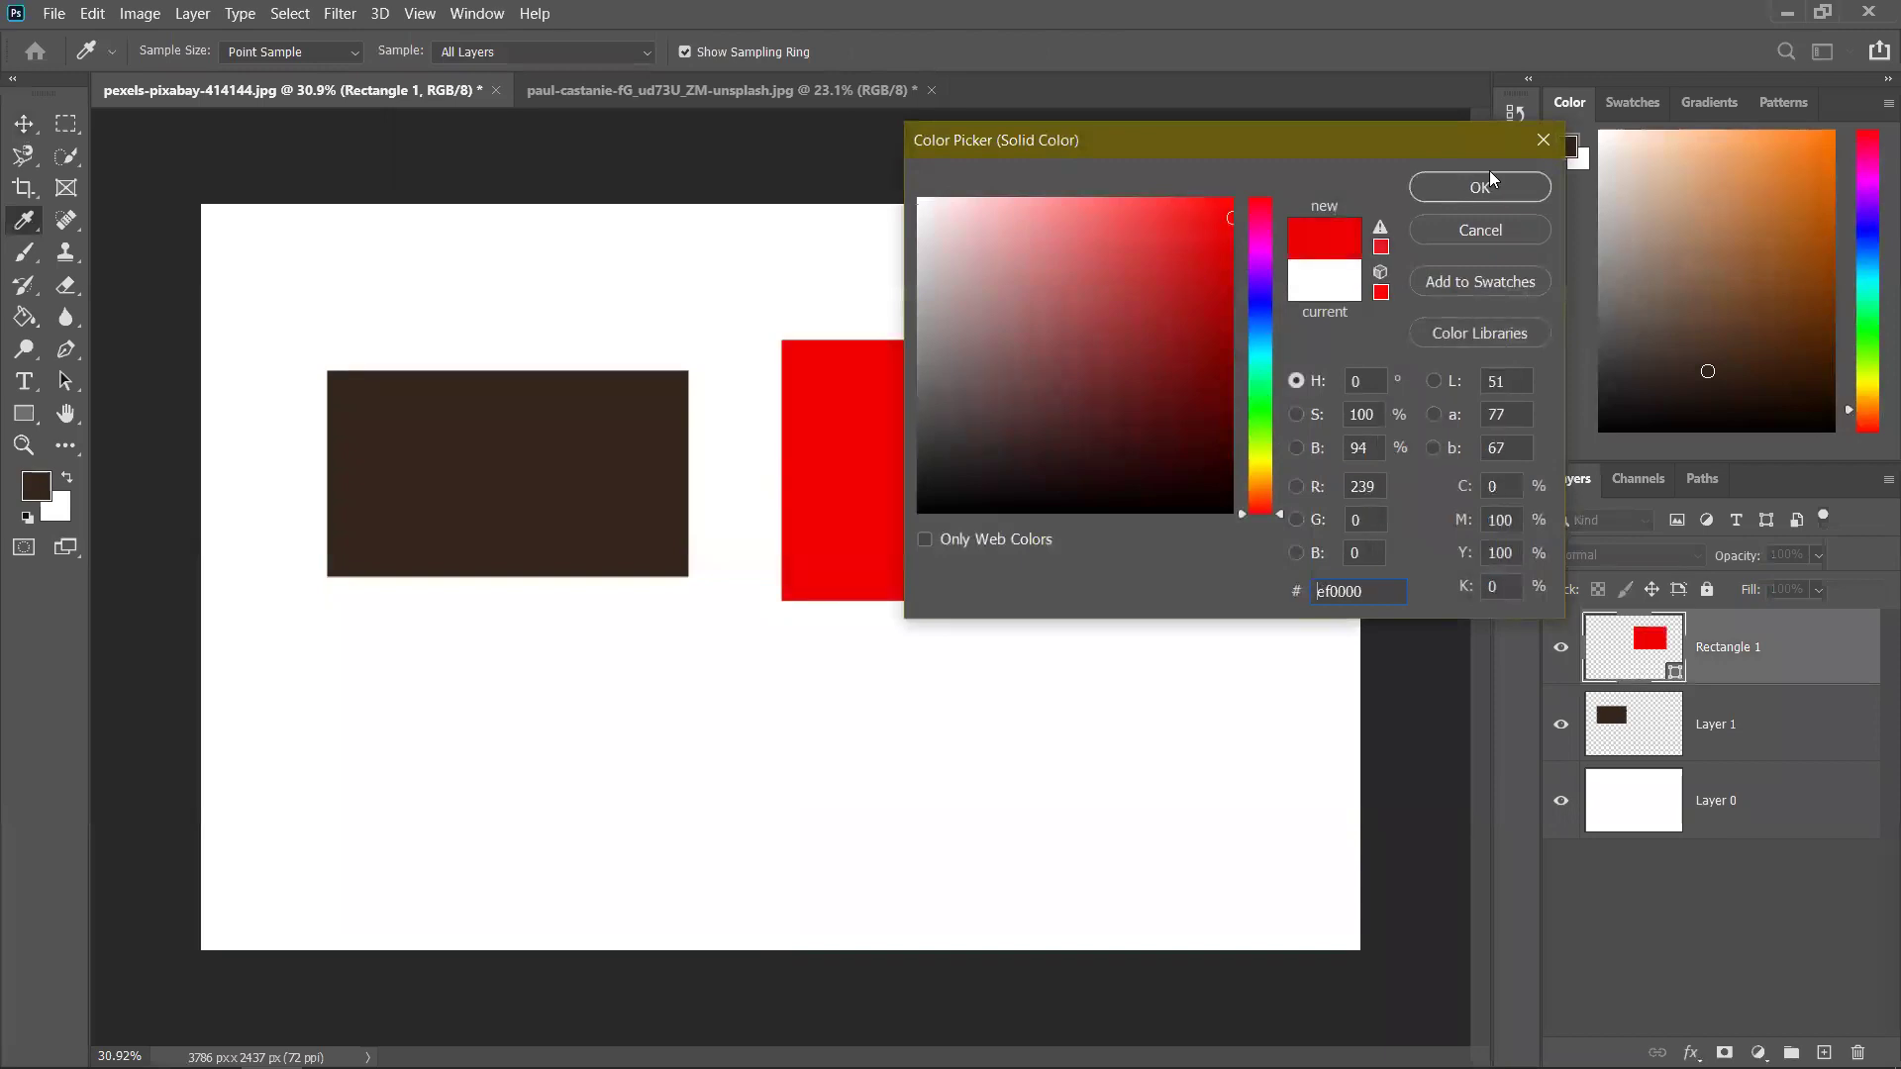
pyautogui.click(1477, 187)
pyautogui.click(1316, 729)
# Move the red rectangle a little right and down, and the brown rectangle lower on the canvas
pyautogui.moveTo(1003, 513); pyautogui.dragTo(1056, 471)
pyautogui.moveTo(505, 476); pyautogui.dragTo(520, 476)
pyautogui.moveTo(970, 450); pyautogui.dragTo(957, 525)
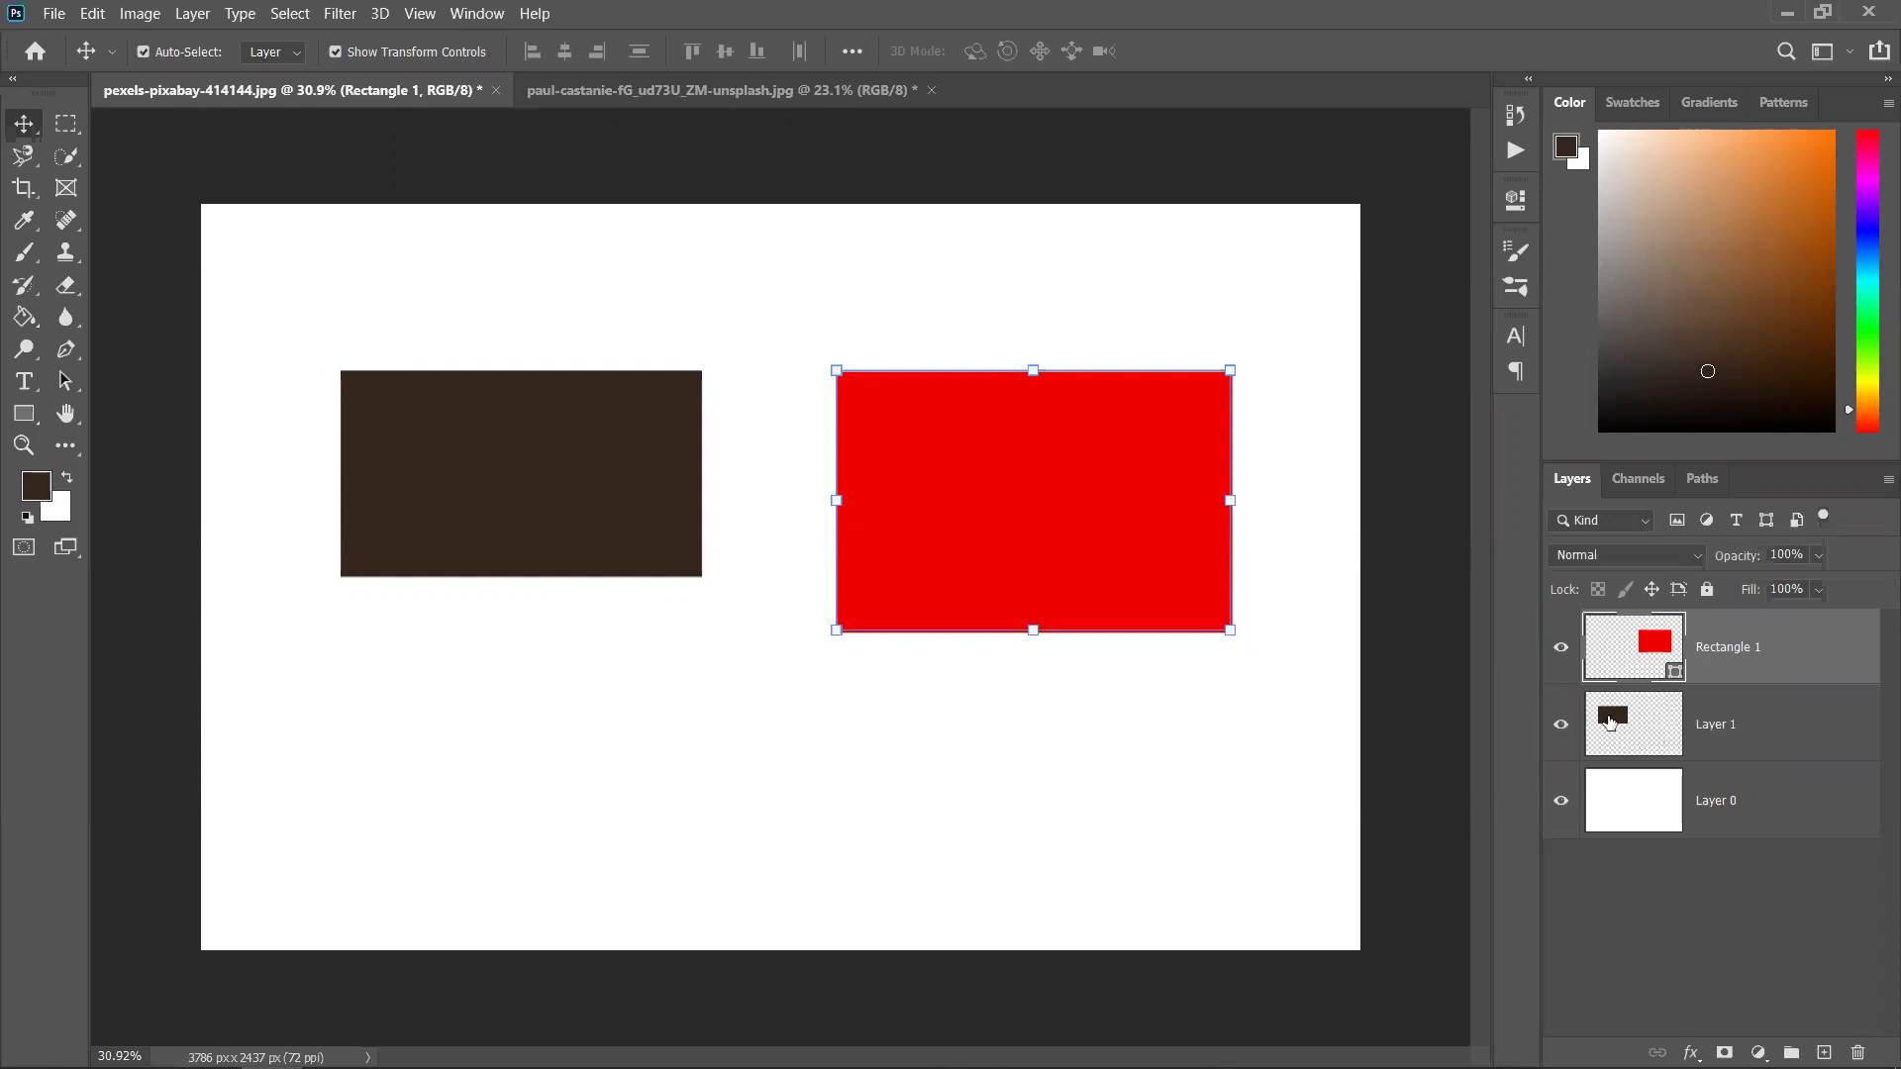
pyautogui.moveTo(522, 478); pyautogui.dragTo(528, 547)
# Convert Layer 0 to a Smart Object, and magnify its layer thumbnail for inspection
pyautogui.rightClick(1787, 809)
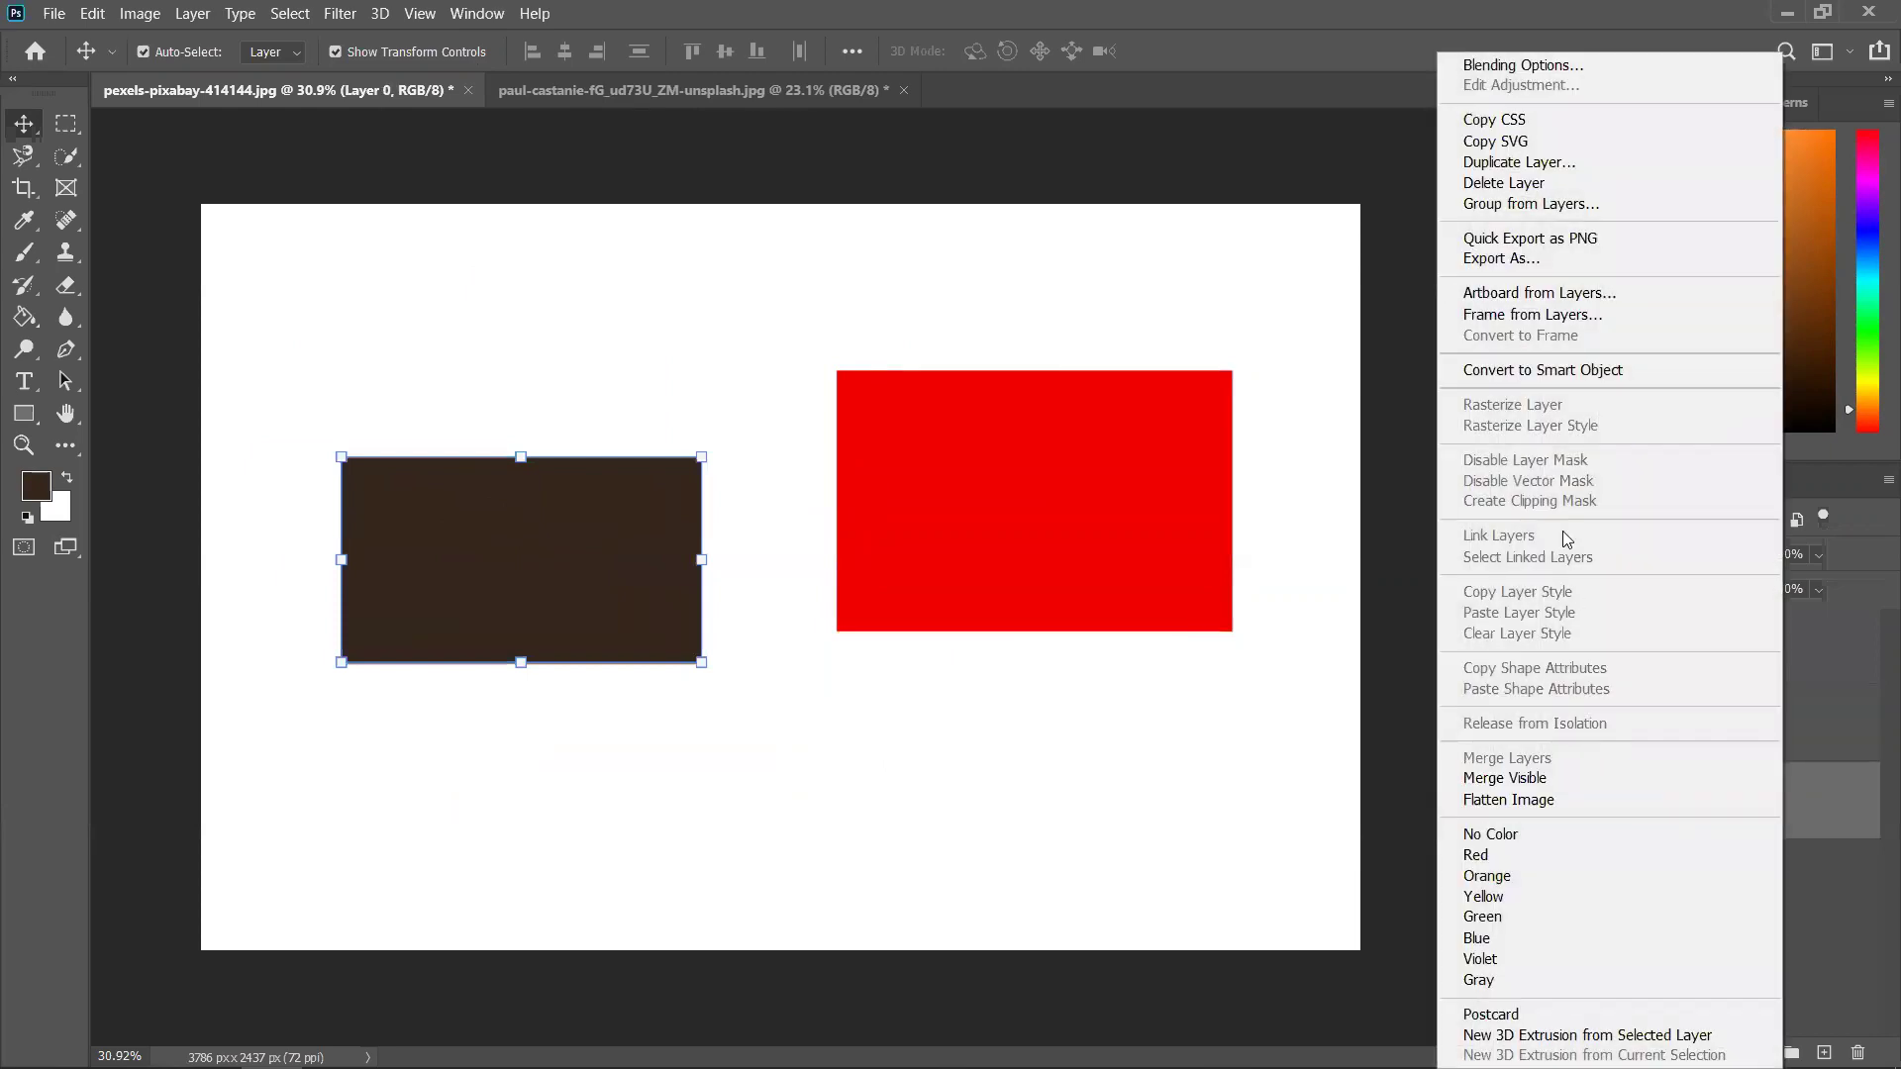
pyautogui.click(1556, 373)
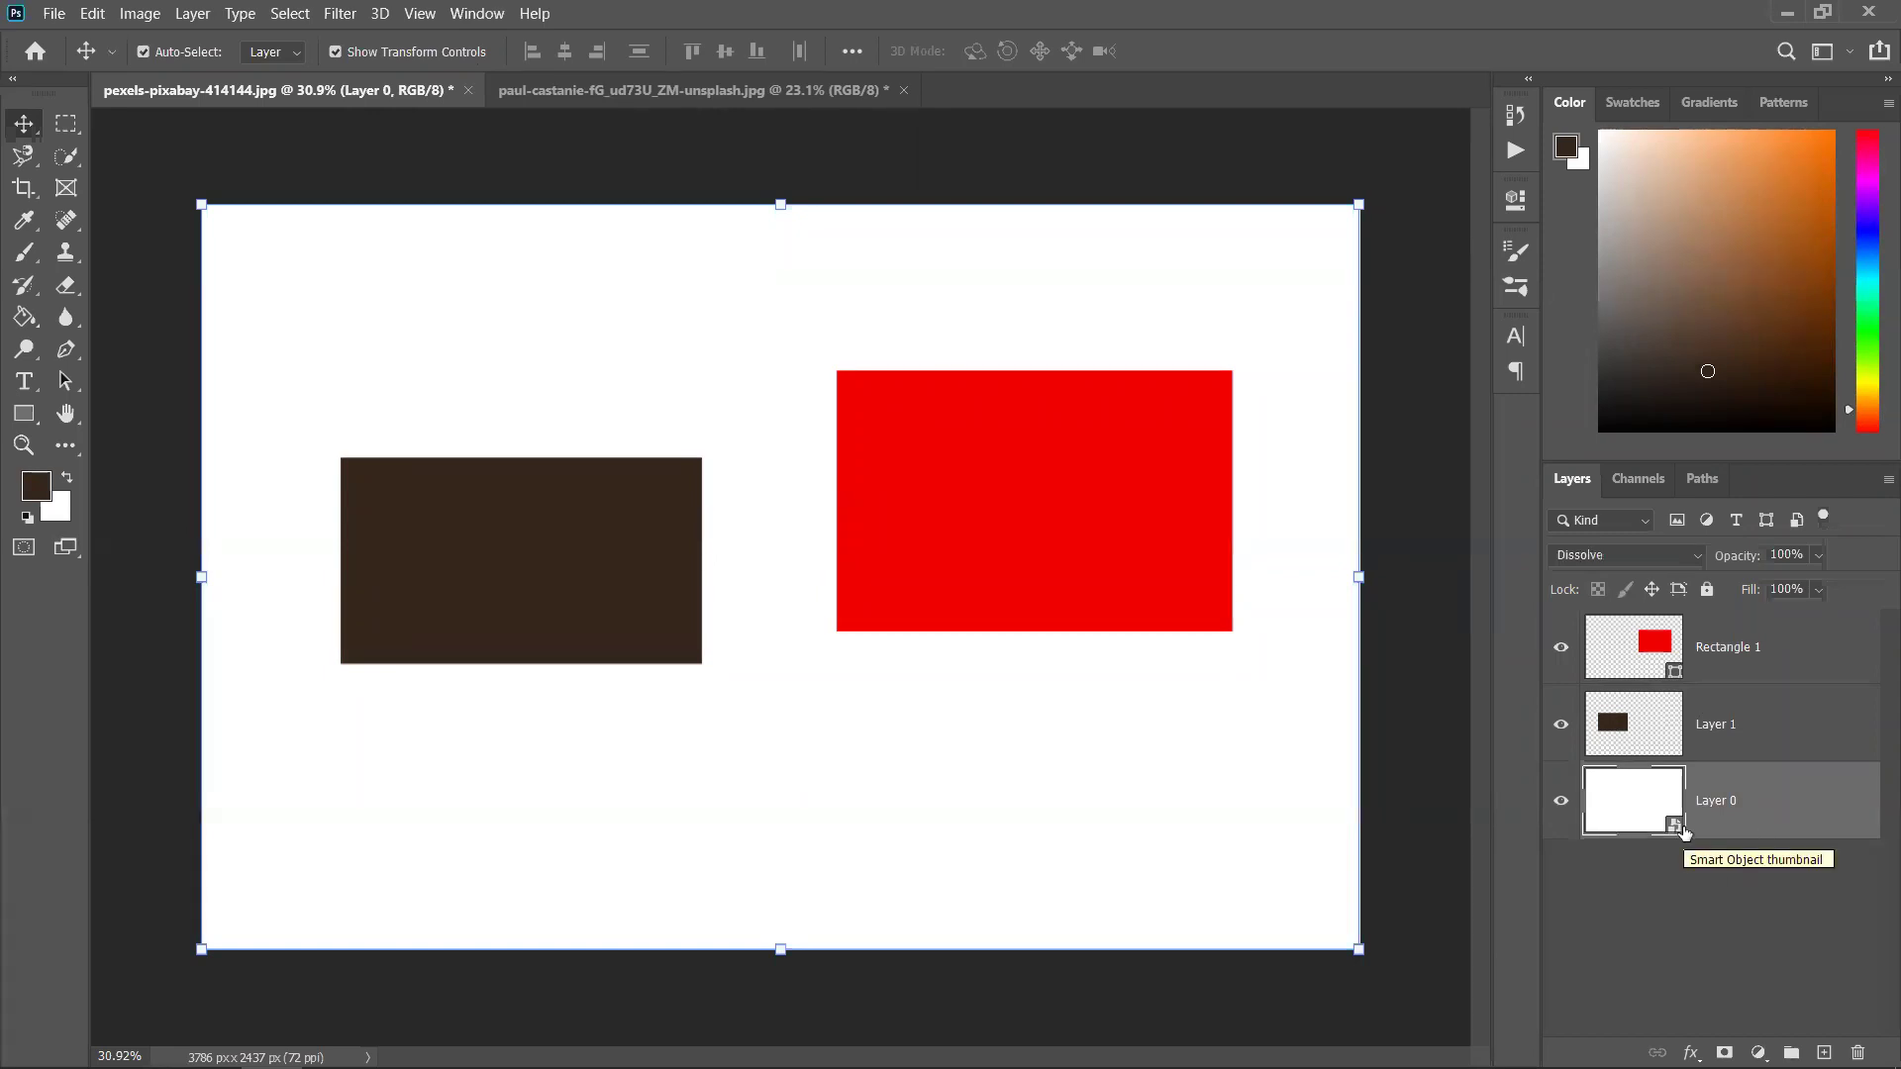
pyautogui.press('super+plus')
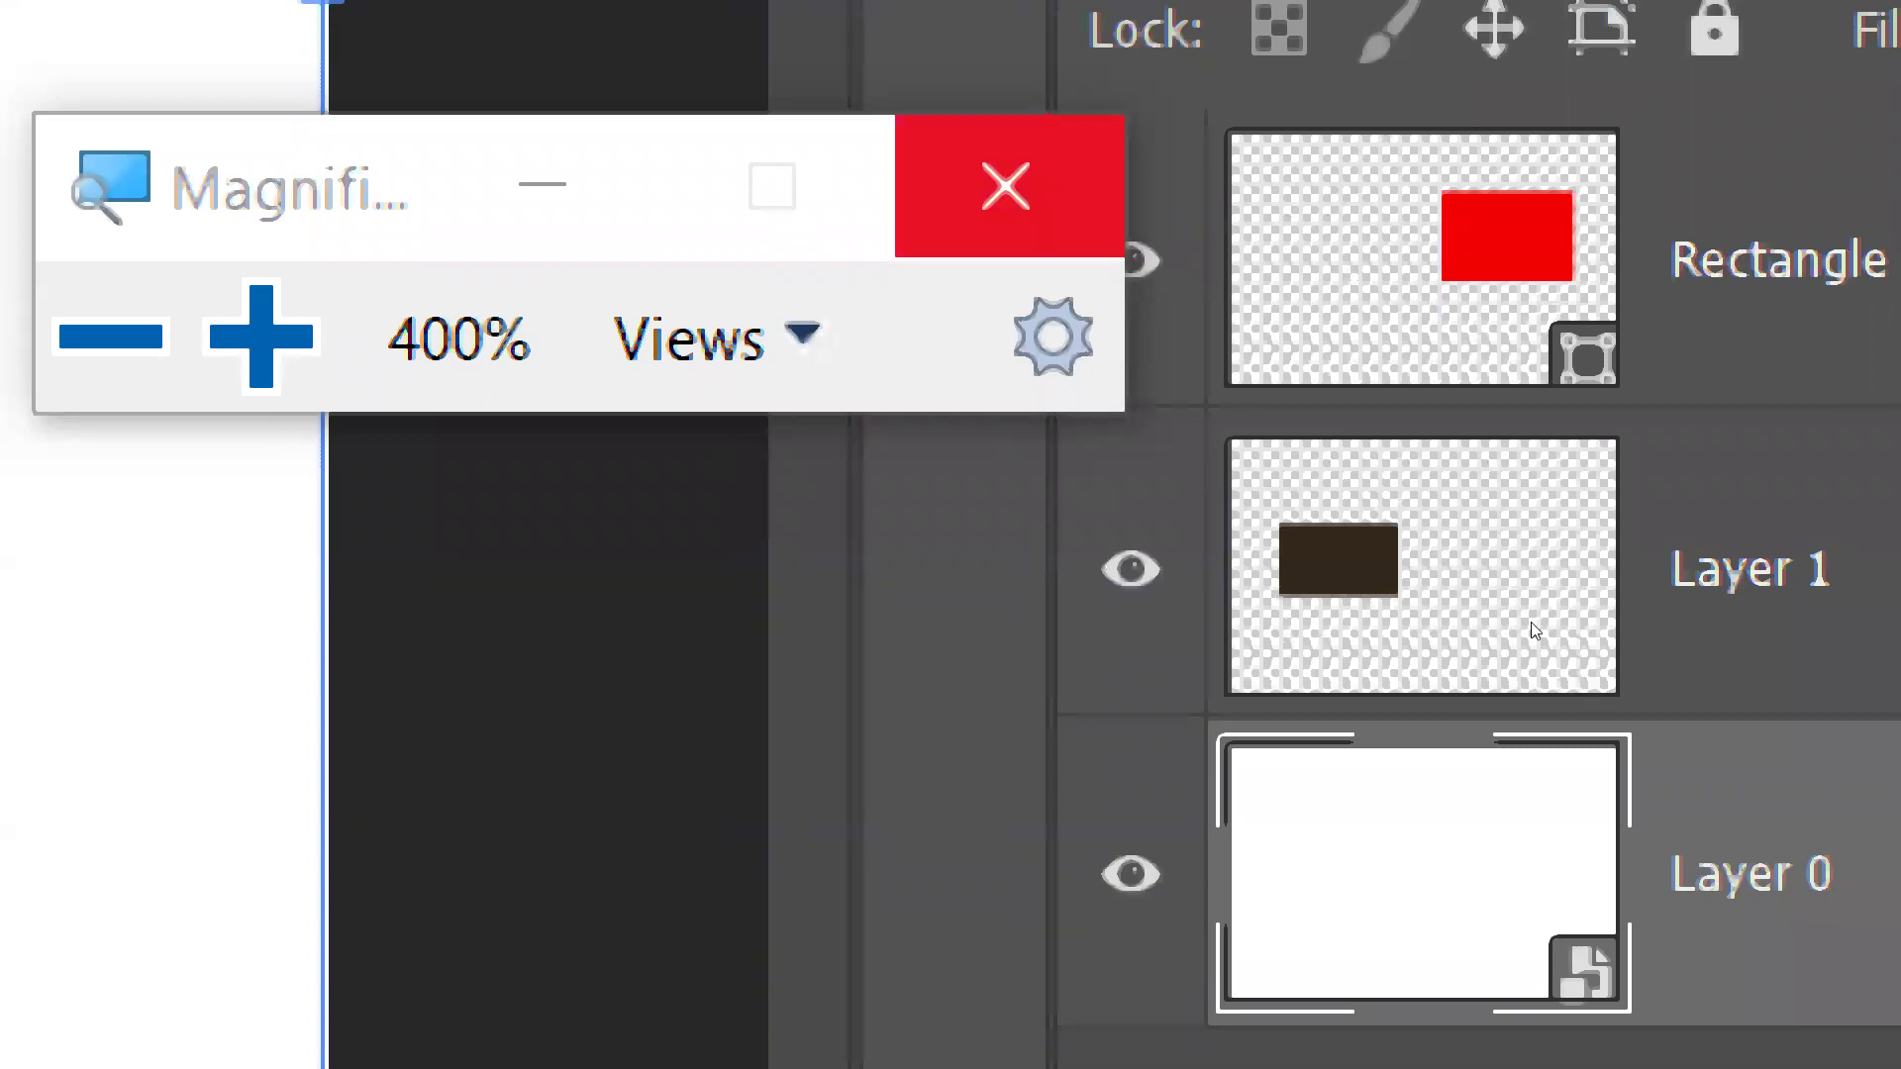
pyautogui.press('super+Escape')
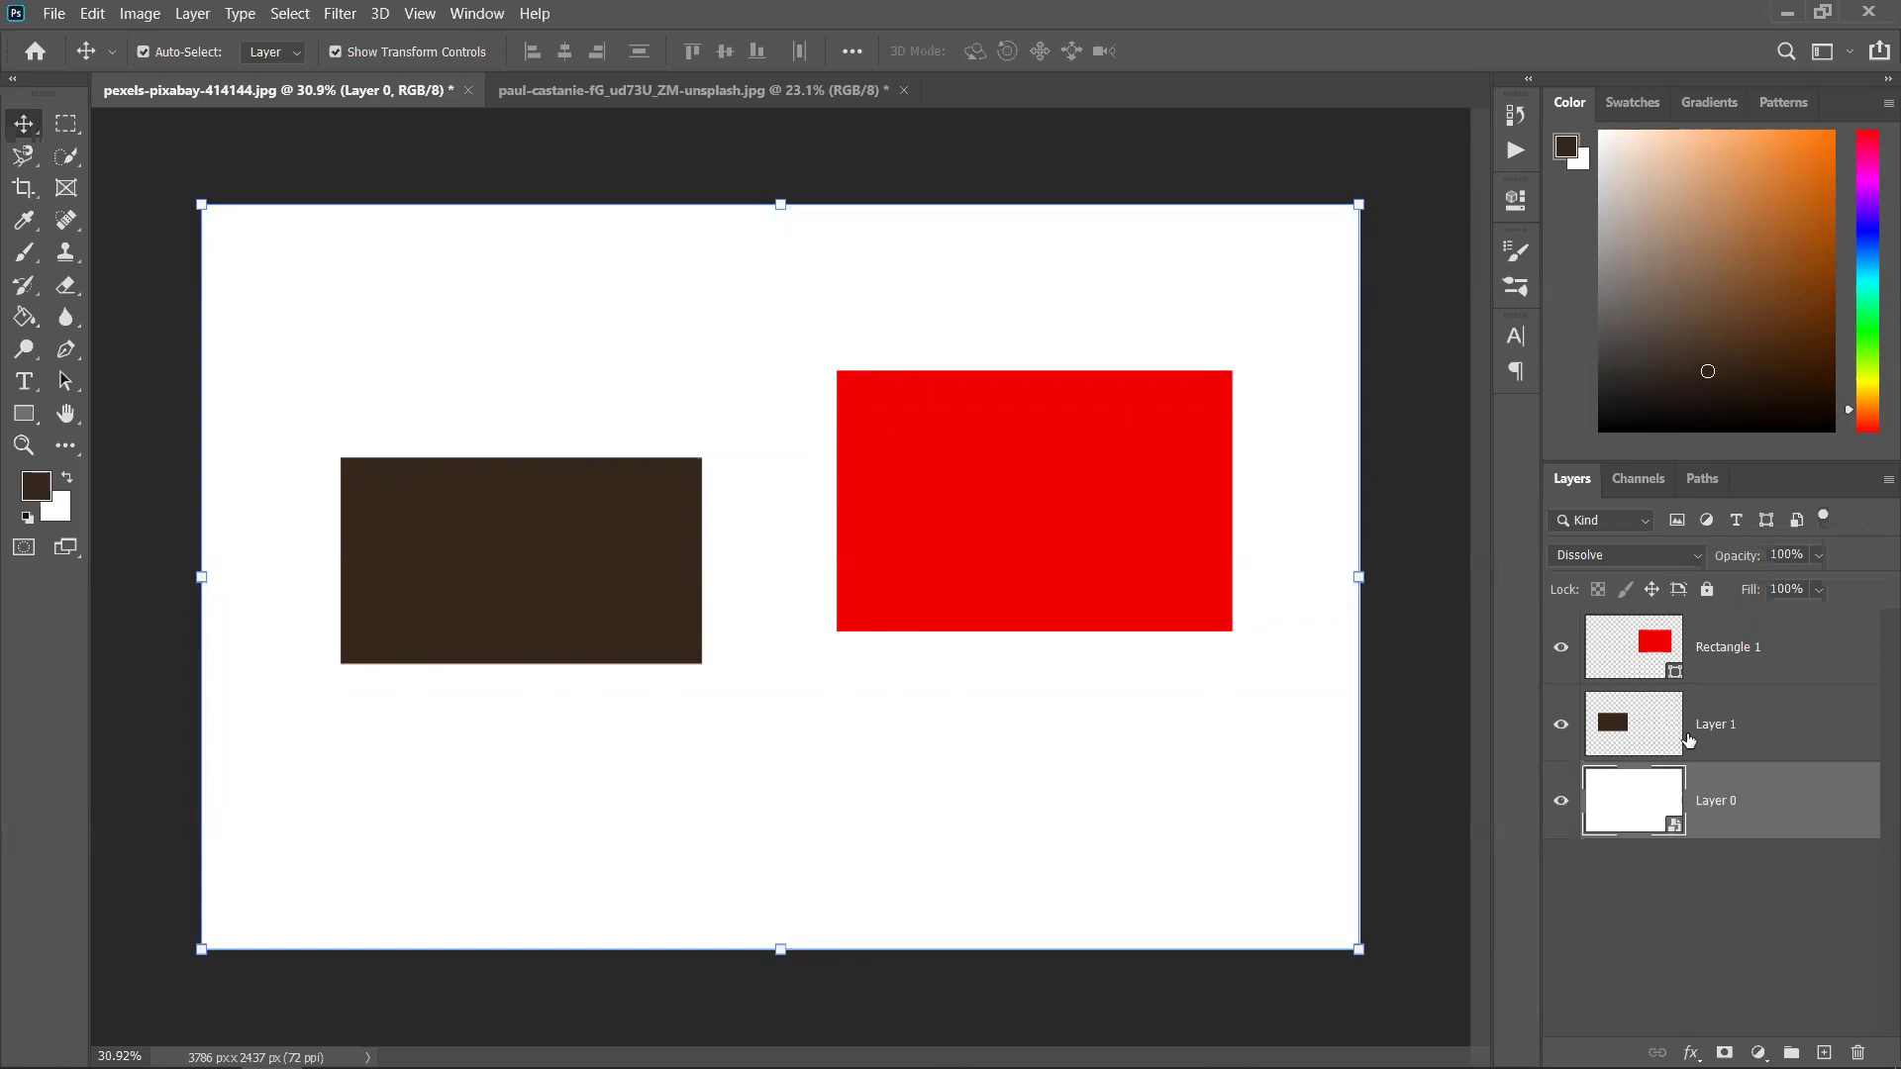
# Select the three layers in turn and compare the thumbnail badges of the shape, pixel and Smart Object layers
pyautogui.click(1784, 738)
pyautogui.click(1826, 650)
pyautogui.click(1782, 782)
pyautogui.click(1794, 730)
pyautogui.click(1824, 663)
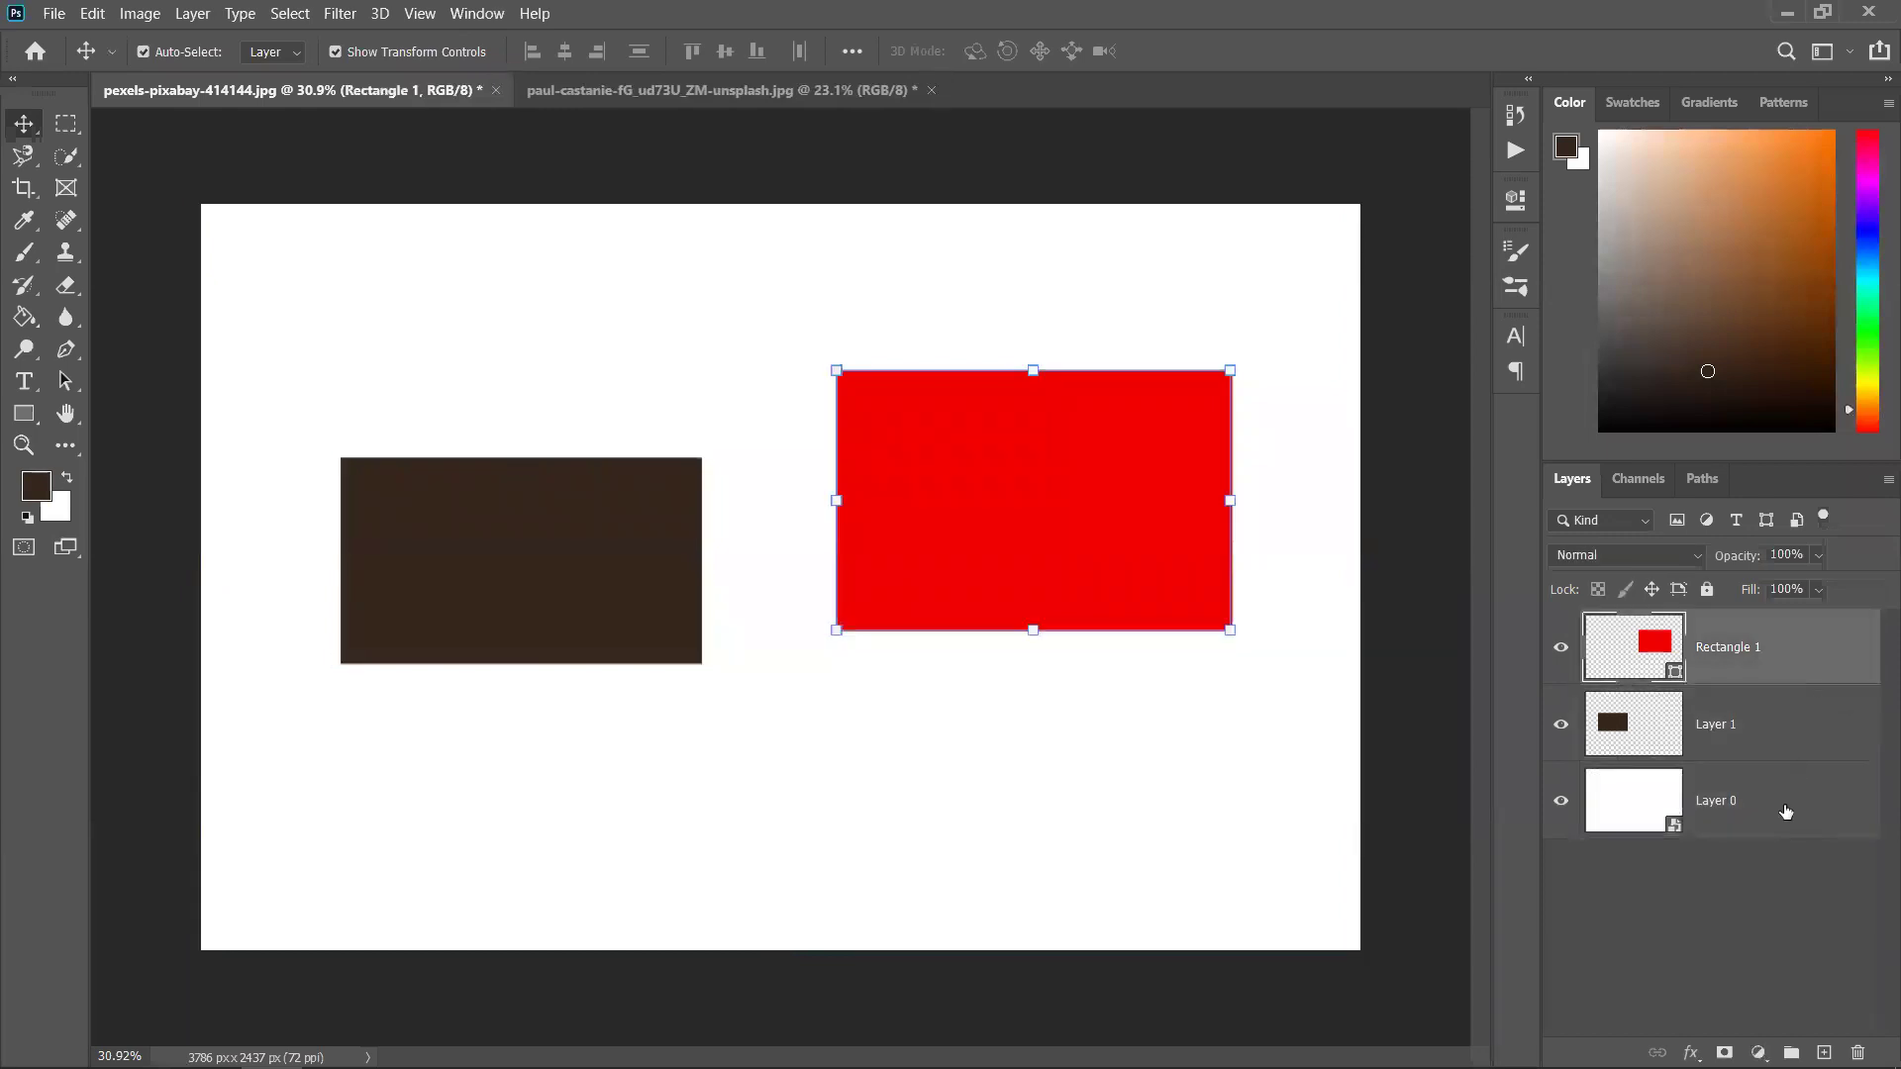
pyautogui.click(1785, 812)
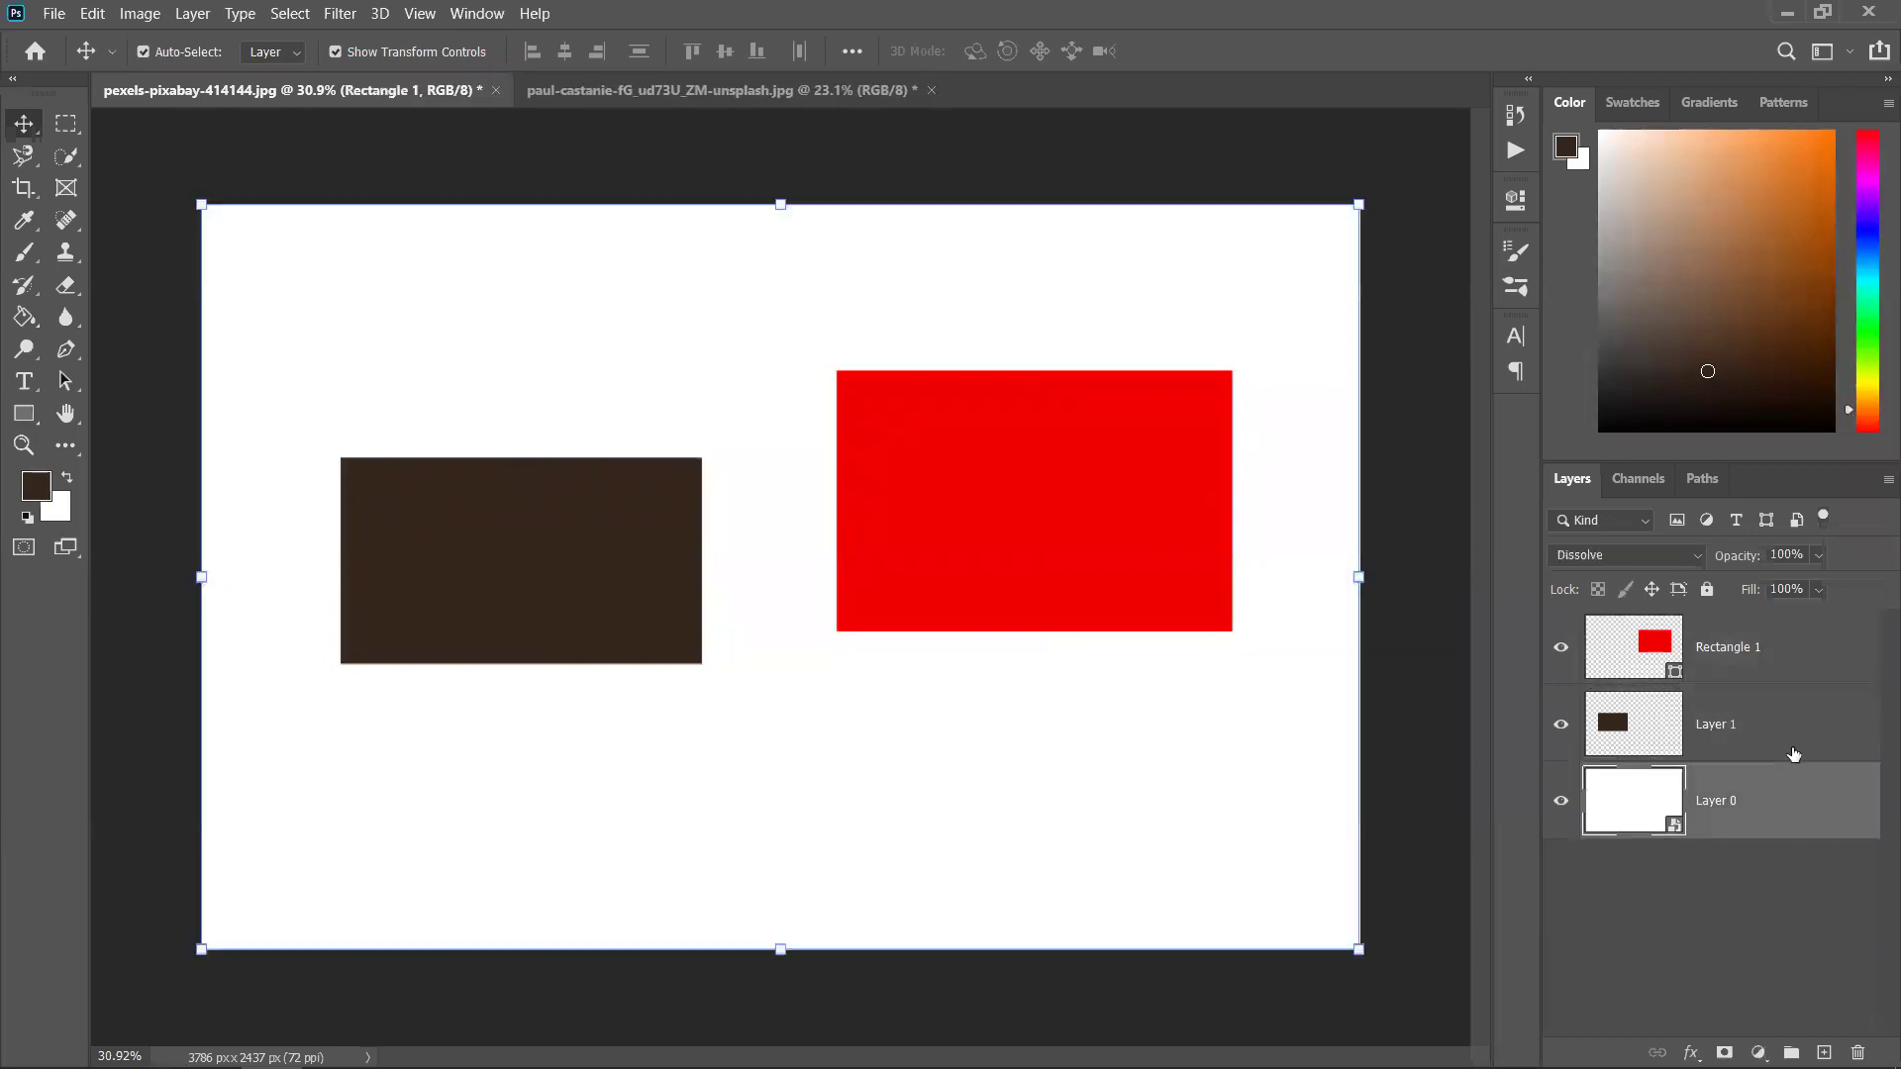
pyautogui.click(1794, 744)
pyautogui.click(1831, 930)
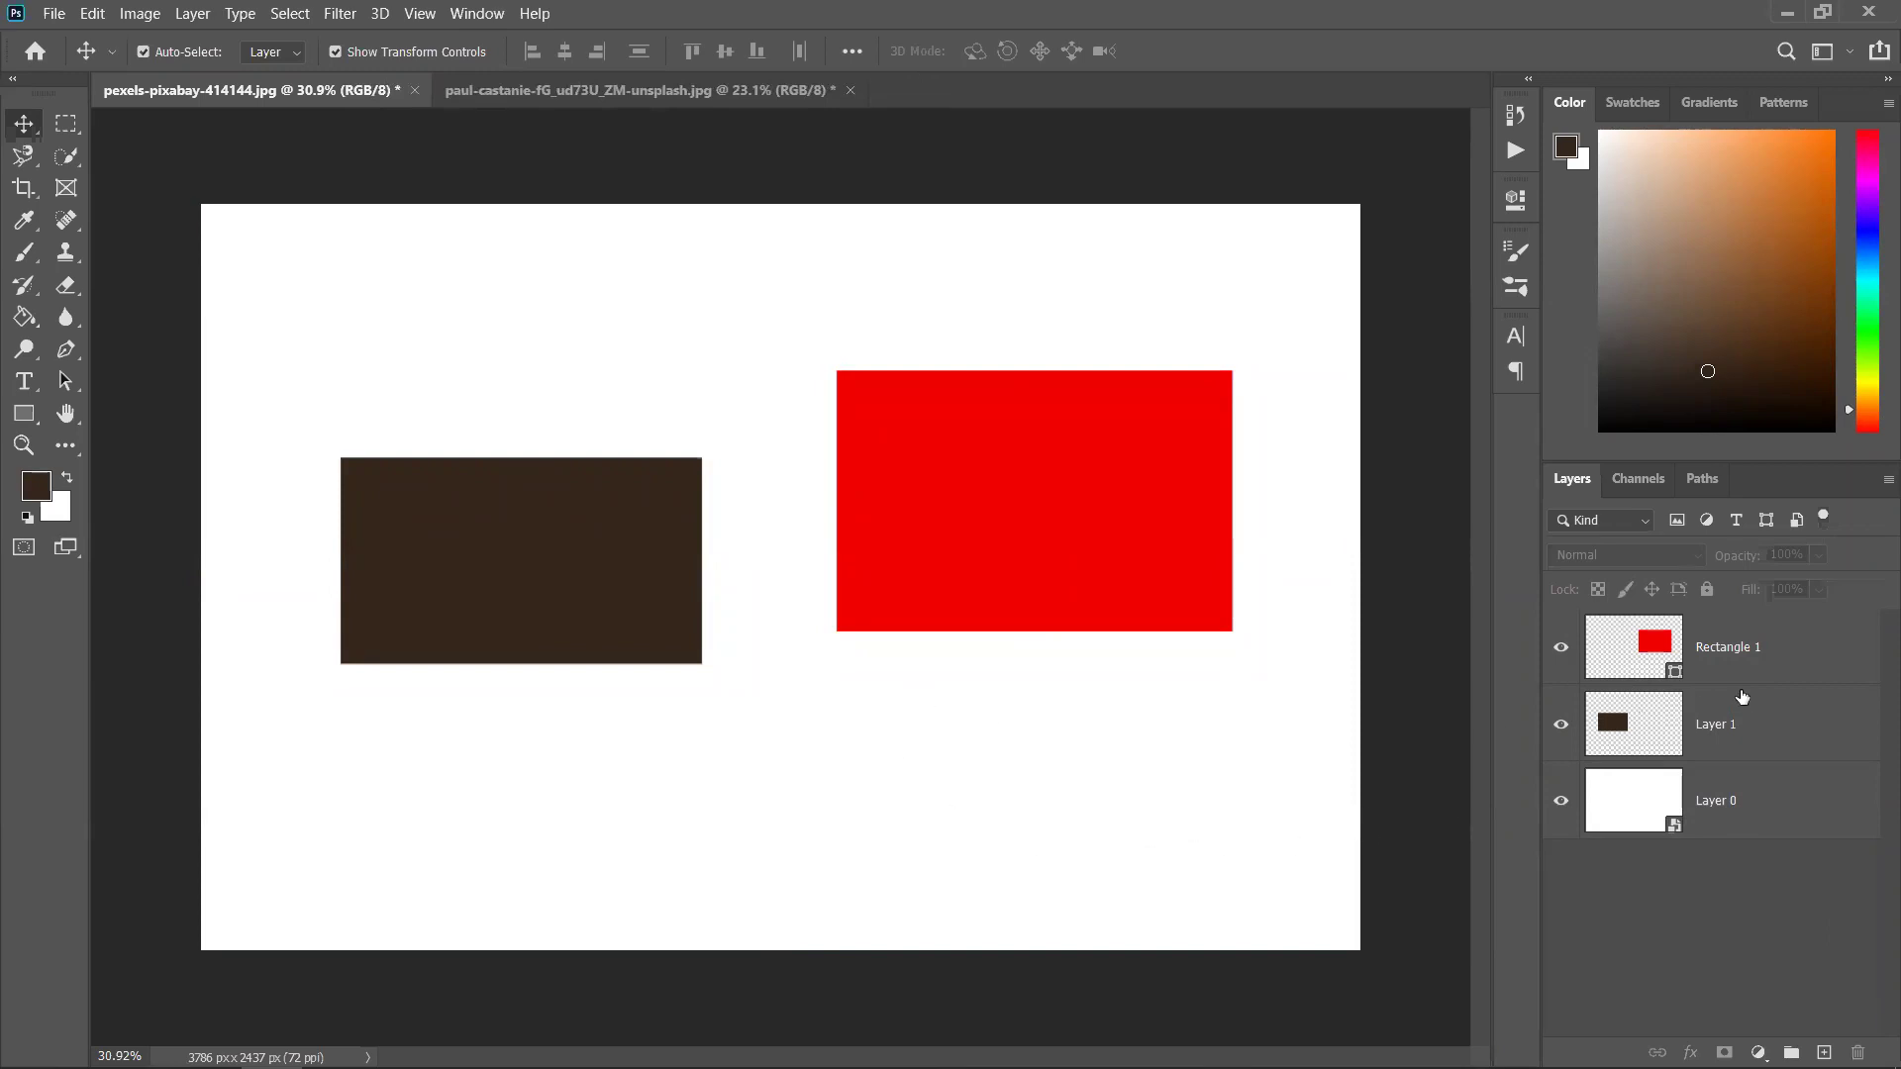
pyautogui.click(1804, 681)
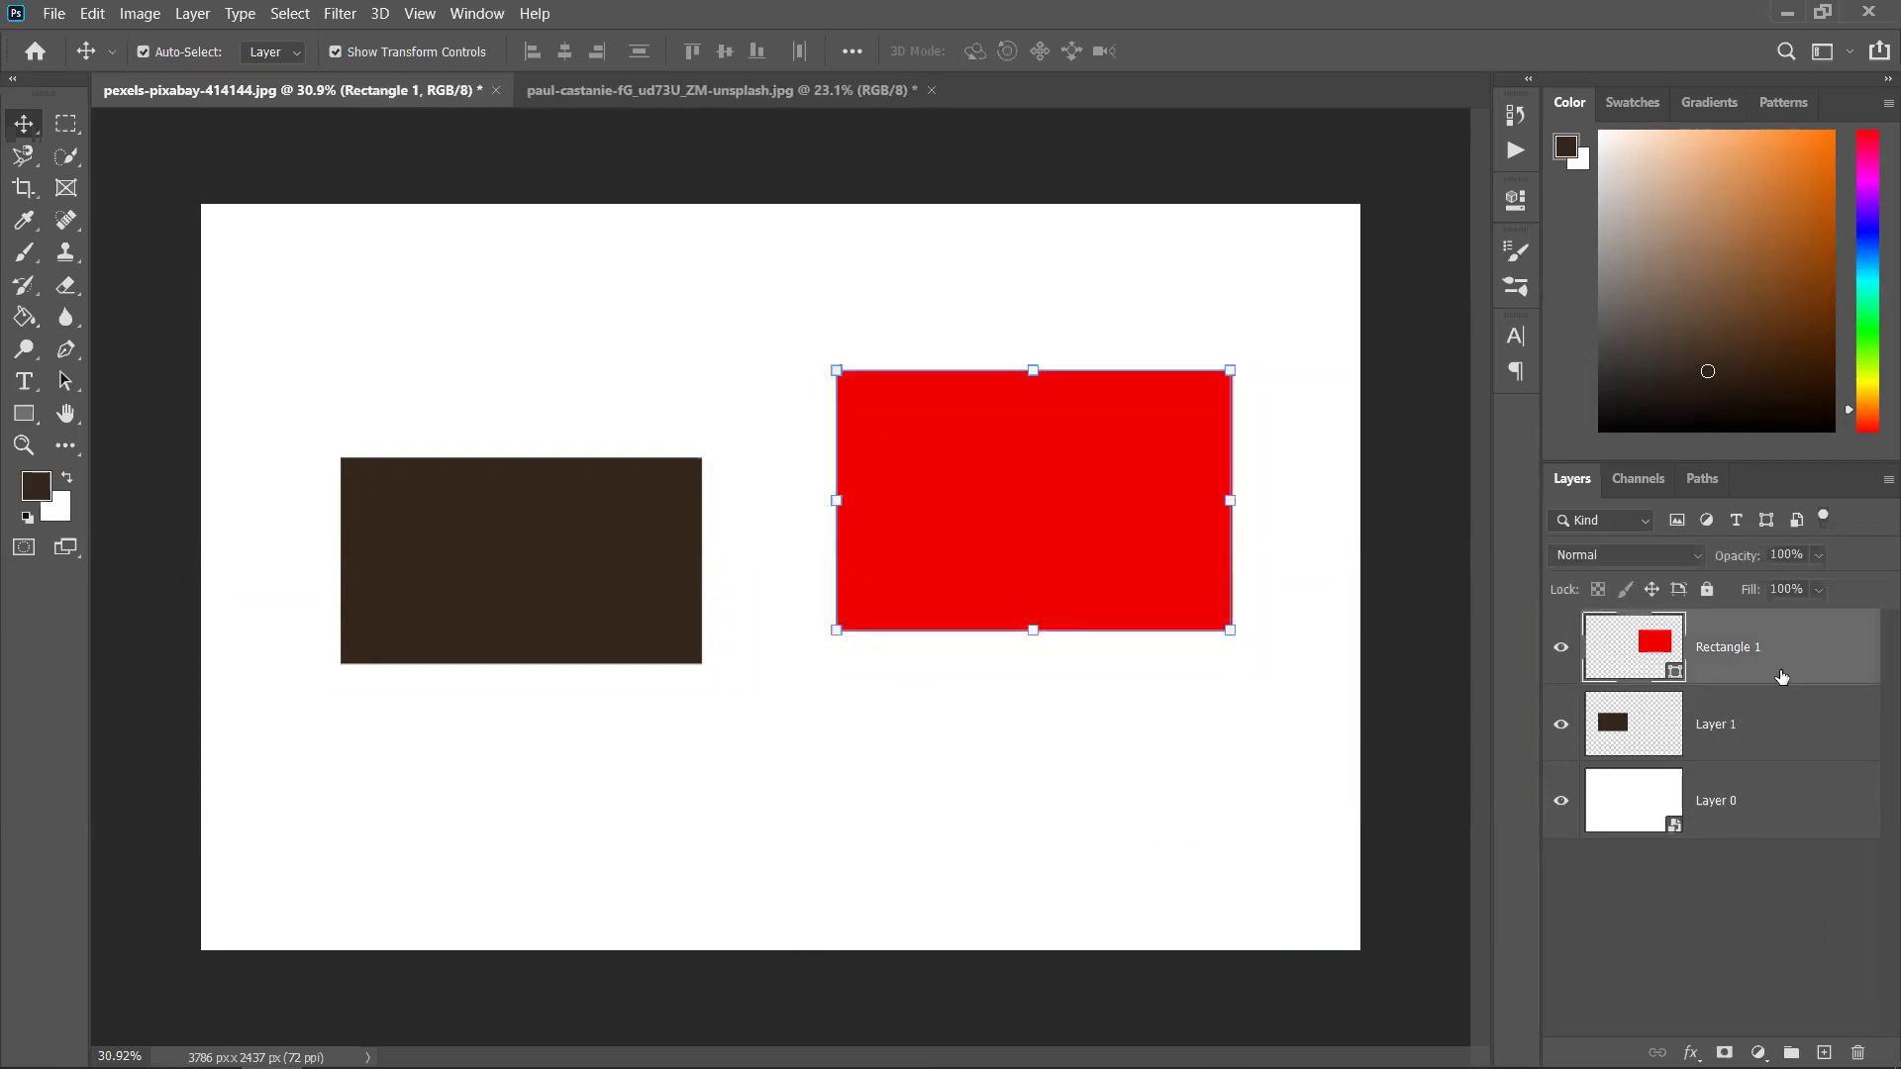
pyautogui.press('super+plus')
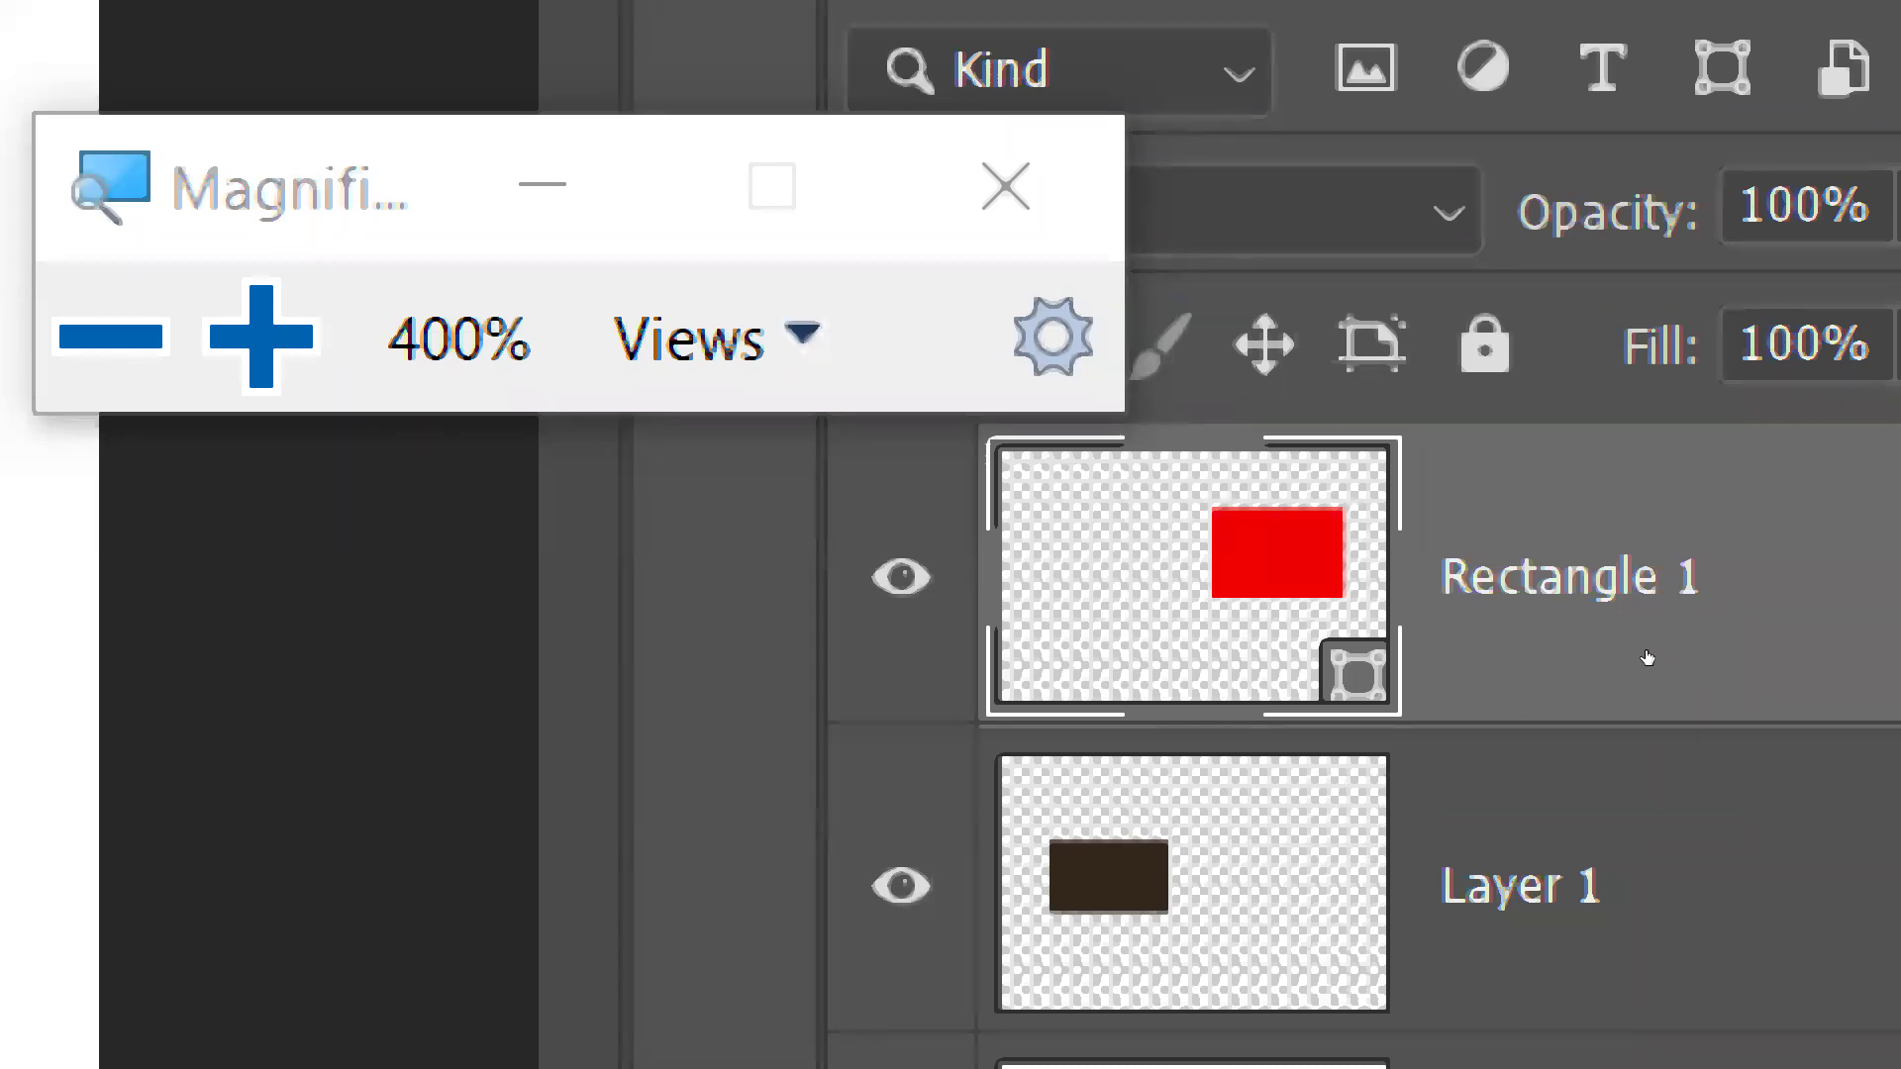
pyautogui.press('super+Escape')
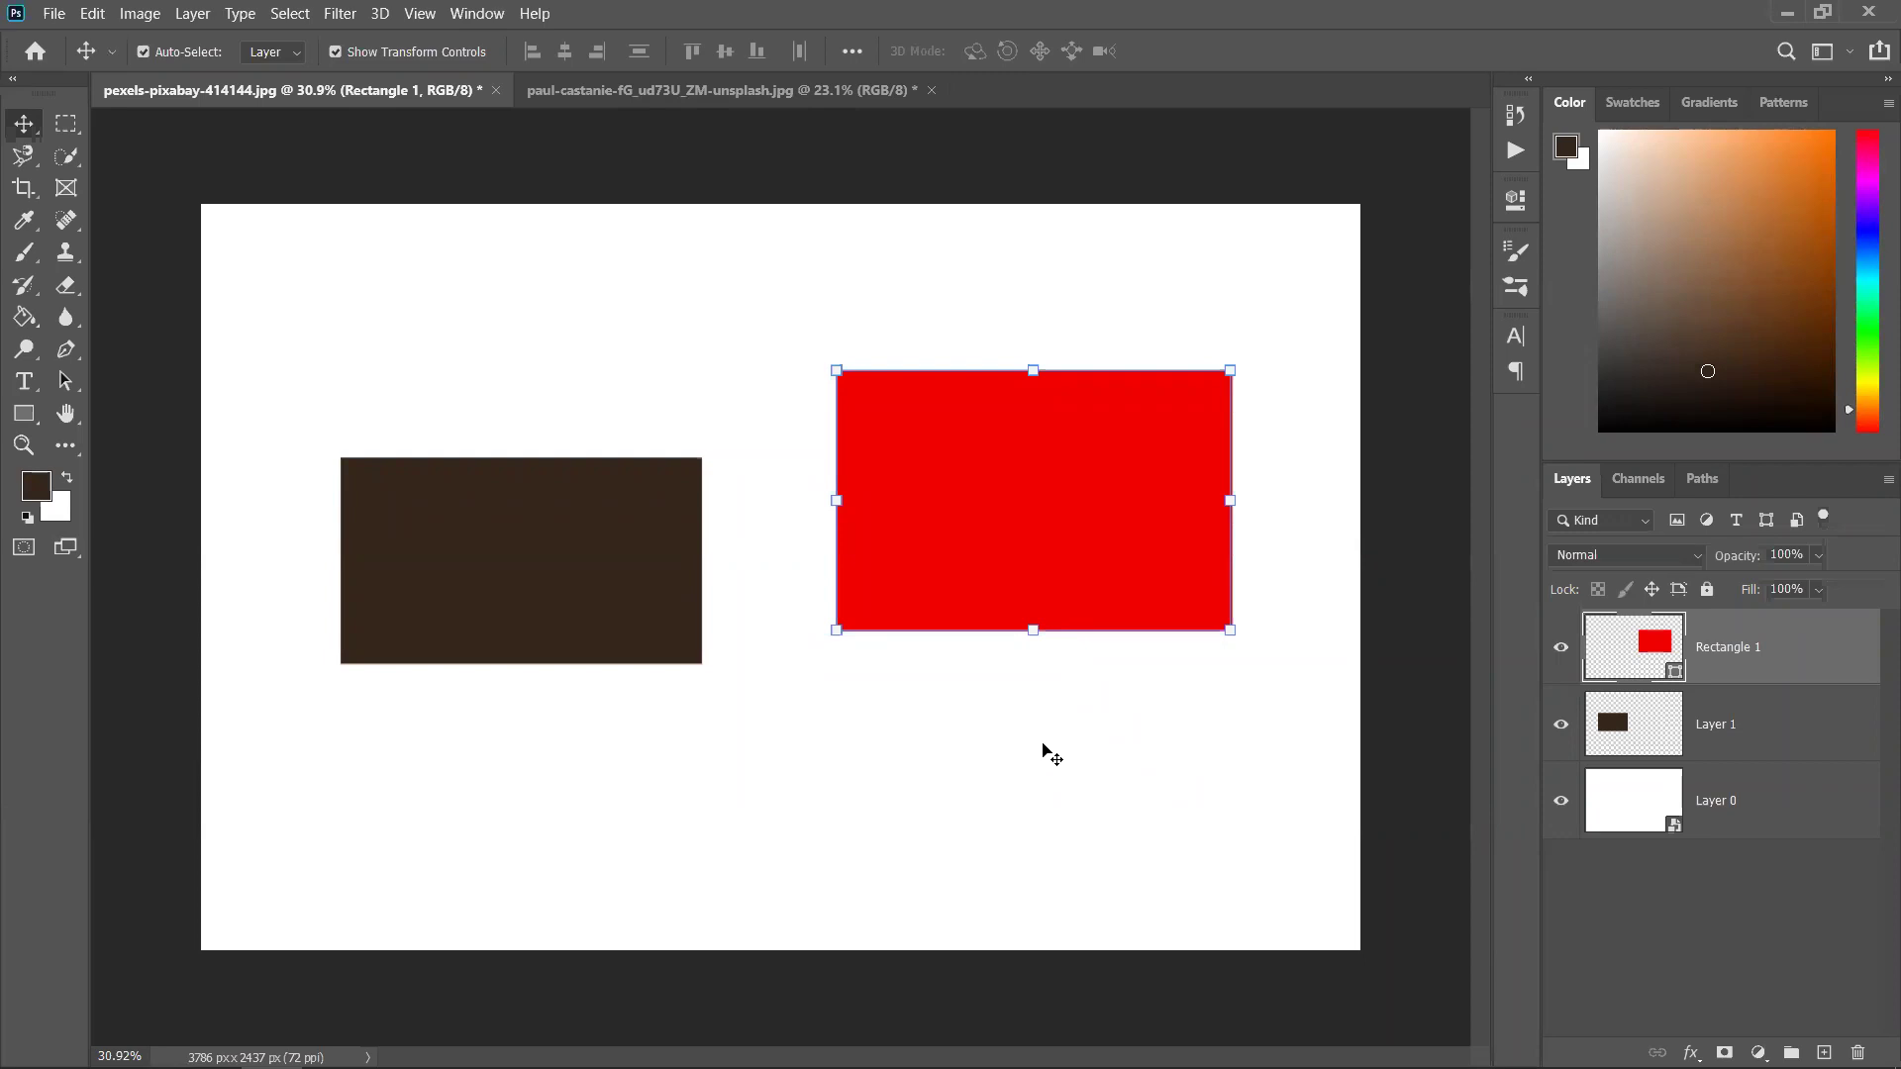
pyautogui.click(606, 612)
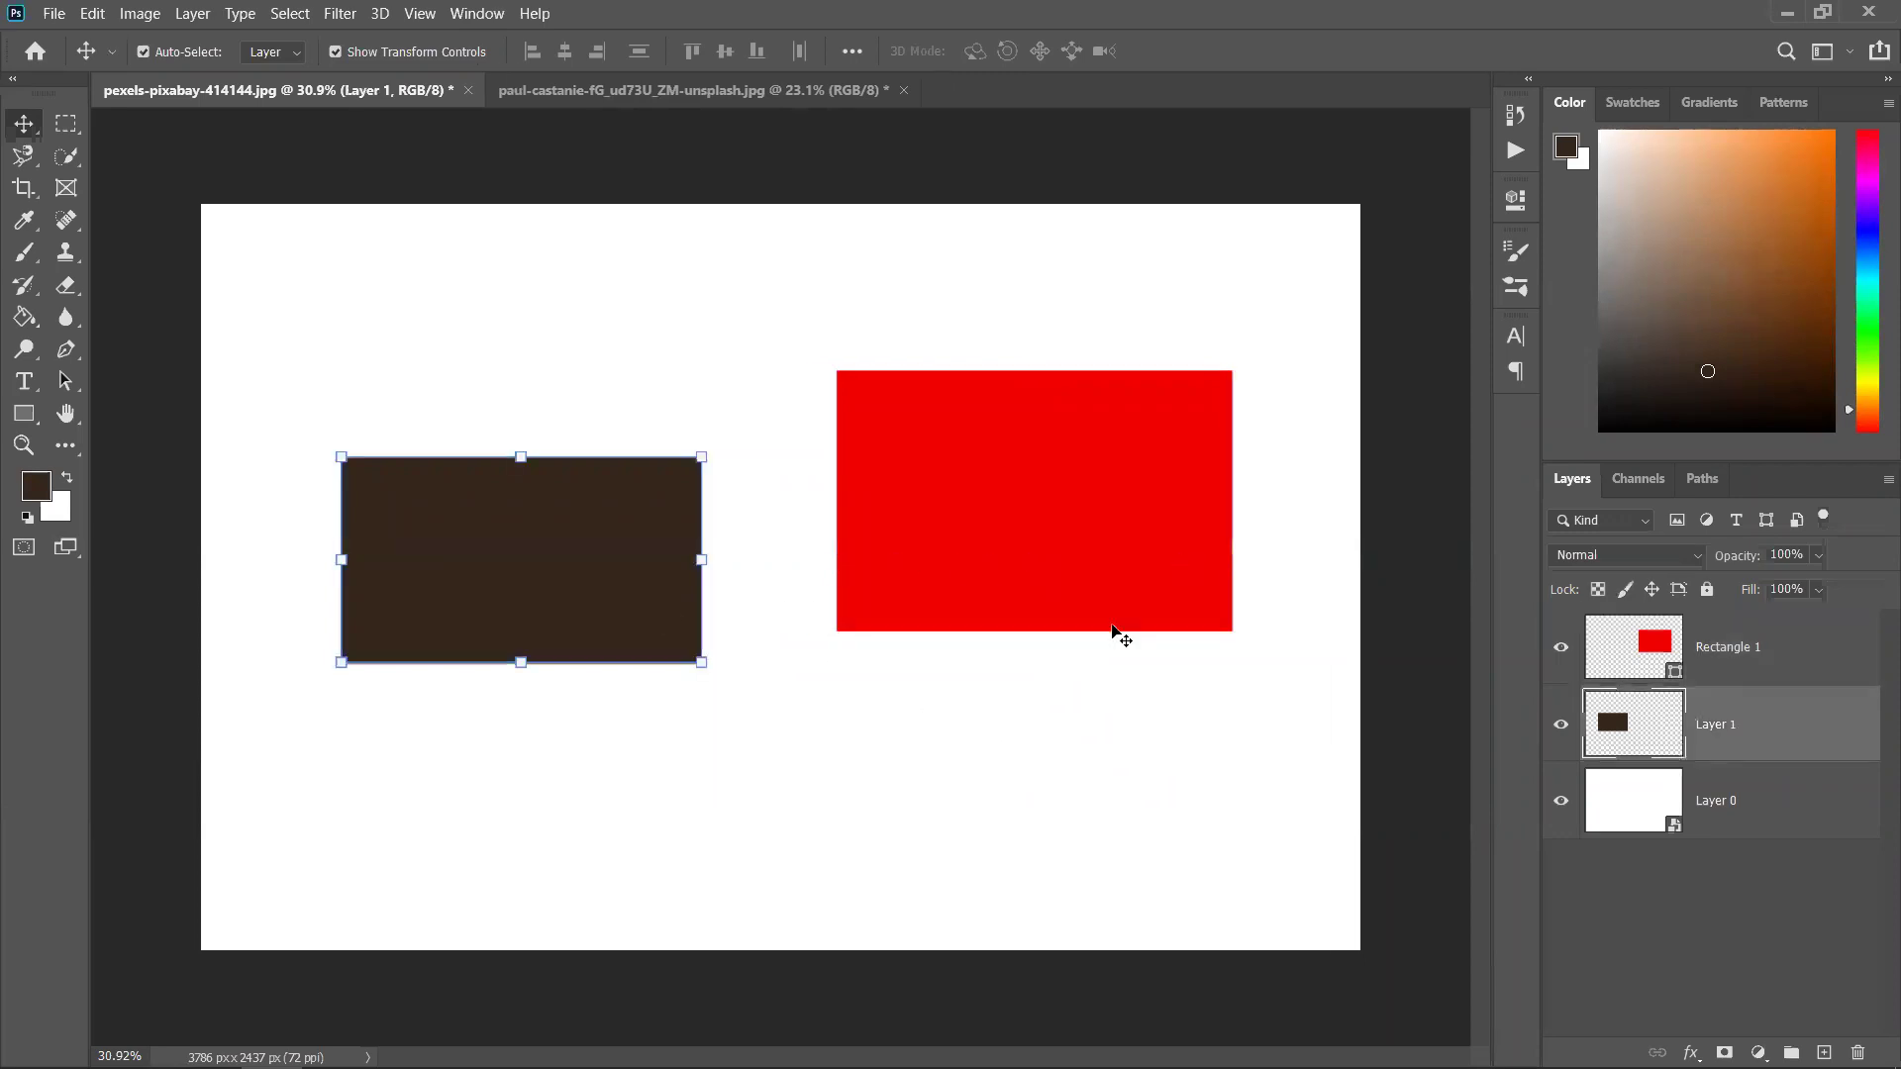
pyautogui.click(1754, 670)
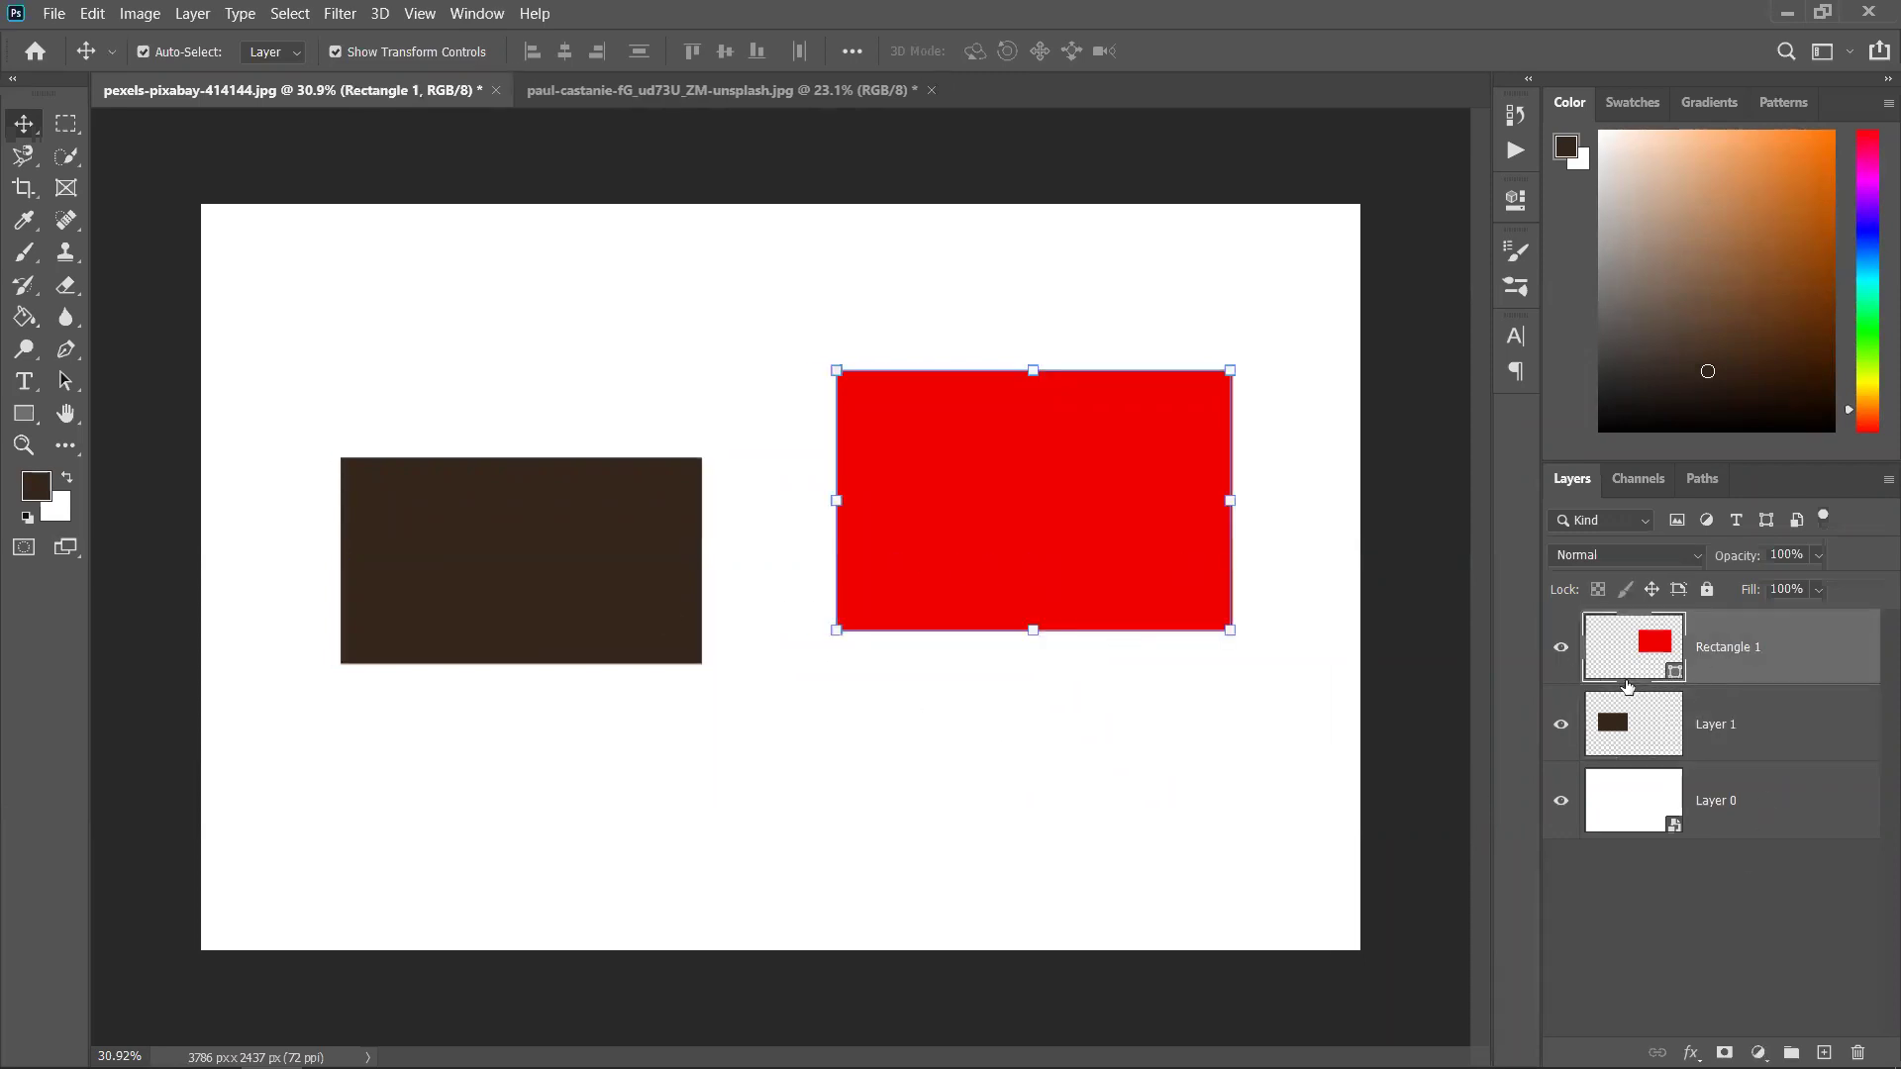
pyautogui.click(1659, 723)
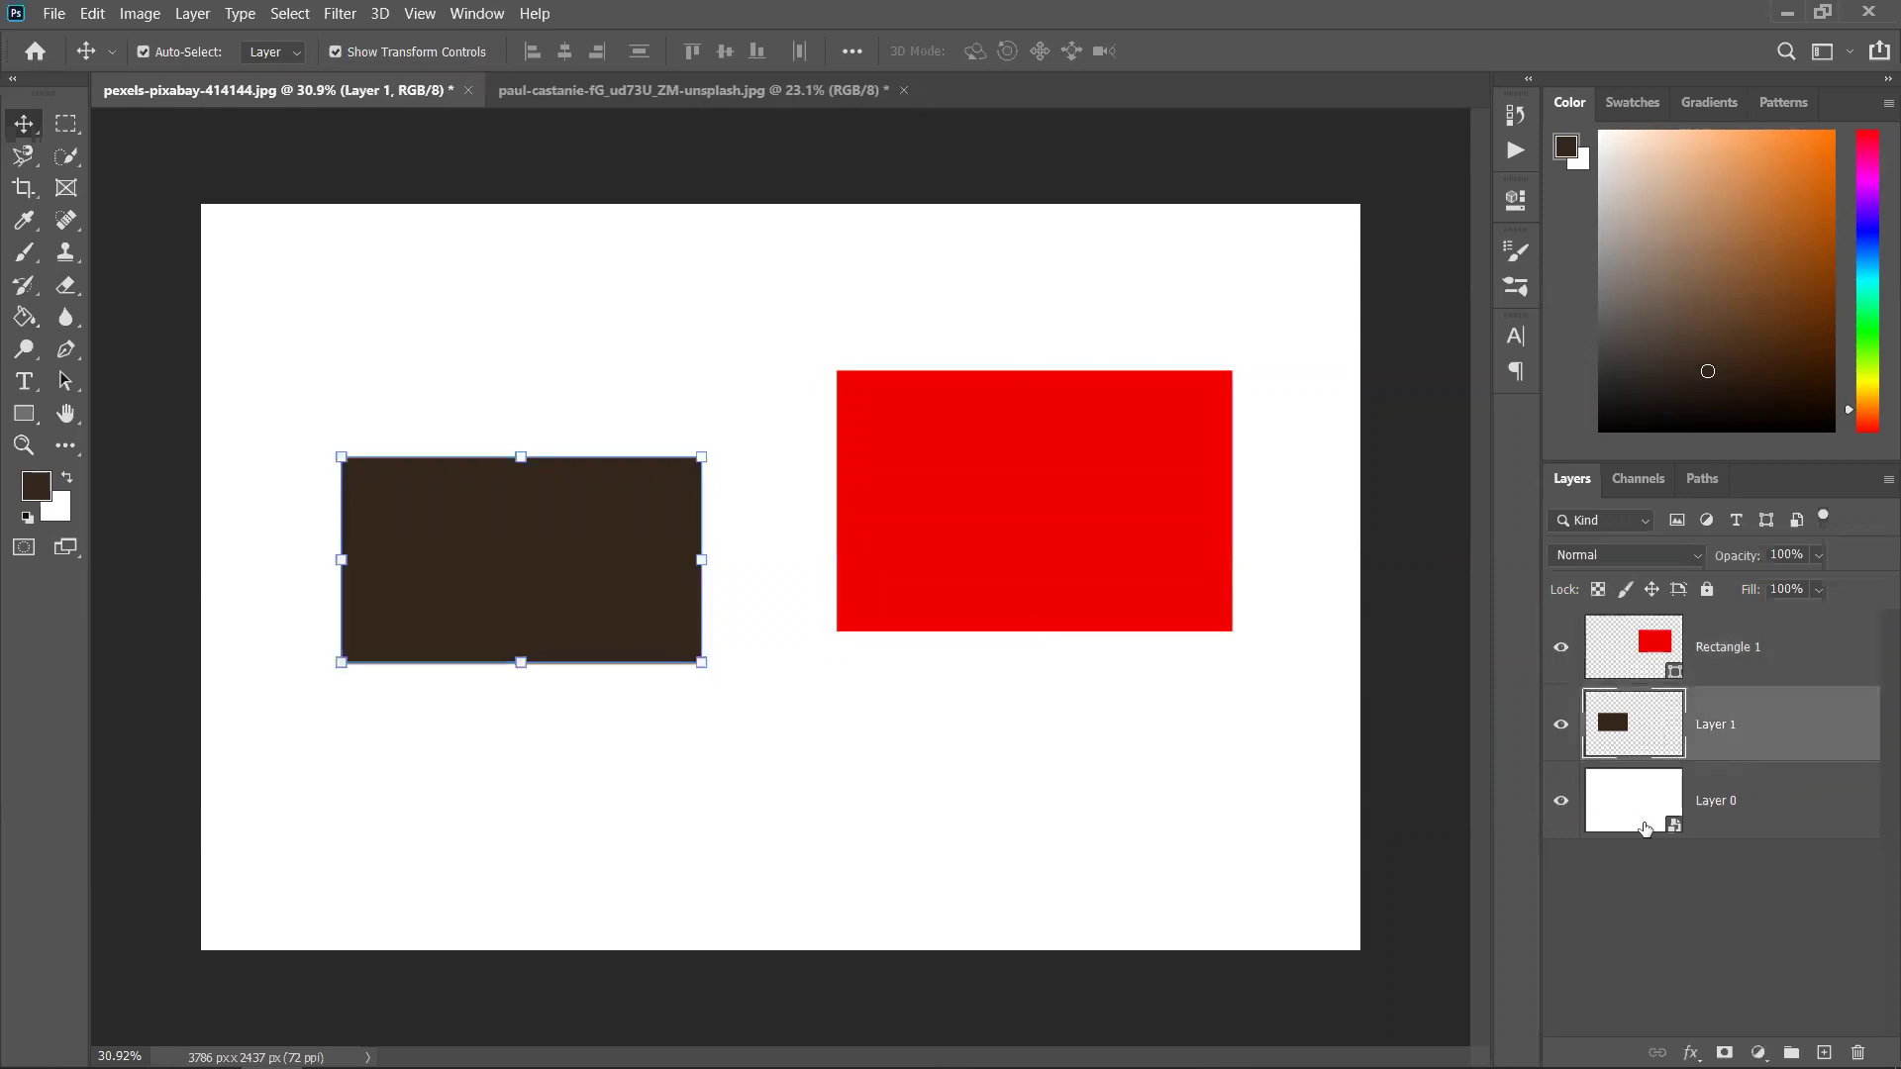
pyautogui.click(1645, 830)
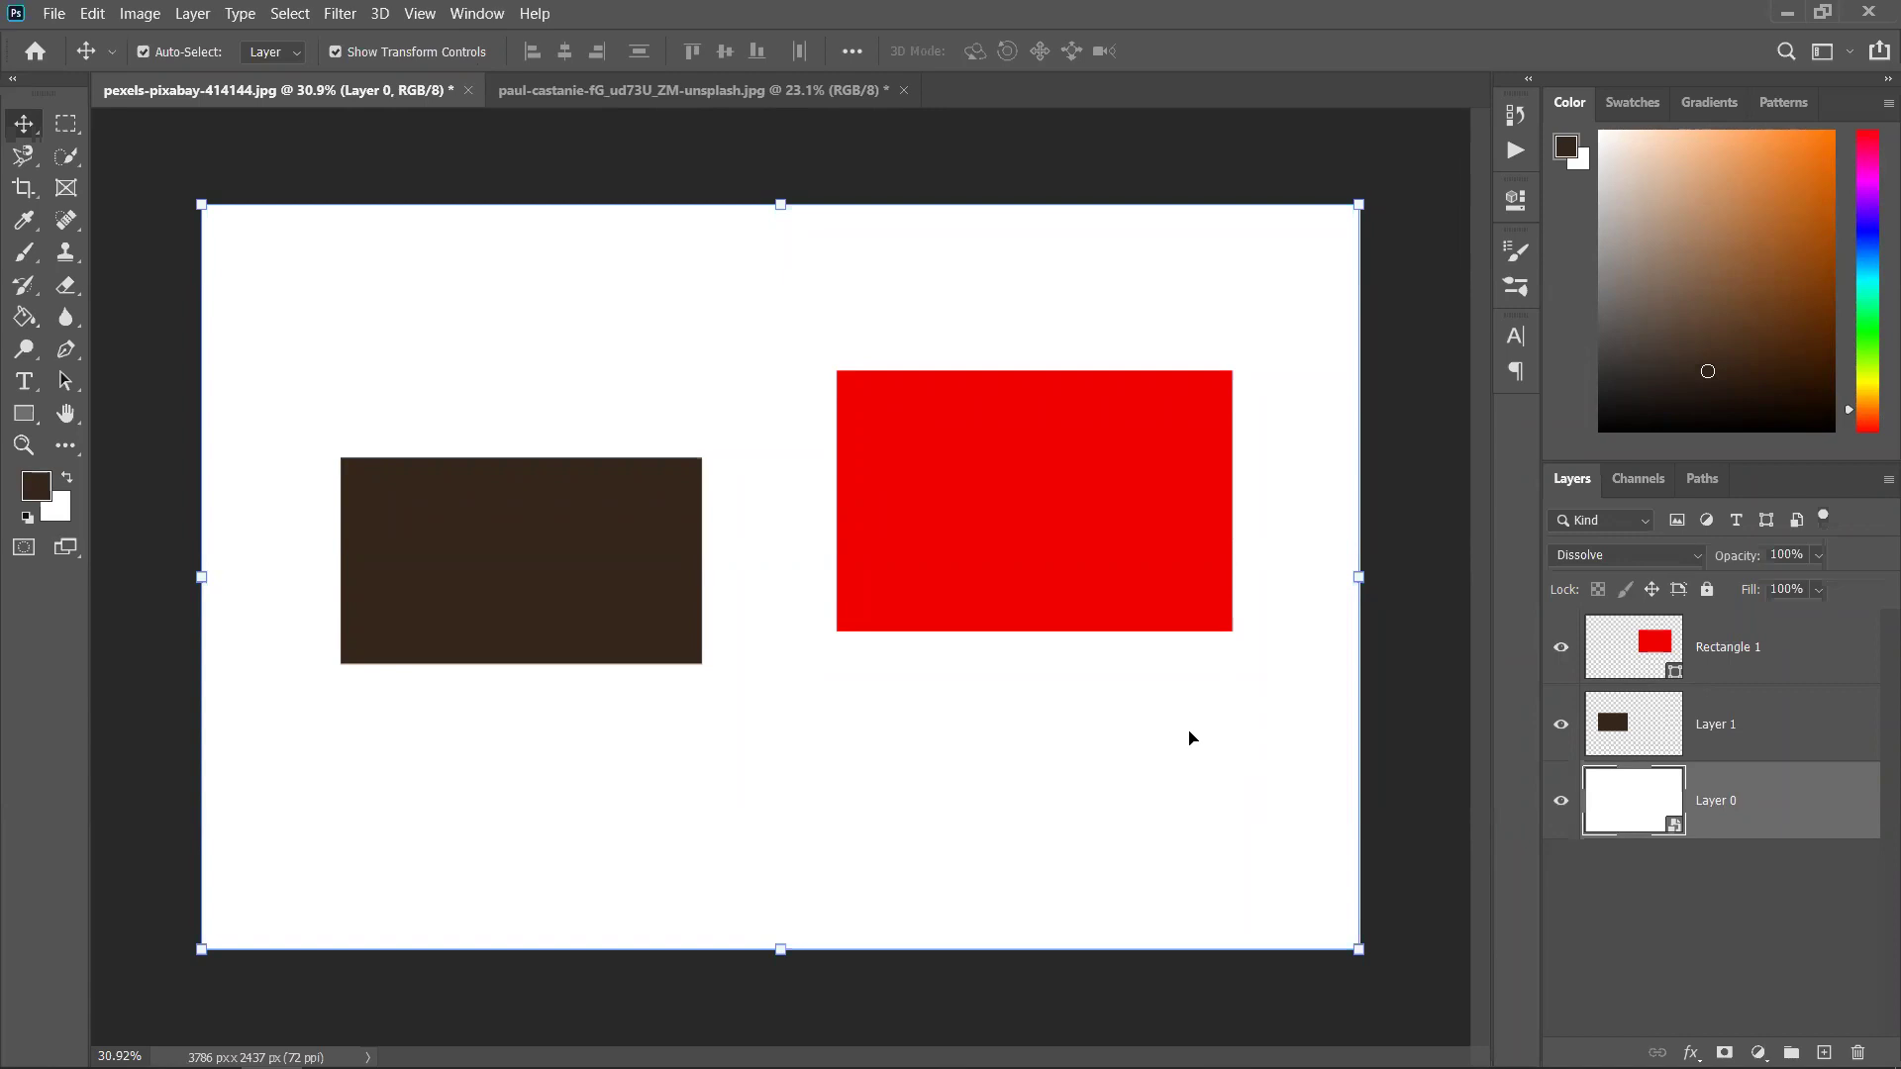
pyautogui.click(1036, 583)
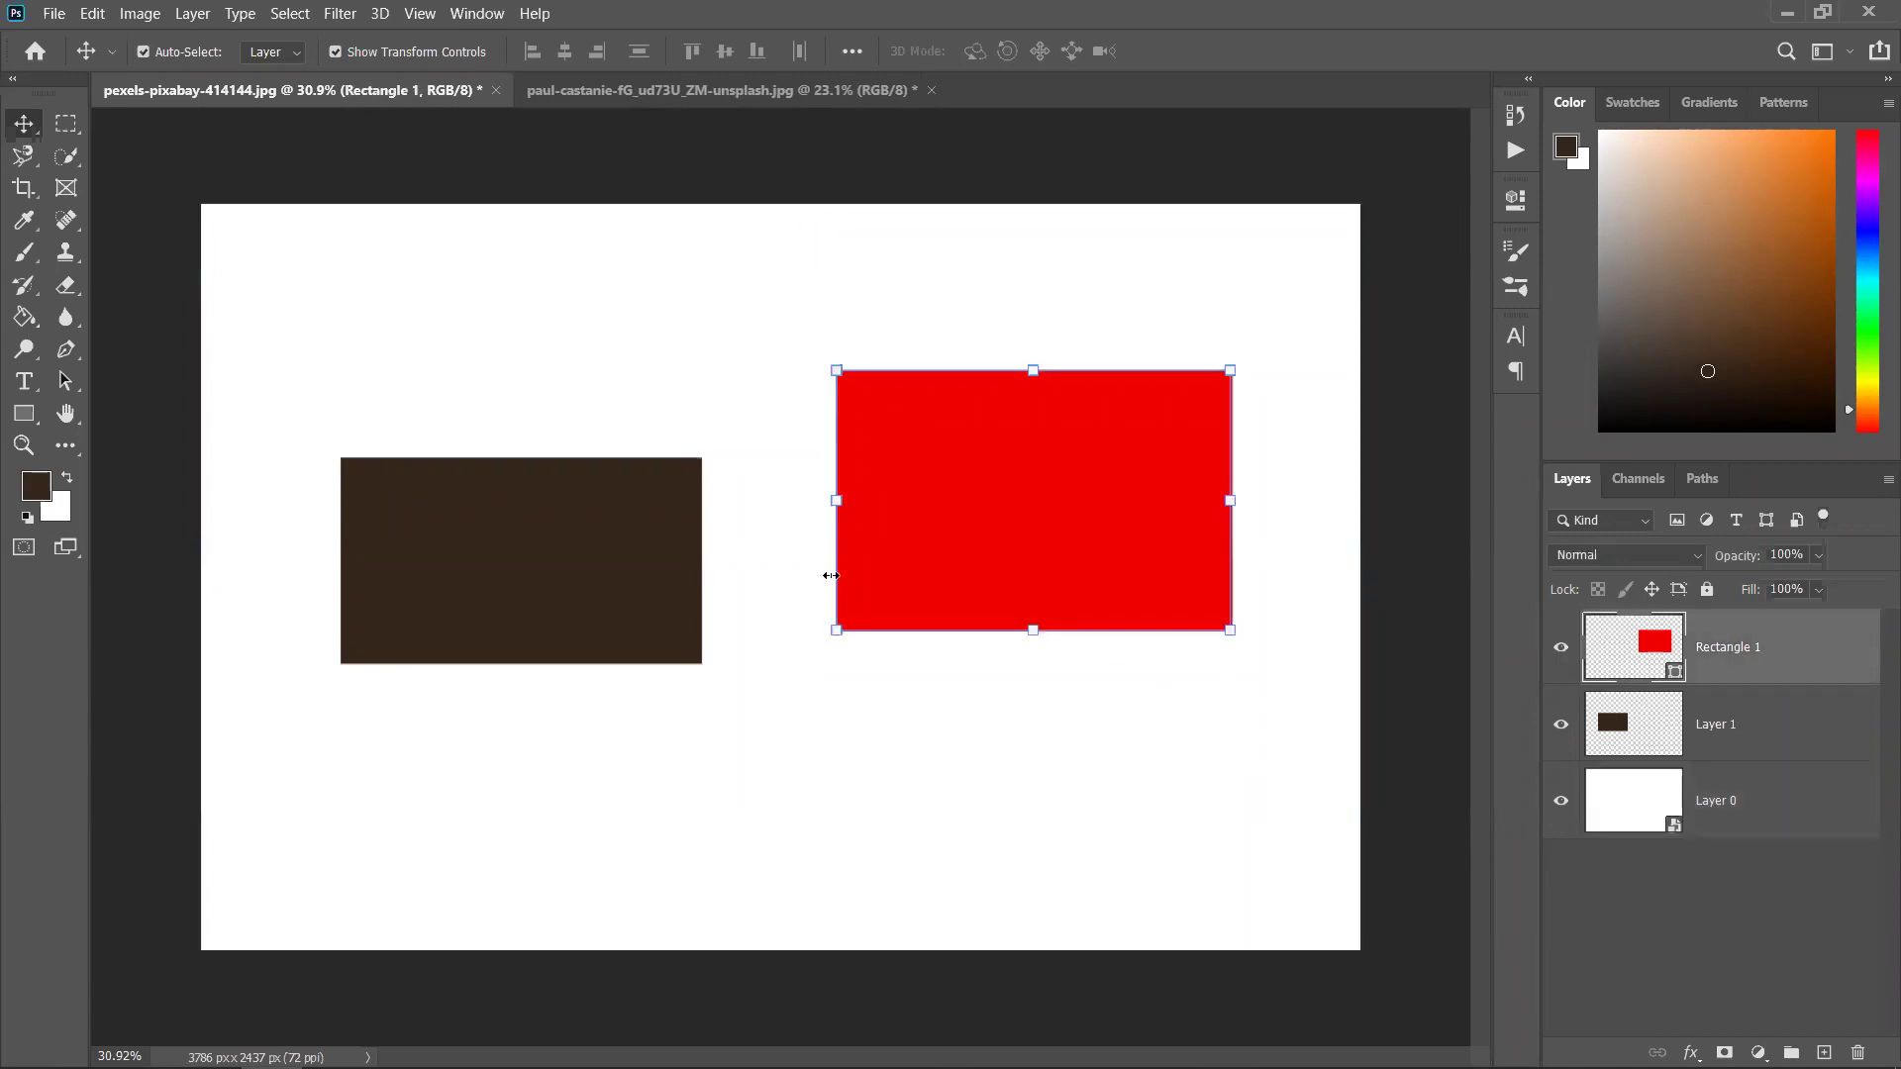
# Scale the brown rectangle to 122.66% and place its upper edge level with the red rectangle's
pyautogui.moveTo(628, 597); pyautogui.dragTo(657, 552)
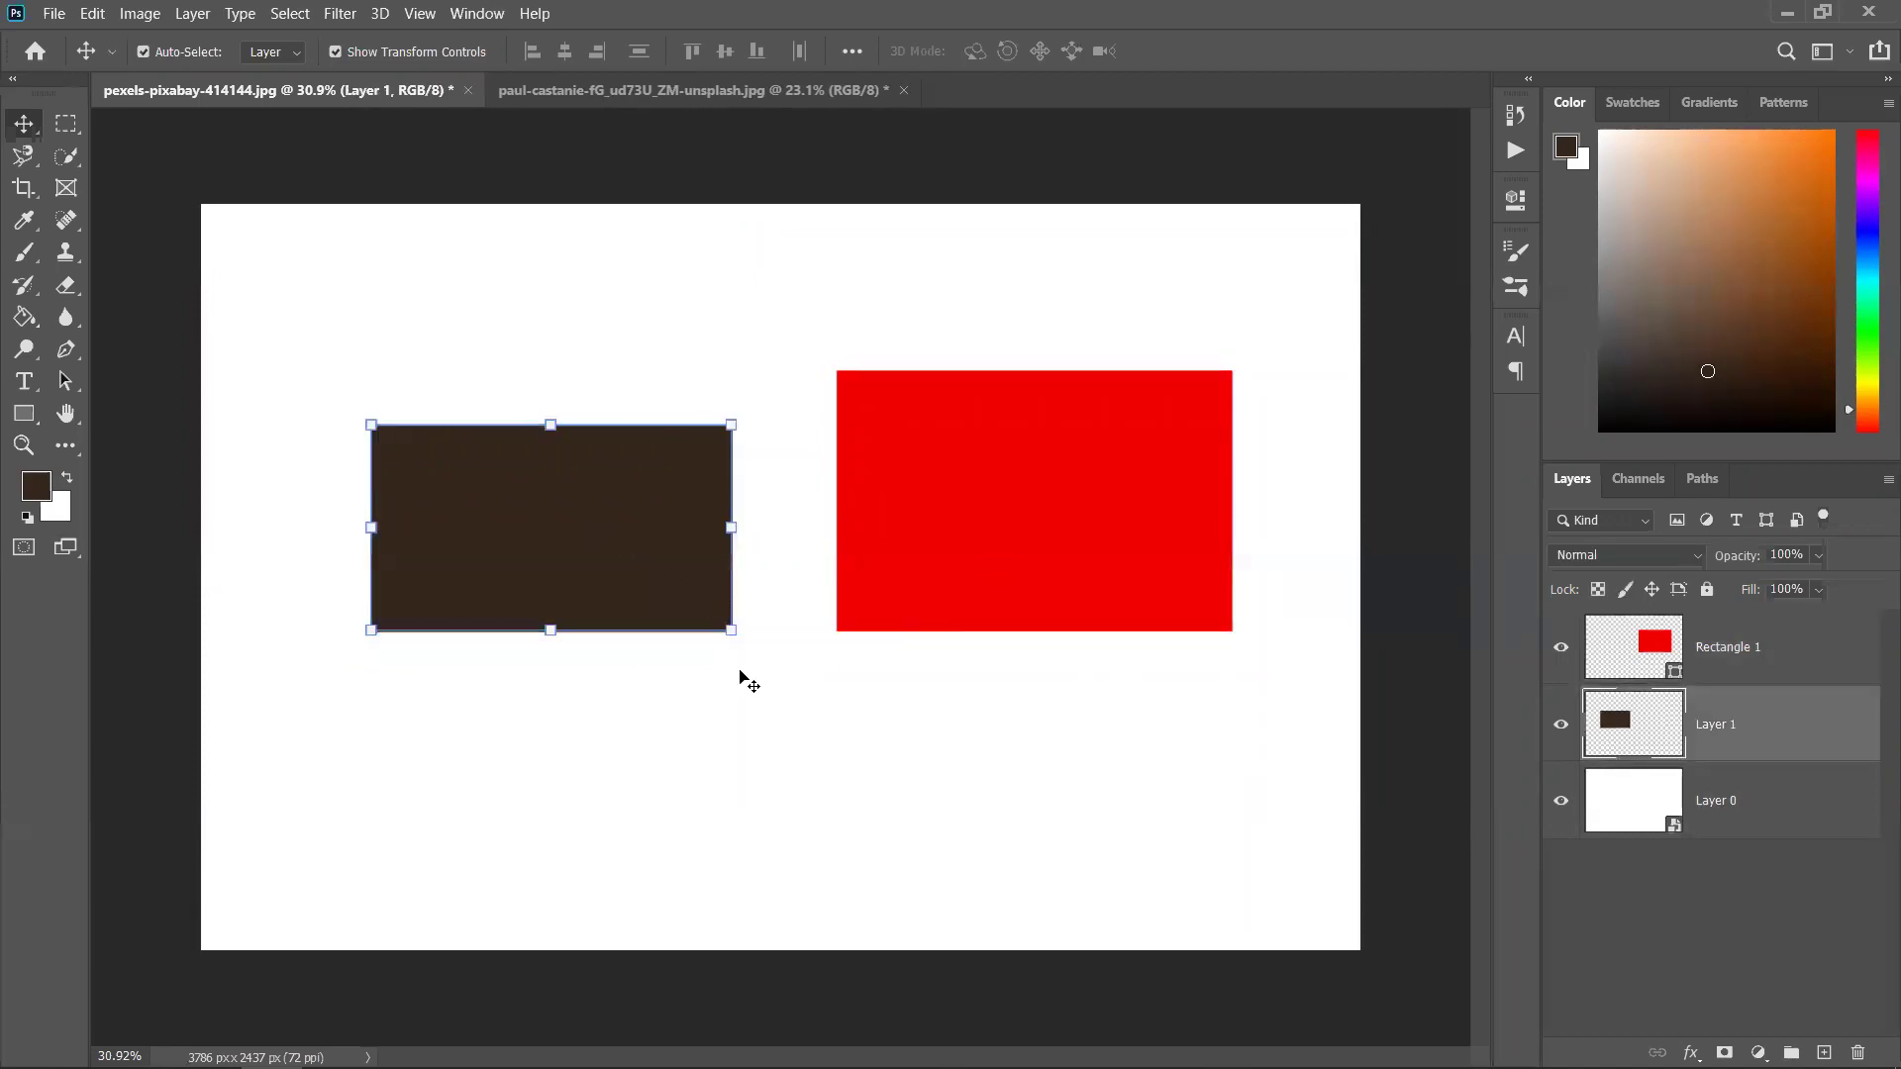
pyautogui.moveTo(730, 634); pyautogui.dragTo(649, 580)
pyautogui.moveTo(807, 667); pyautogui.dragTo(739, 623)
pyautogui.moveTo(554, 523); pyautogui.dragTo(596, 524)
pyautogui.click(1227, 51)
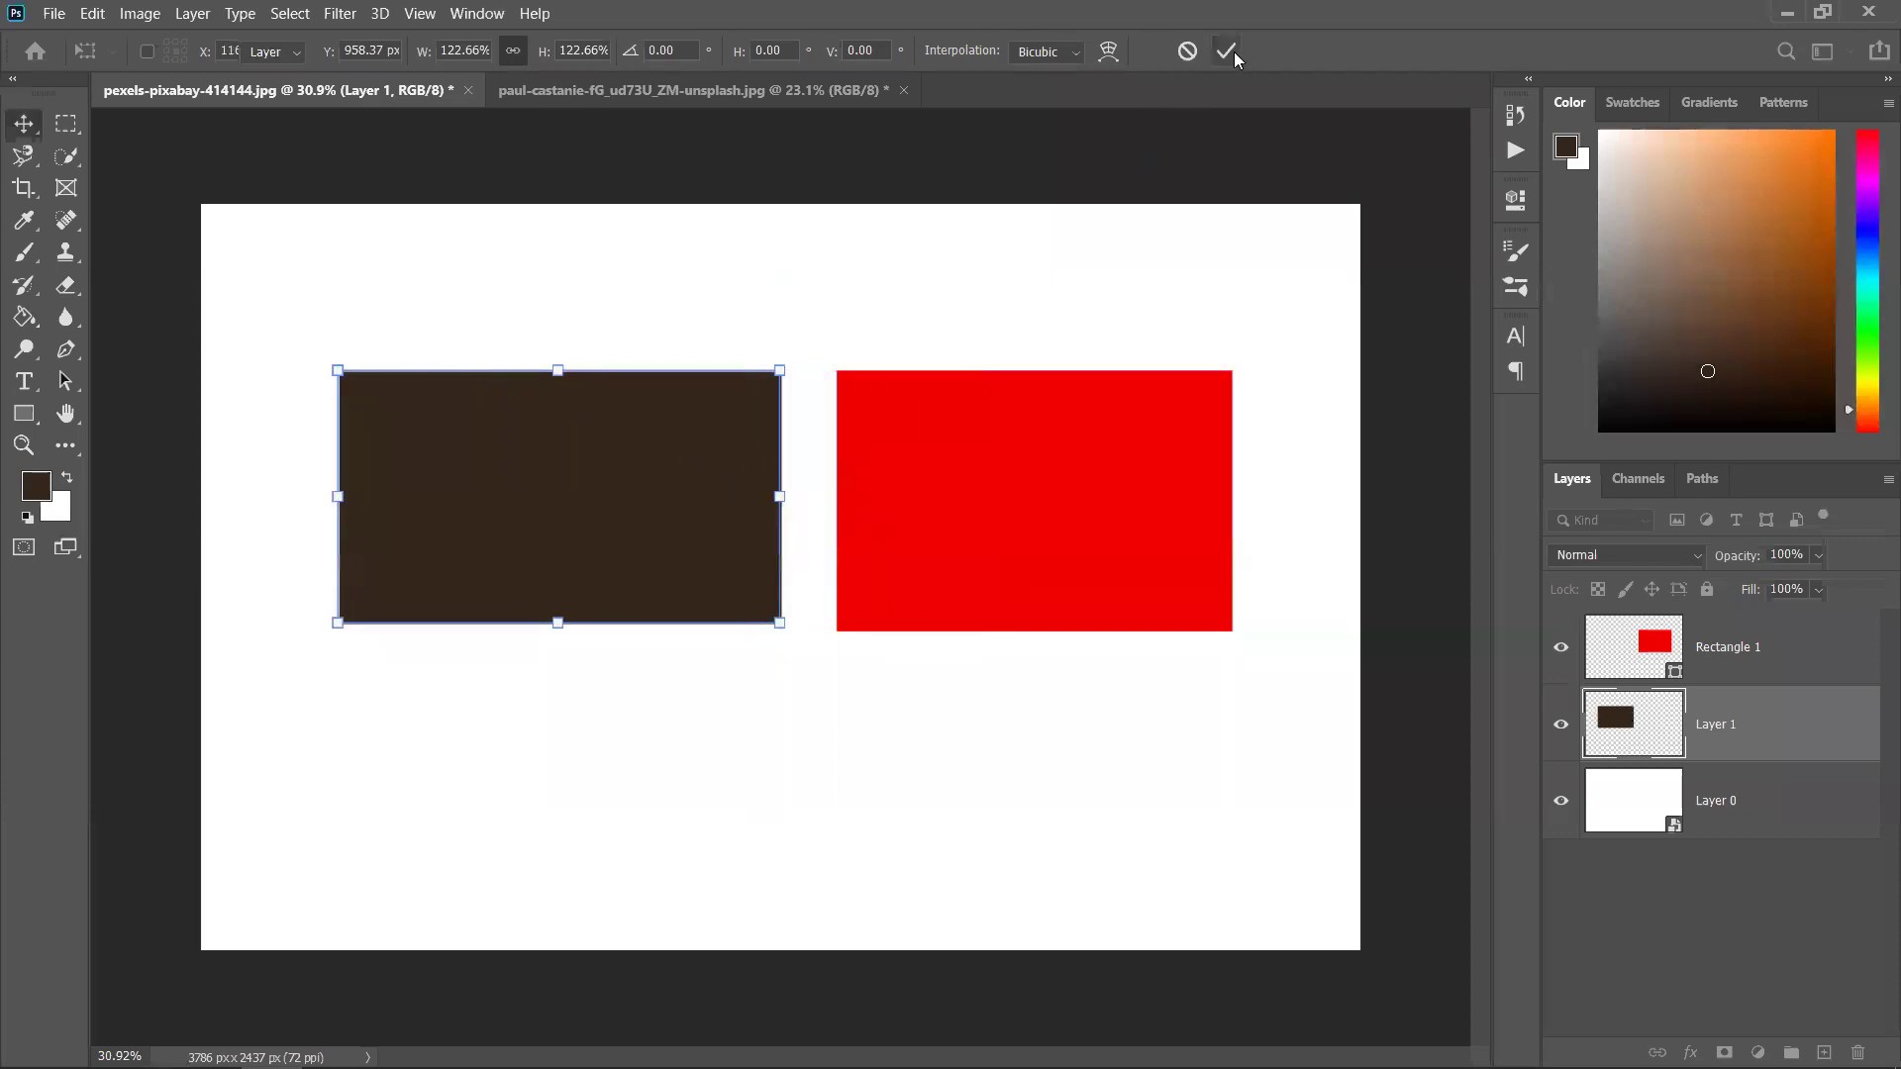
# Select the brown and red rectangles together and scale them down to 2.21%
pyautogui.keyDown('shift'); pyautogui.click(1023, 526); pyautogui.keyUp('shift')
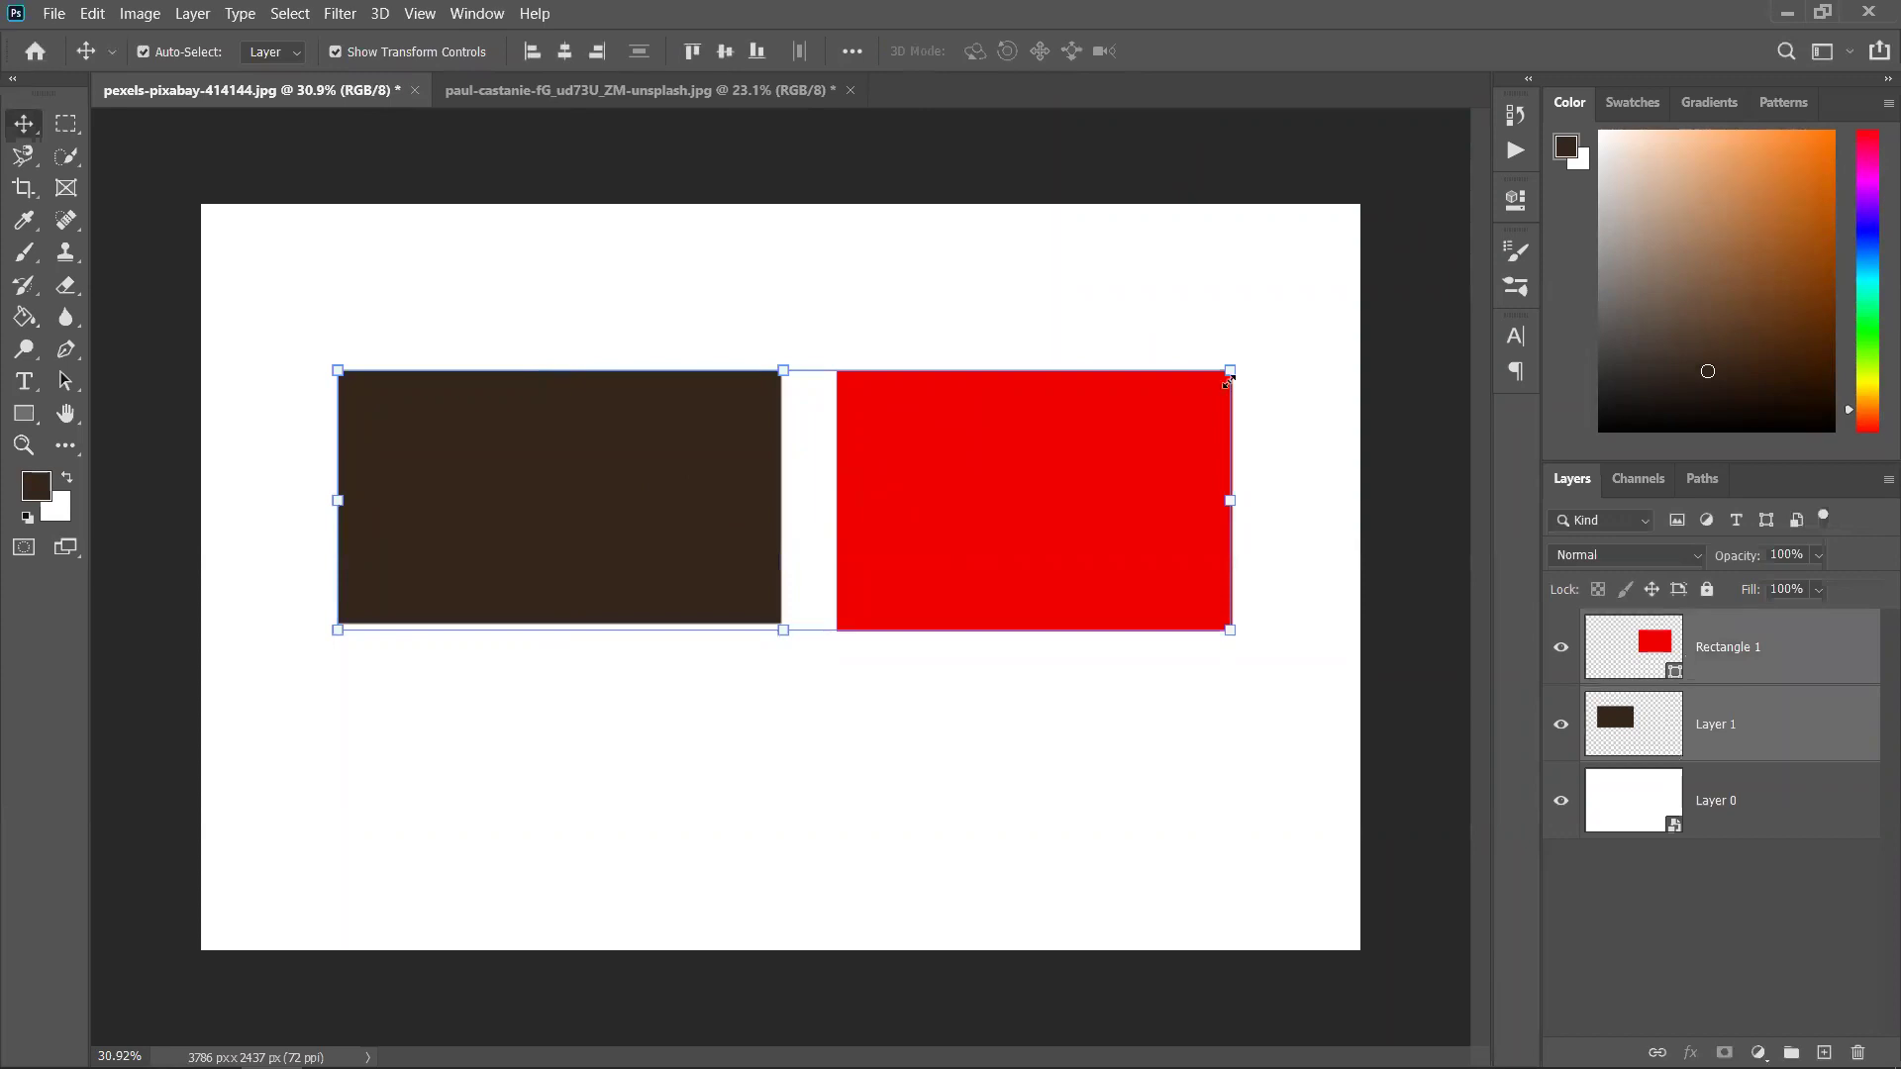
pyautogui.moveTo(1229, 371); pyautogui.dragTo(871, 762)
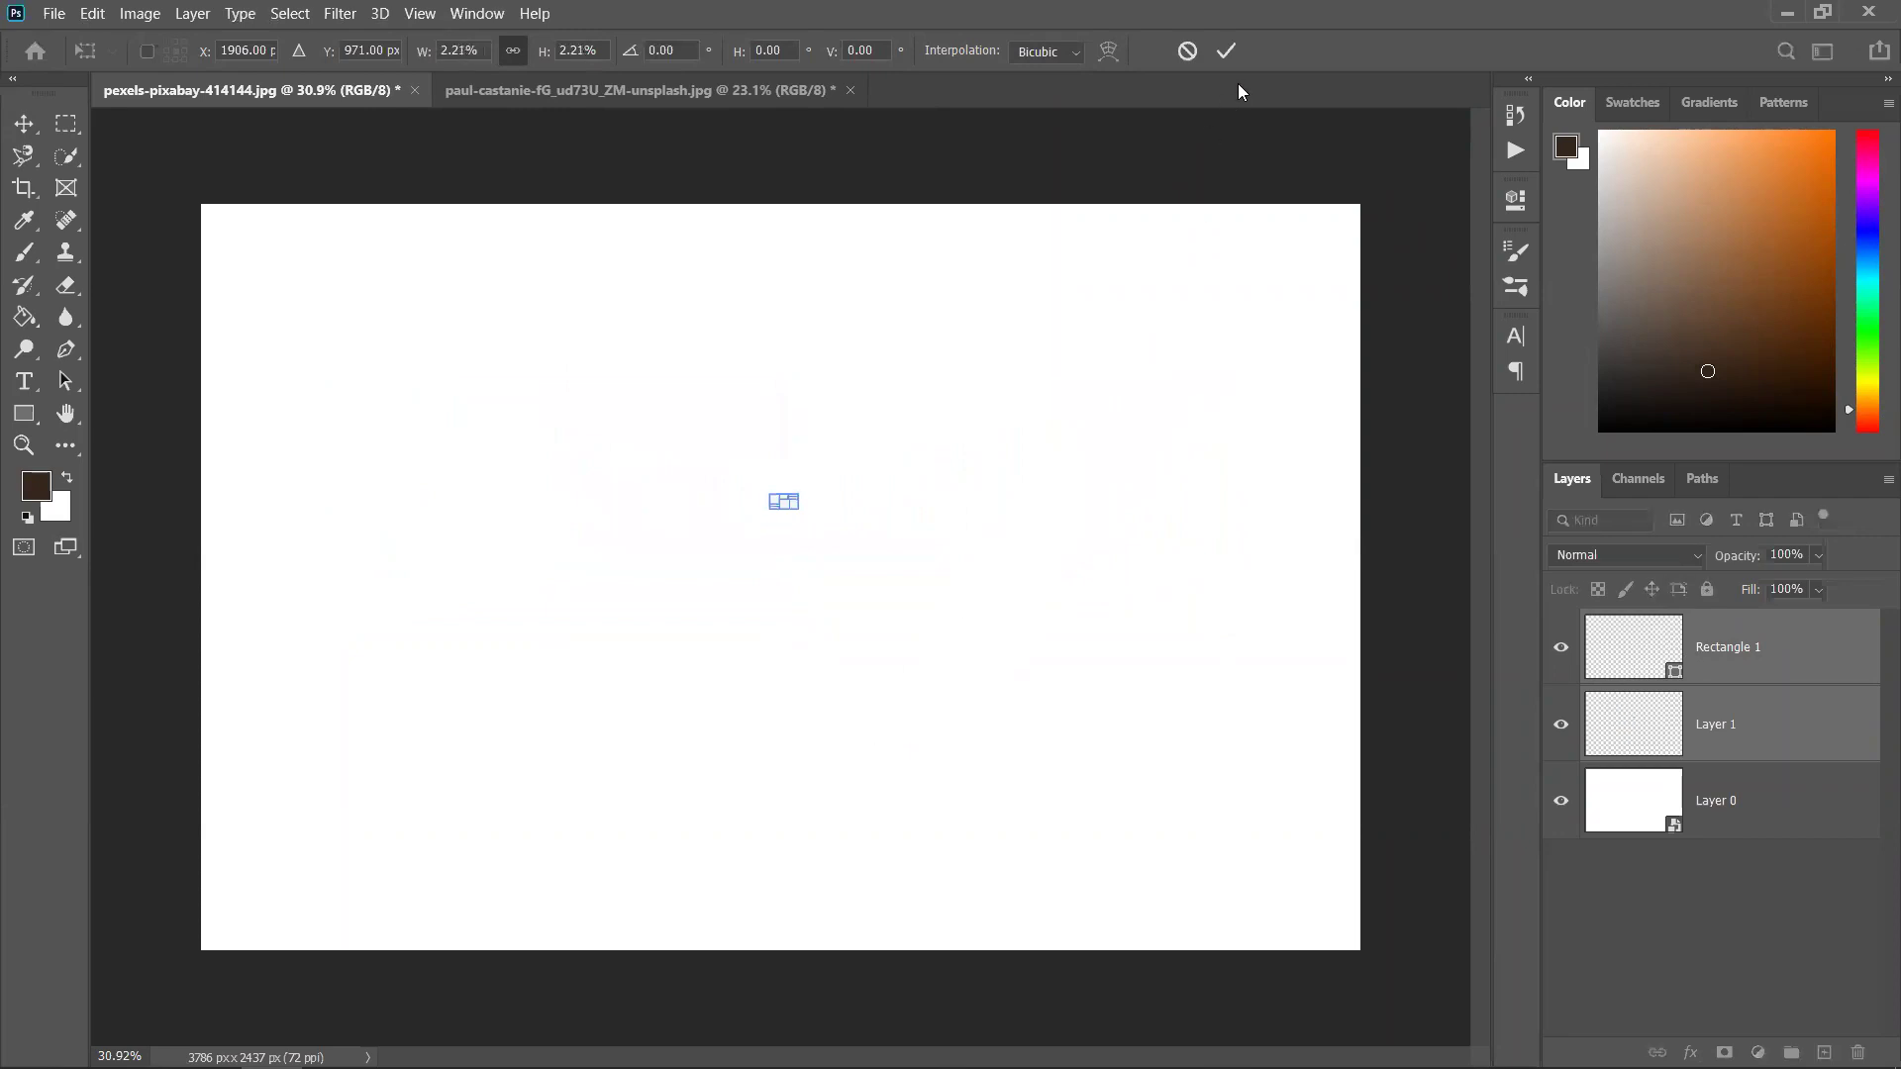
pyautogui.click(1224, 53)
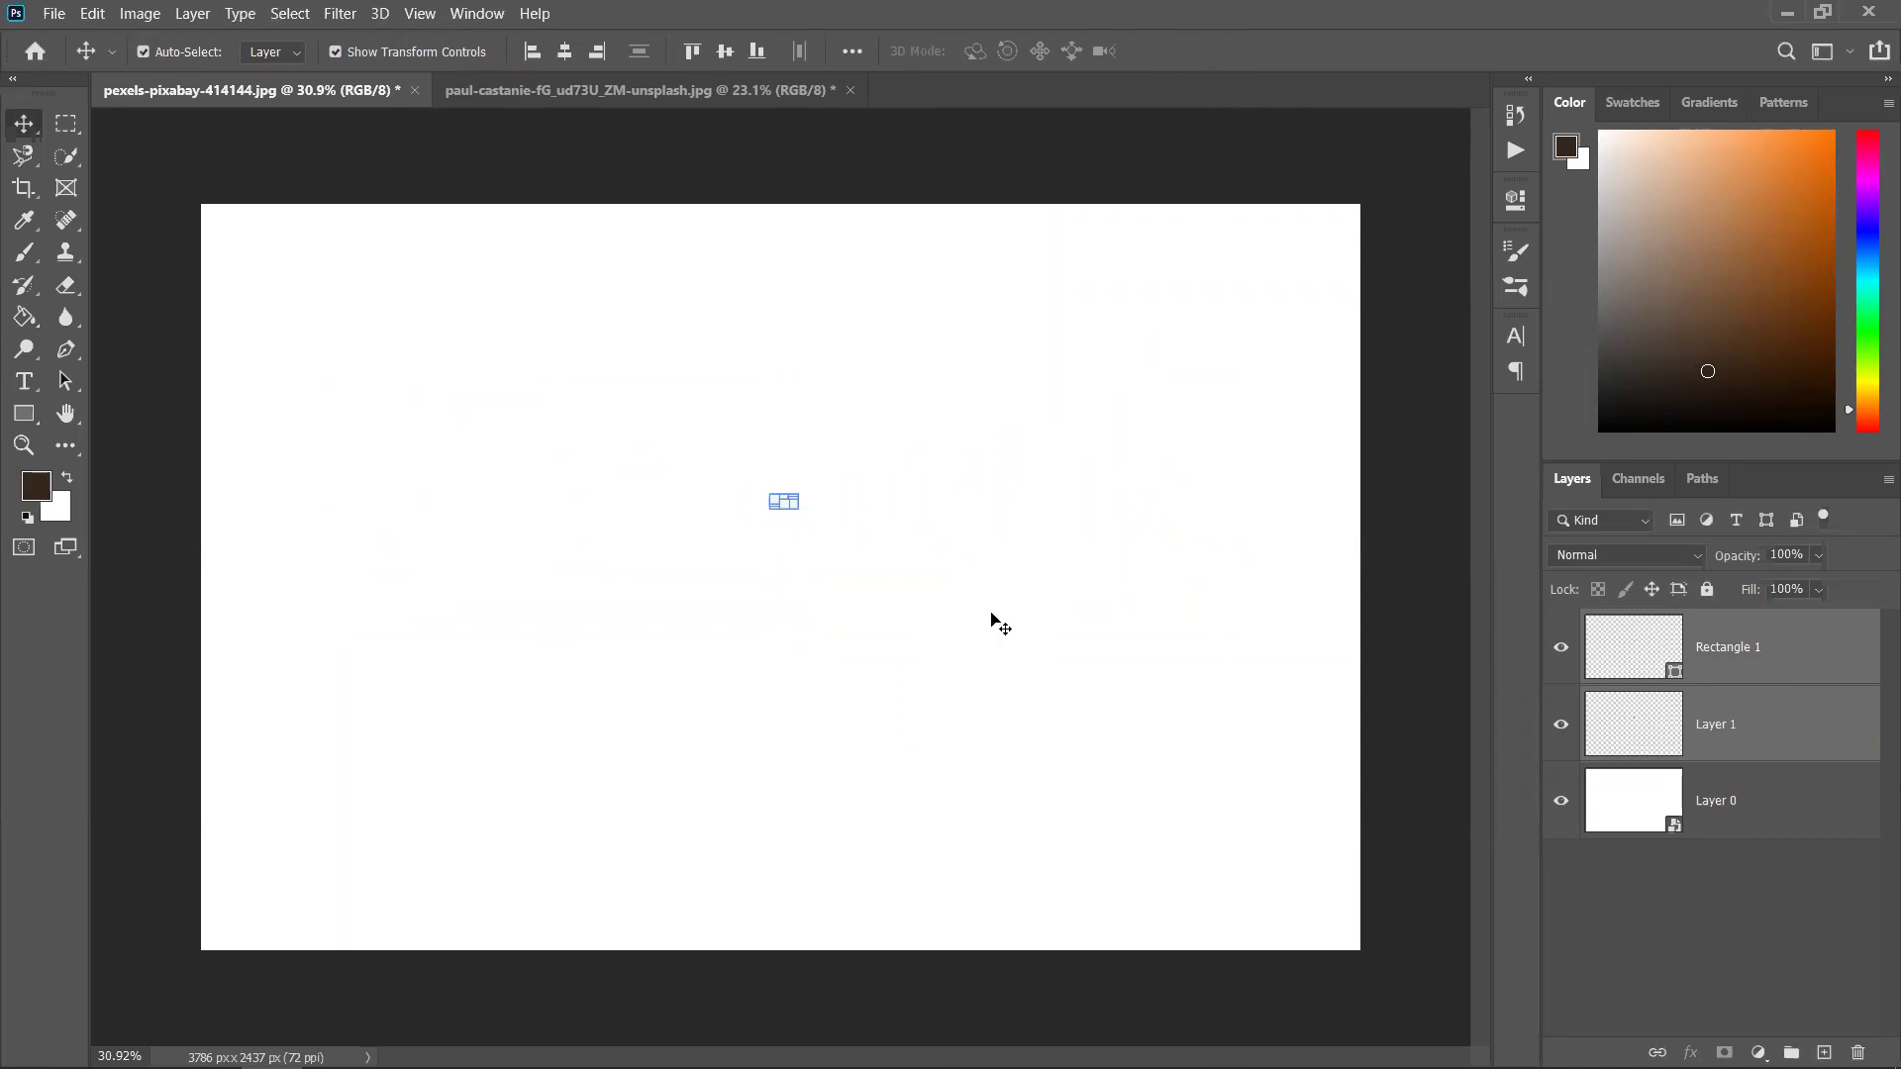
# Scale the two tiny selected rectangles back up together to about 11966.5%
pyautogui.hotkey('ctrl', 't')
pyautogui.moveTo(798, 509); pyautogui.dragTo(1559, 807)
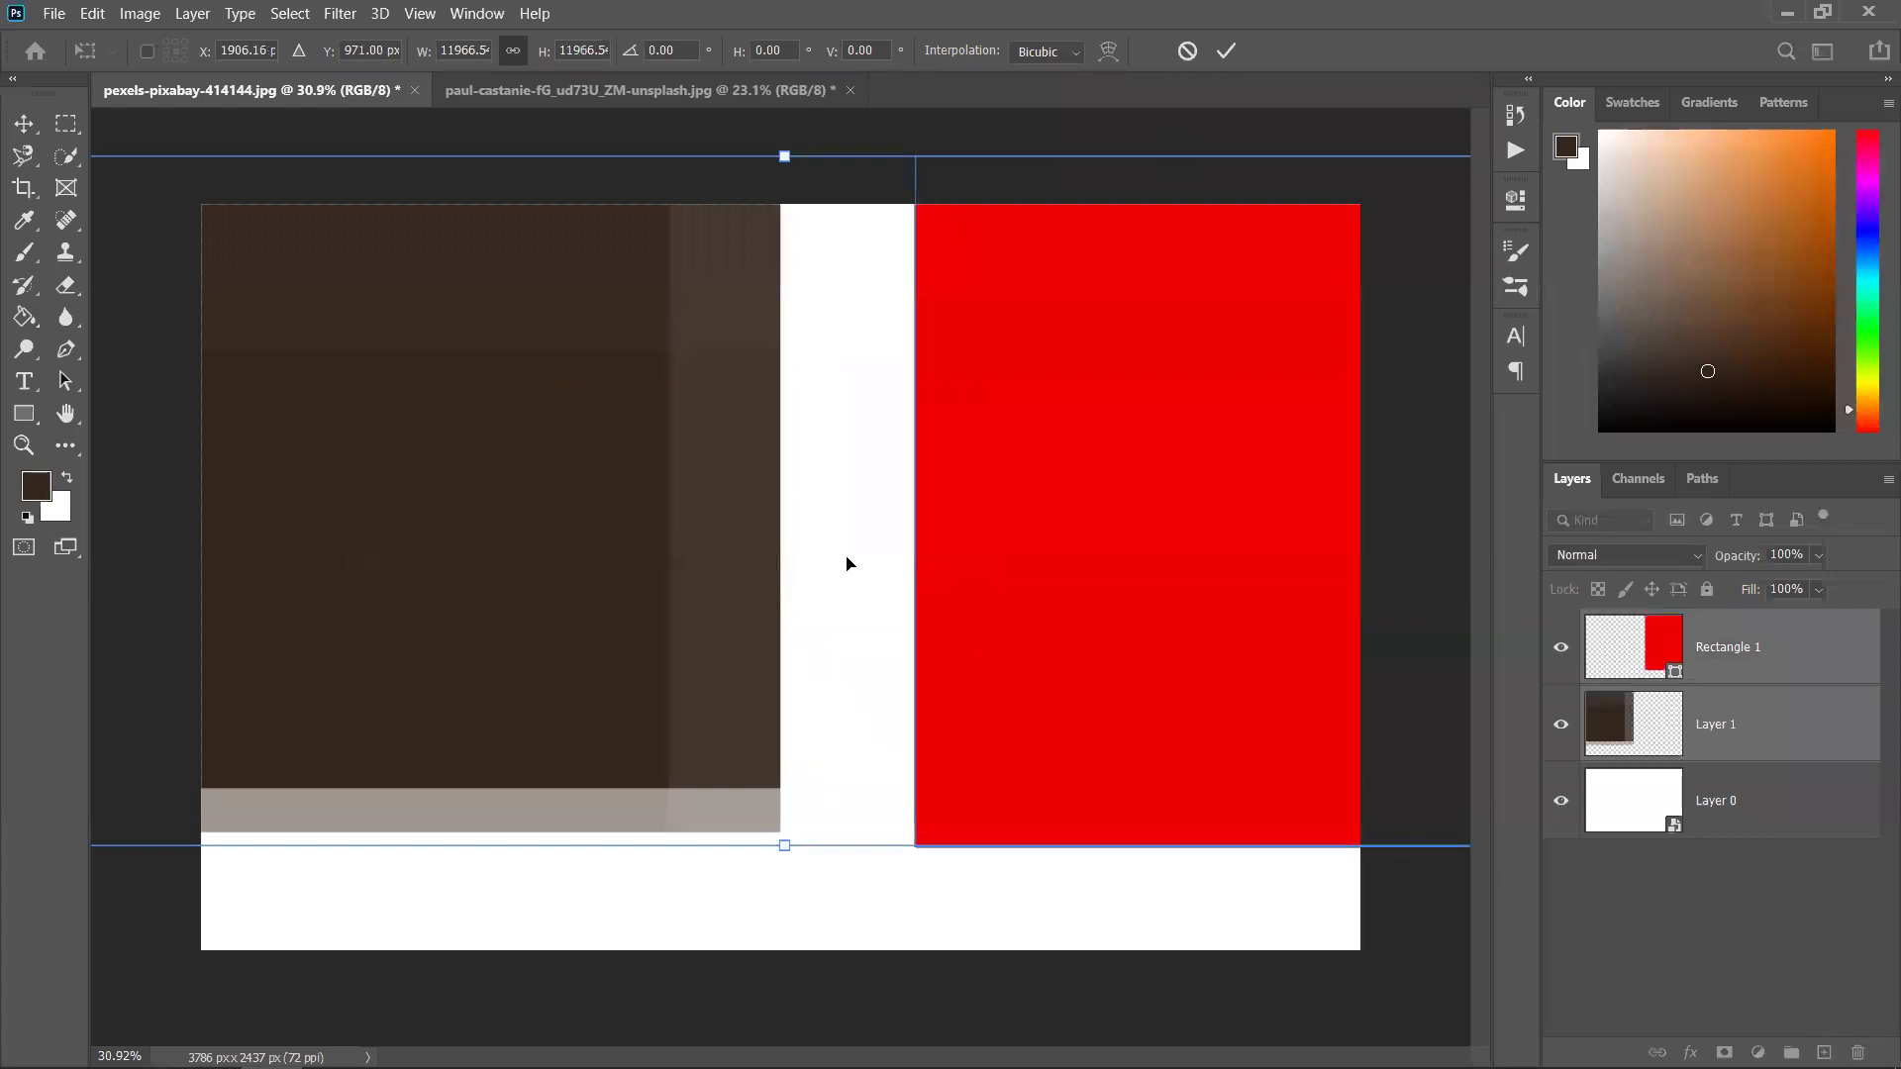
pyautogui.click(1230, 51)
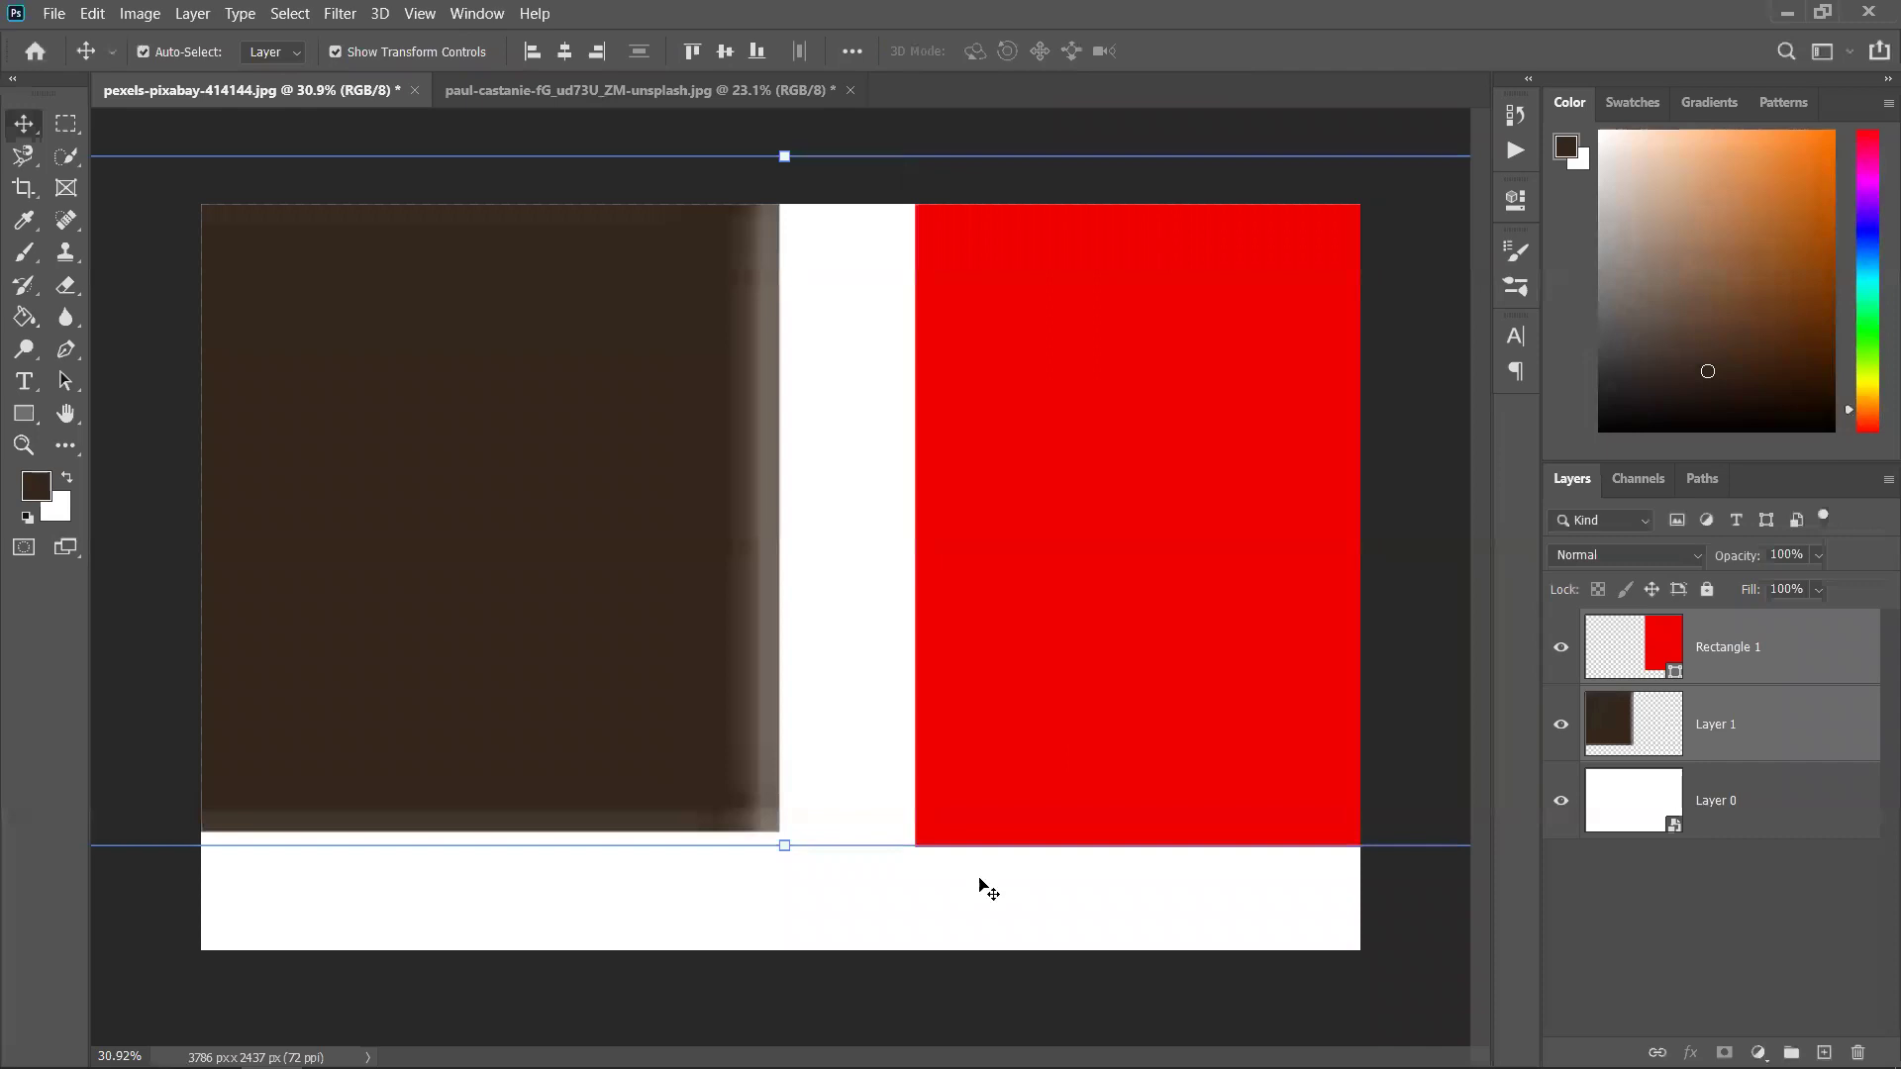
# Shift the brown rectangle up and to the left, and compare its edge with the red rectangle's edge at high magnification
pyautogui.click(958, 929)
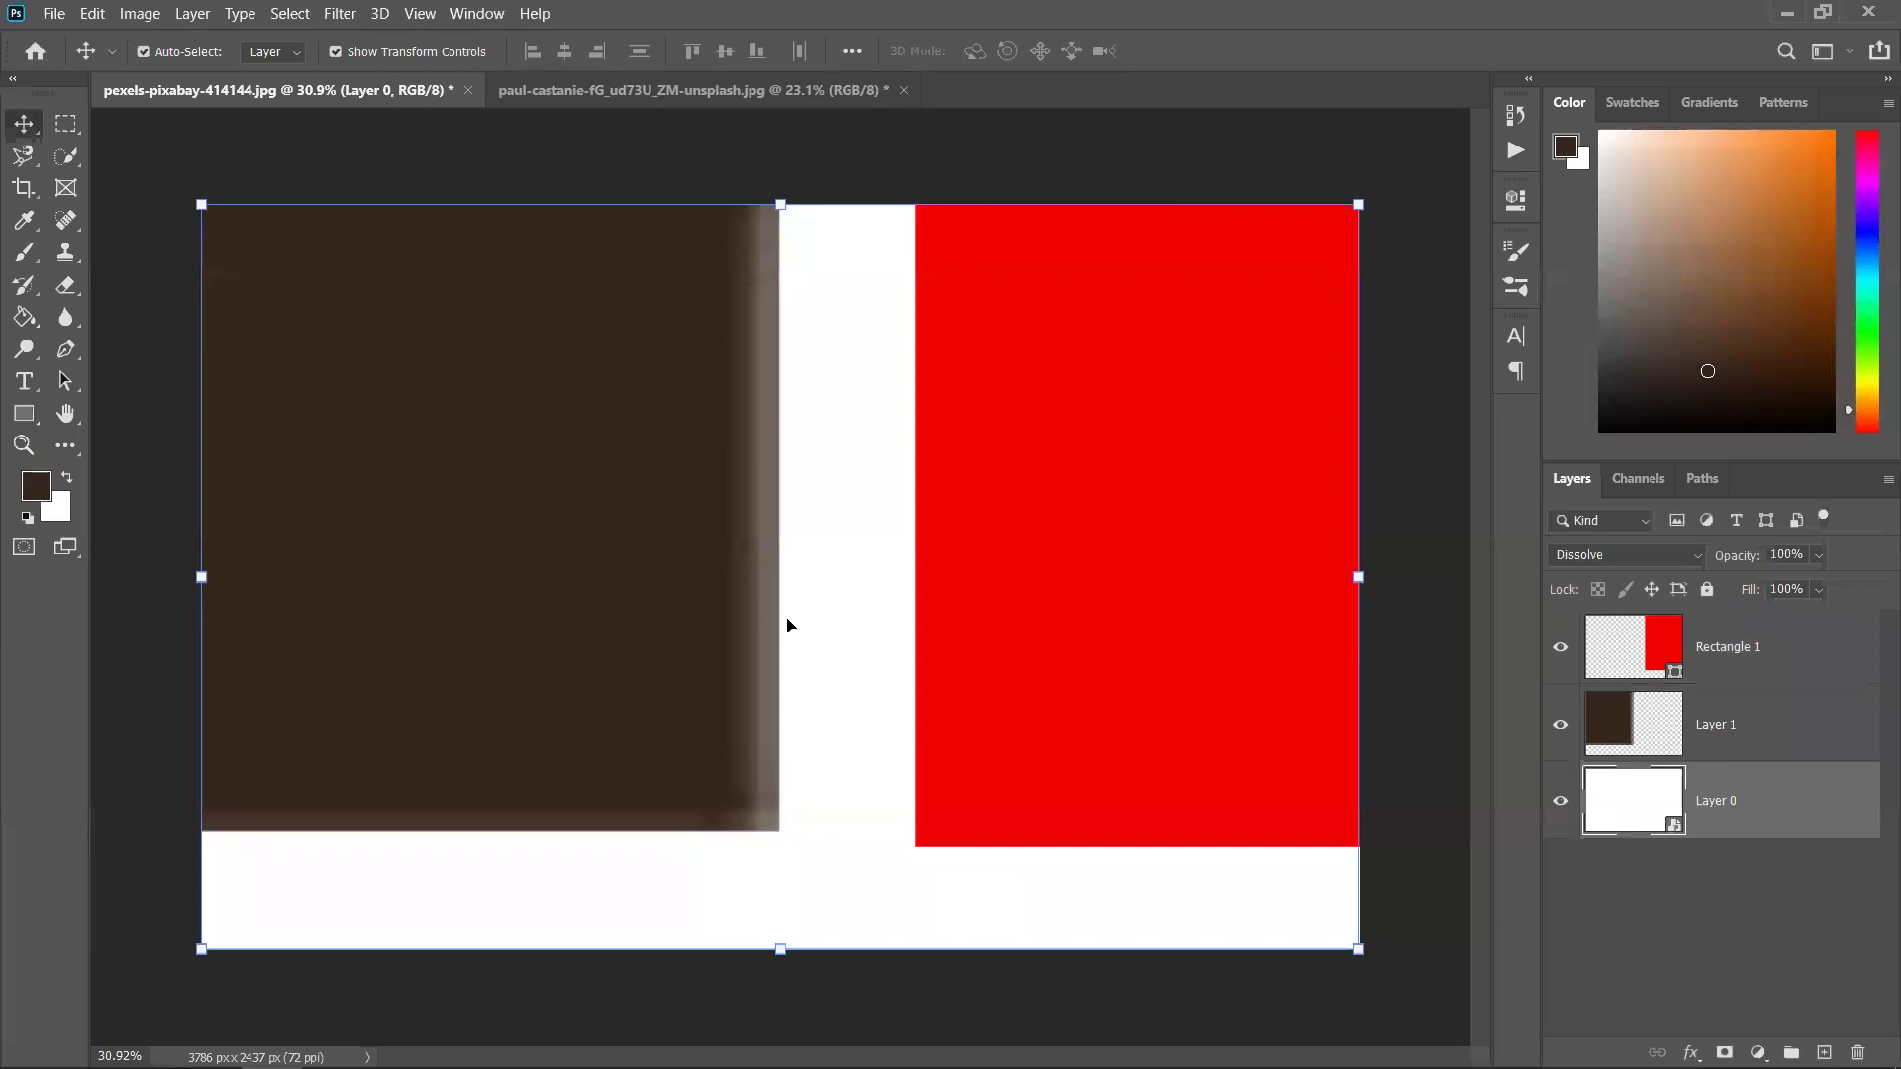
pyautogui.moveTo(719, 606); pyautogui.dragTo(623, 535)
pyautogui.scroll(5, 666, 629)
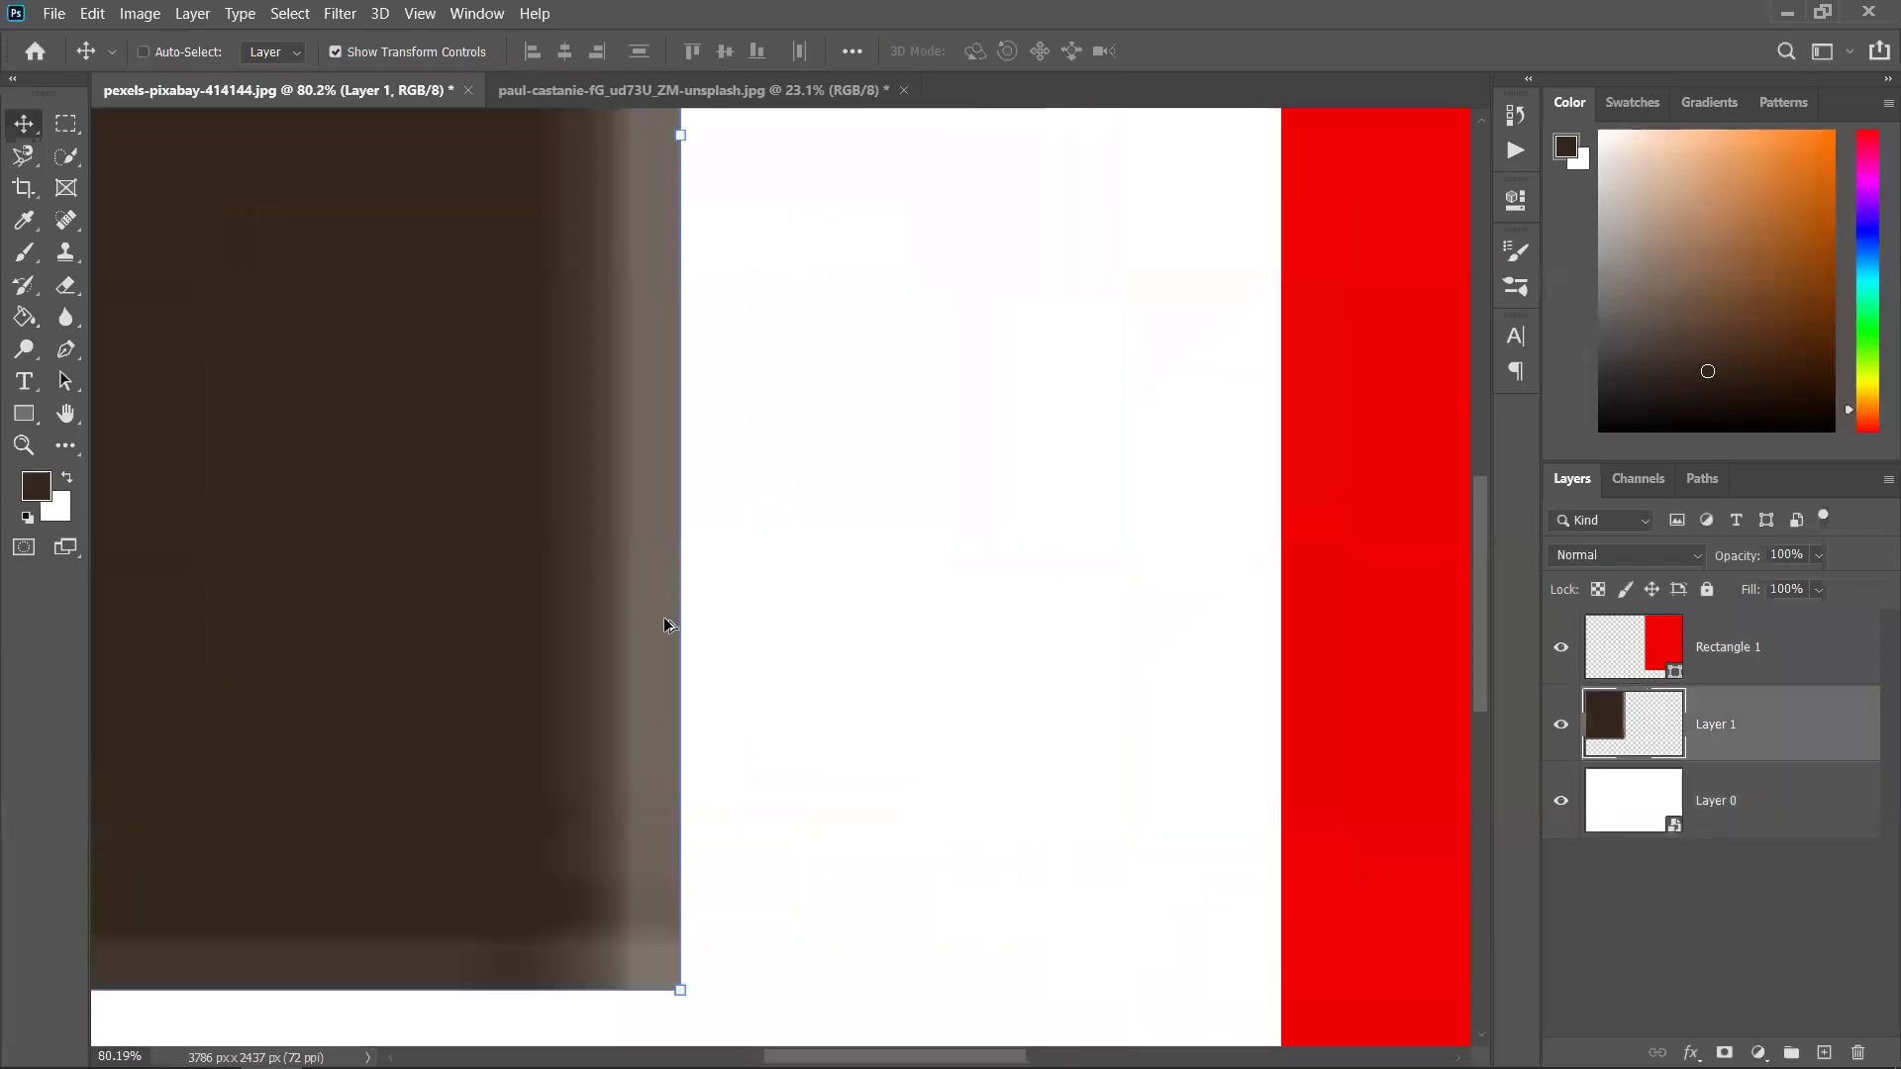
pyautogui.scroll(-5, 651, 621)
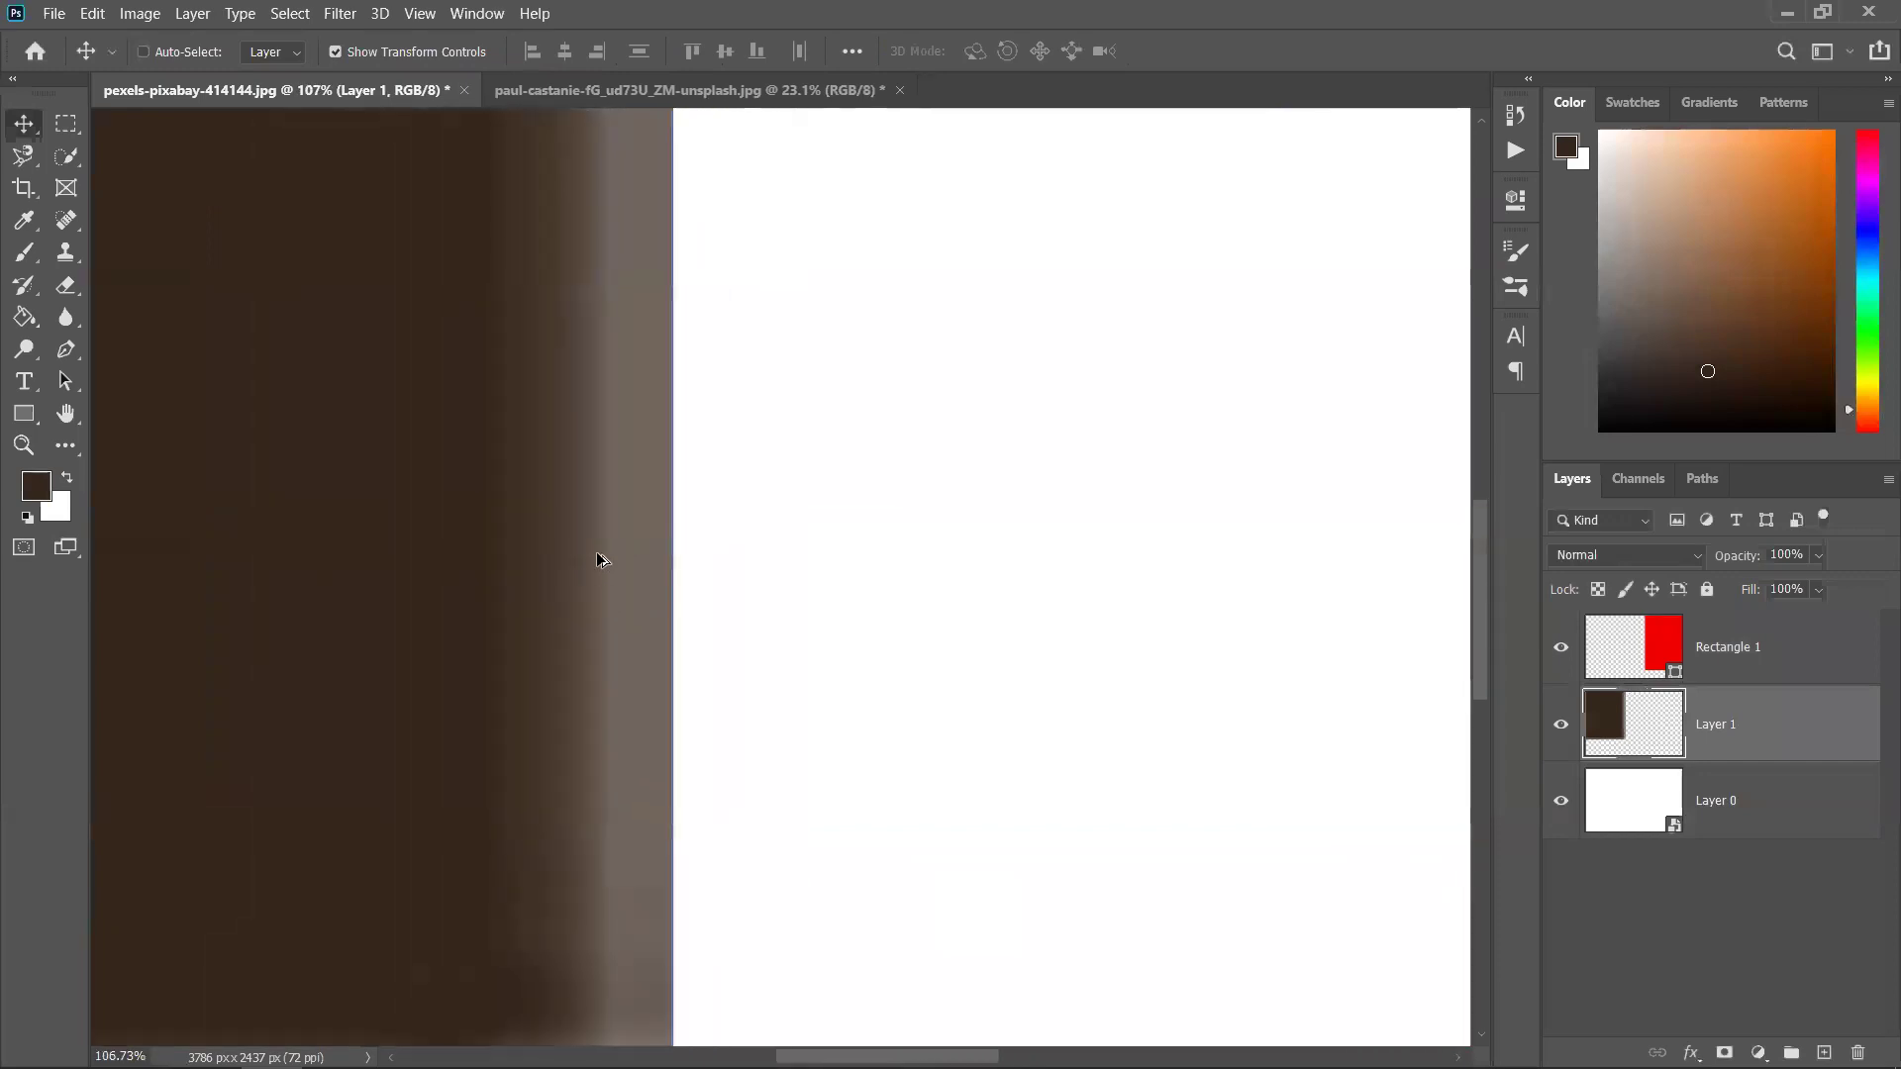
pyautogui.scroll(5, 1040, 787)
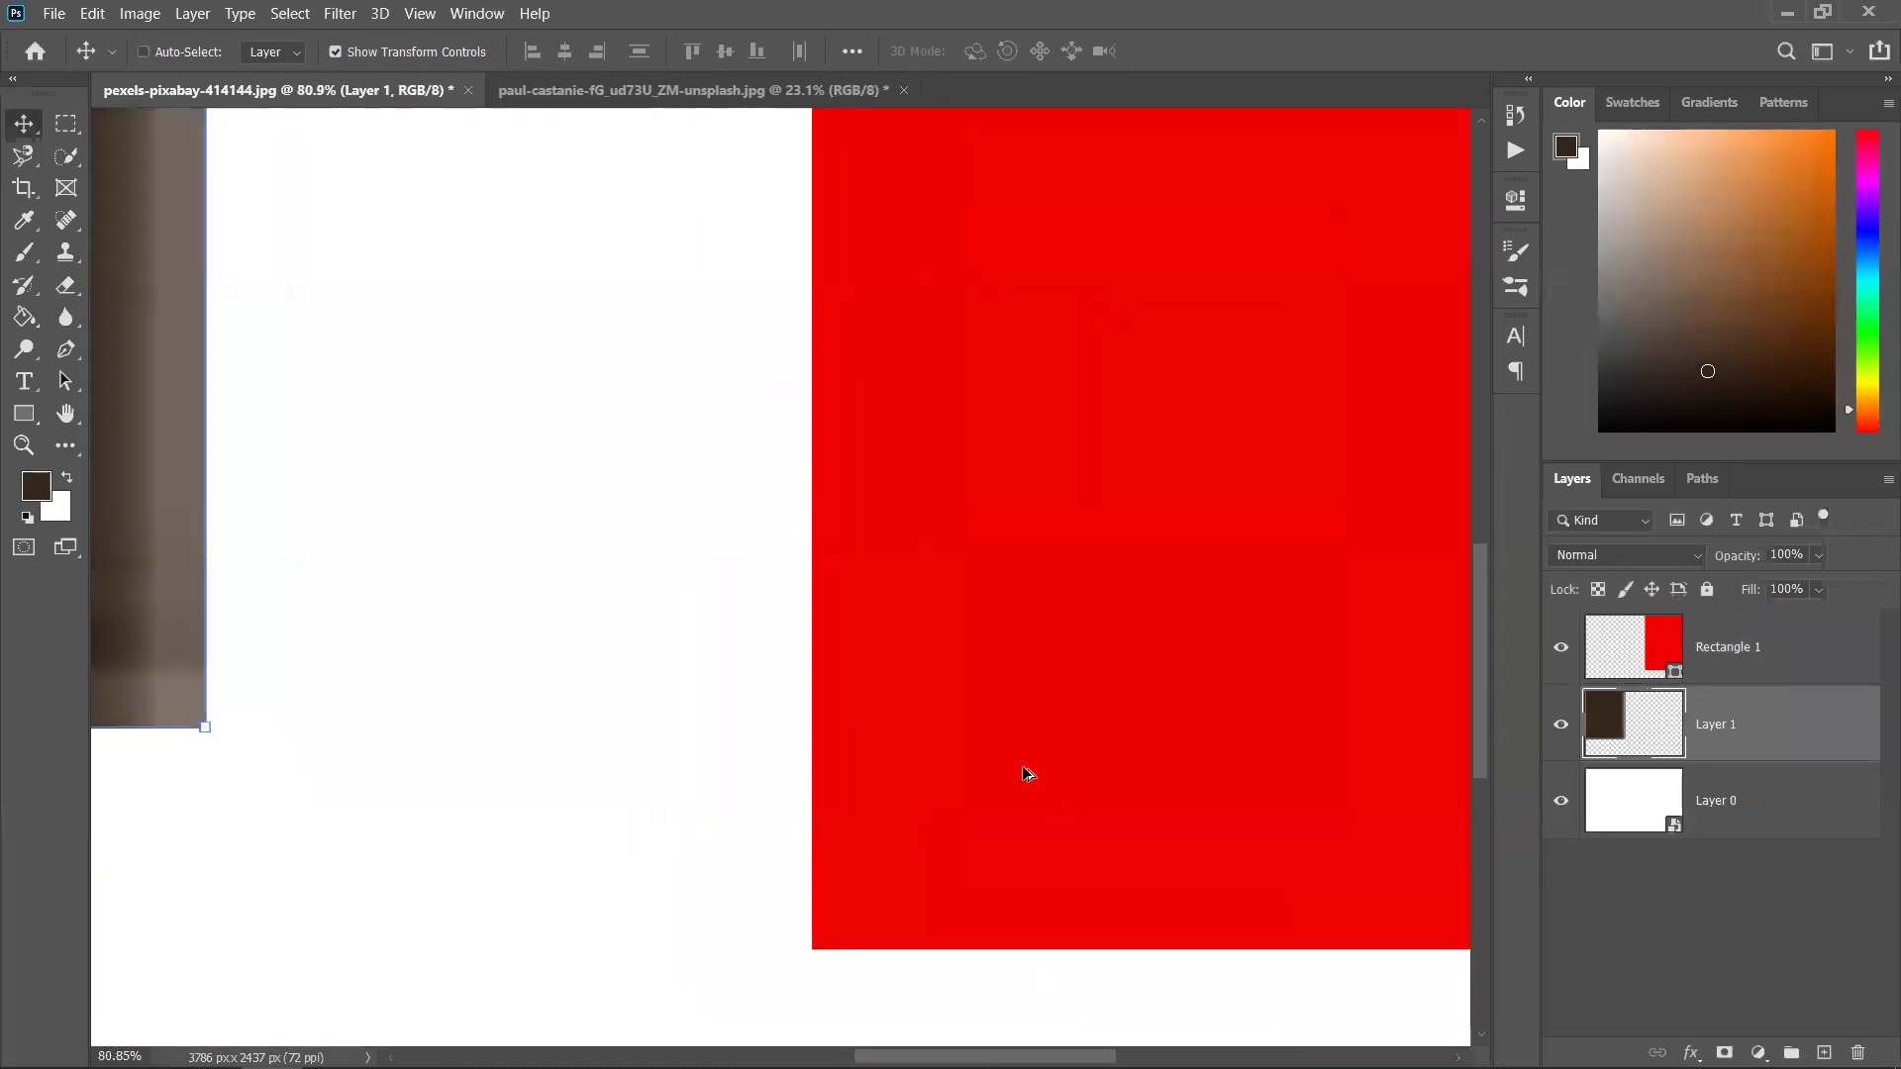
pyautogui.scroll(-6, 836, 726)
# Scale the red rectangle down and back up to 197.60%, and inspect its edge up close
pyautogui.moveTo(1009, 599); pyautogui.dragTo(1072, 377)
pyautogui.hotkey('ctrl', 't')
pyautogui.moveTo(911, 687); pyautogui.dragTo(421, 984)
pyautogui.moveTo(634, 720); pyautogui.dragTo(1182, 344)
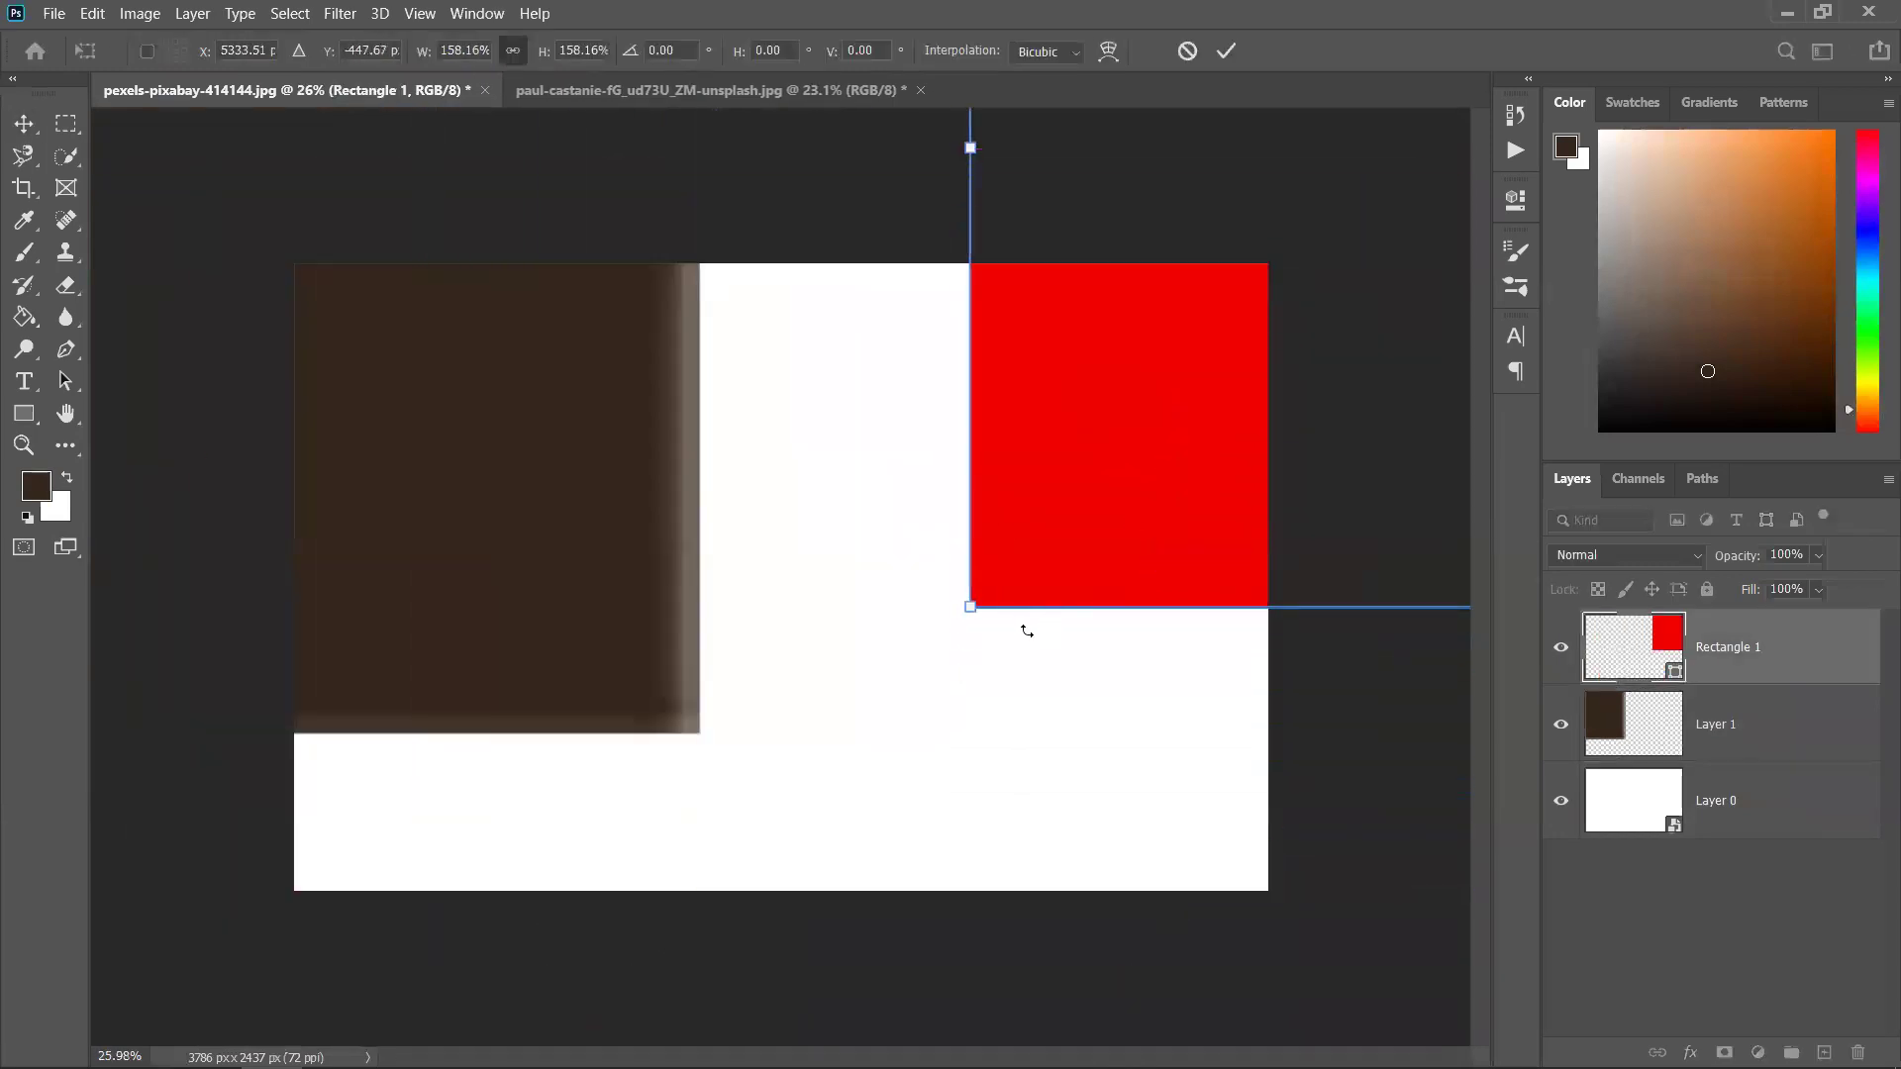
pyautogui.moveTo(933, 663); pyautogui.dragTo(886, 792)
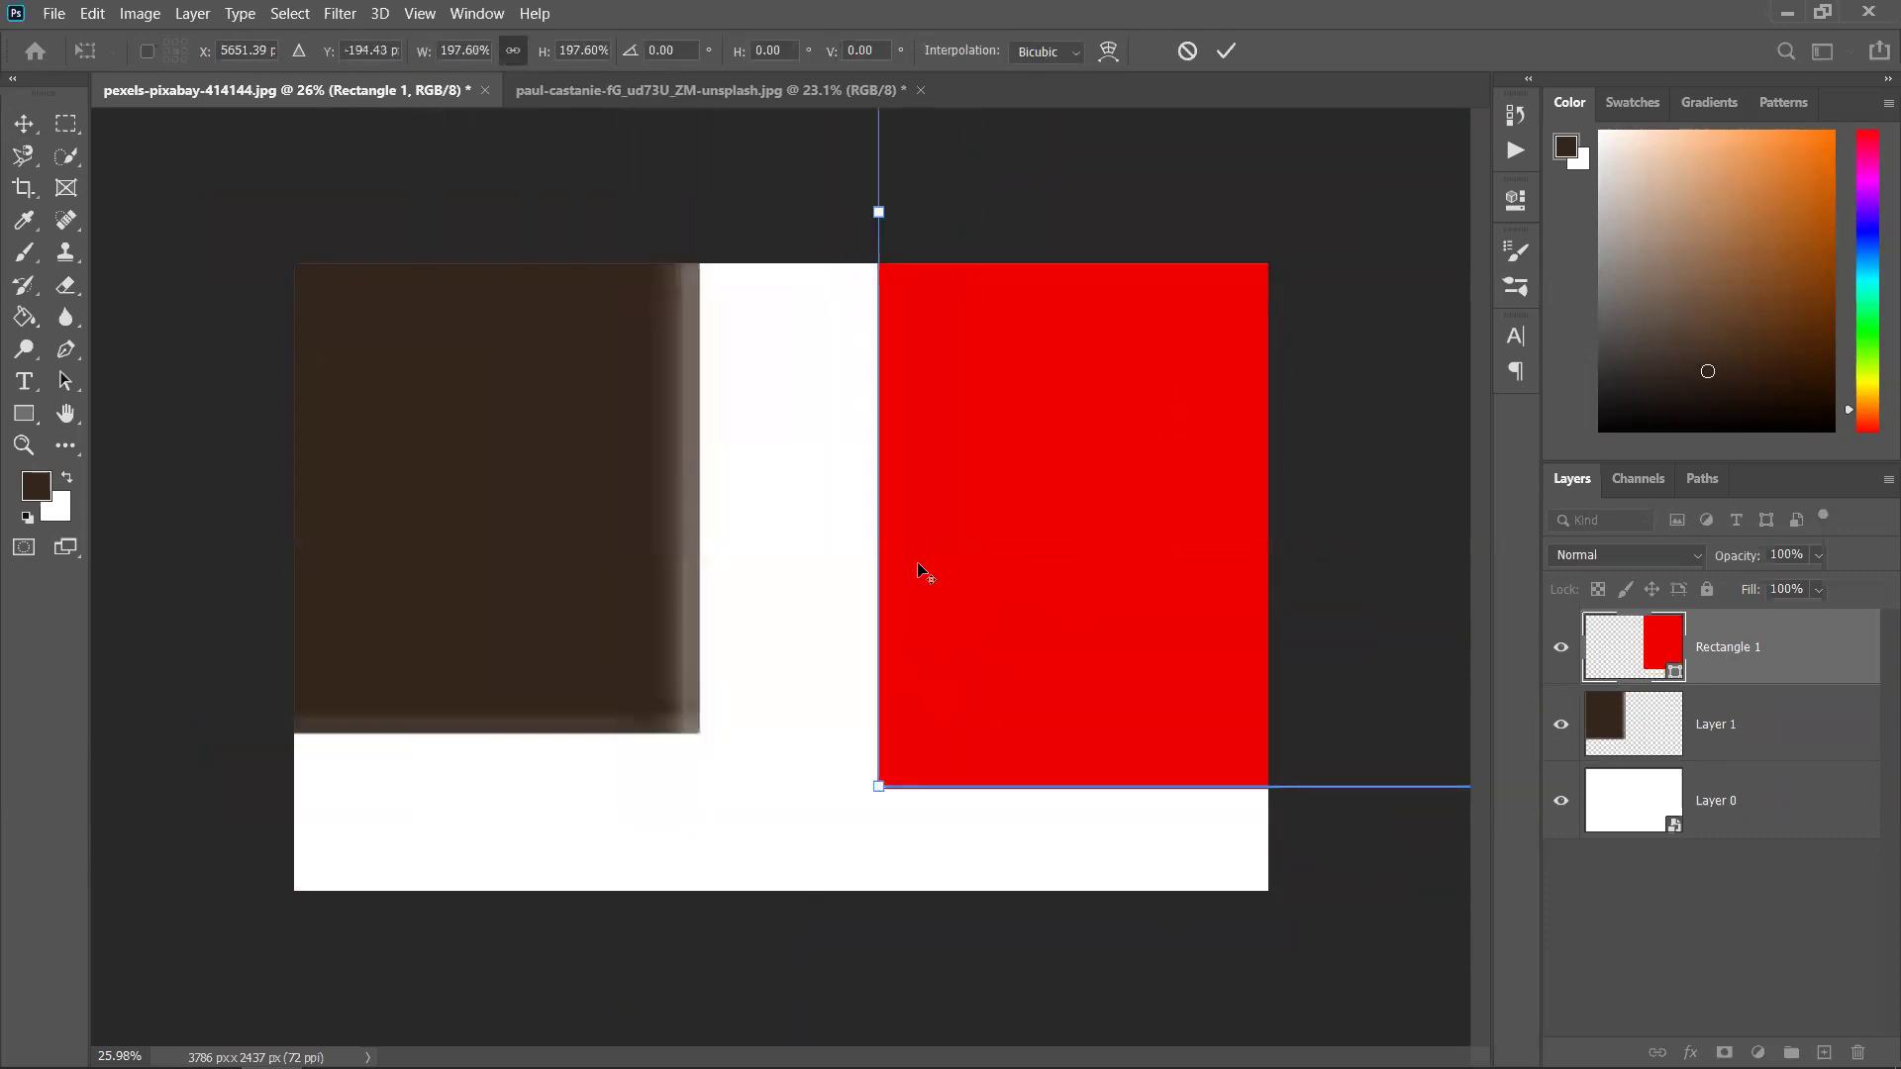
pyautogui.scroll(5, 935, 569)
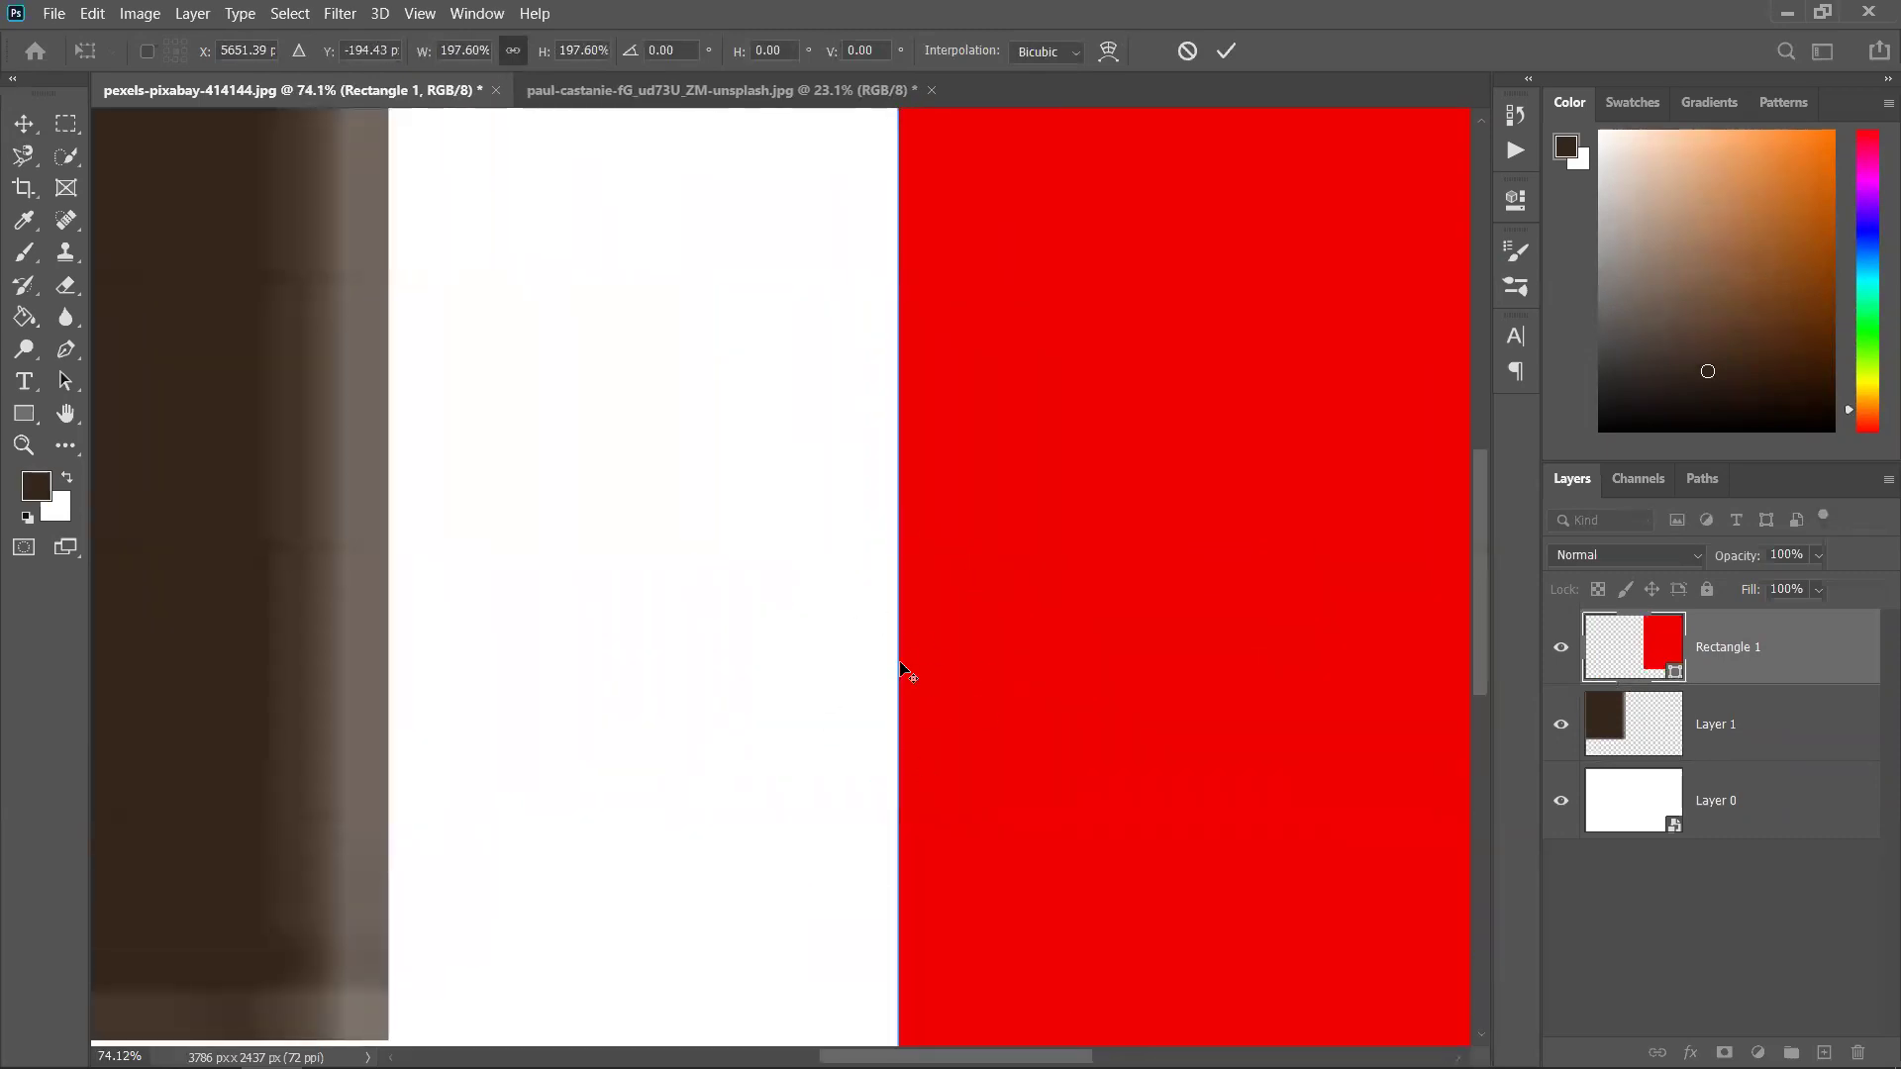
pyautogui.scroll(-6, 936, 621)
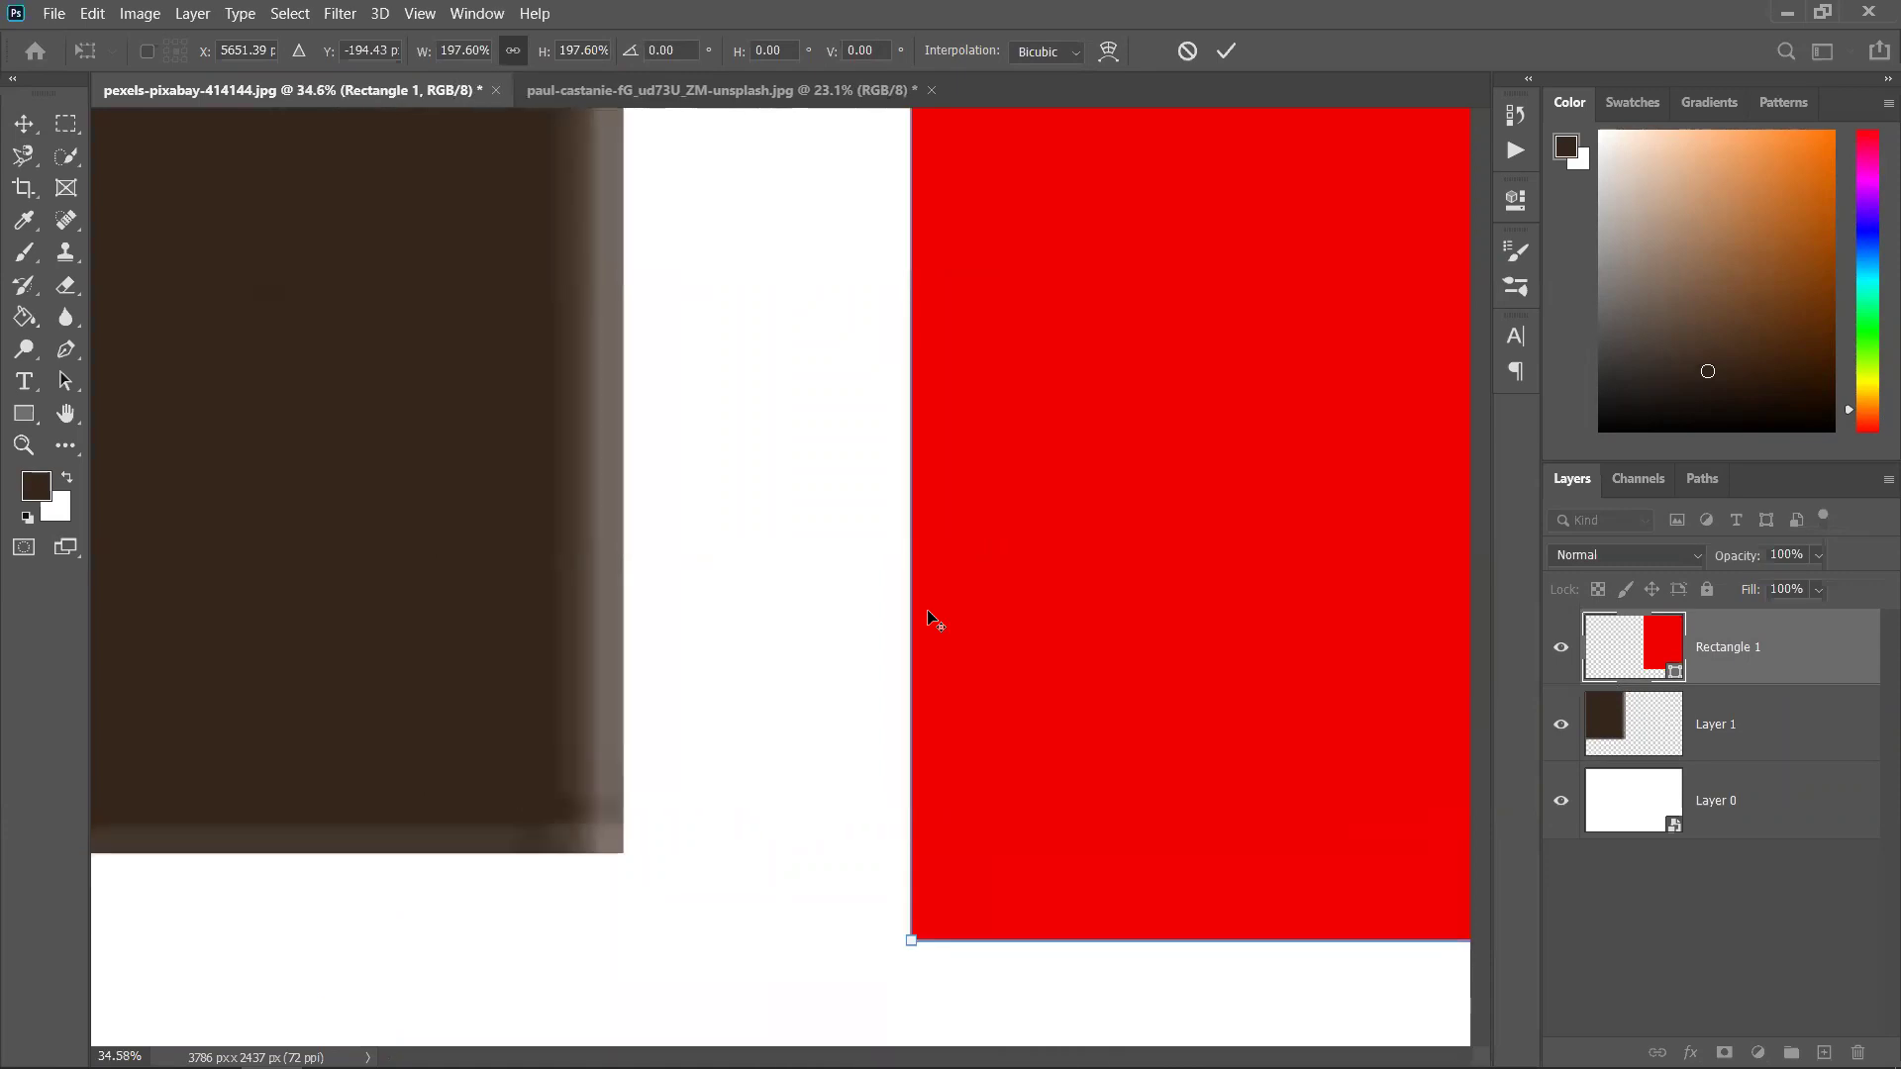
# Resize the red rectangle towards the area beyond the canvas and apply the transform
pyautogui.scroll(-2, 930, 622)
pyautogui.moveTo(823, 664); pyautogui.dragTo(1154, 507)
pyautogui.click(1225, 50)
# Delete the brown Layer 1 and the red Rectangle 1 layer, and deselect Layer 0
pyautogui.moveTo(1171, 405); pyautogui.dragTo(881, 568)
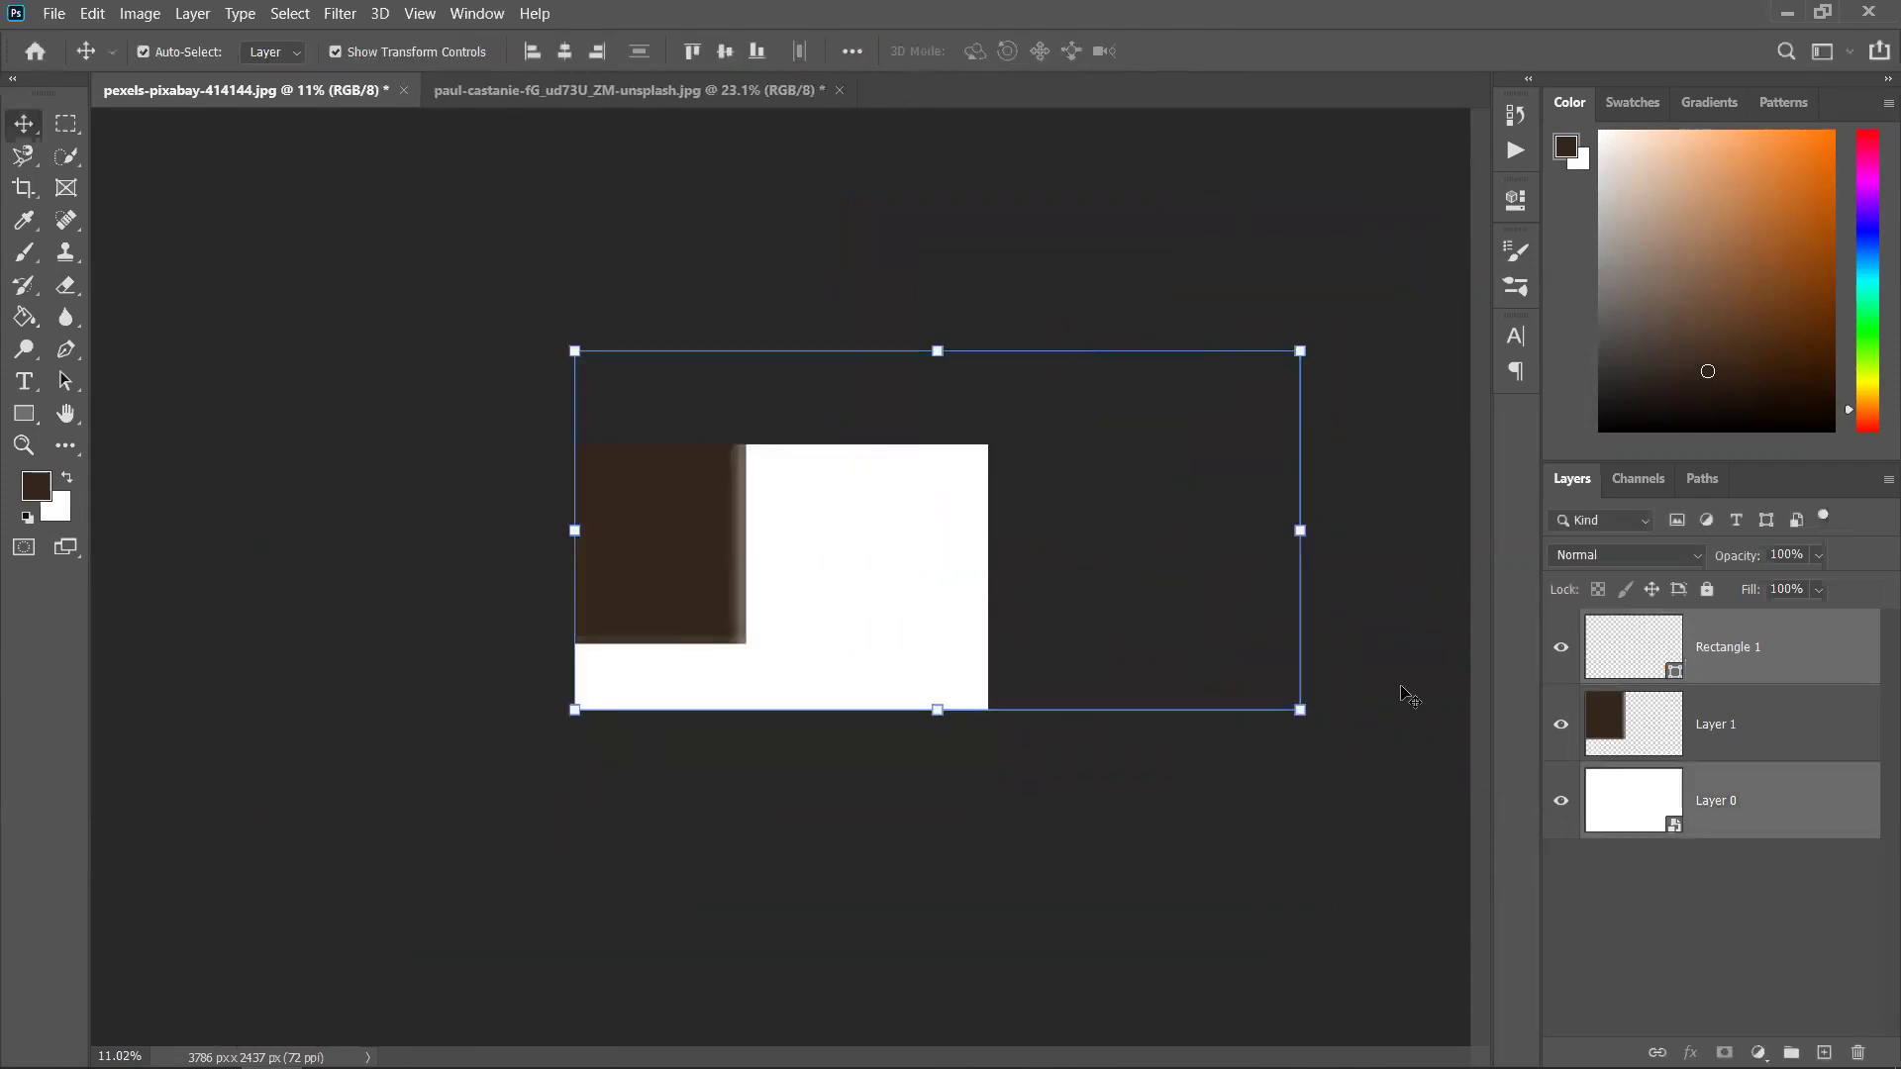
pyautogui.click(1821, 728)
pyautogui.click(1793, 657)
pyautogui.press('Delete')
pyautogui.press('Delete')
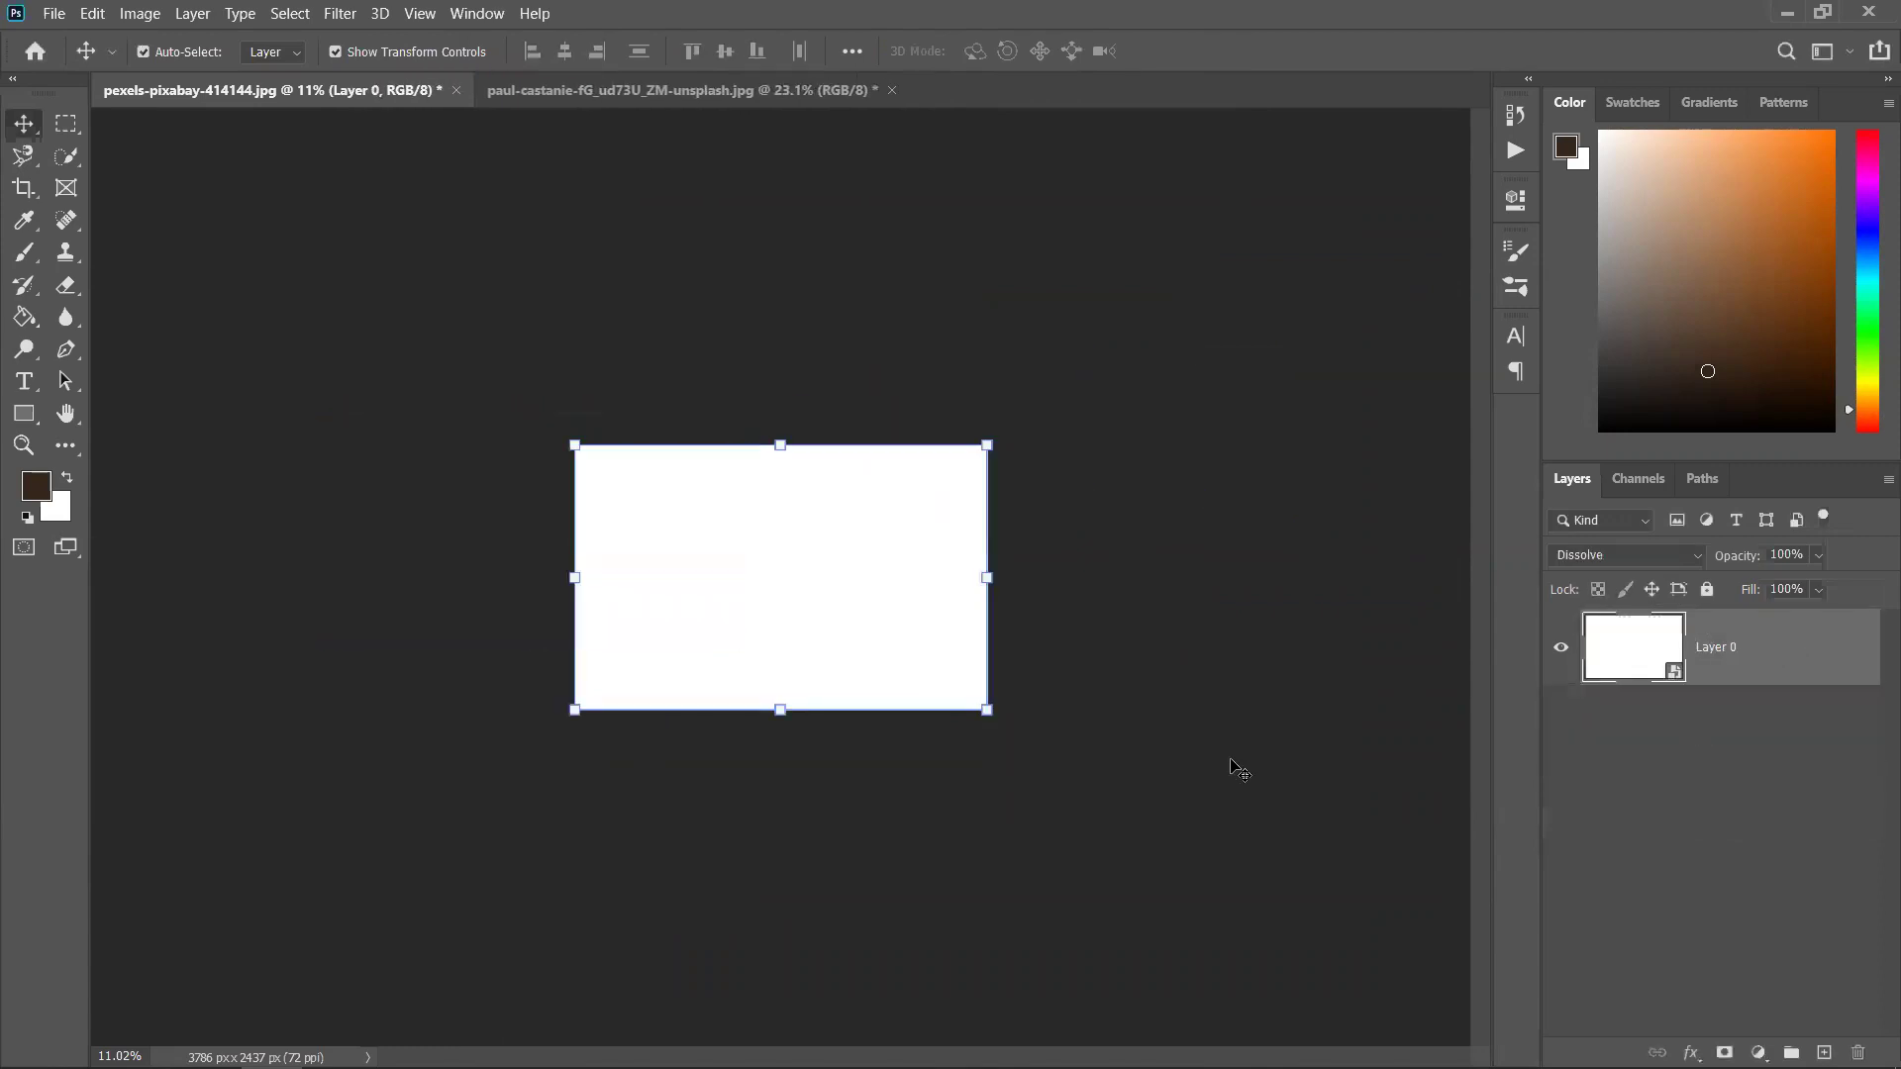
pyautogui.click(1251, 708)
pyautogui.click(912, 636)
pyautogui.click(1007, 727)
pyautogui.scroll(5, 986, 709)
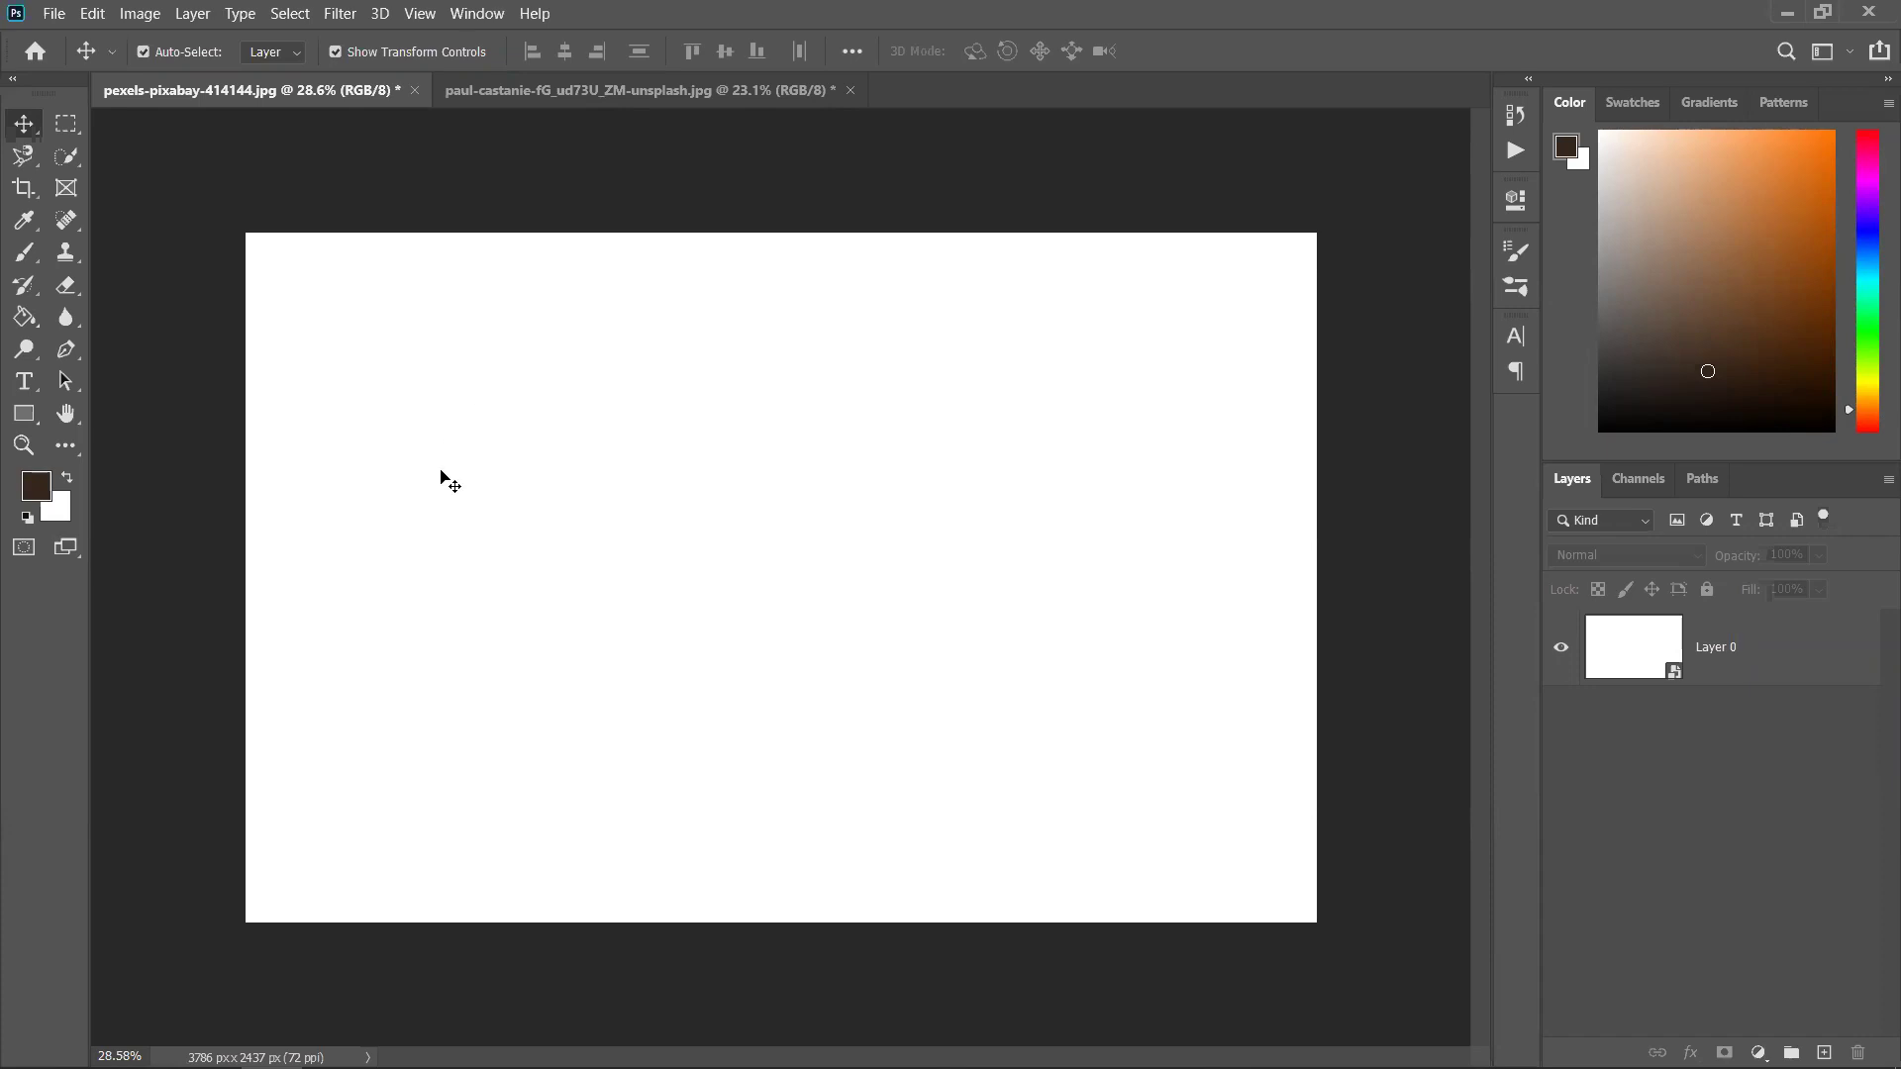
# Switch to the Ellipse Tool from the group of shape tools
pyautogui.click(22, 413)
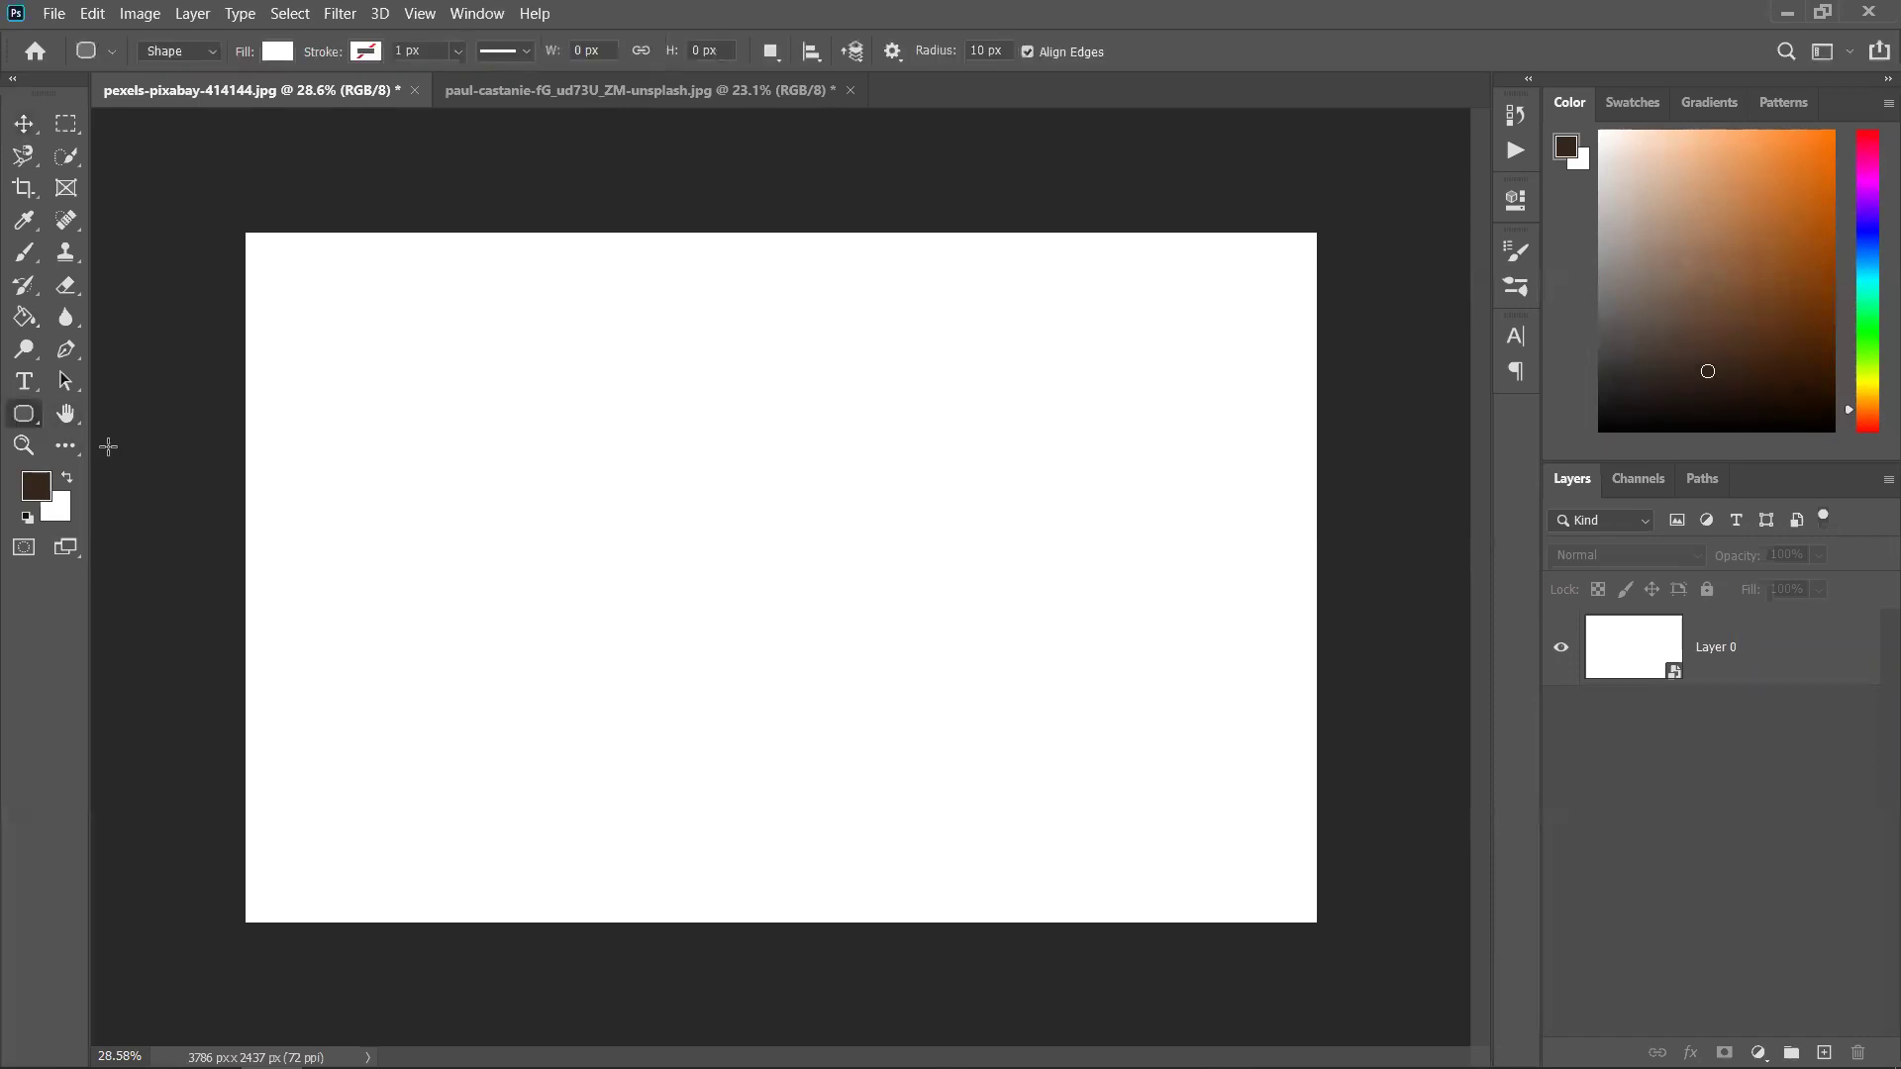
pyautogui.rightClick(27, 416)
pyautogui.click(149, 458)
pyautogui.moveTo(404, 430); pyautogui.dragTo(712, 761)
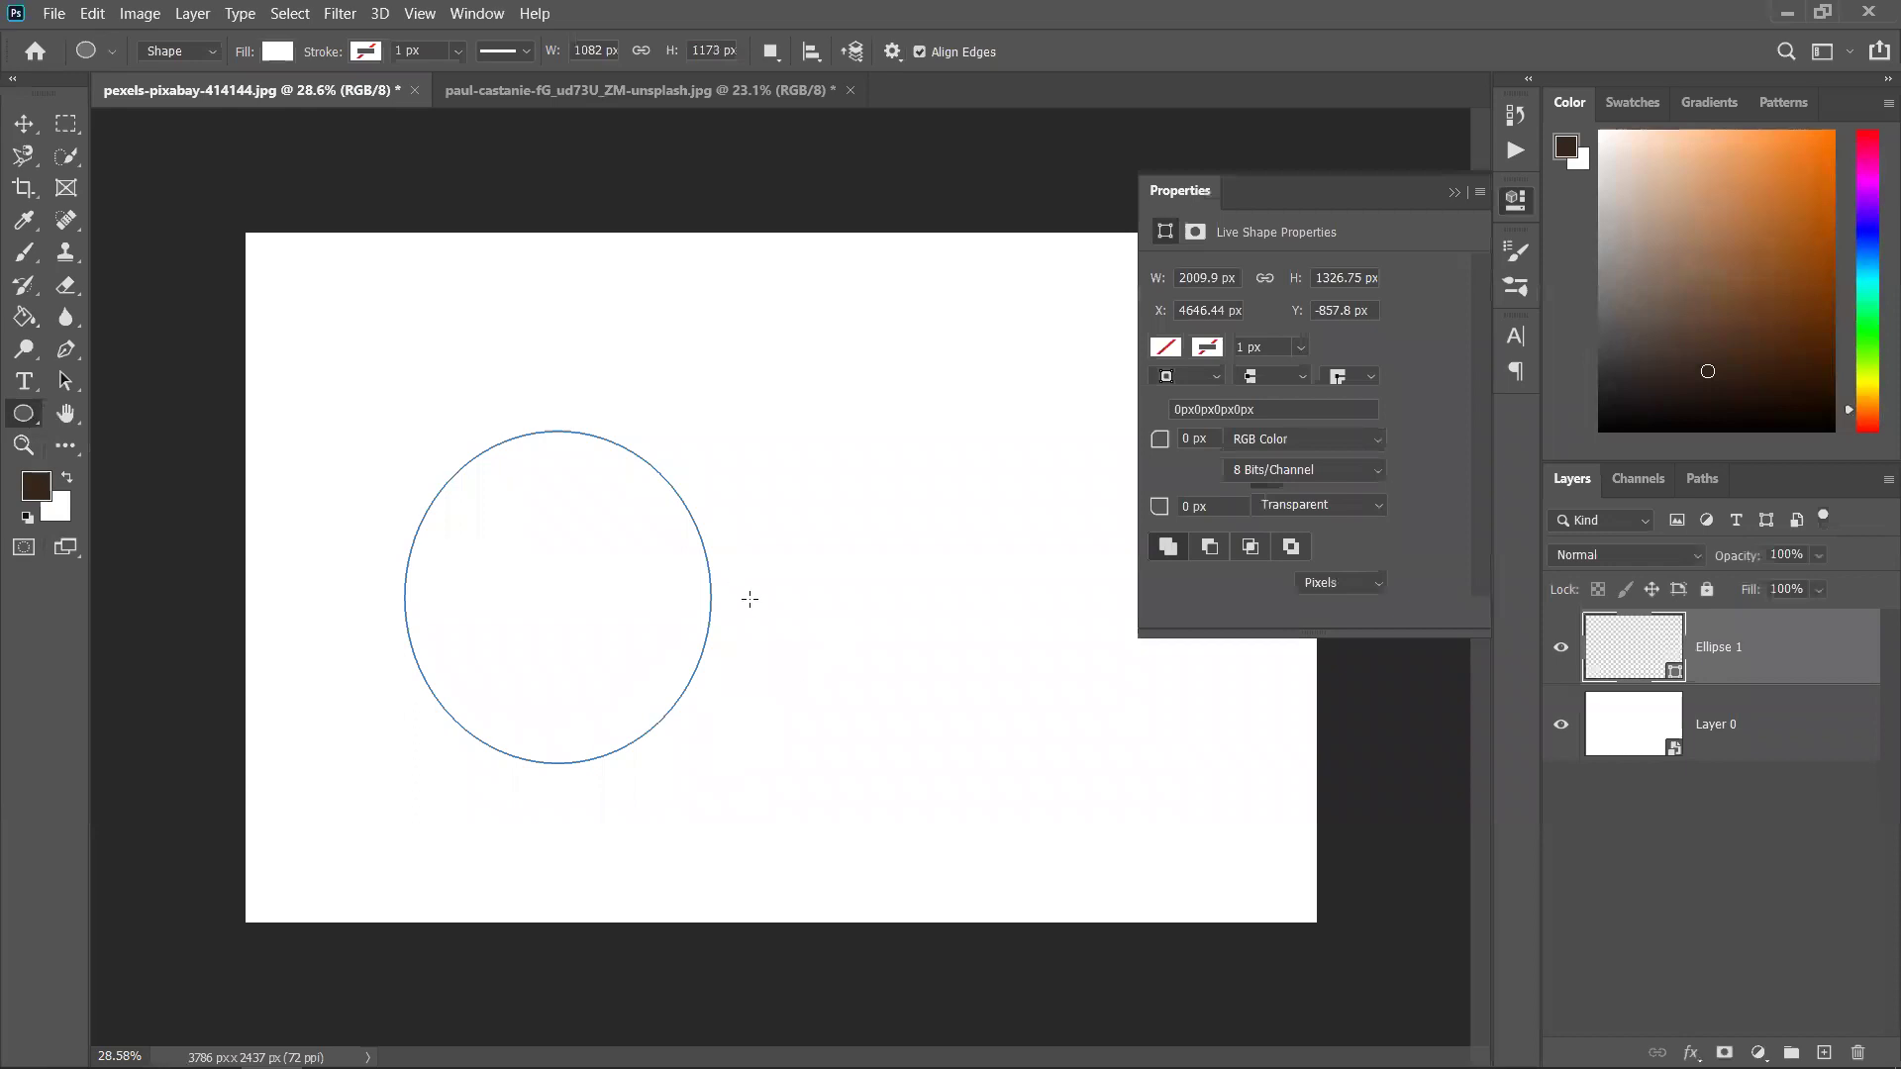
pyautogui.click(749, 598)
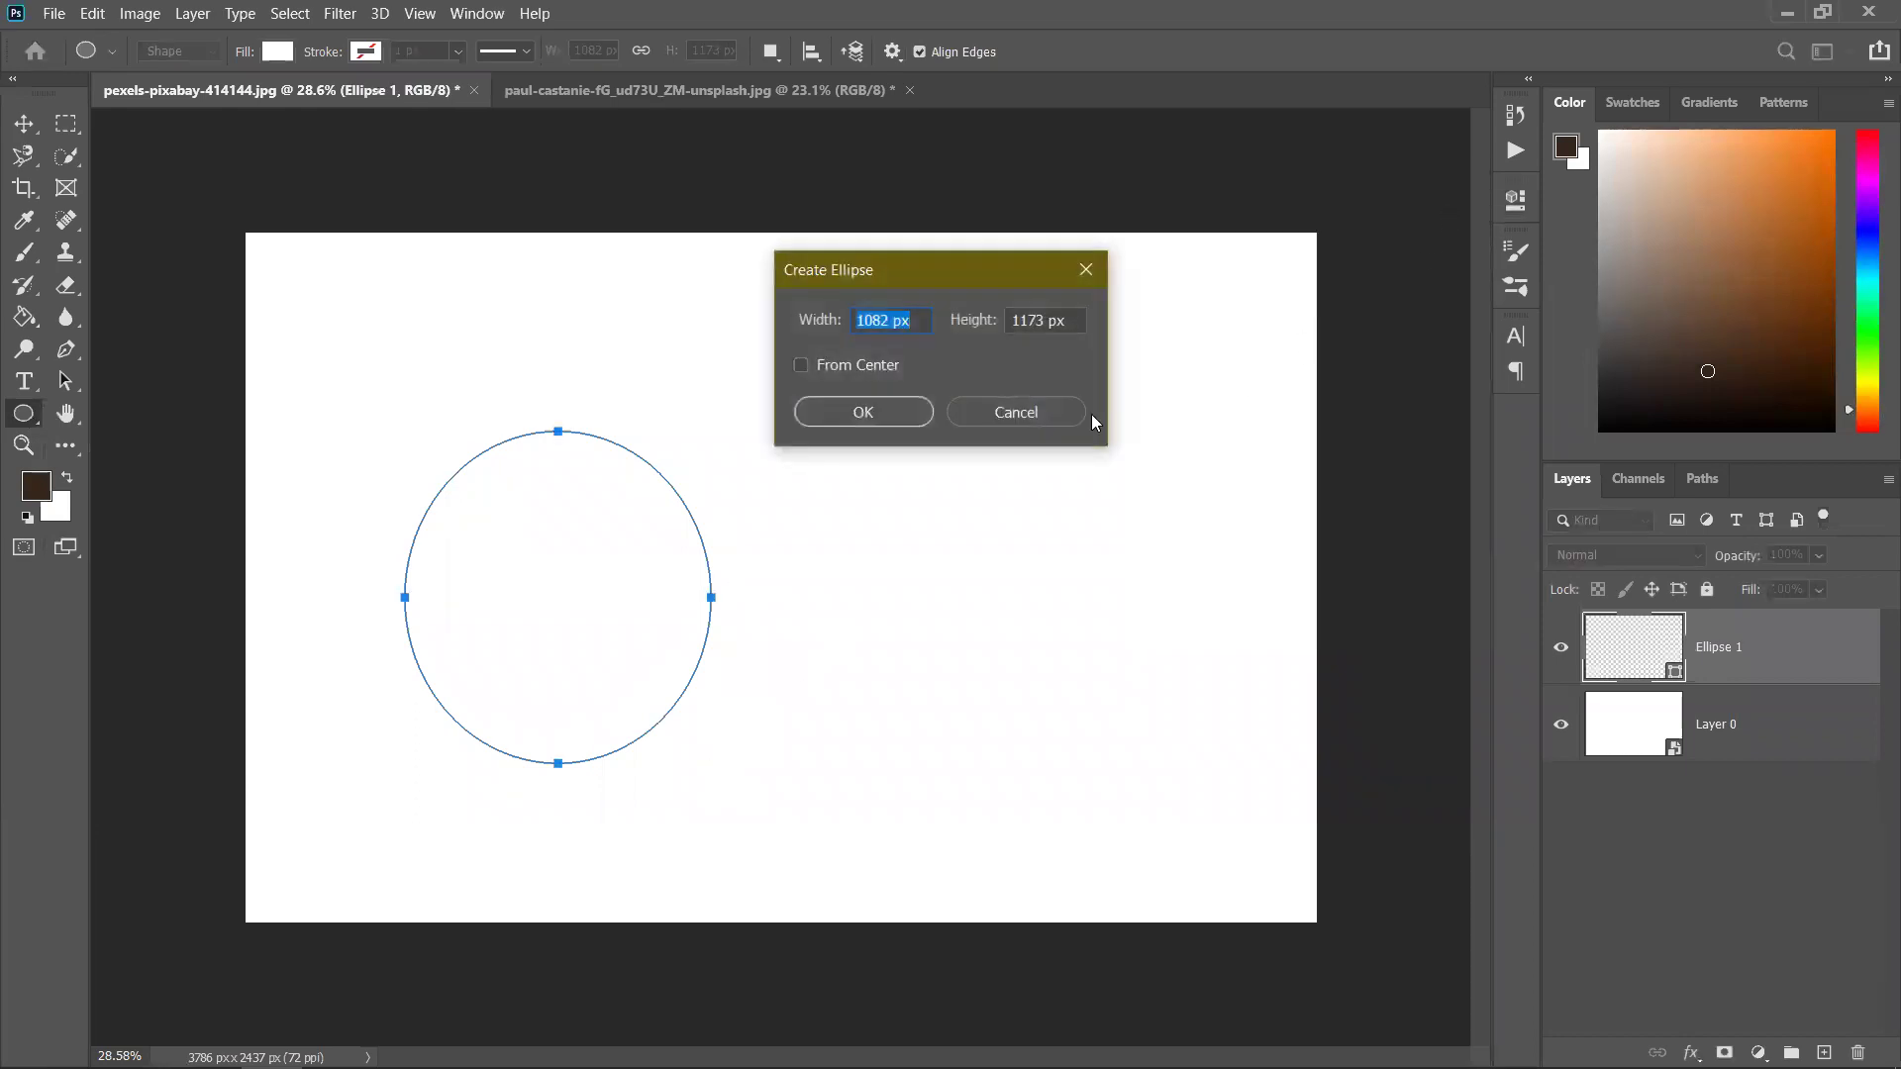
pyautogui.click(1081, 413)
pyautogui.hotkey('ctrl', 'z')
# Draw a circle about 958 px in diameter in the canvas's upper-left area and fill it with red ff0000
pyautogui.moveTo(448, 442); pyautogui.dragTo(622, 579)
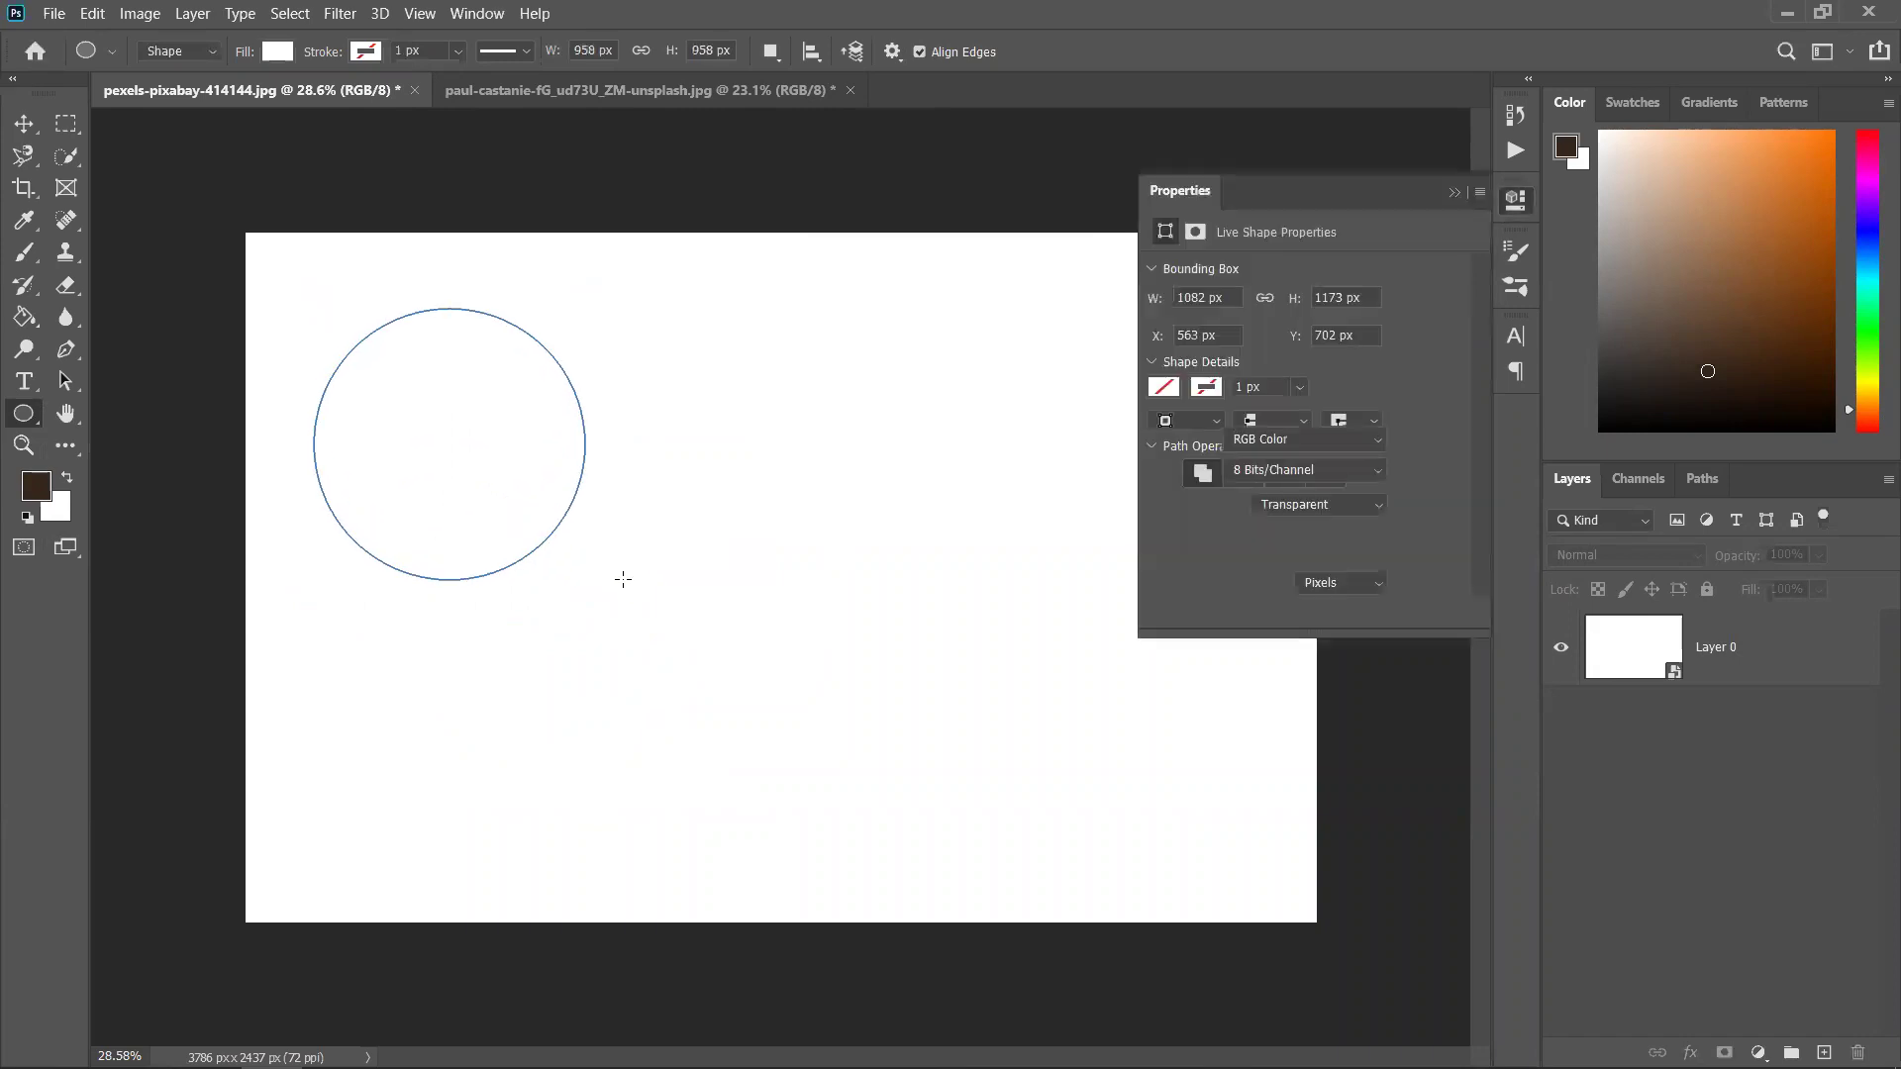
pyautogui.click(1453, 192)
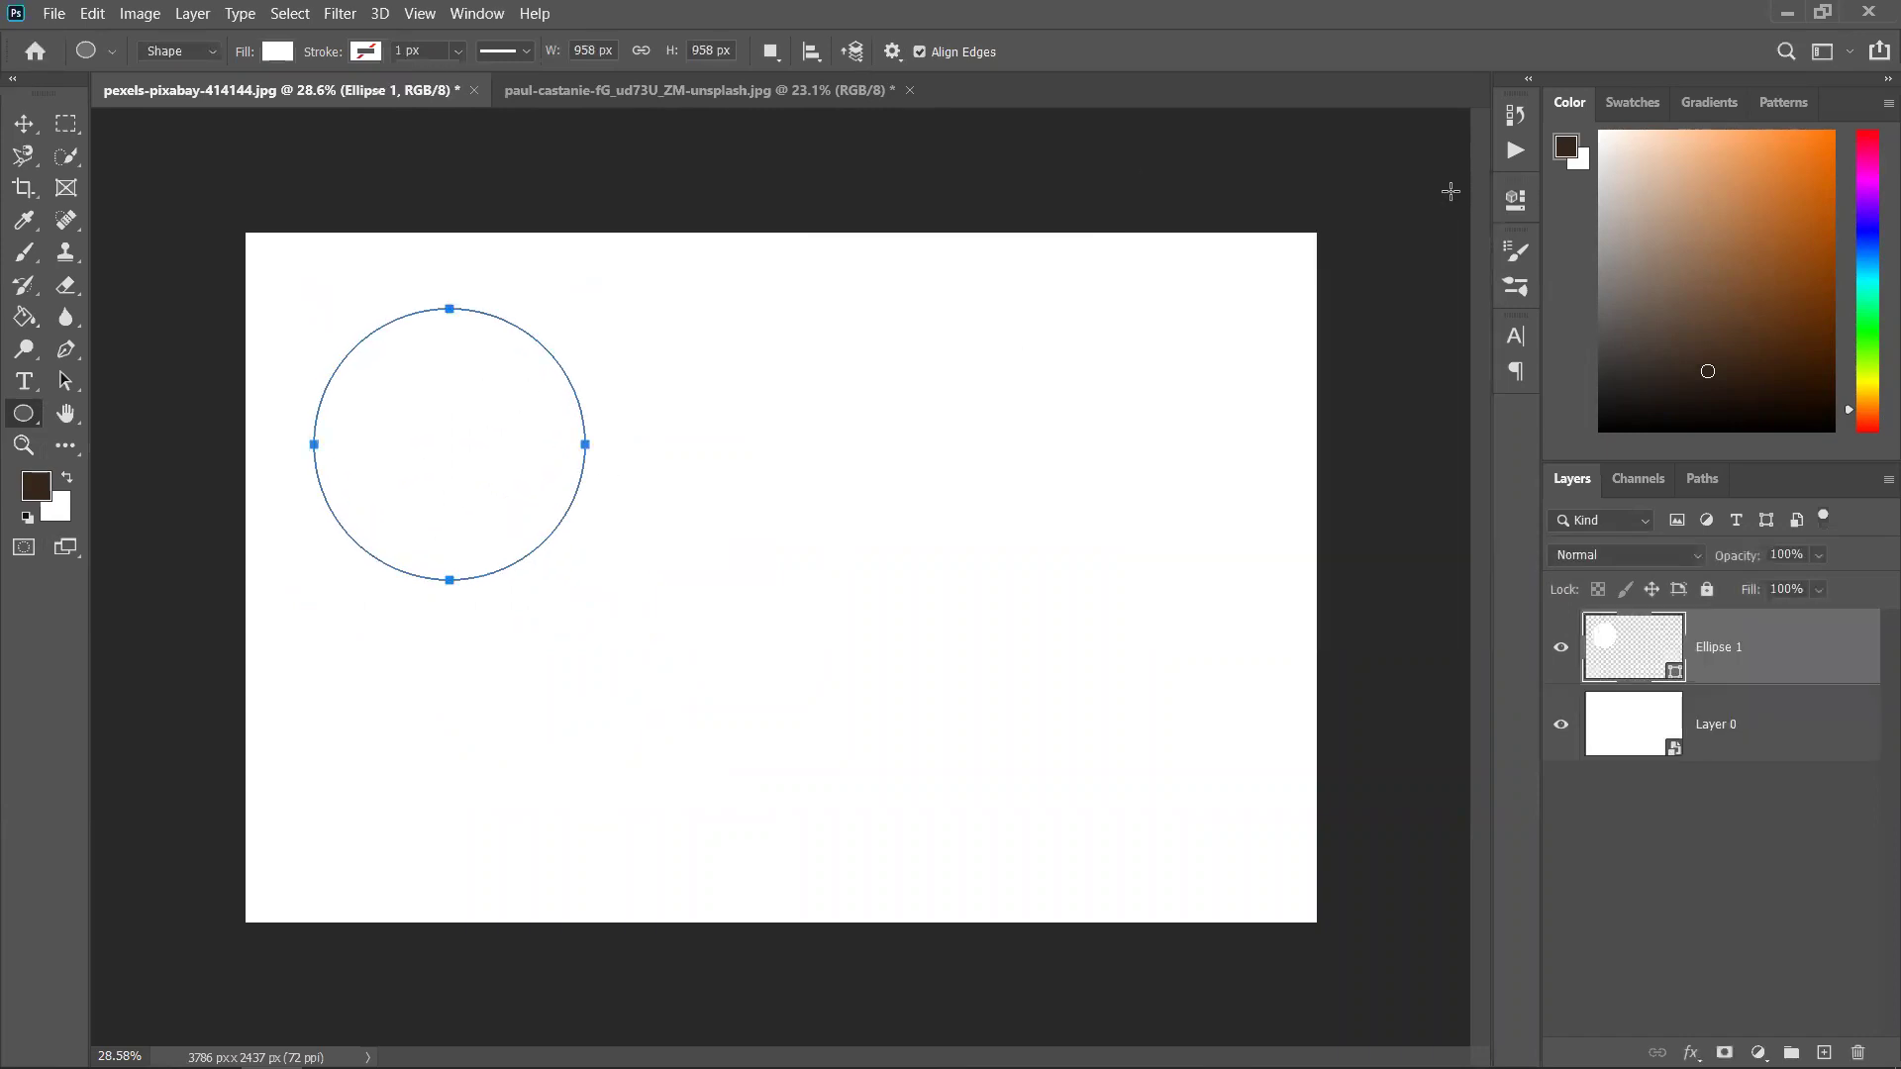
pyautogui.doubleClick(1673, 673)
pyautogui.click(1230, 200)
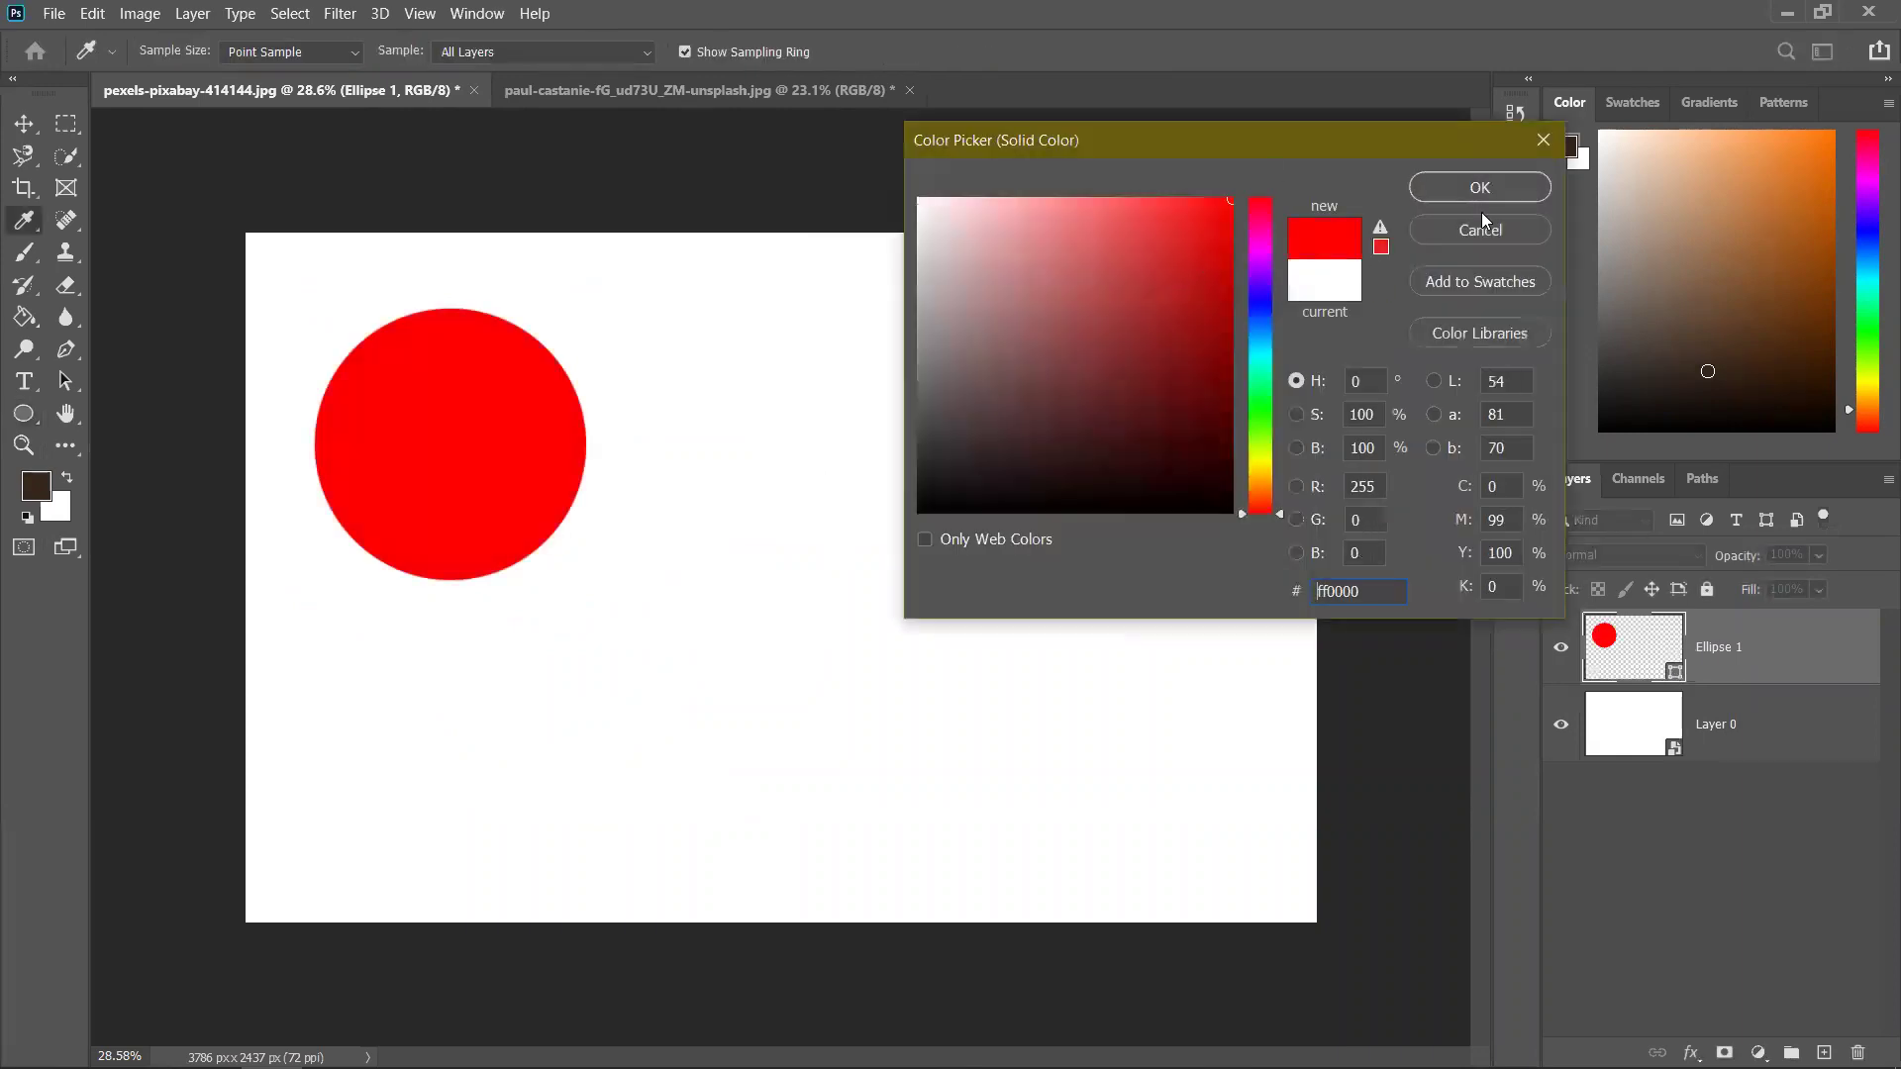
pyautogui.press('Return')
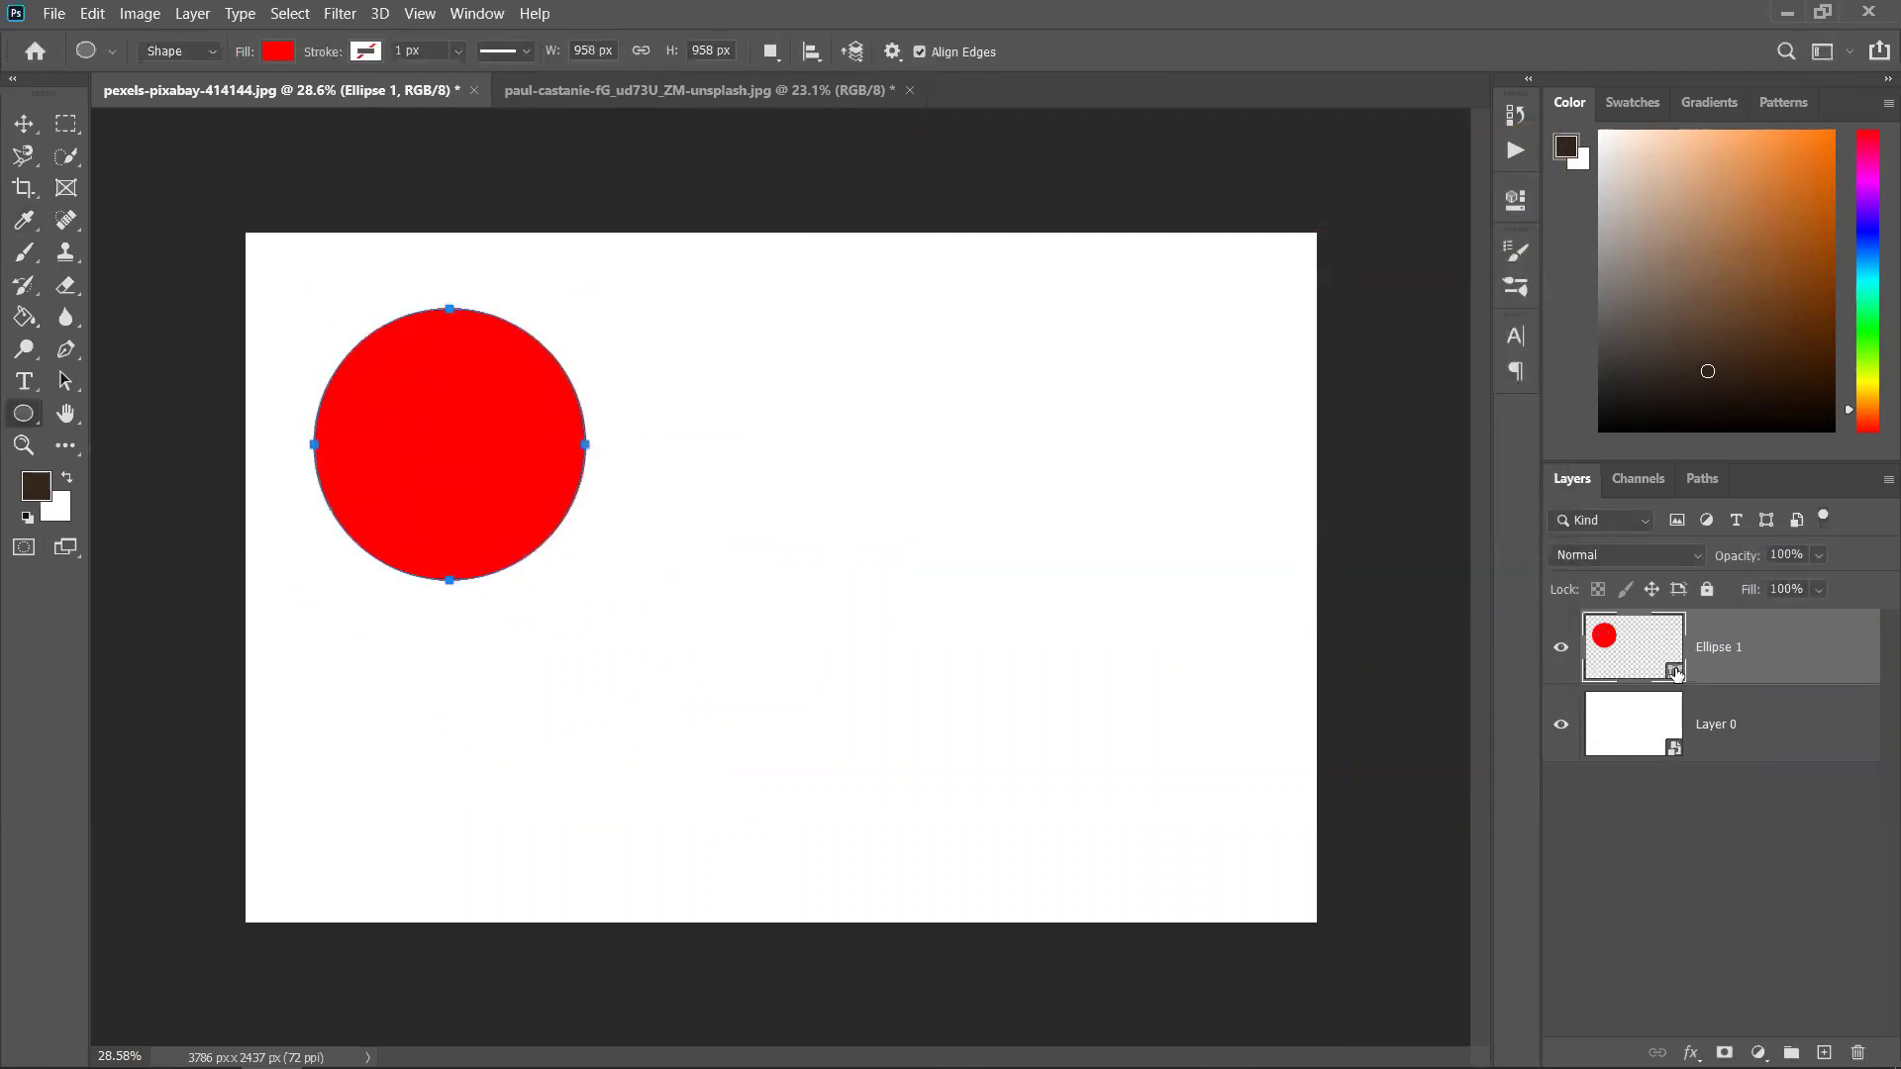
# Try a green fill on the circle, and set its fill colour to pink ff009c
pyautogui.doubleClick(1673, 673)
pyautogui.moveTo(1145, 297); pyautogui.dragTo(1087, 287)
pyautogui.moveTo(1260, 297); pyautogui.dragTo(1260, 381)
pyautogui.click(1201, 232)
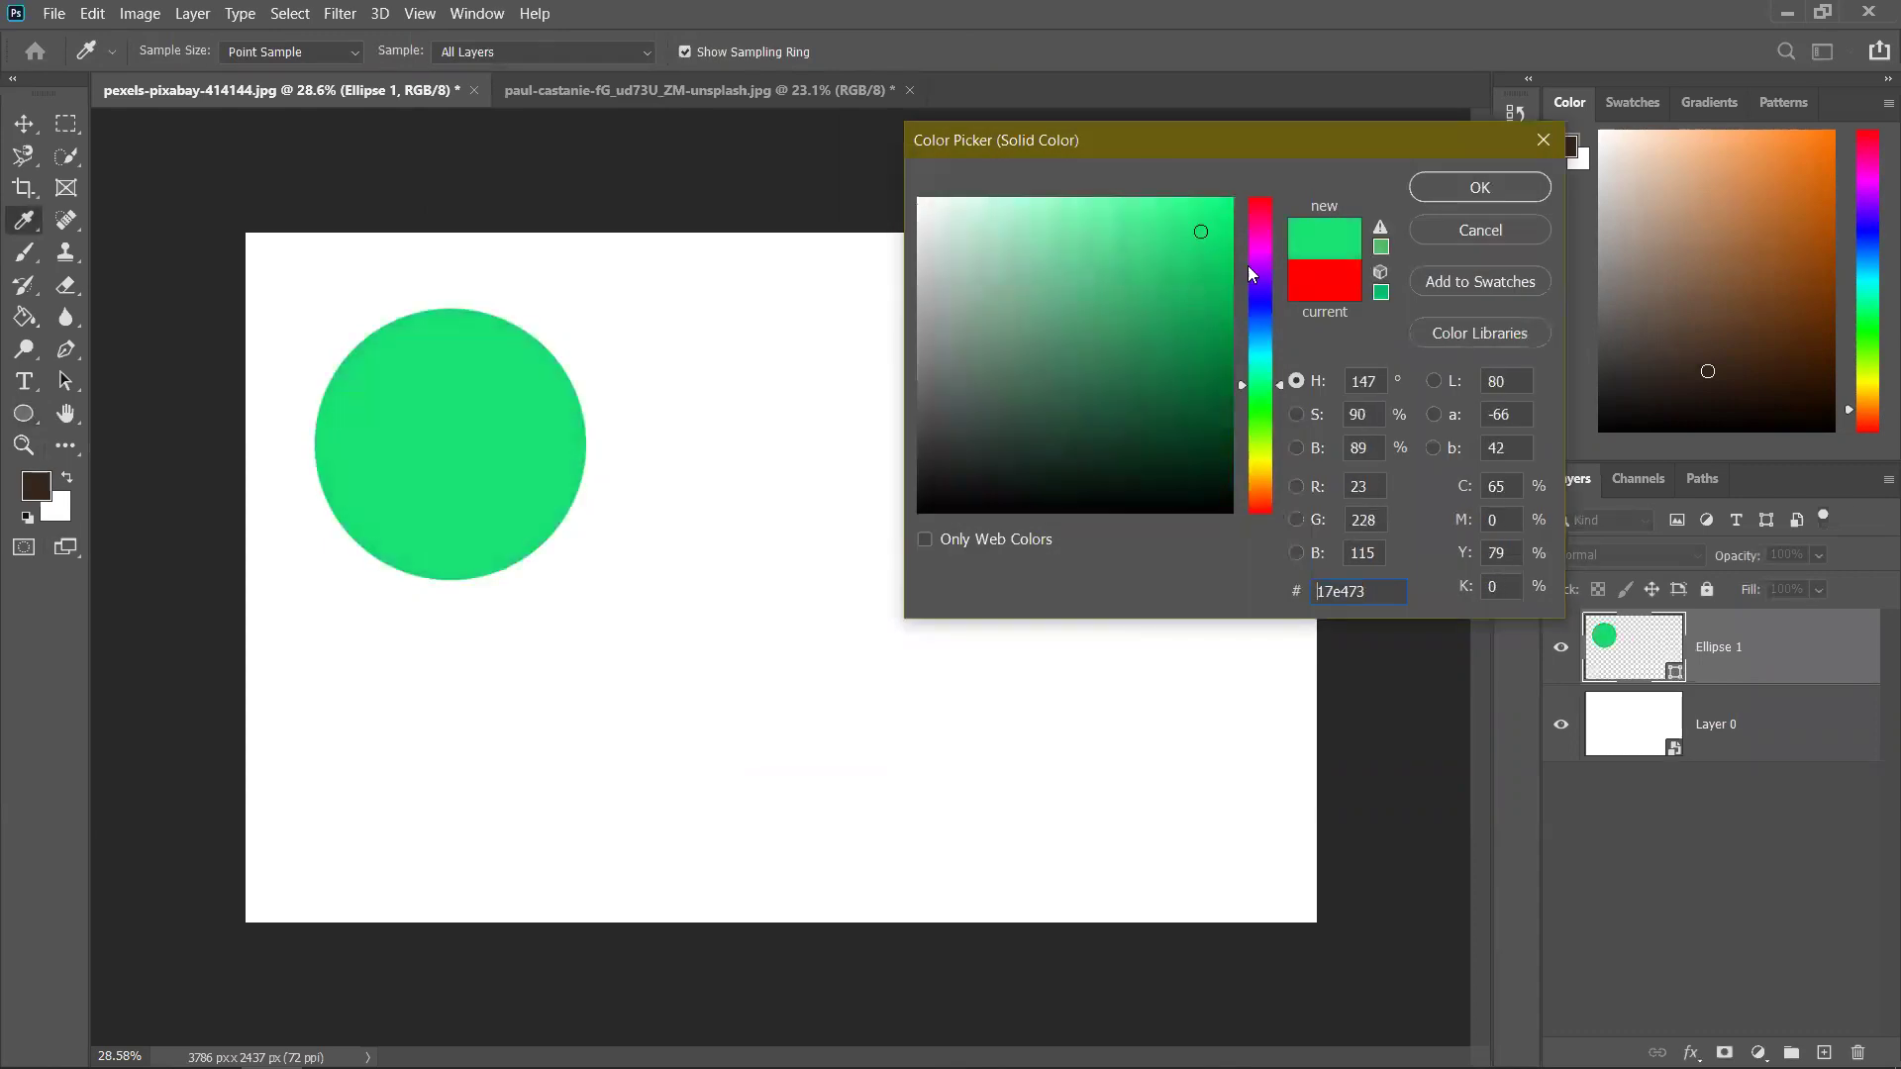
pyautogui.click(1260, 250)
pyautogui.click(1260, 213)
pyautogui.click(1231, 199)
pyautogui.click(1479, 188)
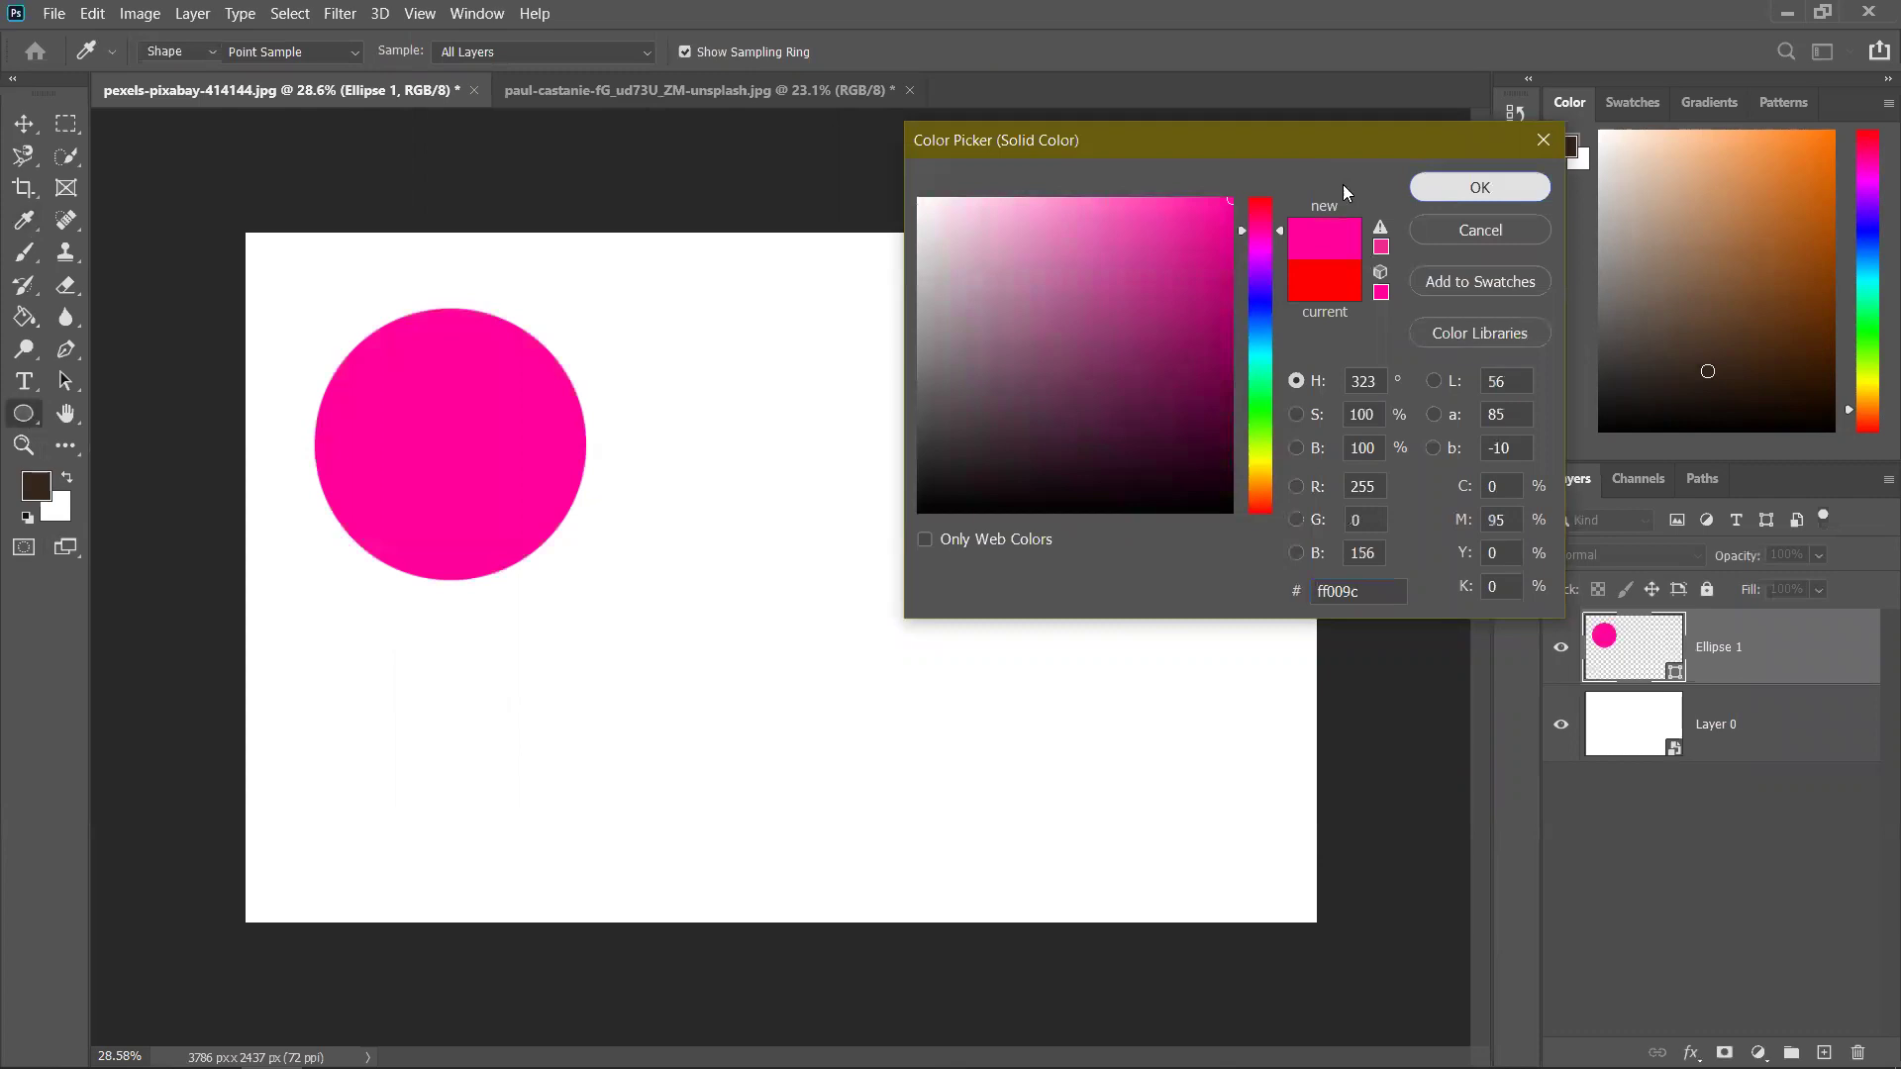
# Set the foreground colour by sampling the pink of the circle
pyautogui.click(37, 485)
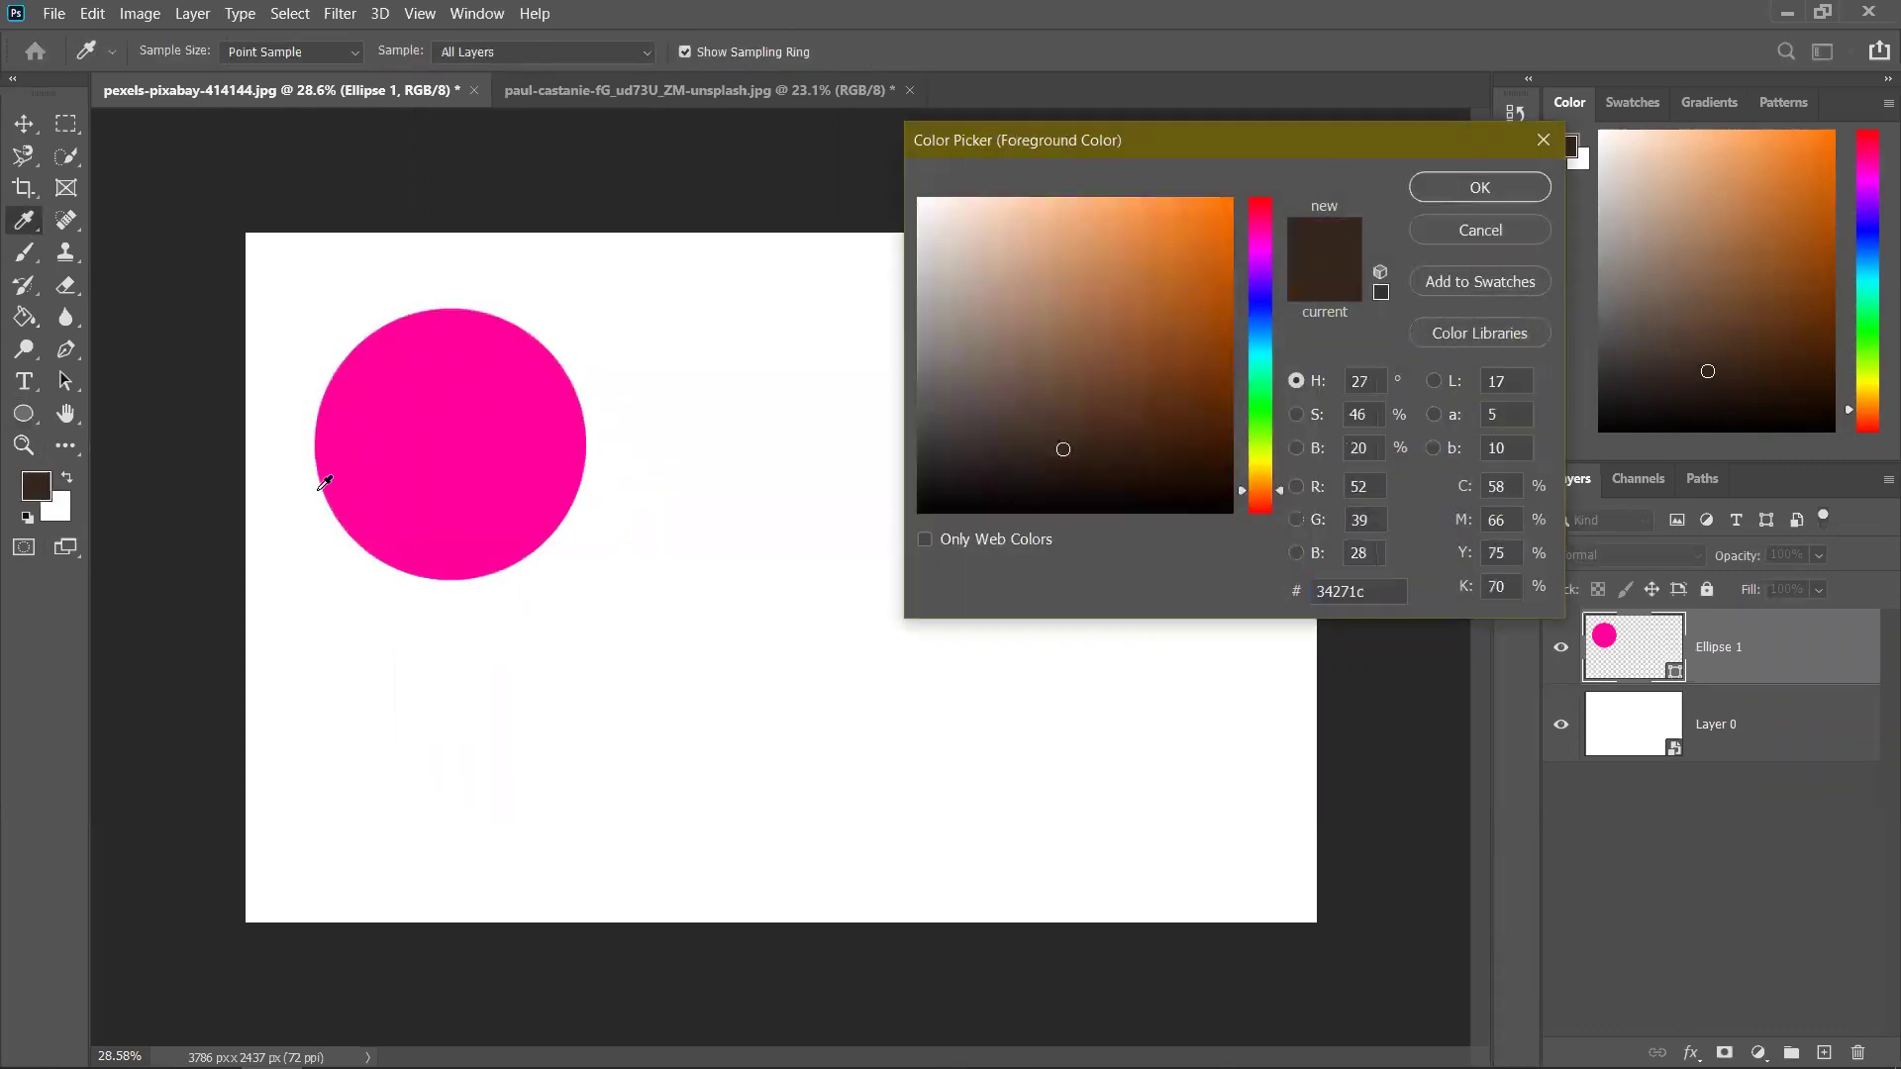
pyautogui.click(521, 399)
pyautogui.click(1479, 187)
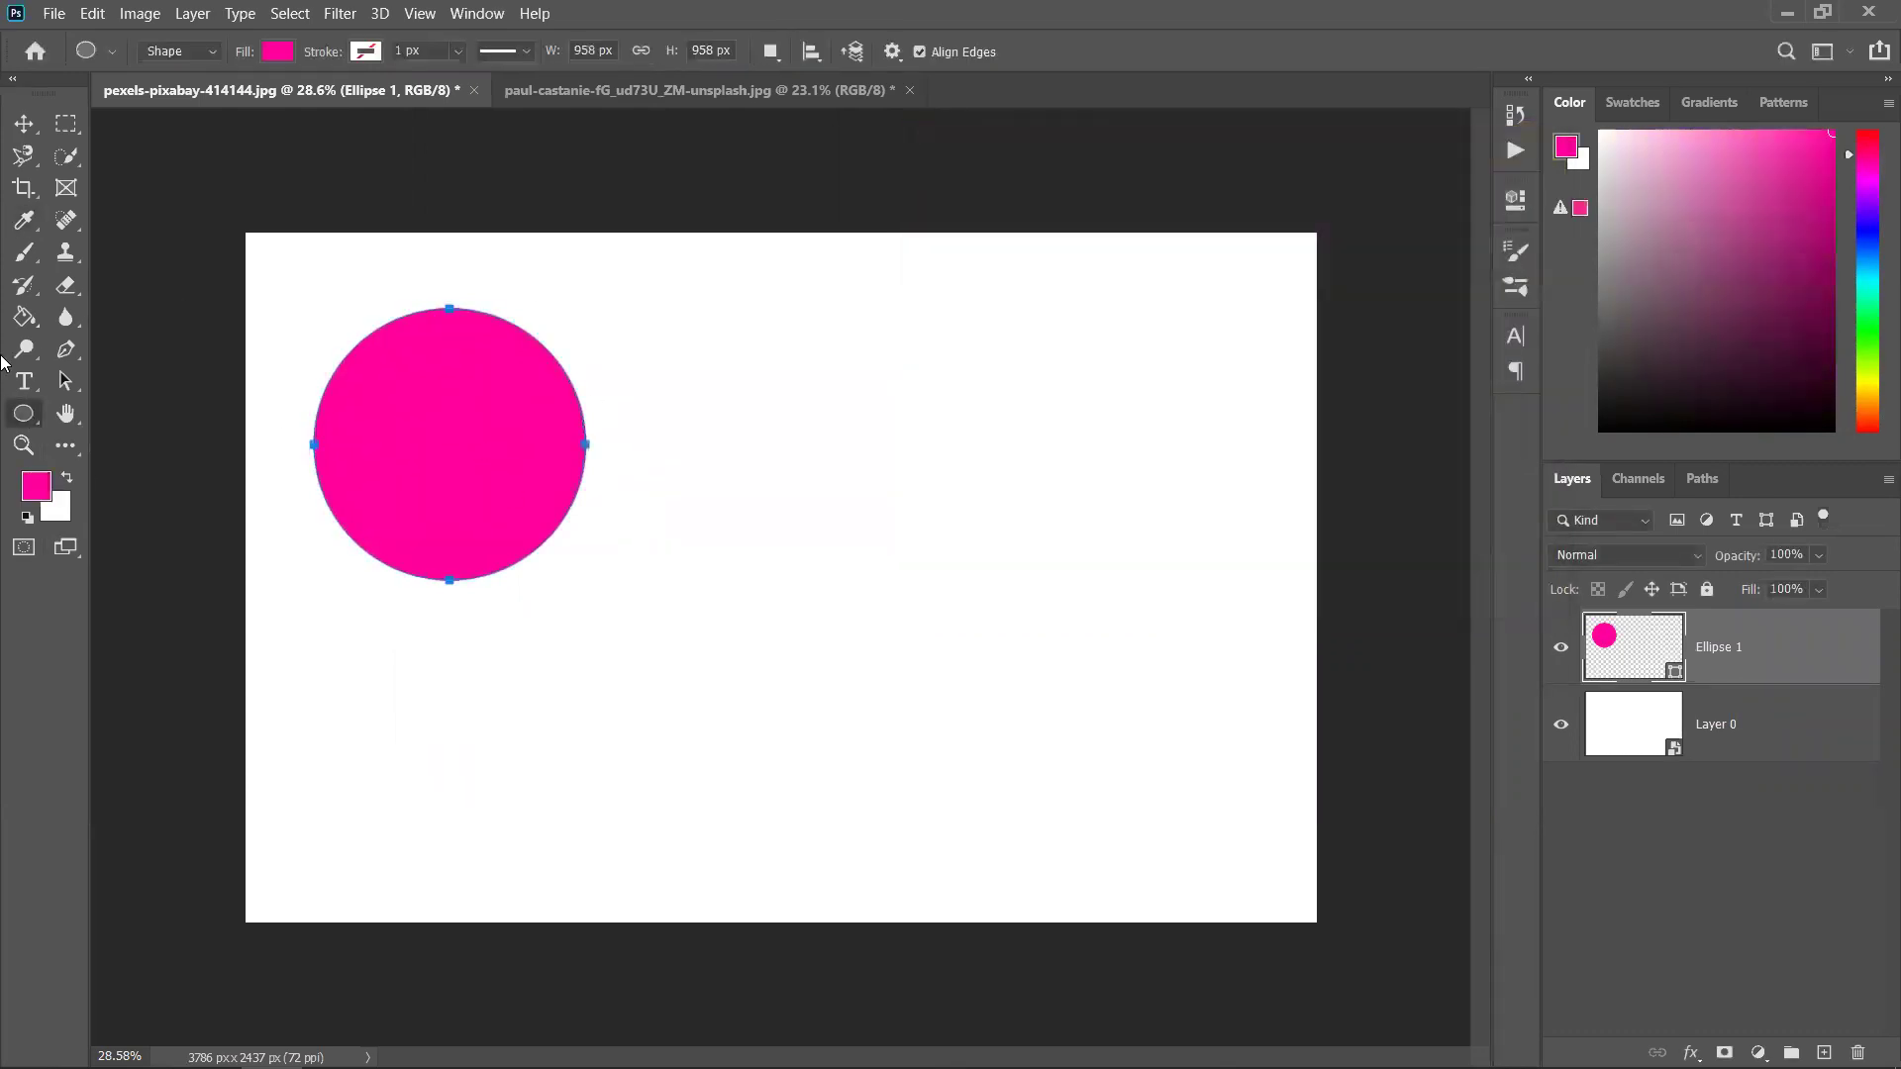
# Activate the Elliptical Marquee Tool and view the circle's solid fill colour without changing it
pyautogui.click(67, 123)
pyautogui.rightClick(67, 122)
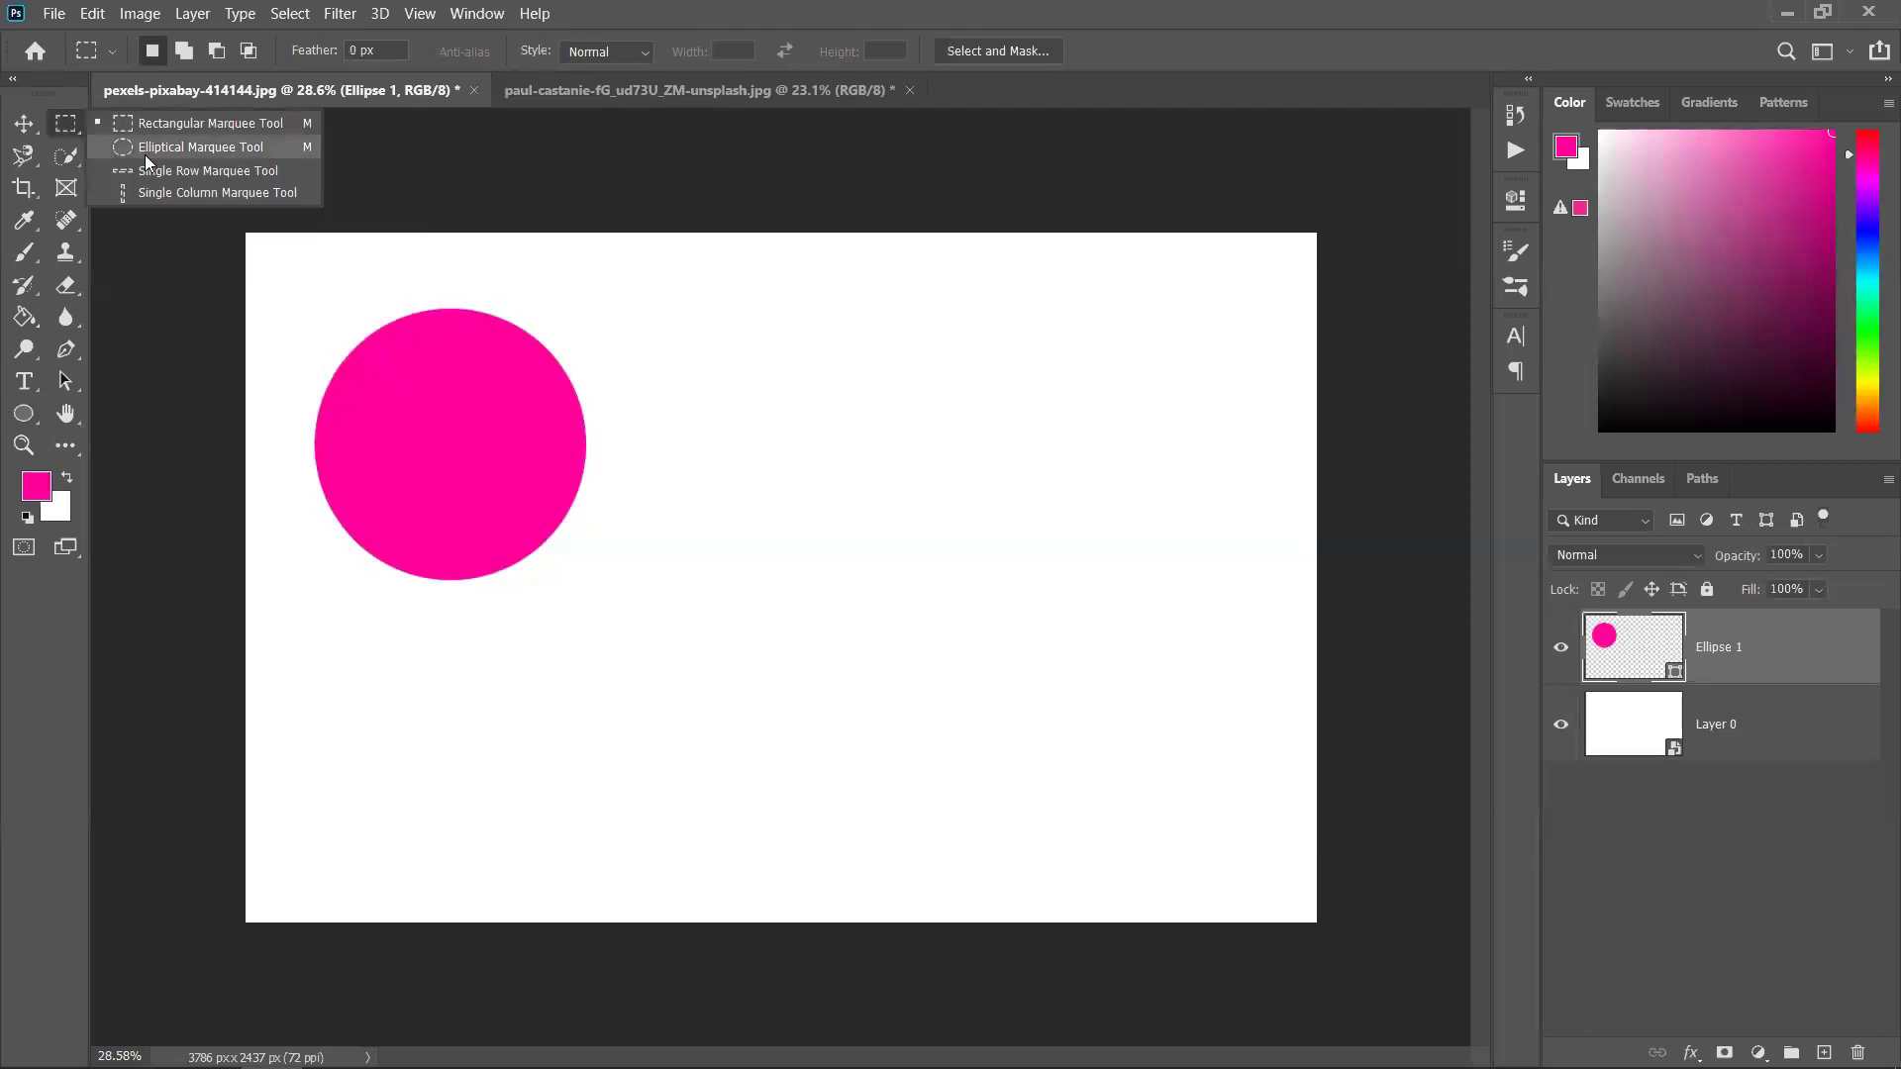
pyautogui.click(189, 146)
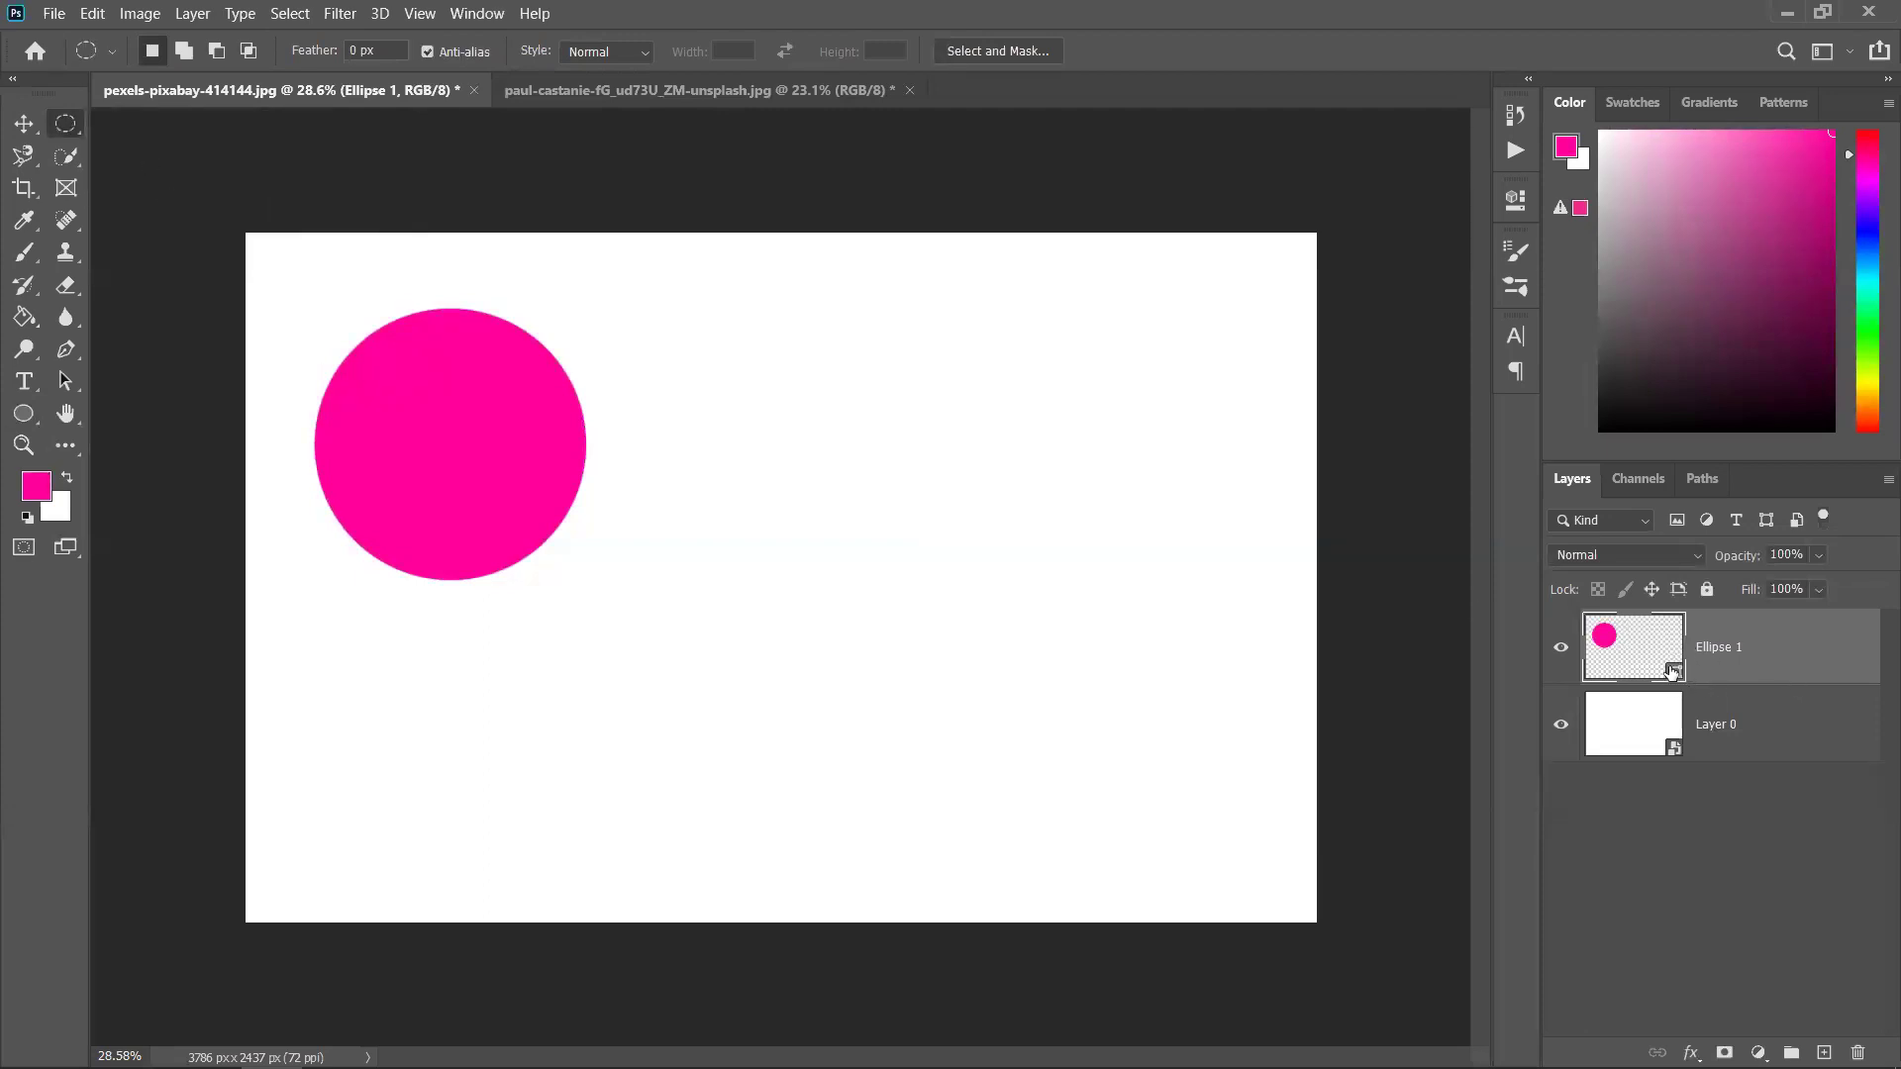
pyautogui.doubleClick(1675, 672)
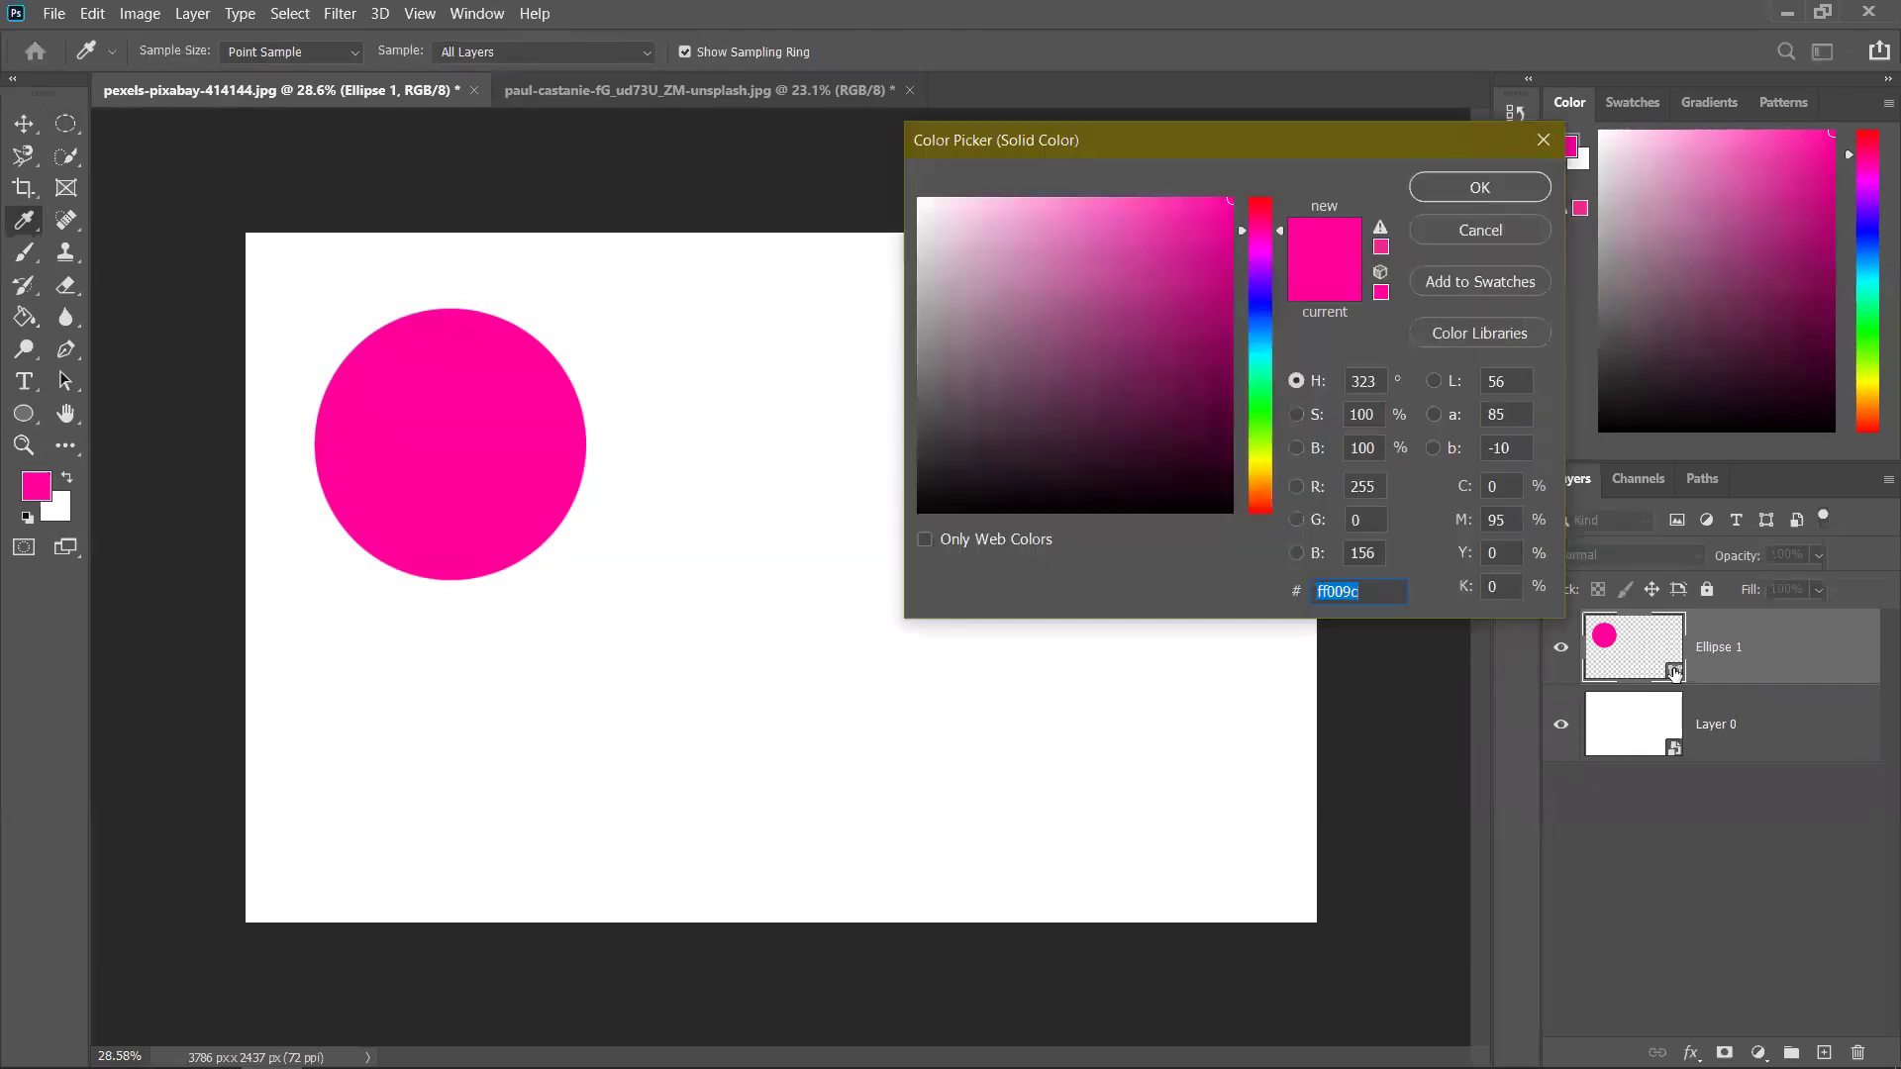
pyautogui.click(1452, 226)
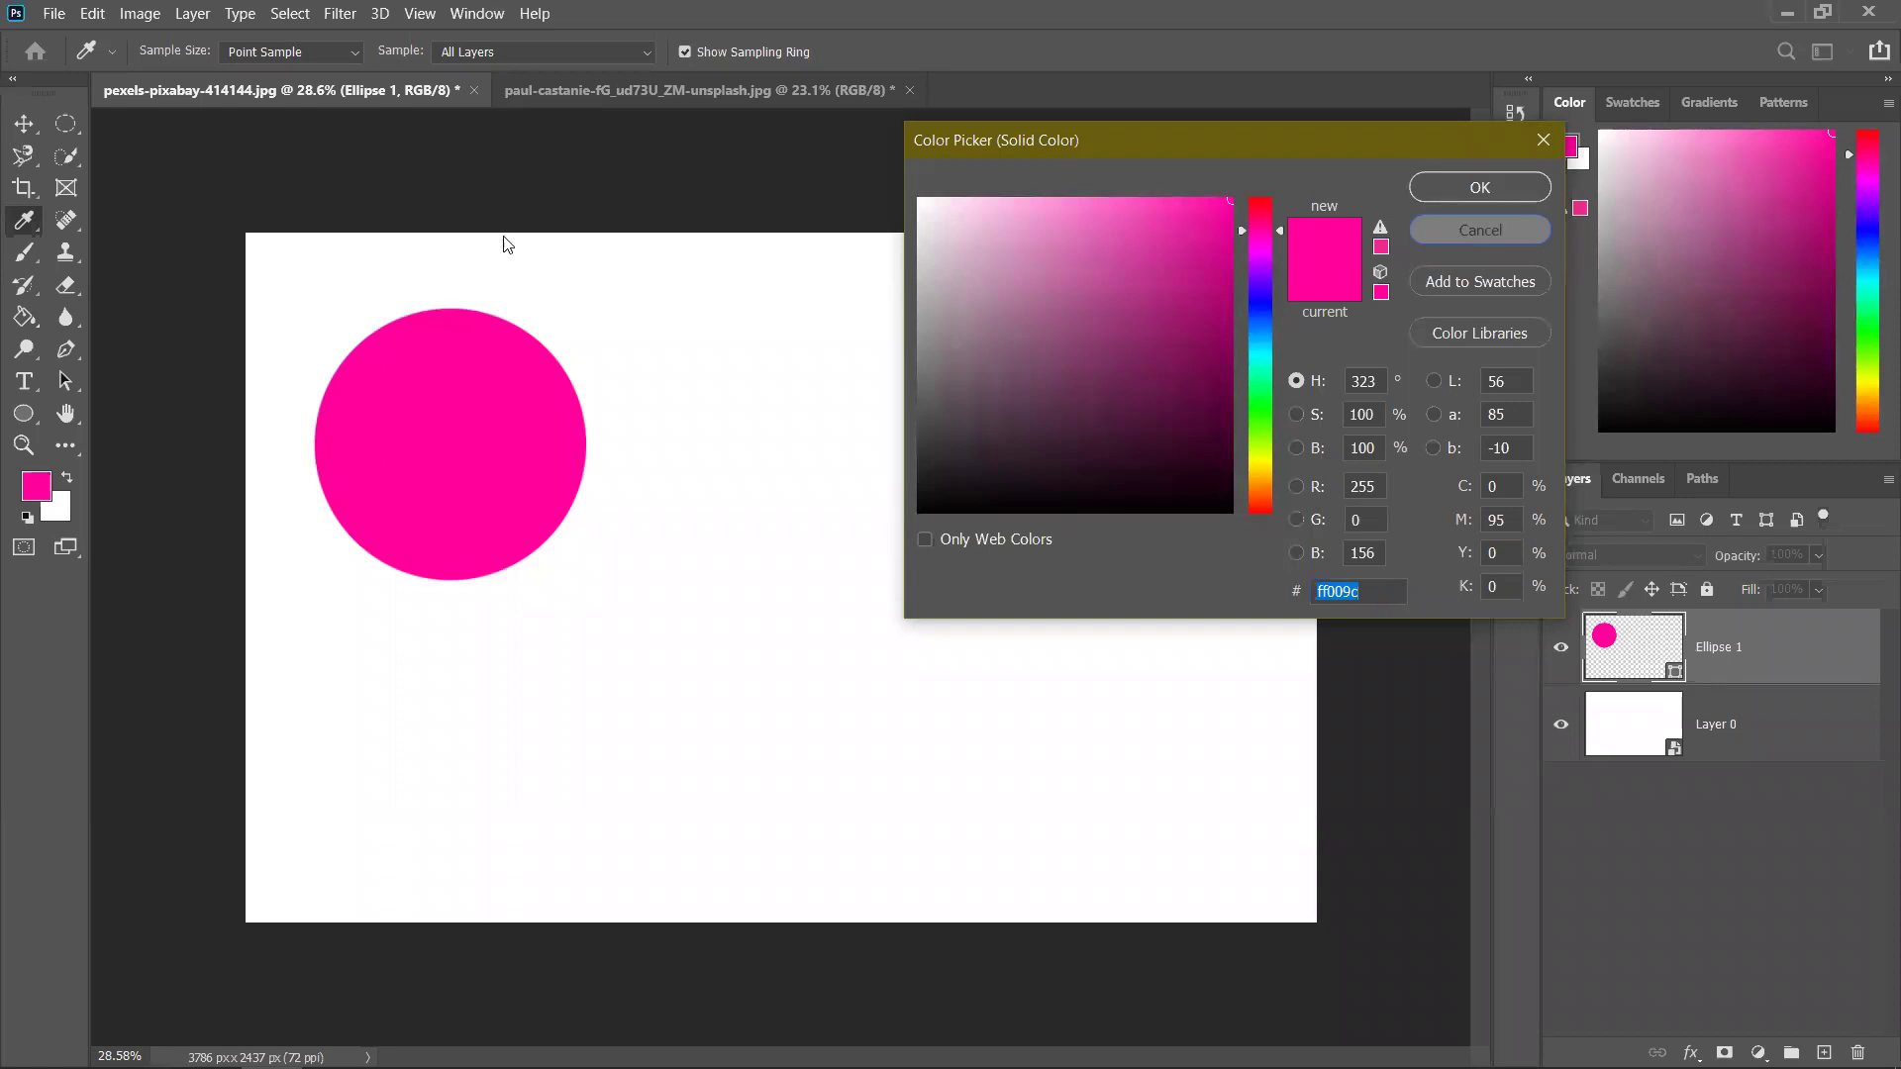
# Return to the Ellipse Tool and examine the circle's fill swatches and custom fill colour choices
pyautogui.click(24, 413)
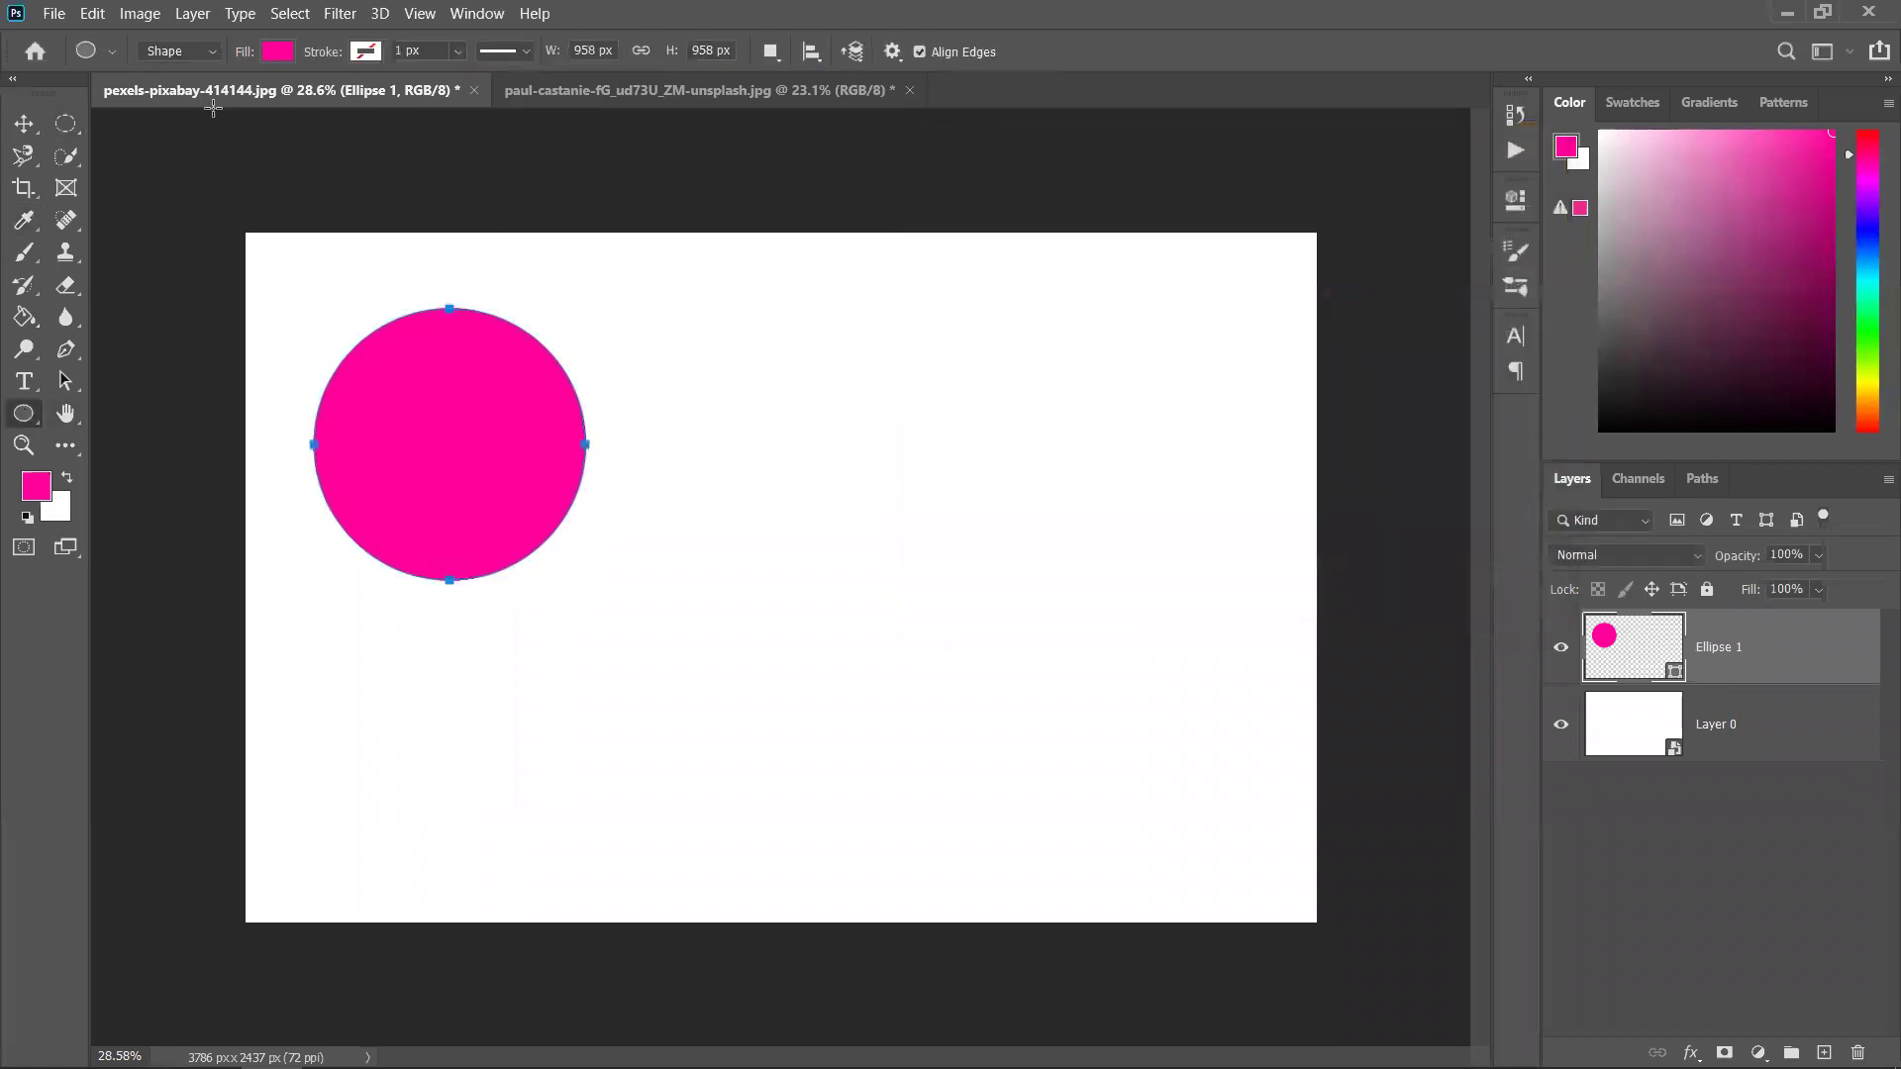
pyautogui.click(278, 55)
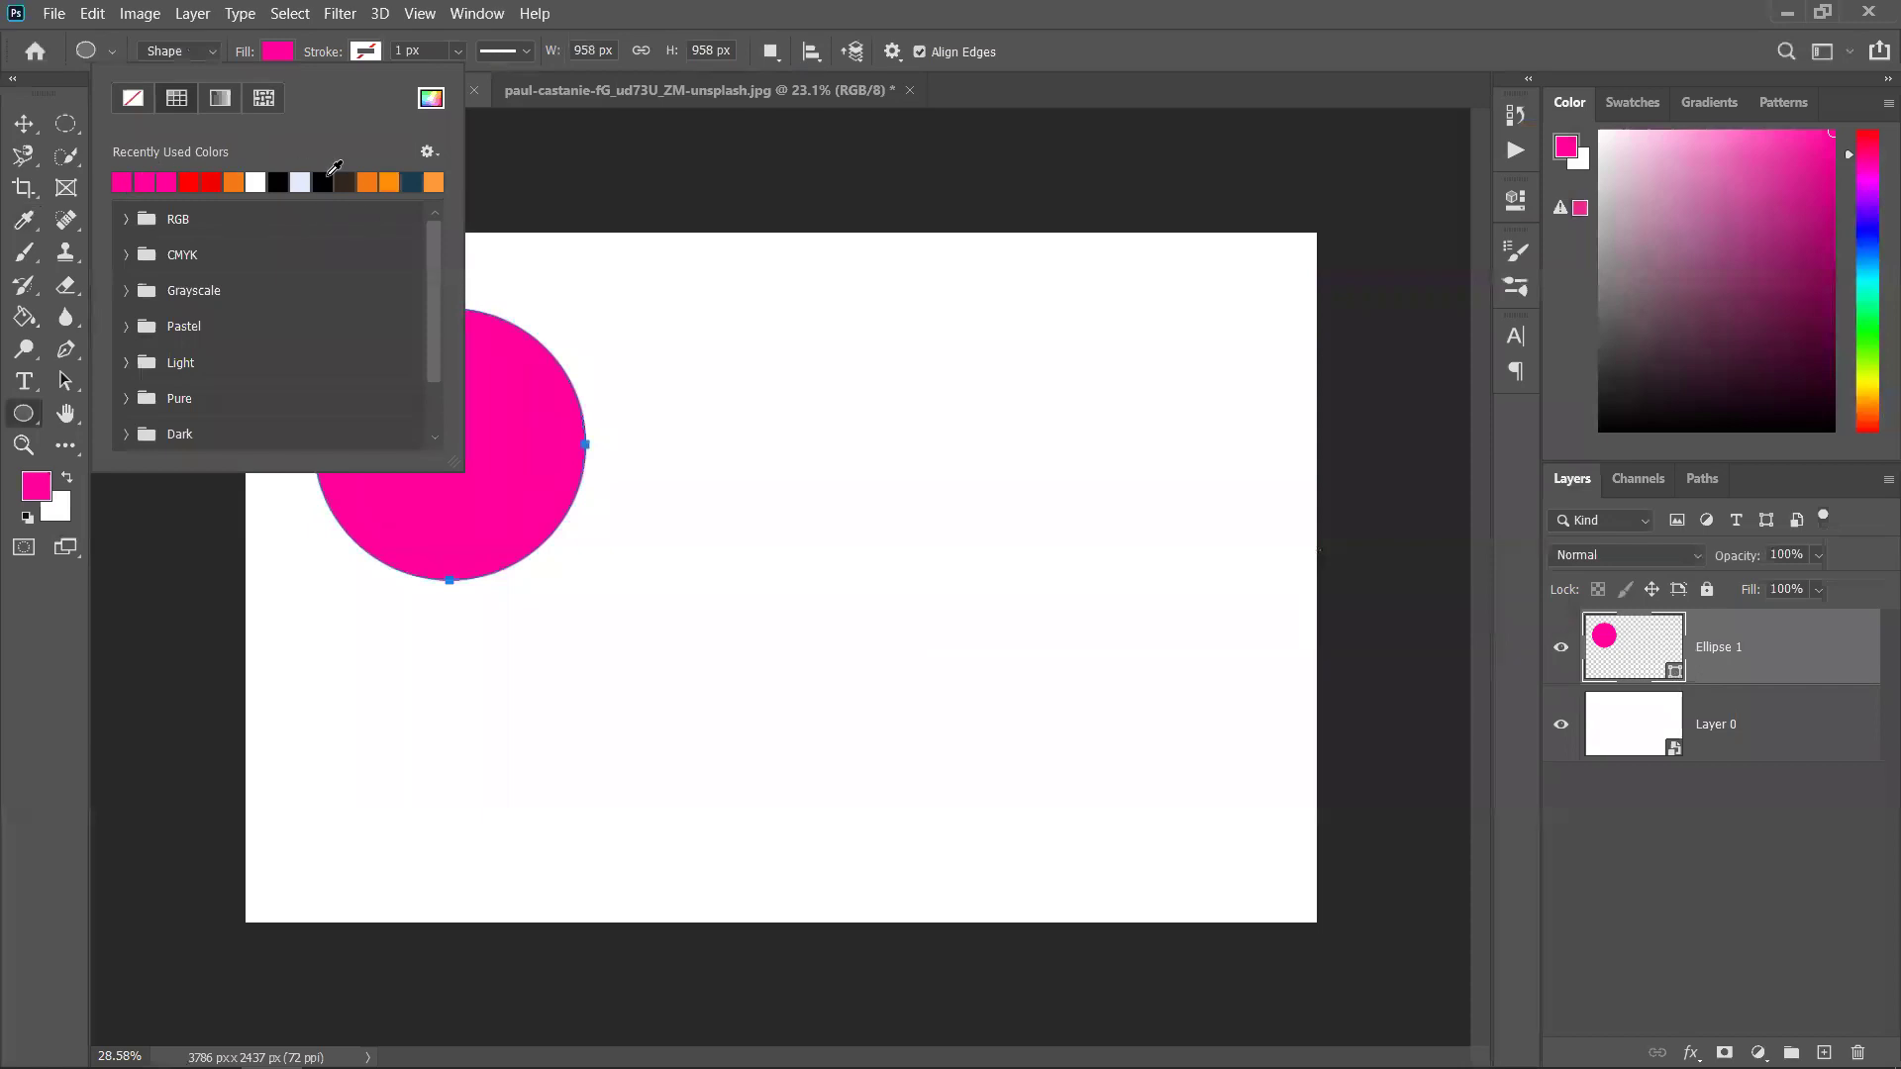
pyautogui.click(429, 100)
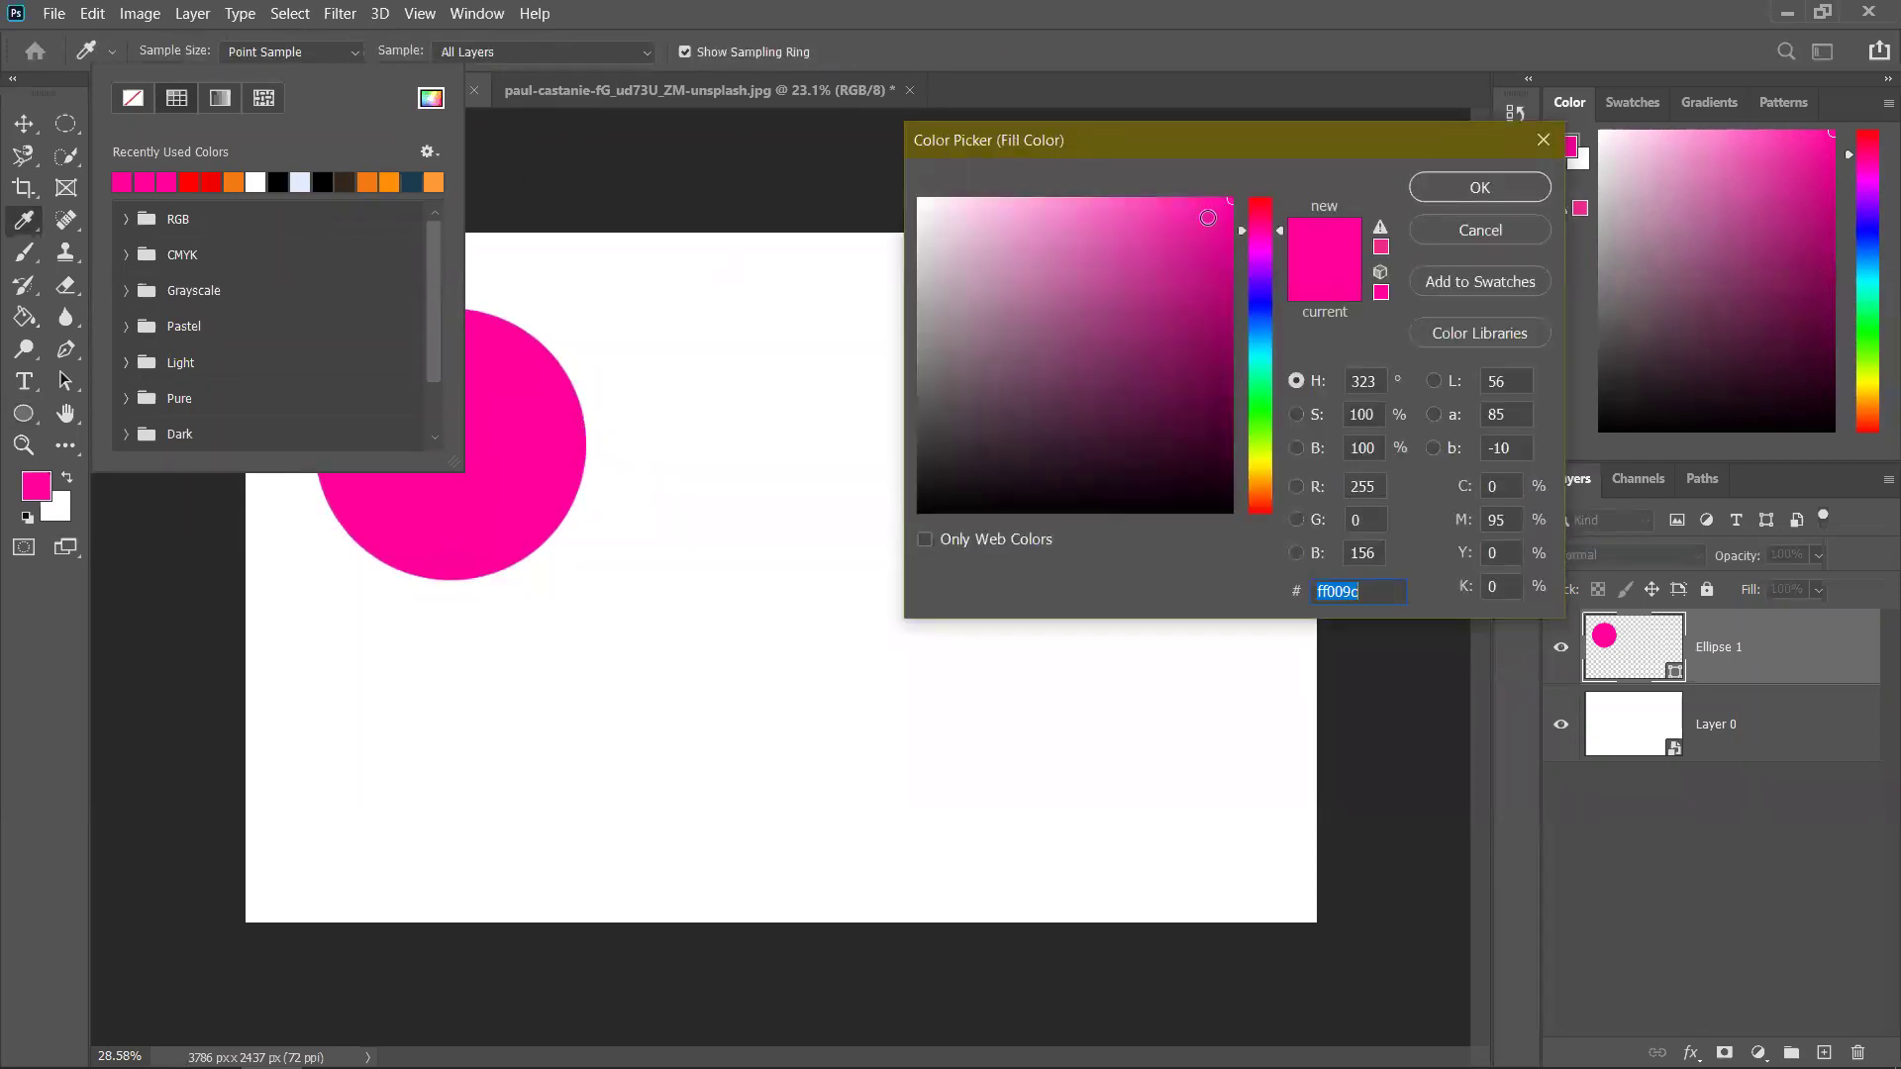
pyautogui.click(1293, 141)
pyautogui.moveTo(1150, 404)
pyautogui.mouseDown()
pyautogui.moveTo(1168, 376)
pyautogui.moveTo(1113, 294)
pyautogui.mouseUp()
pyautogui.click(1331, 277)
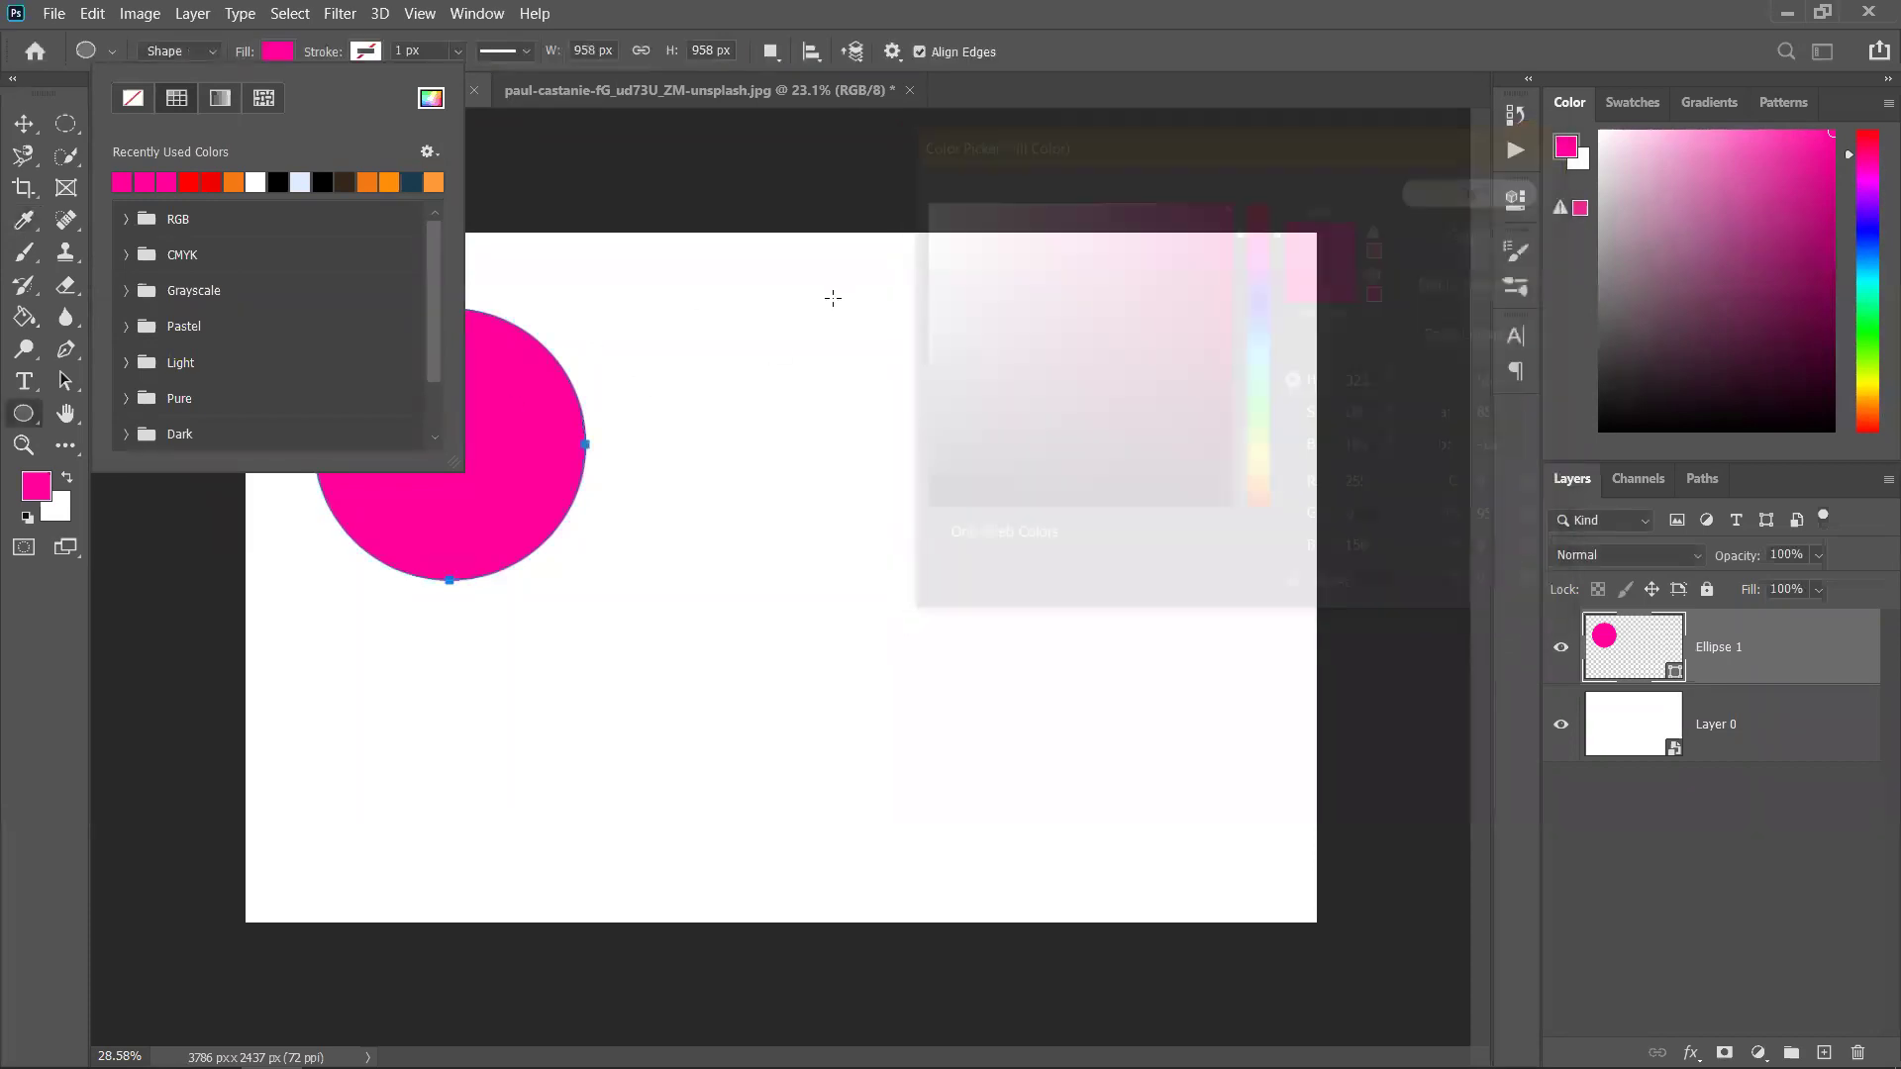
pyautogui.click(1457, 187)
pyautogui.click(551, 184)
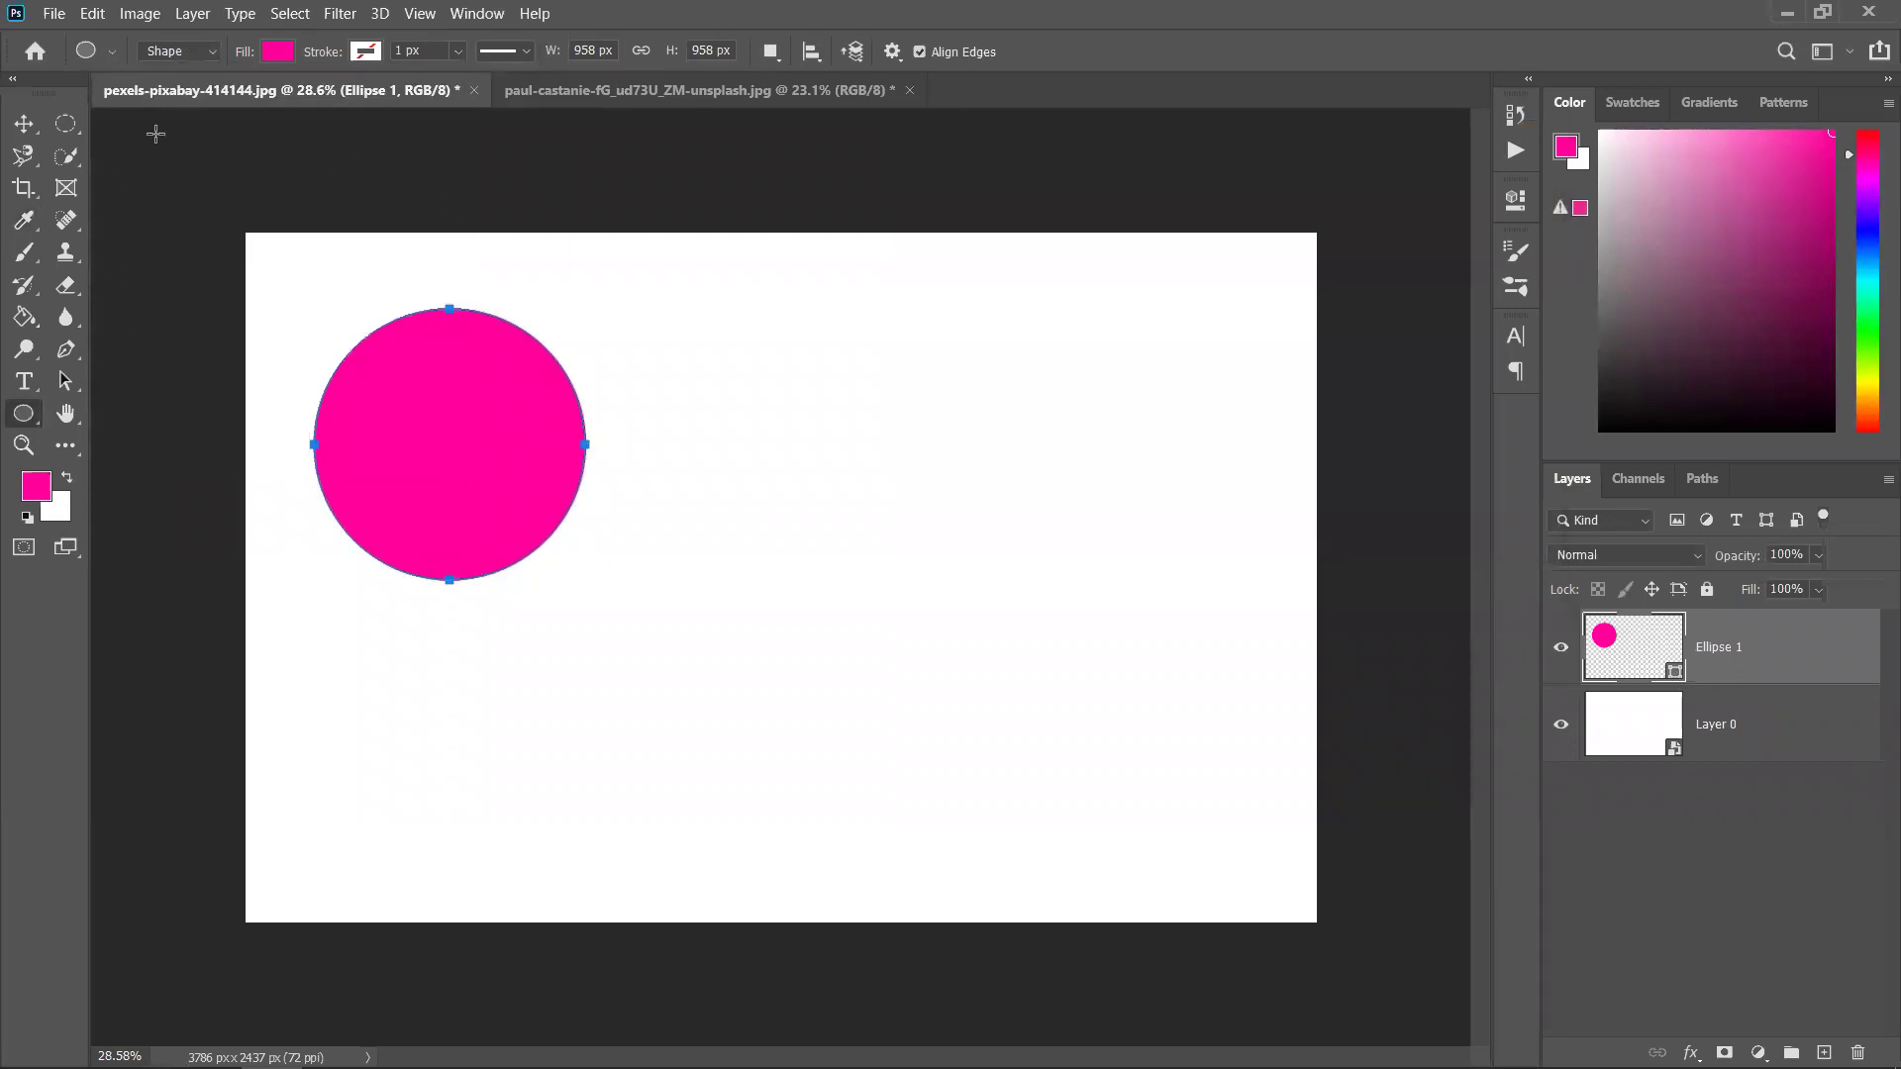
# Set the Ellipse Tool to Pixels mode, and sample white from the canvas as the foreground colour on a new layer
pyautogui.click(180, 51)
pyautogui.click(182, 111)
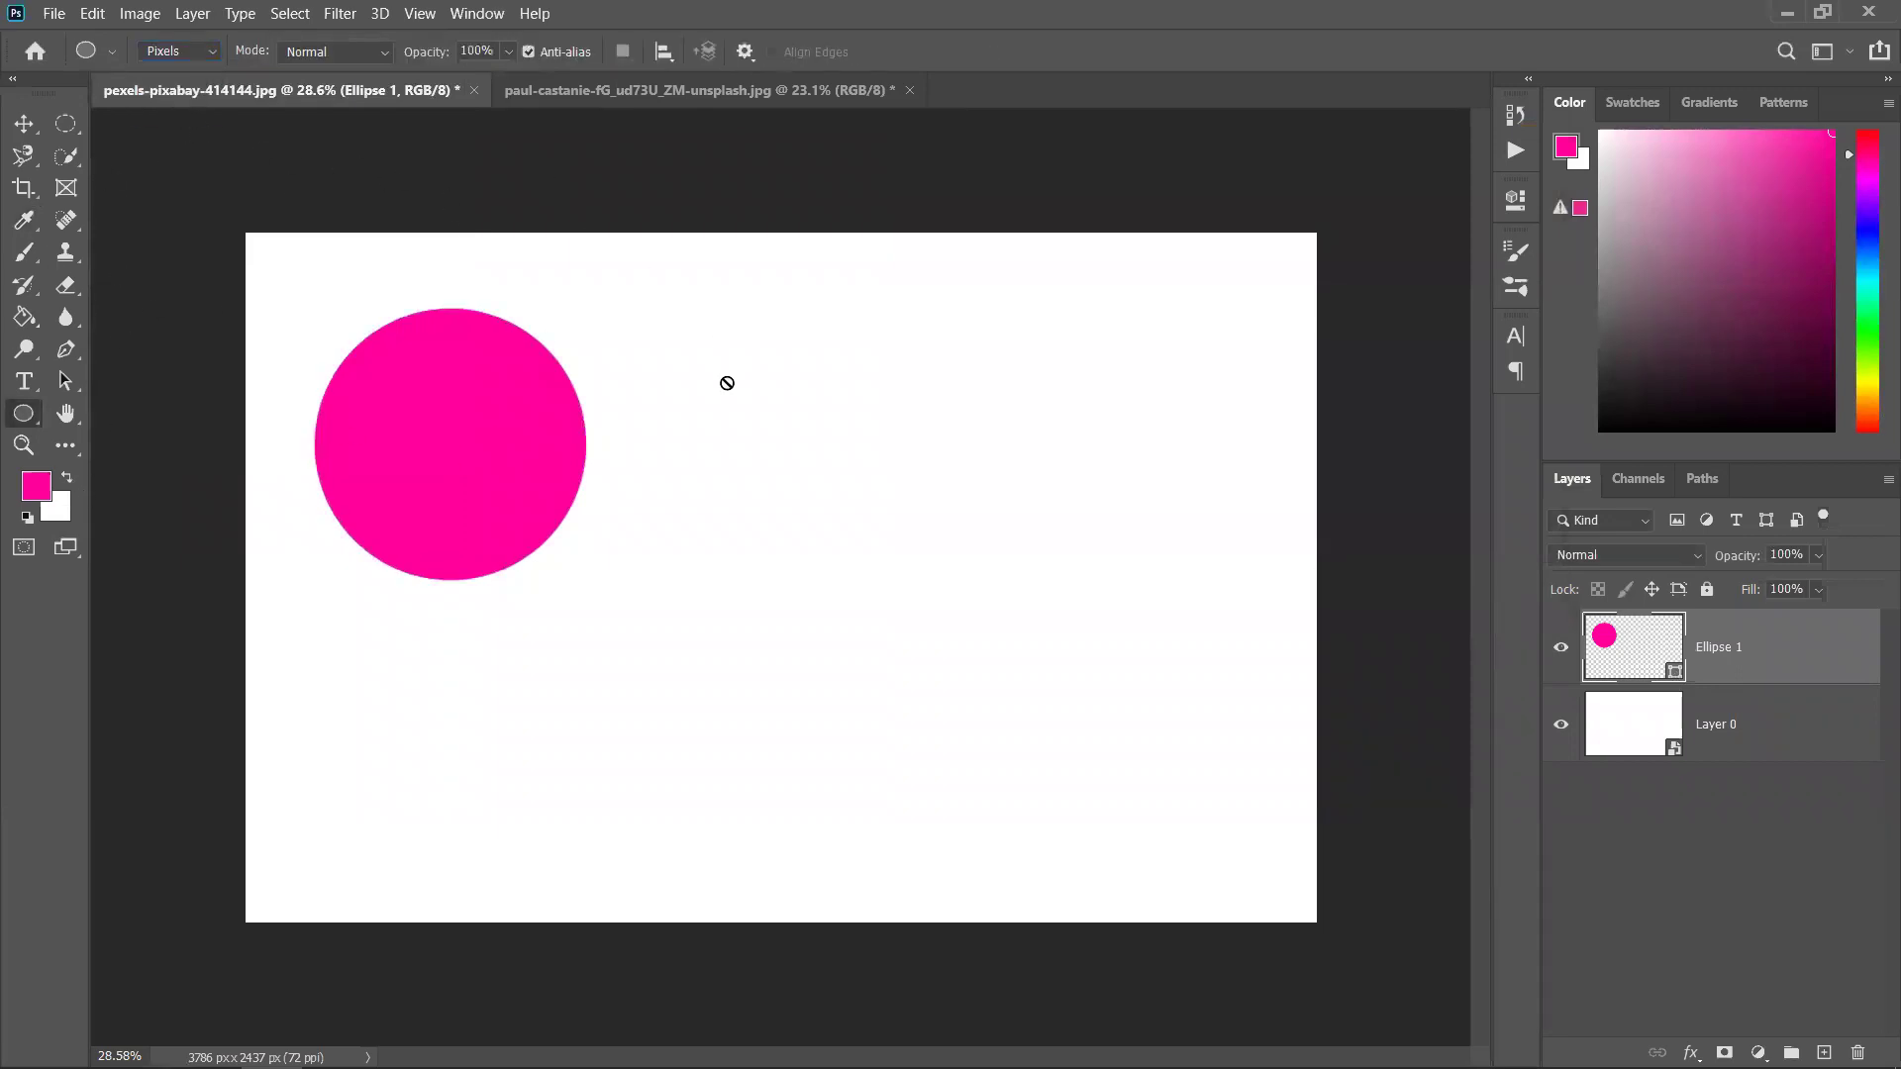
pyautogui.click(1823, 1053)
pyautogui.keyDown('alt'); pyautogui.click(847, 506); pyautogui.keyUp('alt')
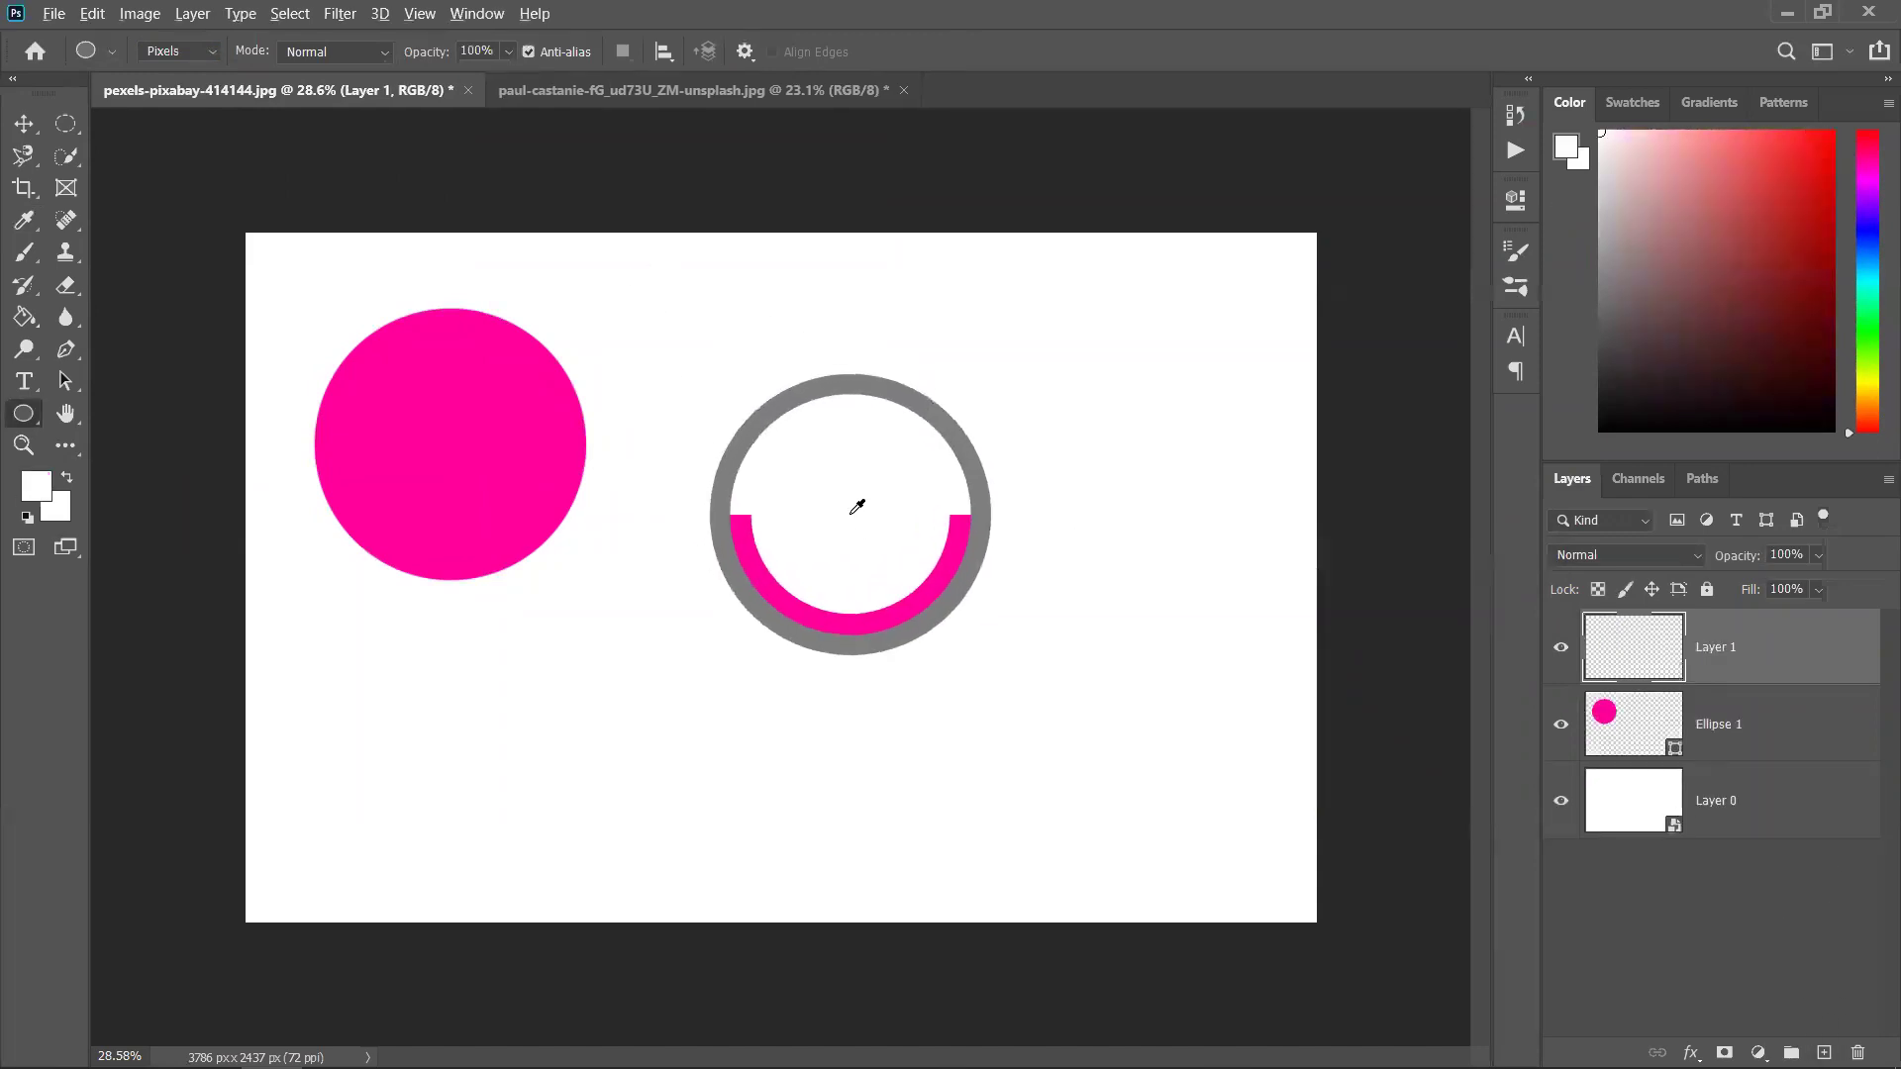
# Draw a white pixel circle beside the pink circle on Layer 1 and load its outline as a selection
pyautogui.moveTo(797, 450); pyautogui.dragTo(934, 639)
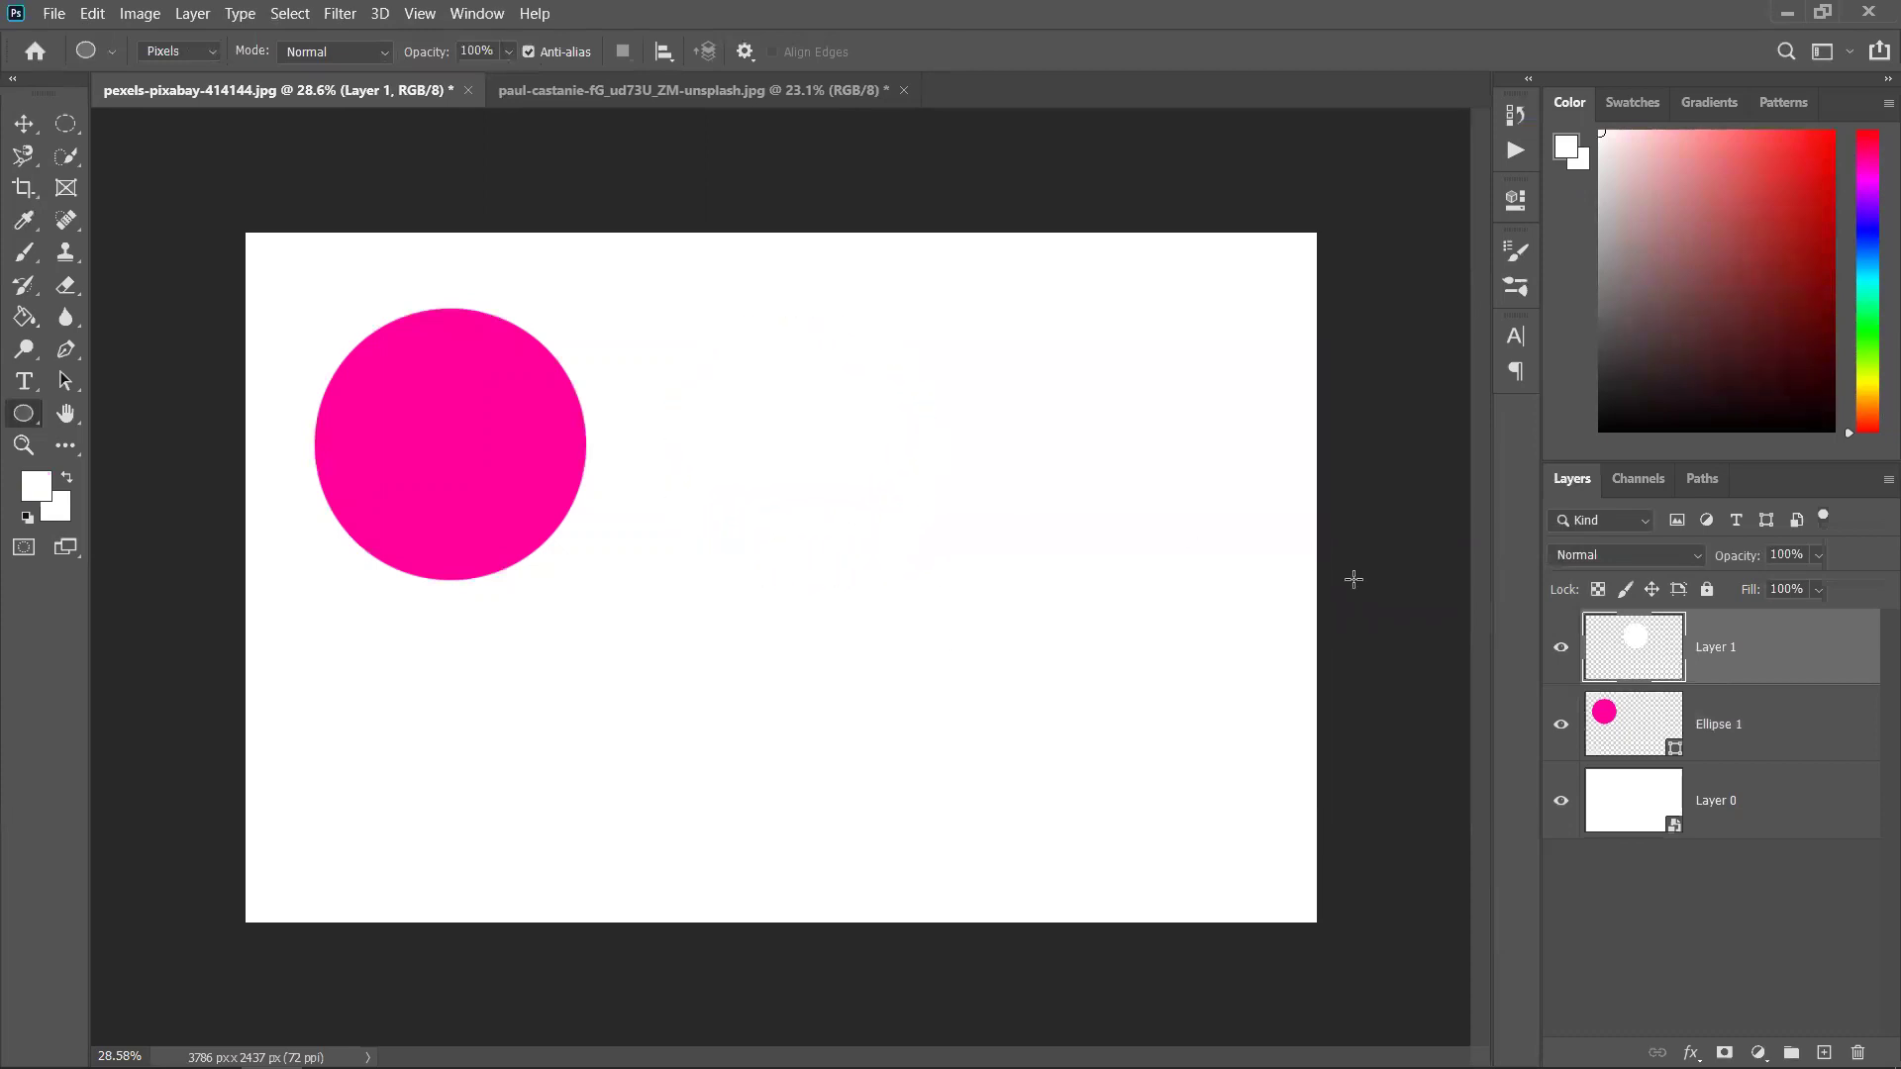
pyautogui.click(24, 124)
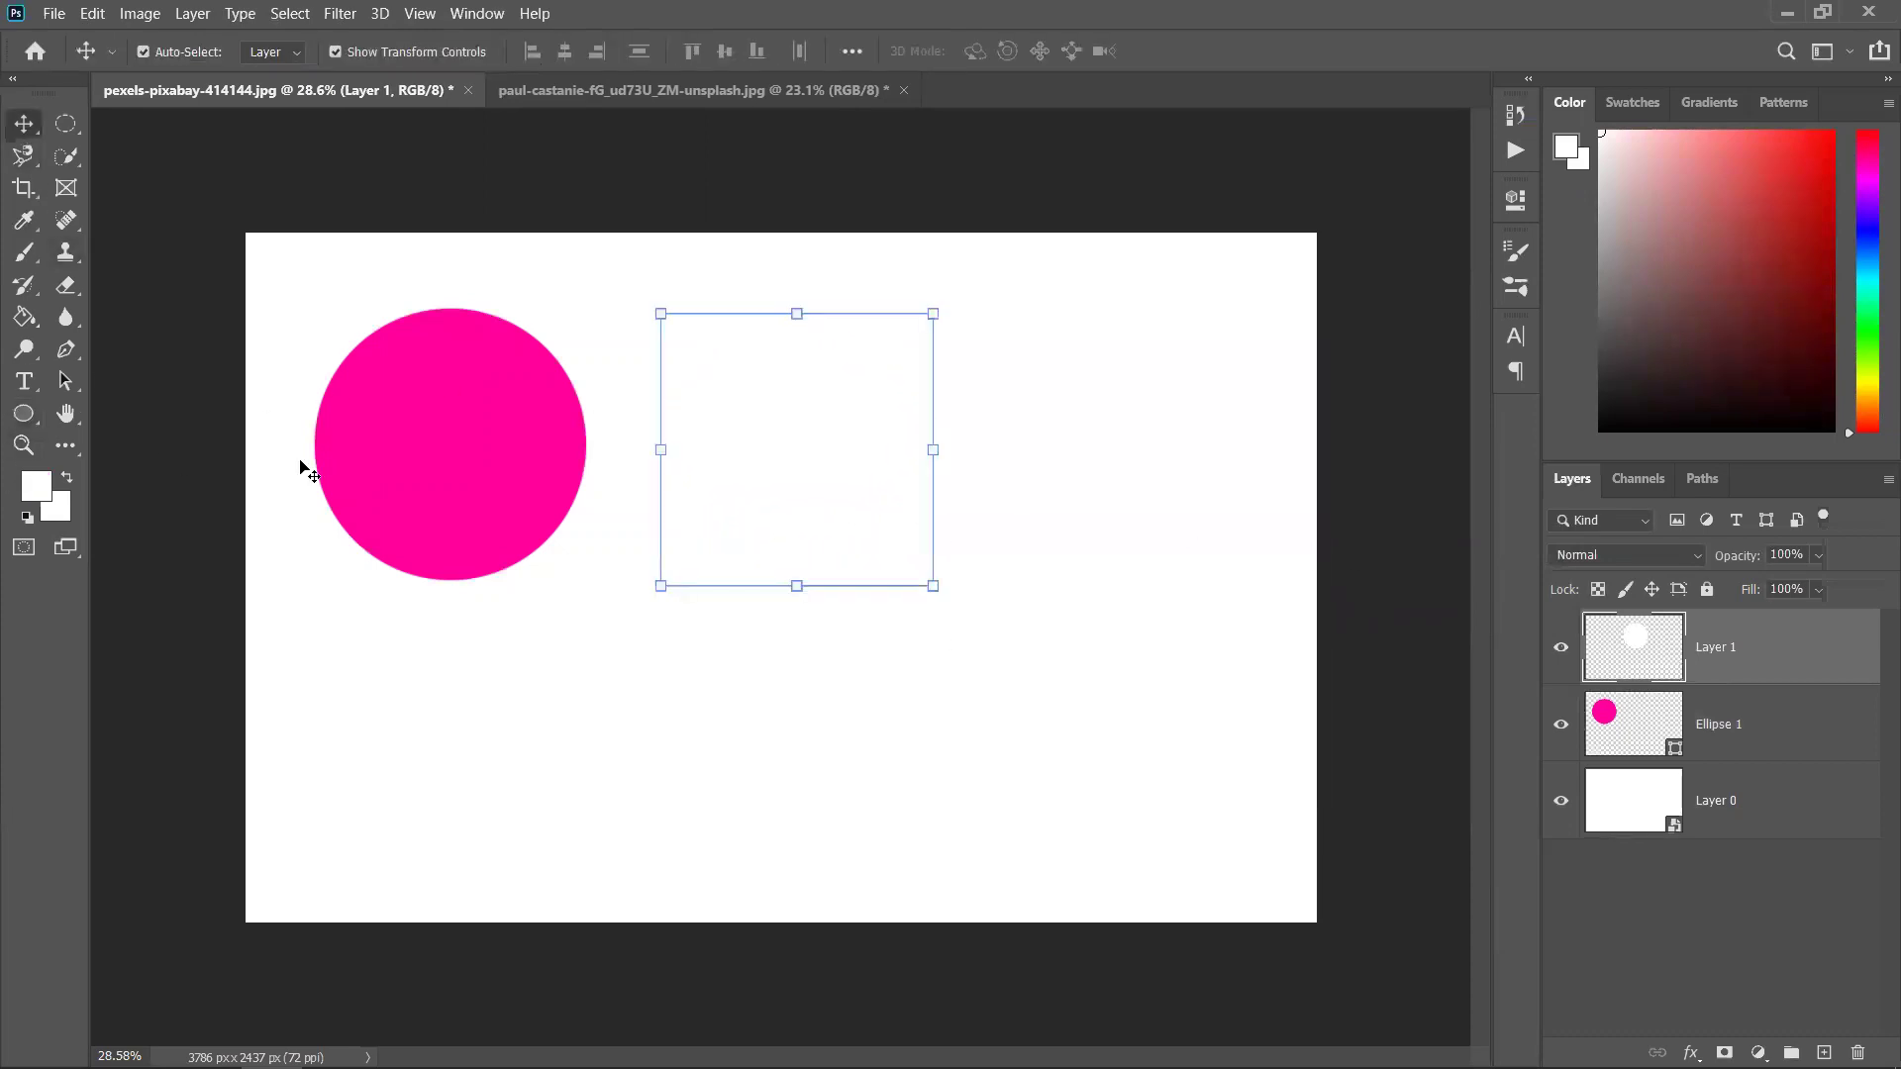
pyautogui.keyDown('ctrl'); pyautogui.click(1648, 654); pyautogui.keyUp('ctrl')
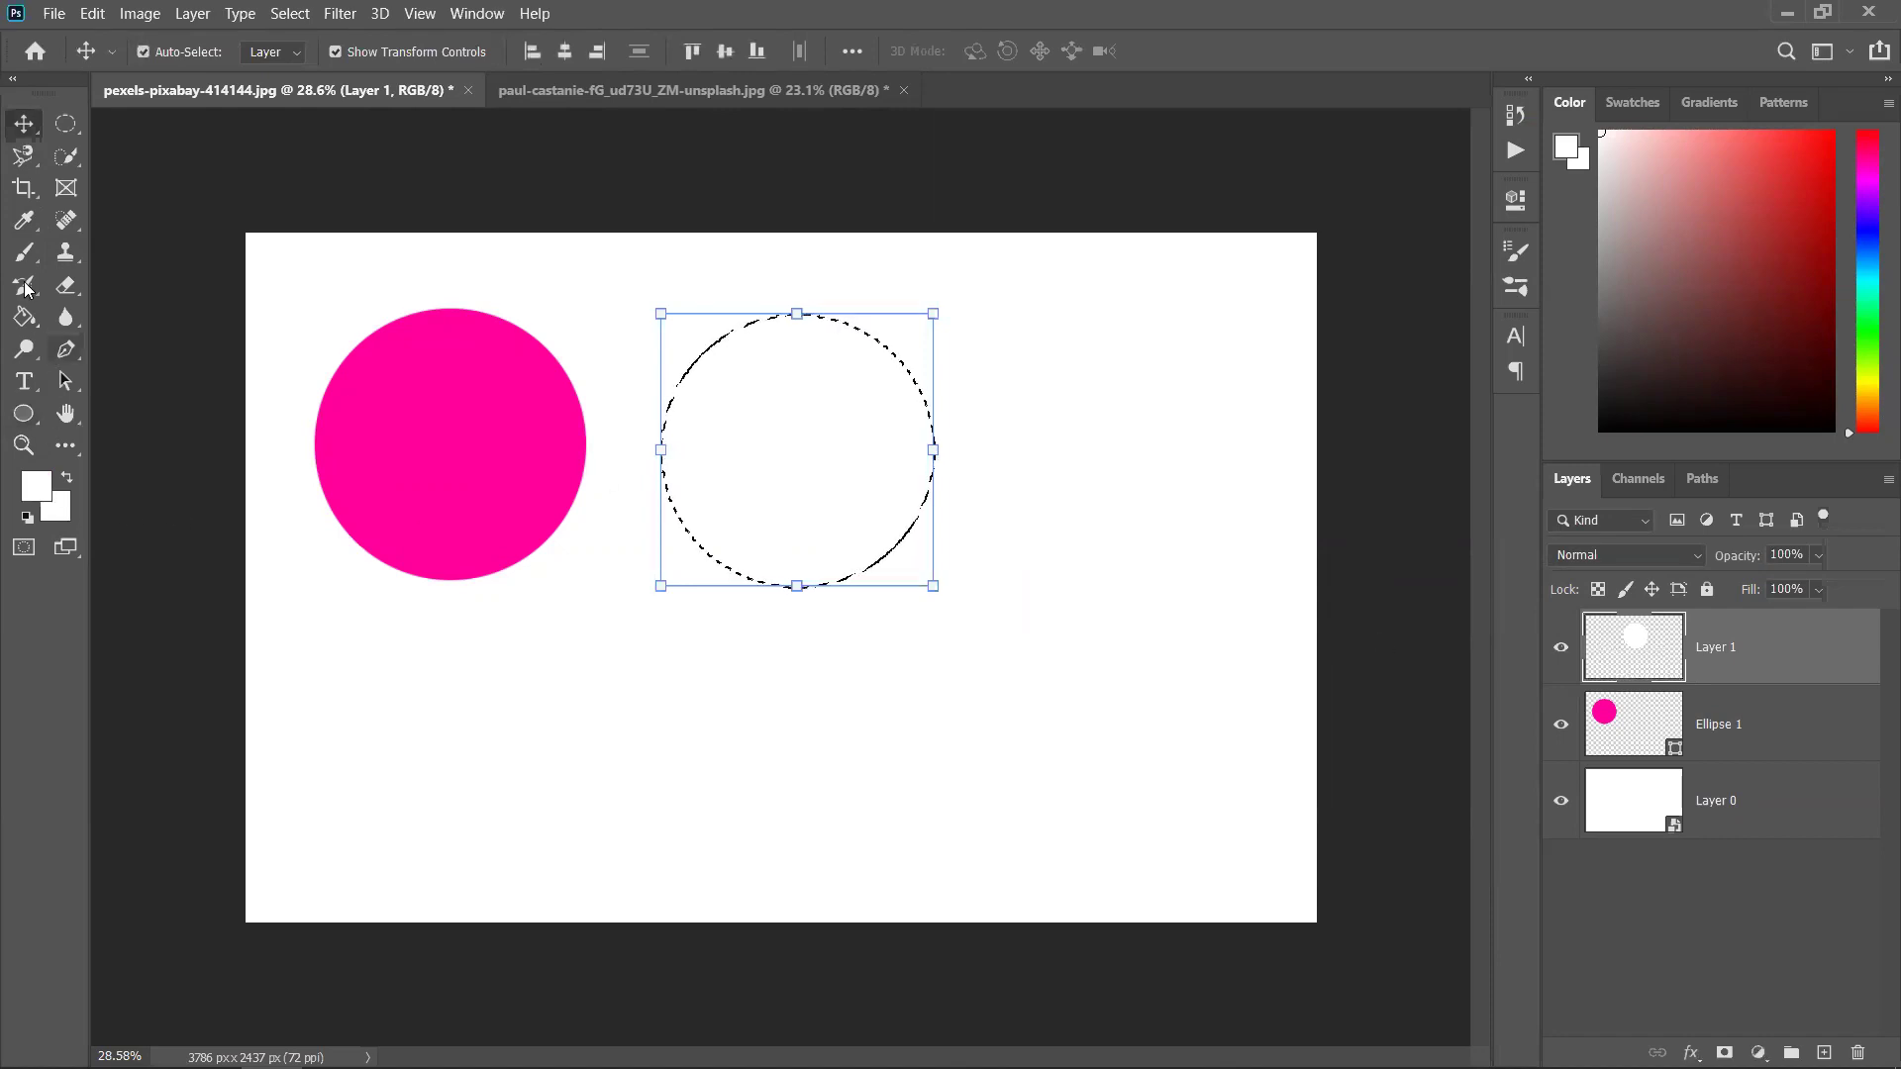
# Fill the selected circle on Layer 1 with the pink sampled from the shape circle, and clear the selection
pyautogui.click(22, 221)
pyautogui.click(433, 429)
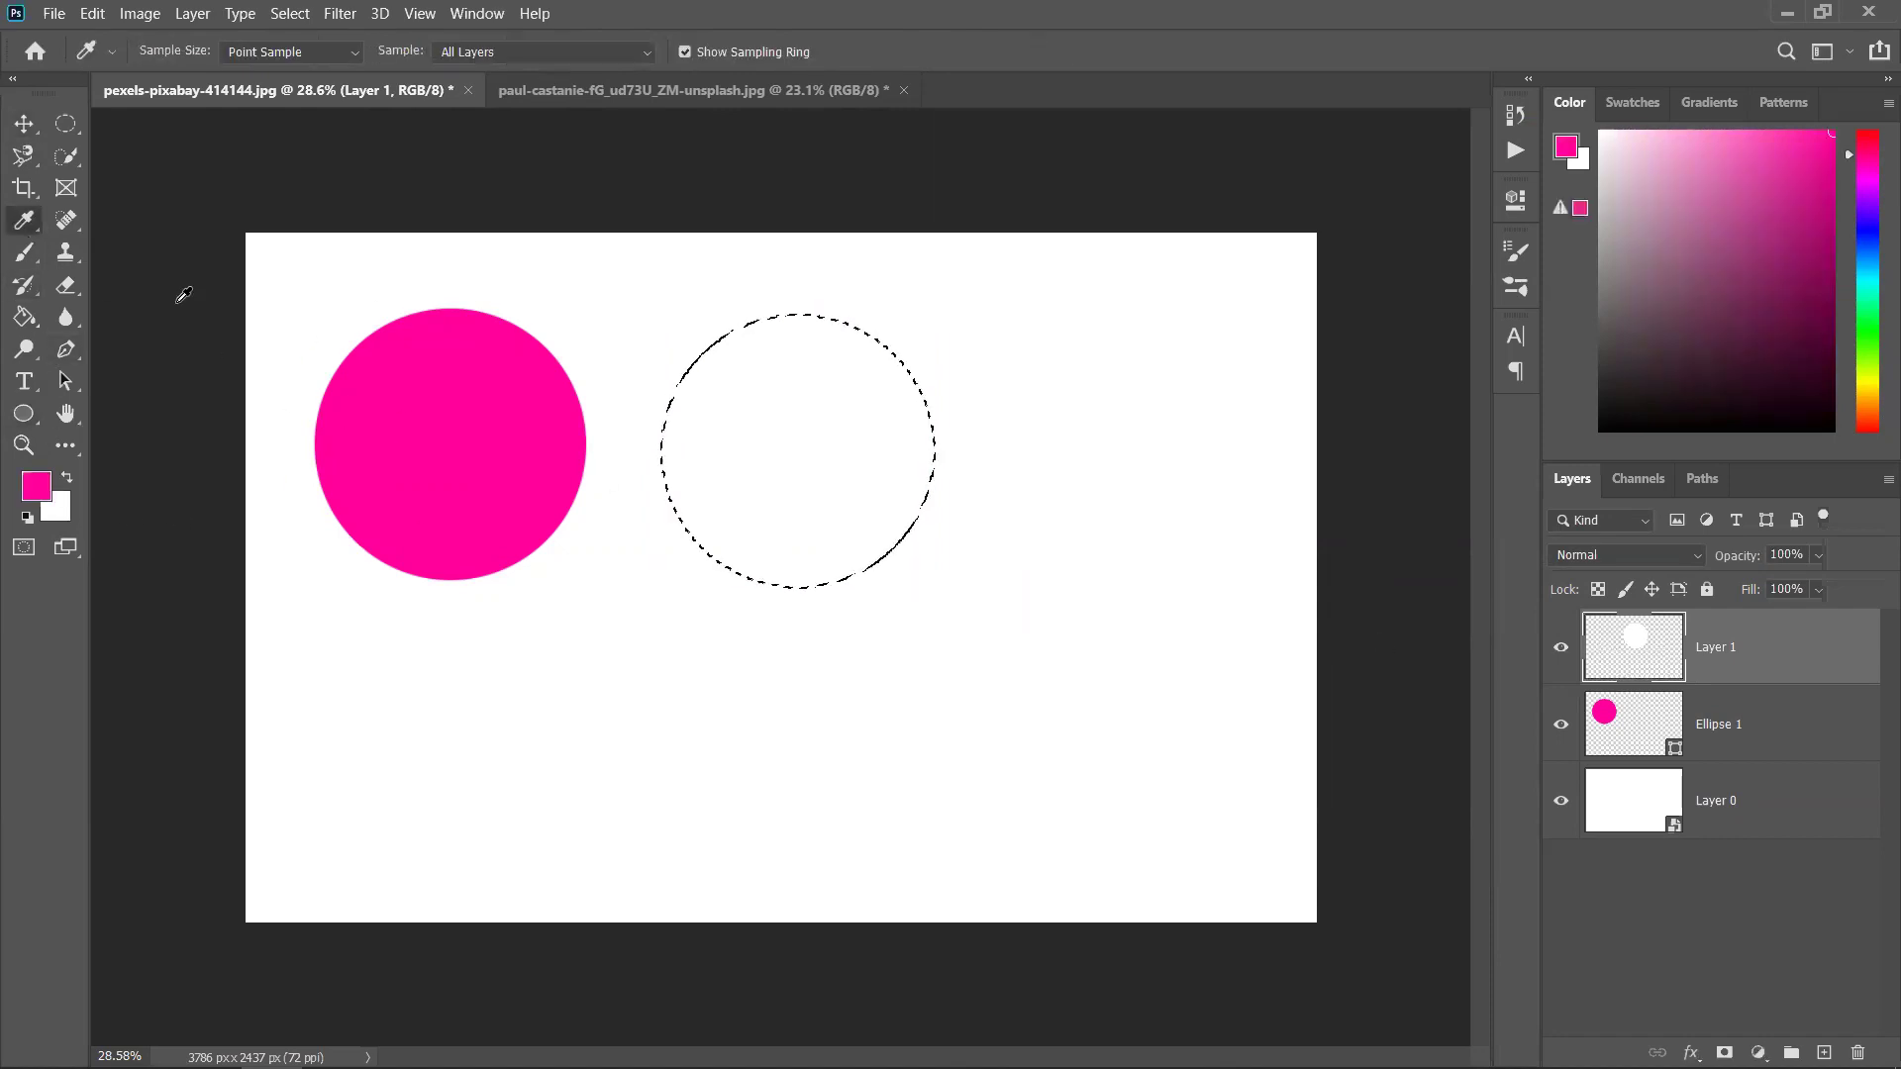
pyautogui.click(23, 124)
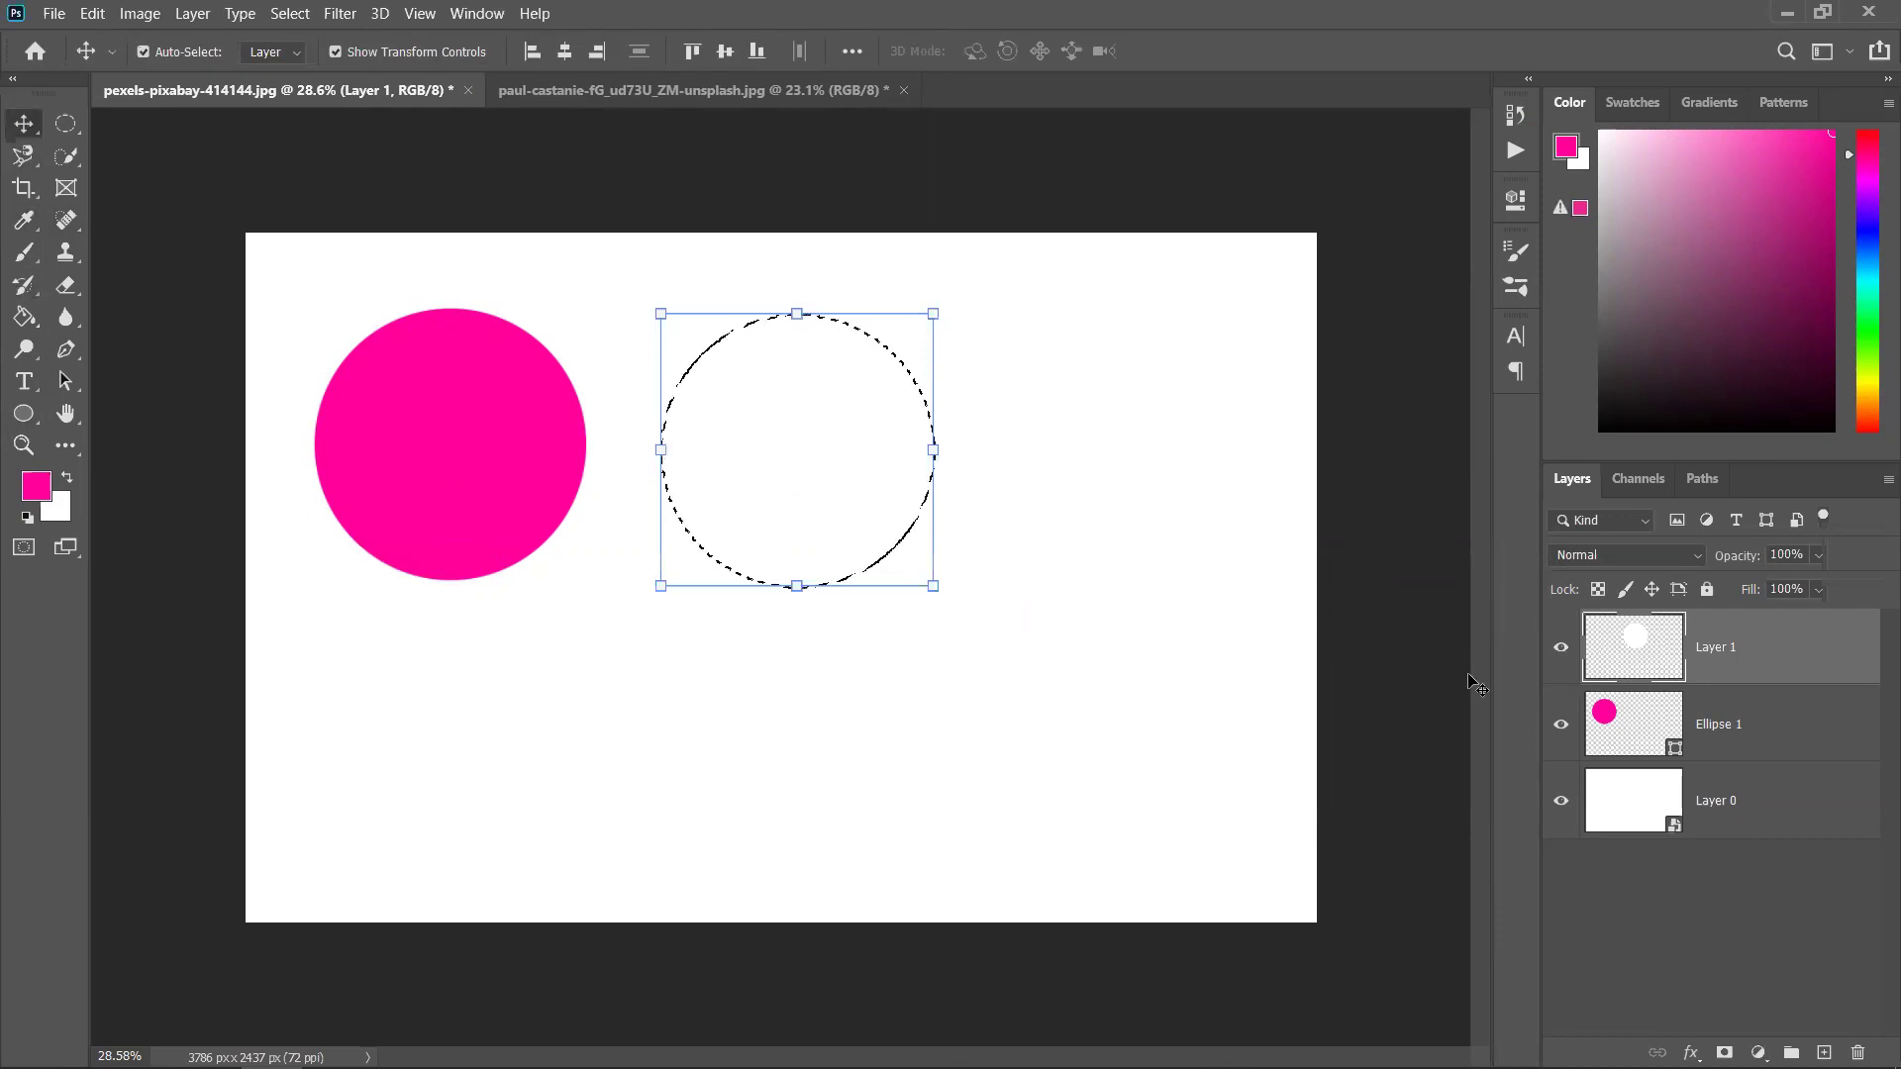
pyautogui.hotkey('alt', 'BackSpace')
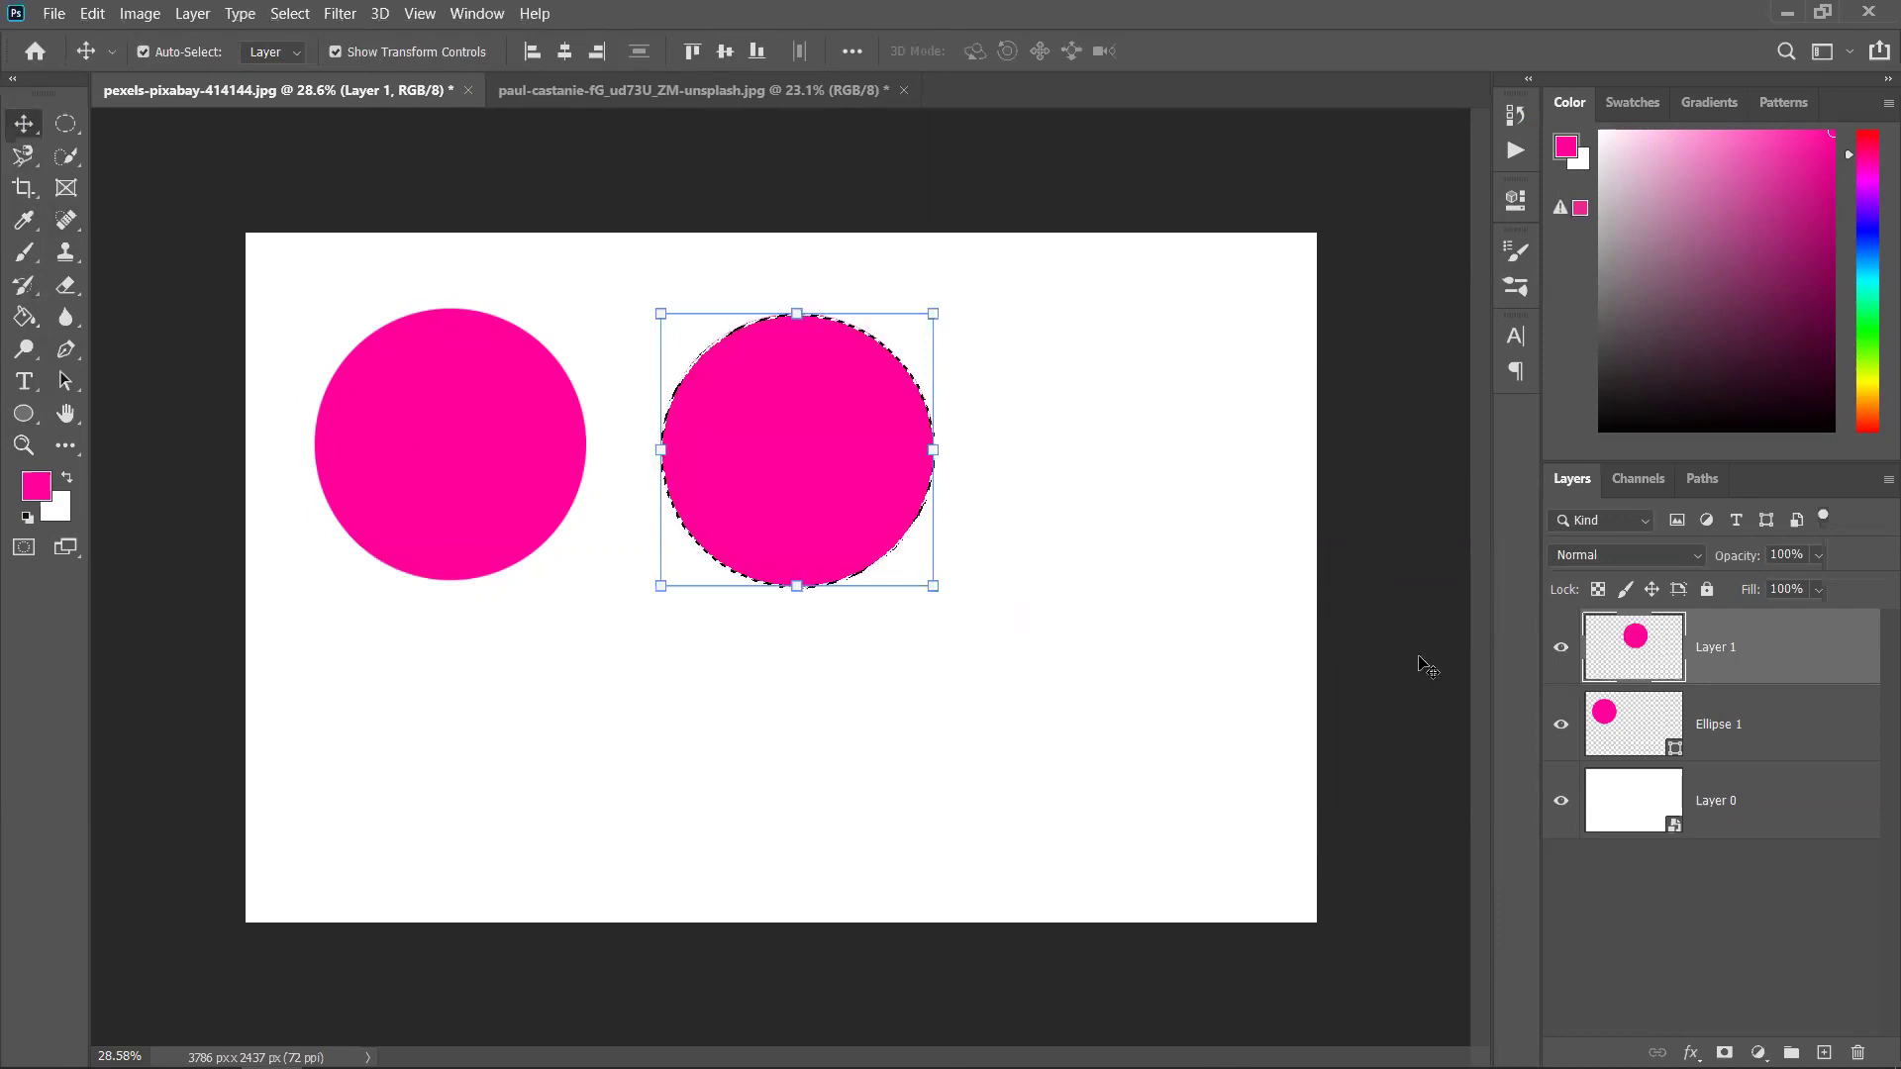
pyautogui.keyDown('ctrl'); pyautogui.click(1109, 532); pyautogui.keyUp('ctrl')
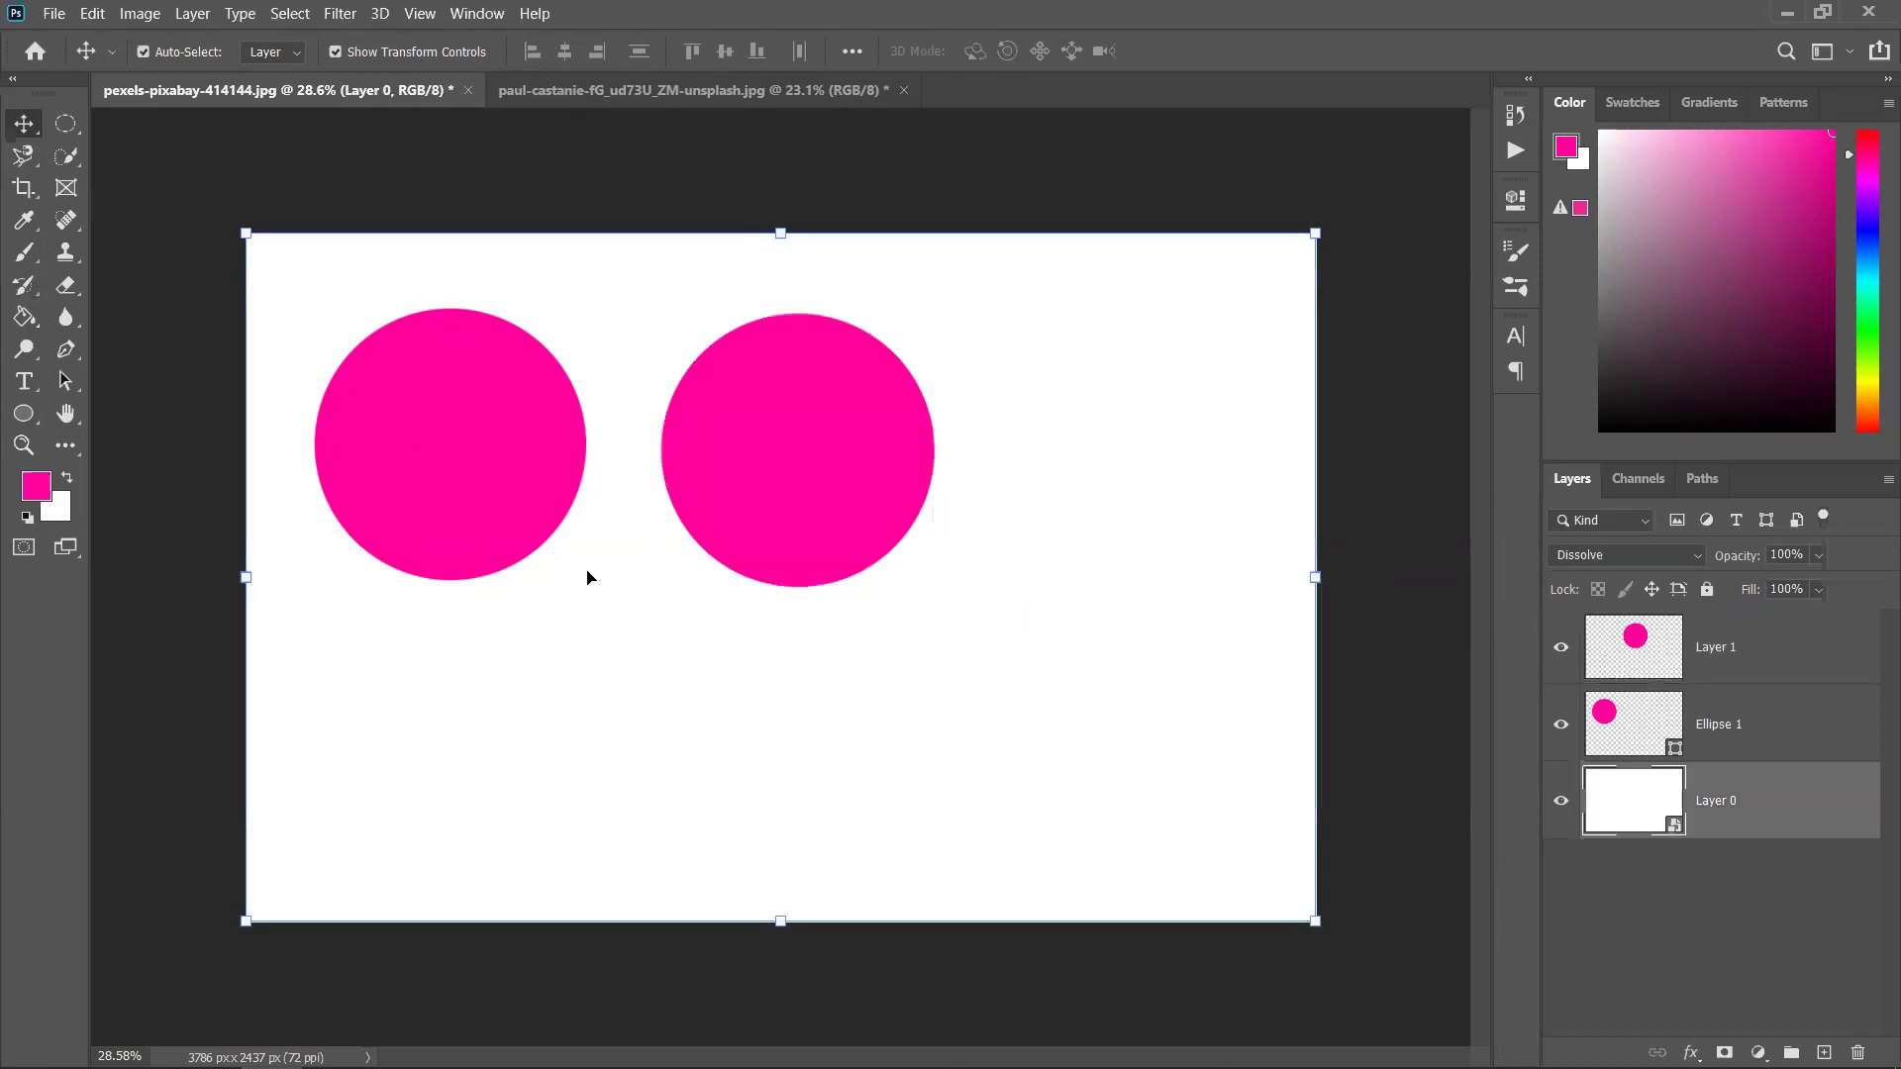
# Select the shape circle and the pixel circle together, scale both down to a tiny size, and apply the transformation
pyautogui.click(548, 483)
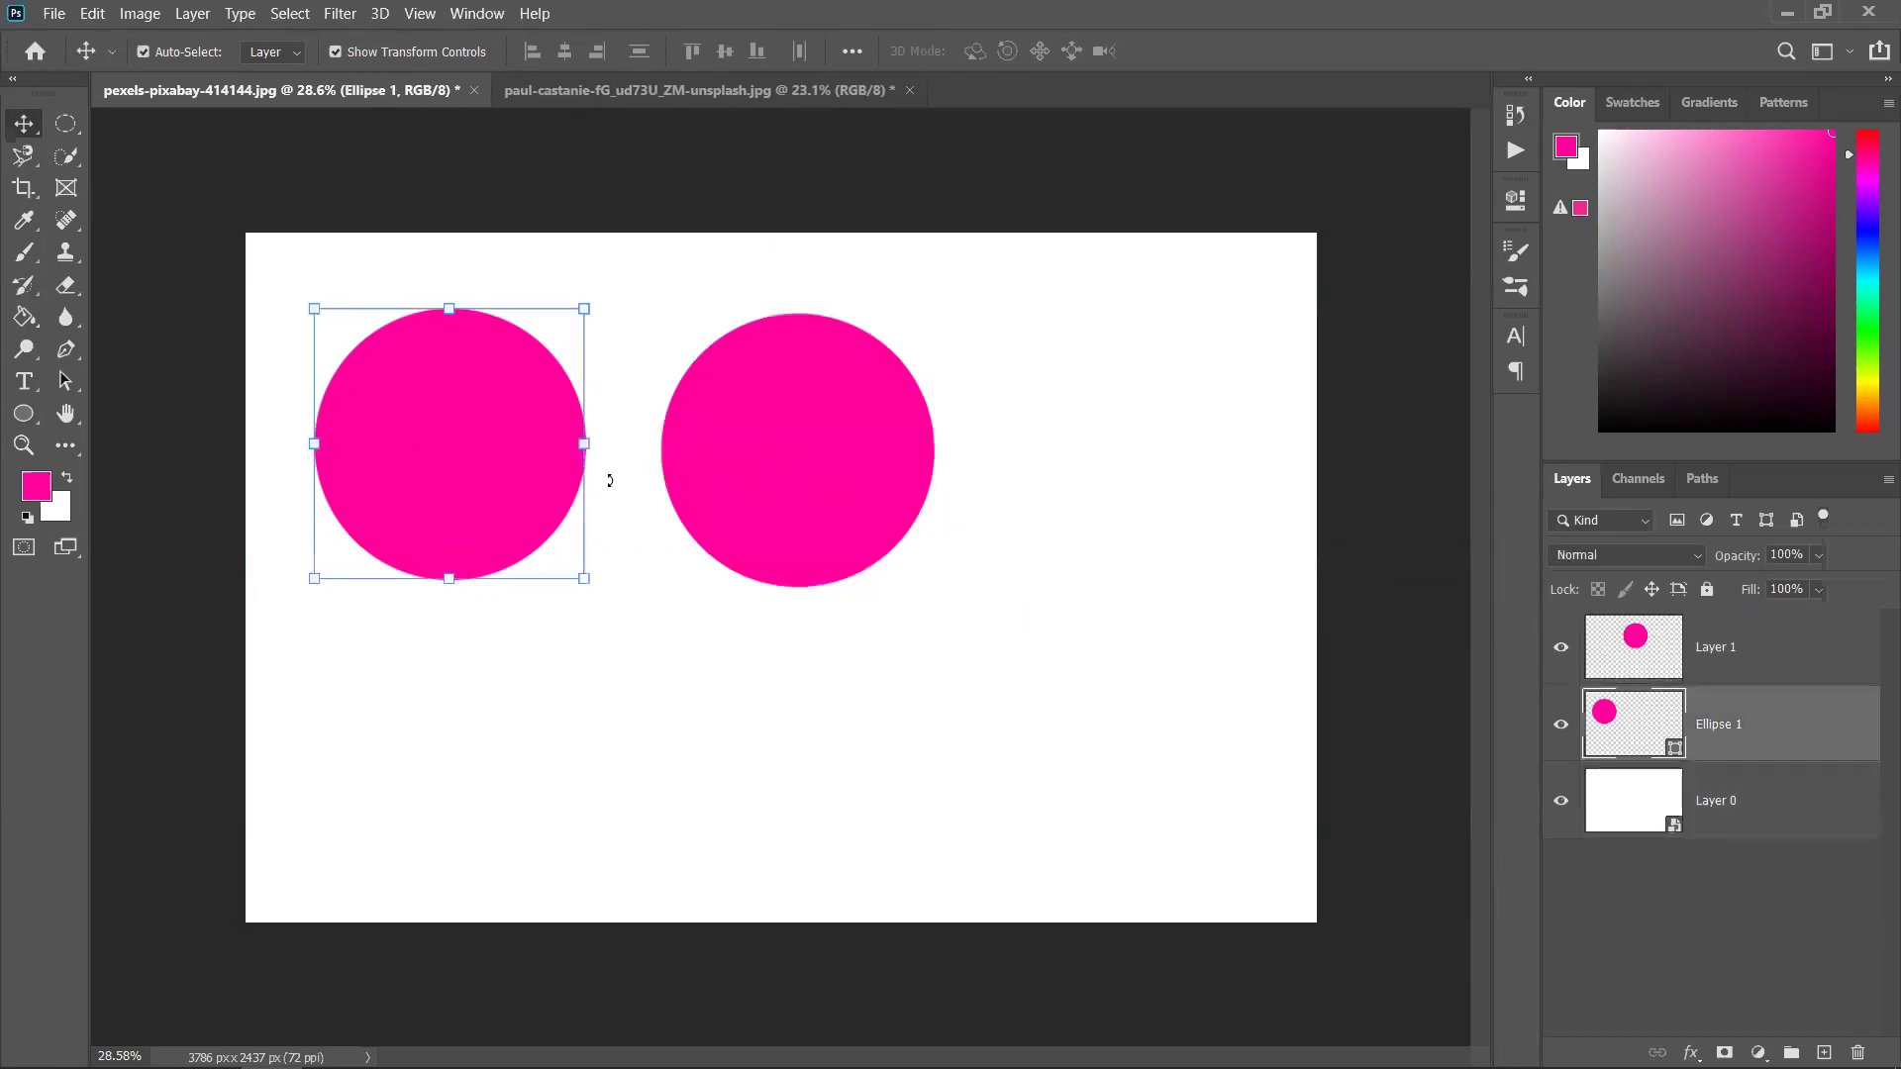
pyautogui.keyDown('shift'); pyautogui.click(807, 479); pyautogui.keyUp('shift')
pyautogui.moveTo(934, 309); pyautogui.dragTo(733, 624)
pyautogui.click(1227, 52)
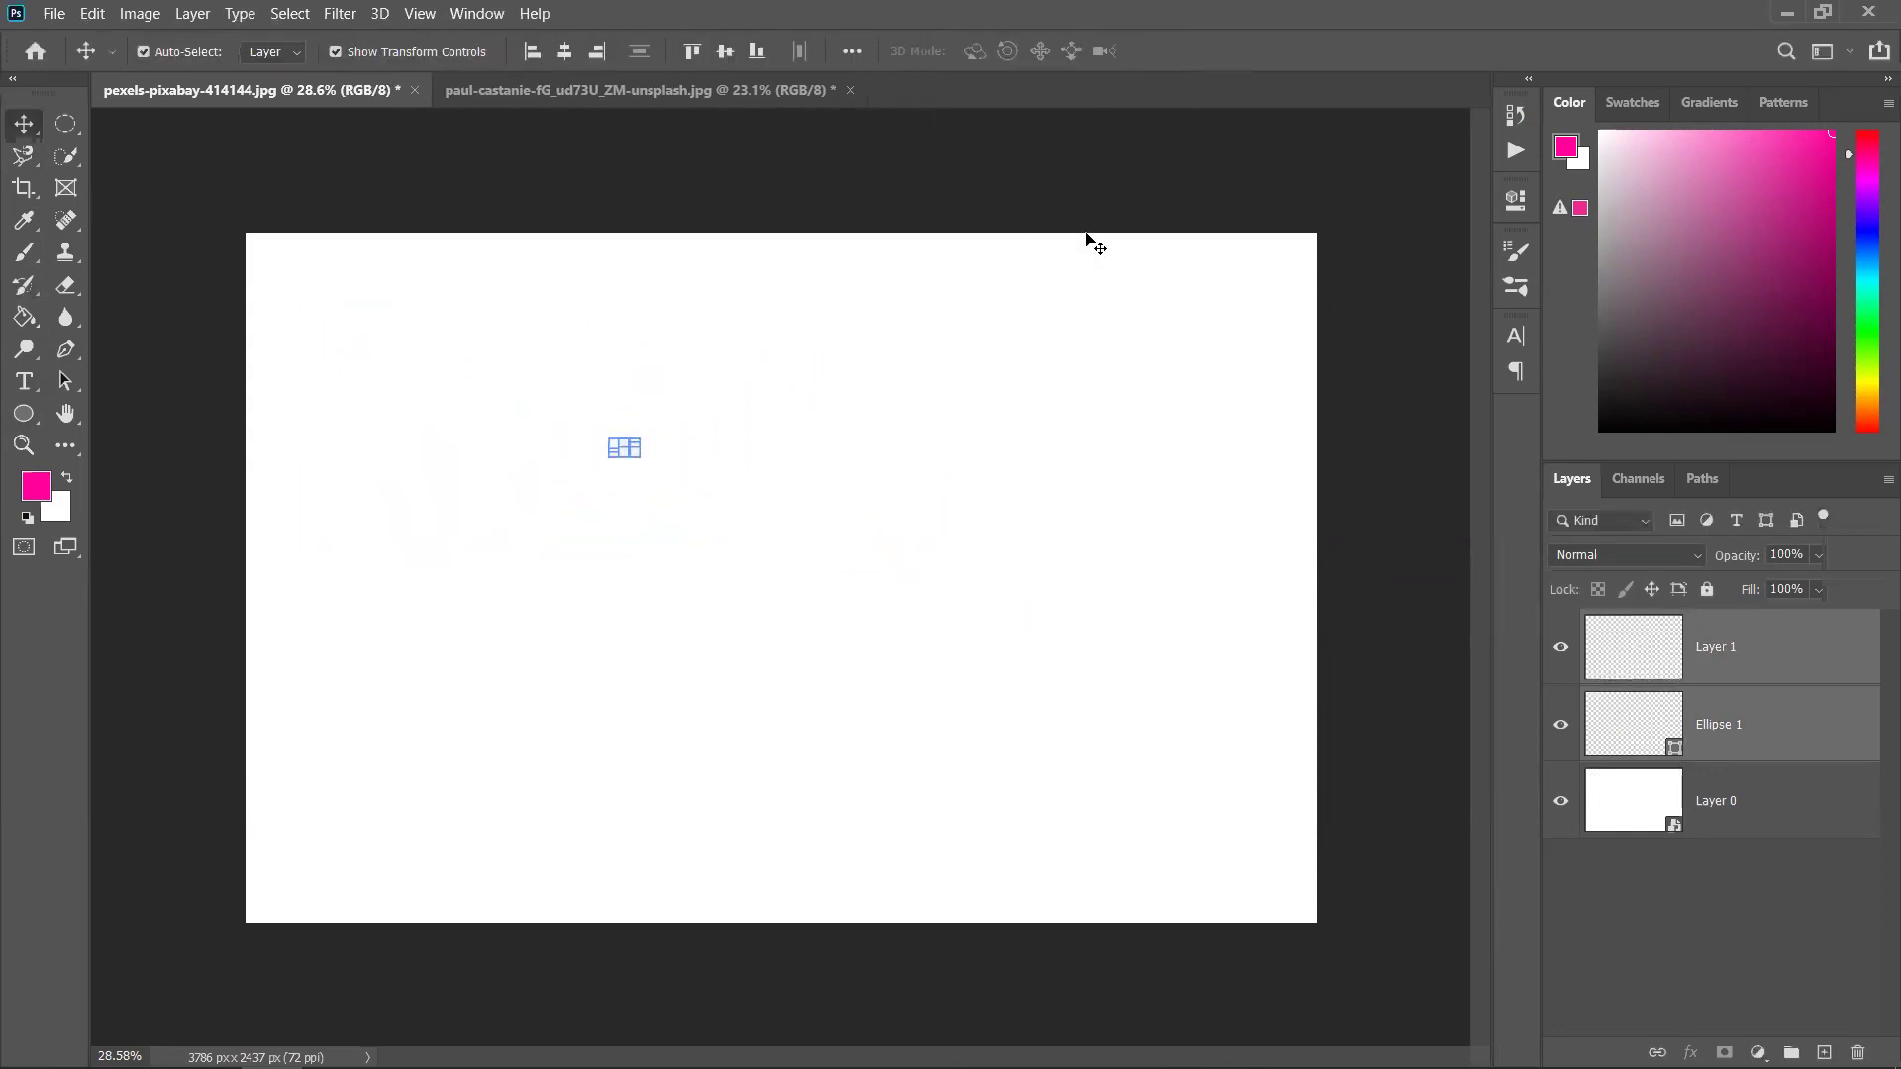
# Enlarge the two tiny circles together until they span most of the canvas width, and apply the transformation
pyautogui.moveTo(646, 468); pyautogui.dragTo(1073, 776)
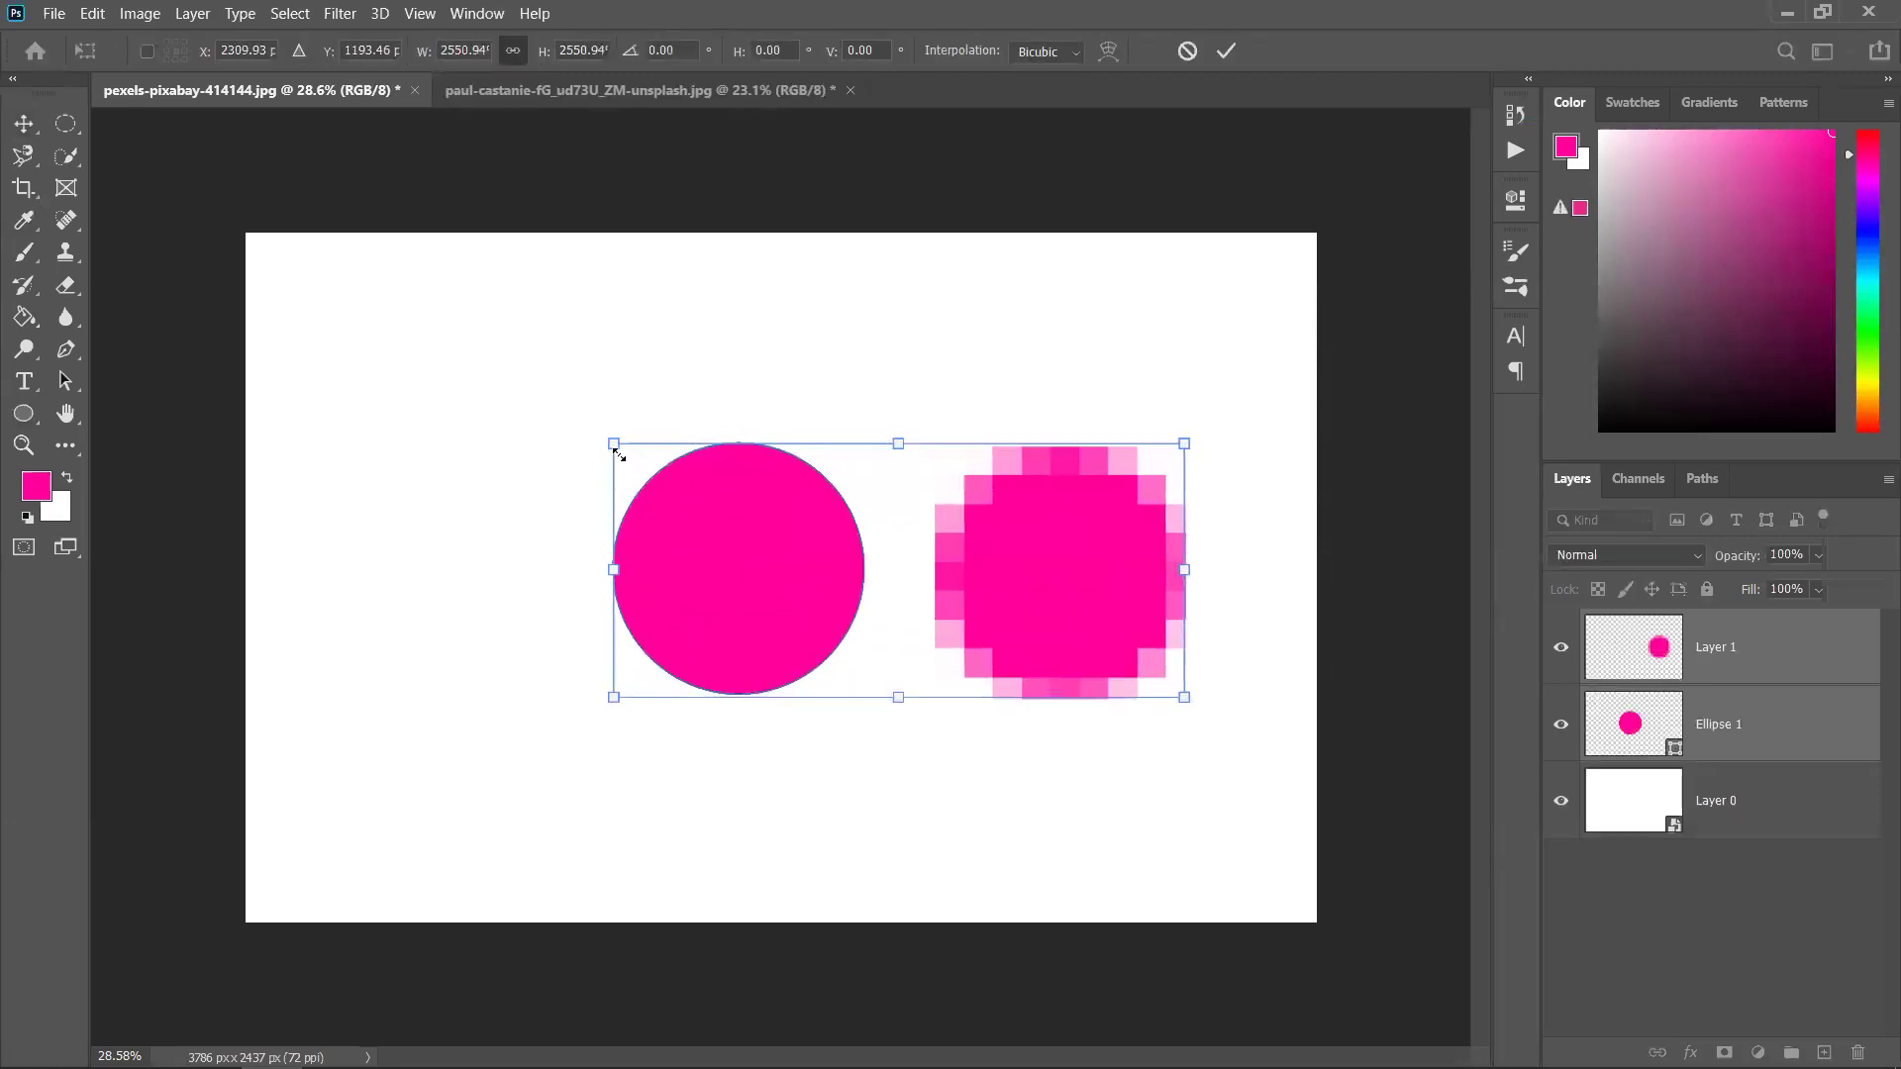
pyautogui.moveTo(552, 417); pyautogui.dragTo(252, 257)
pyautogui.moveTo(1182, 699); pyautogui.dragTo(1257, 733)
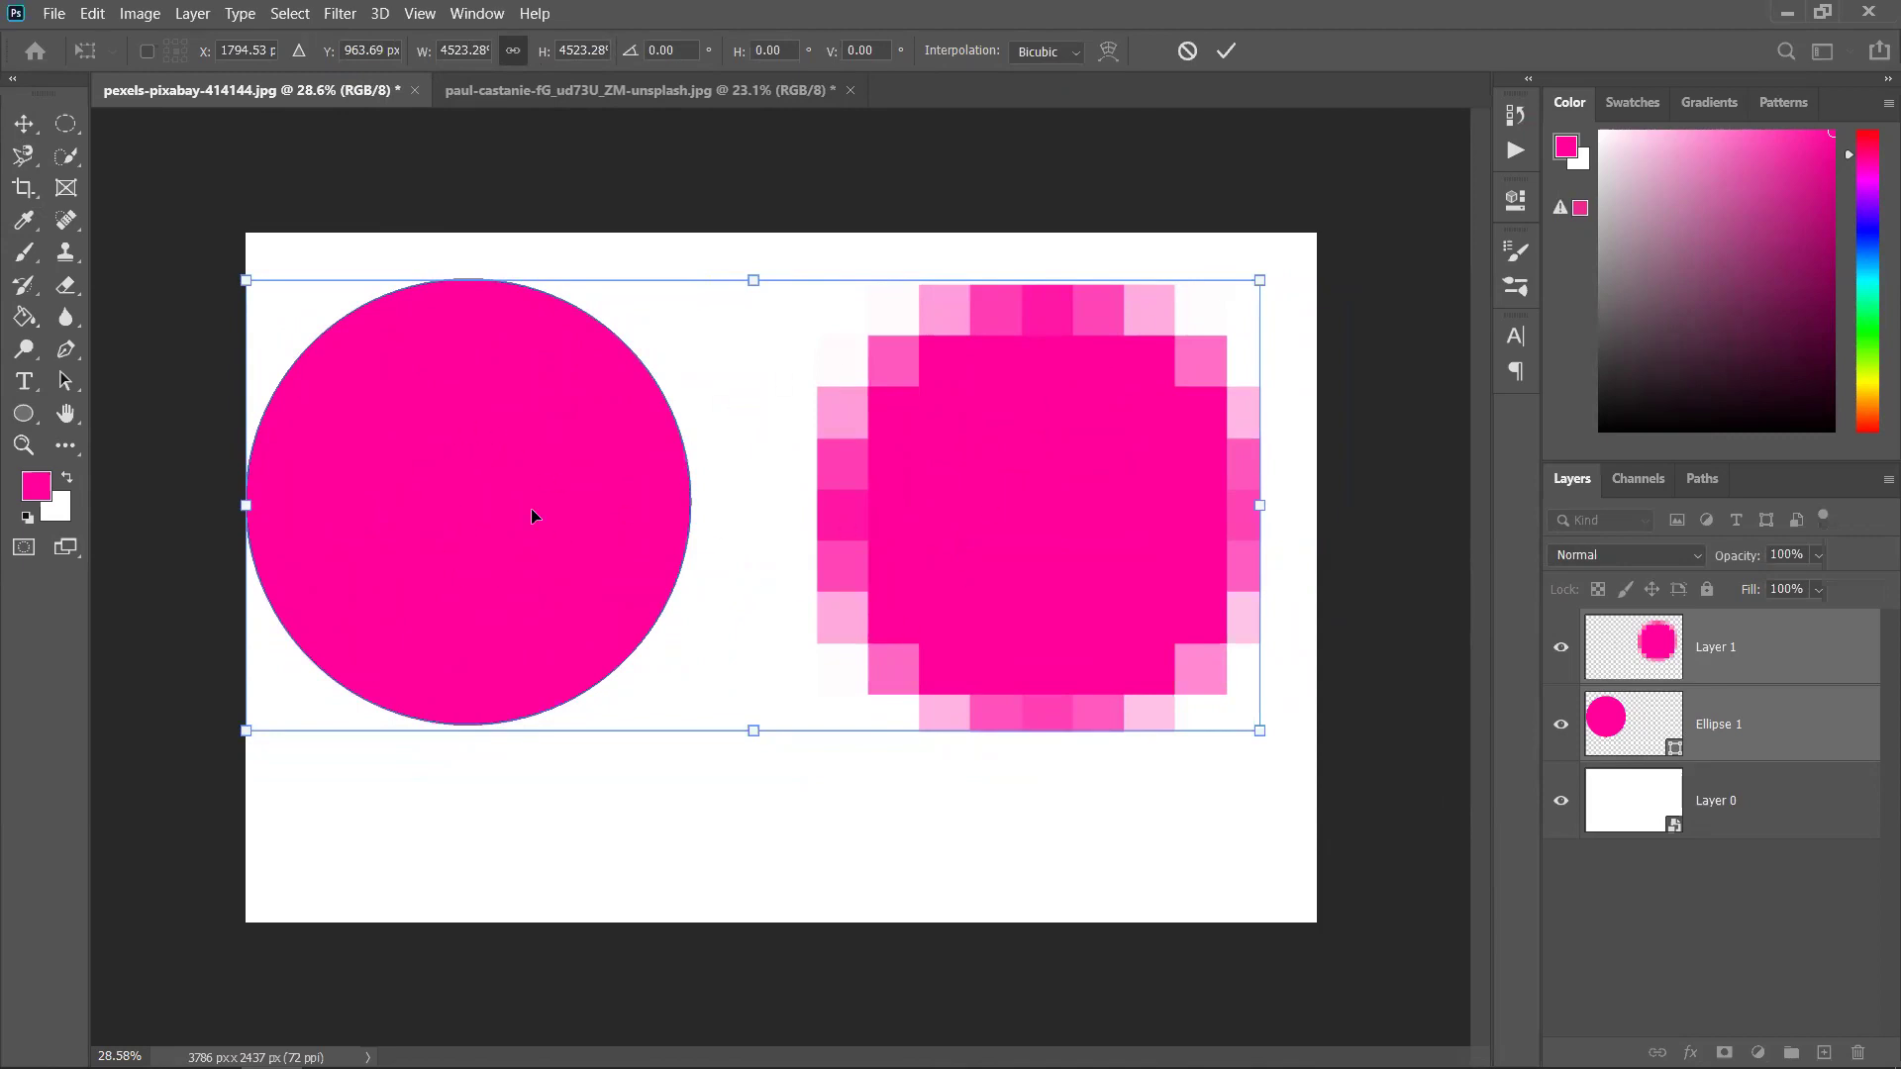
pyautogui.click(1231, 53)
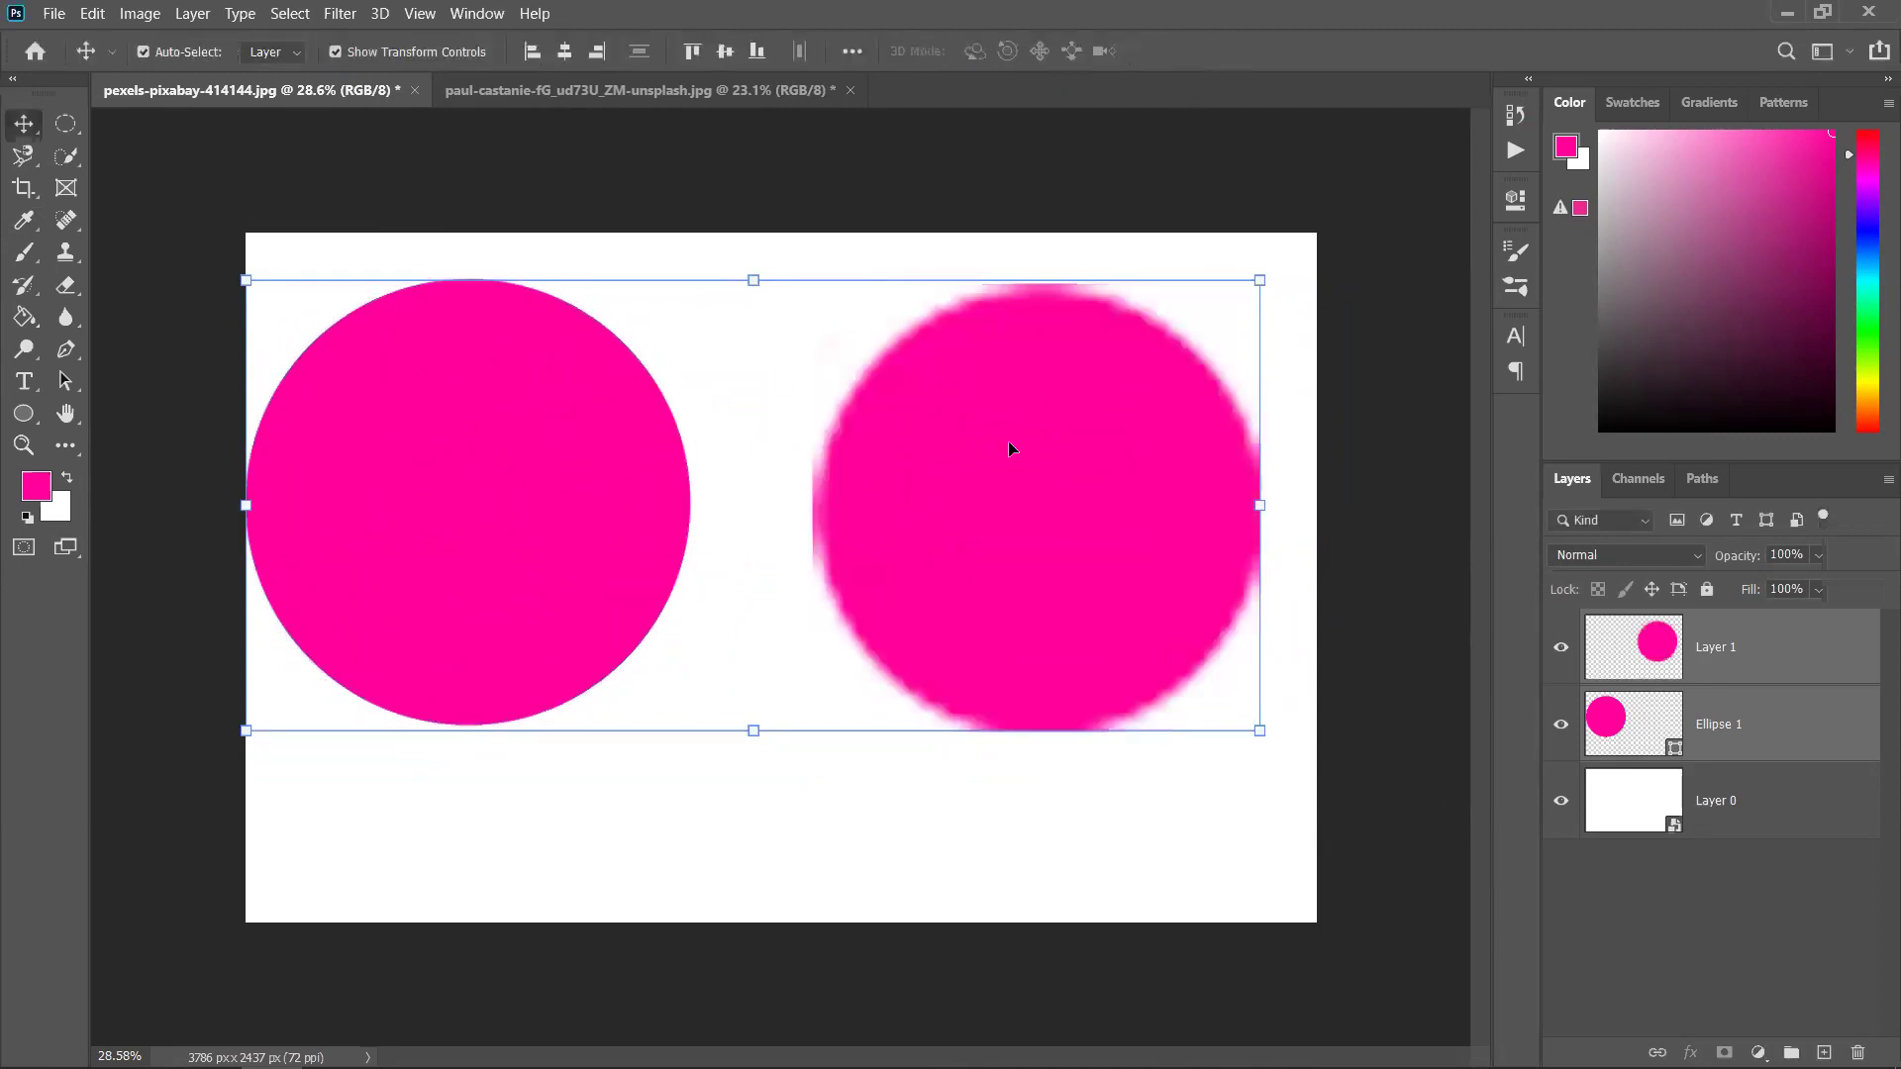
# Select the pixel circle on Layer 1 and examine its edges up close for loss of quality
pyautogui.click(1373, 643)
pyautogui.click(985, 509)
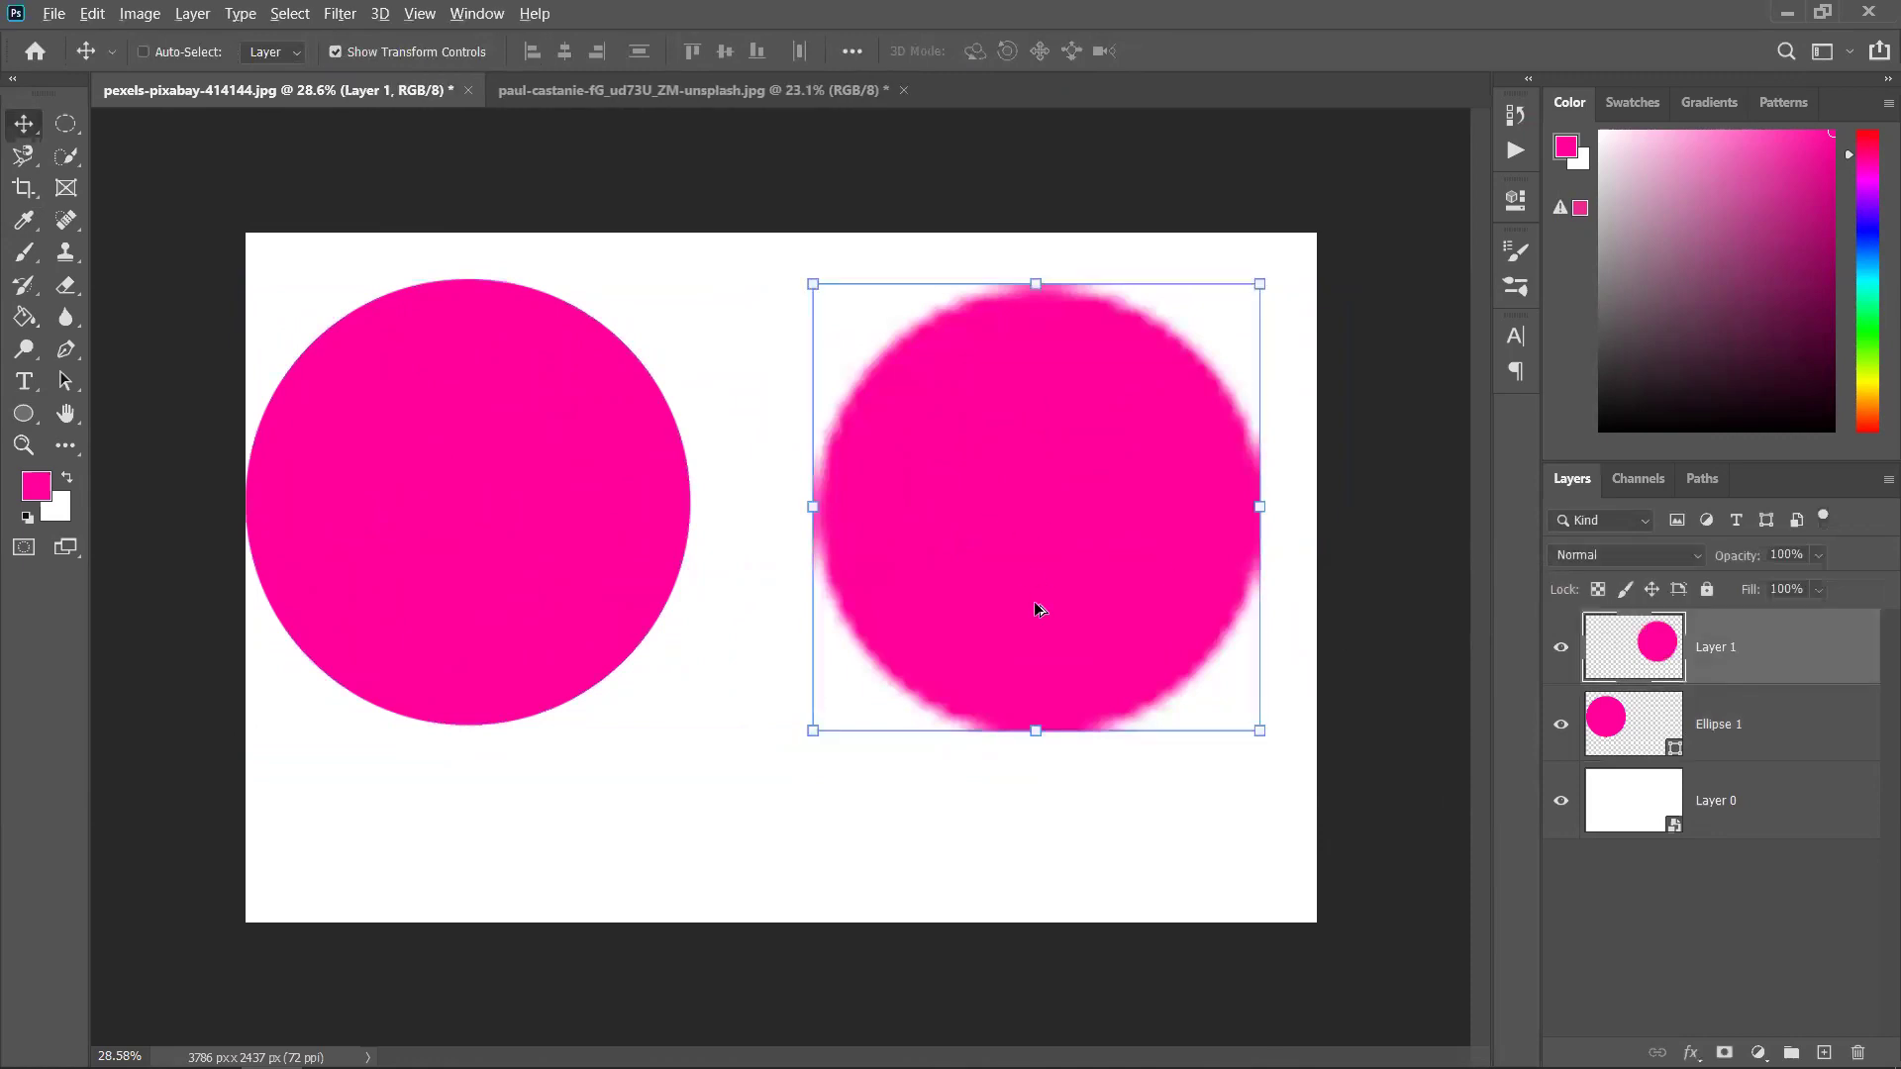
pyautogui.scroll(4, 951, 593)
pyautogui.scroll(3, 752, 648)
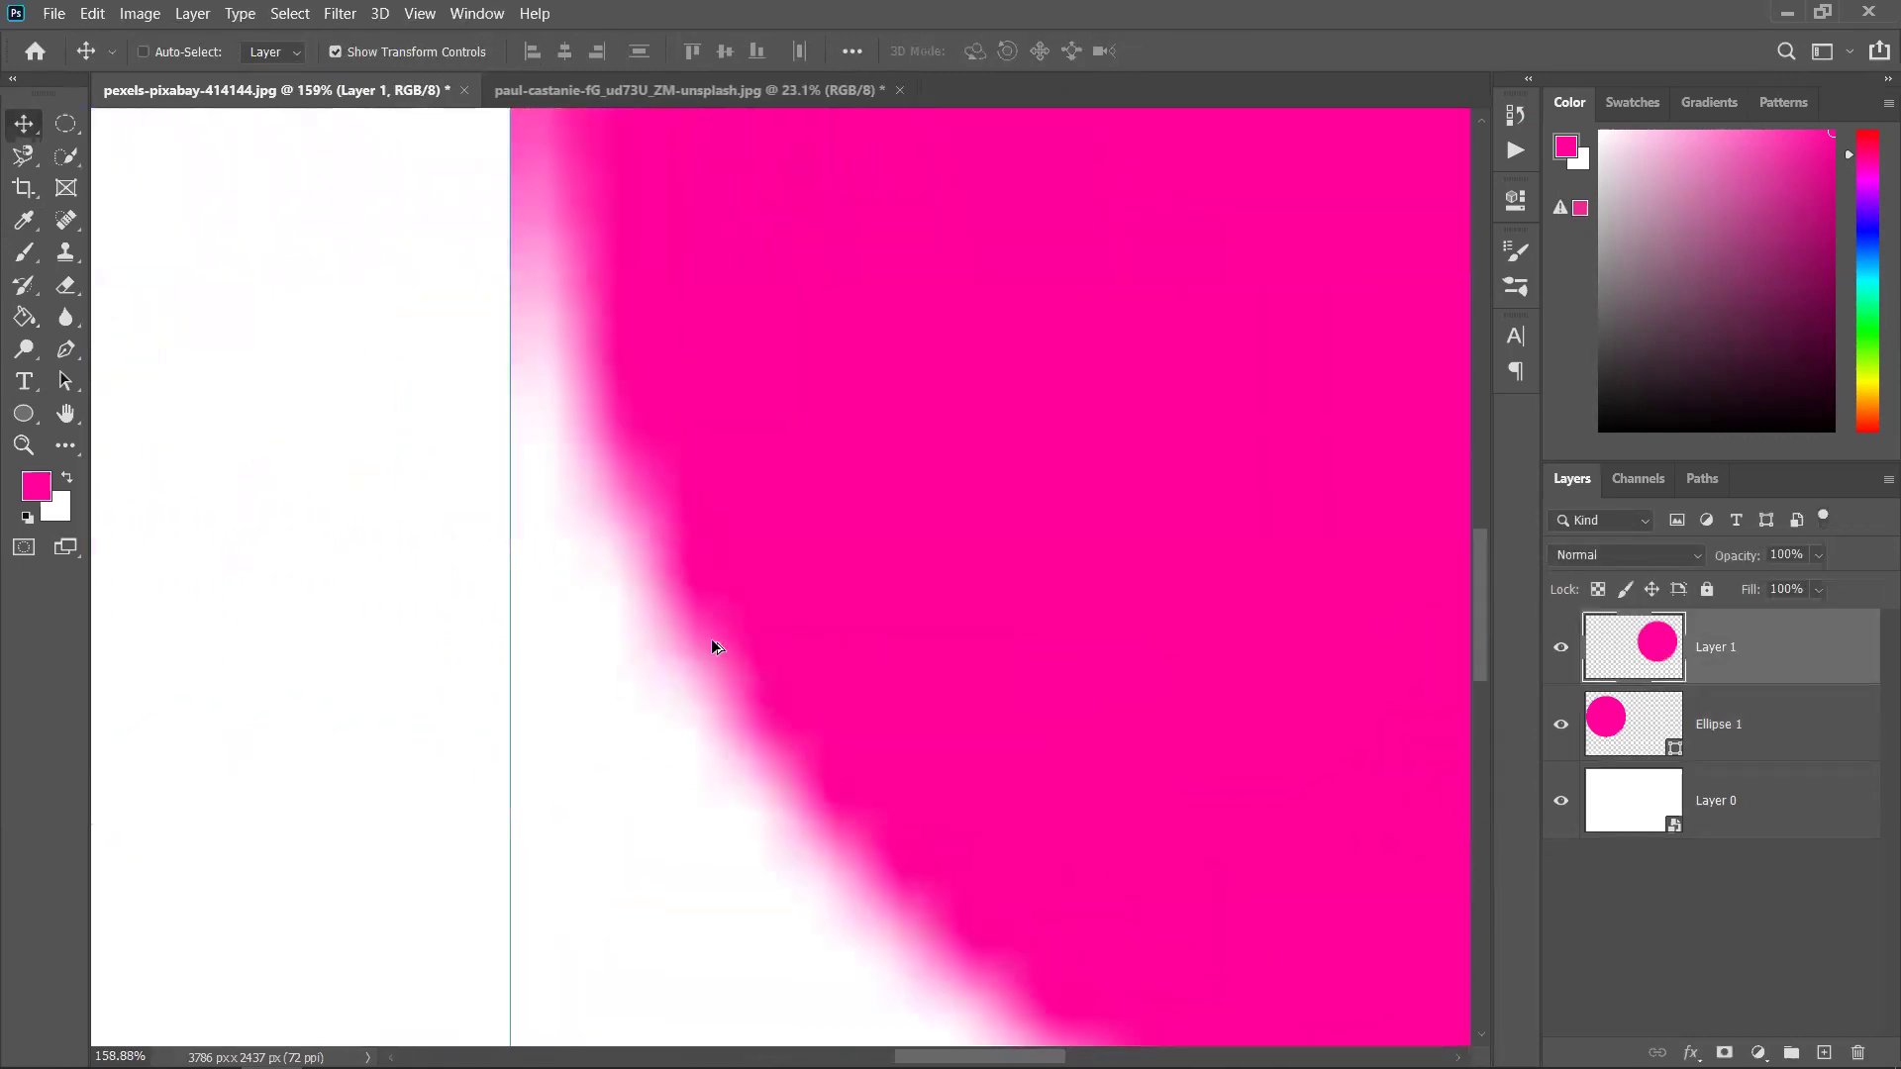
pyautogui.scroll(-2, 711, 639)
pyautogui.scroll(-2, 711, 638)
pyautogui.scroll(6, 1318, 299)
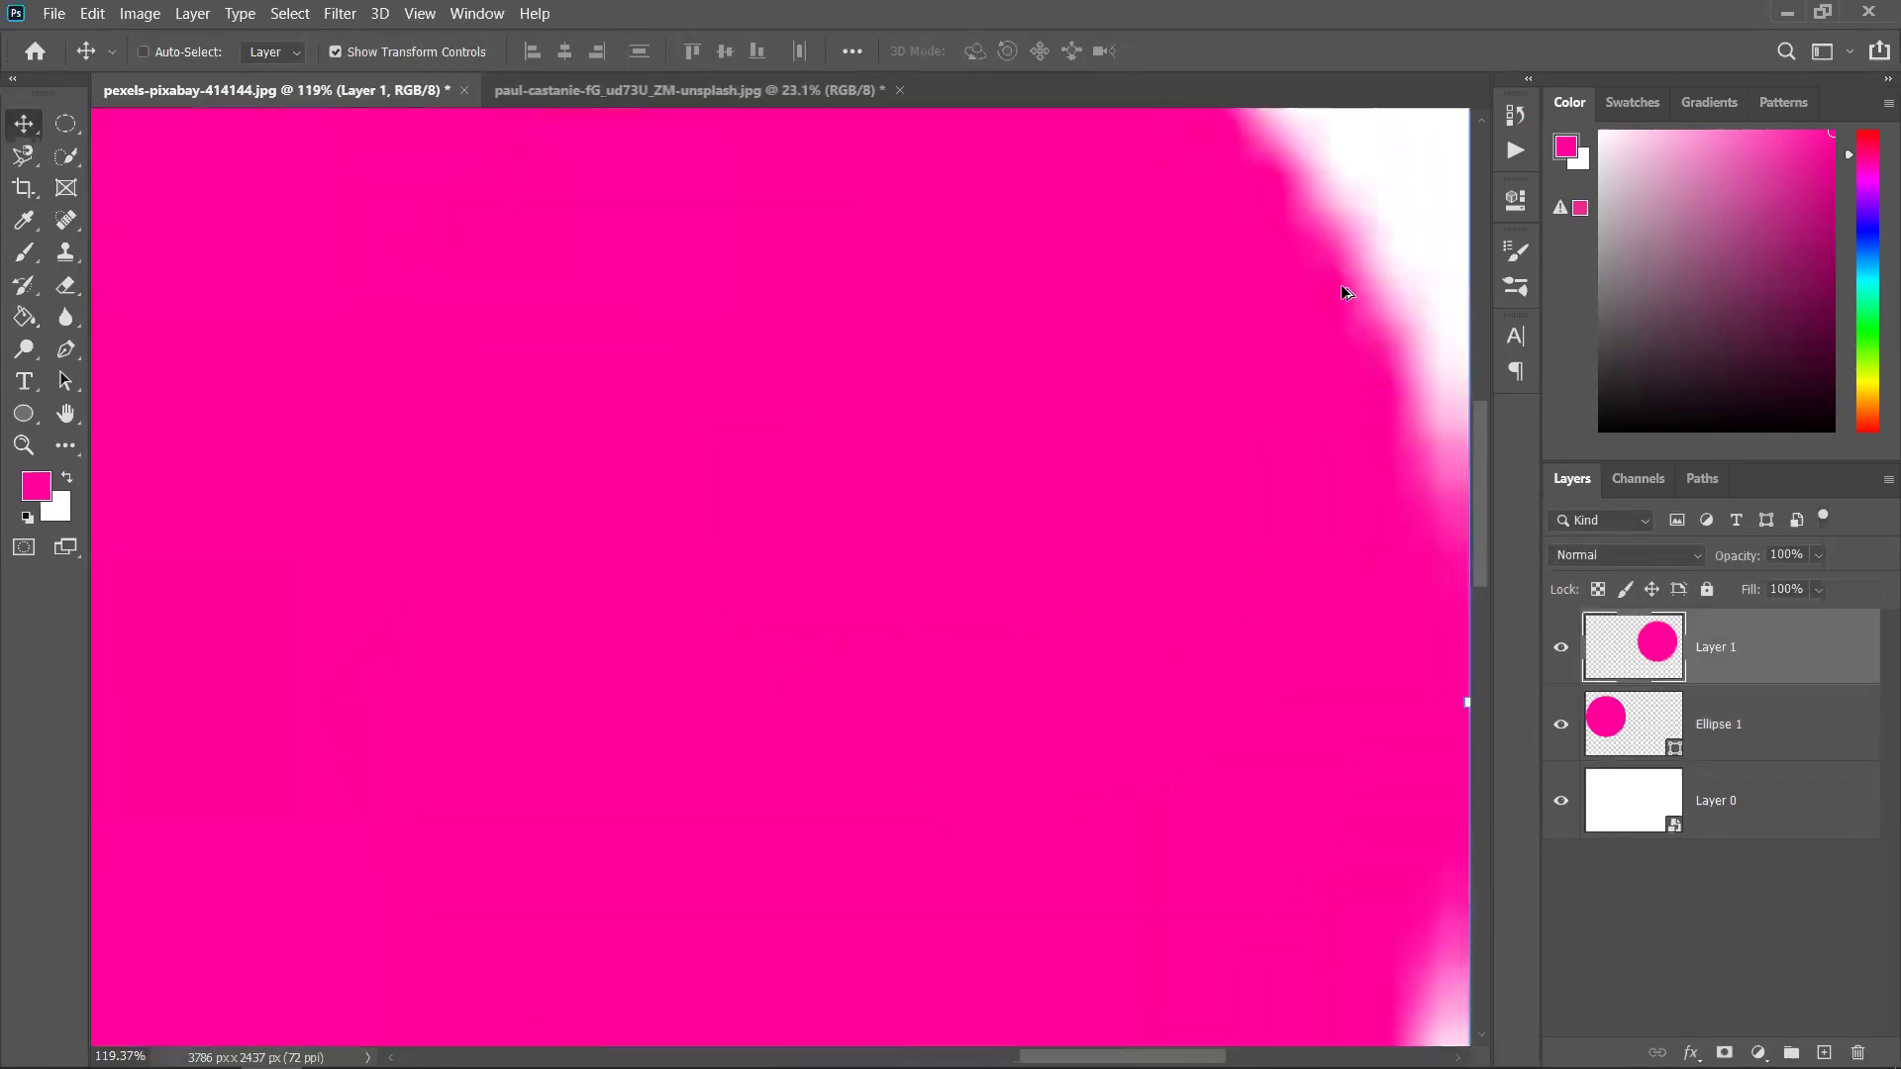
pyautogui.scroll(-10, 1354, 281)
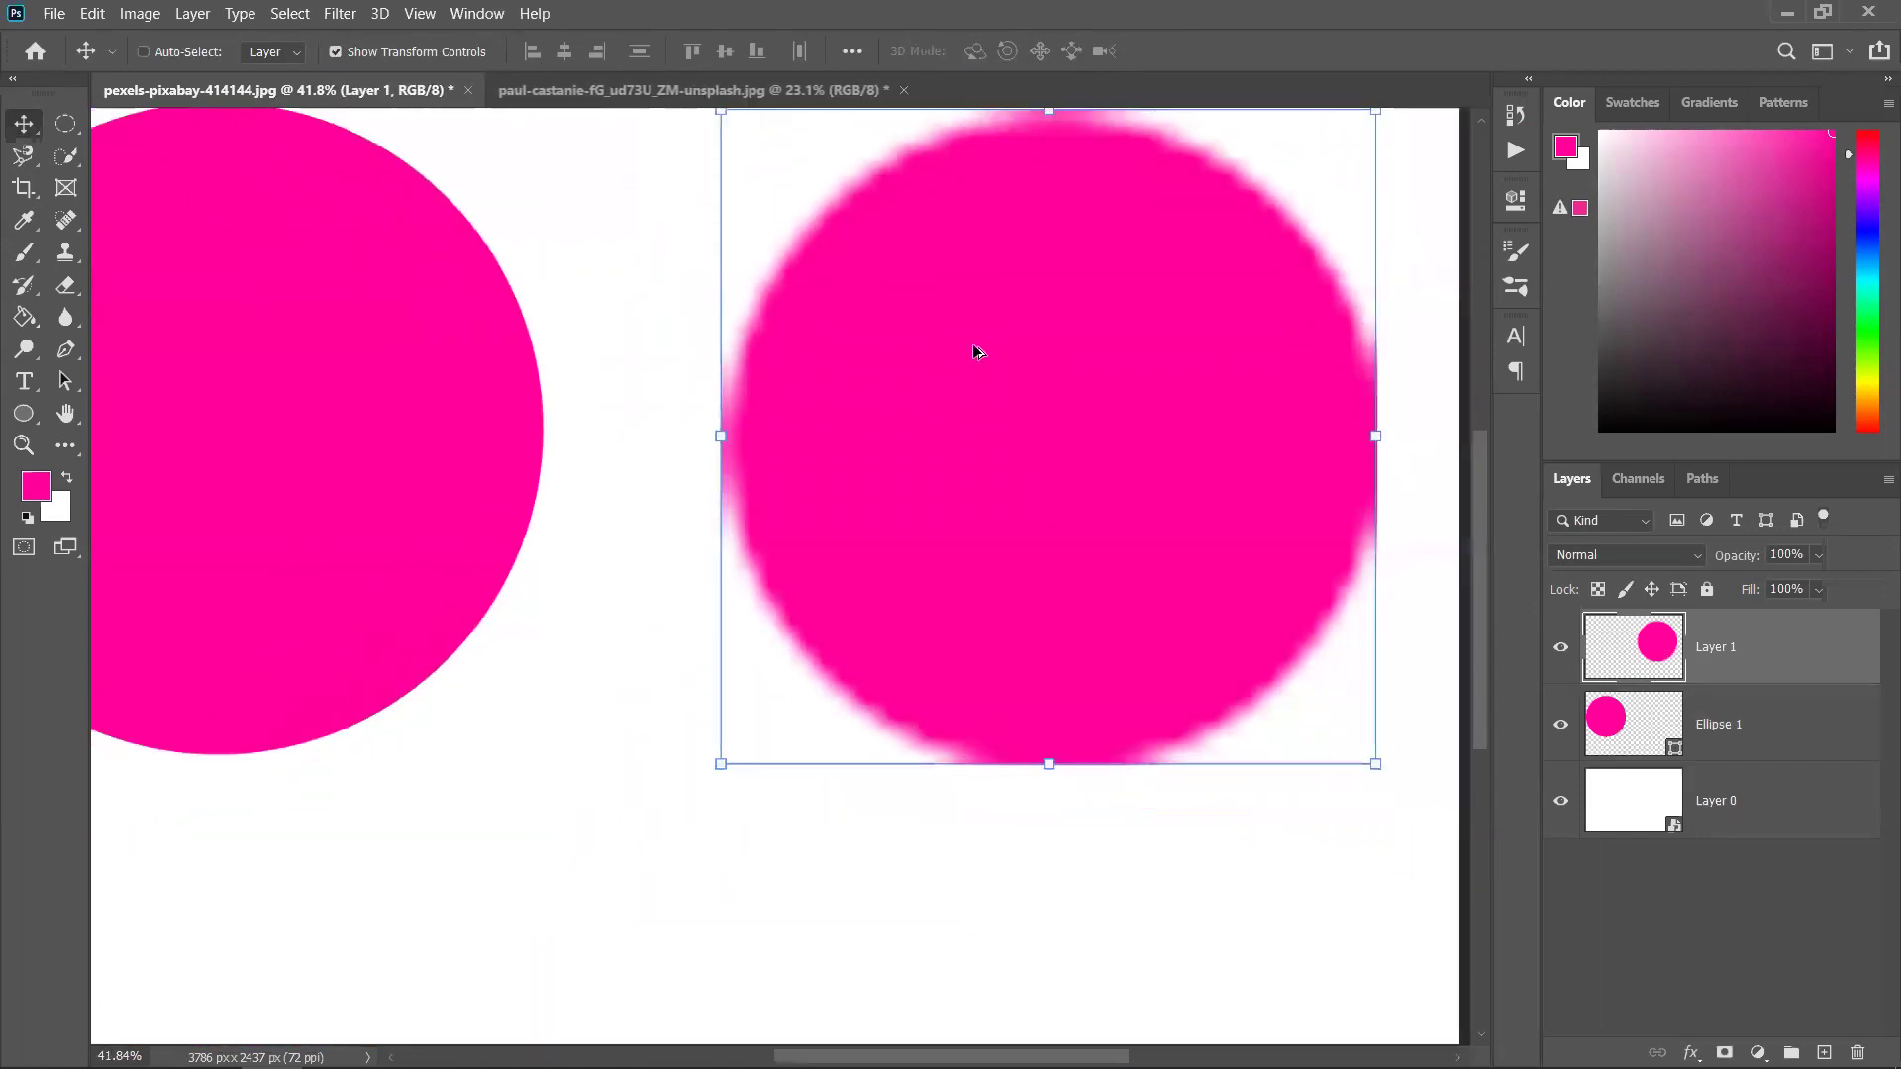
# Move the shape circle and the pixel circle next to each other around the middle of the canvas
pyautogui.moveTo(970, 531); pyautogui.dragTo(1022, 584)
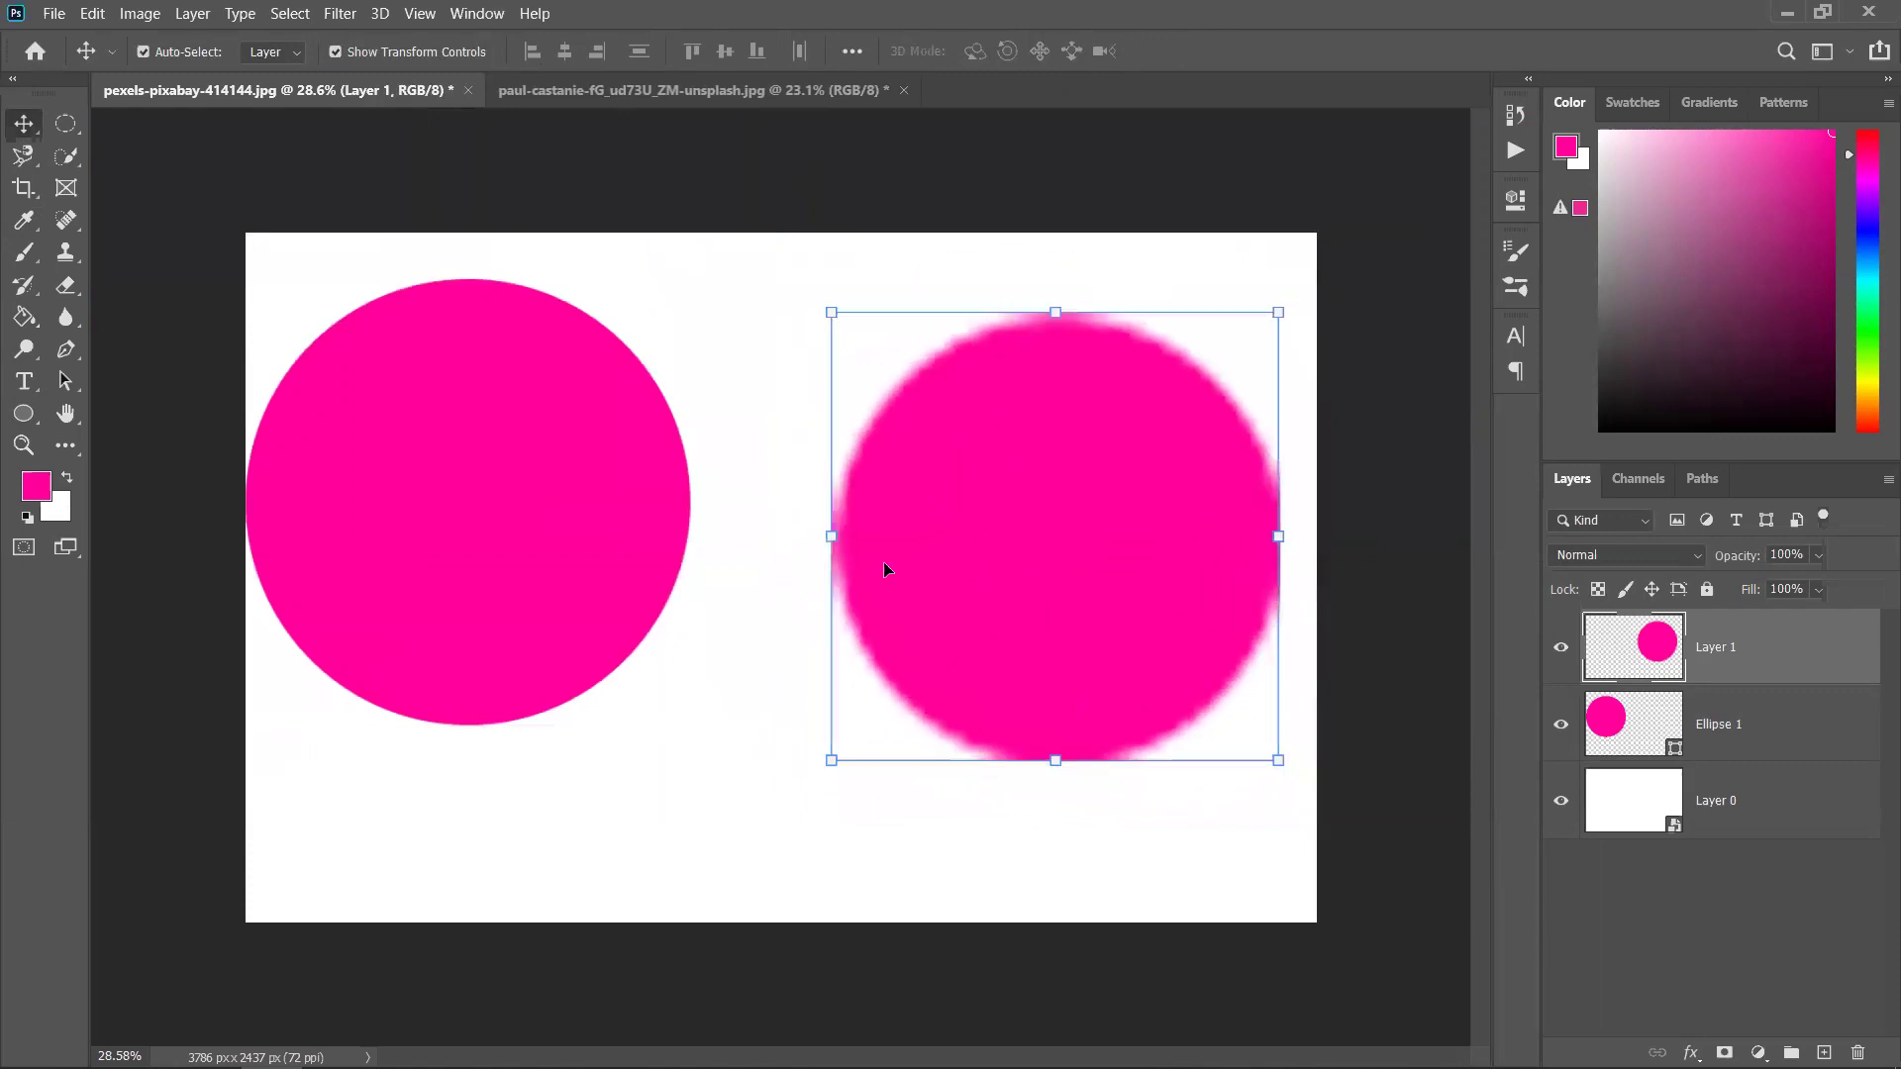
pyautogui.moveTo(422, 539); pyautogui.dragTo(535, 551)
pyautogui.moveTo(1060, 538); pyautogui.dragTo(1000, 535)
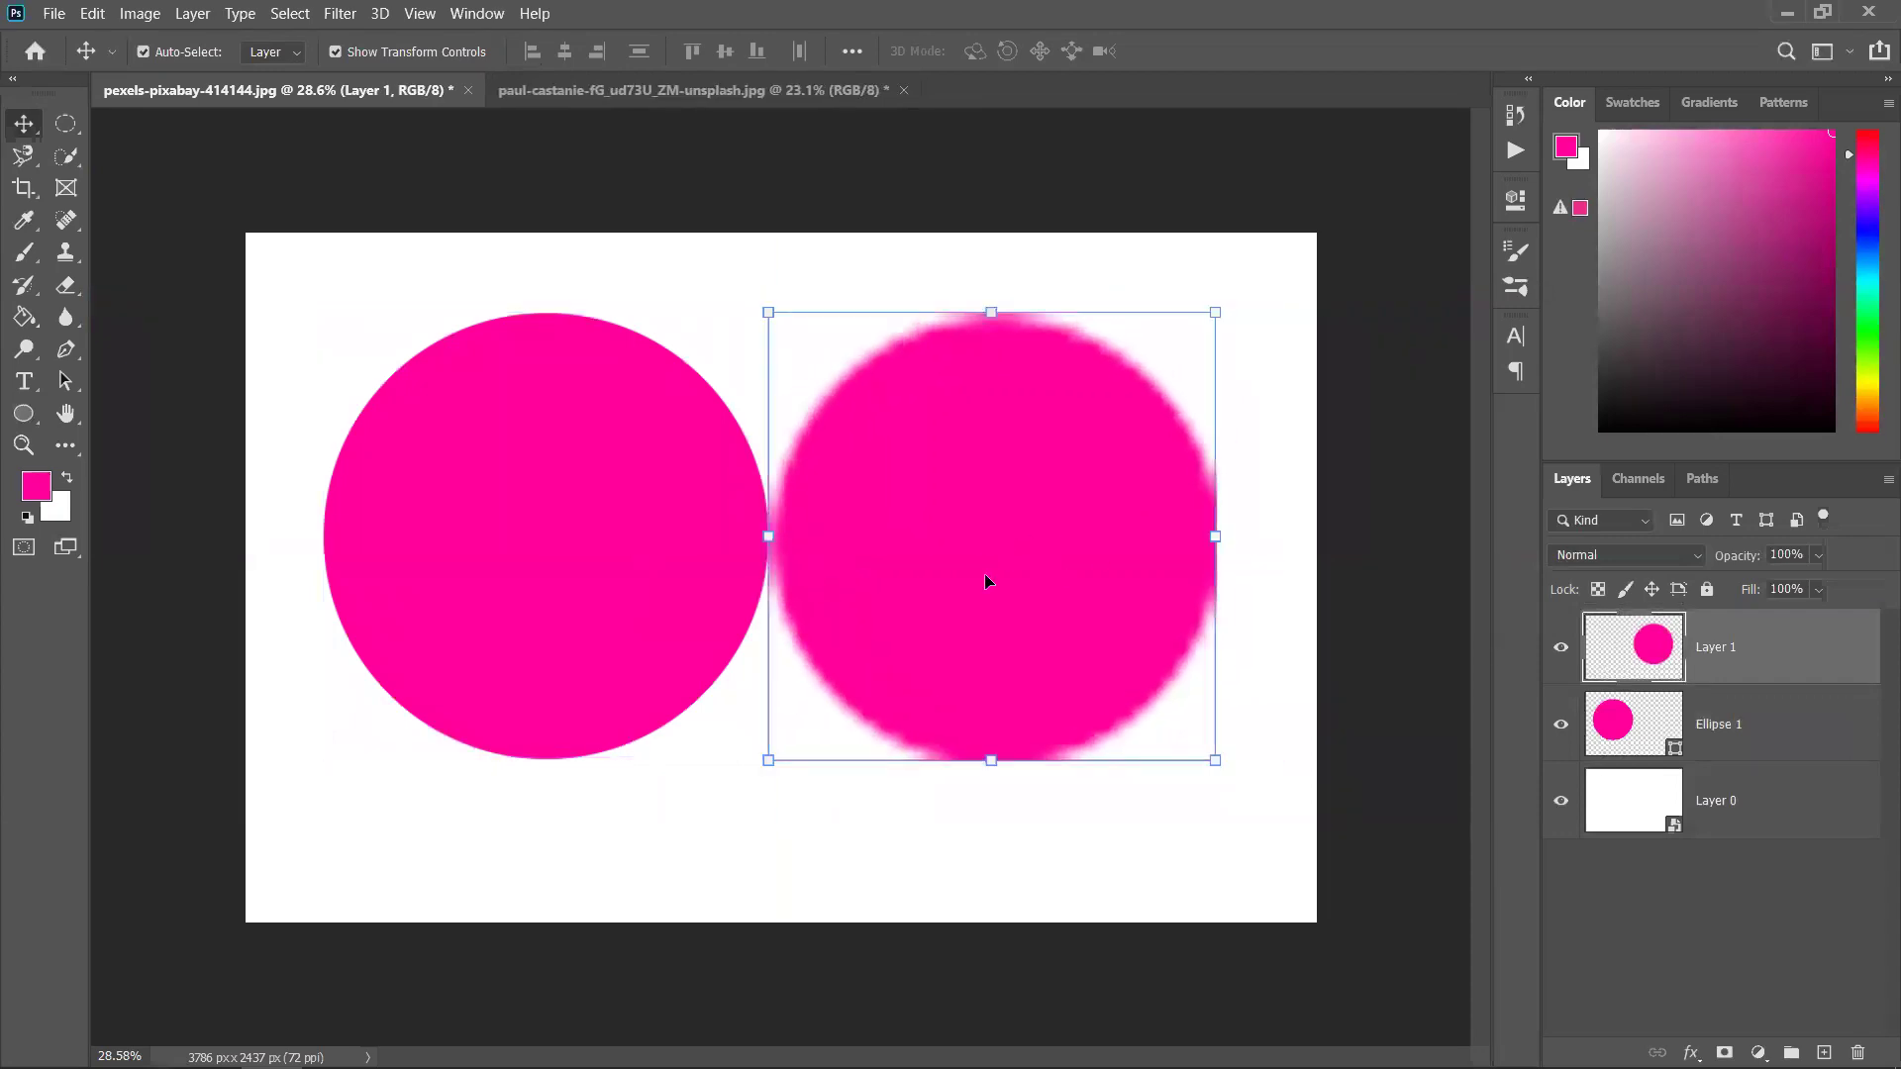
pyautogui.moveTo(970, 574)
pyautogui.mouseDown()
pyautogui.moveTo(978, 560)
pyautogui.moveTo(949, 568)
pyautogui.mouseUp()
pyautogui.click(670, 565)
pyautogui.click(970, 520)
pyautogui.click(588, 543)
pyautogui.click(959, 506)
pyautogui.click(685, 519)
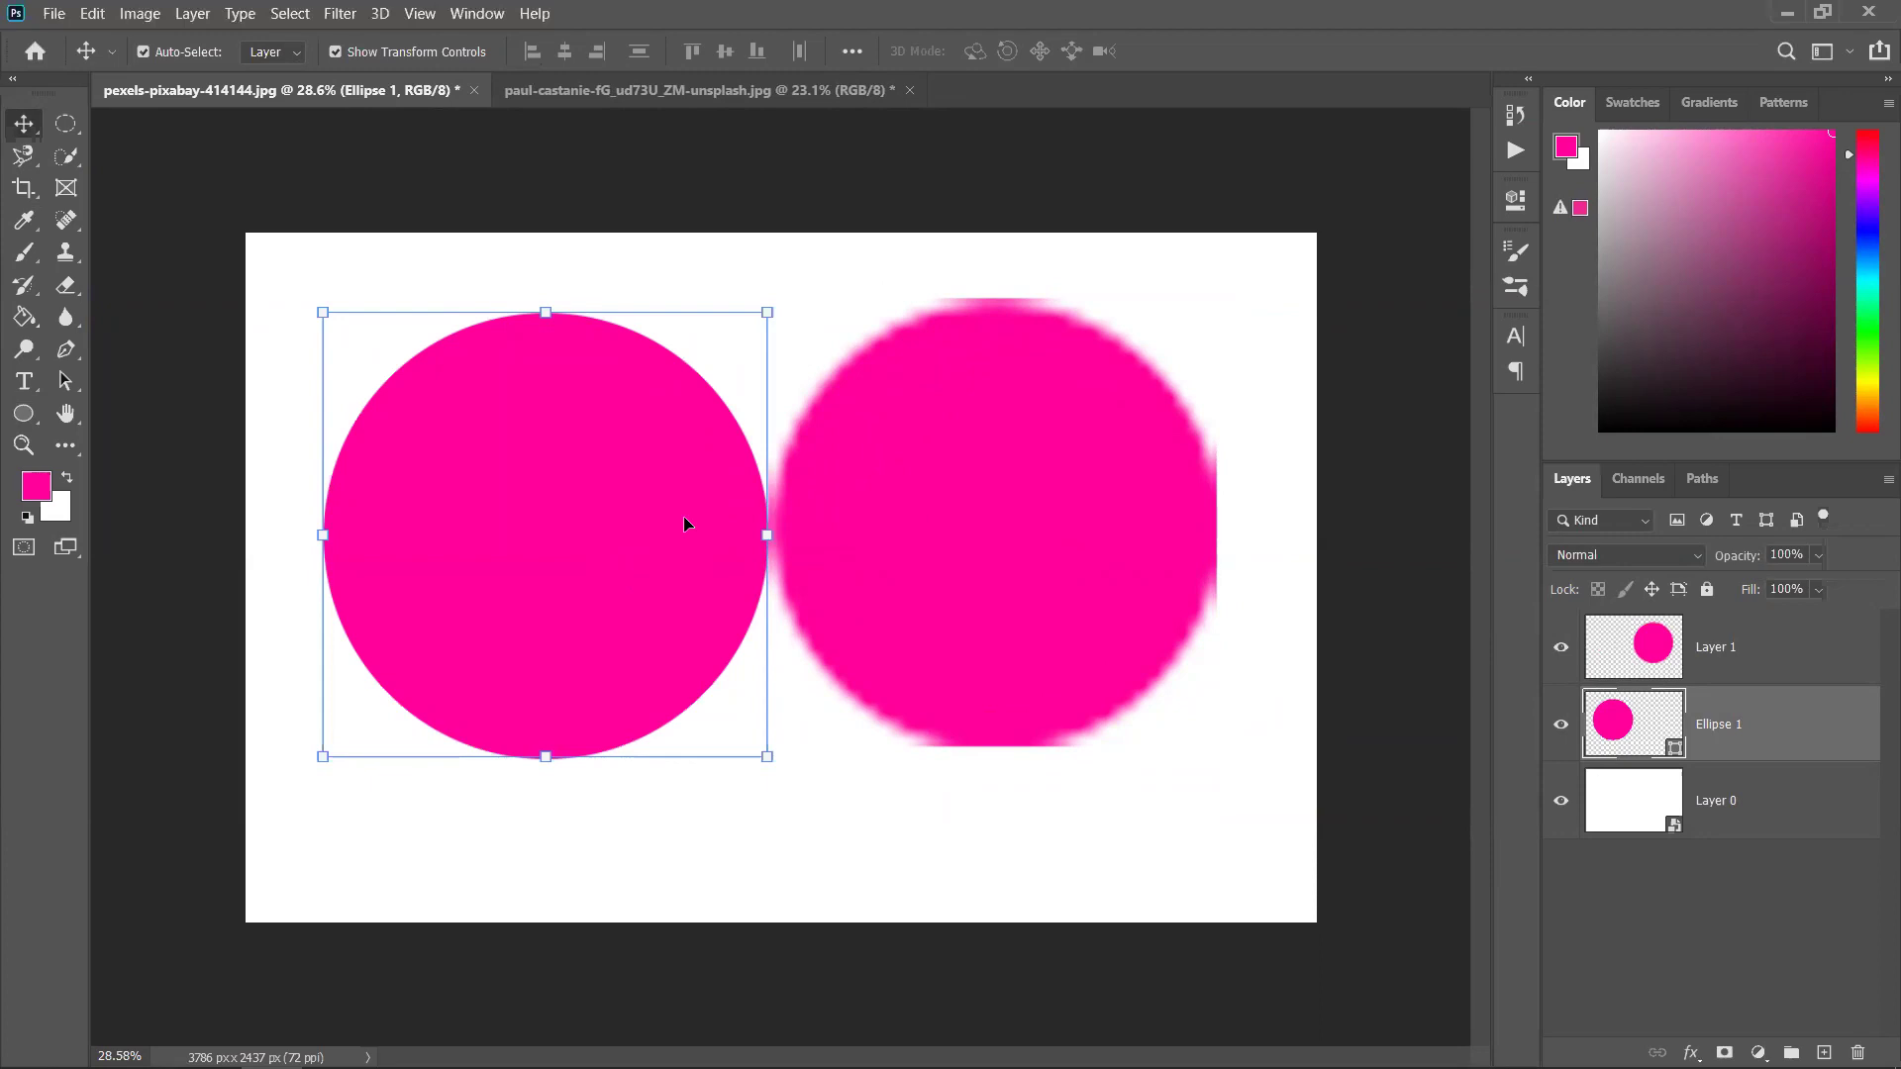
# Delete the blurry pixel circle on Layer 1 and deselect the remaining layer
pyautogui.click(934, 568)
pyautogui.press('Delete')
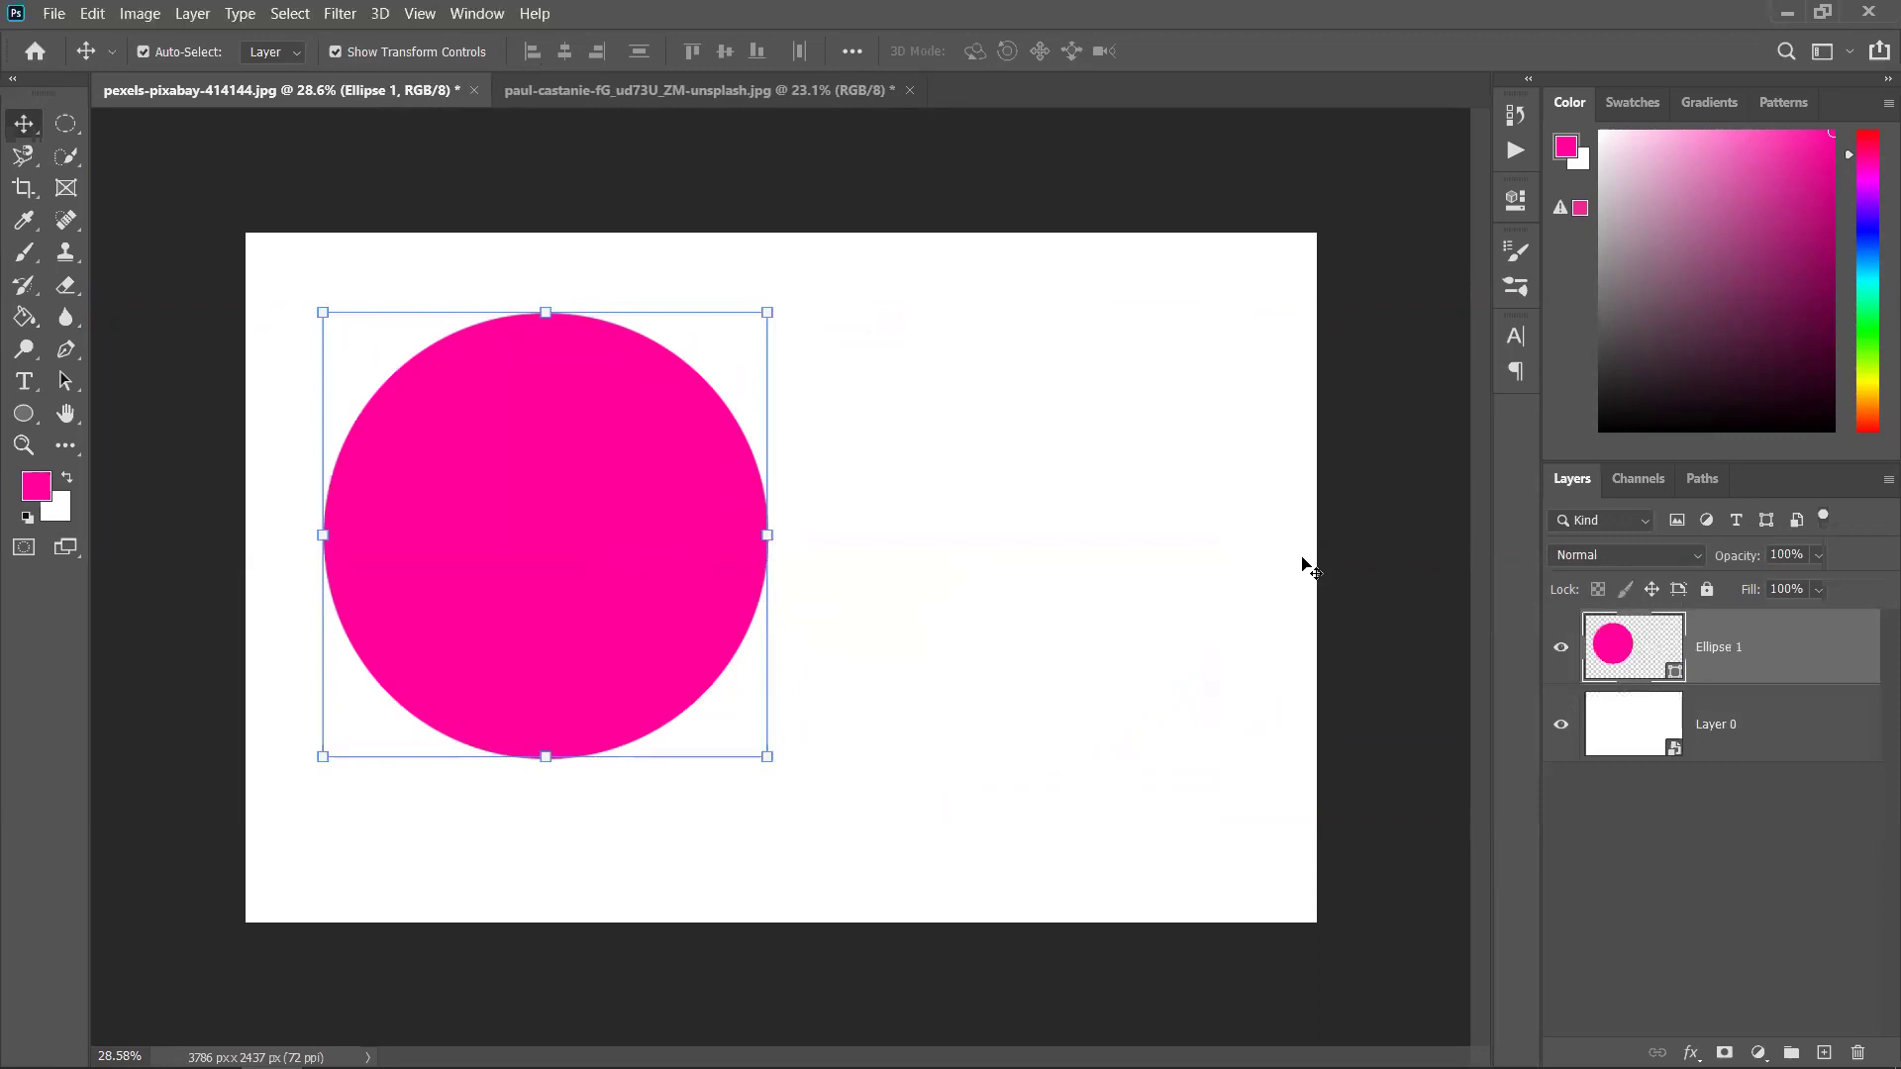
pyautogui.click(1215, 620)
# Draw a pink rectangle of about 1534 × 1030 px beside the circle with the Rectangle Tool in Shape mode
pyautogui.click(23, 414)
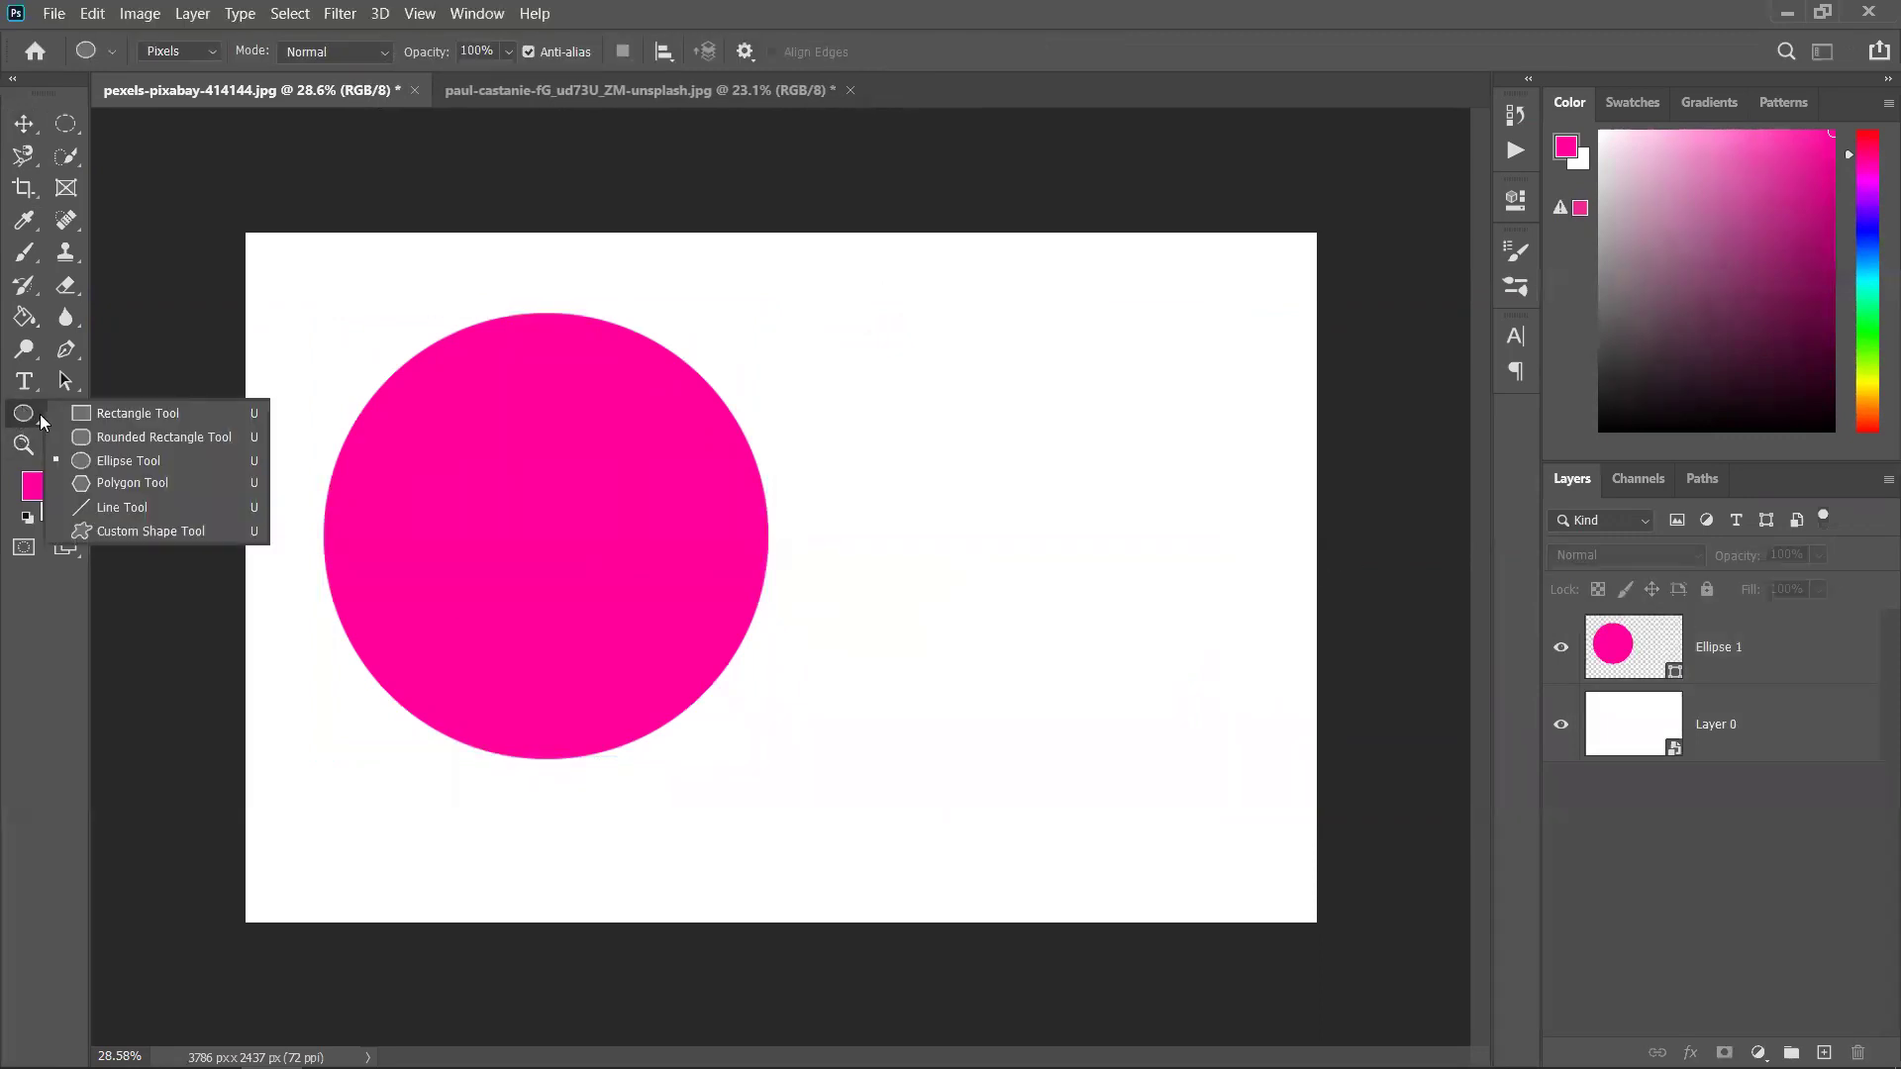
pyautogui.click(70, 414)
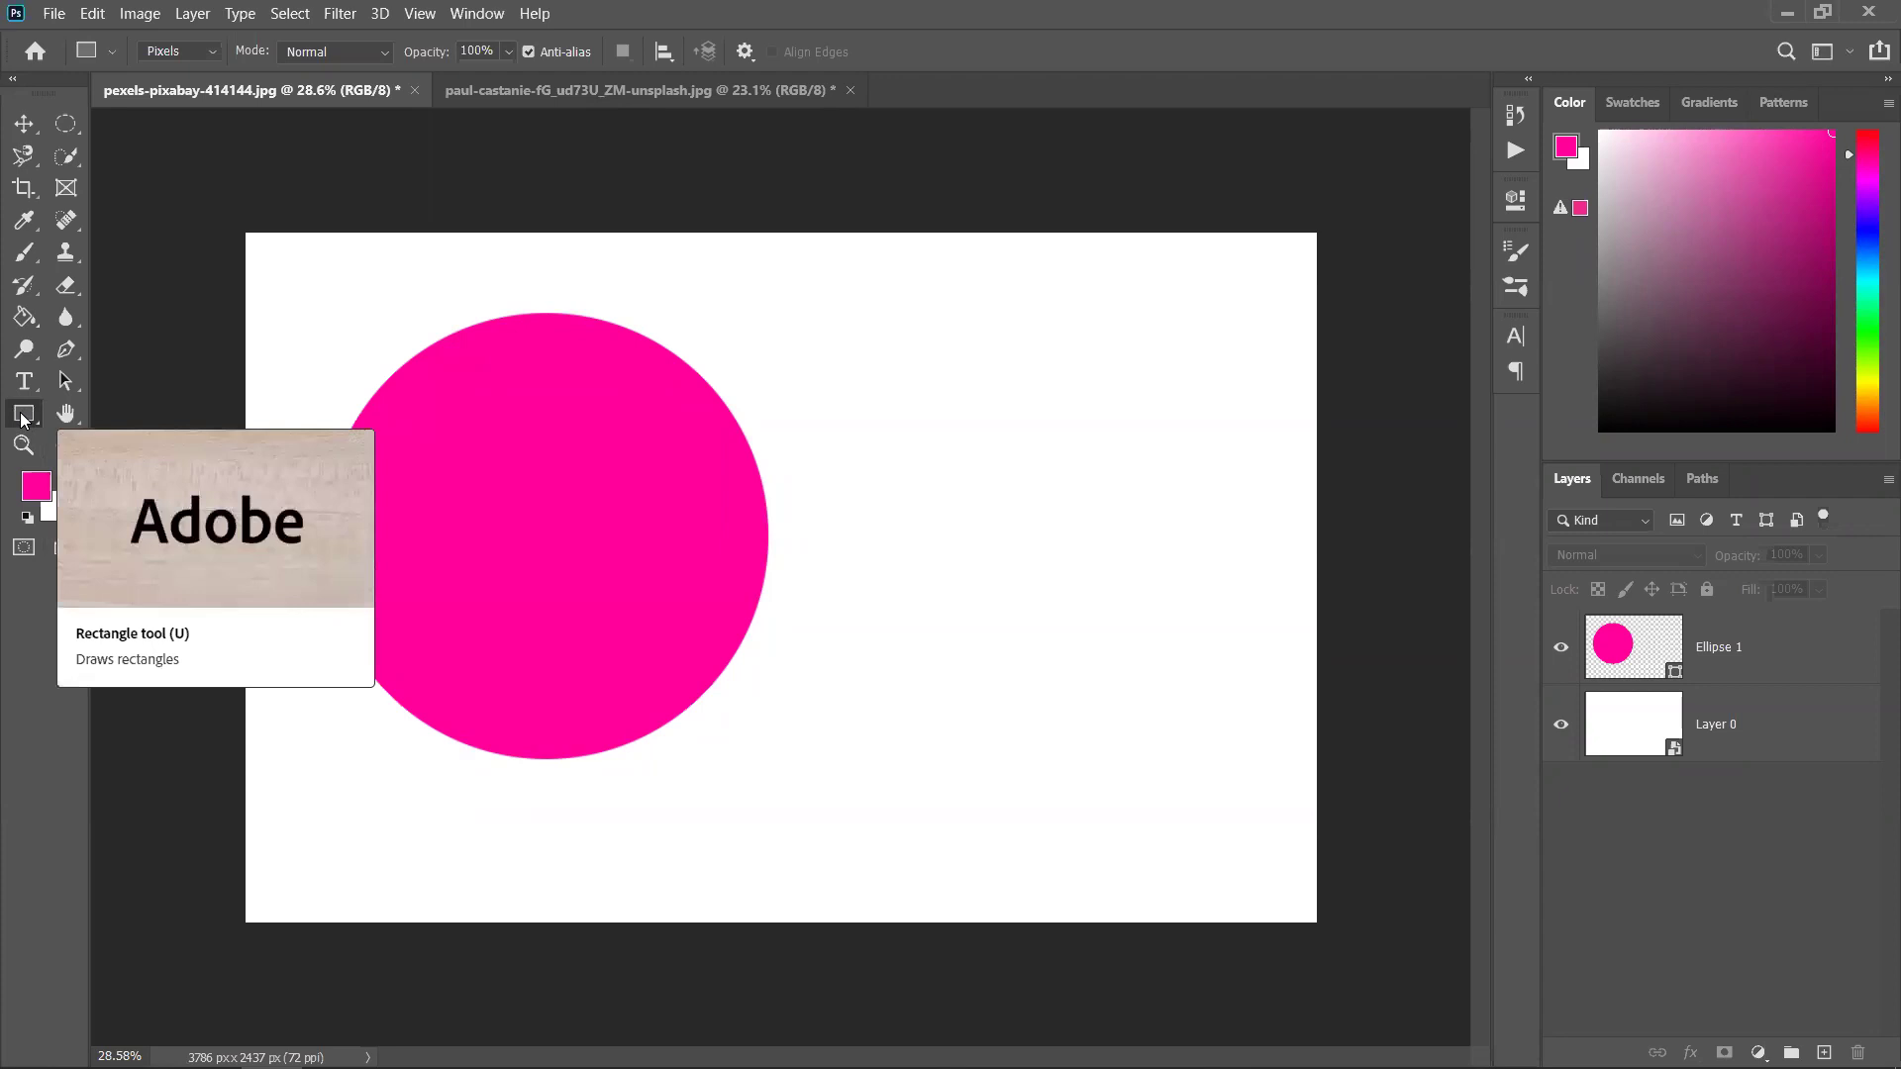
pyautogui.click(144, 53)
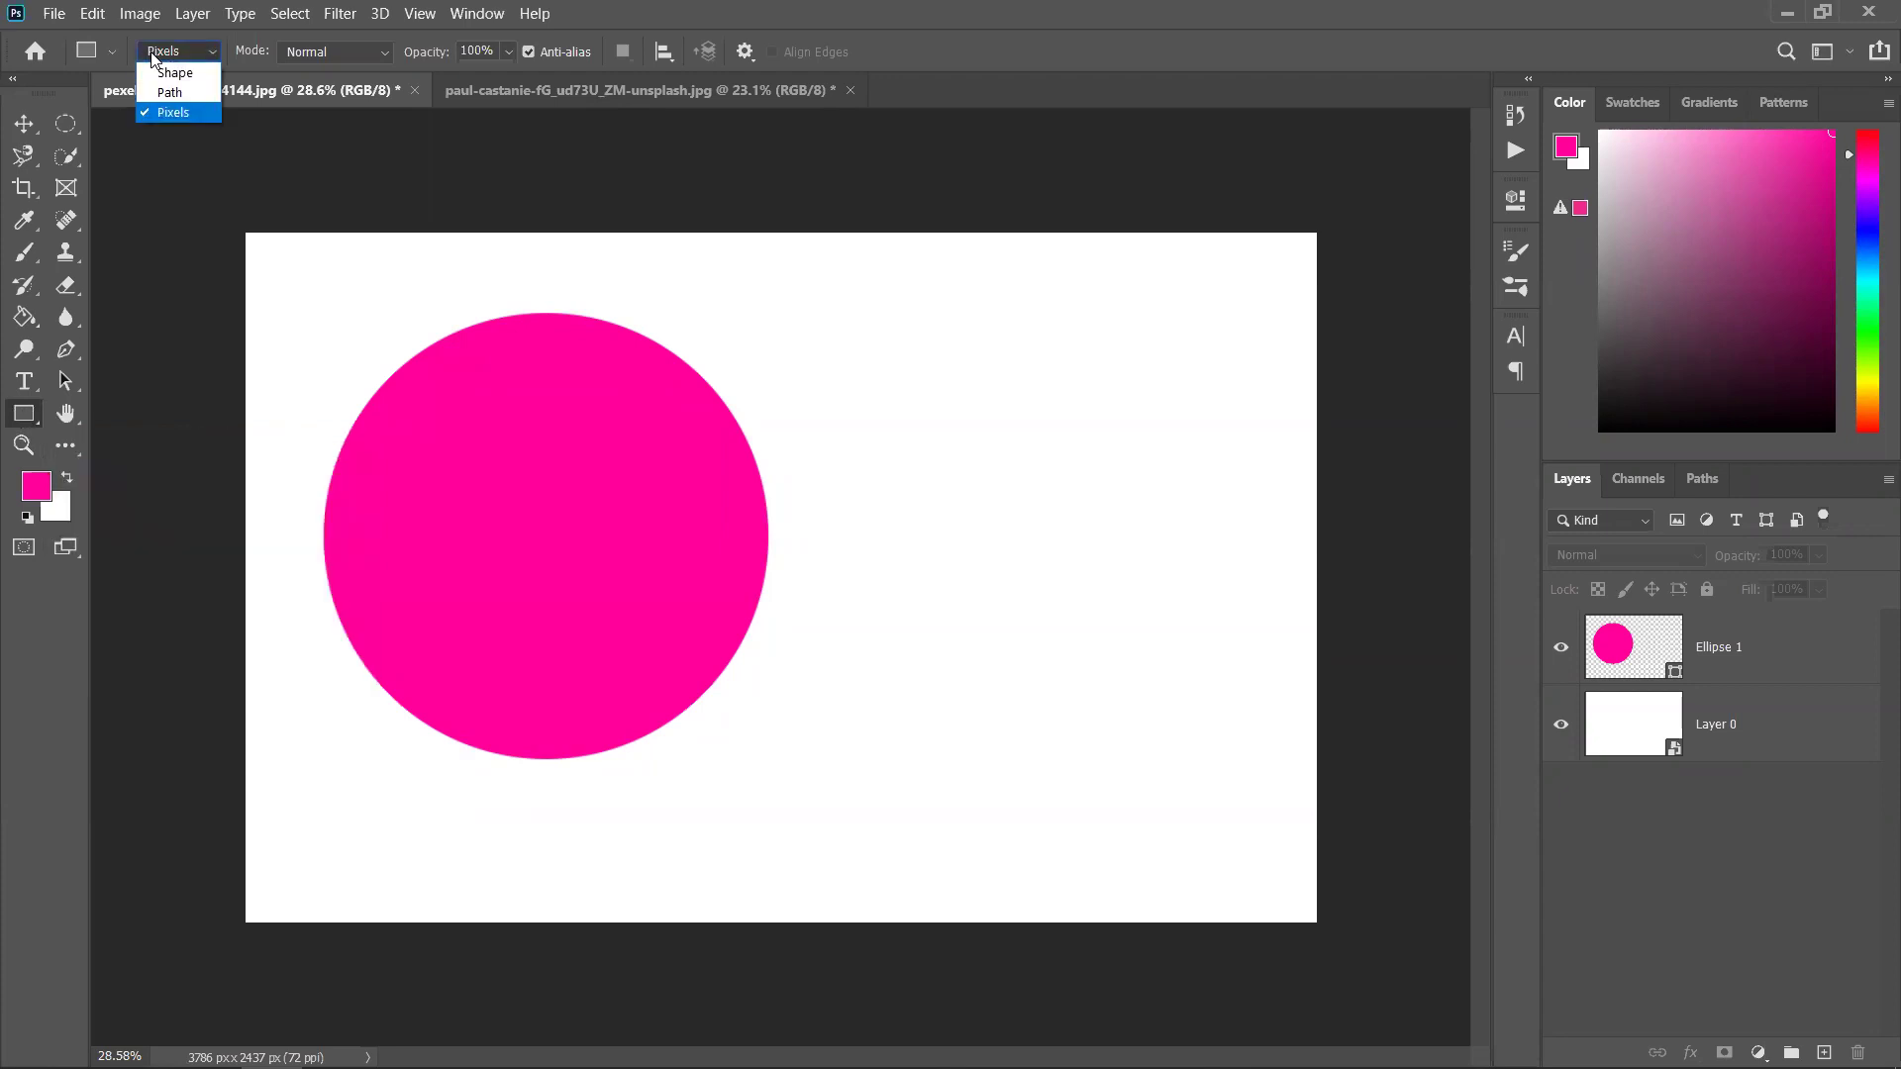
pyautogui.click(173, 68)
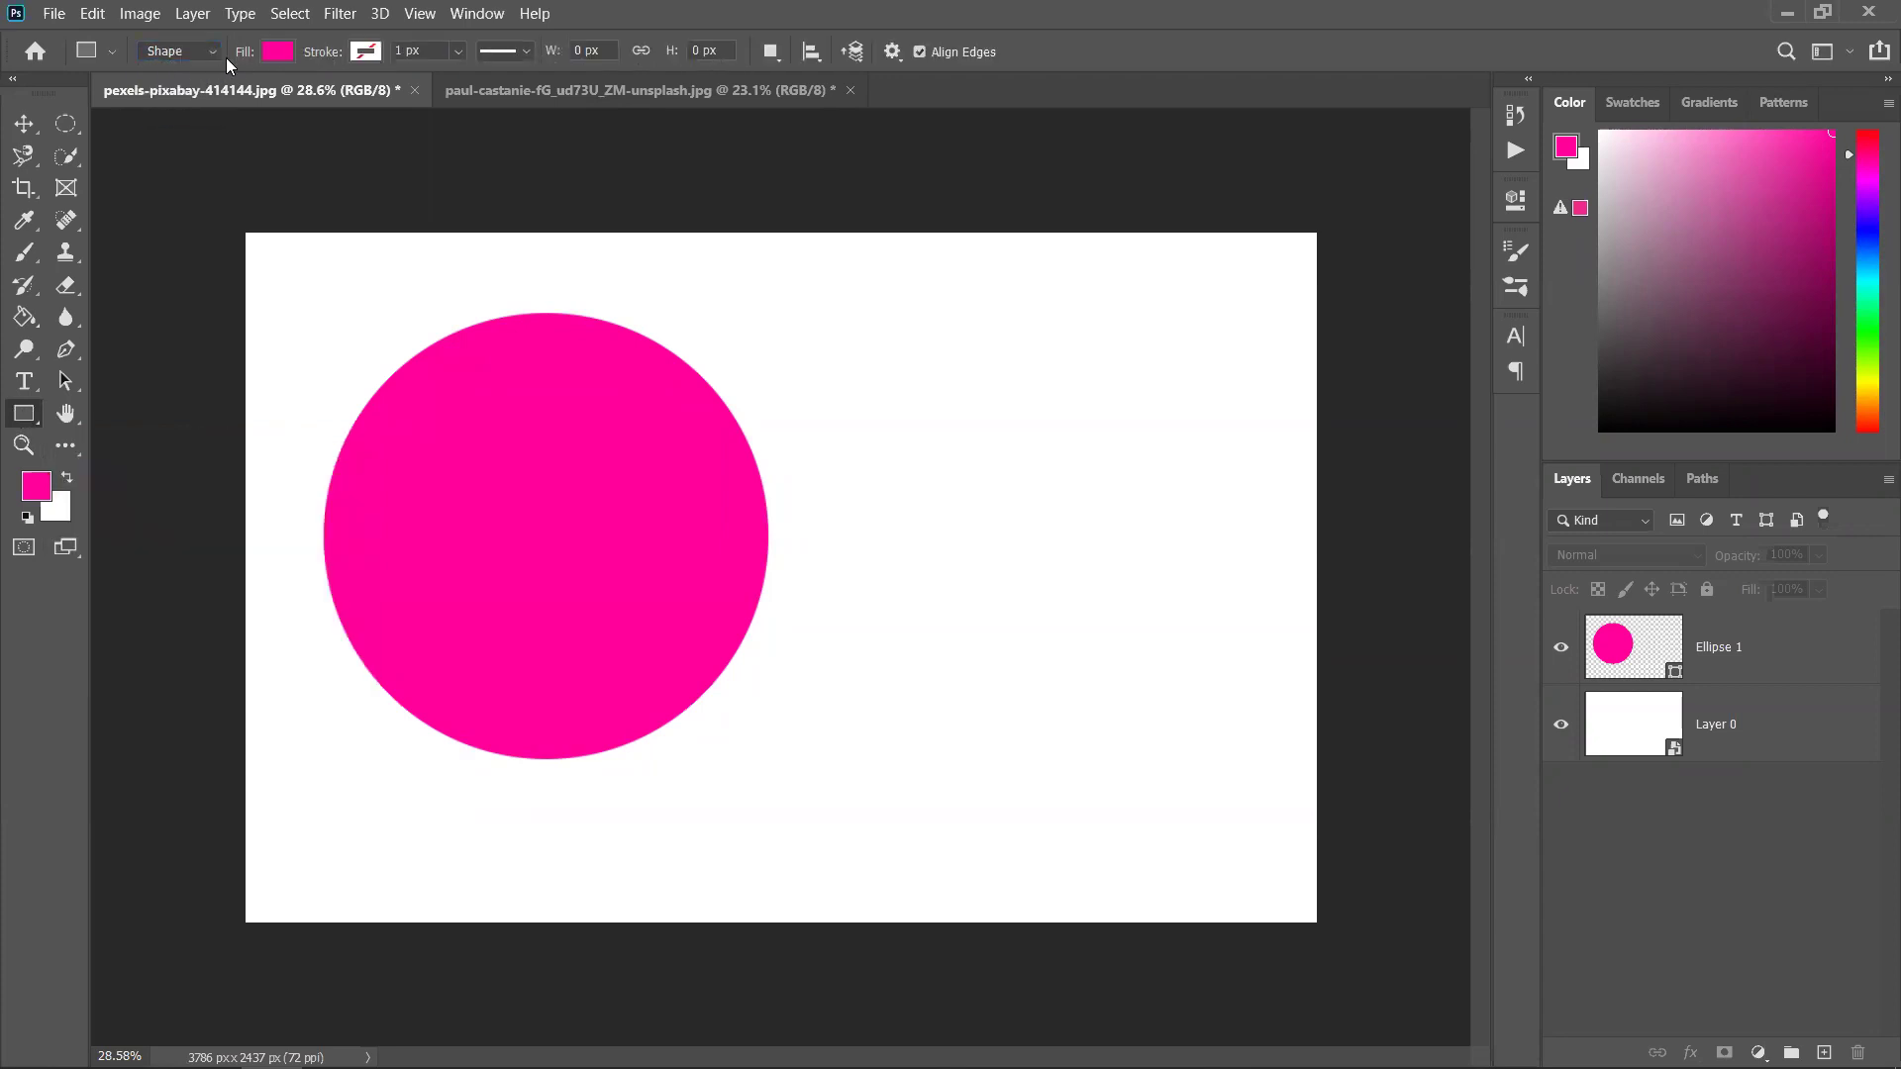
pyautogui.click(151, 54)
pyautogui.click(840, 470)
pyautogui.moveTo(817, 377); pyautogui.dragTo(1251, 669)
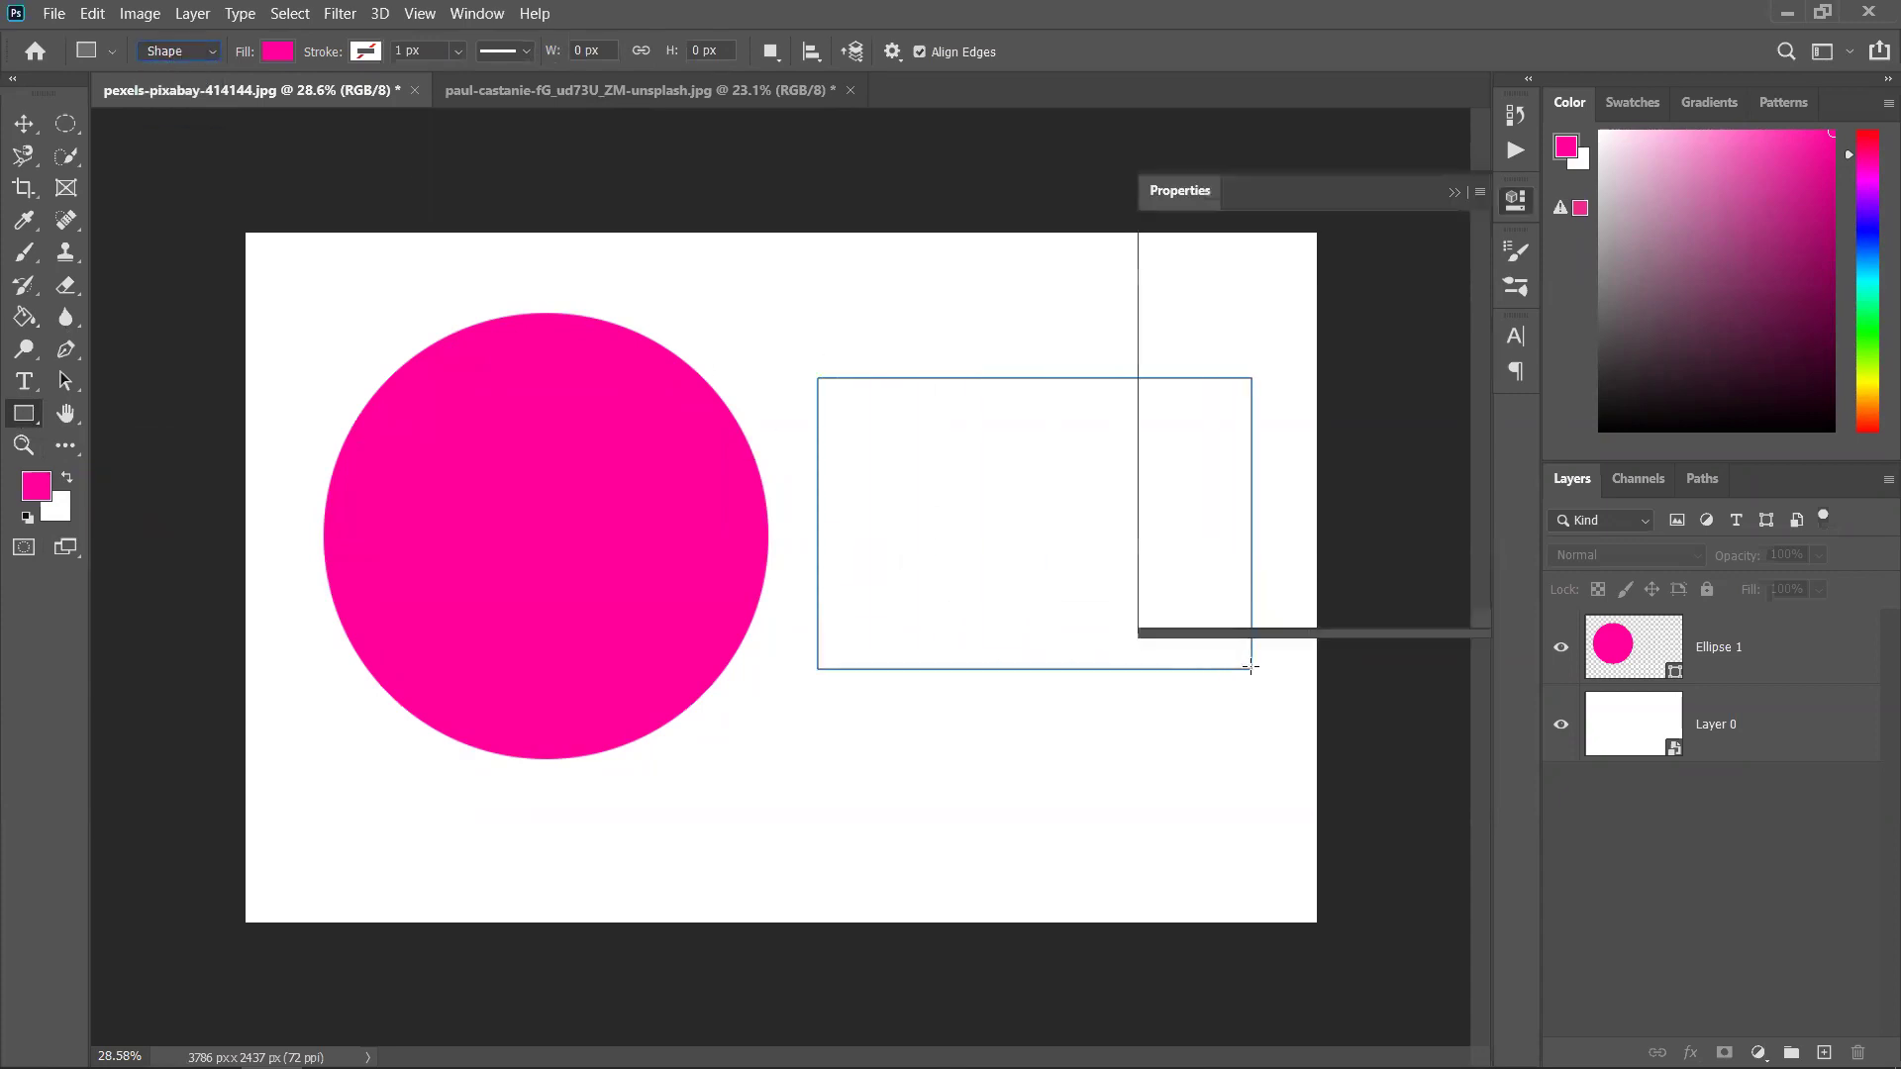
pyautogui.click(1453, 192)
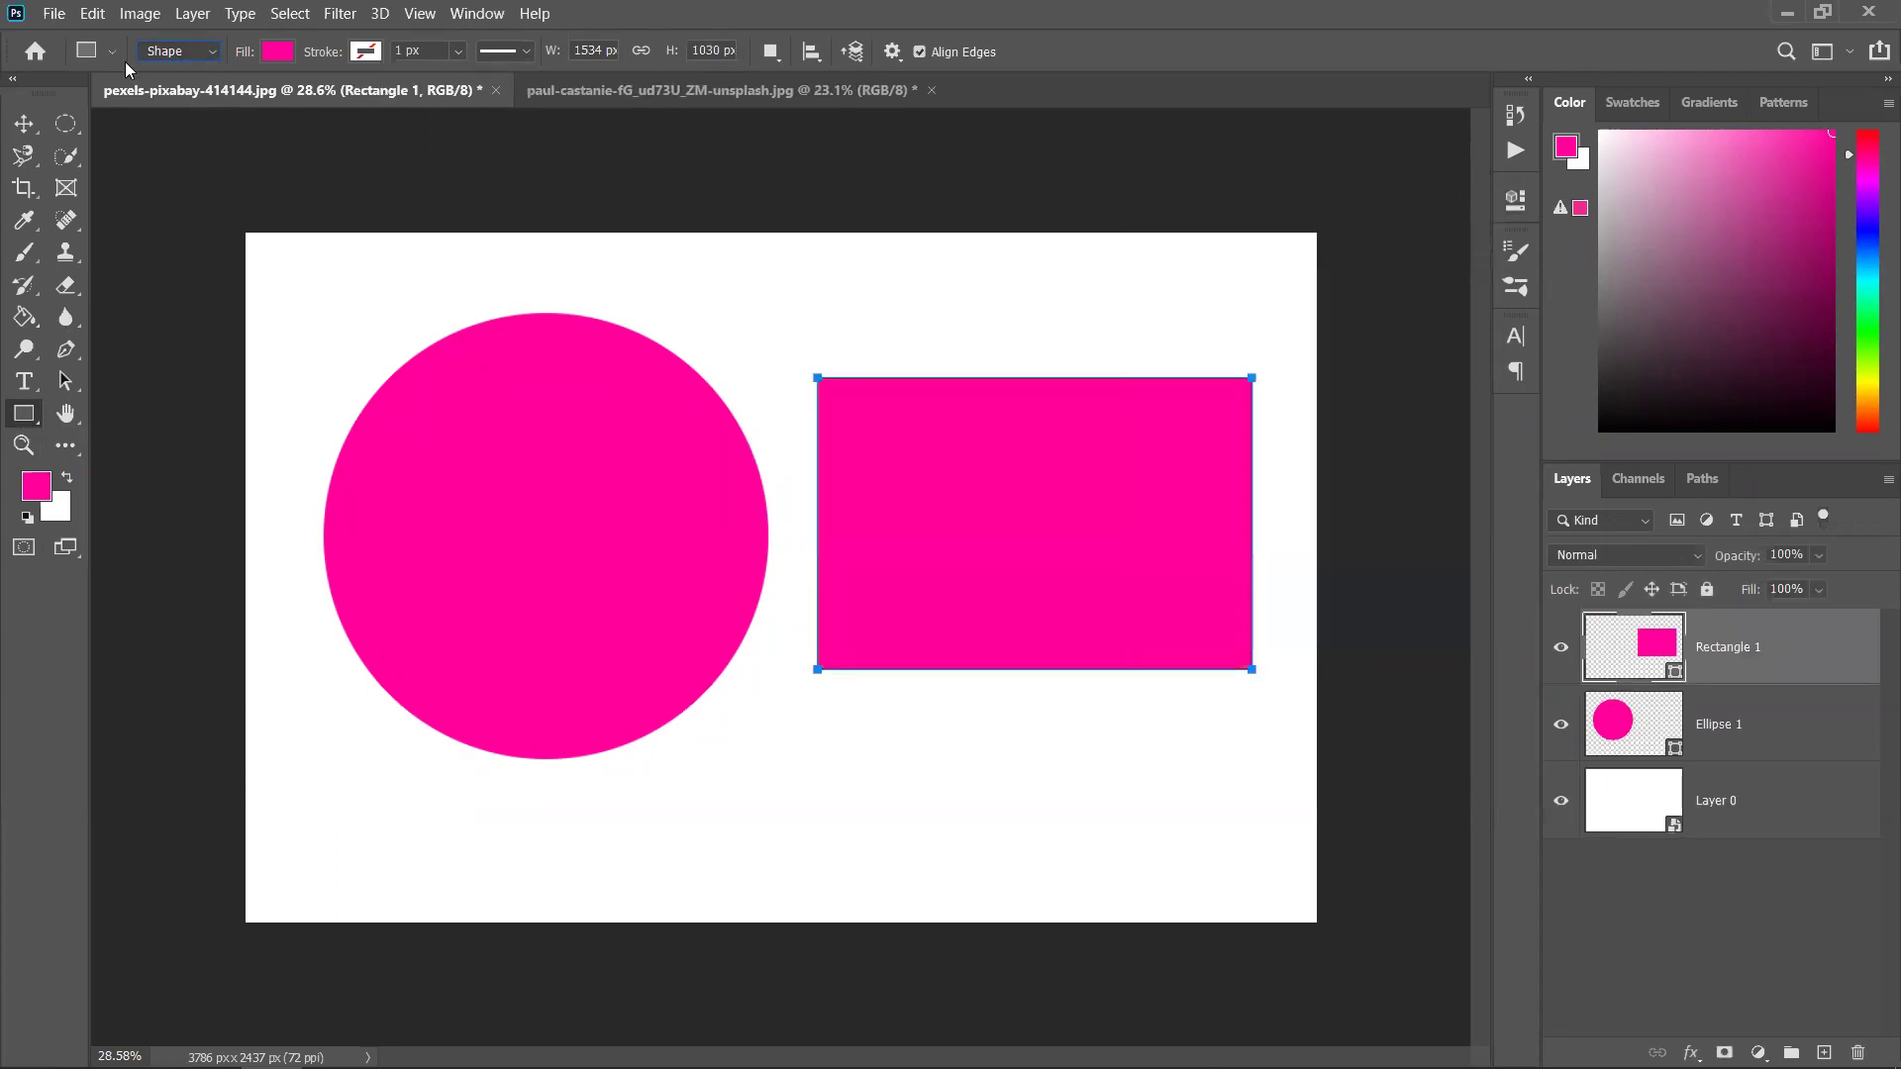
# Try the rectangle with no fill, and restore its solid pink fill
pyautogui.click(277, 53)
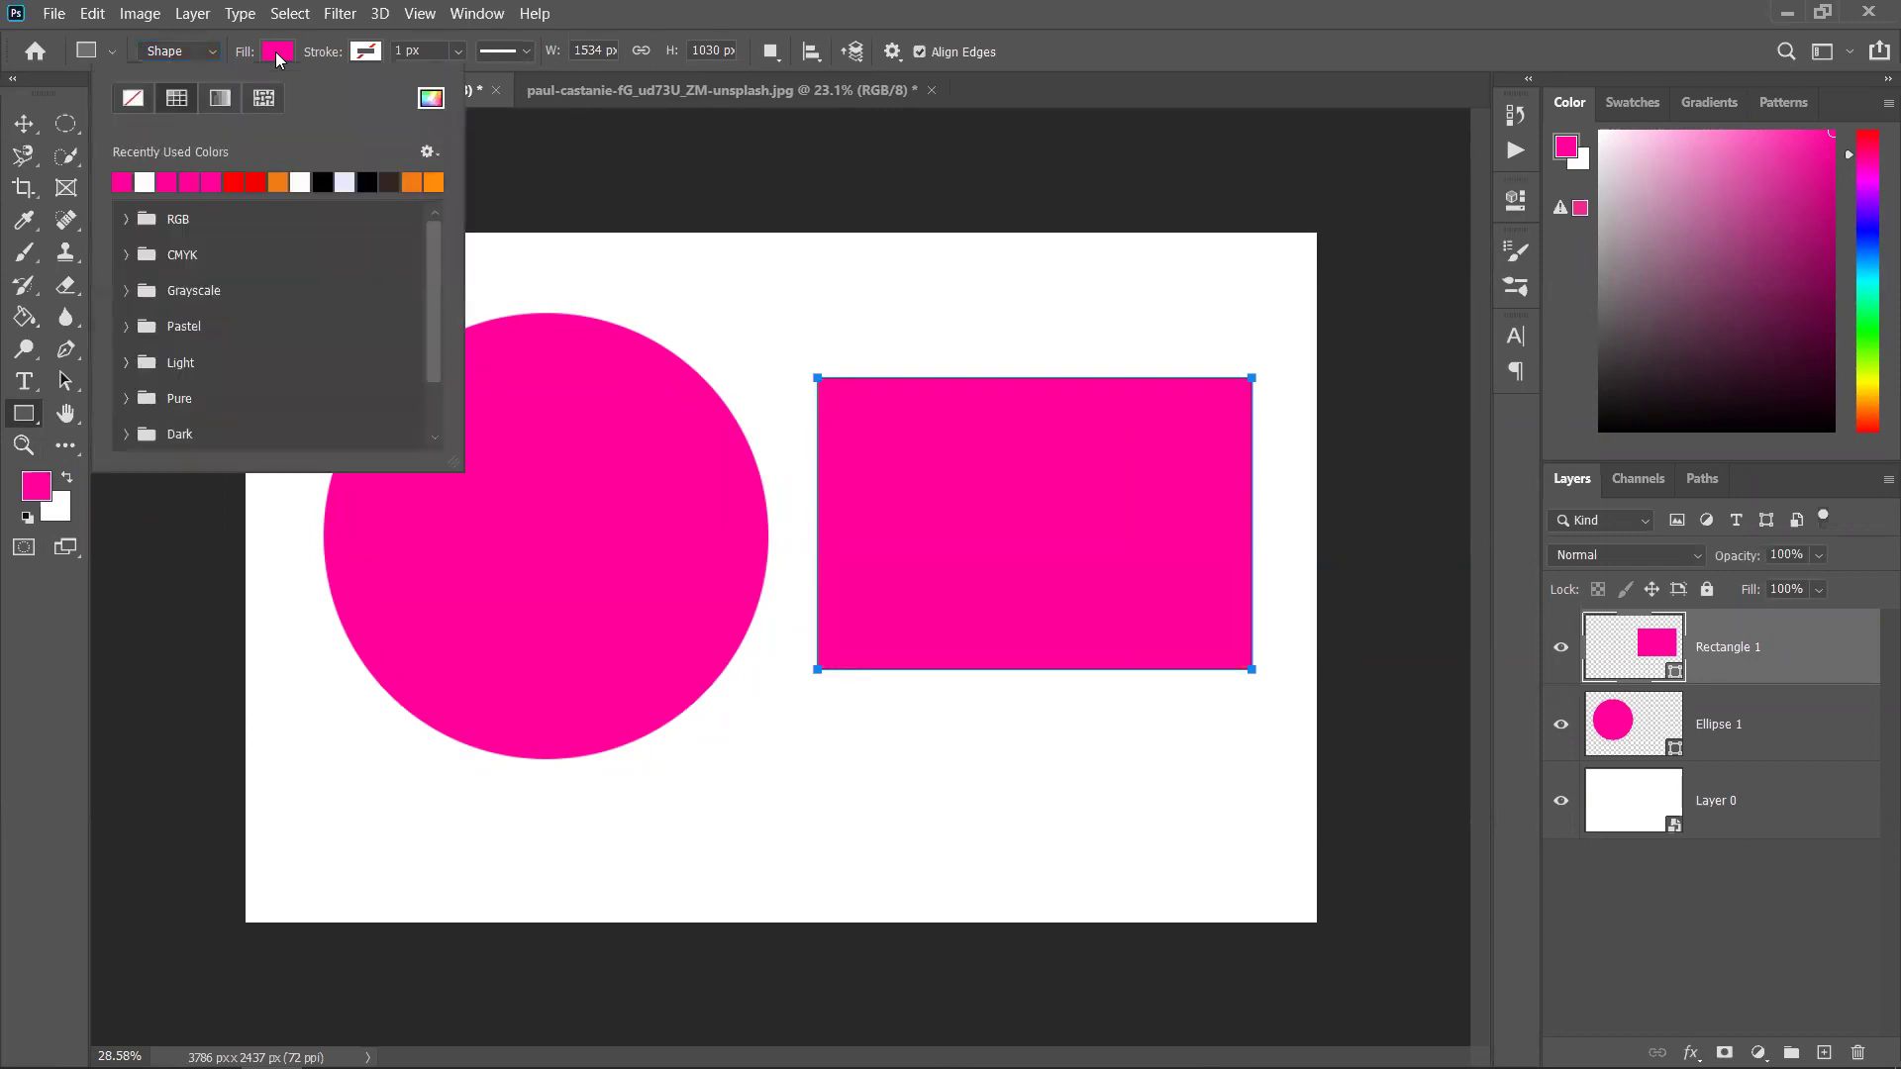
pyautogui.click(133, 97)
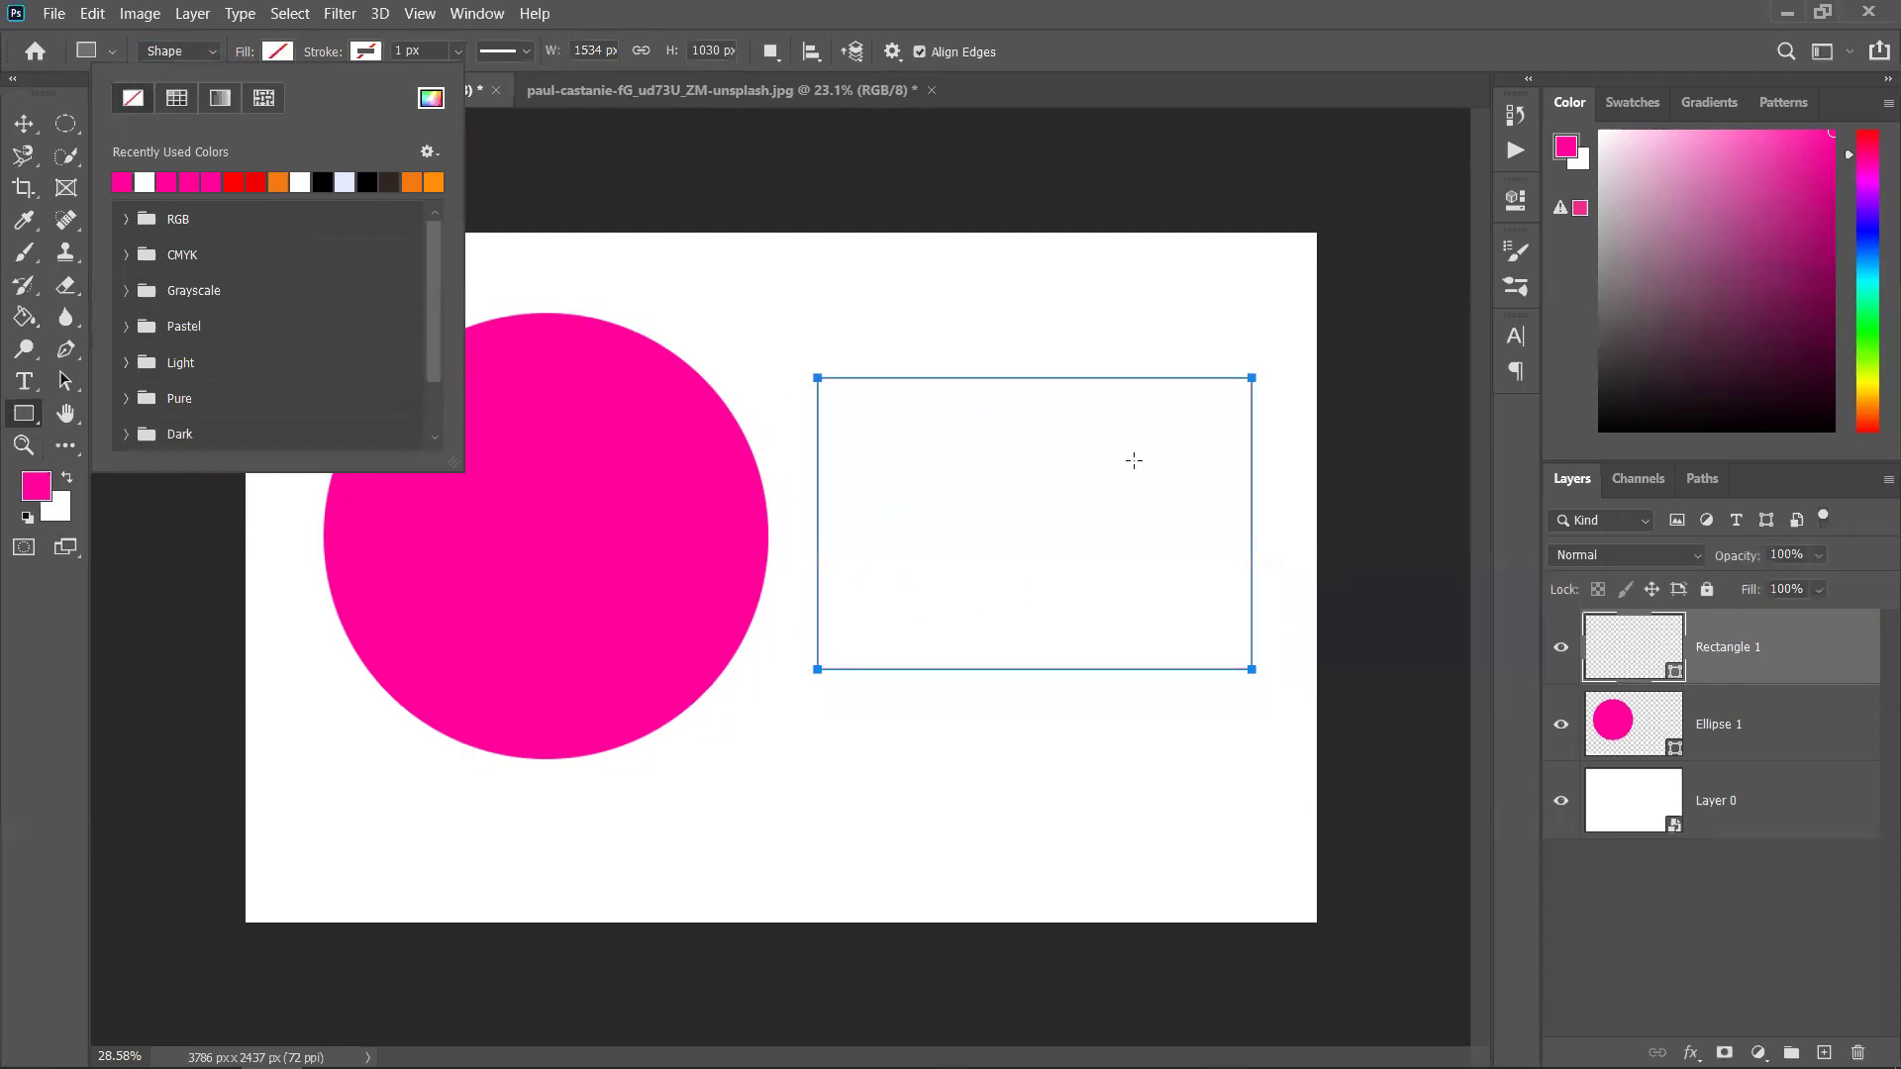
pyautogui.click(178, 99)
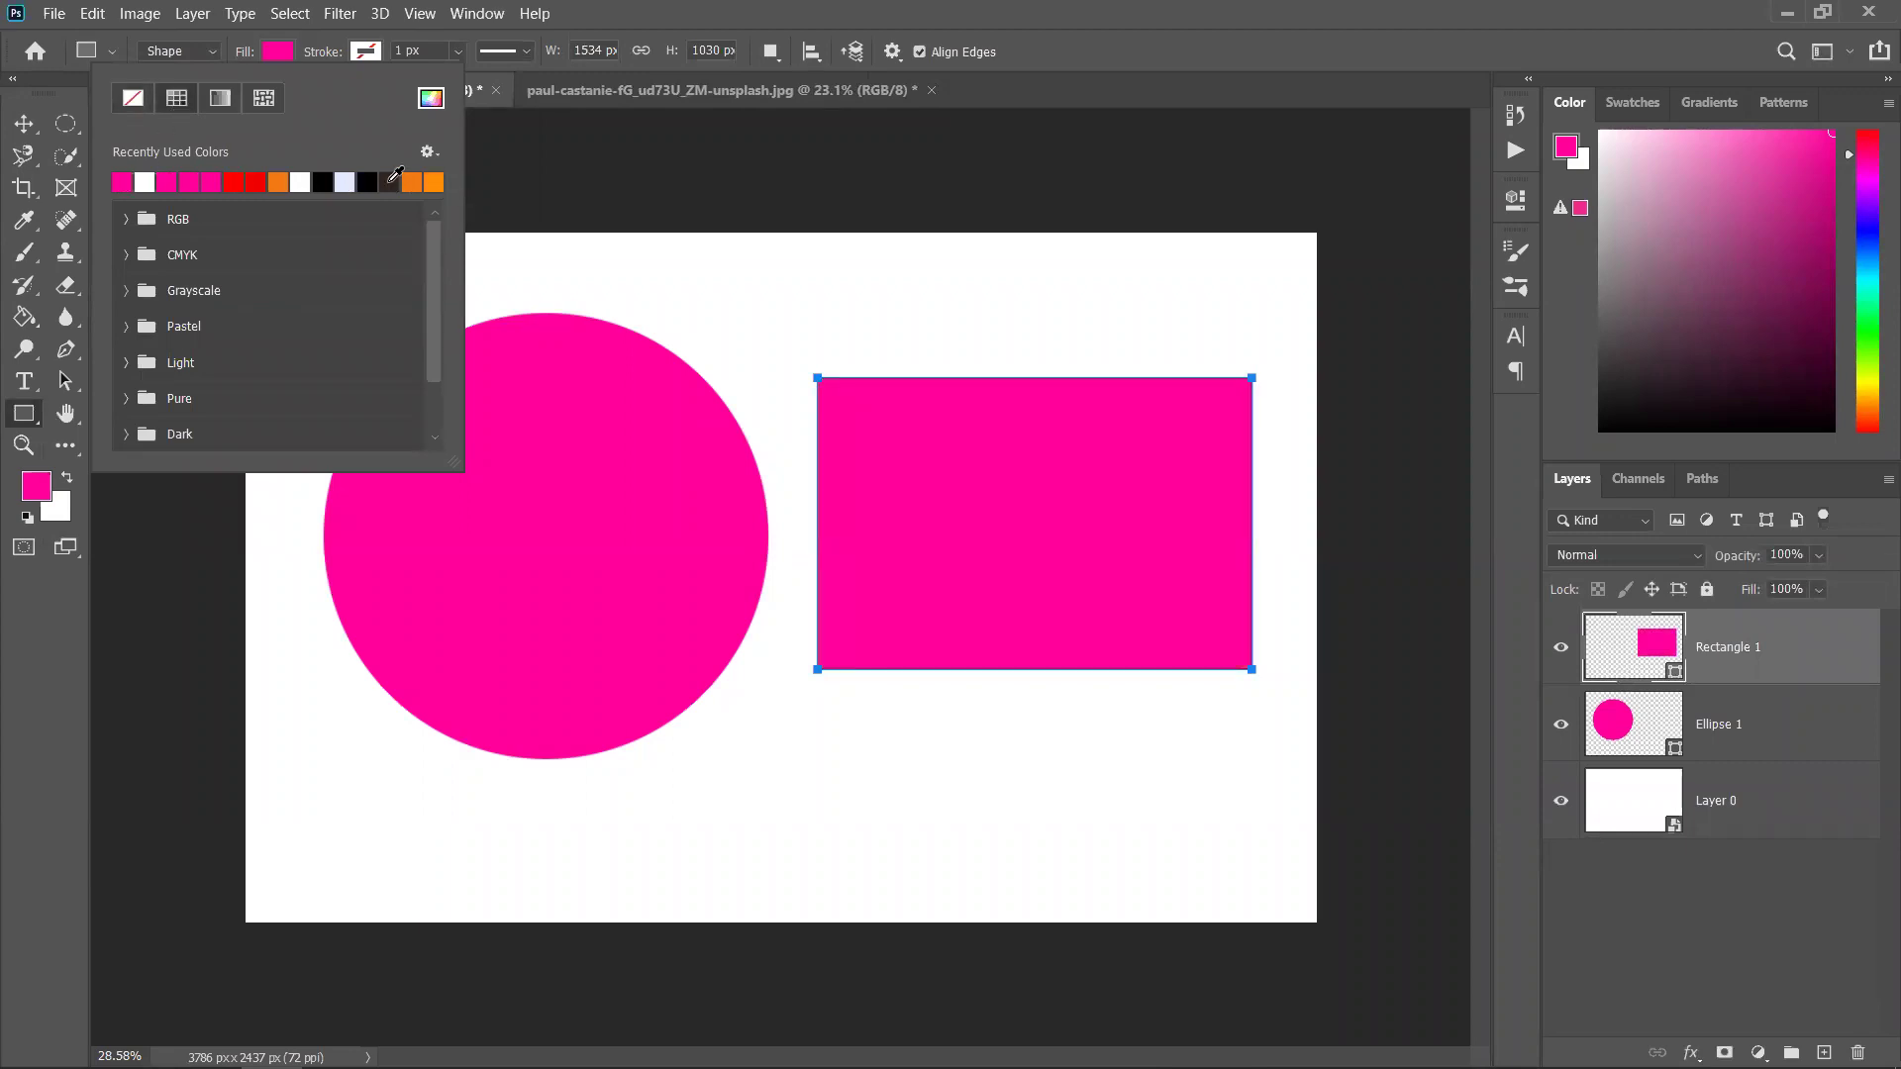
# Examine the swatch groups available for the rectangle's fill, including RGB, CMYK, Grayscale, Pastel and Darker
pyautogui.click(122, 220)
pyautogui.click(125, 219)
pyautogui.click(129, 255)
pyautogui.click(126, 255)
pyautogui.click(126, 291)
pyautogui.click(127, 293)
pyautogui.click(125, 326)
pyautogui.click(124, 325)
pyautogui.scroll(-1, 238, 337)
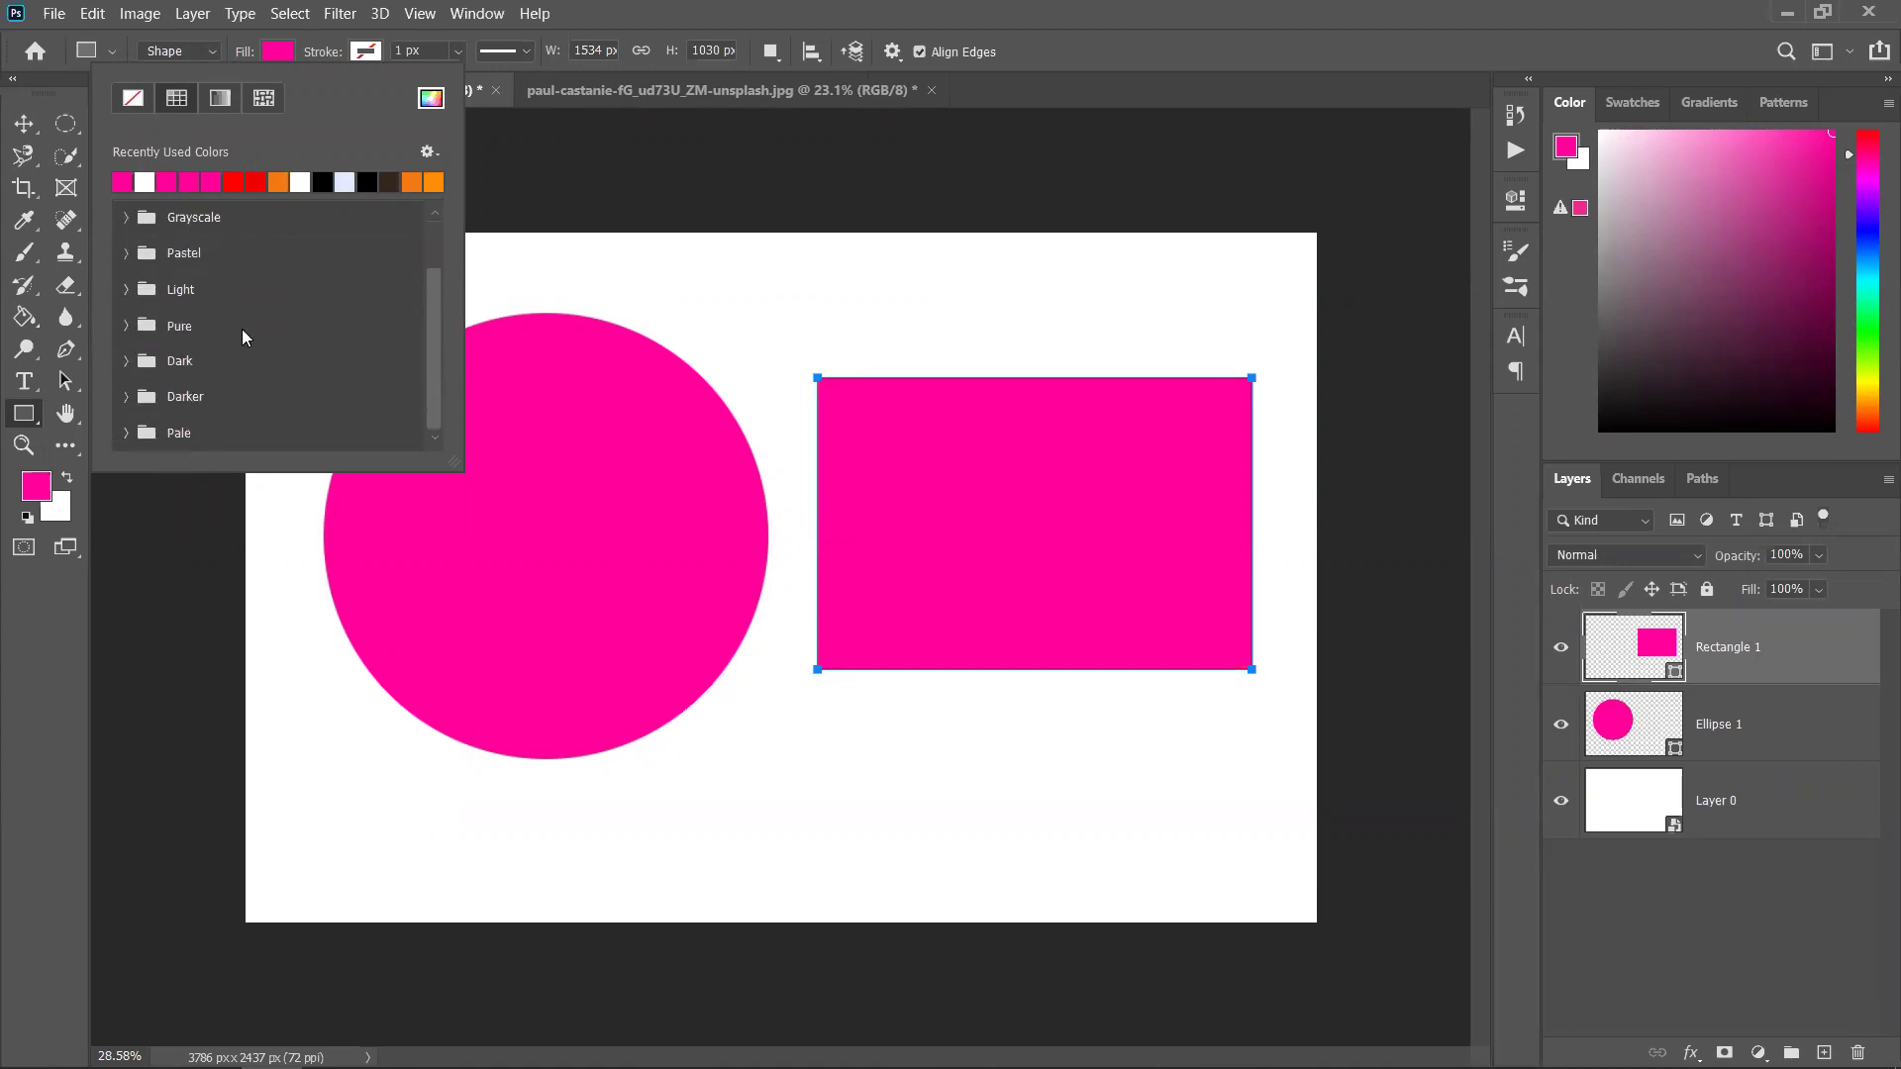
pyautogui.click(127, 396)
pyautogui.click(126, 396)
pyautogui.scroll(1, 208, 386)
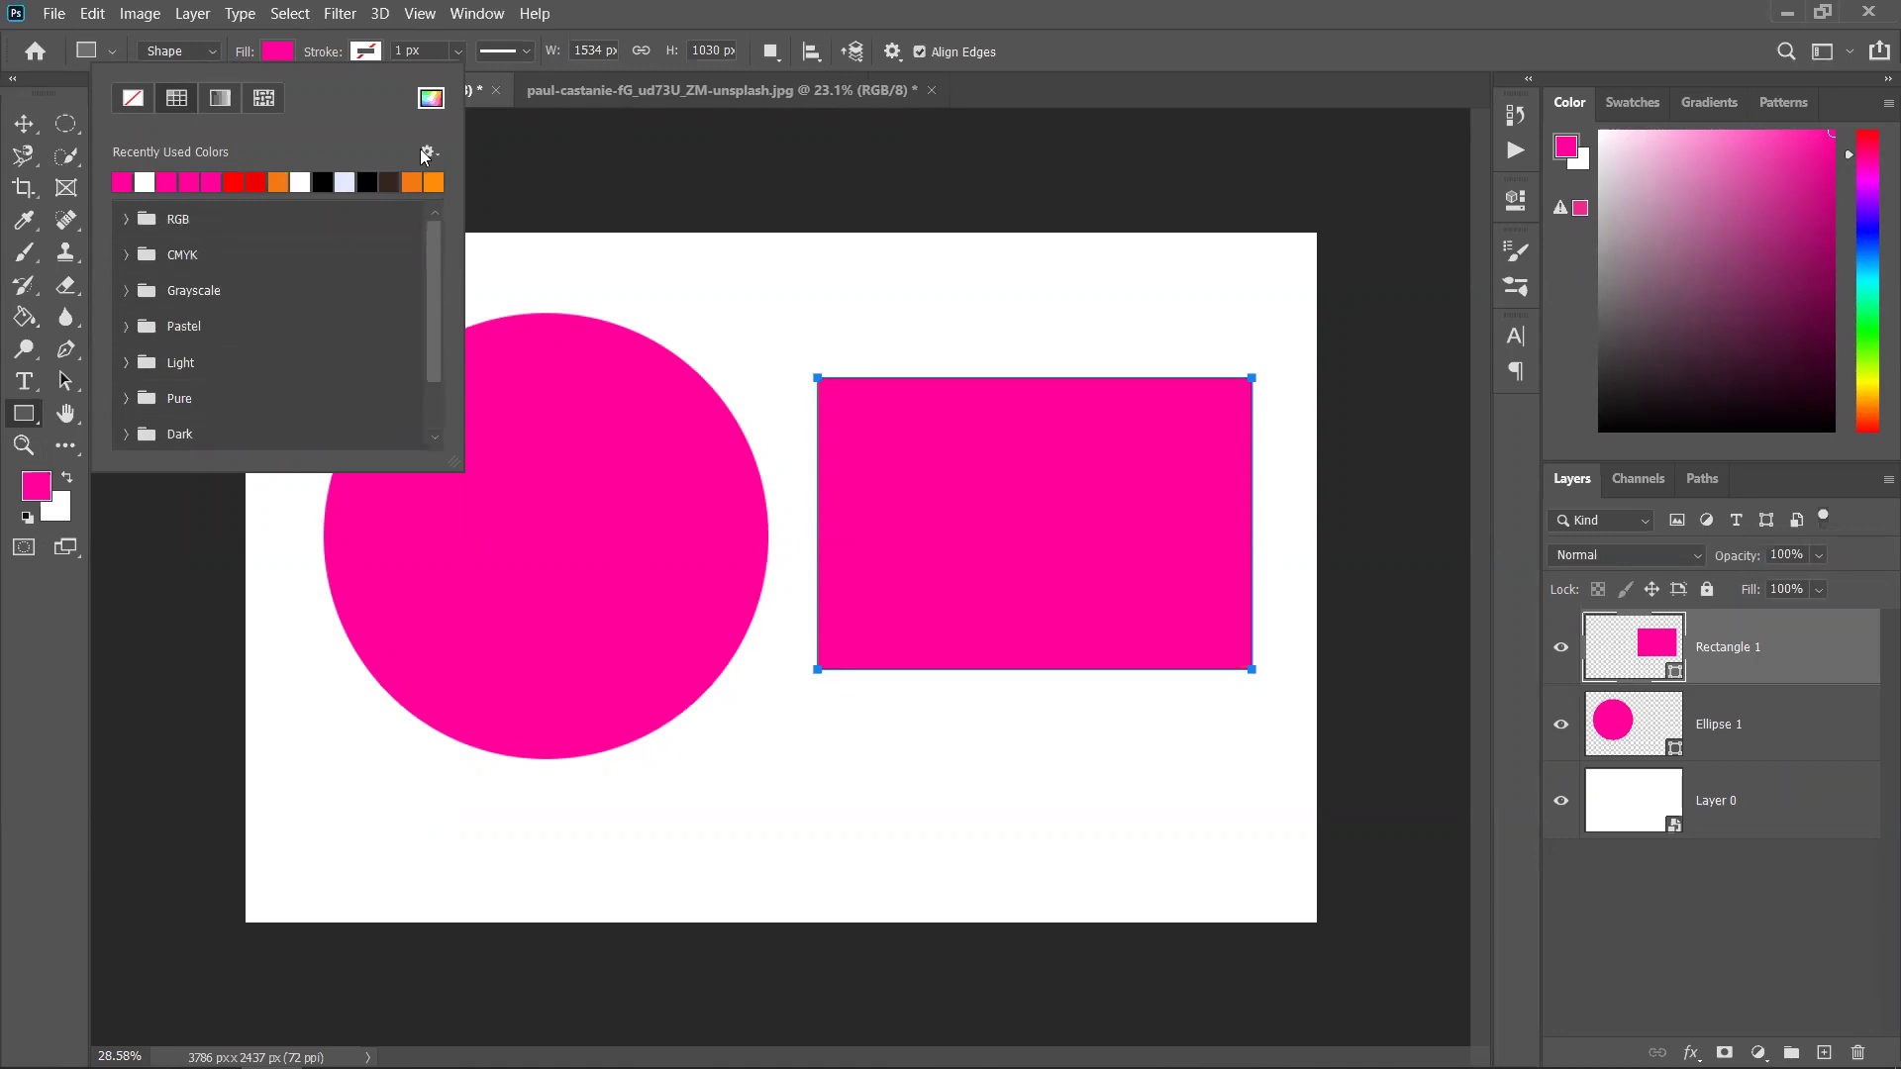
# View the Color Picker for the rectangle's fill and leave the fill options without choosing another colour
pyautogui.click(430, 98)
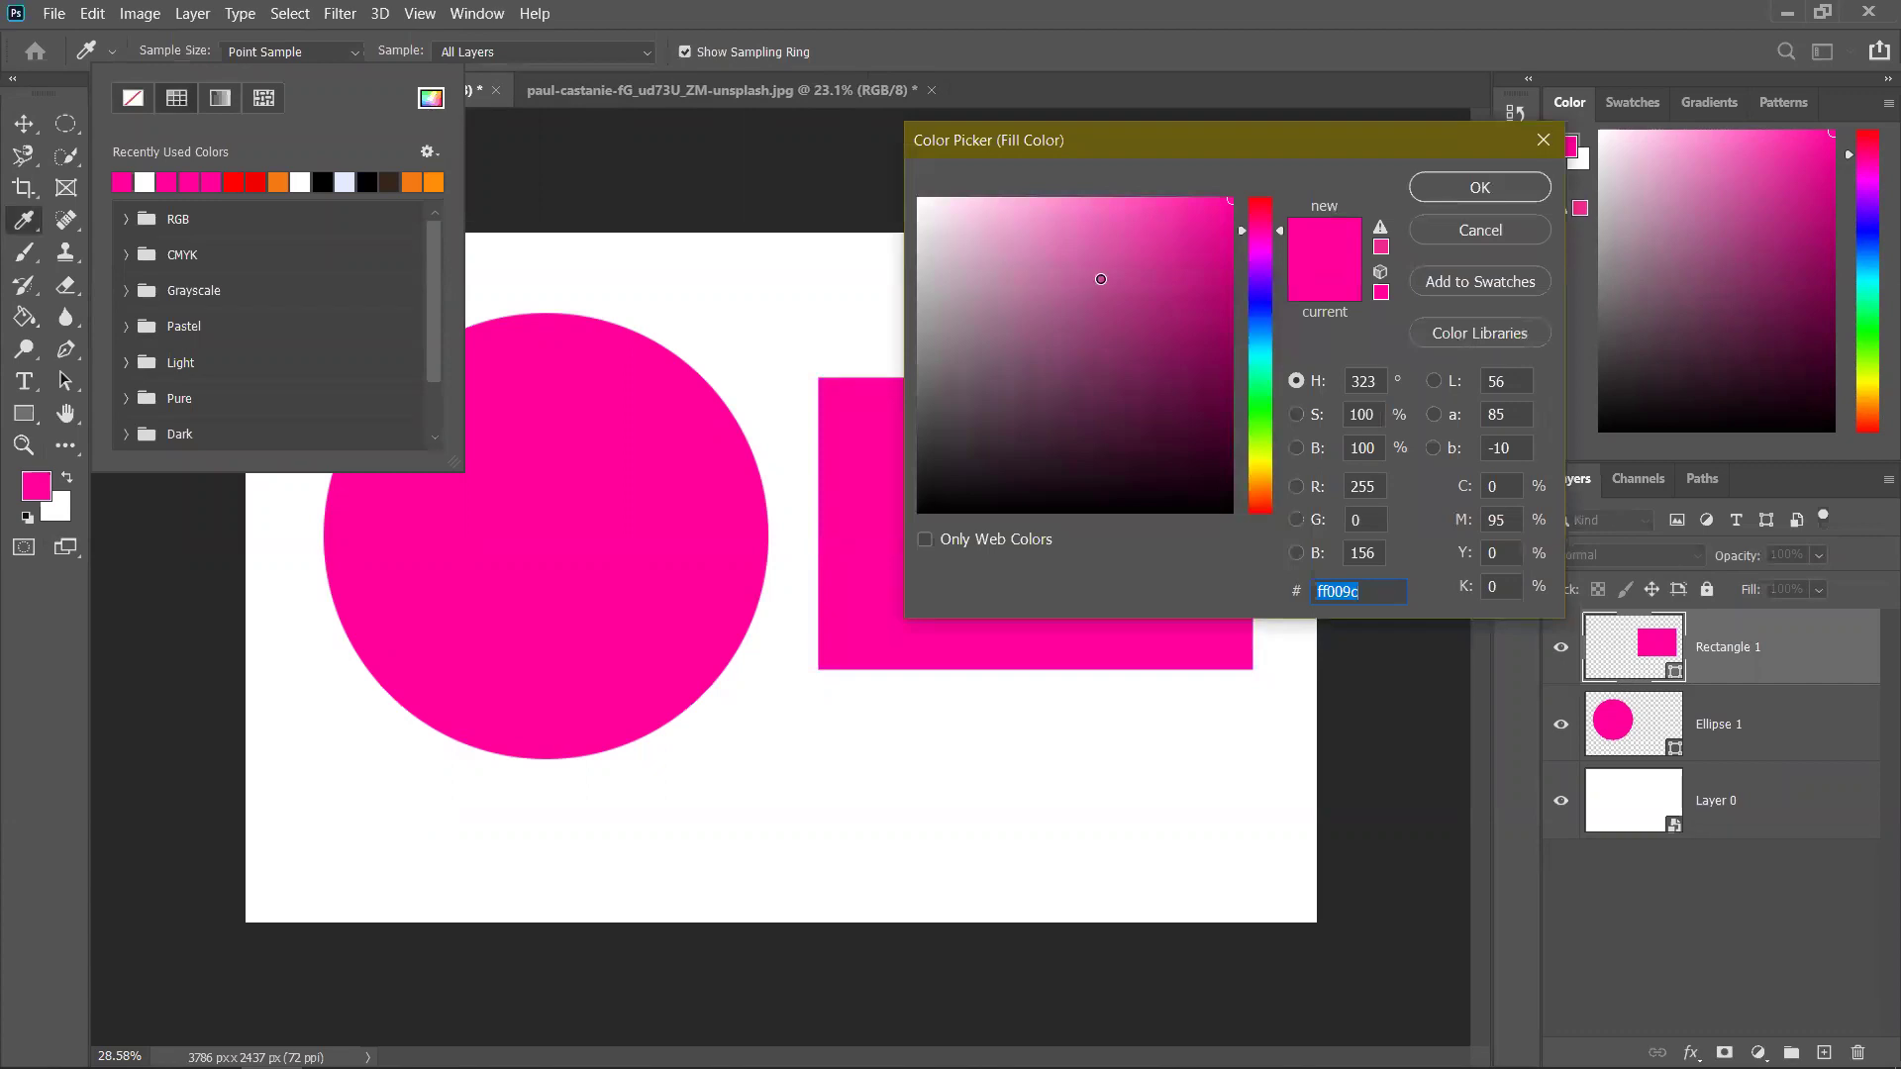
pyautogui.click(1425, 232)
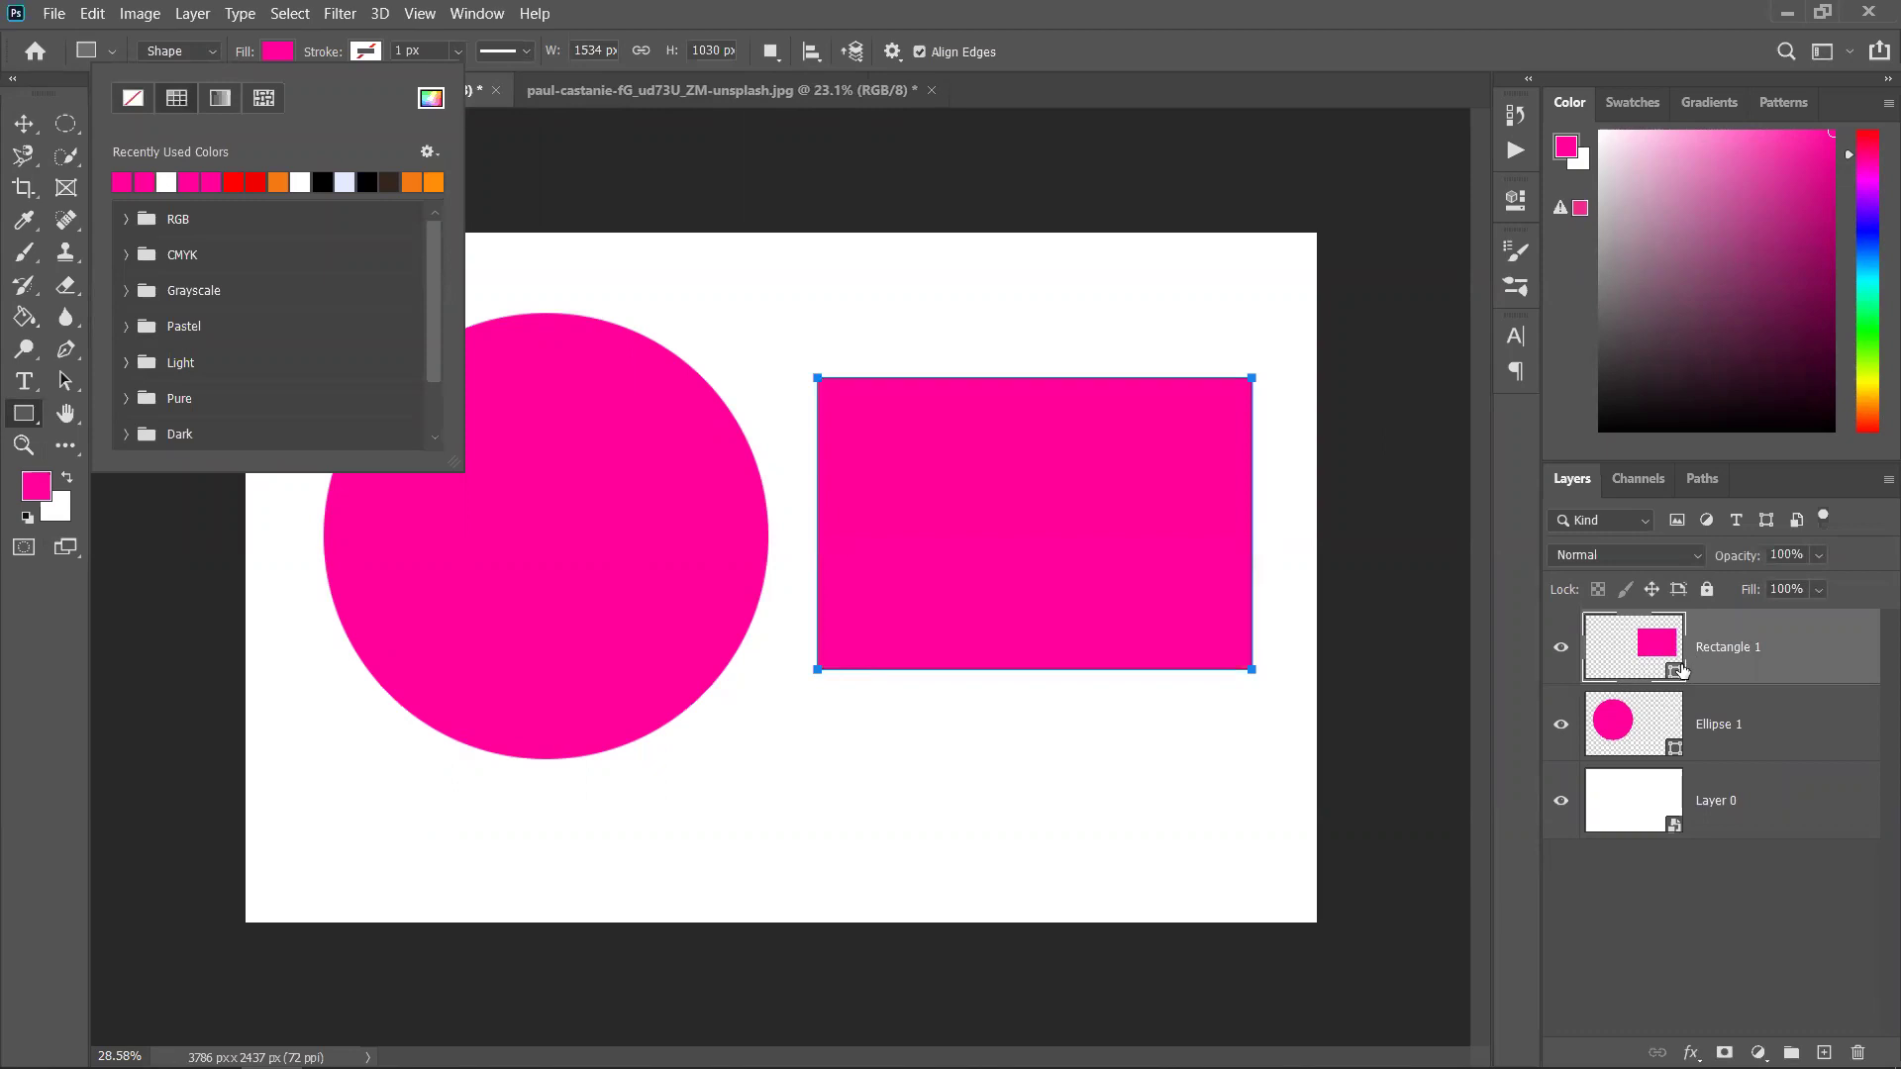
pyautogui.press('Escape')
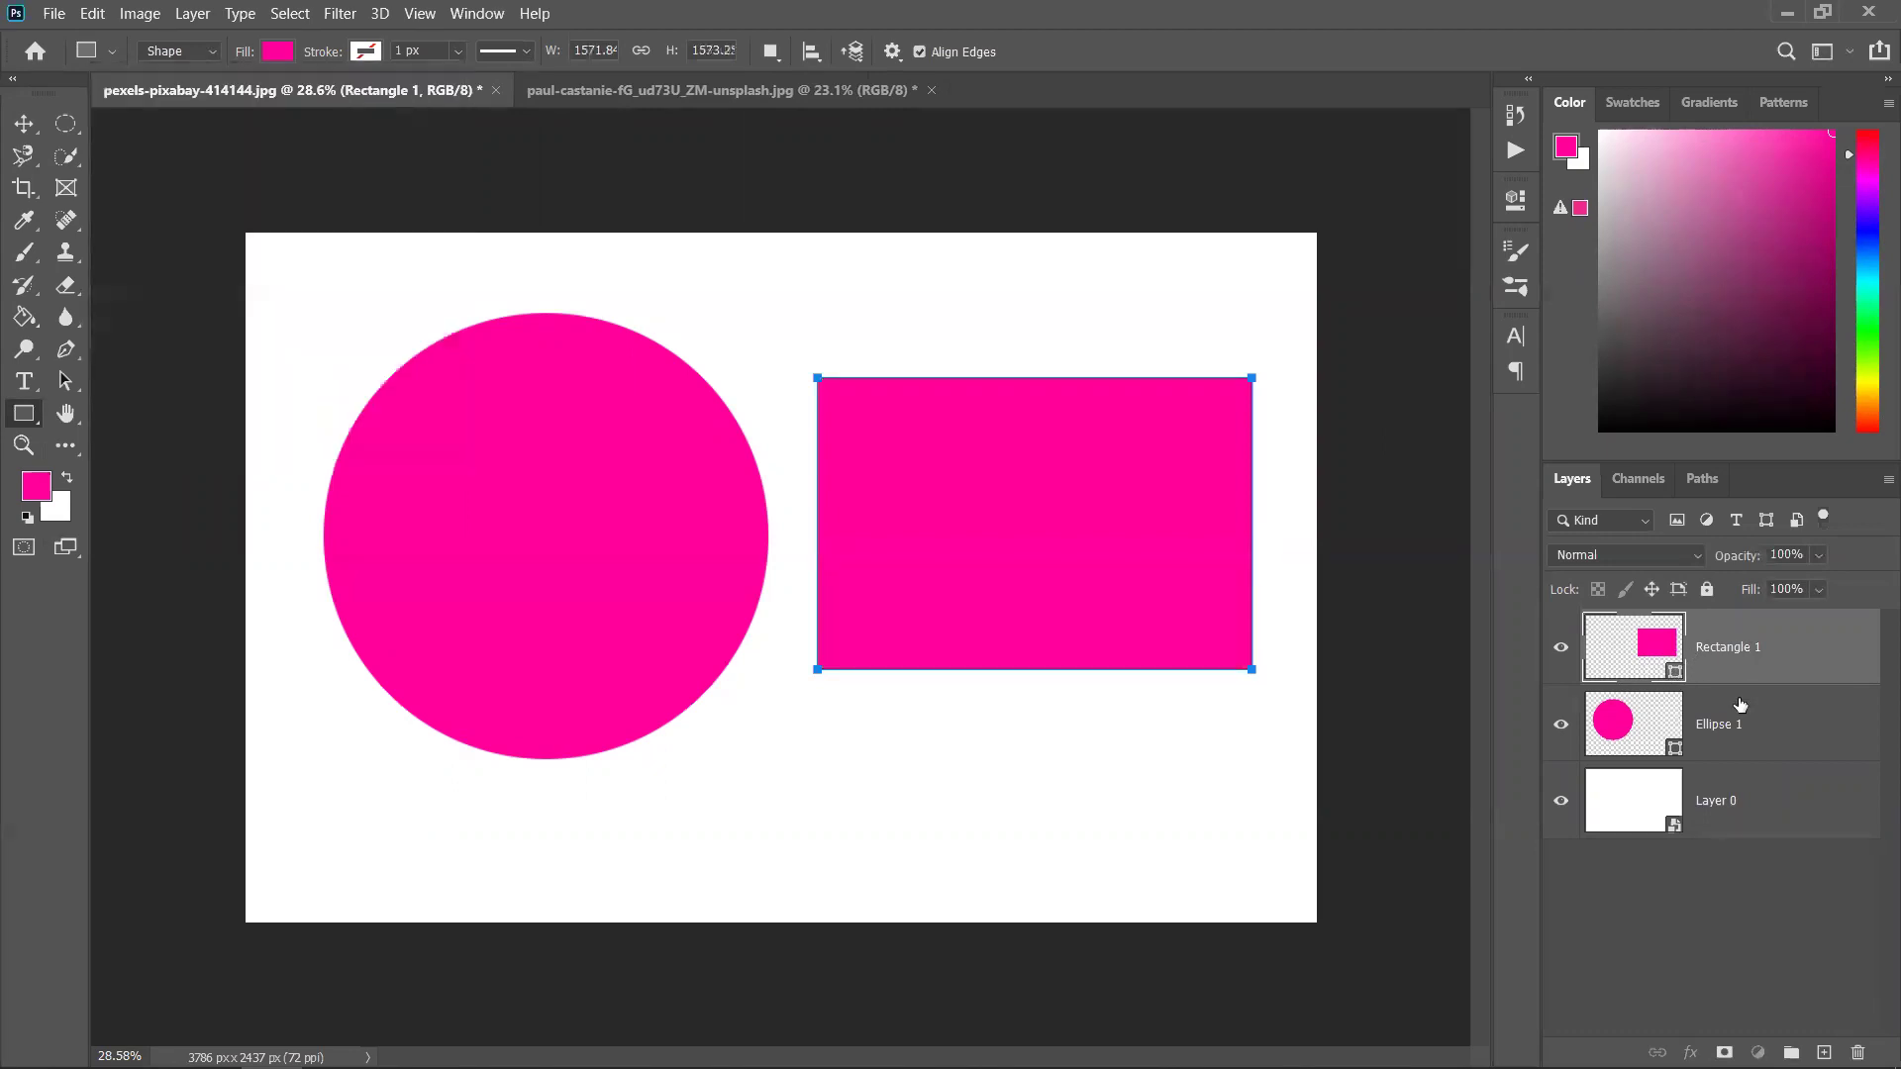
# Change the fill of the Rectangle 1 shape to bright green and check its fill options
pyautogui.doubleClick(1677, 675)
pyautogui.moveTo(1265, 460); pyautogui.dragTo(1265, 419)
pyautogui.click(1435, 192)
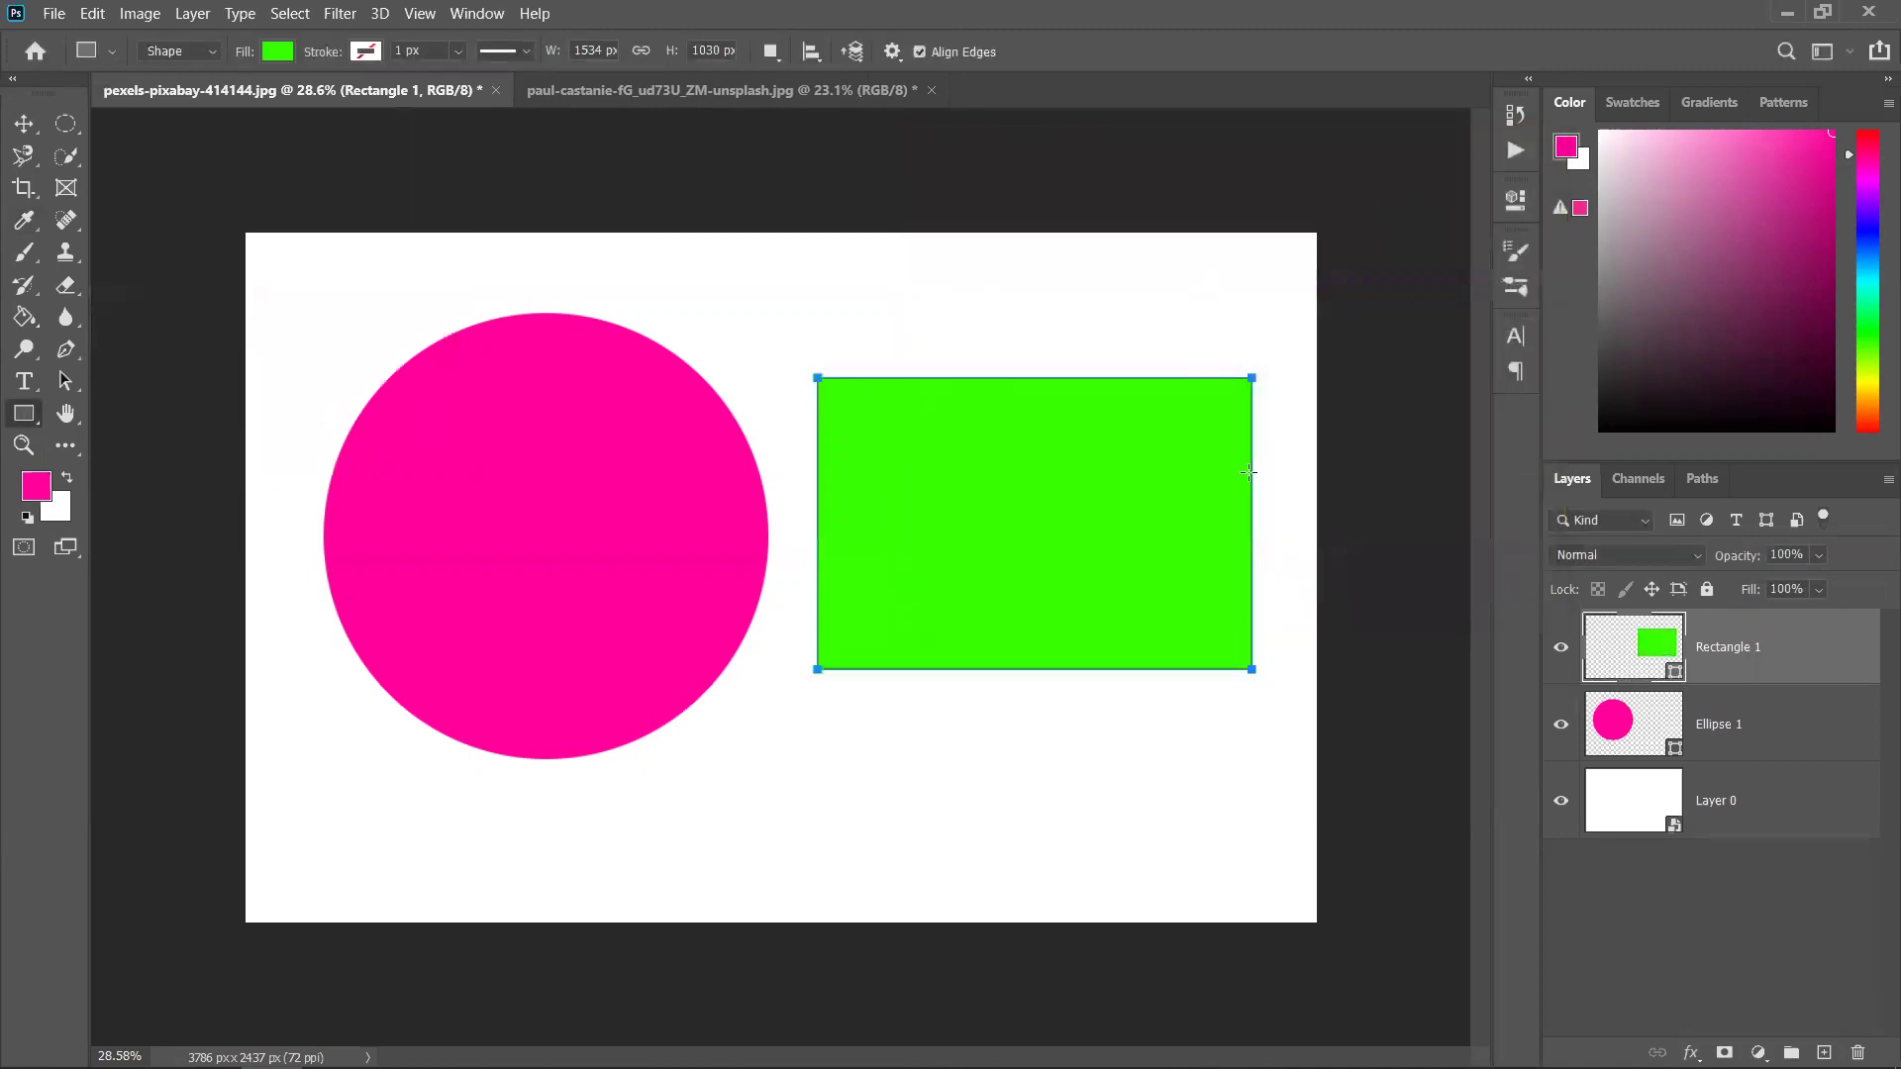
pyautogui.click(276, 55)
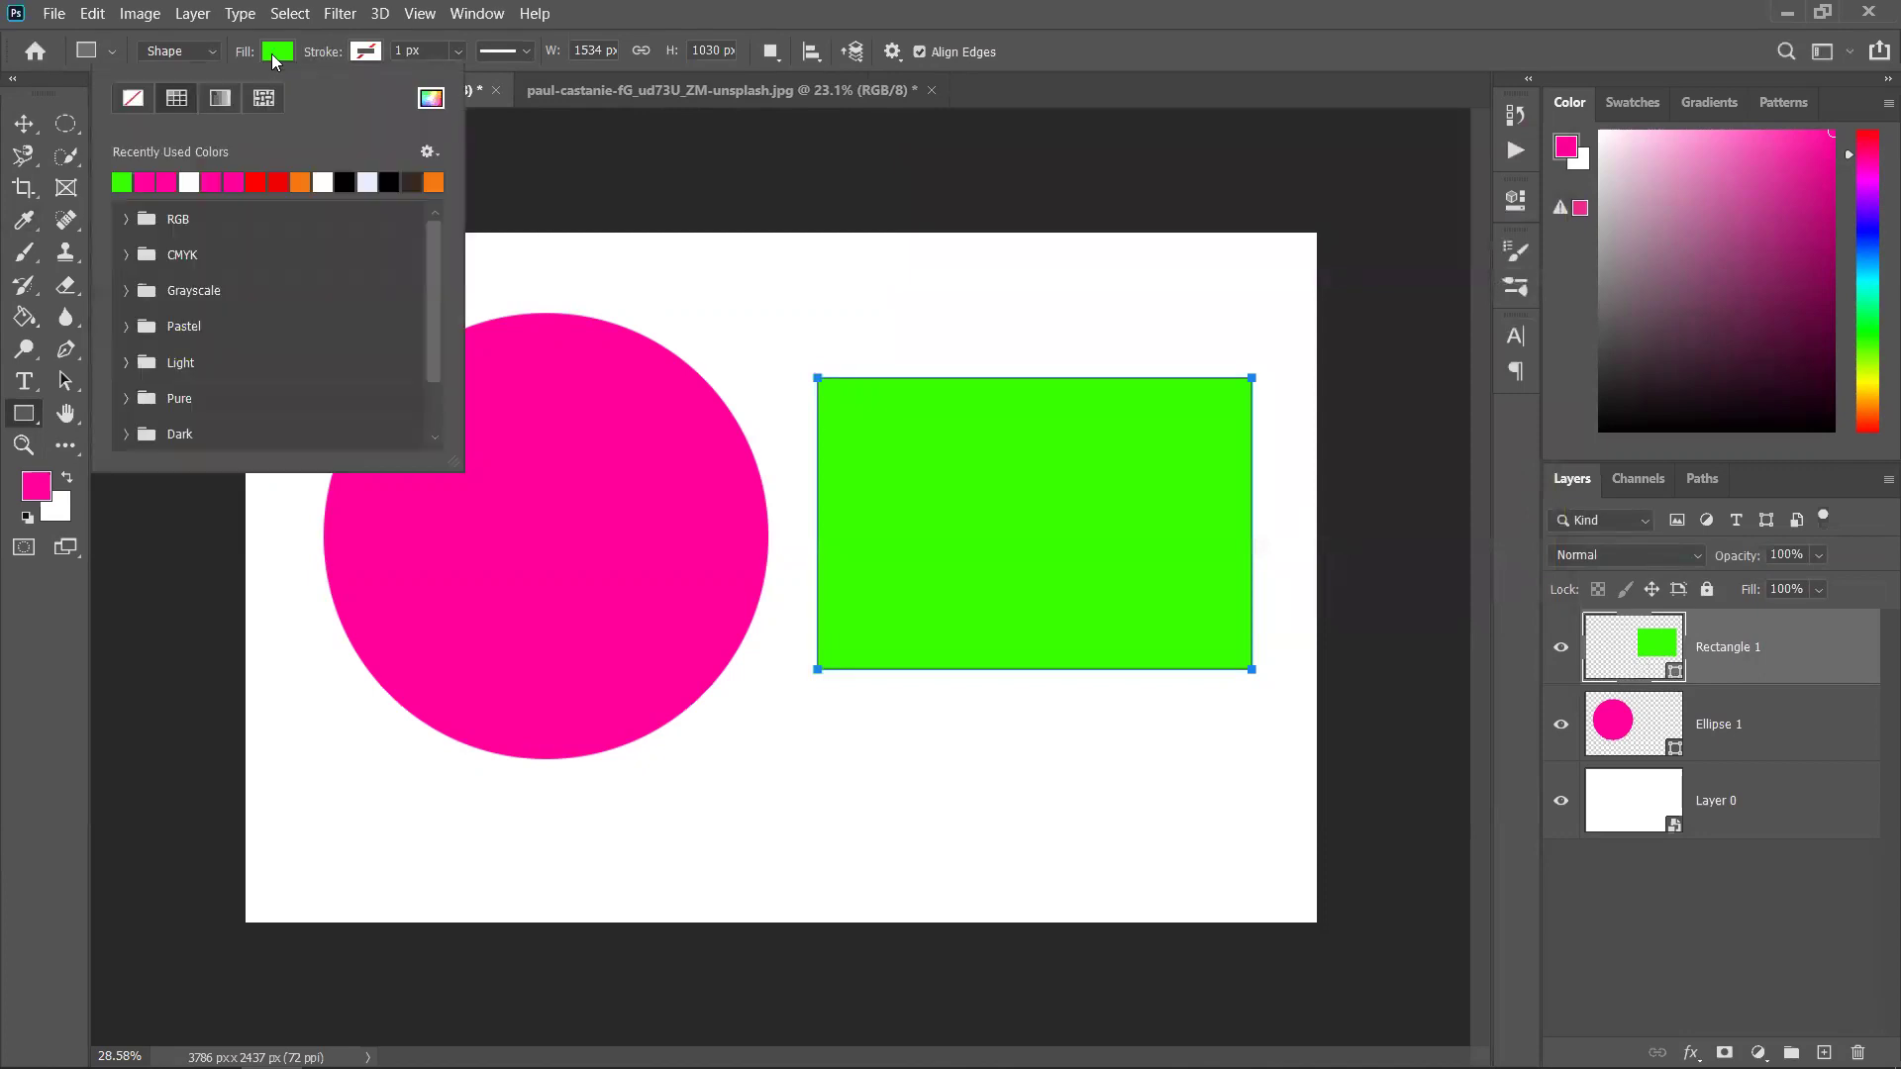
pyautogui.rightClick(729, 173)
# Draw a pink rectangle in Pixels mode on a new layer, below the green rectangle on the canvas
pyautogui.click(168, 50)
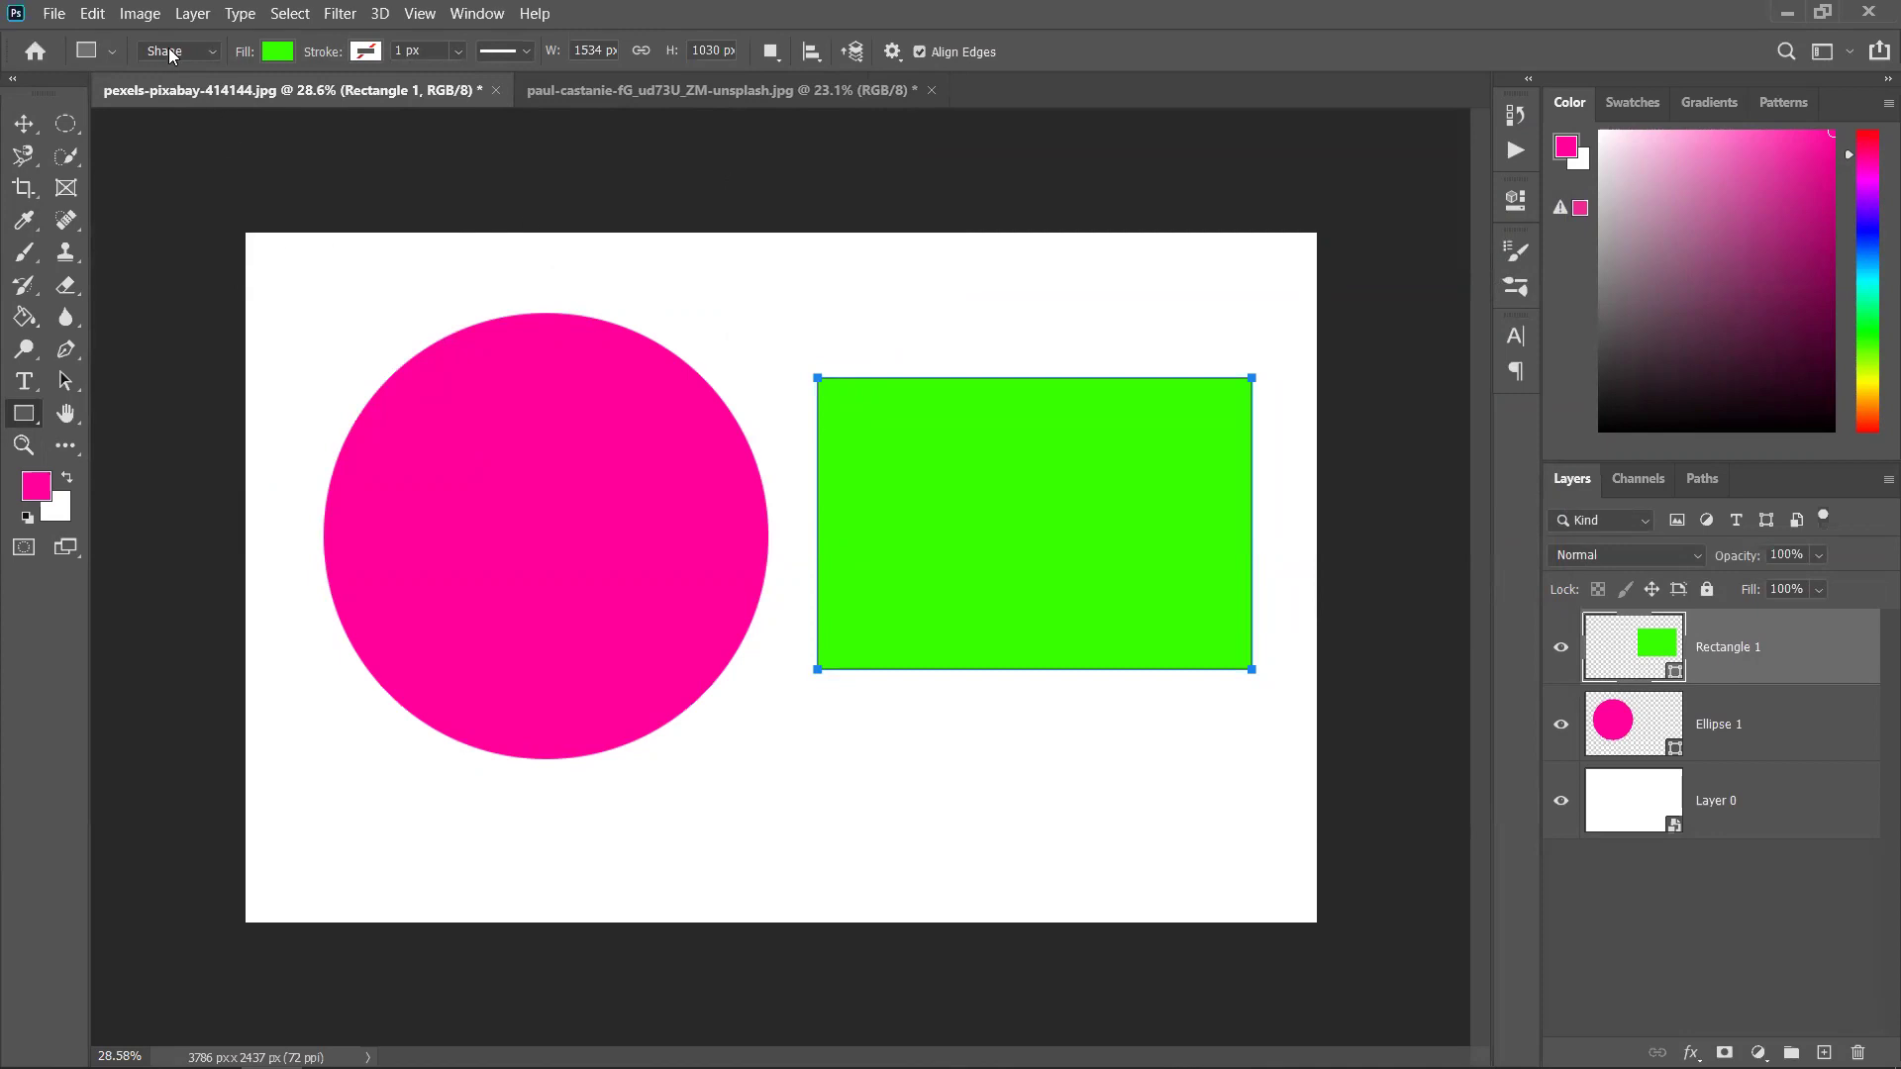
pyautogui.click(169, 49)
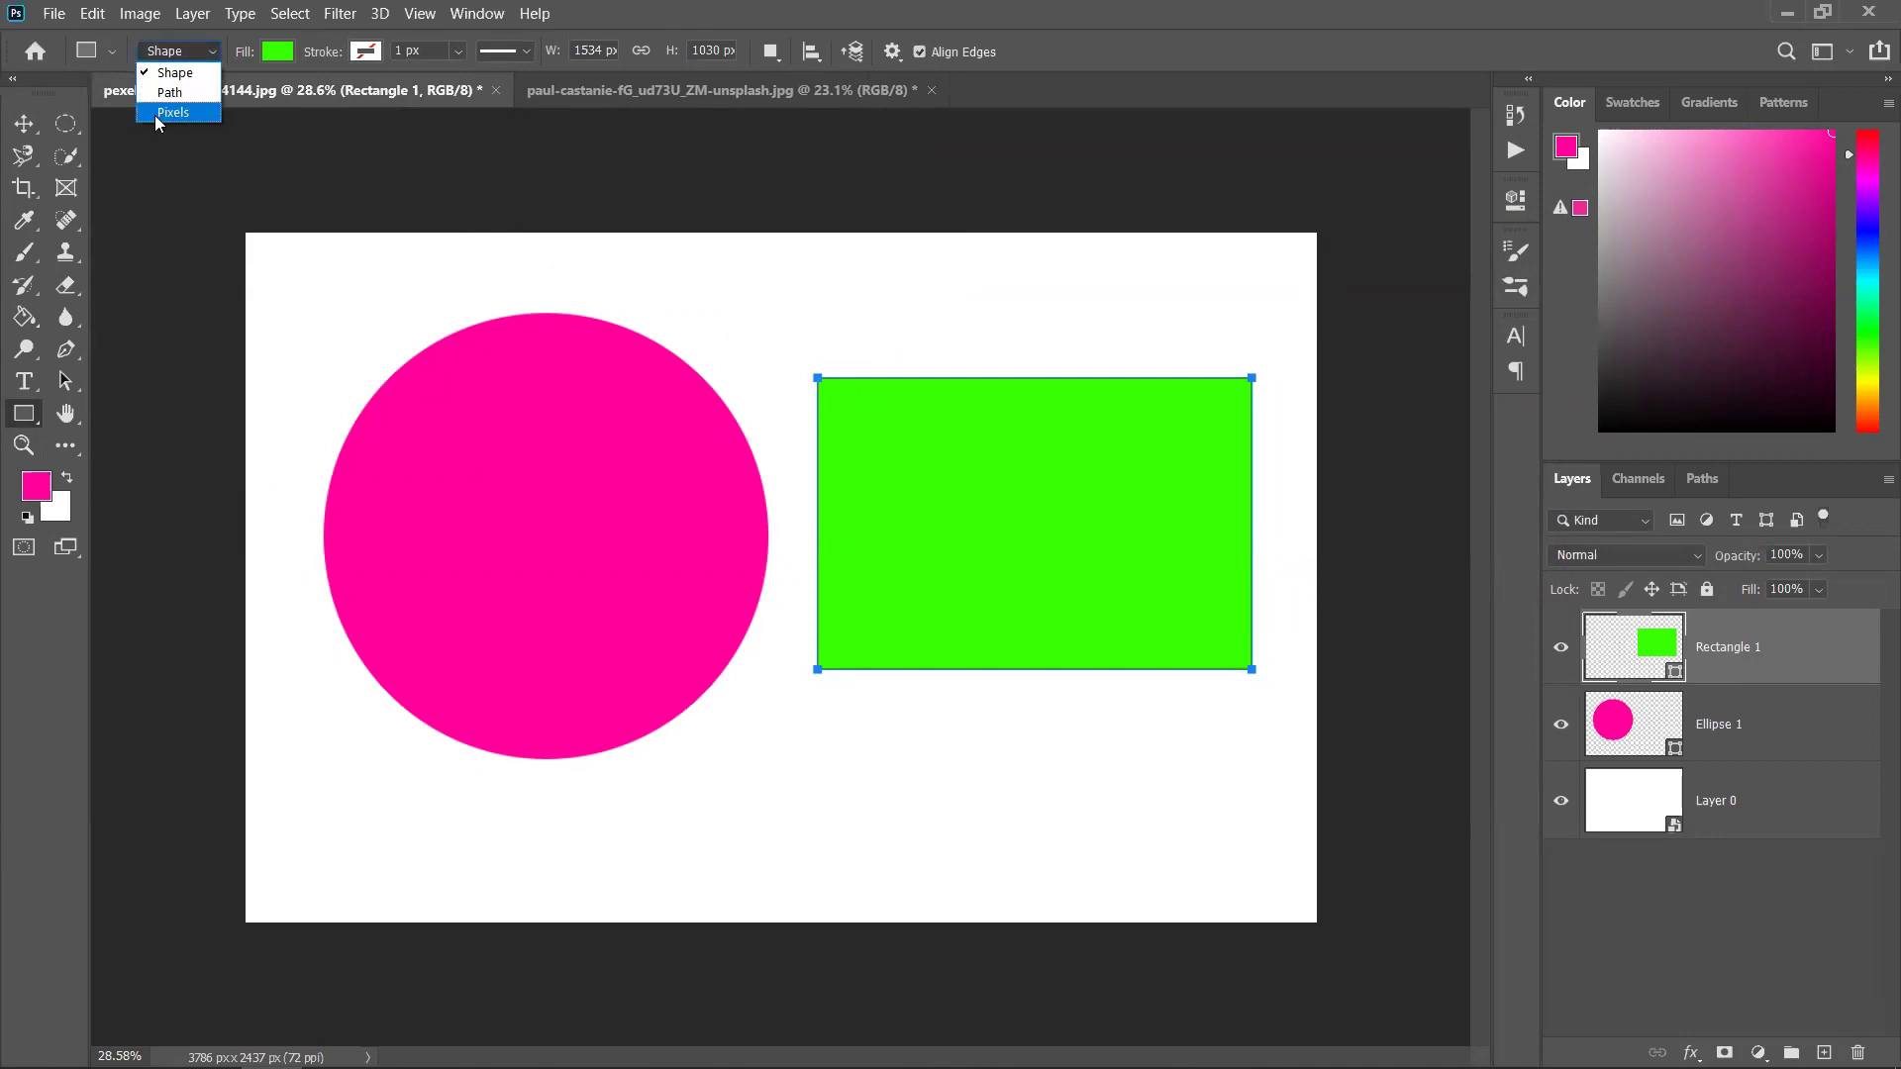
pyautogui.click(164, 113)
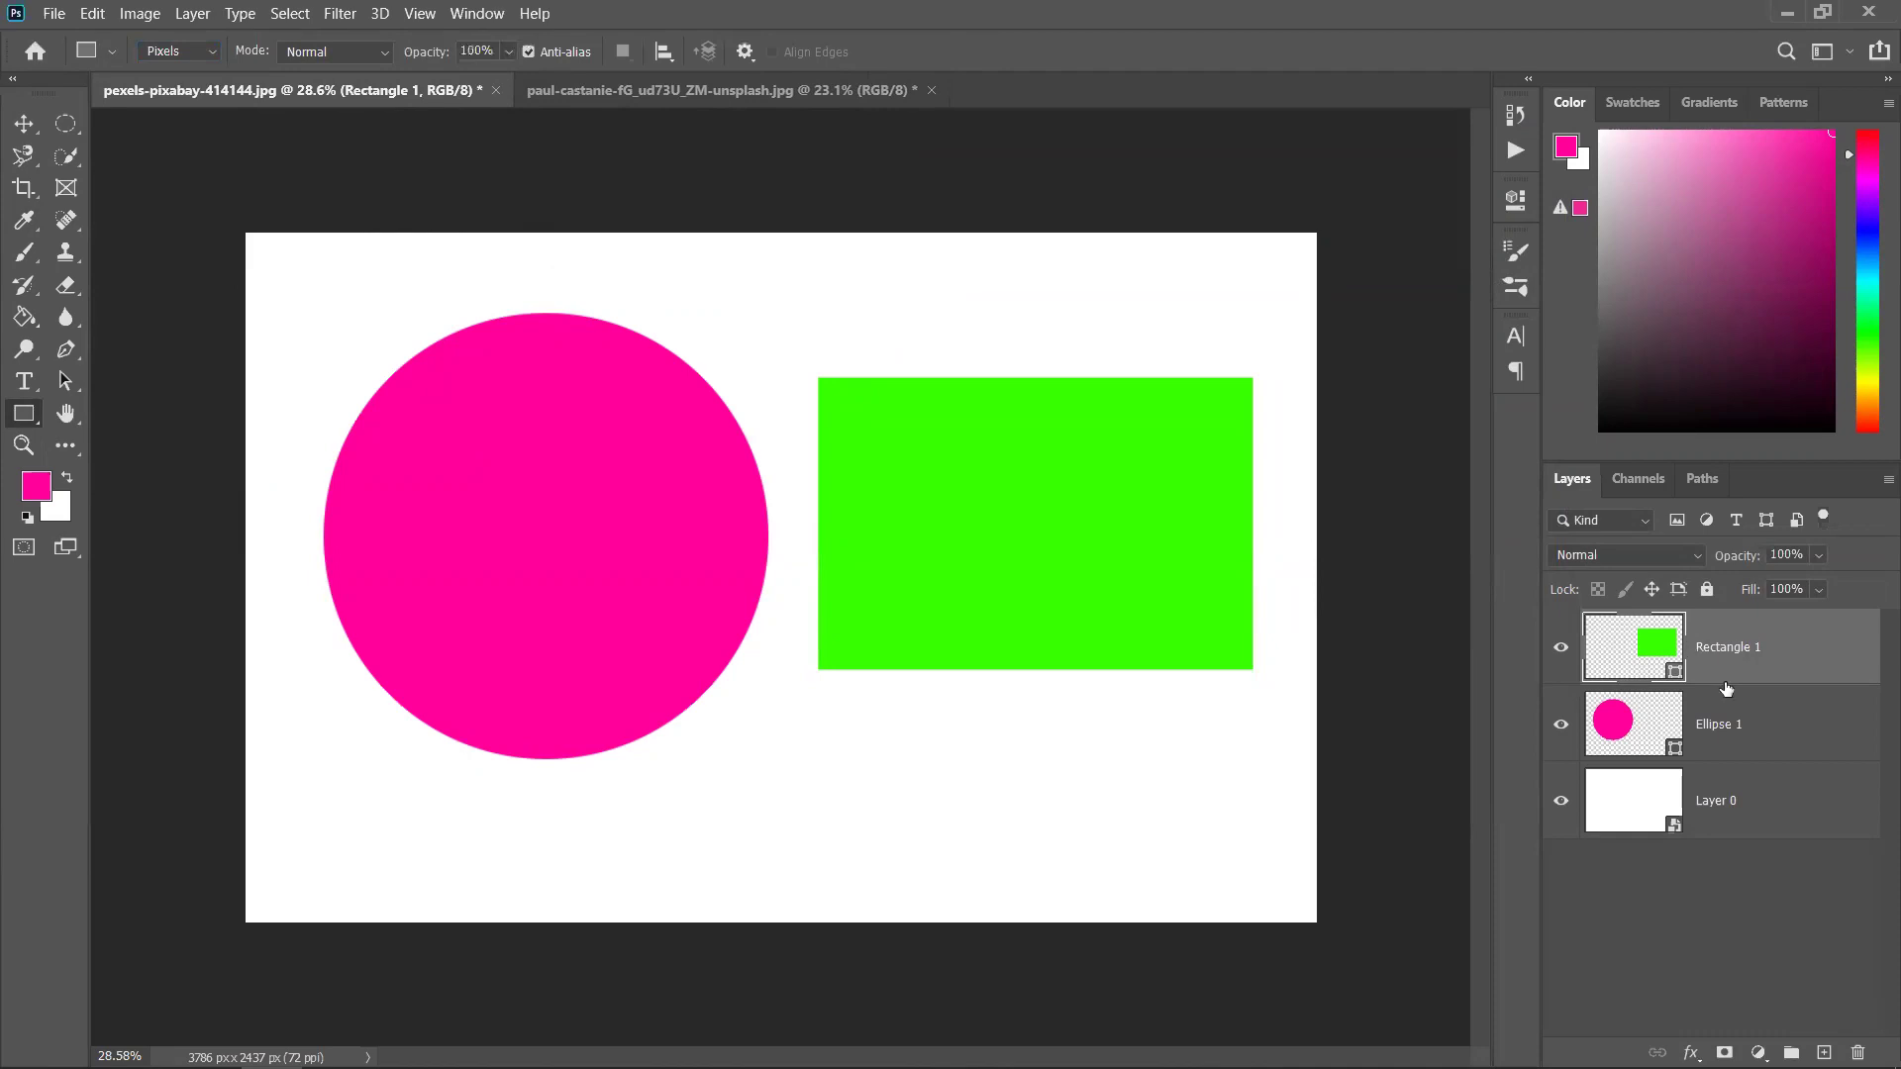
pyautogui.click(1823, 1052)
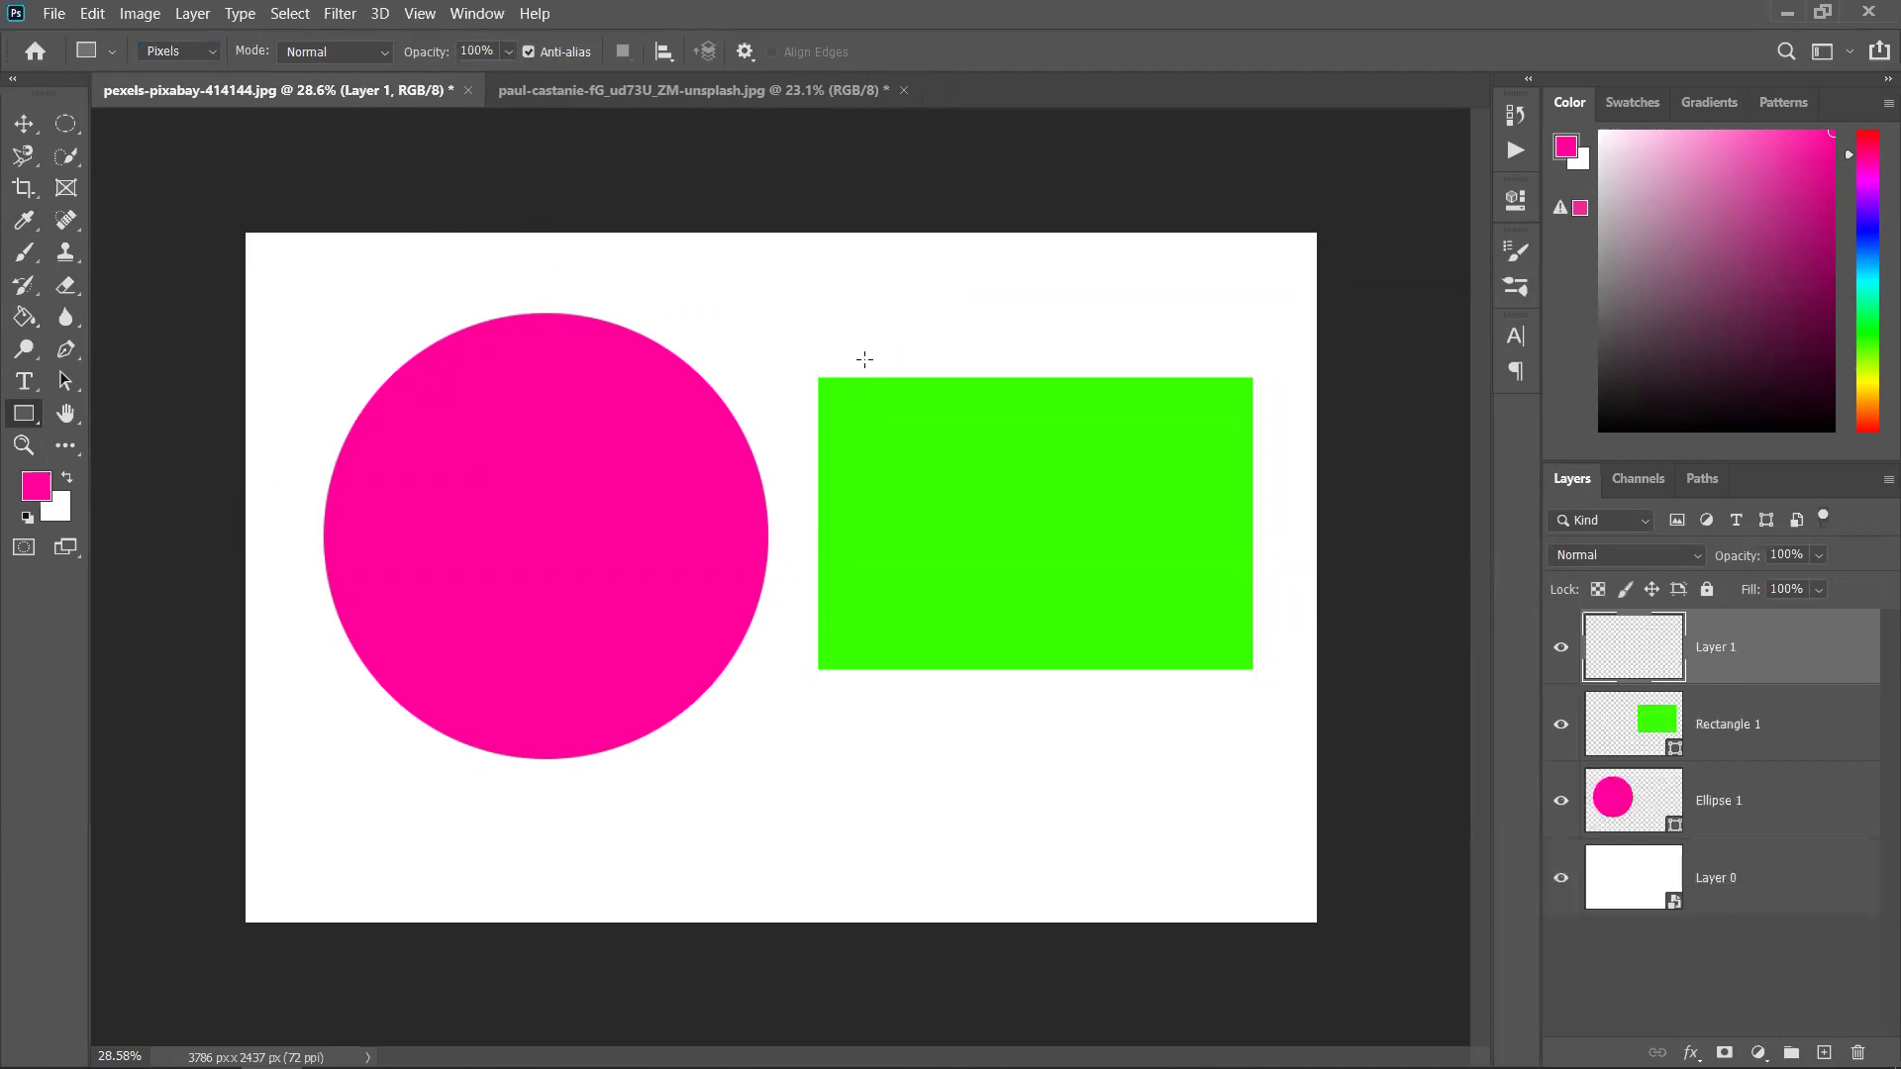
pyautogui.moveTo(808, 715)
pyautogui.mouseDown()
pyautogui.moveTo(993, 743)
pyautogui.moveTo(1128, 869)
pyautogui.mouseUp()
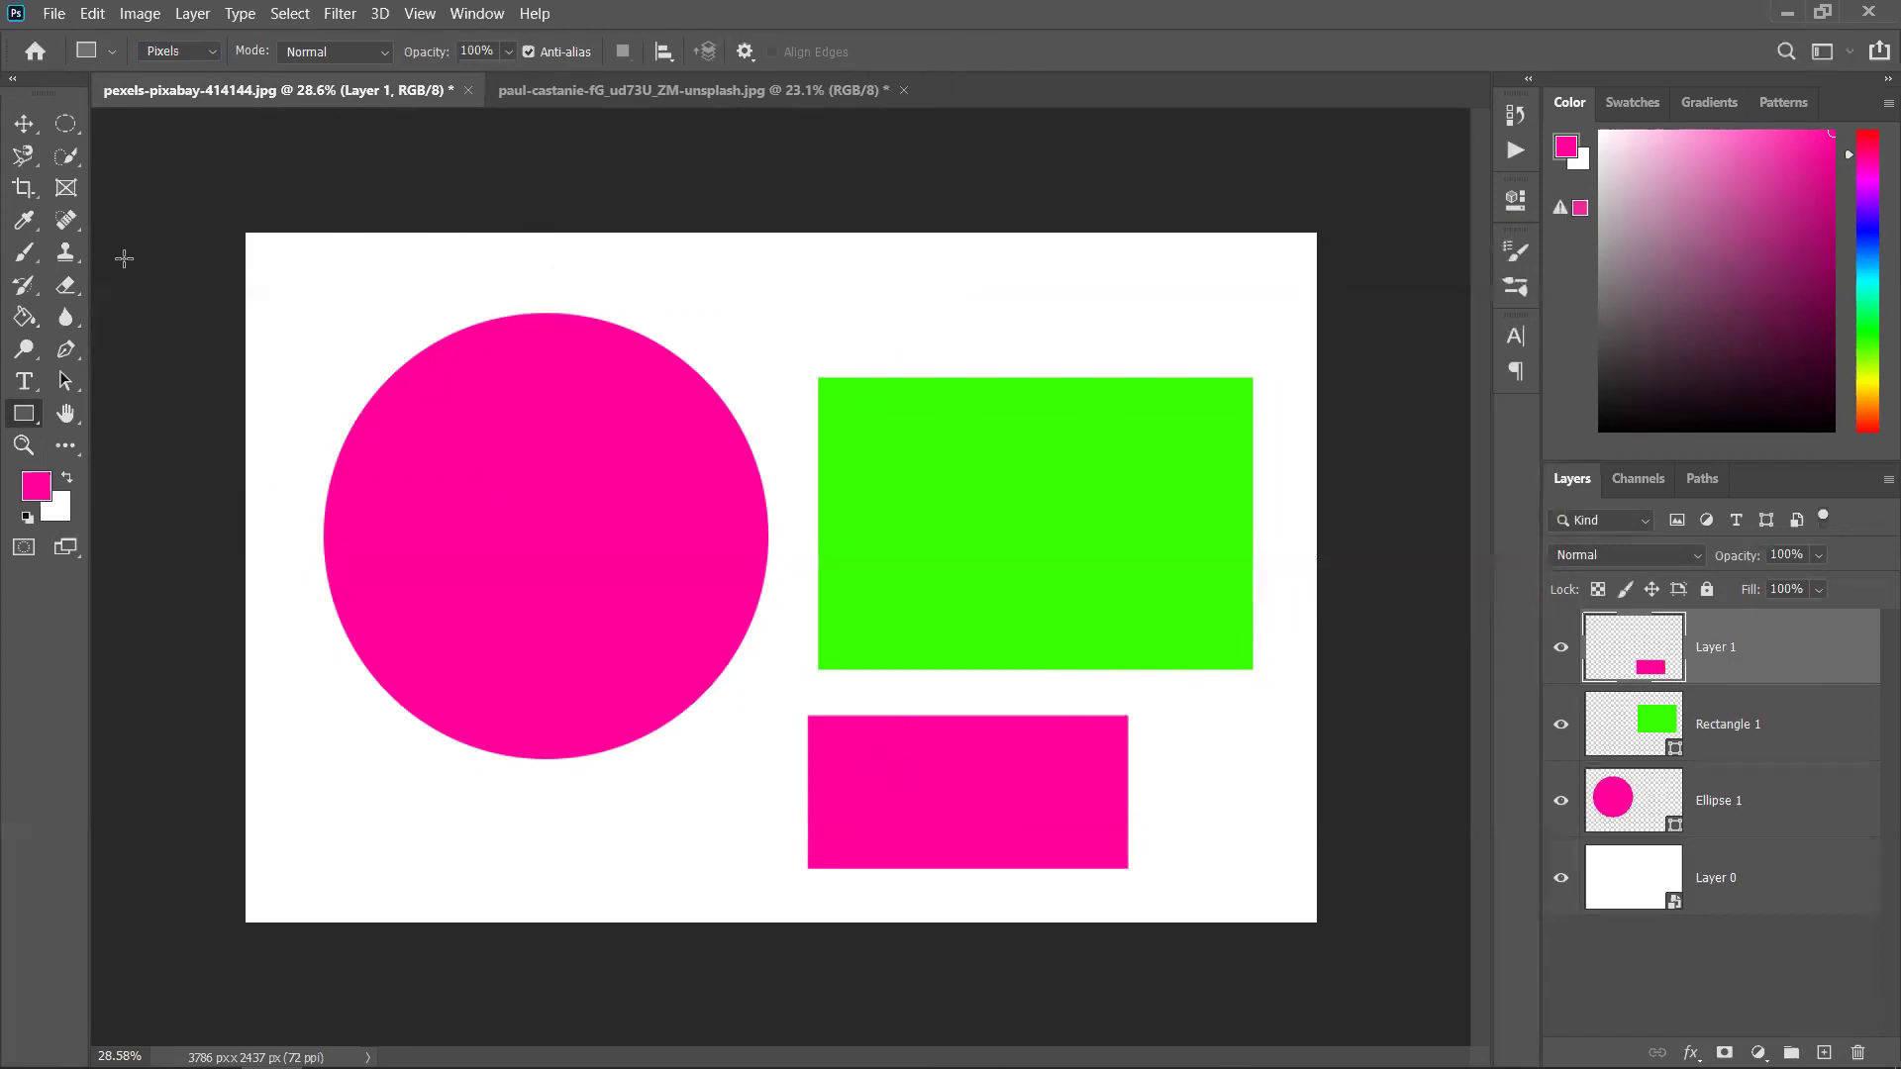
# Move the pink pixel rectangle up so it overlaps the green rectangle's lower edge, and delete its layer
pyautogui.click(23, 124)
pyautogui.moveTo(1024, 775); pyautogui.dragTo(1030, 721)
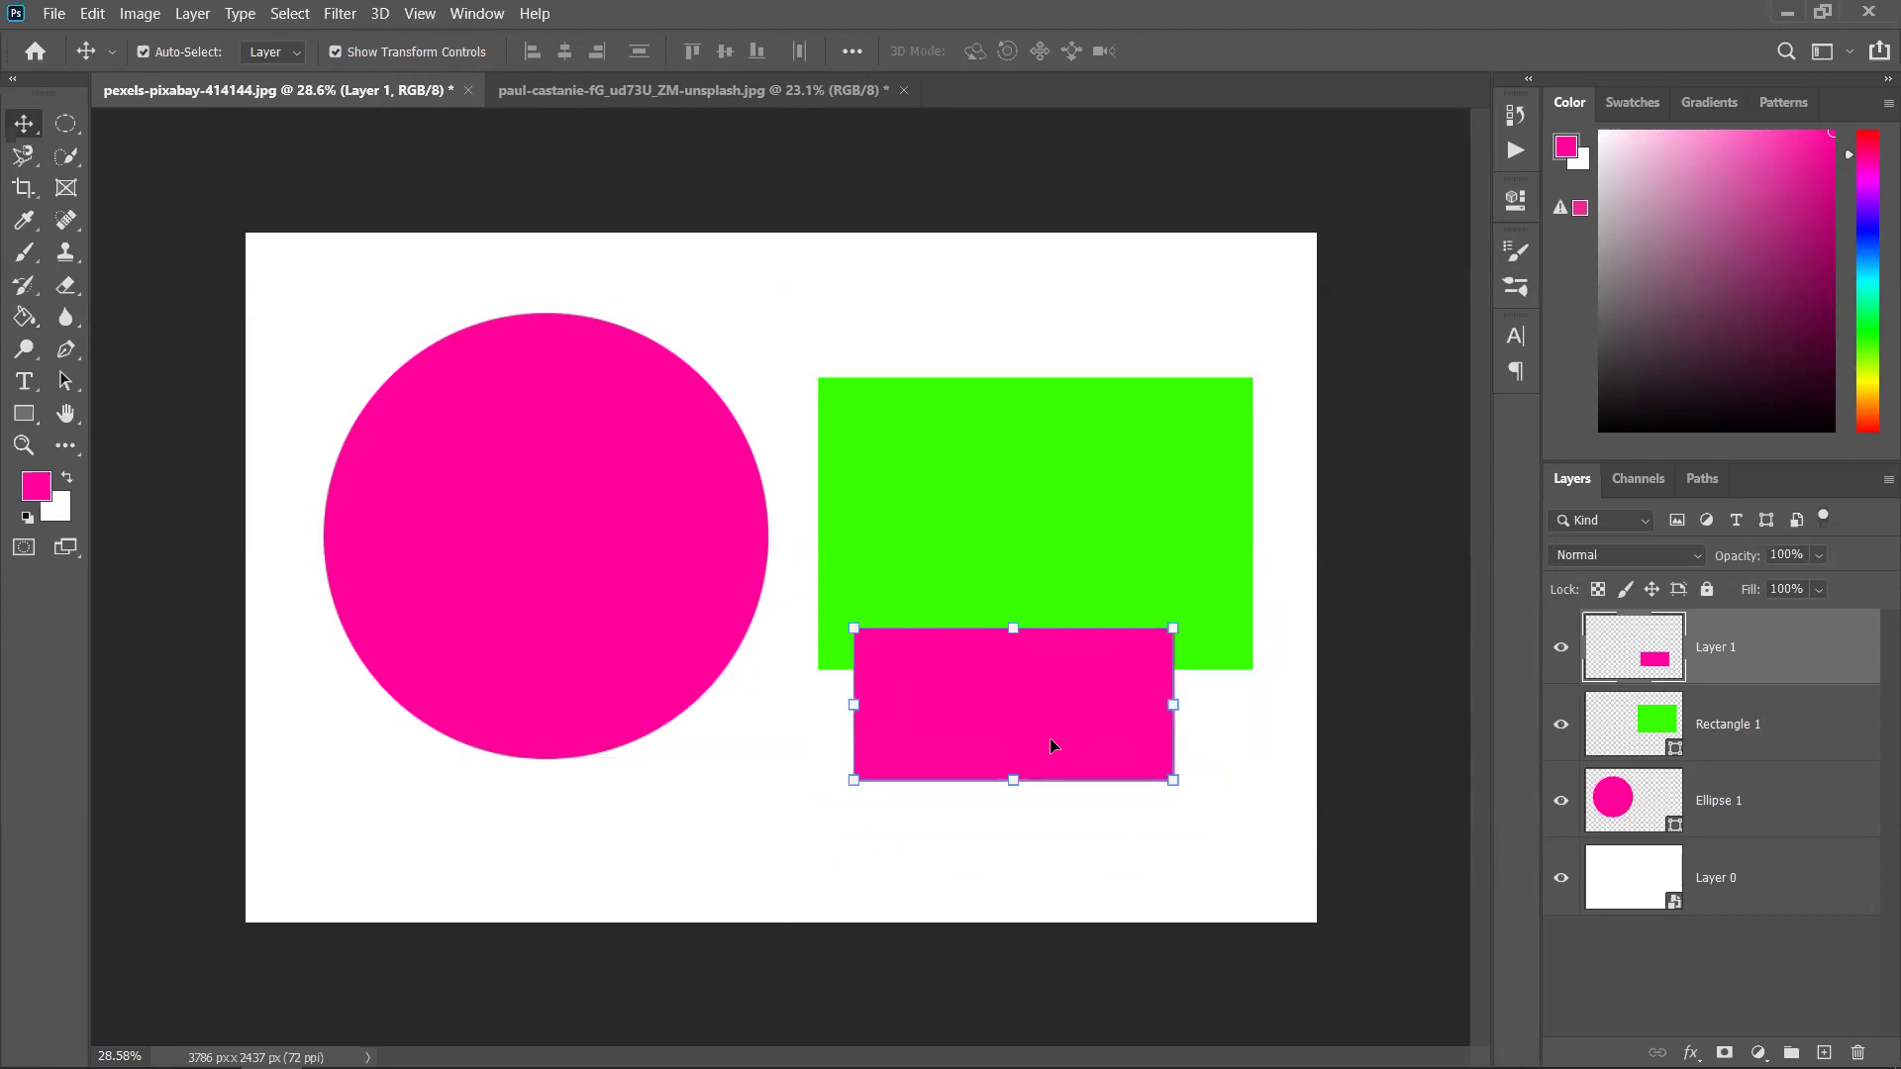
pyautogui.press('Delete')
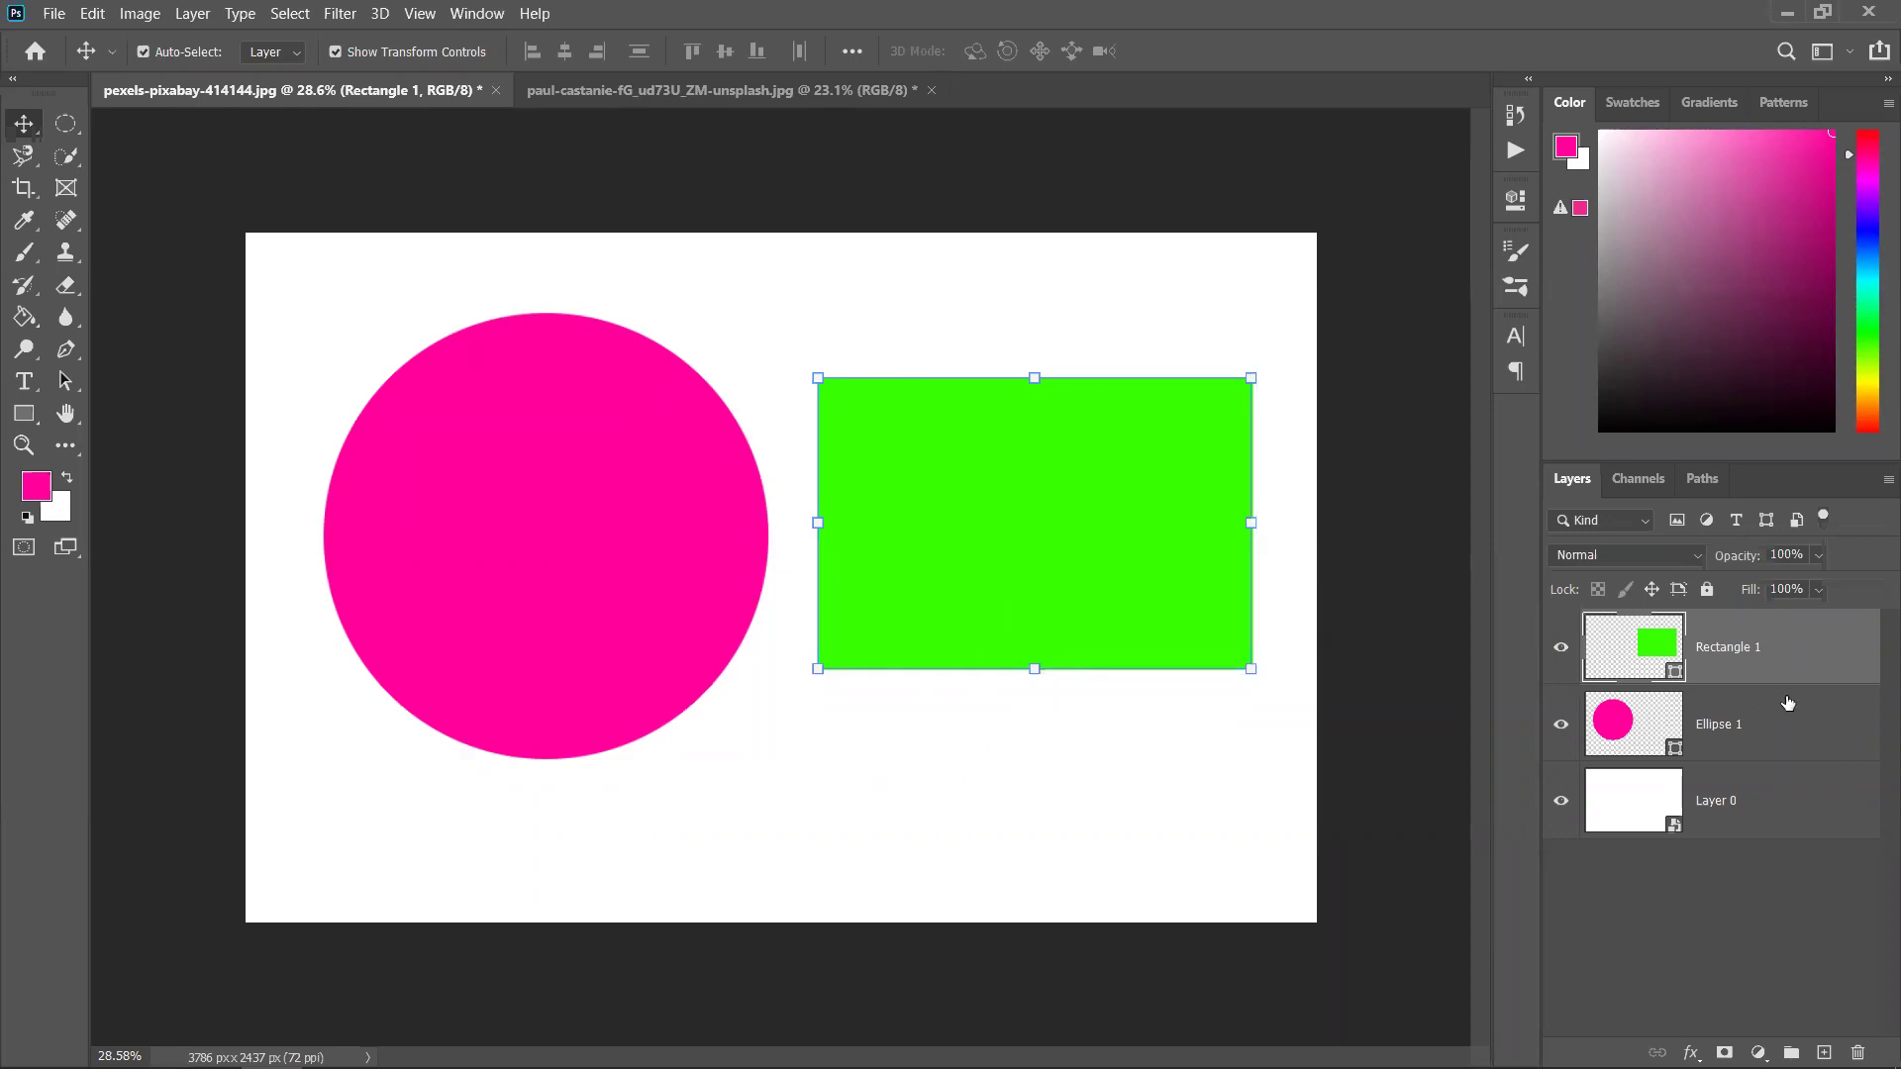
# Move the green rectangle slightly down and convert its layer to a smart object
pyautogui.moveTo(993, 547); pyautogui.dragTo(976, 604)
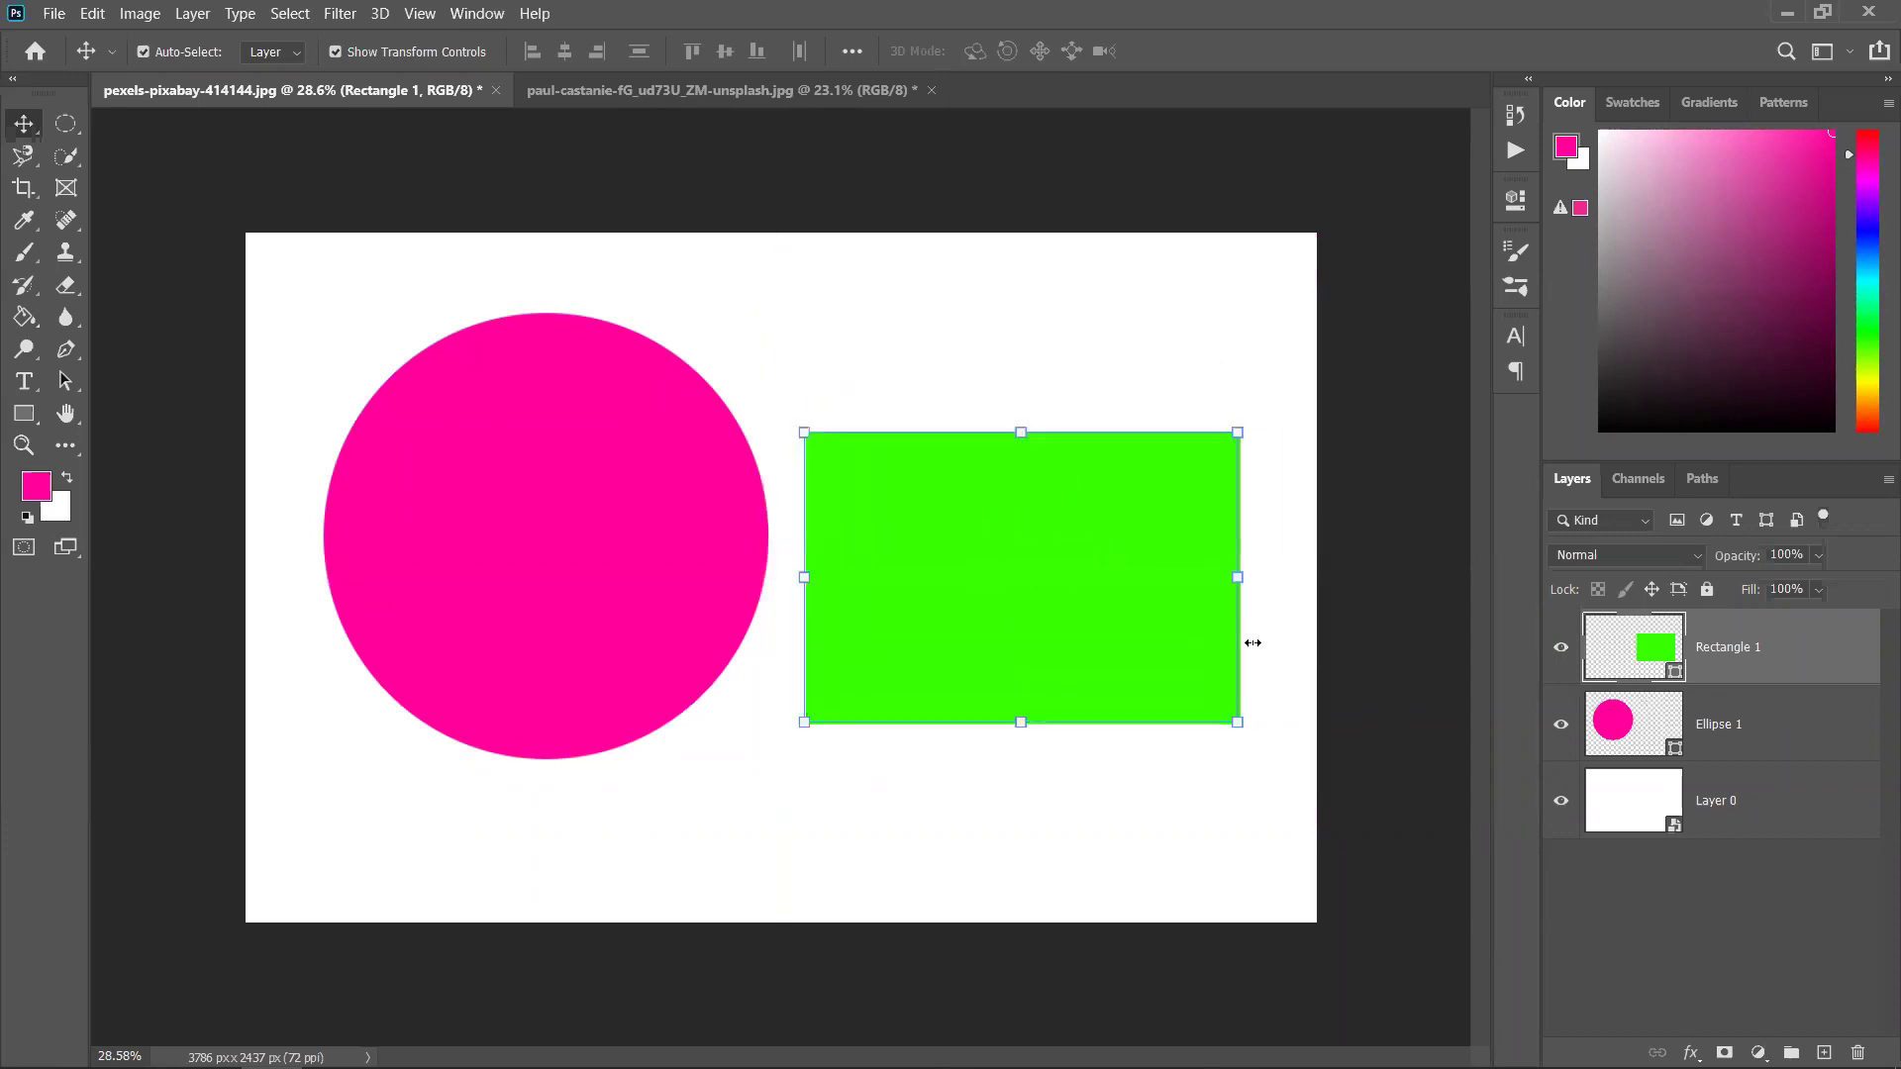
pyautogui.rightClick(1814, 646)
pyautogui.click(1545, 373)
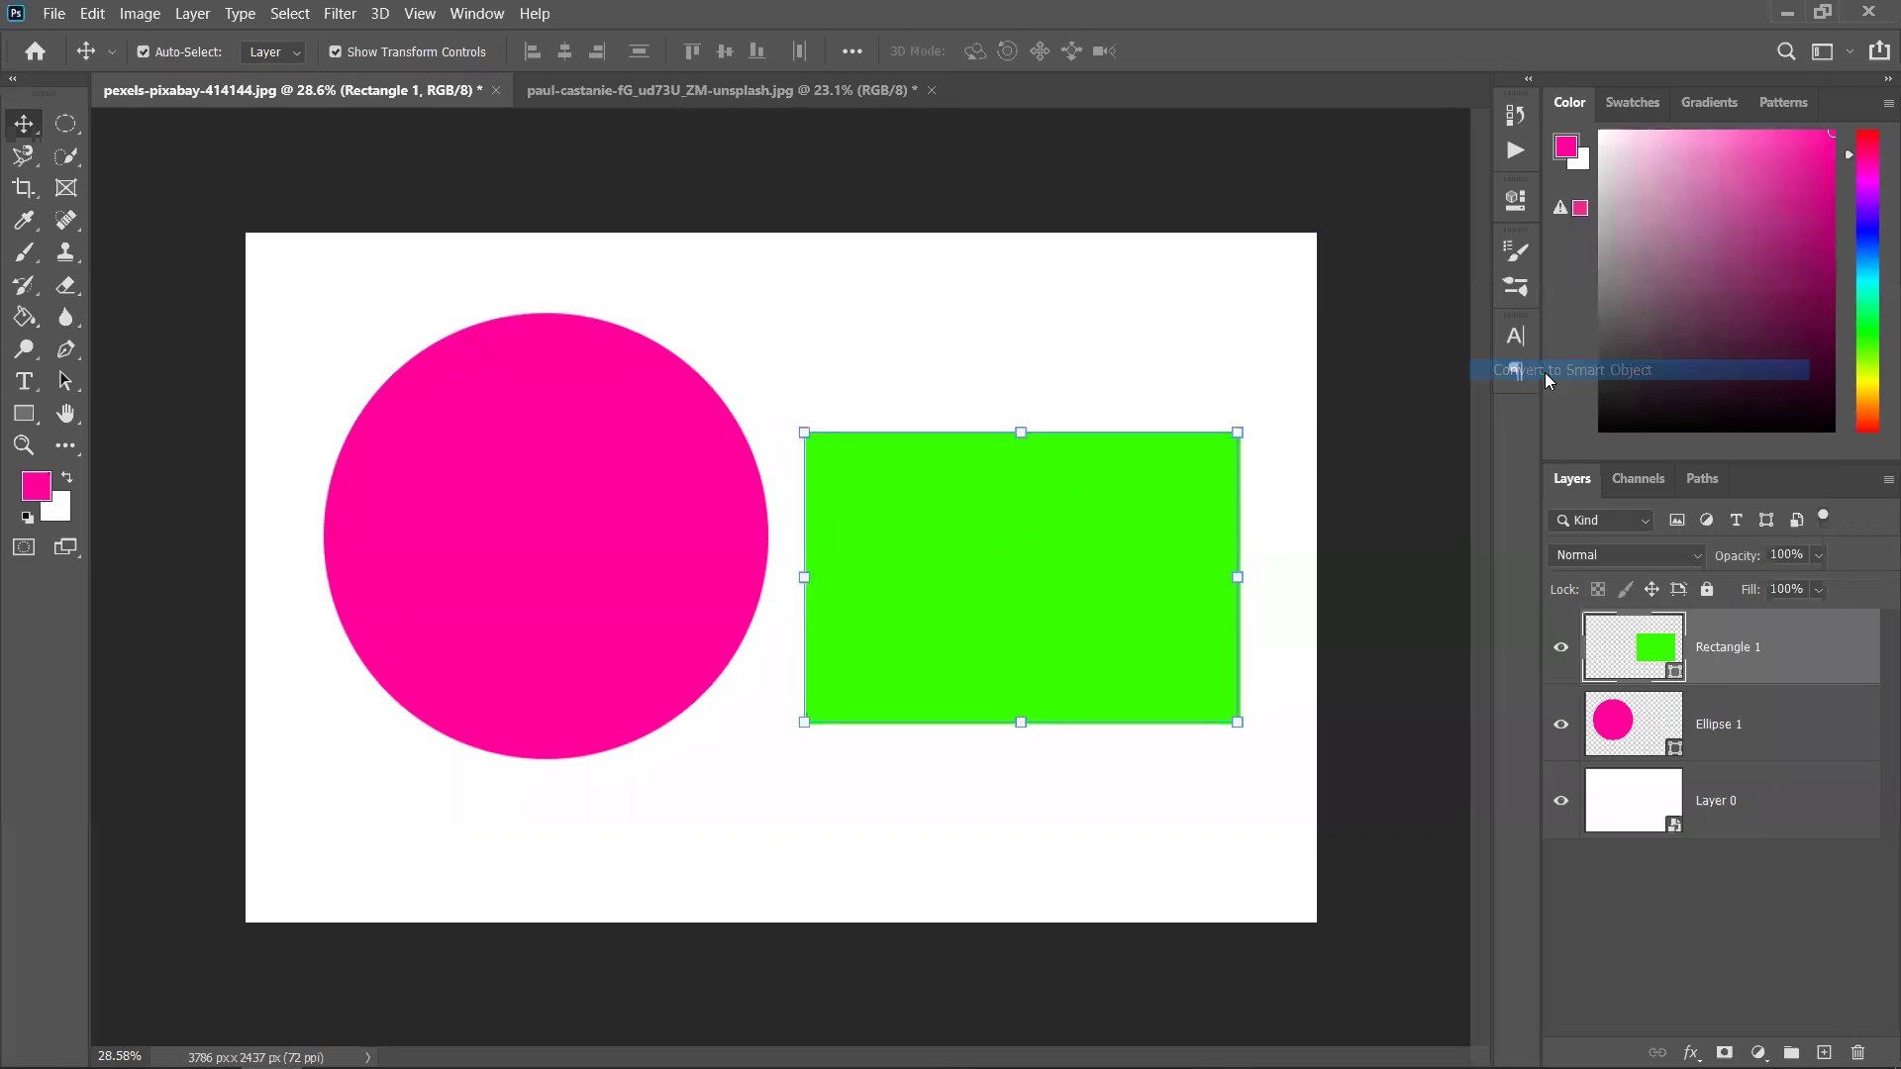
# Inspect the contents of the Rectangle 1 smart object in its own document, and close that document
pyautogui.doubleClick(1673, 676)
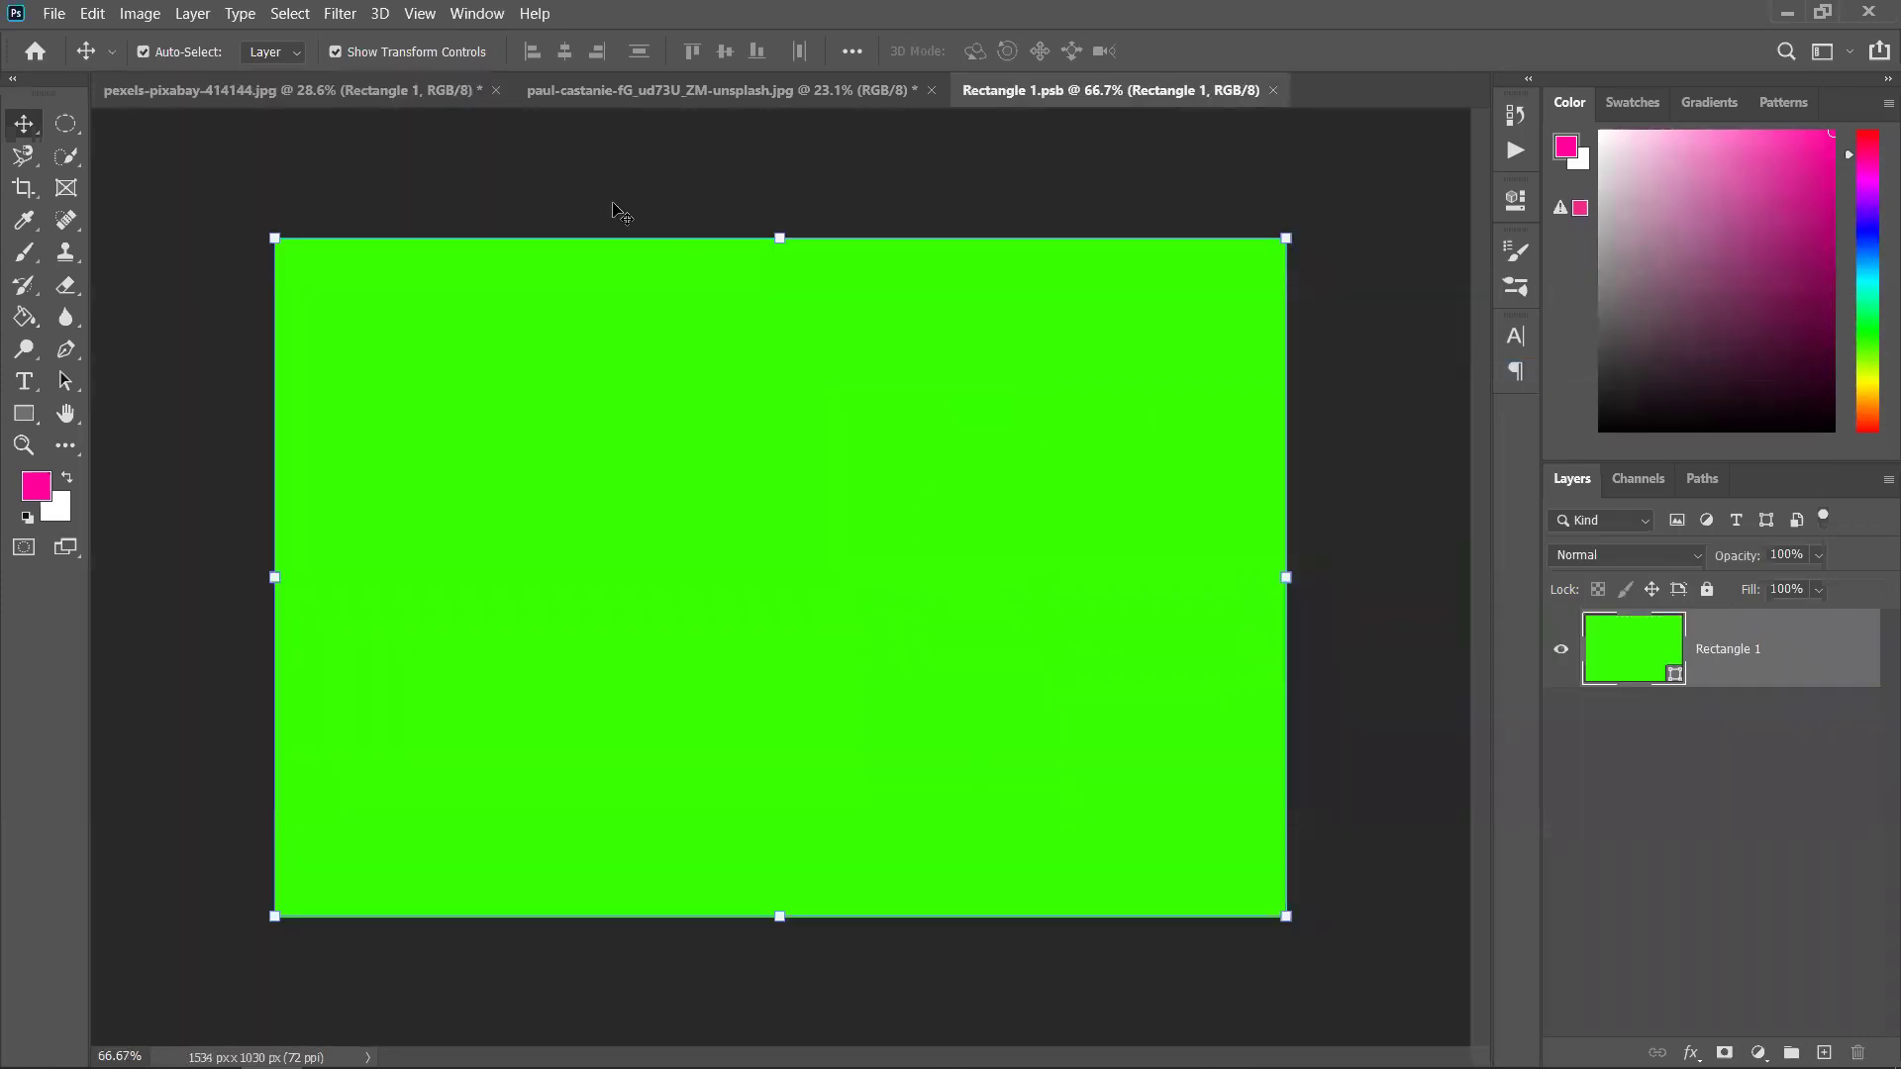
pyautogui.click(608, 91)
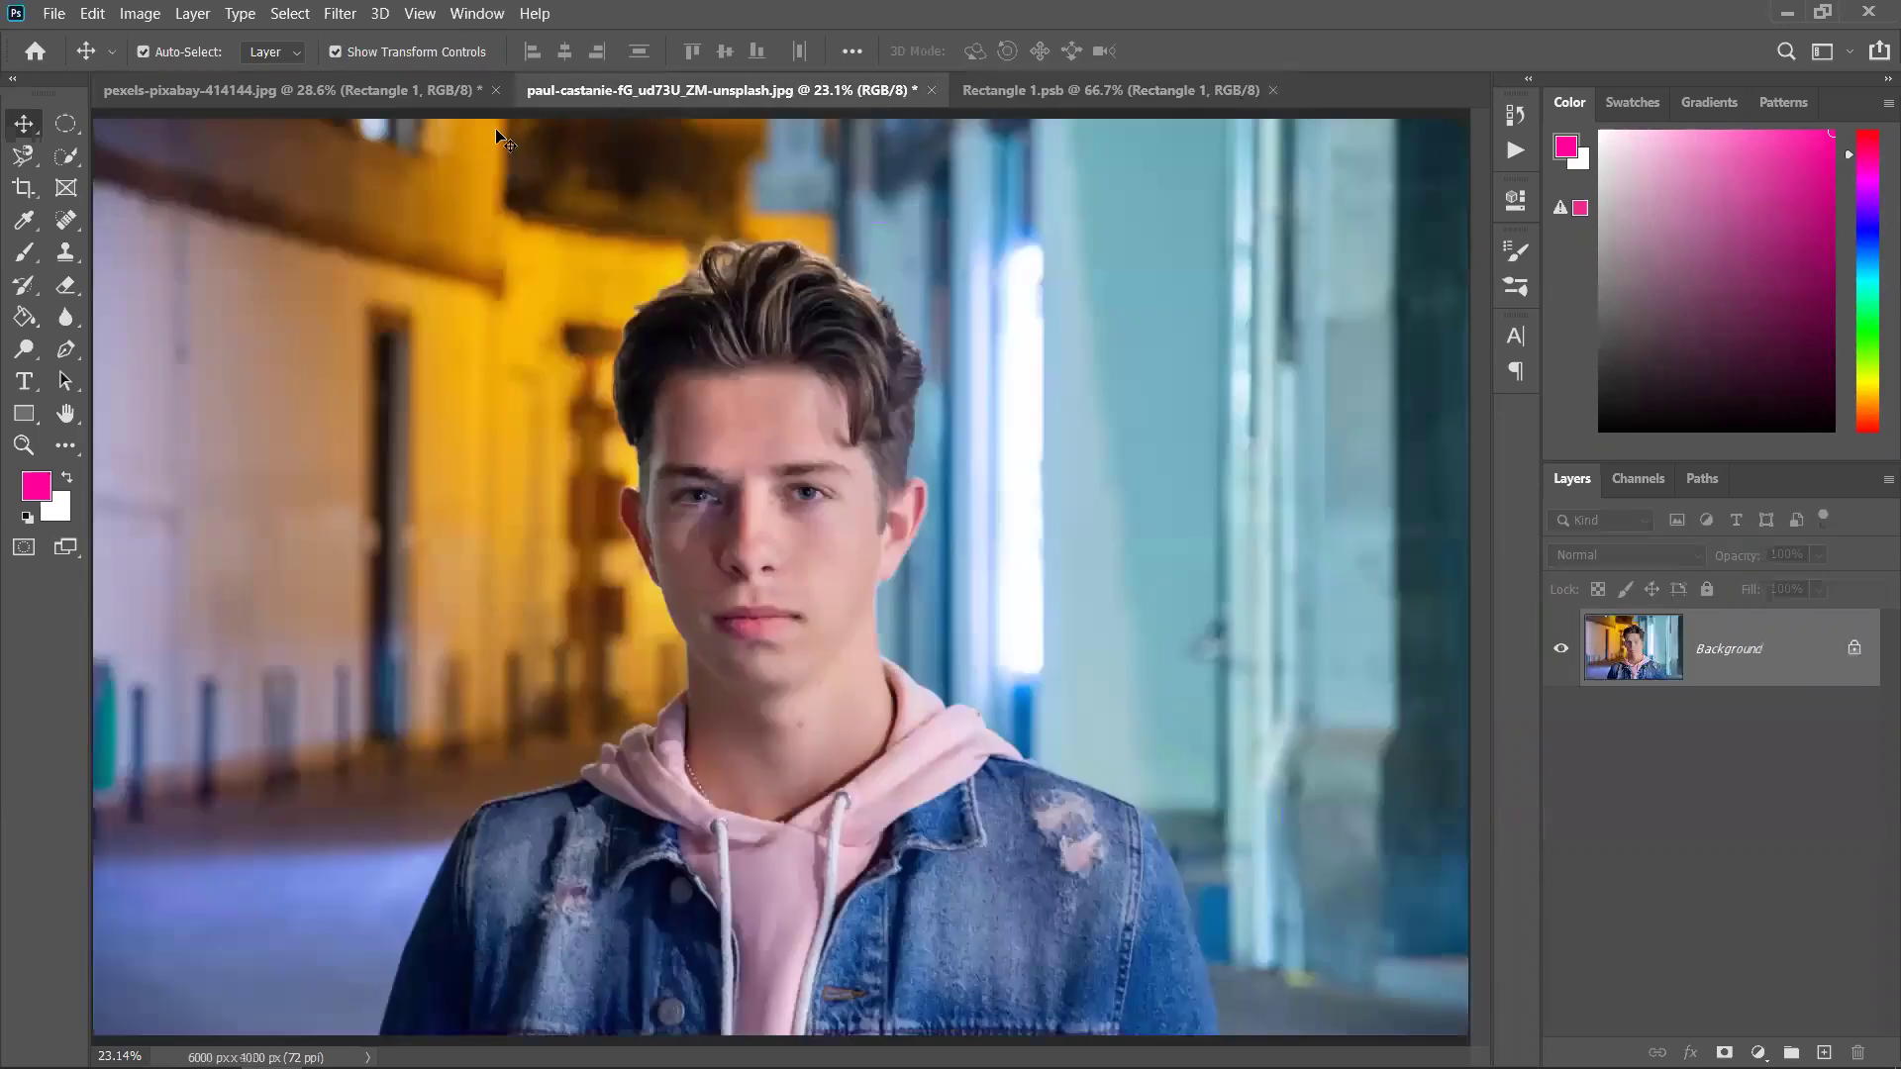
pyautogui.click(404, 91)
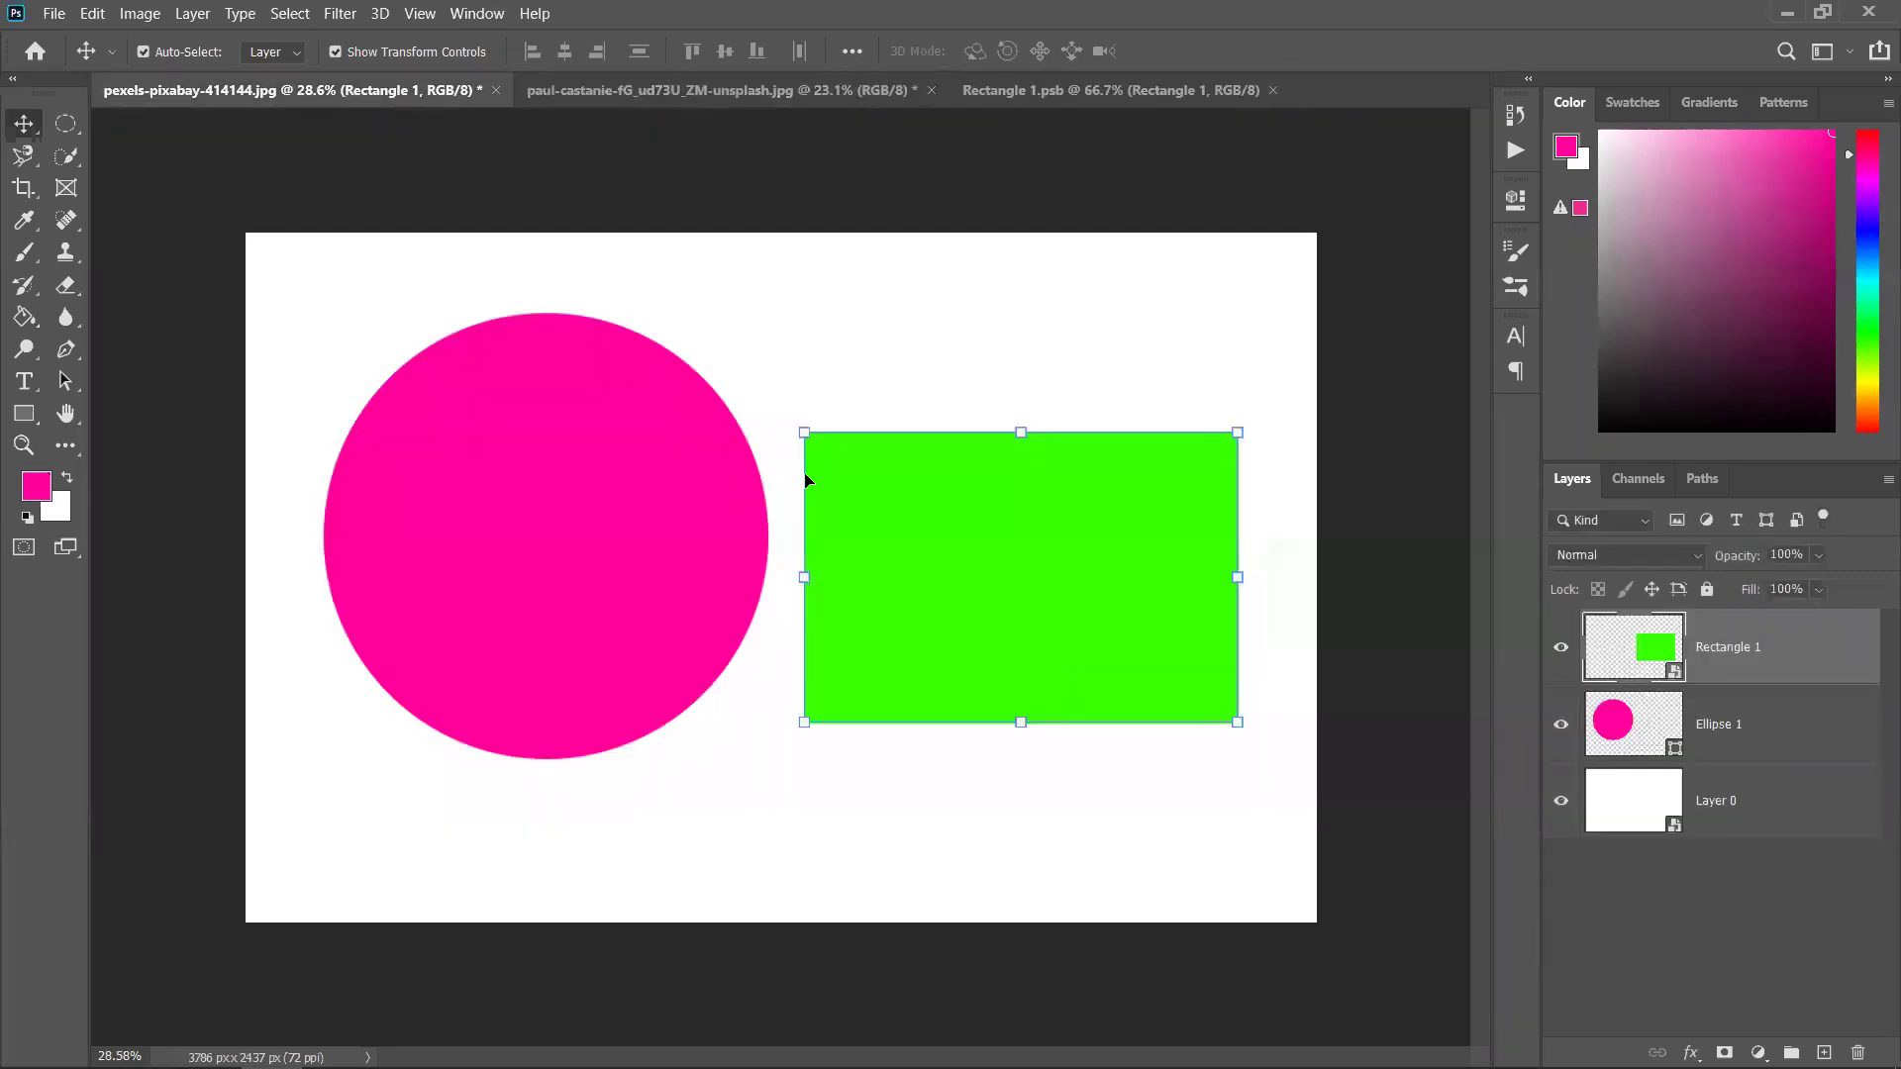
pyautogui.rightClick(1737, 671)
pyautogui.click(1483, 302)
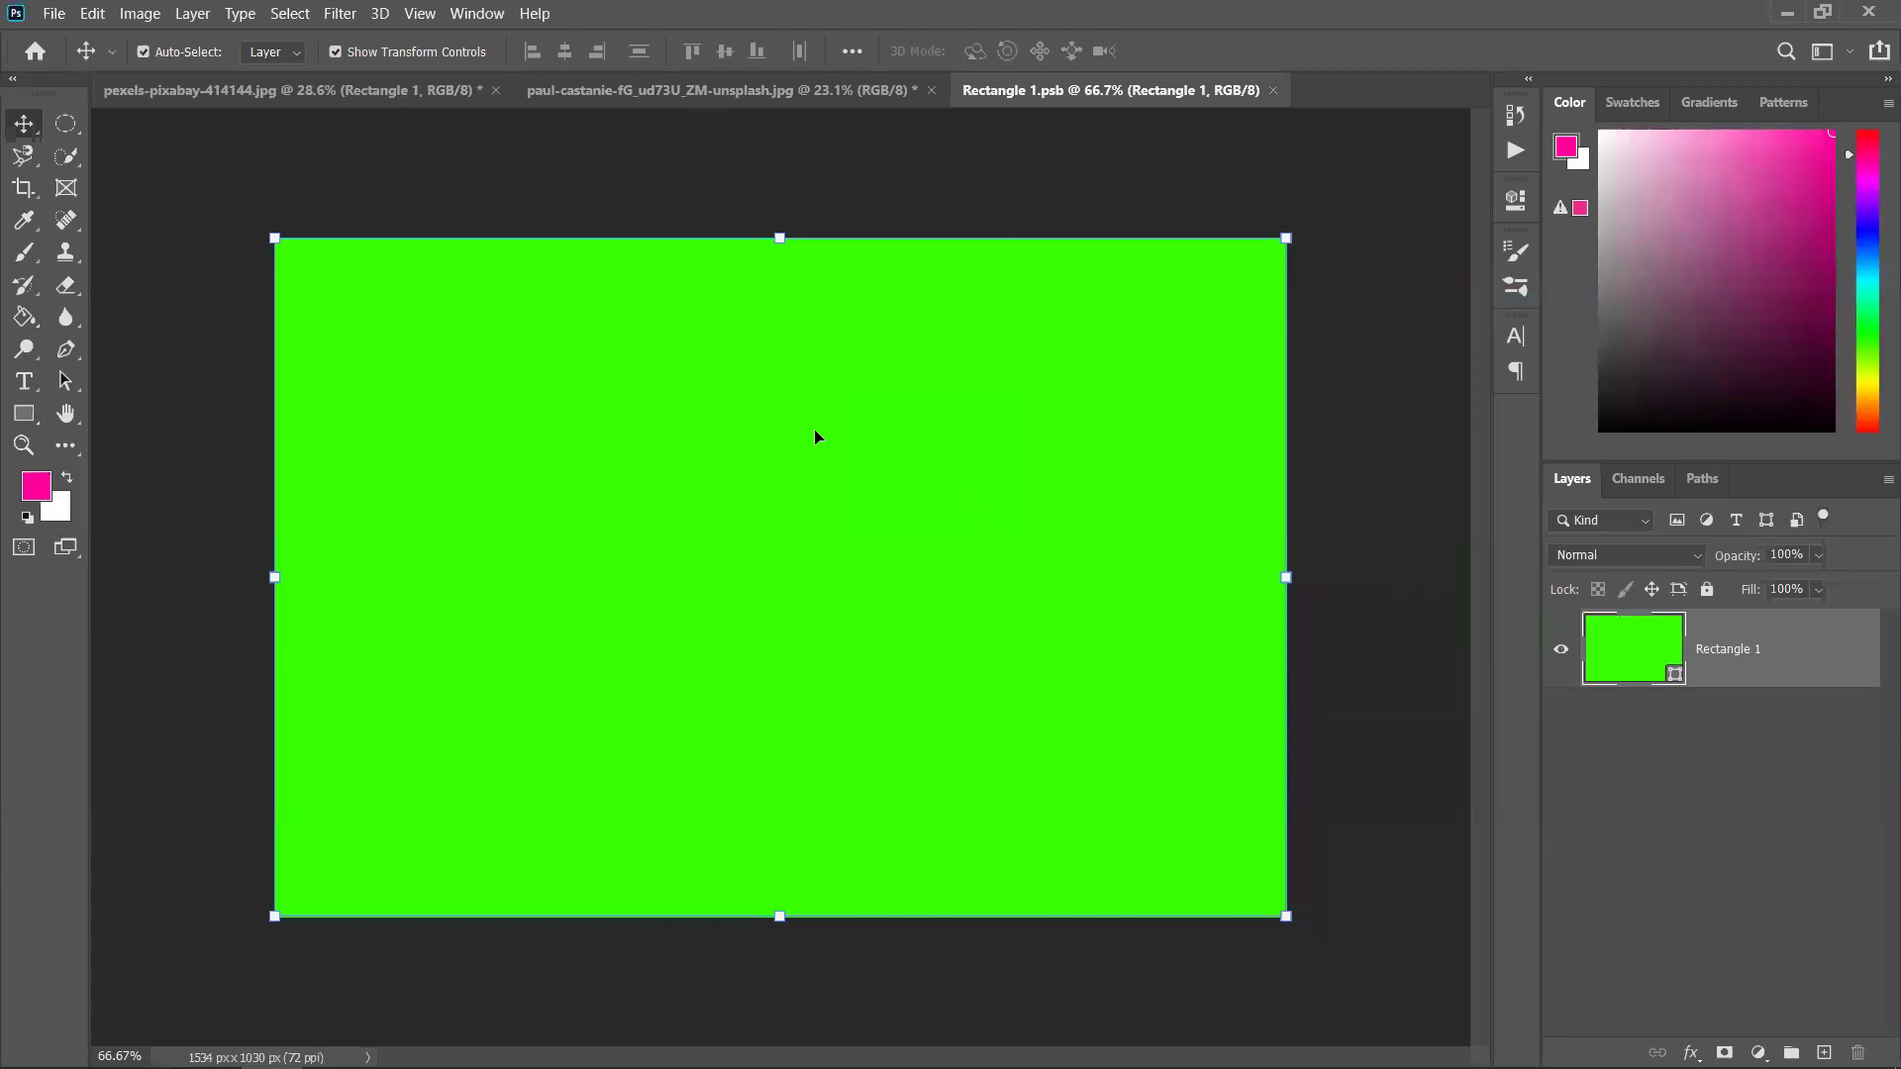
pyautogui.click(1272, 90)
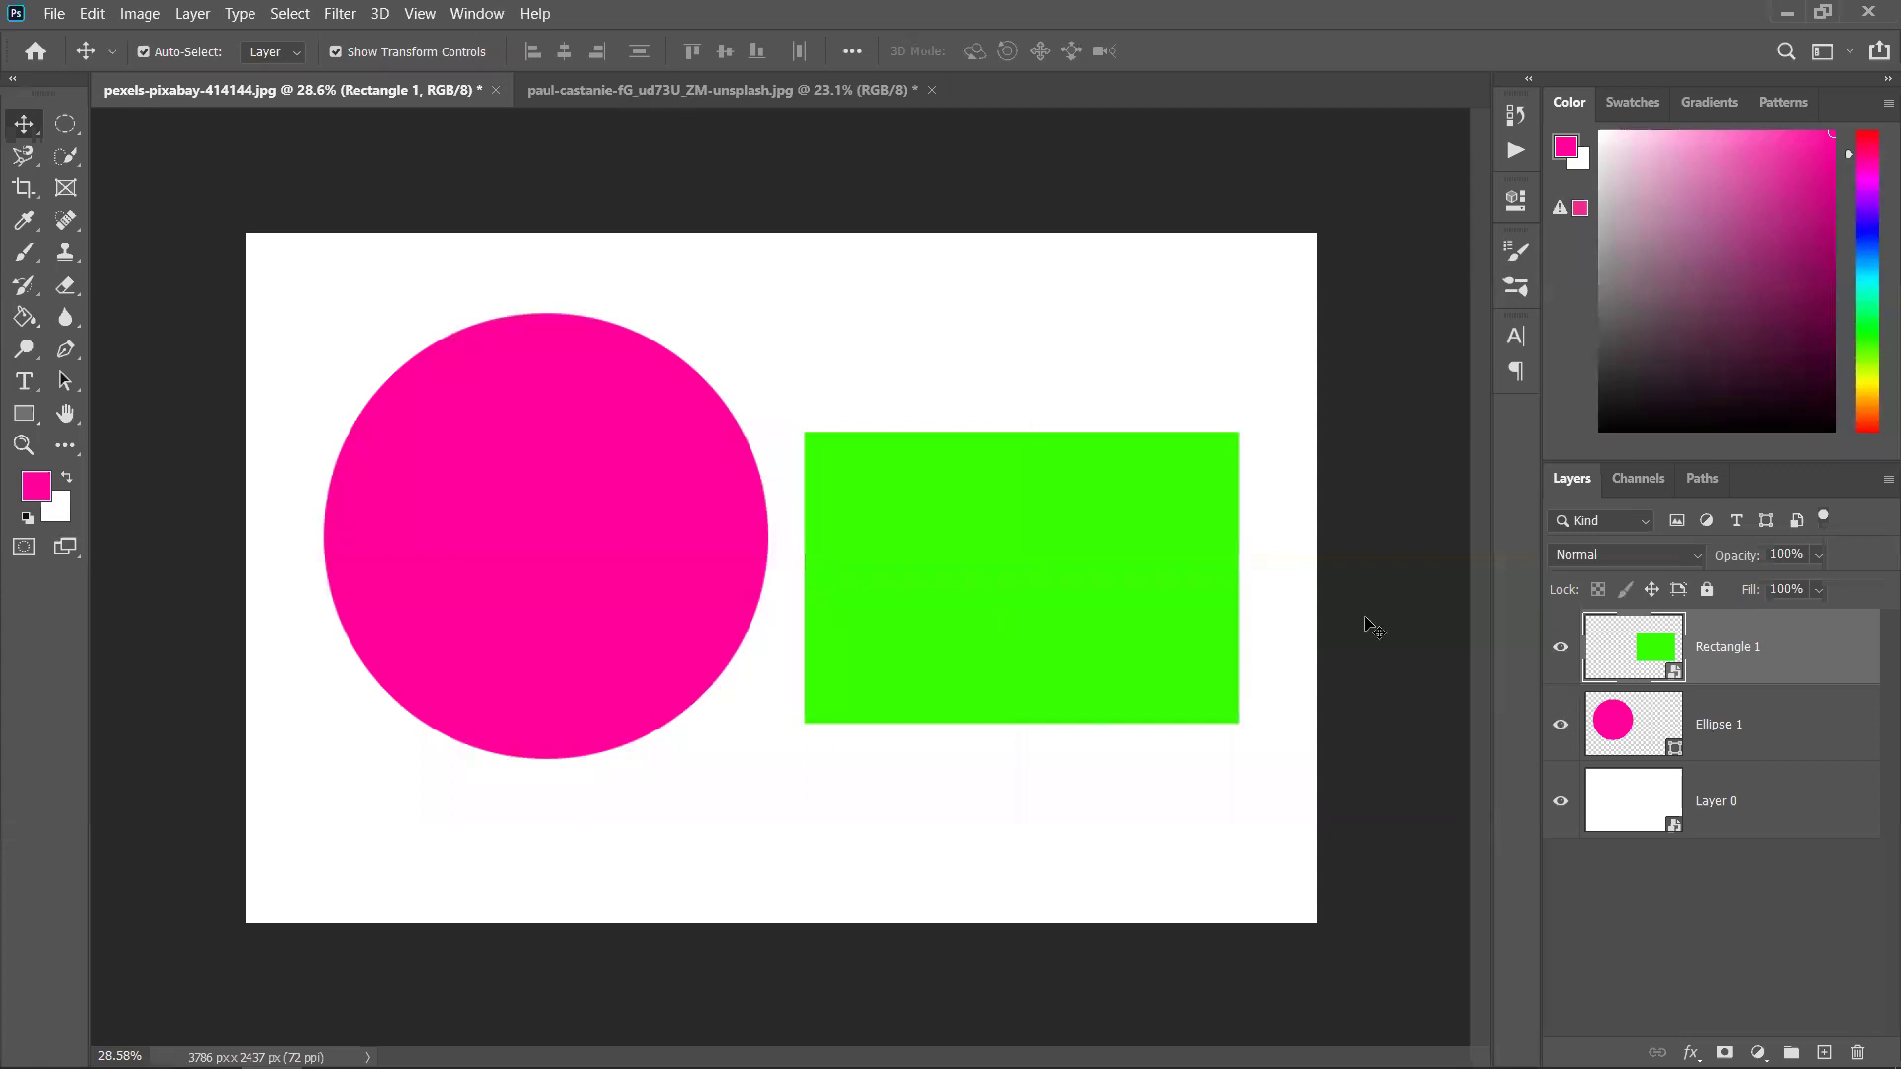
# Move the green rectangle to the canvas's upper-right area and draw a Shape-mode rectangle about 1020 × 244 px above the circle
pyautogui.moveTo(941, 553); pyautogui.dragTo(988, 377)
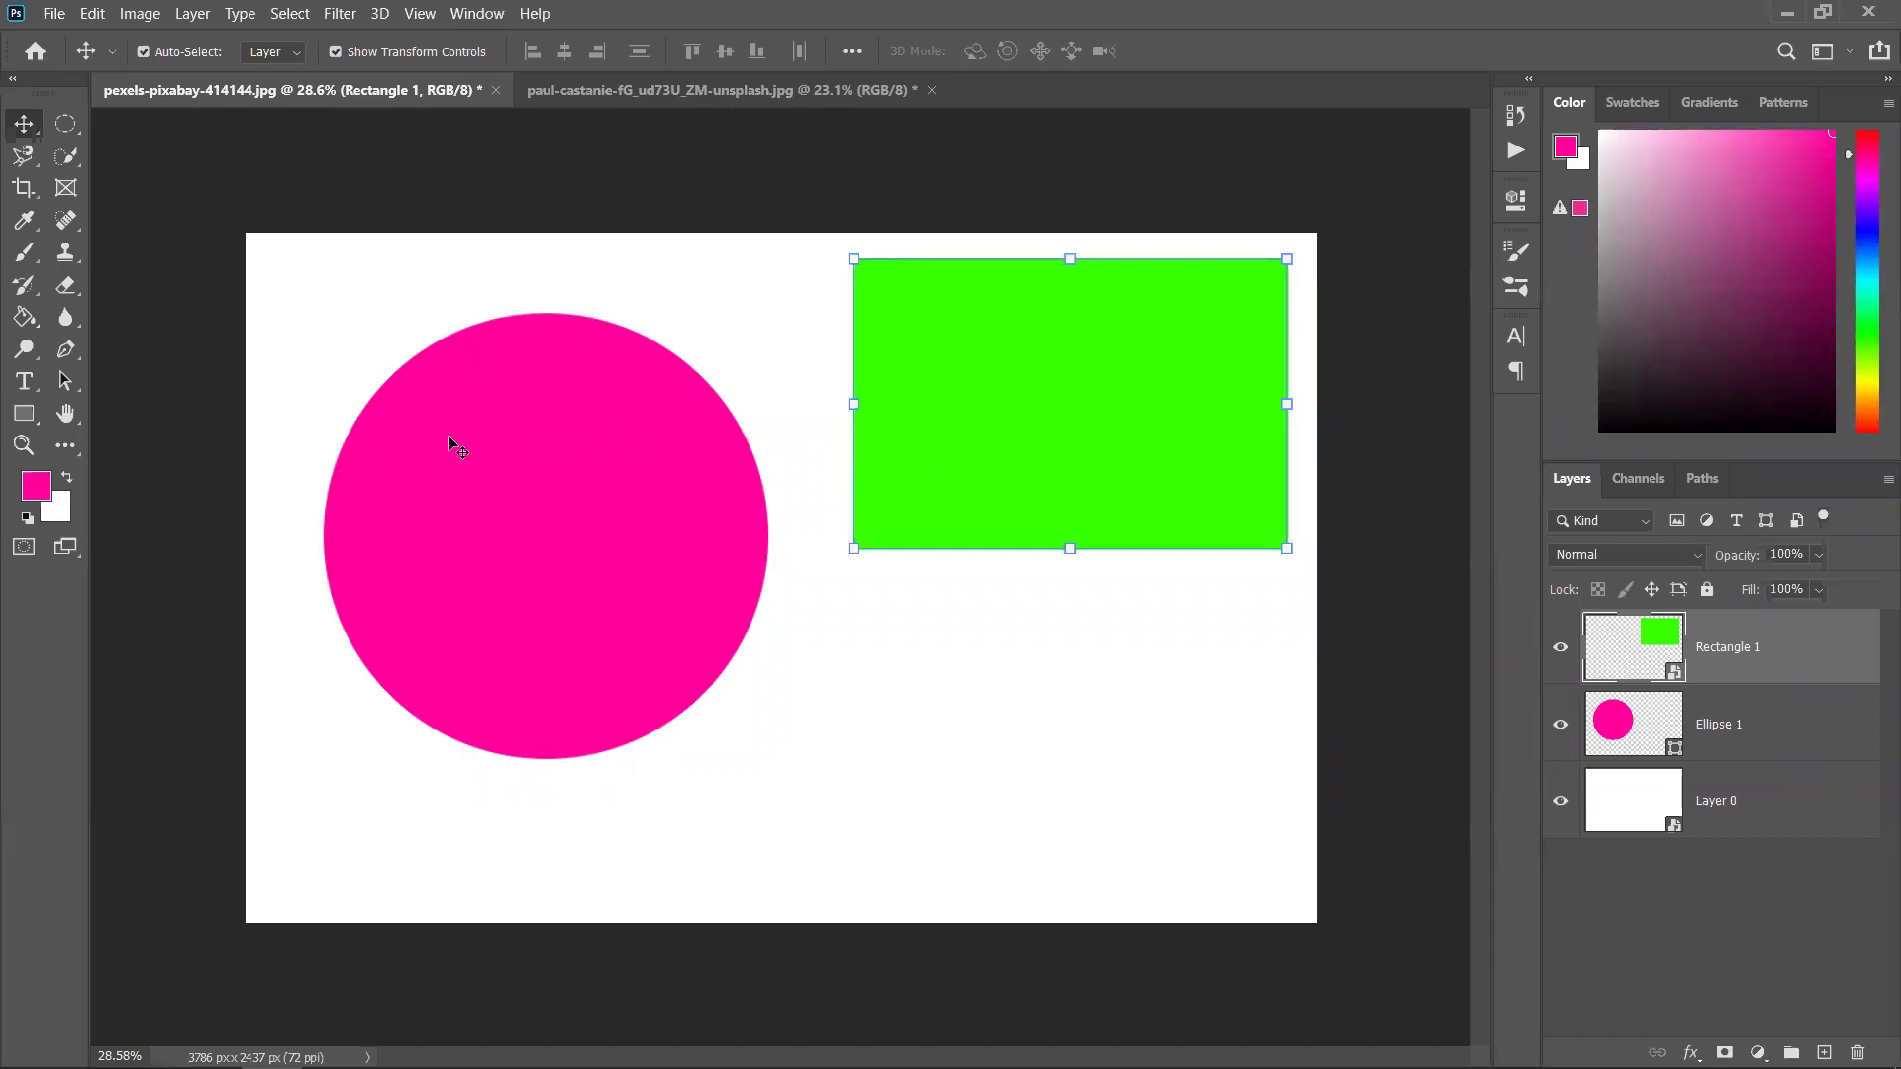
pyautogui.click(23, 414)
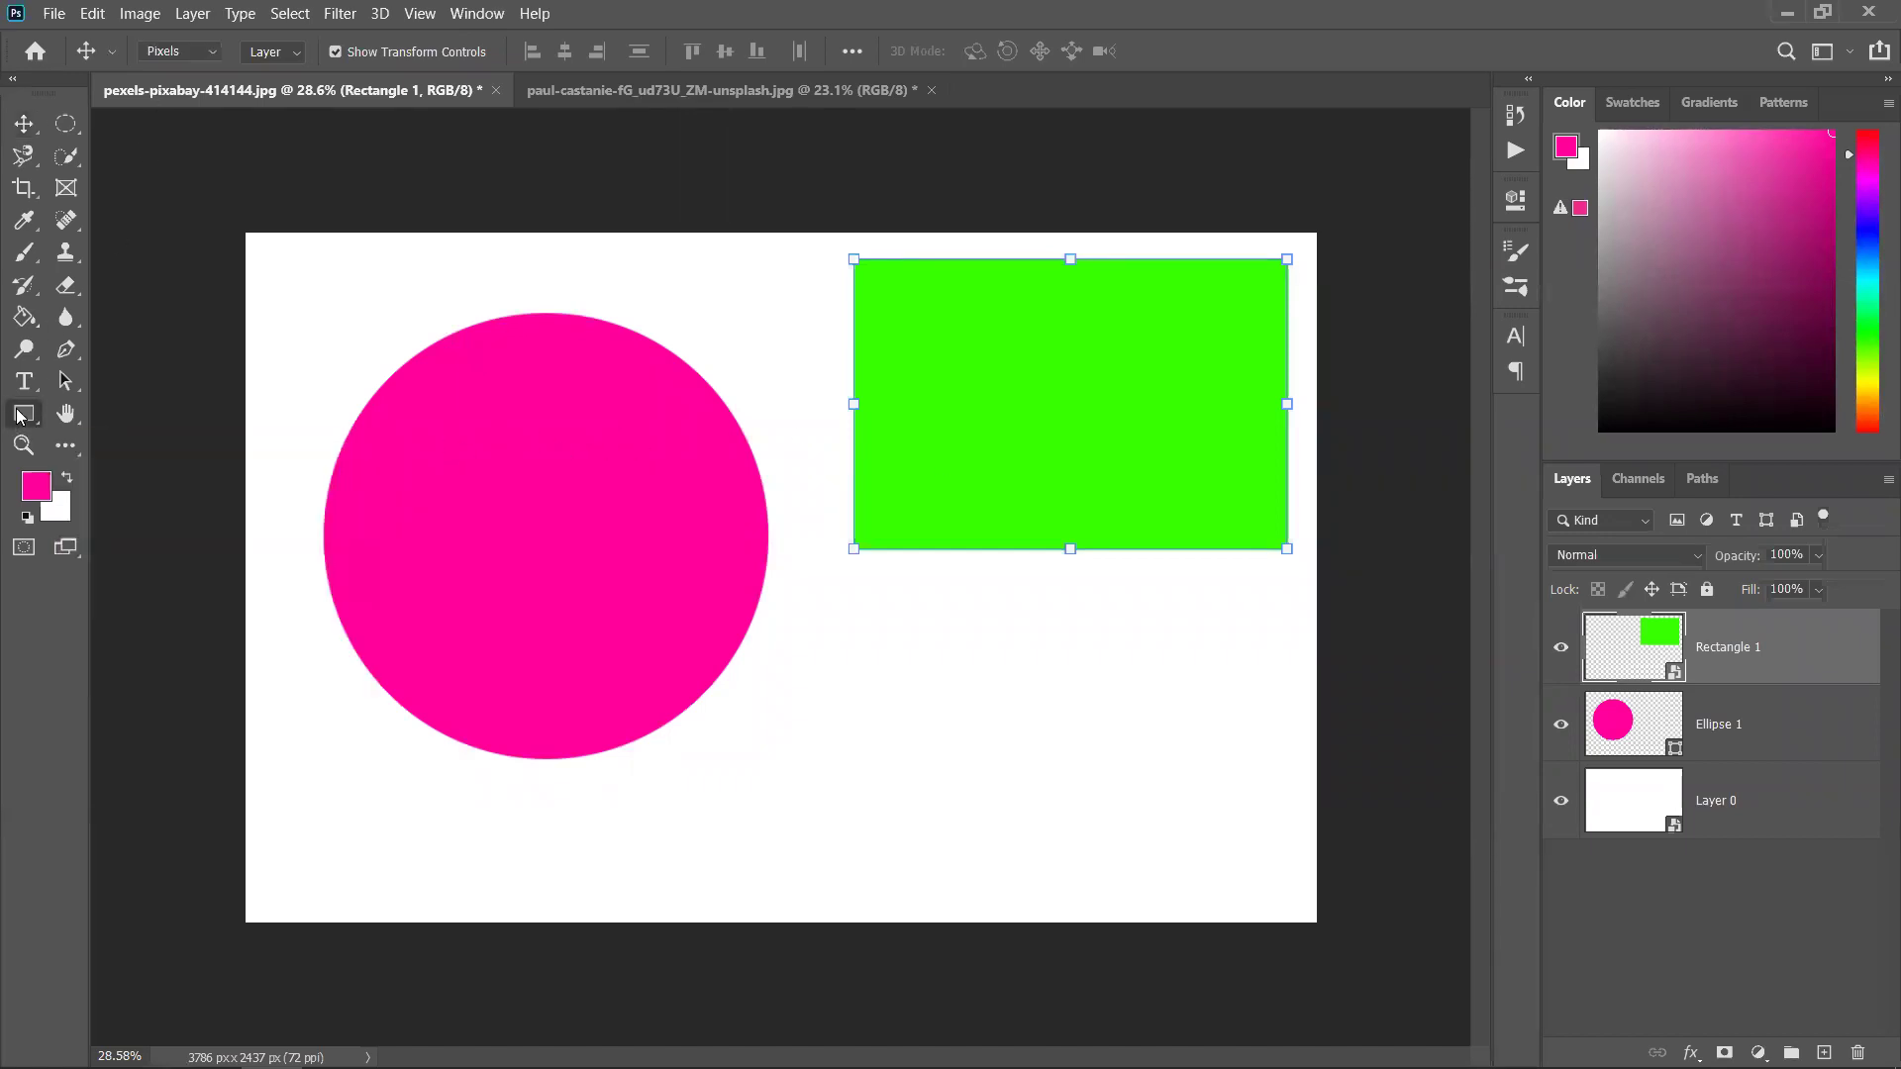
pyautogui.click(164, 49)
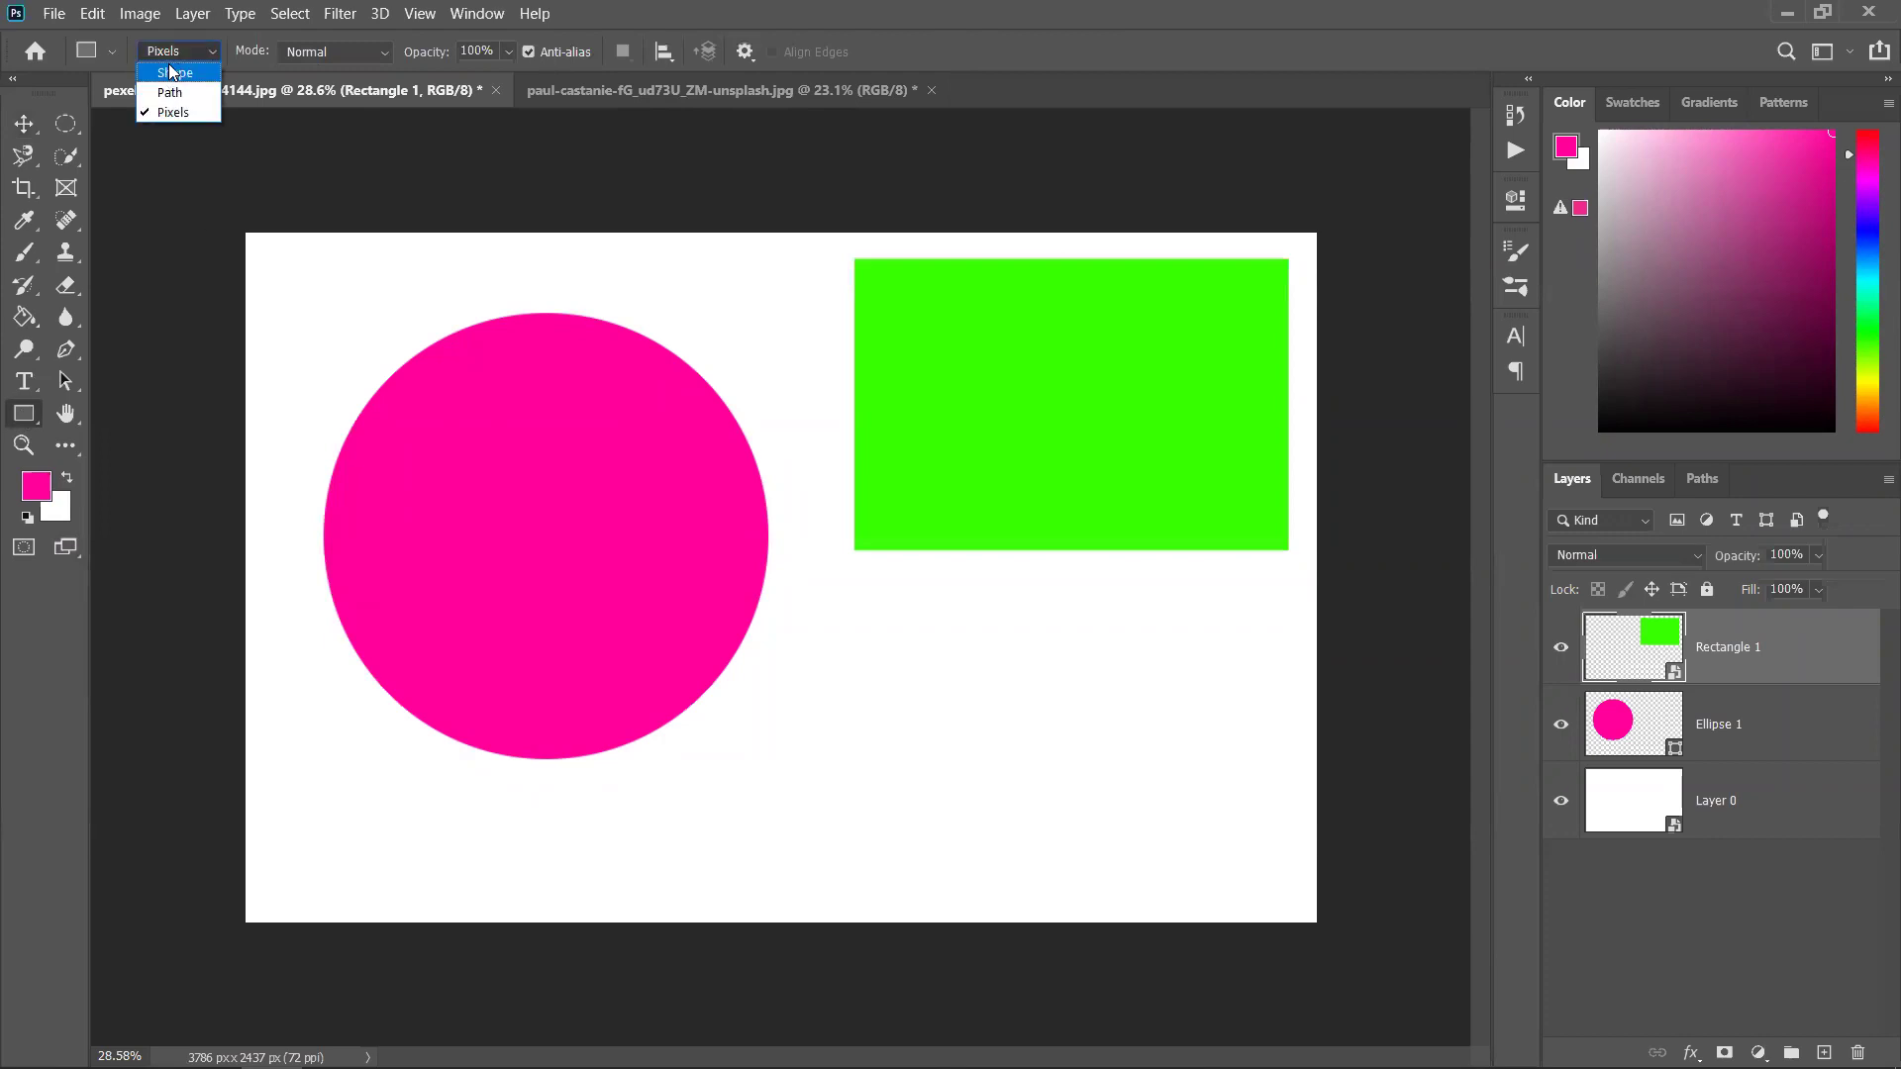
pyautogui.click(163, 85)
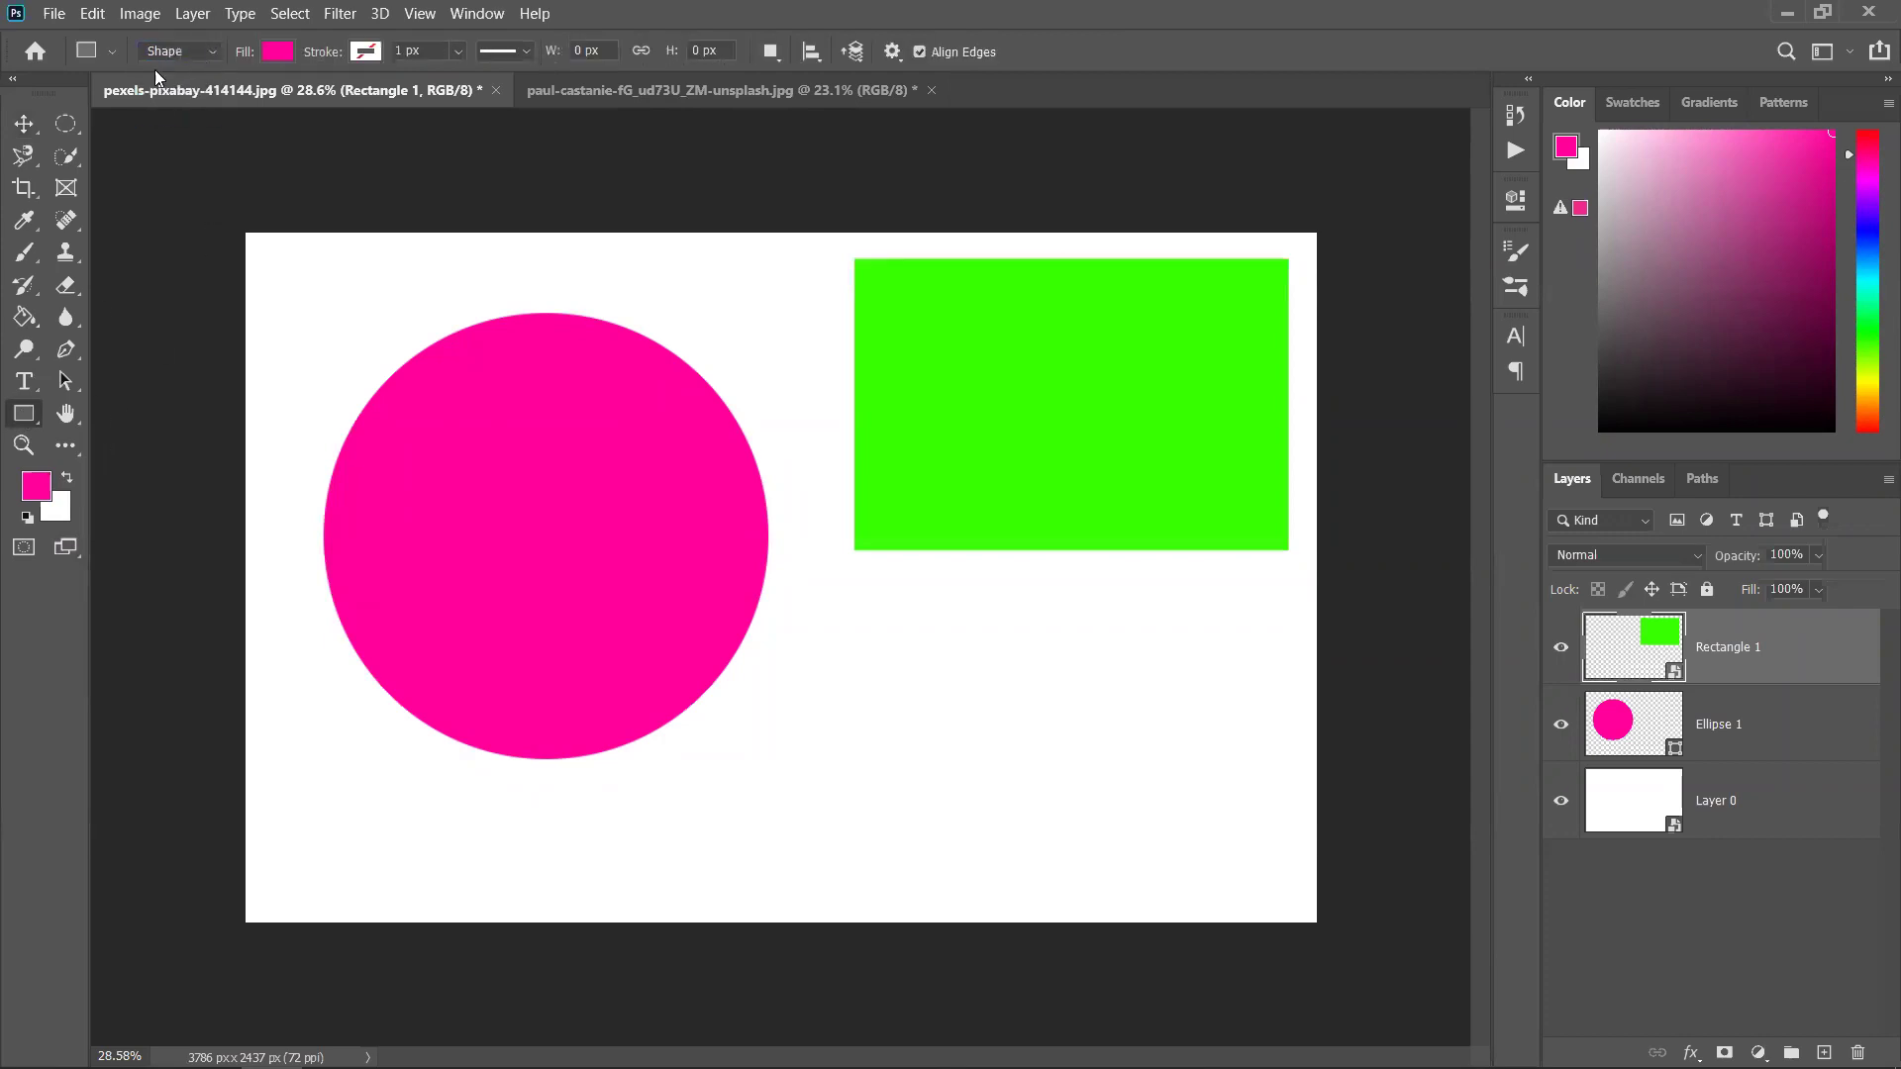
pyautogui.moveTo(318, 259); pyautogui.dragTo(607, 329)
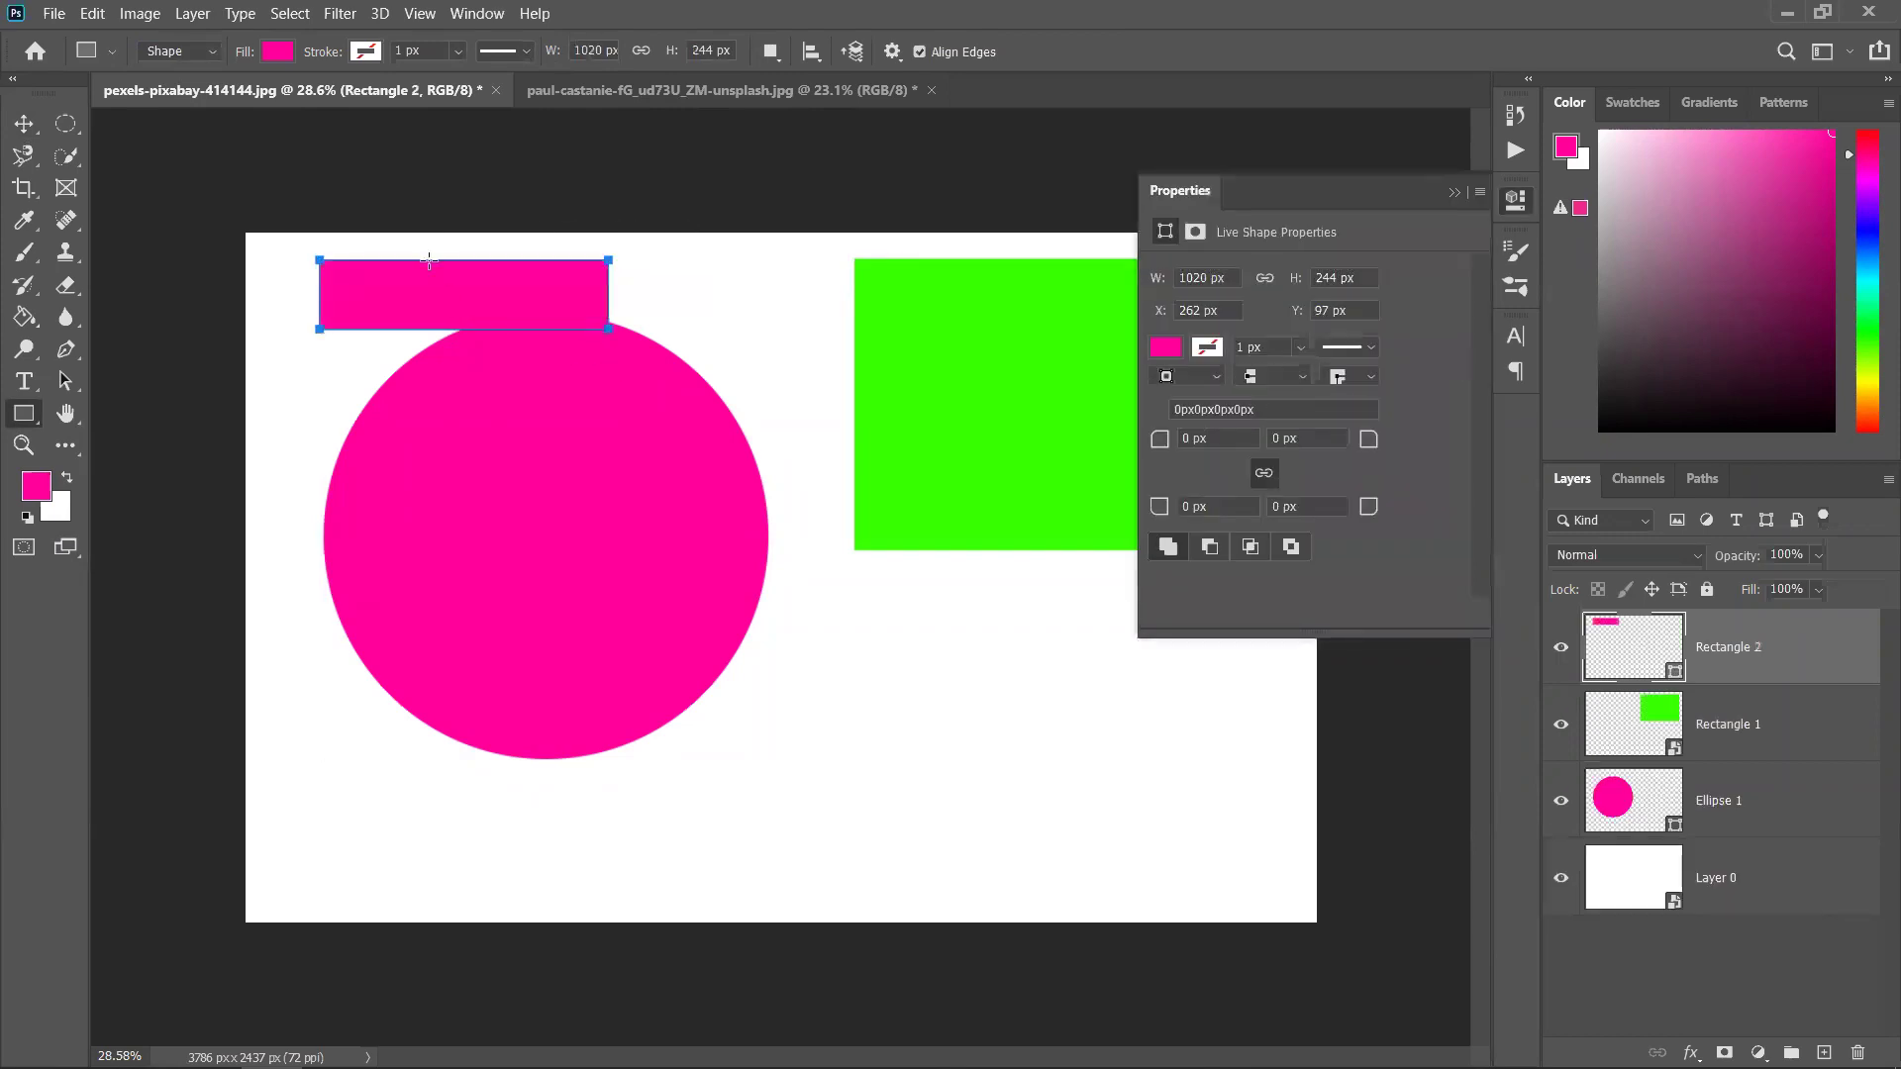
# Add a new layer and draw a pink Pixels-mode rectangle in the canvas's lower right, beside the circle
pyautogui.click(175, 52)
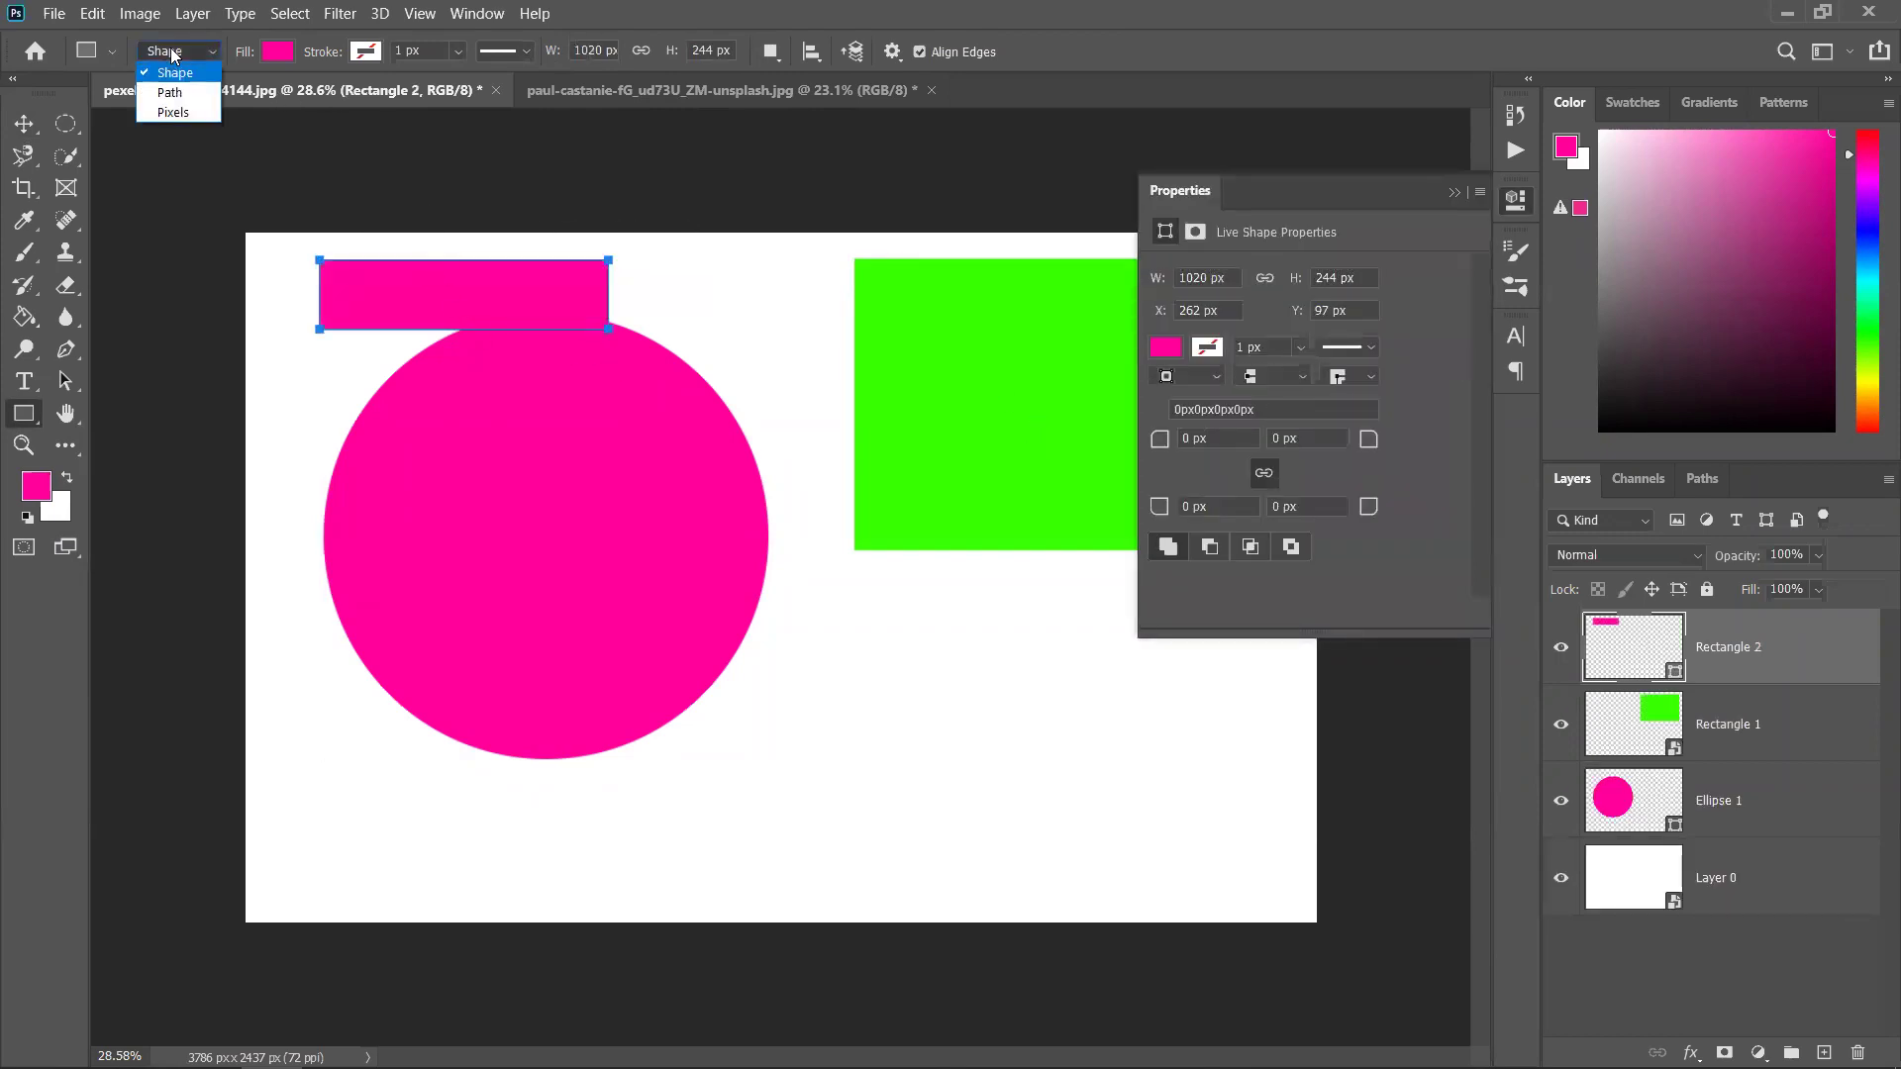
pyautogui.click(184, 113)
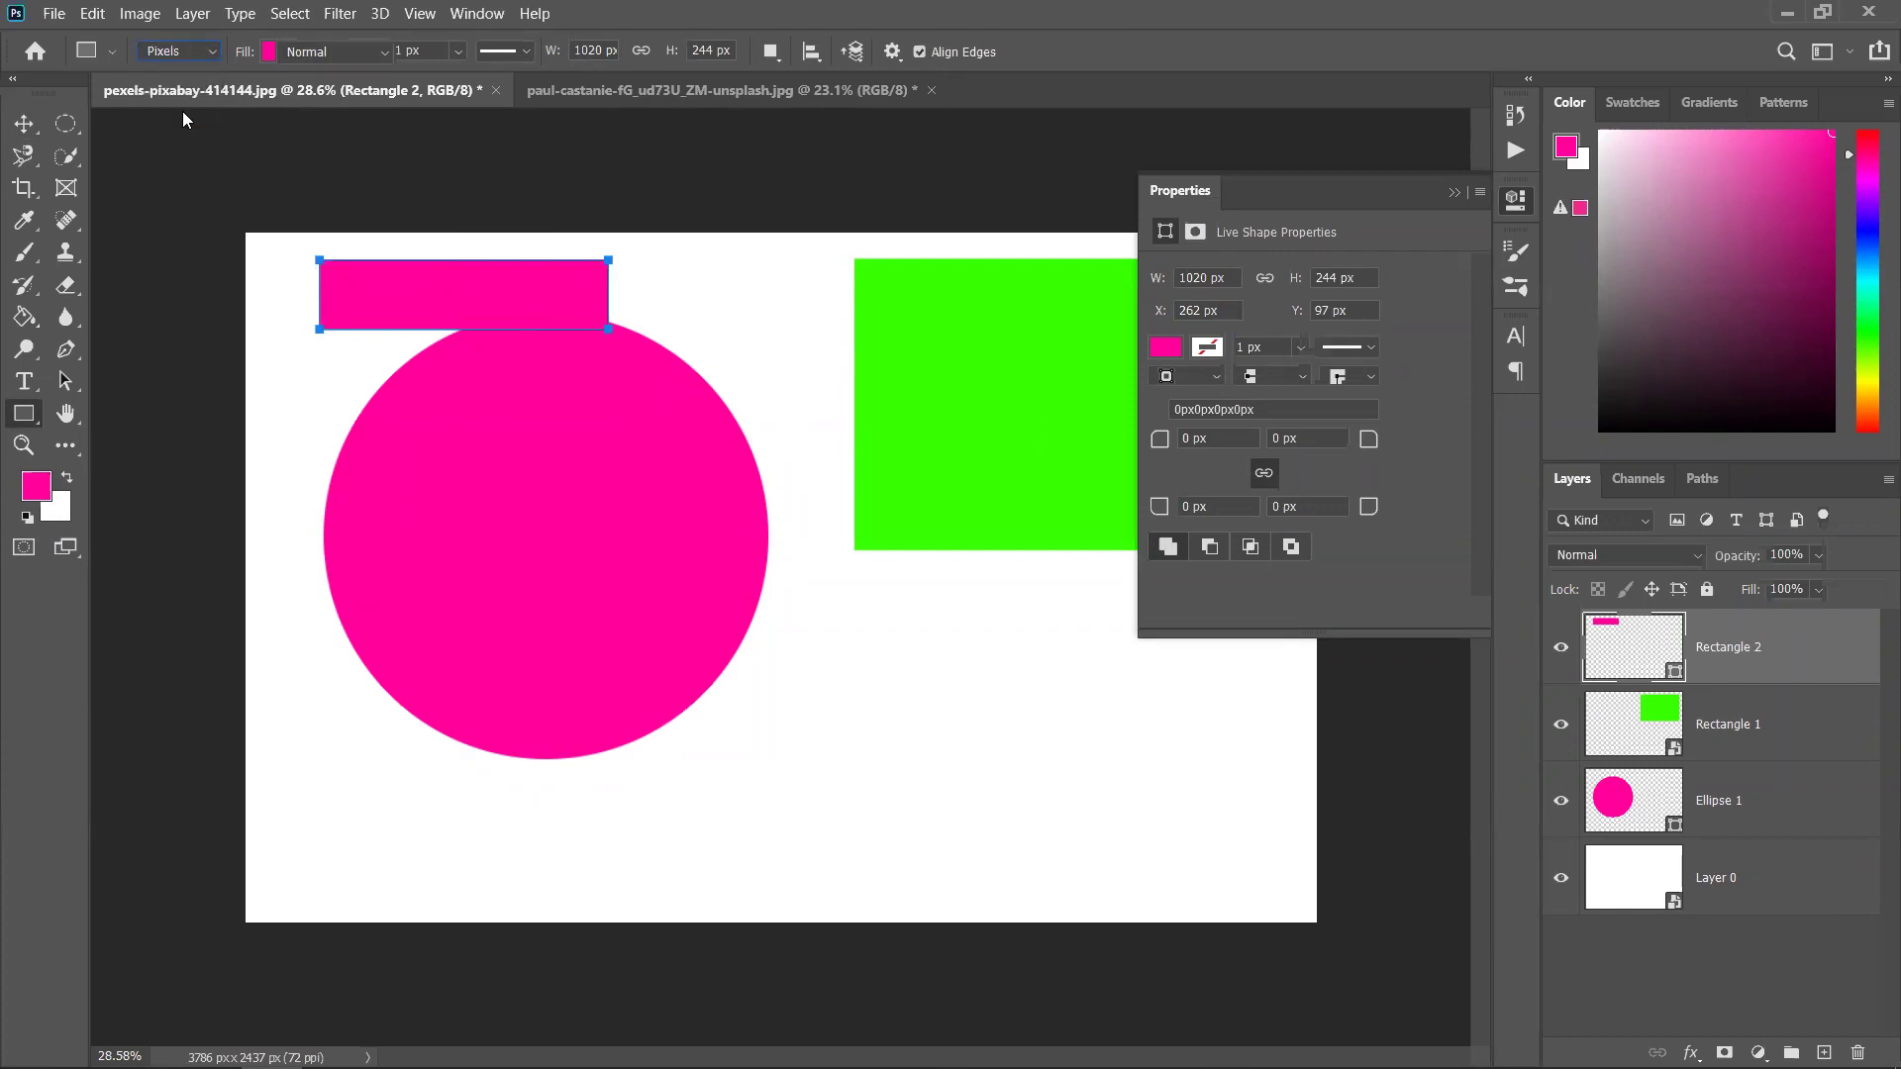
pyautogui.click(1455, 194)
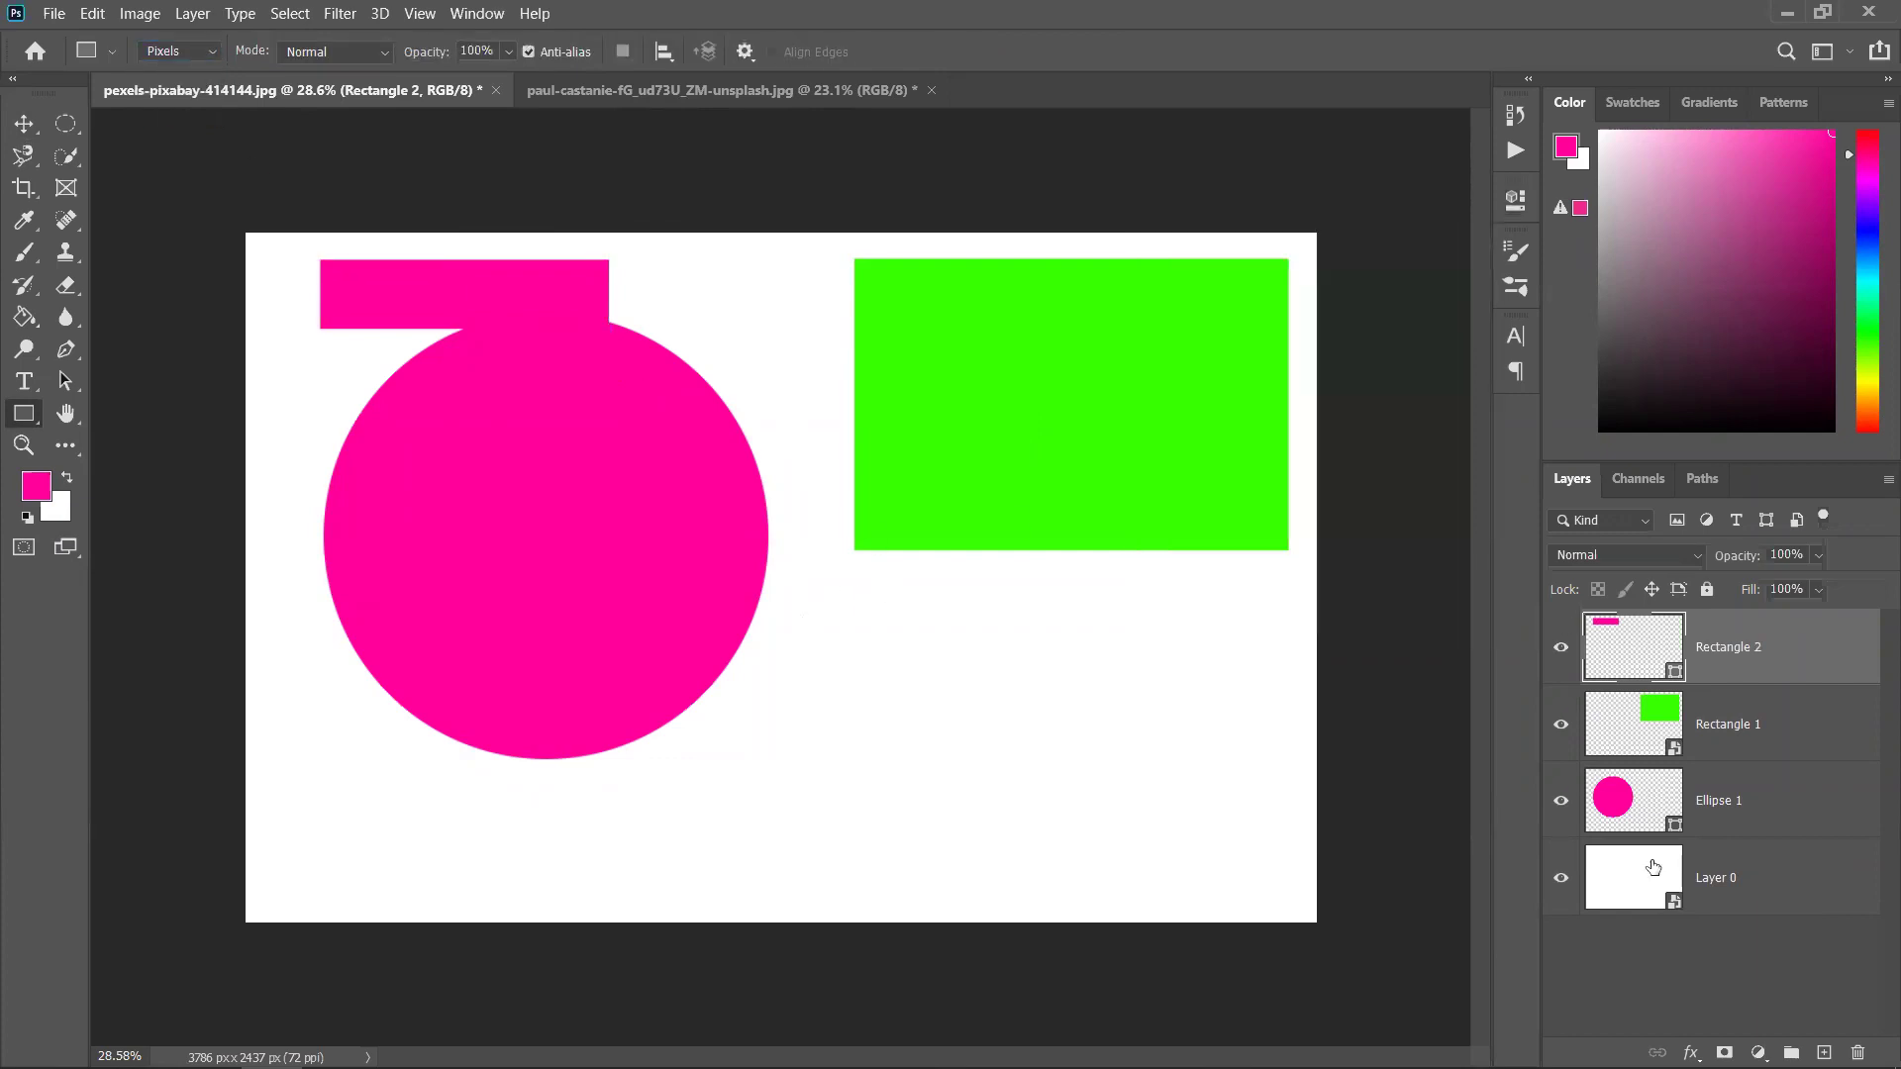
pyautogui.click(1823, 1052)
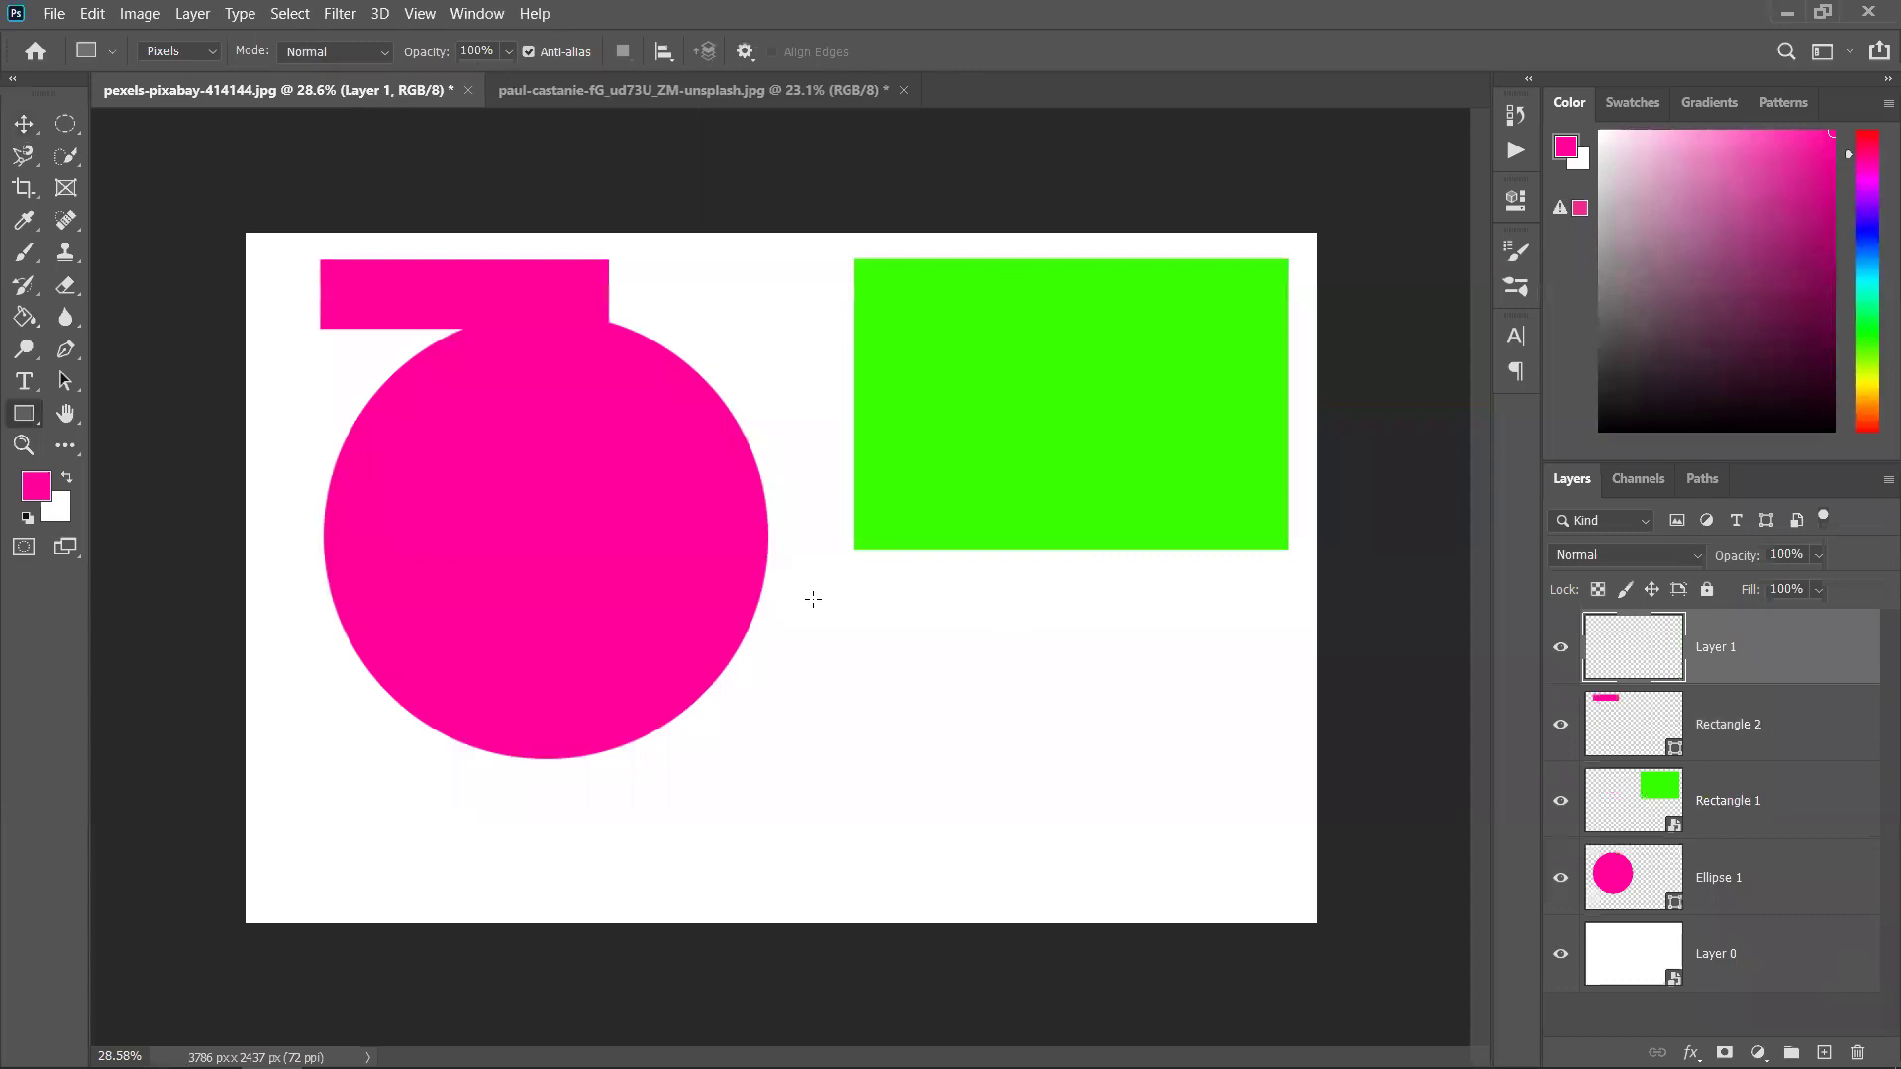
pyautogui.moveTo(778, 638)
pyautogui.mouseDown()
pyautogui.moveTo(1007, 663)
pyautogui.moveTo(1131, 840)
pyautogui.mouseUp()
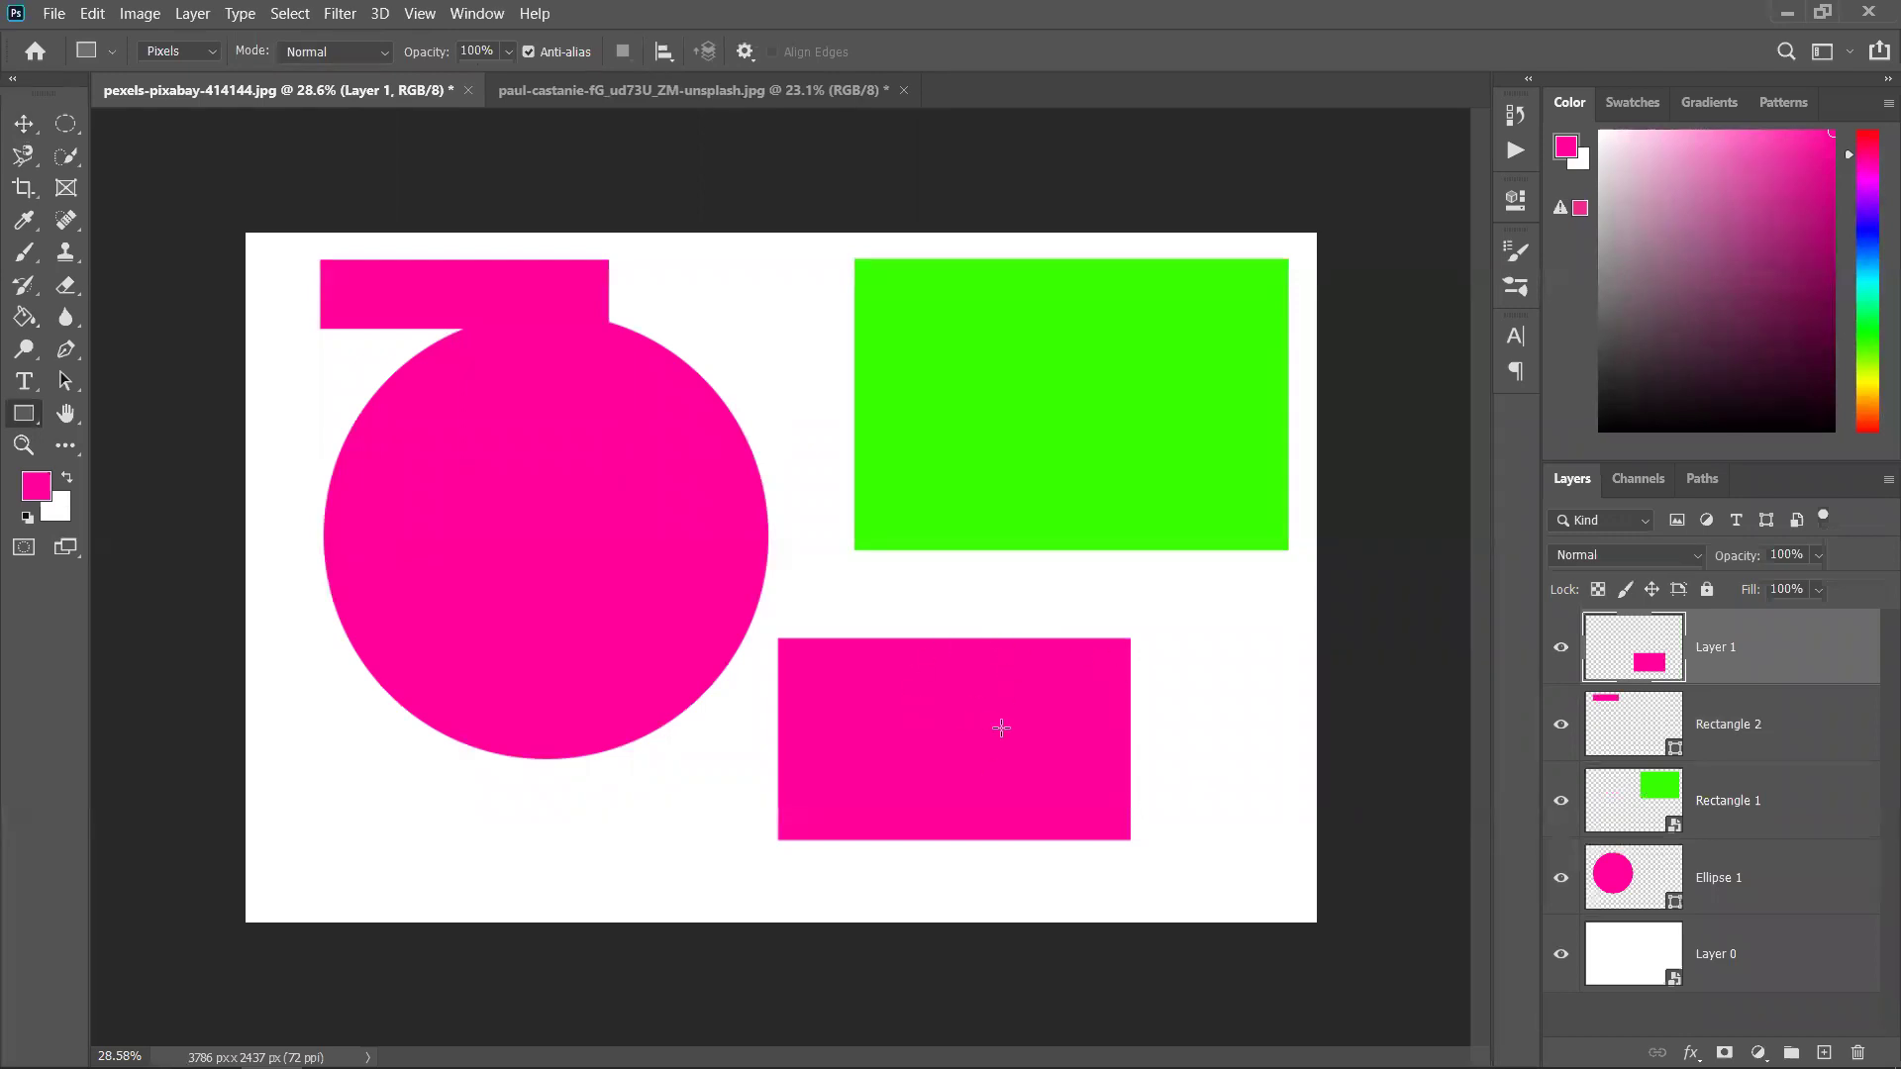
# Draw three Shape-mode rectangles over the circle's edges, about 183 × 1196 px, 324 × 1258 px and 737 × 544 px
pyautogui.click(179, 57)
pyautogui.click(179, 67)
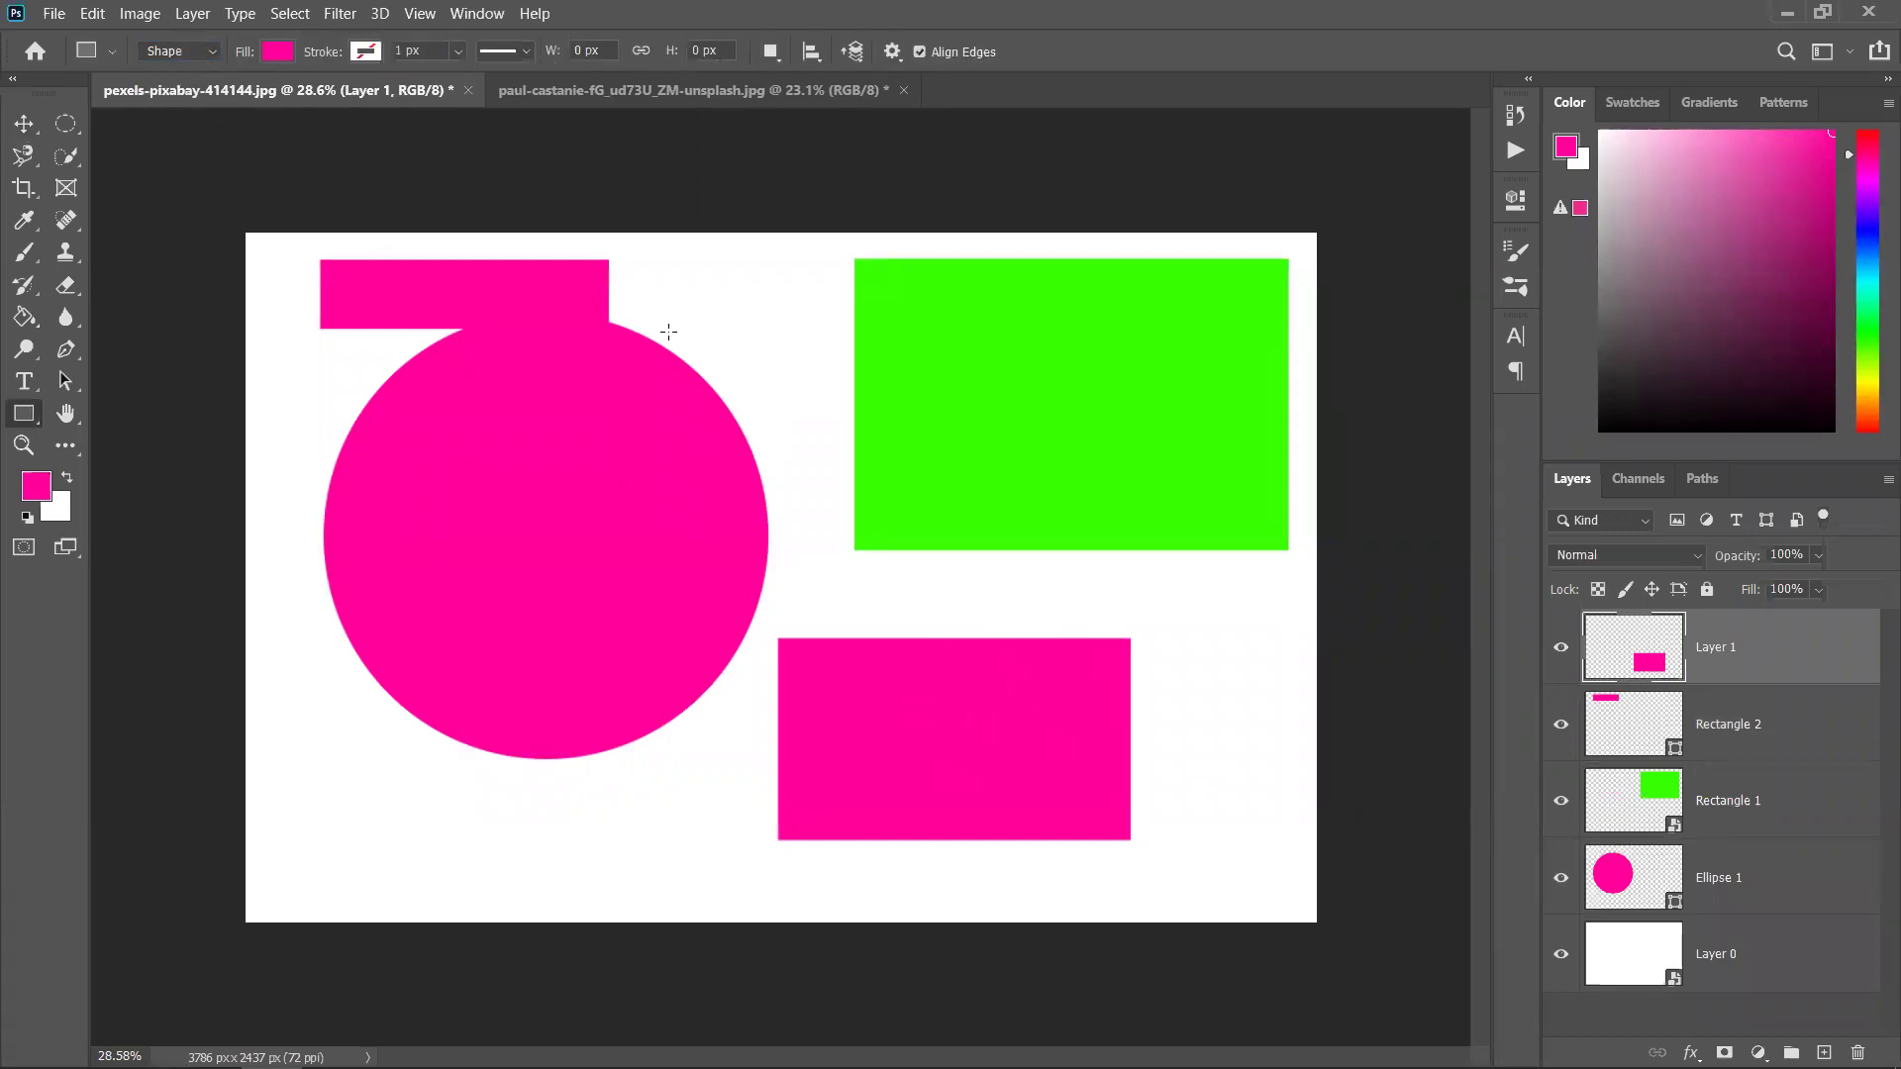
pyautogui.moveTo(610, 199); pyautogui.dragTo(661, 537)
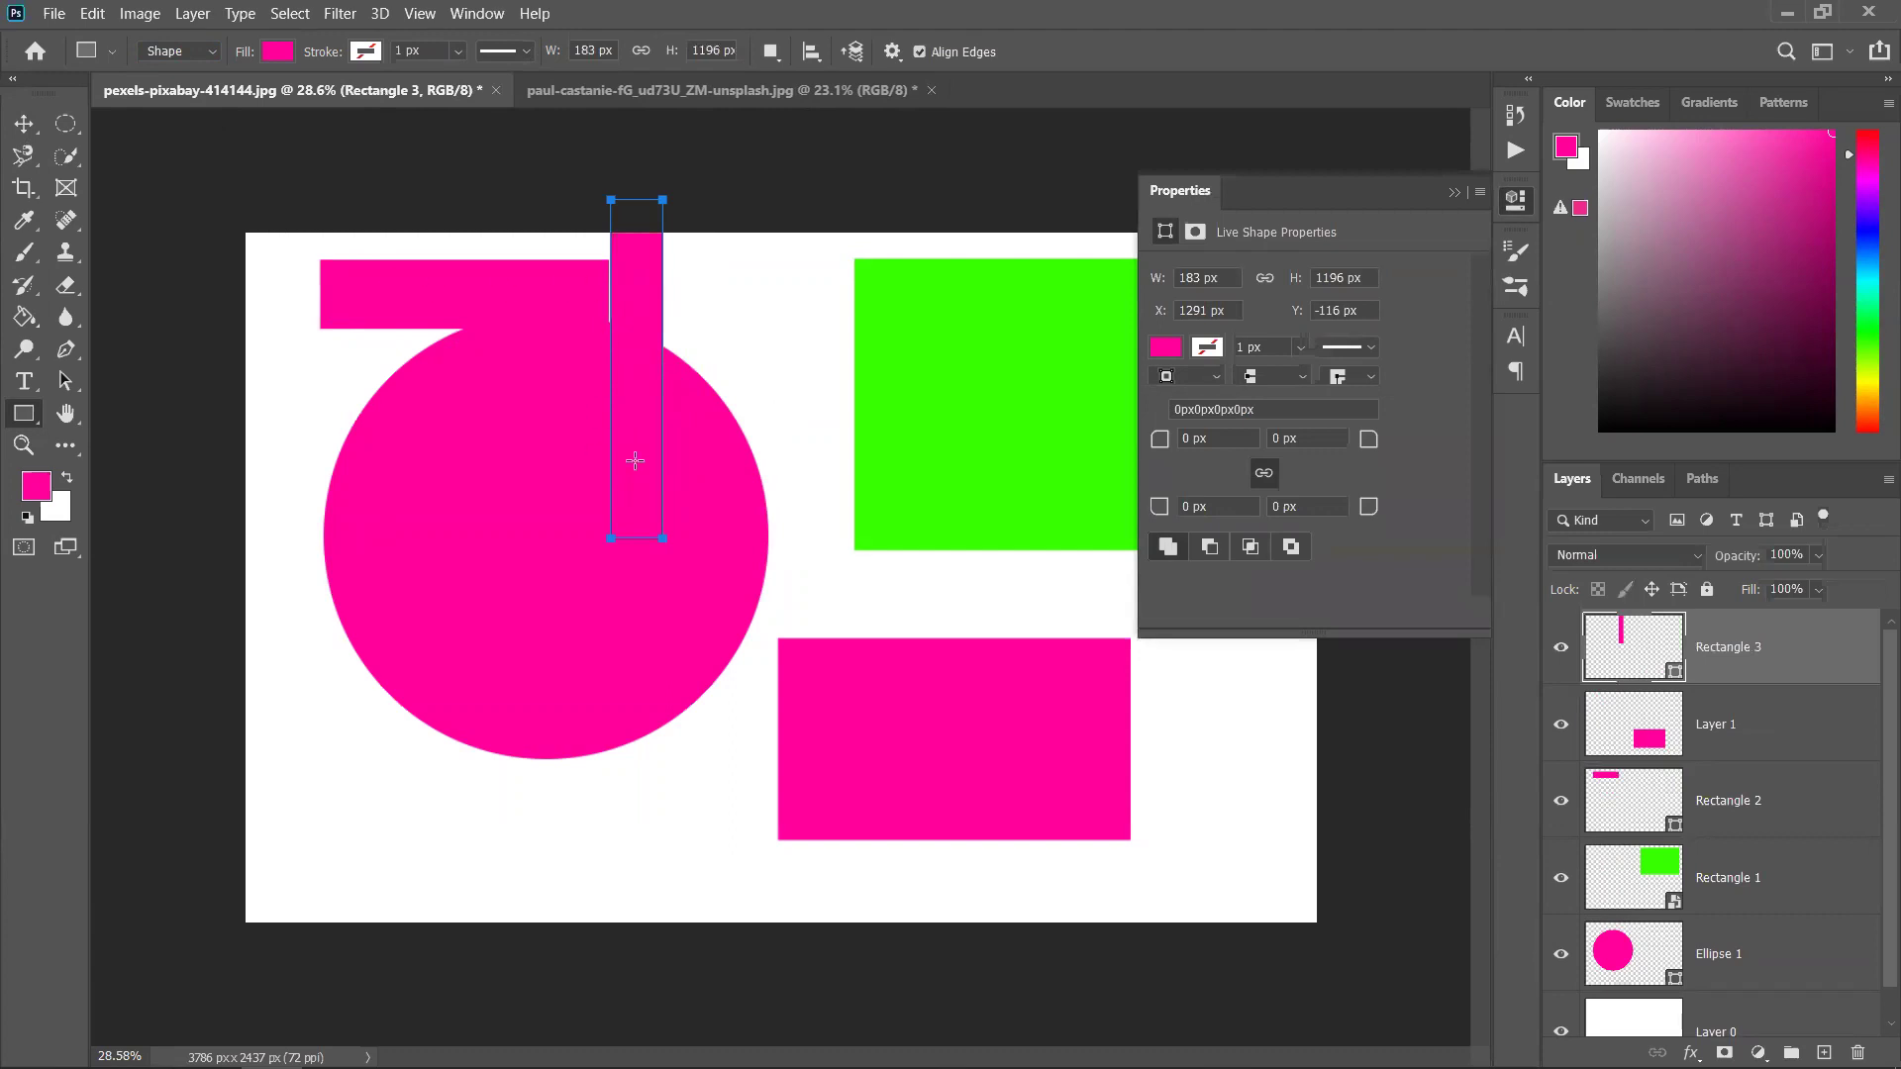
pyautogui.moveTo(713, 304)
pyautogui.mouseDown()
pyautogui.moveTo(763, 329)
pyautogui.moveTo(806, 661)
pyautogui.mouseUp()
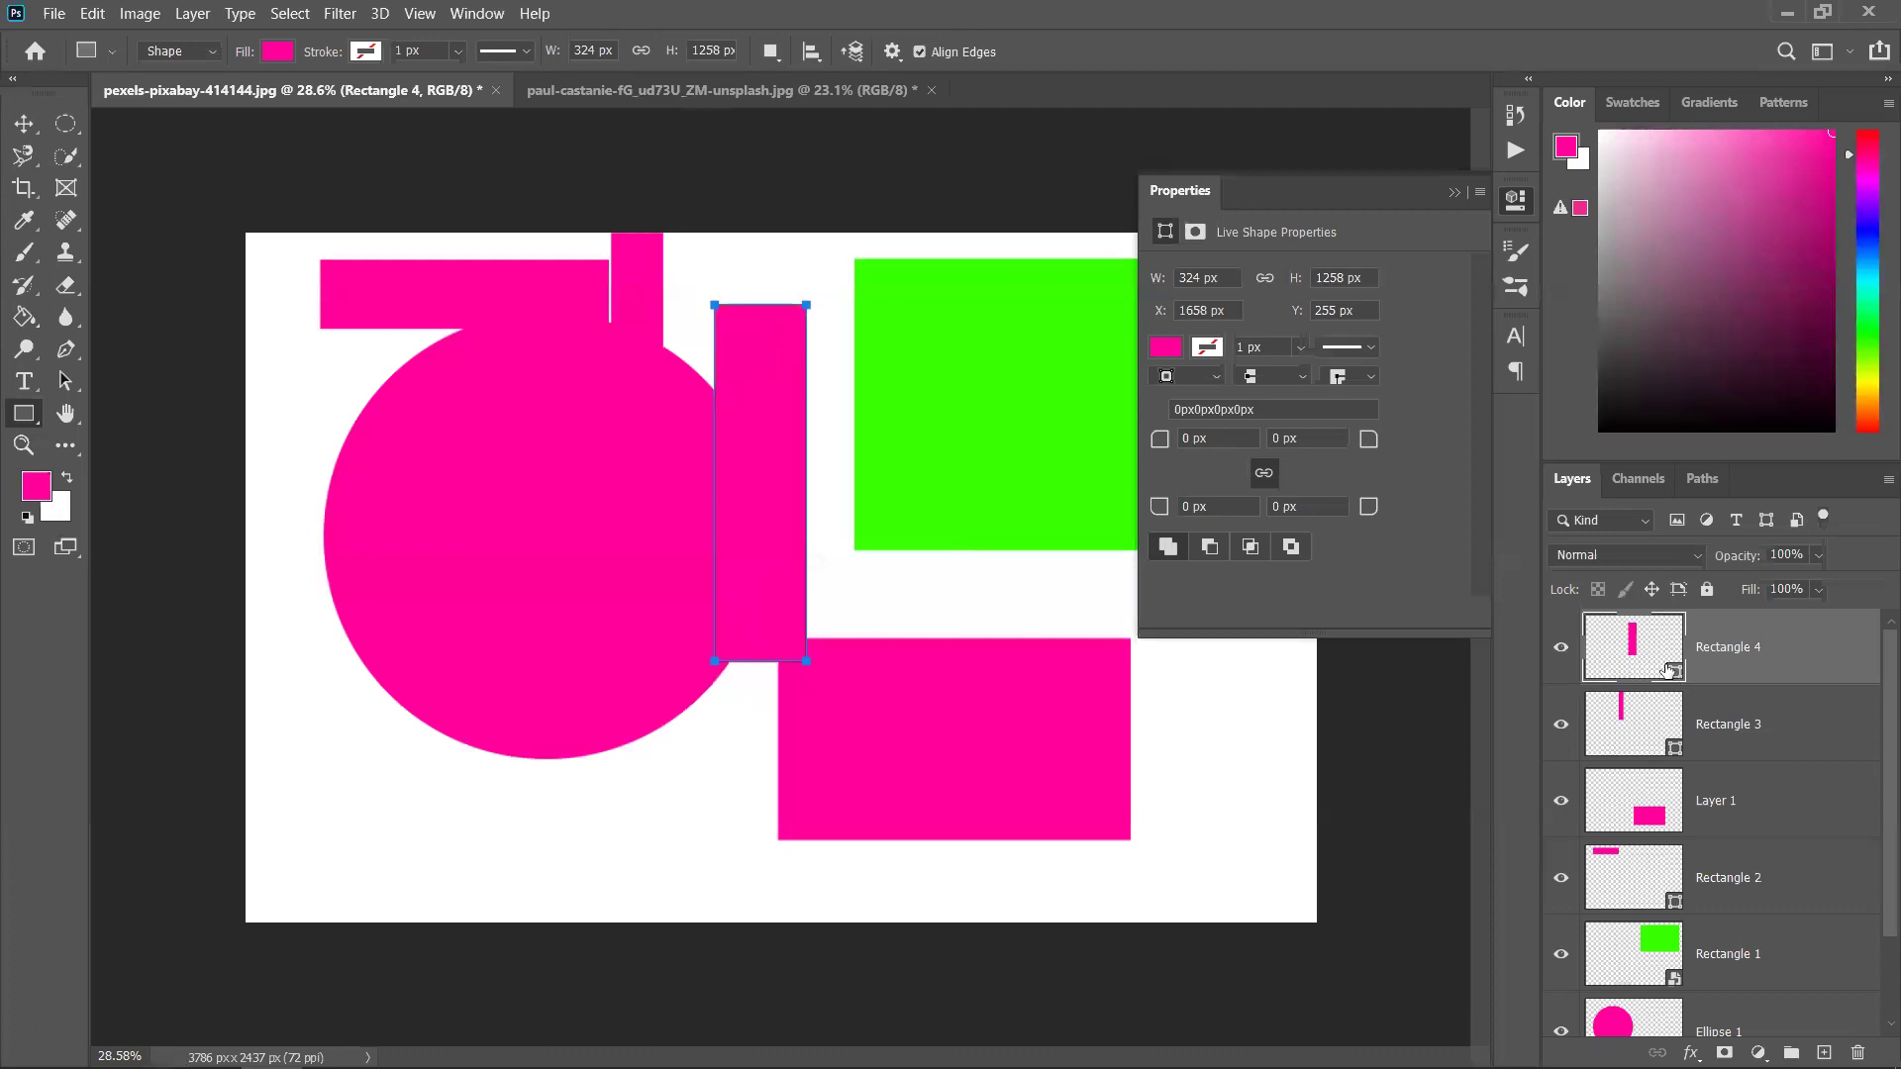
pyautogui.moveTo(295, 615); pyautogui.dragTo(505, 768)
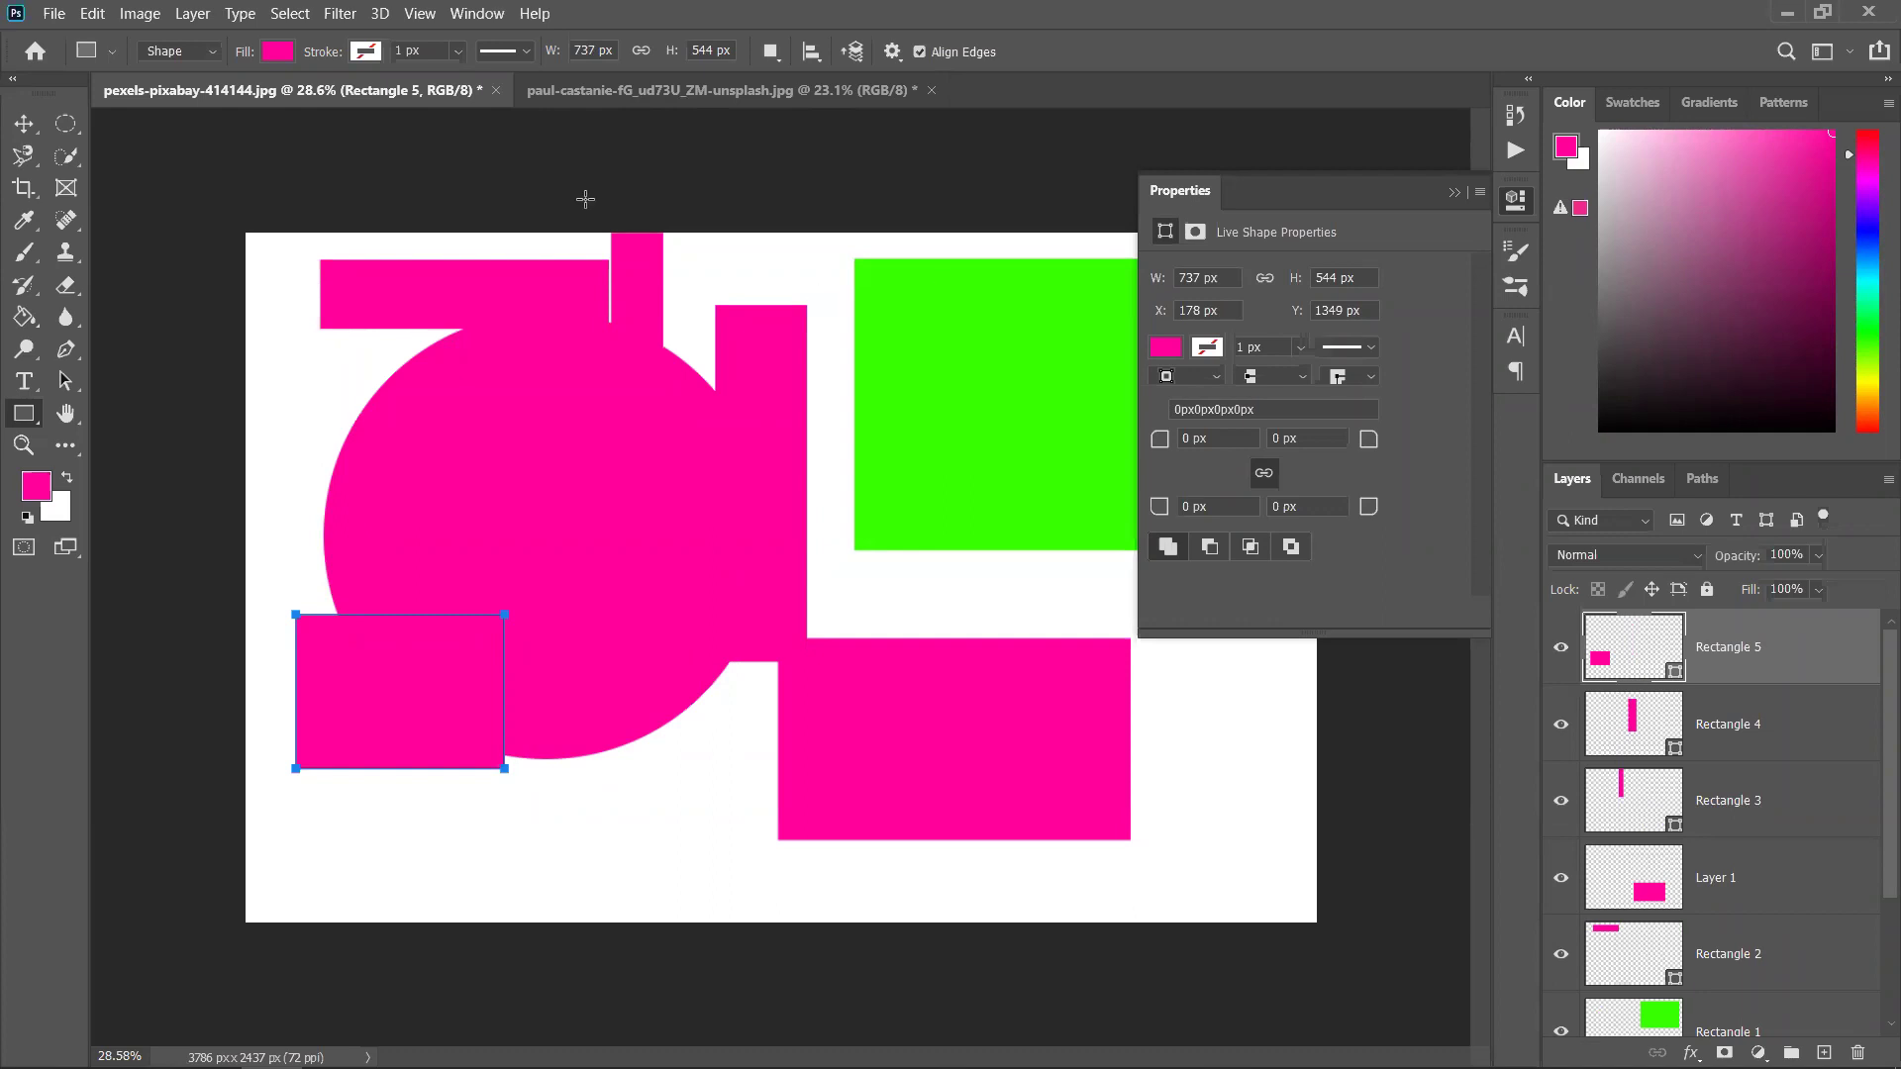
# Undo the extra rectangles, the smart object conversion, the moves and the green recolouring of Rectangle 1
pyautogui.hotkey('ctrl', 'z')
pyautogui.hotkey('ctrl', 'z')
pyautogui.hotkey('ctrl', 'z')
pyautogui.hotkey('ctrl', 'z')
pyautogui.hotkey('ctrl', 'z')
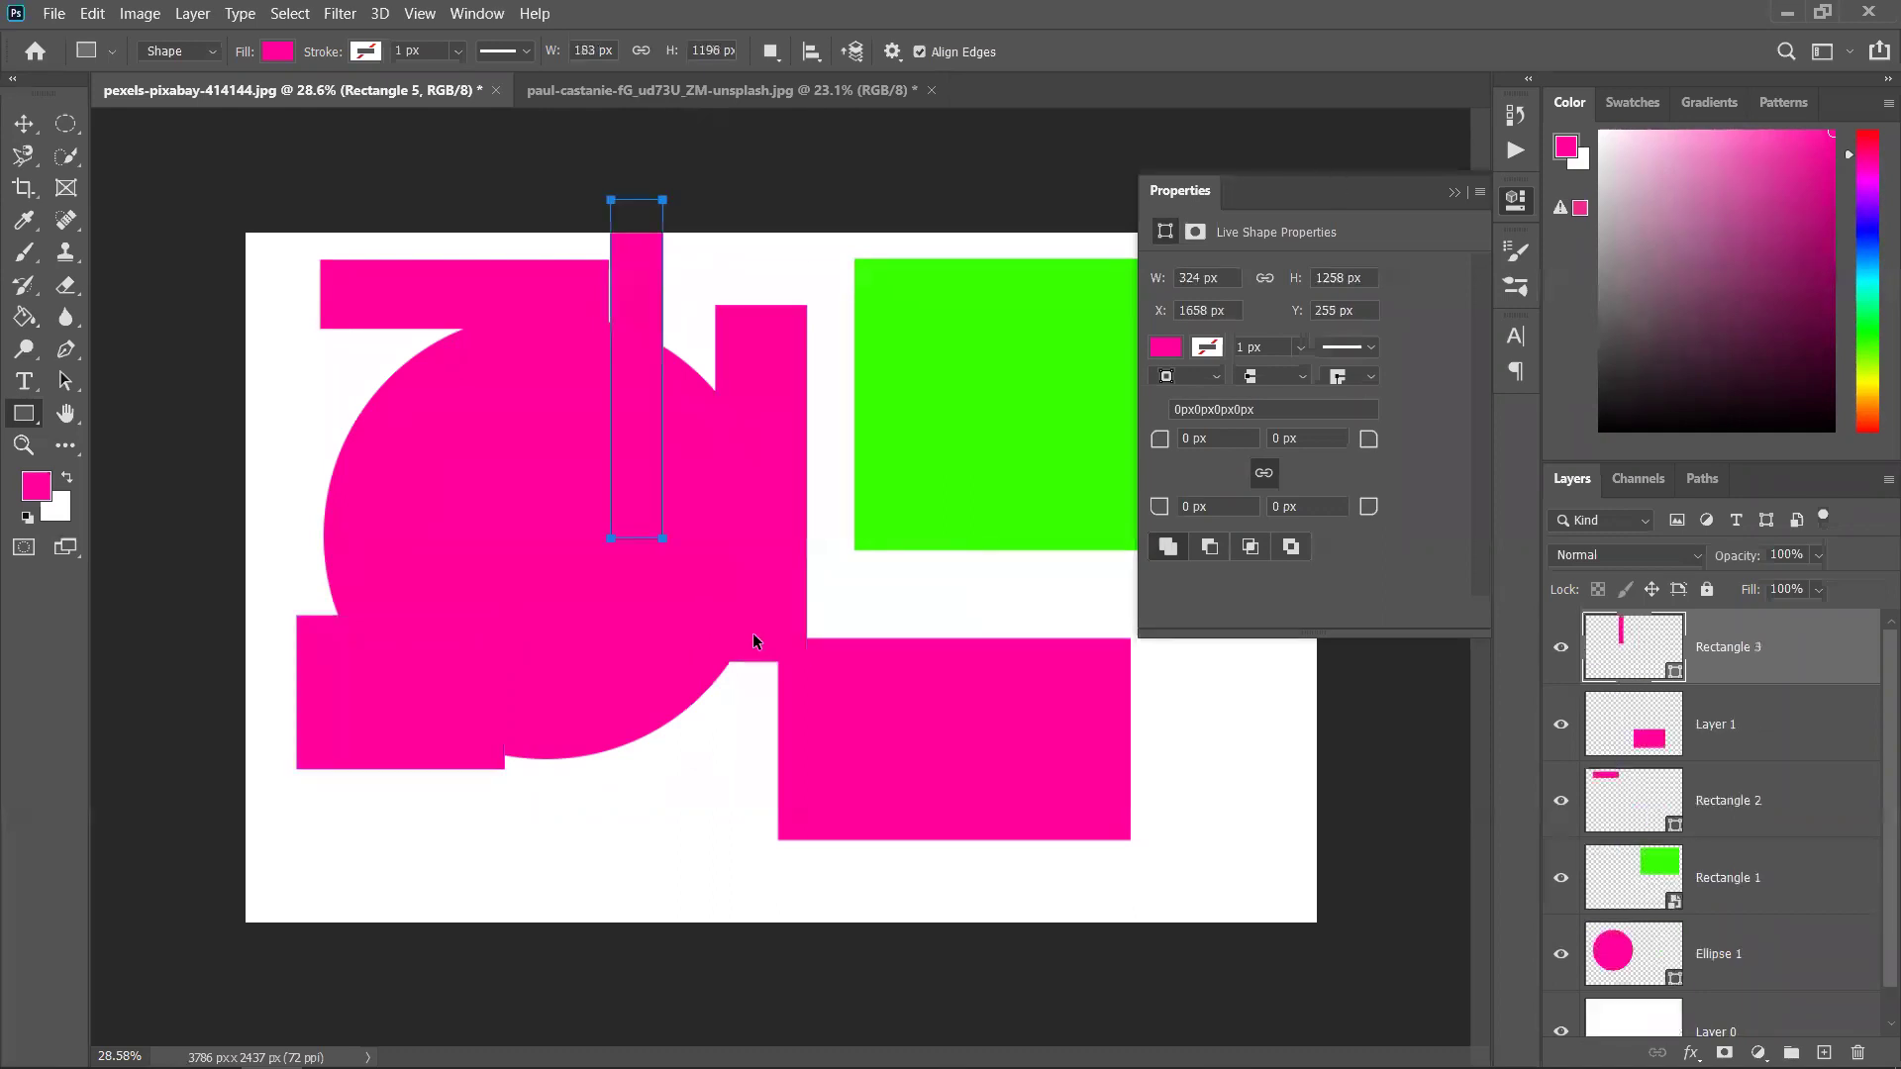
pyautogui.hotkey('ctrl', 'shift', 'z')
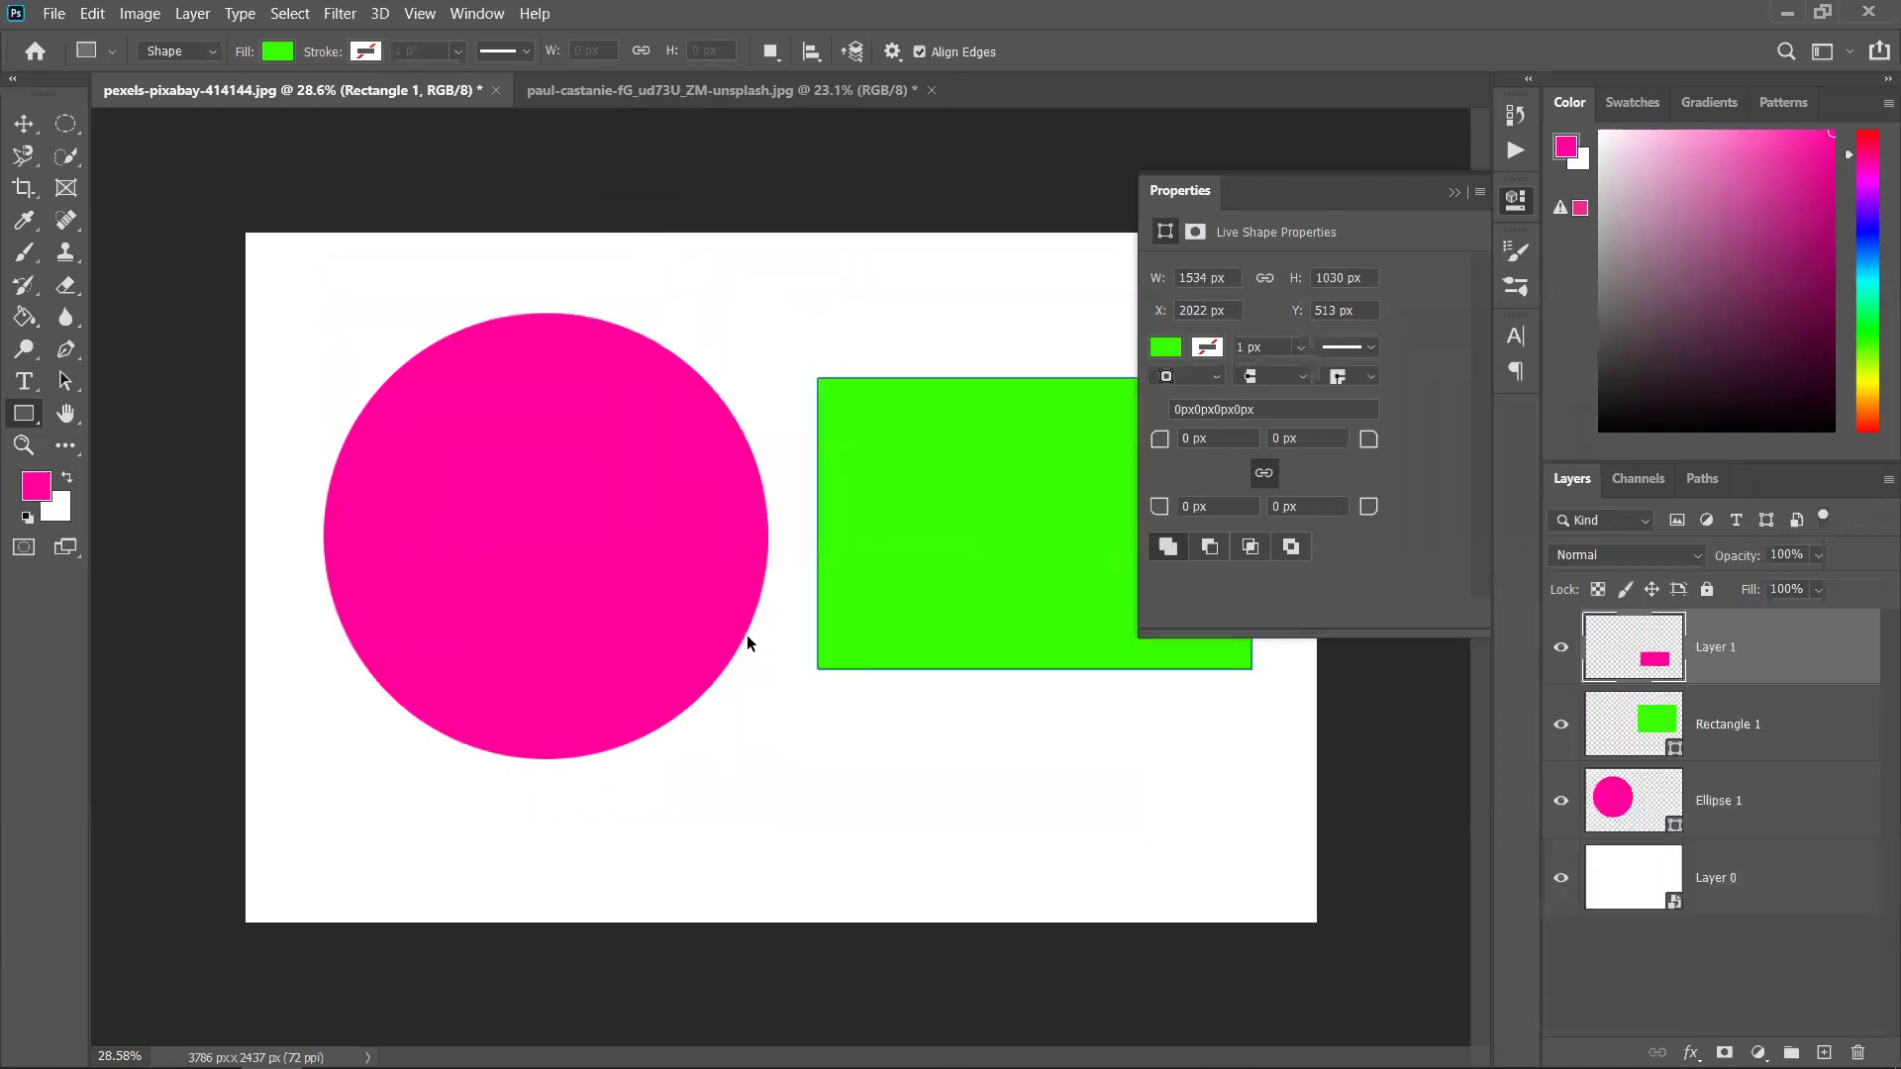
pyautogui.hotkey('ctrl', 'z')
pyautogui.hotkey('ctrl', 'z')
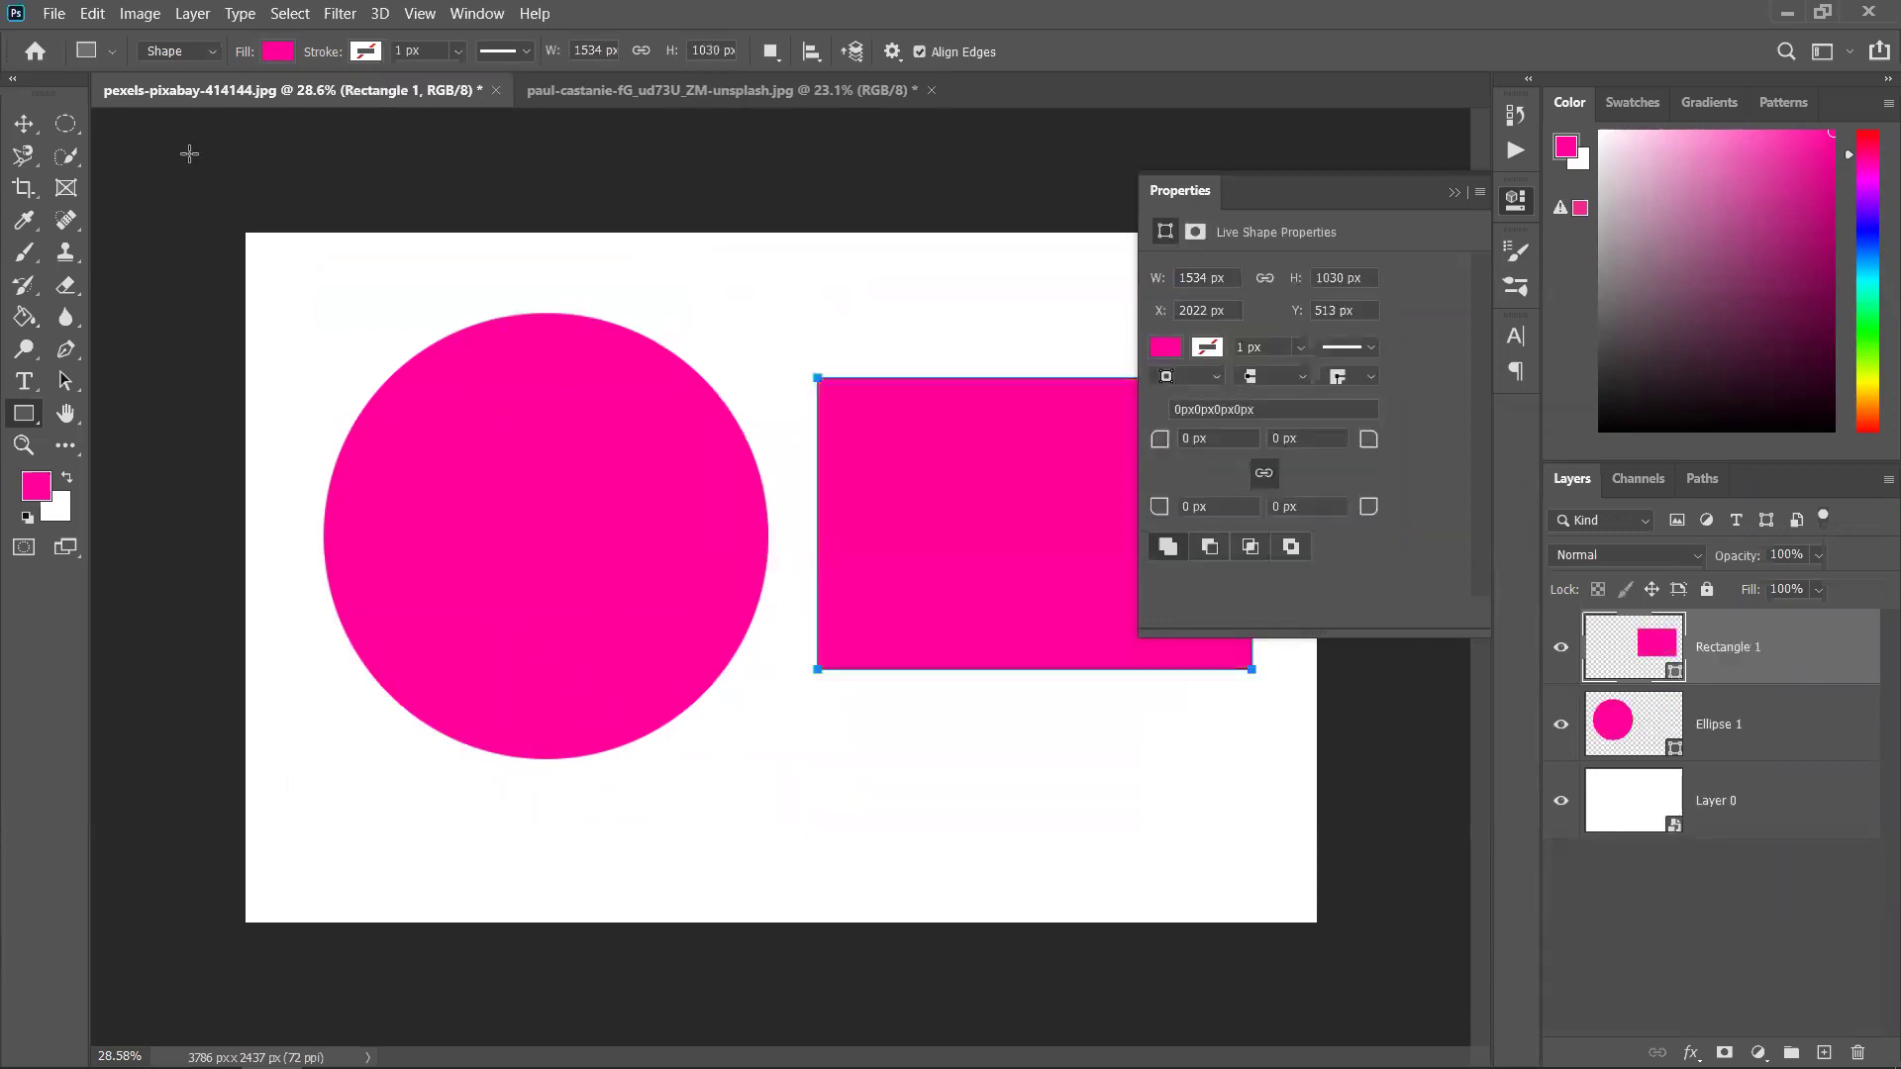
# Fill the Rectangle 1 shape with a black-to-white gradient
pyautogui.click(204, 51)
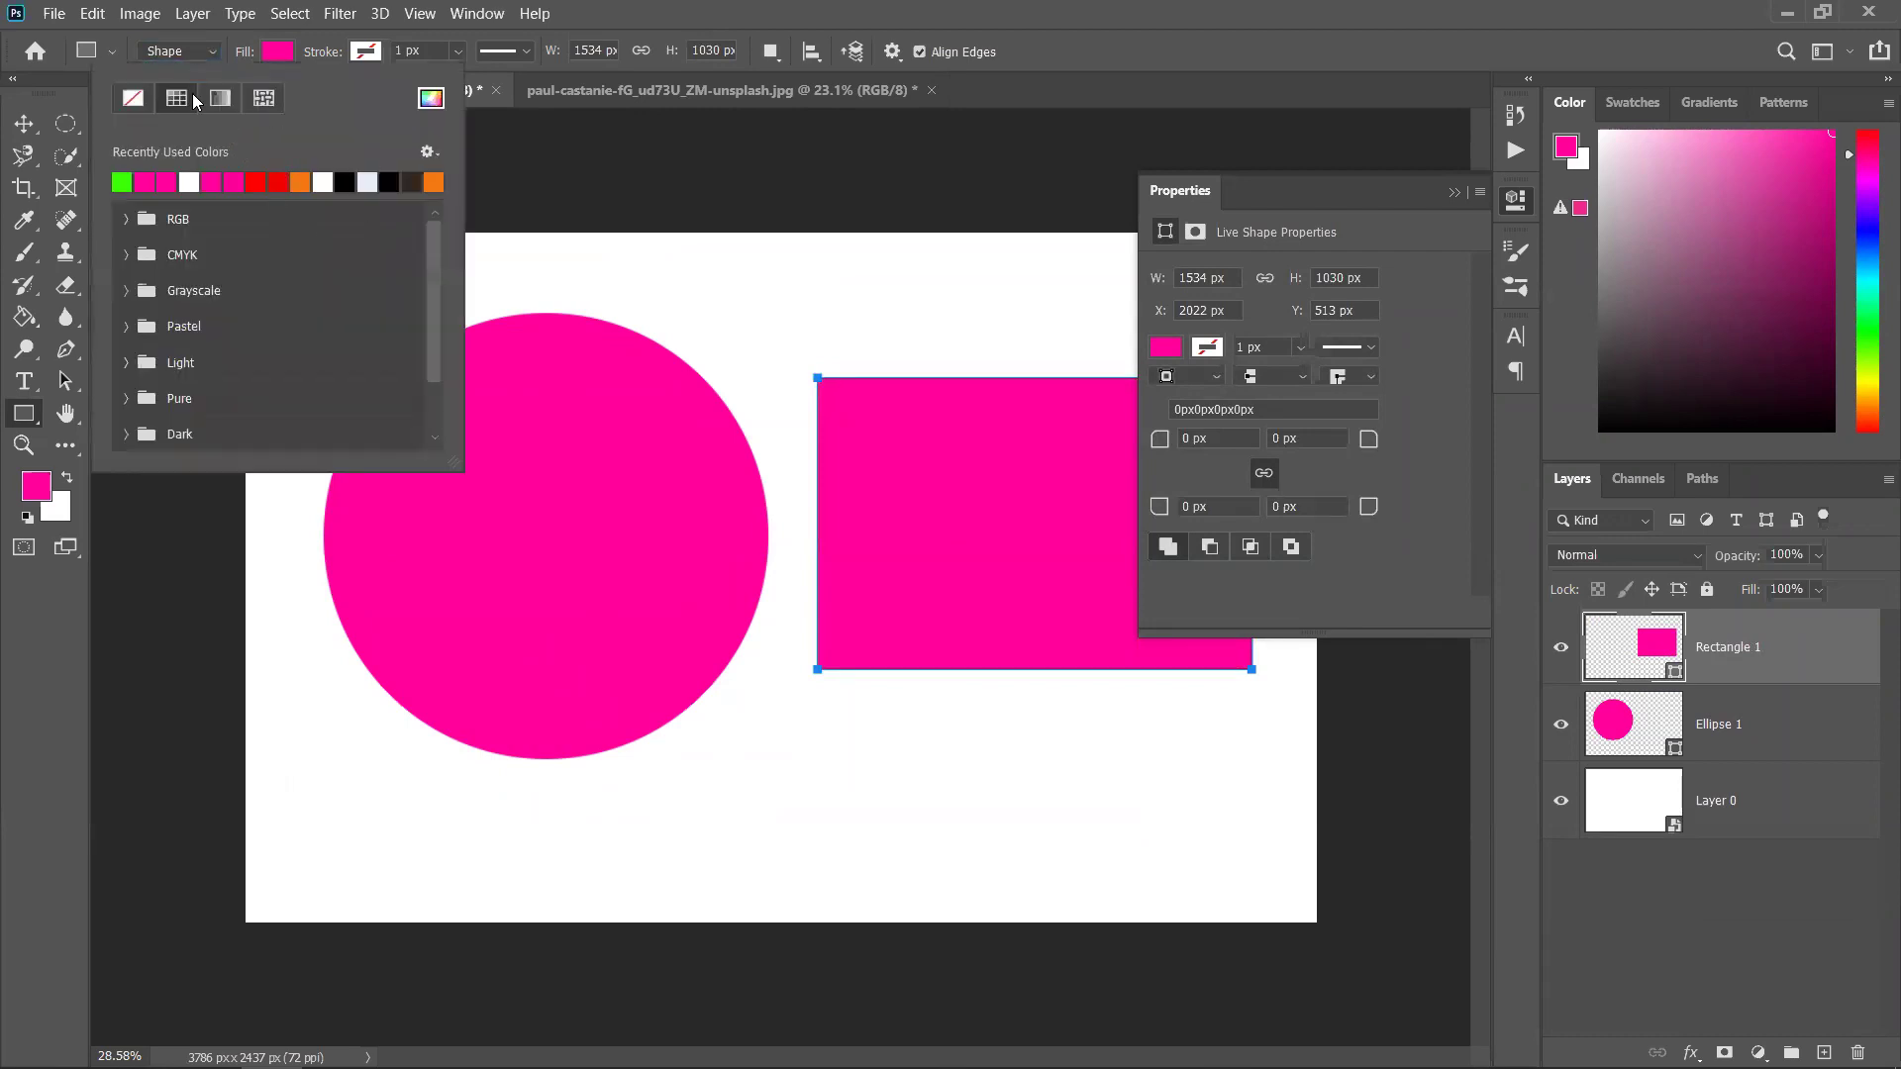
pyautogui.click(217, 95)
pyautogui.click(631, 434)
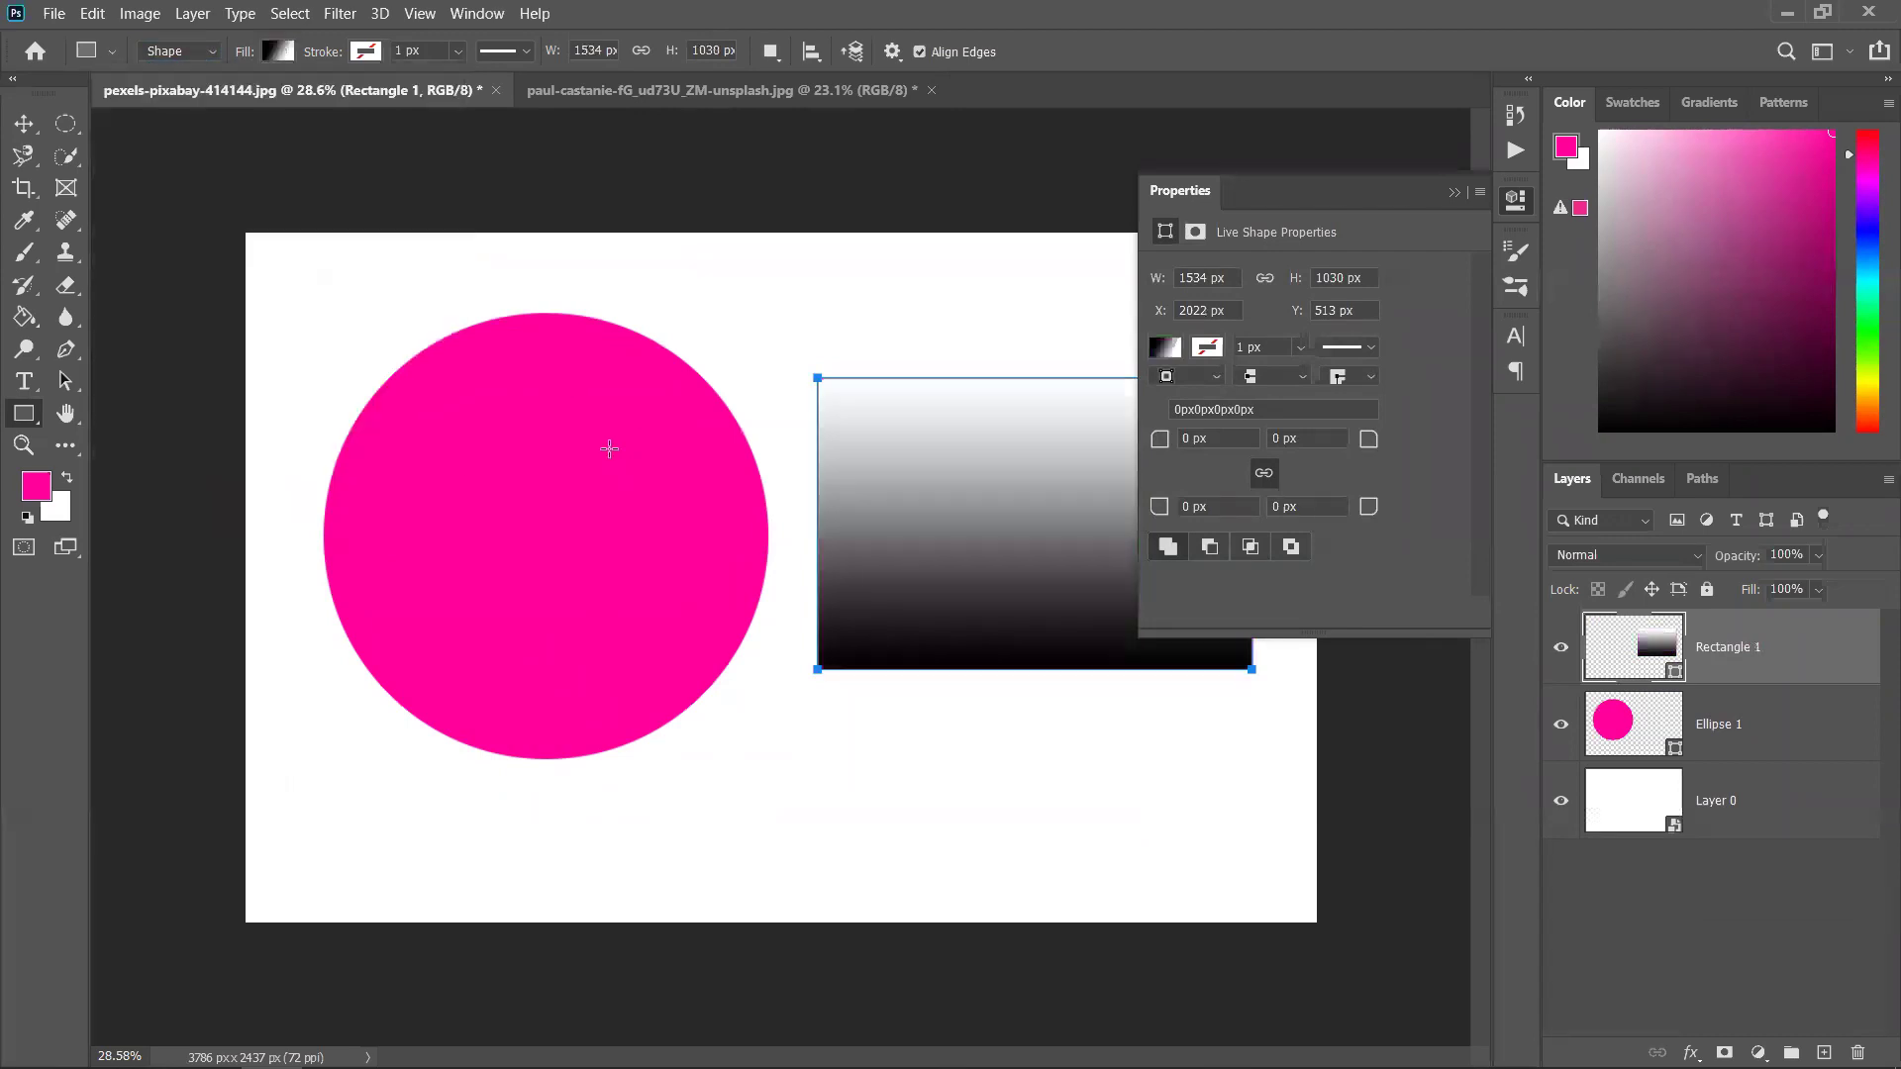
pyautogui.click(994, 413)
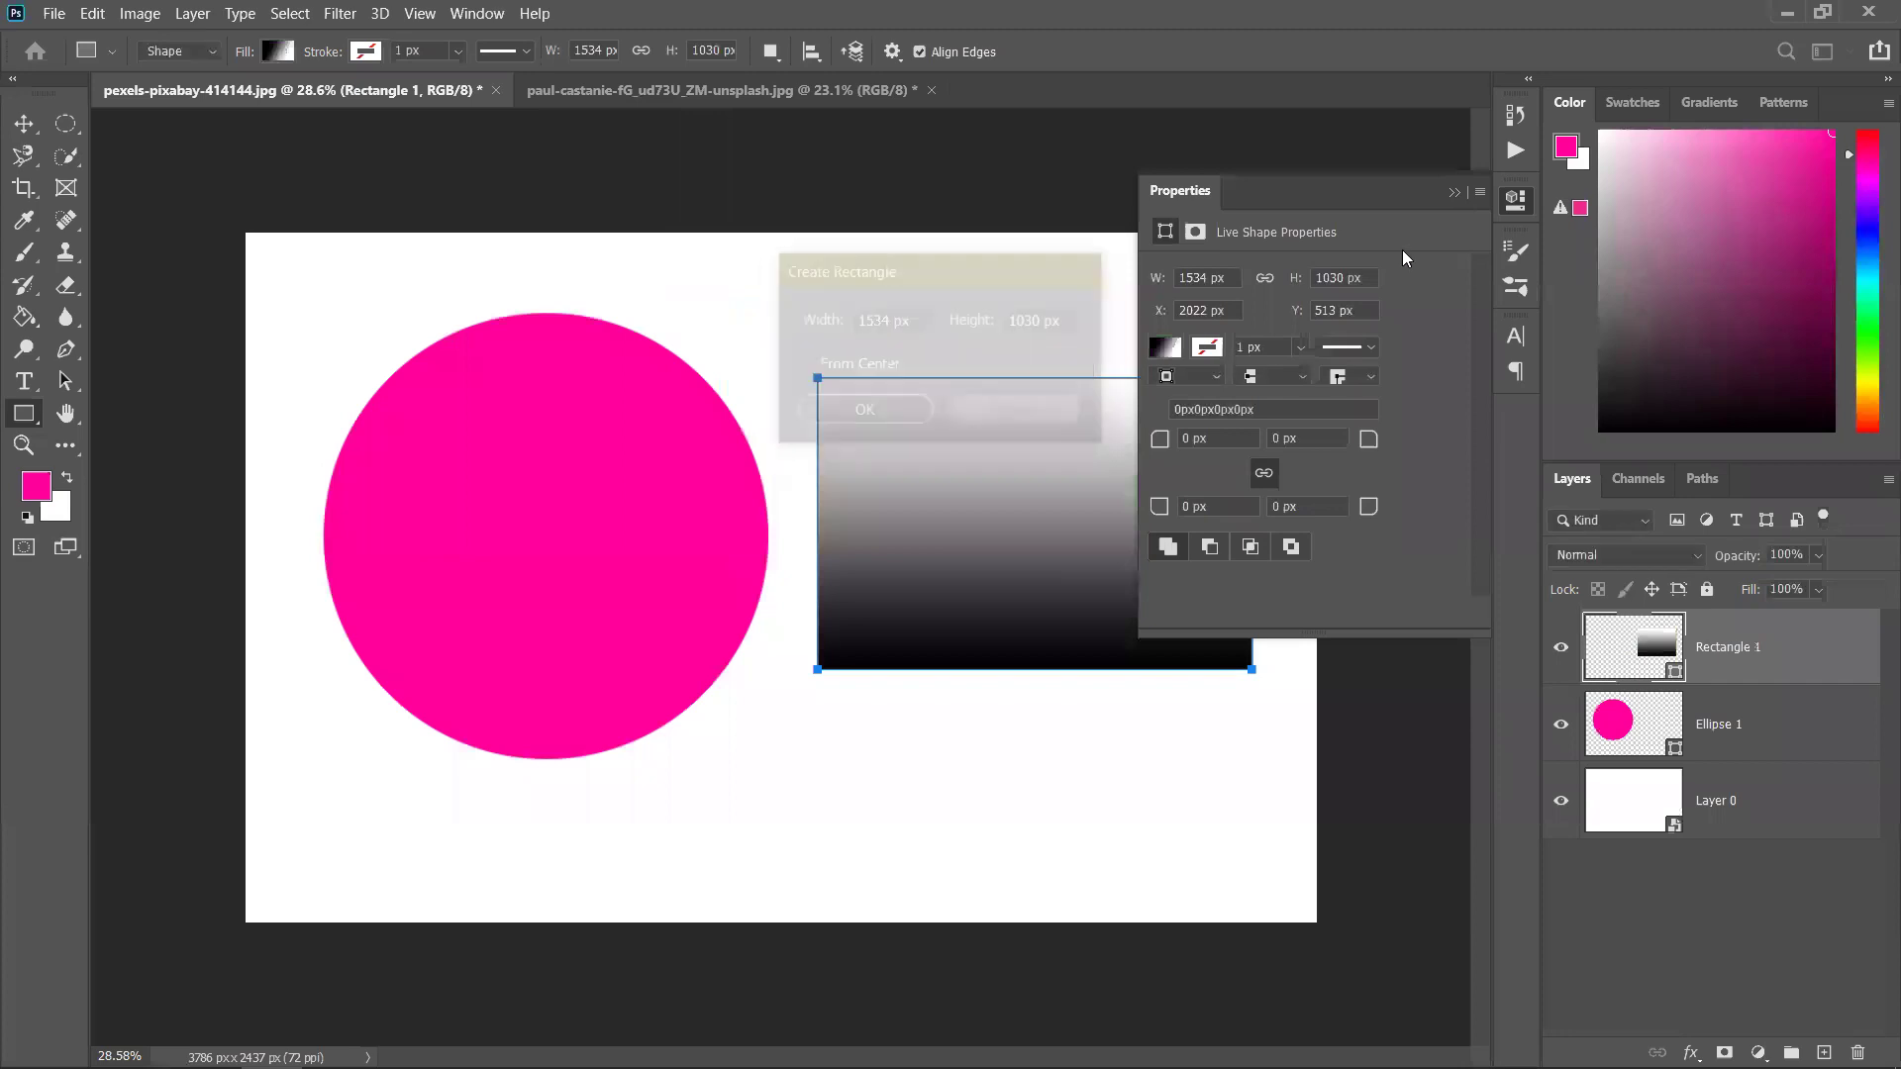
pyautogui.click(1453, 192)
pyautogui.moveTo(904, 420); pyautogui.dragTo(1231, 613)
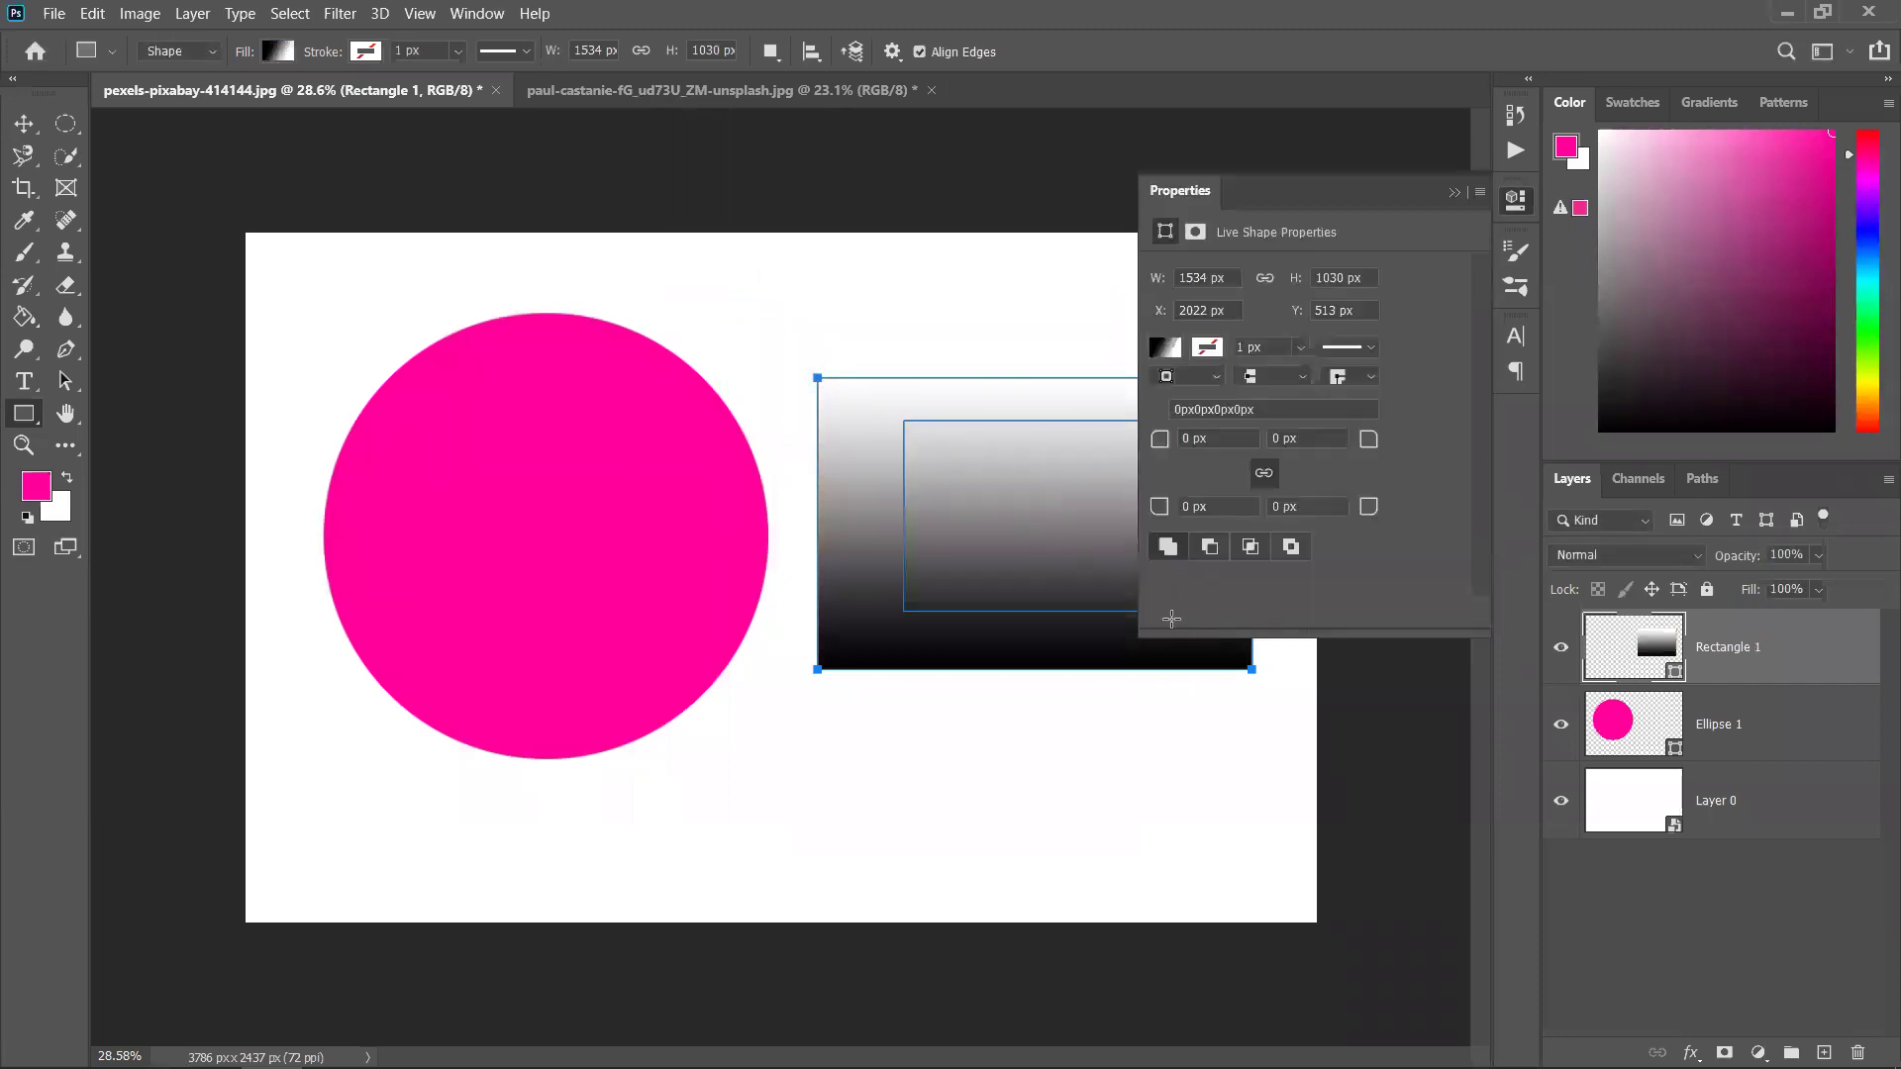
pyautogui.hotkey('ctrl', 'z')
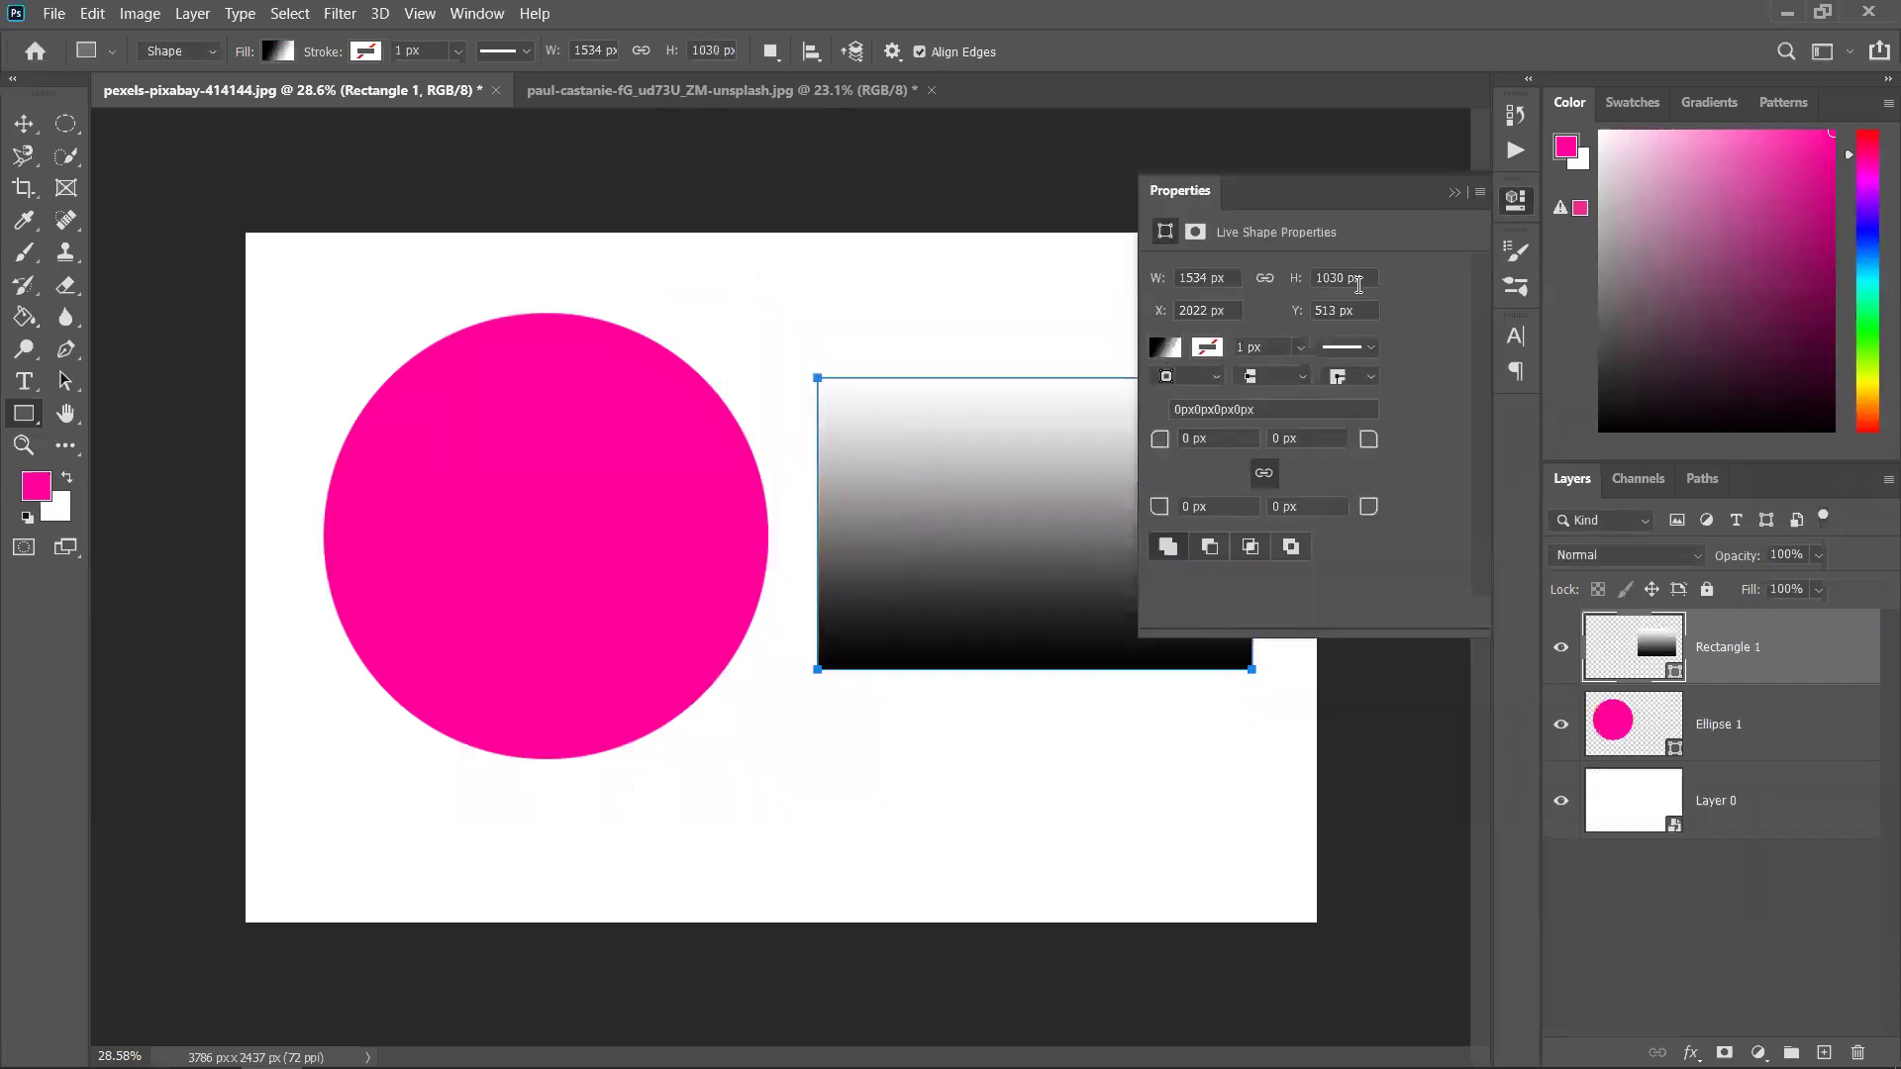
pyautogui.click(1454, 192)
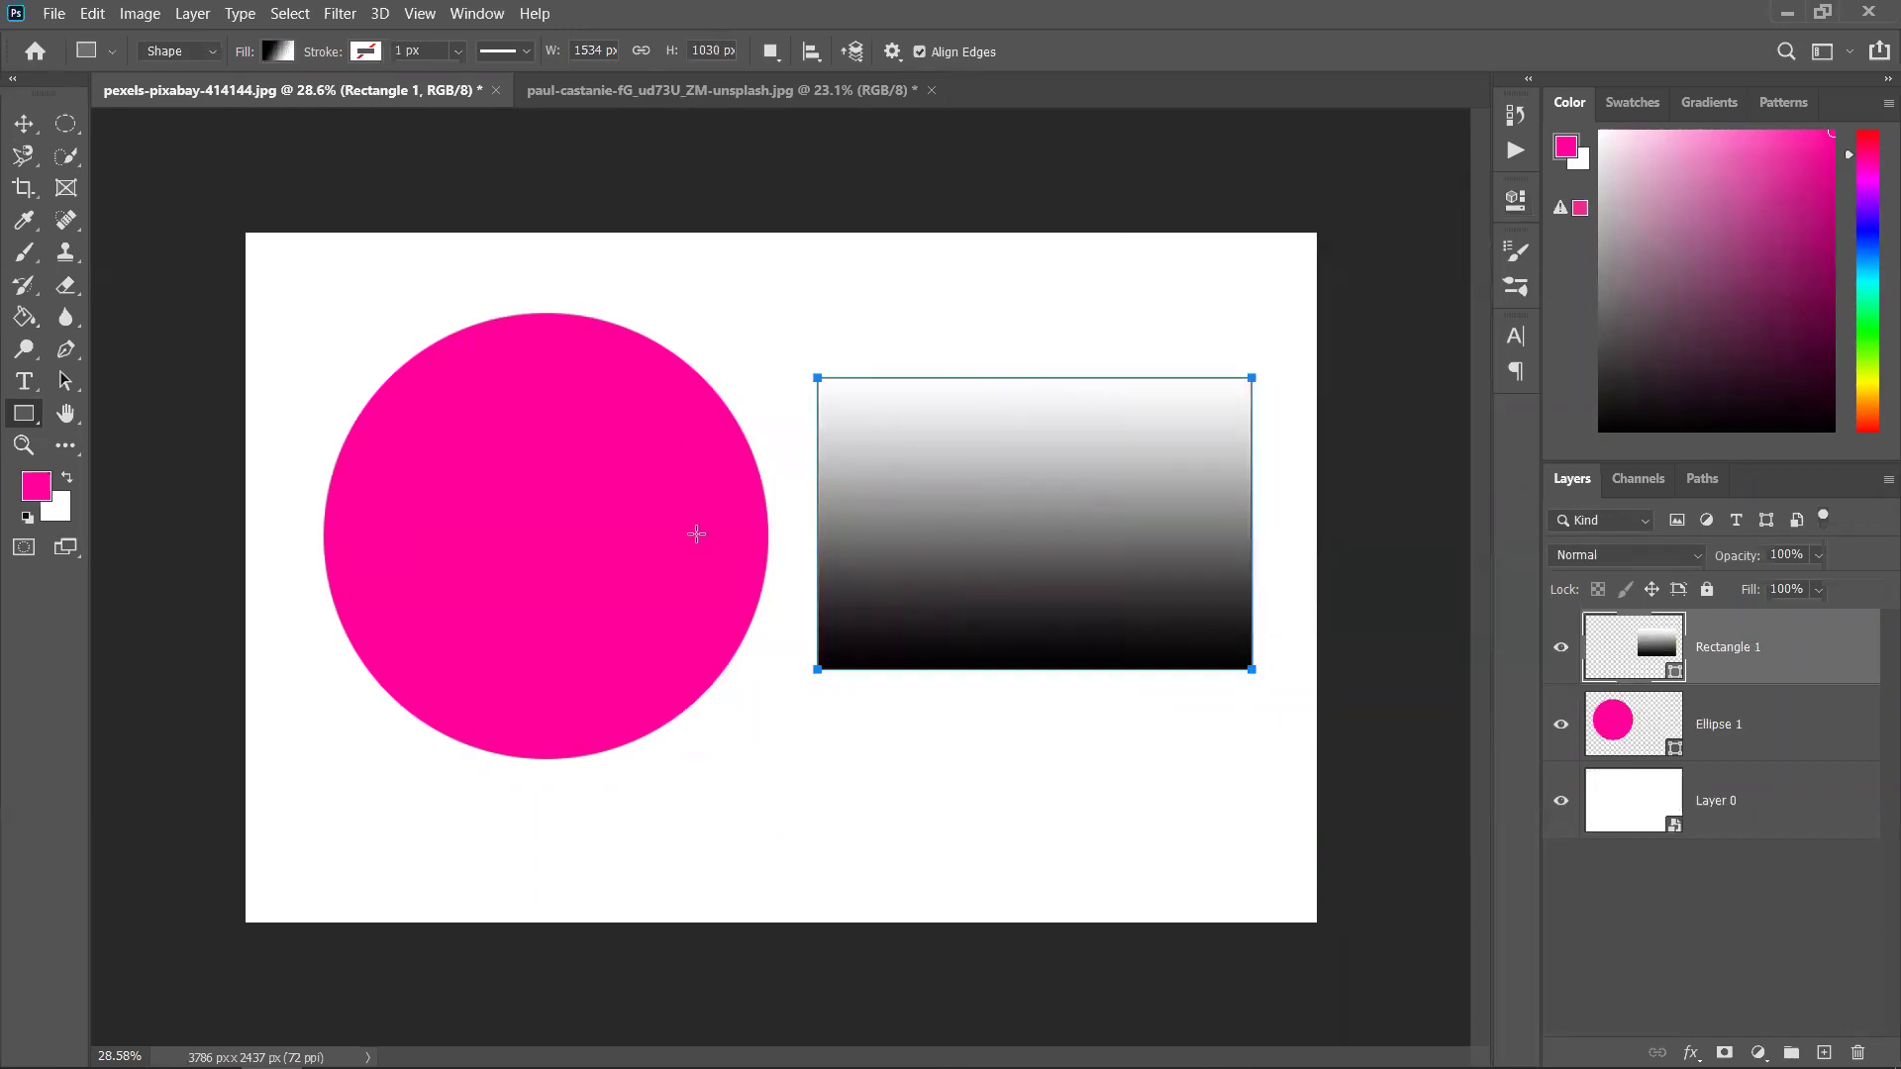
# Switch the Rectangle 1 fill to a pattern and apply the dark green pattern from the Grass set
pyautogui.click(291, 52)
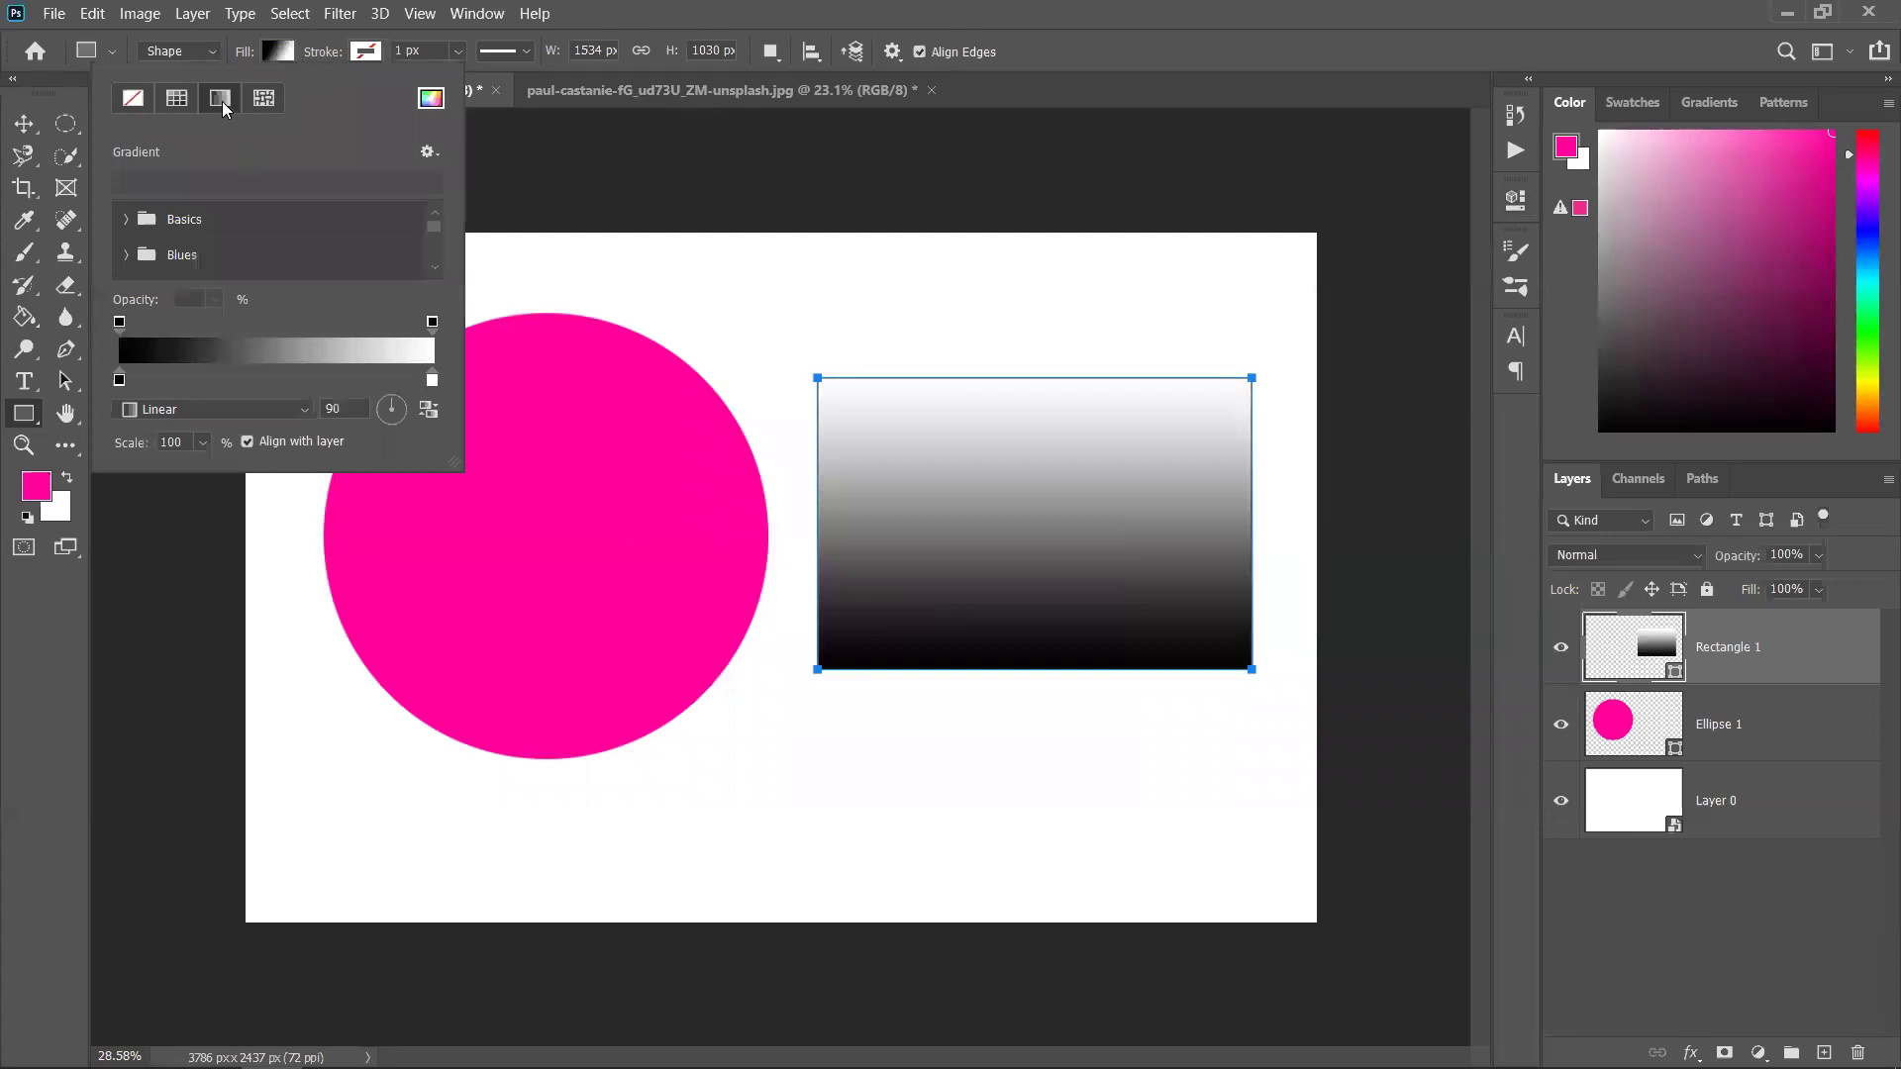
pyautogui.click(266, 100)
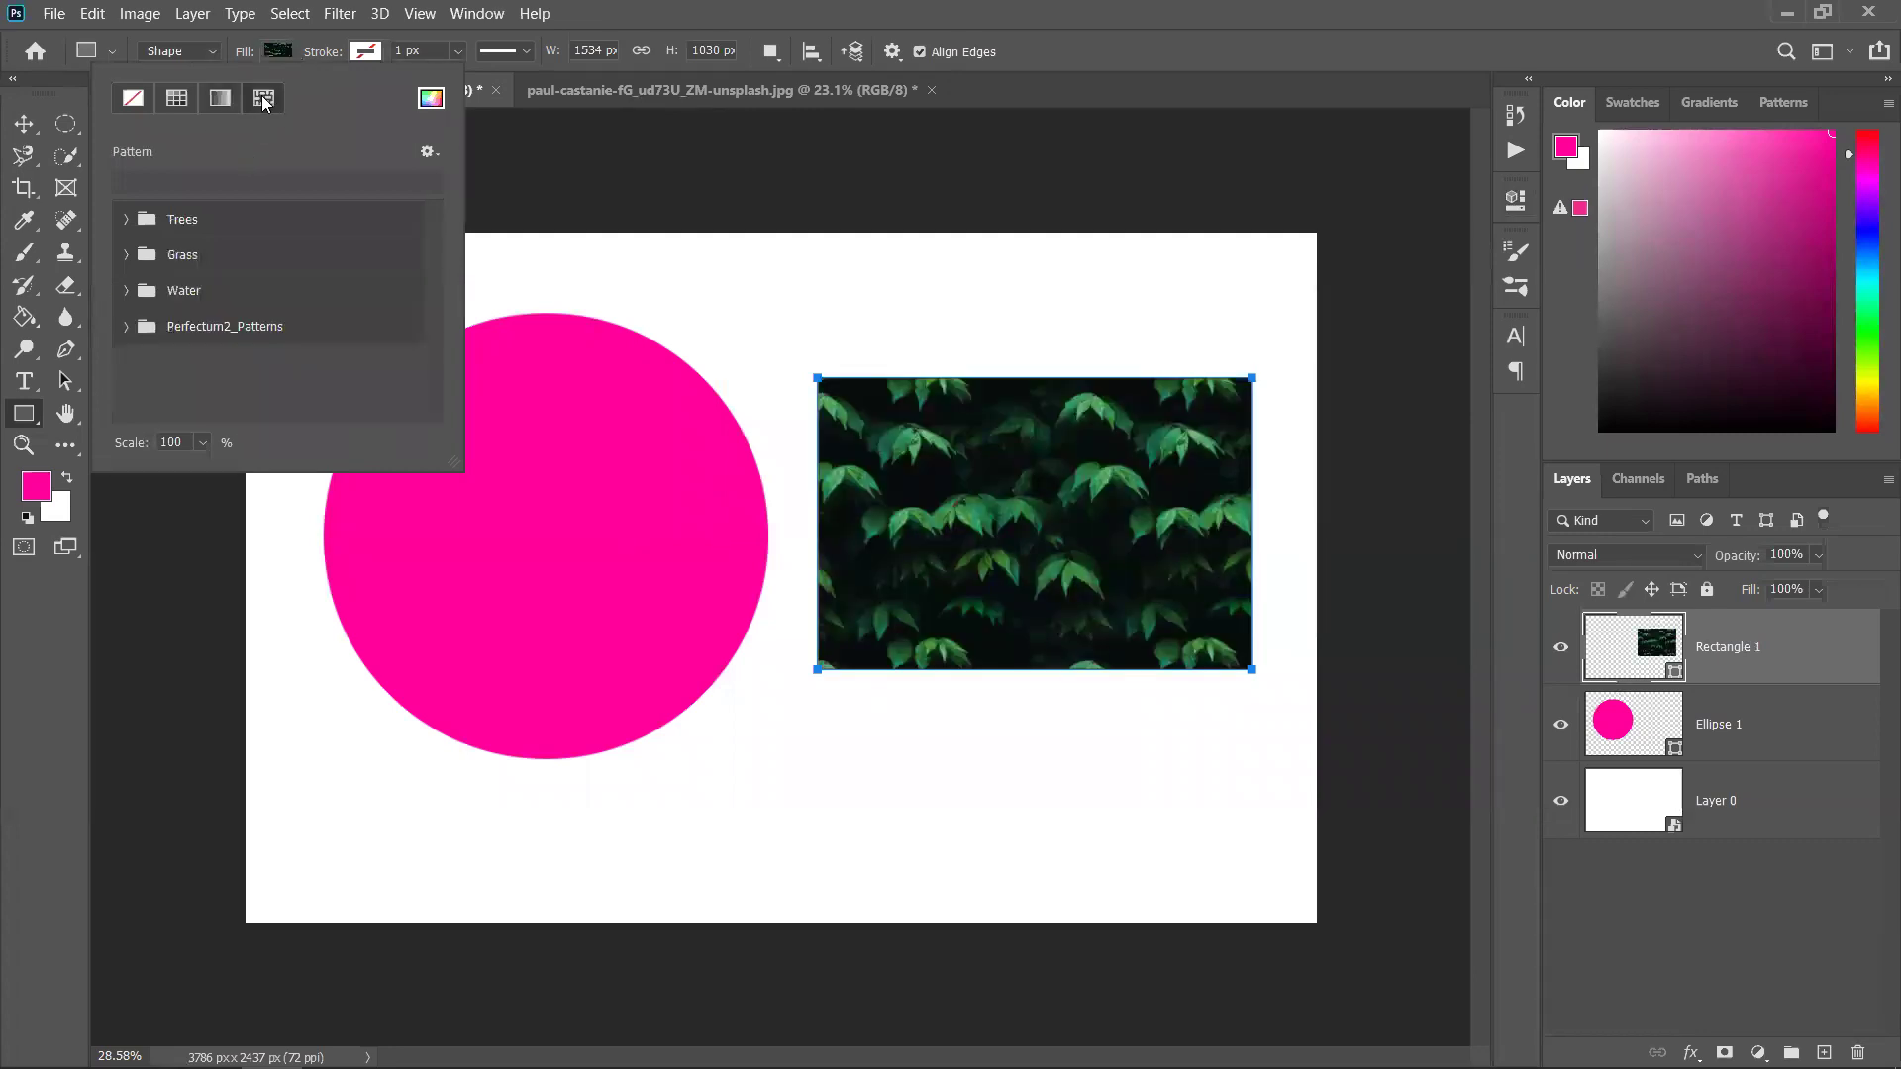
pyautogui.click(133, 231)
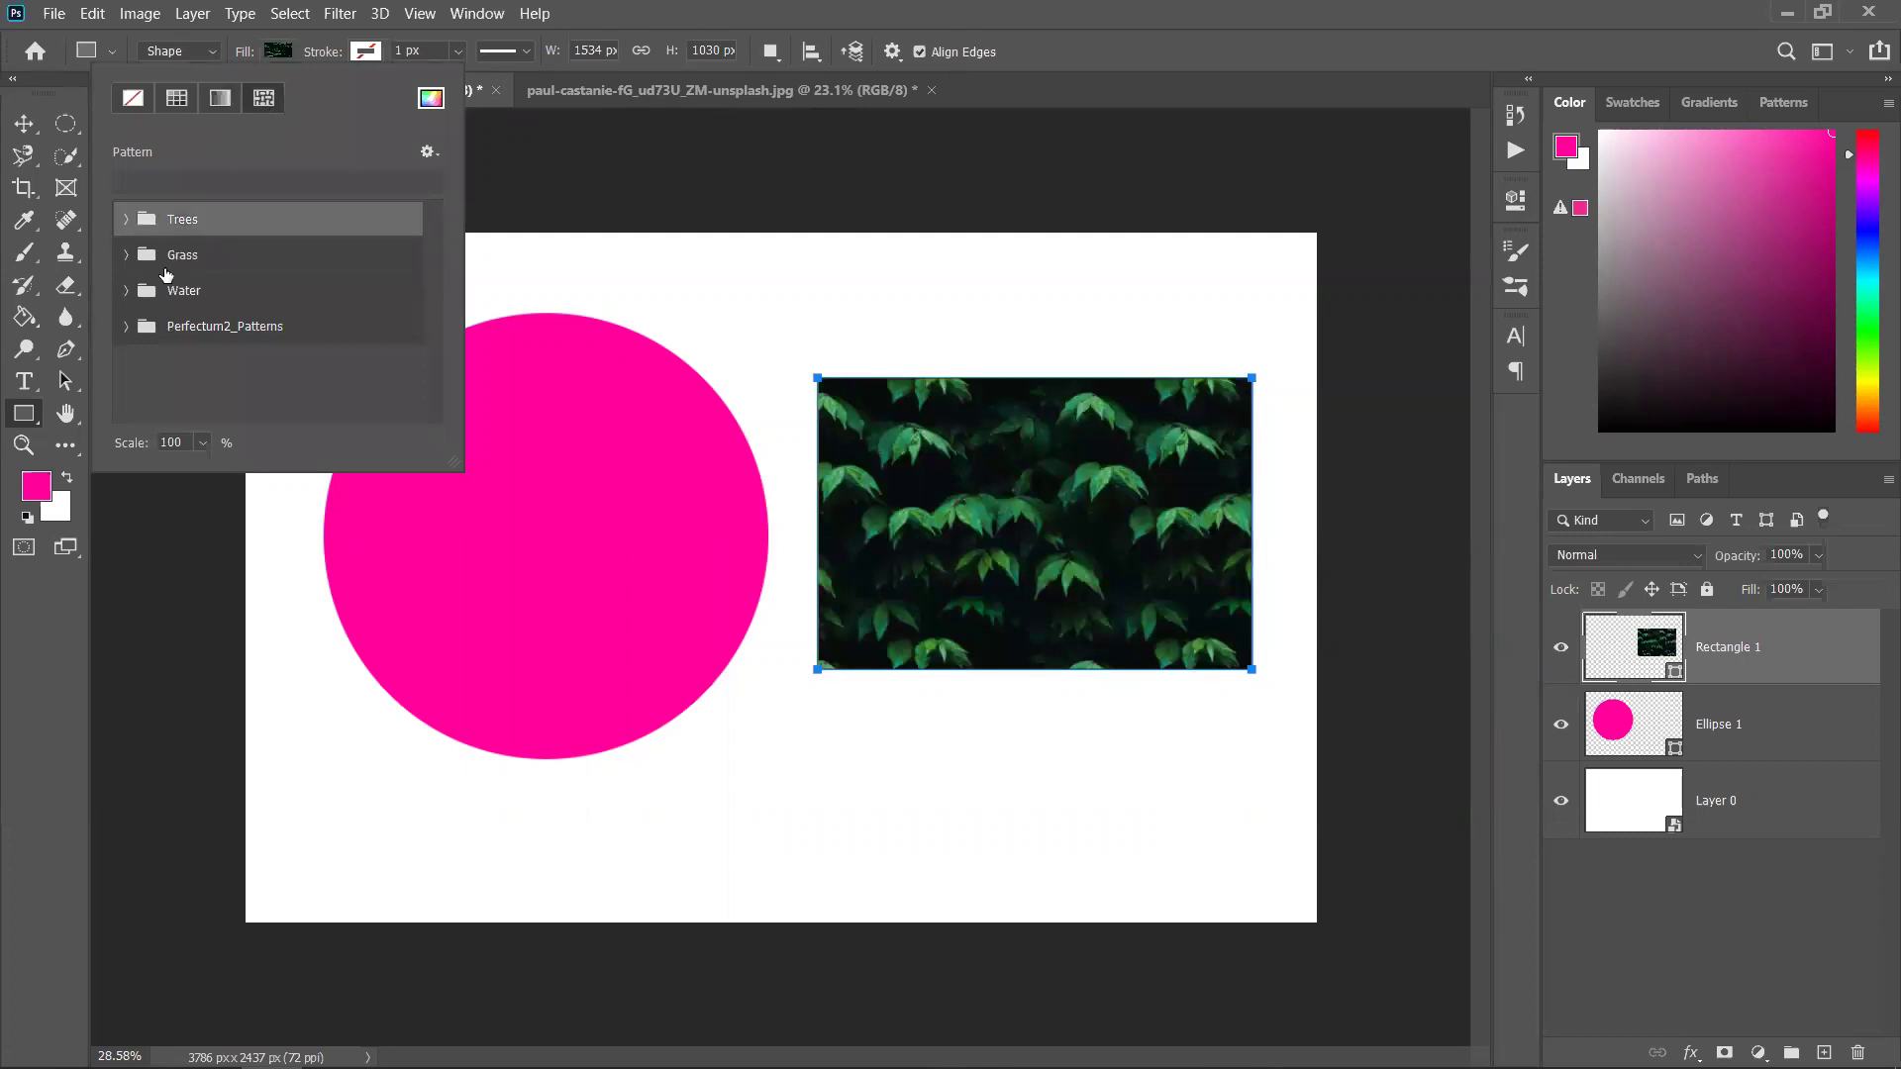
pyautogui.click(135, 249)
pyautogui.click(127, 257)
pyautogui.click(167, 299)
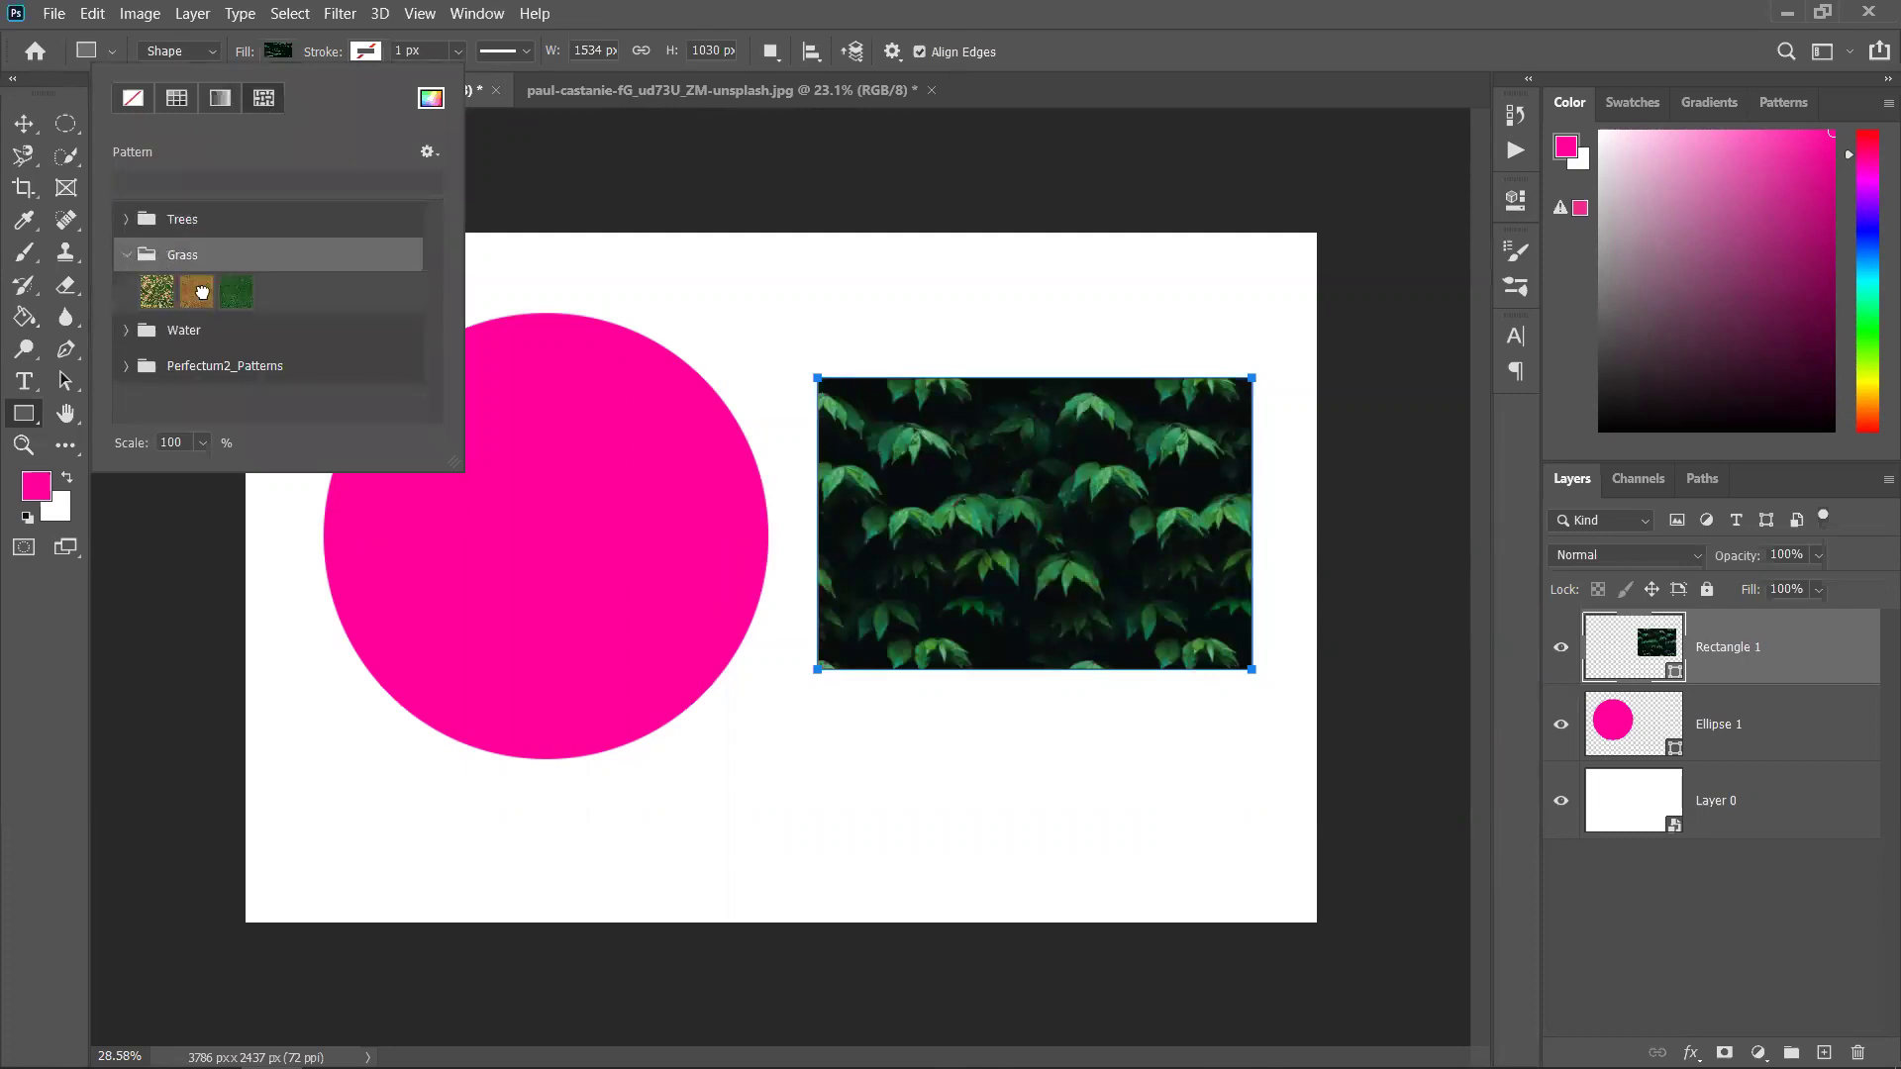
pyautogui.click(206, 292)
pyautogui.click(236, 292)
# Try the three Water patterns and the grey Perfectum2_Patterns texture as the fill of Rectangle 1
pyautogui.click(125, 329)
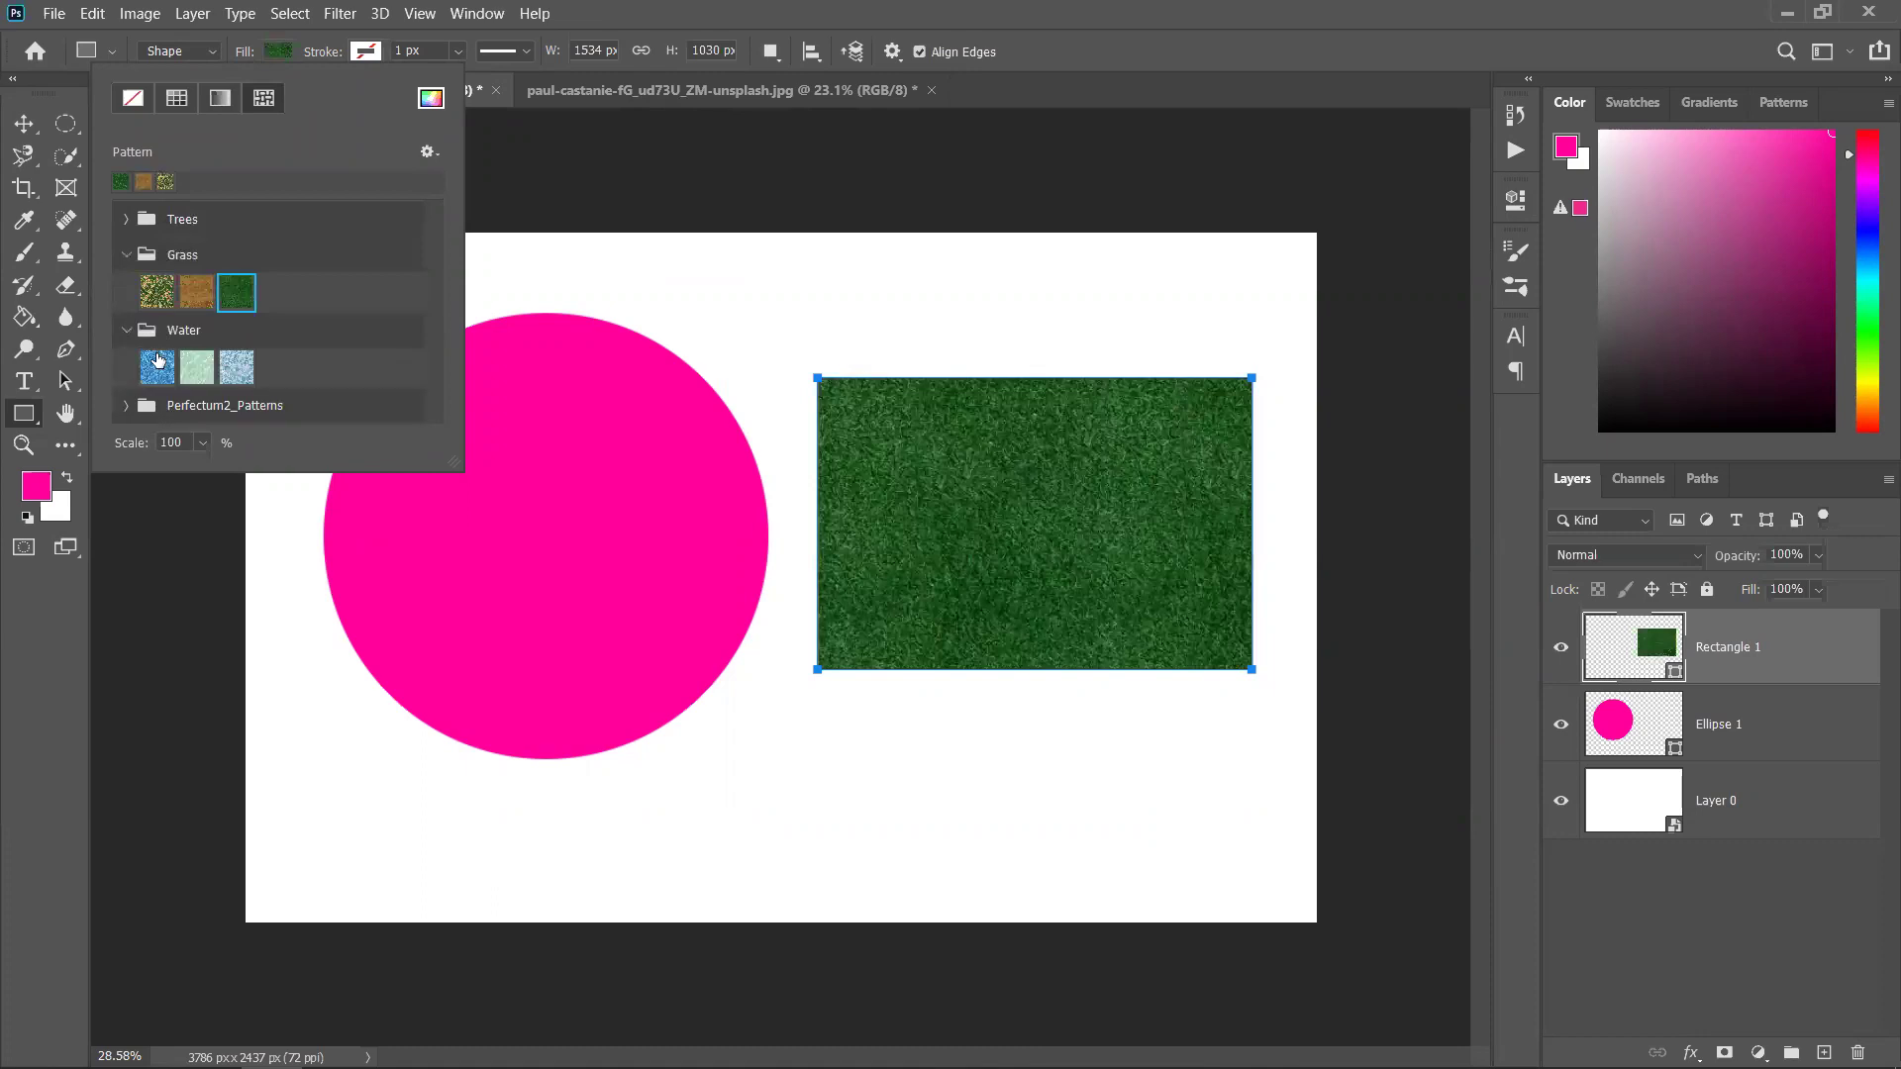
pyautogui.click(154, 367)
pyautogui.click(198, 369)
pyautogui.click(235, 374)
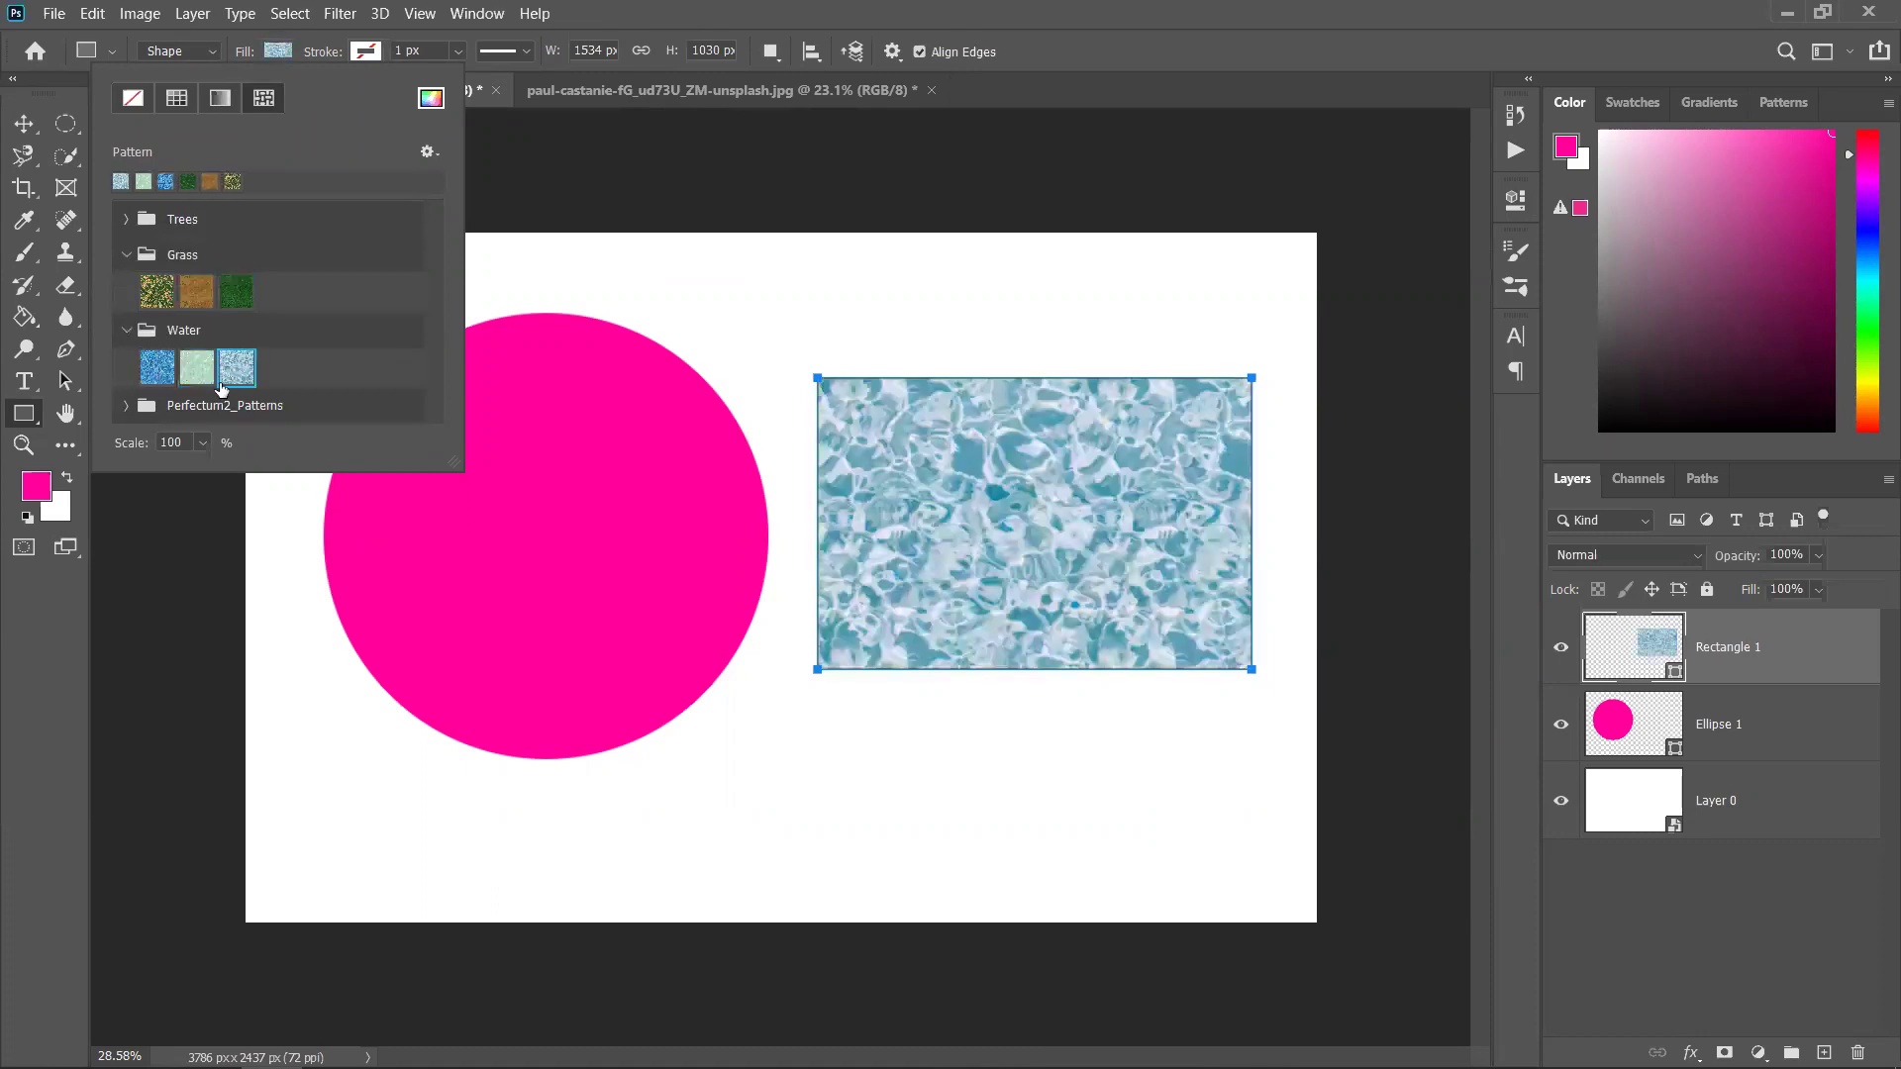
pyautogui.click(129, 411)
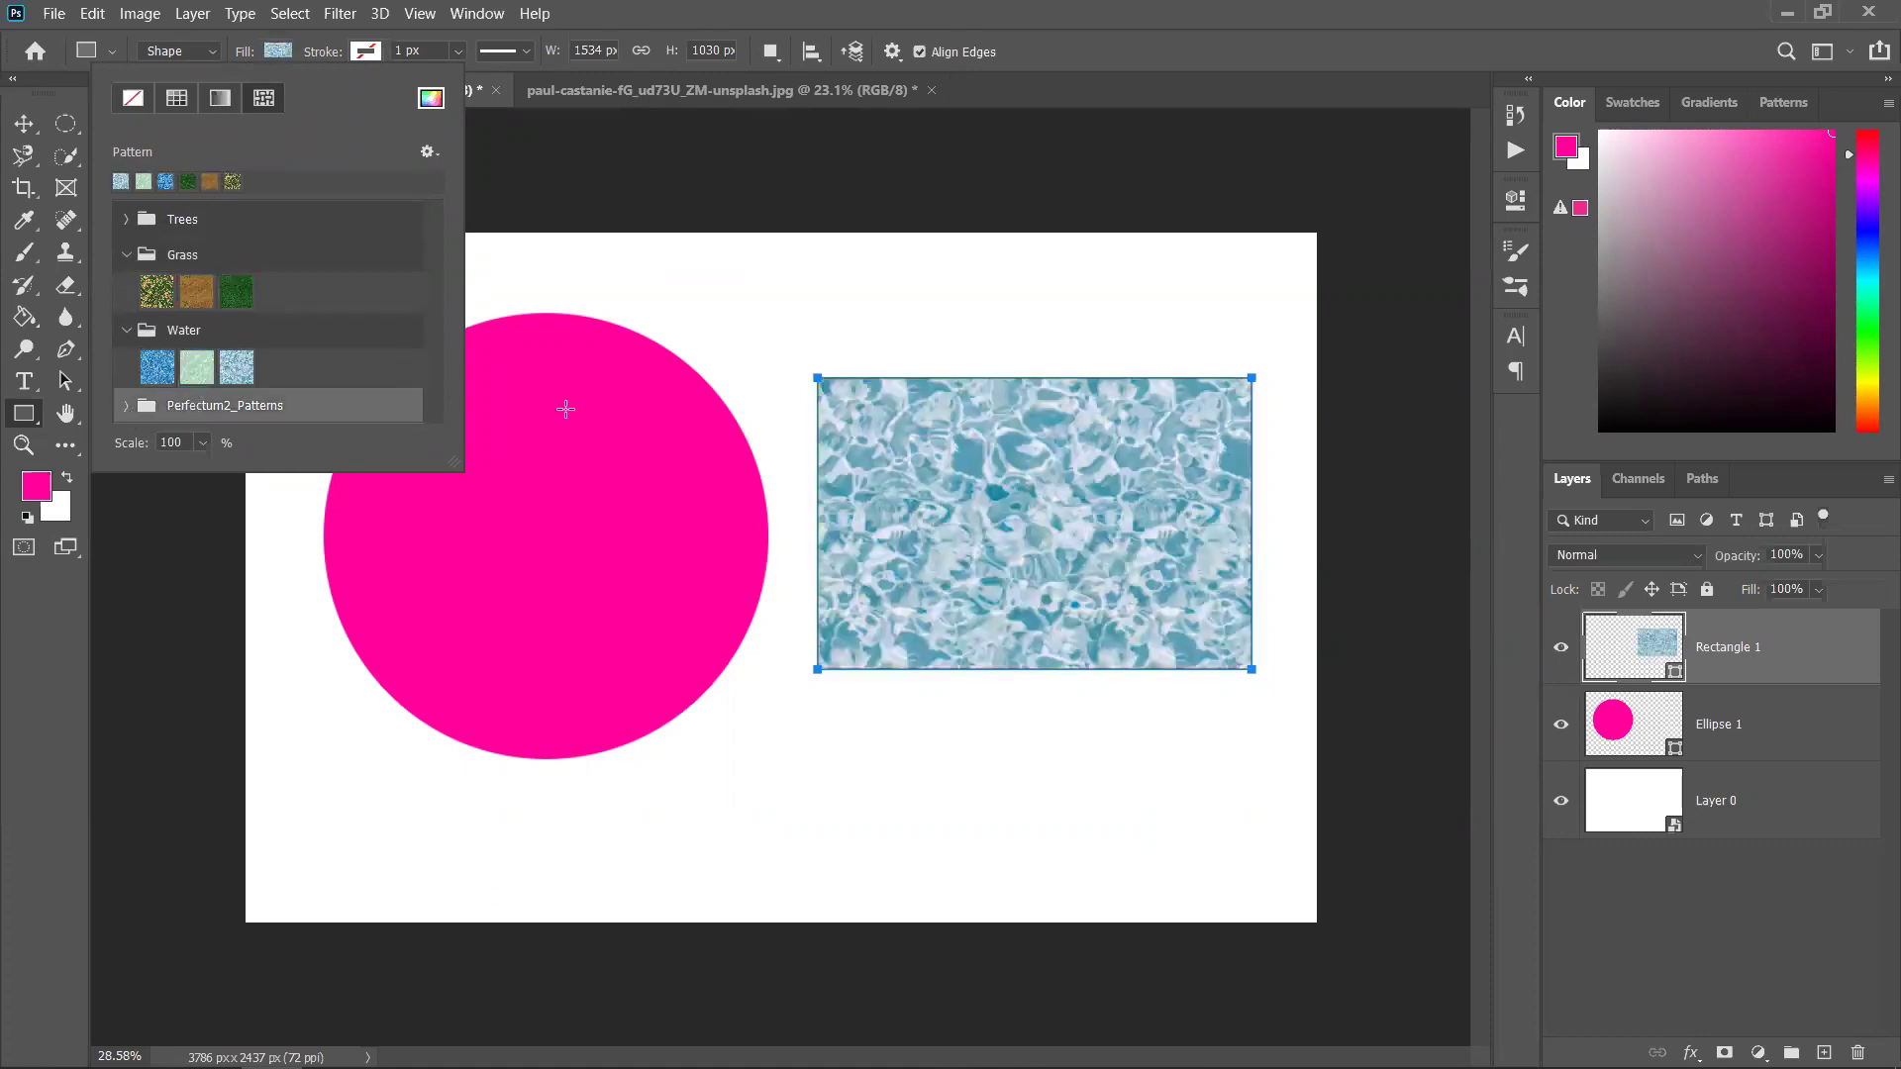
pyautogui.click(126, 406)
pyautogui.click(155, 399)
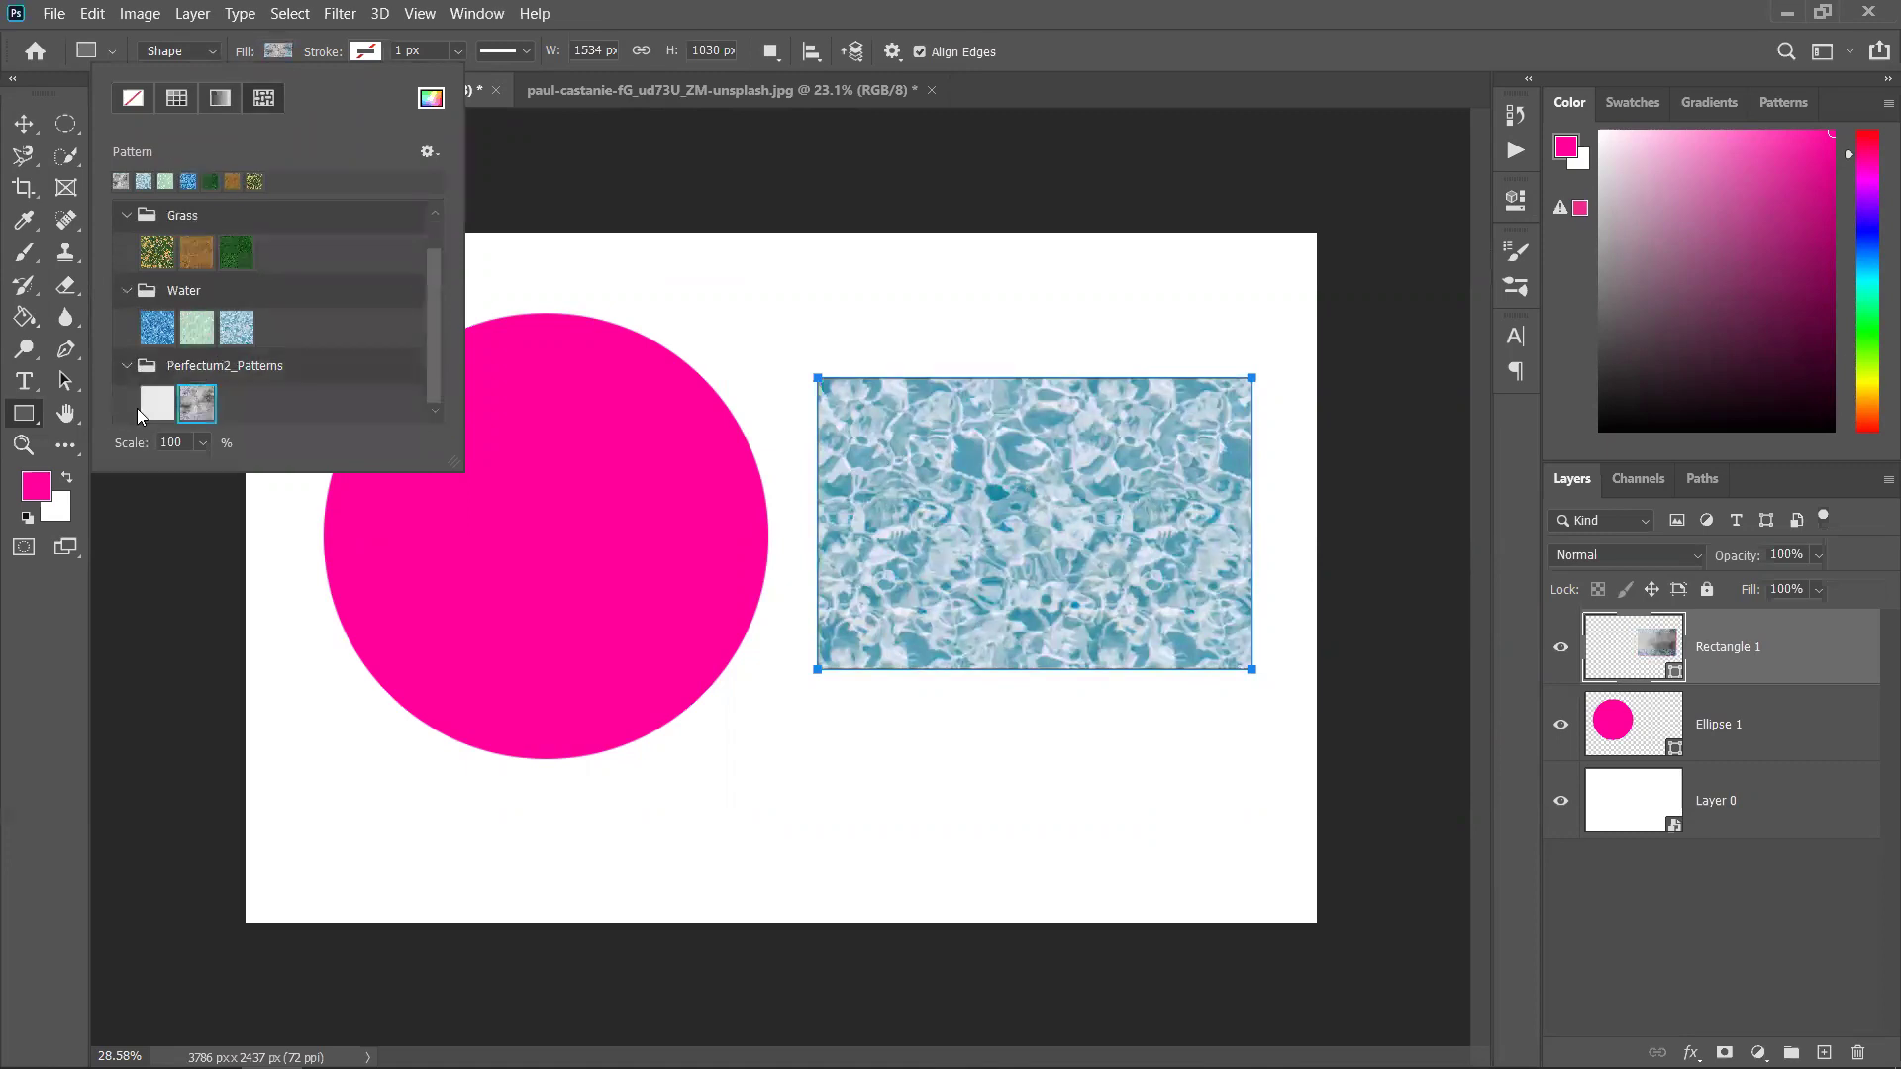
# Fill Rectangle 1 with the Grass pattern of yellow leaves on green
pyautogui.click(164, 328)
pyautogui.click(182, 253)
pyautogui.click(165, 256)
pyautogui.scroll(1, 279, 267)
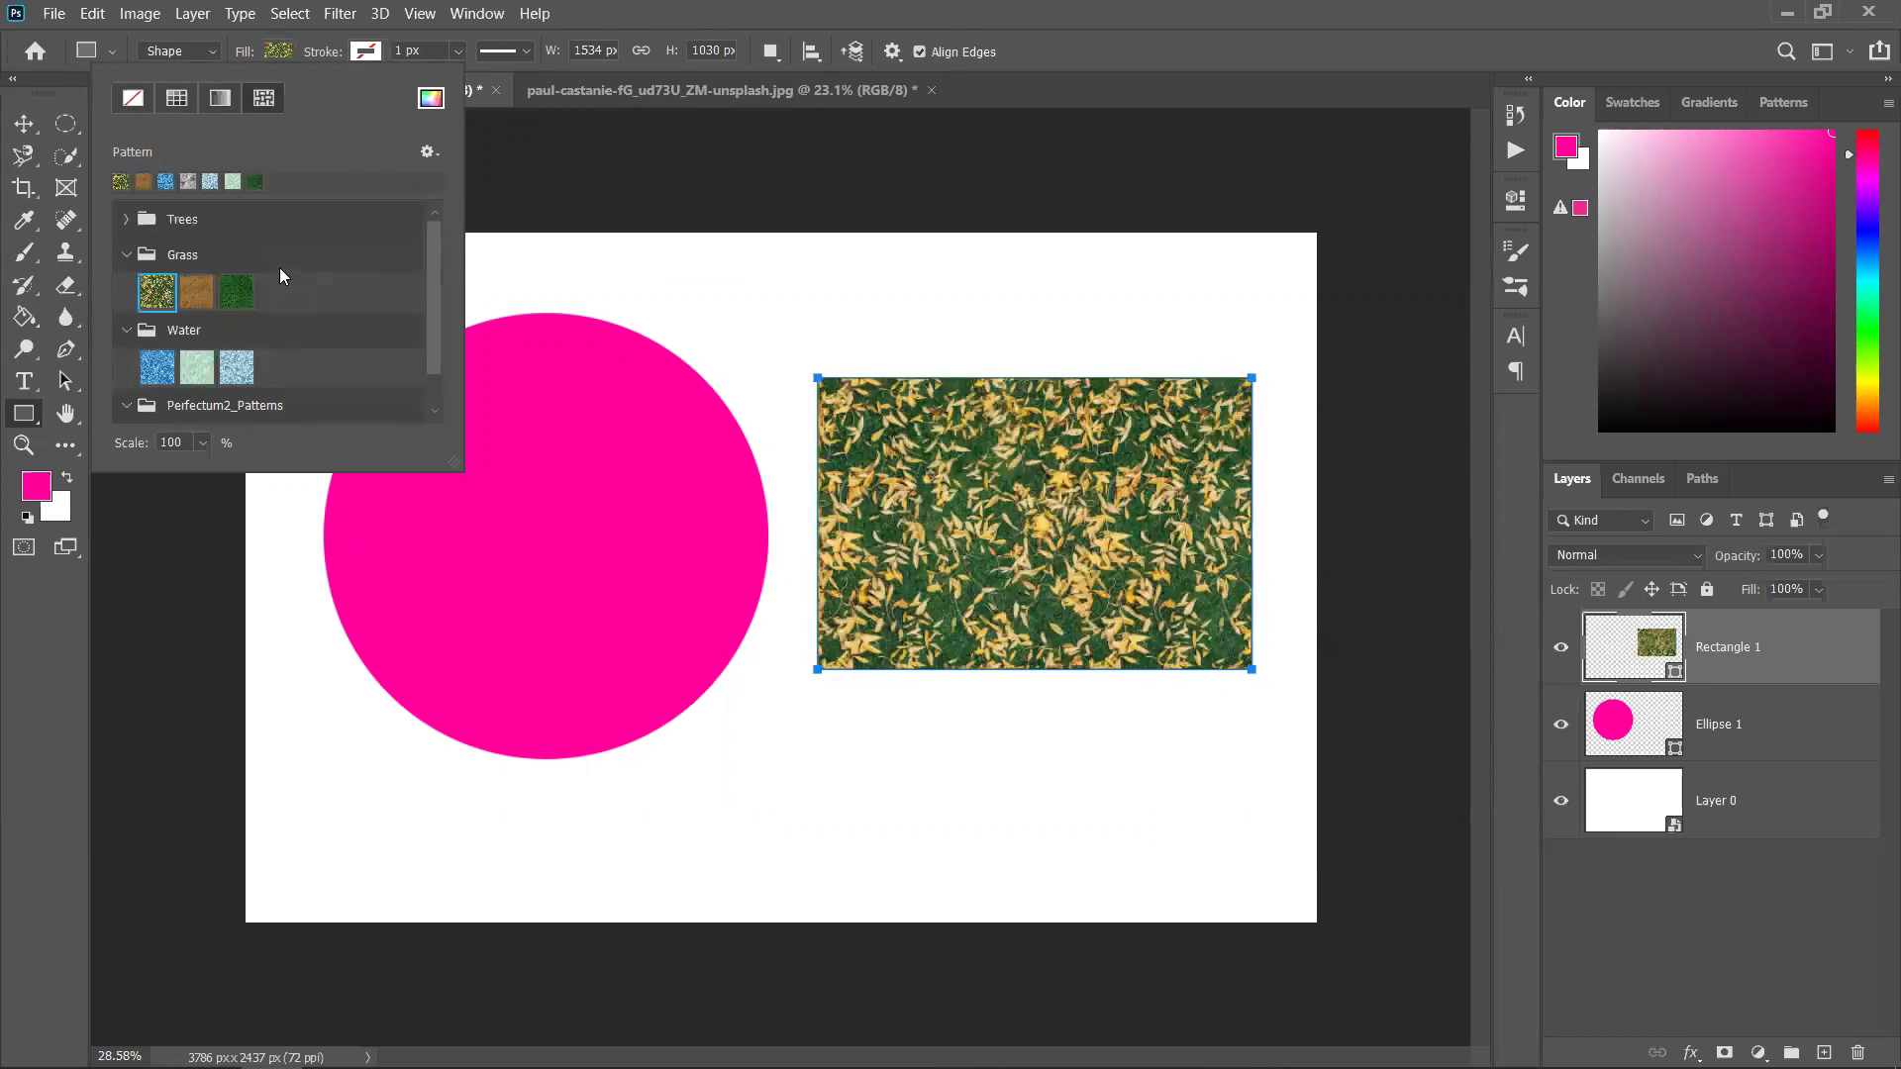
pyautogui.click(130, 247)
# Replace the pattern fill of Rectangle 1 with solid black
pyautogui.click(427, 150)
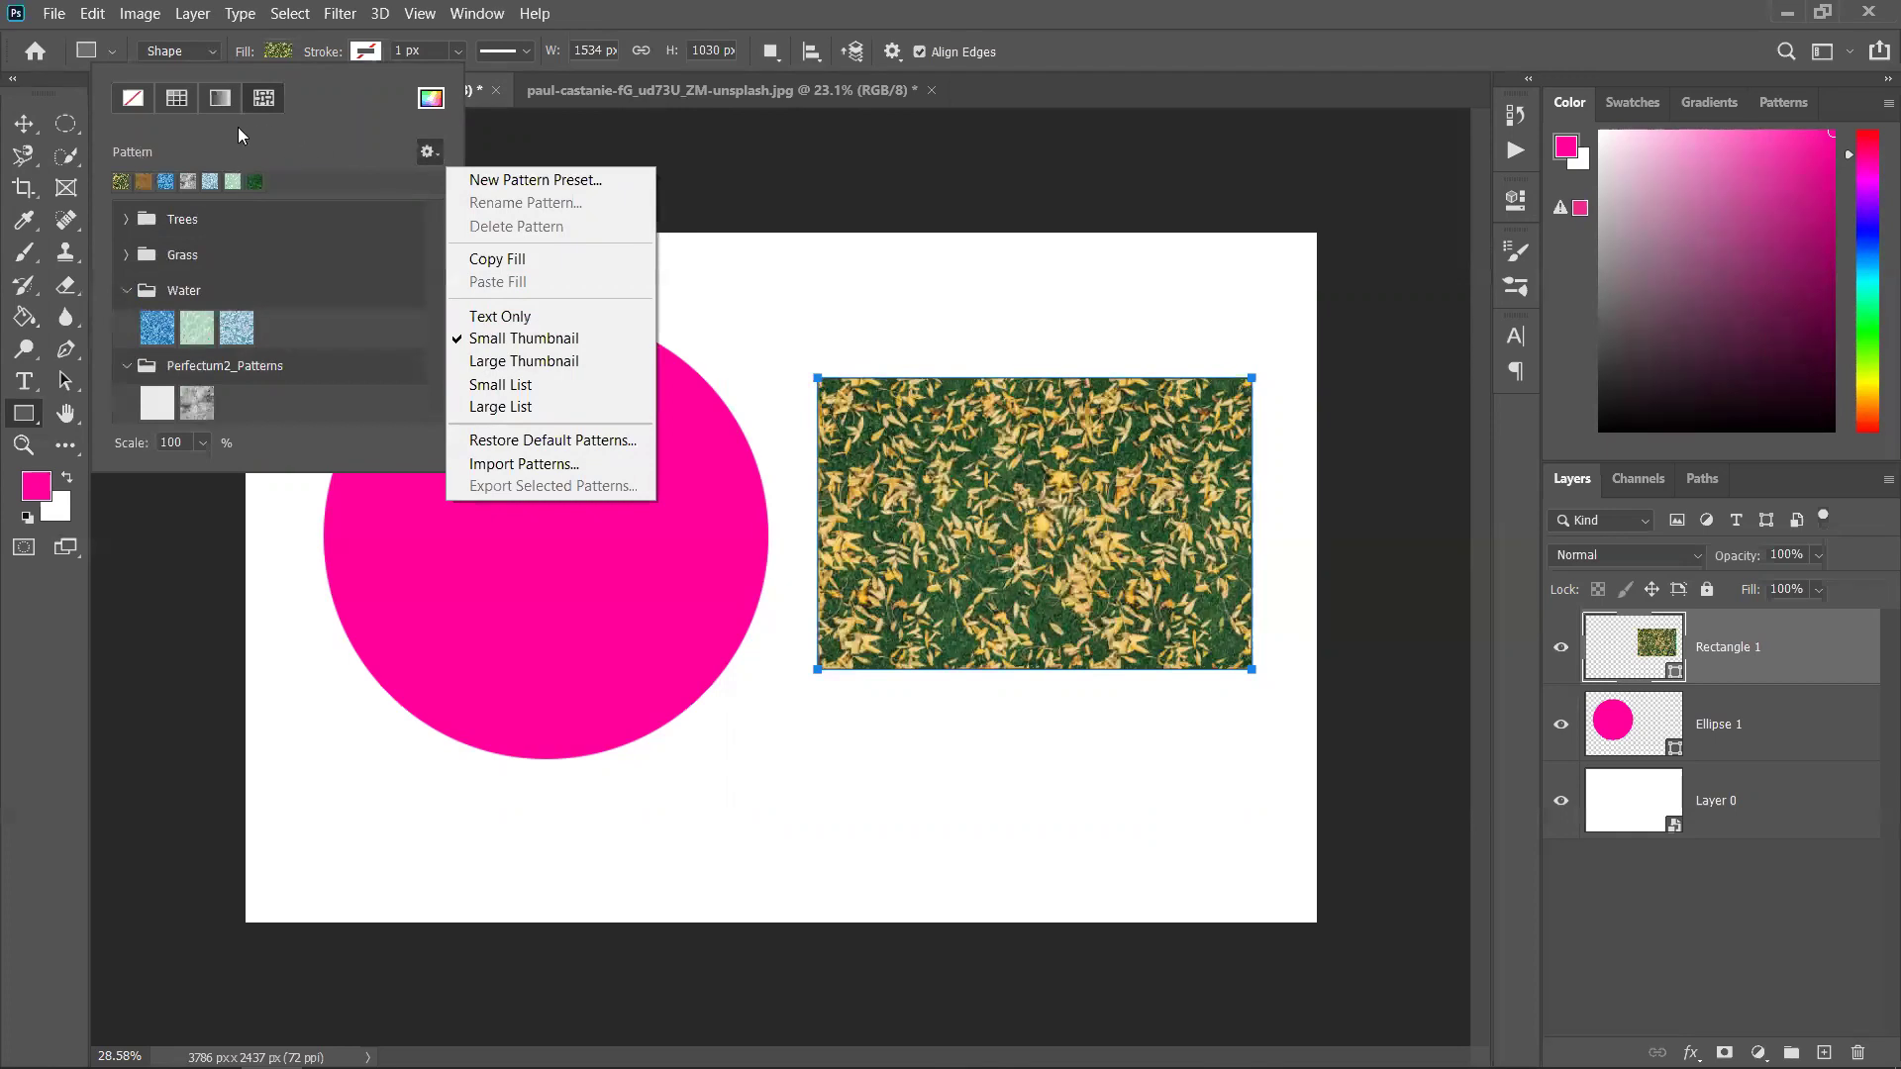
pyautogui.click(178, 100)
pyautogui.click(176, 100)
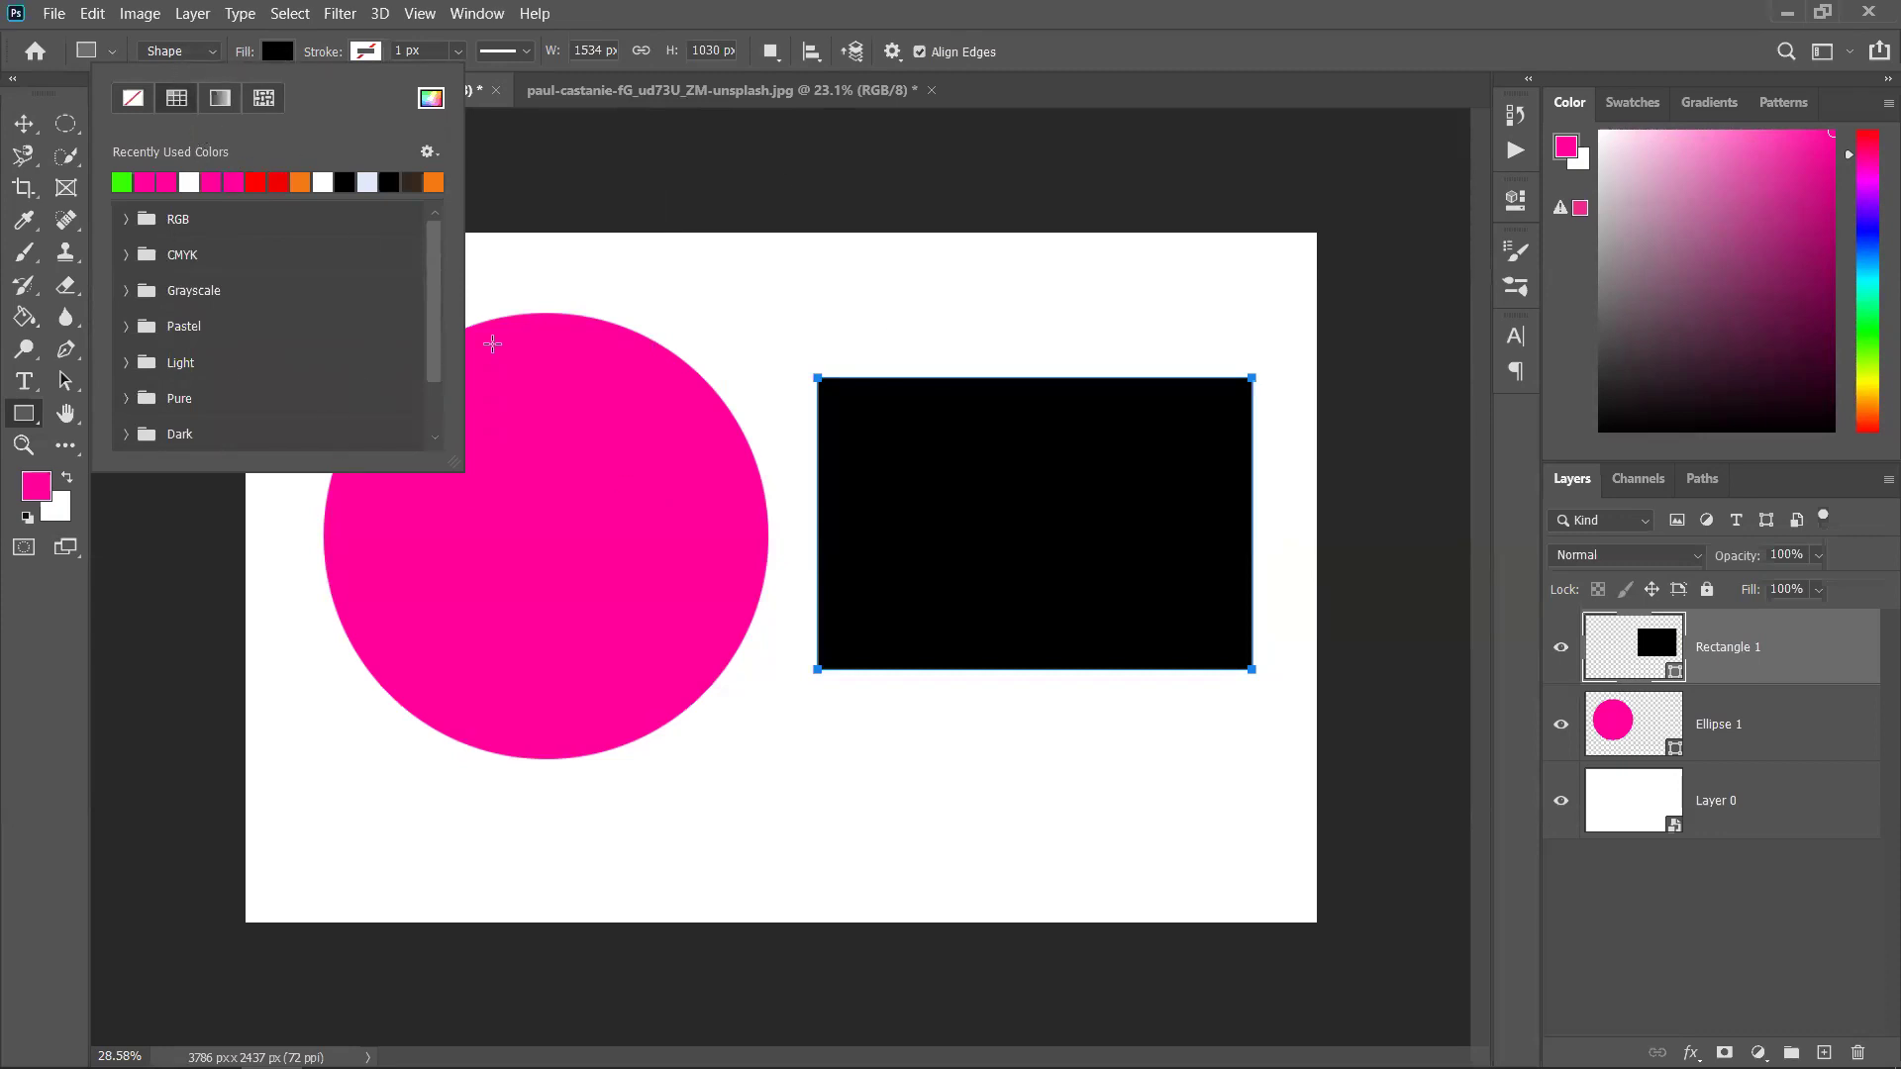
pyautogui.click(339, 47)
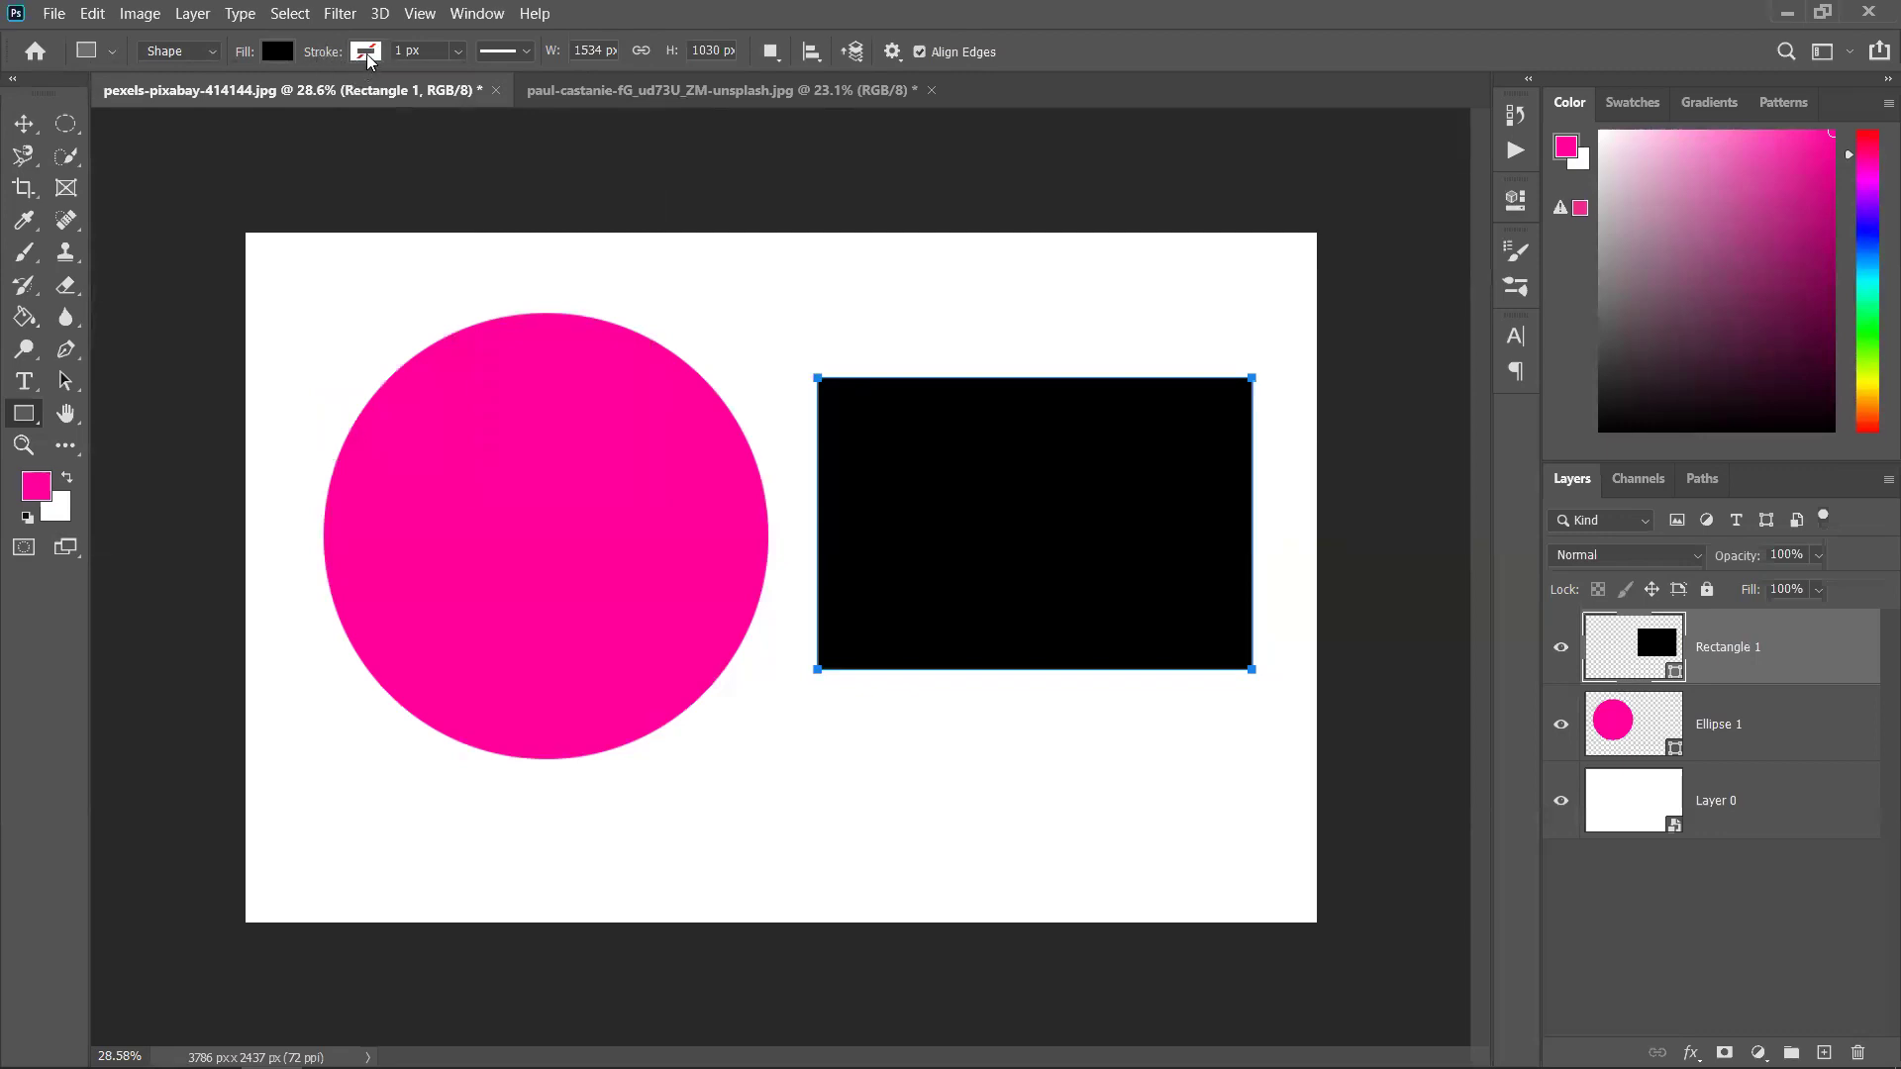
# Give the Rectangle 1 shape a solid red stroke
pyautogui.click(368, 57)
pyautogui.click(270, 99)
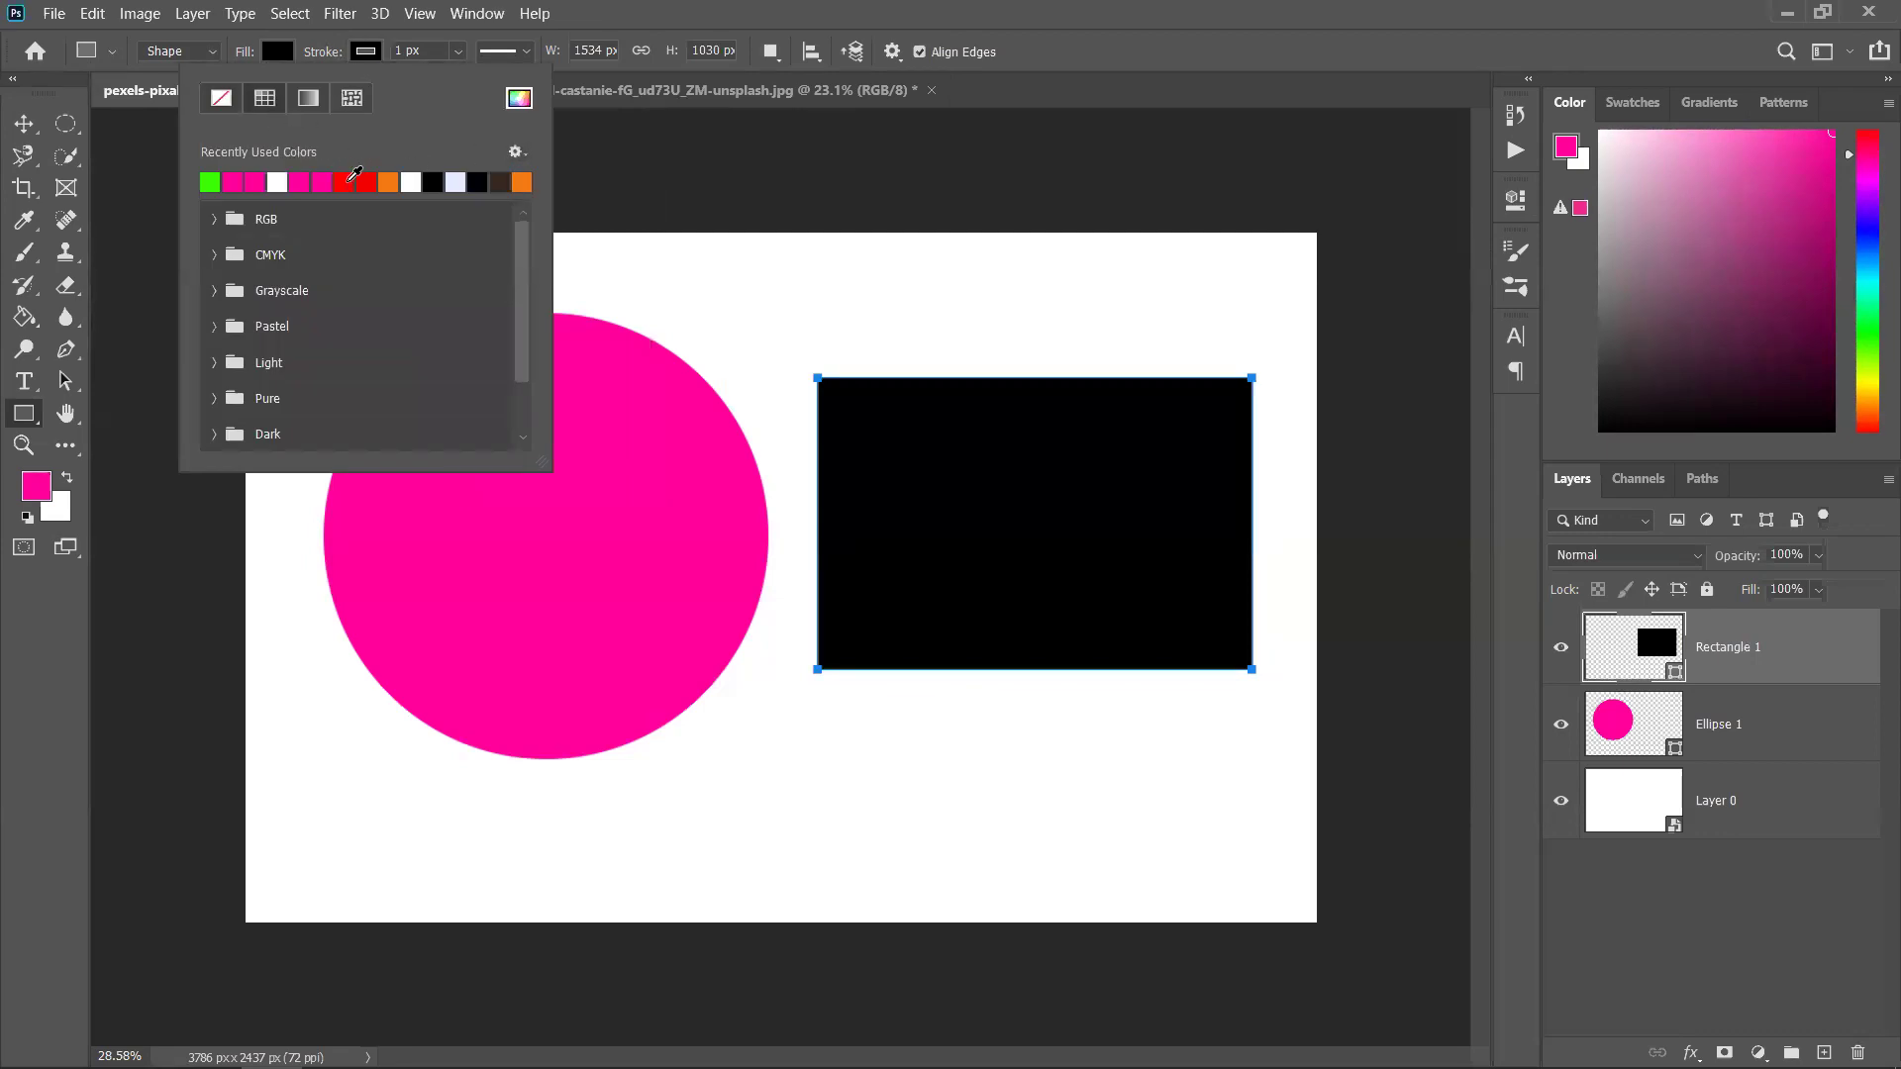
pyautogui.click(349, 180)
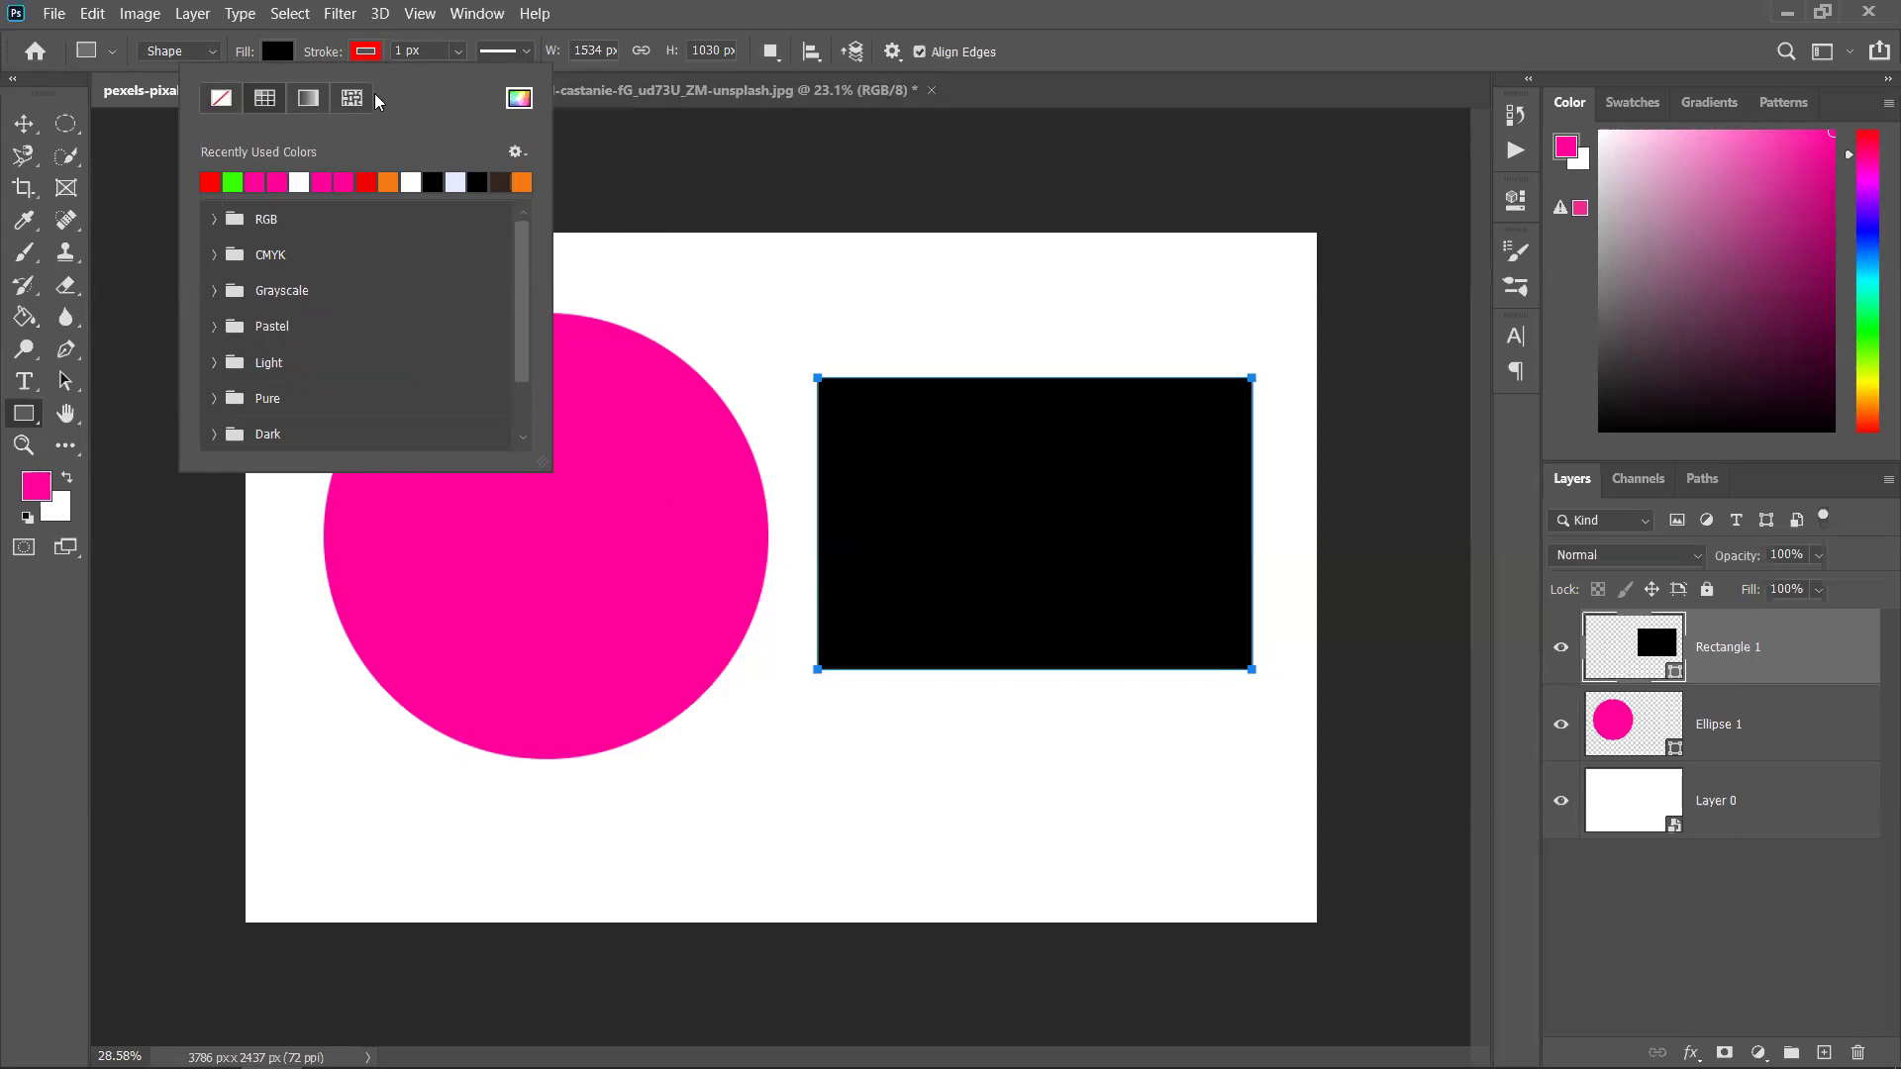
# Try a black-to-white gradient and the Trees patterns as the stroke of Rectangle 1
pyautogui.click(310, 99)
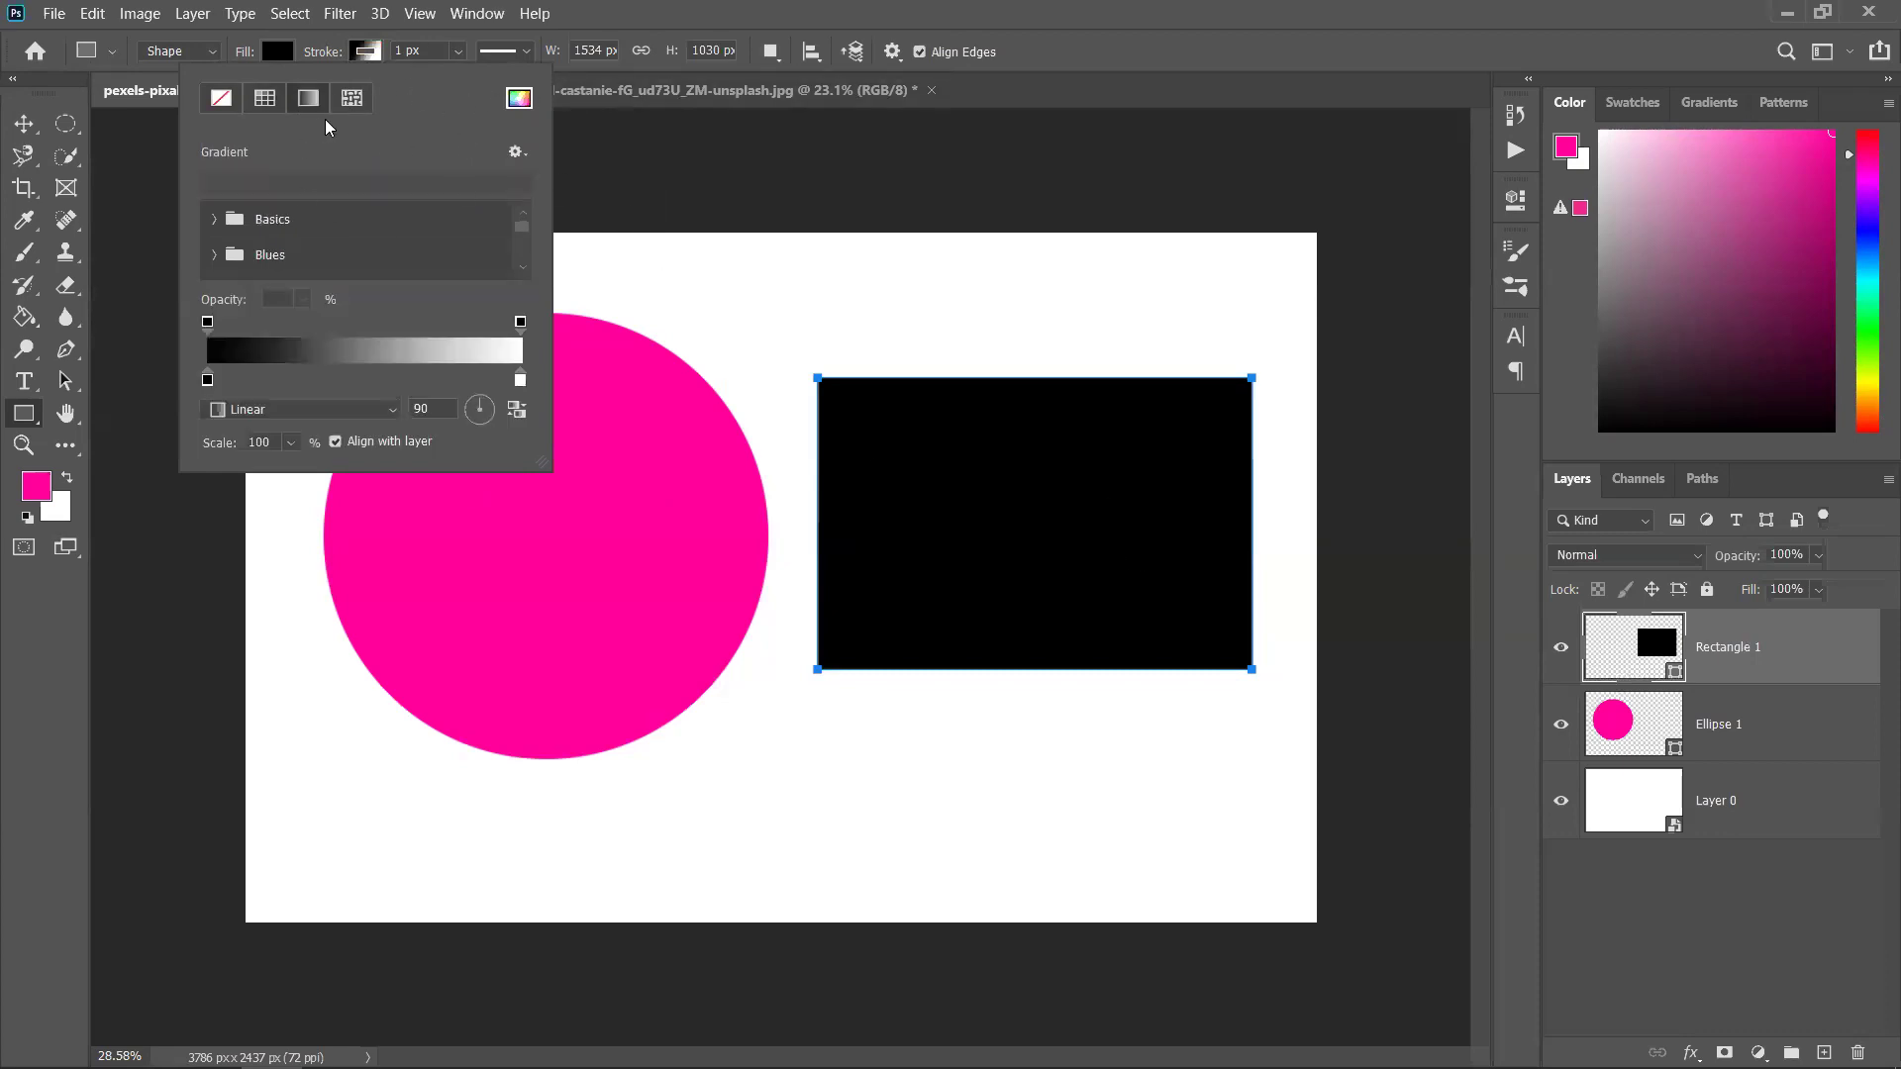
pyautogui.click(351, 97)
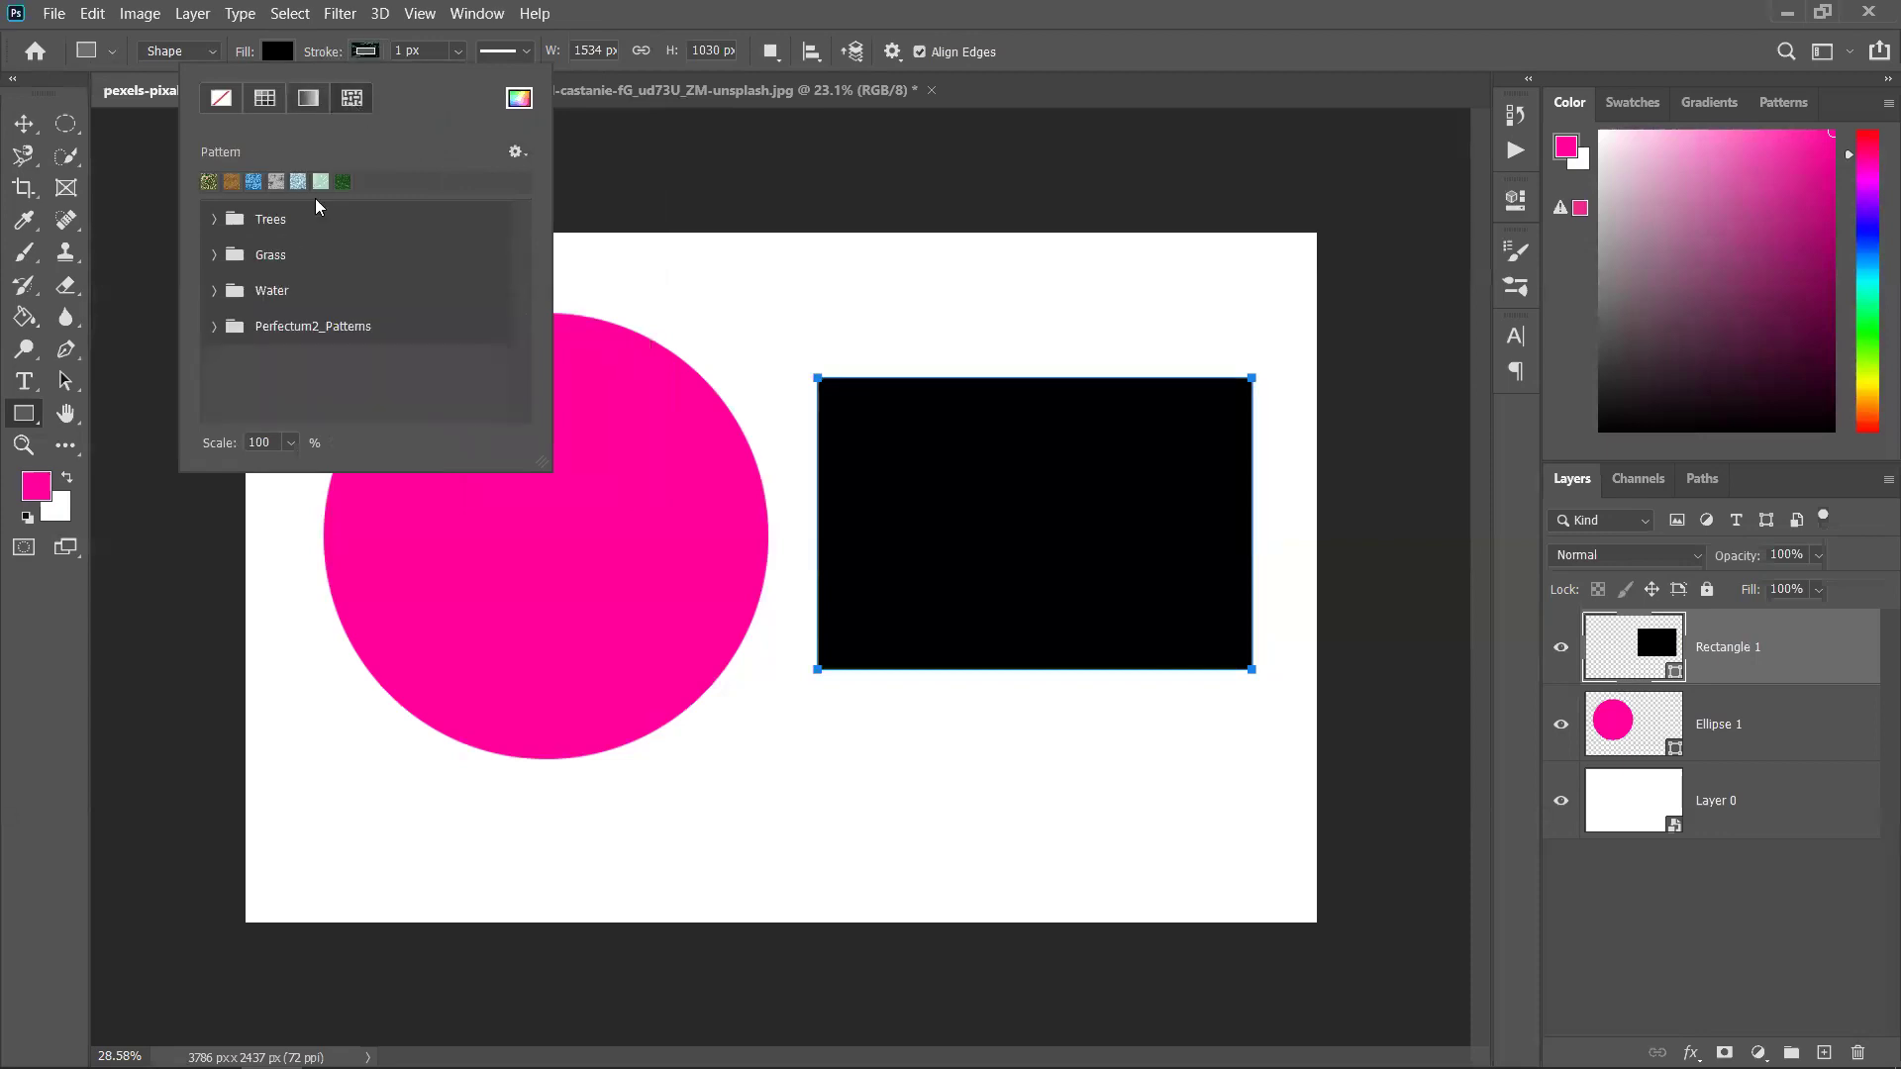
pyautogui.click(217, 220)
pyautogui.click(285, 256)
pyautogui.click(324, 257)
pyautogui.click(362, 257)
pyautogui.click(213, 219)
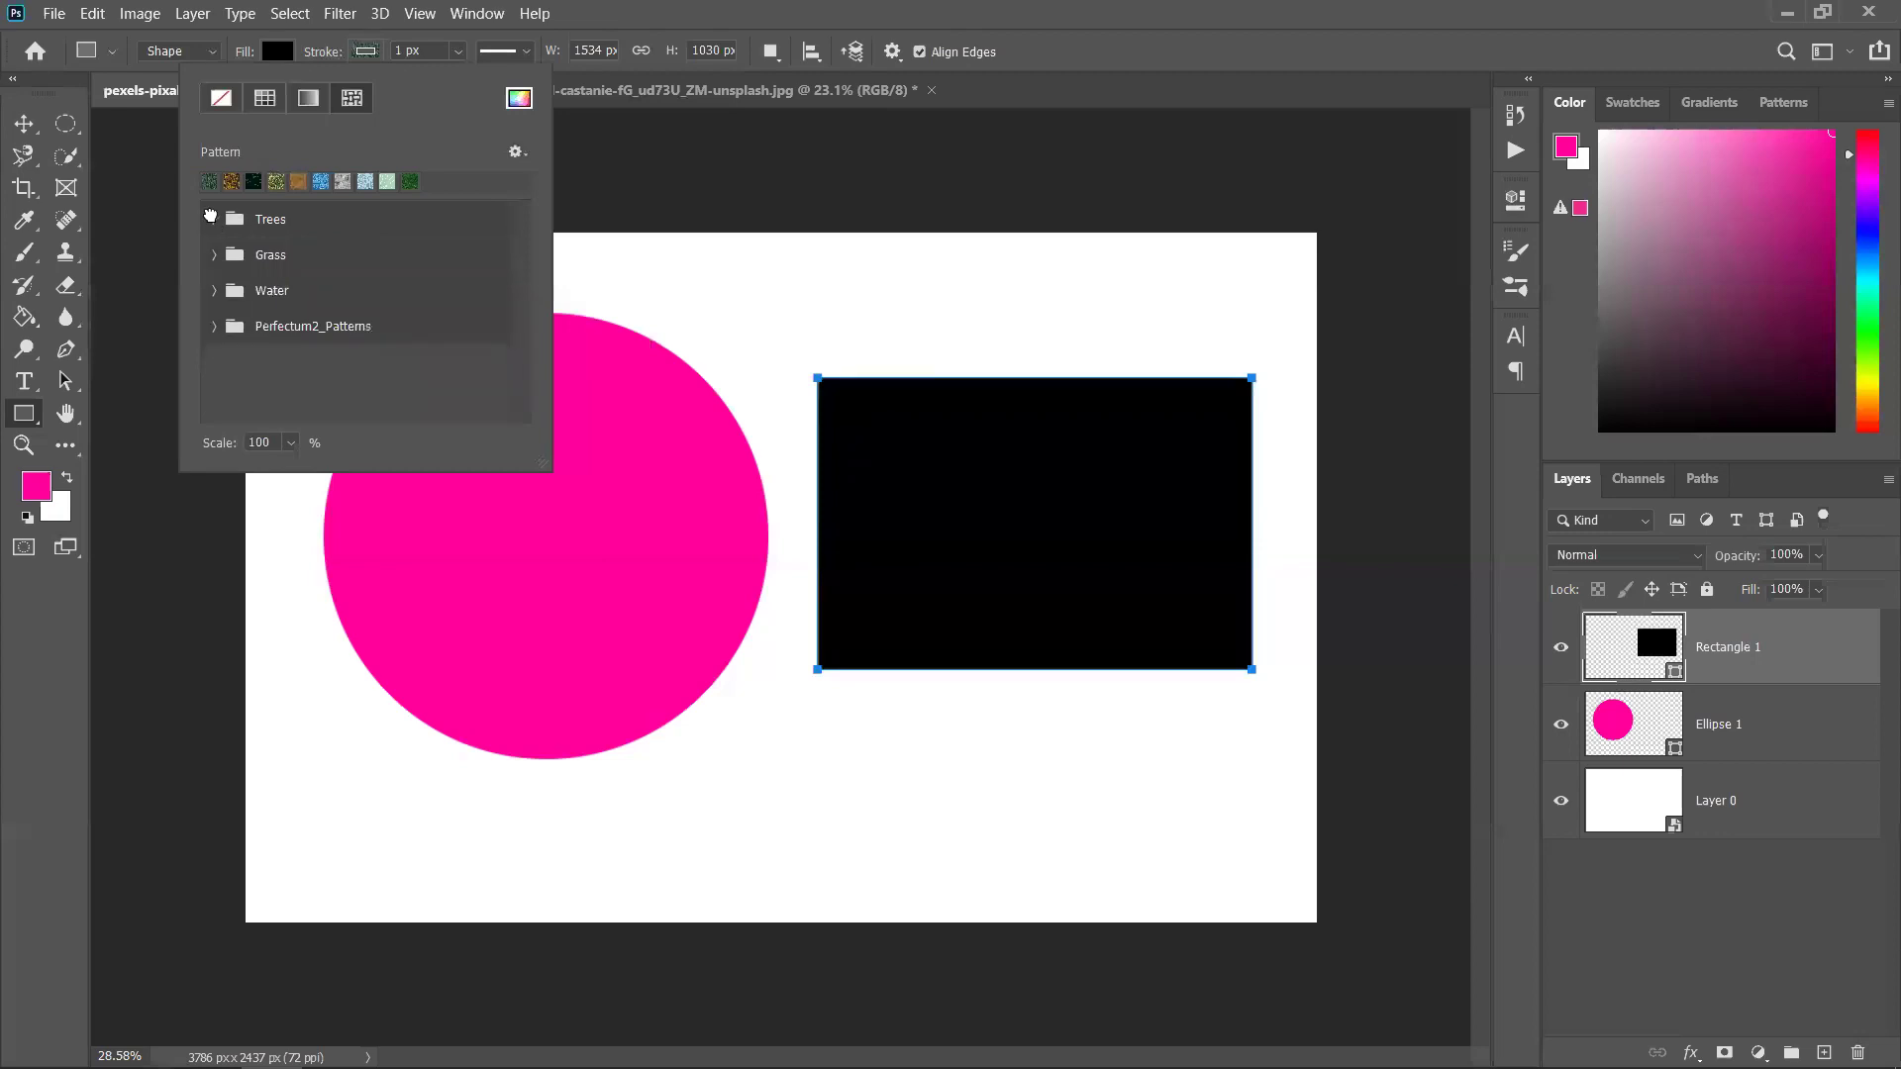
# Set the Rectangle 1 stroke to solid red with a width of 10.84 px
pyautogui.click(265, 97)
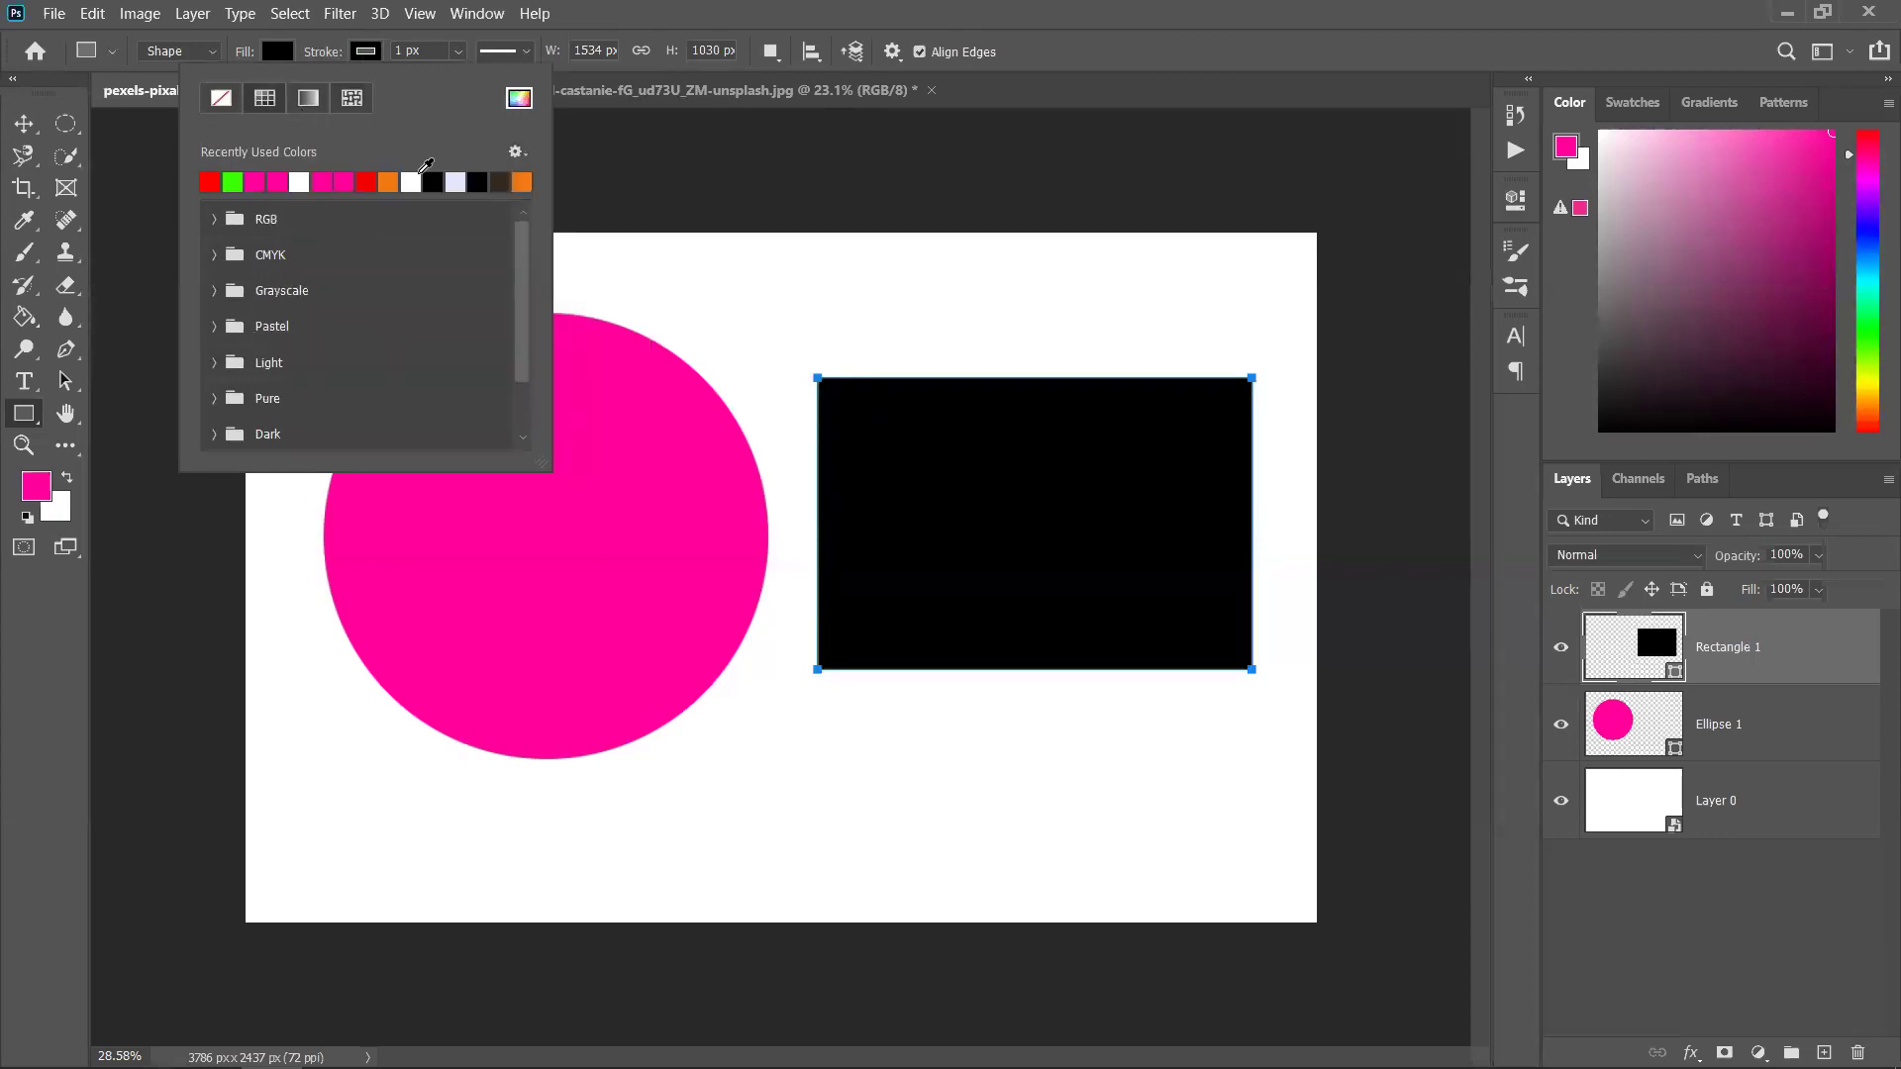
pyautogui.click(366, 182)
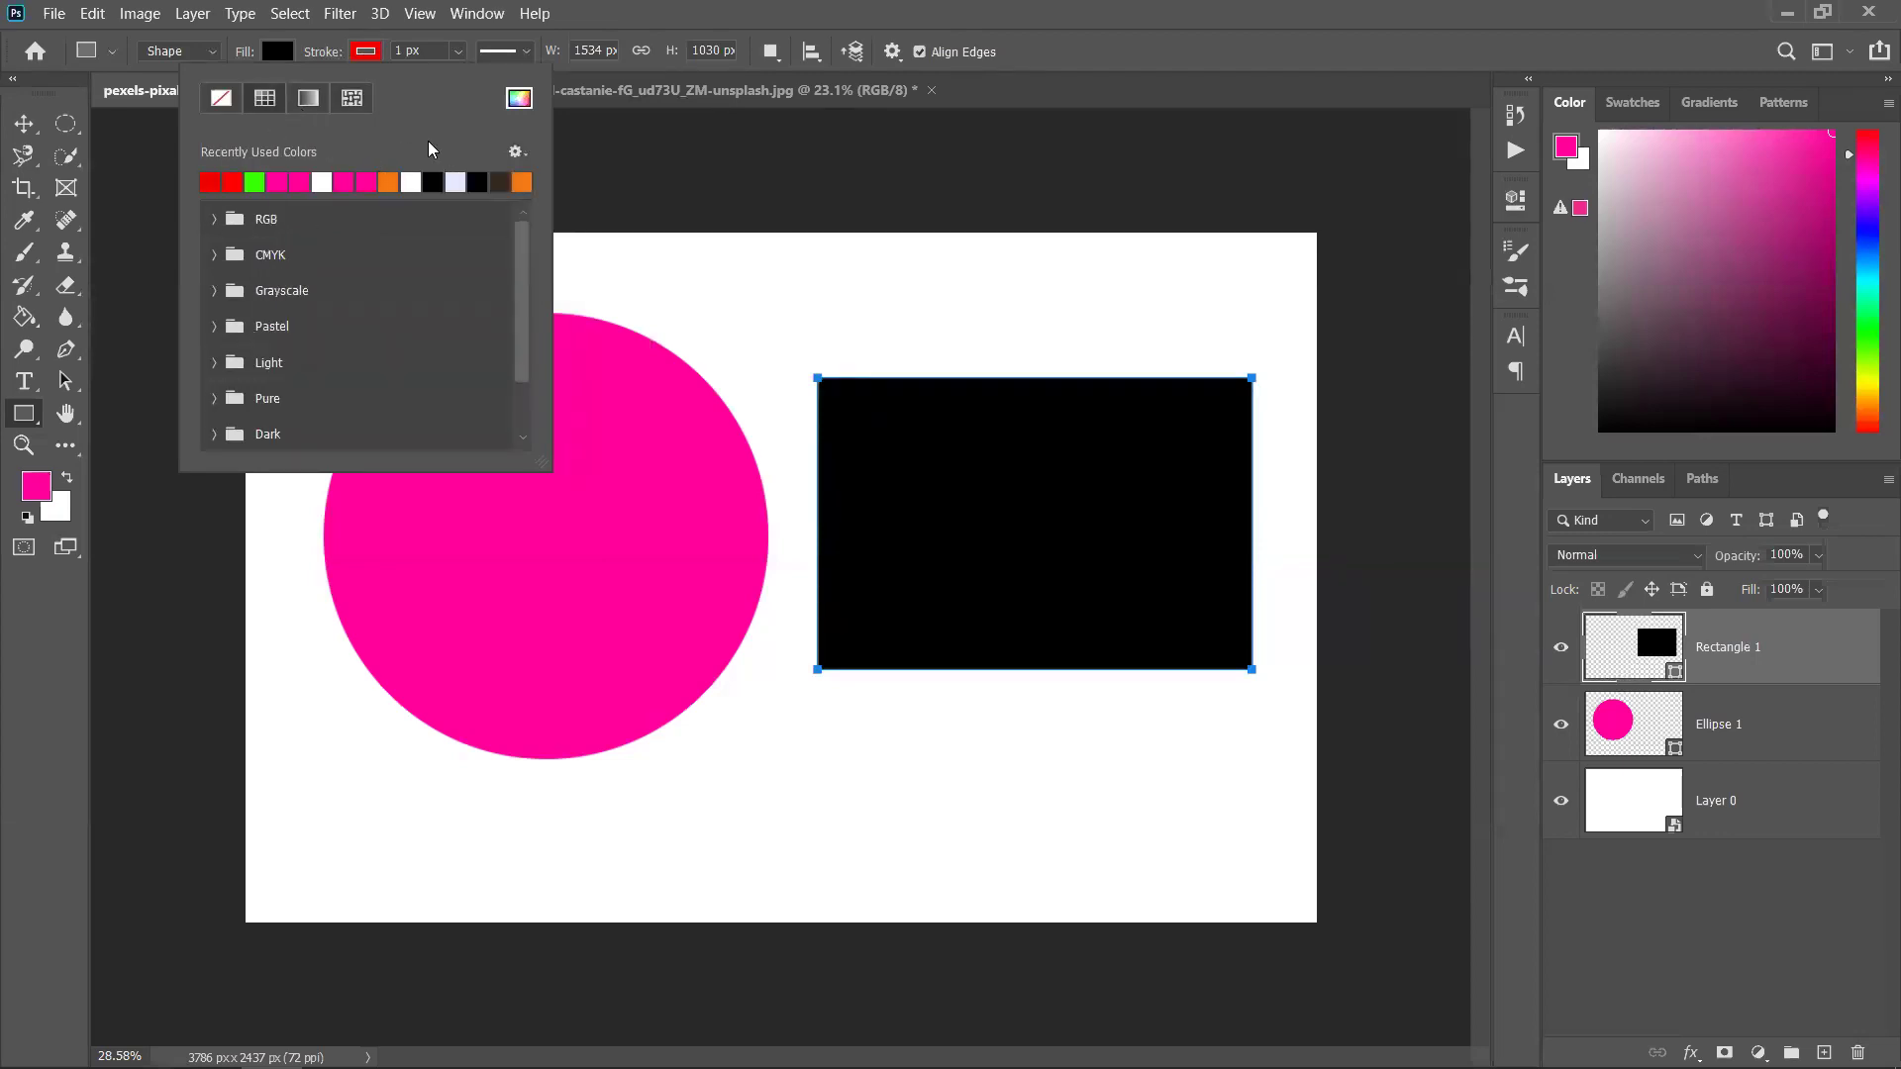
pyautogui.click(468, 54)
pyautogui.hotkey('ctrl', '+')
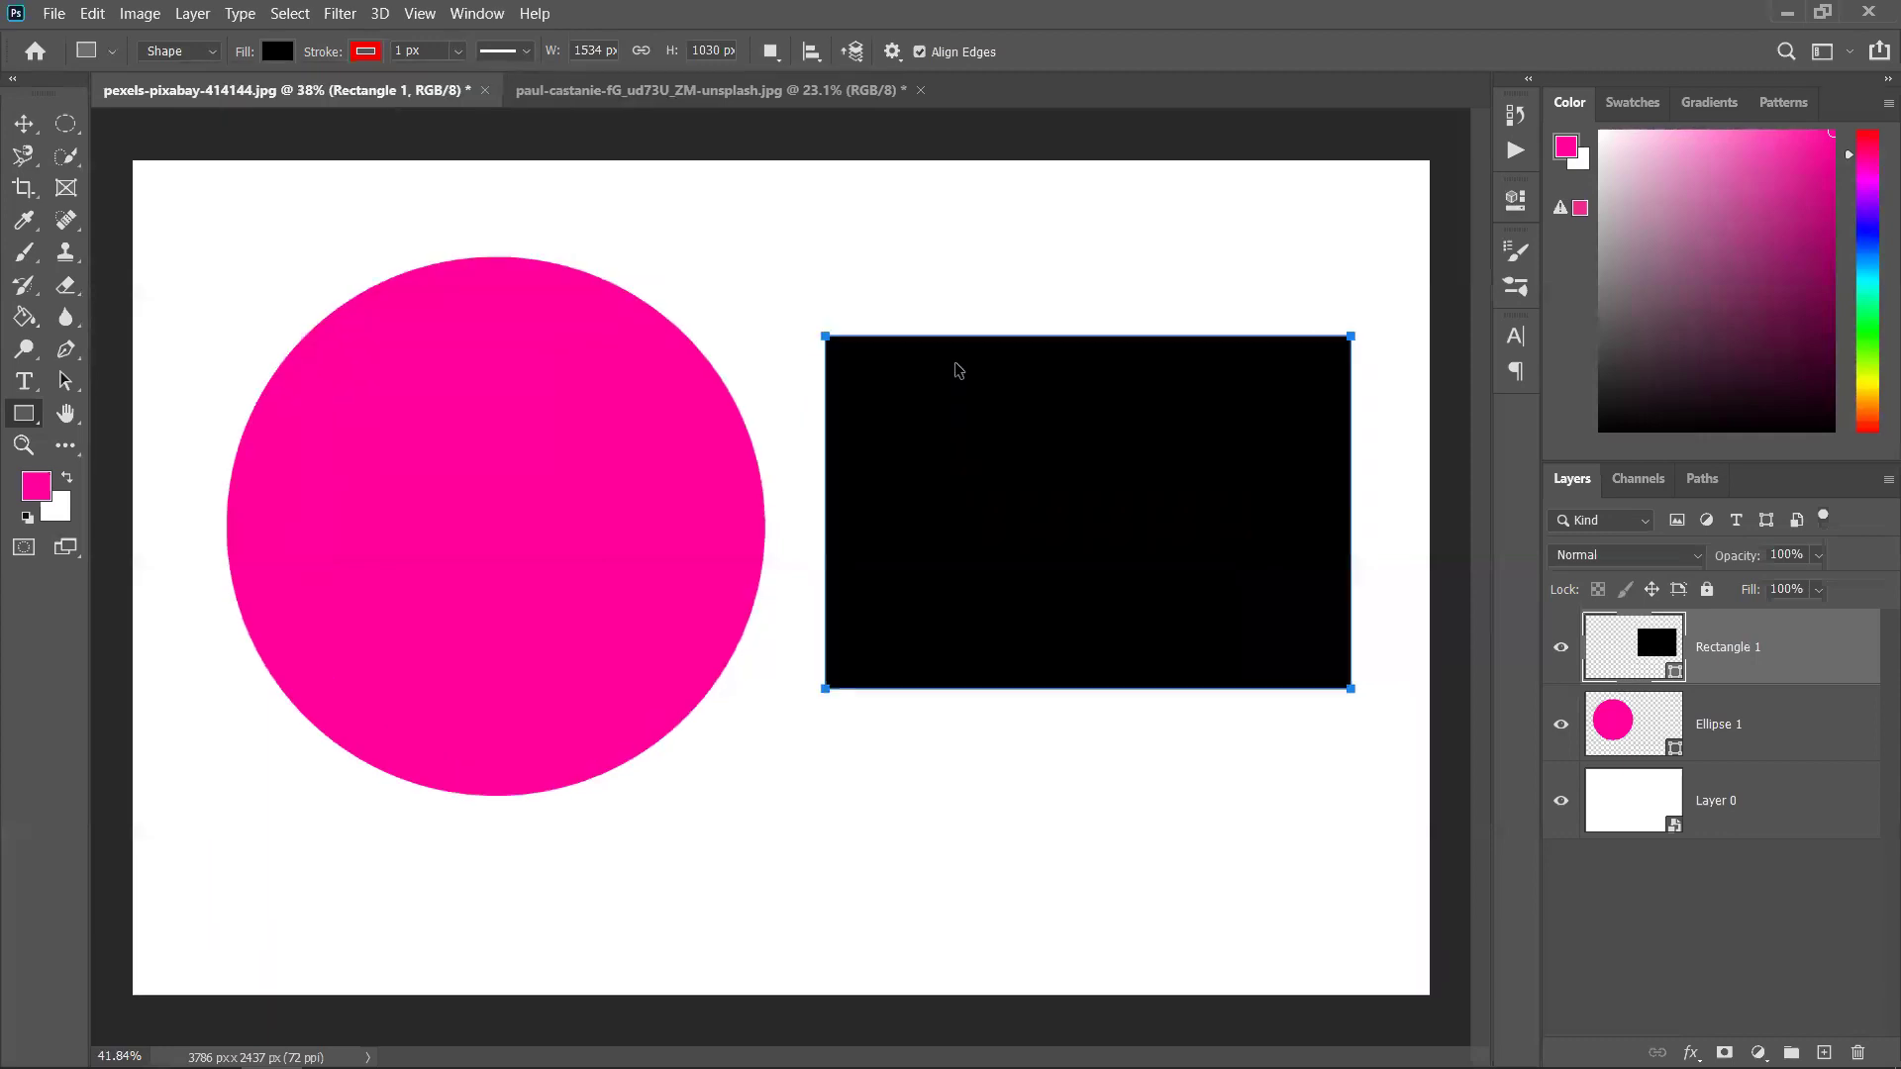
pyautogui.scroll(5, 958, 370)
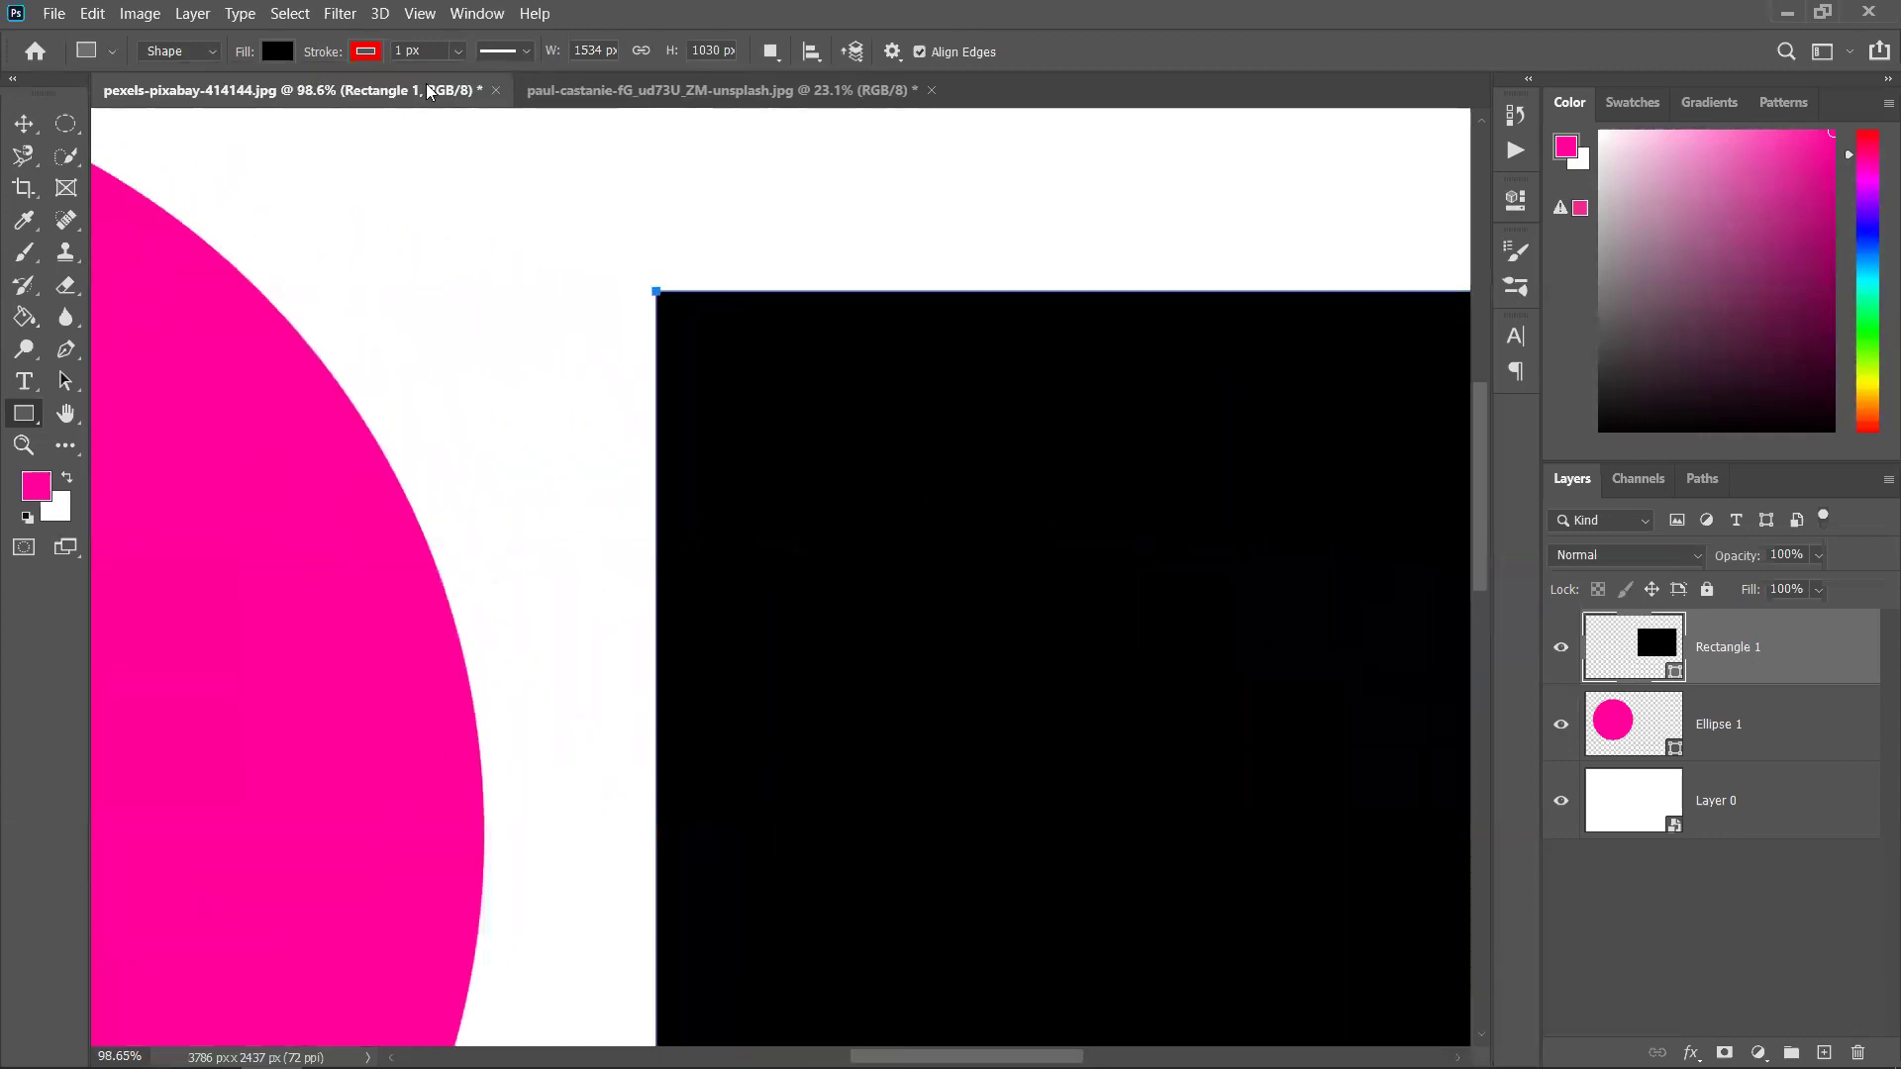
pyautogui.click(458, 51)
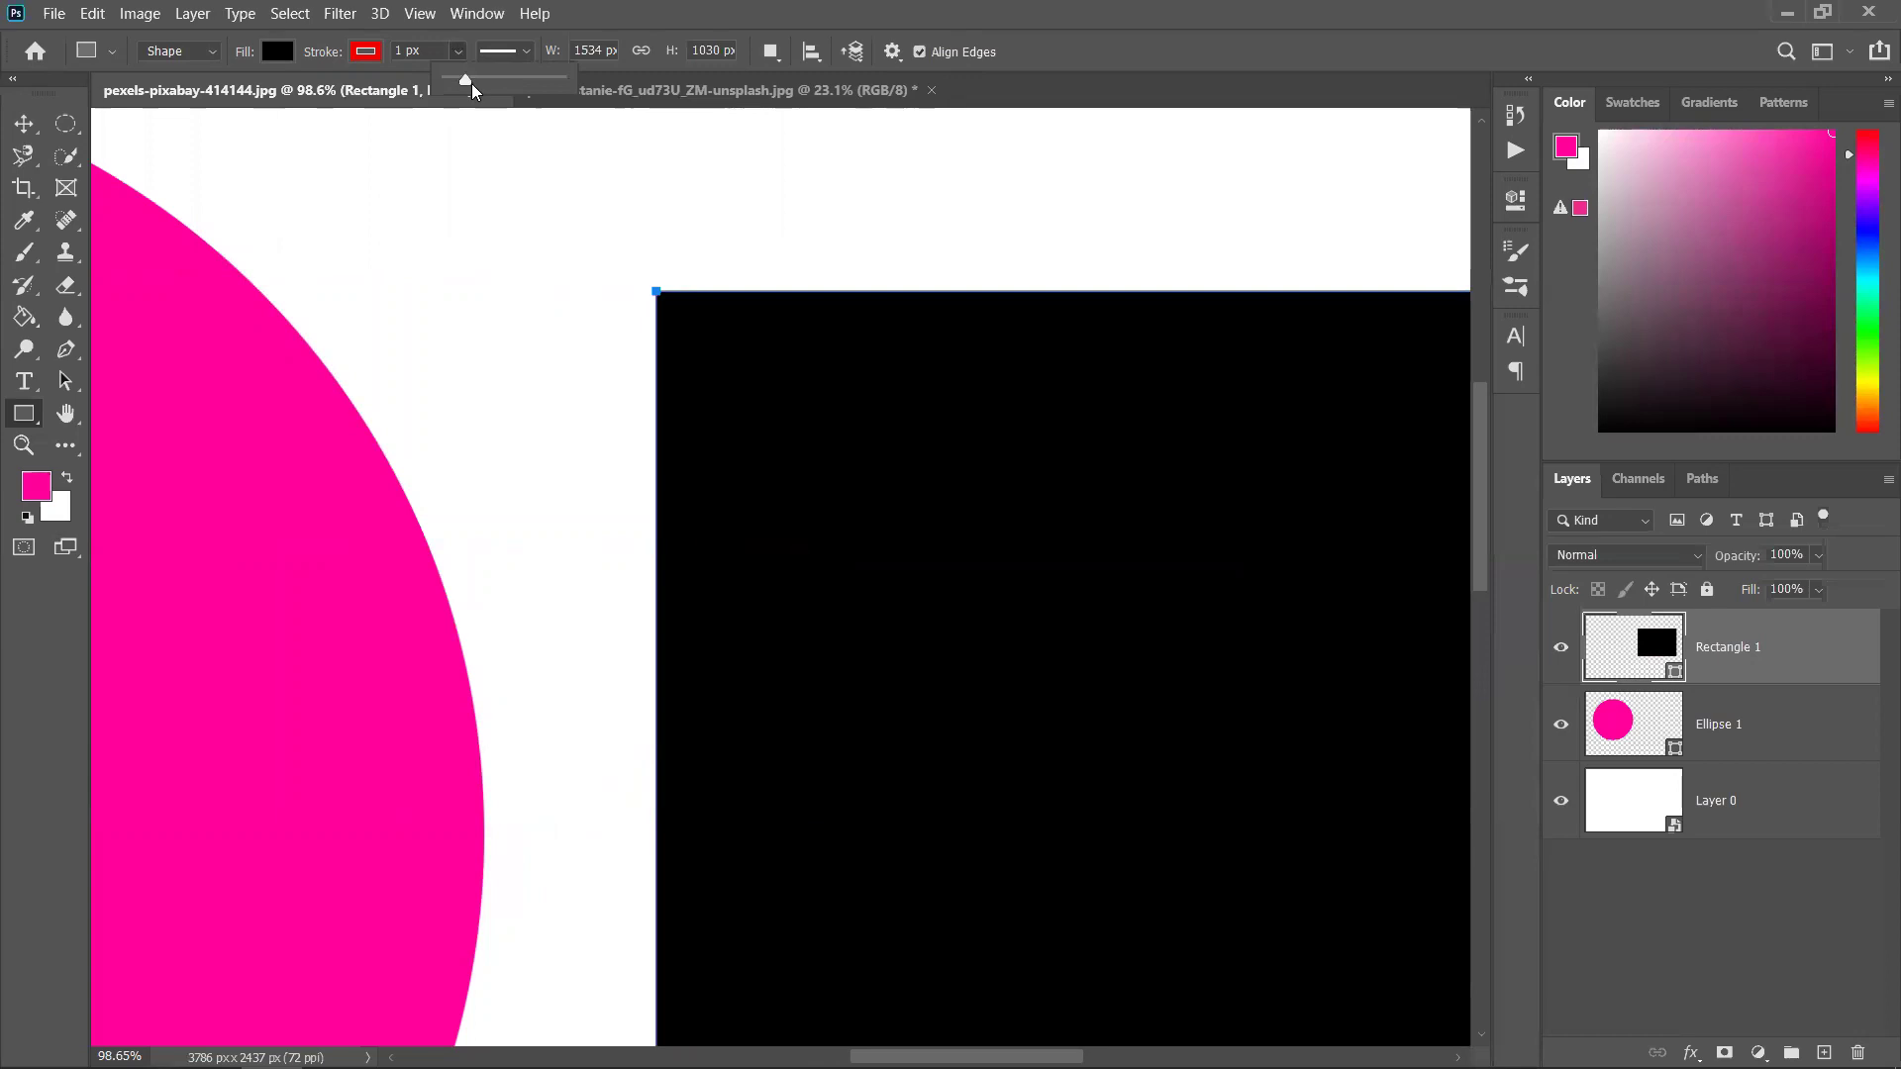
pyautogui.moveTo(474, 91); pyautogui.dragTo(505, 83)
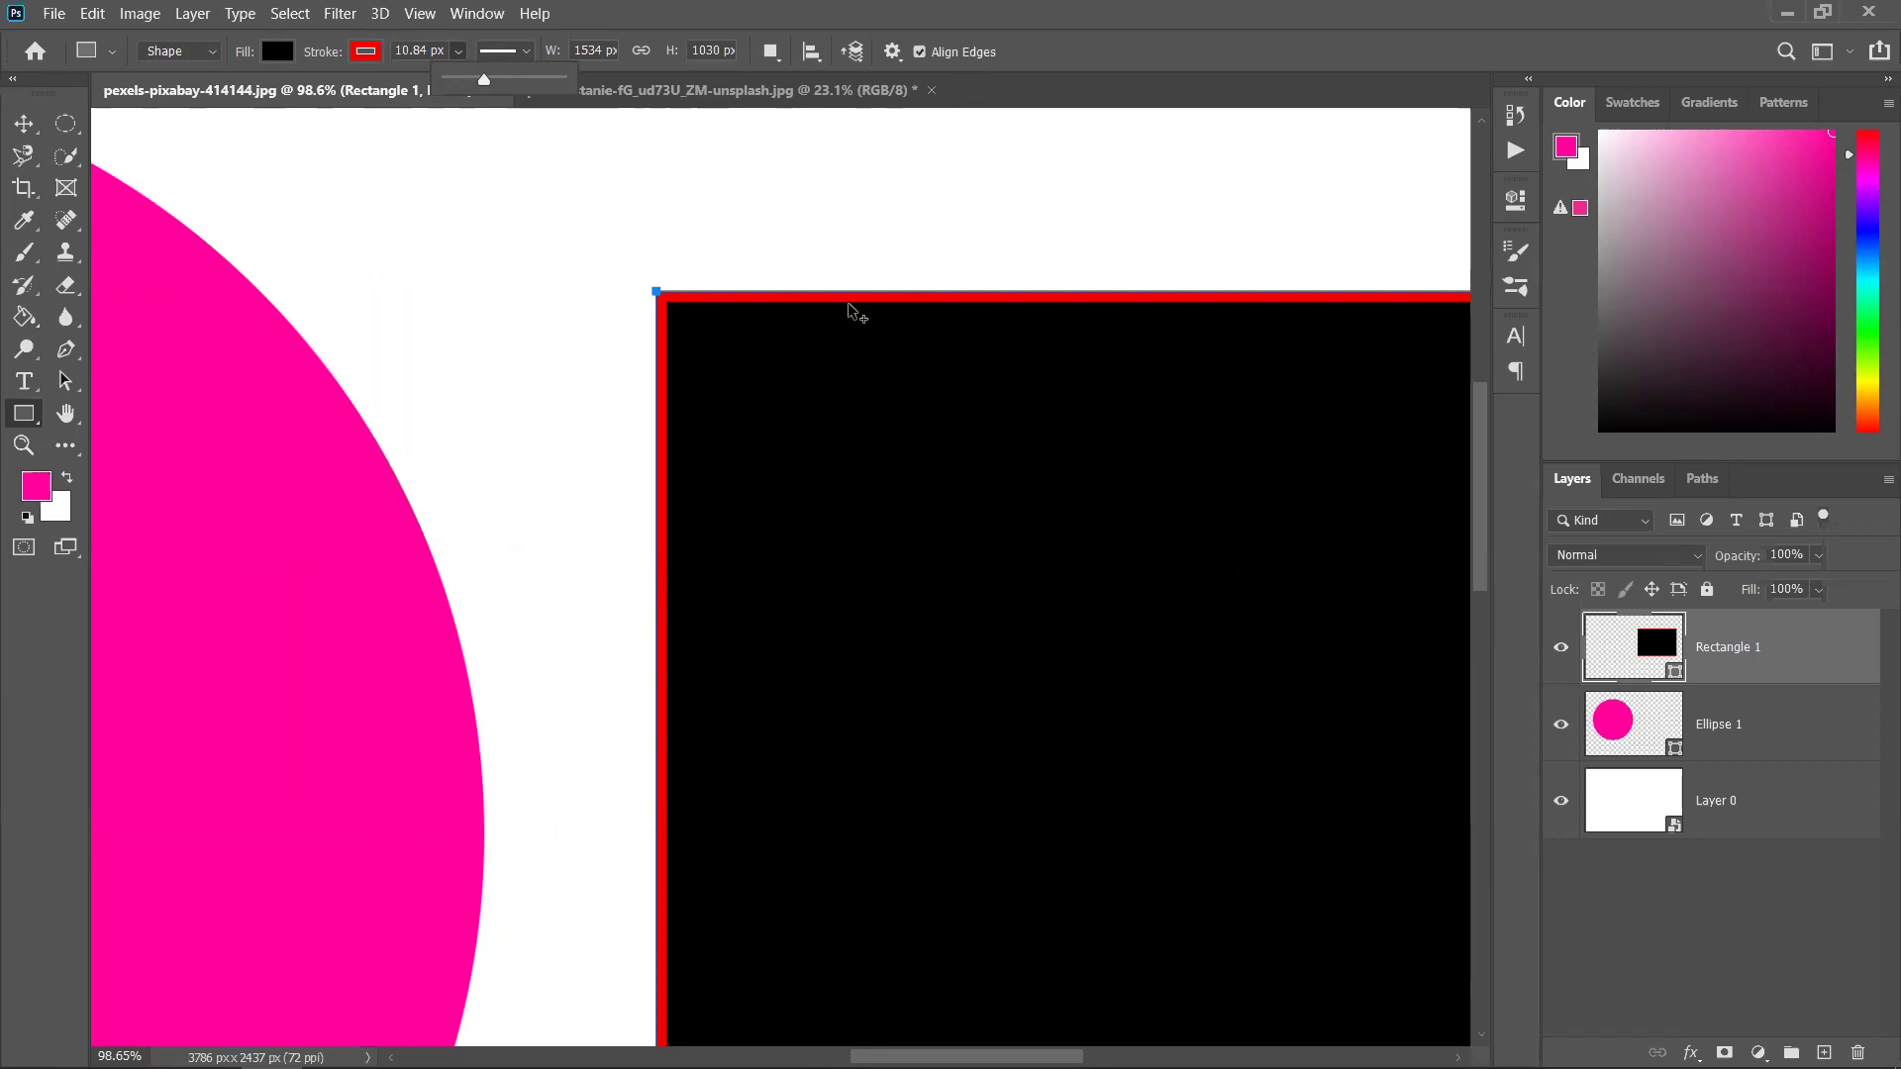
pyautogui.hotkey('ctrl', '0')
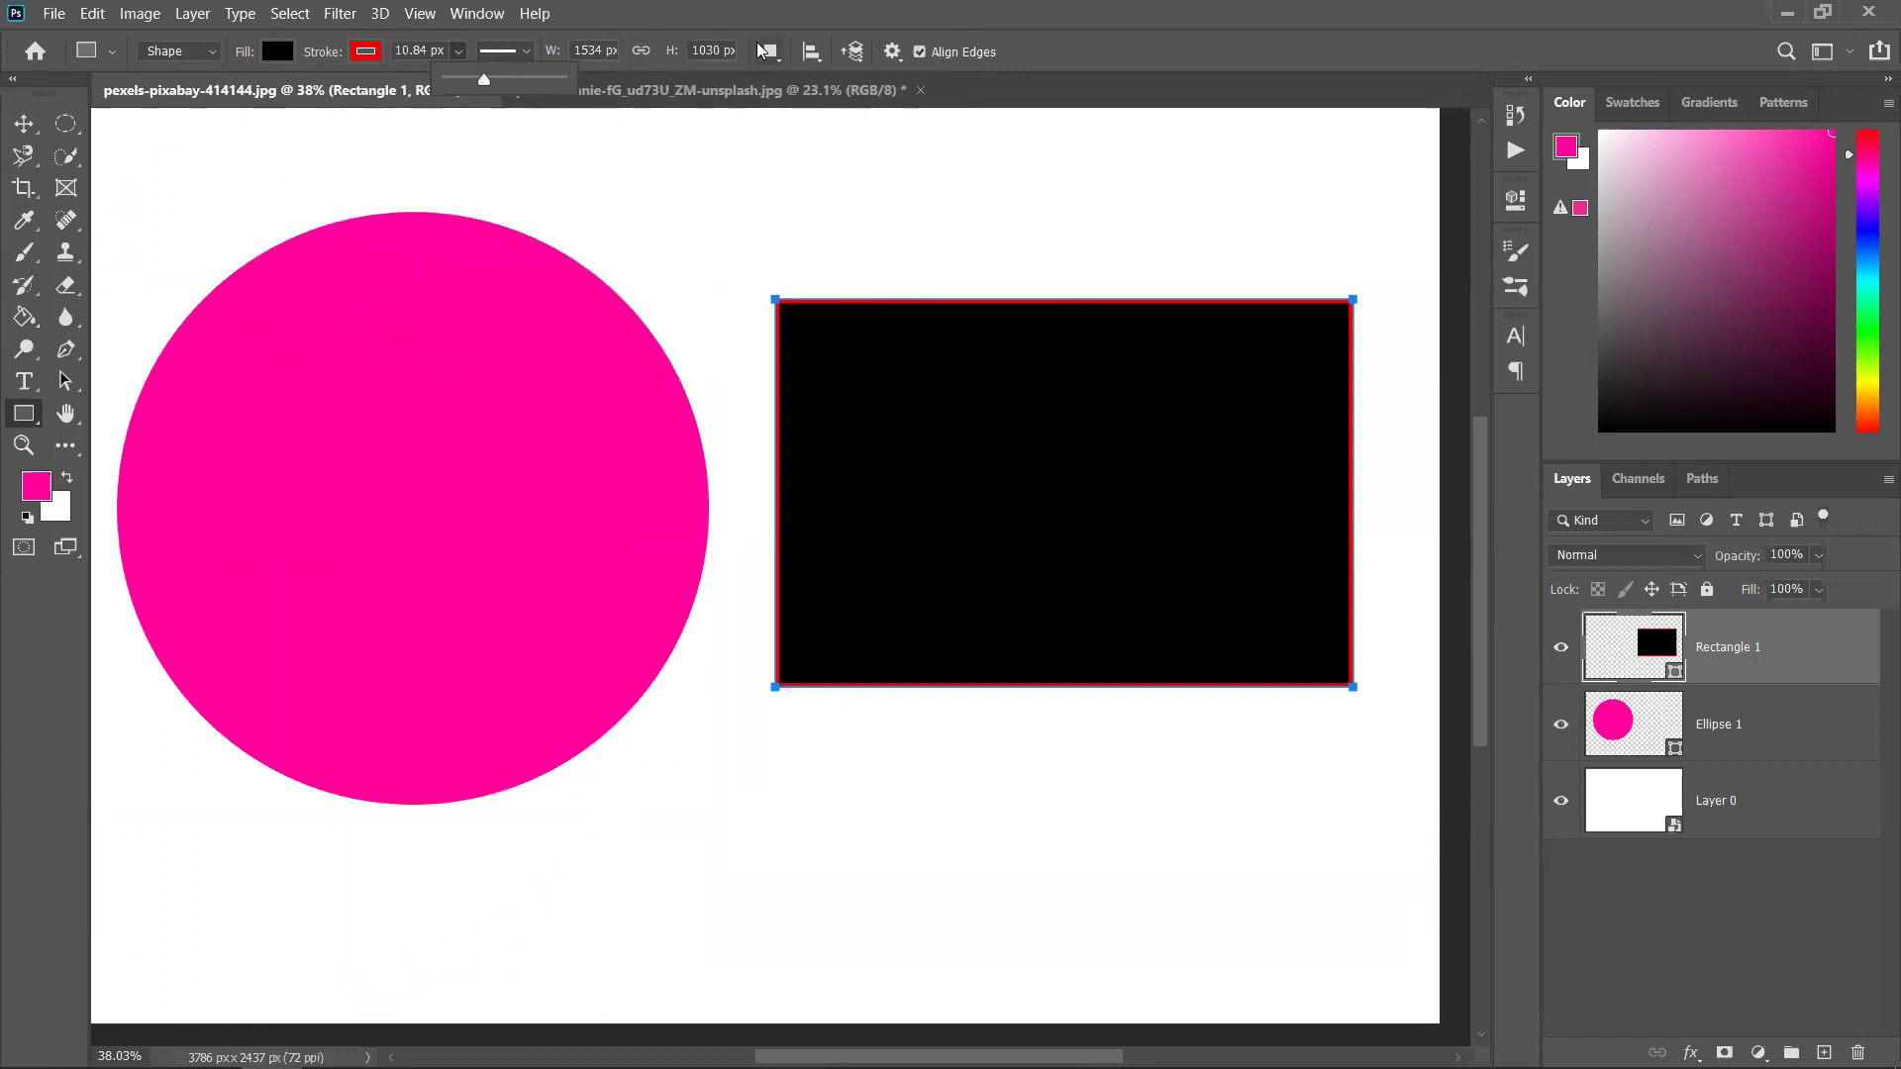
pyautogui.click(697, 51)
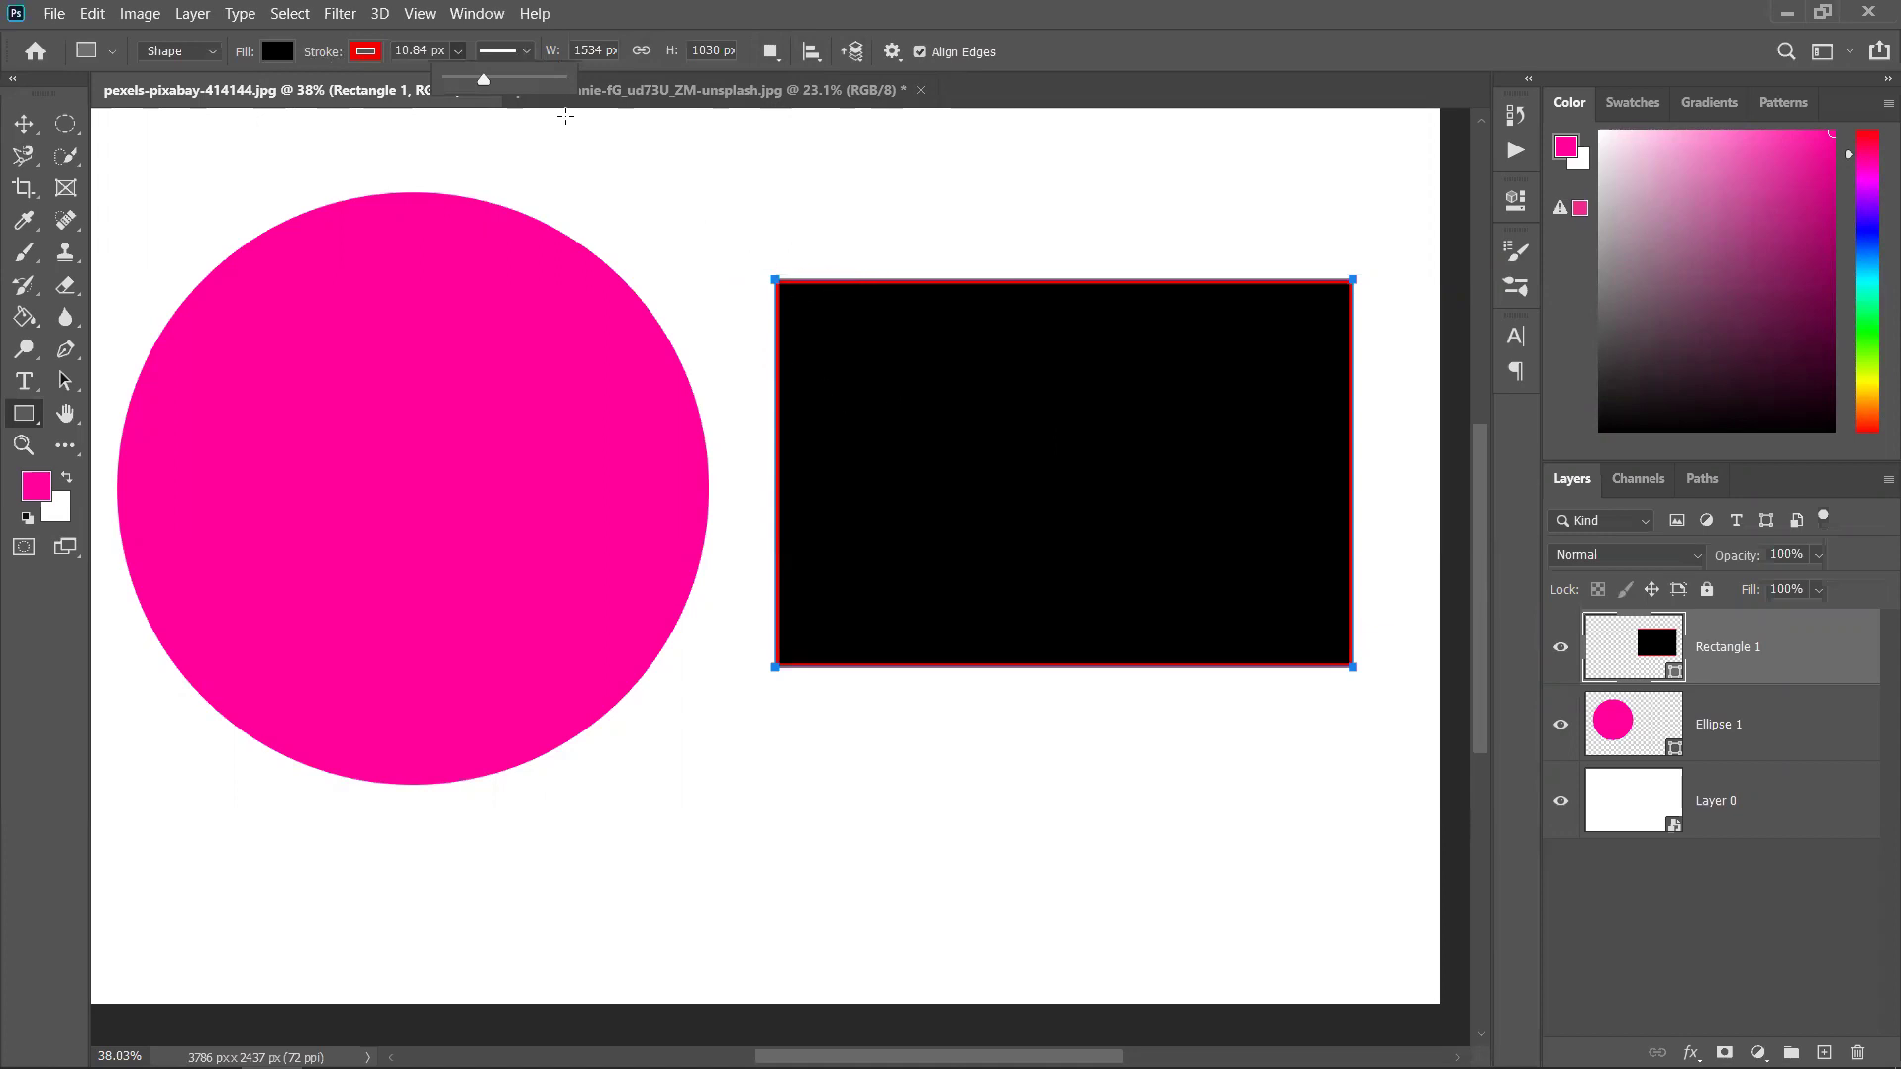
pyautogui.click(680, 346)
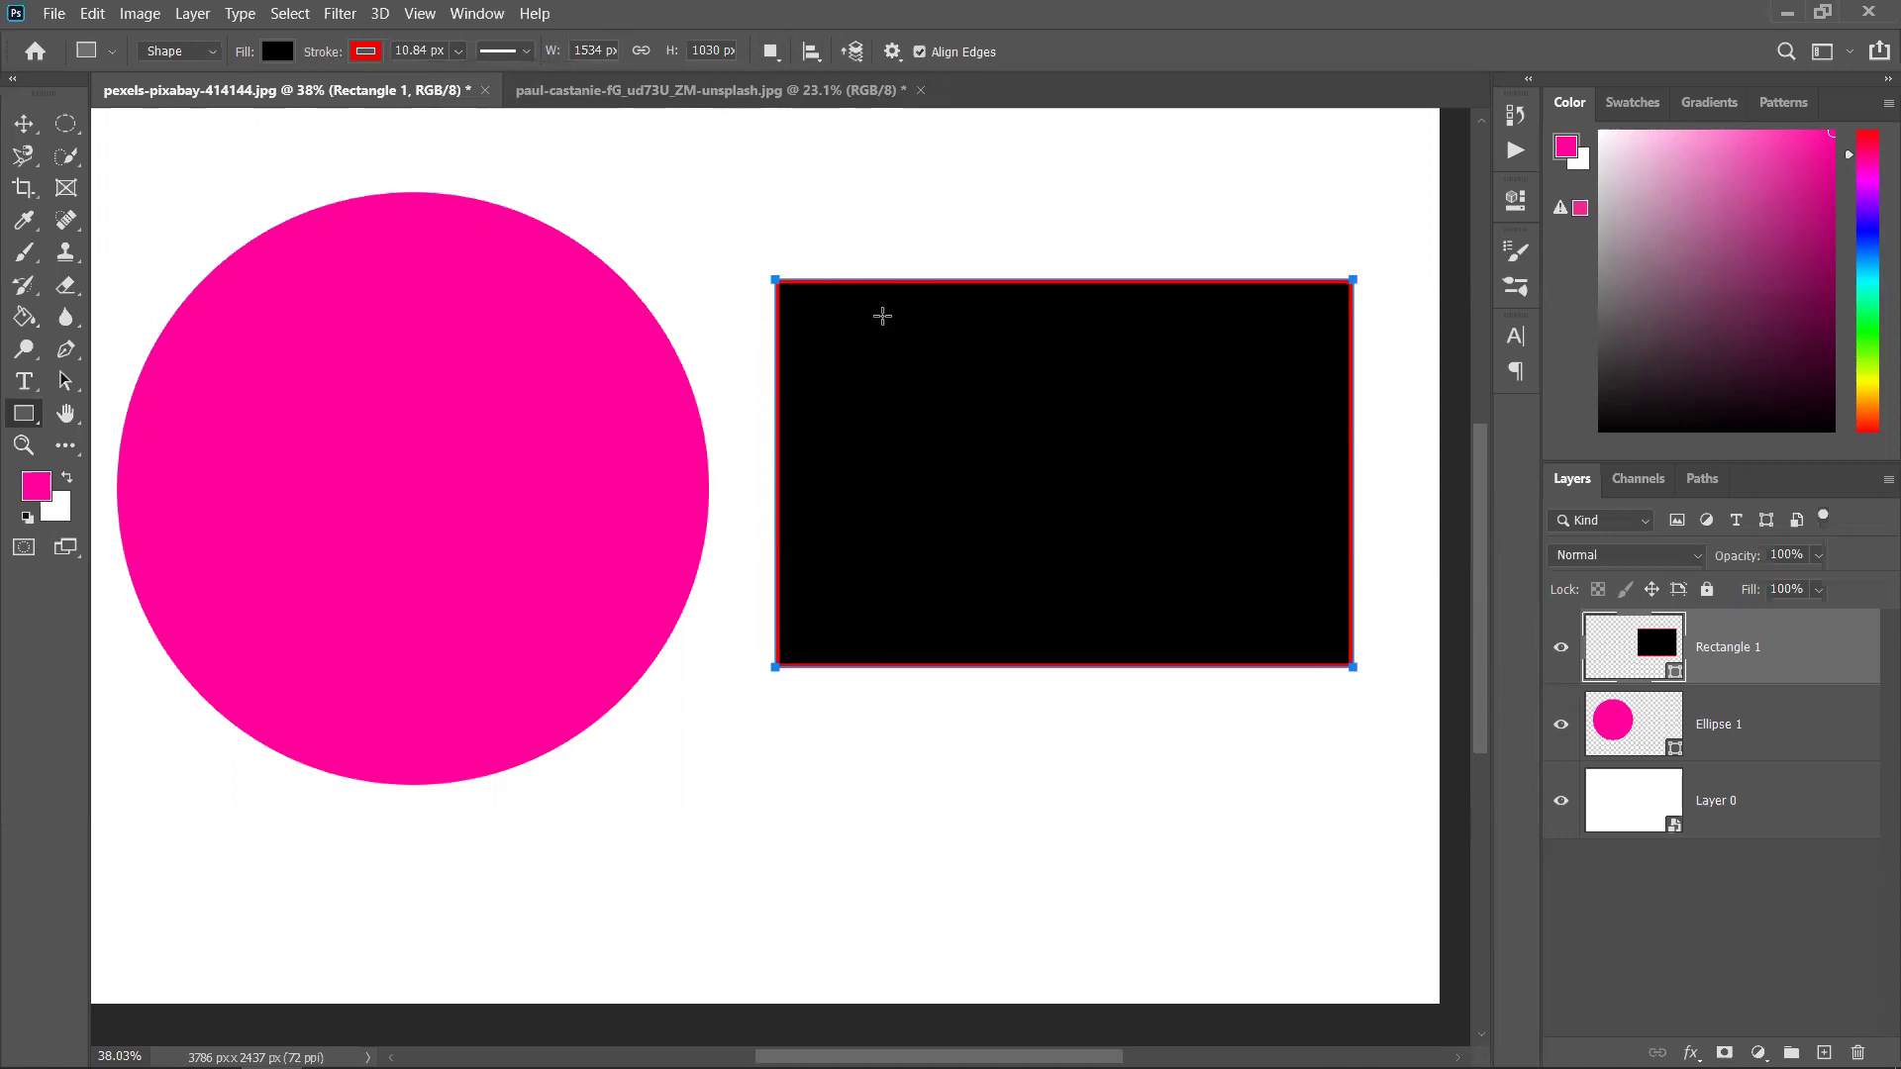
# Draw a four-sided shape about 799 by 313 px above the black rectangle with the Pen tool in Shape mode
pyautogui.click(65, 349)
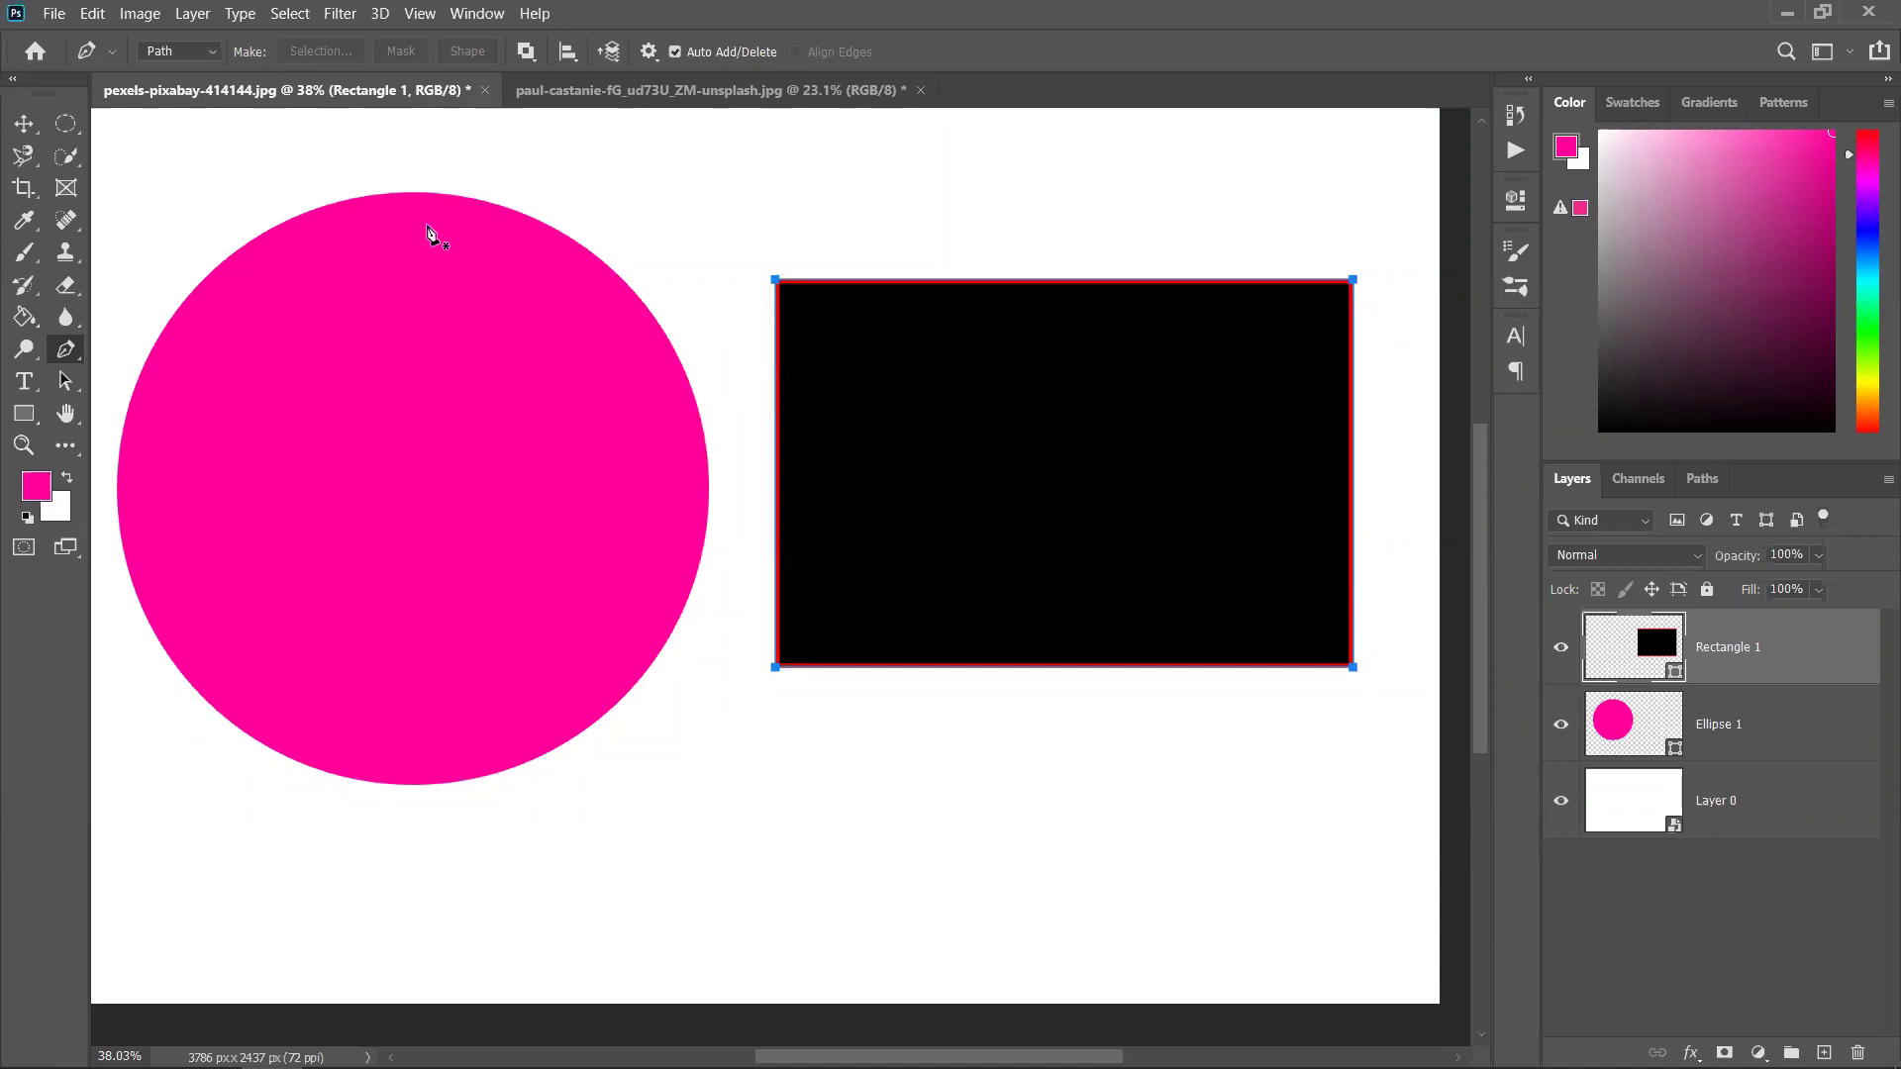
pyautogui.click(448, 102)
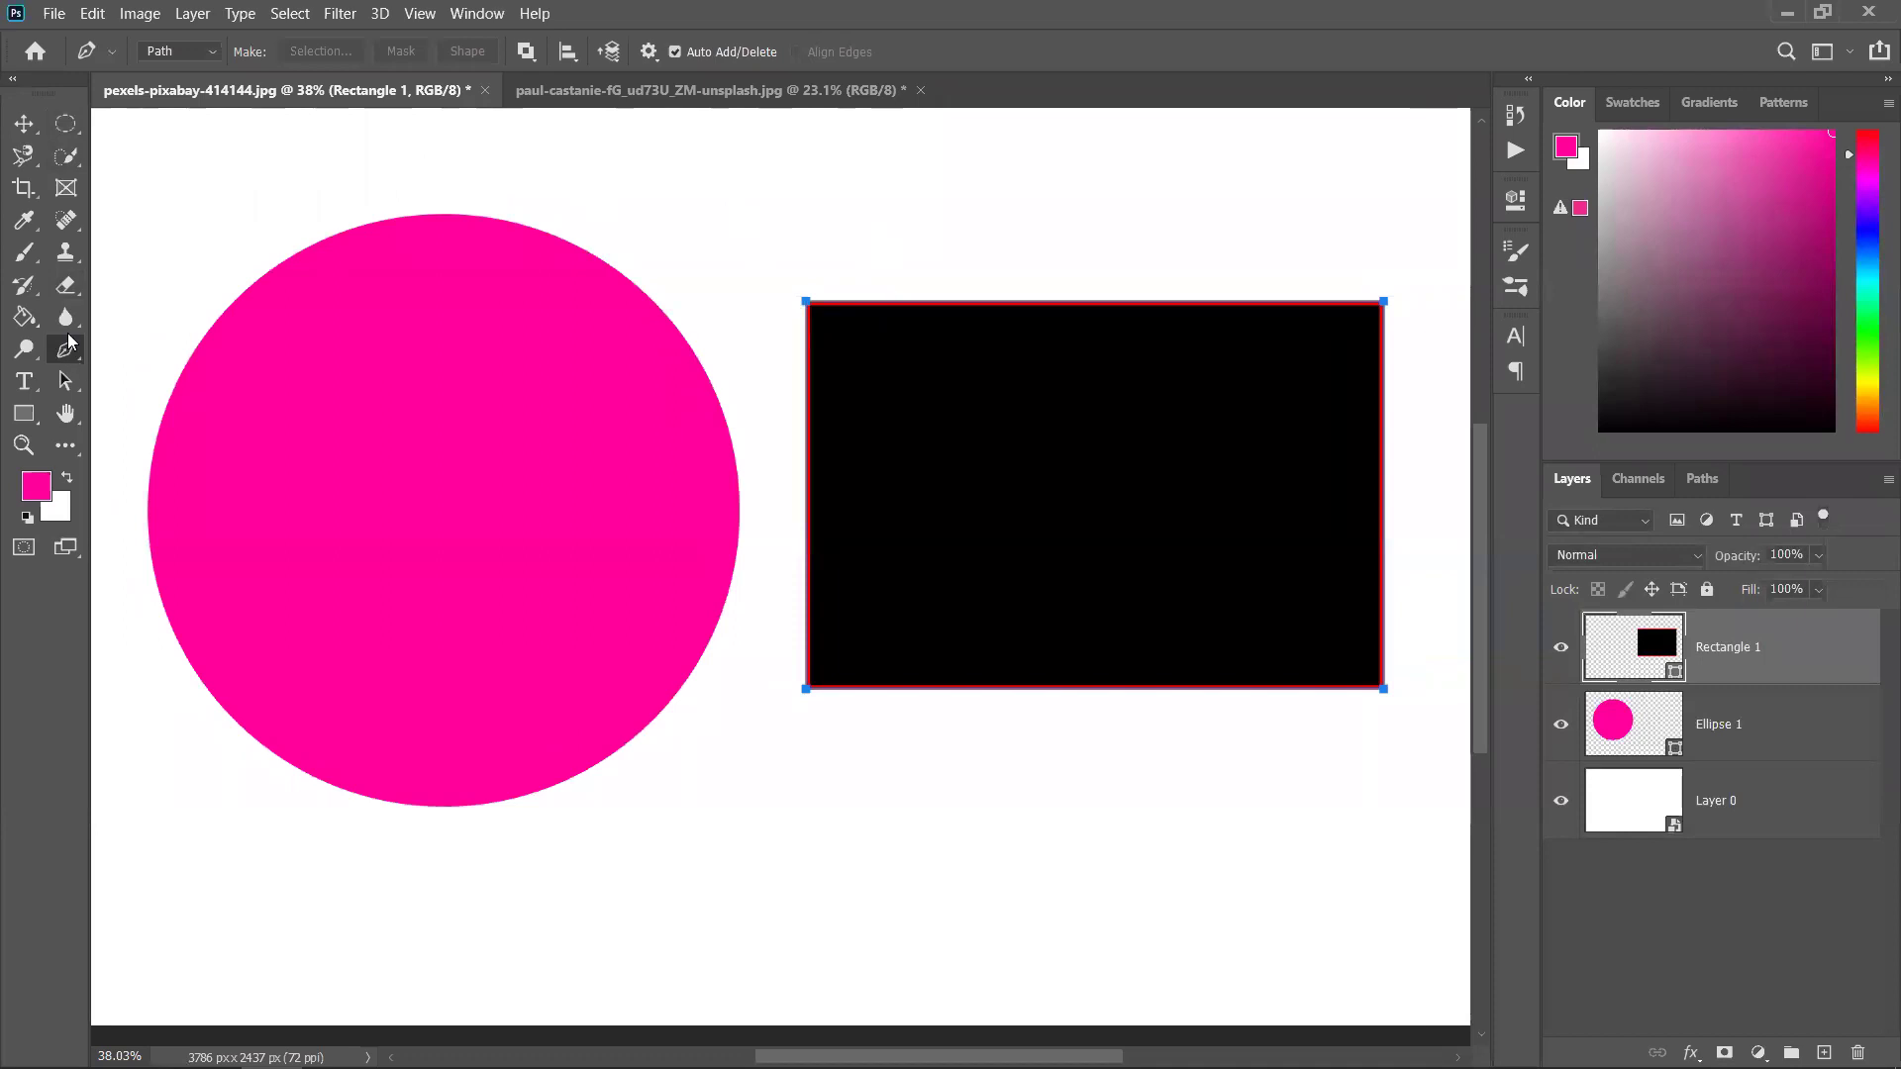
pyautogui.click(172, 52)
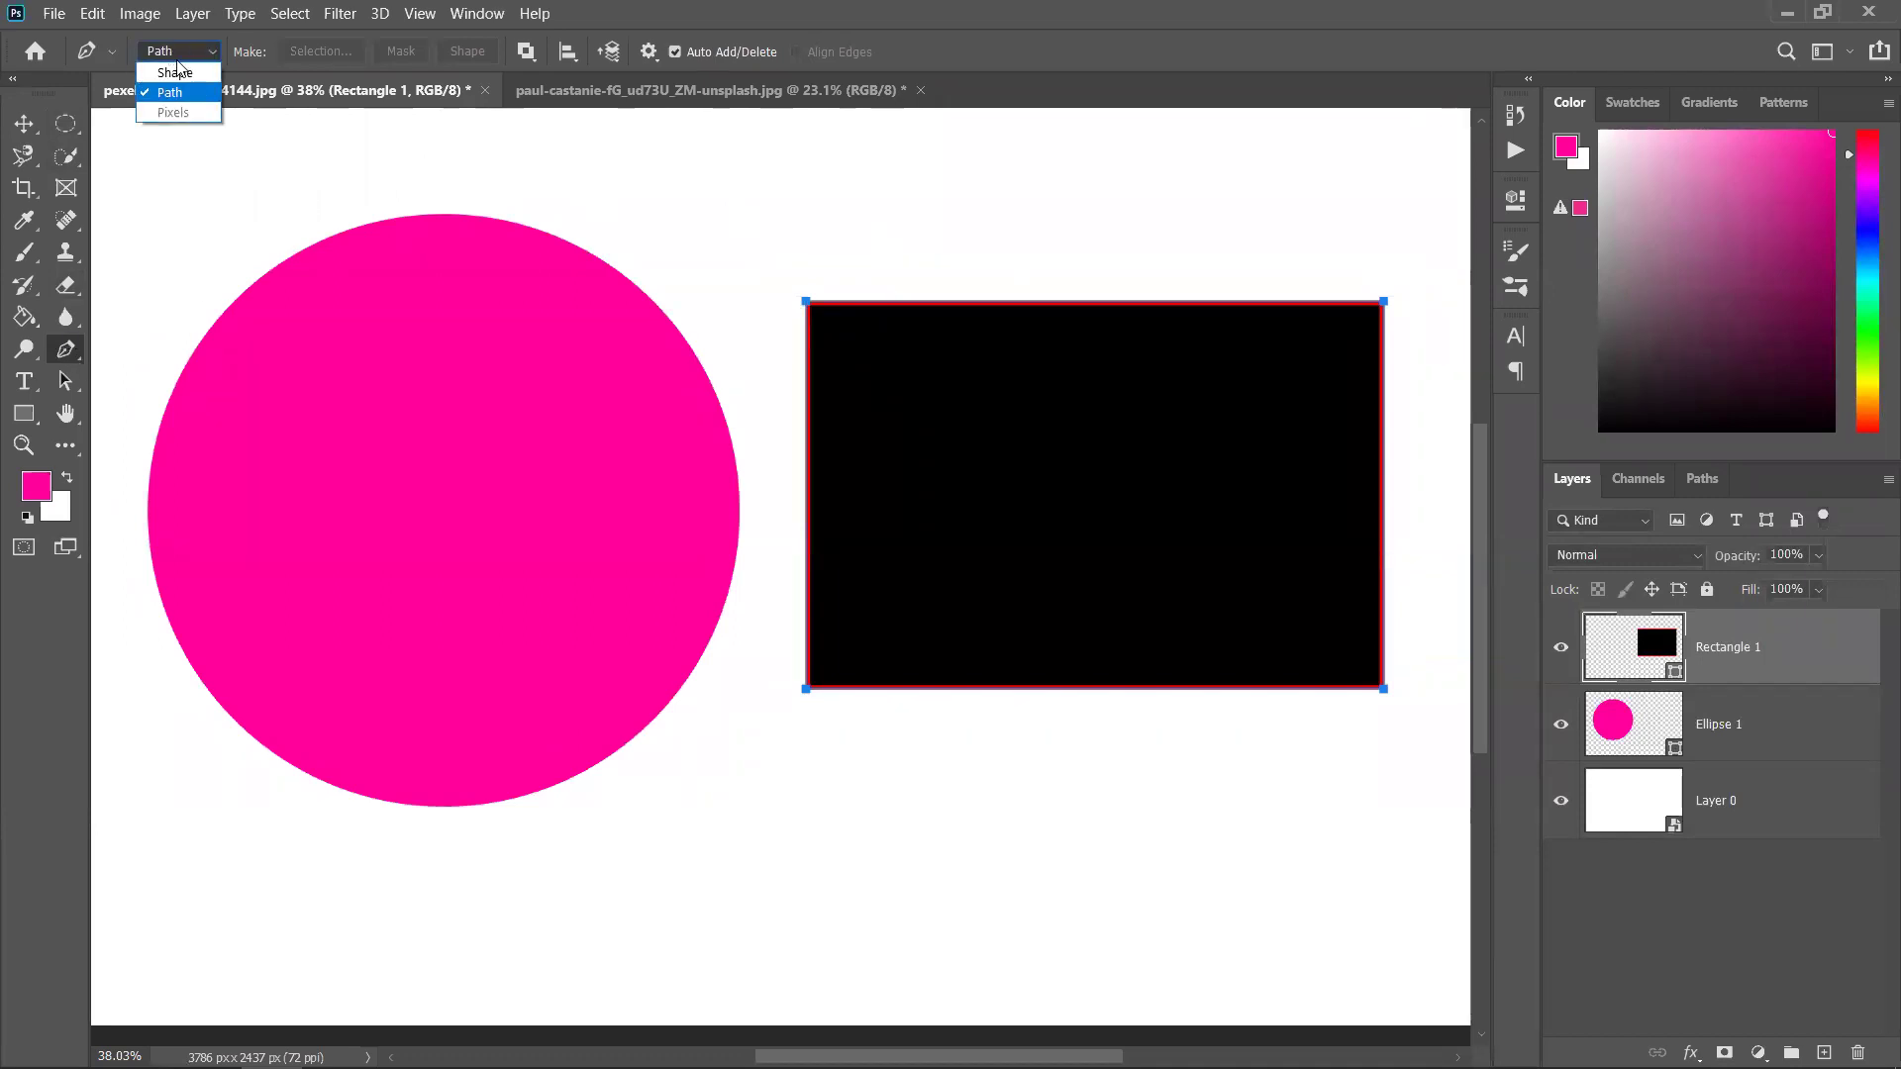
pyautogui.click(174, 73)
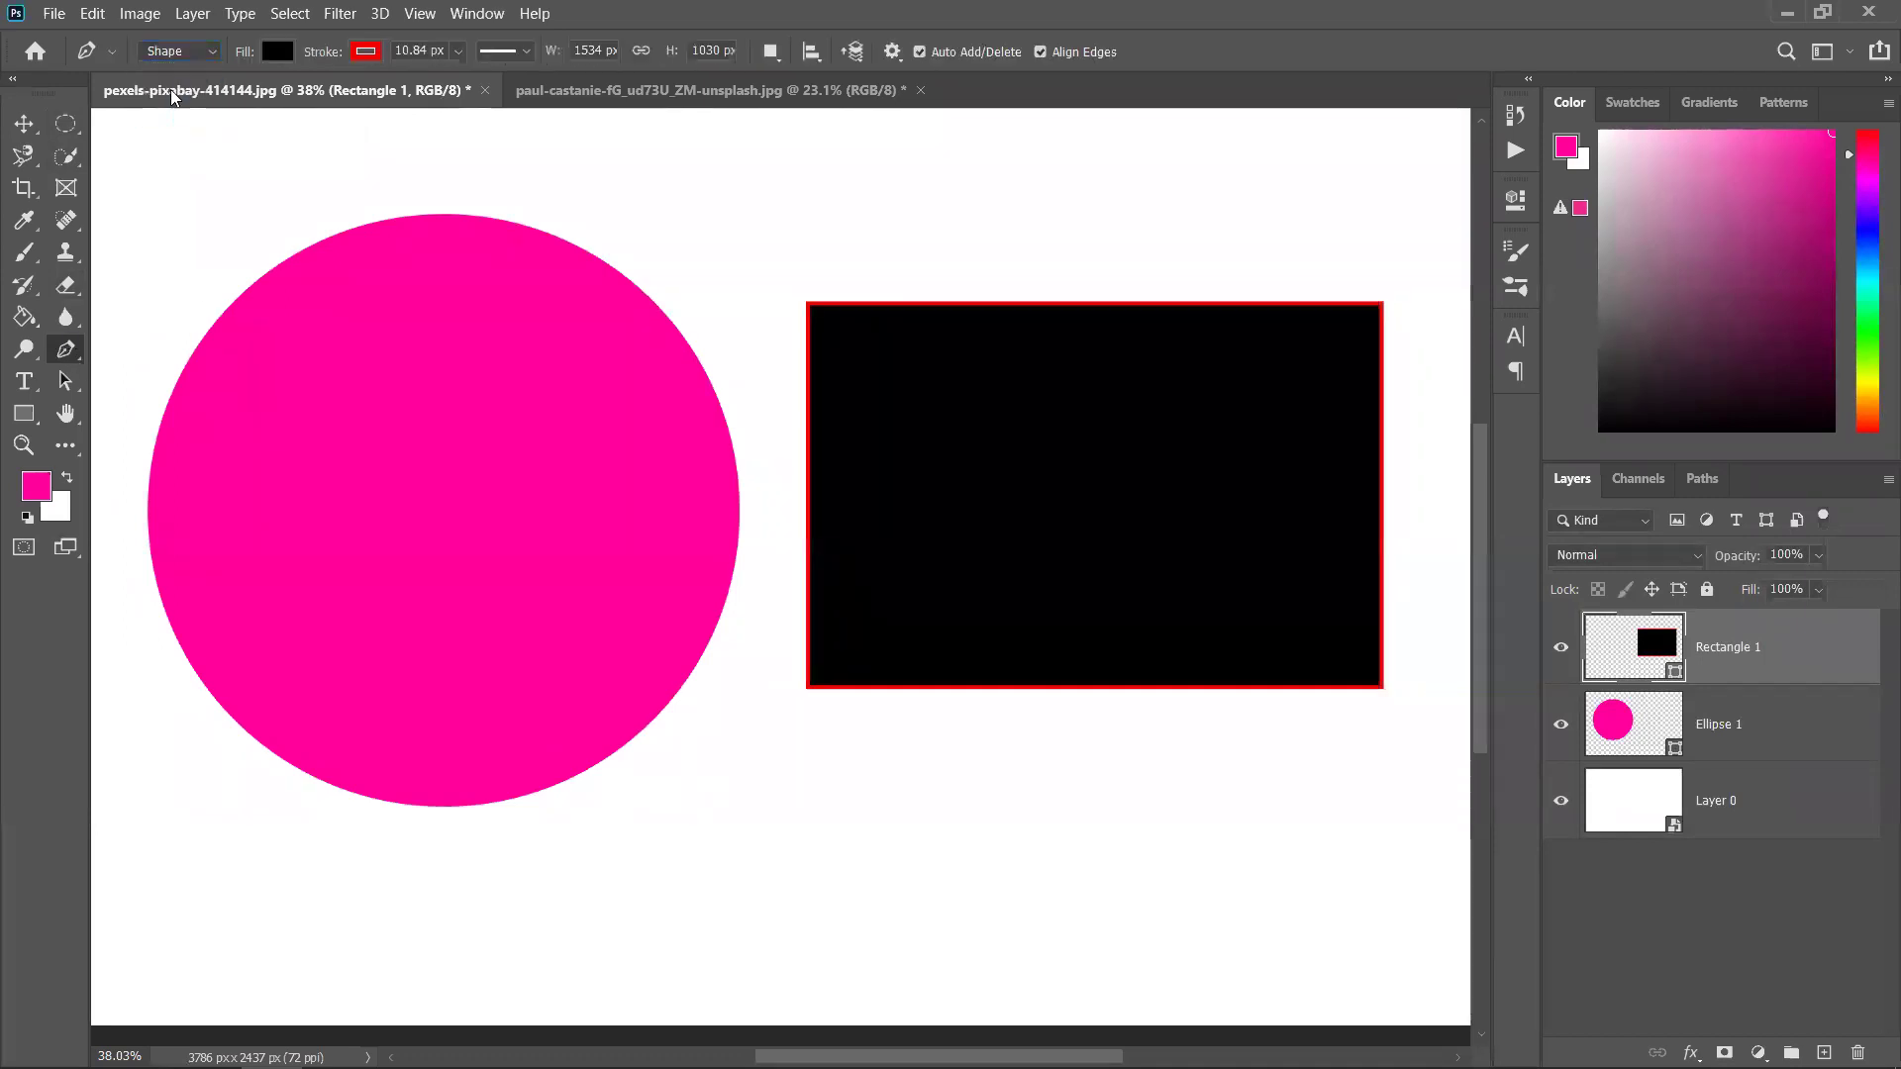
pyautogui.click(693, 194)
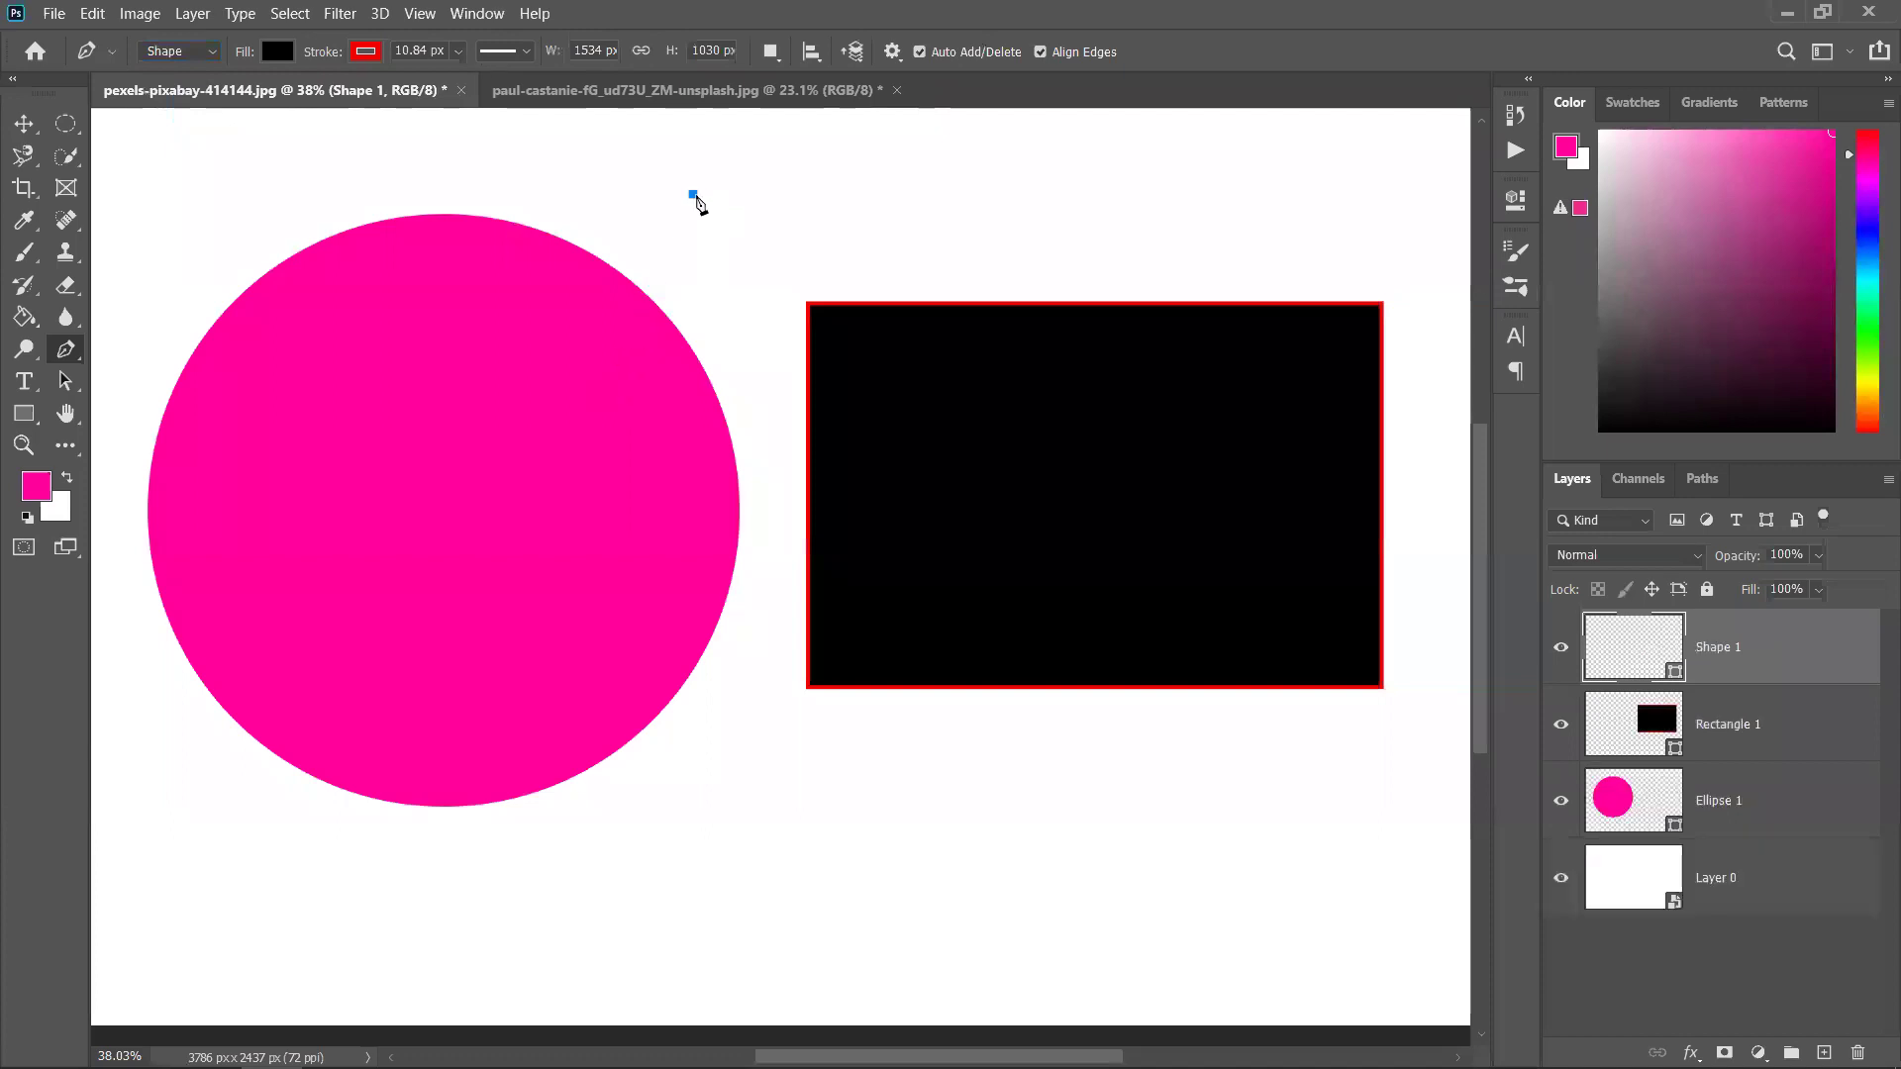
pyautogui.click(799, 183)
pyautogui.click(953, 168)
pyautogui.click(985, 239)
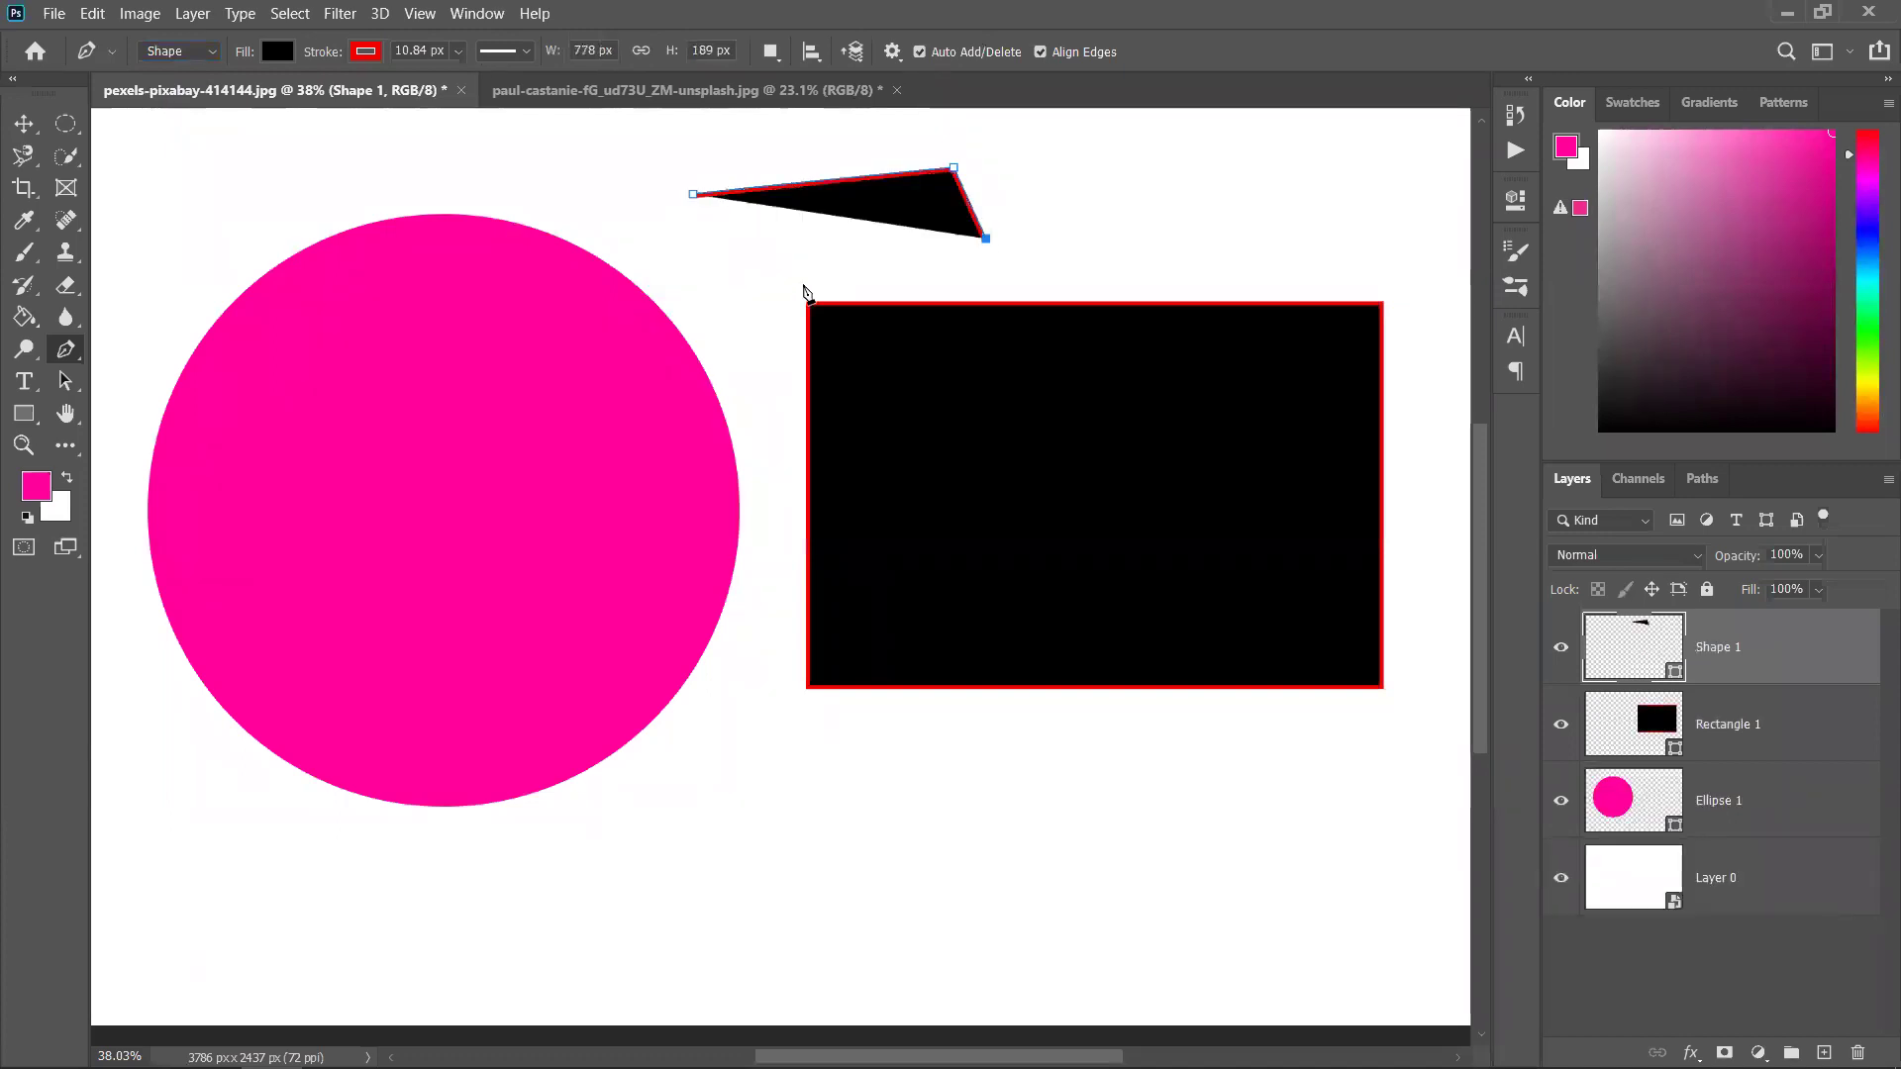
pyautogui.click(802, 285)
pyautogui.click(687, 196)
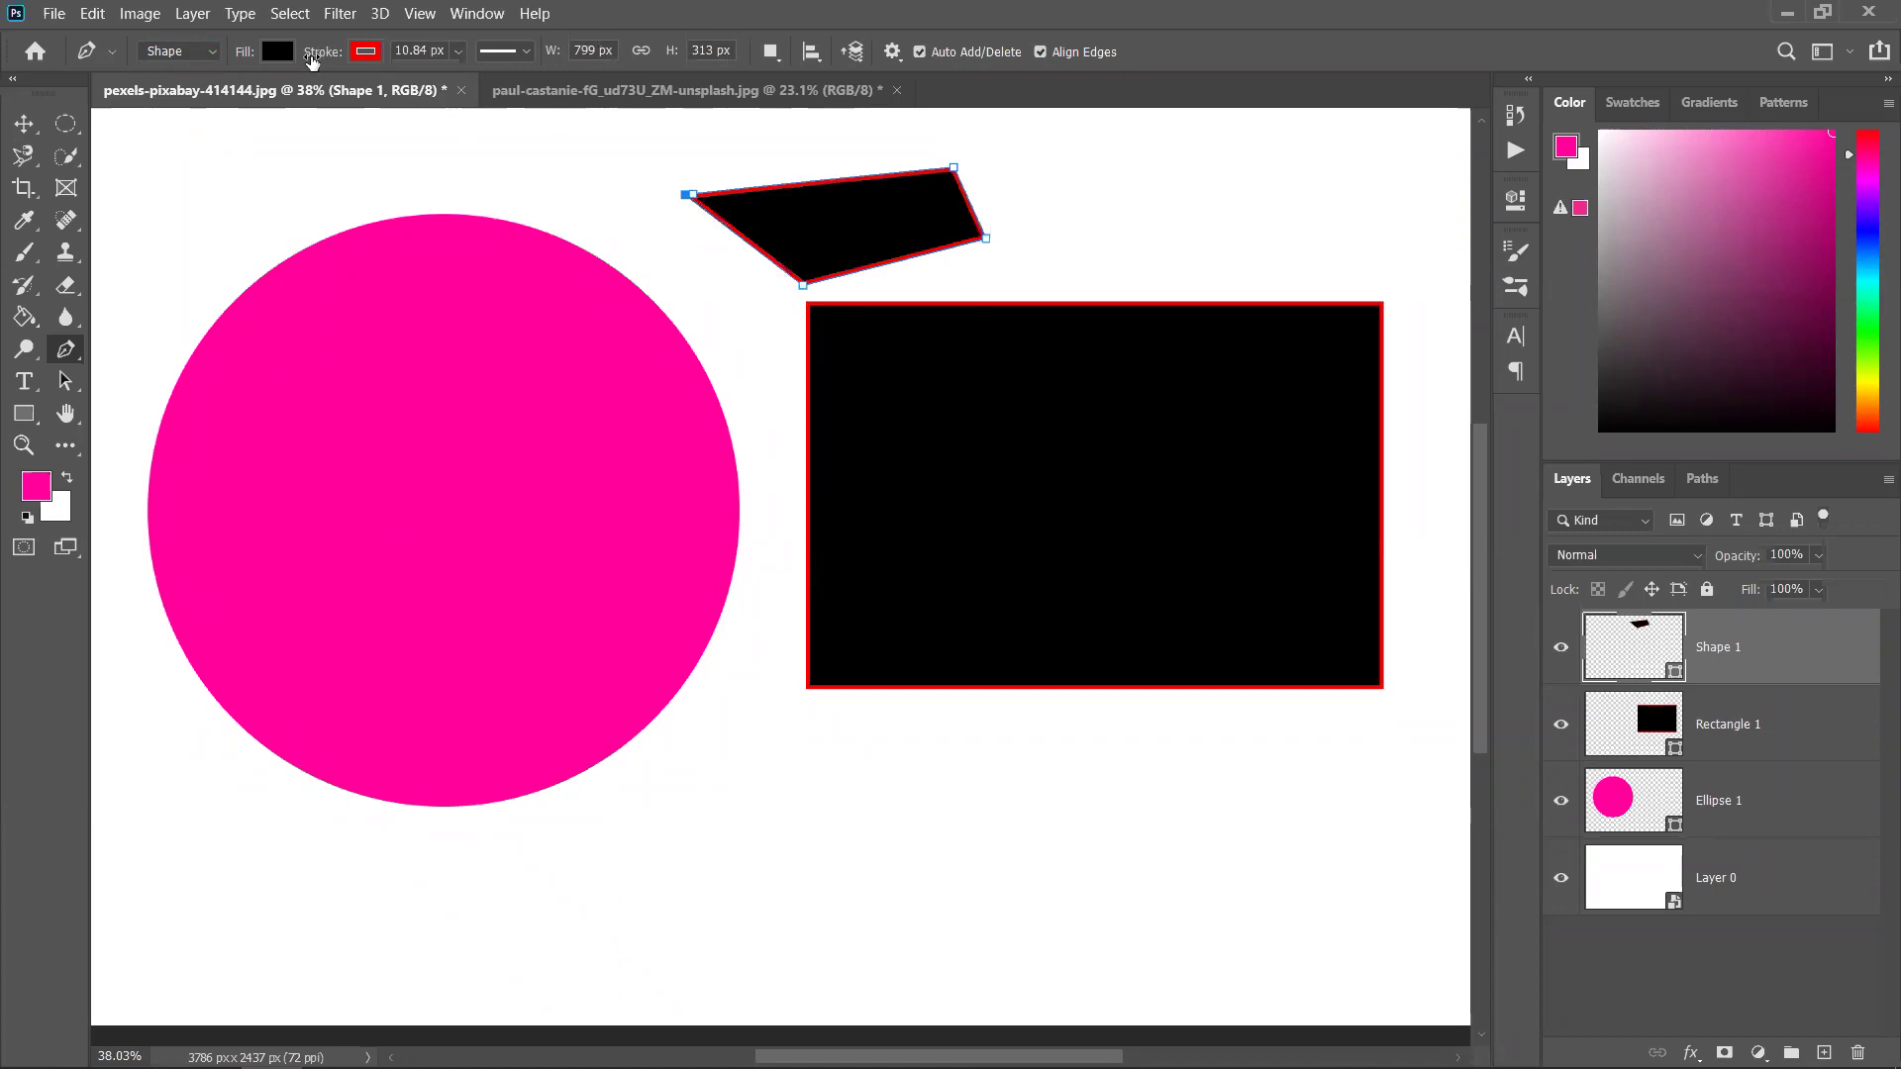
# Extend the pen-drawn shape with more anchor points above the rectangle and try to close it at its starting point
pyautogui.click(1172, 168)
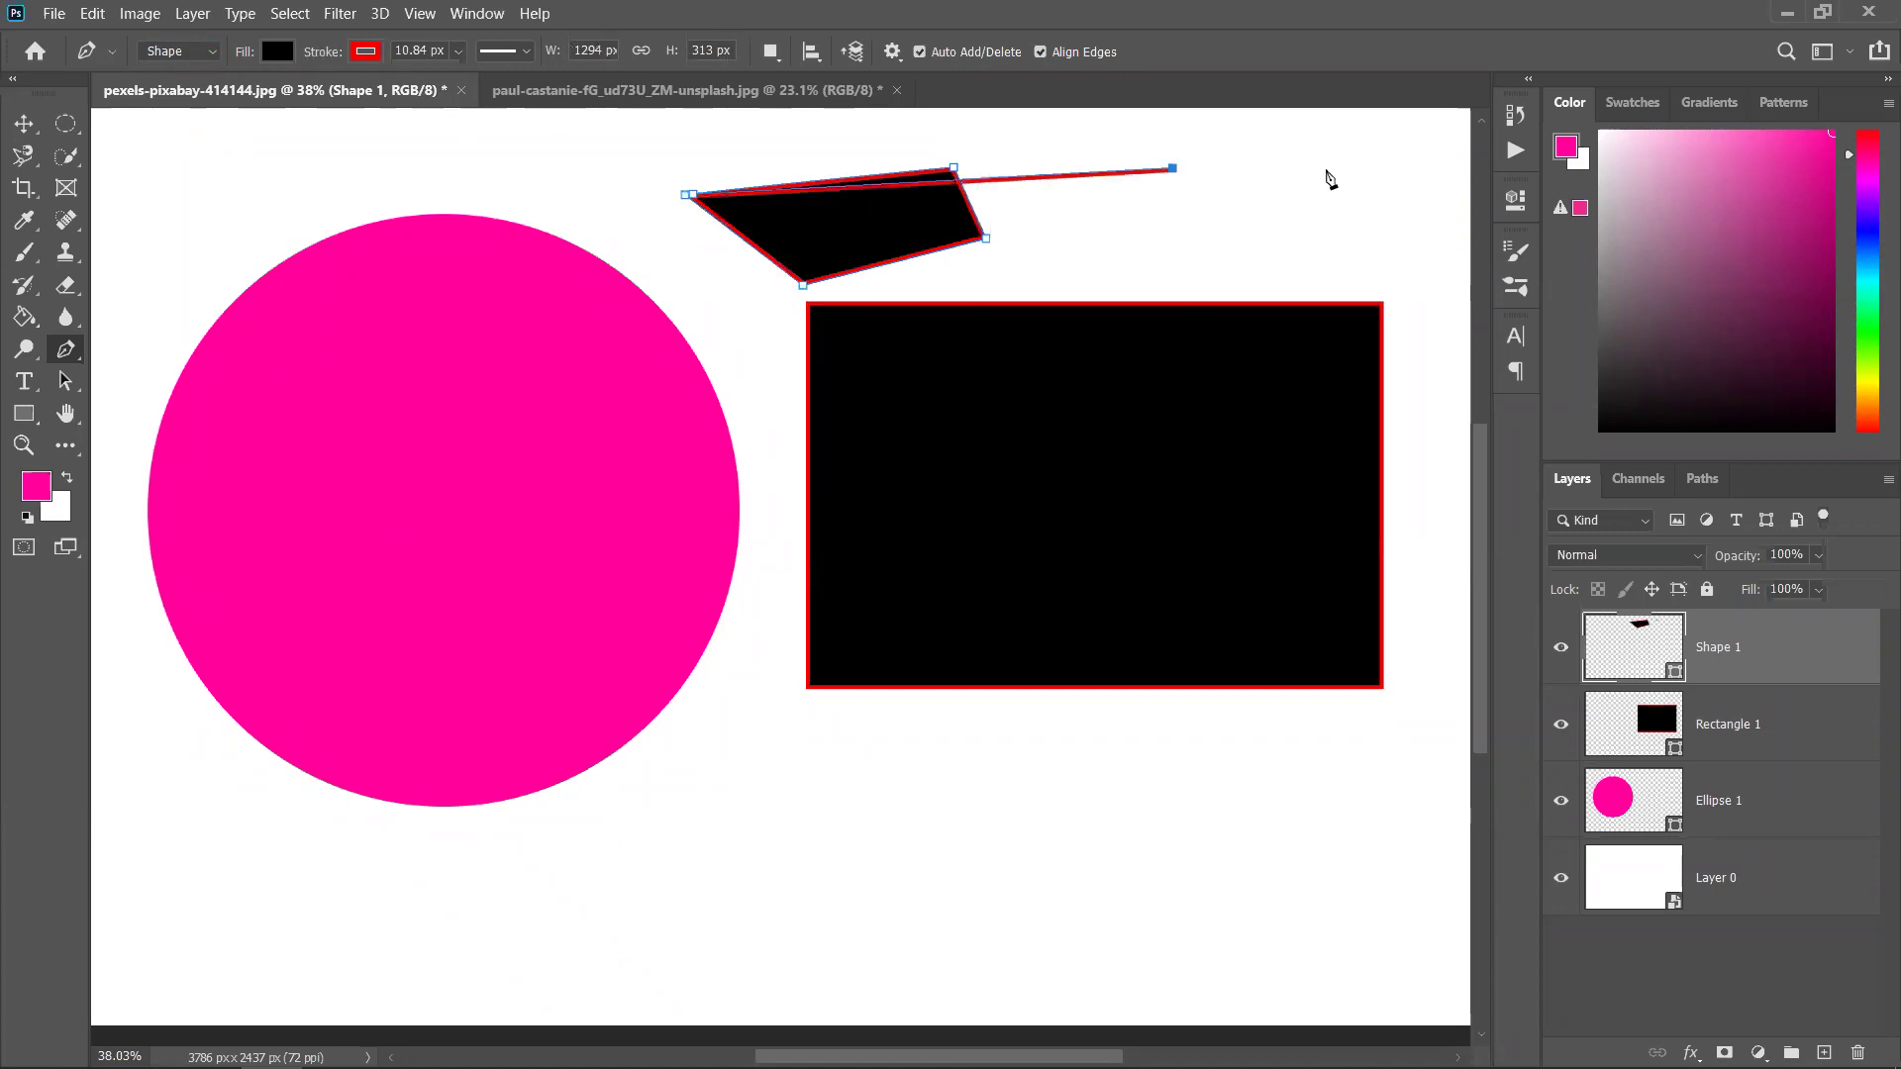
pyautogui.click(1058, 271)
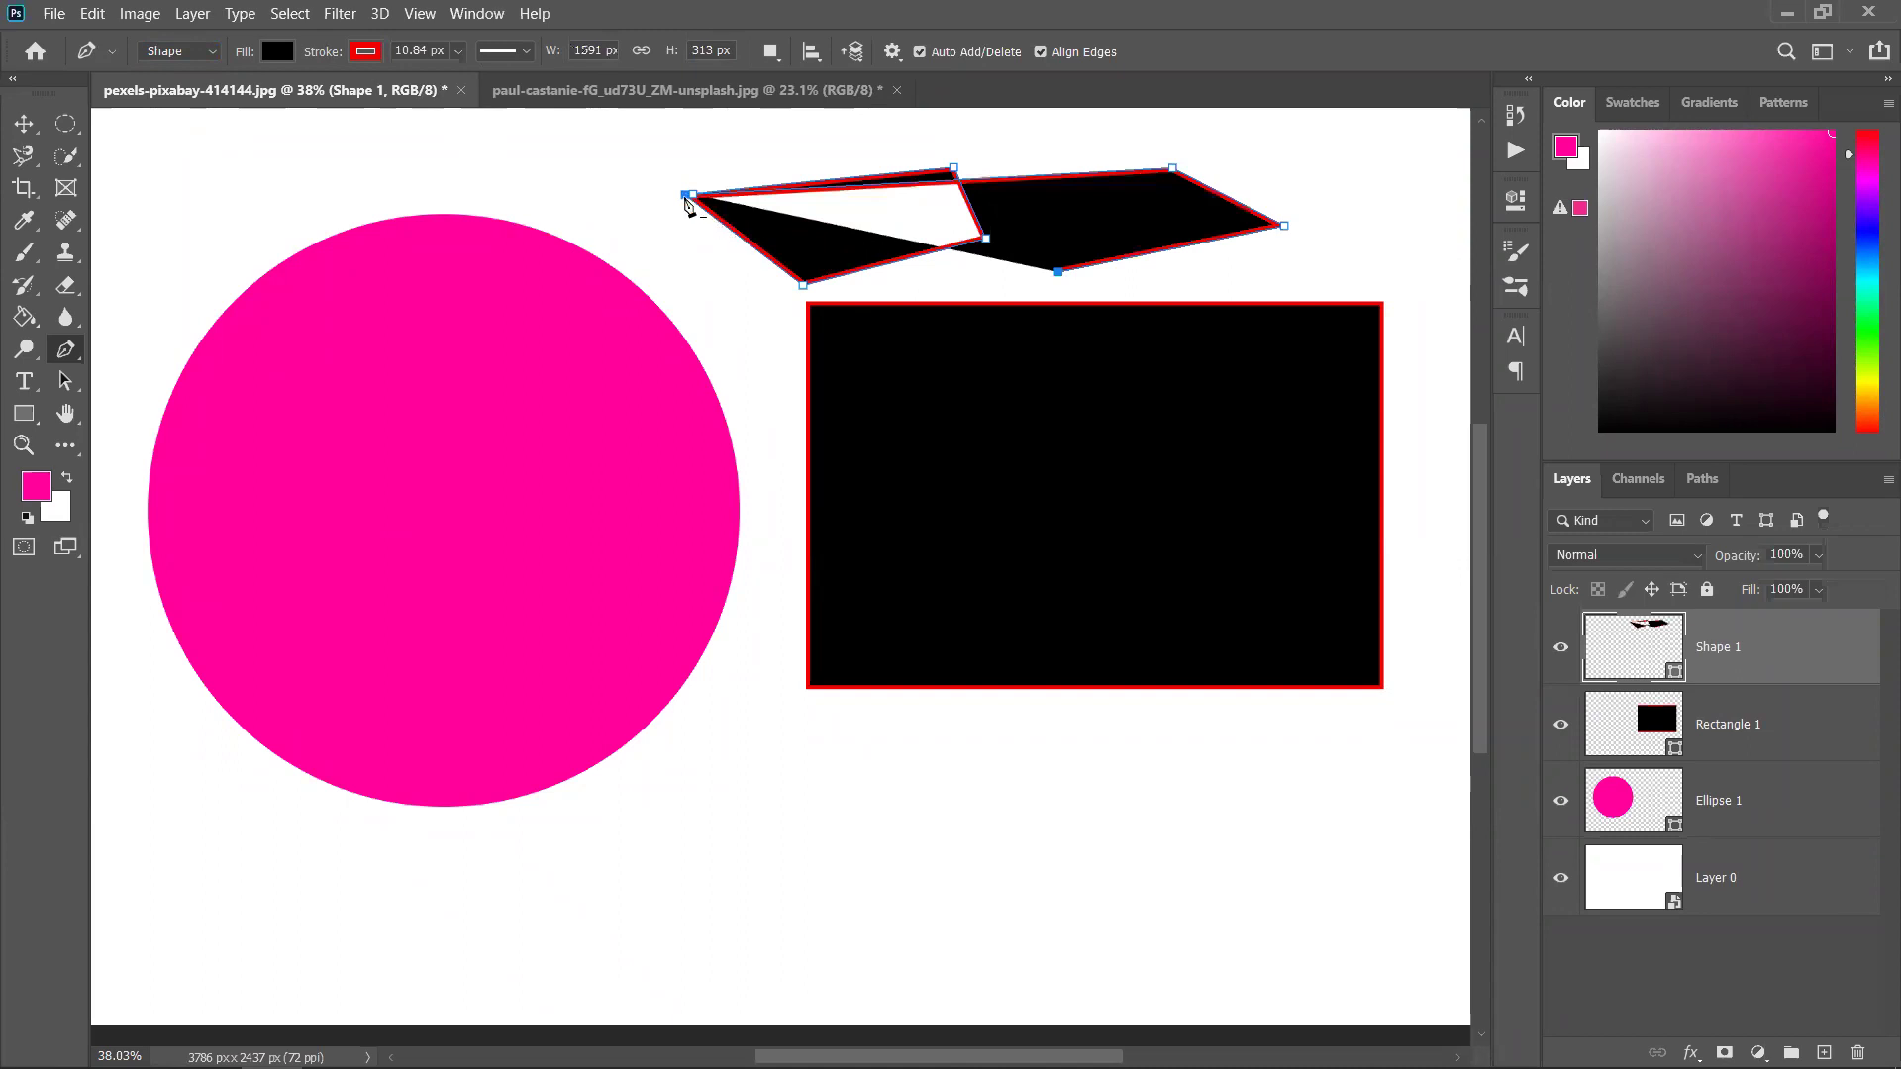
pyautogui.click(692, 196)
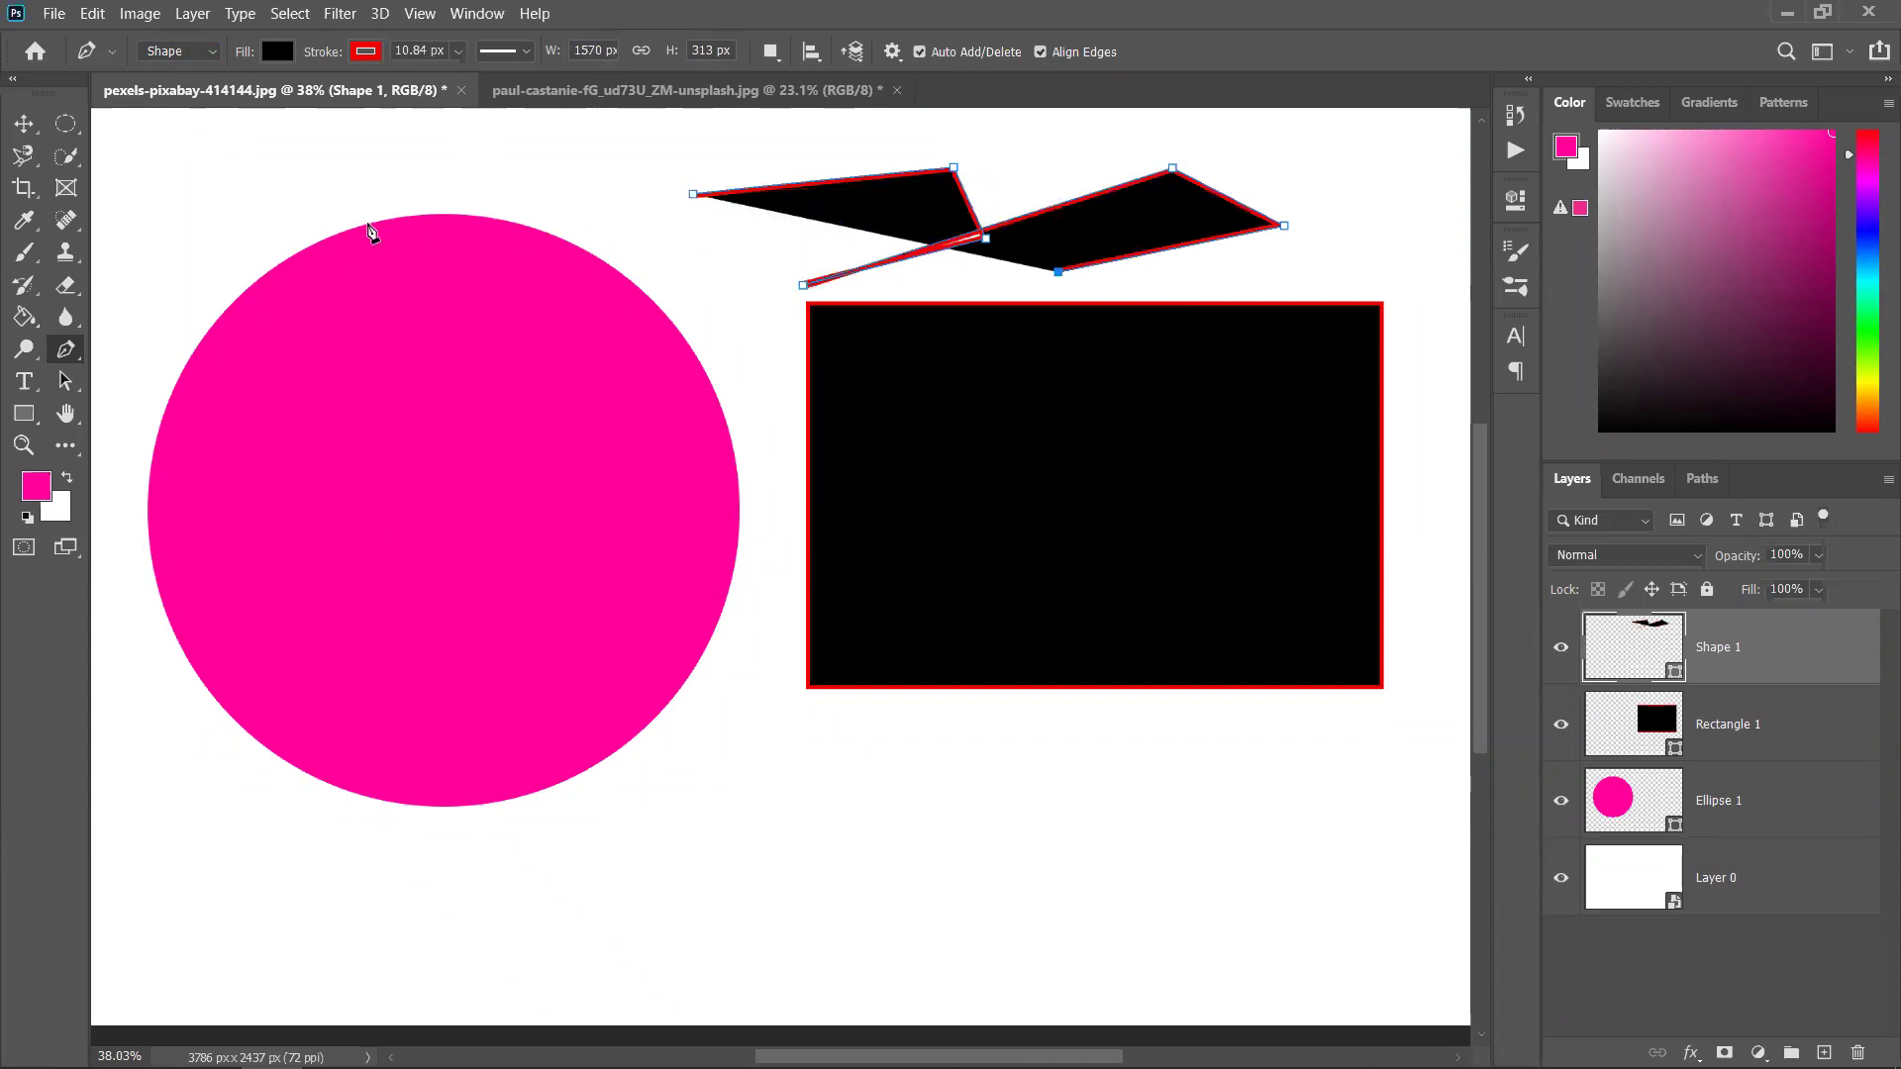
# Undo the pen-drawn shape and the black rectangle with its red stroke, back to the pink circle alone
pyautogui.hotkey('ctrl', 'z')
pyautogui.hotkey('ctrl', 'z')
pyautogui.hotkey('ctrl', 'z')
pyautogui.hotkey('ctrl', 'z')
pyautogui.hotkey('ctrl', 'z')
pyautogui.hotkey('ctrl', 'z')
pyautogui.hotkey('ctrl', 'z')
pyautogui.hotkey('ctrl', 'z')
pyautogui.hotkey('ctrl', 'z')
pyautogui.hotkey('ctrl', 'z')
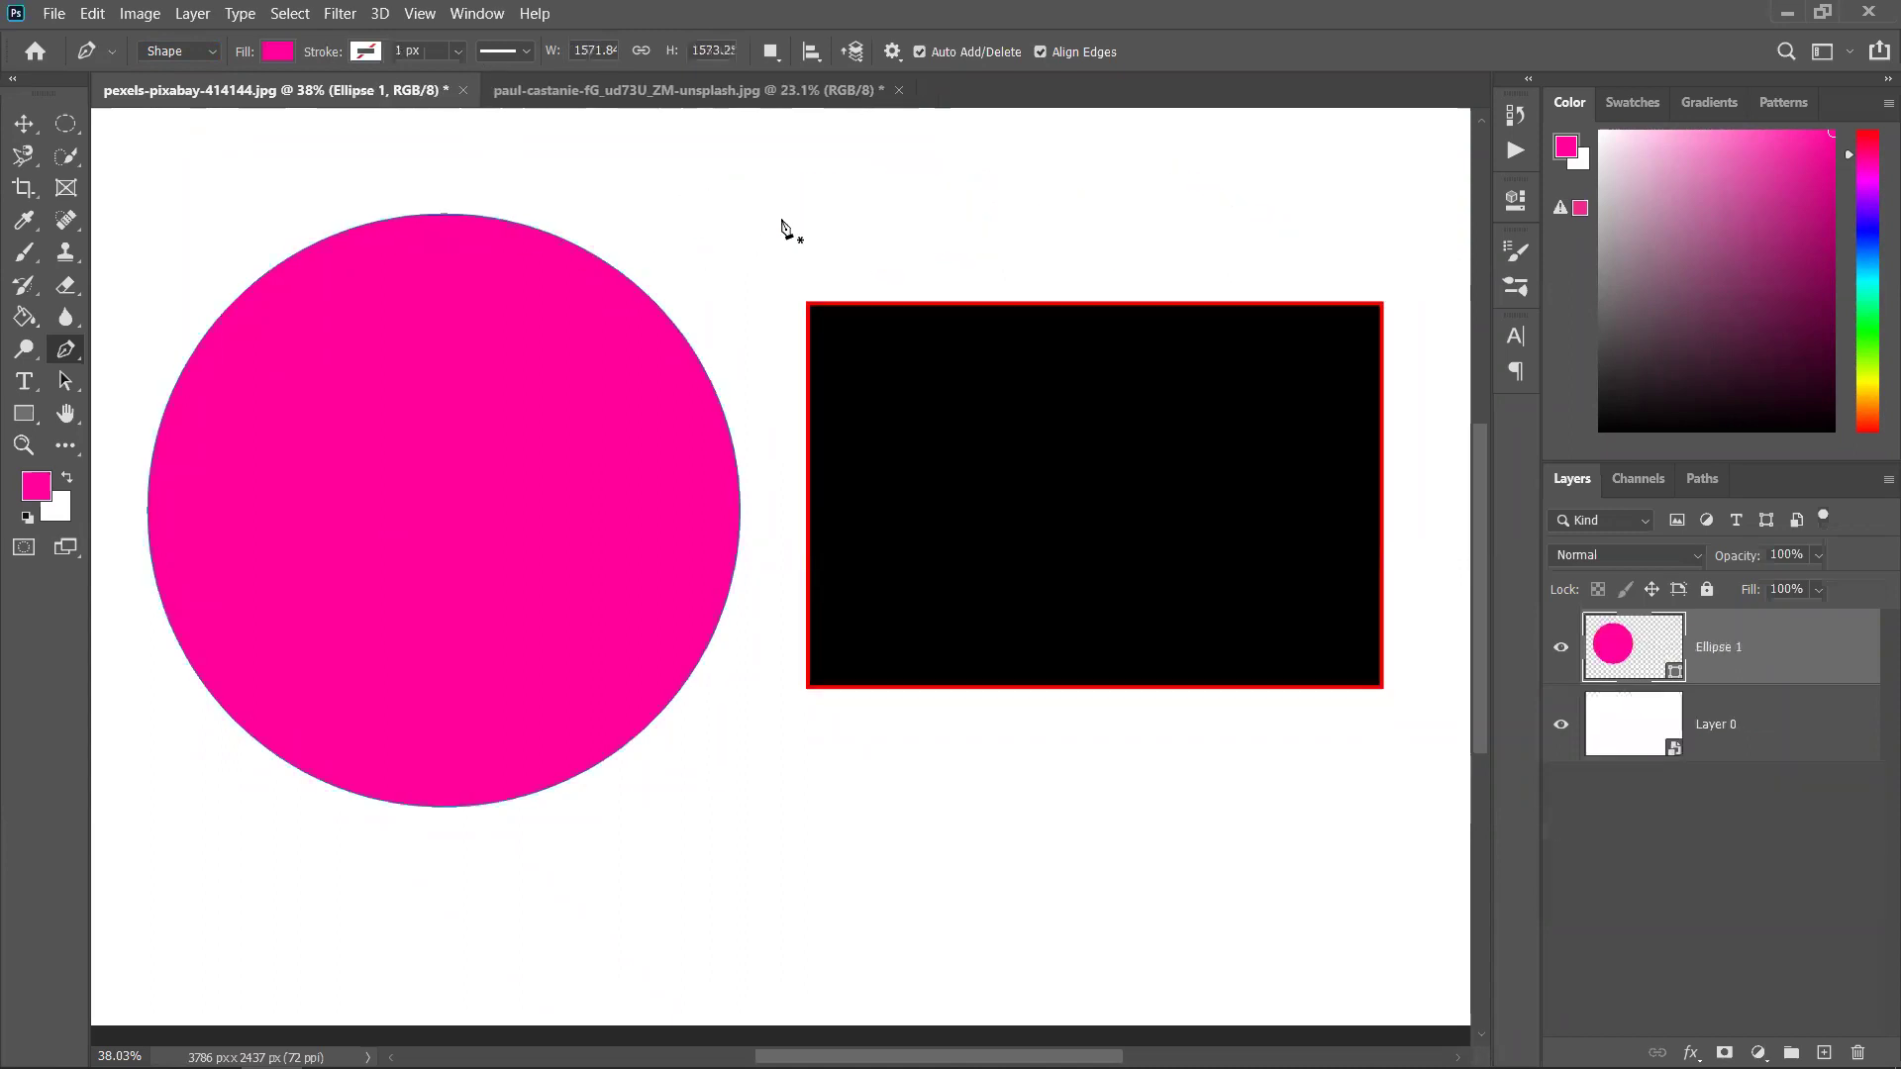
# Draw a pink rounded rectangle about 1226 by 567 px beside the circle, above Layer 0
pyautogui.click(27, 126)
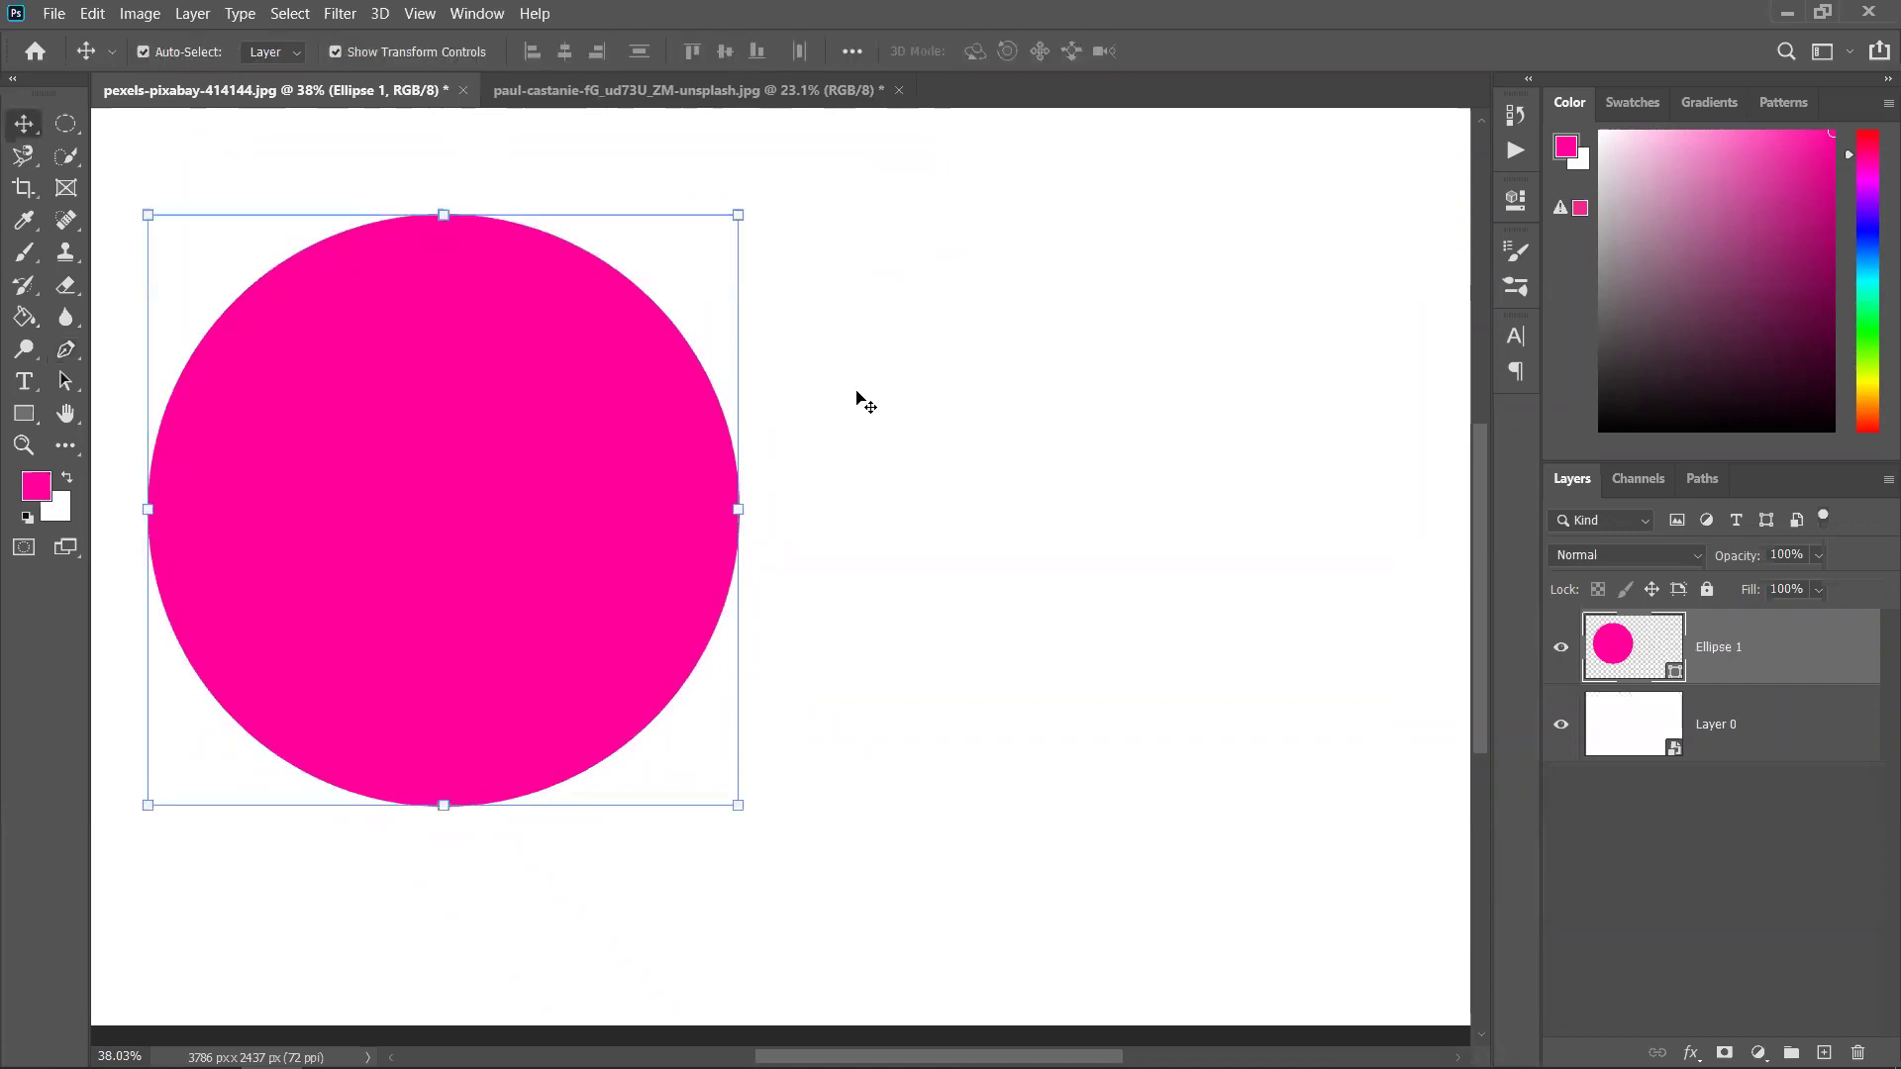
pyautogui.click(866, 403)
pyautogui.click(25, 414)
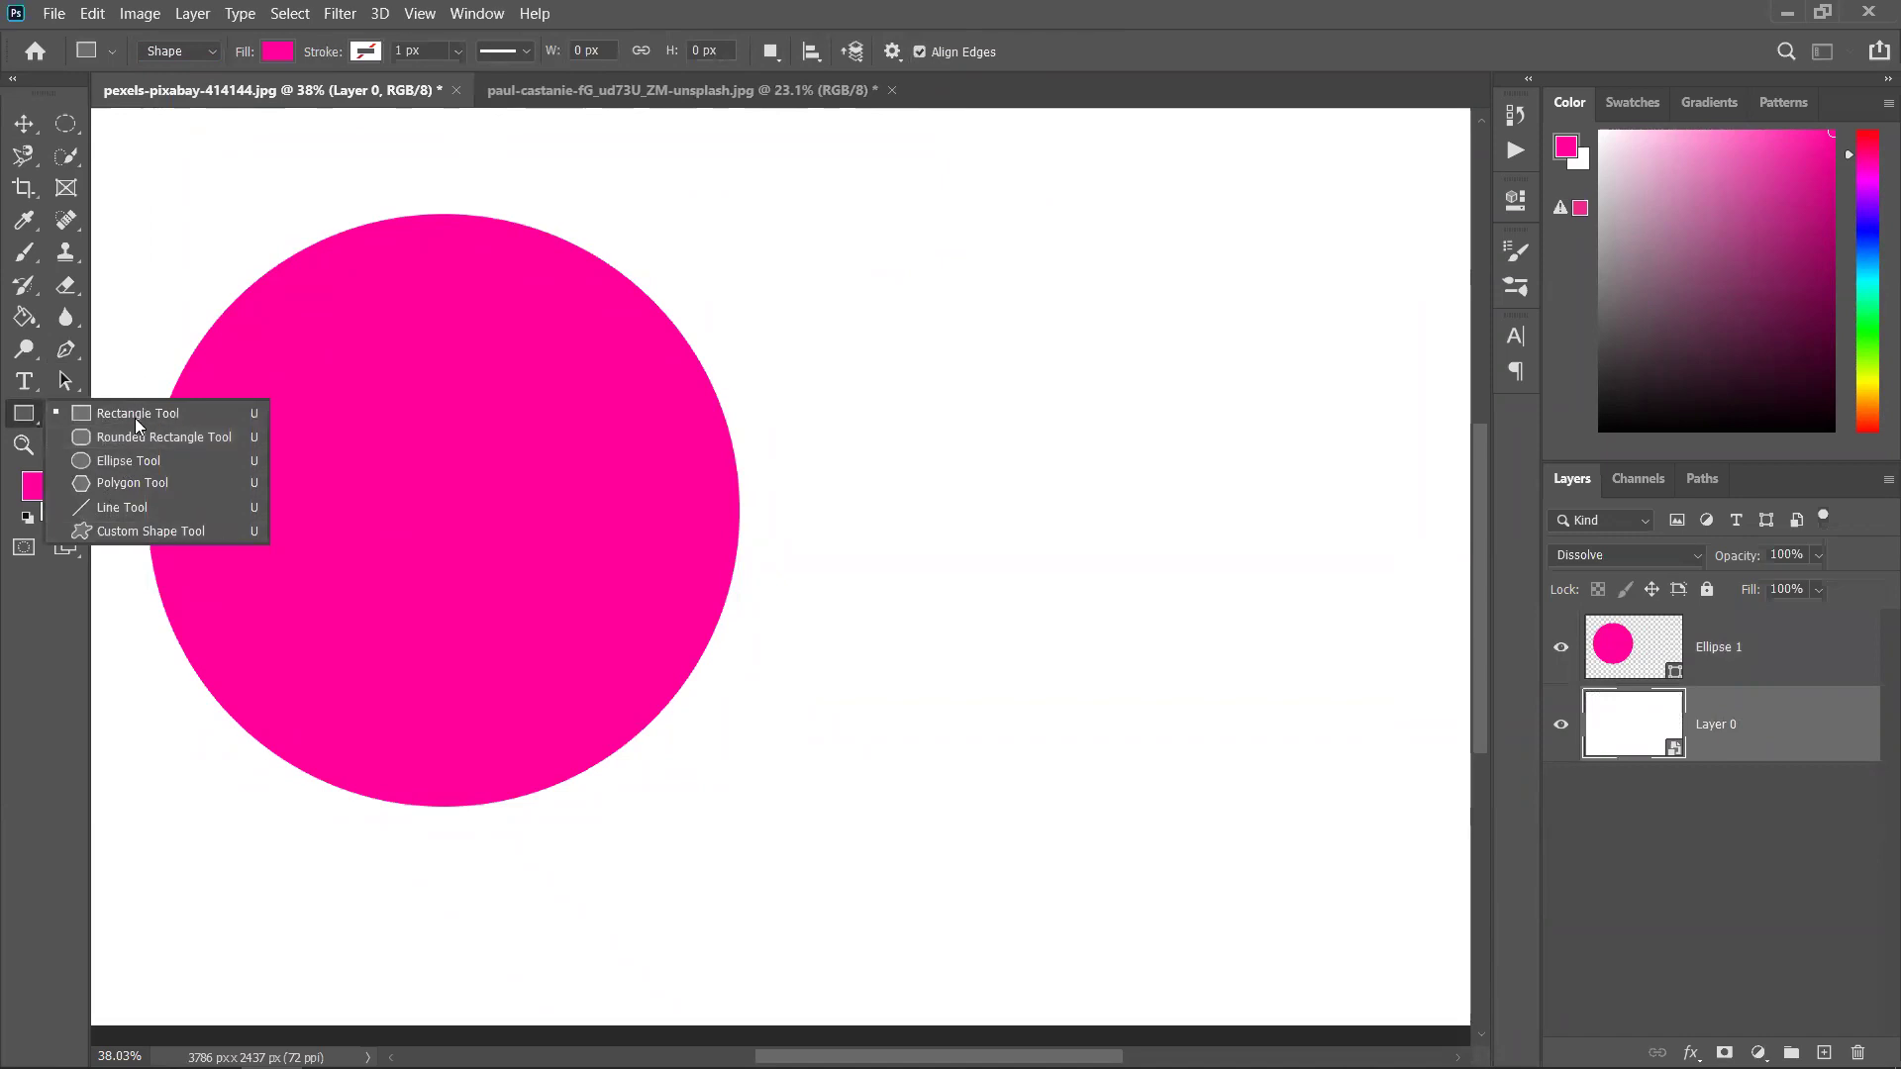
pyautogui.click(148, 437)
pyautogui.moveTo(870, 340); pyautogui.dragTo(1331, 552)
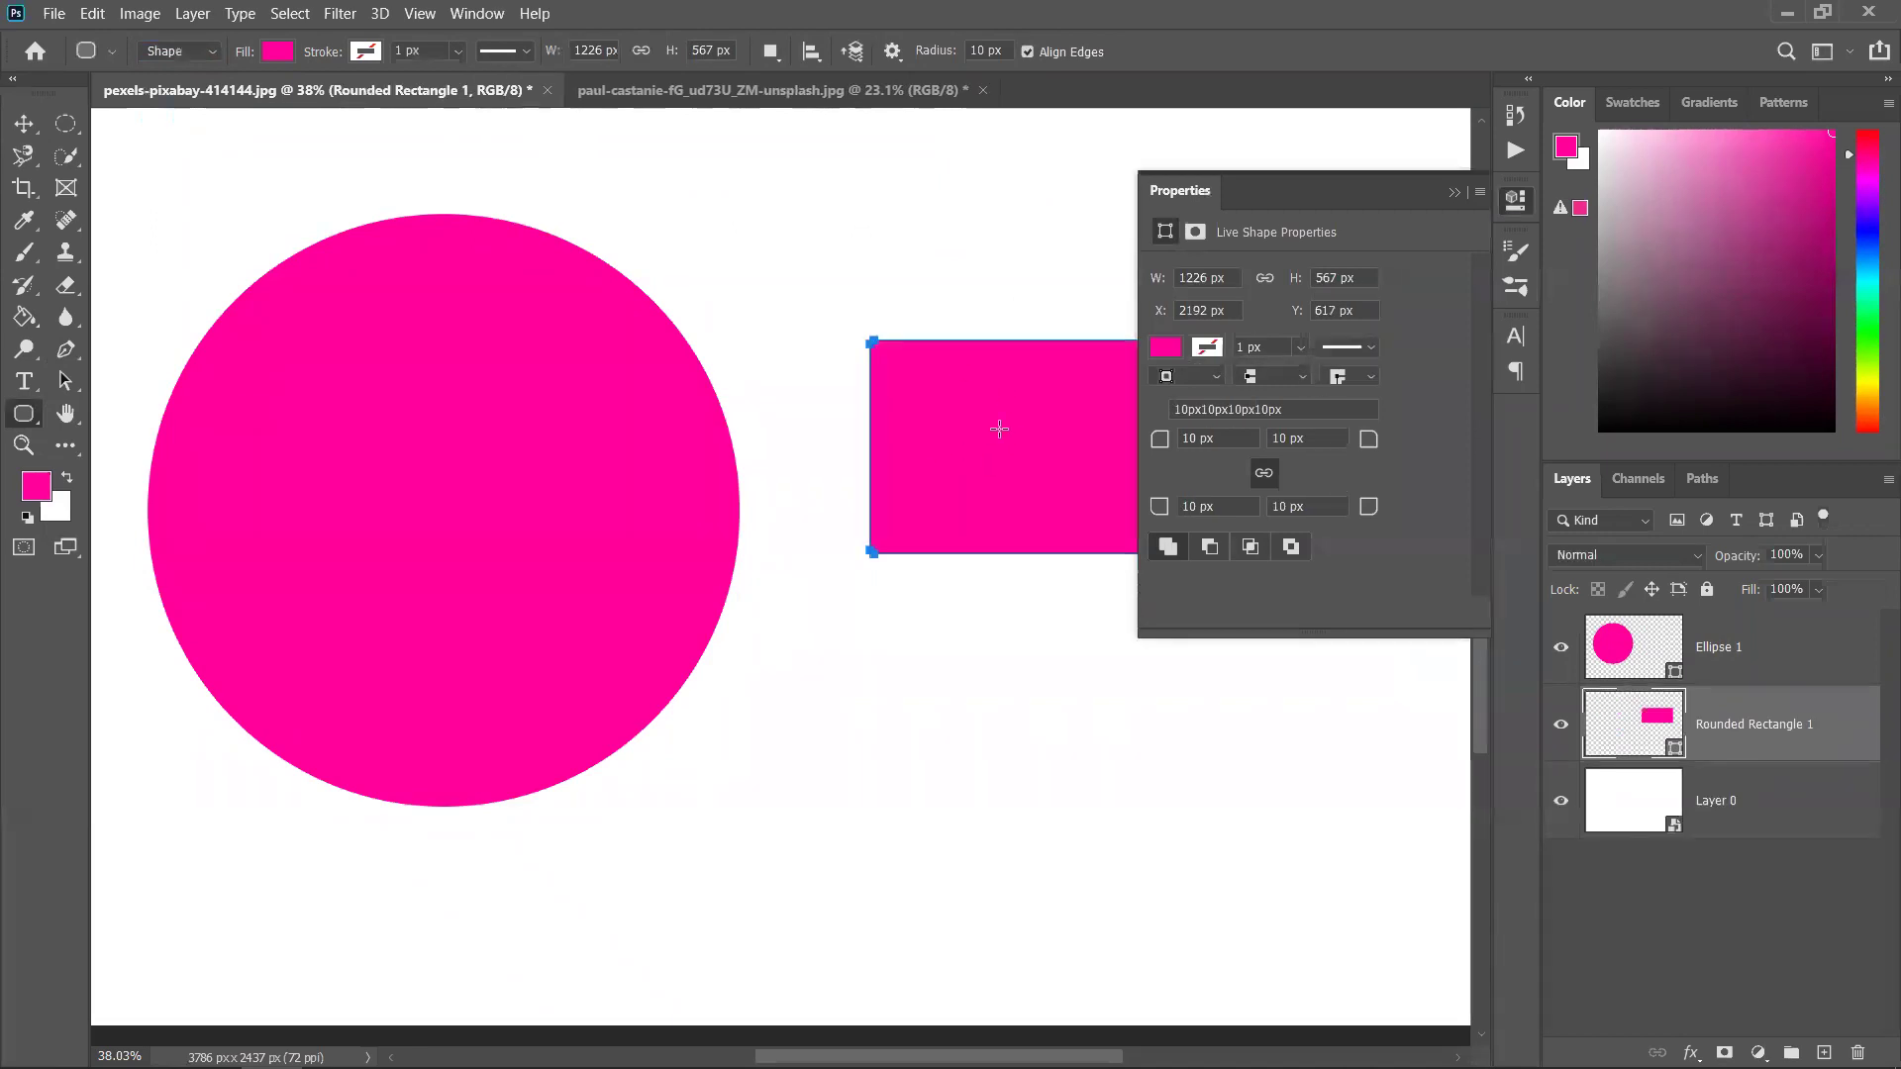
# Draw a plain pink rectangle about 917 by 633 px below the rounded rectangle
pyautogui.rightClick(24, 414)
pyautogui.click(108, 414)
pyautogui.moveTo(780, 665); pyautogui.dragTo(1124, 901)
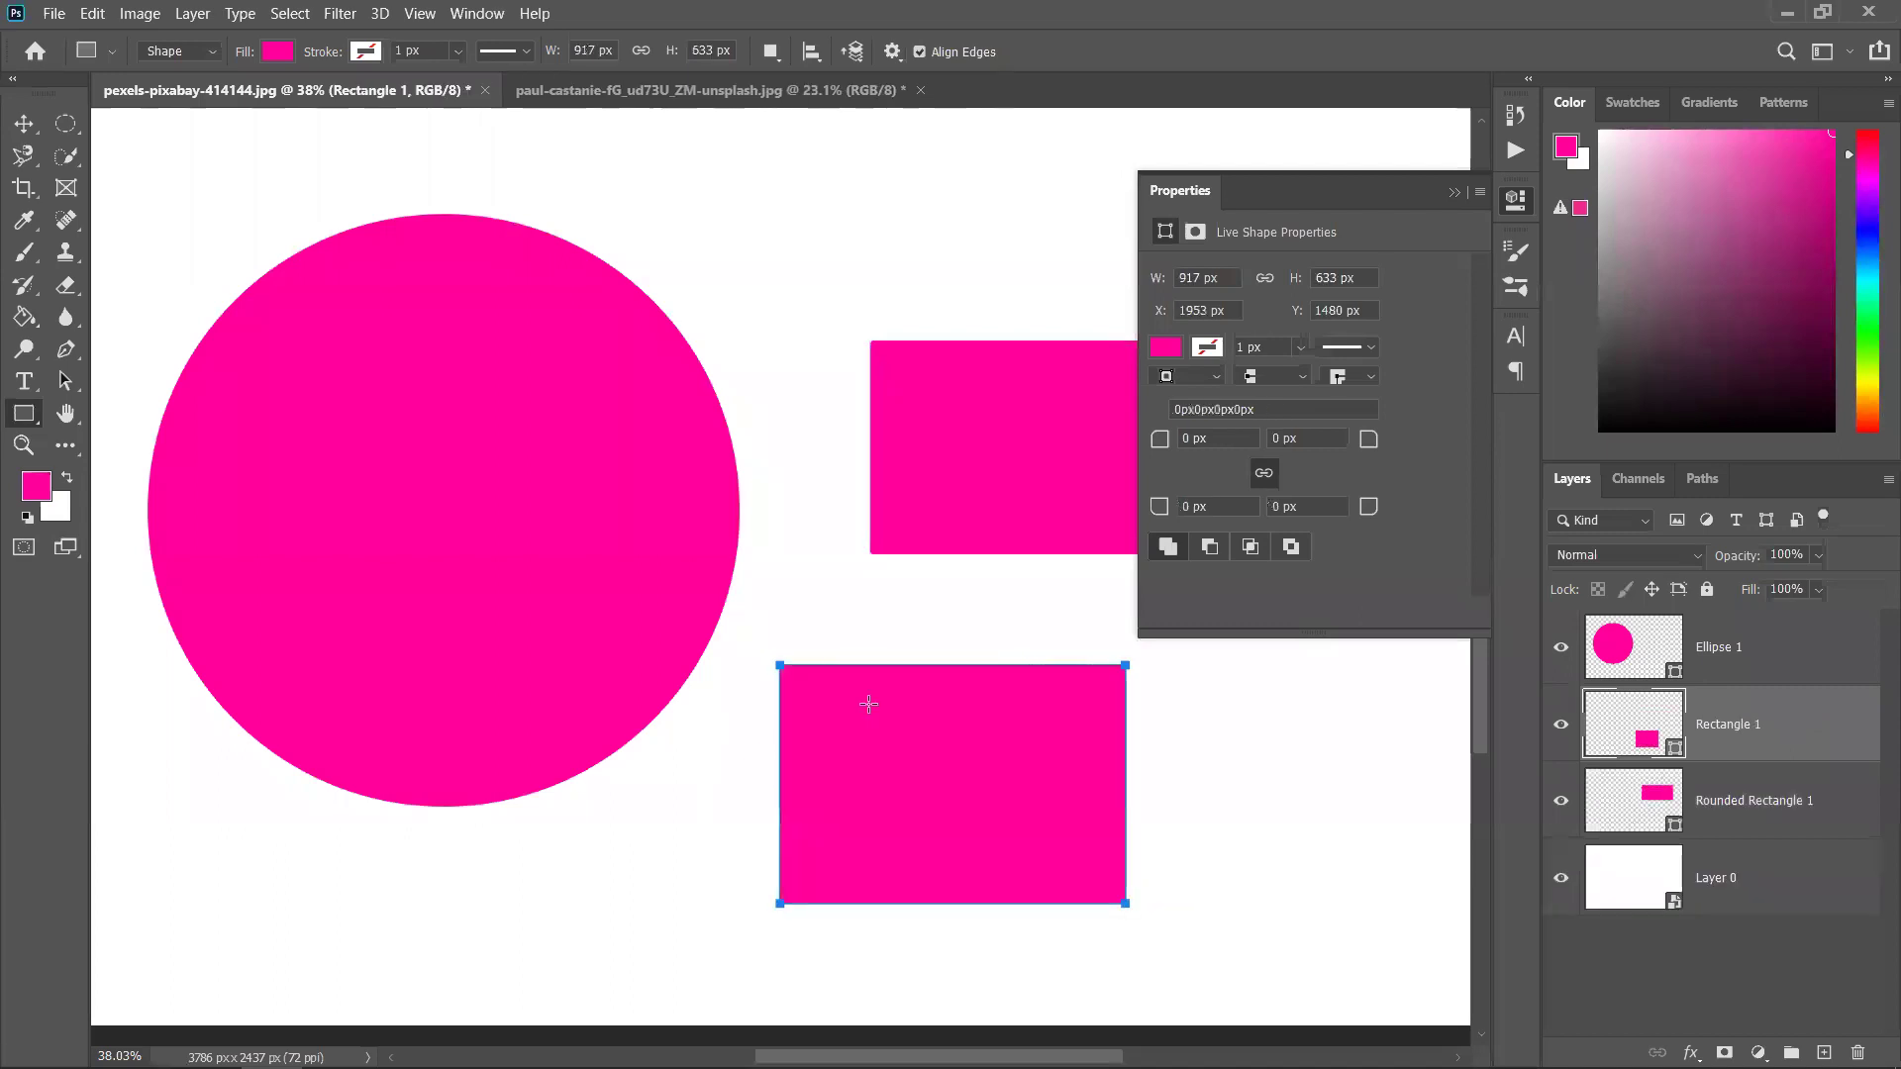
# Set all four linked corner radii of the lower rectangle to 100 px
pyautogui.click(1195, 439)
pyautogui.write('1')
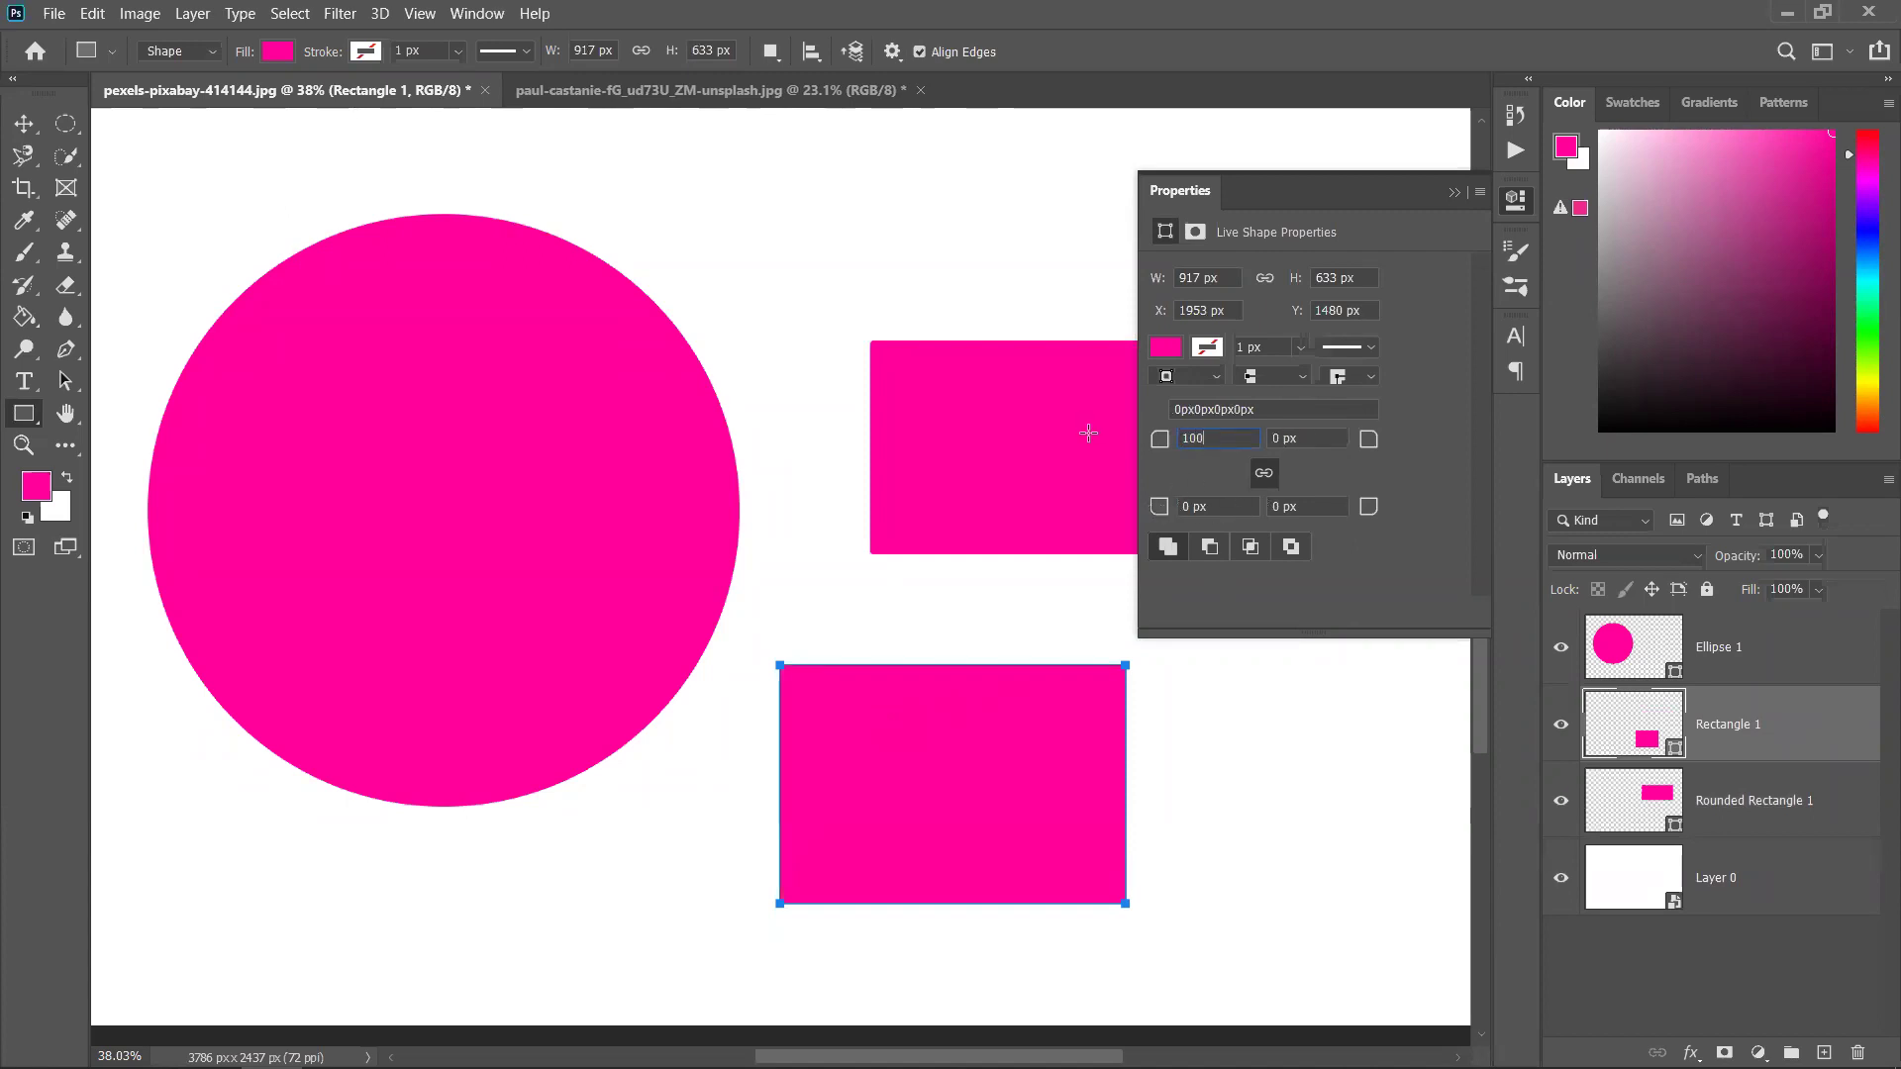
pyautogui.write('00')
pyautogui.press('Return')
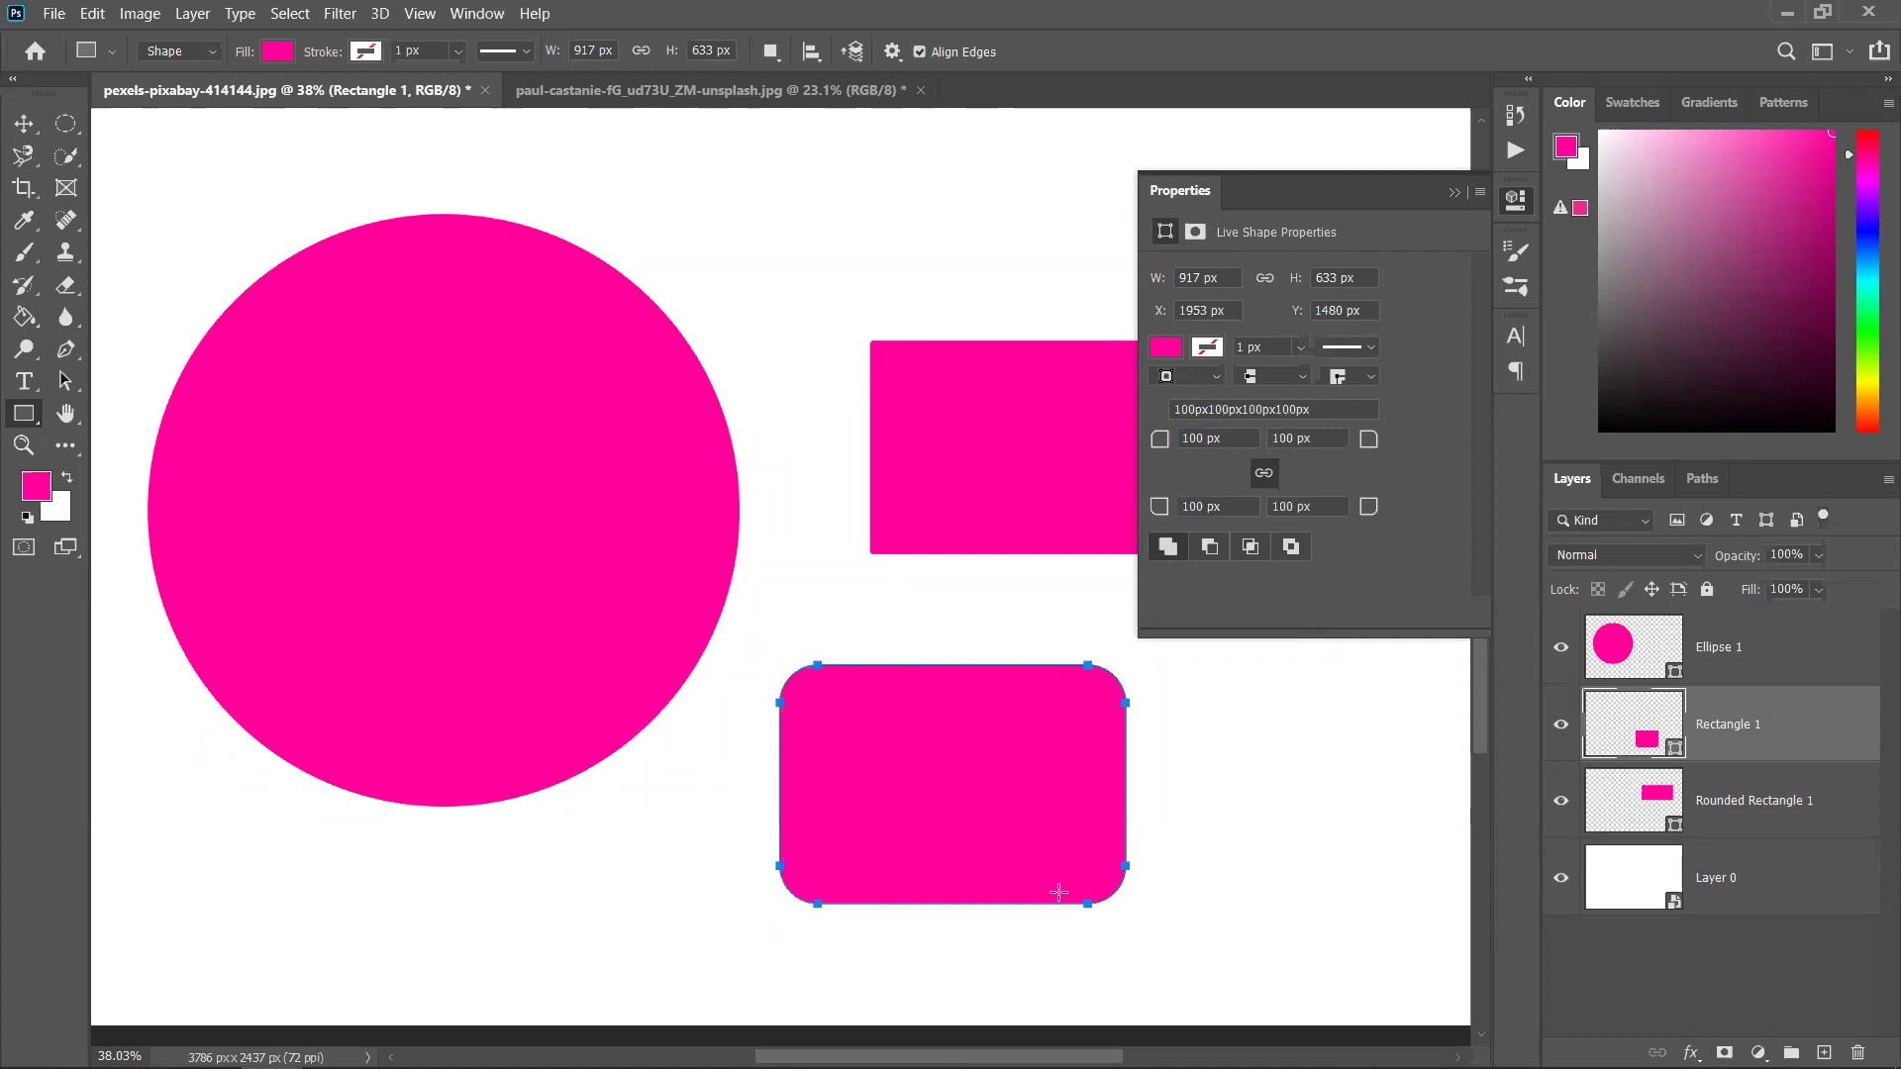
# Unlink the lower rectangle's corner radii and set its top-left and bottom-right corners to 0 px
pyautogui.click(1227, 439)
pyautogui.click(1194, 438)
pyautogui.click(1266, 475)
pyautogui.write('0')
pyautogui.press('Return')
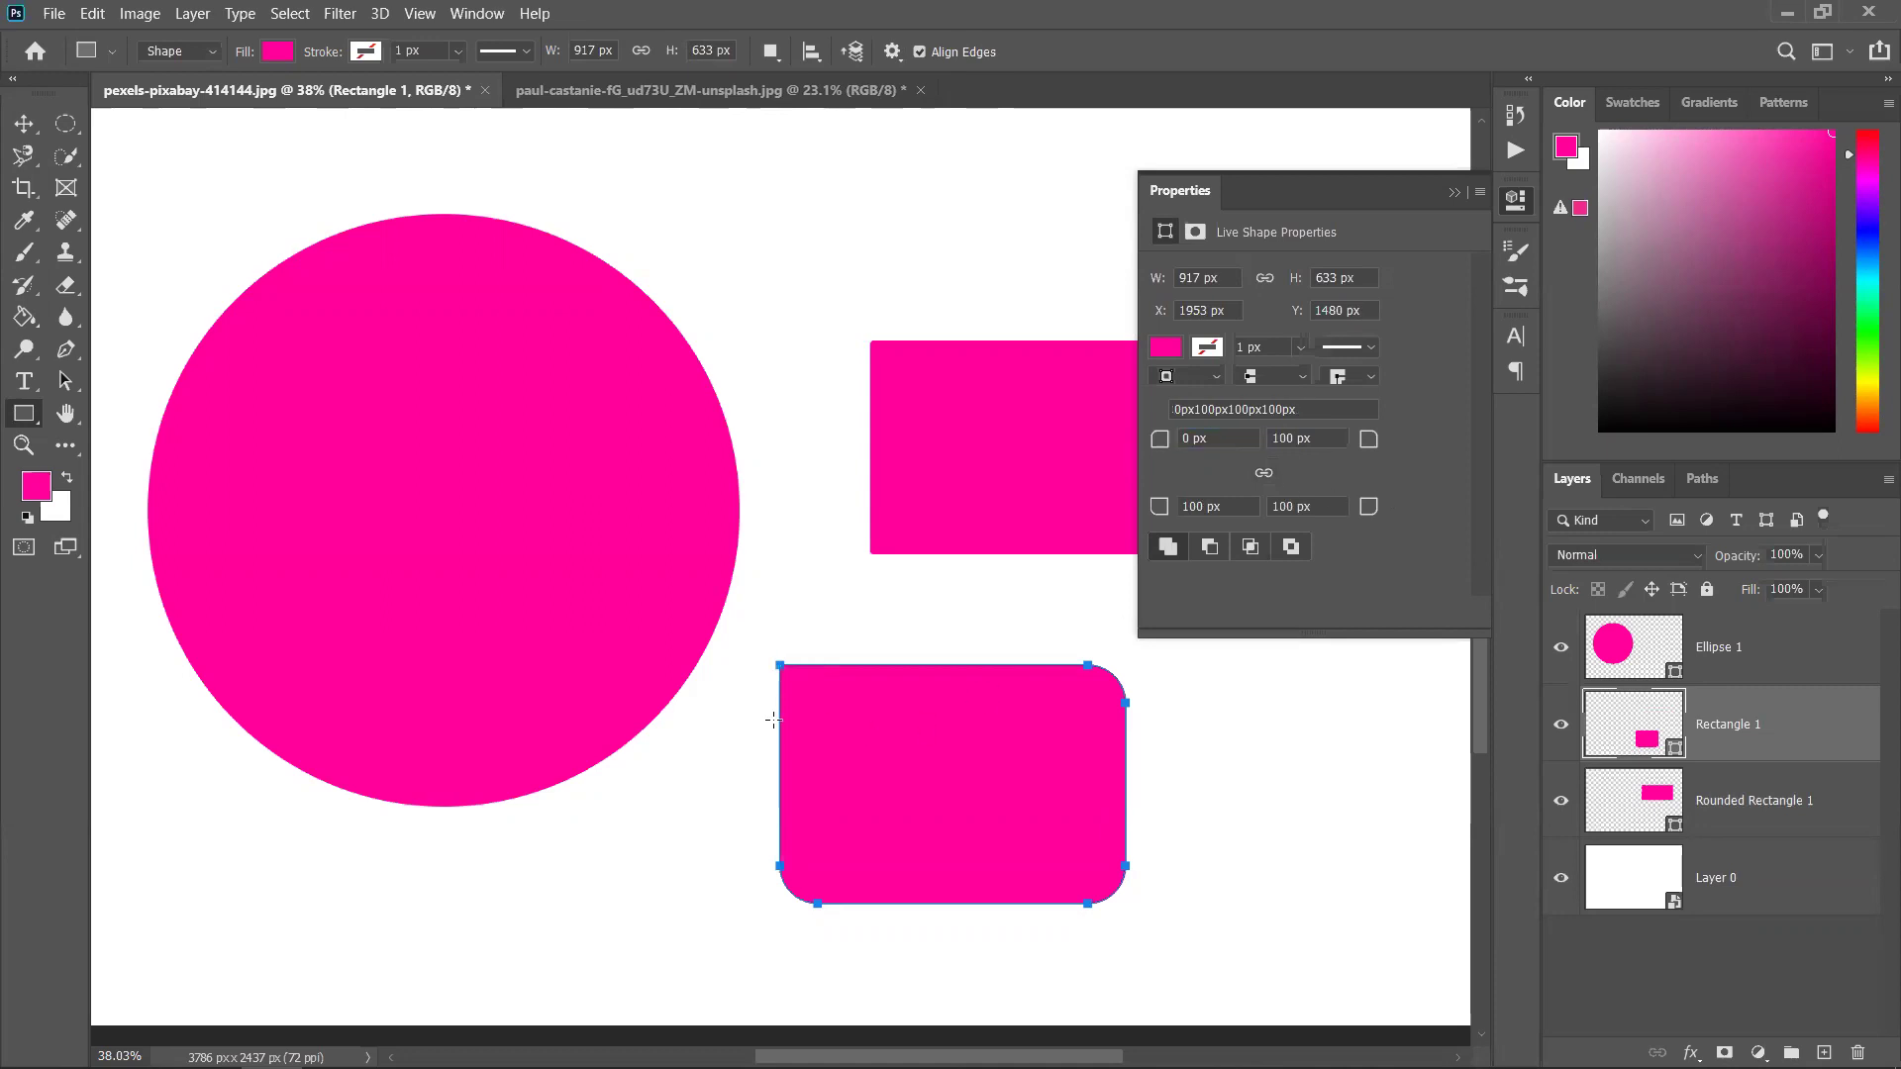
pyautogui.press('Escape')
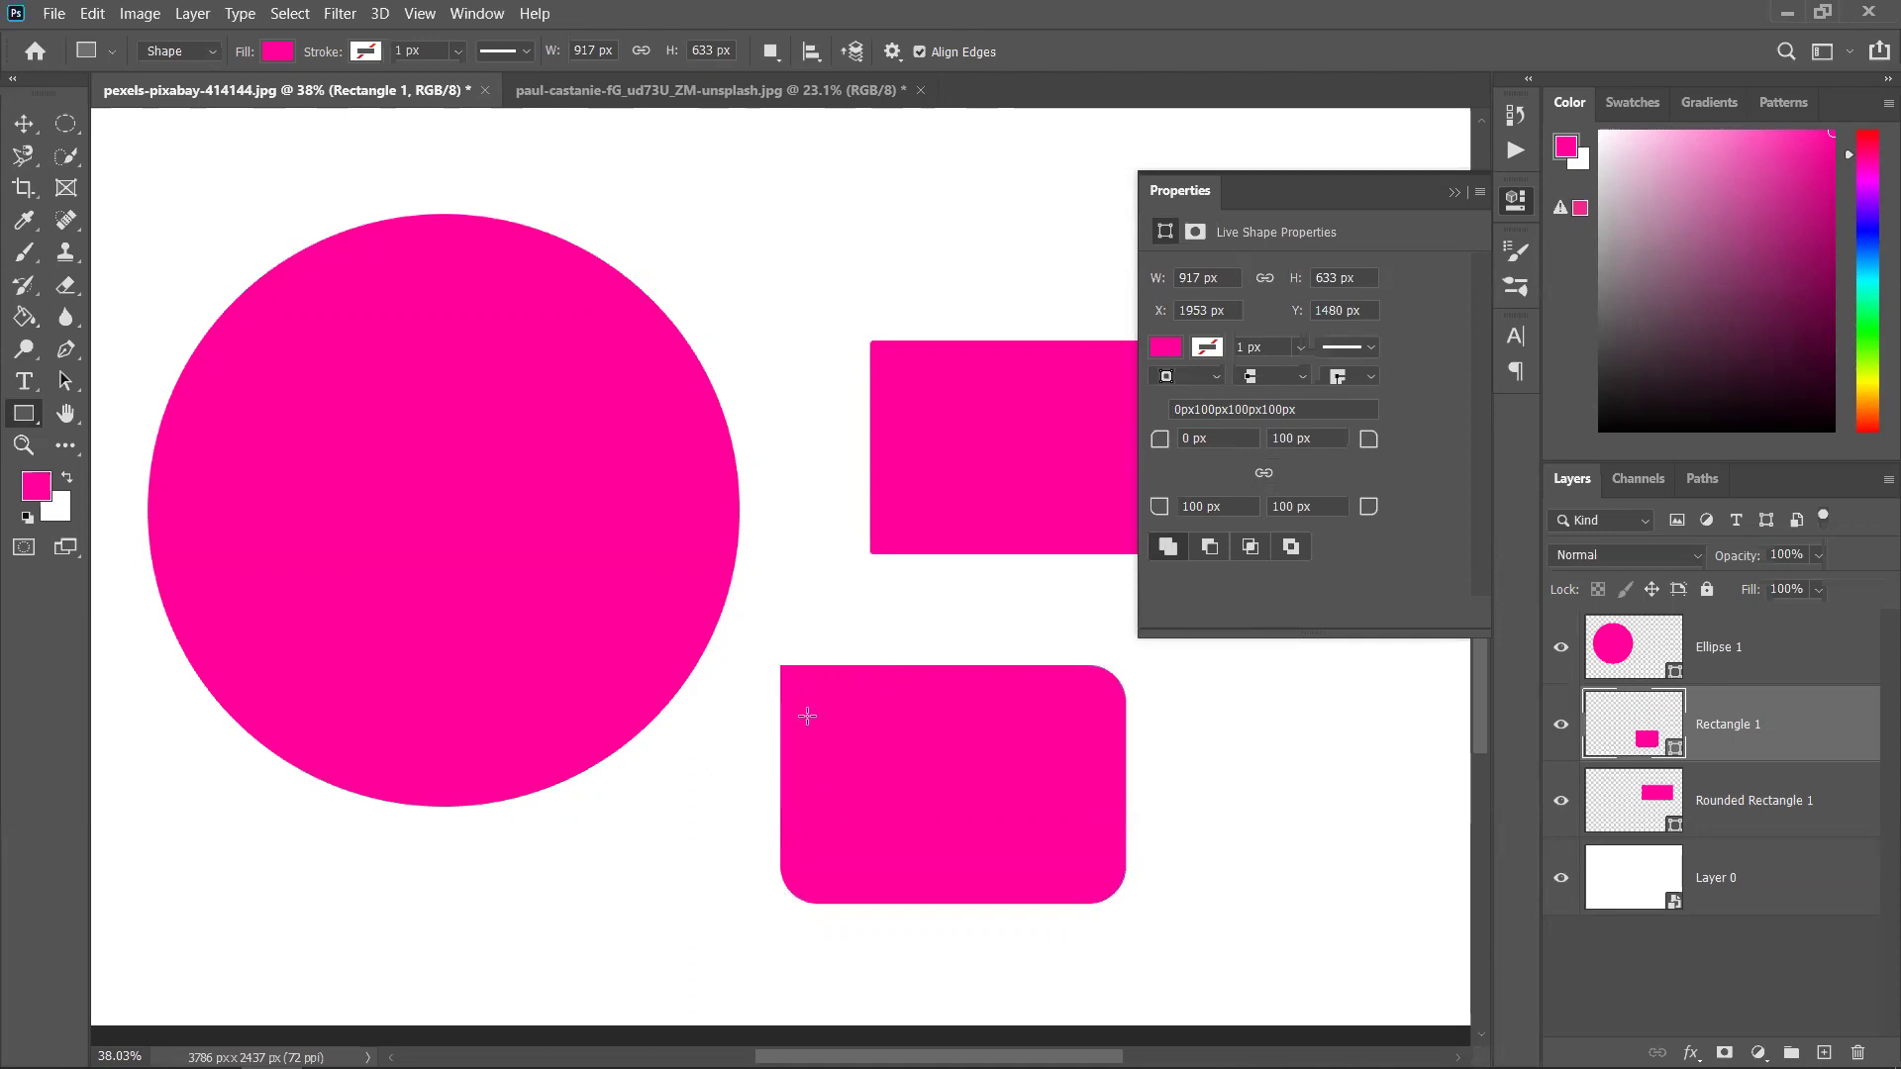
pyautogui.click(1318, 506)
pyautogui.write('0')
pyautogui.press('Return')
# Reposition and stretch the lower rectangle with the Move tool's transform controls to about 1180 by 531 px
pyautogui.click(33, 135)
pyautogui.moveTo(990, 800); pyautogui.dragTo(953, 851)
pyautogui.moveTo(1093, 835); pyautogui.dragTo(1151, 840)
pyautogui.press('shift')
pyautogui.moveTo(1029, 849); pyautogui.dragTo(863, 730)
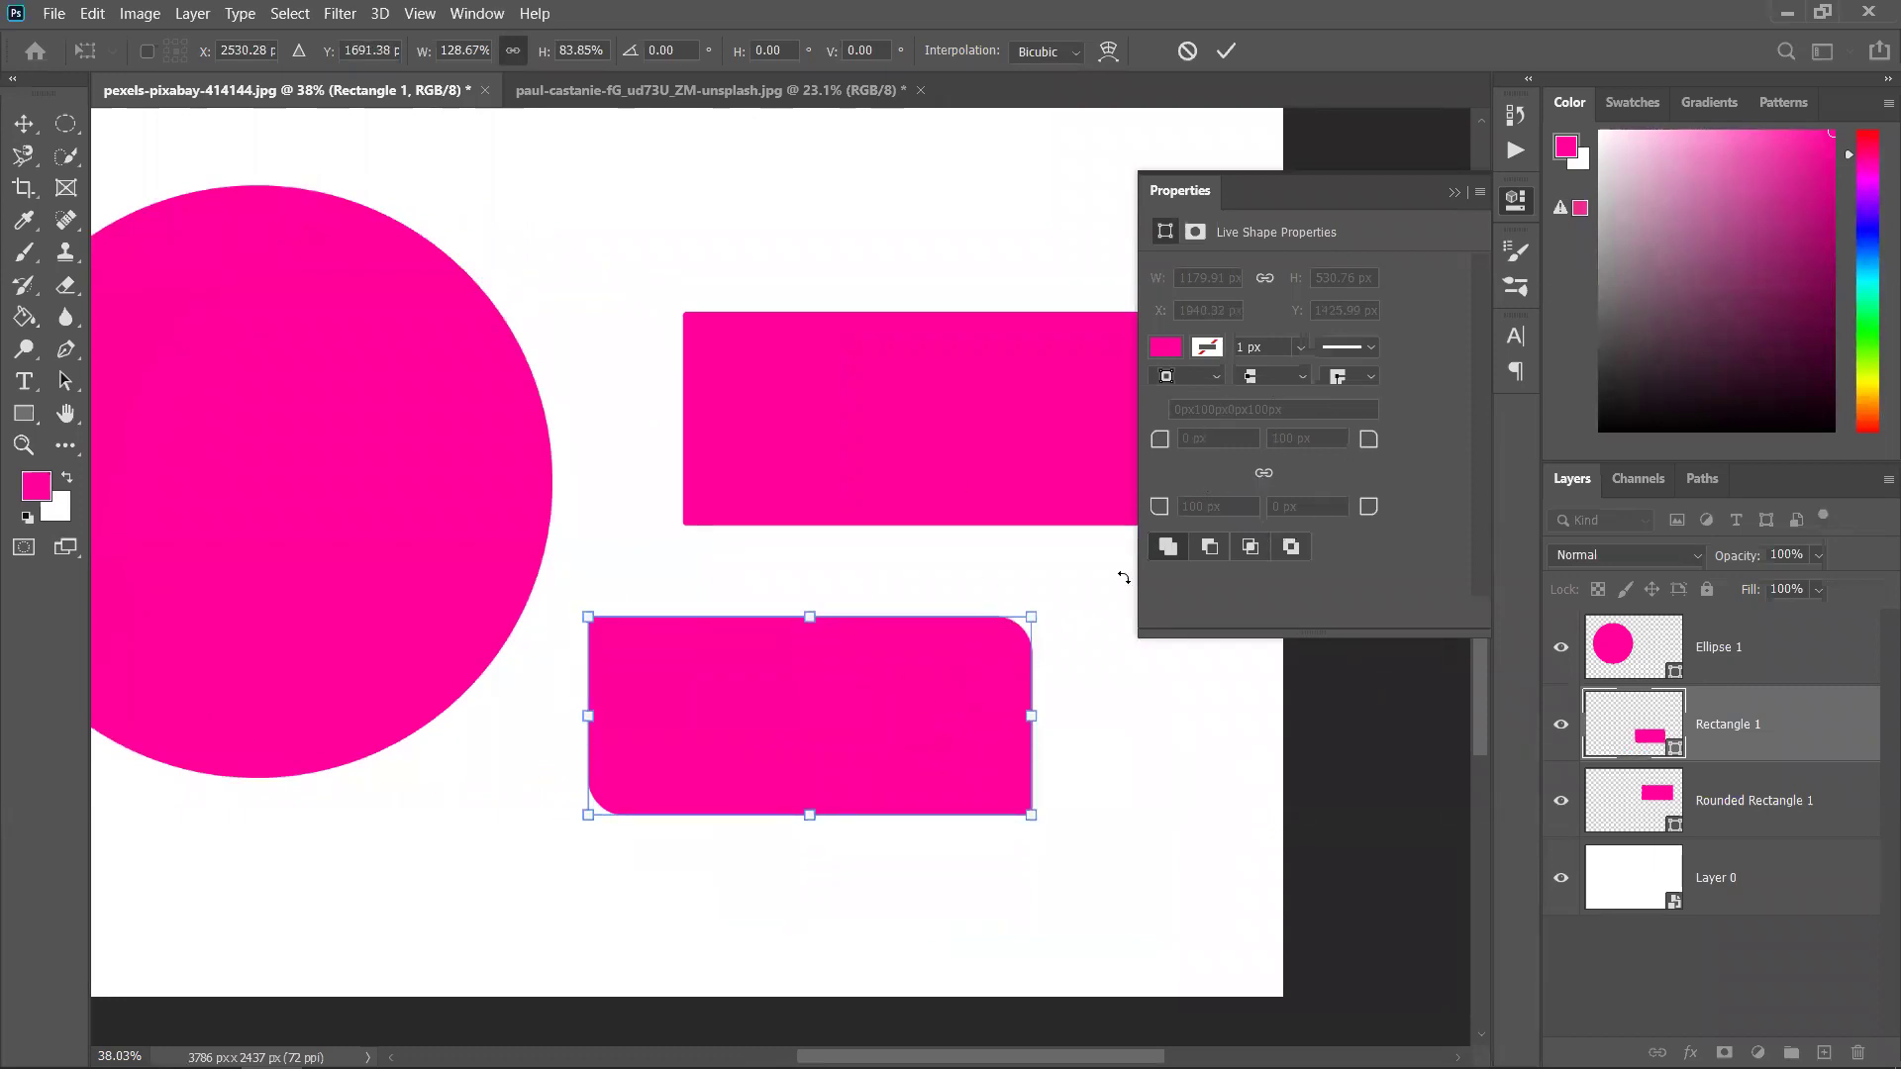
pyautogui.click(1225, 51)
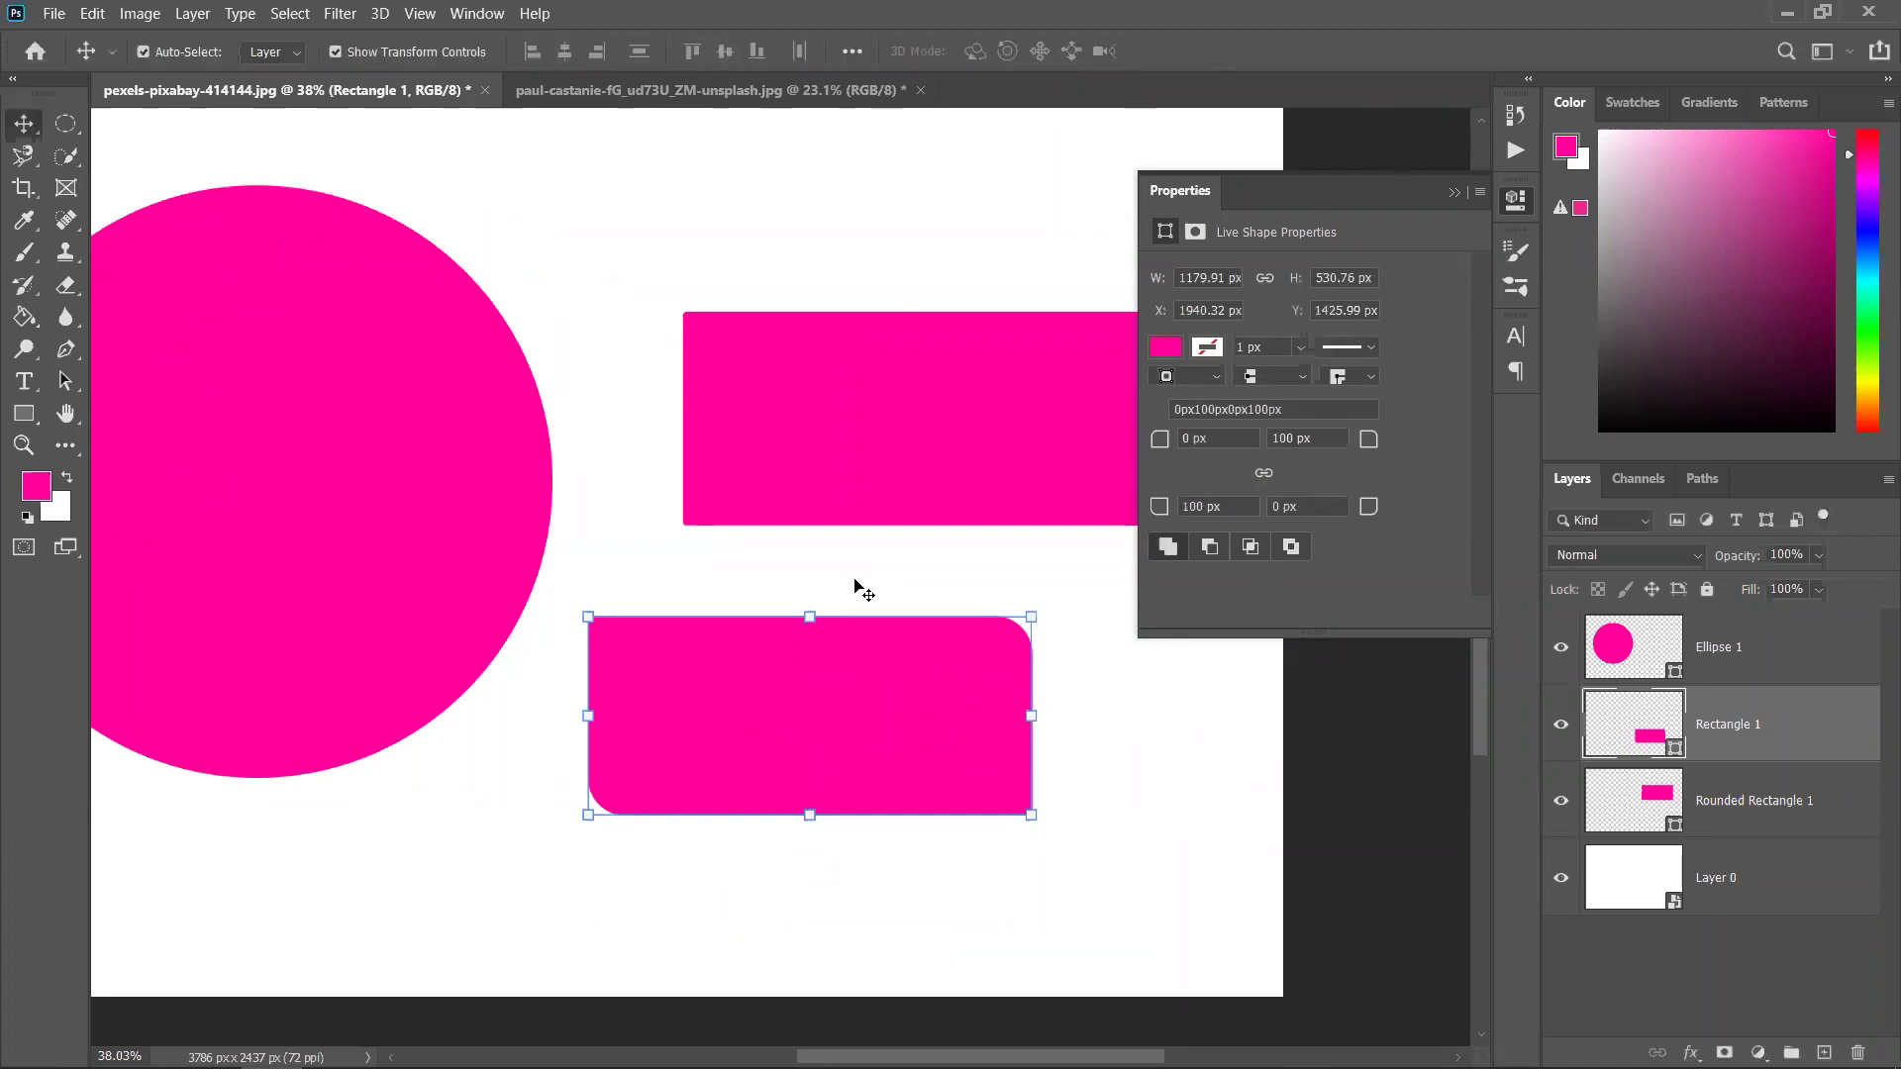
pyautogui.click(1176, 728)
pyautogui.click(891, 727)
# Draw a circle about 572 px in diameter overlapping the big circle's lower-left edge with the Ellipse tool
pyautogui.click(34, 422)
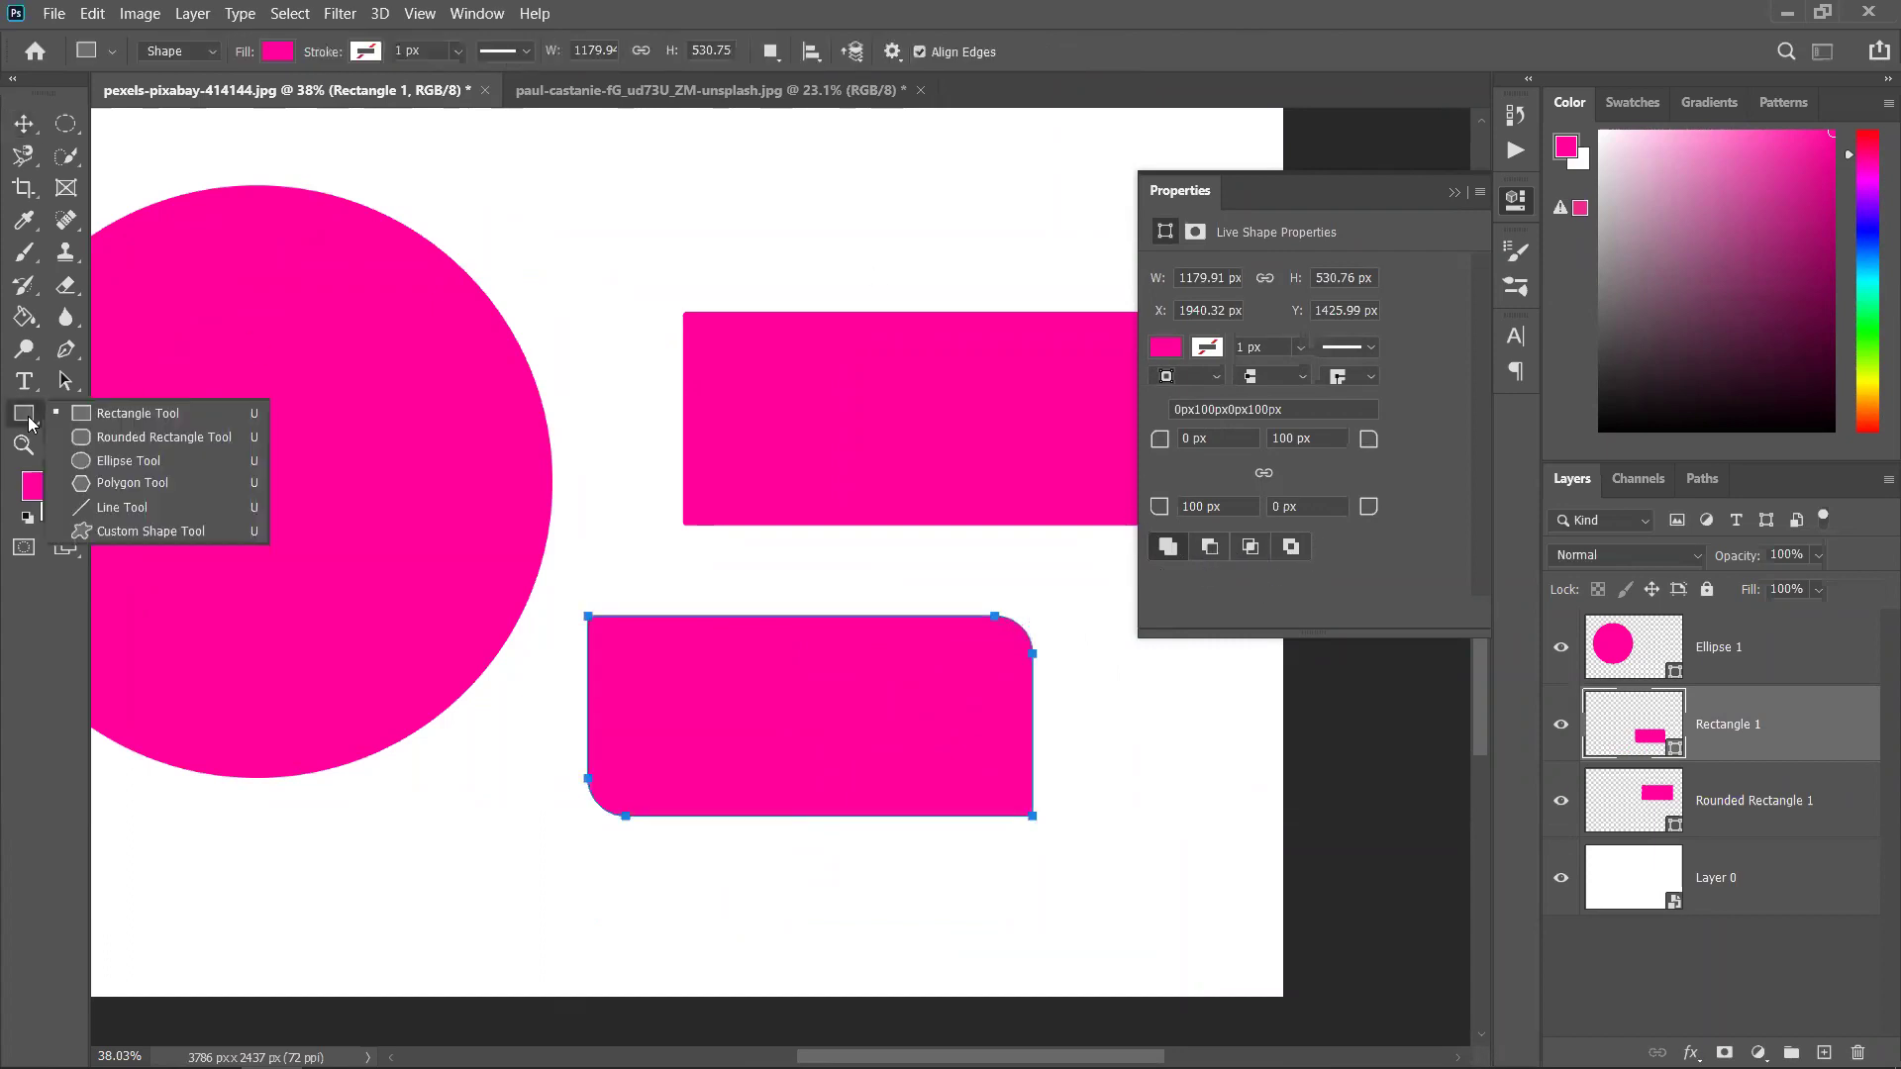
pyautogui.click(161, 469)
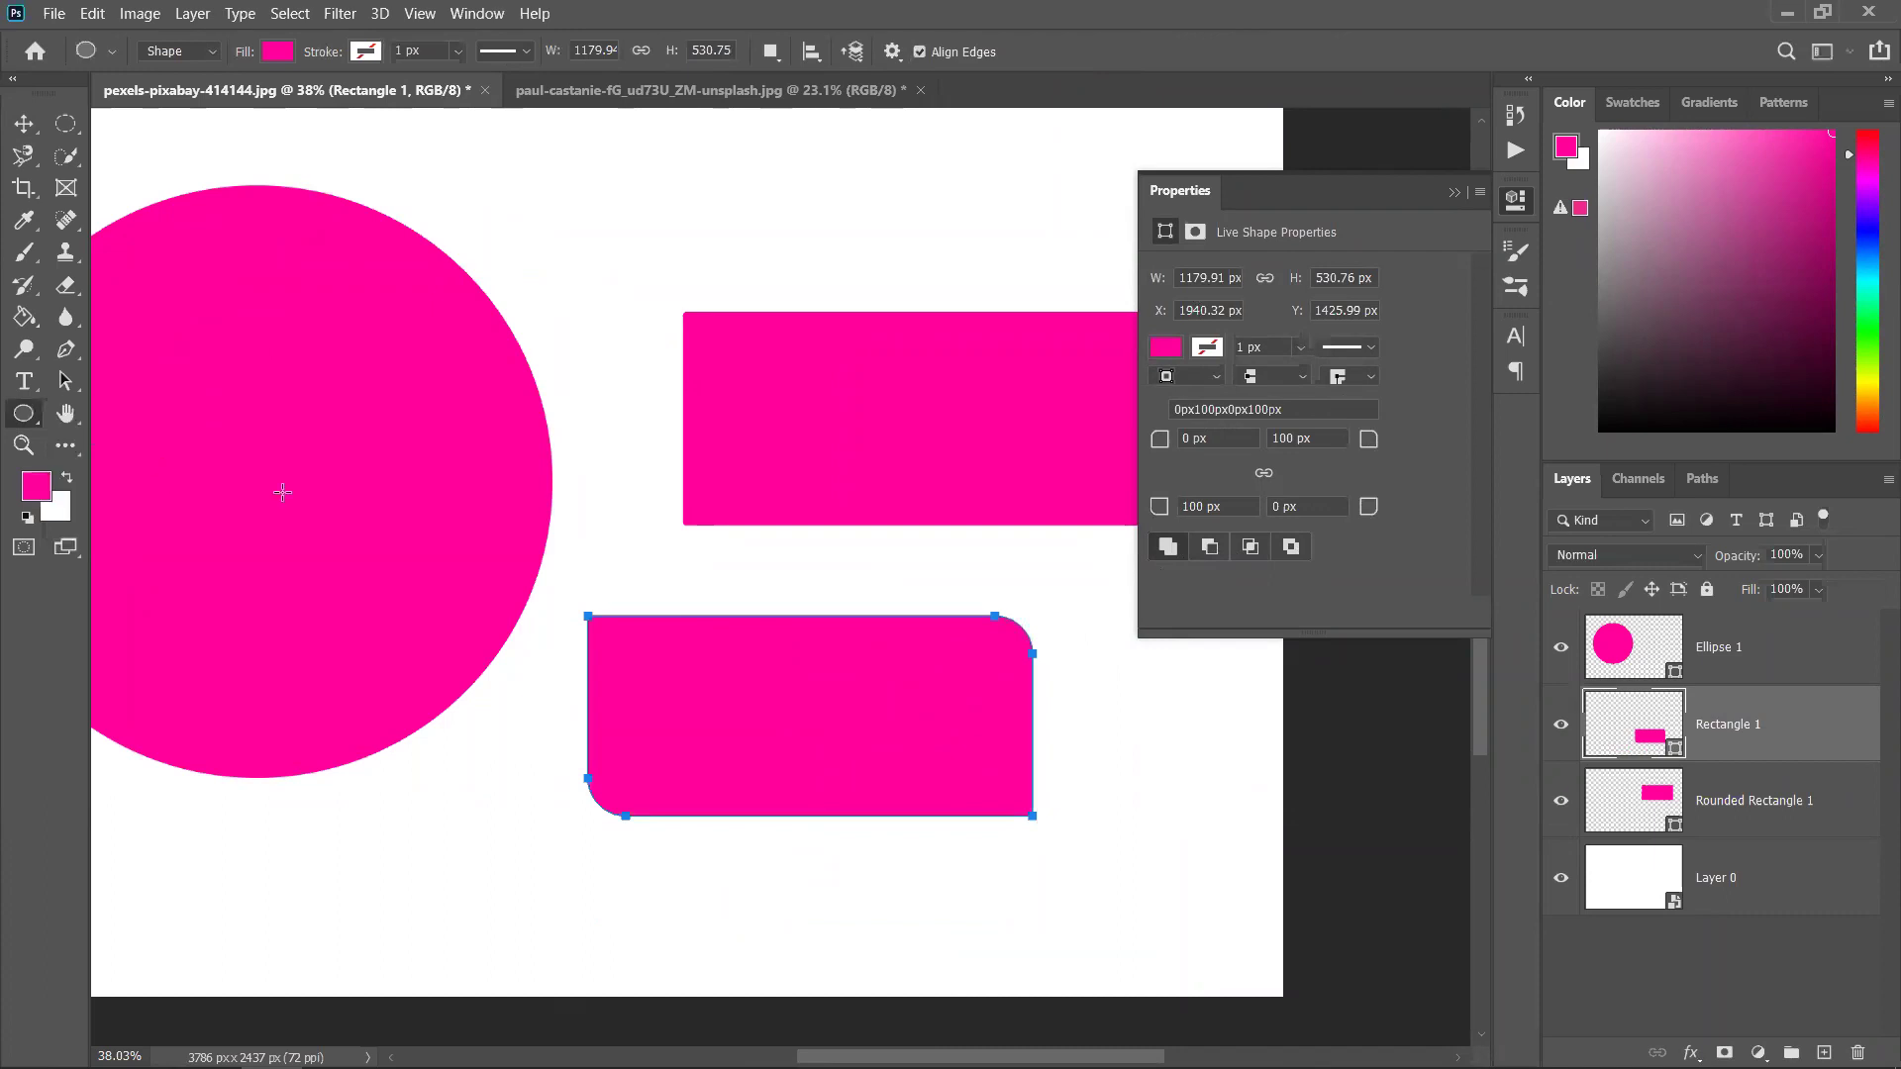
pyautogui.scroll(-1, 475, 501)
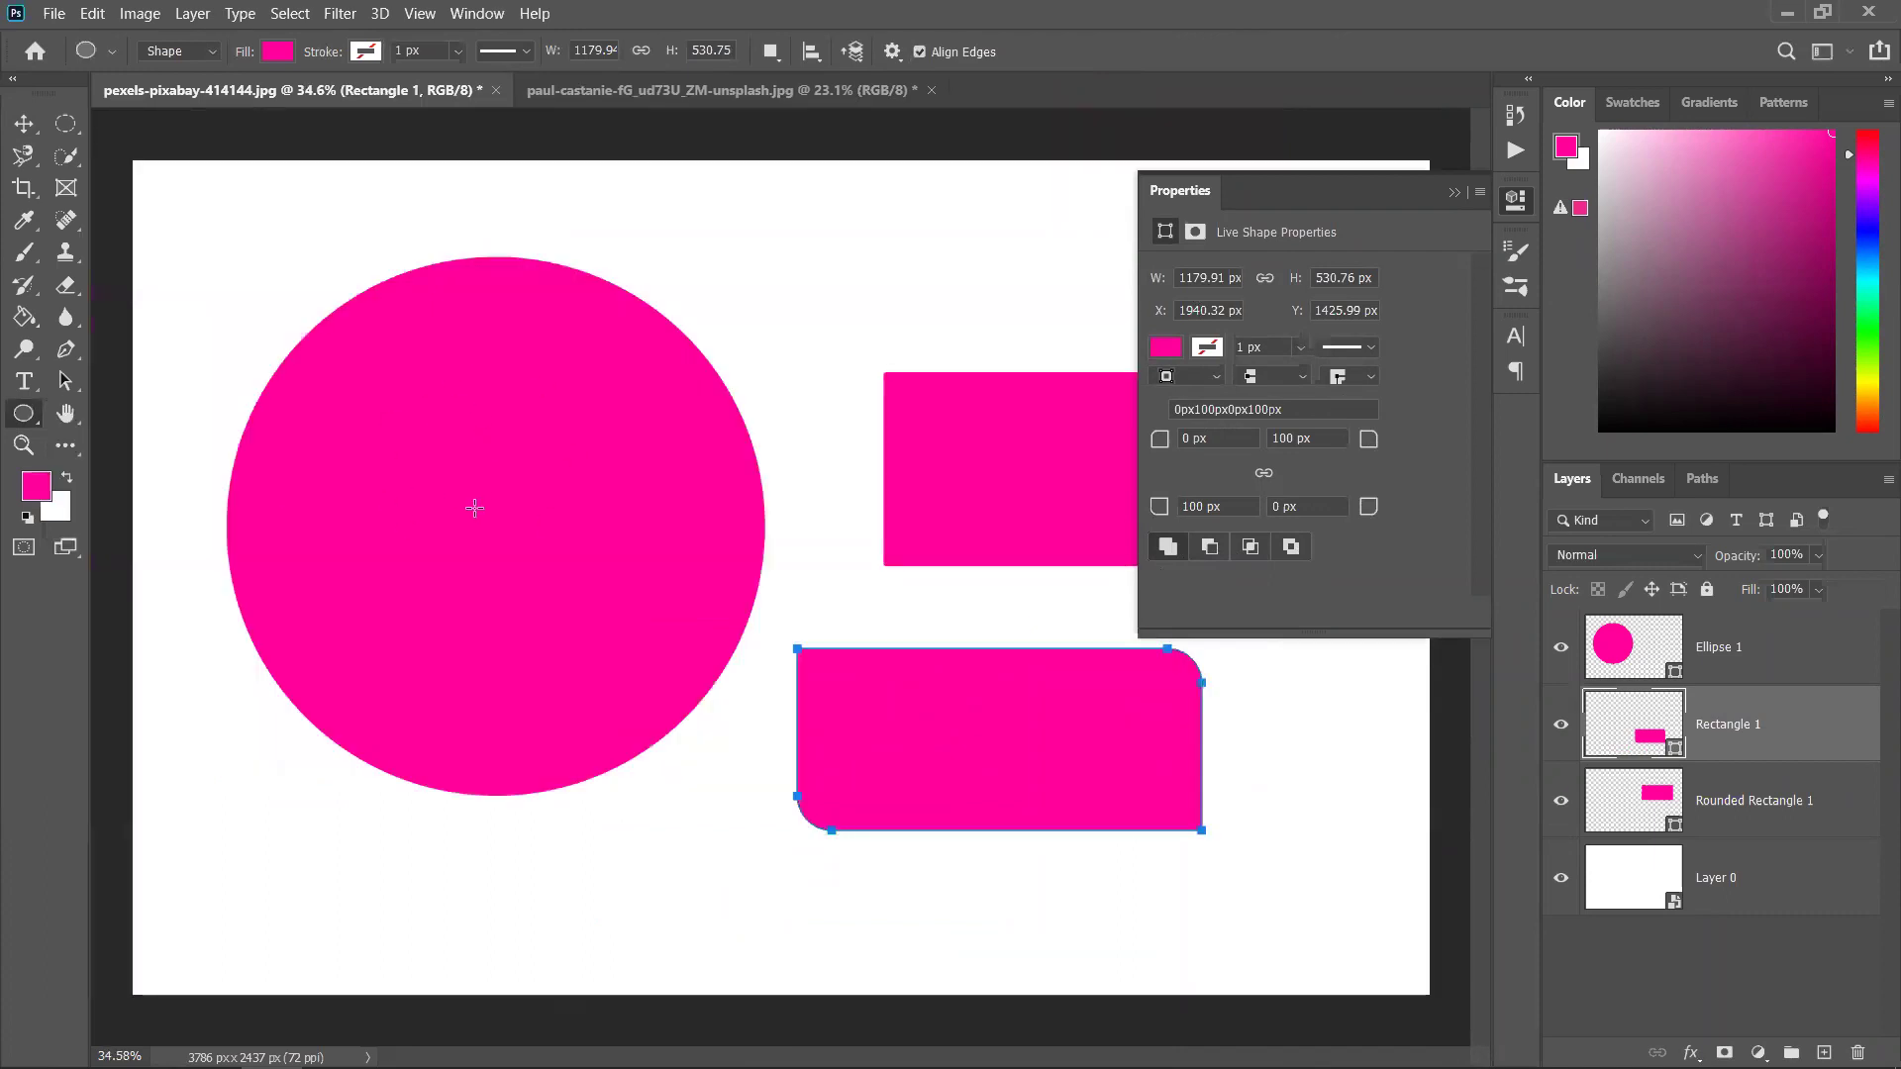
pyautogui.moveTo(234, 713); pyautogui.dragTo(331, 809)
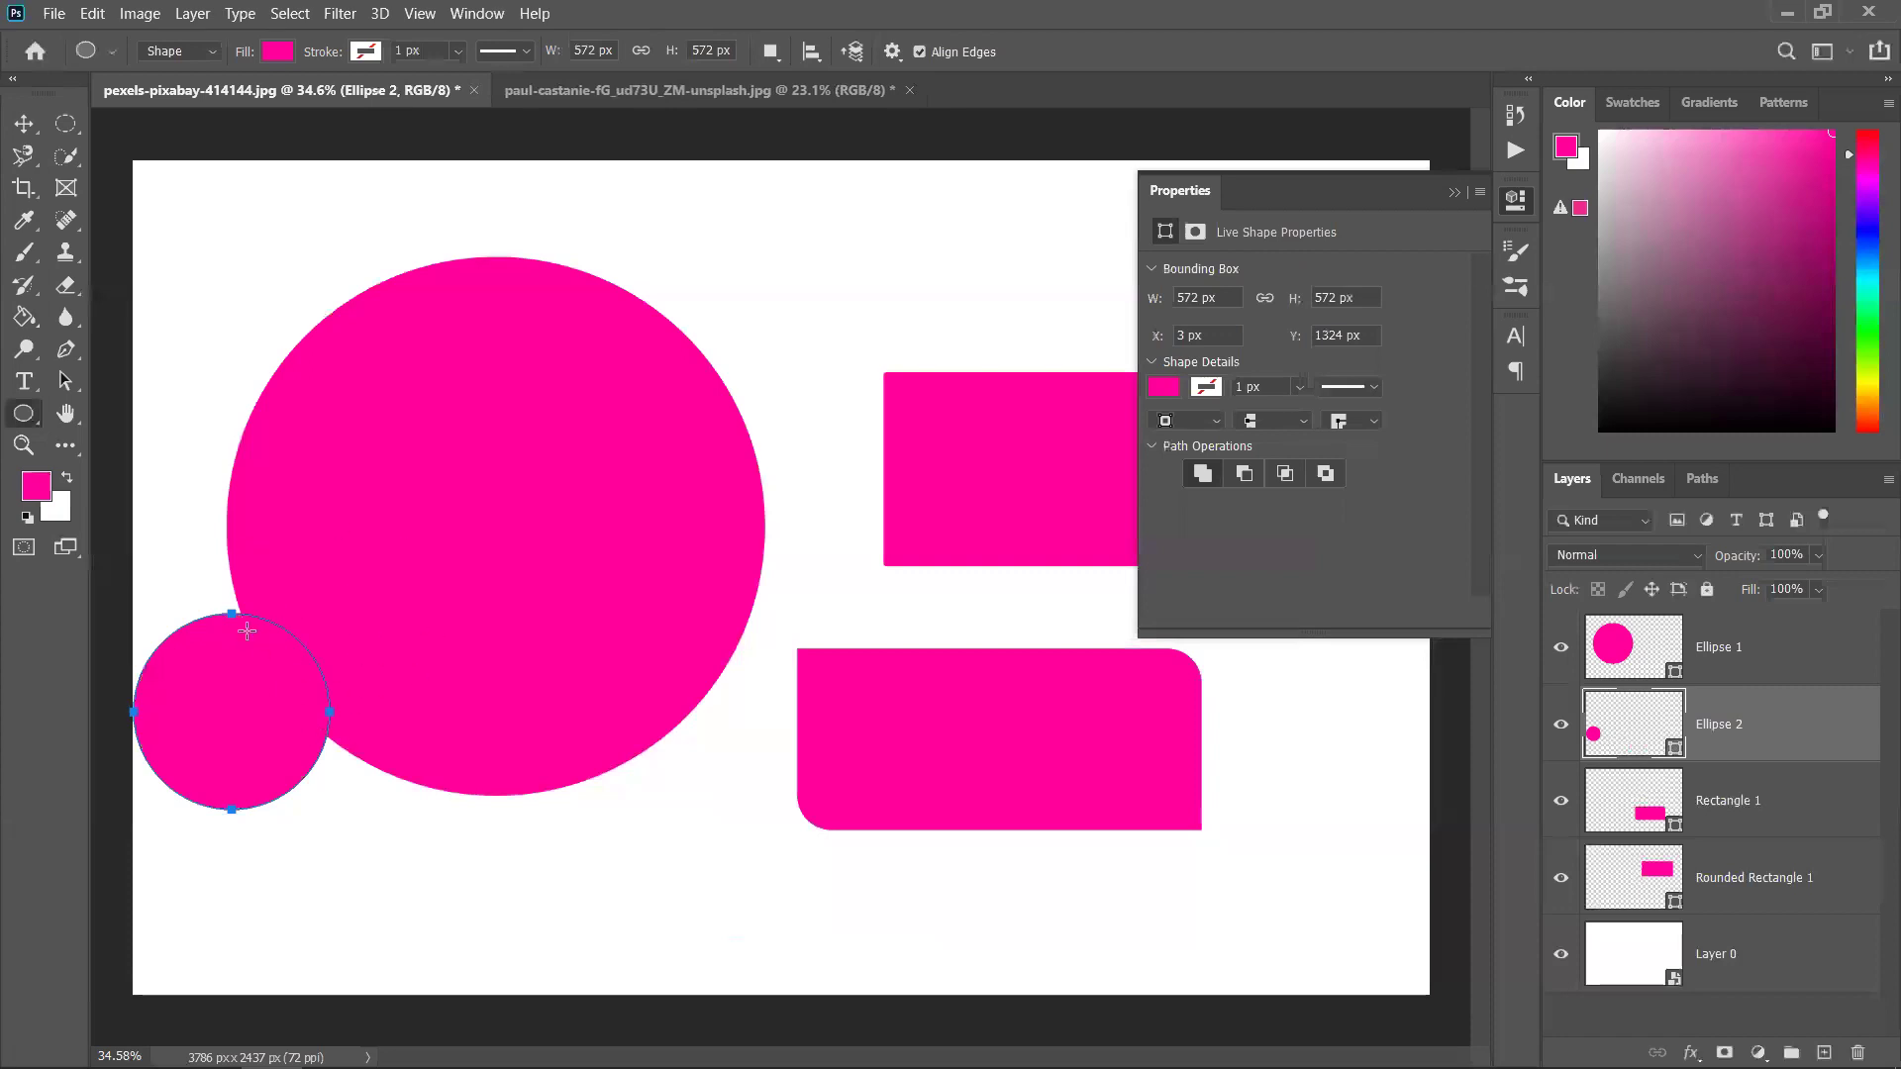
# Switch to the Polygon tool and undo all the drawn shapes until only the white Layer 0 is left
pyautogui.rightClick(24, 414)
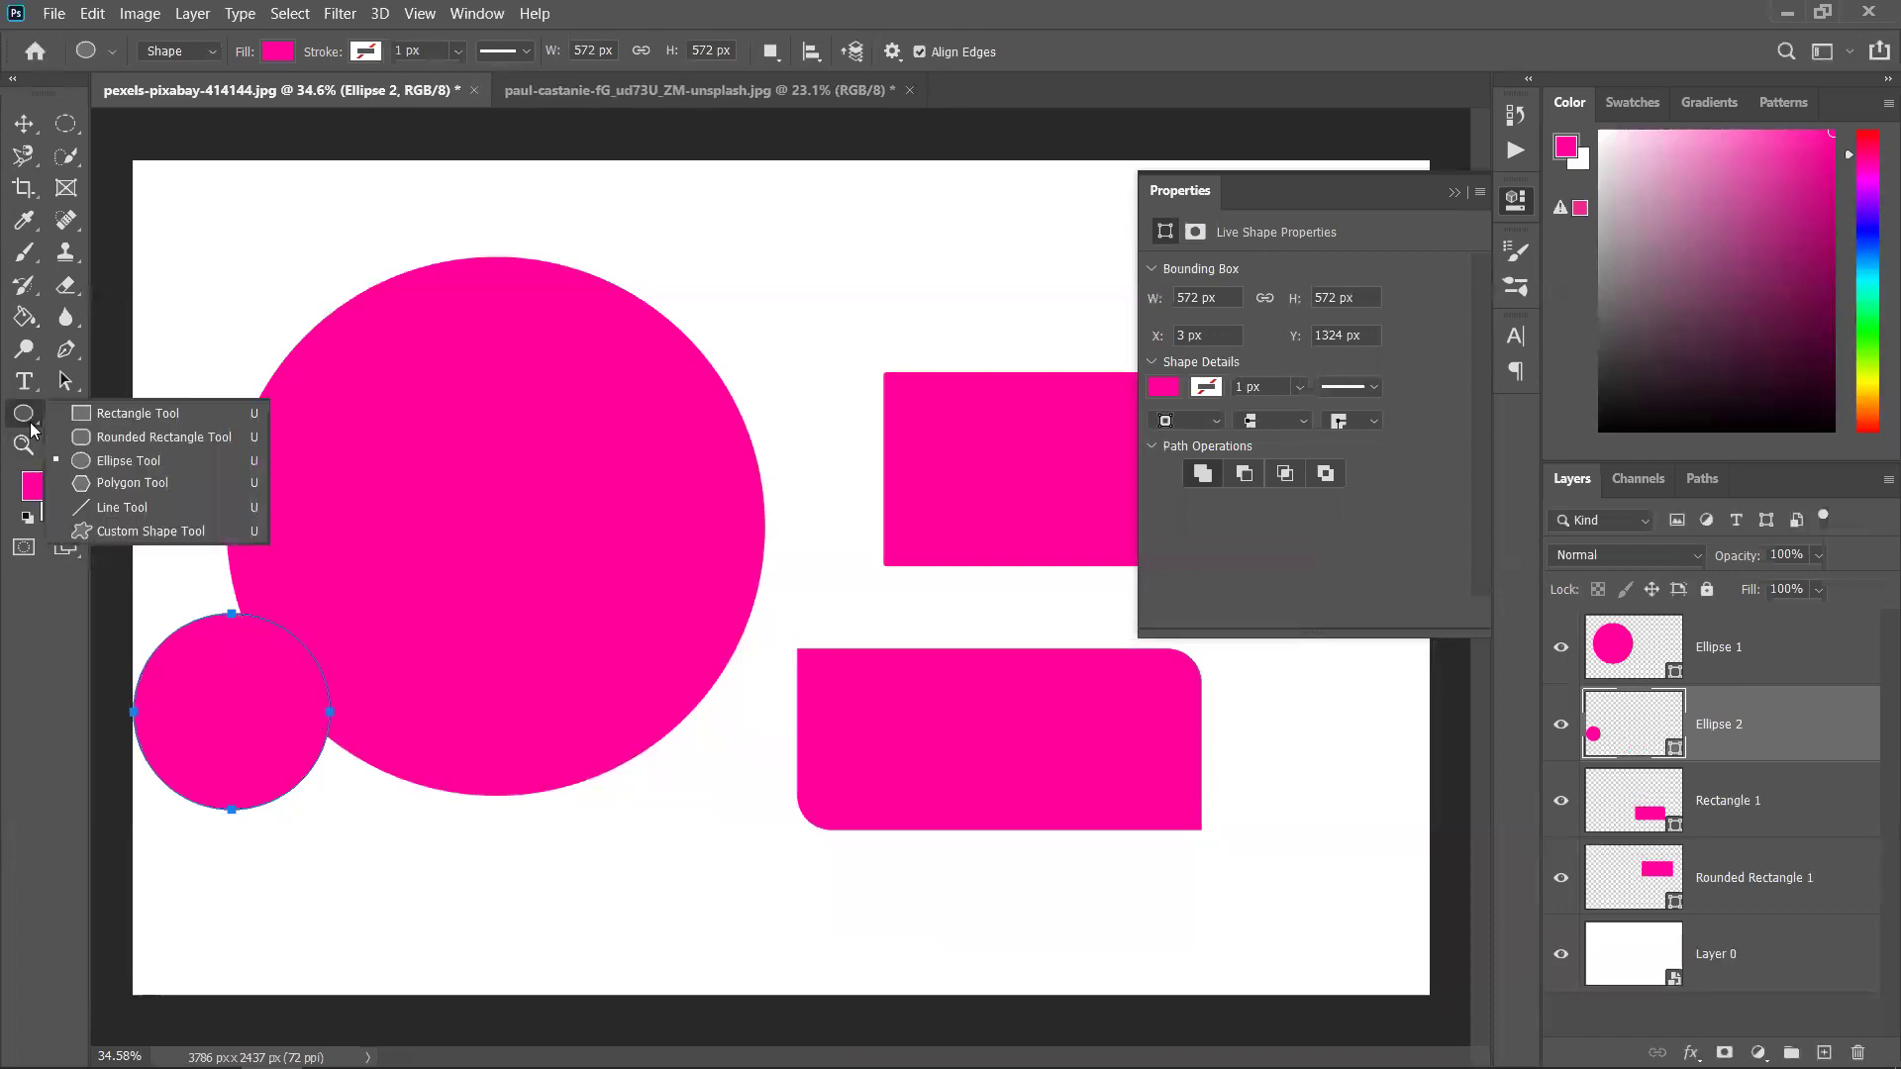
pyautogui.click(114, 483)
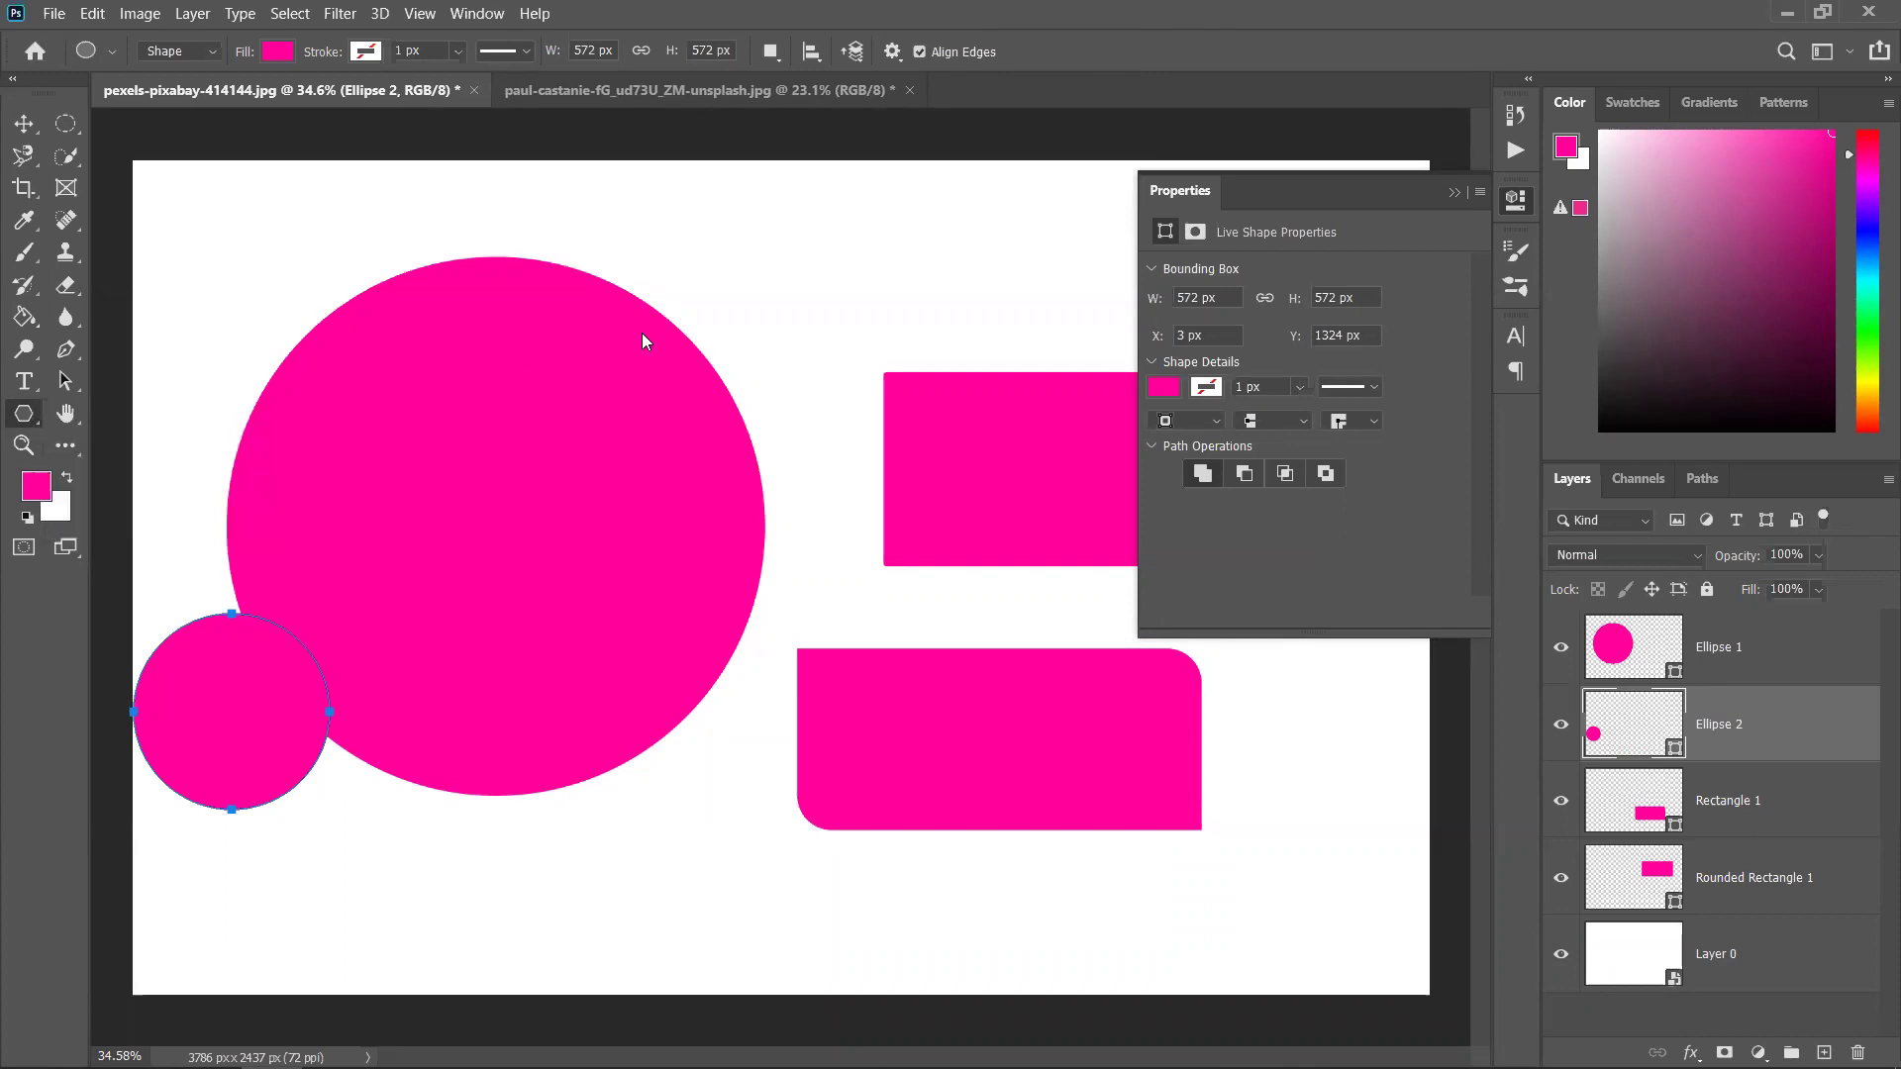
pyautogui.press('Delete')
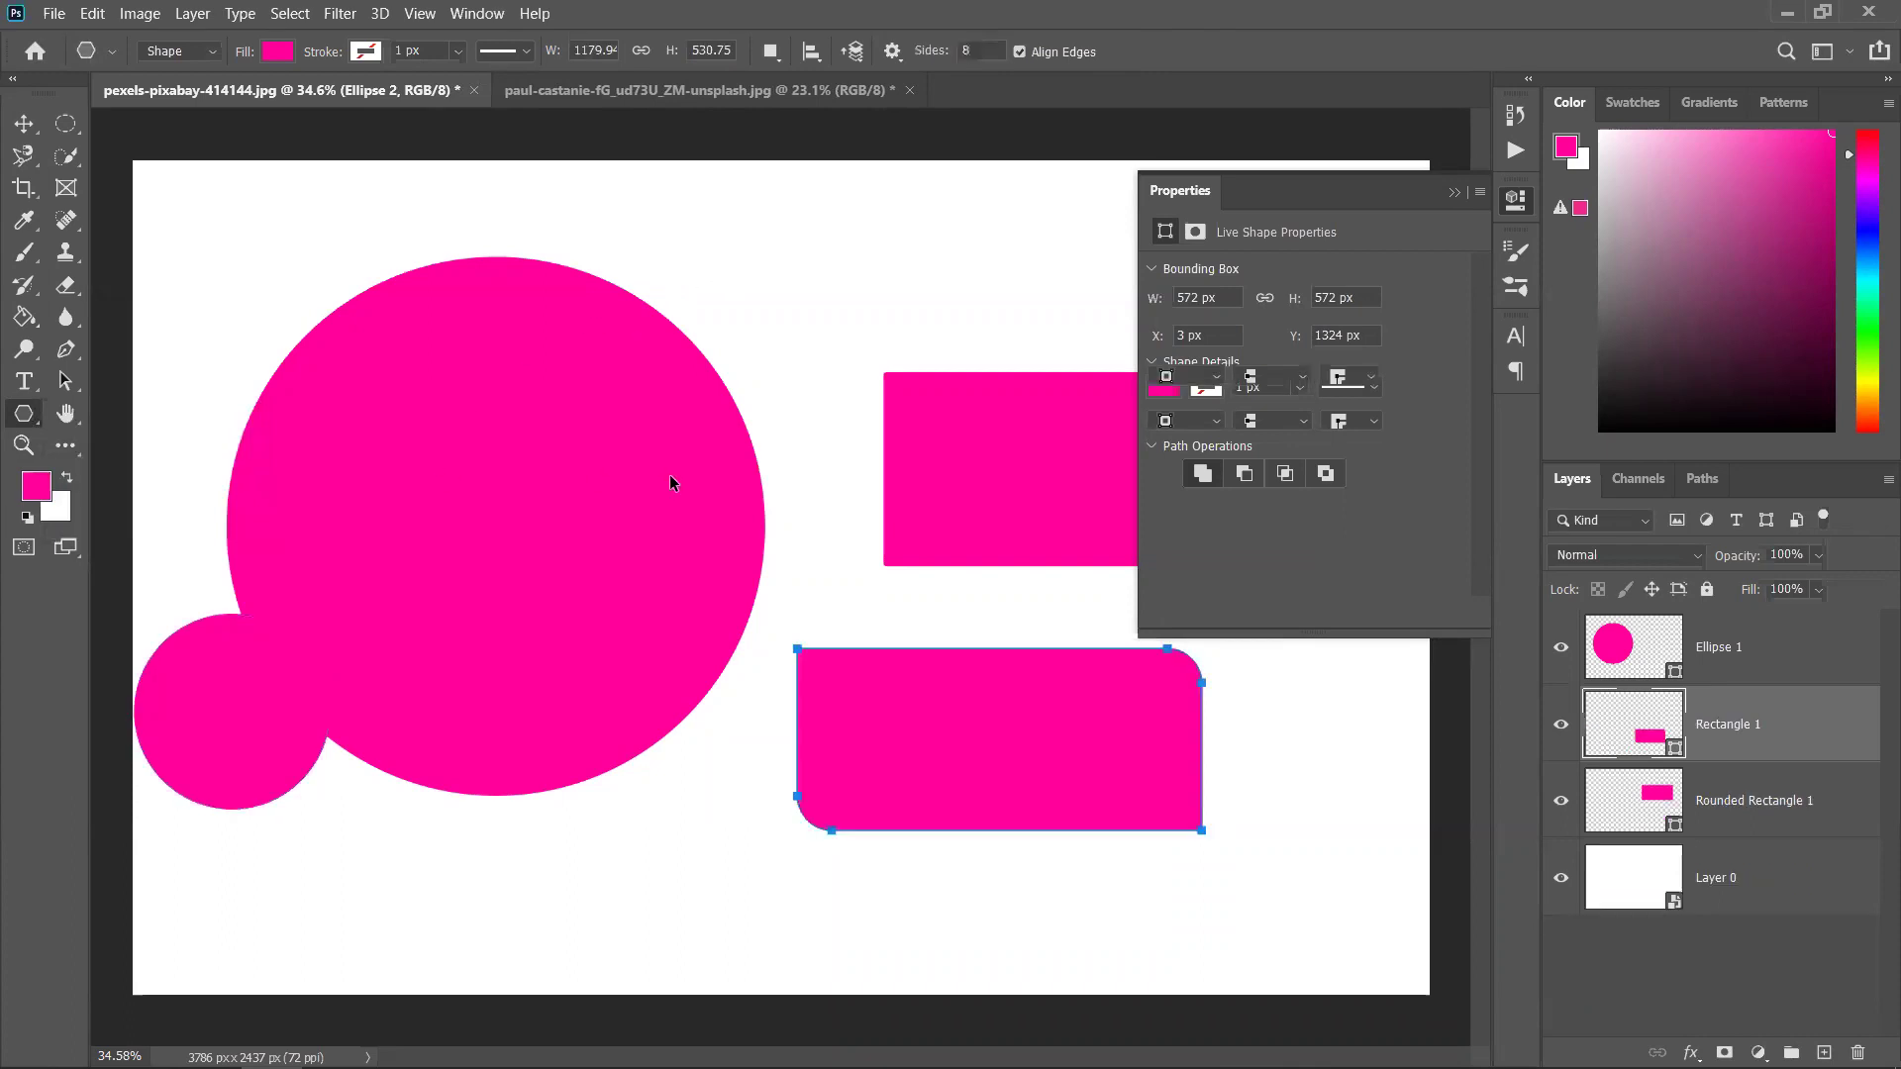
pyautogui.hotkey('ctrl', 'z')
pyautogui.hotkey('ctrl', 'z')
pyautogui.hotkey('ctrl', 'z')
pyautogui.hotkey('ctrl', 'z')
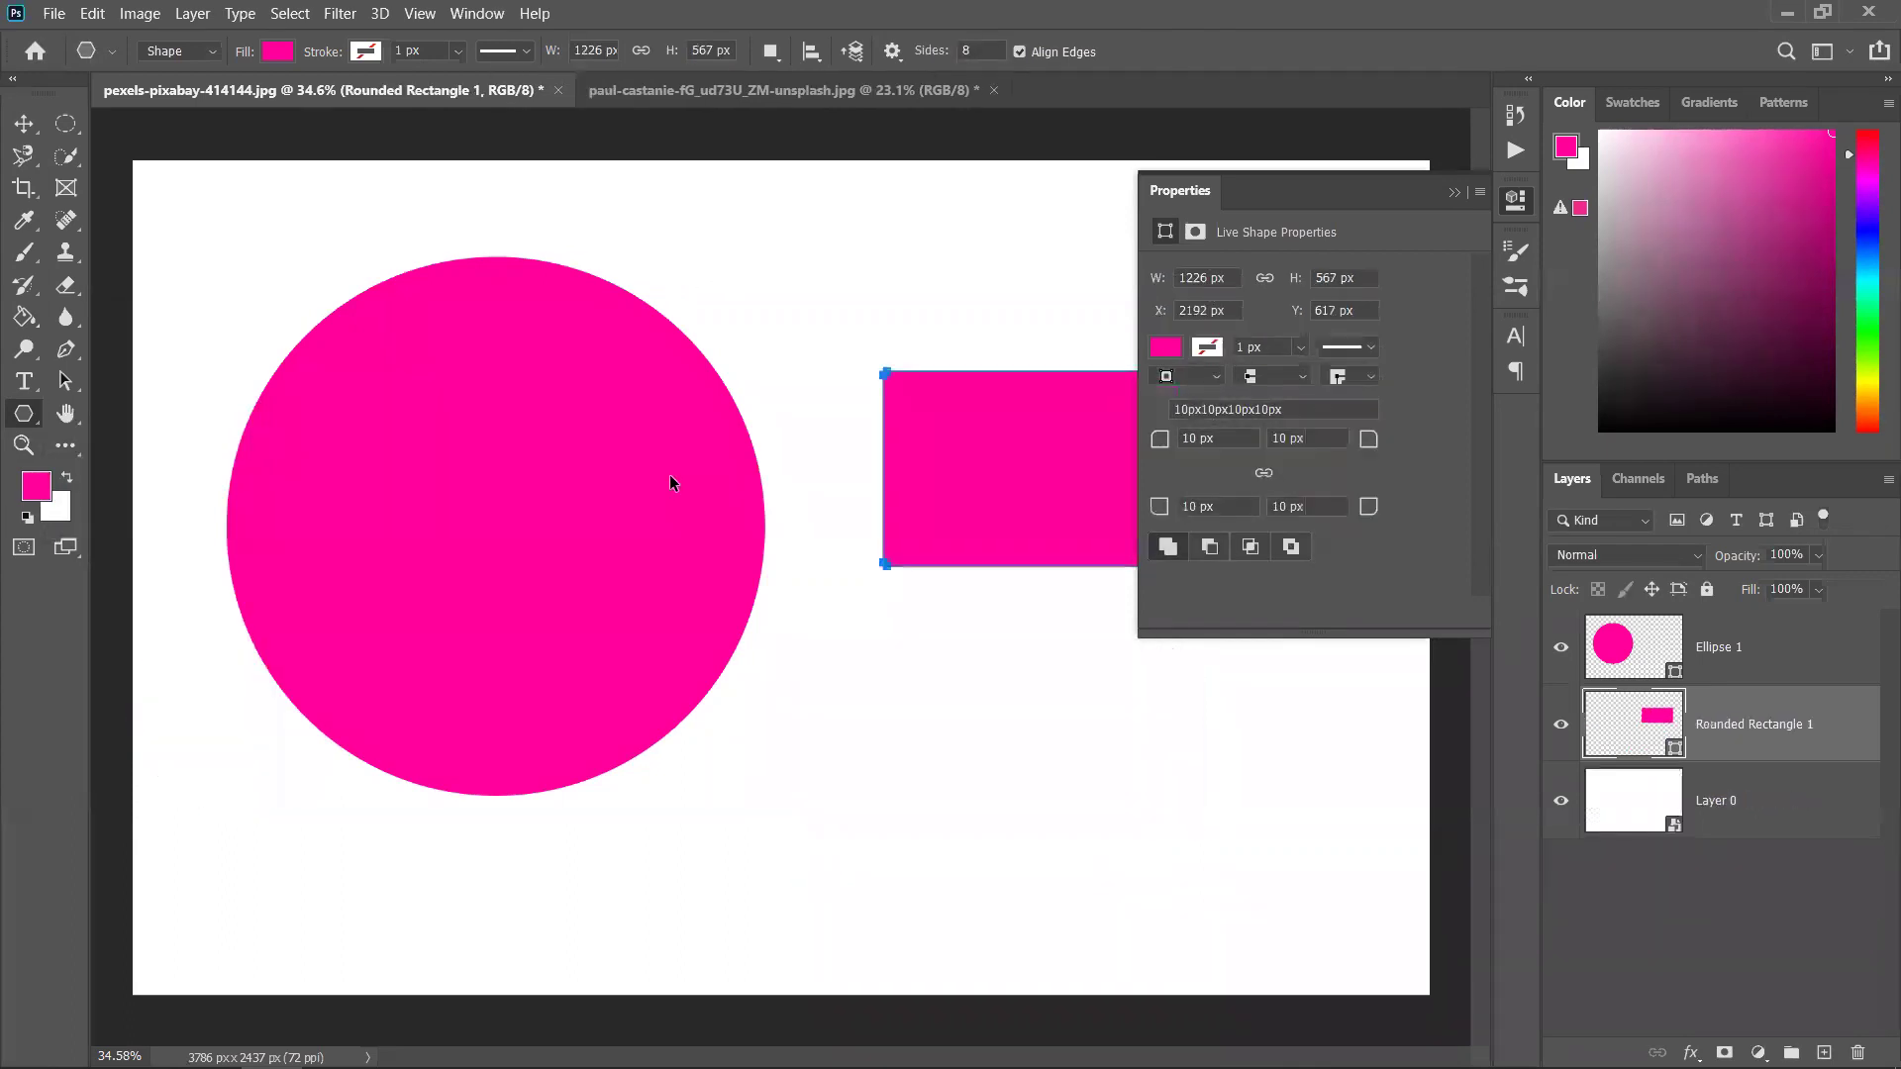
pyautogui.hotkey('ctrl', 'z')
pyautogui.hotkey('ctrl', 'z')
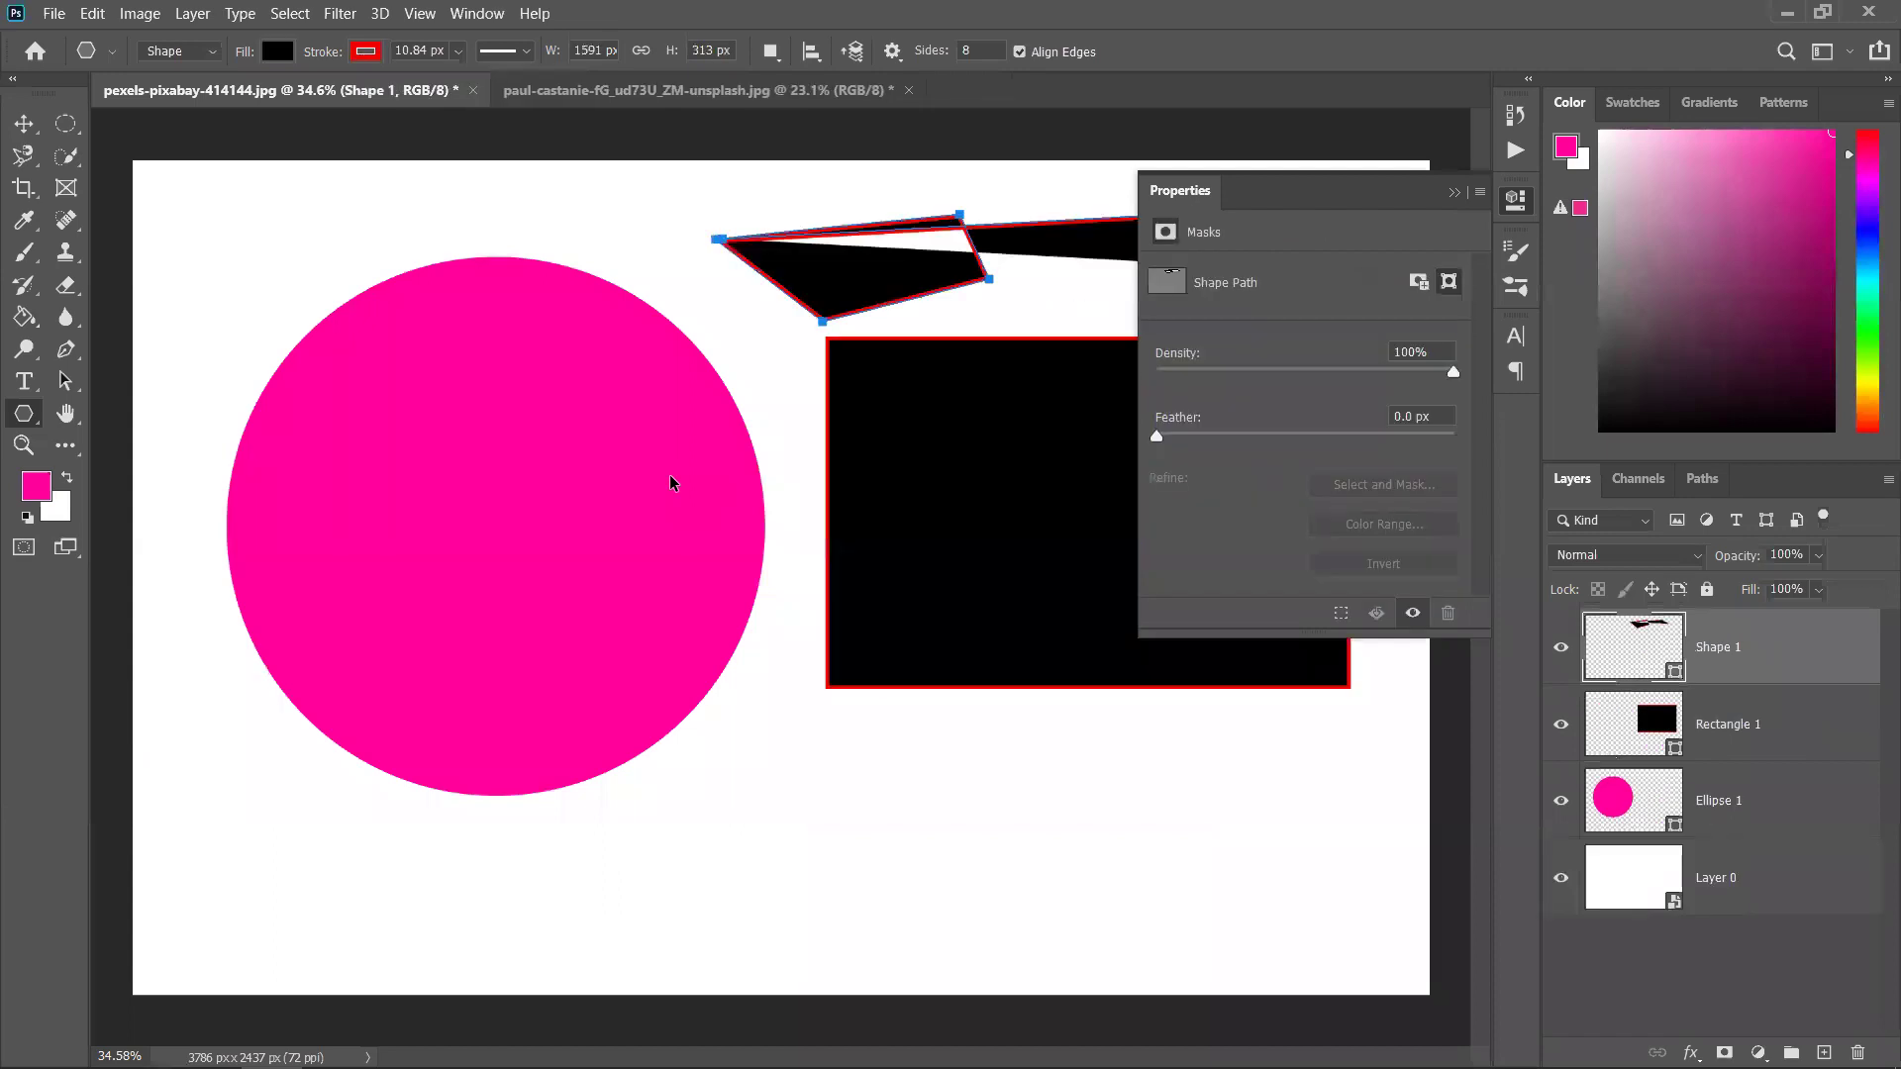
pyautogui.hotkey('ctrl', 'z')
pyautogui.hotkey('ctrl', 'z')
pyautogui.hotkey('ctrl', 'z')
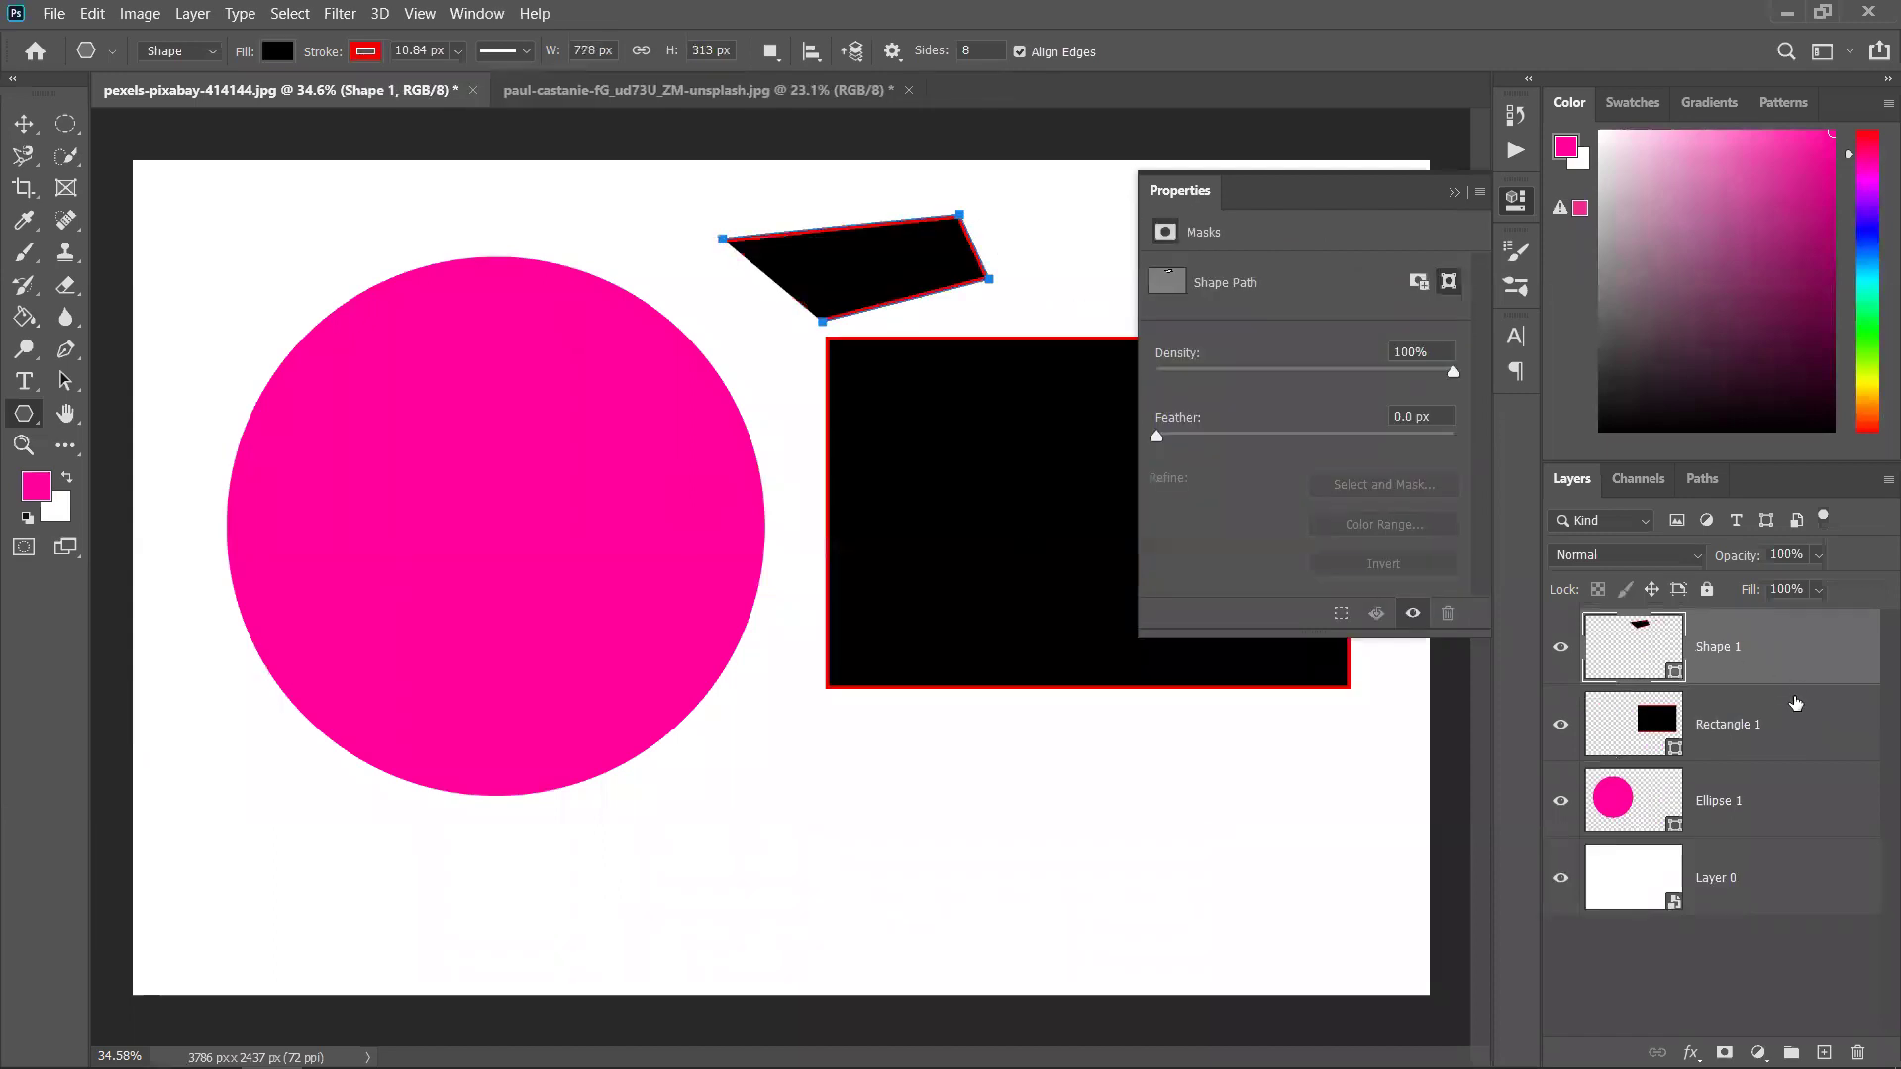
pyautogui.hotkey('ctrl', 'z')
pyautogui.hotkey('ctrl', 'z')
pyautogui.hotkey('ctrl', 'z')
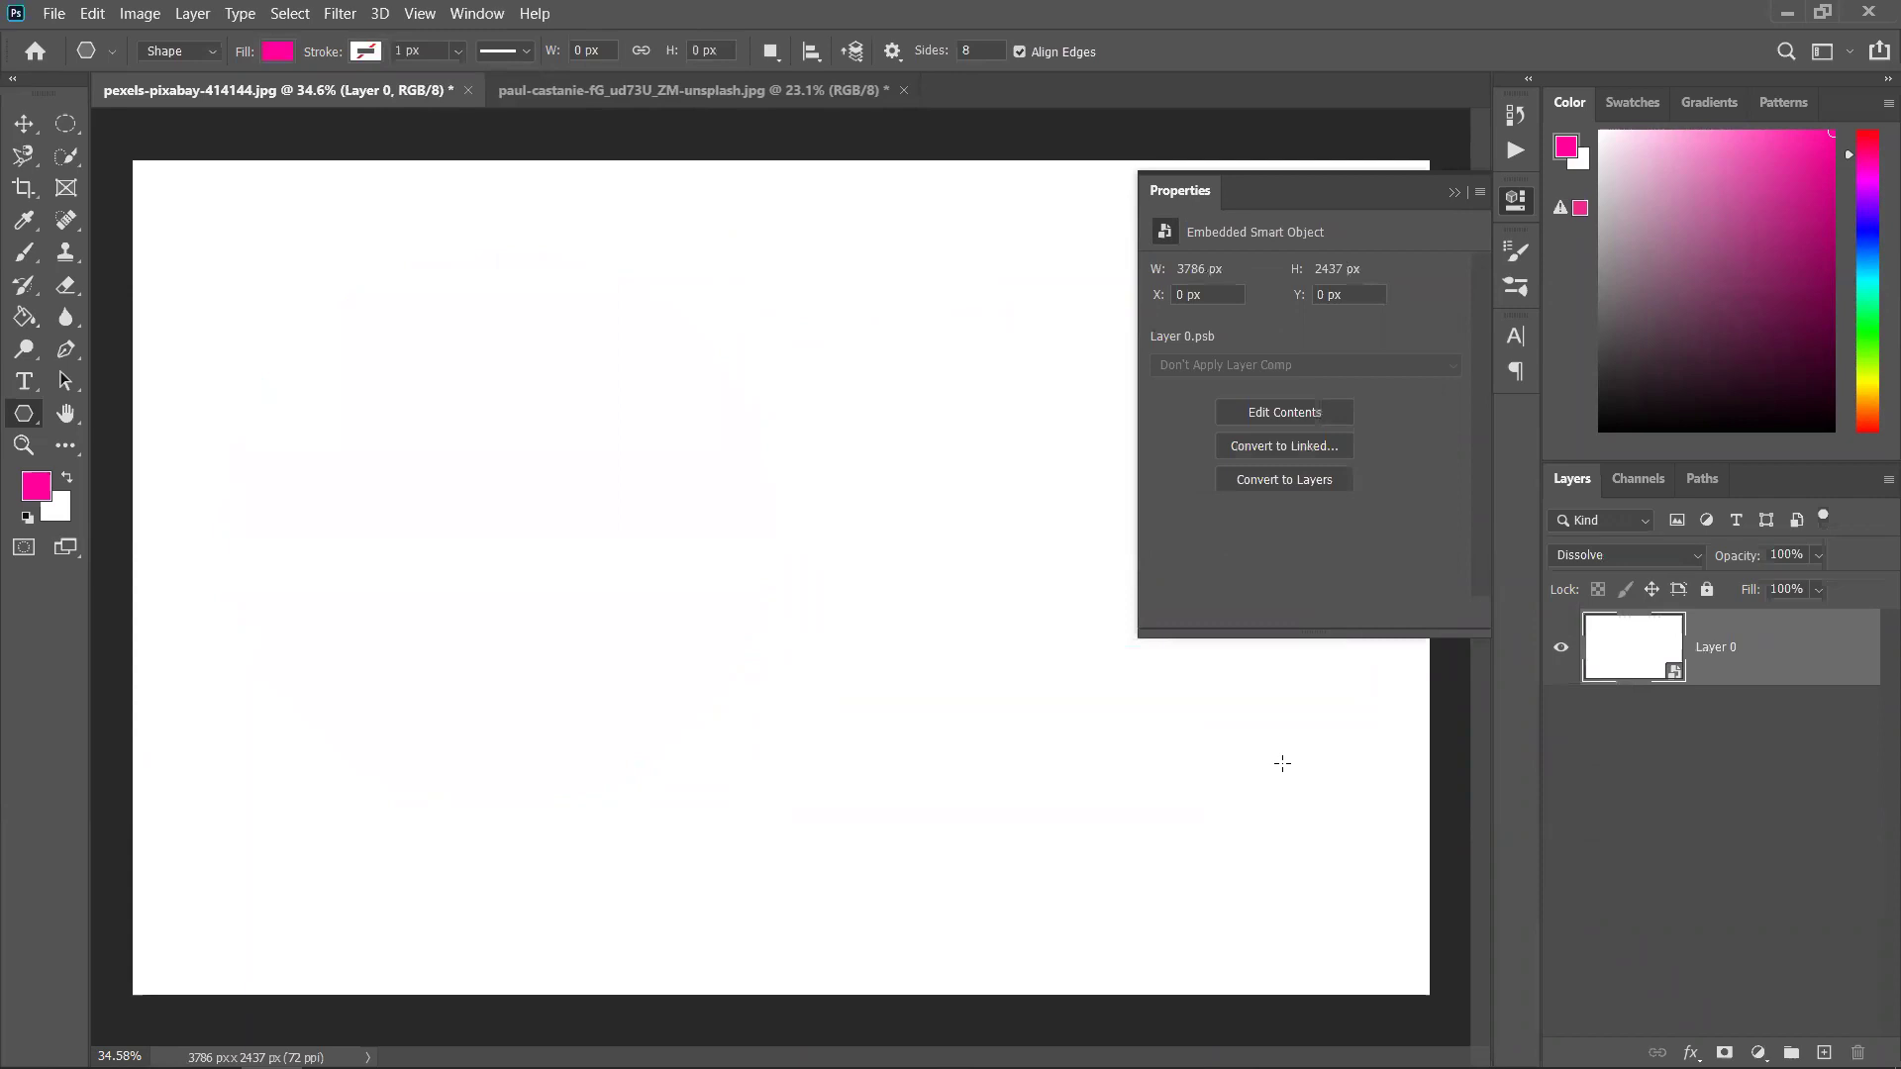
# Set the foreground colour to a fully saturated, bright yellow-green in place of pink for the Polygon tool's fill
pyautogui.click(51, 488)
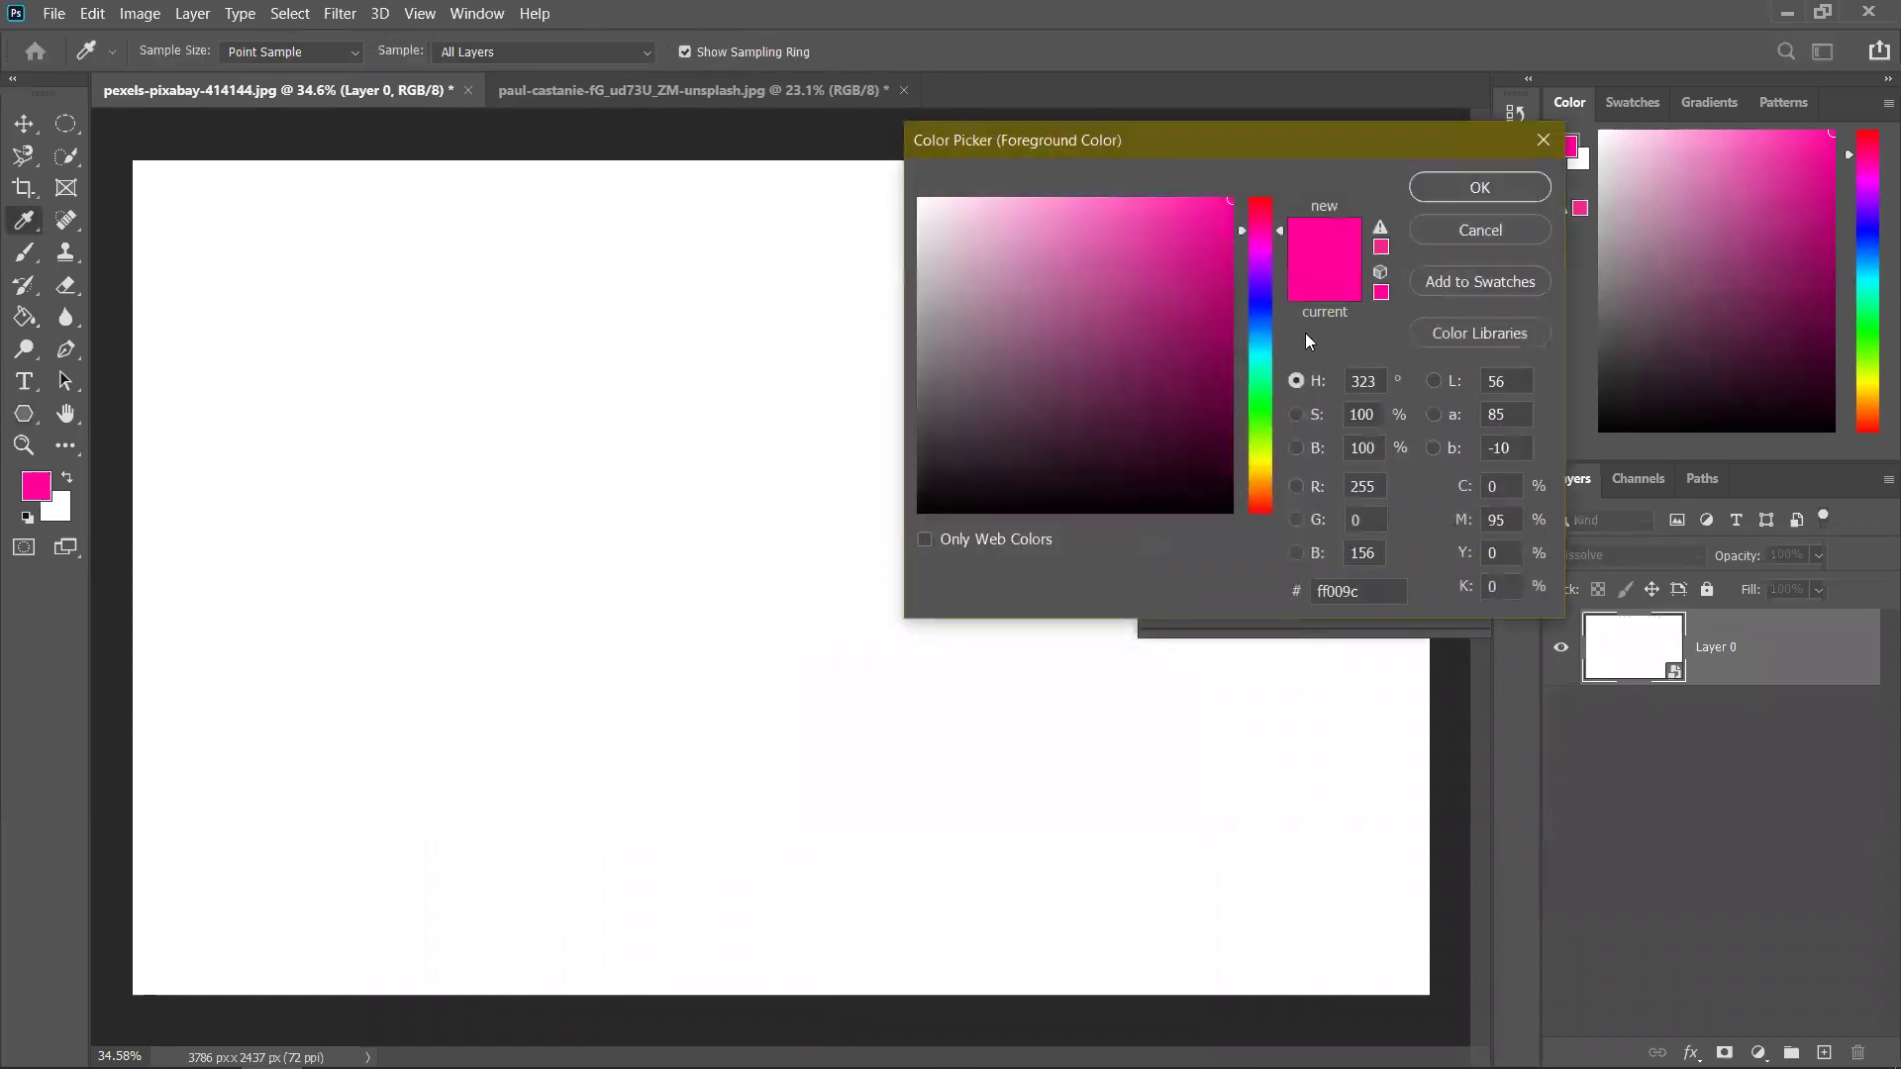
pyautogui.moveTo(1239, 414); pyautogui.dragTo(1261, 382)
pyautogui.moveTo(1243, 257); pyautogui.dragTo(1265, 291)
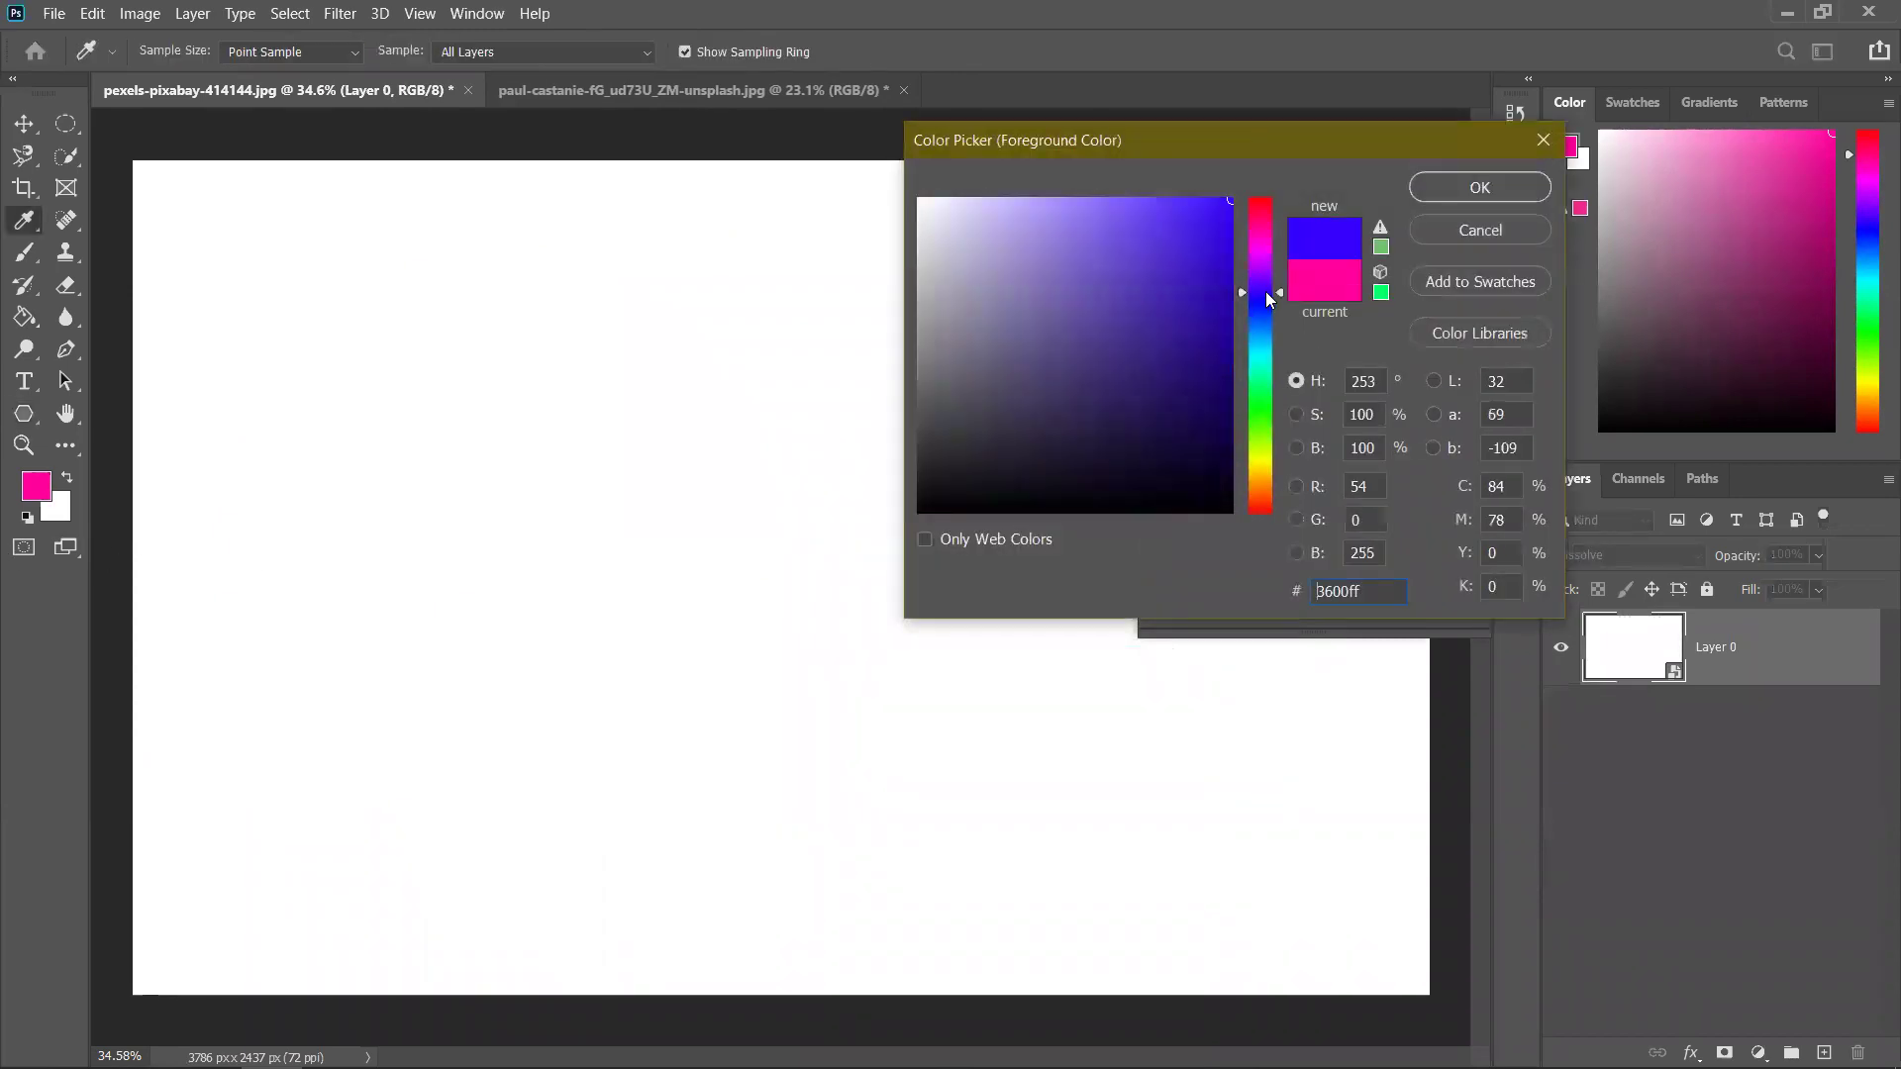
pyautogui.click(1267, 427)
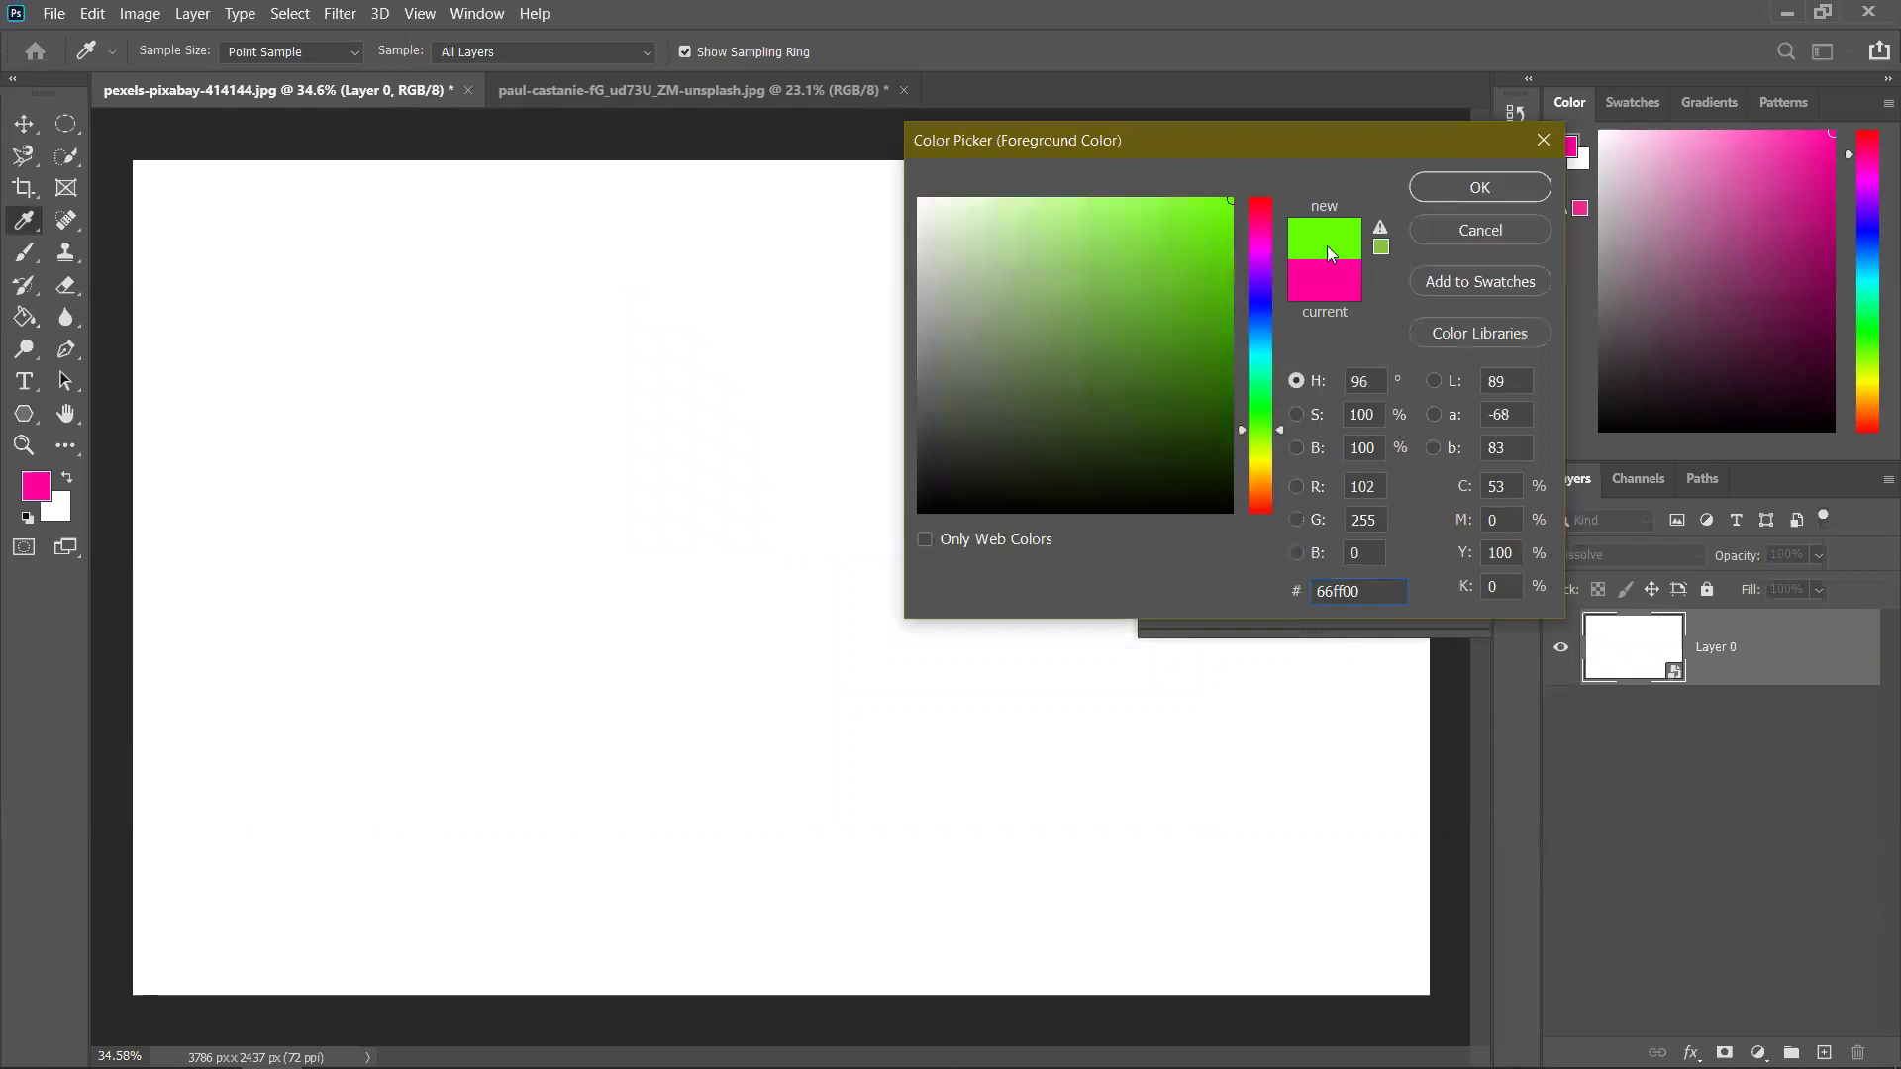
pyautogui.click(1267, 451)
pyautogui.click(1431, 190)
pyautogui.press('u')
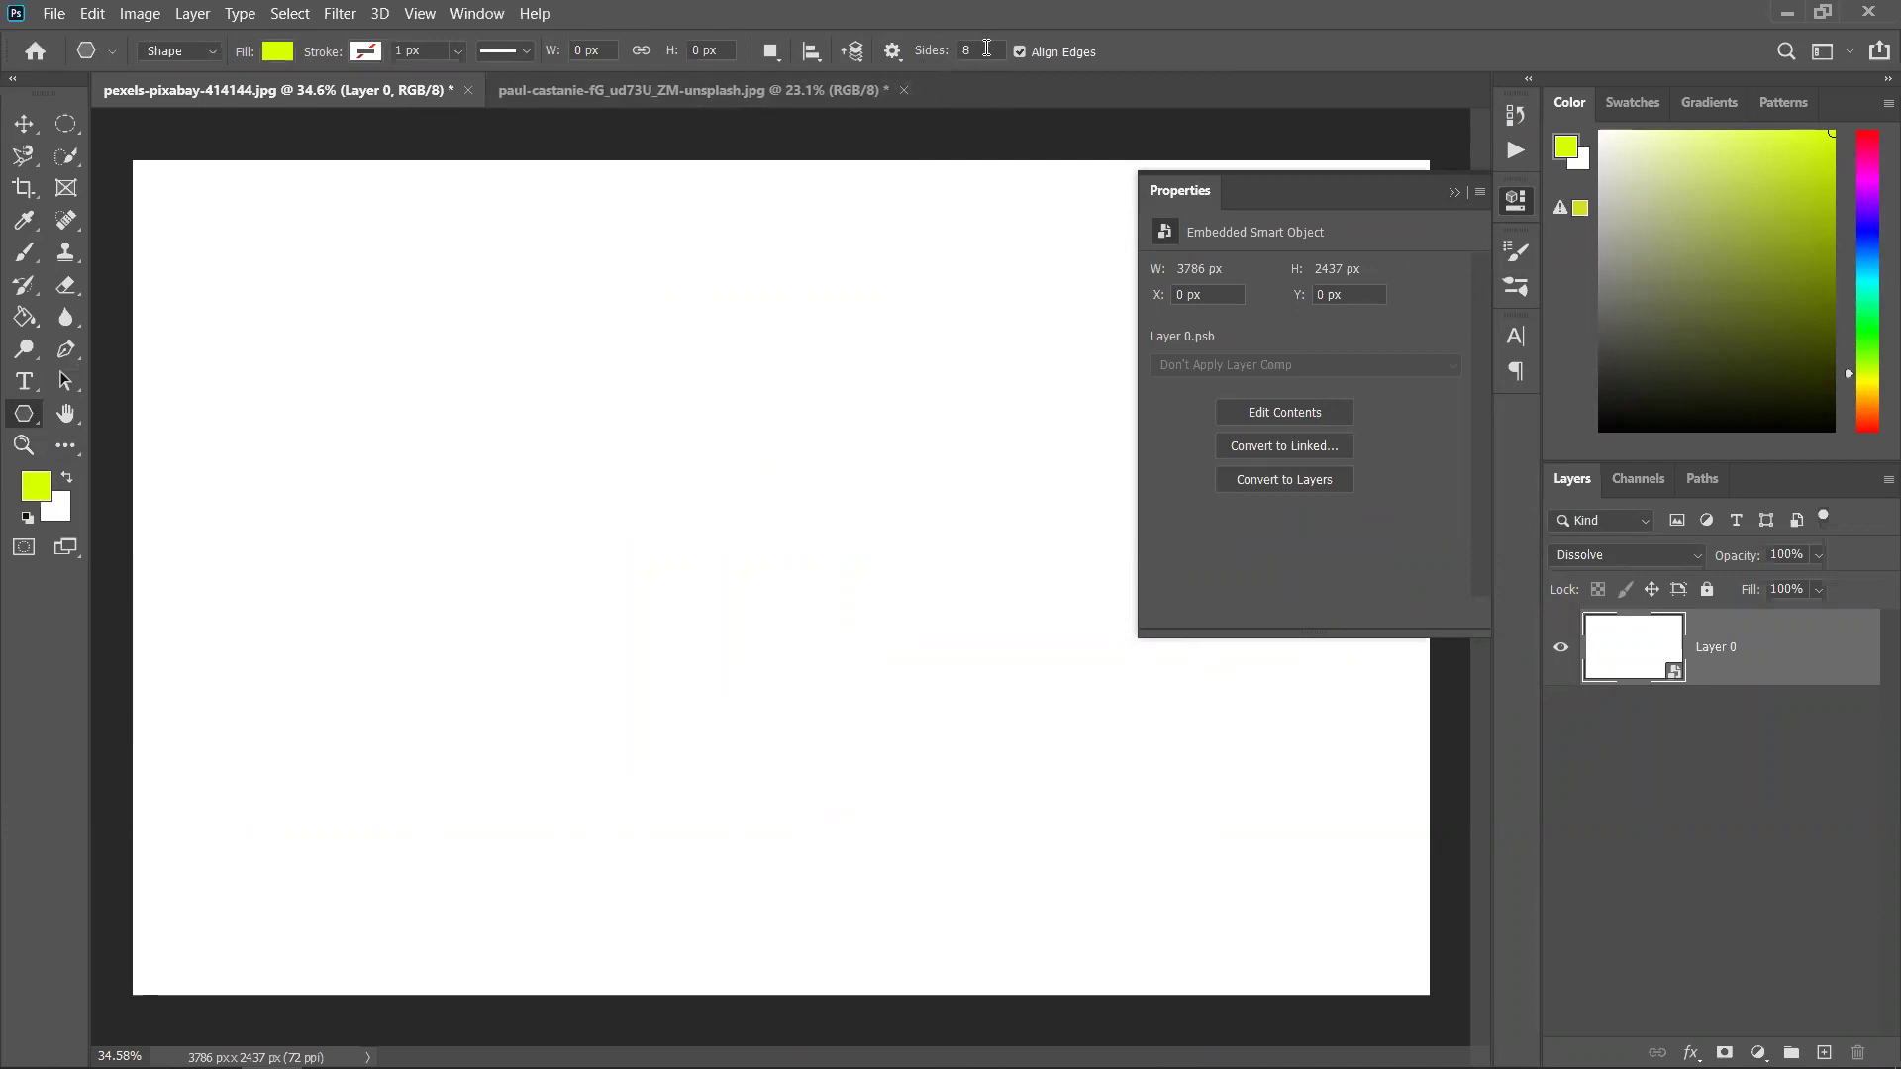
# Create a three-sided 100 by 100 px star polygon with its sides indented by 53%, and undo it
pyautogui.click(971, 47)
pyautogui.click(581, 486)
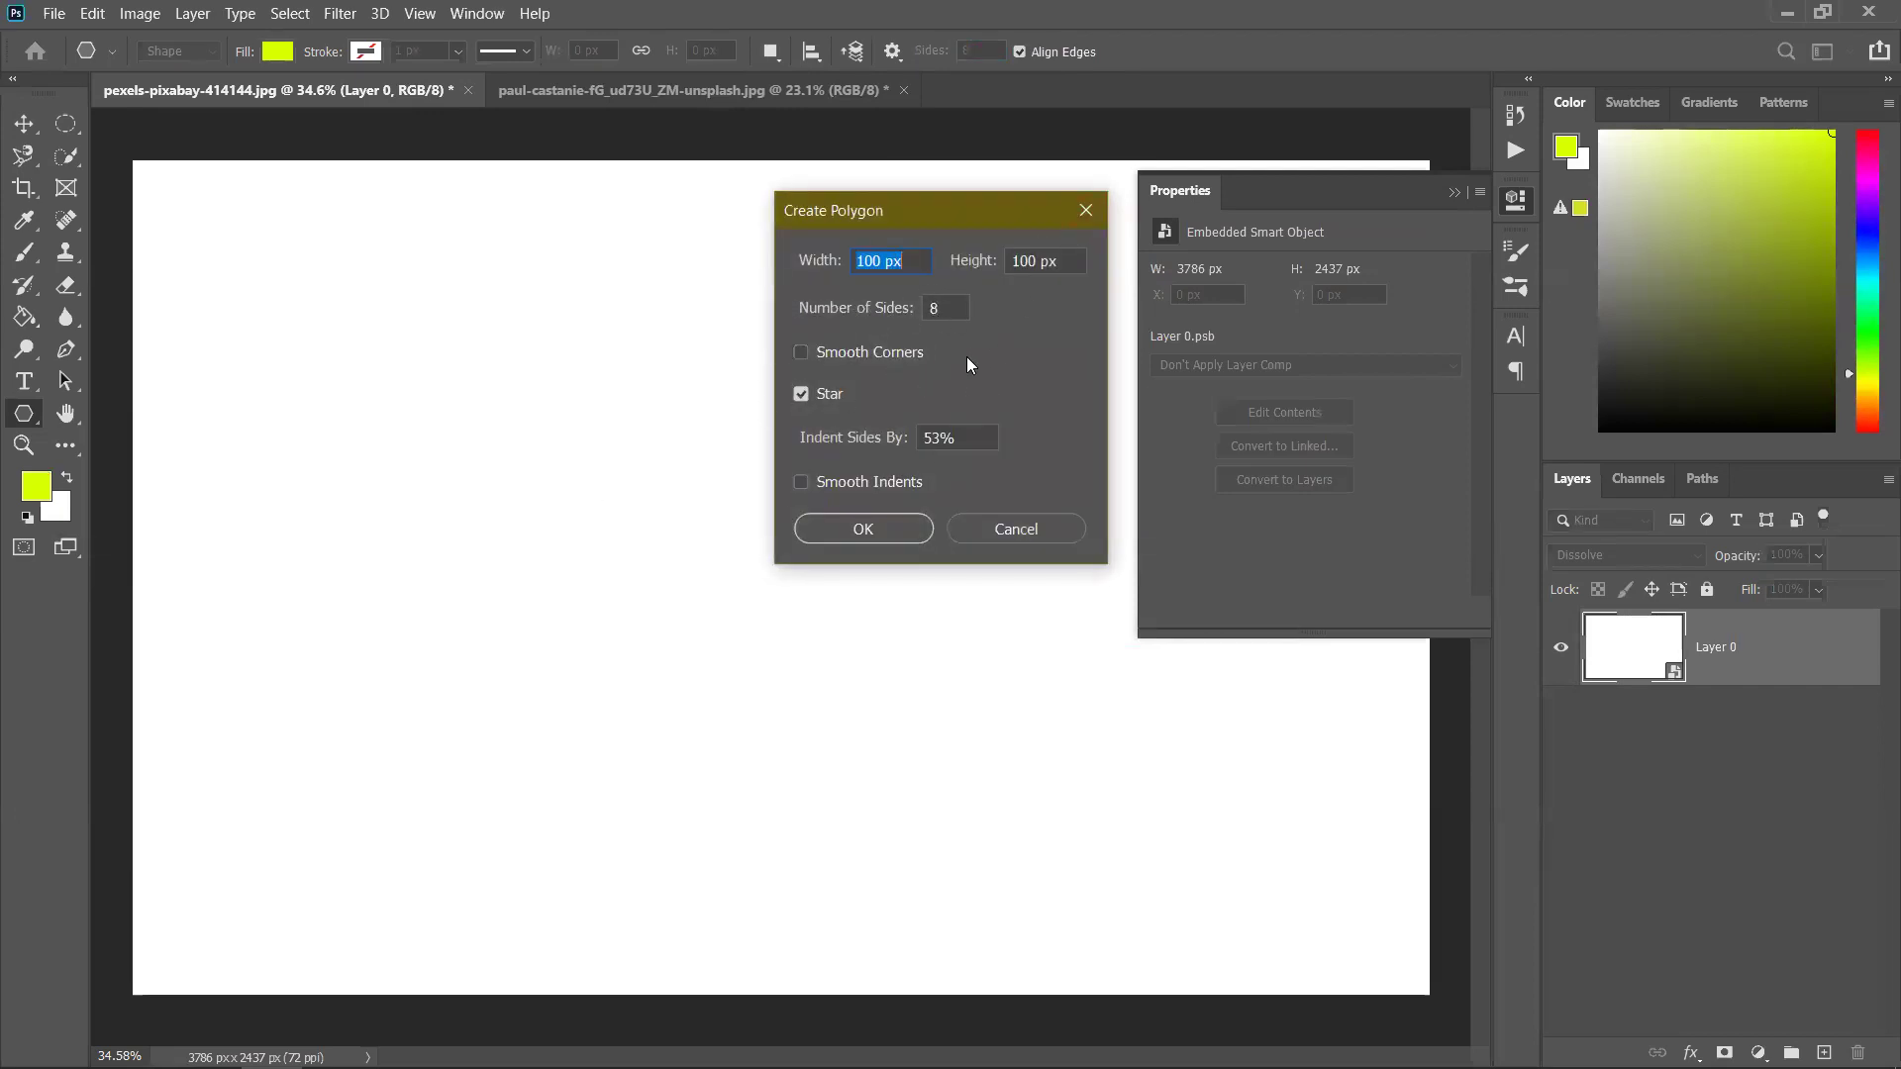
pyautogui.click(936, 308)
pyautogui.write('3')
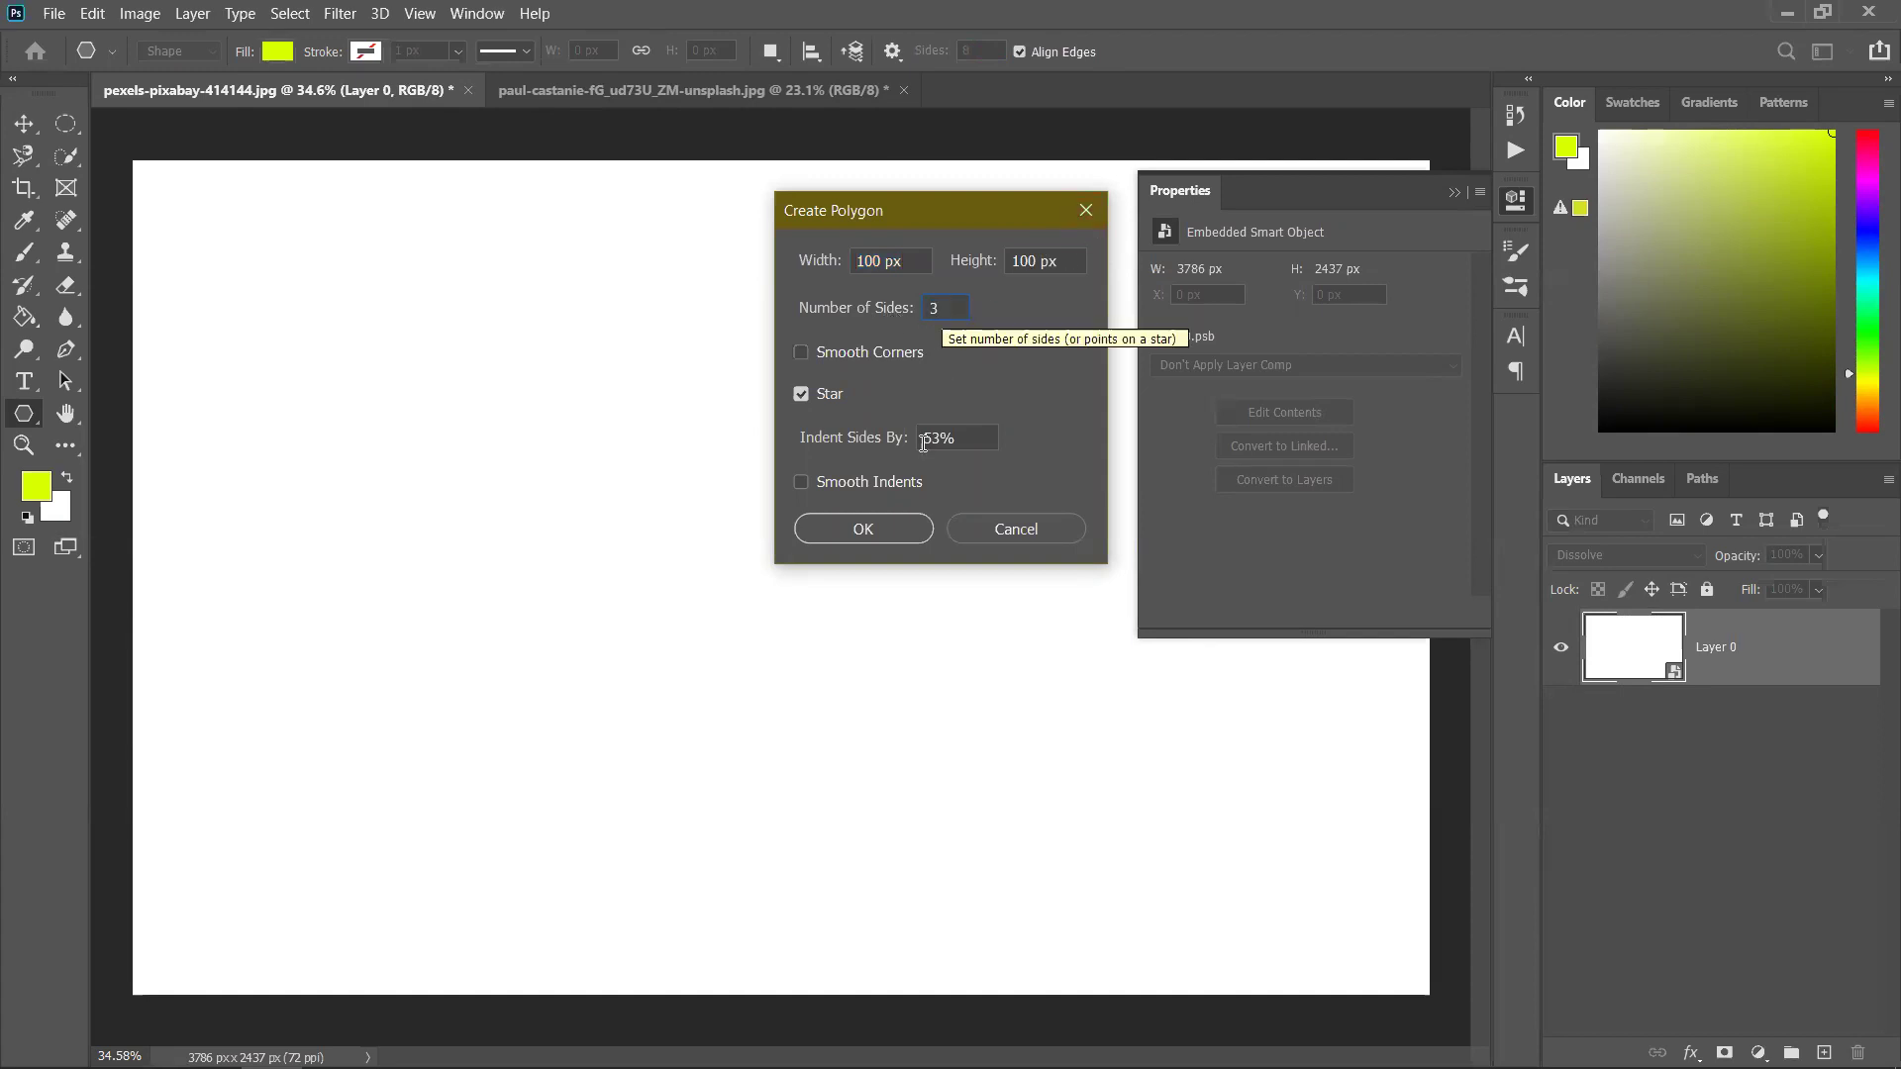
pyautogui.click(862, 530)
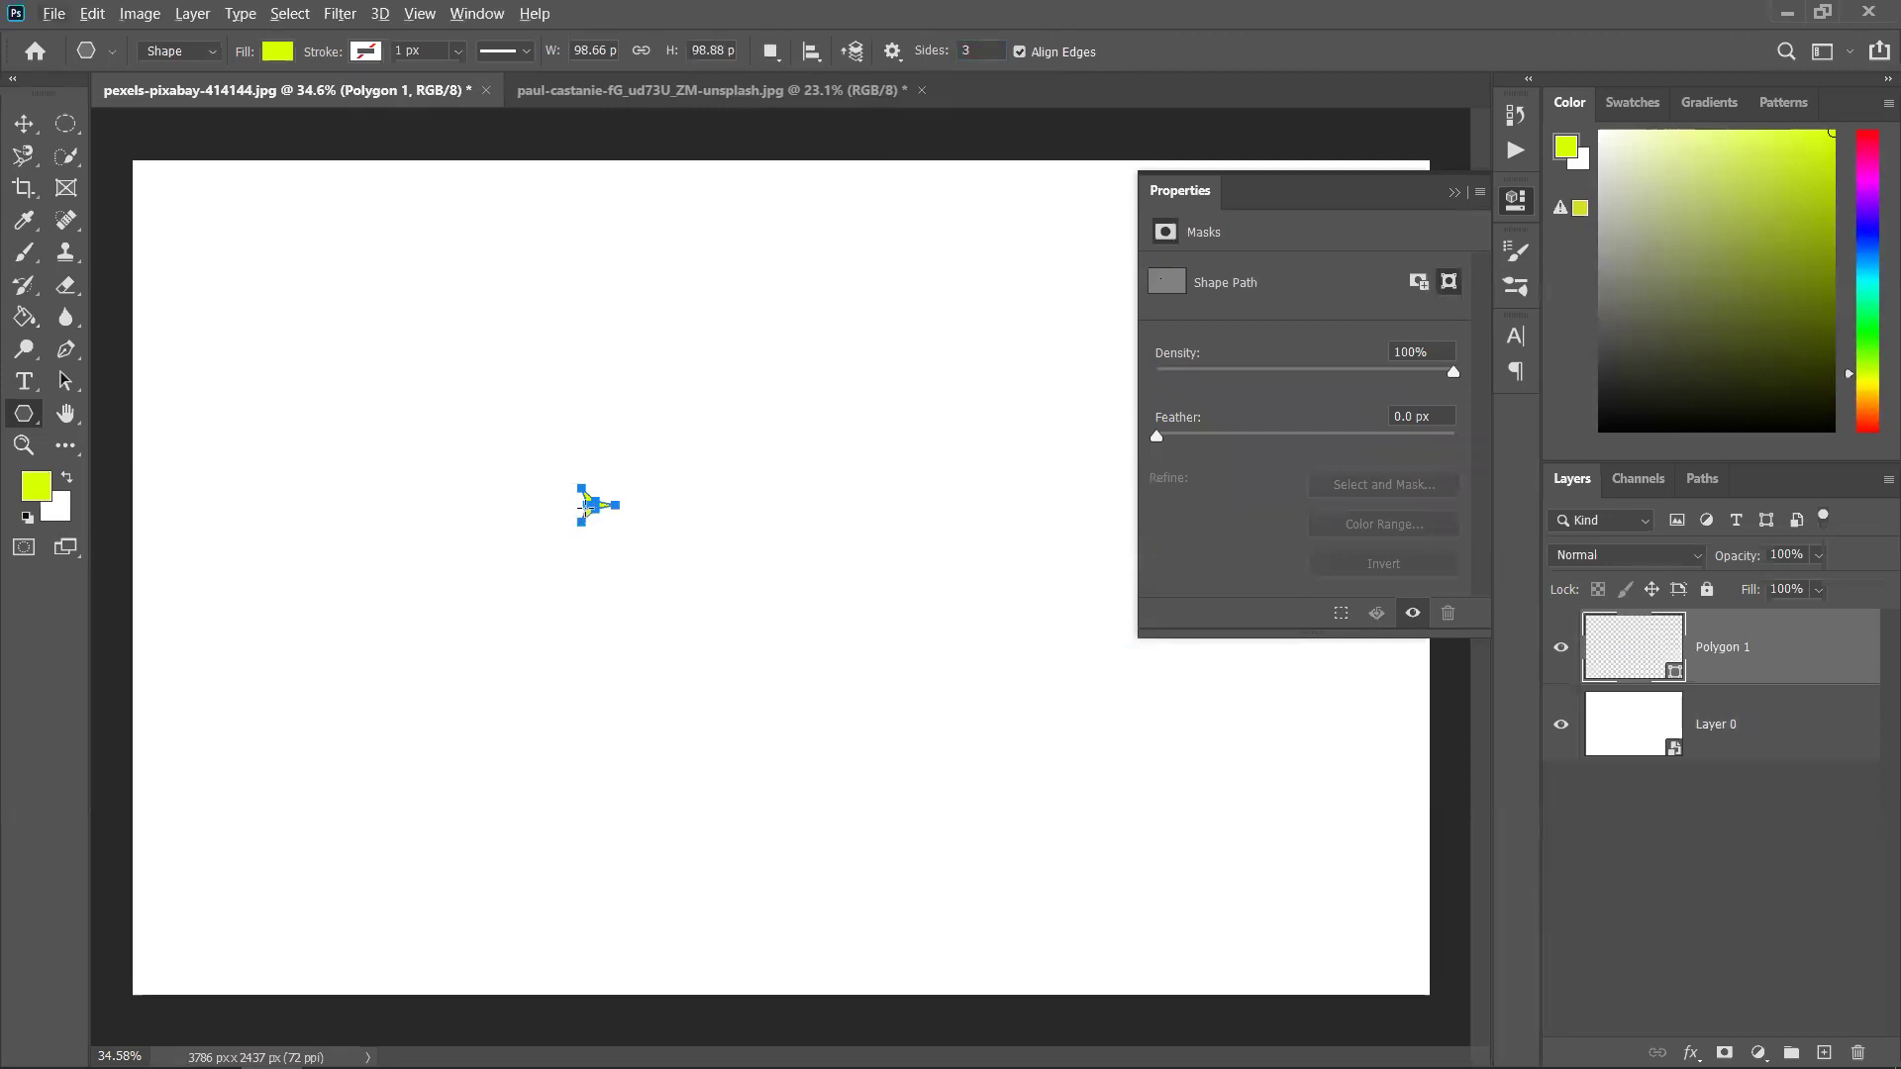
pyautogui.hotkey('ctrl', 'z')
# Create a 100 by 100 px three-sided polygon with the Star option off
pyautogui.rightClick(649, 419)
pyautogui.click(623, 372)
pyautogui.click(763, 379)
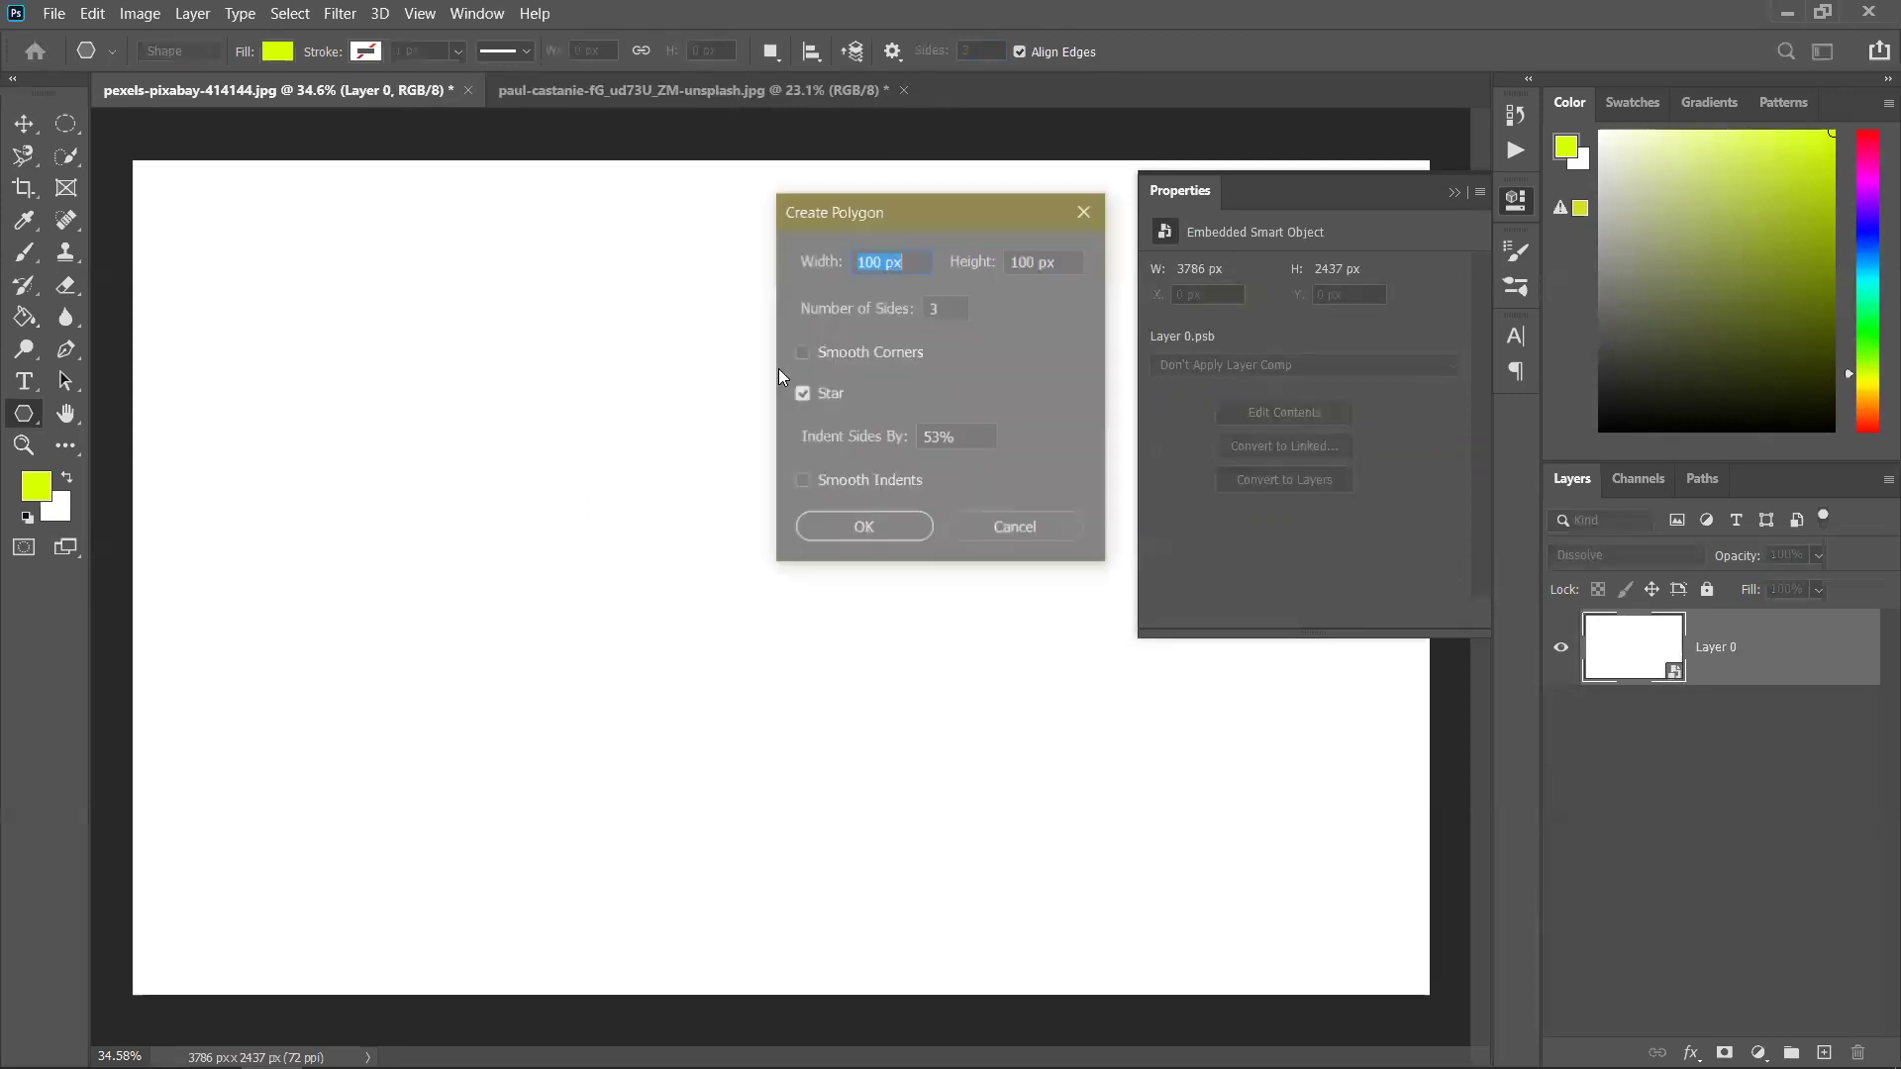
pyautogui.click(801, 393)
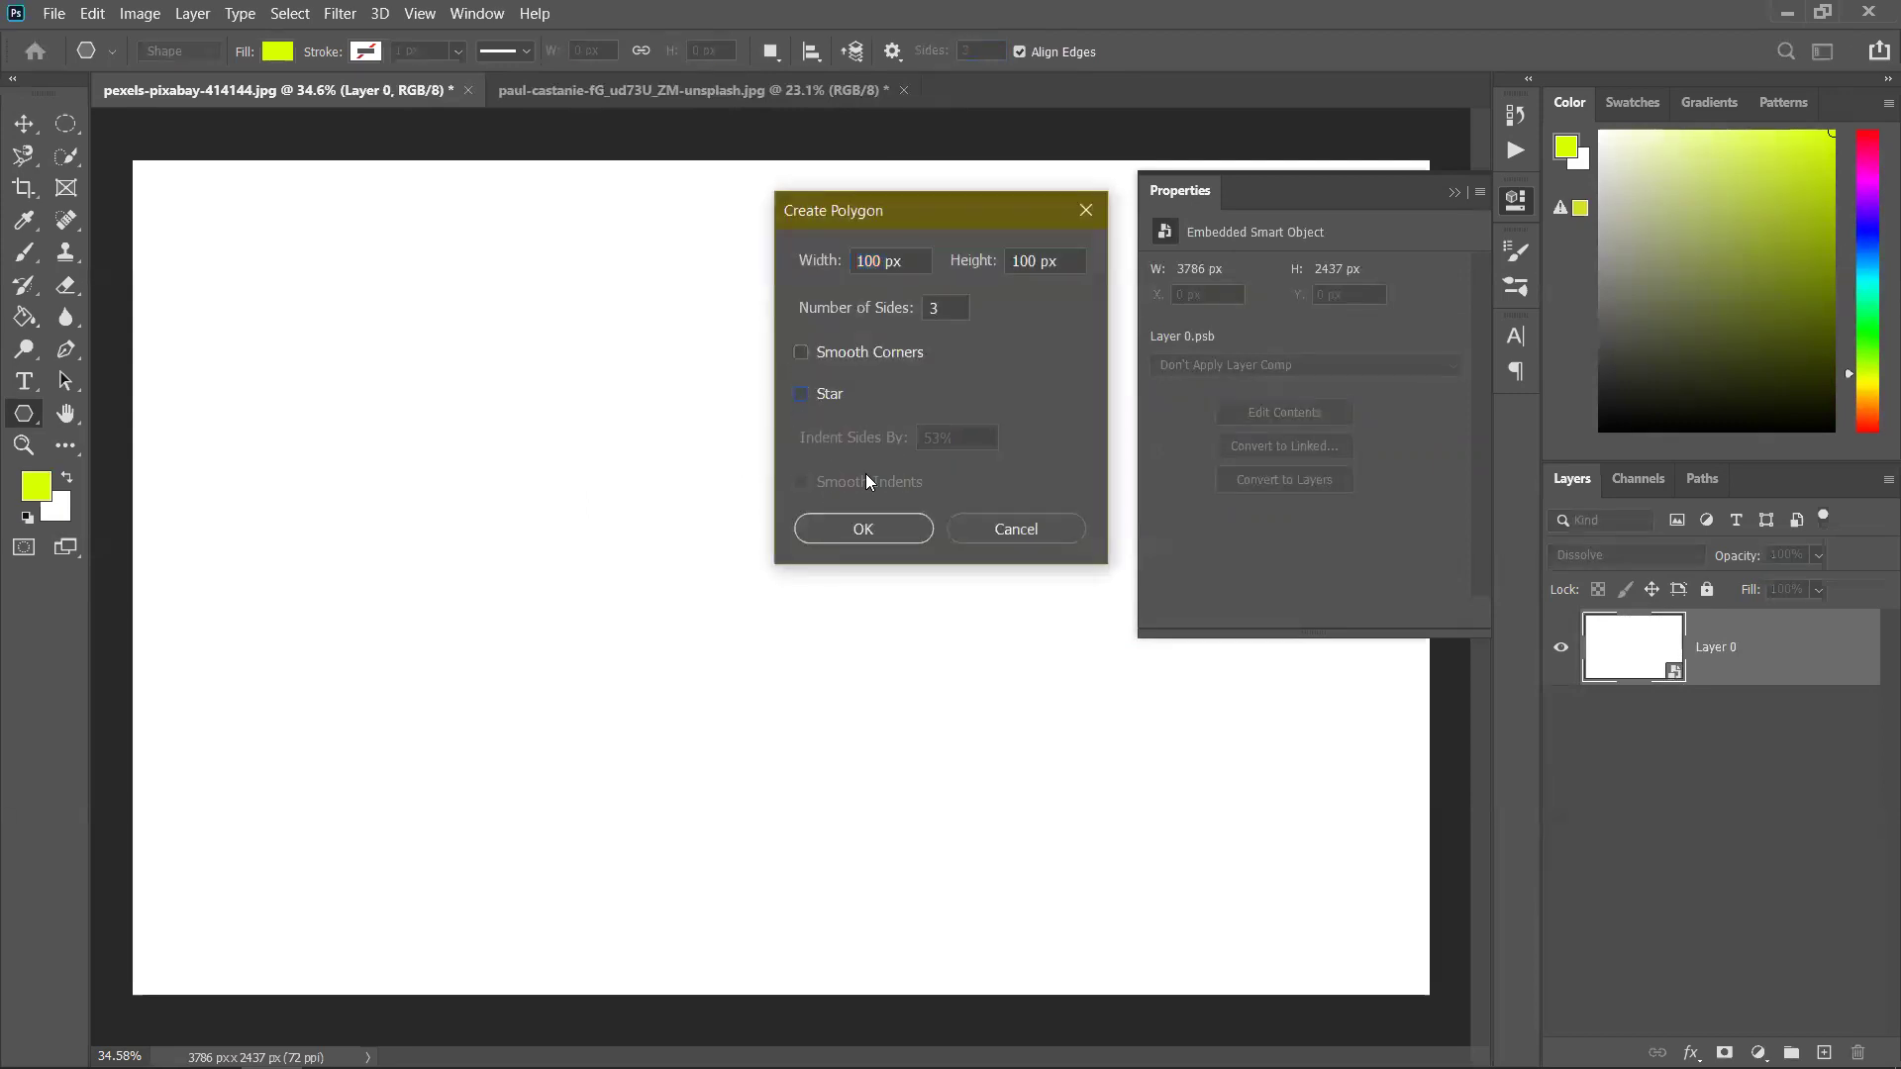
pyautogui.click(888, 531)
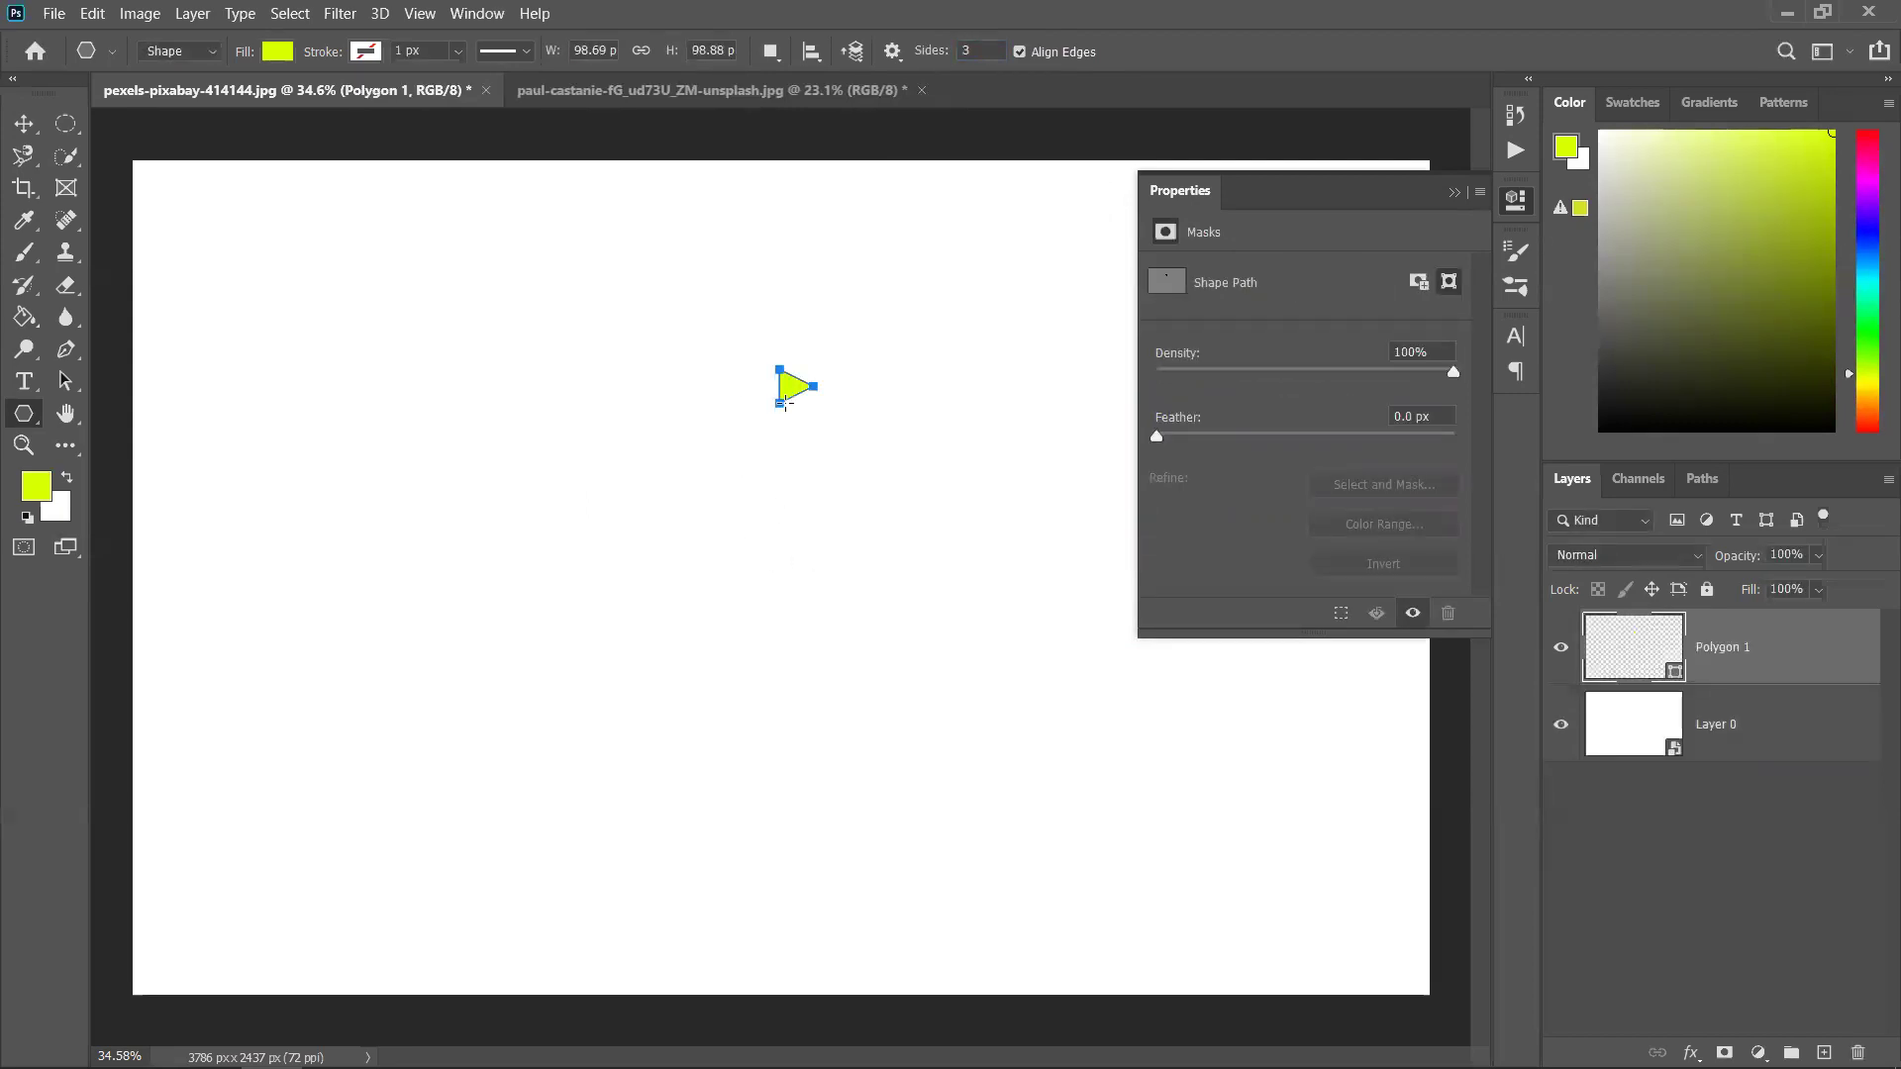
# Enlarge the triangle to about 1147 by 1149 px with the Move tool's transform controls and place it near the canvas's upper-left corner
pyautogui.click(23, 123)
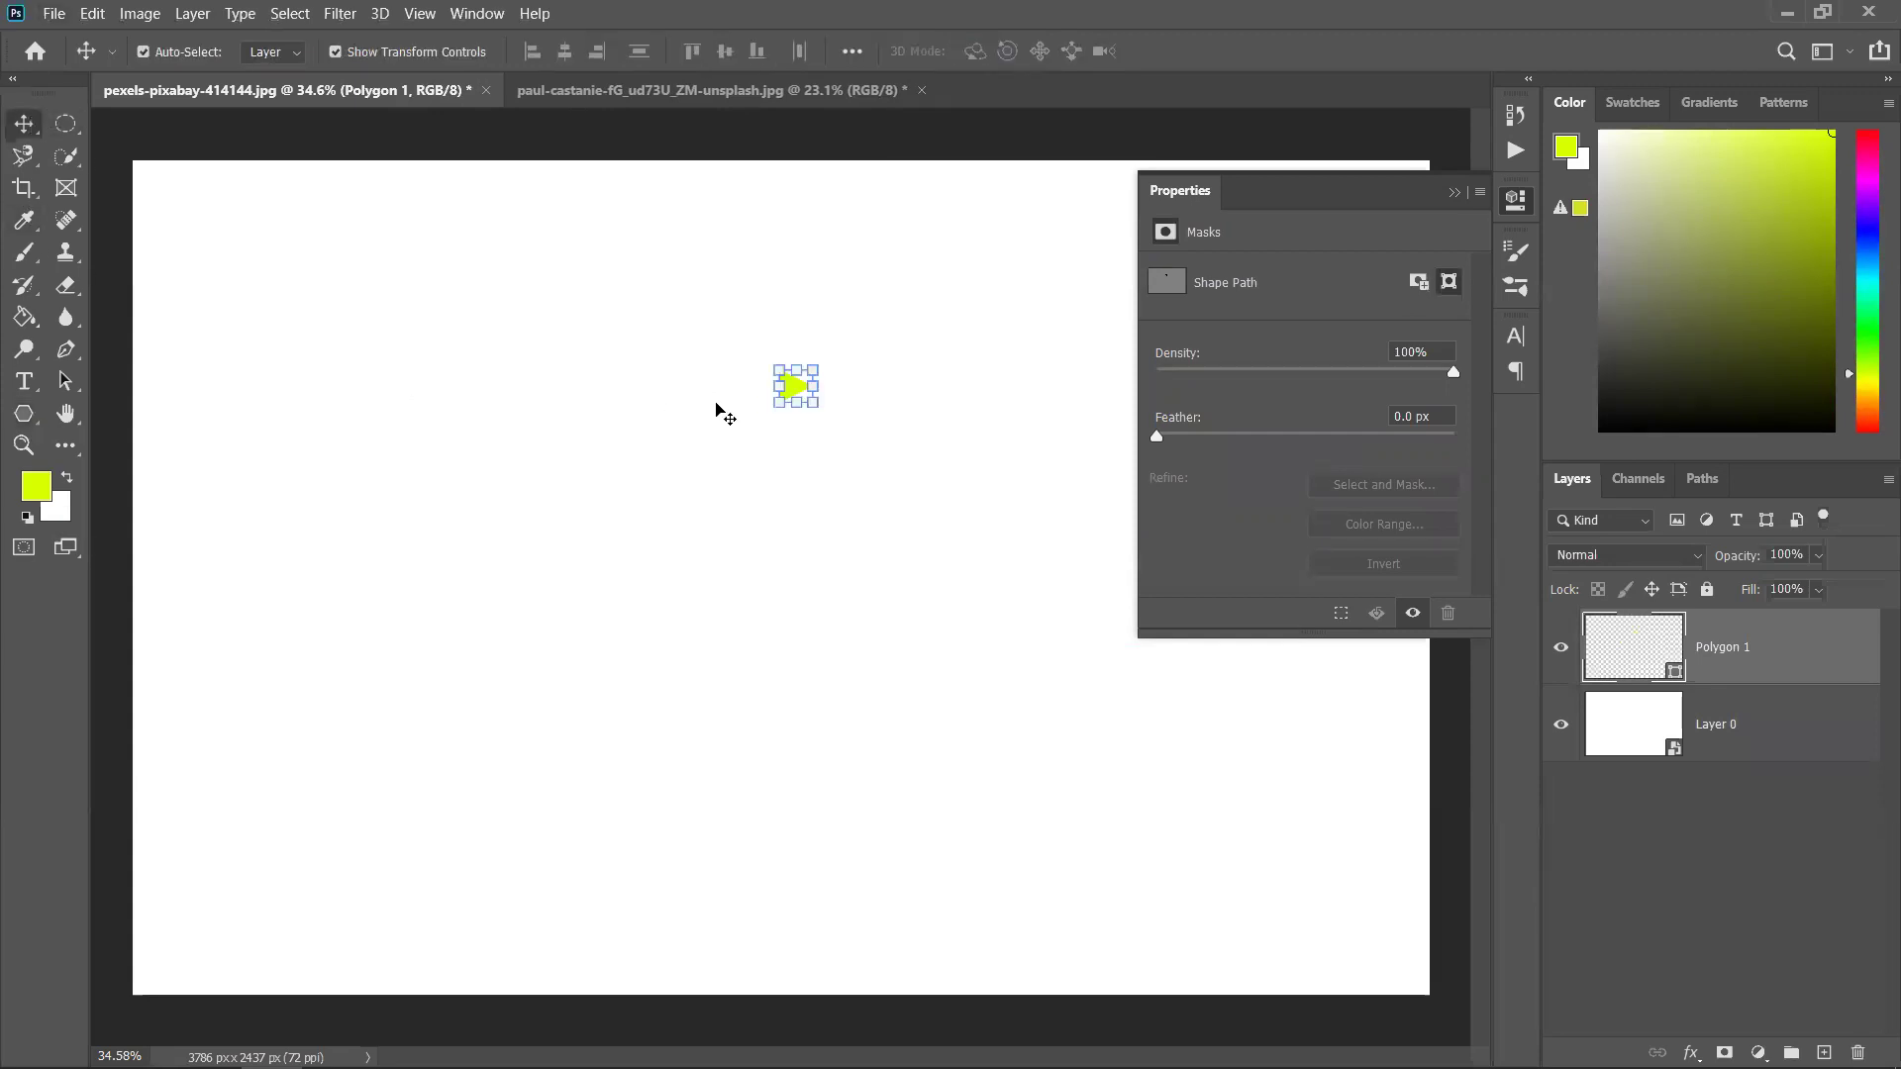
pyautogui.moveTo(777, 403); pyautogui.dragTo(475, 762)
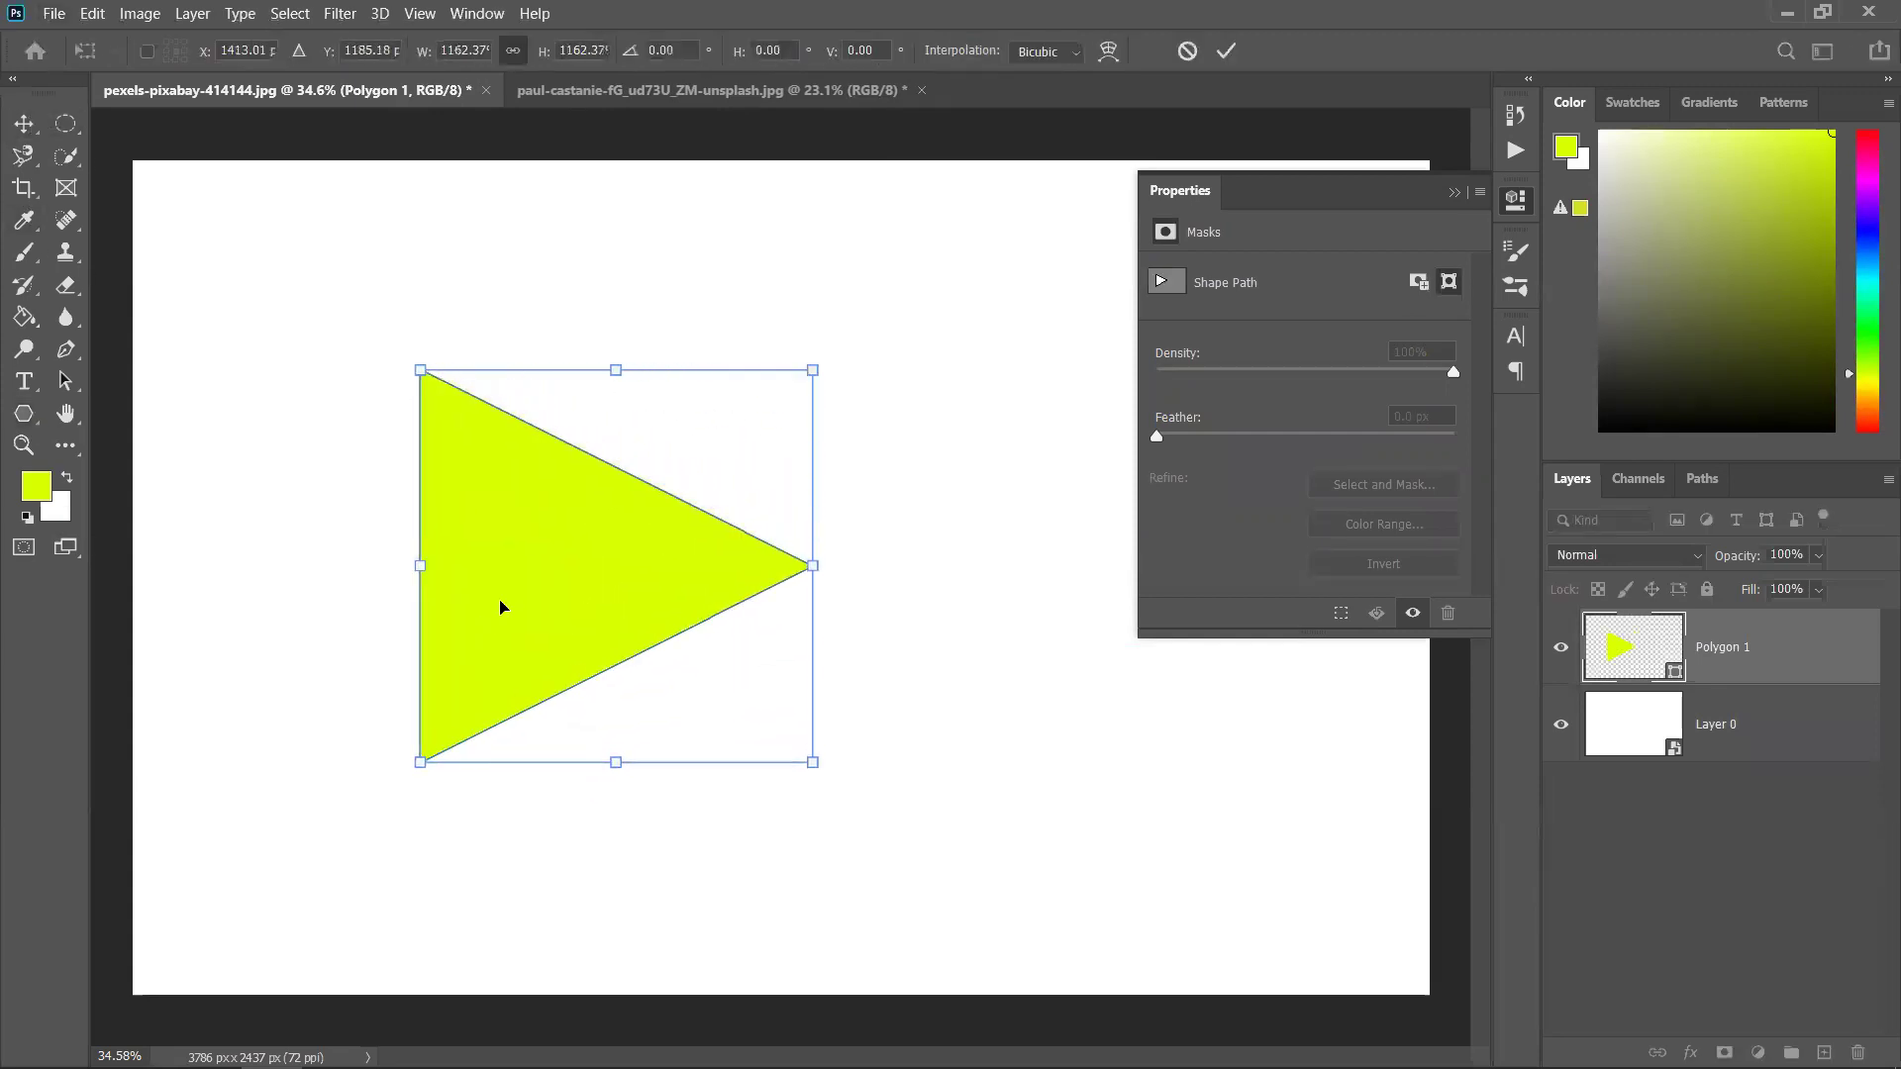
pyautogui.moveTo(500, 607); pyautogui.dragTo(297, 467)
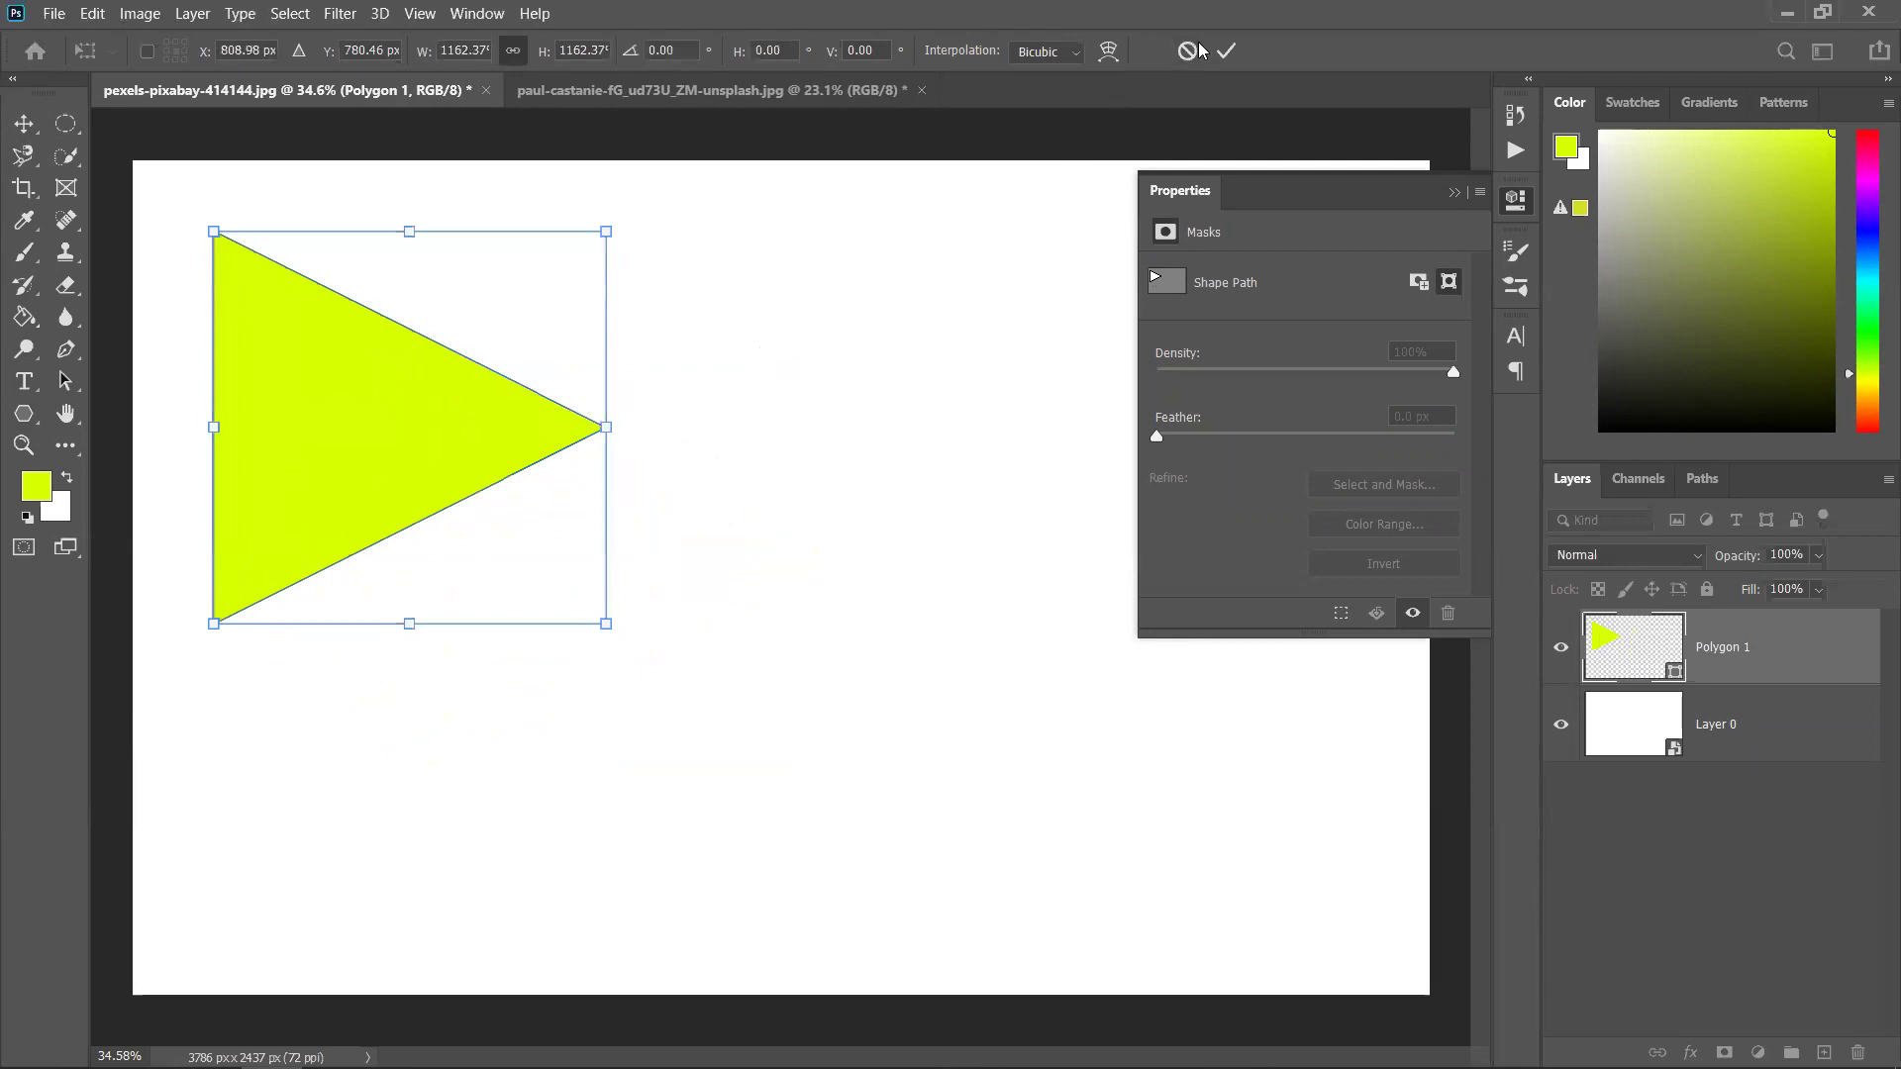
pyautogui.click(1225, 51)
pyautogui.click(733, 454)
pyautogui.moveTo(370, 400); pyautogui.dragTo(360, 442)
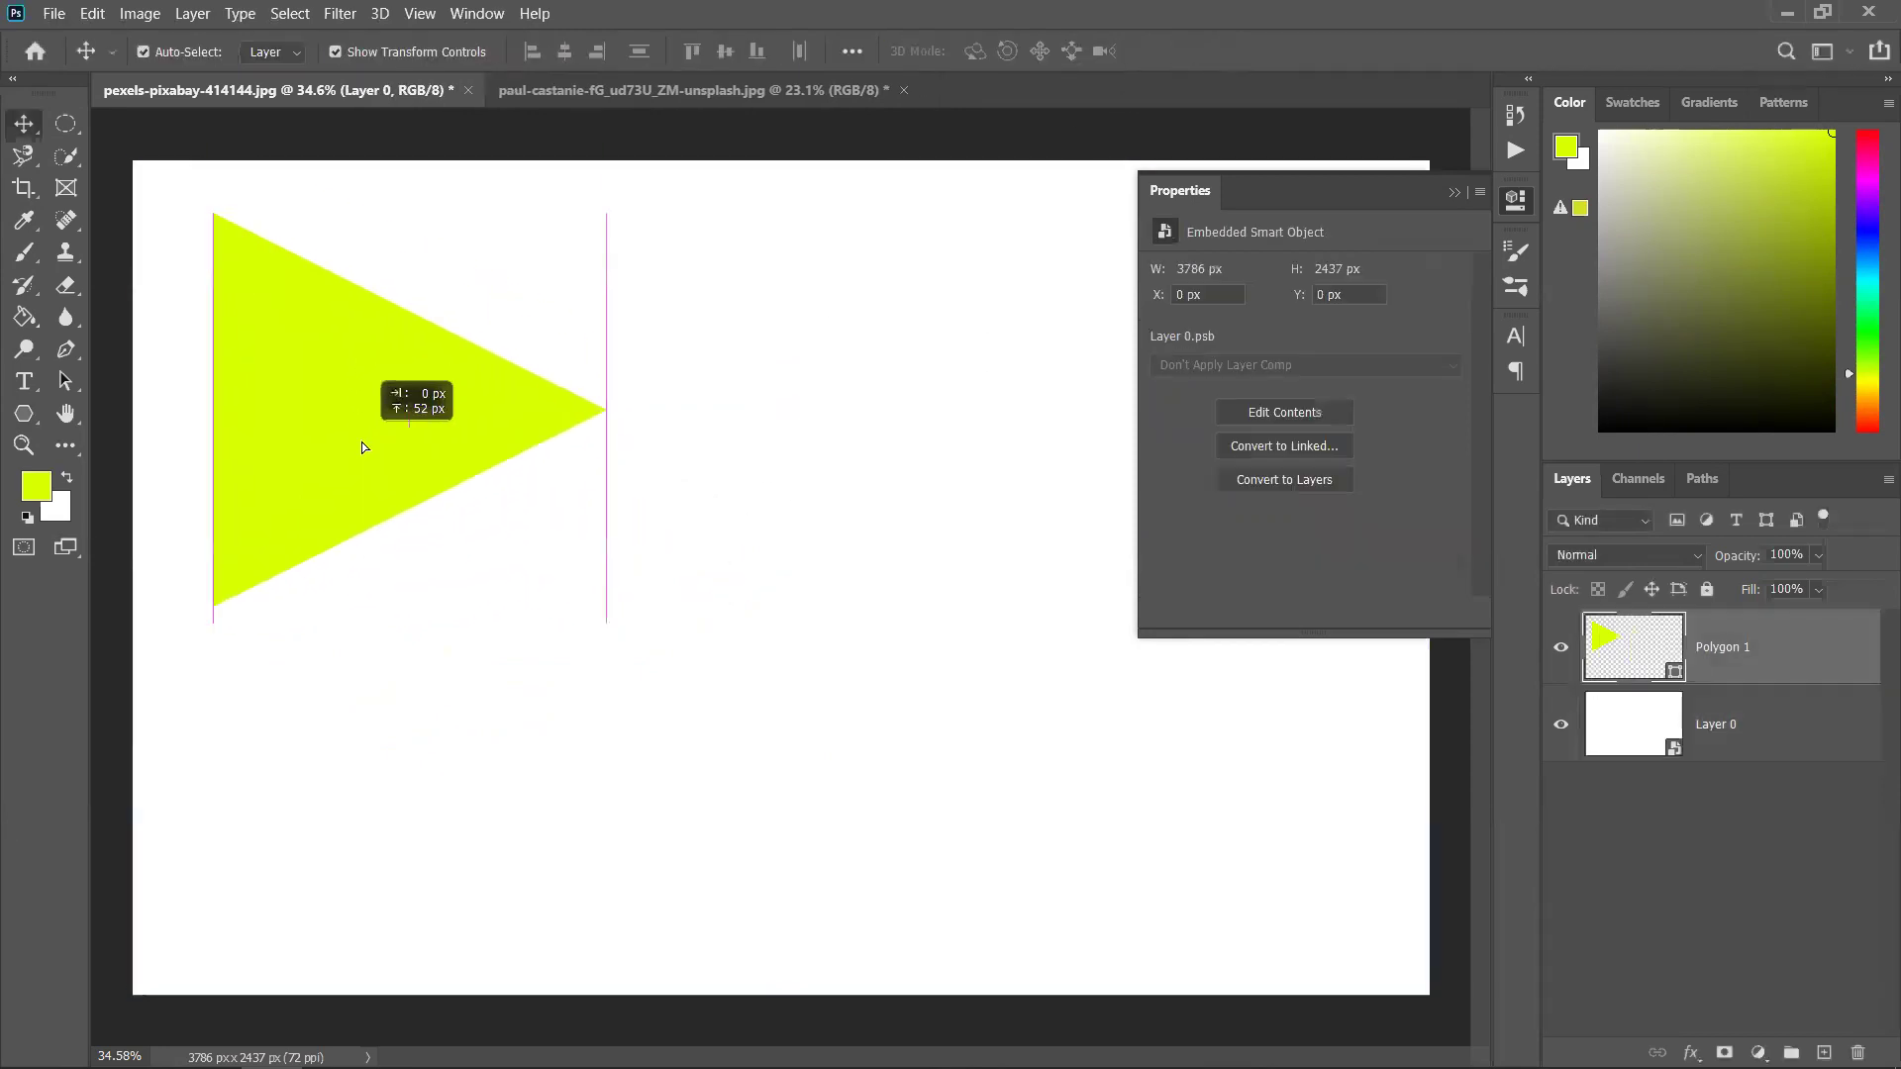
# Draw a ten-sided polygon about 686 by 715 px at the triangle's right tip with the Polygon tool
pyautogui.rightClick(21, 416)
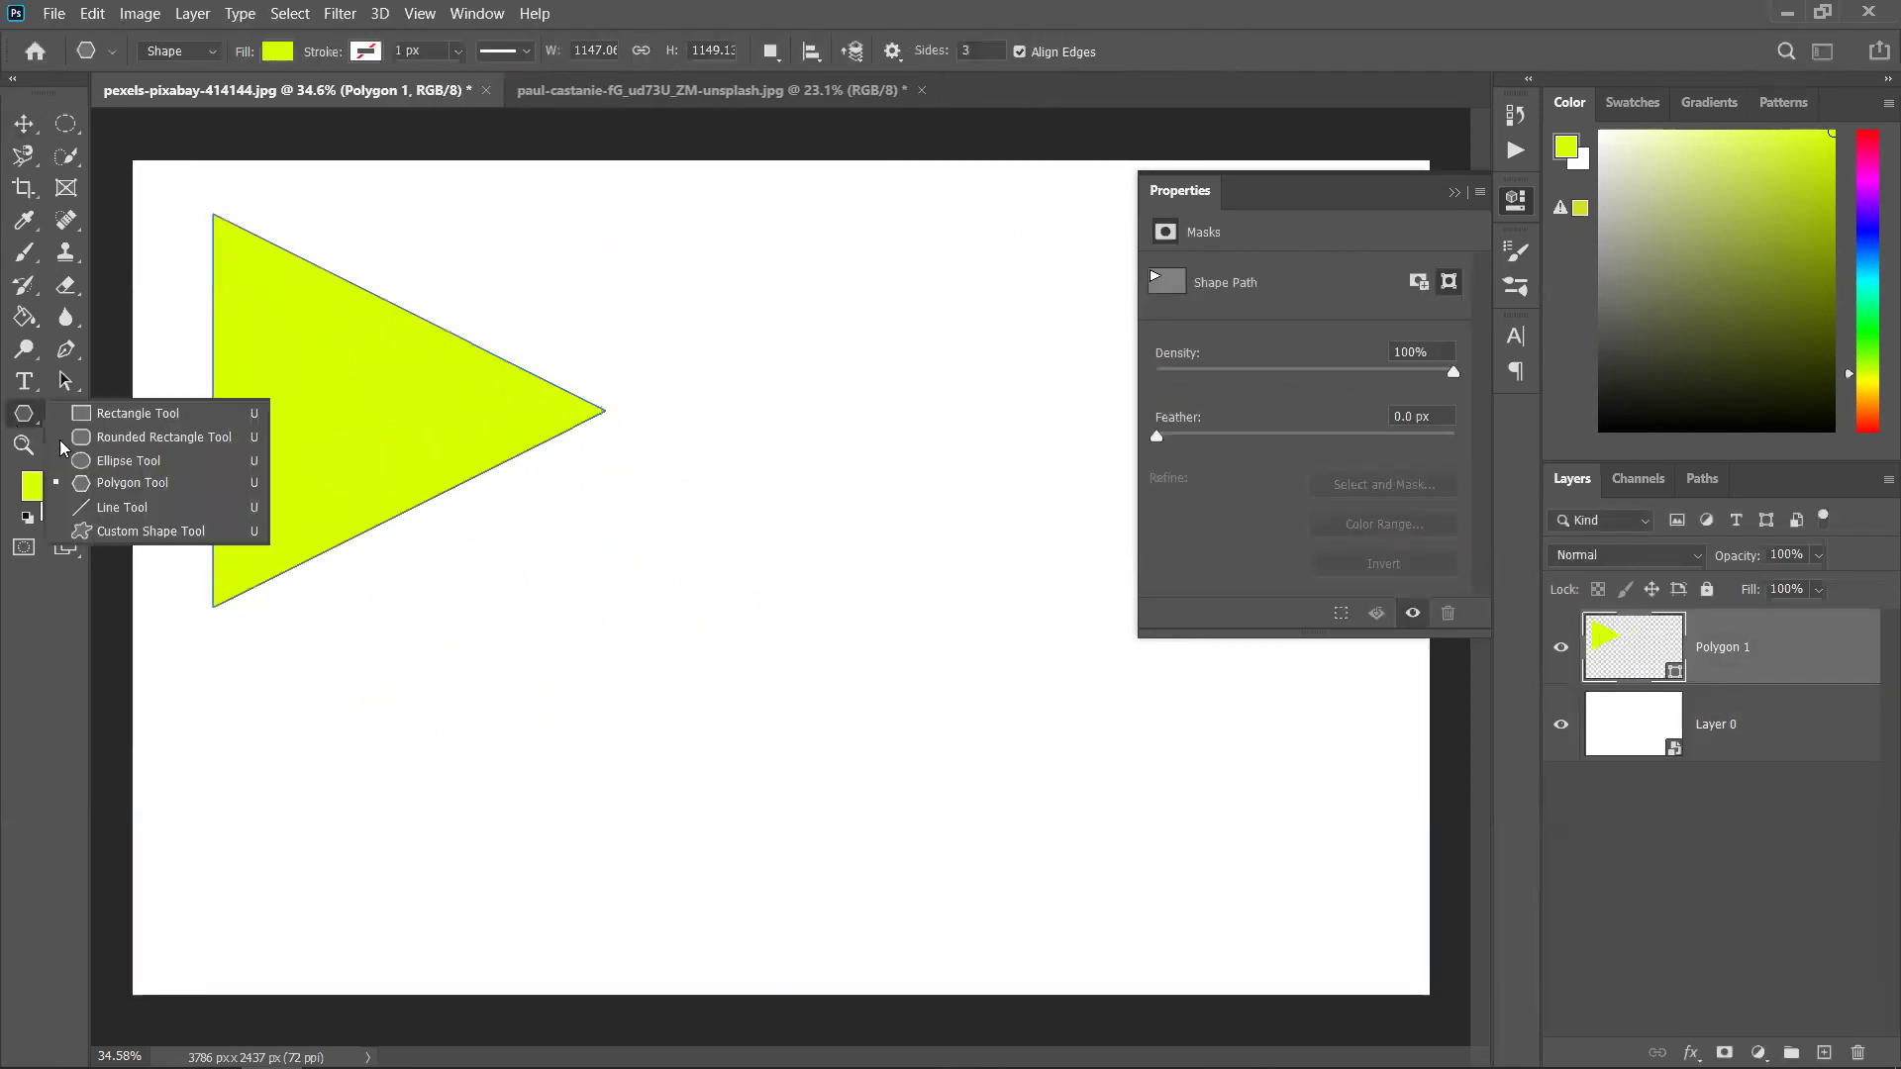
pyautogui.click(129, 494)
pyautogui.click(985, 54)
pyautogui.write('5')
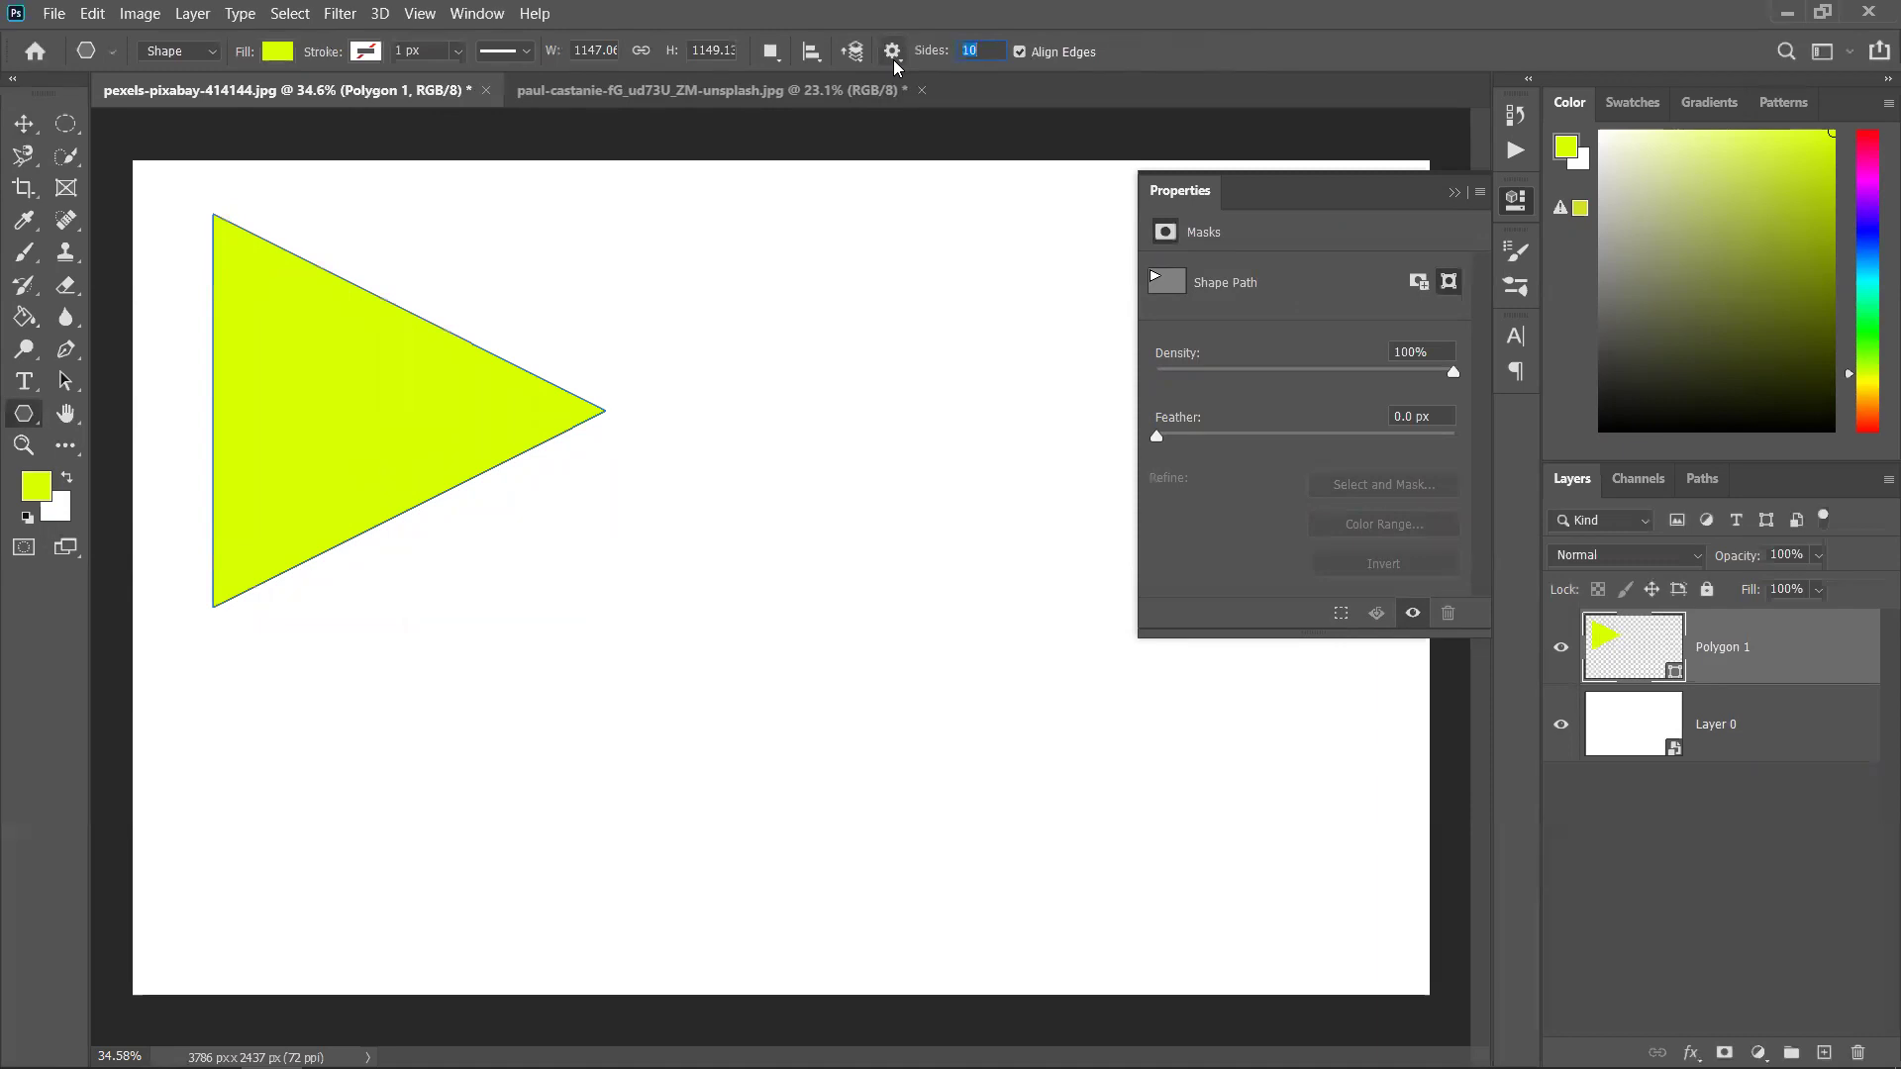
pyautogui.moveTo(669, 314); pyautogui.dragTo(740, 412)
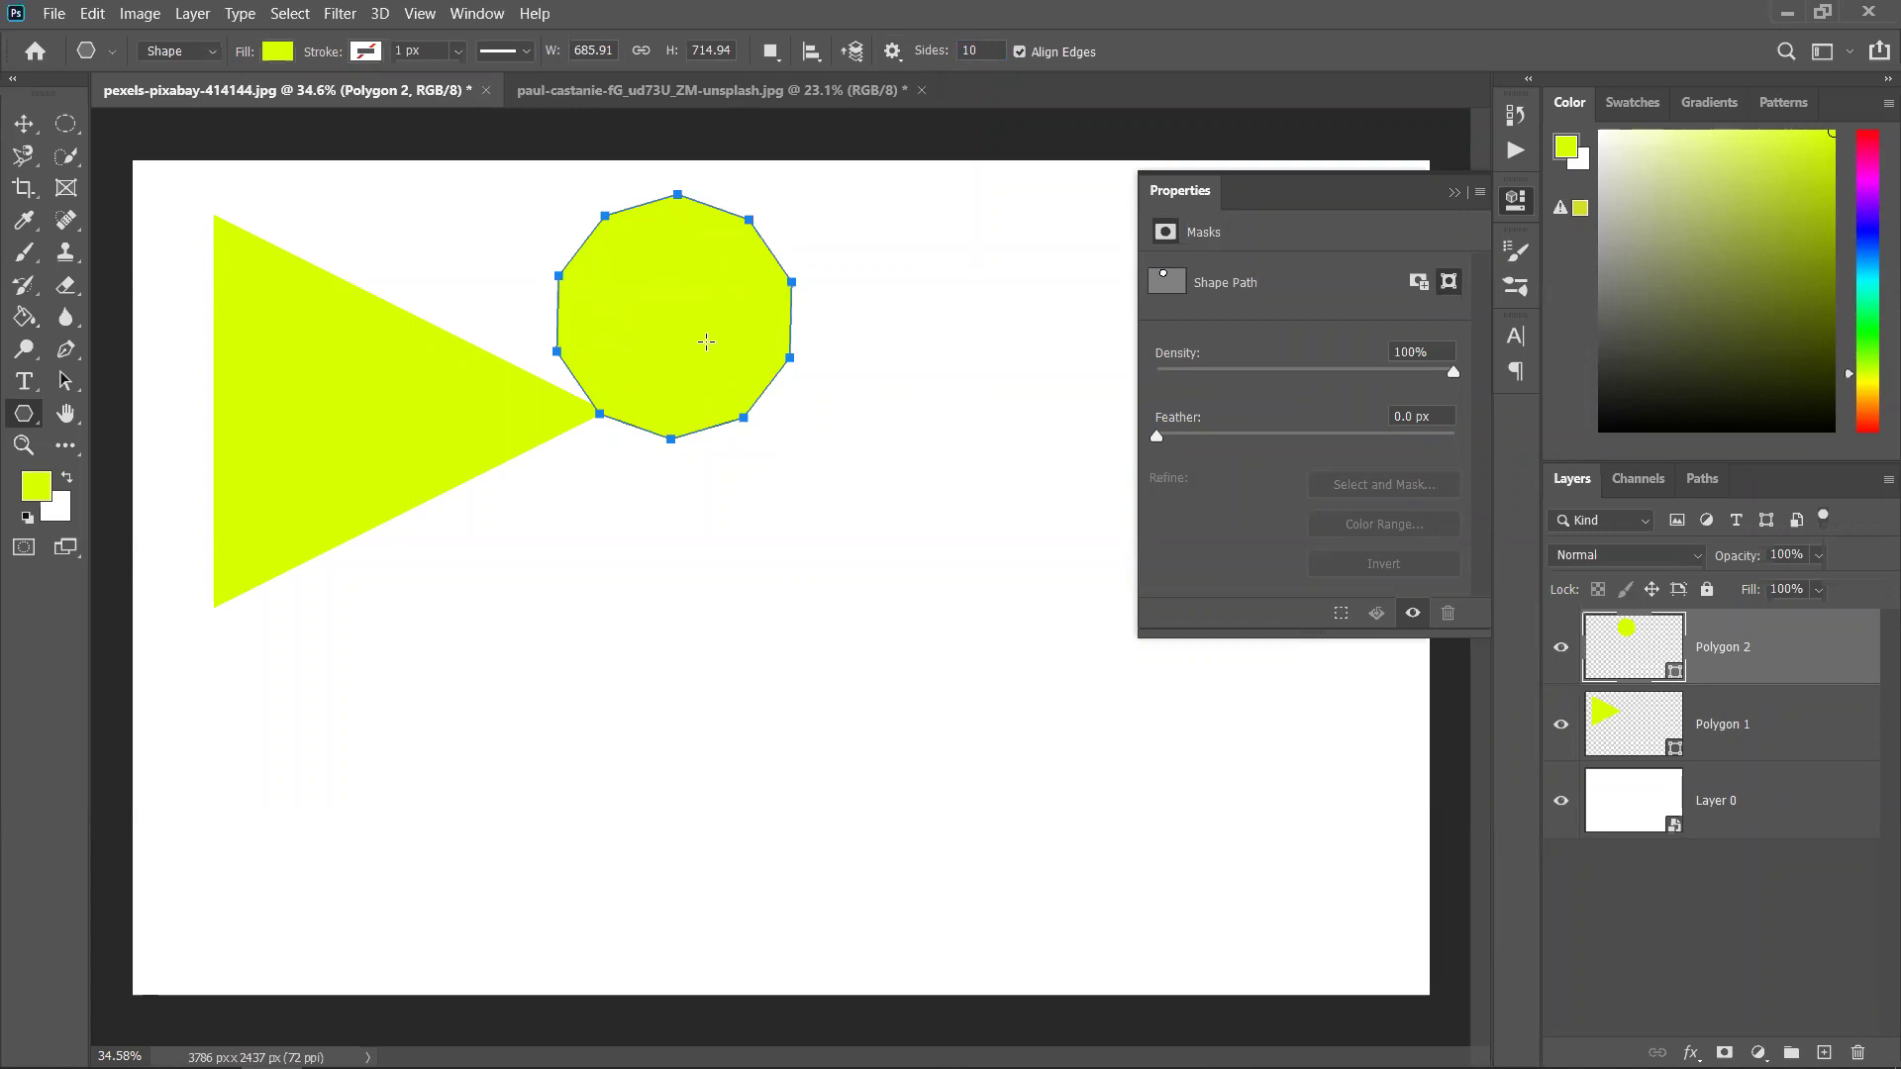
# Set the number of sides to 6 and draw a hexagon about 694 by 737 px just below the ten-sided polygon
pyautogui.click(943, 57)
pyautogui.write('6')
pyautogui.moveTo(740, 548); pyautogui.dragTo(853, 492)
# Create a six-pointed star of 693.63 by 736.56 px with sides indented by 53%, and collapse the Properties panel
pyautogui.rightClick(896, 280)
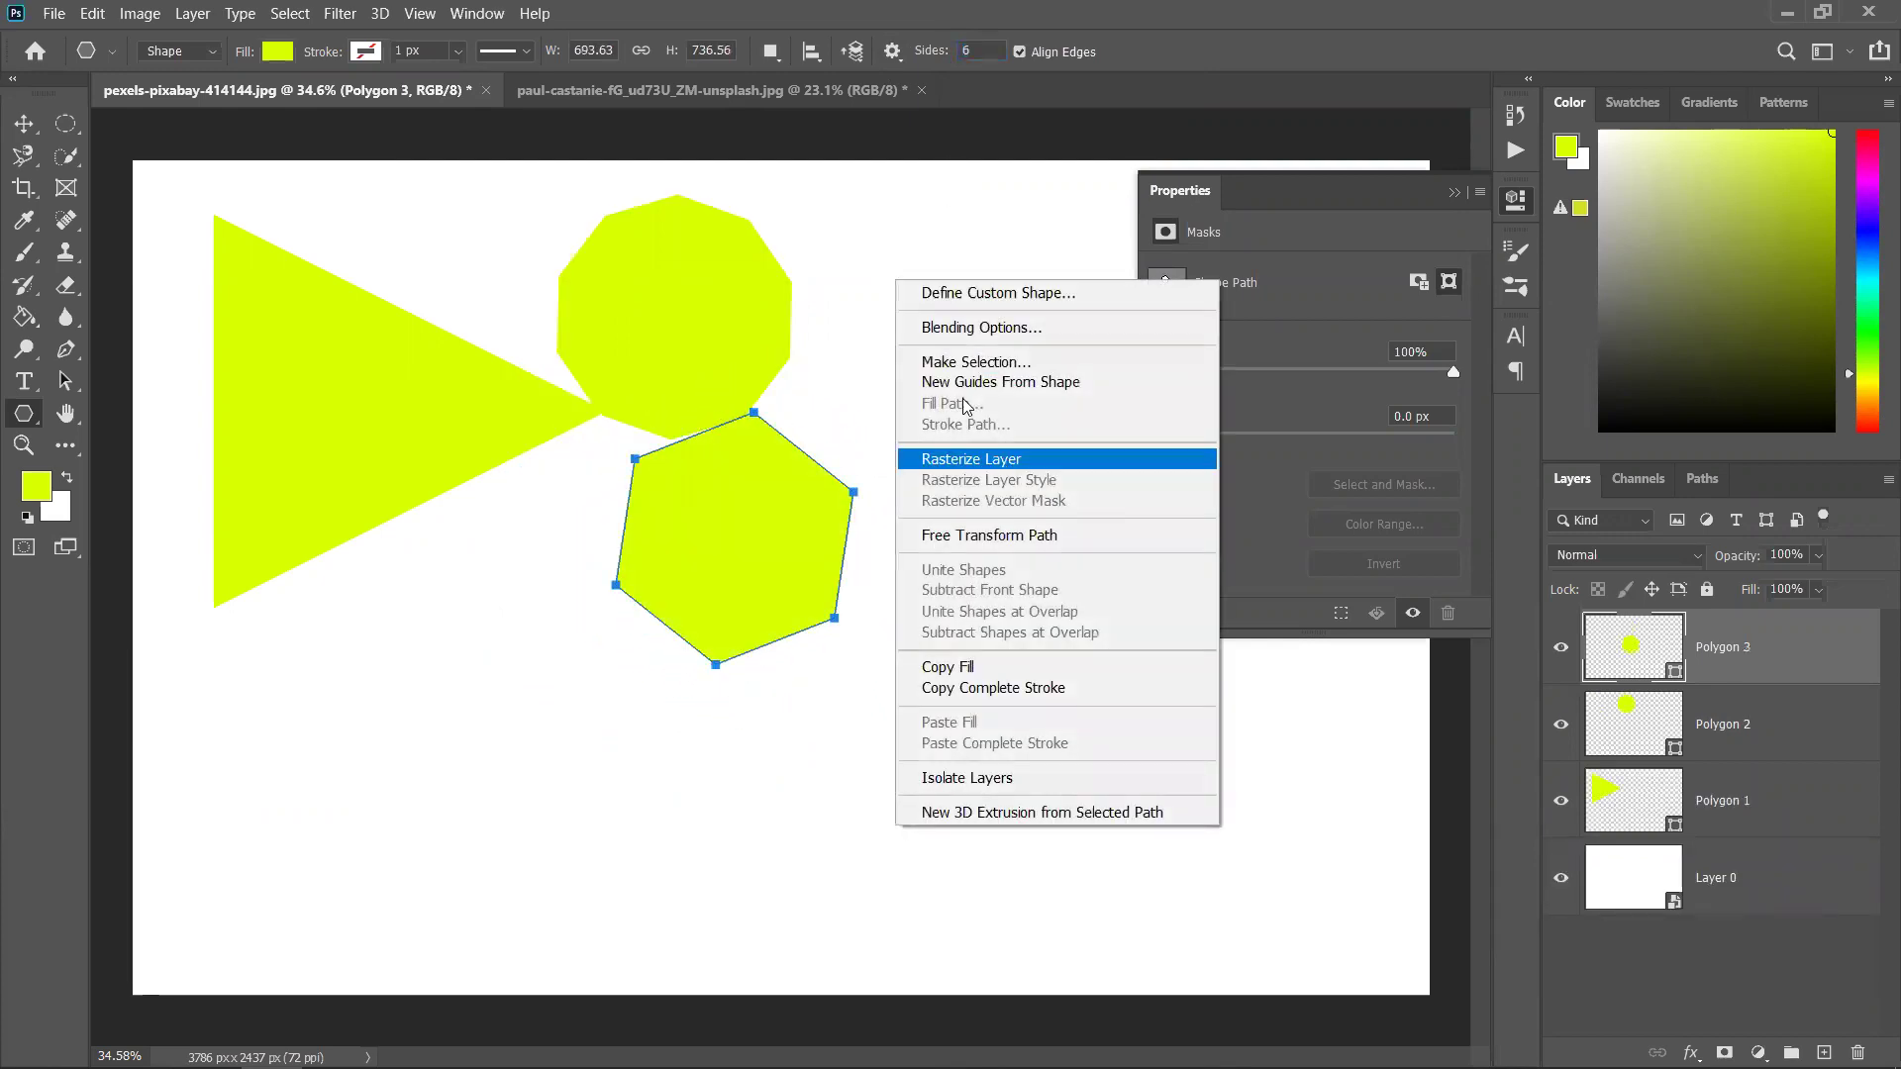
pyautogui.click(868, 248)
pyautogui.click(951, 318)
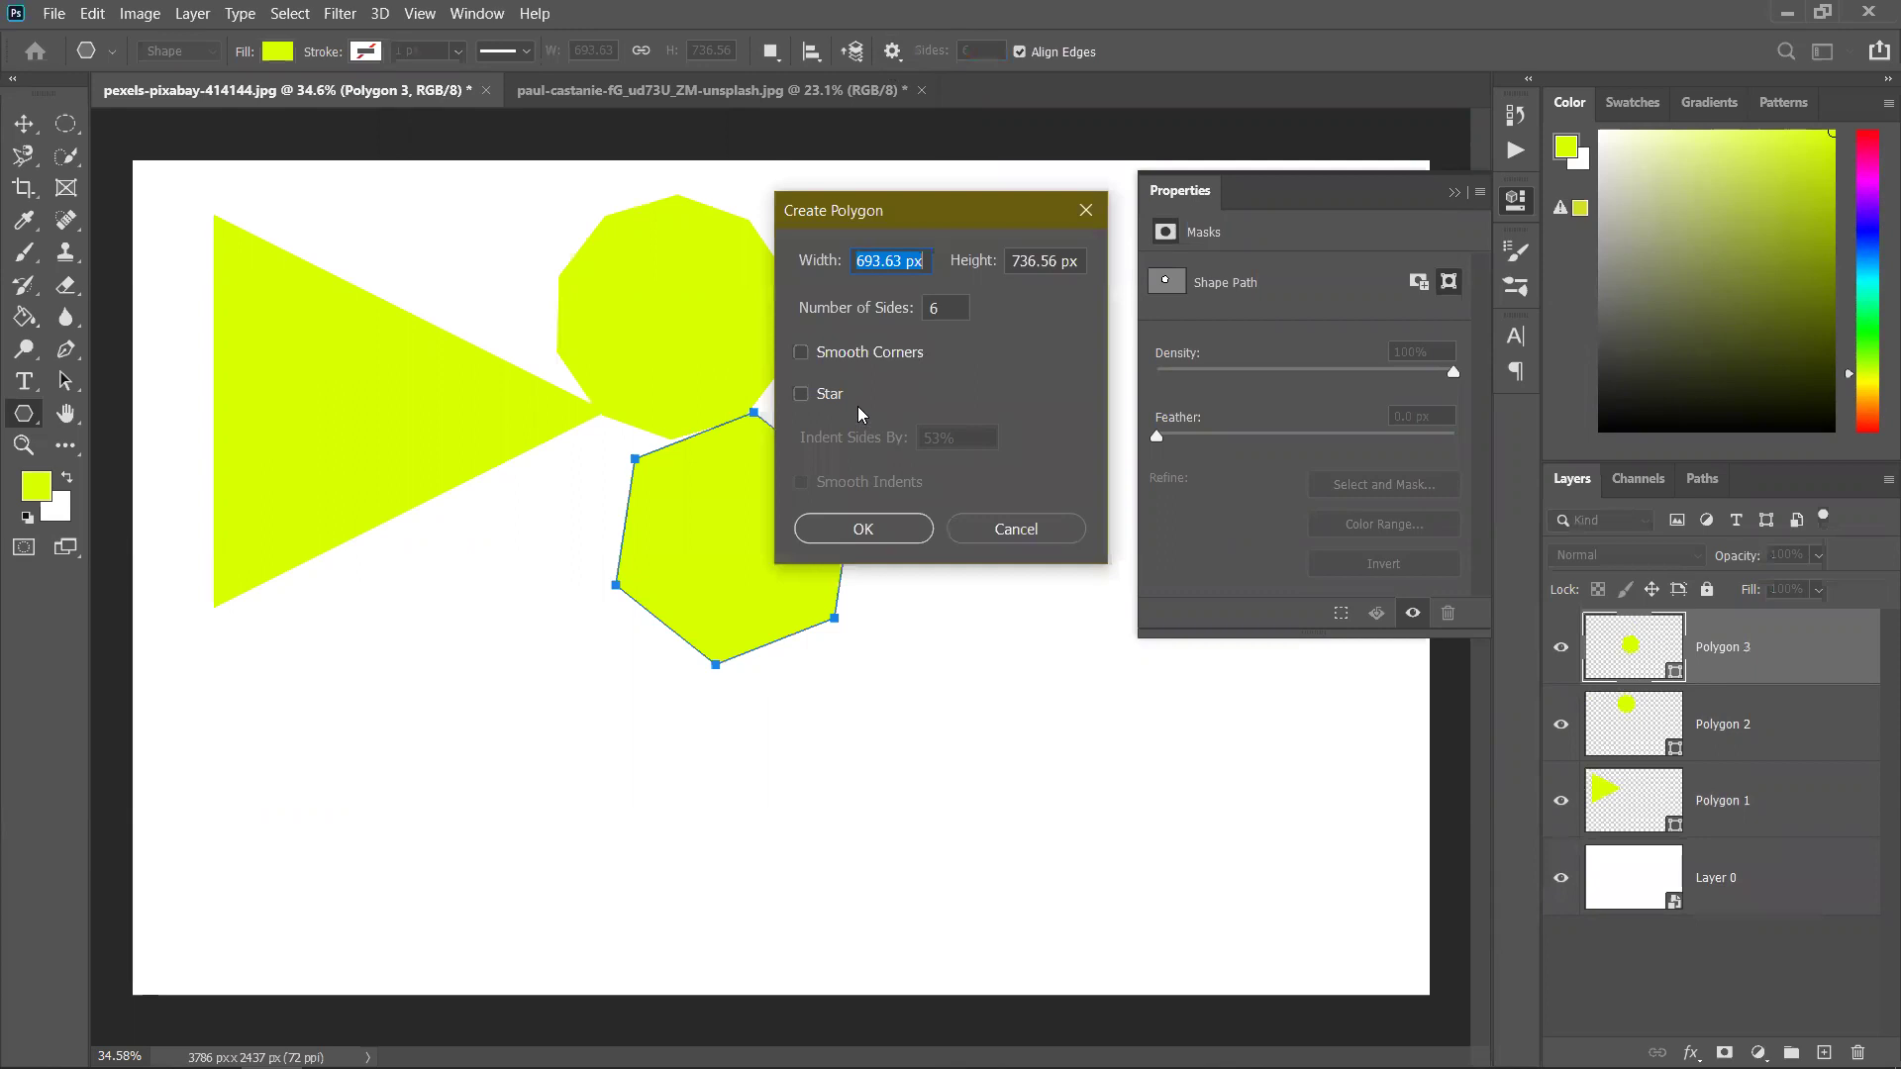
pyautogui.click(801, 394)
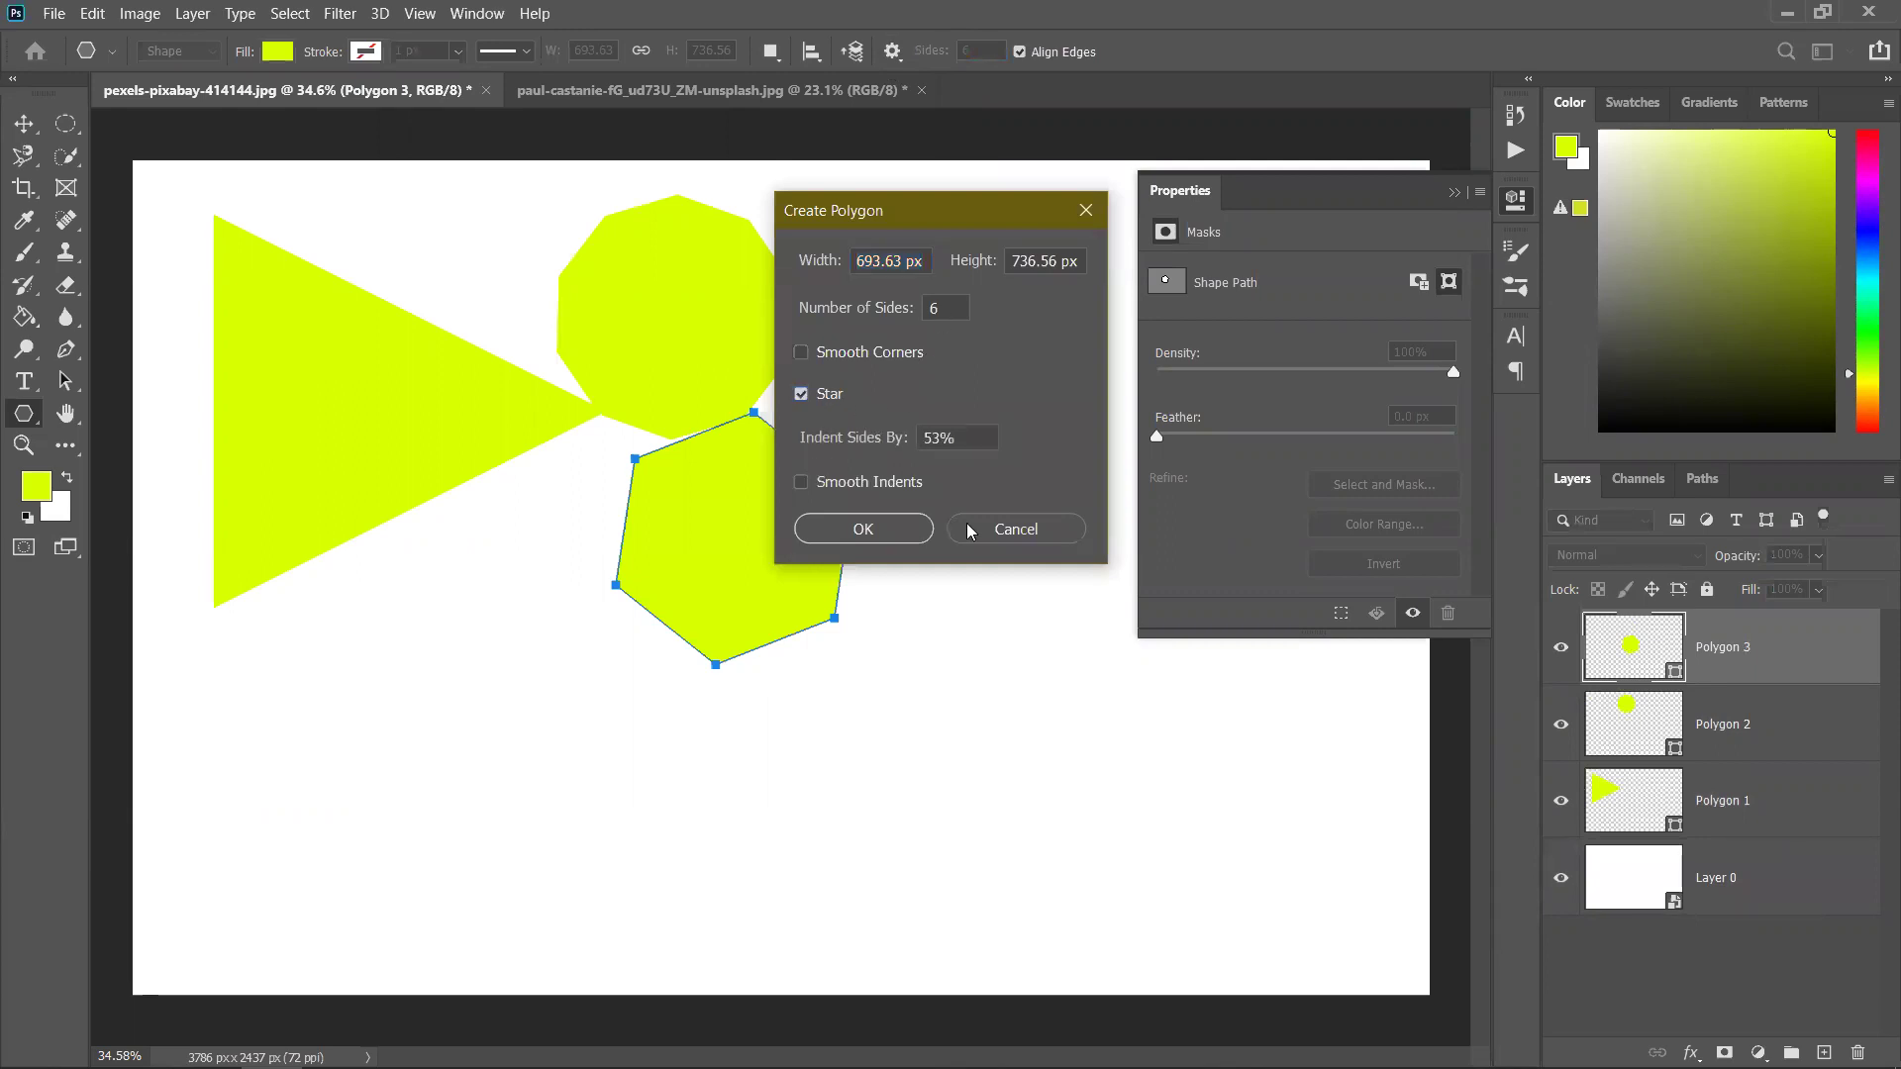
pyautogui.click(863, 527)
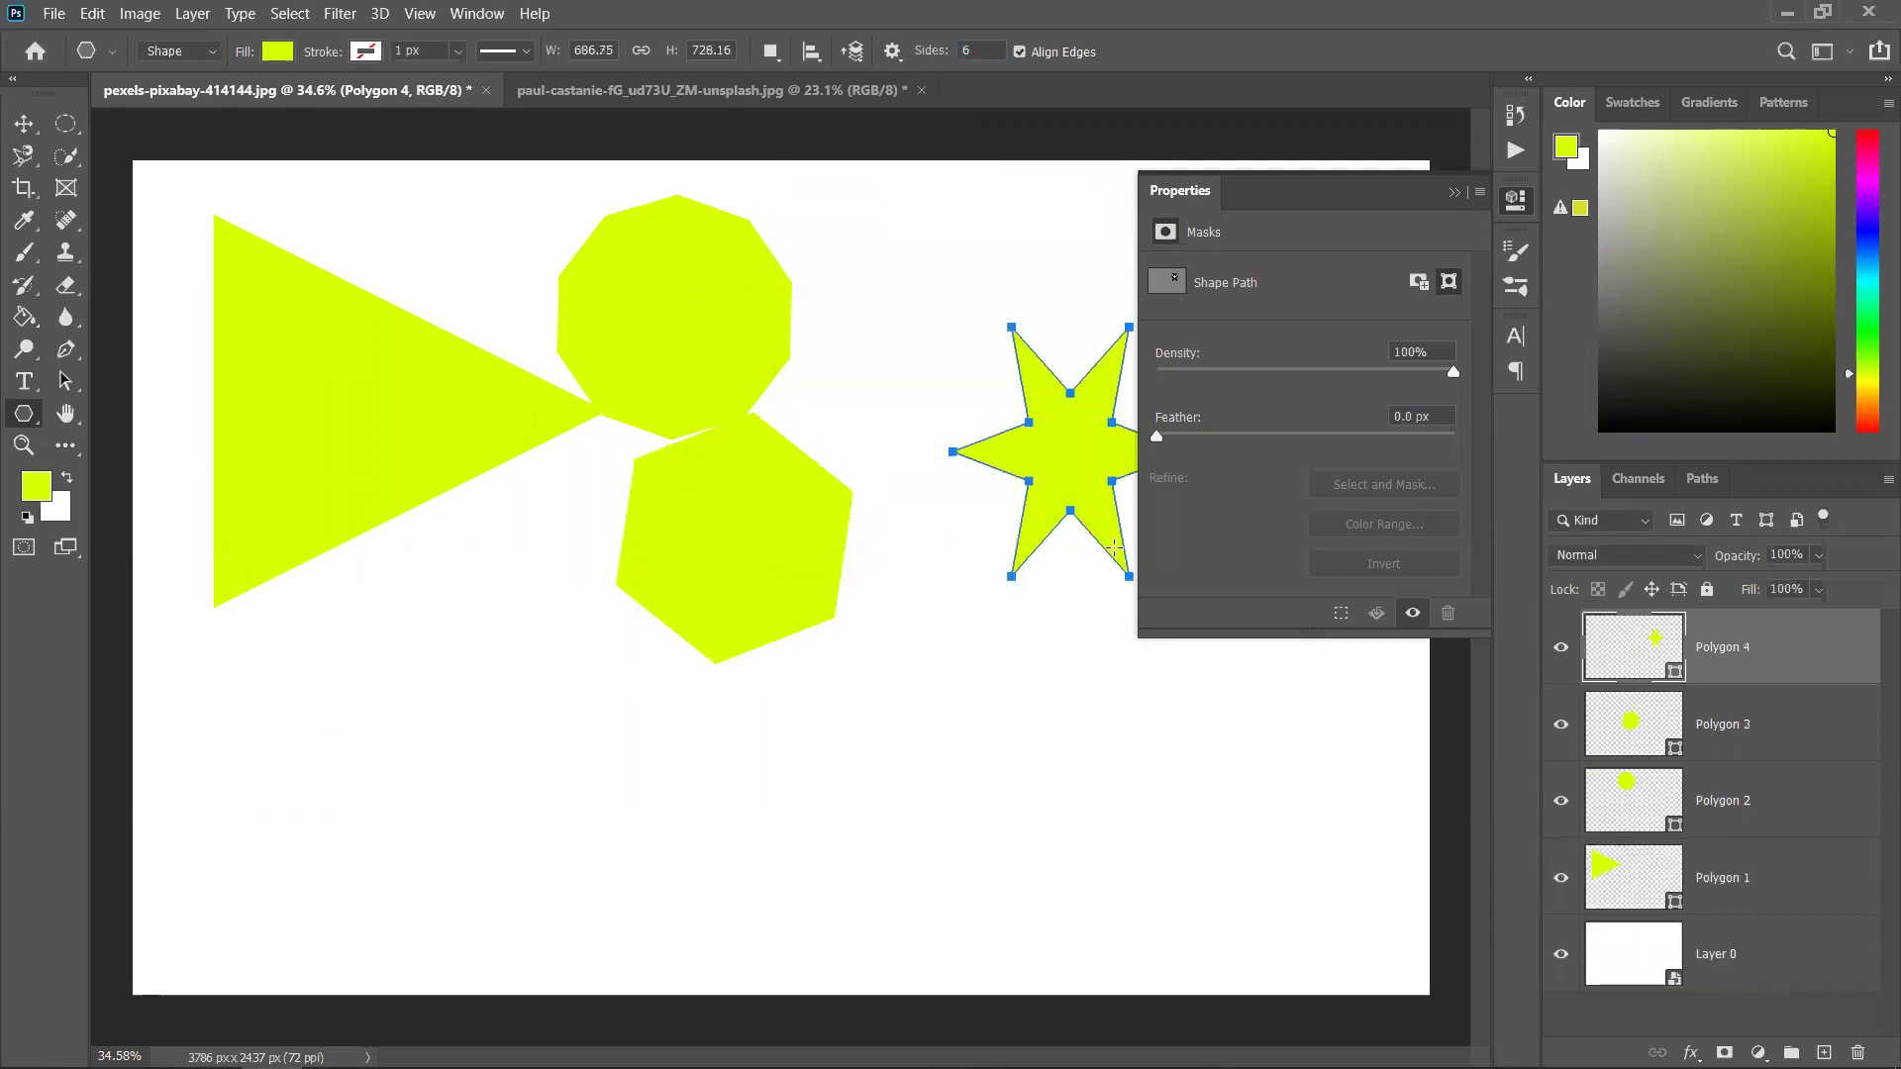
pyautogui.click(1454, 192)
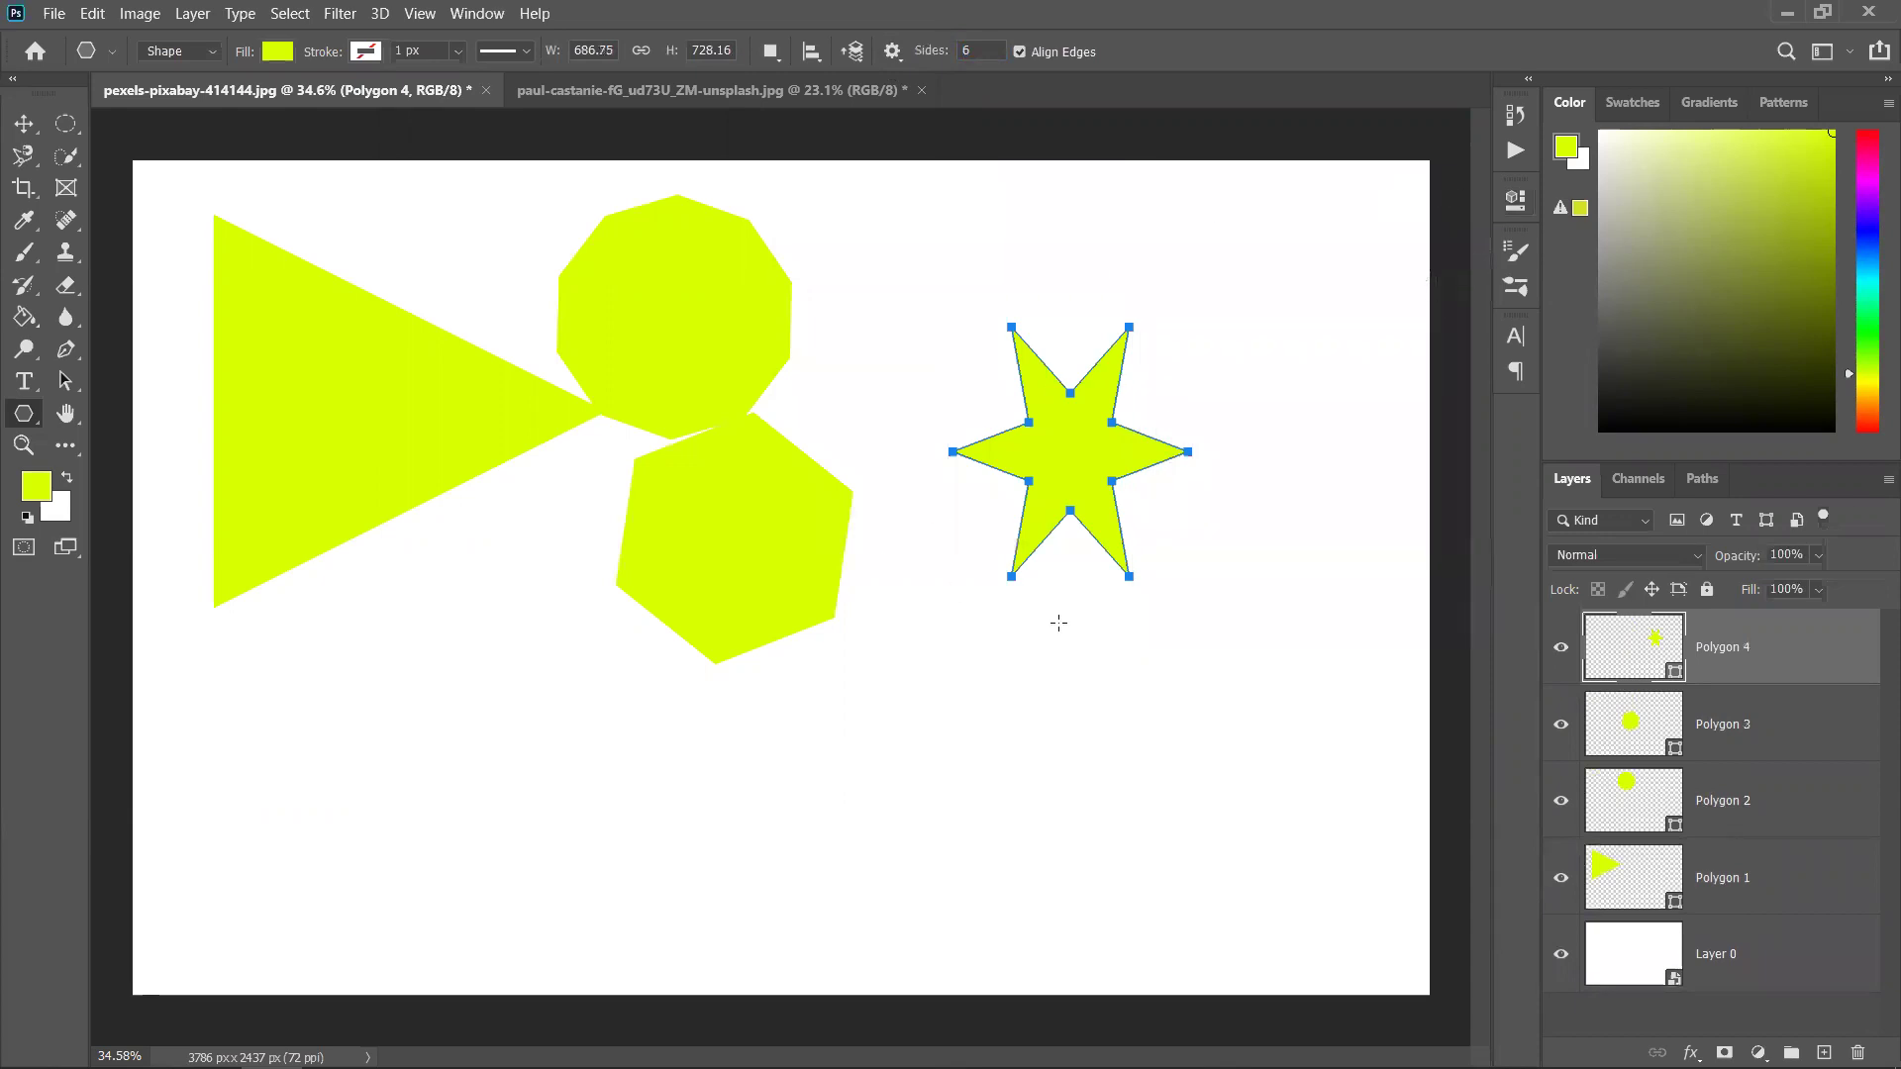
# Draw a three-pointed star about 1254 by 1297 px in the canvas's upper-left area with the Polygon tool set to 3 sides
pyautogui.rightClick(24, 413)
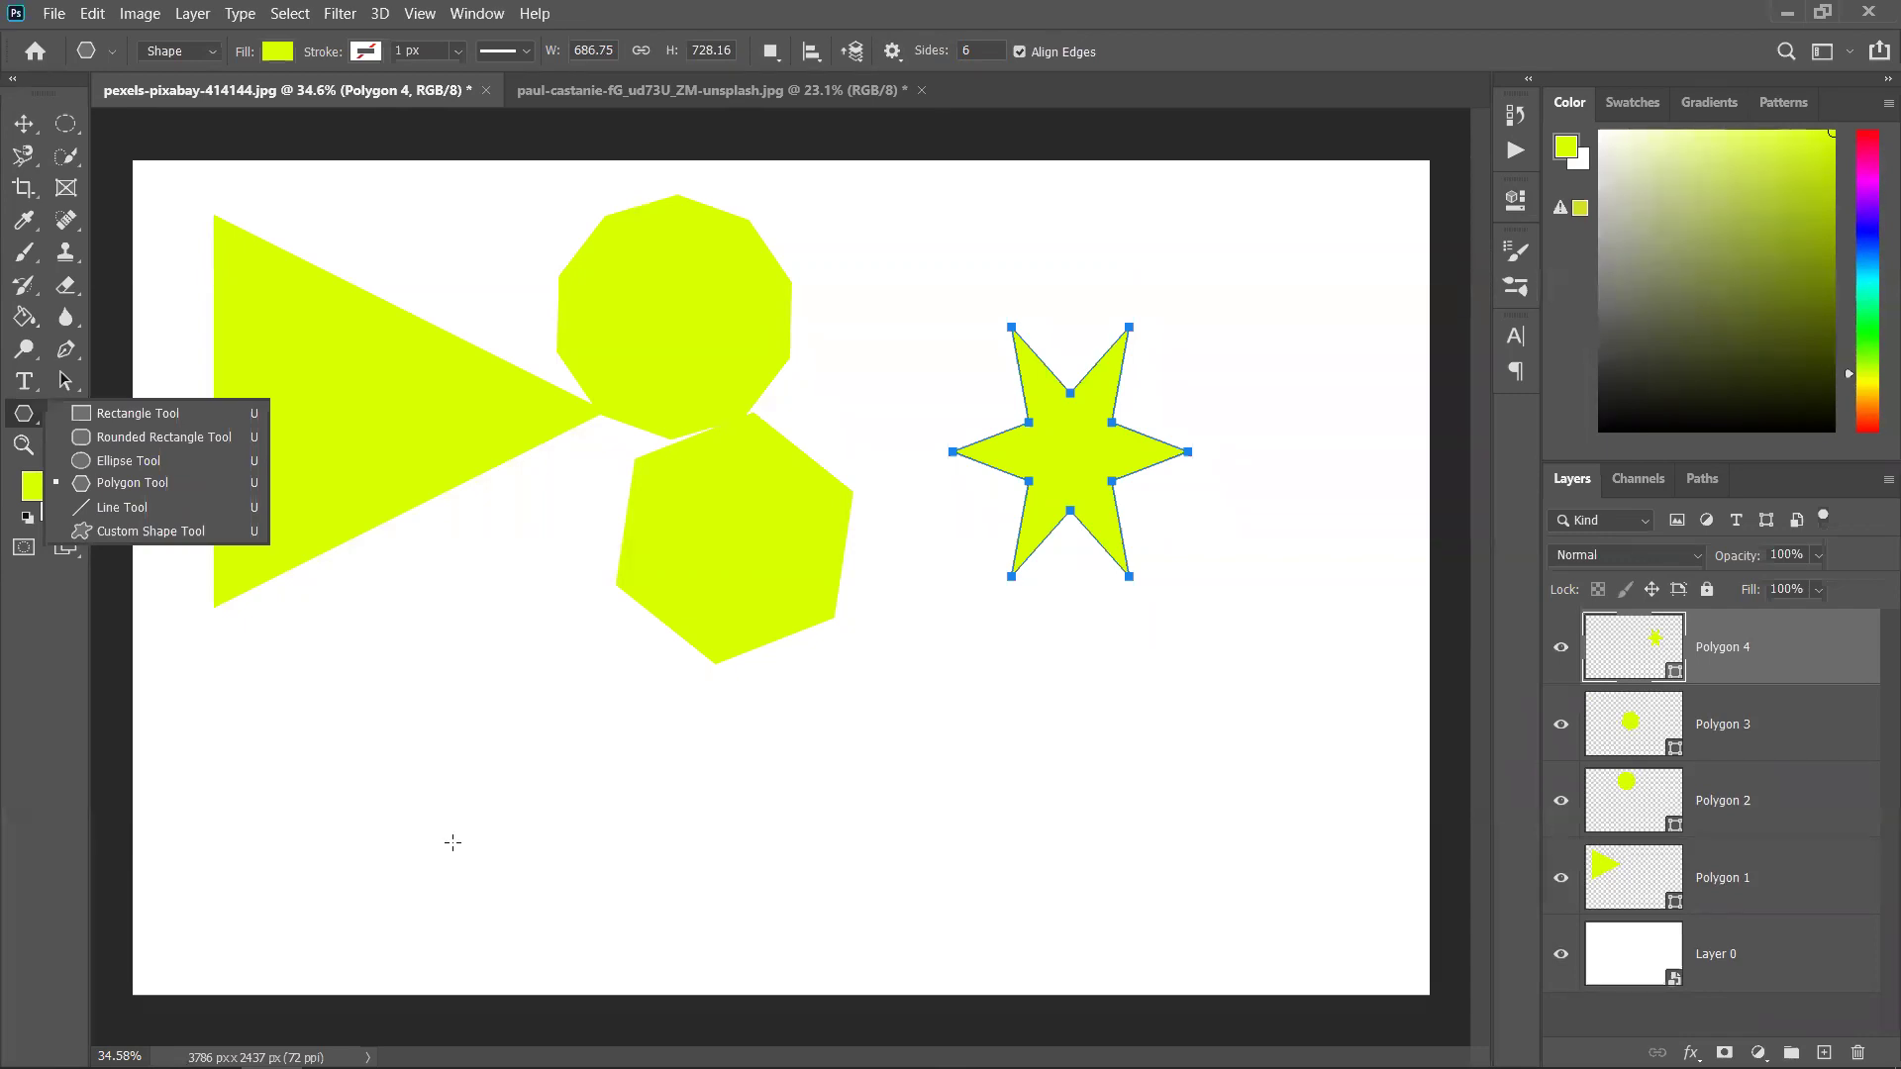
pyautogui.moveTo(1792, 1066)
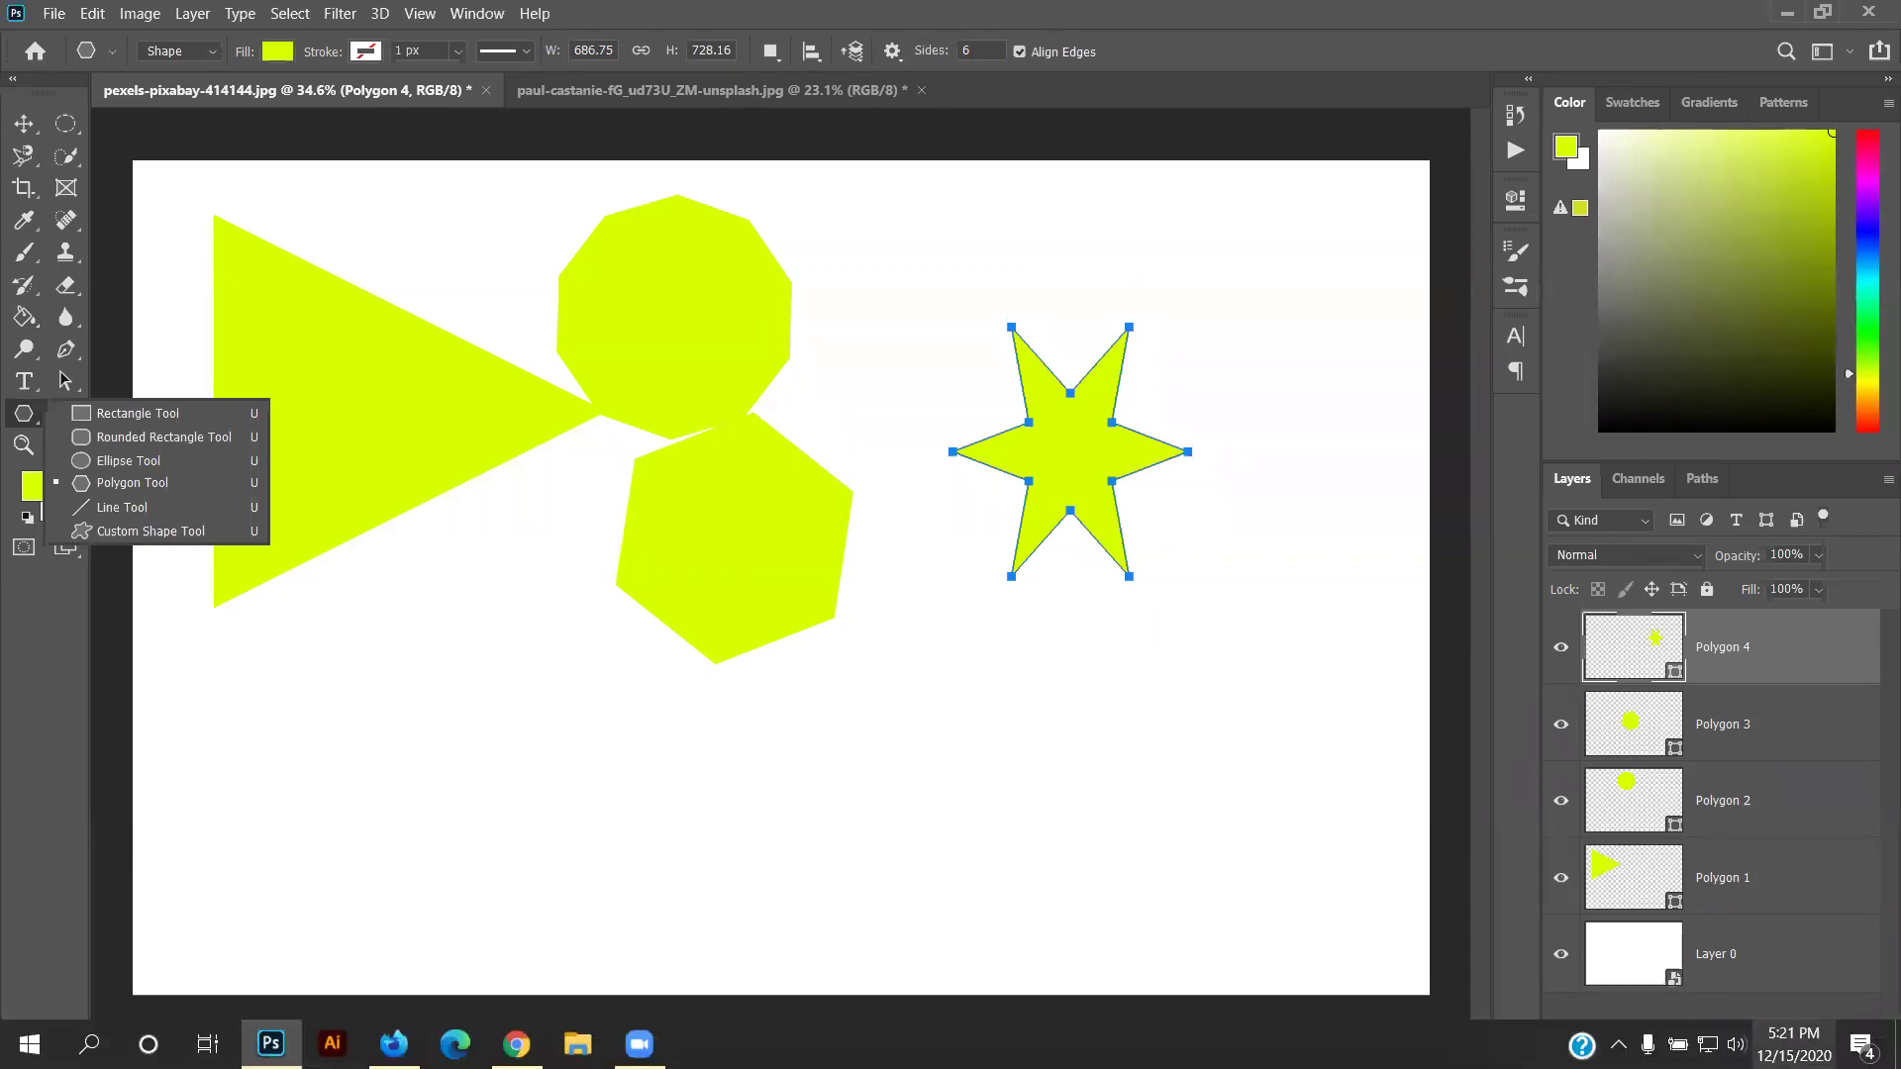
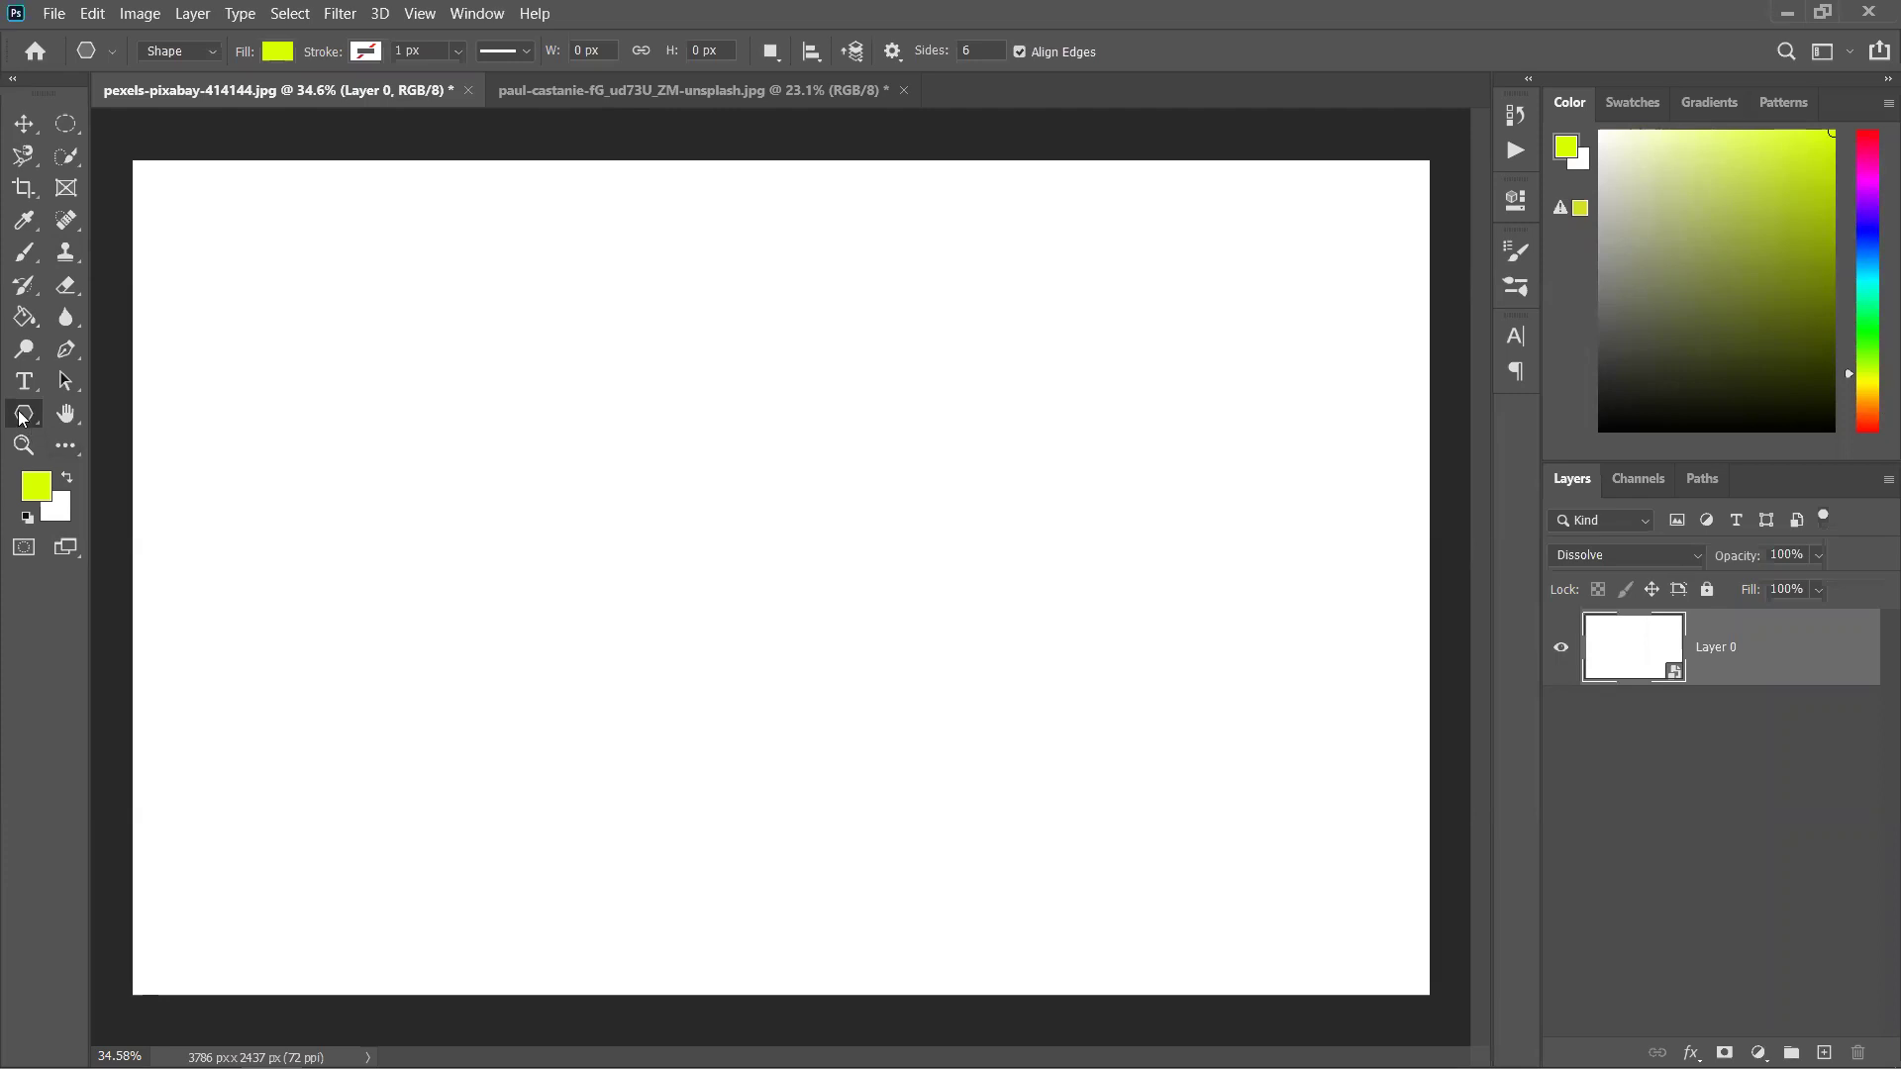
pyautogui.click(980, 60)
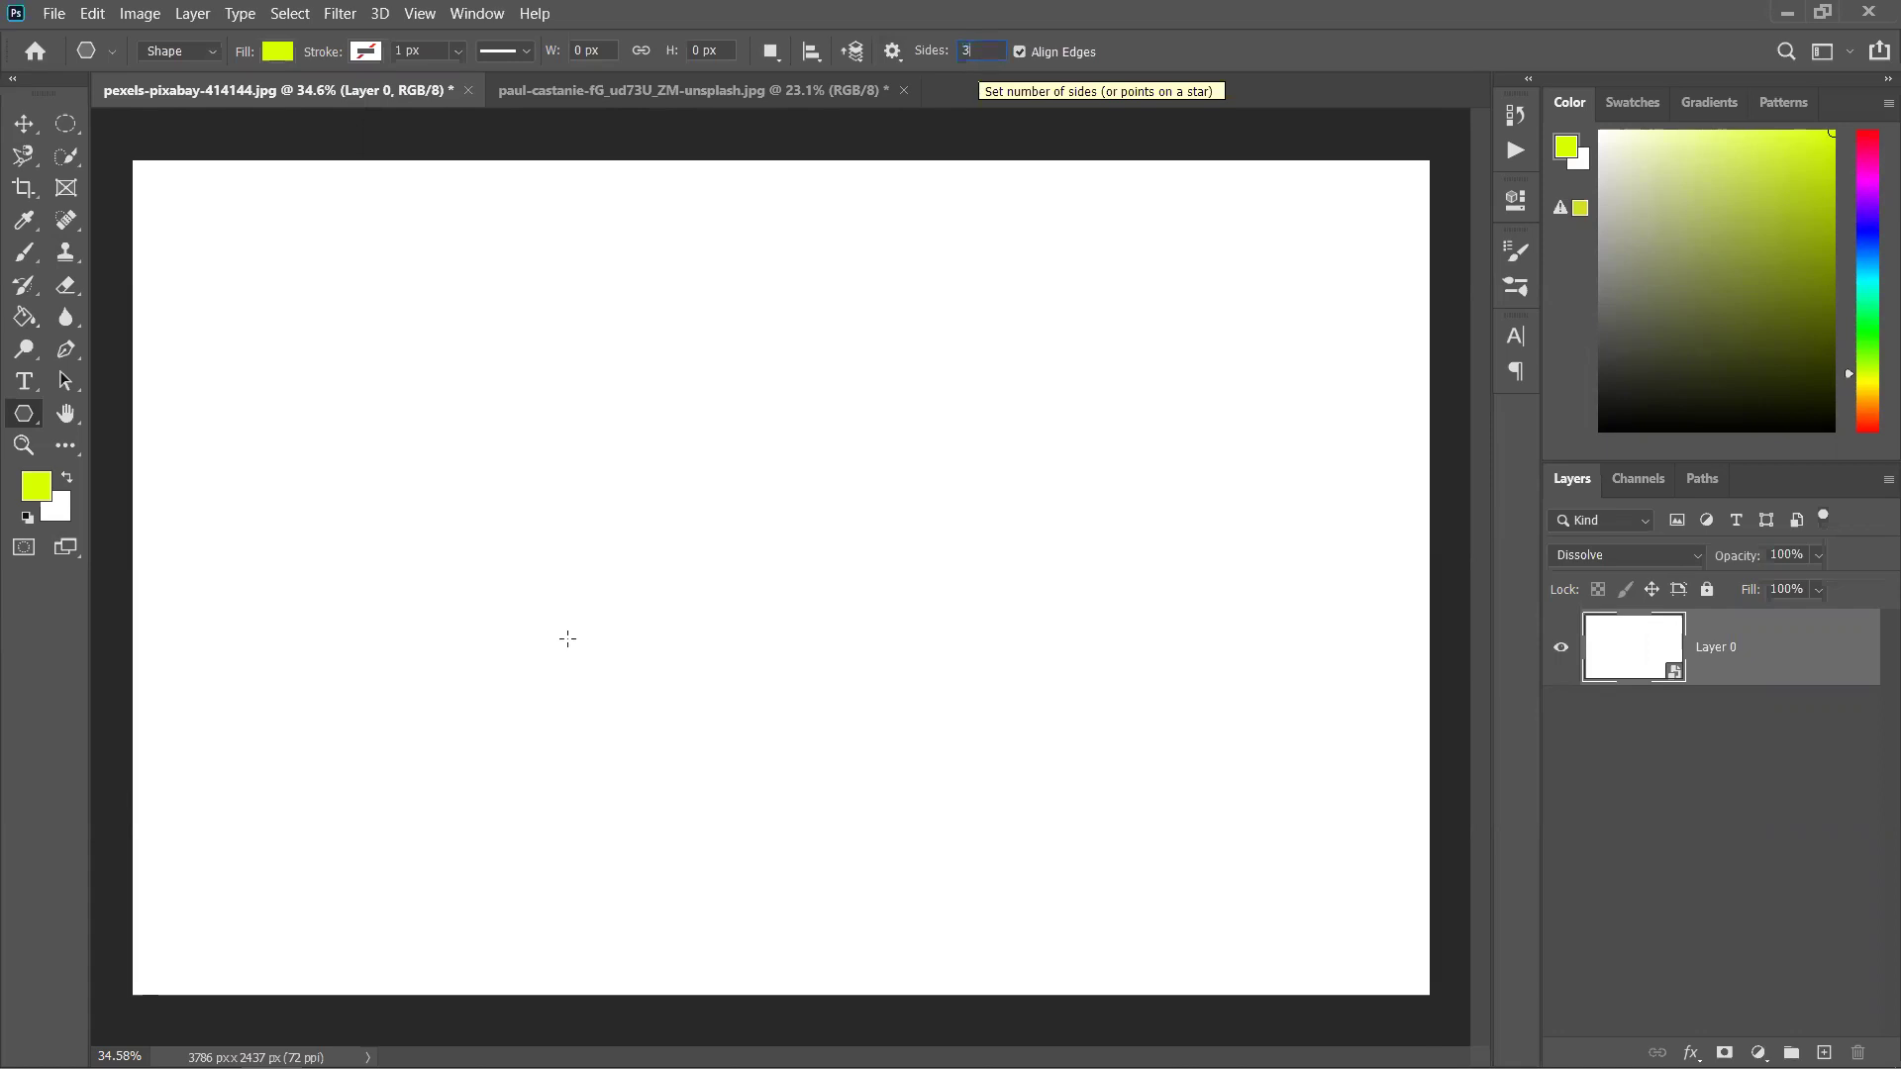
pyautogui.moveTo(514, 459); pyautogui.dragTo(686, 642)
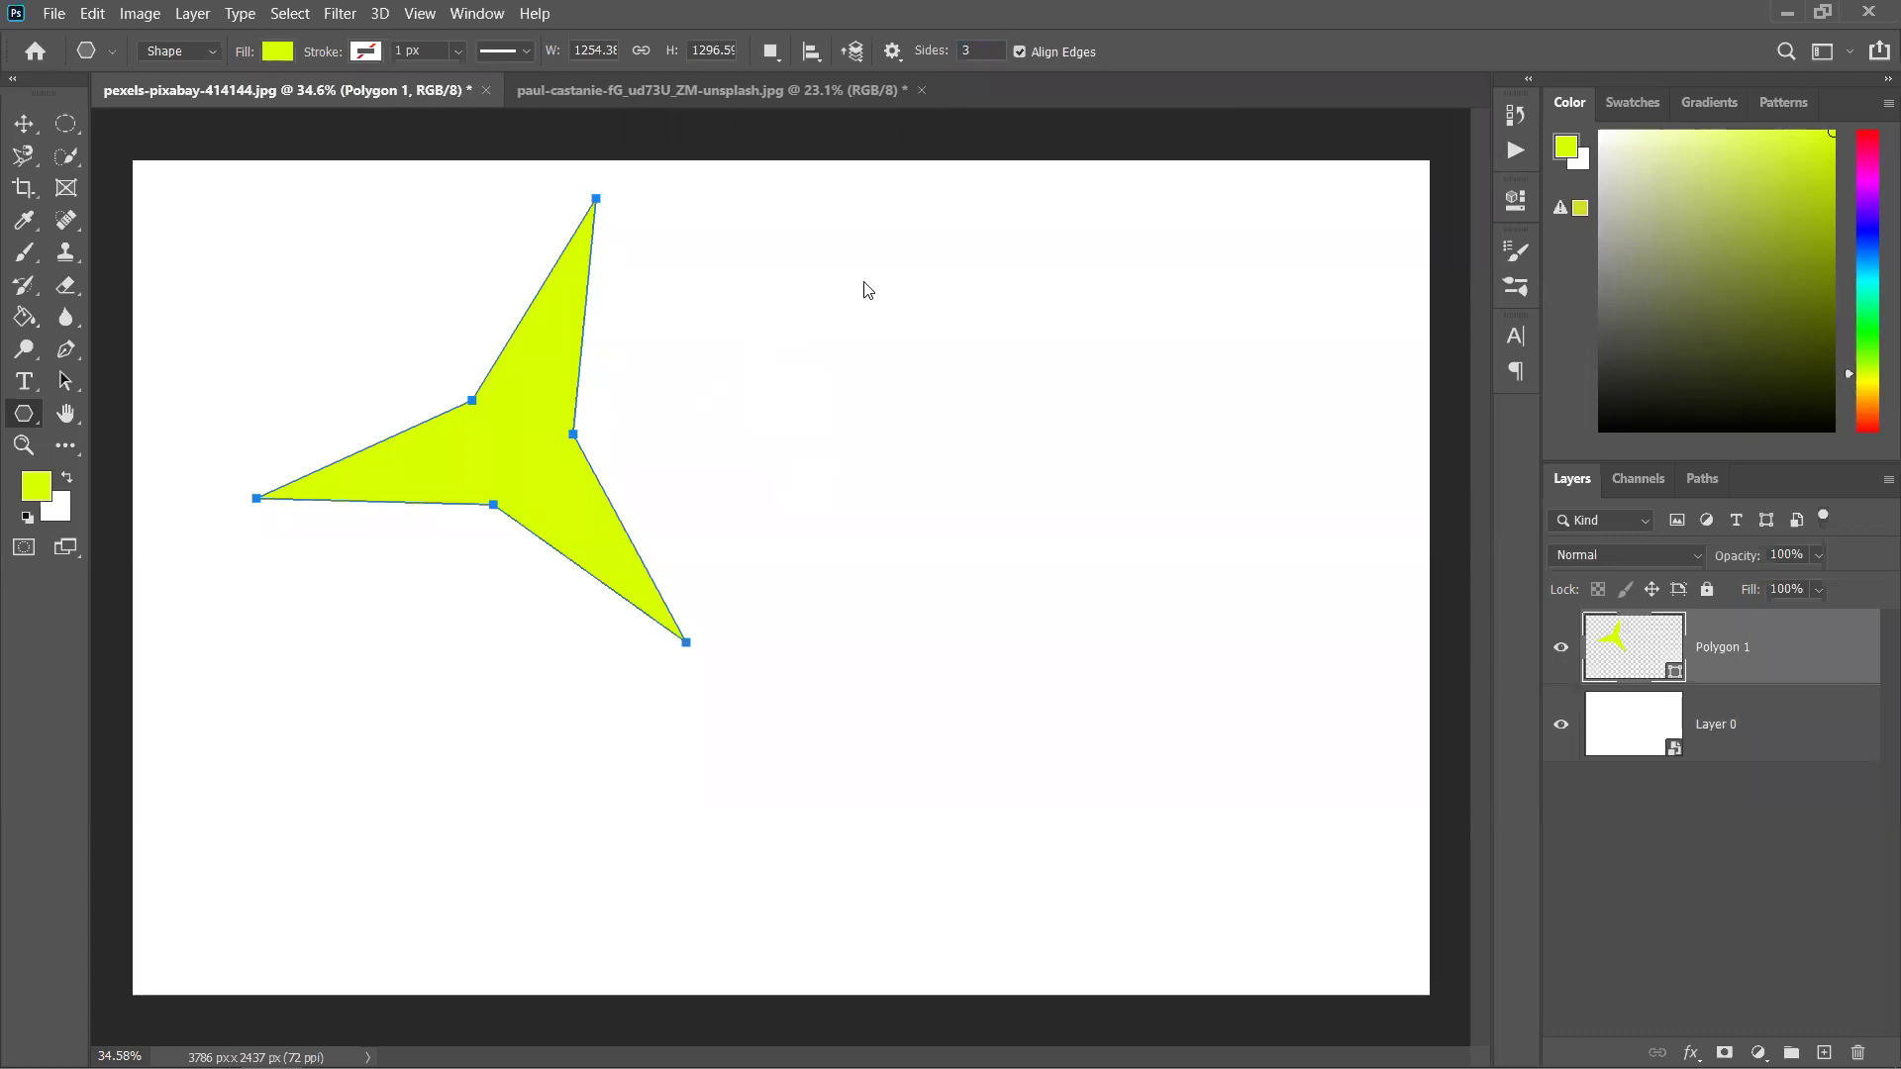
# Create a three-sided polygon of 1254.38 by 1296.59 px with the Star option off, to the right of the three-pointed star
pyautogui.click(837, 431)
pyautogui.click(802, 394)
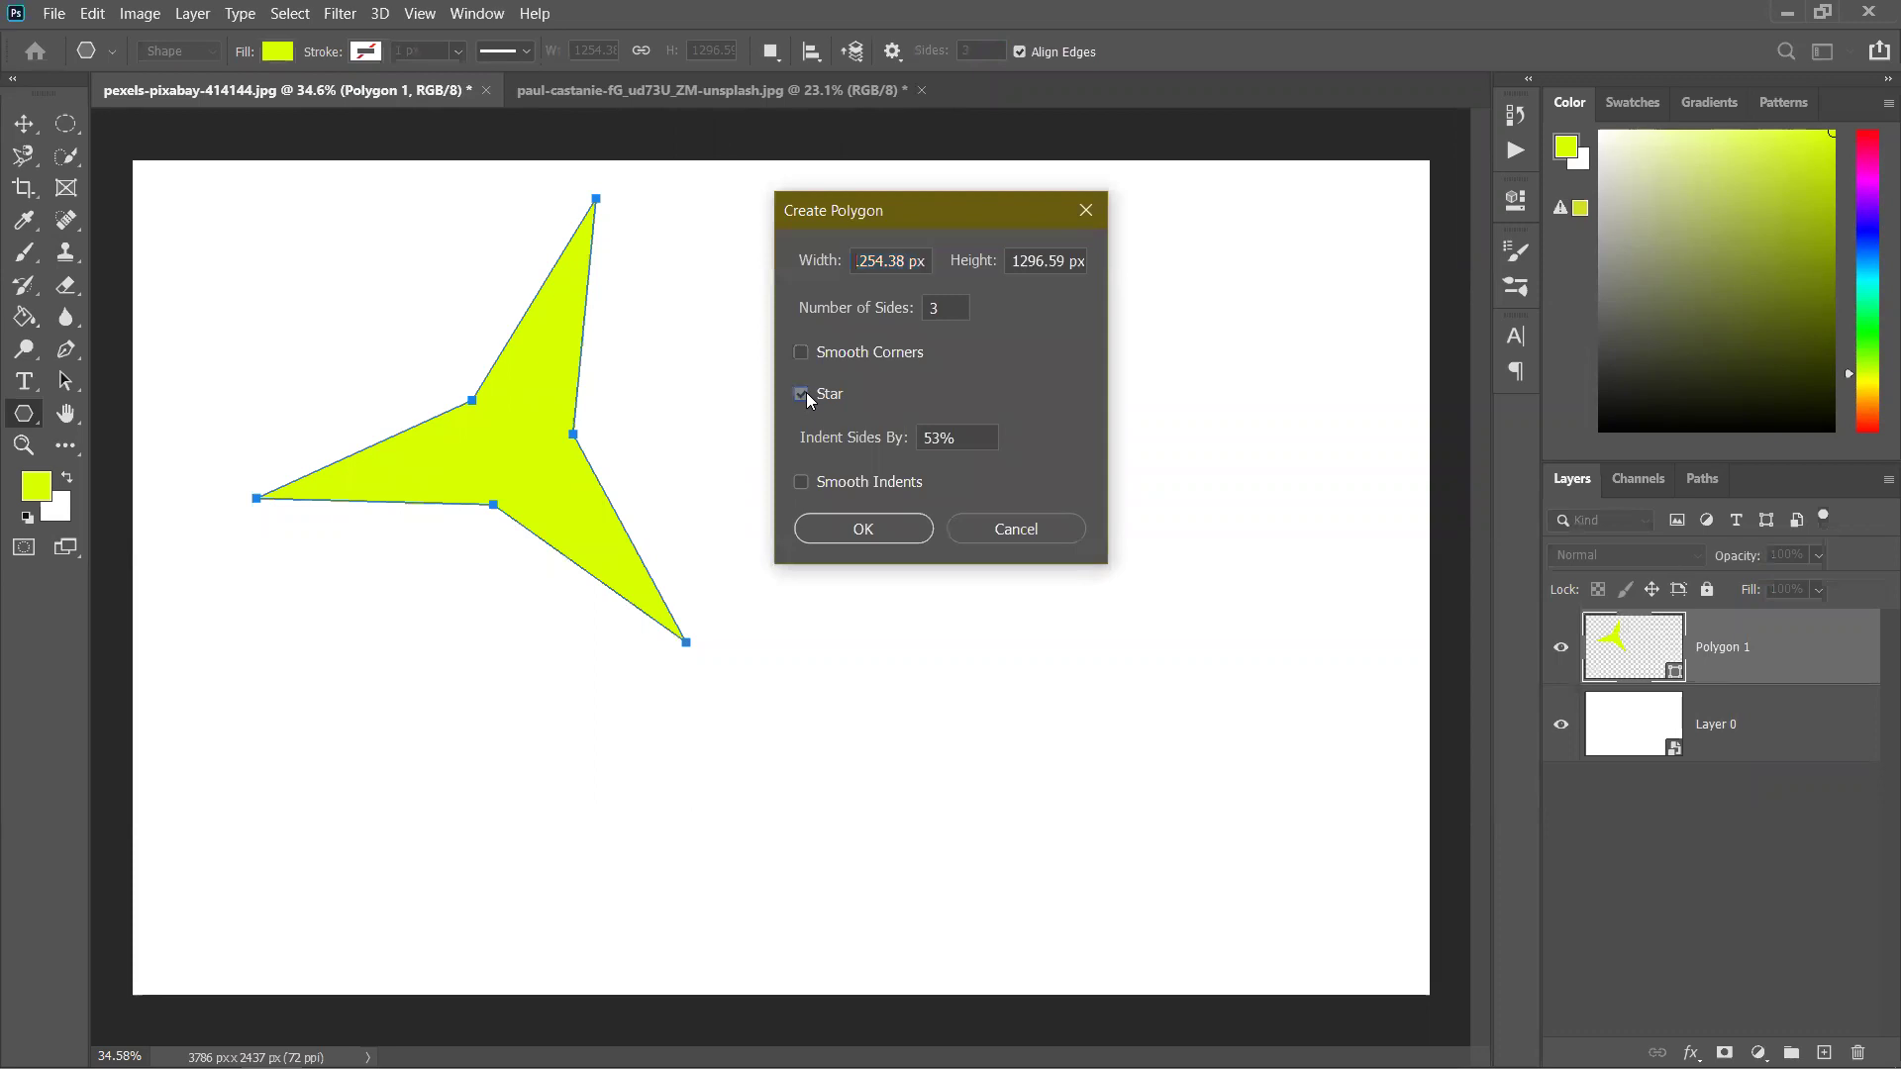
pyautogui.click(881, 533)
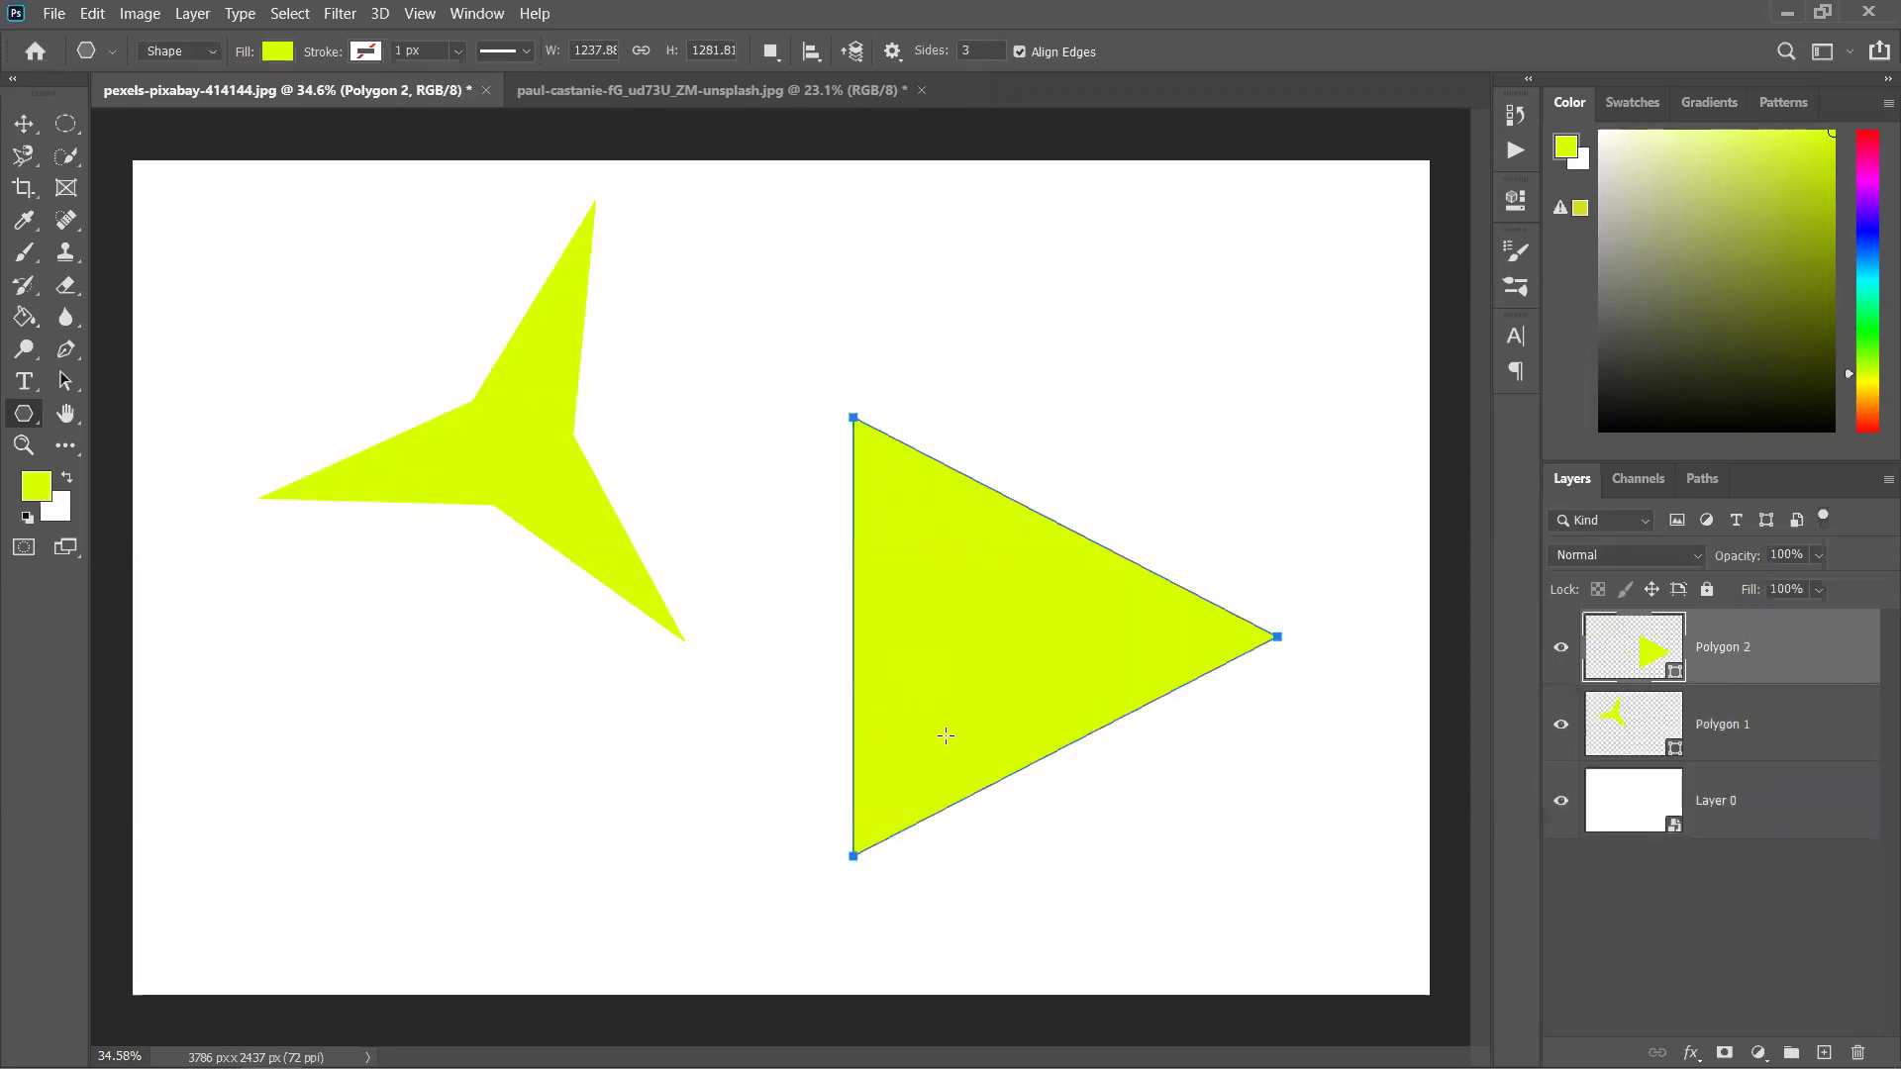
# Draw three more triangles over the canvas's upper middle and the three-pointed star, the last about 929 by 993 px
pyautogui.moveTo(755, 310); pyautogui.dragTo(967, 359)
pyautogui.moveTo(978, 280); pyautogui.dragTo(1116, 420)
pyautogui.moveTo(612, 460); pyautogui.dragTo(734, 616)
# Set the number of sides to 6 and draw three hexagons, the last about 837 by 774 px near the canvas's right edge
pyautogui.click(974, 52)
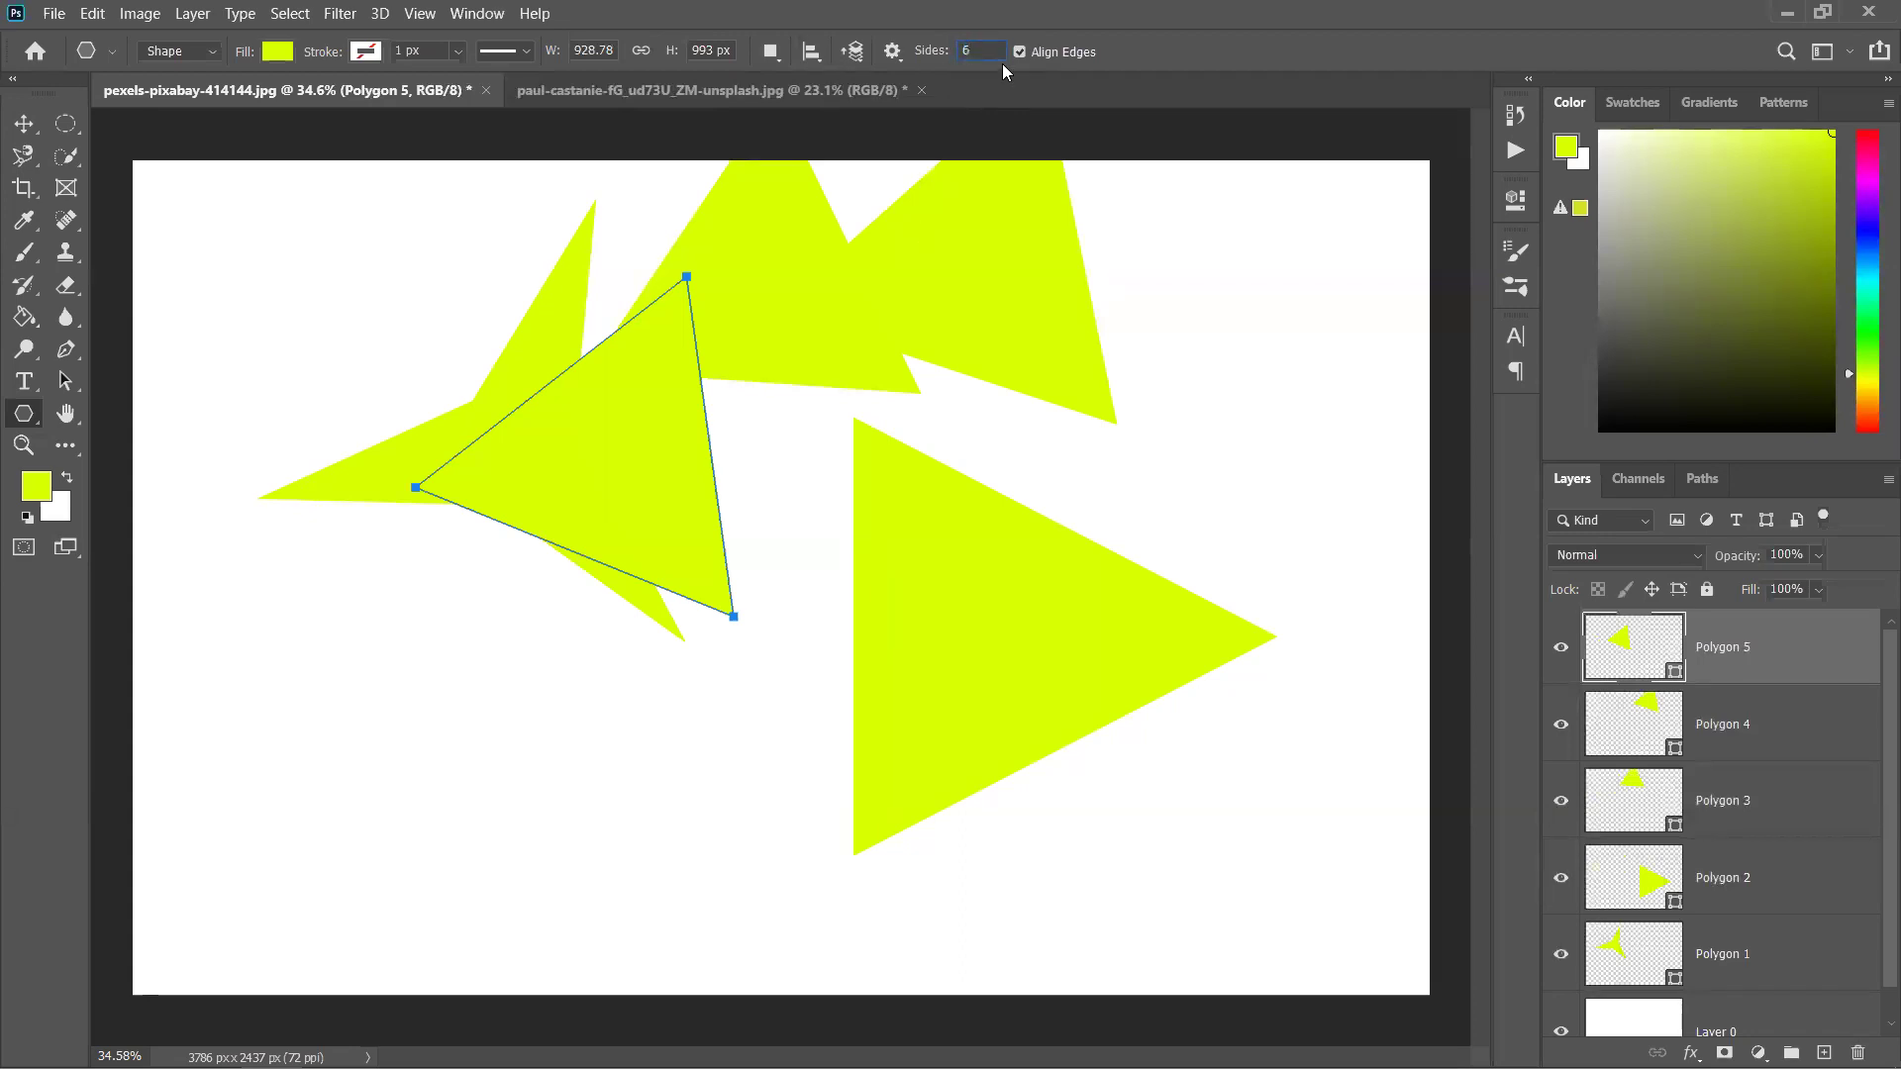
pyautogui.moveTo(414, 607); pyautogui.dragTo(571, 700)
pyautogui.moveTo(680, 633); pyautogui.dragTo(862, 761)
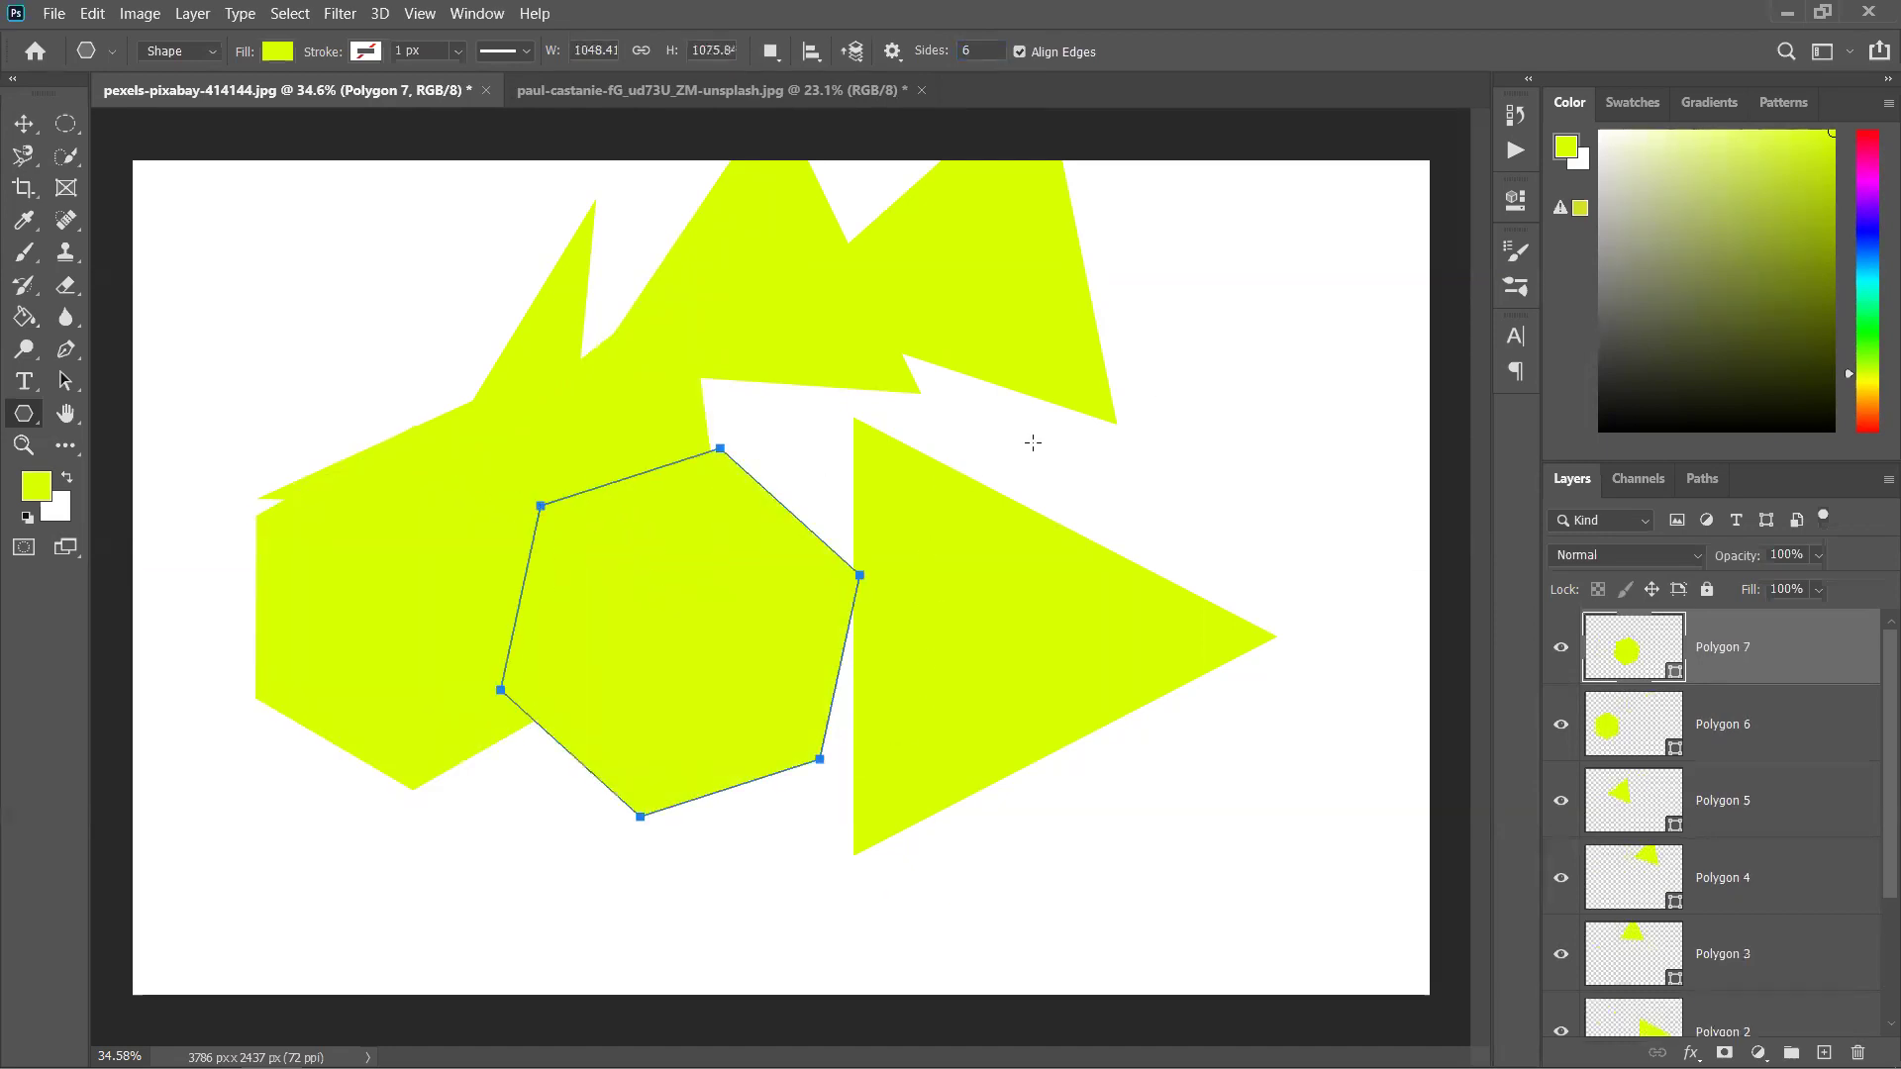
pyautogui.moveTo(1187, 399); pyautogui.dragTo(1327, 500)
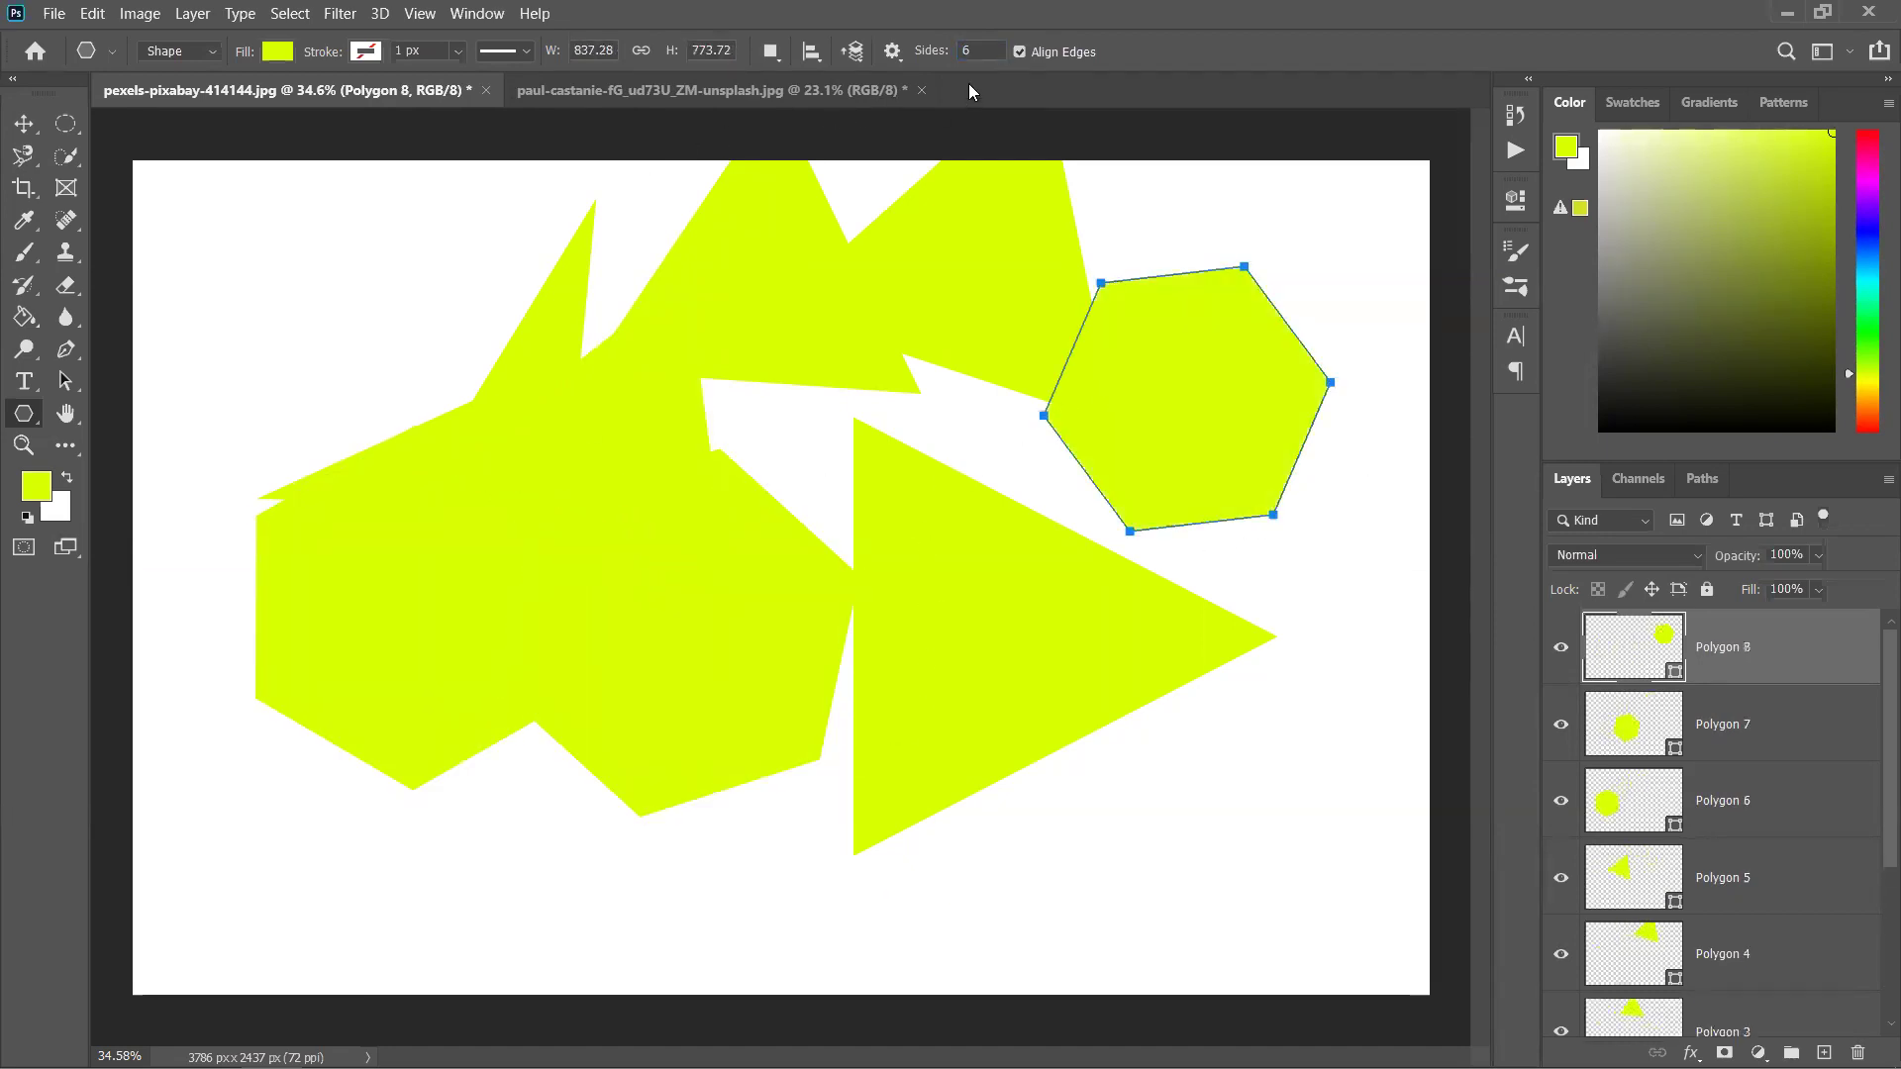
# Undo all the drawn polygons until only the white Layer 0 is left, and open the number of sides for editing
pyautogui.hotkey('ctrl', 'z')
pyautogui.hotkey('ctrl', 'z')
pyautogui.hotkey('ctrl', 'z')
pyautogui.hotkey('ctrl', 'z')
pyautogui.hotkey('ctrl', 'z')
pyautogui.hotkey('ctrl', 'z')
pyautogui.hotkey('ctrl', 'z')
pyautogui.hotkey('ctrl', 'z')
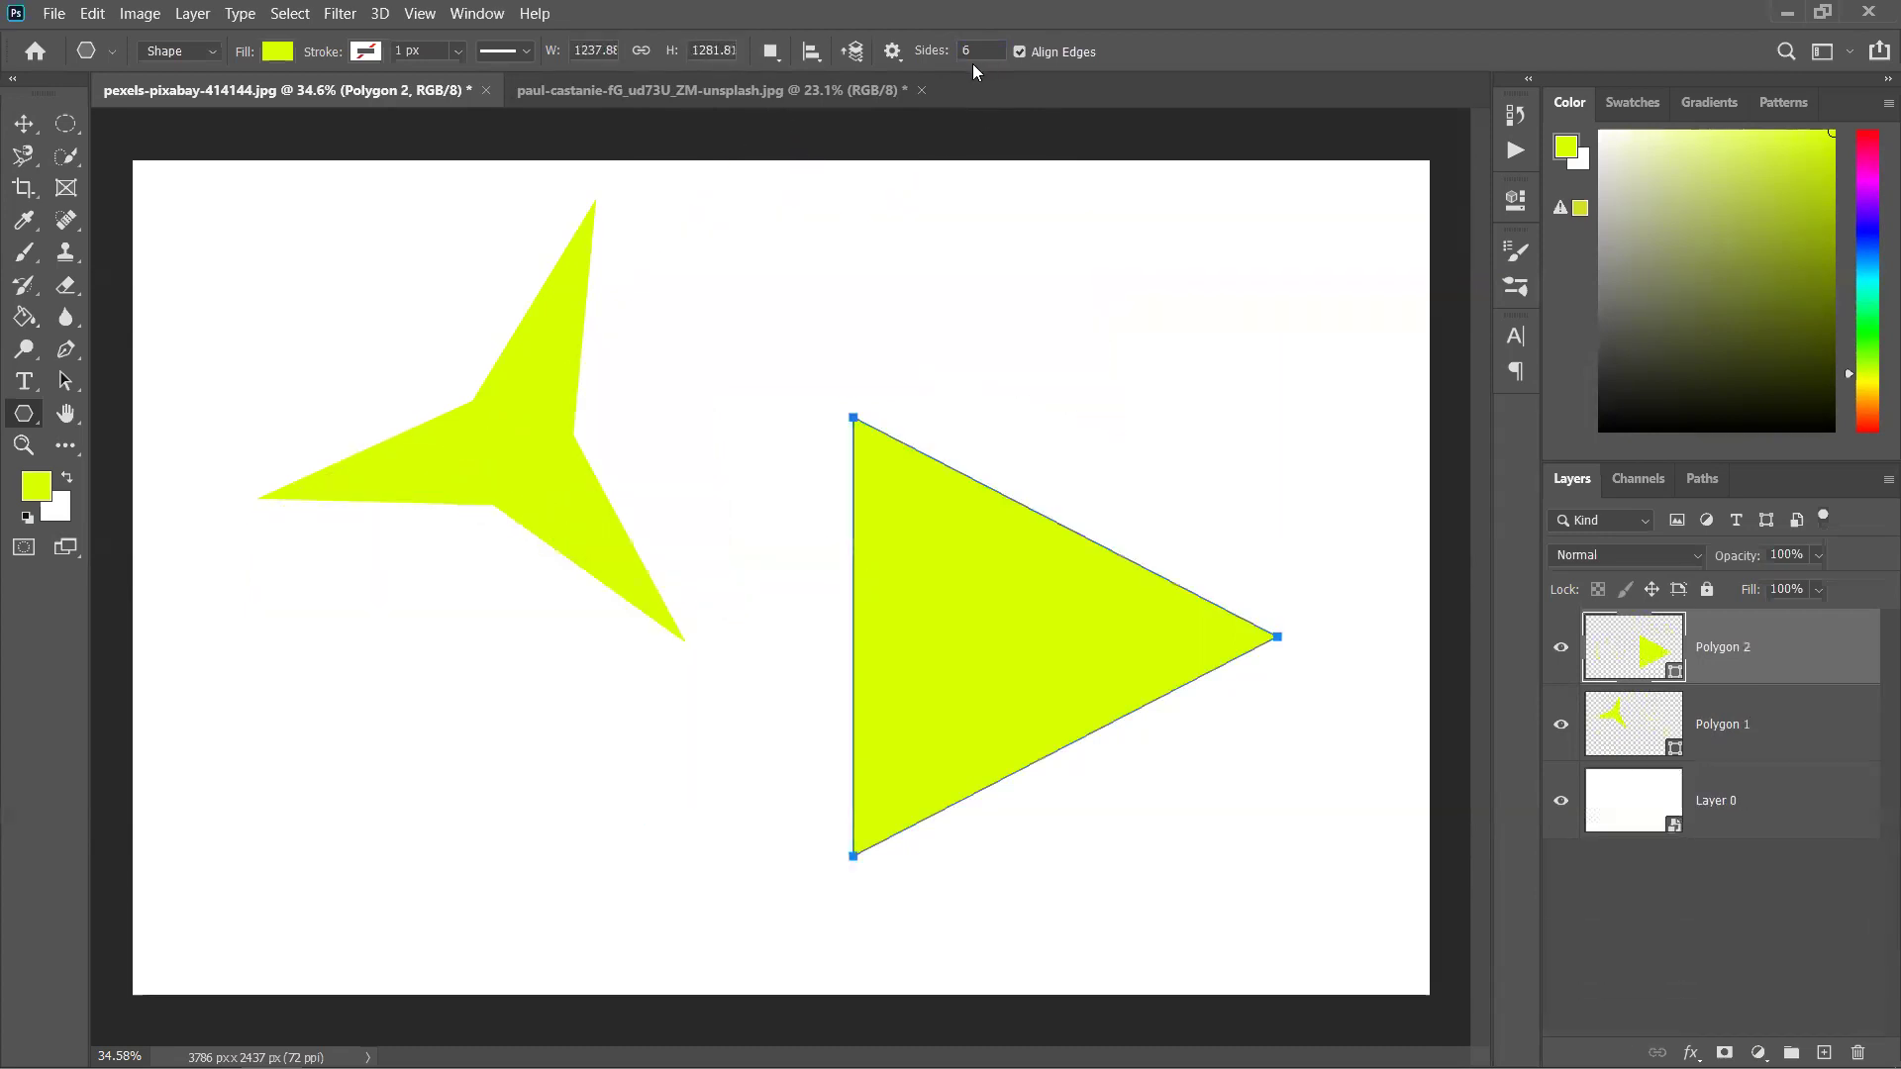
pyautogui.hotkey('ctrl', 'z')
pyautogui.hotkey('ctrl', 'z')
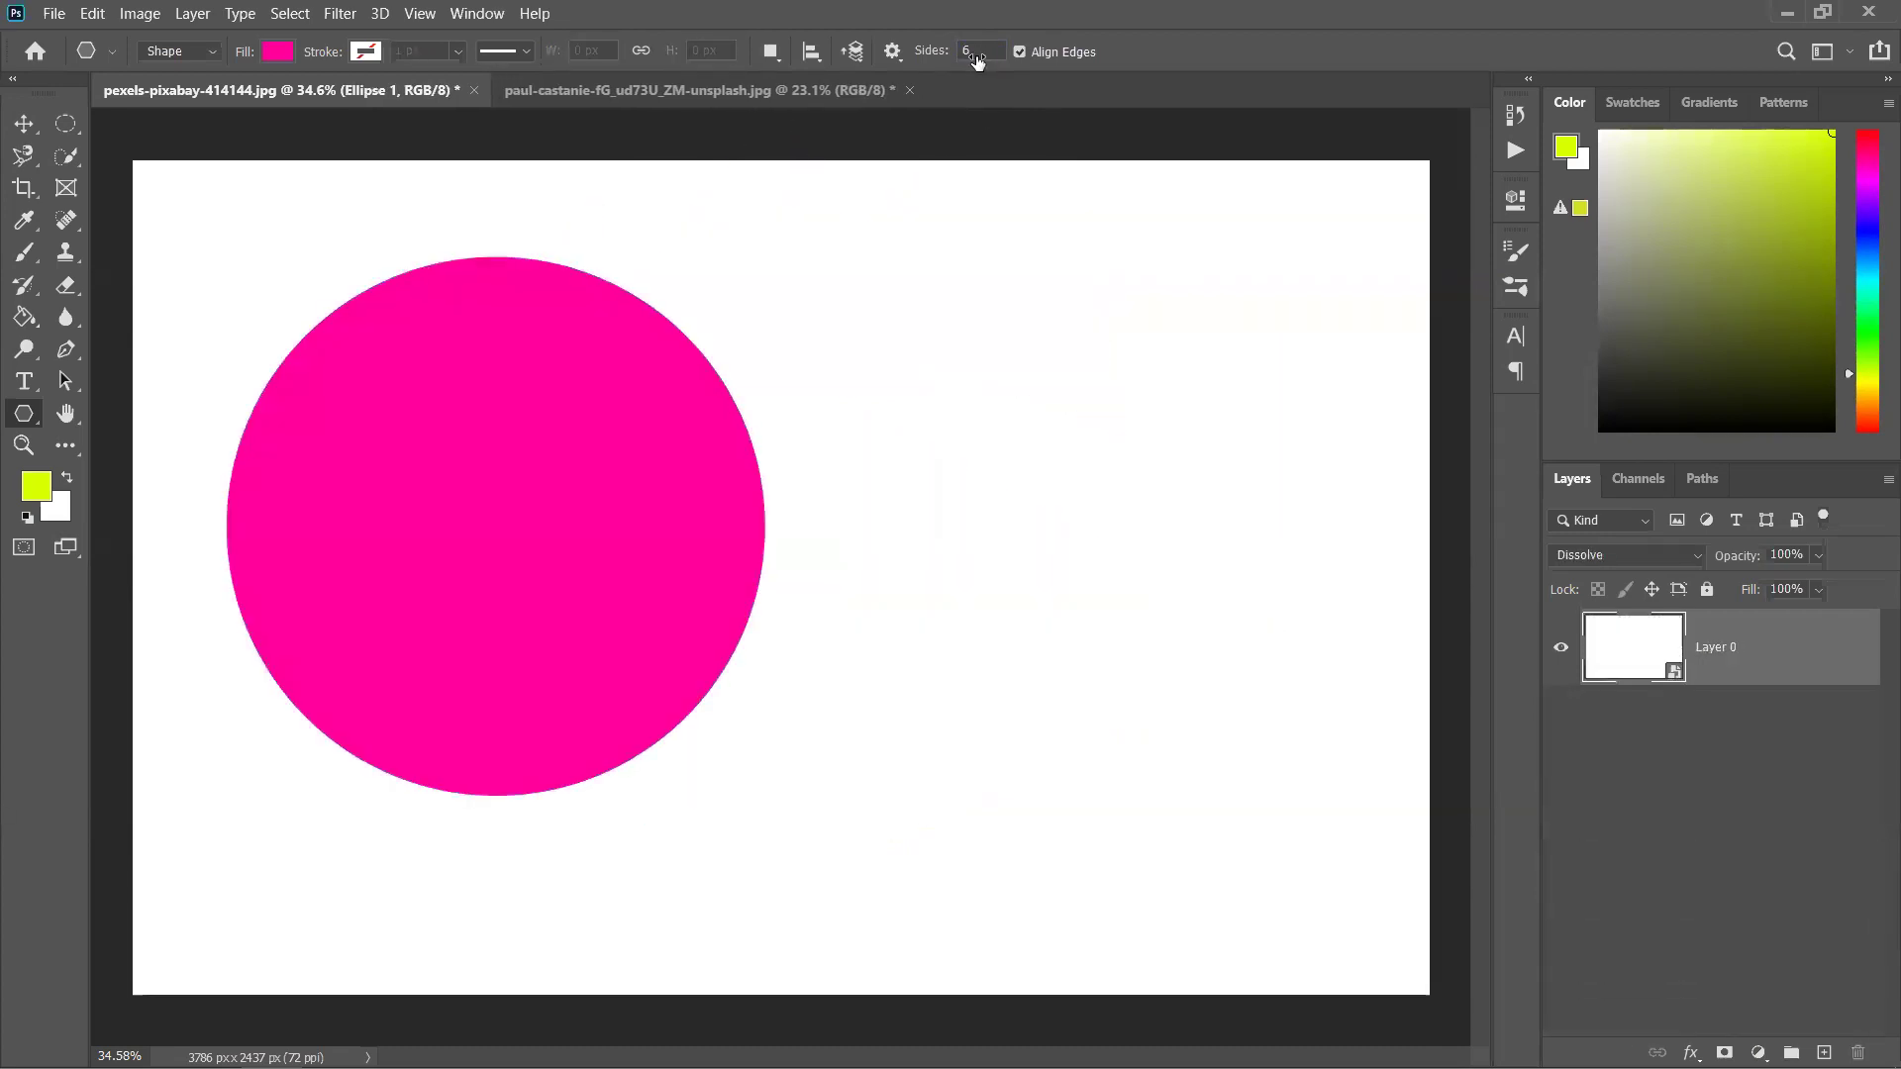
pyautogui.click(982, 51)
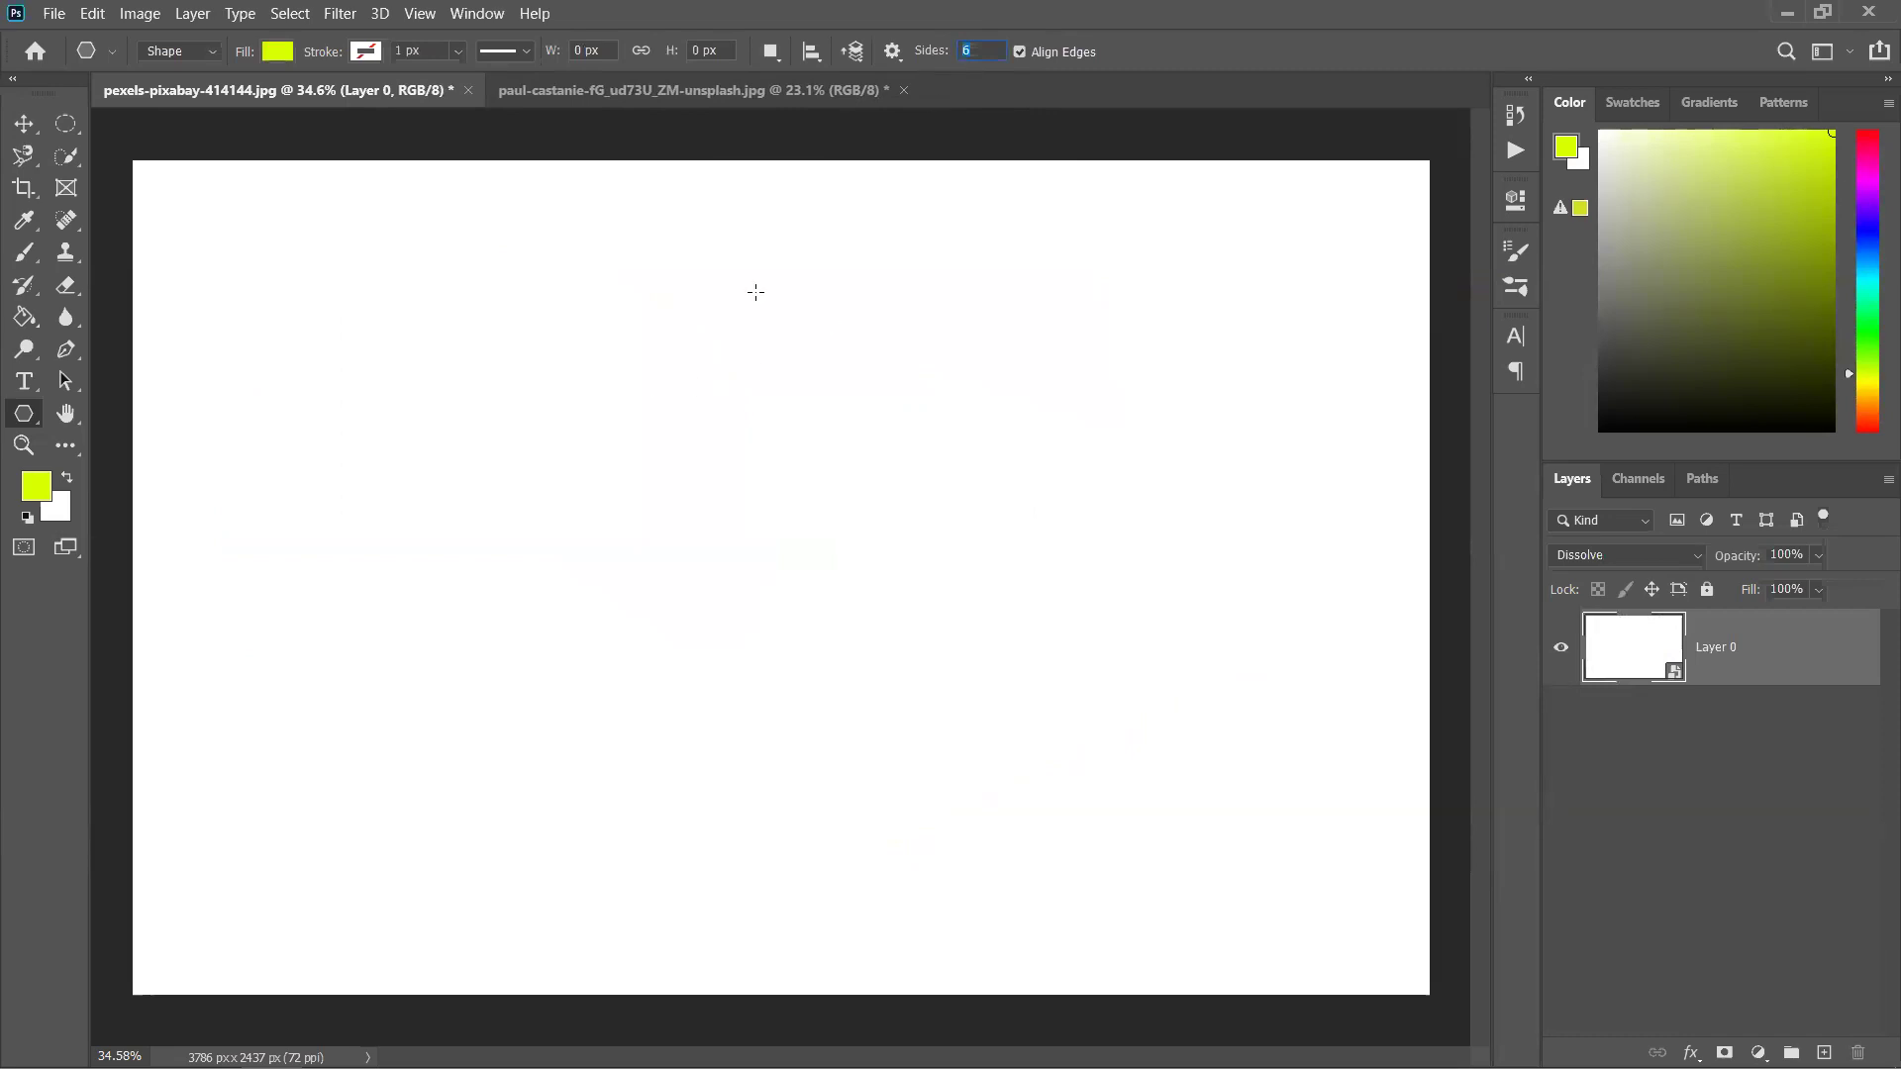
# Set the number of sides to 8, draw two octagons about 1445 px and 752 px wide, and undo both
pyautogui.moveTo(587, 494); pyautogui.dragTo(803, 475)
pyautogui.moveTo(803, 549); pyautogui.dragTo(819, 464)
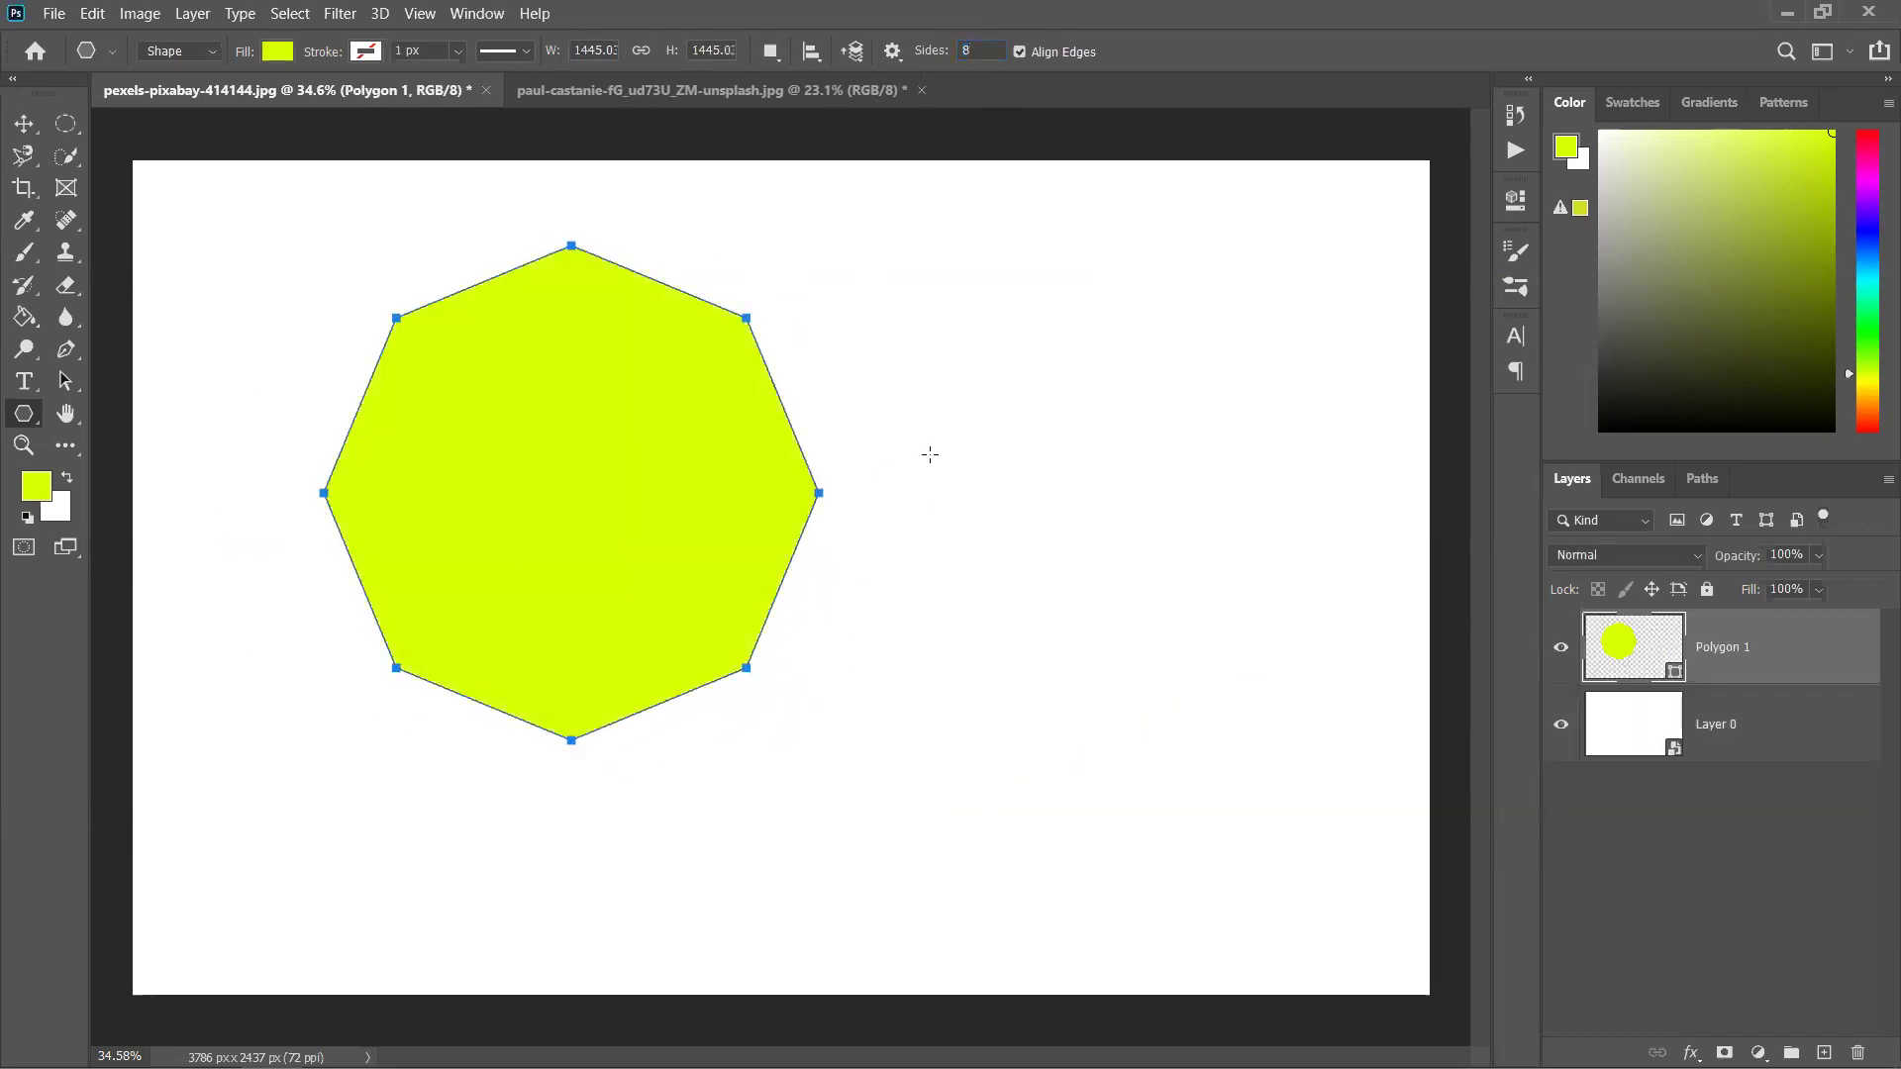
pyautogui.moveTo(938, 379); pyautogui.dragTo(1094, 470)
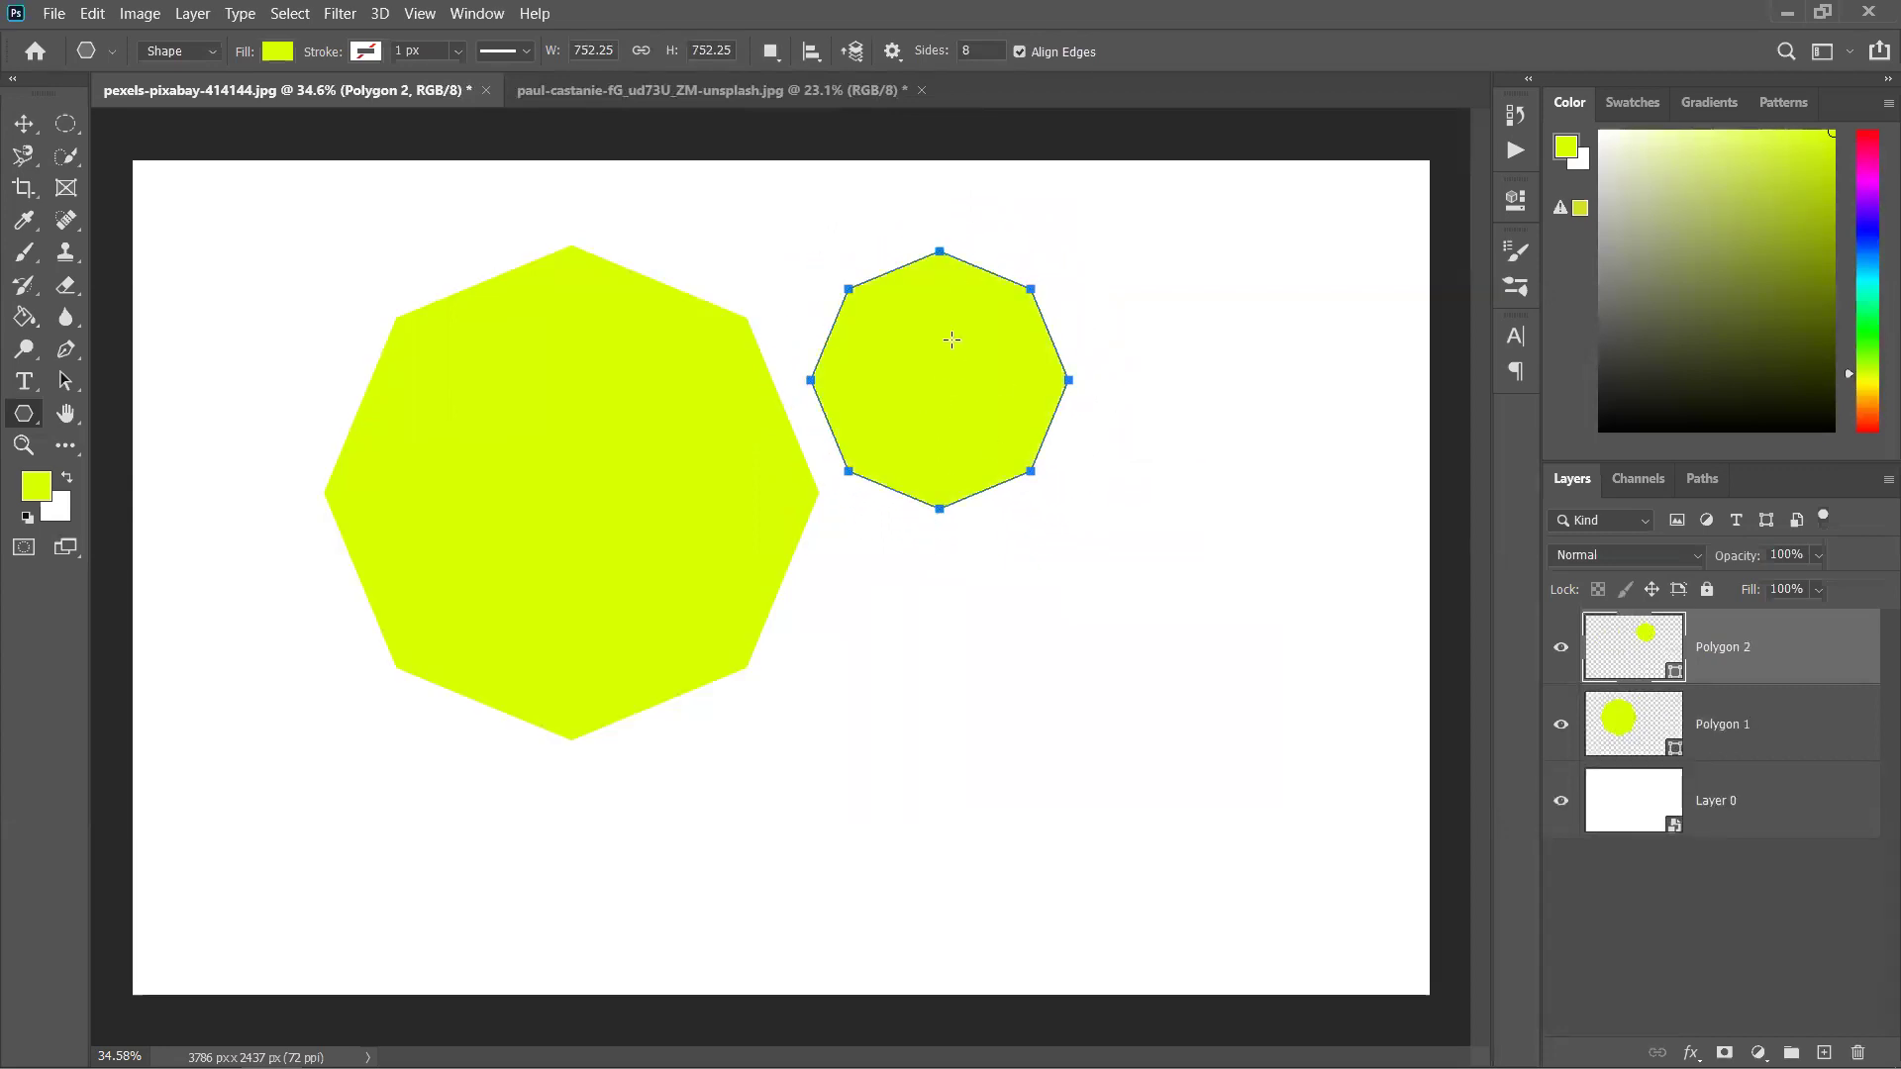
pyautogui.rightClick(982, 54)
pyautogui.press('Escape')
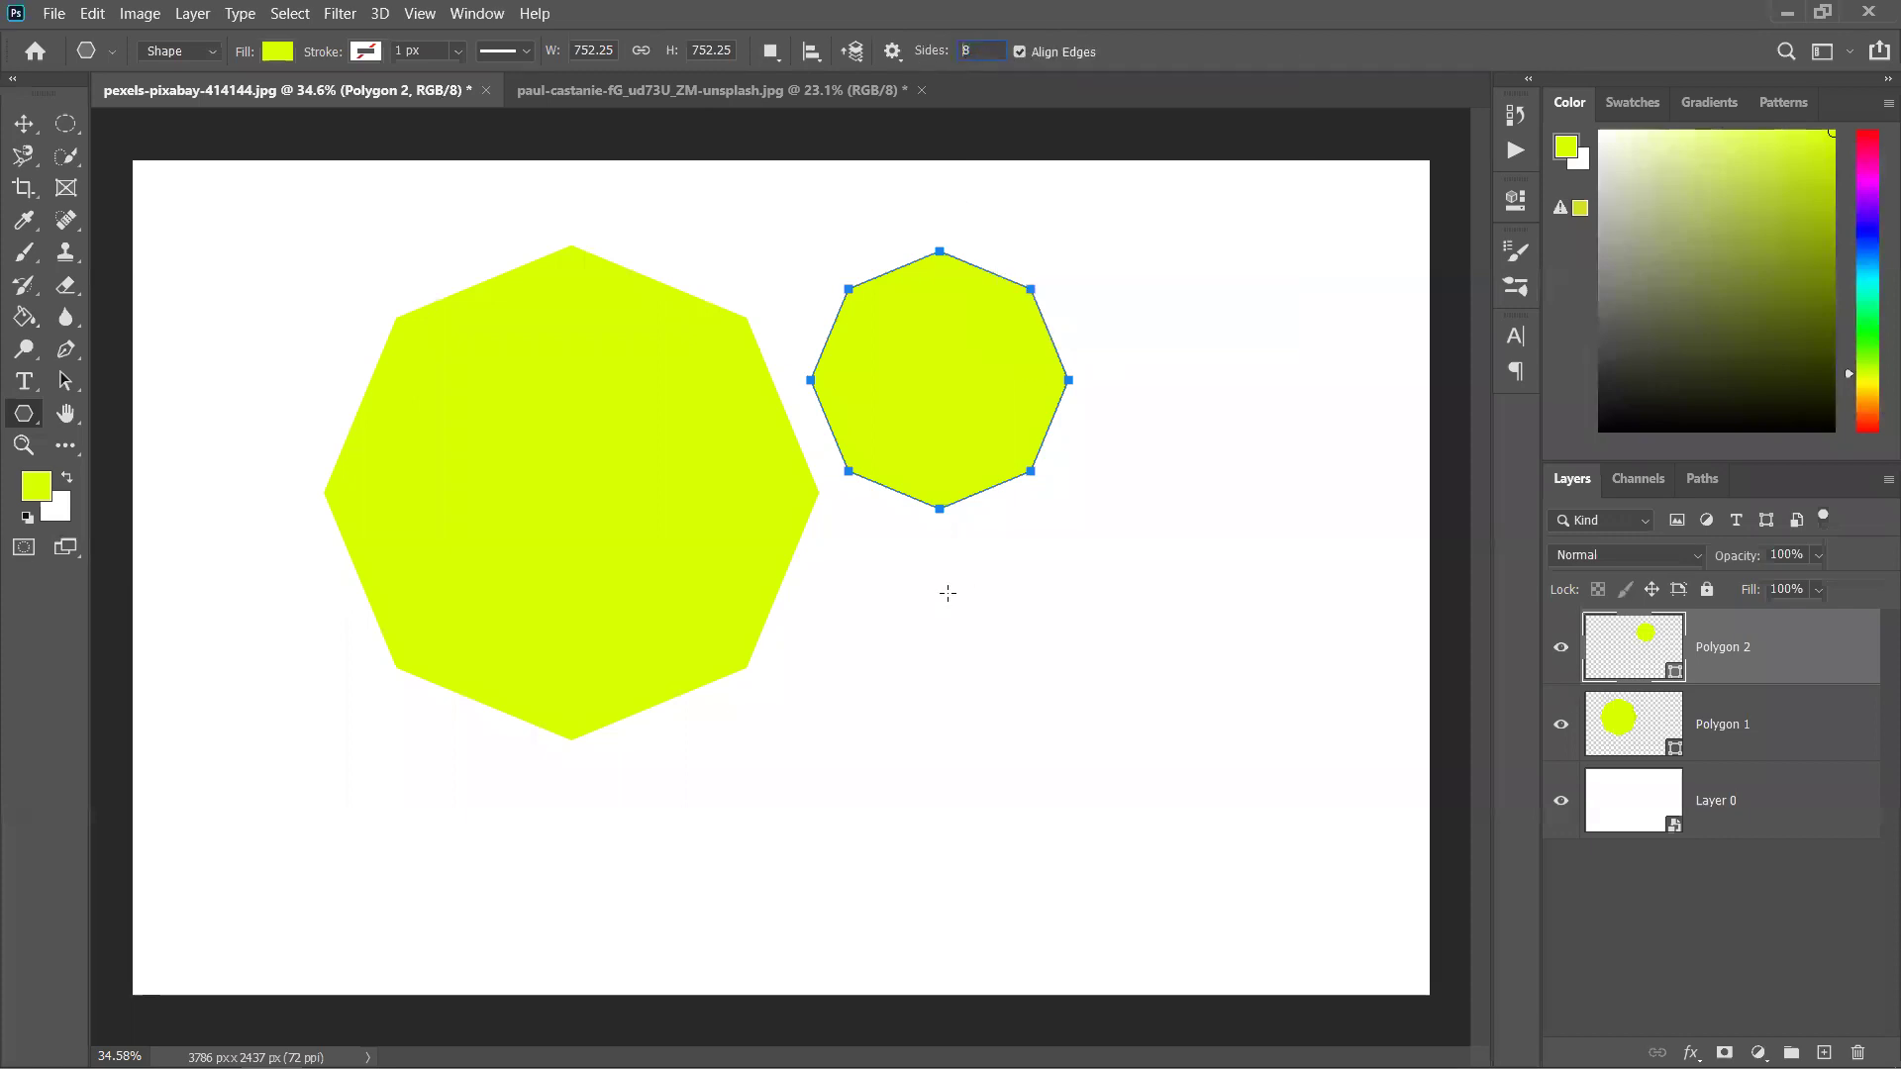
pyautogui.hotkey('ctrl', 'z')
pyautogui.hotkey('ctrl', 'z')
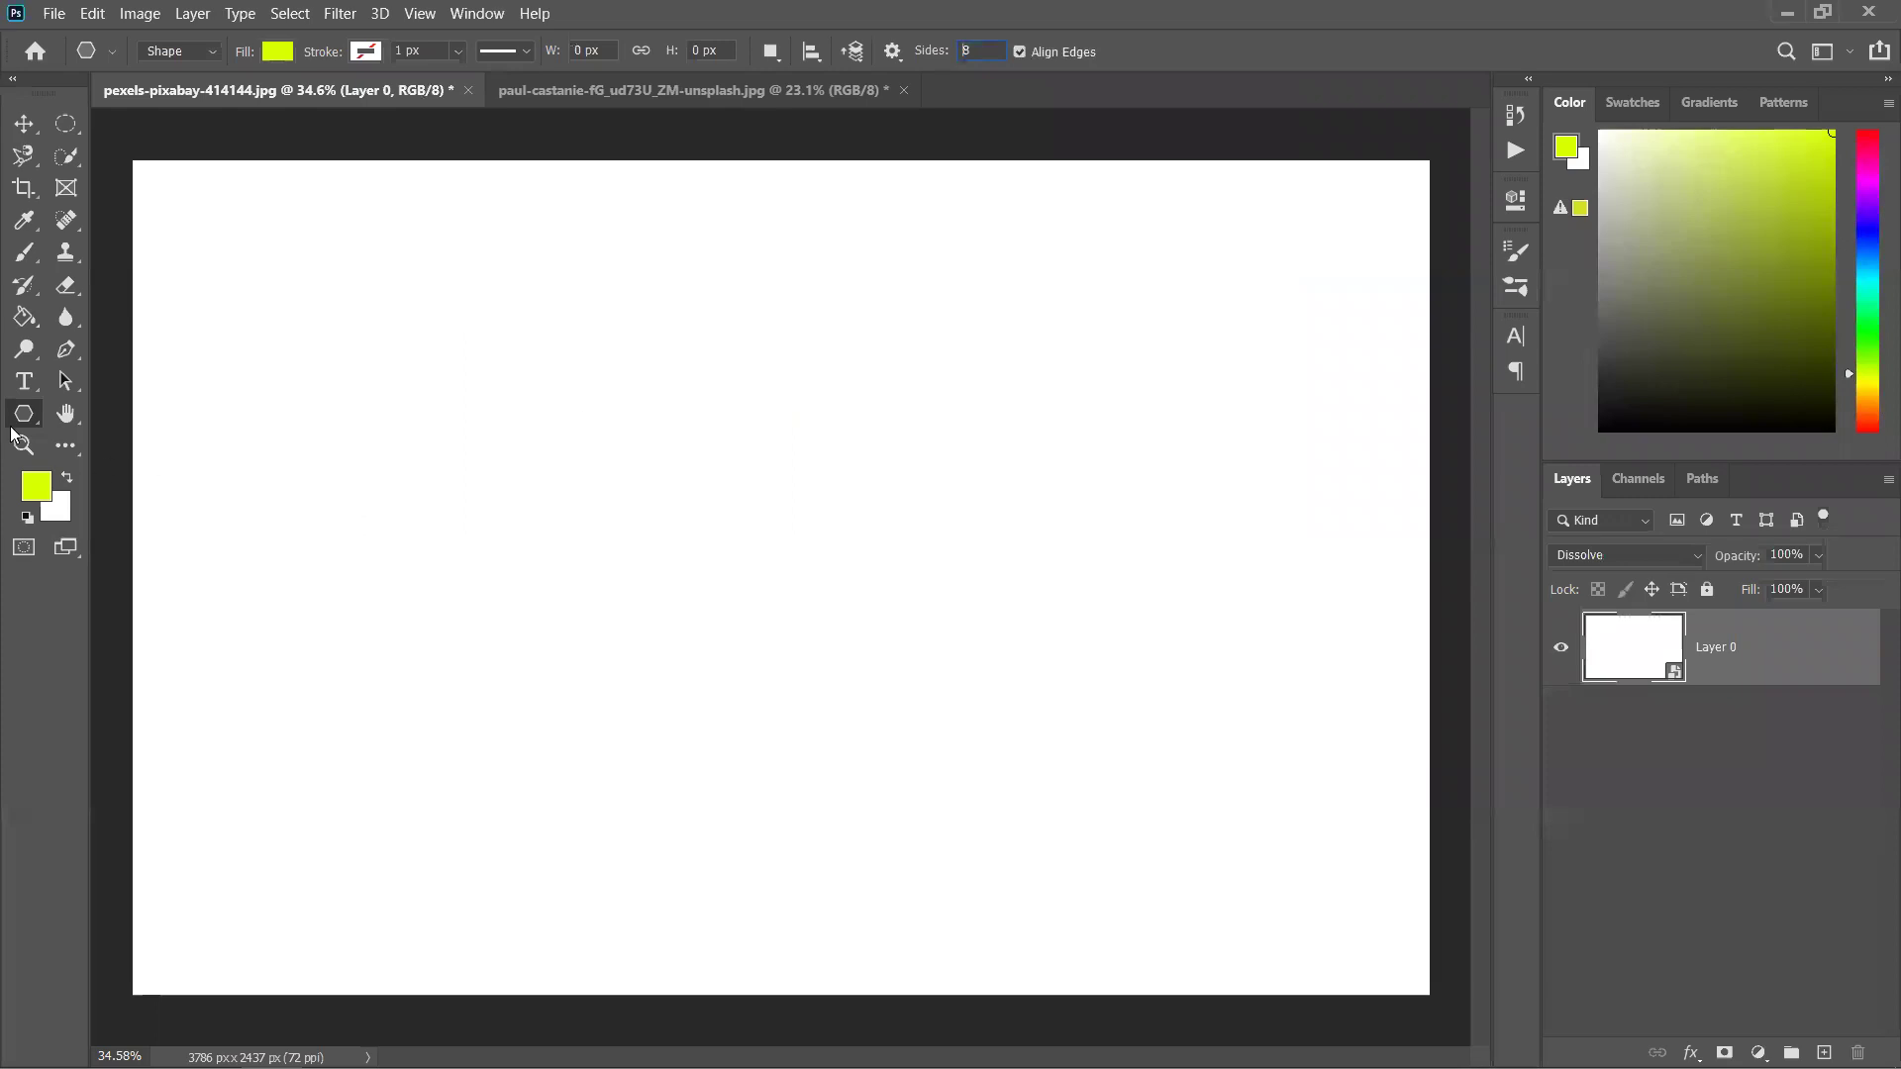
# Create a six-sided polygon of 100 by 100 px with the Star option off, slightly left of the canvas's centre
pyautogui.click(678, 480)
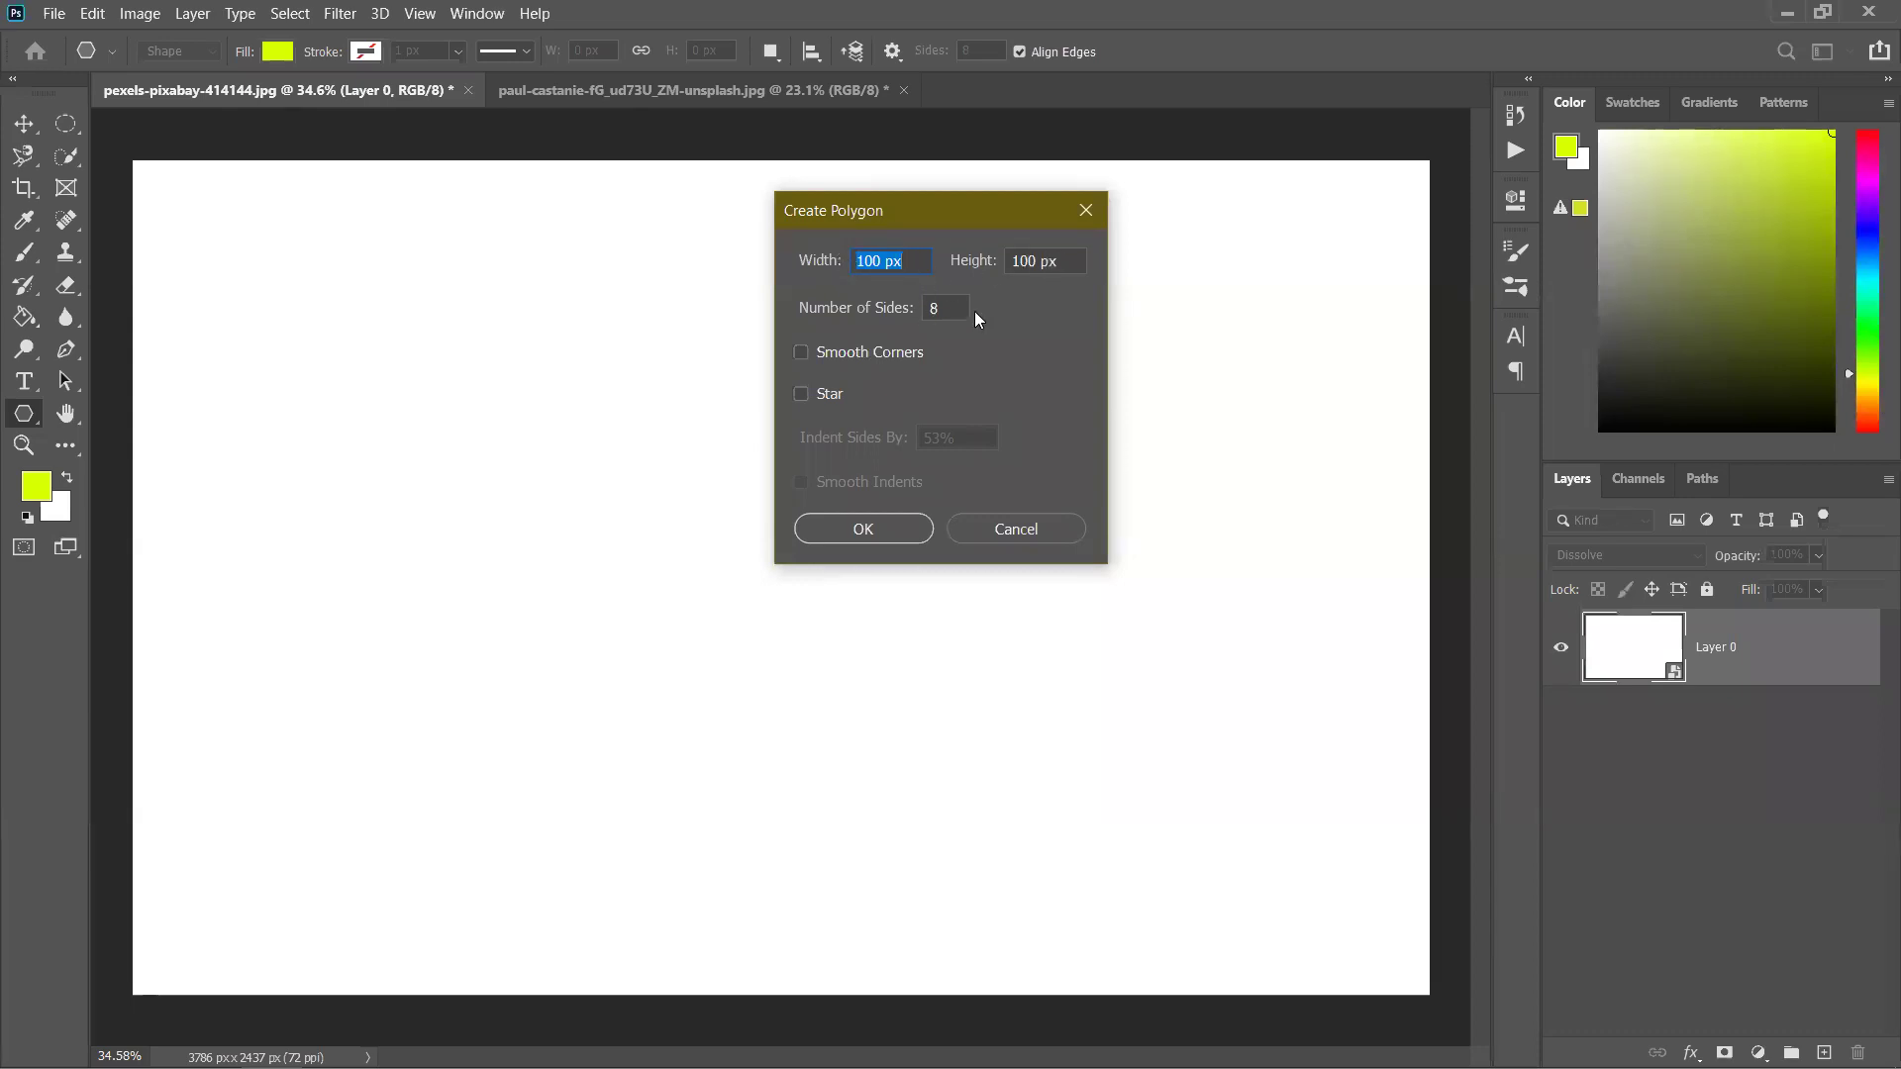
pyautogui.click(897, 309)
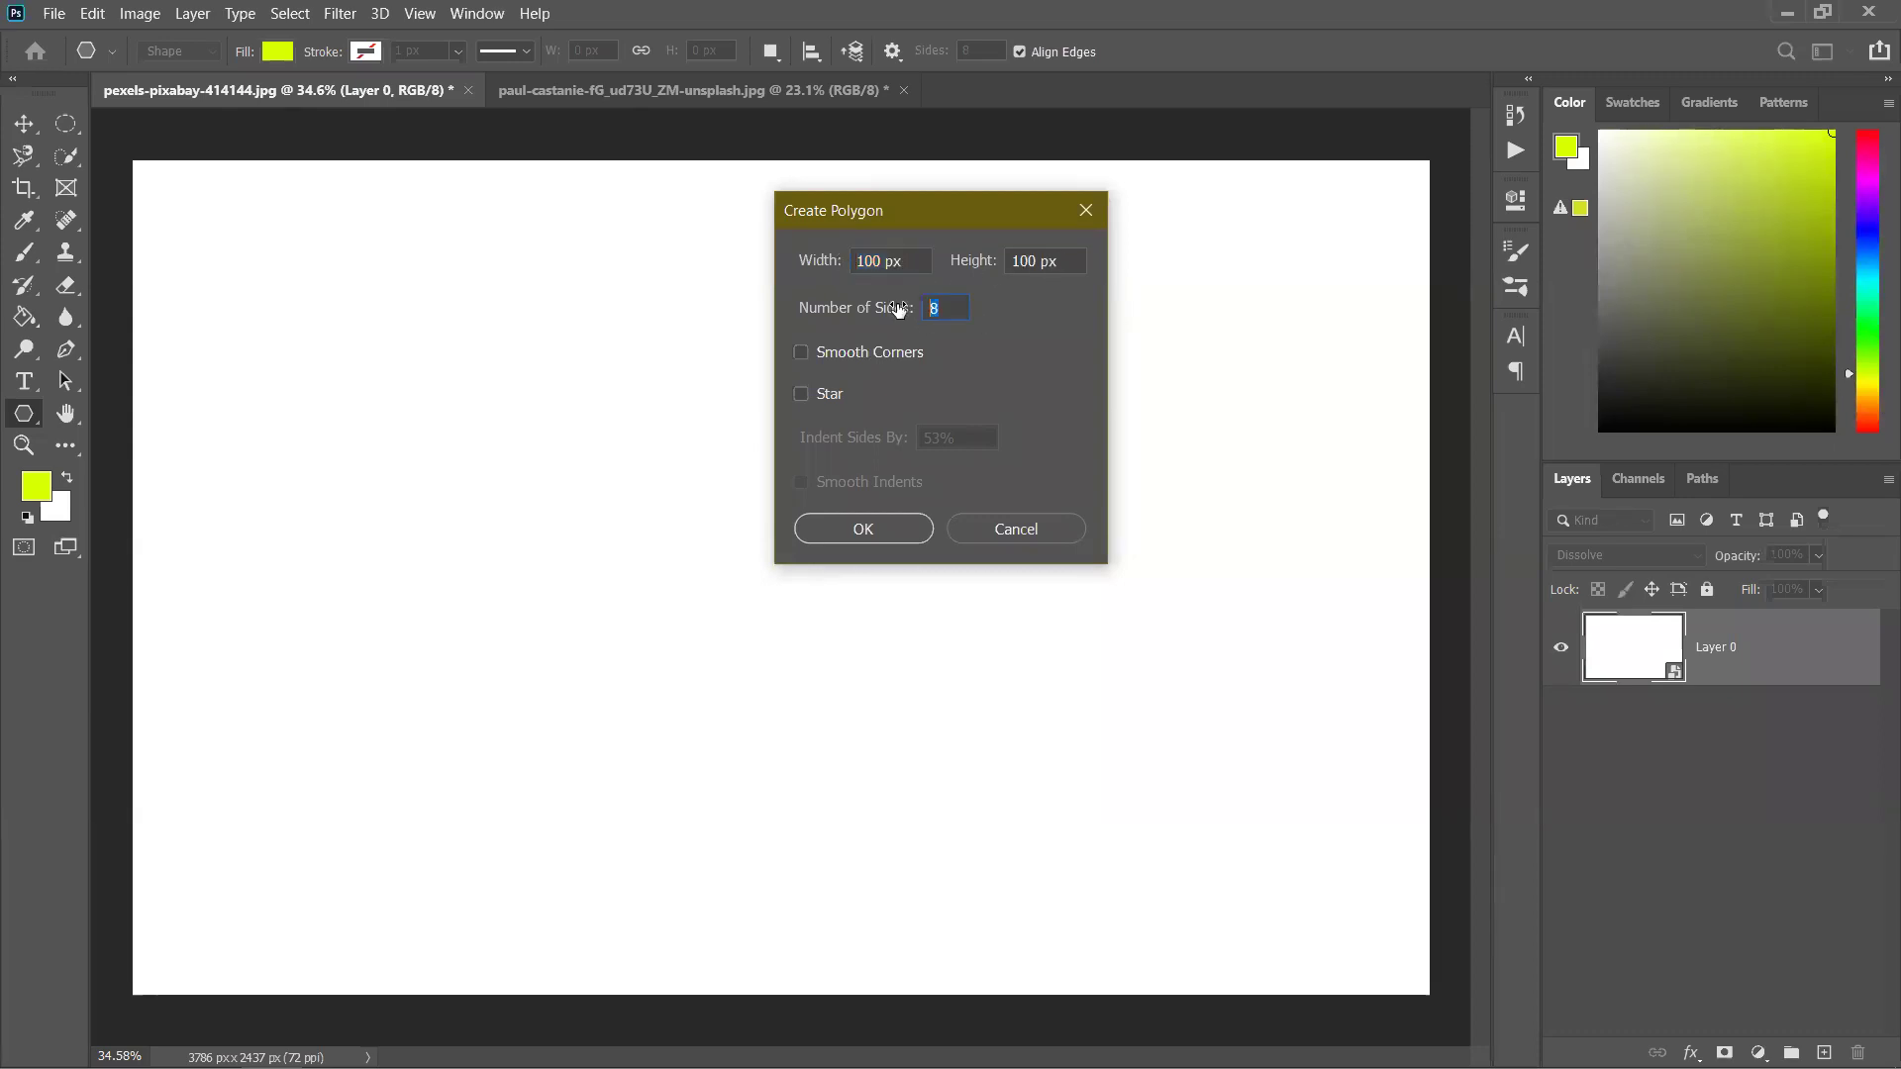
pyautogui.write('6')
pyautogui.click(863, 525)
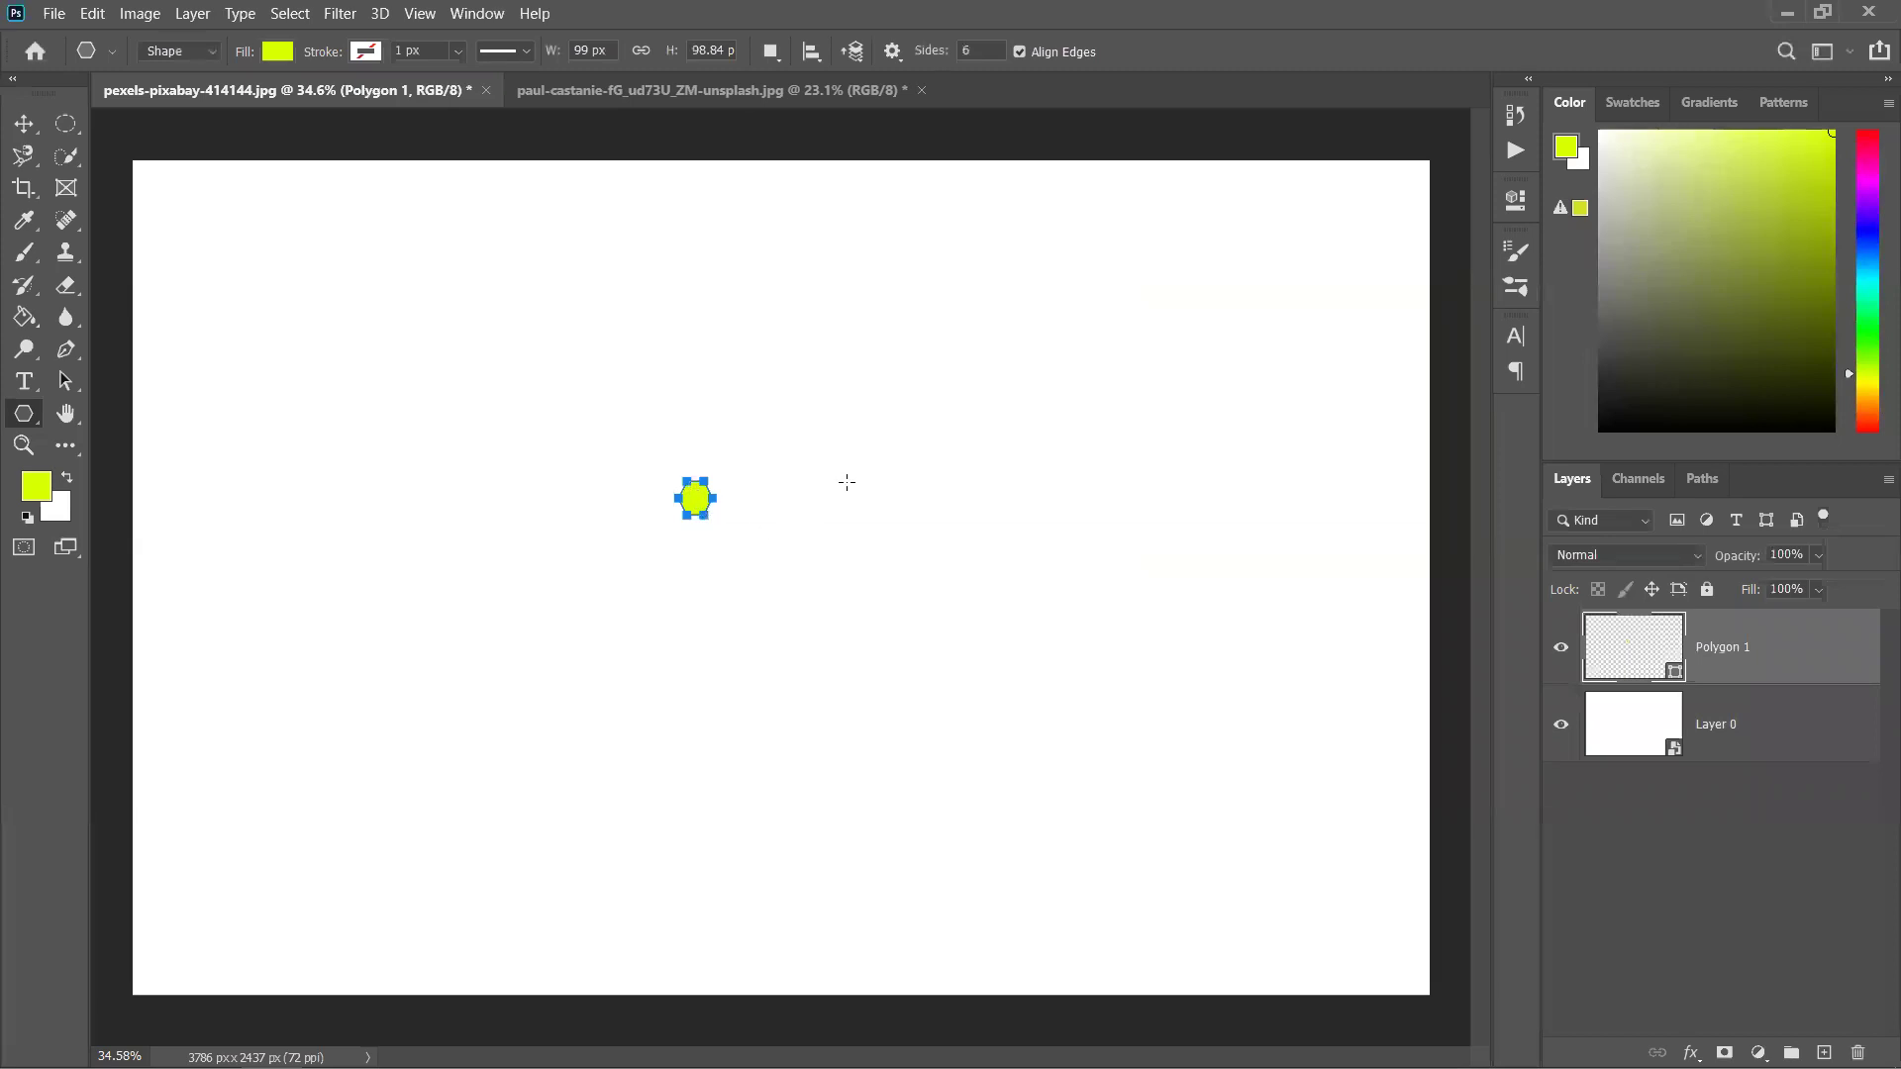
# Create a ten-sided polygon of 500 by 500 px to the right of the small hexagon
pyautogui.click(852, 427)
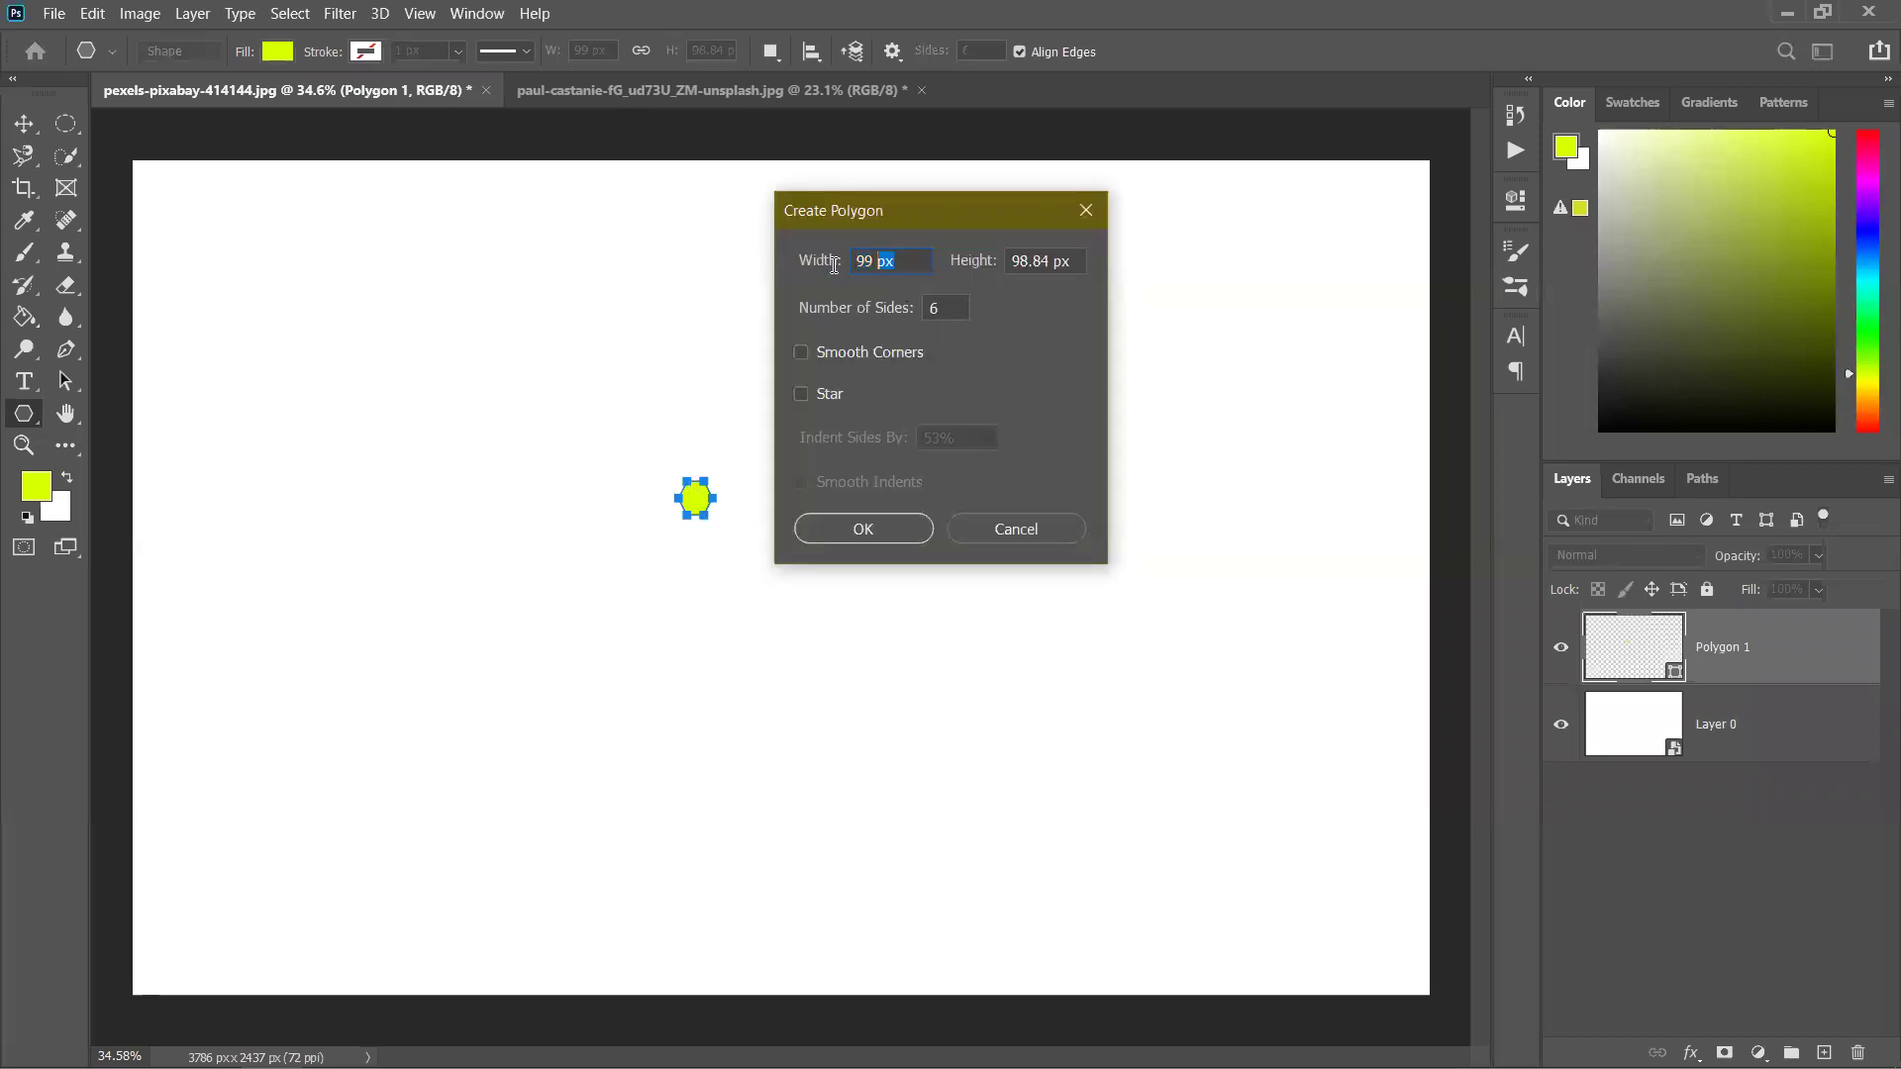
pyautogui.write('500')
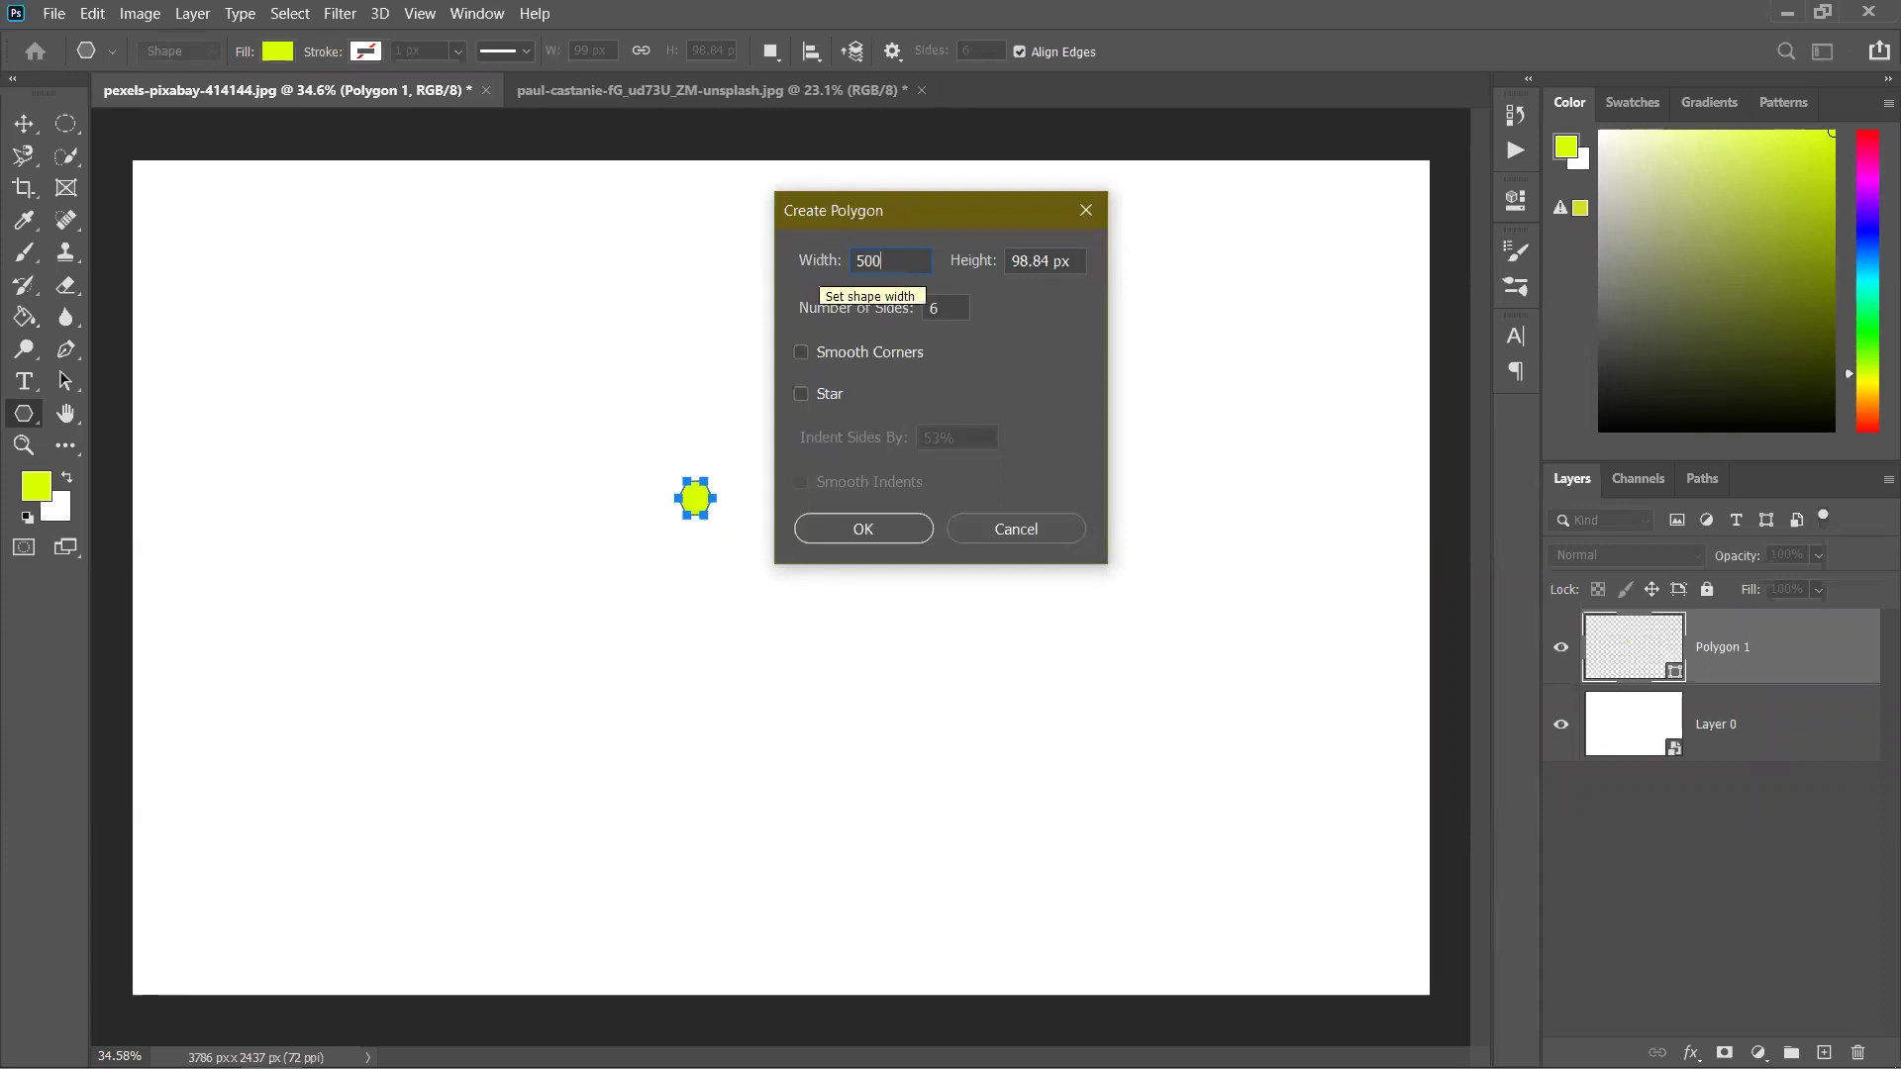
pyautogui.press('Tab')
pyautogui.write('500')
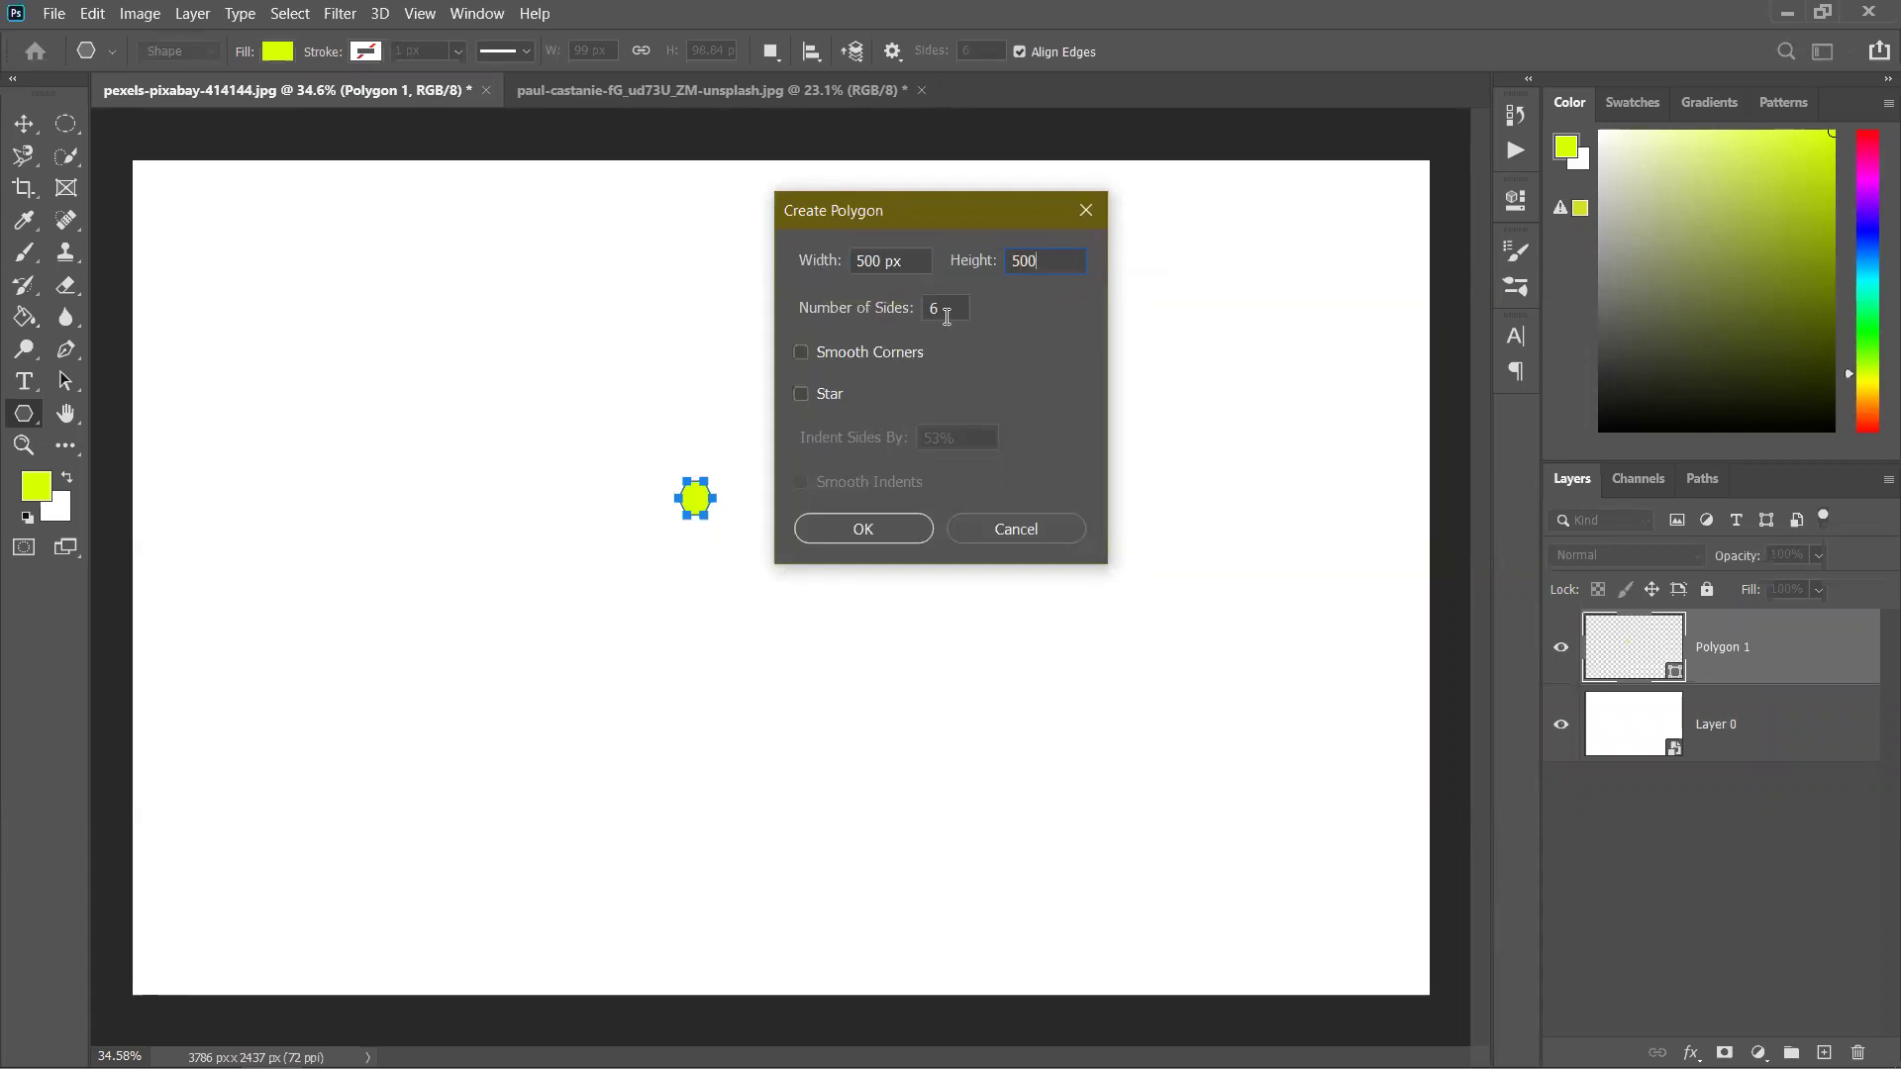
pyautogui.press('Tab')
pyautogui.click(857, 532)
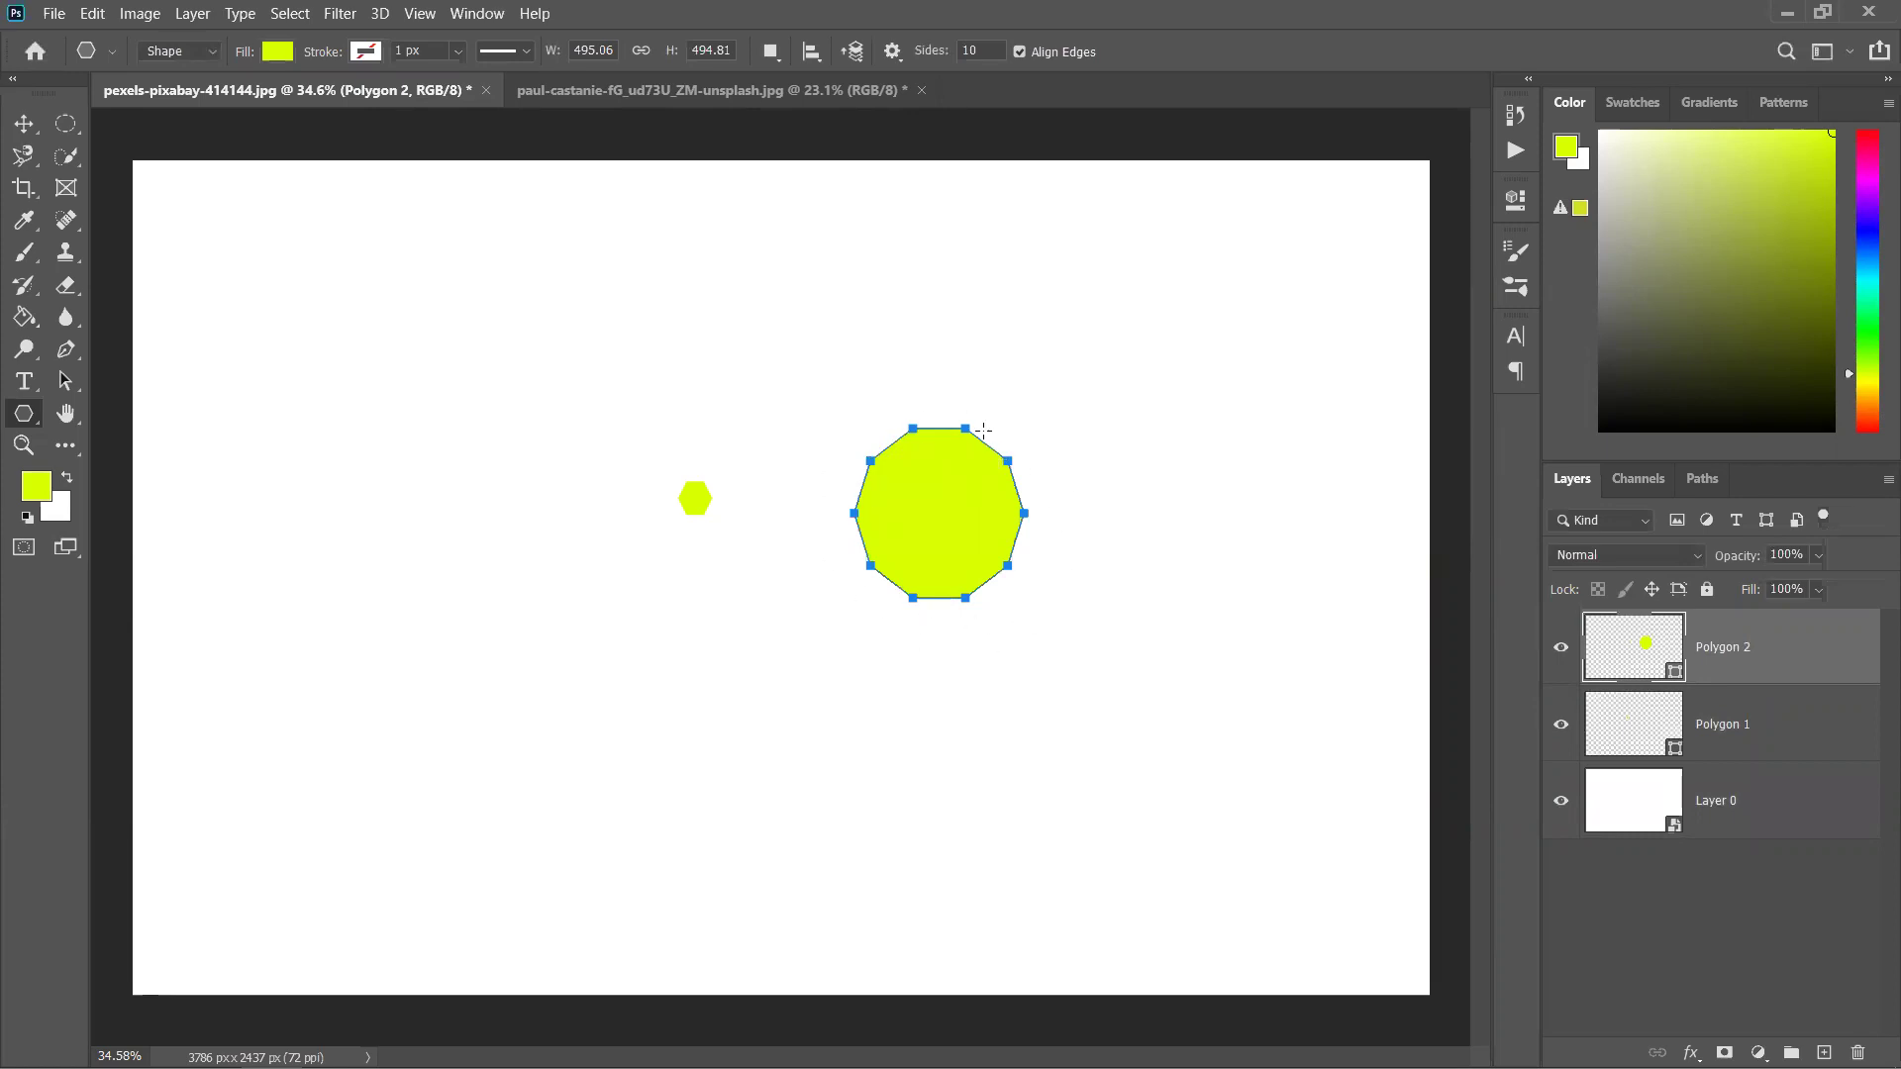
# Create a ten-pointed star of 495.06 by 494.81 px with the Star option on and sides indented 53%, to the left of the hexagon
pyautogui.rightClick(520, 306)
pyautogui.click(447, 355)
pyautogui.click(448, 354)
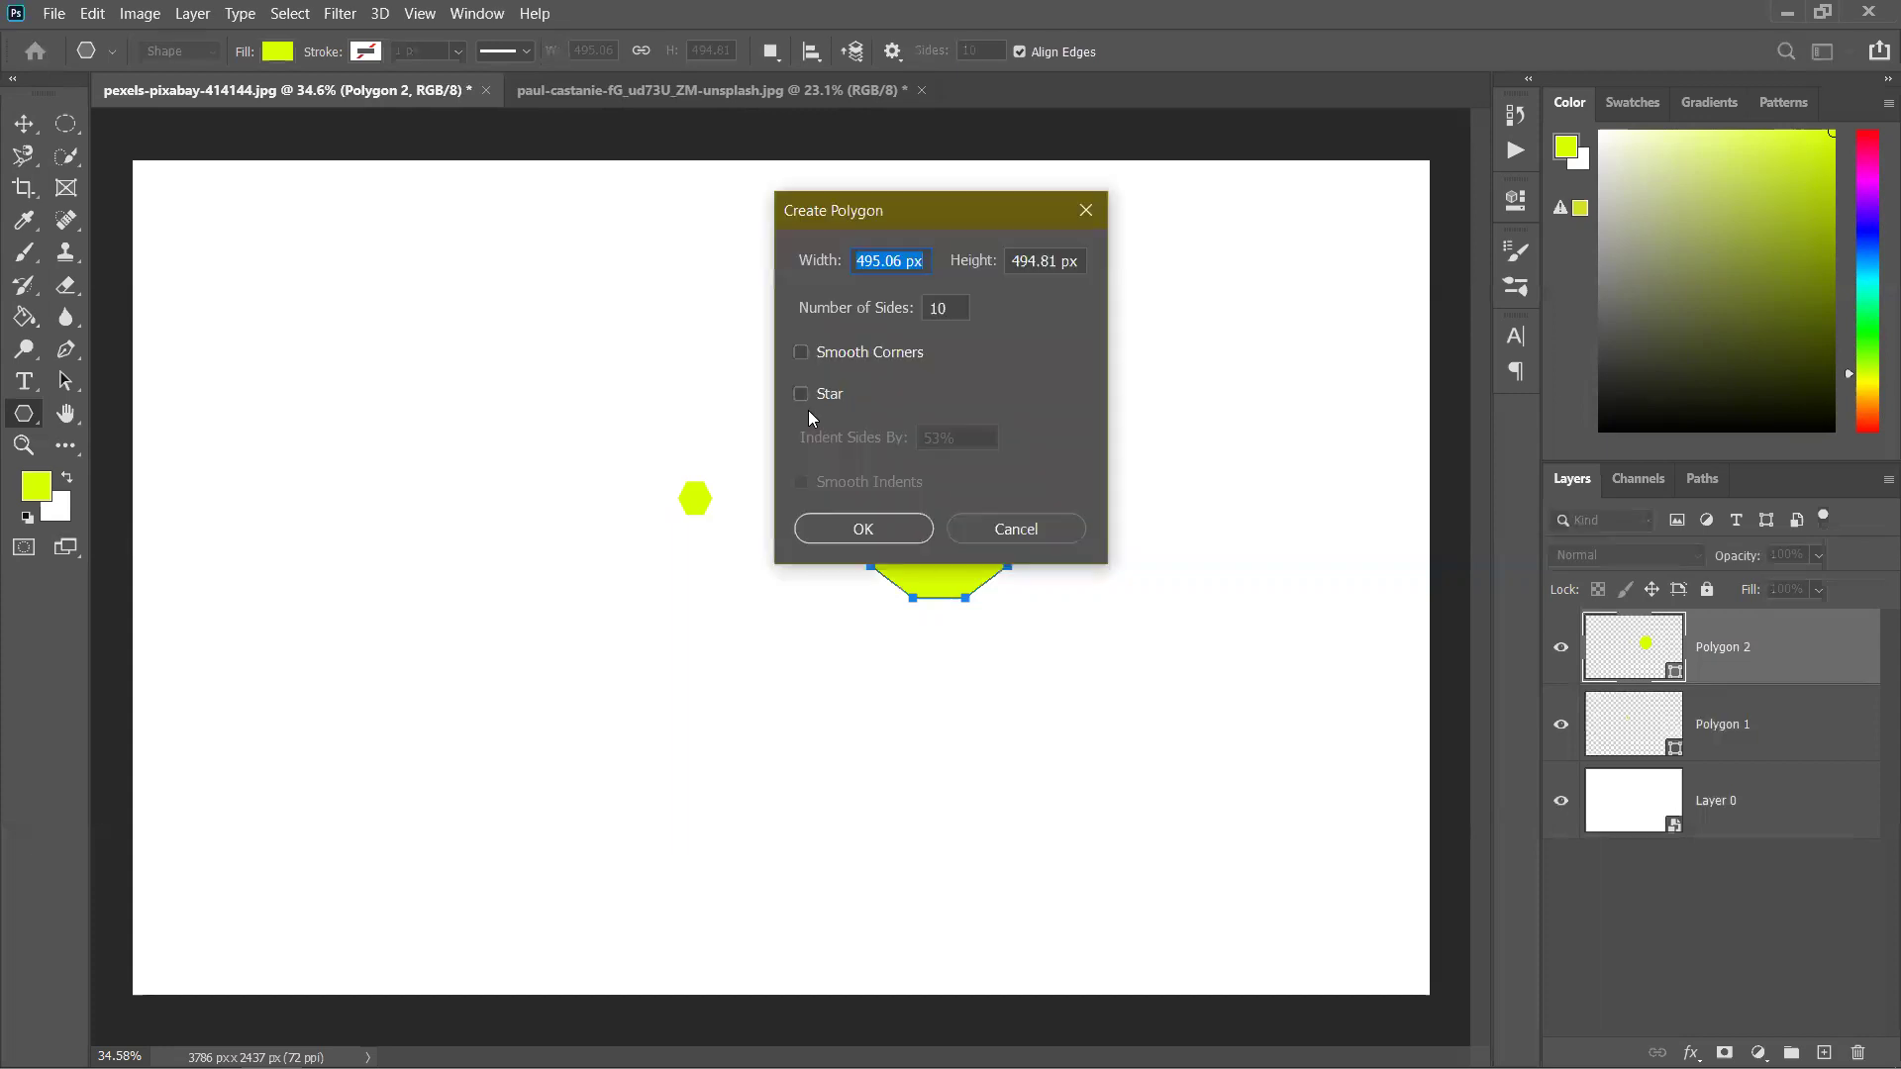
pyautogui.click(800, 394)
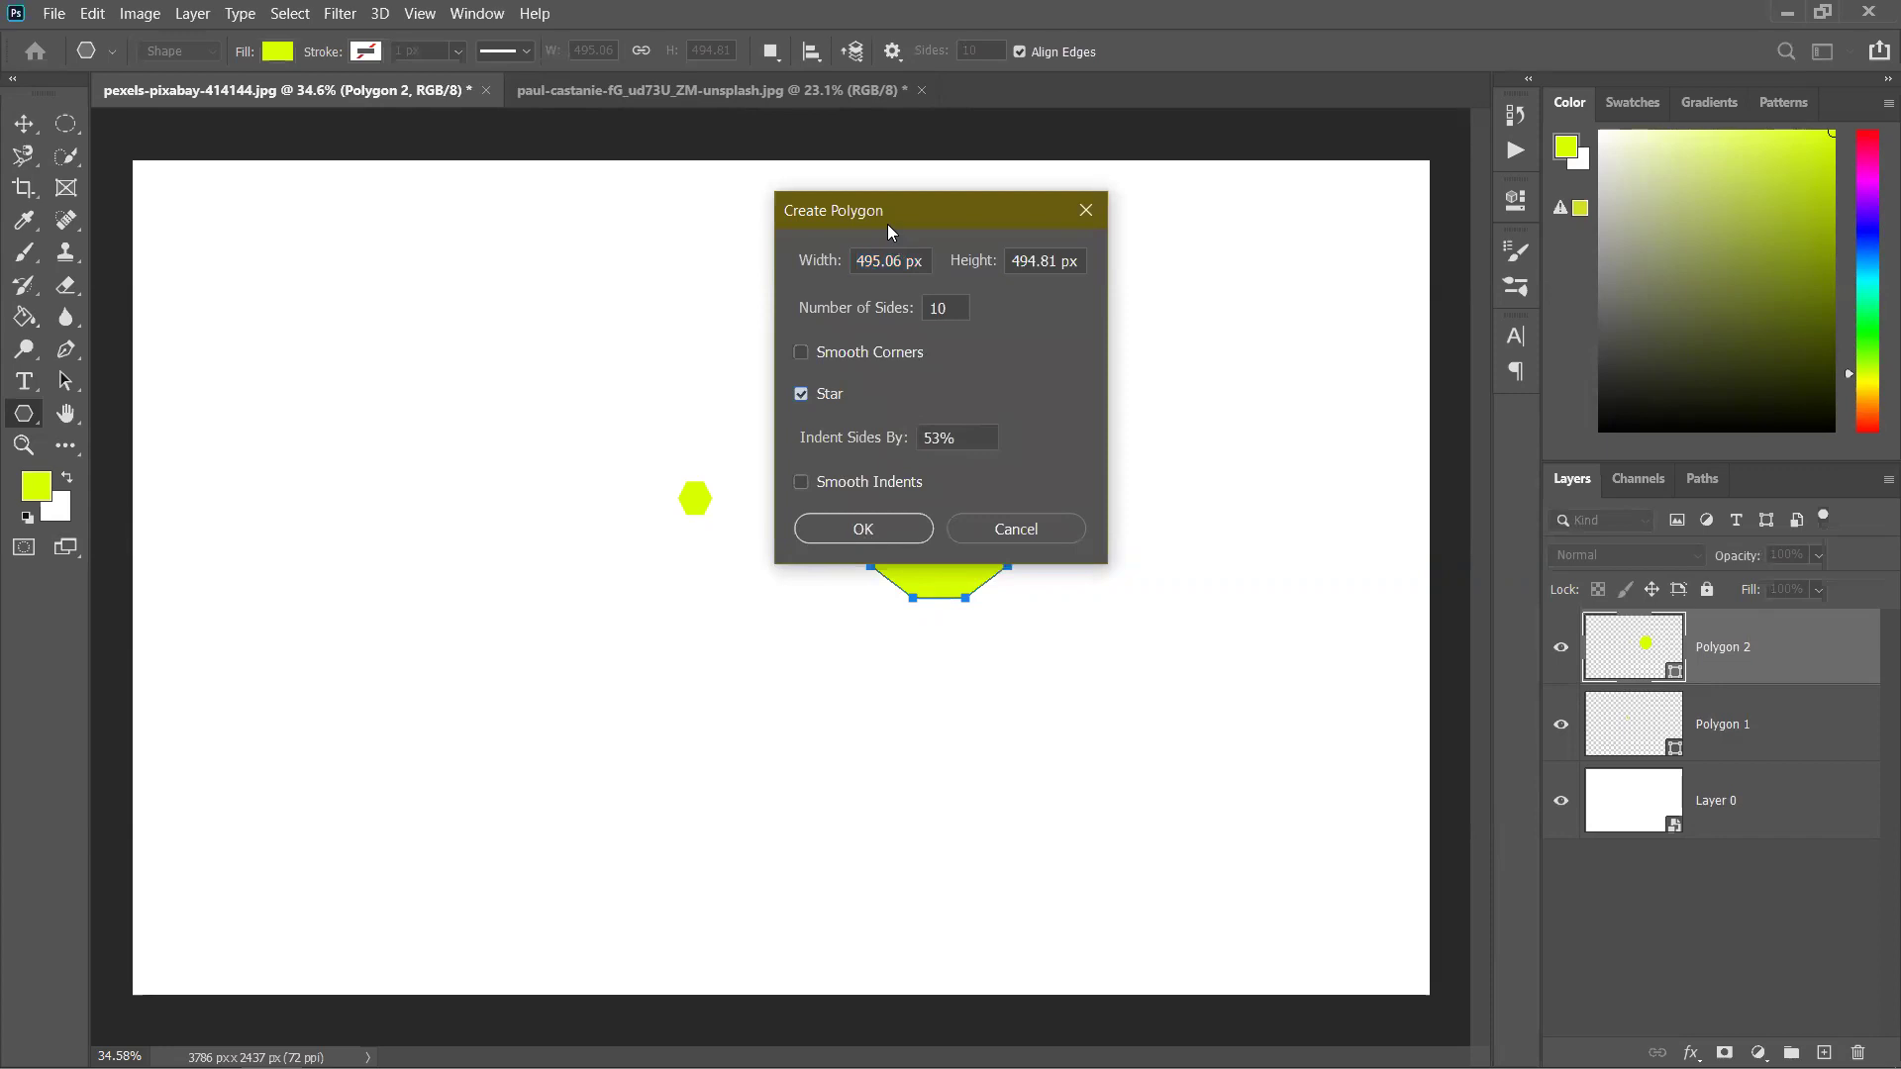
pyautogui.moveTo(923, 216); pyautogui.dragTo(1260, 214)
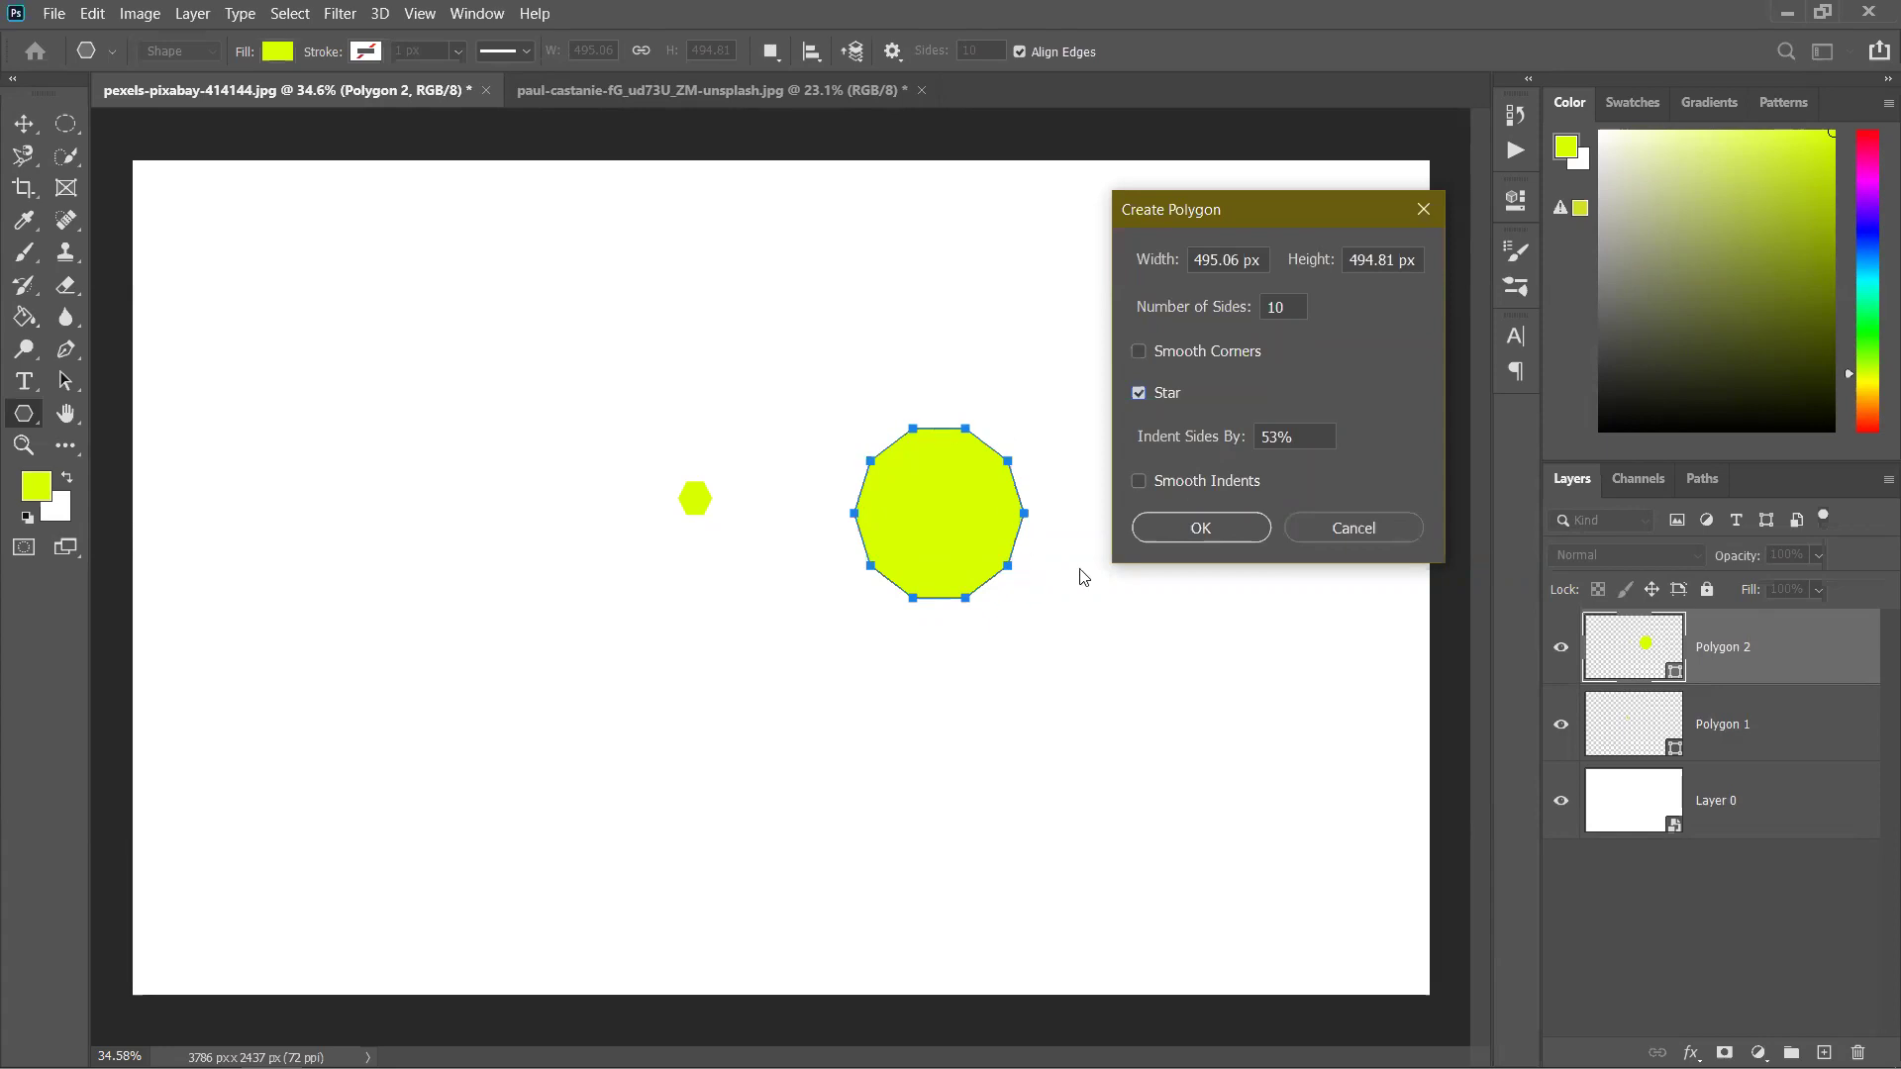
pyautogui.click(1216, 530)
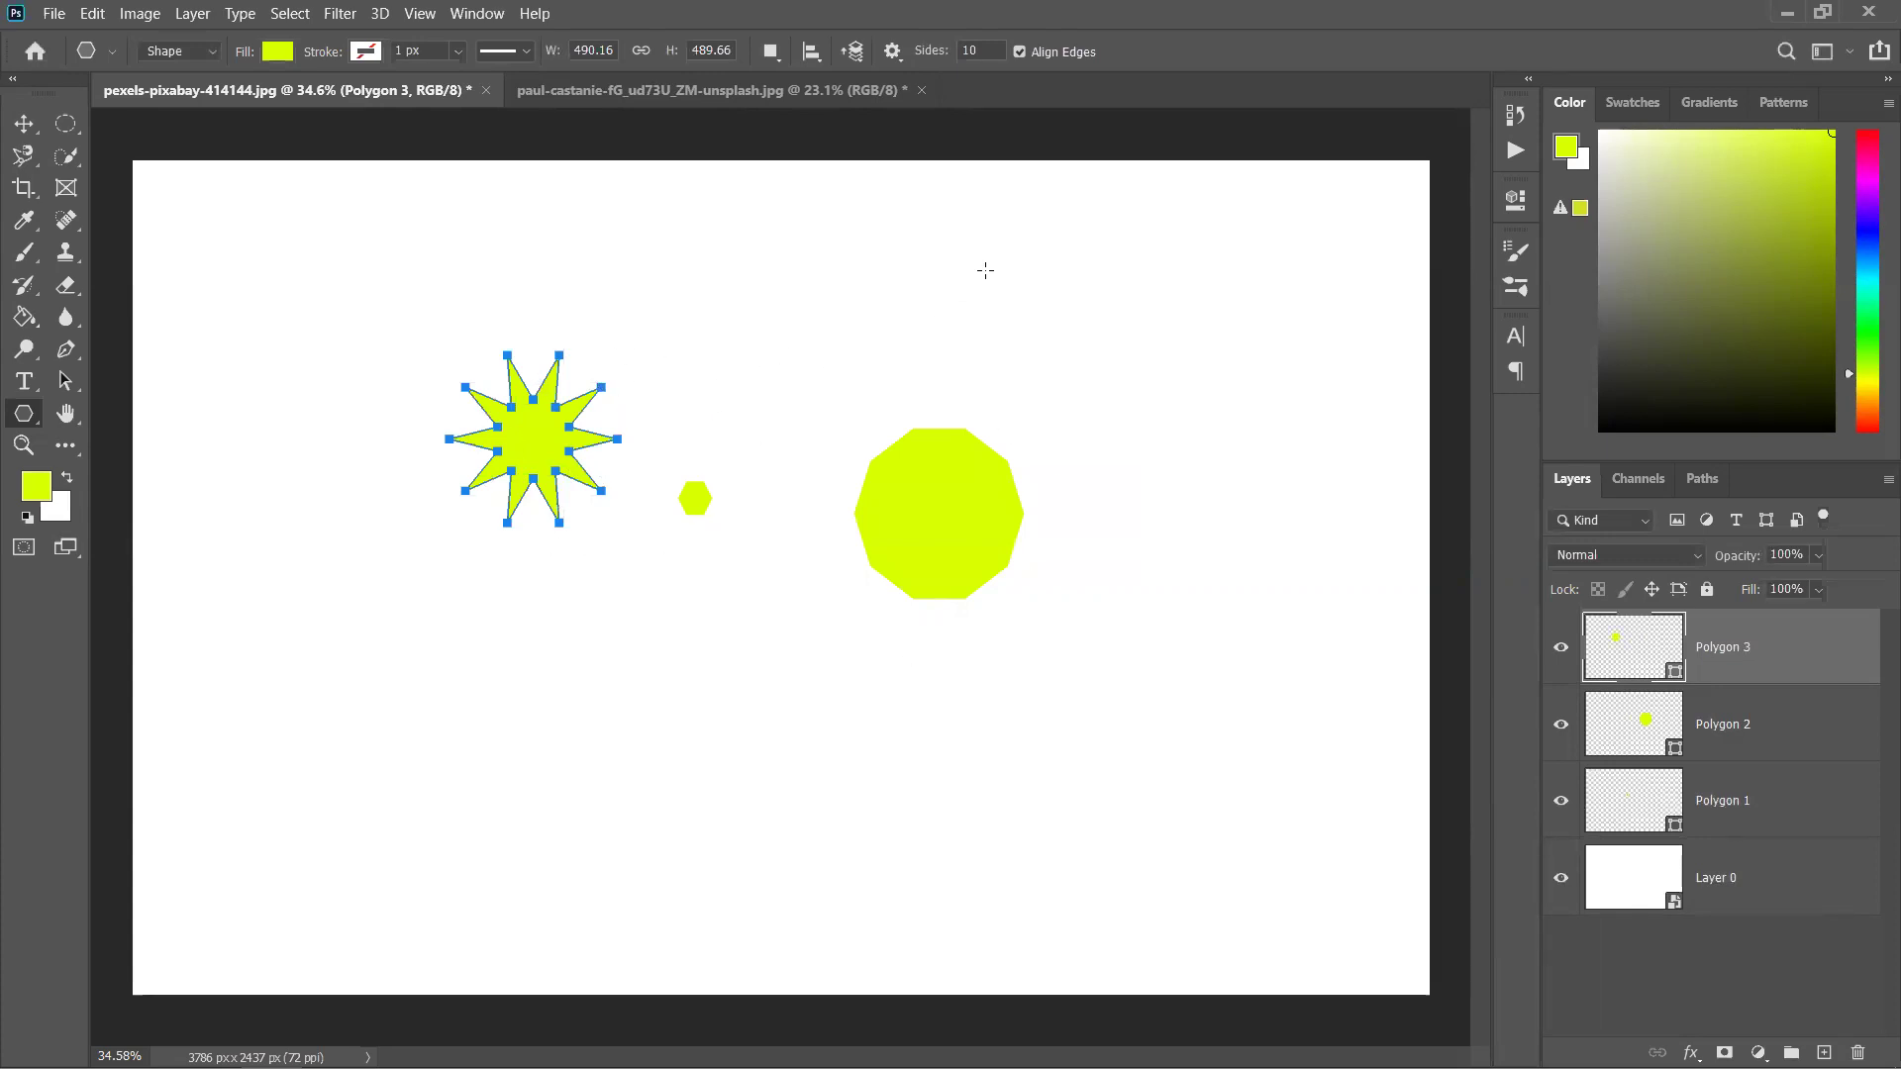
# Create a five-pointed star of 490.16 by 489.66 px with sides indented 53% in the canvas's upper-right area
pyautogui.rightClick(937, 276)
pyautogui.click(823, 274)
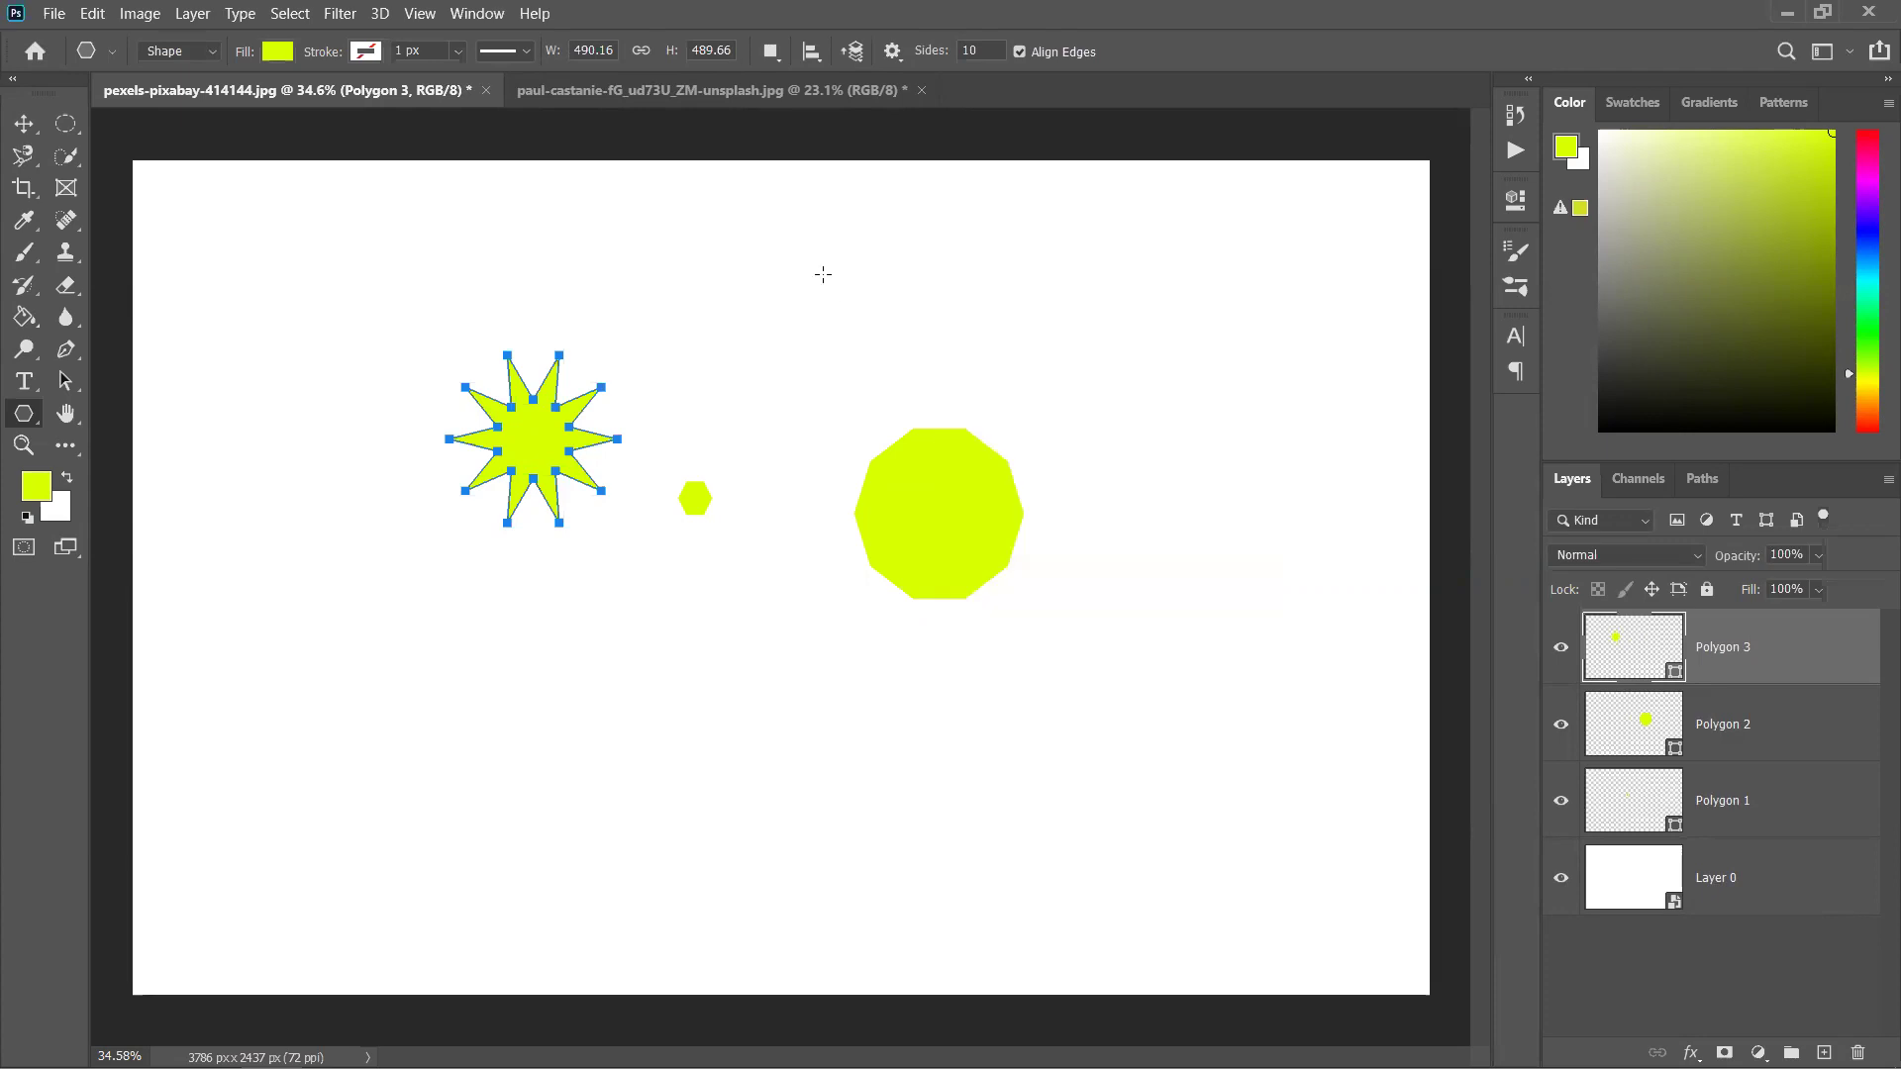
pyautogui.click(1102, 290)
pyautogui.press('Tab')
pyautogui.press('Tab')
pyautogui.write('5')
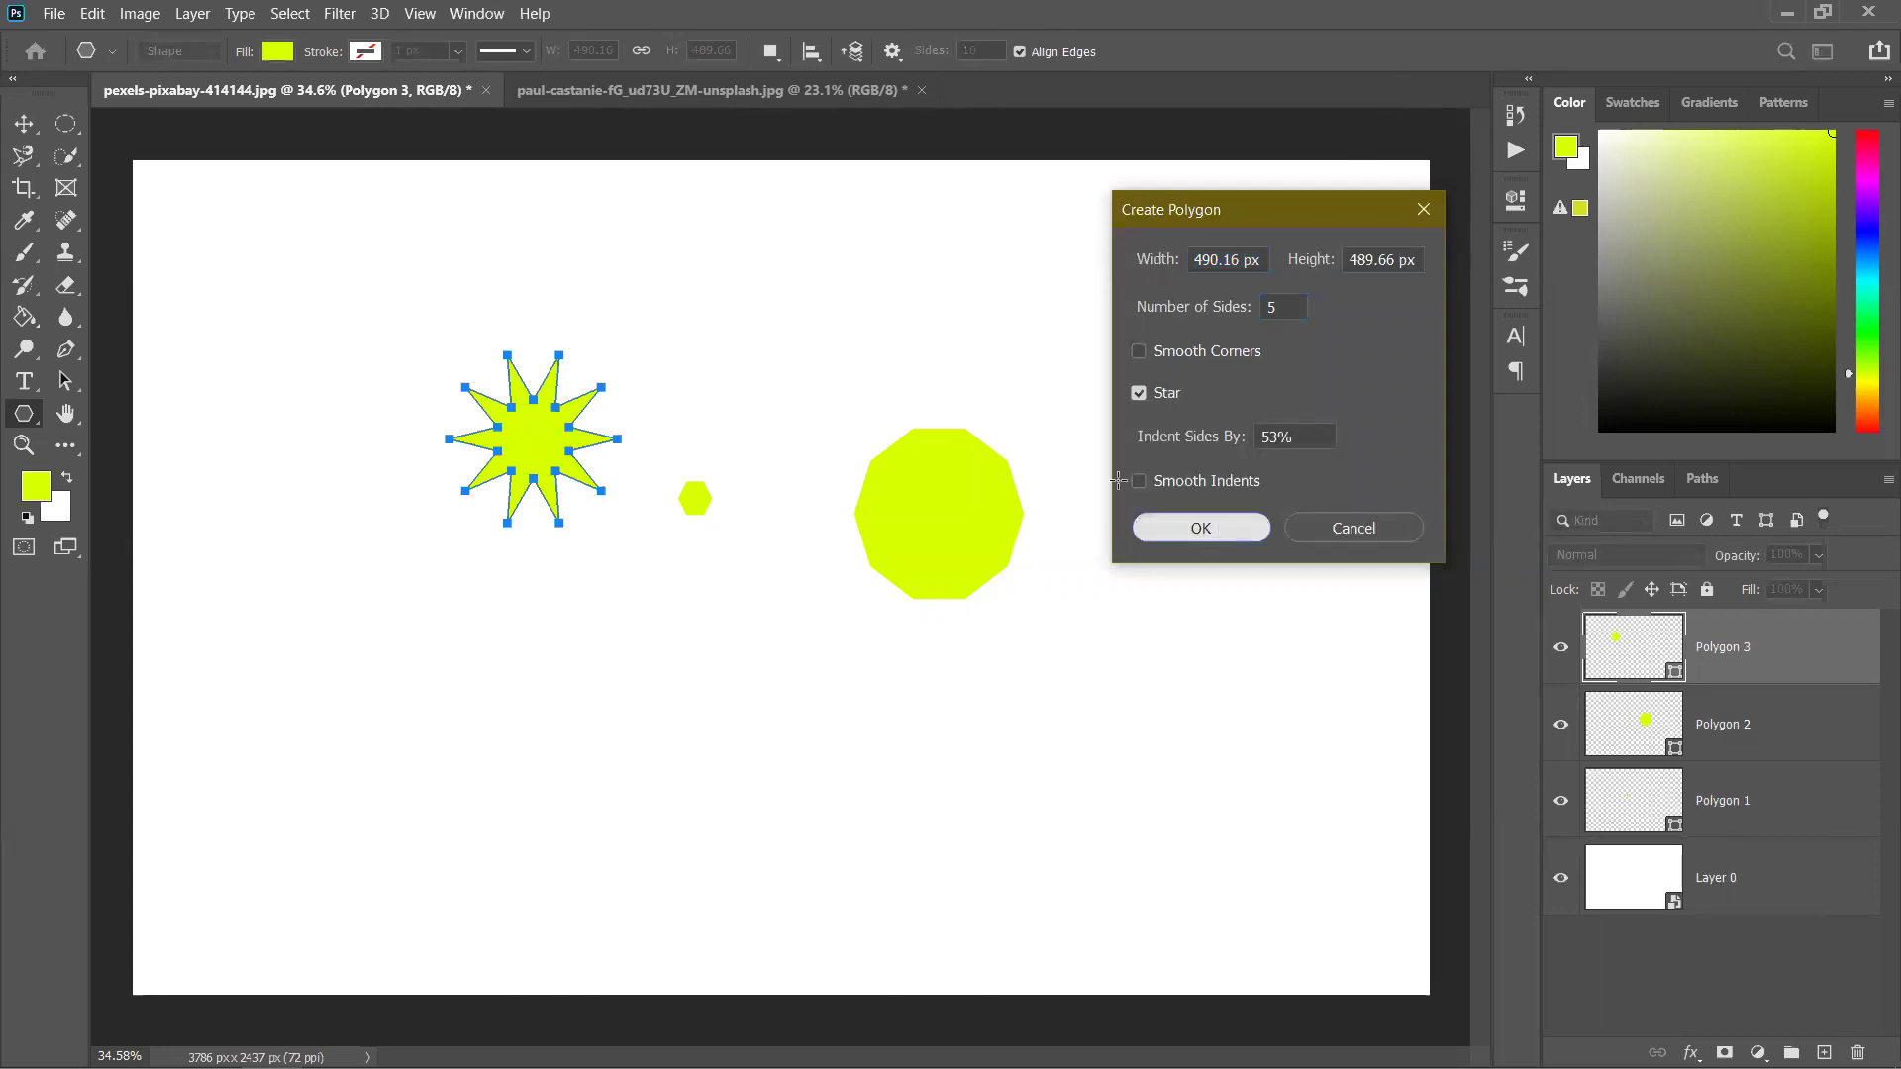
pyautogui.press('Return')
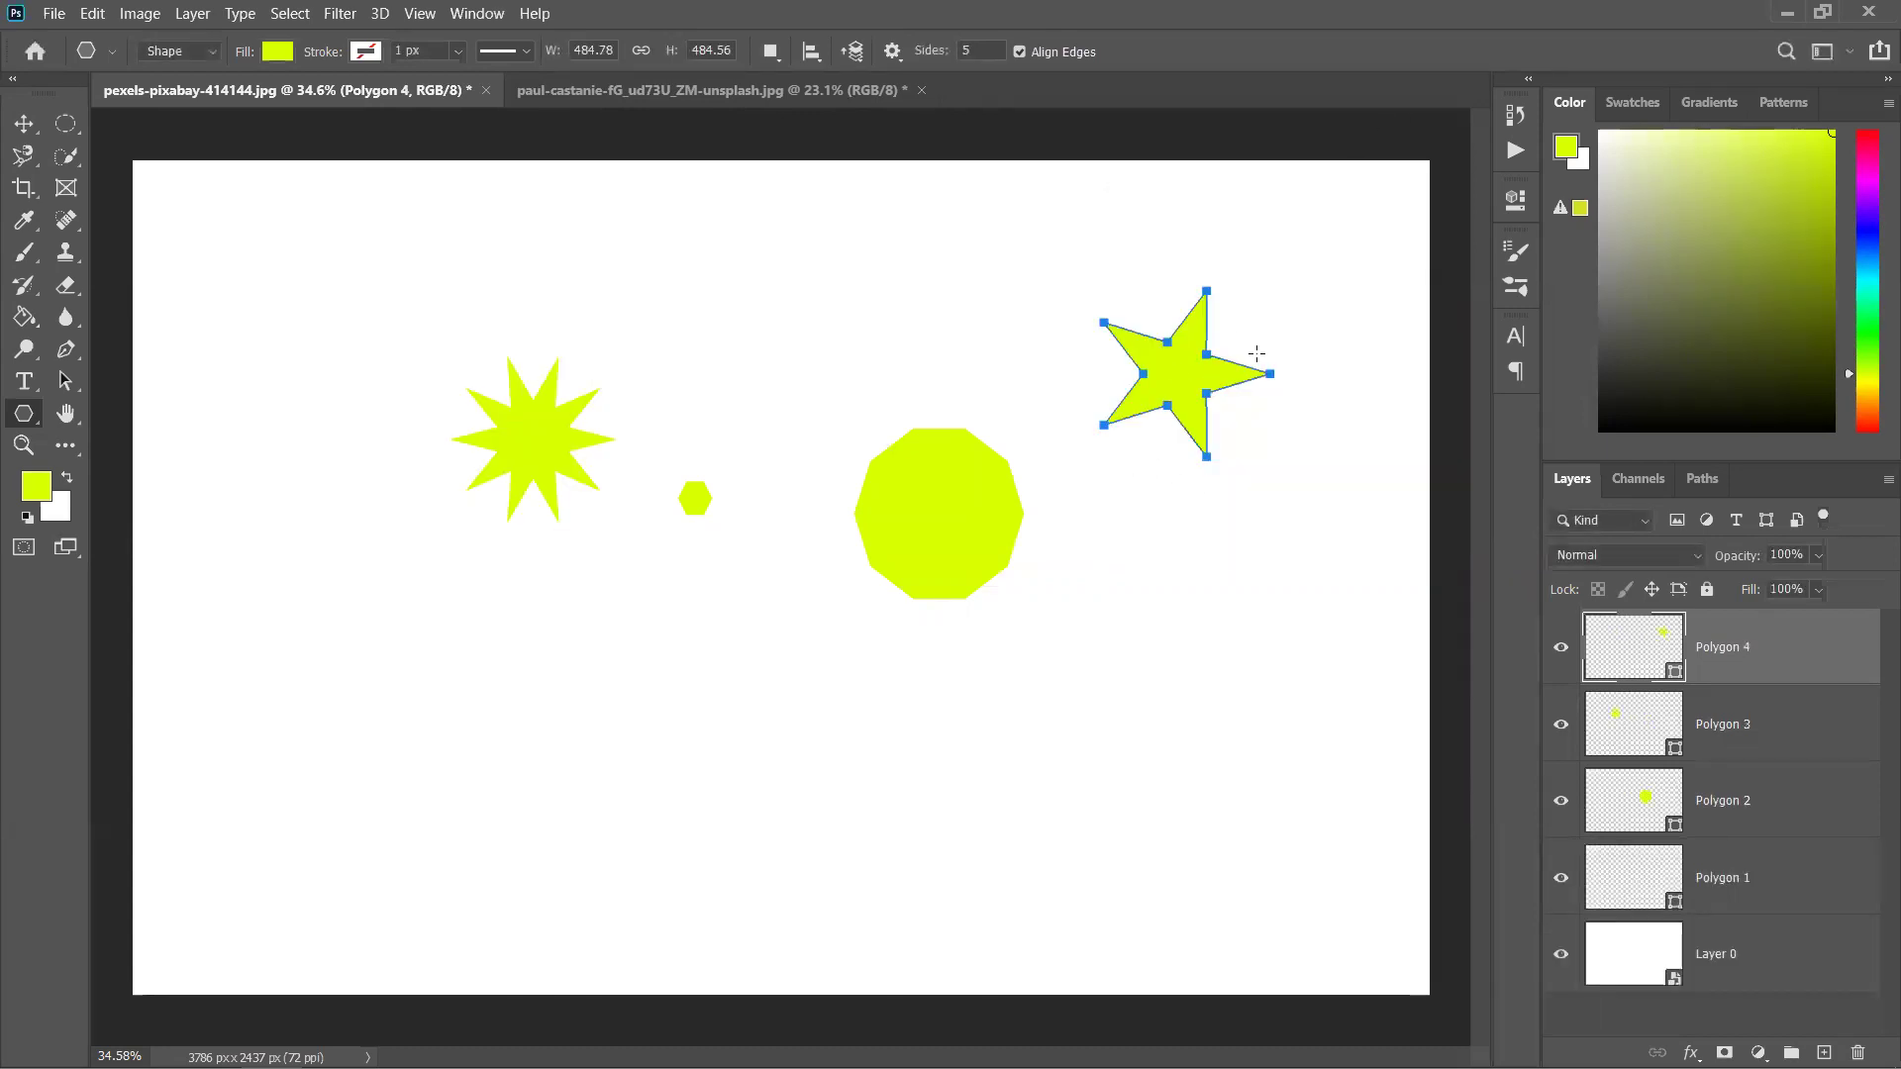
# Draw a horizontal line about 2460 px long and three diagonal lines across the canvas with the Line tool at 10 px weight
pyautogui.rightClick(27, 424)
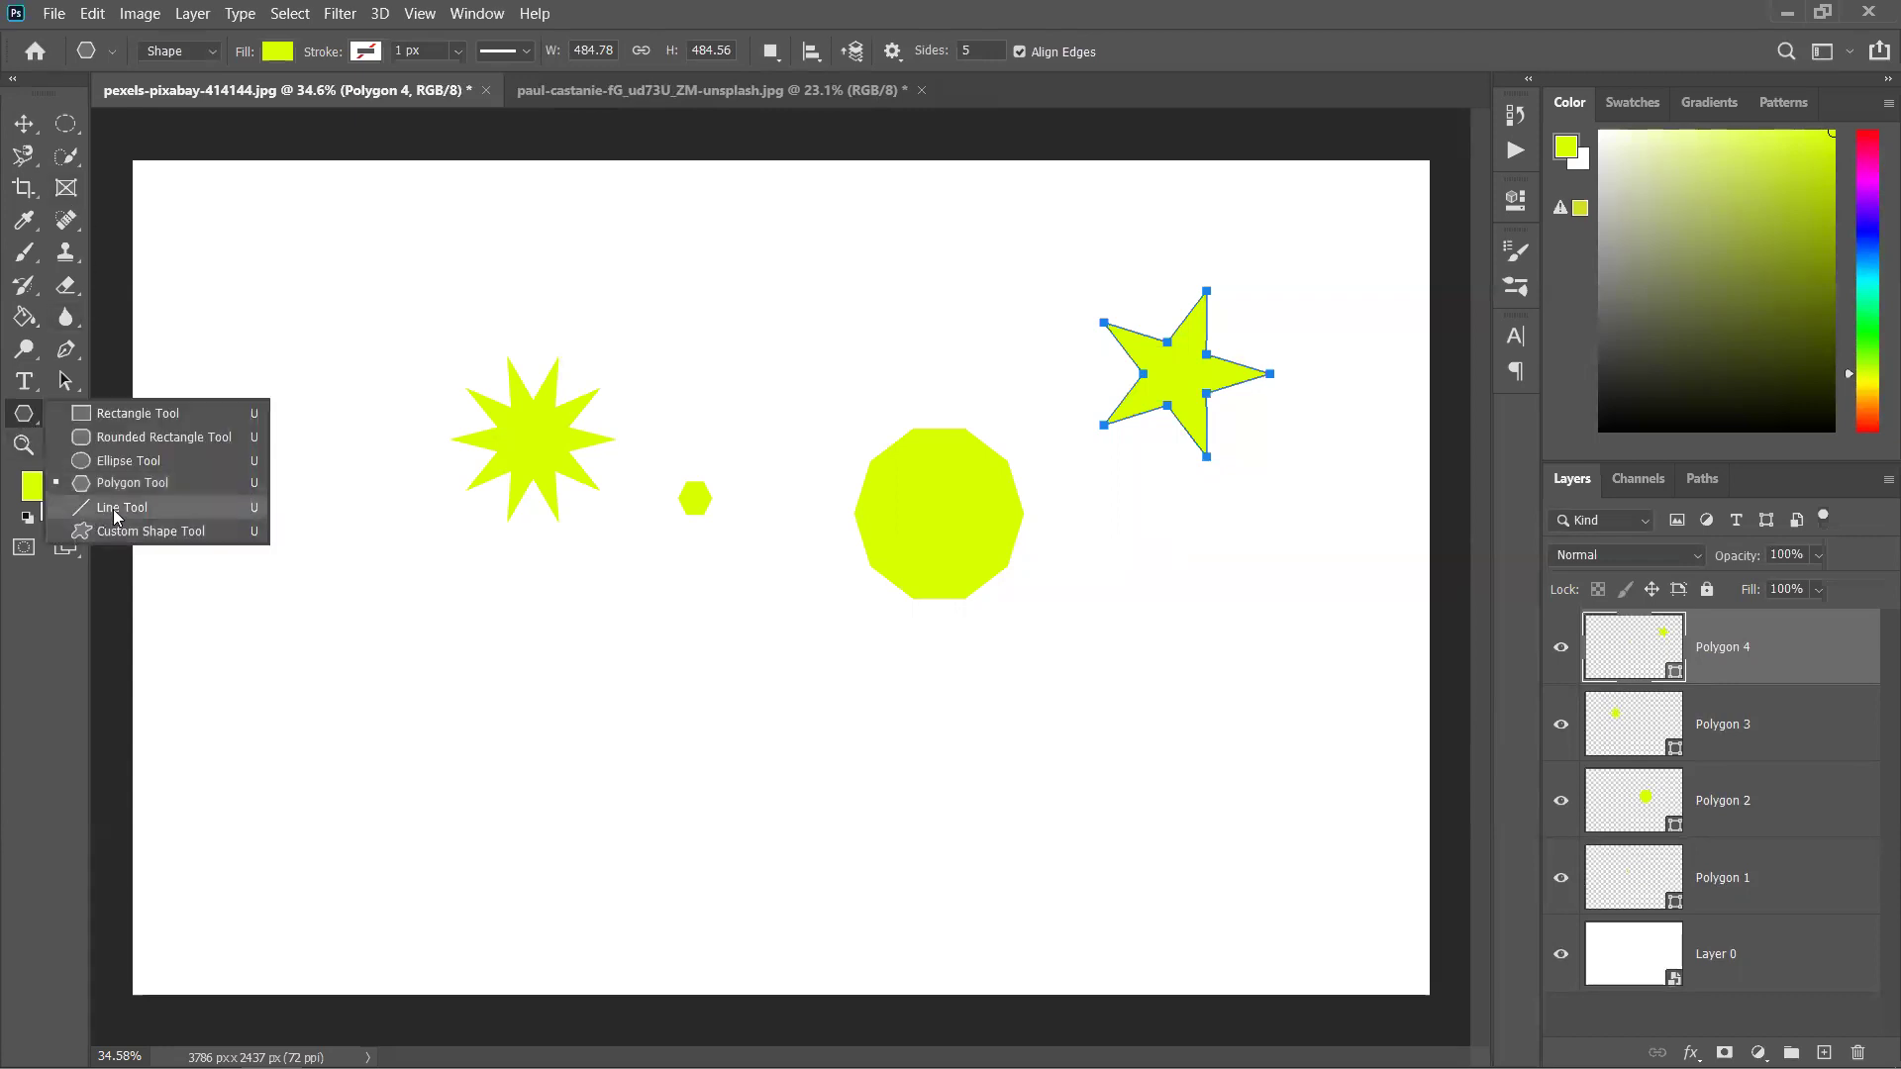
pyautogui.click(116, 508)
pyautogui.moveTo(230, 728); pyautogui.dragTo(926, 393)
pyautogui.moveTo(940, 662); pyautogui.dragTo(1073, 700)
pyautogui.moveTo(268, 790); pyautogui.dragTo(1355, 319)
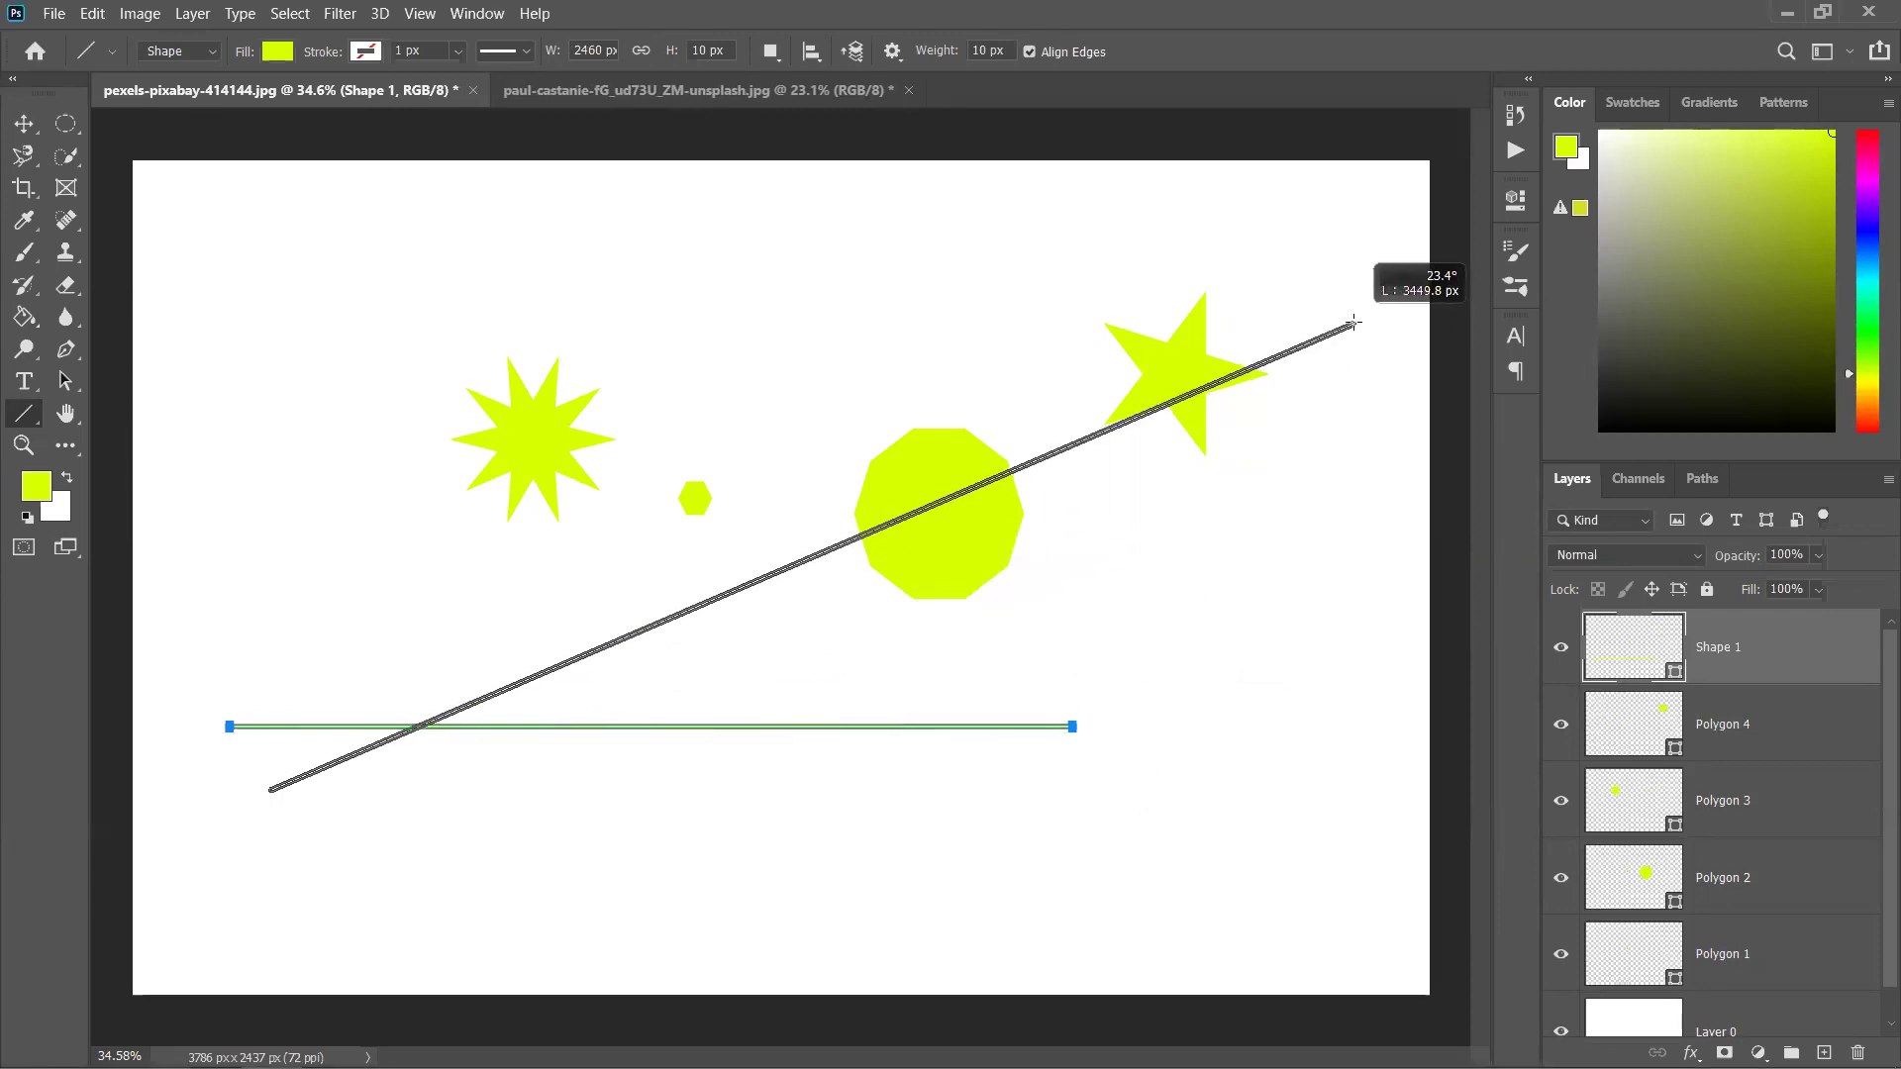
pyautogui.moveTo(1161, 774); pyautogui.dragTo(454, 186)
pyautogui.moveTo(287, 487); pyautogui.dragTo(893, 898)
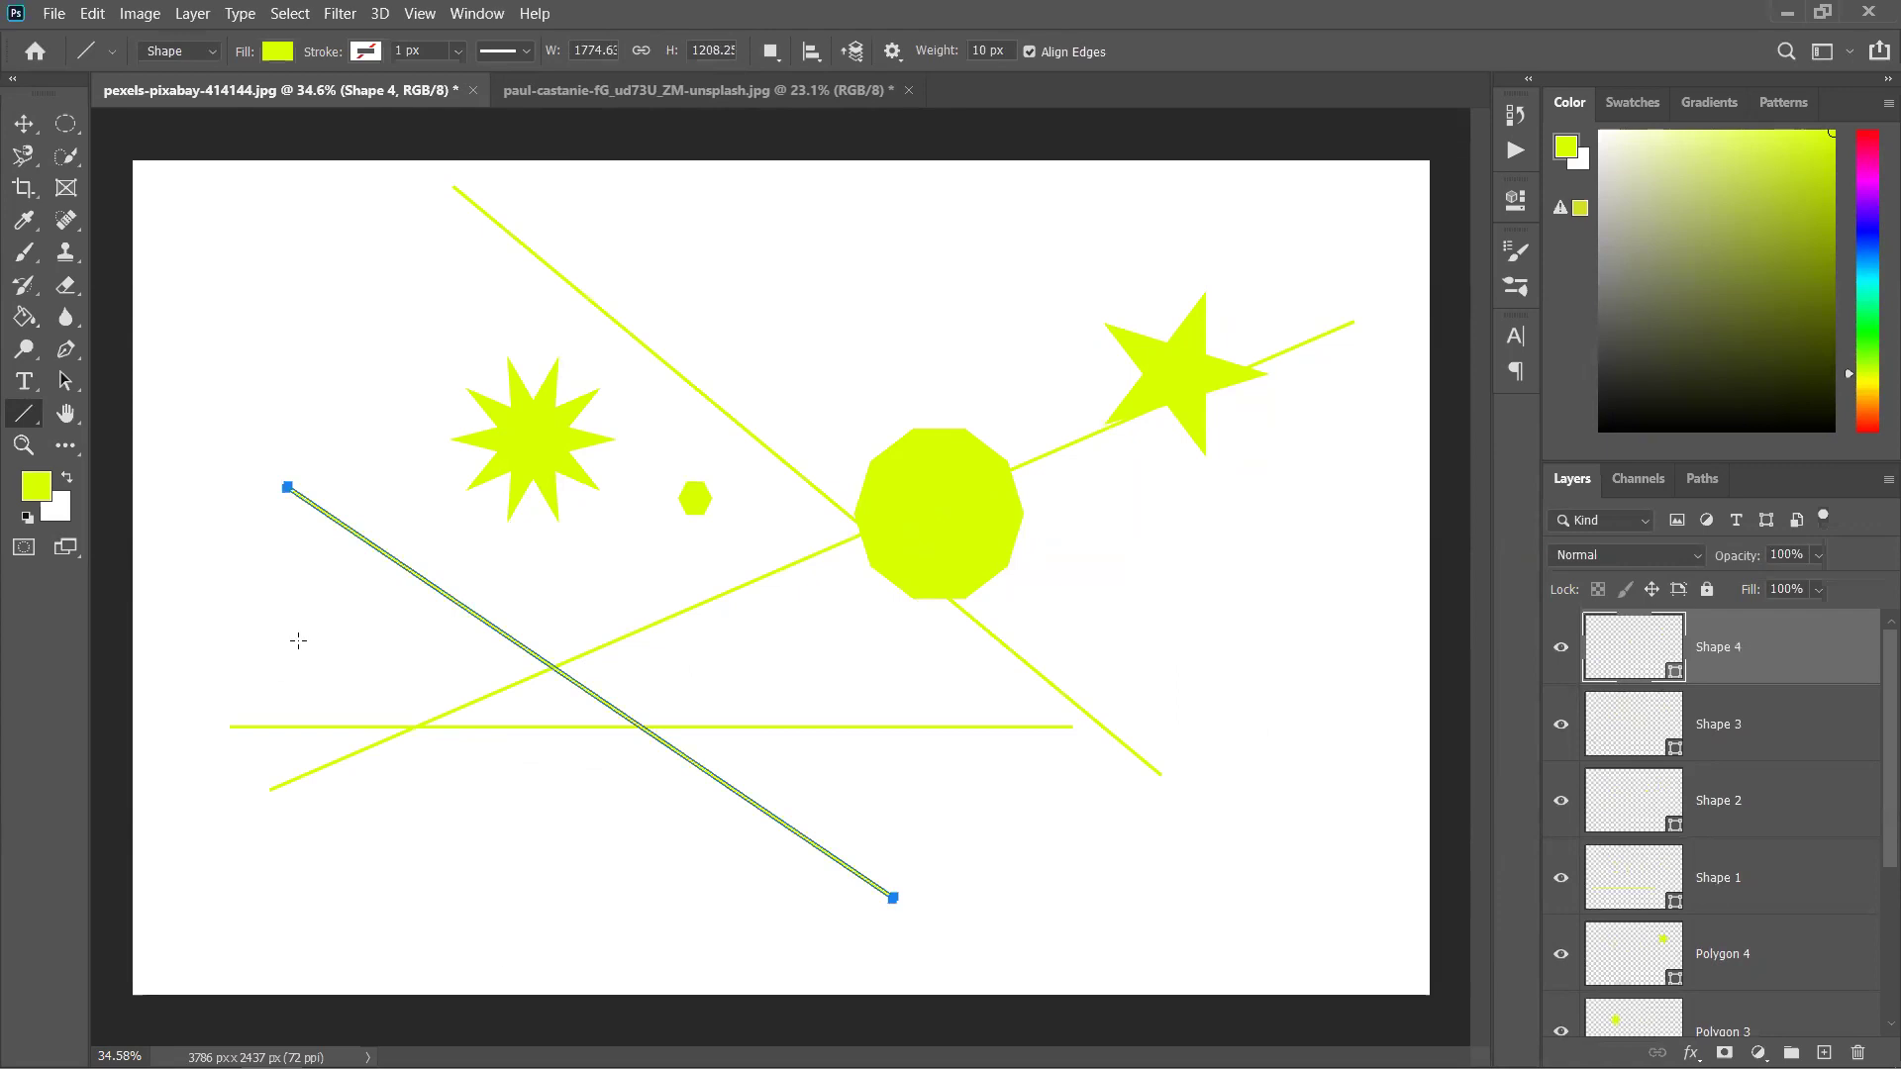
# Undo all four lines drawn over the polygons
pyautogui.hotkey('ctrl', 'z')
pyautogui.hotkey('ctrl', 'z')
pyautogui.hotkey('ctrl', 'z')
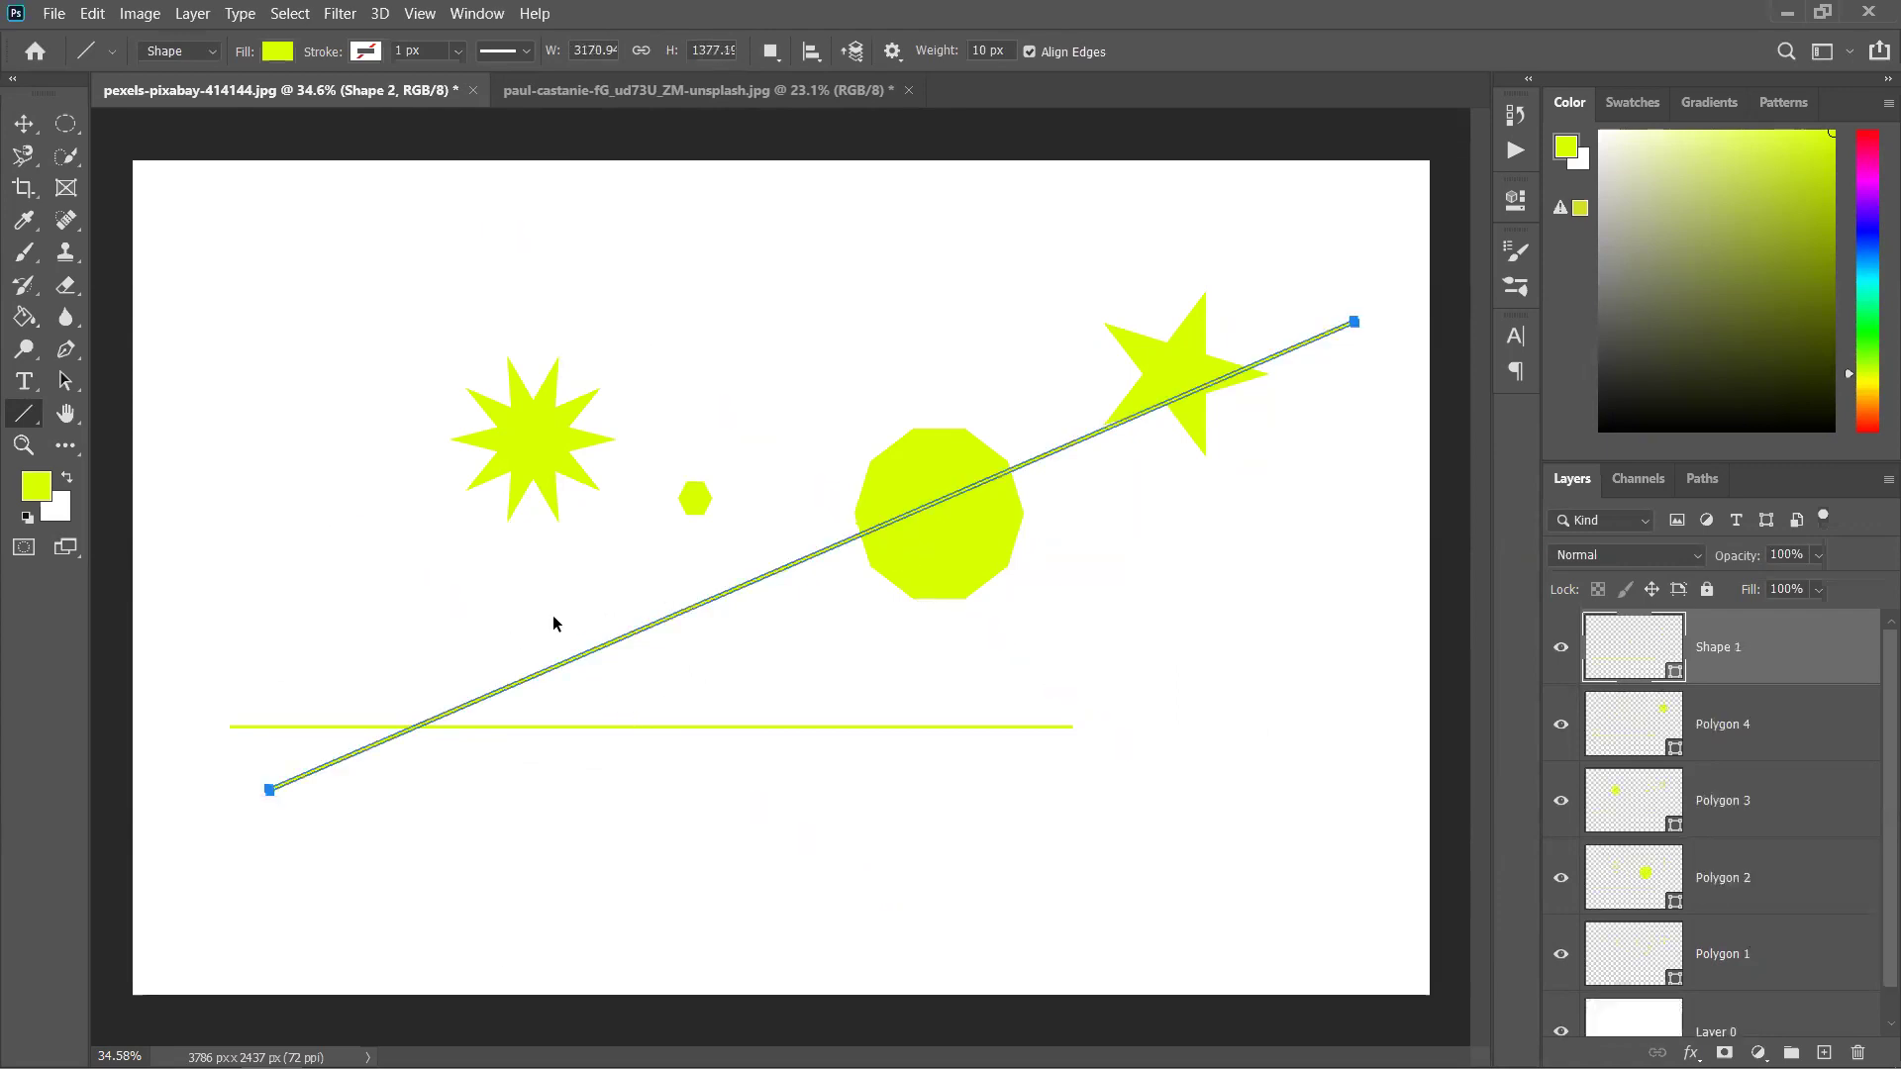
pyautogui.hotkey('ctrl', 'z')
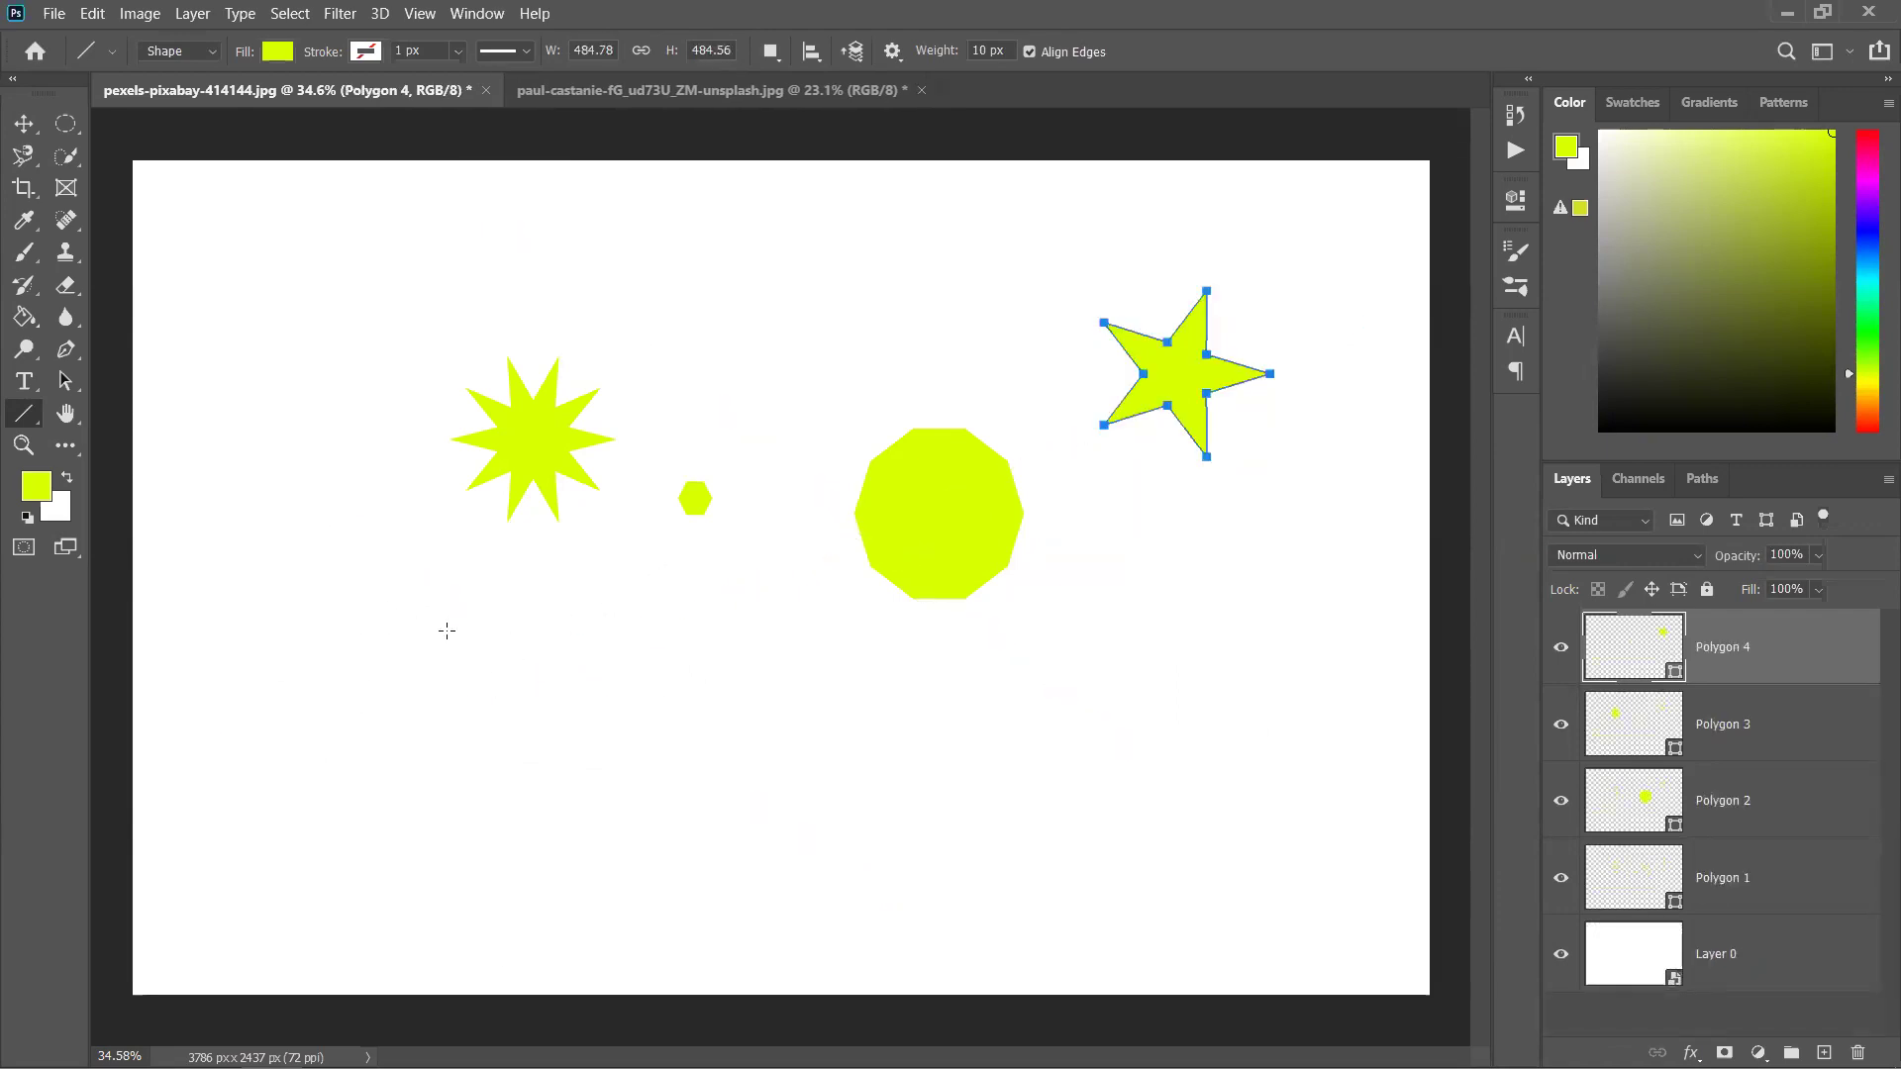
# Set the line weight to 100 px, draw a sloping line about 2462 by 607 px below the polygons, and remove it
pyautogui.click(922, 52)
pyautogui.write('10')
pyautogui.moveTo(241, 686); pyautogui.dragTo(1084, 841)
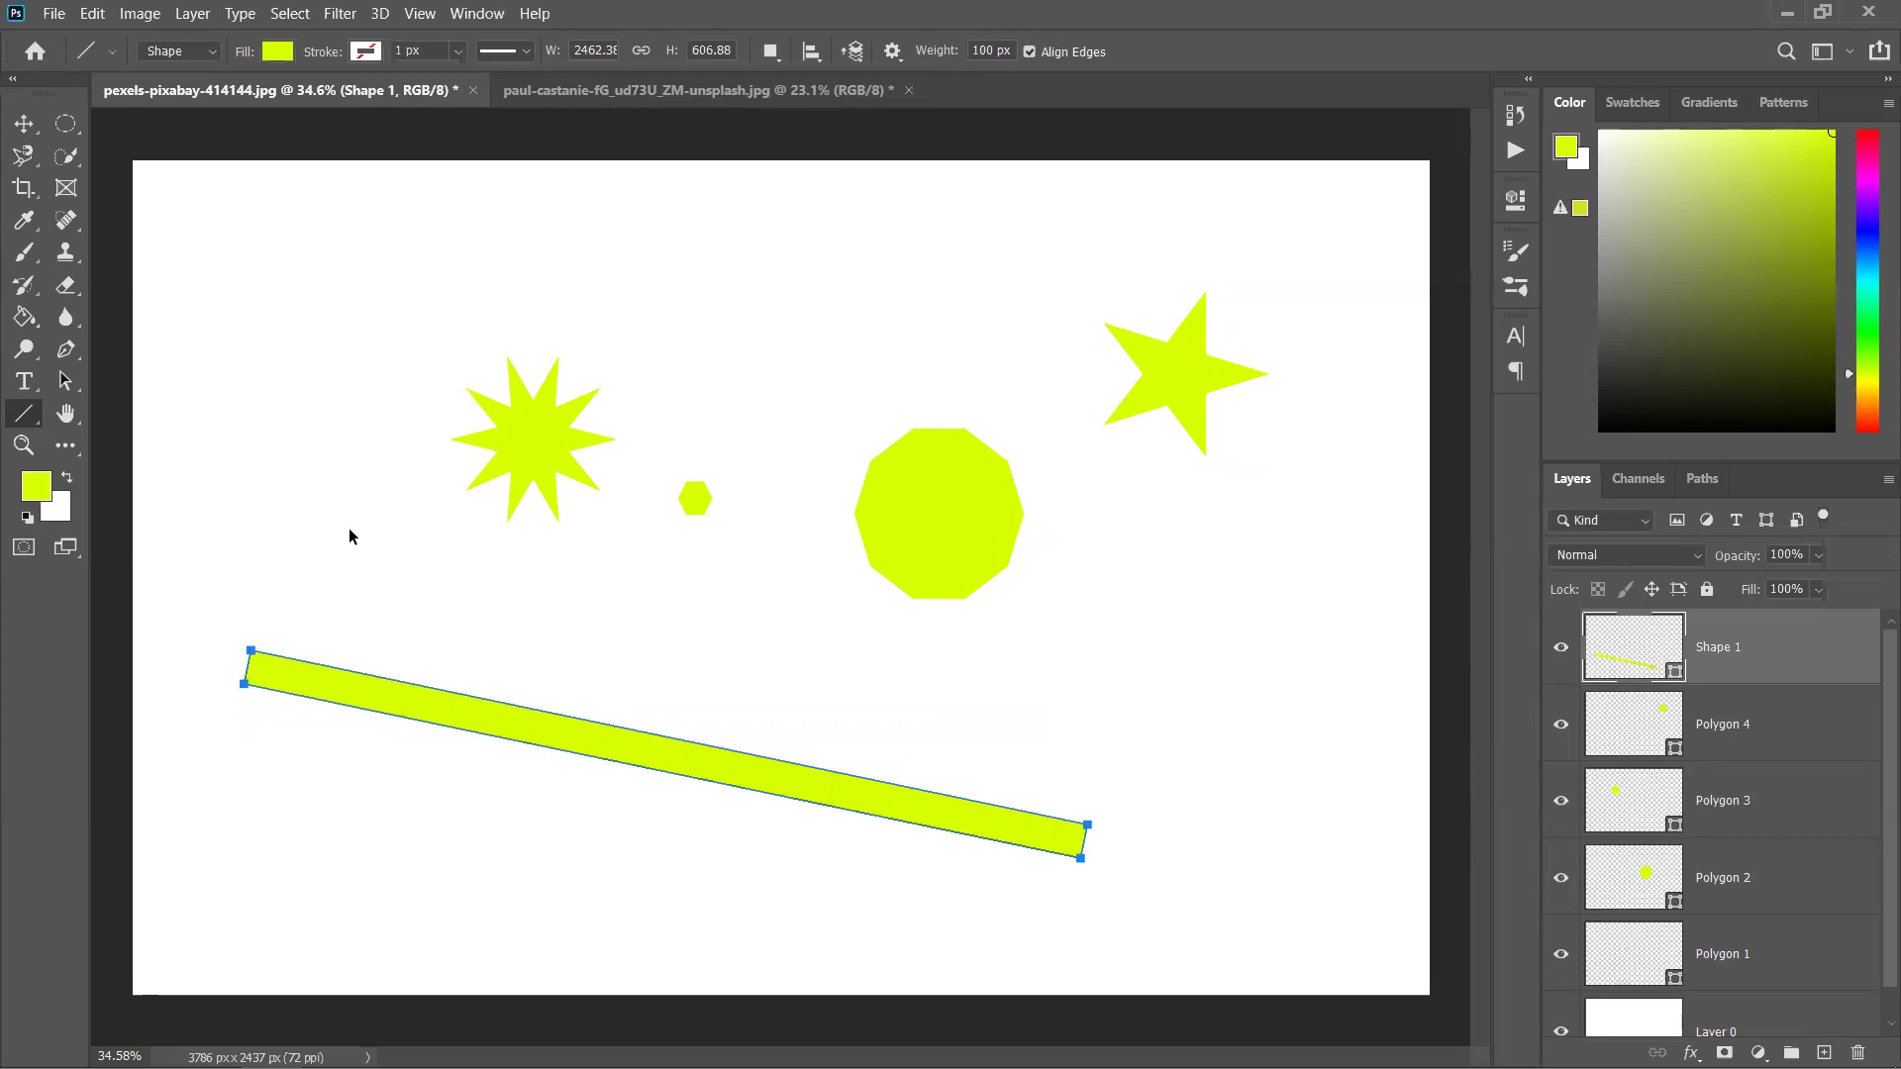
pyautogui.press('Delete')
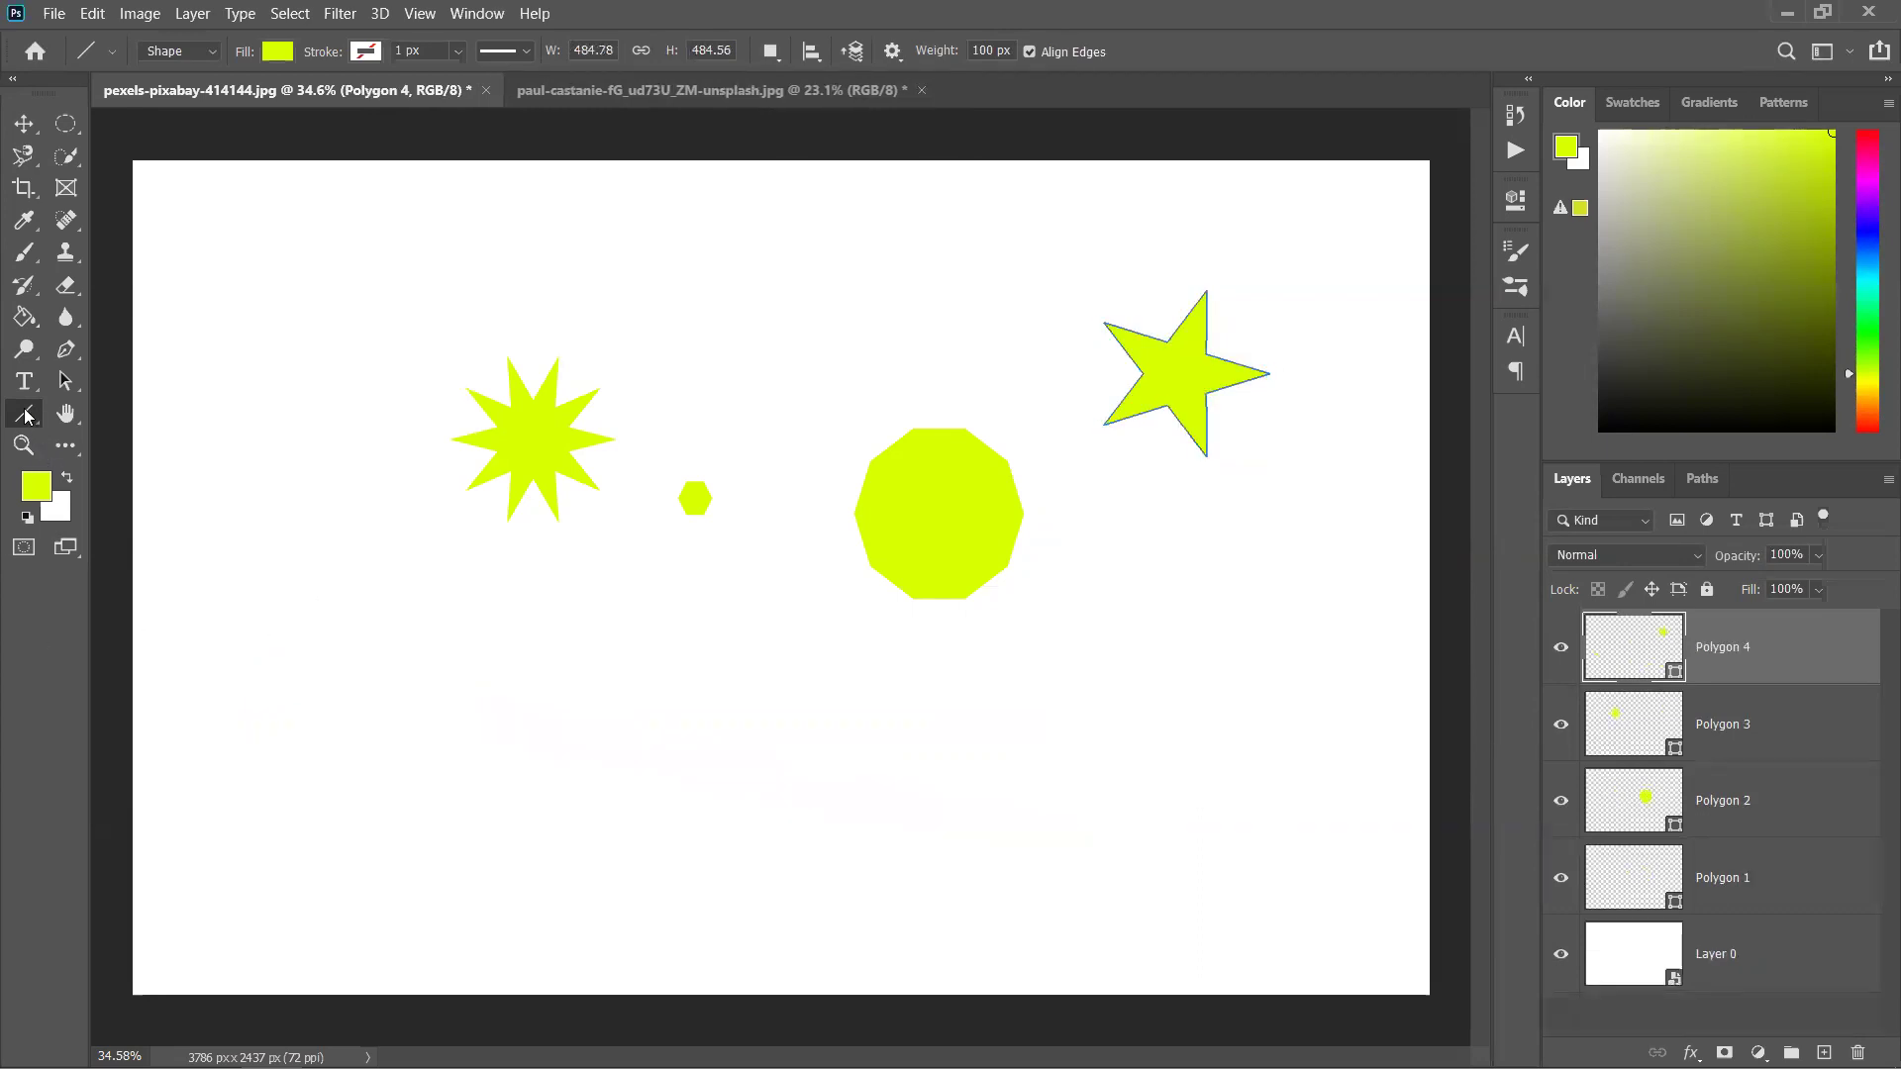
# Draw the pine-tree custom shape about 1129 by 910 px below the ten-pointed star and move it to the canvas's lower-left area
pyautogui.rightClick(26, 415)
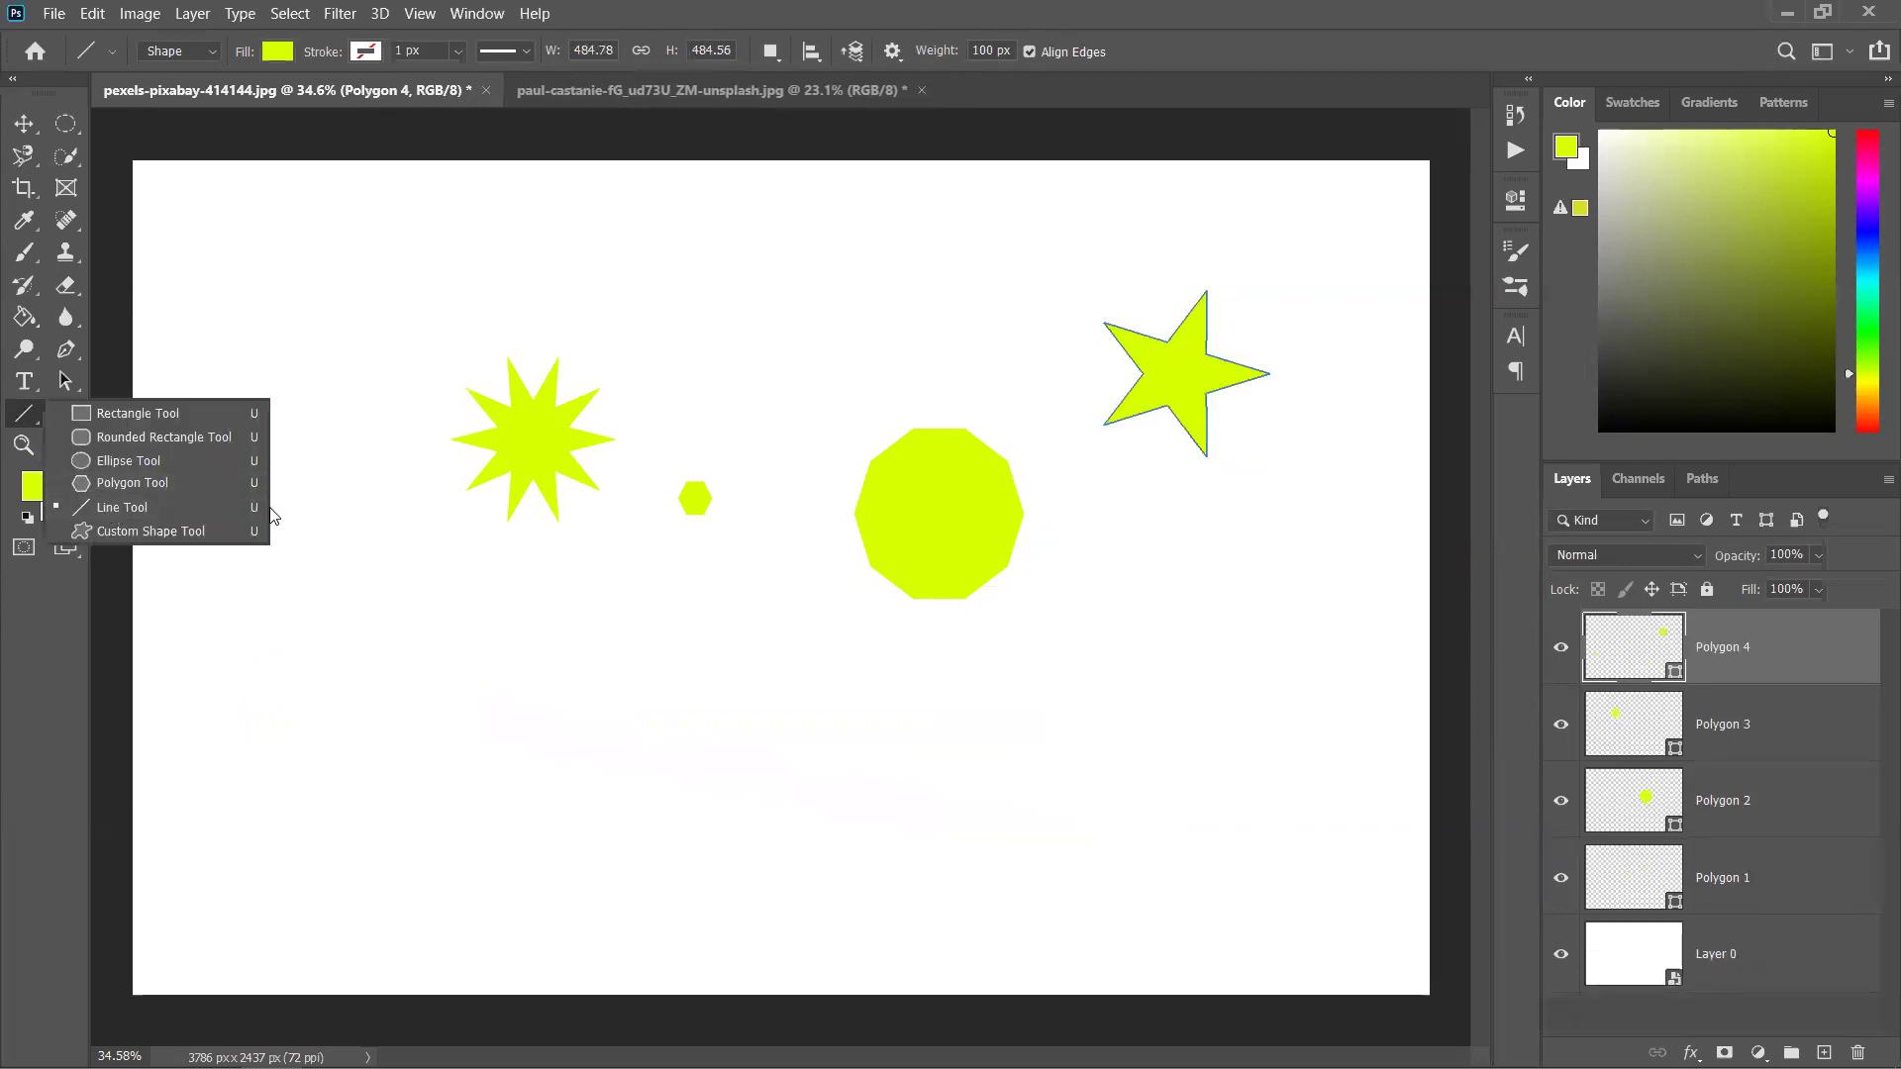
pyautogui.click(69, 533)
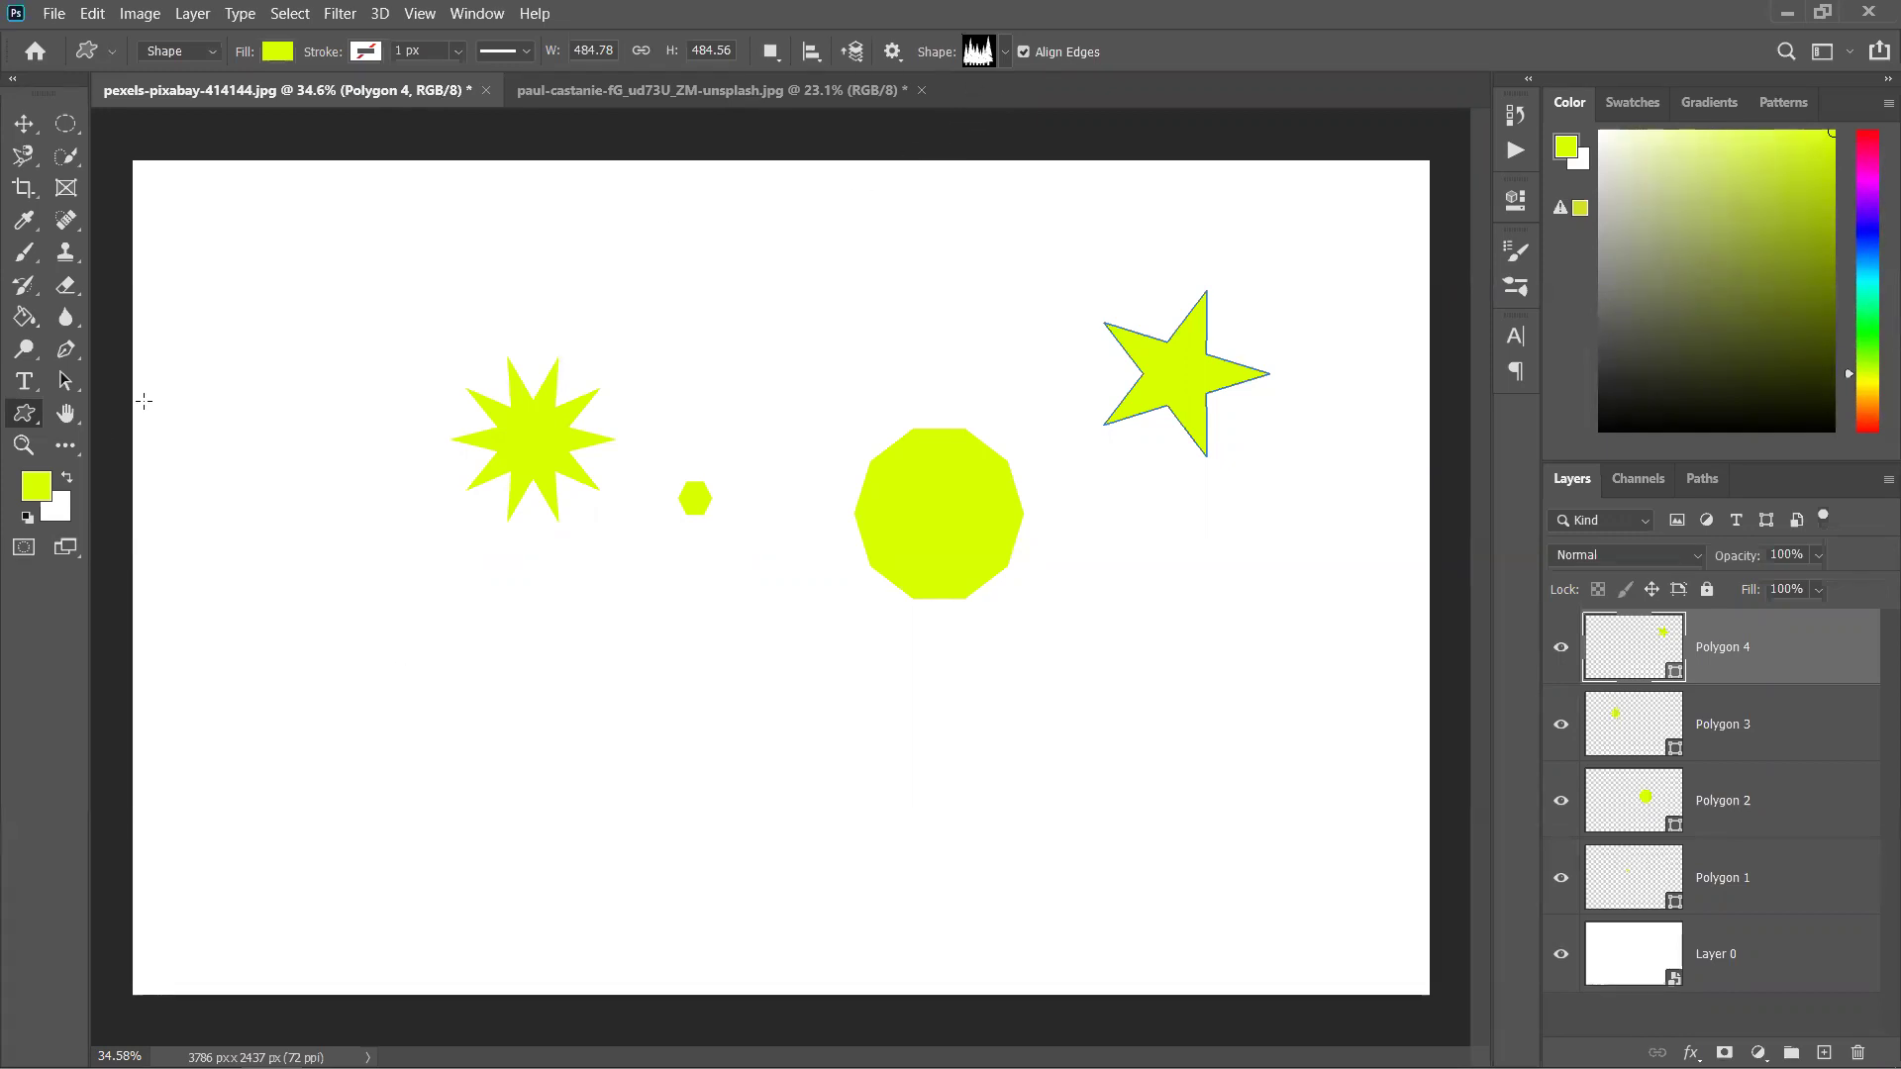
pyautogui.rightClick(16, 424)
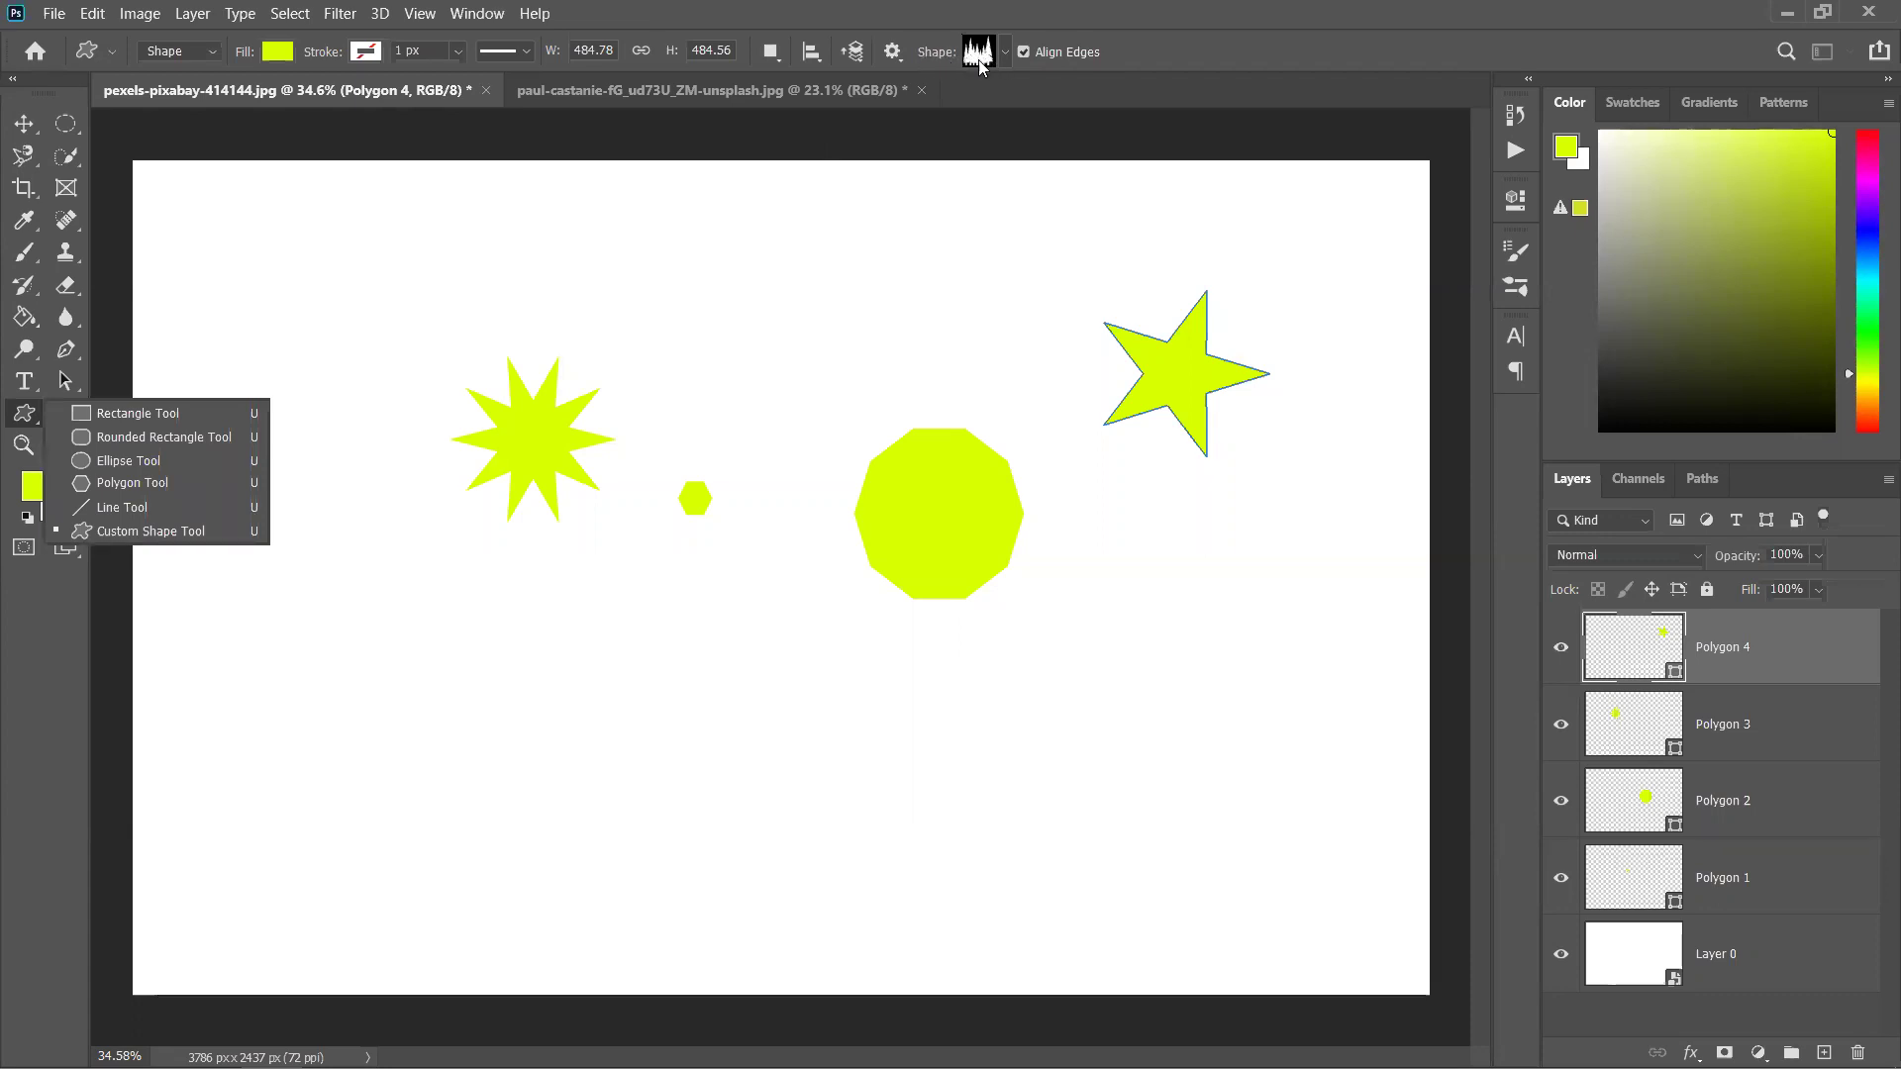
pyautogui.moveTo(404, 597); pyautogui.dragTo(791, 909)
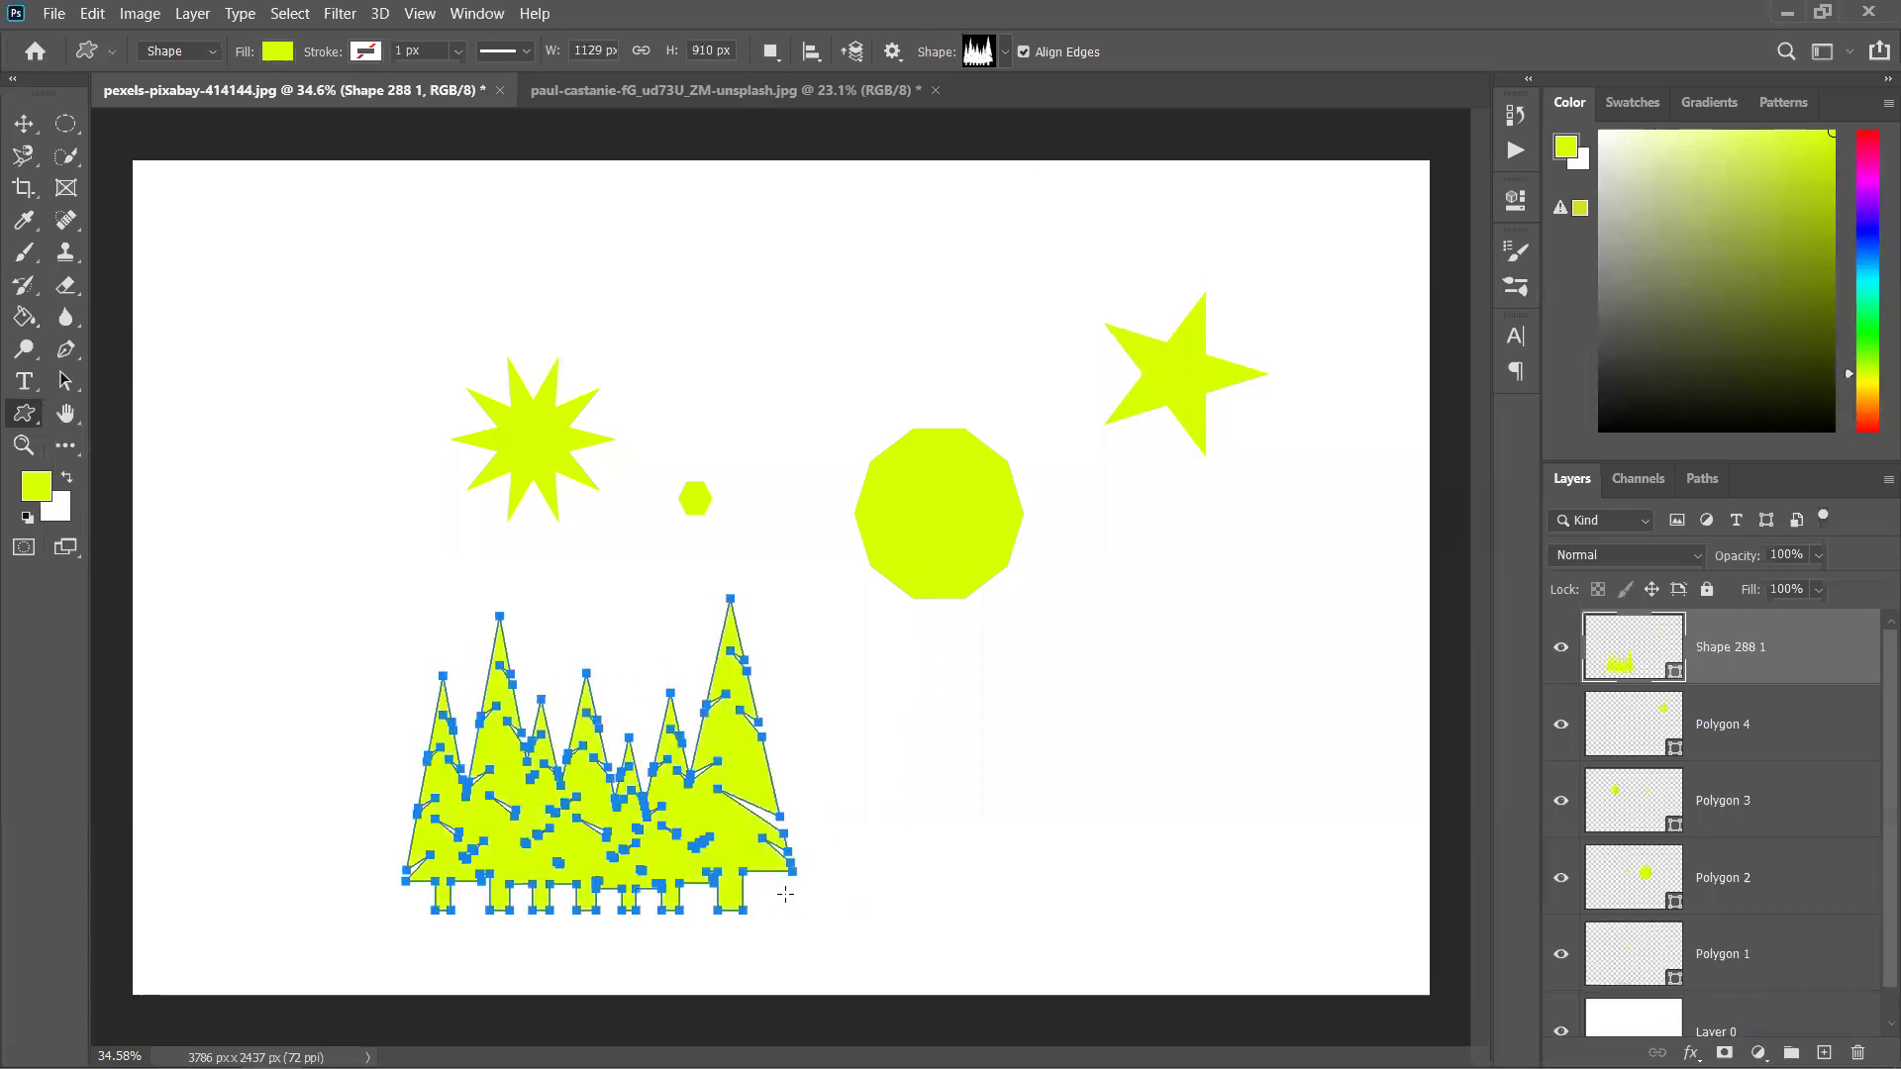
pyautogui.click(24, 123)
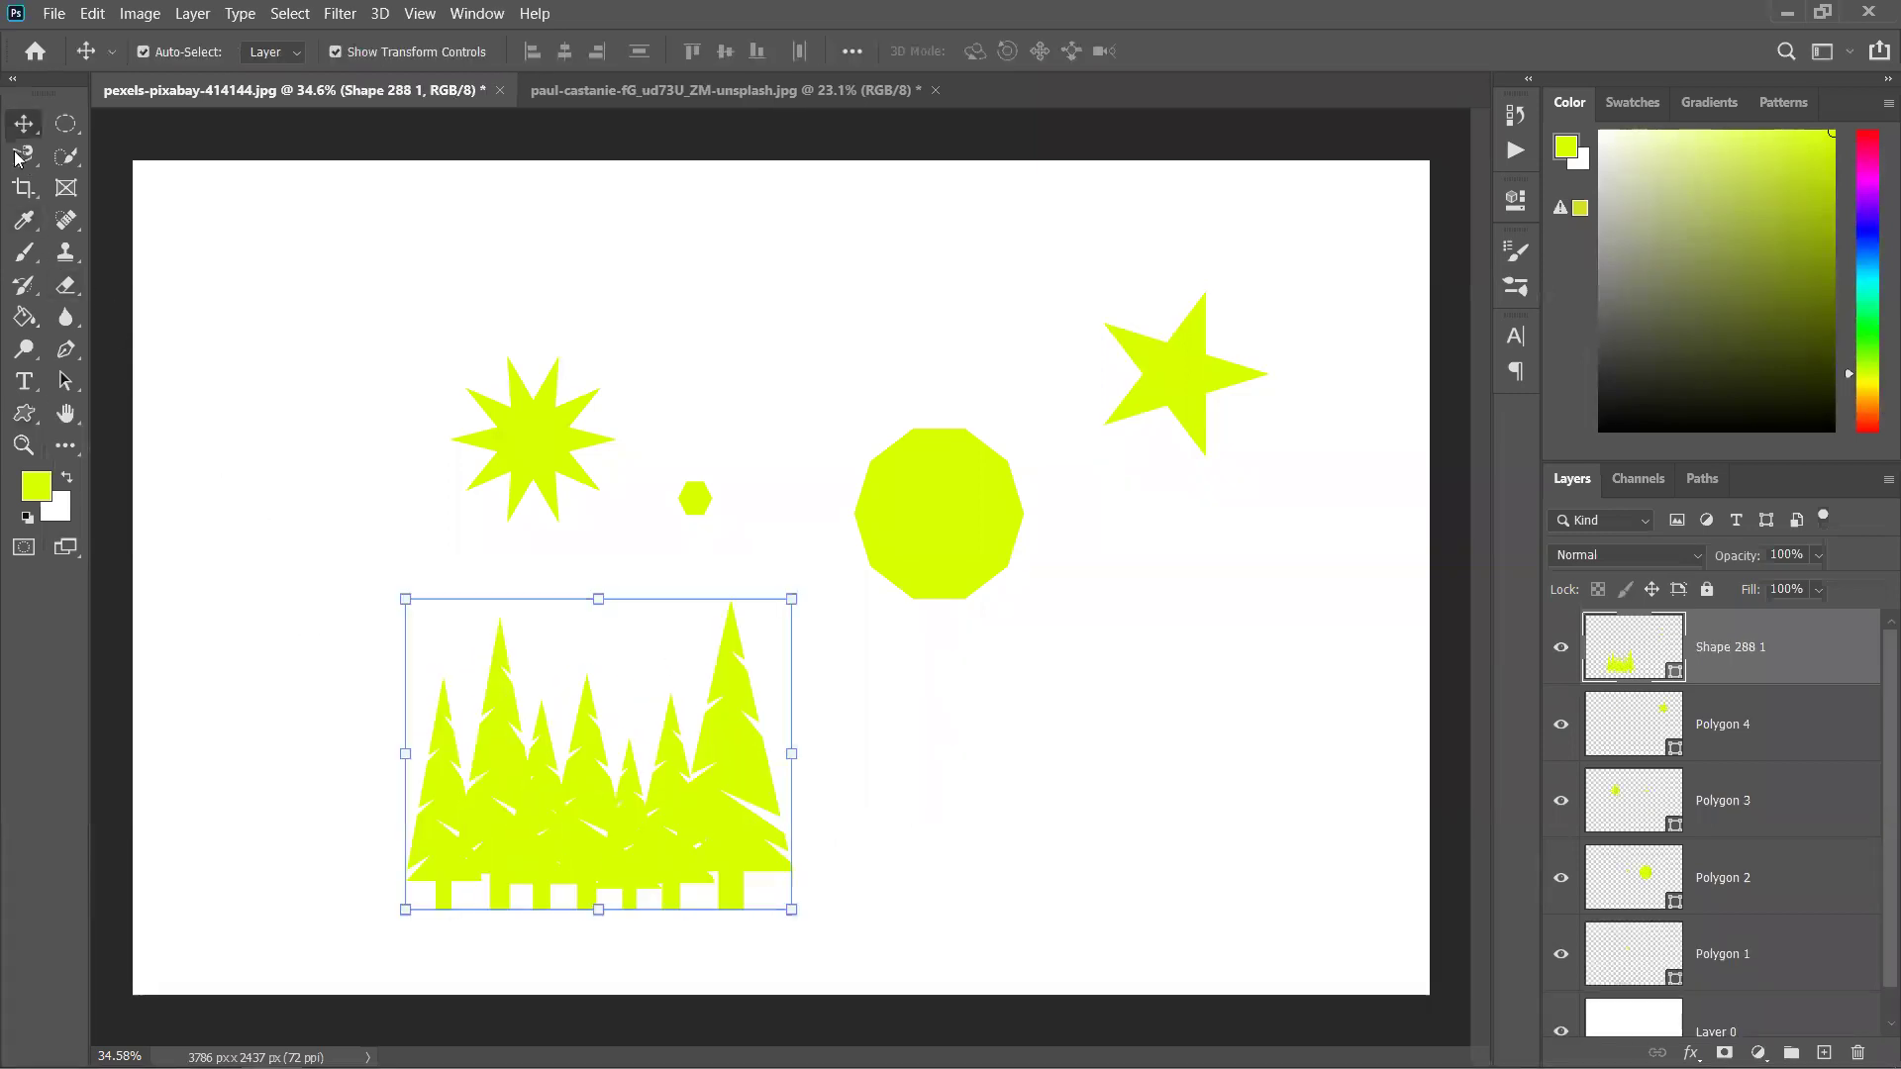
pyautogui.moveTo(676, 843); pyautogui.dragTo(517, 848)
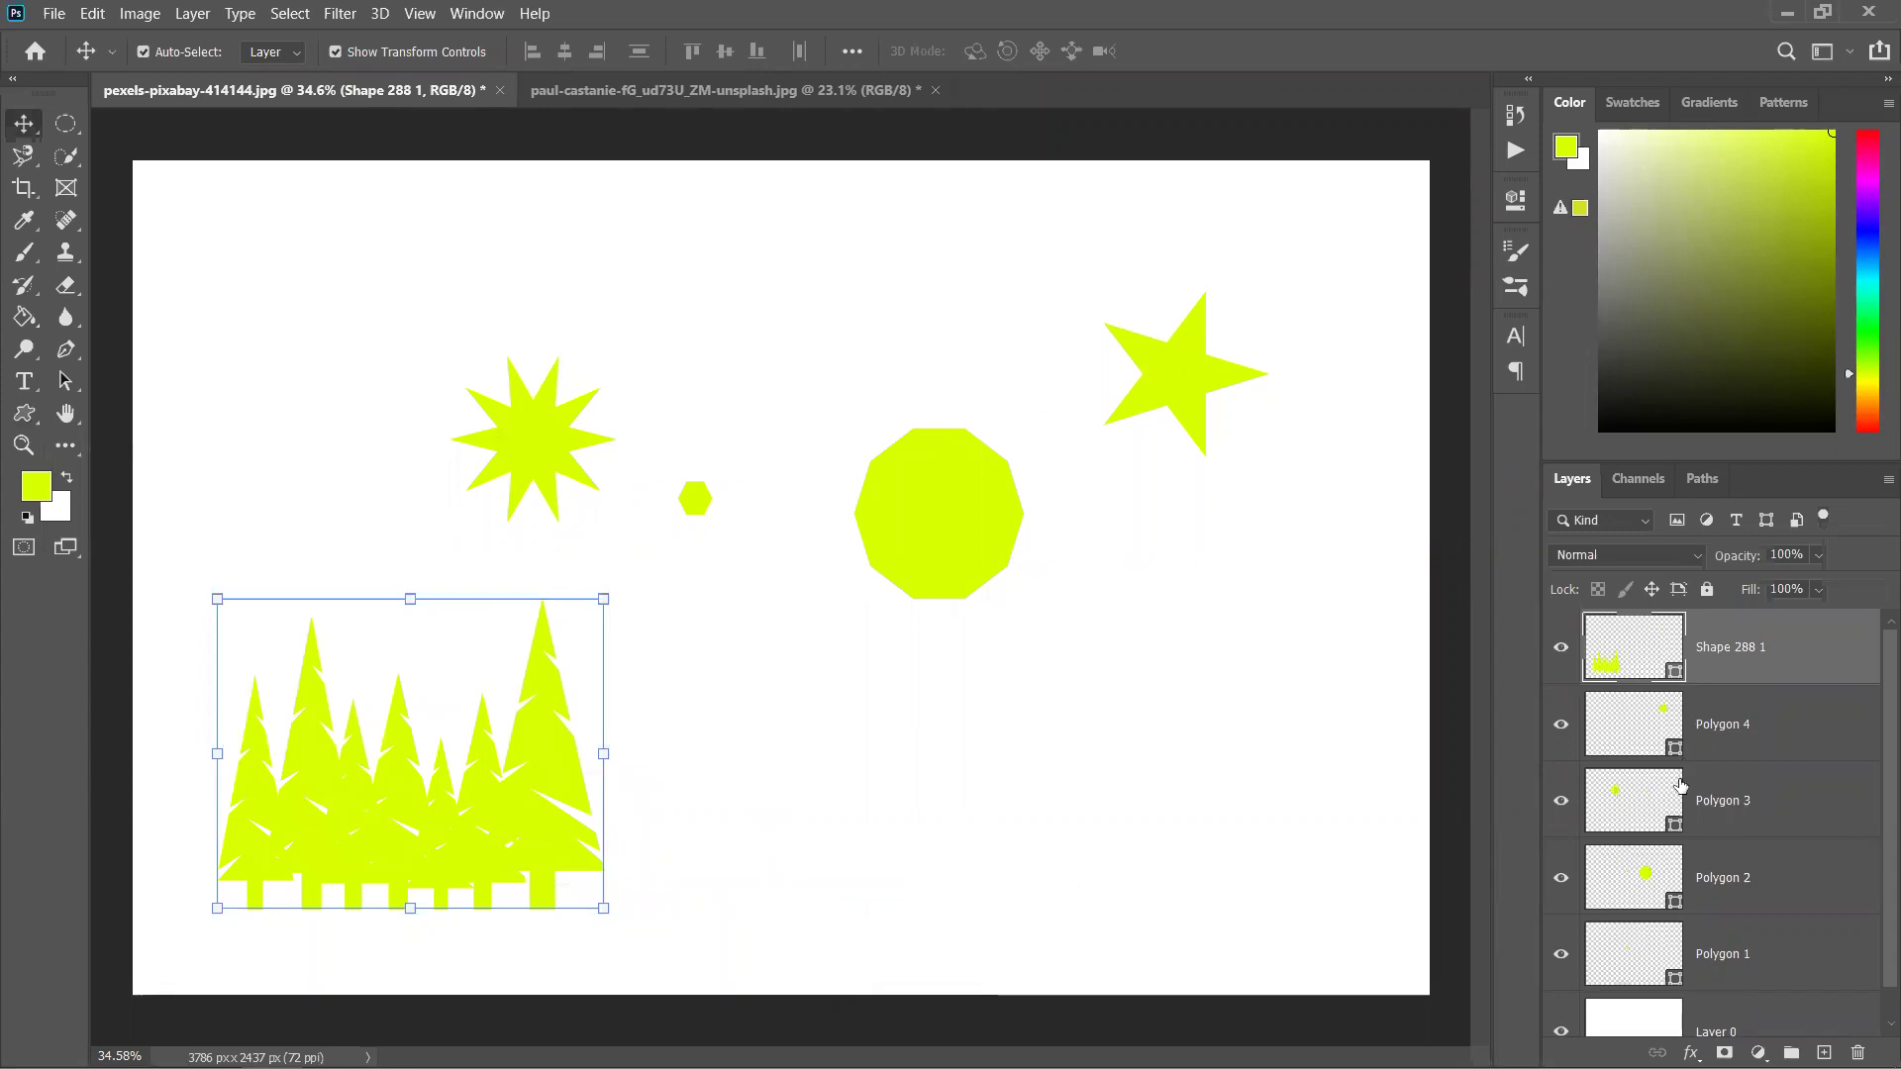
pyautogui.scroll(-1, 1698, 923)
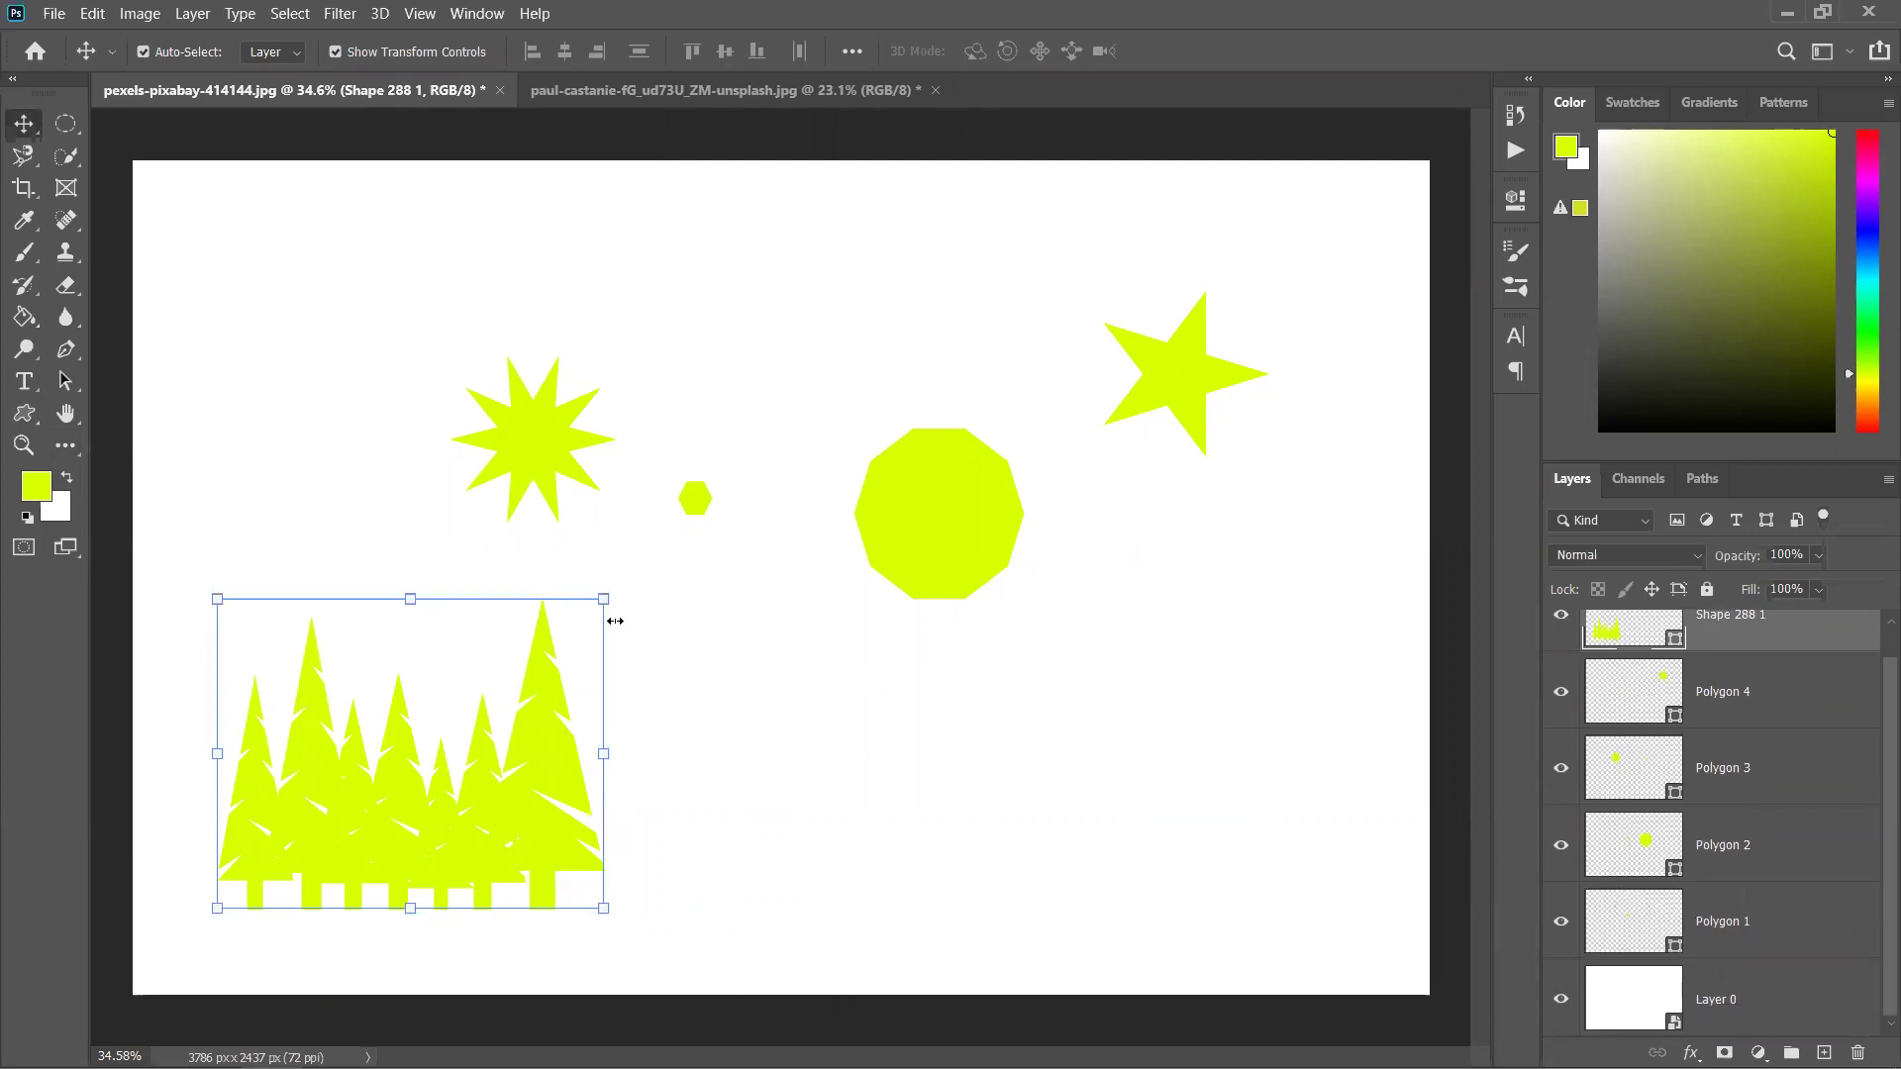
# Draw four more pine-tree custom shapes, two in the canvas's lower right and two along its upper part, the last about 743 by 645 px
pyautogui.click(24, 413)
pyautogui.moveTo(778, 648); pyautogui.dragTo(1064, 863)
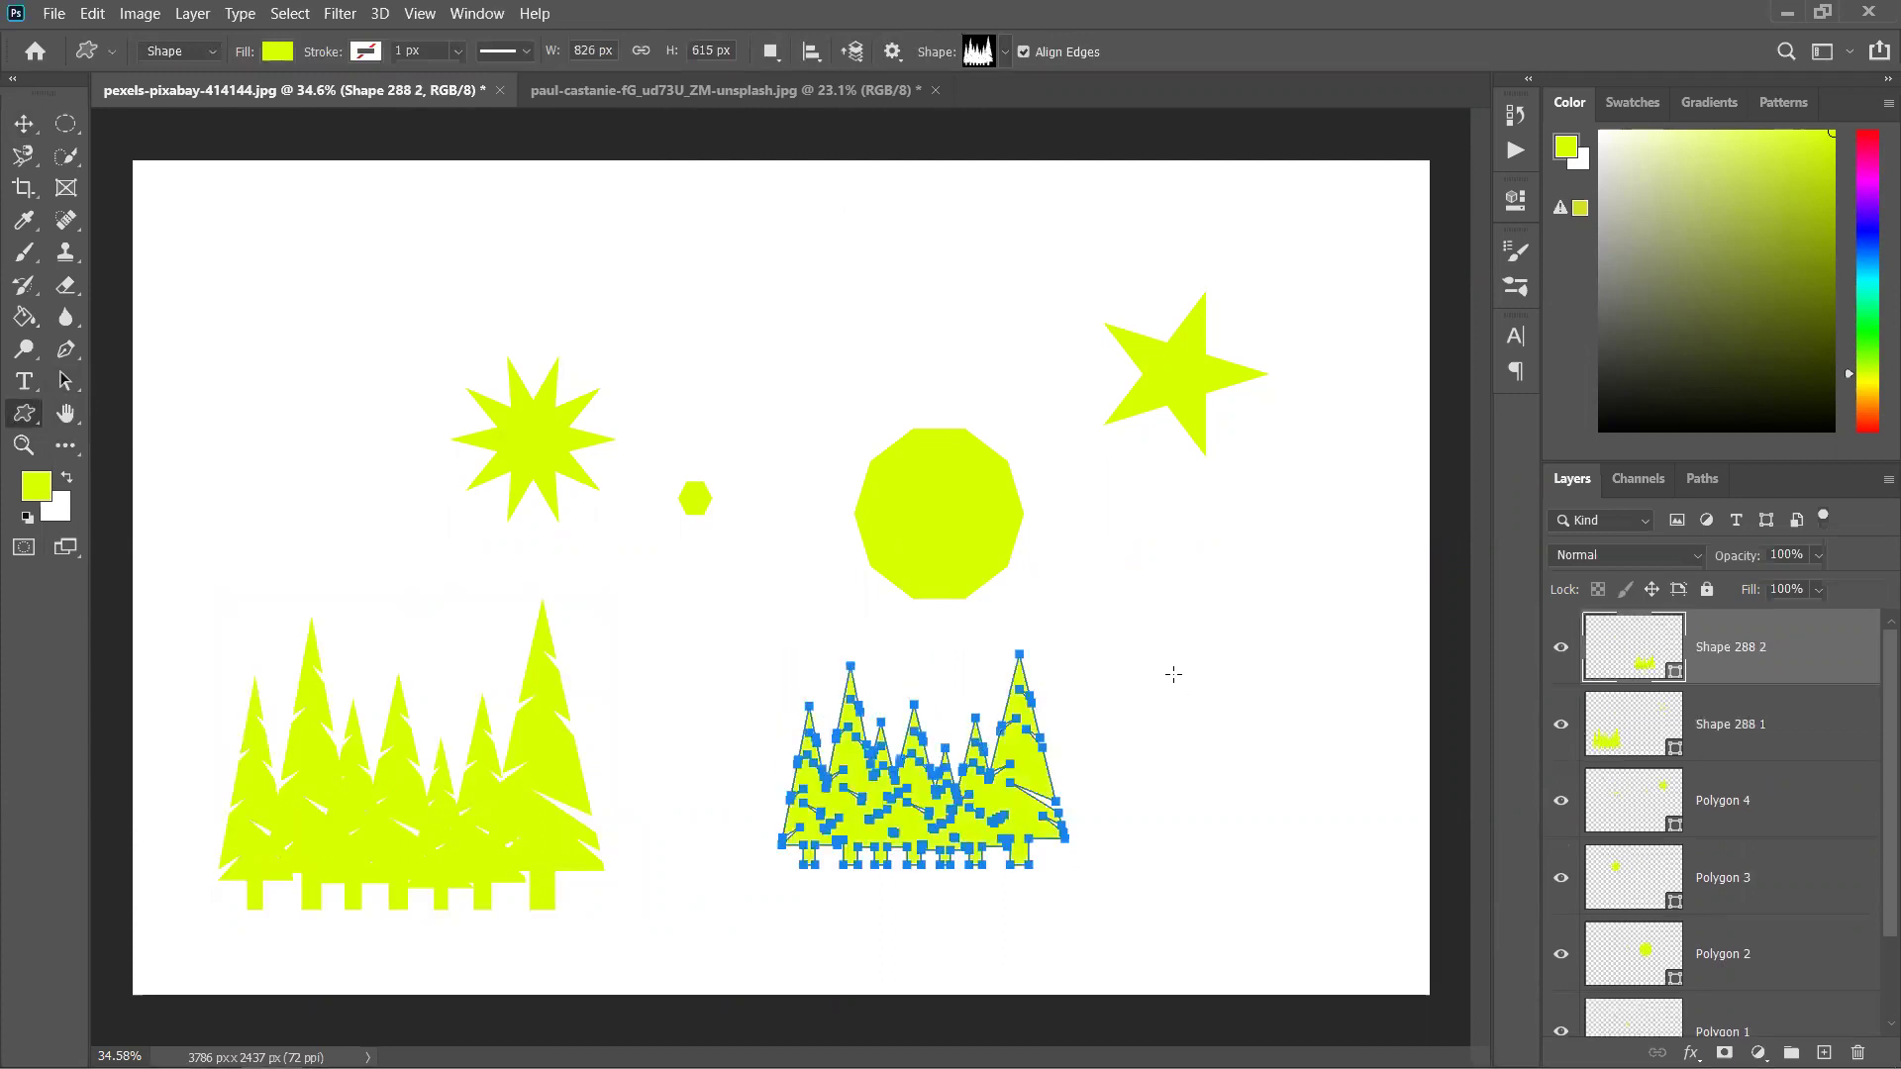
pyautogui.moveTo(1153, 591); pyautogui.dragTo(1337, 865)
pyautogui.moveTo(682, 258); pyautogui.dragTo(887, 391)
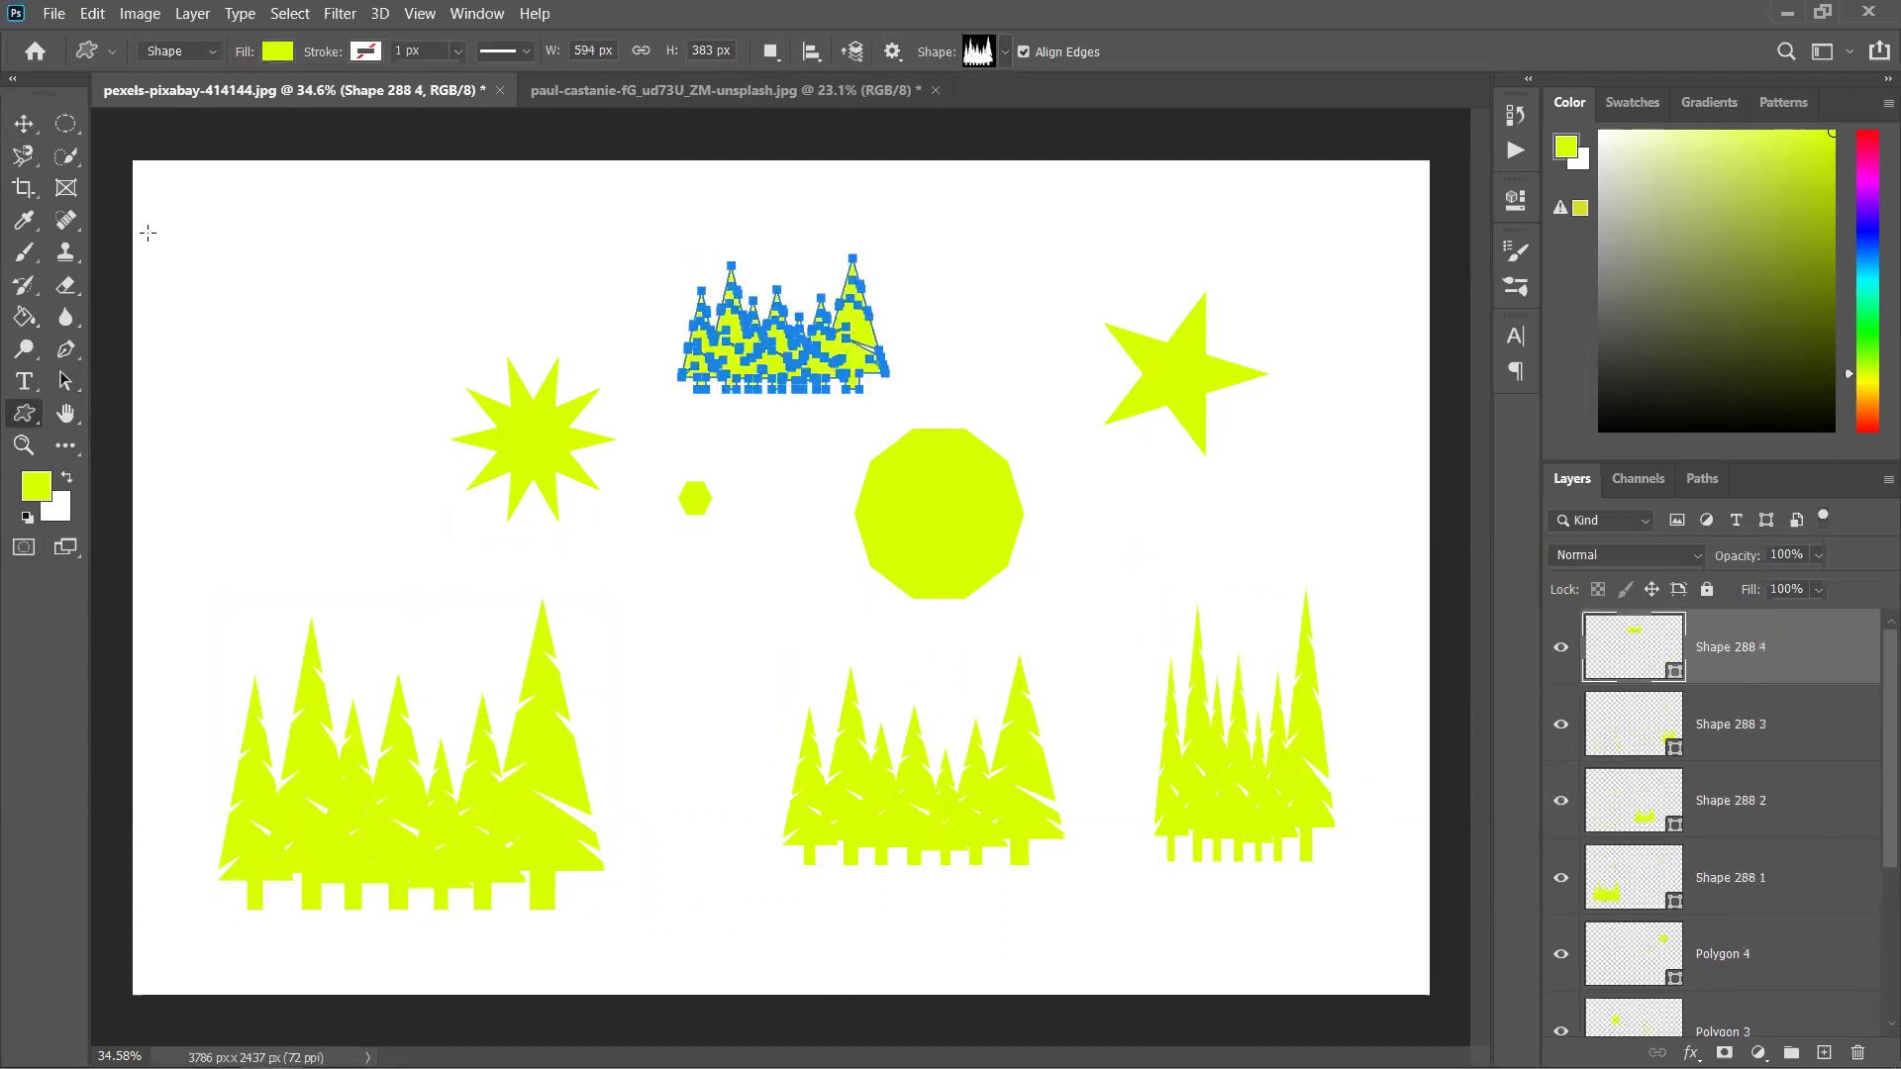
pyautogui.moveTo(187, 269); pyautogui.dragTo(444, 492)
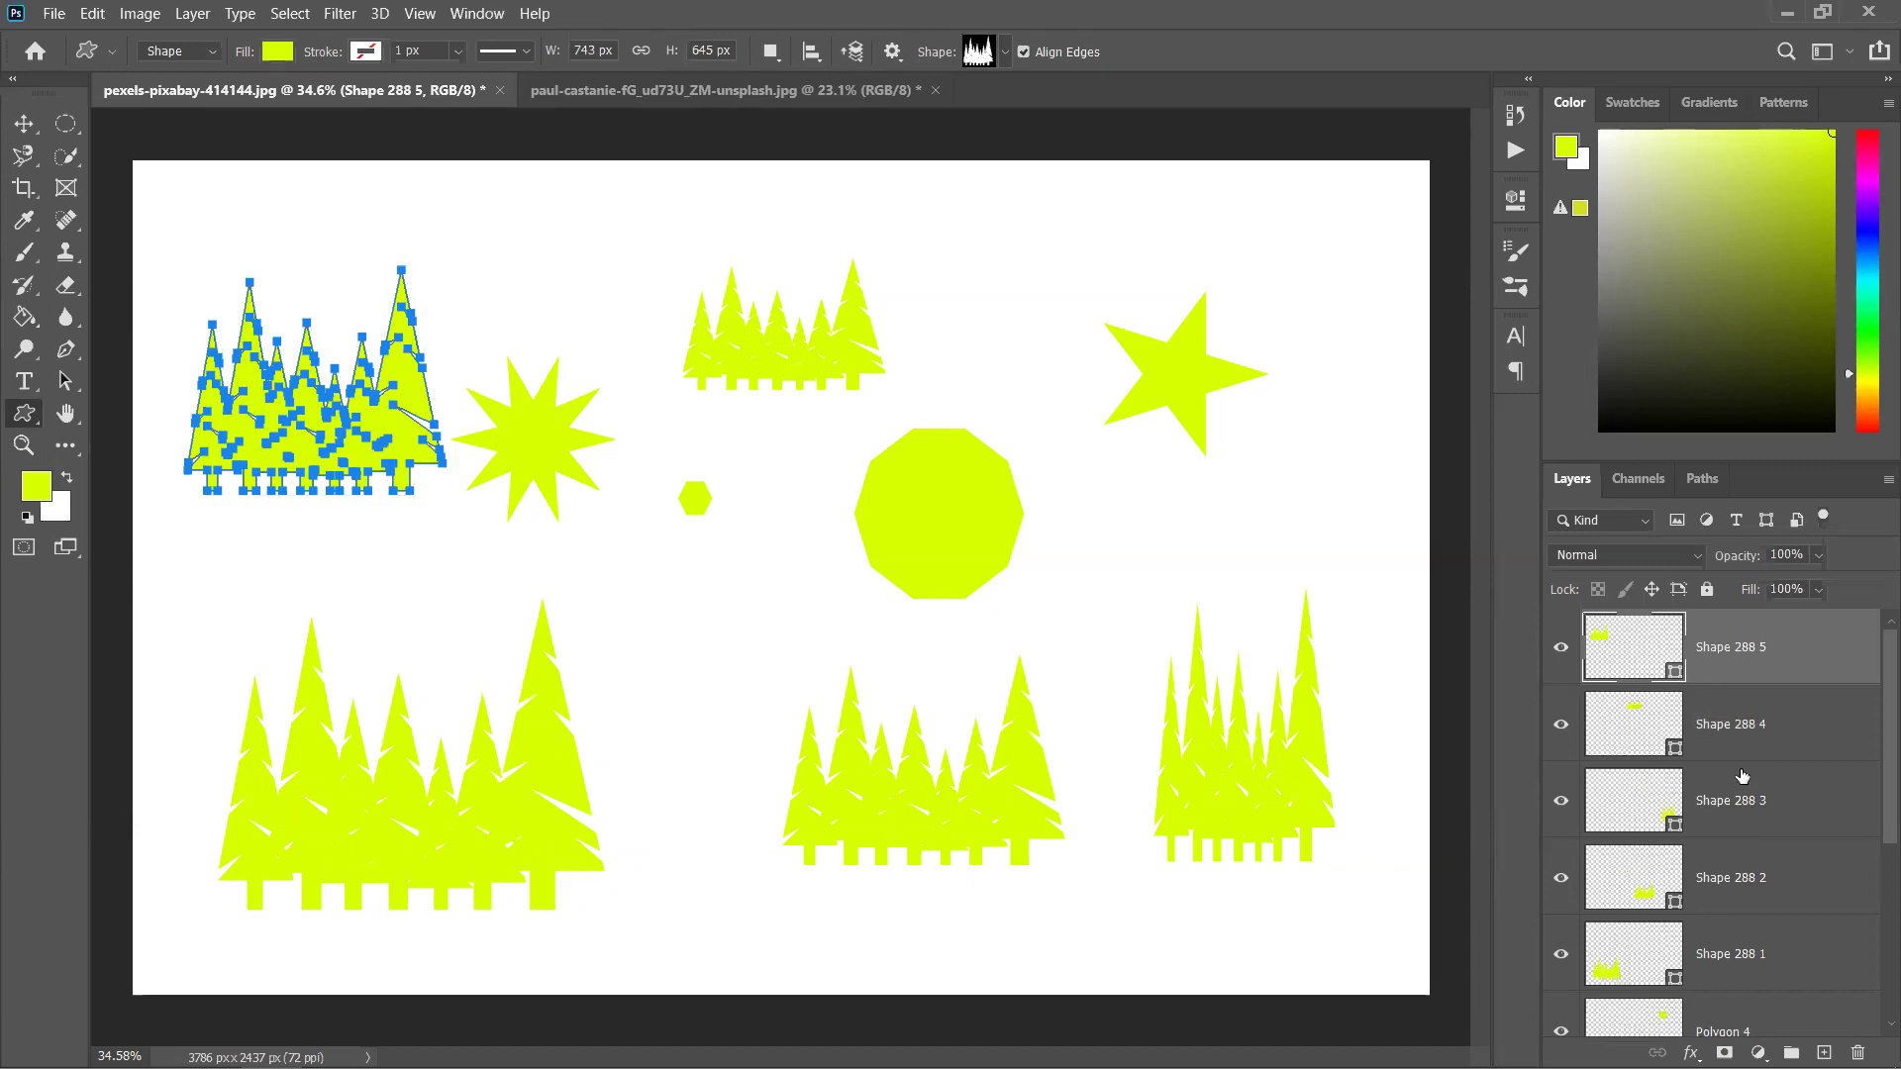
# Set the foreground colour to green and draw a pine-tree custom shape about 843 by 687 px in the canvas's lower middle
pyautogui.scroll(-5, 1773, 712)
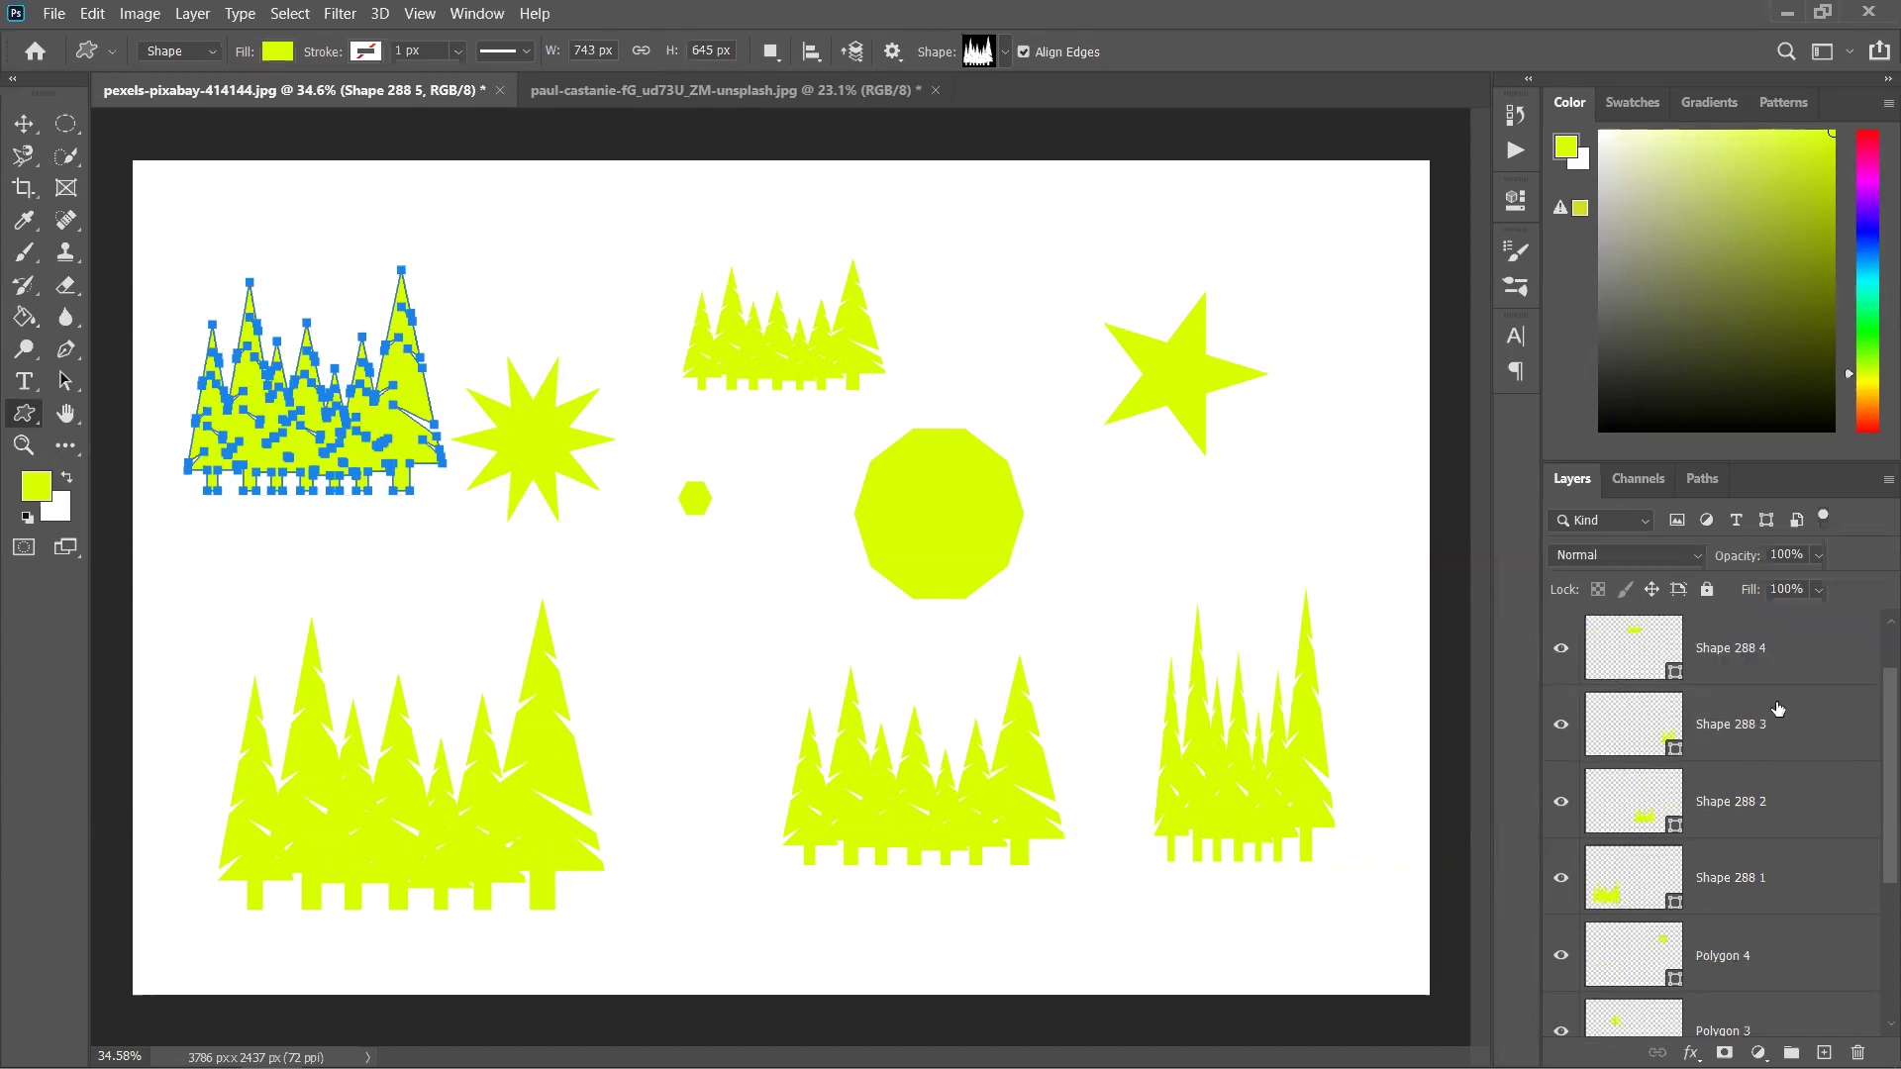
pyautogui.scroll(5, 1770, 822)
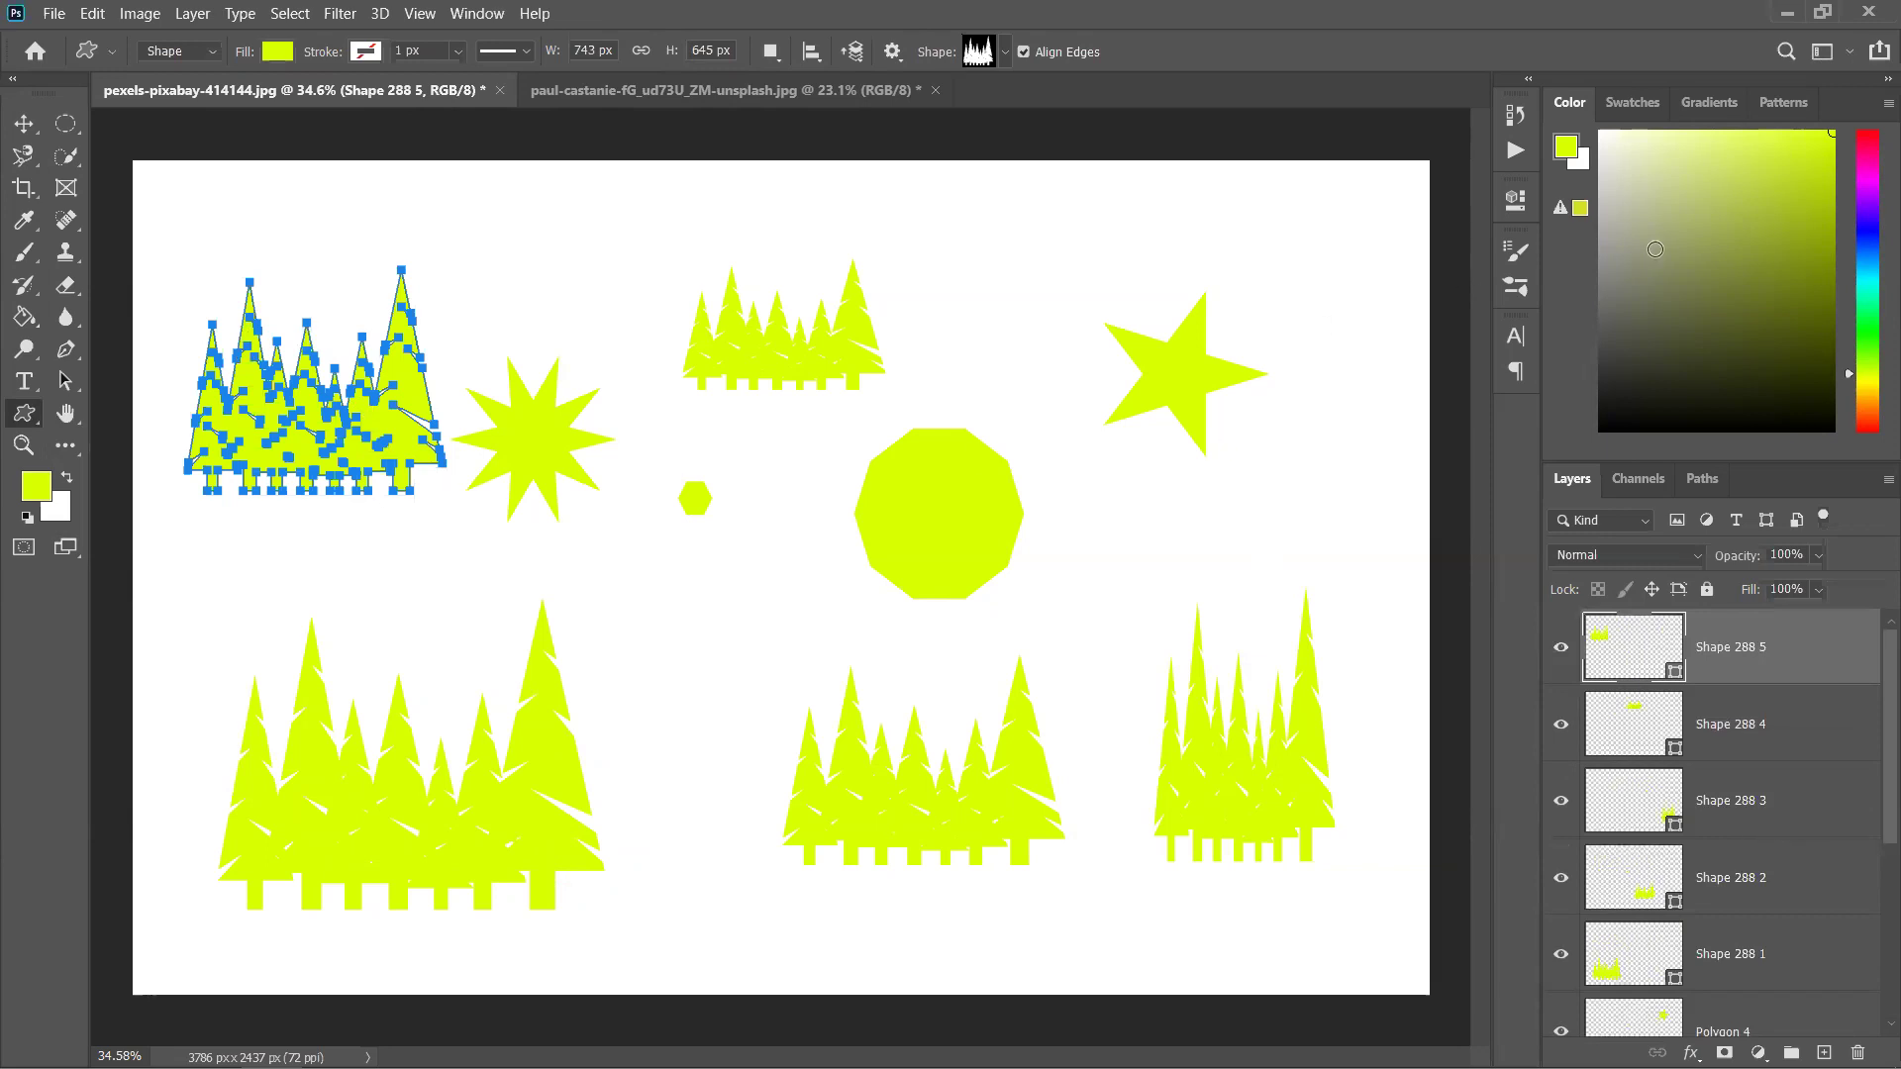
pyautogui.click(1866, 306)
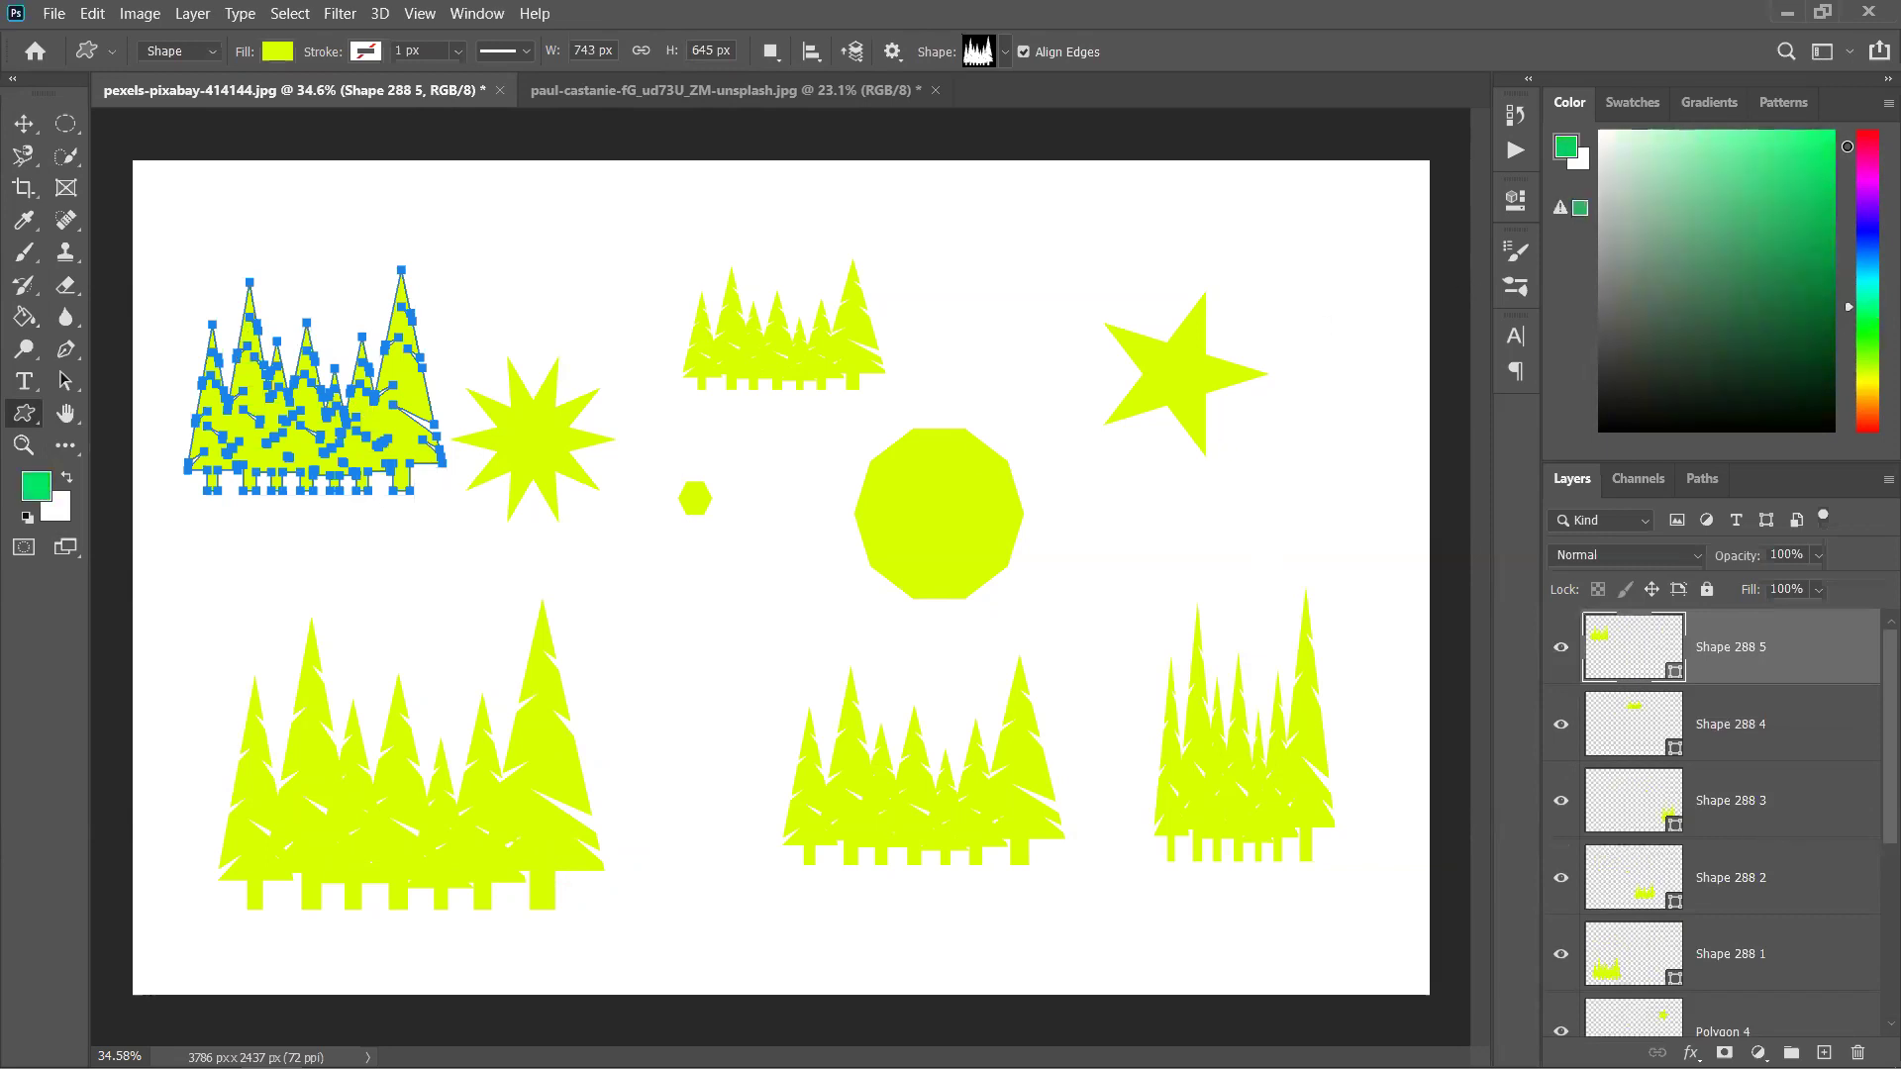
pyautogui.moveTo(598, 560); pyautogui.dragTo(886, 796)
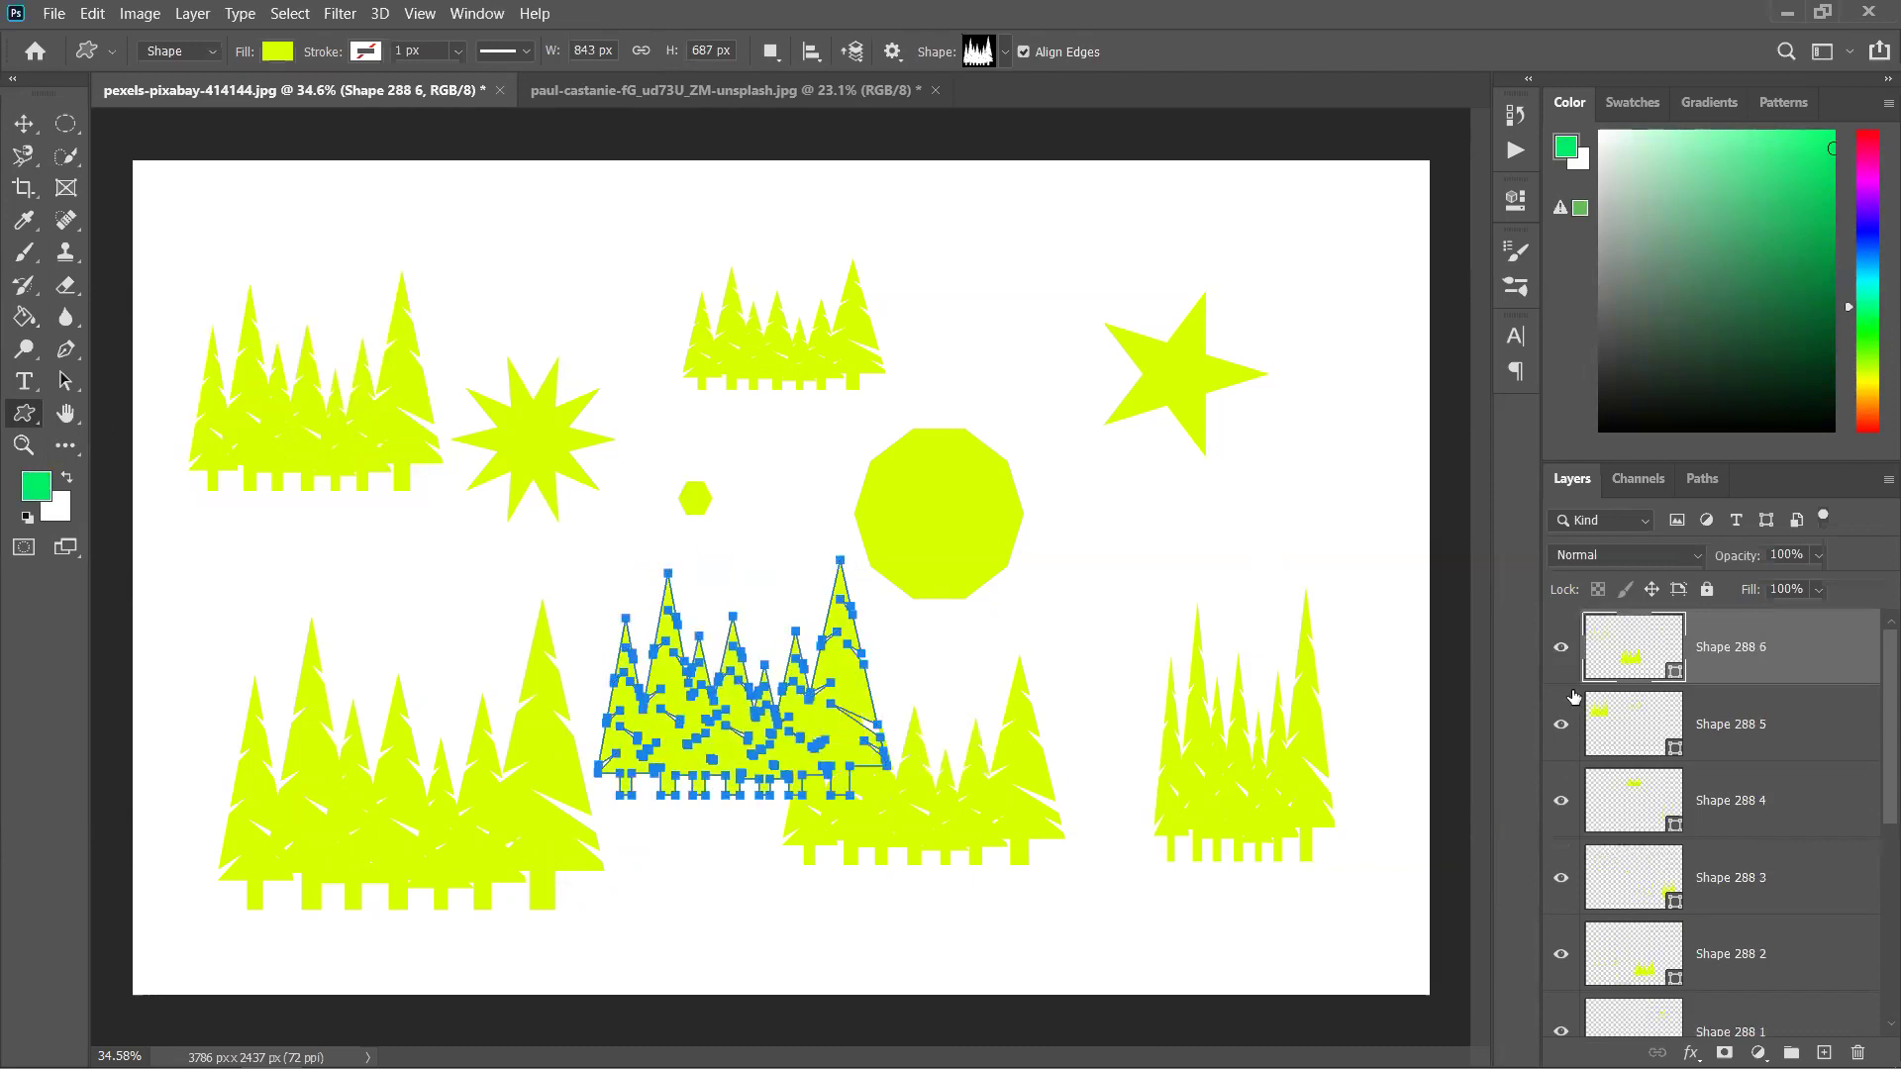
# Set the new pine-tree shape's fill to none and create another custom shape at 843 by 687 px
pyautogui.click(278, 54)
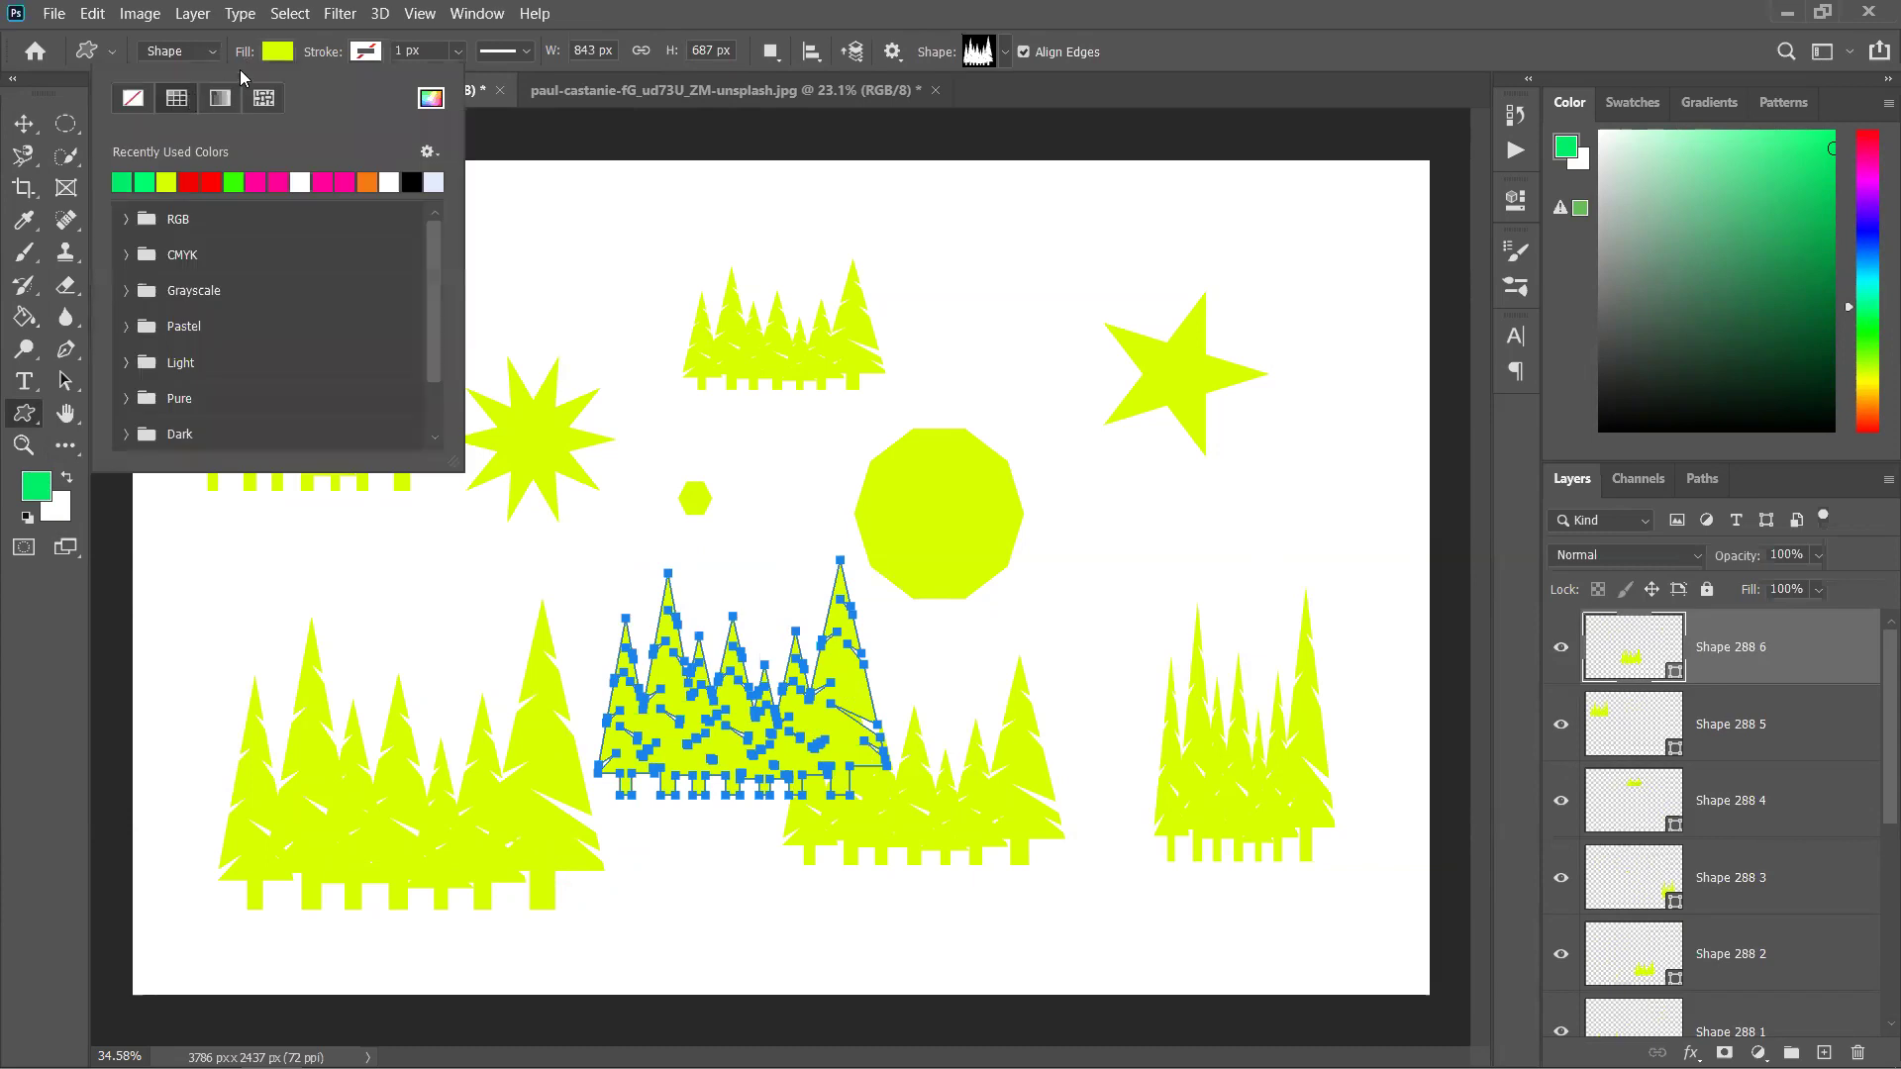
pyautogui.click(133, 97)
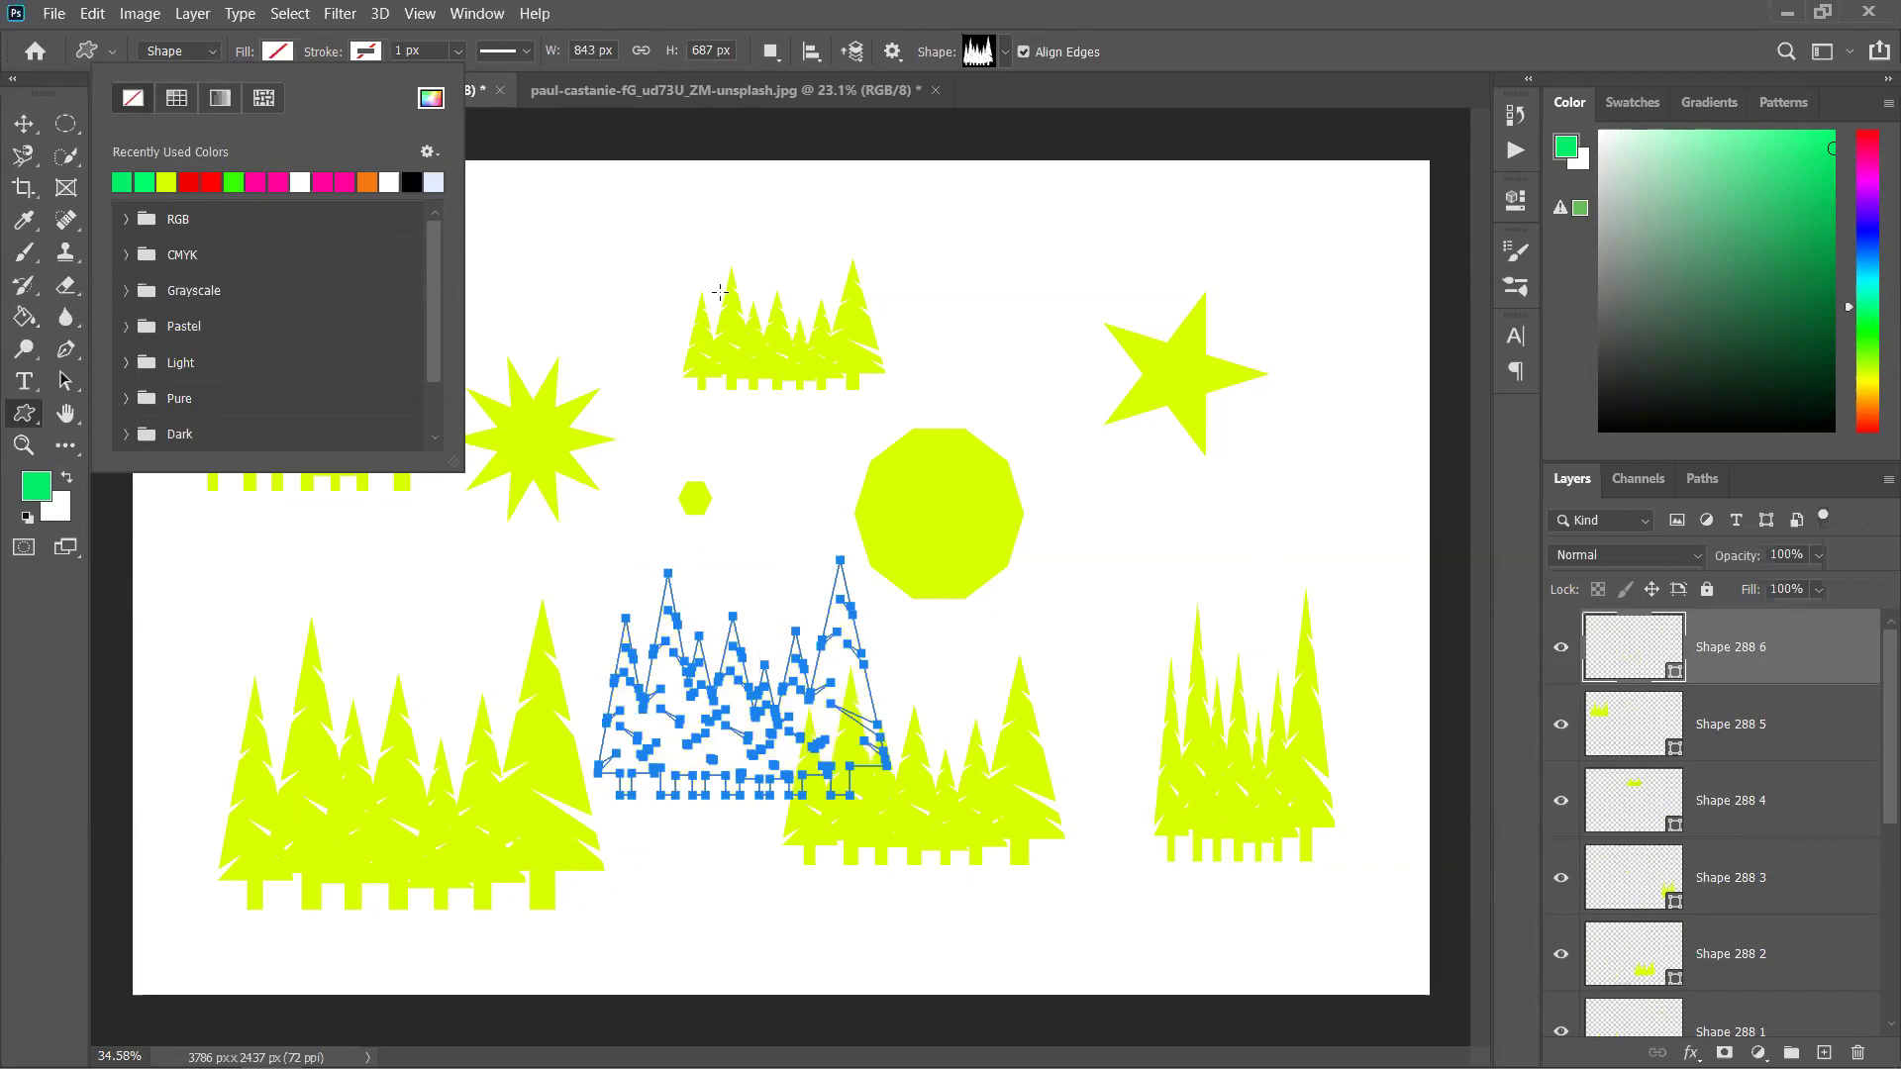
pyautogui.click(500, 531)
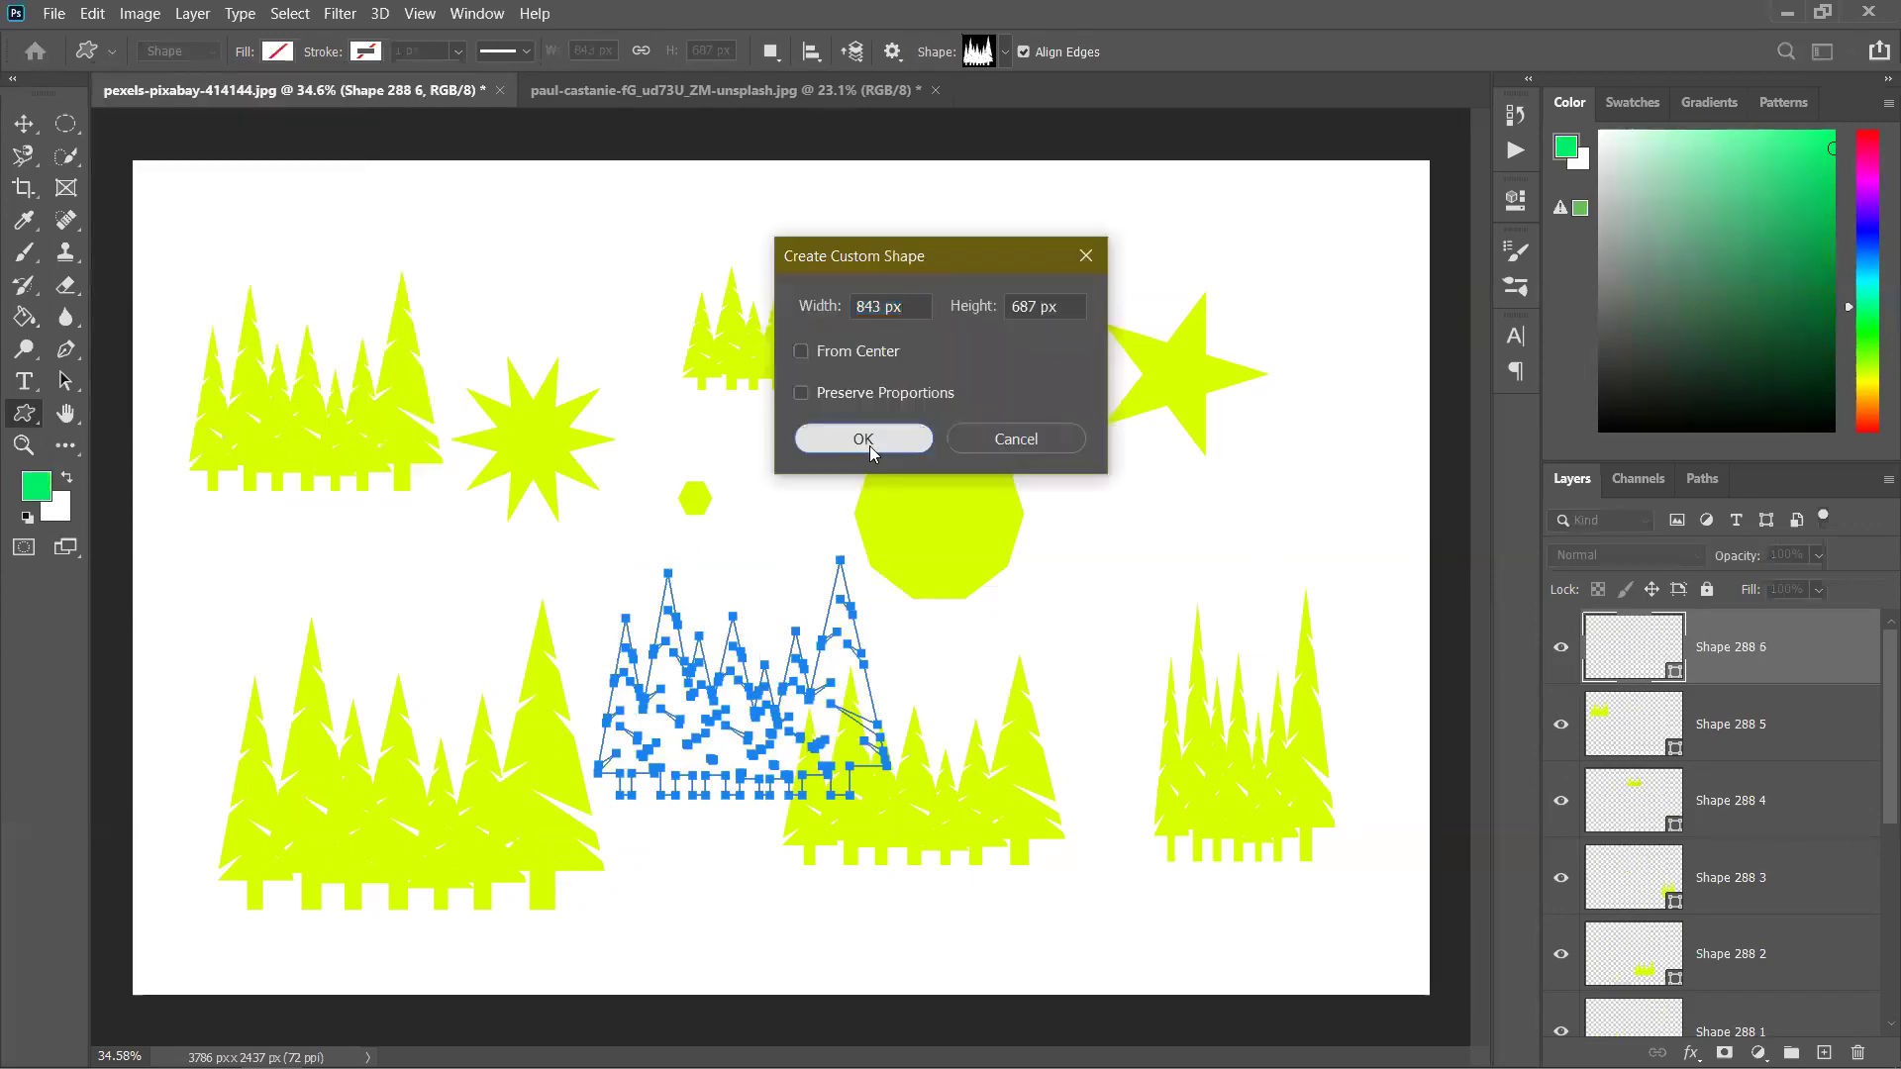
pyautogui.click(866, 438)
# Undo the fill change and all drawn shapes, back to the single white Layer 0
pyautogui.hotkey('ctrl', 'z')
pyautogui.hotkey('ctrl', 'z')
pyautogui.hotkey('ctrl', 'z')
pyautogui.hotkey('ctrl', 'z')
pyautogui.hotkey('ctrl', 'z')
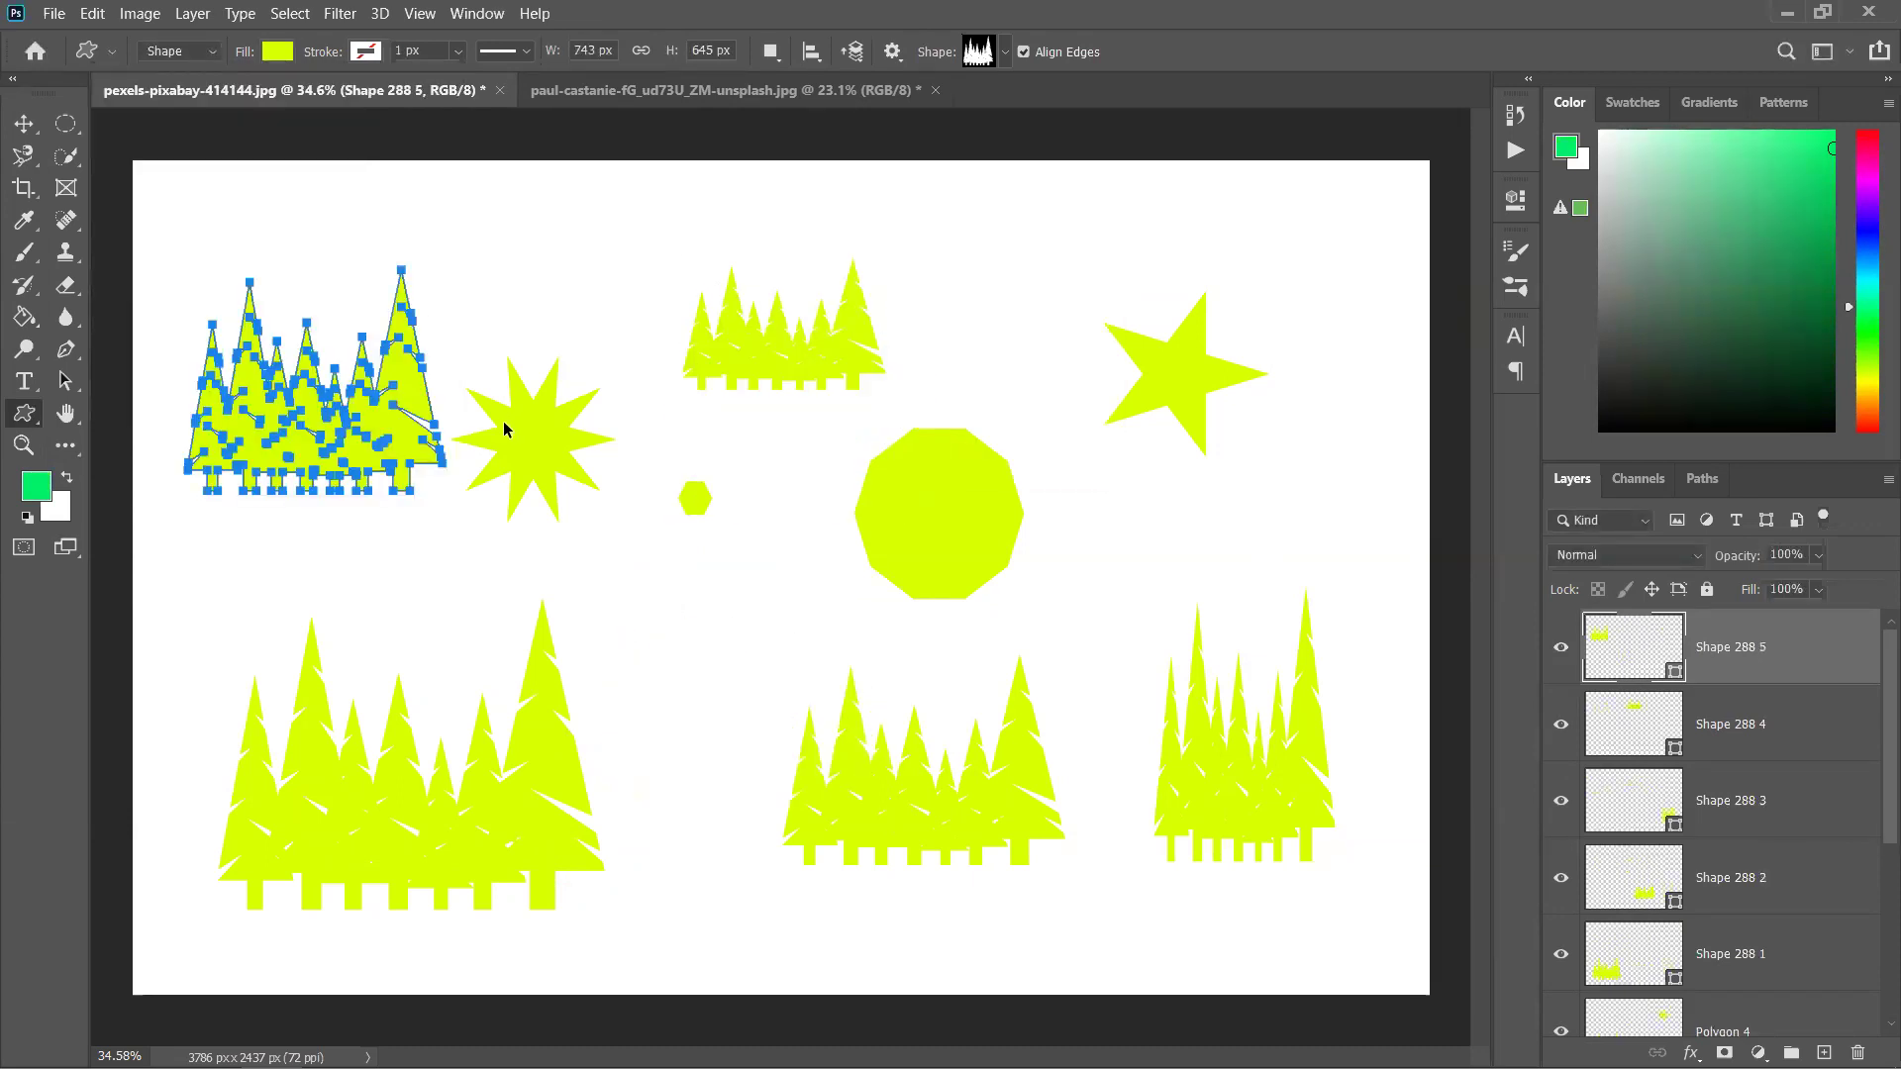
pyautogui.hotkey('ctrl', 'z')
pyautogui.hotkey('ctrl', 'z')
pyautogui.hotkey('ctrl', 'z')
pyautogui.hotkey('ctrl', 'z')
pyautogui.hotkey('ctrl', 'z')
pyautogui.hotkey('ctrl', 'z')
pyautogui.hotkey('ctrl', 'z')
pyautogui.hotkey('ctrl', 'z')
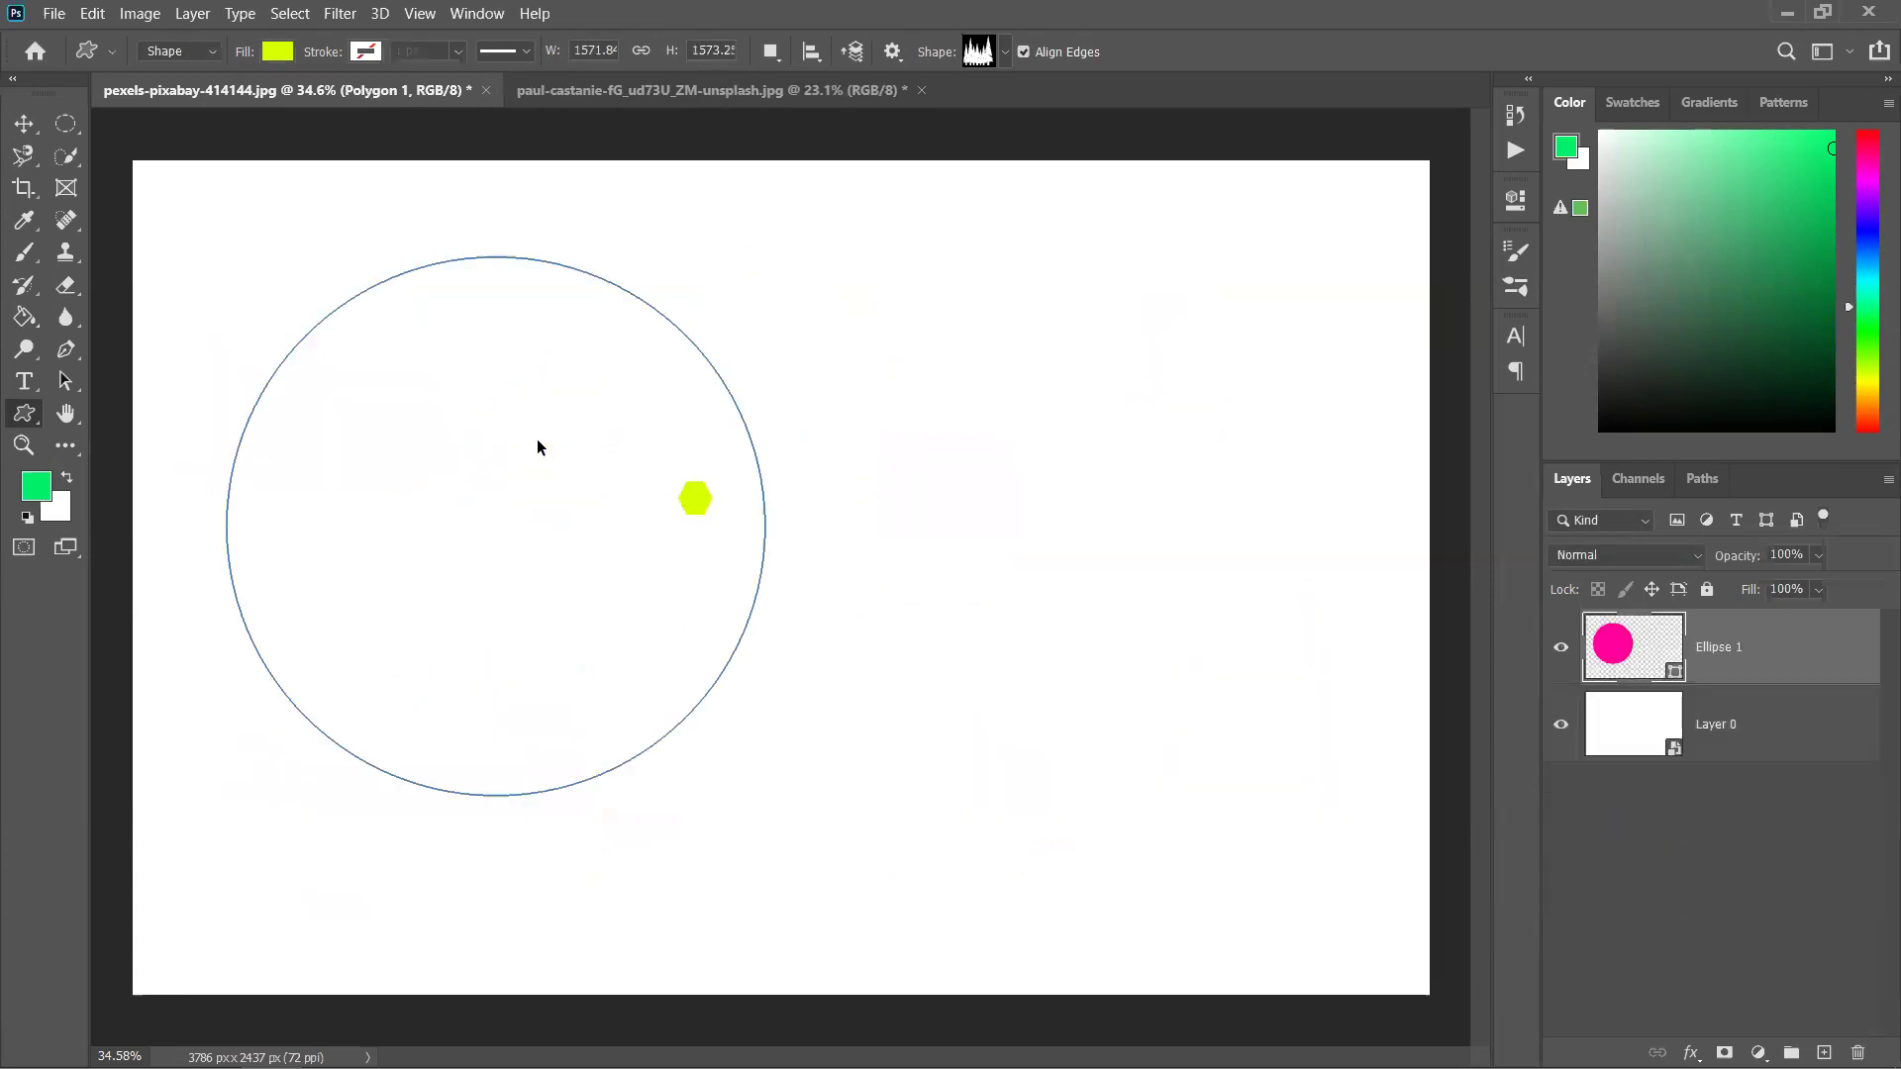
pyautogui.click(24, 123)
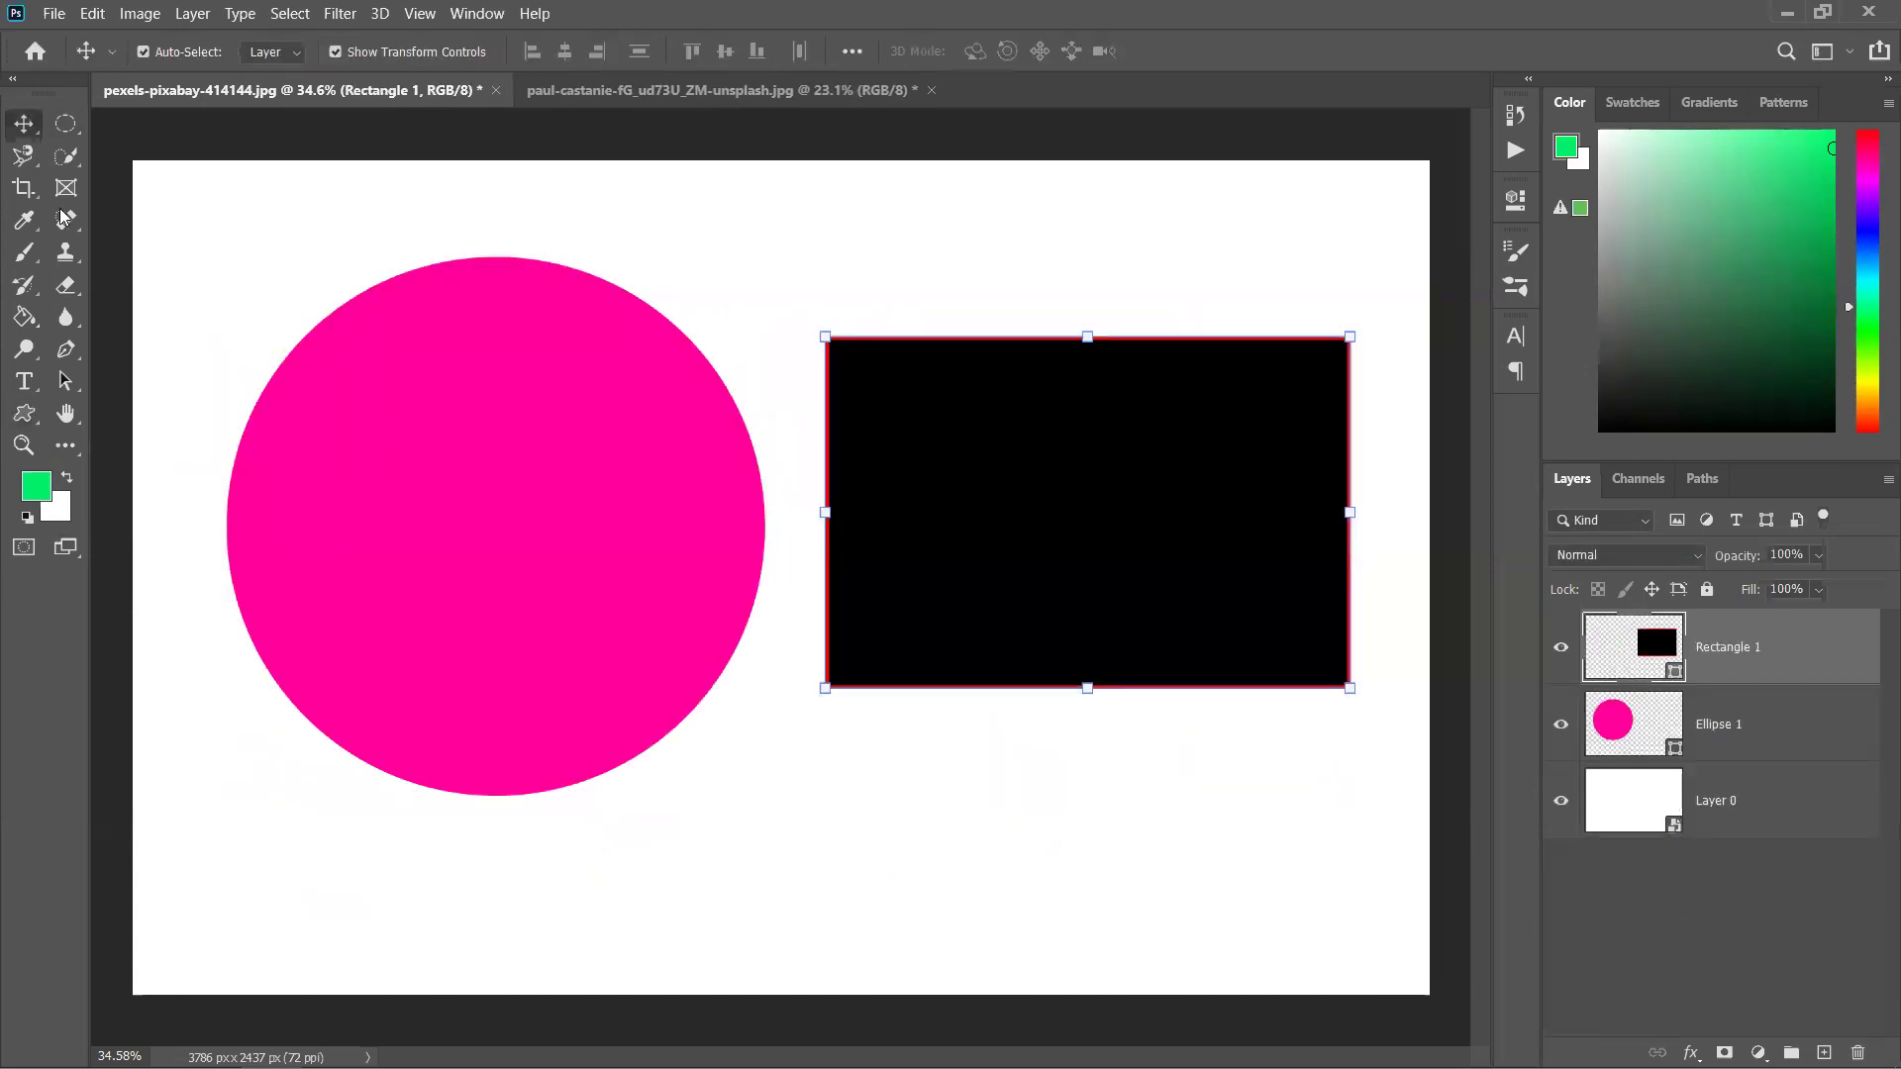
pyautogui.hotkey('ctrl', 'z')
pyautogui.hotkey('ctrl', 'z')
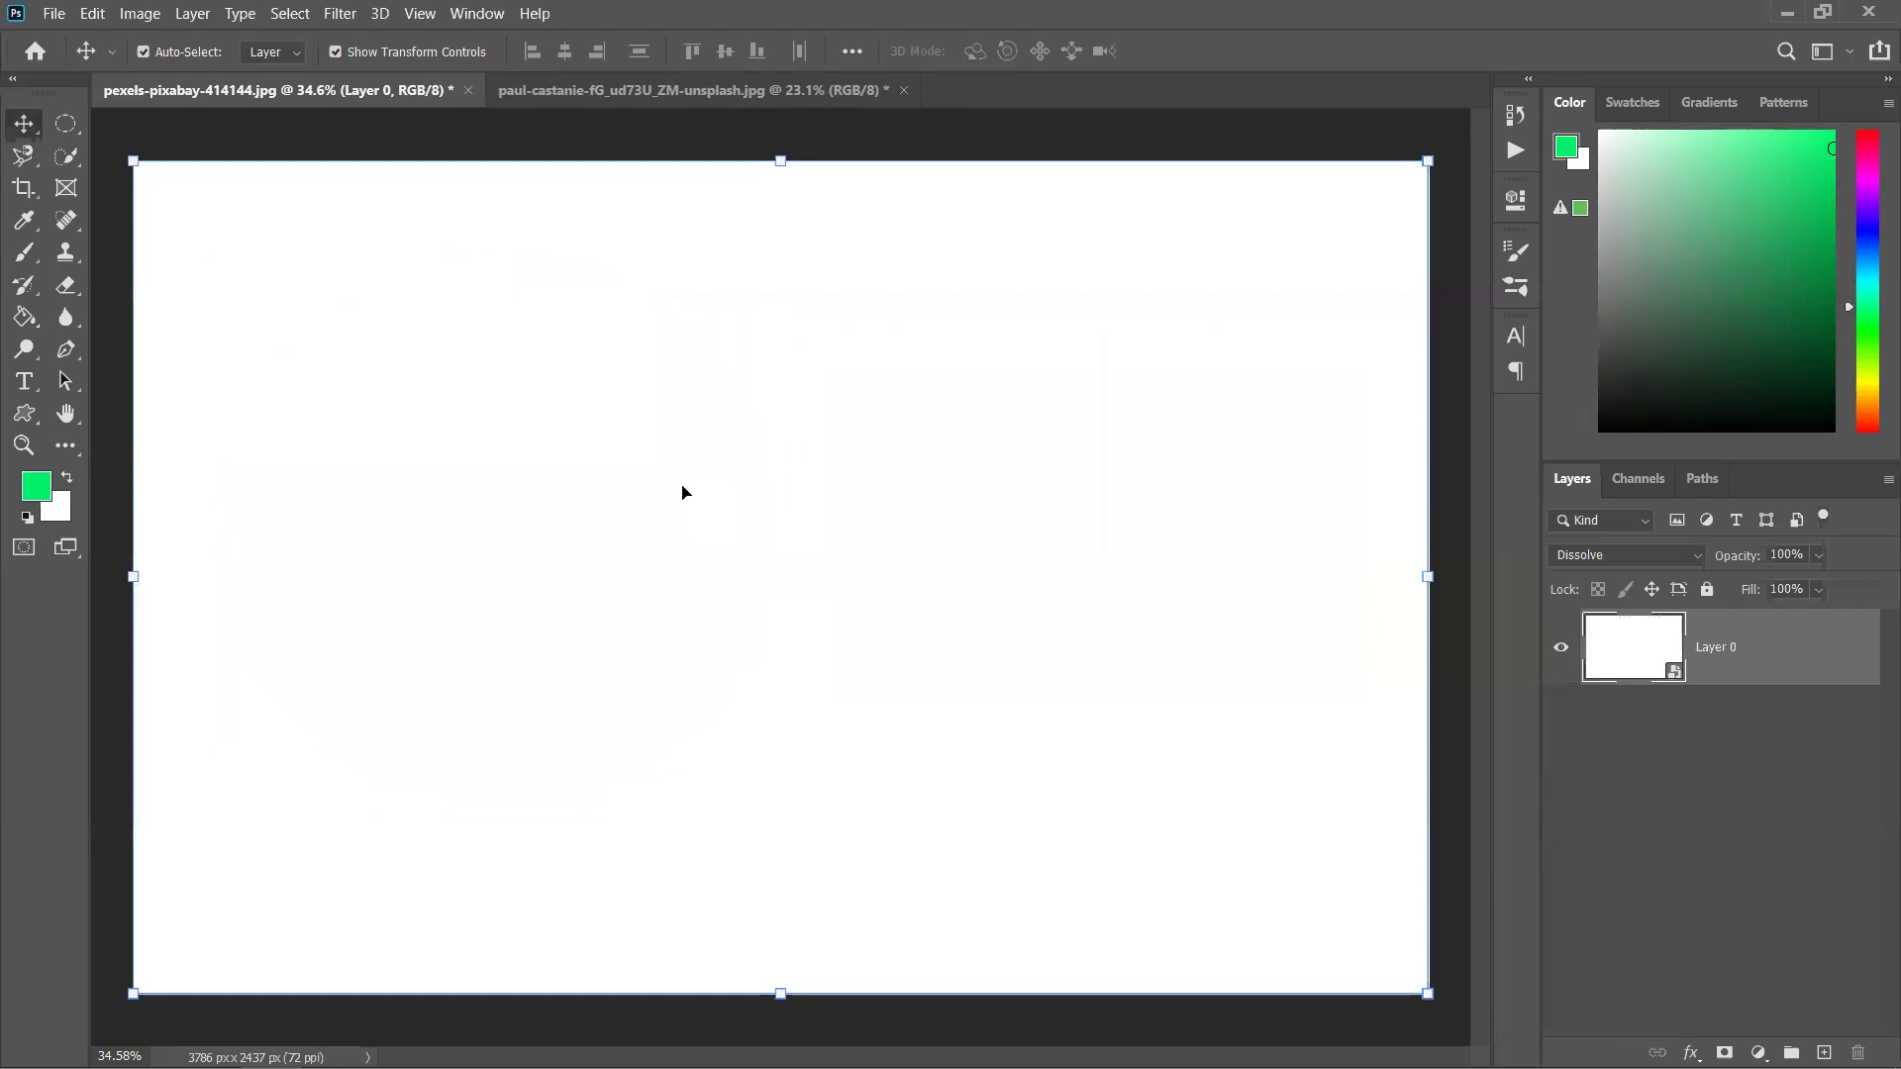
pyautogui.click(66, 122)
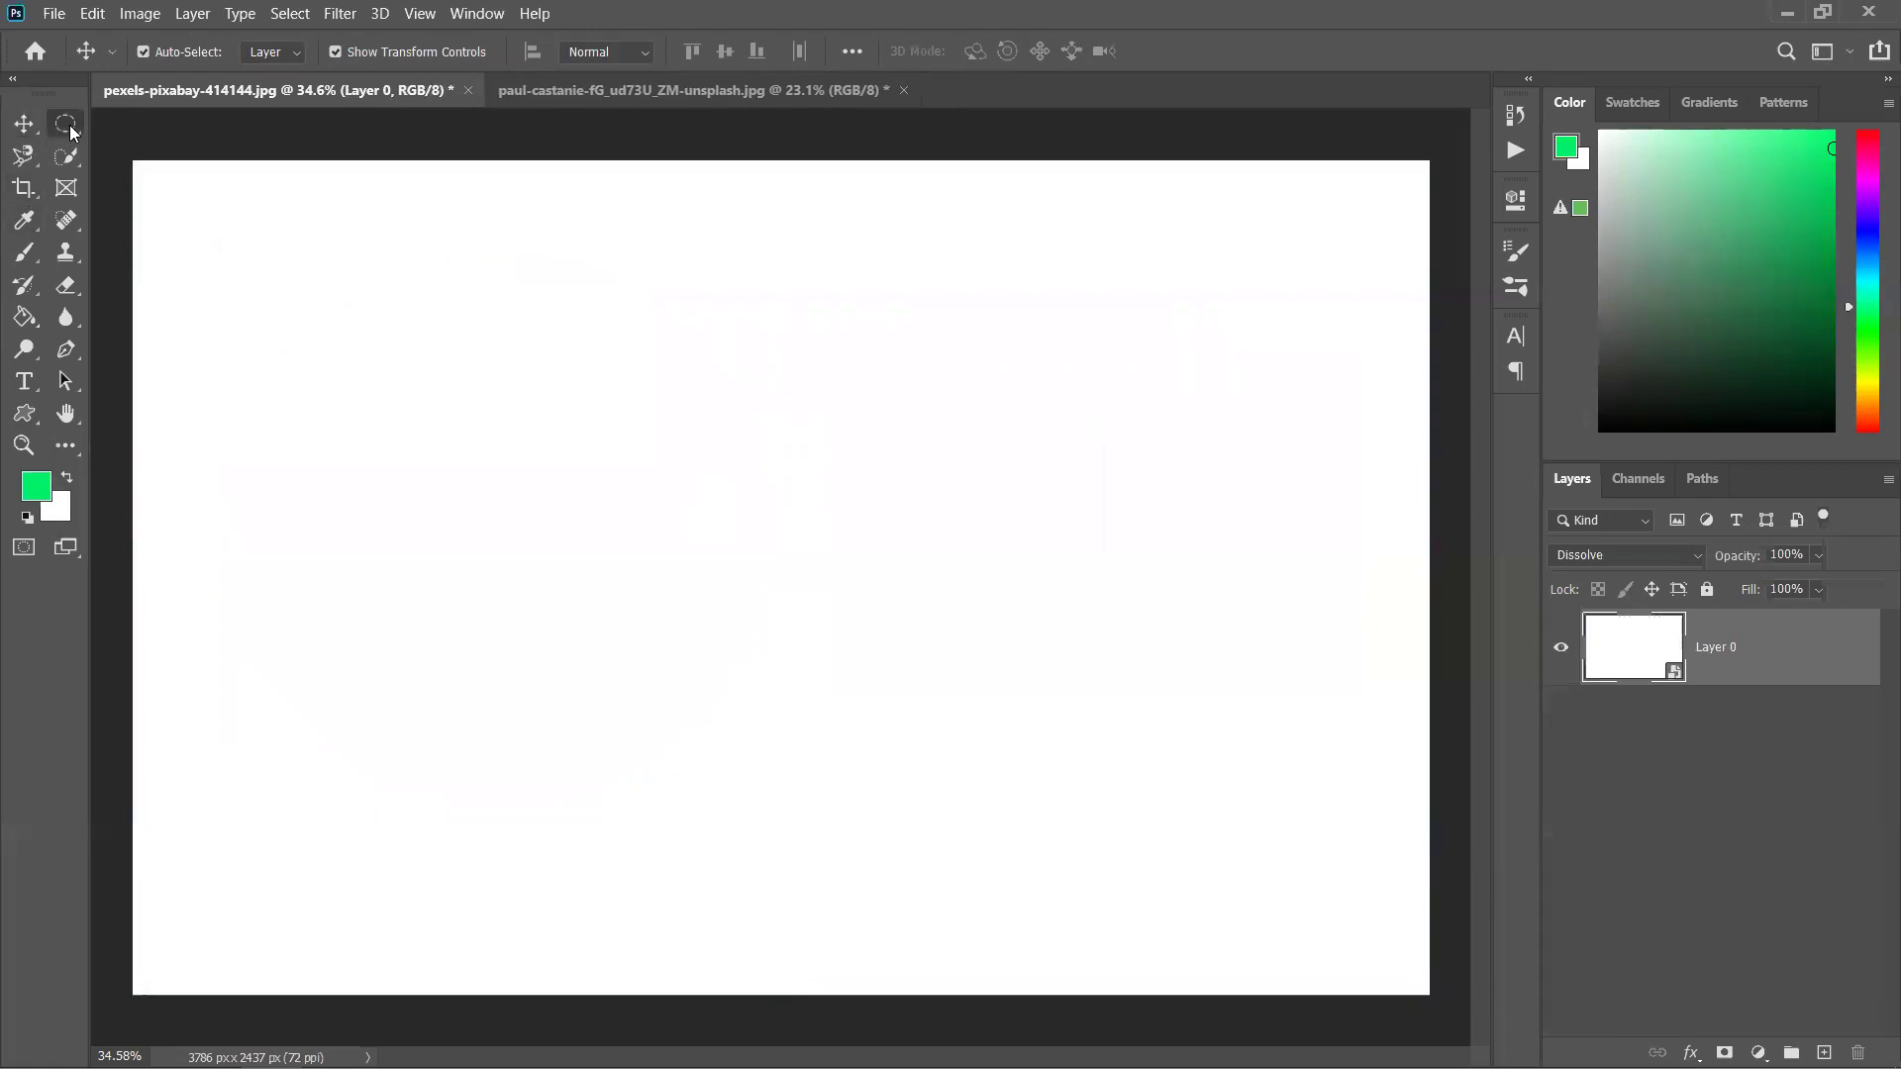
pyautogui.click(23, 123)
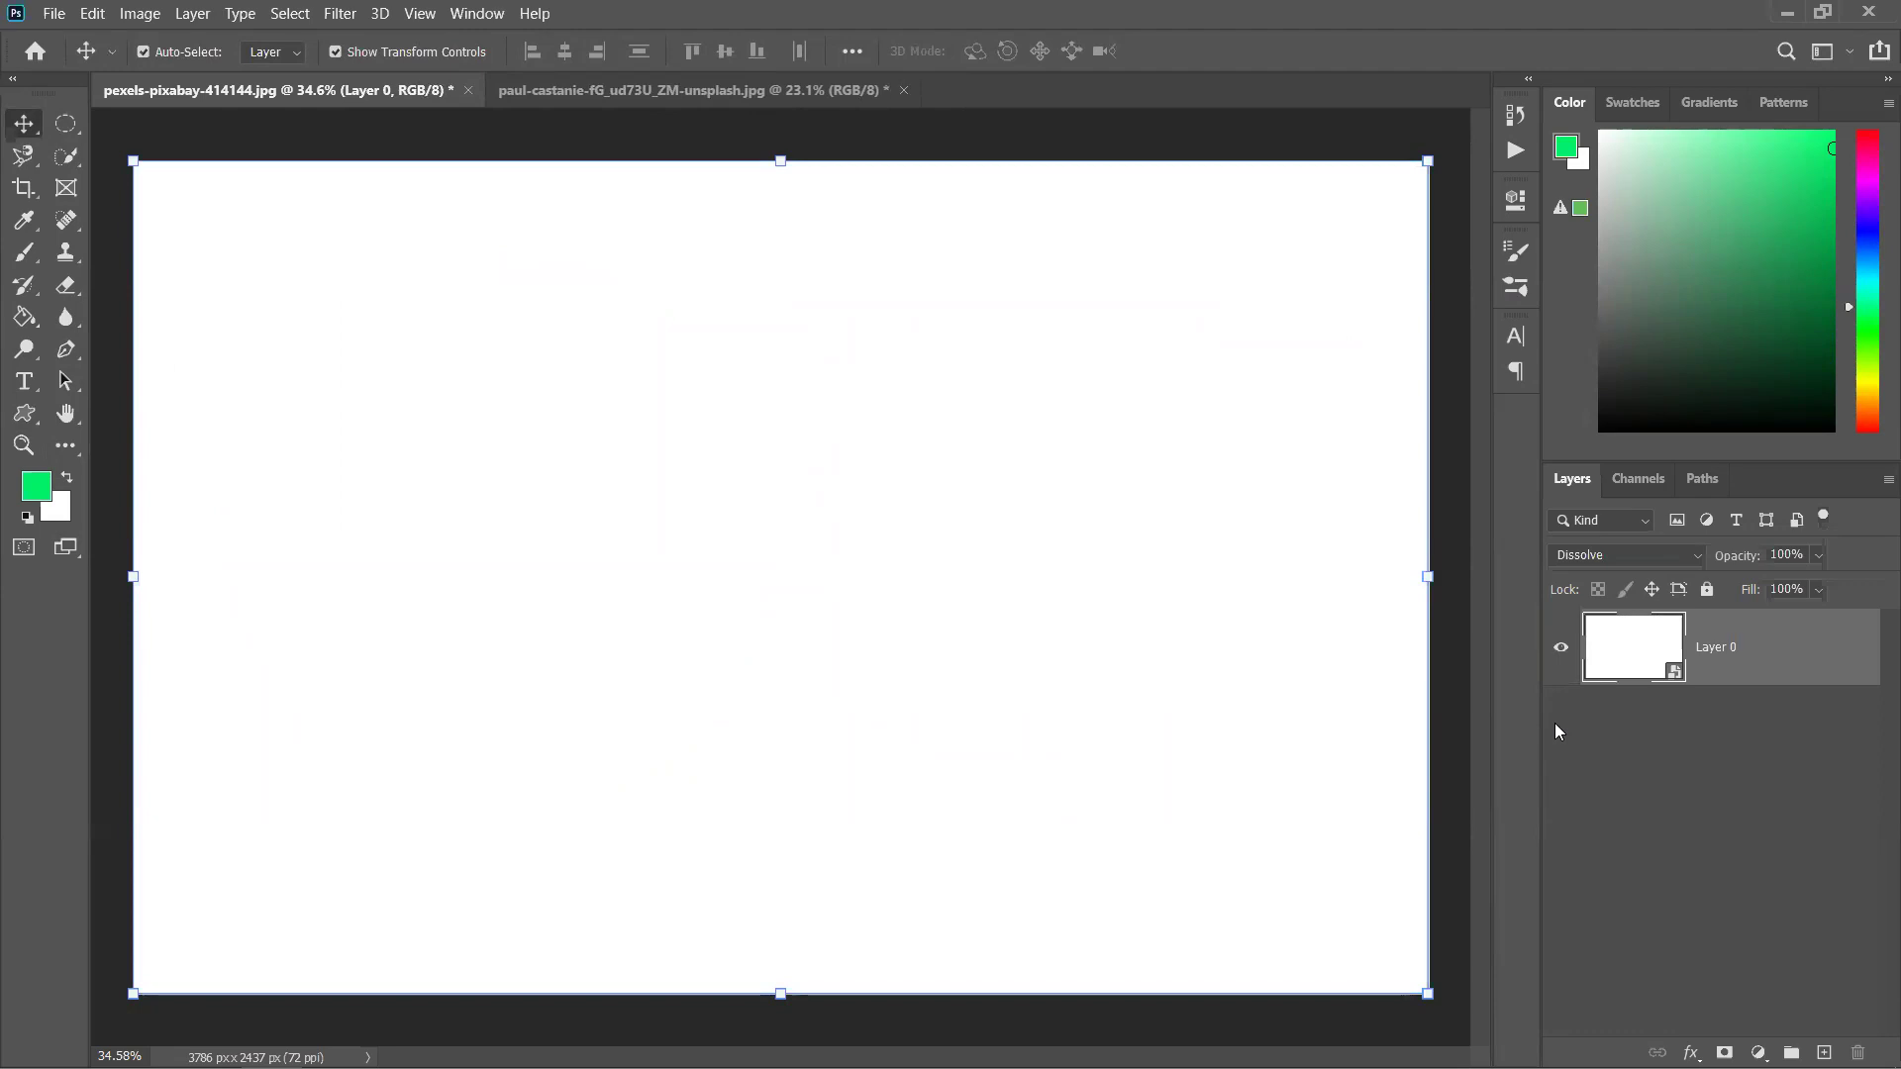
pyautogui.click(1703, 789)
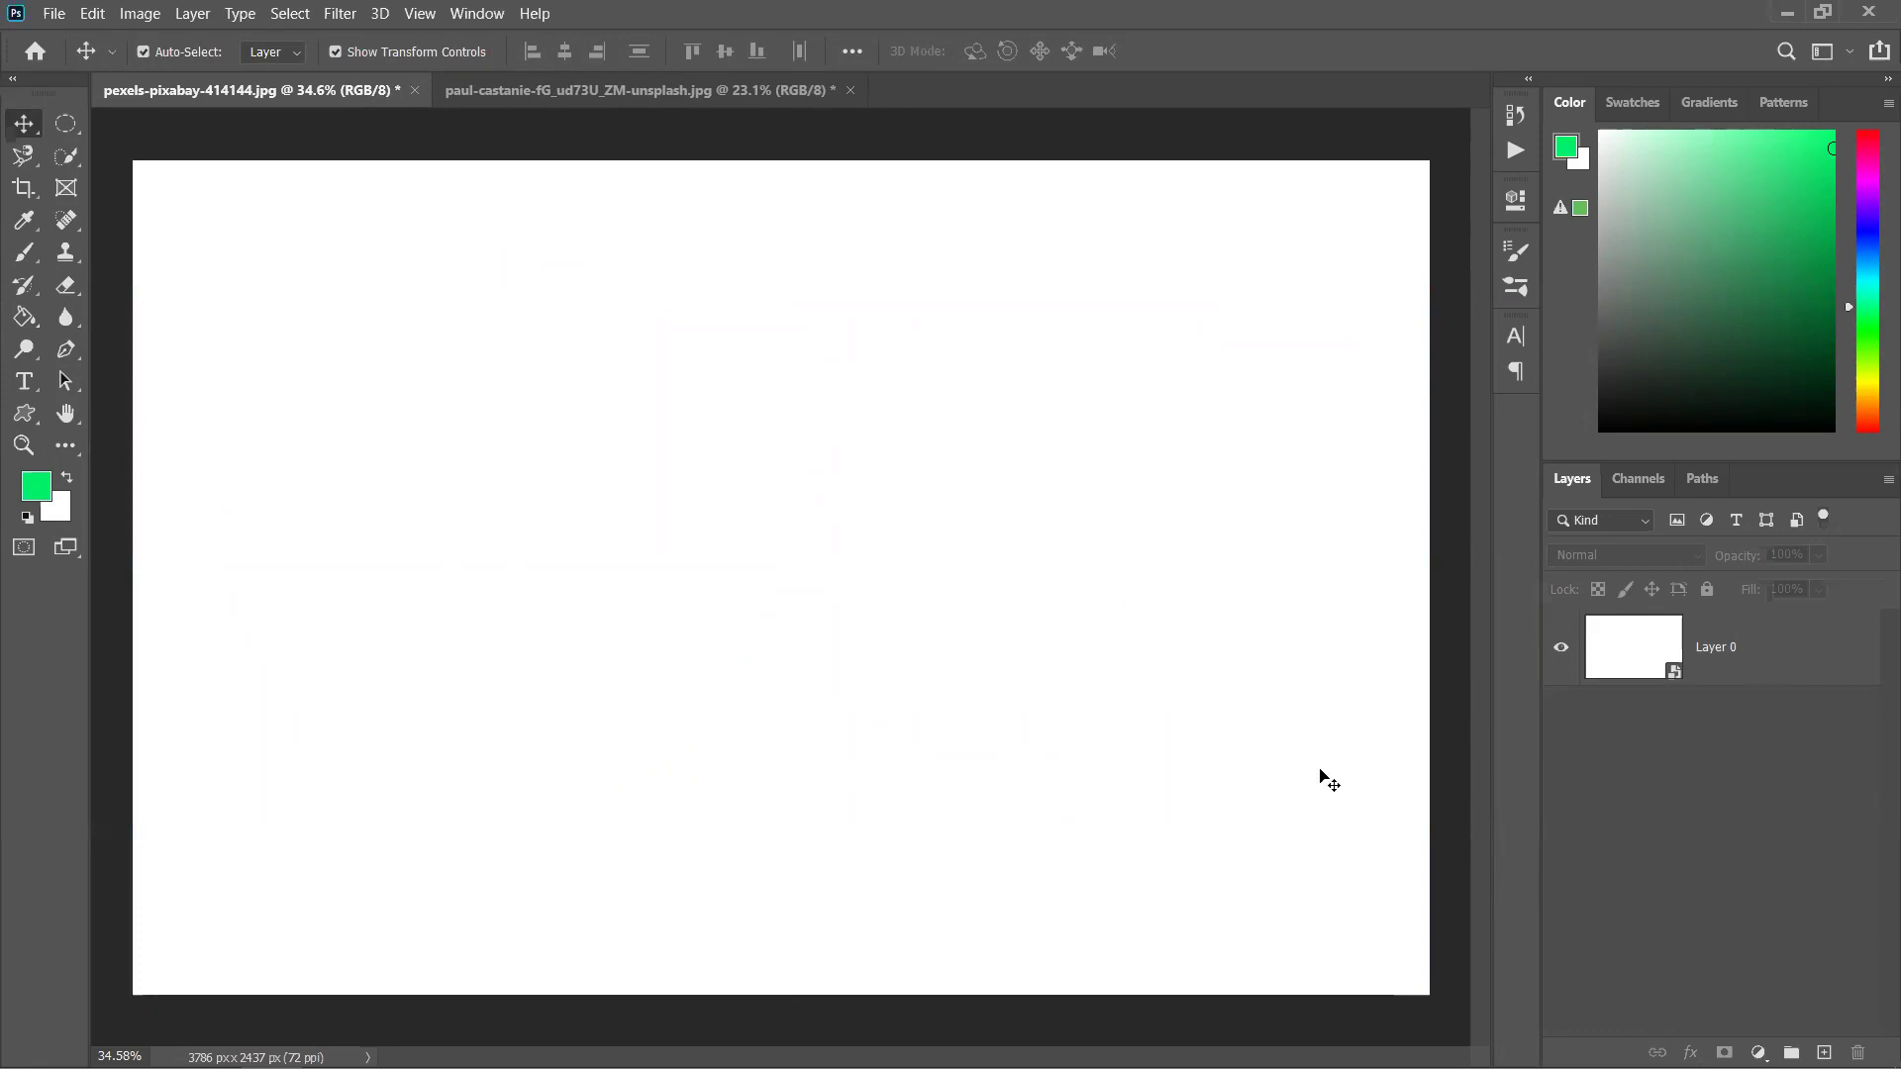
pyautogui.click(1774, 669)
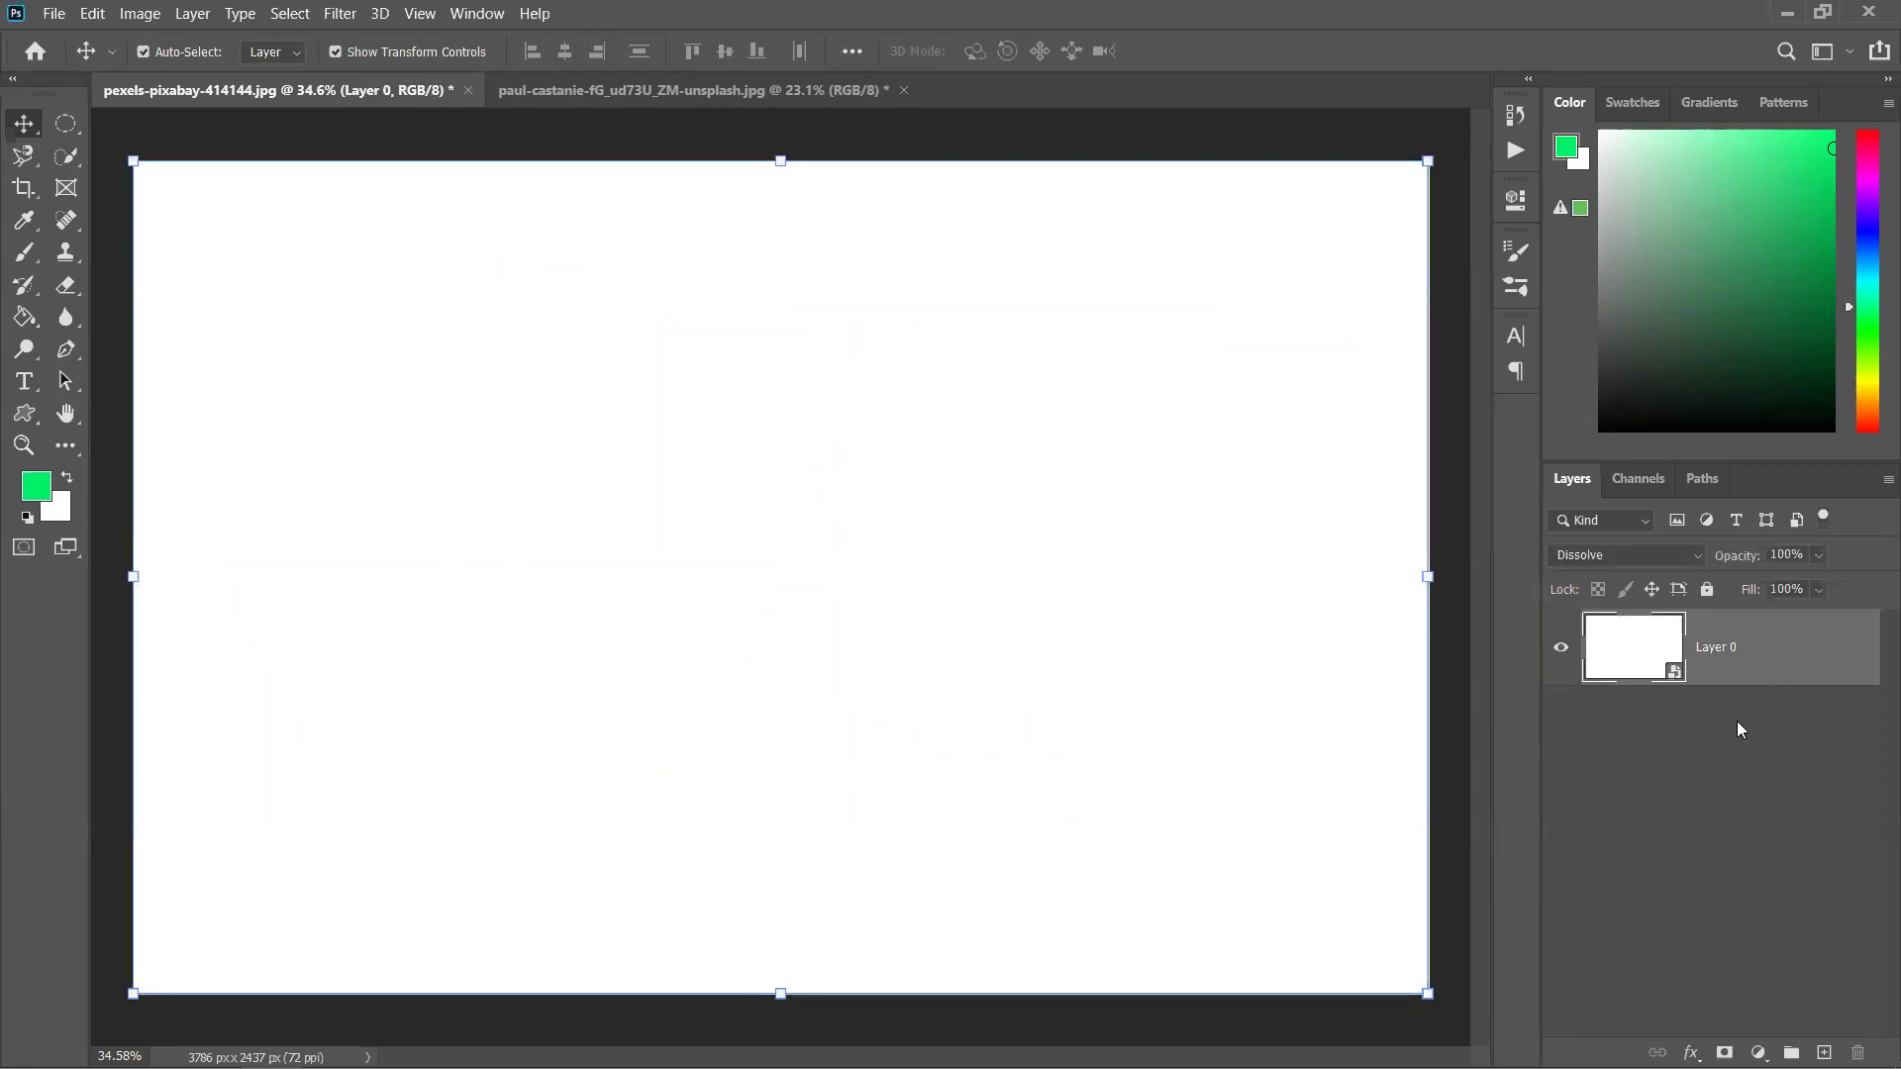
# Add a long stack of new empty layers above Layer 0
pyautogui.click(1823, 1052)
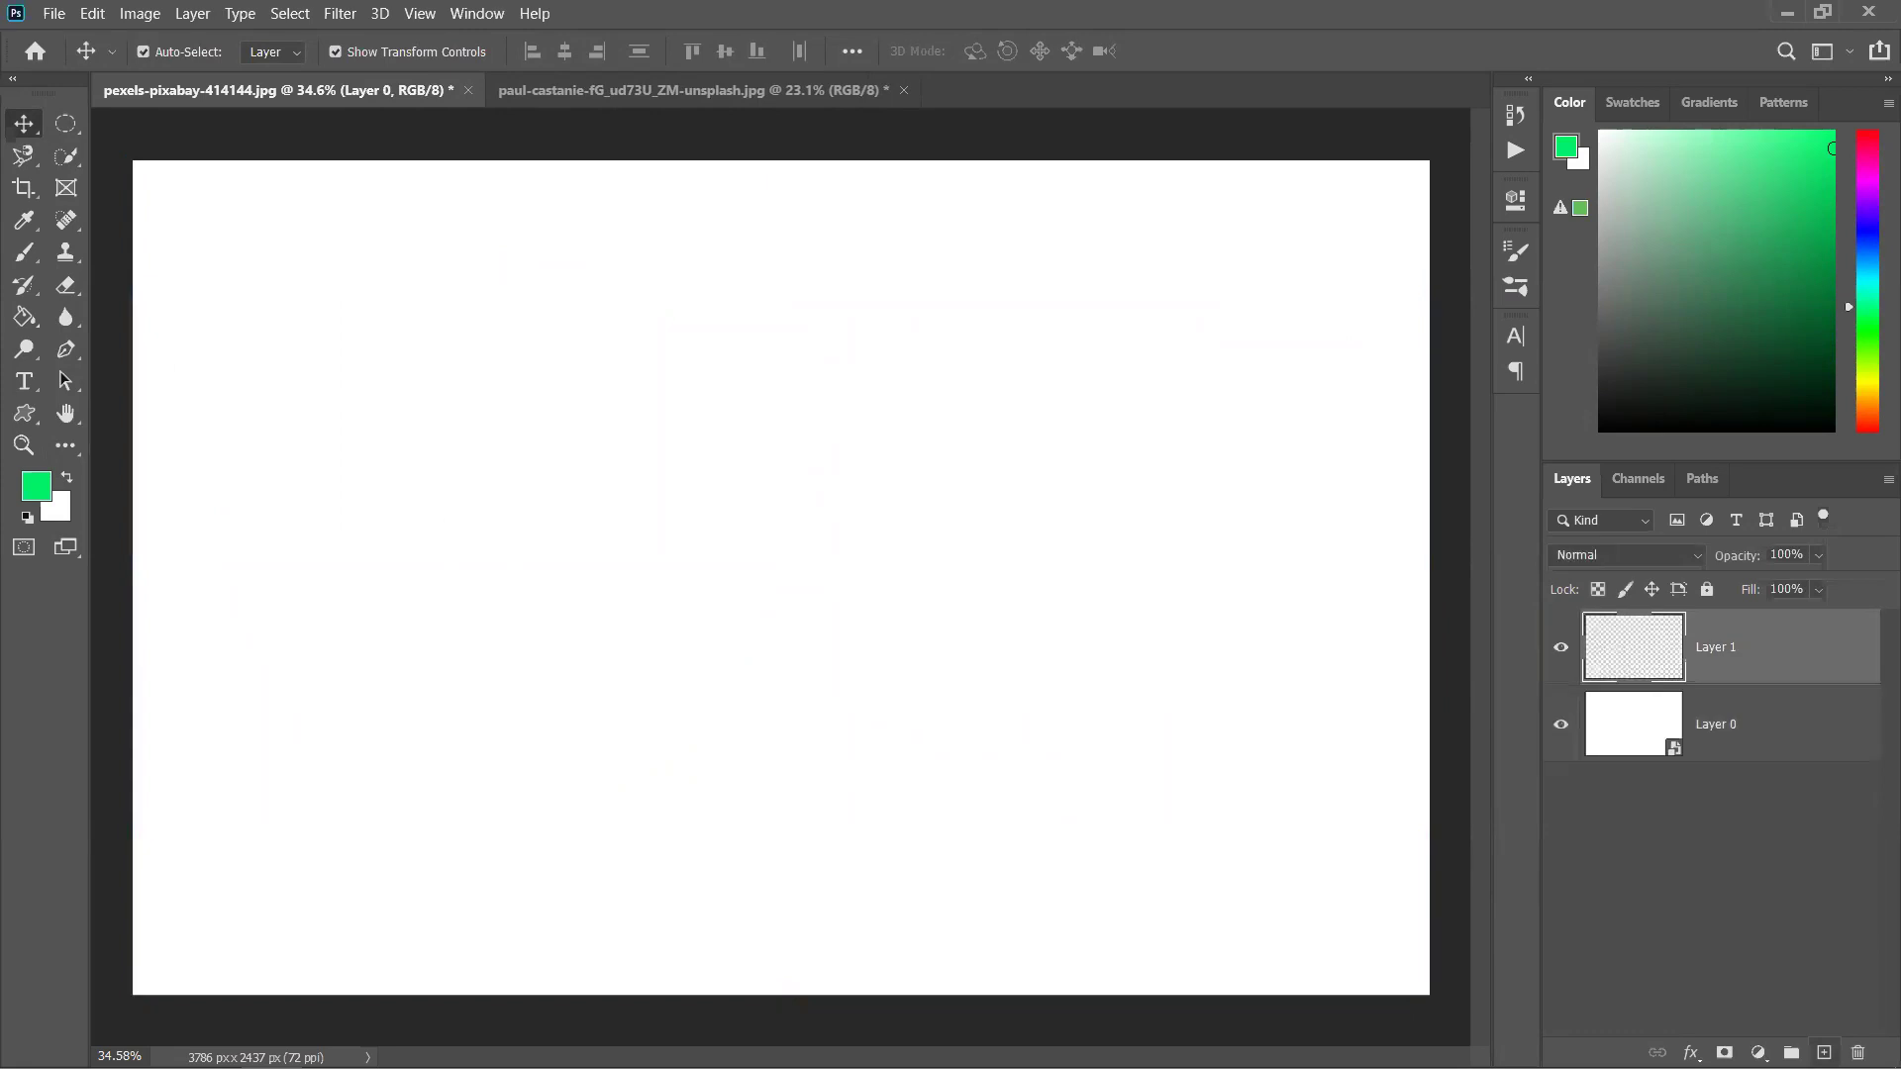
pyautogui.click(1823, 1052)
pyautogui.click(1823, 1053)
pyautogui.click(1824, 1052)
pyautogui.click(1823, 1052)
pyautogui.click(1824, 1052)
pyautogui.click(1824, 1052)
pyautogui.click(1823, 1052)
pyautogui.click(1823, 1052)
# Undo the surplus new layers, keeping only Layer 1, Layer 2 and Layer 3 above Layer 0
pyautogui.hotkey('ctrl', 'z')
pyautogui.hotkey('ctrl', 'z')
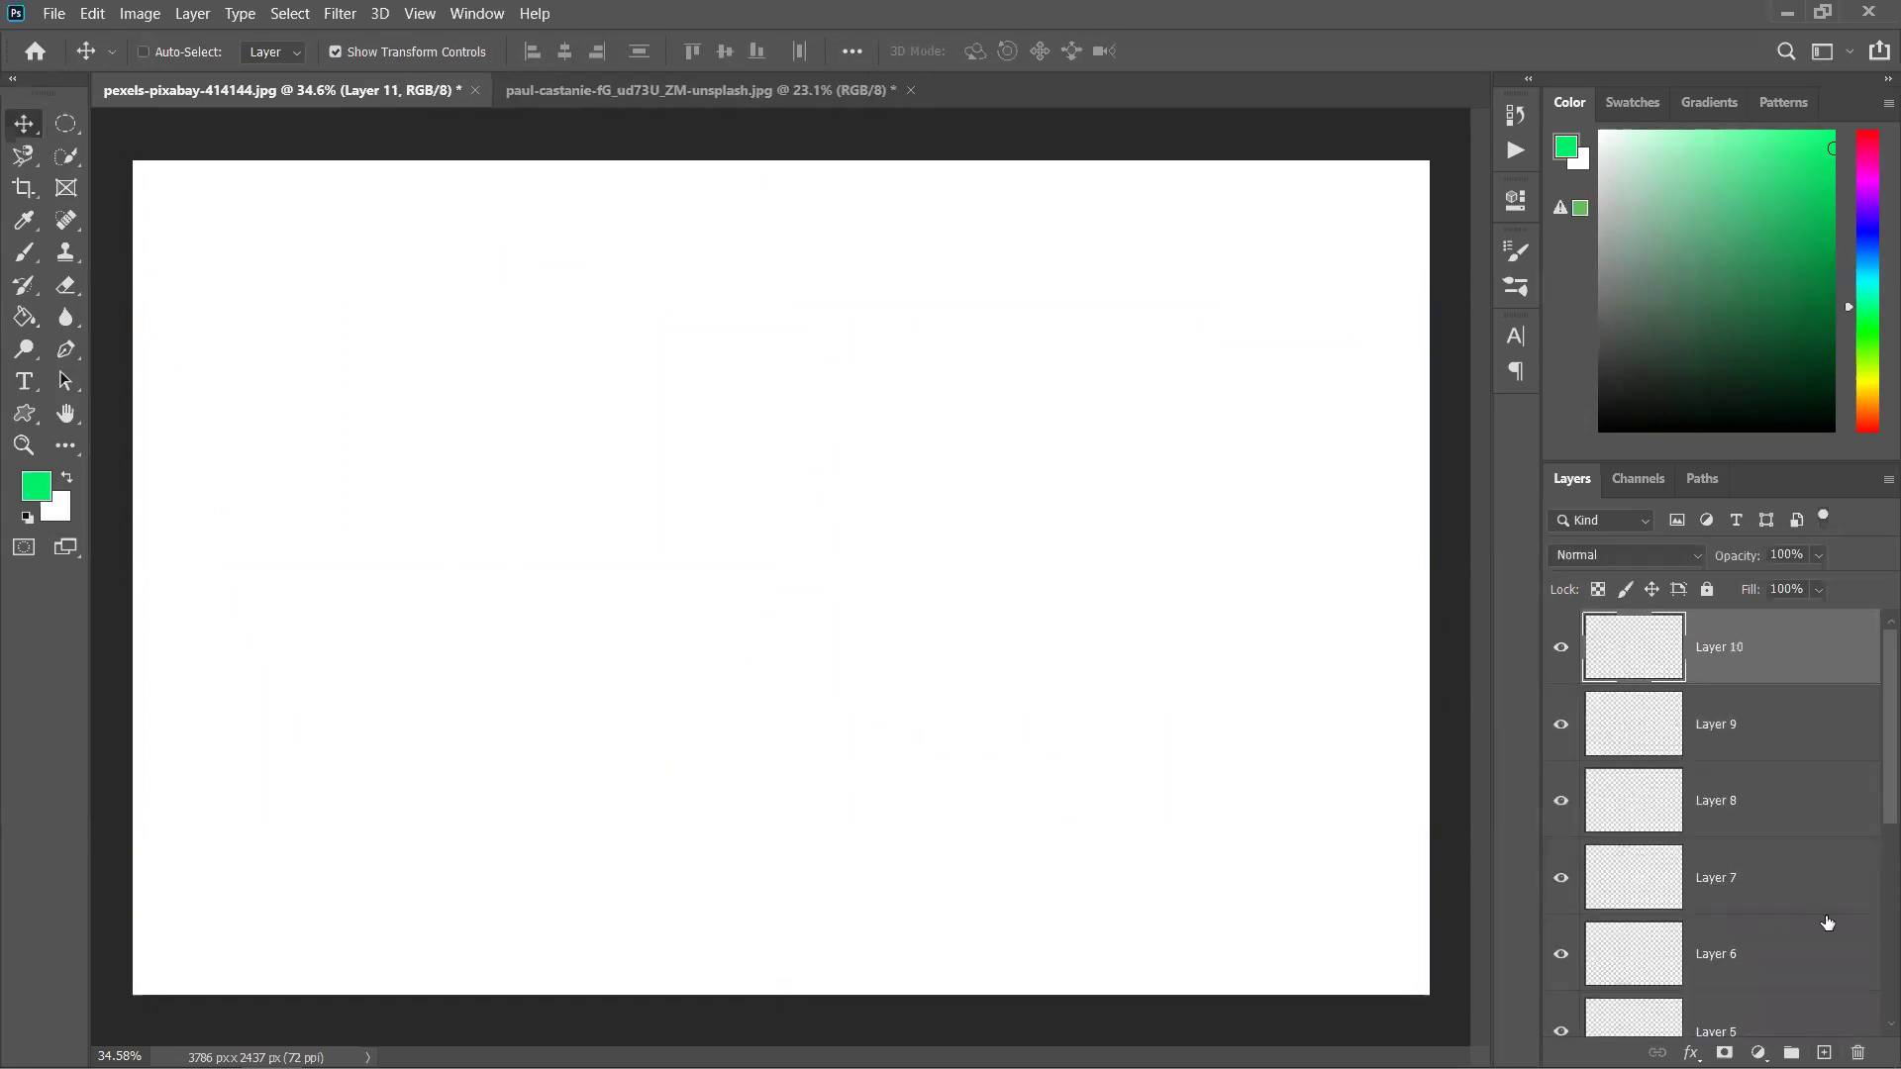
pyautogui.hotkey('ctrl', 'z')
pyautogui.hotkey('ctrl', 'z')
pyautogui.hotkey('ctrl', 'z')
pyautogui.hotkey('ctrl', 'z')
pyautogui.hotkey('ctrl', 'z')
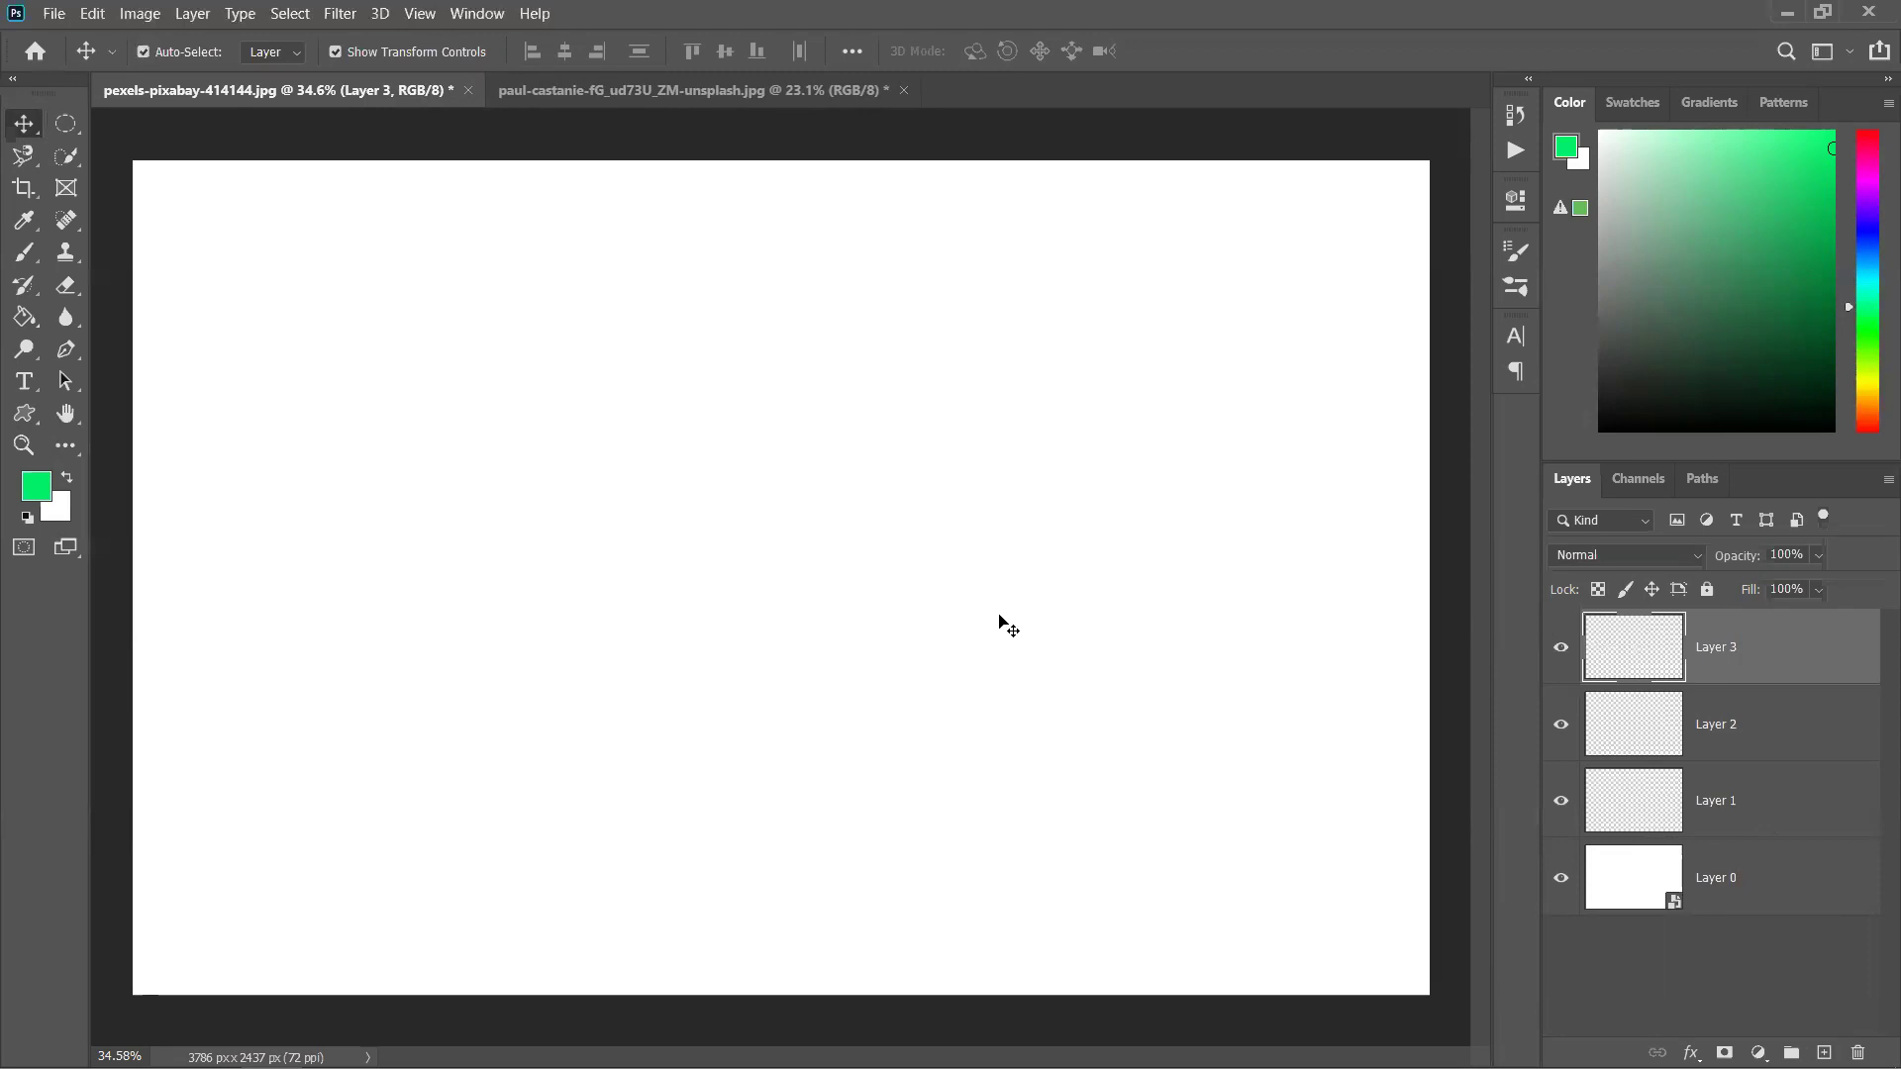
# Select Layer 0 and Layer 3 in turn to point out the lowest and highest layers in the stack
pyautogui.click(1794, 872)
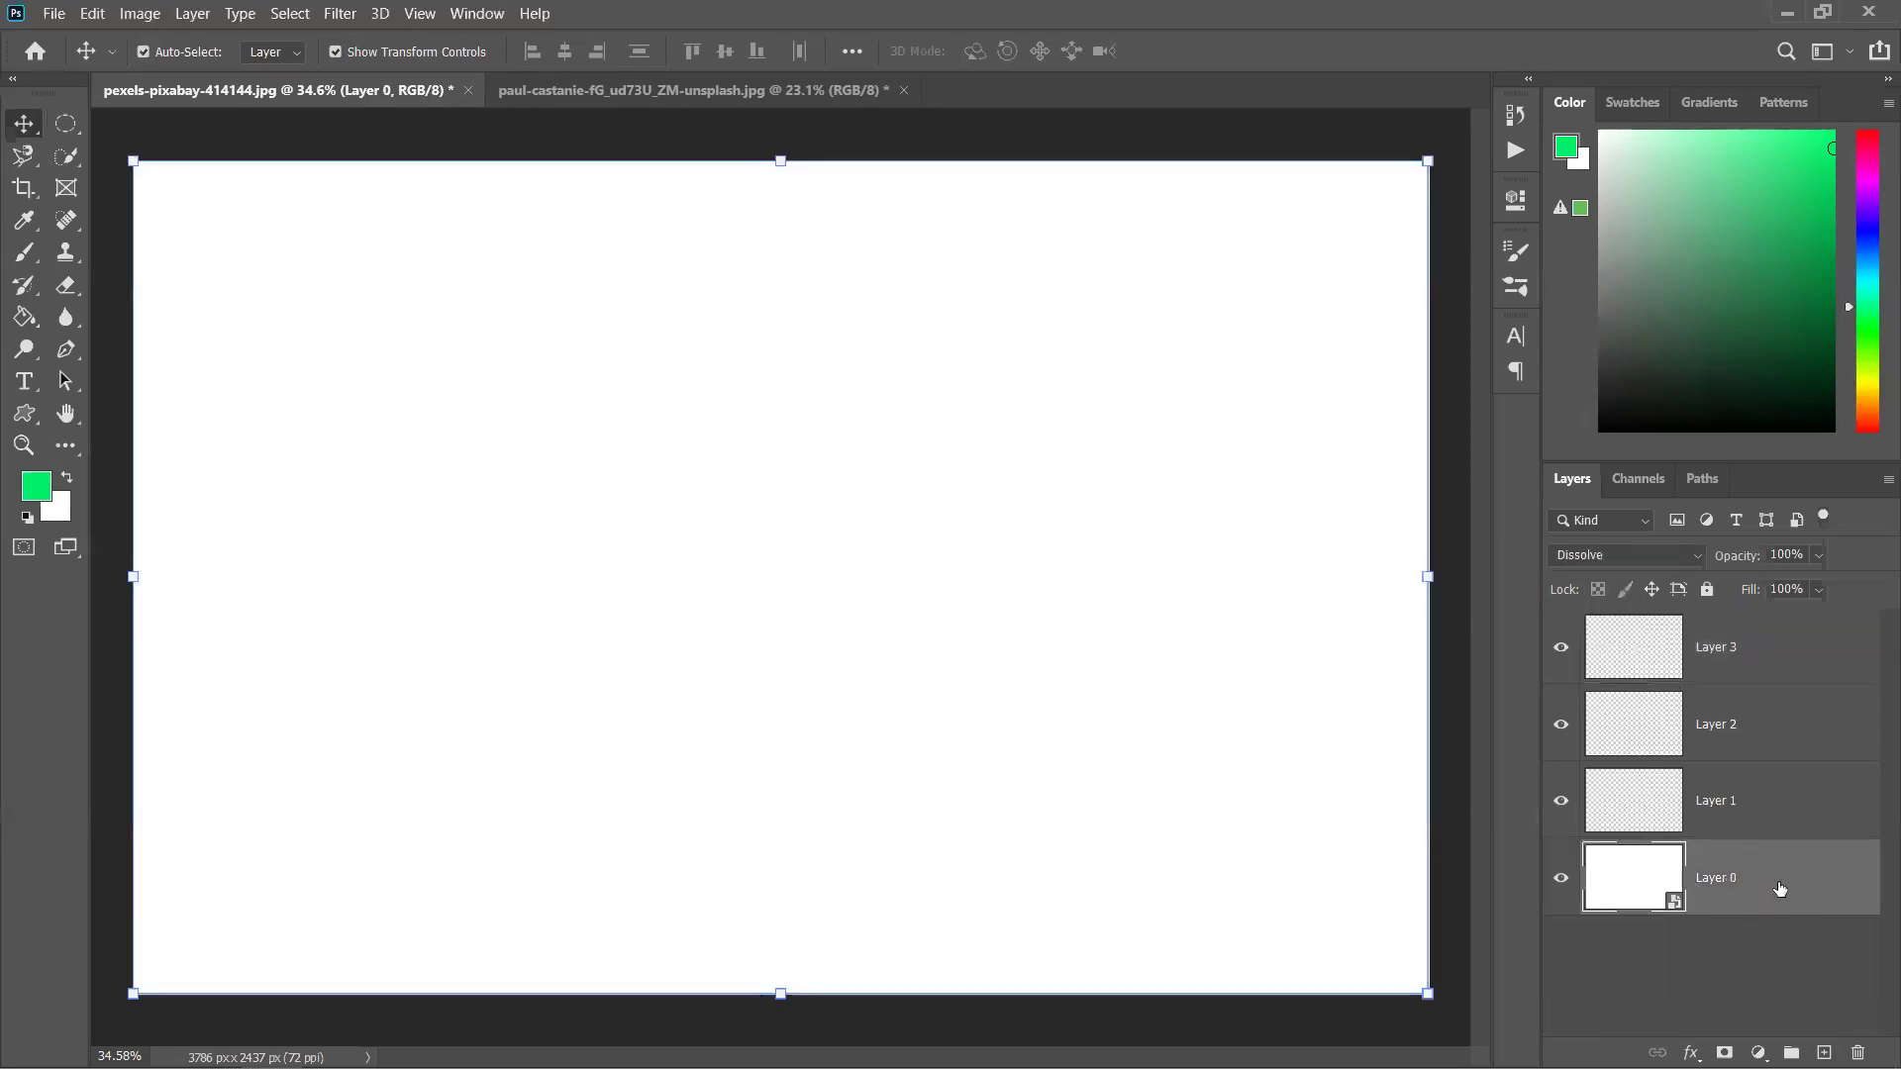
pyautogui.click(1756, 674)
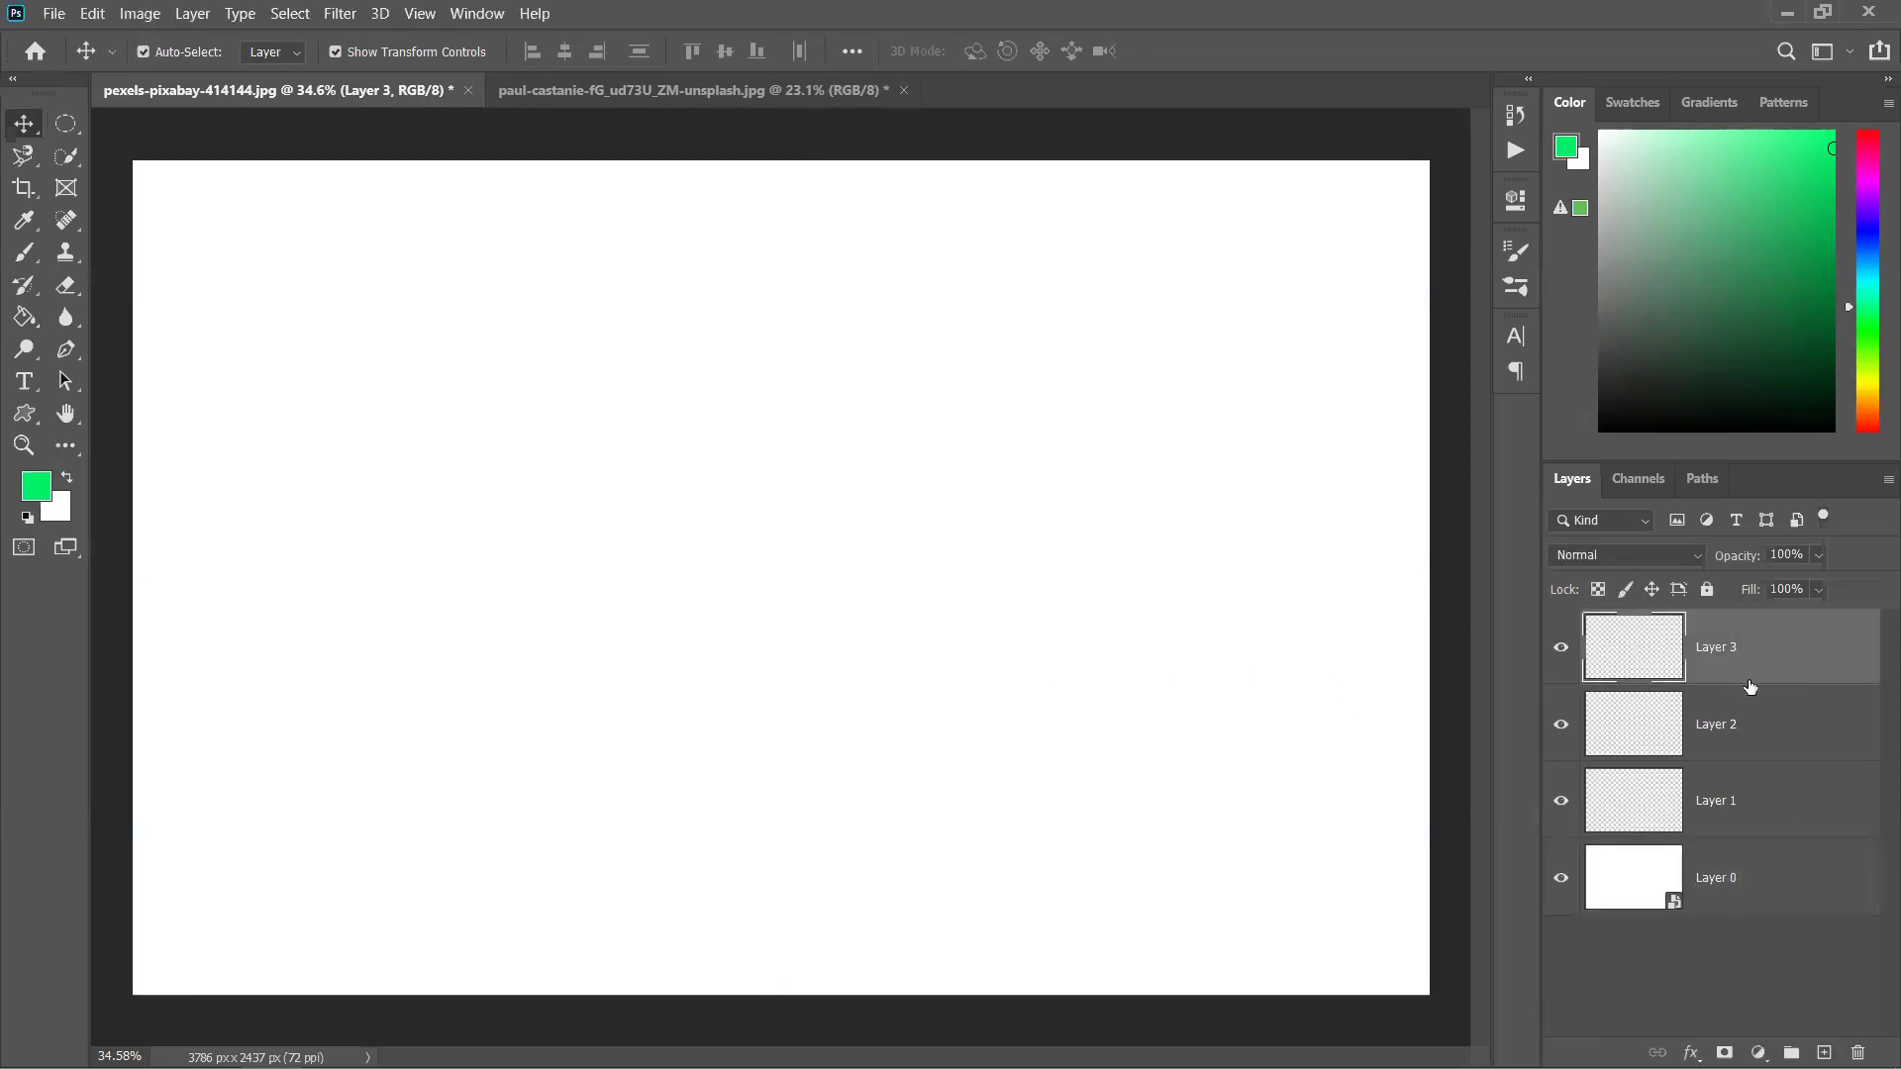
pyautogui.click(1753, 880)
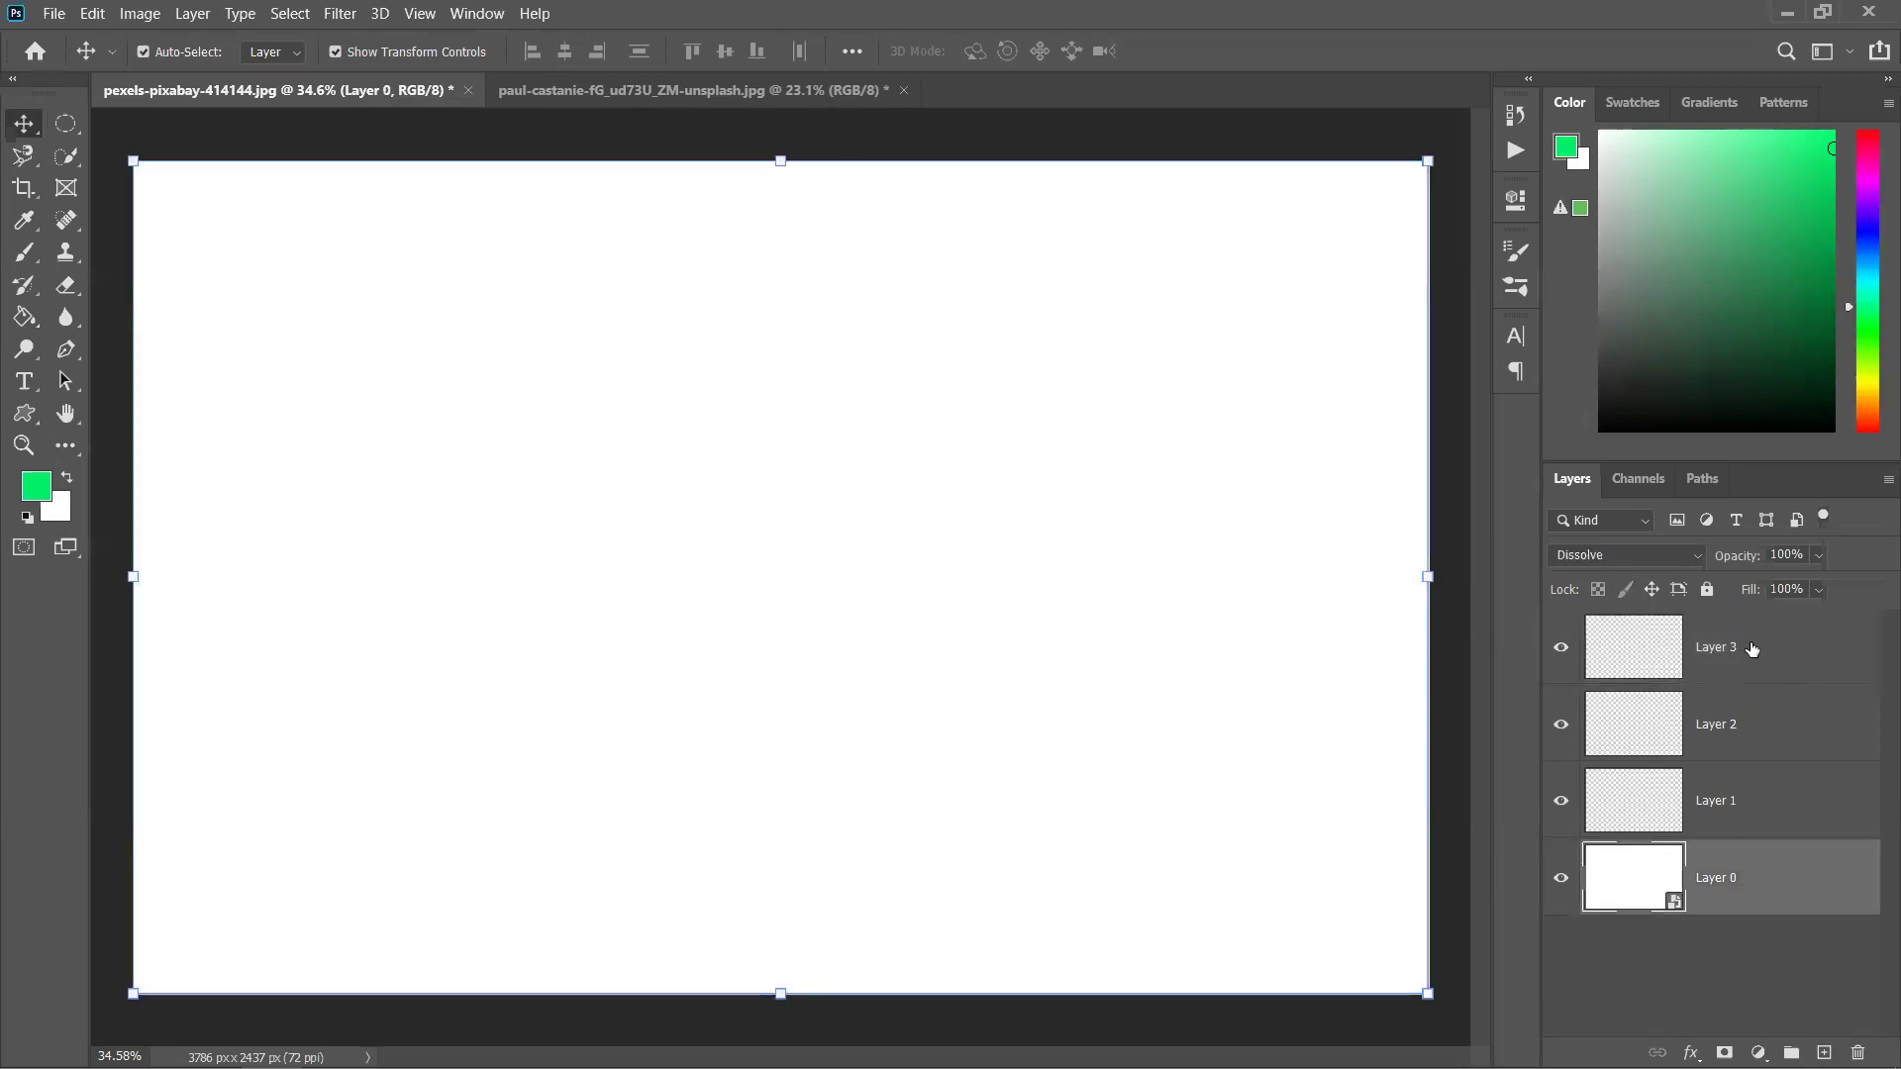
pyautogui.click(1753, 648)
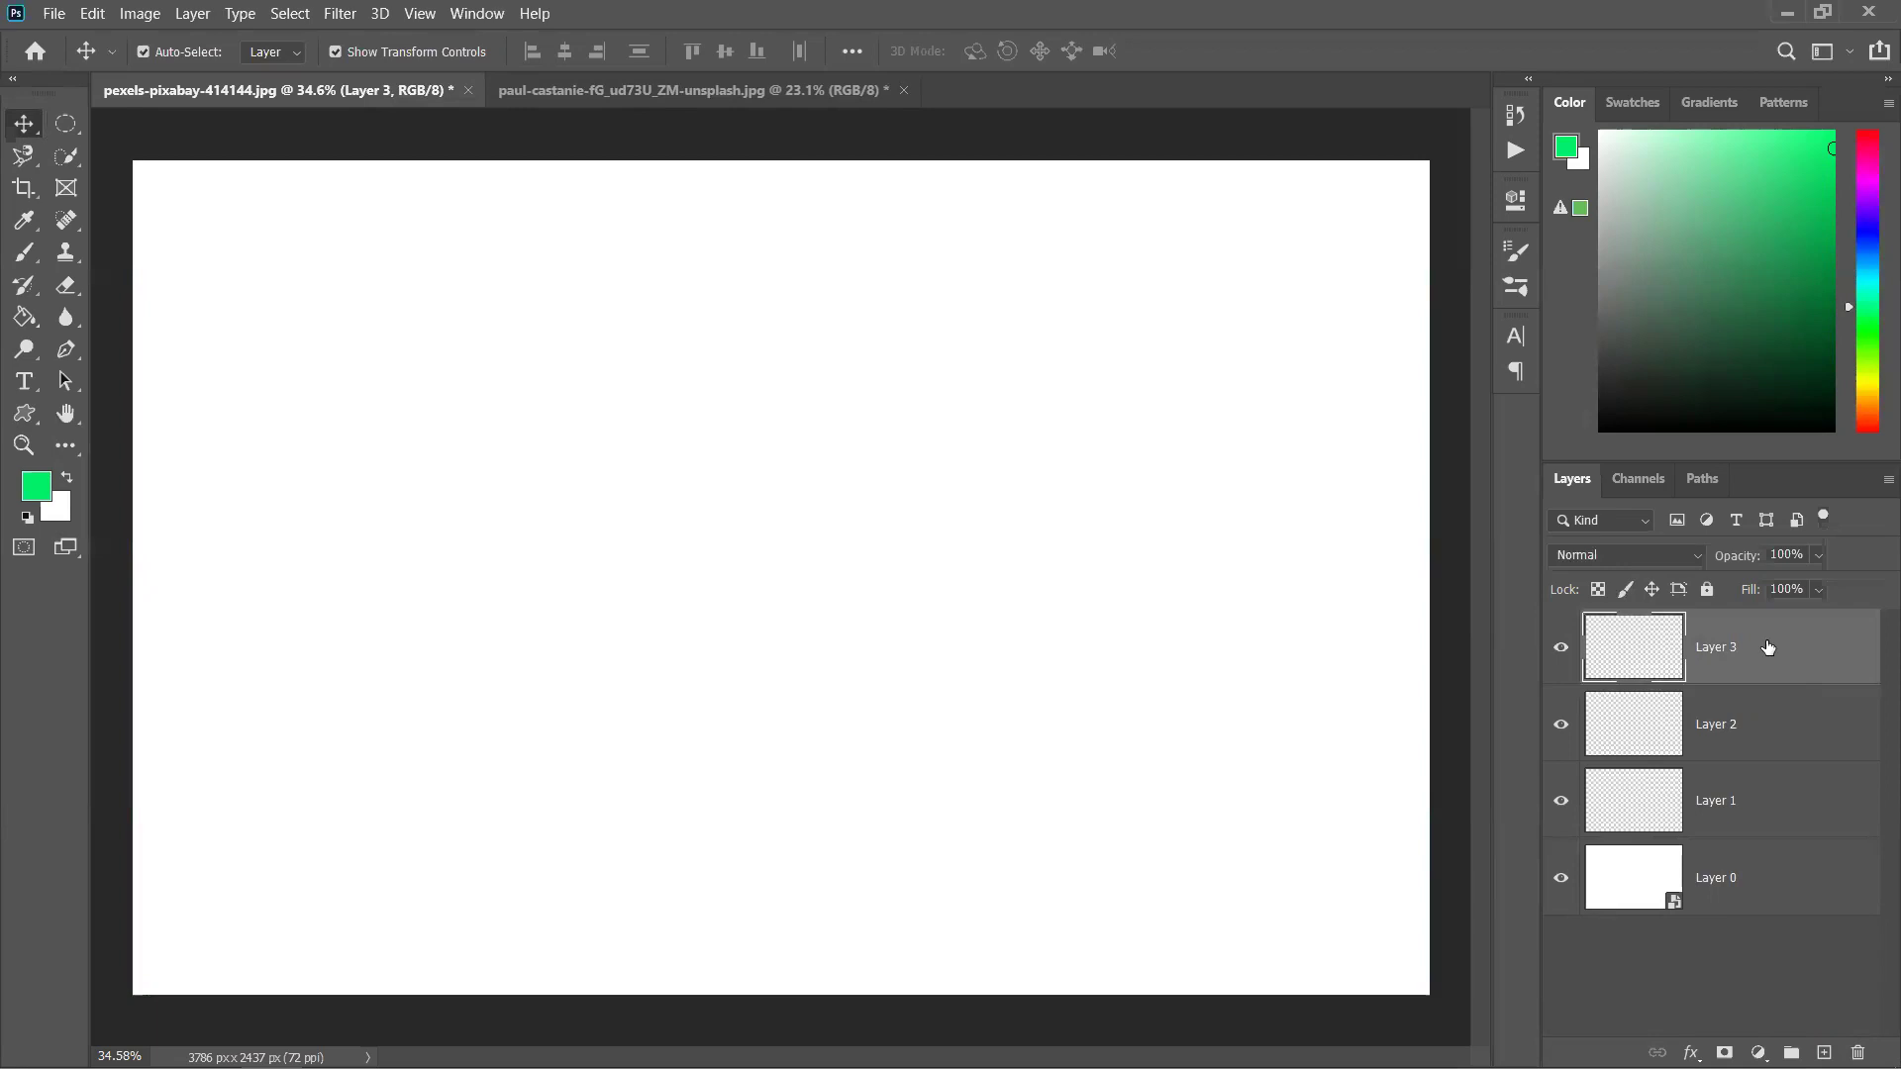
pyautogui.click(1775, 875)
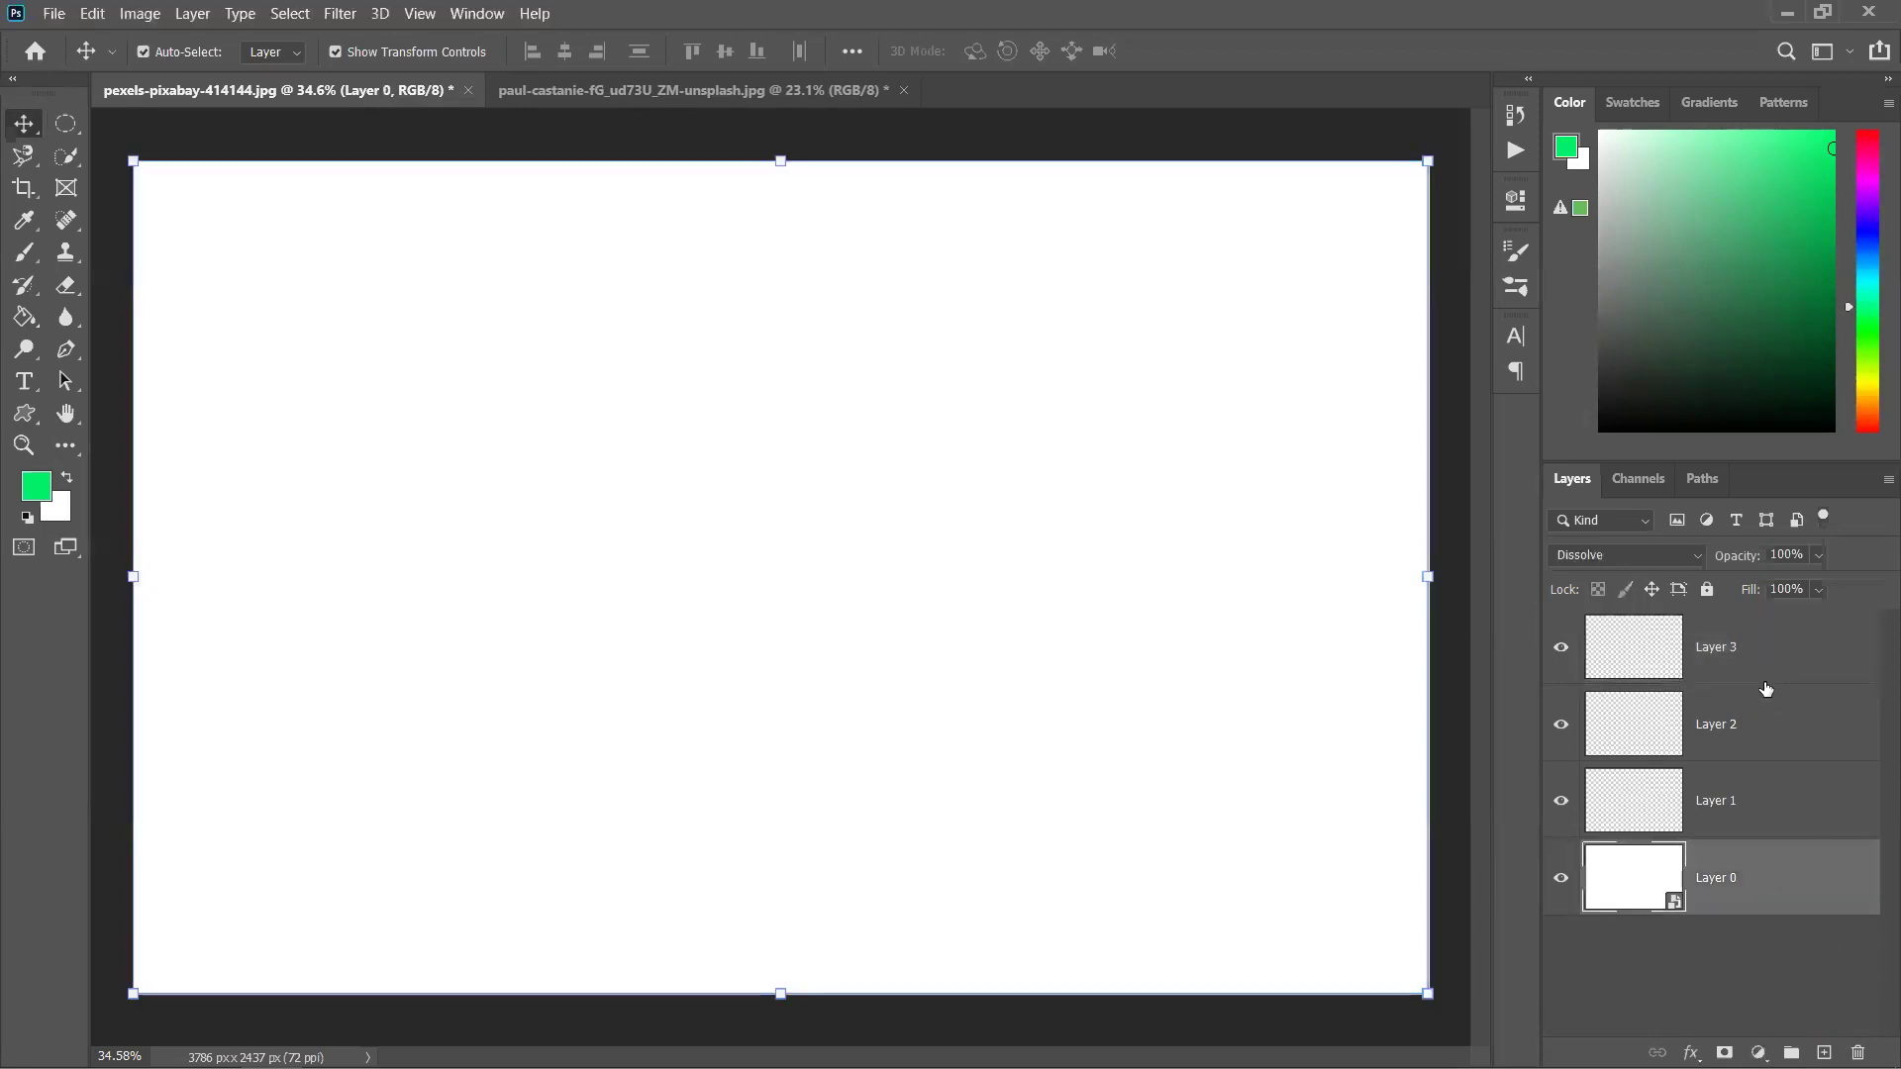
# Select Layer 3 and fill it with a dark green foreground colour
pyautogui.click(1752, 662)
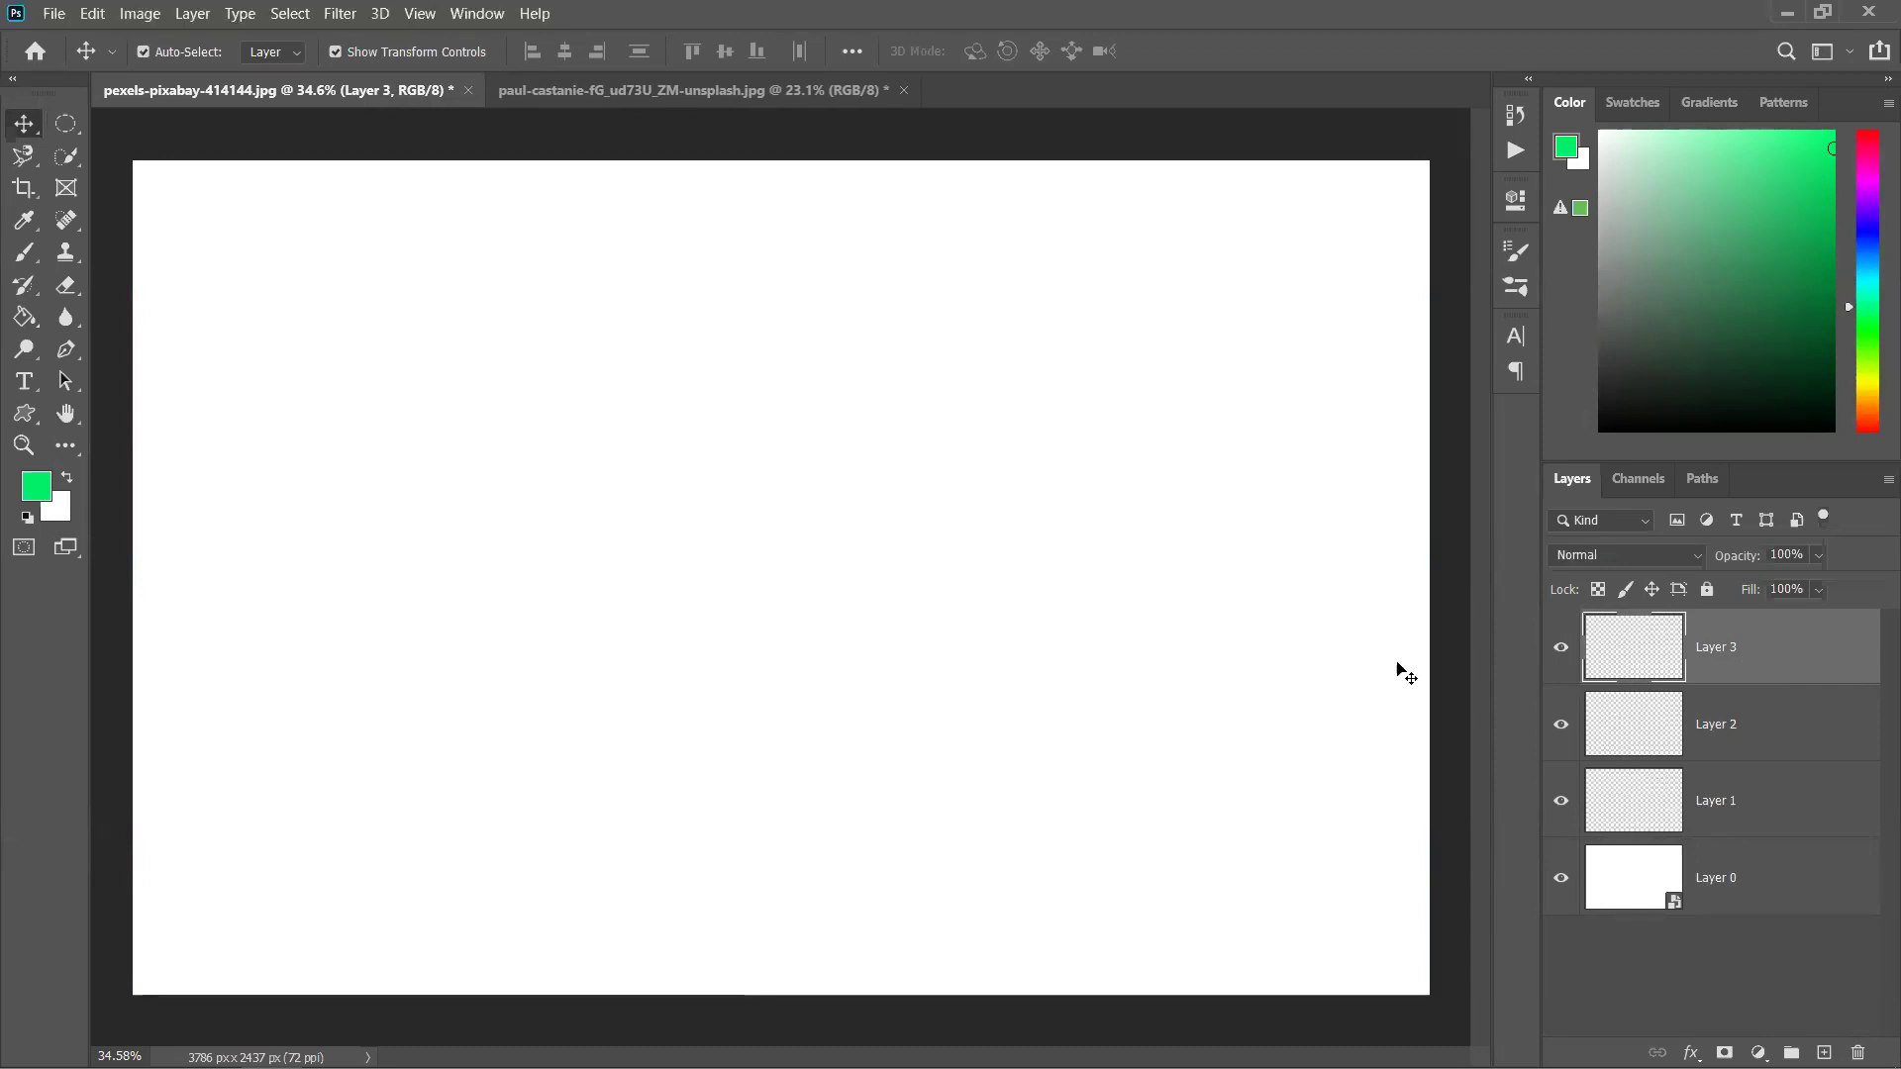
pyautogui.click(1832, 333)
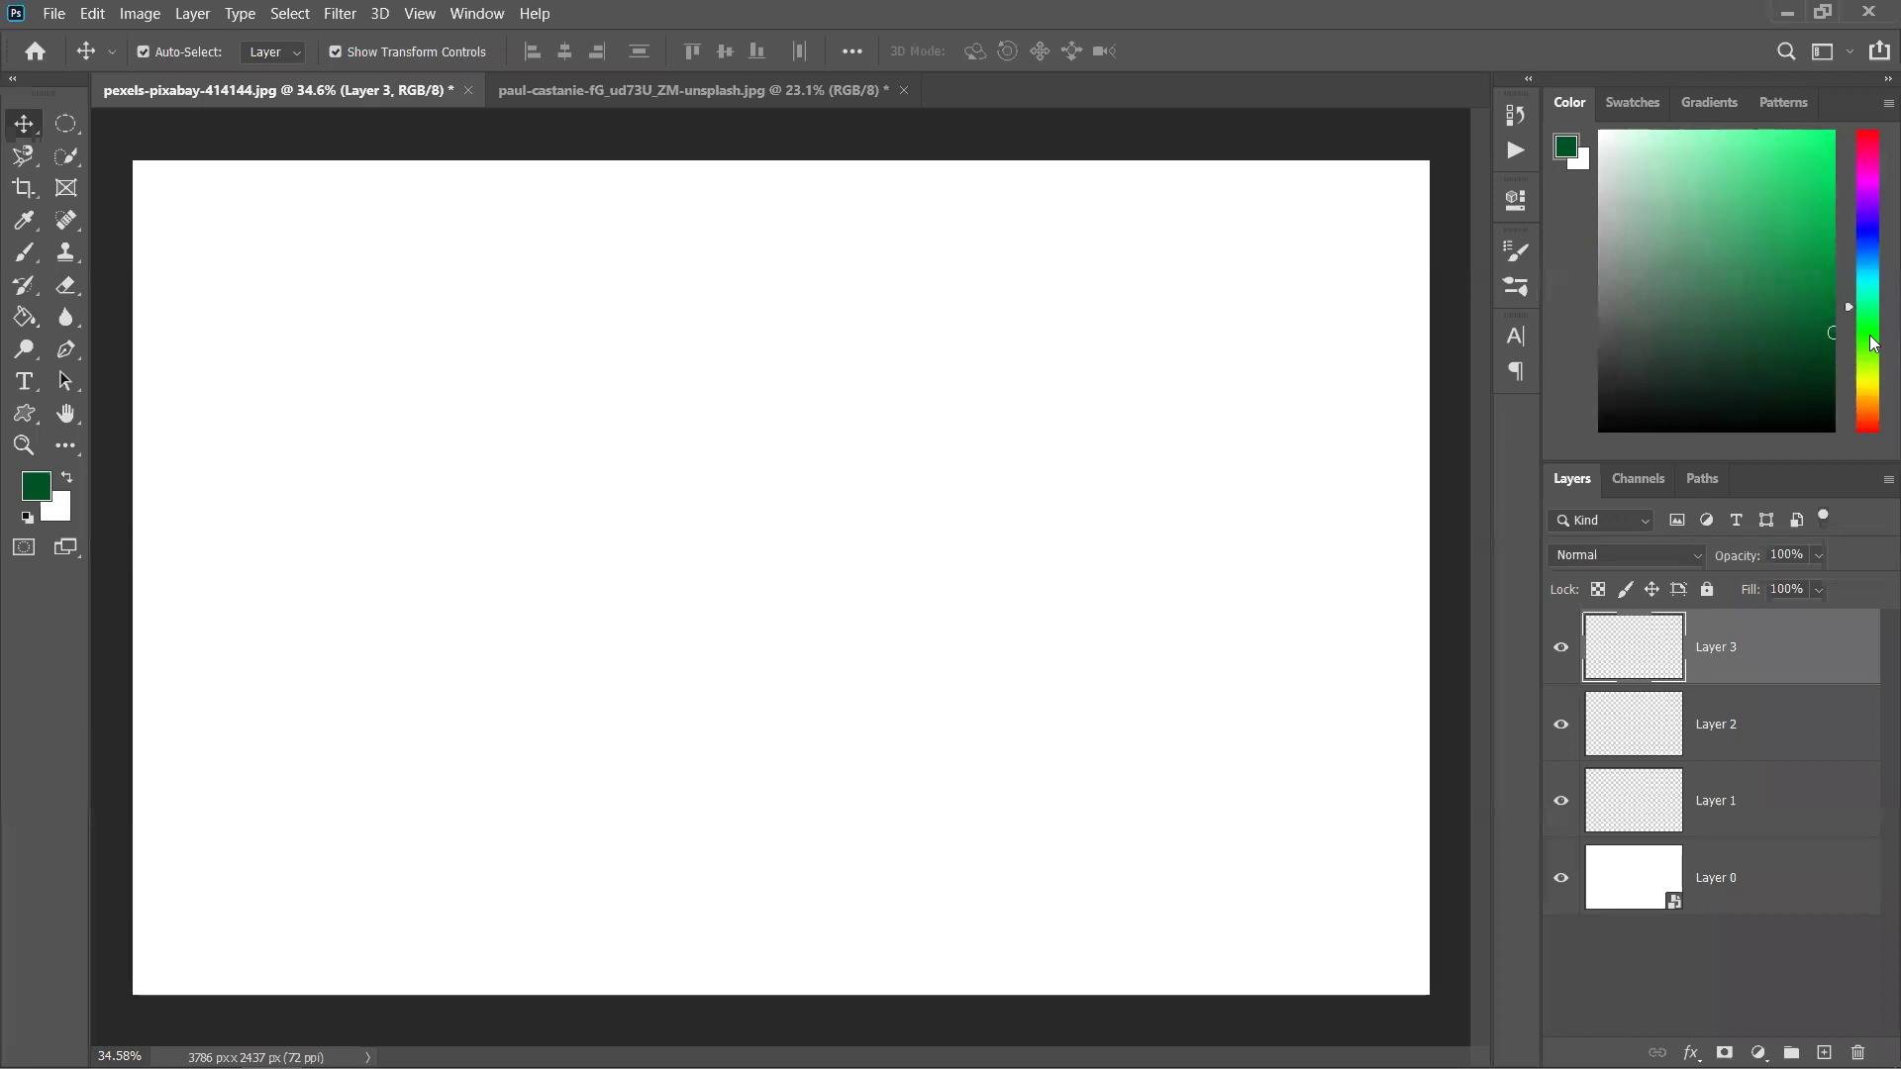
pyautogui.hotkey('ctrl', 'BackSpace')
pyautogui.hotkey('alt', 'BackSpace')
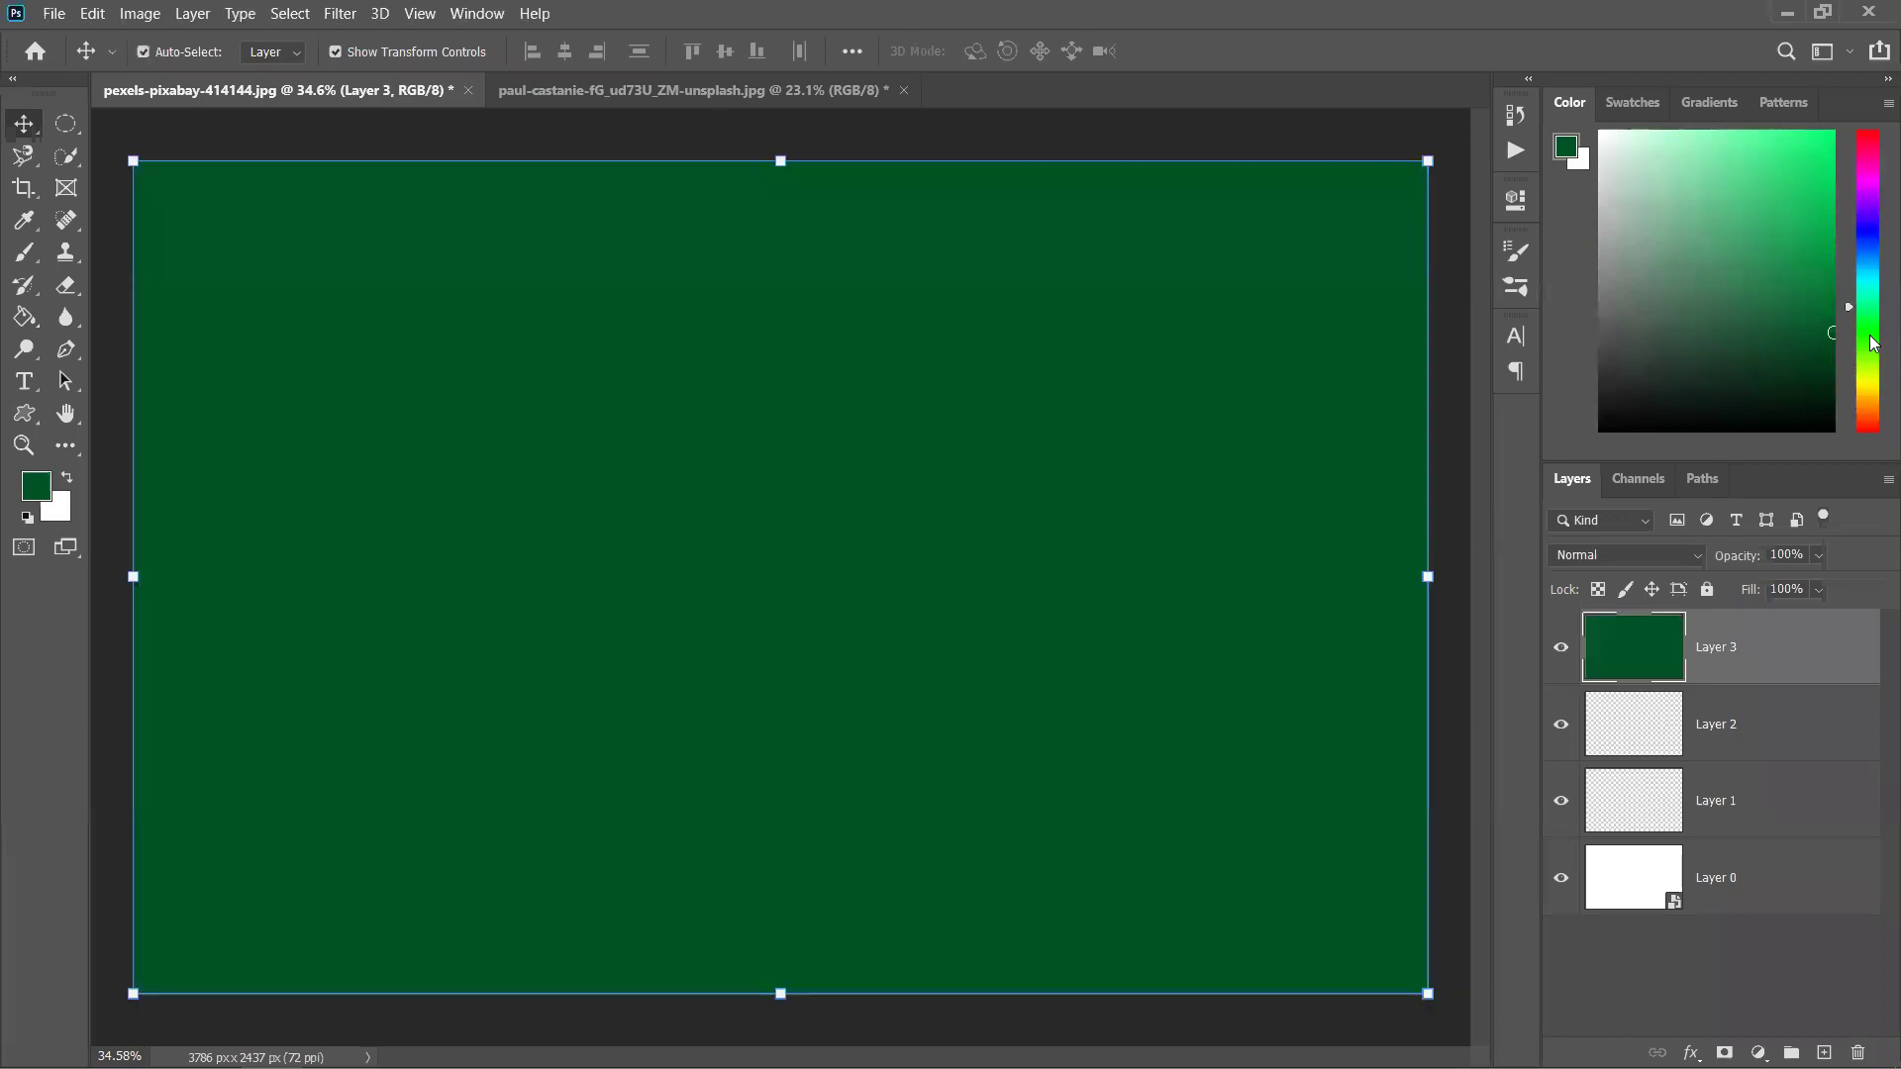
# Select Layer 2 and fill it with a bright yellow foreground colour
pyautogui.click(1765, 730)
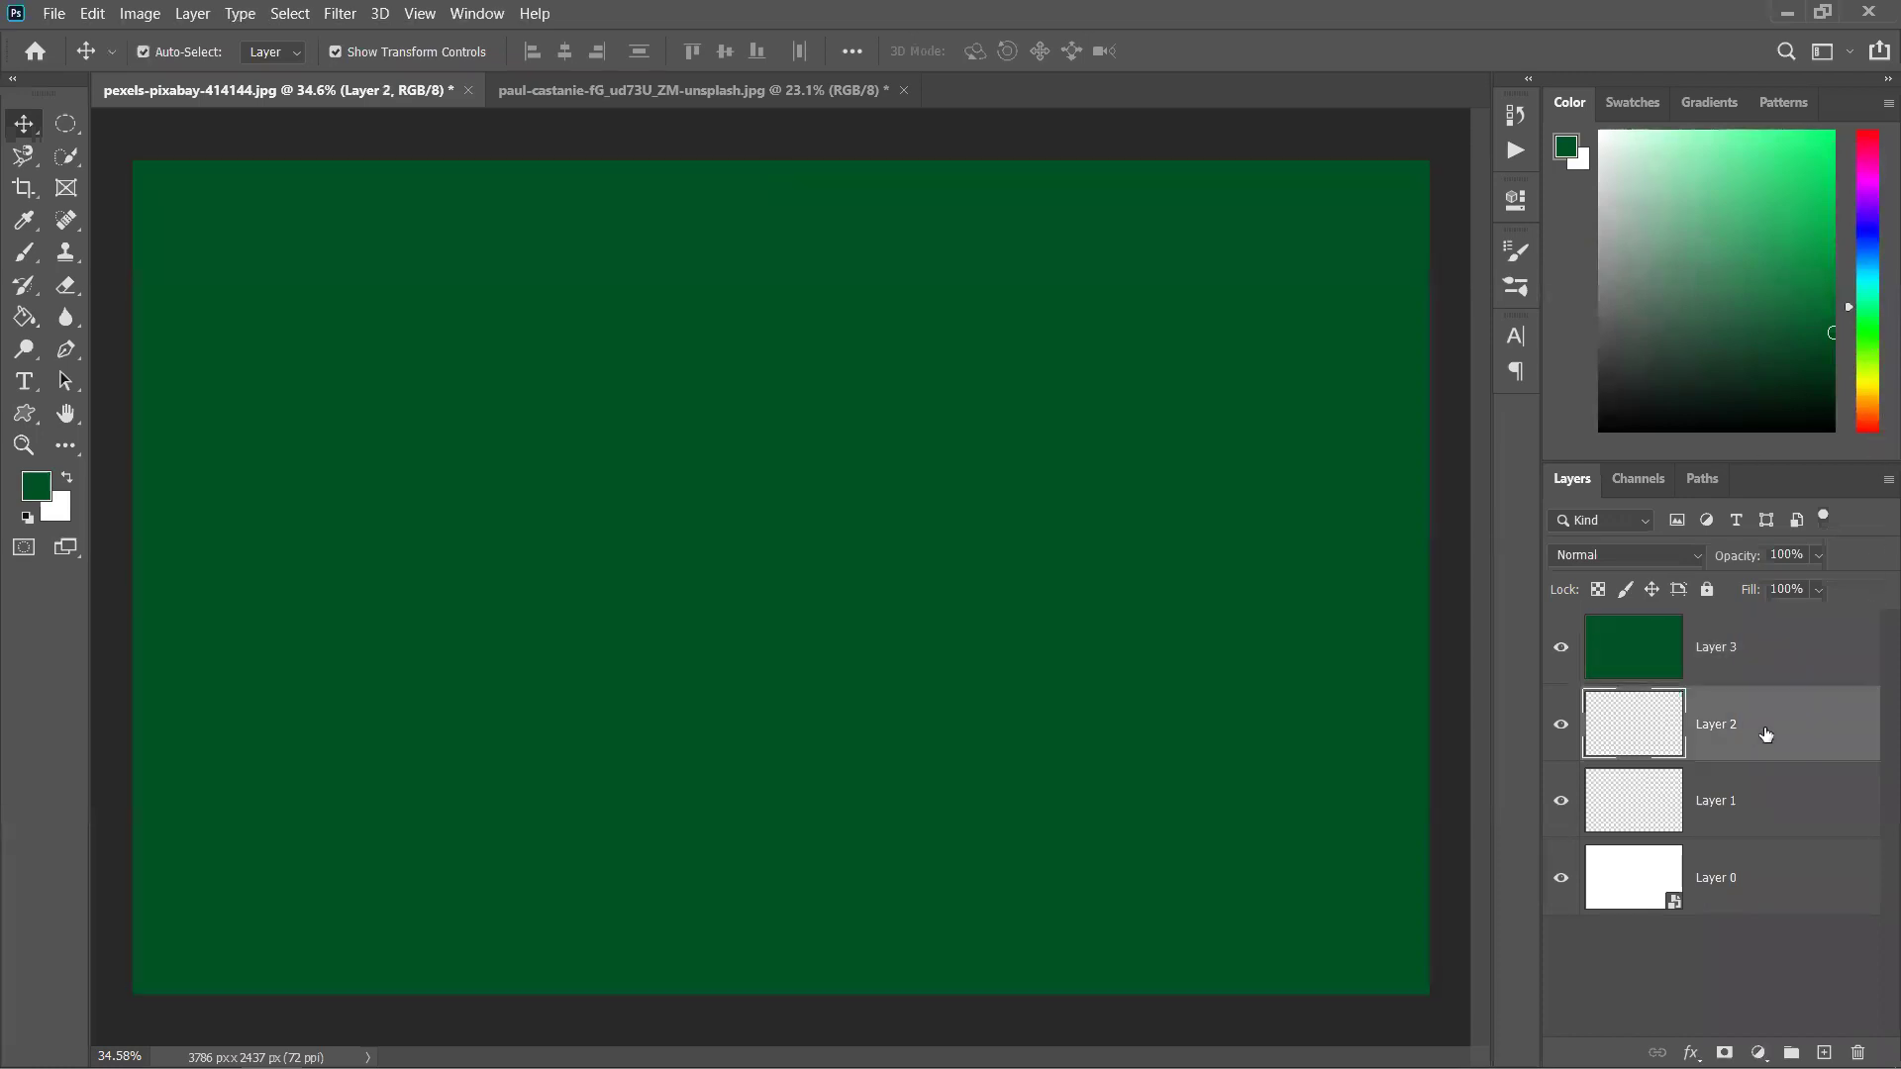
pyautogui.click(1862, 386)
pyautogui.click(1832, 133)
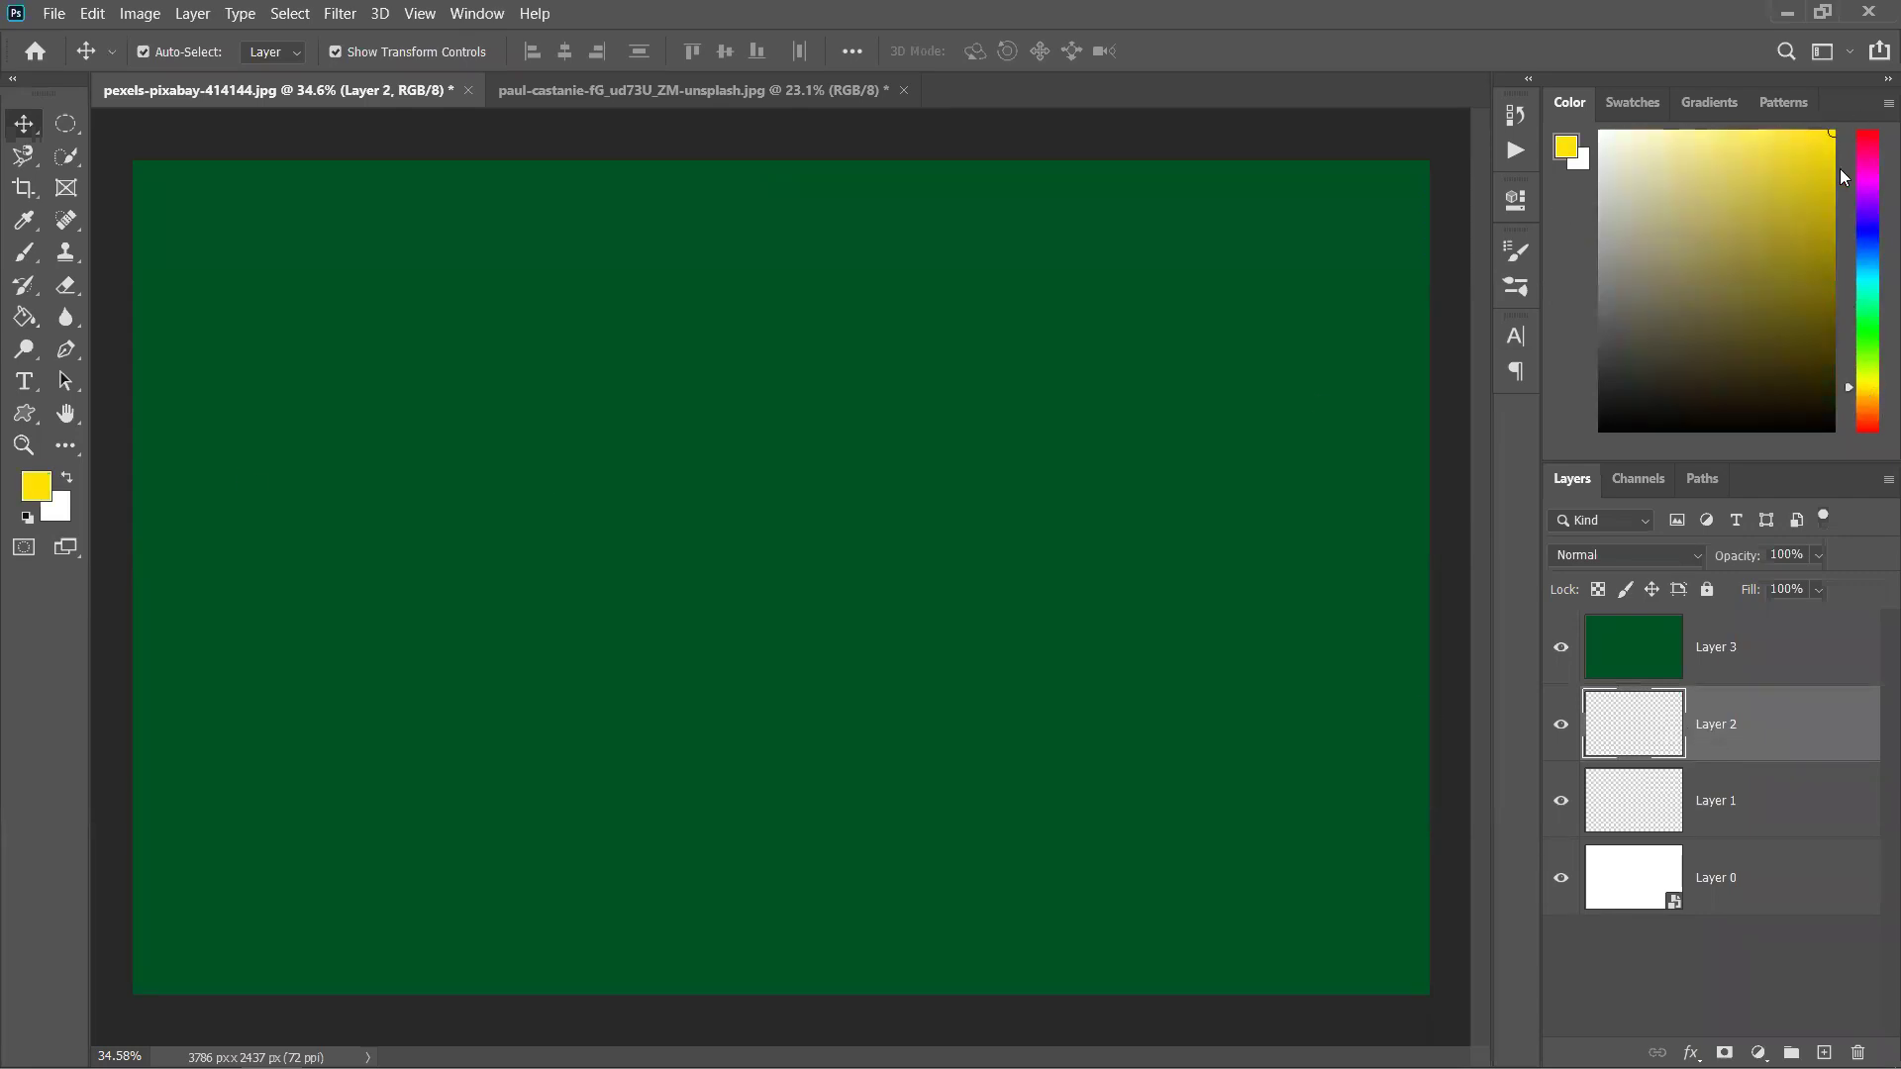
pyautogui.hotkey('alt', 'BackSpace')
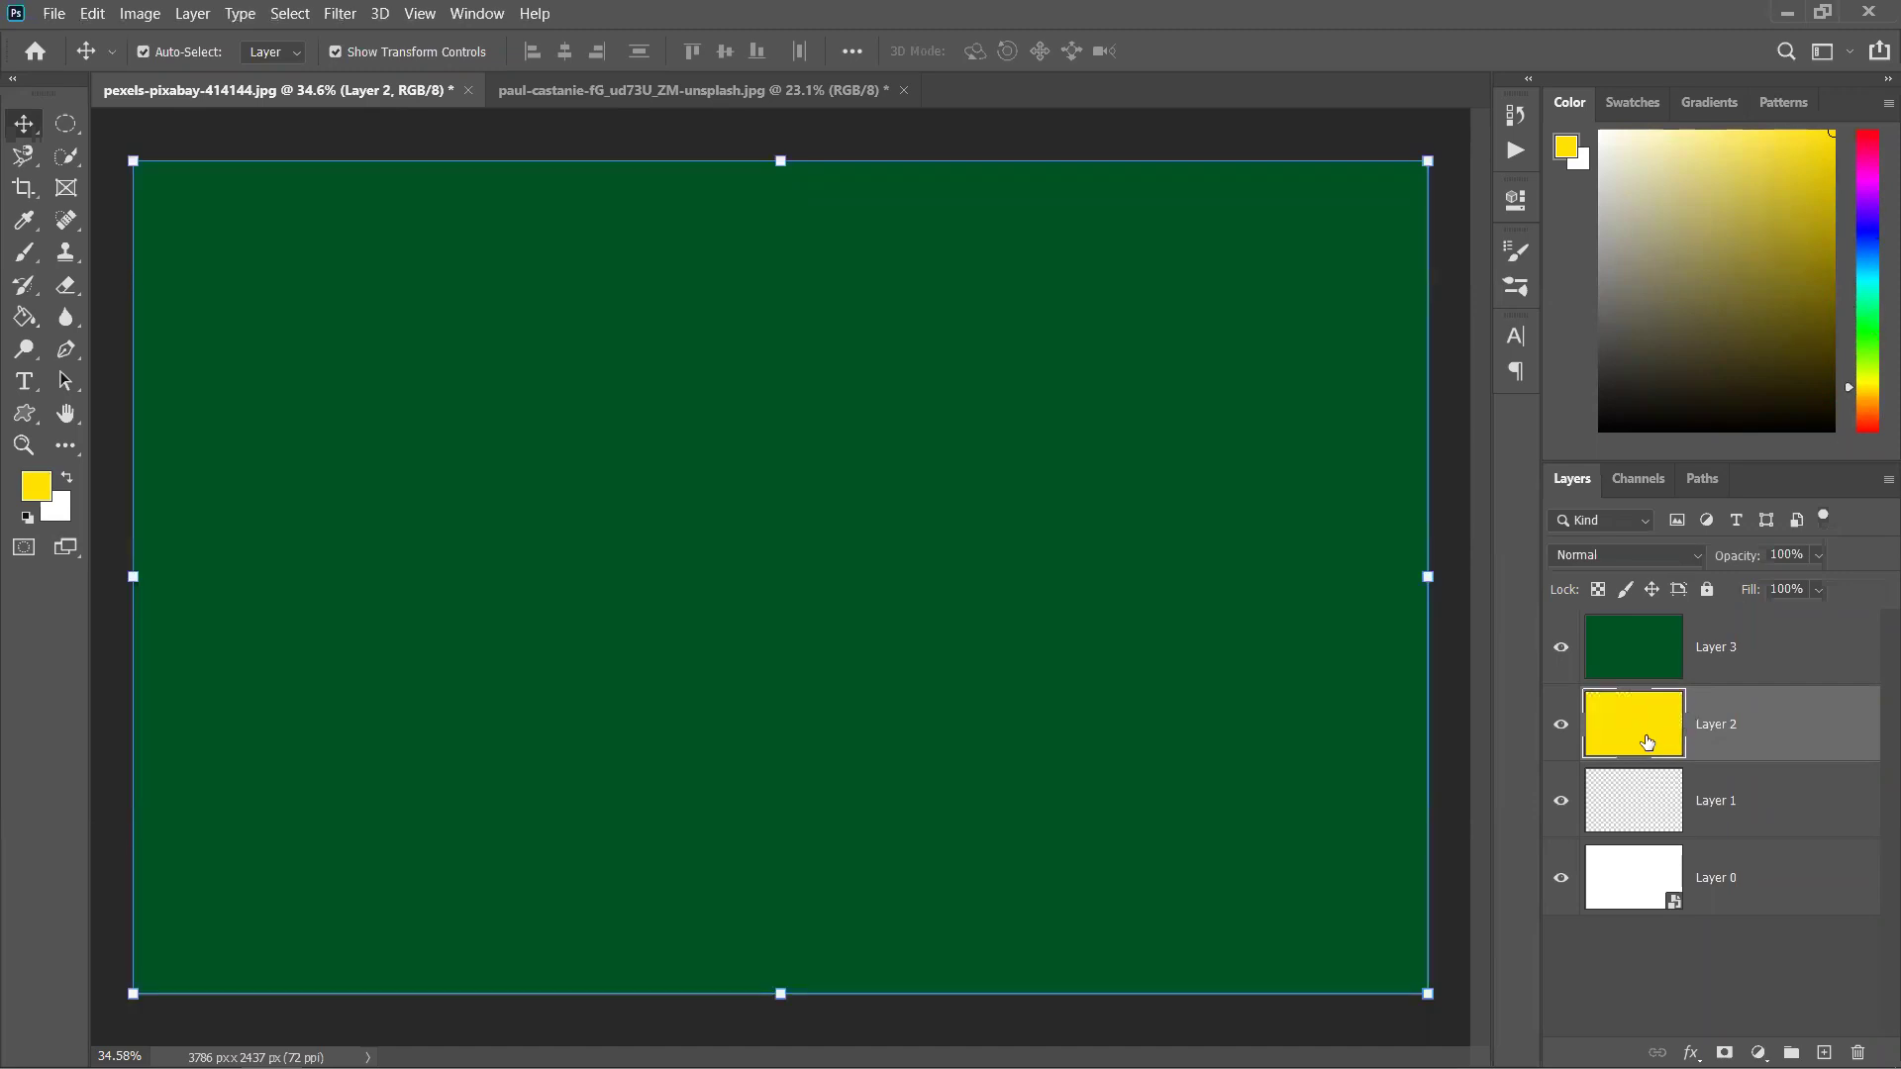
# Select Layer 1 and fill it with a bright cyan foreground colour
pyautogui.click(1641, 819)
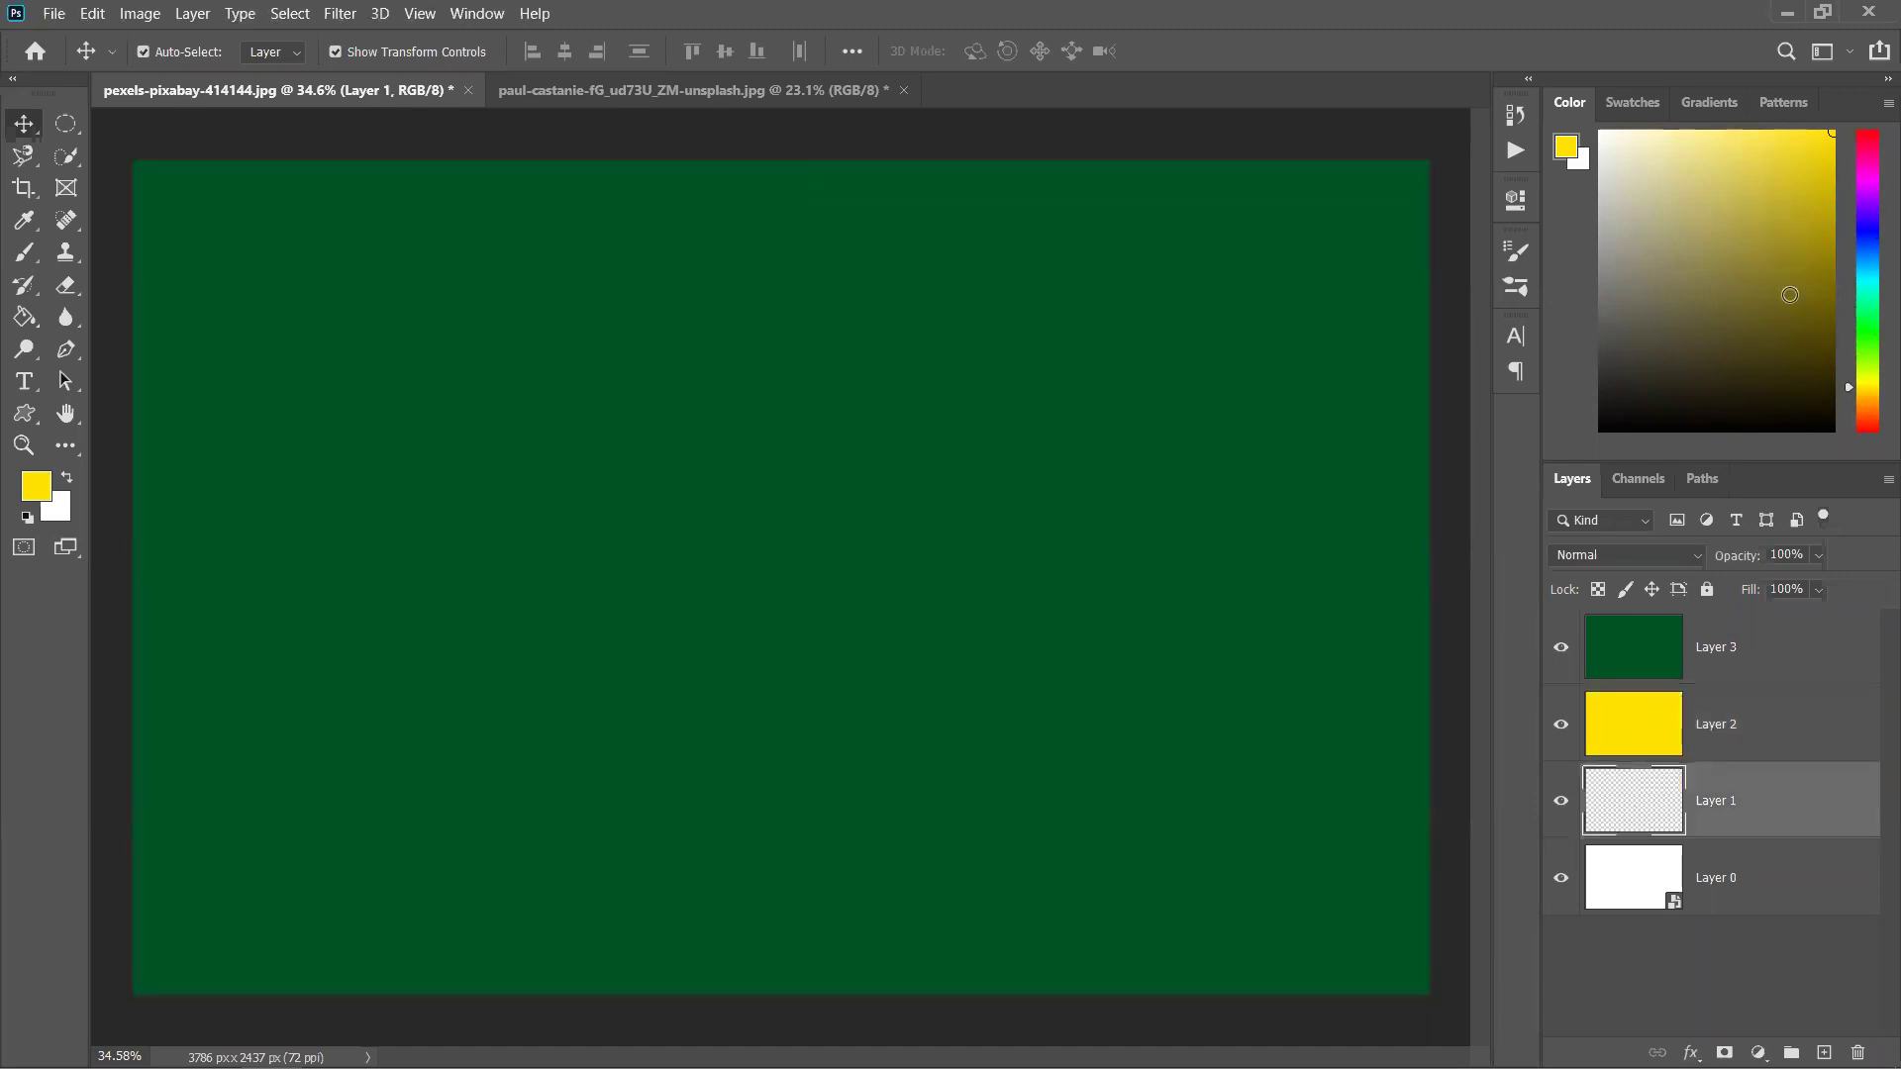
pyautogui.moveTo(1872, 334); pyautogui.dragTo(1872, 273)
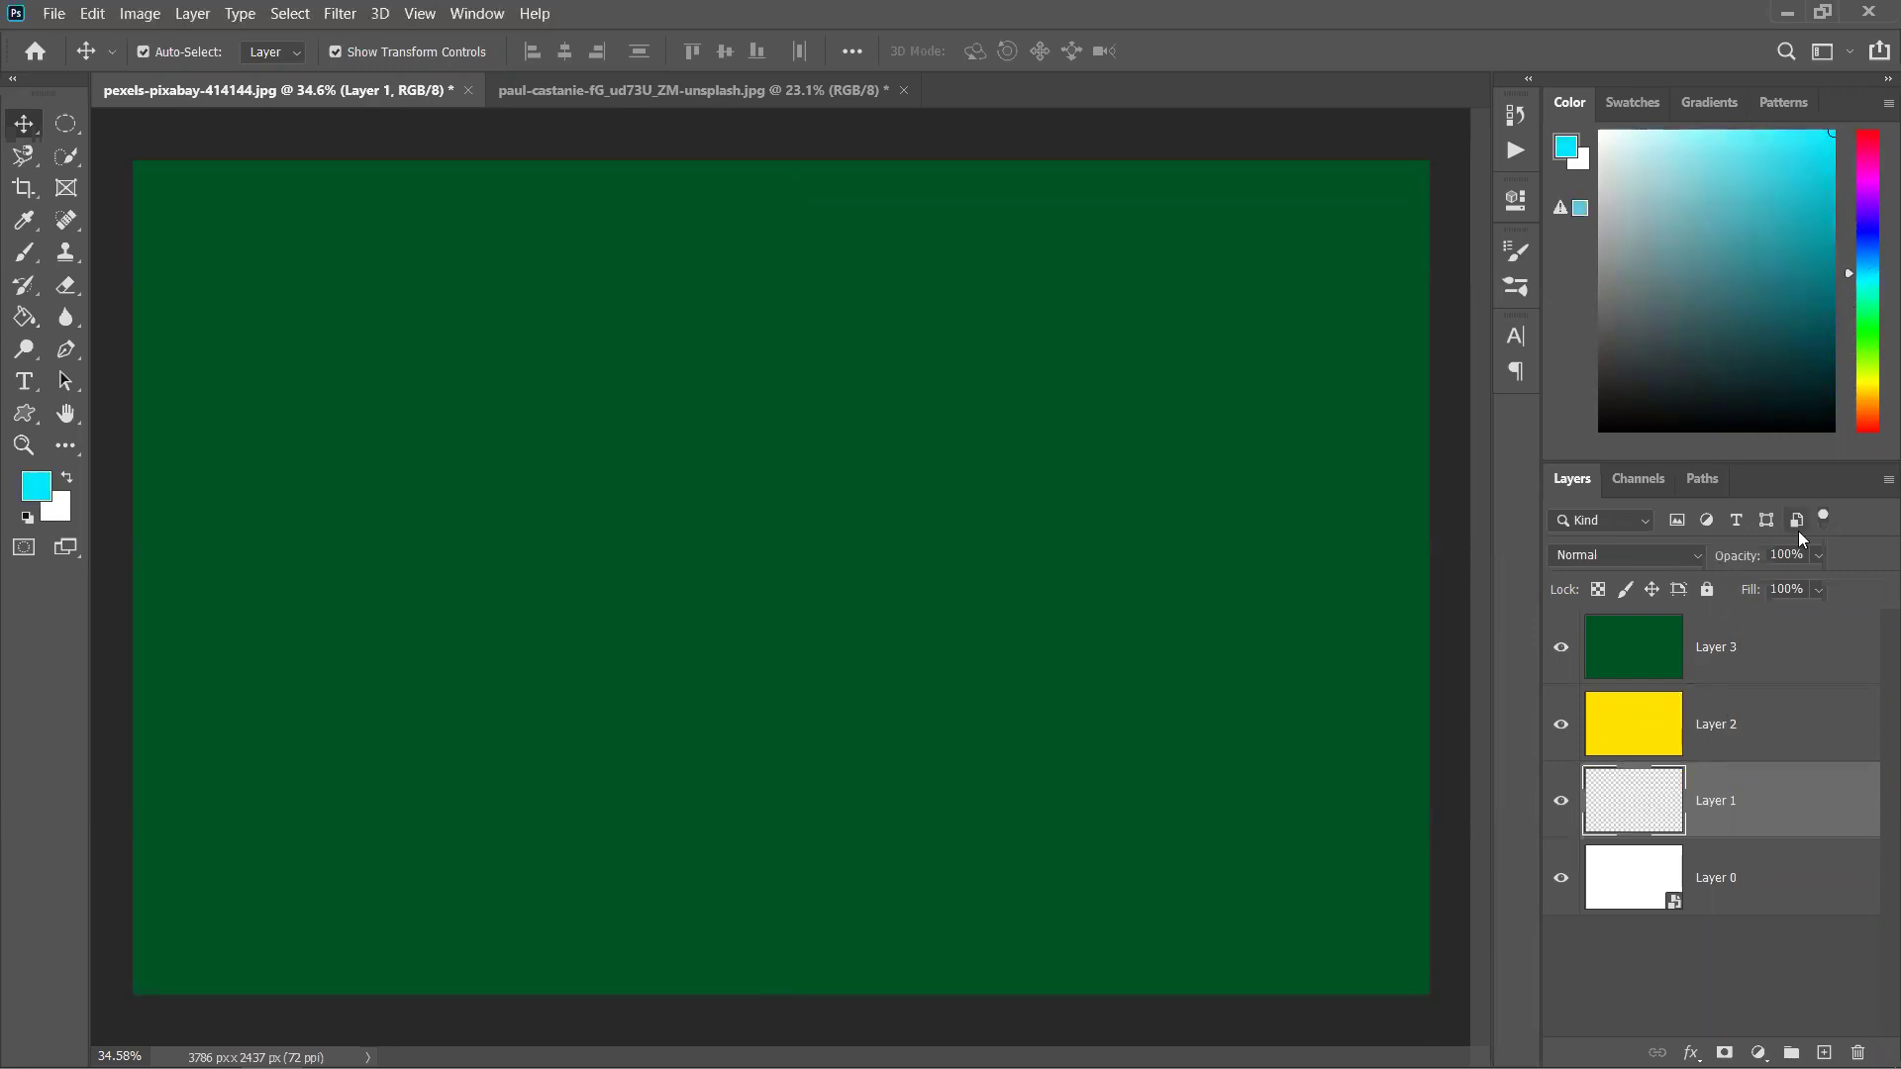
pyautogui.hotkey('alt', 'BackSpace')
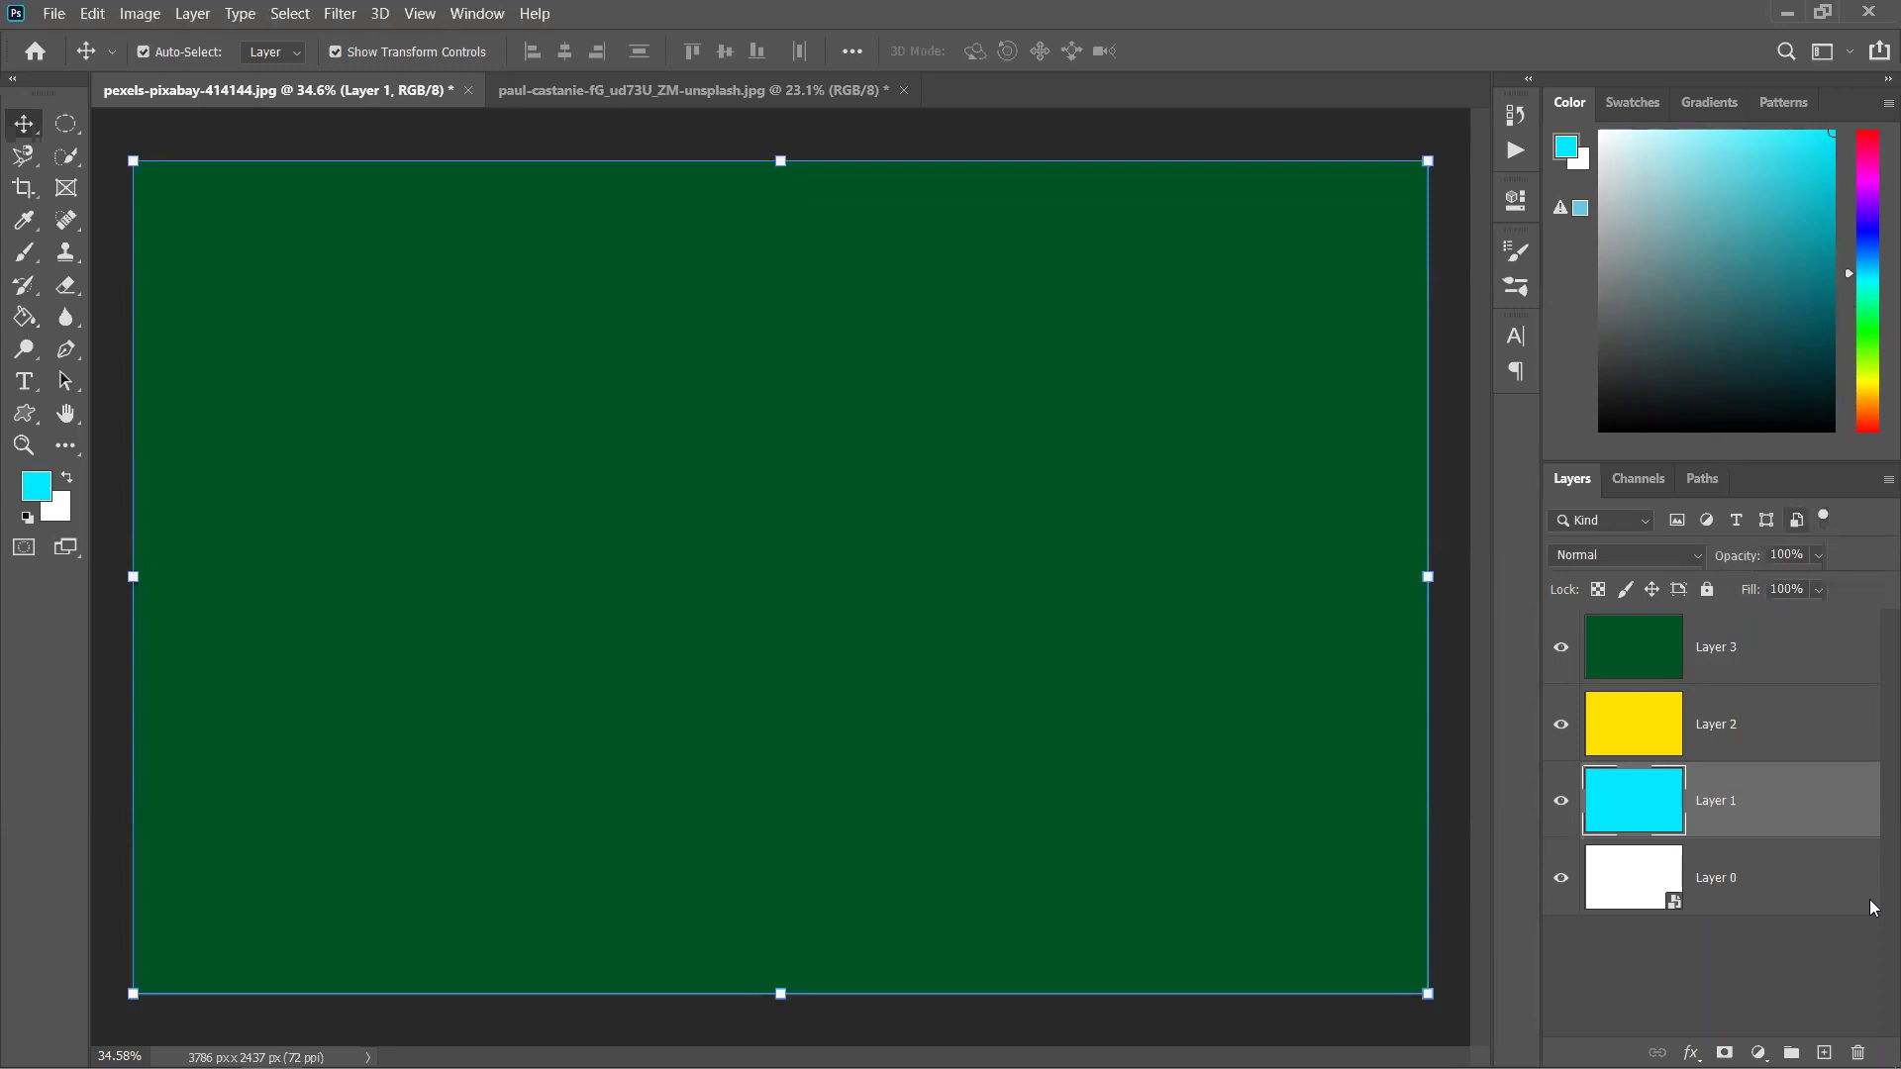
# Rasterize Layer 0 and fill it with a bright pink foreground colour
pyautogui.click(1631, 883)
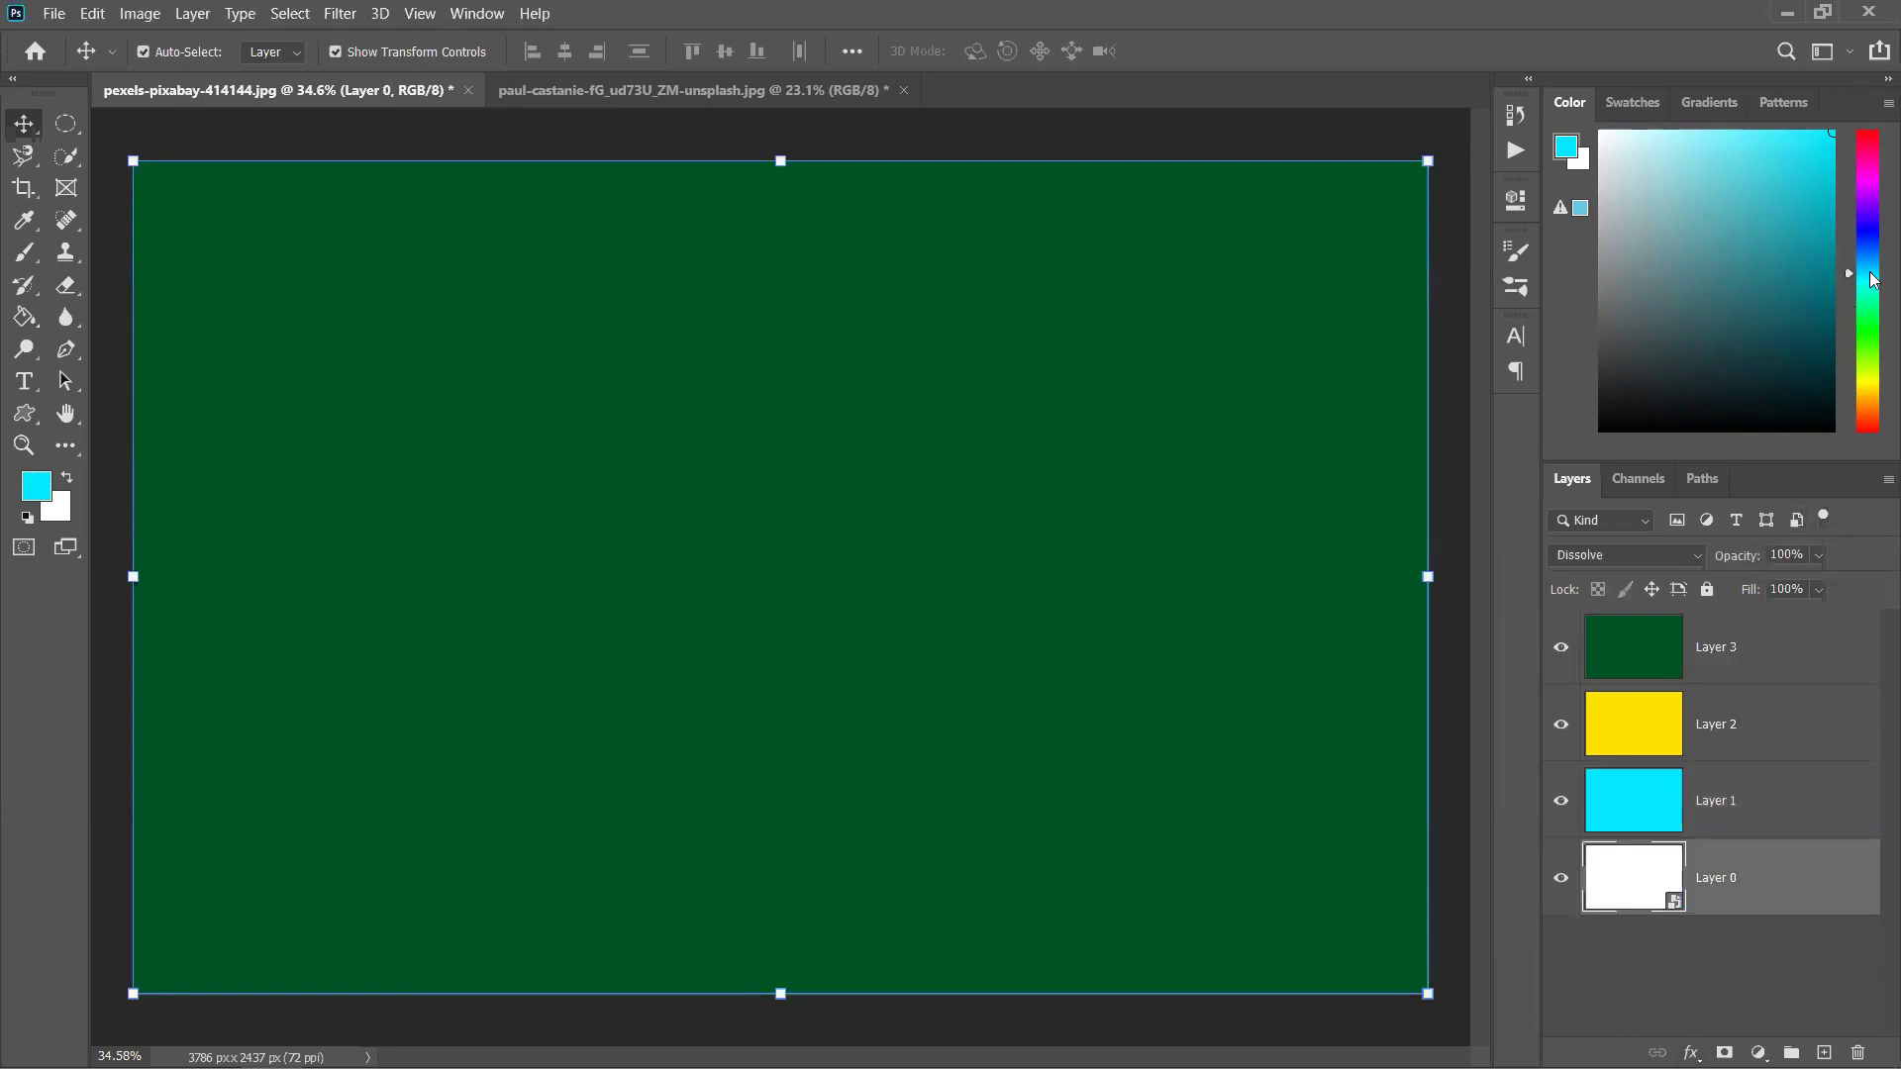
pyautogui.click(1871, 391)
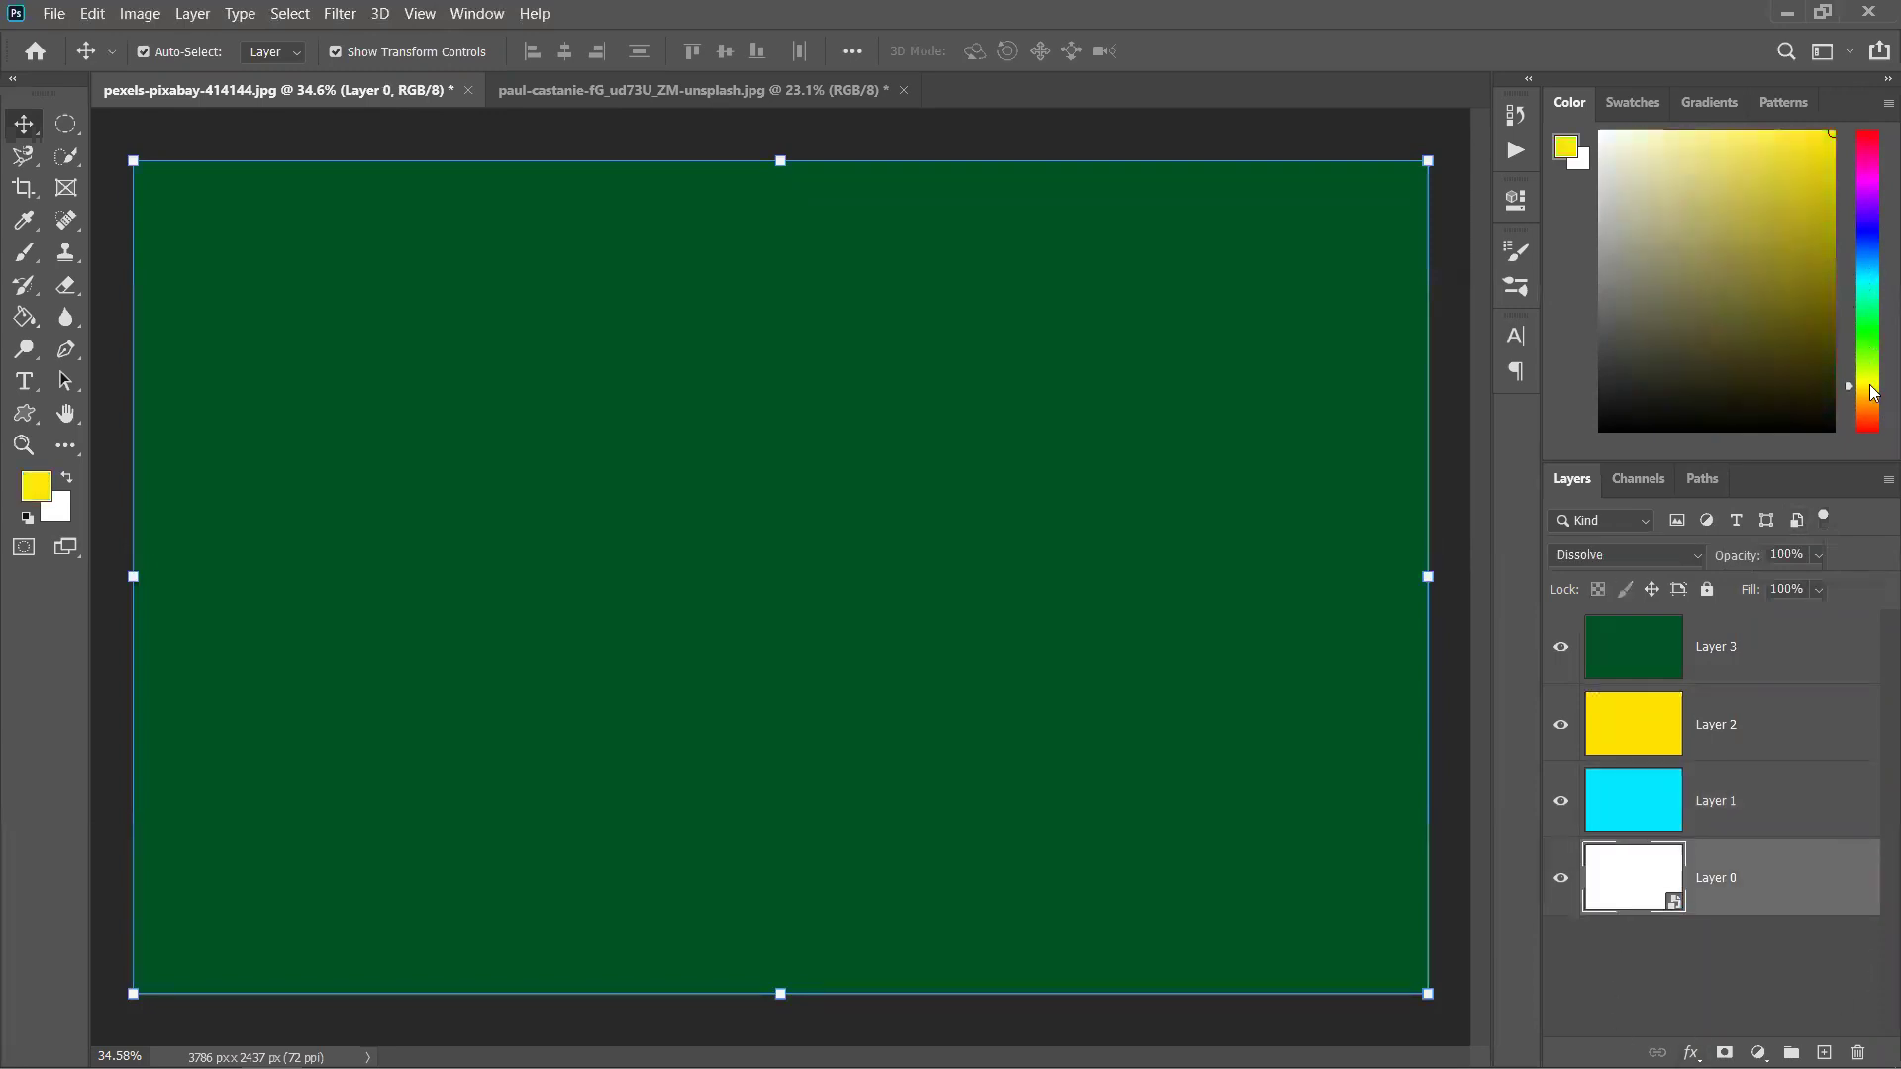
pyautogui.click(1867, 148)
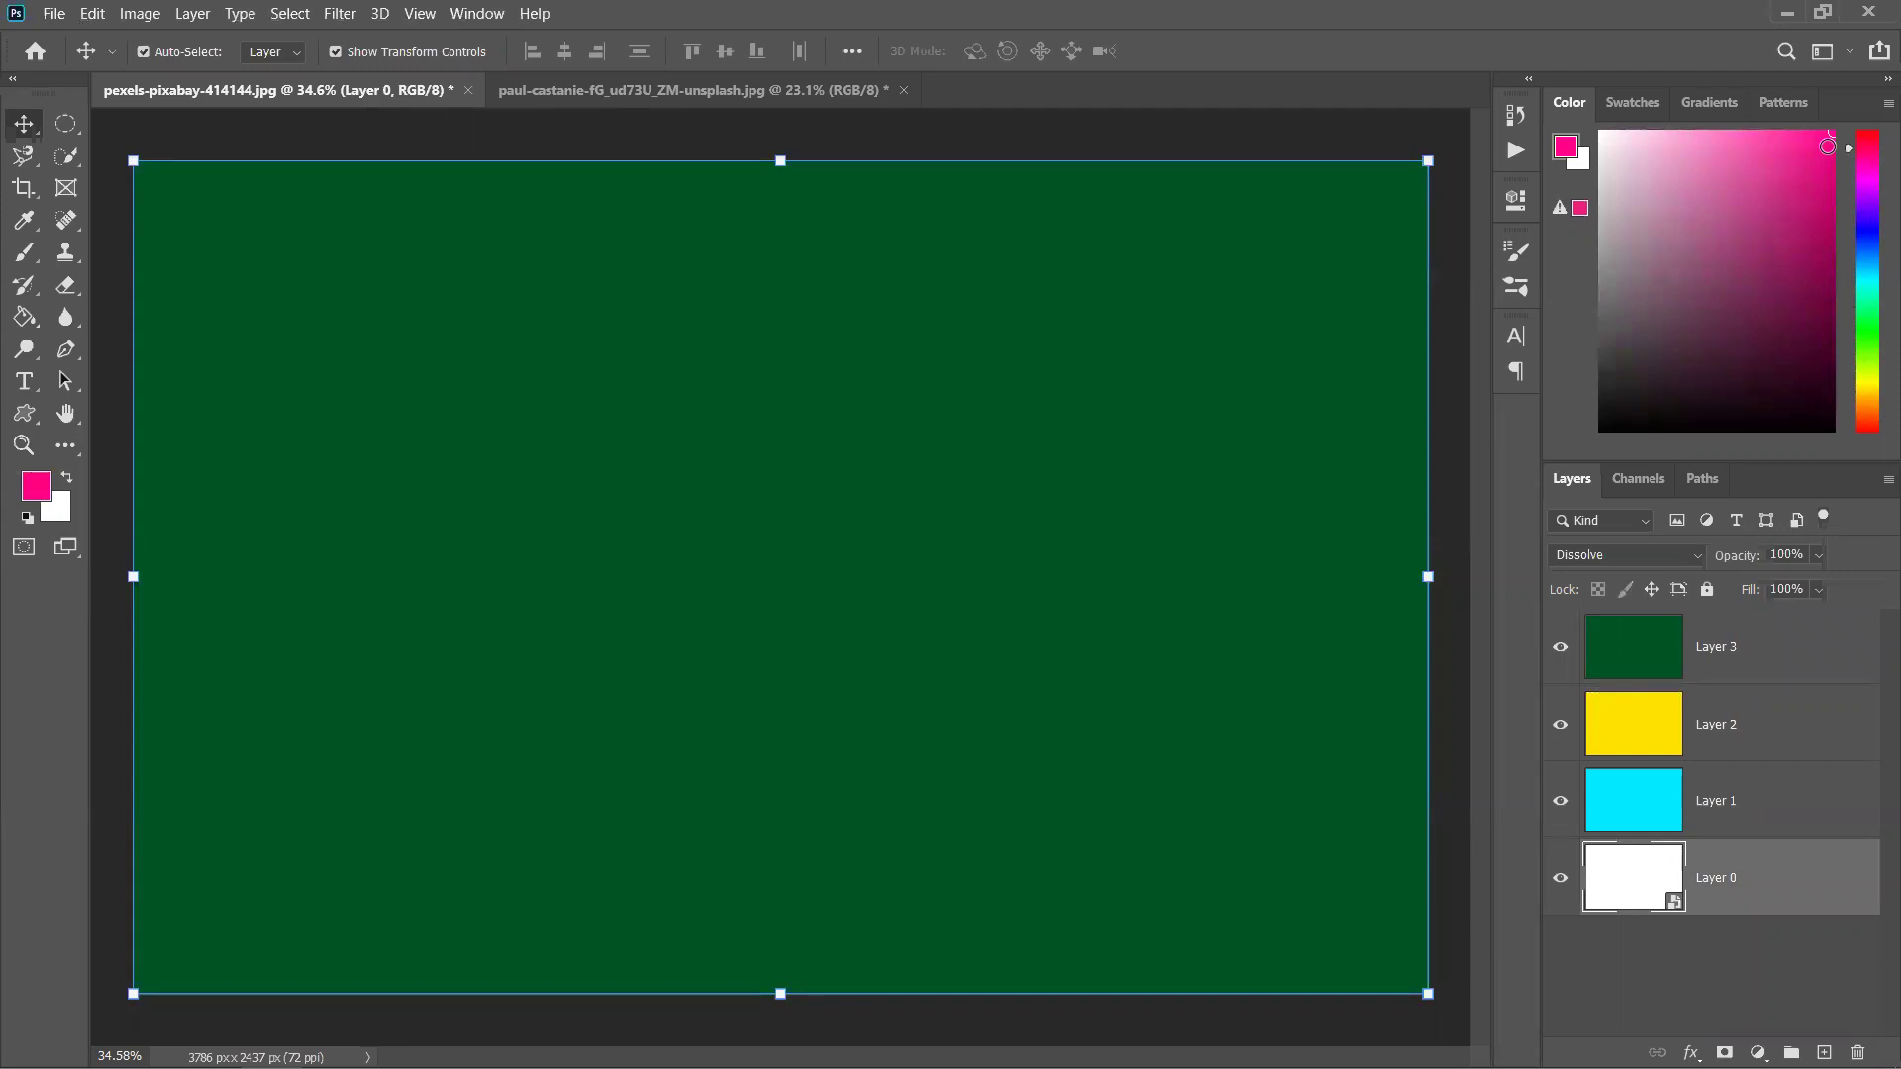
pyautogui.rightClick(1678, 906)
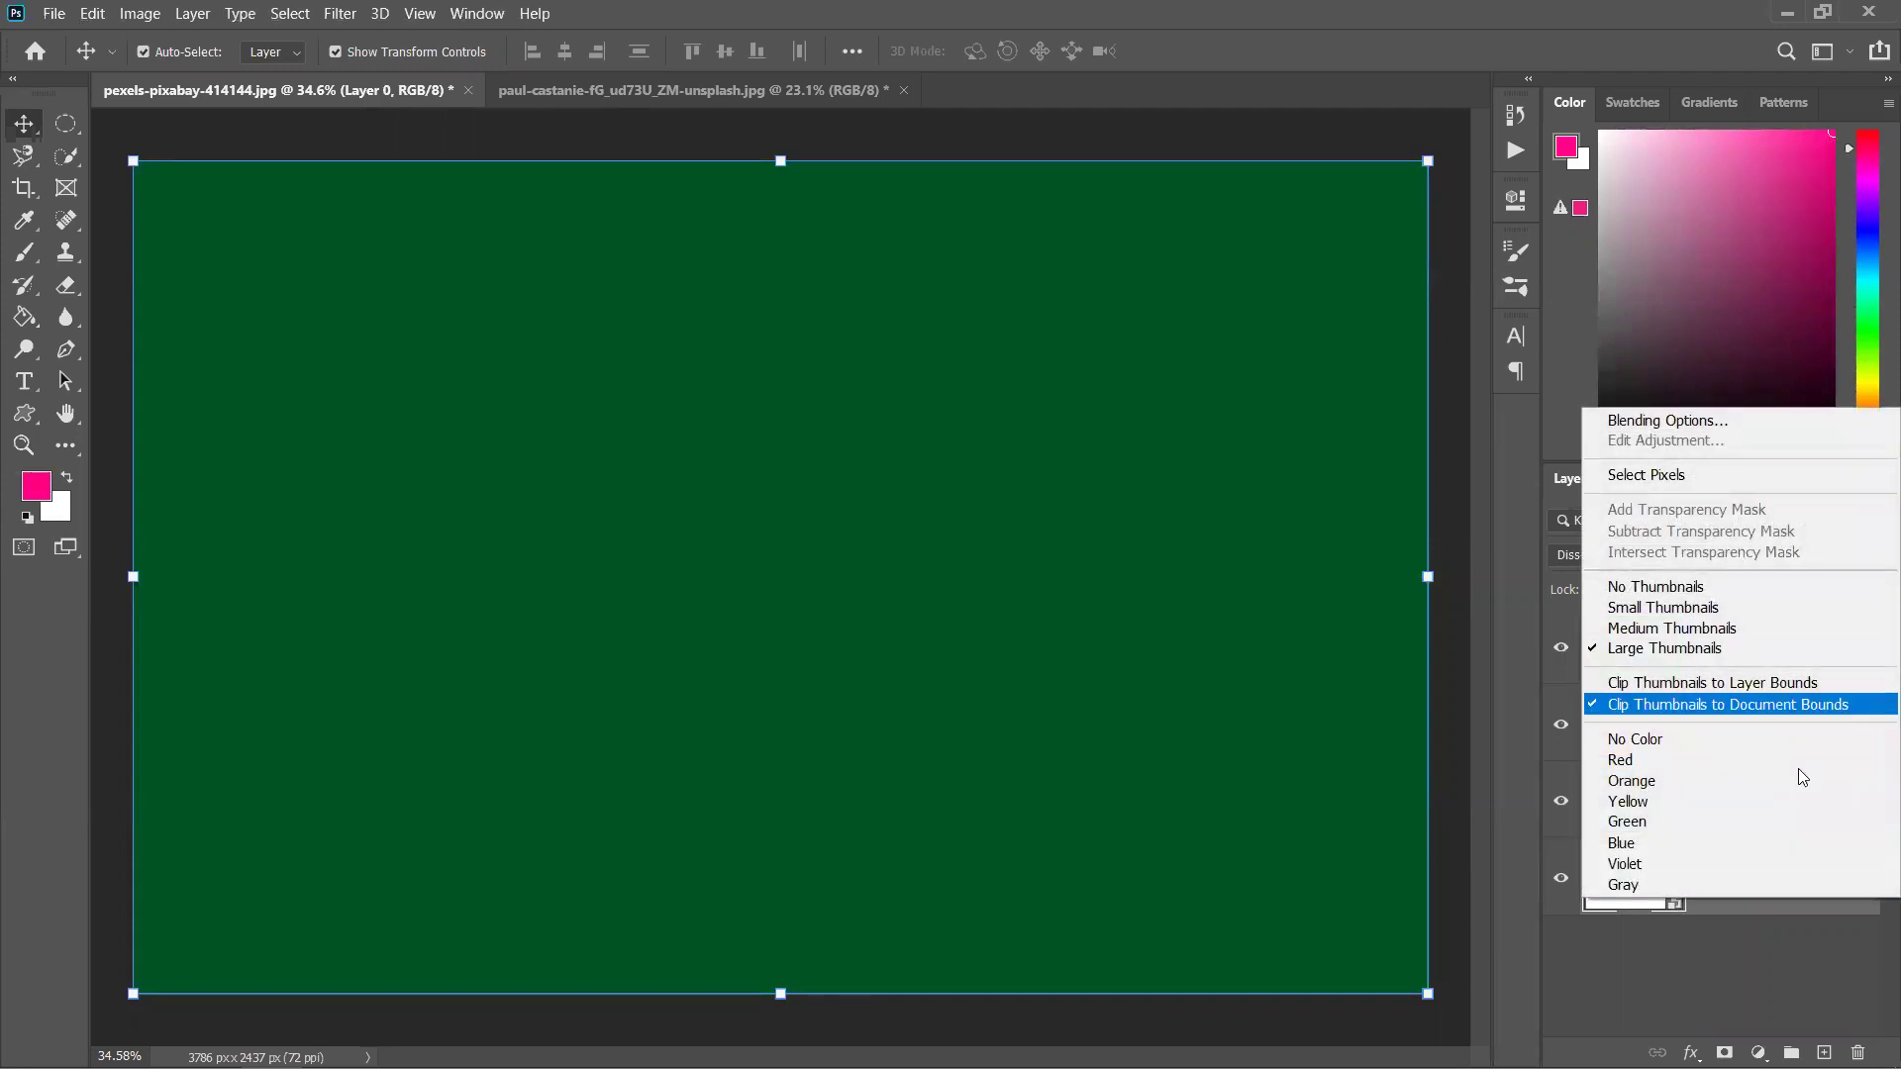
pyautogui.click(1779, 926)
pyautogui.rightClick(1784, 887)
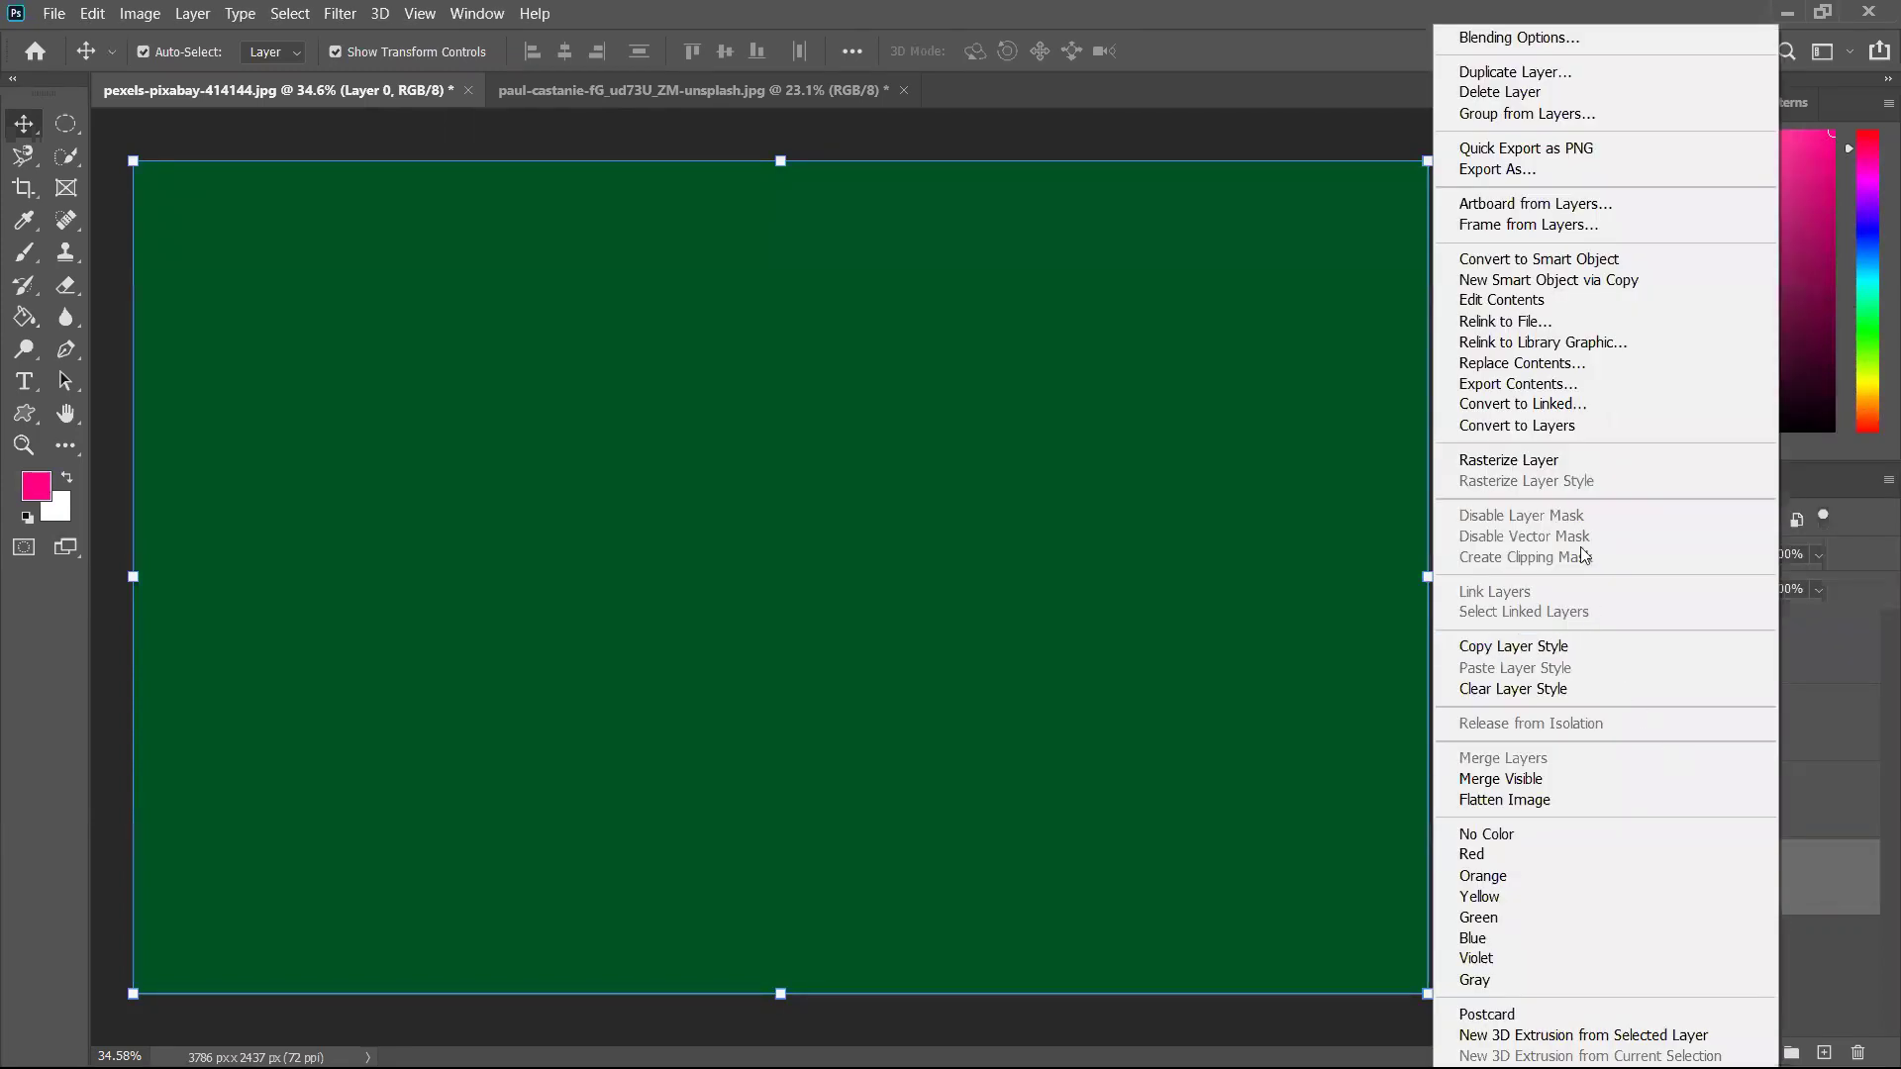
pyautogui.click(1568, 459)
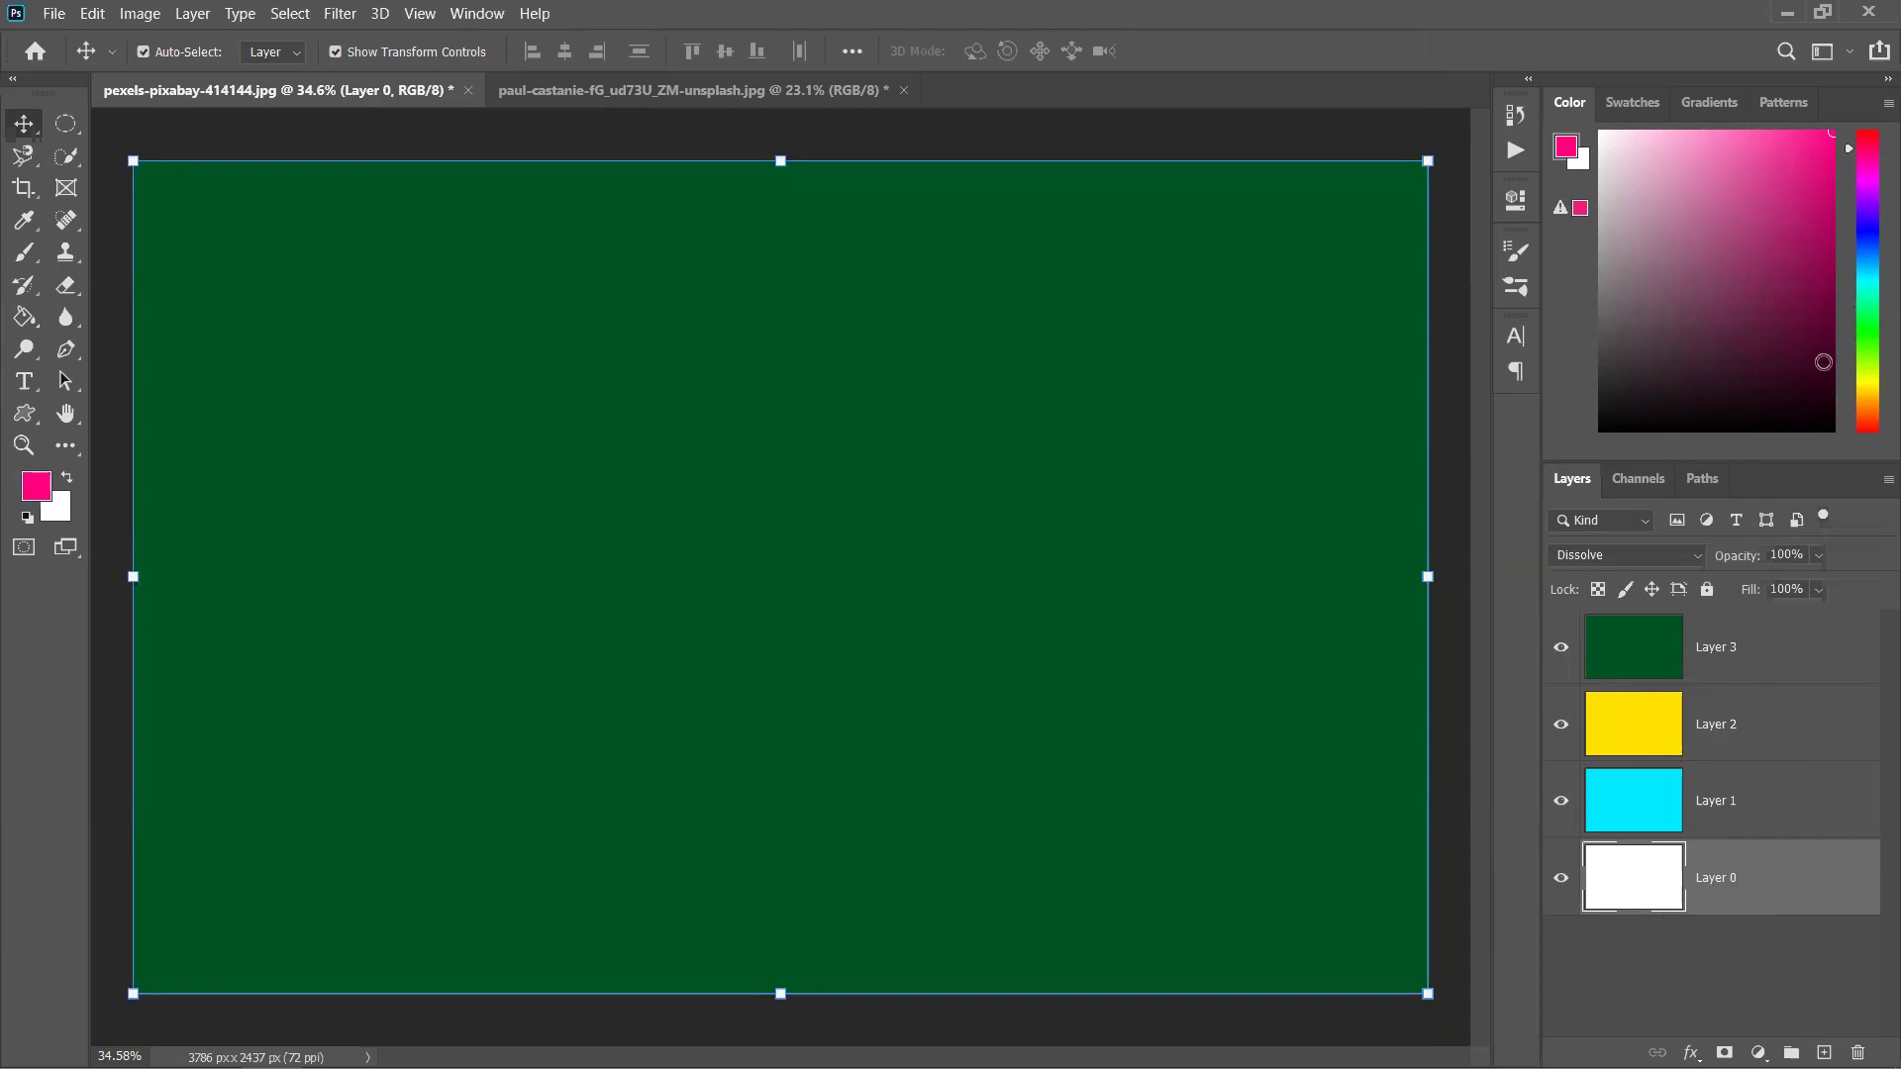
pyautogui.hotkey('alt', 'BackSpace')
pyautogui.click(1760, 919)
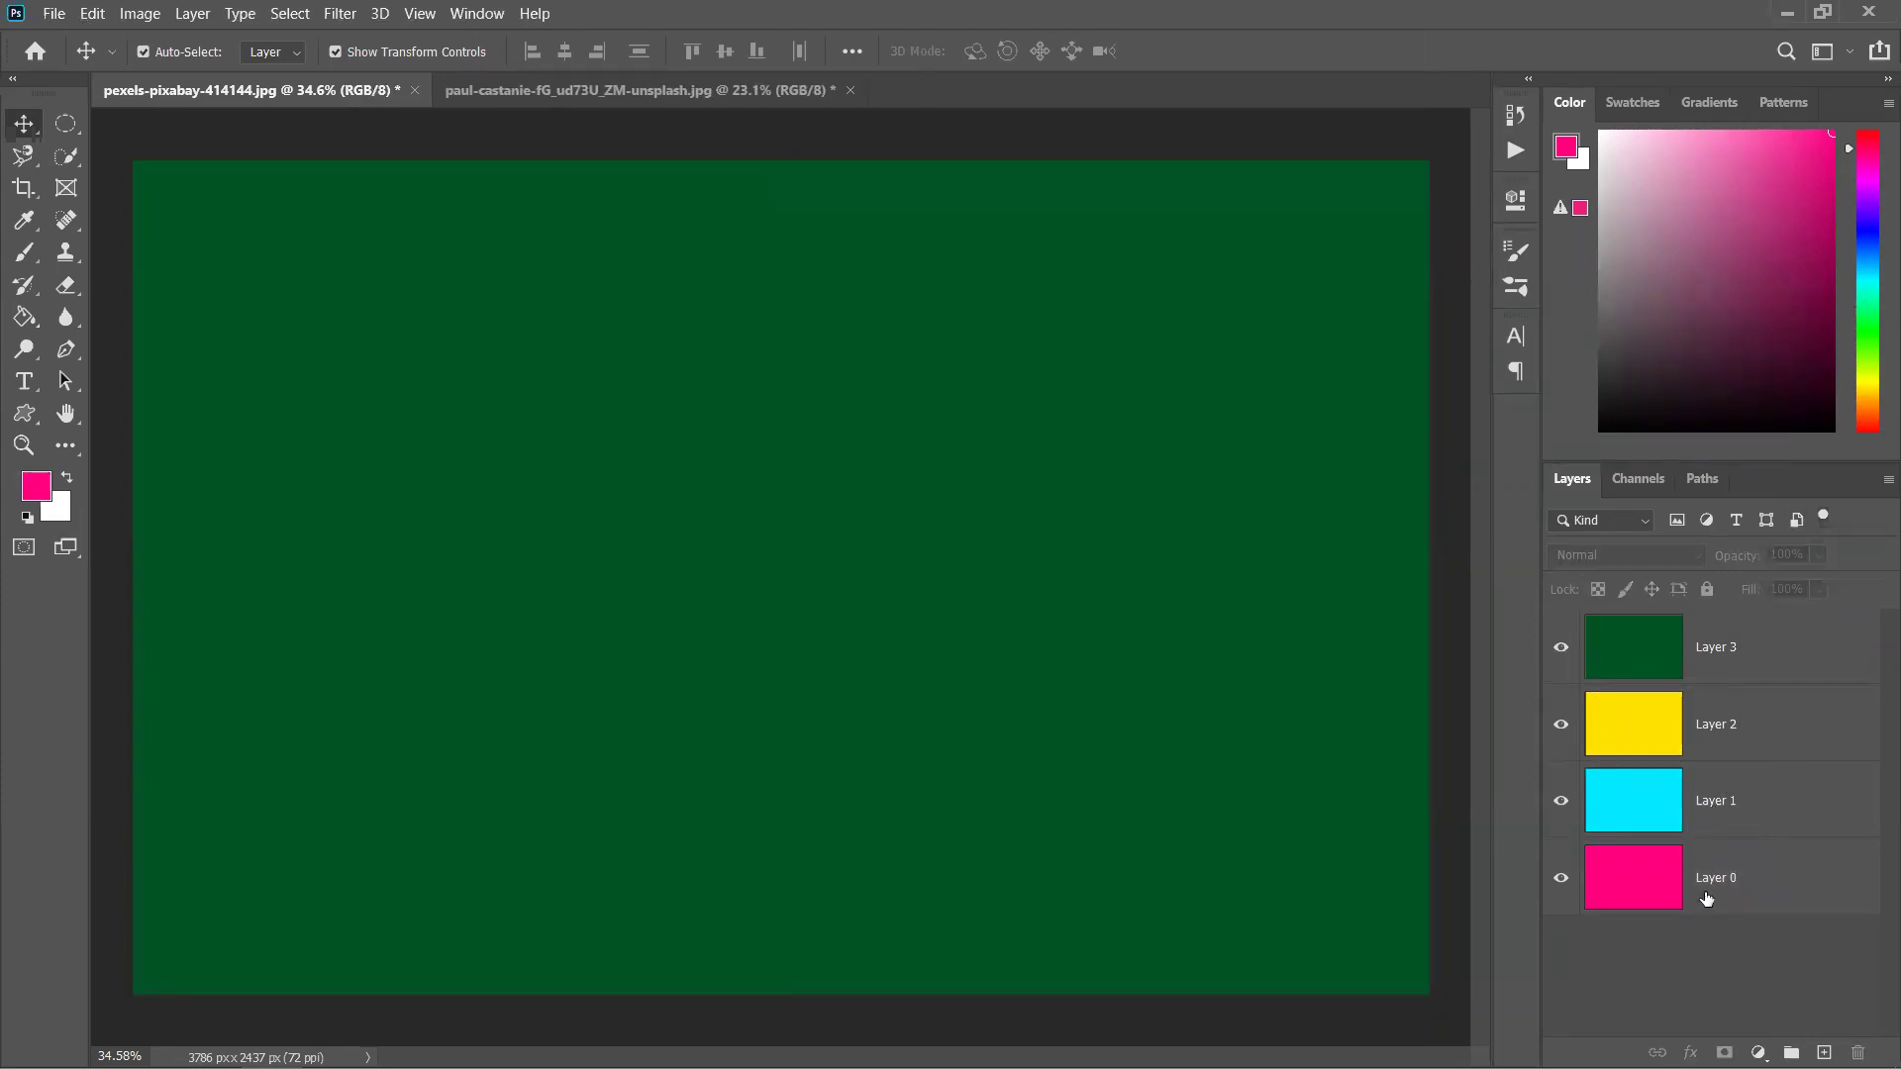
# Move the green, yellow and cyan layers down and to the left in staggered positions, exposing part of every layer beneath
pyautogui.moveTo(1271, 324); pyautogui.dragTo(621, 570)
pyautogui.moveTo(1264, 293); pyautogui.dragTo(843, 656)
pyautogui.moveTo(1254, 525); pyautogui.dragTo(1082, 940)
pyautogui.moveTo(1167, 726); pyautogui.dragTo(1209, 658)
pyautogui.moveTo(984, 696); pyautogui.dragTo(896, 871)
pyautogui.moveTo(700, 687); pyautogui.dragTo(663, 619)
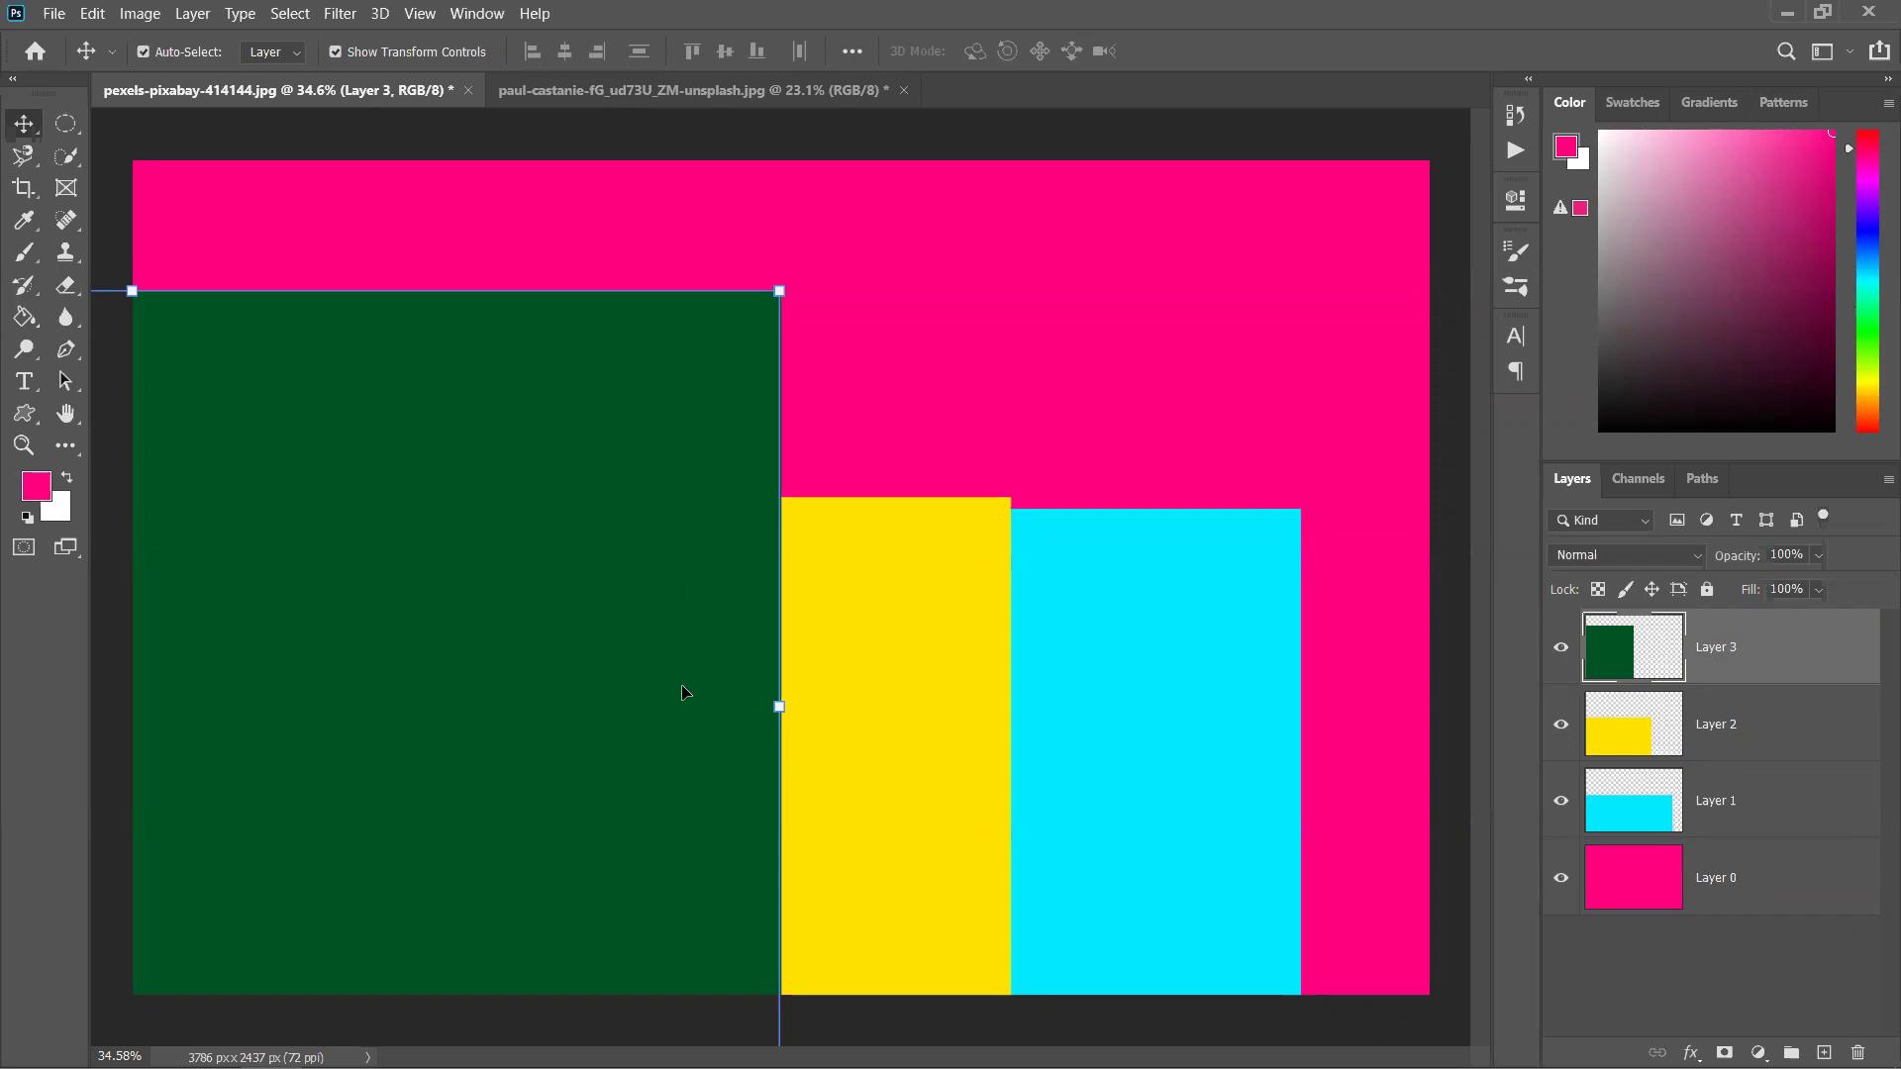
pyautogui.moveTo(641, 733); pyautogui.dragTo(593, 779)
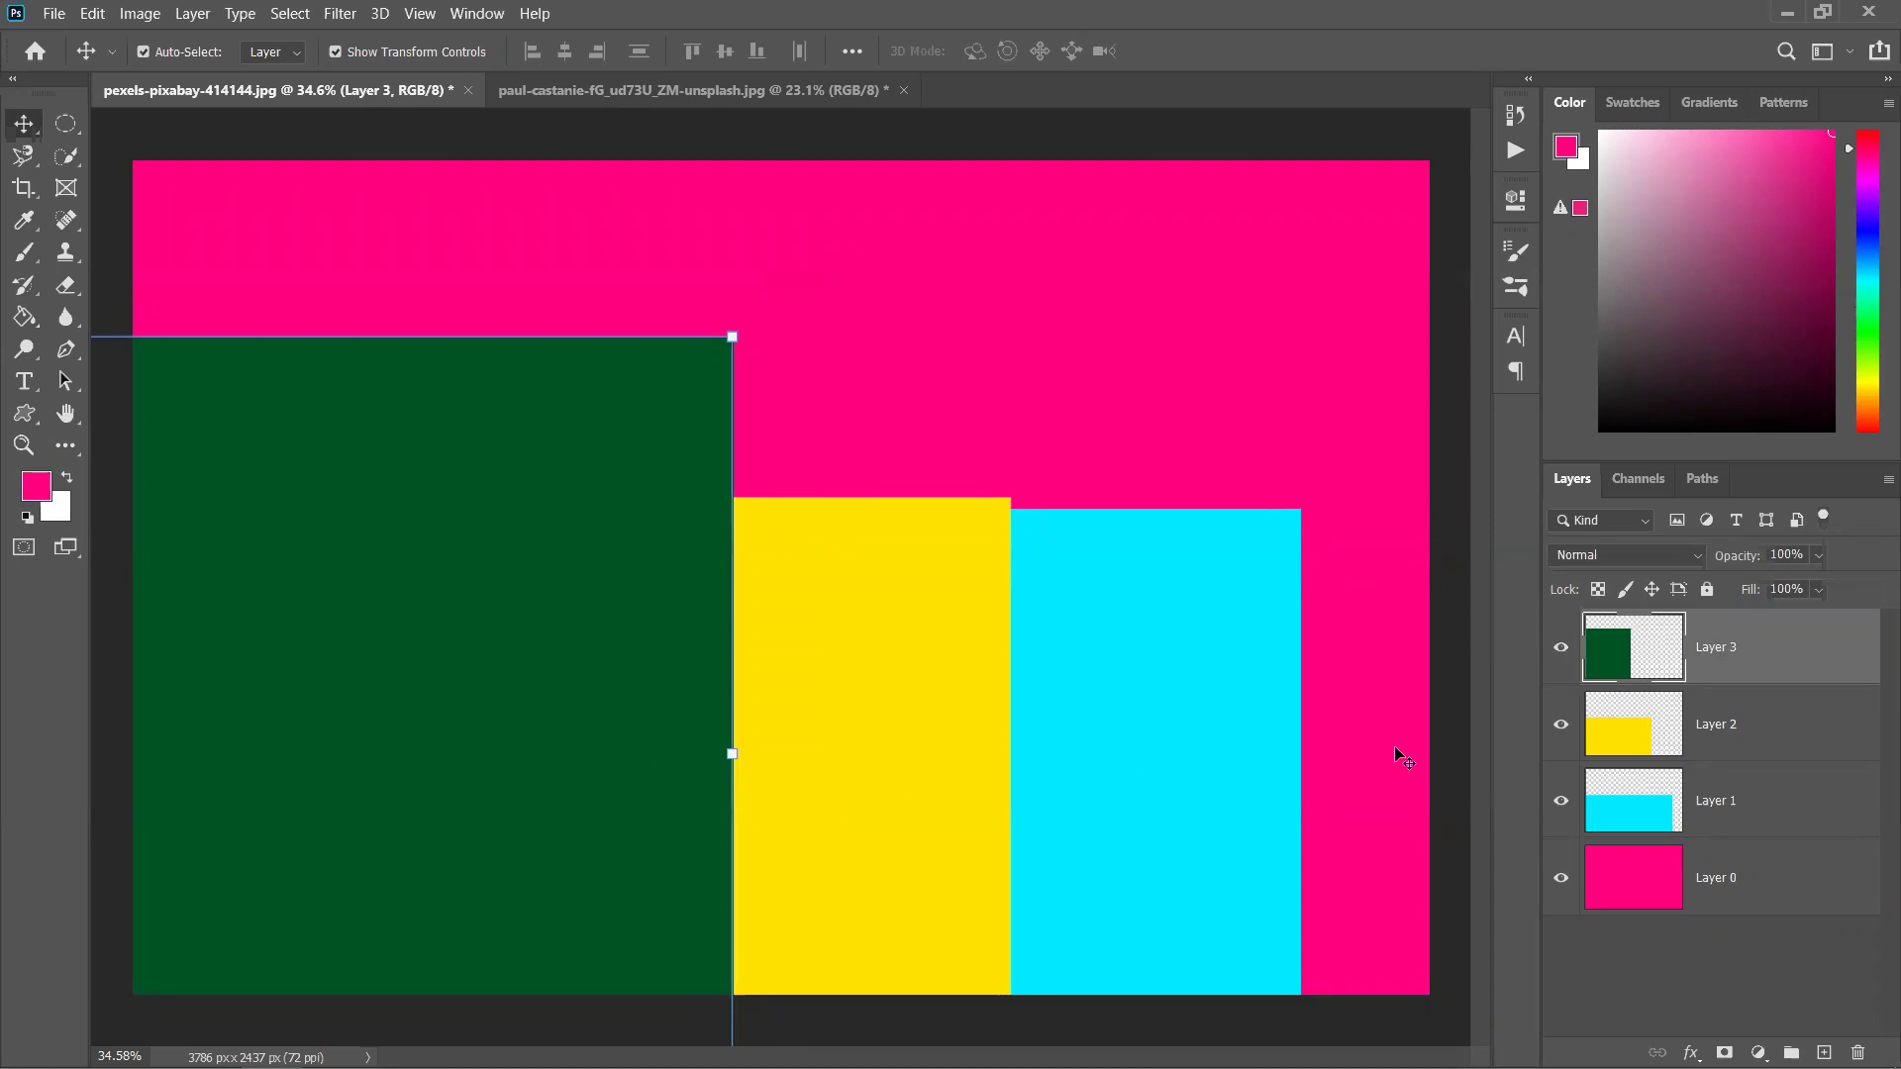
# Raise the yellow layer, nudge the cyan layer sideways and shift the green layer right so it overlaps more of the yellow one
pyautogui.moveTo(865, 747); pyautogui.dragTo(834, 681)
pyautogui.click(1209, 762)
pyautogui.moveTo(1209, 763); pyautogui.dragTo(1234, 826)
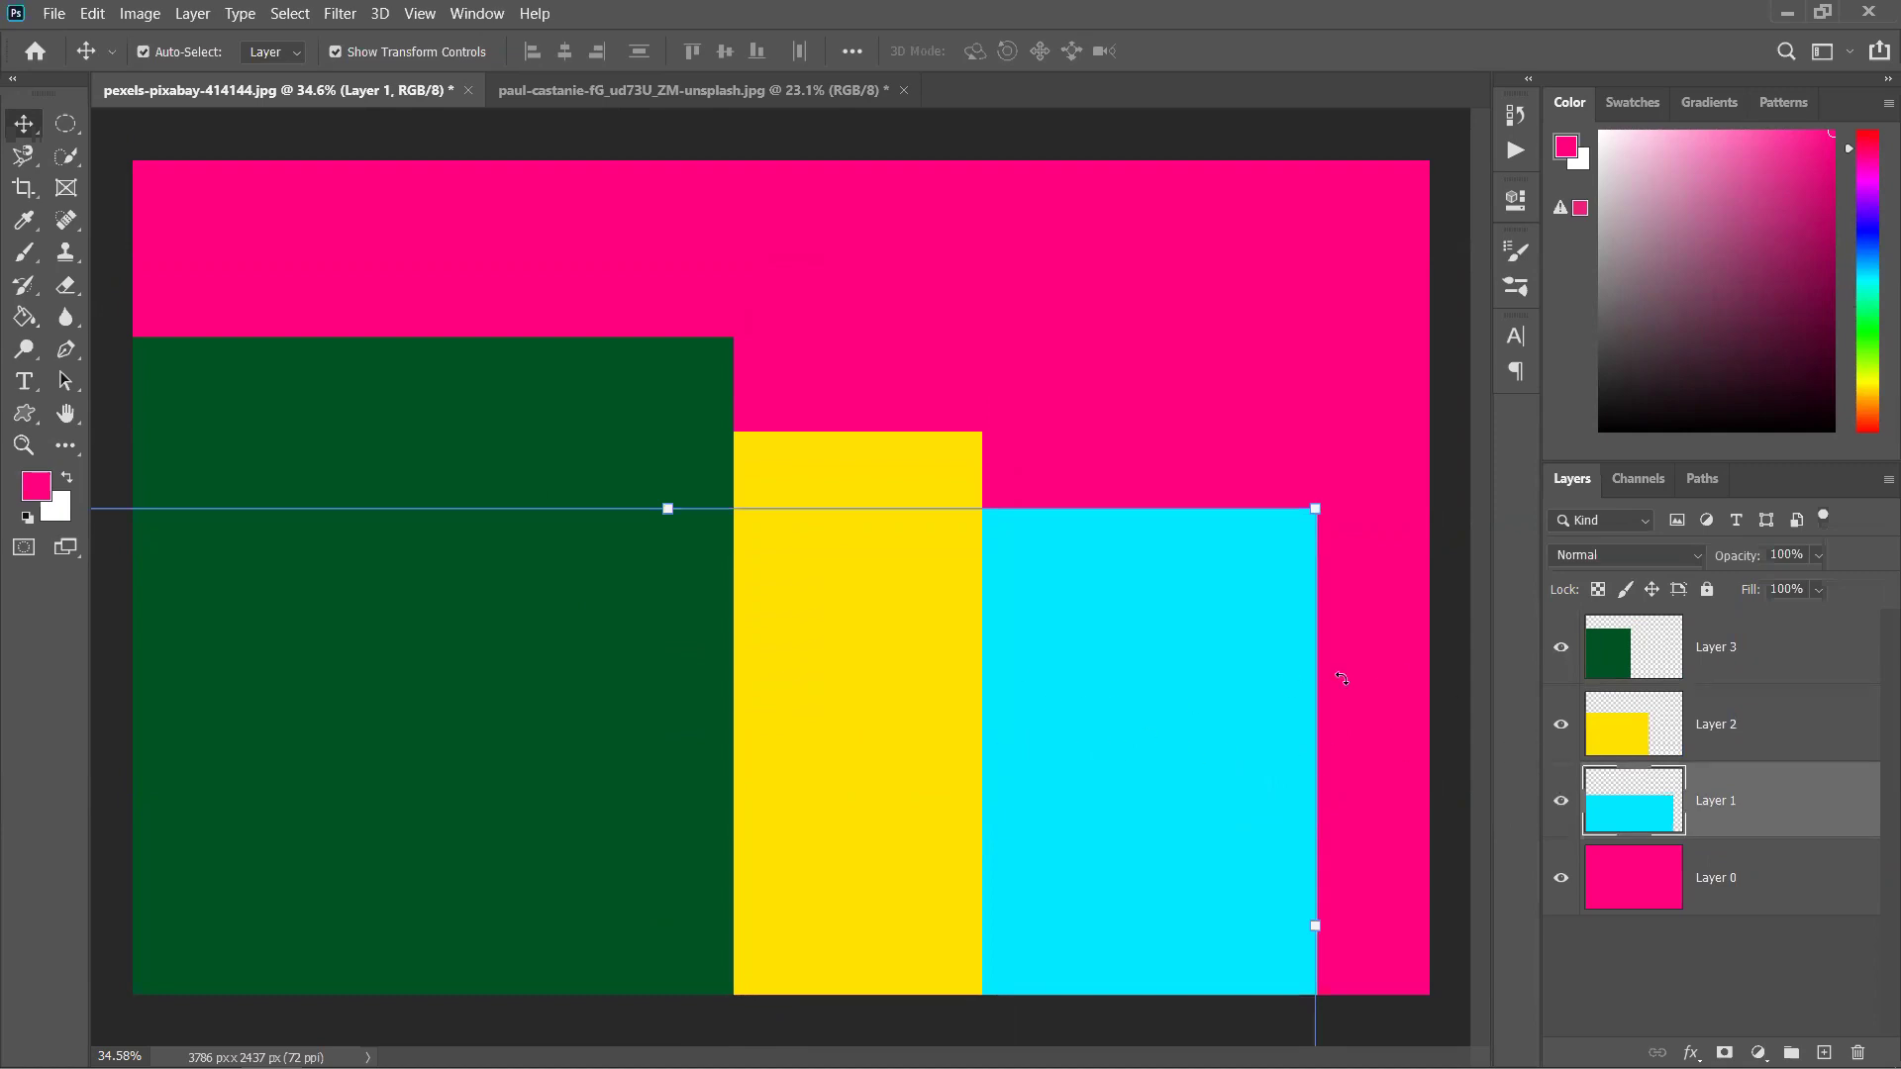
pyautogui.moveTo(552, 699); pyautogui.dragTo(740, 616)
pyautogui.moveTo(738, 500); pyautogui.dragTo(719, 555)
# Reorder the stack so that yellow Layer 2 sits directly below cyan Layer 1
pyautogui.moveTo(1750, 764)
pyautogui.mouseDown()
pyautogui.moveTo(1756, 679)
pyautogui.moveTo(1787, 821)
pyautogui.moveTo(1791, 624)
pyautogui.moveTo(1786, 931)
pyautogui.mouseUp()
pyautogui.click(1781, 689)
pyautogui.click(1772, 799)
pyautogui.moveTo(1788, 724); pyautogui.dragTo(1772, 792)
pyautogui.moveTo(1782, 723); pyautogui.dragTo(1772, 913)
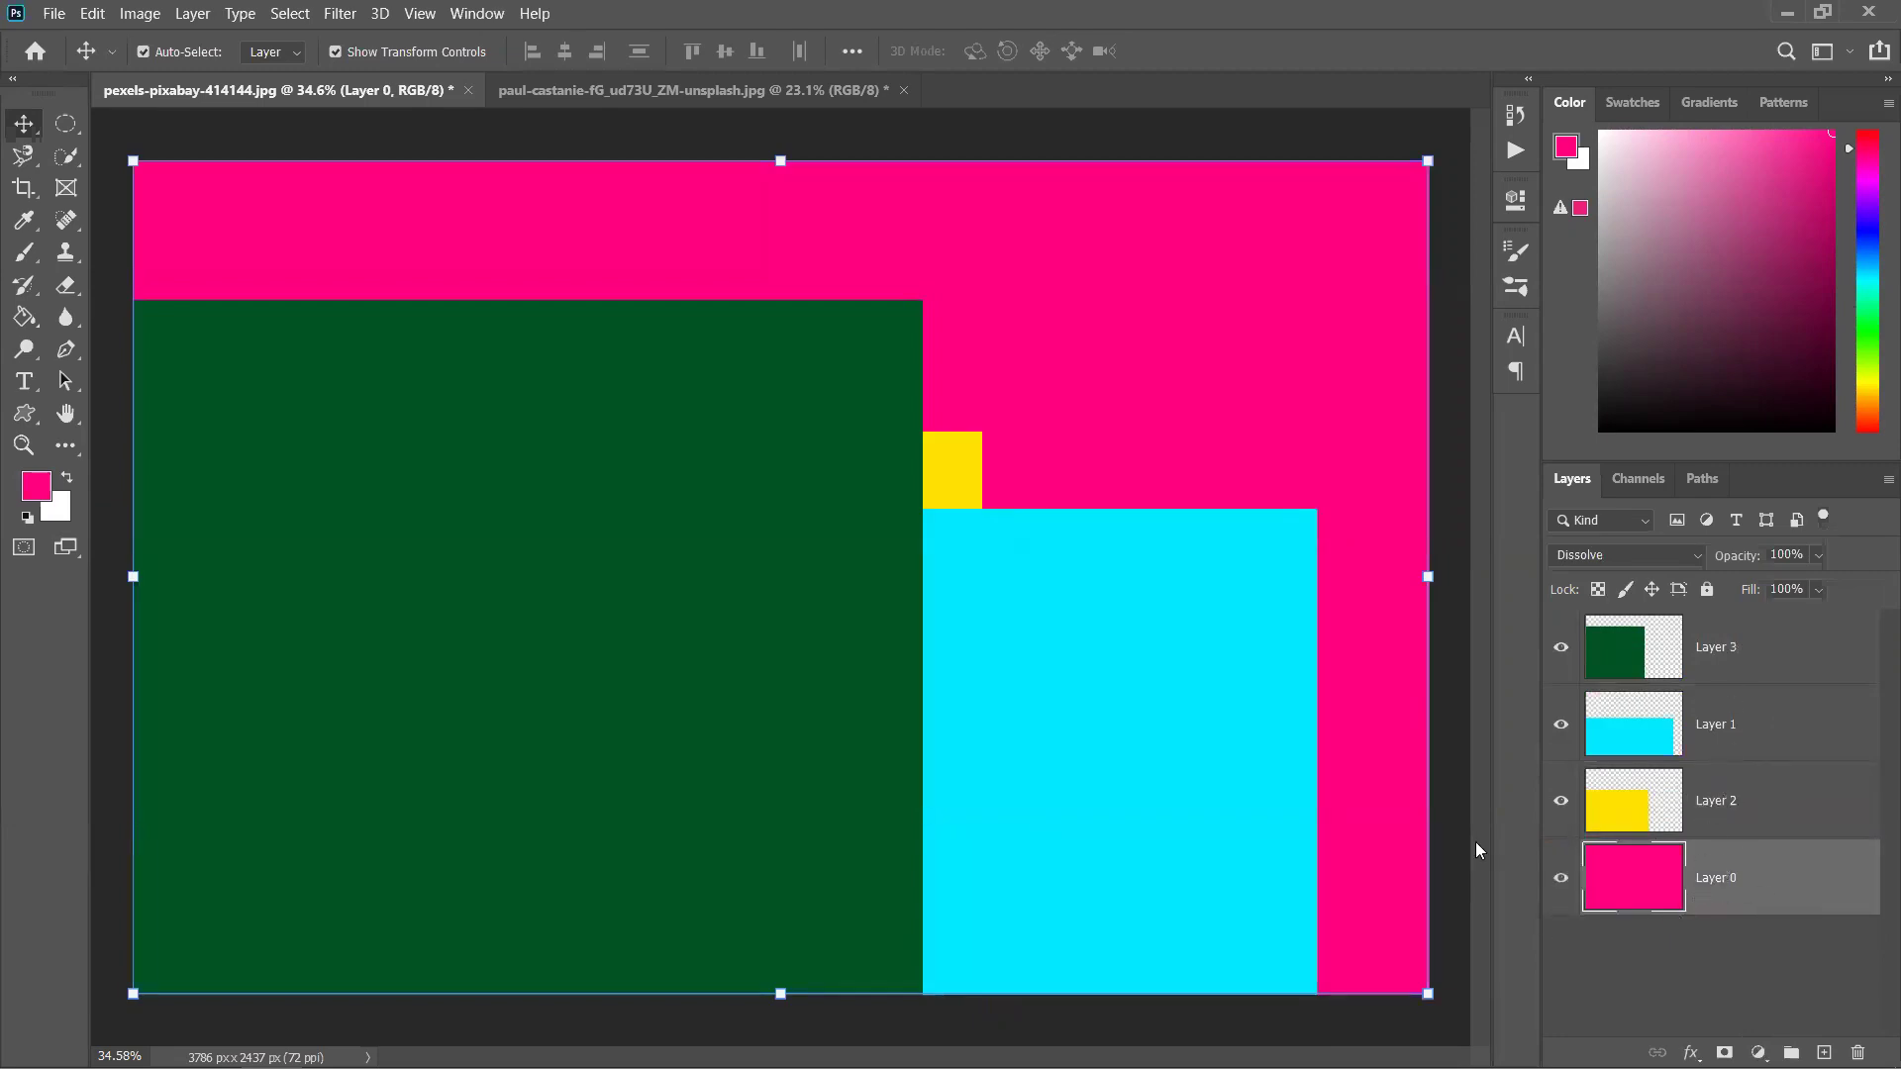
# Reposition the cyan layer further left and the yellow layer toward the lower right to show the new stacking order
pyautogui.moveTo(1176, 695); pyautogui.dragTo(891, 715)
pyautogui.moveTo(981, 480); pyautogui.dragTo(1254, 748)
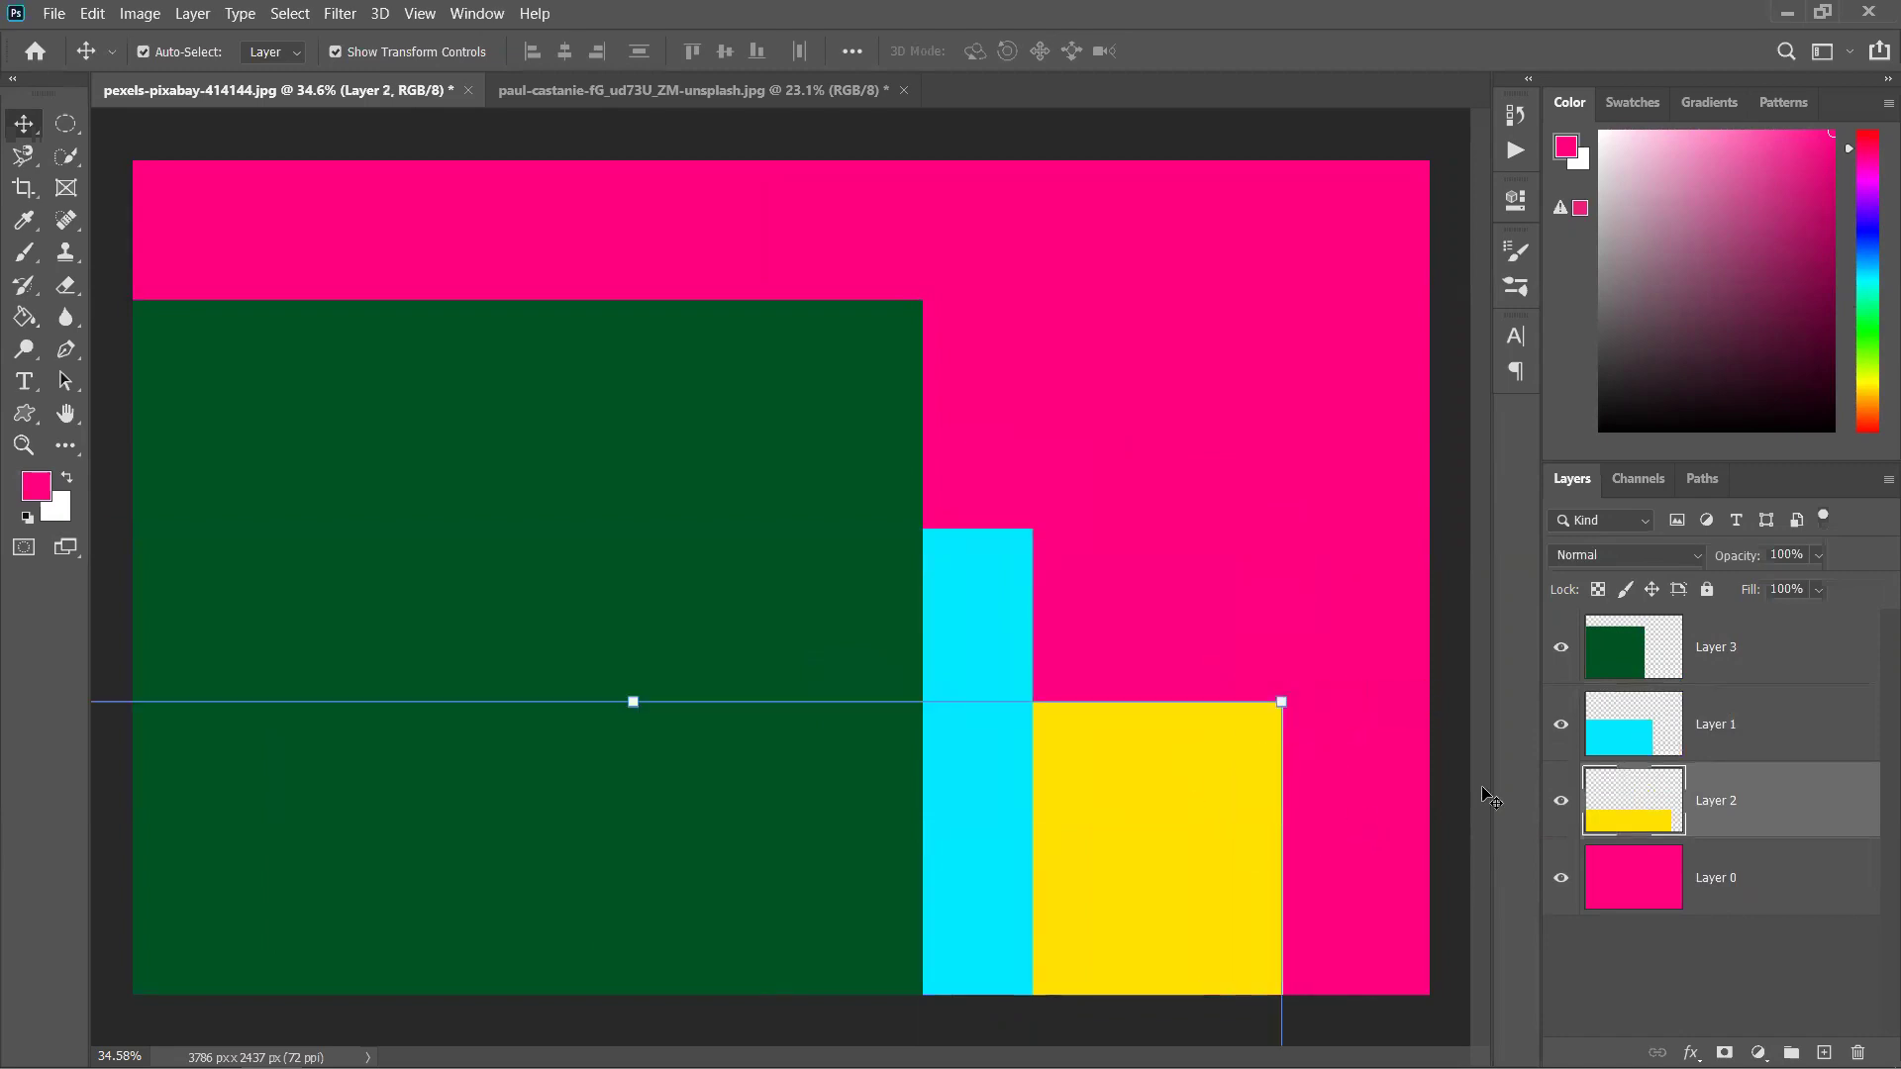
pyautogui.moveTo(1001, 581); pyautogui.dragTo(1081, 533)
pyautogui.moveTo(1235, 822)
pyautogui.mouseDown()
pyautogui.moveTo(1261, 803)
pyautogui.moveTo(1220, 797)
pyautogui.mouseUp()
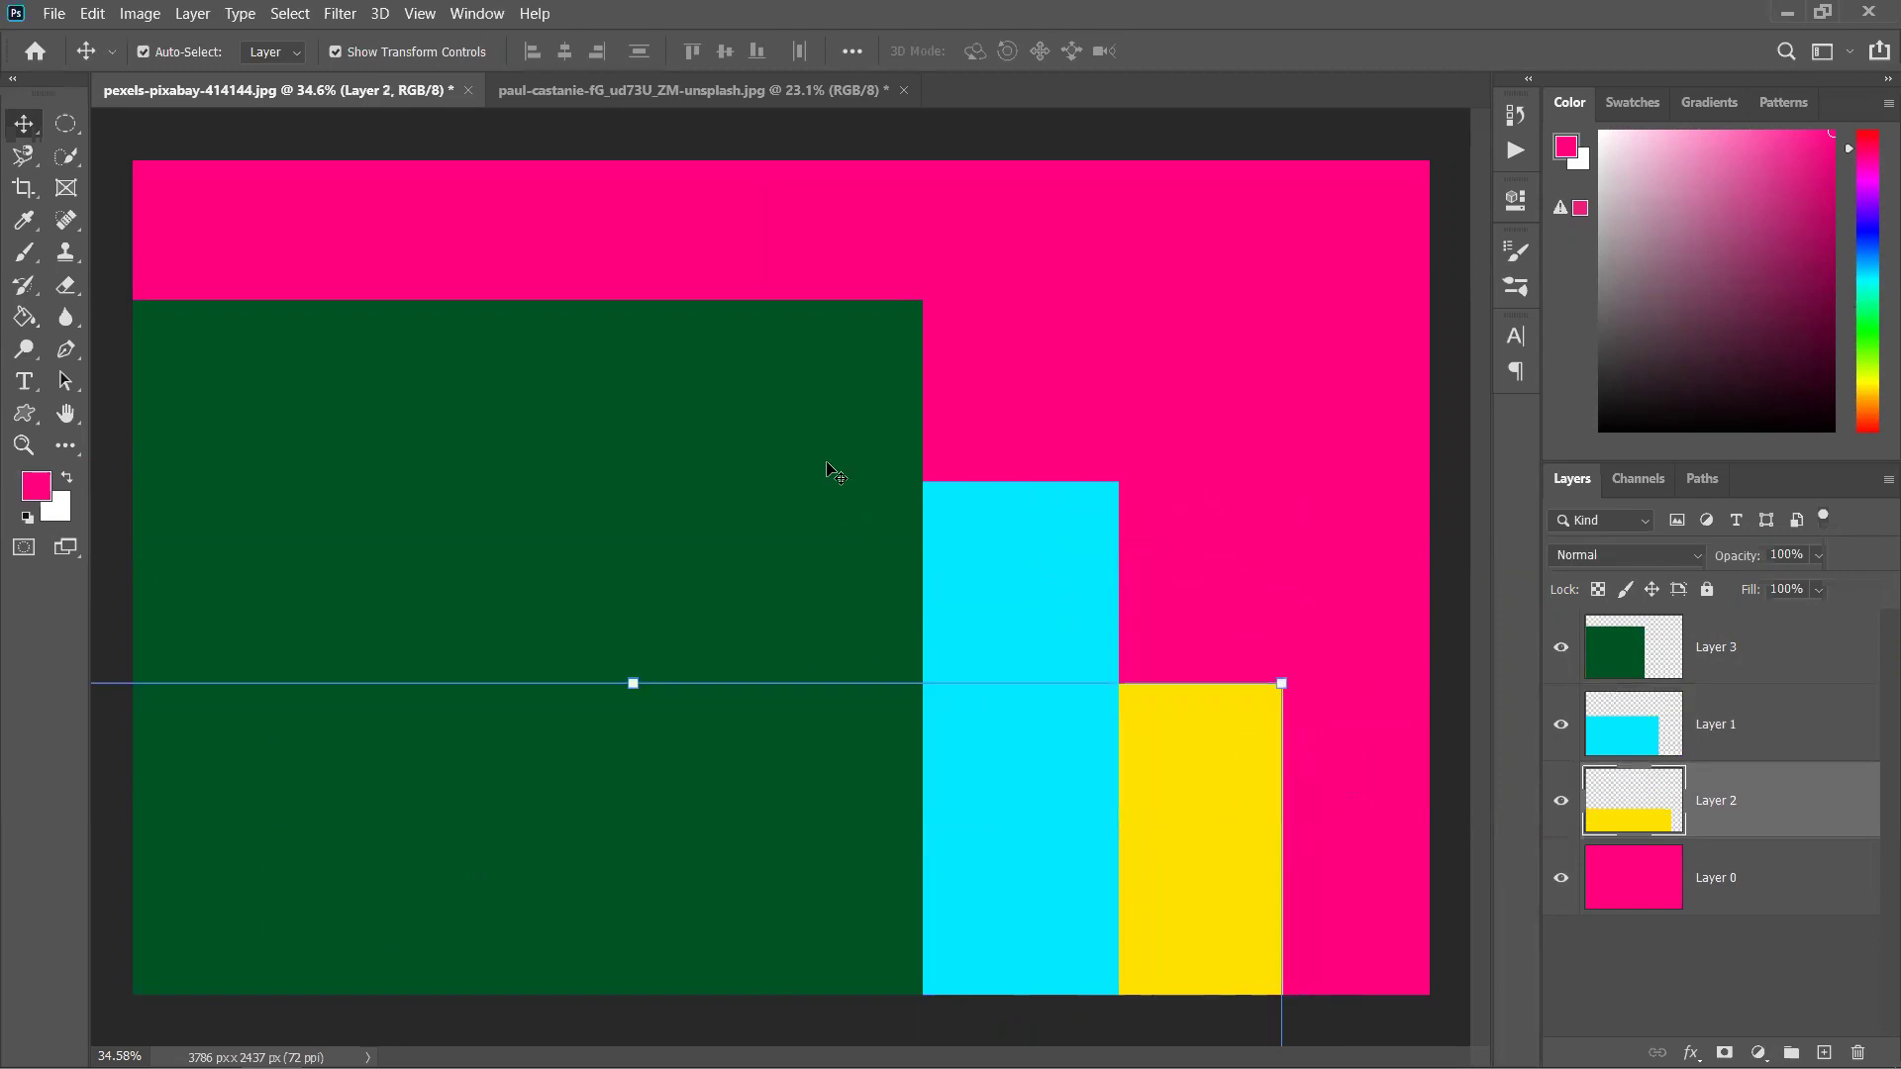
pyautogui.click(1760, 958)
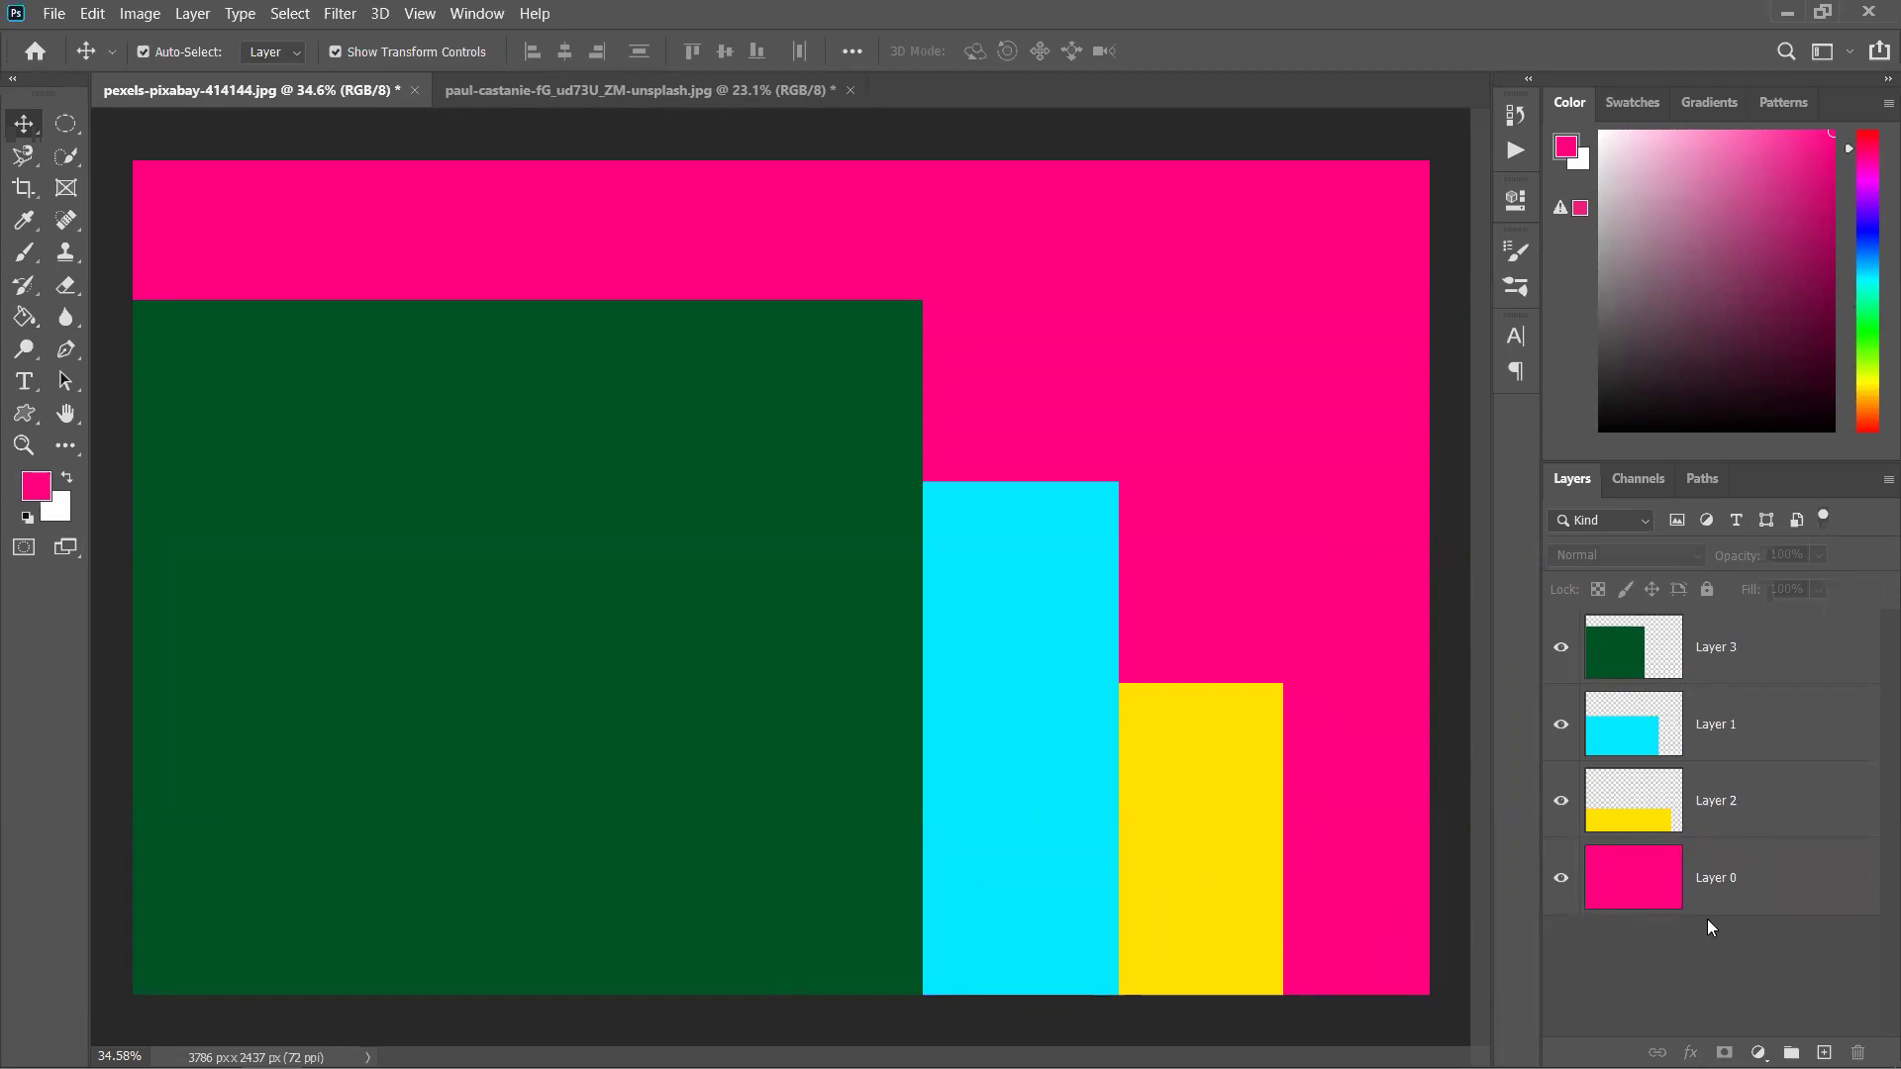
# Scale green Layer 3 down to 38.52% and place it above the canvas centre, overlapping the cyan layer
pyautogui.moveTo(1643, 747); pyautogui.dragTo(1640, 683)
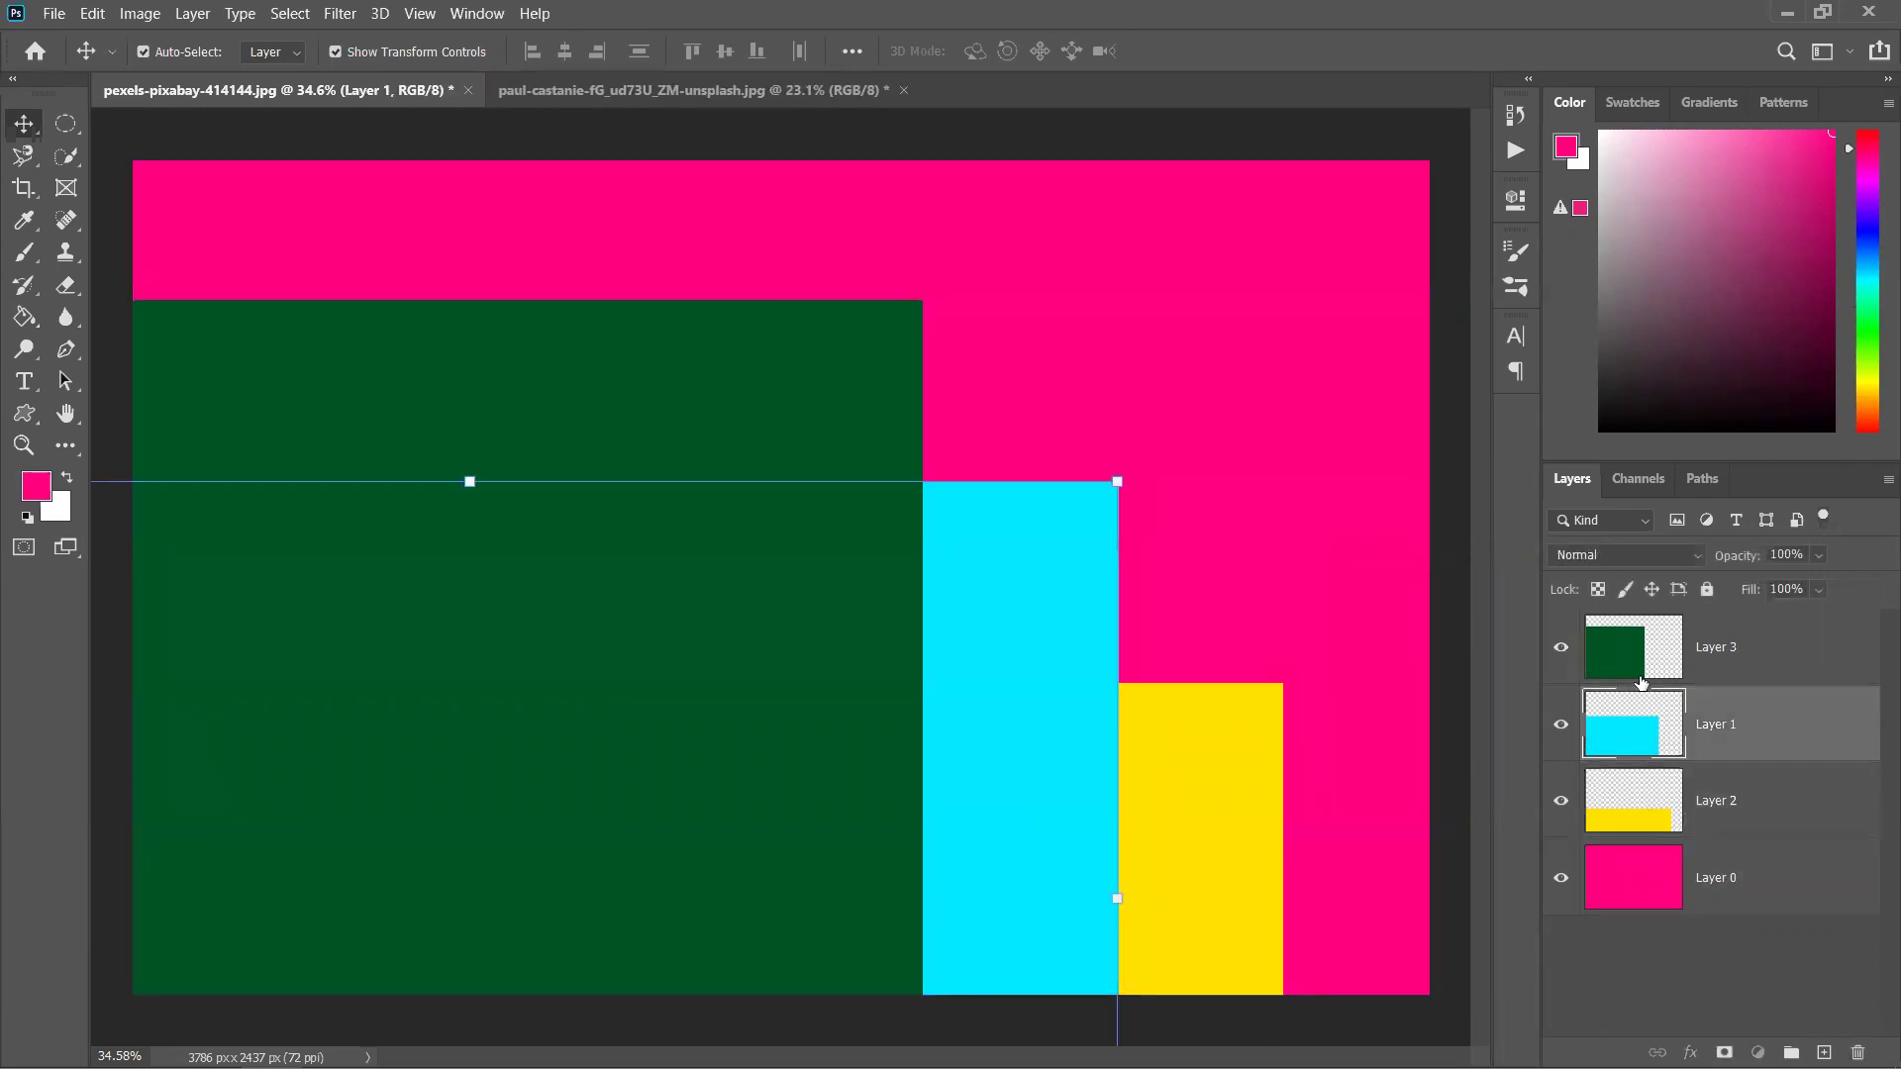
pyautogui.click(1640, 681)
pyautogui.click(920, 301)
pyautogui.moveTo(775, 448); pyautogui.dragTo(1094, 371)
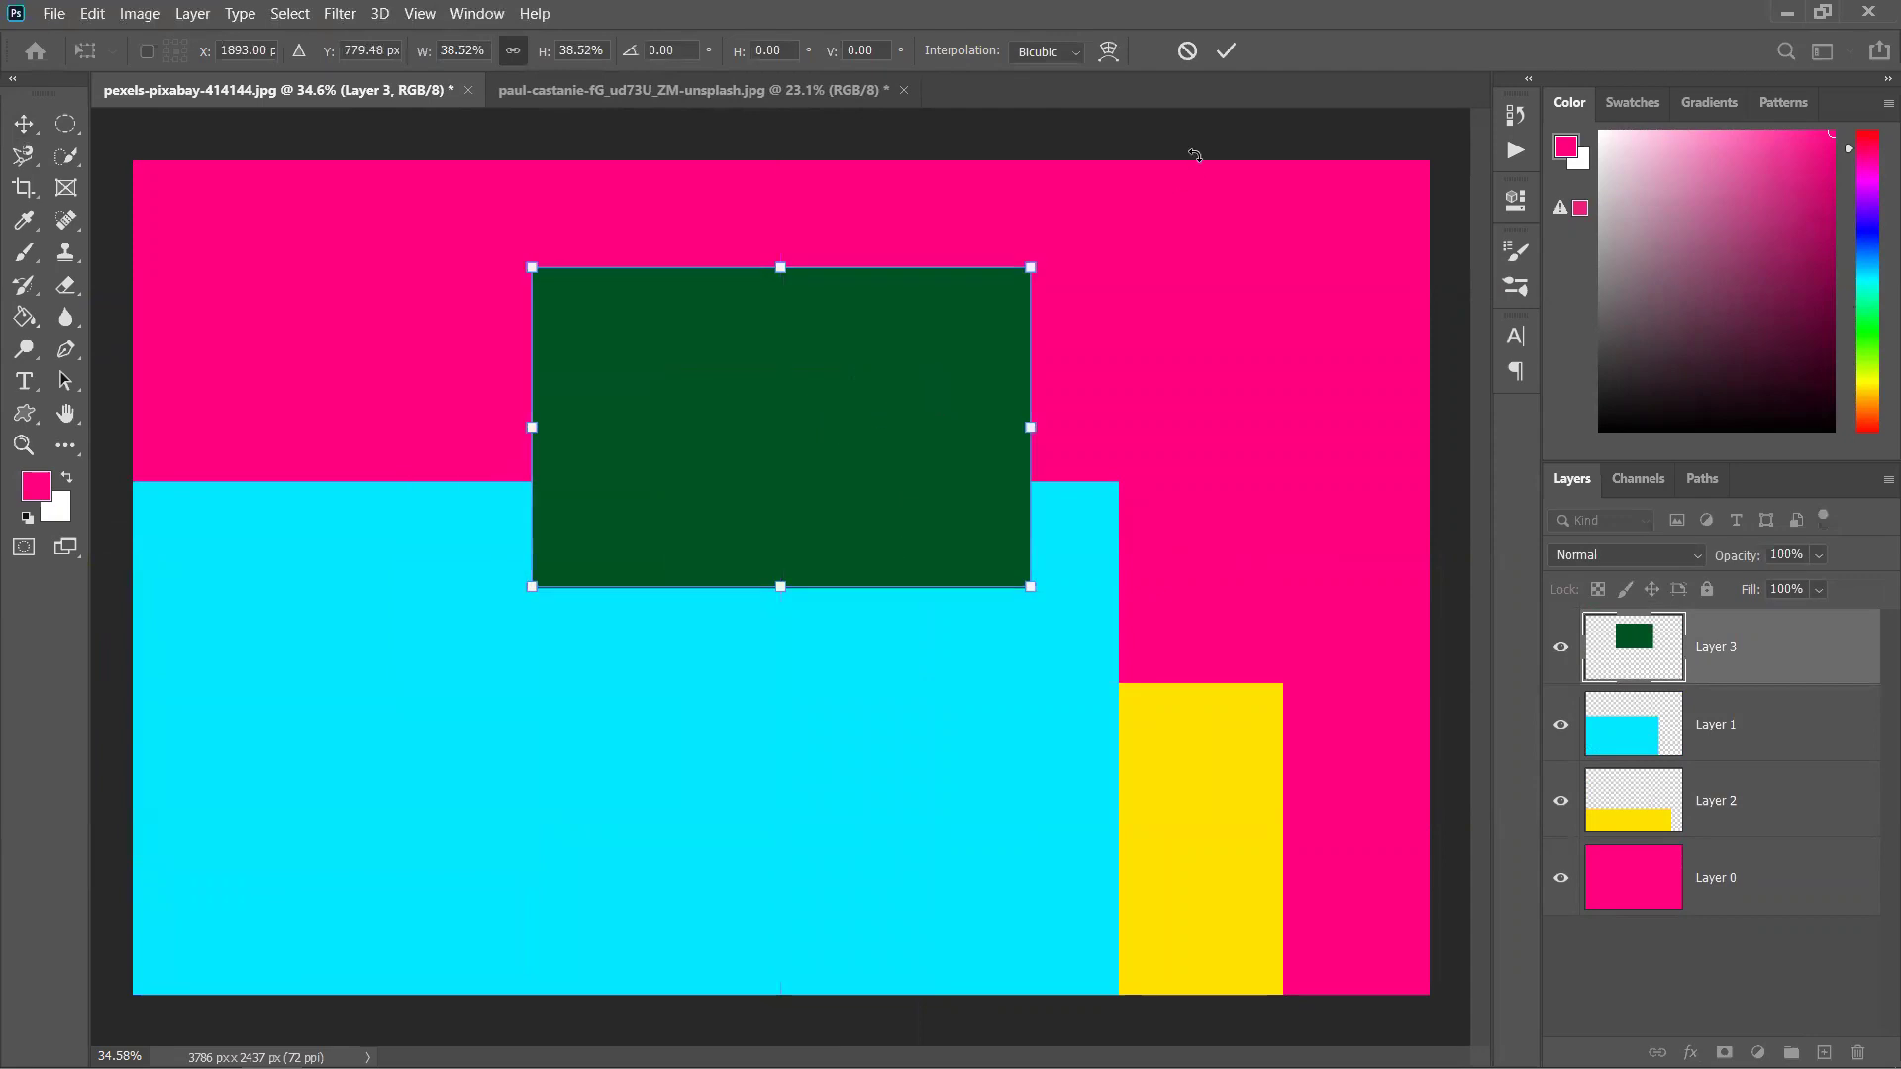
pyautogui.click(1226, 51)
pyautogui.moveTo(850, 476); pyautogui.dragTo(864, 520)
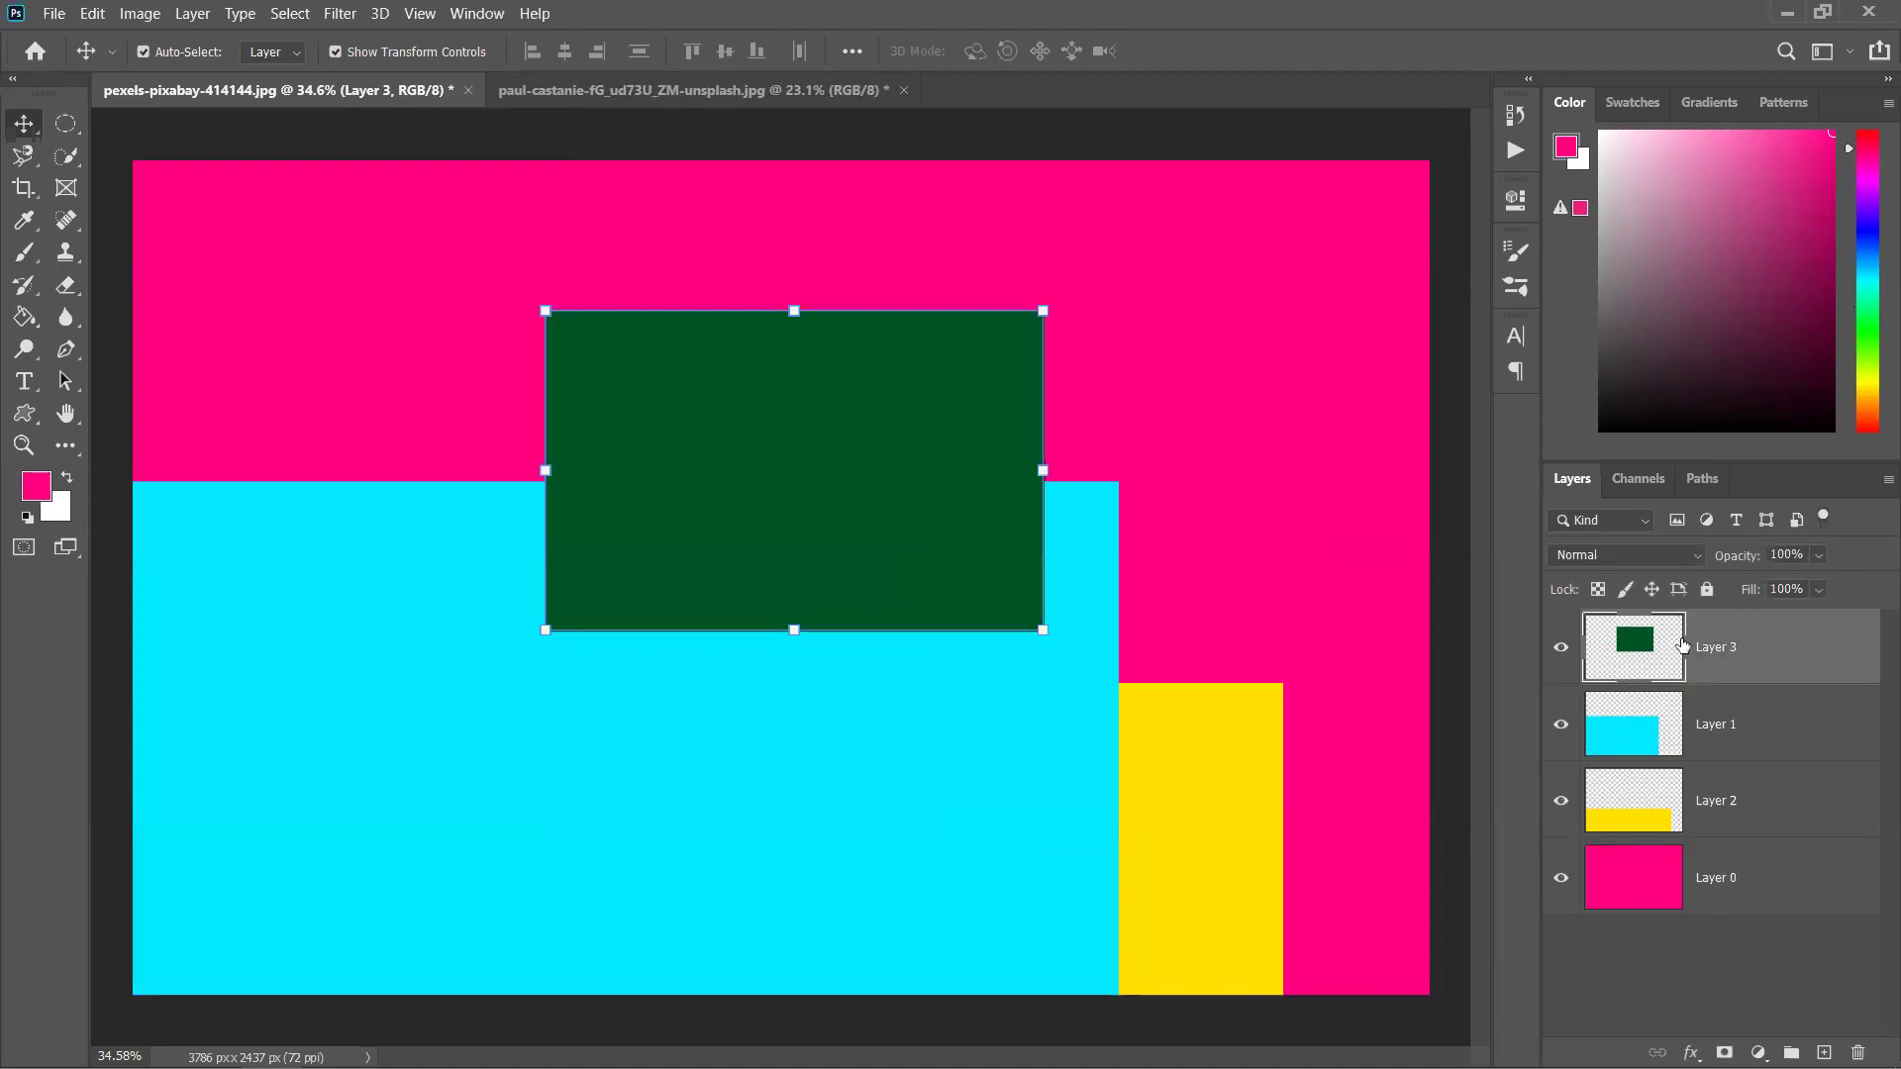
# Move the cyan, yellow and pink layers around beneath the green rectangle to demonstrate how they overlap
pyautogui.moveTo(822, 802); pyautogui.dragTo(881, 382)
pyautogui.moveTo(811, 649); pyautogui.dragTo(1095, 561)
pyautogui.moveTo(1078, 827); pyautogui.dragTo(258, 816)
pyautogui.moveTo(1156, 851); pyautogui.dragTo(840, 814)
pyautogui.moveTo(1329, 641); pyautogui.dragTo(910, 579)
pyautogui.moveTo(1205, 657); pyautogui.dragTo(1128, 826)
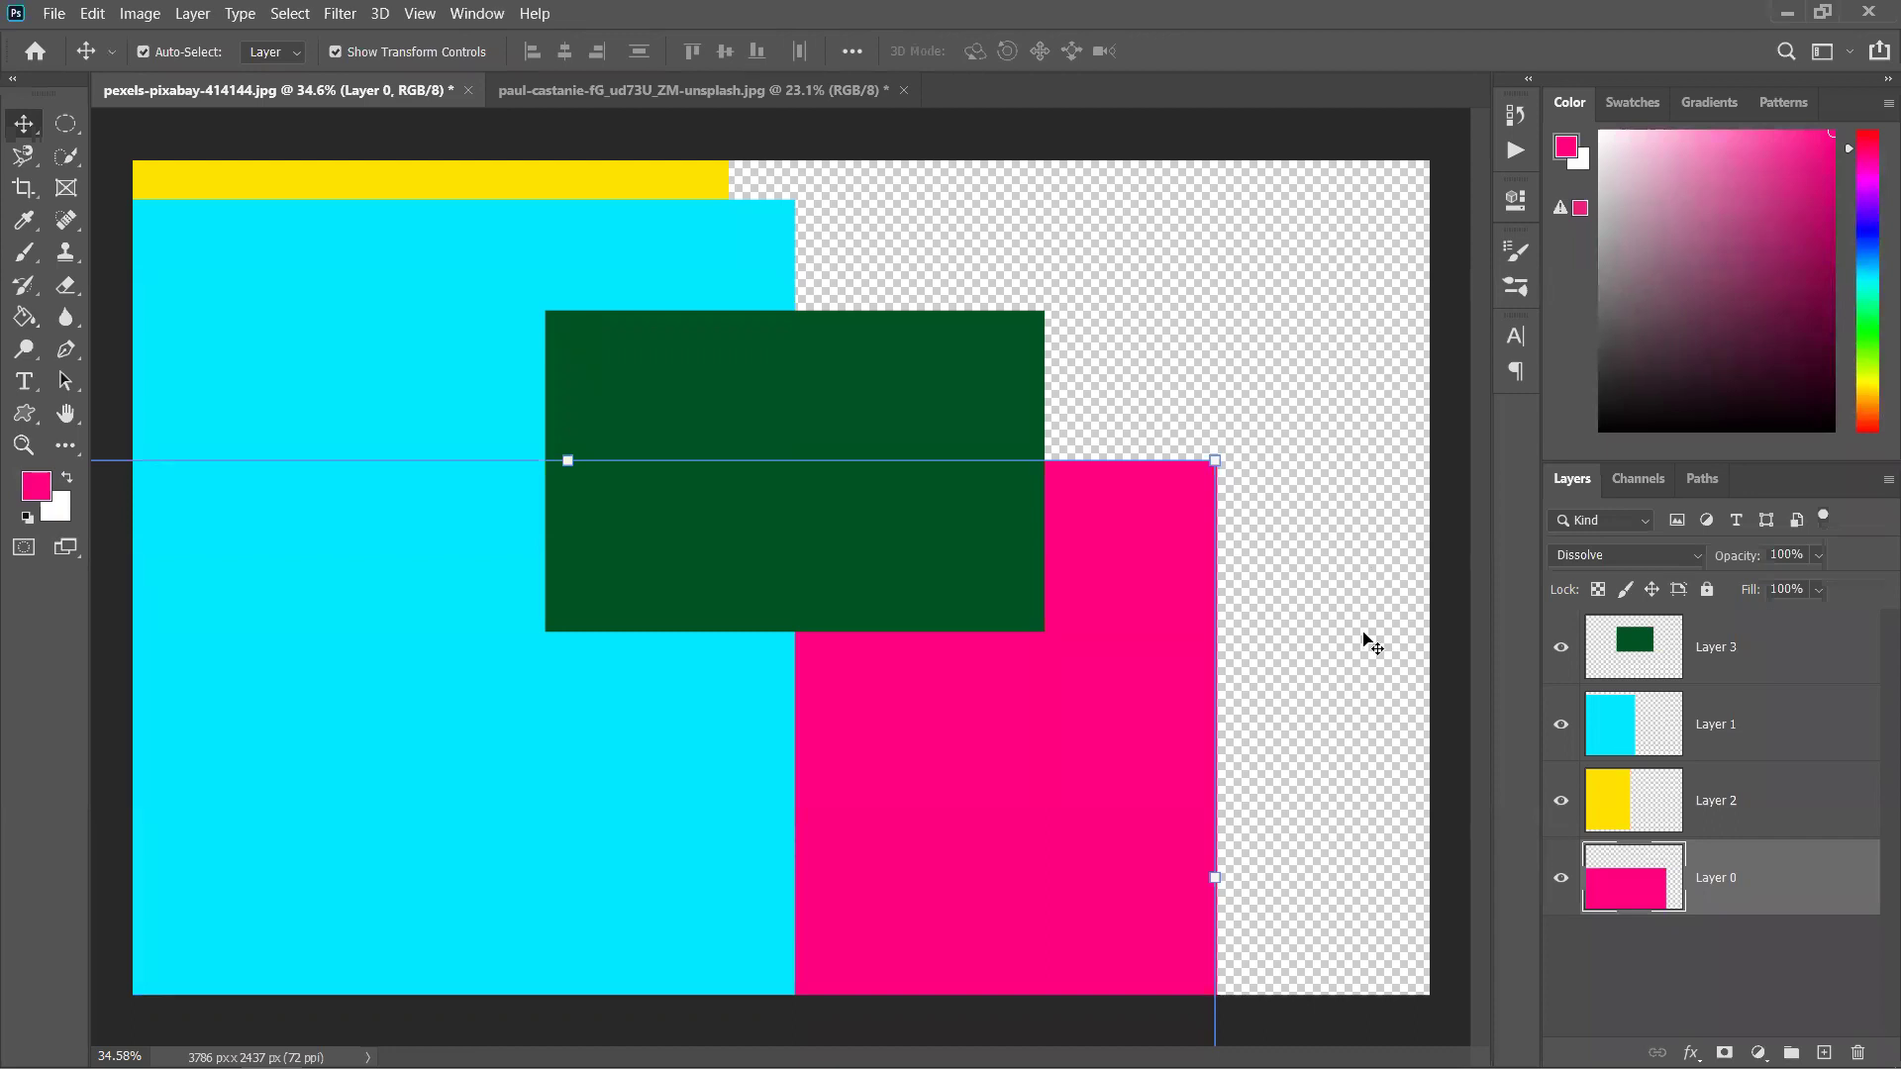
# Refill Layer 0 with the pink foreground colour and delete the three layers above it
pyautogui.hotkey('alt', 'BackSpace')
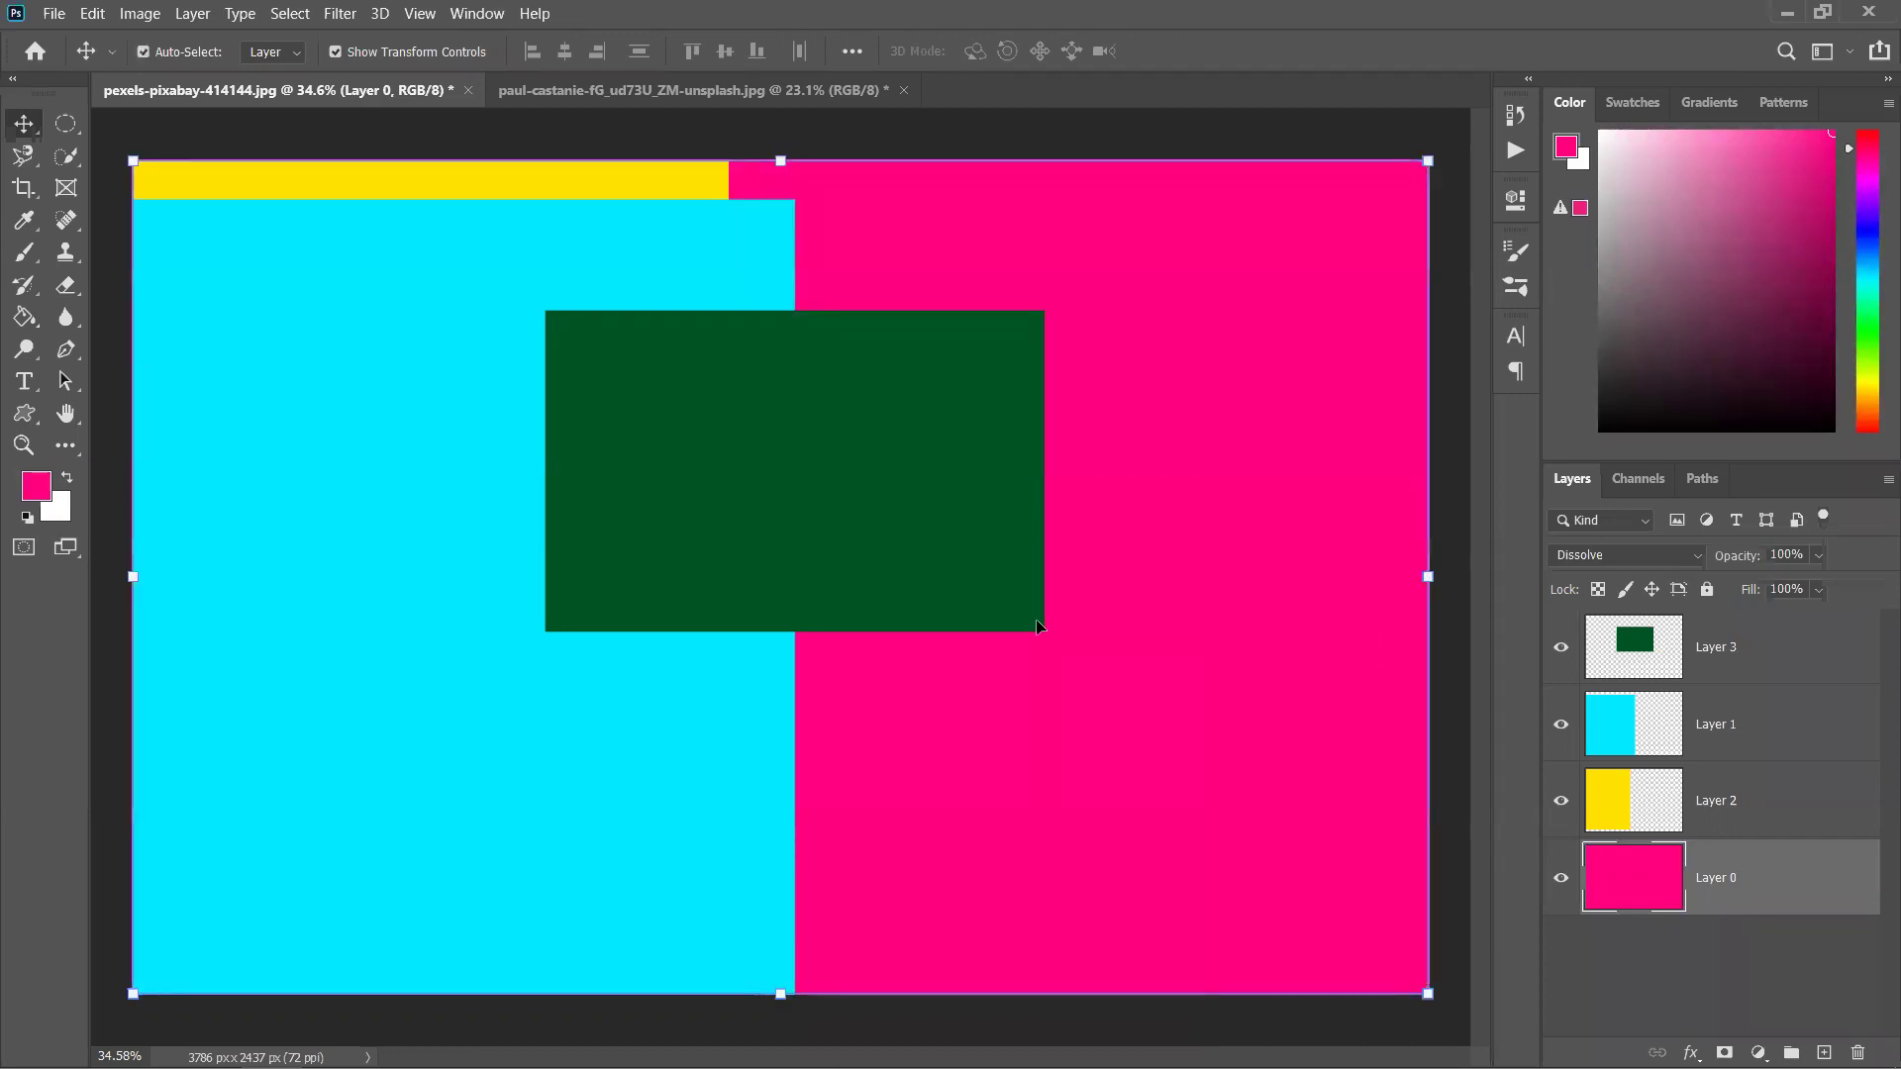
pyautogui.click(723, 510)
pyautogui.press('Delete')
pyautogui.press('Delete')
pyautogui.press('Delete')
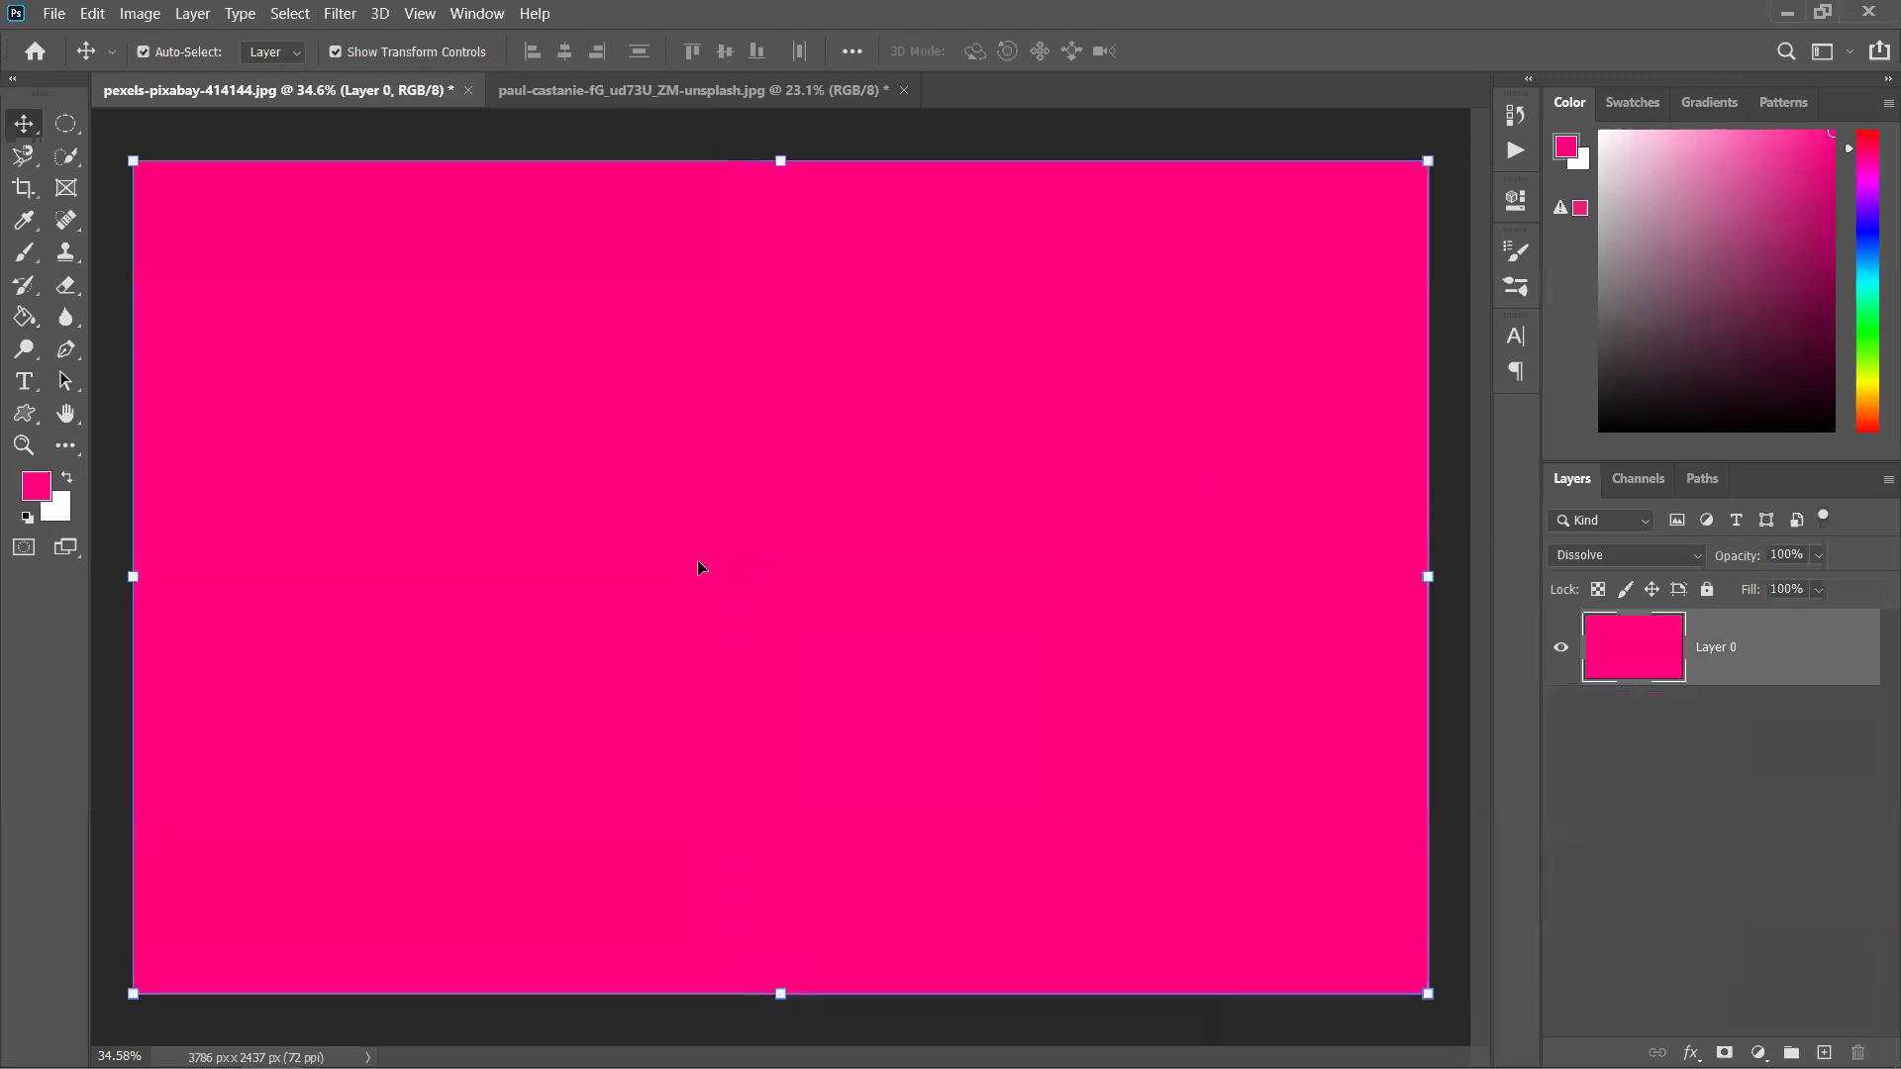
pyautogui.click(1696, 828)
# Choose the rounded-petal blossom from the last Flowers group as the shape for the Custom Shape tool
pyautogui.click(25, 416)
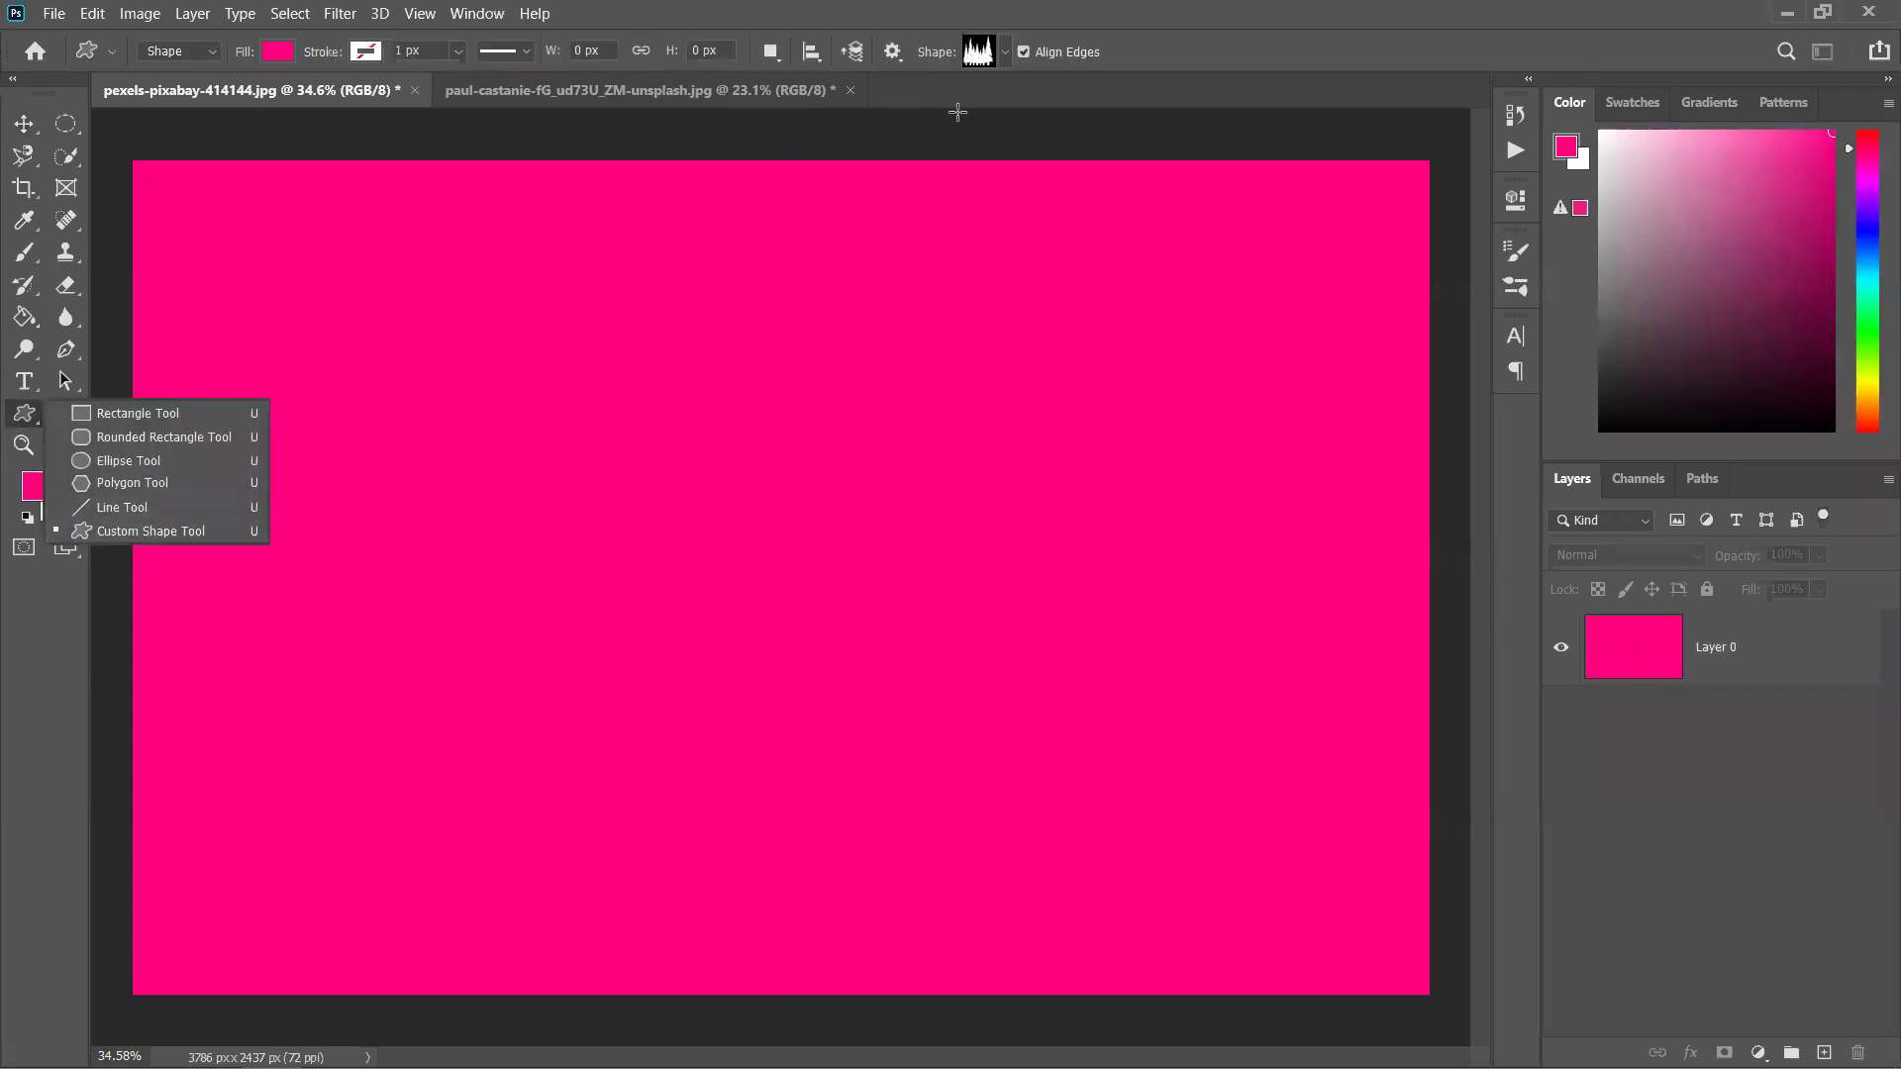
pyautogui.click(1069, 99)
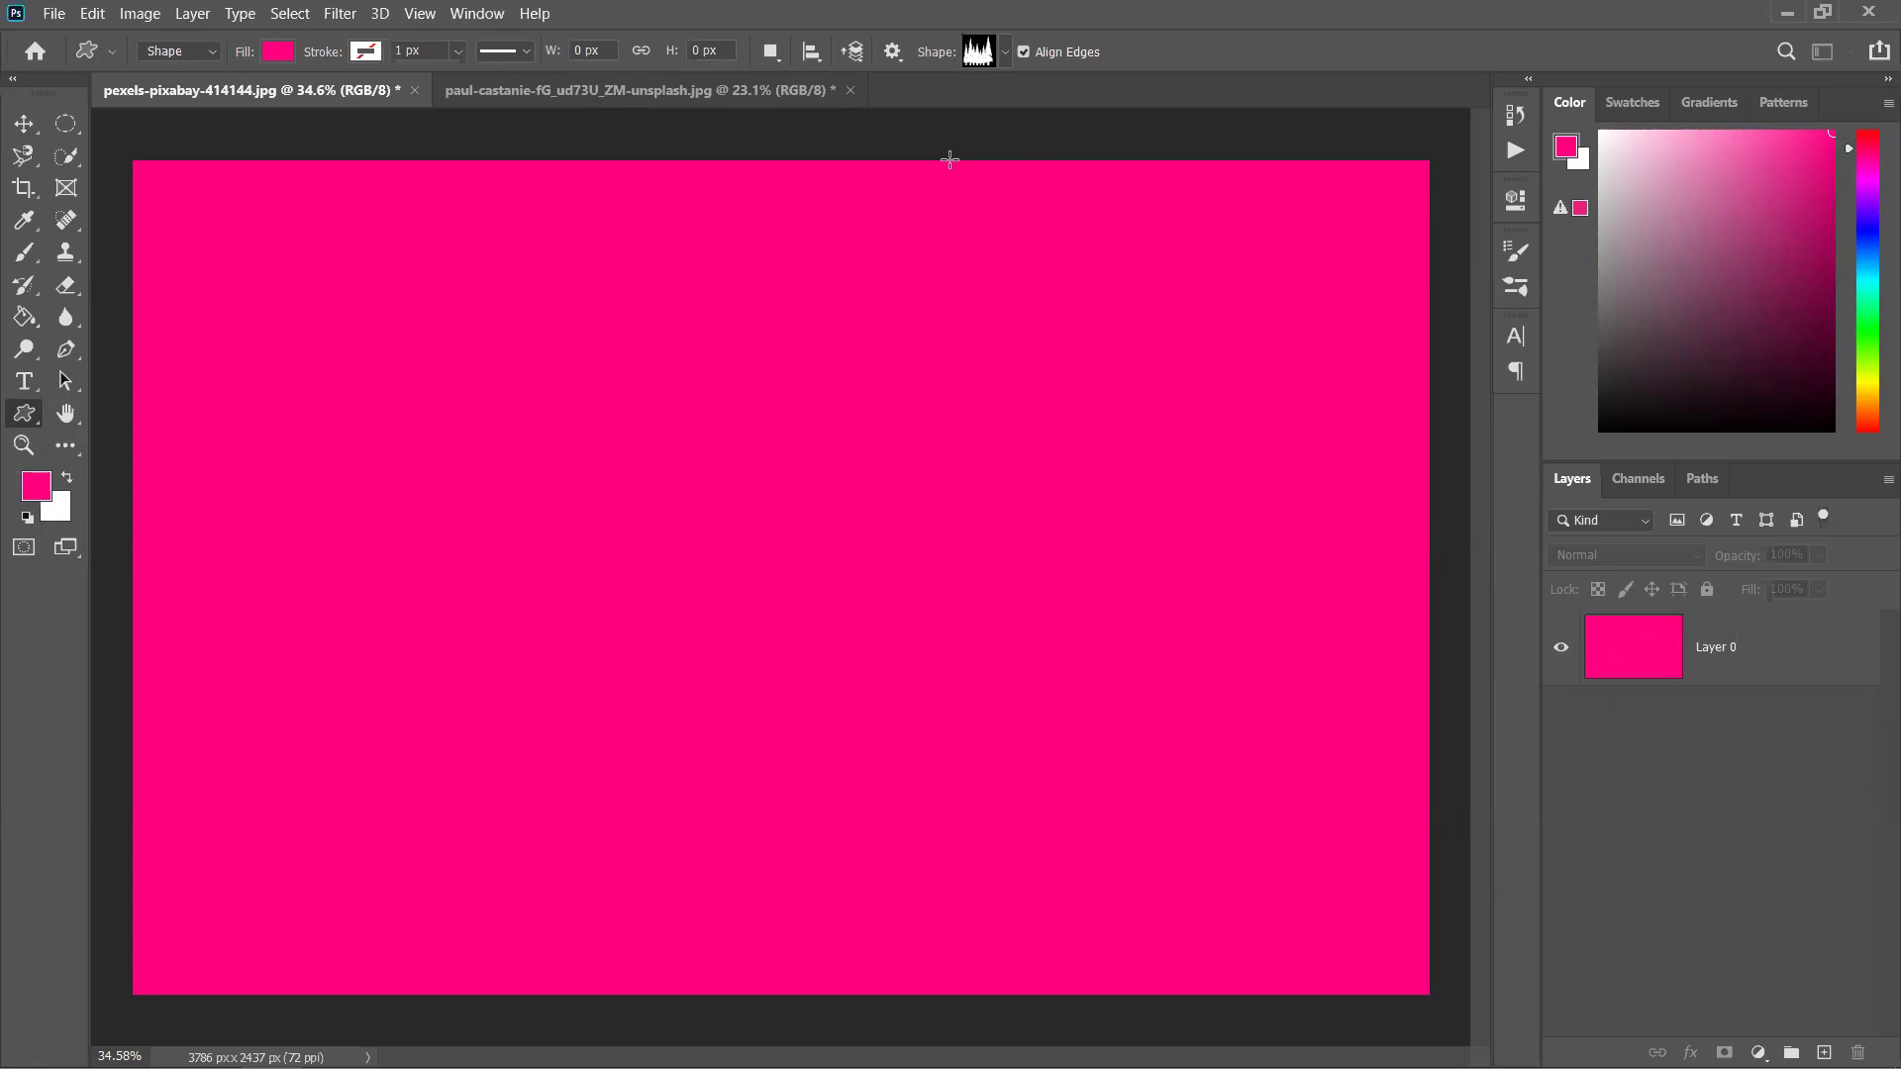
pyautogui.click(1004, 55)
pyautogui.scroll(-3, 888, 185)
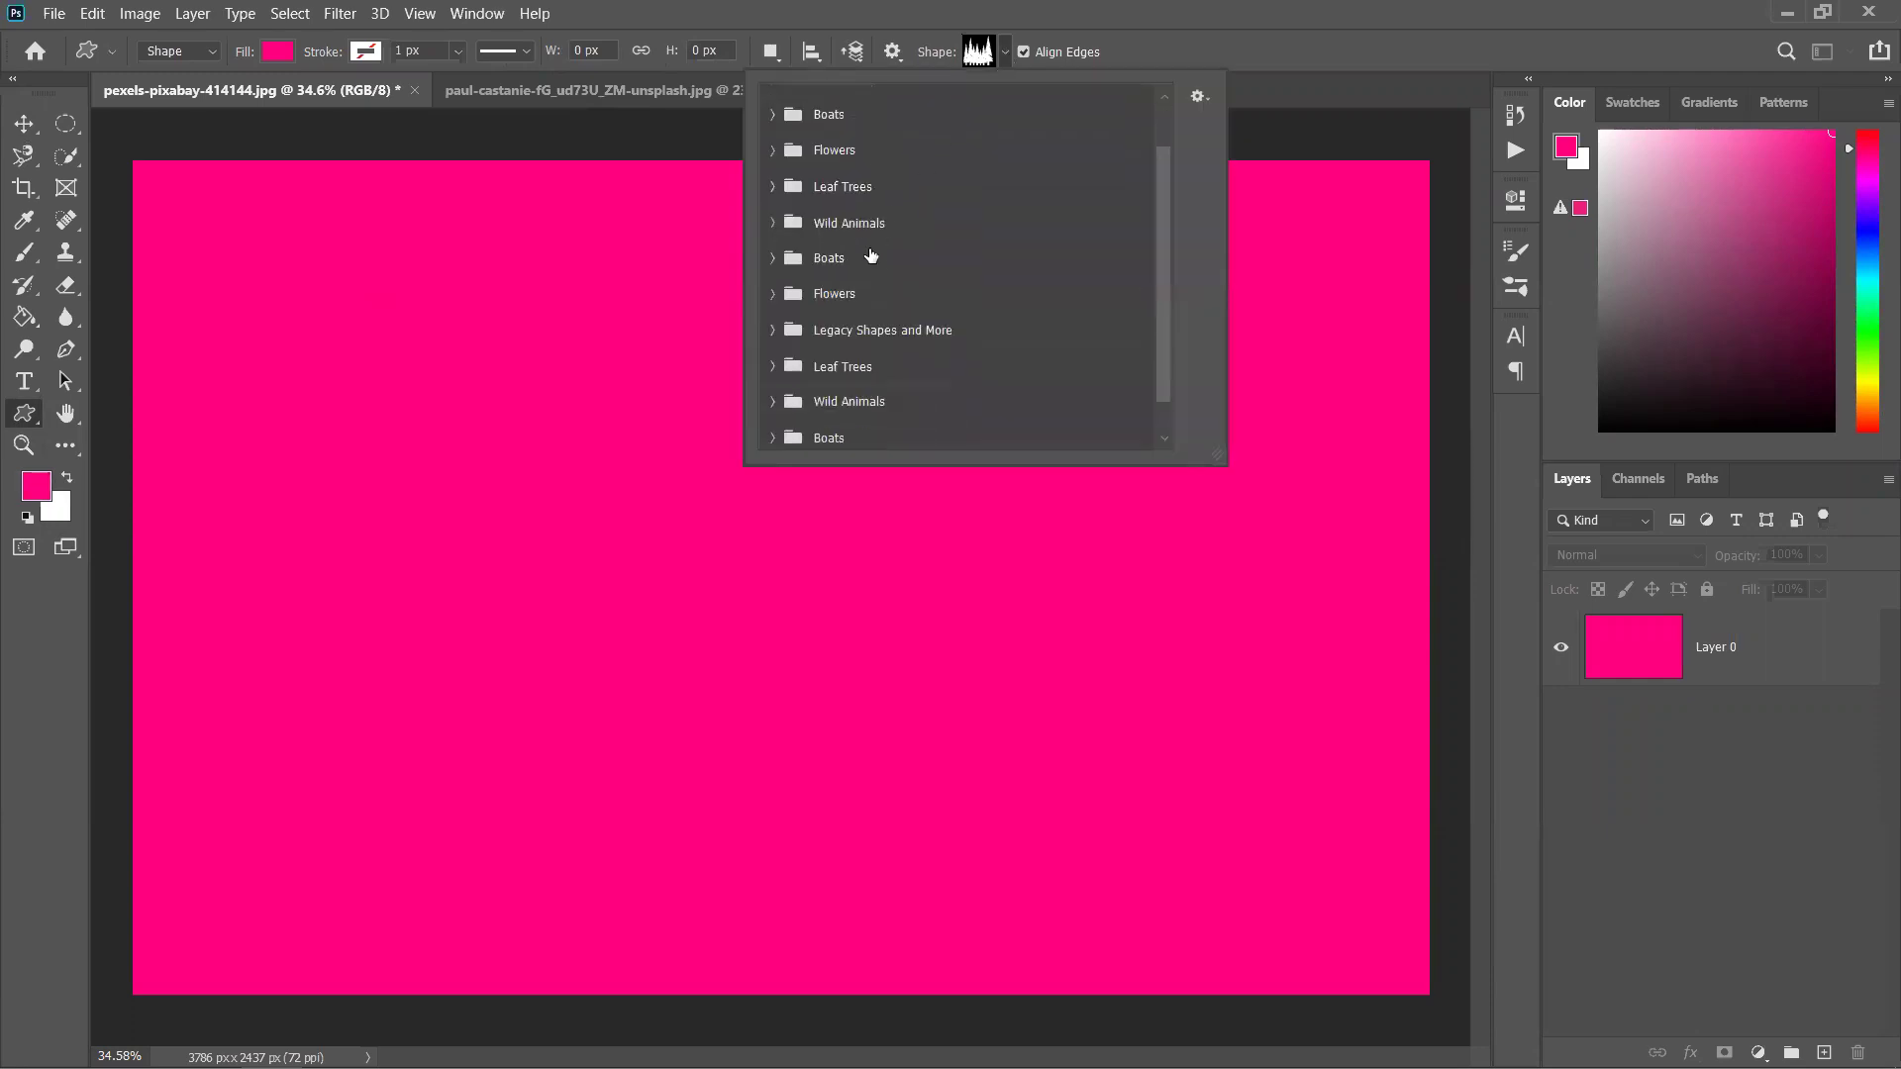
pyautogui.scroll(3, 871, 381)
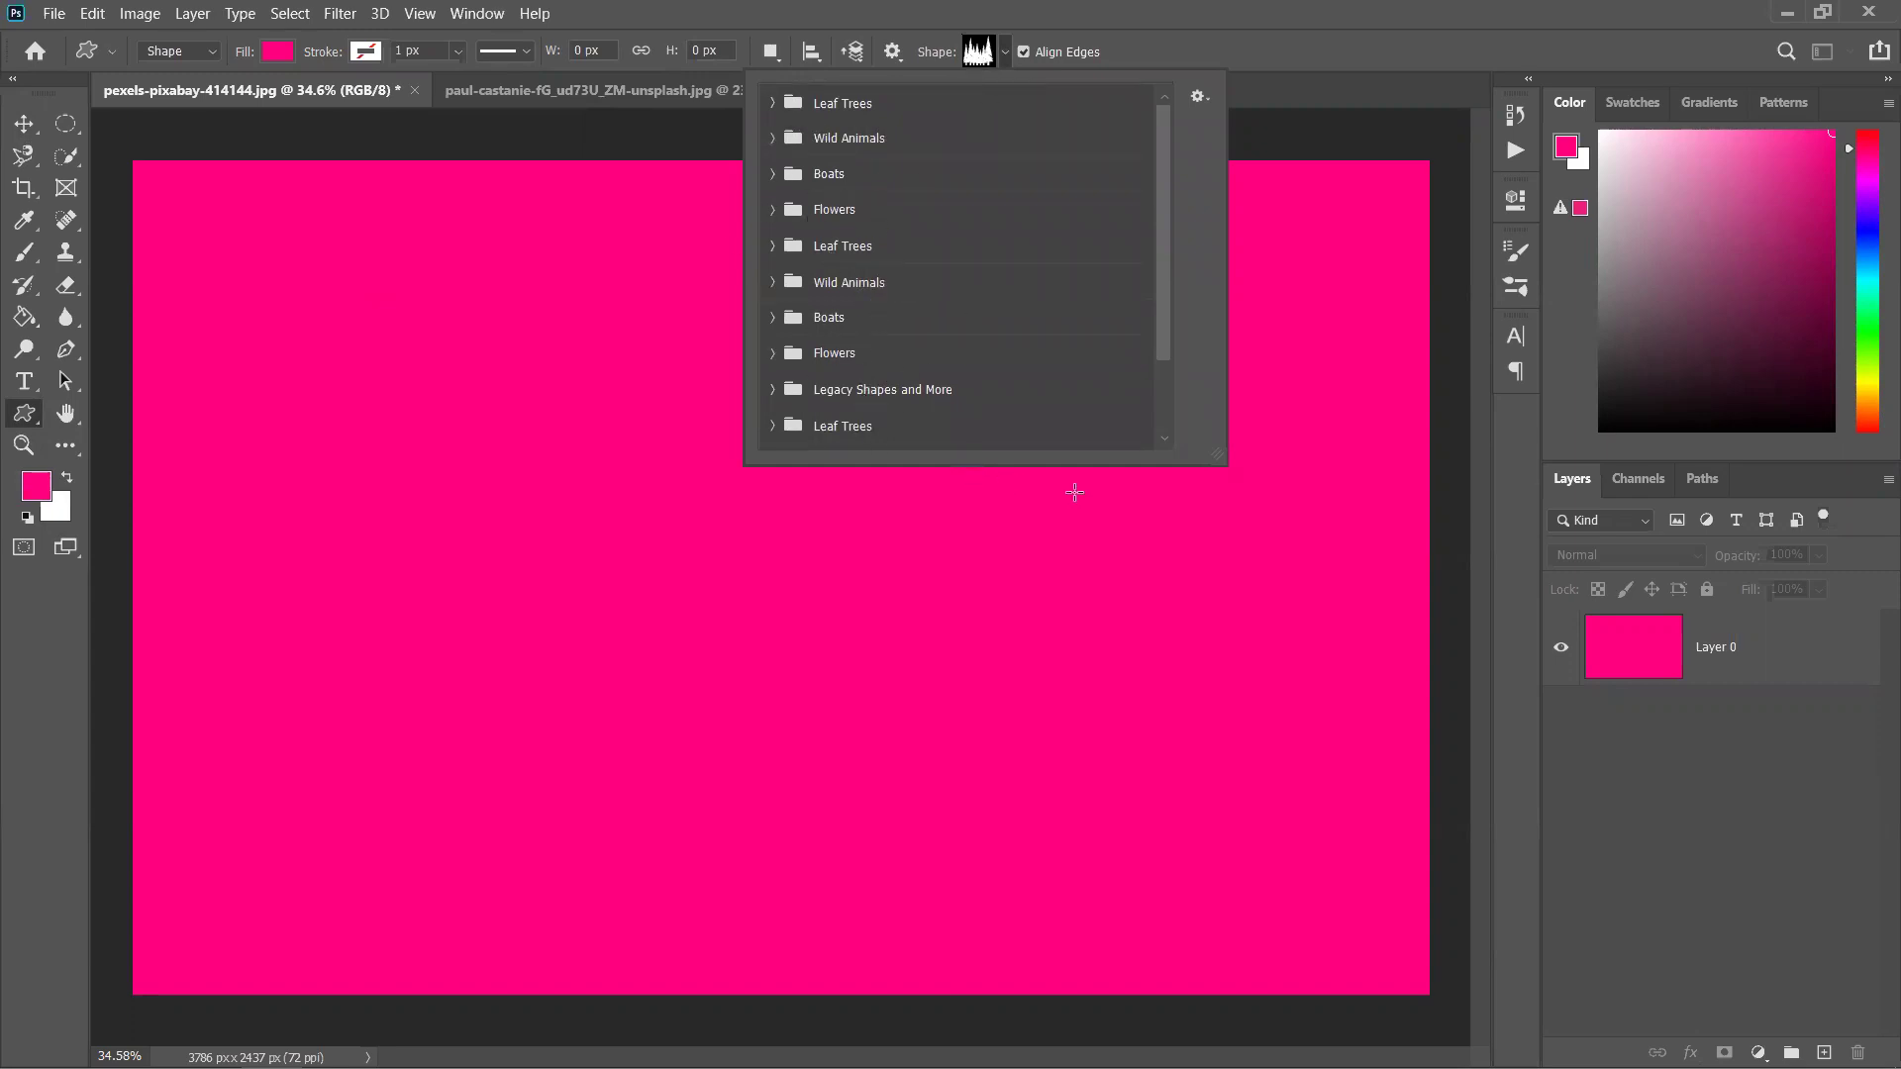
pyautogui.scroll(-3, 981, 307)
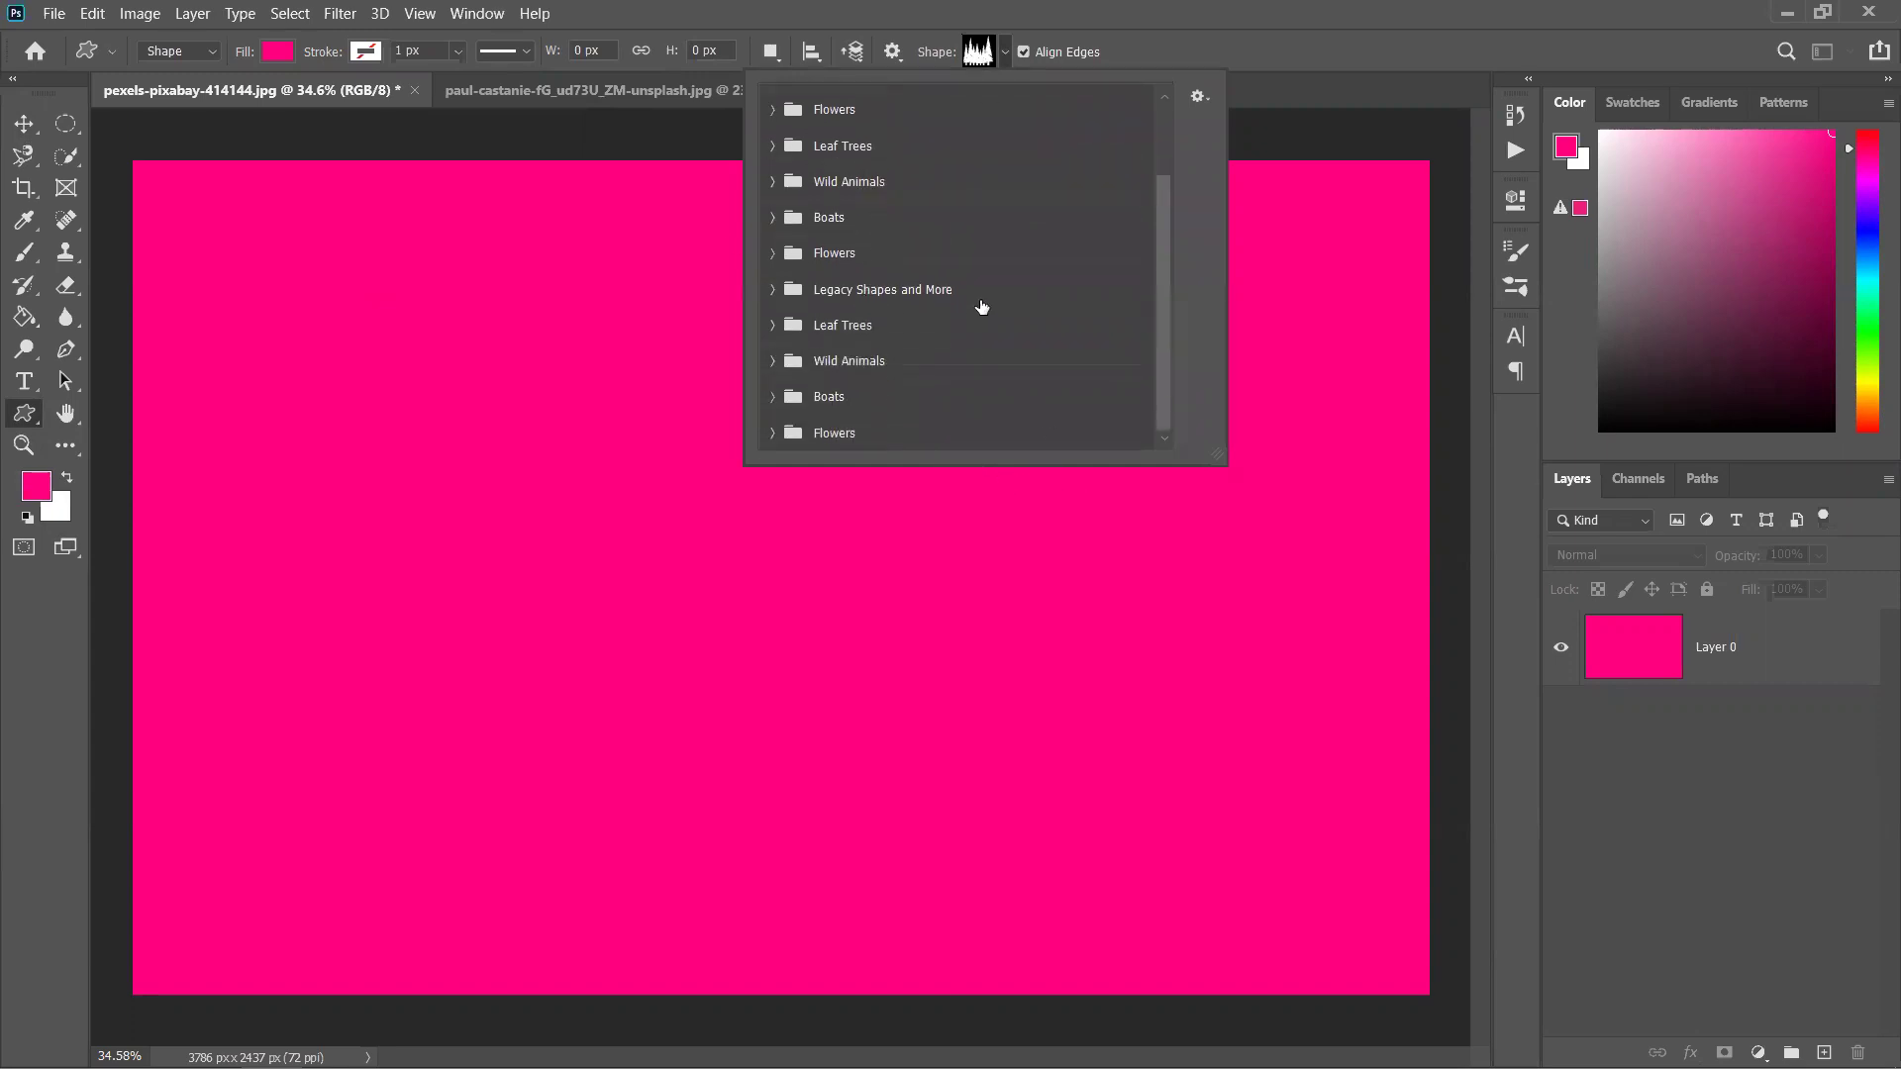
pyautogui.click(777, 433)
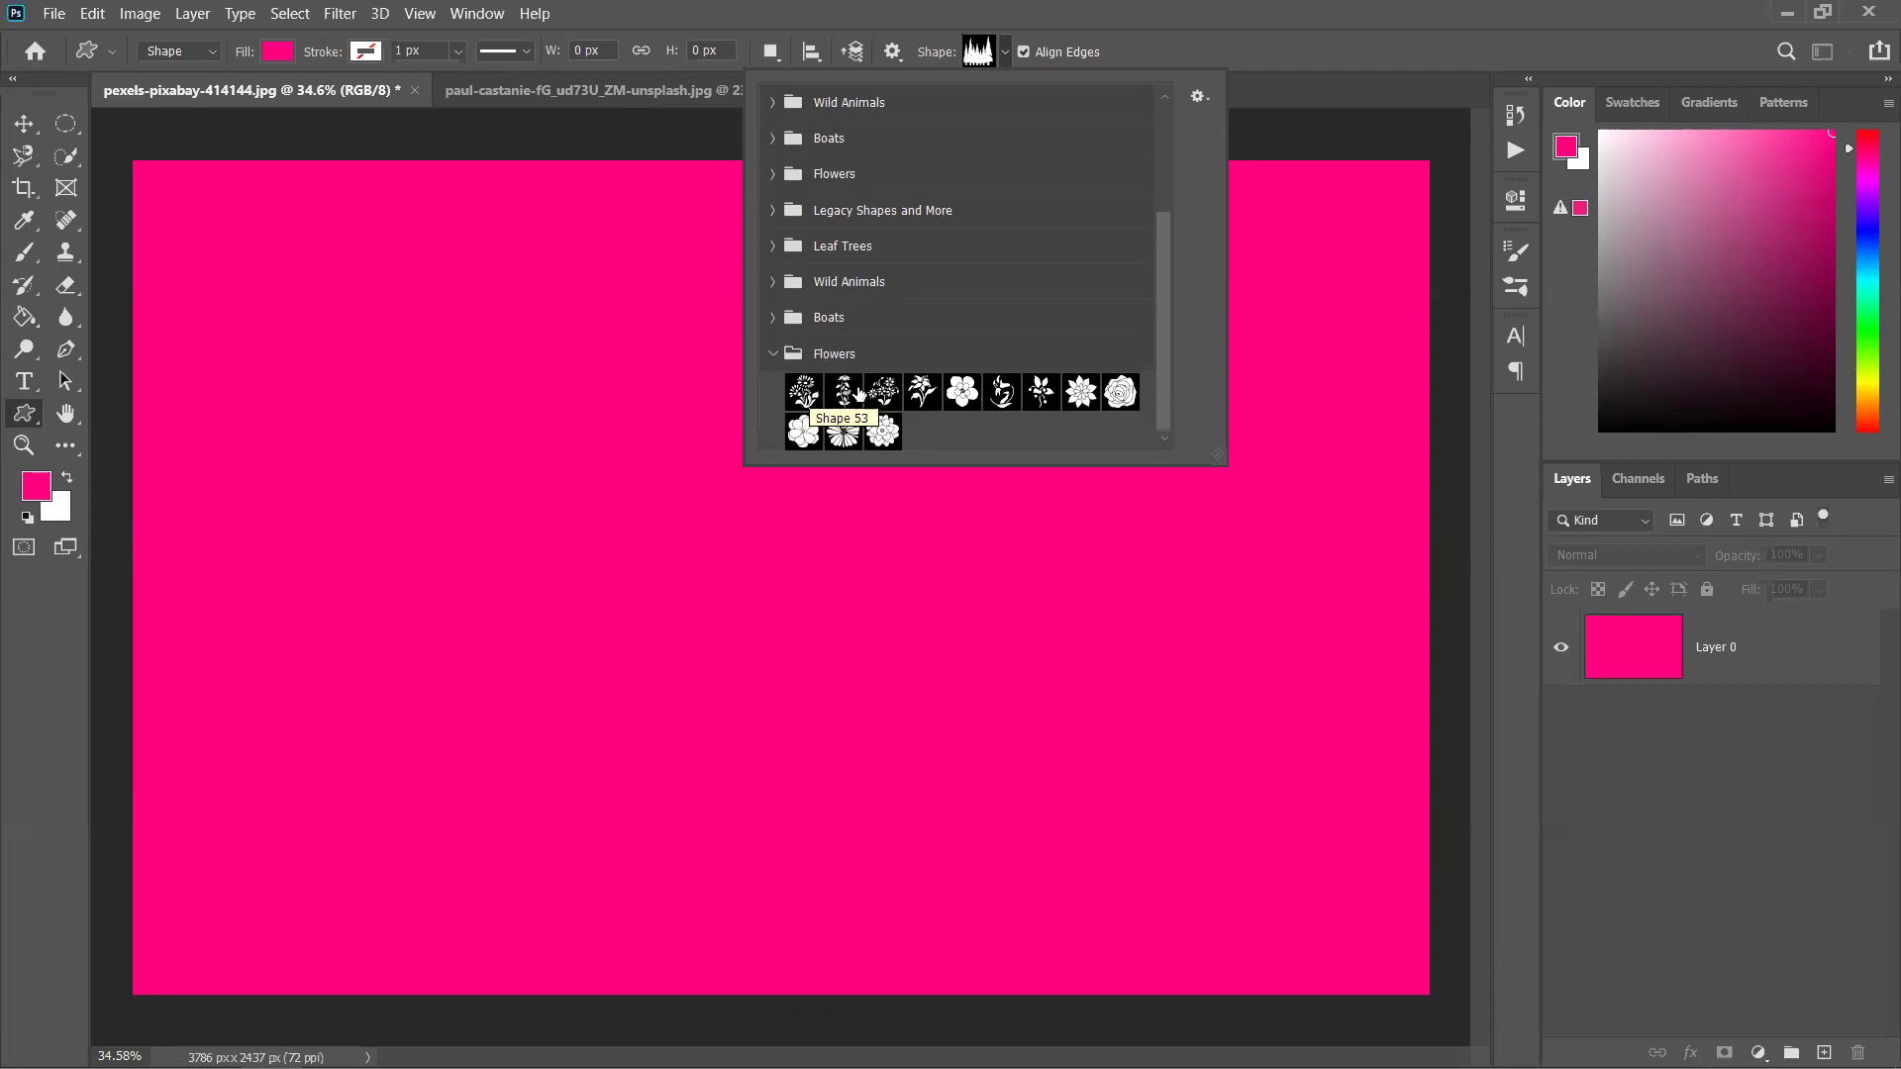
pyautogui.click(805, 429)
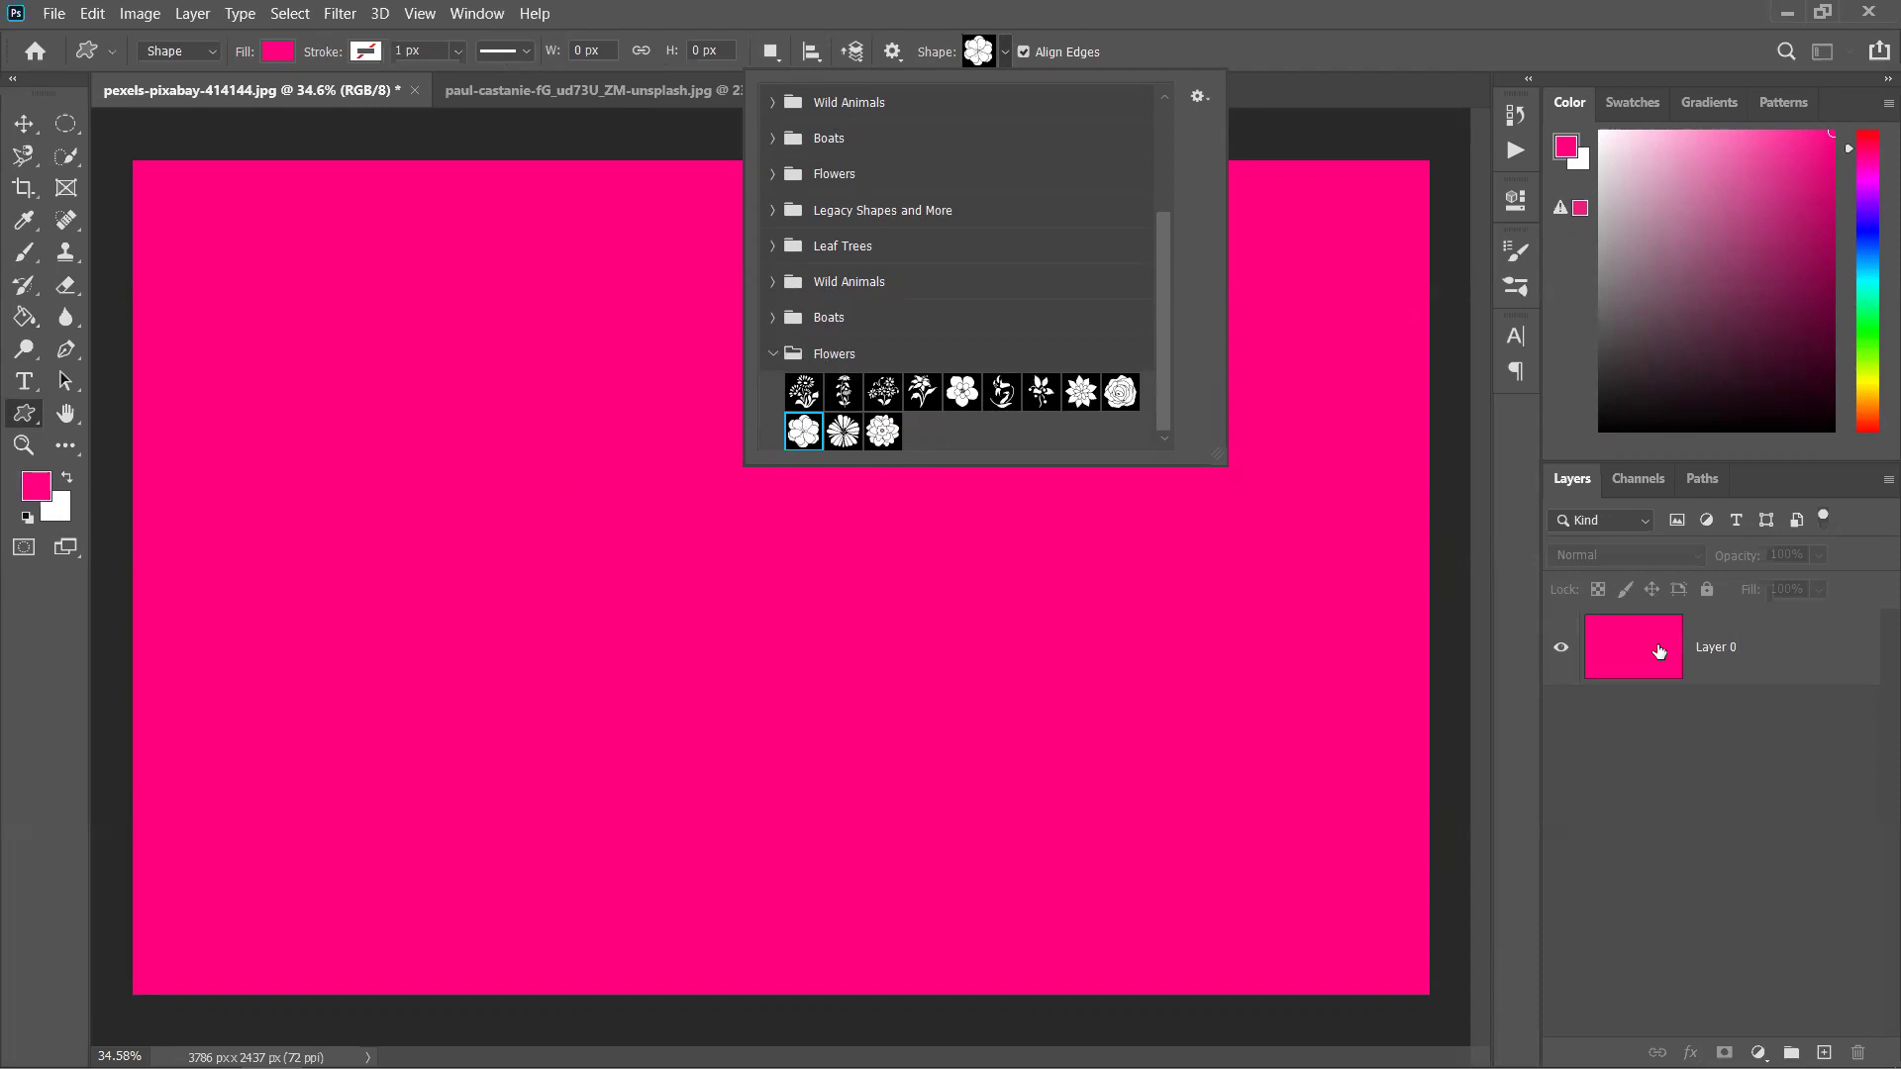
# Fill Layer 0 with the white background colour and place a 100 px wide flower shape on the canvas
pyautogui.click(1659, 650)
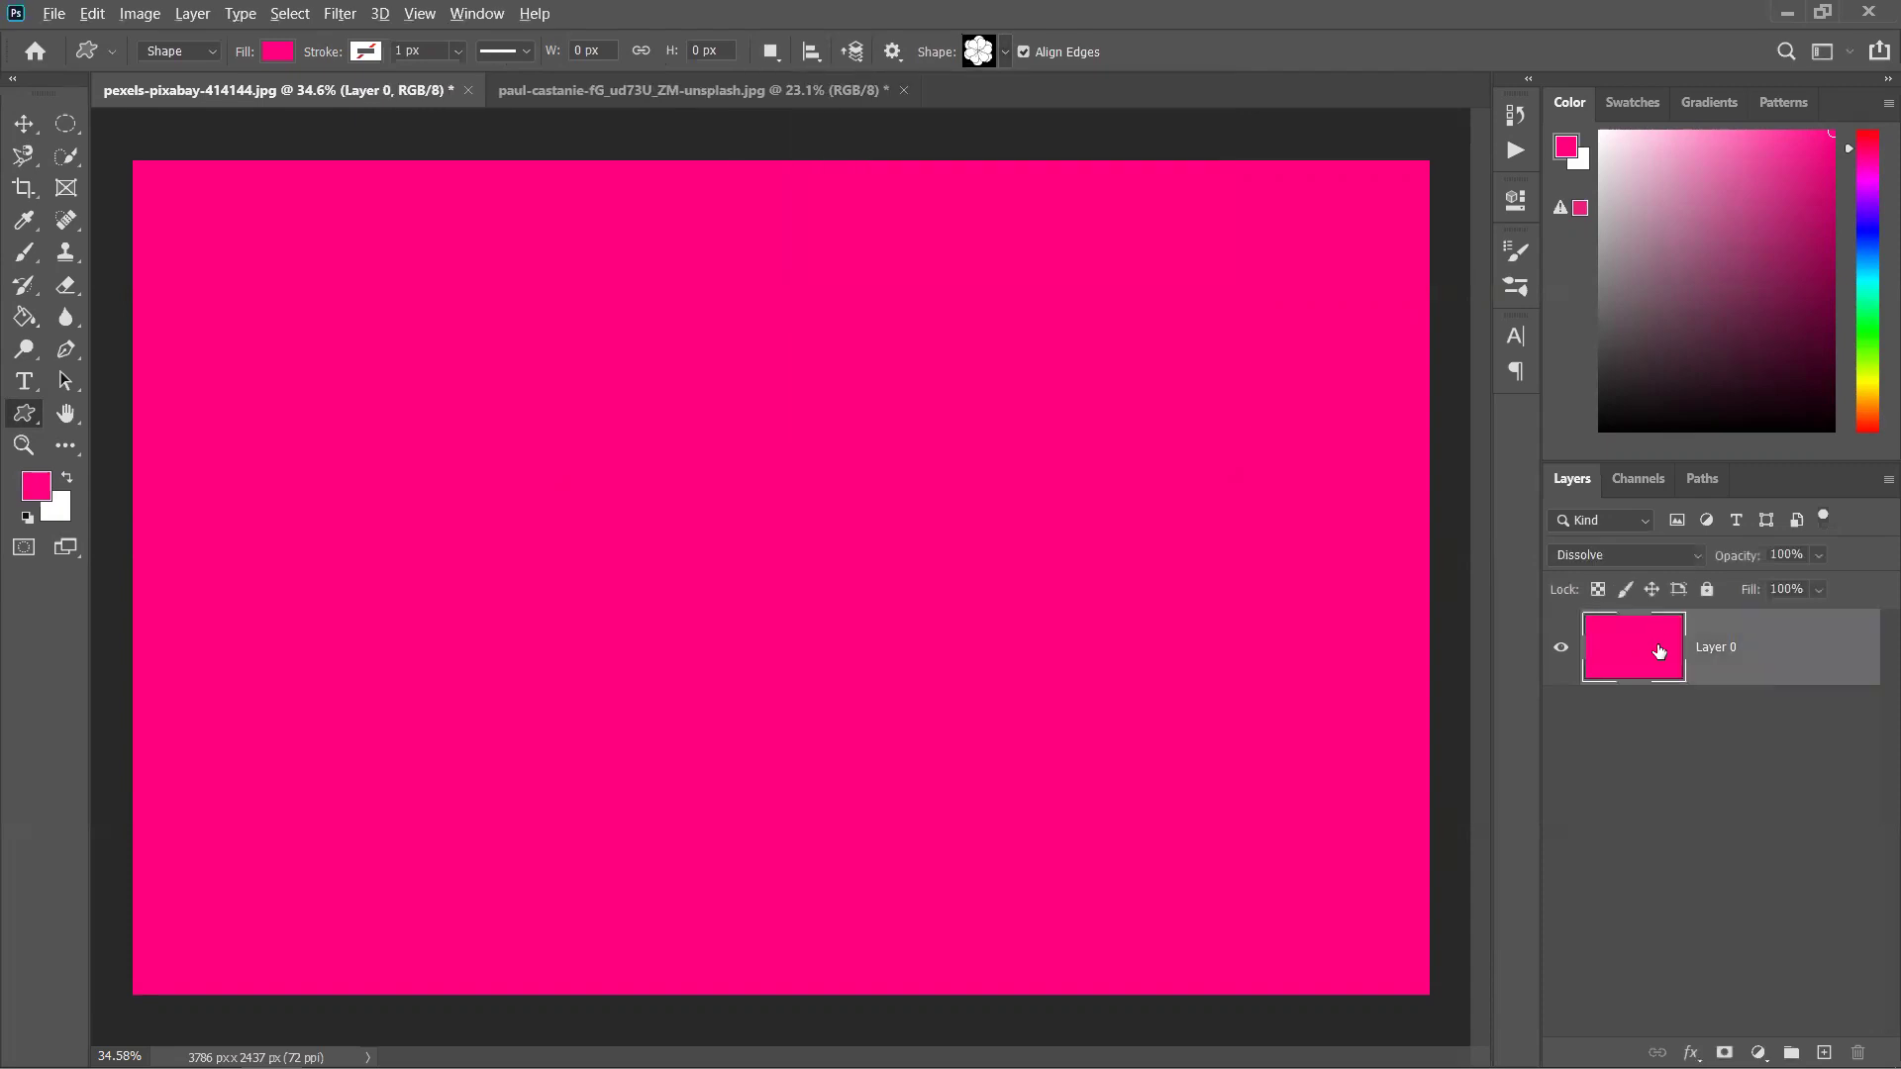
pyautogui.hotkey('ctrl', 'BackSpace')
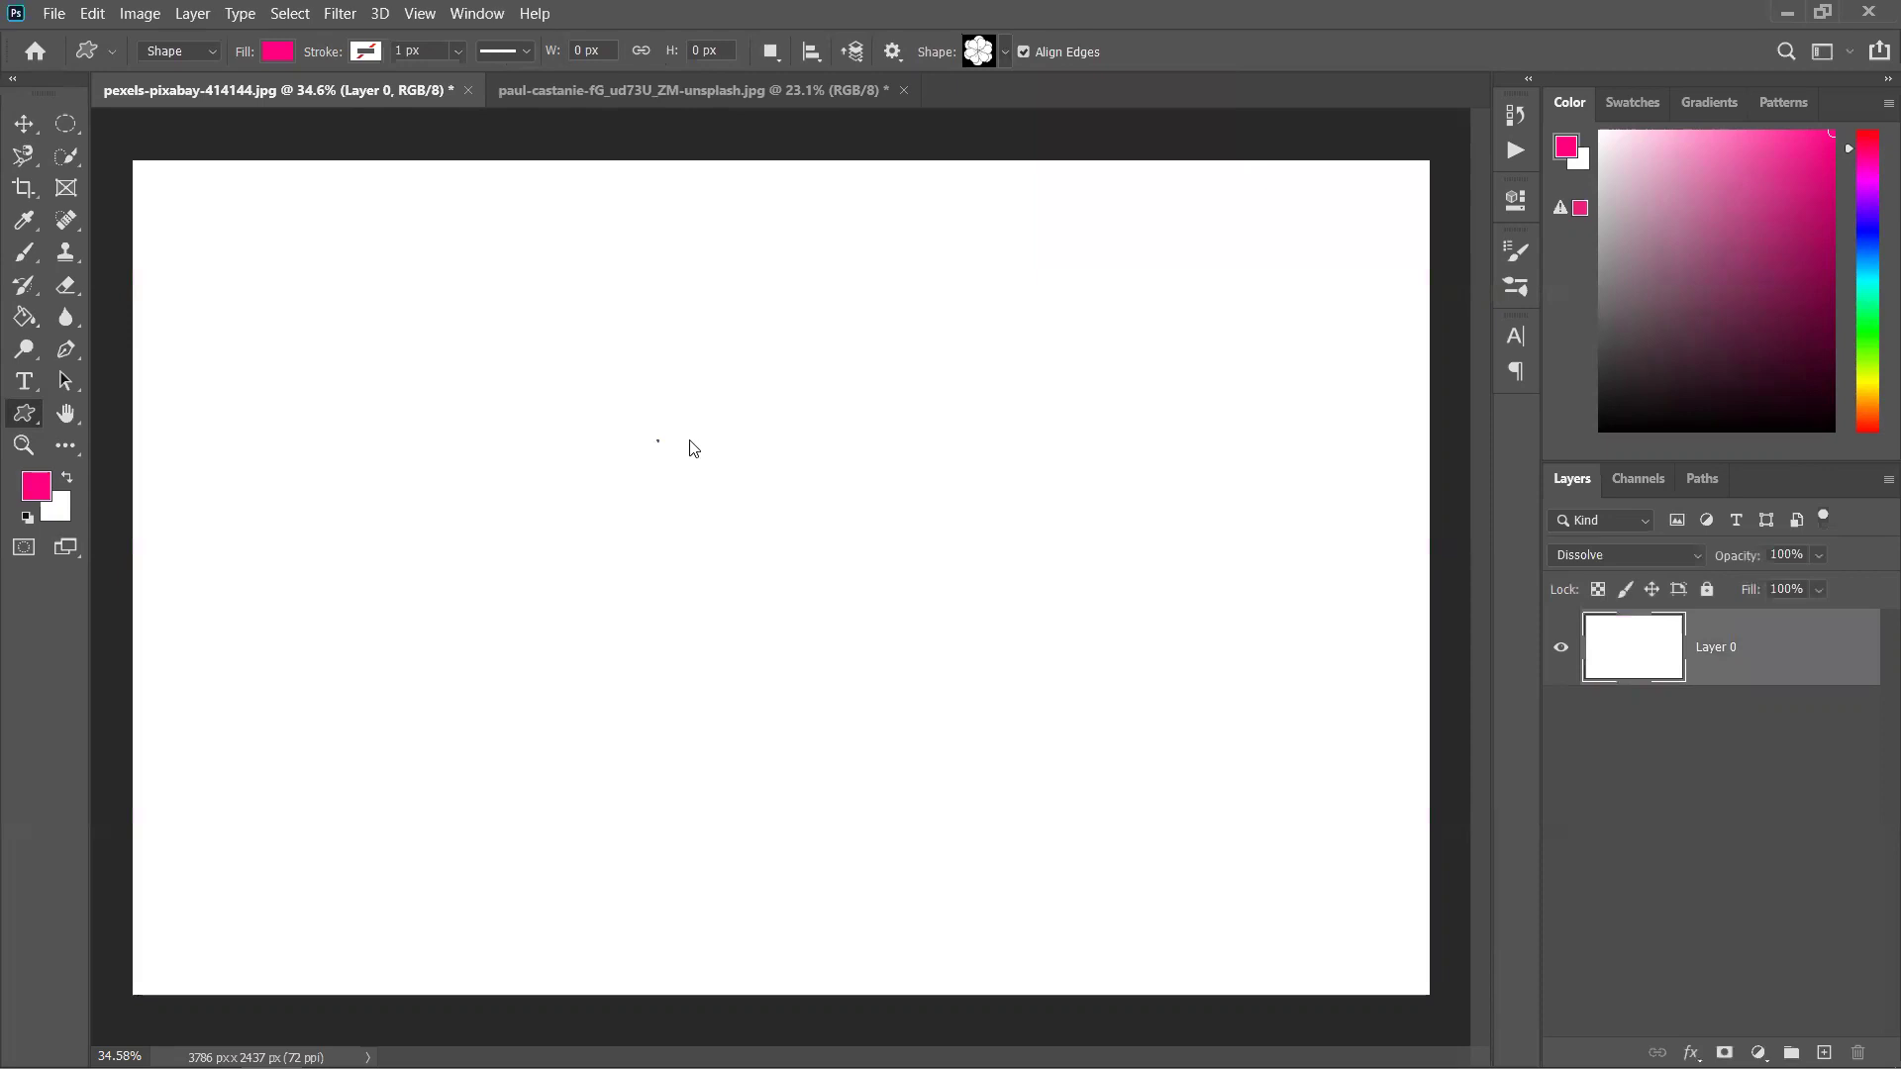
pyautogui.click(693, 448)
pyautogui.click(883, 438)
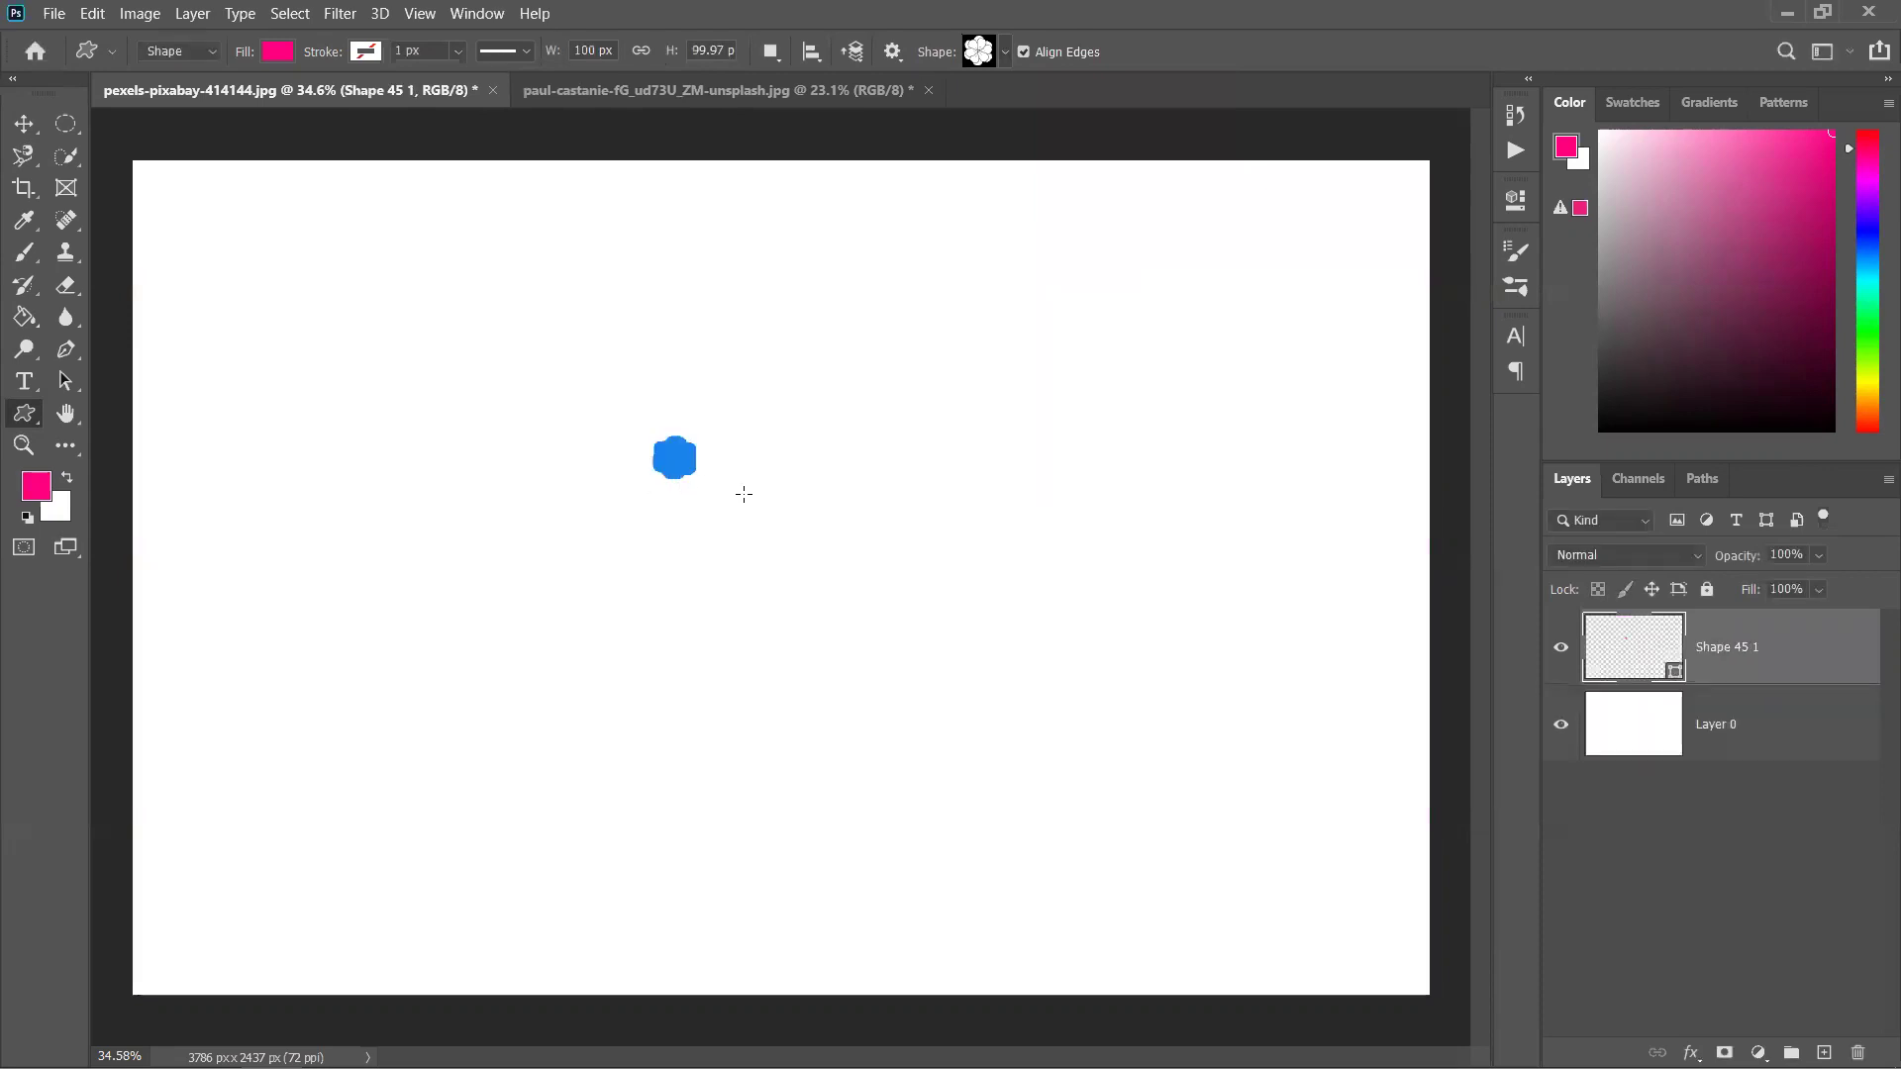
# Scale the flower shape up to about 1074% and move it into the left half of the canvas
pyautogui.press('v')
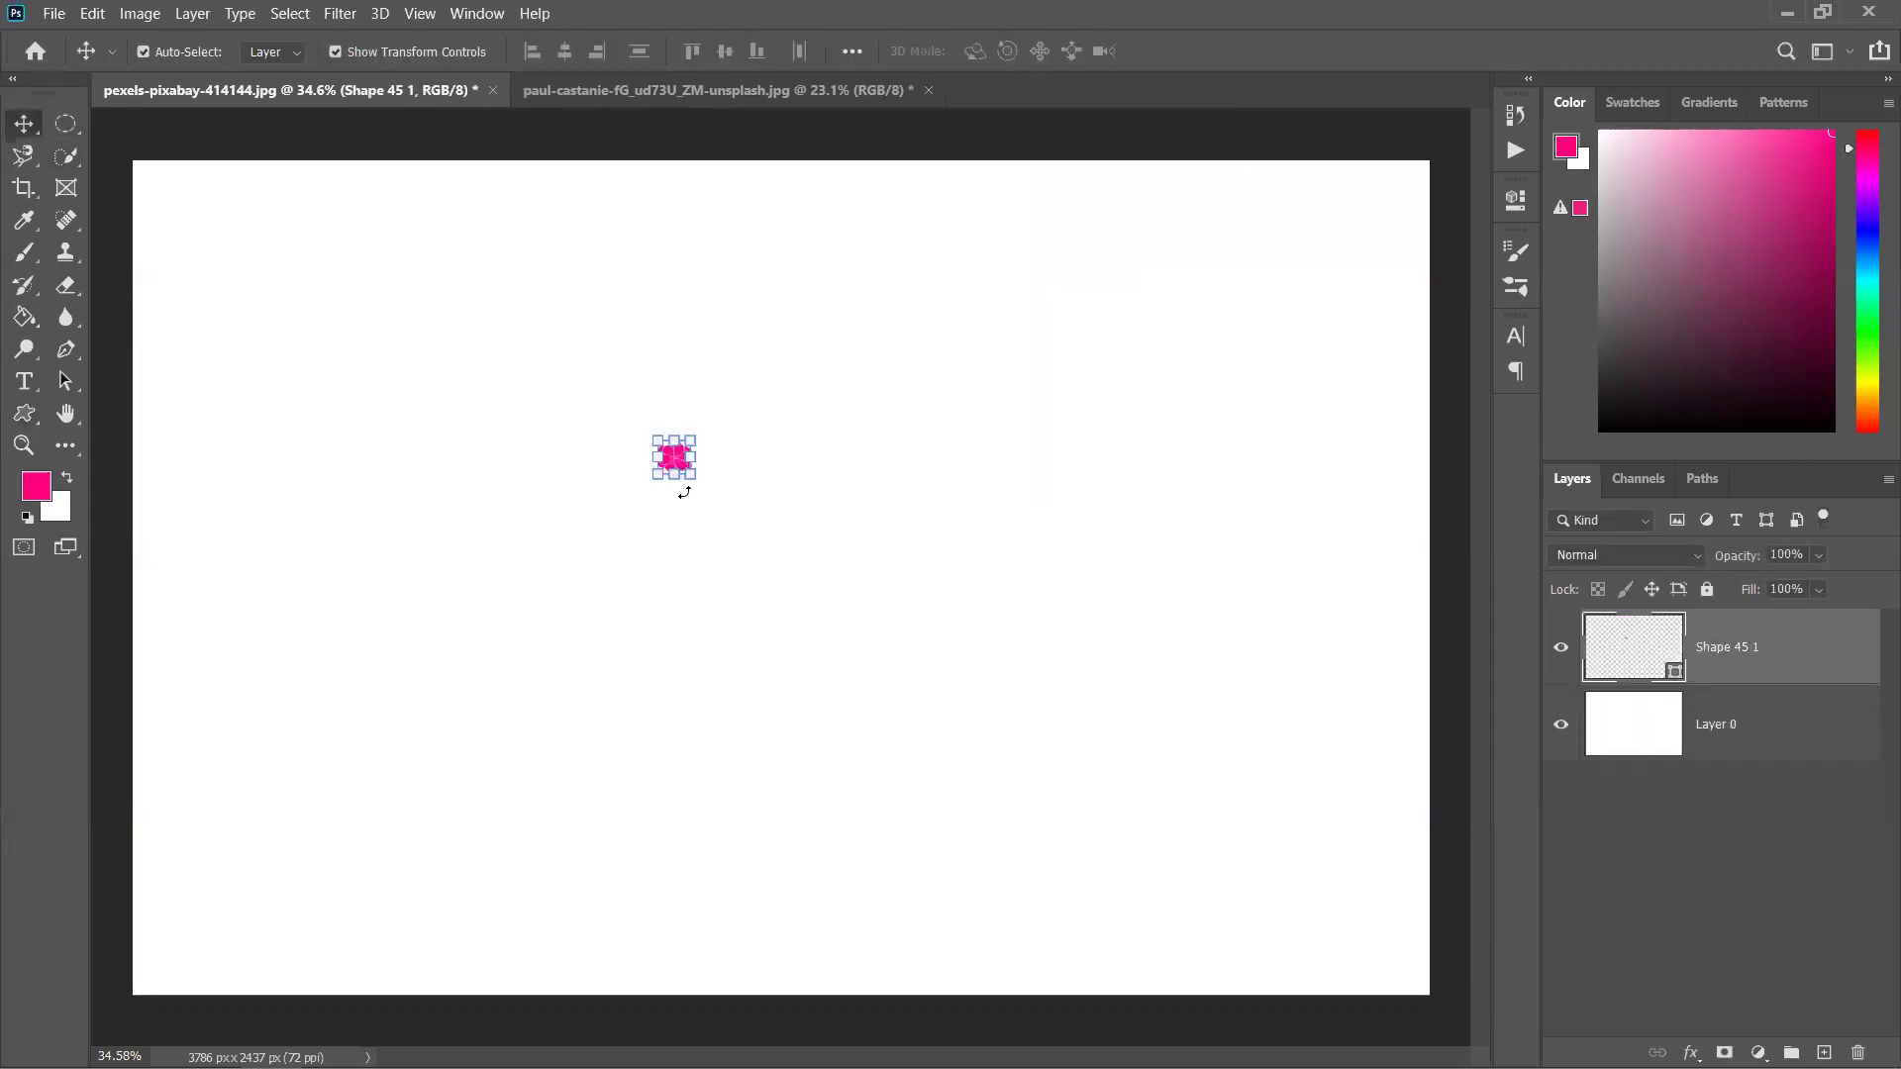
pyautogui.moveTo(693, 476); pyautogui.dragTo(1059, 782)
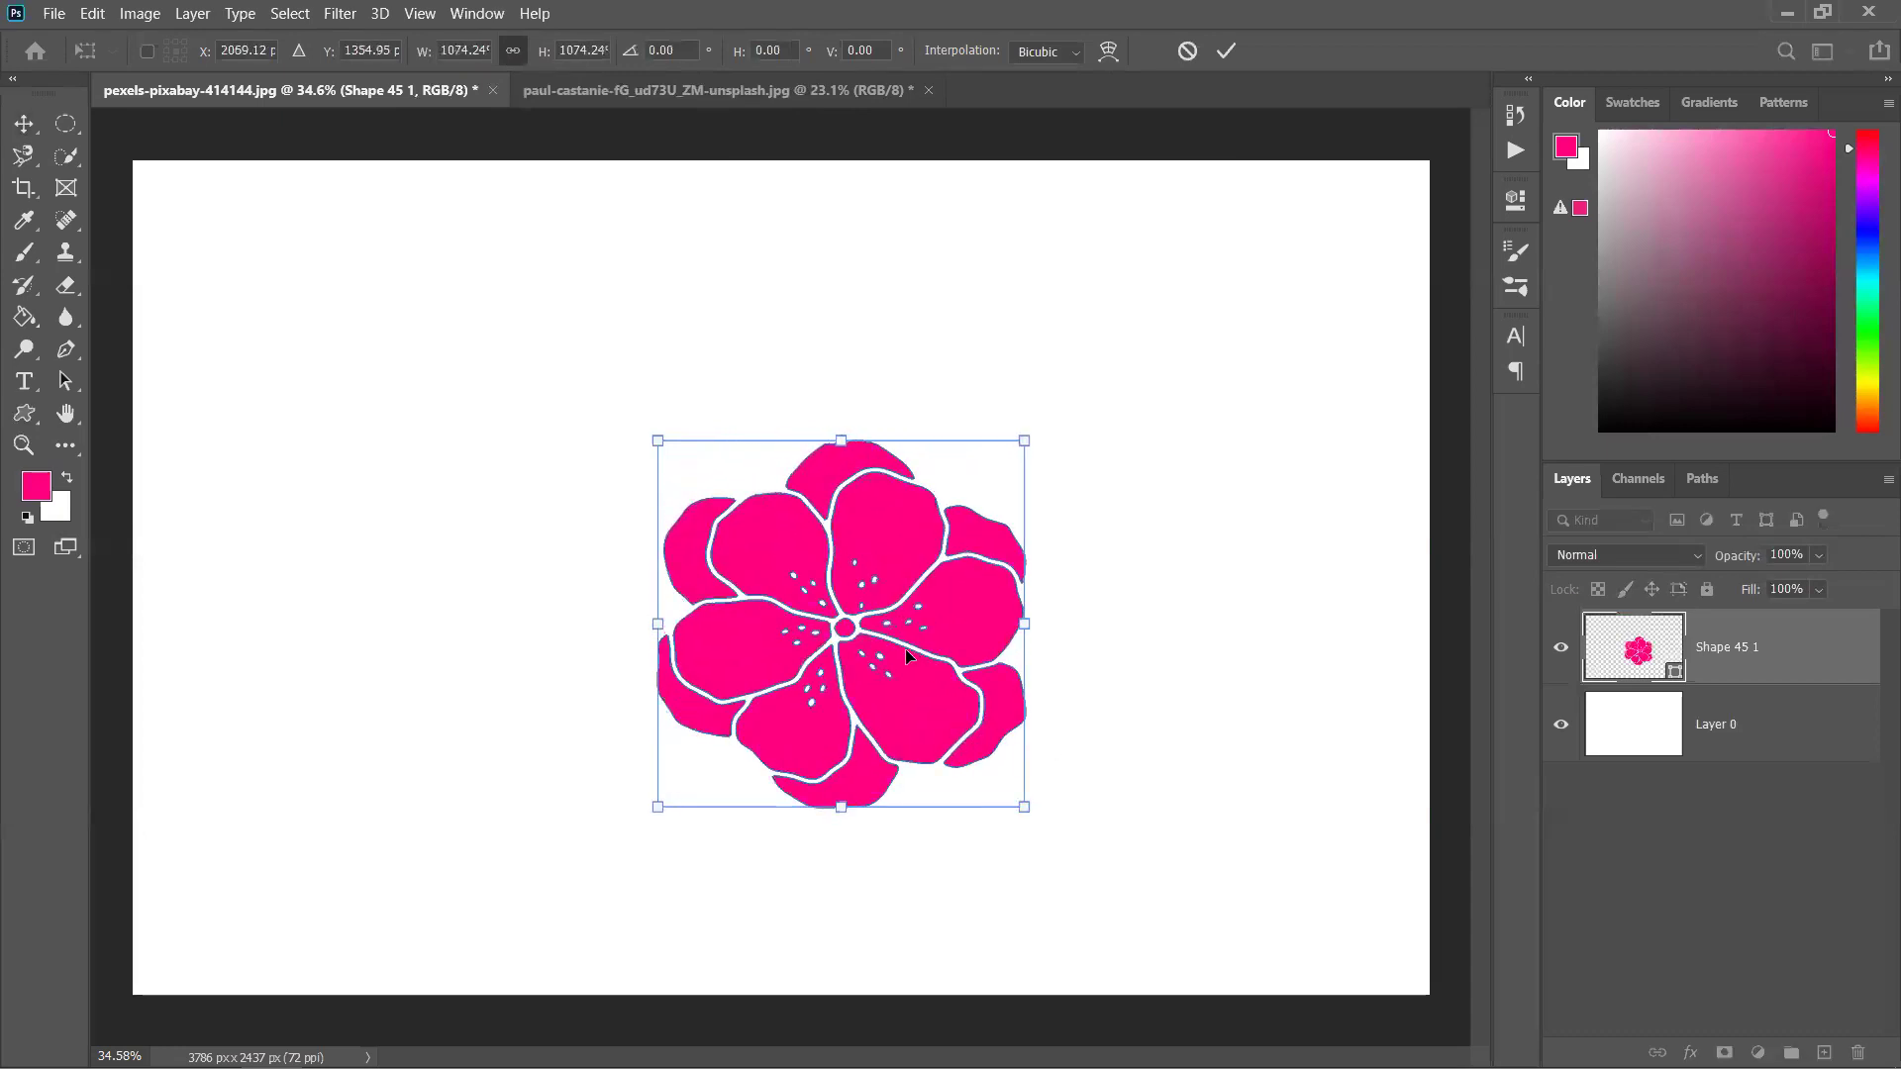
pyautogui.moveTo(901, 657); pyautogui.dragTo(645, 592)
pyautogui.click(1225, 50)
pyautogui.click(1006, 522)
pyautogui.click(647, 635)
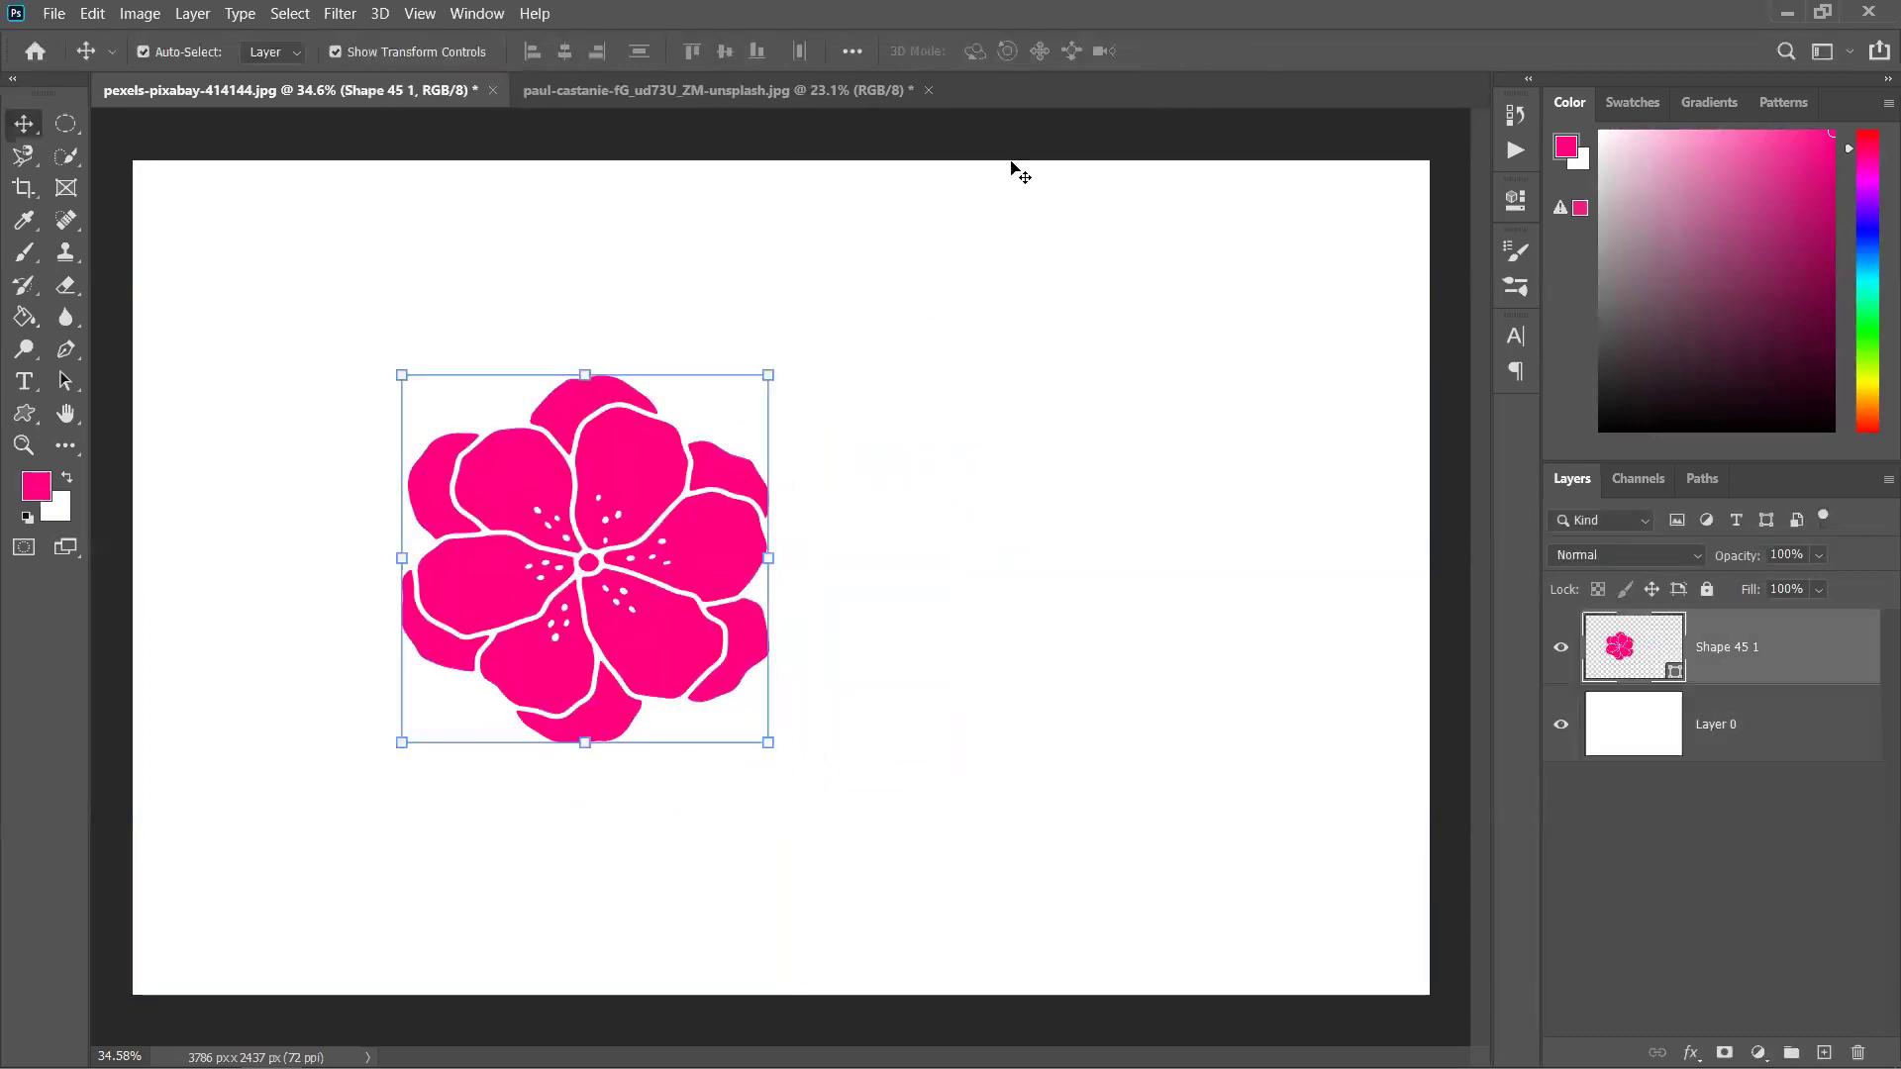
# Restore the default shapes to the Custom Shape tool's preset list and look through the resulting groups
pyautogui.click(24, 414)
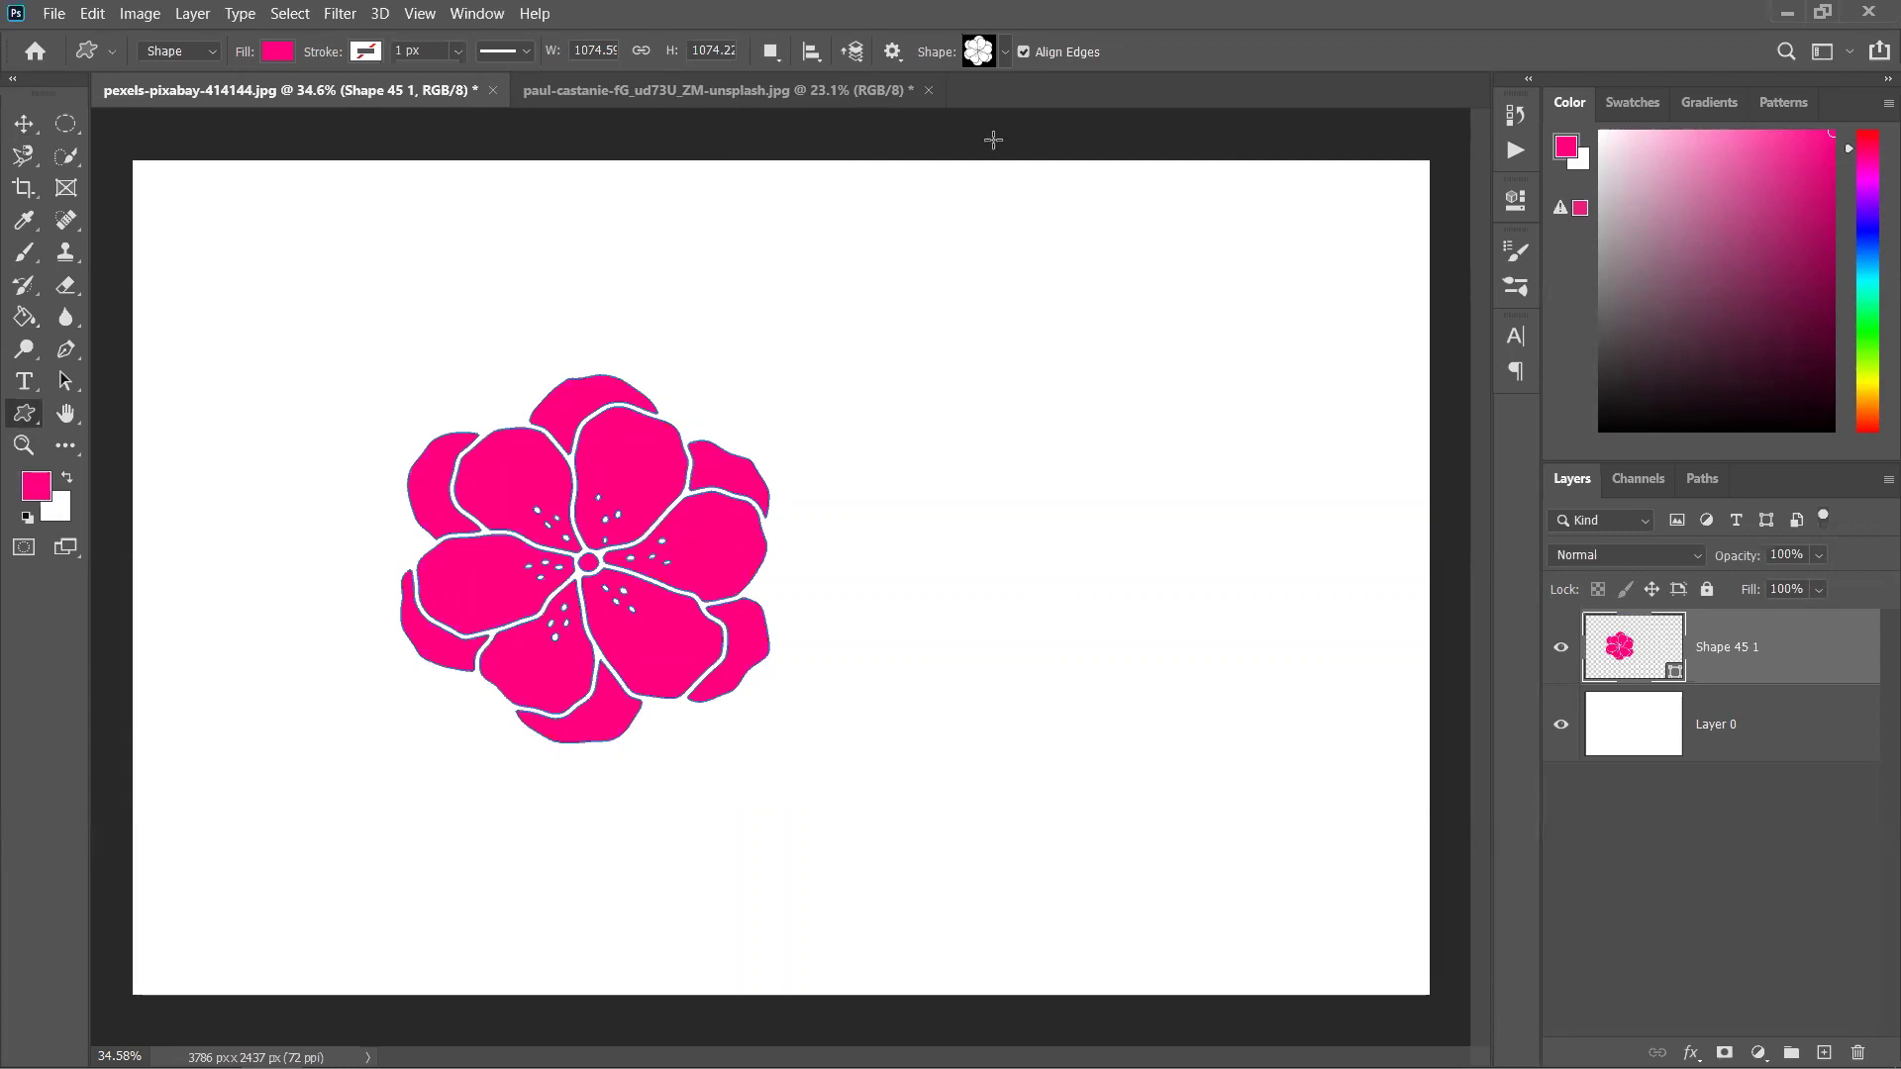
pyautogui.click(1000, 57)
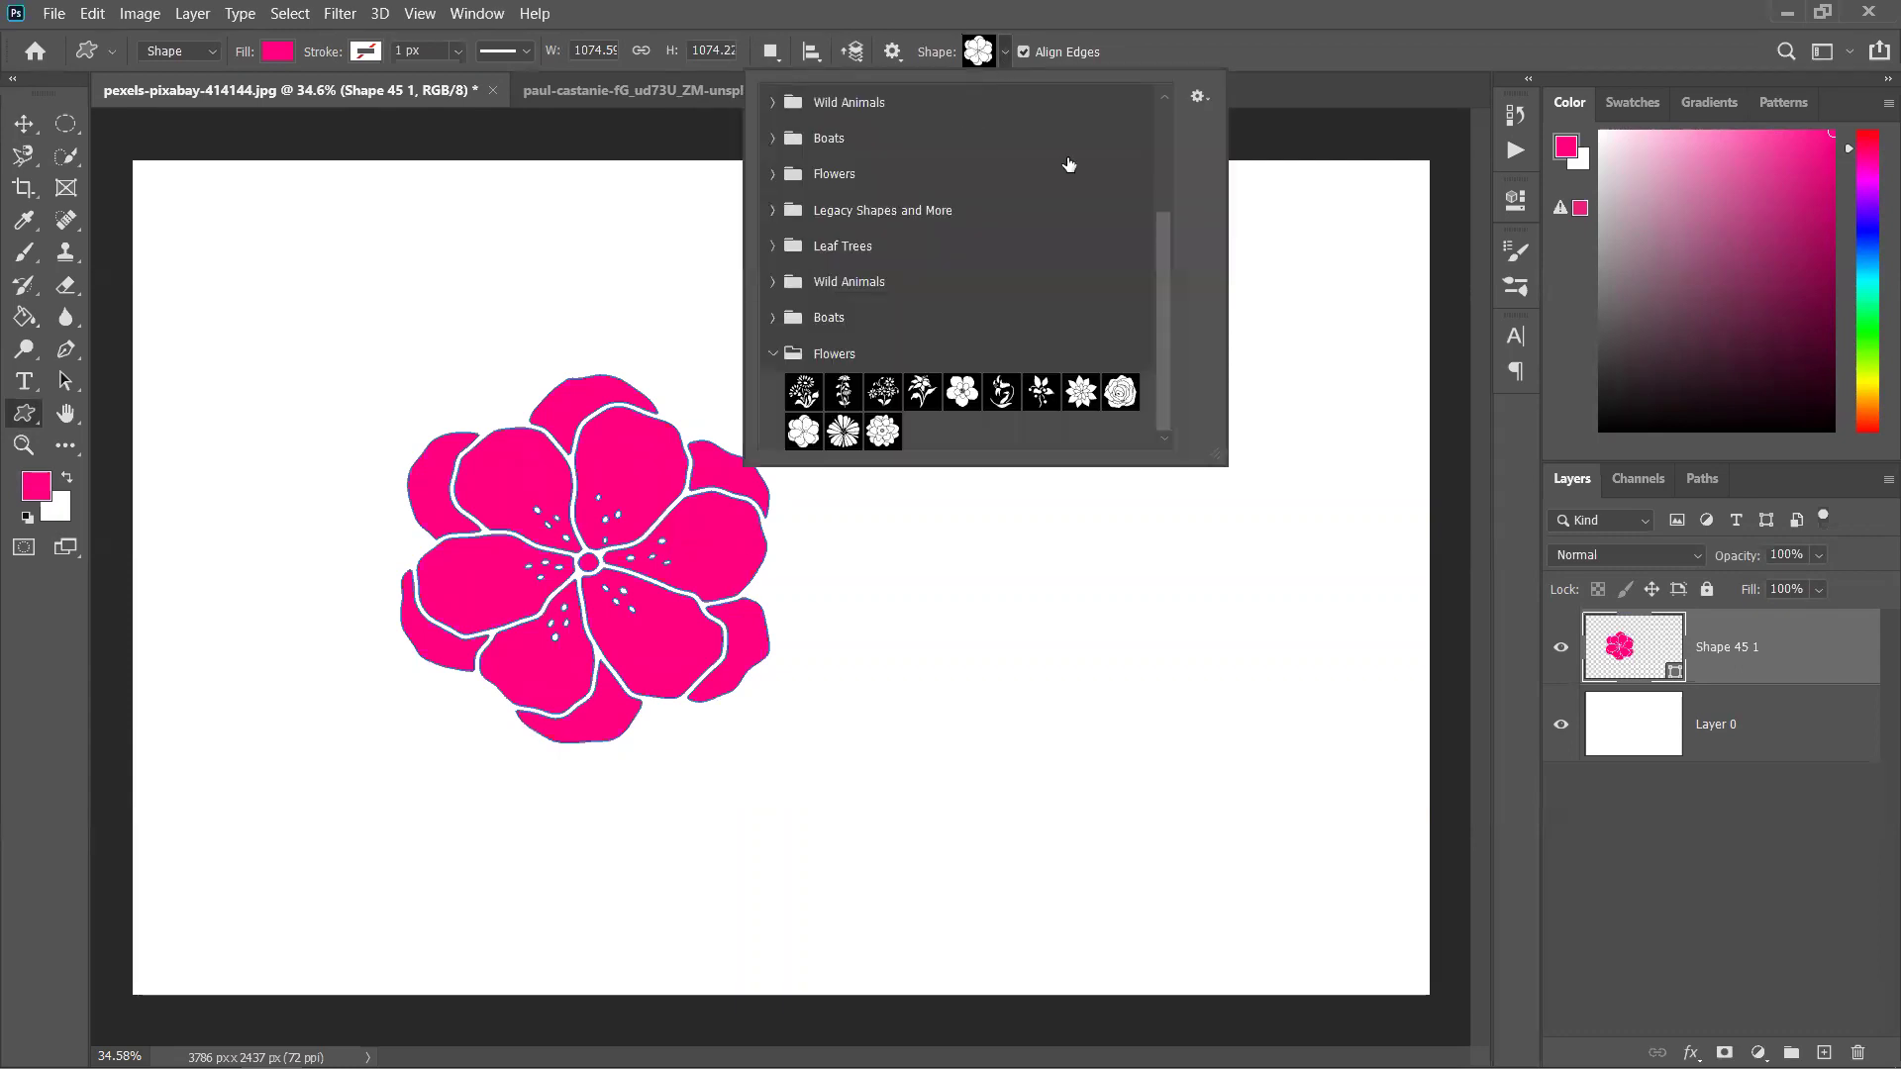
pyautogui.click(773, 354)
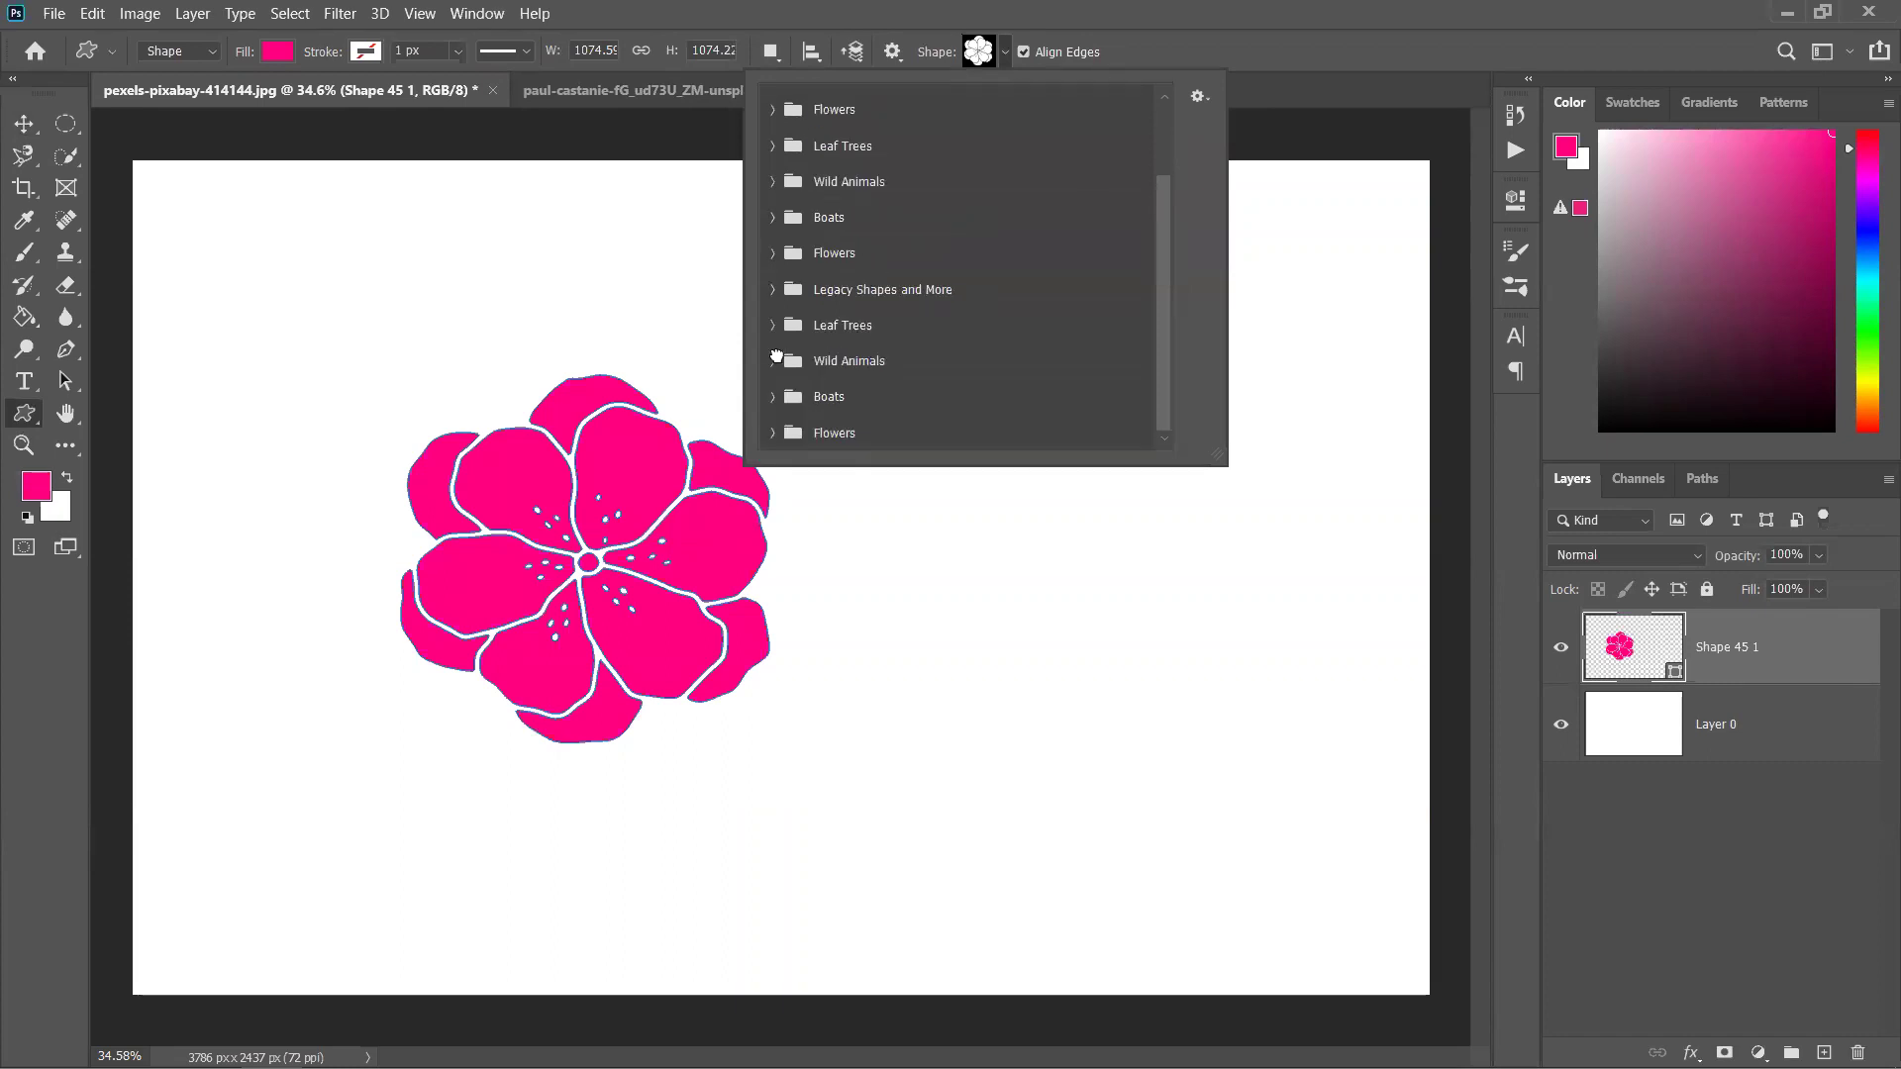
pyautogui.scroll(1, 854, 163)
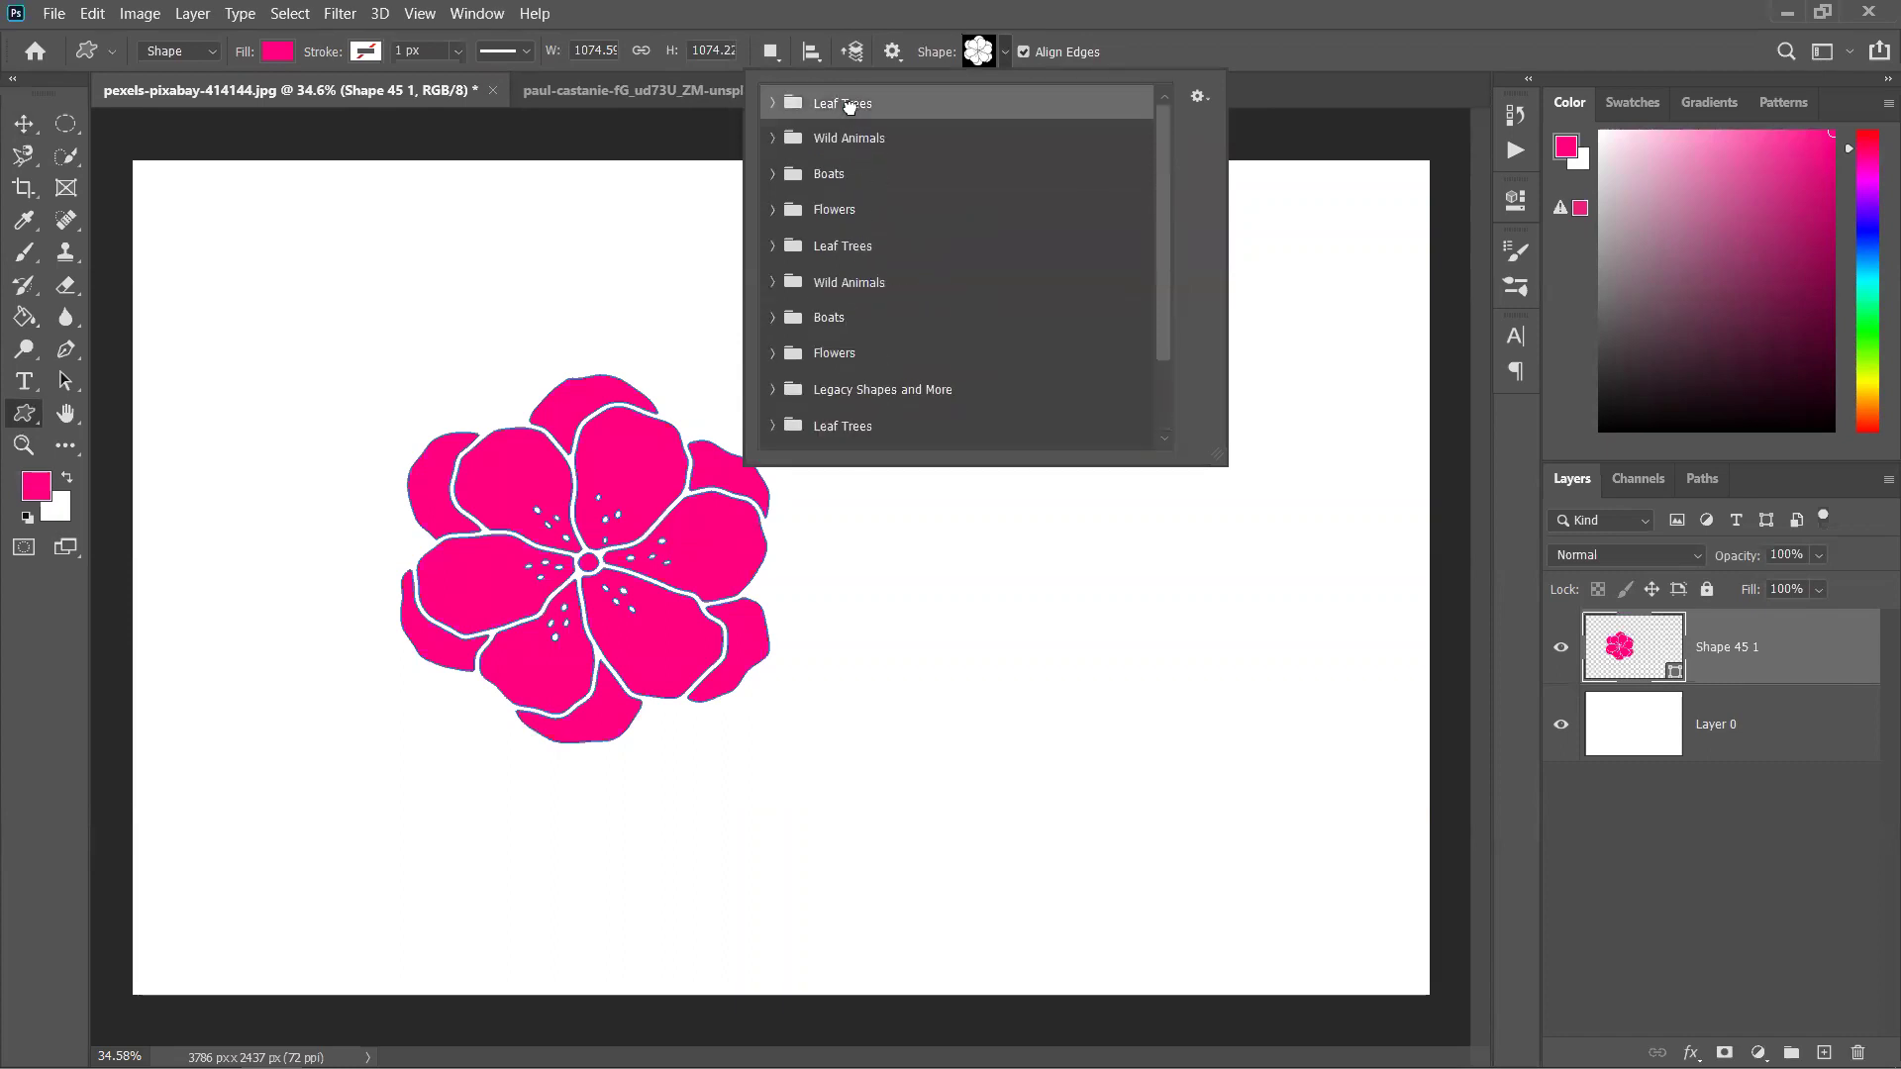
pyautogui.click(846, 148)
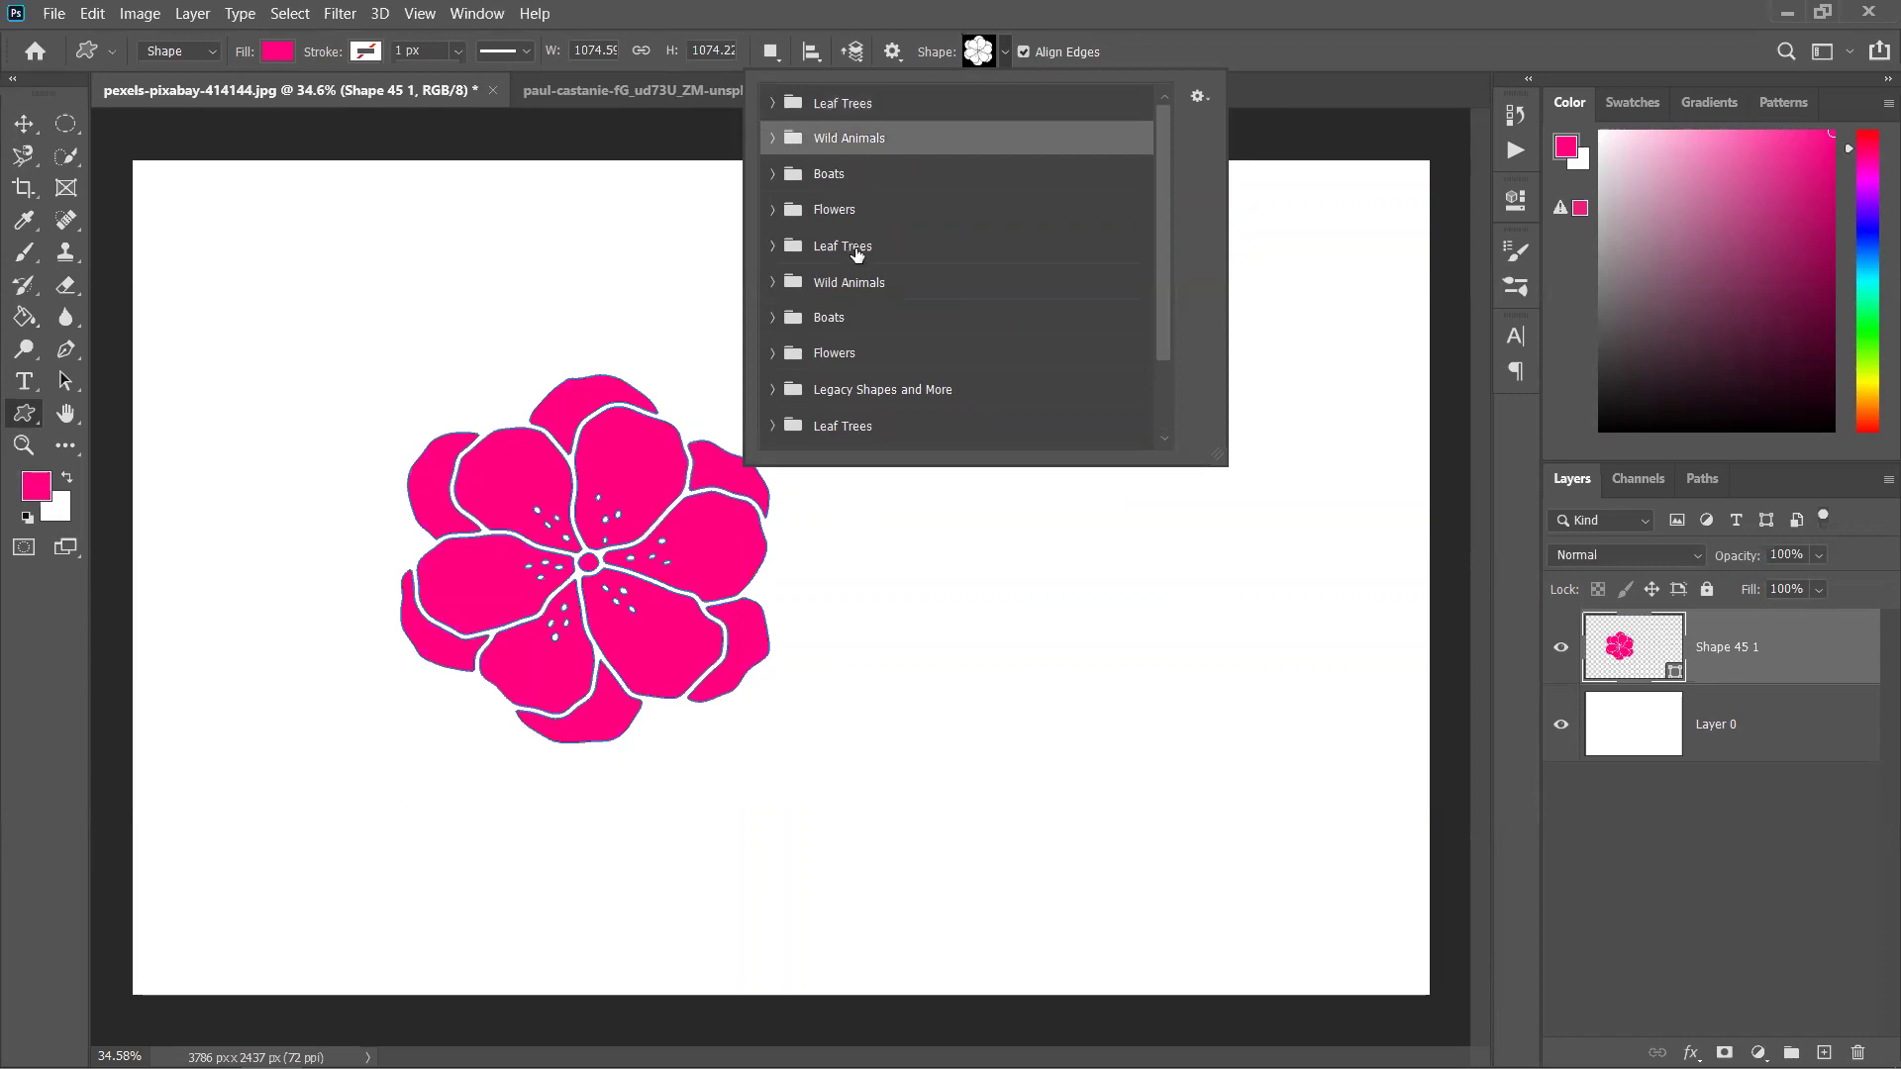
pyautogui.click(1197, 99)
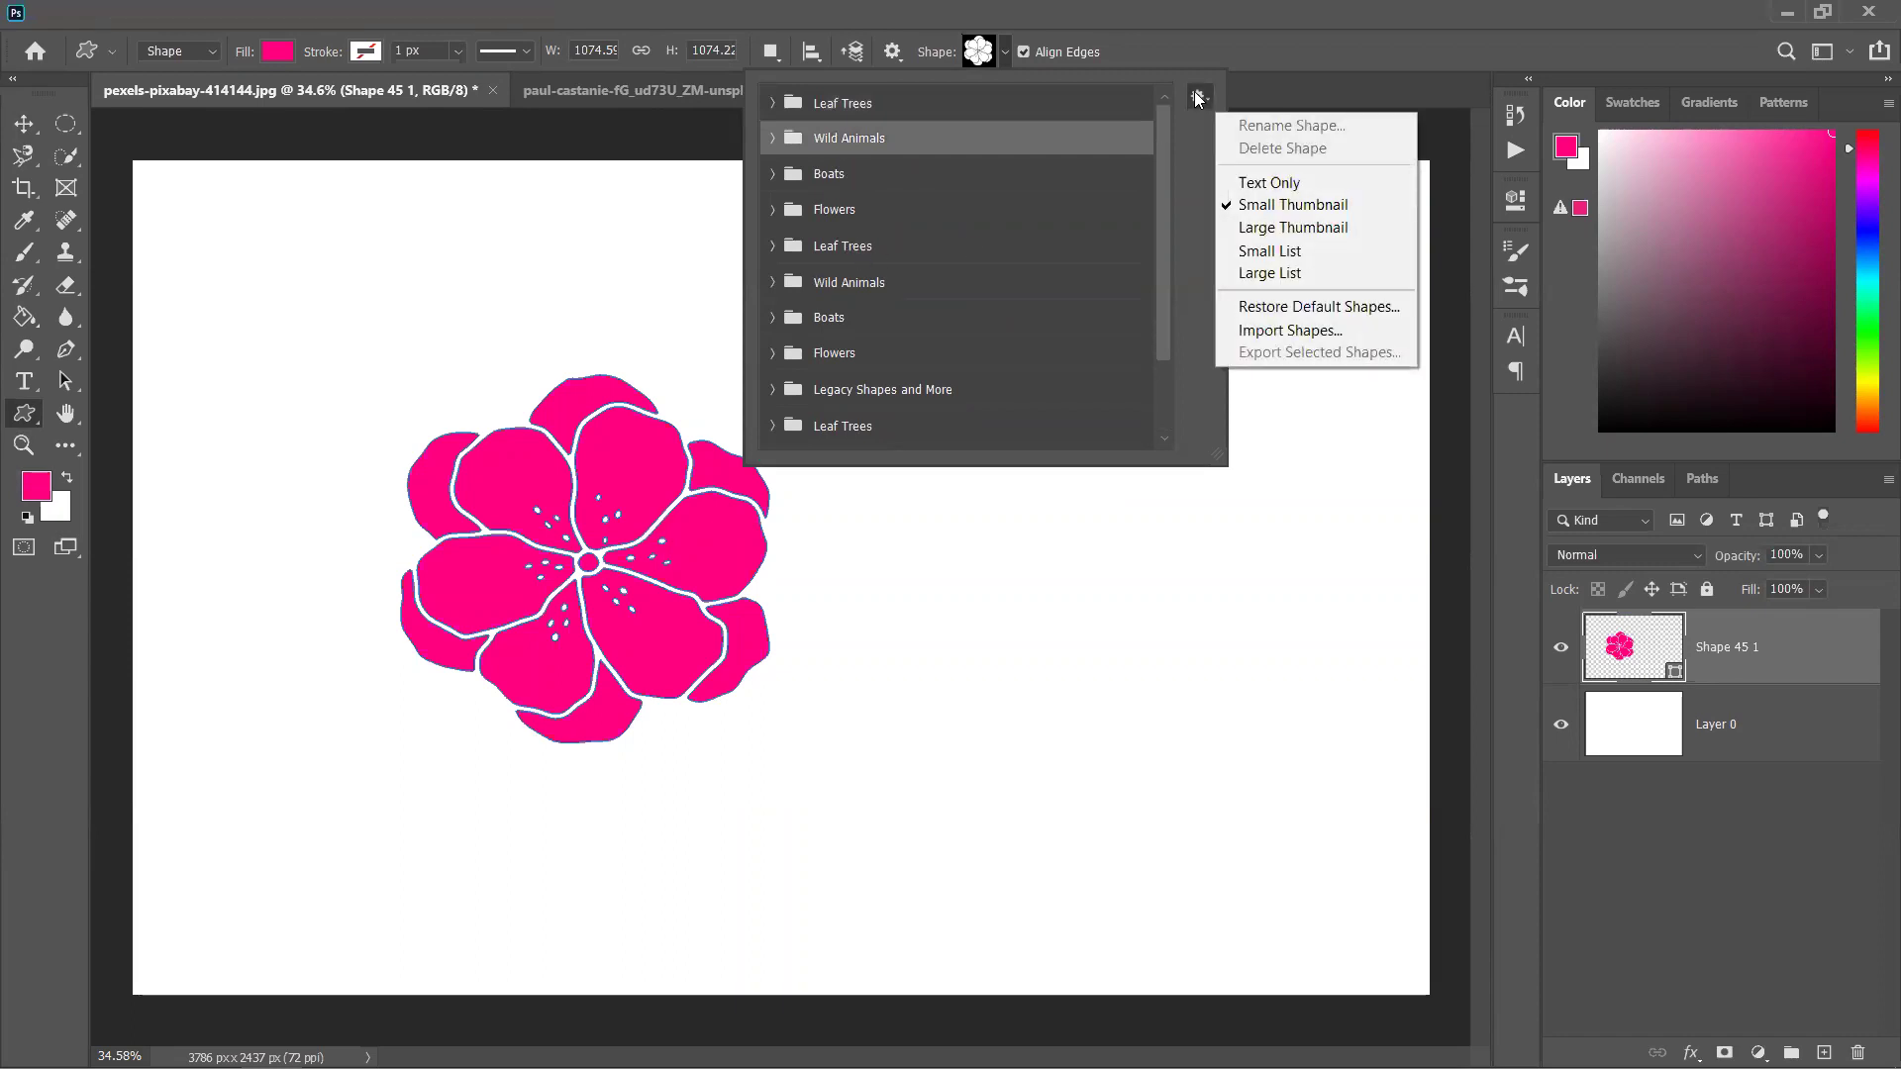
pyautogui.click(1273, 309)
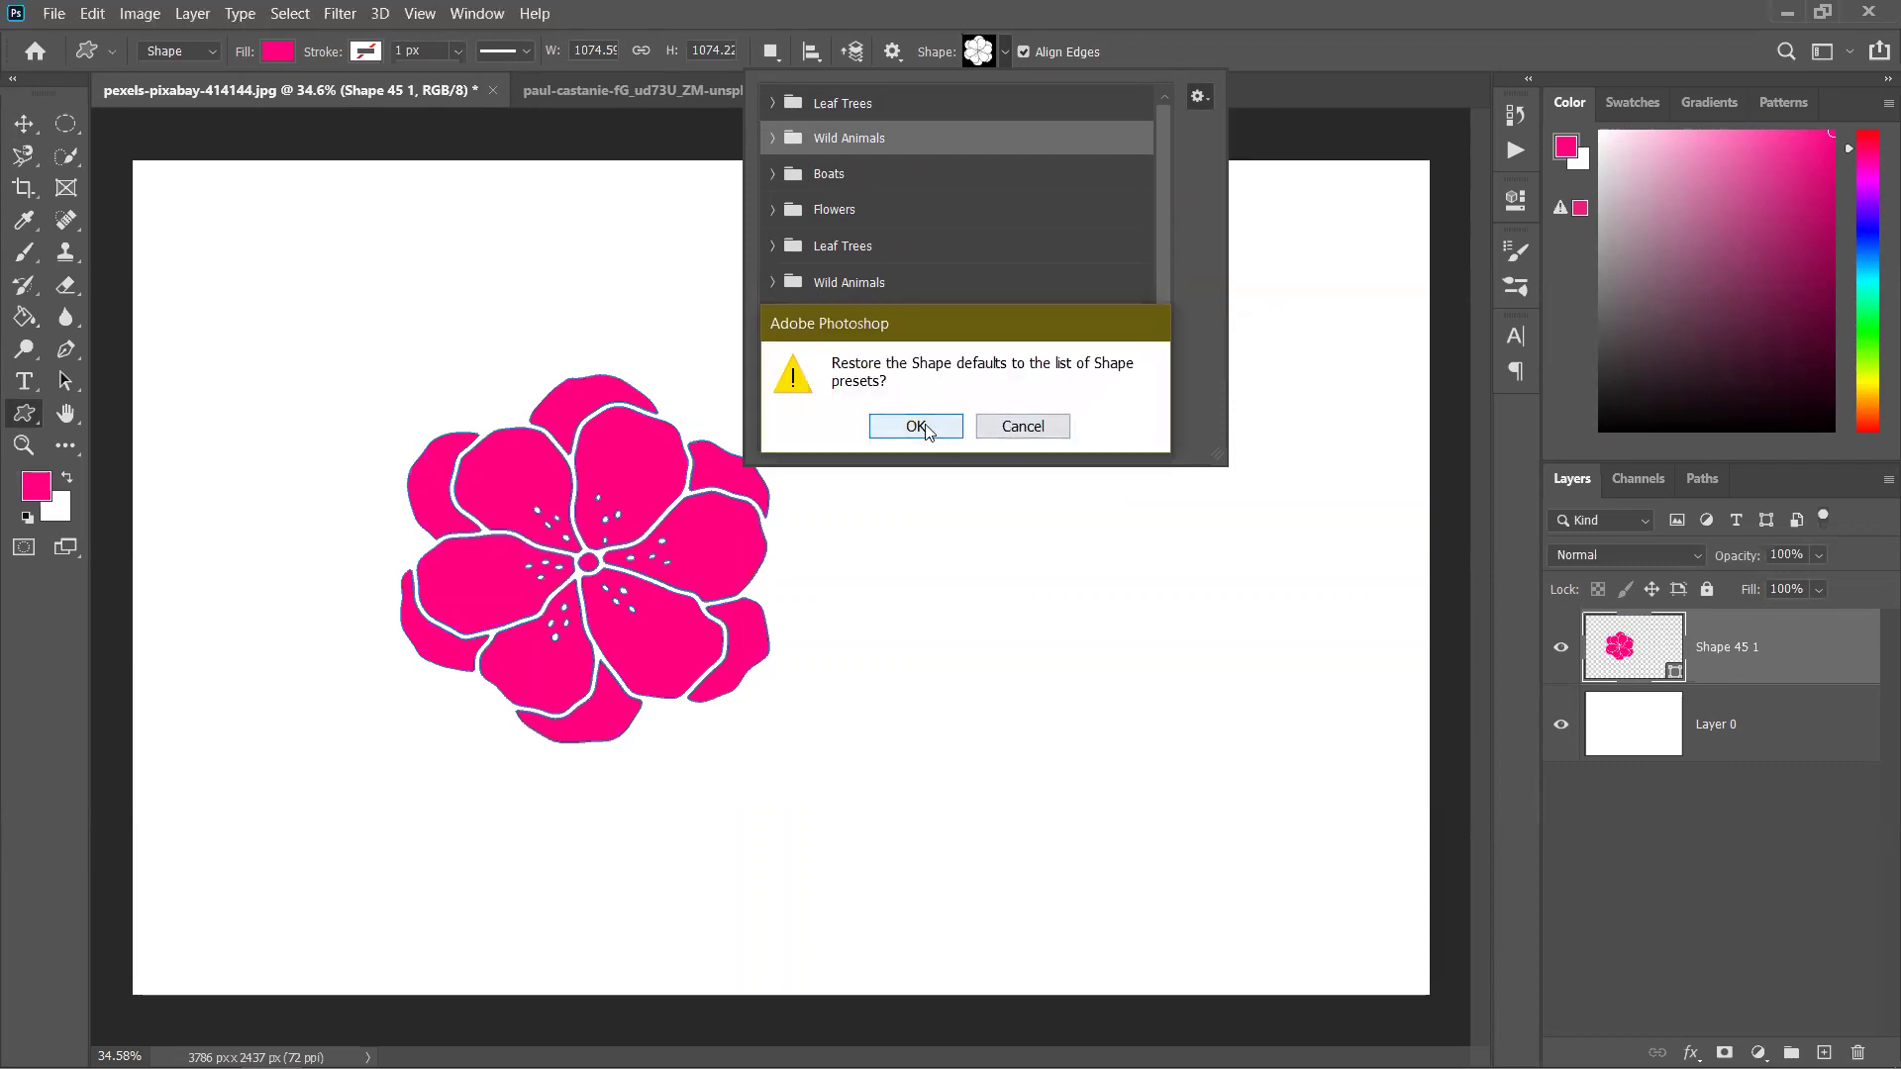
pyautogui.click(917, 426)
pyautogui.scroll(-3, 917, 314)
pyautogui.scroll(-4, 891, 327)
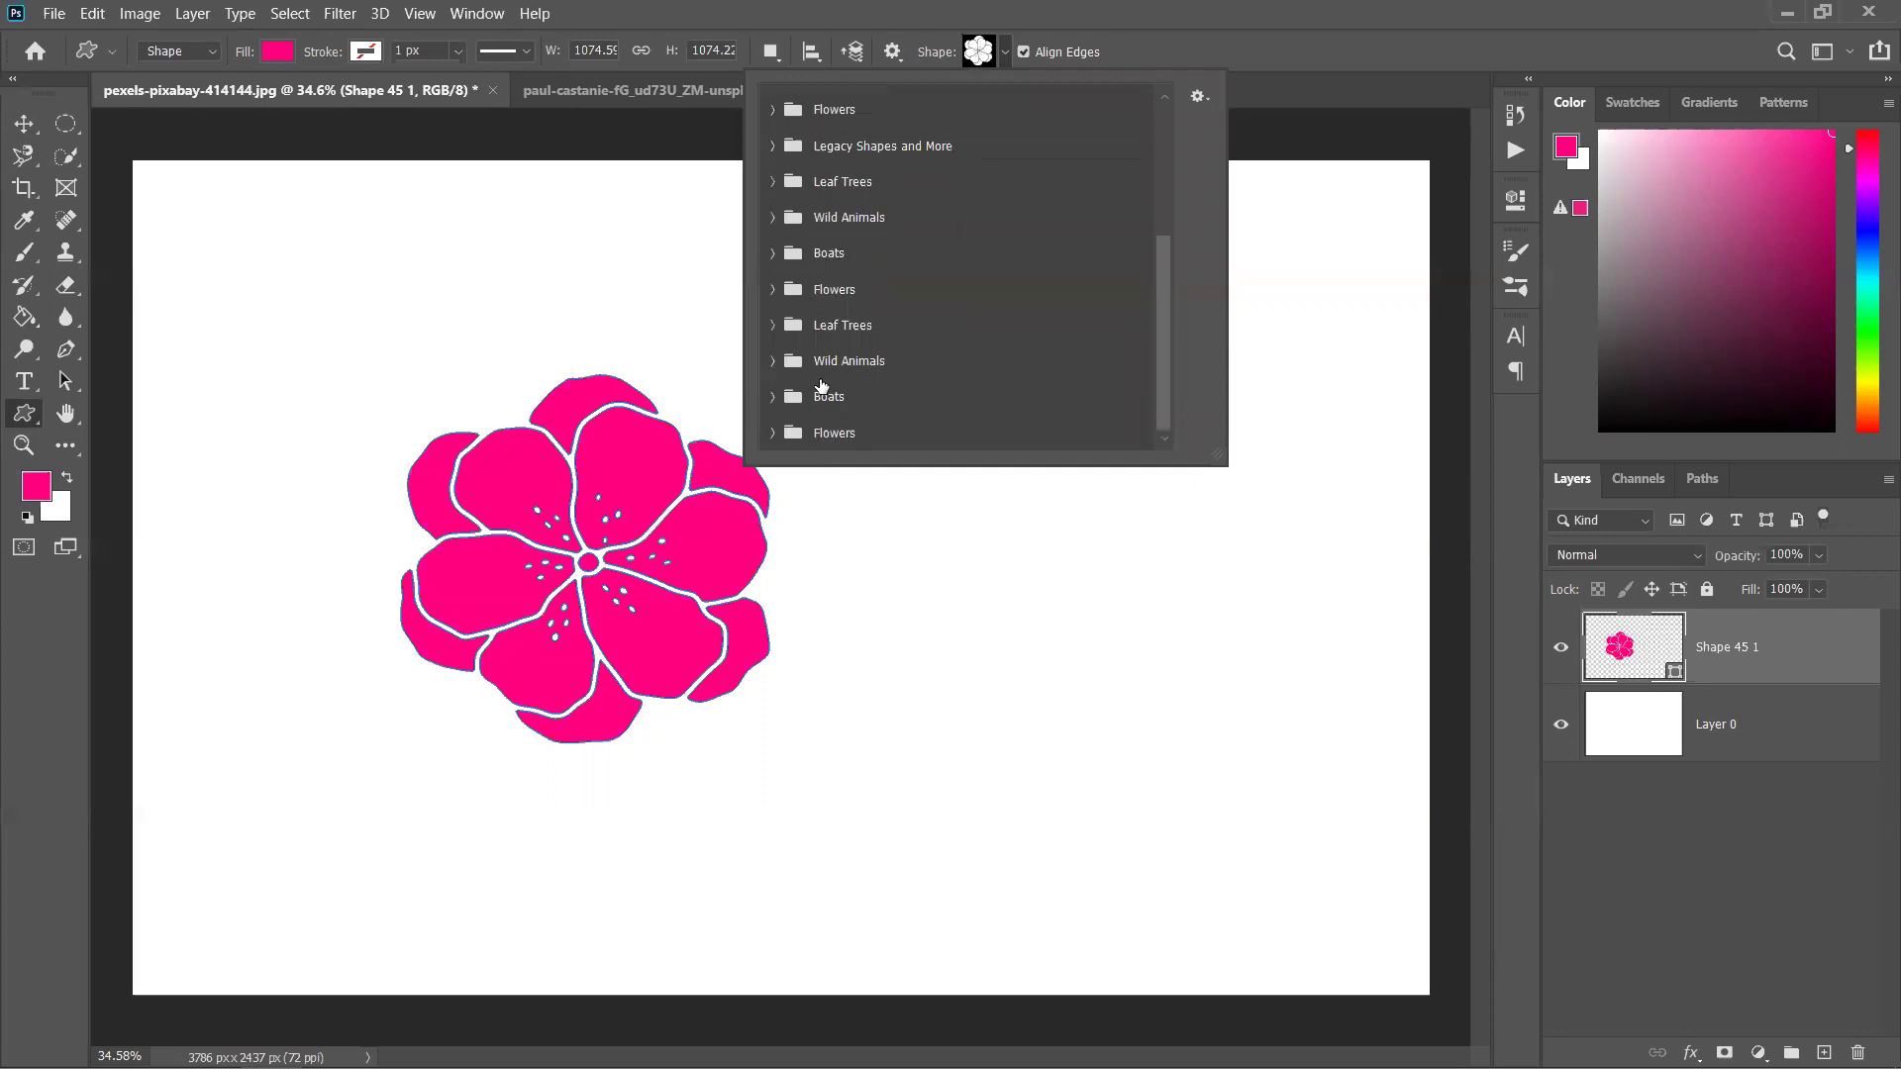
pyautogui.scroll(4, 832, 364)
pyautogui.scroll(3, 839, 261)
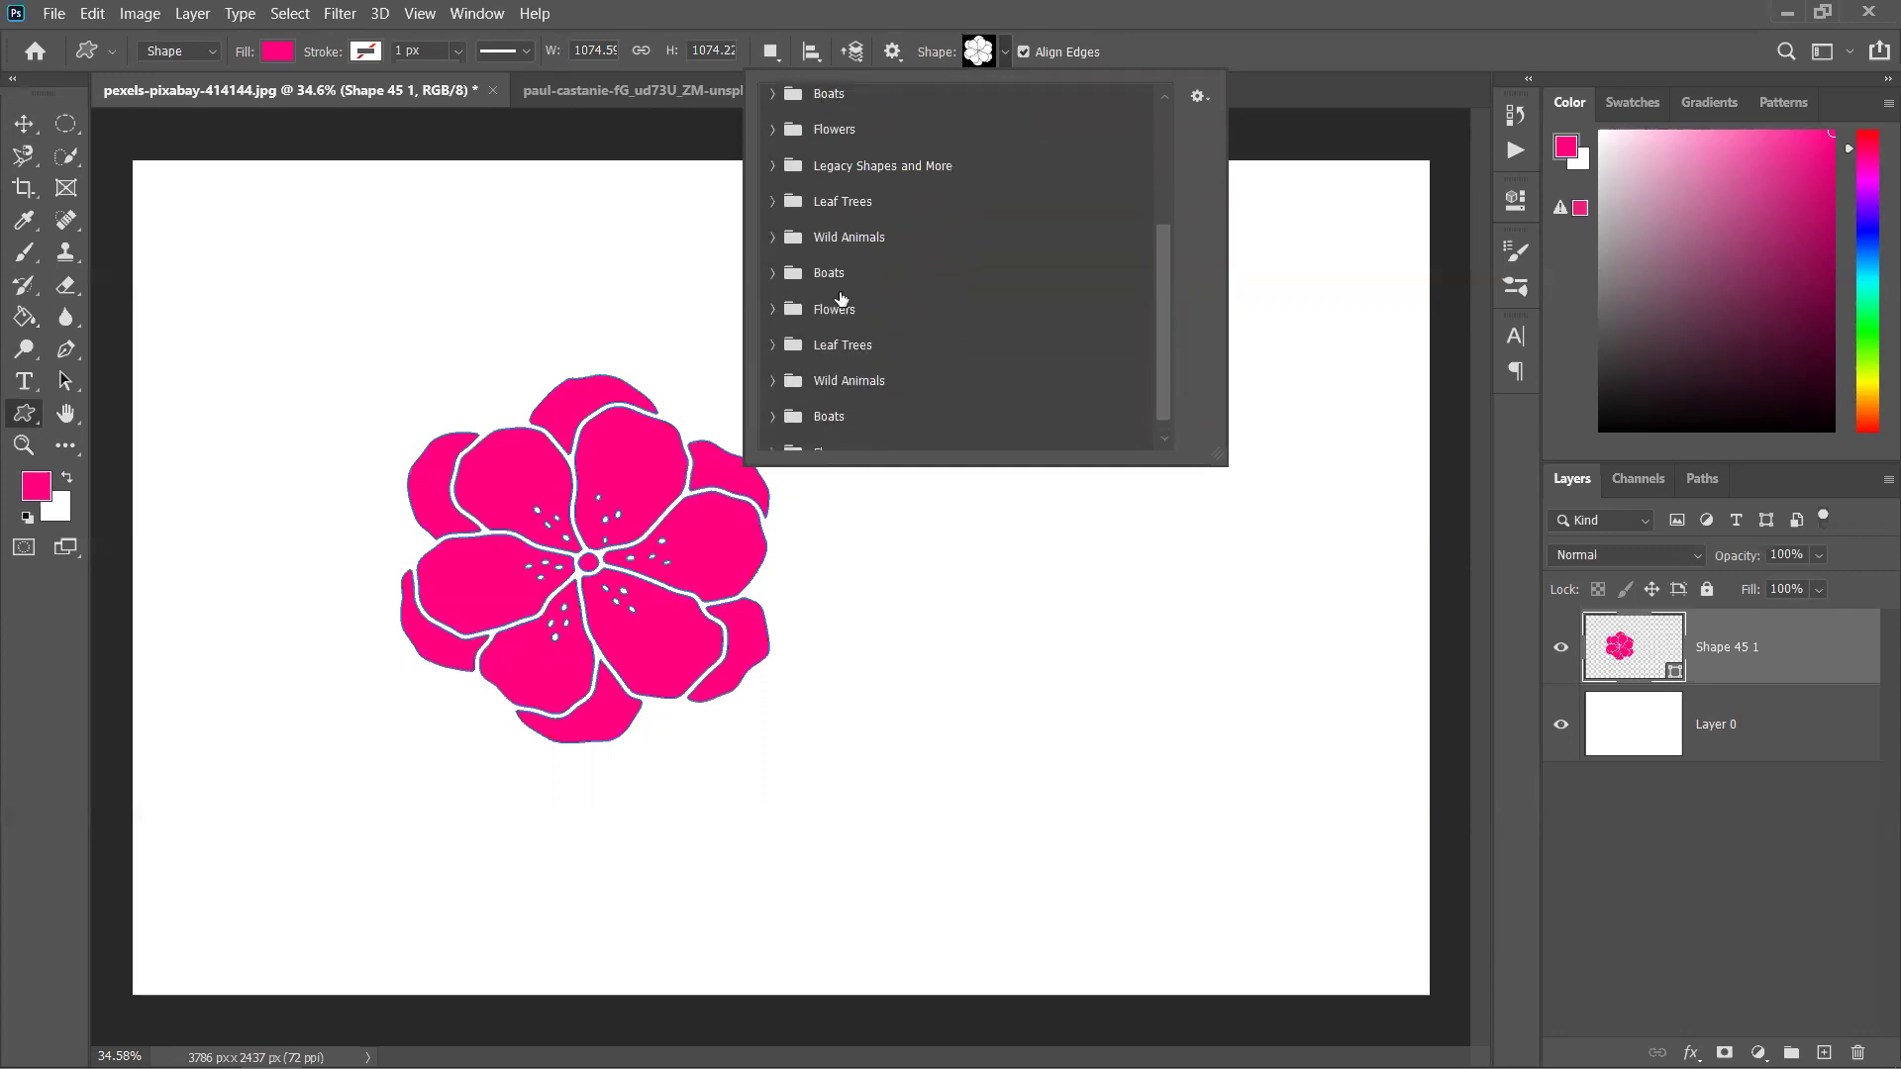
pyautogui.scroll(1, 839, 261)
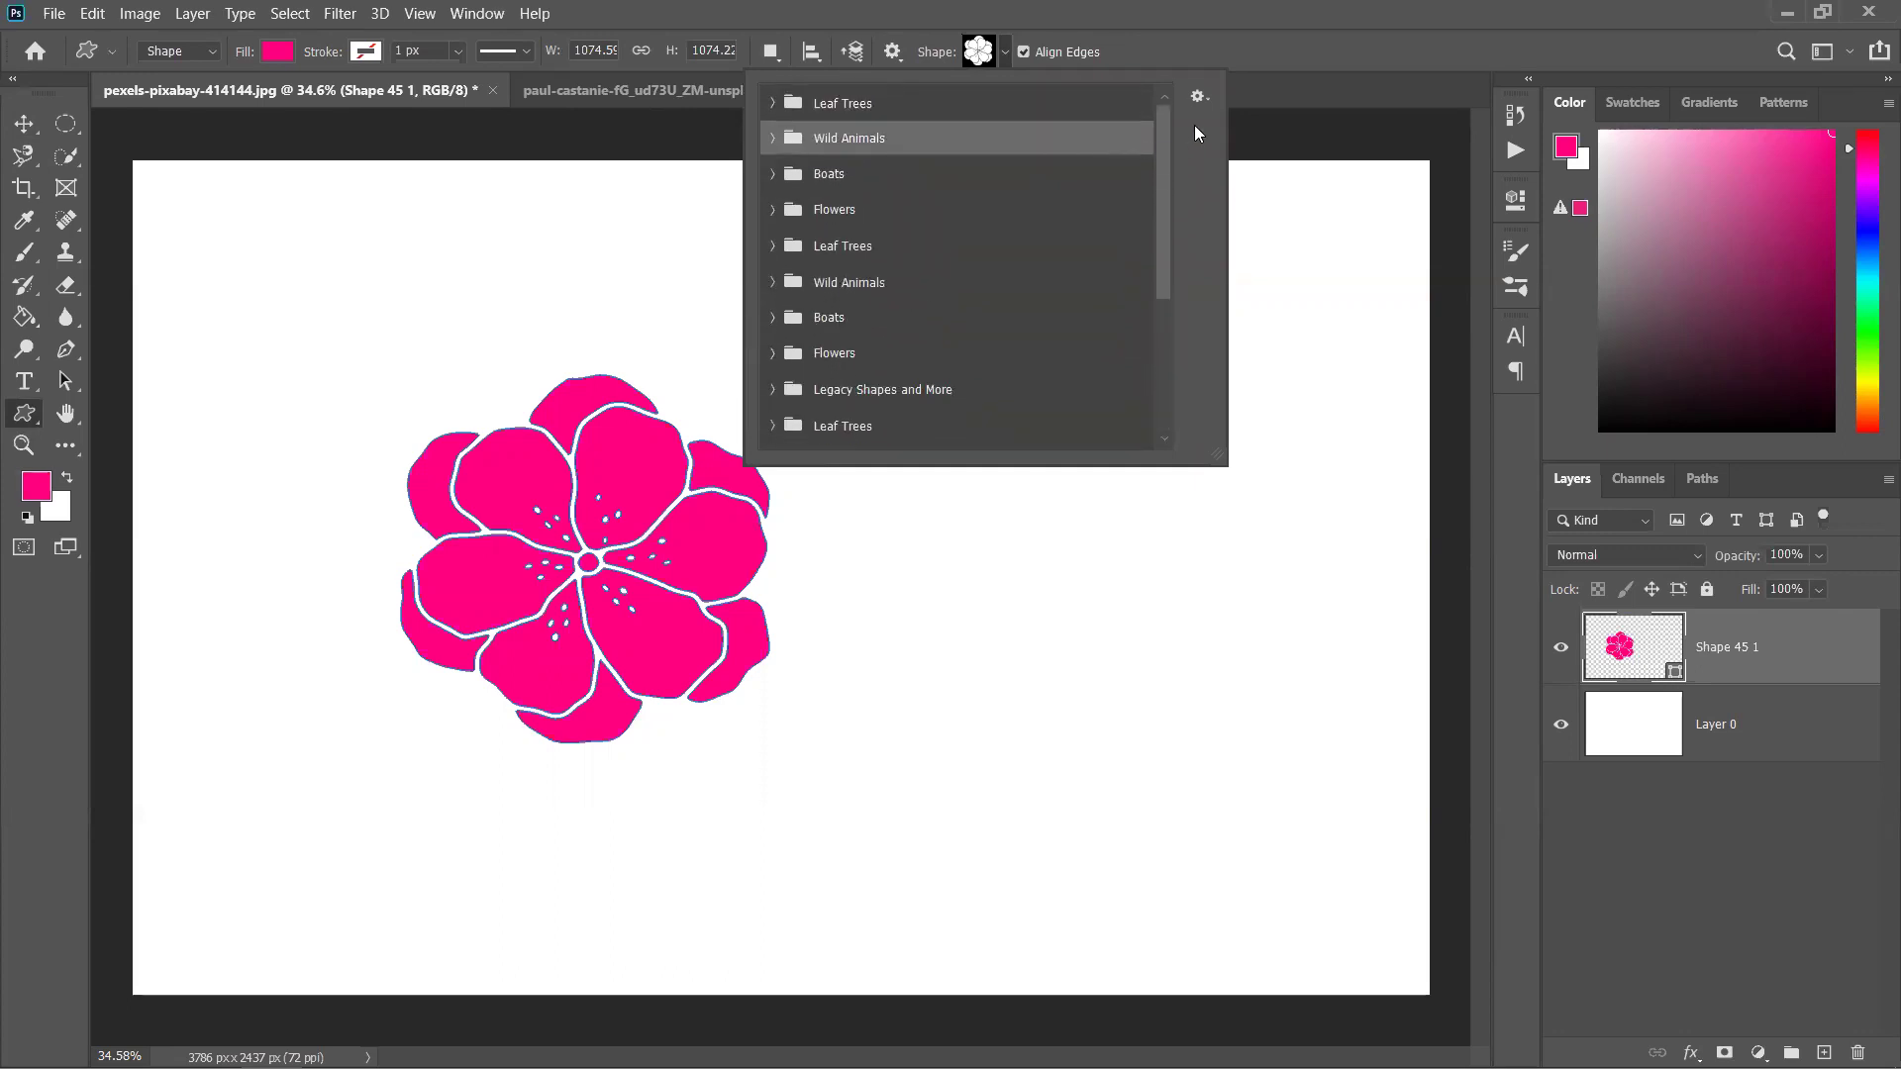
# Try the Large List display for the shape presets and set the view to Large Thumbnail
pyautogui.click(1199, 96)
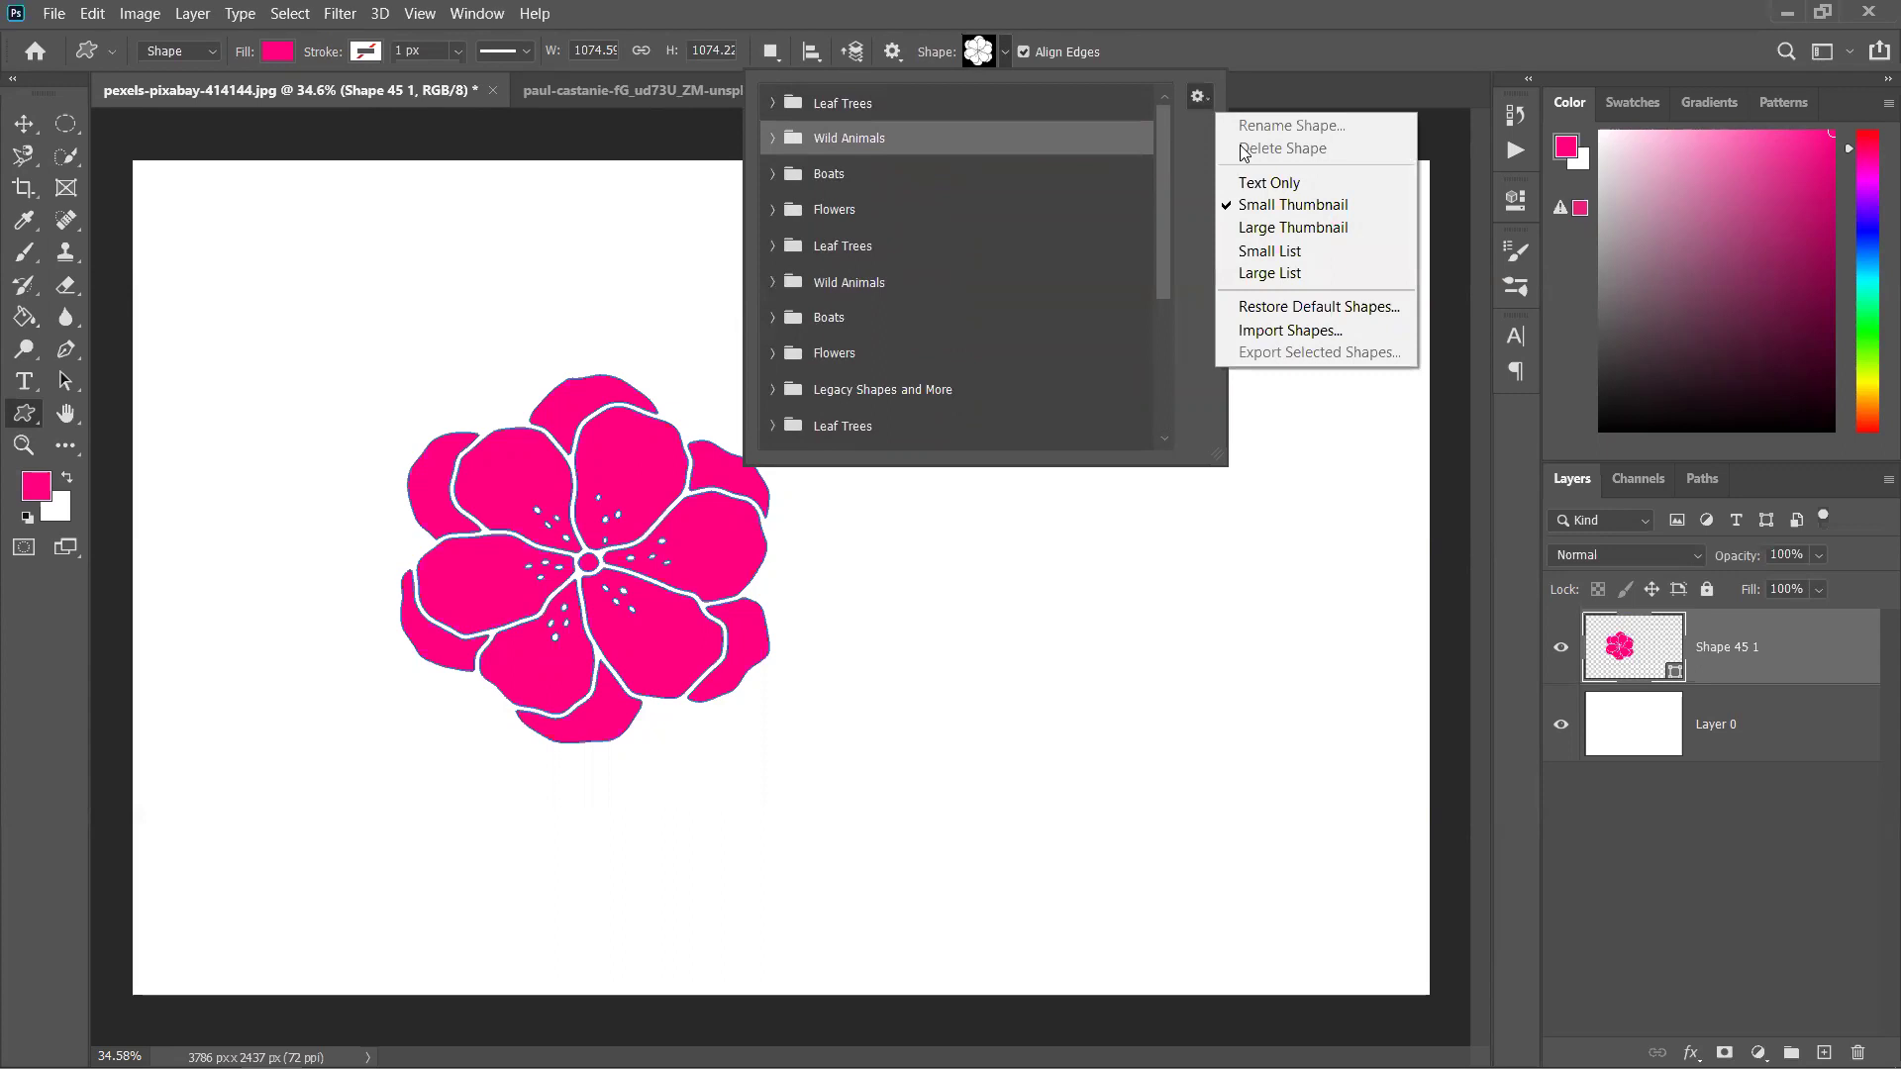
pyautogui.click(1275, 229)
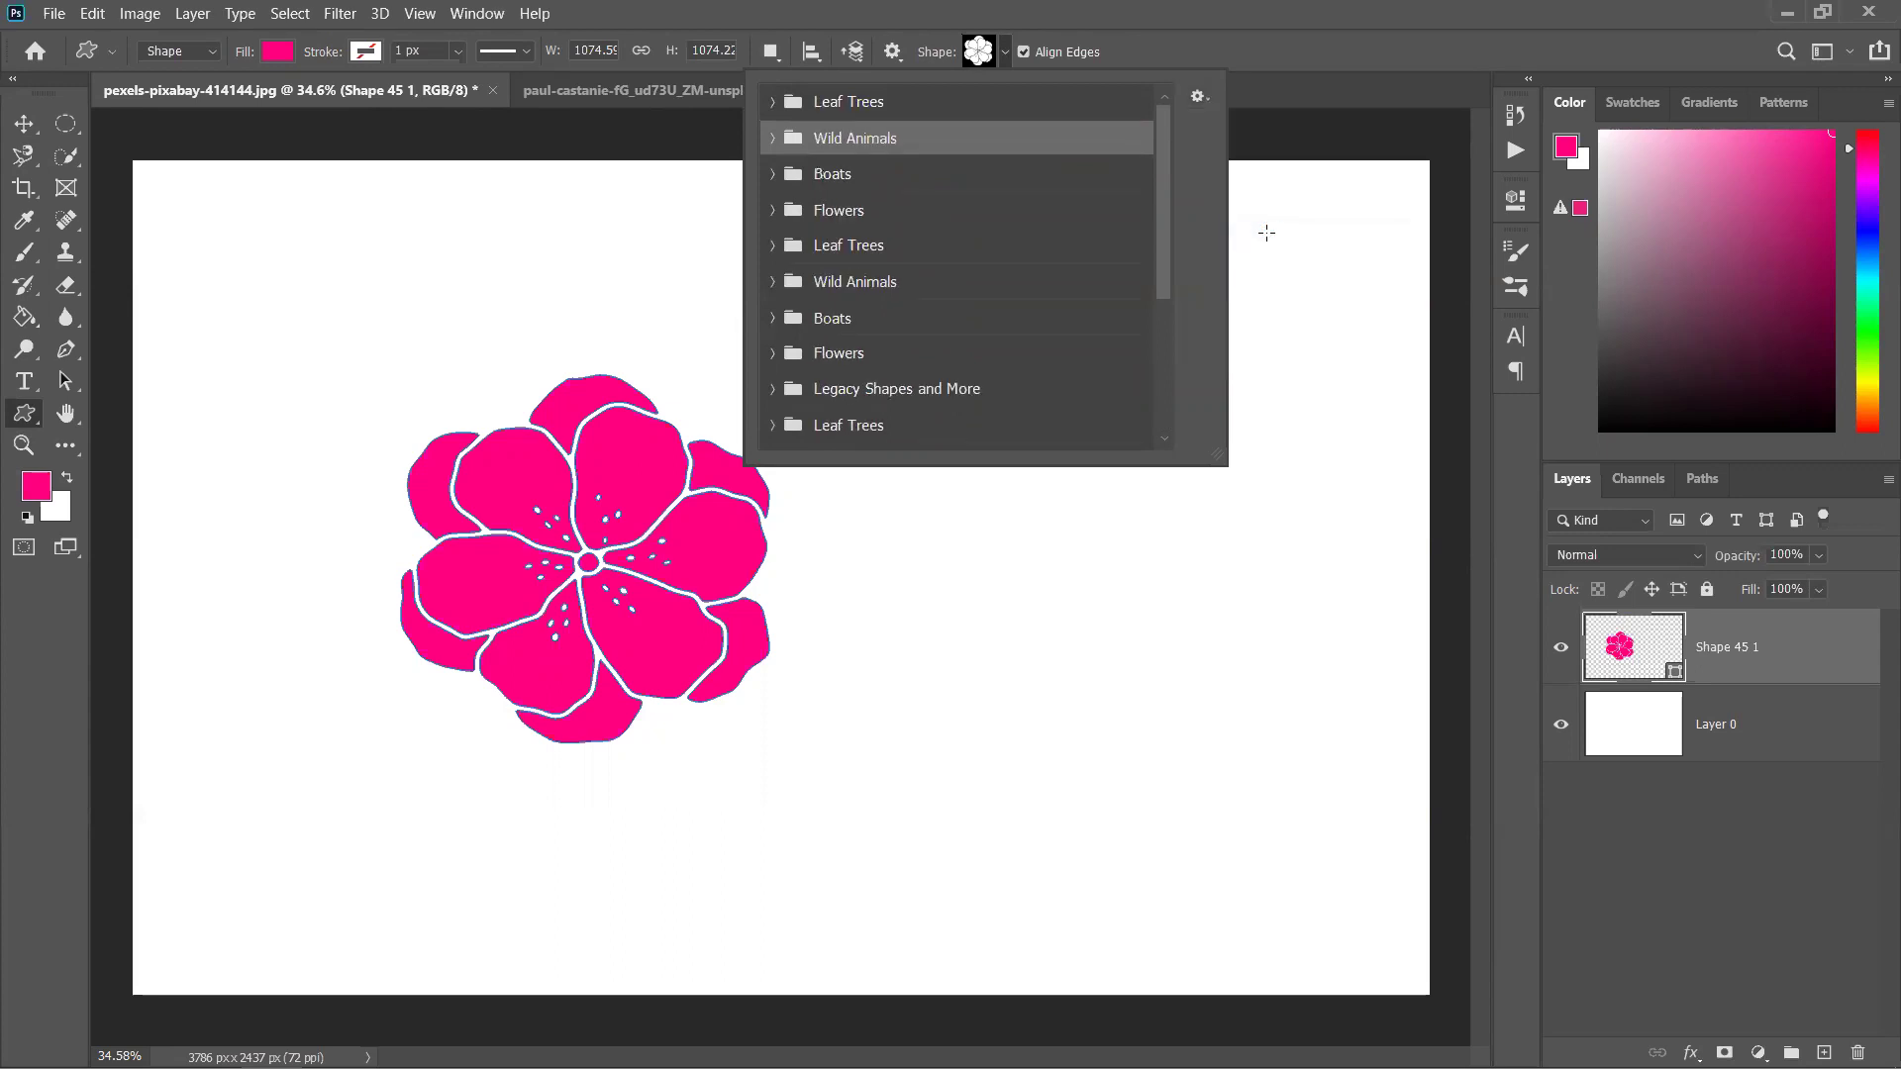
pyautogui.click(1198, 96)
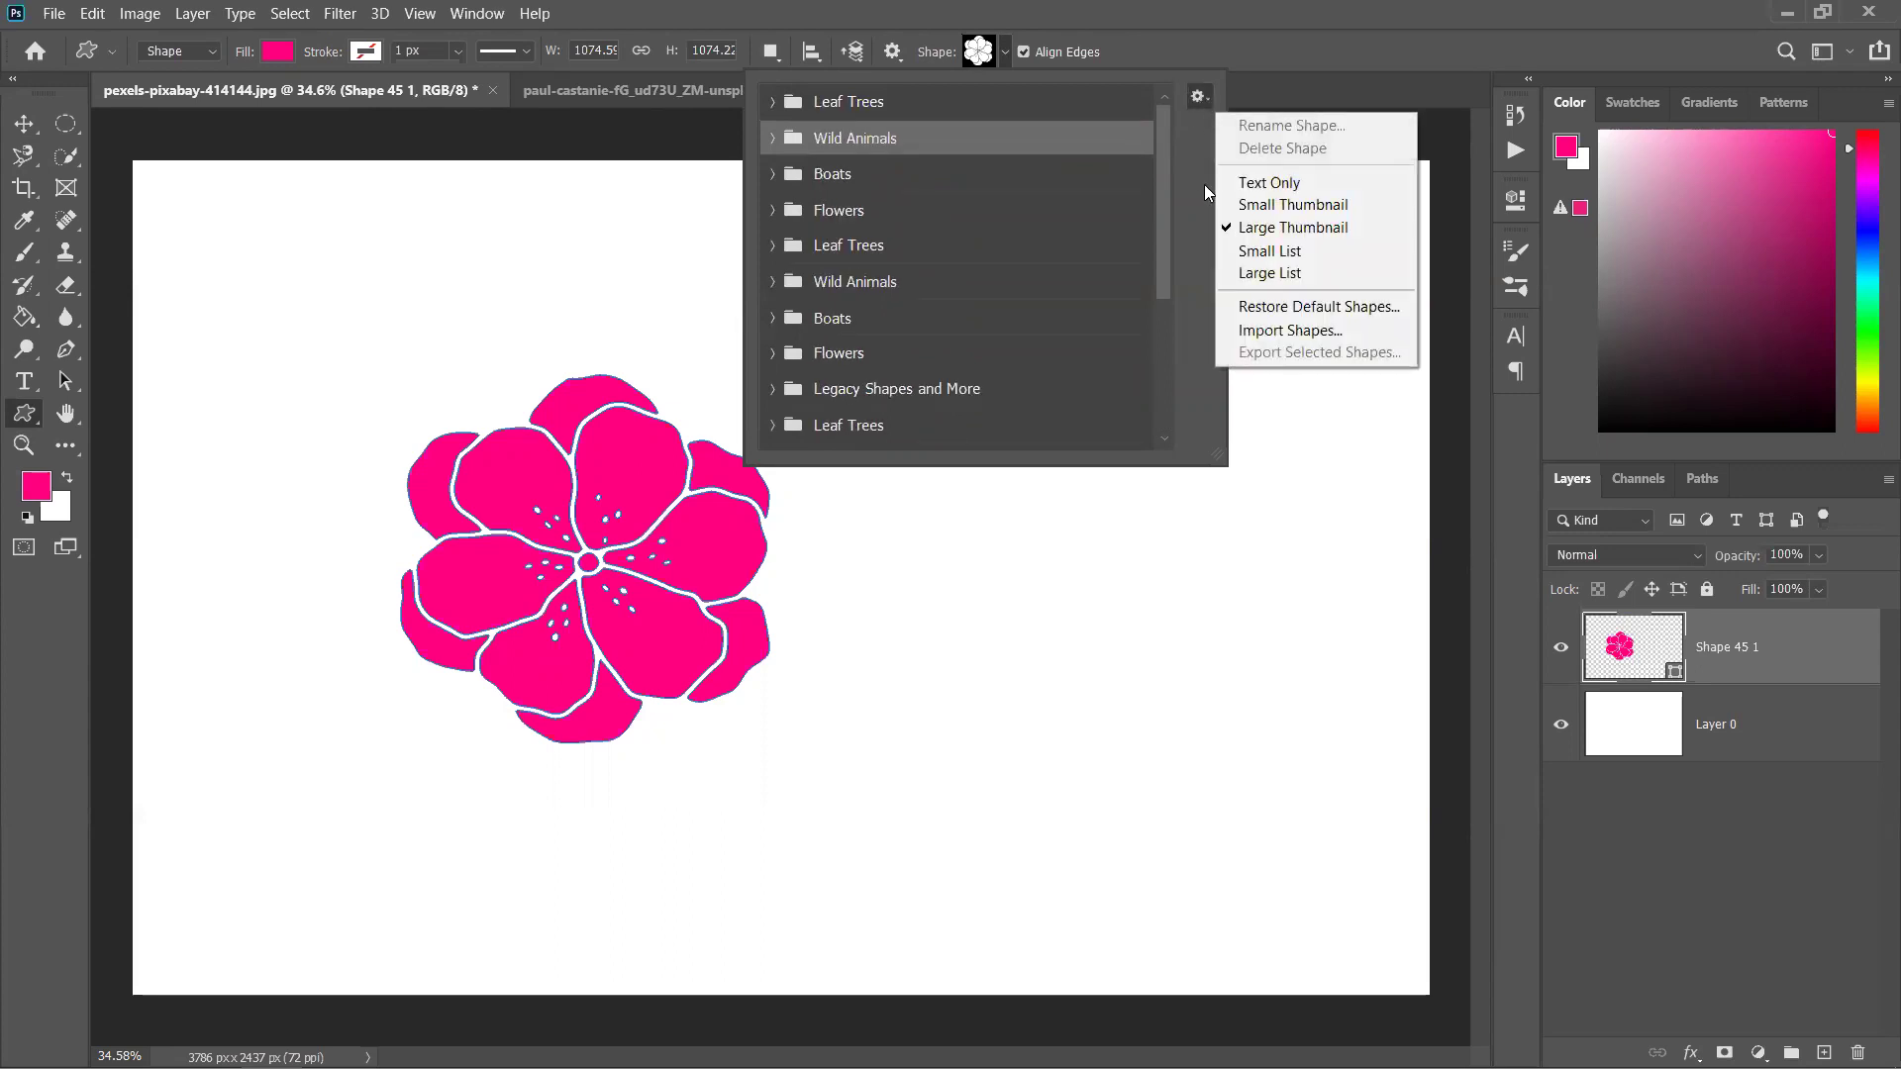
pyautogui.click(1316, 275)
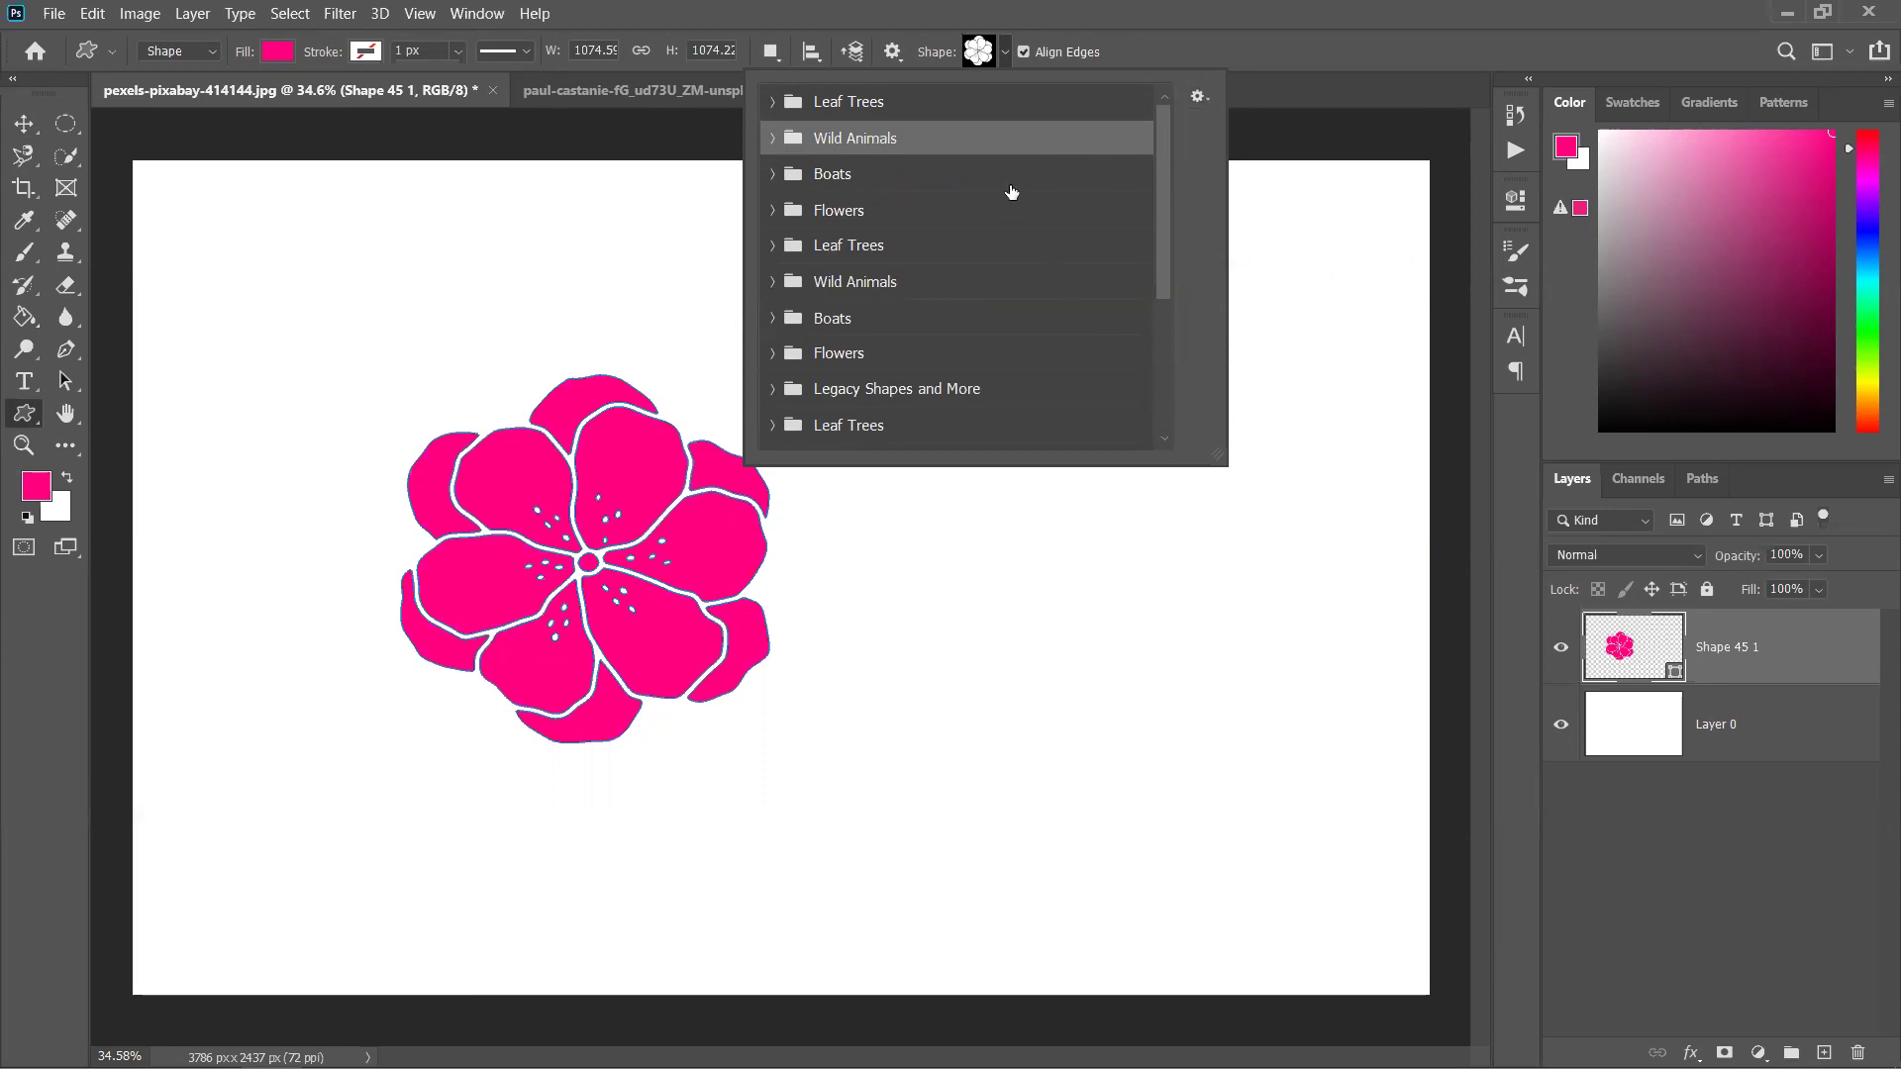
pyautogui.click(1197, 96)
pyautogui.click(1292, 228)
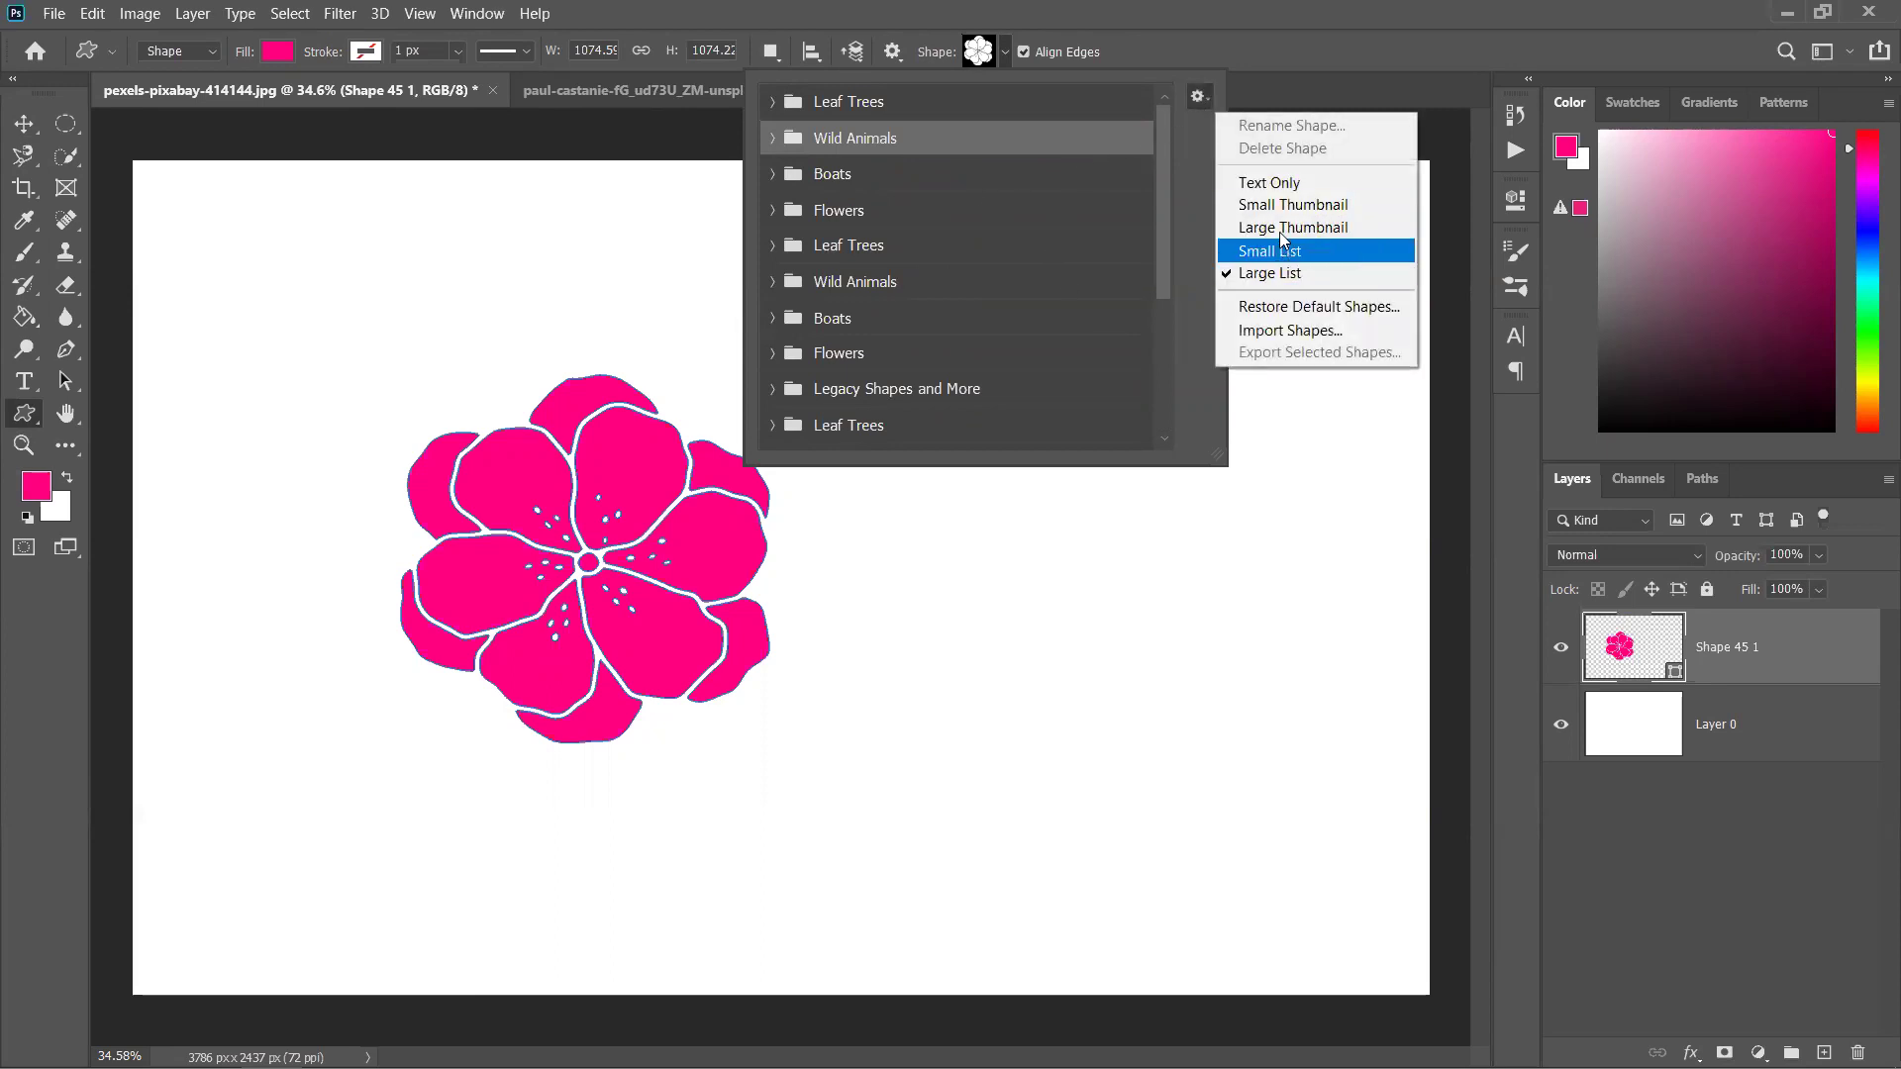
pyautogui.click(1198, 97)
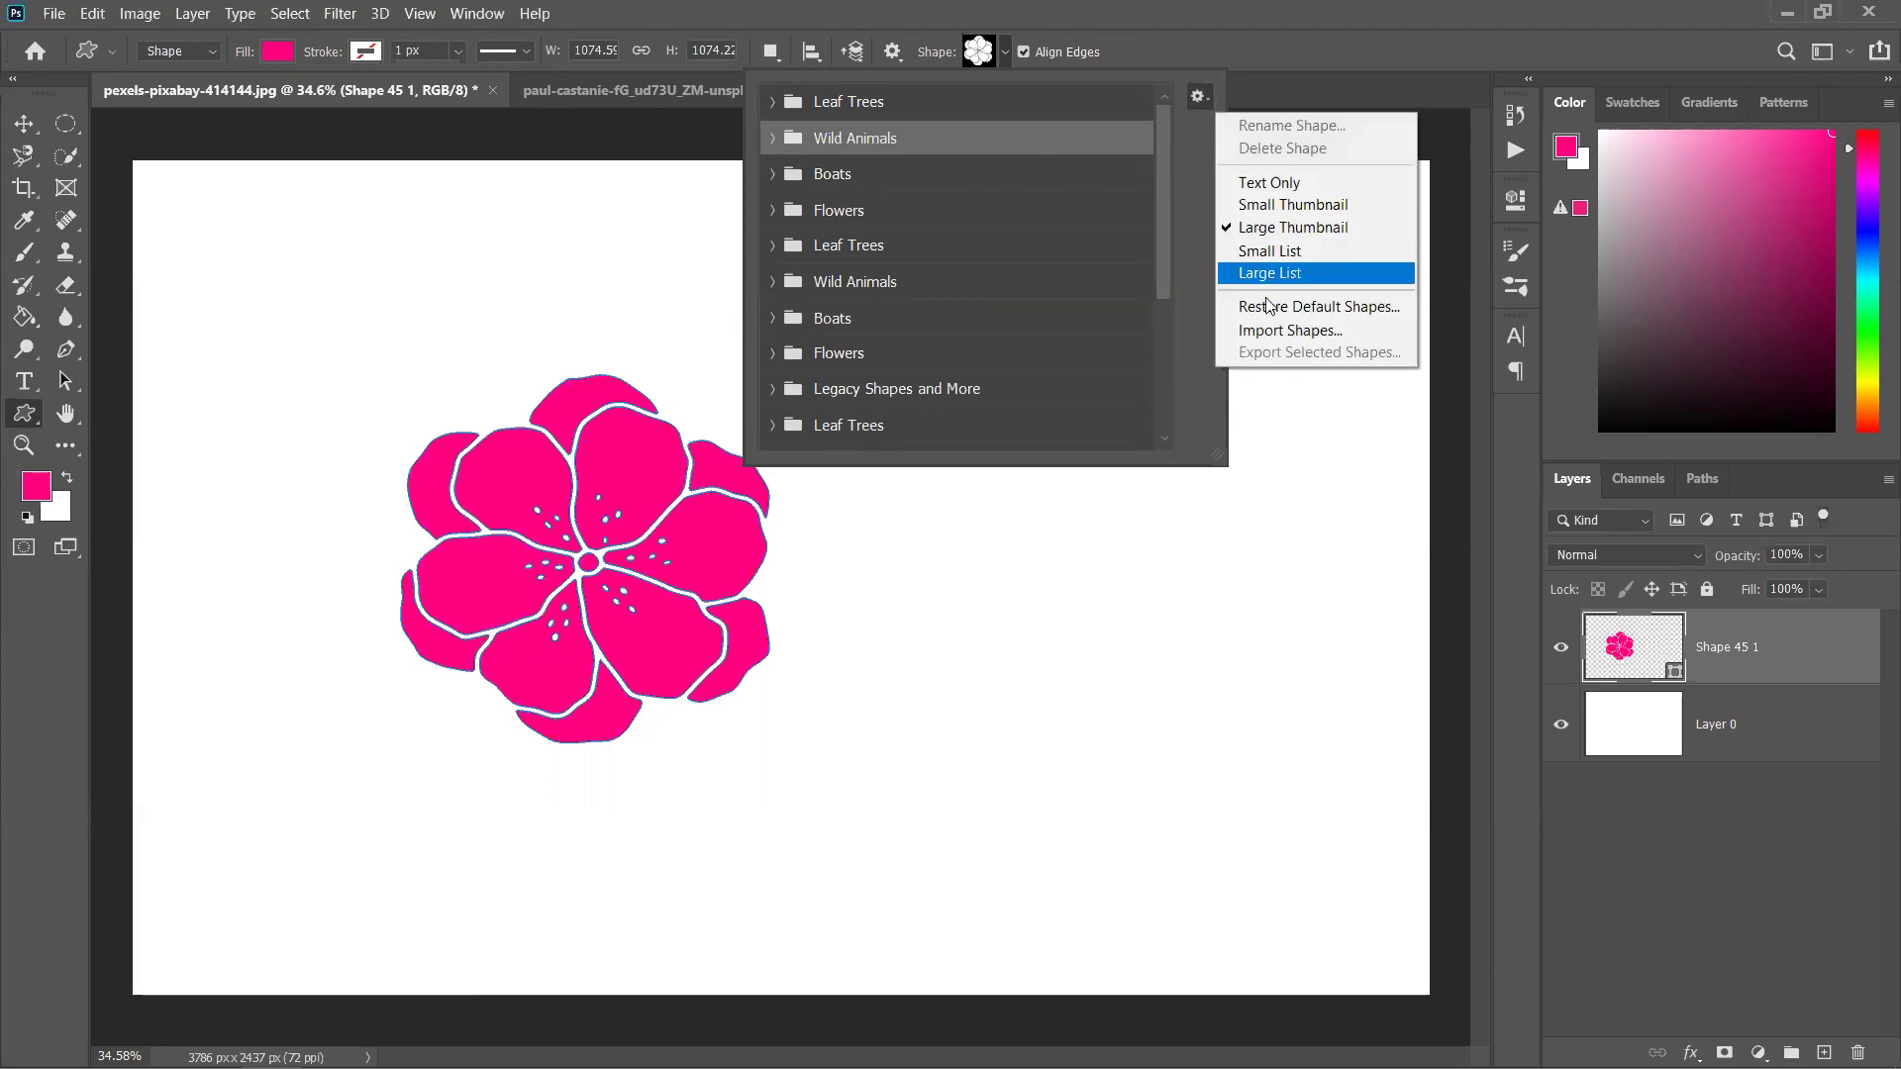
pyautogui.click(1169, 341)
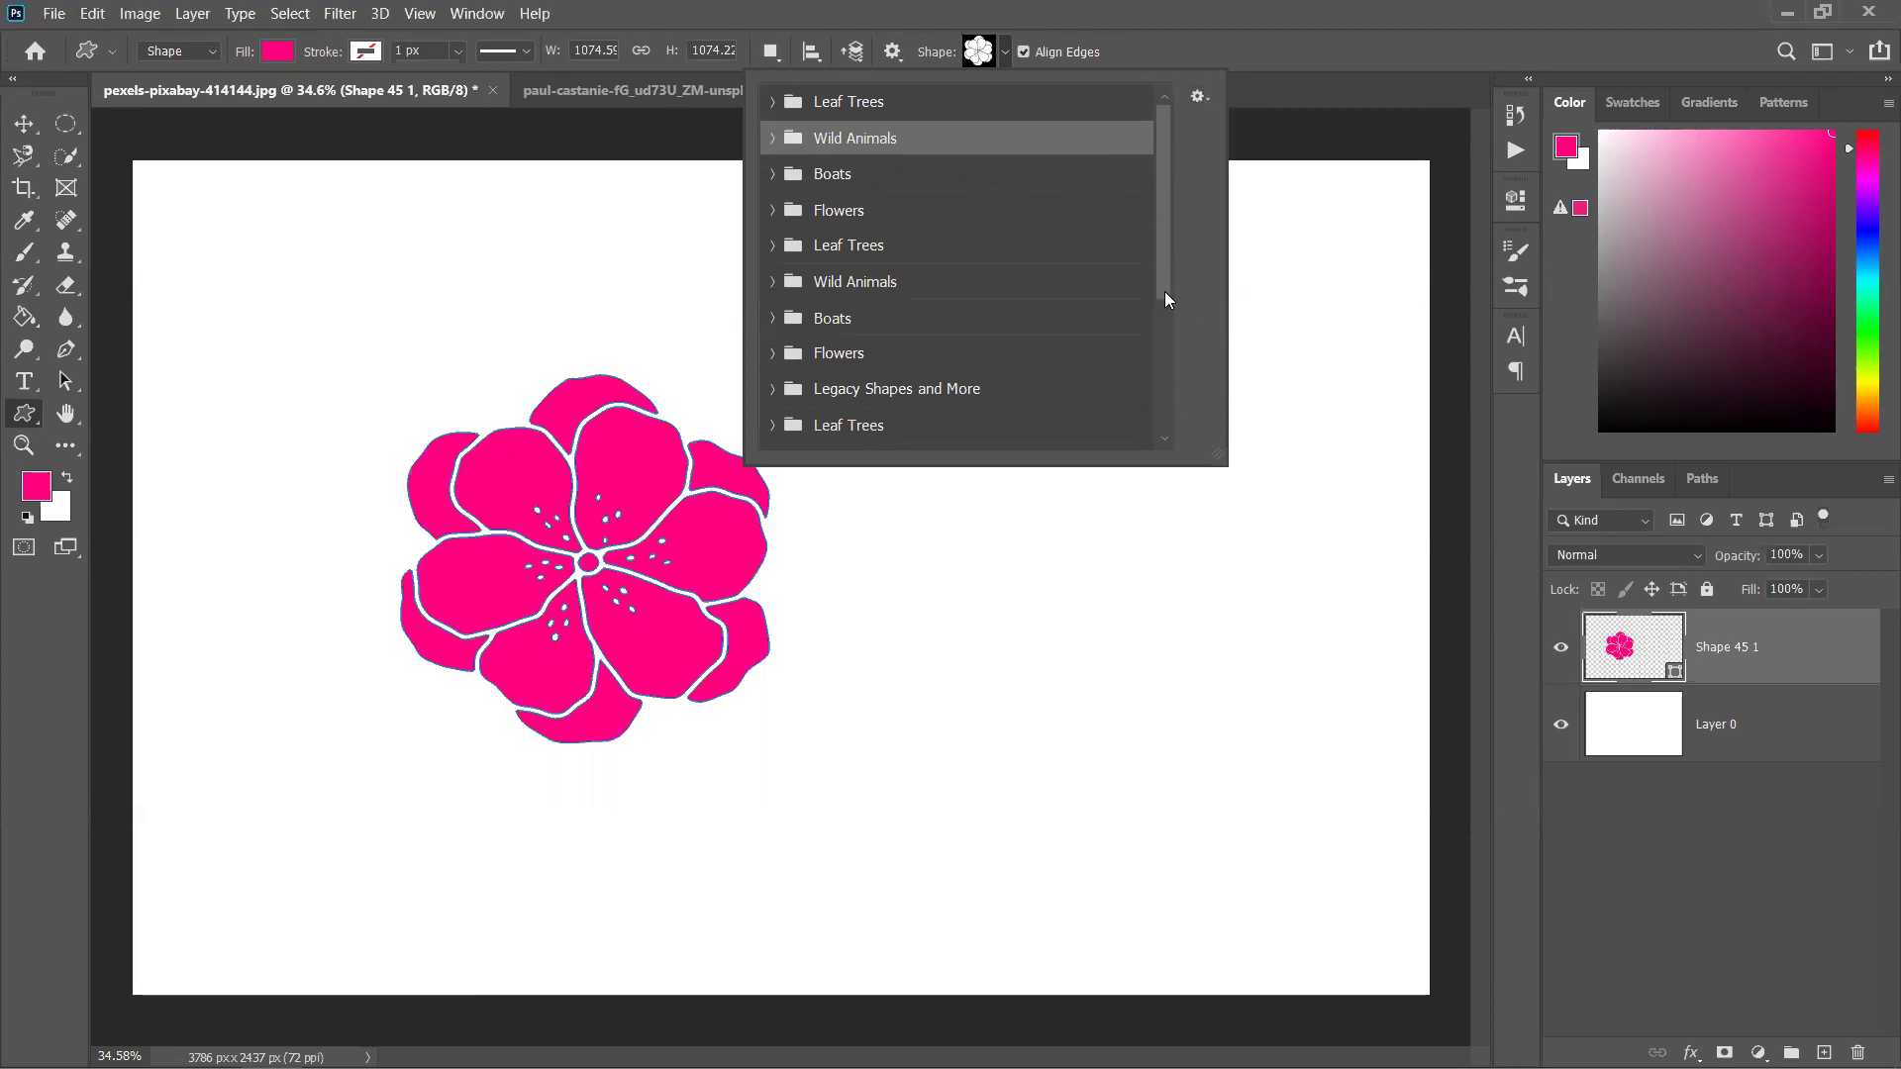
# Expand both subgroups of Legacy Shapes and More, and examine the Leafless Trees presets and other categories in 2019 Shapes
pyautogui.moveTo(1166, 299); pyautogui.dragTo(1168, 438)
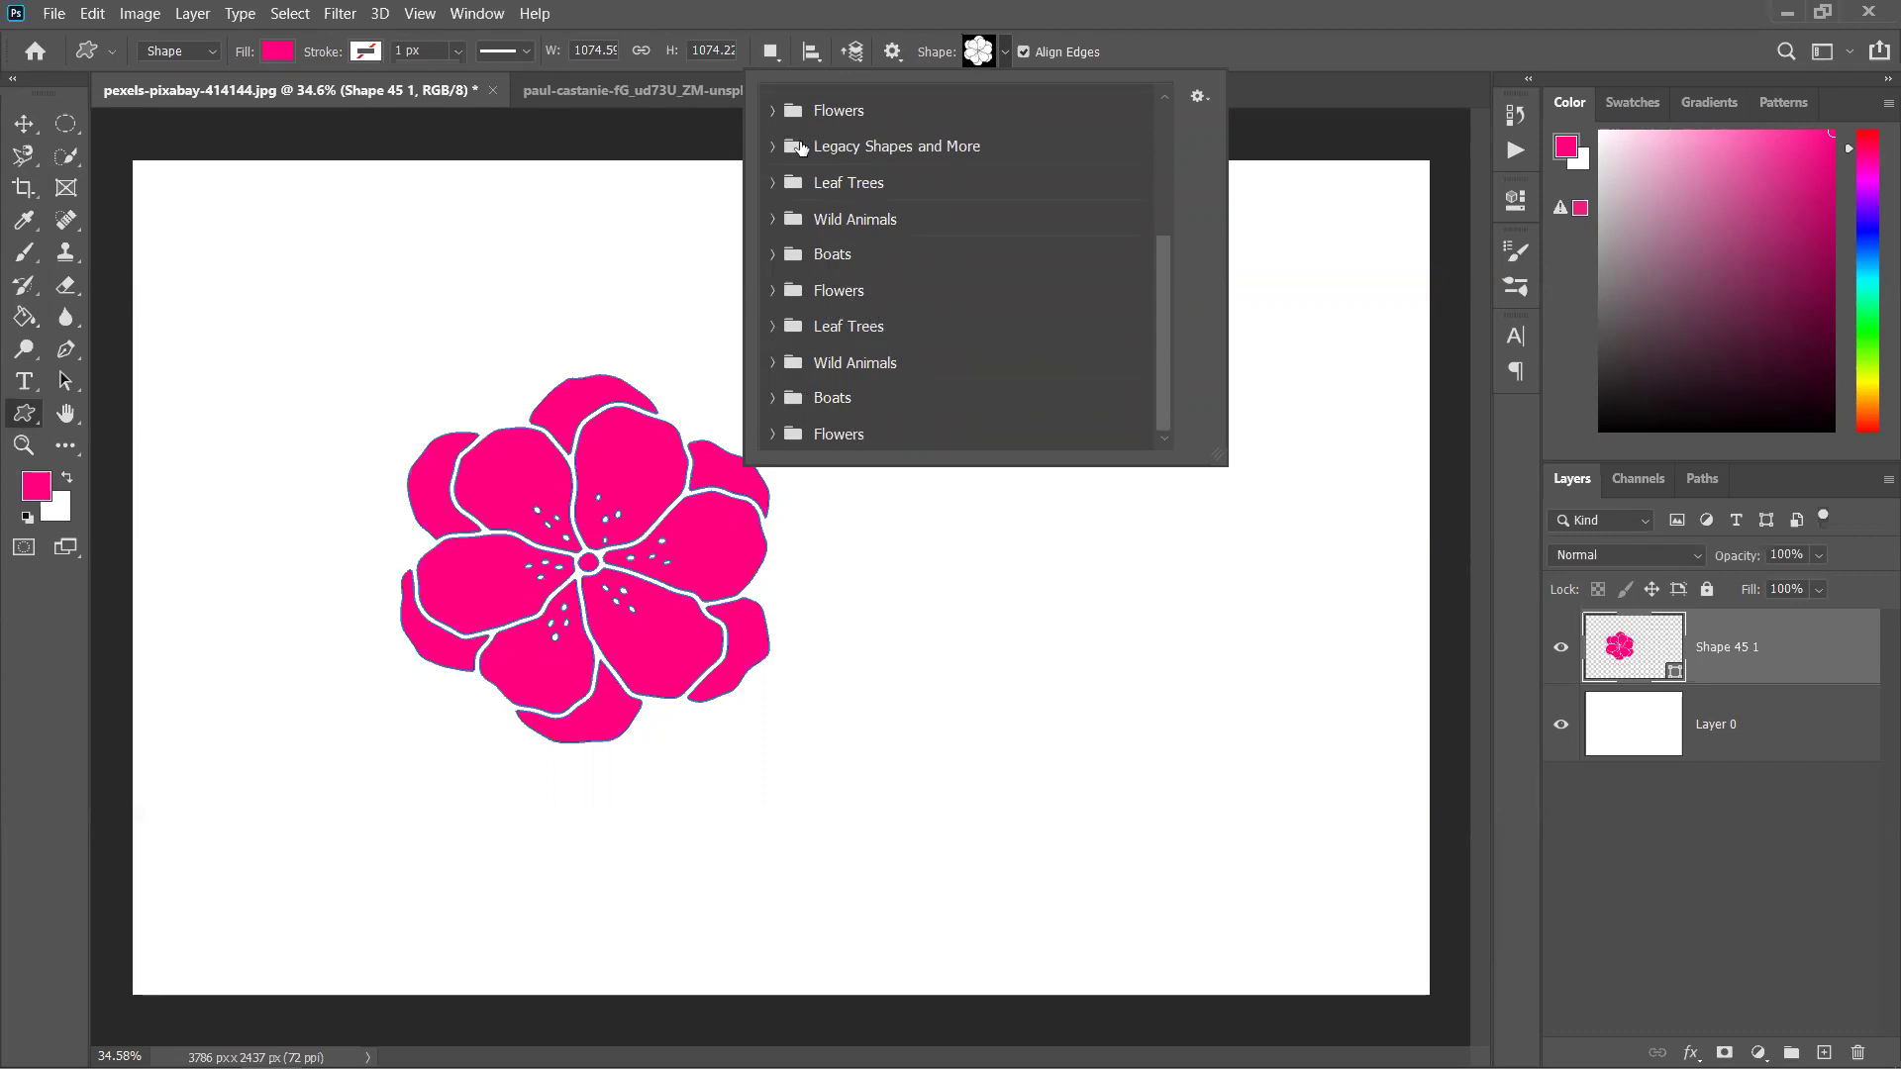
pyautogui.click(774, 147)
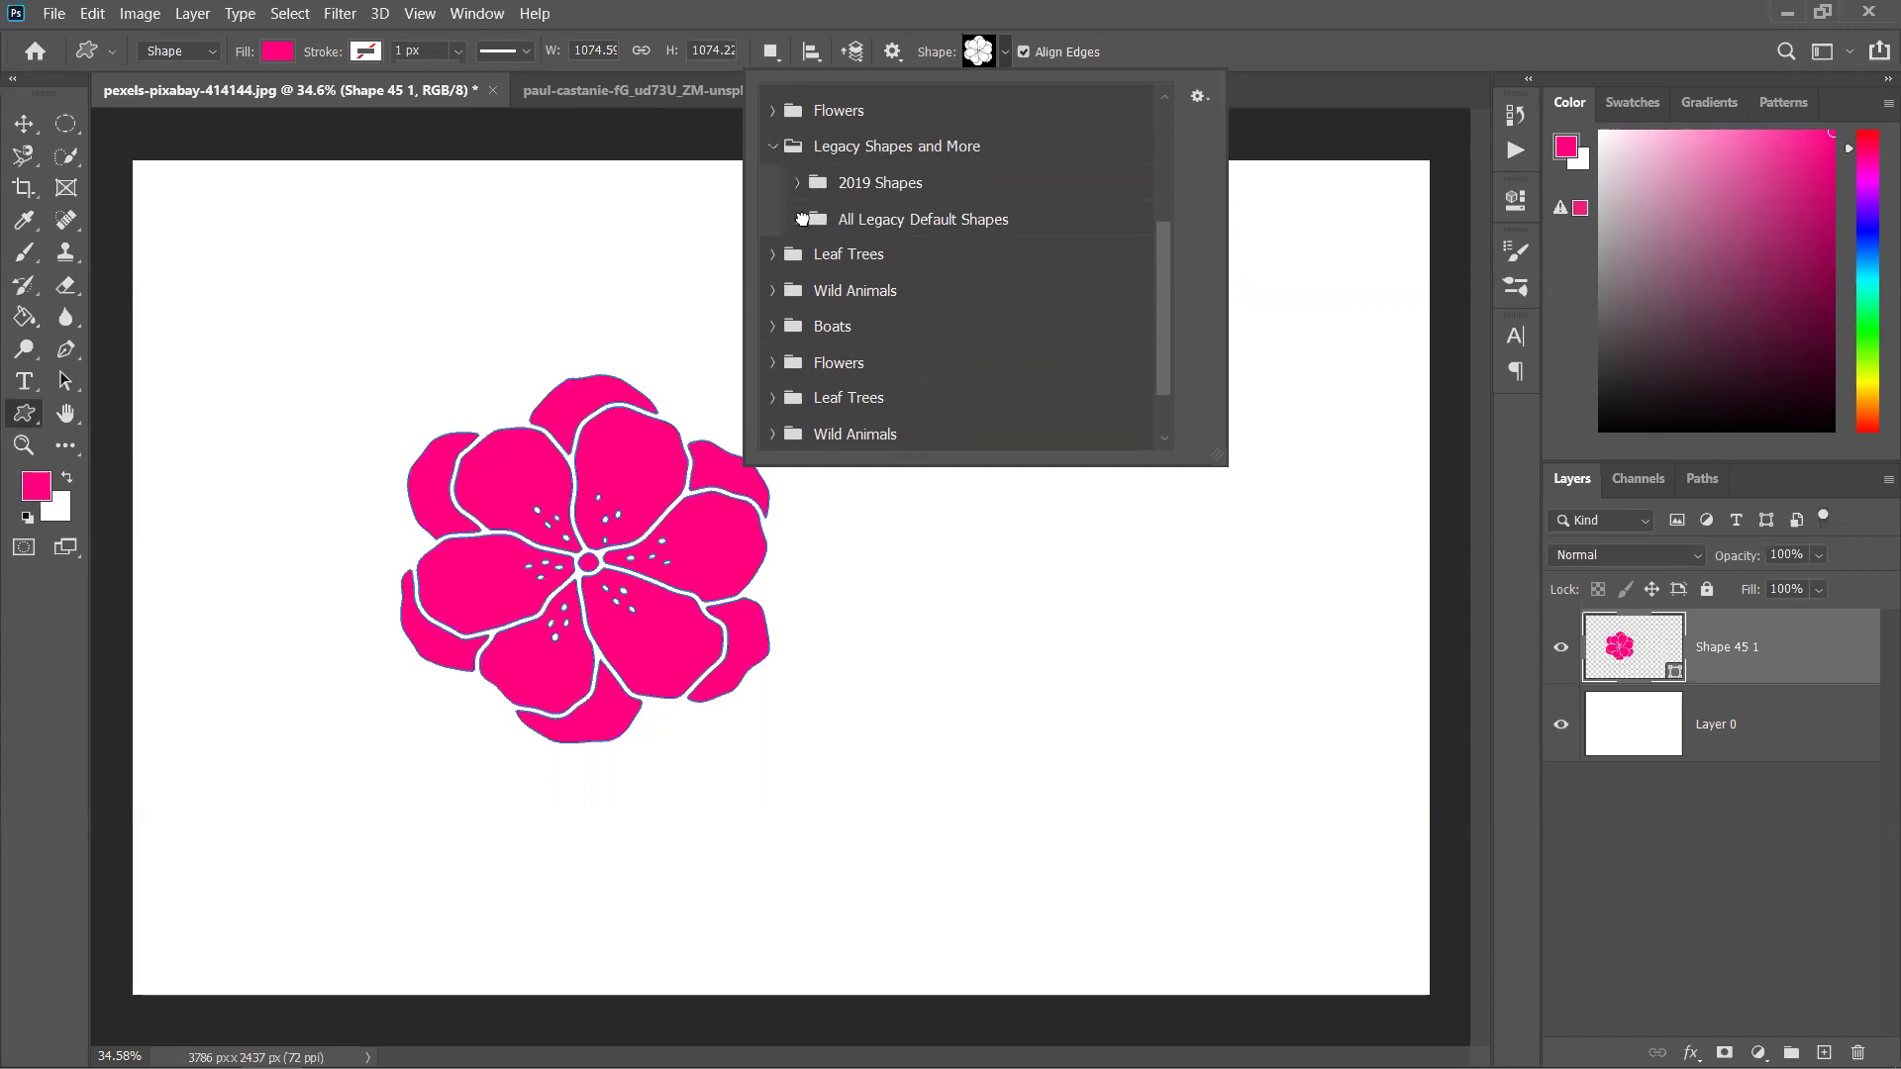
pyautogui.click(800, 218)
pyautogui.click(793, 183)
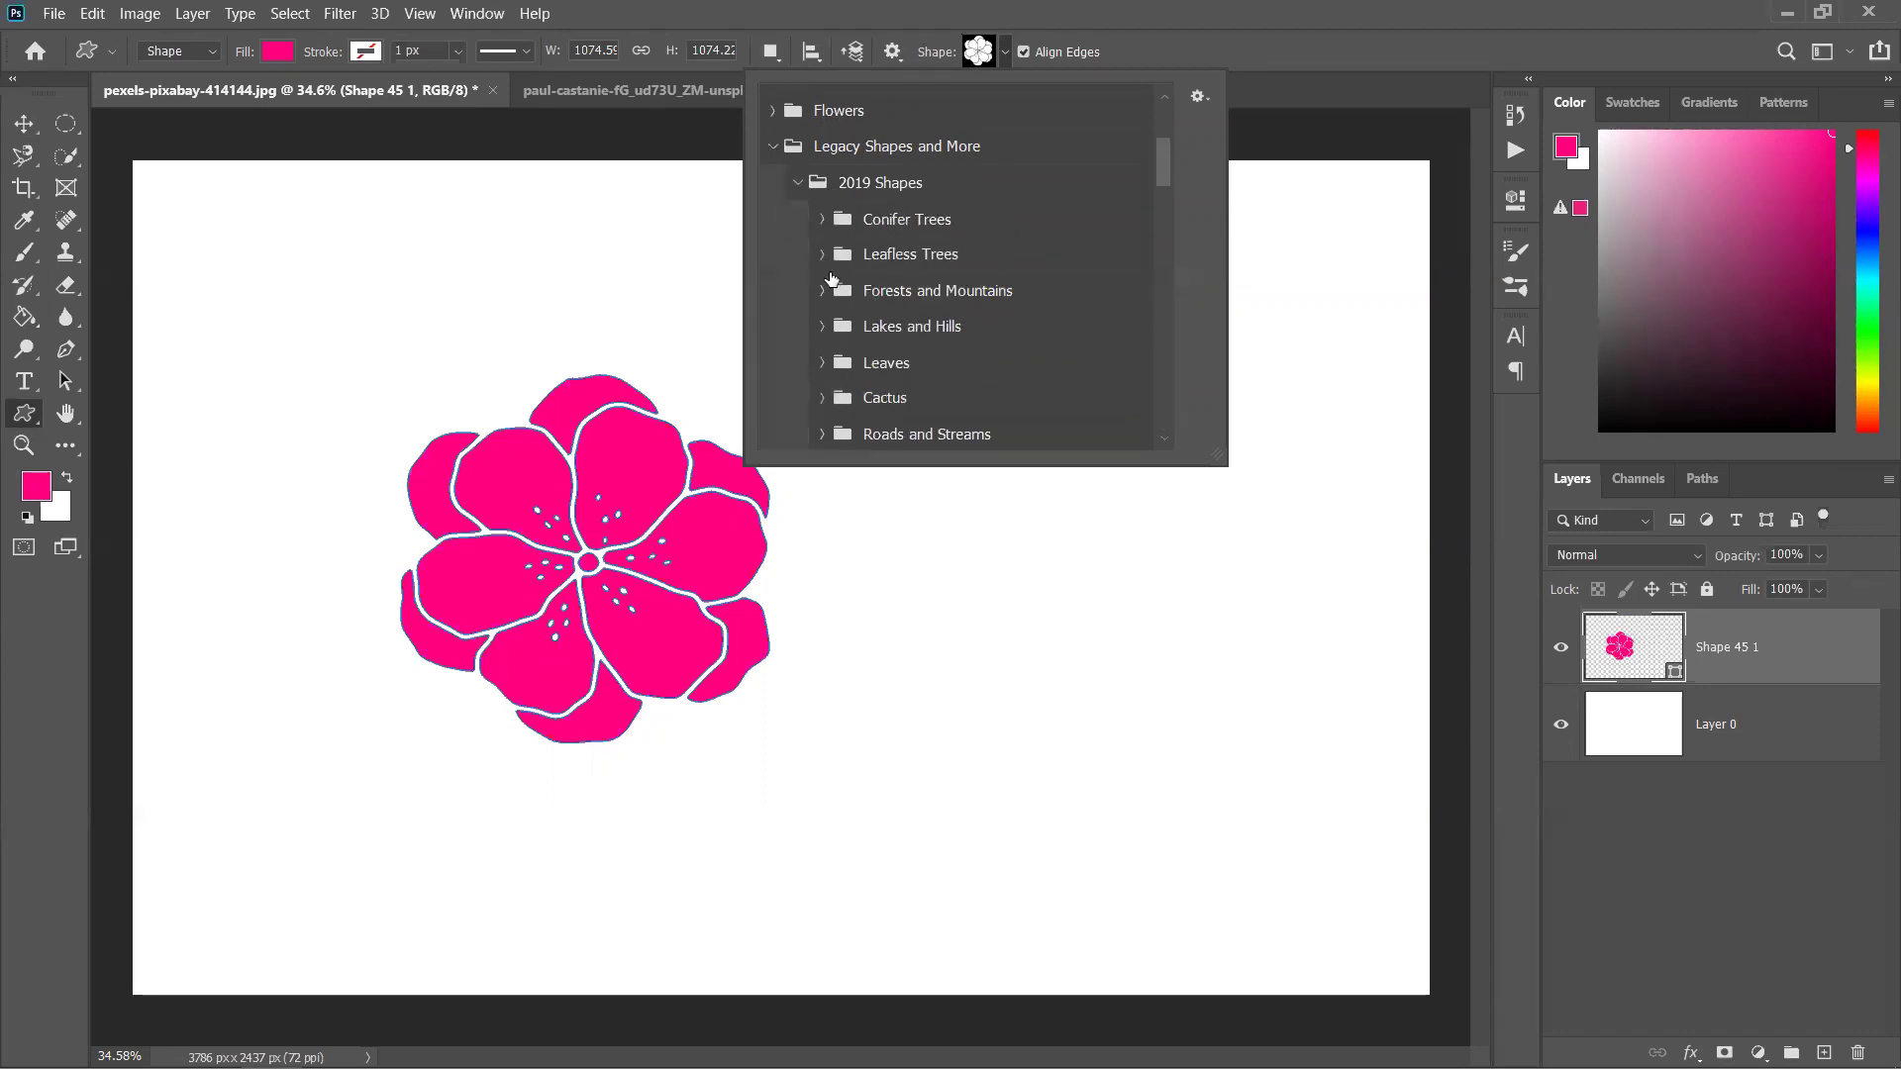
pyautogui.click(833, 260)
pyautogui.click(824, 254)
pyautogui.click(824, 254)
pyautogui.click(823, 254)
pyautogui.scroll(-10, 948, 337)
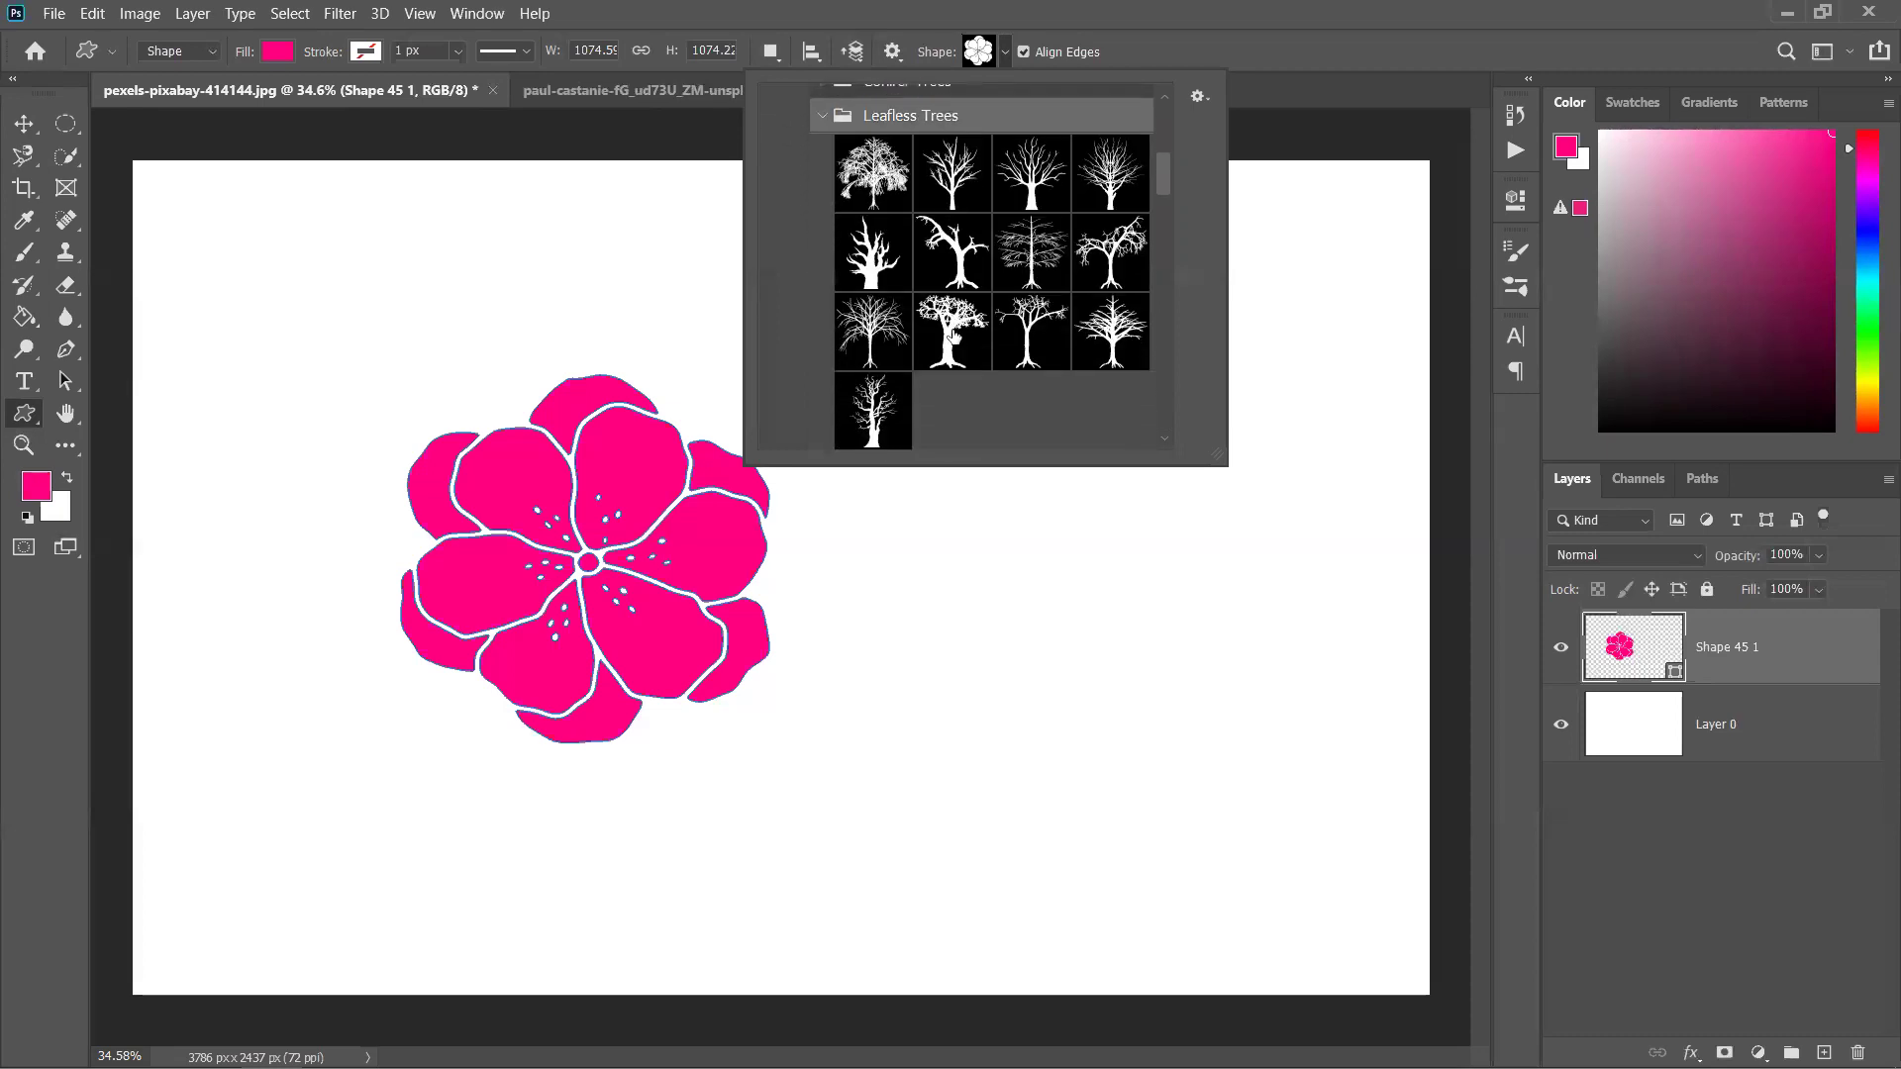
pyautogui.scroll(-5, 944, 336)
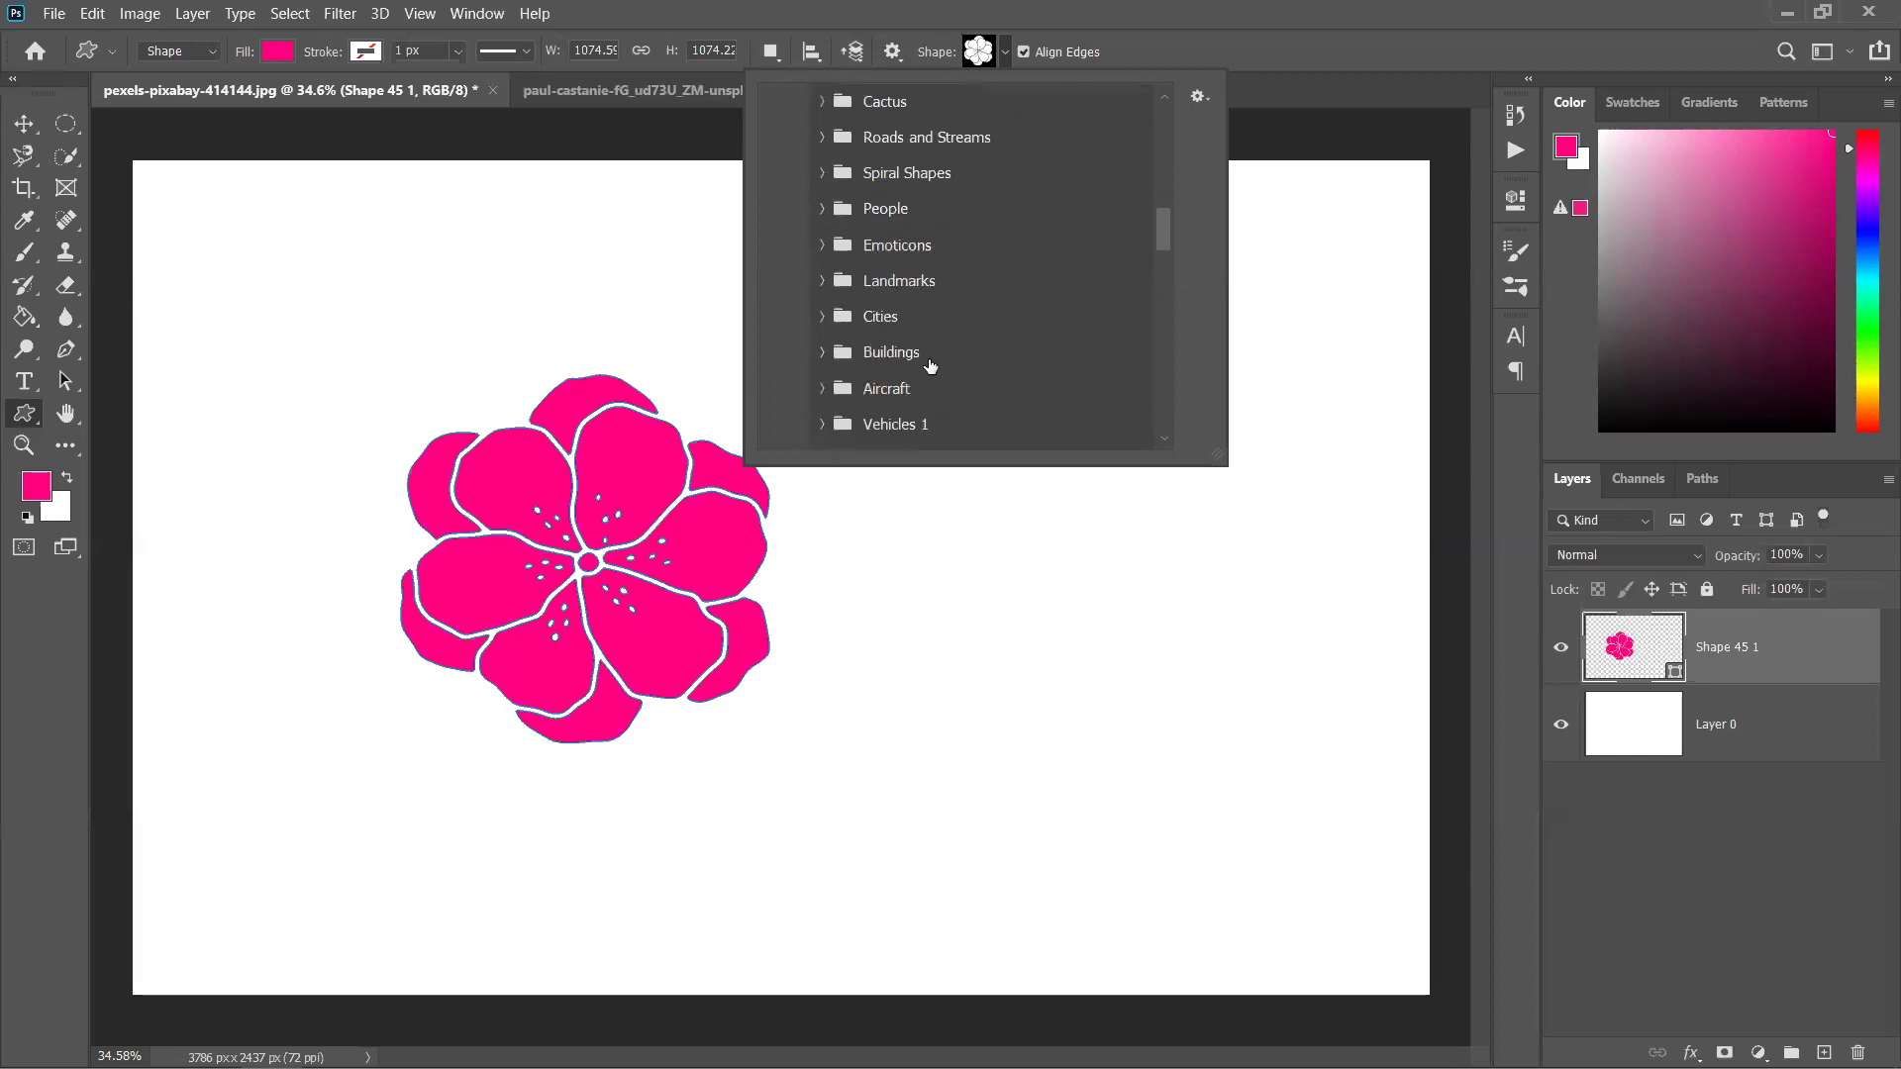
pyautogui.scroll(-5, 897, 374)
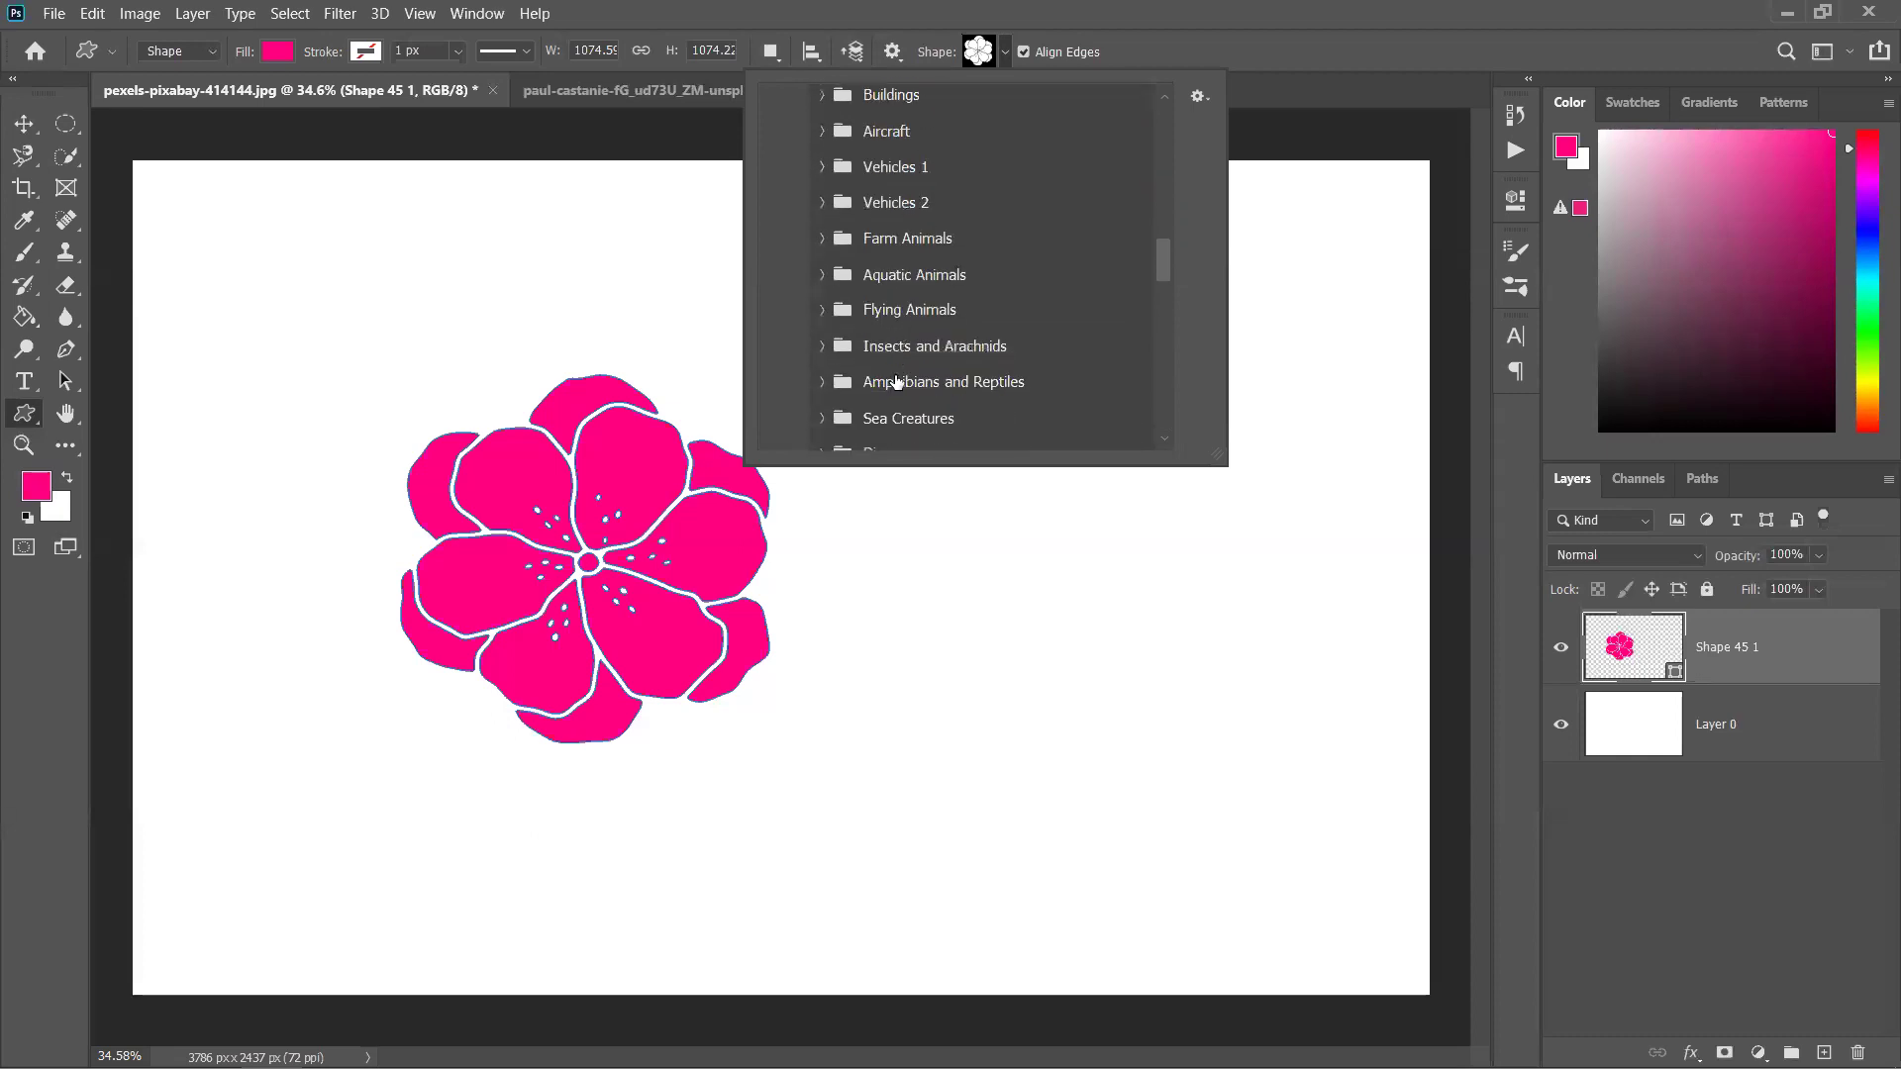
# Examine the Dinosaurs, Signs, Flags and Helmets presets within the 2019 Shapes group
pyautogui.click(822, 395)
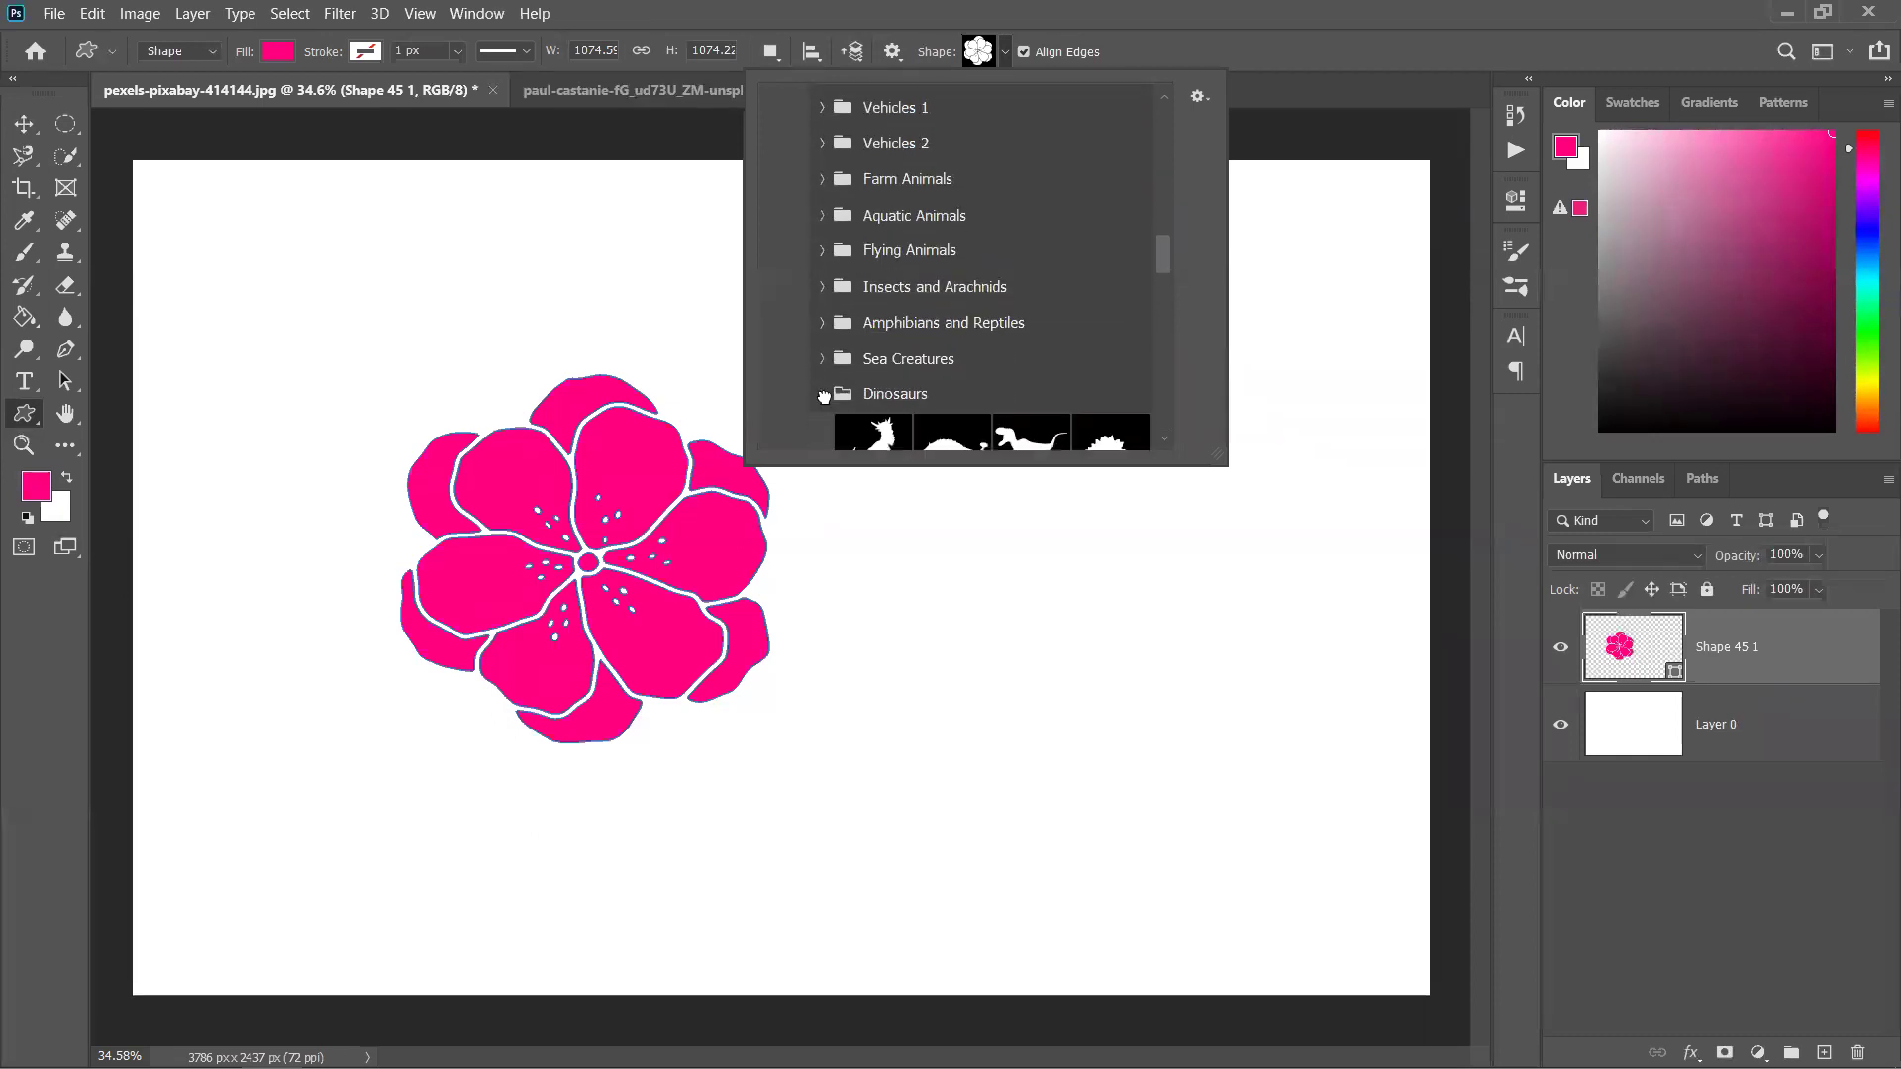
pyautogui.scroll(-3, 921, 401)
pyautogui.scroll(-4, 946, 374)
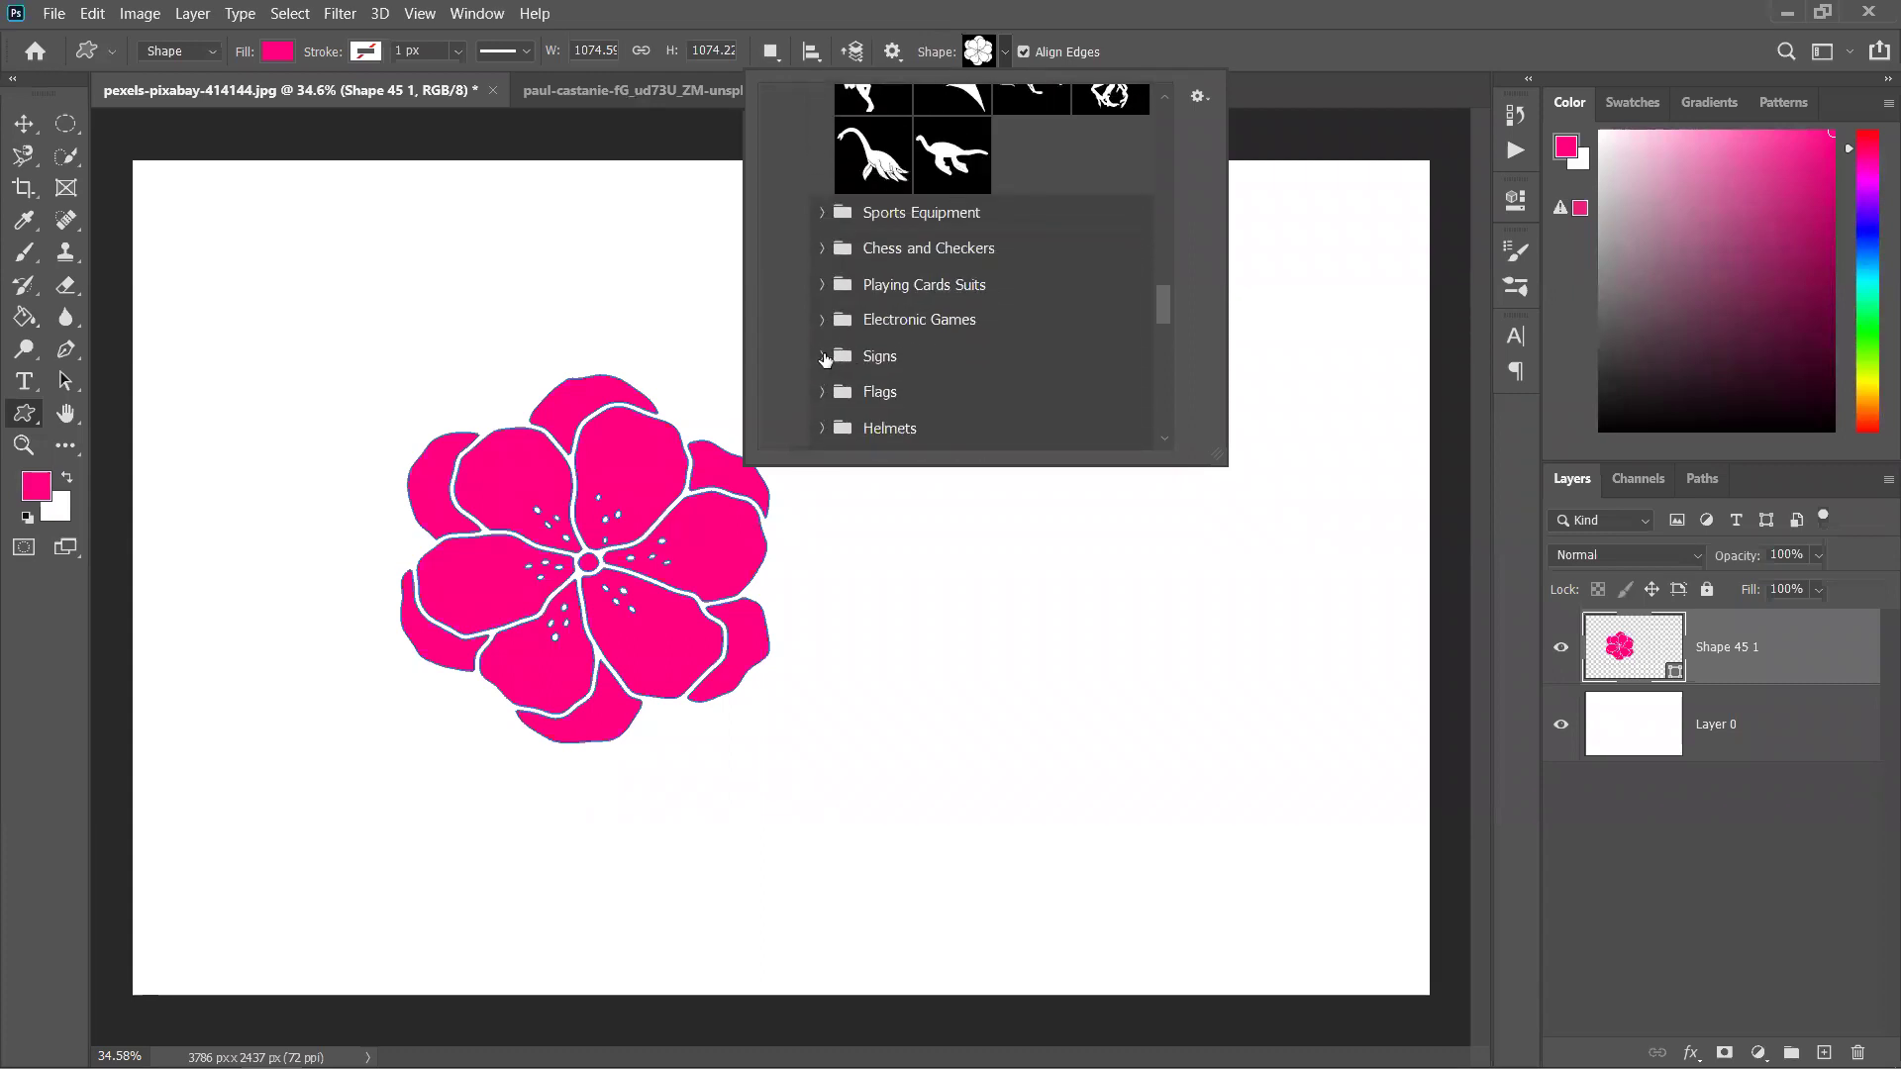
pyautogui.click(823, 356)
pyautogui.scroll(-3, 1014, 286)
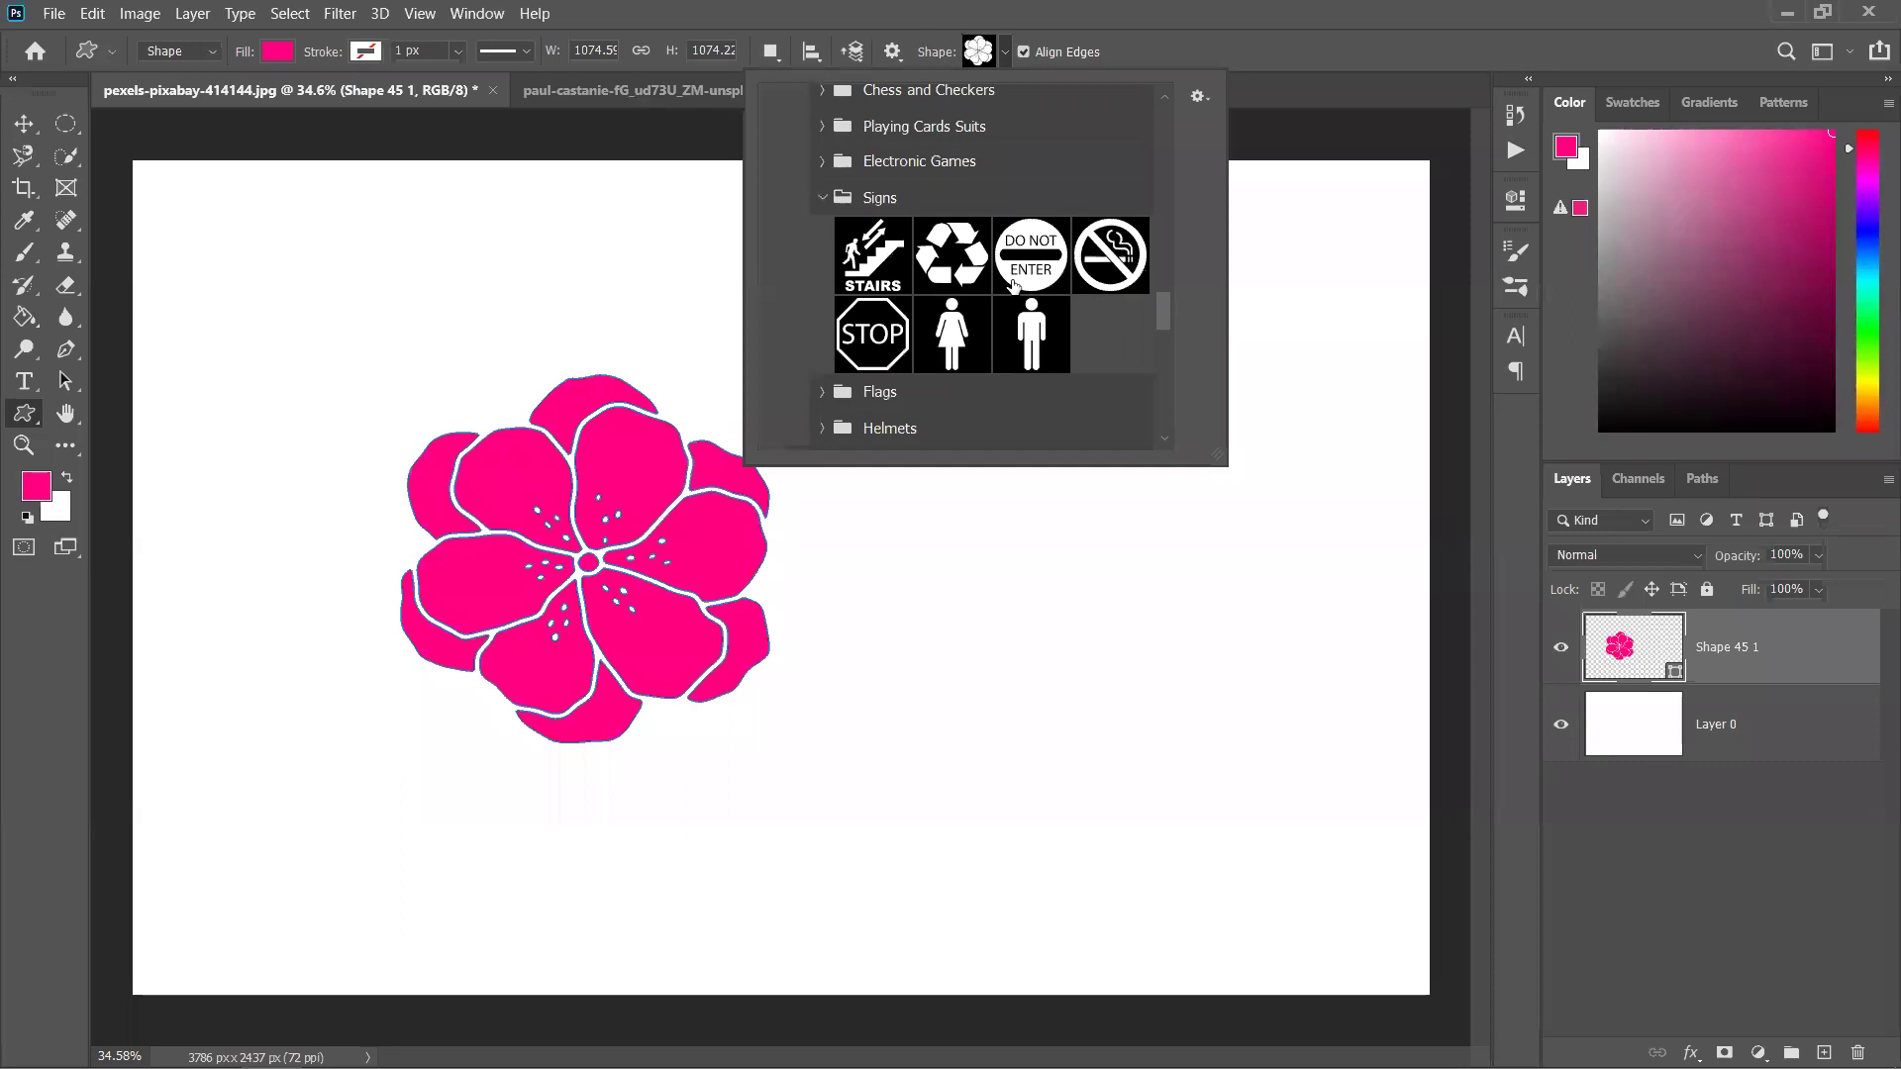
pyautogui.scroll(-2, 891, 386)
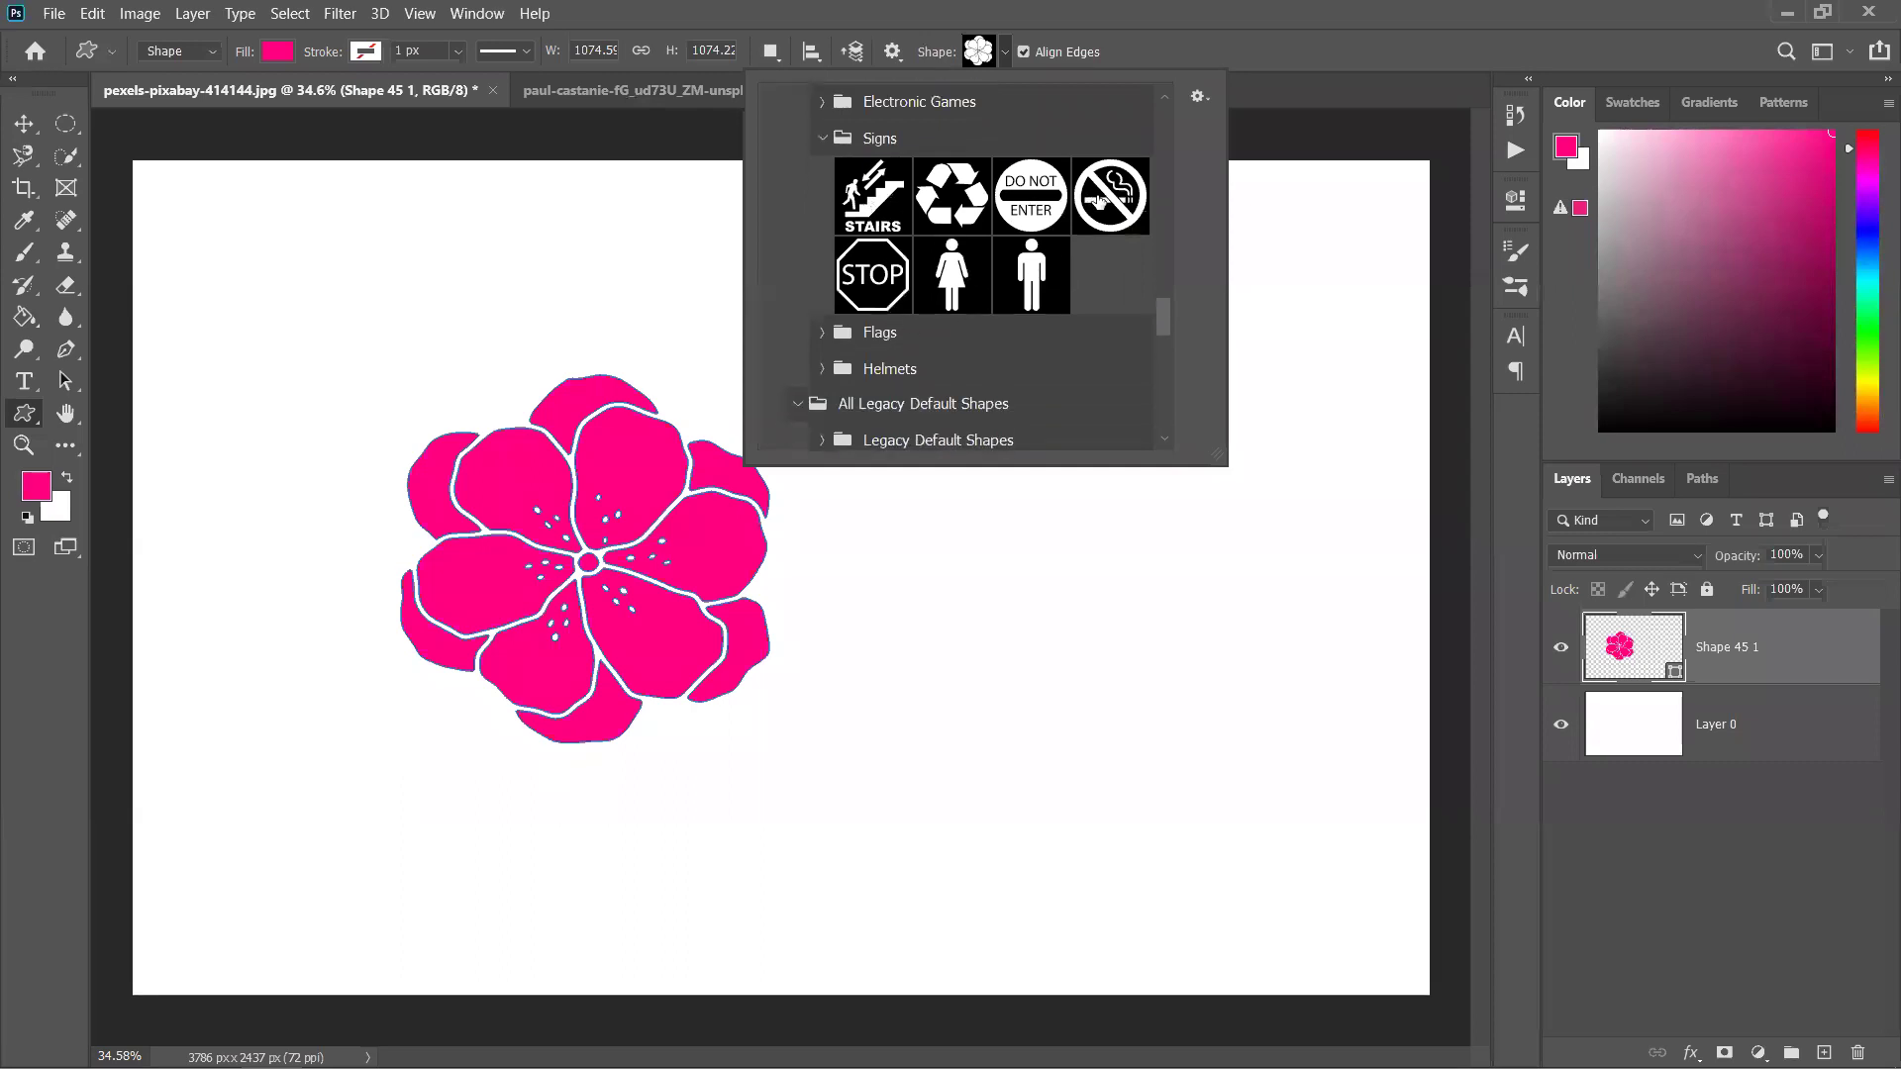
pyautogui.click(822, 333)
pyautogui.scroll(-1, 942, 344)
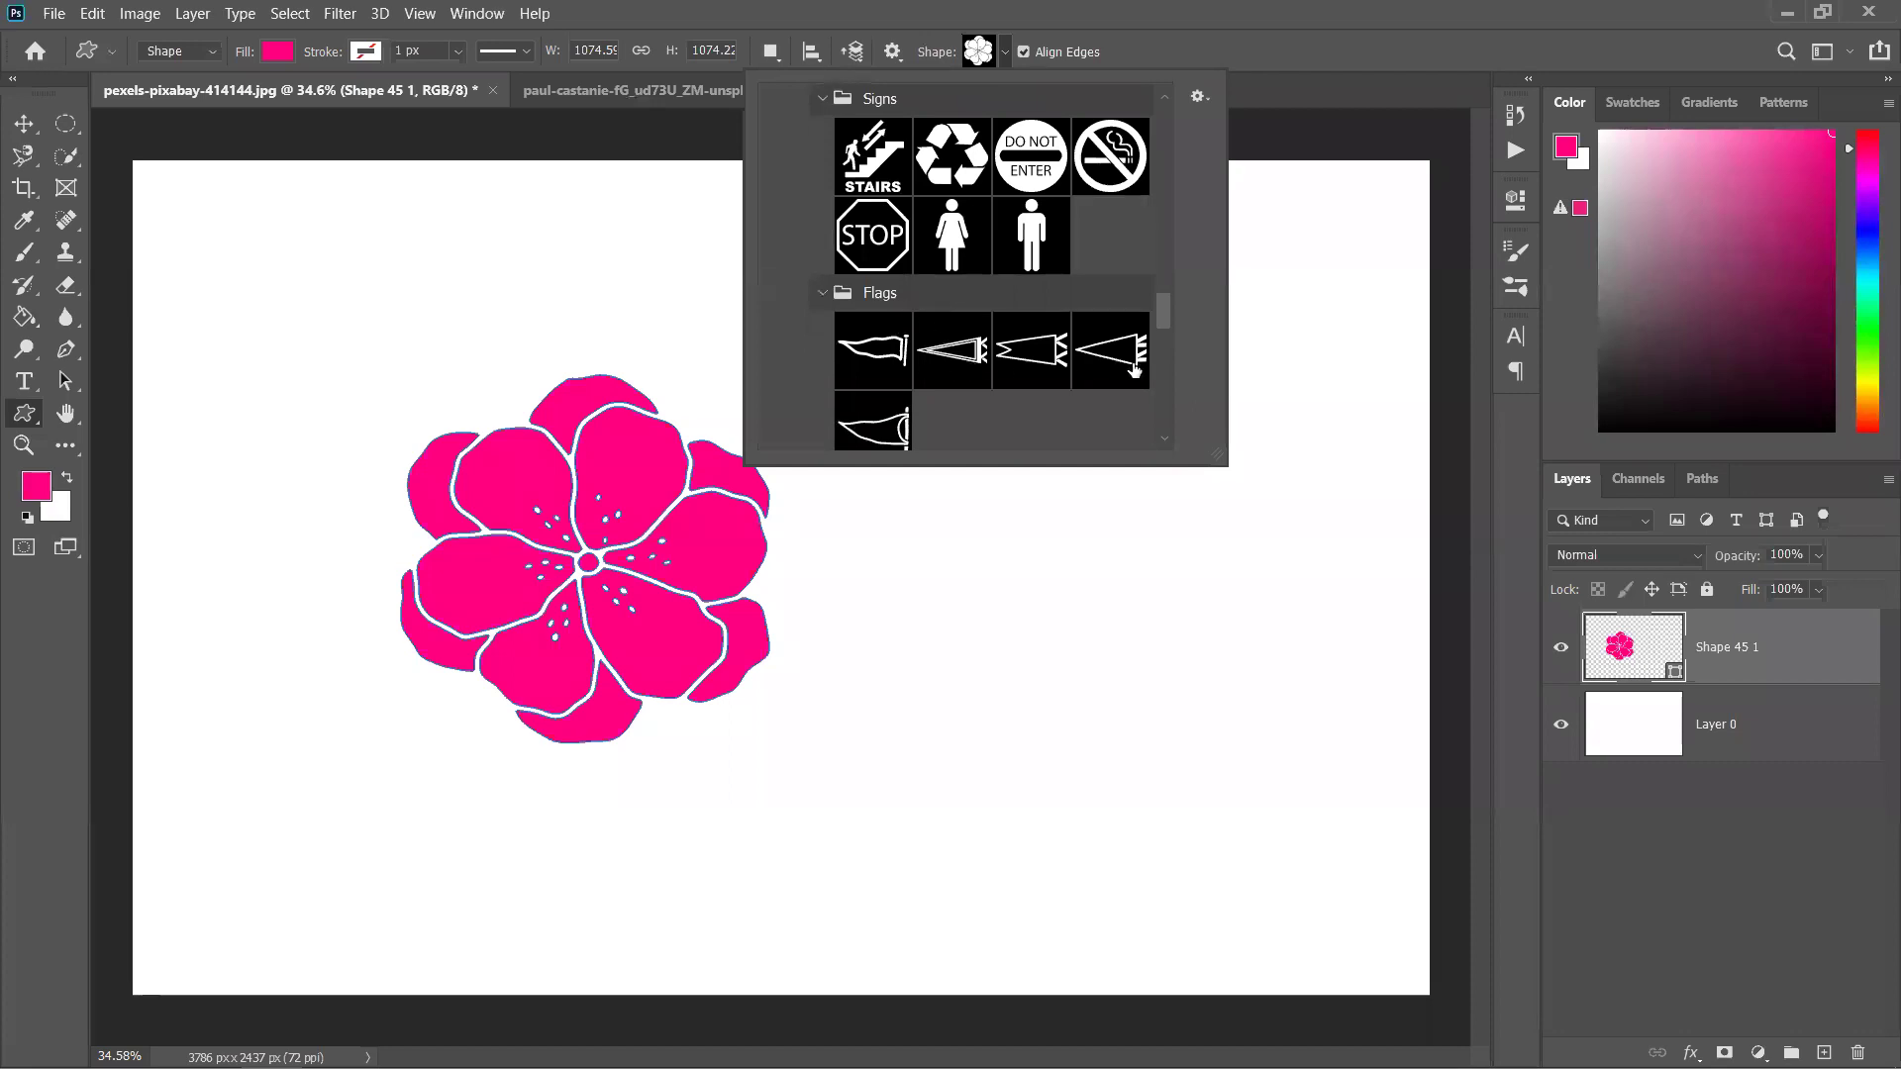
pyautogui.scroll(-3, 1134, 370)
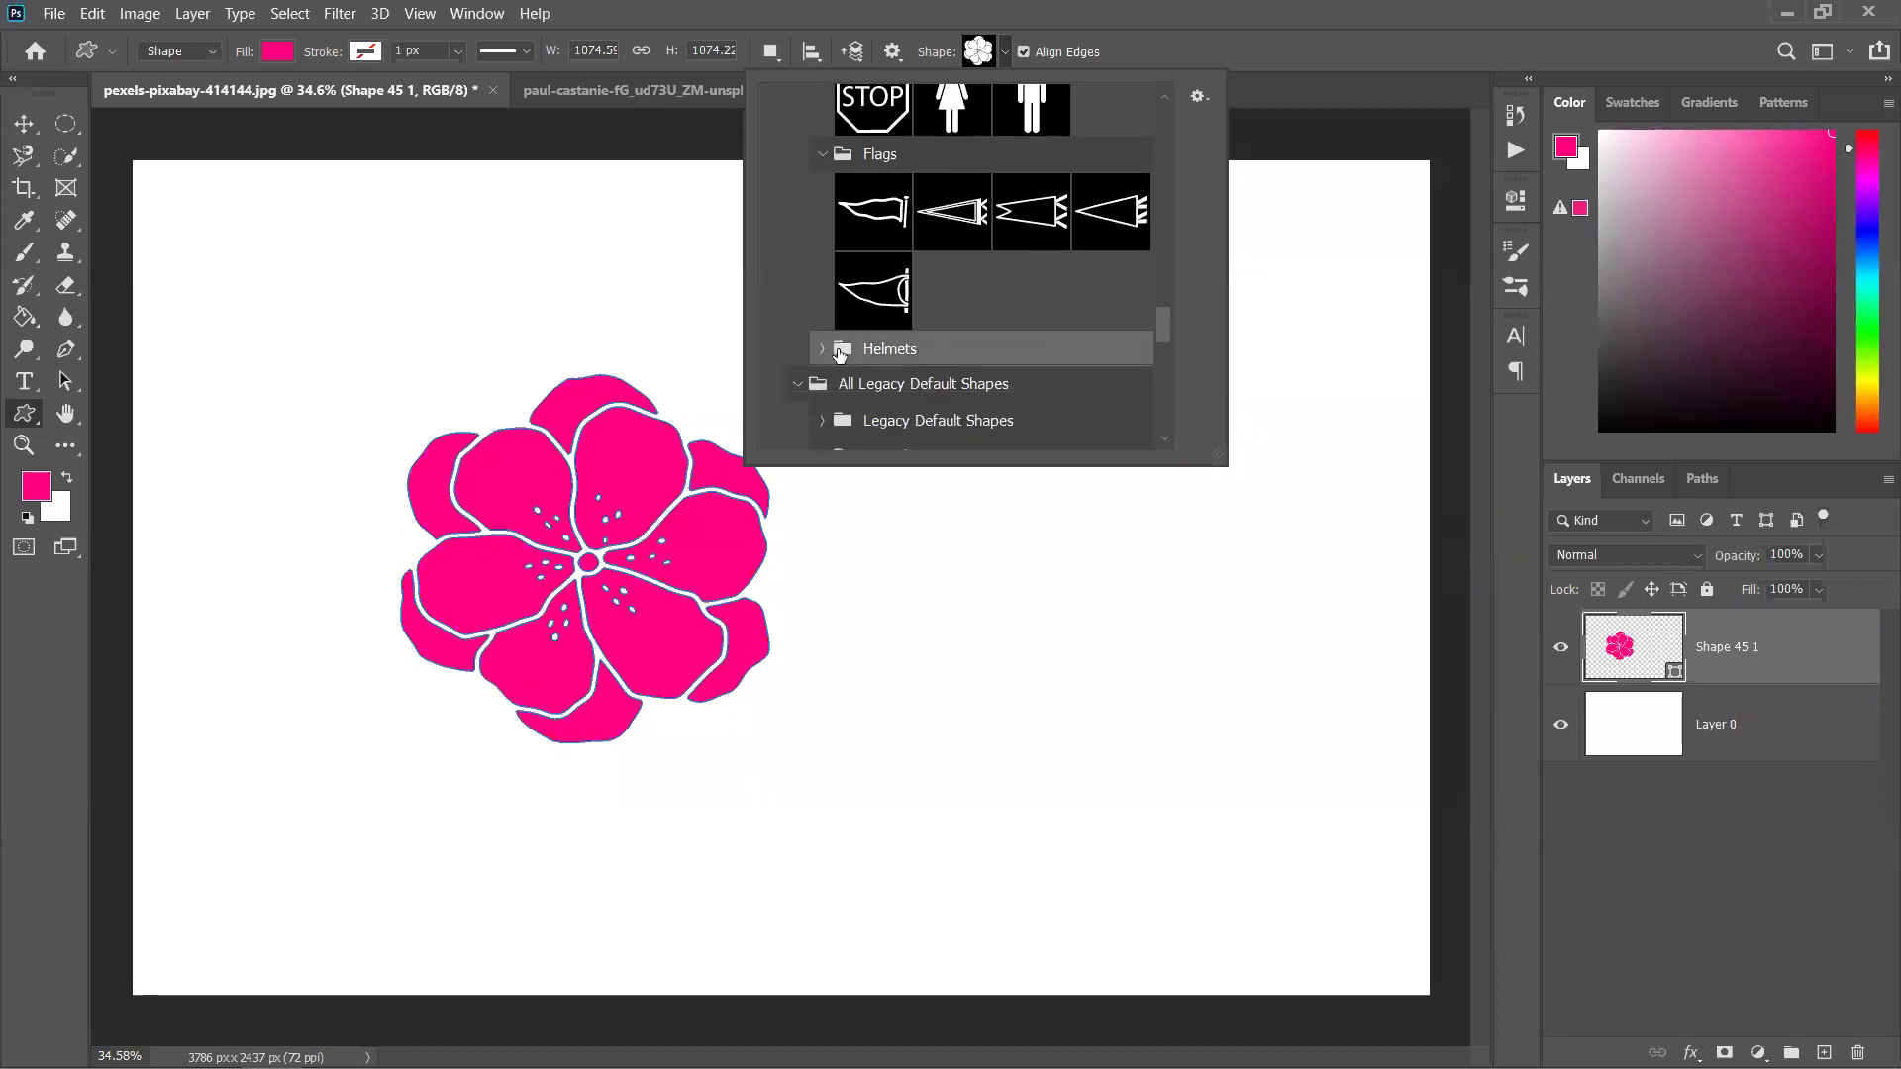
pyautogui.click(823, 349)
pyautogui.scroll(-5, 901, 350)
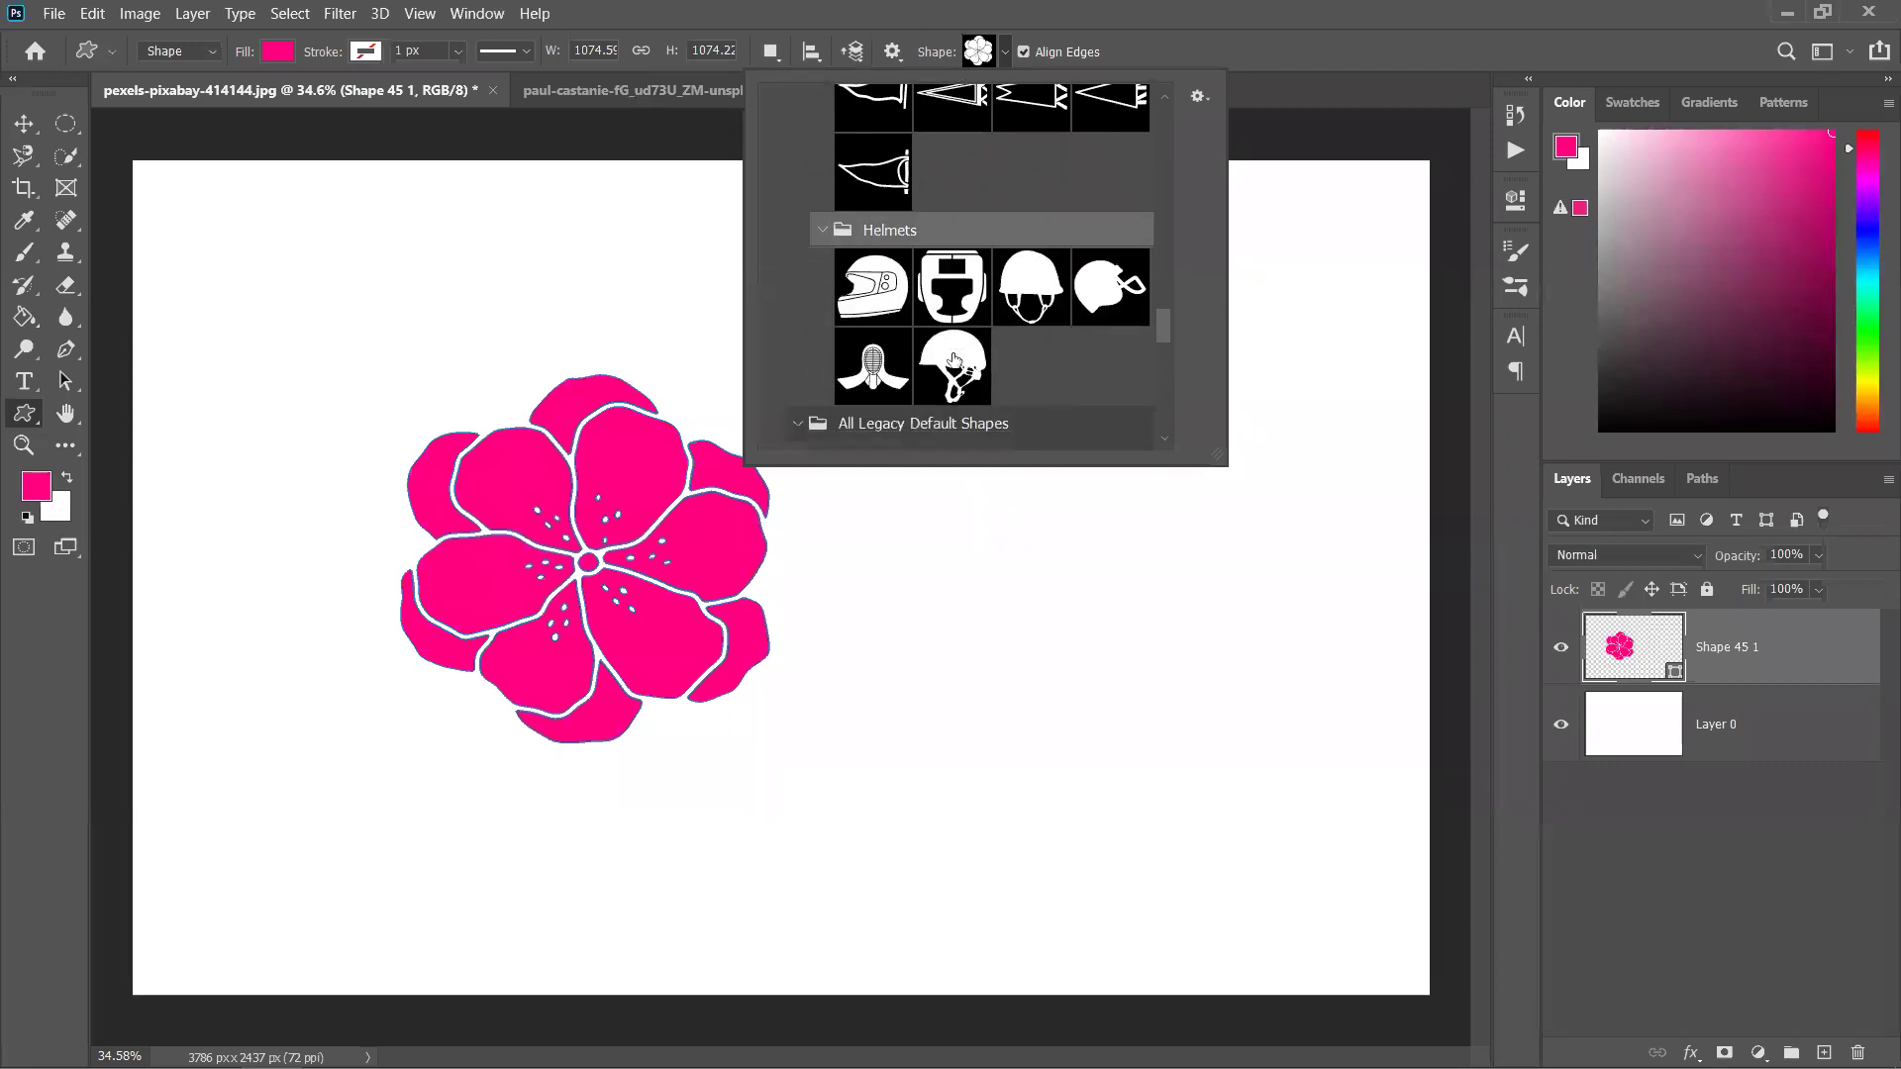
# Expand Legacy Default Shapes within All Legacy Default Shapes and examine its symbol presets
pyautogui.click(825, 342)
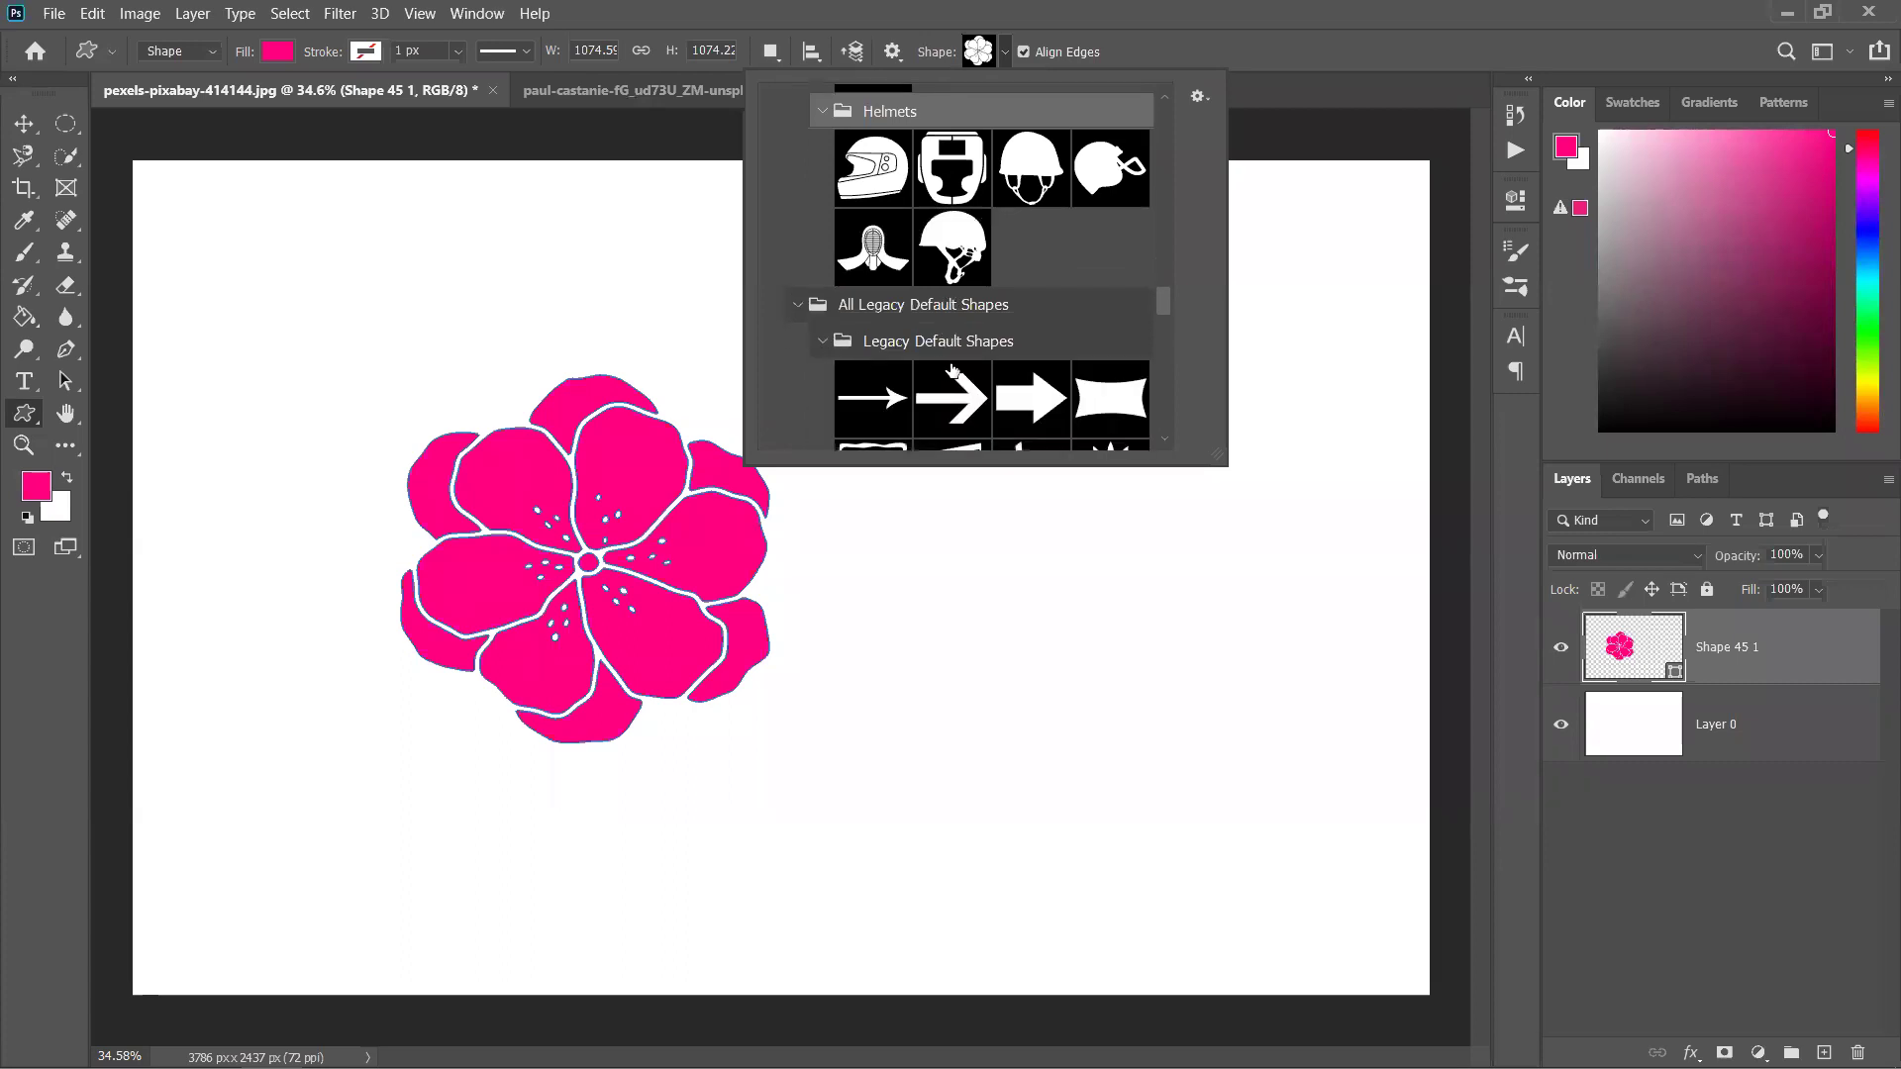
pyautogui.scroll(-5, 1062, 355)
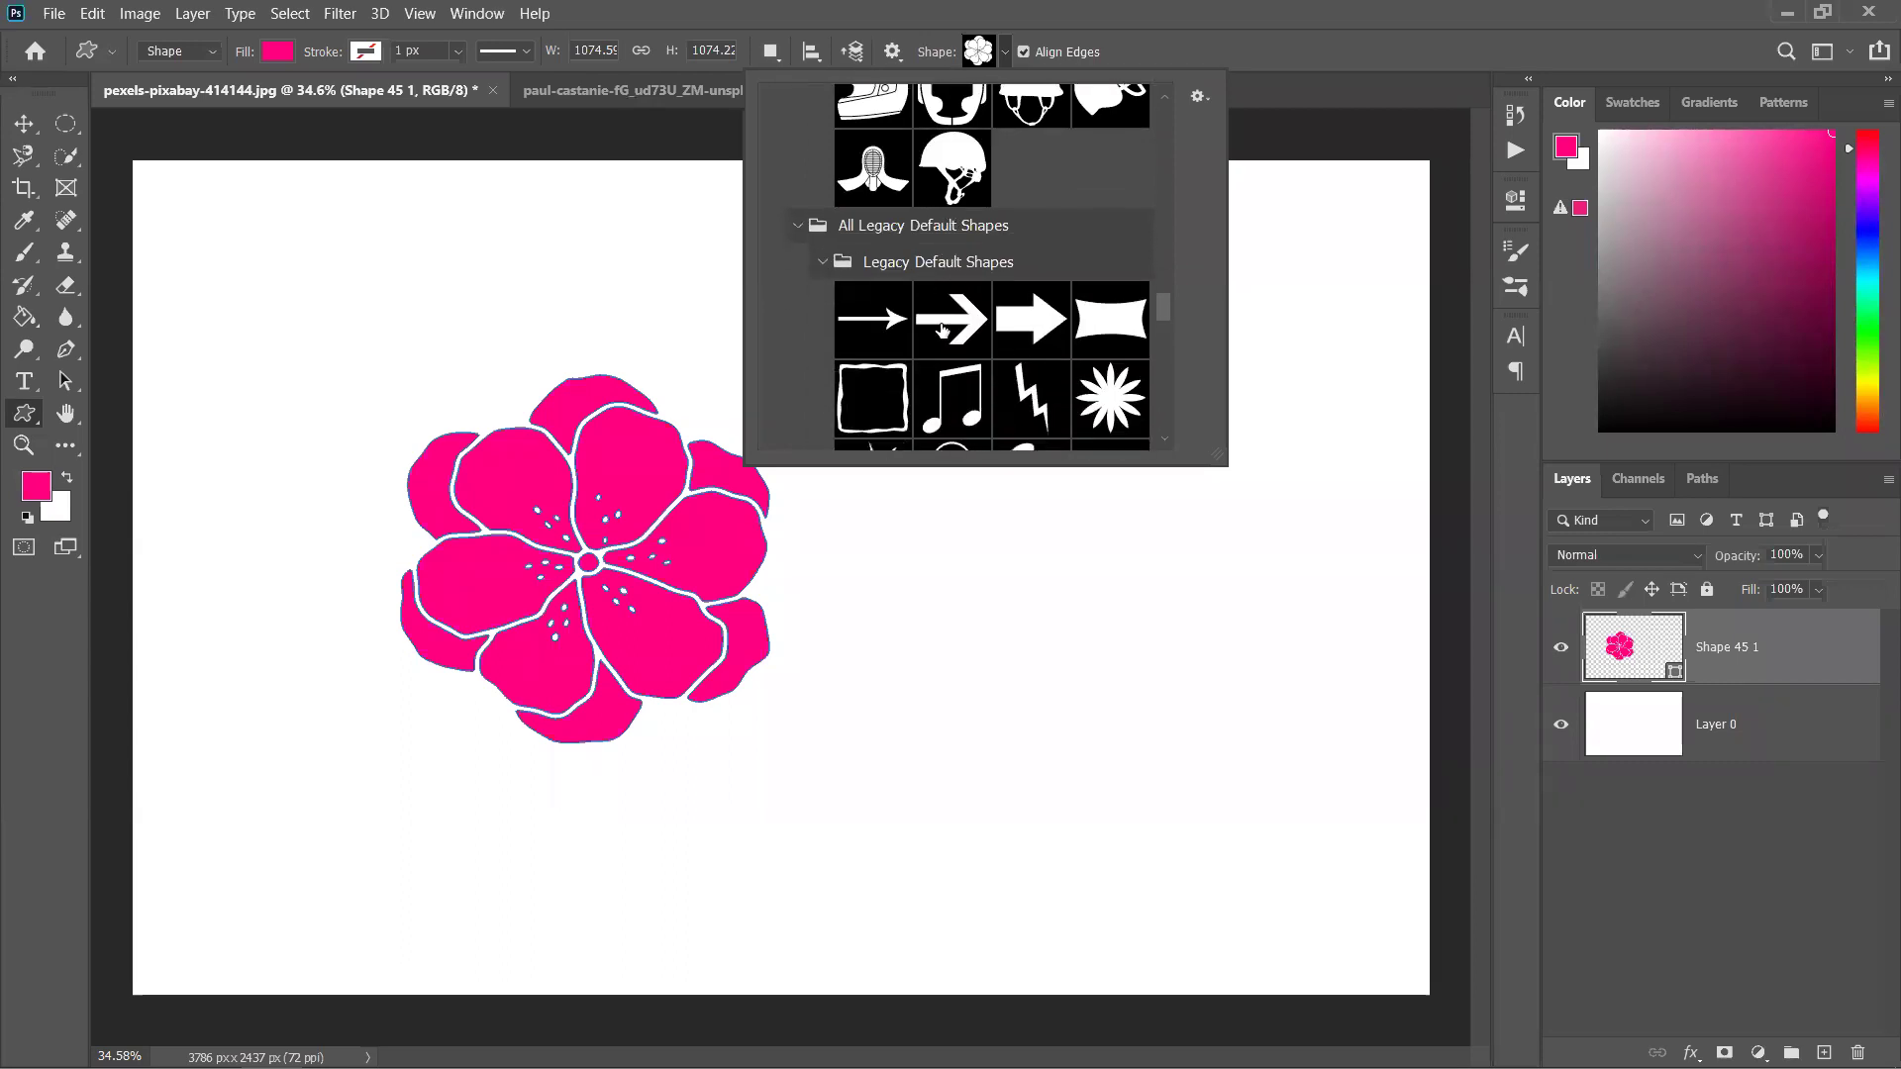
pyautogui.scroll(-4, 914, 358)
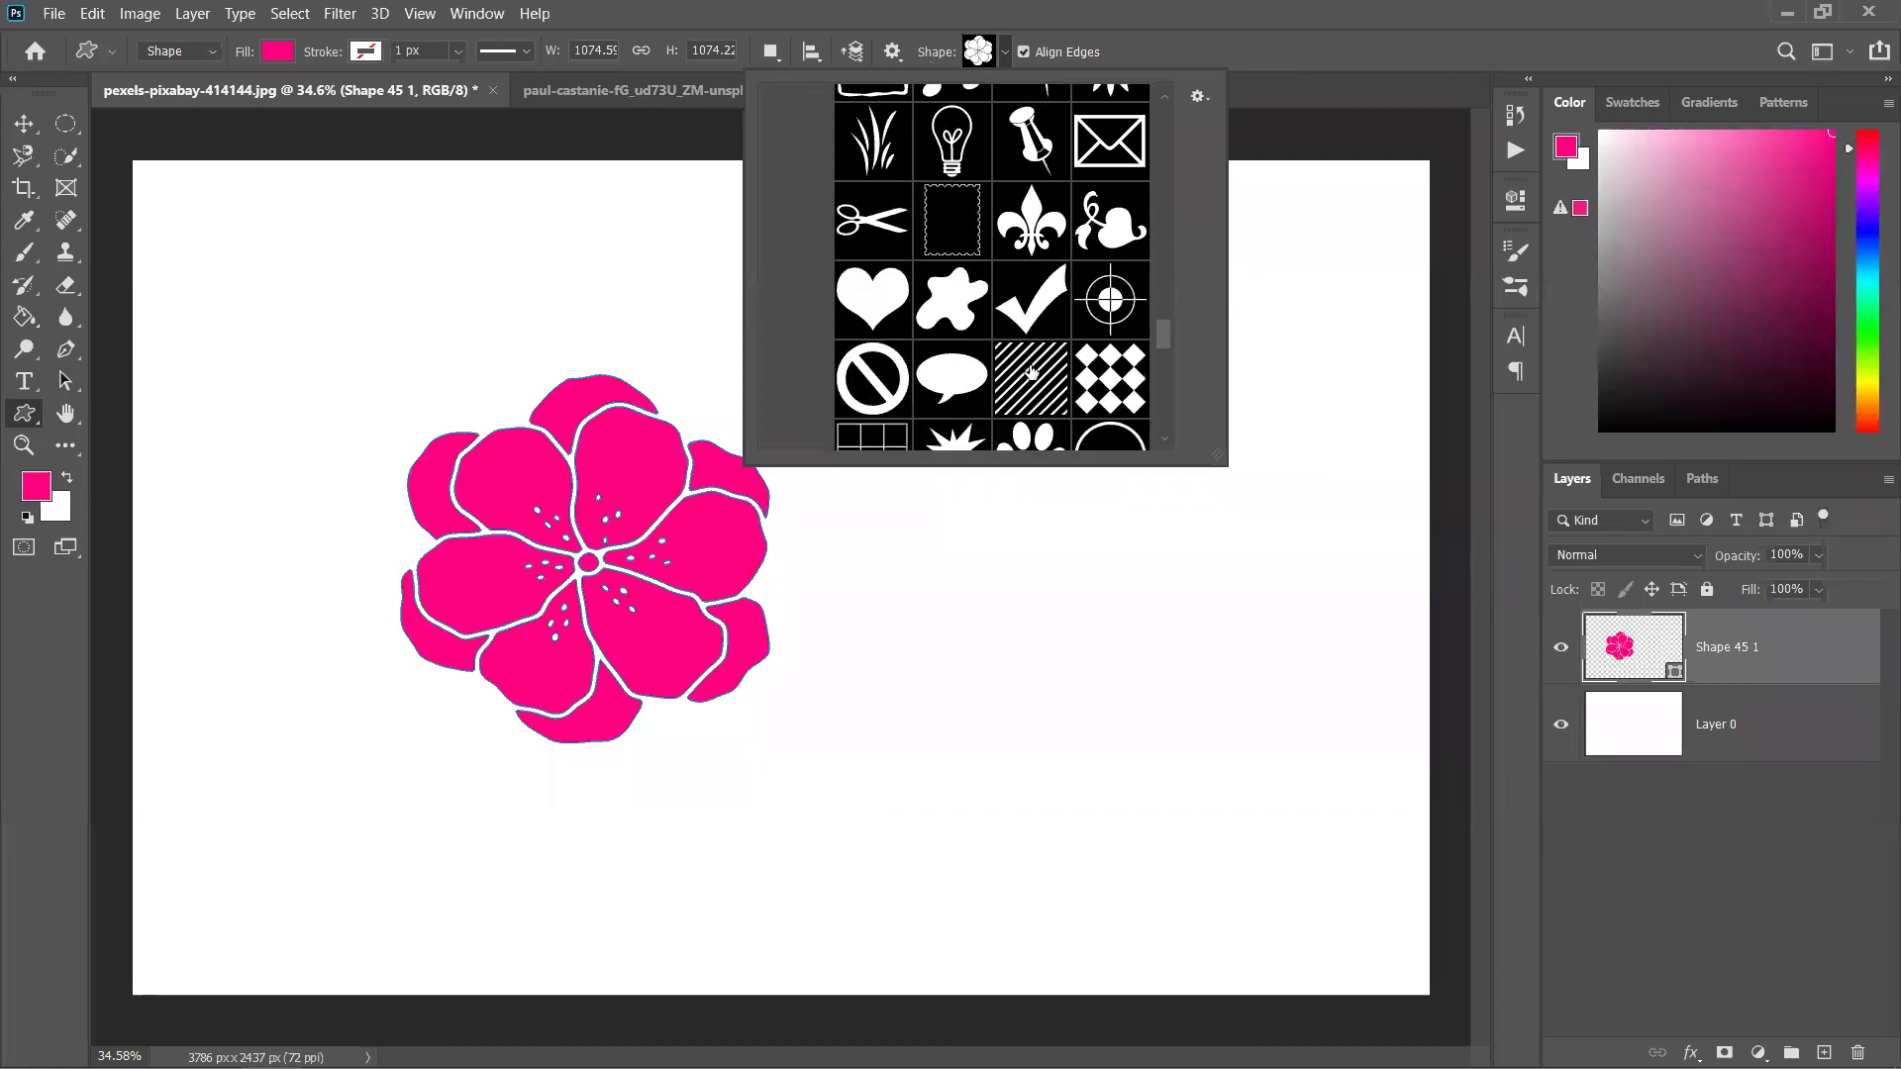
pyautogui.scroll(-4, 1062, 318)
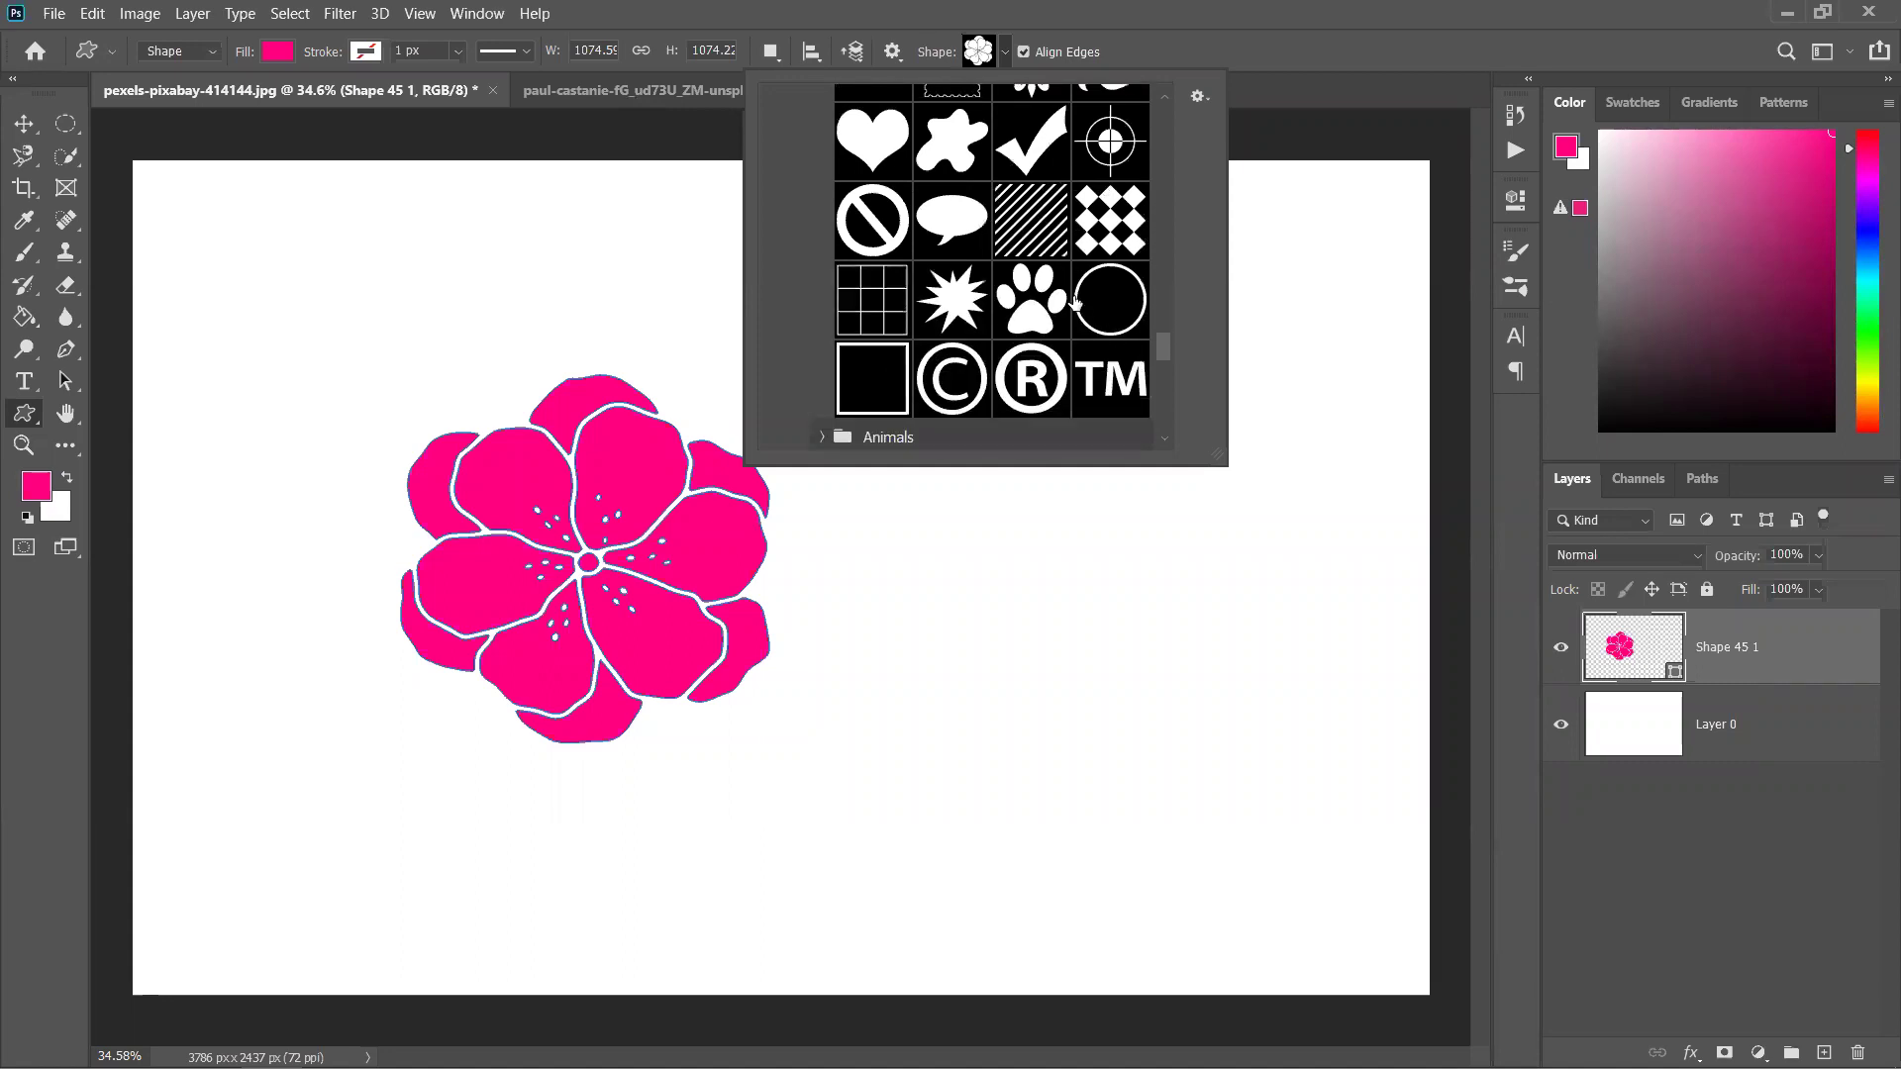
pyautogui.scroll(3, 1066, 311)
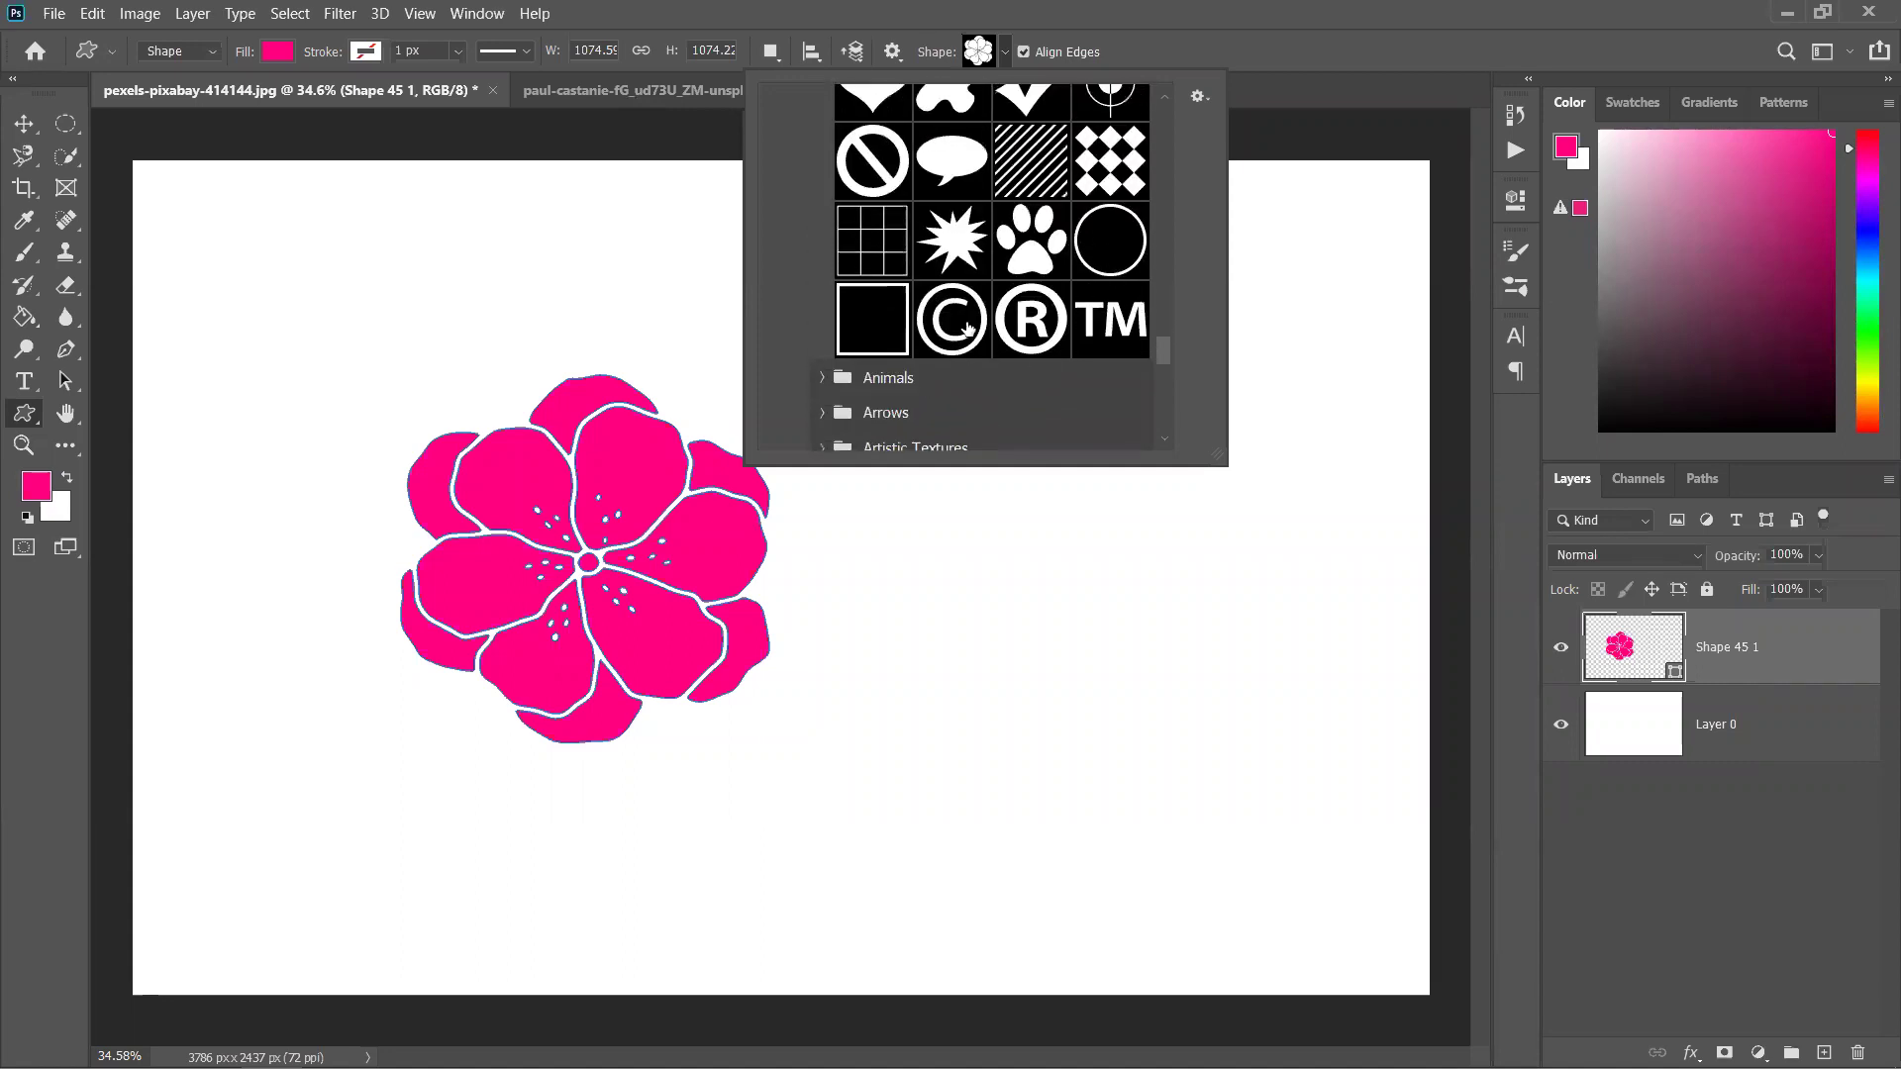
# Examine the remaining symbol presets, and expand the Music group in All Legacy Default Shapes to view its note shapes
pyautogui.scroll(3, 957, 313)
pyautogui.scroll(-3, 956, 313)
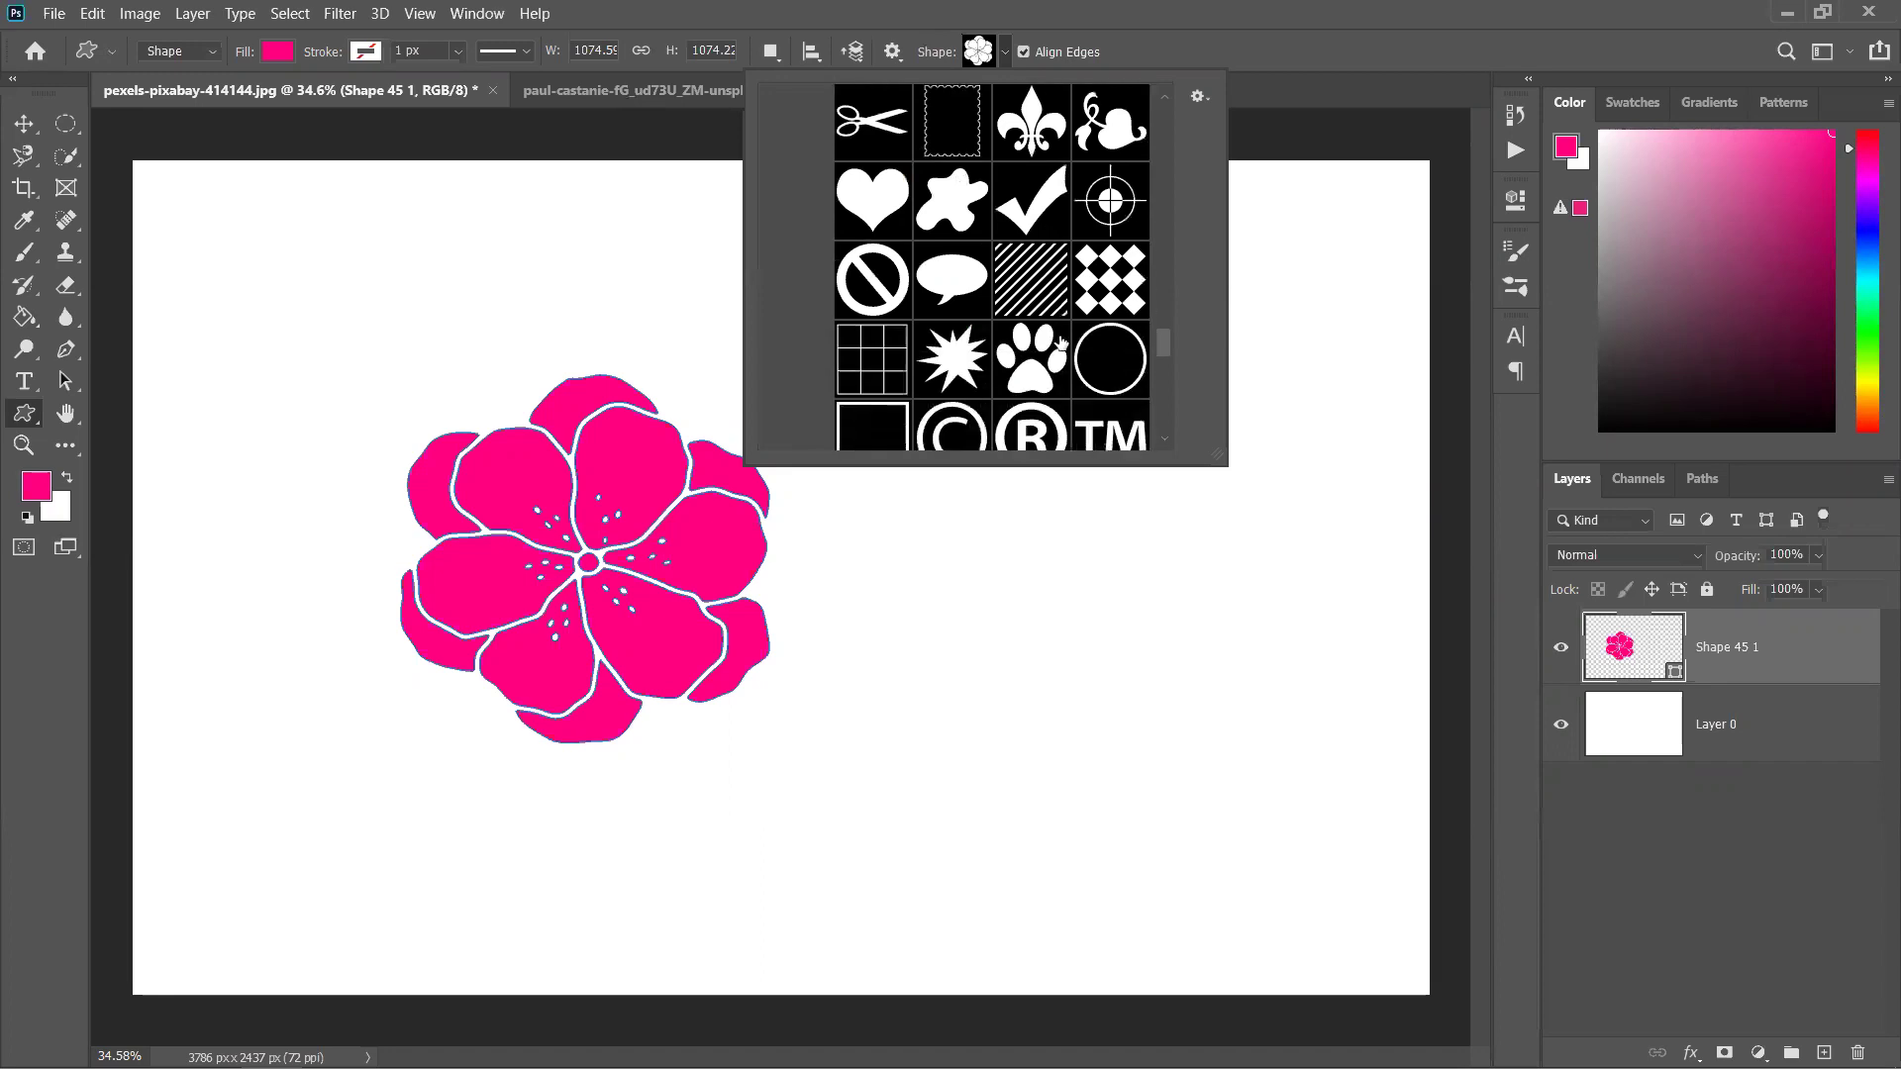
pyautogui.moveTo(1163, 356); pyautogui.dragTo(1156, 380)
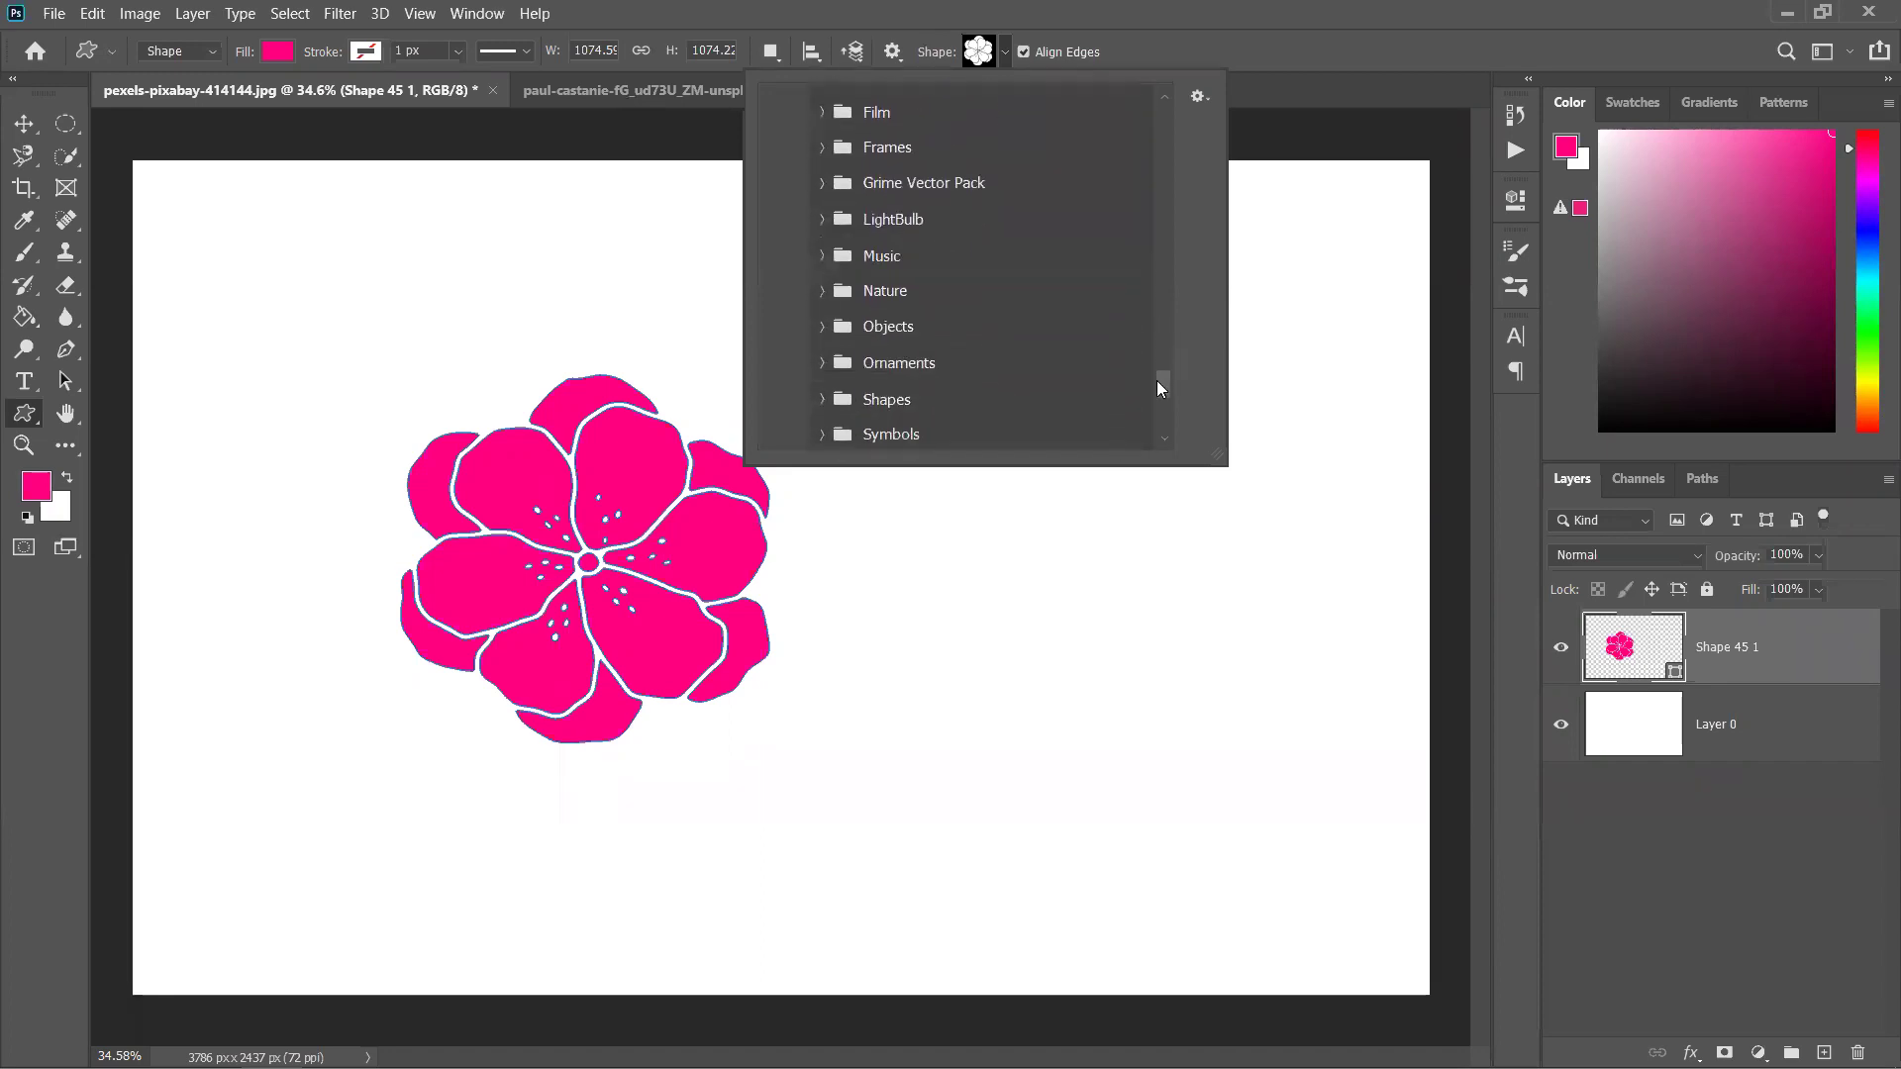
pyautogui.click(823, 257)
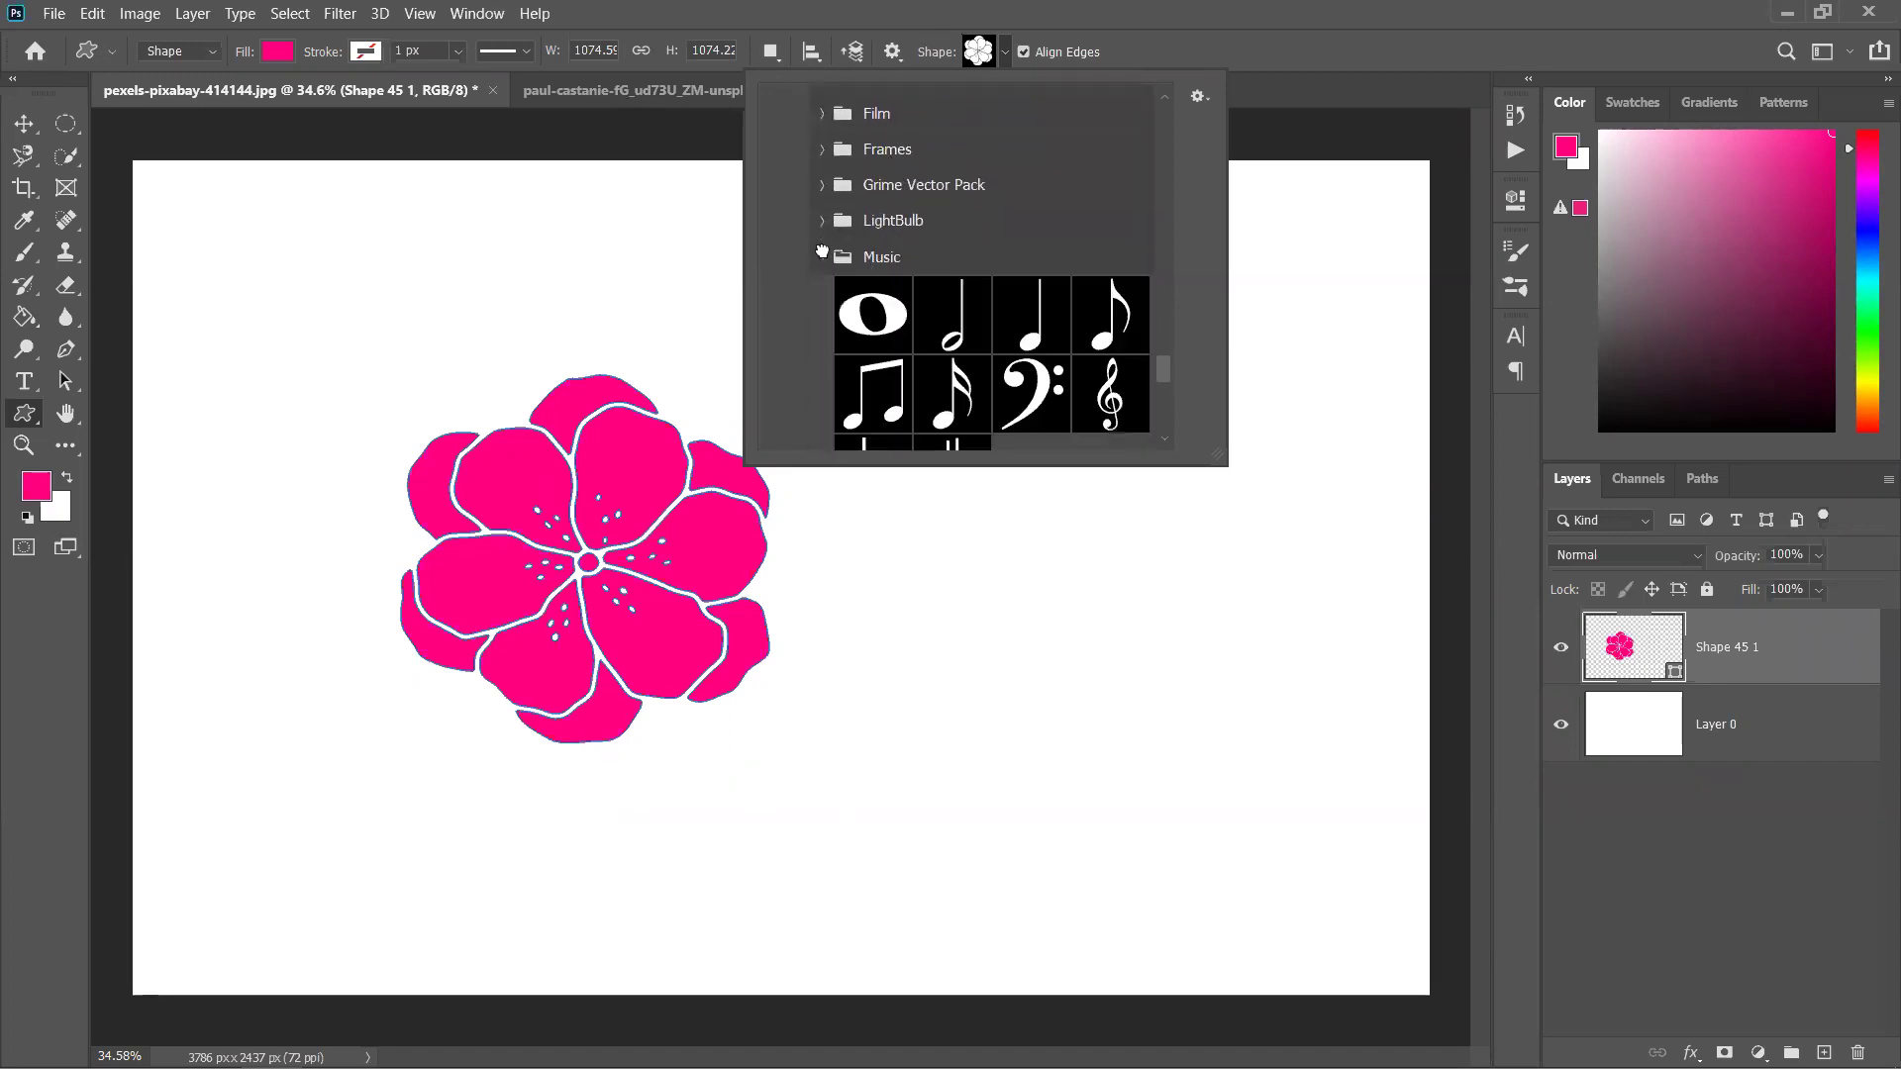
pyautogui.scroll(-5, 931, 317)
pyautogui.scroll(-2, 932, 322)
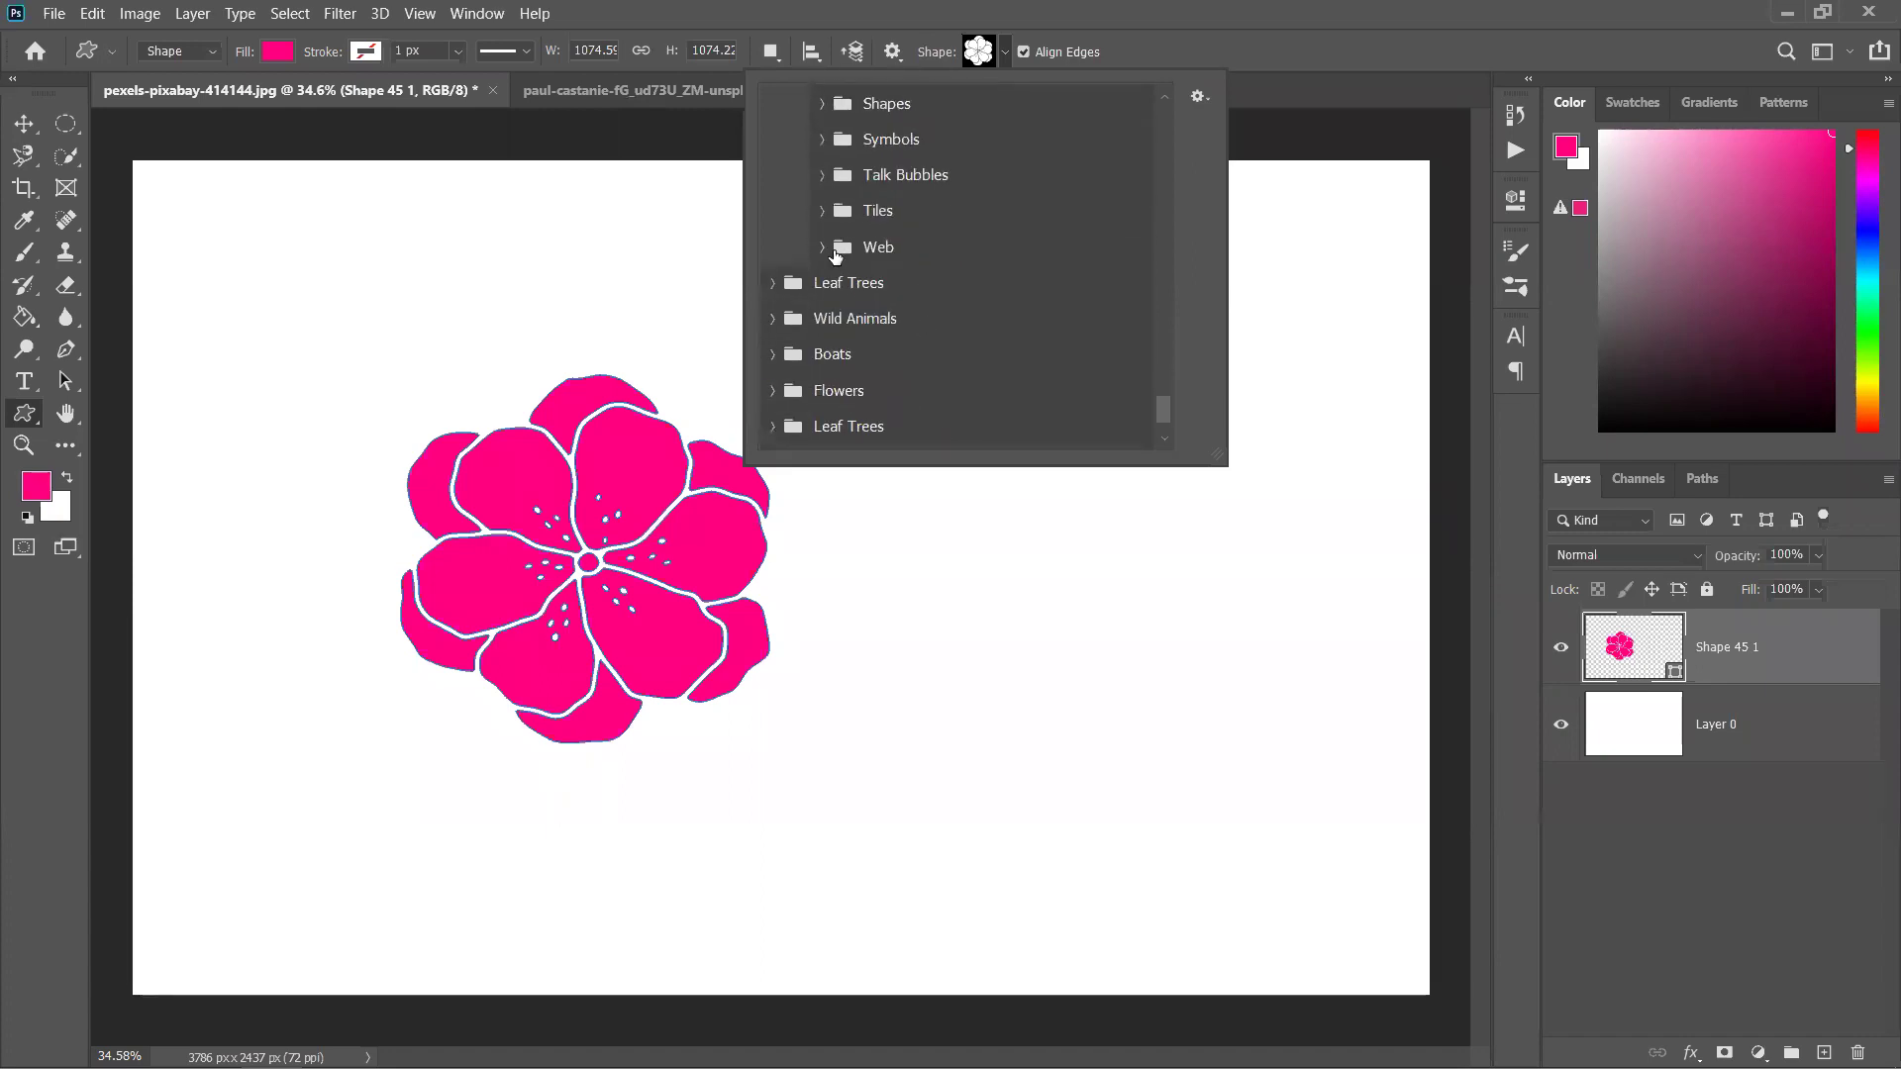
# Expand the Web and Tiles groups in All Legacy Default Shapes and examine their presets
pyautogui.click(822, 247)
pyautogui.scroll(-4, 846, 254)
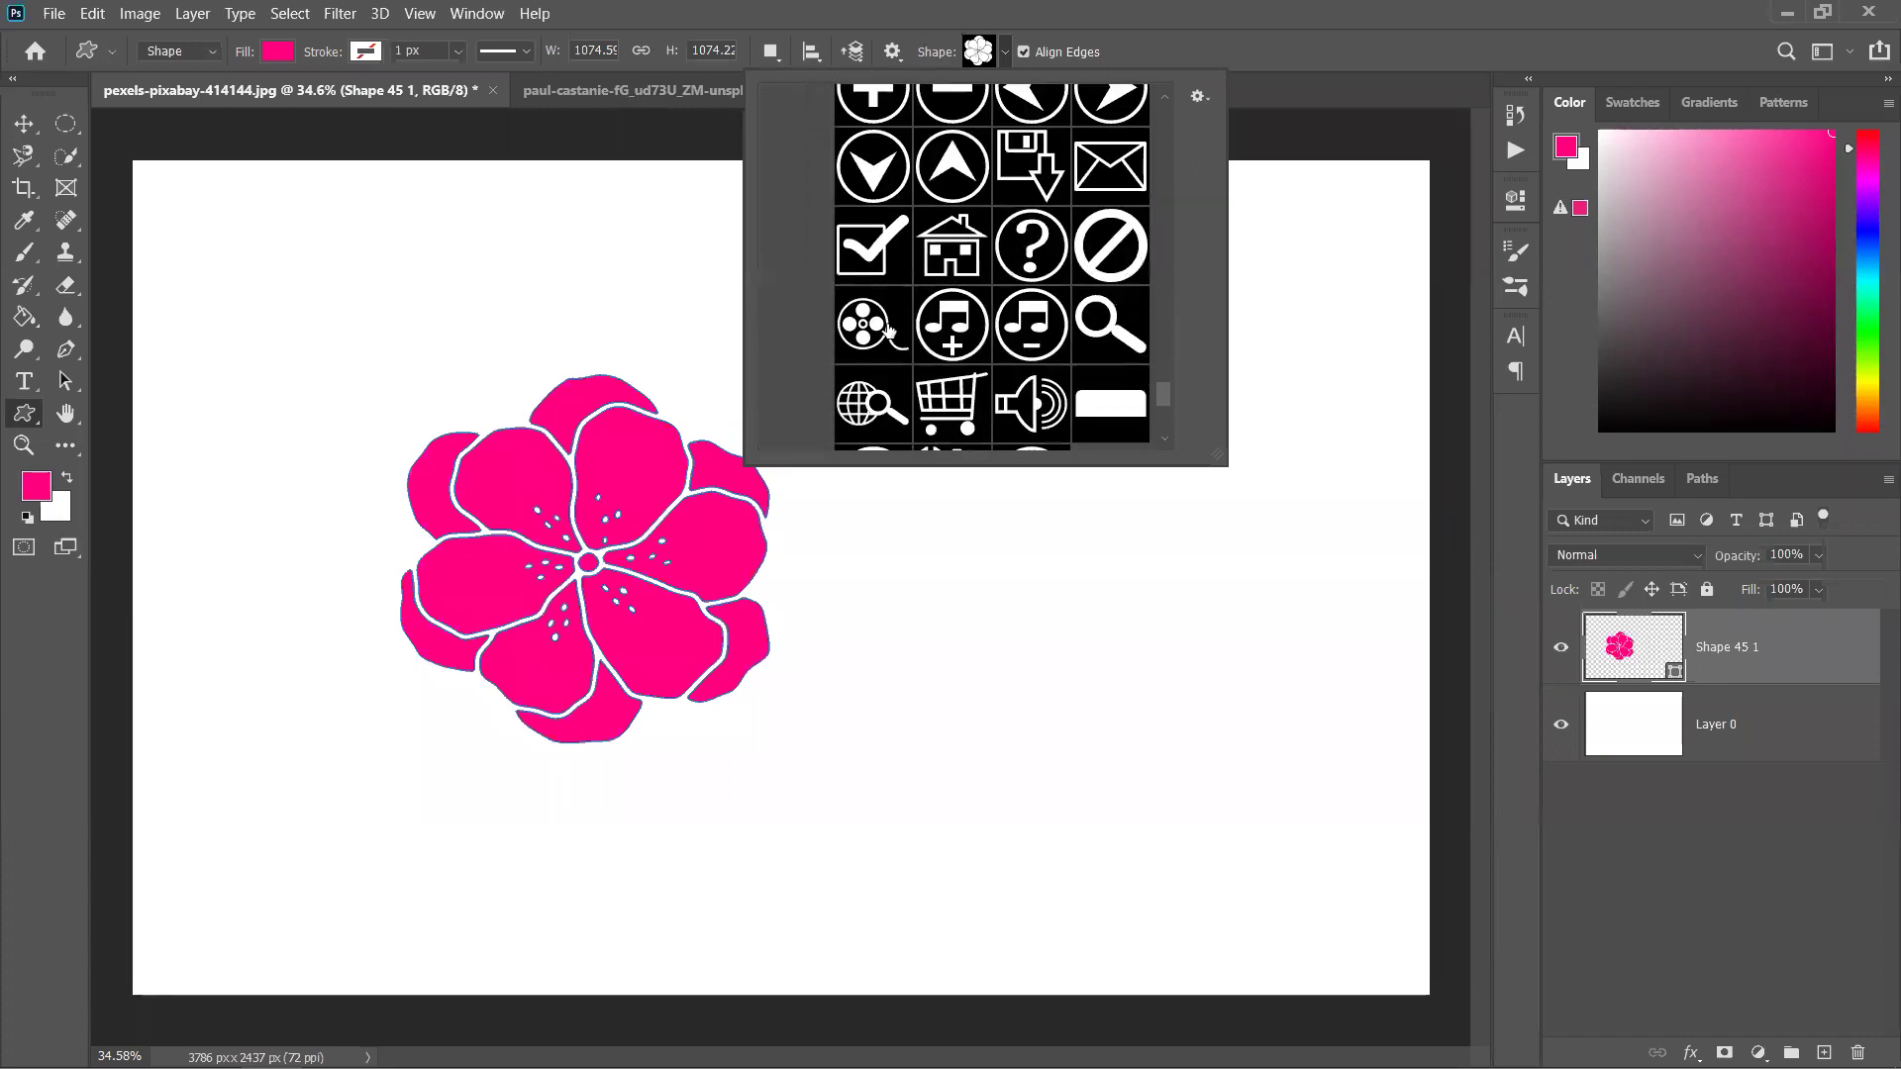
pyautogui.scroll(-3, 947, 386)
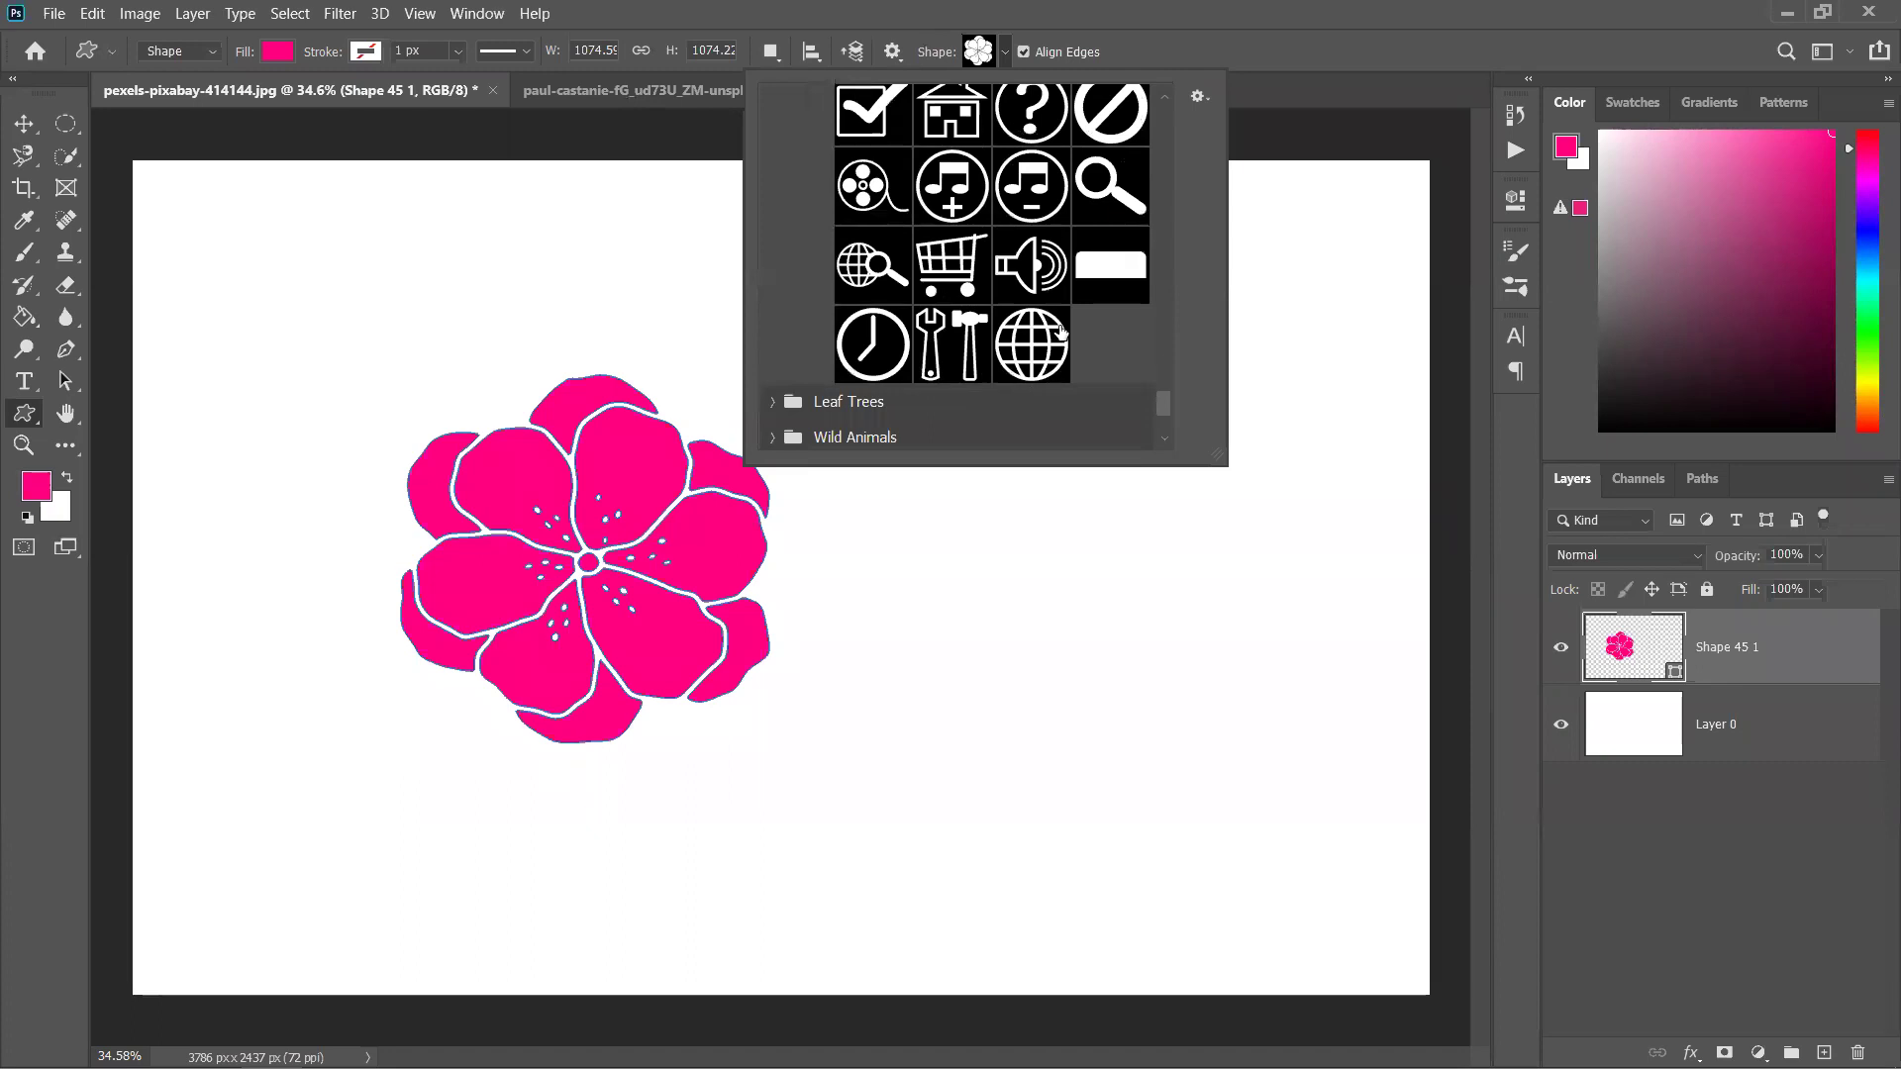
pyautogui.scroll(5, 985, 343)
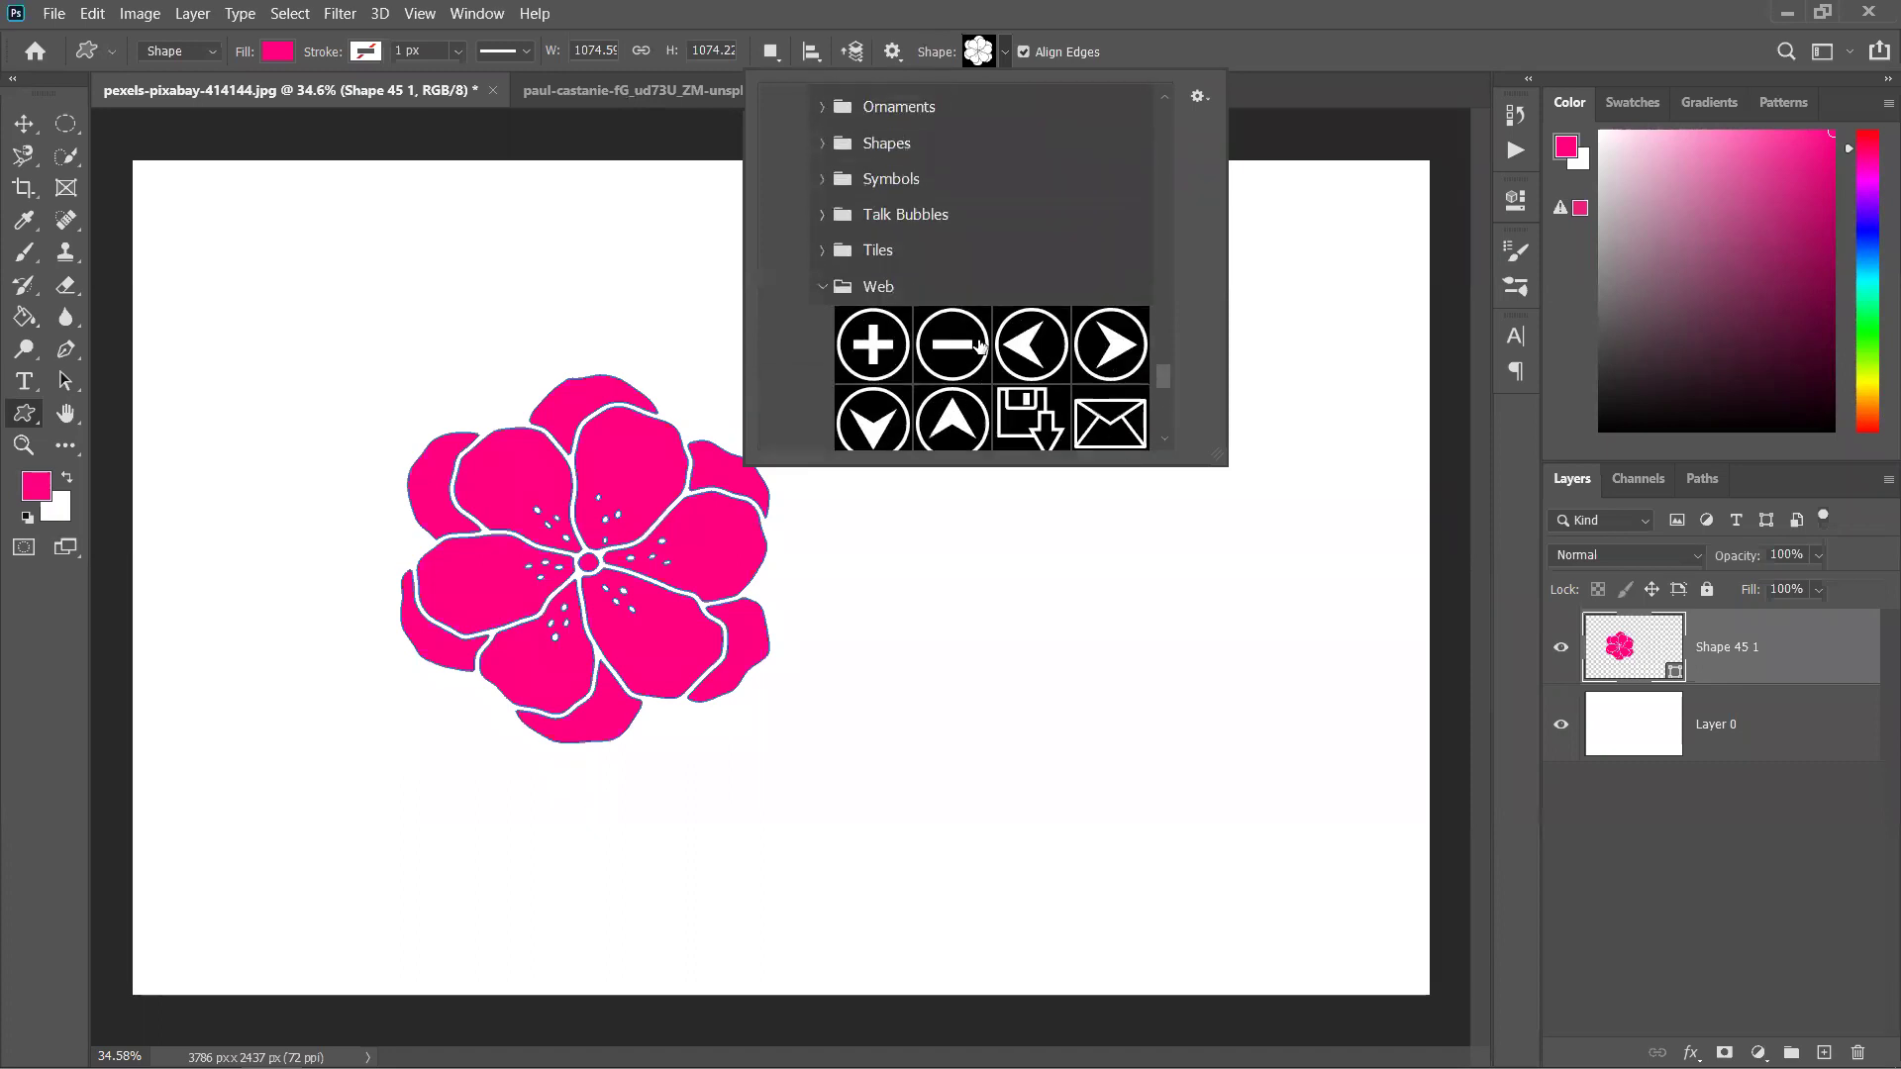
pyautogui.click(823, 329)
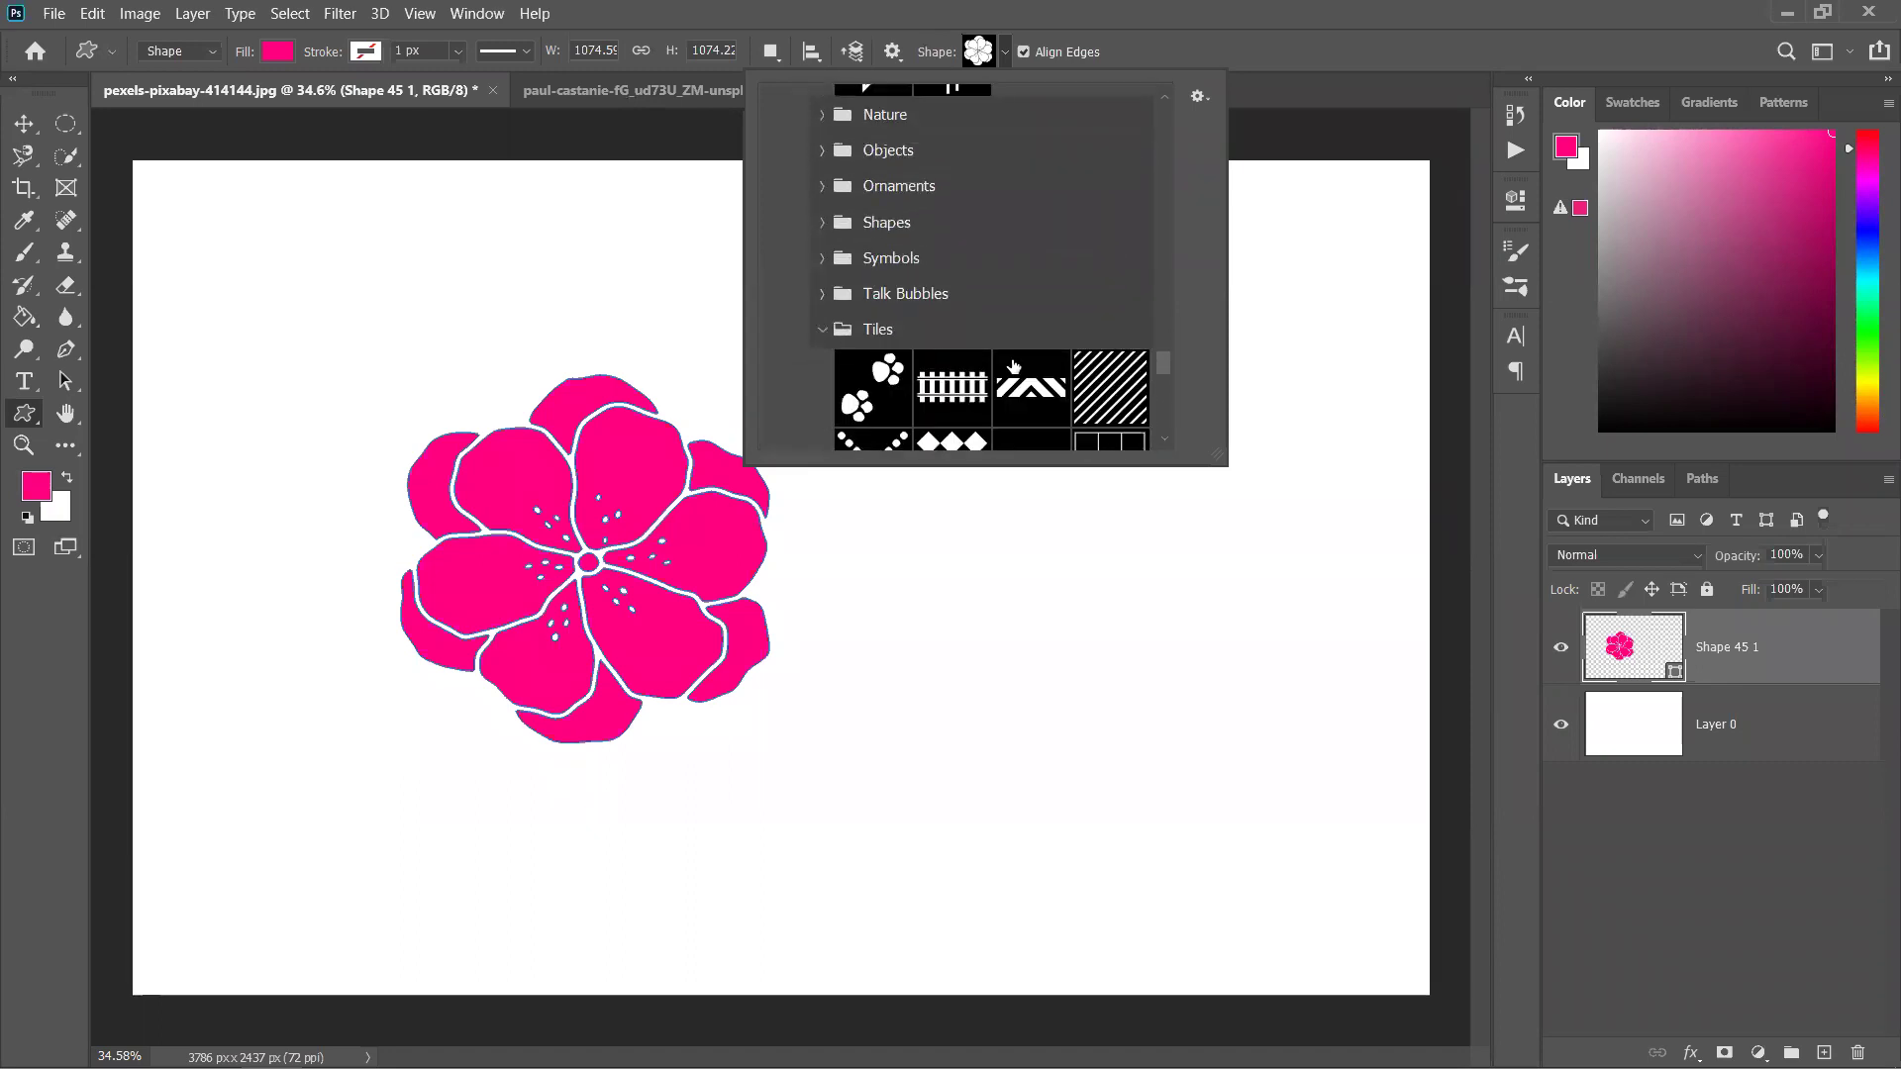
pyautogui.scroll(-1, 822, 297)
pyautogui.scroll(1, 819, 282)
# Draw the spiky Talk Bubbles shape about 1294 by 1141 px beside the flower and move it up and to the left
pyautogui.click(821, 274)
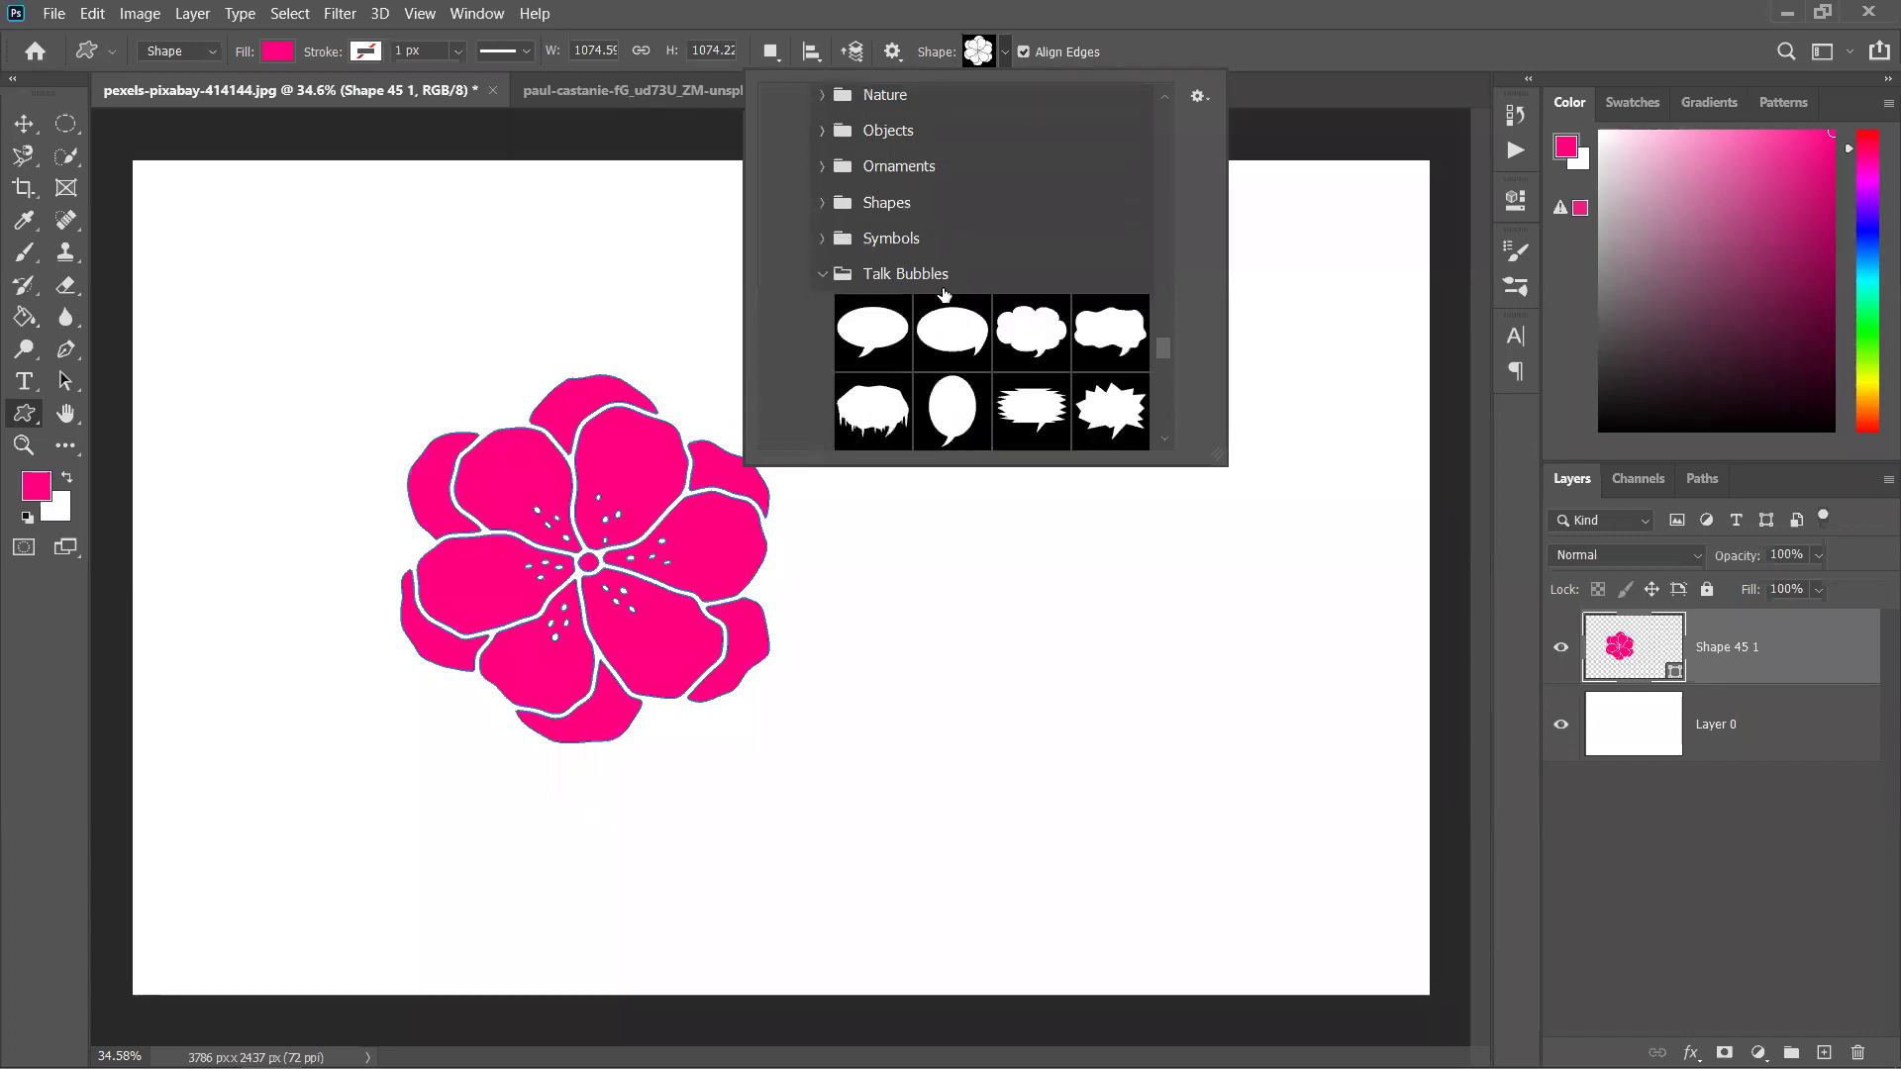
pyautogui.scroll(-1, 945, 302)
pyautogui.click(1117, 344)
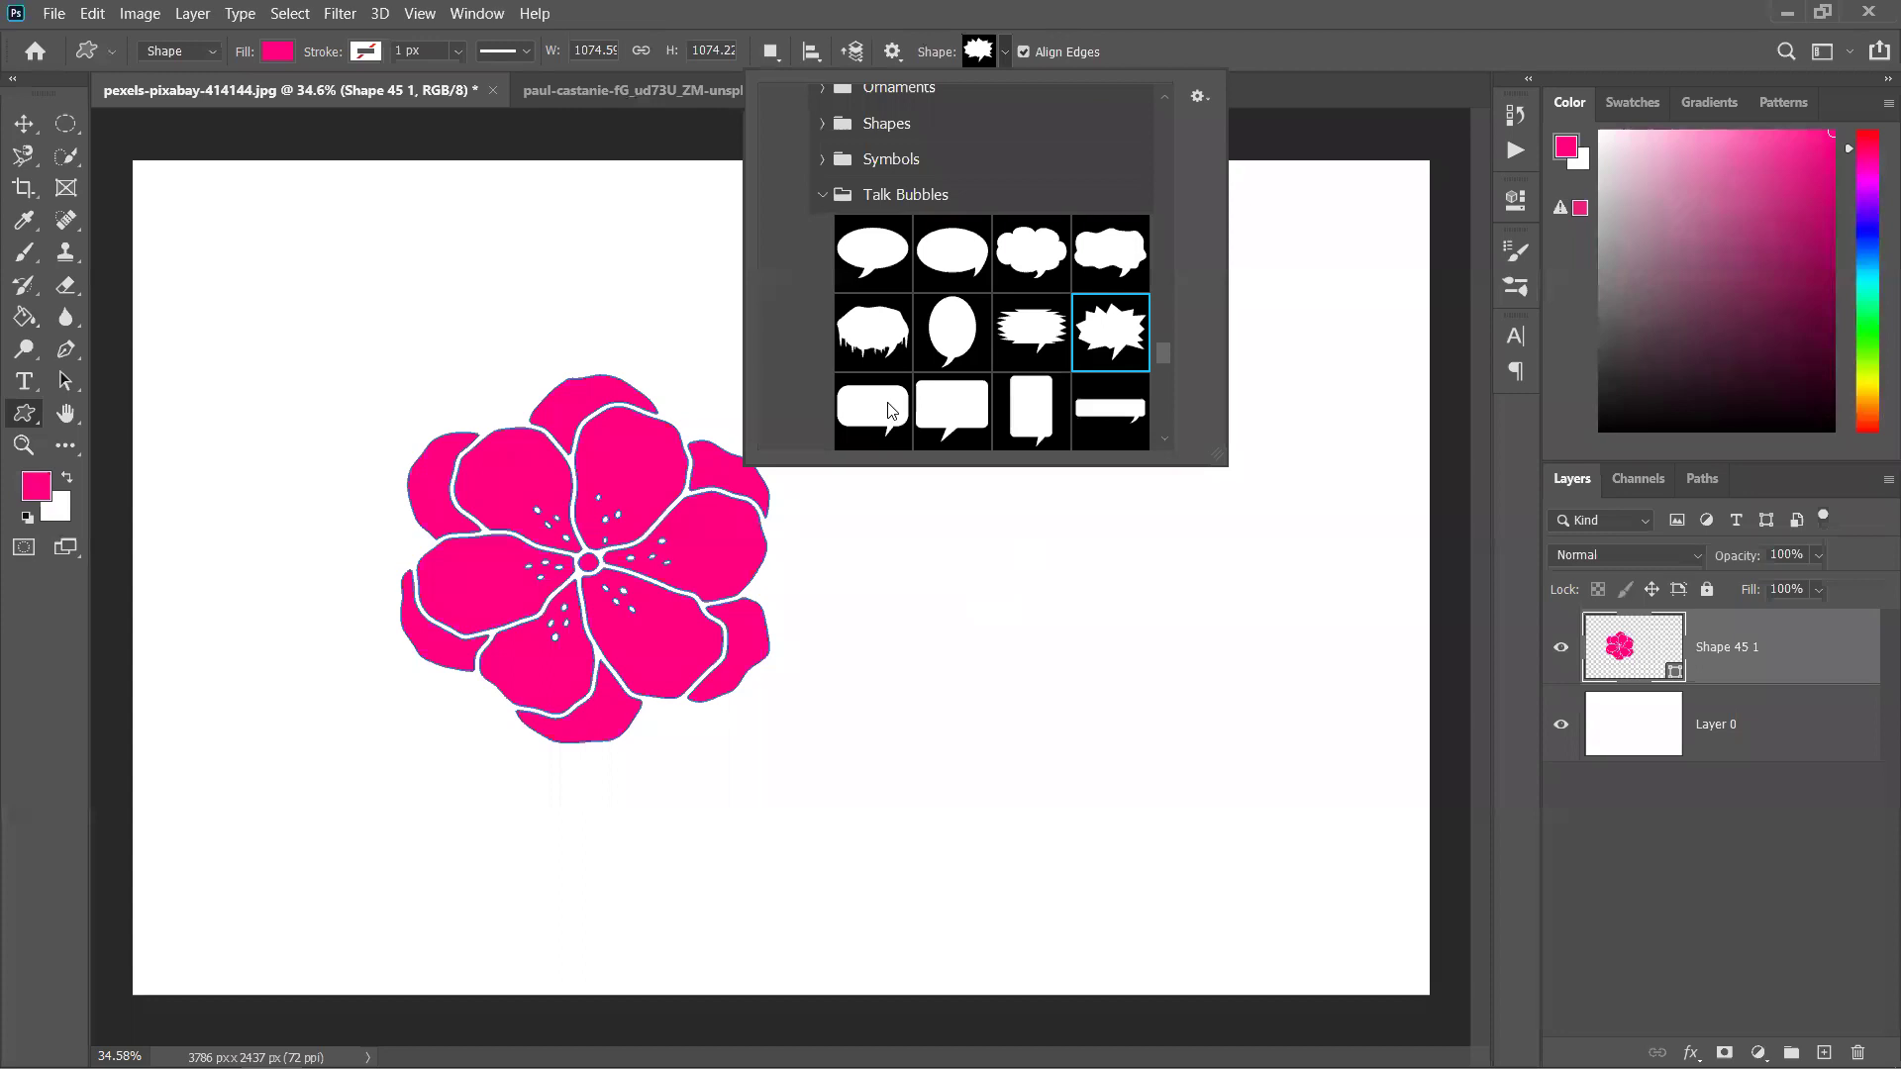
pyautogui.click(1029, 441)
pyautogui.click(1019, 437)
pyautogui.moveTo(940, 303); pyautogui.dragTo(1385, 694)
pyautogui.moveTo(1391, 695); pyautogui.dragTo(1392, 696)
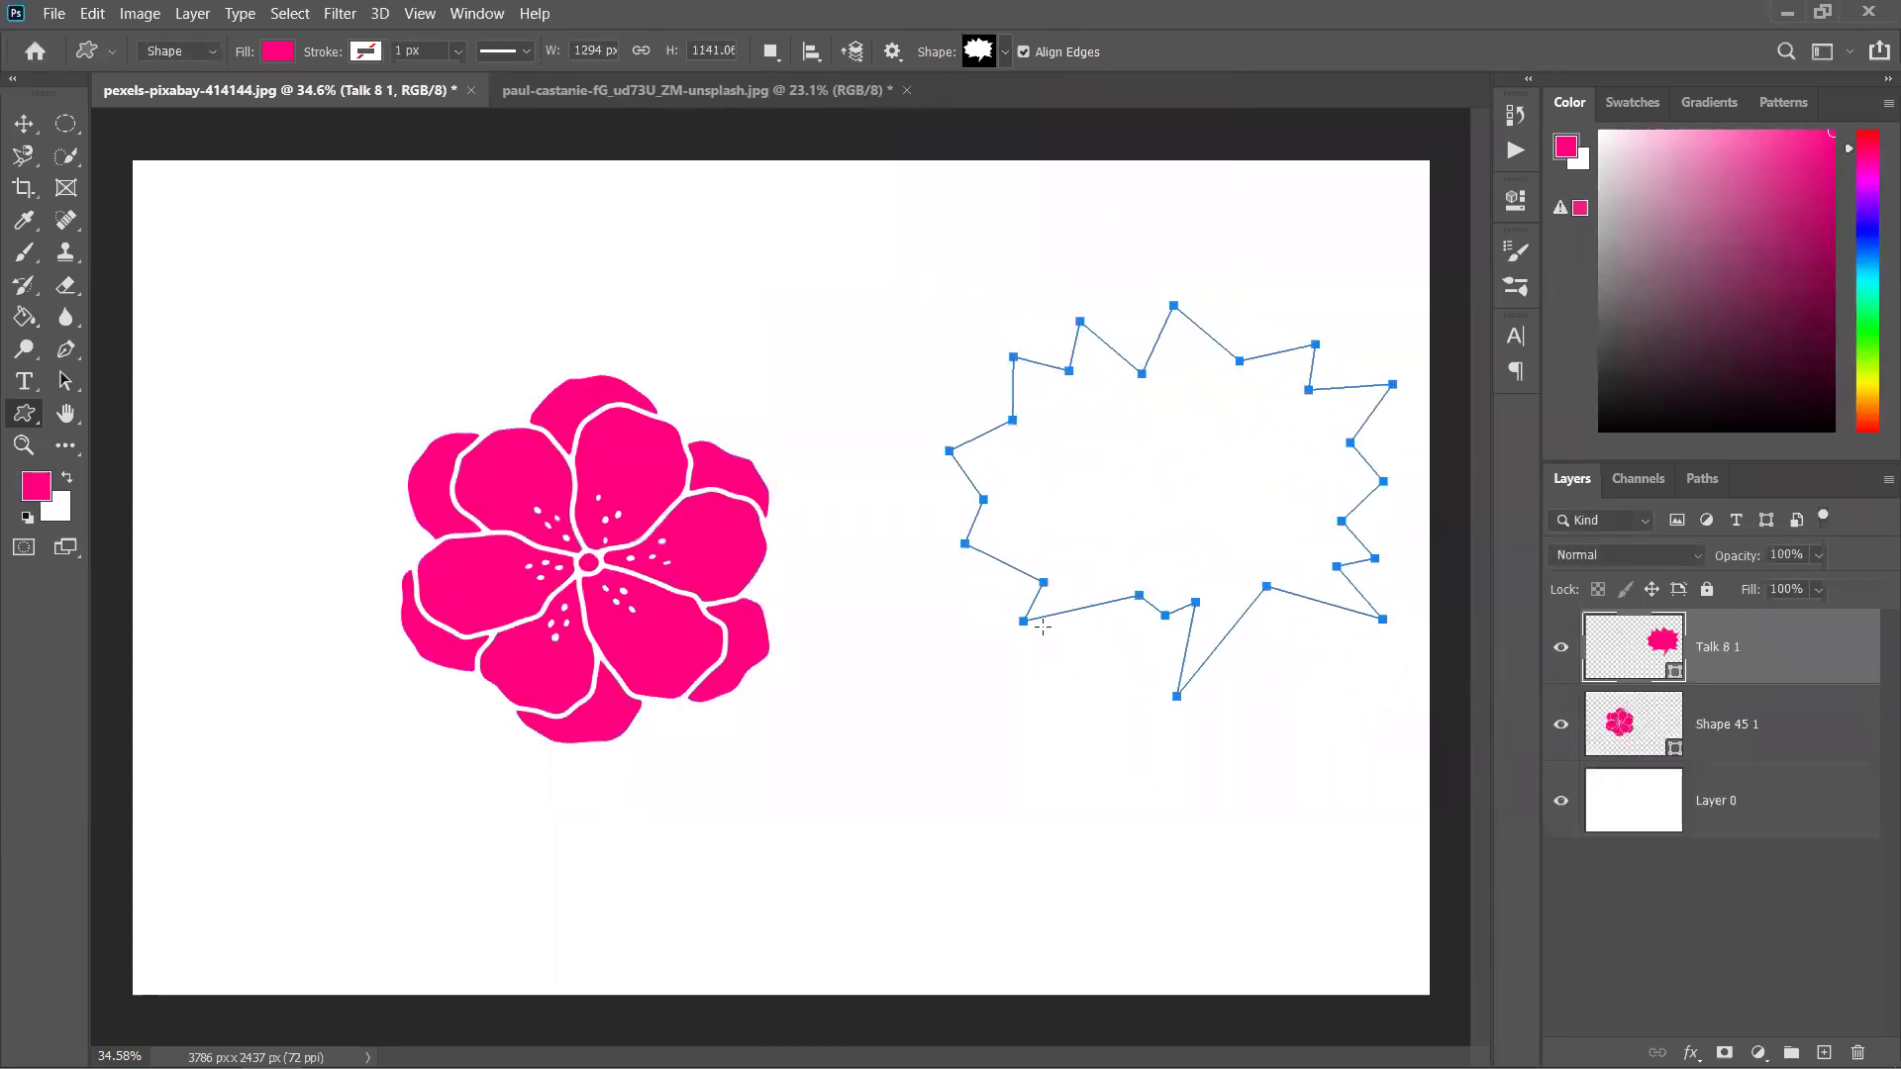
pyautogui.press('v')
pyautogui.moveTo(1200, 492); pyautogui.dragTo(1098, 405)
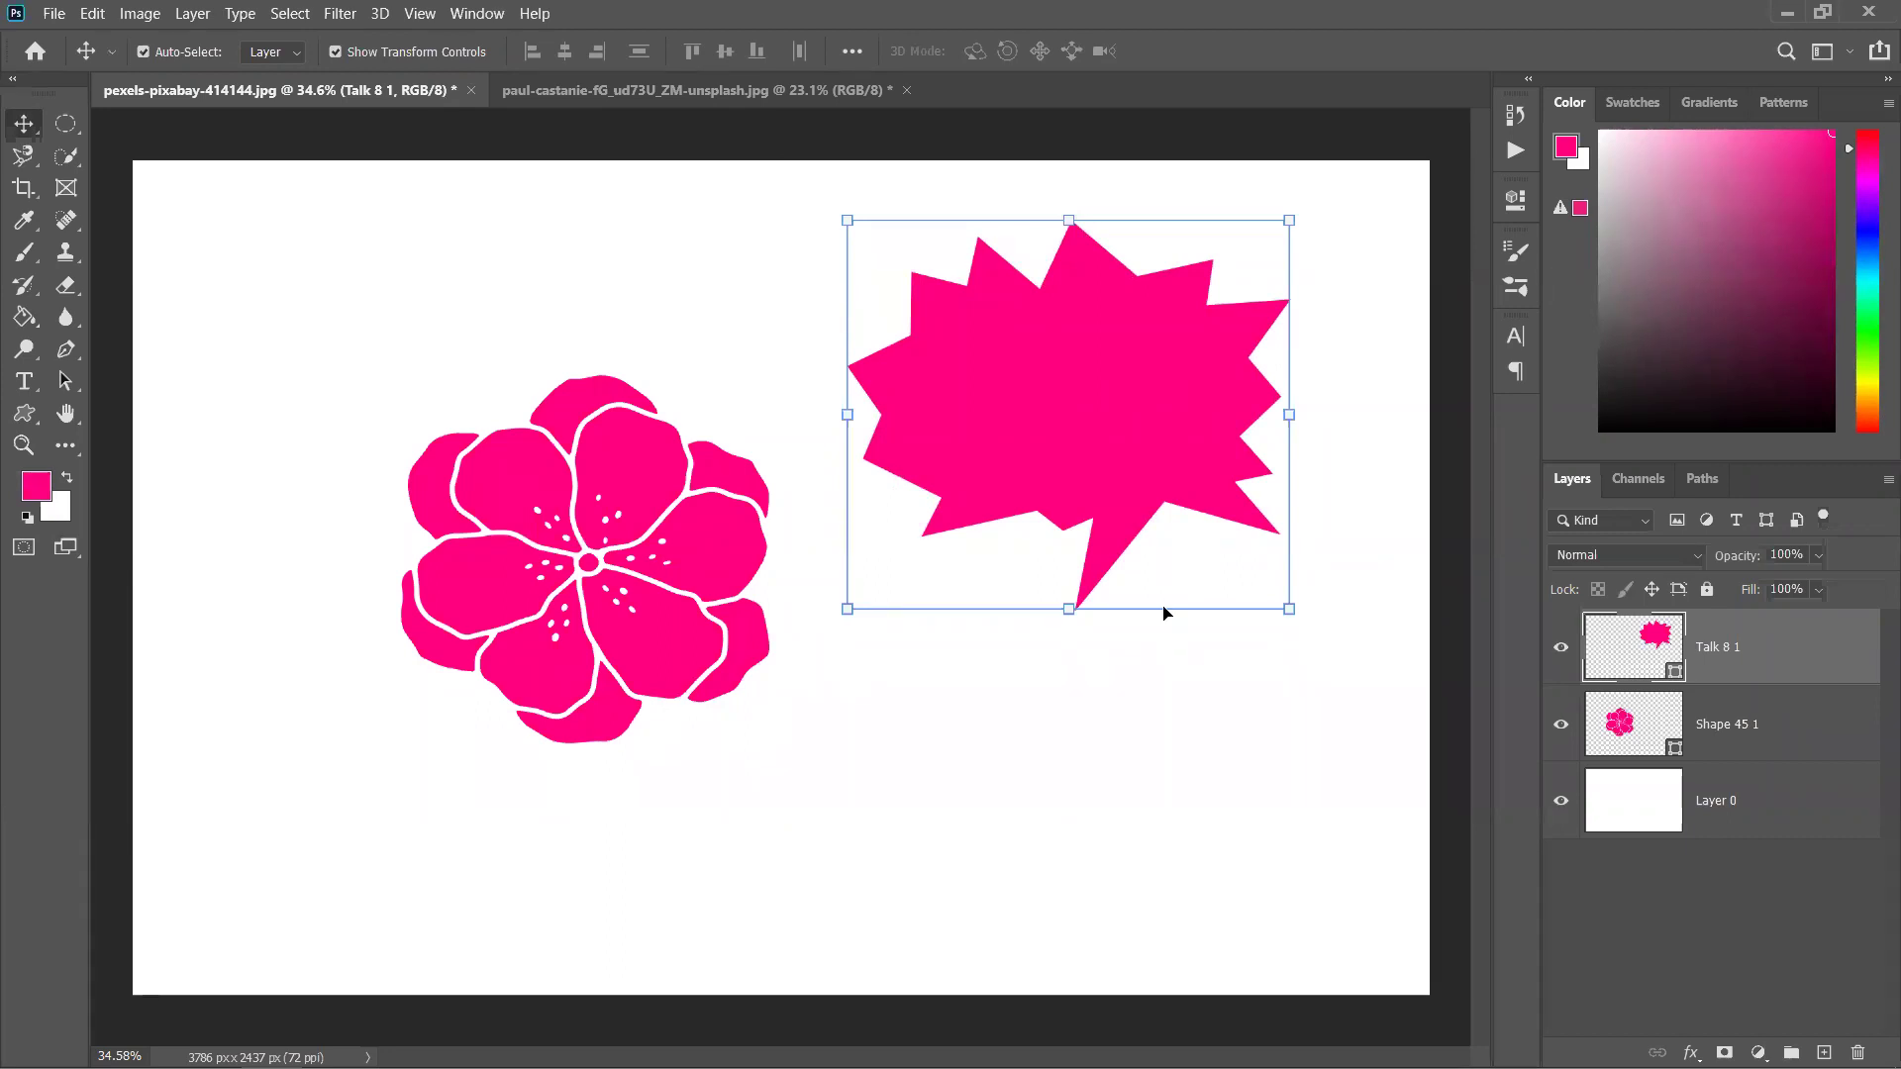
# Delete the talk bubble layer and the white Layer 0
pyautogui.press('Delete')
pyautogui.click(917, 687)
pyautogui.press('Delete')
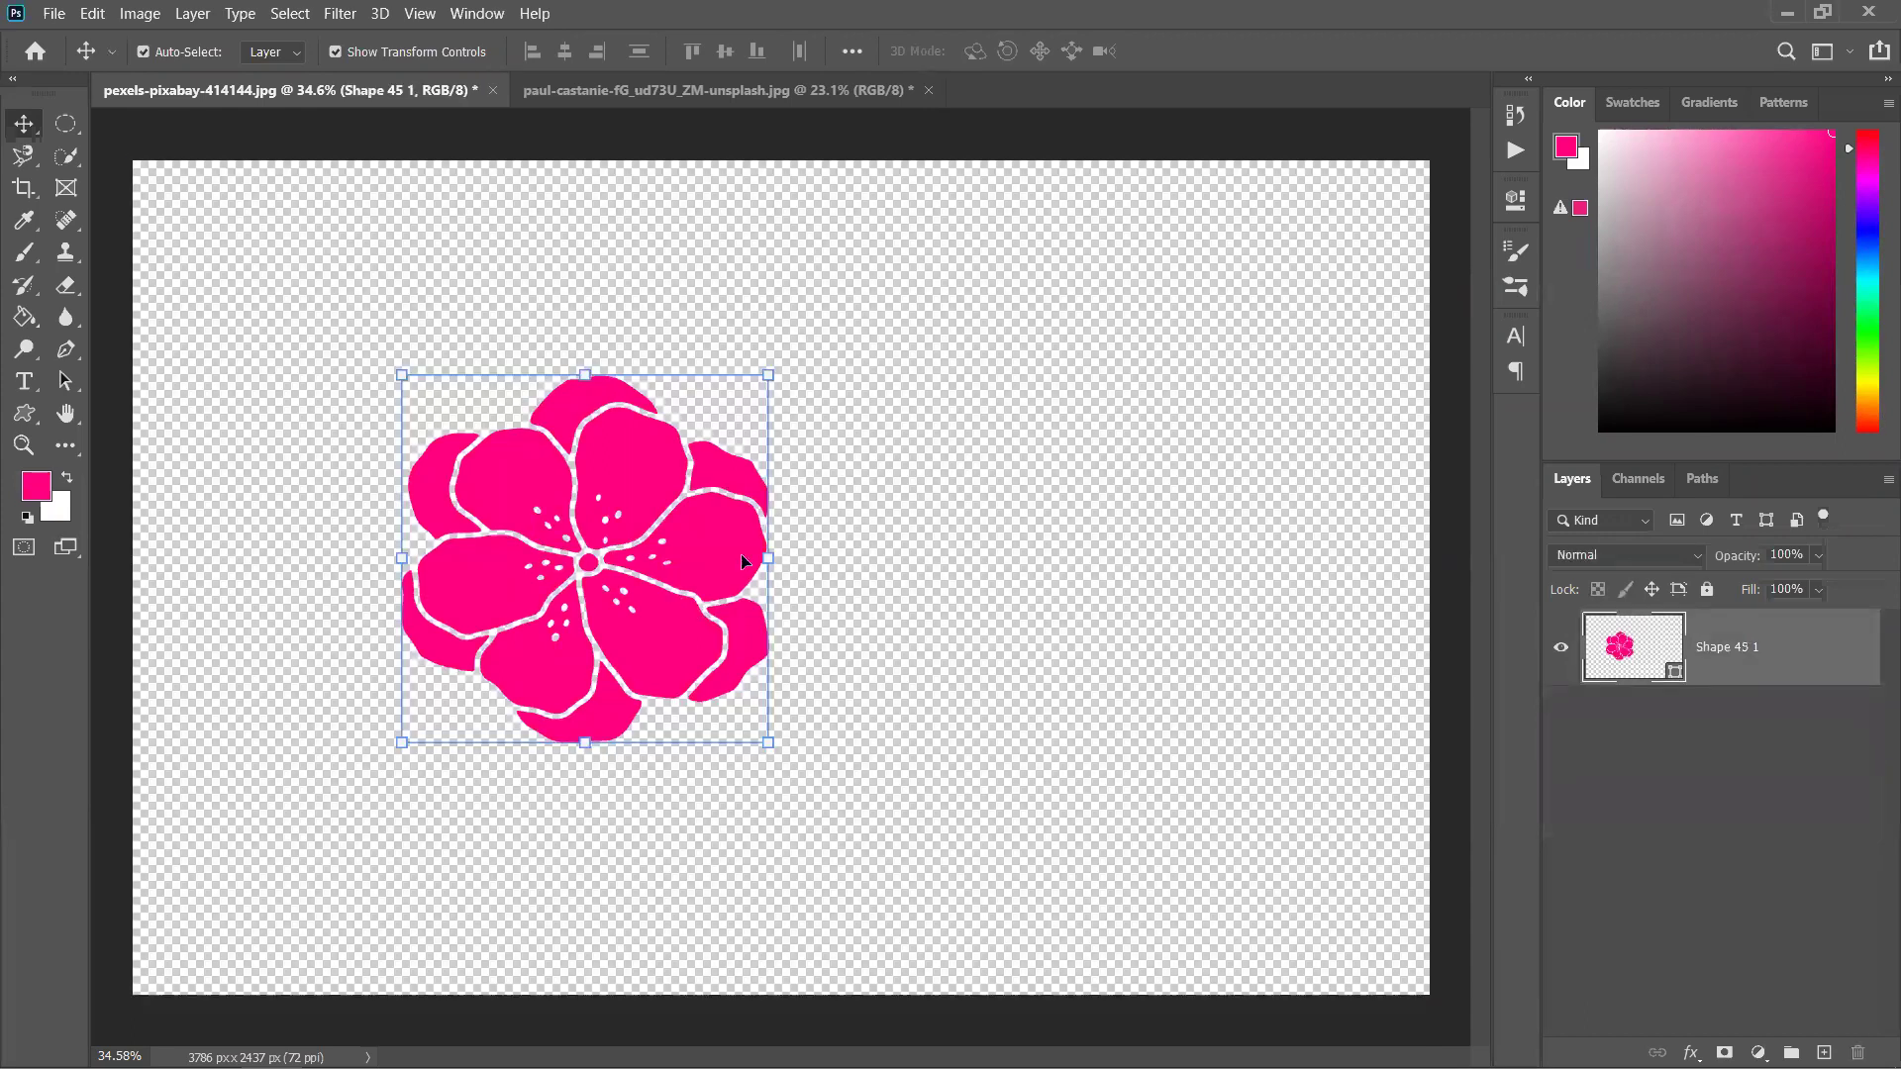
# Undo the layer deletions and both placed shapes, back to the document with only the white Layer 0
pyautogui.hotkey('ctrl', 'z')
pyautogui.hotkey('ctrl', 'z')
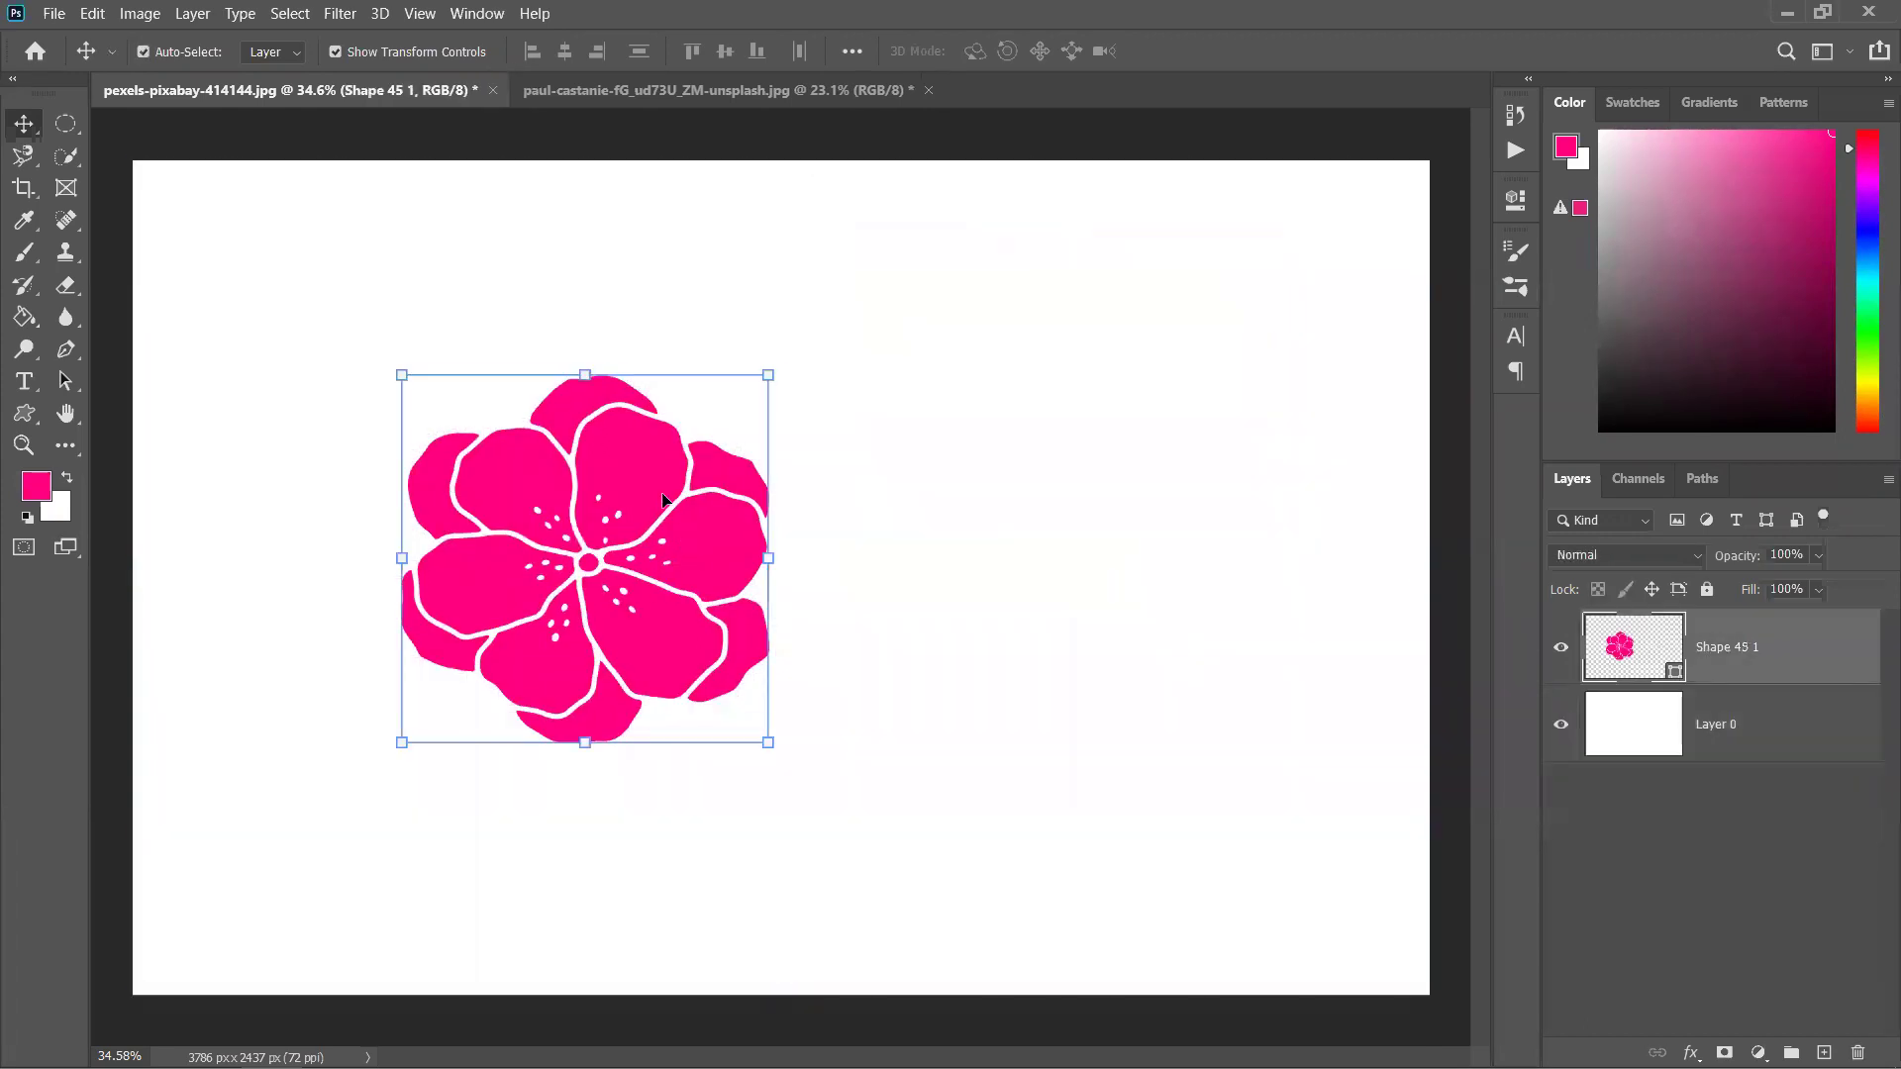
pyautogui.hotkey('ctrl', 'z')
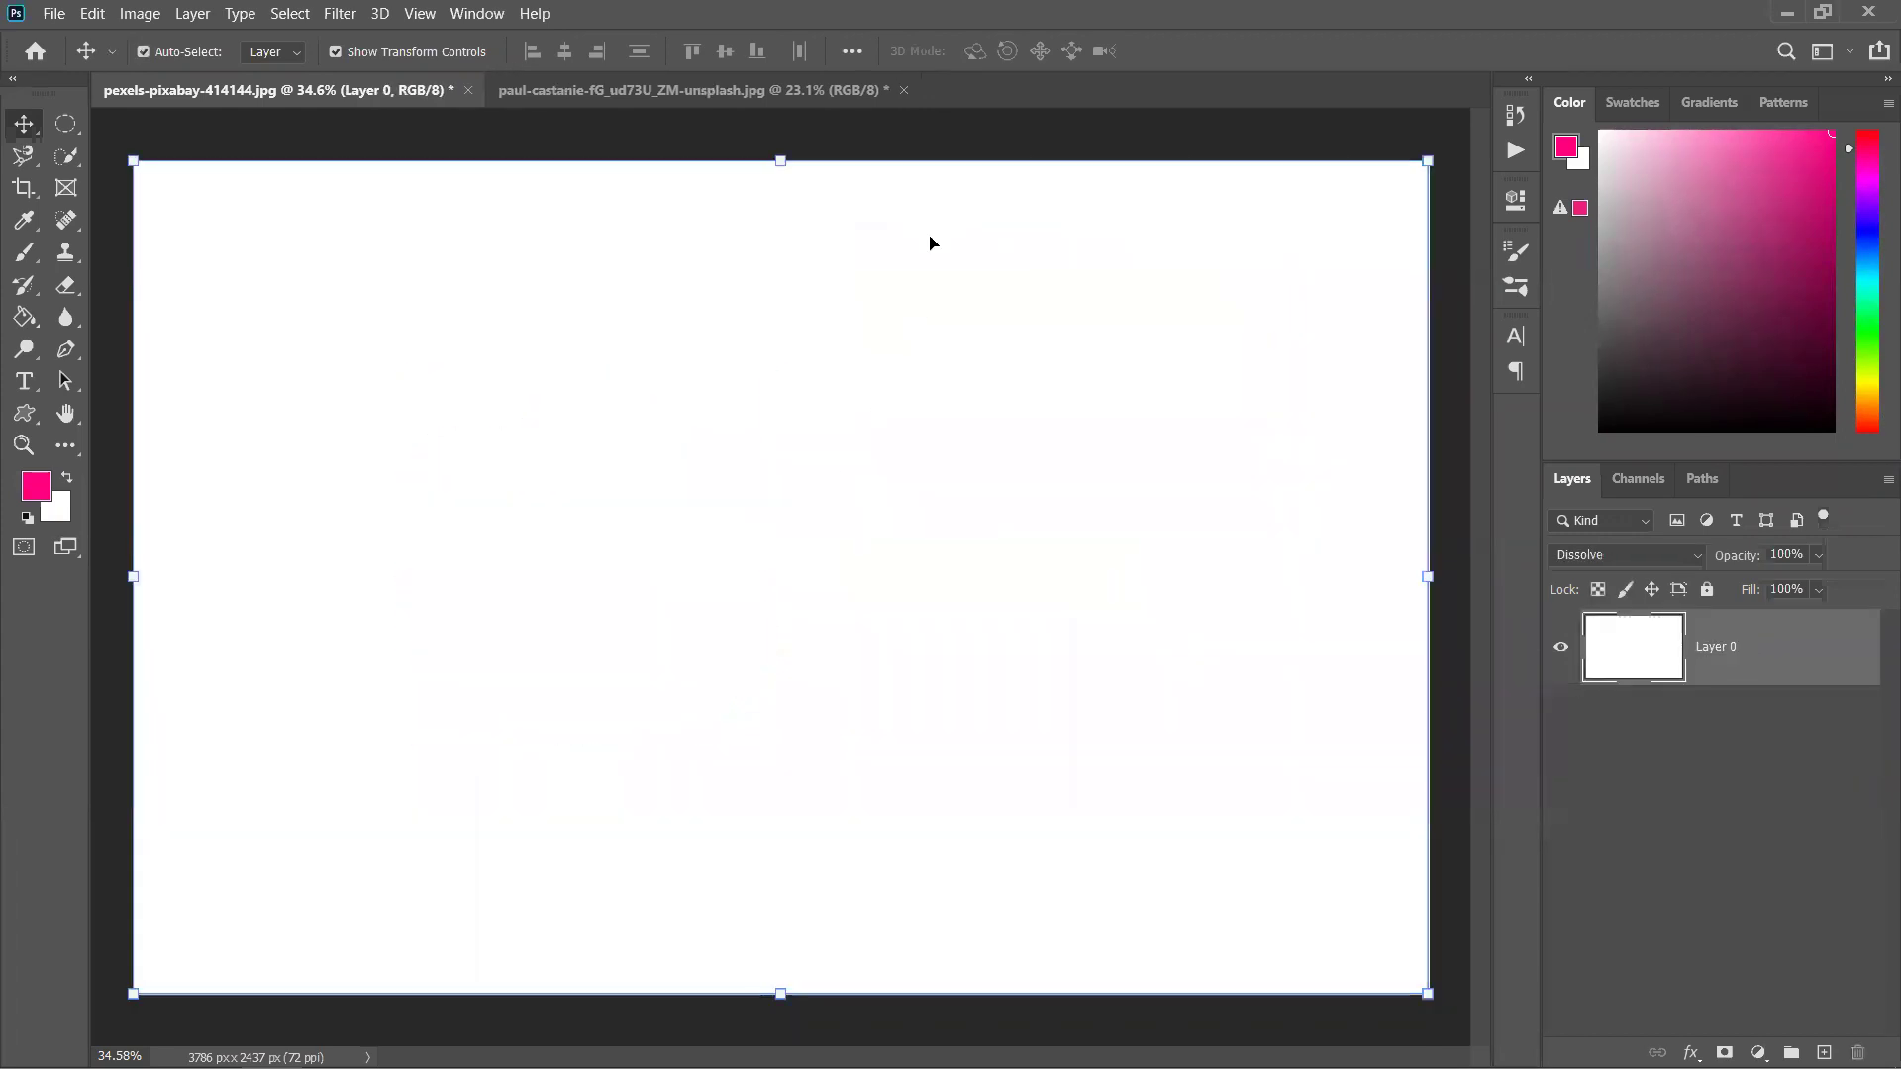
# Switch to the portrait photo document and open the preset picker of the Custom Shape tool
pyautogui.click(773, 101)
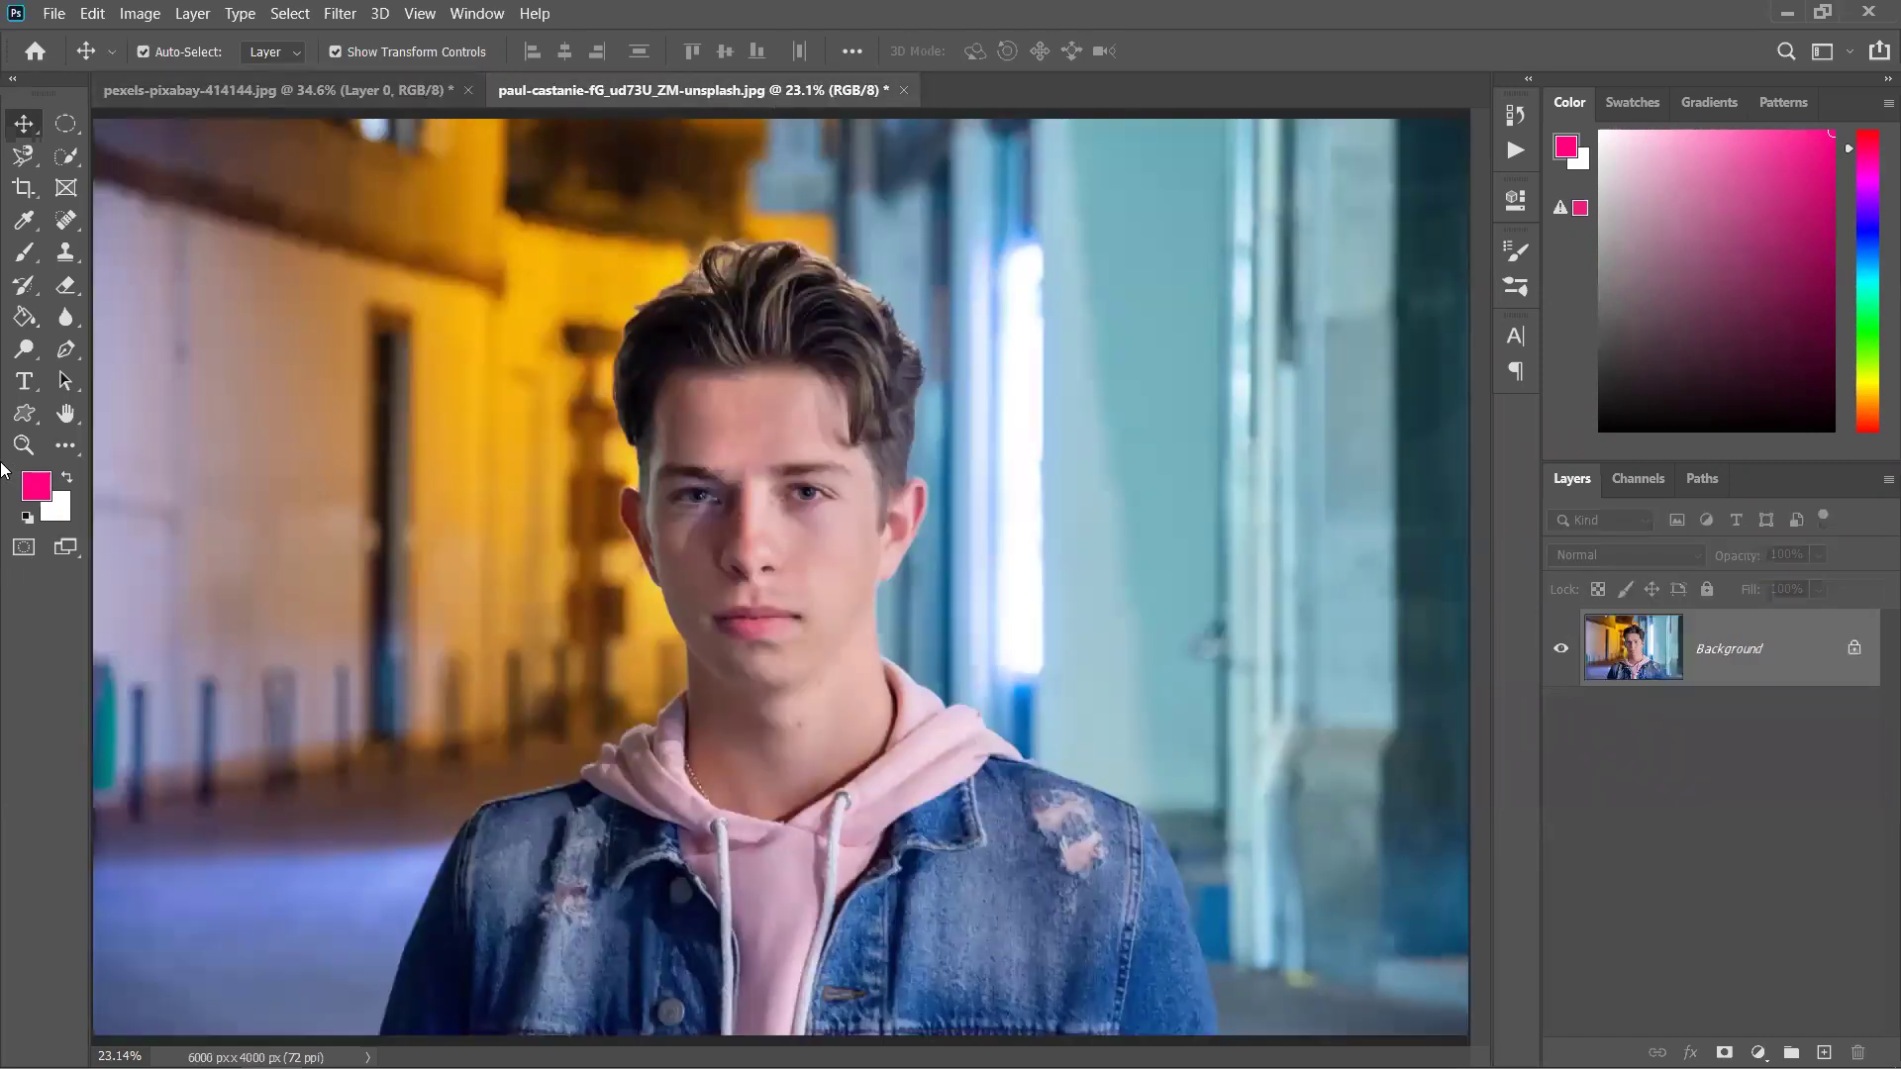
pyautogui.click(22, 417)
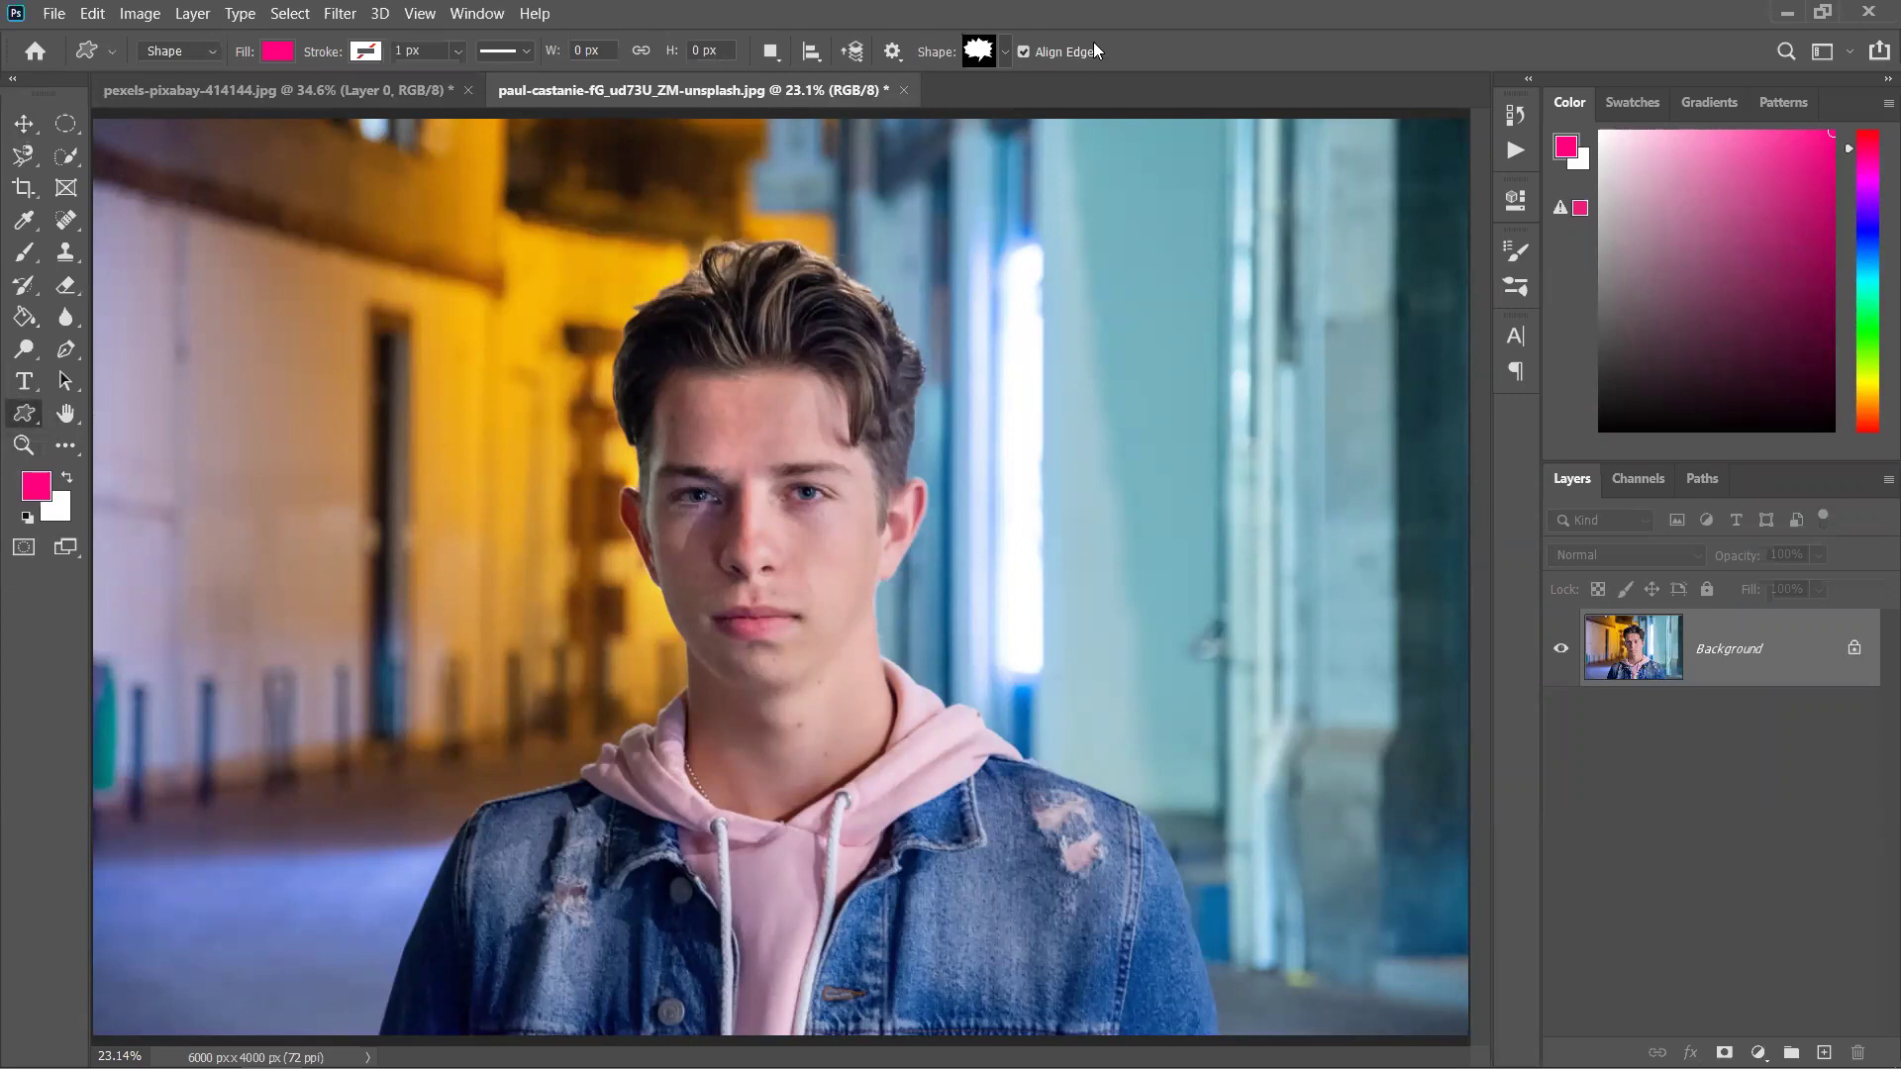
pyautogui.click(1004, 52)
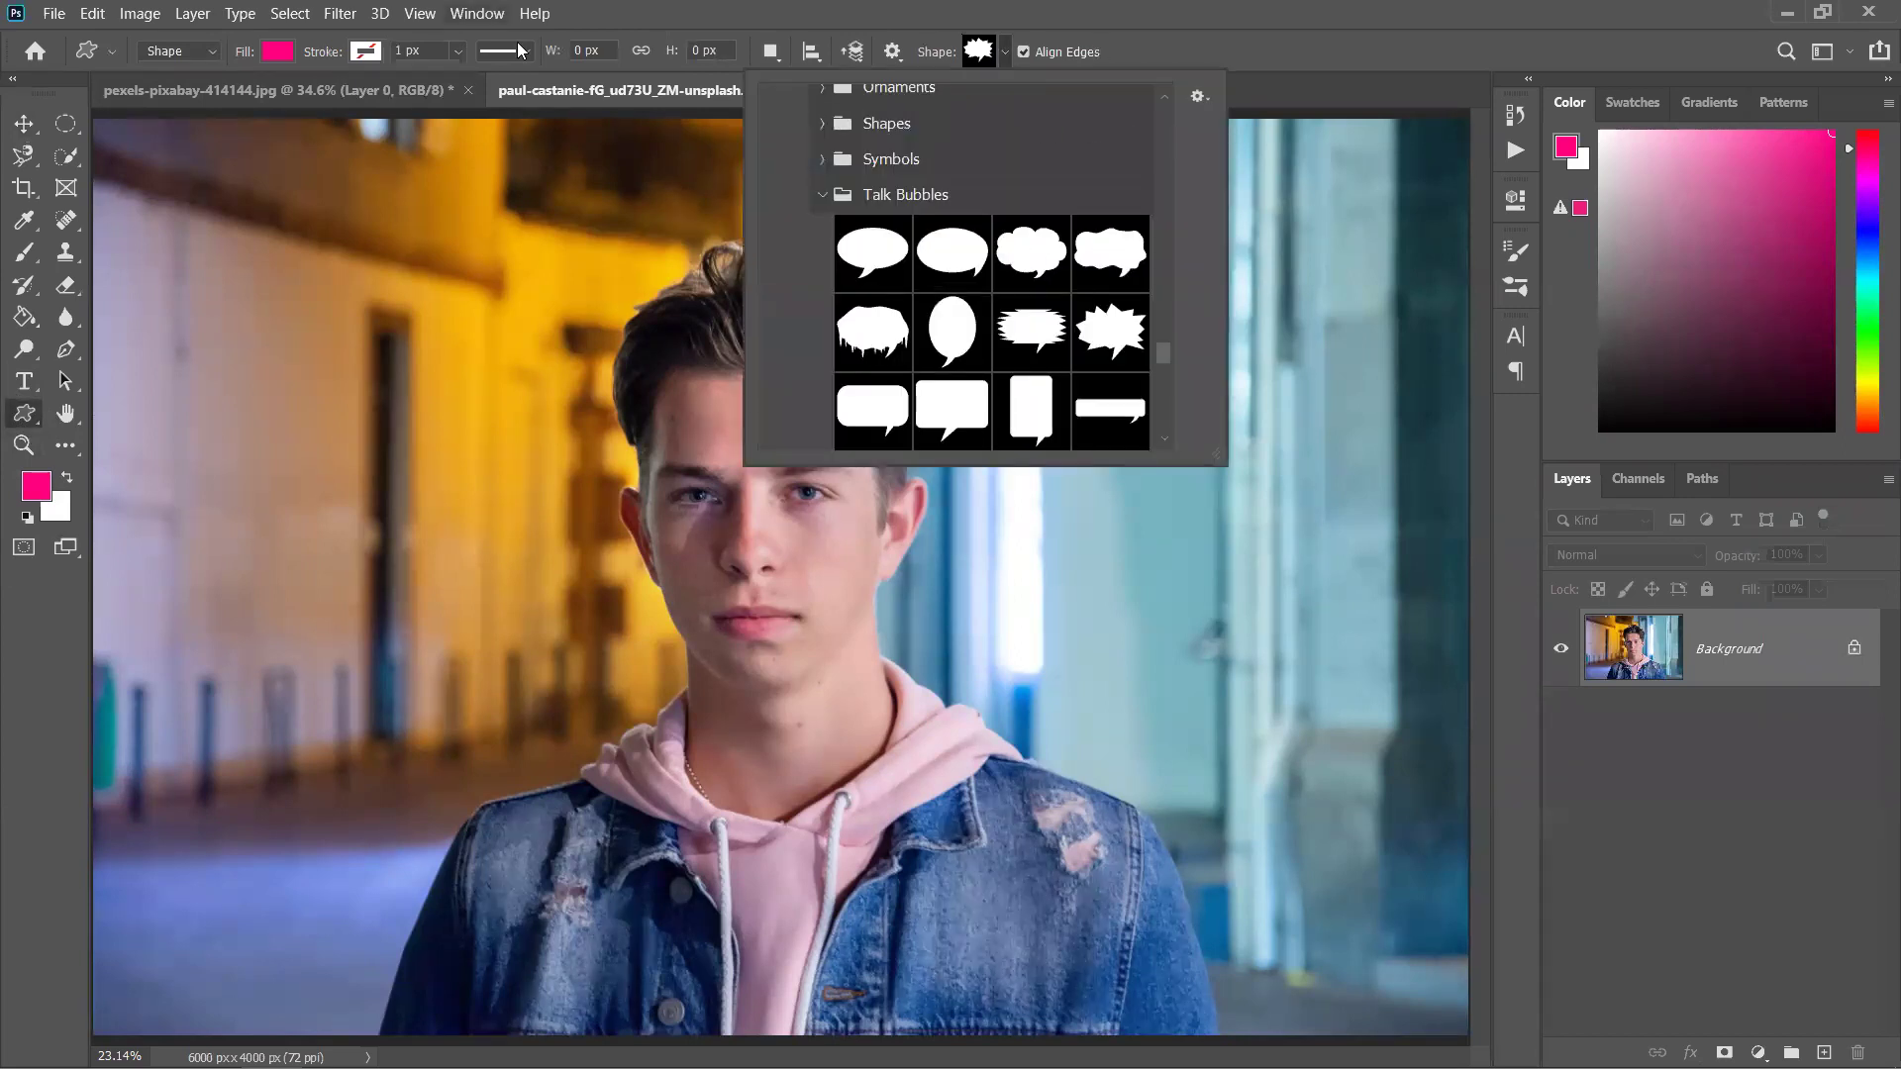
# Show the separate Shapes preset window and float it over the portrait photo
pyautogui.click(477, 13)
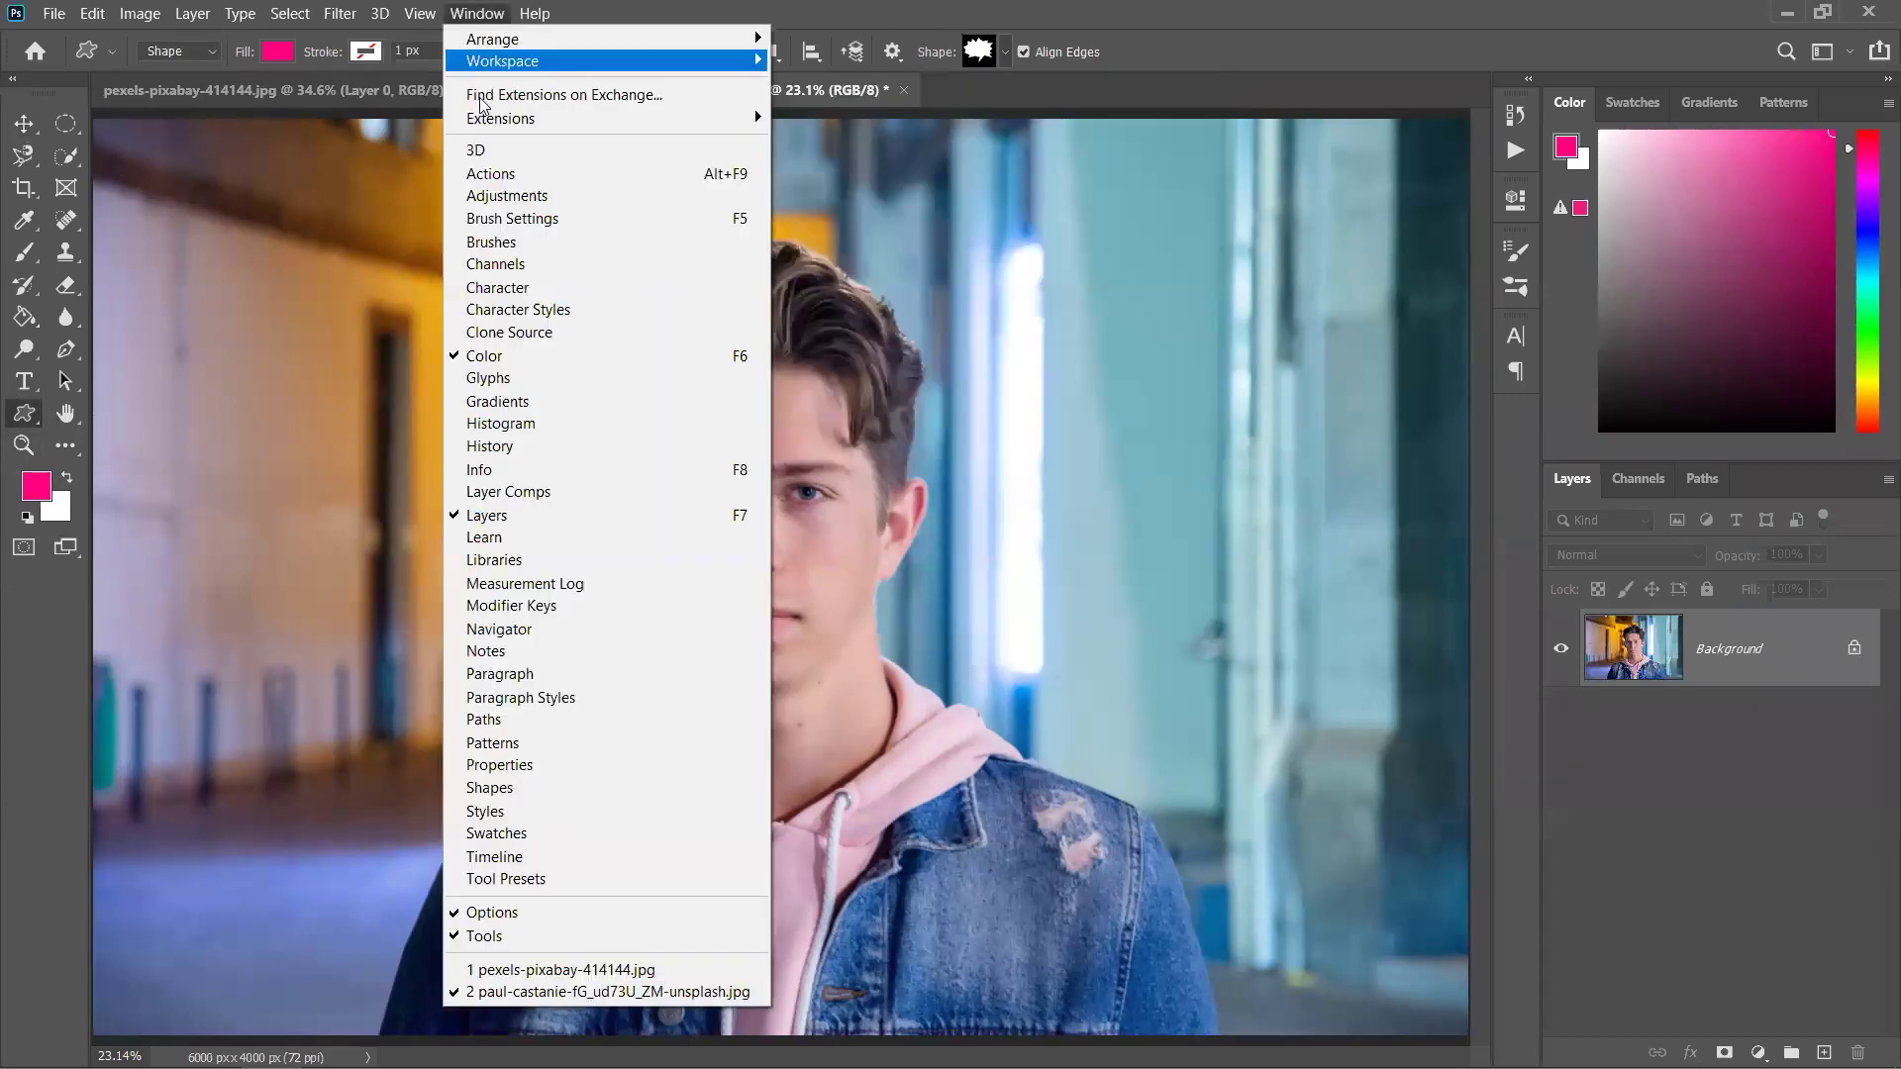
pyautogui.click(504, 791)
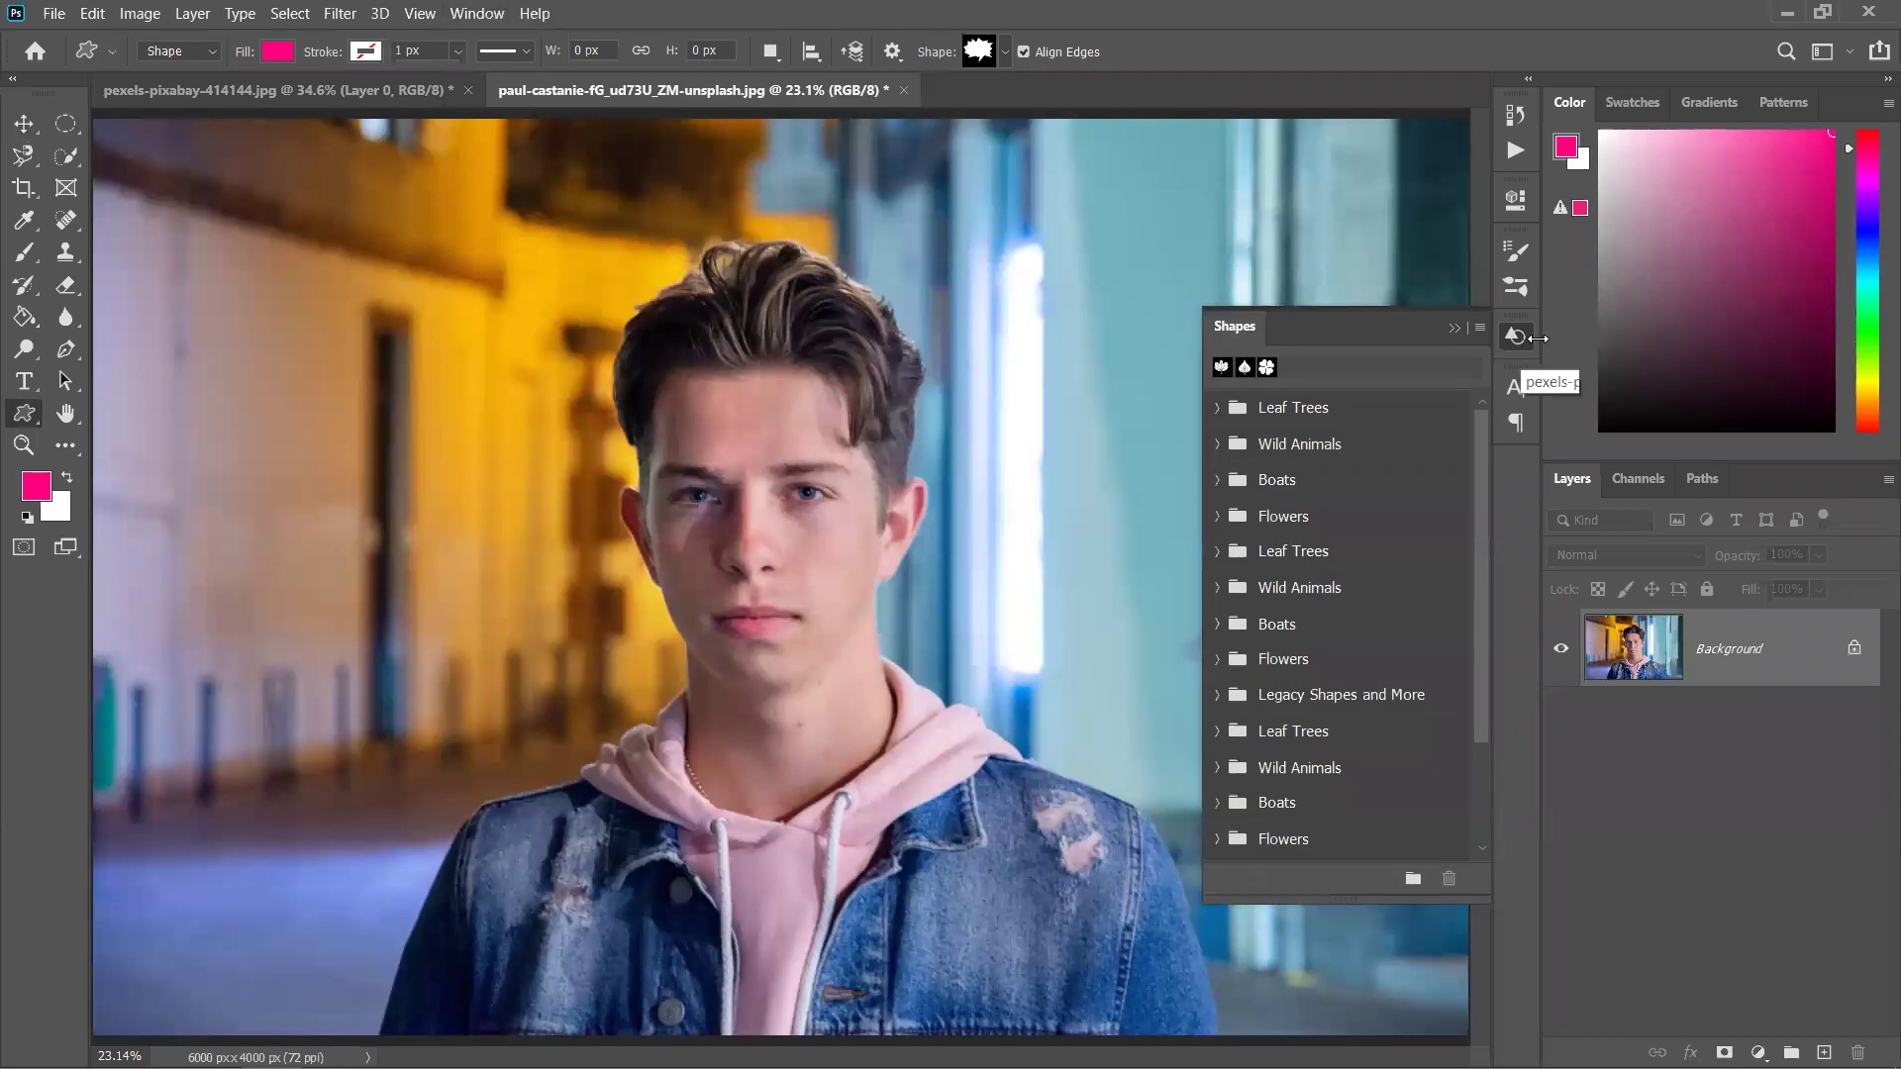
pyautogui.moveTo(1412, 339); pyautogui.dragTo(1086, 253)
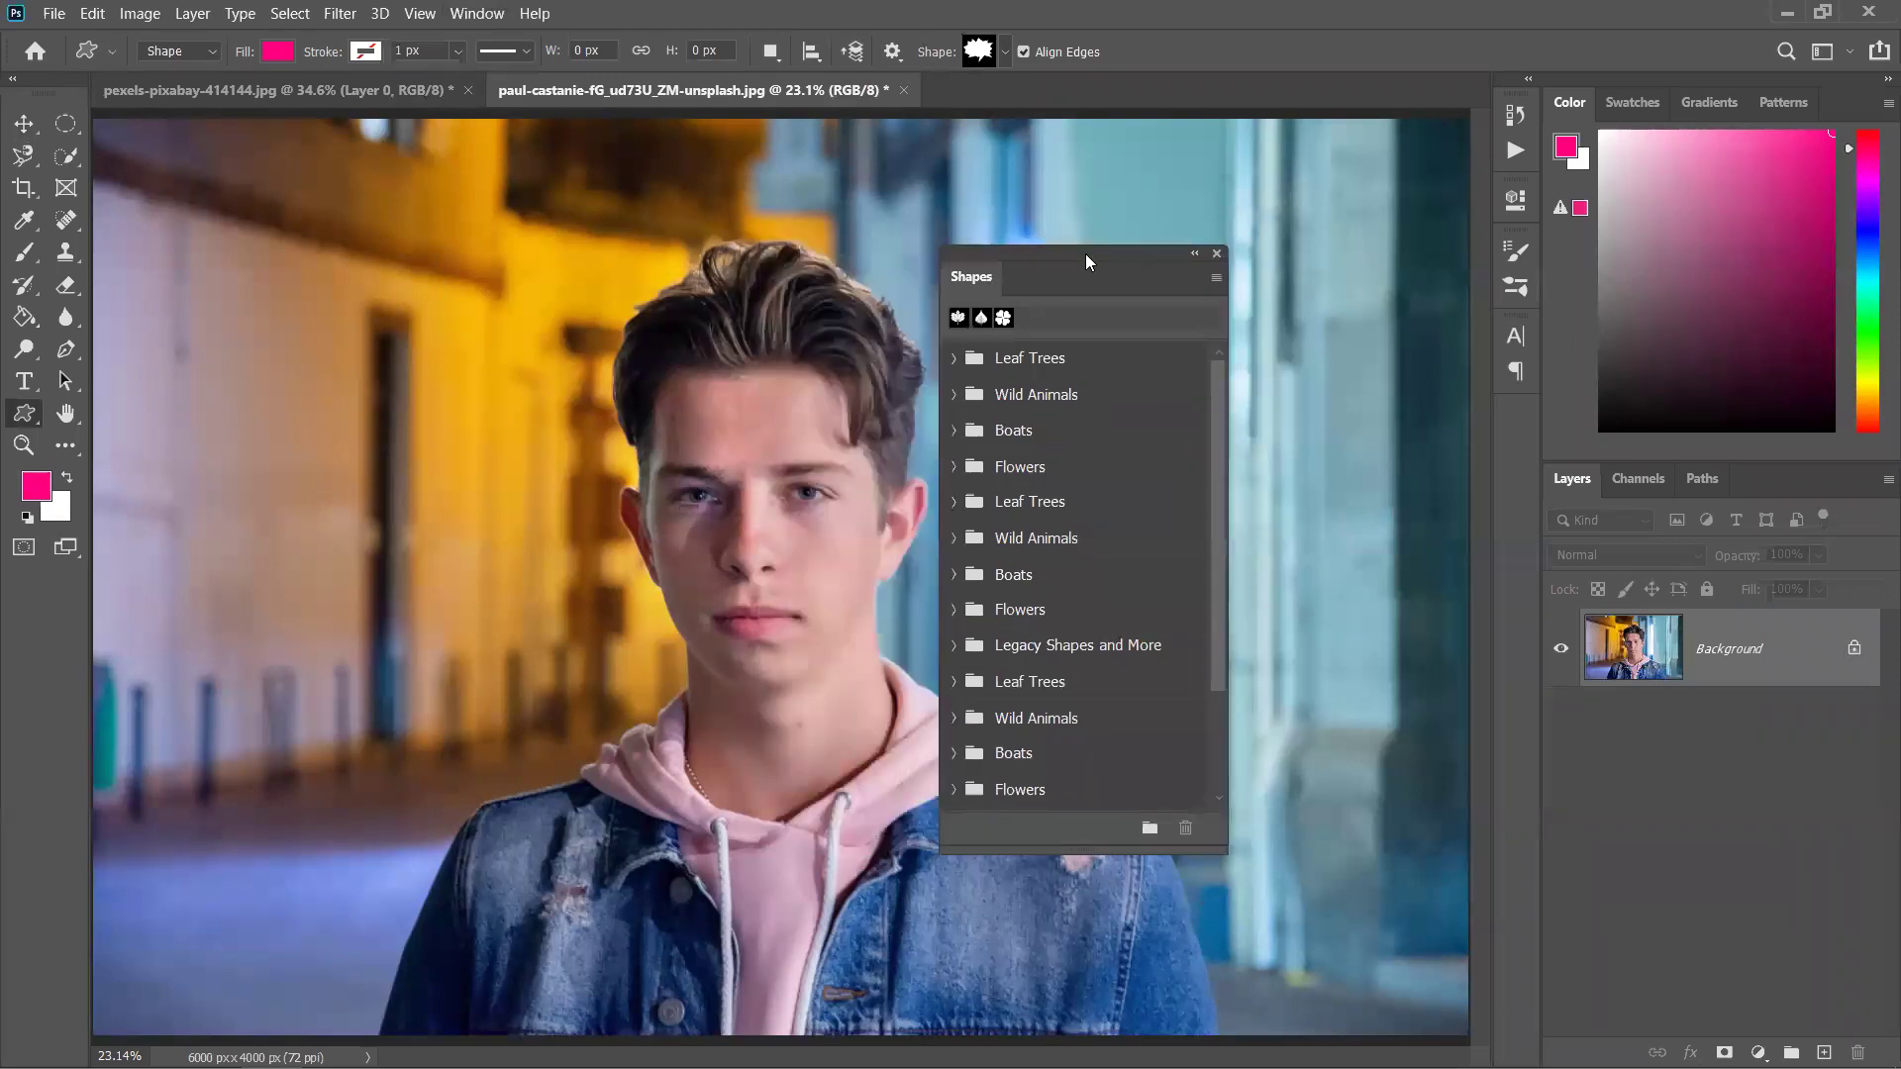
# Load the Legacy Shapes and More set into the shape presets and expand the newly added group at the end of the list
pyautogui.click(1217, 279)
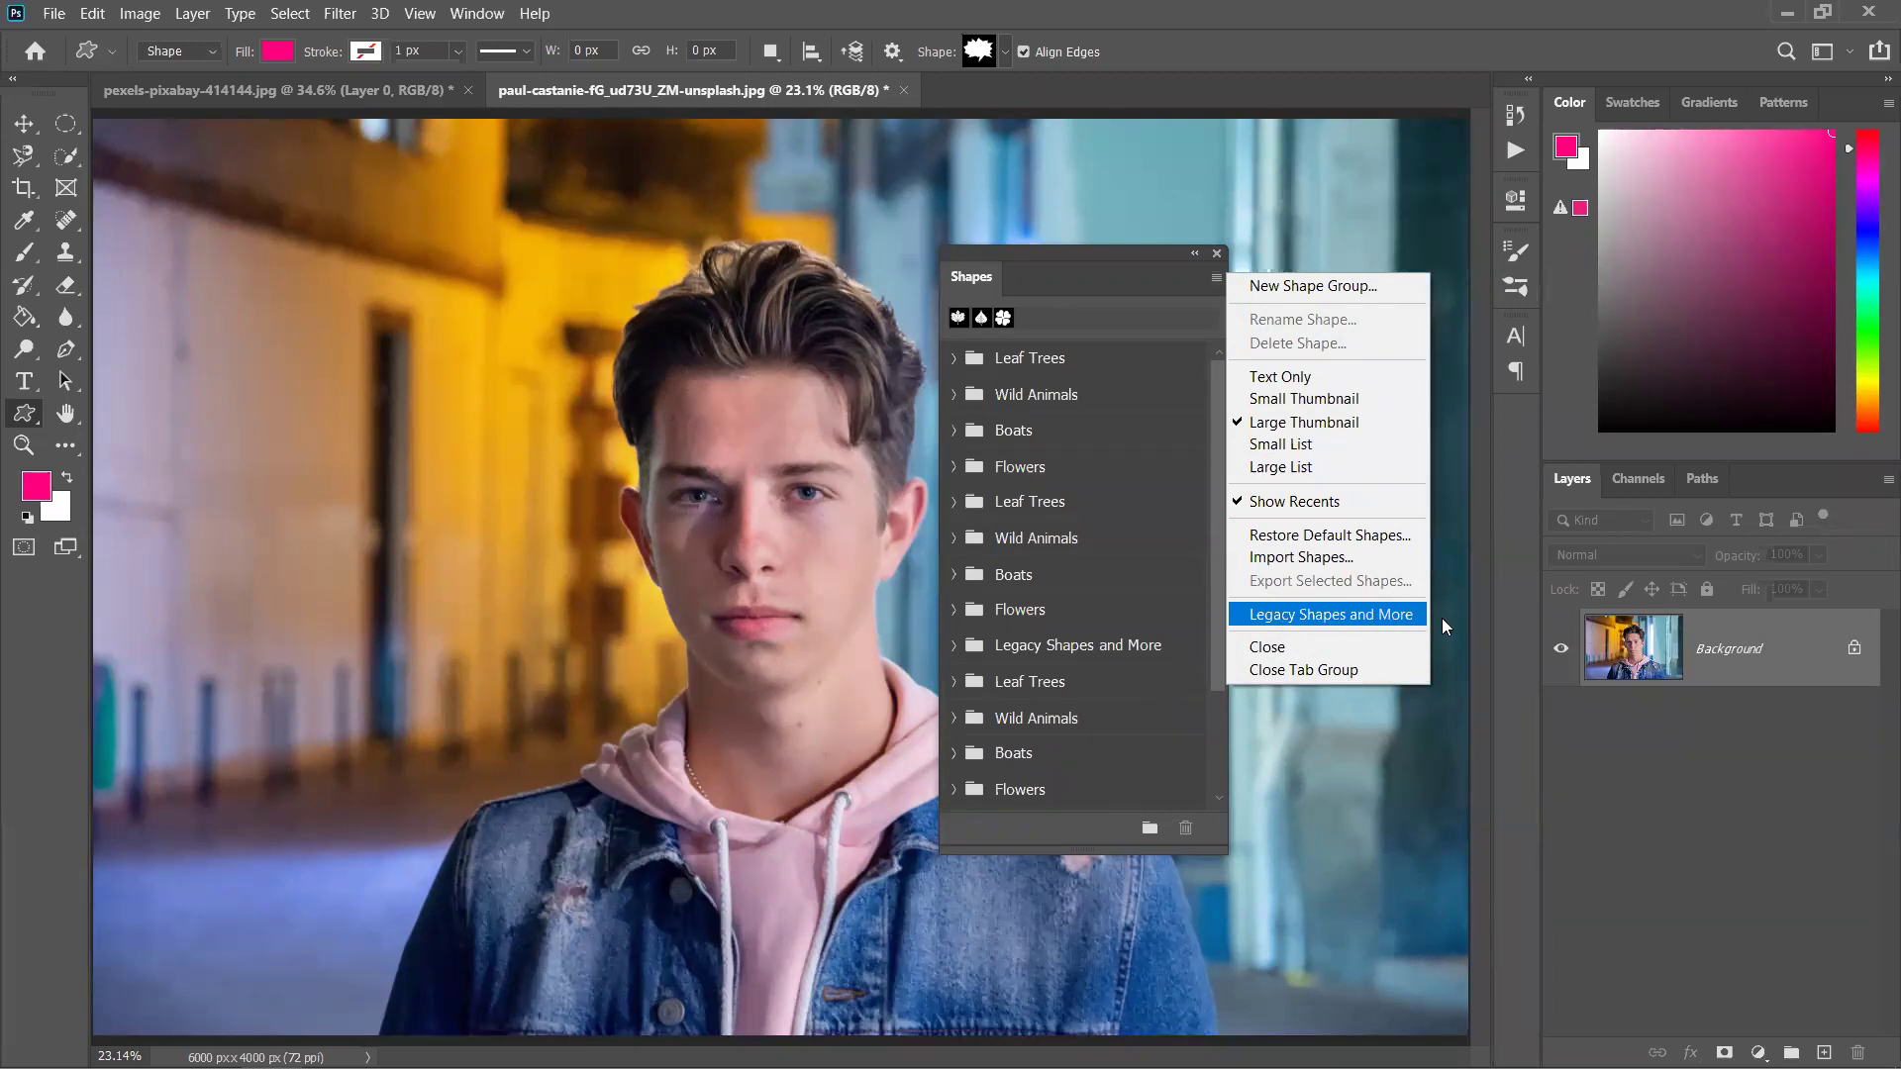
pyautogui.click(1331, 617)
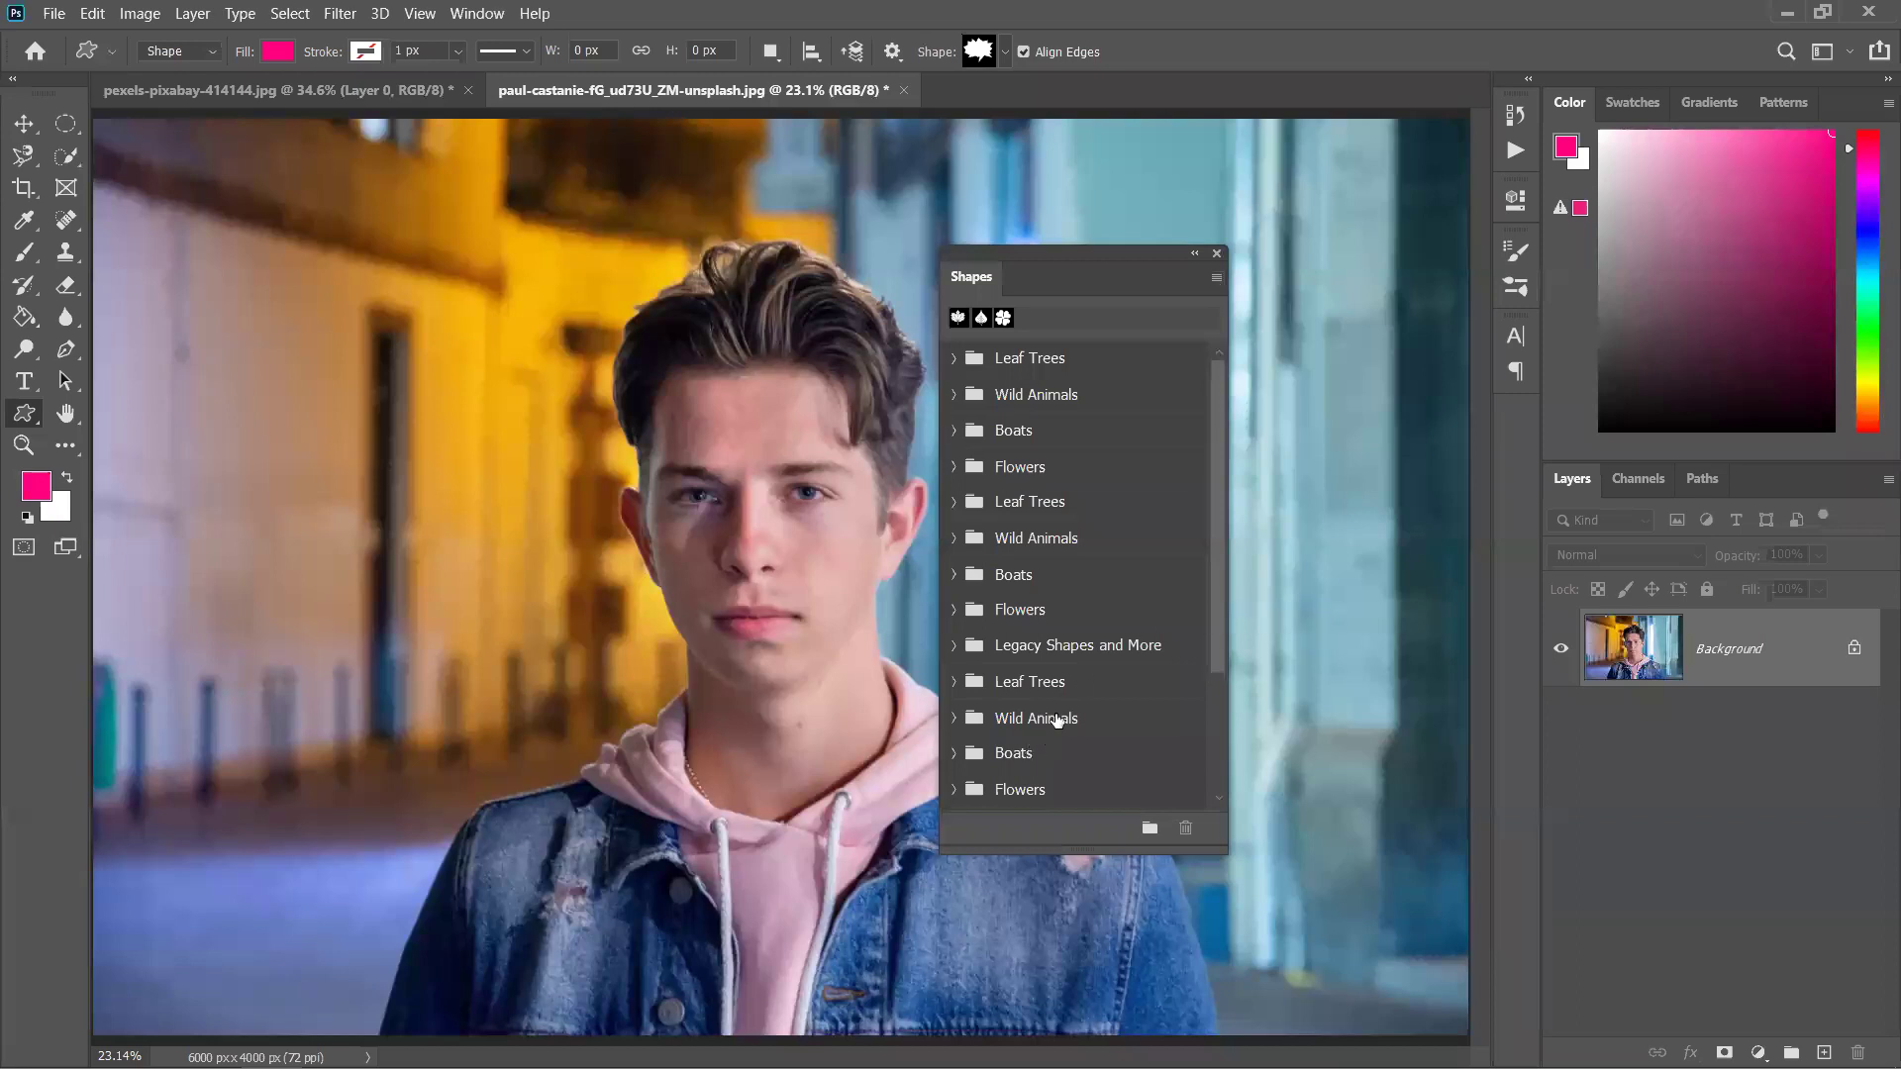
pyautogui.scroll(-2, 1015, 658)
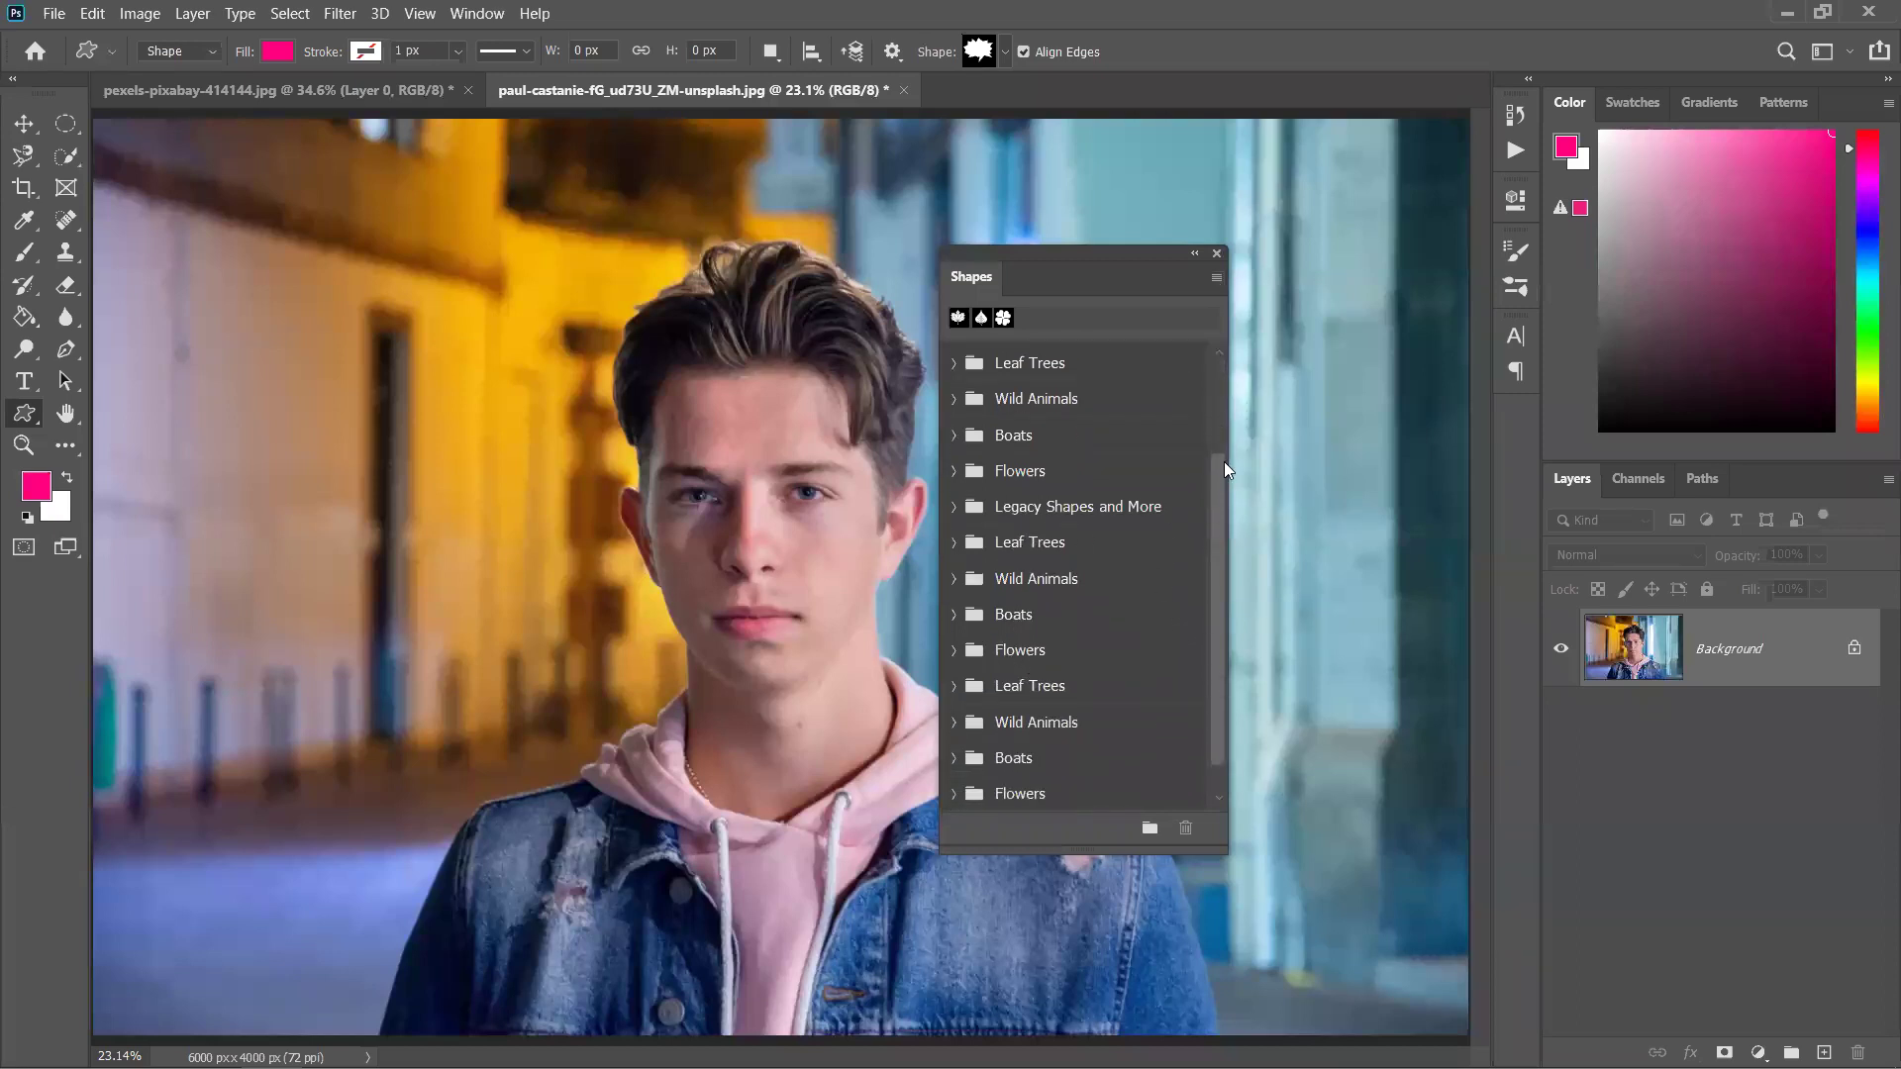
pyautogui.scroll(-1, 1223, 461)
pyautogui.click(955, 796)
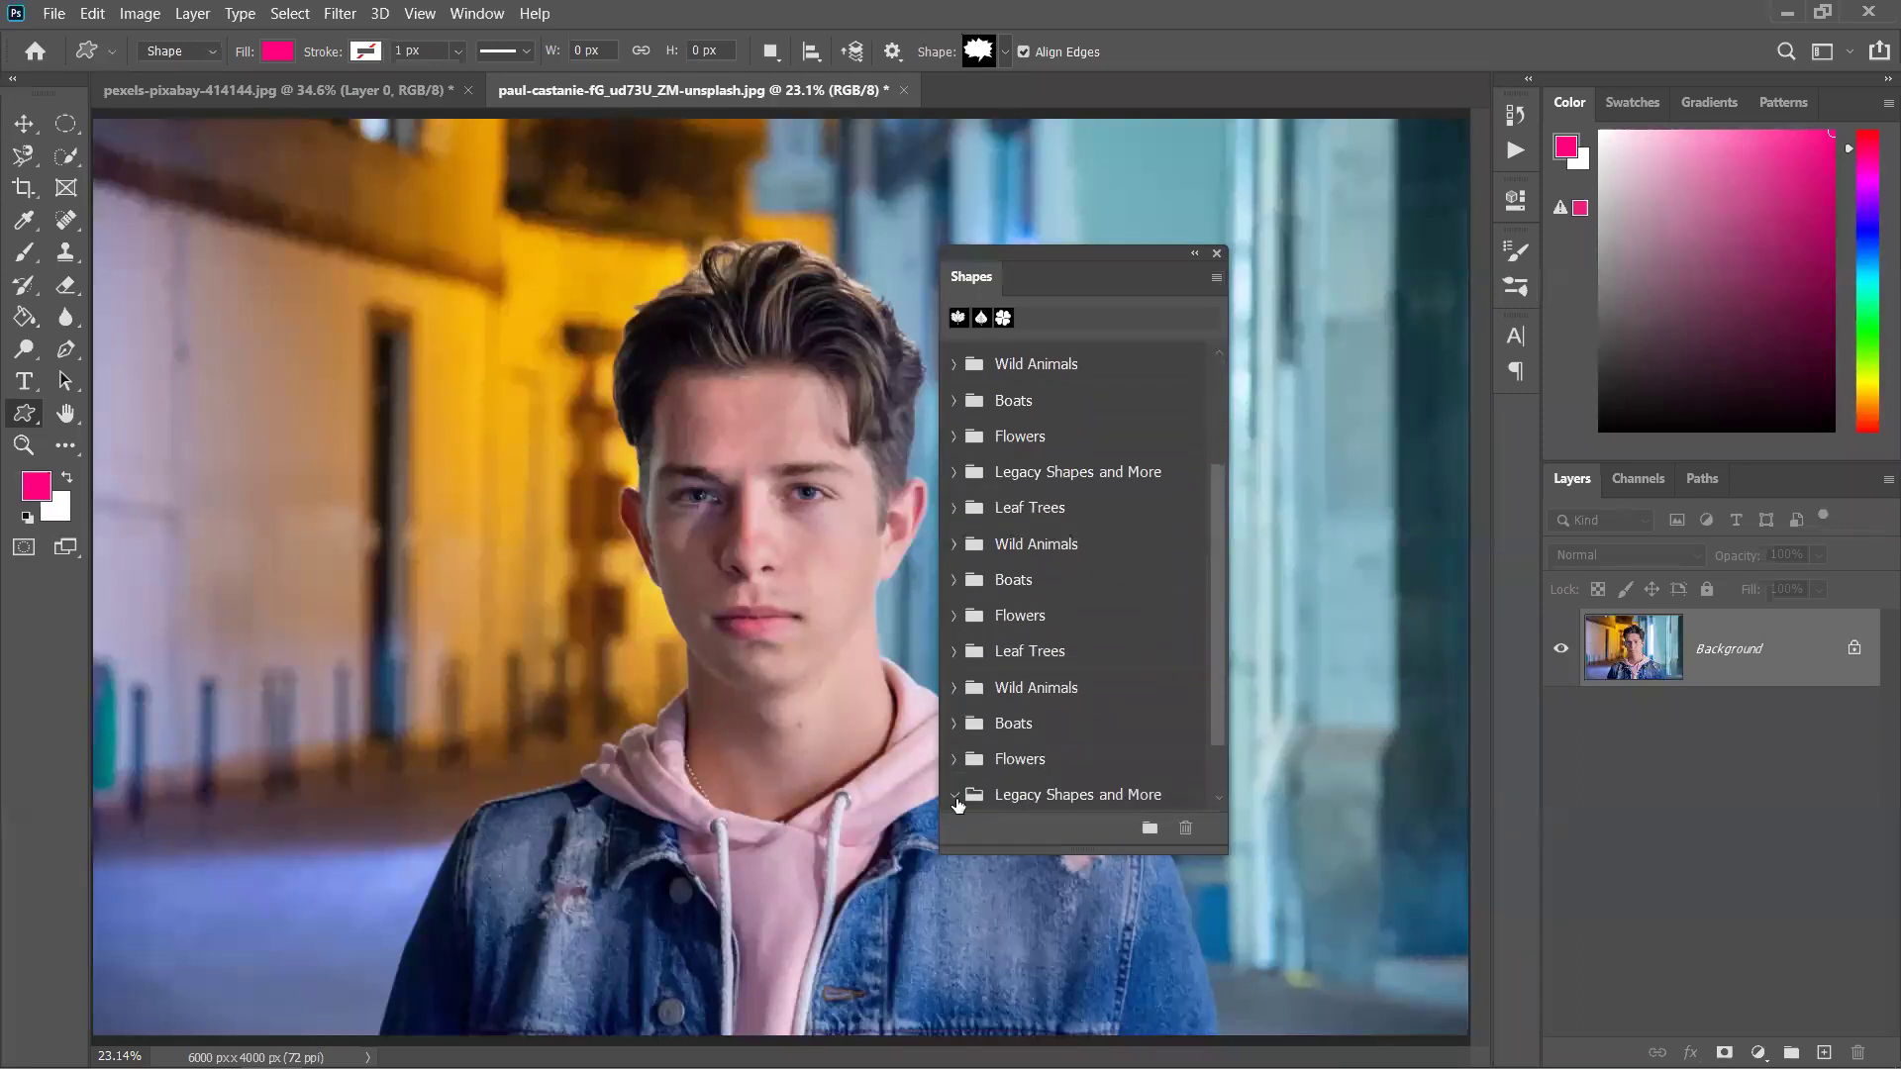
pyautogui.scroll(-2, 1149, 677)
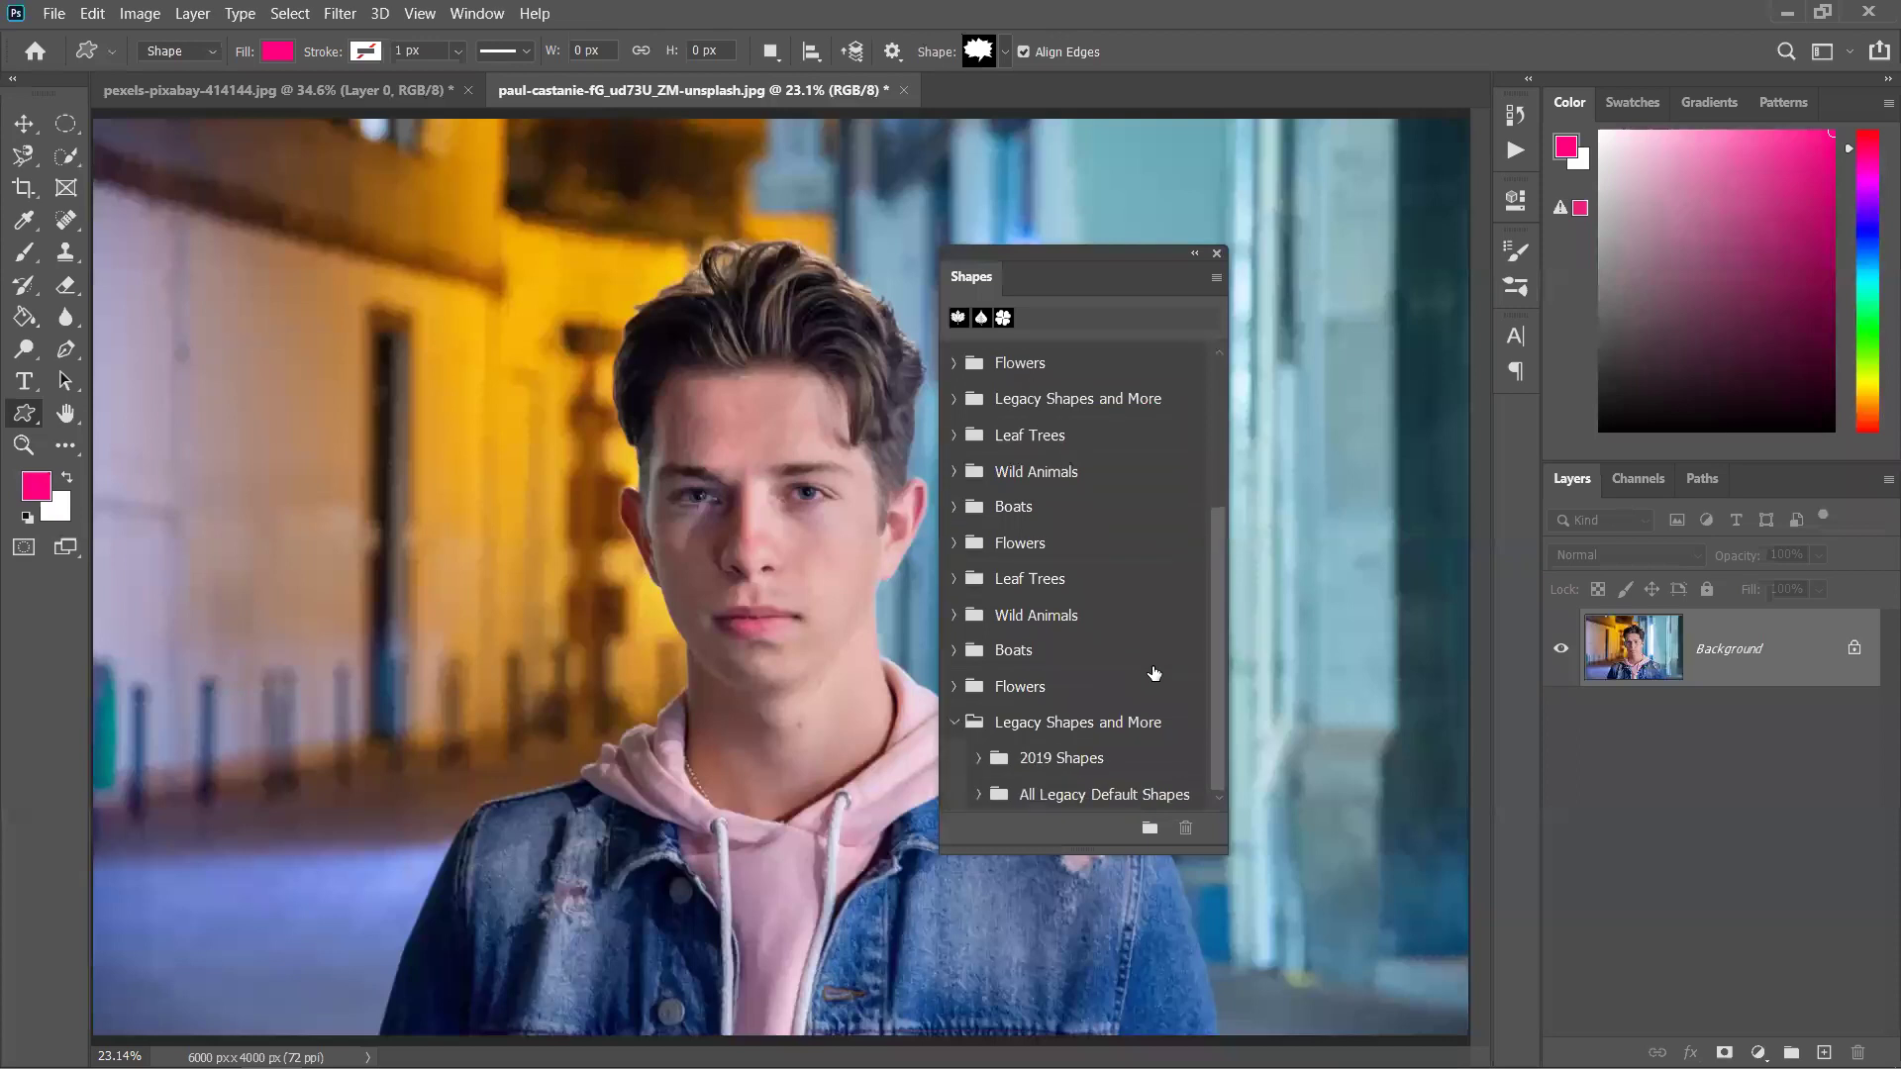
# Expand 2019 Shapes and All Legacy Default Shapes one after the other and examine their categories
pyautogui.click(979, 758)
pyautogui.scroll(-5, 990, 752)
pyautogui.scroll(-3, 994, 749)
pyautogui.moveTo(1223, 537); pyautogui.dragTo(1214, 495)
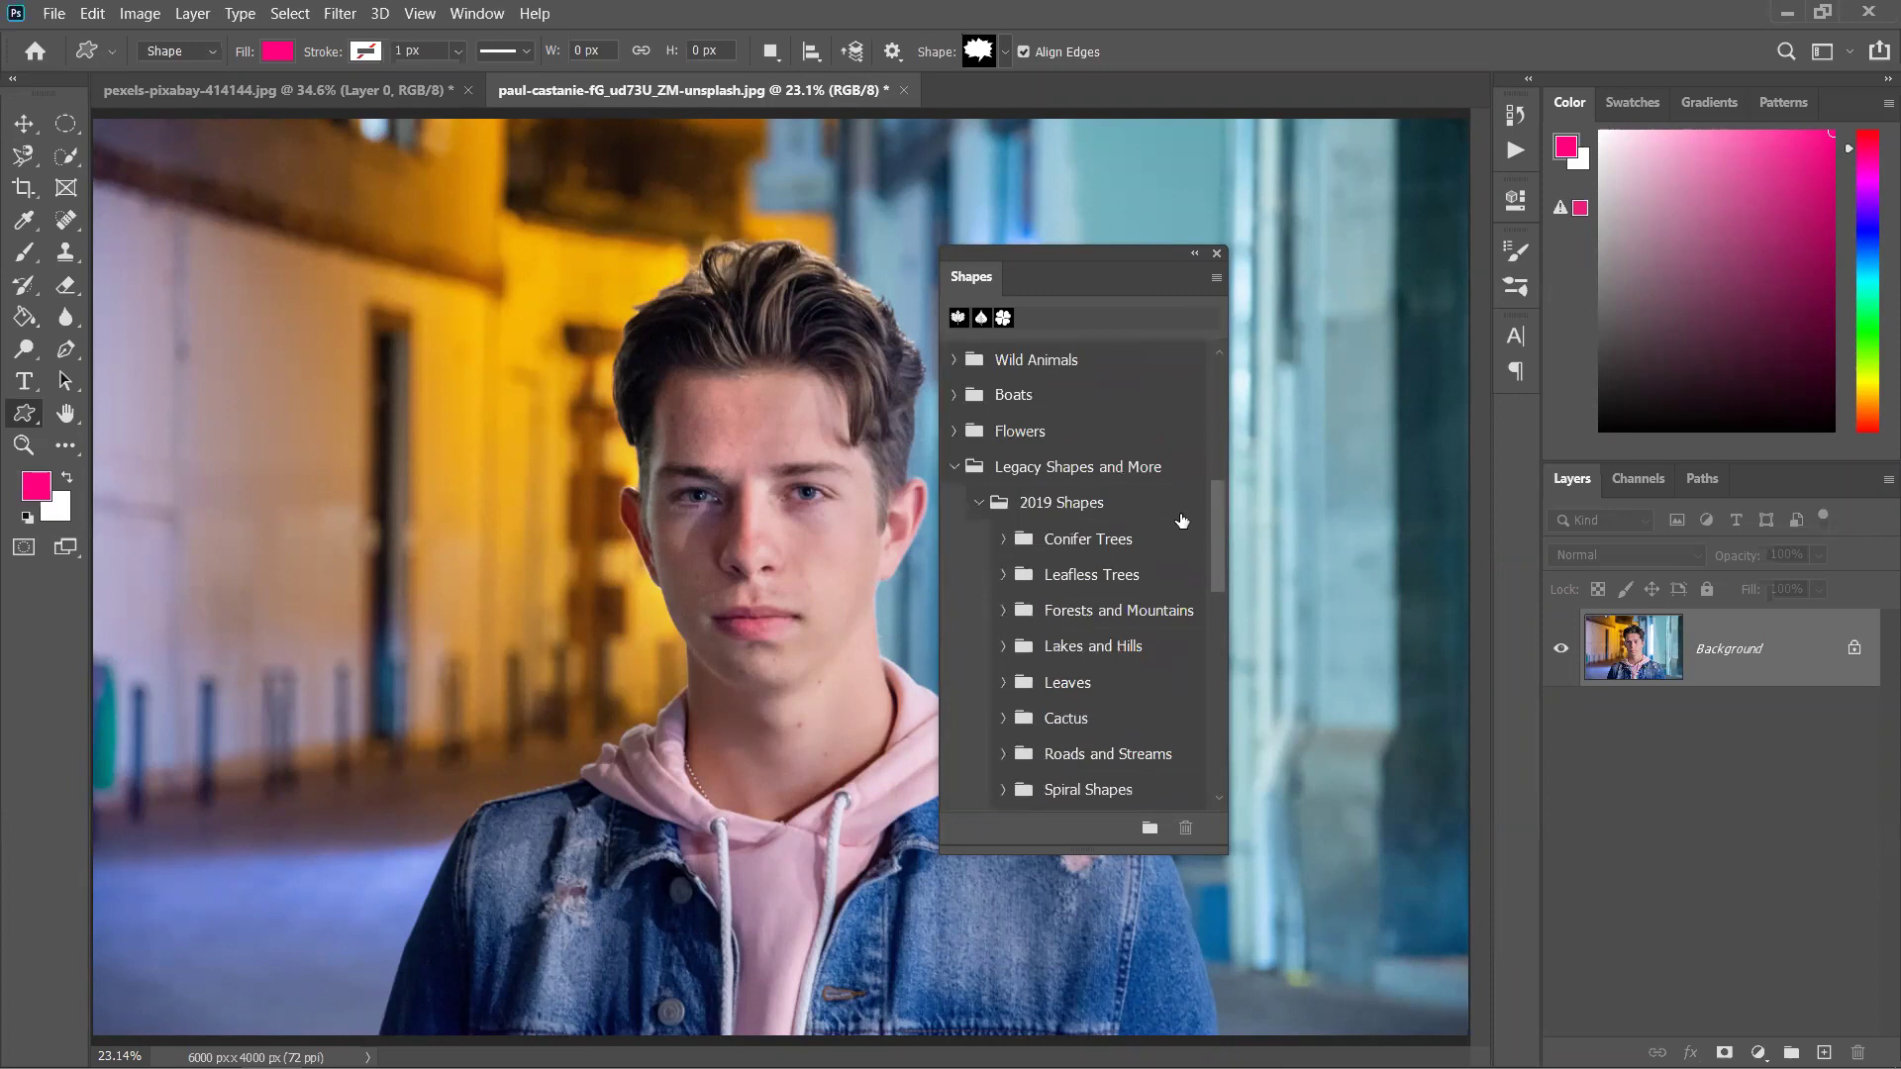
pyautogui.click(980, 507)
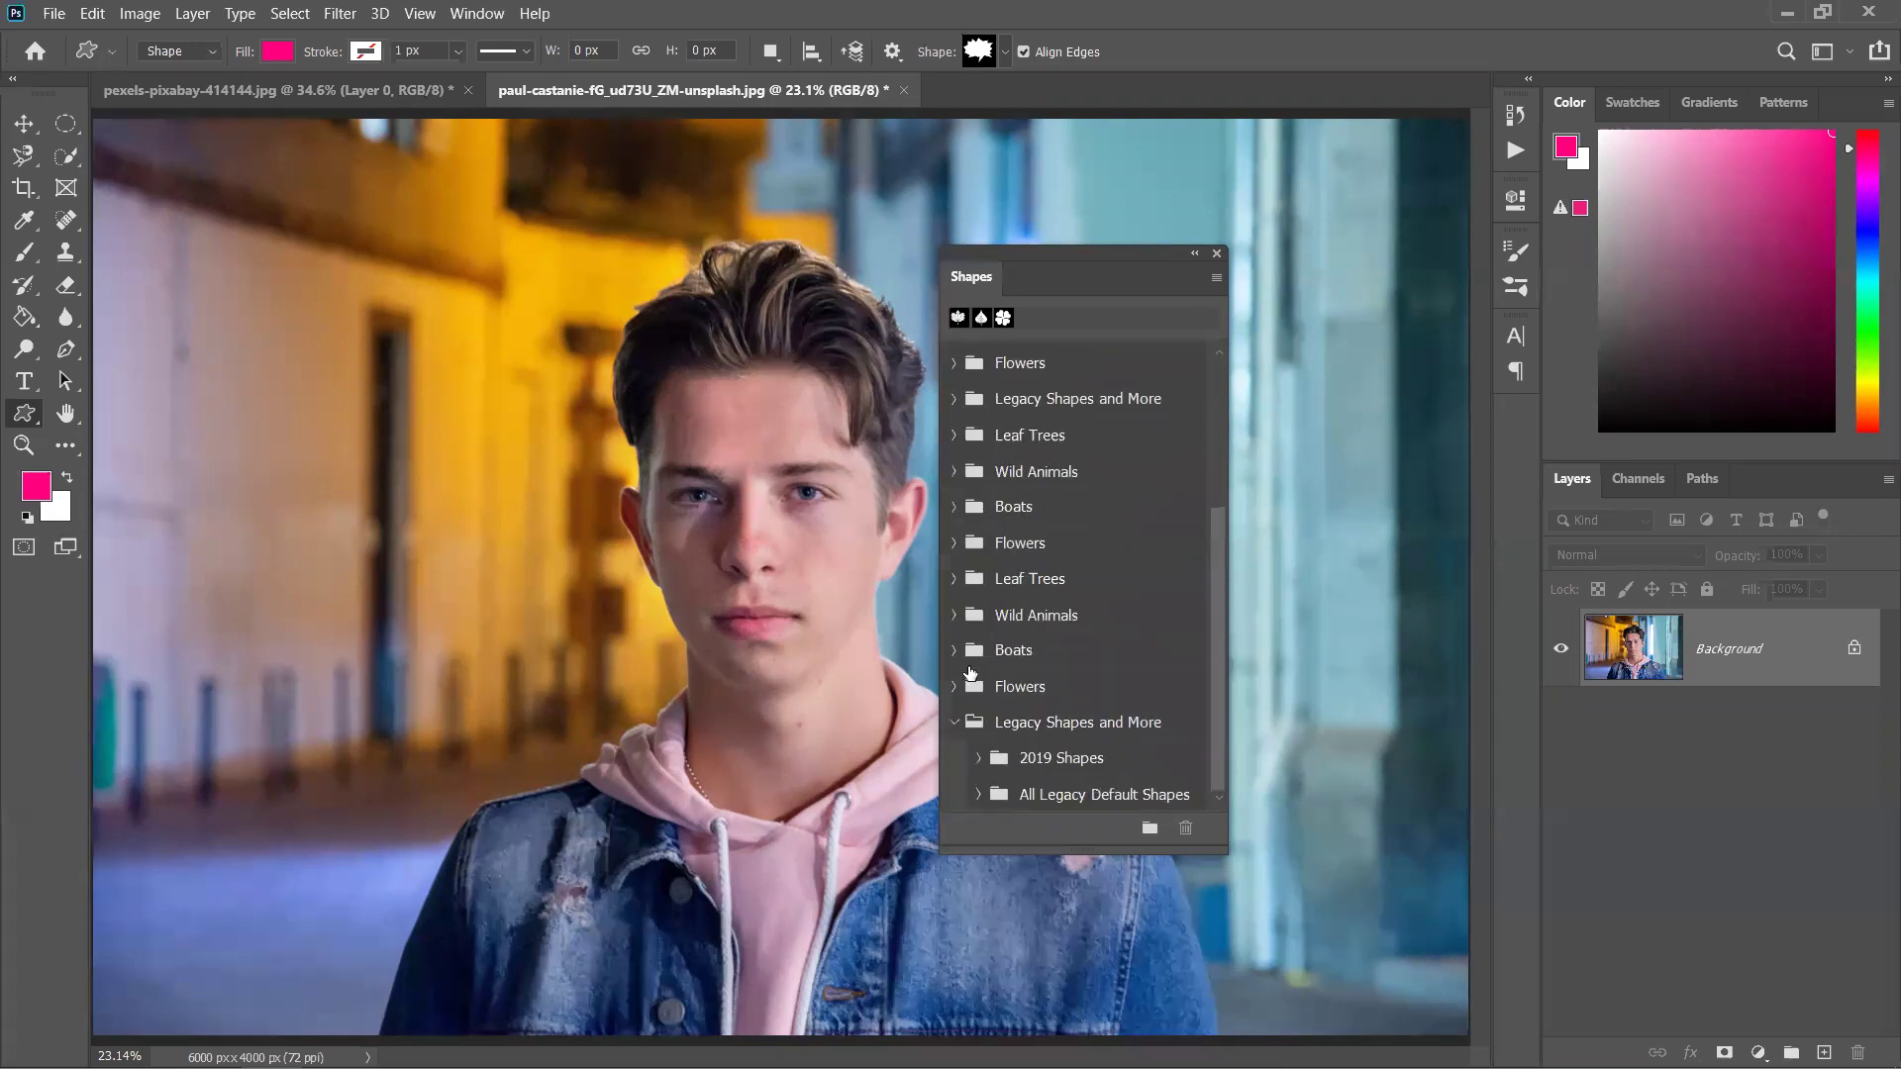
pyautogui.click(980, 795)
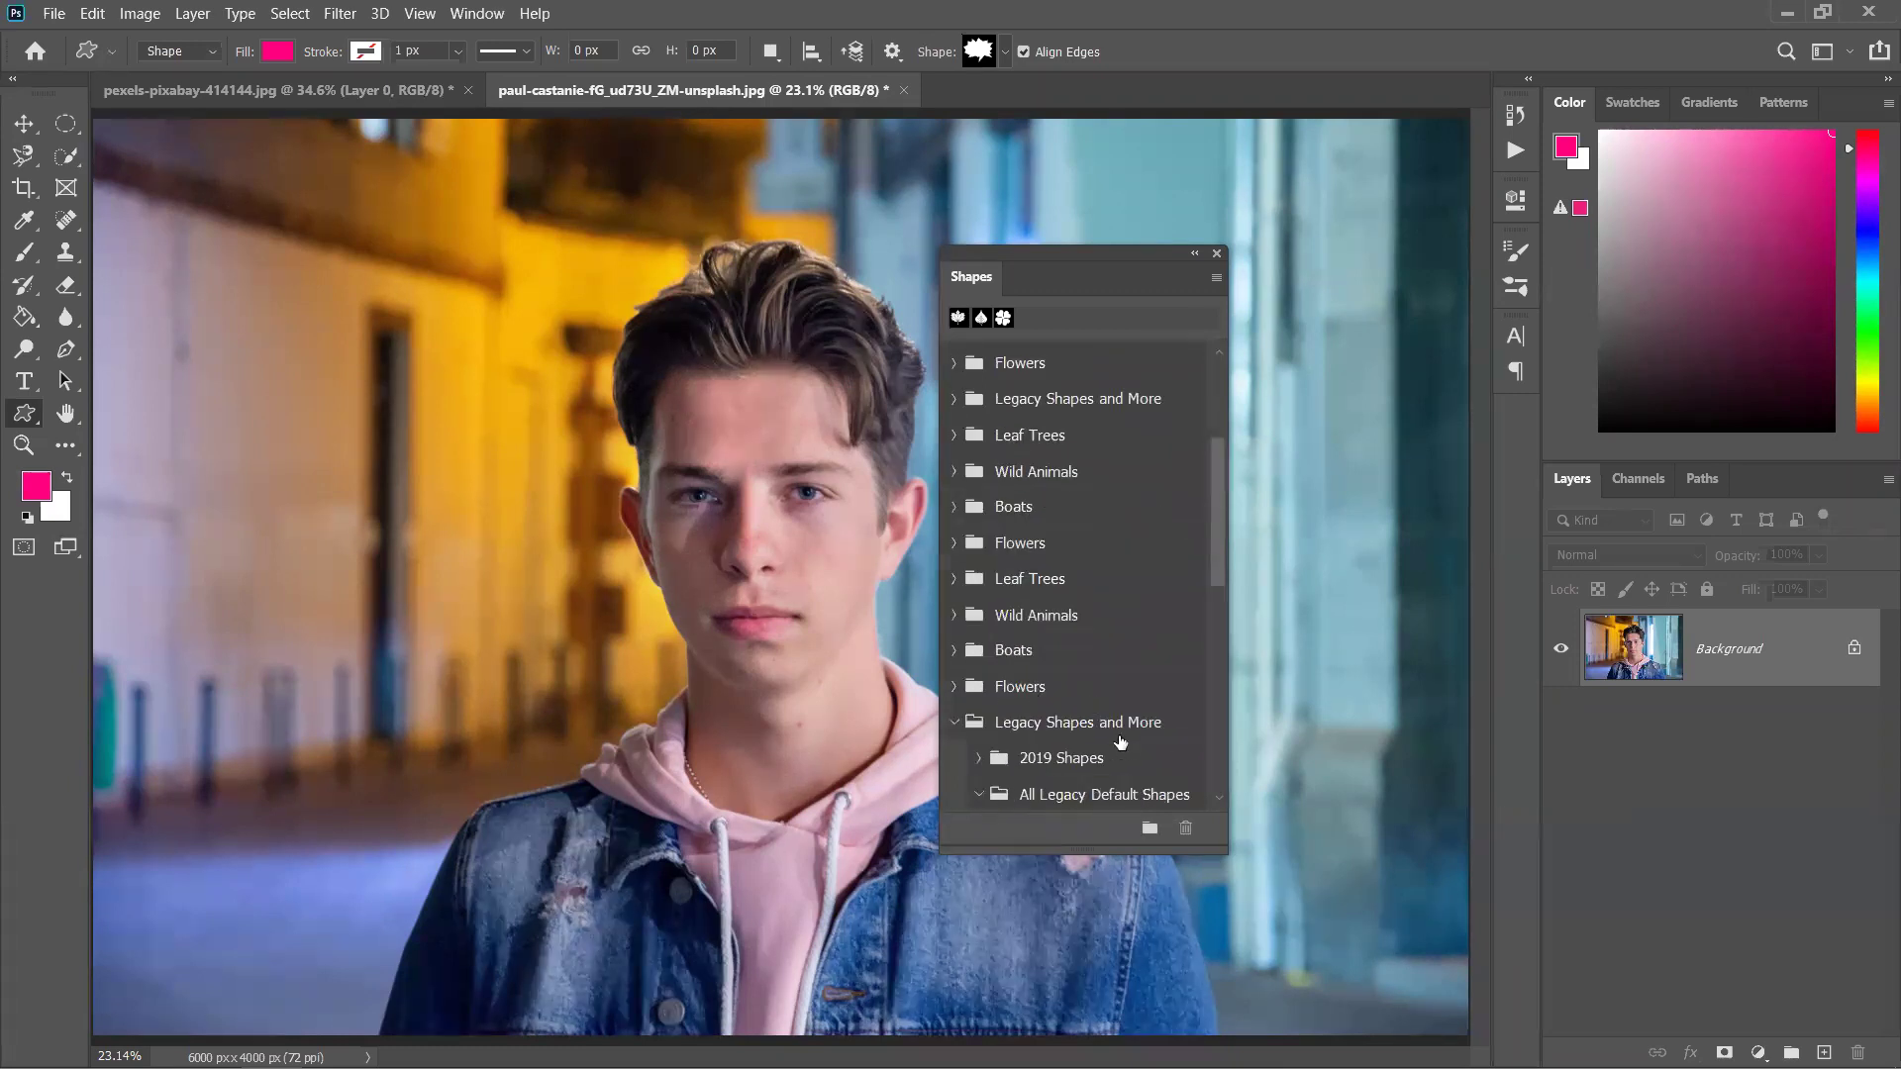
pyautogui.scroll(-5, 1117, 738)
pyautogui.scroll(-11, 1114, 720)
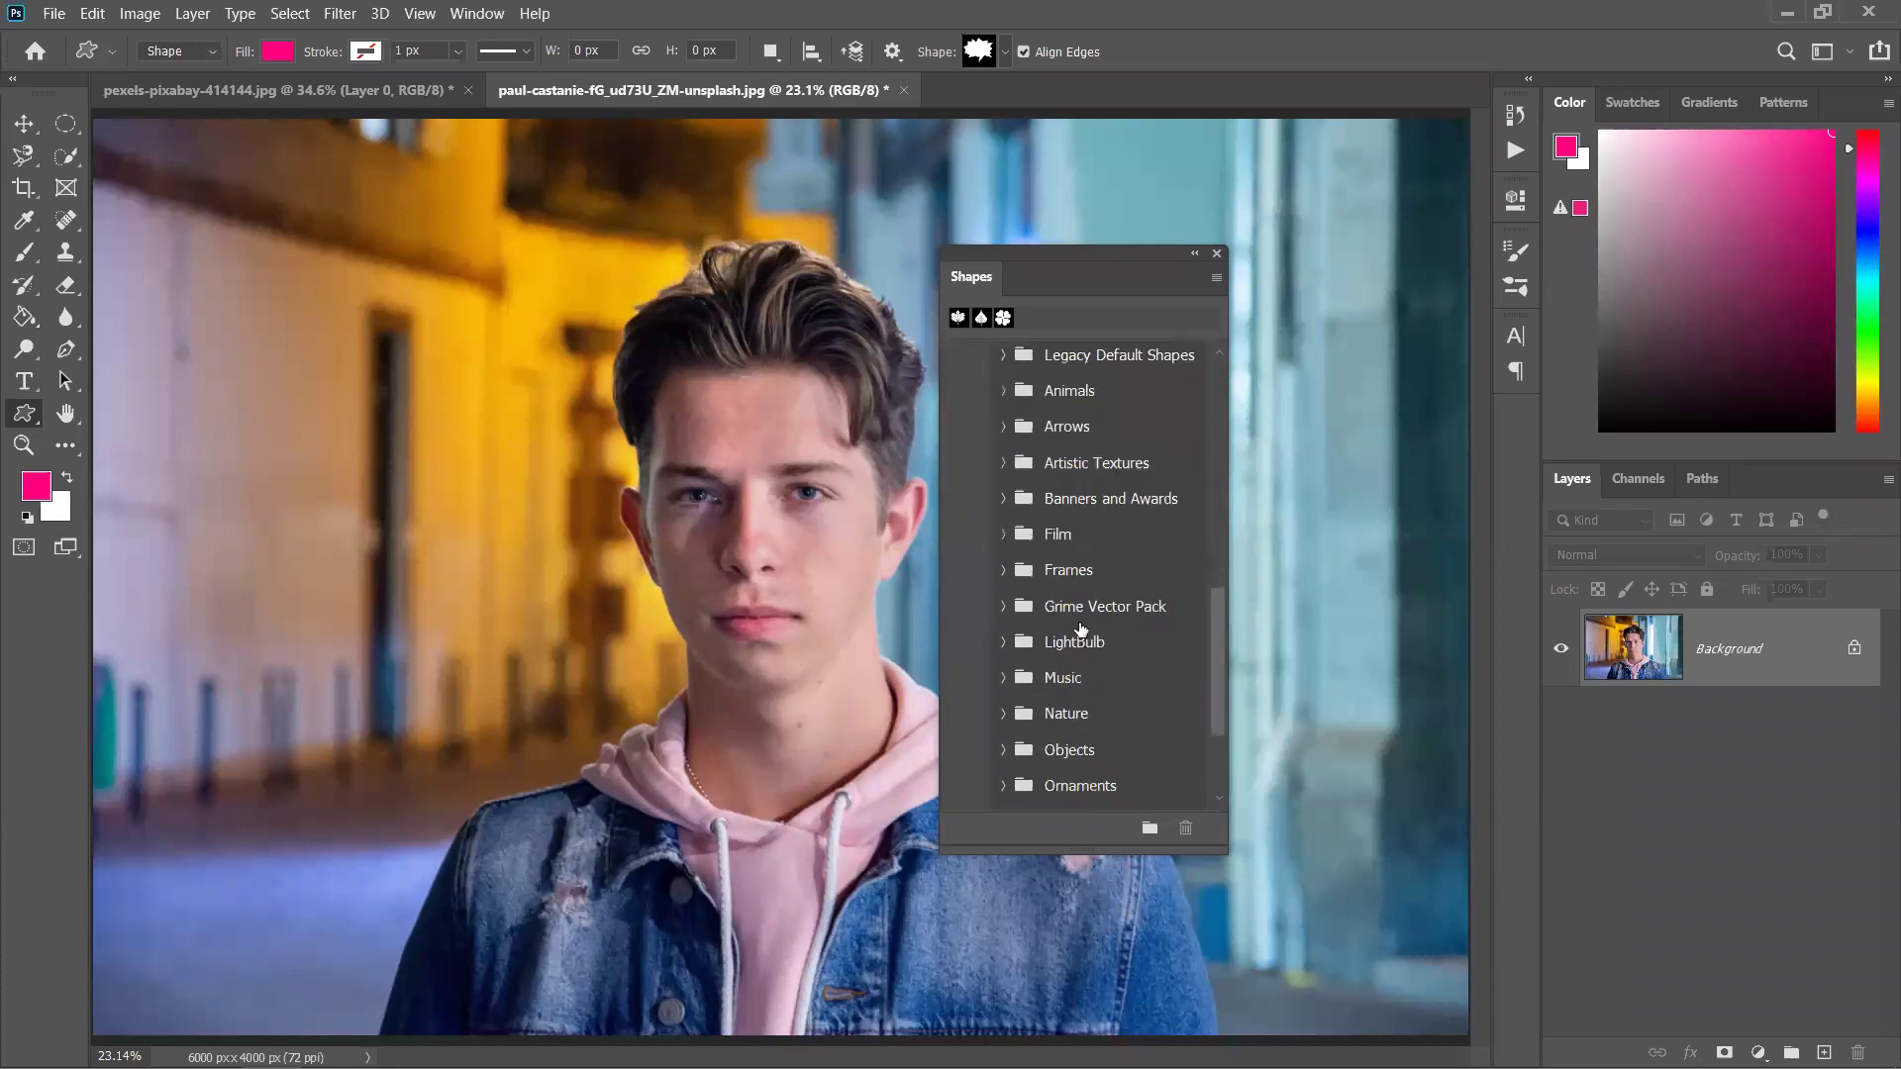
pyautogui.scroll(11, 1034, 728)
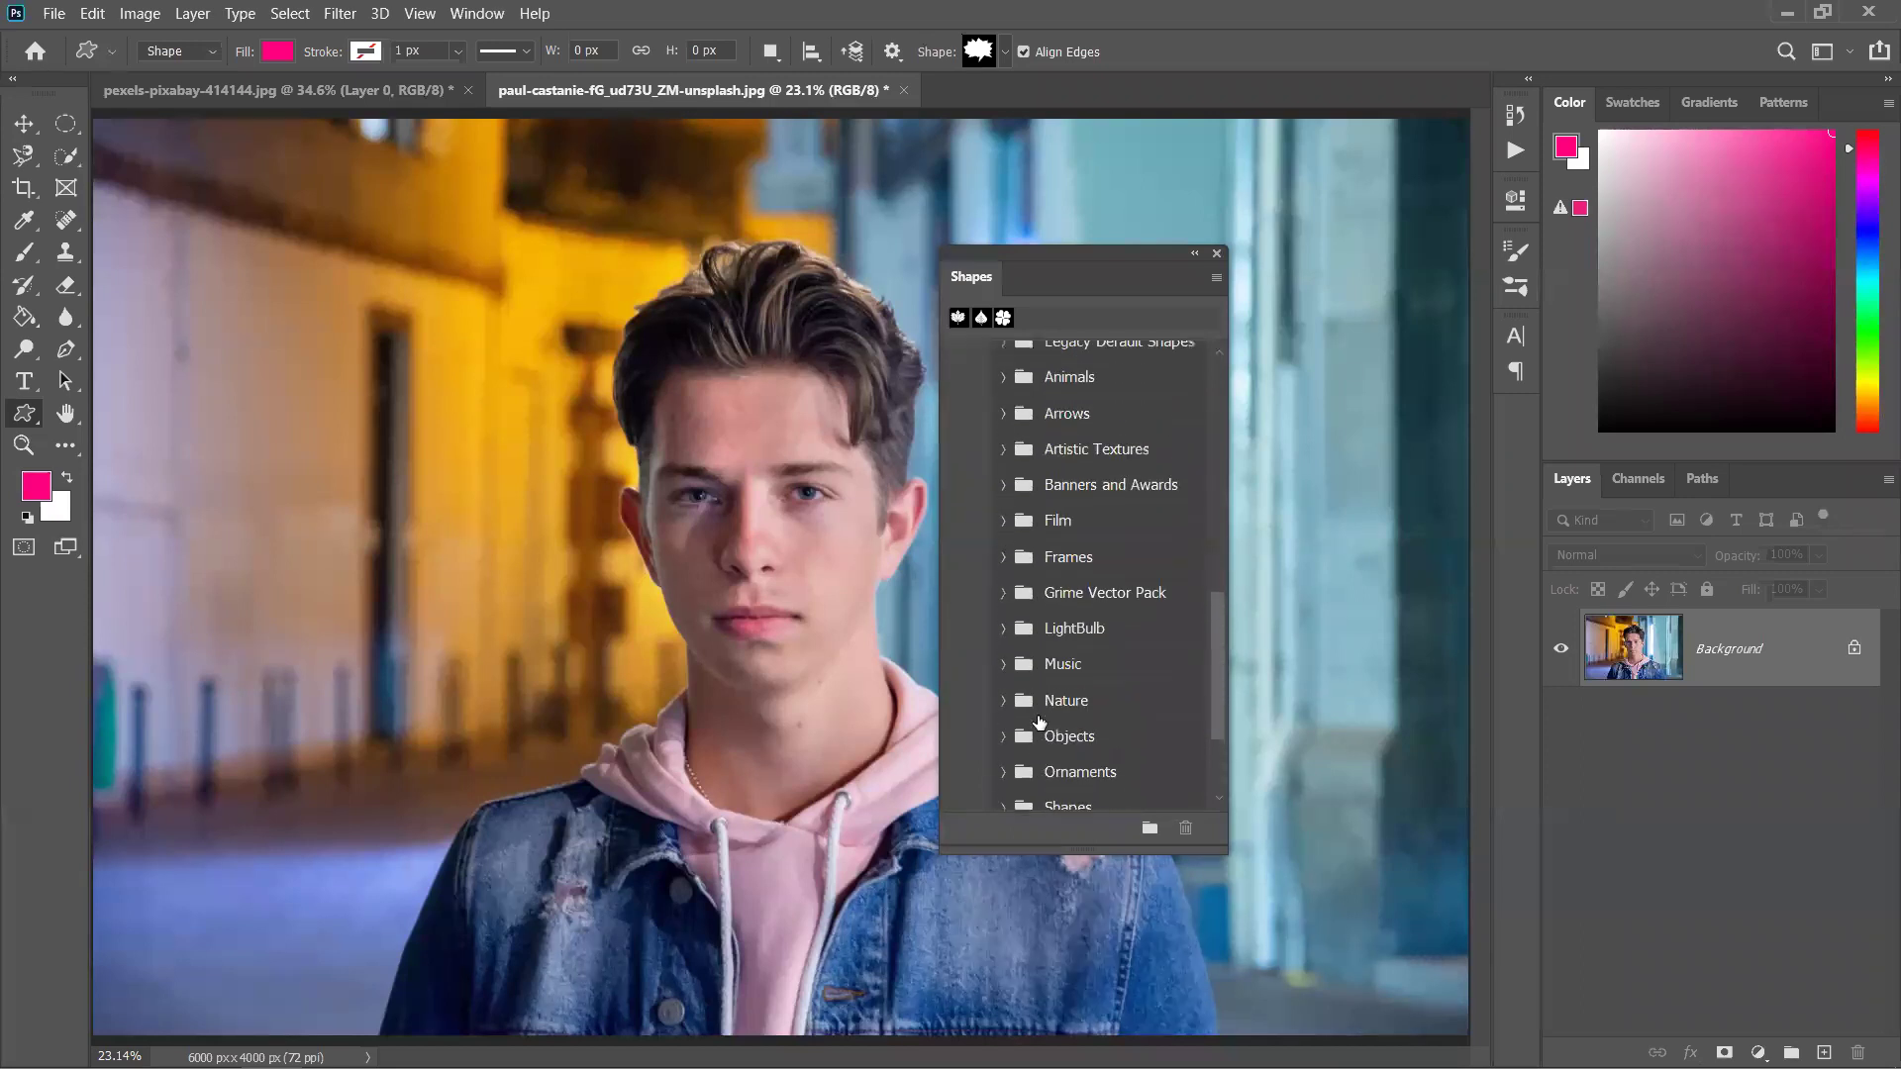
# Collapse All Legacy Default Shapes and Legacy Shapes and More, and close the floating Shapes preset window
pyautogui.click(979, 524)
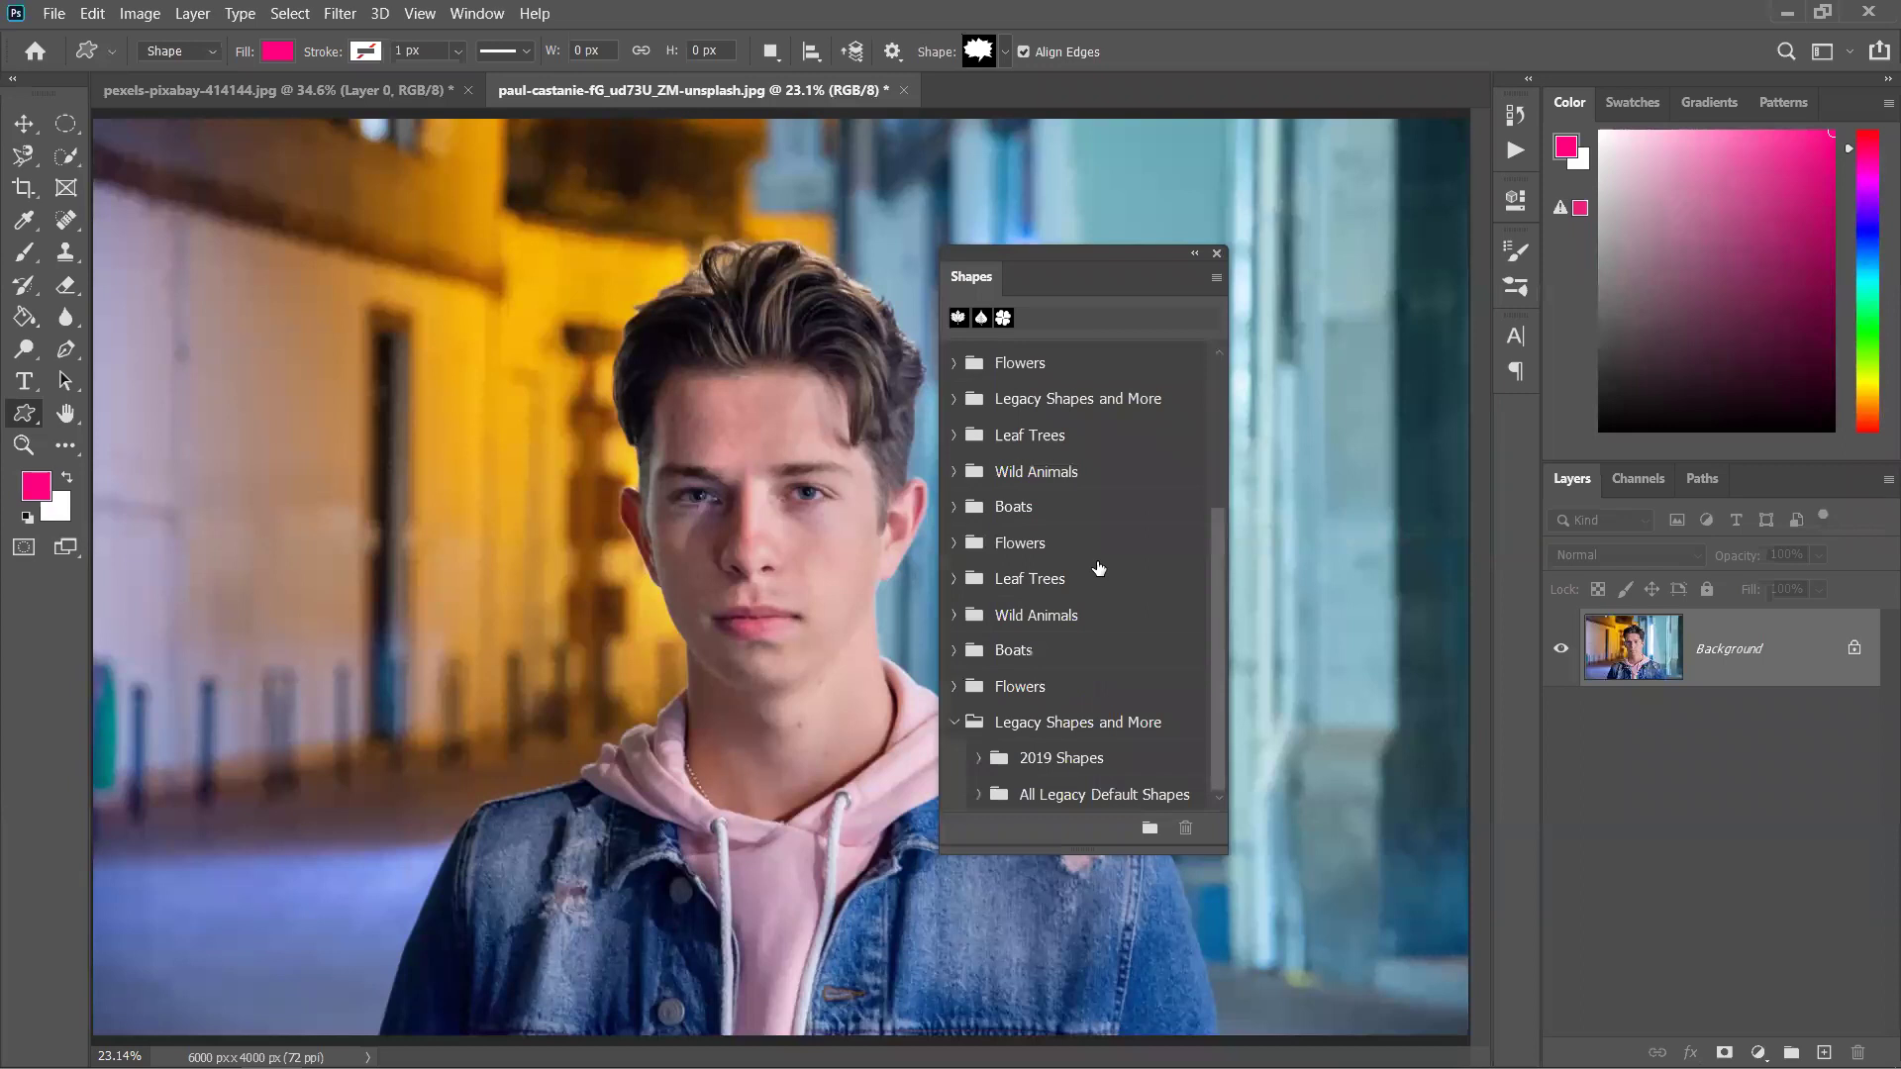
pyautogui.click(956, 725)
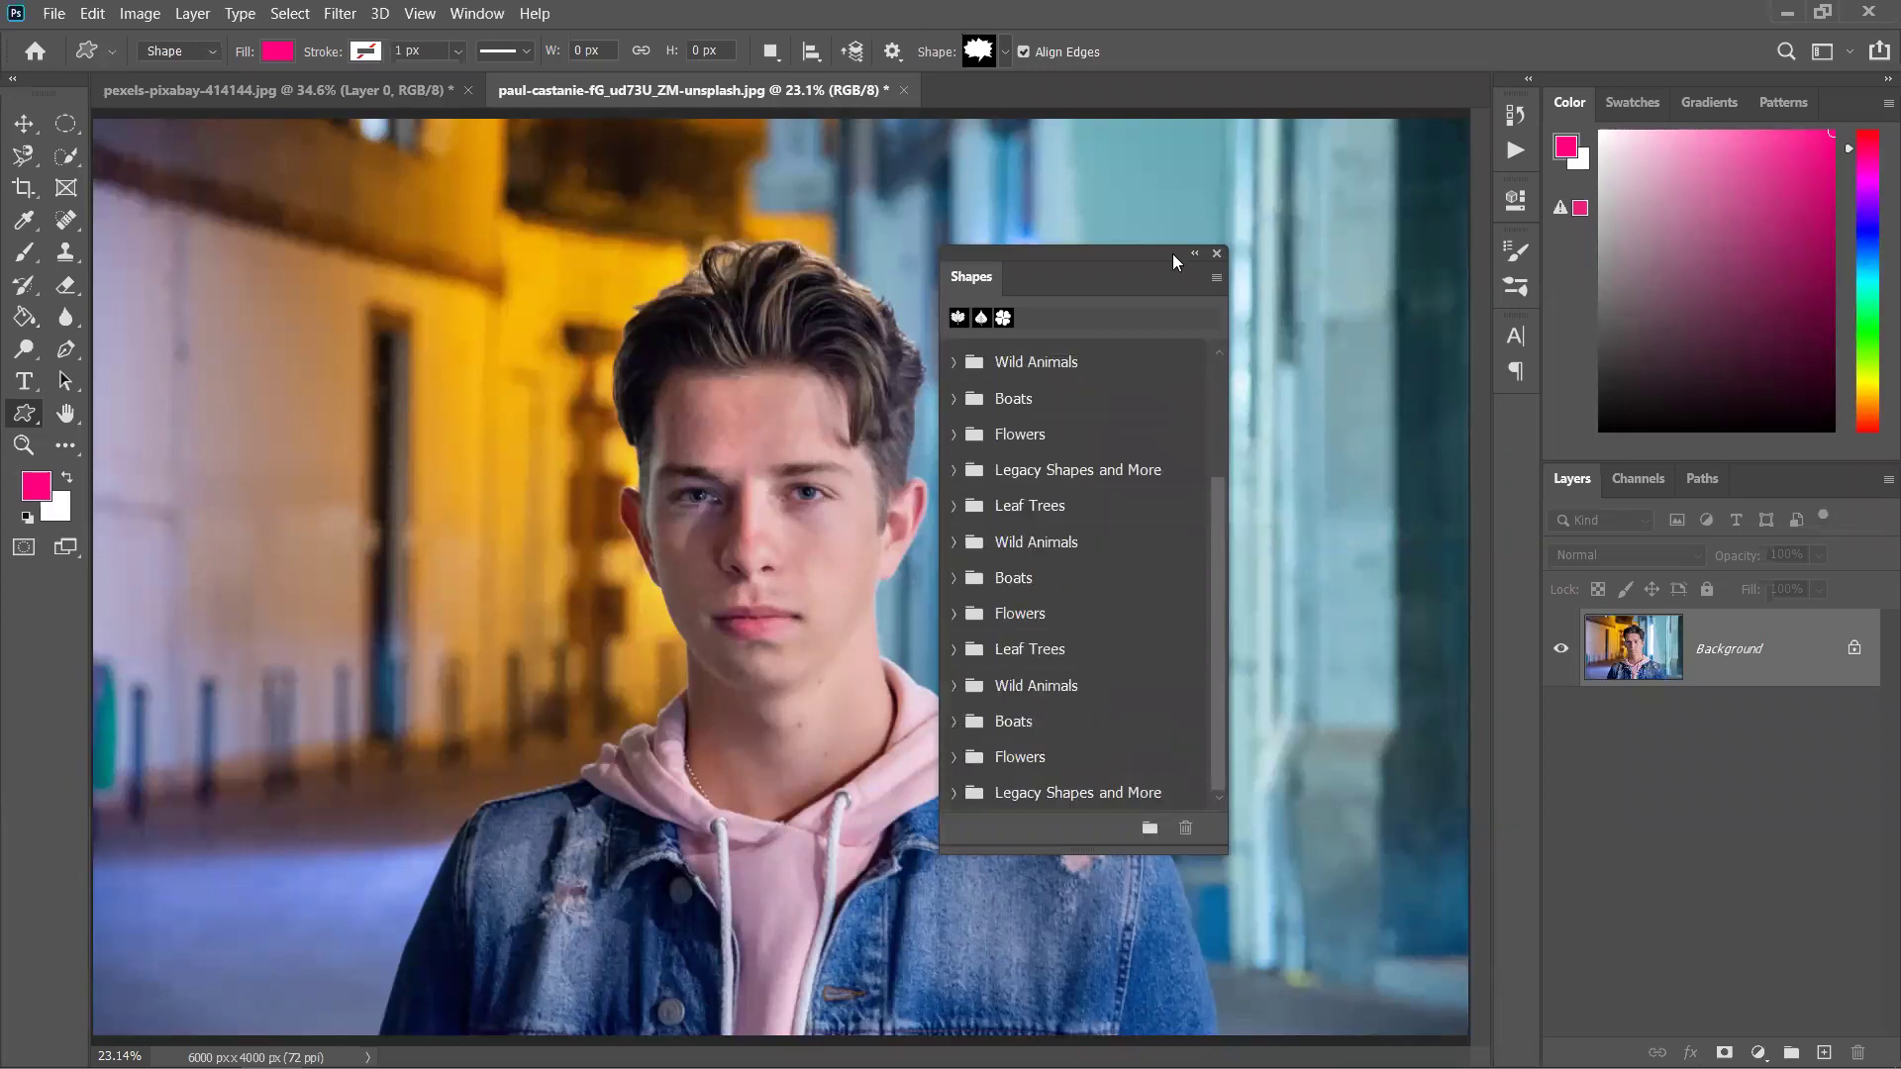
pyautogui.click(1217, 253)
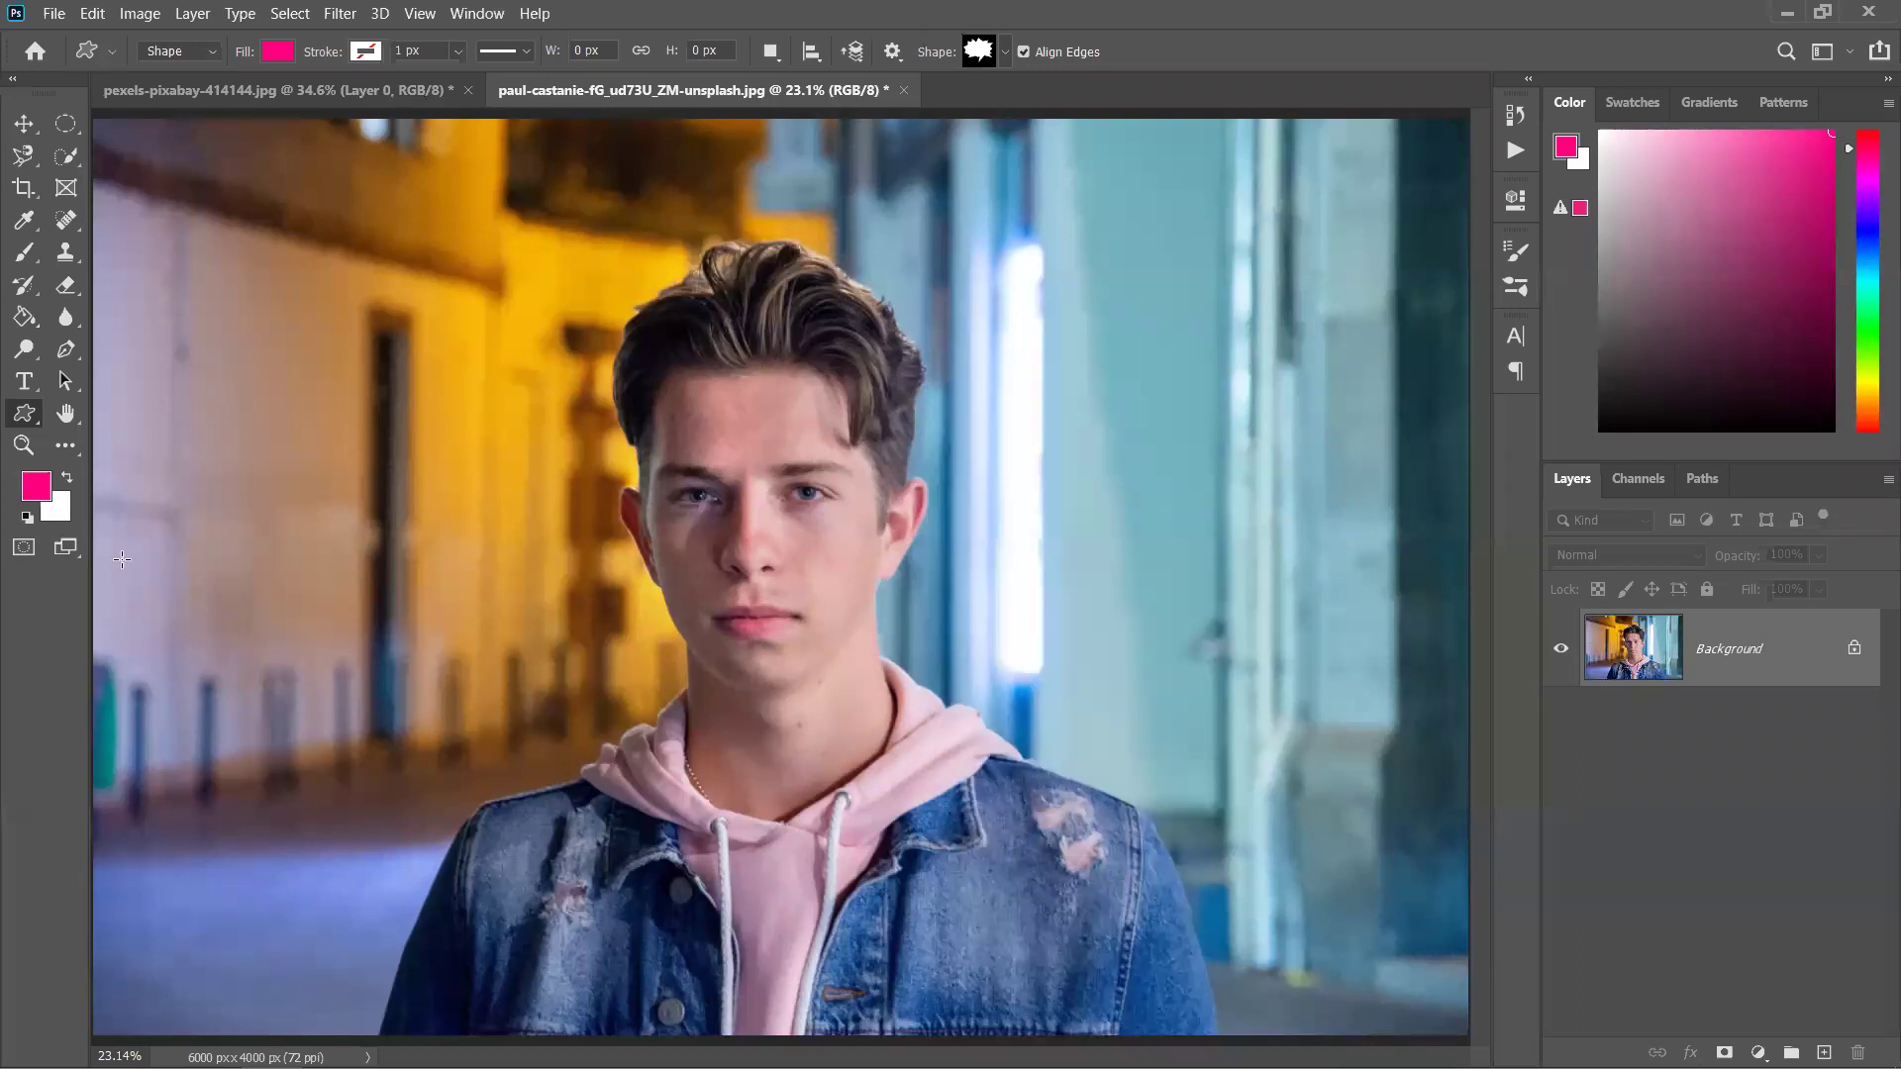
# Choose the Rectangle Tool from the shape tool group and switch back to the Move tool
pyautogui.rightClick(27, 414)
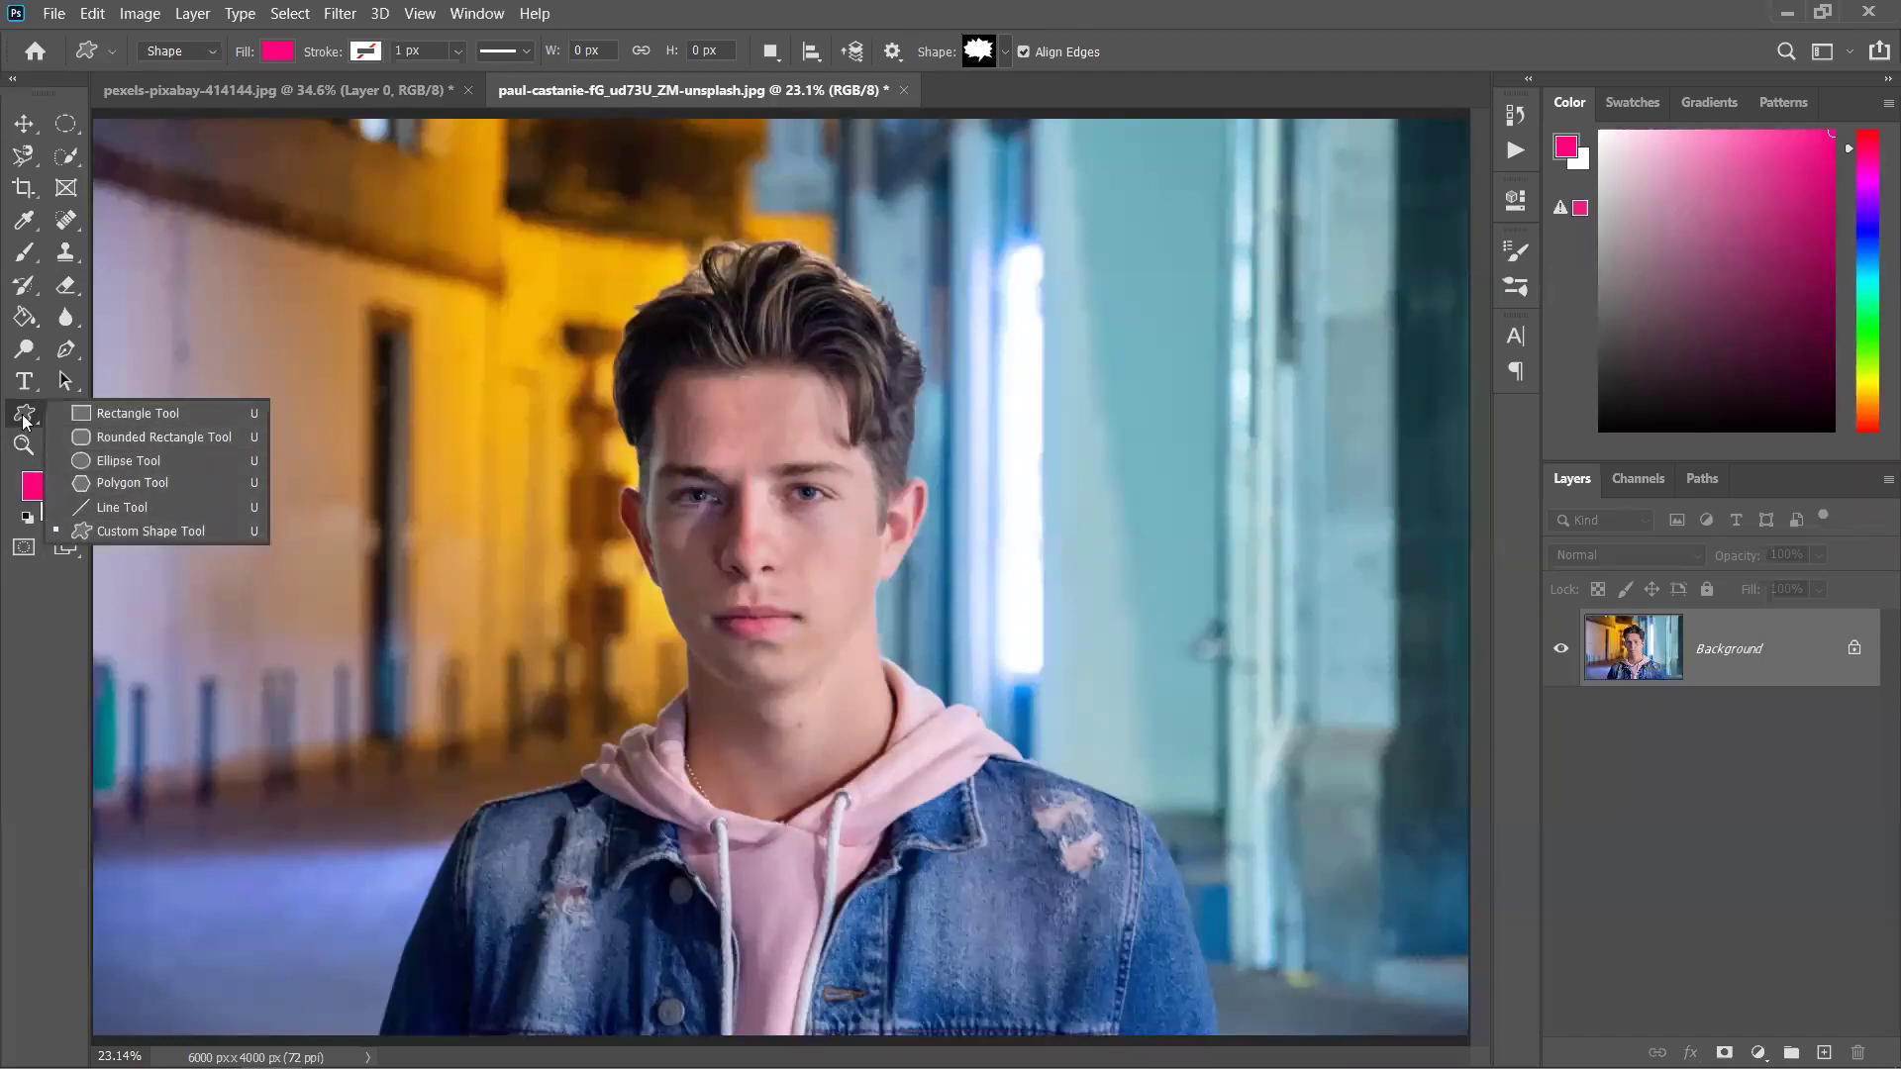
pyautogui.click(87, 414)
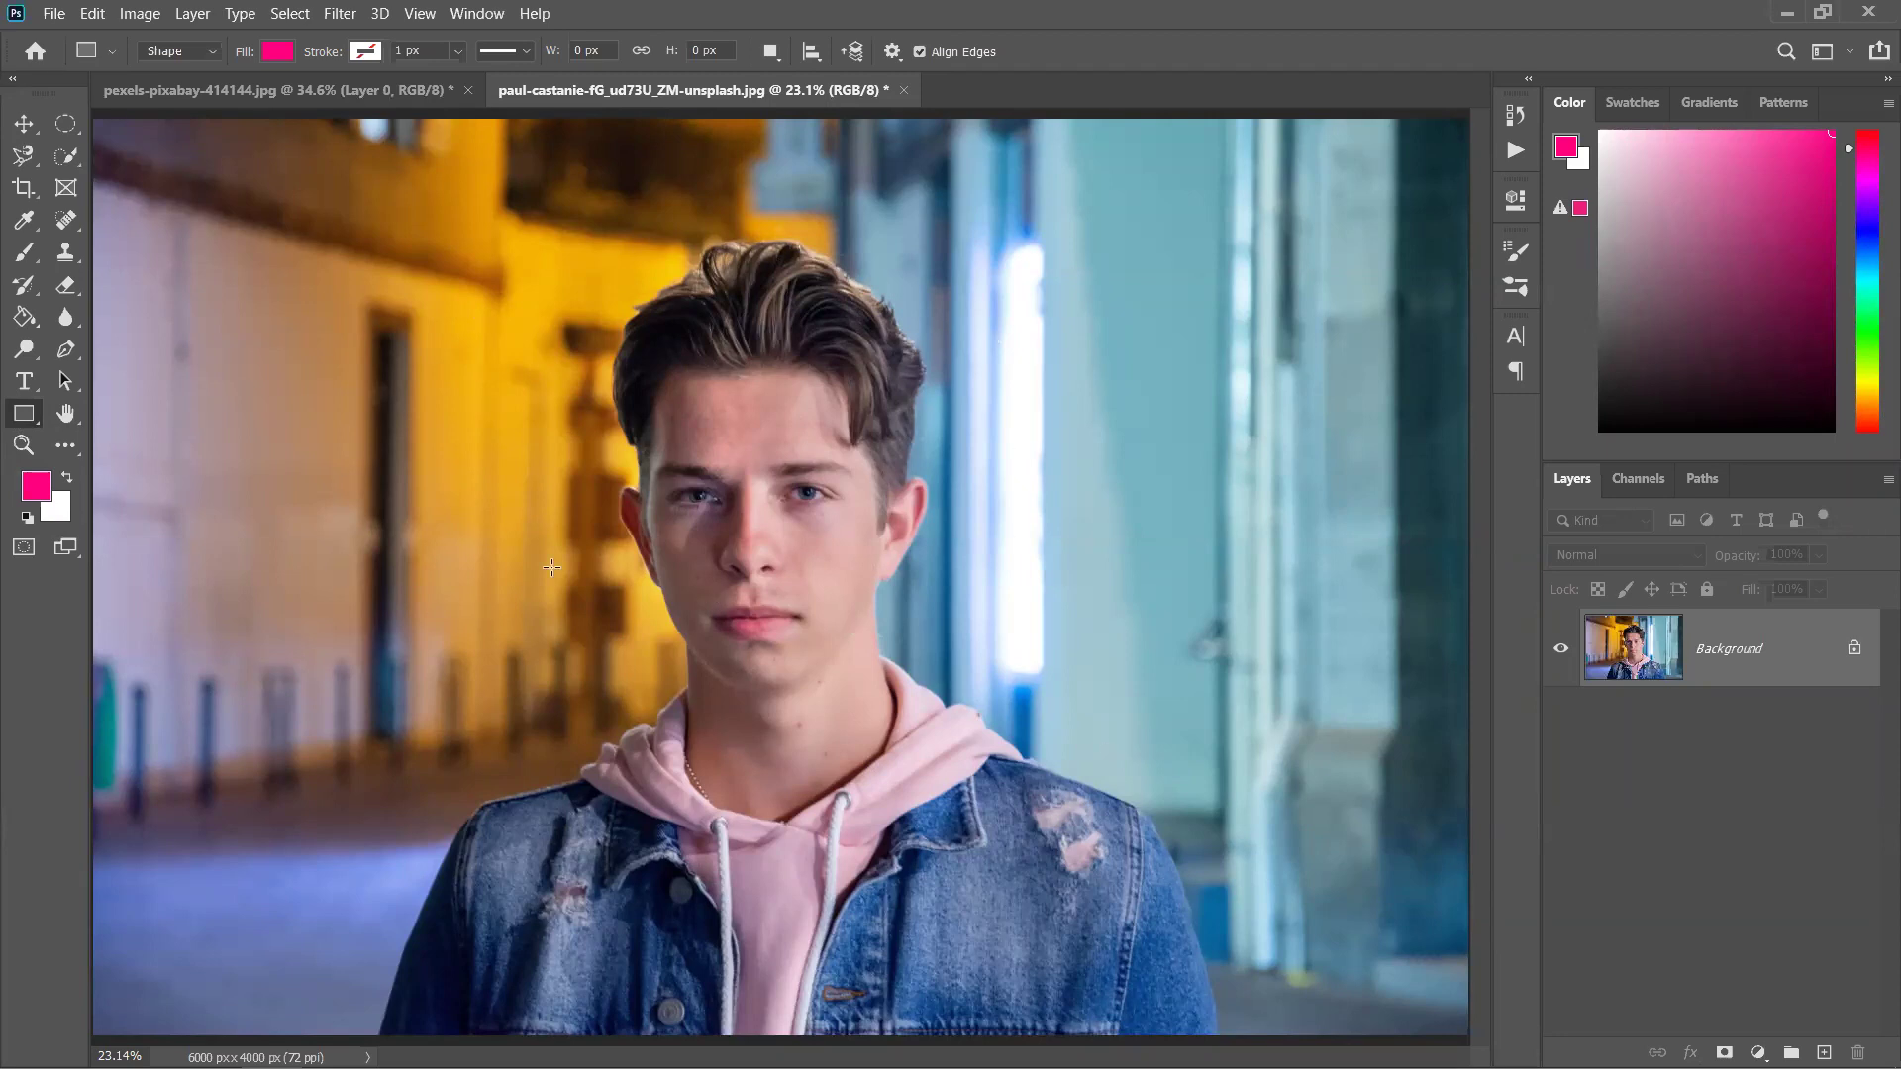
pyautogui.click(24, 125)
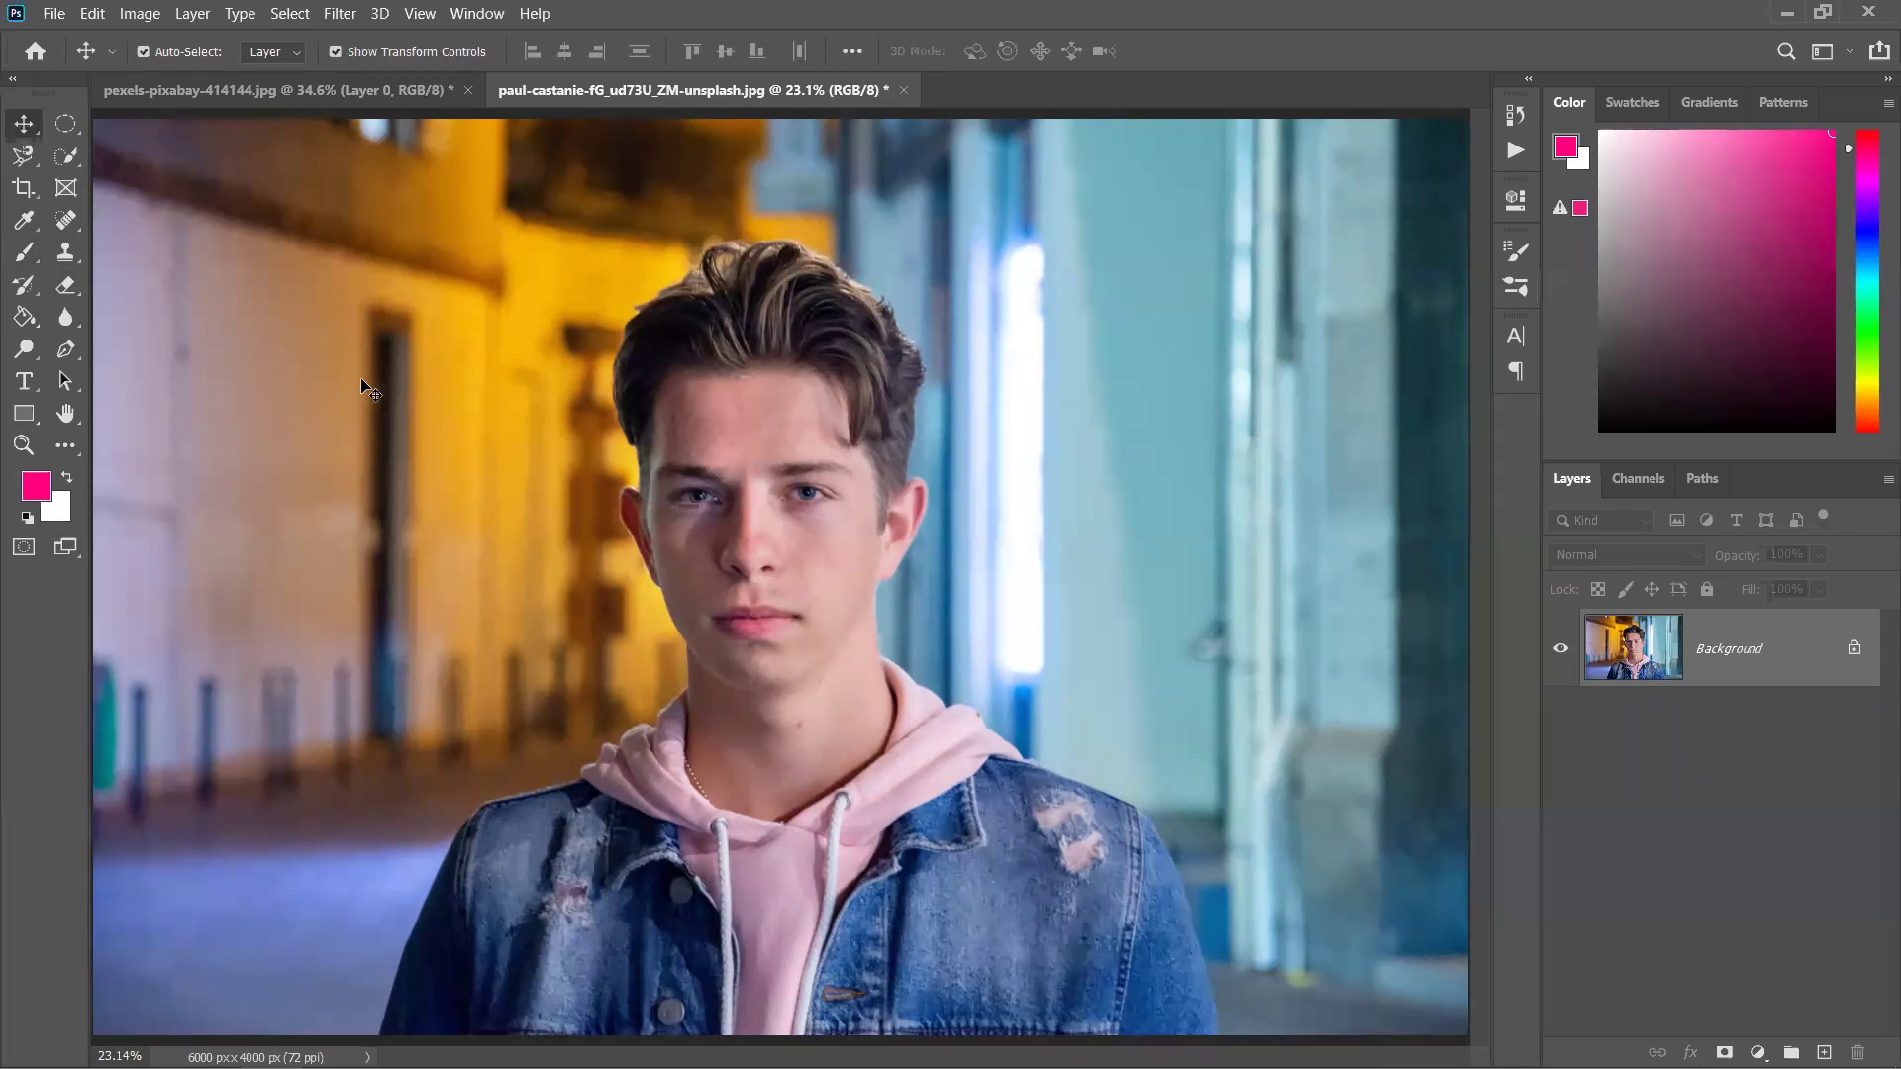